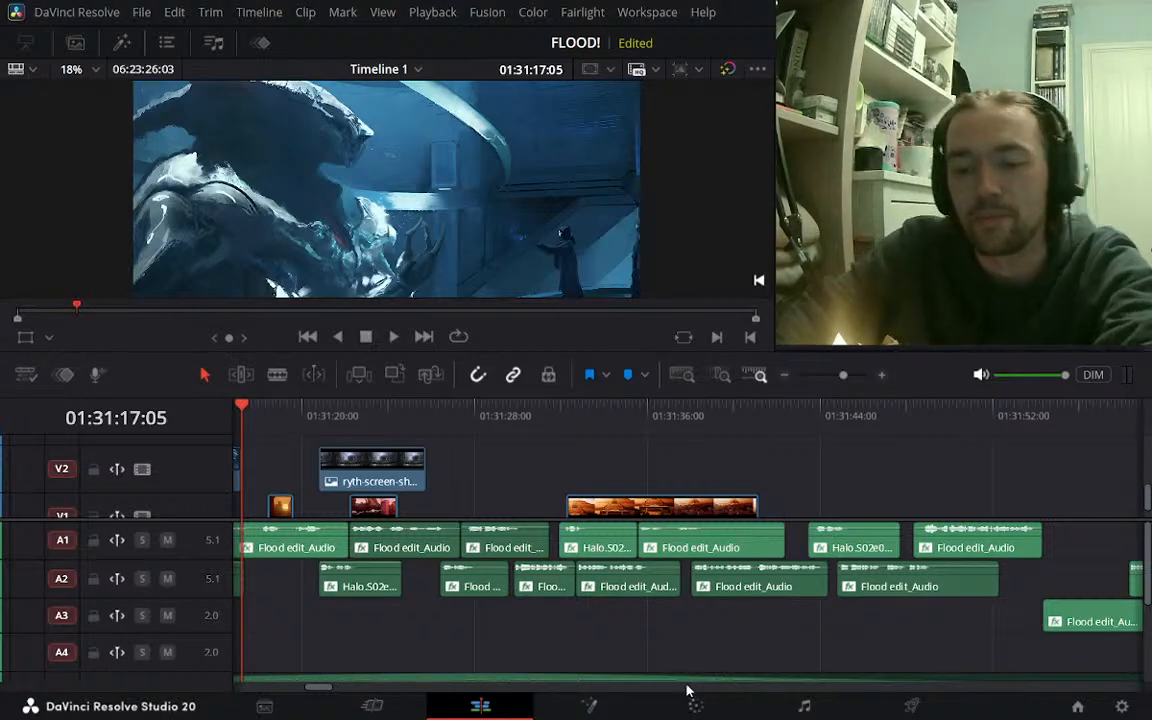
# Review the sequence by playing it from about 01:30:47 to the red Halo Legends clip on V1
pyautogui.click(785, 376)
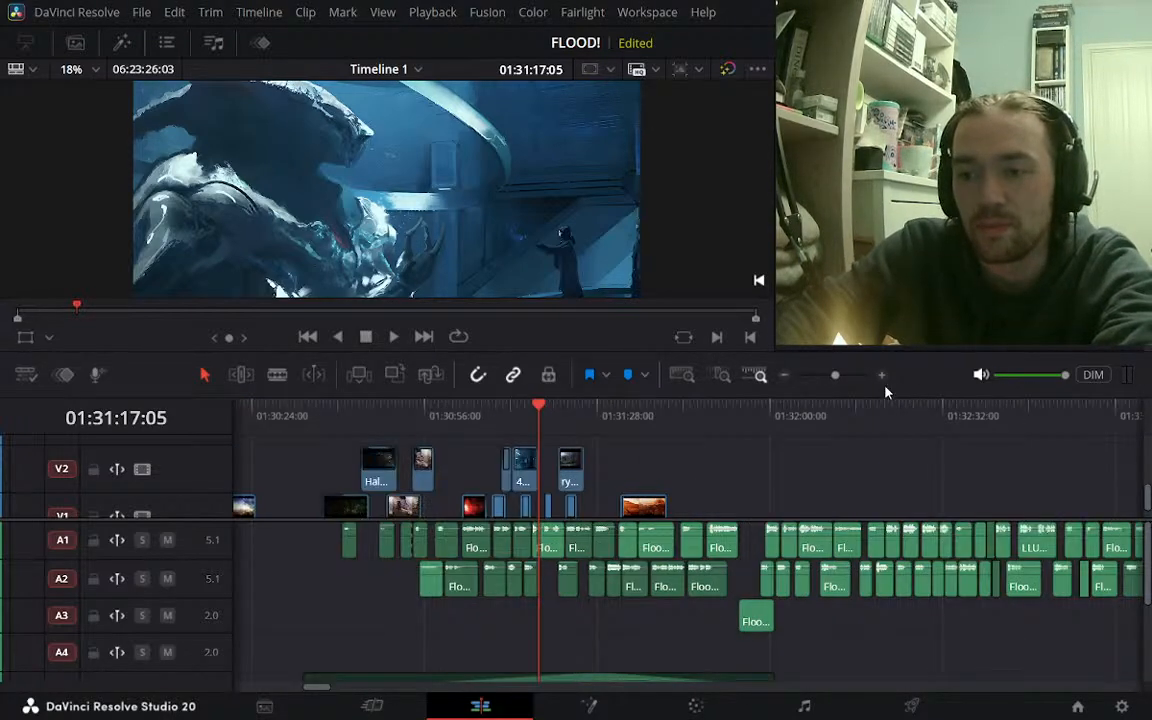
pyautogui.click(884, 376)
pyautogui.click(760, 376)
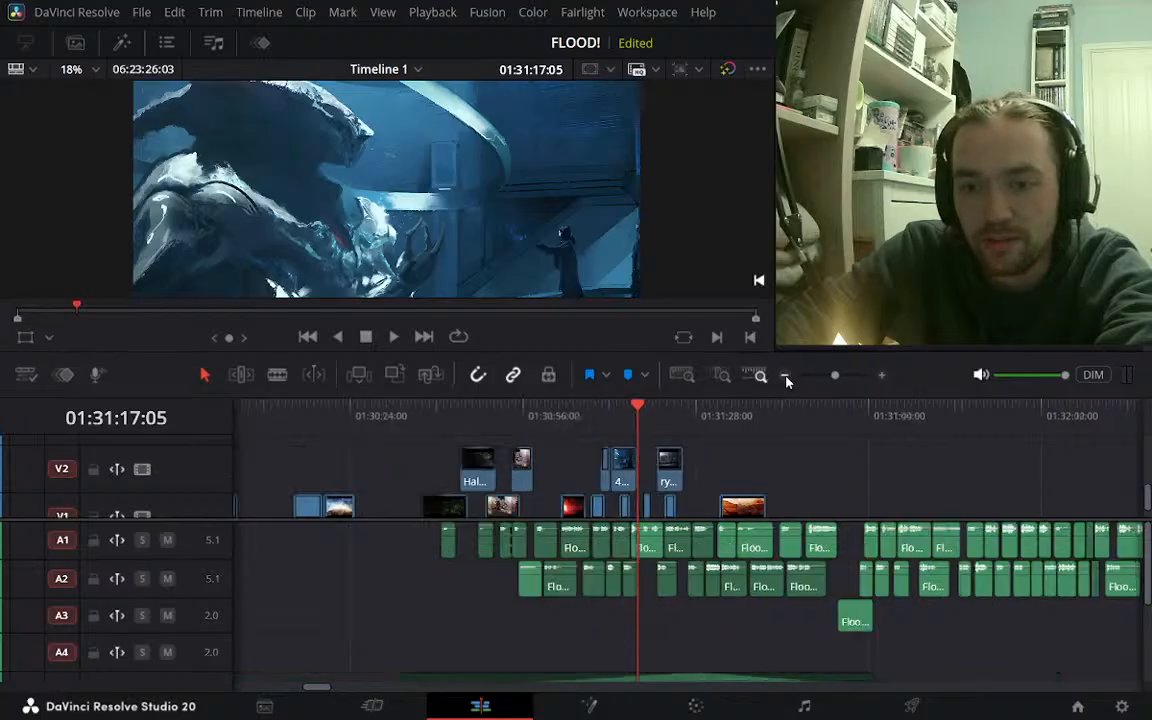
pyautogui.click(421, 412)
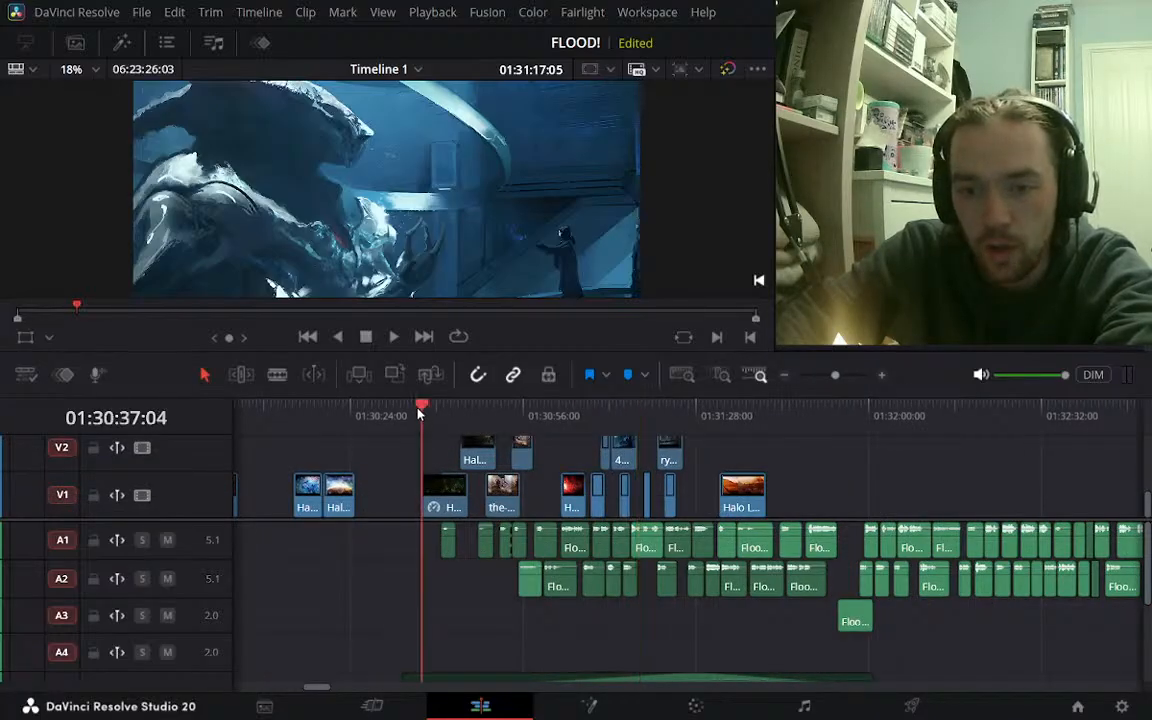
pyautogui.click(519, 411)
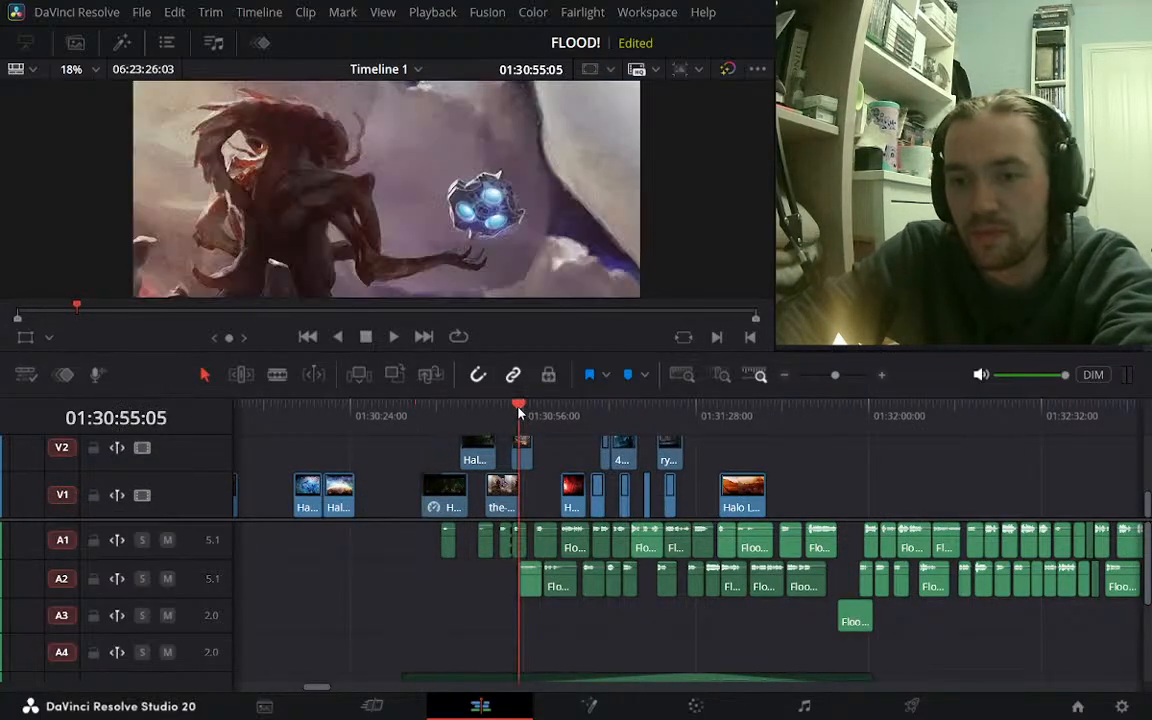
pyautogui.click(481, 406)
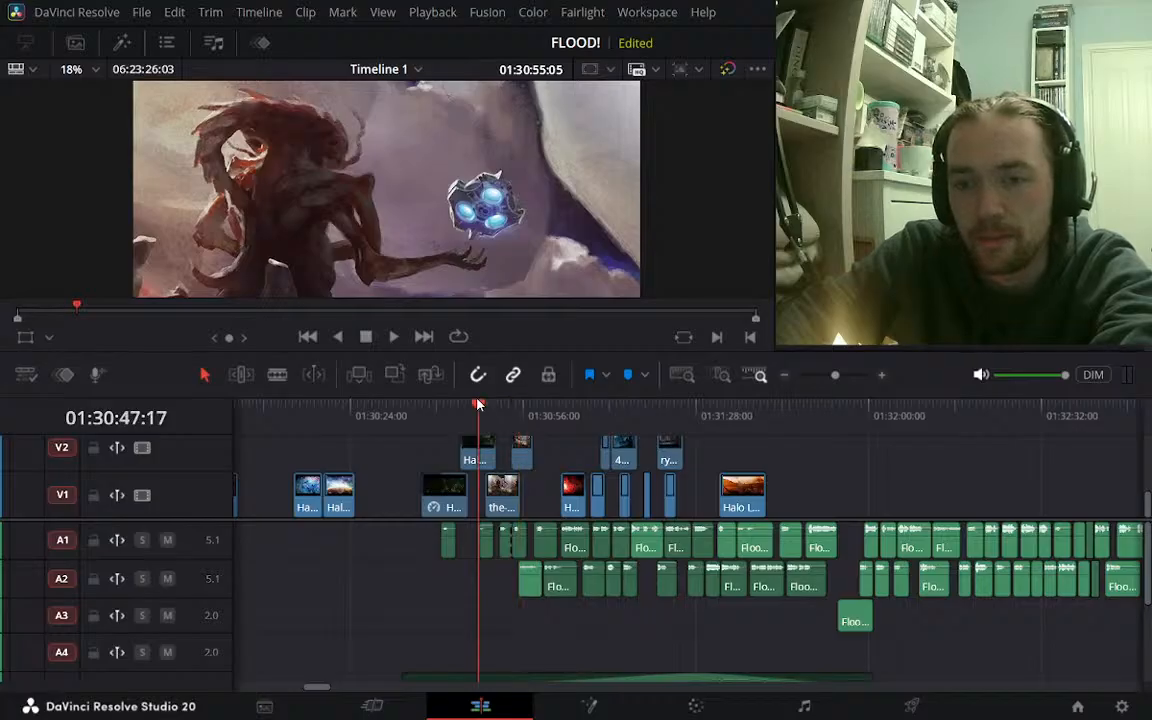
pyautogui.press('space')
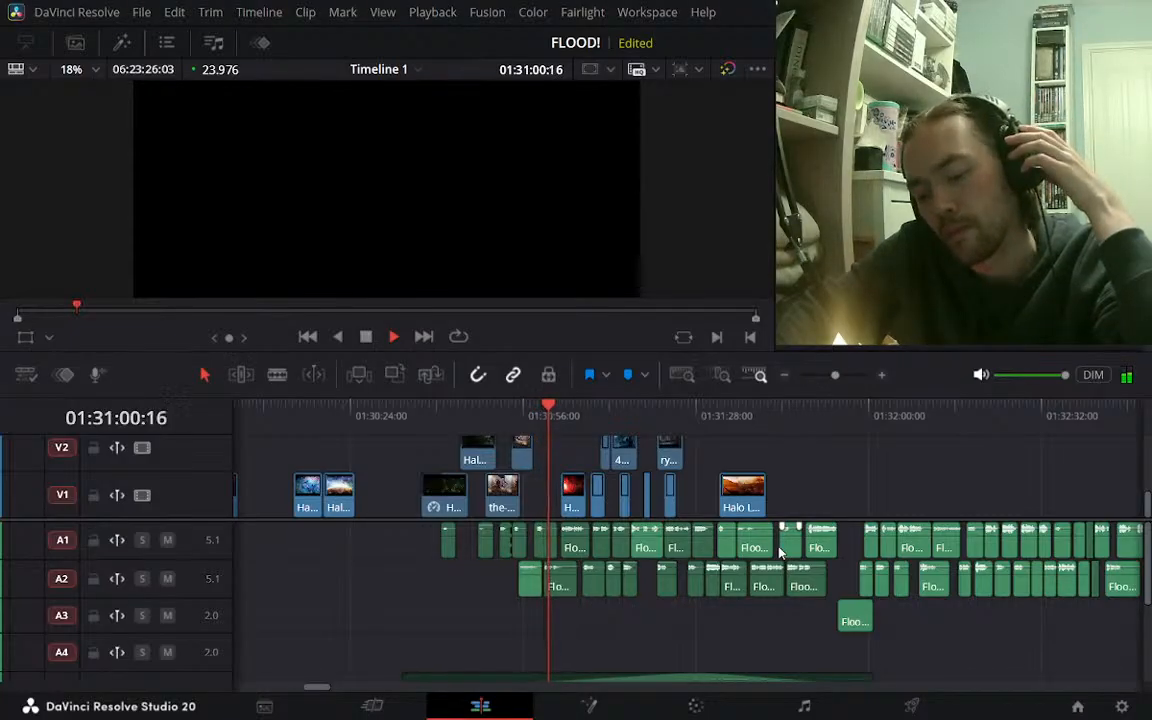
pyautogui.press('space')
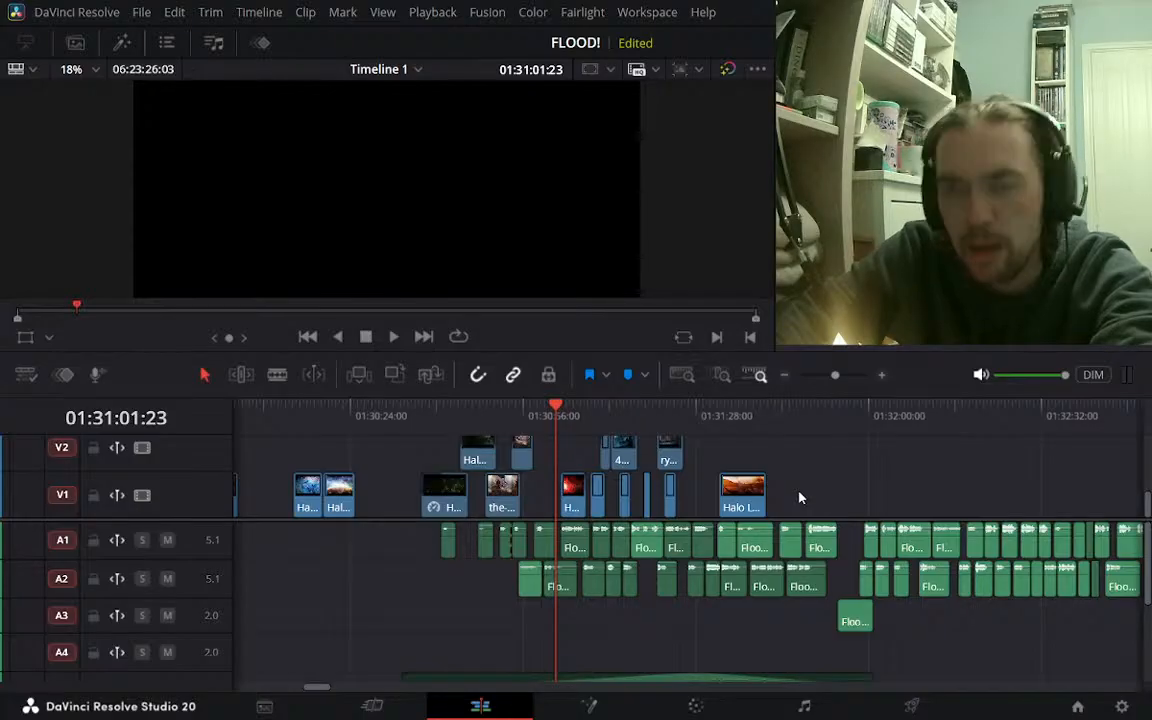
pyautogui.press('space')
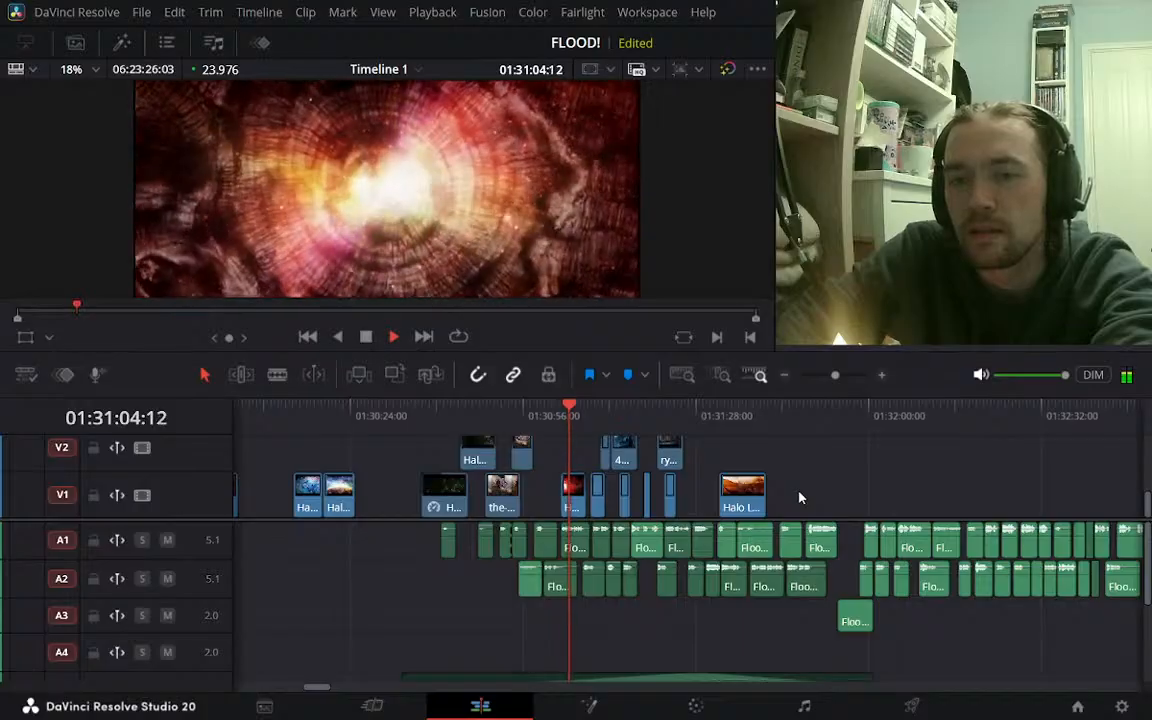
# Replay the section from 01:31:10 covering the Forerunners Story and 477282881 image clips on V2
pyautogui.click(881, 376)
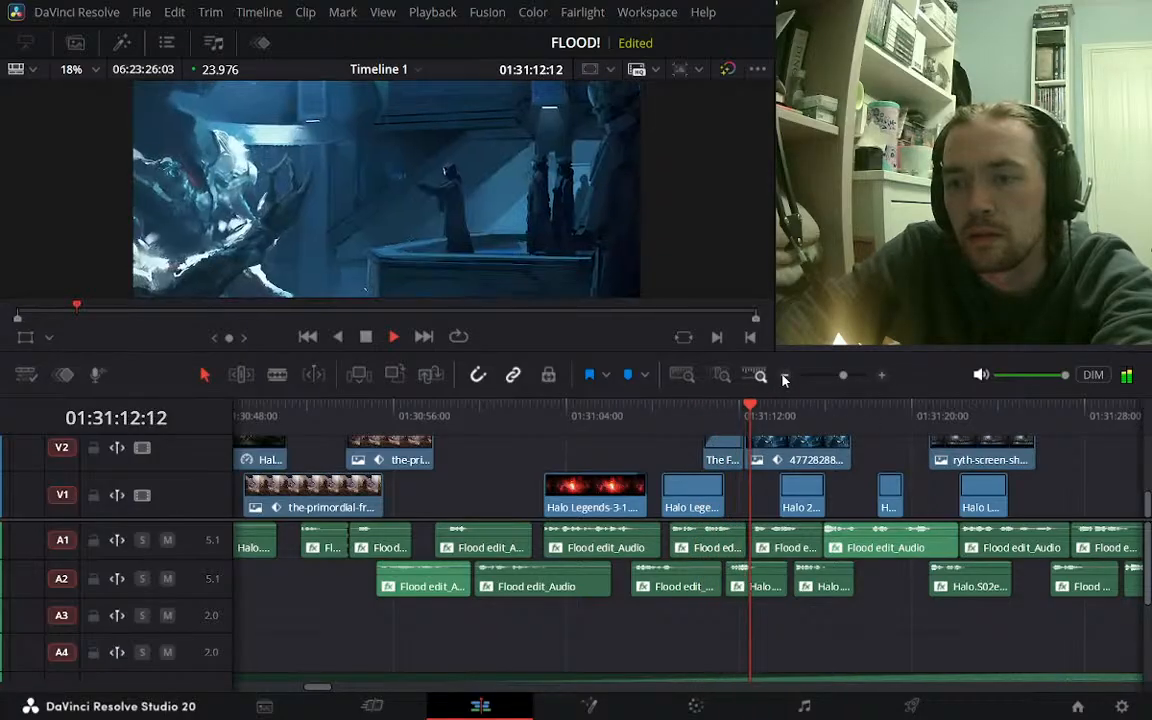
pyautogui.click(704, 412)
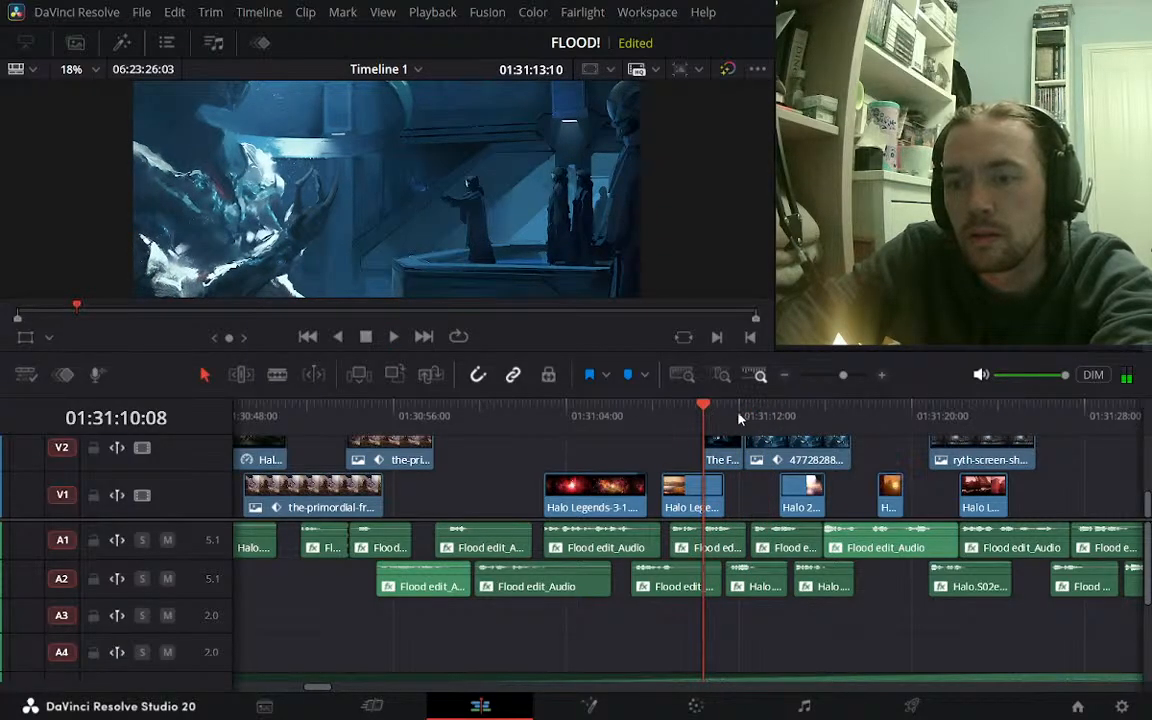
pyautogui.press('space')
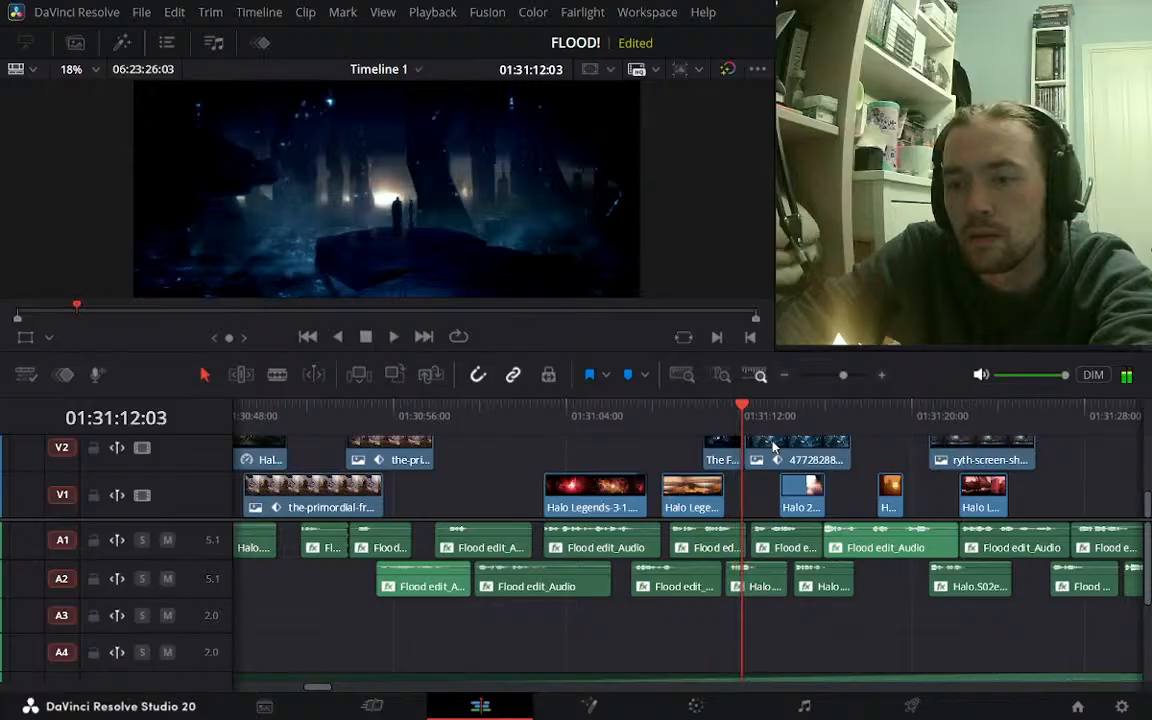
pyautogui.press('space')
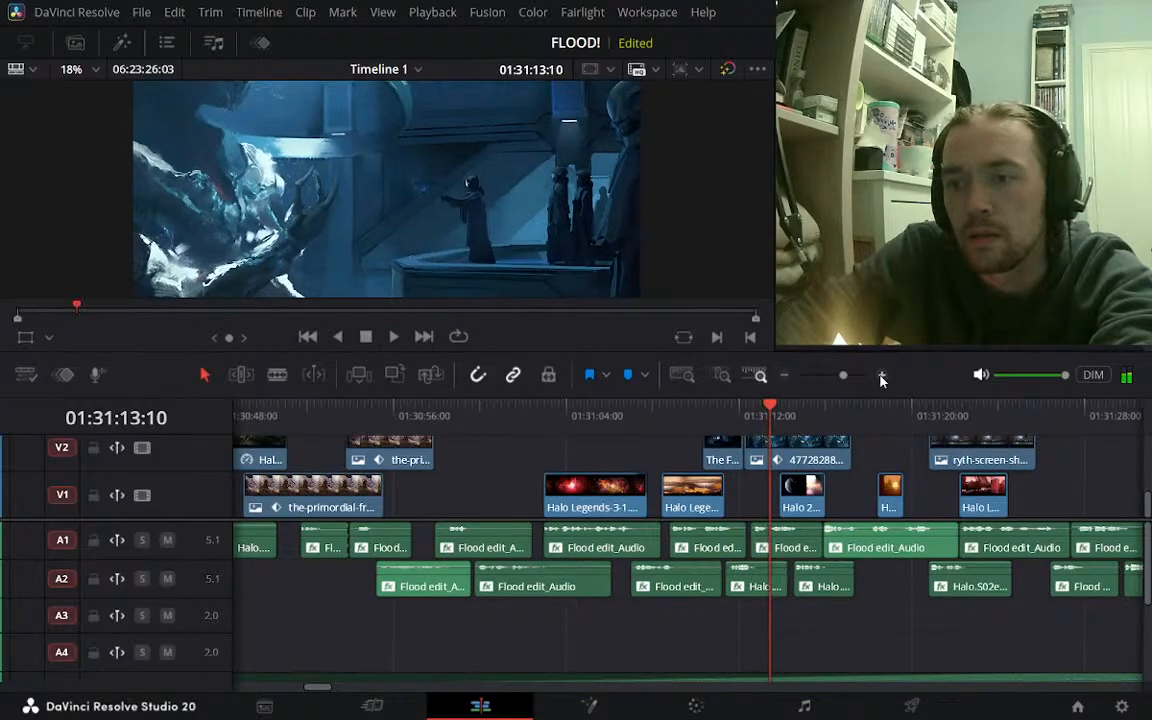
pyautogui.click(881, 375)
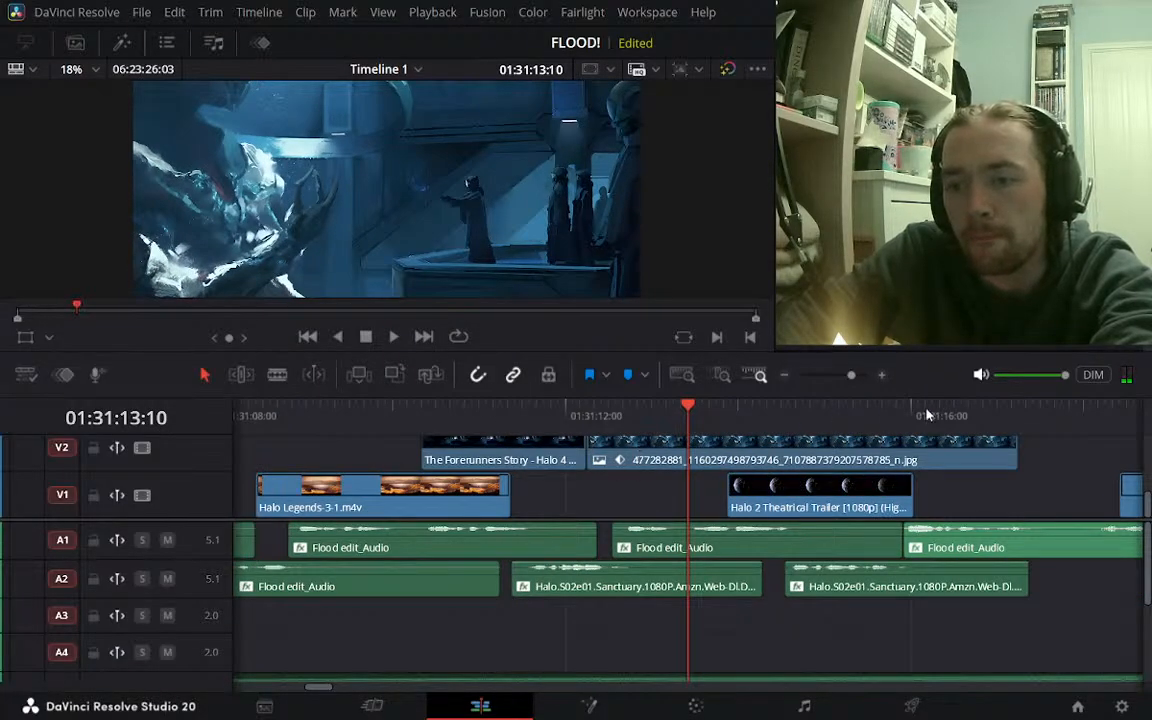
pyautogui.press('space')
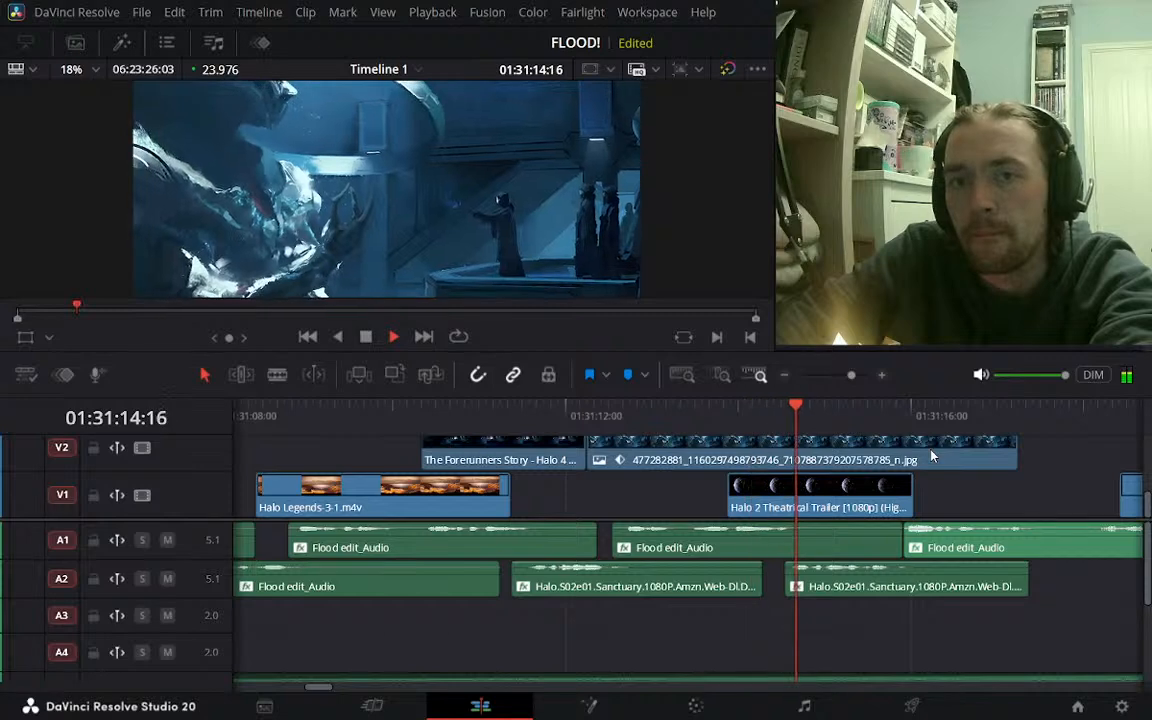
pyautogui.press('space')
pyautogui.click(796, 514)
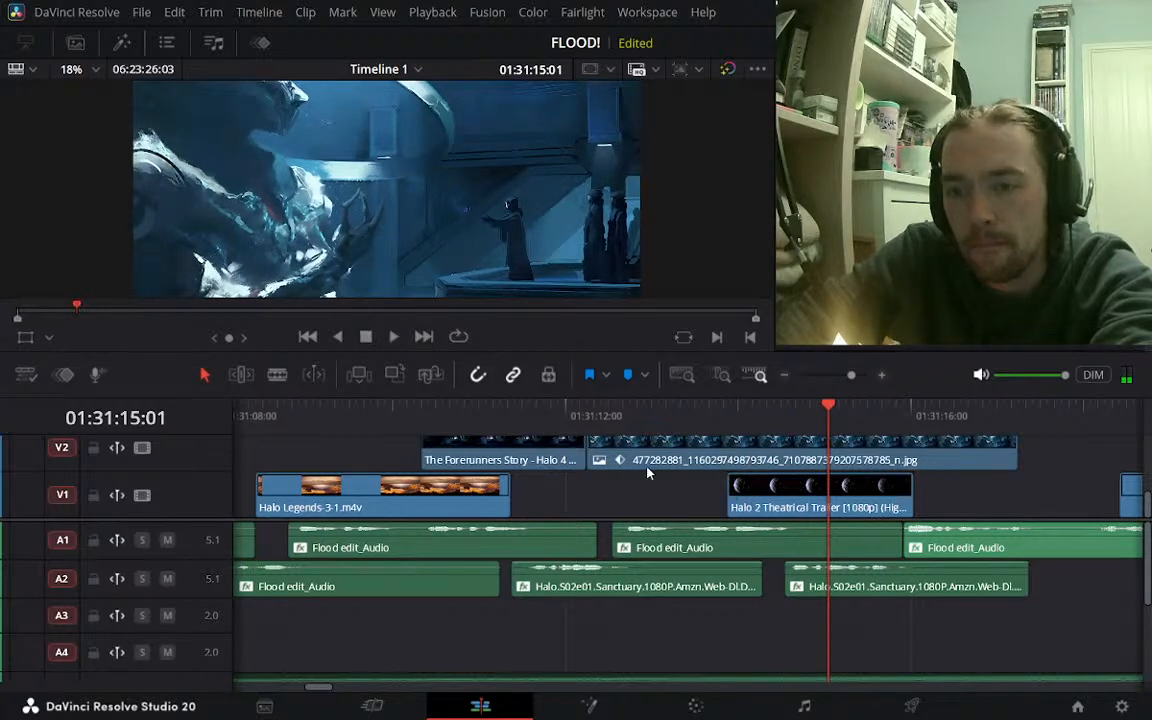
# Move the ryth-screen-shot image clip along V2 so that it starts at about 01:31:26
pyautogui.click(785, 375)
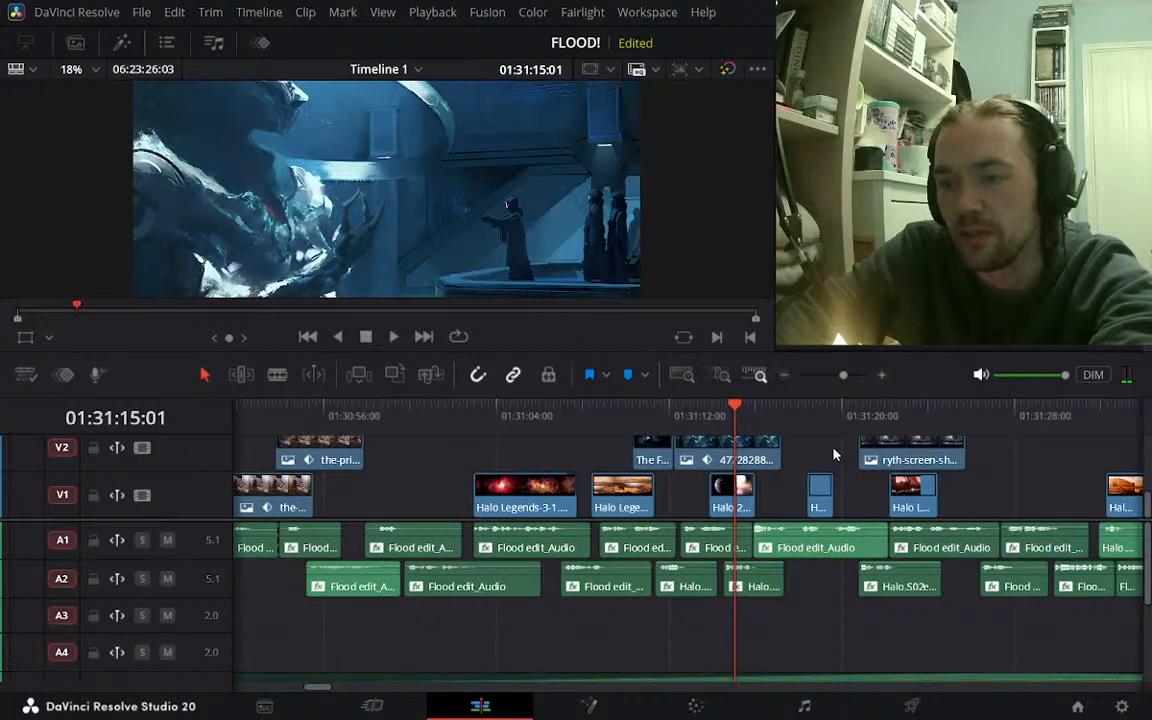
pyautogui.click(889, 414)
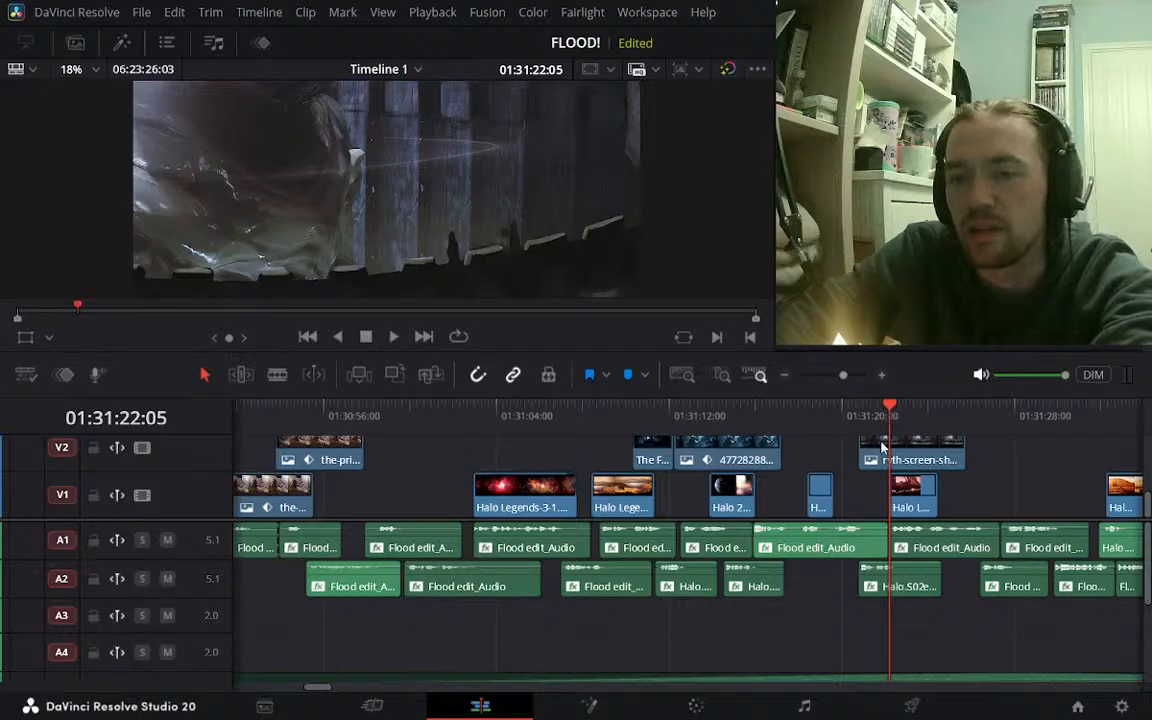
pyautogui.moveTo(875, 456); pyautogui.dragTo(998, 456)
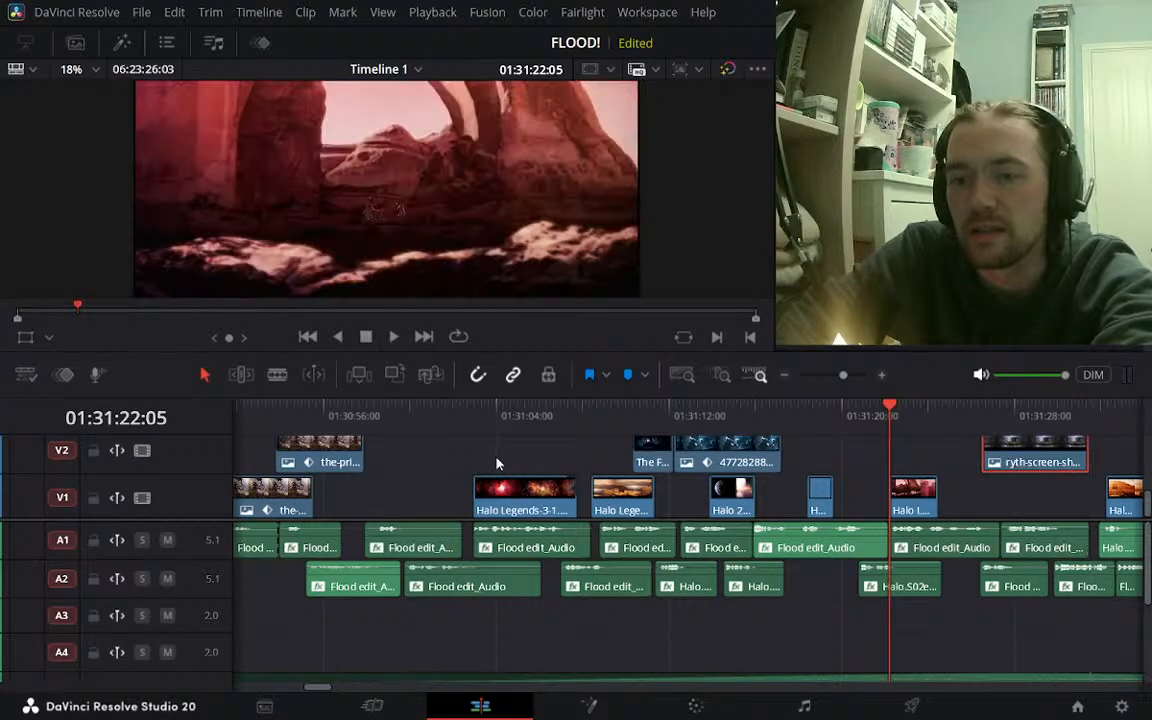
# Split the primordial image clip on V2 at 01:30:57:13 and remove its leftover end piece
pyautogui.click(260, 414)
pyautogui.press('space')
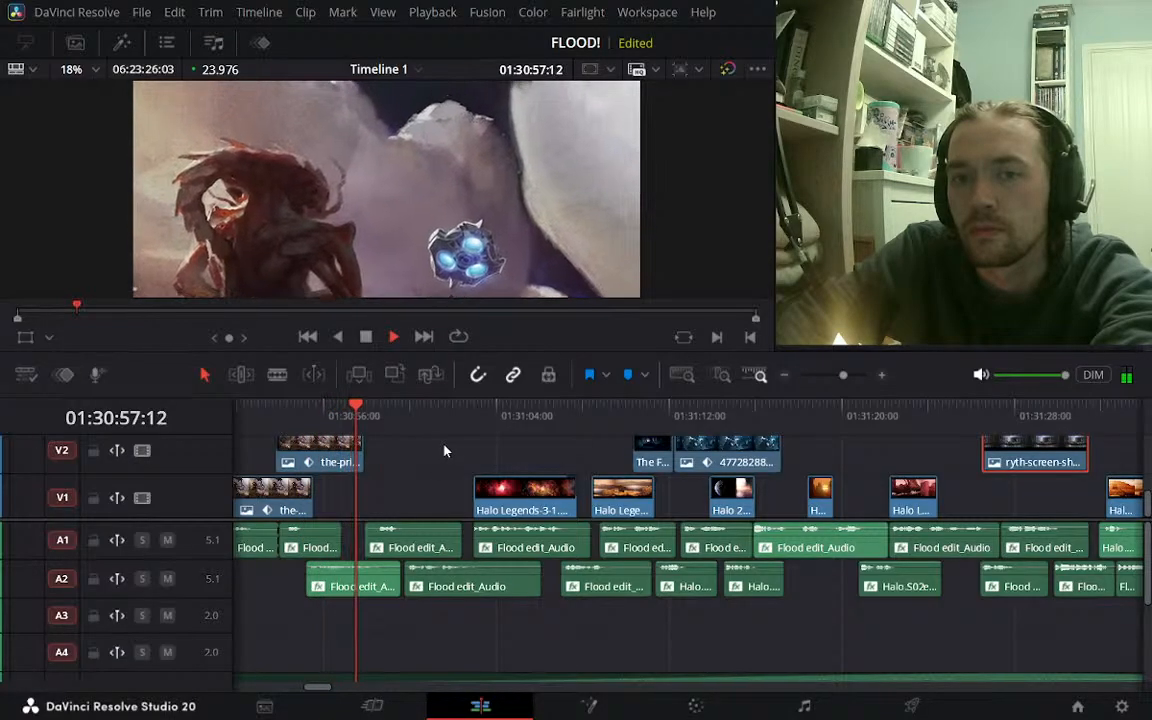
pyautogui.press('space')
pyautogui.click(280, 412)
pyautogui.press('space')
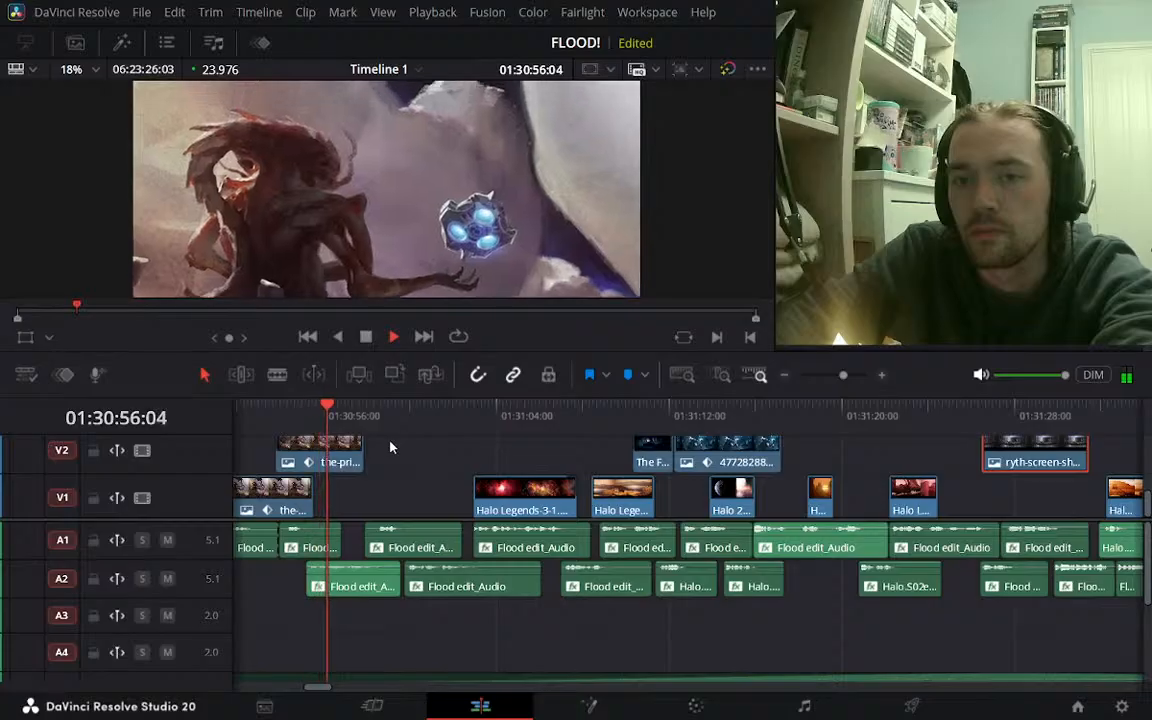
pyautogui.press('space')
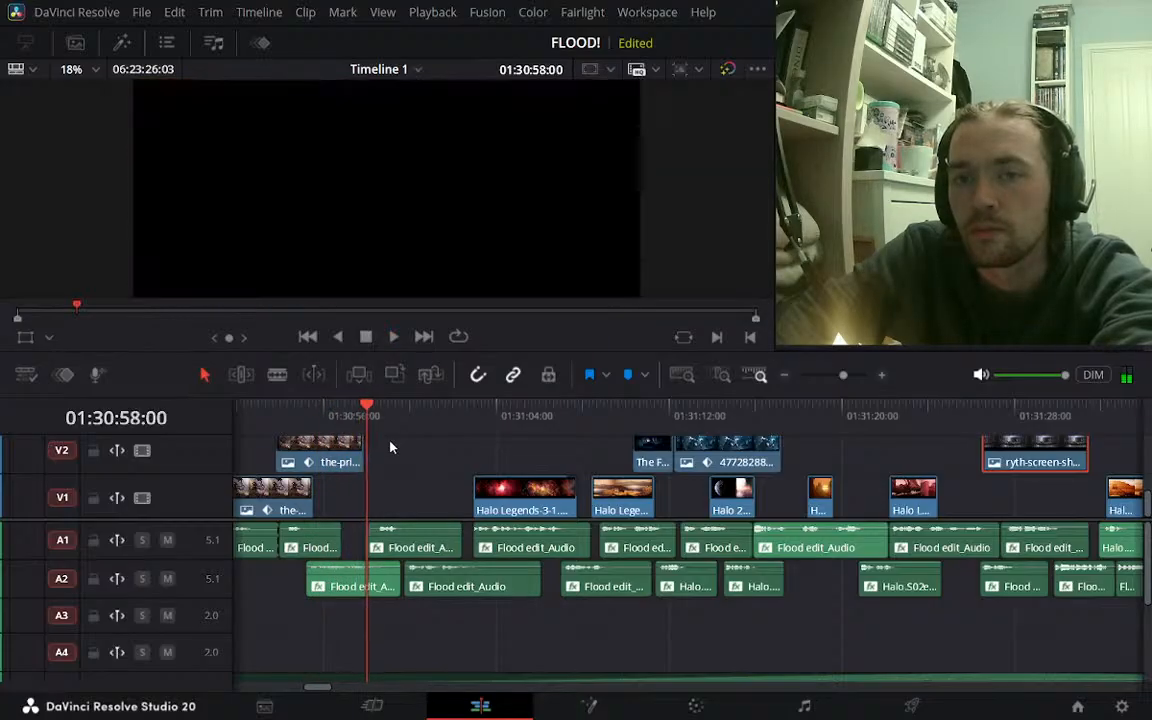
pyautogui.press('Left')
pyautogui.press('Left')
pyautogui.press('Left')
pyautogui.press('Left')
pyautogui.press('Left')
pyautogui.press('Left')
pyautogui.press('Left')
pyautogui.press('Left')
pyautogui.press('Left')
pyautogui.press('Left')
pyautogui.press('Left')
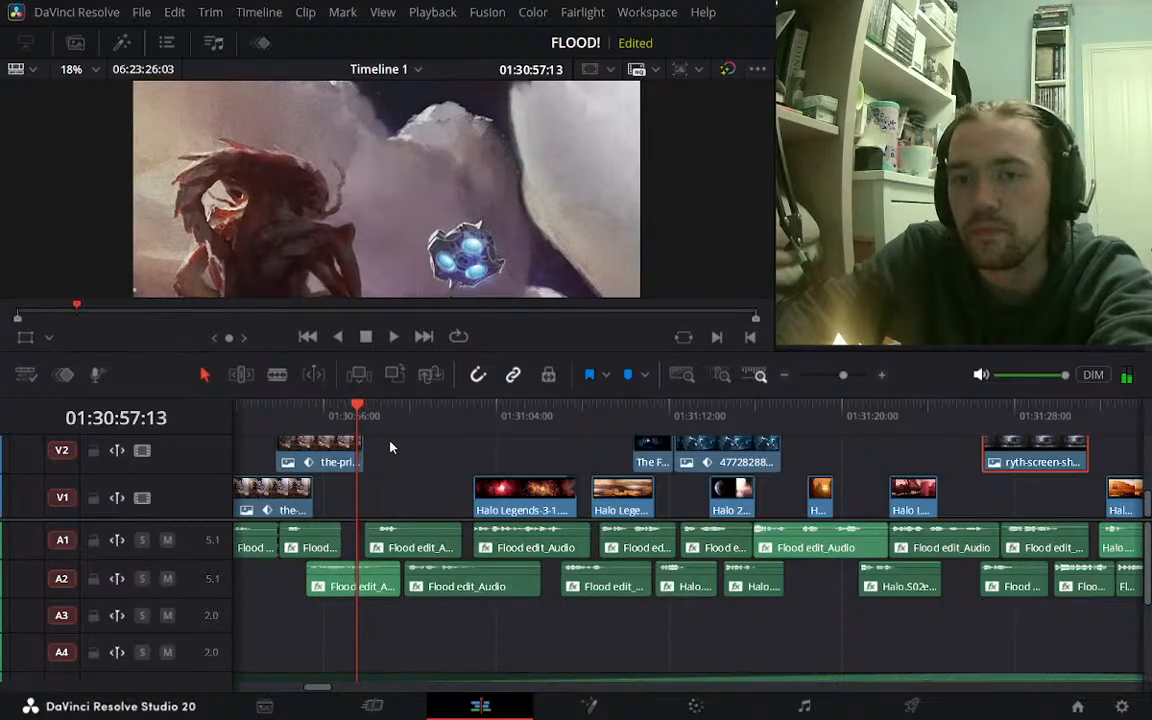
pyautogui.click(316, 458)
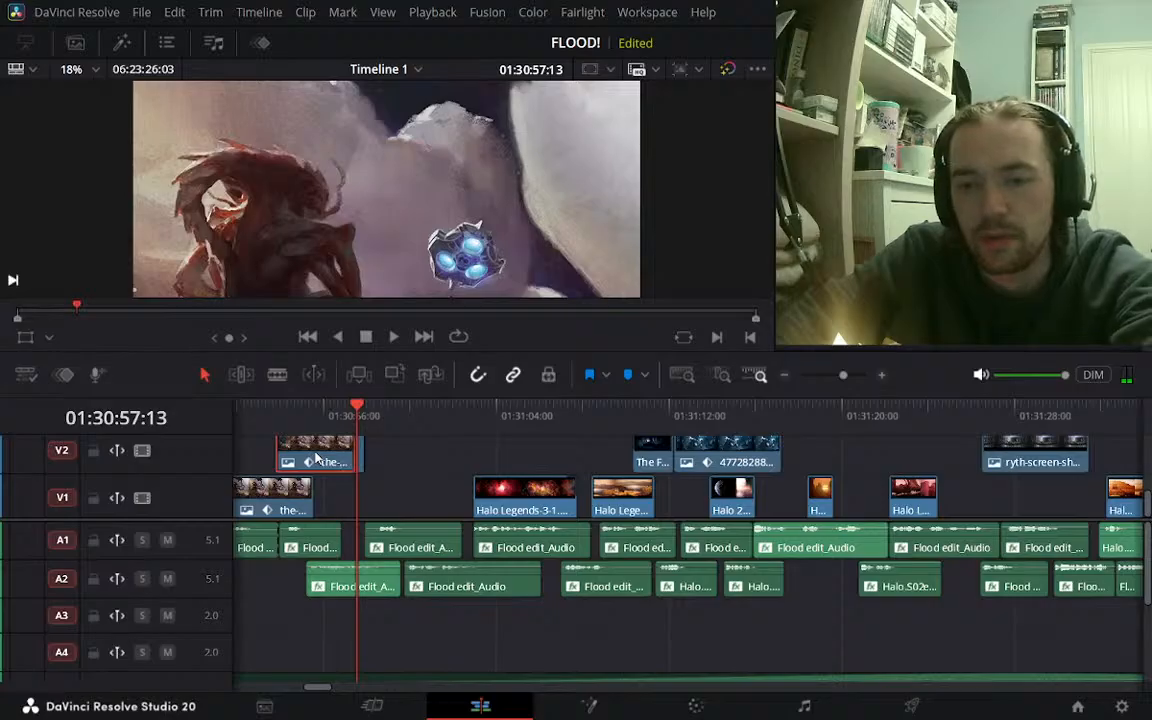
pyautogui.click(361, 453)
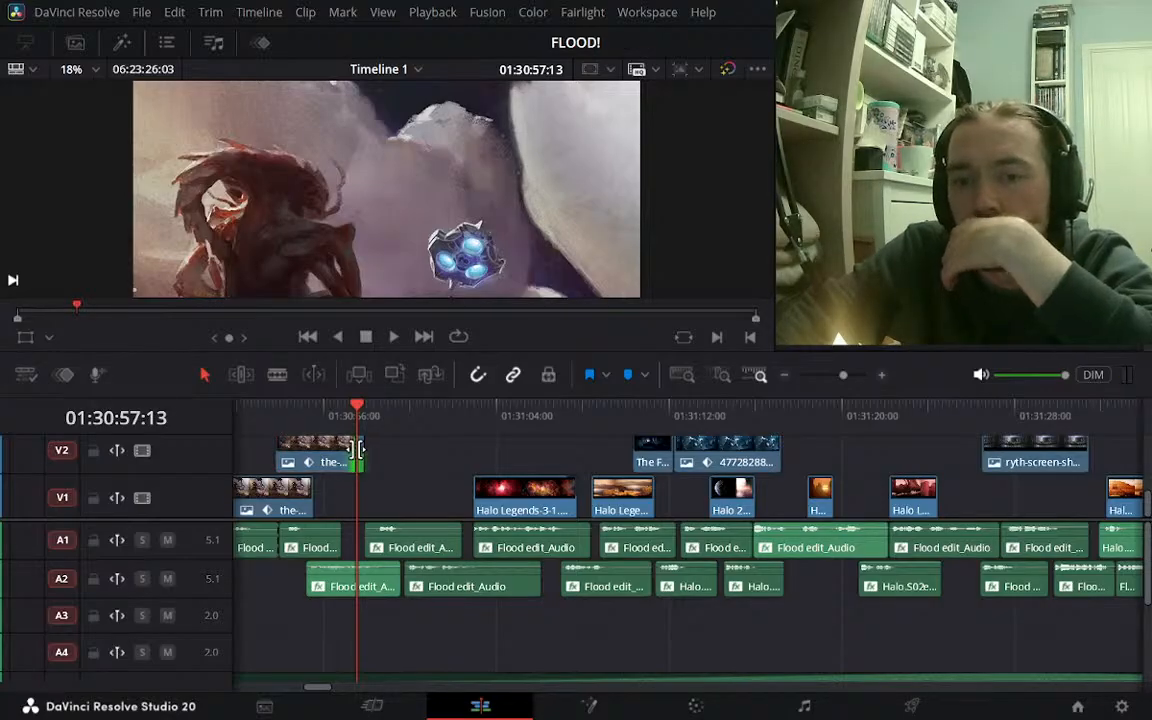
pyautogui.moveTo(359, 450); pyautogui.dragTo(357, 450)
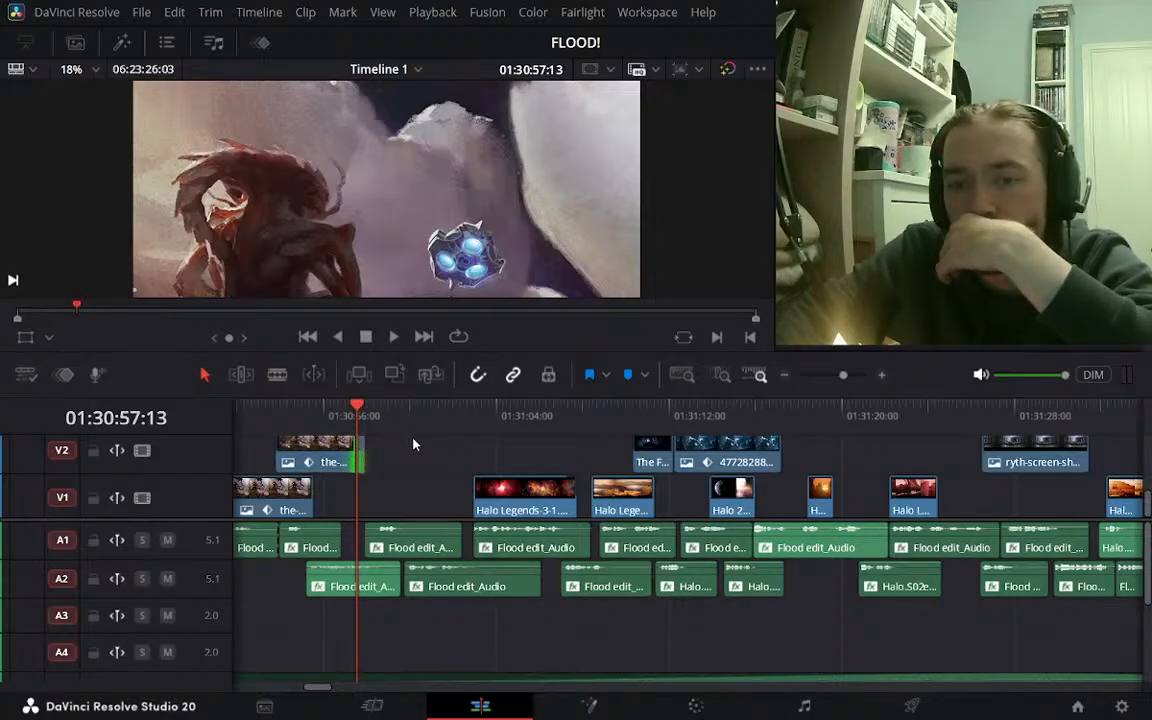
pyautogui.click(363, 453)
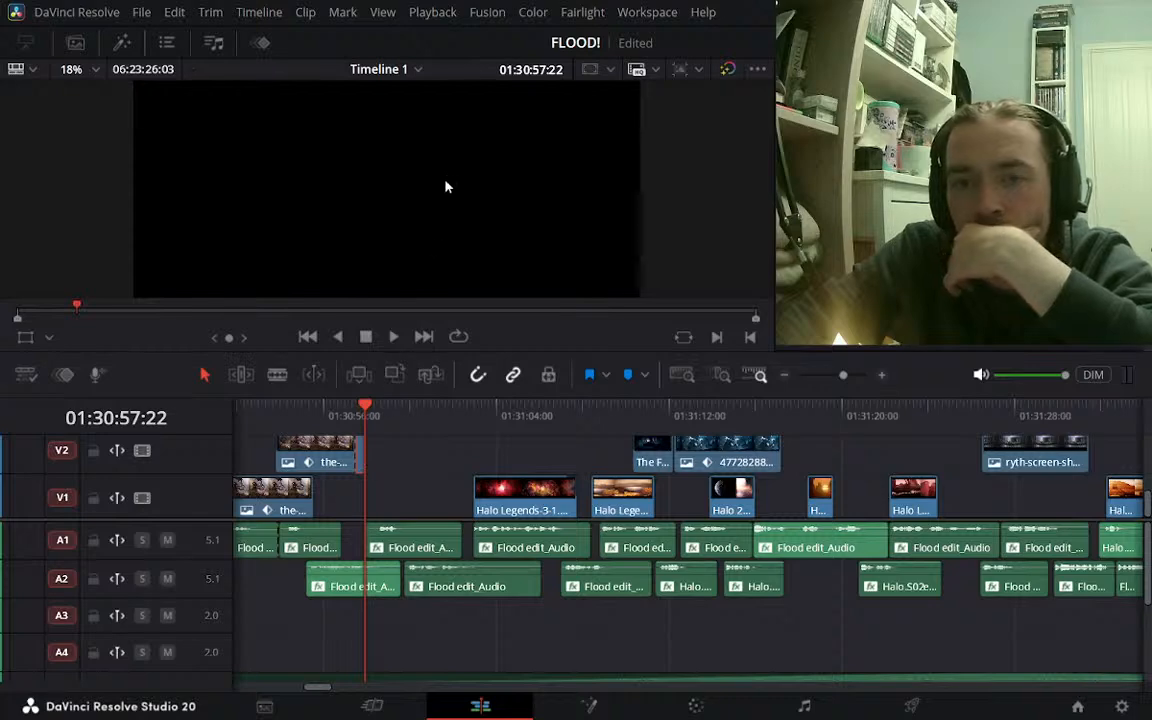
# Play the section from 01:31:12 and move the Halo 2 Theatrical Trailer clip from V1 up to V3 at 01:31:13:21
pyautogui.click(676, 414)
pyautogui.press('space')
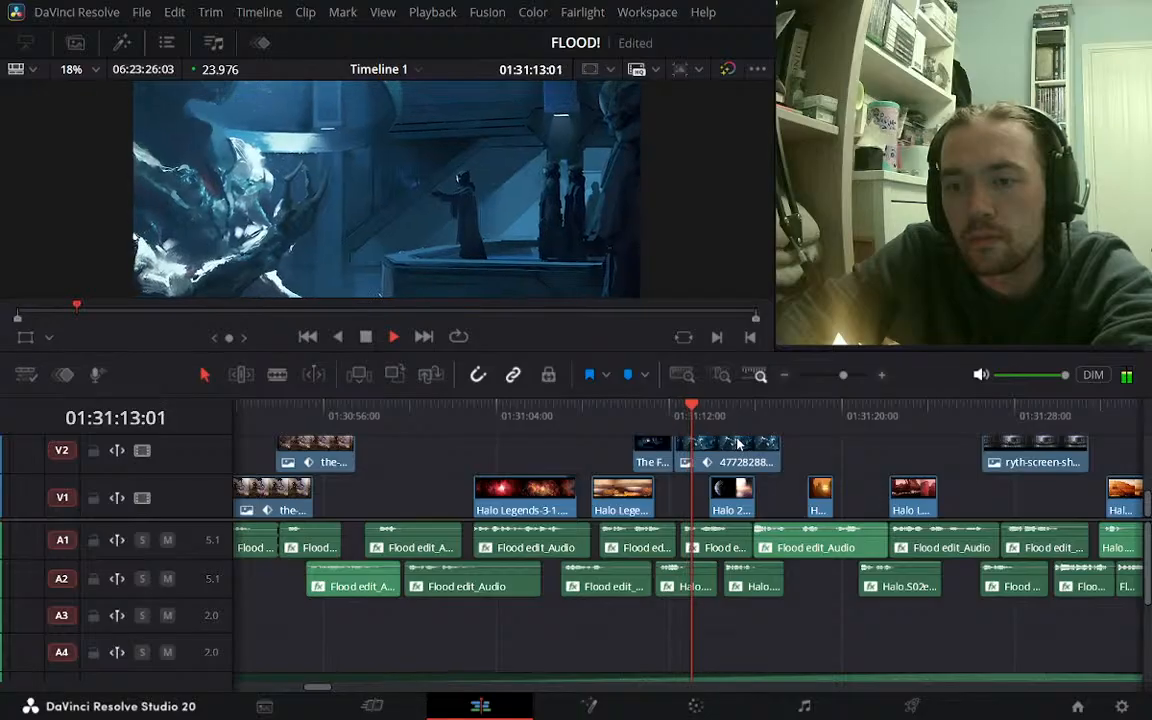
pyautogui.press('space')
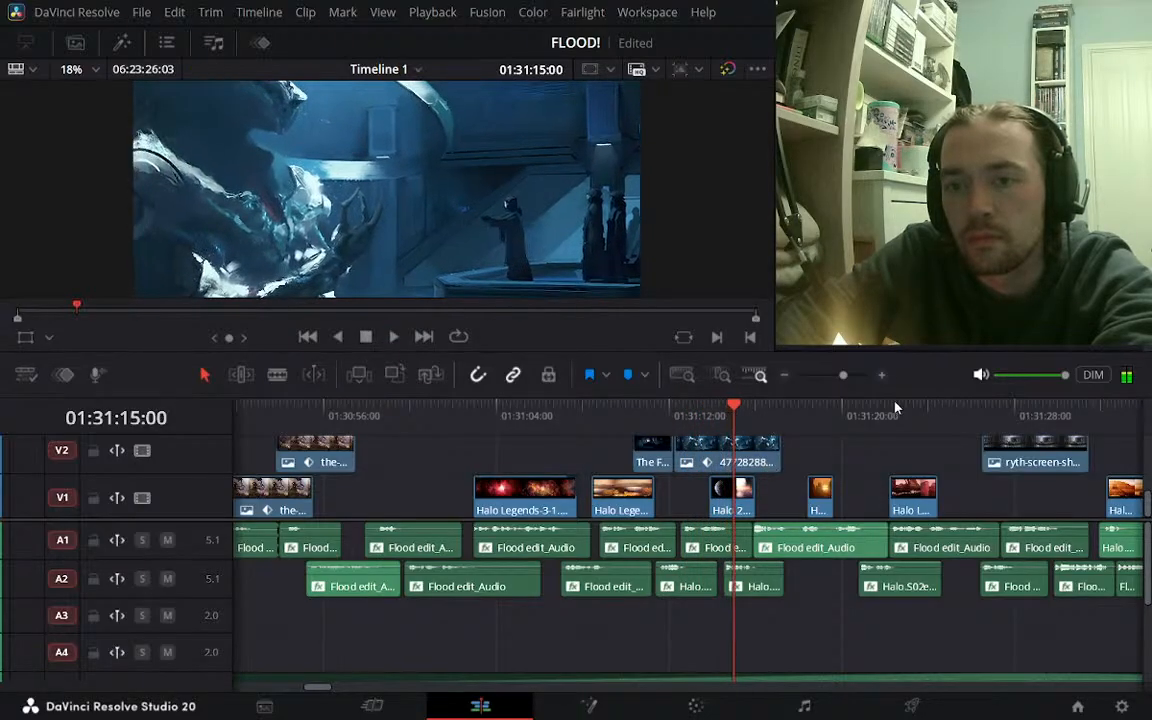
pyautogui.hotkey('ctrl', '=')
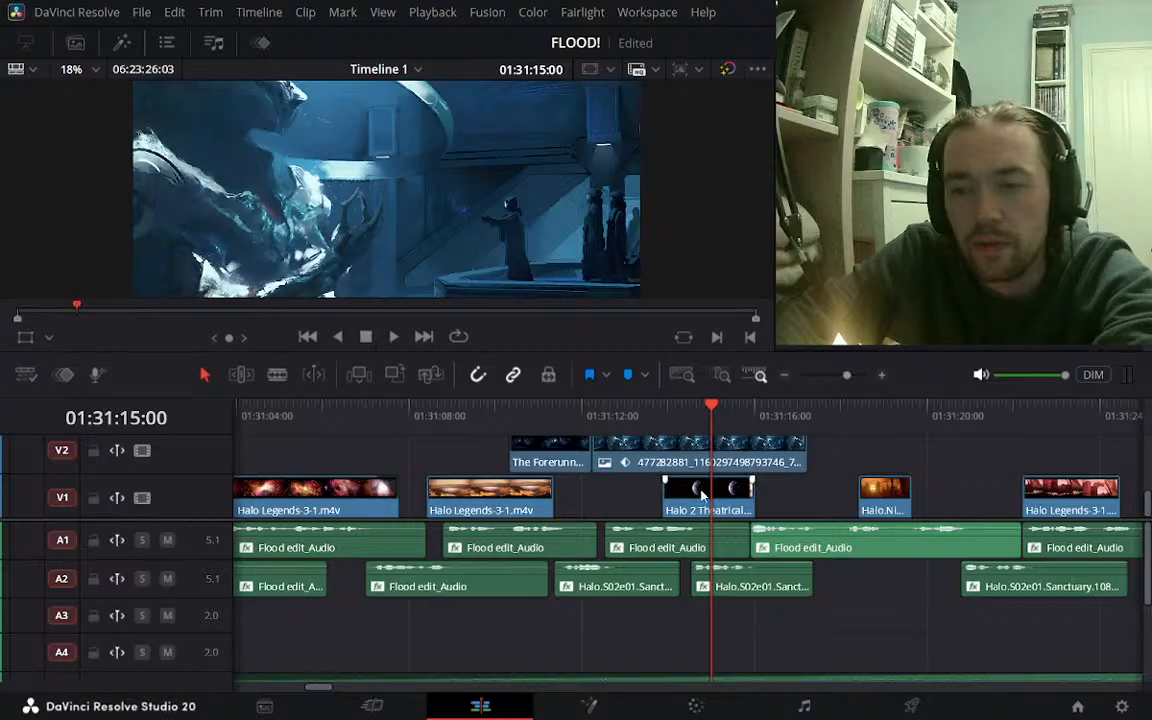
pyautogui.click(663, 432)
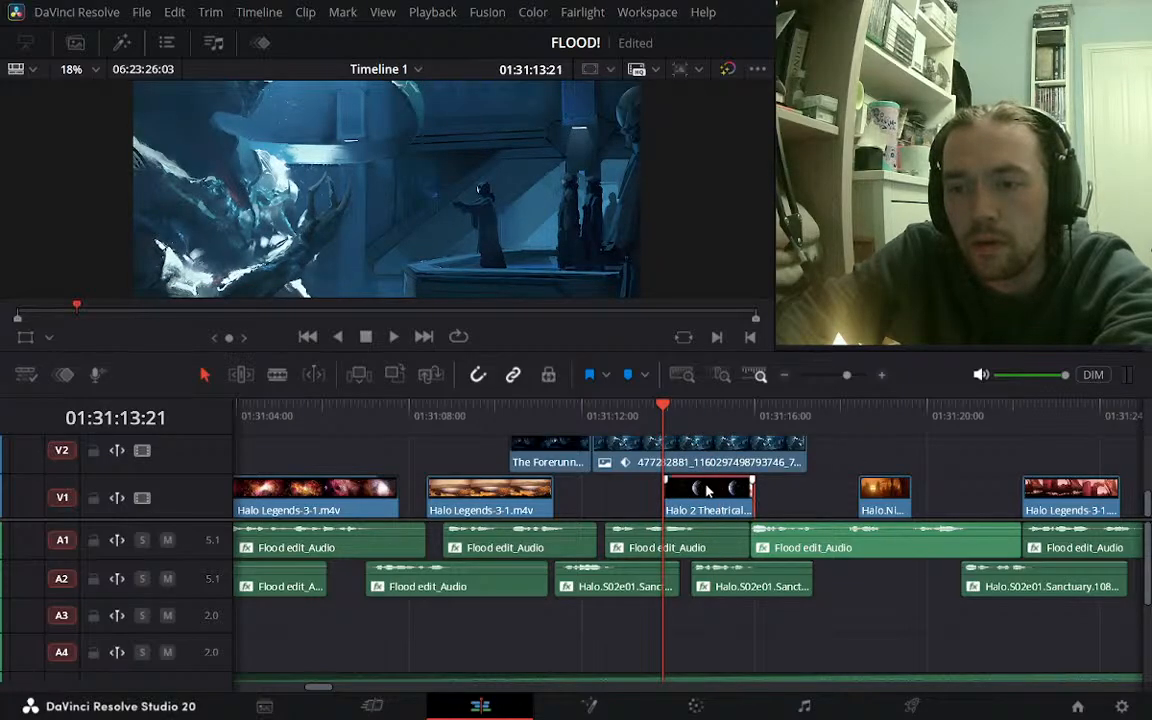
pyautogui.moveTo(706, 490); pyautogui.dragTo(709, 434)
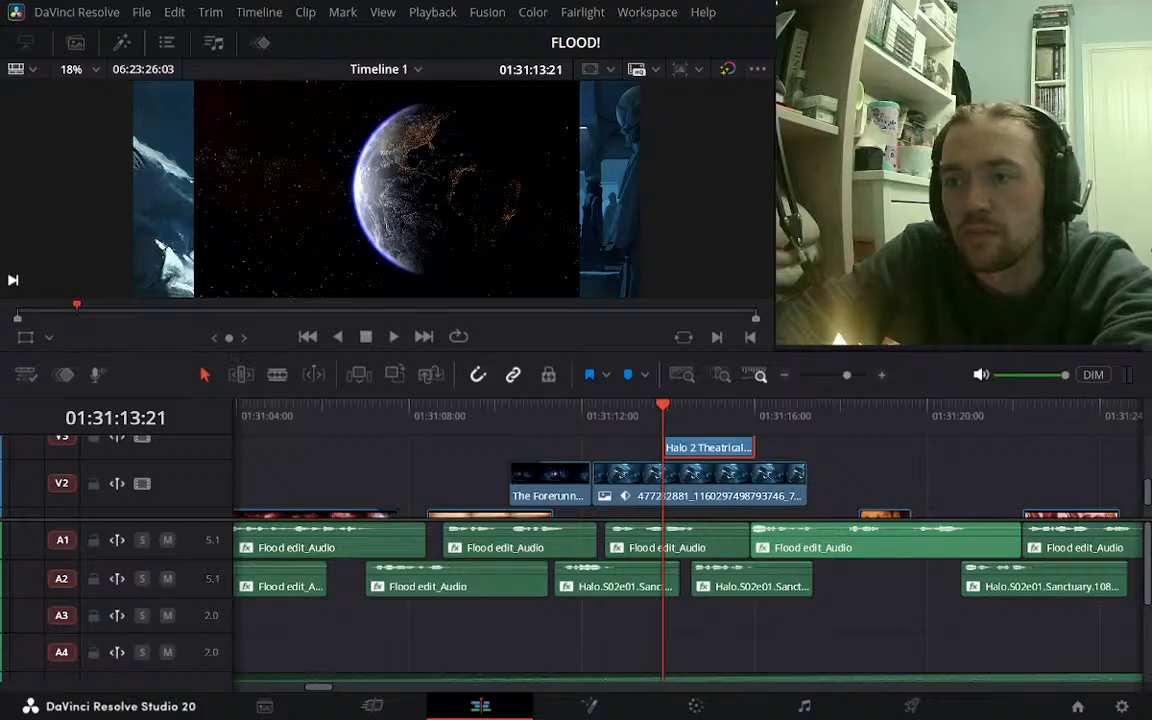
# Enlarge the Halo 2 Theatrical Trailer clip on V3 so its picture fills the whole frame
pyautogui.click(571, 489)
pyautogui.click(555, 412)
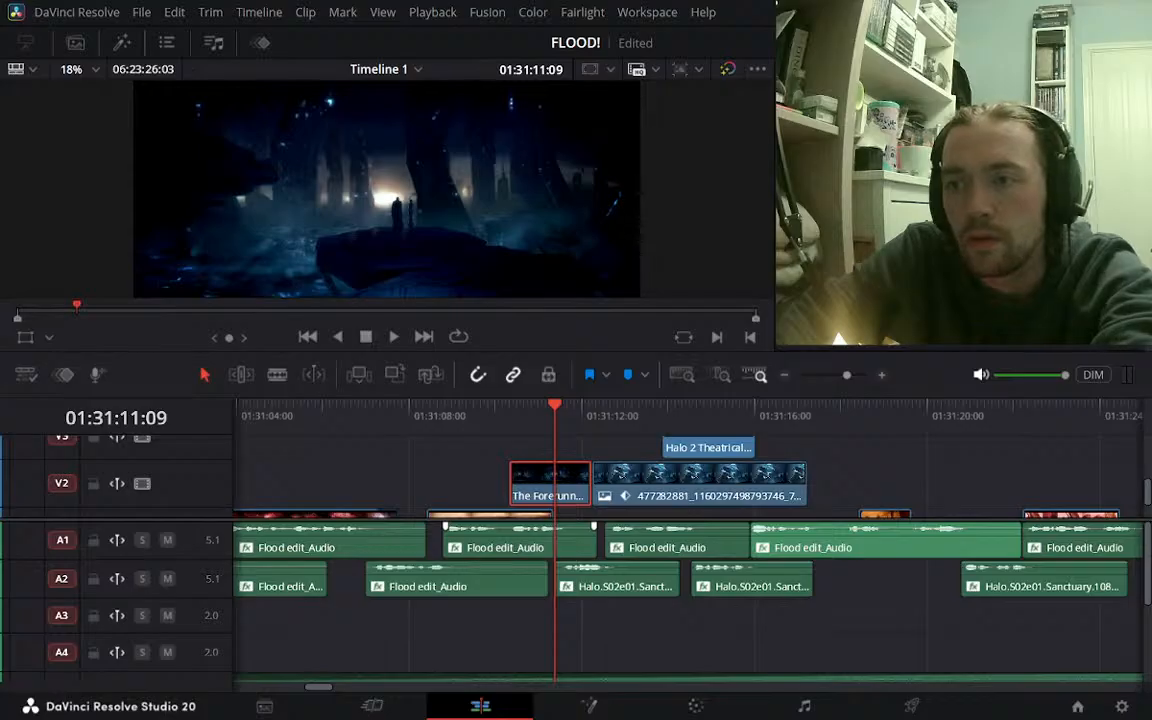
pyautogui.click(665, 416)
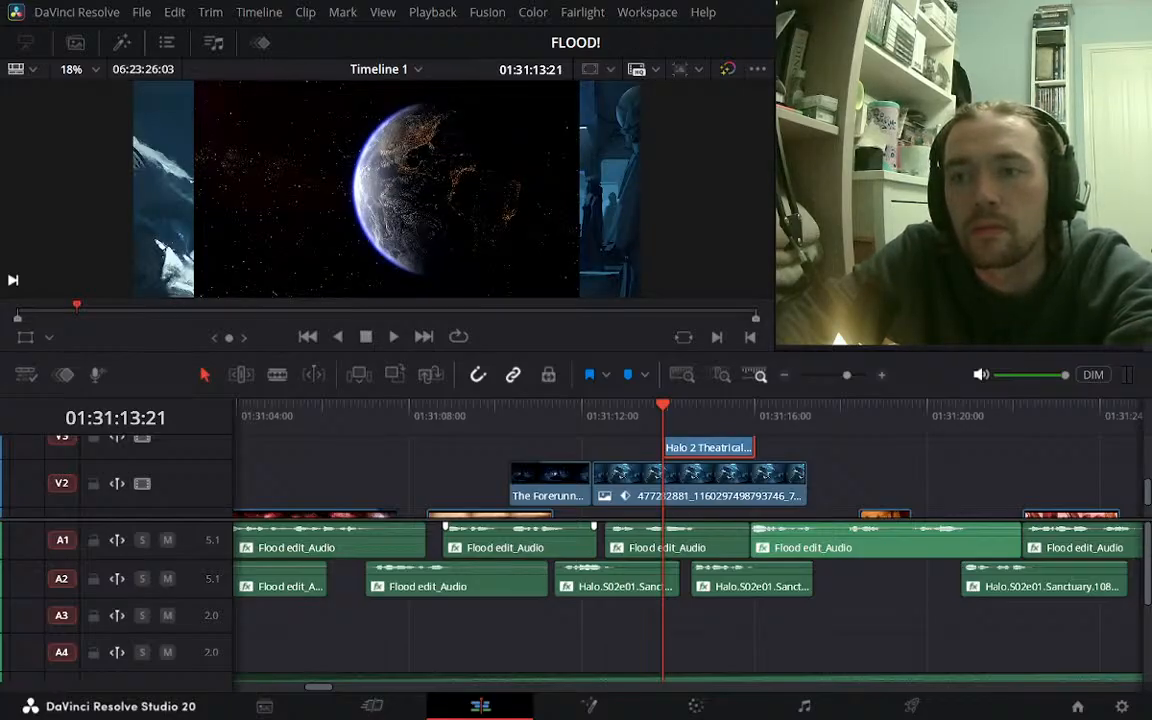
pyautogui.hotkey('ctrl', 'shift', 'z')
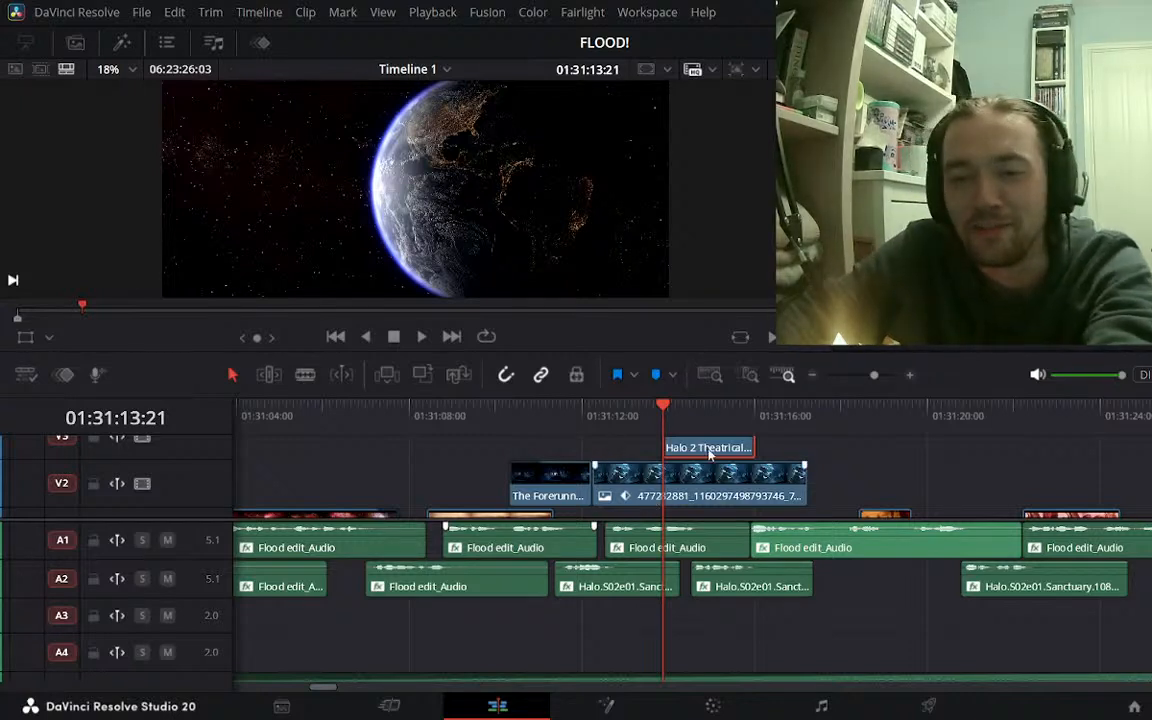
# Move the 477282881 image clip down from V2 to V1, beneath the Halo 2 Theatrical Trailer clip
pyautogui.scroll(-1, 609, 445)
pyautogui.moveTo(607, 465); pyautogui.dragTo(607, 498)
pyautogui.scroll(1, 790, 457)
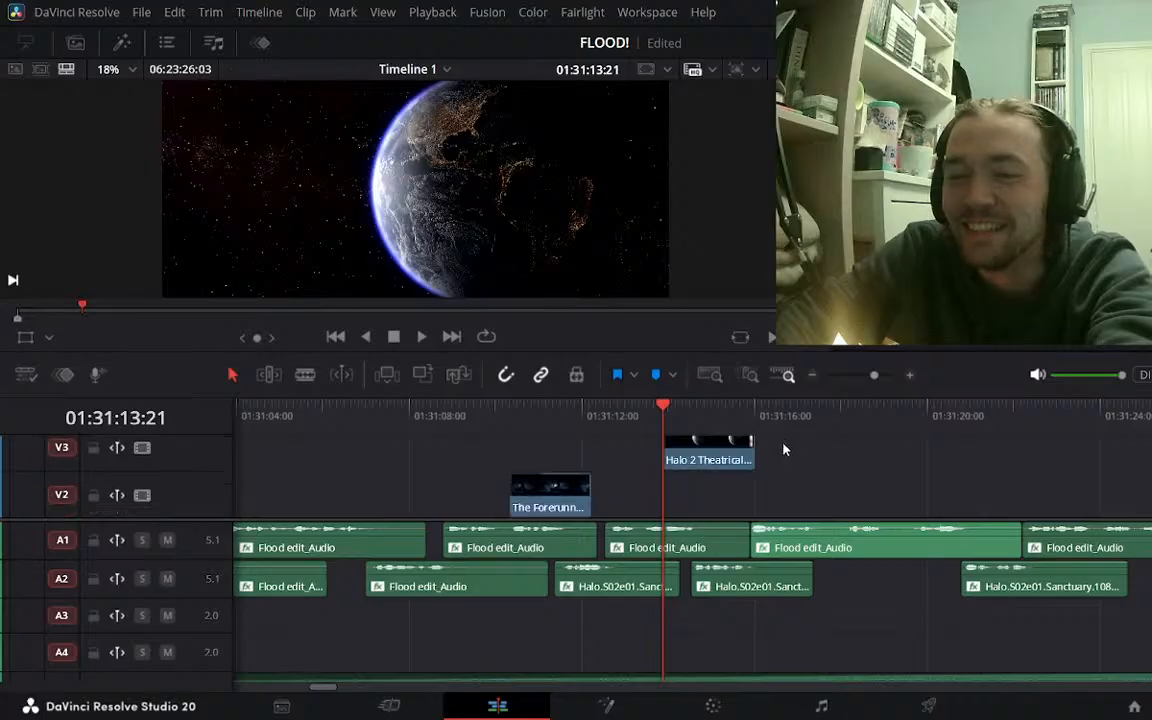
# Move the Halo 2 Theatrical Trailer clip down from V3 to V2 and play the section from 01:31:10:08
pyautogui.moveTo(697, 462); pyautogui.dragTo(698, 487)
pyautogui.scroll(-1, 797, 445)
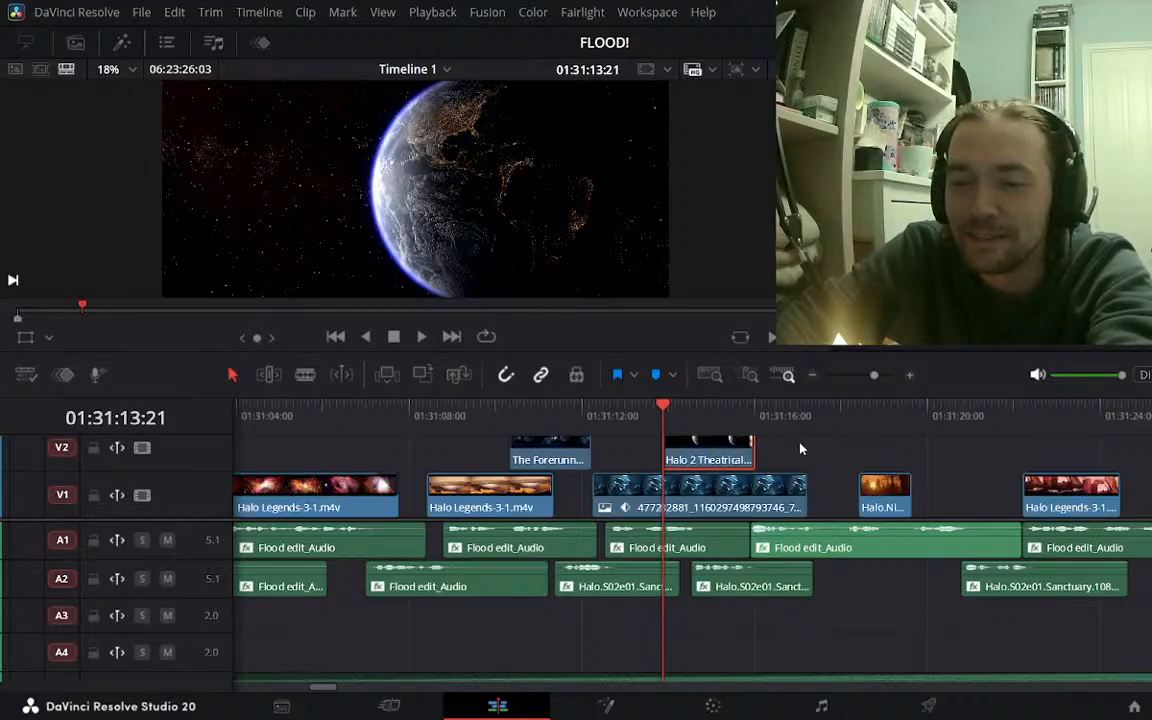
pyautogui.click(510, 410)
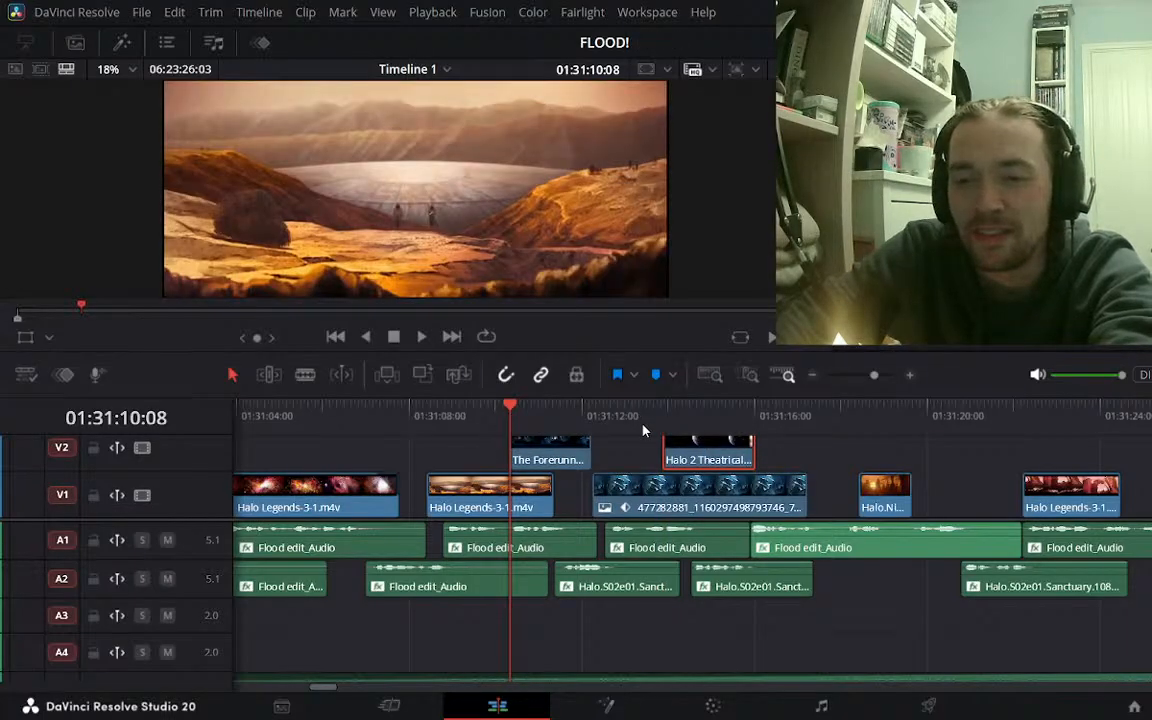
pyautogui.press('space')
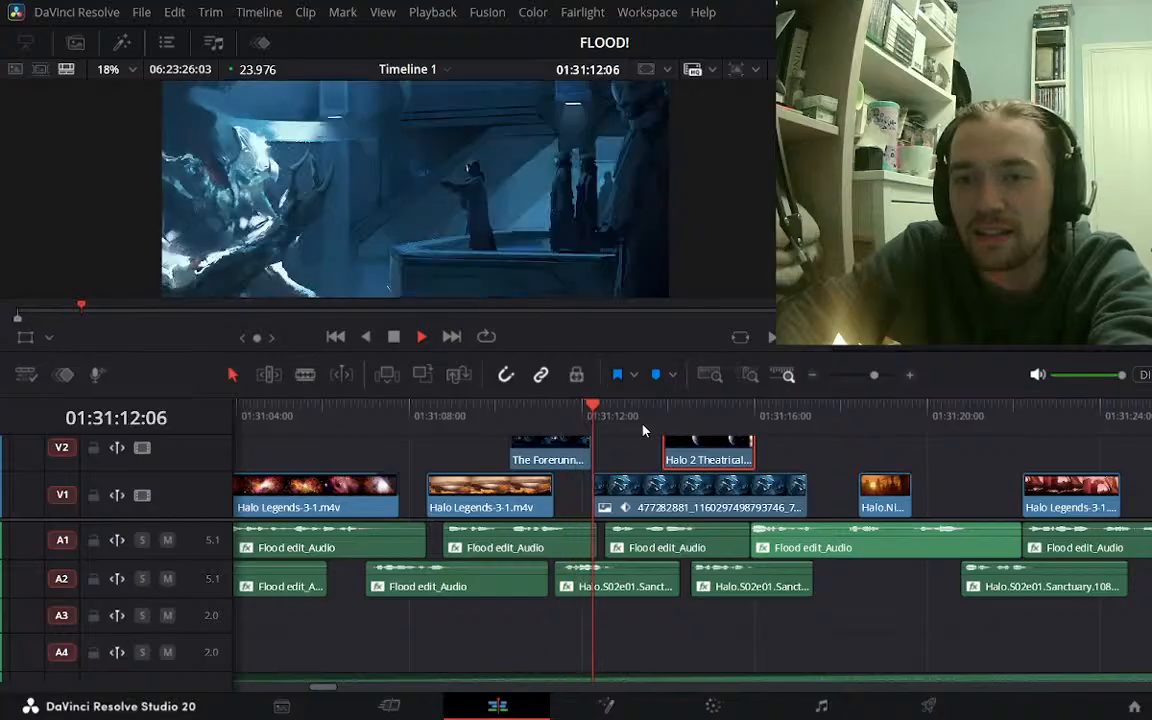
pyautogui.press('space')
# Review the Halo Legends-3-1 clips on V1 and the transition into The Forerunners Story clip, between 01:31:05 and 01:31:12
pyautogui.click(553, 415)
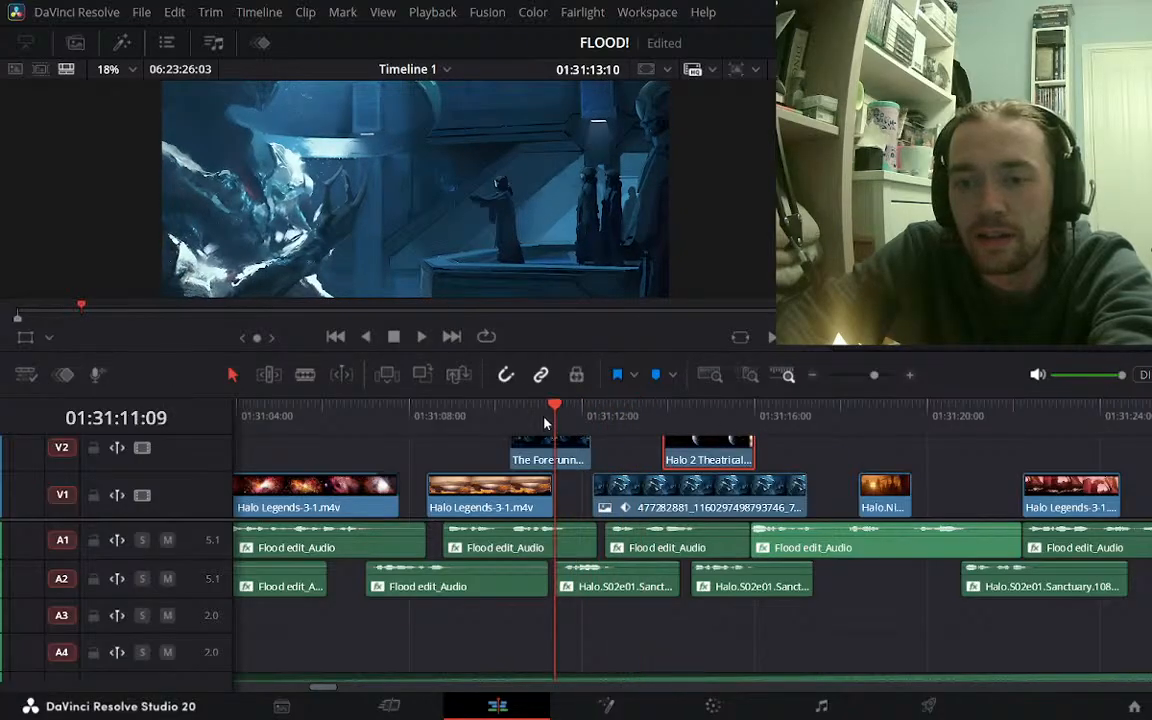
pyautogui.click(428, 418)
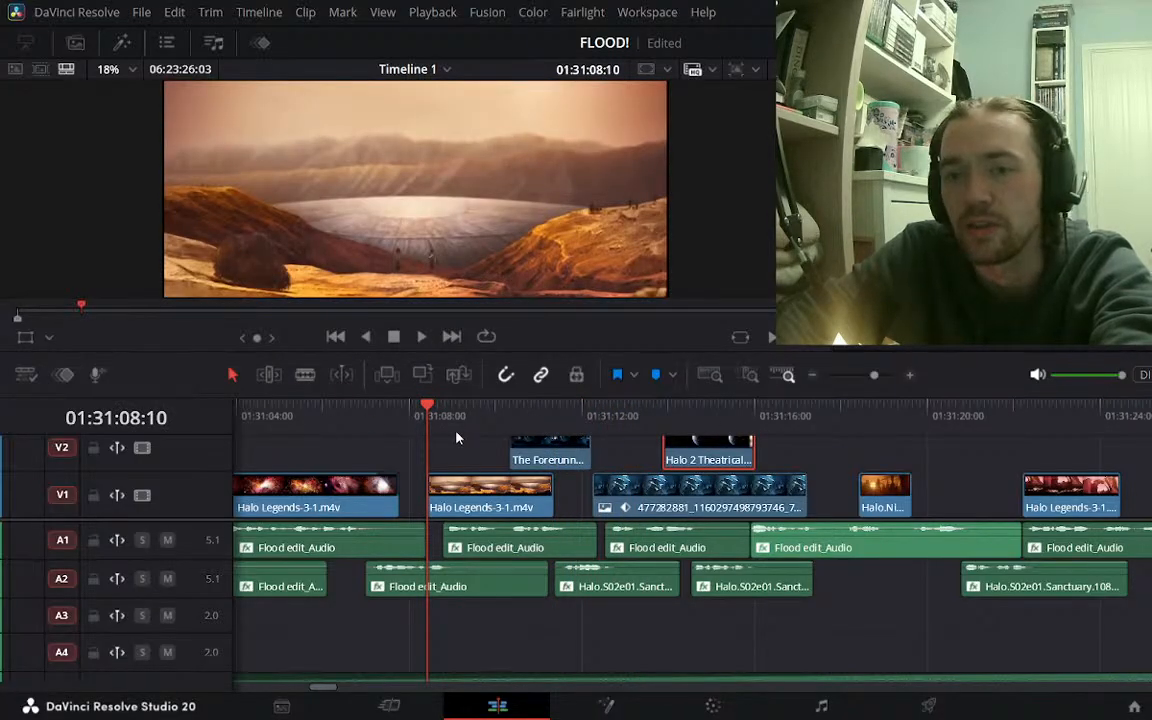
pyautogui.click(314, 428)
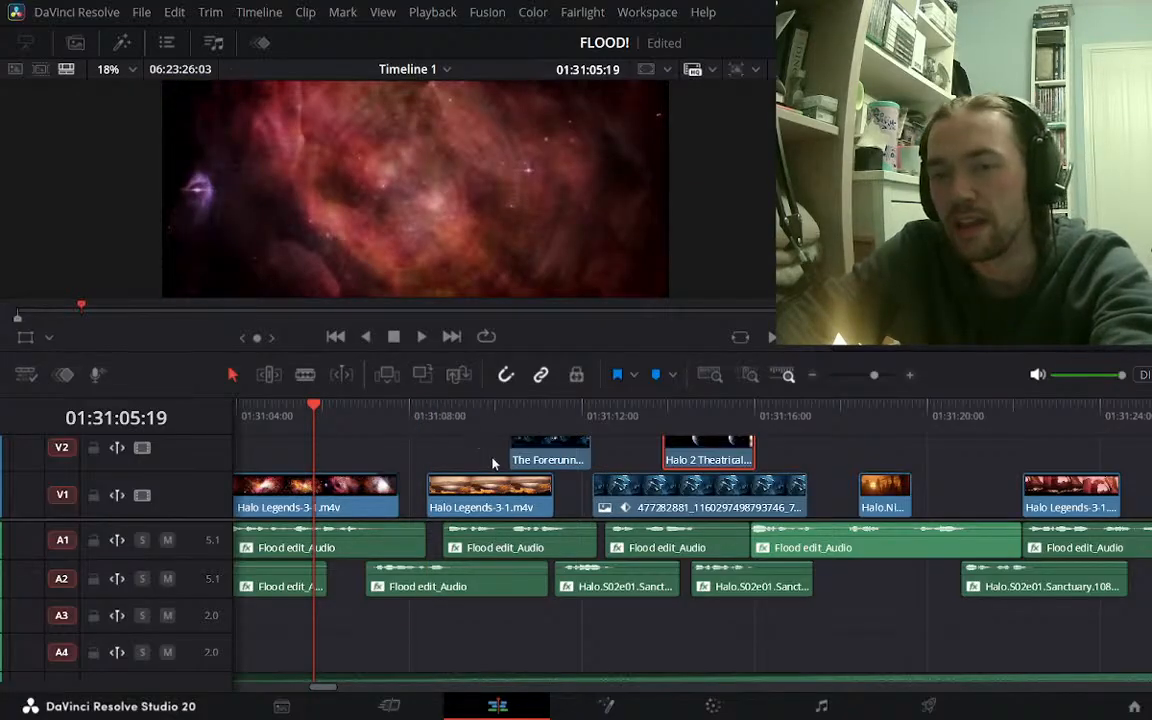
pyautogui.click(430, 437)
pyautogui.click(366, 437)
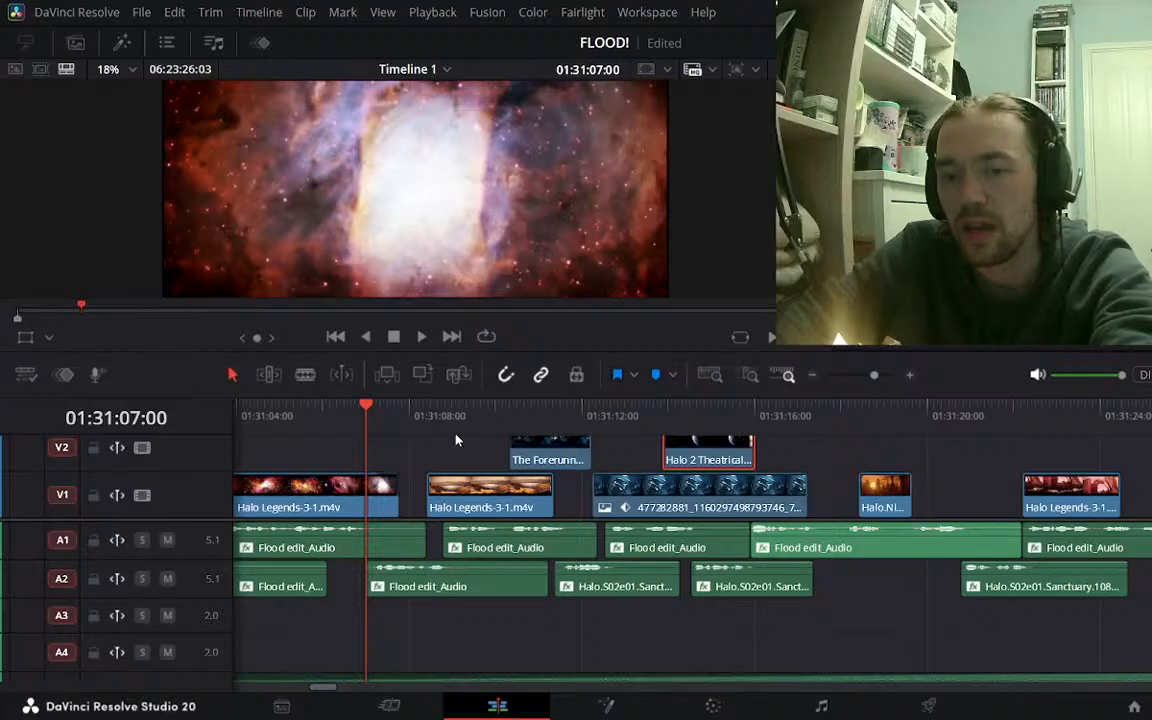
pyautogui.click(427, 428)
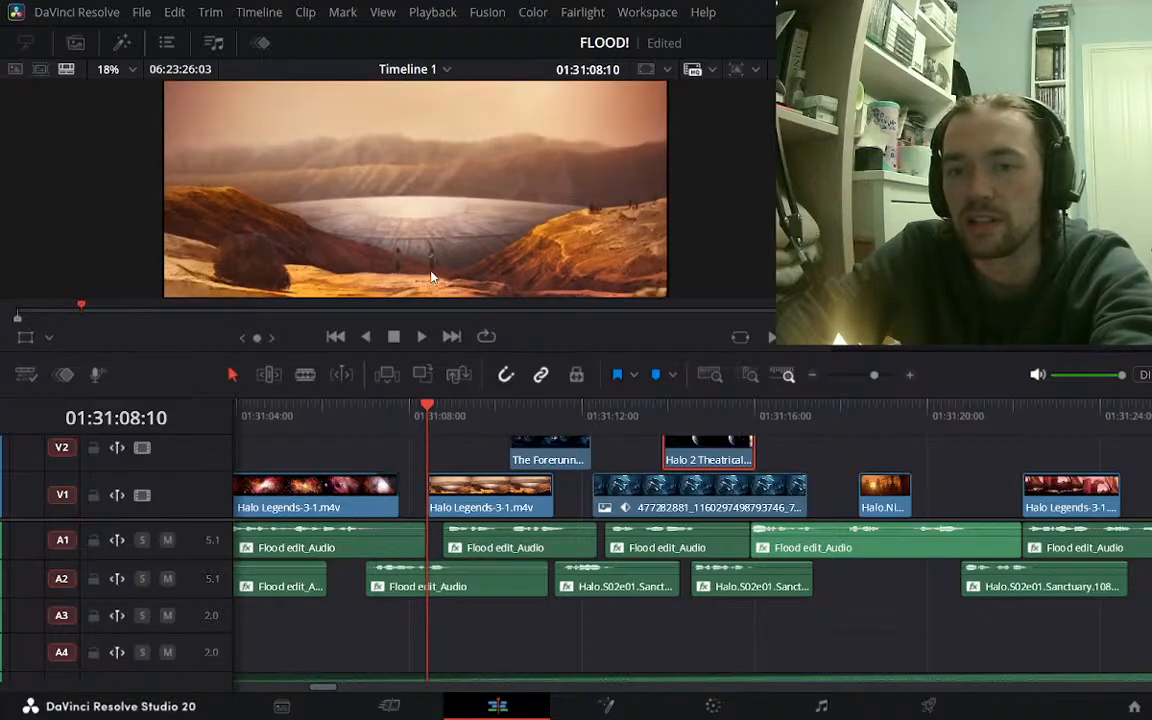
pyautogui.press('space')
pyautogui.press('space')
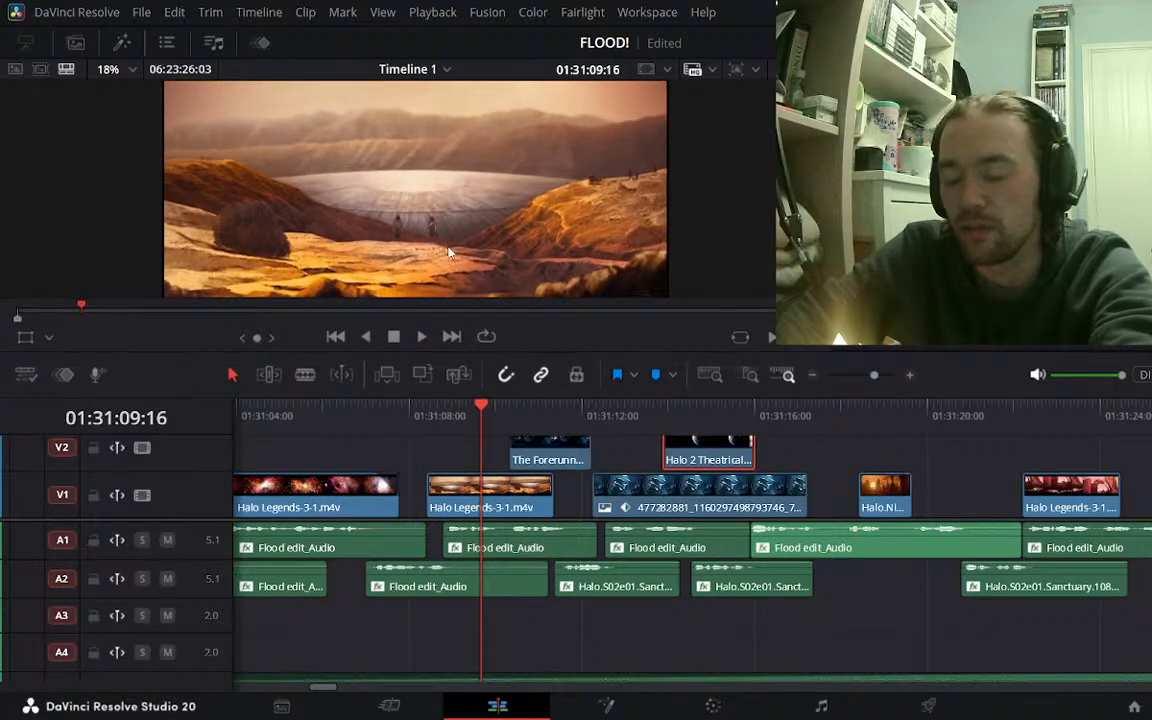
pyautogui.press('space')
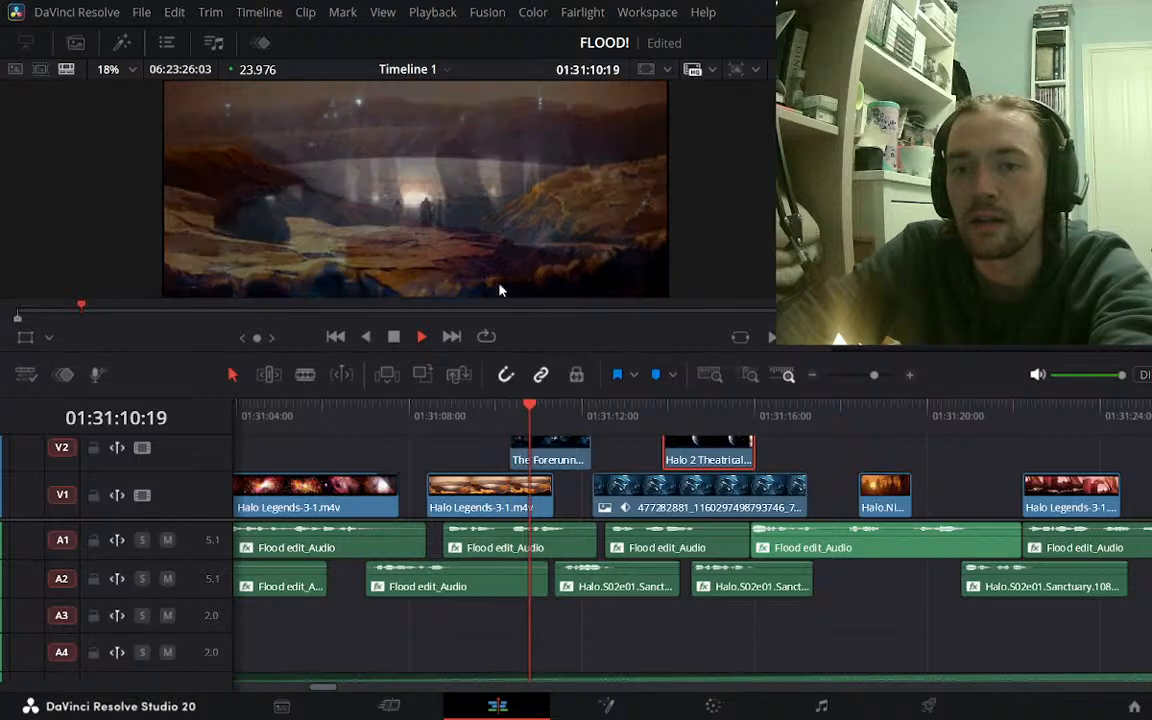
pyautogui.press('space')
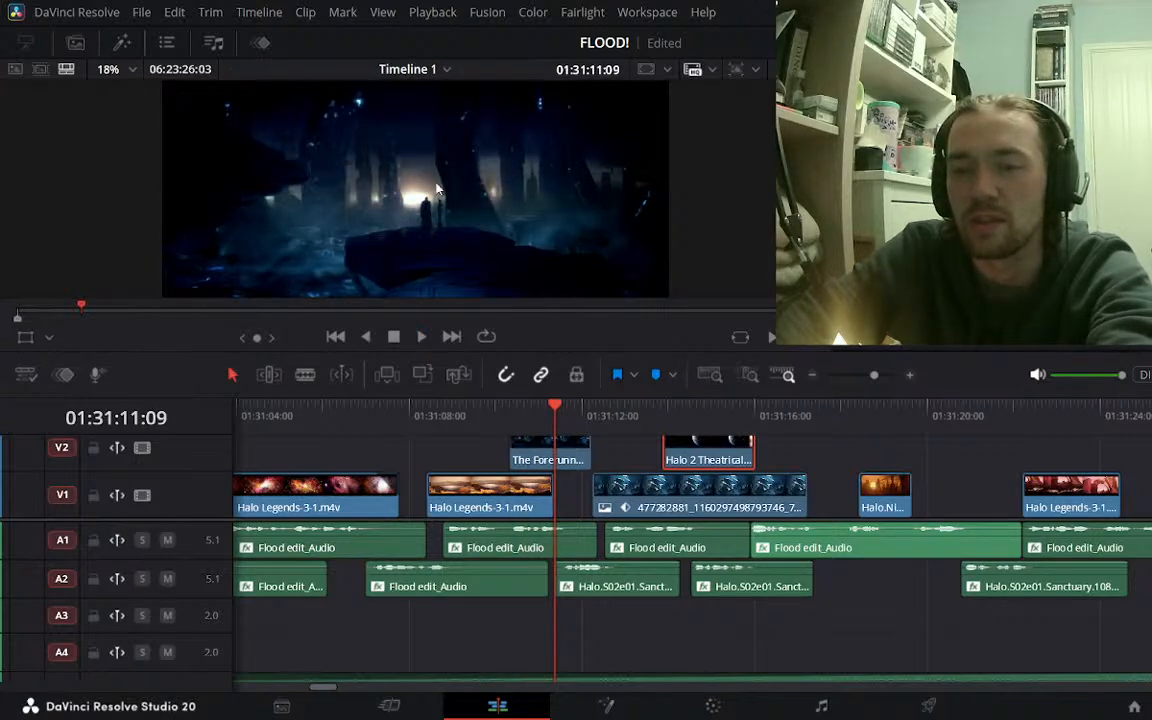
pyautogui.click(464, 408)
pyautogui.press('space')
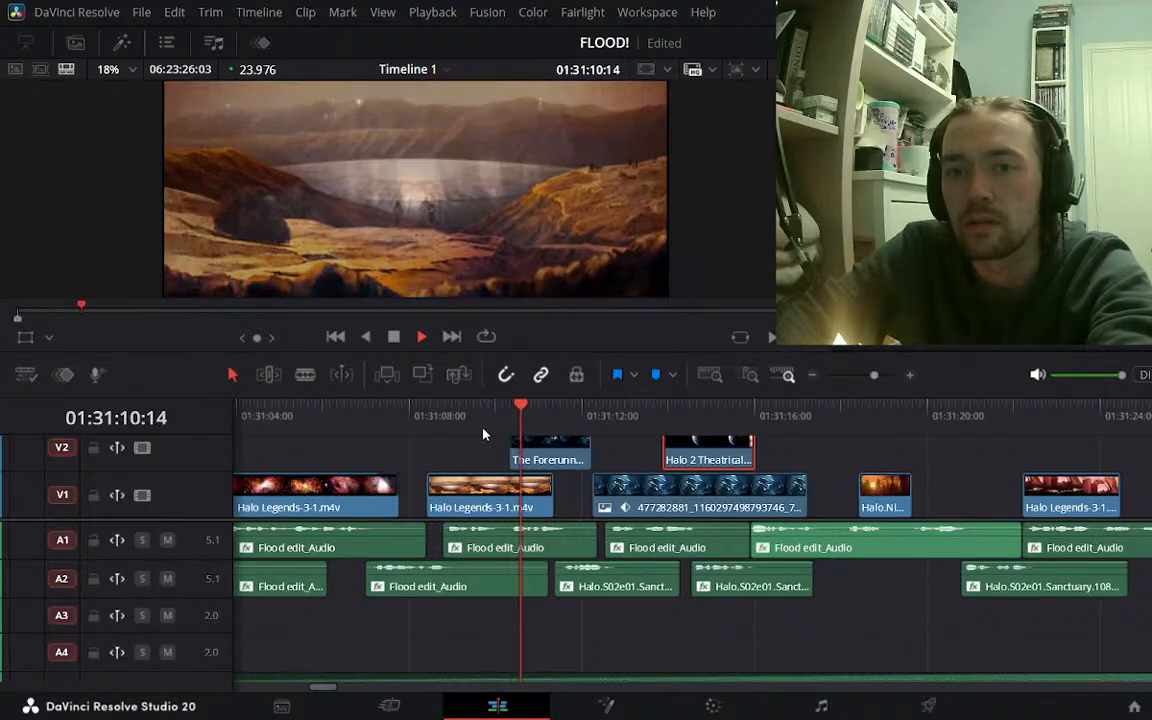
pyautogui.press('space')
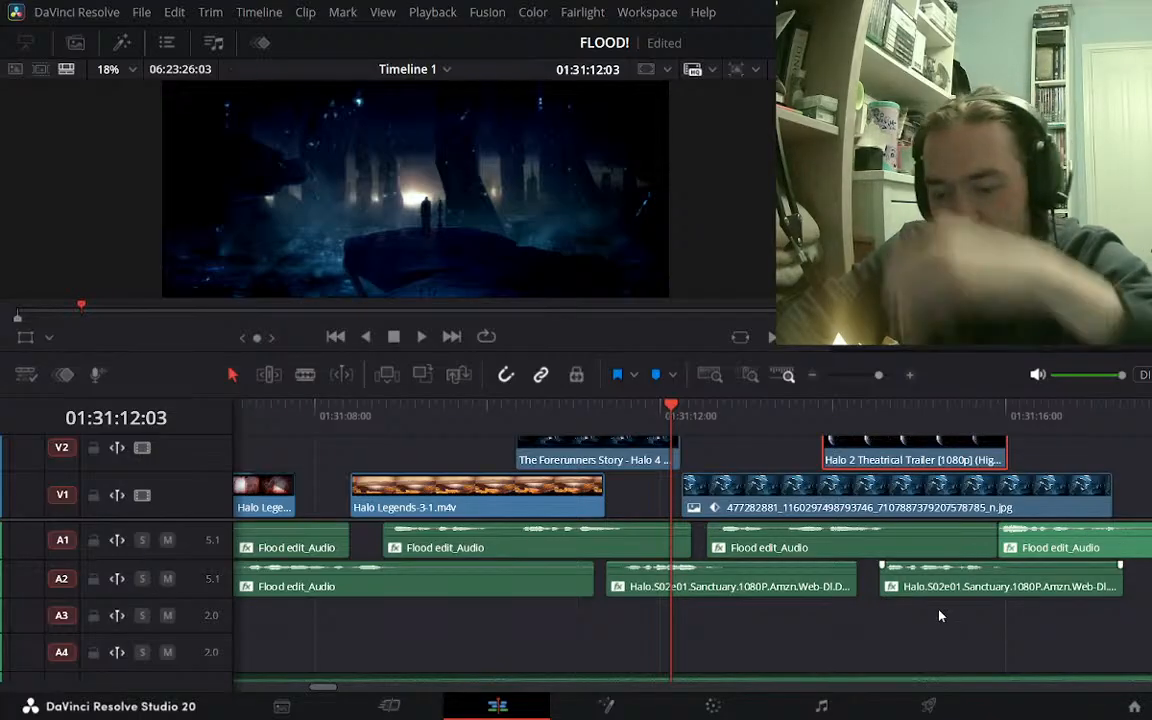
# Move the 477282881 image clip earlier on V1 so it starts at 01:31:11:23, under the end of The Forerunners Story clip
pyautogui.click(763, 413)
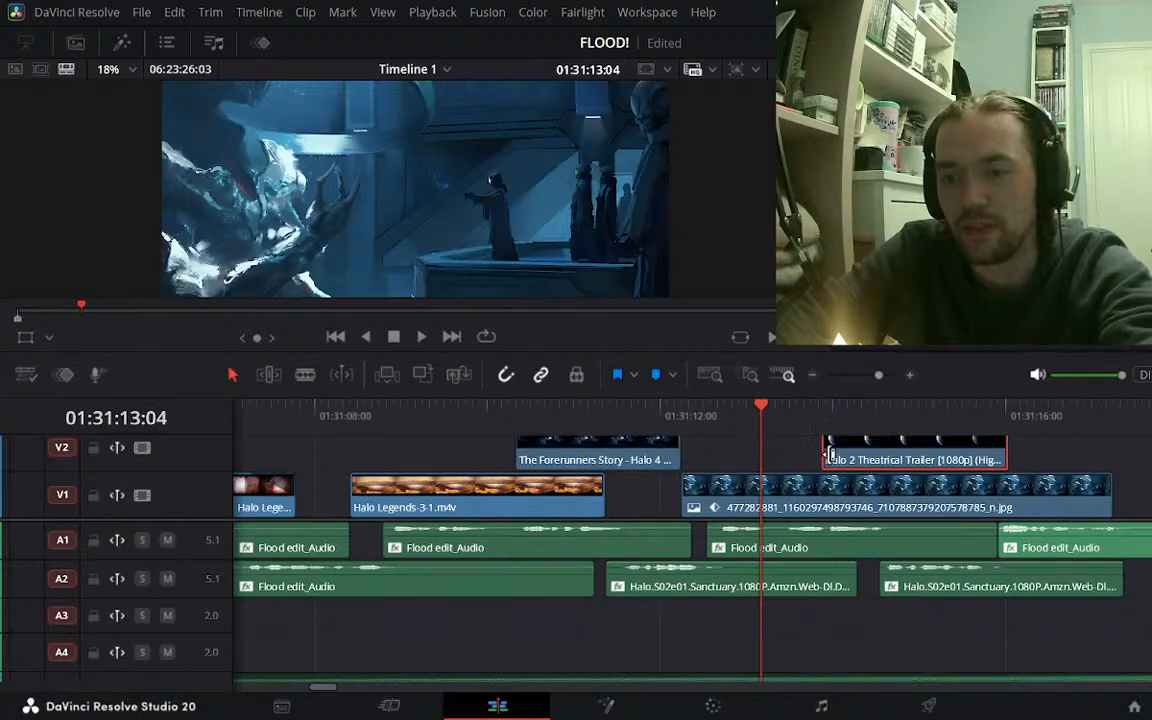
pyautogui.click(811, 375)
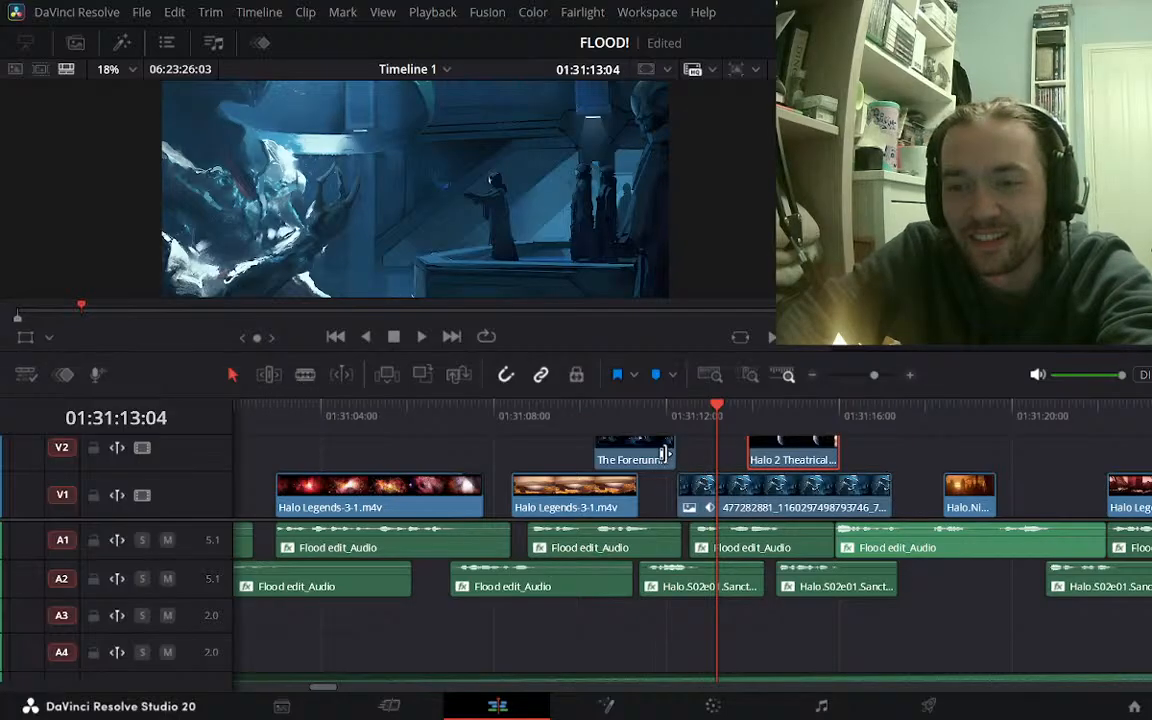
pyautogui.click(652, 417)
pyautogui.click(909, 377)
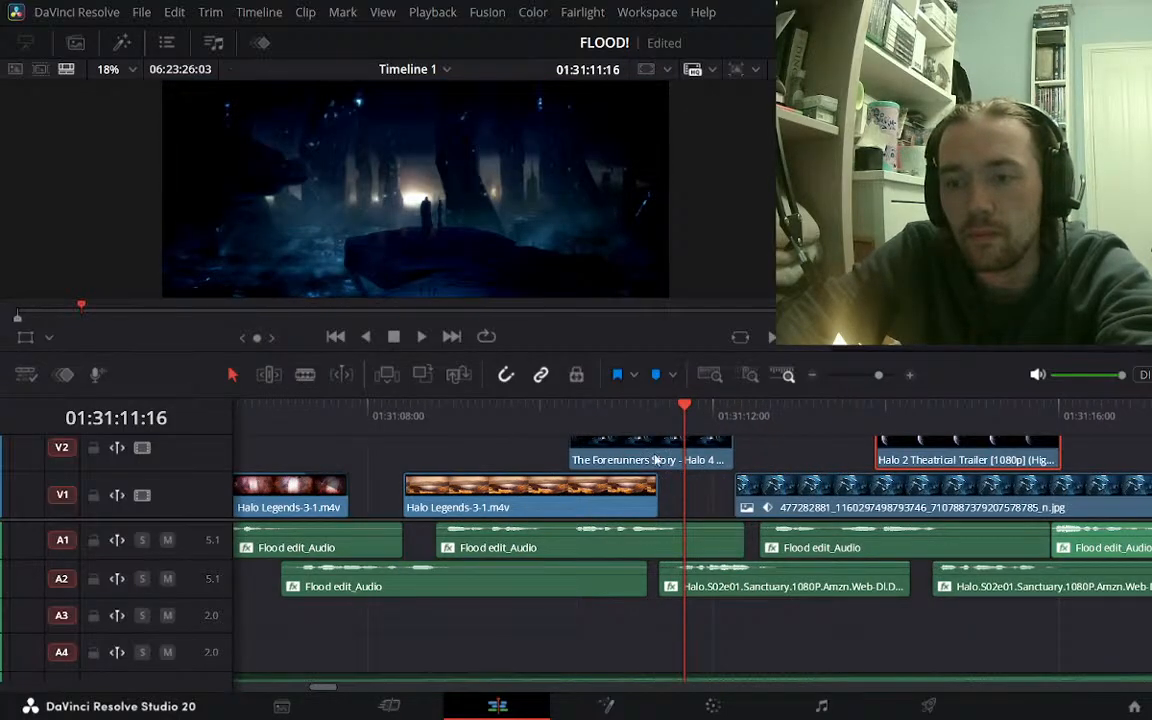
pyautogui.click(602, 413)
pyautogui.press('space')
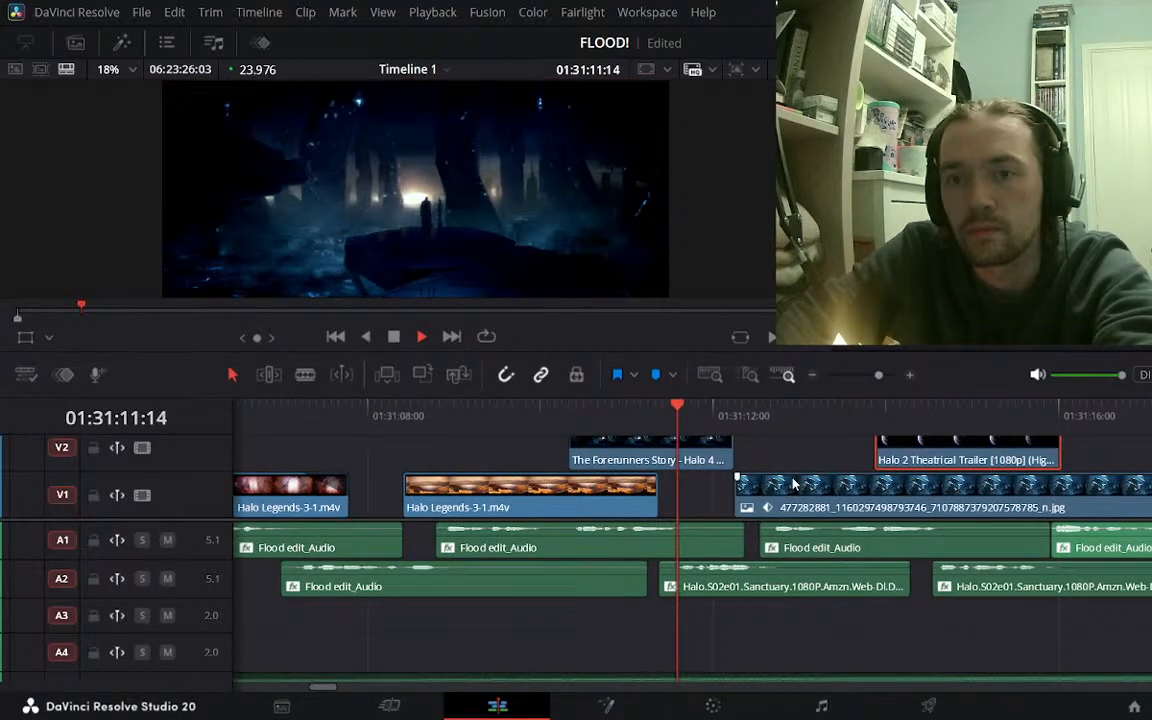
pyautogui.press('space')
pyautogui.moveTo(789, 505); pyautogui.dragTo(757, 503)
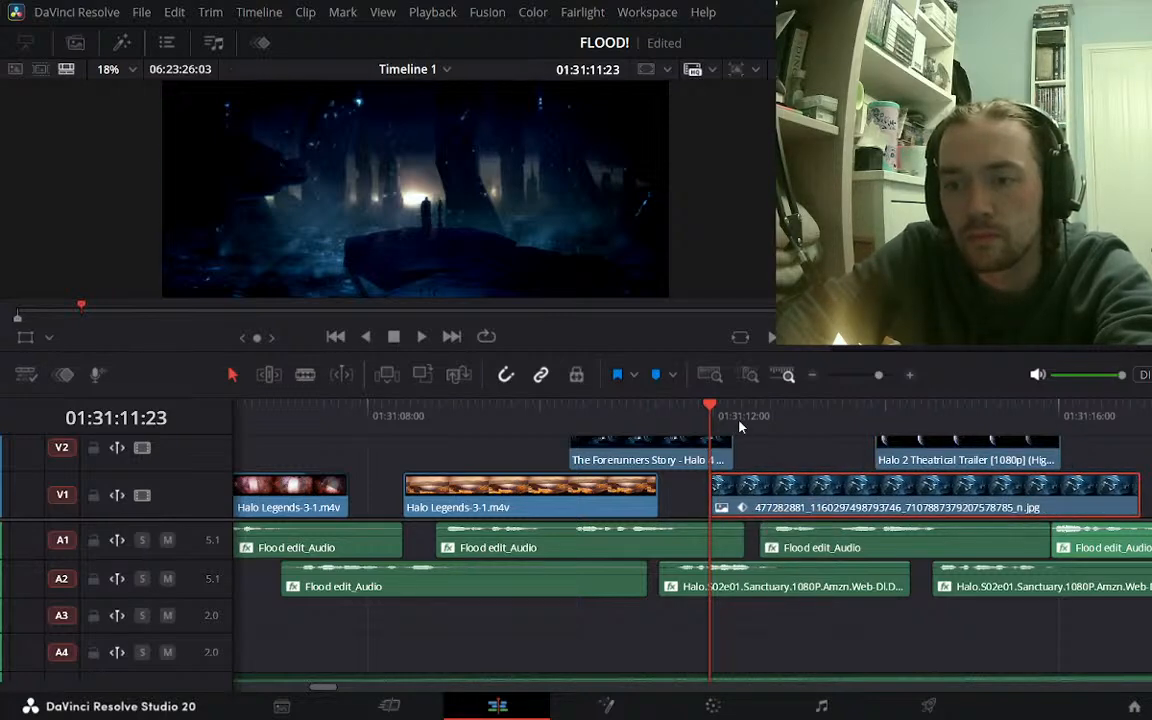
# Shift The Forerunners Story clip slightly later on V2 and extend its start back to 01:31:10:08
pyautogui.press('space')
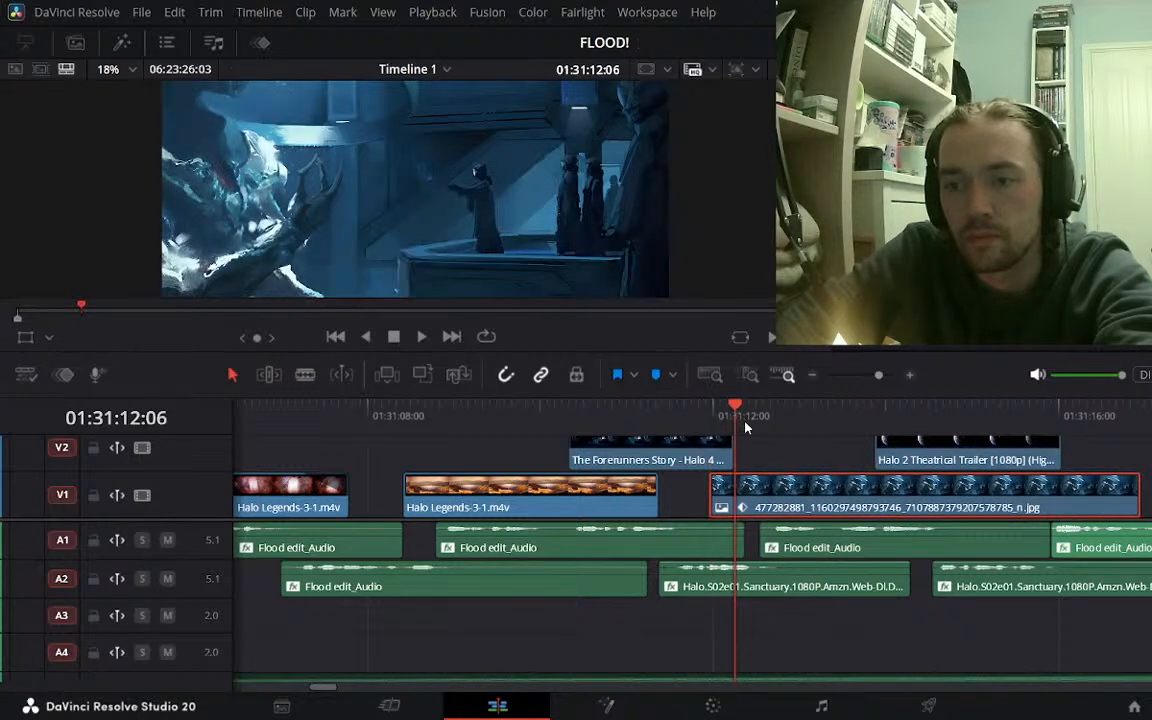
pyautogui.click(568, 421)
pyautogui.moveTo(649, 461); pyautogui.dragTo(659, 463)
pyautogui.moveTo(584, 458); pyautogui.dragTo(568, 452)
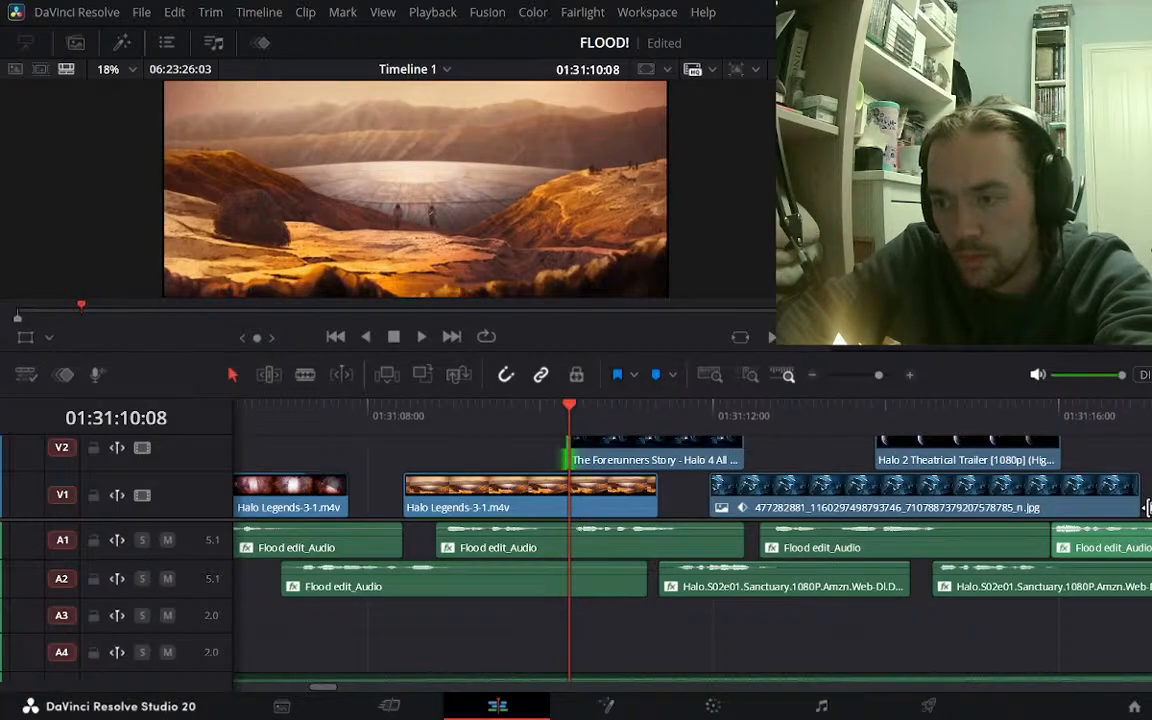
# Add a short fade-out at the end of The Forerunners Story clip, over the start of the 477282881 image, and play the result
pyautogui.doubleClick(763, 6)
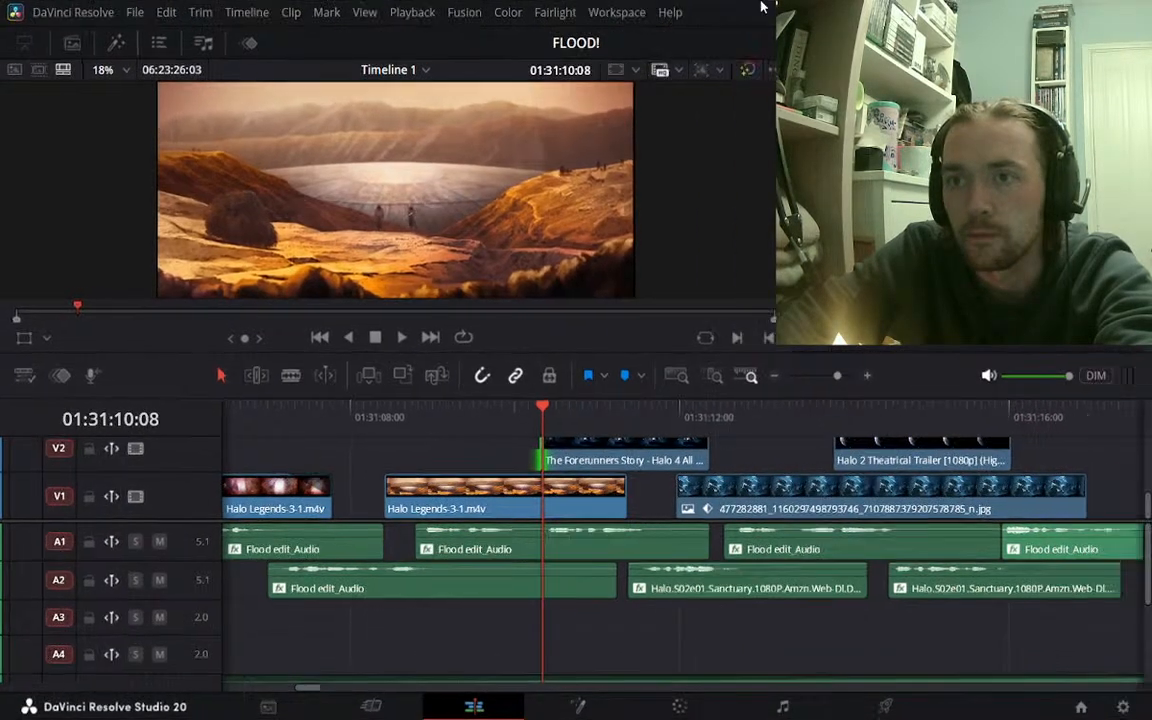
pyautogui.moveTo(1148, 511); pyautogui.dragTo(1147, 502)
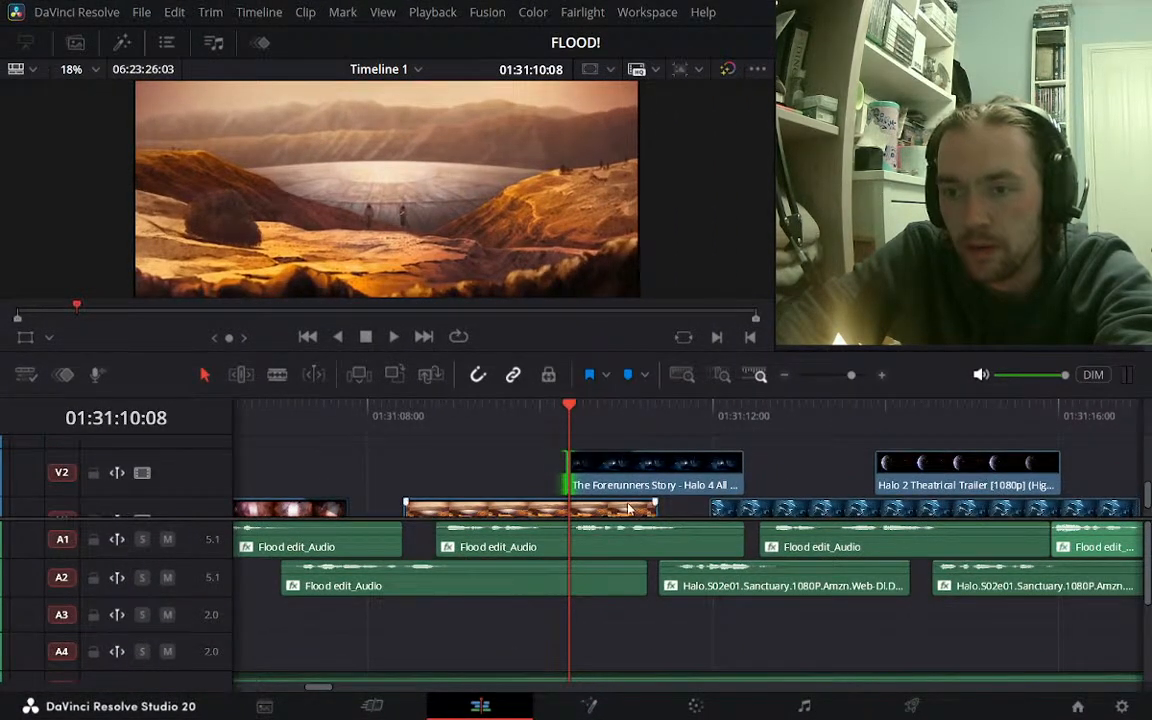
pyautogui.moveTo(740, 459)
pyautogui.mouseDown()
pyautogui.moveTo(713, 453)
pyautogui.moveTo(745, 455)
pyautogui.mouseUp()
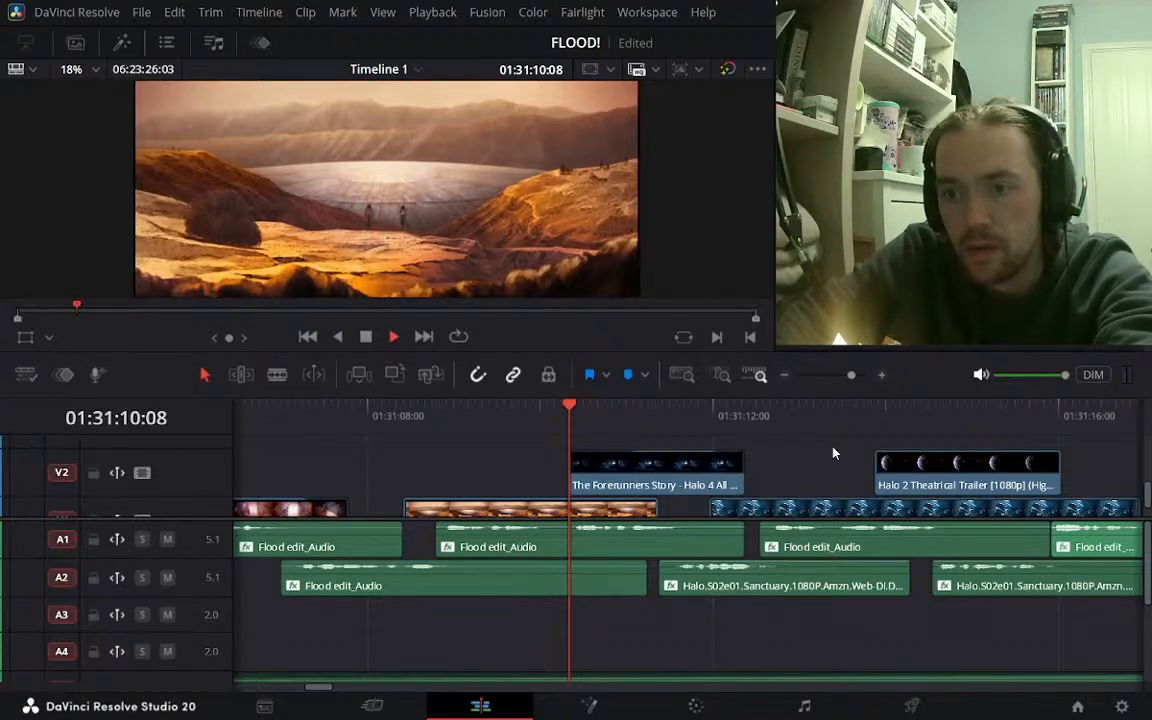
pyautogui.press('space')
pyautogui.press('space')
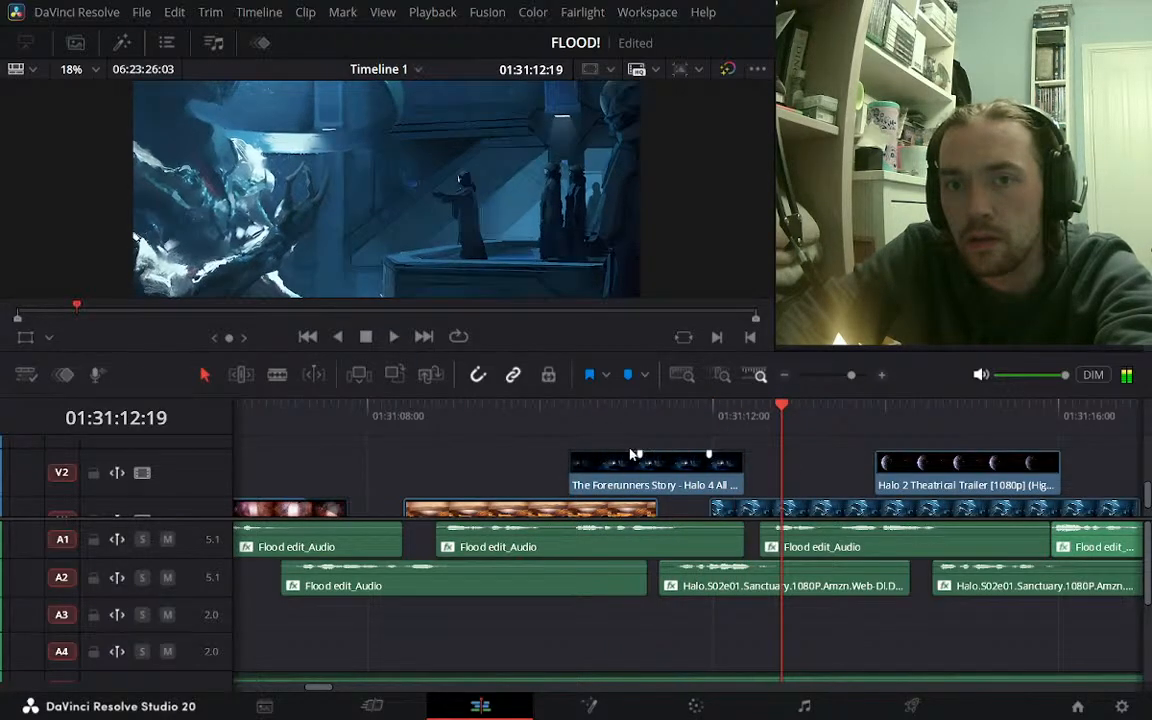
# Replay the crossfade from The Forerunners Story clip into the 477282881 image, checking its timing between 01:31:10 and 01:31:14
pyautogui.click(548, 418)
pyautogui.press('space')
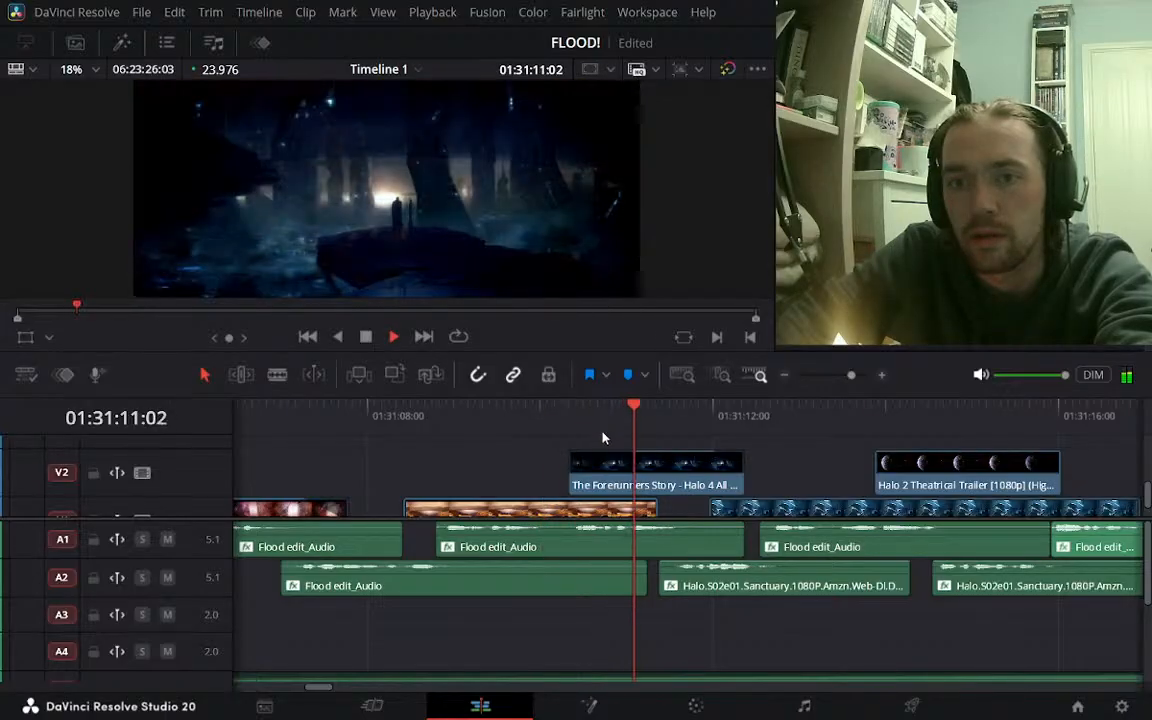
pyautogui.click(648, 415)
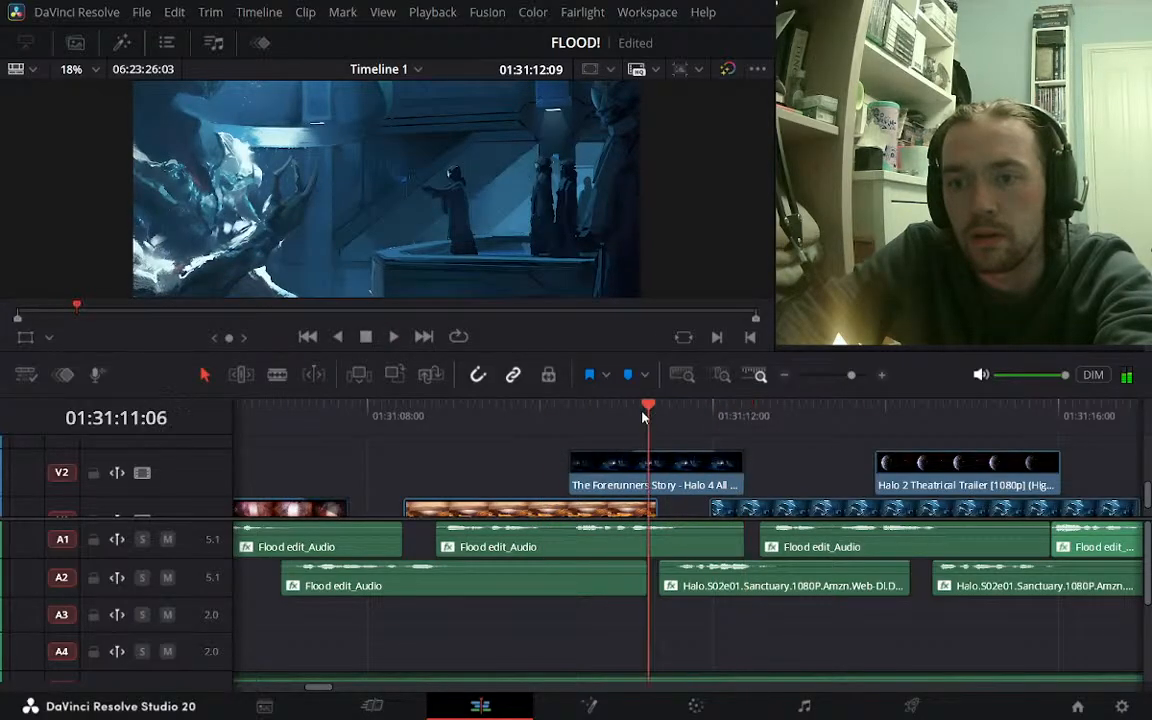
pyautogui.press('space')
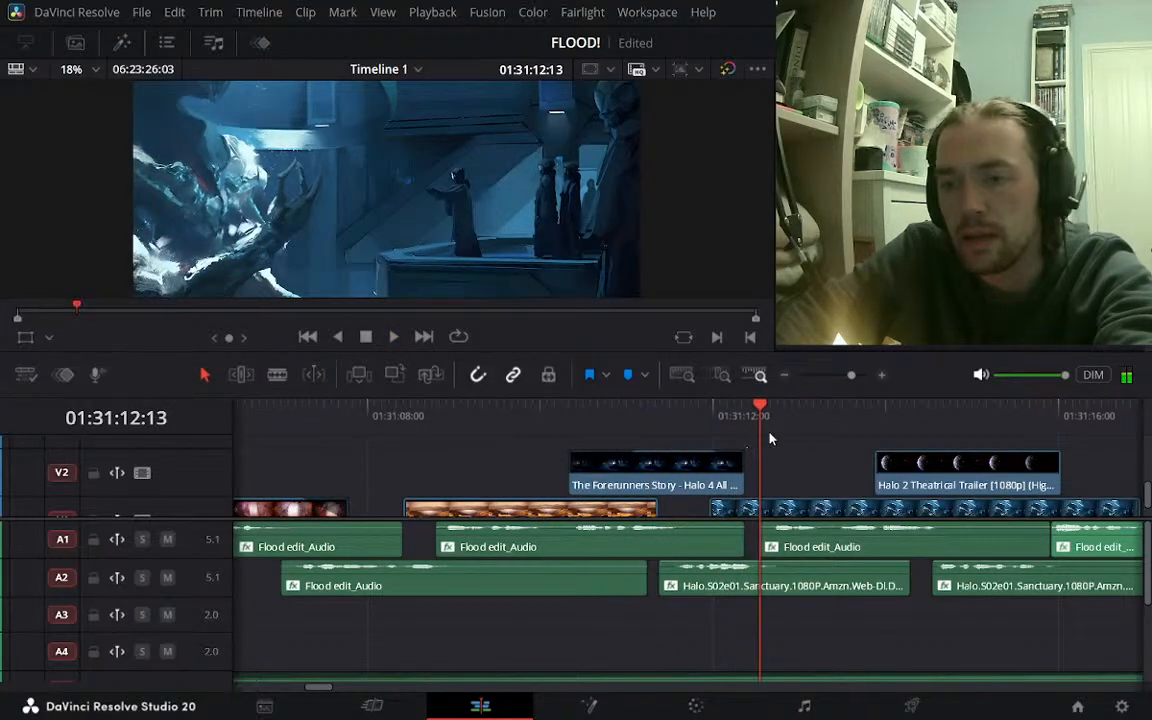
pyautogui.click(724, 418)
pyautogui.press('space')
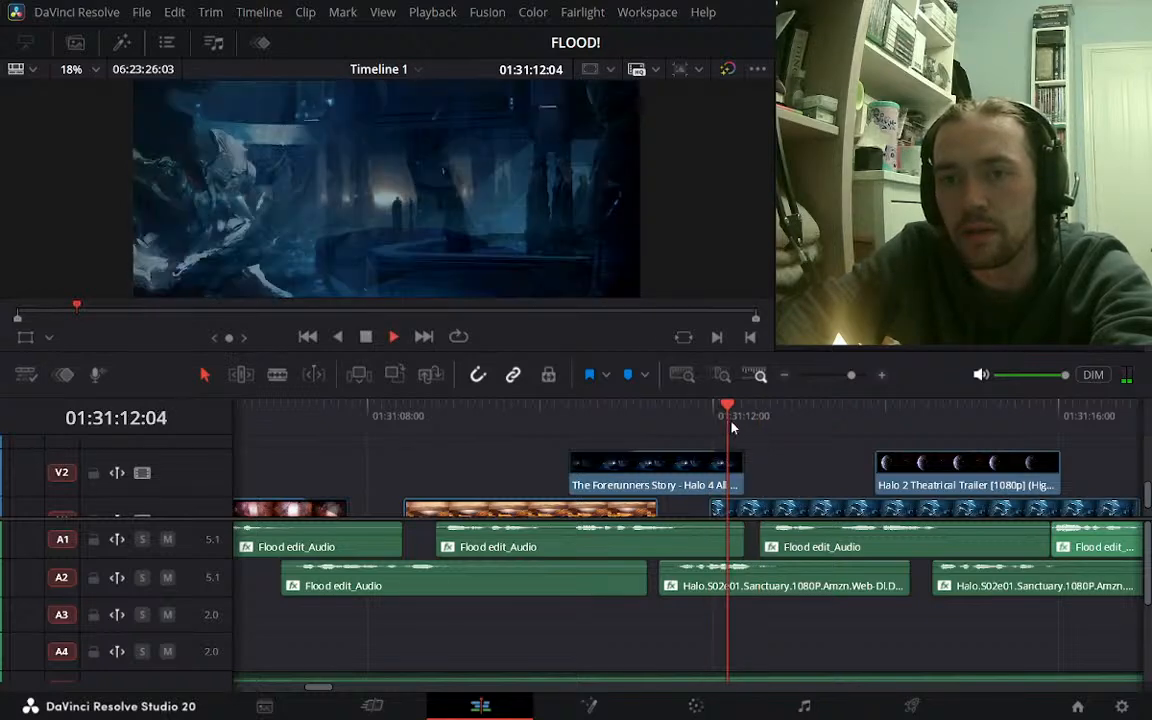
pyautogui.press('space')
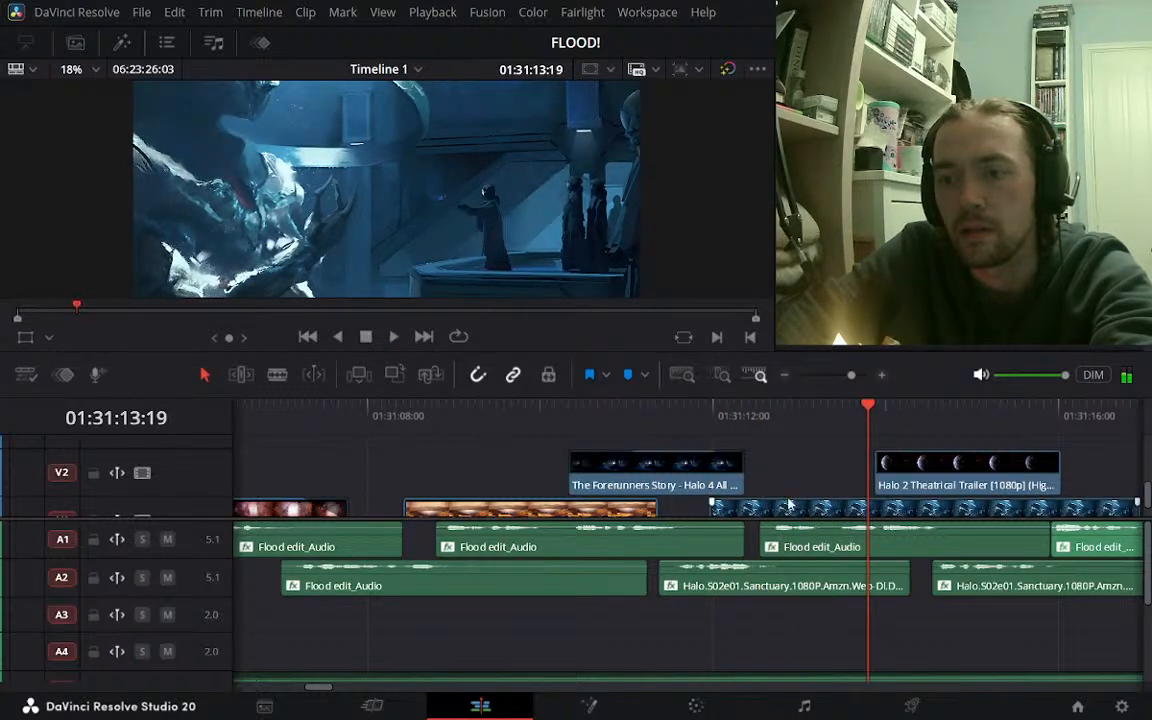
pyautogui.click(711, 417)
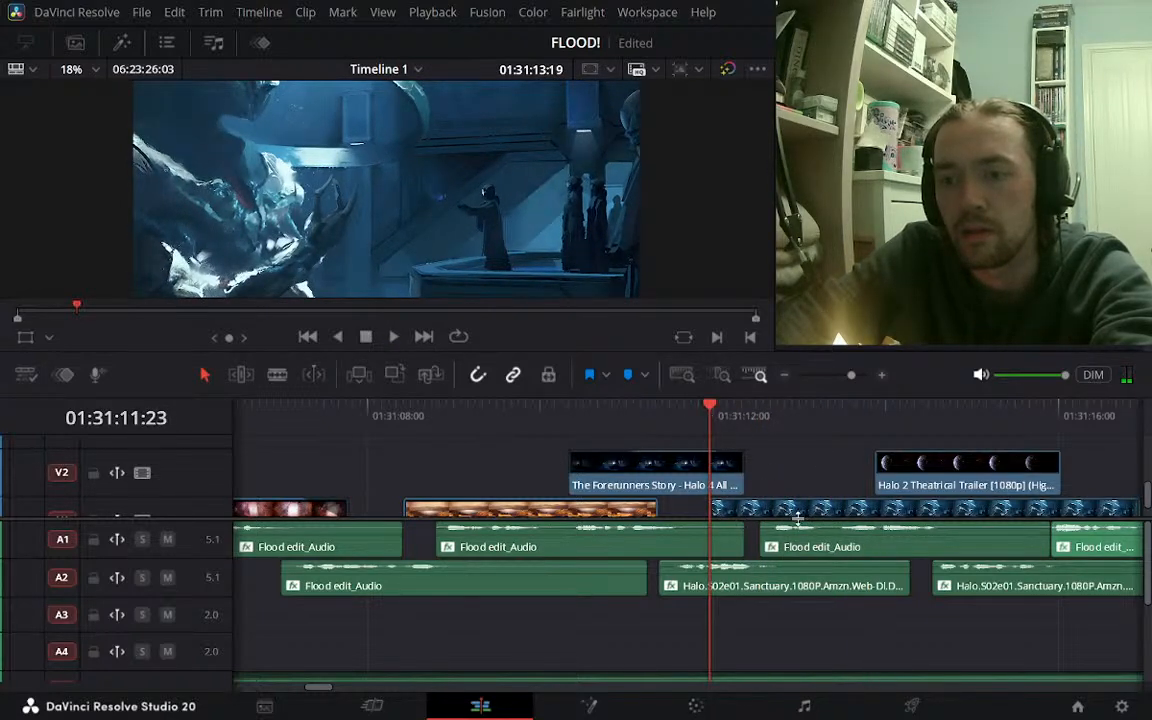
pyautogui.scroll(-1, 790, 468)
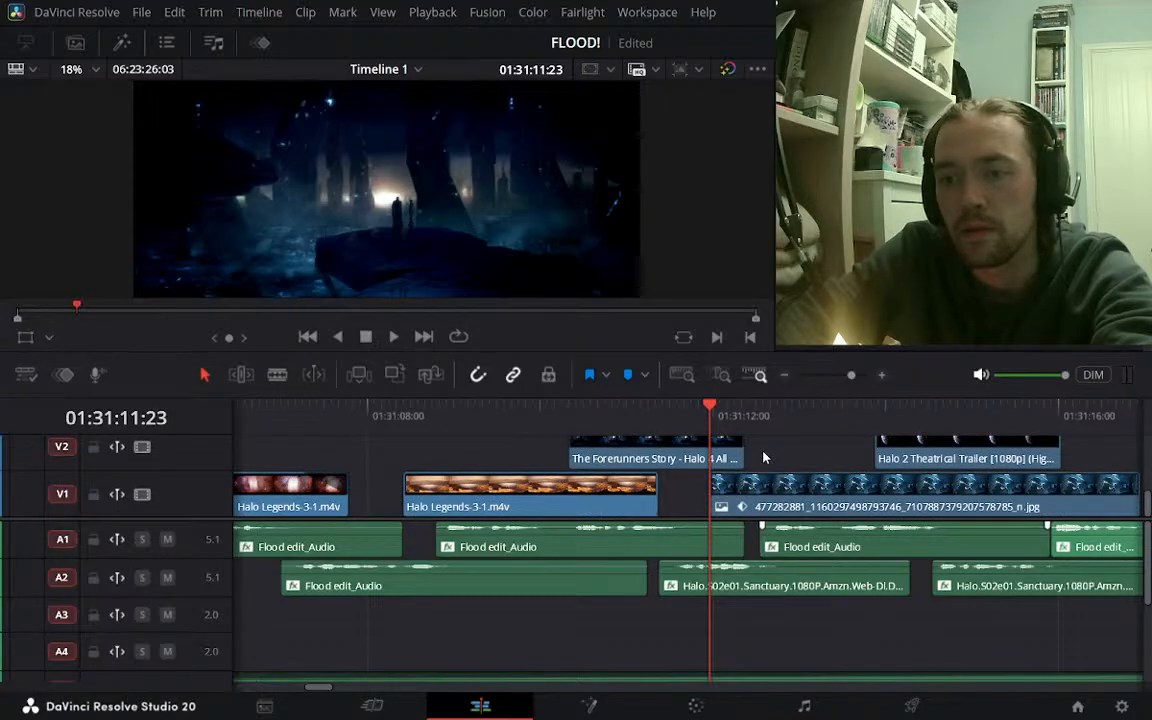
pyautogui.press('space')
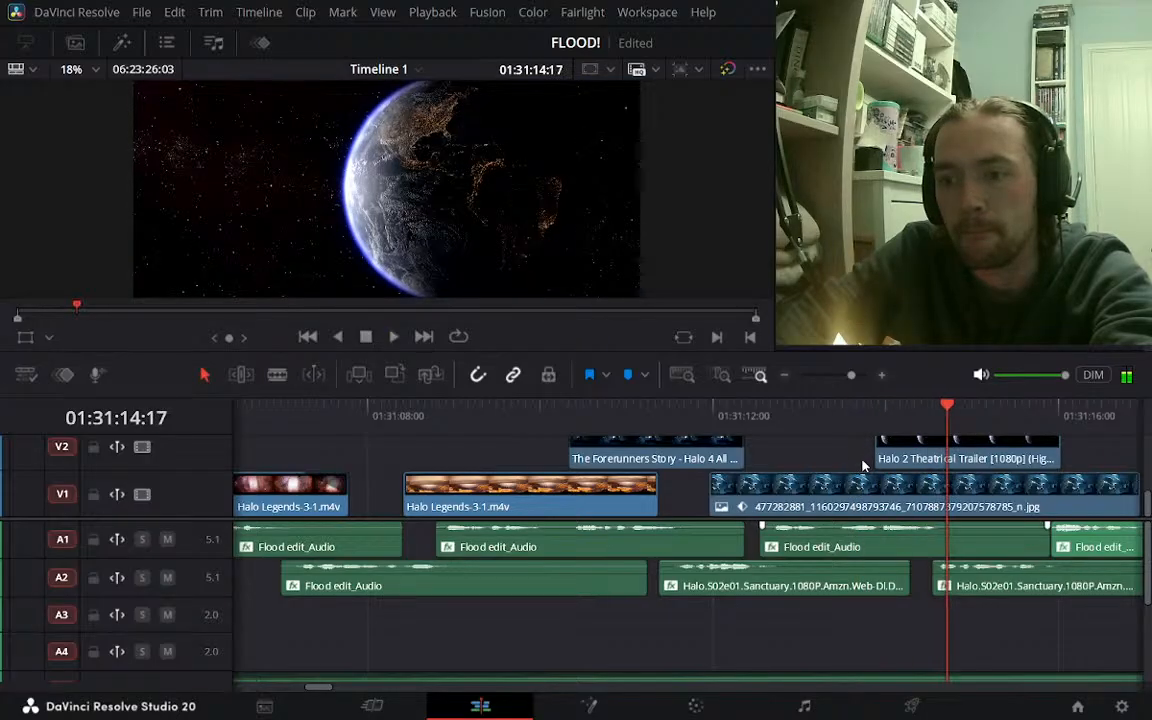
# Move the 477282881 image clip earlier on V1 and trim its start to 01:31:11:23
pyautogui.click(706, 412)
pyautogui.moveTo(818, 507); pyautogui.dragTo(779, 505)
pyautogui.moveTo(670, 503); pyautogui.dragTo(710, 503)
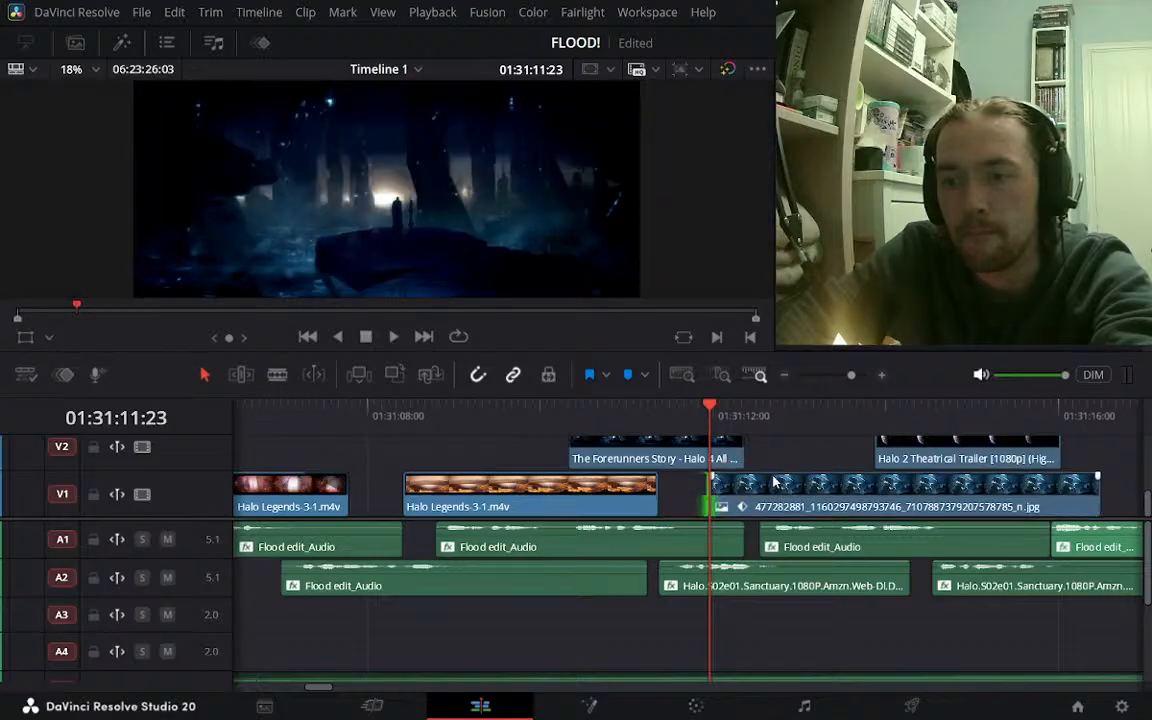
# With V2 temporarily disabled, move the 477282881 image earlier against the Halo Legends clip on V1 and trim its start to 01:31:11:23
pyautogui.click(142, 446)
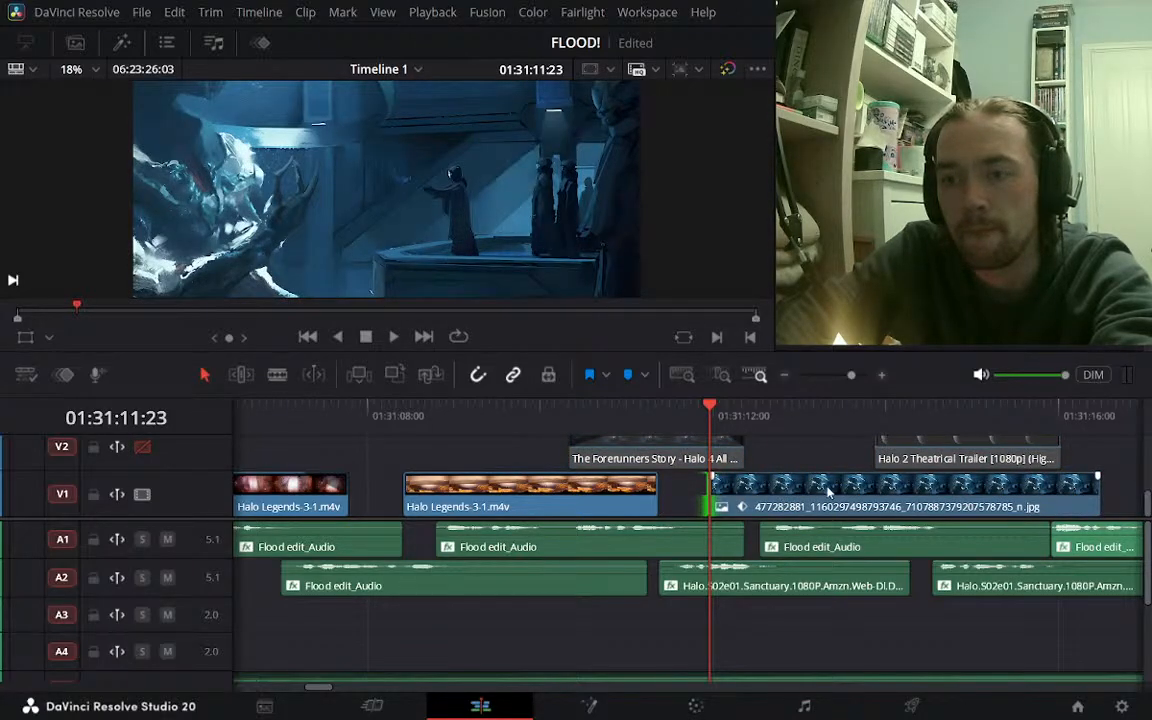
pyautogui.moveTo(828, 490); pyautogui.dragTo(782, 488)
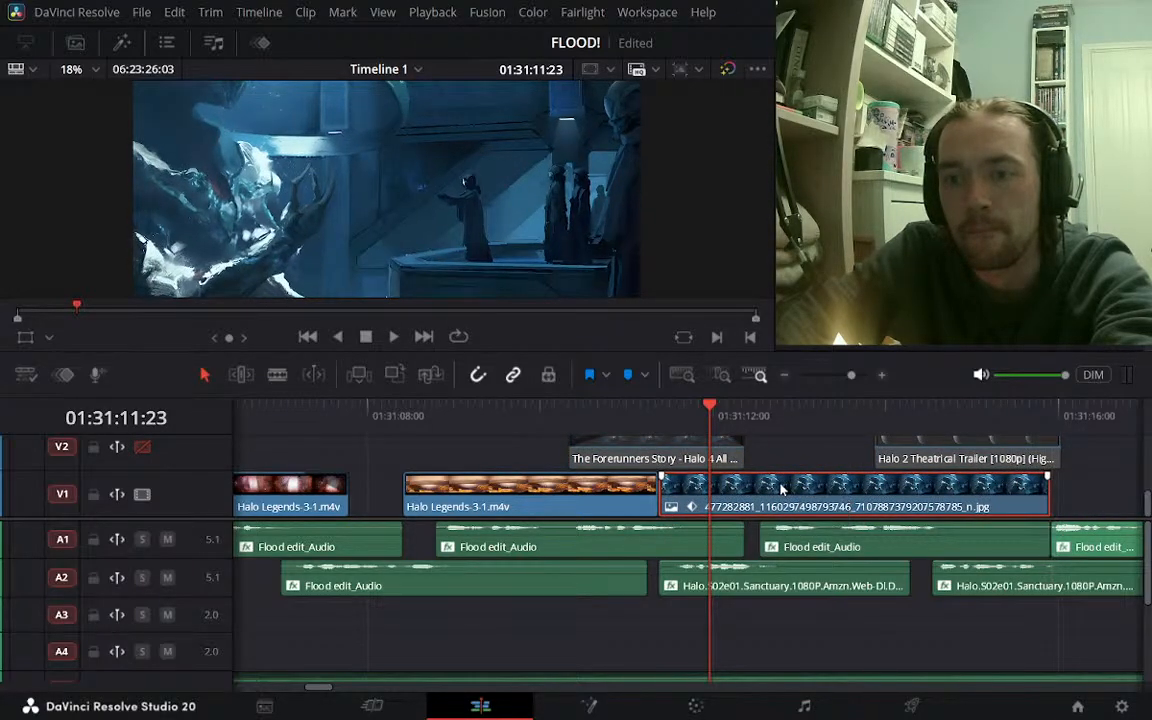
pyautogui.moveTo(688, 503); pyautogui.dragTo(745, 502)
pyautogui.click(142, 446)
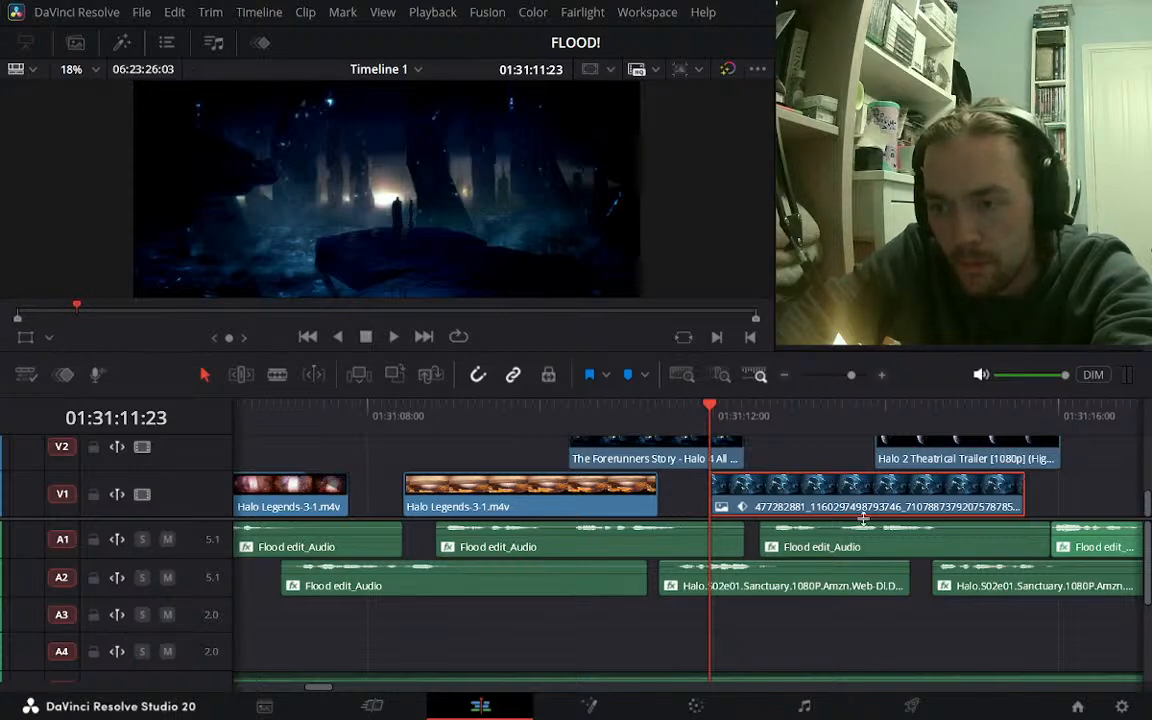
# Enlarge the video track area, shift the 477282881 image slightly earlier on V1 to start at about 01:31:11:20, and play the result
pyautogui.moveTo(862, 518); pyautogui.dragTo(858, 540)
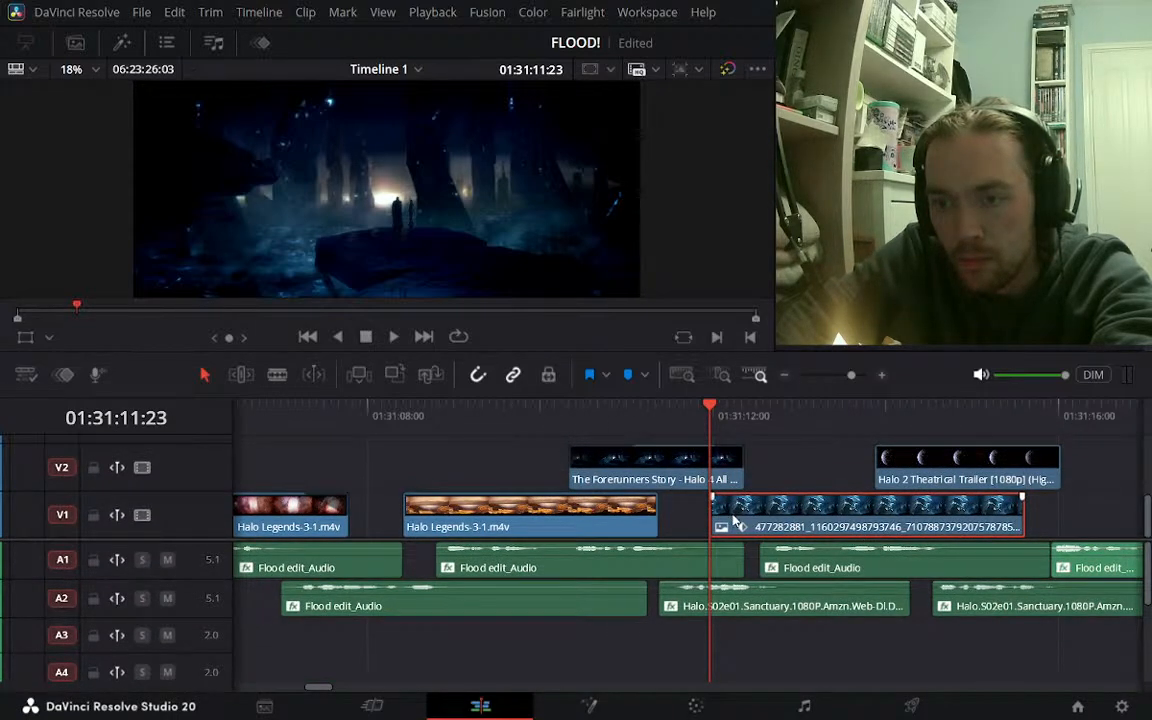
pyautogui.moveTo(735, 521); pyautogui.dragTo(723, 521)
pyautogui.click(666, 414)
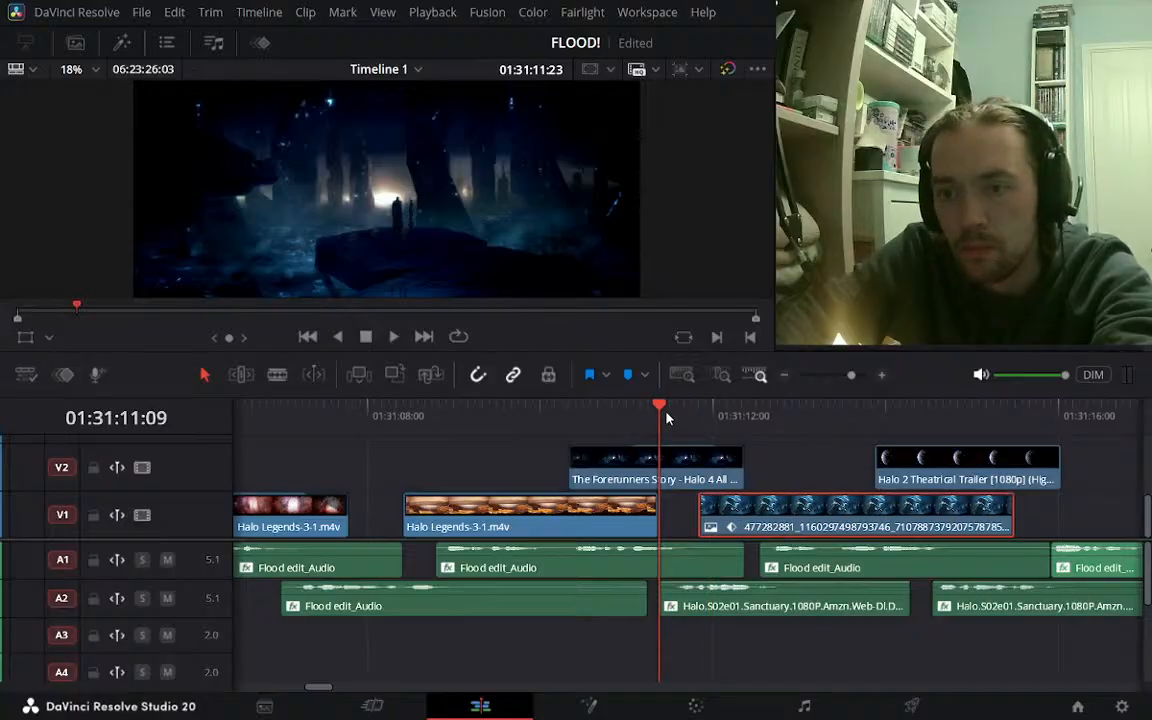
pyautogui.press('space')
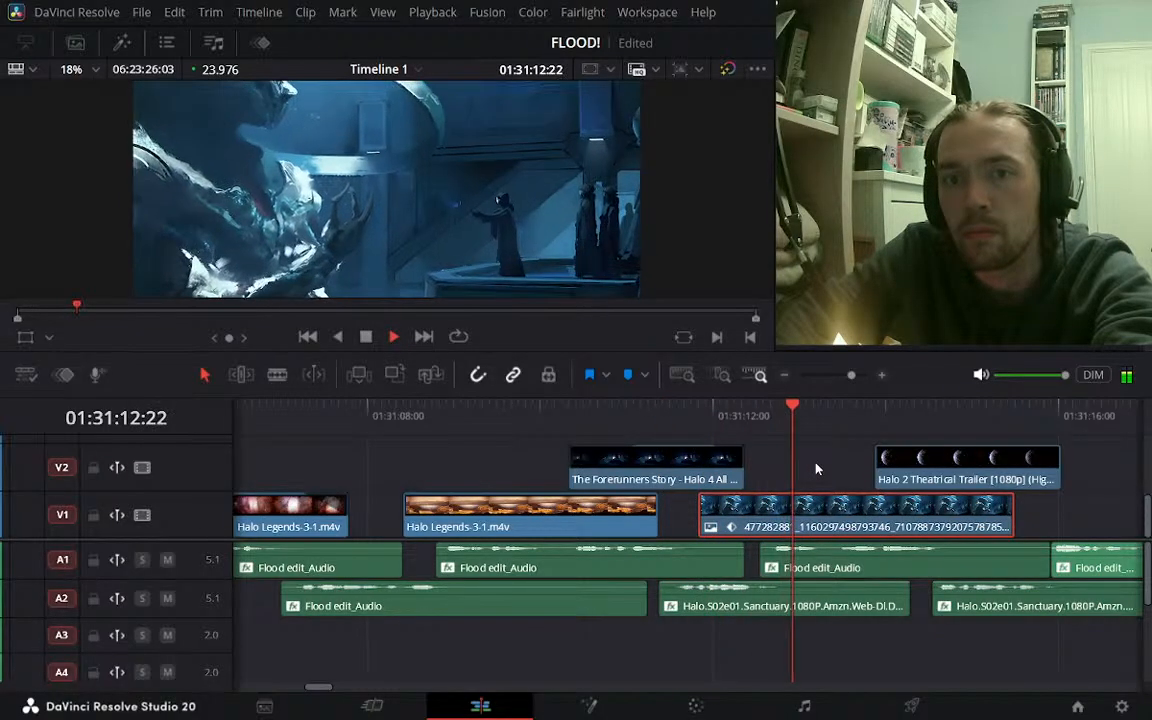
pyautogui.press('space')
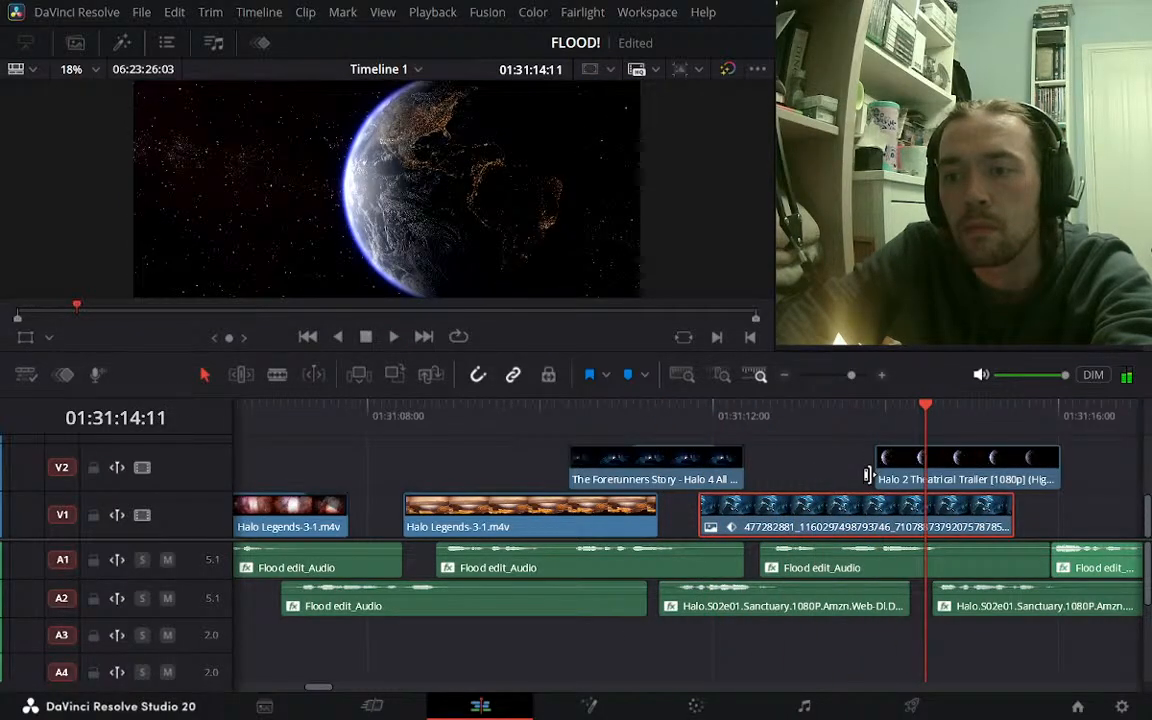
# Extend the fade-in of the Halo 2 Theatrical Trailer clip on V2 to about 01:31:14:14 and play the transition from the image
pyautogui.click(880, 407)
pyautogui.press('space')
pyautogui.press('space')
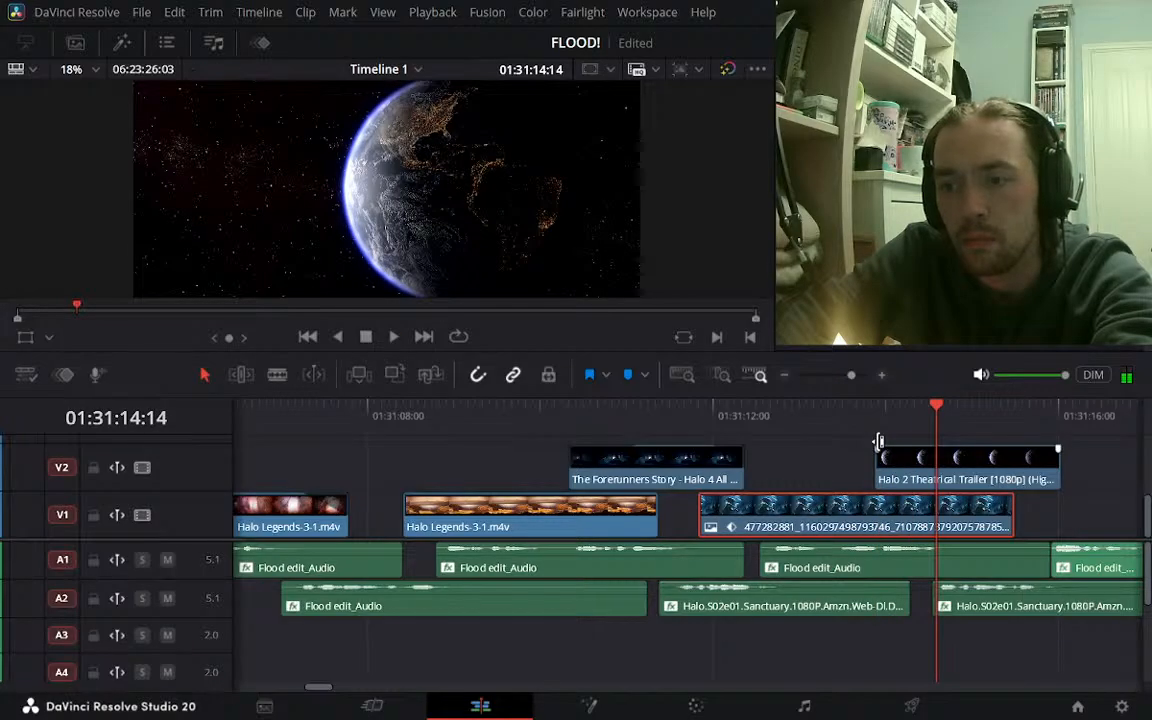
pyautogui.moveTo(877, 450); pyautogui.dragTo(935, 460)
pyautogui.click(826, 405)
pyautogui.press('space')
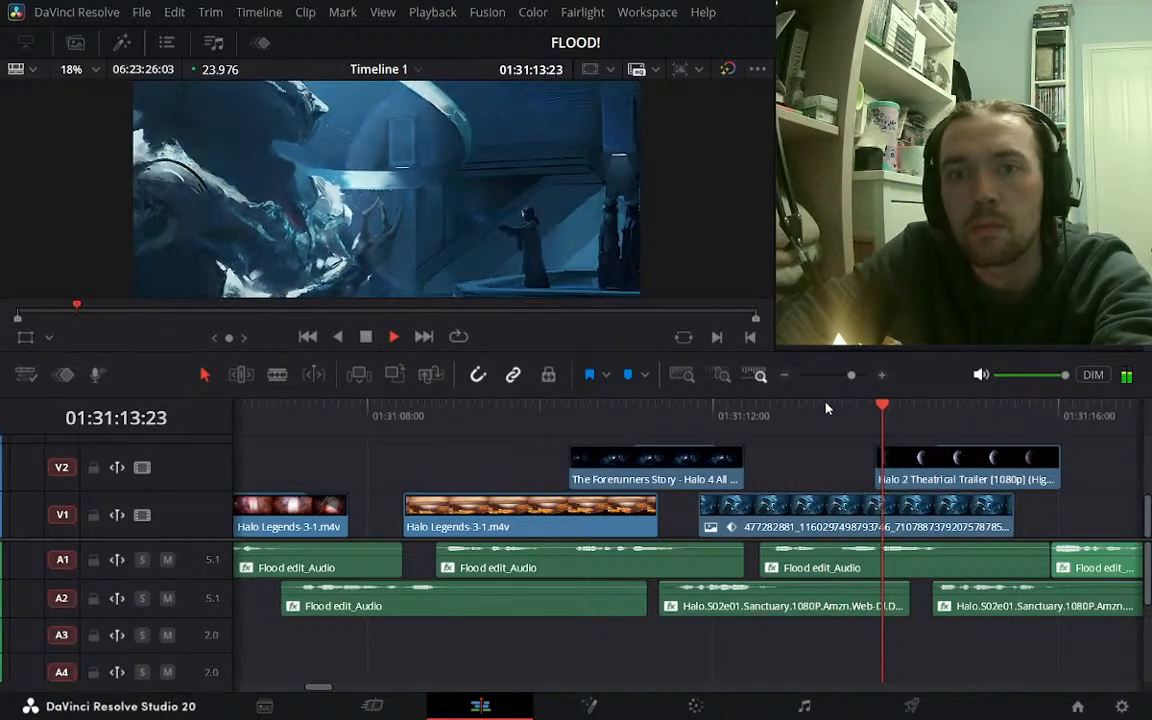
pyautogui.press('space')
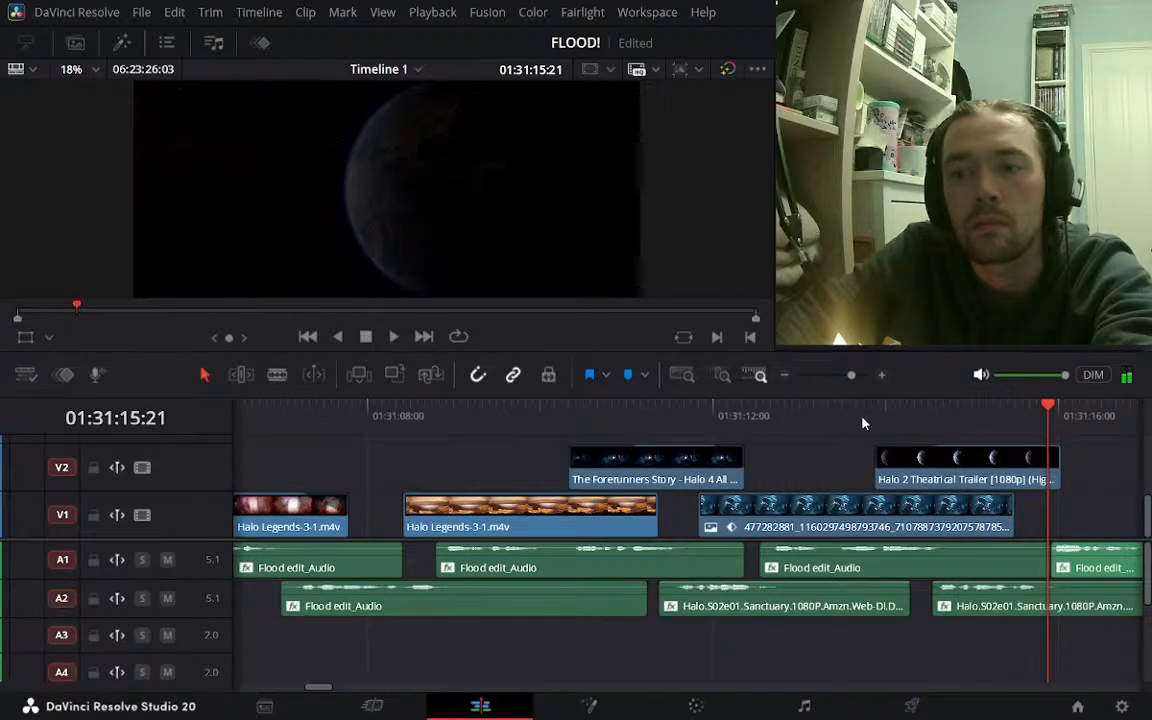
# Replay the sequence from the Halo Legends clip through the 477282881 image to the Halo 2 trailer, checking picture timing against the audio
pyautogui.click(595, 405)
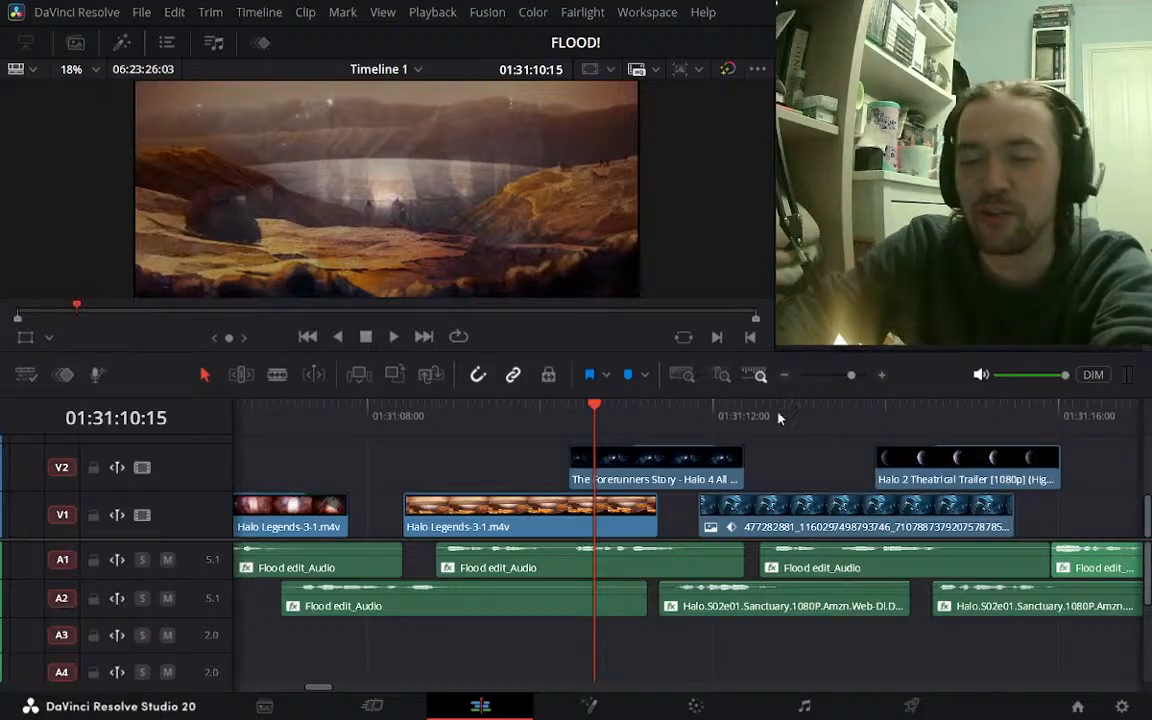
pyautogui.click(455, 415)
pyautogui.press('space')
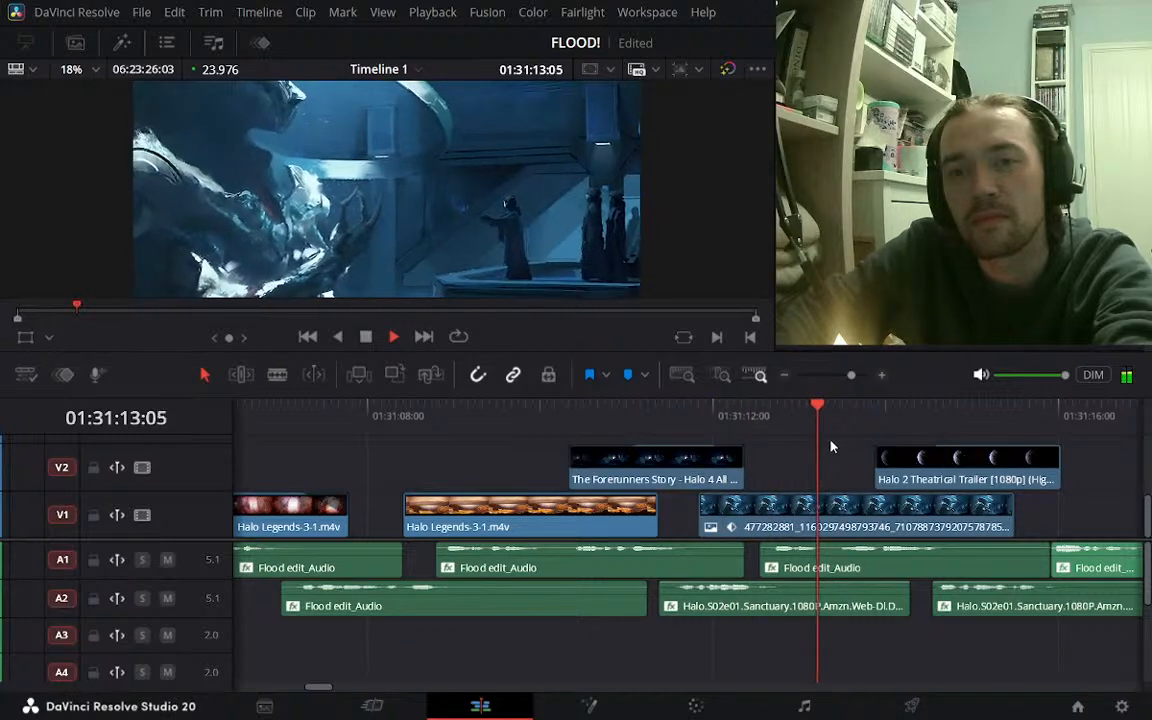
pyautogui.click(797, 415)
pyautogui.press('space')
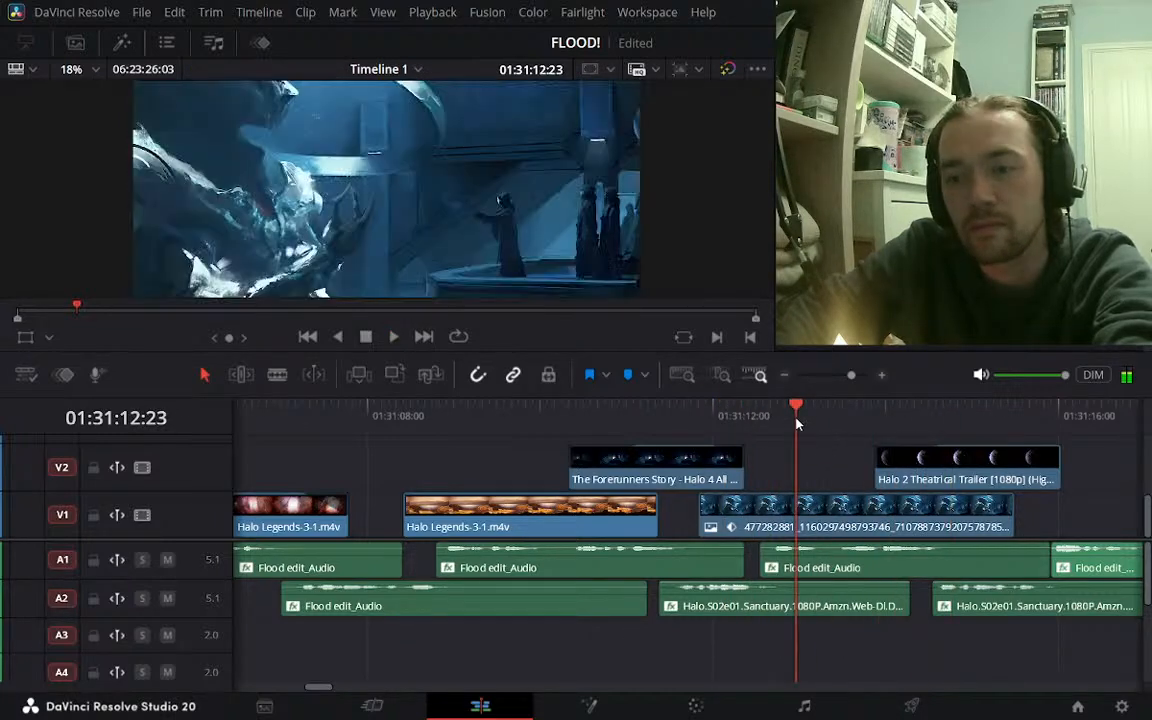
pyautogui.press('space')
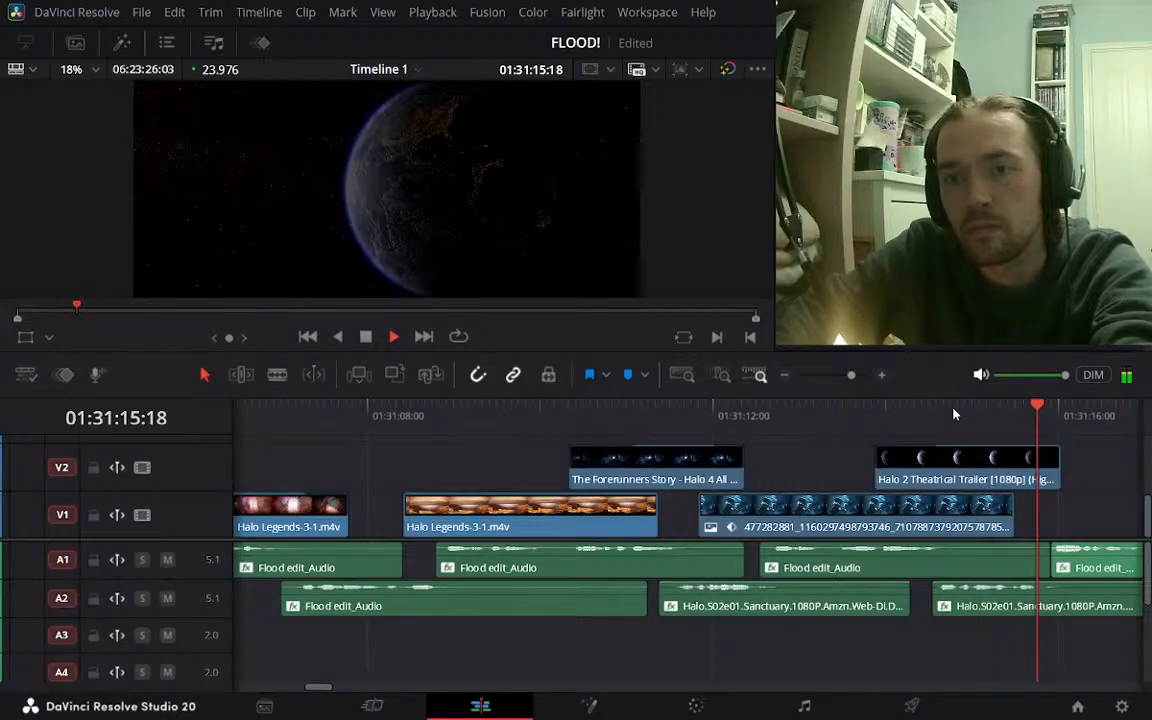
pyautogui.press('space')
pyautogui.click(882, 375)
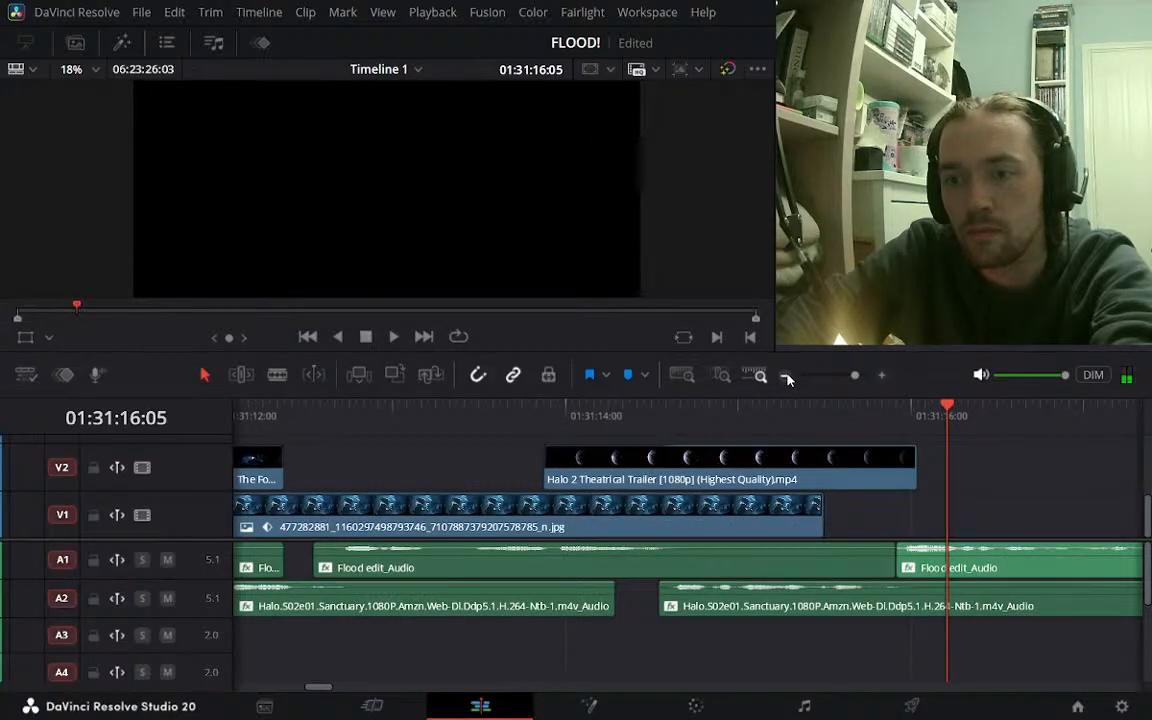
pyautogui.click(784, 375)
pyautogui.click(526, 418)
pyautogui.press('space')
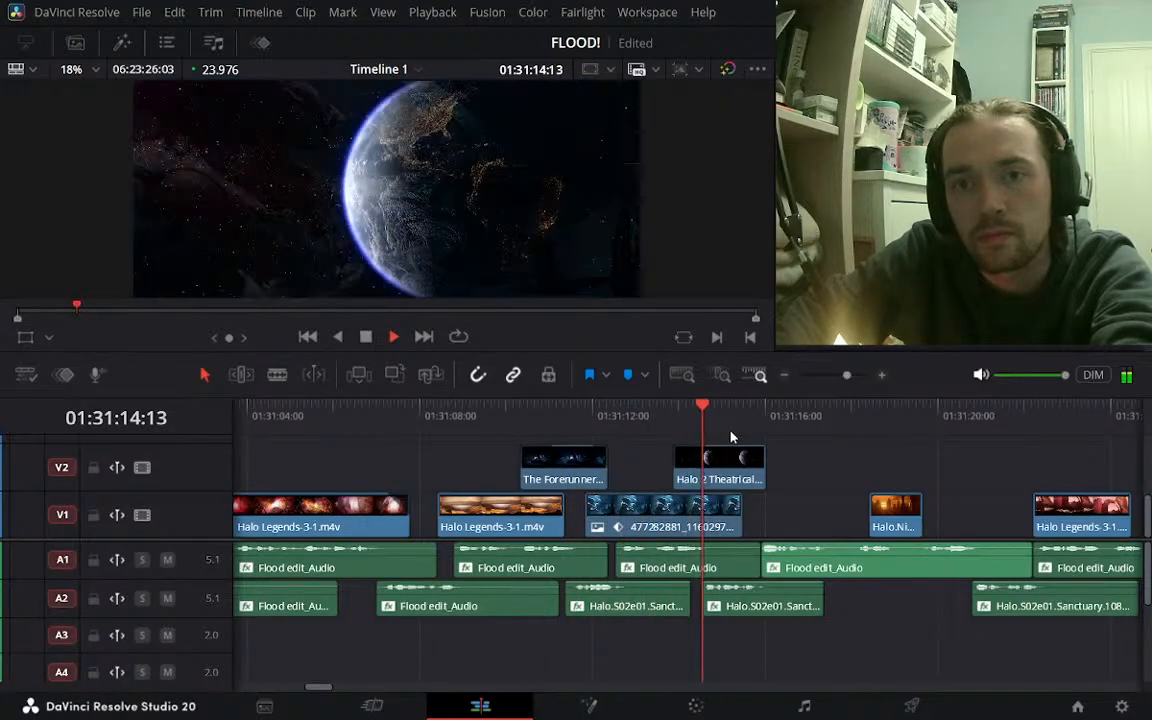
pyautogui.press('space')
pyautogui.click(586, 415)
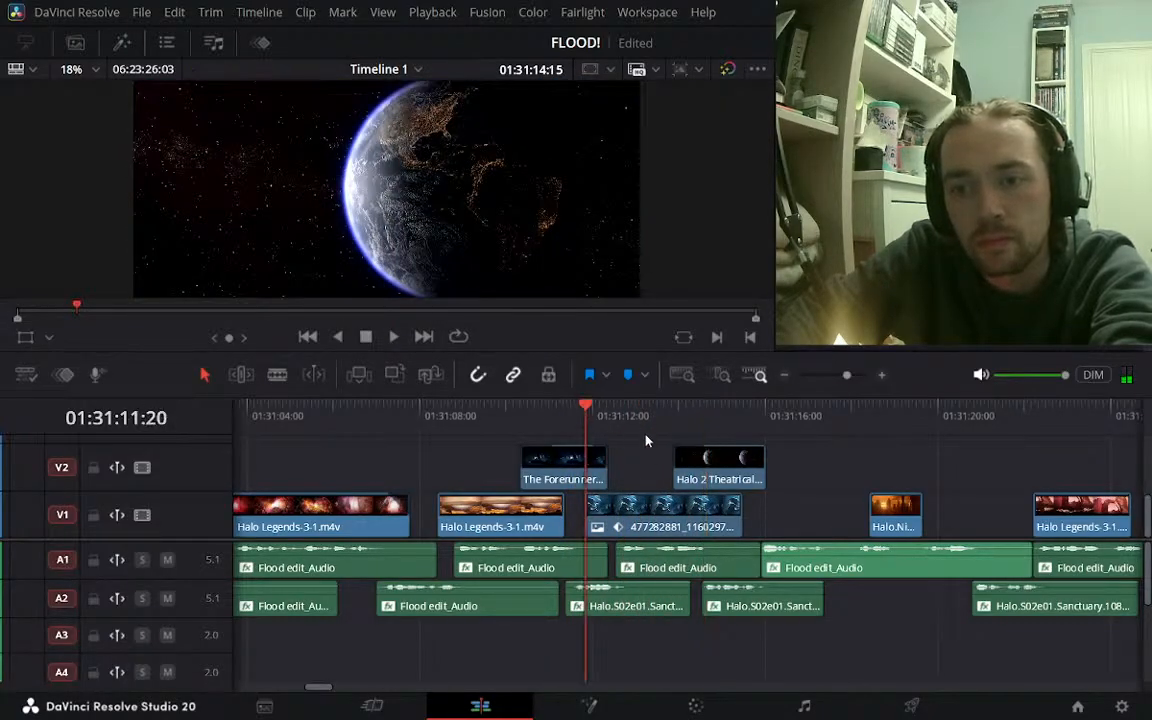
# Move the 477282881 image earlier on V1 and trim its start so it begins right where the Halo Legends clip ends
pyautogui.click(718, 521)
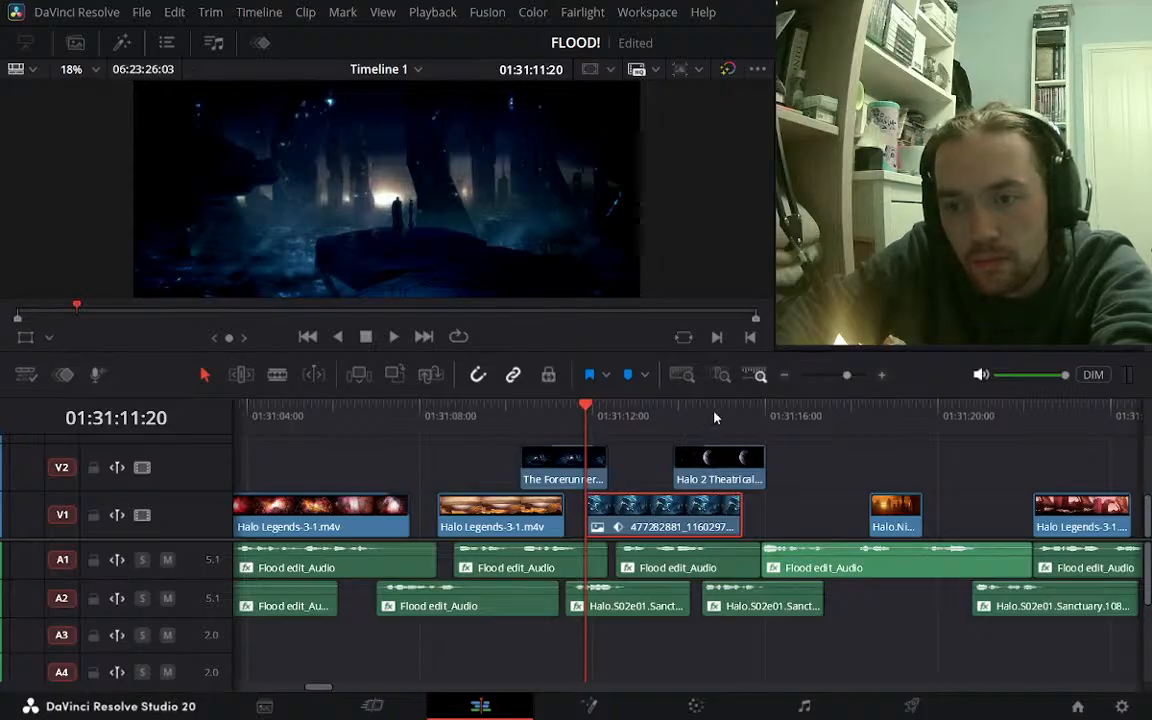
pyautogui.click(703, 415)
pyautogui.press('space')
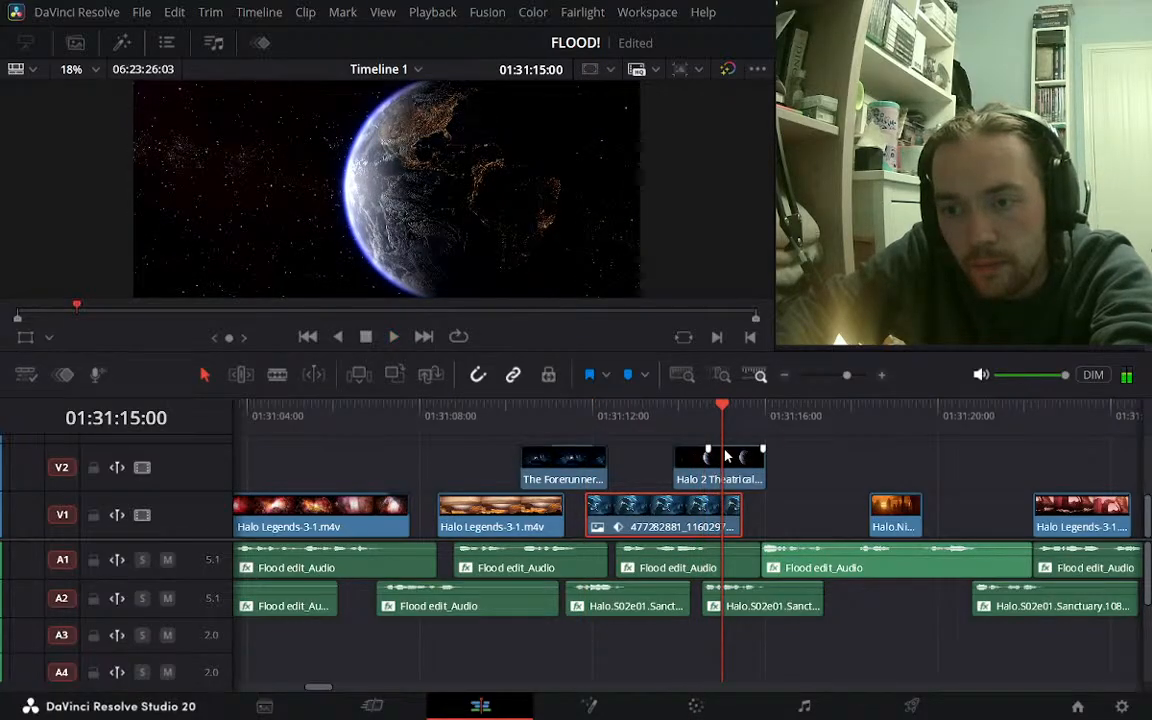
pyautogui.moveTo(688, 518); pyautogui.dragTo(566, 518)
# Play from the Halo Legends clip through the repositioned image and Halo 2 trailer, checking both transitions between 01:31:09 and 01:31:16
pyautogui.click(519, 404)
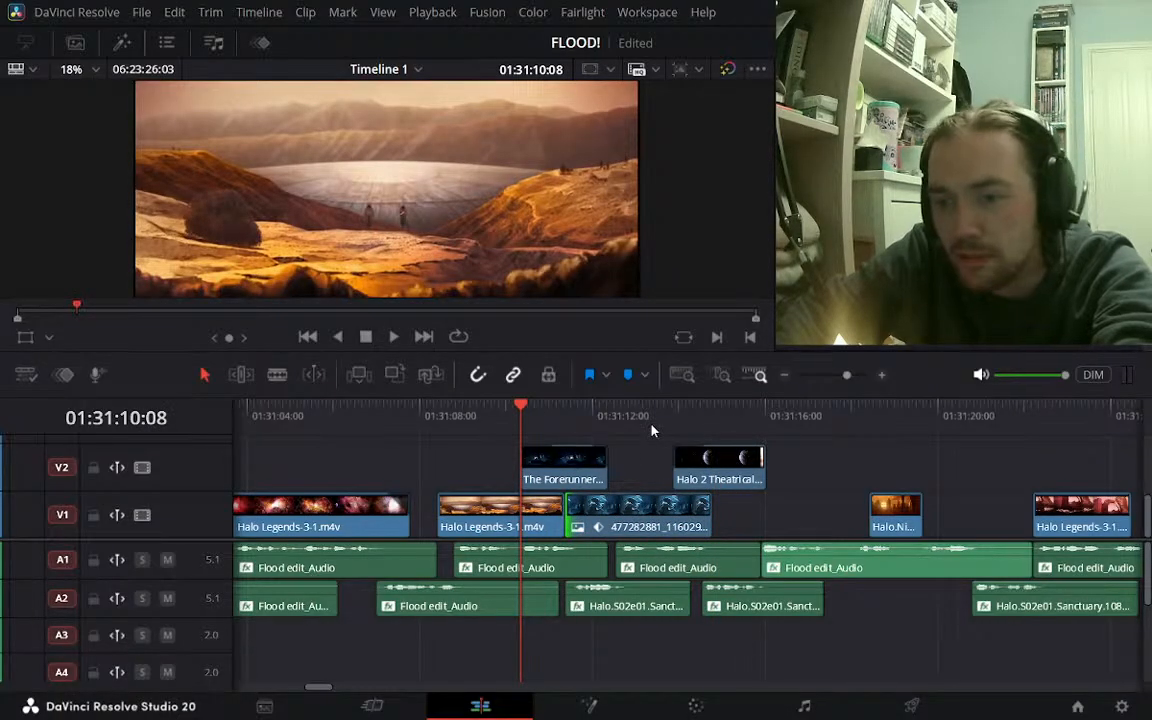
pyautogui.click(494, 420)
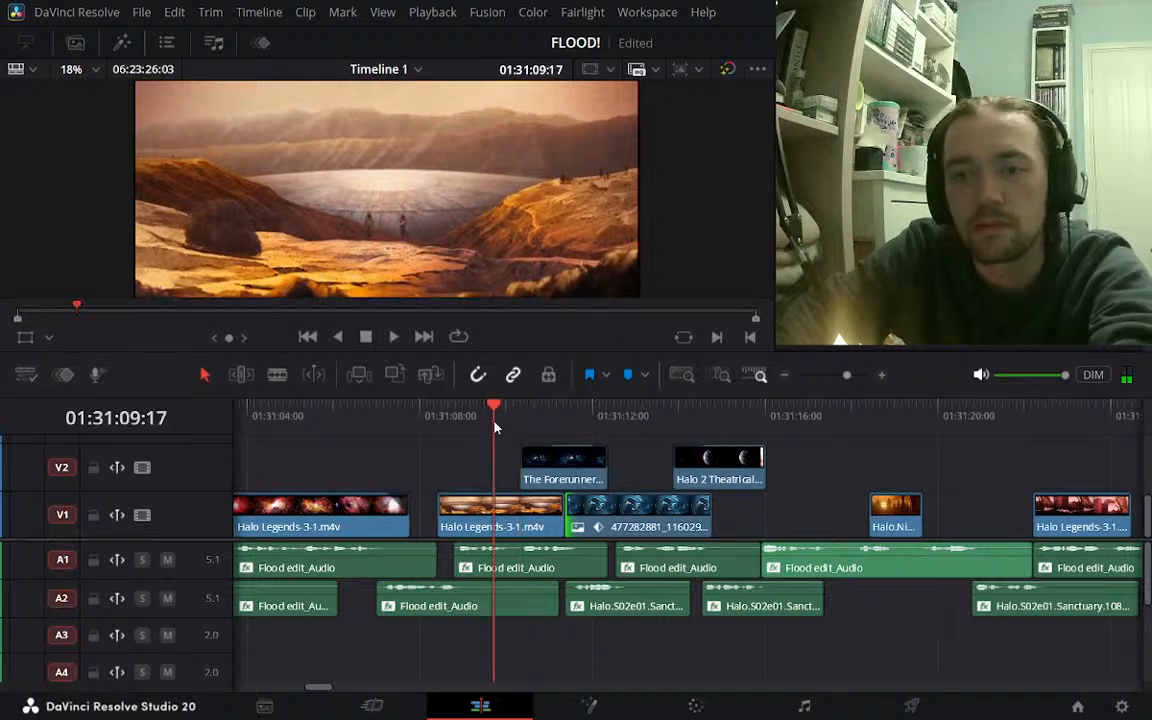
pyautogui.press('space')
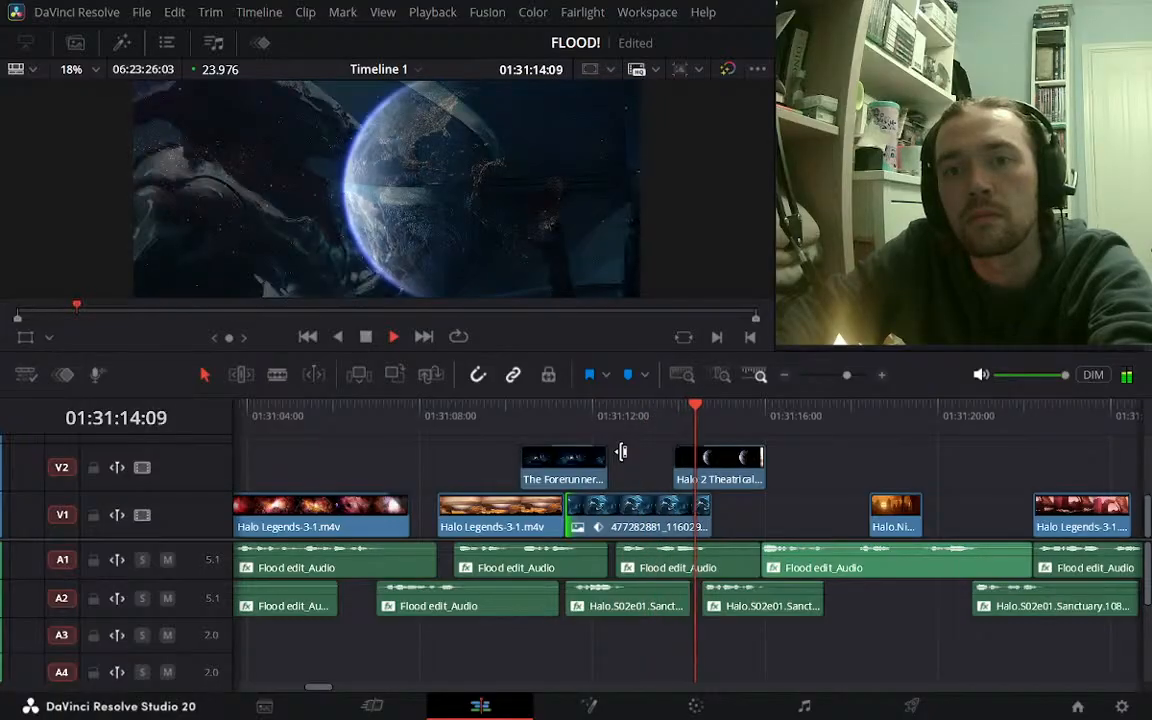
pyautogui.press('space')
pyautogui.click(614, 415)
pyautogui.press('space')
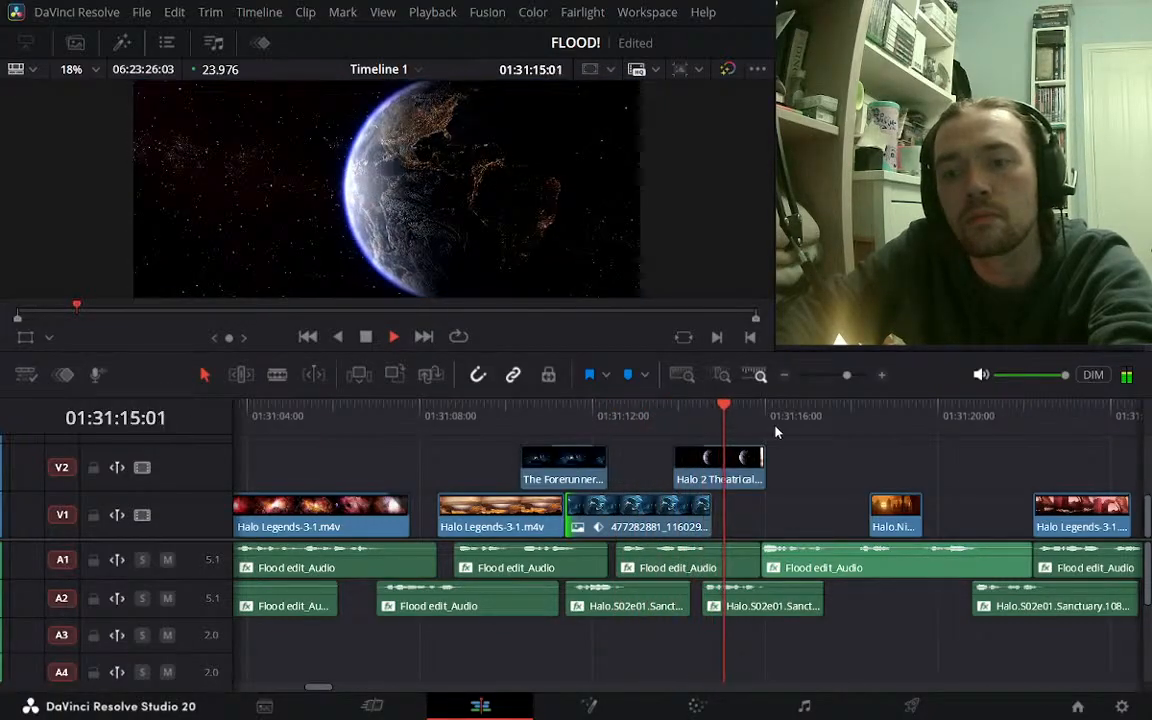
pyautogui.press('space')
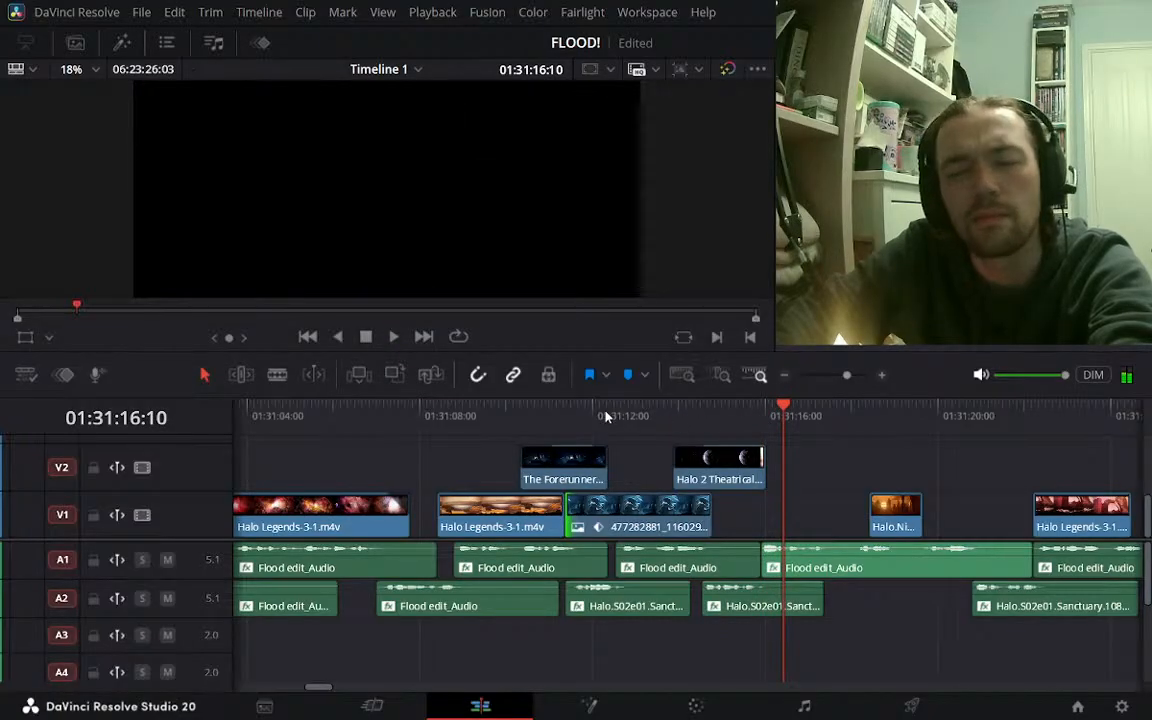
pyautogui.click(561, 413)
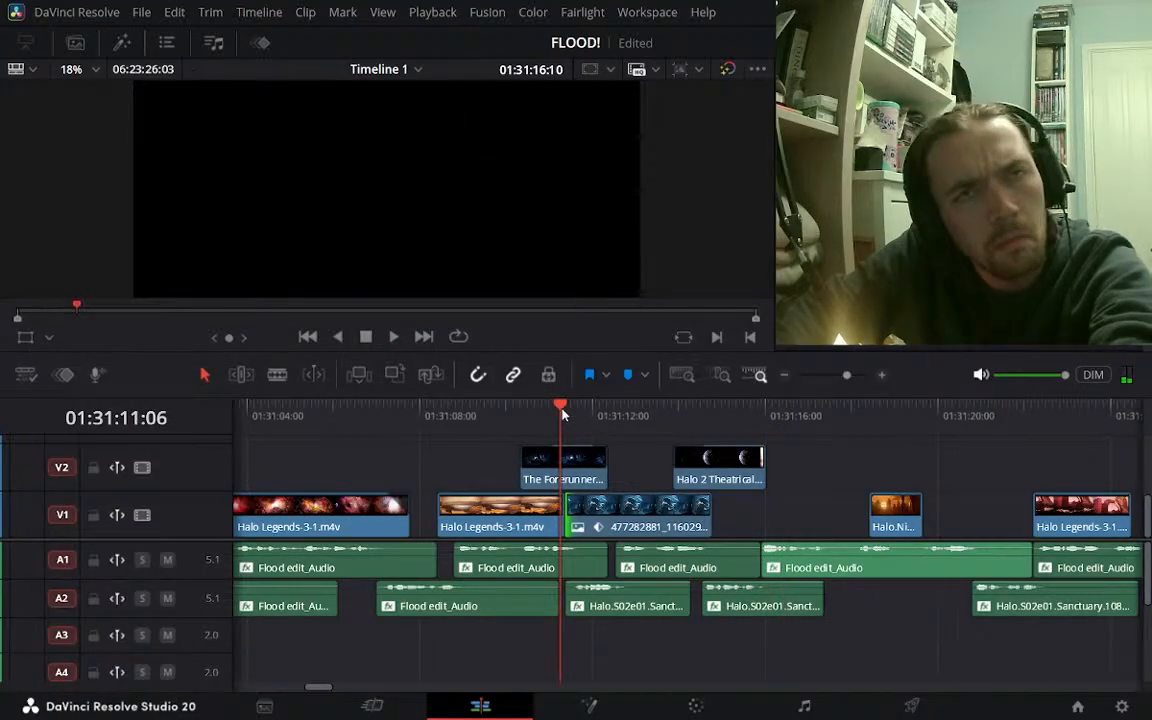
pyautogui.press('space')
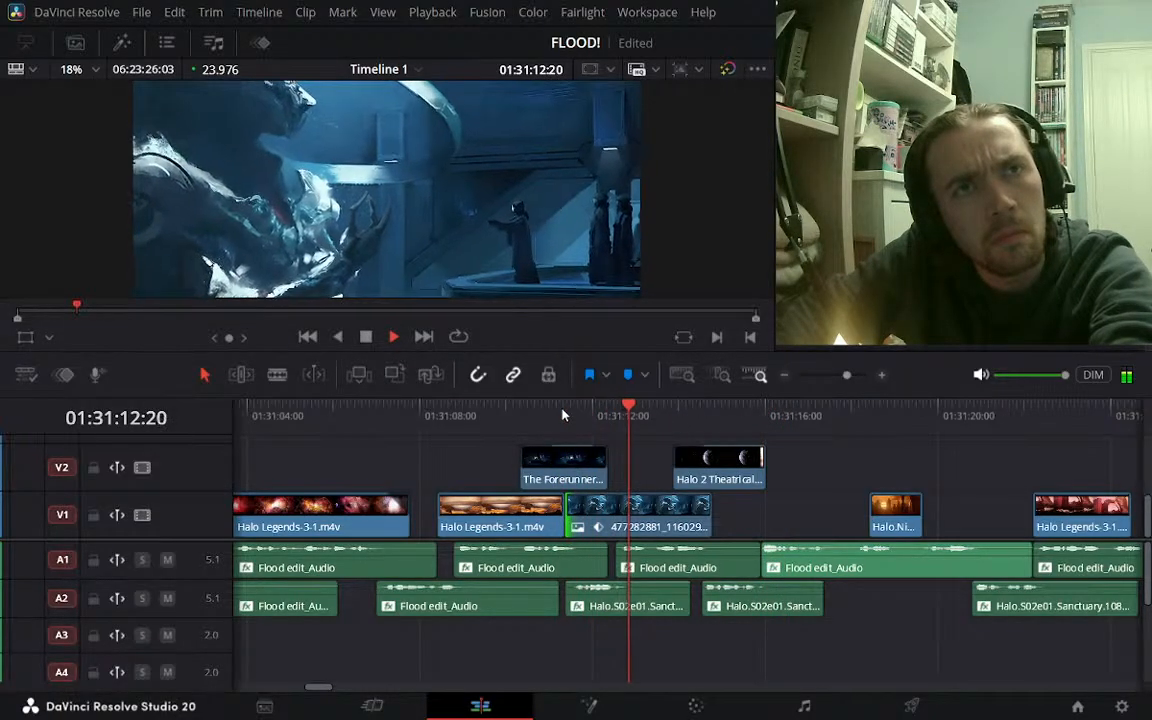
pyautogui.press('space')
# Temporarily solo audio track A1 and listen to its Flood edit_Audio clip from 01:31:12:19
pyautogui.click(142, 559)
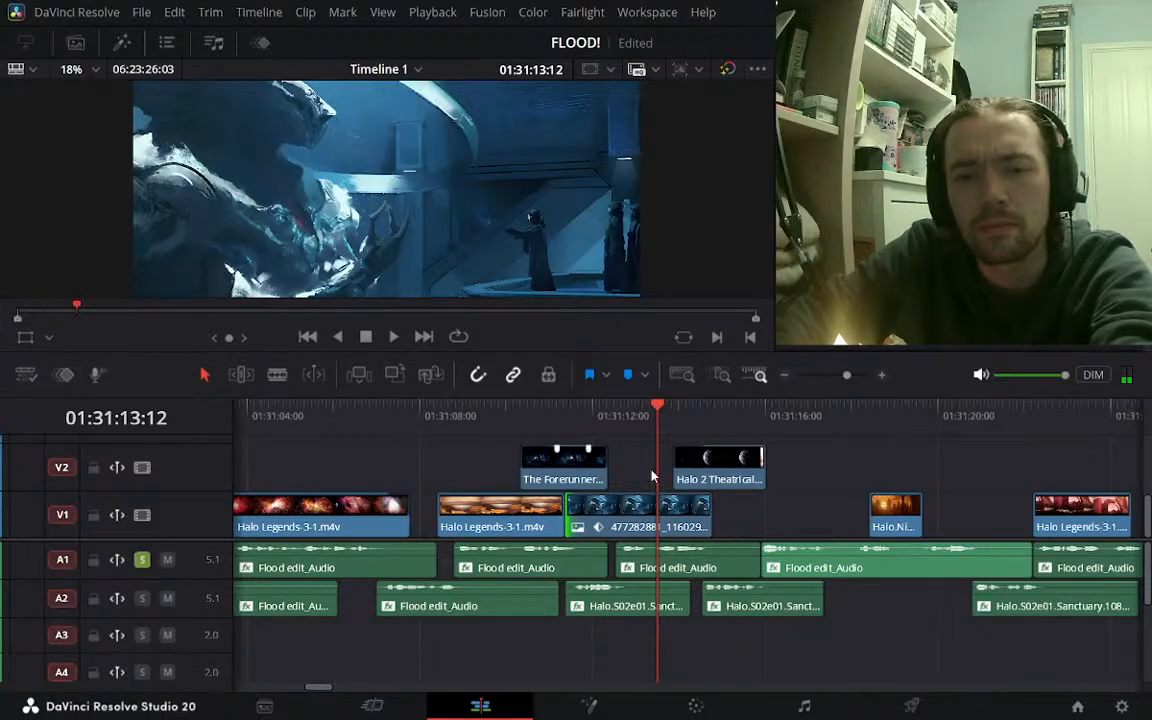
pyautogui.moveTo(649, 410); pyautogui.dragTo(618, 412)
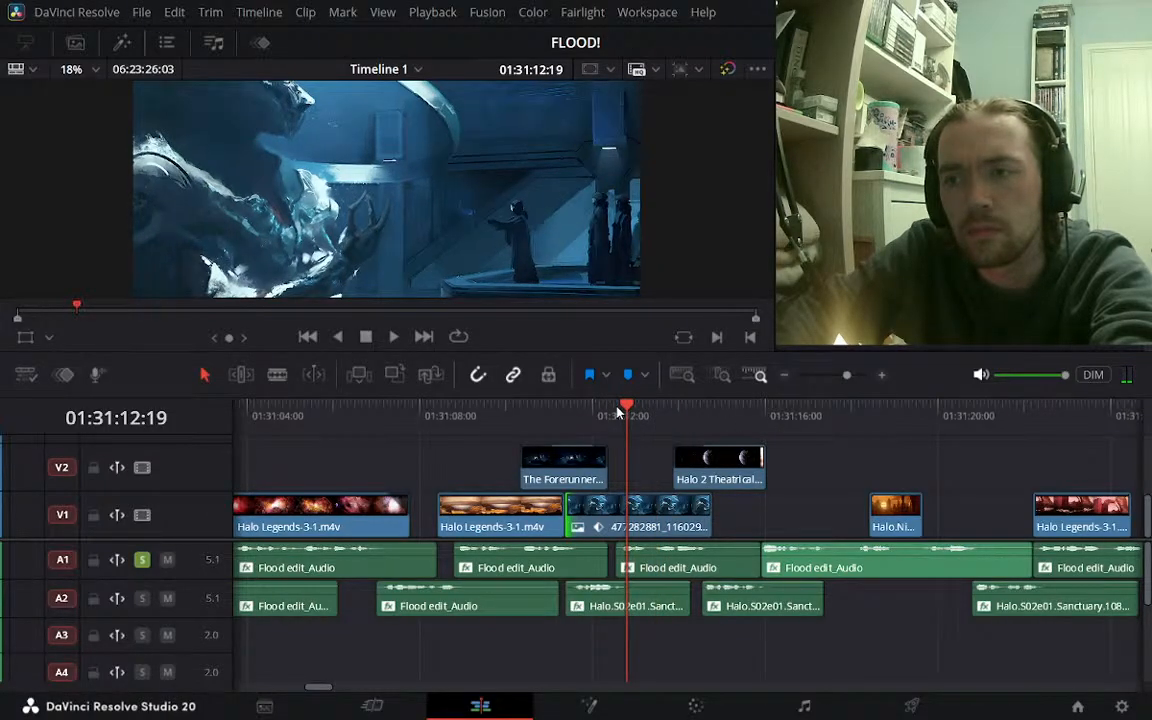
pyautogui.press('space')
pyautogui.press('space')
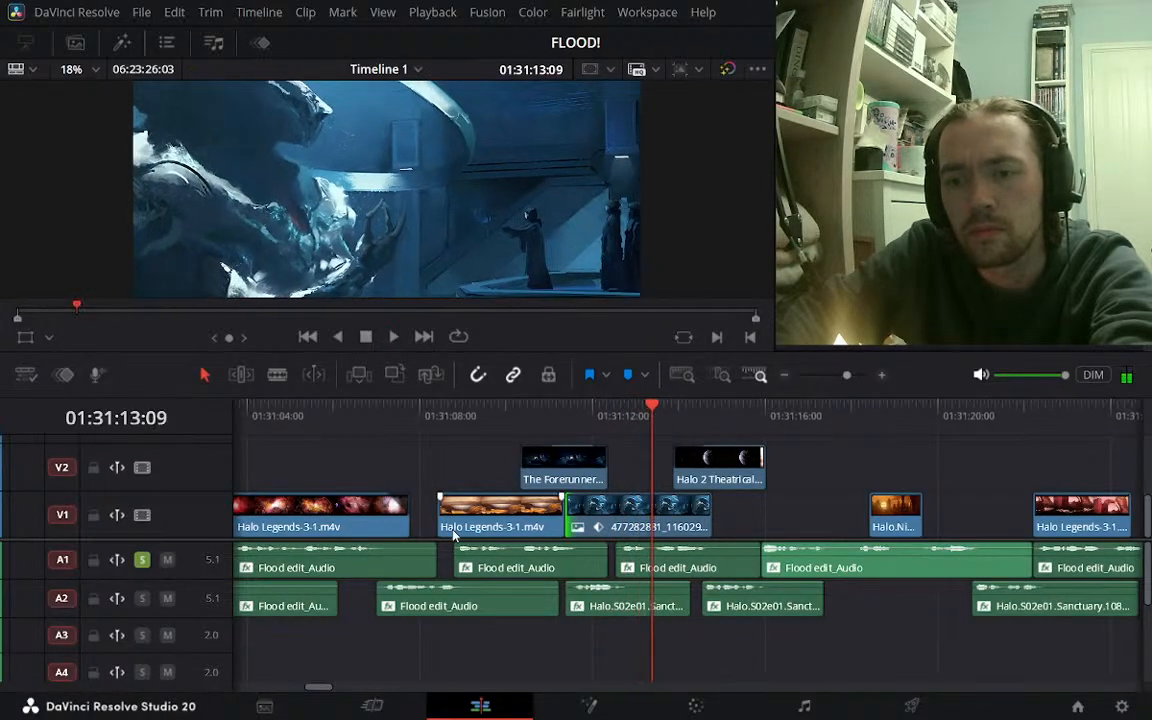
pyautogui.click(140, 563)
# Save the project and replay the crossfade from The Forerunners Story clip into the 477282881 image around 01:31:12
pyautogui.hscroll(10, 1142, 556)
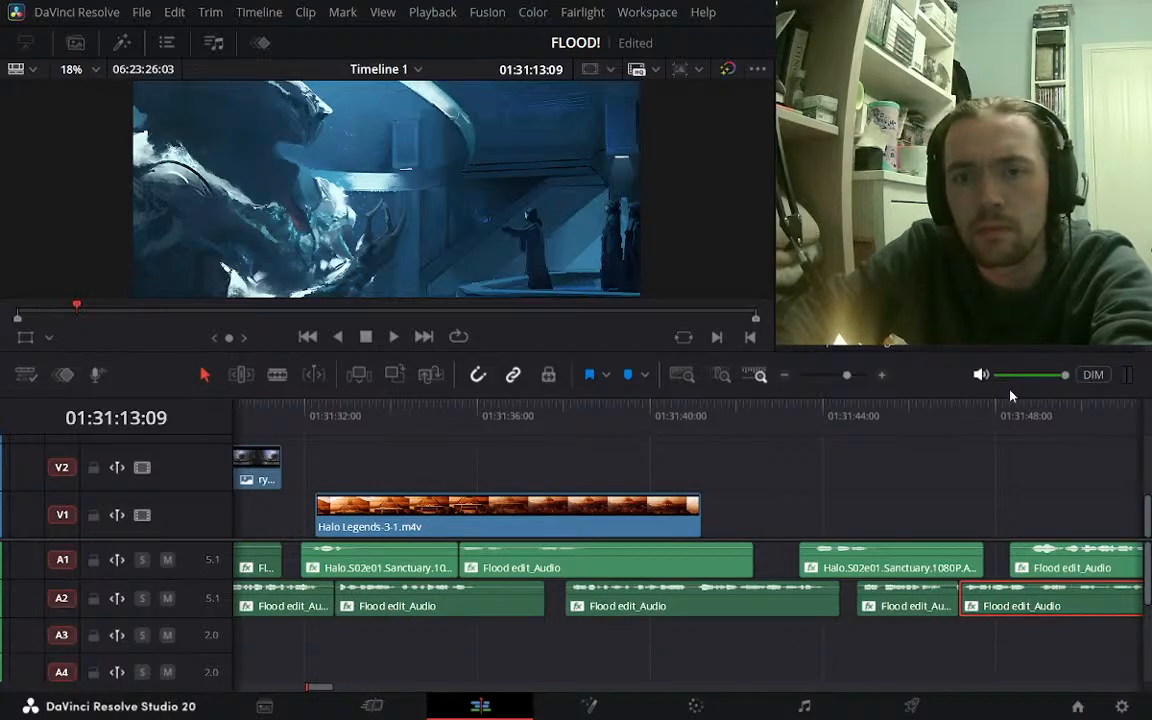
pyautogui.hotkey('ctrl', 's')
pyautogui.moveTo(1149, 587)
pyautogui.mouseDown()
pyautogui.moveTo(1149, 621)
pyautogui.moveTo(1149, 585)
pyautogui.mouseUp()
pyautogui.press('j')
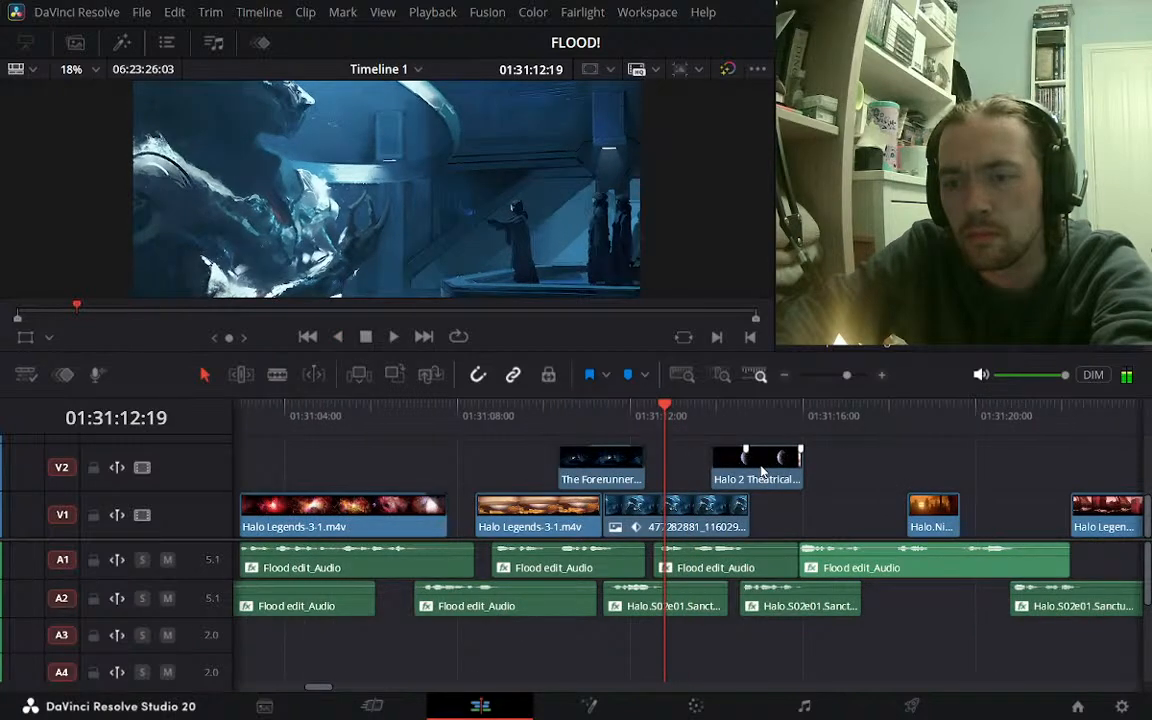
pyautogui.press('l')
pyautogui.click(629, 432)
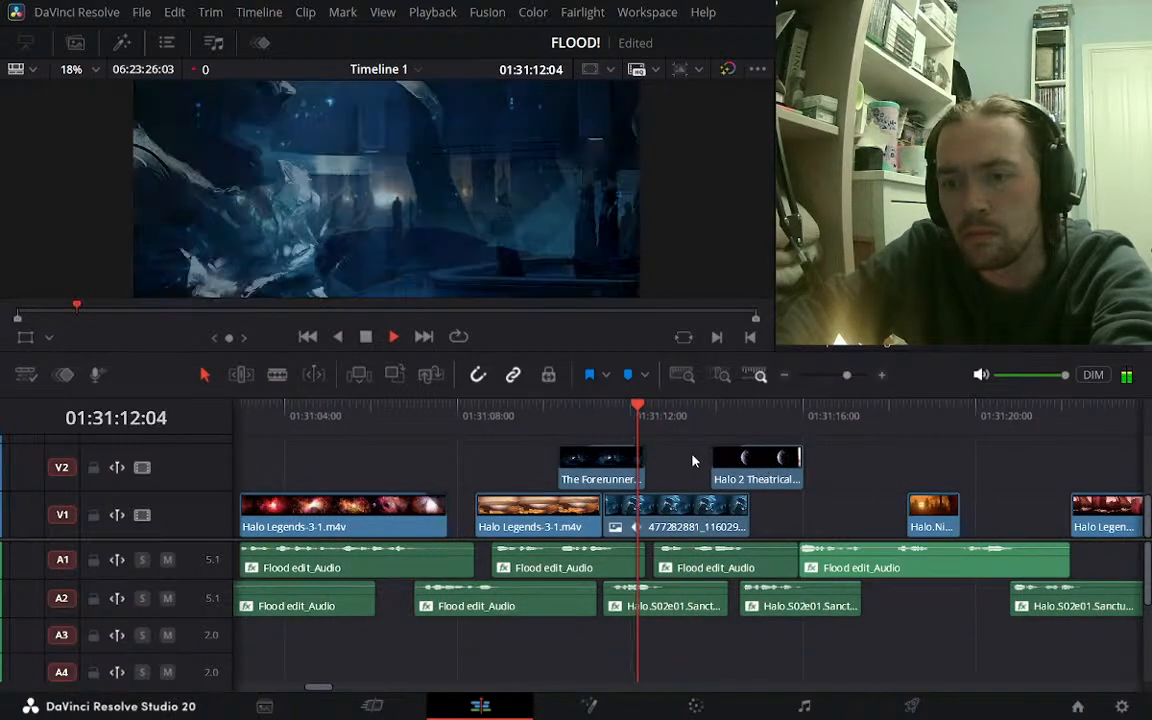
pyautogui.press('k')
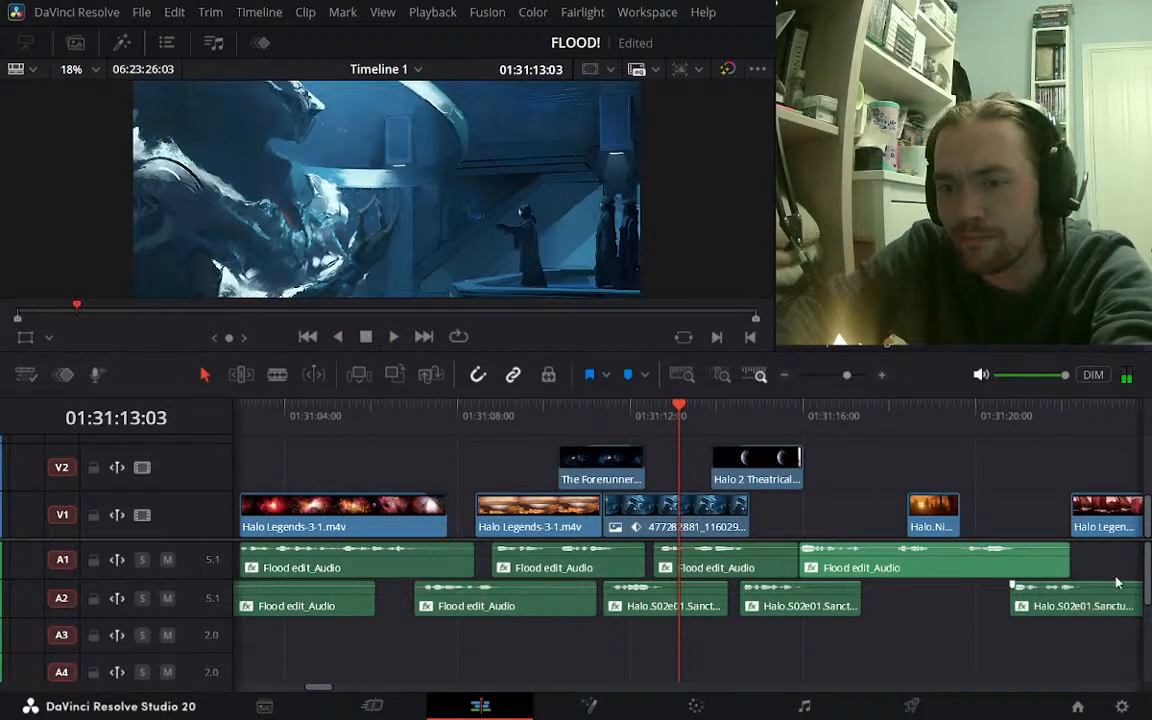
# Temporarily solo audio track A2 and listen to its Halo.S02e01 clip under the 477282881 image, up to about 01:31:12:23
pyautogui.moveTo(1149, 571); pyautogui.dragTo(1149, 599)
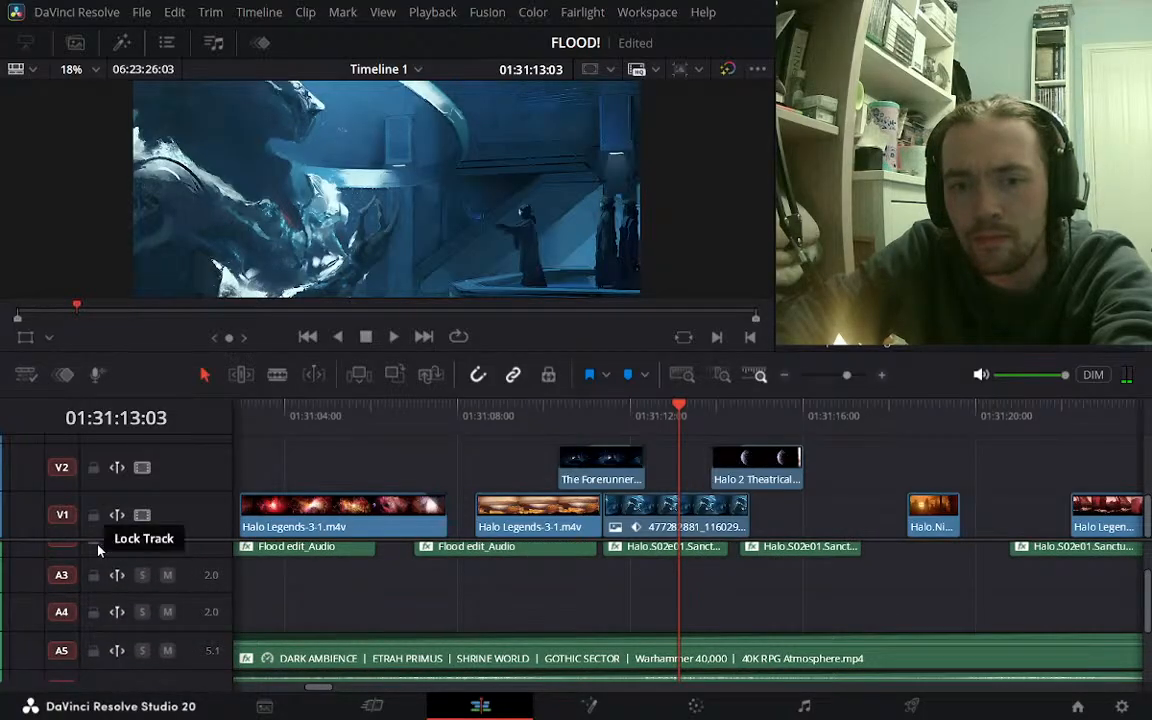
pyautogui.scroll(2, 149, 551)
pyautogui.click(142, 598)
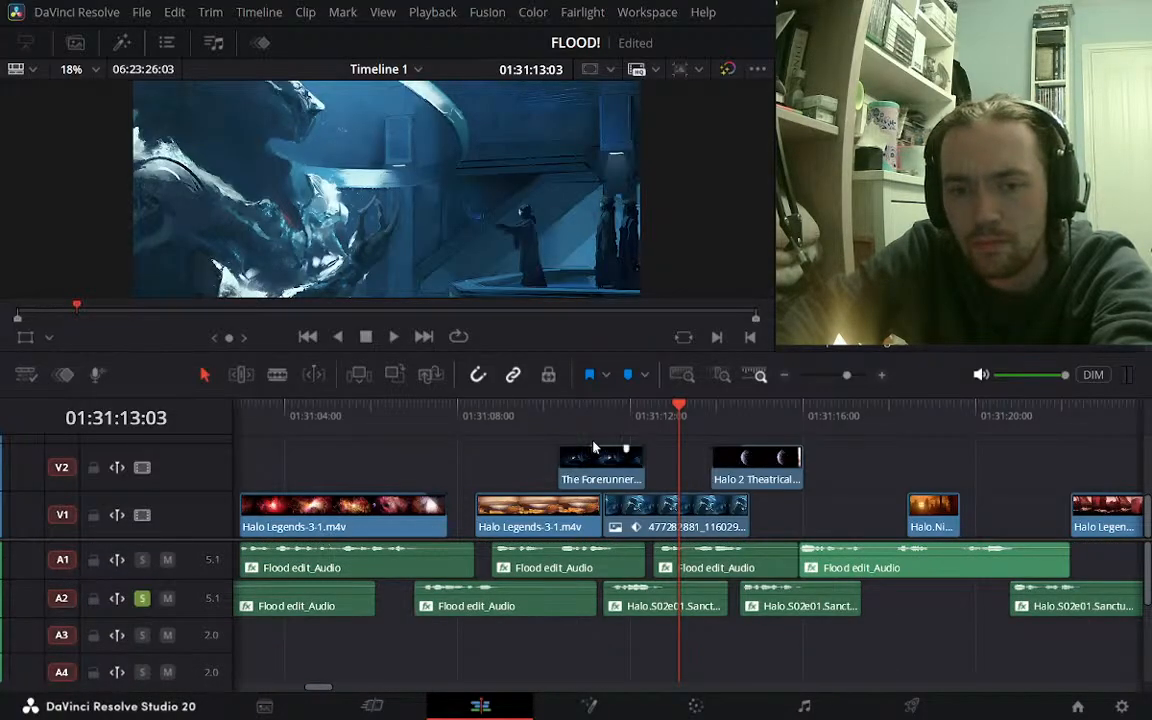
pyautogui.click(619, 408)
pyautogui.press('space')
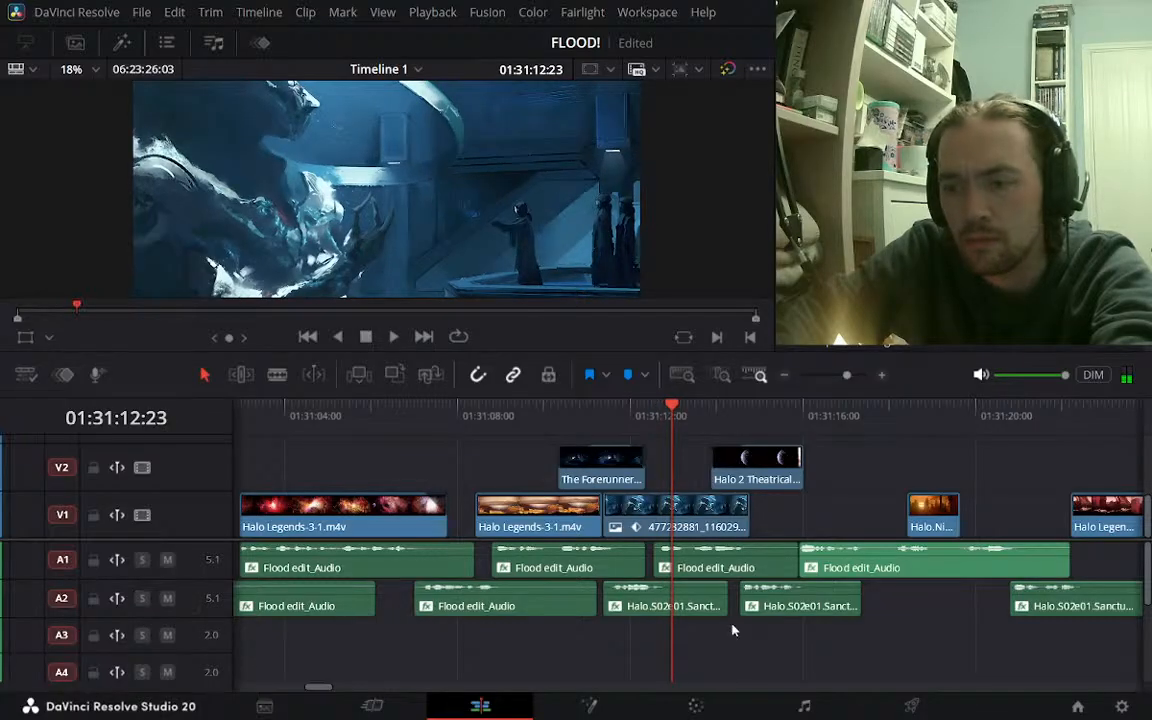
# Temporarily solo the DARK AMBIENCE track A5 and listen to it under the 477282881 image from about 01:31:12
pyautogui.moveTo(1146, 571); pyautogui.dragTo(1149, 627)
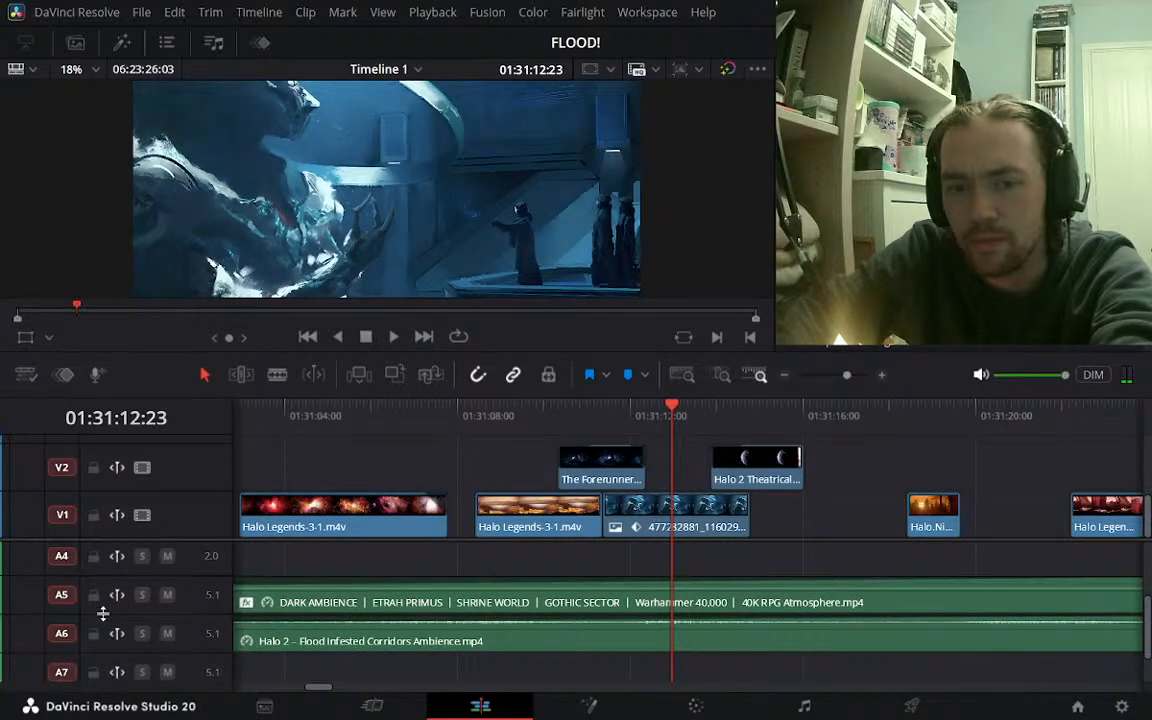
pyautogui.click(142, 594)
pyautogui.click(638, 412)
pyautogui.press('space')
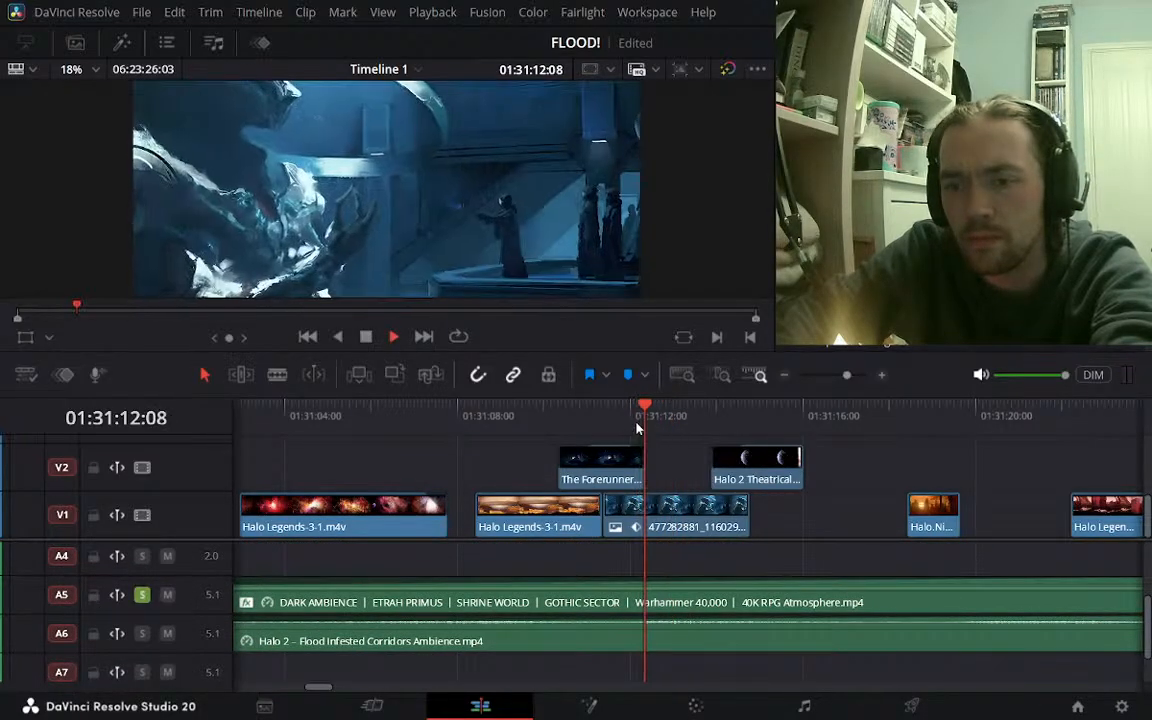
pyautogui.click(142, 594)
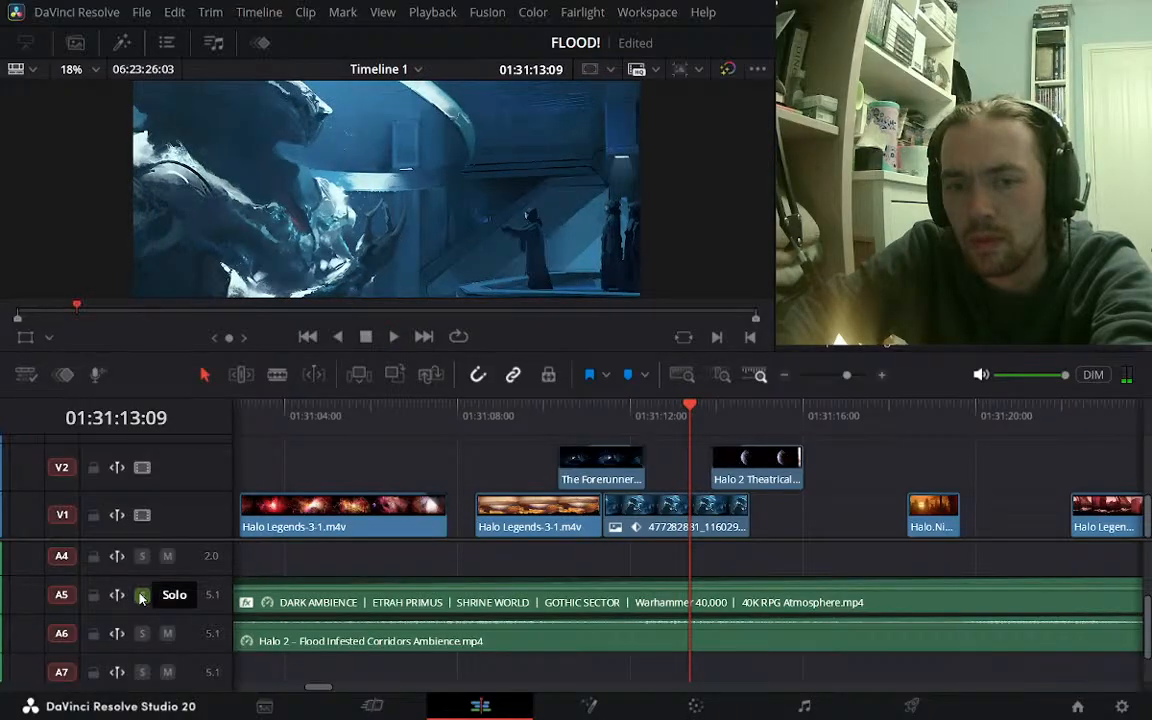
# Temporarily solo the Flood Infested Corridors Ambience track A6 and listen to it from 01:31:10:19 to 01:31:13:11
pyautogui.click(580, 417)
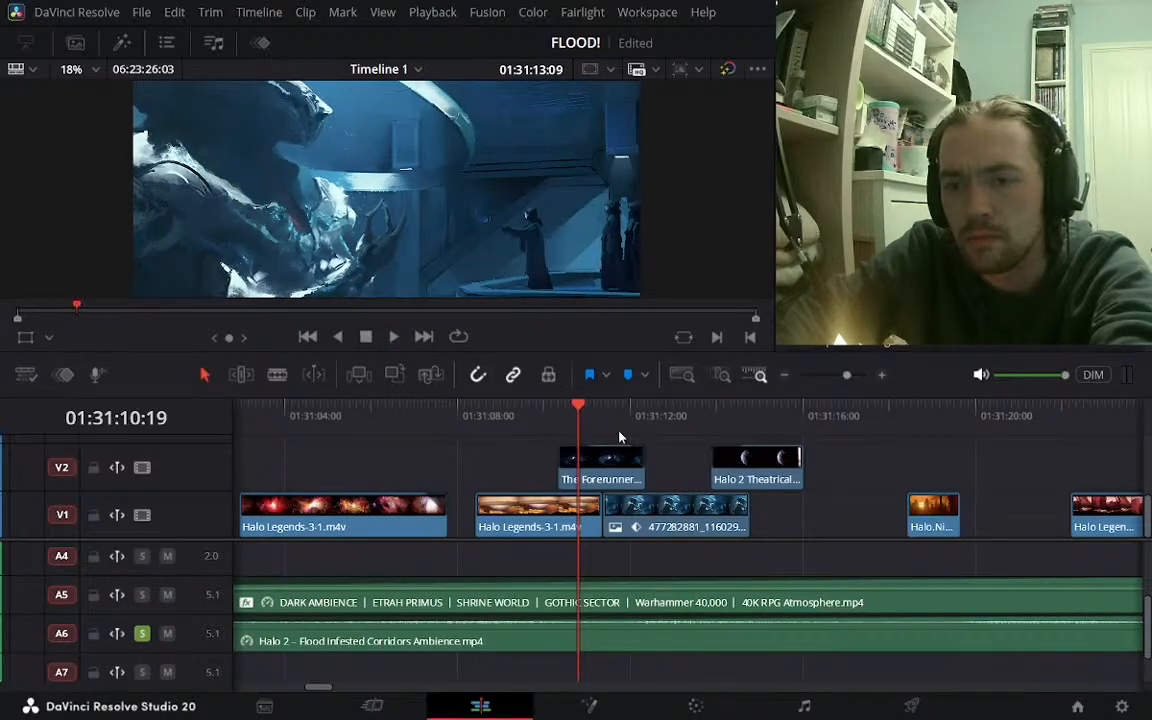
pyautogui.press('space')
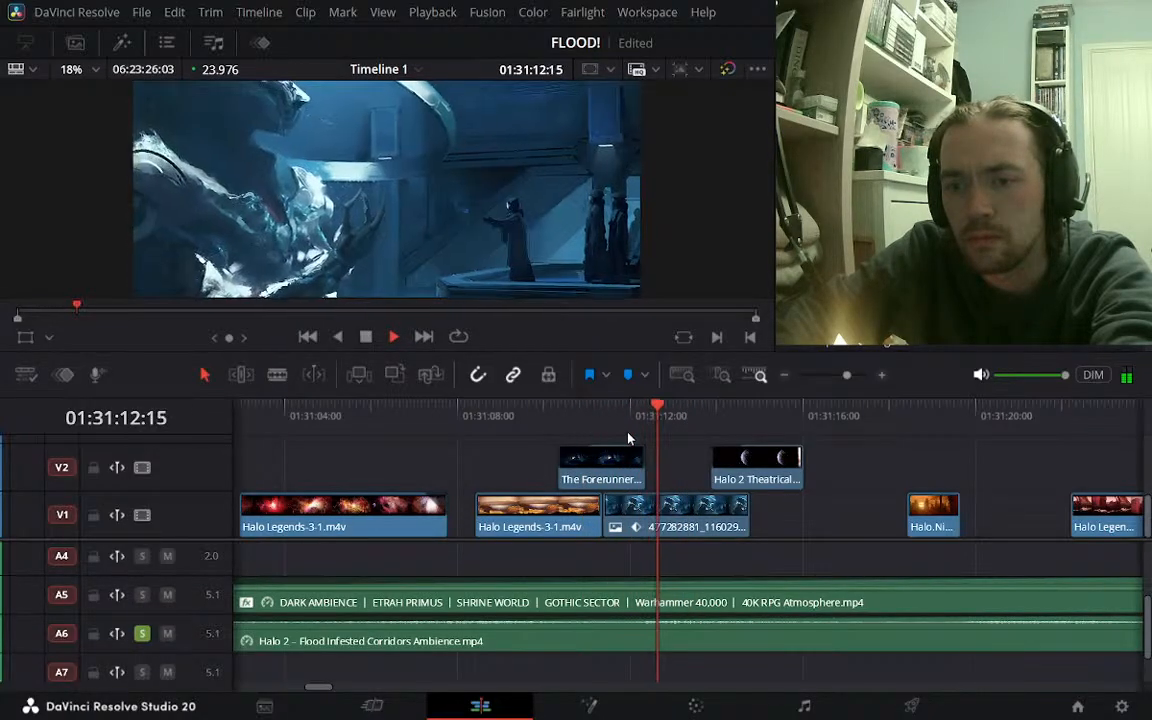
pyautogui.press('space')
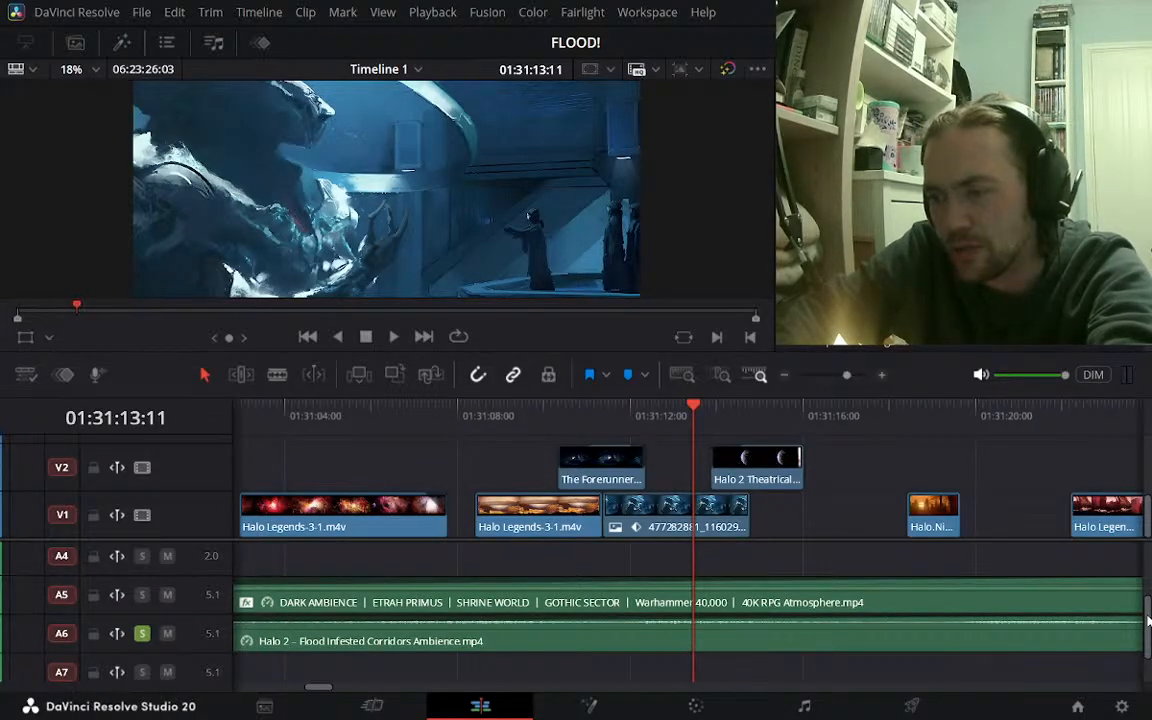
pyautogui.moveTo(1148, 621)
pyautogui.mouseDown()
pyautogui.moveTo(1148, 643)
pyautogui.moveTo(1150, 620)
pyautogui.mouseUp()
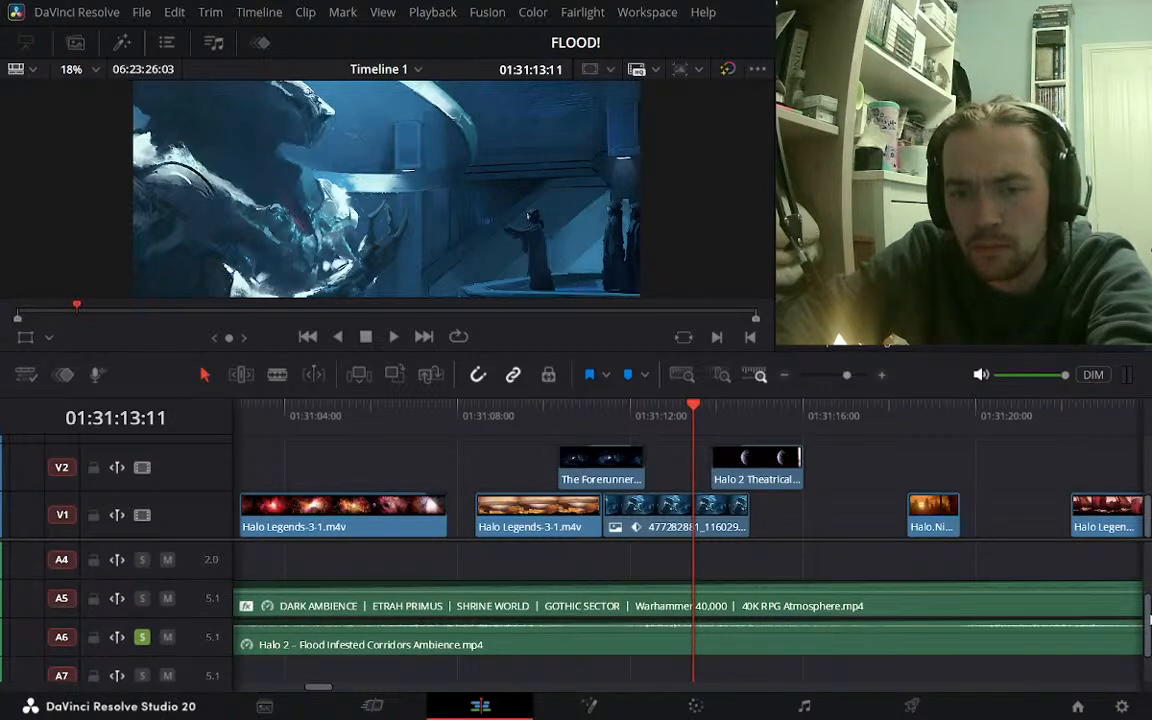
pyautogui.click(142, 638)
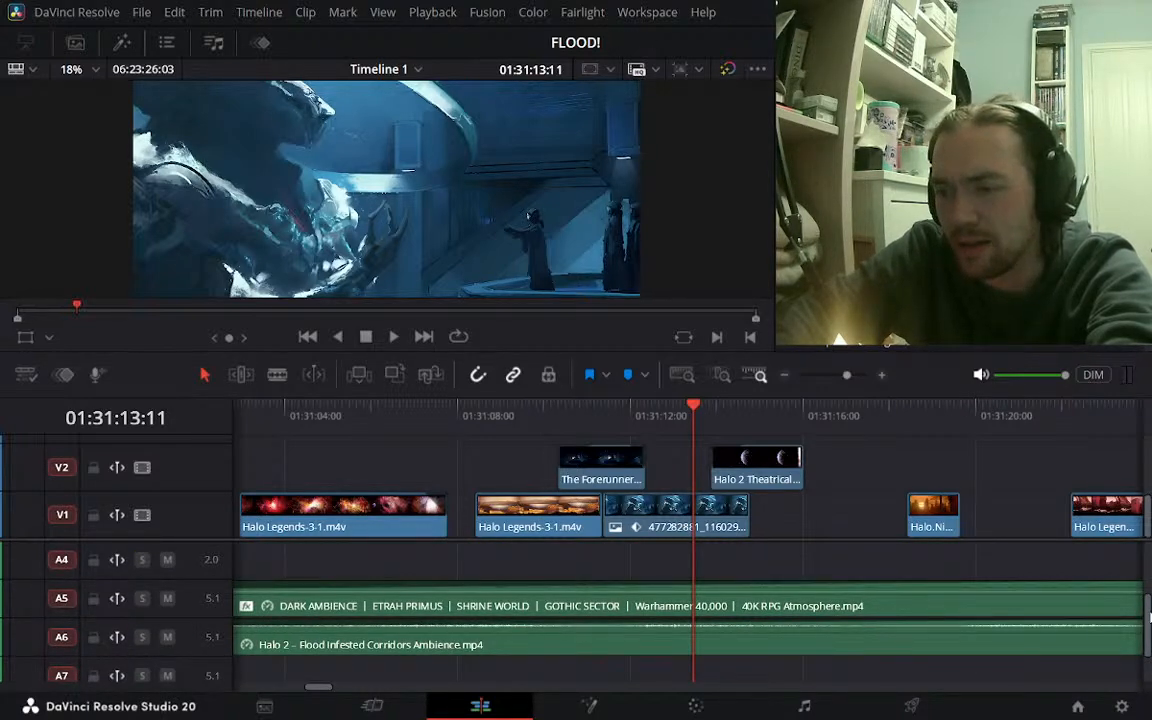
# Play all tracks from the start of the second Halo Legends clip at 01:31:08:10 into the Halo 2 trailer at 01:31:14:17
pyautogui.moveTo(1148, 619); pyautogui.dragTo(1143, 429)
pyautogui.click(490, 416)
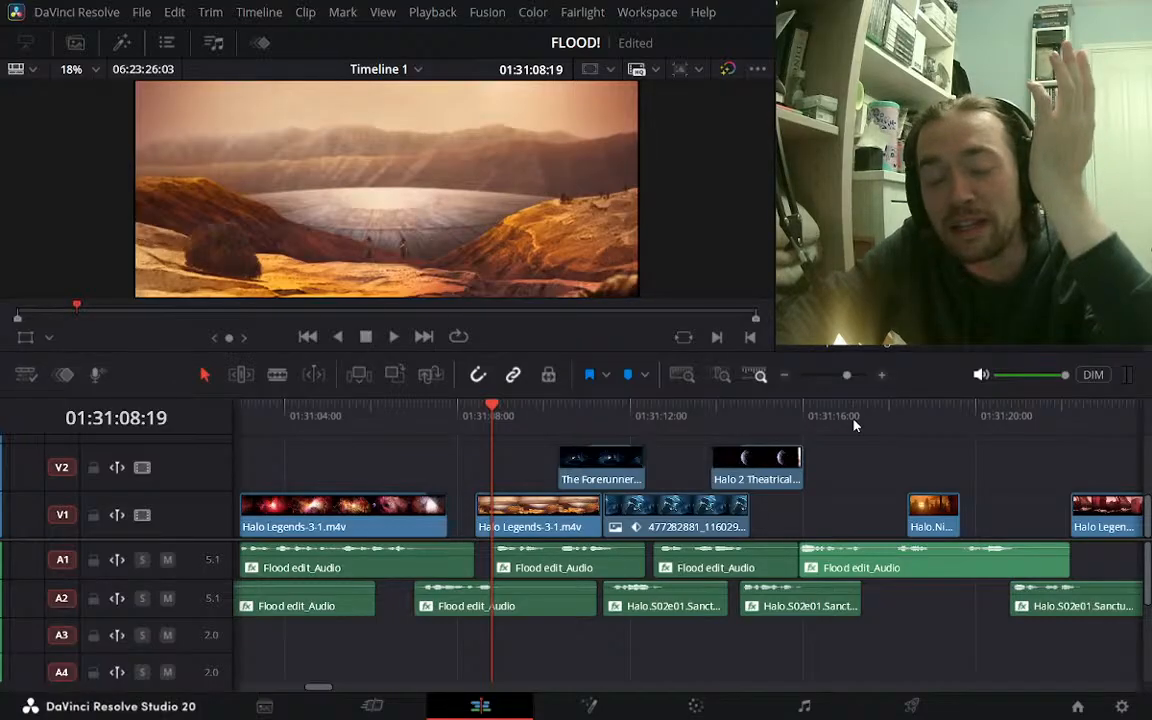
pyautogui.click(324, 412)
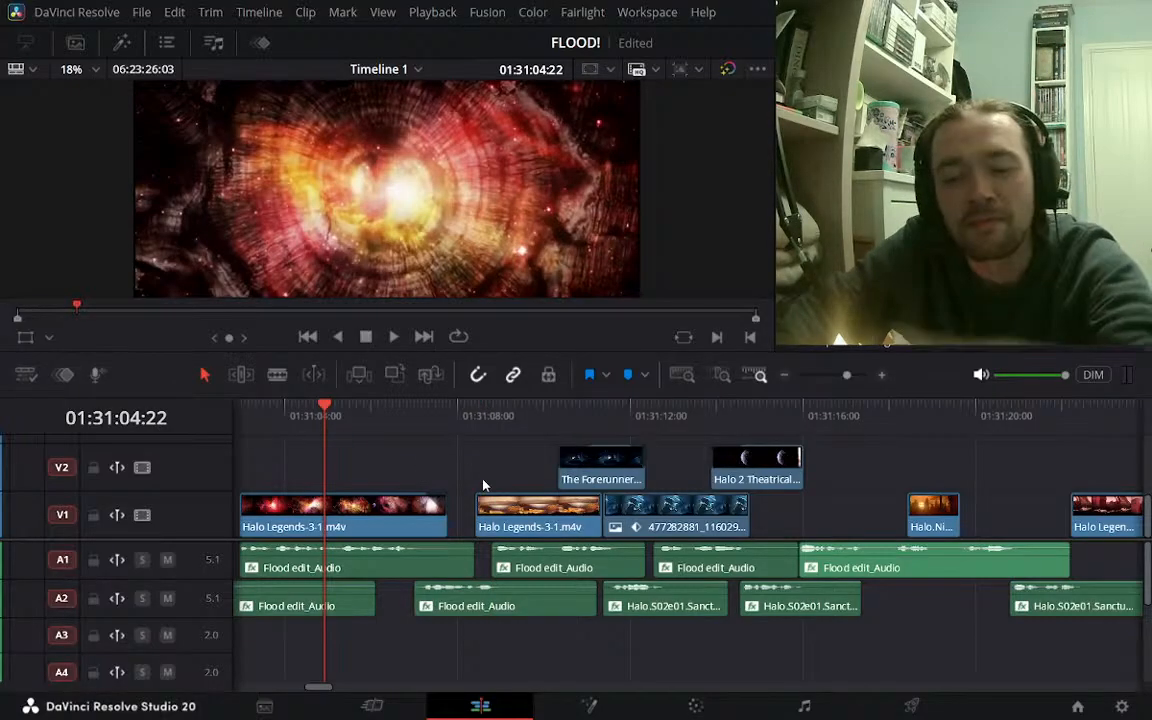
pyautogui.click(476, 412)
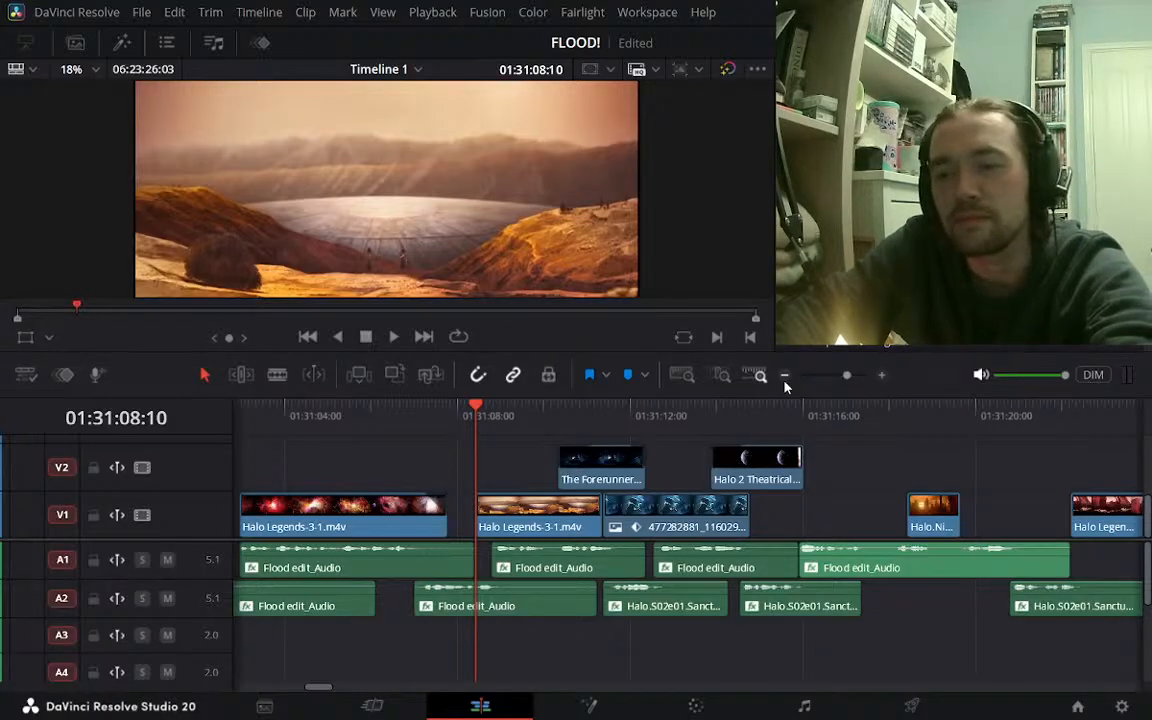
pyautogui.press('space')
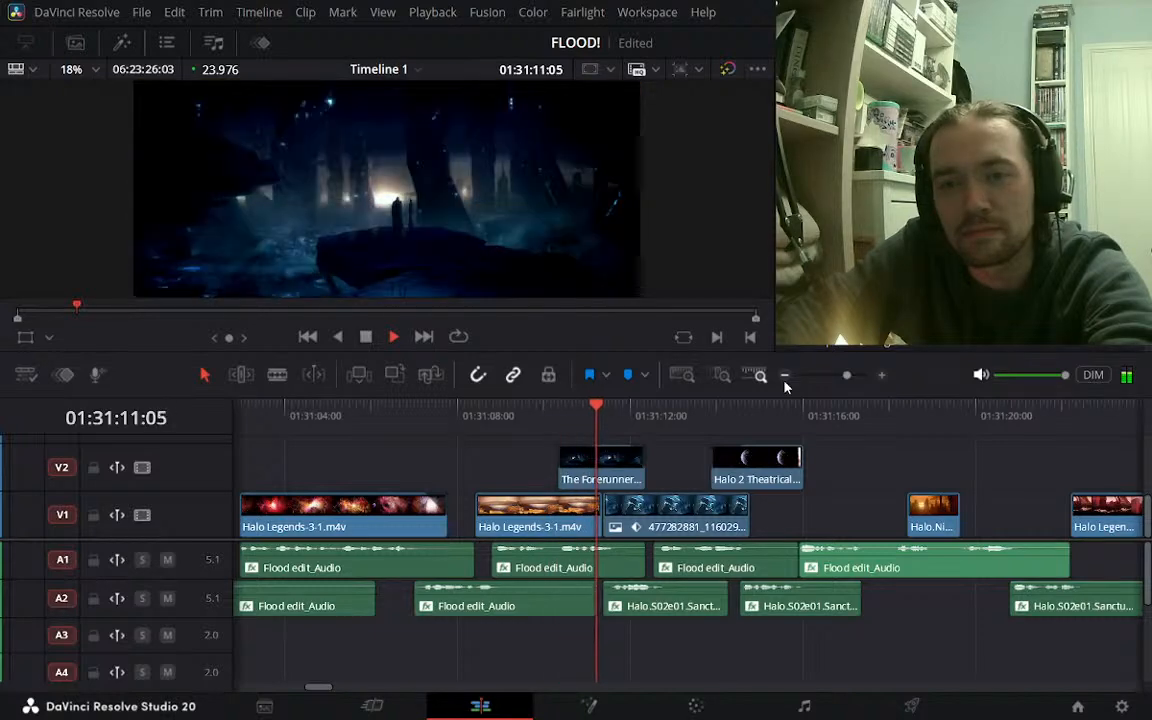
pyautogui.press('space')
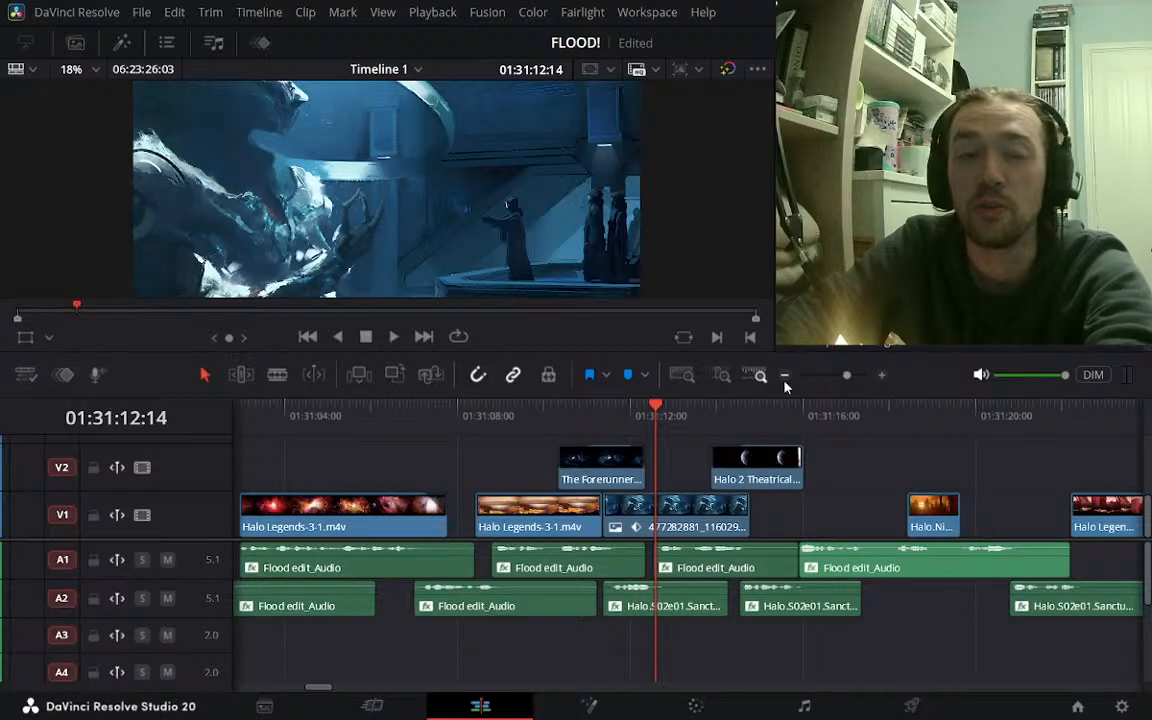
pyautogui.press('space')
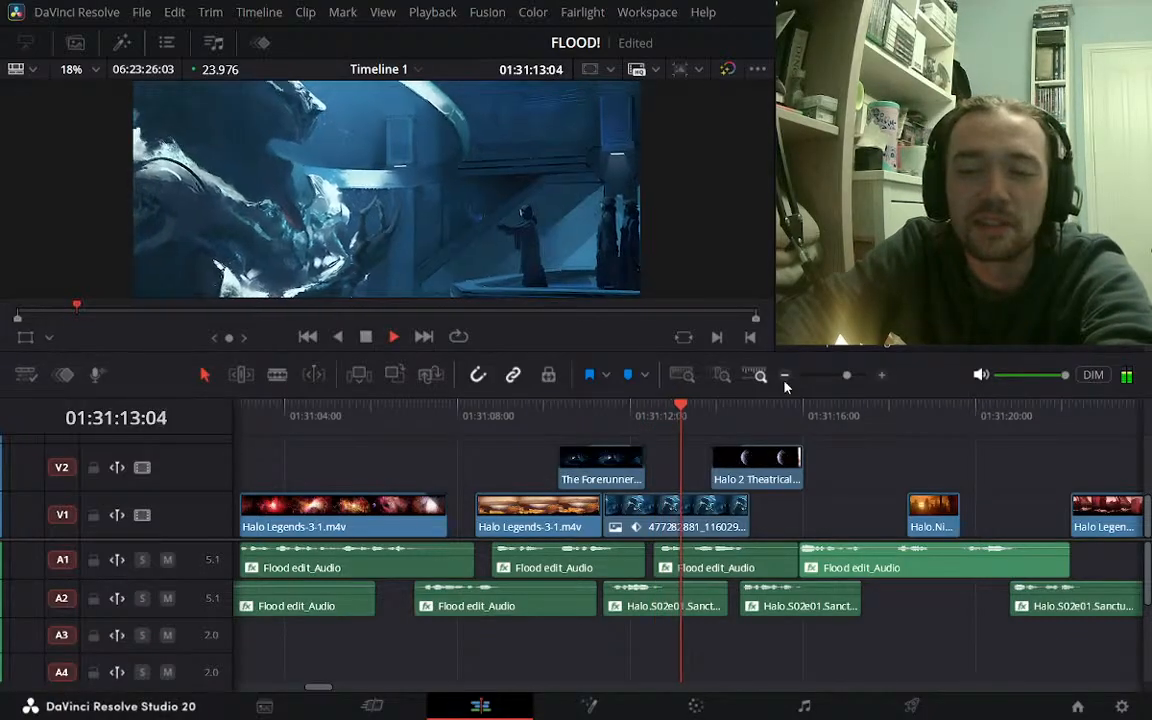
pyautogui.press('space')
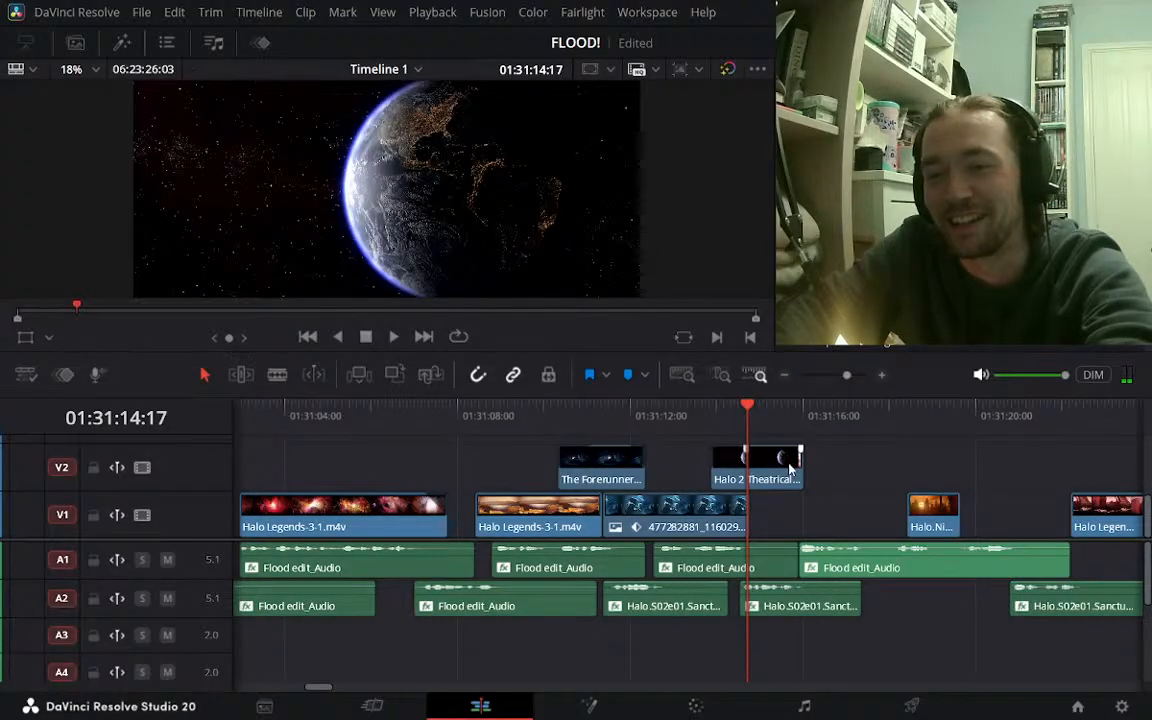
# Play from 01:31:13:02 through the Halo 2 trailer's fade-out into the gap, and park the playhead at 01:31:16:01
pyautogui.moveTo(712, 416); pyautogui.dragTo(677, 416)
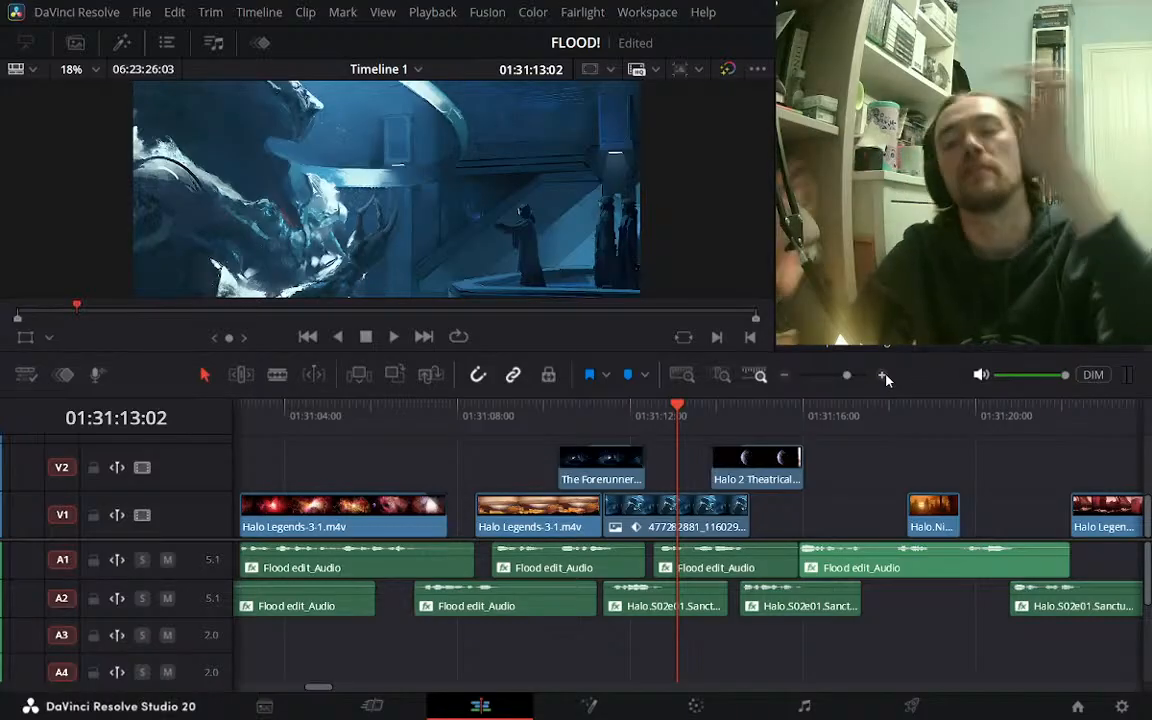
pyautogui.press('space')
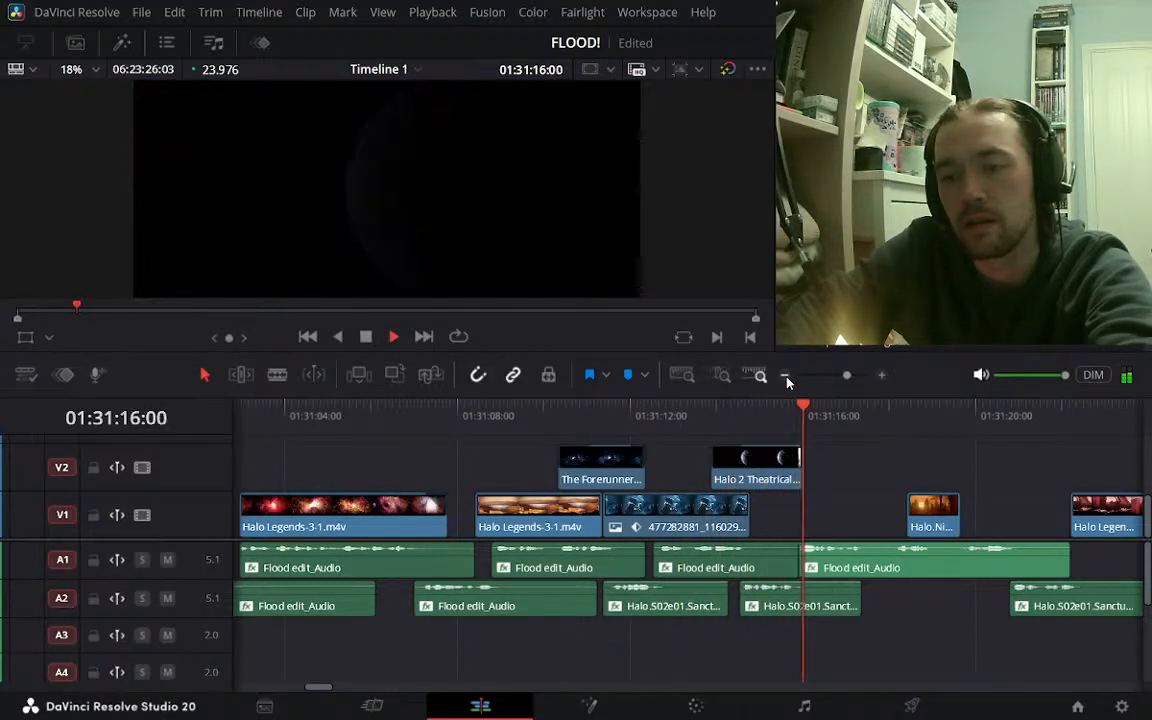
pyautogui.click(785, 375)
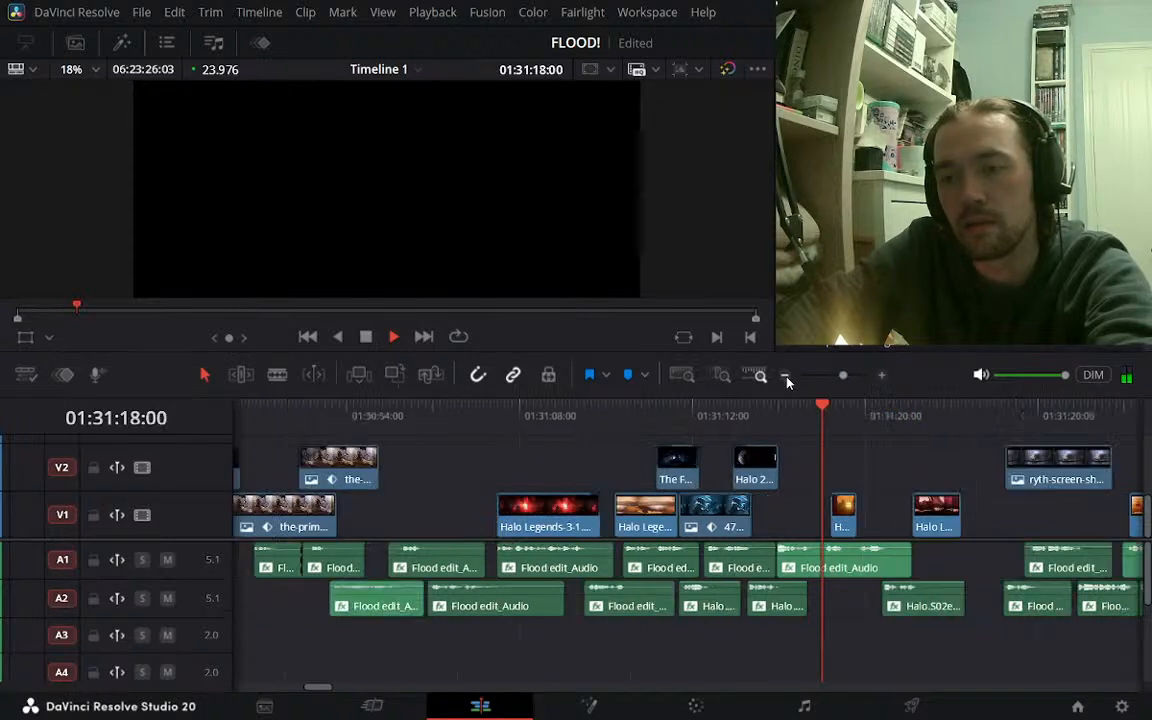
pyautogui.click(781, 425)
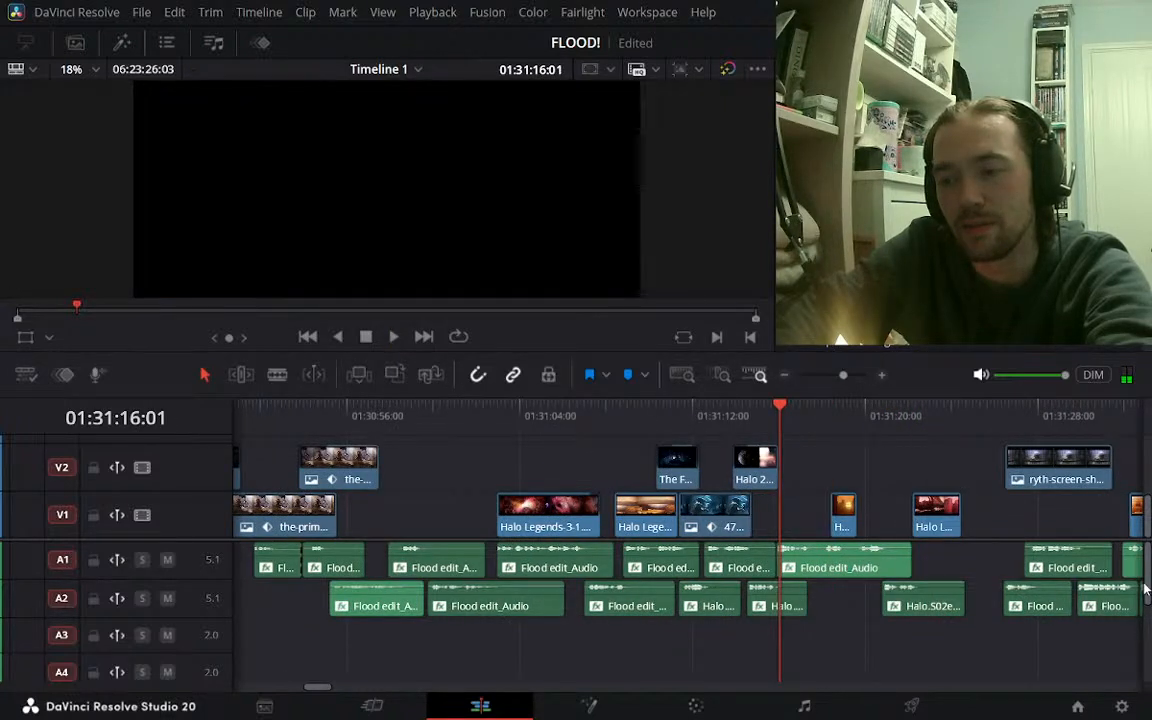
# Temporarily solo ambience track A6 and listen to it across the end of the Halo 2 trailer, up to 01:31:16:11
pyautogui.scroll(-4, 1147, 590)
pyautogui.click(142, 596)
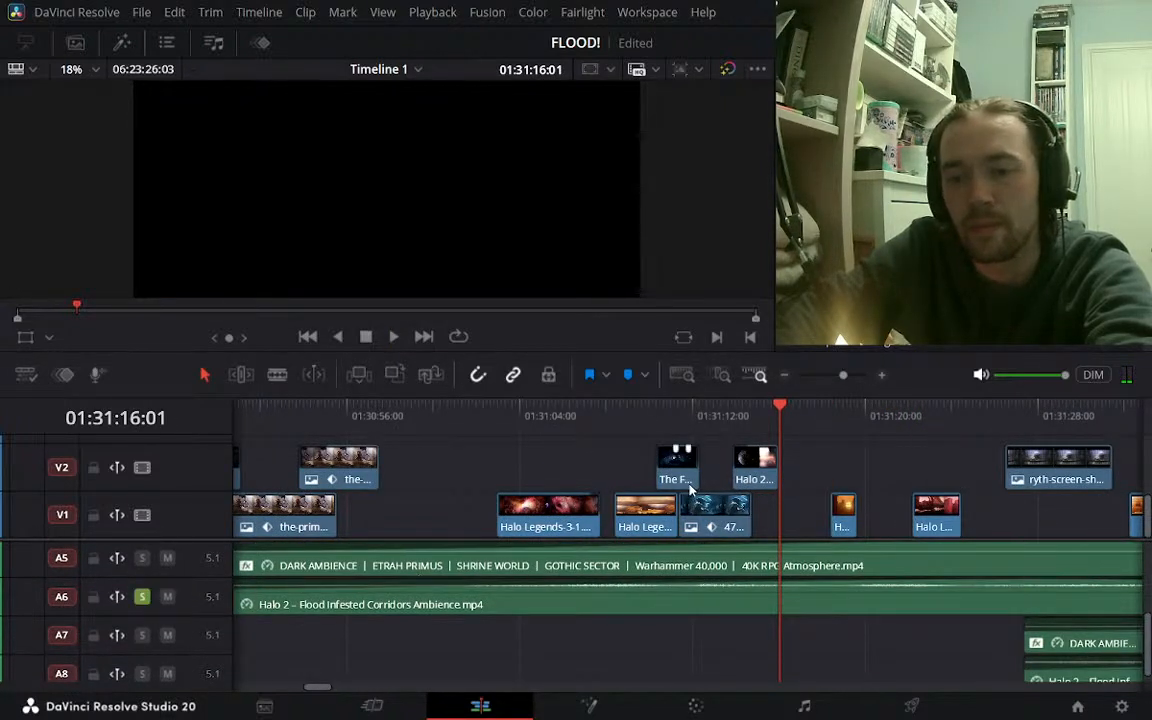
pyautogui.click(752, 415)
pyautogui.press('space')
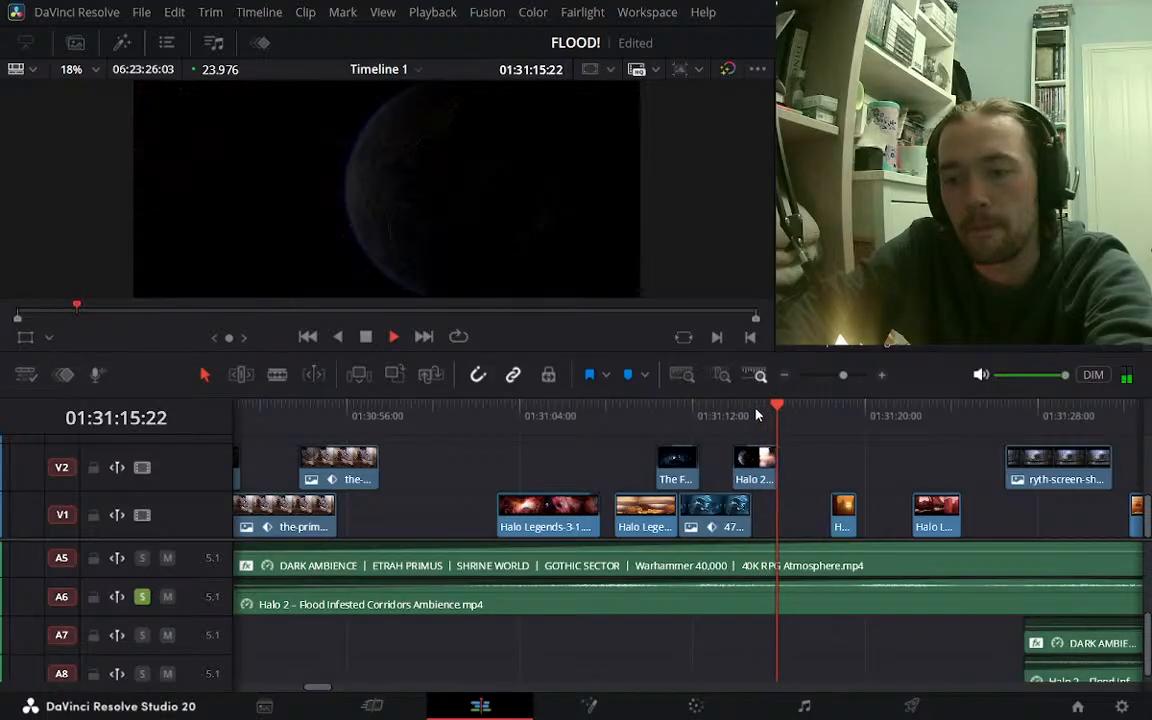
pyautogui.press('space')
pyautogui.click(142, 596)
# Temporarily solo the DARK AMBIENCE track A5 and listen to it beneath the Halo 2 trailer up to 01:31:15:15
pyautogui.click(142, 557)
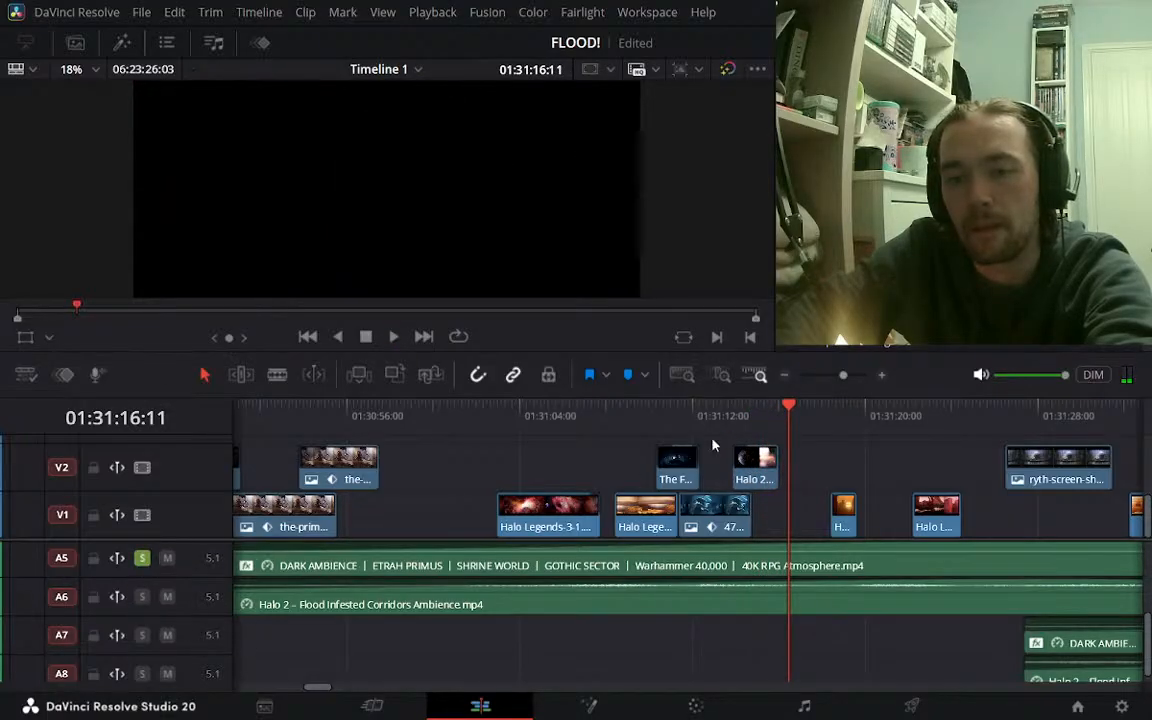
pyautogui.click(735, 413)
pyautogui.press('space')
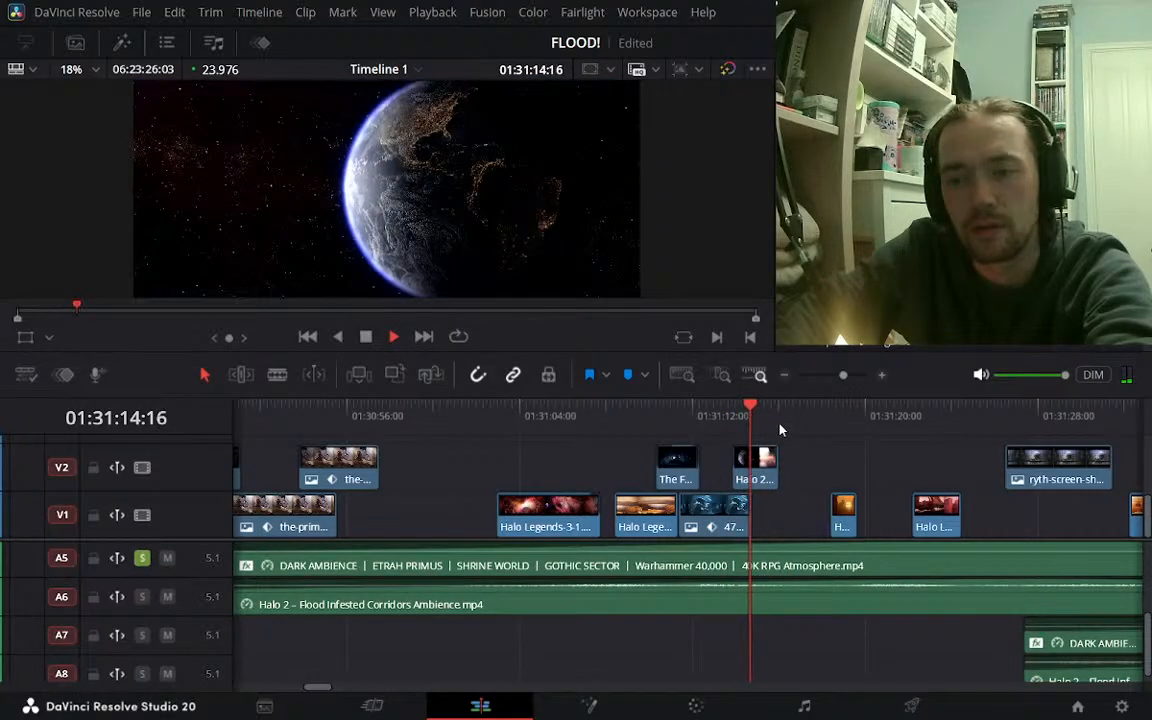
pyautogui.press('space')
pyautogui.click(142, 557)
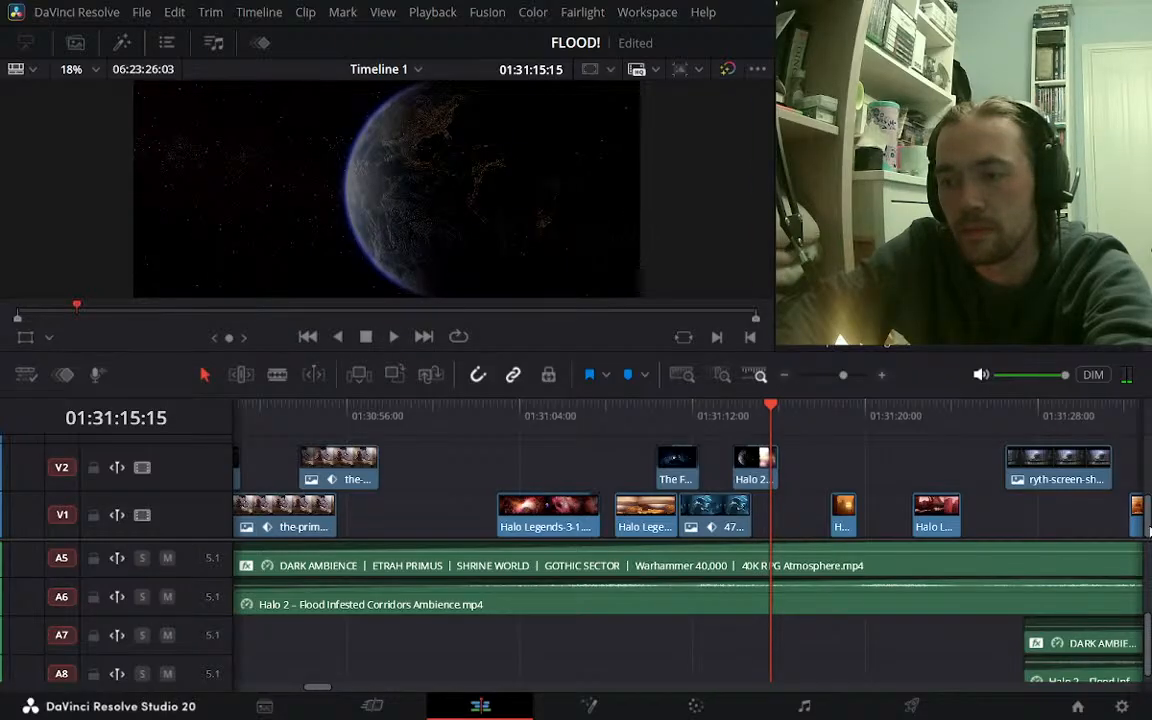
# Temporarily solo audio track A2 and listen to its clip beneath the Halo 2 trailer up to 01:31:15:14
pyautogui.moveTo(1147, 637); pyautogui.dragTo(1147, 565)
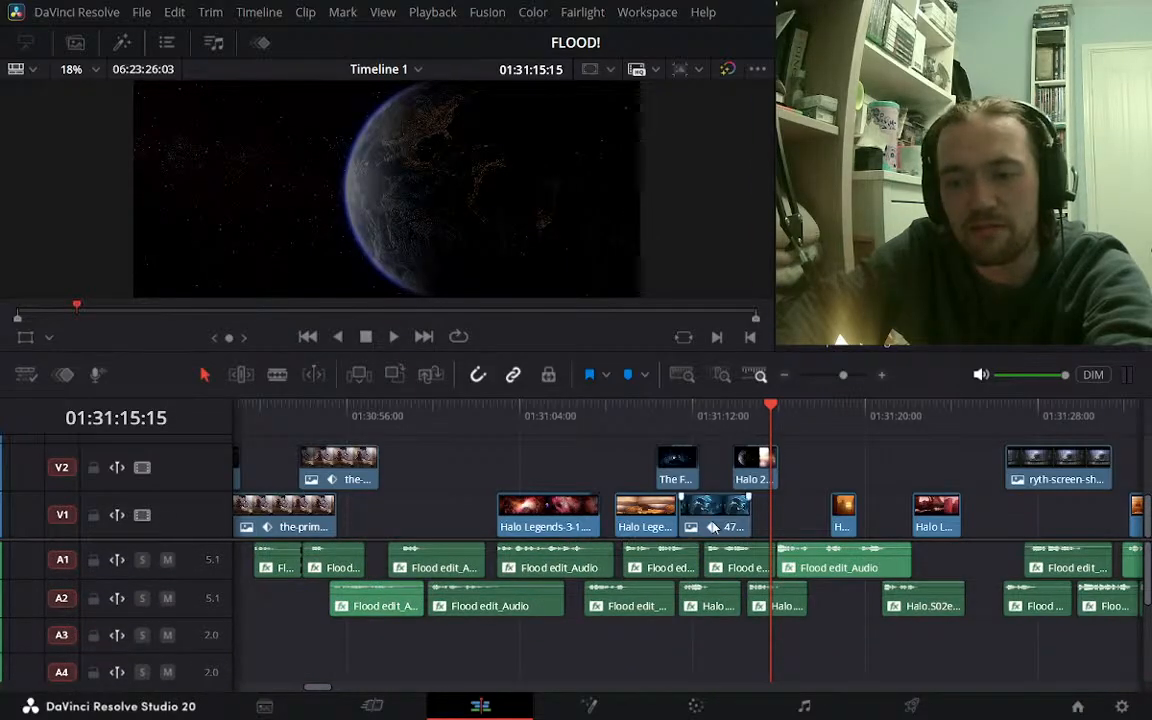
pyautogui.click(142, 598)
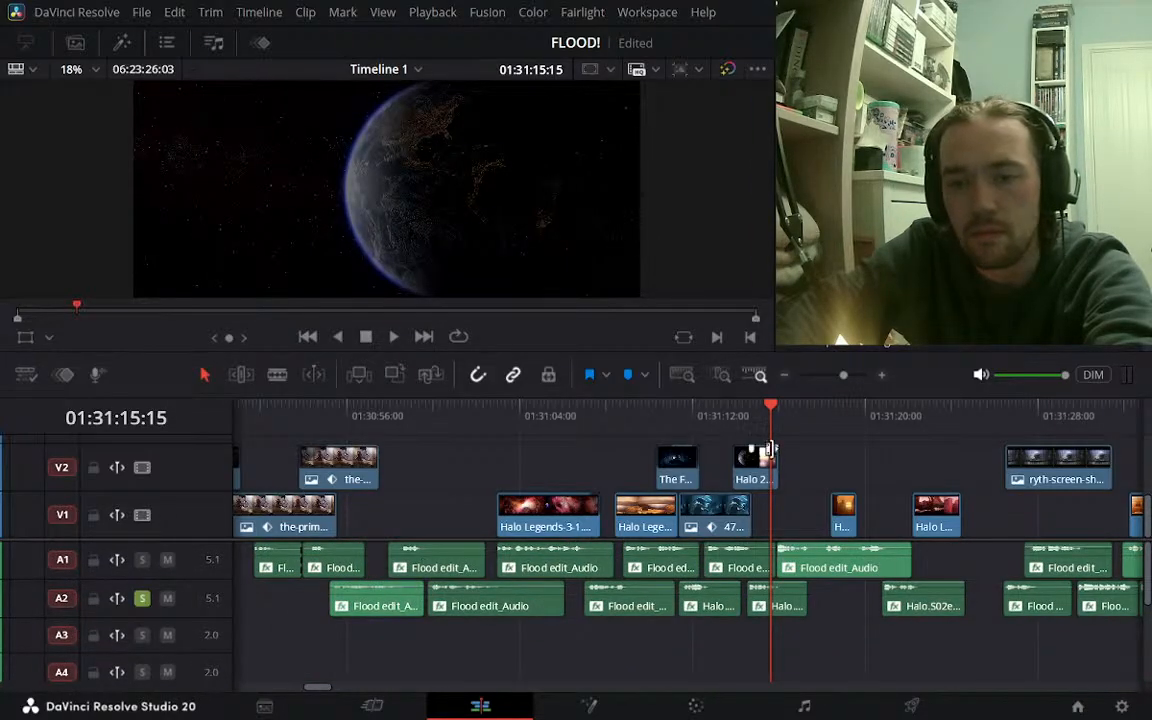
pyautogui.click(751, 413)
pyautogui.press('space')
pyautogui.press('space')
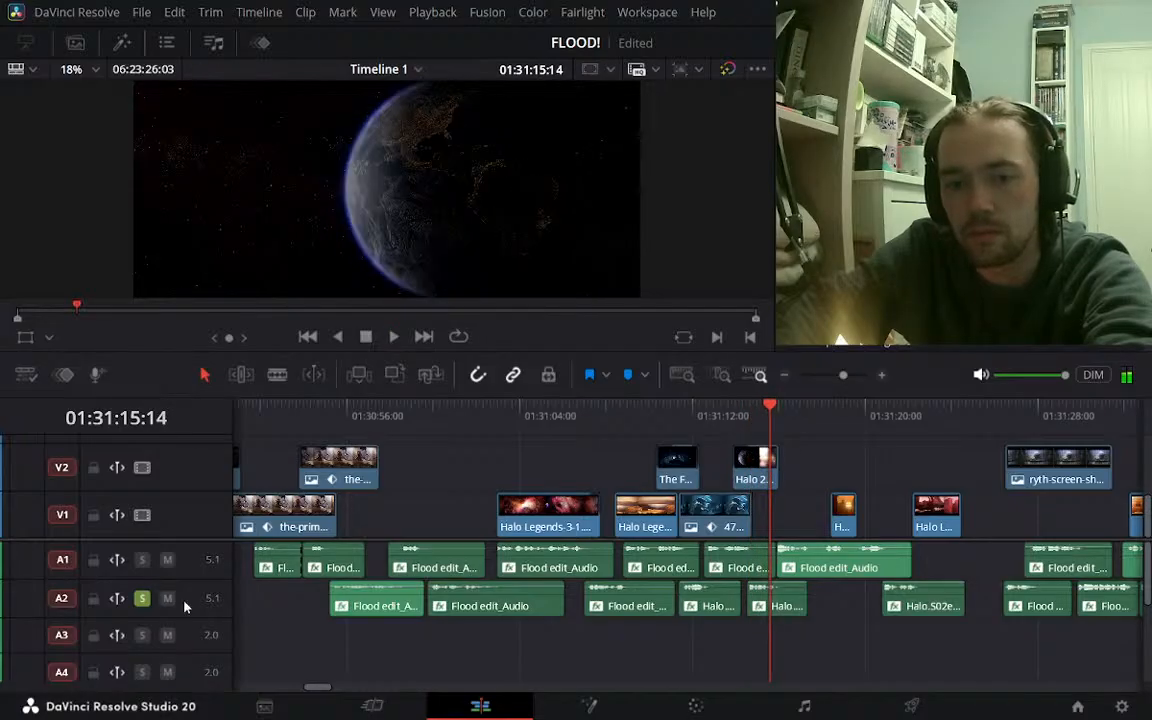
pyautogui.click(142, 598)
# Temporarily solo audio track A1 and listen to it across the Halo 2 trailer's fade-out, up to 01:31:16:13
pyautogui.click(142, 560)
pyautogui.press('space')
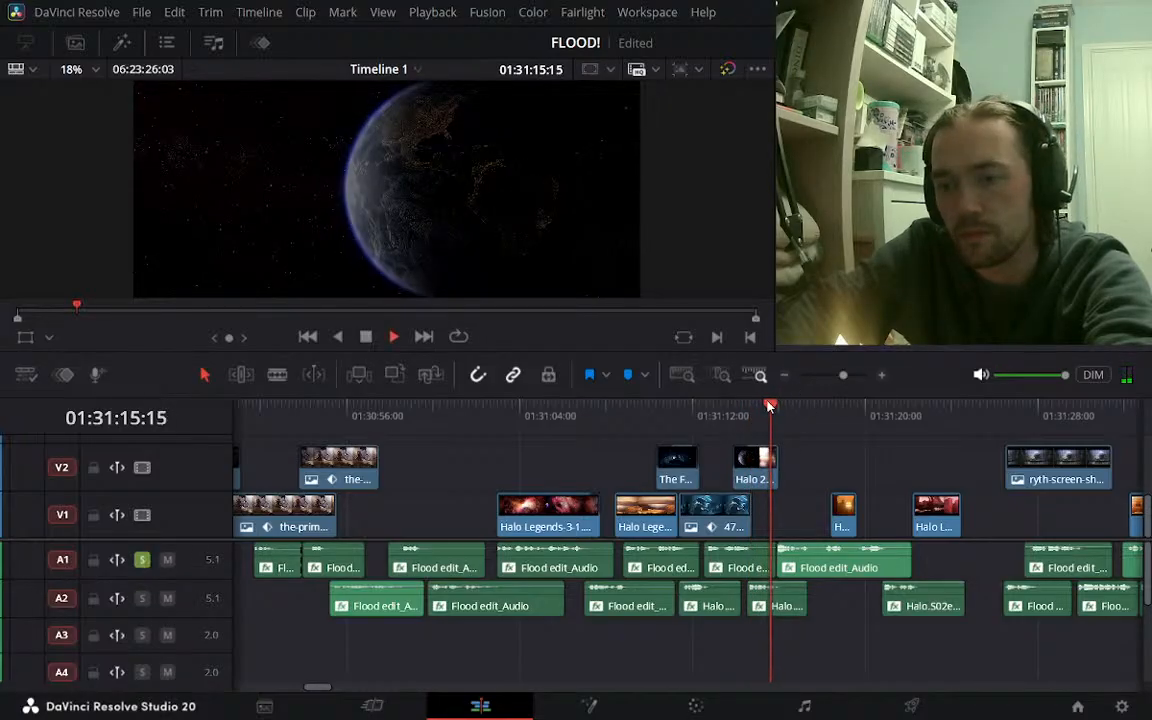
pyautogui.click(142, 560)
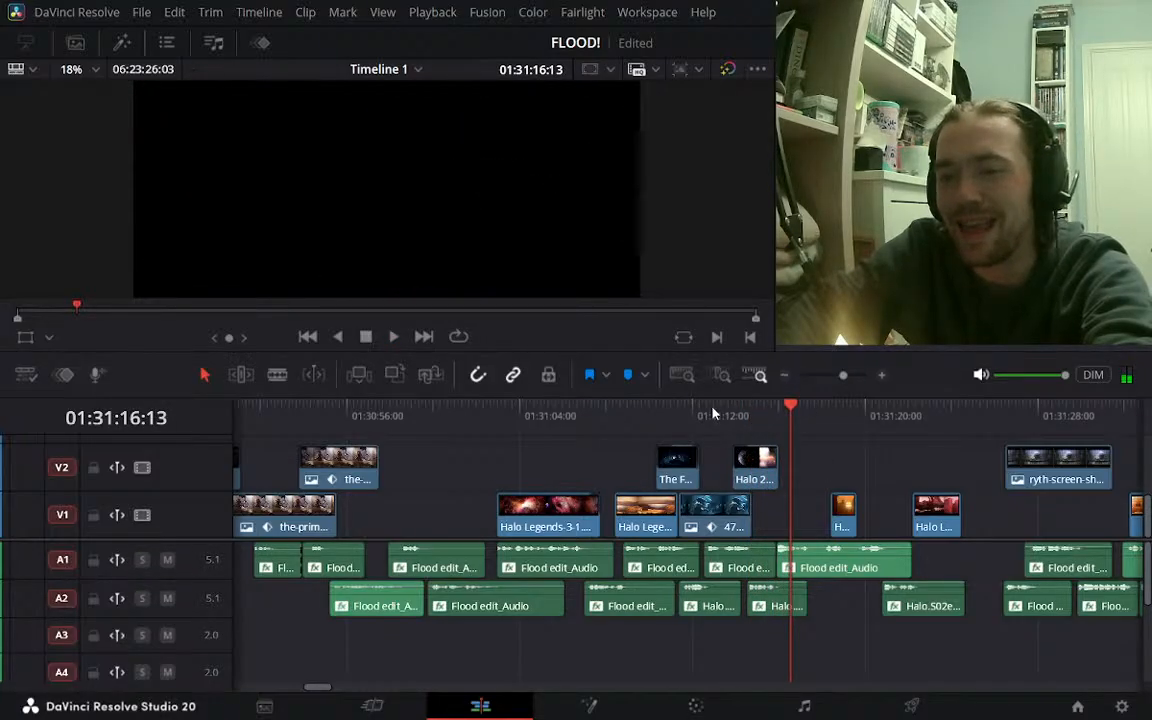
# Replay the Halo 2 trailer and its fade-out with all audio tracks, stopping in the gap at 01:31:16:22
pyautogui.click(740, 421)
pyautogui.press('space')
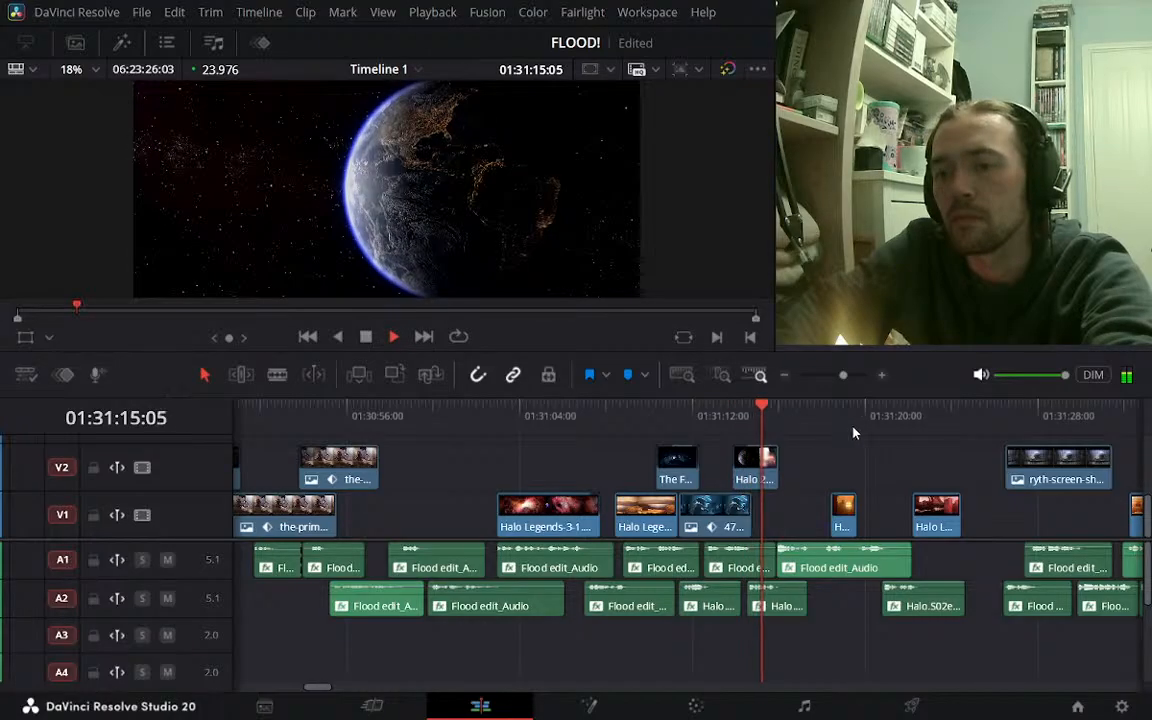
pyautogui.press('space')
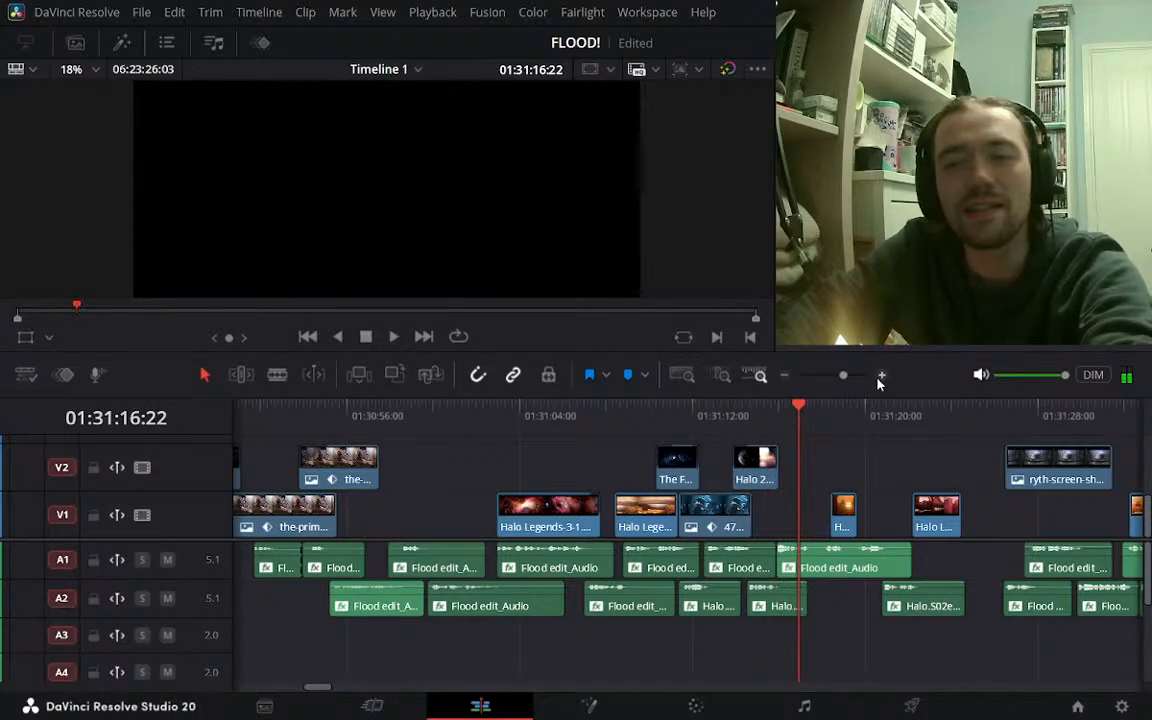
pyautogui.click(881, 375)
pyautogui.click(785, 375)
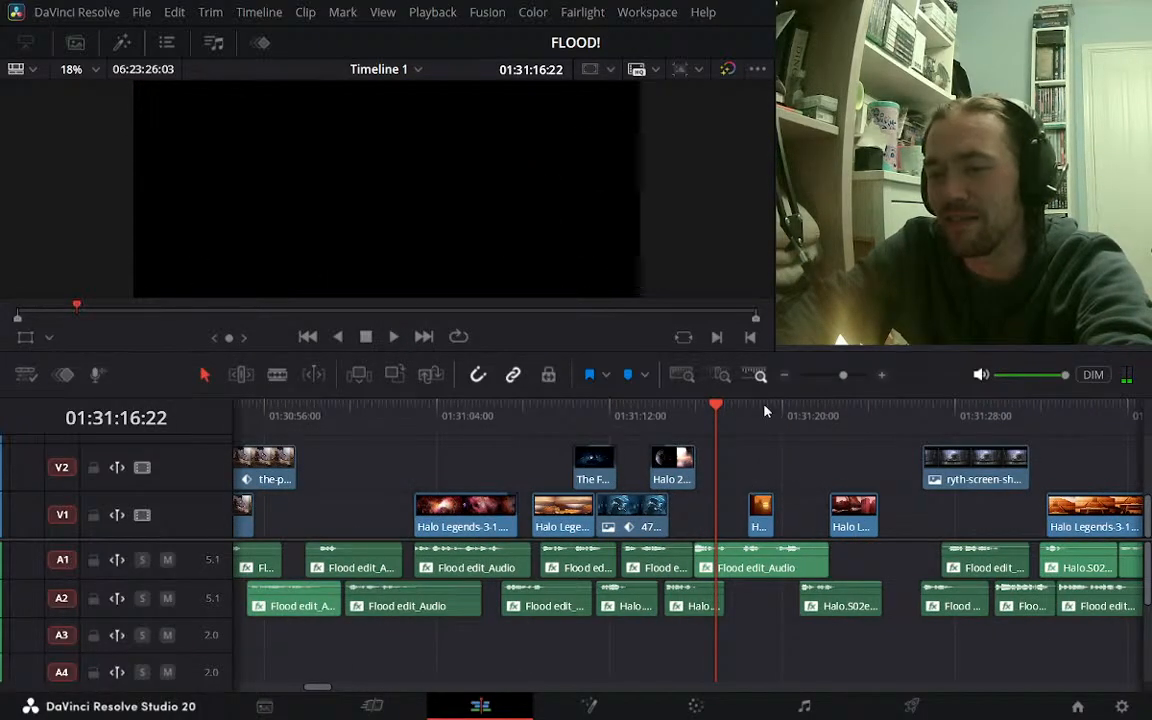
# Play the gap after the Halo 2 trailer from 01:31:16:22 and delete the short V1 clip at about 01:31:18
pyautogui.press('space')
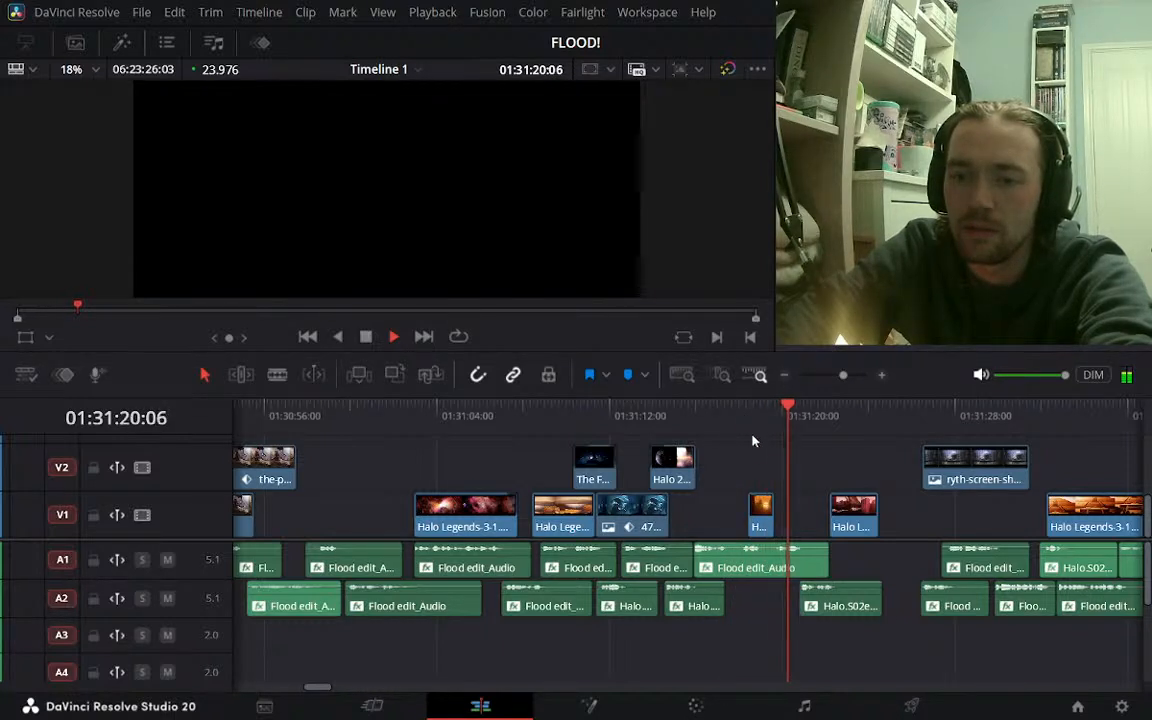
pyautogui.press('space')
pyautogui.click(766, 527)
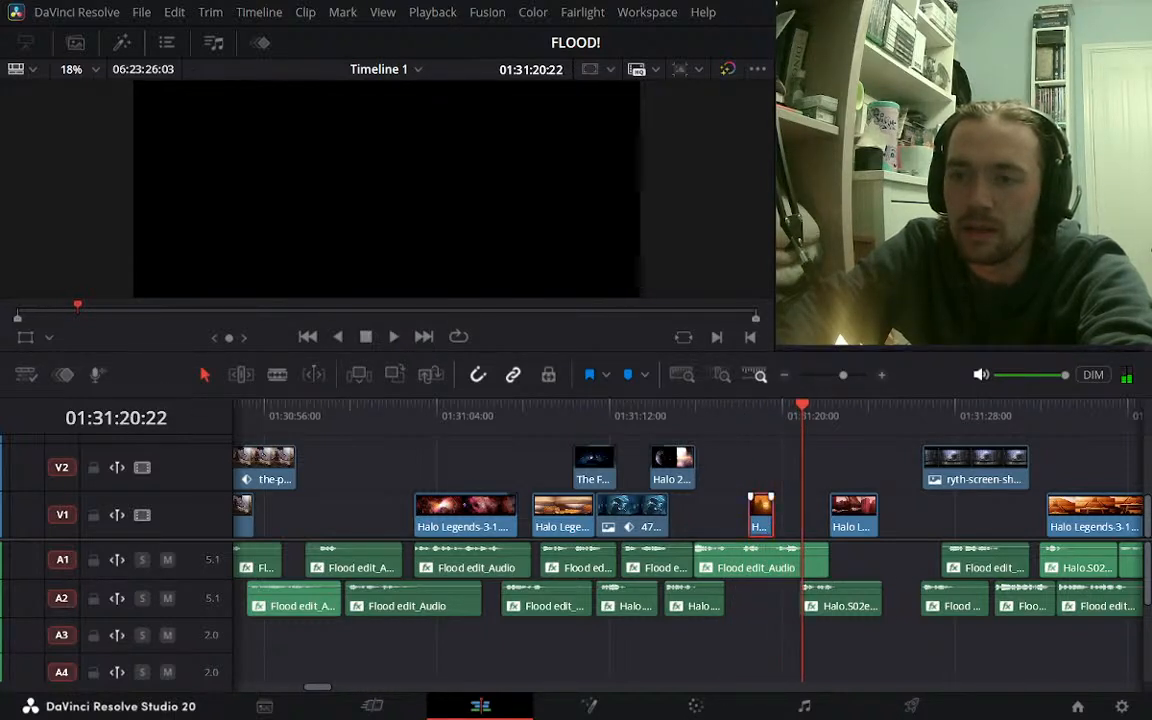
pyautogui.press('Delete')
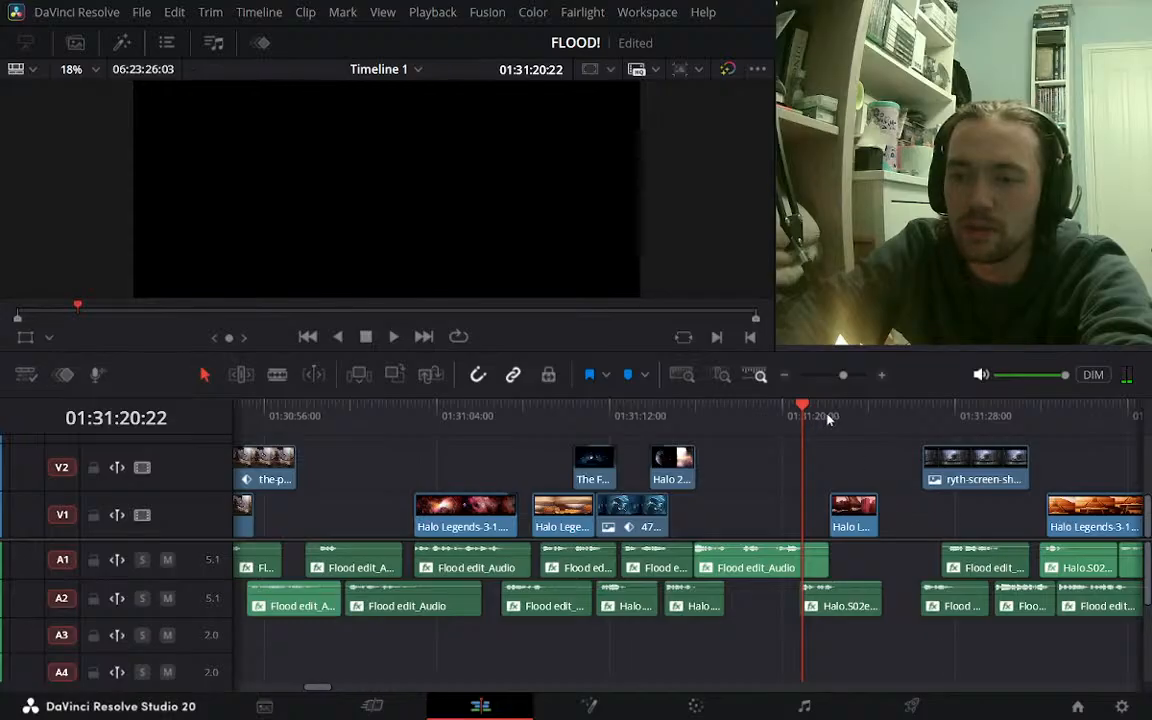
# Preview the V1 Halo Legends clip at about 01:31:22 and delete it
pyautogui.click(828, 420)
pyautogui.press('space')
pyautogui.press('space')
pyautogui.click(868, 532)
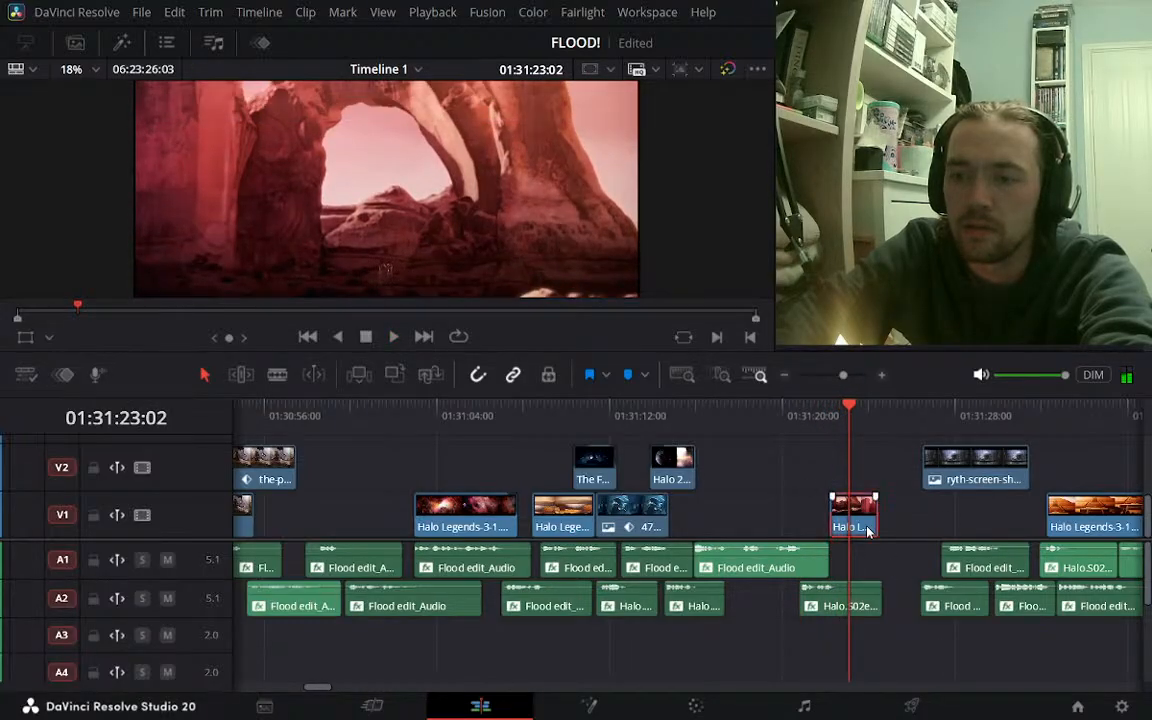
pyautogui.press('Delete')
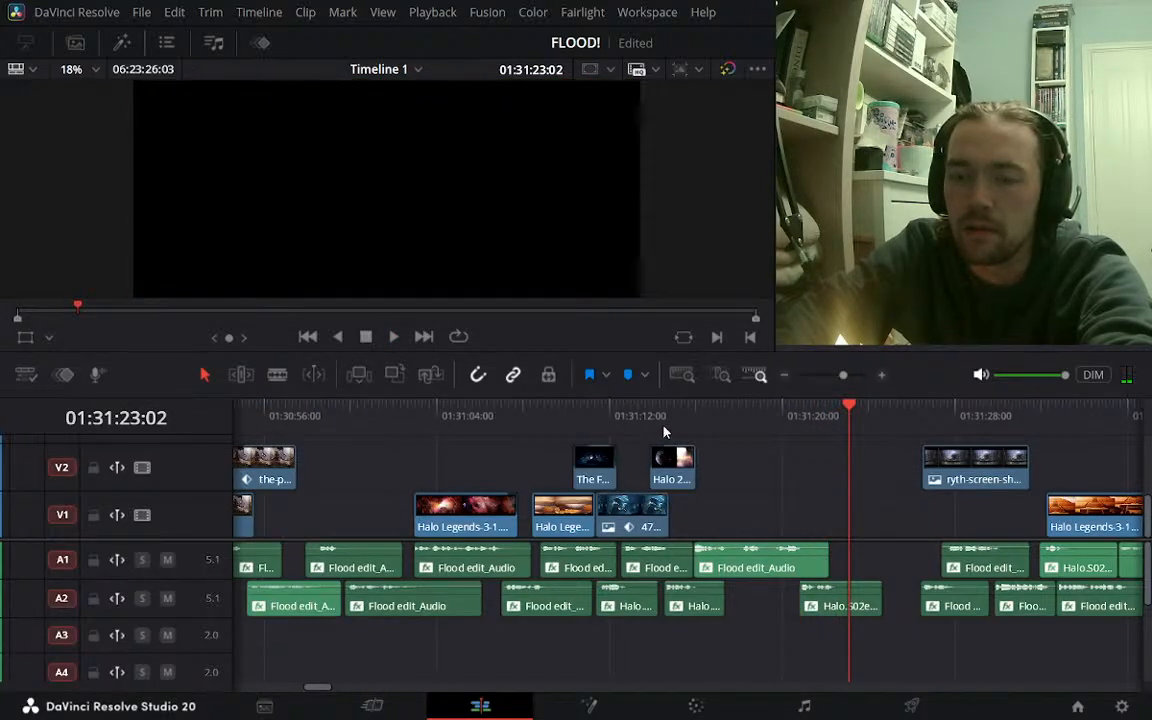
# Replay from the Halo 2 trailer clip on V2 into the emptied stretch of video, stopping at 01:31:21:05
pyautogui.click(661, 414)
pyautogui.press('space')
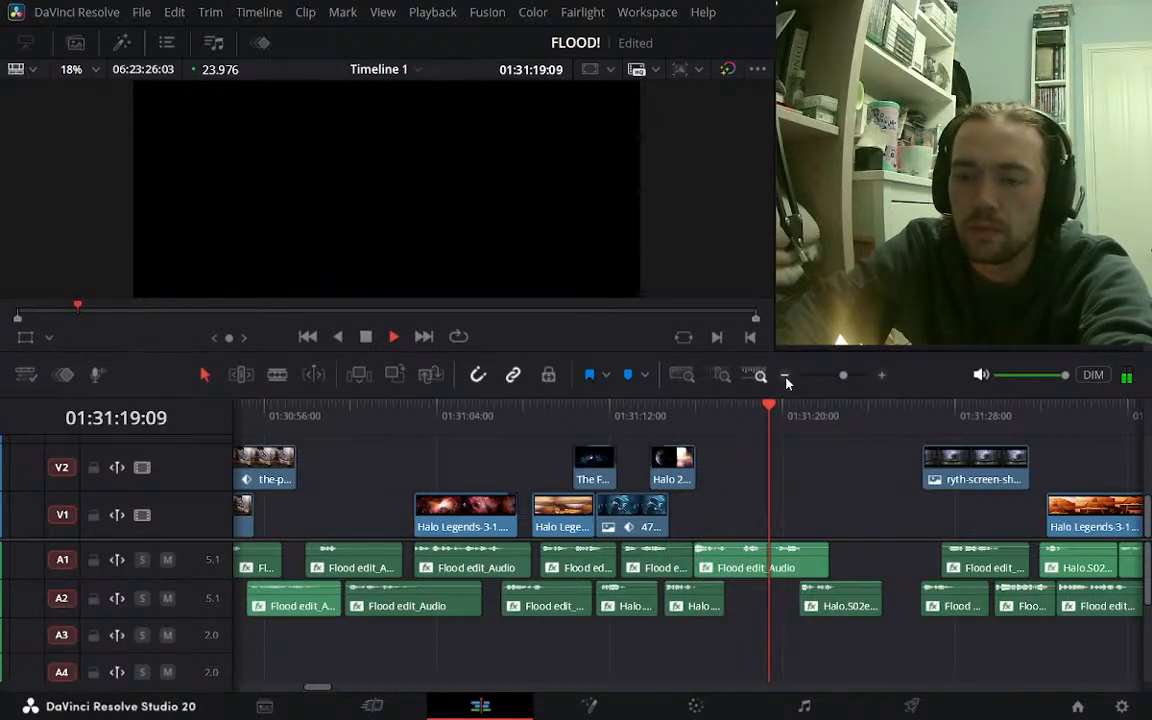
pyautogui.press('space')
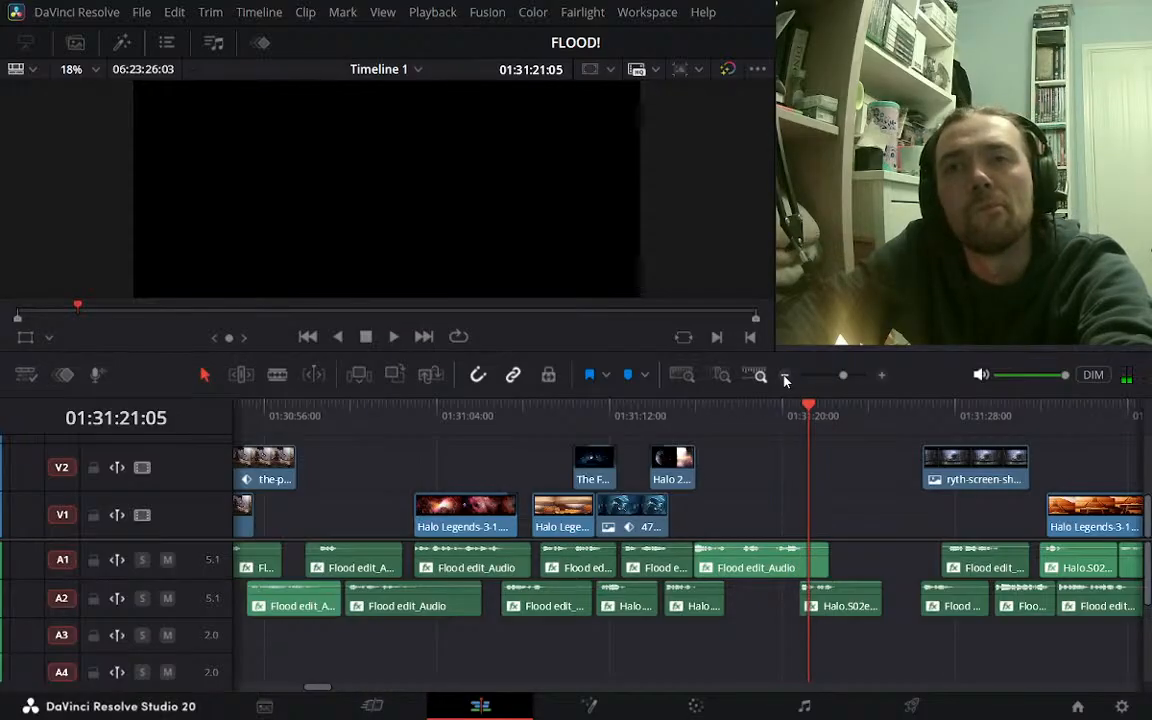
# Play the two Halo 3 Anniversary Fan Trailer clips from about 01:30:37, stopping at 01:30:46:23
pyautogui.click(785, 380)
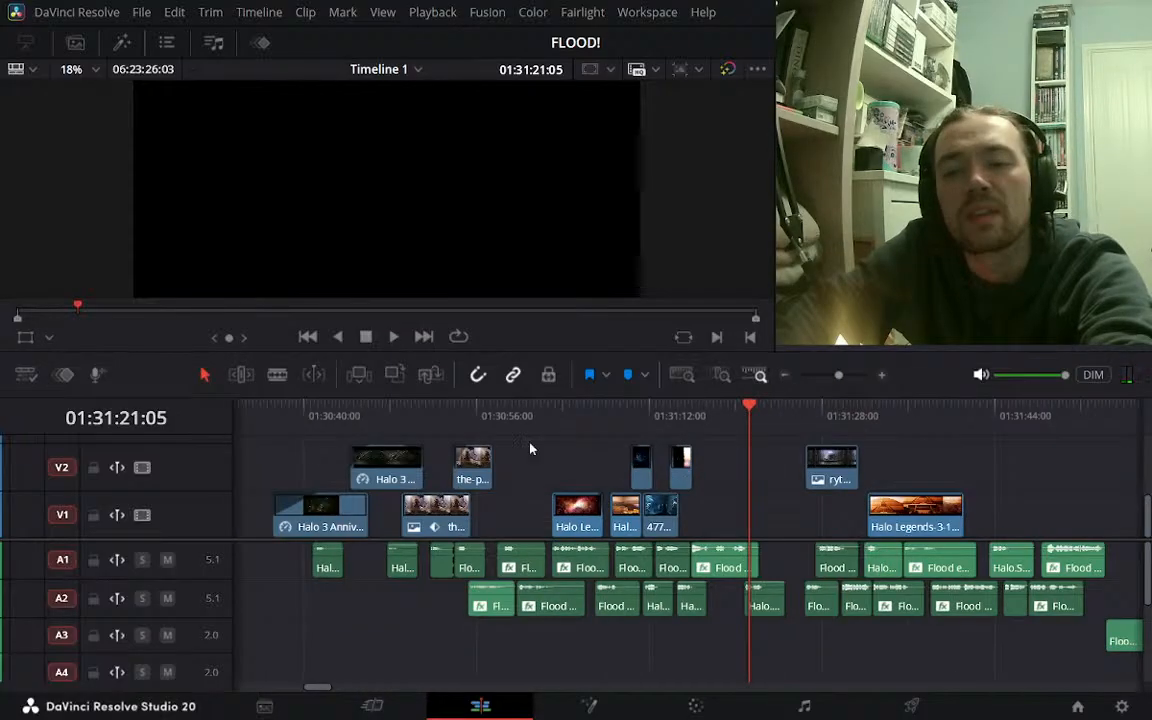
pyautogui.click(273, 410)
pyautogui.press('space')
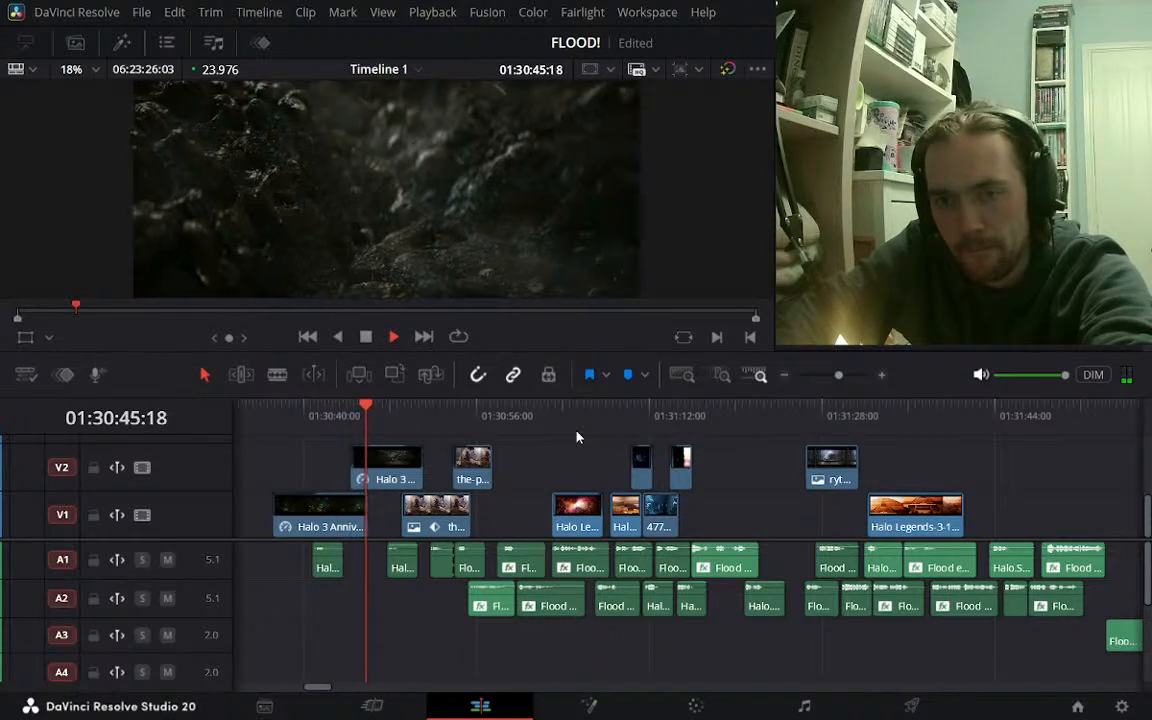
pyautogui.press('space')
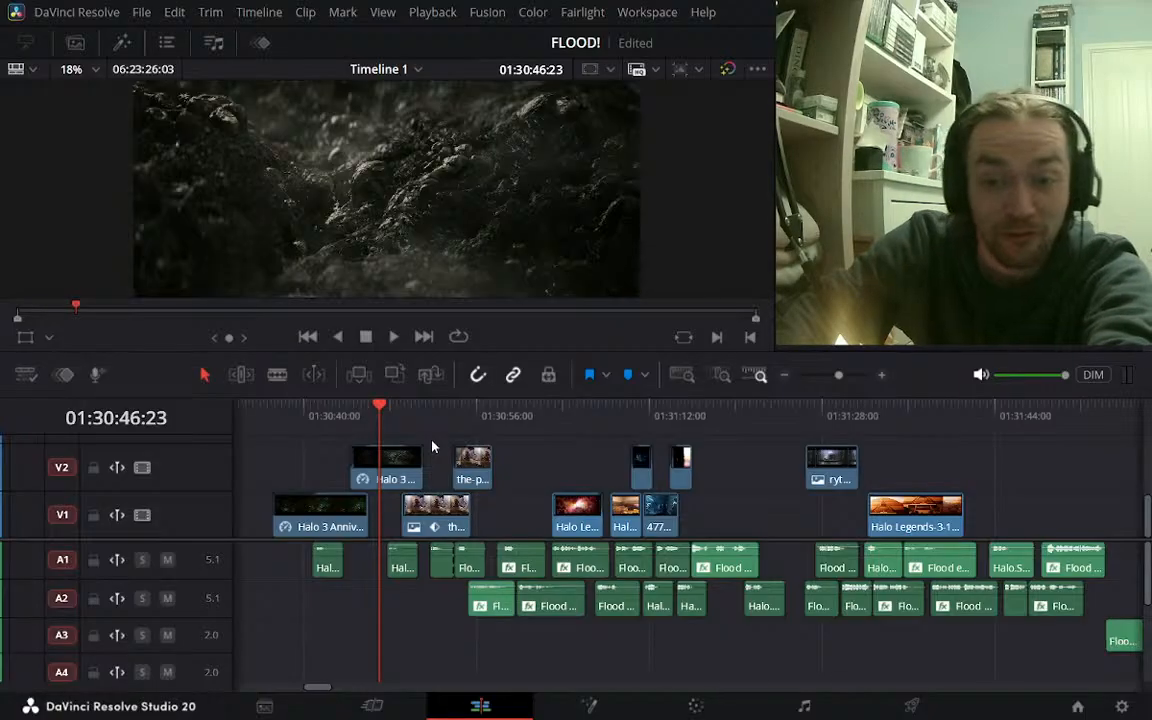
# Continue playback from 01:30:46:23 across the transition from the Halo 3 trailer to the primordial image, up to 01:30:56:09
pyautogui.press('space')
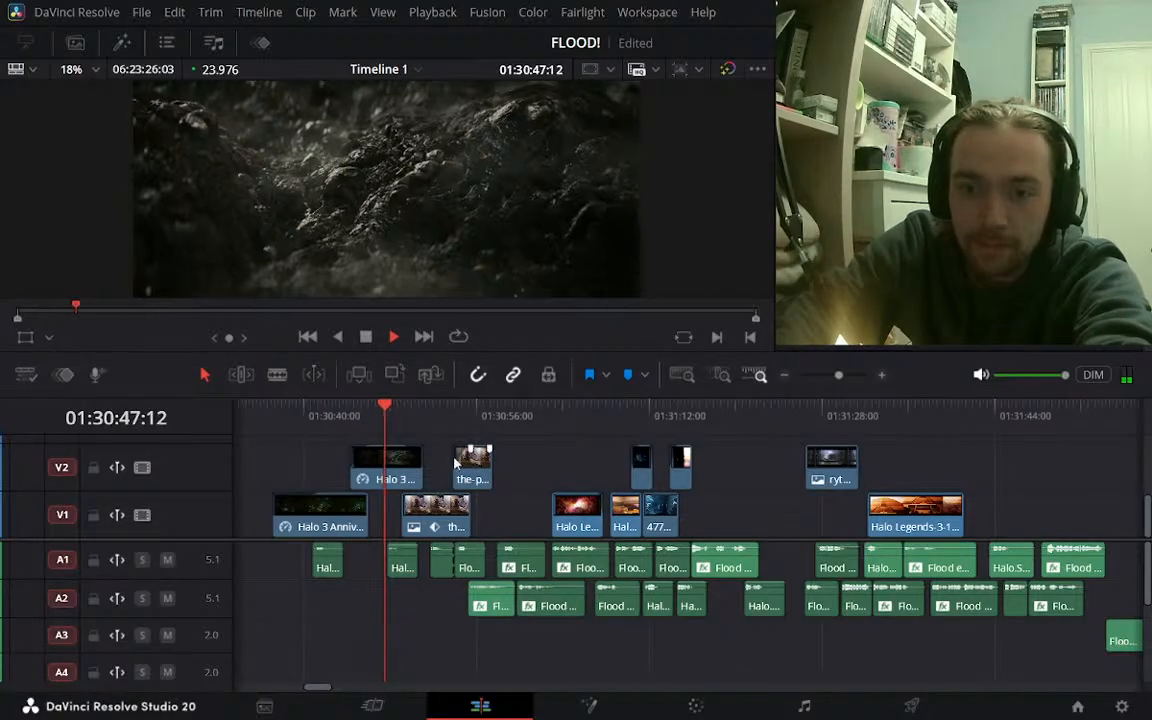
pyautogui.click(881, 377)
pyautogui.click(881, 377)
pyautogui.click(881, 377)
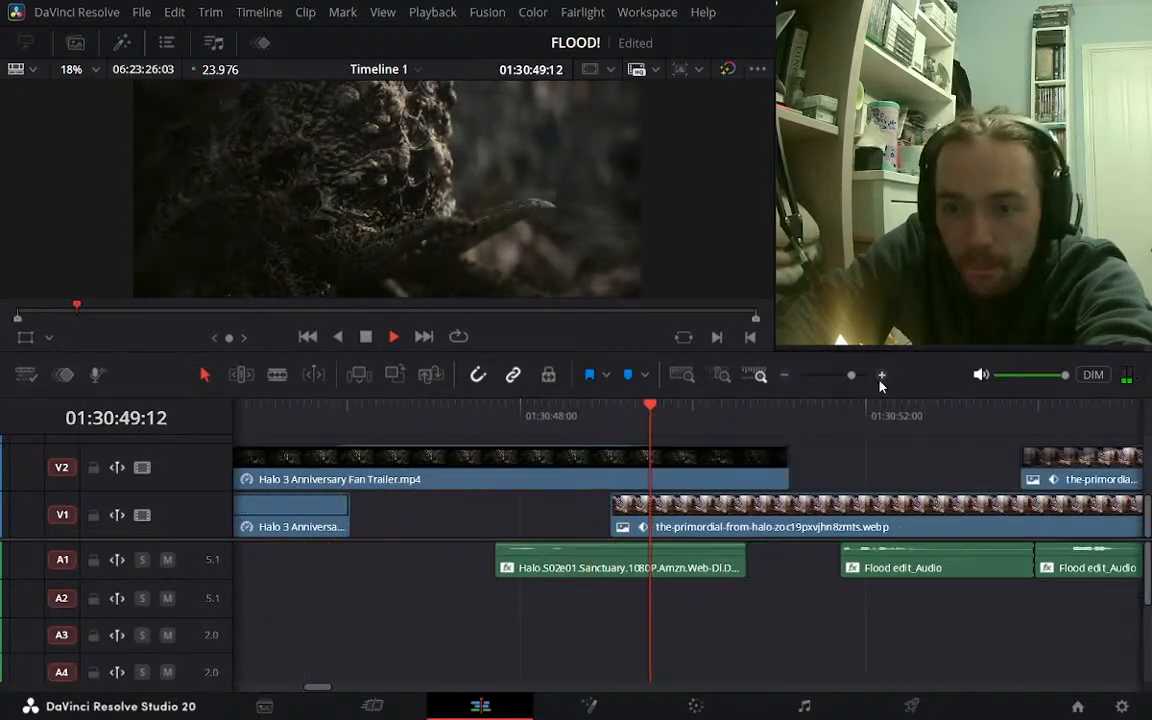
pyautogui.click(785, 376)
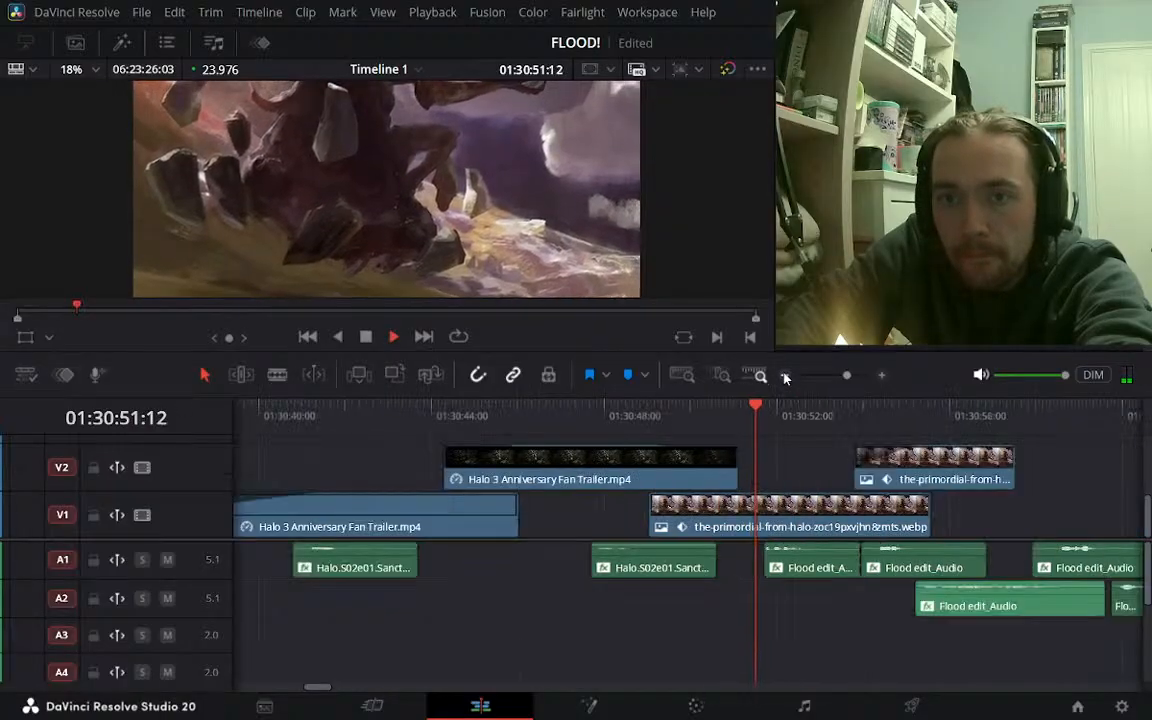
pyautogui.click(785, 376)
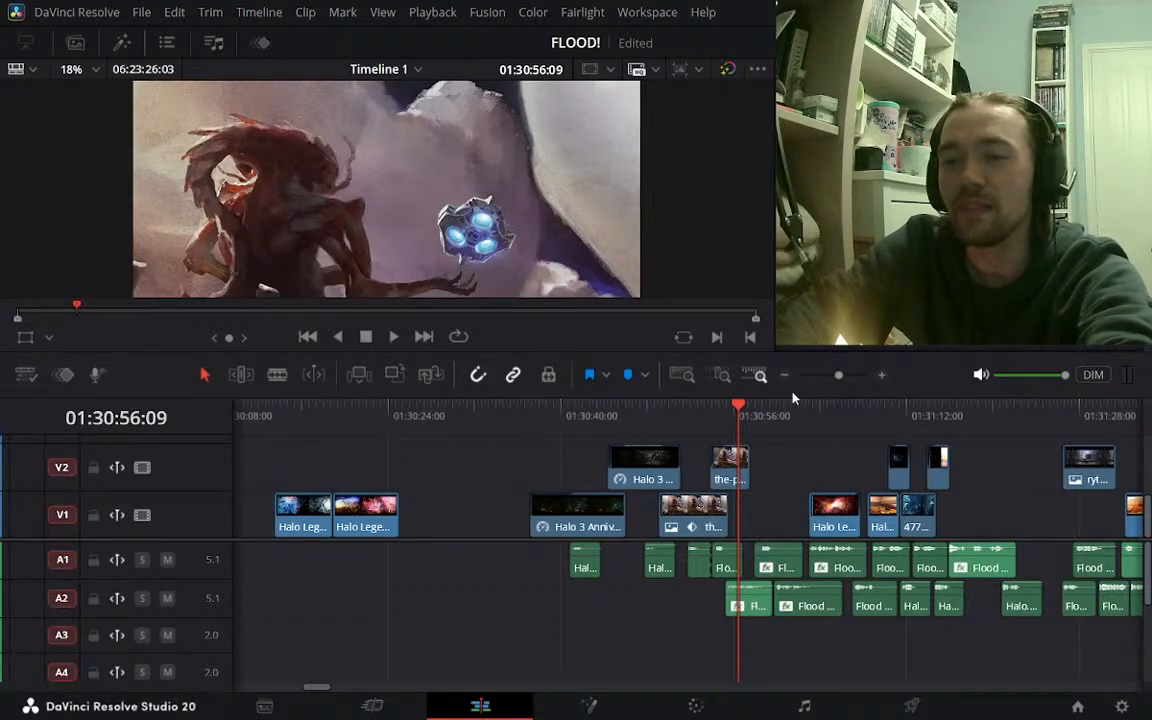
# Replay the two primordial image clips from 01:30:51:17 to 01:30:57:10
pyautogui.click(687, 422)
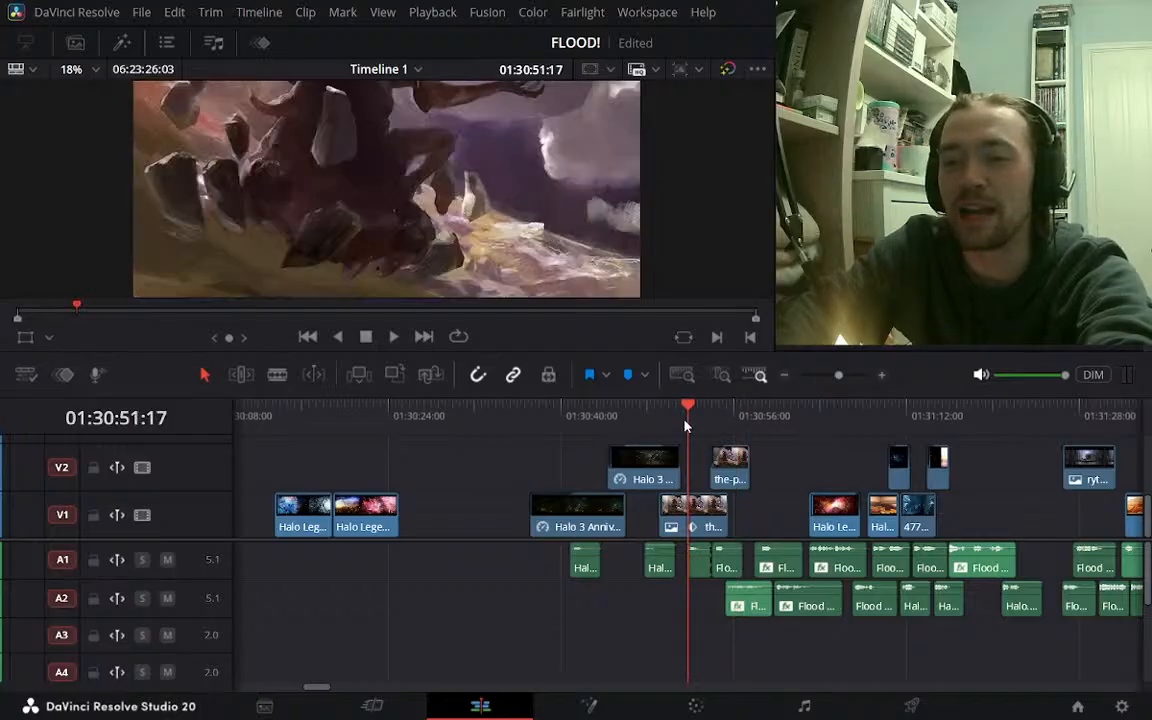
pyautogui.click(677, 418)
pyautogui.moveTo(692, 424); pyautogui.dragTo(688, 426)
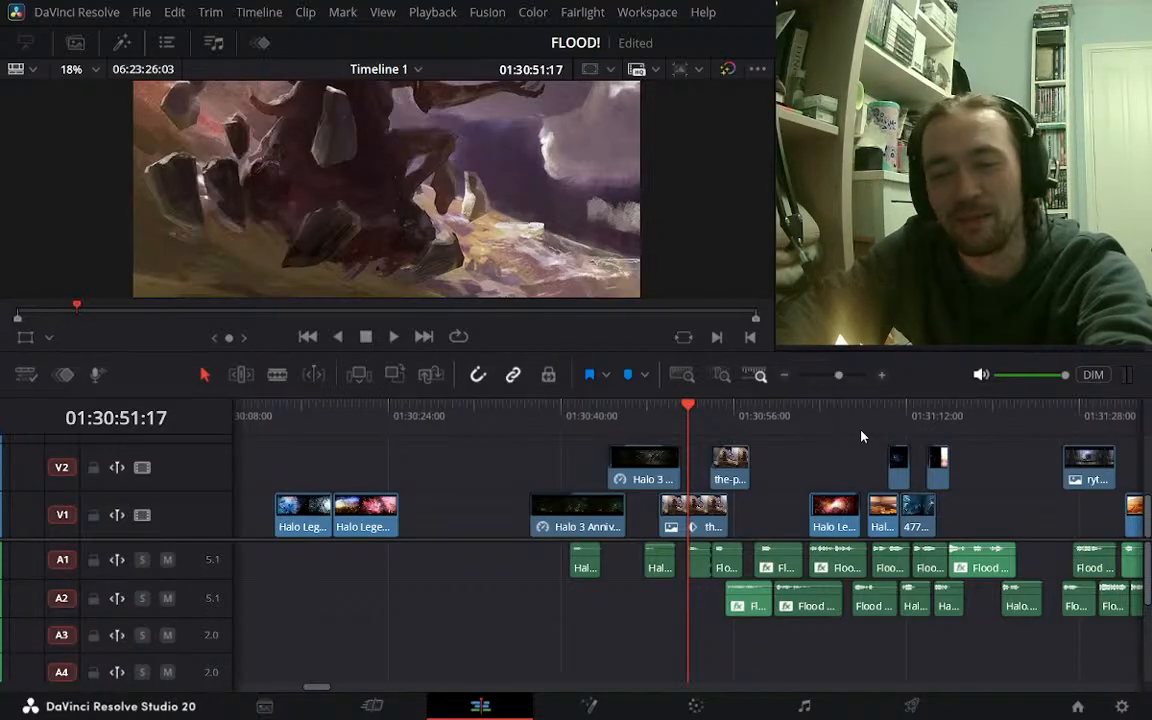
pyautogui.press('space')
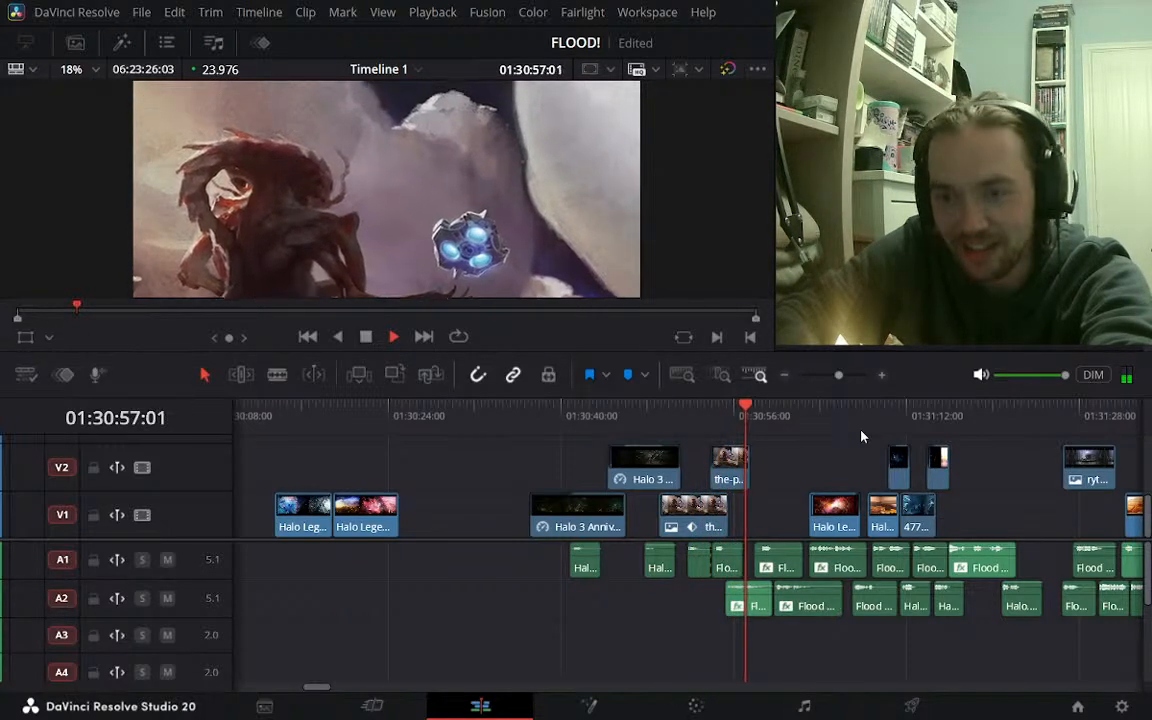
pyautogui.press('space')
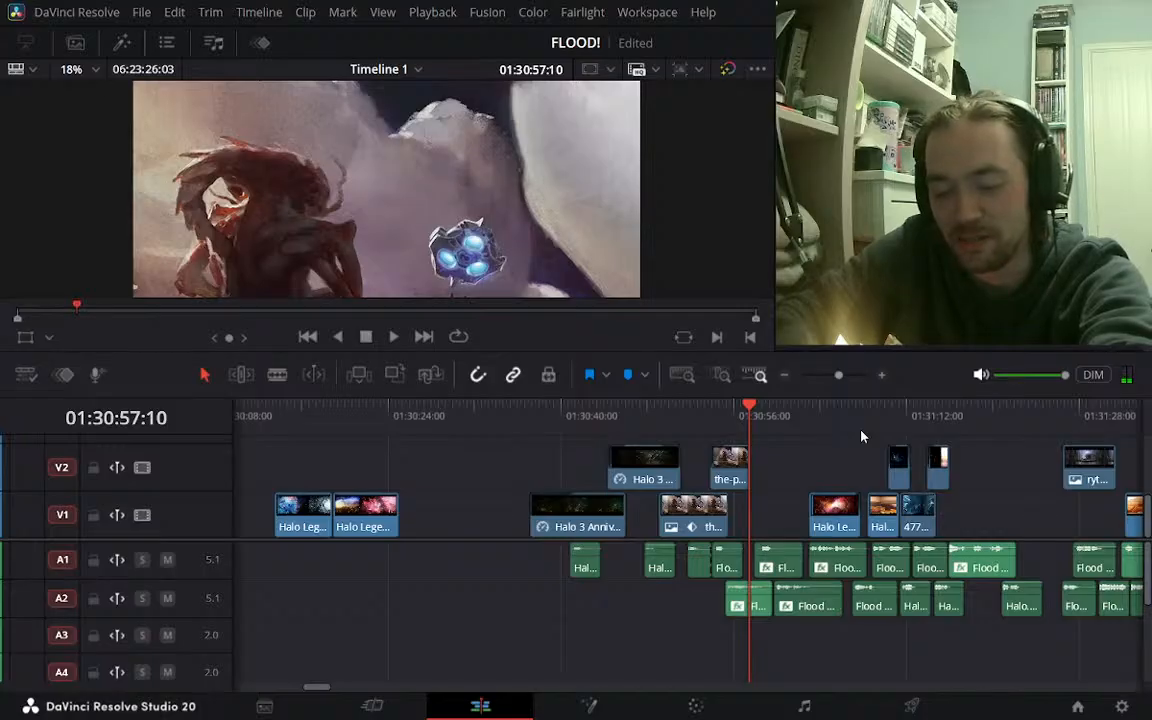
# Play from 01:30:55:05 through the end of the primordial image to the Halo Legends clip at 01:31:05:00
pyautogui.click(726, 415)
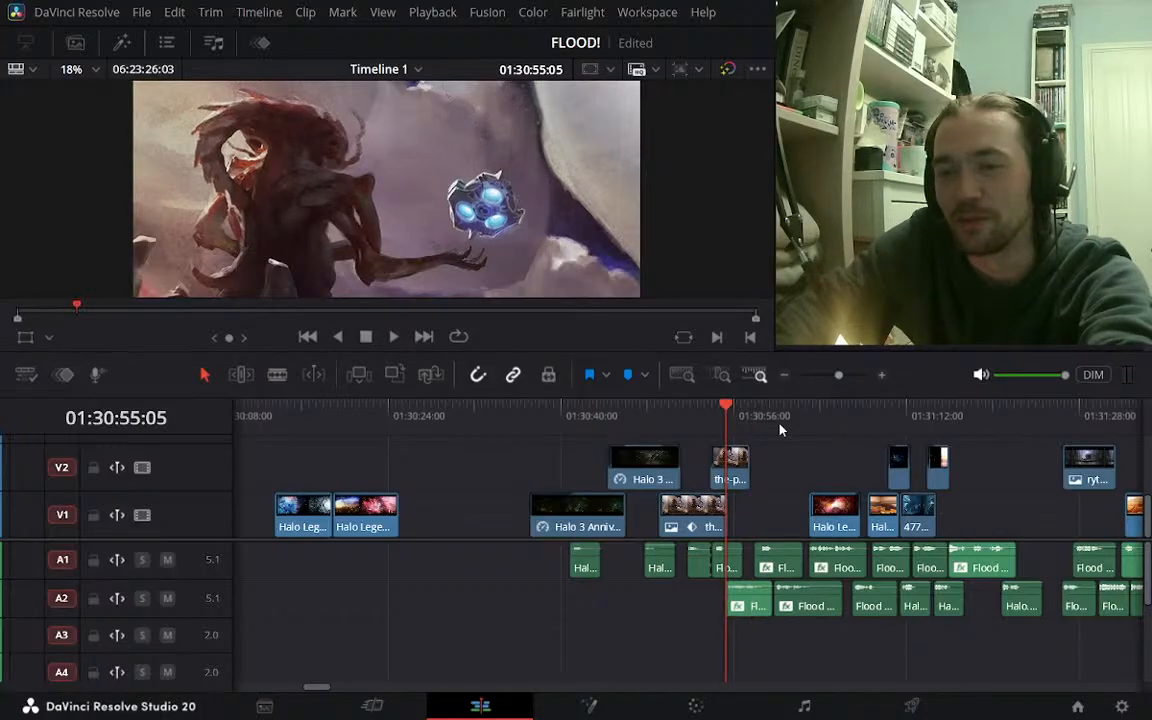
pyautogui.press('space')
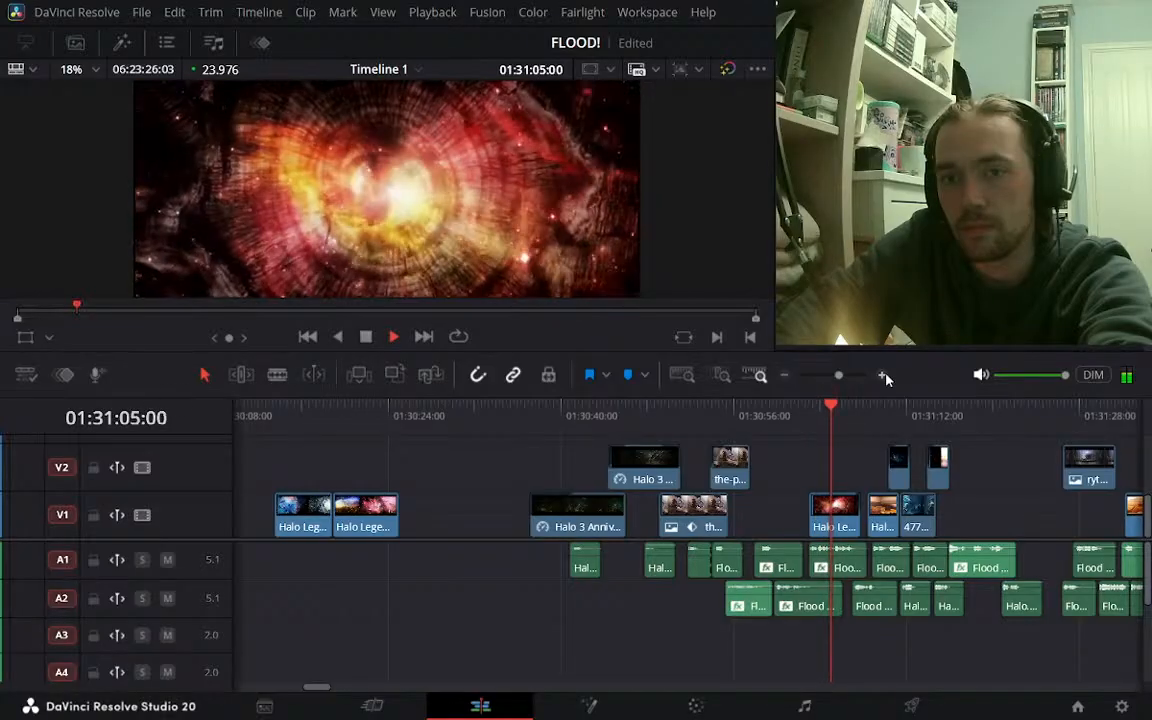
pyautogui.click(746, 419)
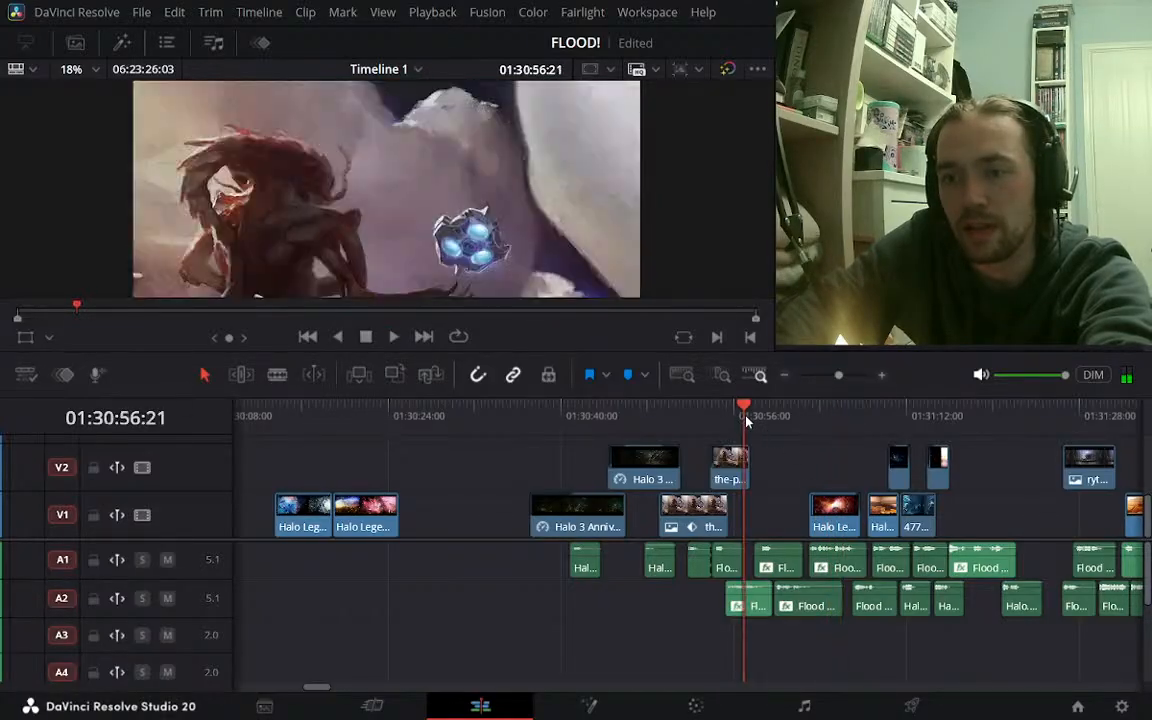
# Scrub through the timeline between 01:29:52:00 and 01:31:29:20 to review the Halo Legends clips and the remaining gaps
pyautogui.moveTo(746, 420); pyautogui.dragTo(1098, 420)
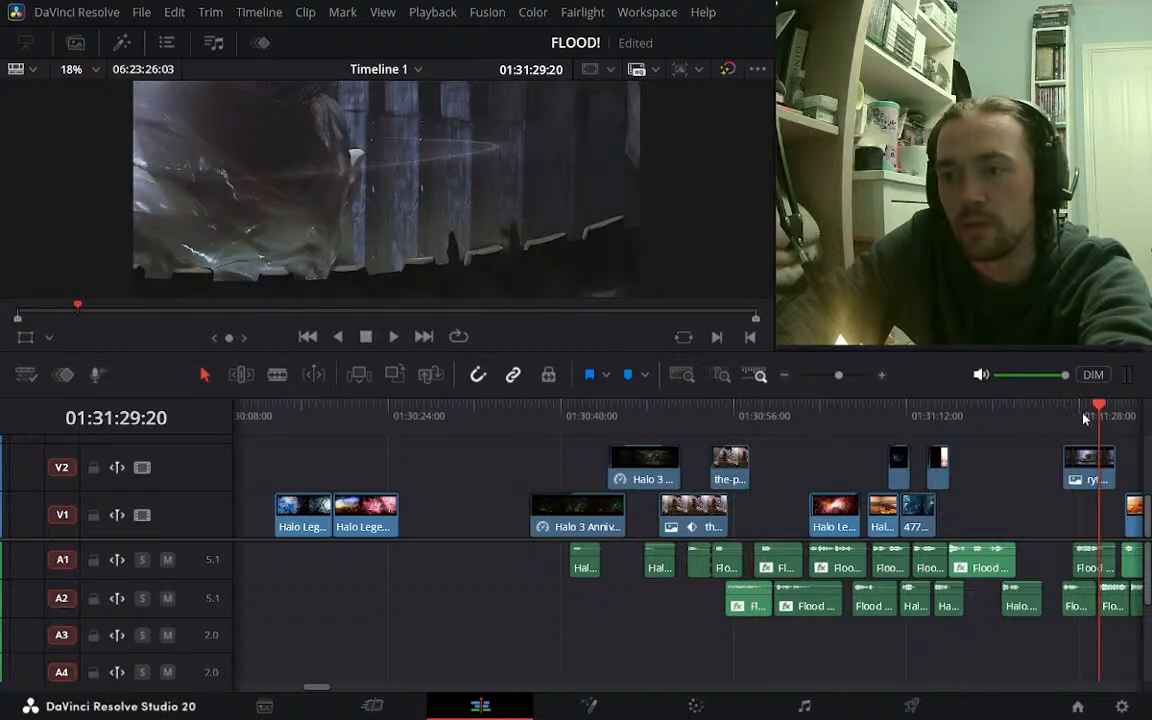
pyautogui.click(784, 376)
pyautogui.moveTo(462, 418); pyautogui.dragTo(434, 416)
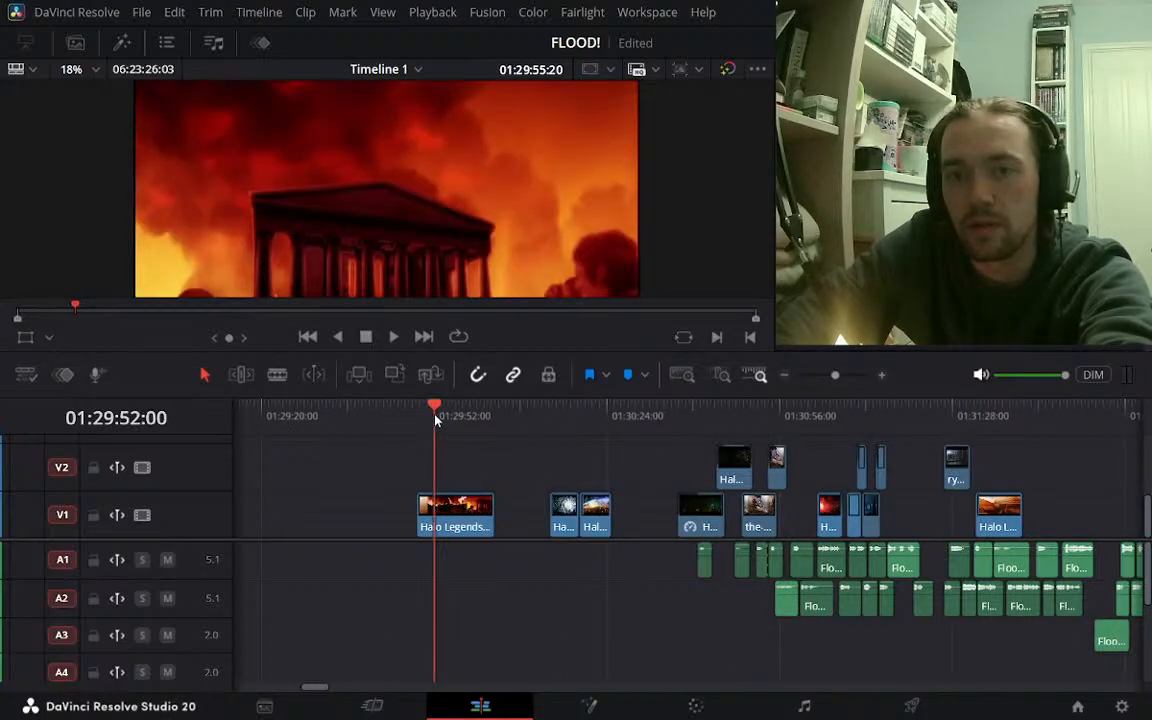
pyautogui.click(591, 418)
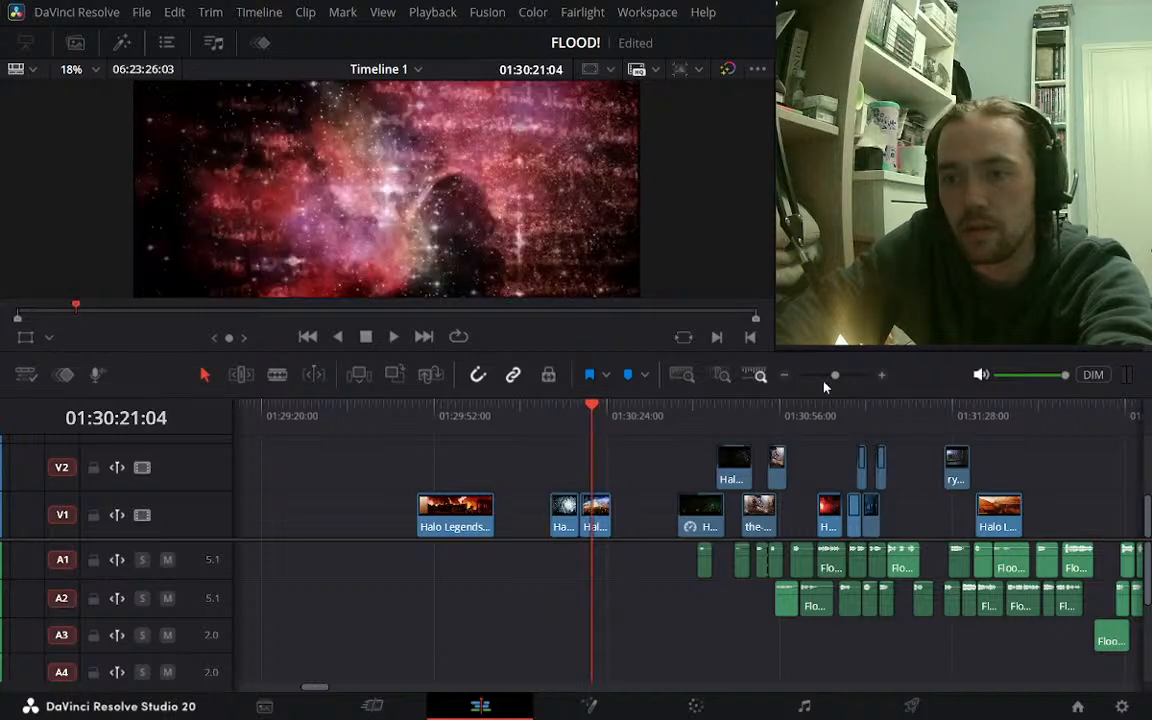
pyautogui.click(786, 376)
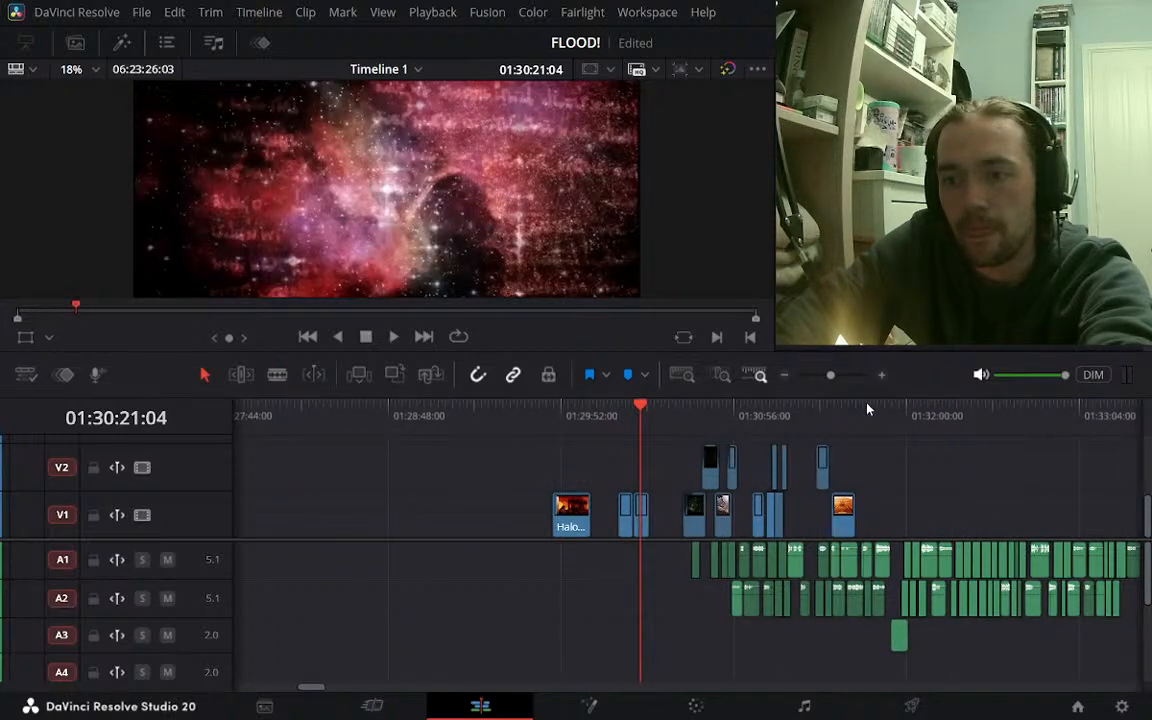
pyautogui.click(882, 378)
pyautogui.click(993, 418)
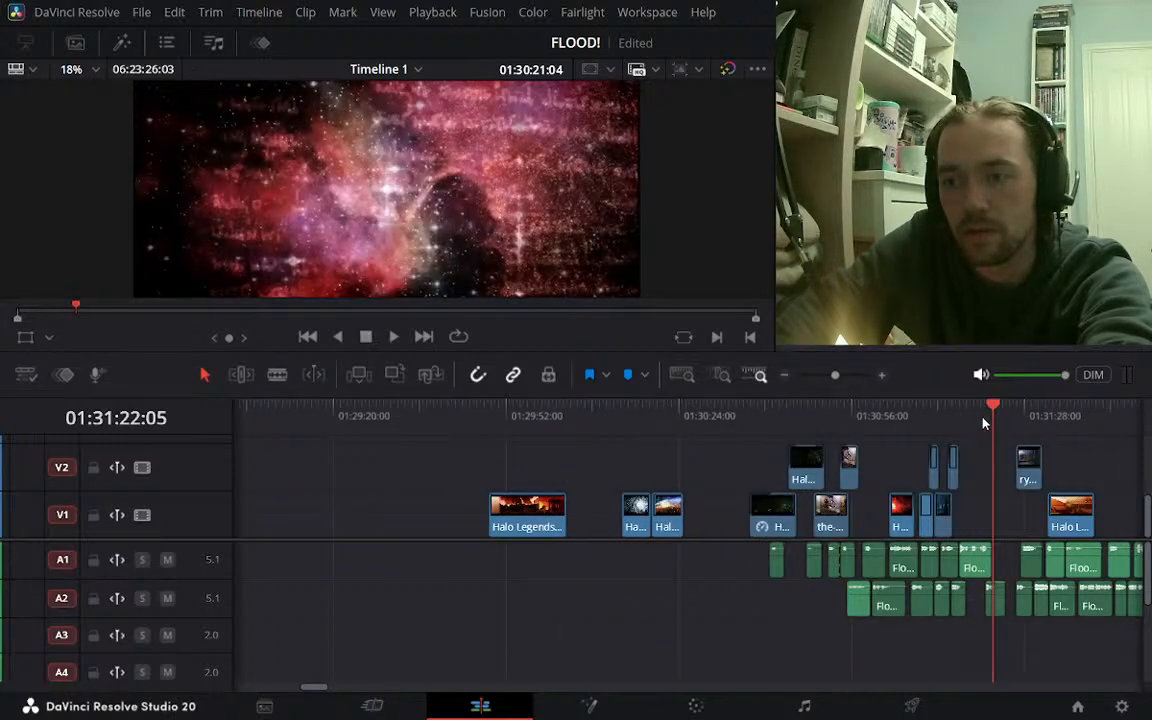
pyautogui.click(885, 380)
# Play the fade-out of the V1 Halo Legends clip near 01:31:07, then check from the Halo 2 trailer to 01:31:16:02
pyautogui.click(722, 430)
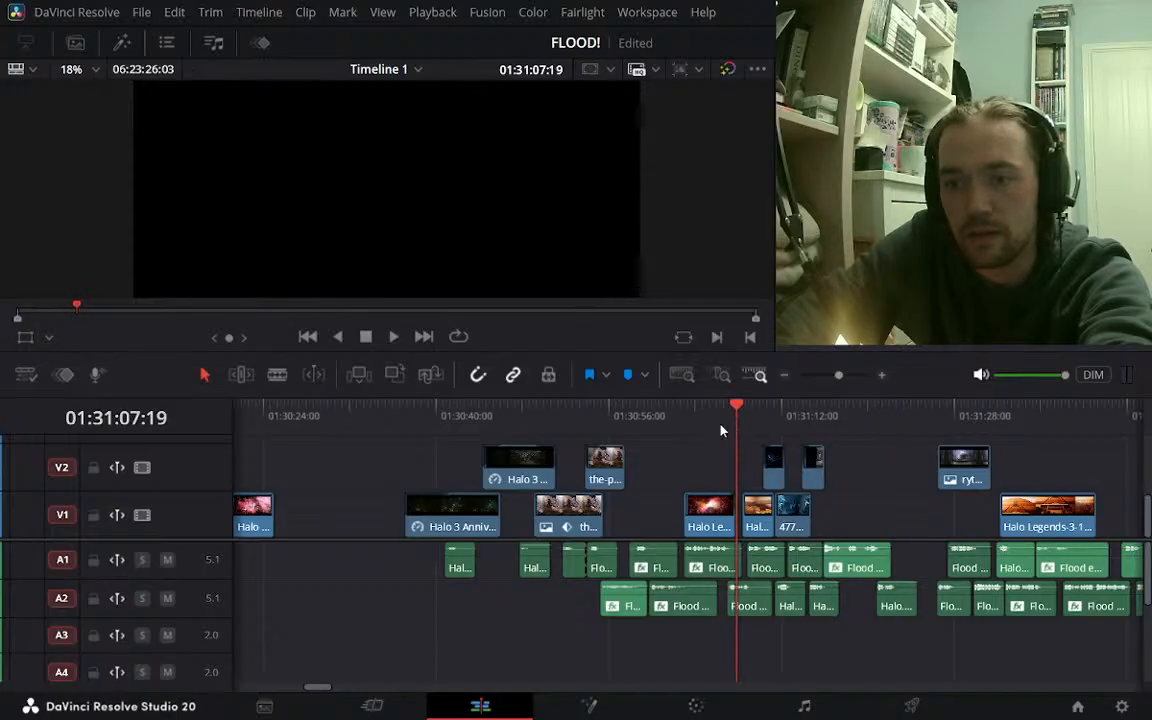
pyautogui.press('space')
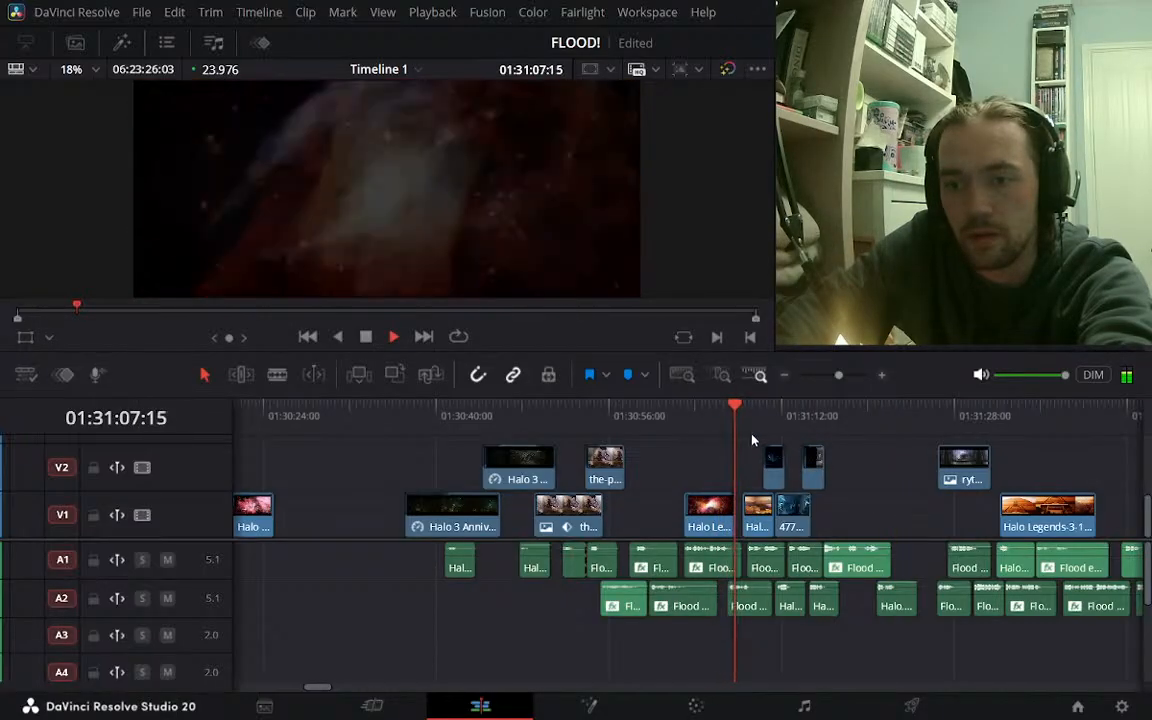
pyautogui.click(812, 430)
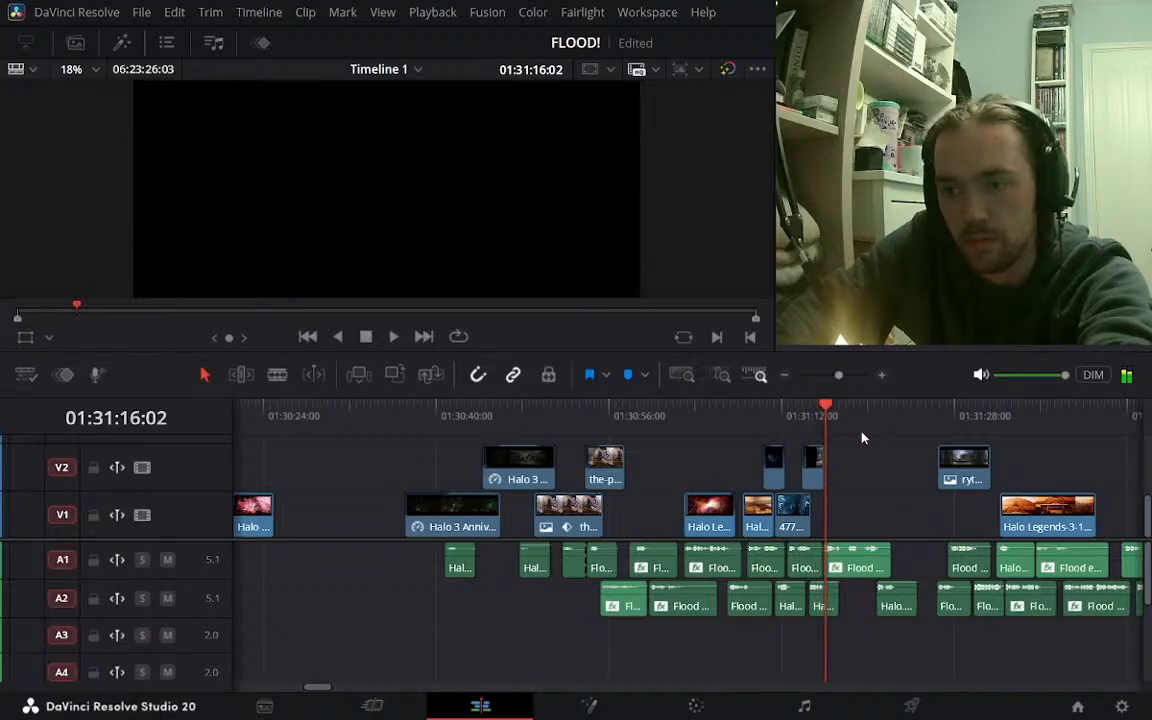
# Play the gap from about 01:31:19 and move the ryth-screen image on V2 about 4 seconds later
pyautogui.click(863, 437)
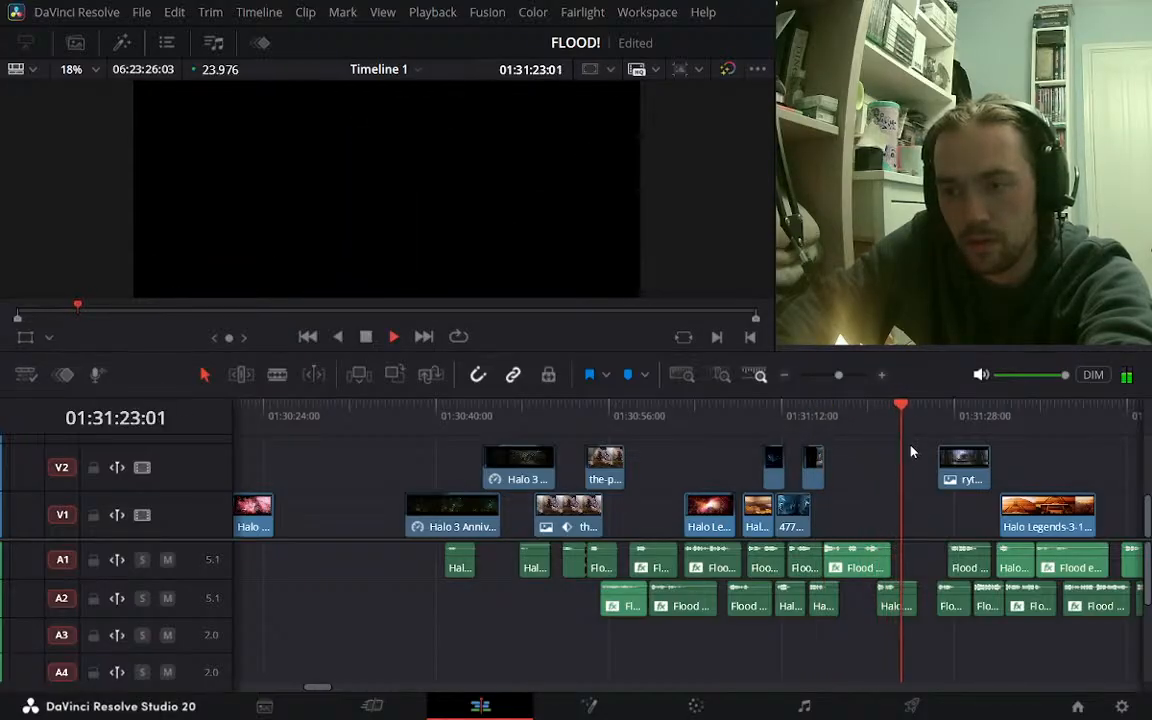
pyautogui.moveTo(953, 481); pyautogui.dragTo(996, 478)
pyautogui.press('space')
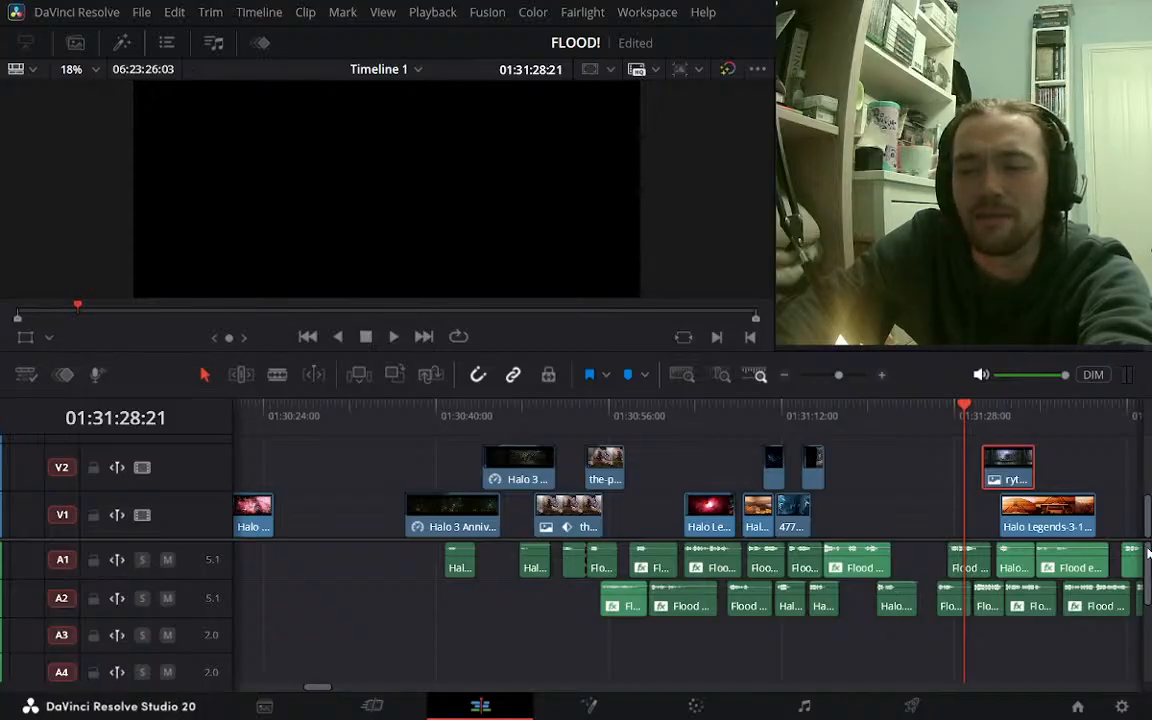
# Replay the gap before the moved V2 image against the audio from 01:31:20:19 to 01:31:26:02
pyautogui.click(783, 376)
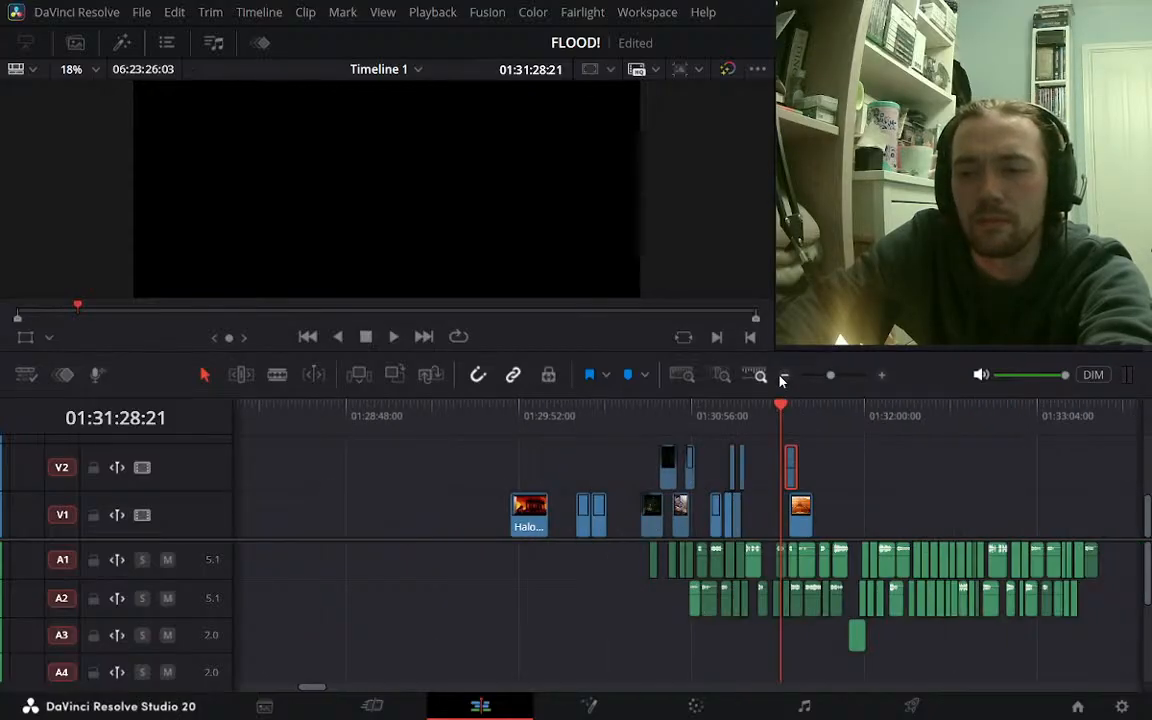
pyautogui.click(884, 376)
pyautogui.click(598, 415)
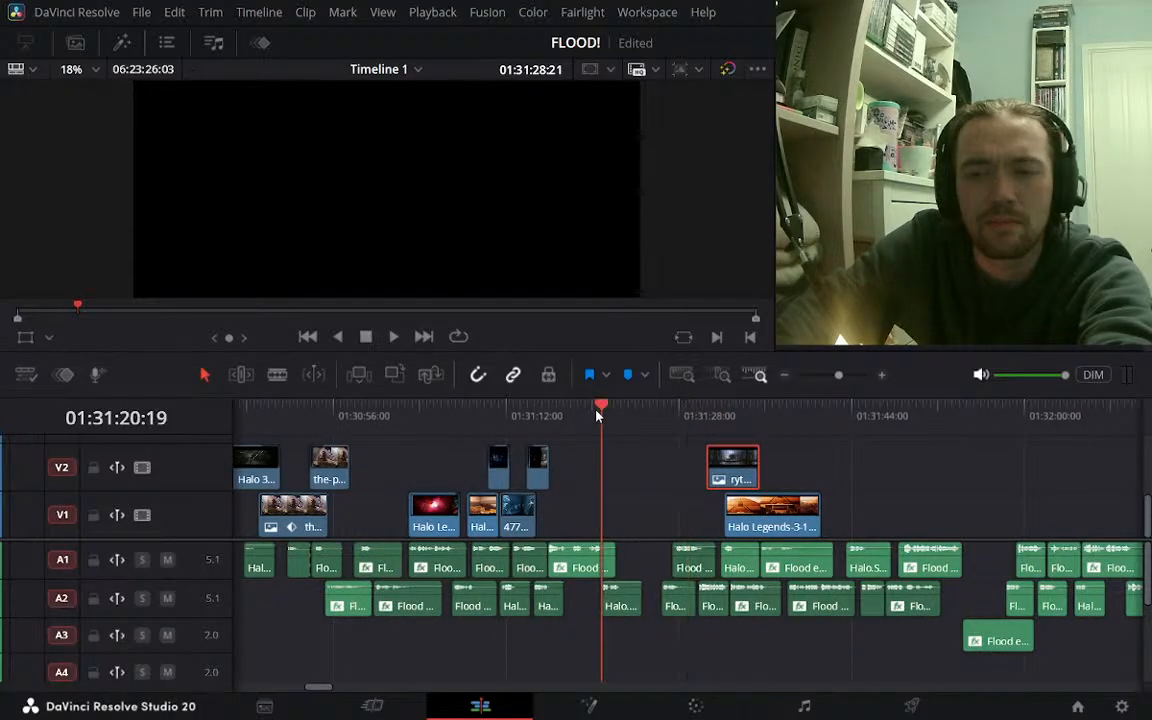
pyautogui.press('space')
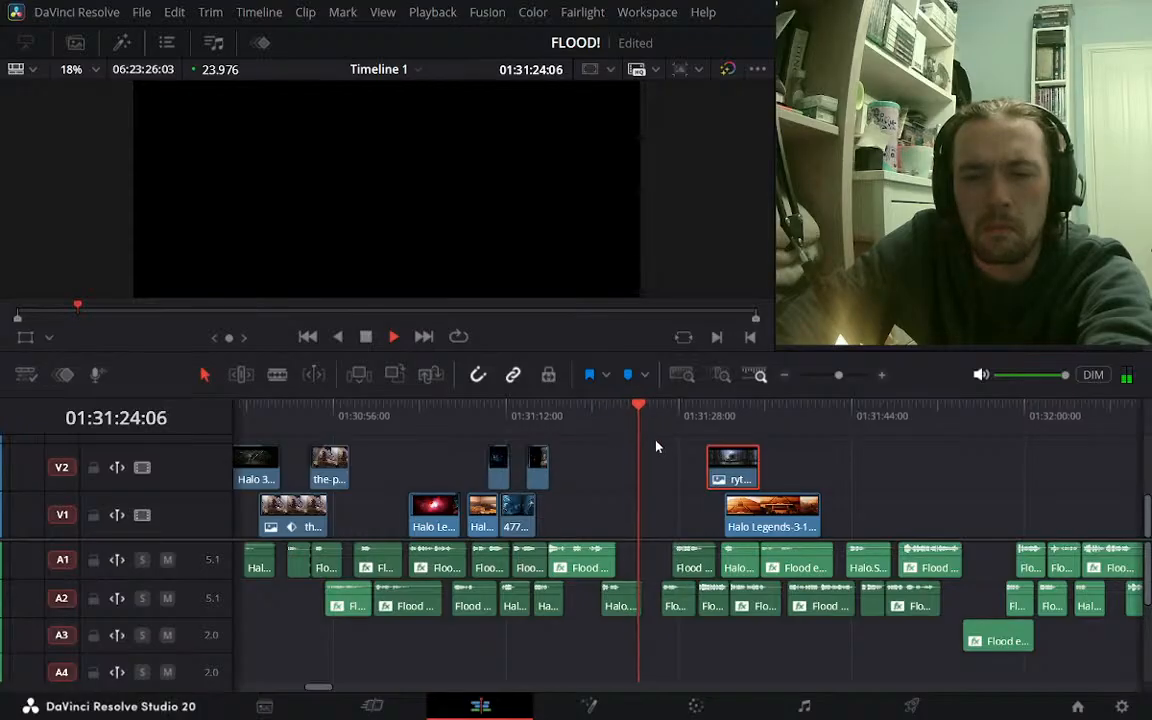
pyautogui.press('space')
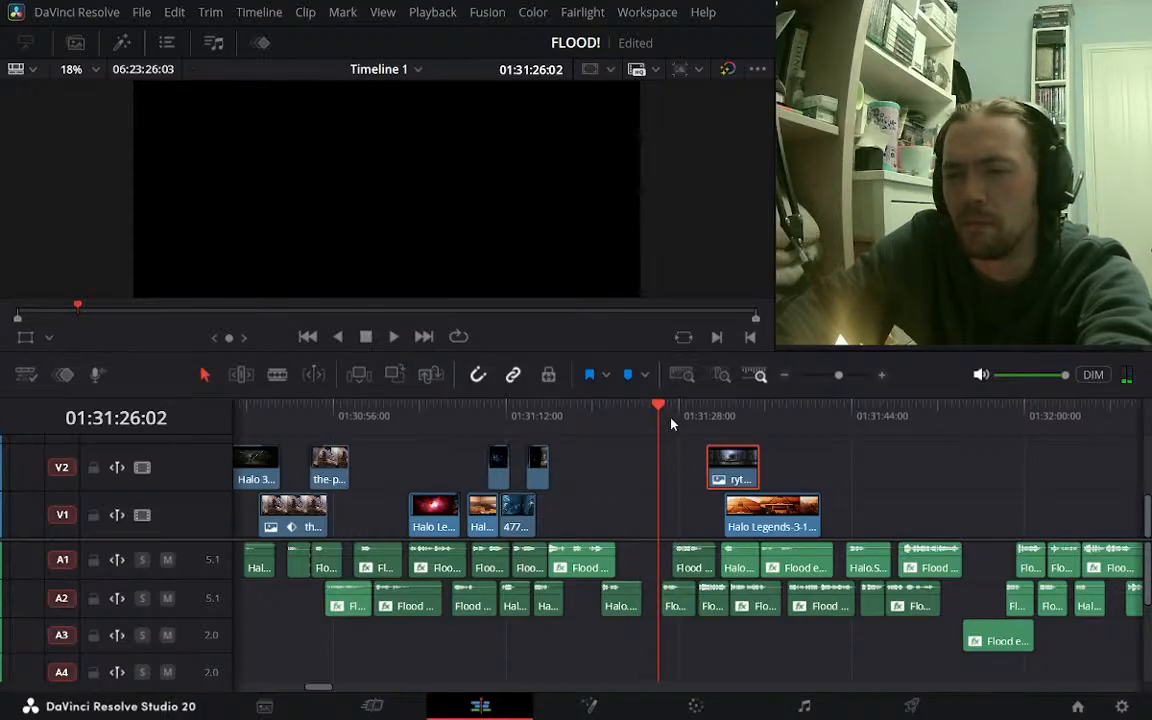
# Play from about 01:31:27 to 01:31:31:04 to check how the ryth-screen image on V2 starts against the audio
pyautogui.click(674, 416)
pyautogui.press('space')
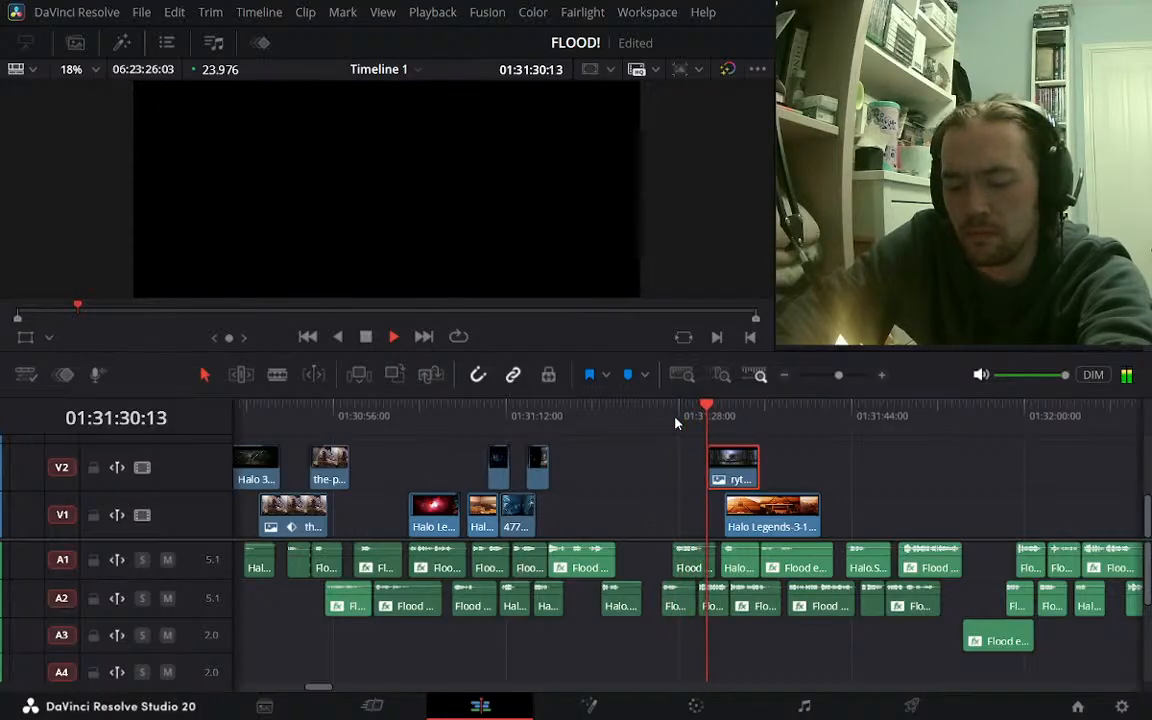
pyautogui.press('space')
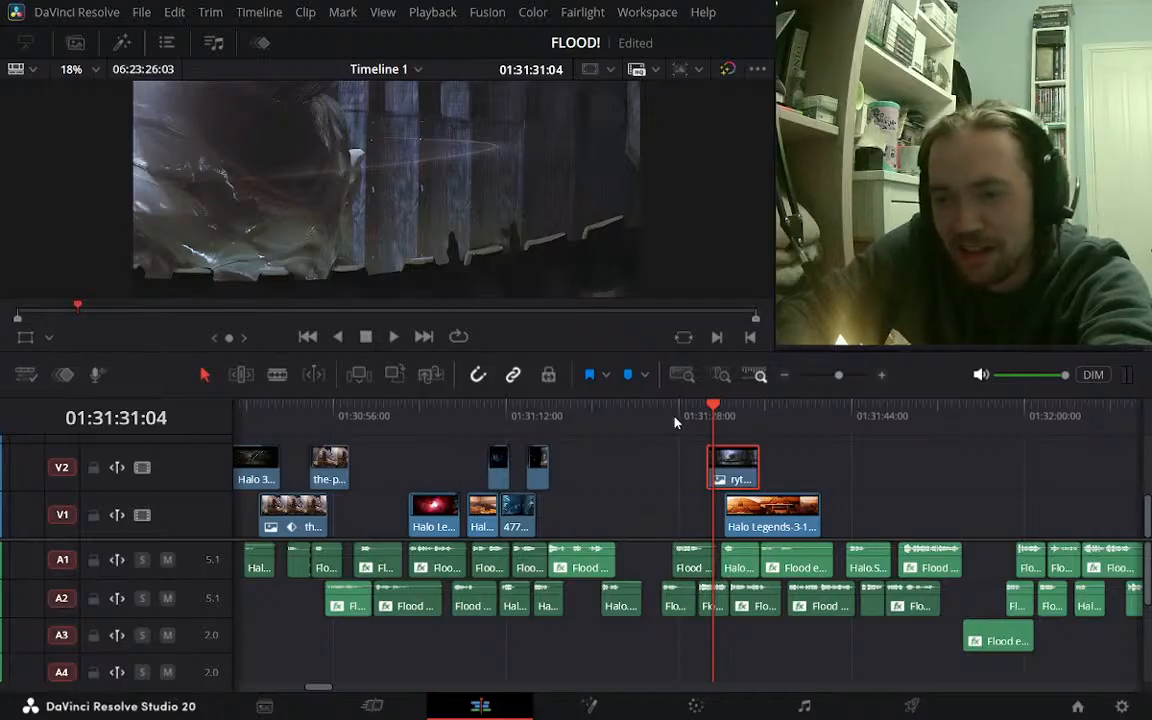
# Replay the gap before the V2 image from about 01:31:19, then go back to about 01:31:16 to check it again
pyautogui.click(786, 377)
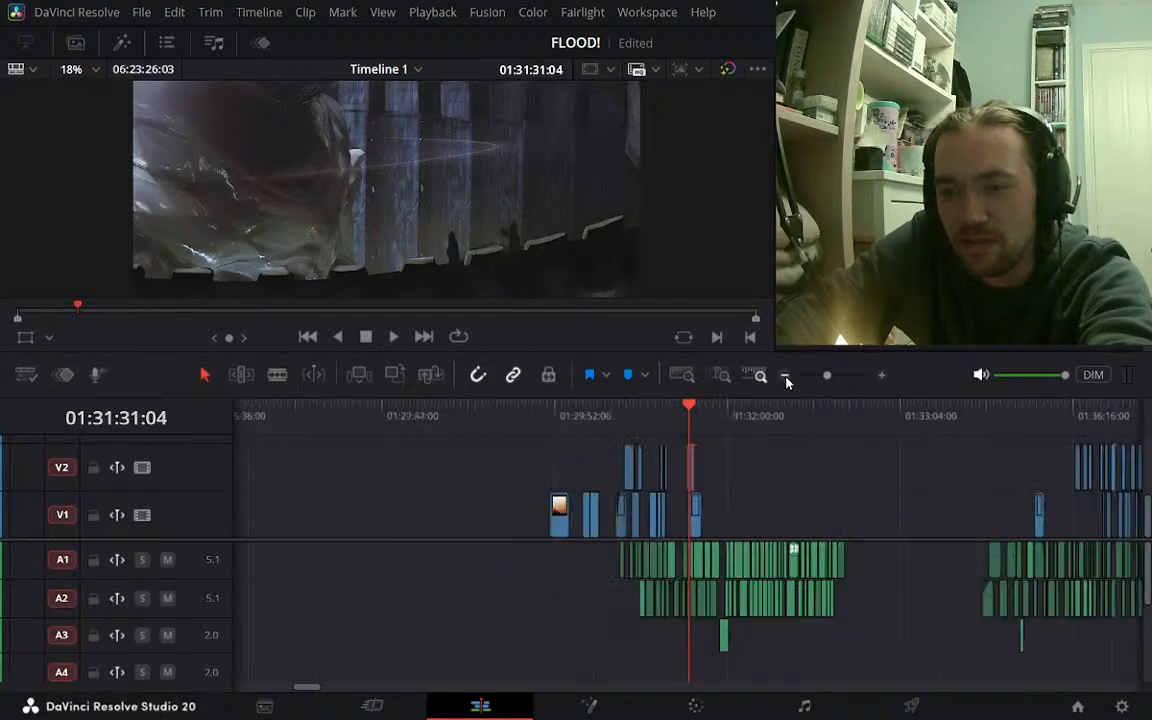
pyautogui.click(882, 376)
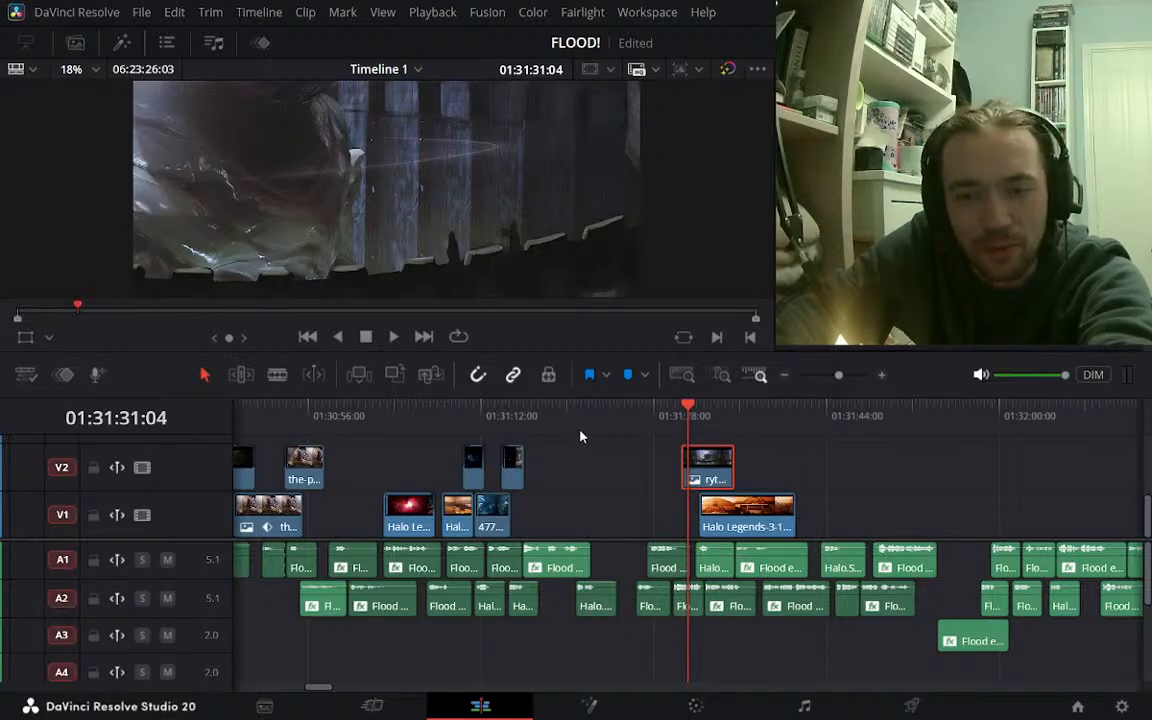
pyautogui.click(561, 410)
pyautogui.press('space')
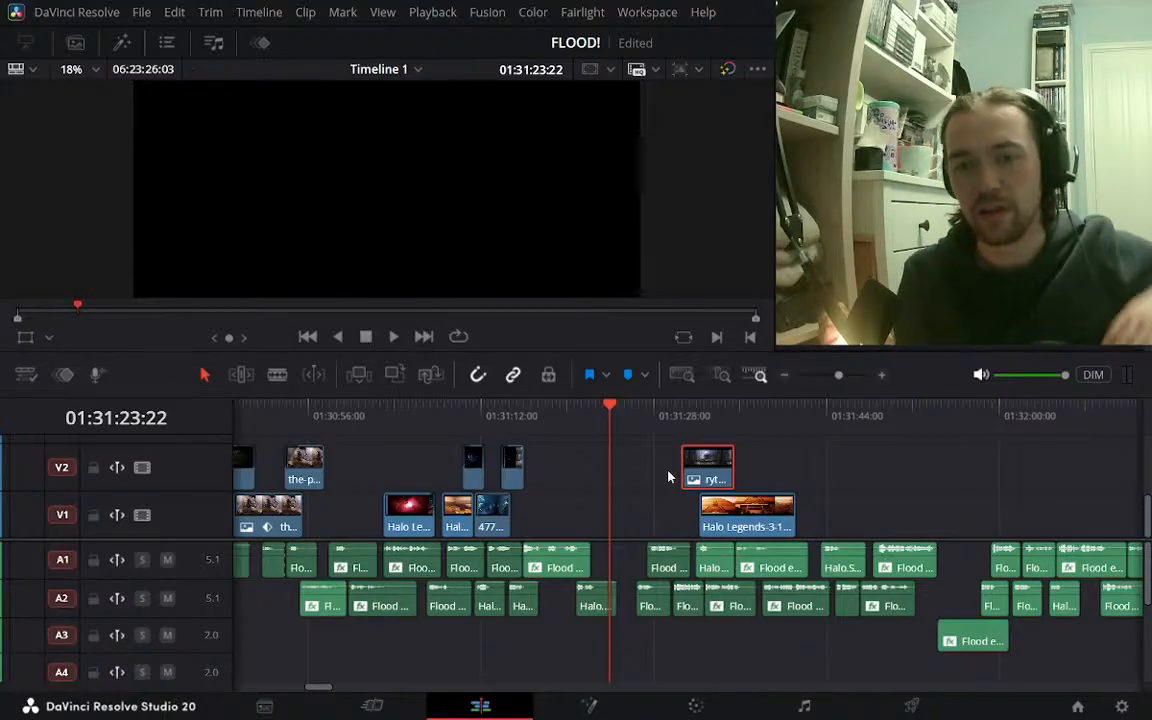
pyautogui.click(530, 417)
pyautogui.press('space')
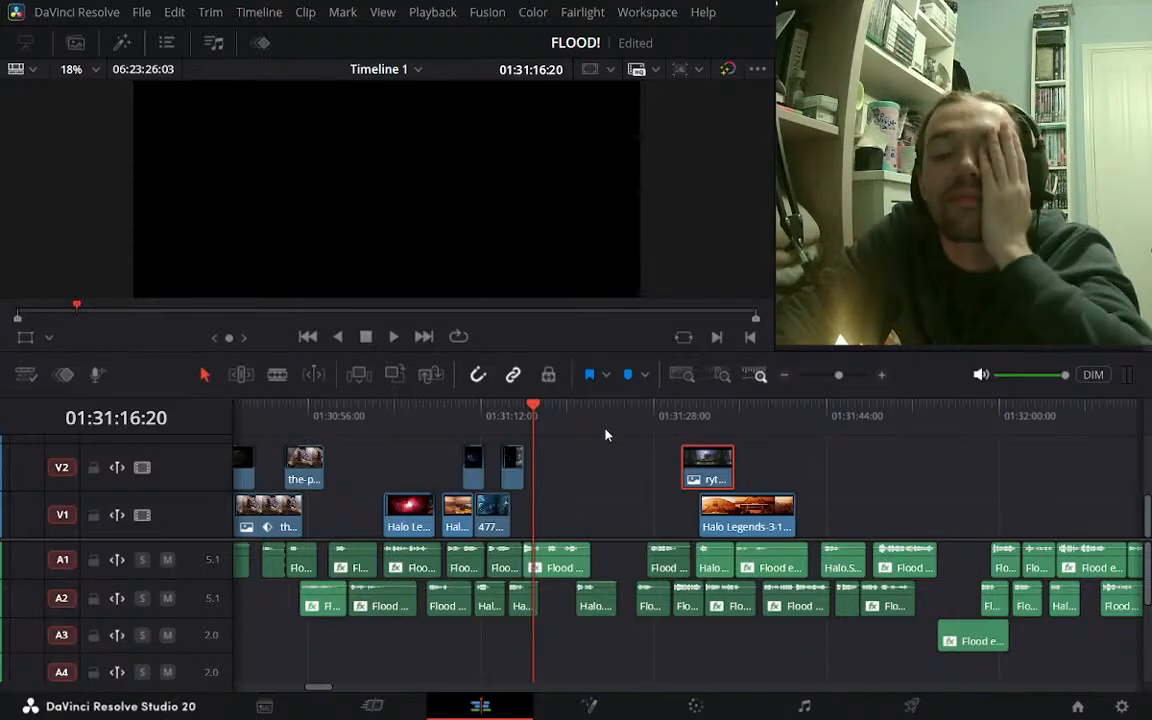
# Look over the wider timeline, moving the playhead to 01:28:37:08 and then to the empty stretch at 01:33:46:16
pyautogui.click(786, 376)
pyautogui.click(786, 376)
pyautogui.click(474, 418)
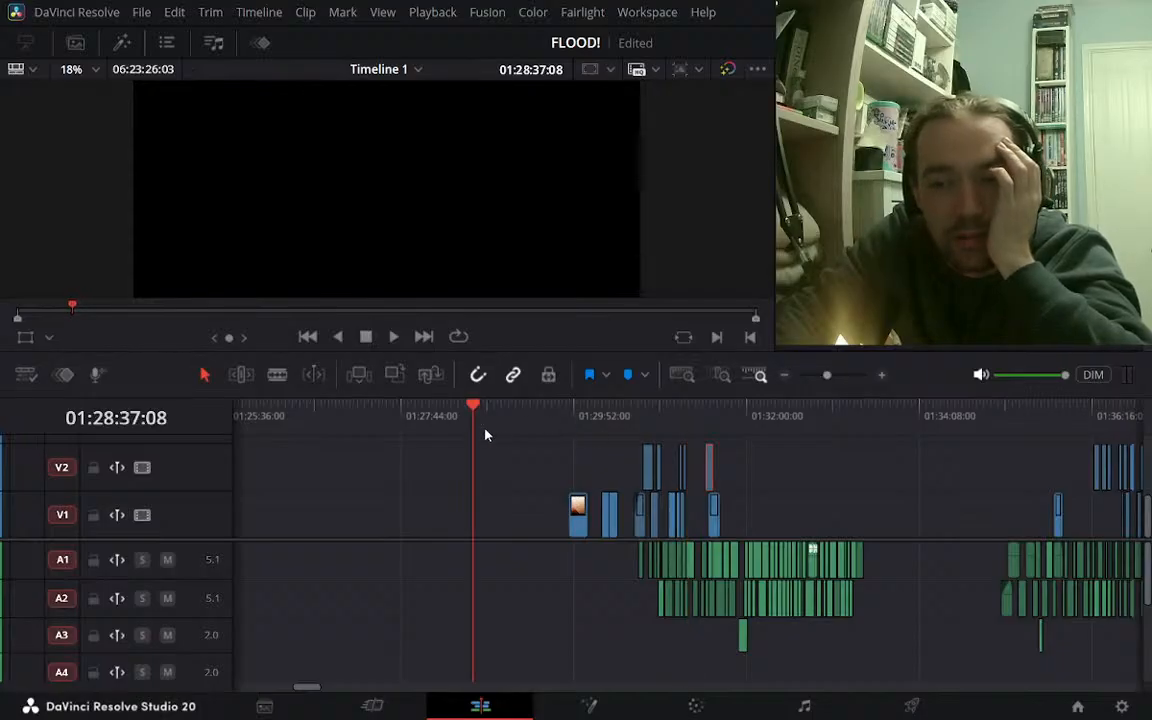
pyautogui.click(891, 416)
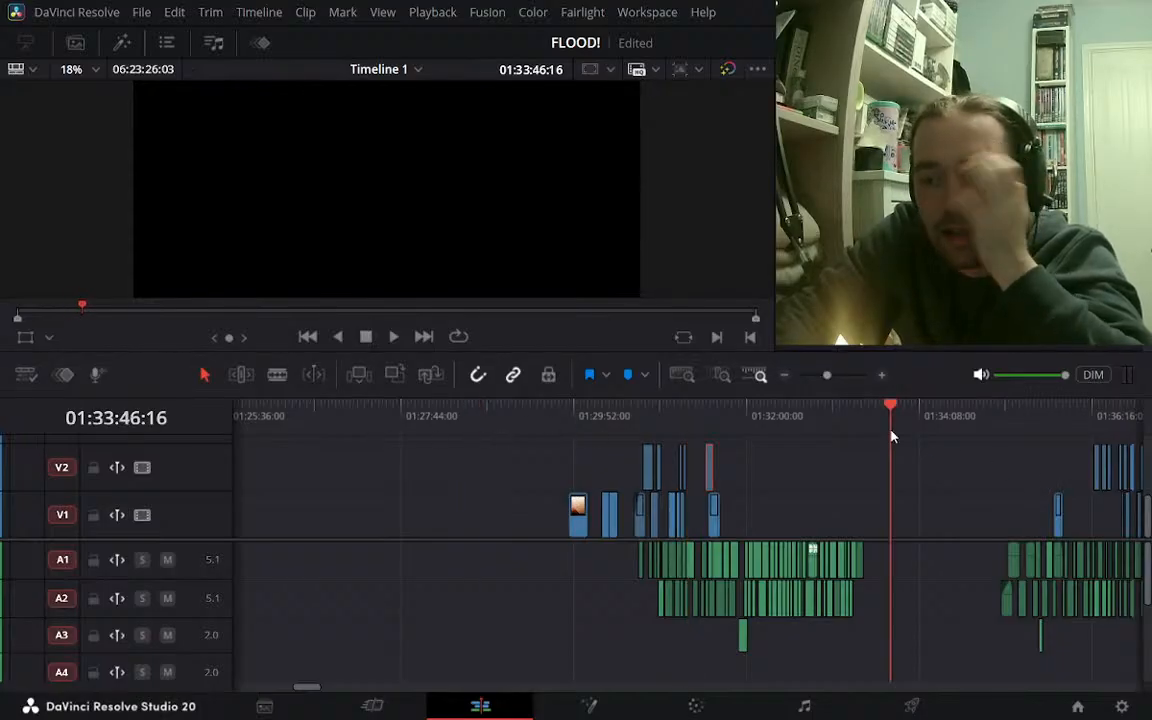
# Show the media pool, browse the Misc and Audio bins, and open Flood edit.mov in the source viewer
pyautogui.click(881, 377)
pyautogui.click(75, 42)
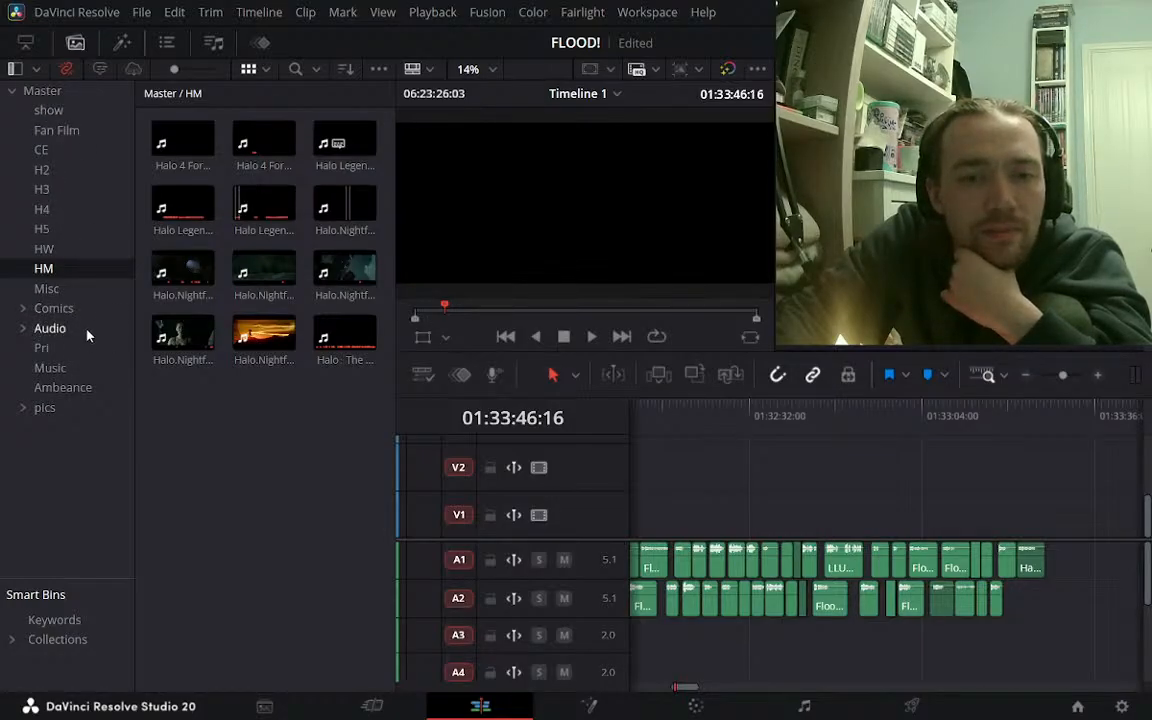
pyautogui.click(51, 292)
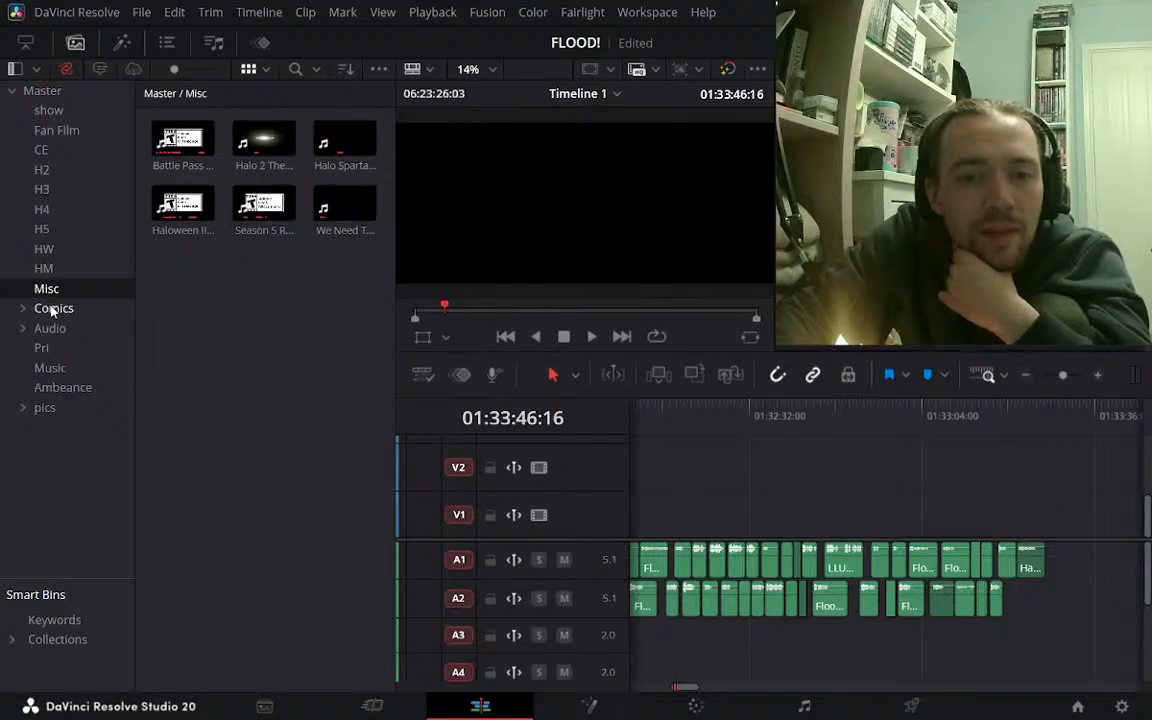
pyautogui.click(23, 328)
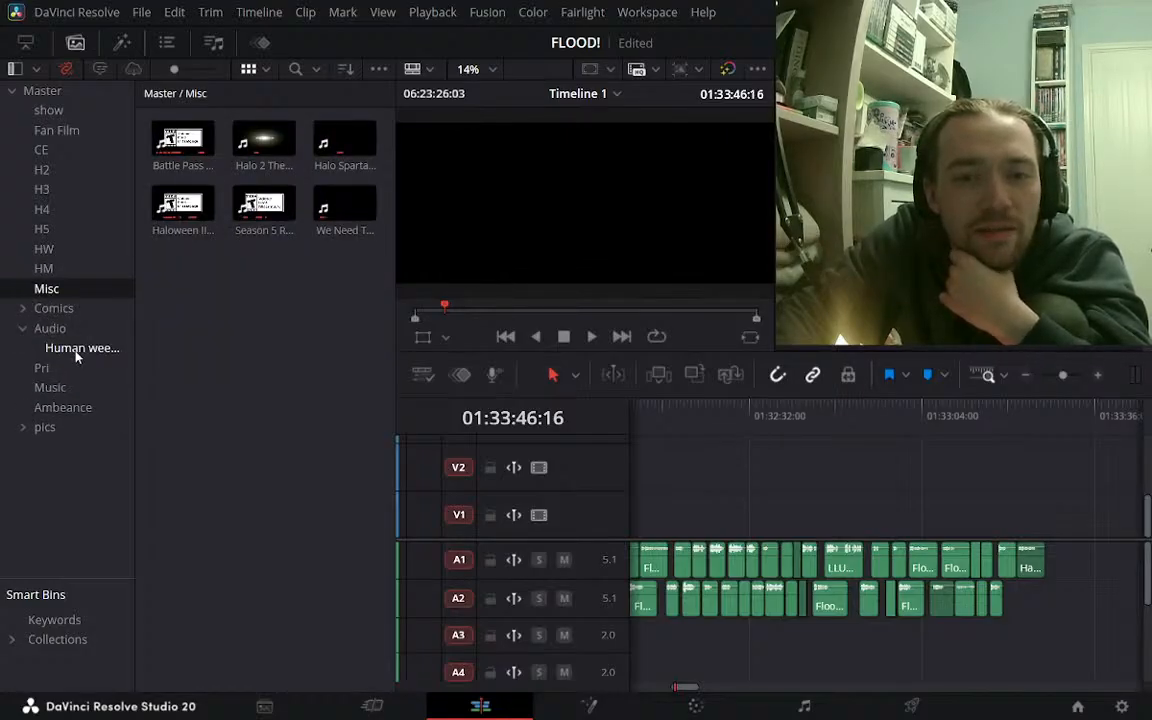
pyautogui.click(60, 326)
pyautogui.click(183, 143)
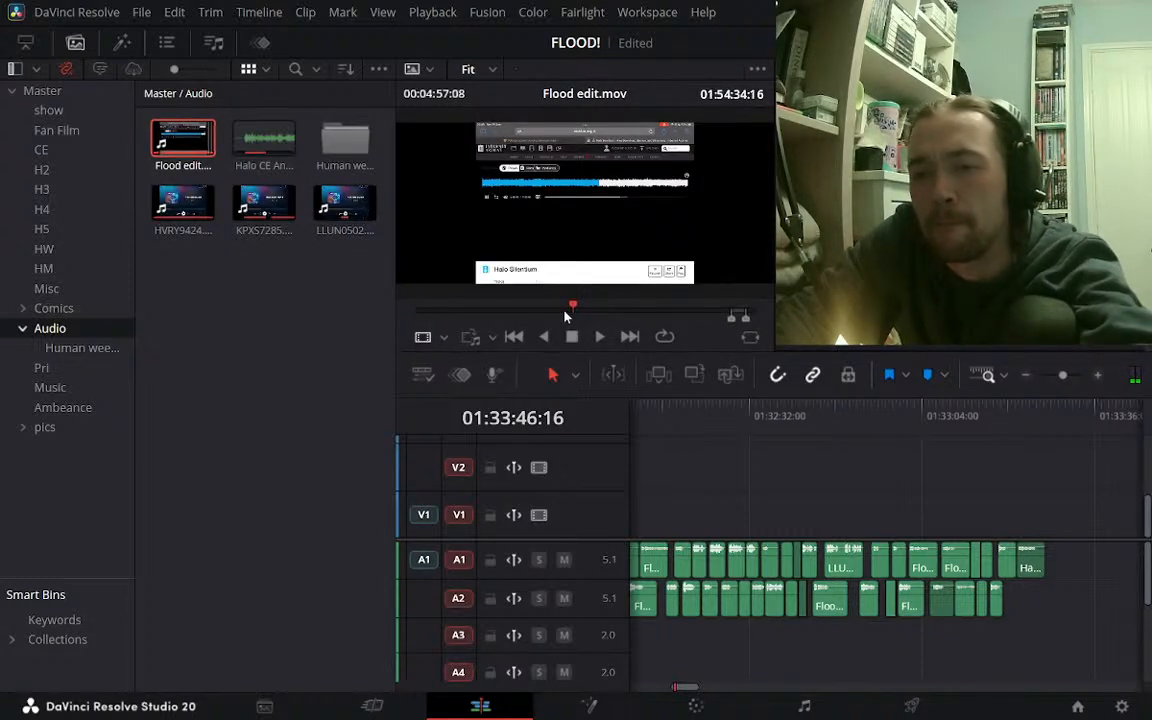
# Review Flood edit.mov from its beginning at high speed, forward and backward, up to about 01:02:17:03 to find the needed passage
pyautogui.moveTo(565, 316); pyautogui.dragTo(419, 320)
pyautogui.press('l')
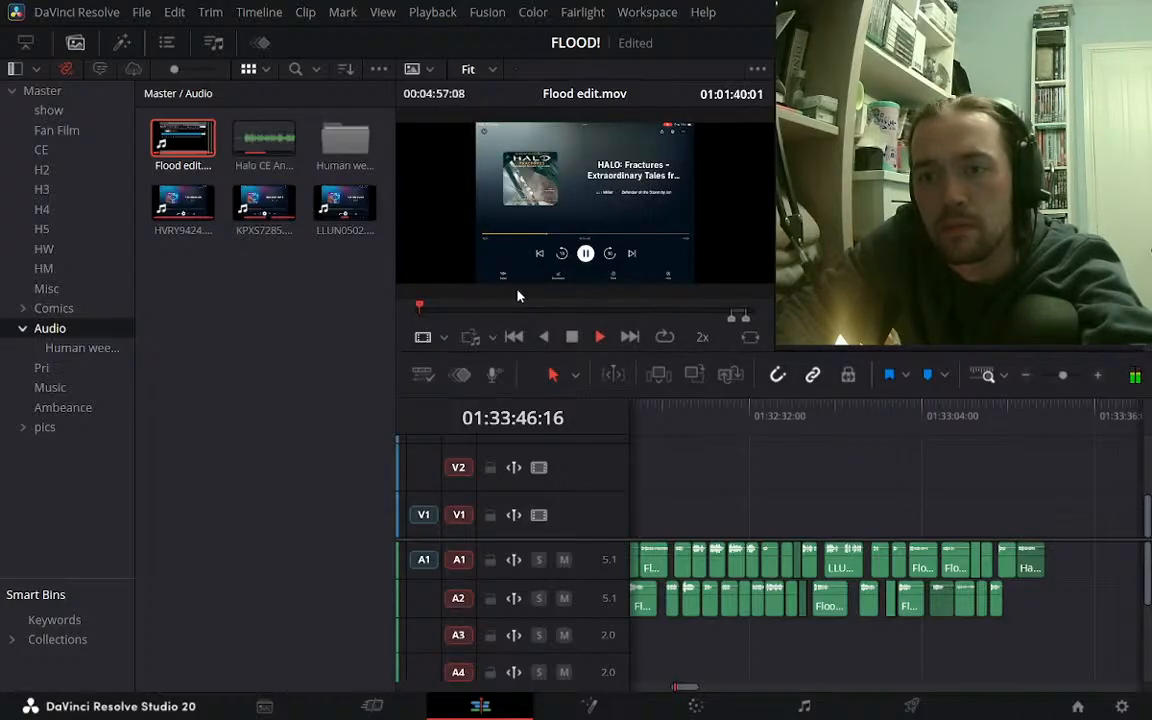
pyautogui.press('l')
pyautogui.press('l')
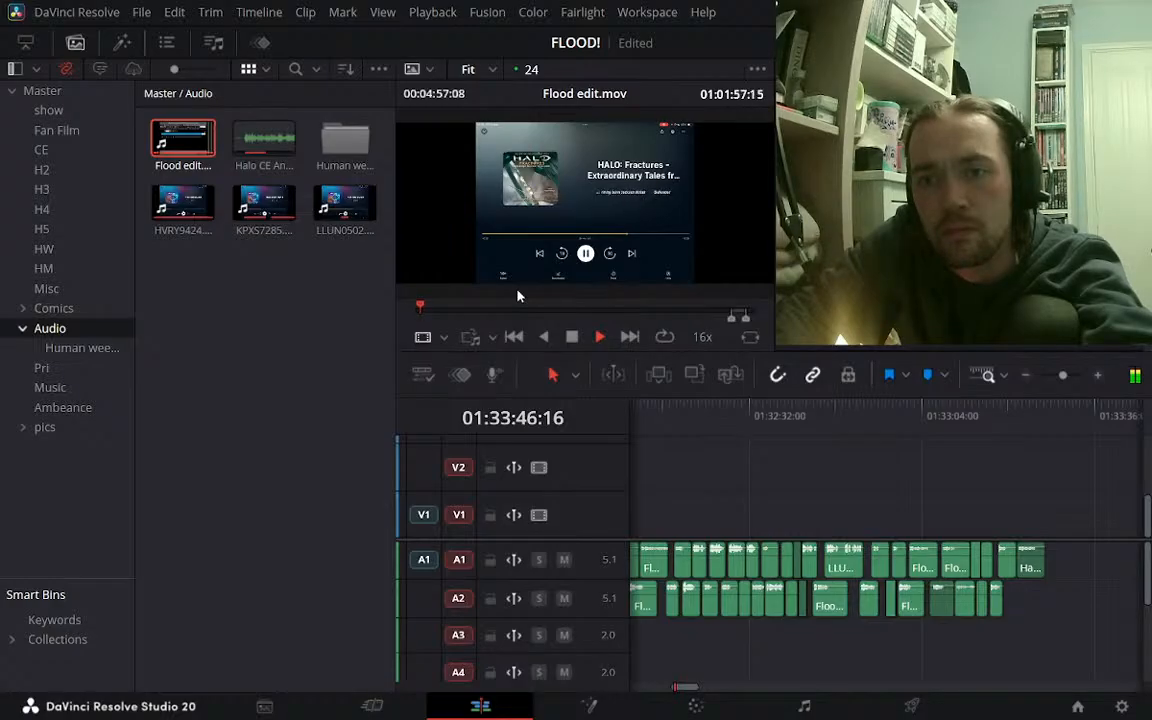
pyautogui.press('space')
pyautogui.press('j')
pyautogui.press('j')
pyautogui.press('j')
pyautogui.press('j')
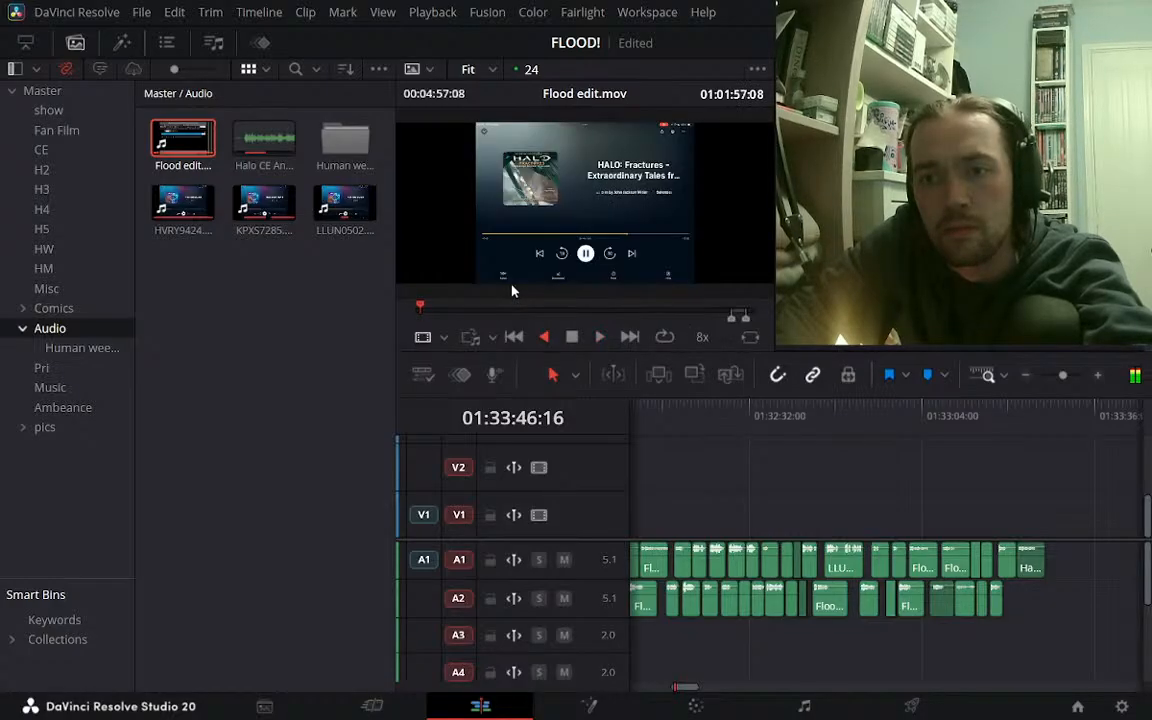
pyautogui.press('space')
pyautogui.press('space')
pyautogui.press('l')
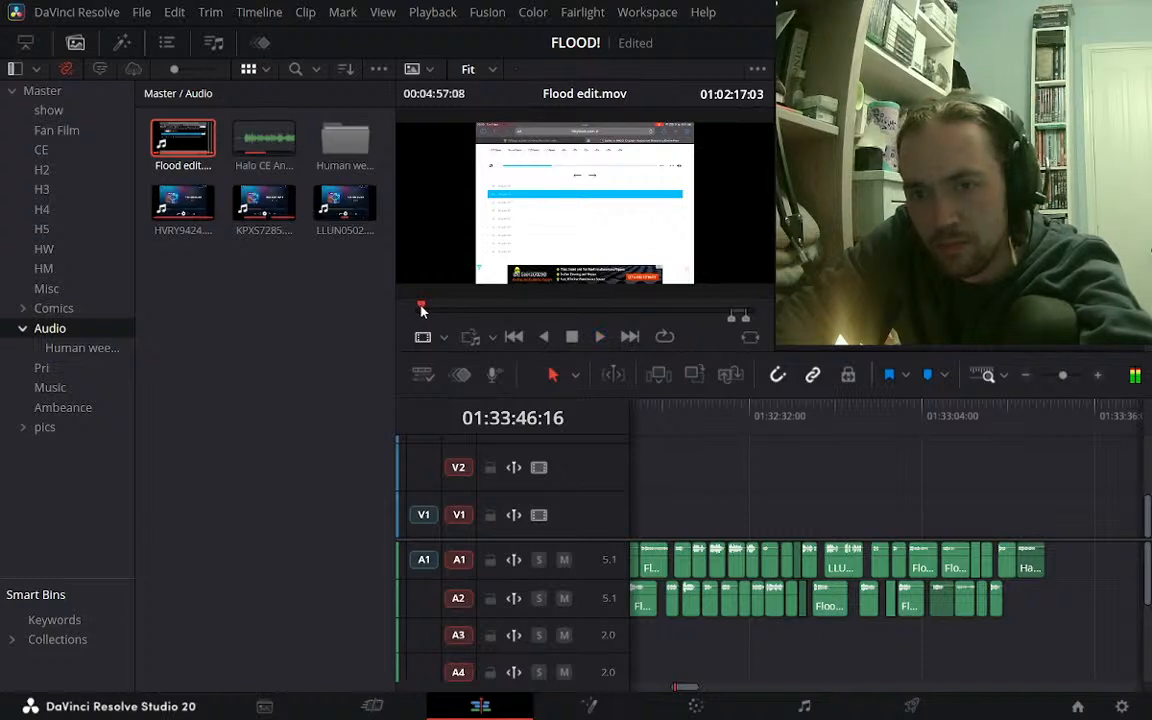
# Search Flood edit.mov past 01:02:47:06 and set its in point at 01:02:28:16
pyautogui.moveTo(422, 305)
pyautogui.mouseDown()
pyautogui.moveTo(484, 317)
pyautogui.moveTo(422, 314)
pyautogui.mouseUp()
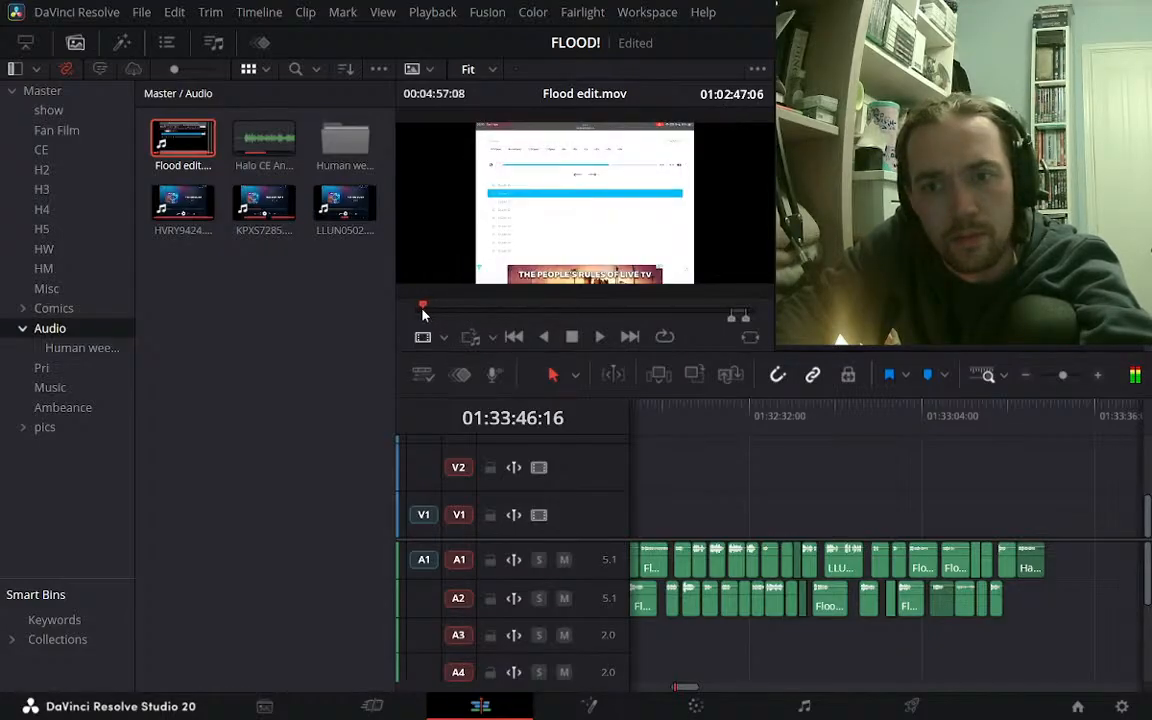
pyautogui.press('l')
pyautogui.press('l')
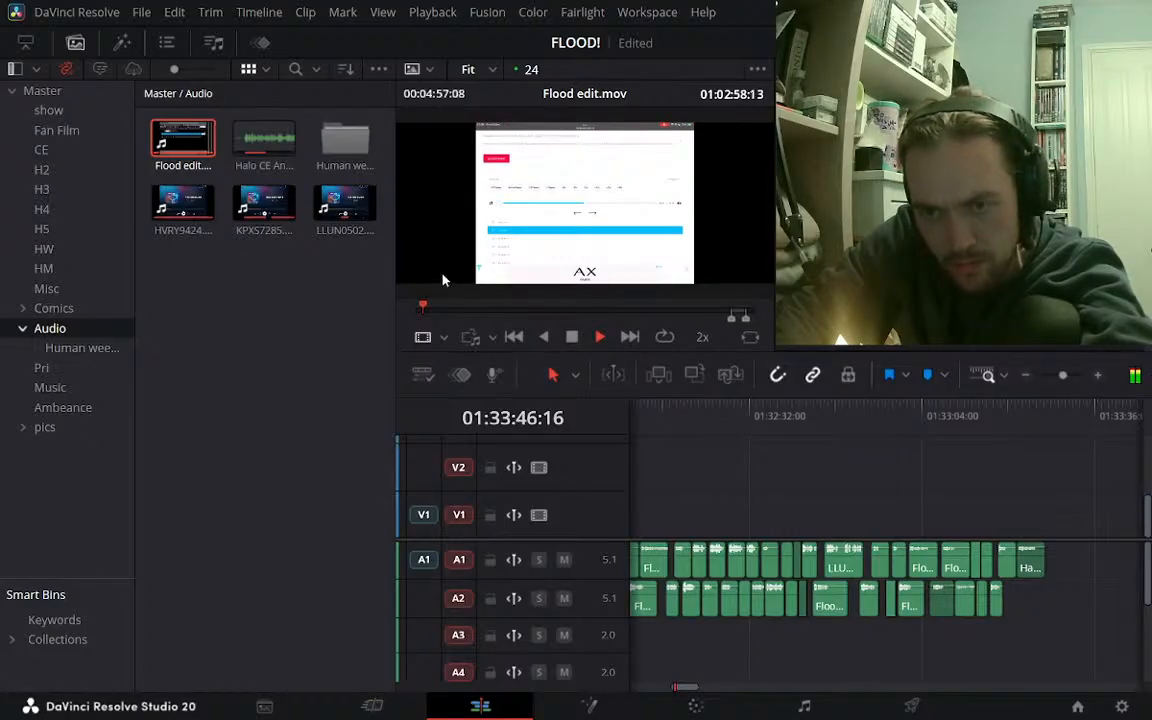
pyautogui.moveTo(424, 314); pyautogui.dragTo(422, 314)
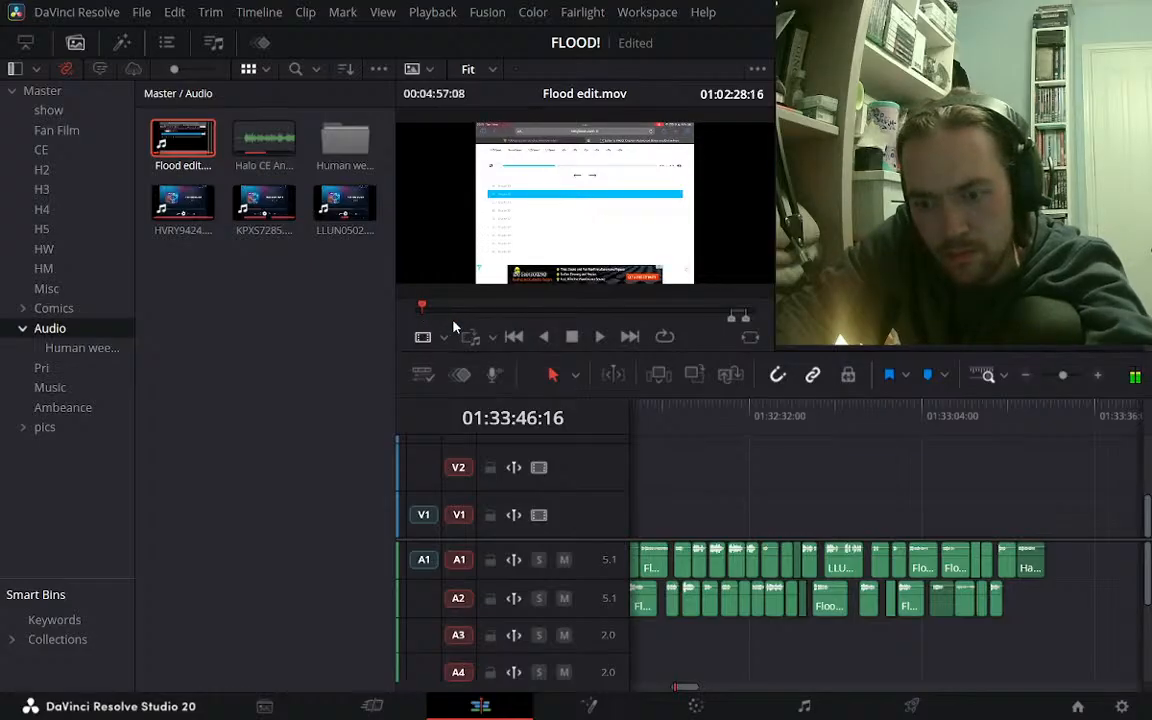
pyautogui.press('i')
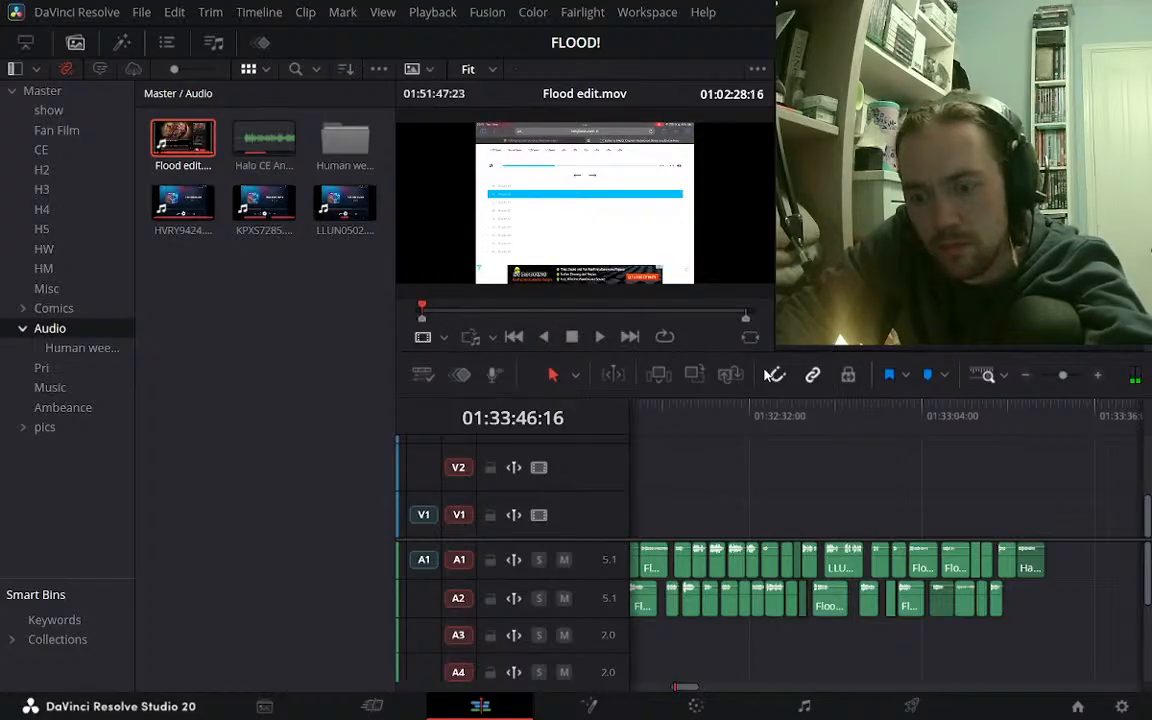
# Fast-forward Flood edit.mov and set its out point at 01:03:12:05
pyautogui.press('l')
pyautogui.press('l')
pyautogui.press('l')
pyautogui.press('l')
pyautogui.press('l')
pyautogui.press('l')
pyautogui.press('l')
pyautogui.press('k')
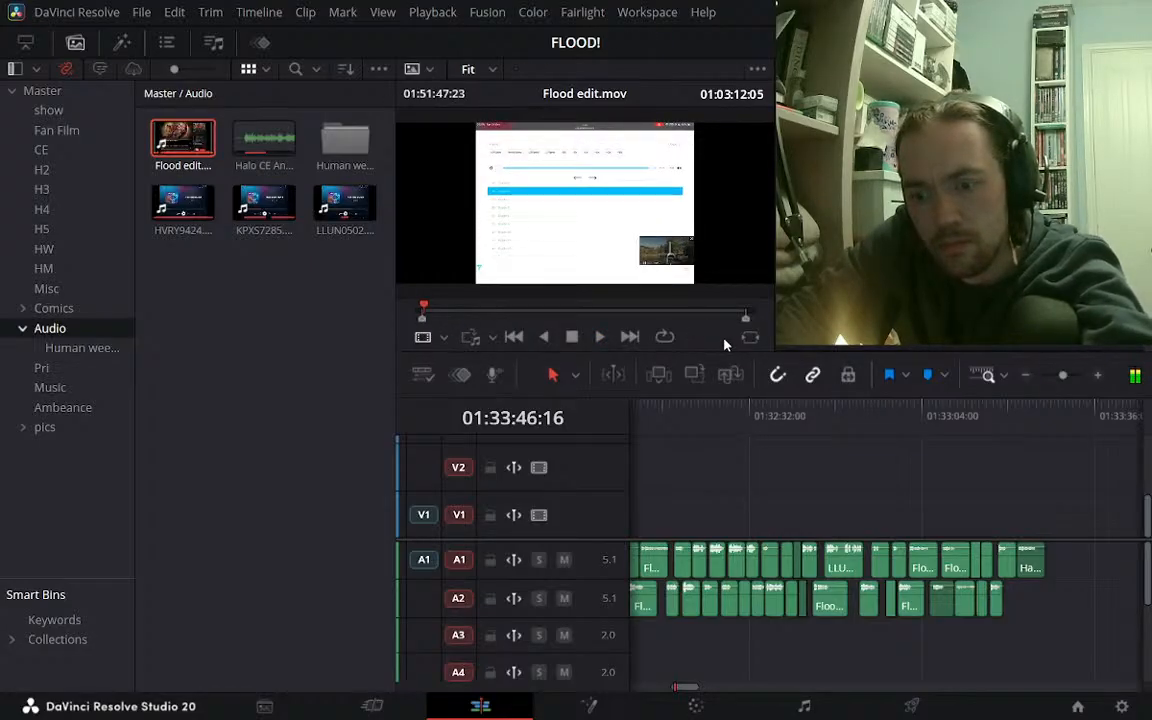
pyautogui.press('o')
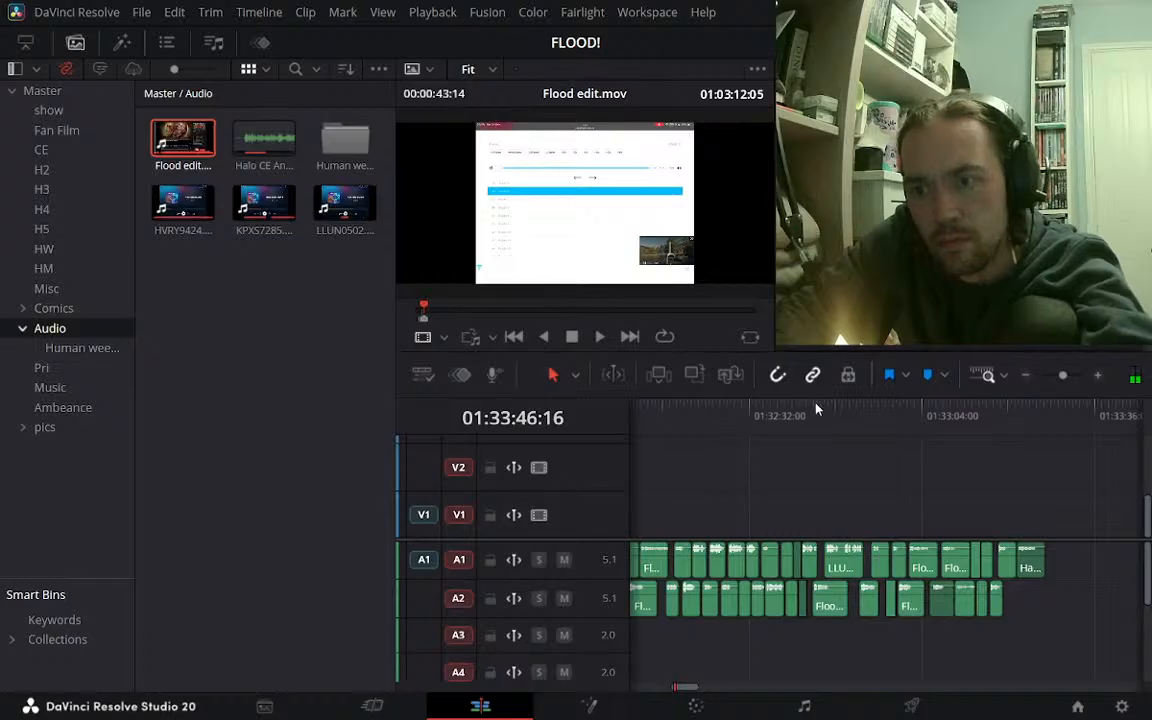
# Insert the marked range of Flood edit.mov in the empty part of the timeline at 02:10:56:00 on V1 and A1
pyautogui.click(1027, 376)
pyautogui.click(1027, 376)
pyautogui.click(1027, 376)
pyautogui.click(1027, 376)
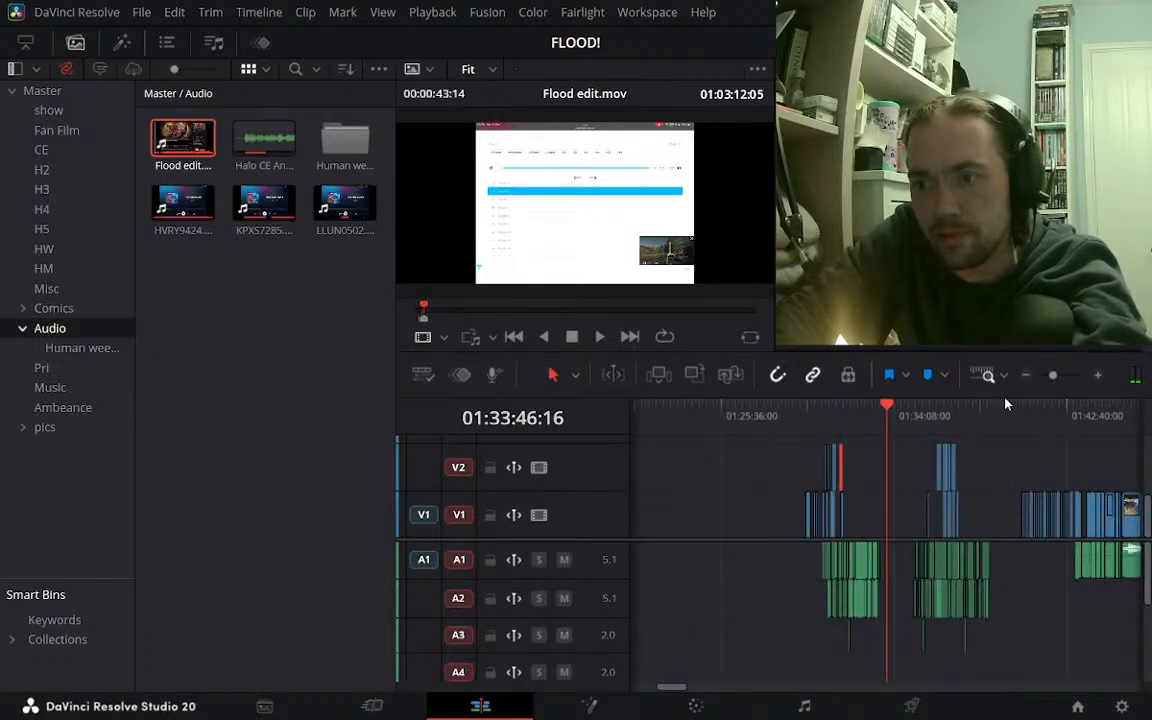
pyautogui.click(1027, 376)
pyautogui.click(1027, 376)
pyautogui.click(990, 418)
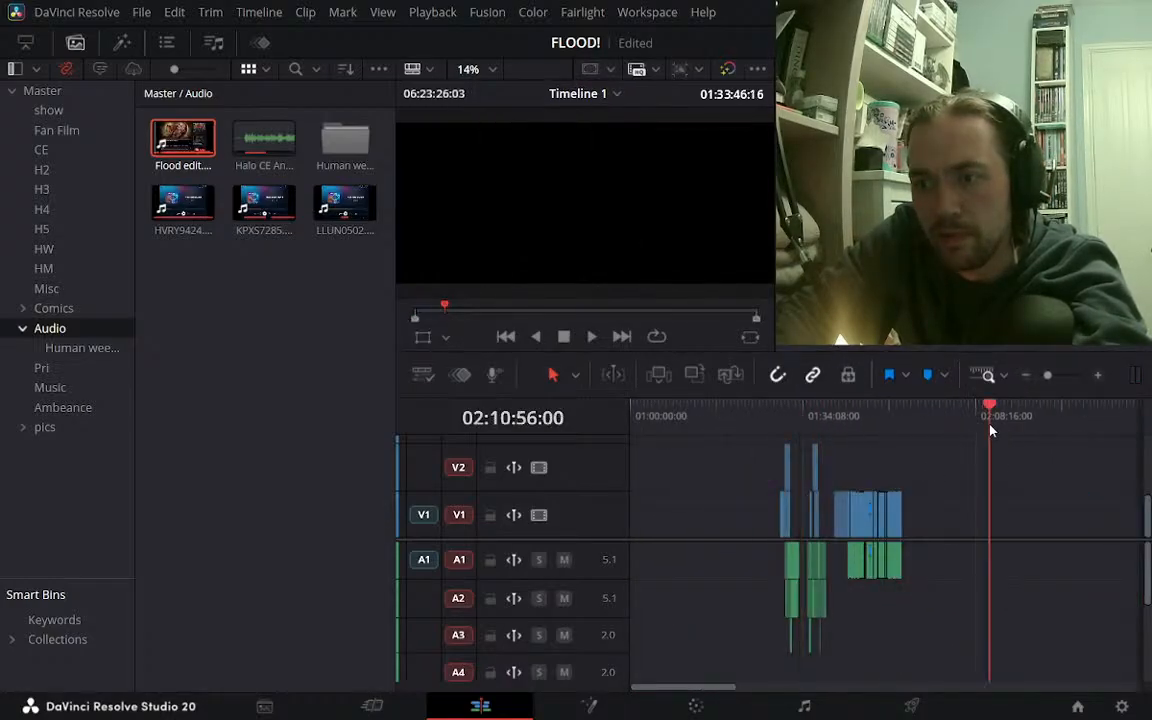
pyautogui.click(172, 148)
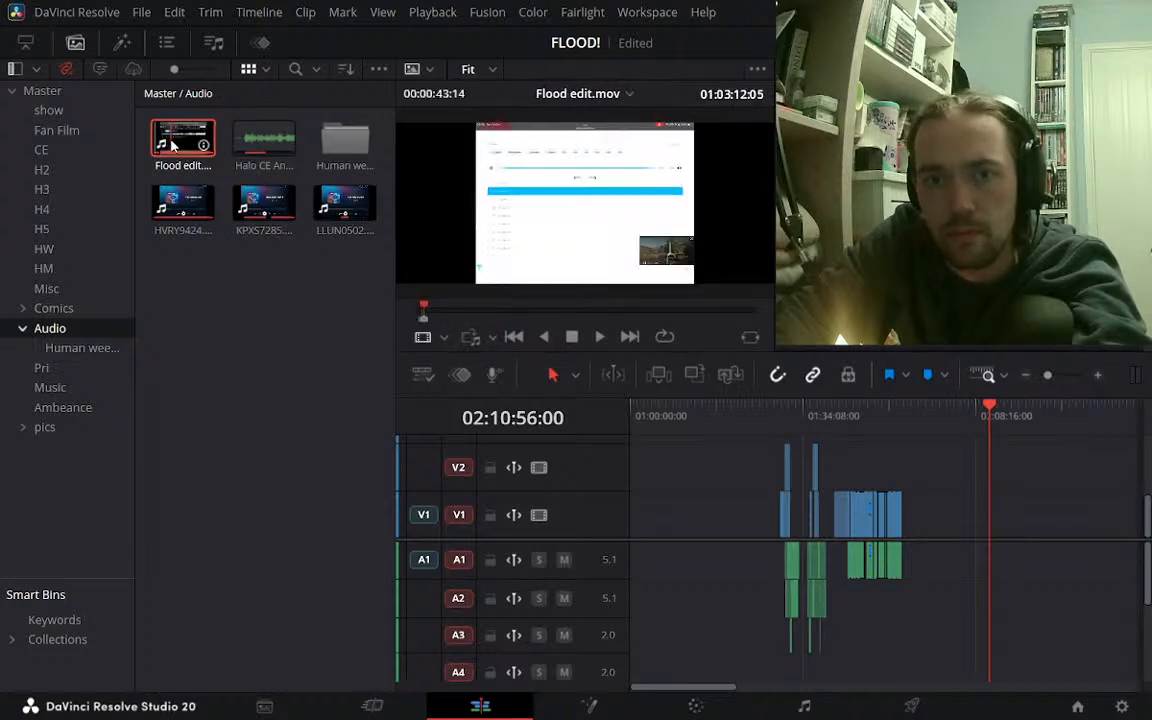
pyautogui.click(658, 377)
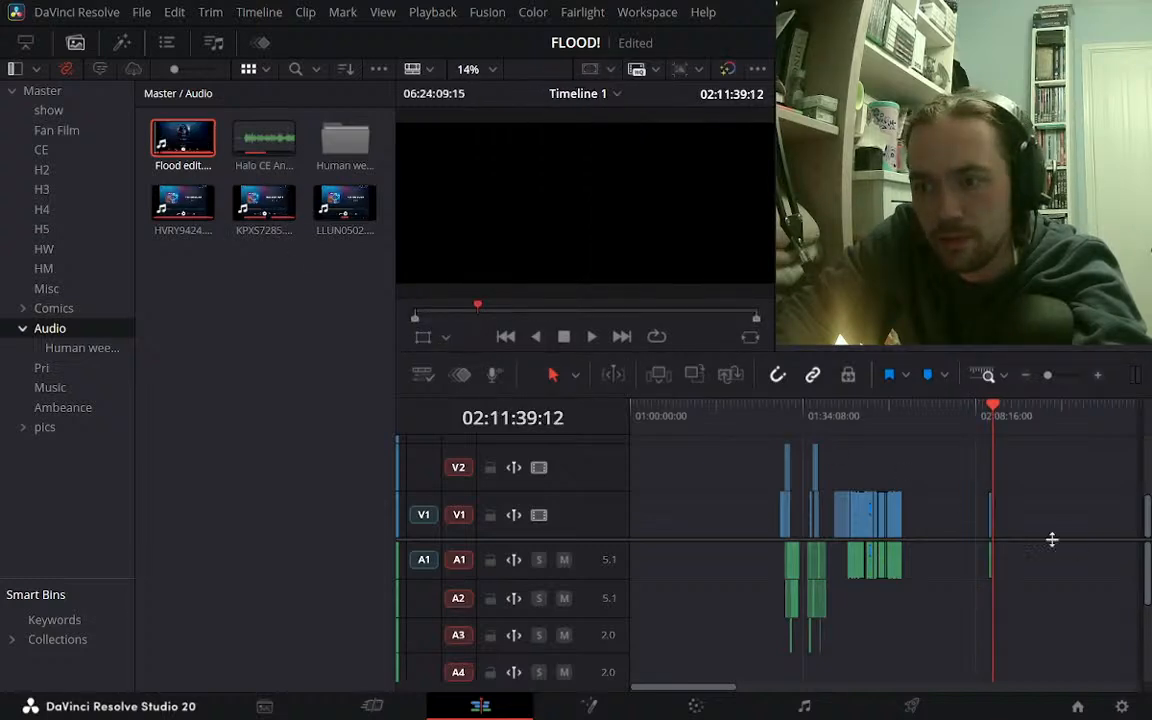
# Hide the media pool and extend the inserted Flood edit.mov clip's end to about 02:19 and its start back to about 02:10:14
pyautogui.click(1098, 377)
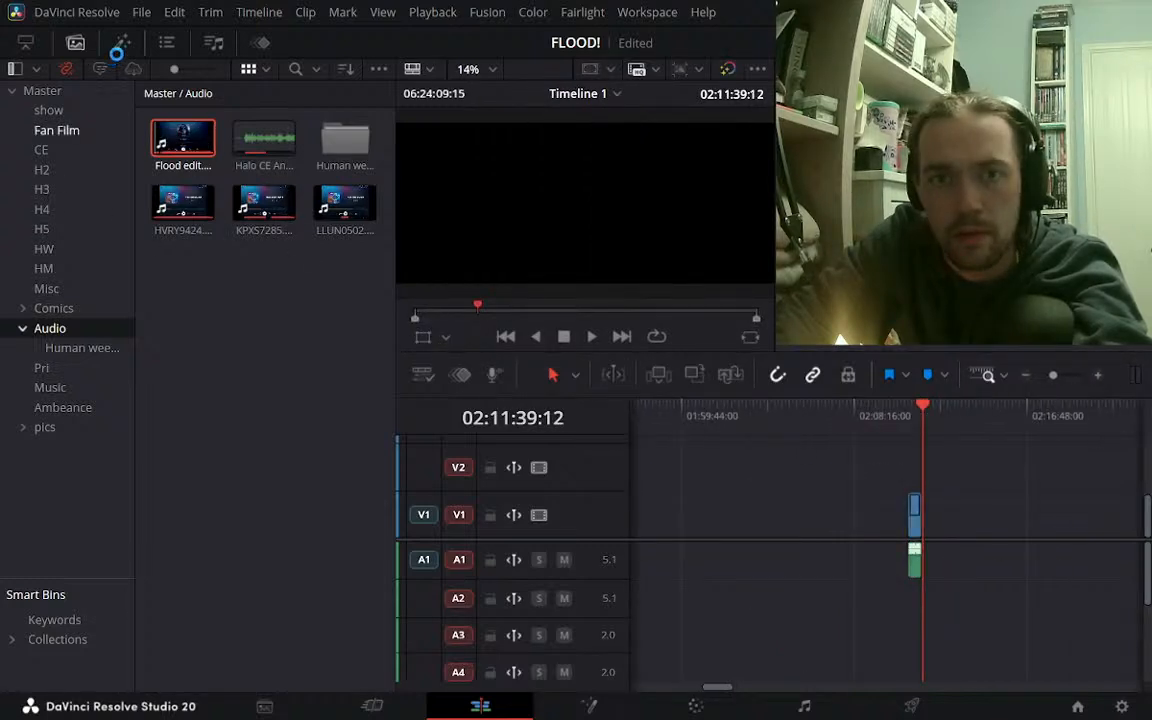
pyautogui.click(73, 42)
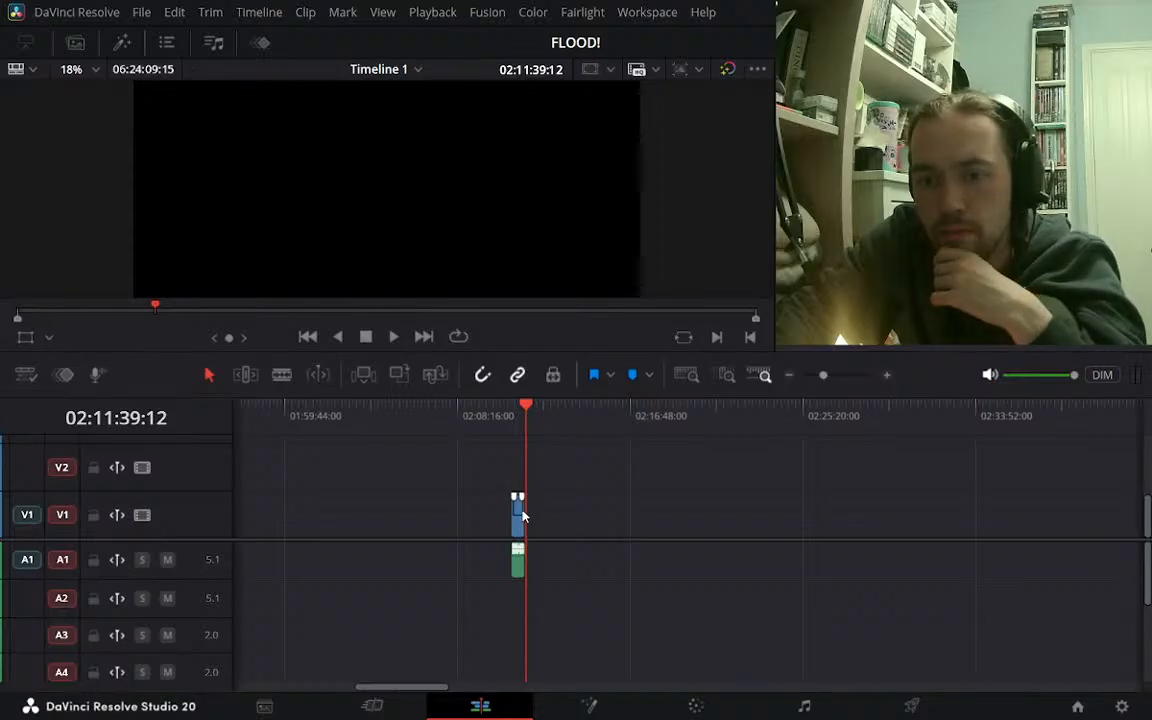
pyautogui.click(511, 425)
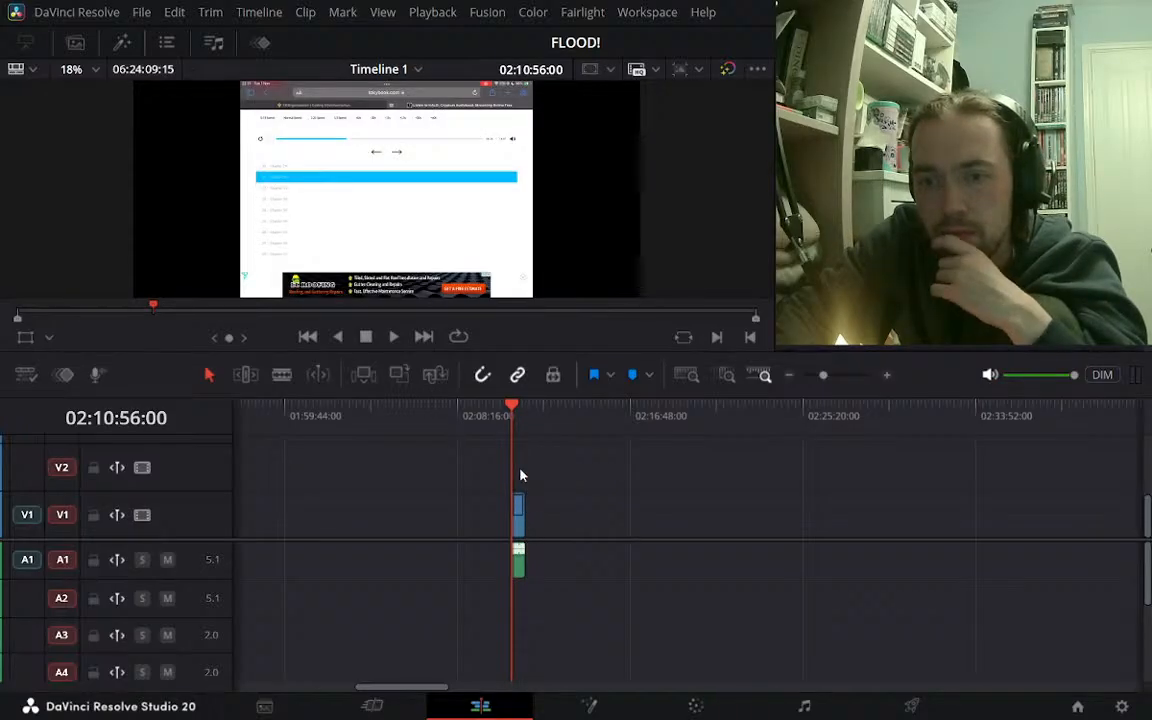
pyautogui.click(468, 421)
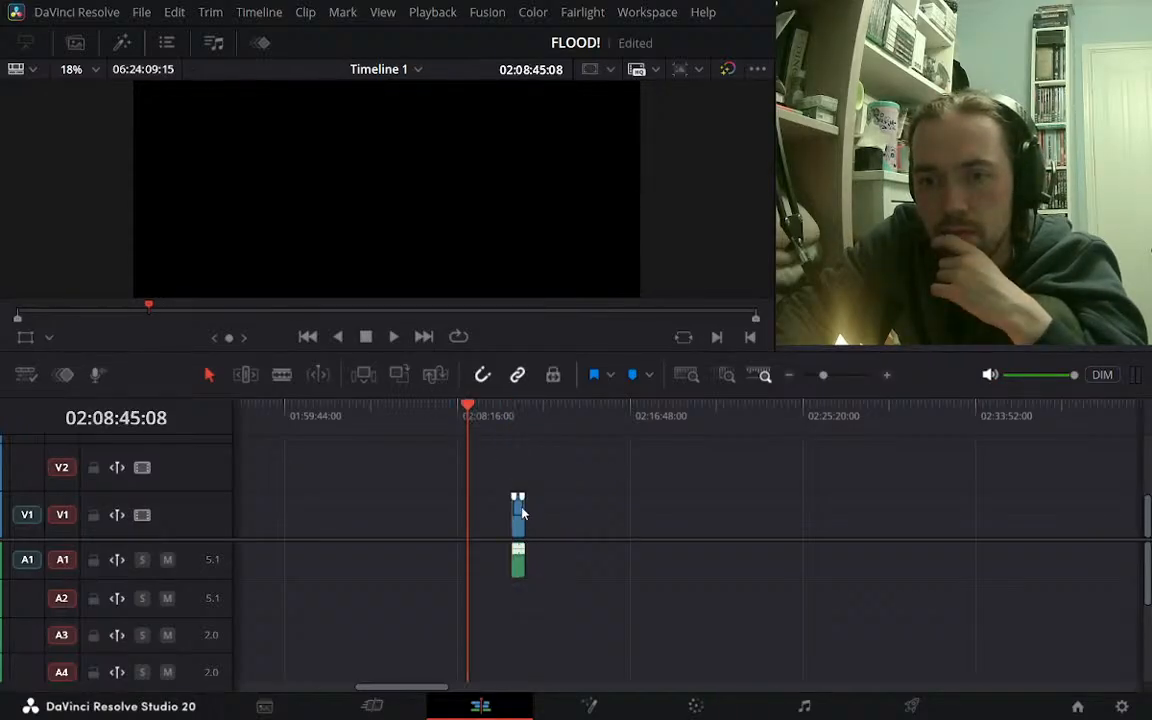
pyautogui.click(886, 377)
pyautogui.moveTo(658, 502); pyautogui.dragTo(599, 505)
# Fast-play the extended clip from 02:10:14:16 and trim its start to 02:10:28:13
pyautogui.click(598, 432)
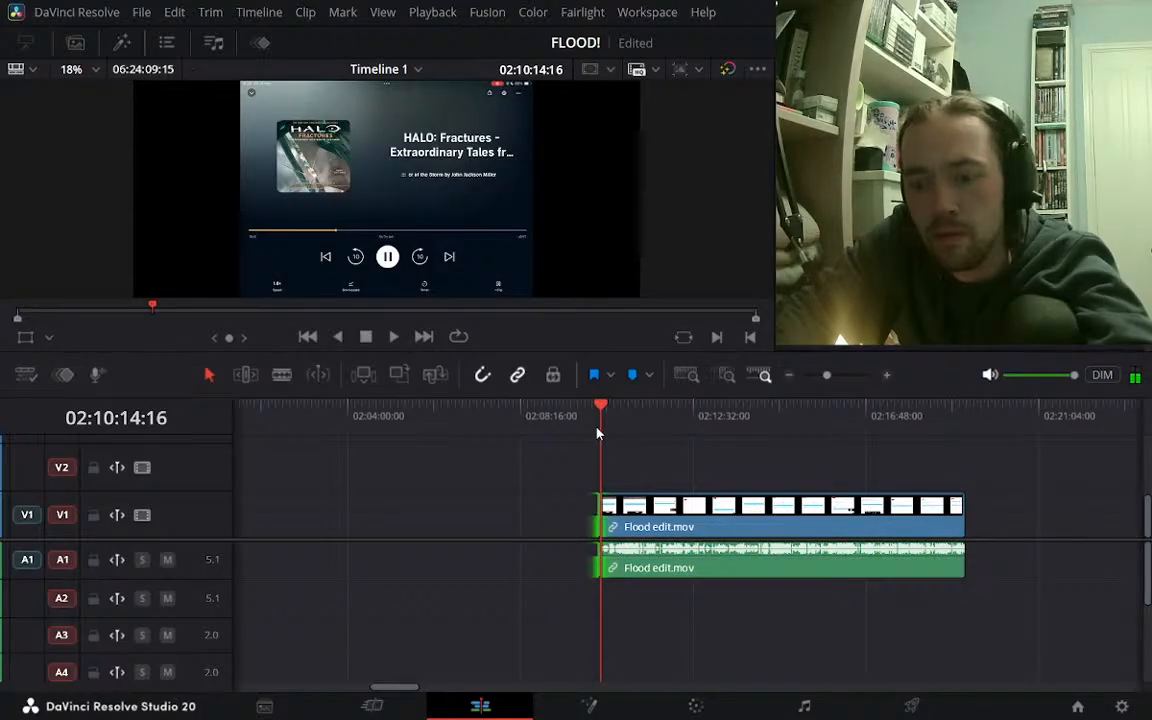
pyautogui.press('l')
pyautogui.press('l')
pyautogui.press('l')
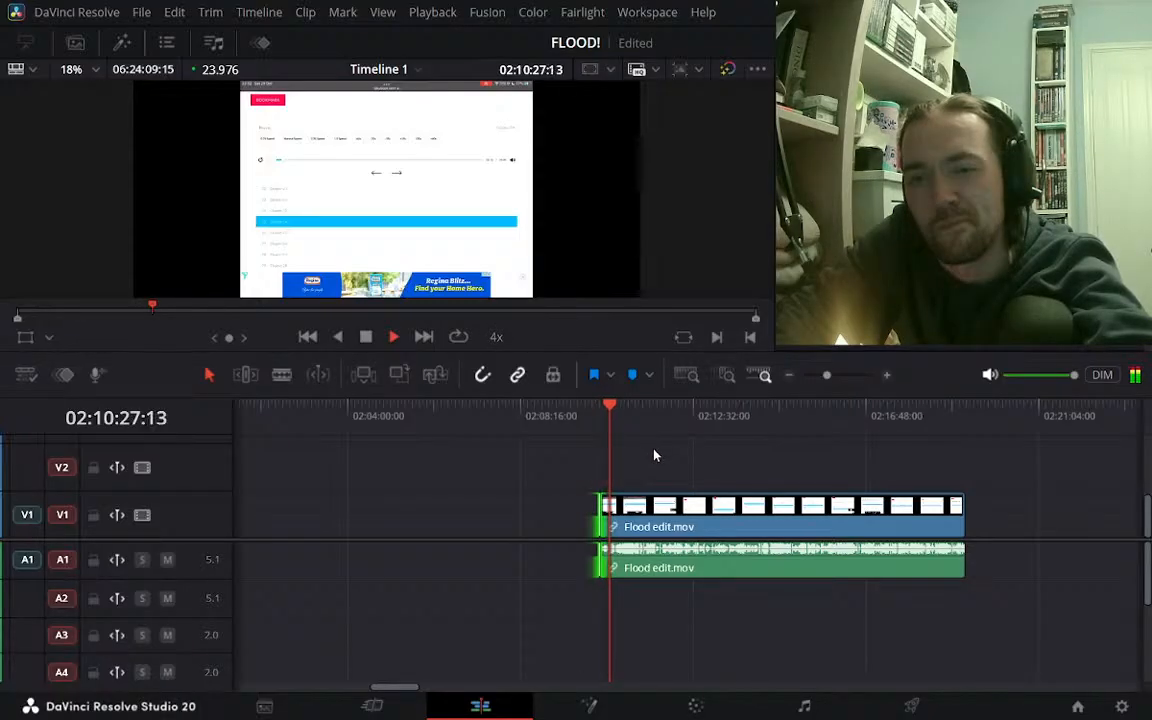
pyautogui.press('k')
pyautogui.click(887, 376)
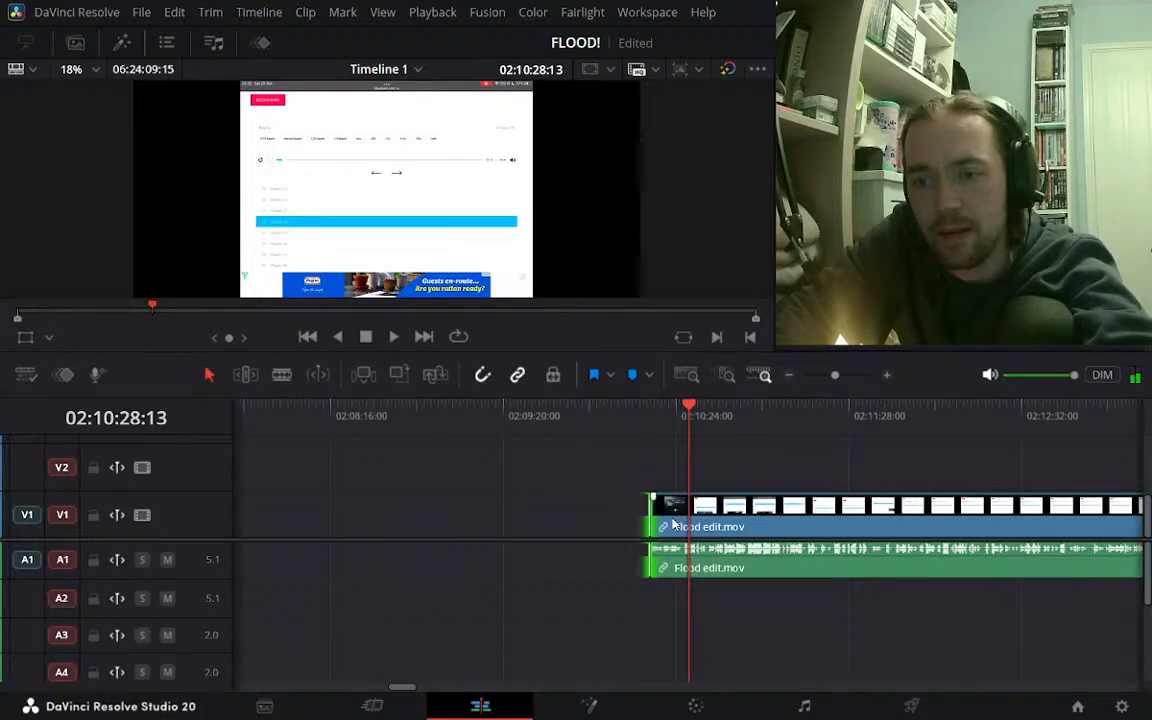
pyautogui.moveTo(655, 503); pyautogui.dragTo(692, 500)
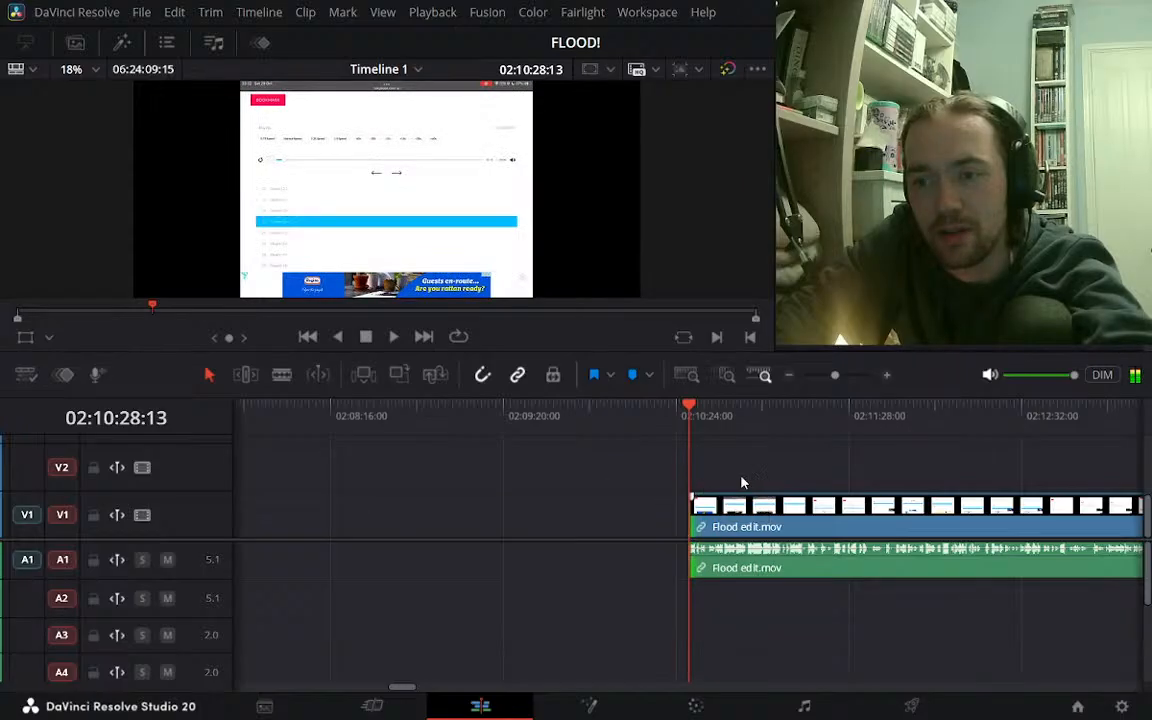
pyautogui.click(889, 376)
pyautogui.click(889, 376)
pyautogui.click(791, 375)
pyautogui.click(791, 375)
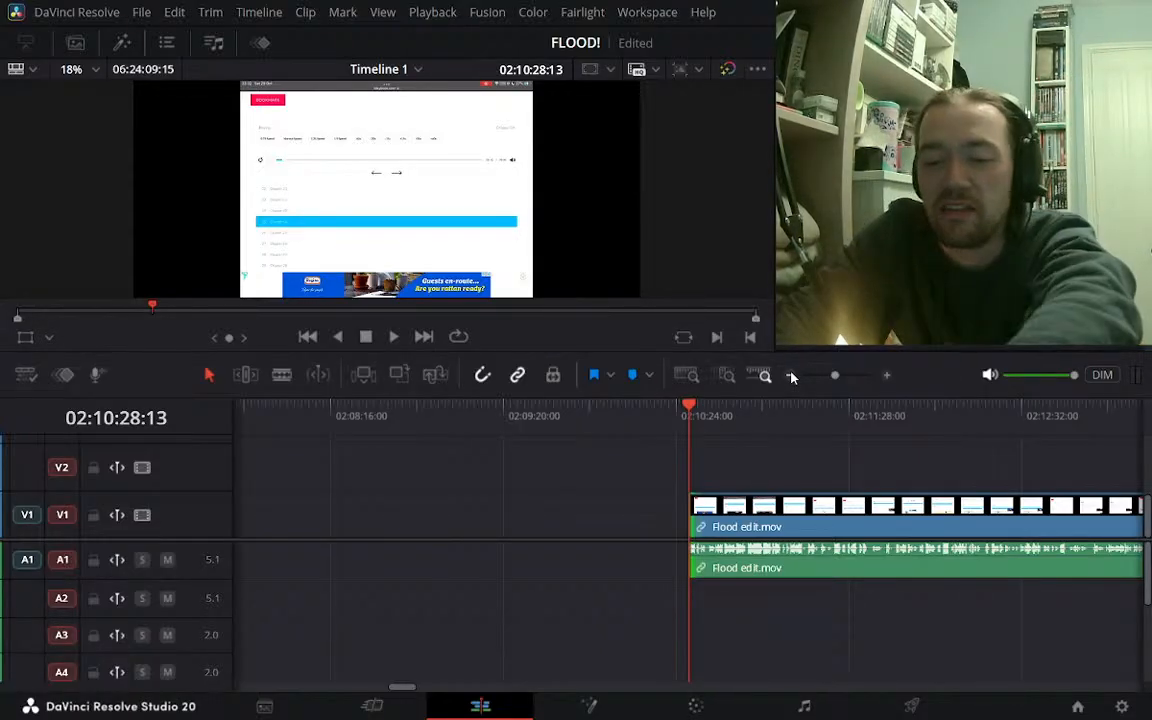
# Play the Flood edit.mov clip at 2x from 02:10:28:13 while sliding it earlier in small moves, to start at about 02:10:08
pyautogui.click(791, 376)
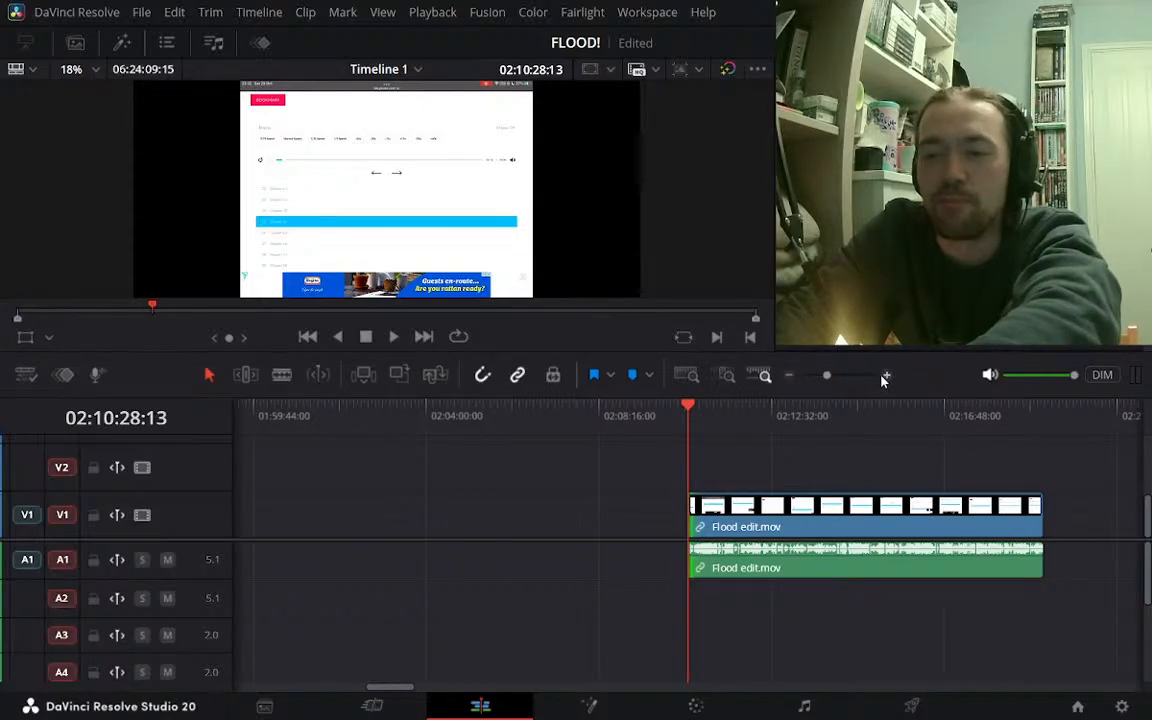
pyautogui.press('l')
pyautogui.press('l')
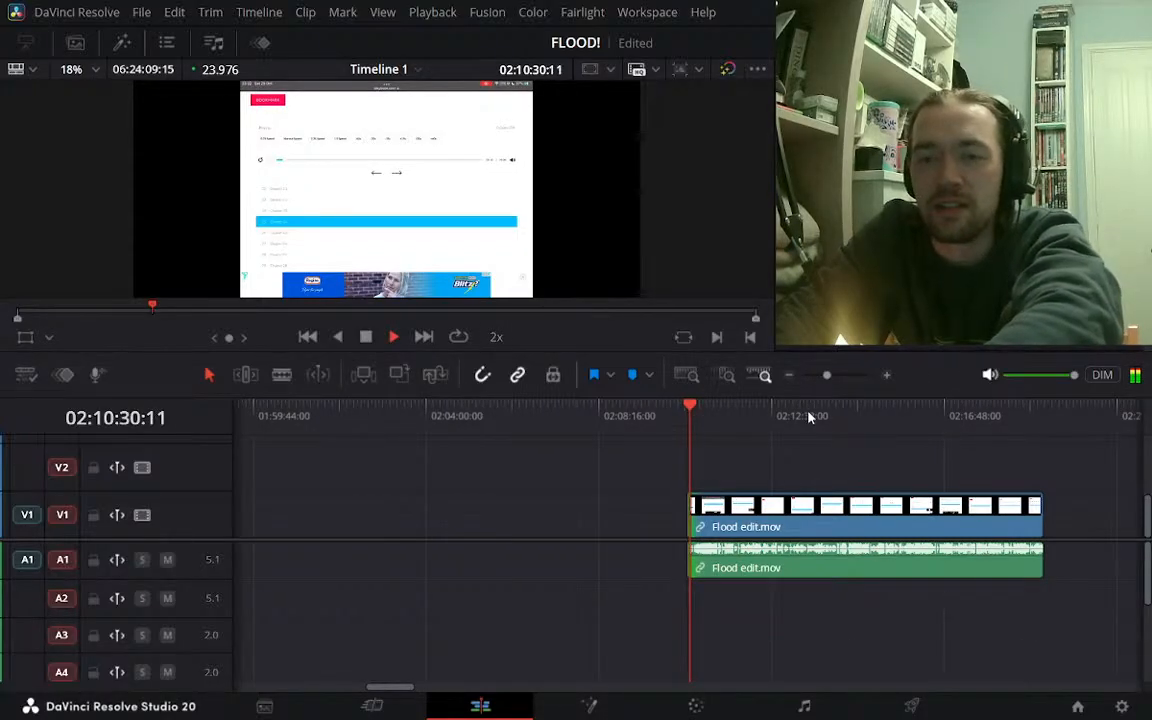
pyautogui.click(886, 376)
pyautogui.moveTo(786, 513)
pyautogui.mouseDown()
pyautogui.moveTo(776, 517)
pyautogui.moveTo(803, 515)
pyautogui.mouseUp()
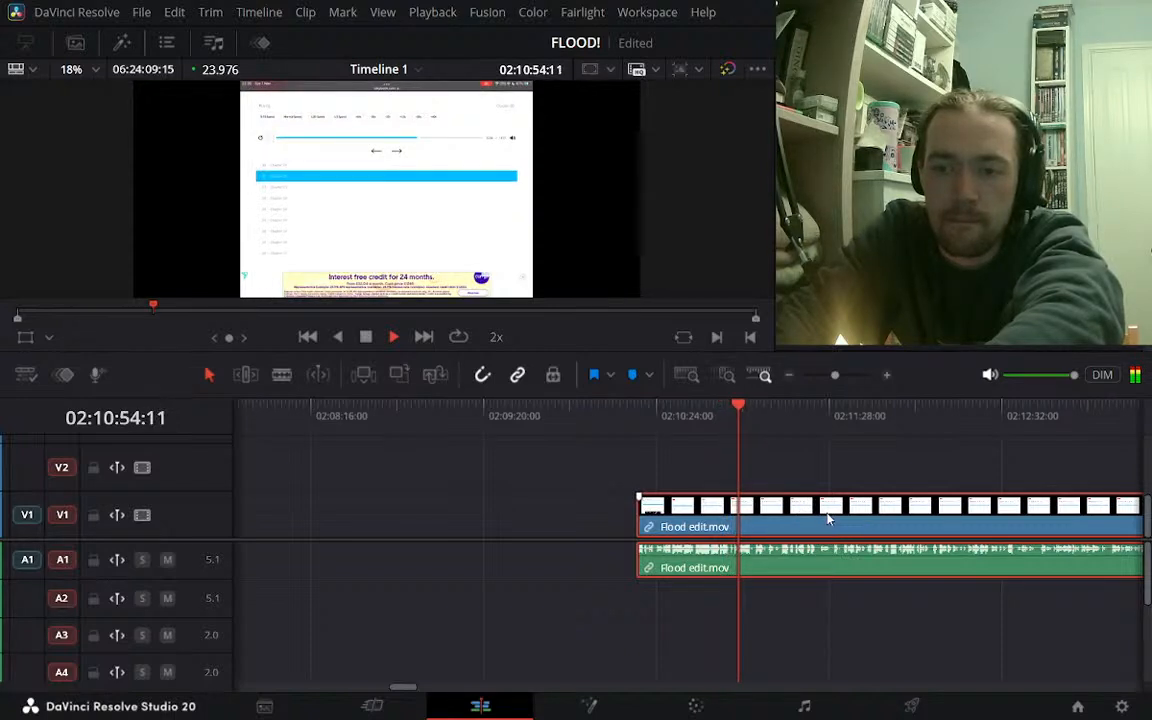
pyautogui.moveTo(819, 517); pyautogui.dragTo(809, 516)
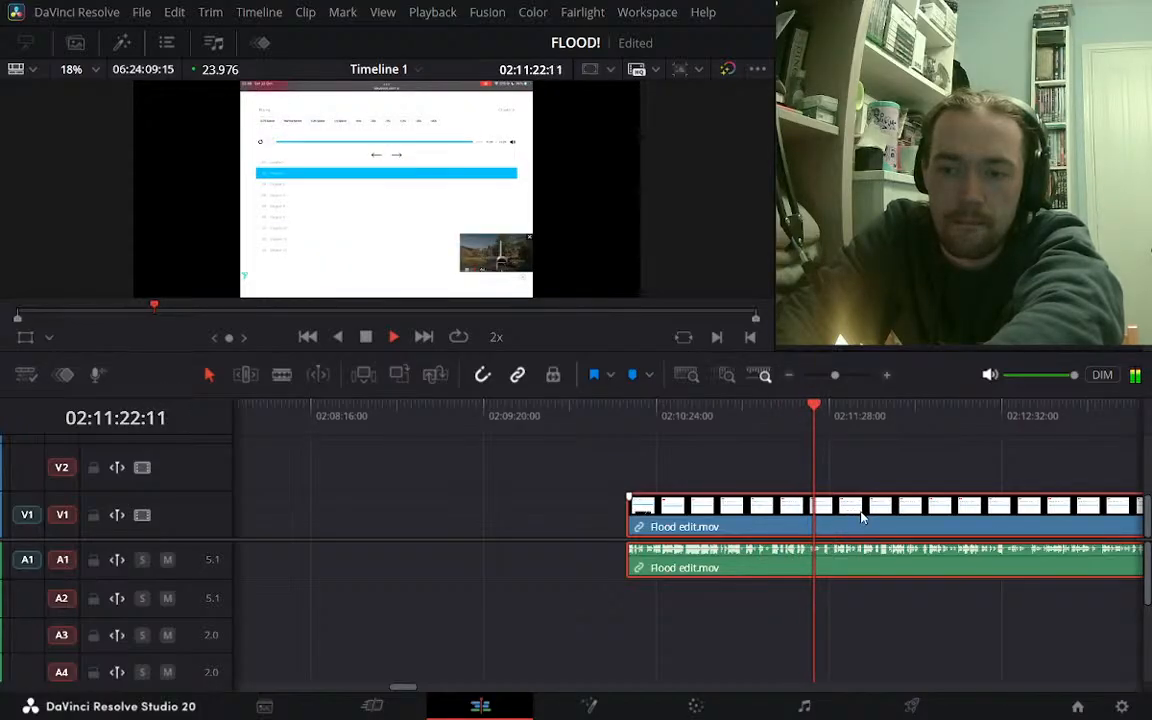
pyautogui.moveTo(856, 514); pyautogui.dragTo(853, 517)
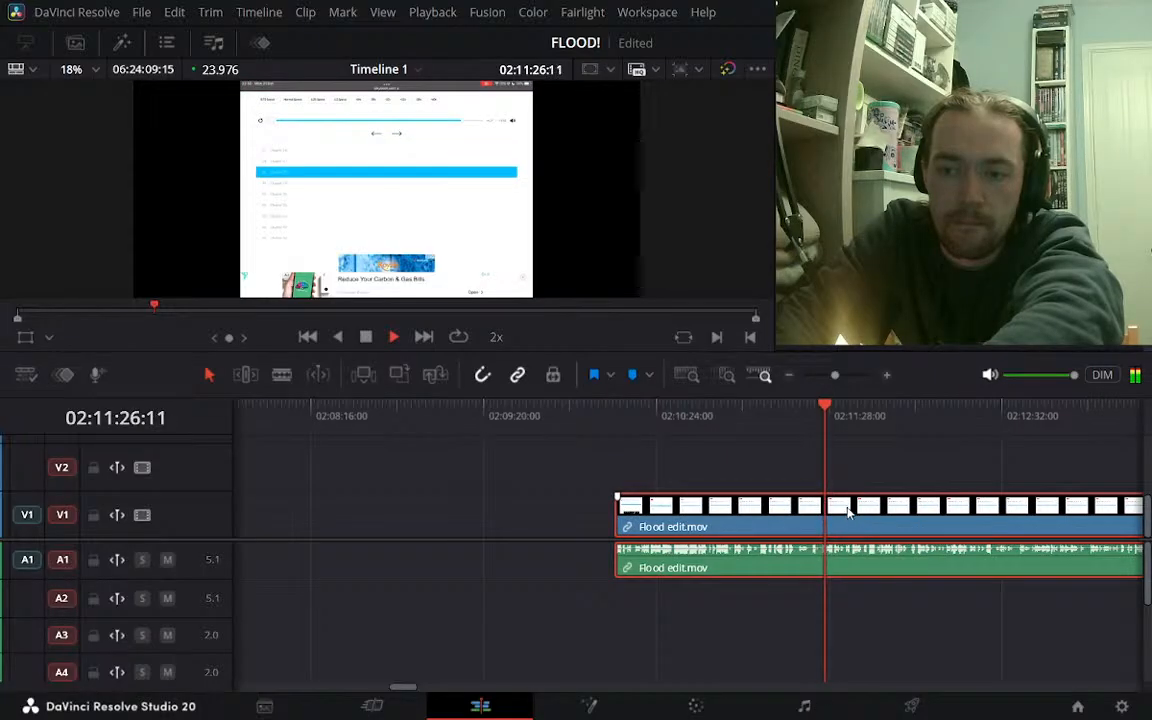
# Replay the clip at 2x from 02:11:20:05 and slide it earlier to start at about 02:10:05
pyautogui.click(808, 426)
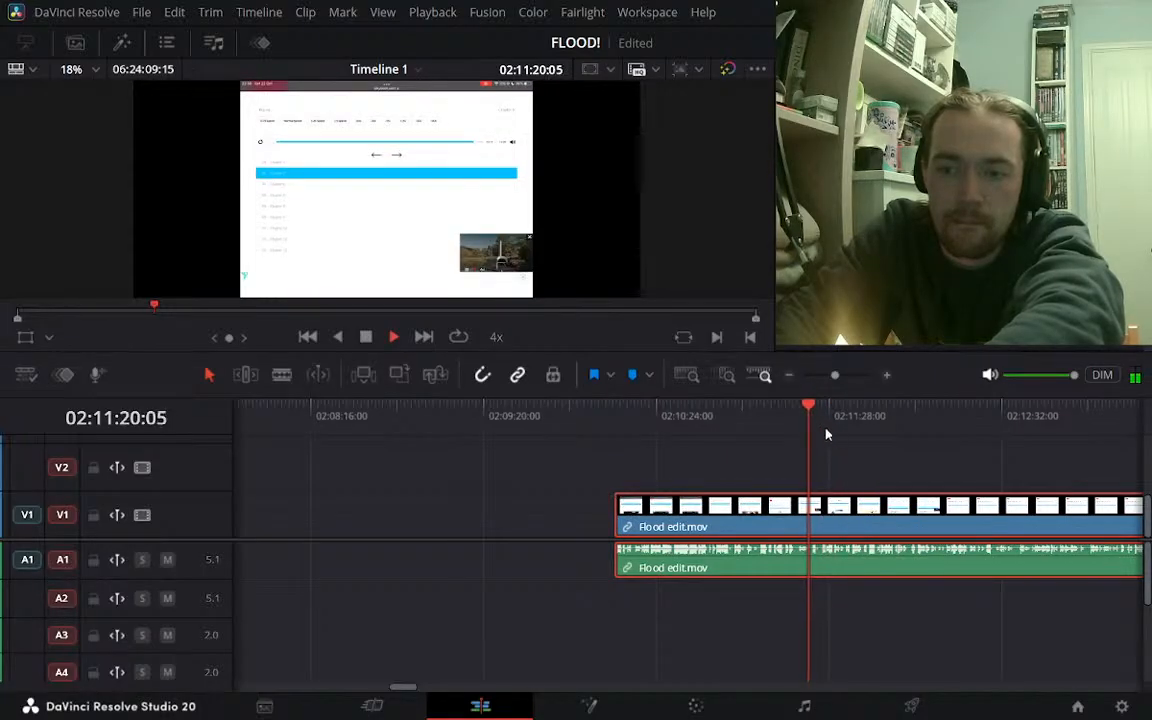
pyautogui.press('l')
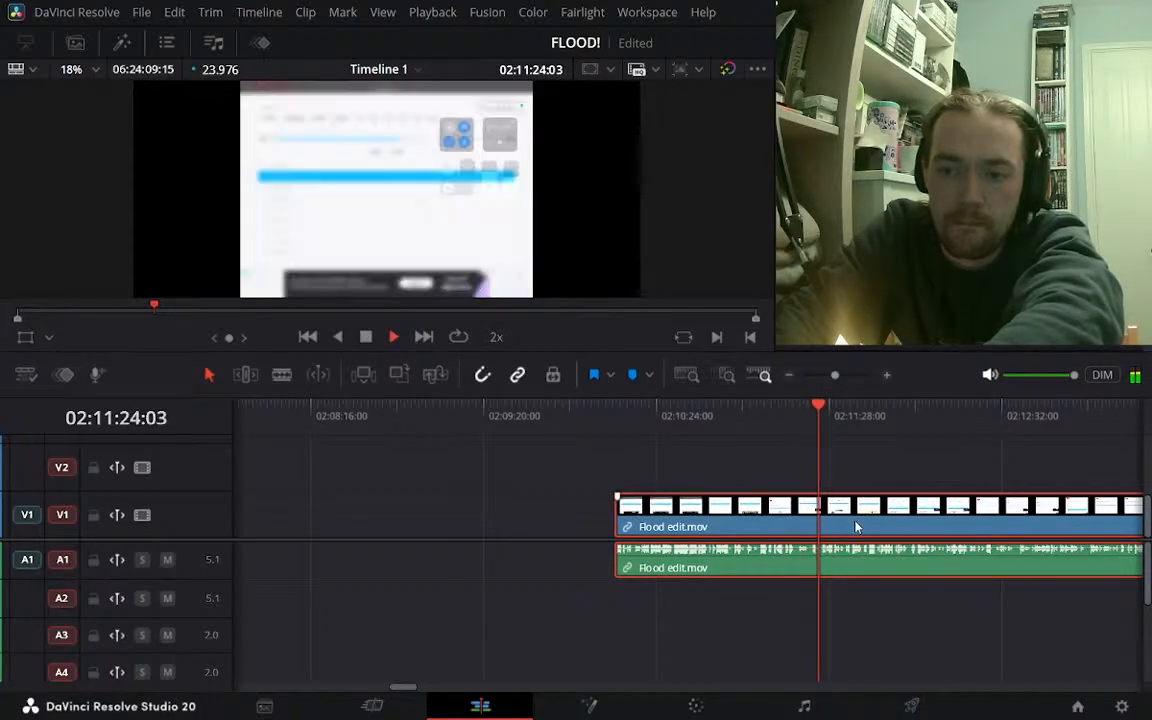
pyautogui.moveTo(861, 522); pyautogui.dragTo(854, 522)
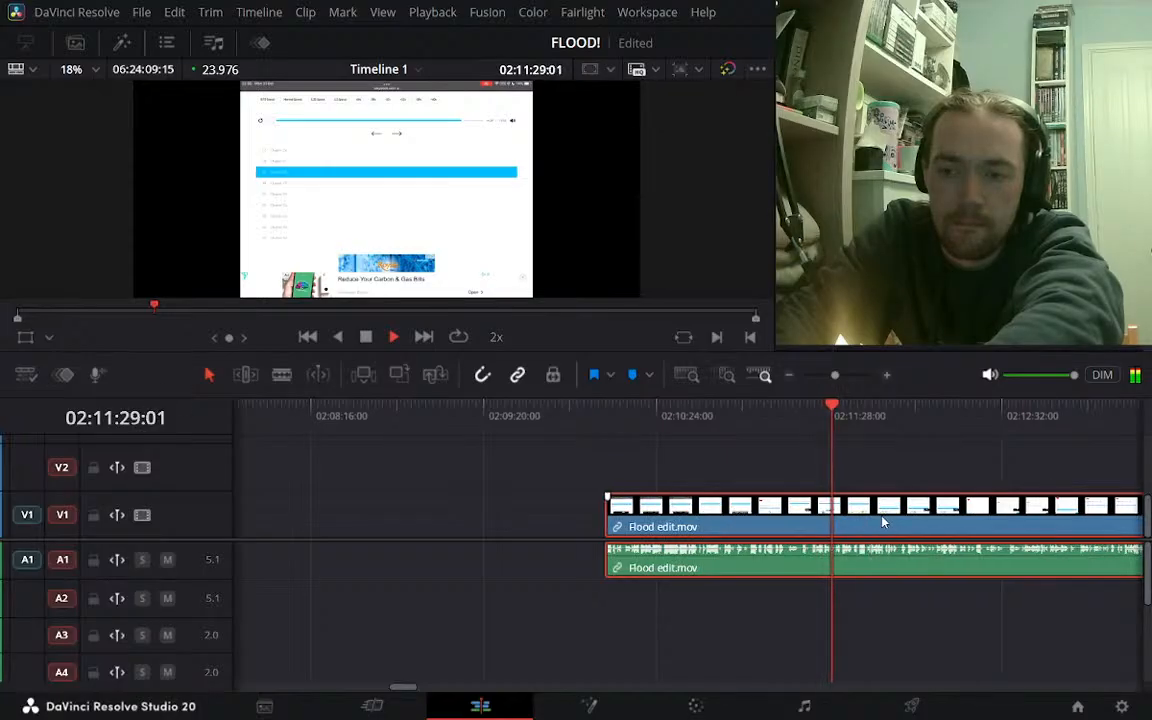
# Slide Flood edit.mov earlier during playback until it starts at about 02:09:37, and stop playback at 02:12:26:11
pyautogui.click(887, 376)
pyautogui.moveTo(846, 524); pyautogui.dragTo(823, 522)
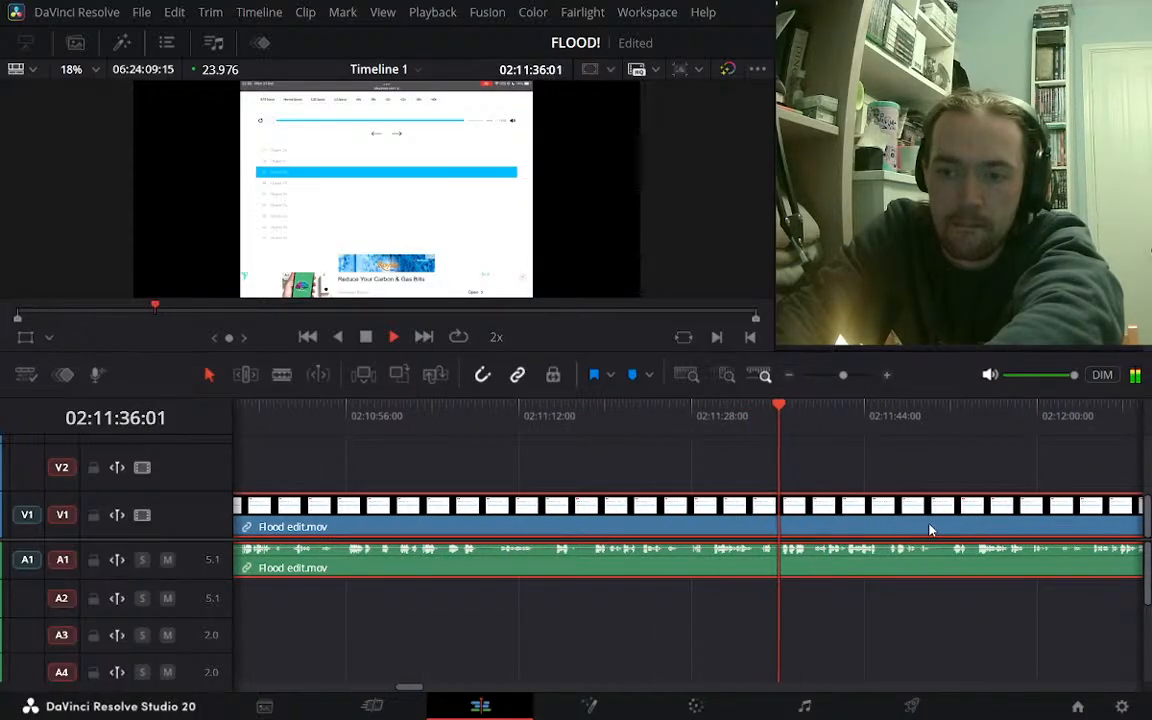
pyautogui.moveTo(927, 521); pyautogui.dragTo(951, 523)
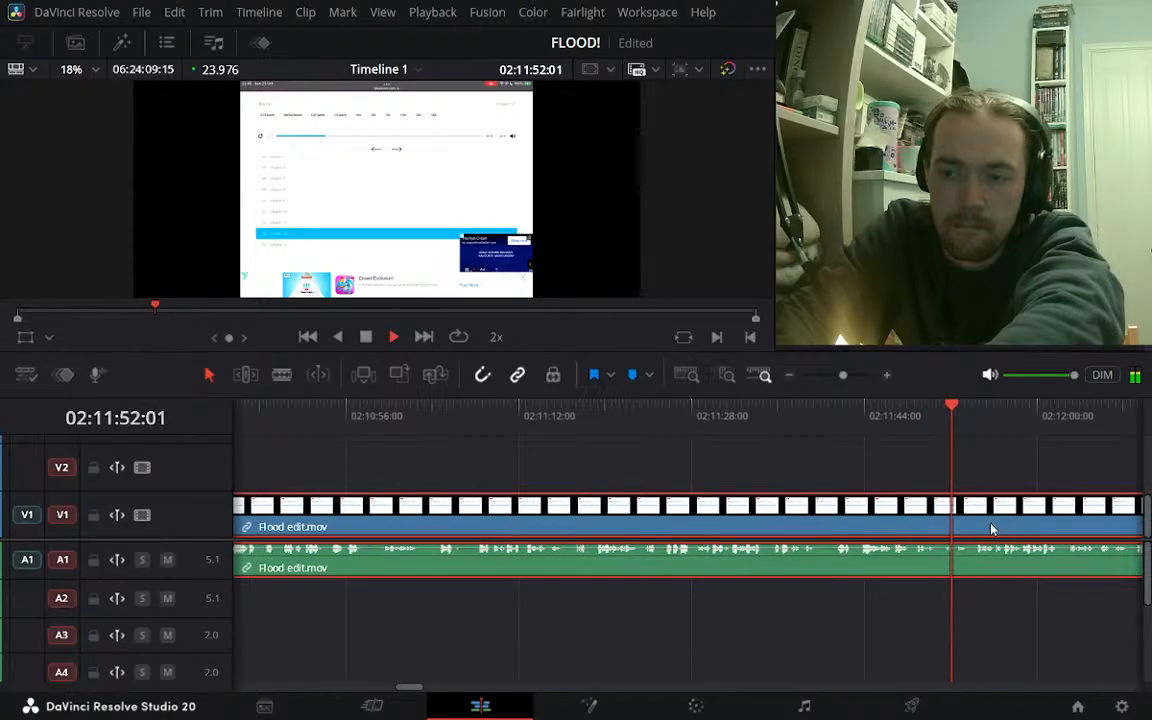
pyautogui.click(790, 377)
pyautogui.click(887, 375)
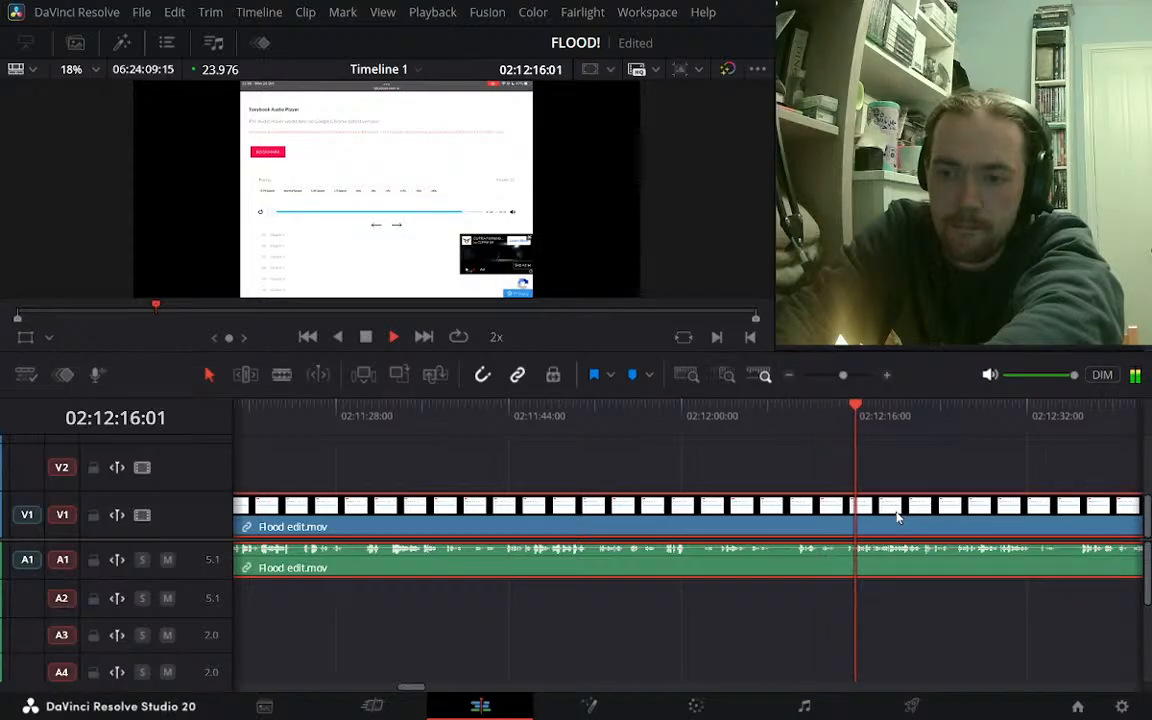
pyautogui.moveTo(934, 509); pyautogui.dragTo(895, 512)
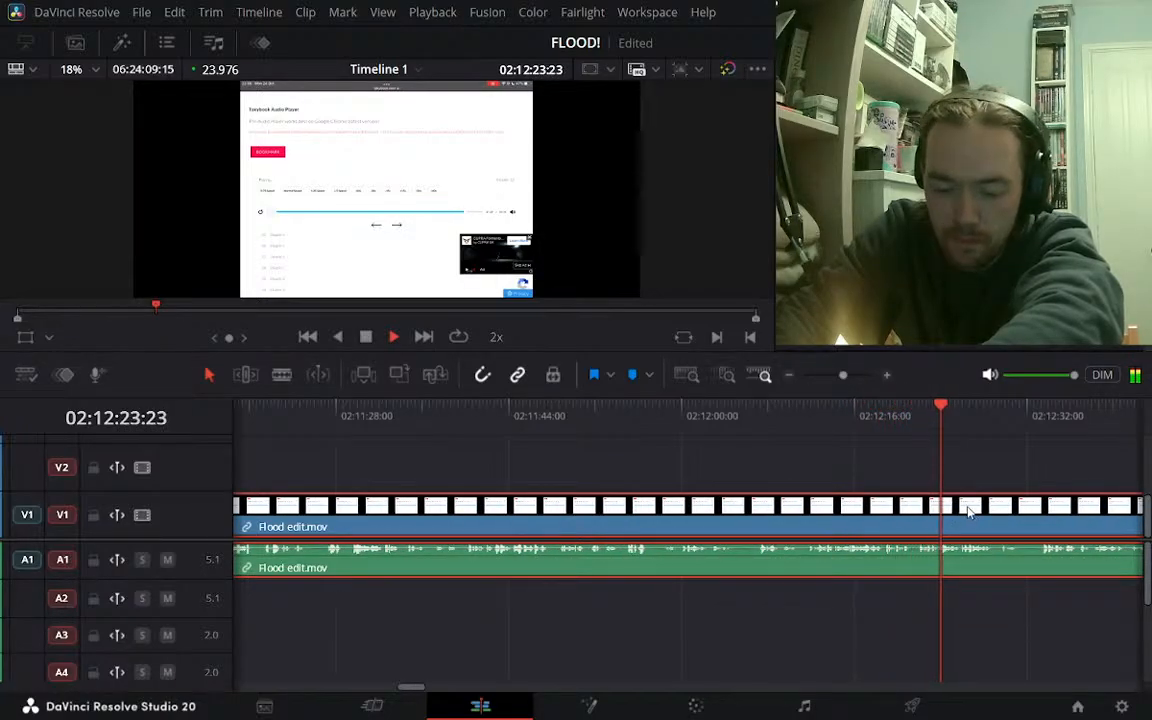
pyautogui.press('space')
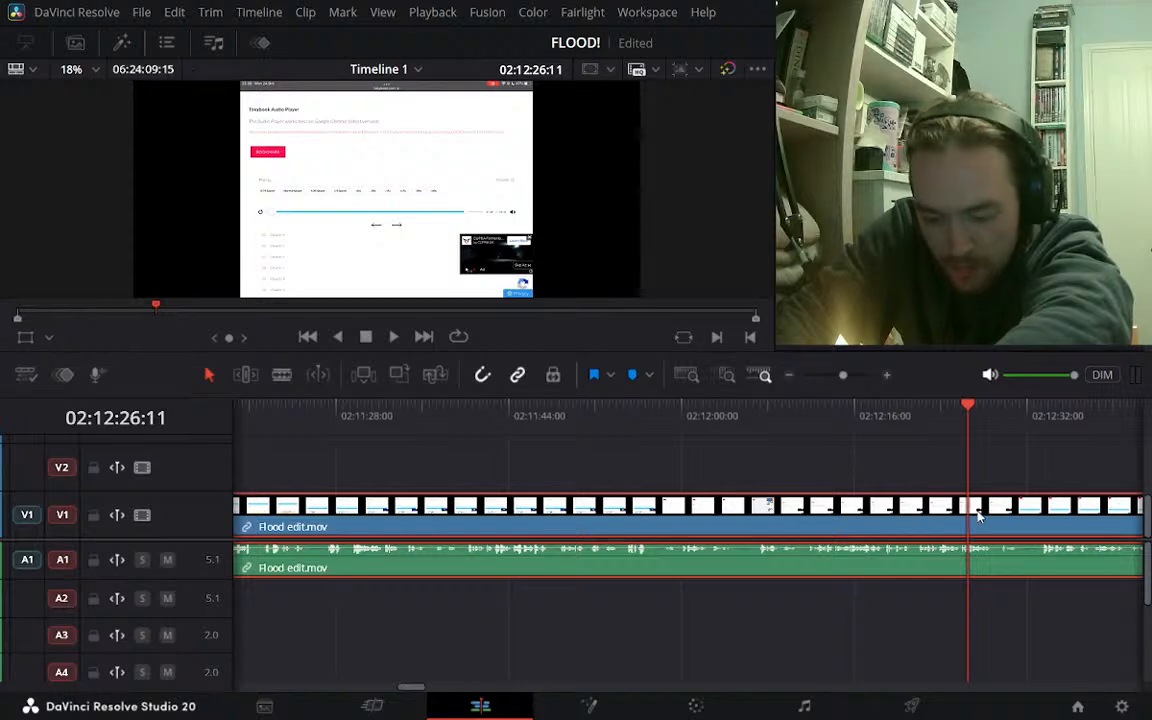
# Resume 2x playback from 02:12:26:11 and slide the Flood edit.mov clip slightly earlier three times to skip narration
pyautogui.click(789, 377)
pyautogui.click(789, 377)
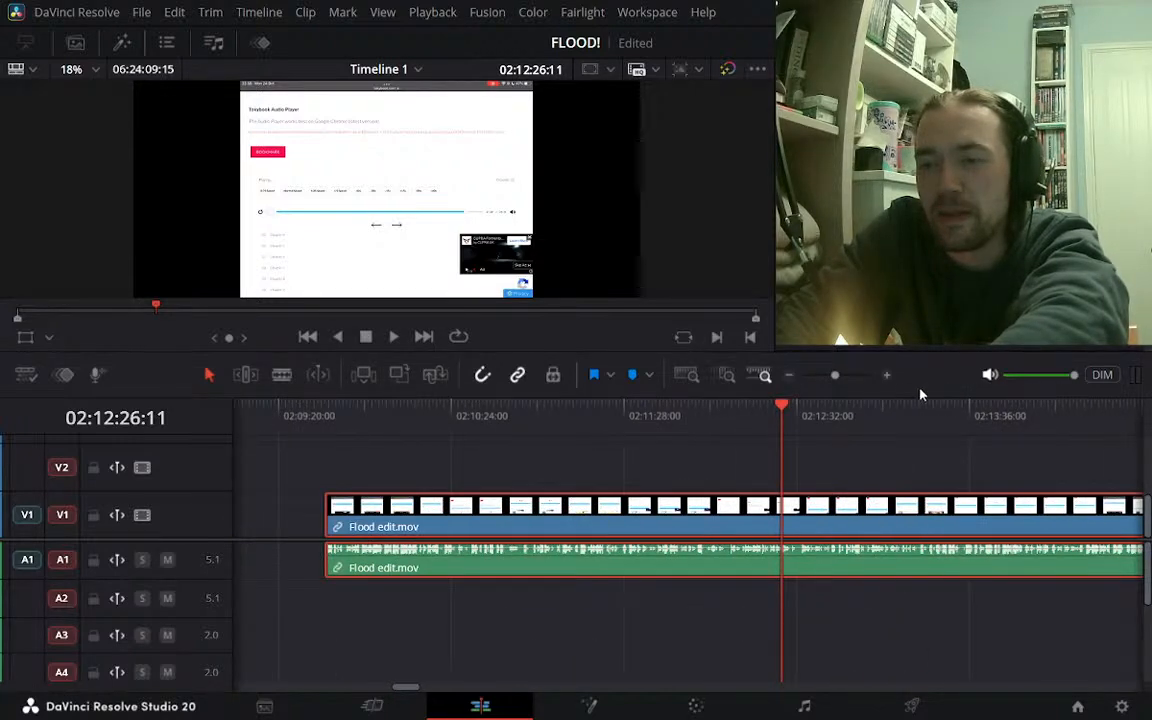
pyautogui.click(887, 376)
pyautogui.click(887, 376)
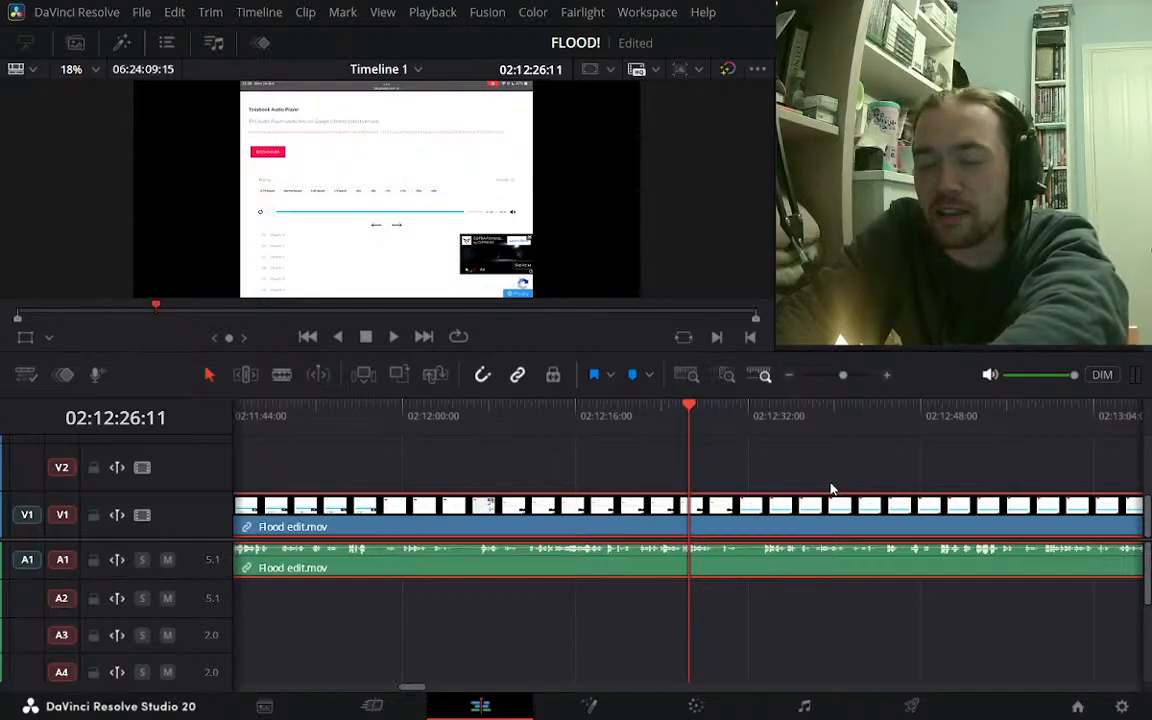
pyautogui.press('space')
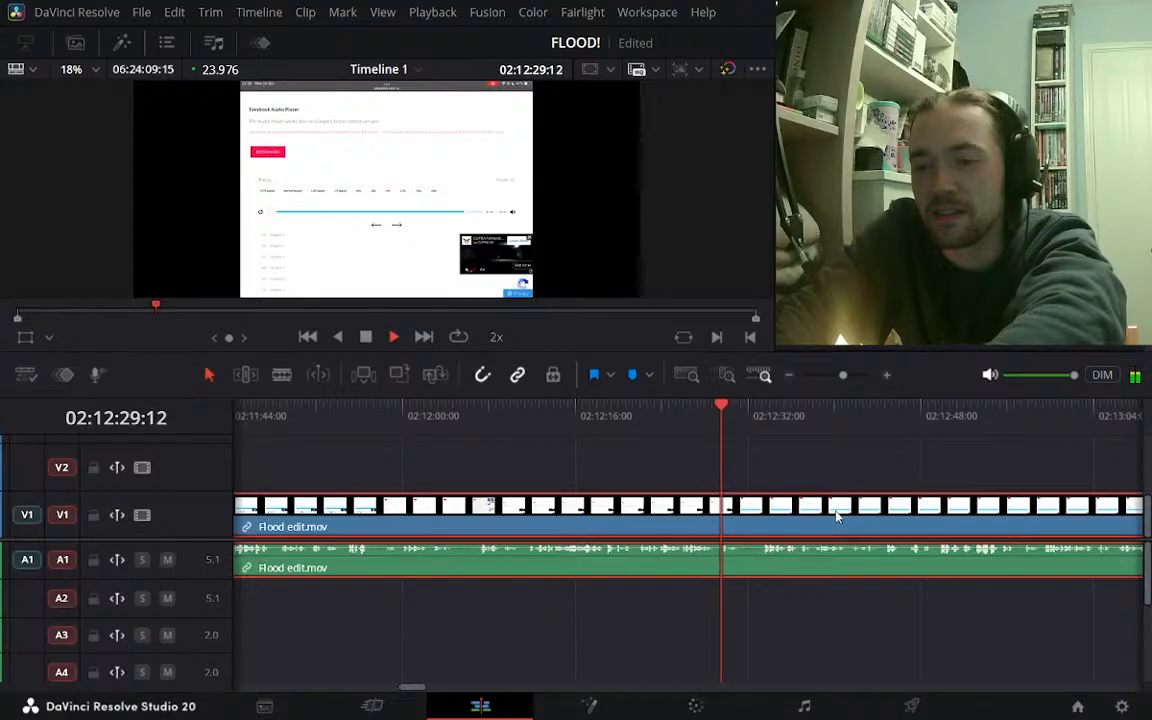
pyautogui.moveTo(836, 514); pyautogui.dragTo(859, 519)
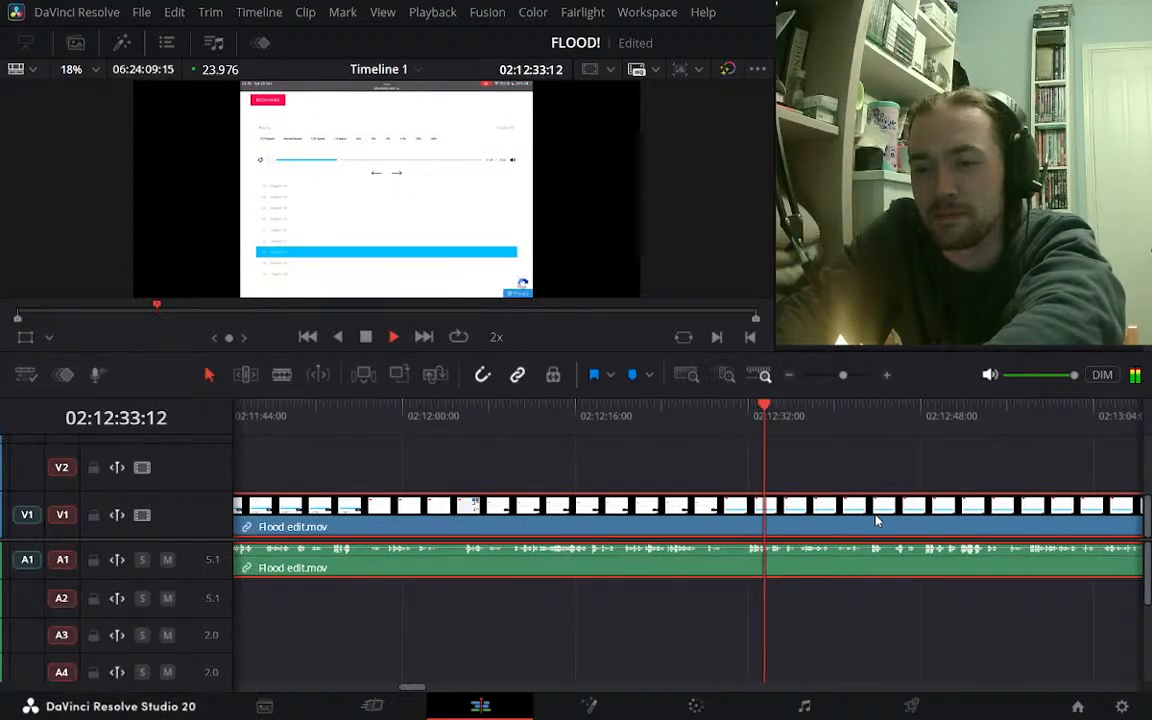
pyautogui.moveTo(939, 514); pyautogui.dragTo(912, 515)
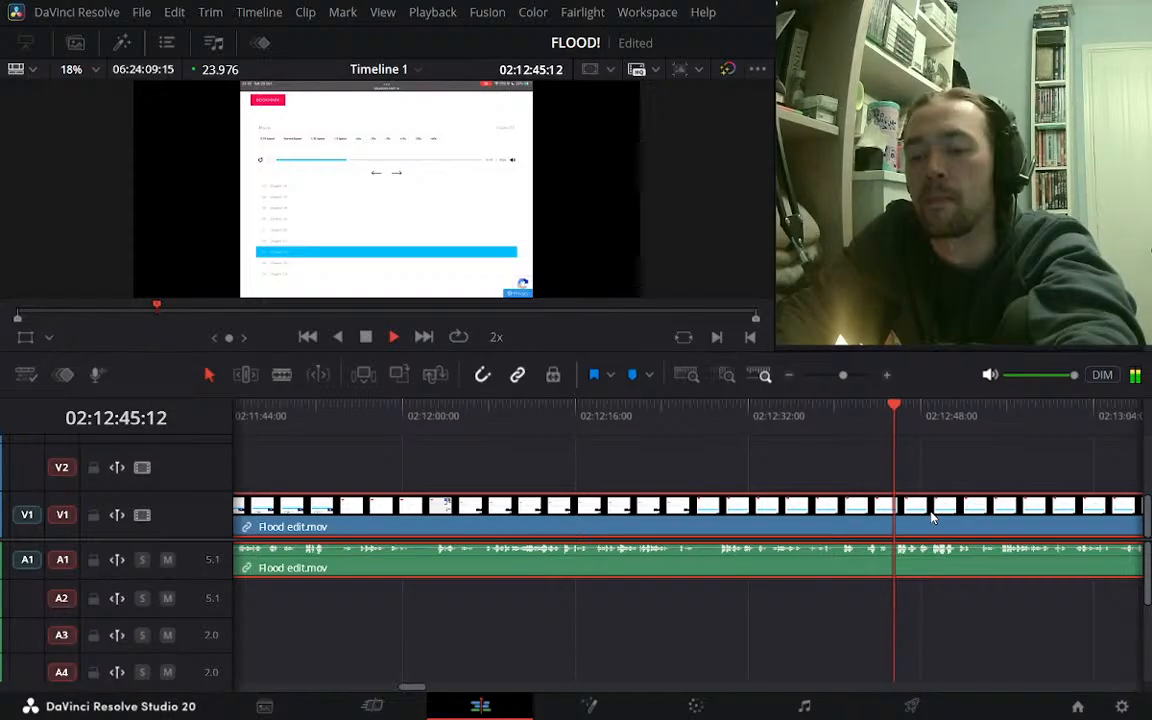
pyautogui.moveTo(948, 514); pyautogui.dragTo(930, 517)
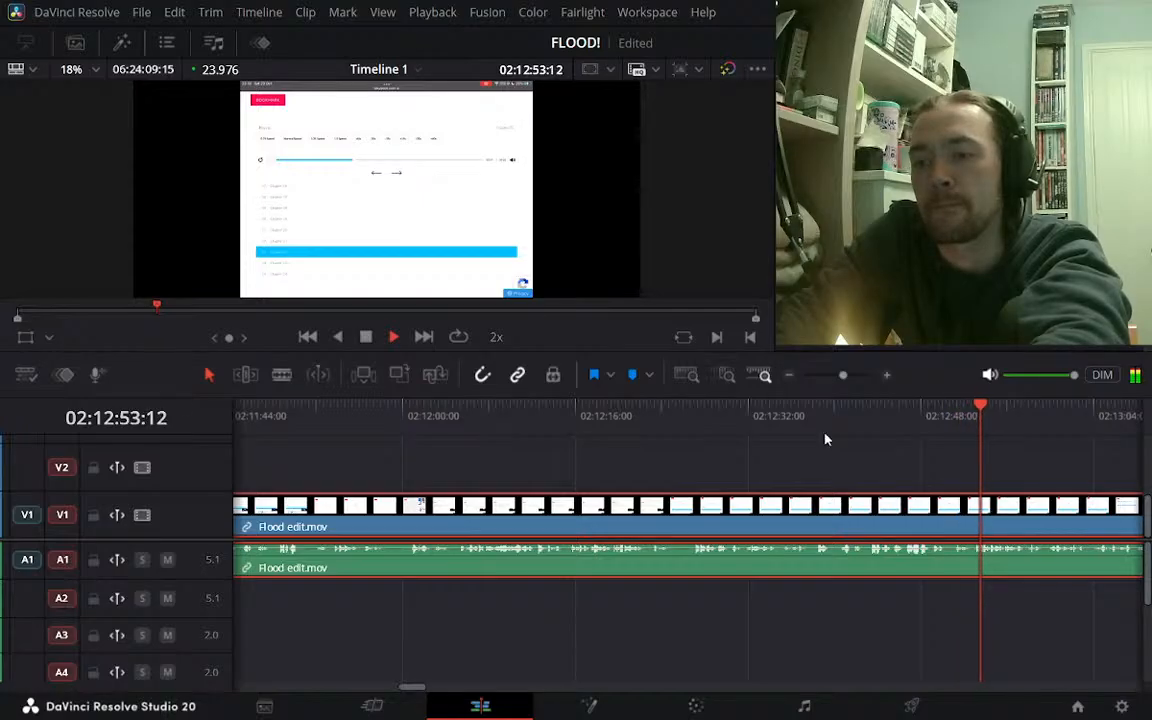
# Continue 2x playback through 02:13:35:10 while sliding Flood edit.mov earlier in small moves, to start at about 02:09:16
pyautogui.click(789, 375)
pyautogui.click(789, 376)
pyautogui.click(886, 376)
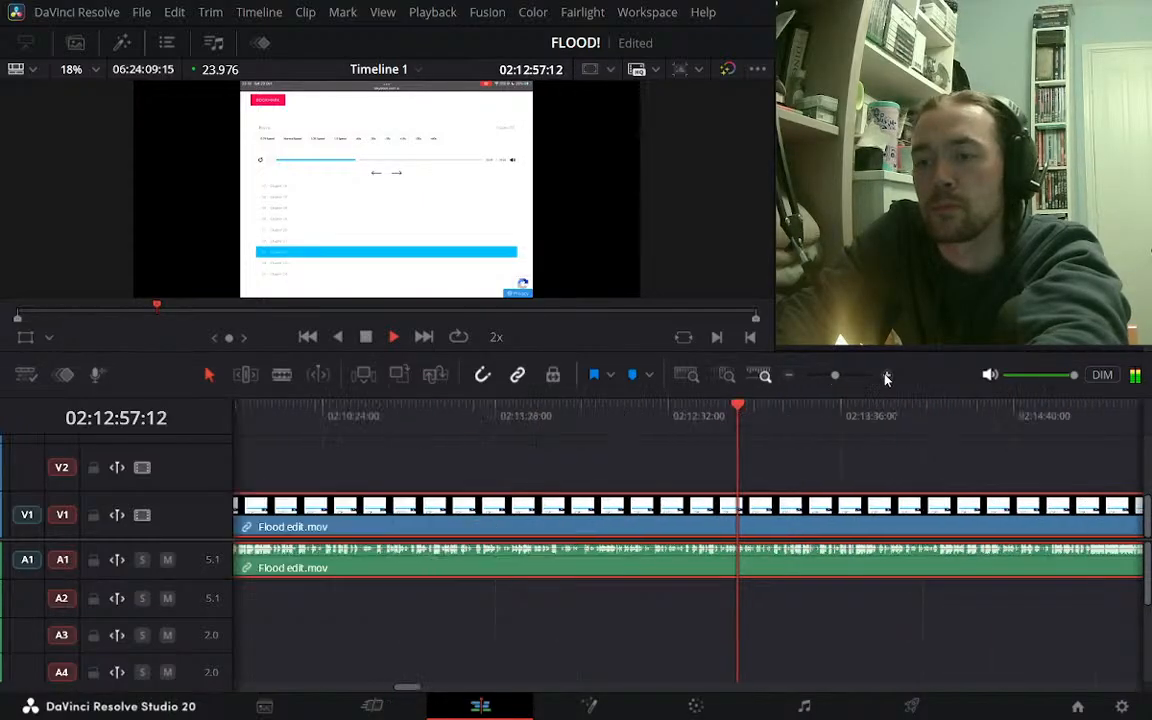
pyautogui.click(886, 376)
pyautogui.click(888, 377)
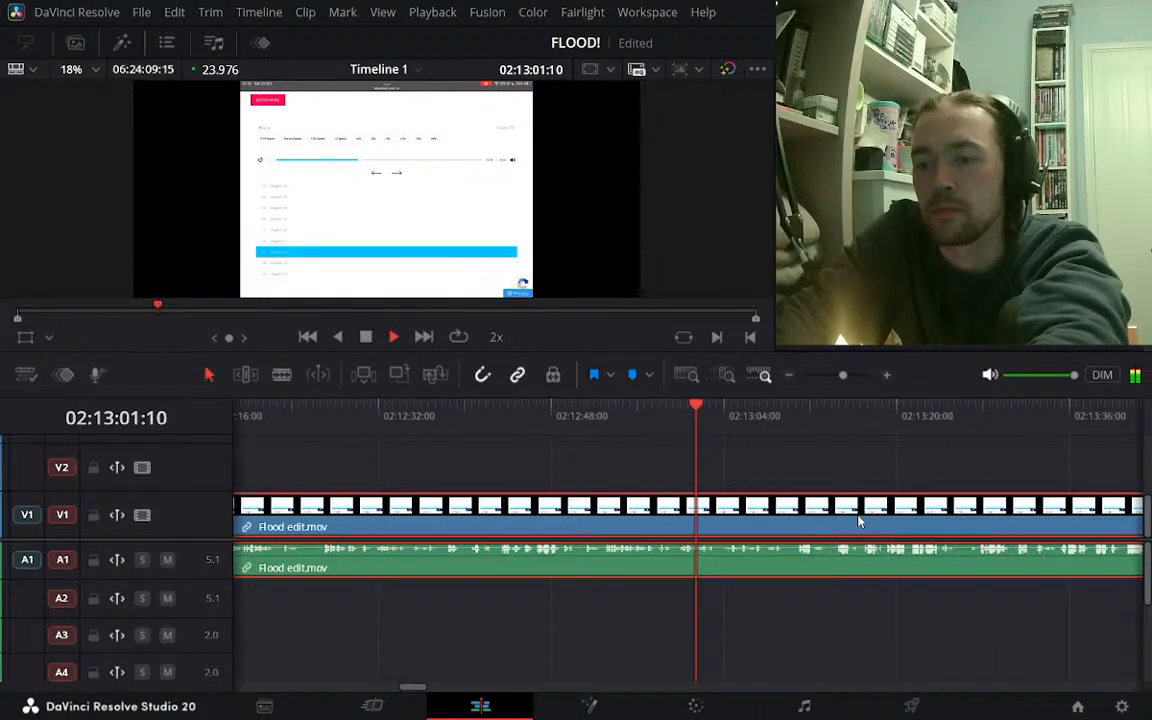
pyautogui.moveTo(886, 512); pyautogui.dragTo(866, 509)
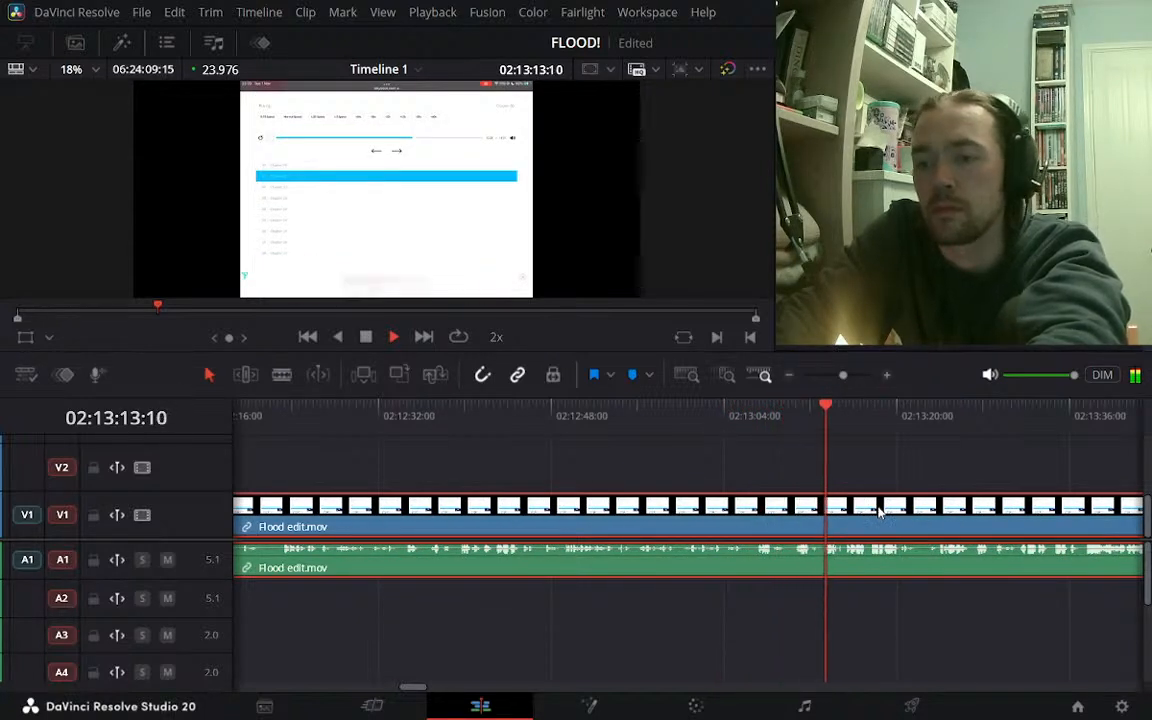
pyautogui.moveTo(958, 512); pyautogui.dragTo(944, 512)
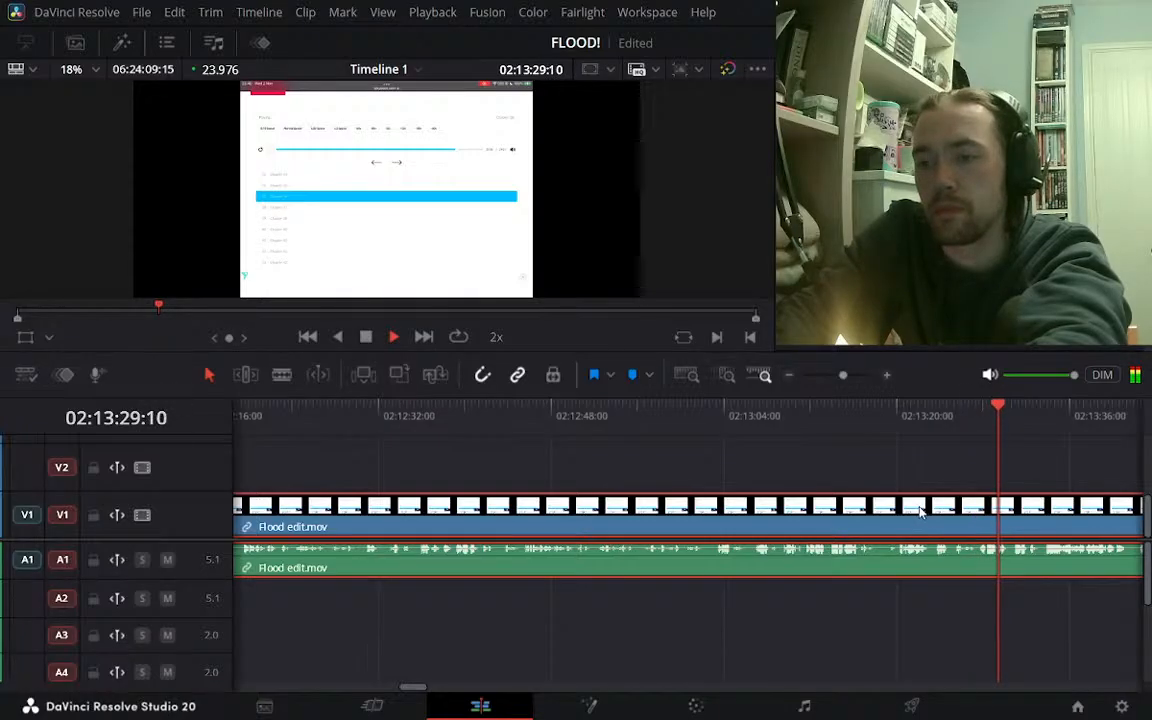
pyautogui.moveTo(920, 511); pyautogui.dragTo(888, 515)
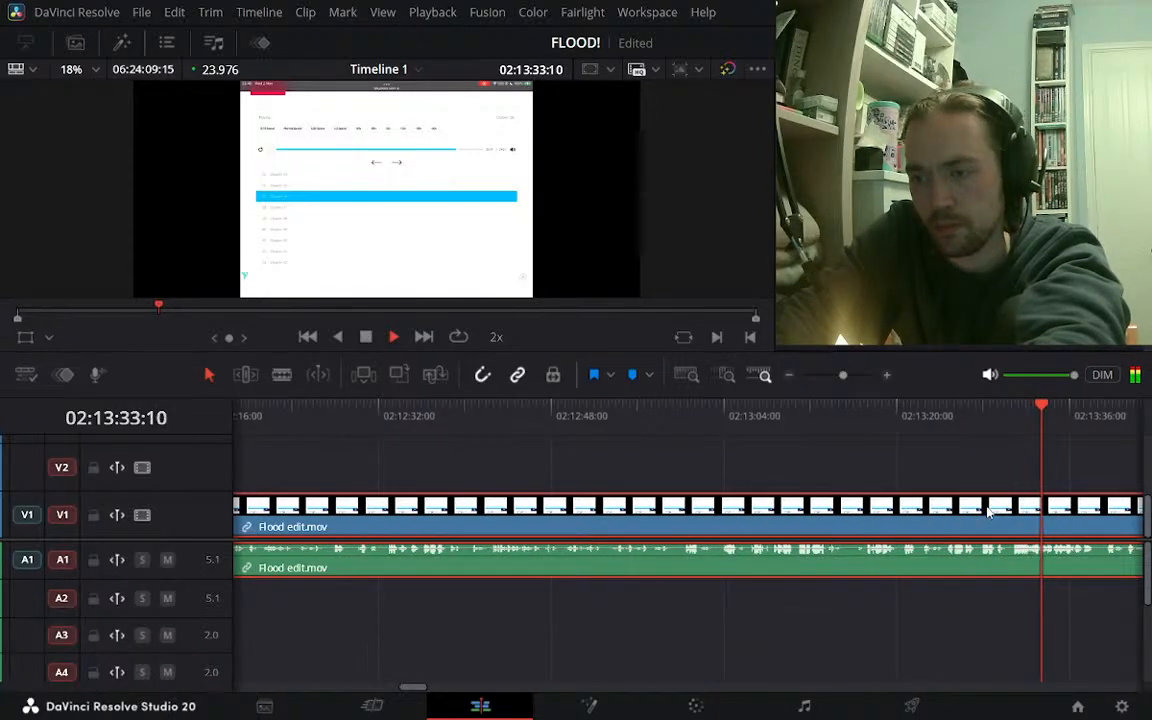
pyautogui.moveTo(998, 515); pyautogui.dragTo(947, 513)
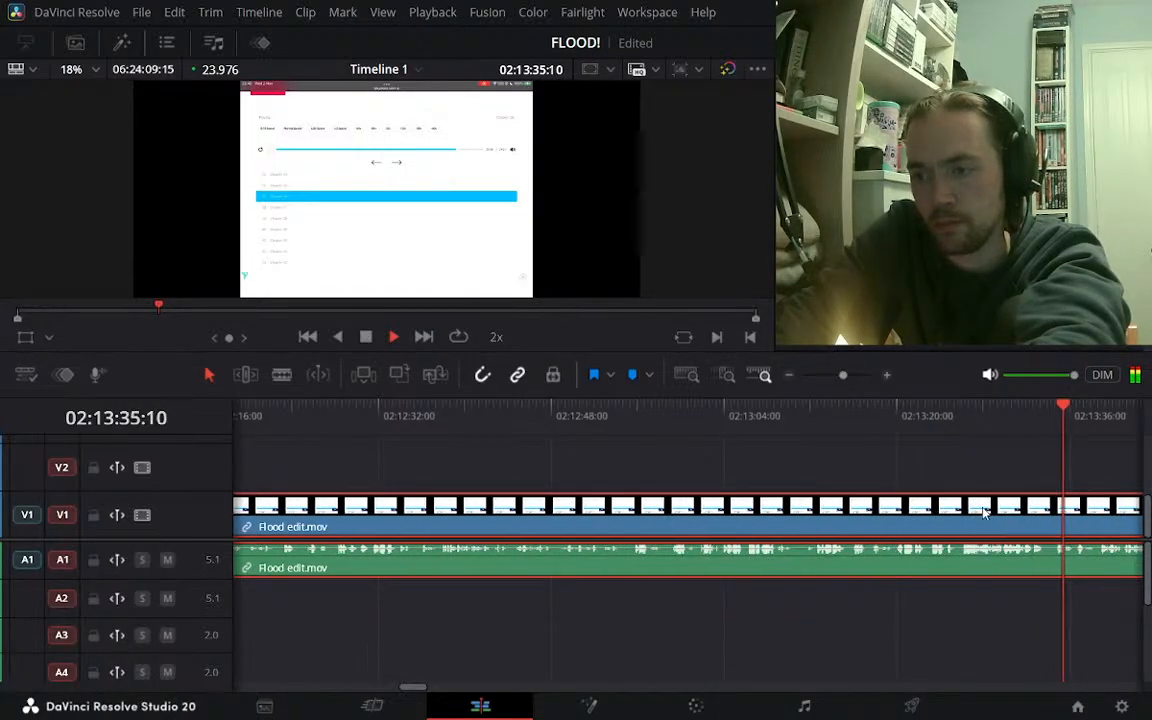
# Listen to the Flood edit.mov narration at 2x from 02:13:35:10 to about 02:14:09, checking its waveform
pyautogui.click(789, 376)
pyautogui.click(789, 376)
pyautogui.click(789, 376)
pyautogui.click(789, 376)
pyautogui.click(789, 376)
pyautogui.click(887, 377)
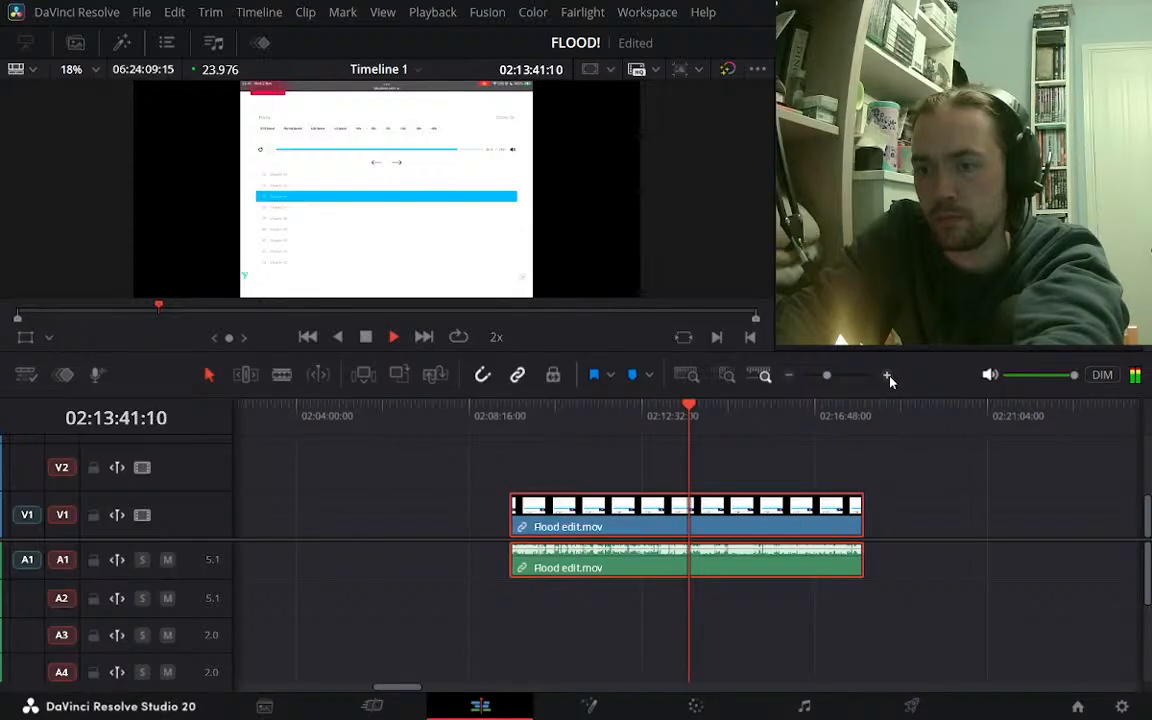
pyautogui.click(887, 376)
pyautogui.click(887, 376)
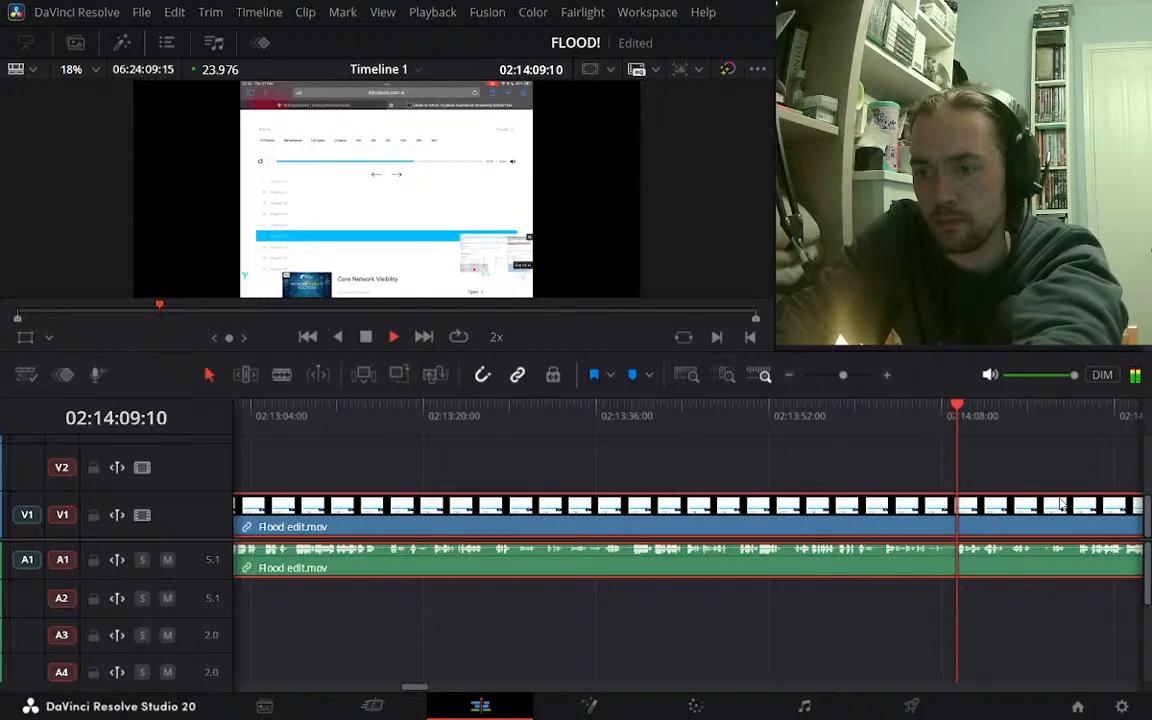
# Extend the end of the Flood edit.mov clip to about 02:28:30 while playback continues at 2x
pyautogui.click(790, 376)
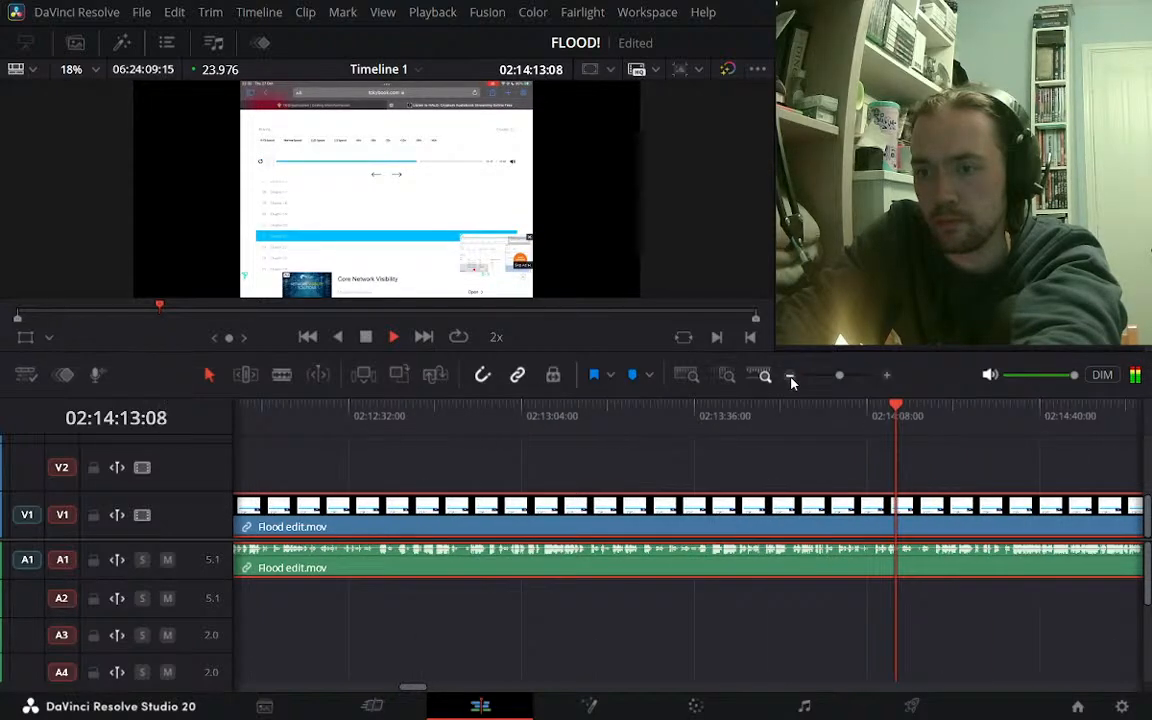
pyautogui.click(790, 376)
pyautogui.click(888, 376)
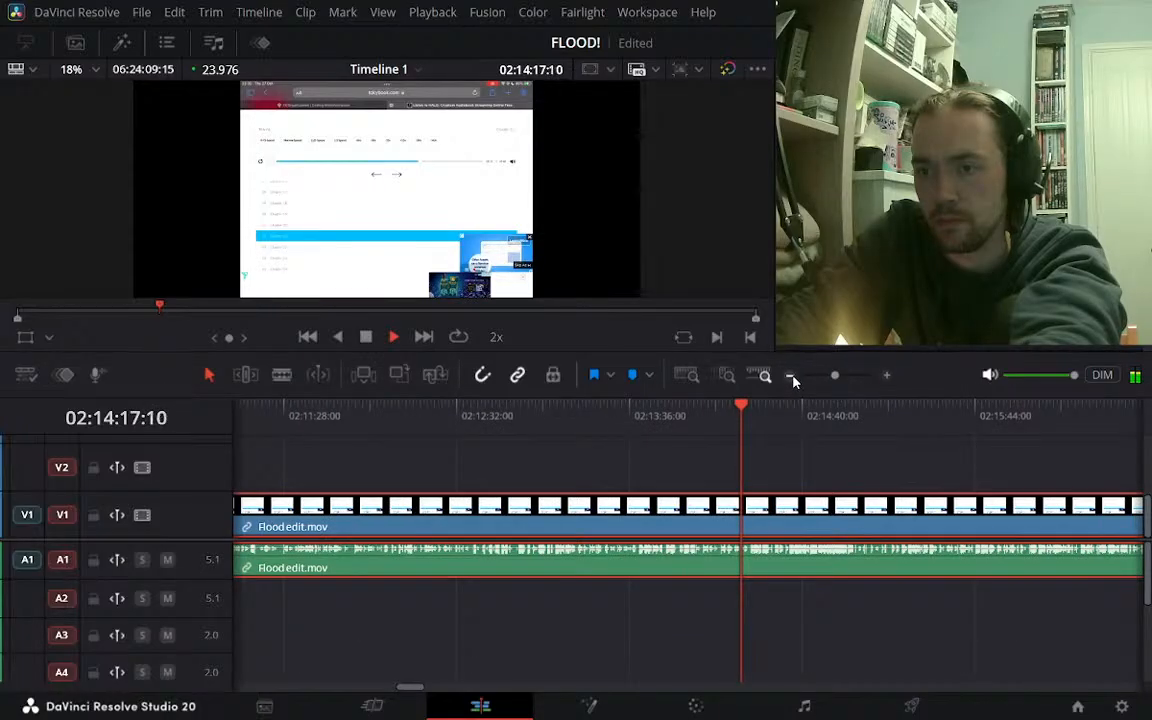
pyautogui.click(790, 376)
pyautogui.moveTo(762, 513); pyautogui.dragTo(977, 520)
pyautogui.click(889, 376)
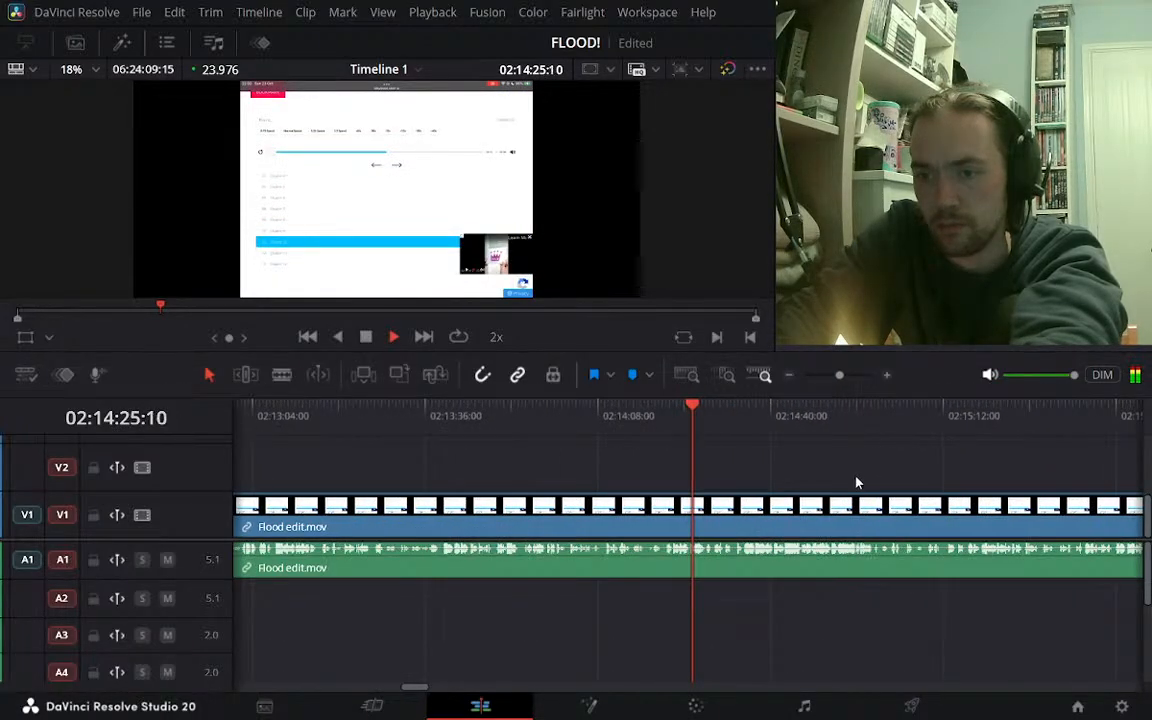
pyautogui.click(886, 377)
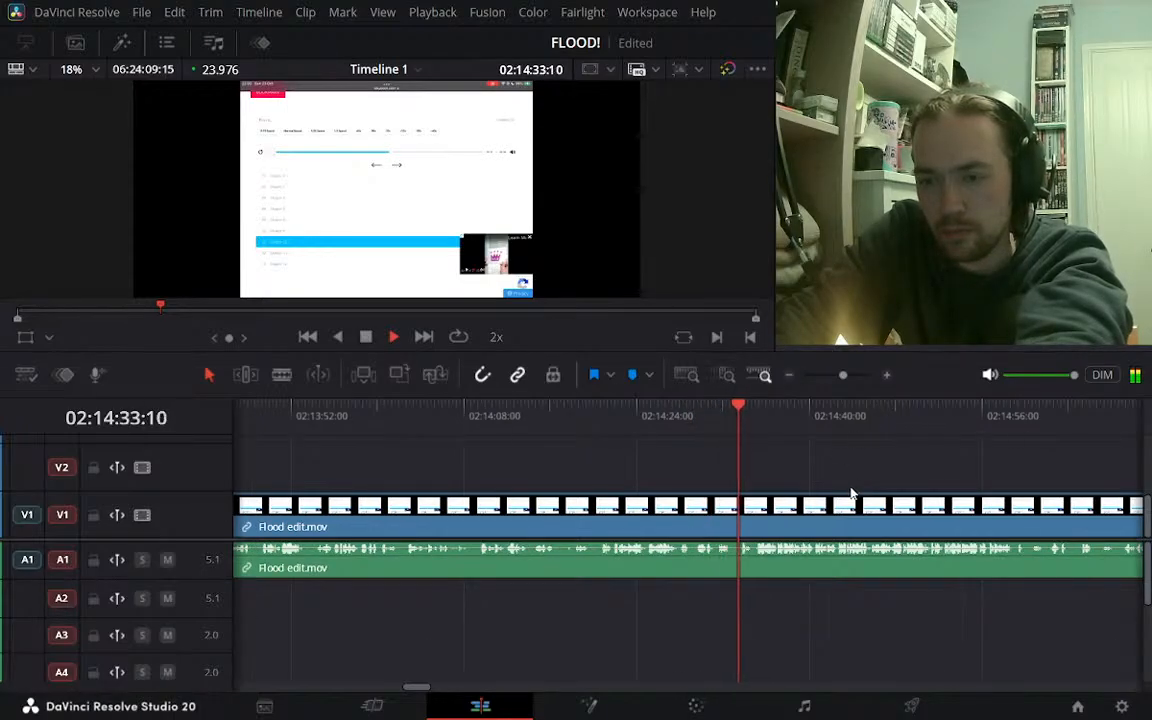
# Stop playback at 02:14:39:20 and trim the start of the Flood edit.mov clip to that point
pyautogui.click(789, 375)
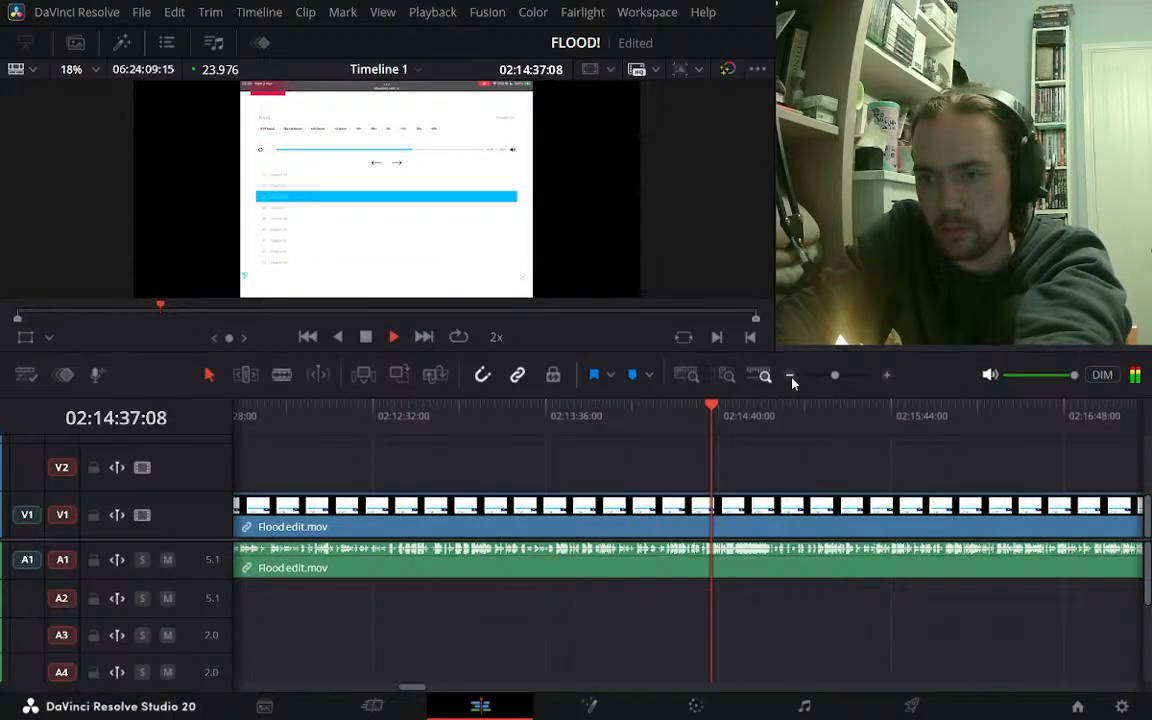
pyautogui.click(789, 375)
pyautogui.press('space')
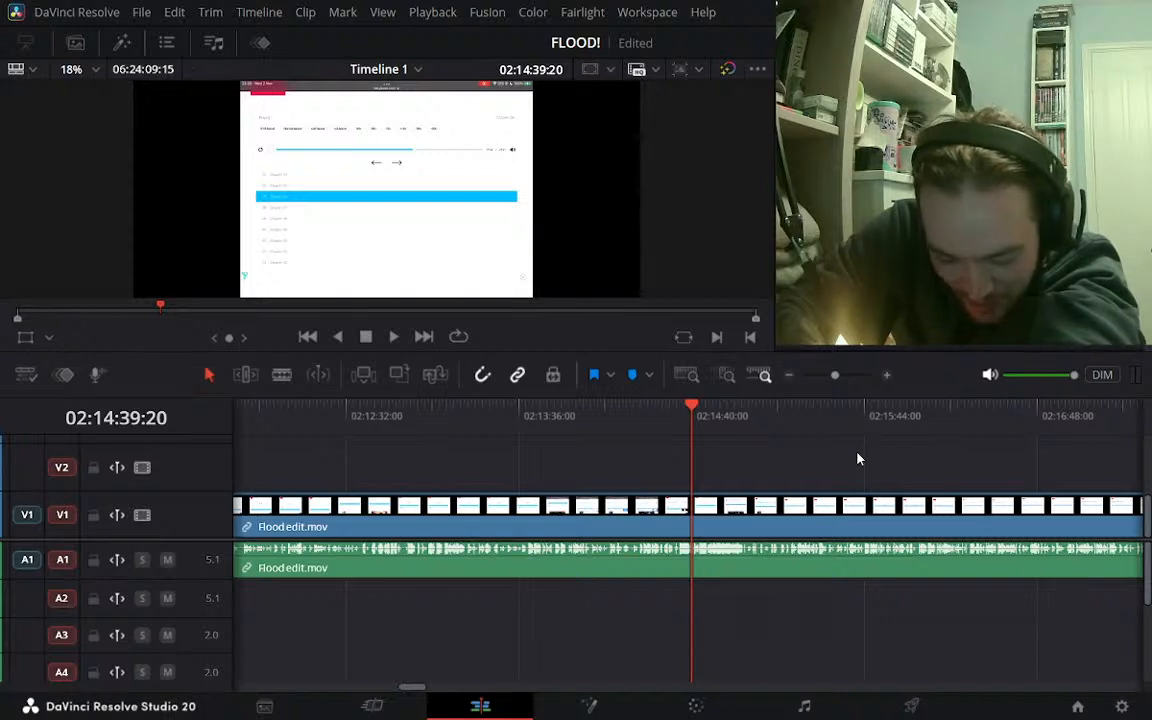
pyautogui.click(789, 375)
pyautogui.click(789, 375)
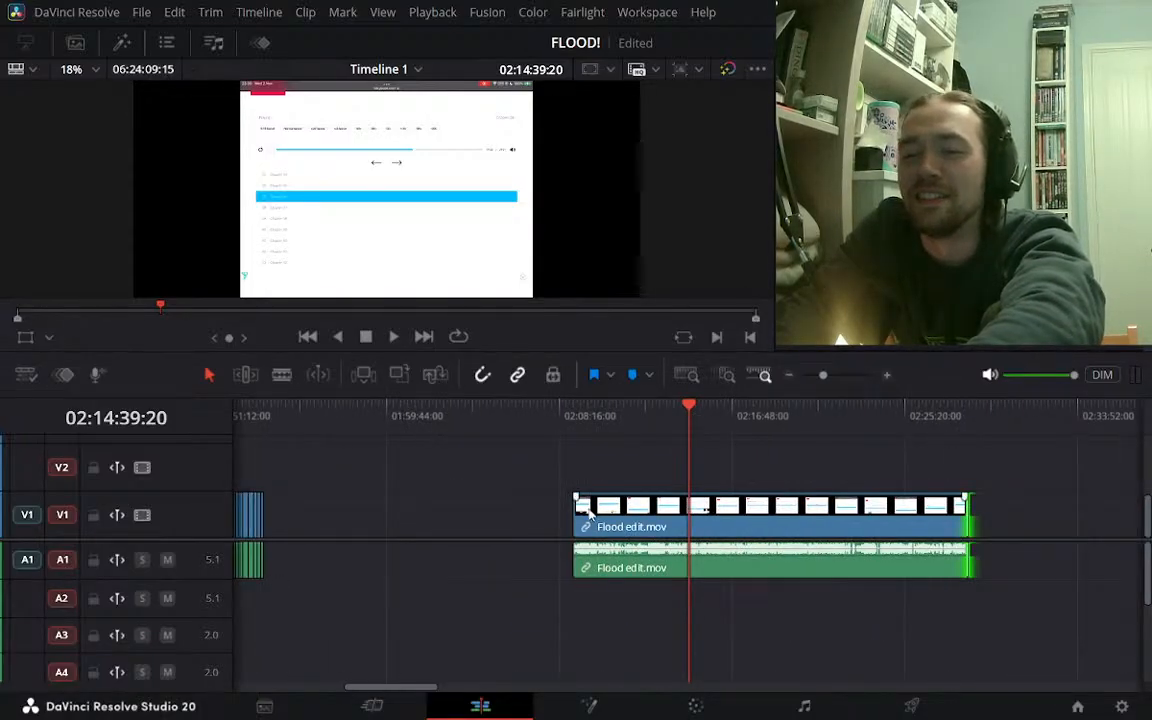
pyautogui.moveTo(580, 505); pyautogui.dragTo(690, 505)
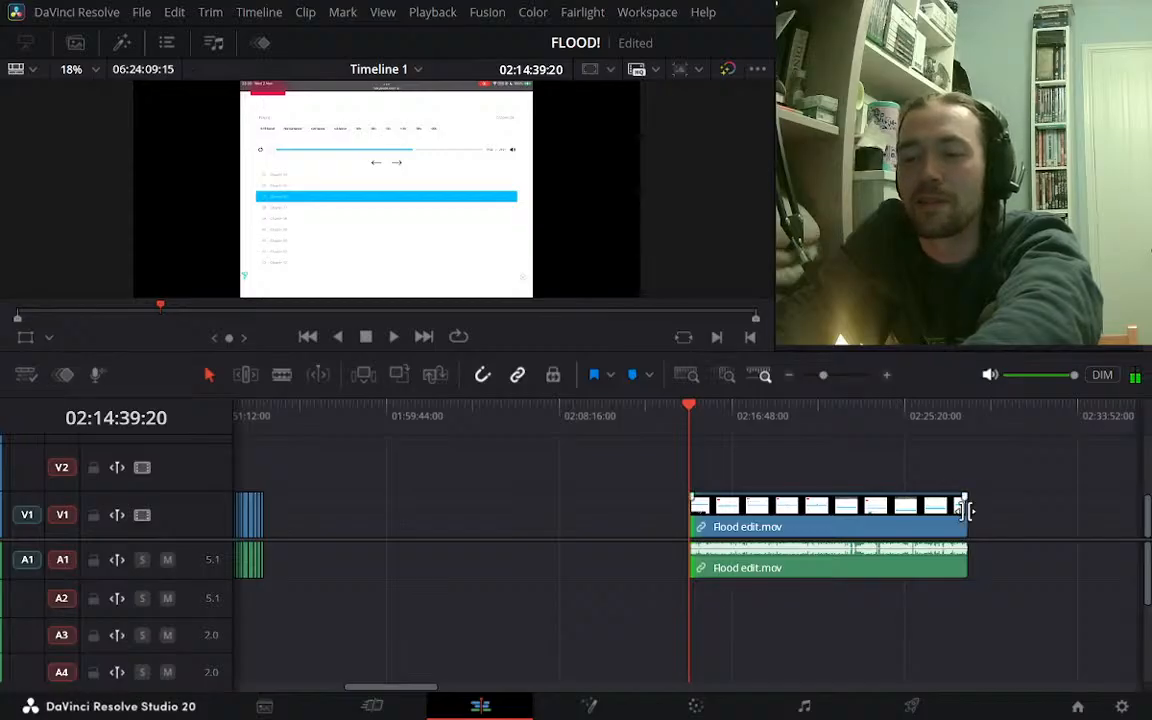
# Extend the end of the Flood edit.mov clip to about 02:33:00
pyautogui.moveTo(963, 510); pyautogui.dragTo(1058, 505)
pyautogui.click(887, 376)
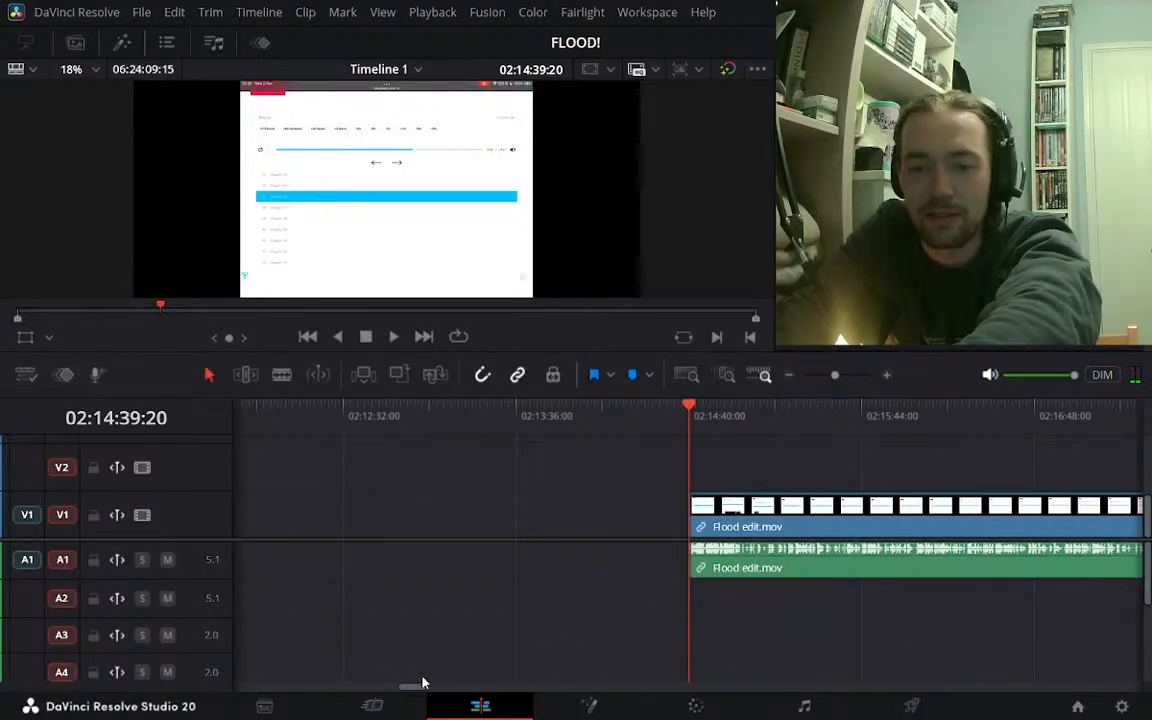
pyautogui.moveTo(415, 690); pyautogui.dragTo(420, 692)
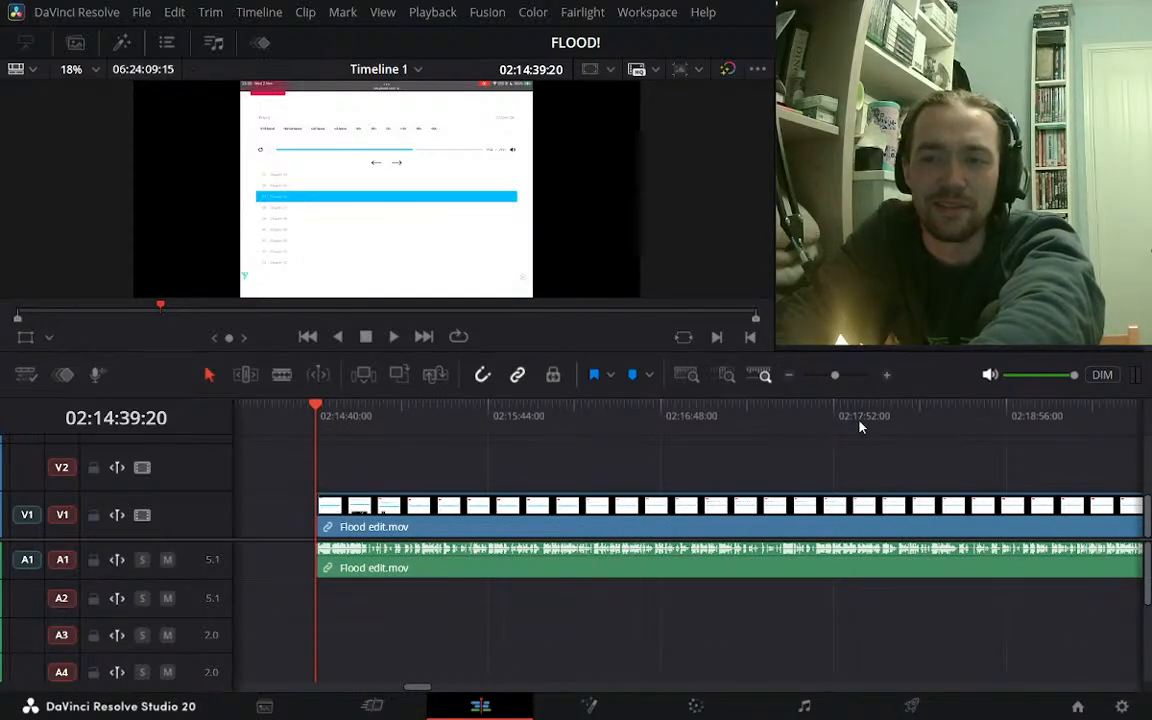
# Play the Flood edit.mov narration at 2x from 02:14:39:20 and stop at 02:14:43:11
pyautogui.click(890, 375)
pyautogui.click(887, 376)
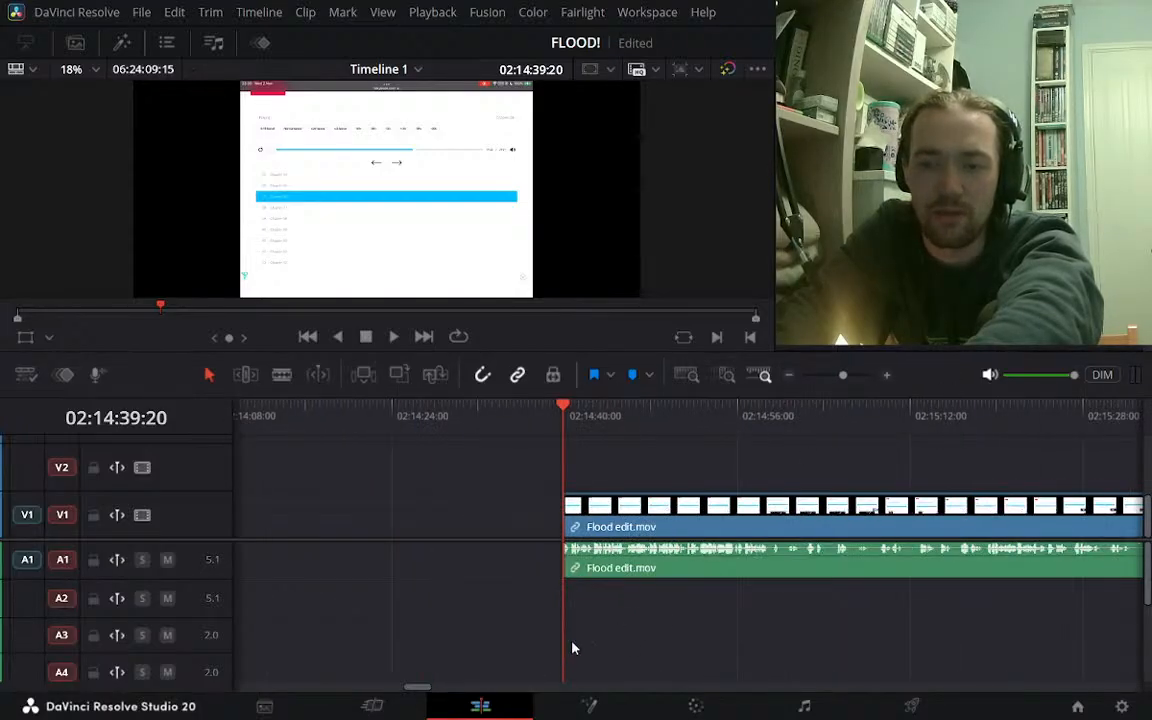
pyautogui.moveTo(423, 690); pyautogui.dragTo(423, 690)
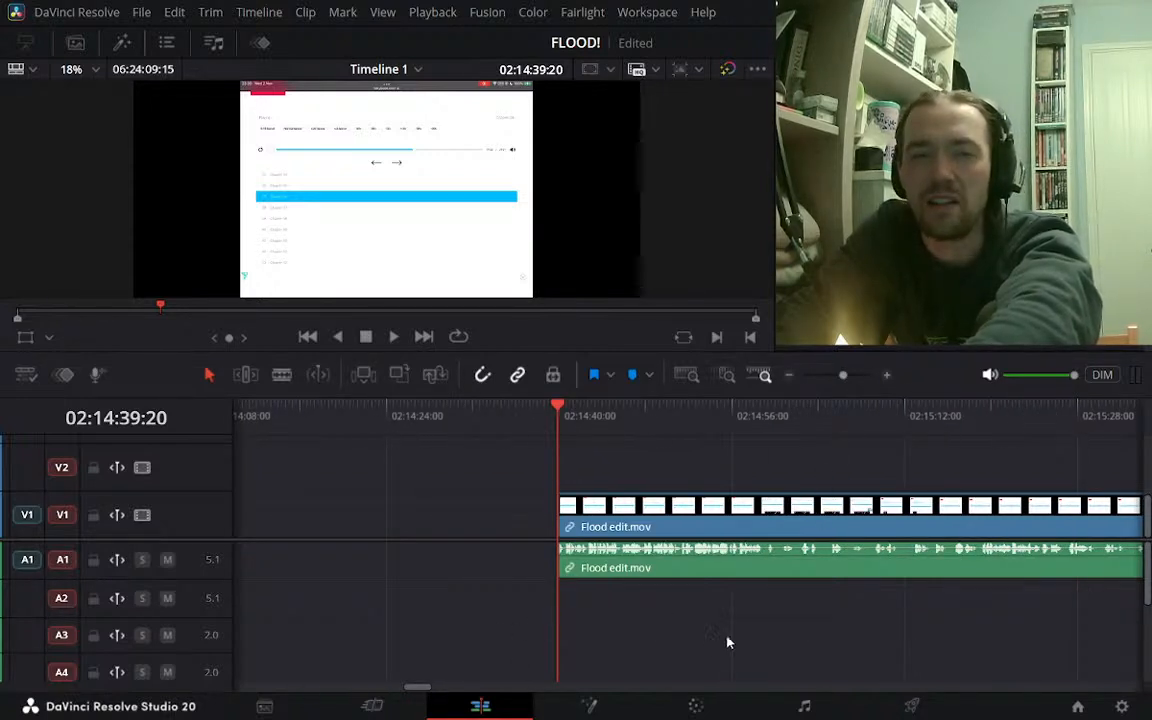
pyautogui.press('l')
pyautogui.press('l')
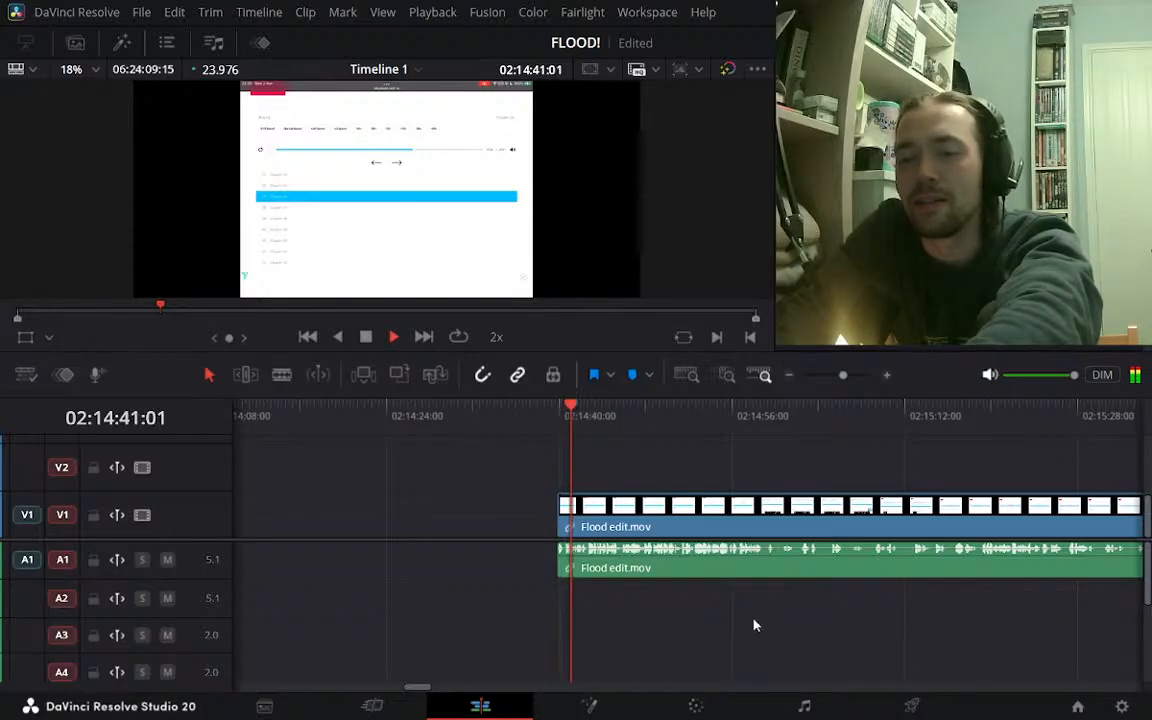
pyautogui.press('k')
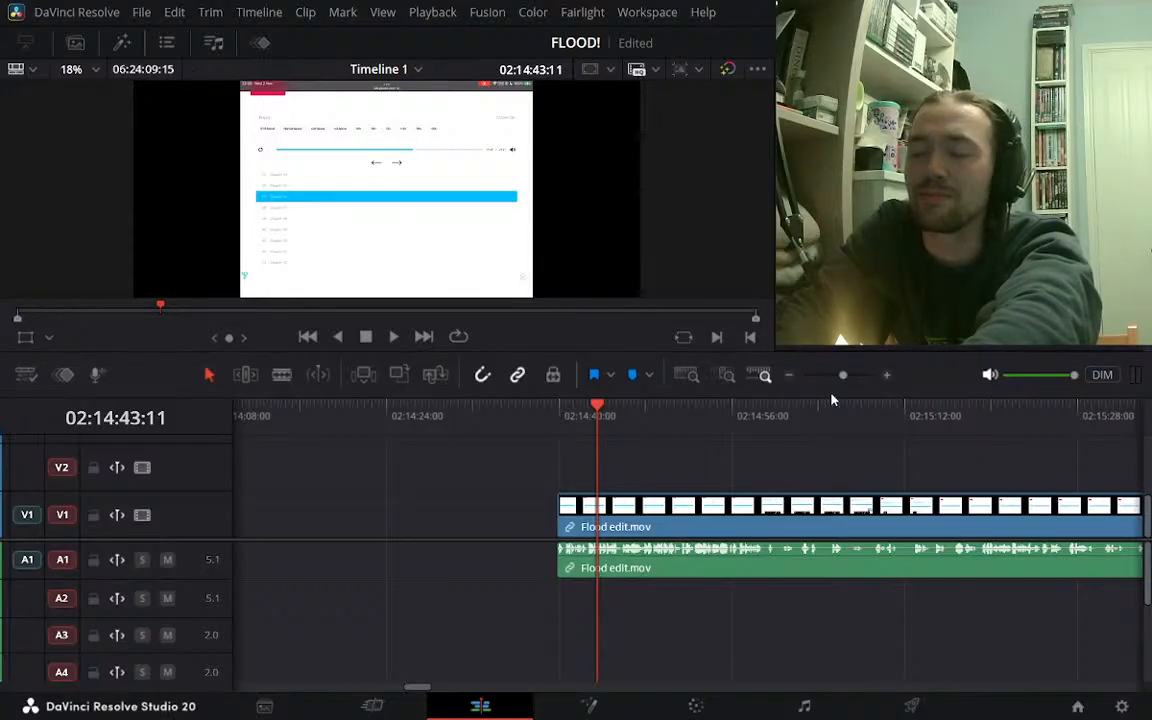
# Resume 2x playback from 02:14:43:11 while sliding Flood edit.mov earlier in small moves, to start at about 02:13:45
pyautogui.press('l')
pyautogui.press('l')
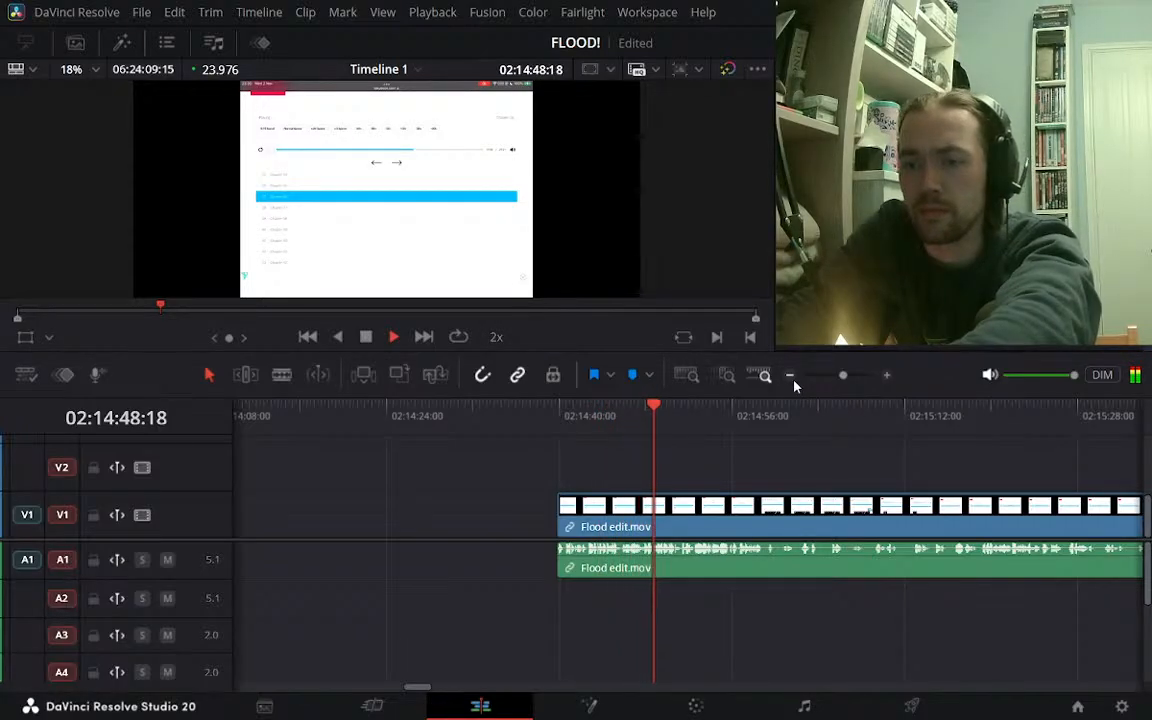
pyautogui.moveTo(823, 514); pyautogui.dragTo(785, 515)
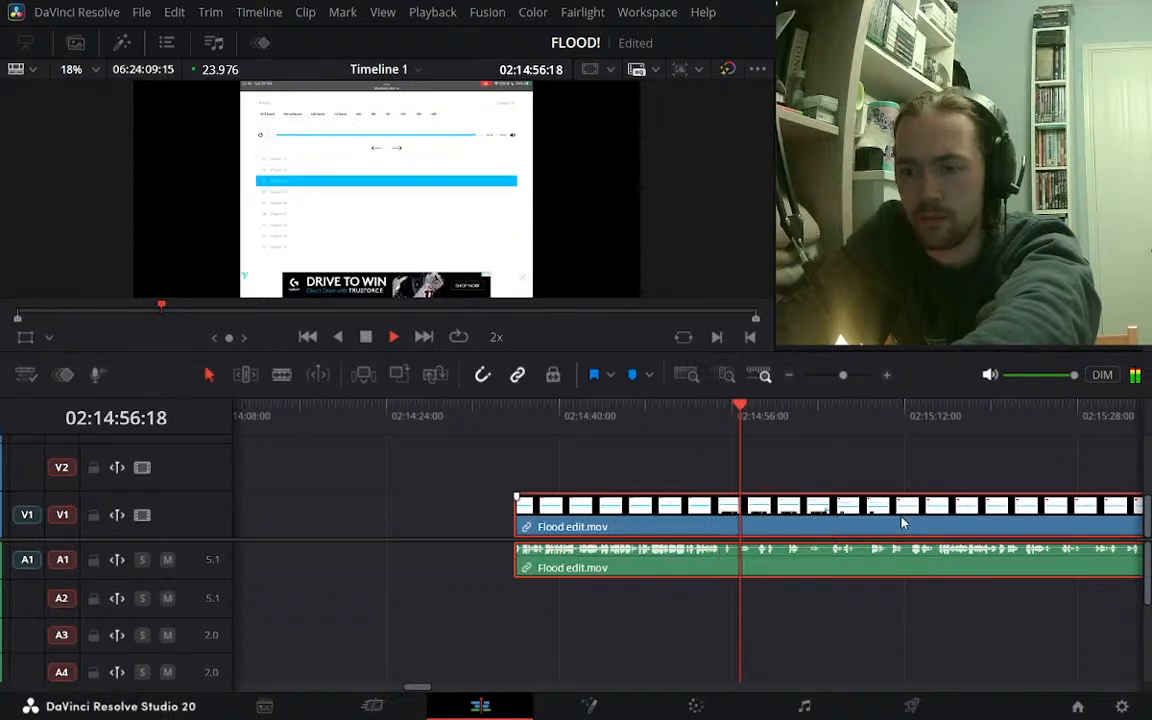
pyautogui.moveTo(891, 517); pyautogui.dragTo(844, 518)
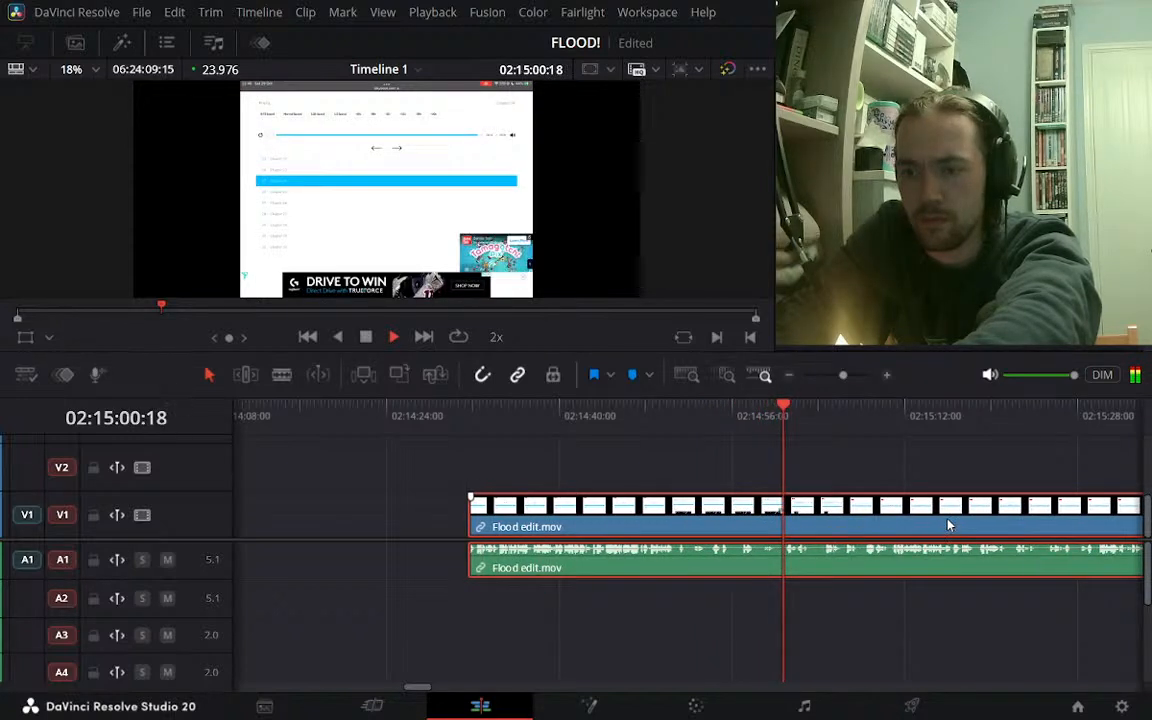
pyautogui.moveTo(935, 520); pyautogui.dragTo(879, 525)
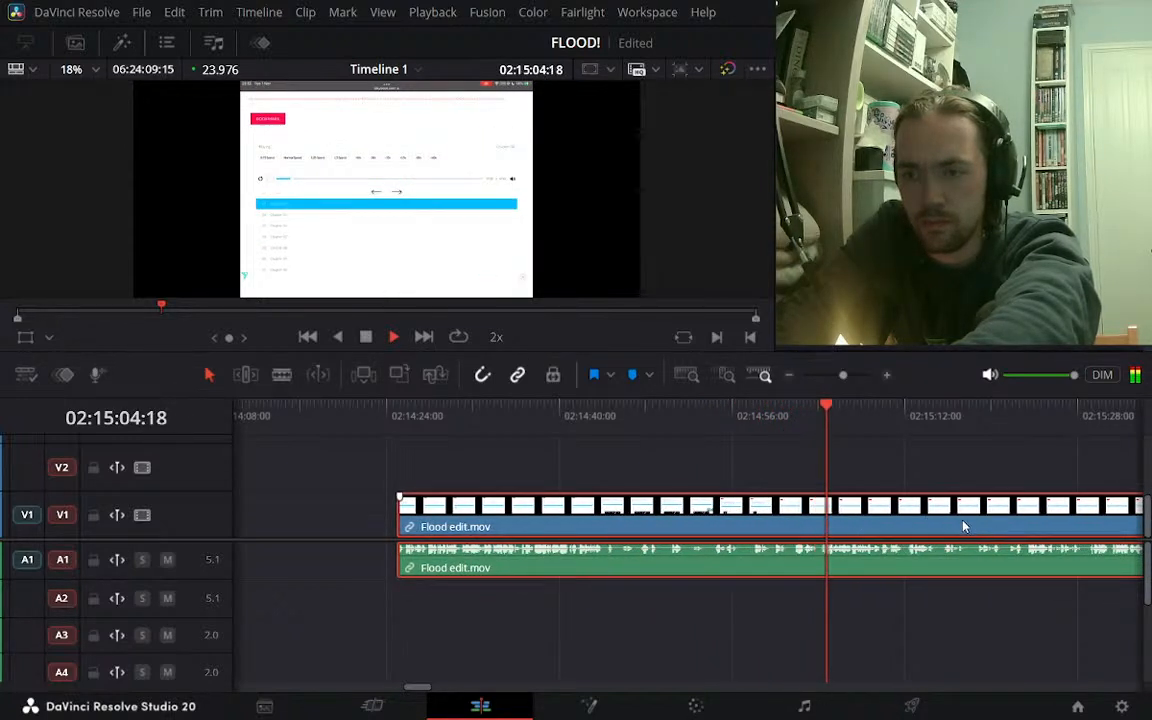
pyautogui.moveTo(985, 520); pyautogui.dragTo(928, 522)
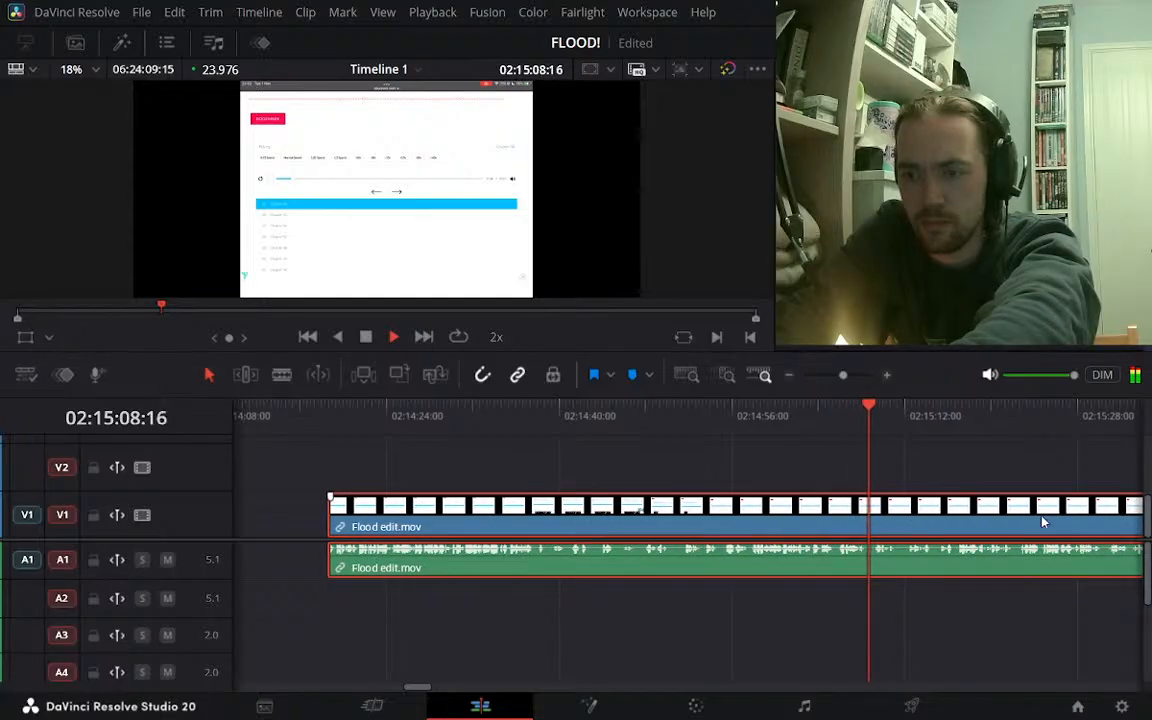
pyautogui.moveTo(1042, 521); pyautogui.dragTo(964, 522)
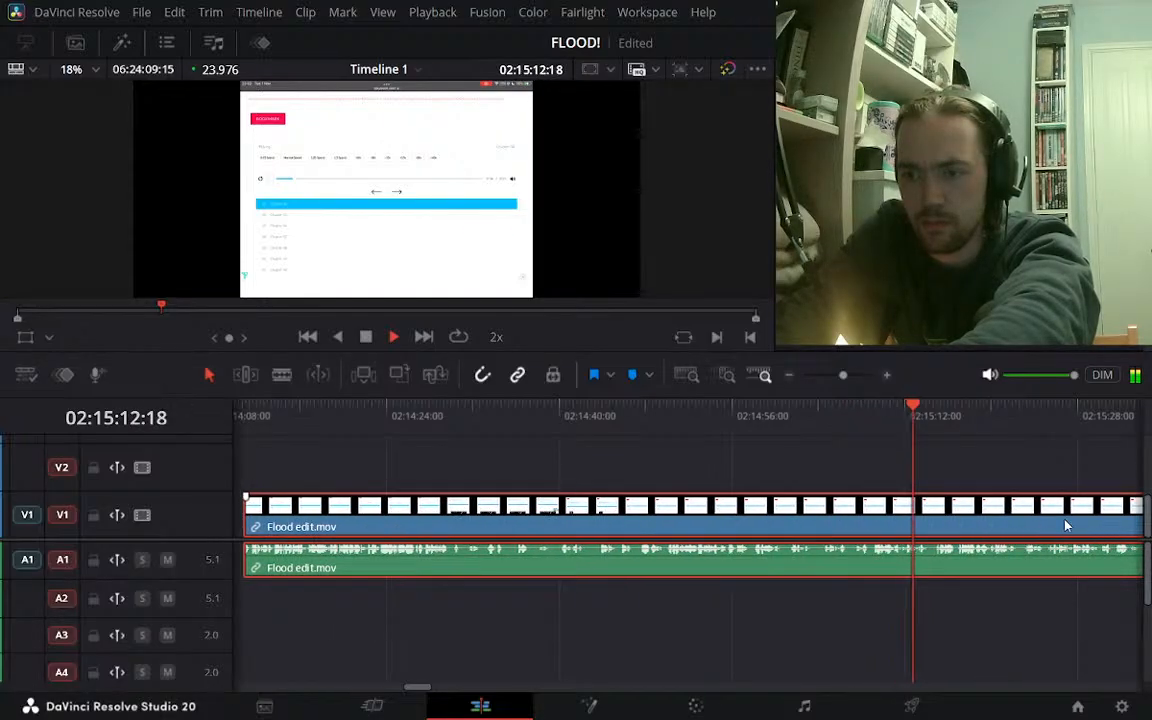
pyautogui.moveTo(1046, 519)
pyautogui.mouseDown()
pyautogui.moveTo(1025, 522)
pyautogui.moveTo(1016, 509)
pyautogui.moveTo(1058, 516)
pyautogui.mouseUp()
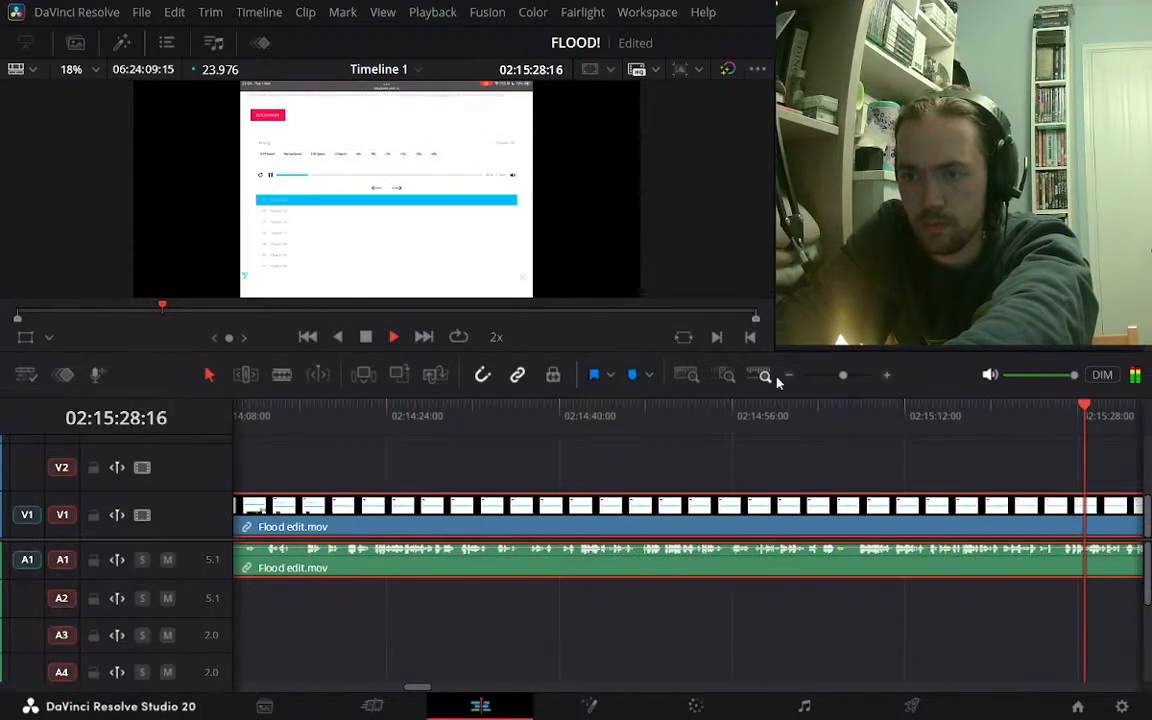
# Continue 2x playback through 02:15:56:14 while sliding Flood edit.mov earlier, to start at about 02:13:03
pyautogui.click(788, 377)
pyautogui.click(788, 377)
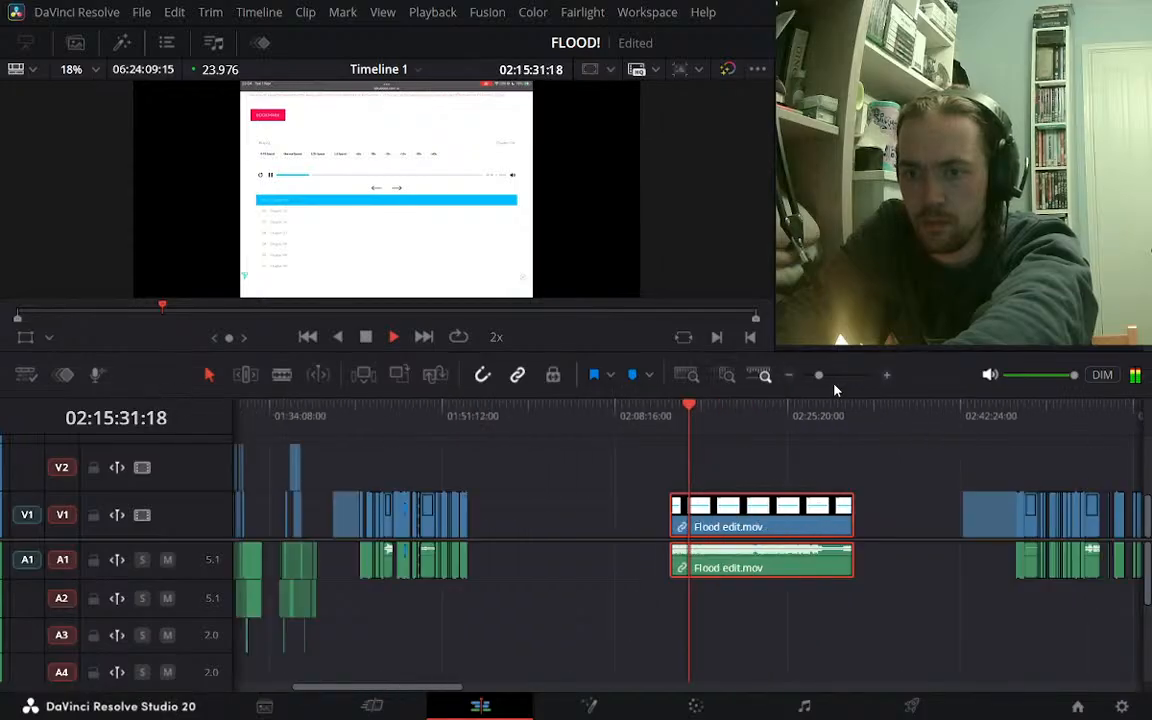
pyautogui.click(886, 376)
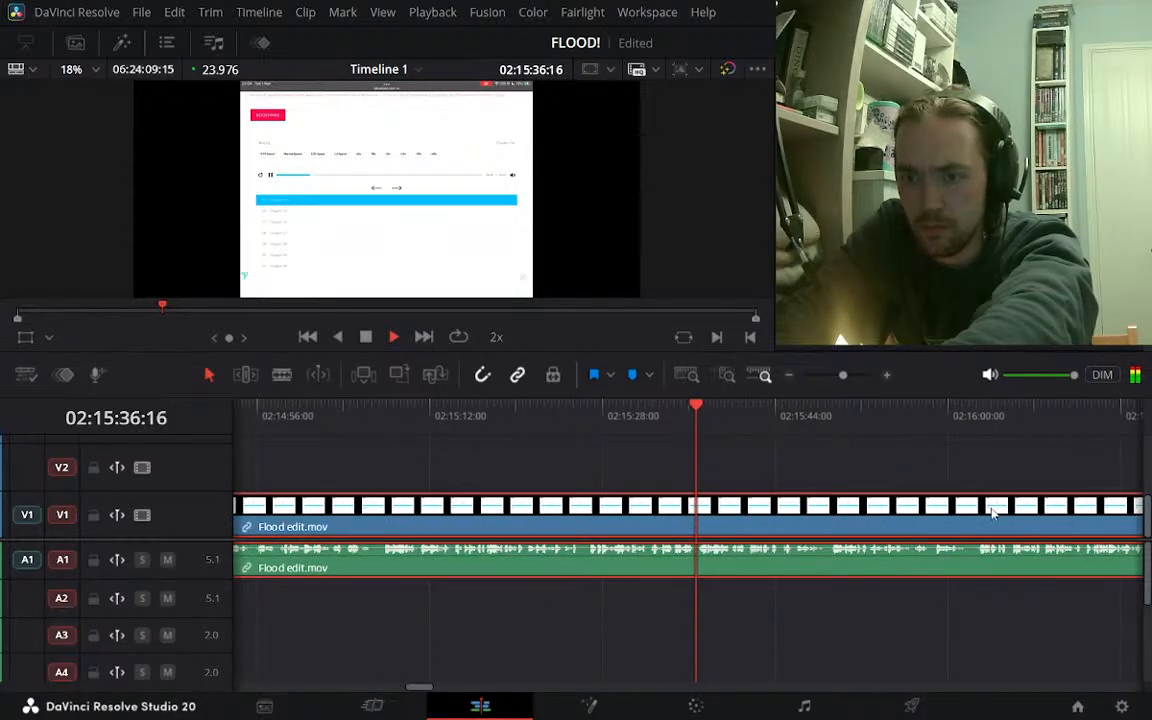
pyautogui.moveTo(998, 514); pyautogui.dragTo(937, 514)
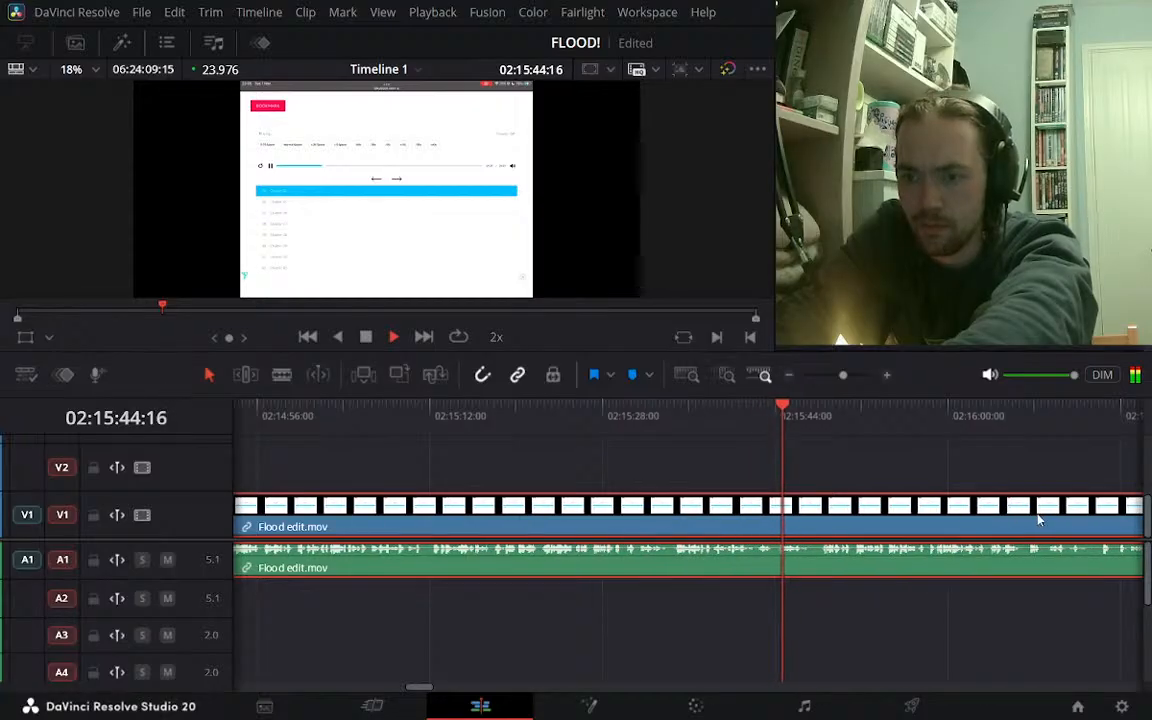
pyautogui.moveTo(1027, 511); pyautogui.dragTo(997, 508)
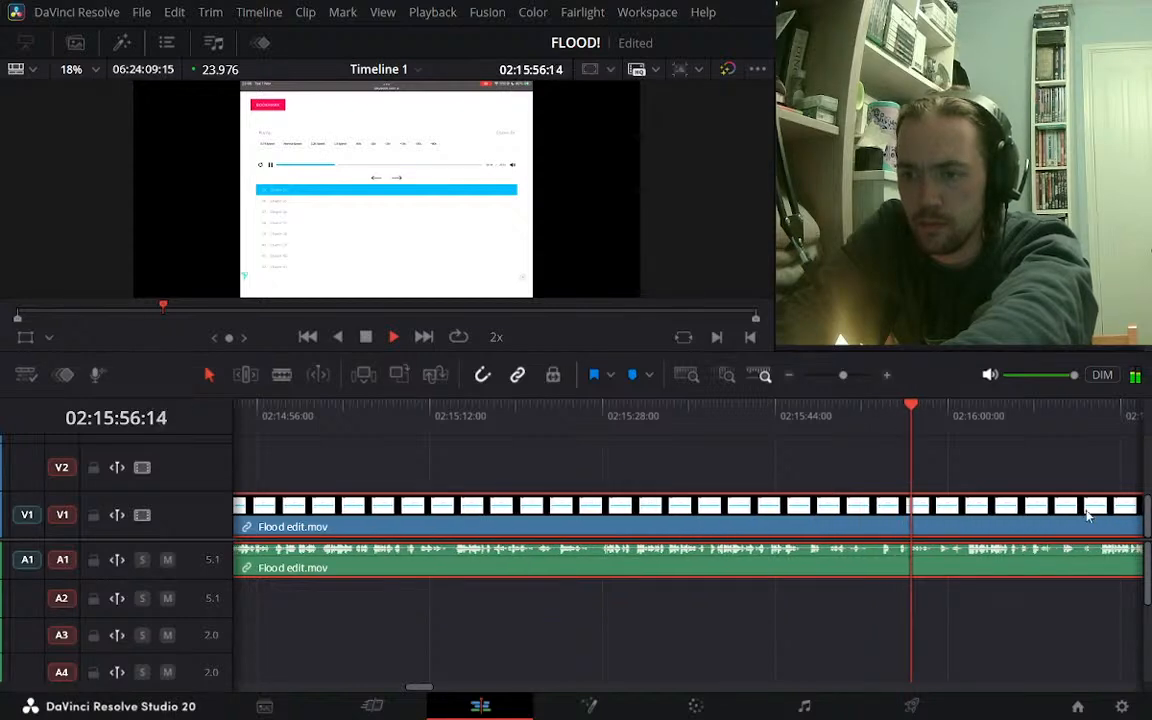
# Slide Flood edit.mov further earlier in one large move during 2x playback, checking its waveform, and stop at 02:16:30:12
pyautogui.click(790, 376)
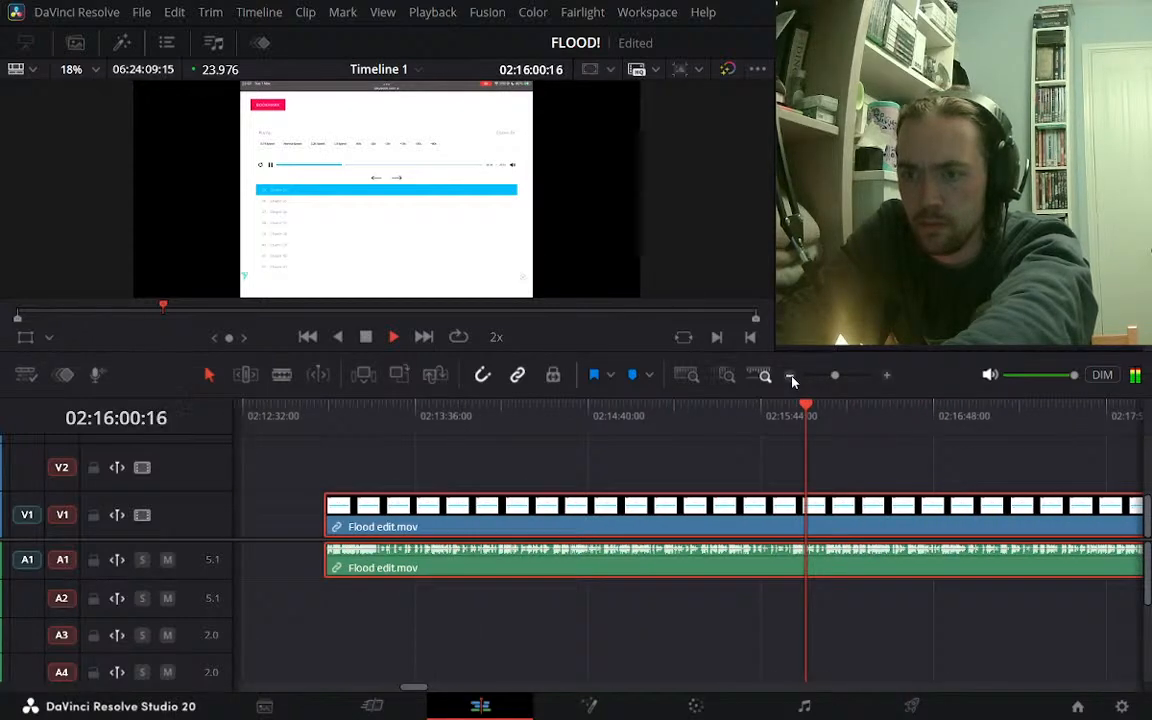
pyautogui.click(792, 376)
pyautogui.moveTo(873, 524); pyautogui.dragTo(771, 527)
pyautogui.click(888, 376)
pyautogui.click(888, 376)
pyautogui.click(888, 376)
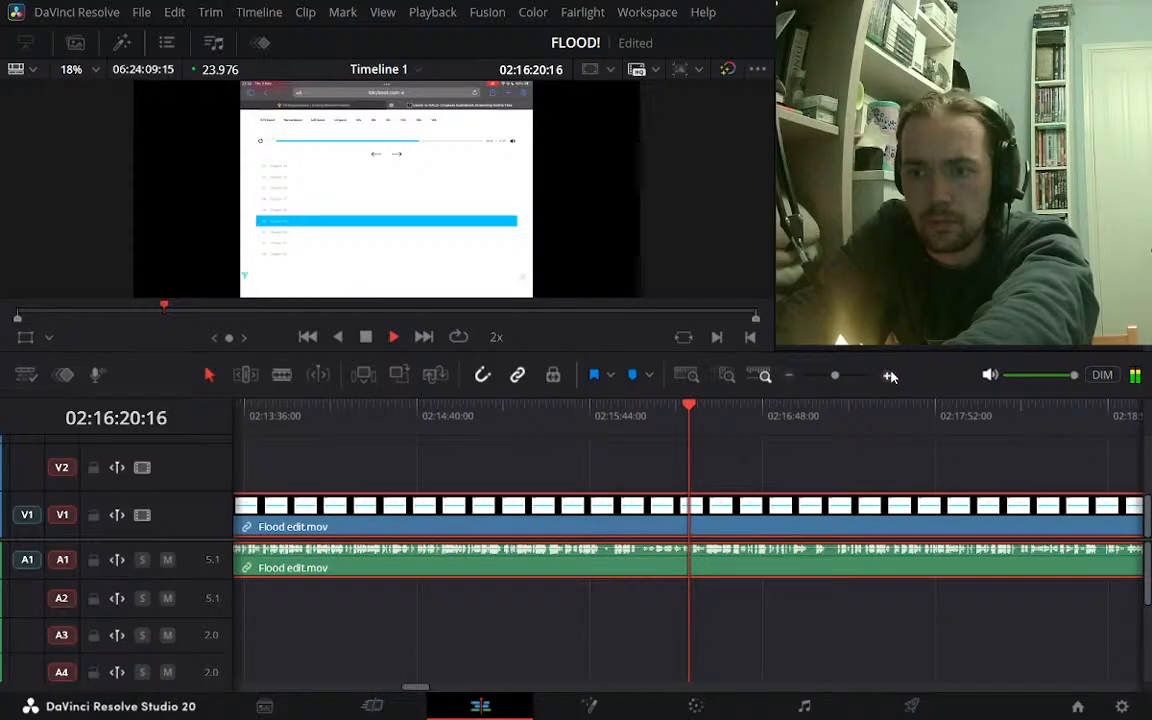
pyautogui.click(888, 376)
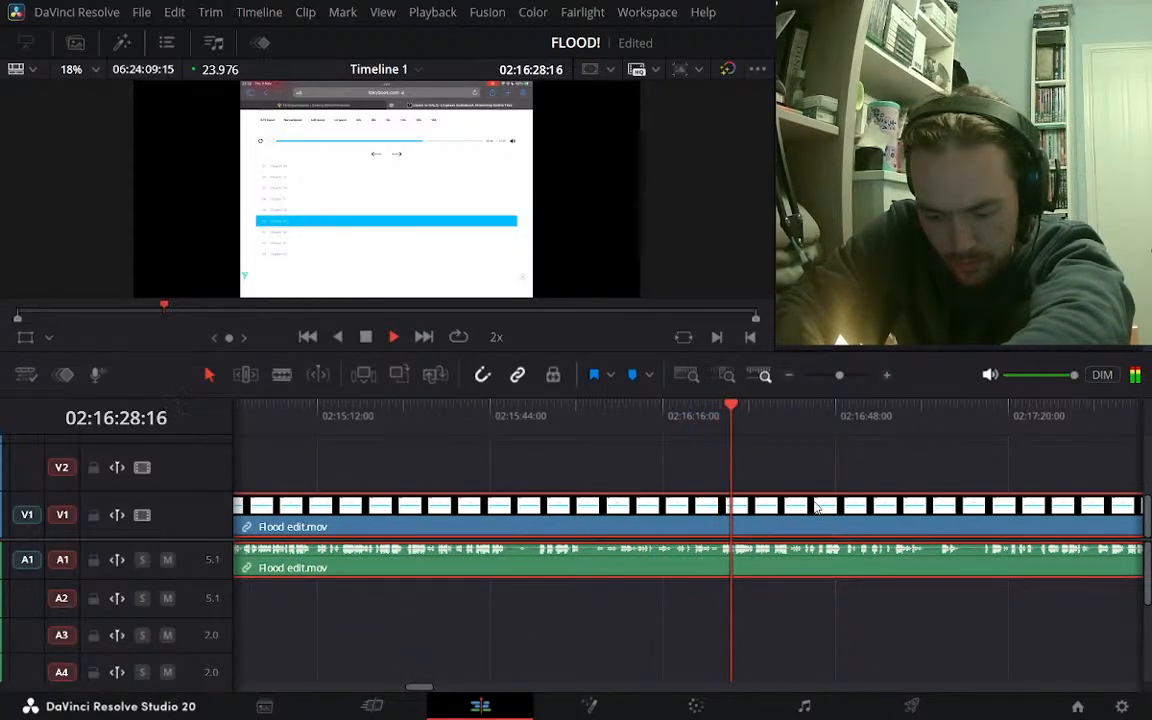
pyautogui.press('space')
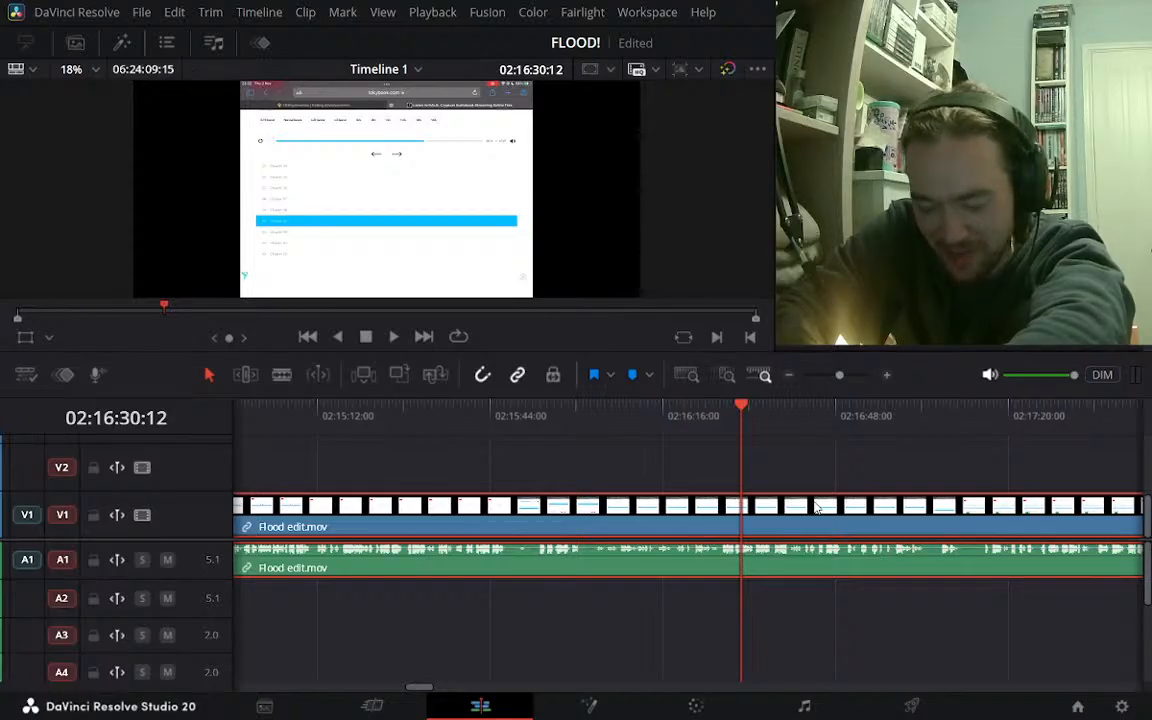
# Resume playback from 02:16:30:12, briefly at 4x and back at 2x, and slide Flood edit.mov about 50 seconds earlier
pyautogui.press('l')
pyautogui.press('l')
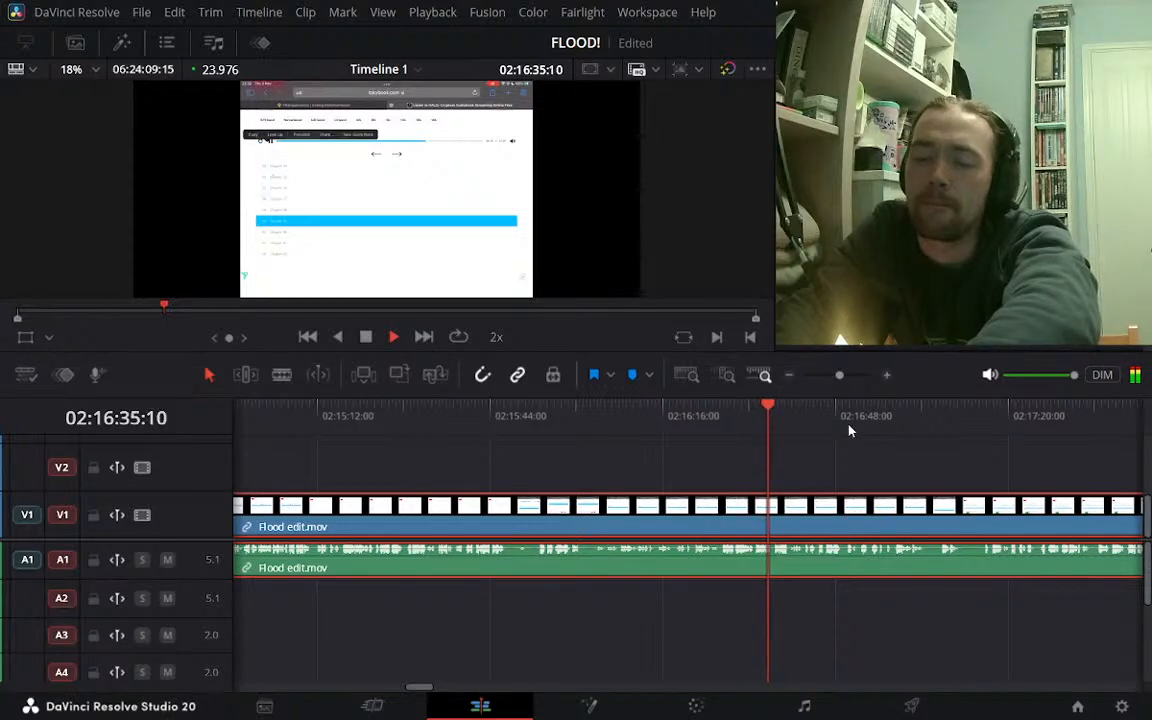
pyautogui.press('l')
pyautogui.click(790, 376)
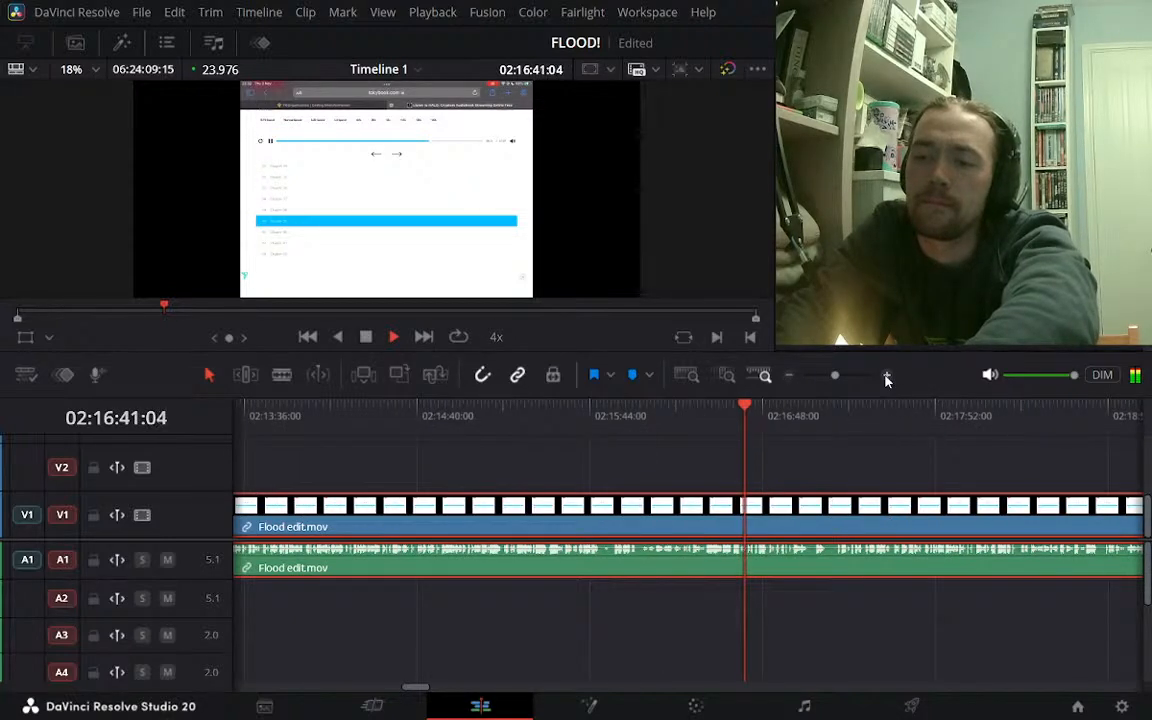
pyautogui.press('j')
pyautogui.click(886, 376)
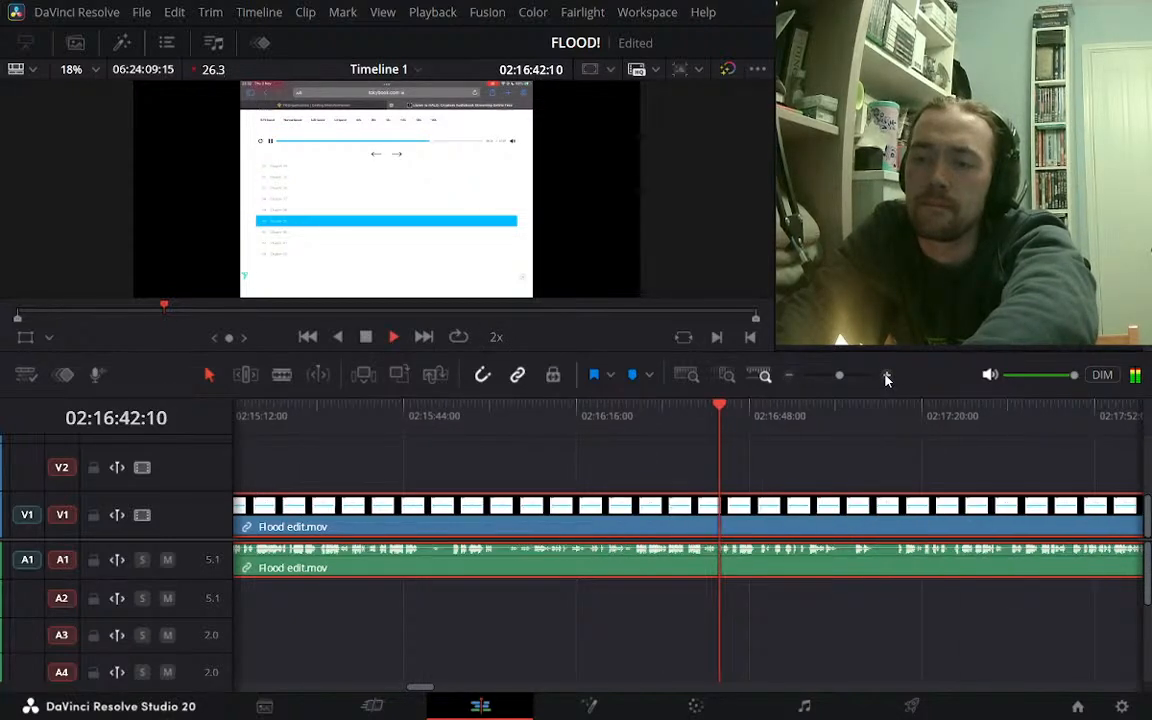
pyautogui.click(790, 375)
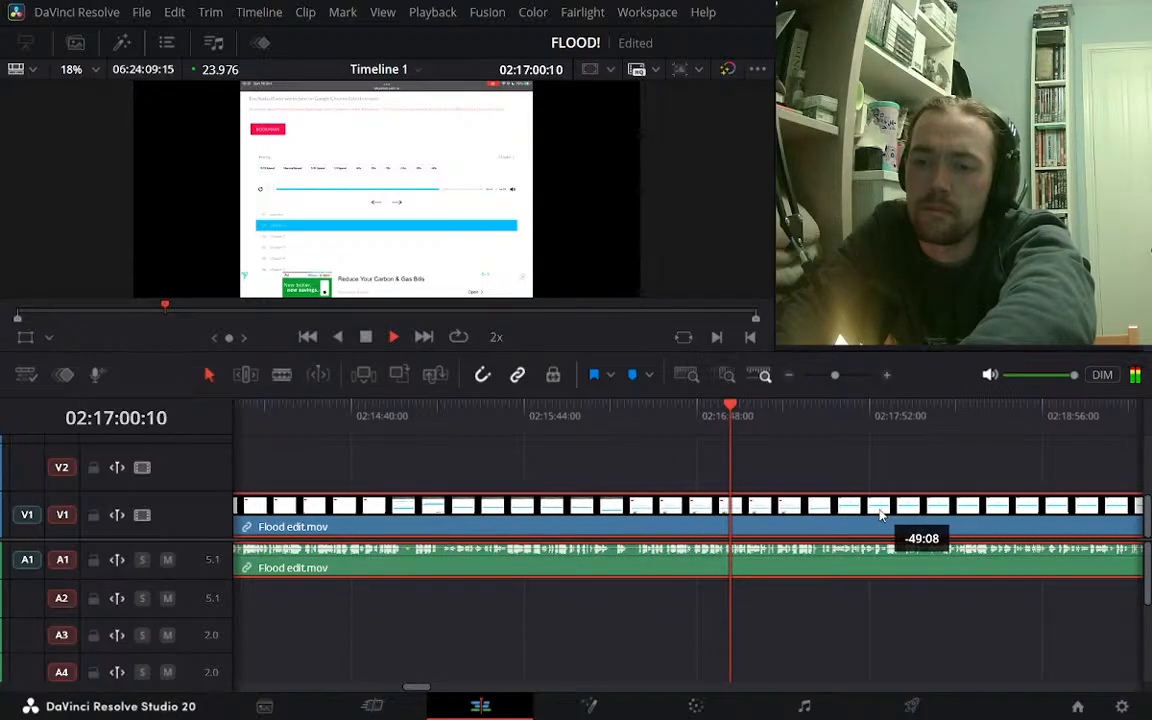
# Replay the Flood edit.mov narration at normal speed from 02:16:45:16 to about 02:16:52:15, checking its waveform
pyautogui.click(690, 423)
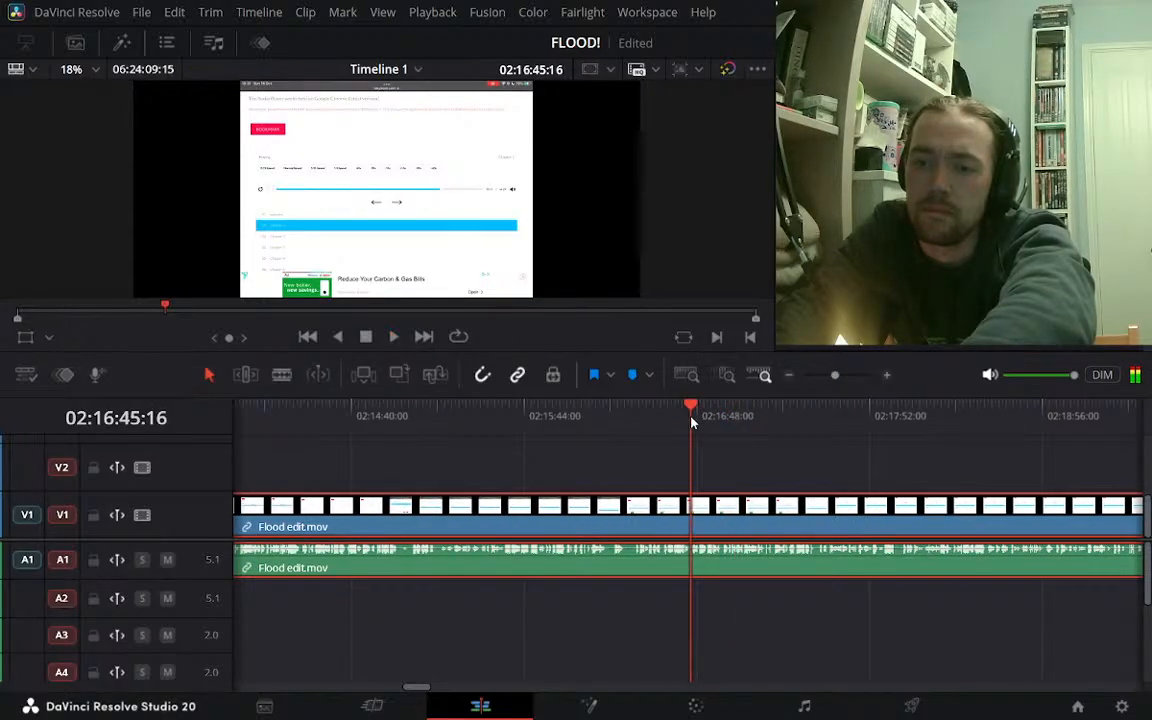
pyautogui.click(886, 375)
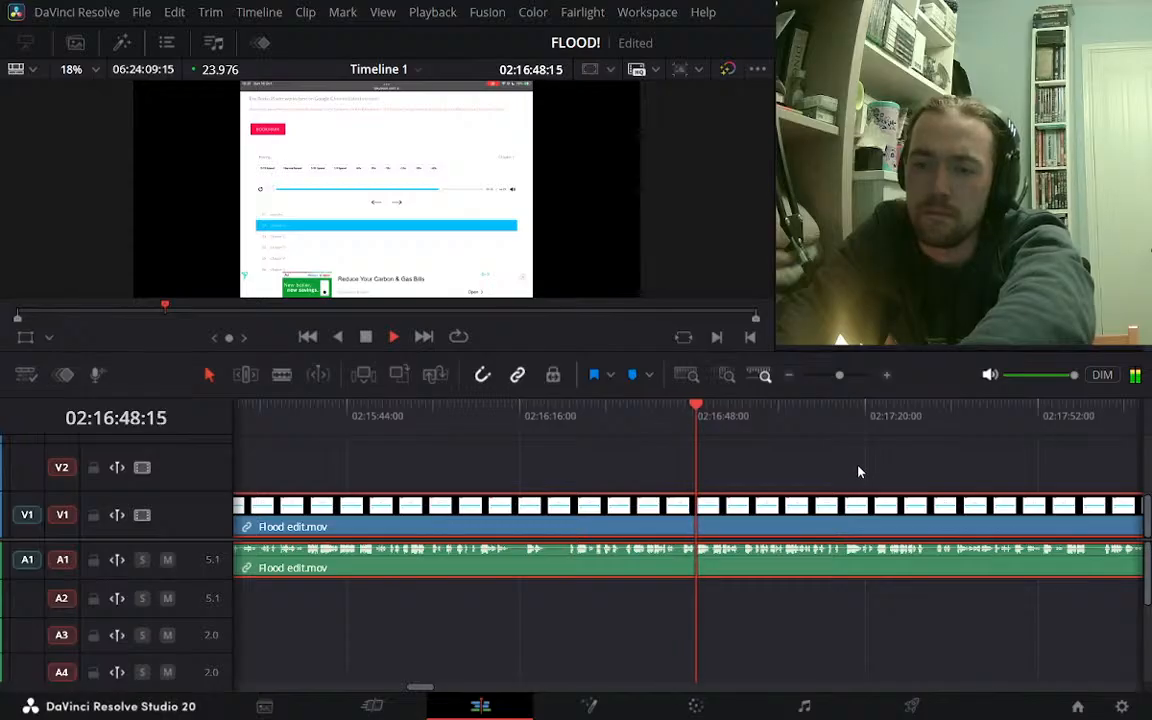
pyautogui.click(887, 376)
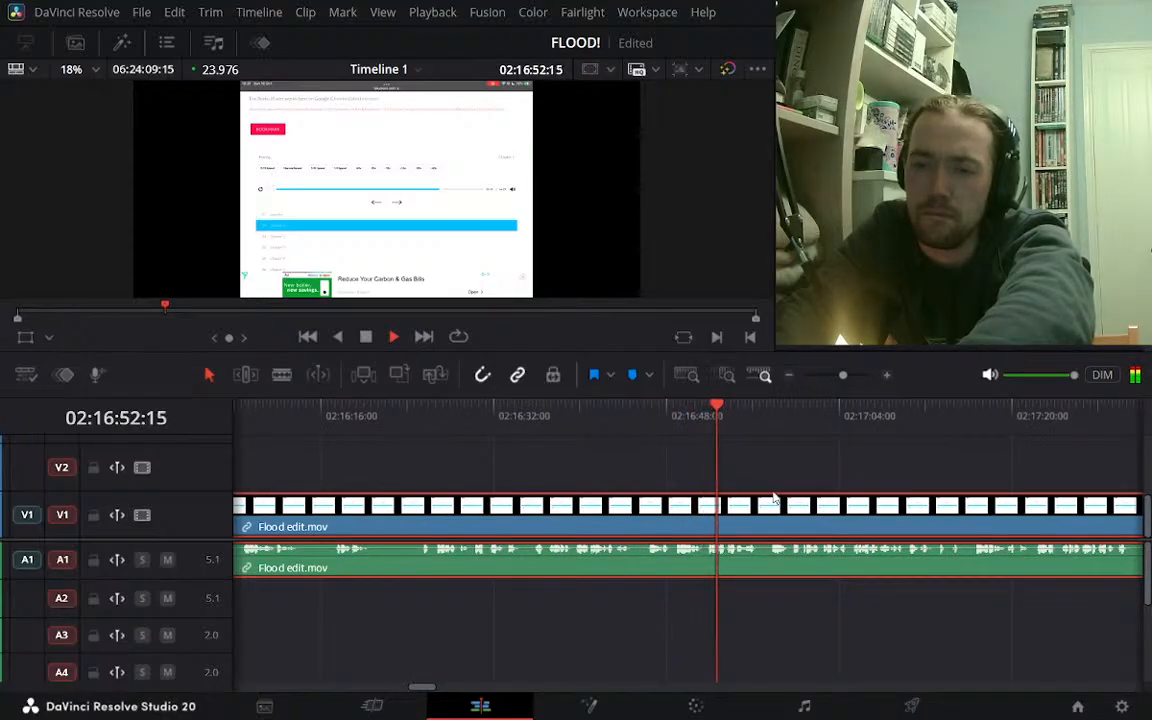
# Split Flood edit.mov at 02:16:51:10 and delete the part before the cut
pyautogui.click(705, 416)
pyautogui.hotkey('ctrl', '\\')
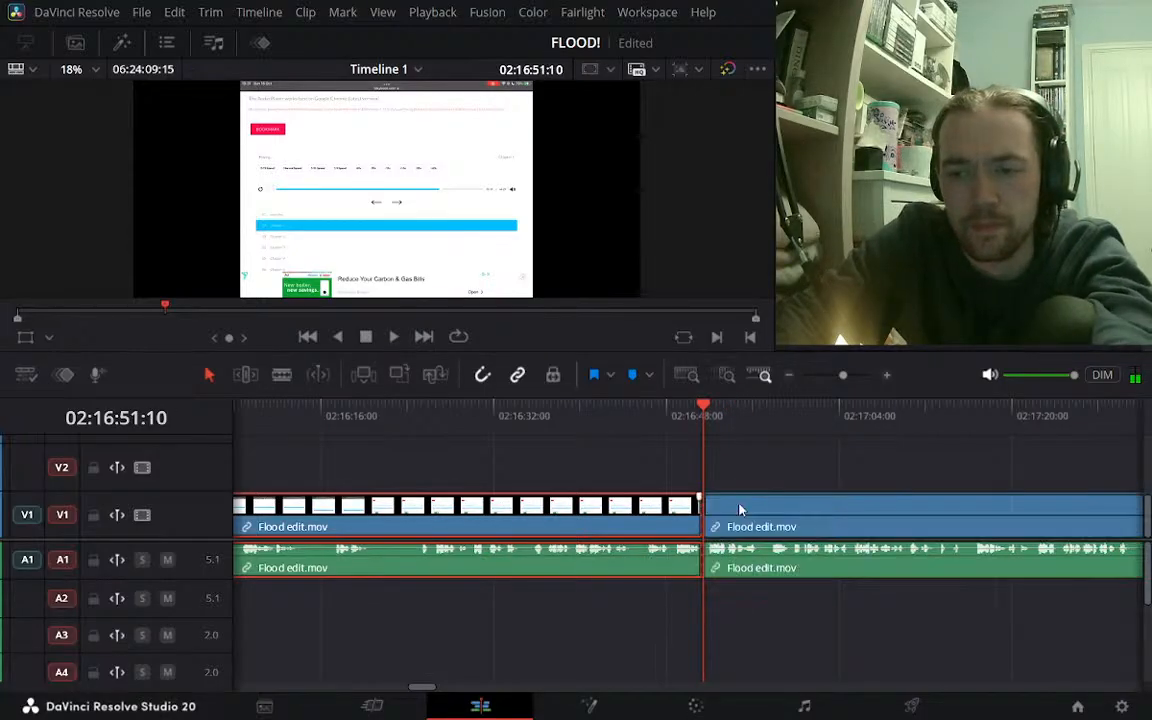
pyautogui.press('BackSpace')
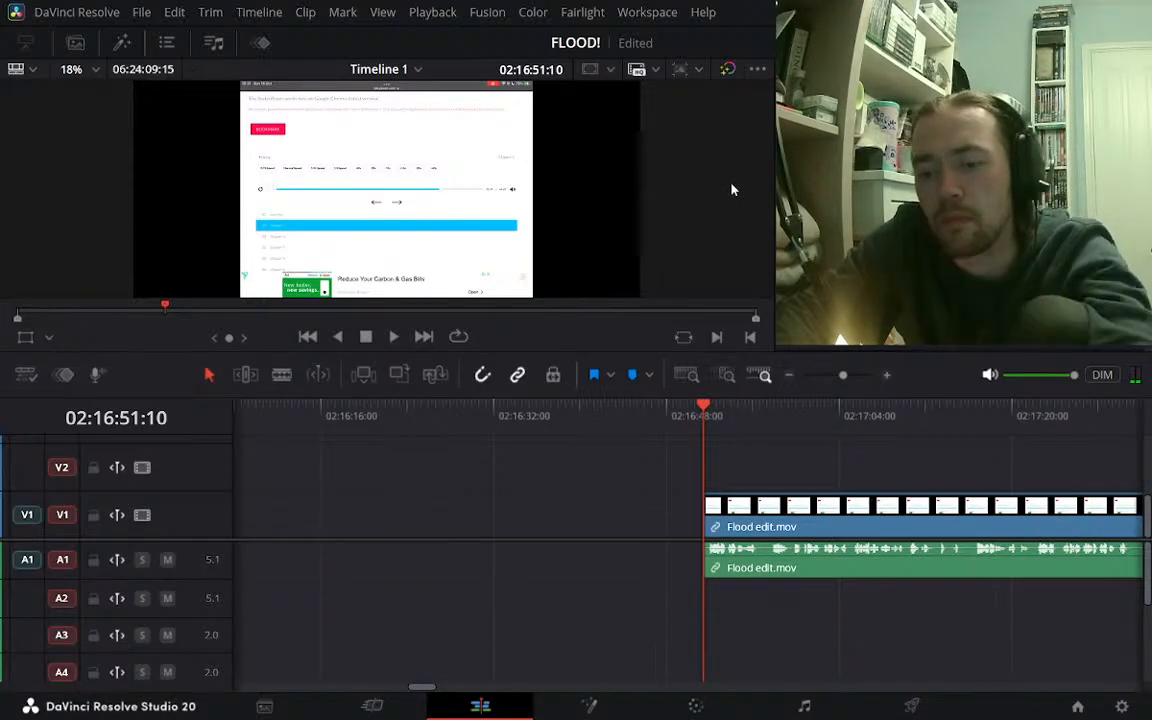
# Play the remaining Flood edit.mov clip at 2x to 02:16:57:11, split it there and delete the part after the cut
pyautogui.press('l')
pyautogui.press('l')
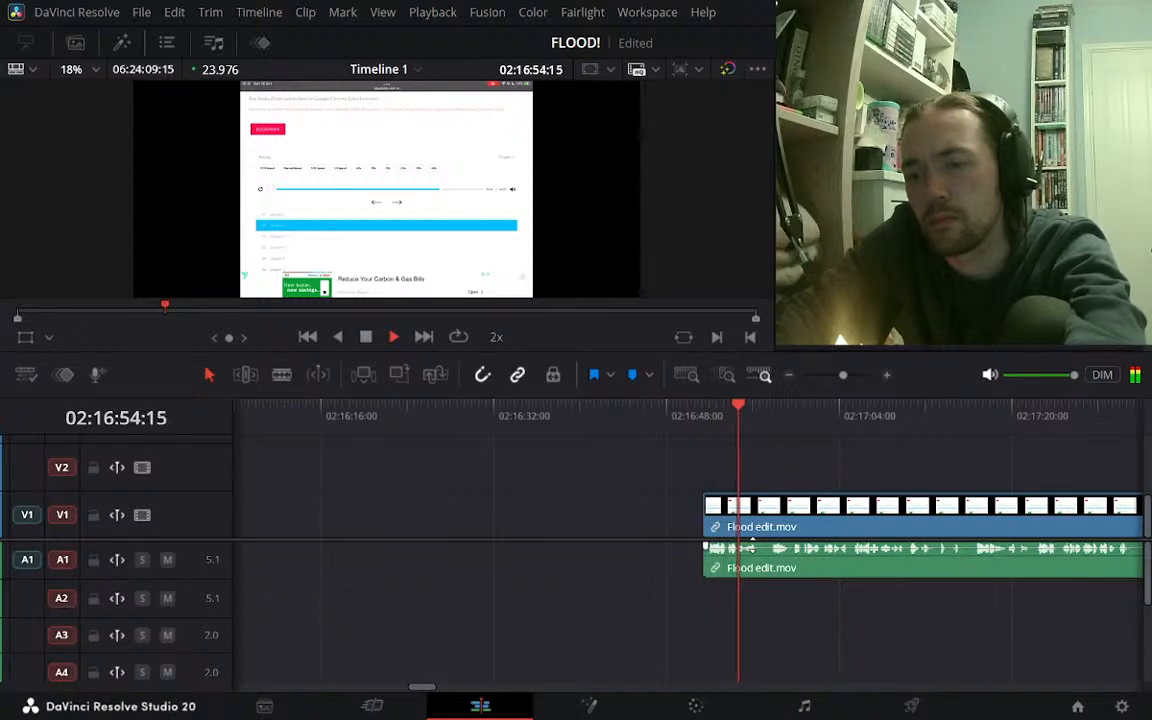
pyautogui.press('k')
pyautogui.click(822, 513)
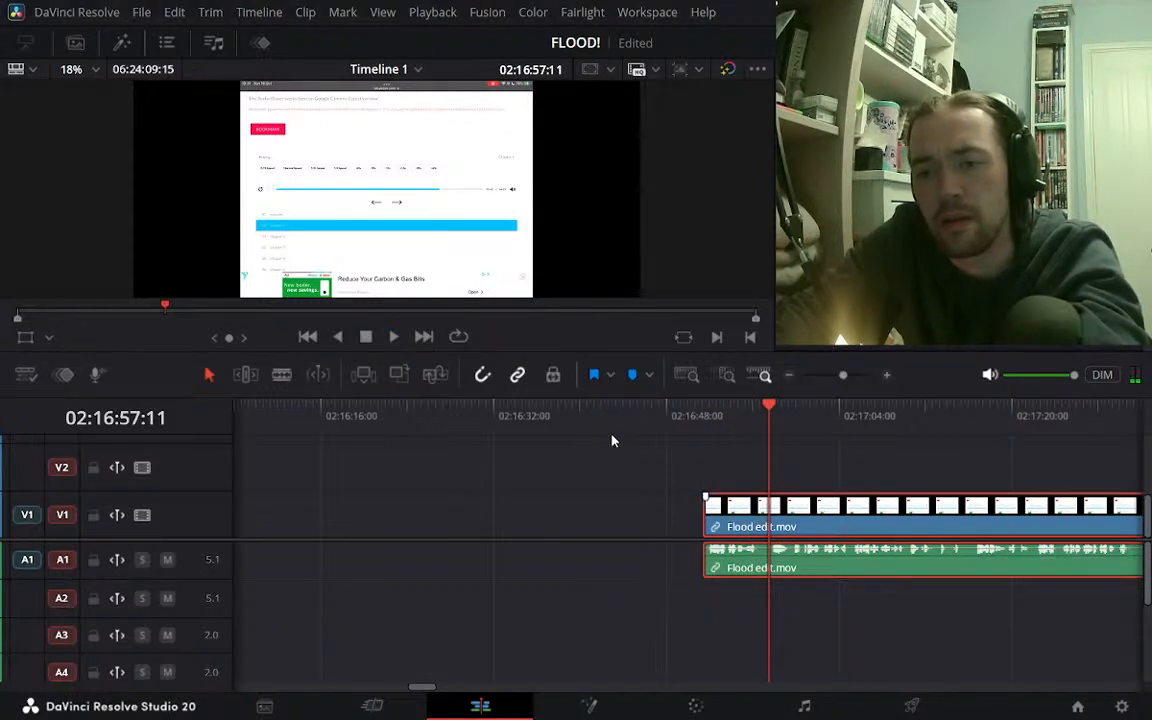
pyautogui.hotkey('ctrl', 'b')
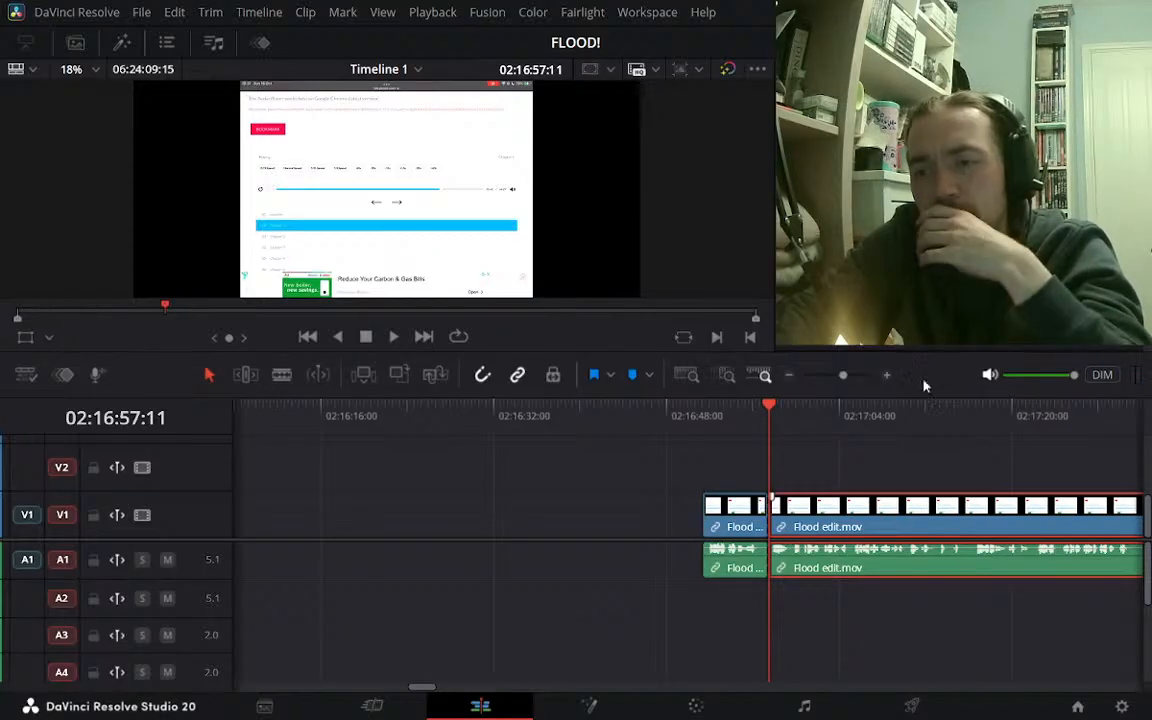
pyautogui.press('Delete')
# Cut the short Flood edit.mov clip ending at 02:16:57:11 and paste it at 01:29:21:08, ahead of the first Halo Legends clip
pyautogui.click(790, 376)
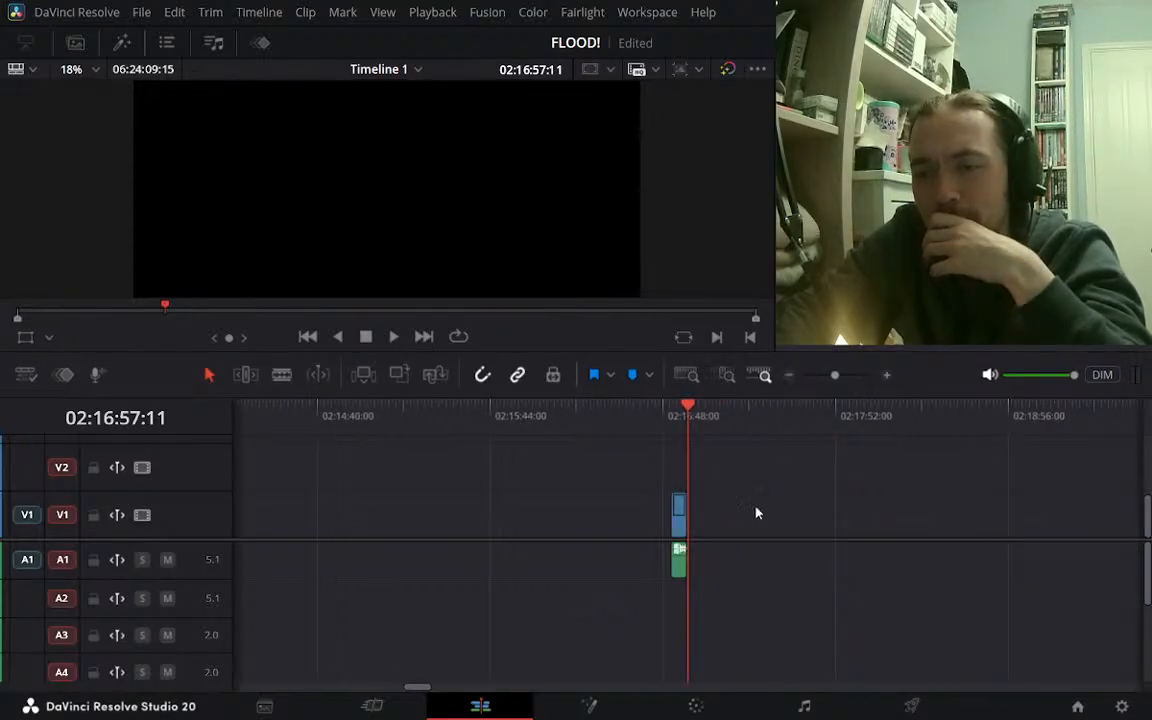
pyautogui.click(684, 525)
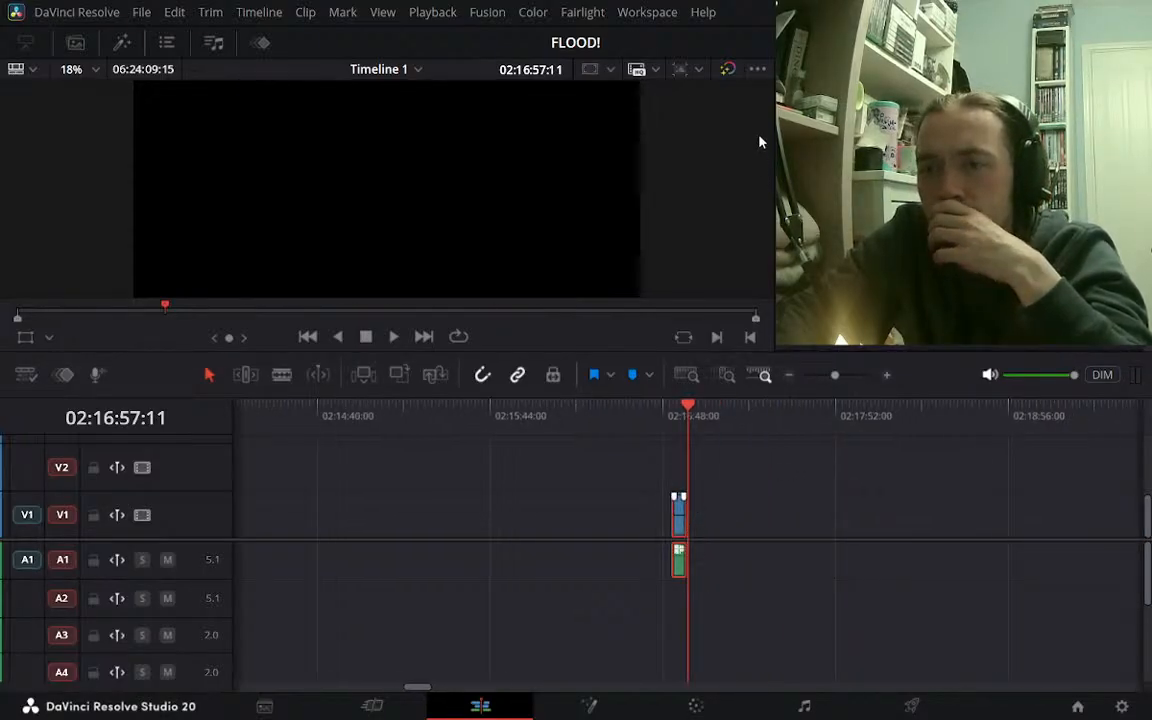
pyautogui.press('Delete')
pyautogui.click(789, 375)
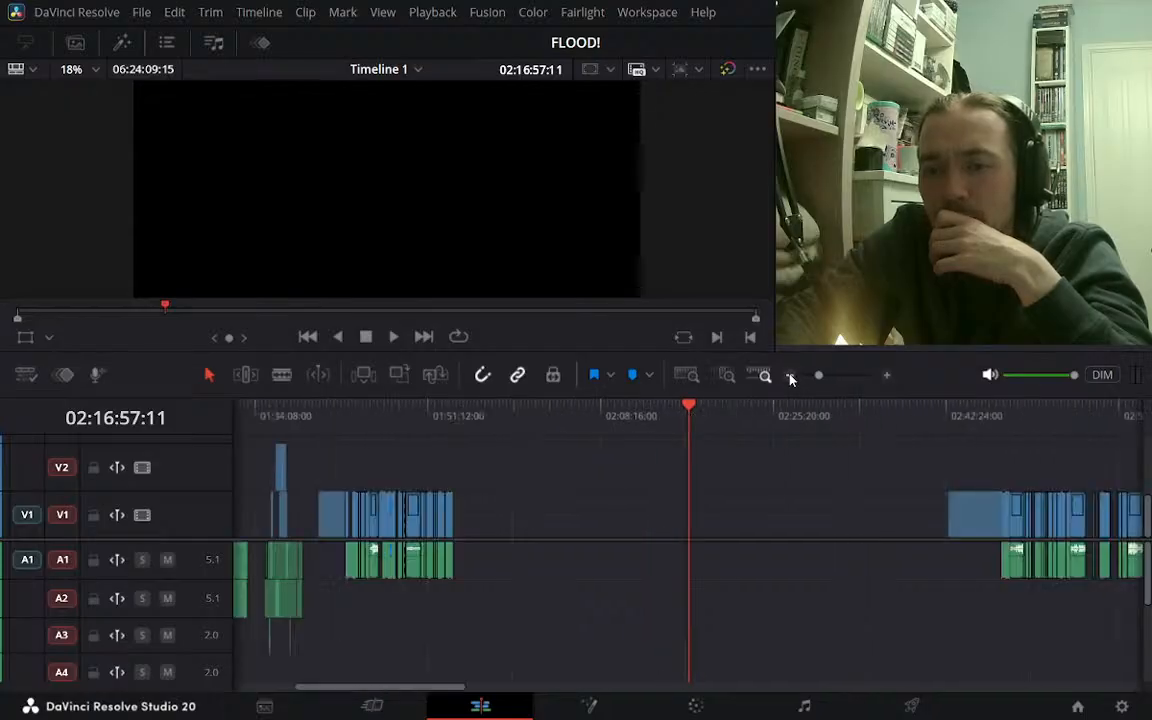
pyautogui.click(368, 412)
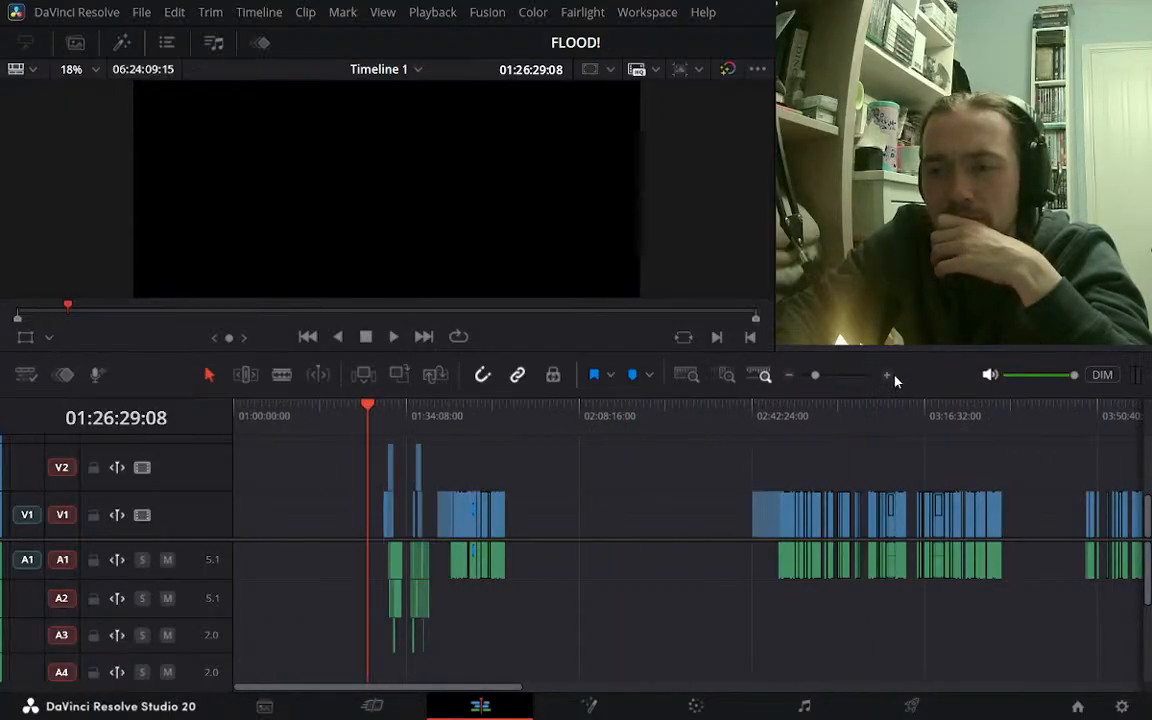
pyautogui.click(887, 375)
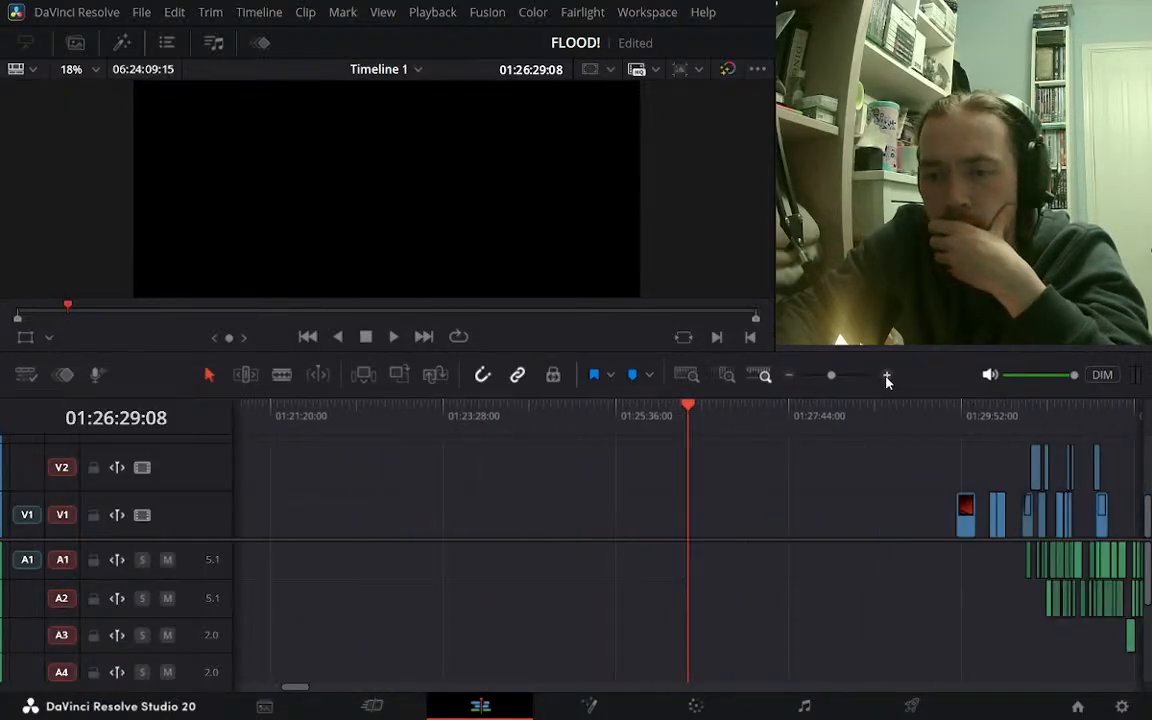
pyautogui.click(887, 375)
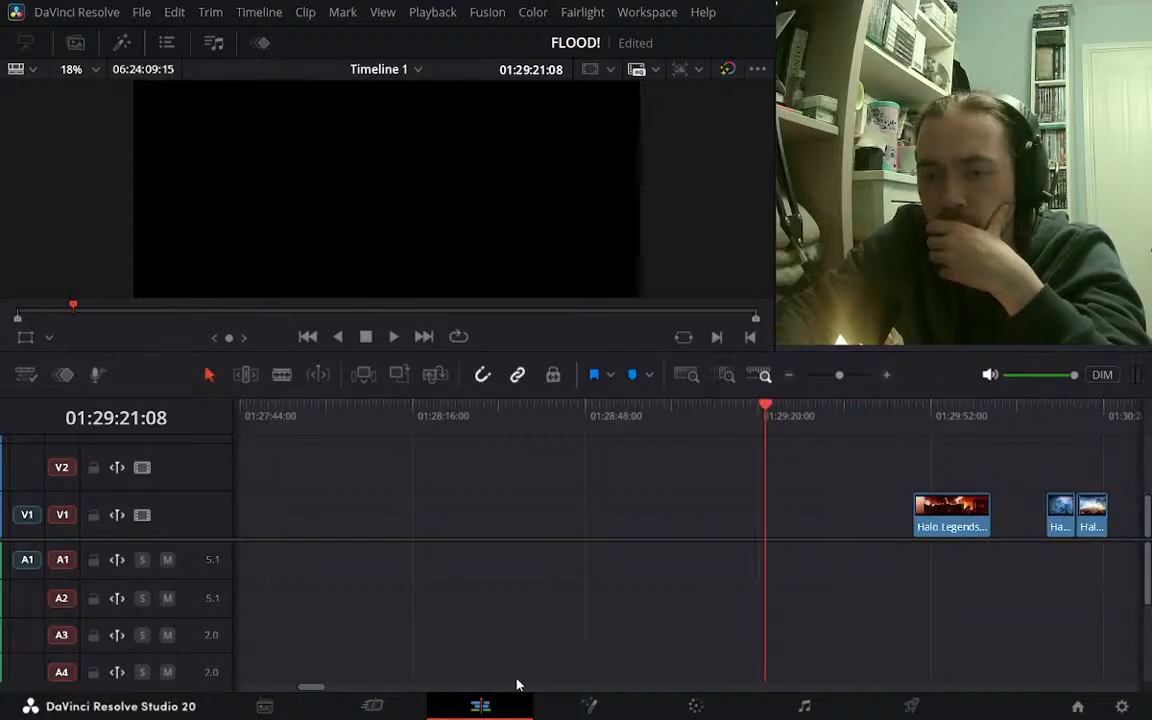
pyautogui.click(788, 376)
pyautogui.click(788, 376)
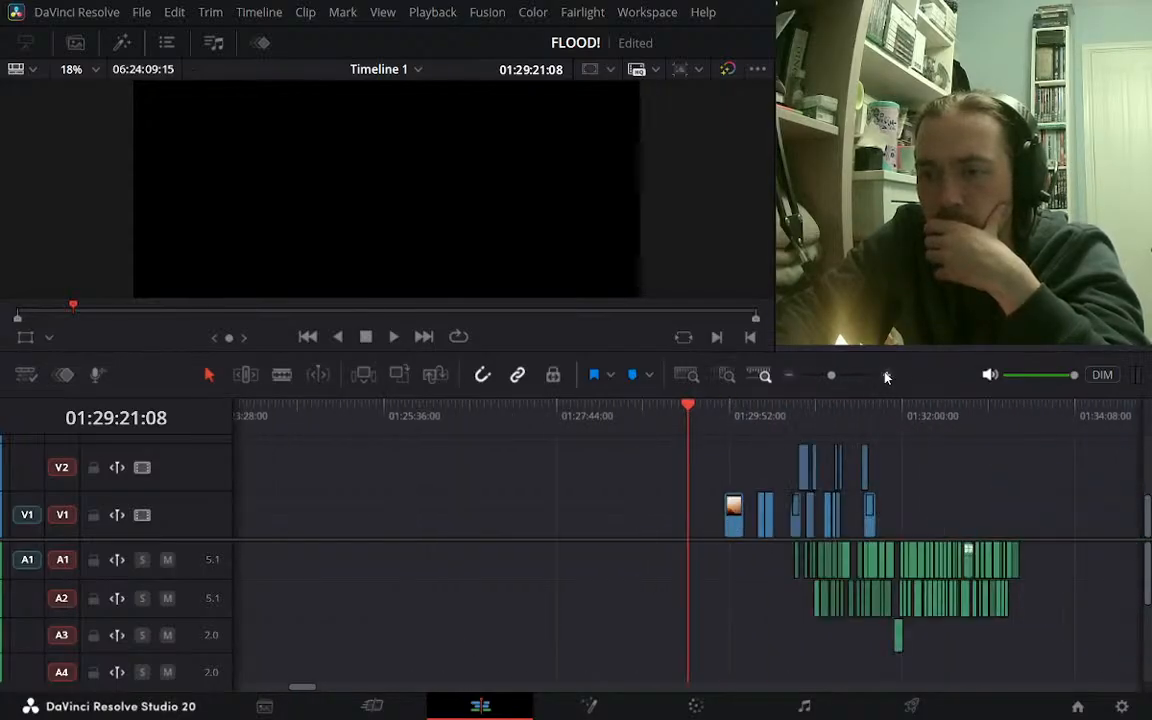
pyautogui.click(887, 375)
pyautogui.click(887, 375)
pyautogui.hotkey('ctrl', 'v')
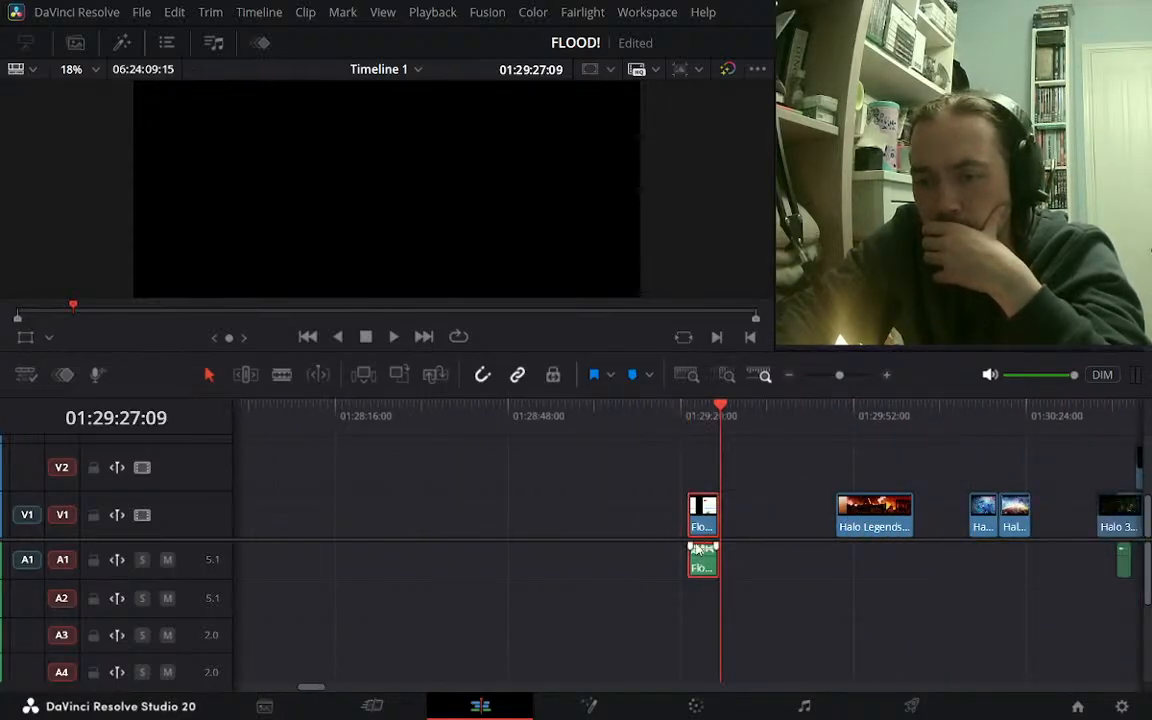
# Shift the pasted Flood edit.mov clip about 8 seconds later and delete only its video part
pyautogui.moveTo(703, 564); pyautogui.dragTo(758, 516)
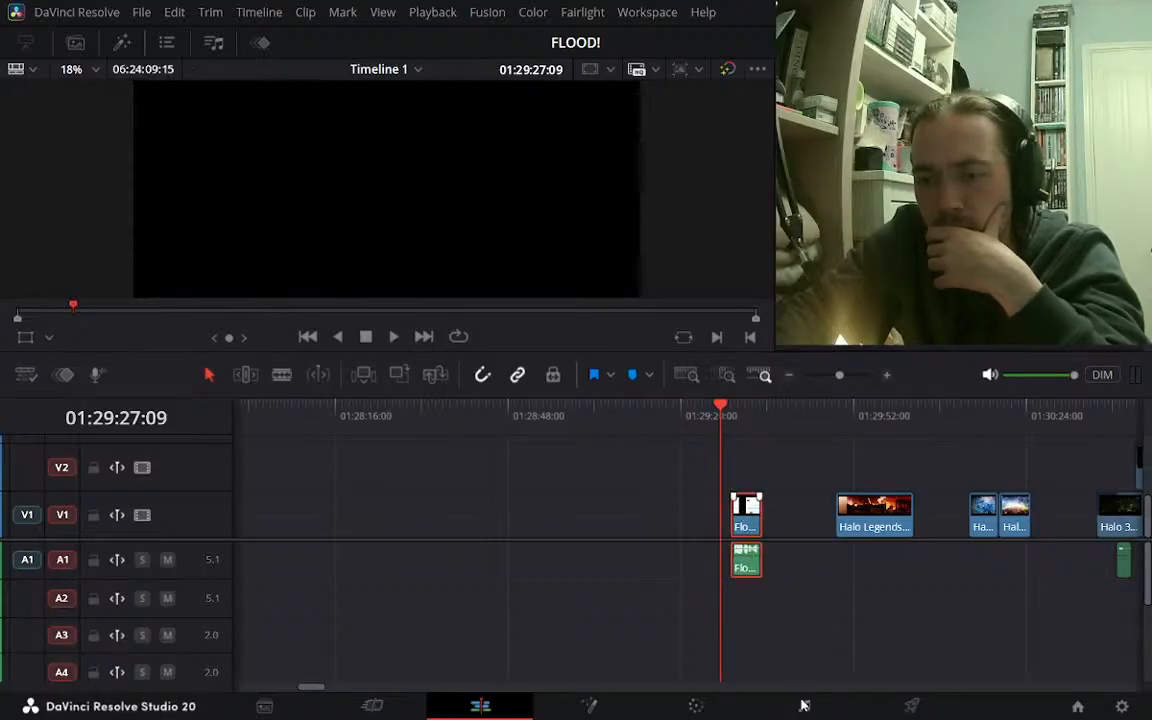
pyautogui.click(870, 522)
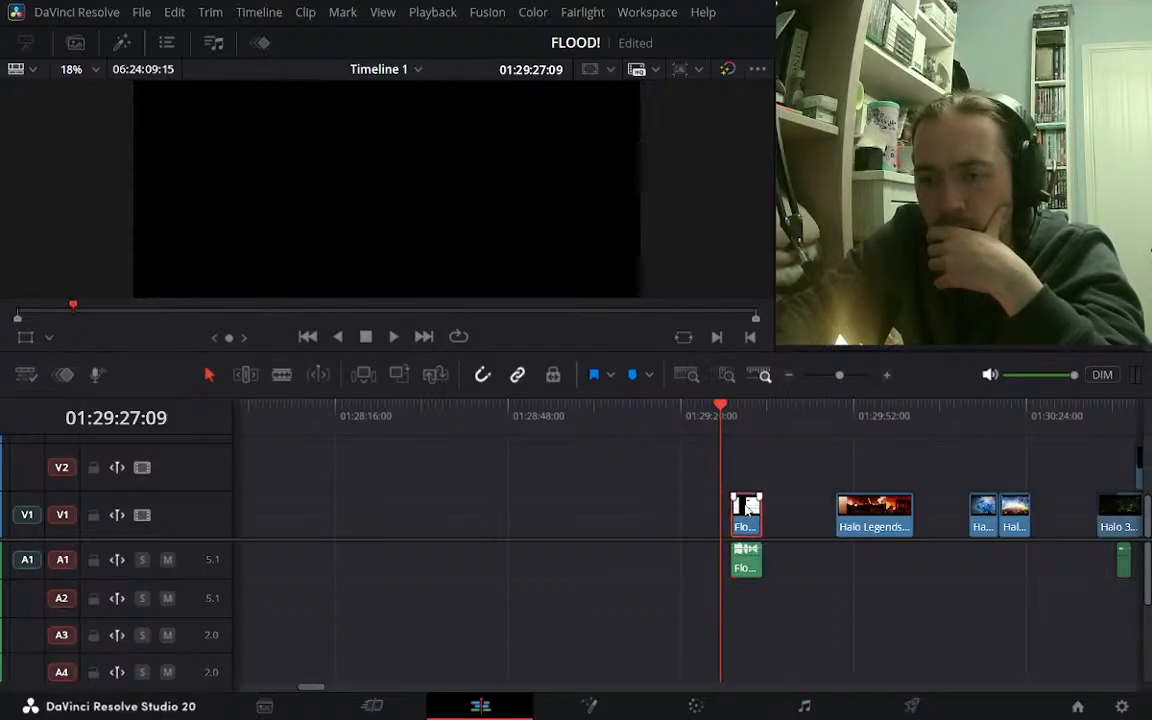
pyautogui.press('BackSpace')
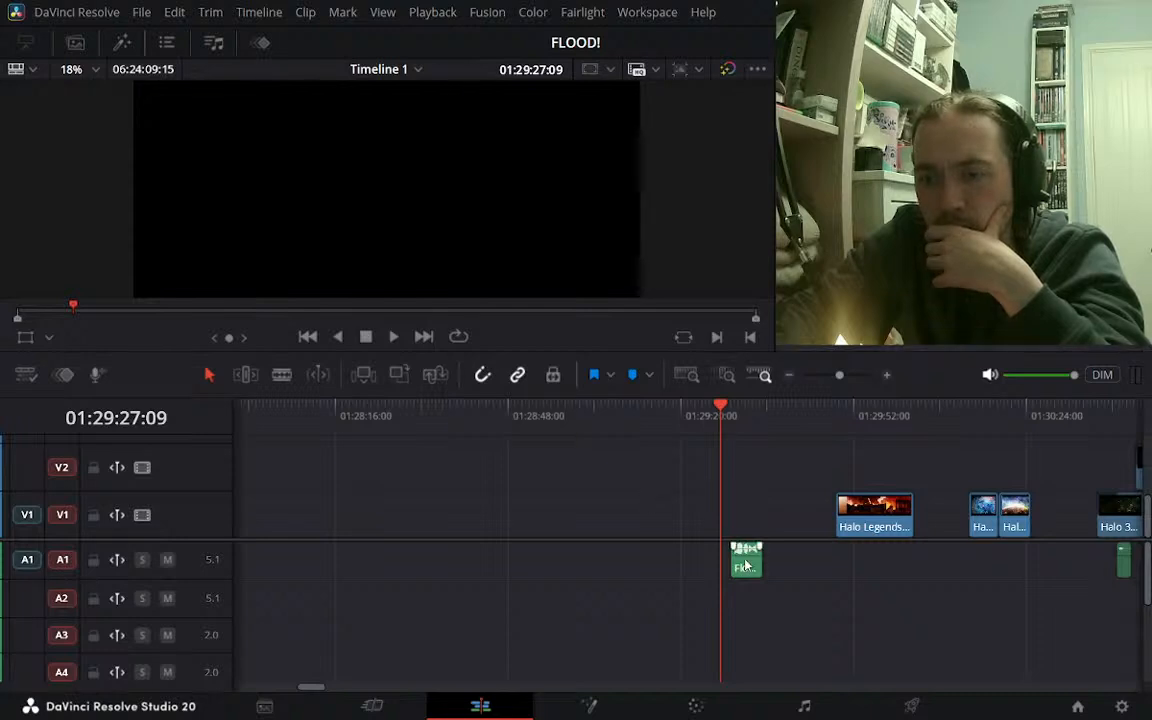
# Place the Flood edit.mov audio on track A3 starting at 01:31:21:08, beneath the existing narration, and save the project
pyautogui.moveTo(745, 566); pyautogui.dragTo(678, 652)
pyautogui.click(662, 412)
pyautogui.click(890, 375)
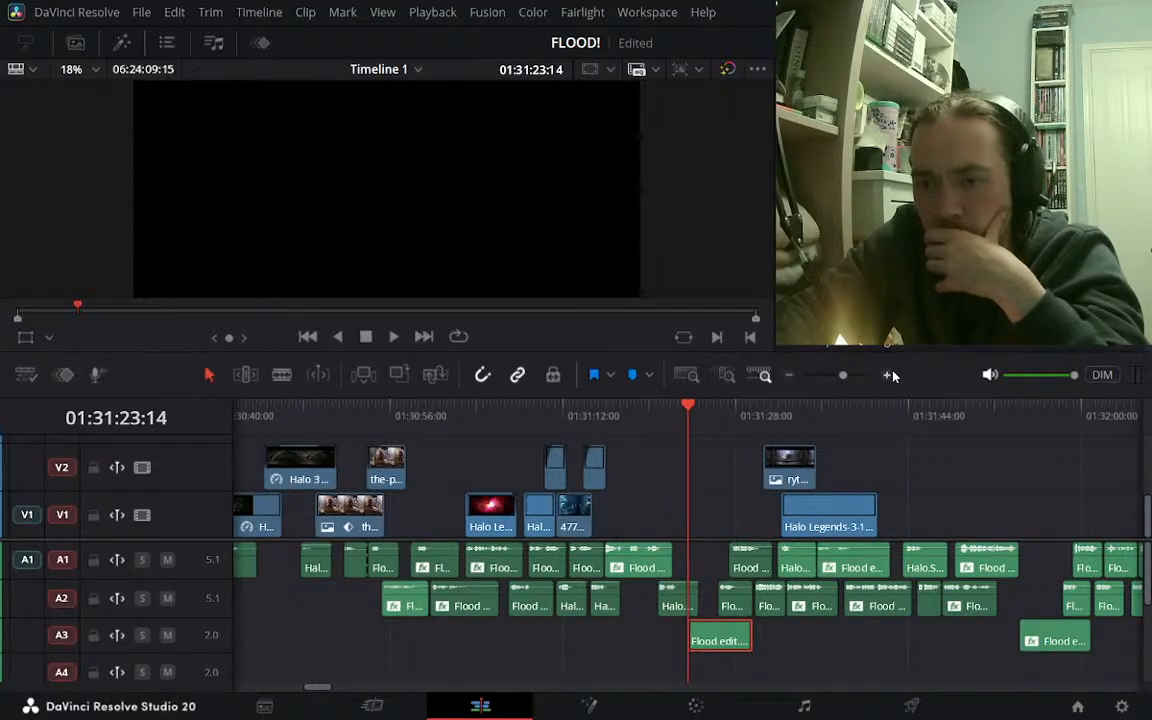
pyautogui.click(890, 375)
pyautogui.moveTo(729, 643); pyautogui.dragTo(702, 657)
pyautogui.moveTo(779, 645); pyautogui.dragTo(737, 641)
pyautogui.click(642, 421)
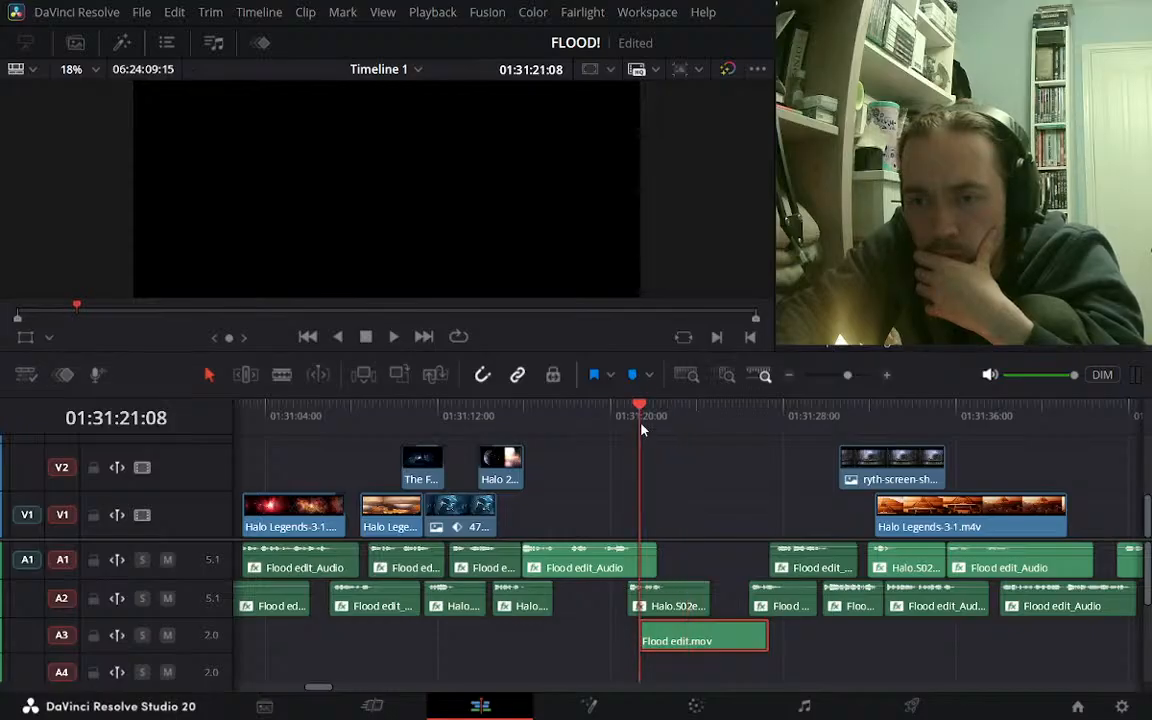
pyautogui.hotkey('ctrl', 's')
# Move the Flood edit.mov audio up to track A1 and fit it into the gap between the two Flood edit_Audio clips
pyautogui.click(886, 376)
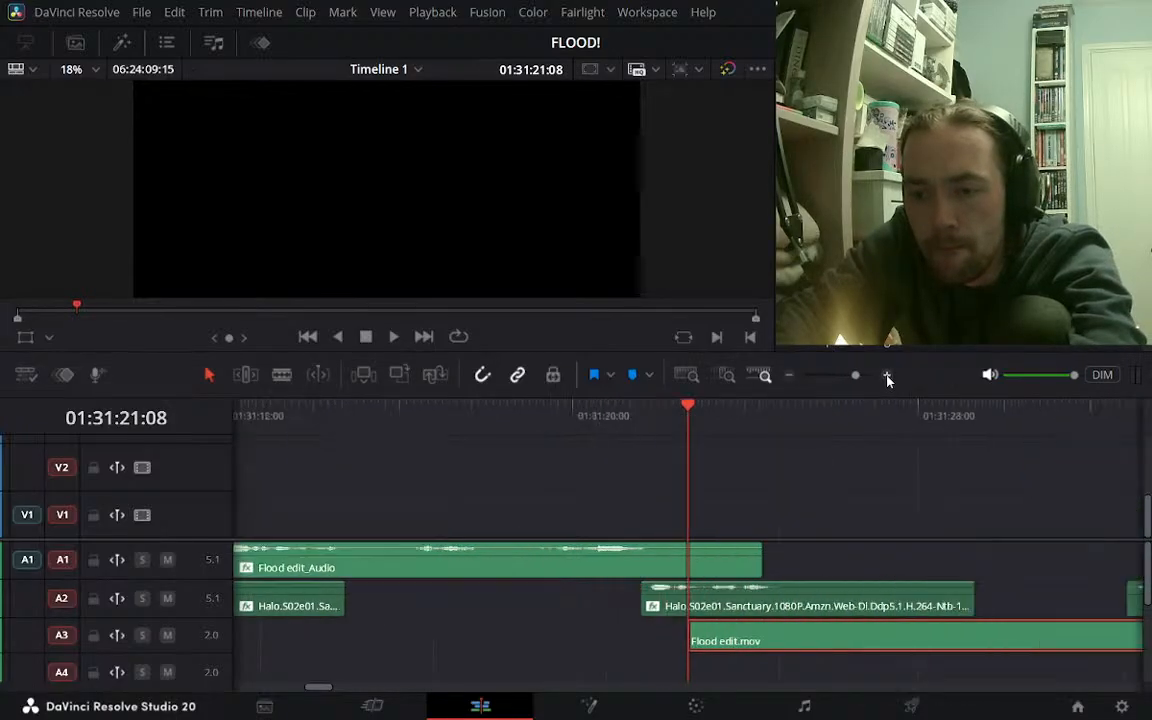
pyautogui.click(886, 376)
pyautogui.moveTo(687, 637); pyautogui.dragTo(800, 566)
pyautogui.press('Right')
pyautogui.press('Right')
# Play the narration leading into the newly placed Flood edit.mov clip, starting from 01:31:18:22
pyautogui.click(789, 376)
pyautogui.click(789, 376)
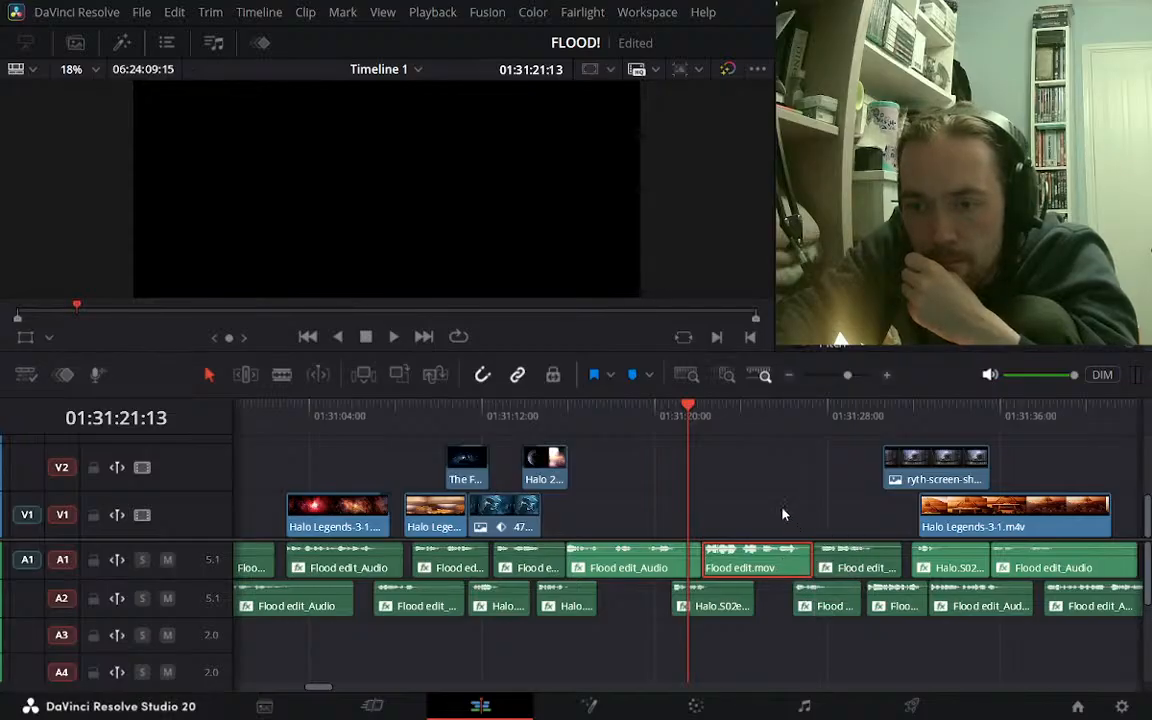
pyautogui.click(891, 375)
pyautogui.press('space')
pyautogui.click(575, 415)
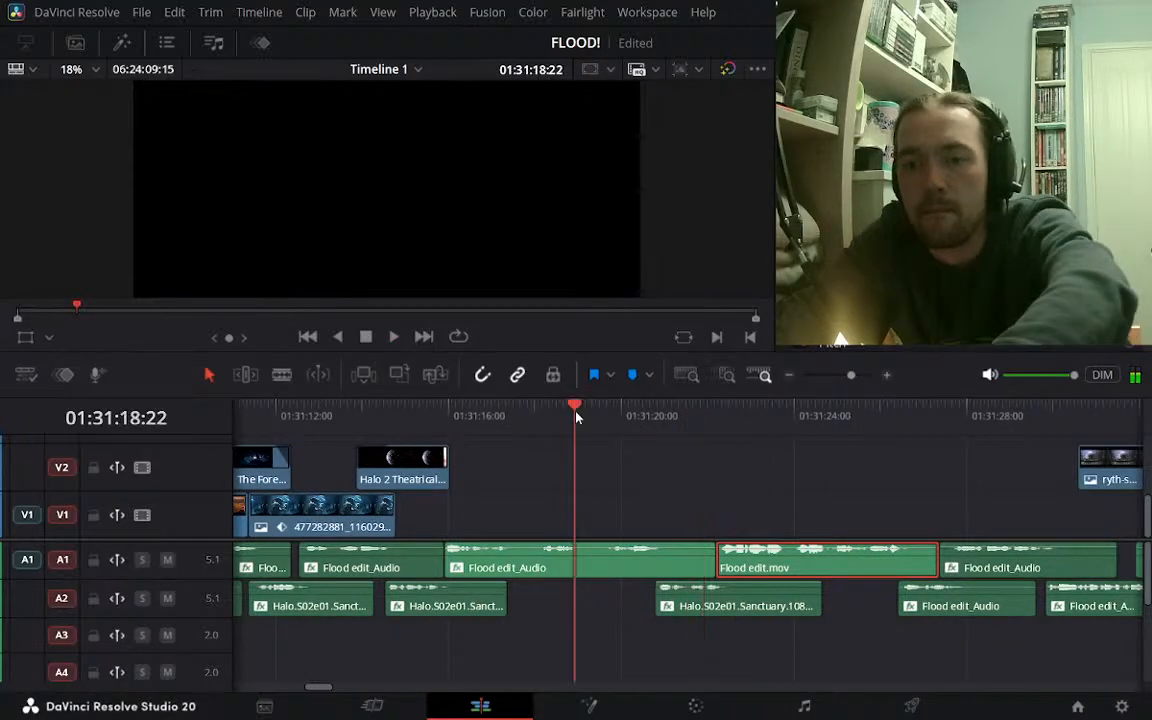
pyautogui.press('space')
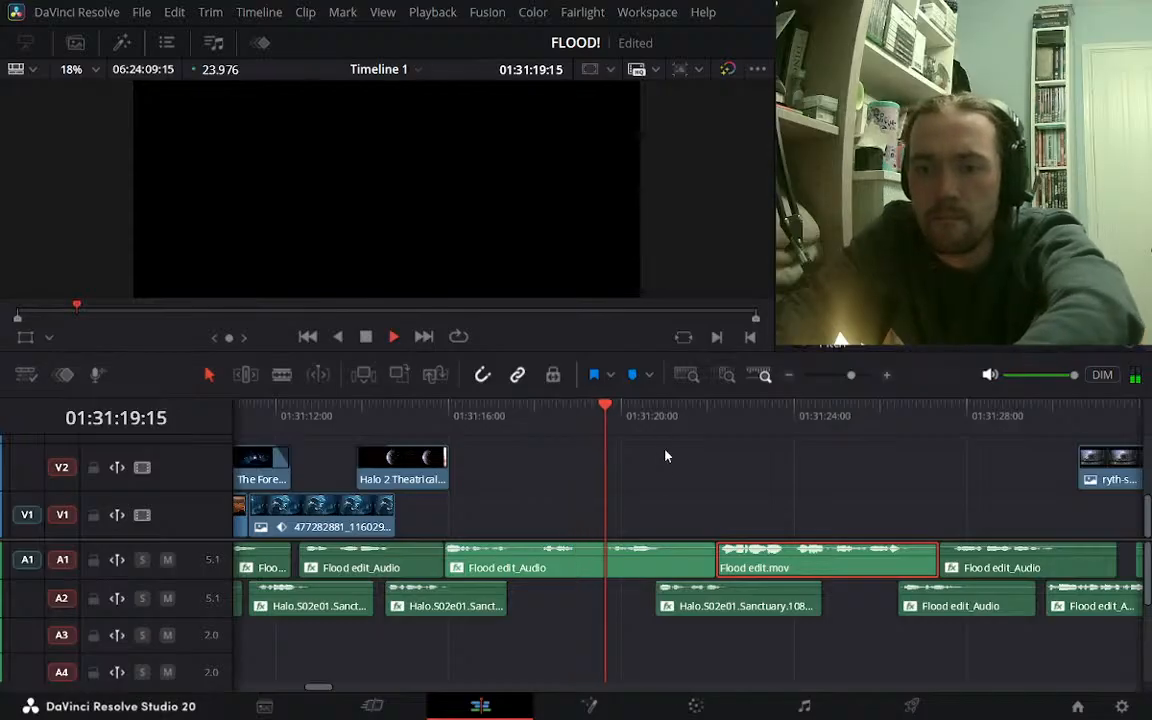
# Save the project and copy the effects of the preceding Flood edit_Audio clip onto the Flood edit.mov clip on A1
pyautogui.click(630, 575)
pyautogui.press('space')
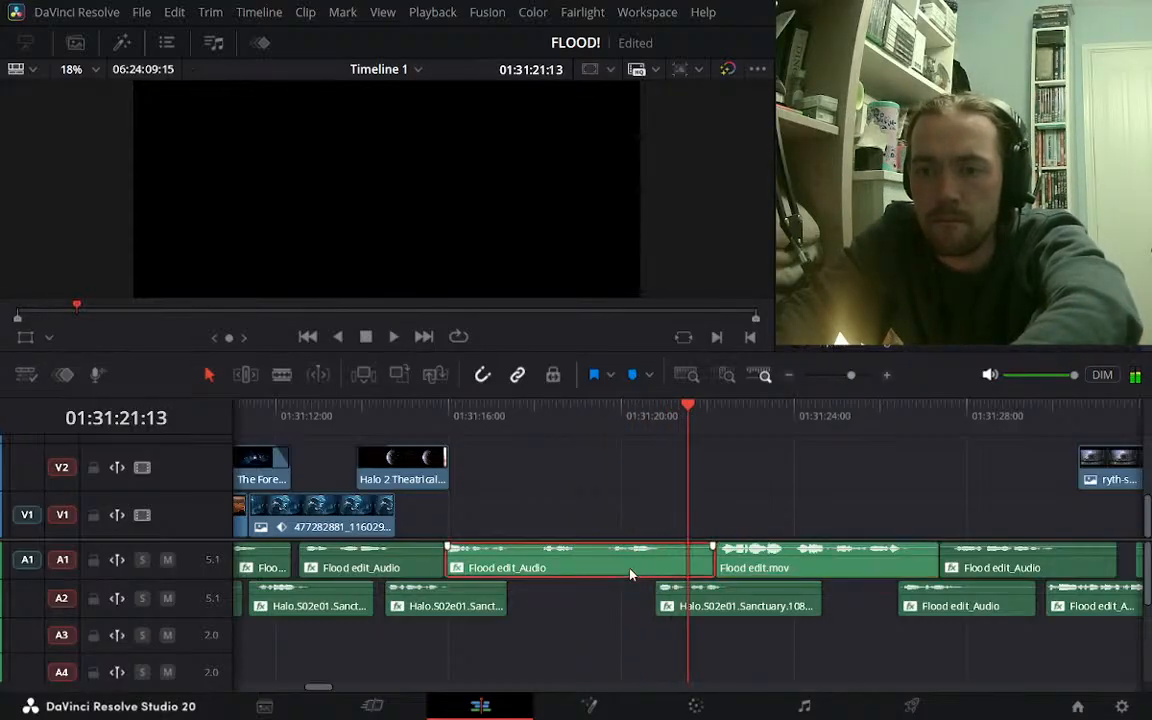
pyautogui.hotkey('ctrl', 's')
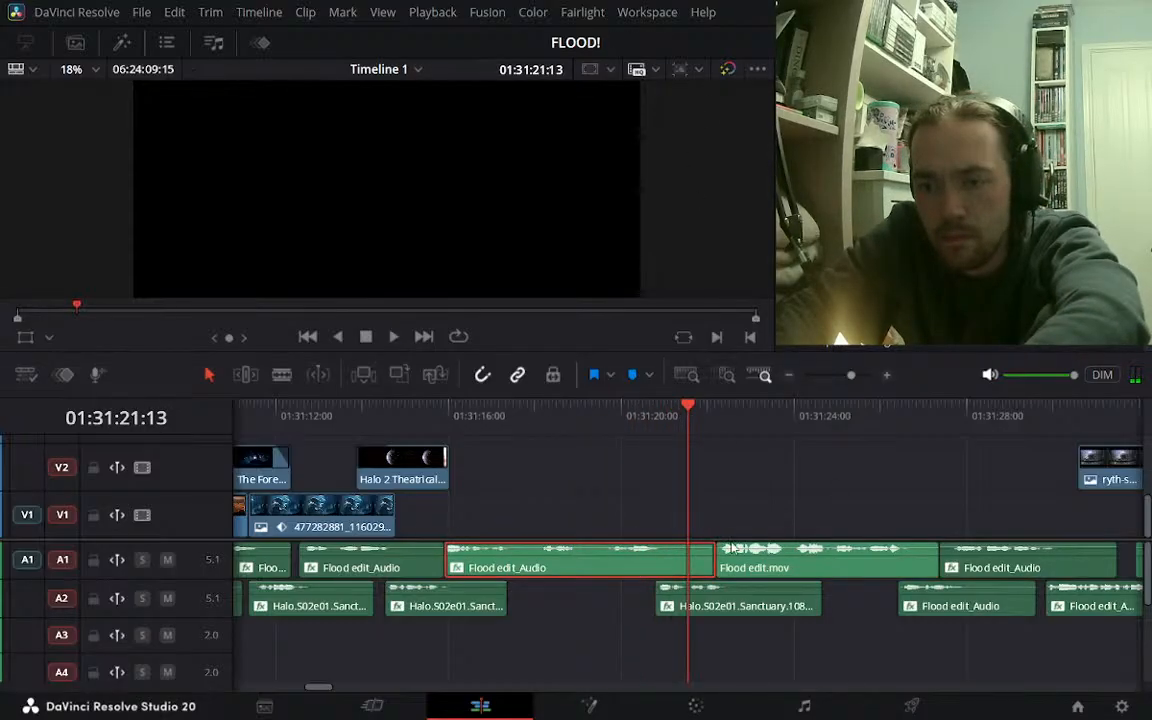
pyautogui.click(808, 568)
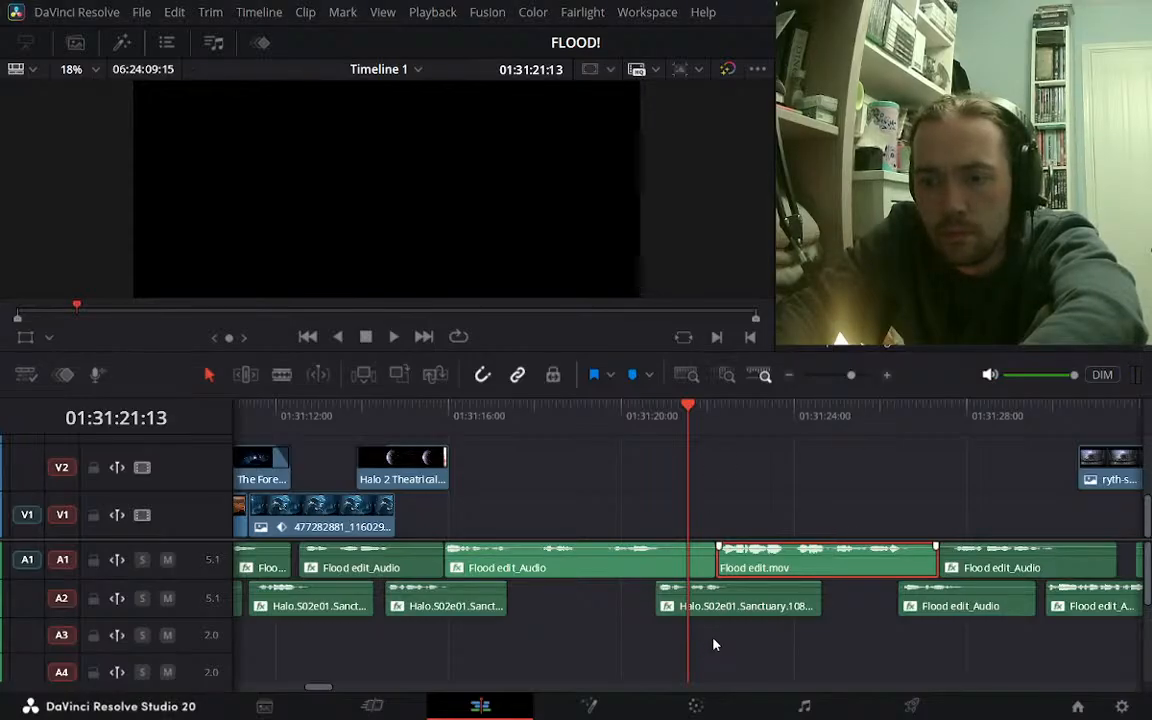
# Play from 01:31:19:15 through the Flood edit.mov clip to 01:31:28:13 to check how it sounds
pyautogui.click(607, 415)
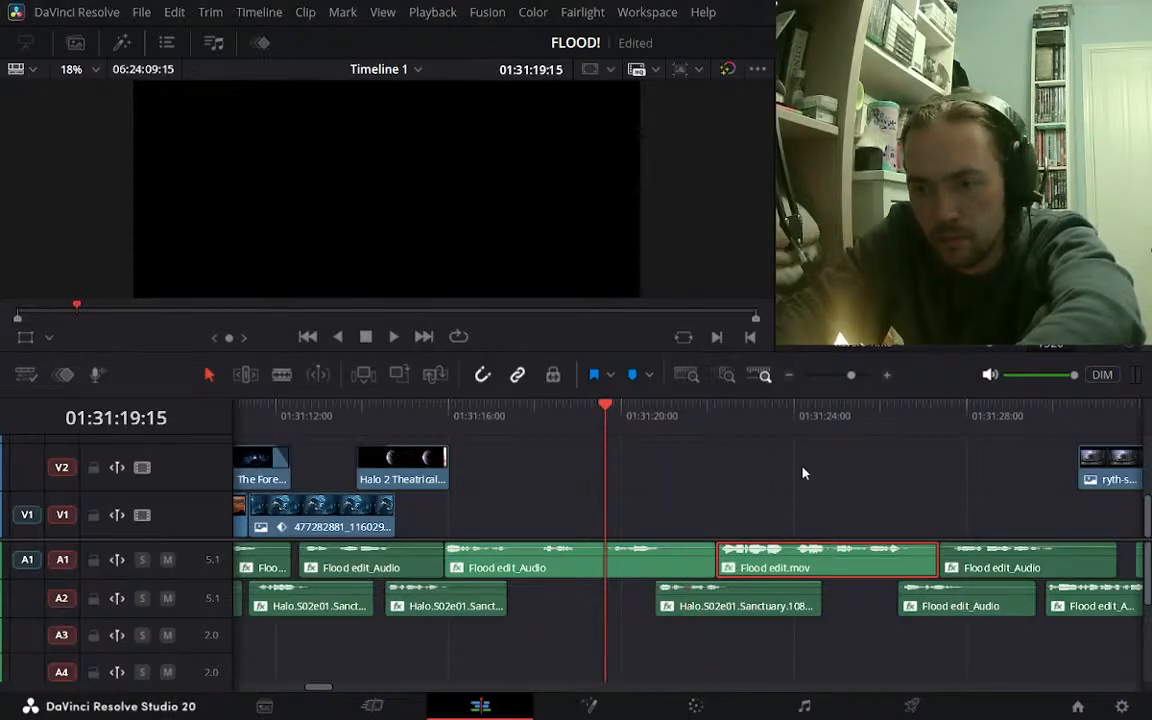
pyautogui.press('space')
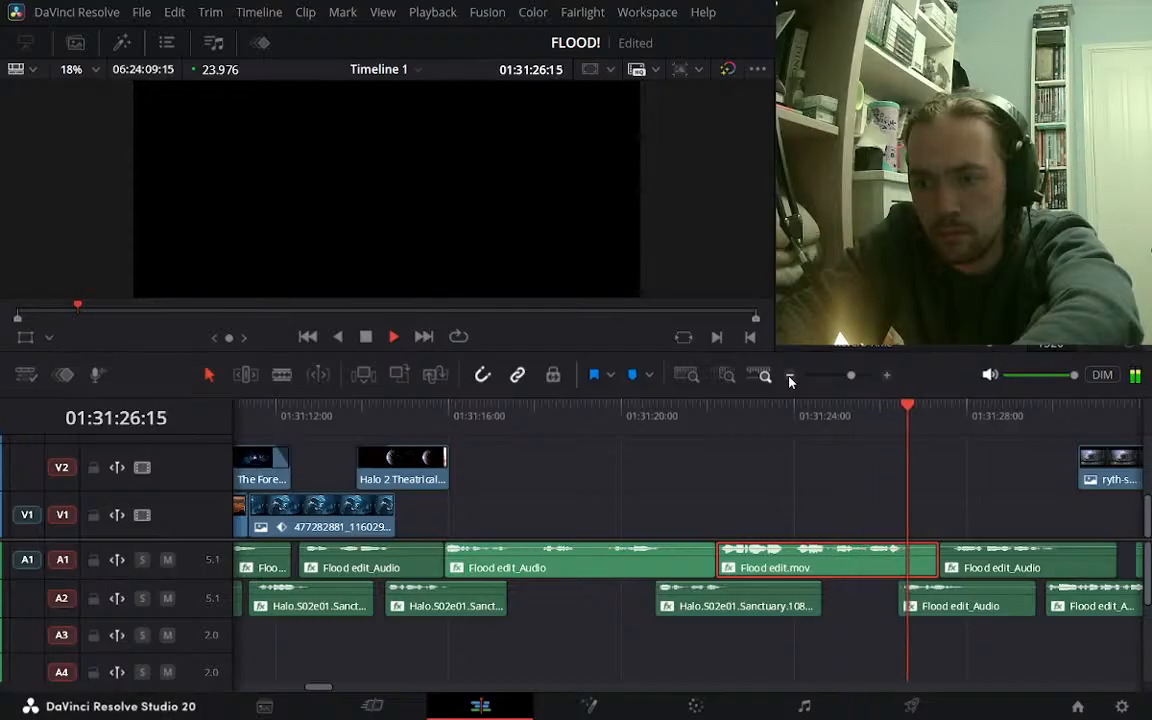
pyautogui.press('space')
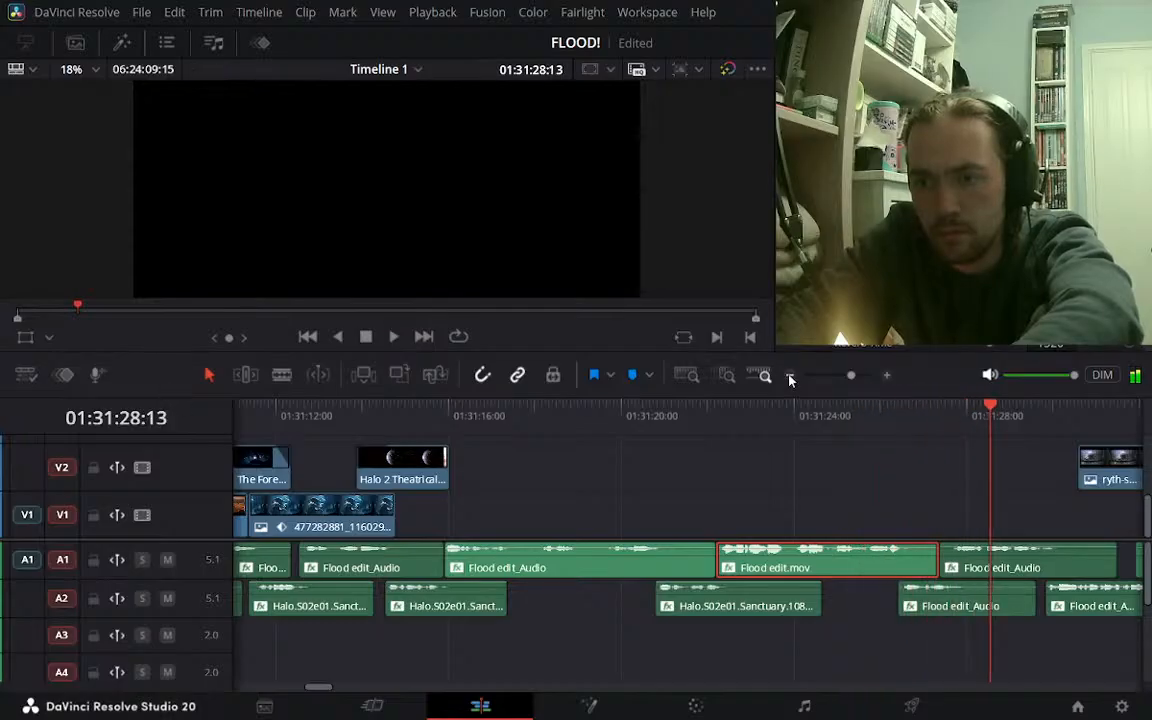
# Review the lead-in from 01:31:13:21, skipping back once, and listen on into the Flood edit.mov clip as far as 01:31:23:15
pyautogui.click(789, 376)
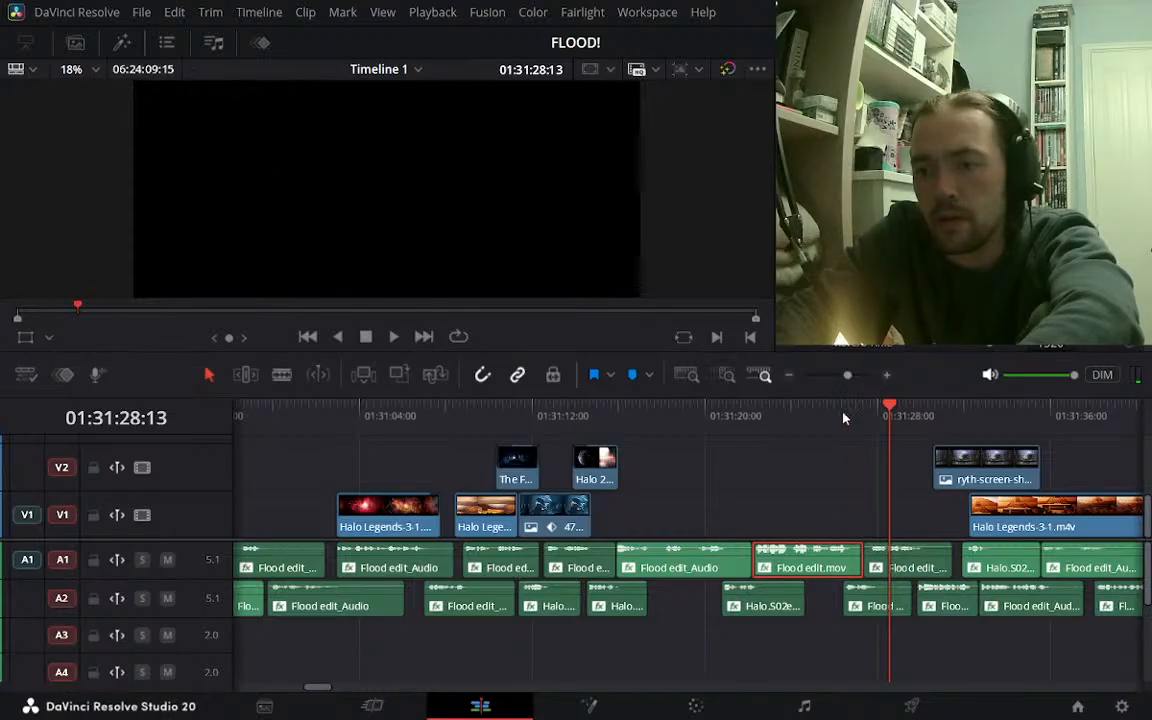
pyautogui.moveTo(600, 420); pyautogui.dragTo(559, 422)
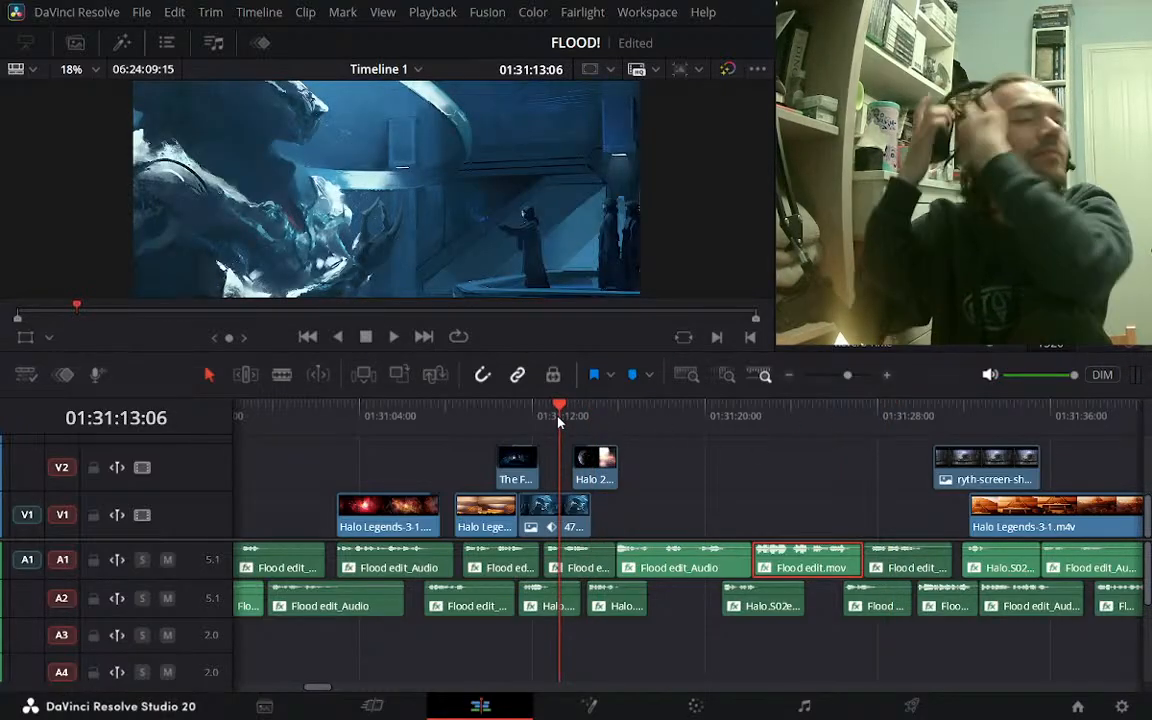
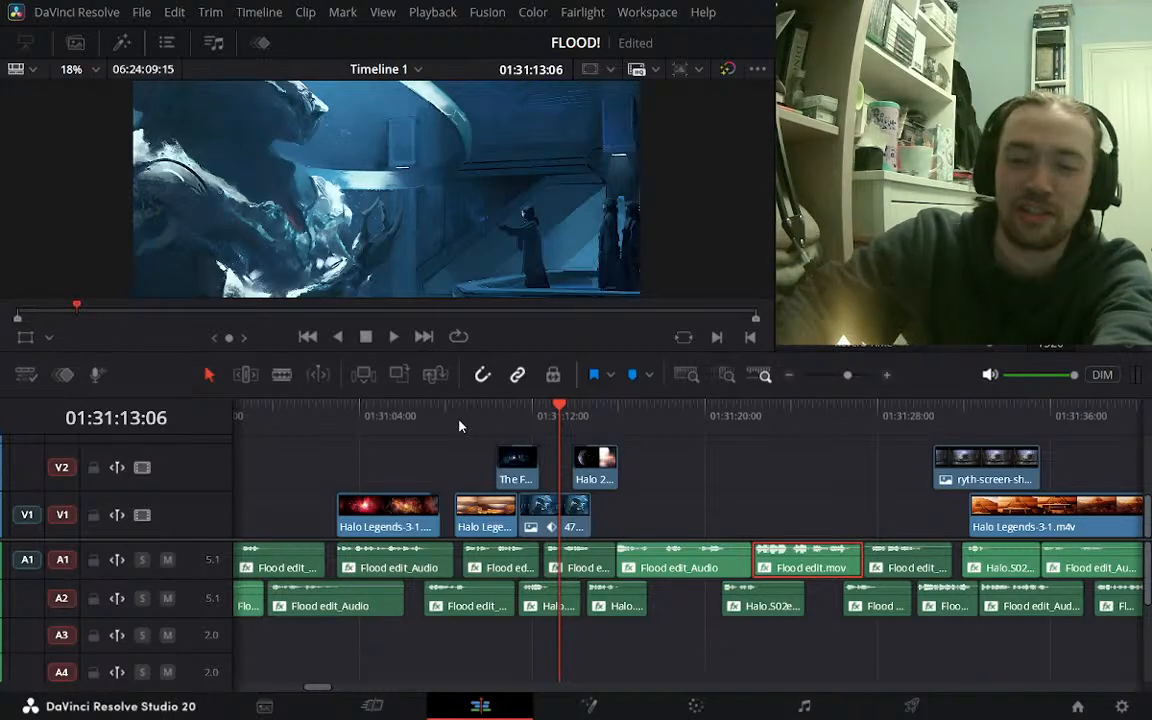
pyautogui.moveTo(562, 402); pyautogui.dragTo(570, 435)
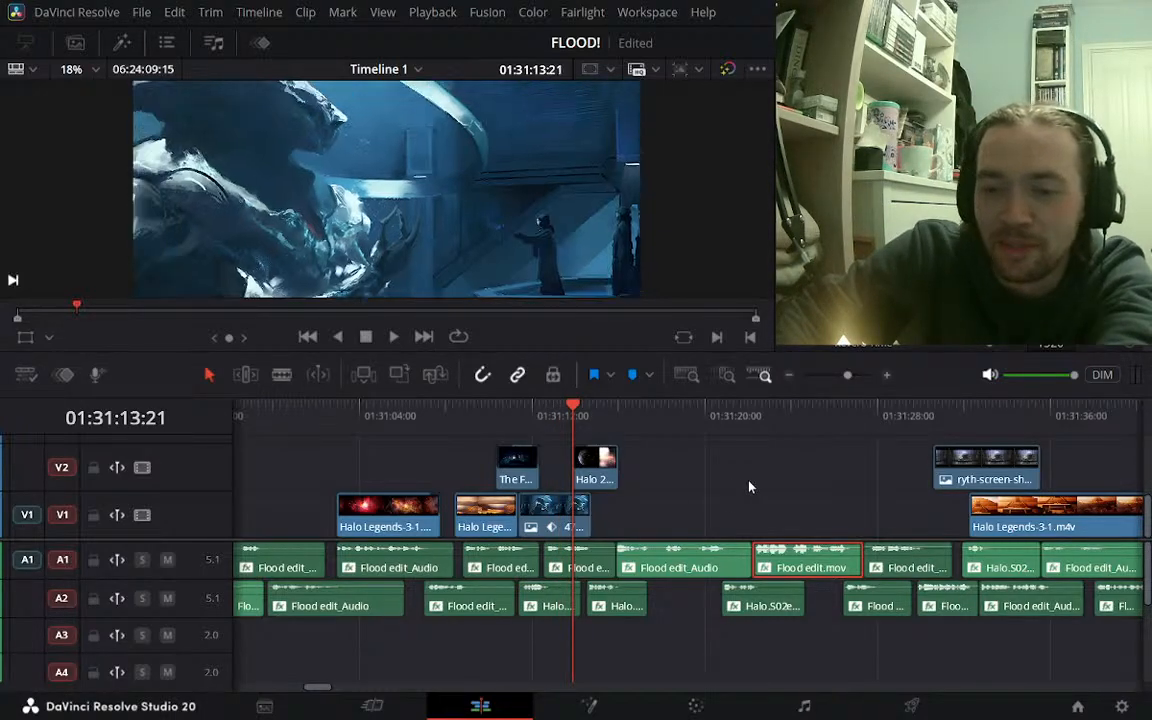
pyautogui.press('space')
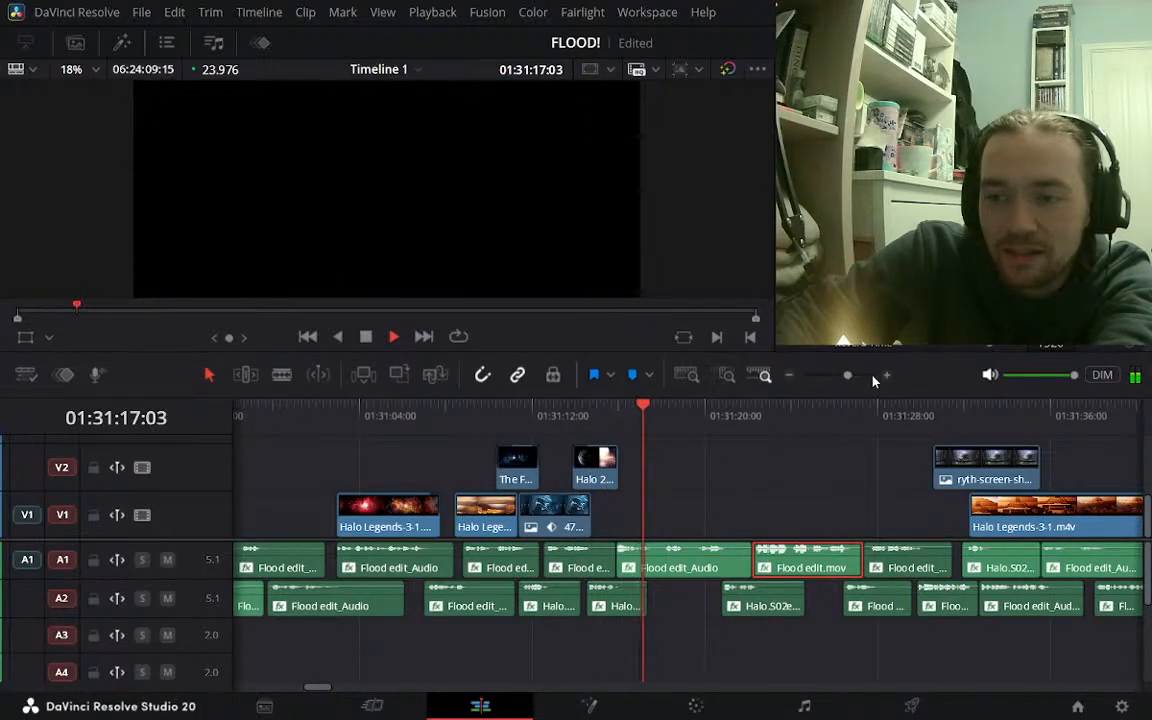
pyautogui.click(612, 409)
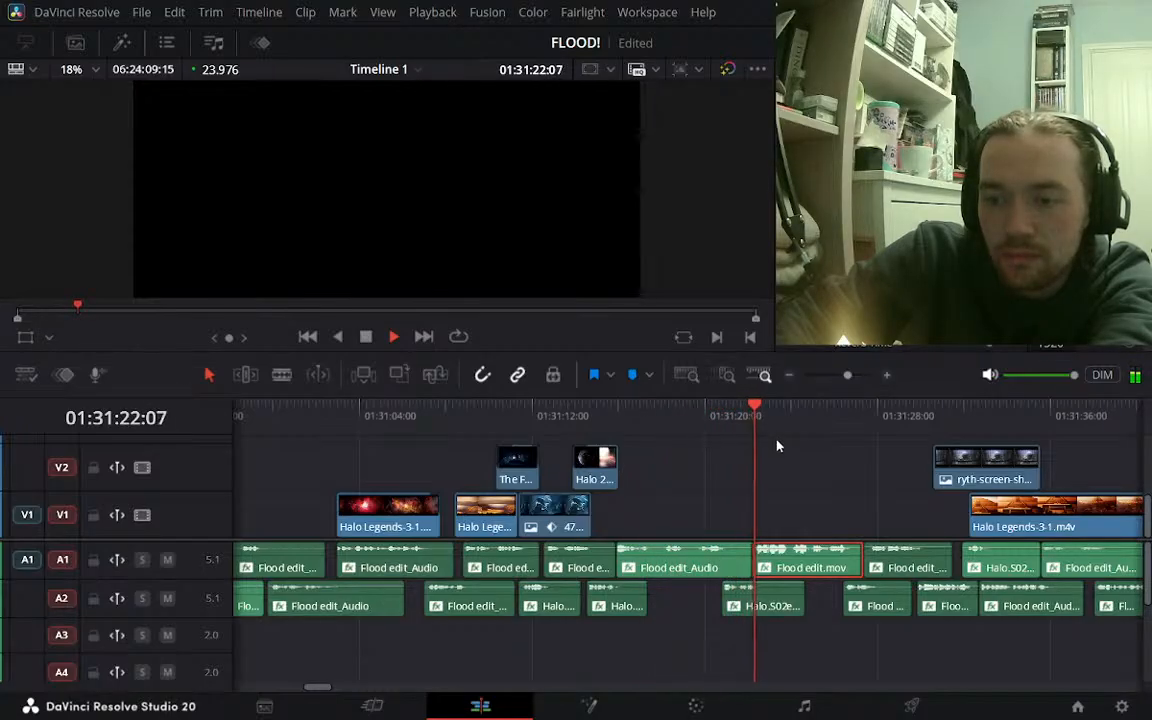
pyautogui.press('space')
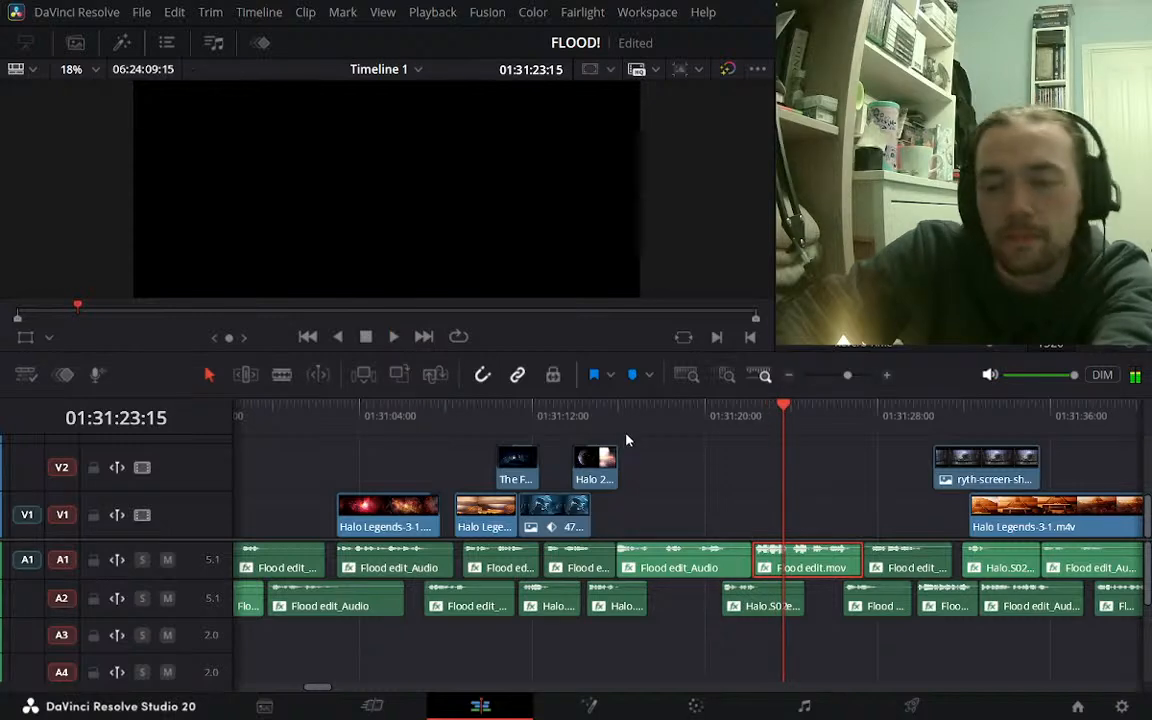
# Replay the narration just before Flood edit.mov up to 01:31:22:04, then return the playhead to 01:31:17:09
pyautogui.click(686, 433)
pyautogui.press('space')
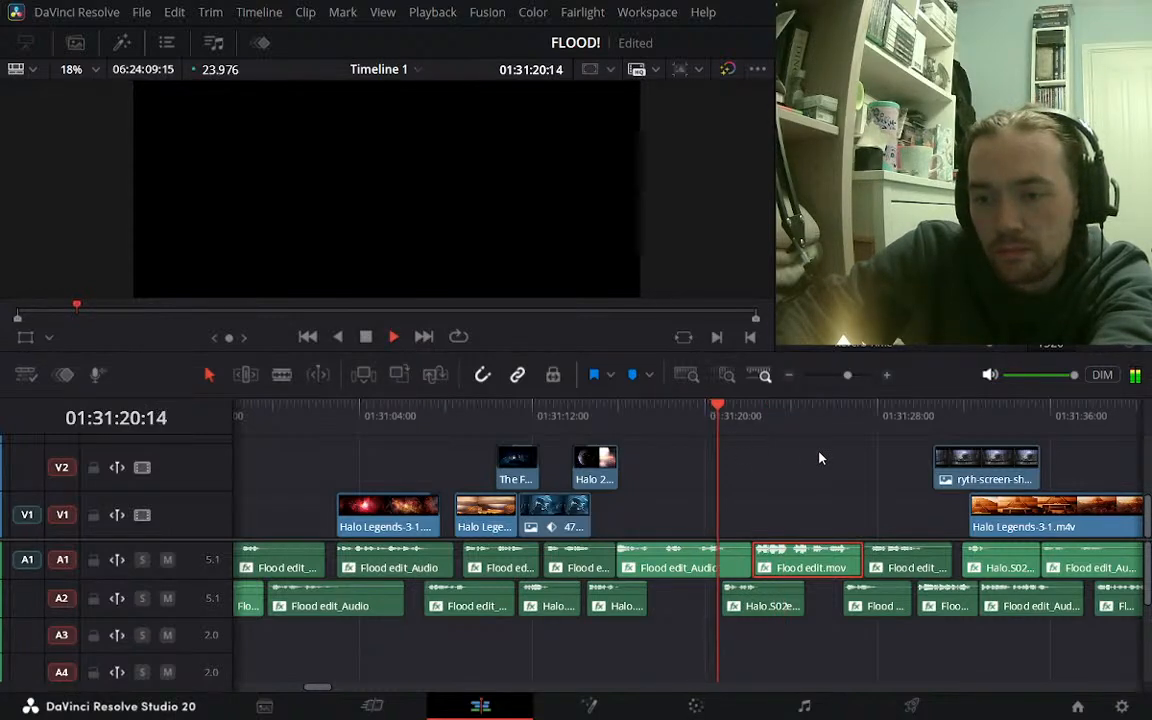
pyautogui.press('space')
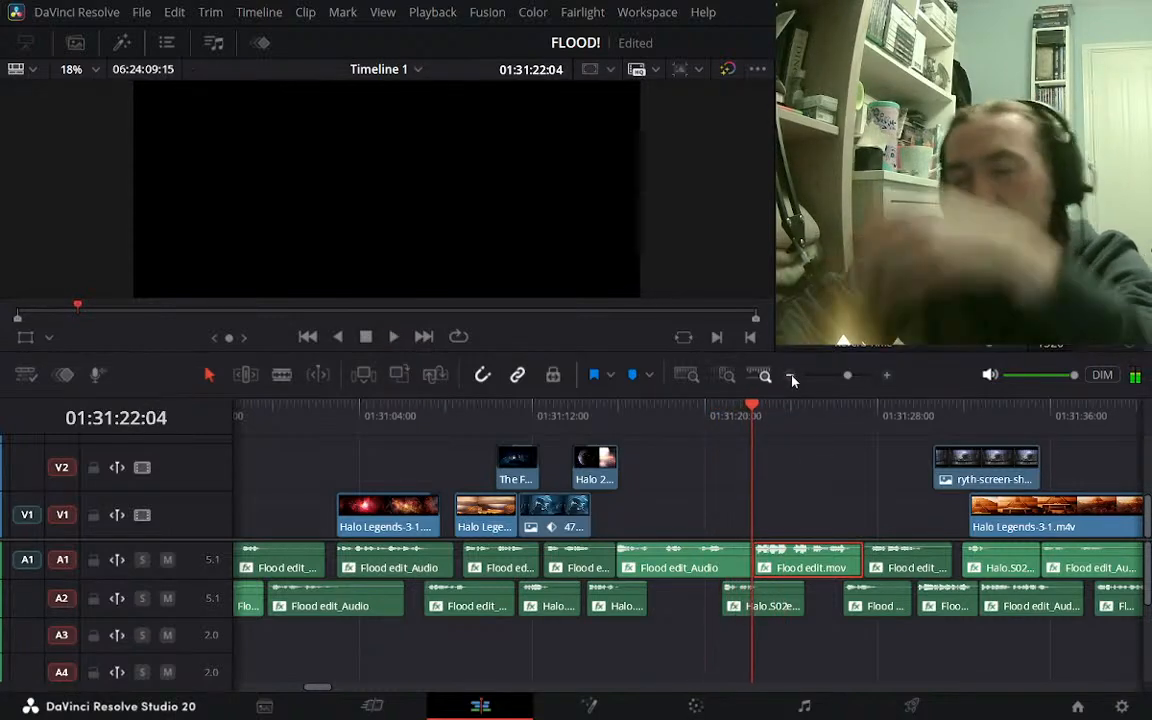
pyautogui.click(790, 376)
pyautogui.click(790, 378)
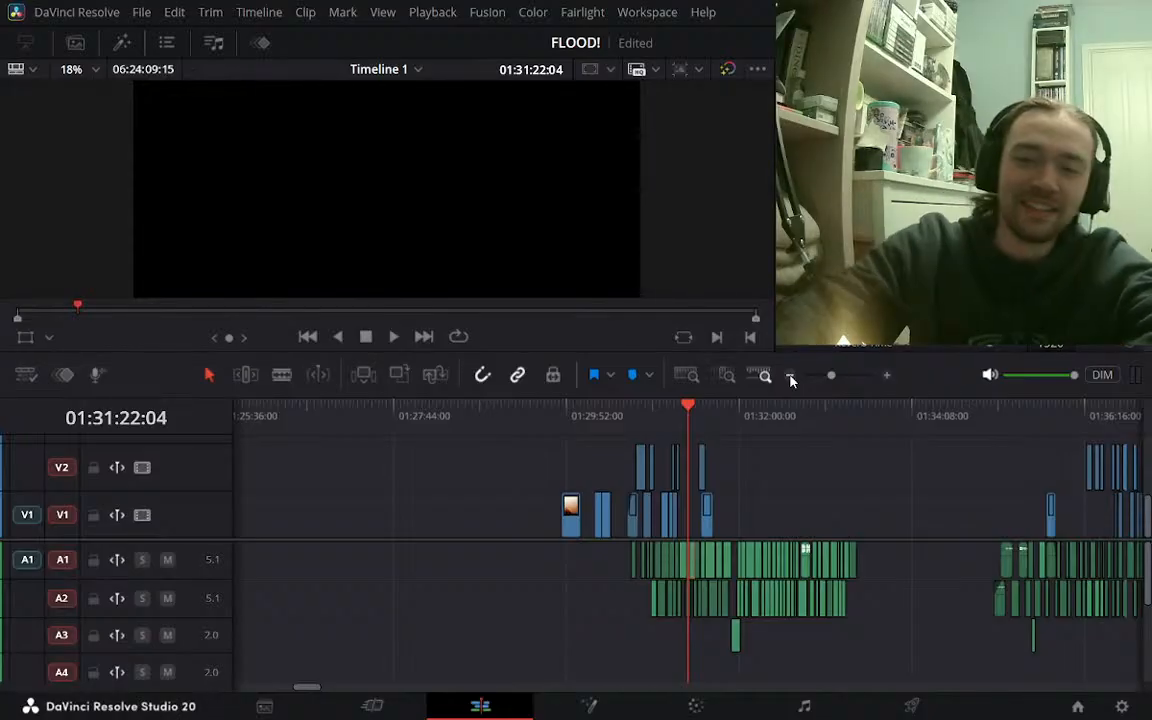
pyautogui.click(886, 375)
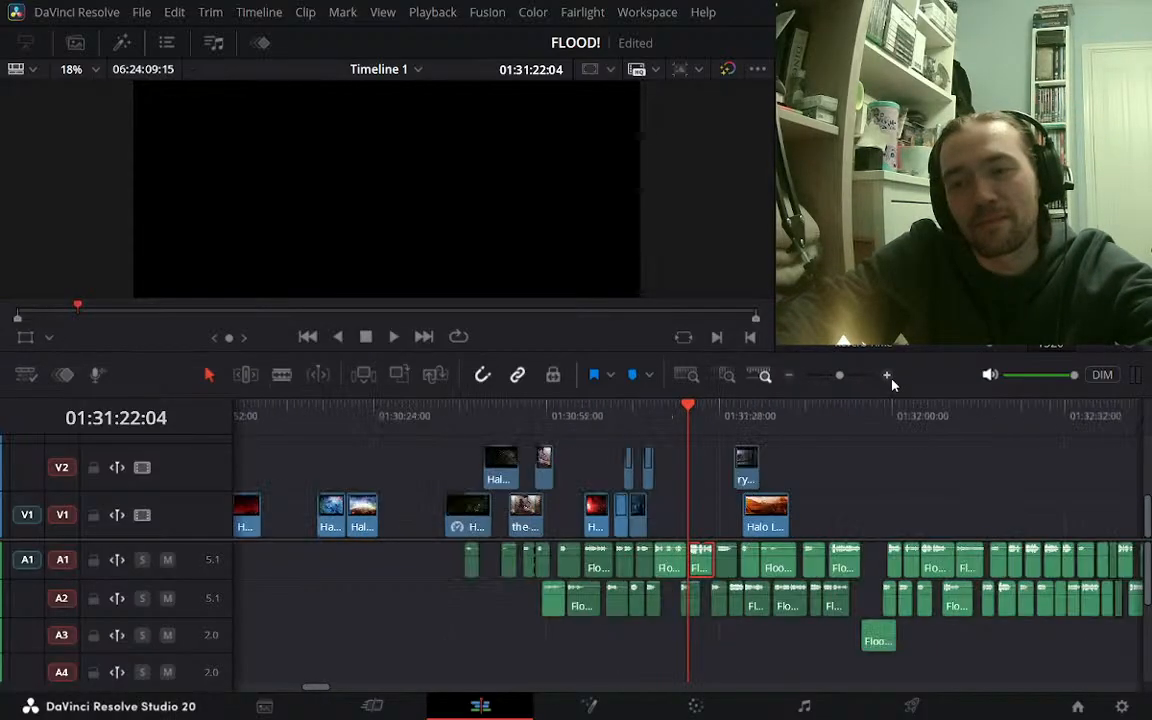
pyautogui.click(660, 421)
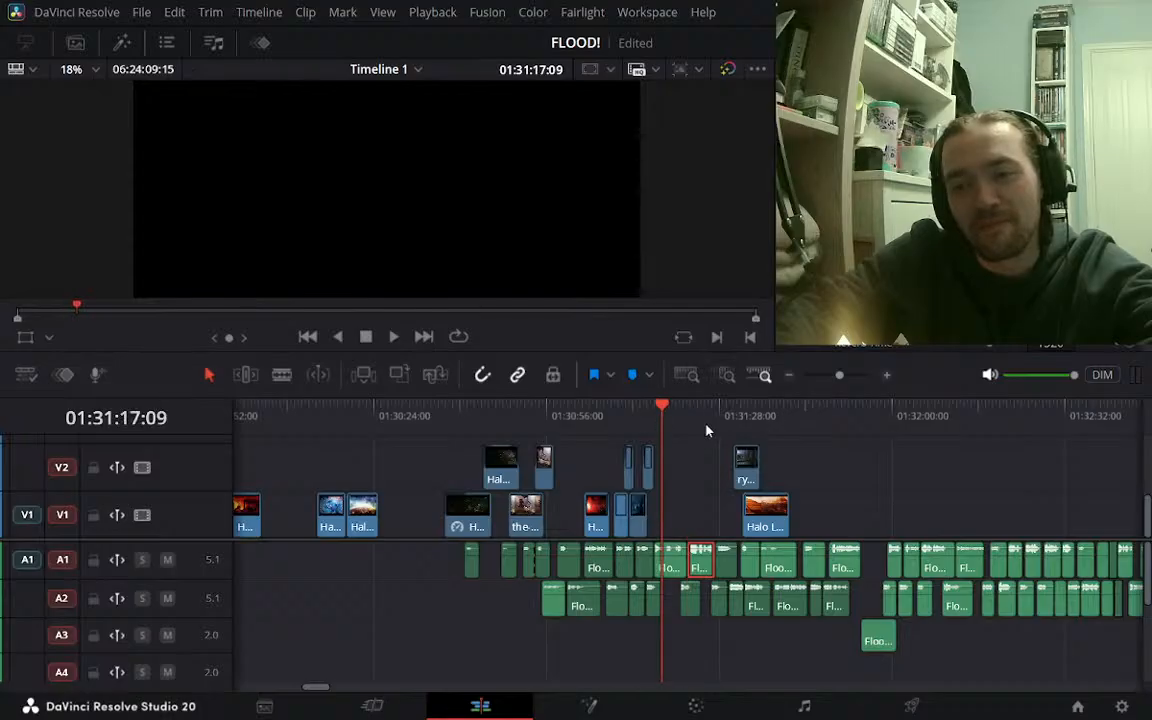
# Skim the opening section of the timeline from about 01:31:08 to past 01:32:00, checking which narration passages have footage, then return to 01:31:47:04
pyautogui.click(638, 418)
pyautogui.click(616, 414)
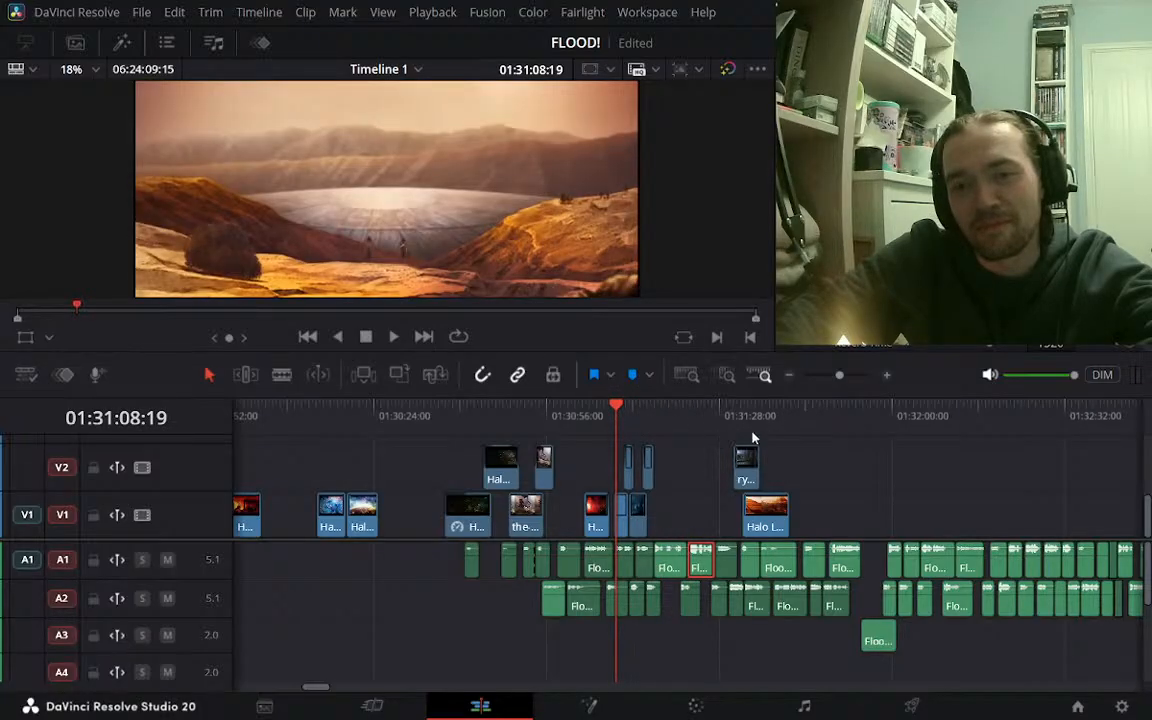
pyautogui.click(702, 415)
pyautogui.click(729, 415)
pyautogui.click(738, 413)
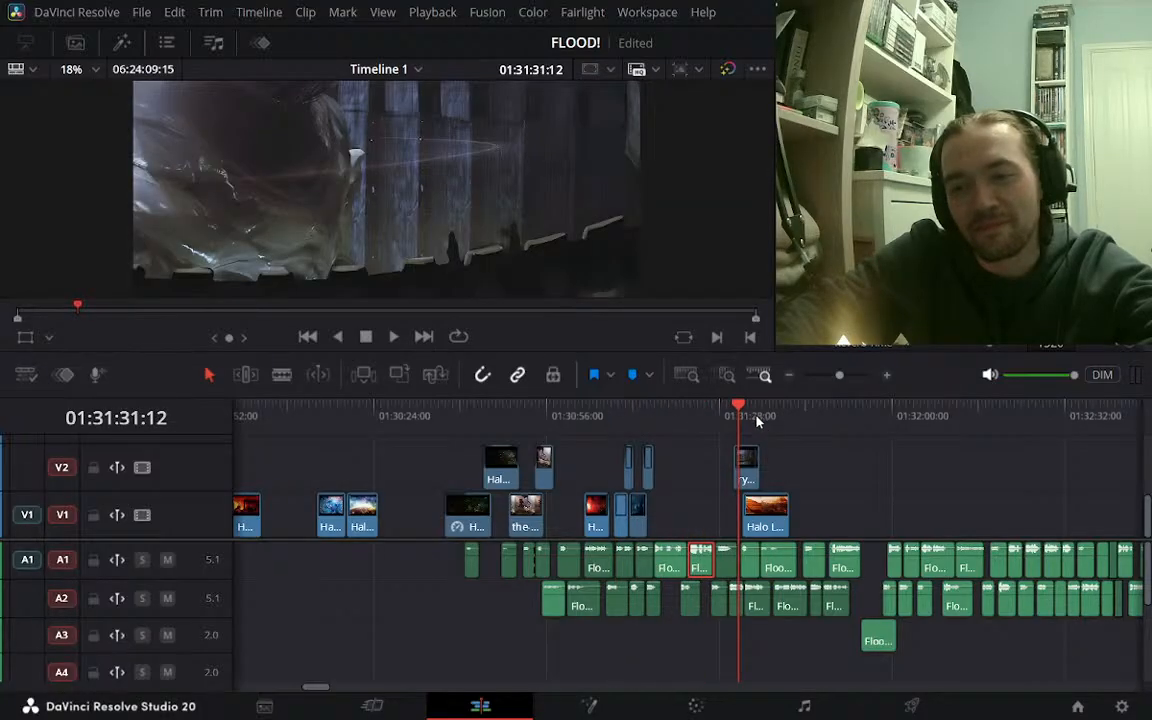
pyautogui.click(761, 420)
pyautogui.click(771, 420)
pyautogui.click(812, 418)
pyautogui.click(861, 418)
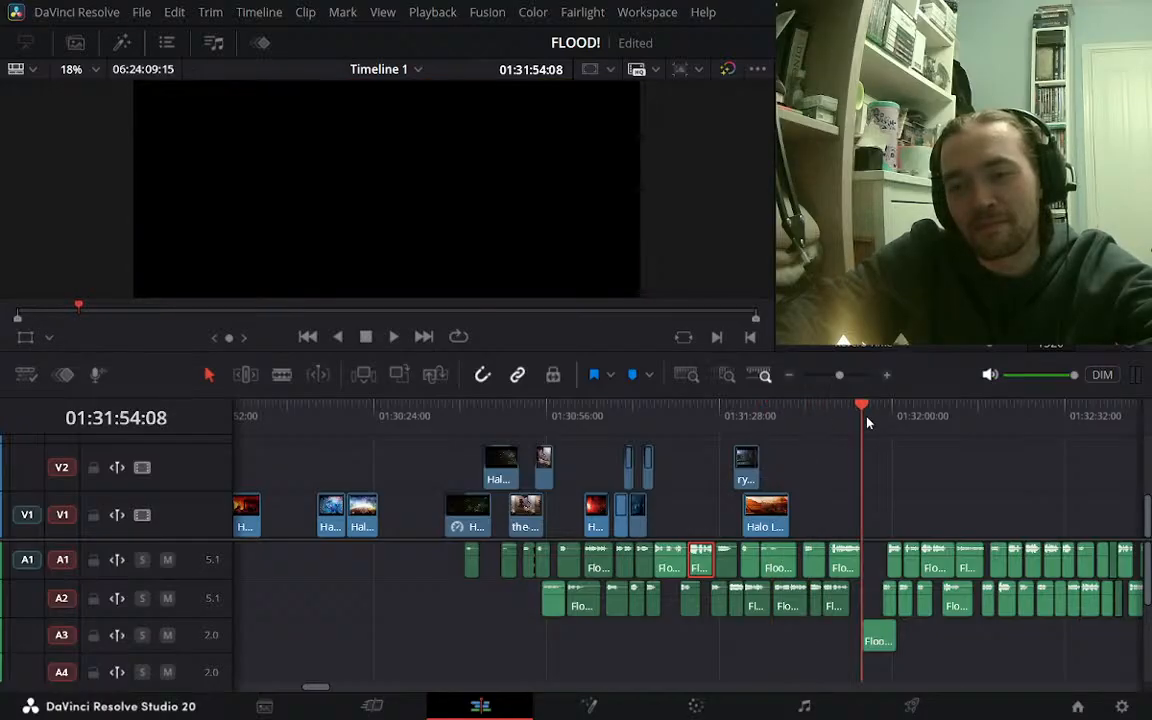
pyautogui.click(895, 418)
pyautogui.click(957, 418)
pyautogui.click(823, 418)
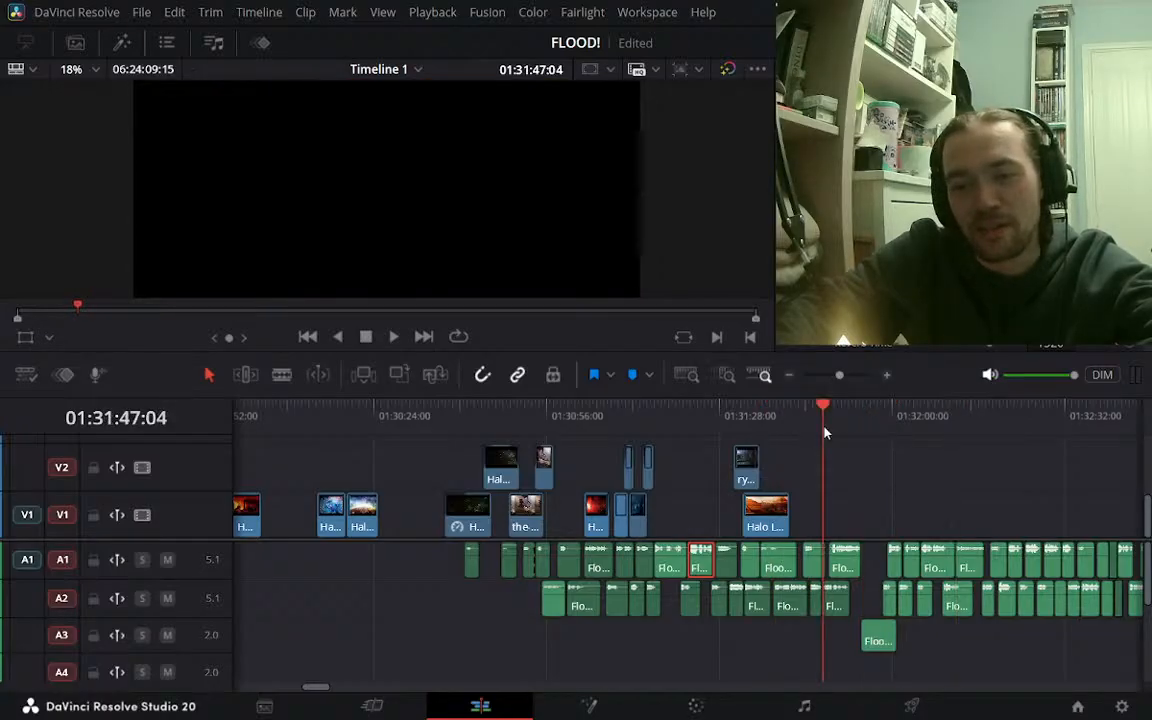
# Check the footage at 01:31:06:03, then zoom the timeline out and move the playhead to 01:28:12:16
pyautogui.click(601, 415)
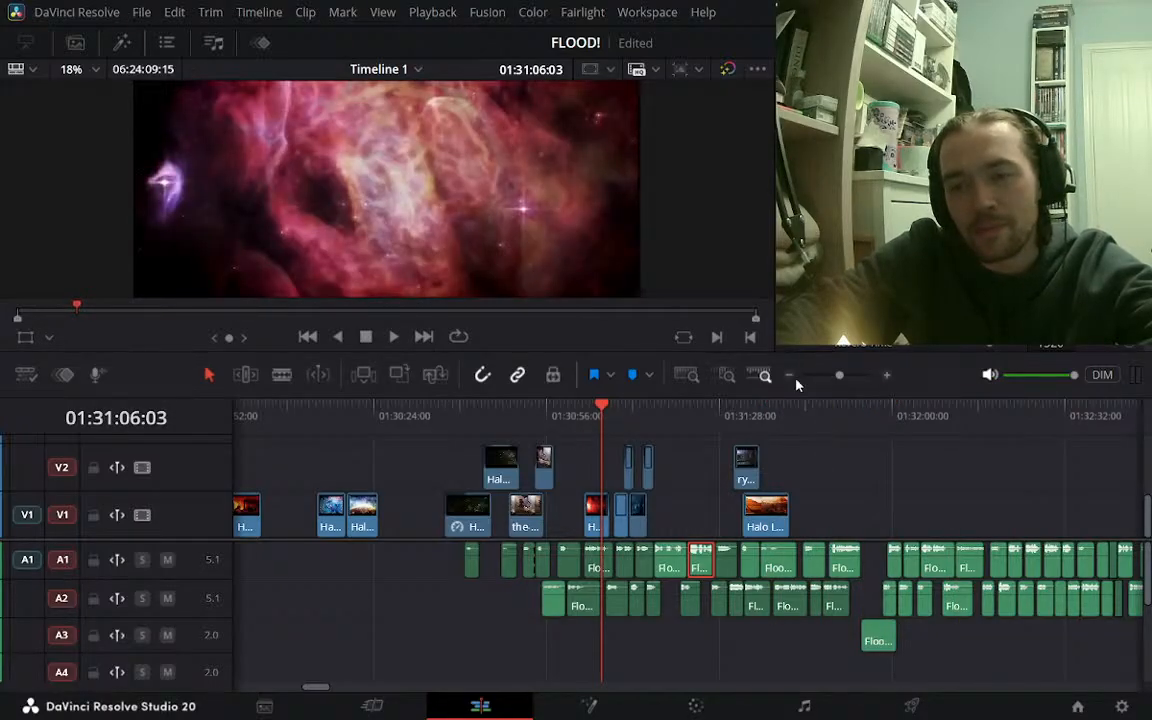
pyautogui.click(789, 375)
pyautogui.click(456, 418)
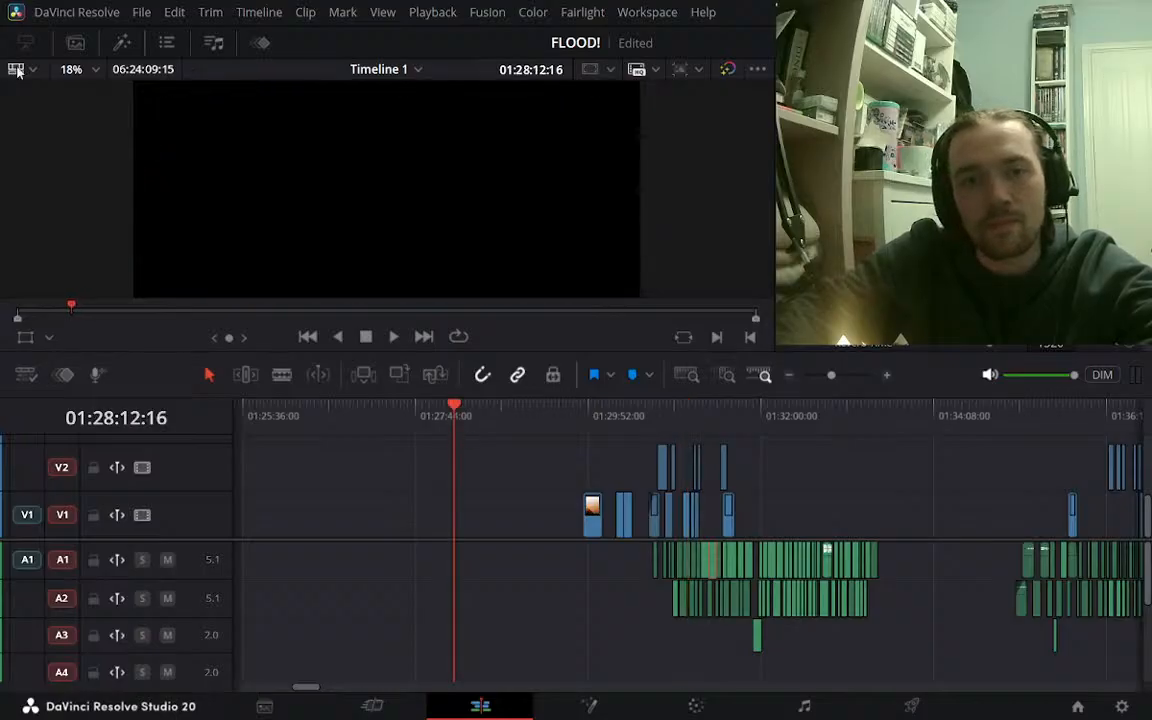
# Browse the Halo 2 clips in the media pool's H2 bin for usable footage, then hide the media pool
pyautogui.click(75, 42)
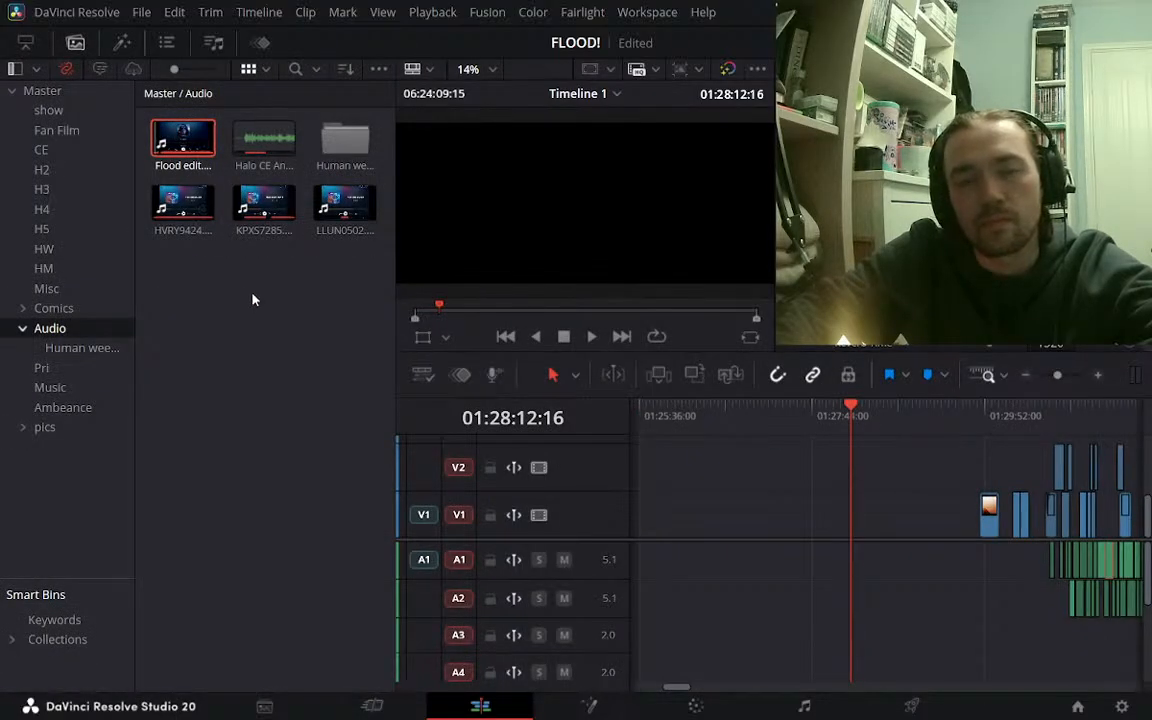
pyautogui.click(41, 170)
pyautogui.click(185, 142)
pyautogui.click(262, 142)
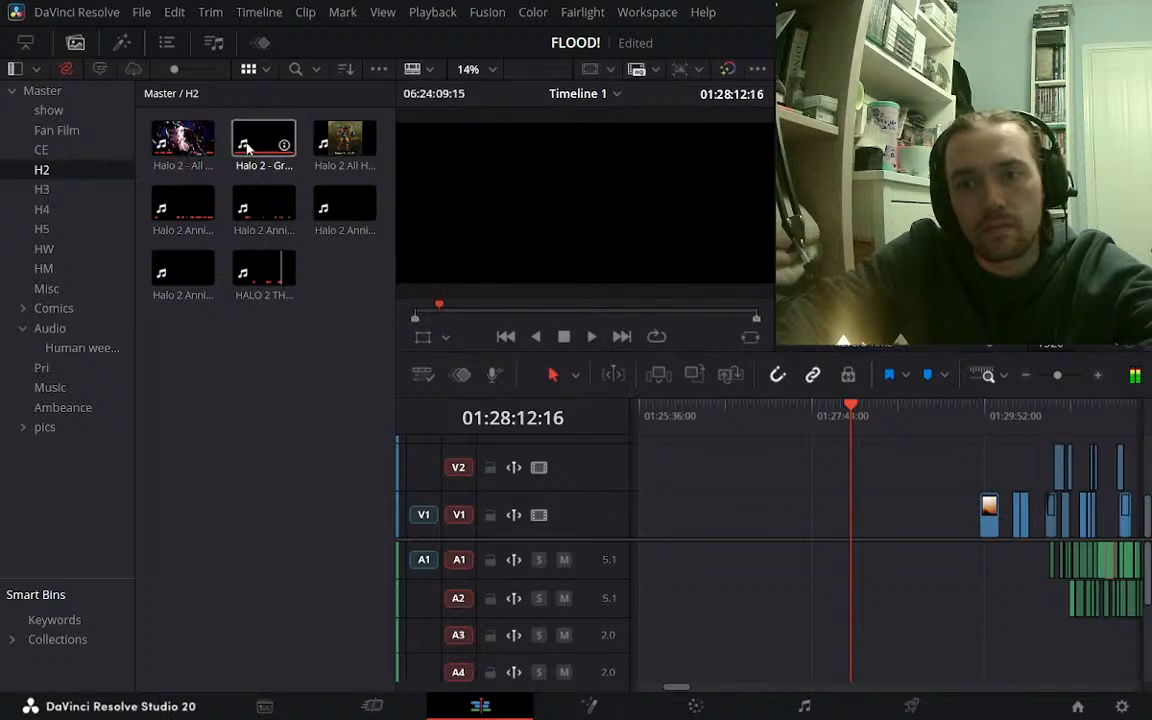
pyautogui.click(327, 148)
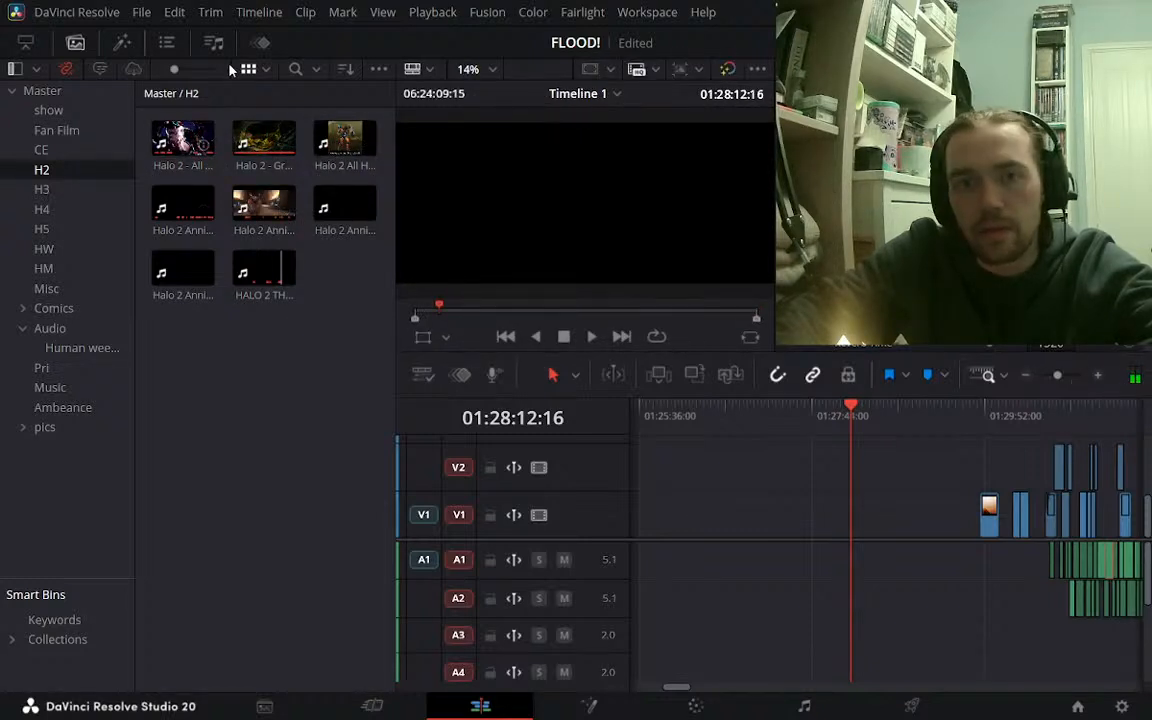
pyautogui.click(75, 42)
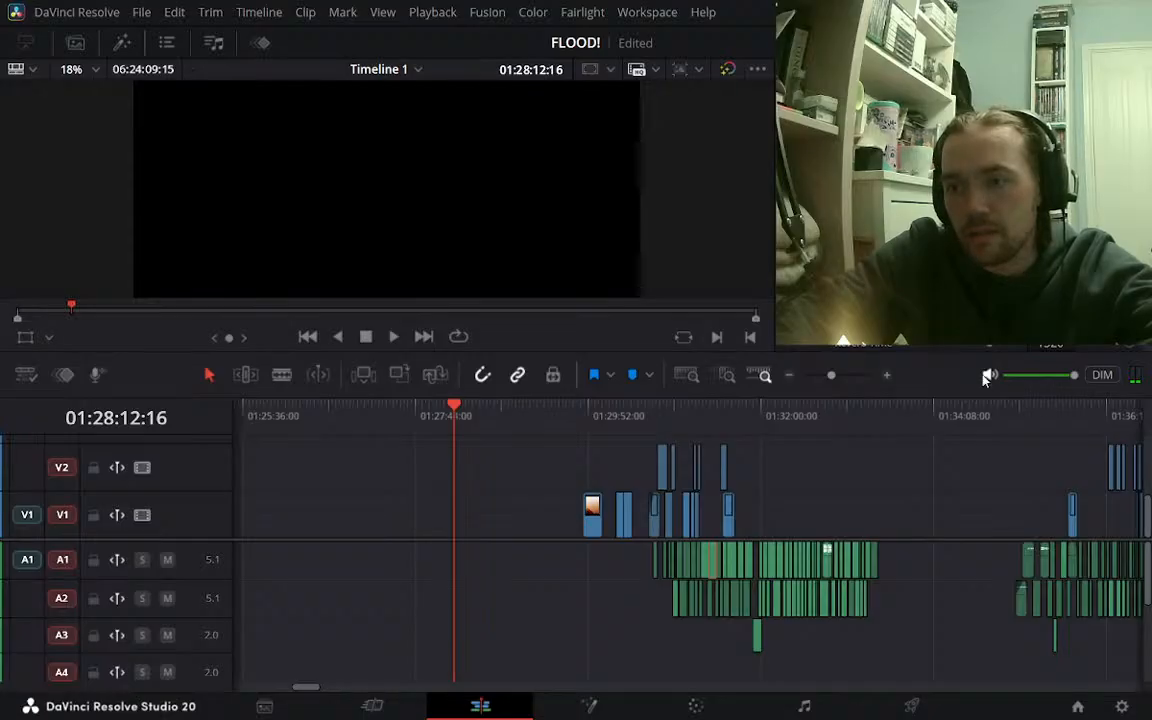
# Show the media pool again and load the Halo 2 Anniversary Terminals 1080p clip, scrubbing through it to about 00:12:37
pyautogui.click(77, 42)
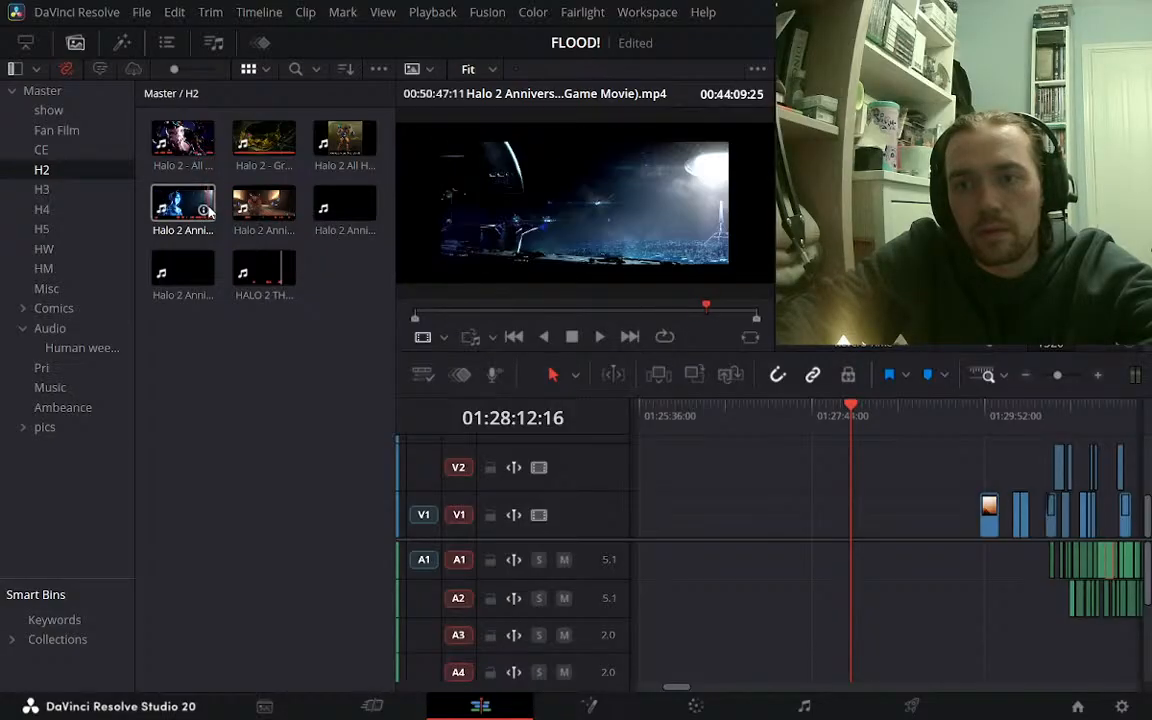
pyautogui.click(166, 279)
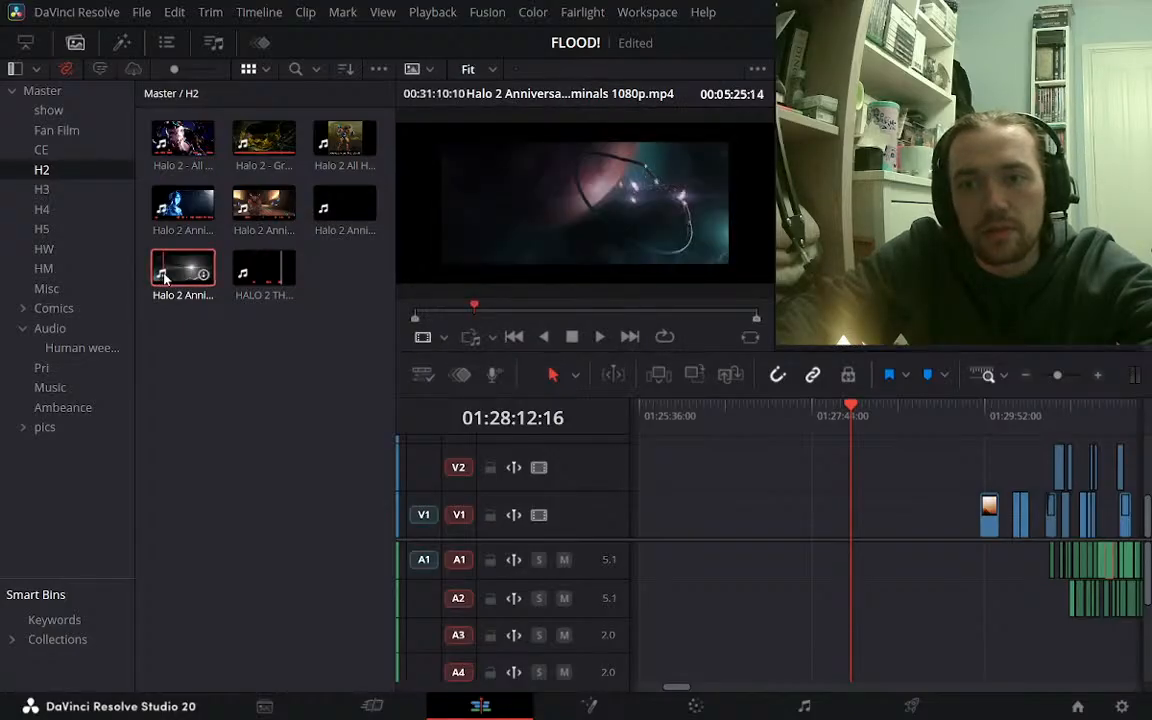
pyautogui.moveTo(474, 310); pyautogui.dragTo(446, 317)
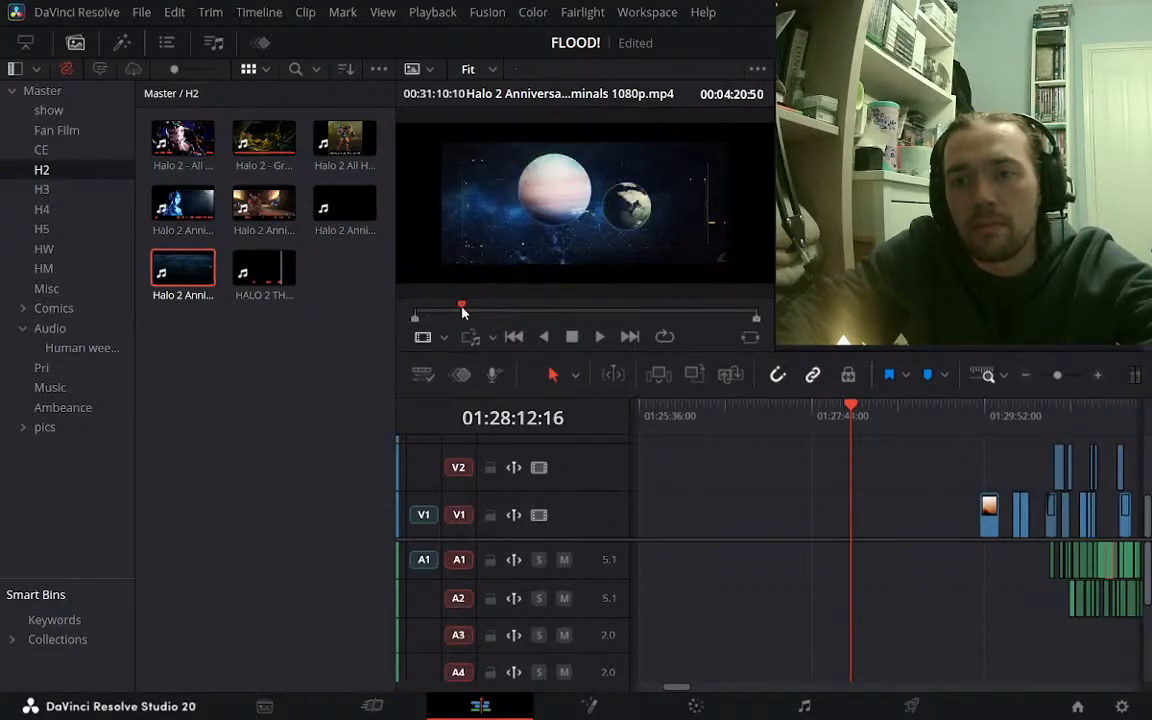
pyautogui.moveTo(467, 315); pyautogui.dragTo(552, 303)
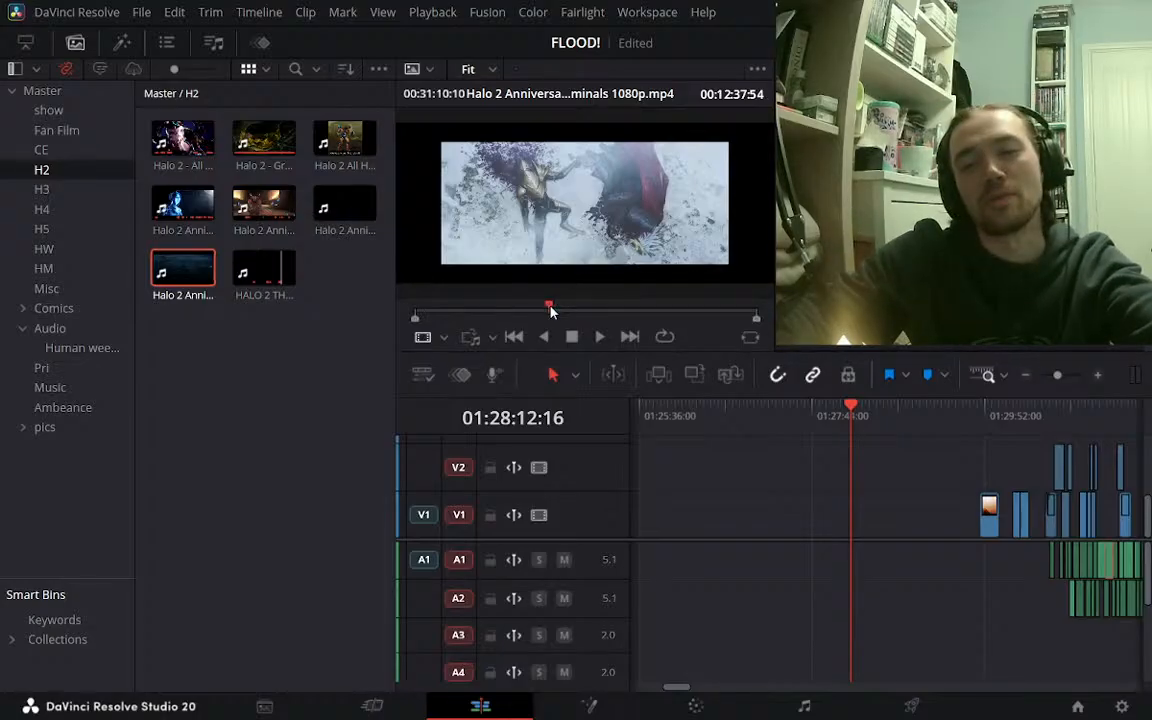
# Review the Terminals clip from 00:13:32:02 at double speed and stop at 00:13:36:55
pyautogui.moveTo(555, 312)
pyautogui.mouseDown()
pyautogui.moveTo(574, 310)
pyautogui.moveTo(563, 308)
pyautogui.mouseUp()
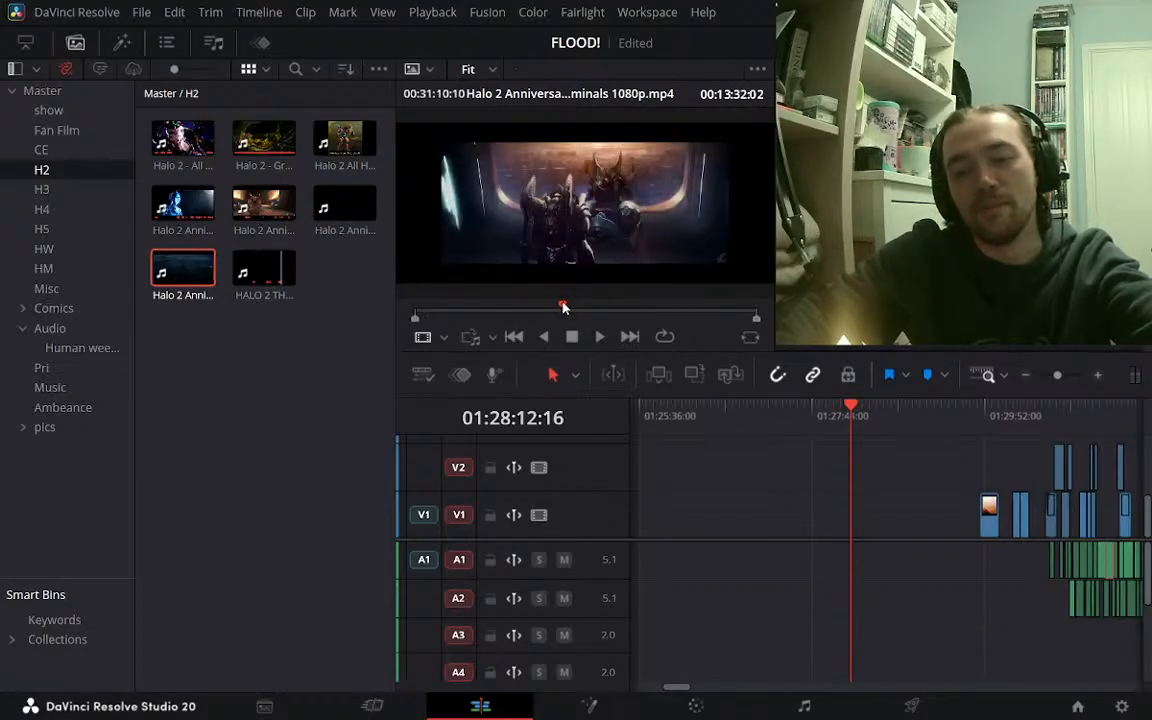
pyautogui.press('l')
pyautogui.press('l')
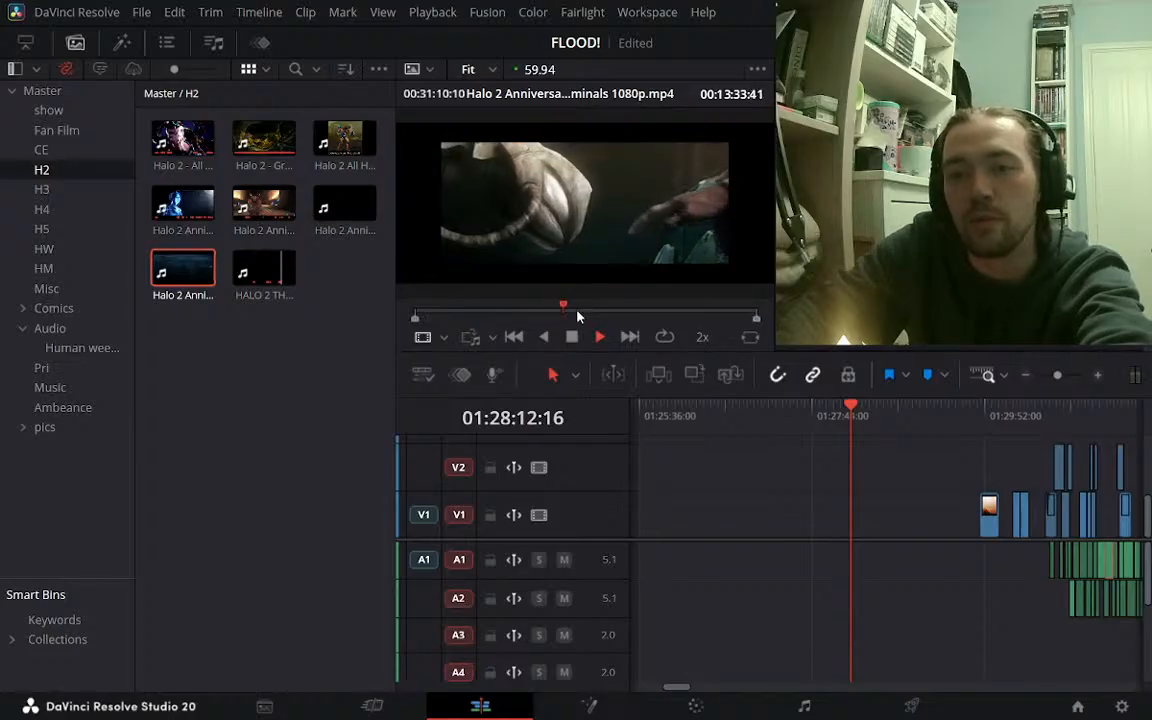
pyautogui.press('k')
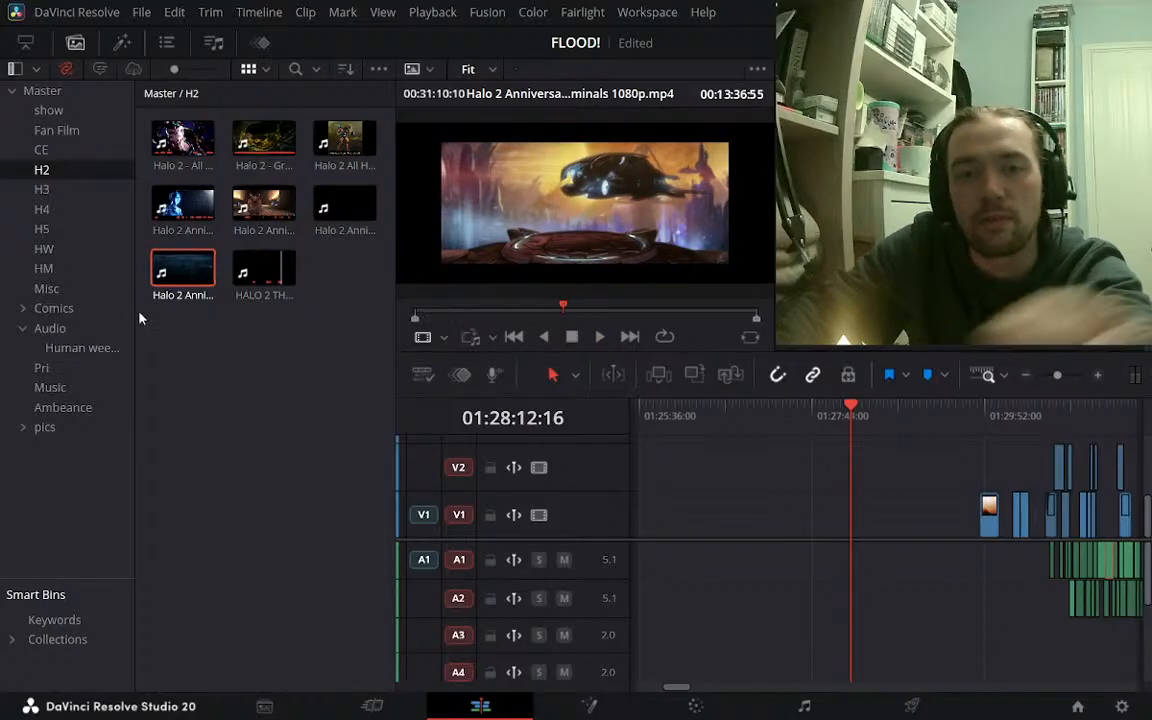
# Look through the Fan Film and HM bins and load Halo Legends-3-1.m4v in the source viewer
pyautogui.click(70, 134)
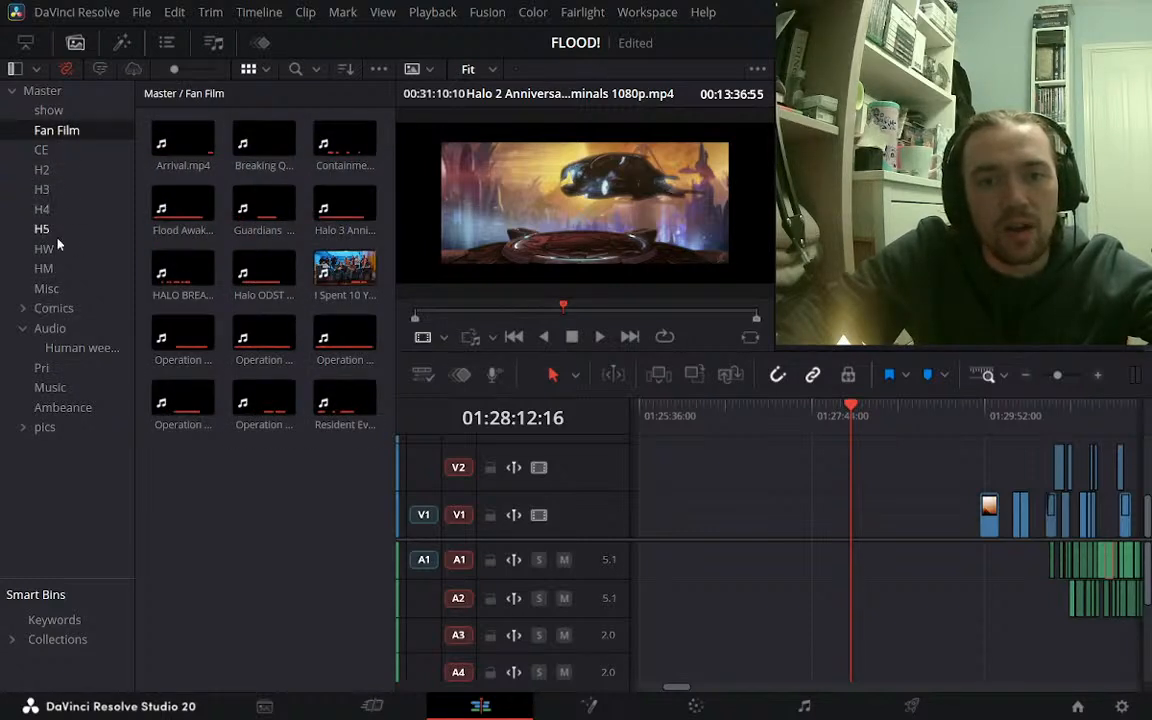
pyautogui.click(69, 267)
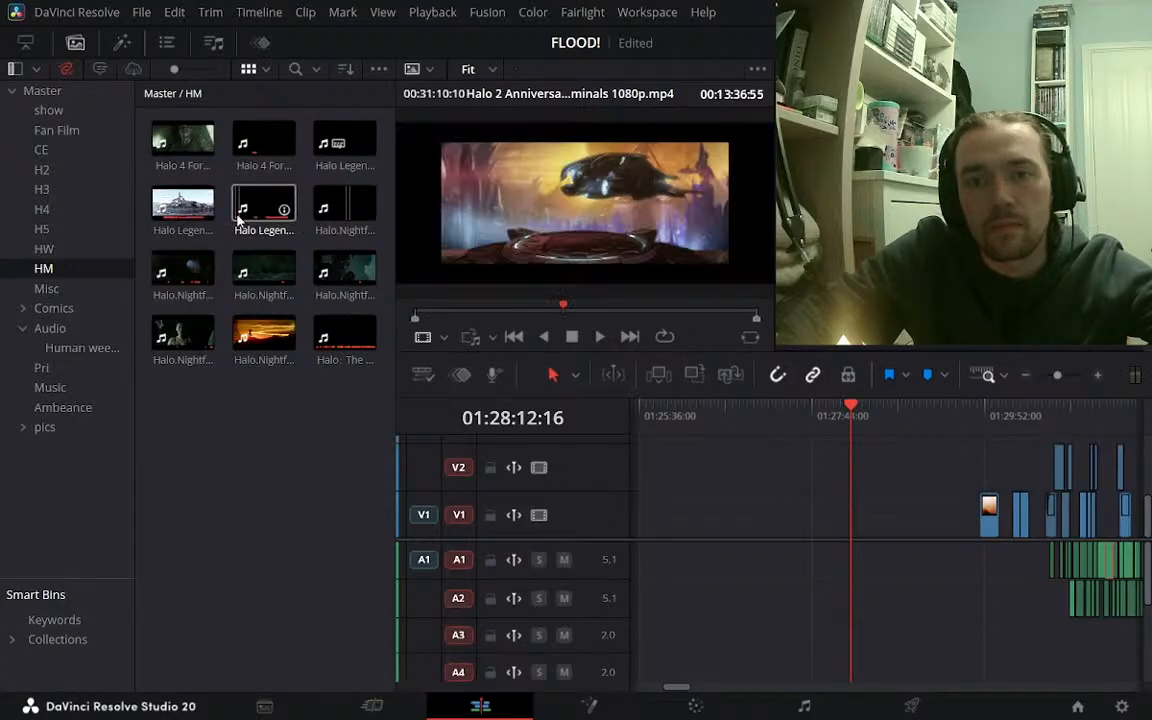
pyautogui.click(258, 212)
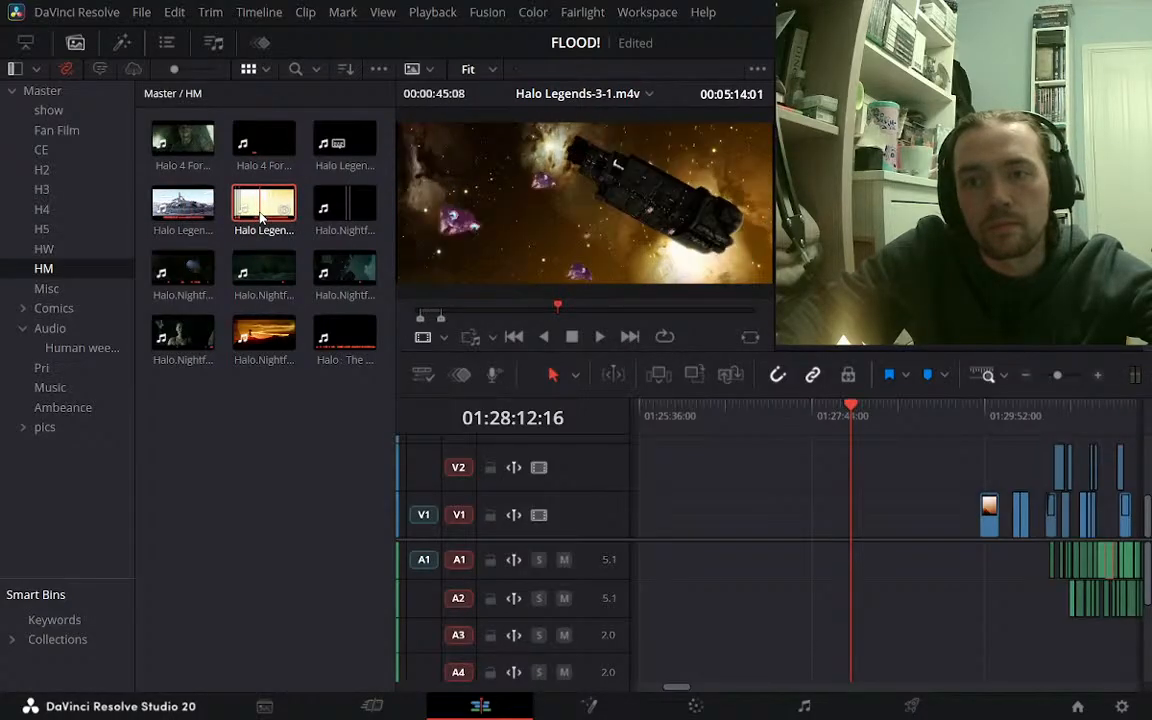
# Scrub Halo Legends-3-1.m4v back to just before 00:04:38, fast-forward at 4x, and play in reverse from the space fleet shot
pyautogui.moveTo(460, 320); pyautogui.dragTo(538, 309)
pyautogui.press('l')
pyautogui.press('l')
pyautogui.press('l')
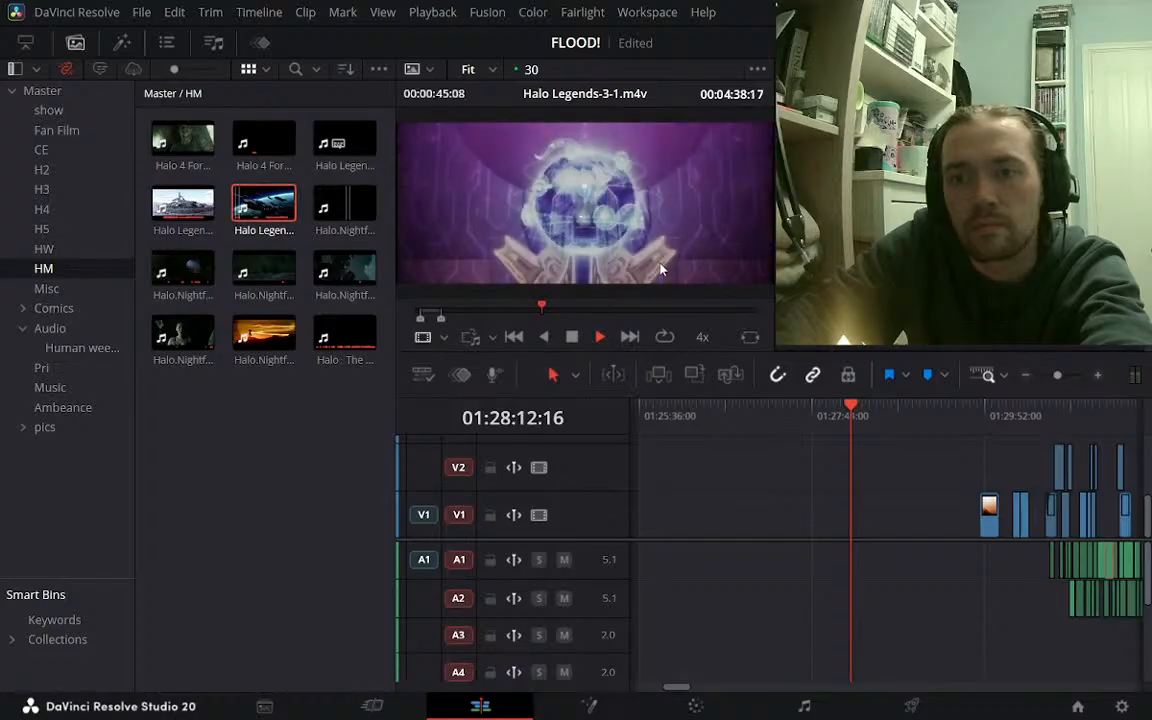
pyautogui.press('j')
pyautogui.press('j')
pyautogui.press('j')
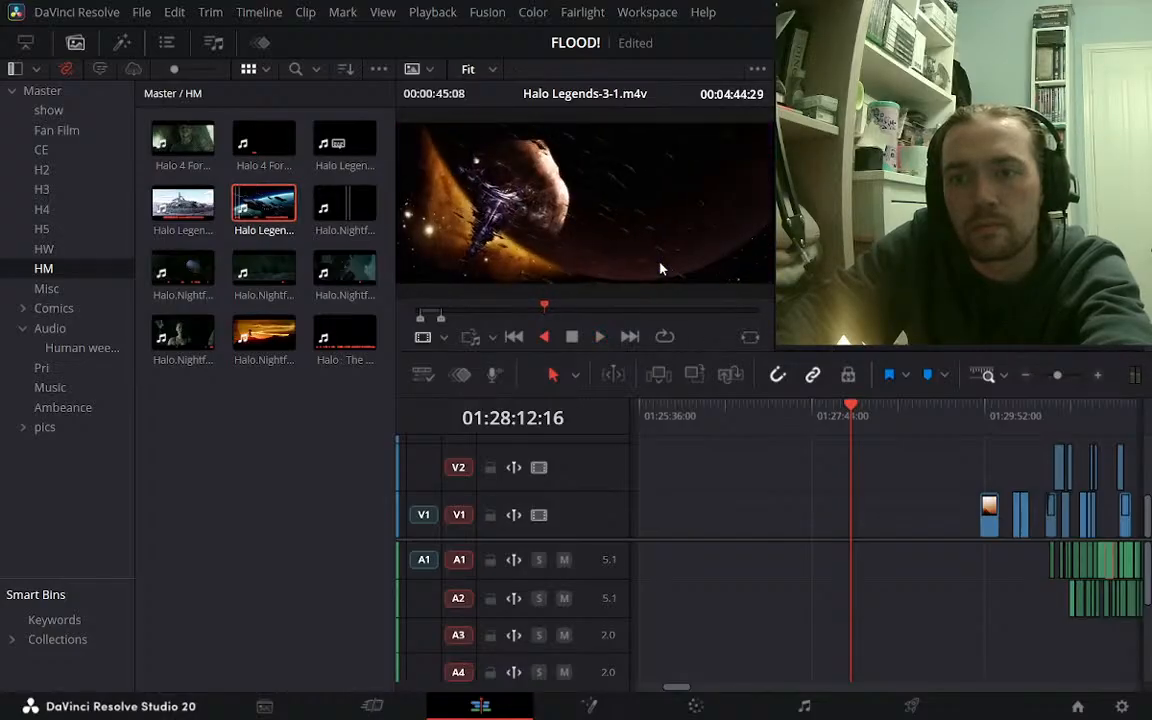
# Fast-forward Halo Legends-3-1.m4v from about 00:04:44 at up to 4x speed through the space battle shots, then stop playback
pyautogui.press('l')
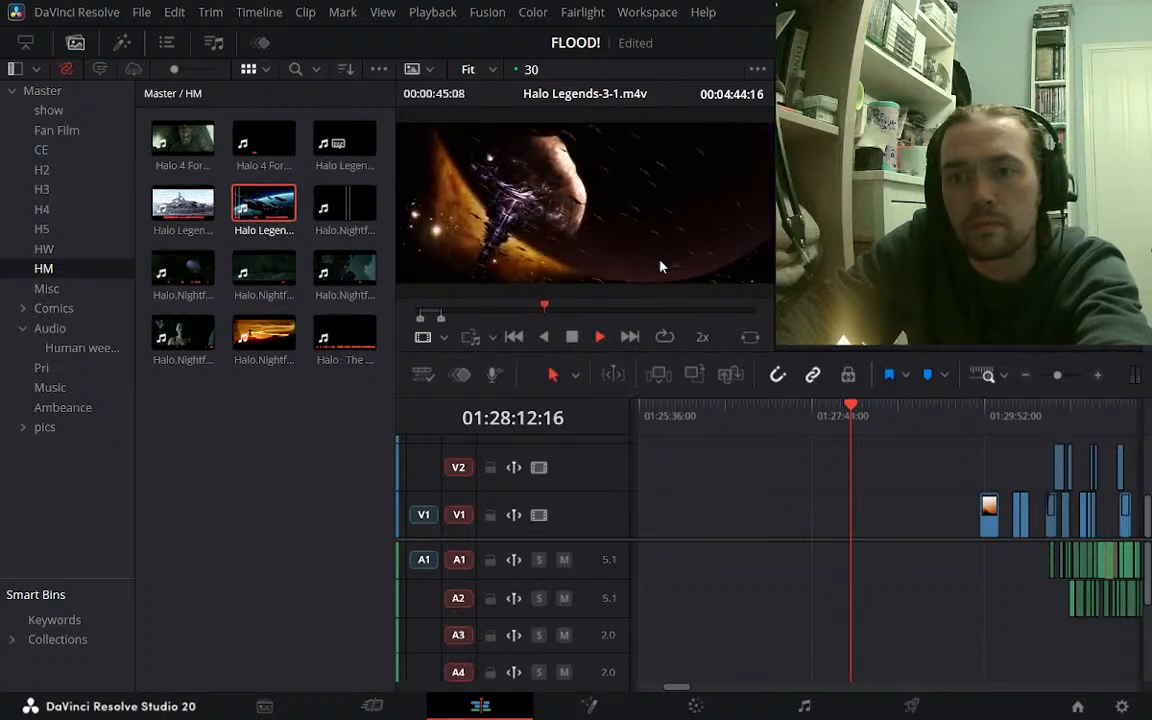
pyautogui.press('l')
pyautogui.press('l')
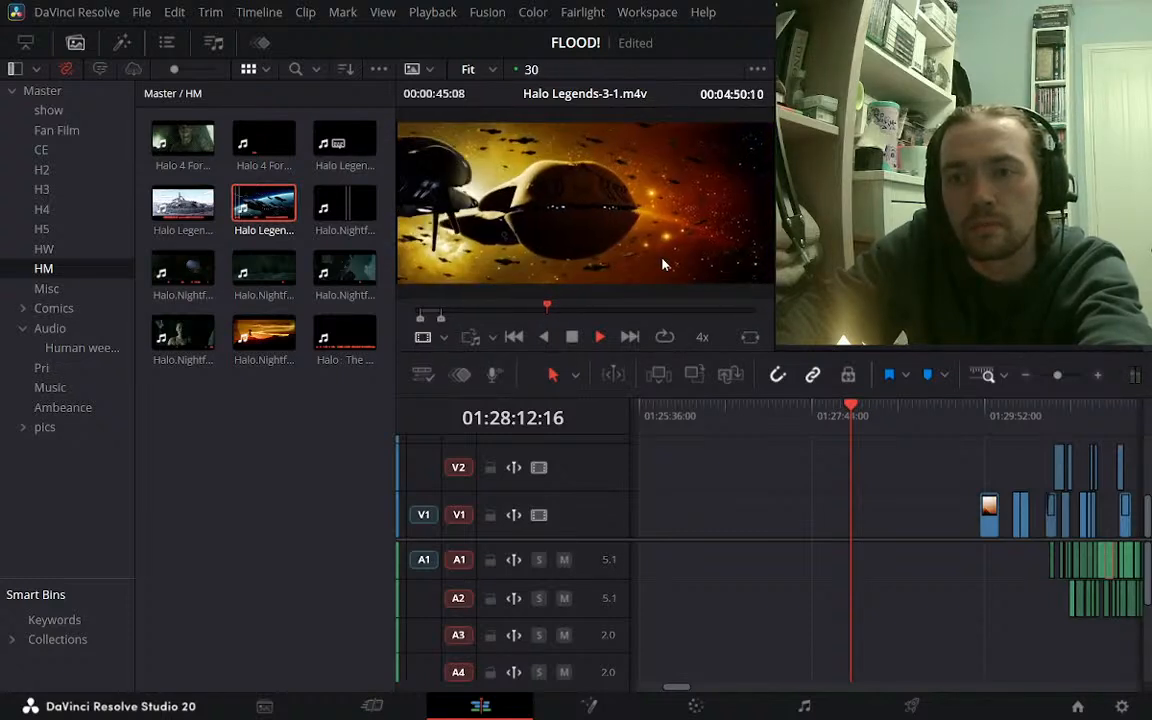
pyautogui.press('space')
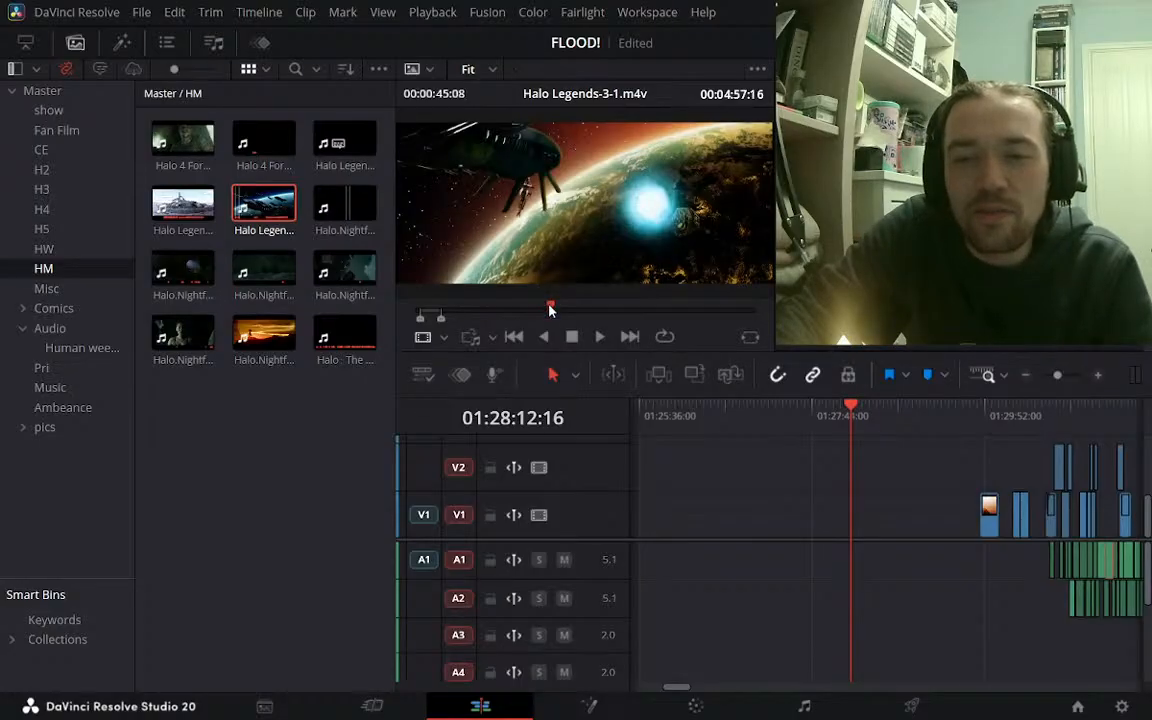
# Scrub Halo Legends-3-1.m4v back to 00:04:37:08 and play the Prophet scene up to 00:04:42:16
pyautogui.moveTo(553, 304)
pyautogui.mouseDown()
pyautogui.moveTo(627, 313)
pyautogui.moveTo(534, 304)
pyautogui.moveTo(546, 305)
pyautogui.mouseUp()
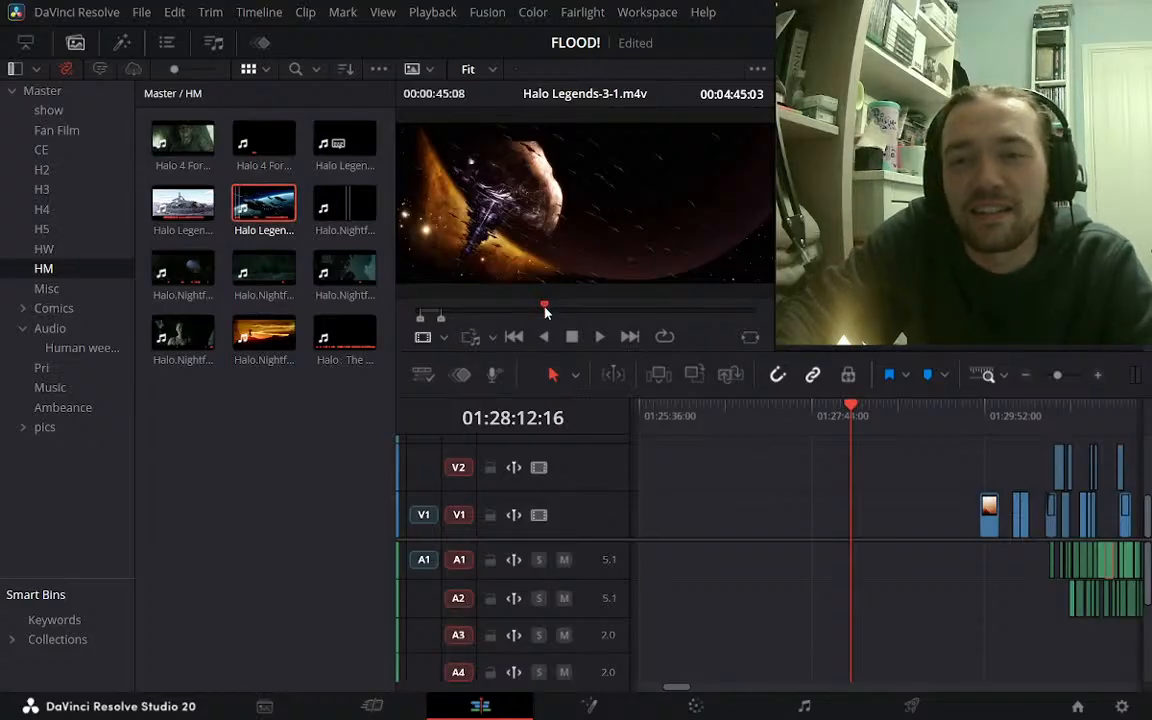
pyautogui.moveTo(546, 313)
pyautogui.mouseDown()
pyautogui.moveTo(568, 318)
pyautogui.moveTo(531, 313)
pyautogui.moveTo(542, 316)
pyautogui.mouseUp()
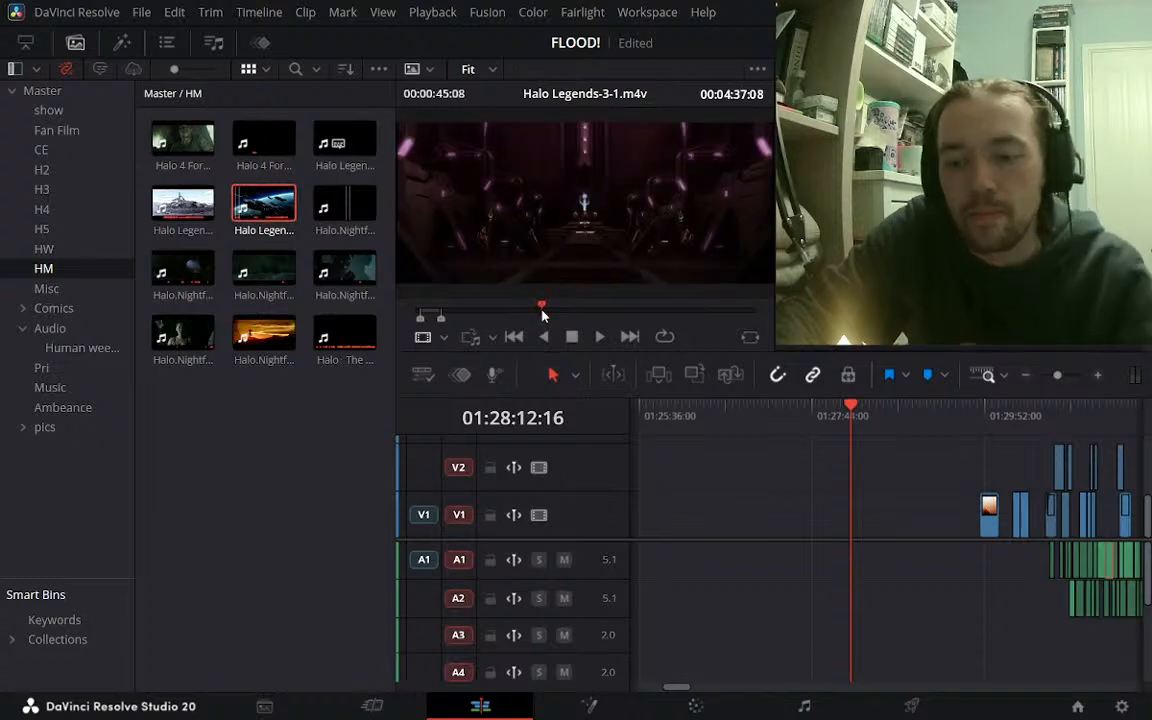
pyautogui.press('space')
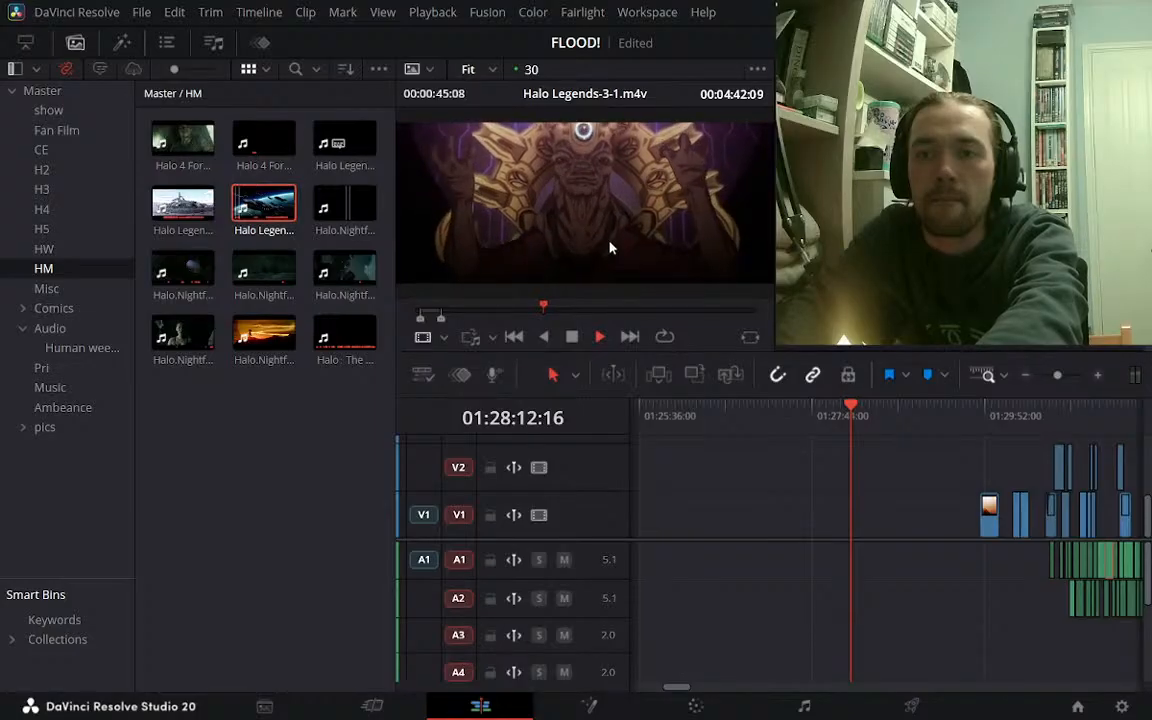
pyautogui.press('space')
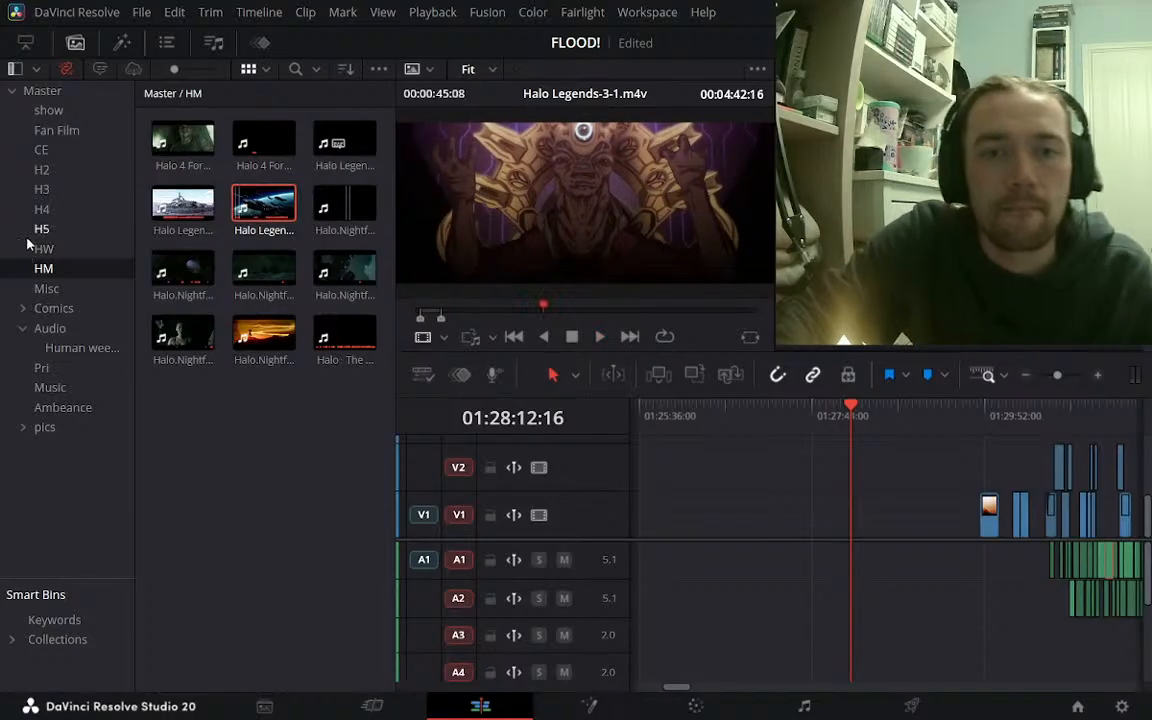
# From the H3 bin, load the Halo 3 all-cutscenes clip with no music and mark an In point at 00:24:05:01
pyautogui.click(42, 189)
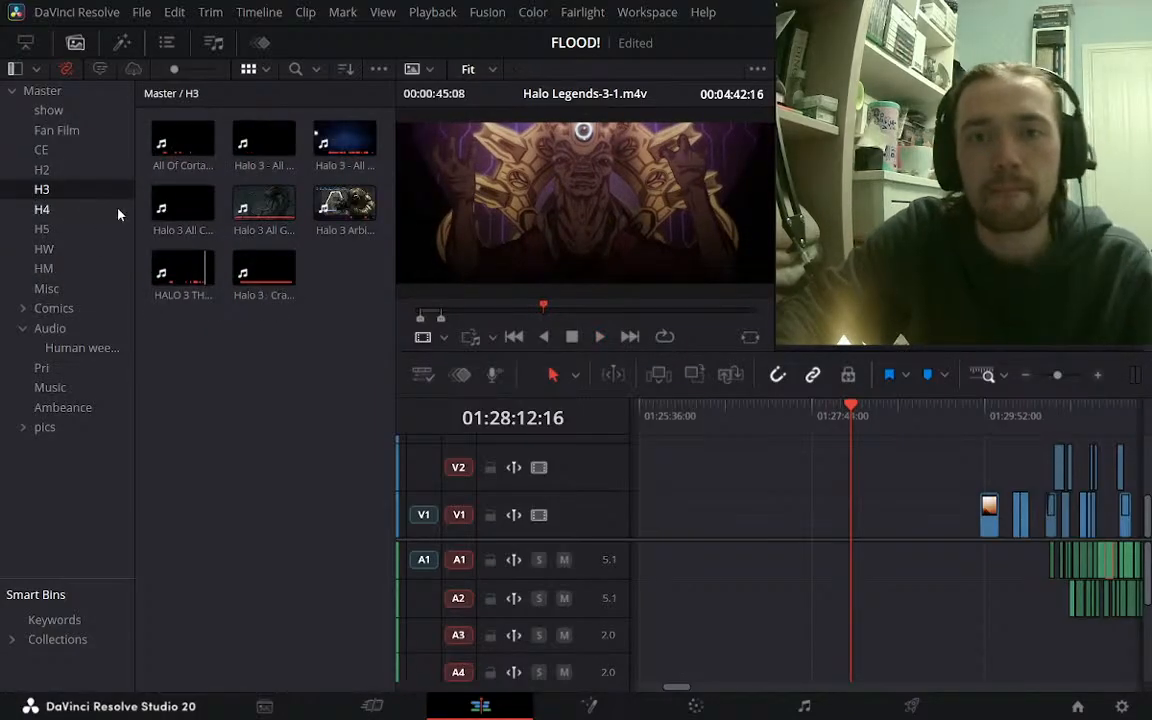
pyautogui.click(183, 212)
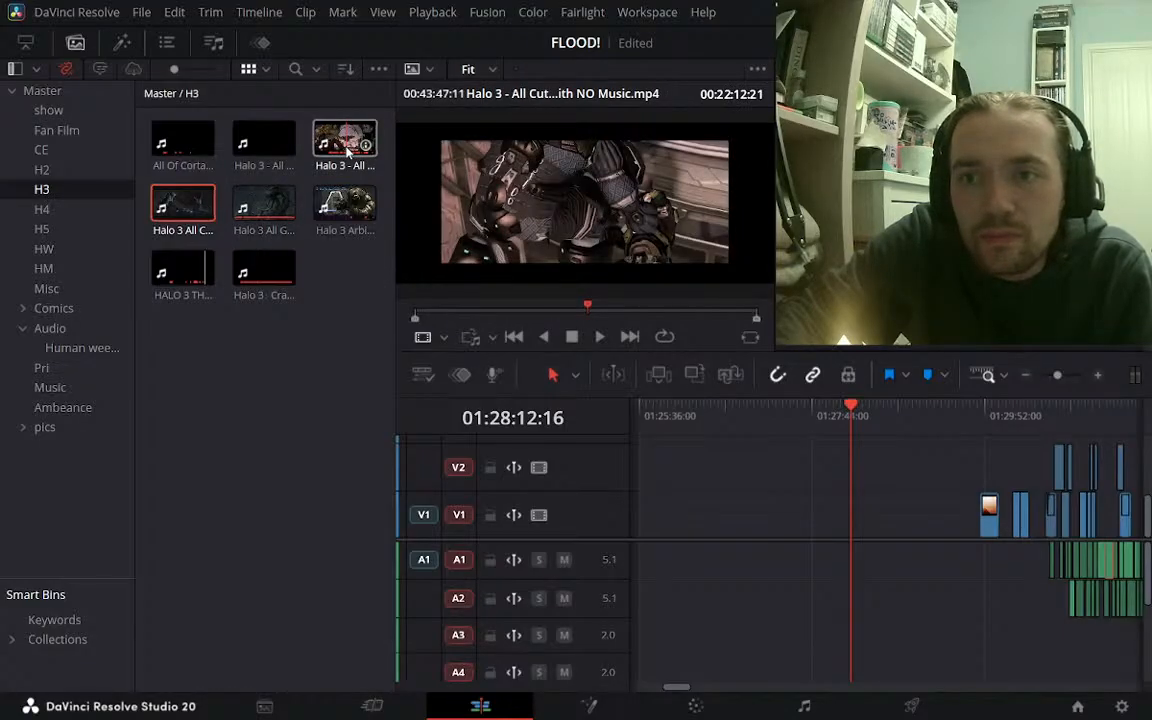
pyautogui.click(344, 150)
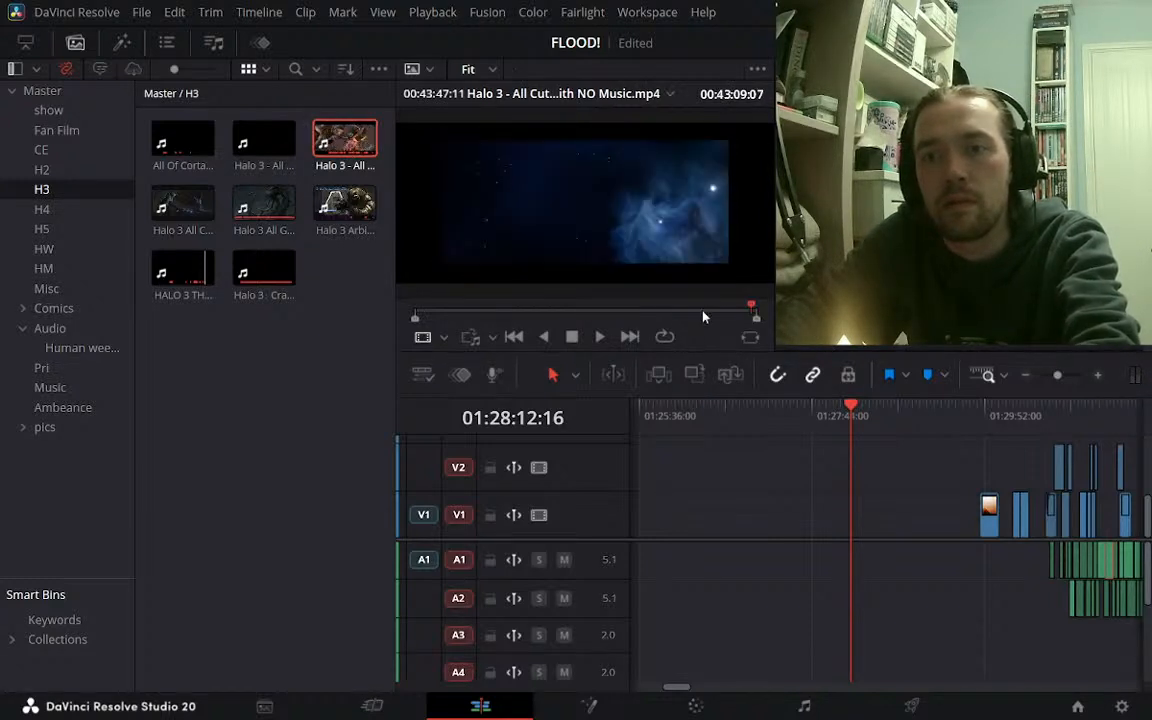
pyautogui.moveTo(608, 314)
pyautogui.mouseDown()
pyautogui.moveTo(619, 313)
pyautogui.moveTo(603, 308)
pyautogui.mouseUp()
pyautogui.press('i')
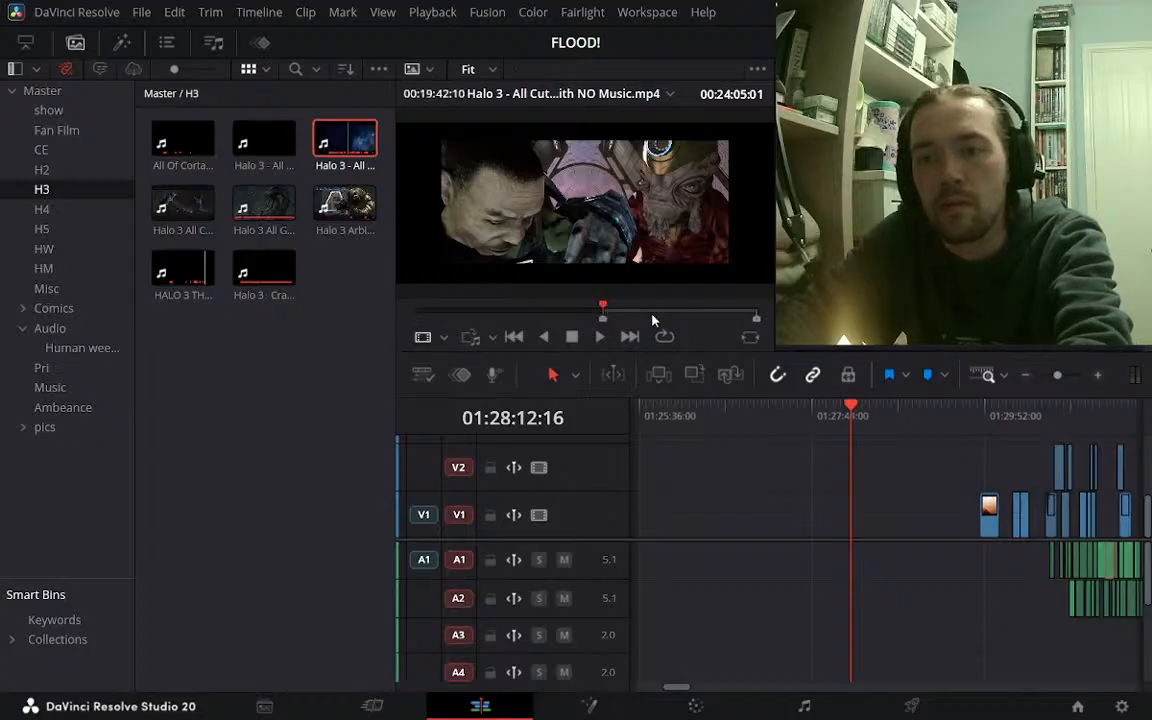
# Fast-forward the Halo 3 cutscenes clip from its In point at up to 16x speed and stop at 00:24:28:27
pyautogui.press('l')
pyautogui.press('l')
pyautogui.press('l')
pyautogui.press('l')
pyautogui.press('l')
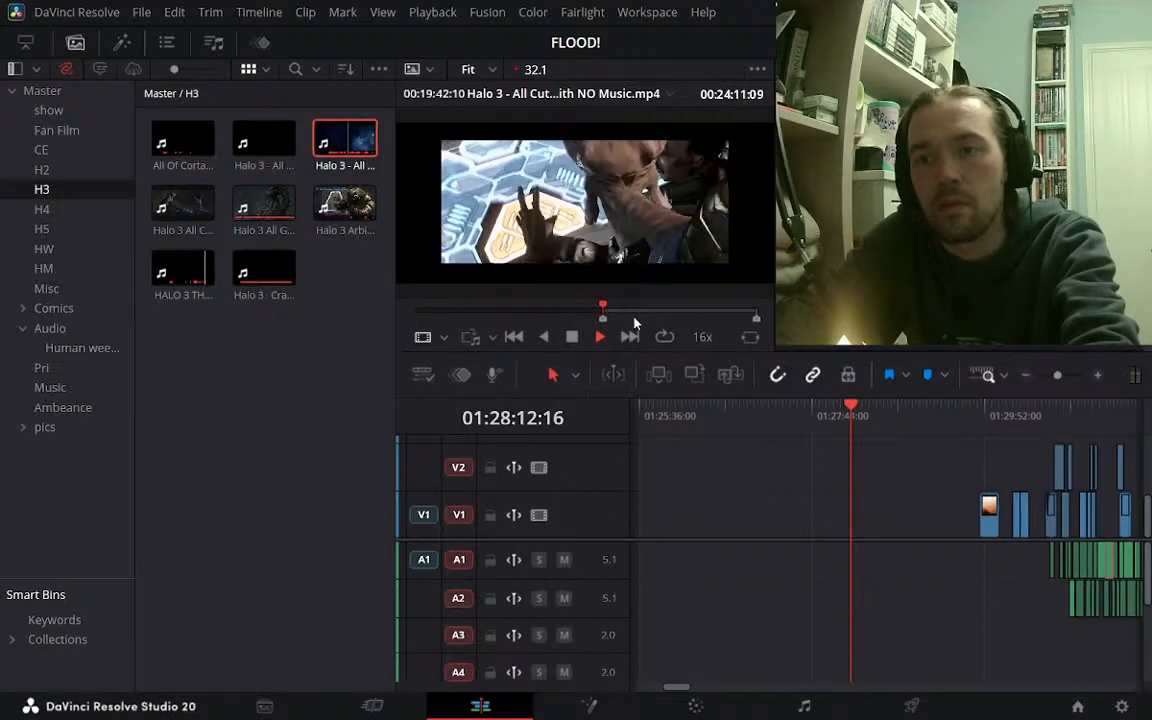
pyautogui.press('k')
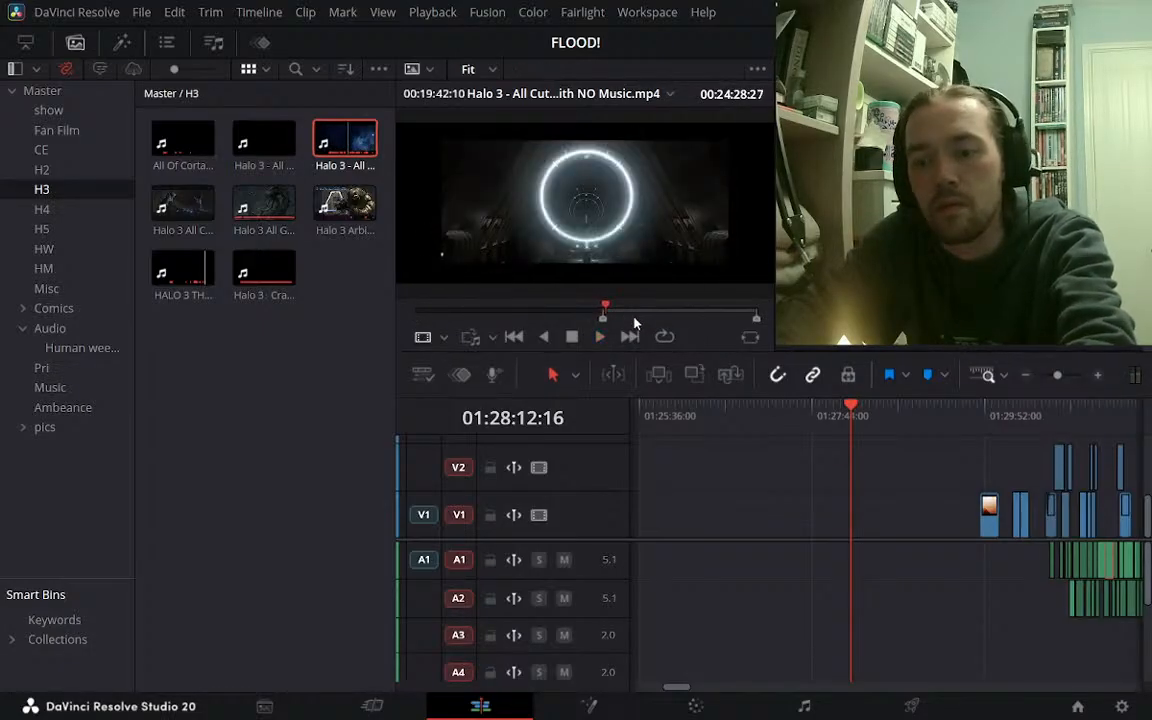
# Mark the Out point at 00:24:28:27 and insert the marked Halo 3 section into the empty timeline gap at 02:06:08:00
pyautogui.press('o')
pyautogui.click(786, 417)
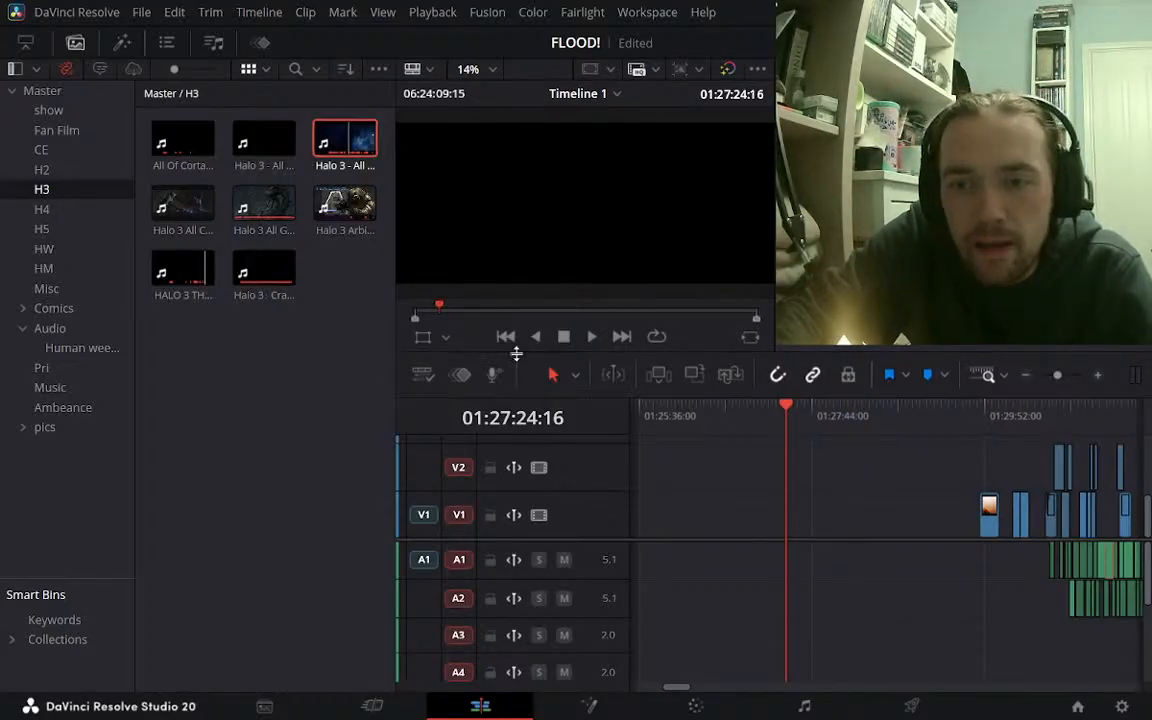
pyautogui.click(1024, 376)
pyautogui.click(1024, 376)
pyautogui.click(1024, 376)
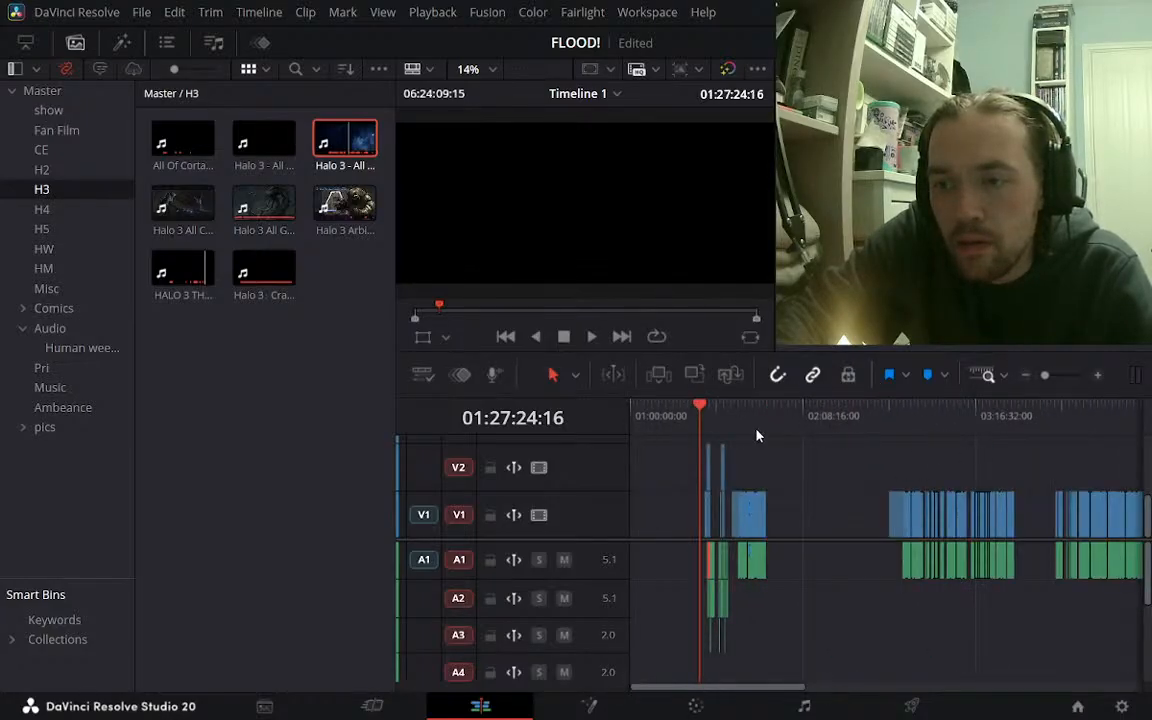
pyautogui.click(798, 412)
pyautogui.click(820, 516)
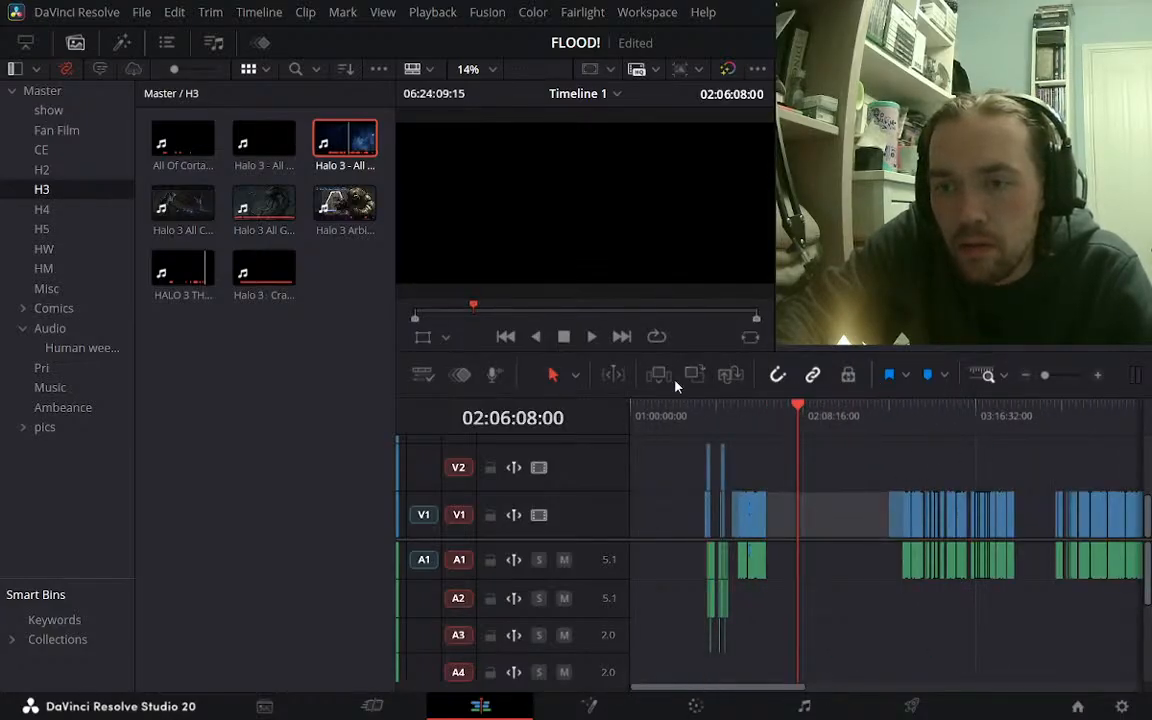
pyautogui.click(661, 378)
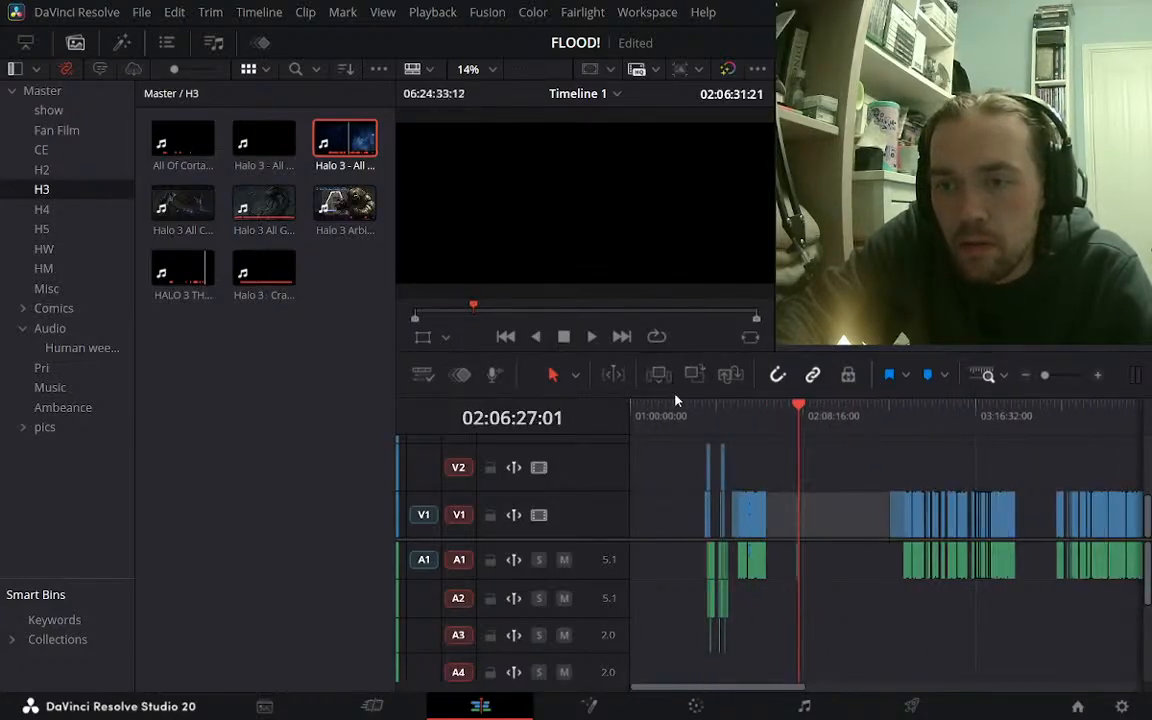
pyautogui.click(1098, 376)
pyautogui.click(1098, 376)
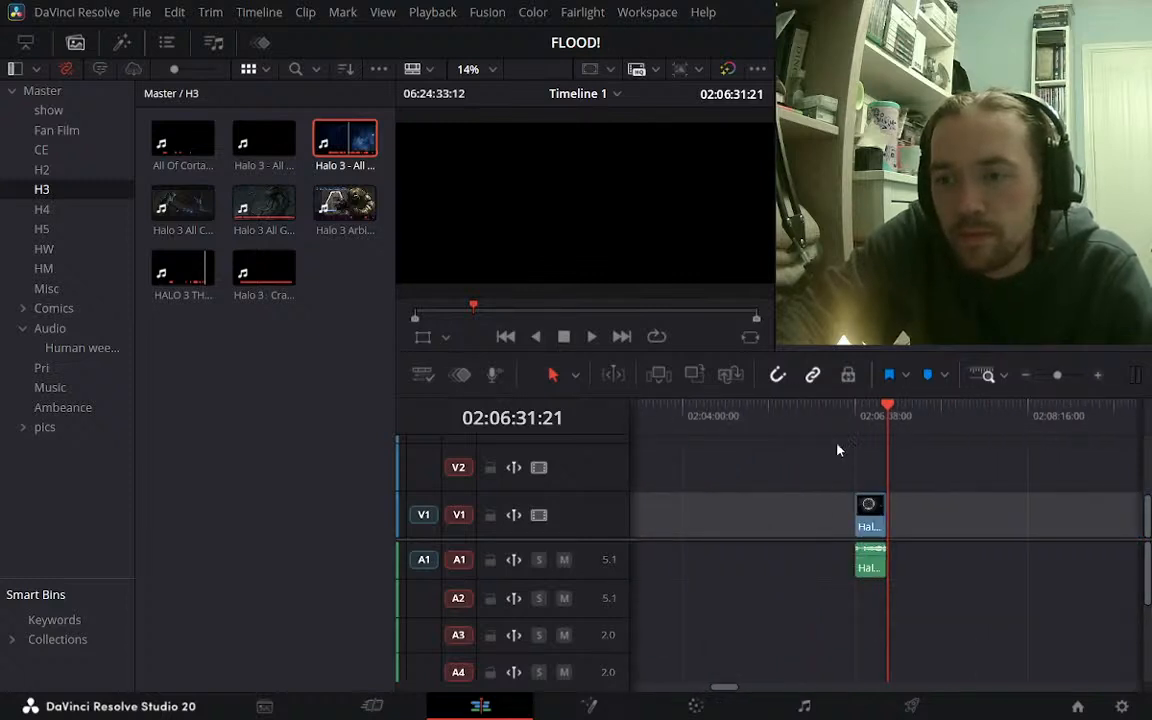
# Cut the inserted Halo 3 clip from 02:06:08:00 and paste it before the opening clips at 01:27:41:08
pyautogui.click(859, 417)
pyautogui.click(77, 43)
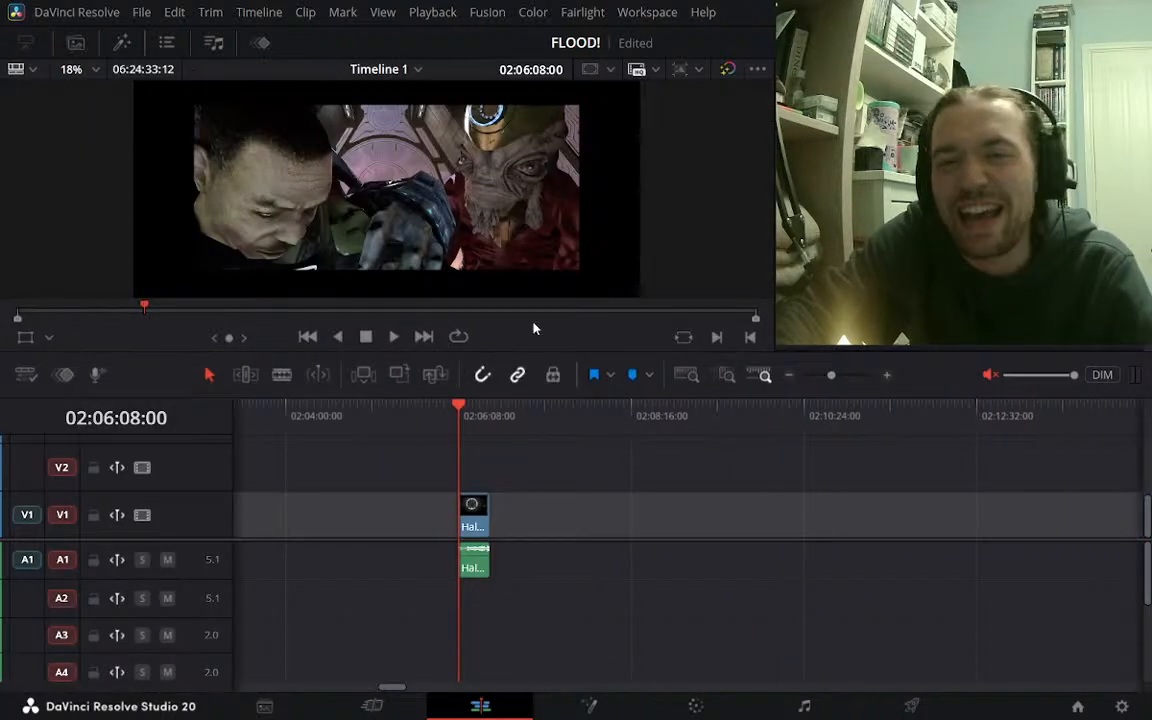
pyautogui.click(474, 514)
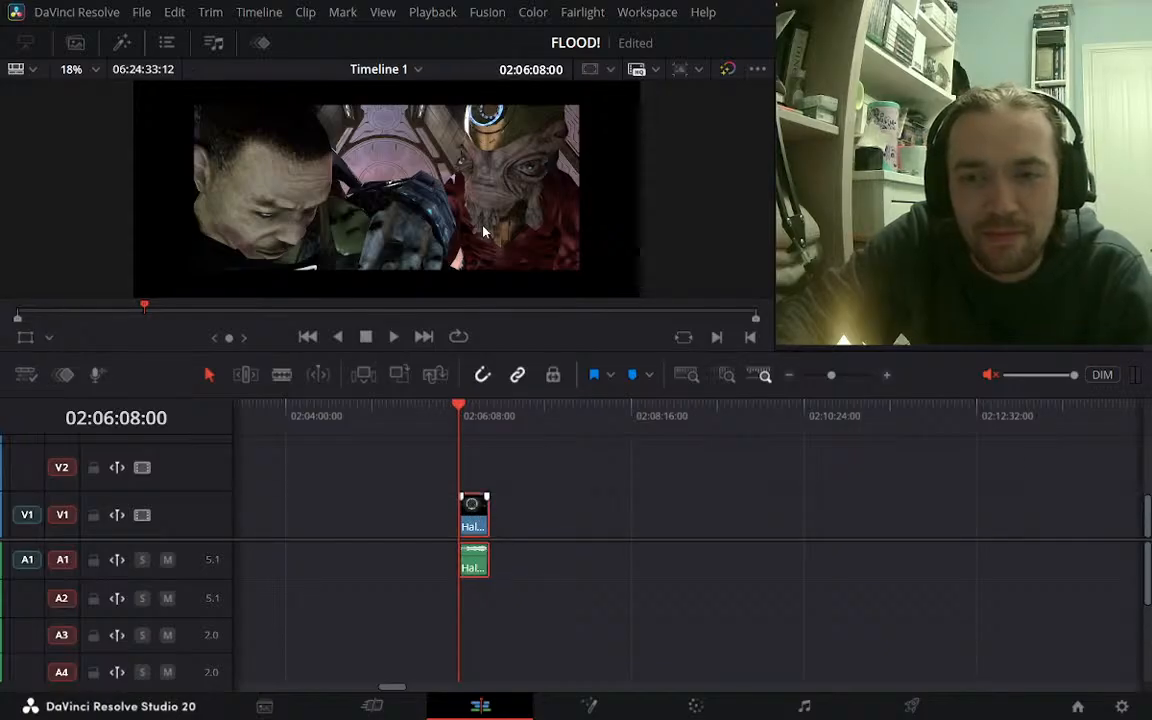
pyautogui.press('Delete')
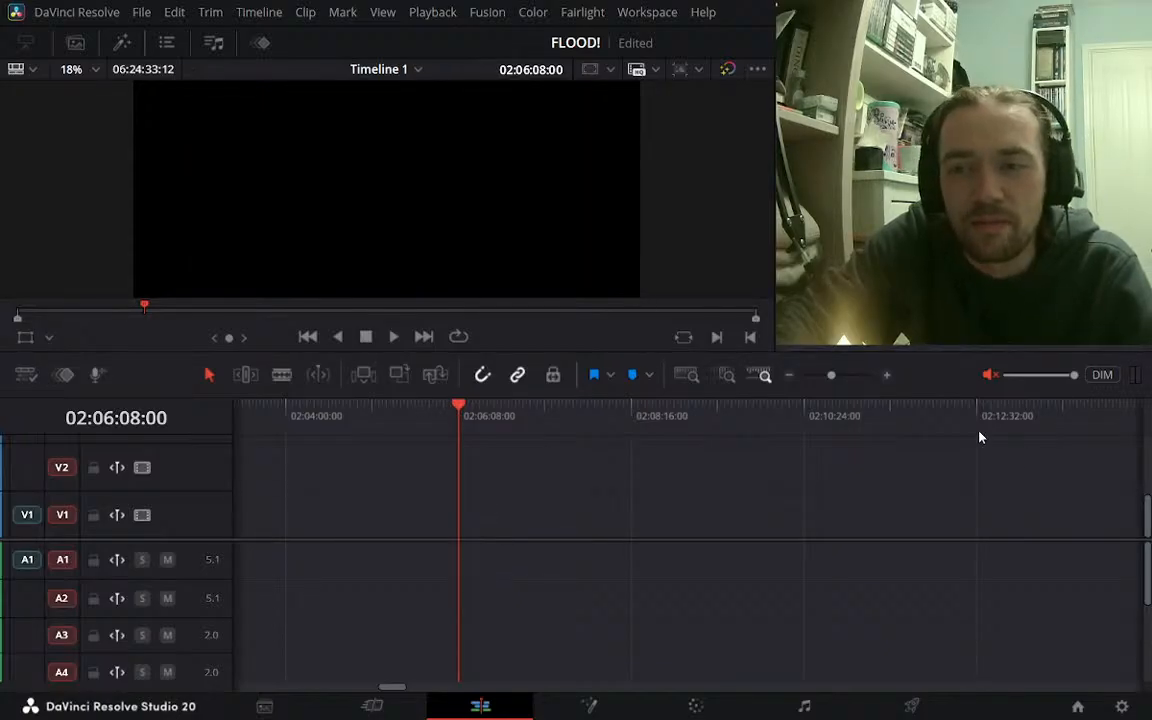
pyautogui.click(789, 377)
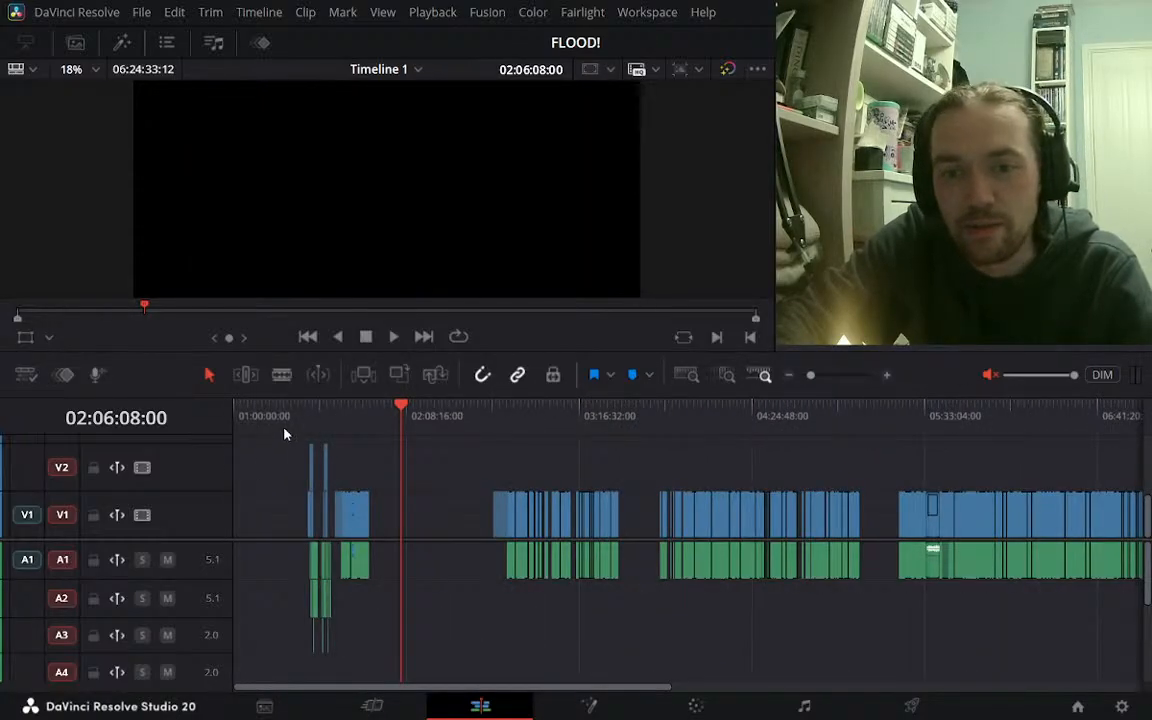
pyautogui.click(284, 434)
pyautogui.click(887, 375)
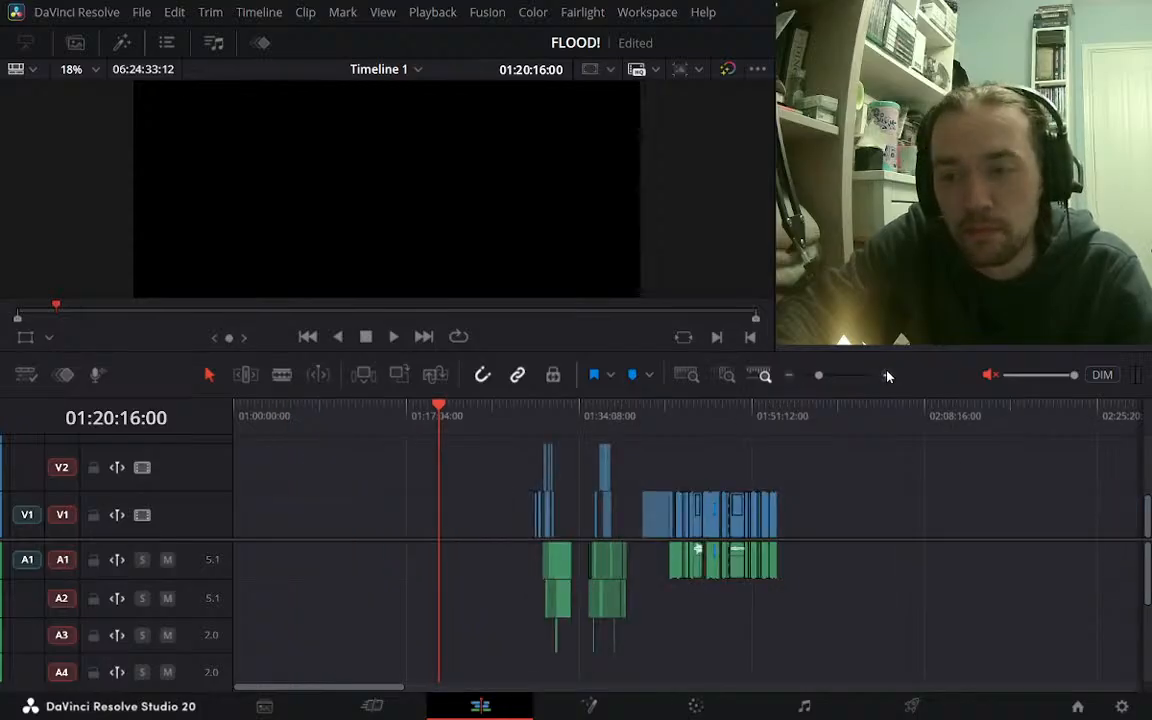
pyautogui.click(990, 412)
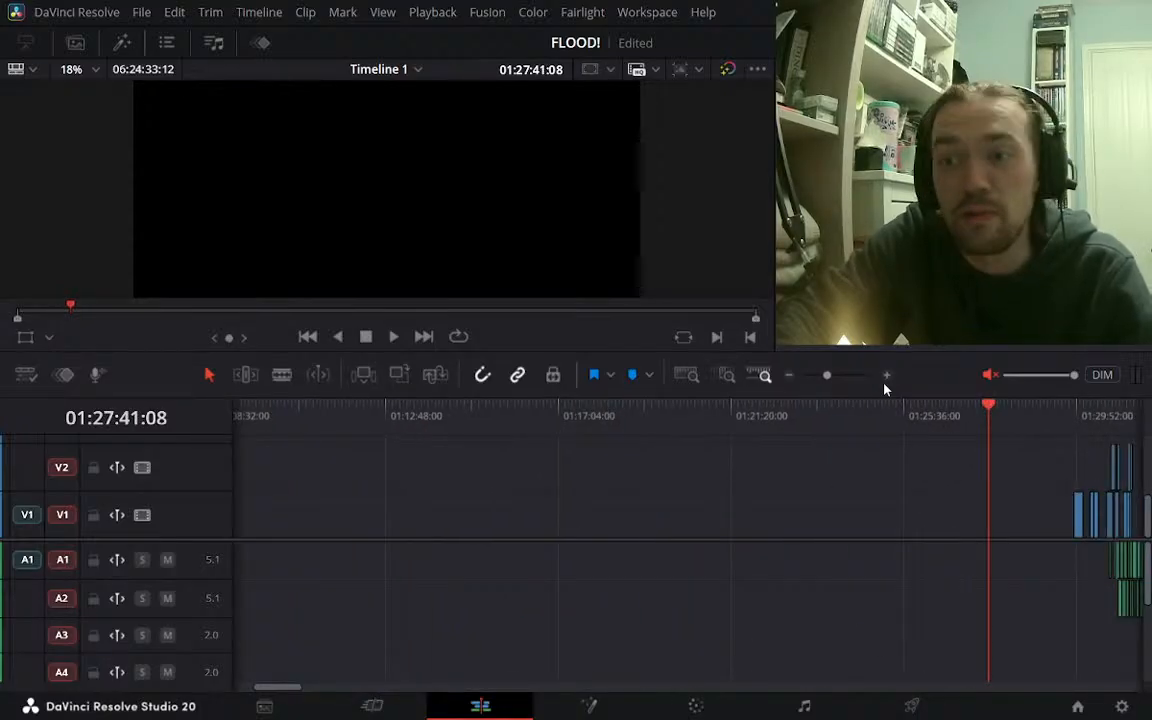
pyautogui.click(887, 375)
pyautogui.click(887, 375)
pyautogui.click(790, 376)
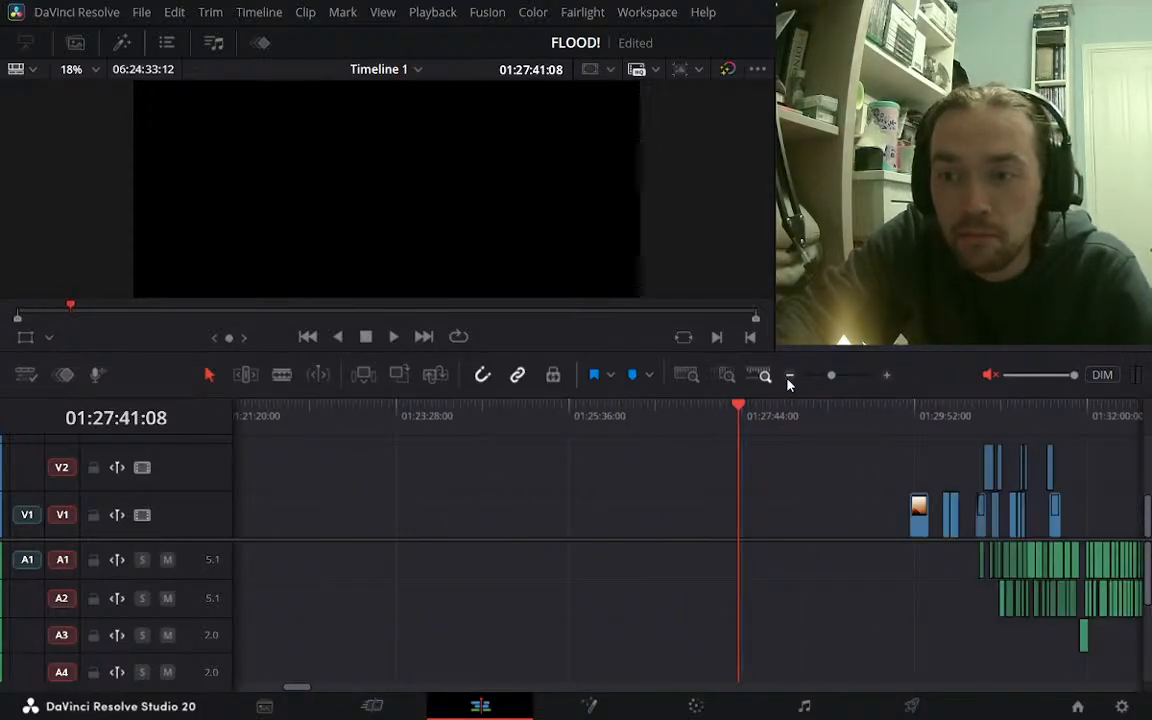
pyautogui.hotkey('ctrl', 'v')
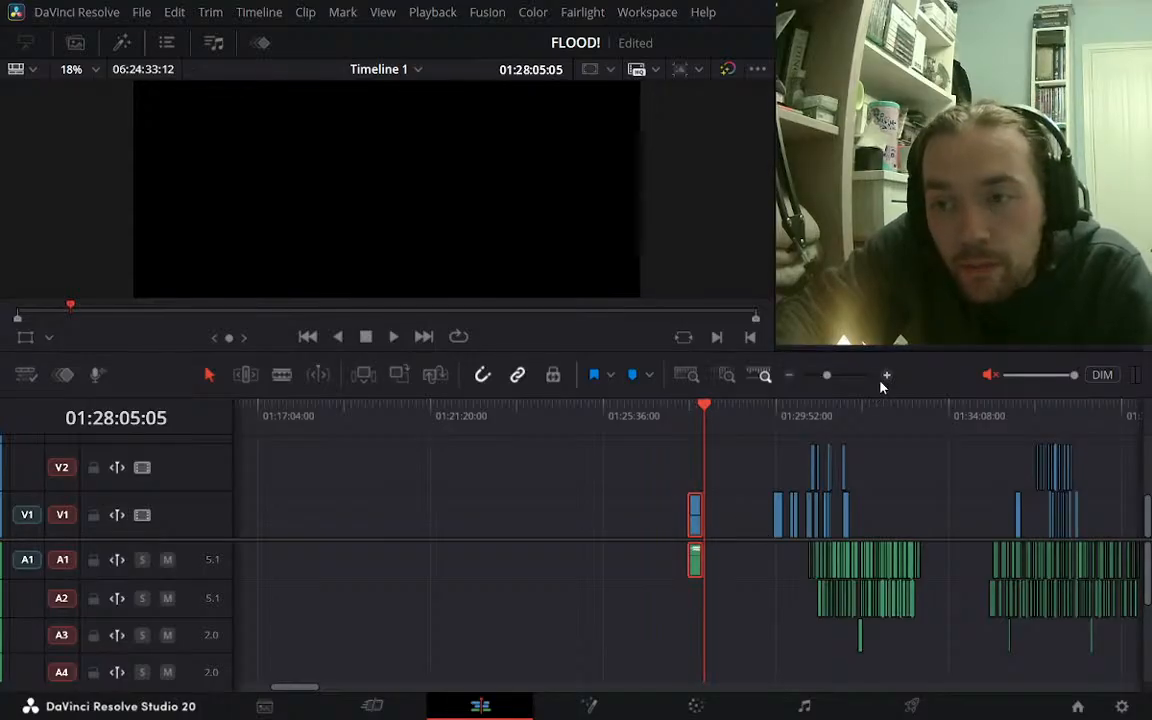
# Play the pasted Halo 3 clip from its start at up to 4x speed and extend its end by about 10 seconds
pyautogui.click(887, 376)
pyautogui.click(887, 376)
pyautogui.press('Up')
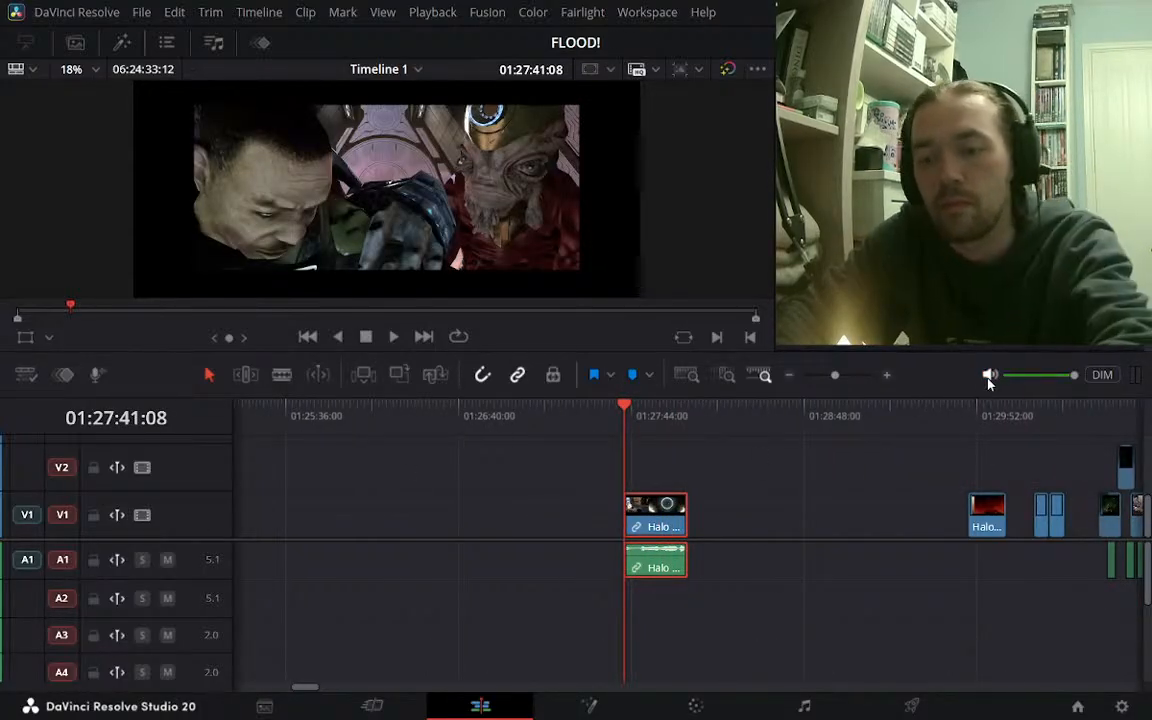
pyautogui.press('space')
pyautogui.moveTo(683, 510); pyautogui.dragTo(716, 512)
pyautogui.press('l')
pyautogui.press('l')
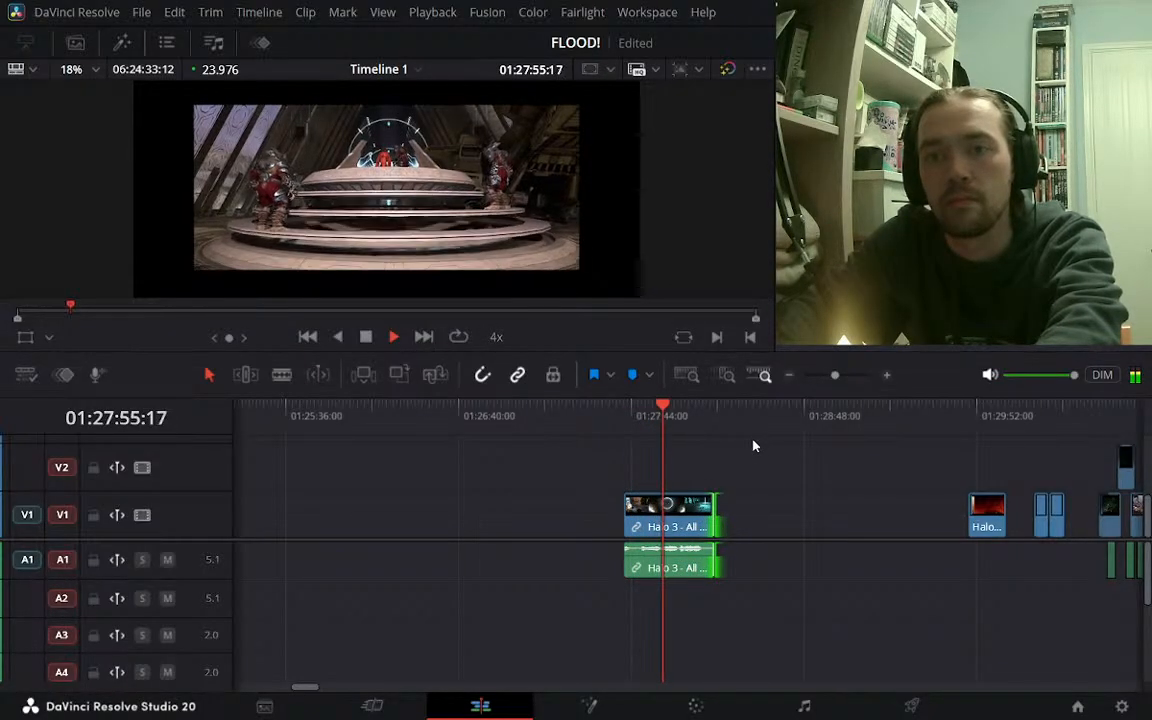
# Find the wide throne-room shot with the red-robed figure and split the Halo 3 clip at 01:27:57:18
pyautogui.press('space')
pyautogui.press('space')
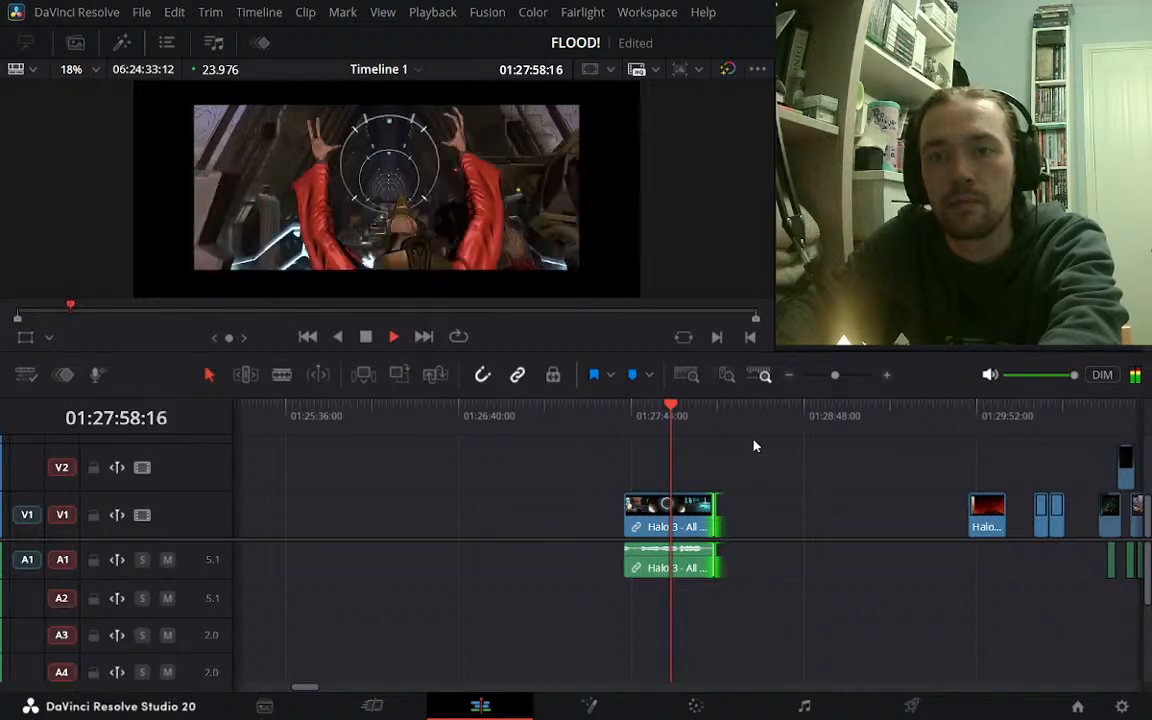
pyautogui.press('j')
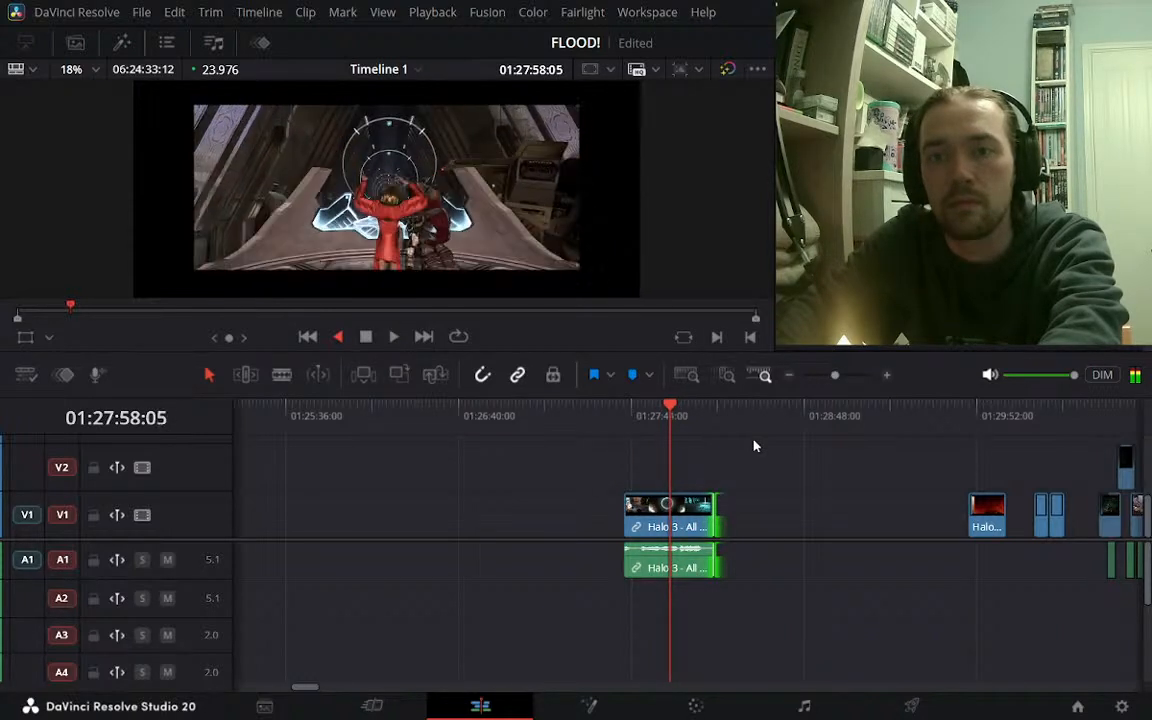
pyautogui.press('k')
pyautogui.click(690, 522)
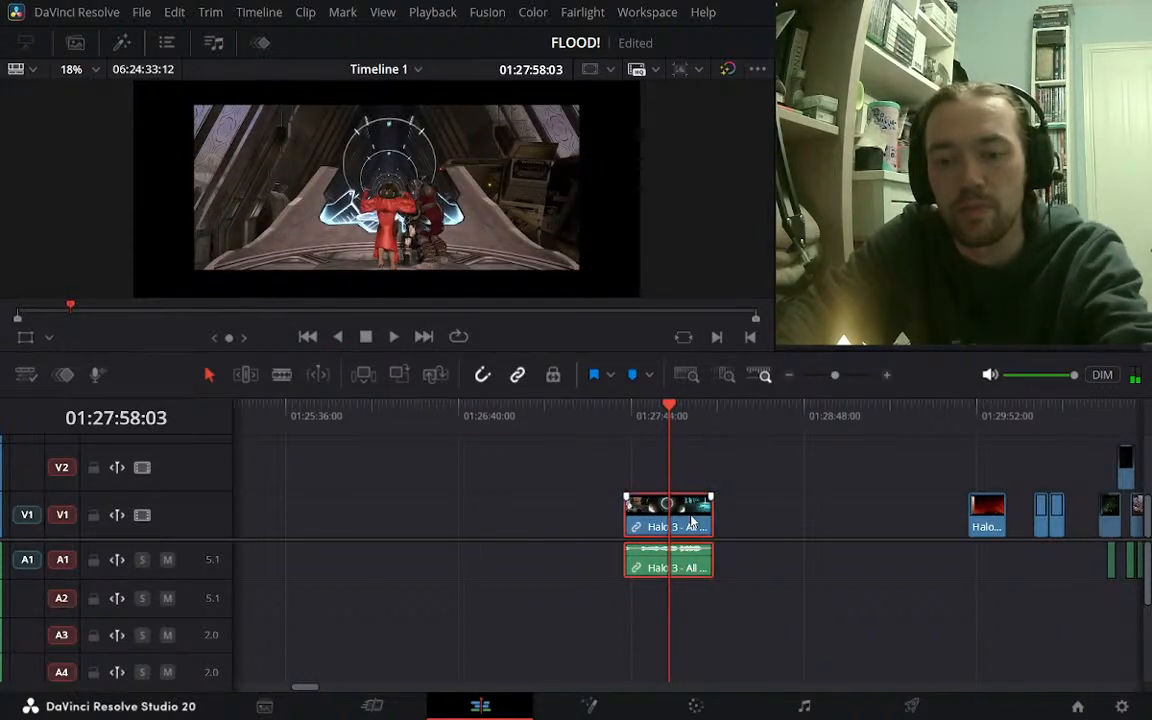
pyautogui.press('j')
pyautogui.press('k')
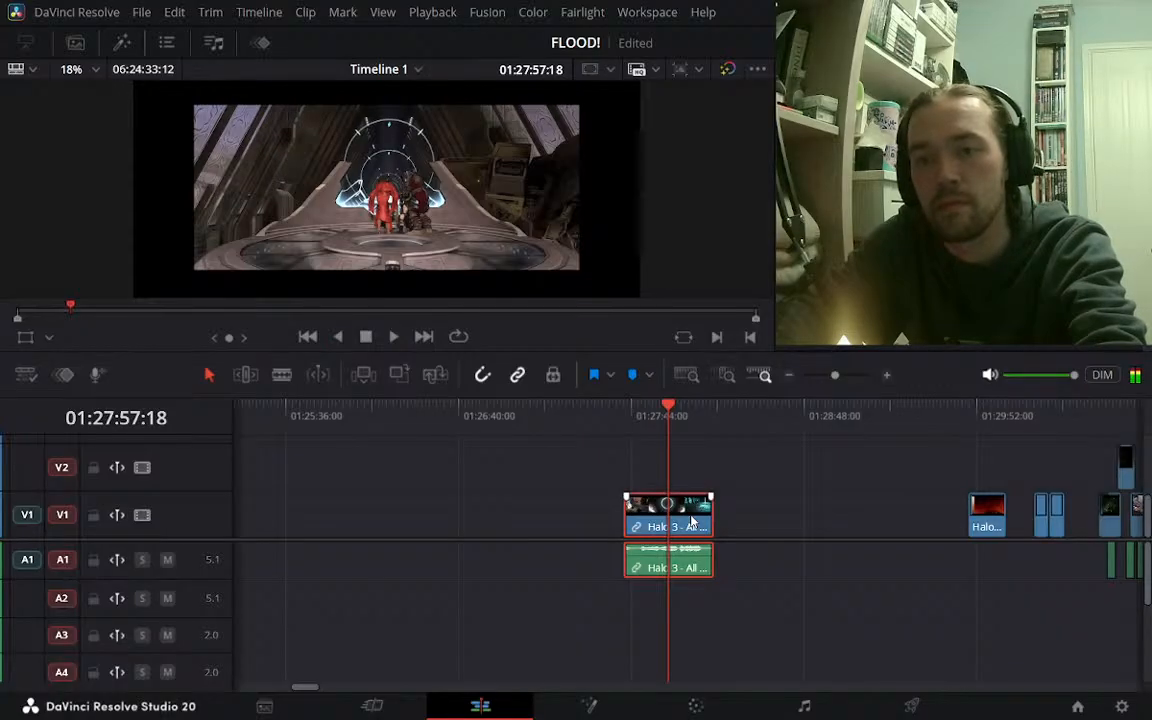
pyautogui.hotkey('ctrl', 'b')
# Delete the part before the split and move the remaining Halo 3 clip to start at about 01:29:03
pyautogui.click(643, 523)
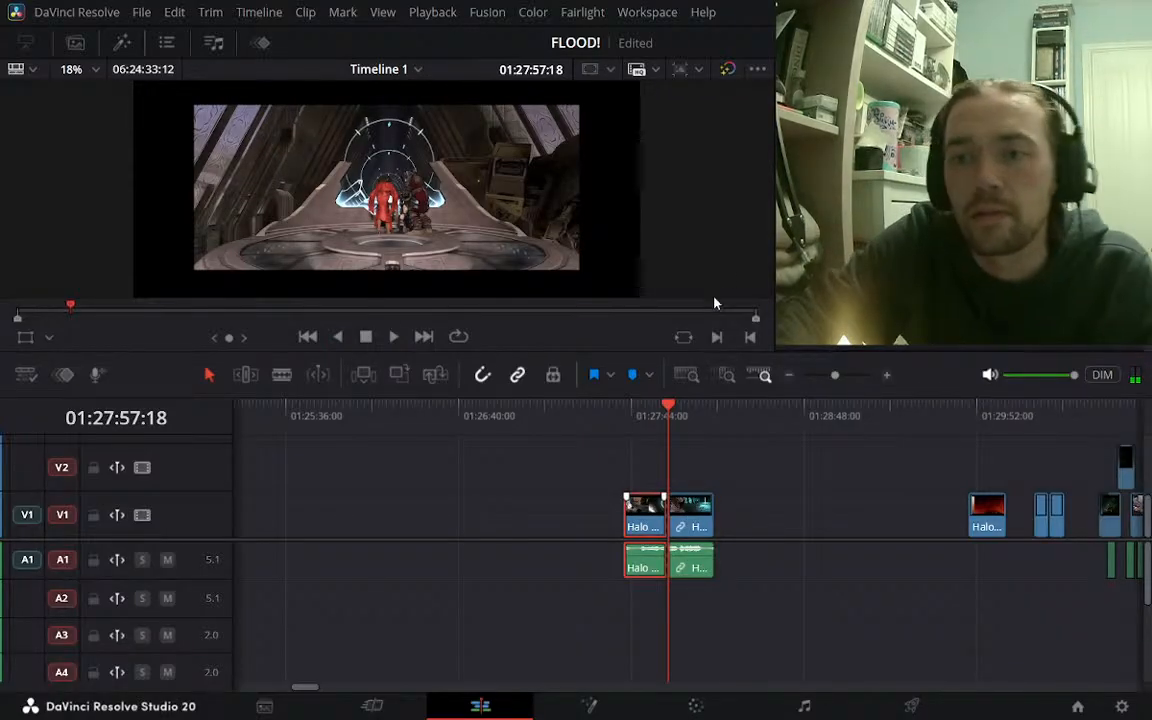
pyautogui.press('BackSpace')
pyautogui.moveTo(698, 523); pyautogui.dragTo(875, 523)
# From the H2 bin, load the Halo 2 Anniversary terminals 1080p clip and mark an In point at 00:27:58:13
pyautogui.click(80, 45)
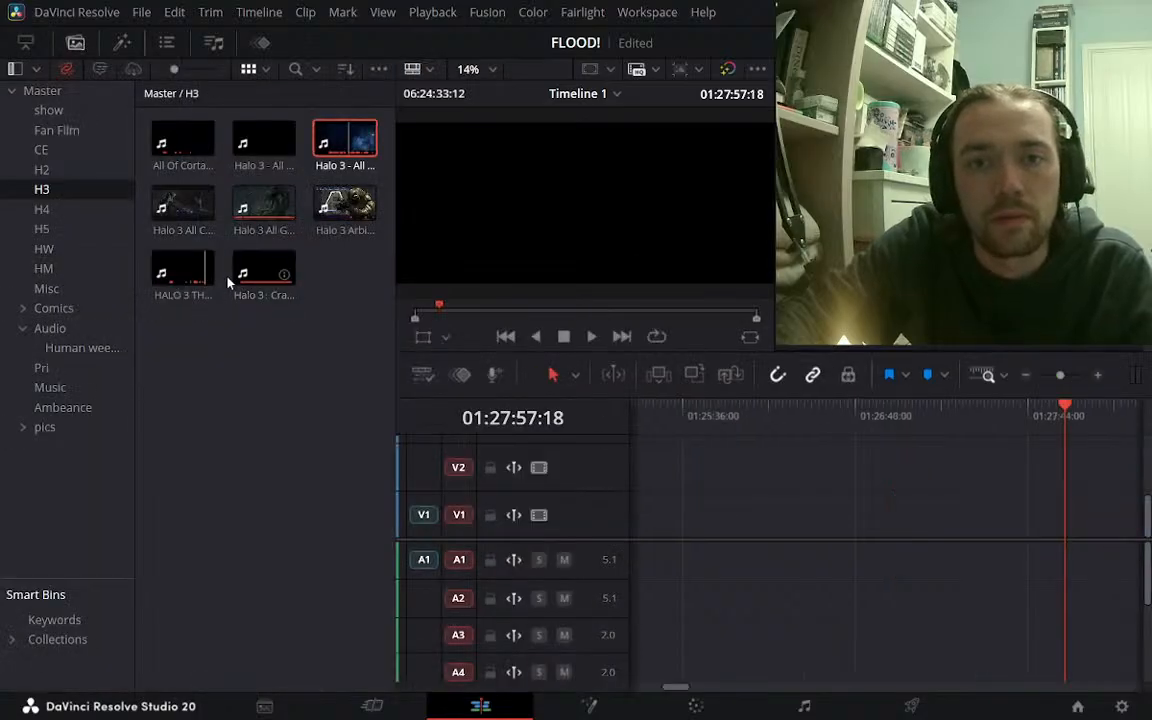
pyautogui.click(54, 171)
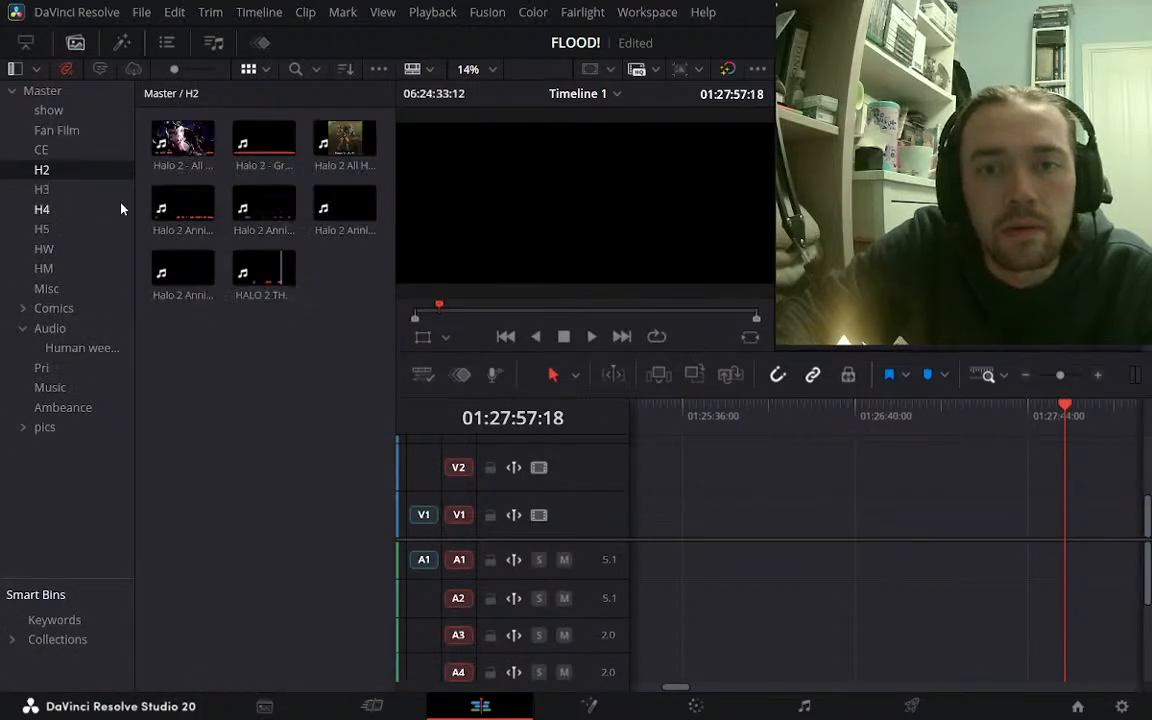
pyautogui.click(75, 44)
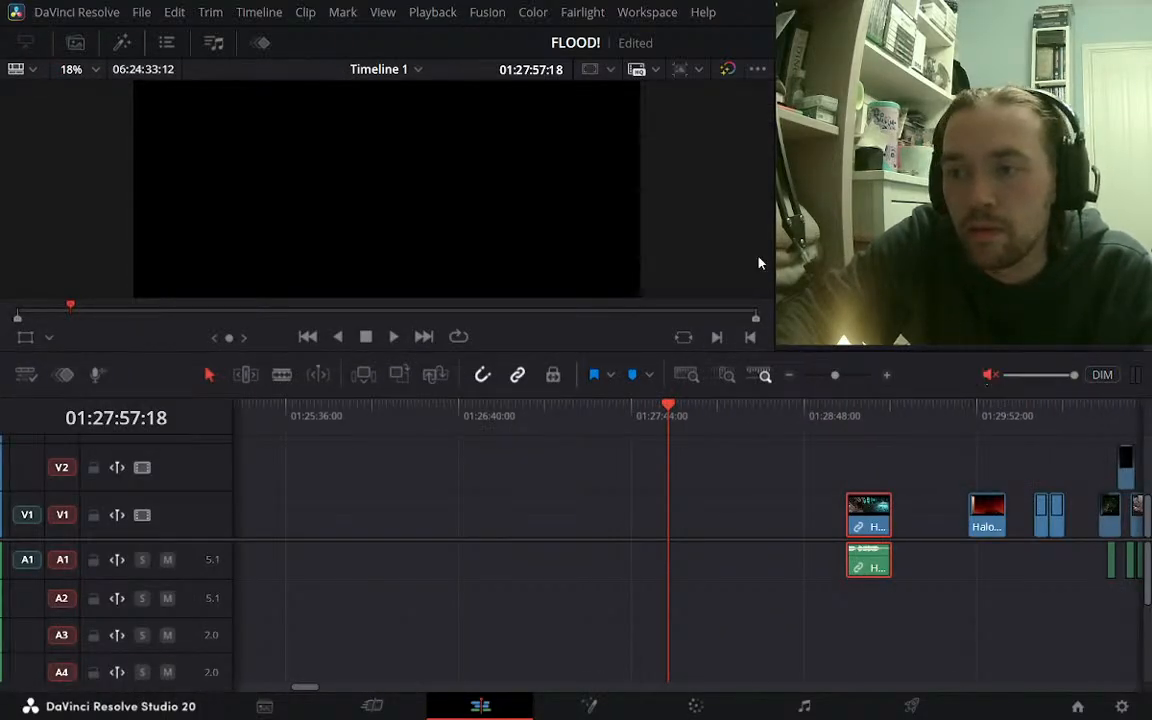
pyautogui.click(77, 43)
pyautogui.click(183, 140)
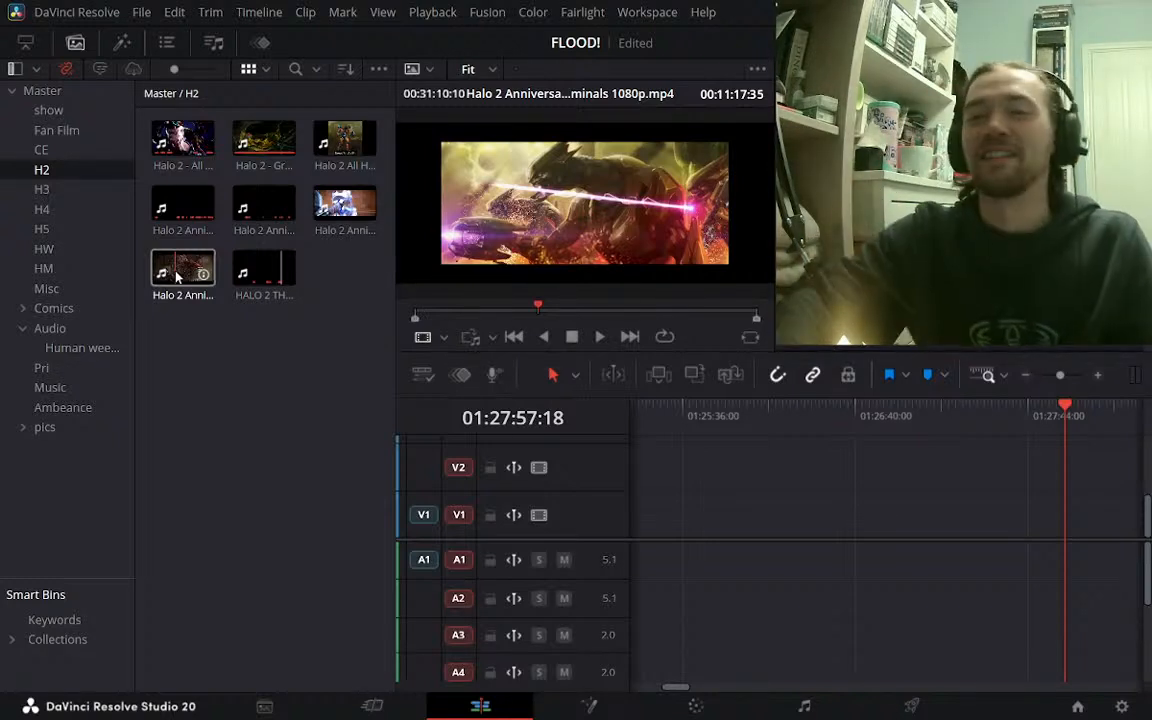
pyautogui.click(194, 276)
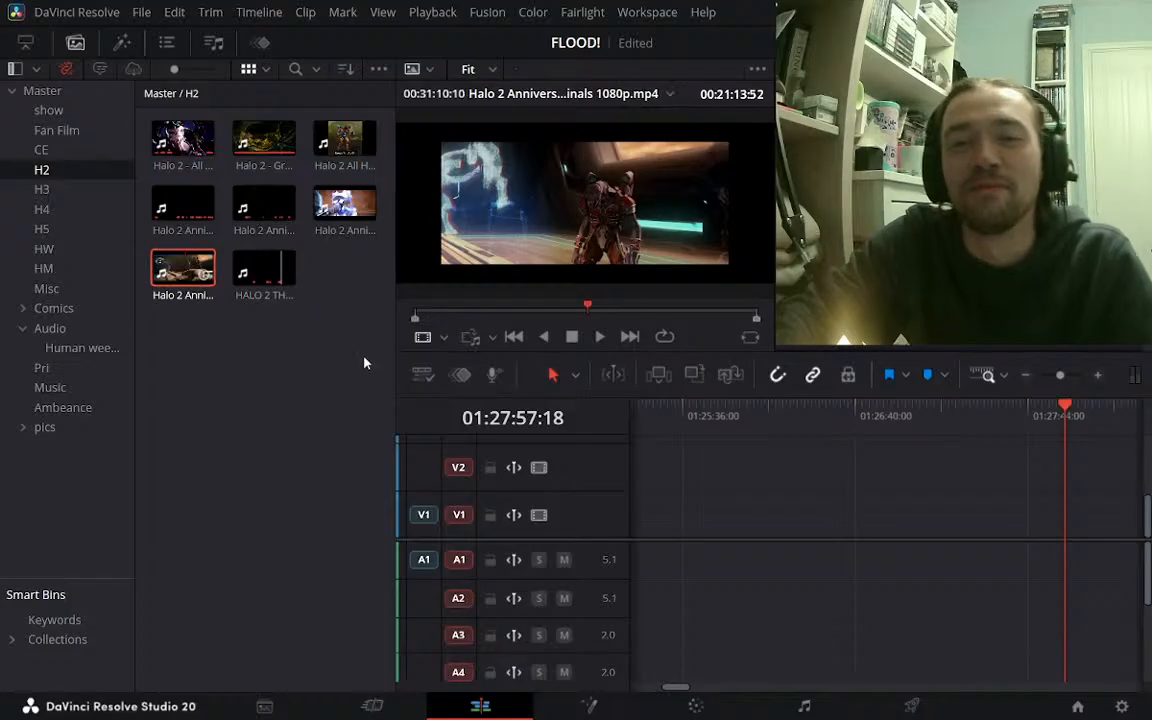
pyautogui.moveTo(650, 307); pyautogui.dragTo(720, 310)
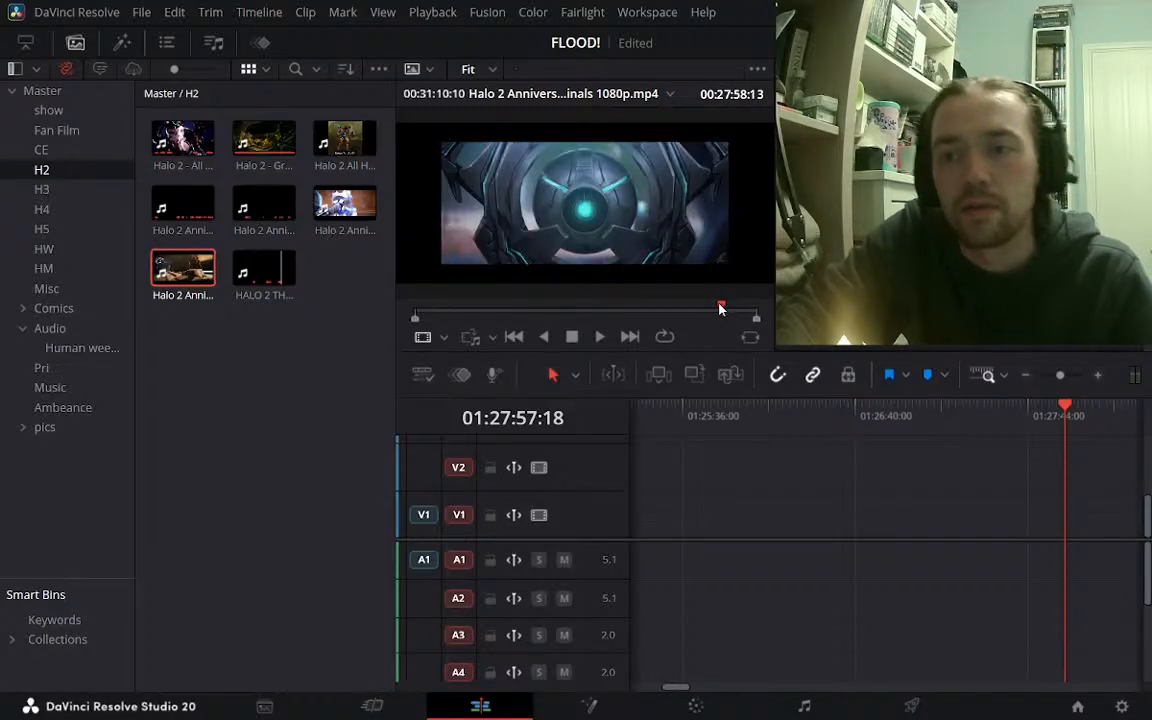
pyautogui.press('i')
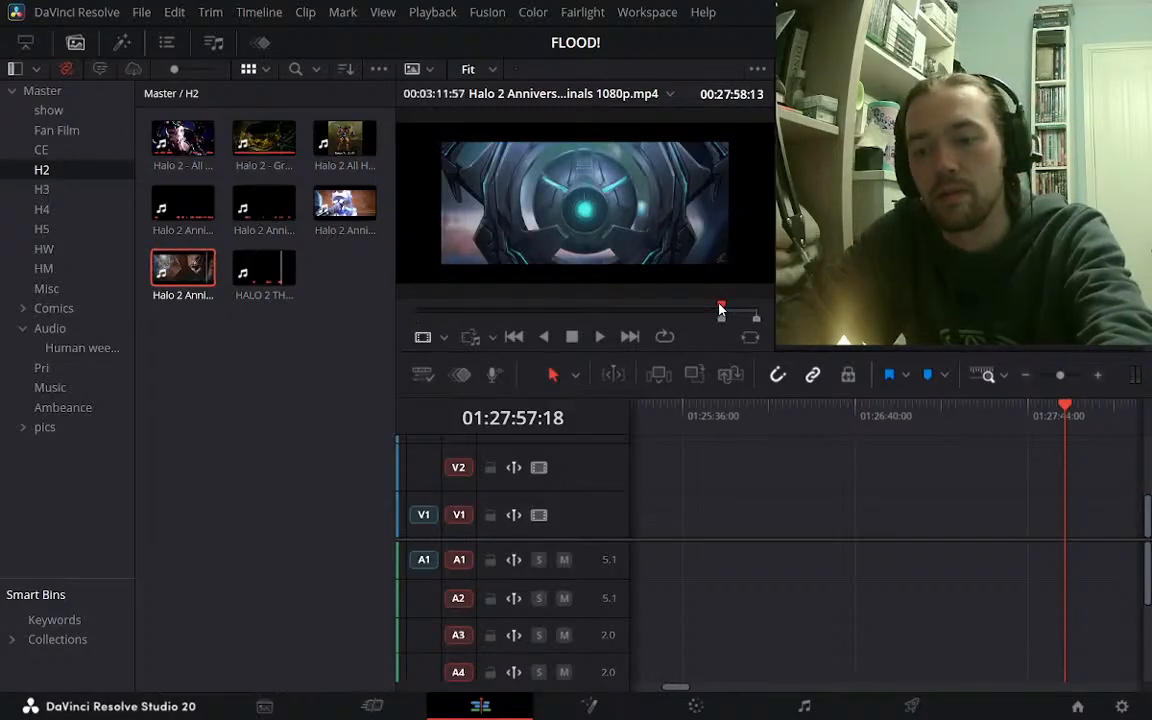
# Fast-forward the Halo 2 Anniversary terminals clip from its In point at up to 4x speed
pyautogui.press('l')
pyautogui.press('l')
pyautogui.press('l')
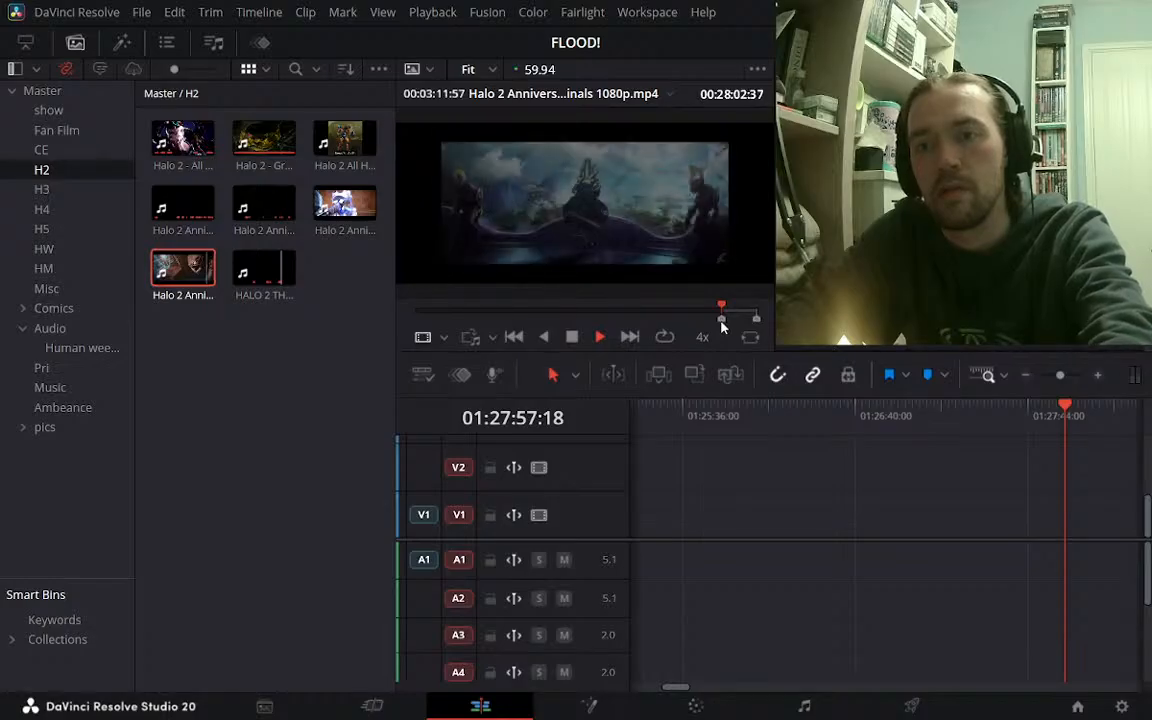
# Insert the marked Halo 2 Anniversary terminals section into the empty timeline gap at 02:12:00:00
pyautogui.click(908, 440)
pyautogui.click(1024, 380)
pyautogui.click(1024, 380)
pyautogui.click(1024, 380)
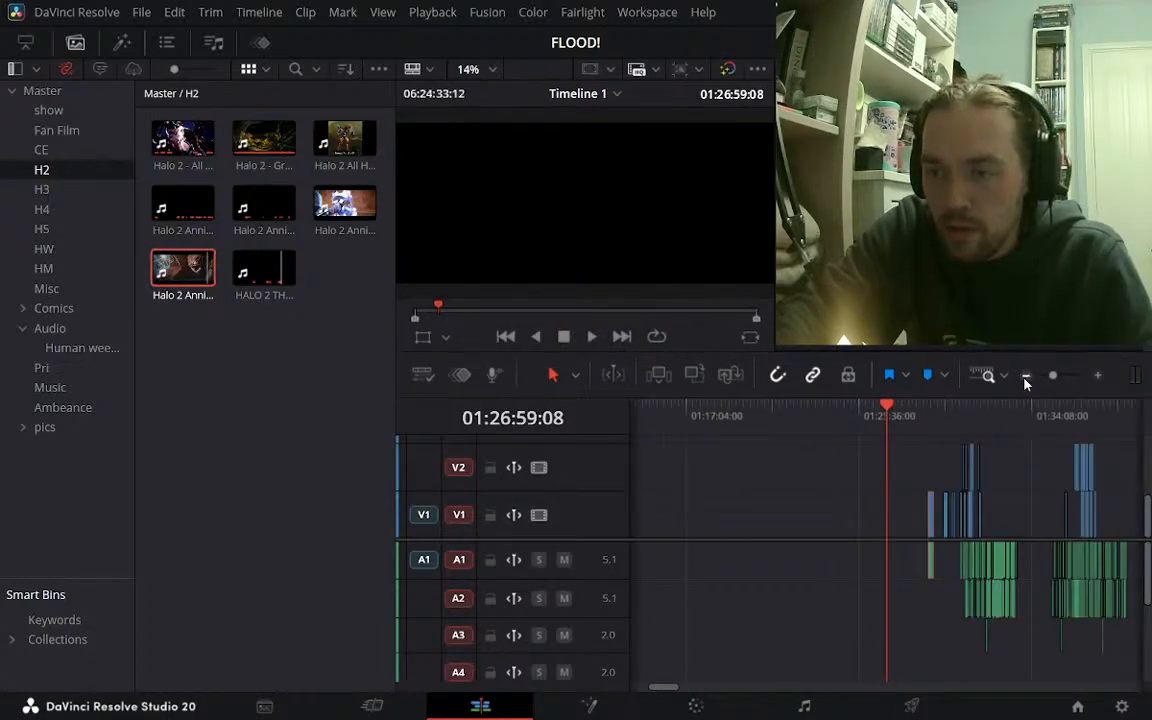
pyautogui.click(1024, 380)
pyautogui.click(1024, 380)
pyautogui.click(995, 414)
pyautogui.click(1014, 526)
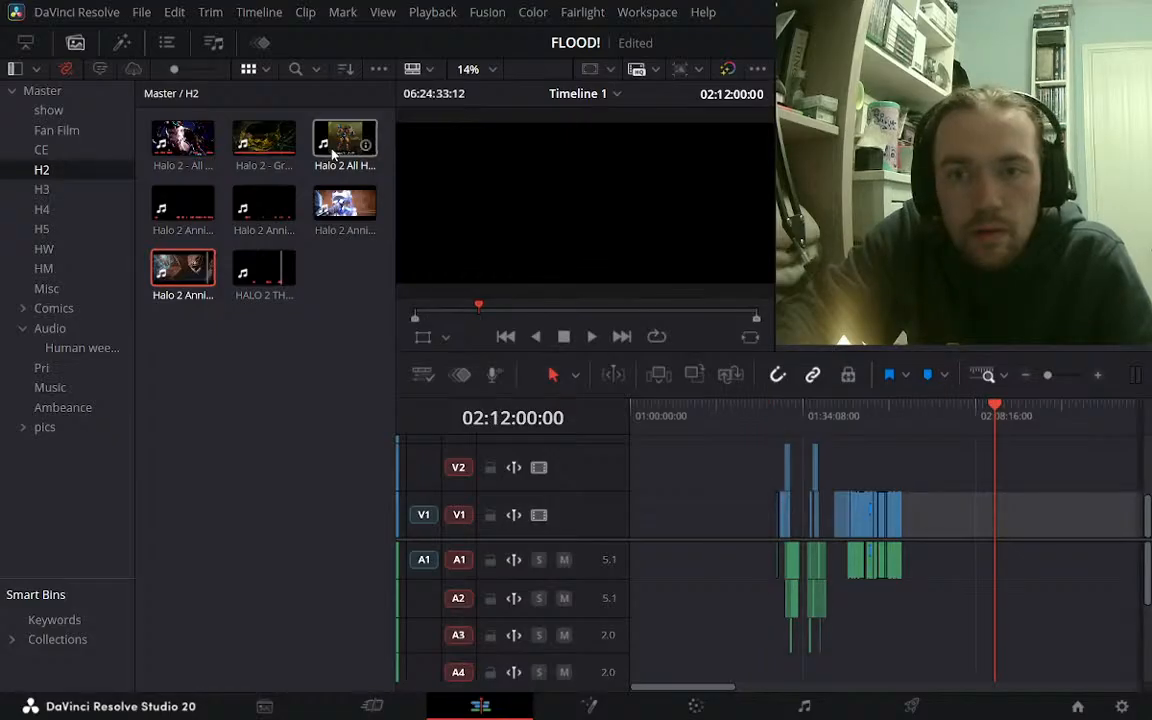
pyautogui.click(659, 380)
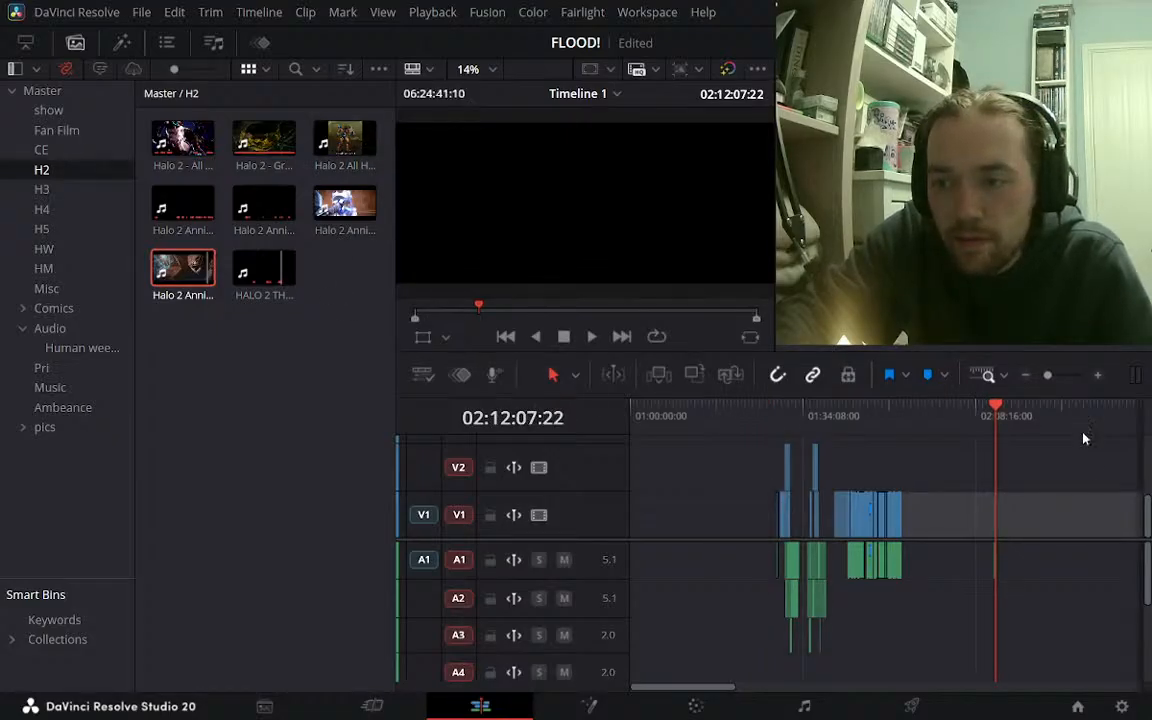
pyautogui.click(1100, 375)
pyautogui.click(1100, 375)
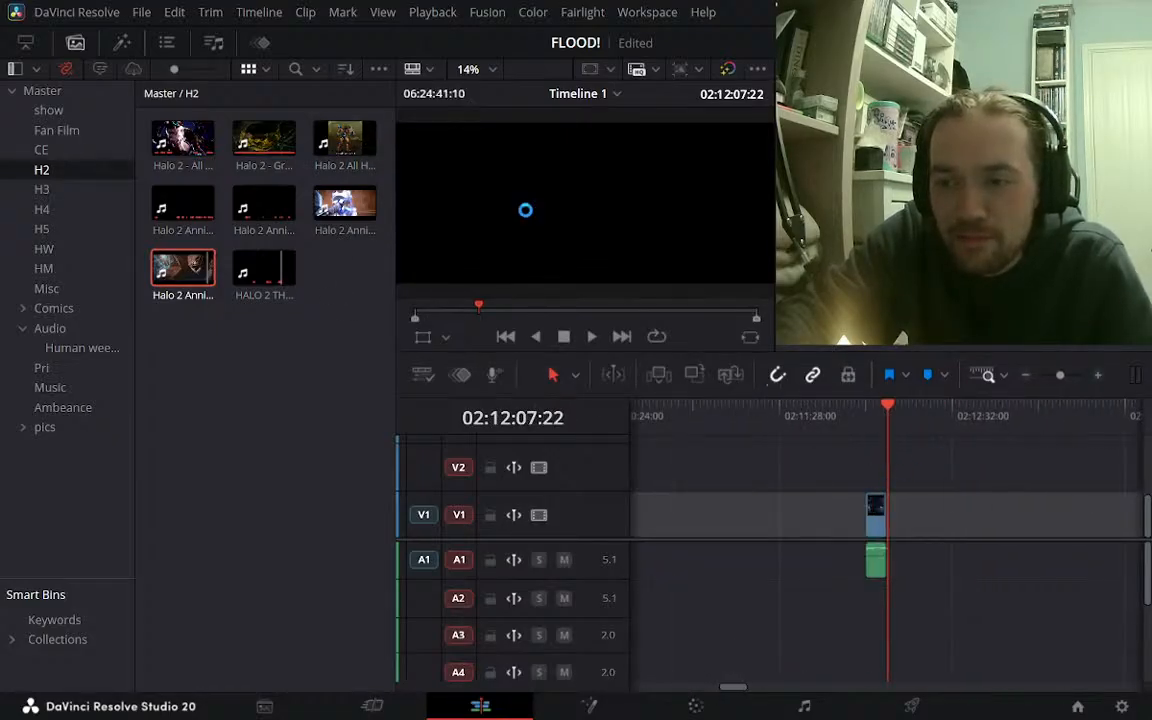
# Cut the inserted Halo 2 terminals clip from the timeline and move the playhead back to 01:20:16:00, ahead of the opening clips
pyautogui.click(86, 44)
pyautogui.click(474, 530)
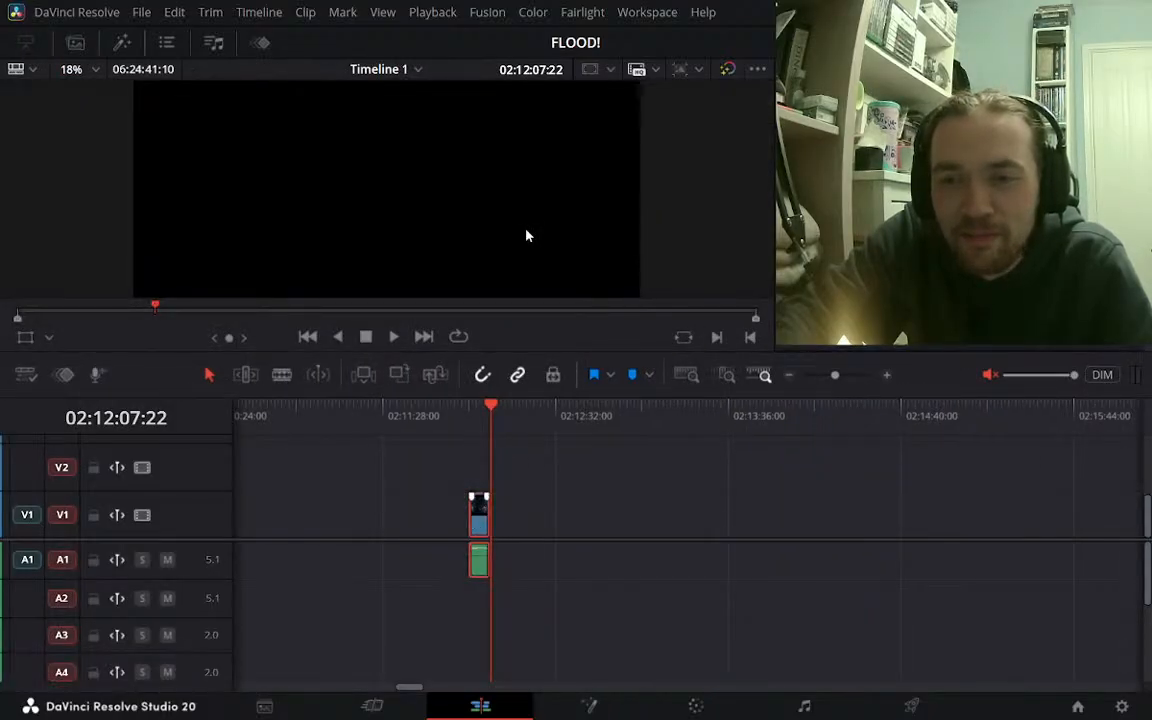
pyautogui.press('Delete')
pyautogui.click(789, 375)
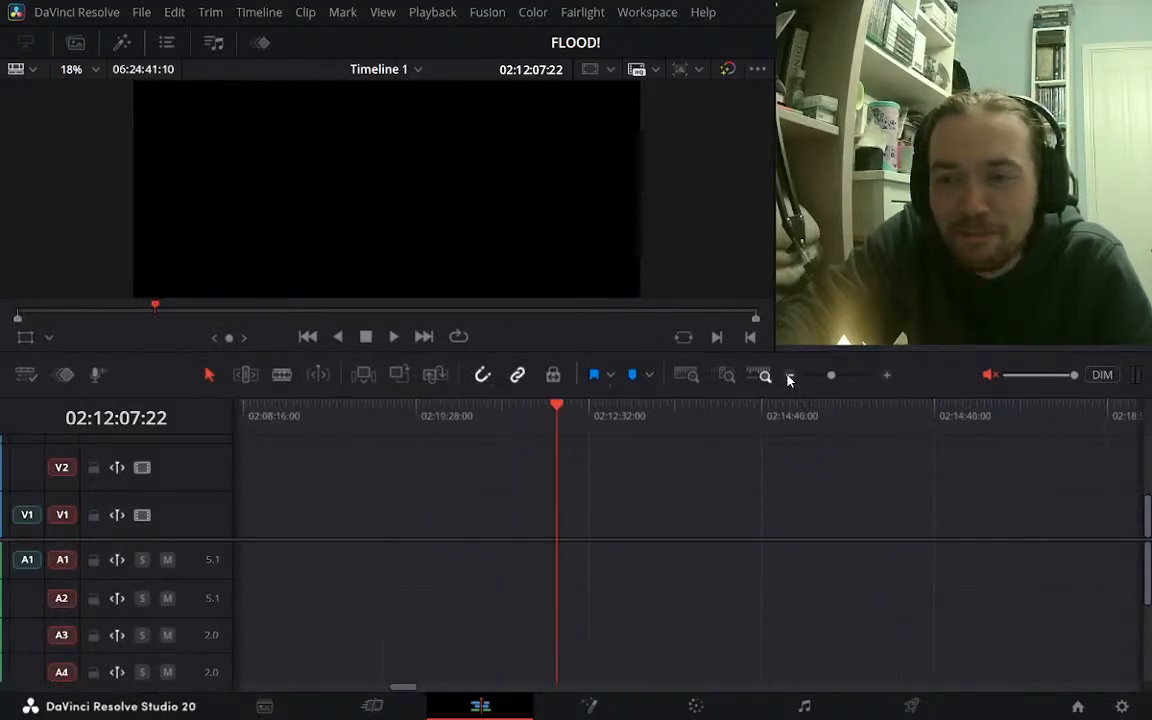
pyautogui.click(789, 375)
pyautogui.click(789, 375)
pyautogui.click(336, 422)
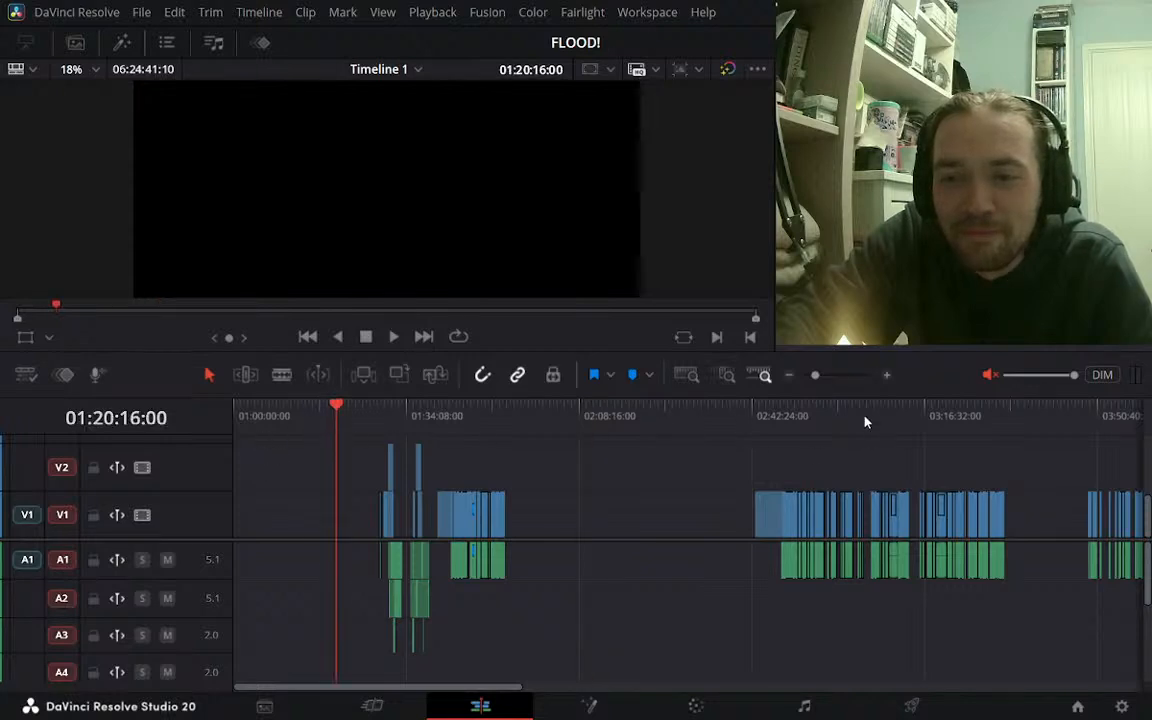
pyautogui.click(888, 376)
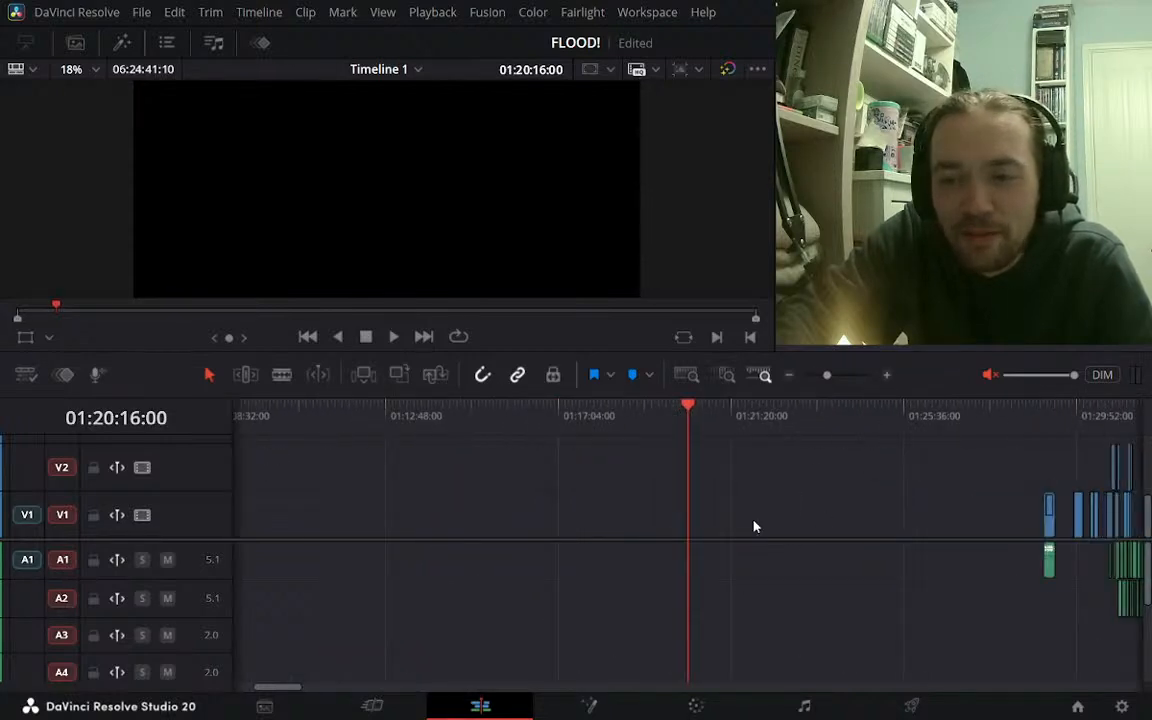
# Paste the copied Halo 2 clip onto V1 at 01:20:16:00 and extend both ends to span about 01:19:45 to 01:22:36
pyautogui.hotkey('ctrl', 'v')
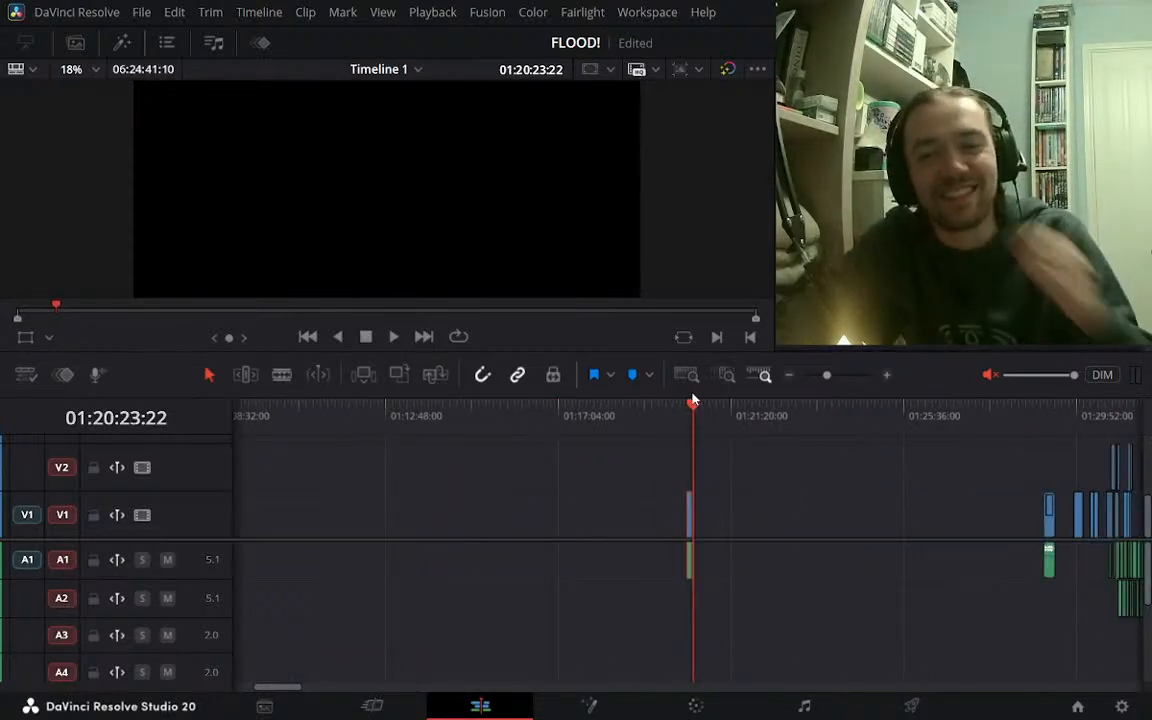
pyautogui.moveTo(692, 400)
pyautogui.mouseDown()
pyautogui.moveTo(675, 437)
pyautogui.moveTo(686, 414)
pyautogui.mouseUp()
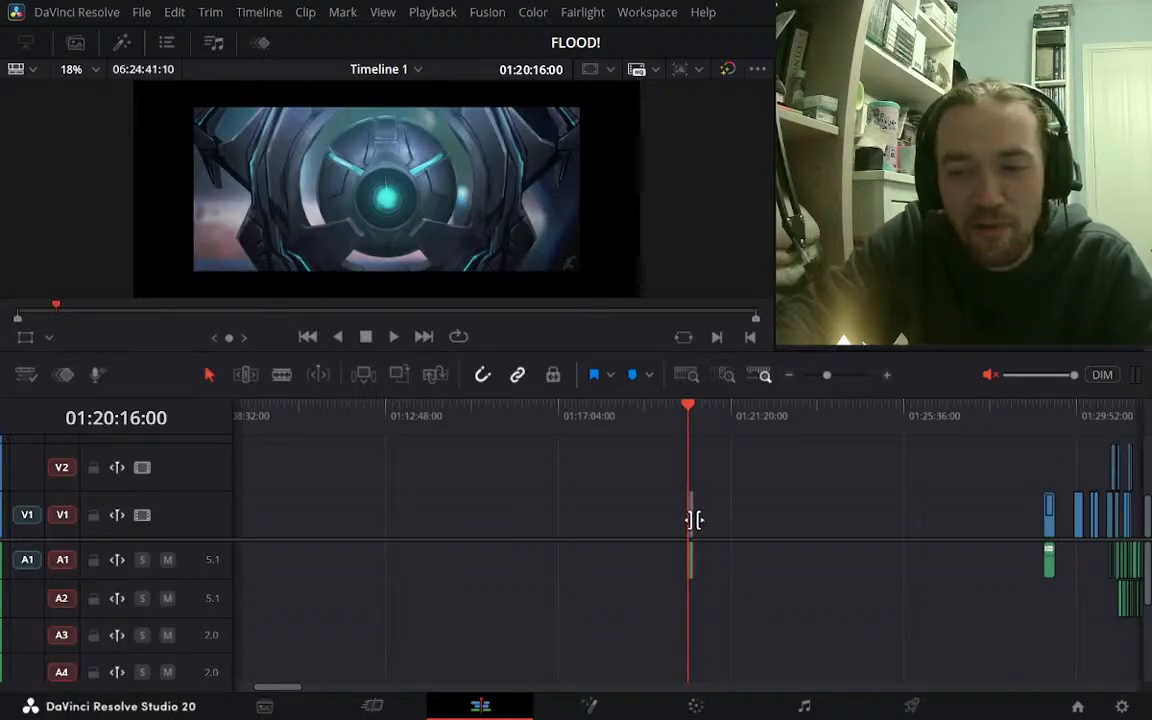
pyautogui.moveTo(691, 520); pyautogui.dragTo(735, 510)
pyautogui.press('Down')
pyautogui.moveTo(713, 421); pyautogui.dragTo(708, 420)
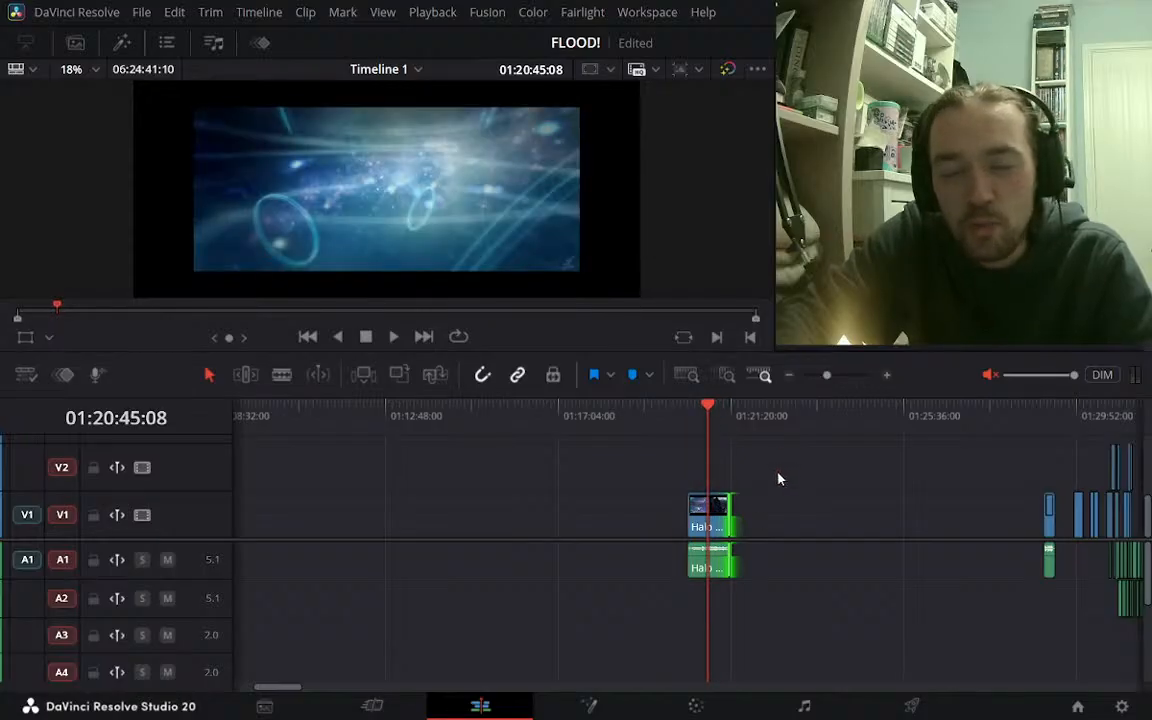
pyautogui.moveTo(730, 512); pyautogui.dragTo(784, 512)
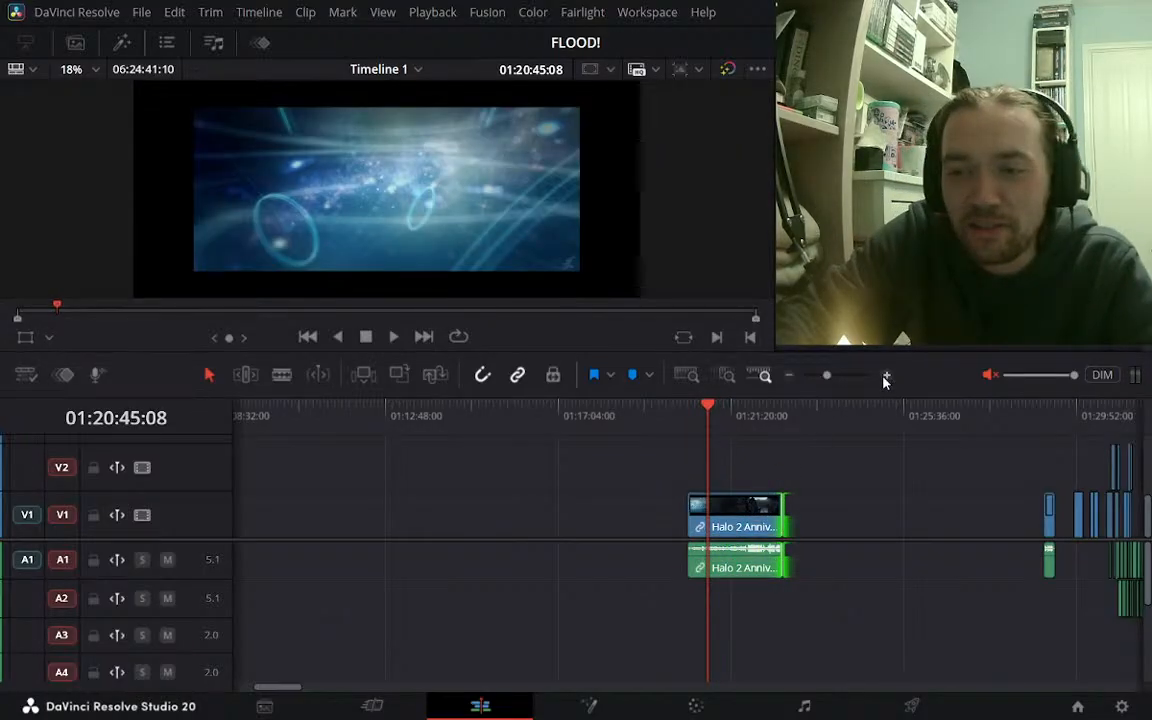
pyautogui.click(885, 376)
pyautogui.click(665, 418)
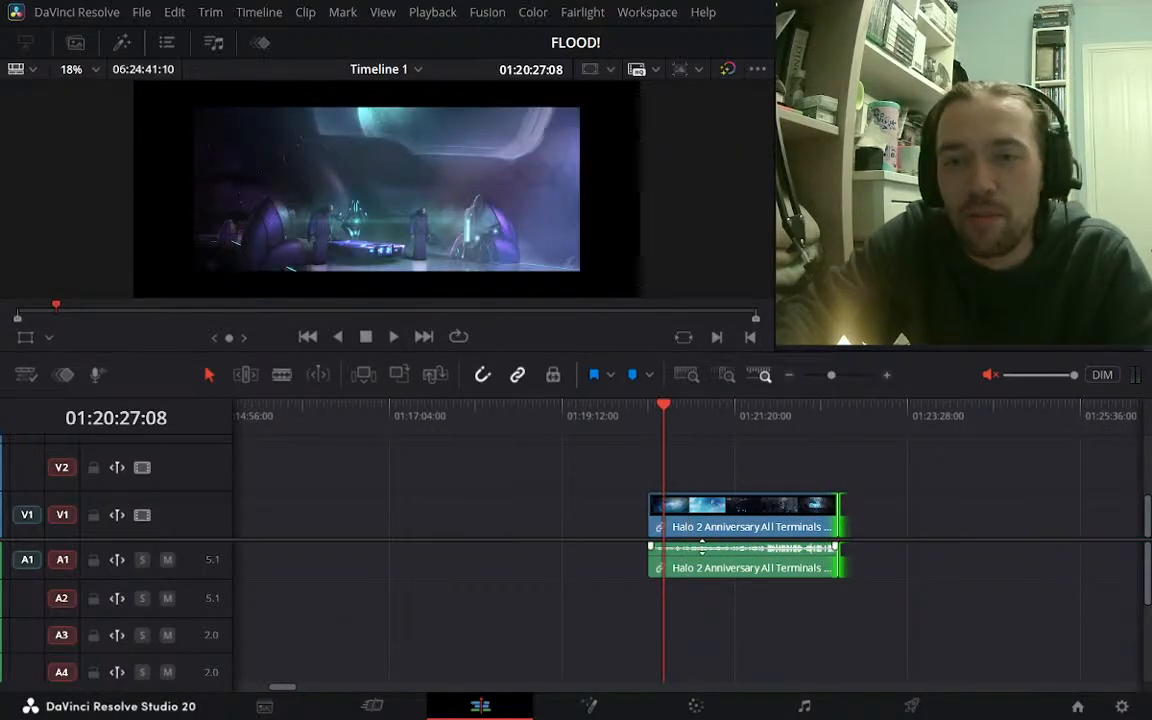
pyautogui.moveTo(645, 511); pyautogui.dragTo(604, 498)
pyautogui.click(607, 408)
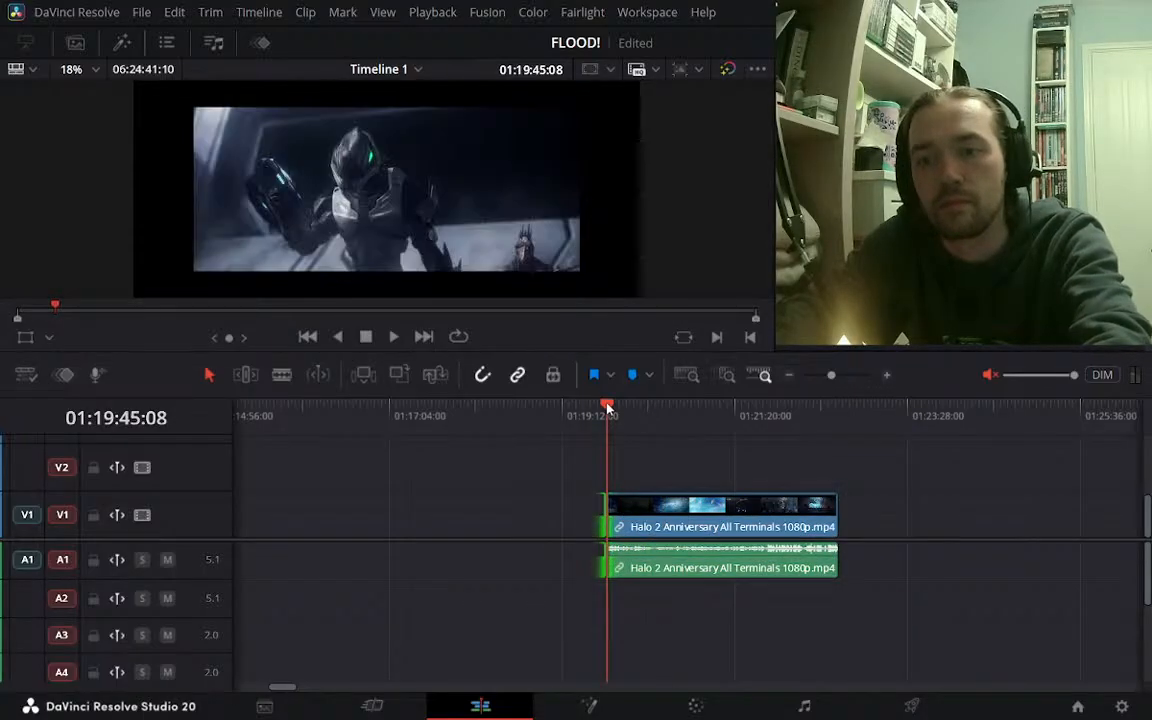
# Play through the extended Halo 2 clip at double speed to locate the blue close-up of the eye
pyautogui.press('l')
pyautogui.press('l')
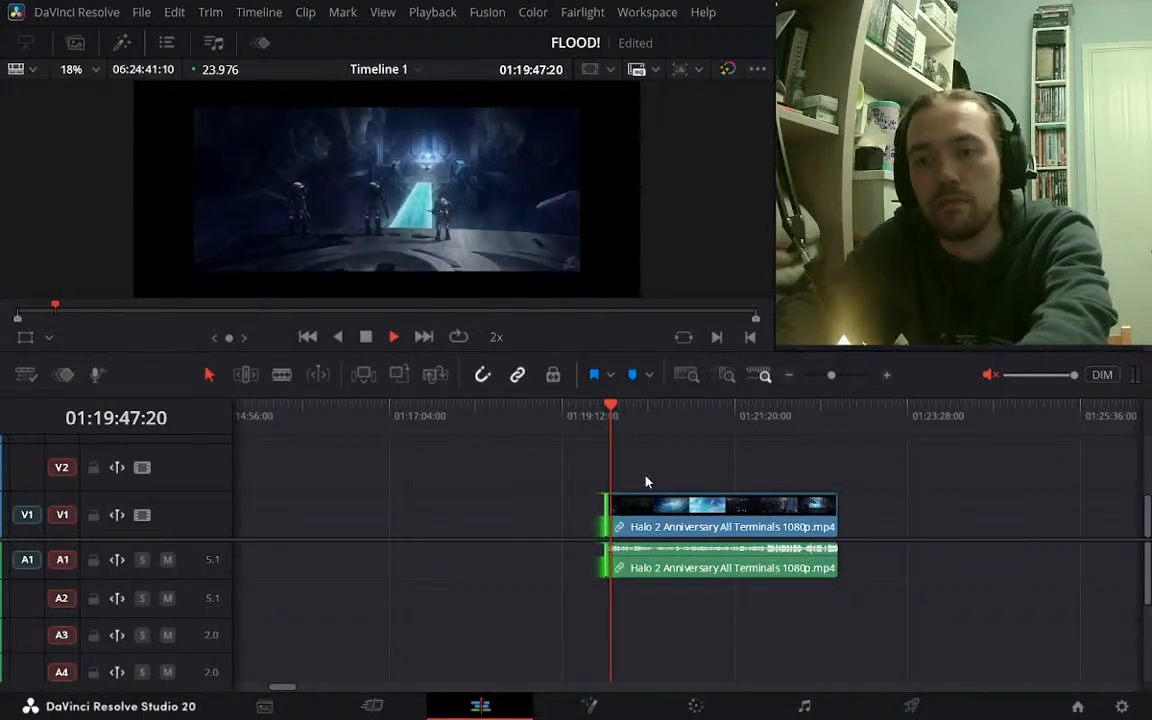
pyautogui.click(886, 376)
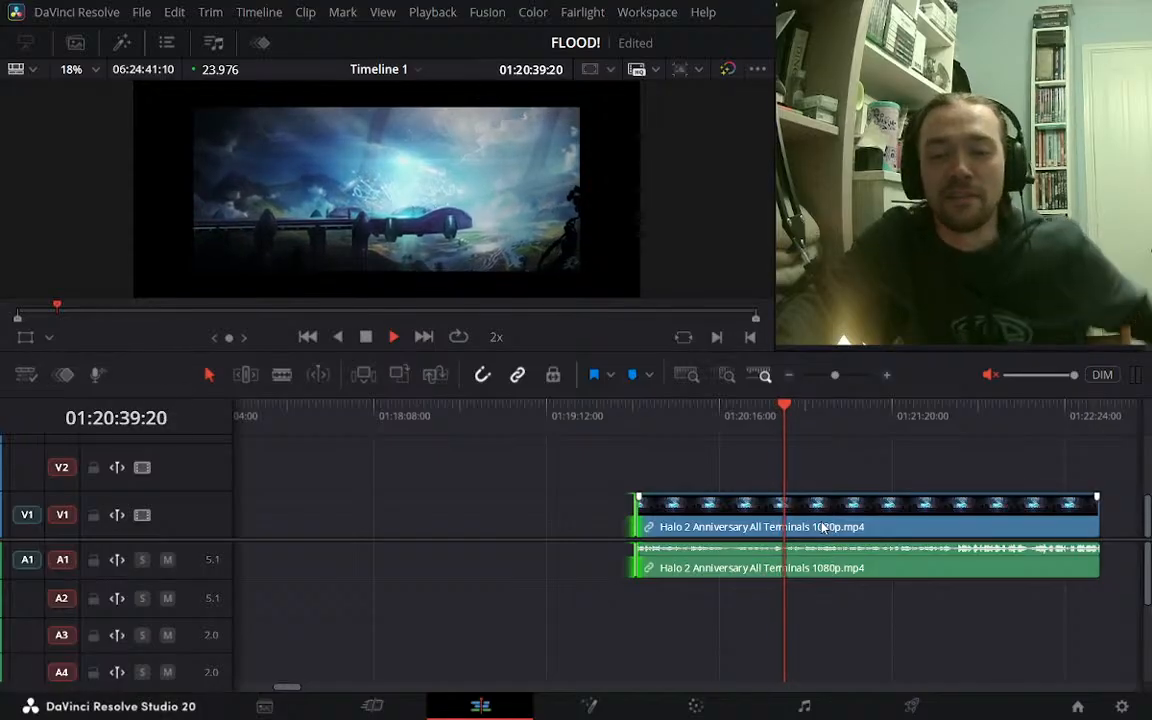
pyautogui.press('j')
pyautogui.press('j')
pyautogui.press('j')
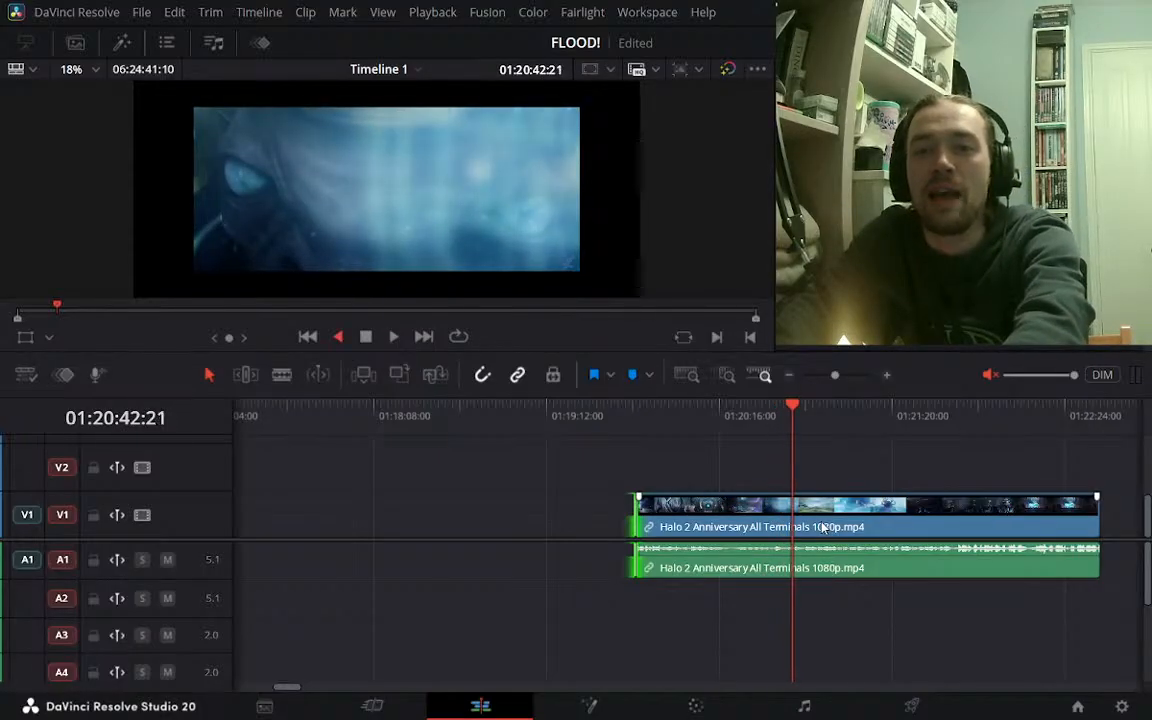
pyautogui.press('k')
pyautogui.press('l')
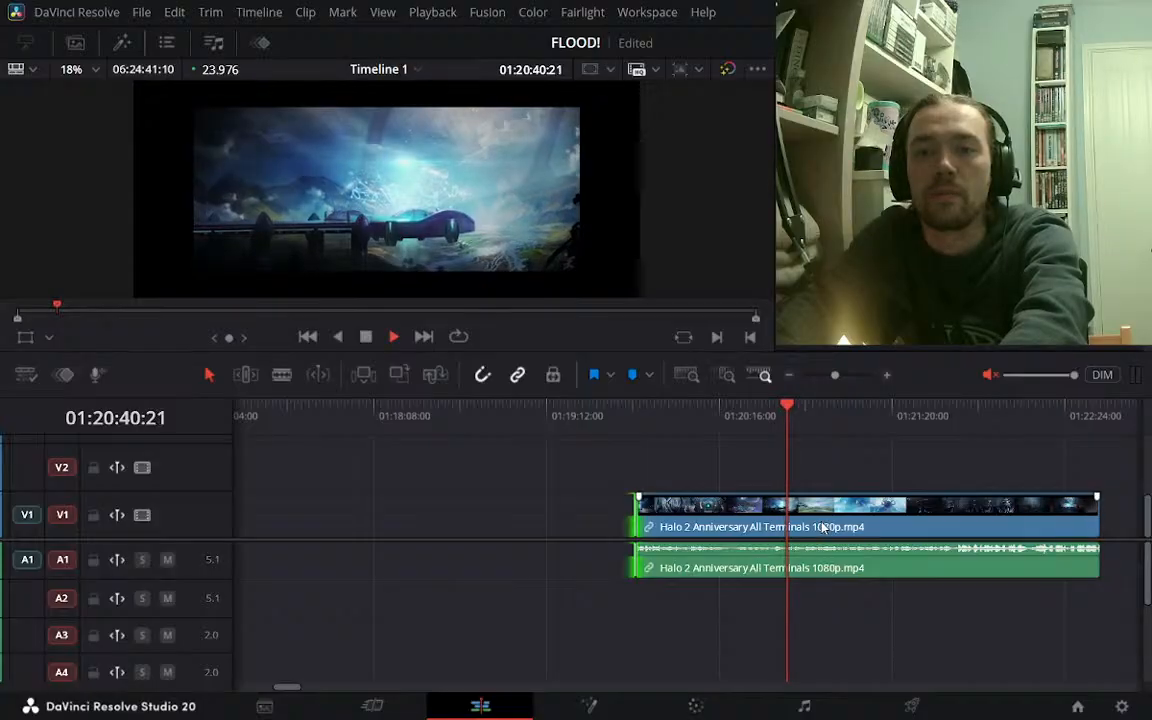
# Split the Halo 2 clip at 01:20:41:00, where the blue close-up begins, and delete the part before the cut
pyautogui.press('Left')
pyautogui.press('Left')
pyautogui.press('Left')
pyautogui.press('Right')
pyautogui.press('Right')
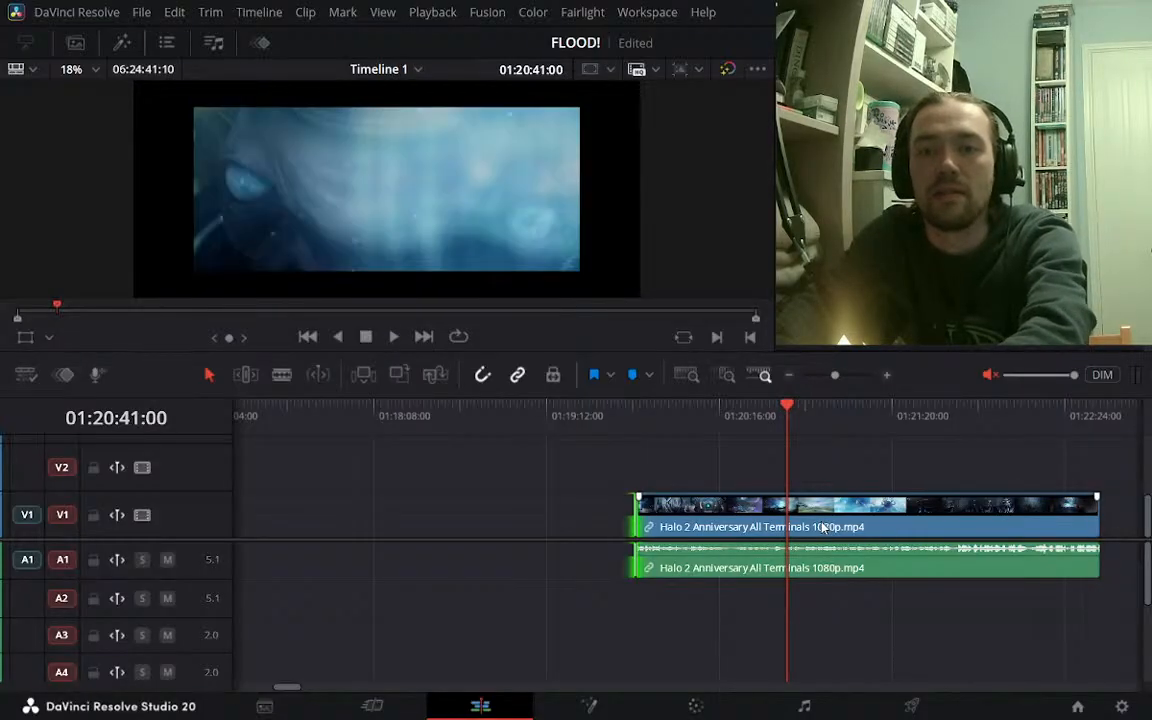
pyautogui.click(846, 520)
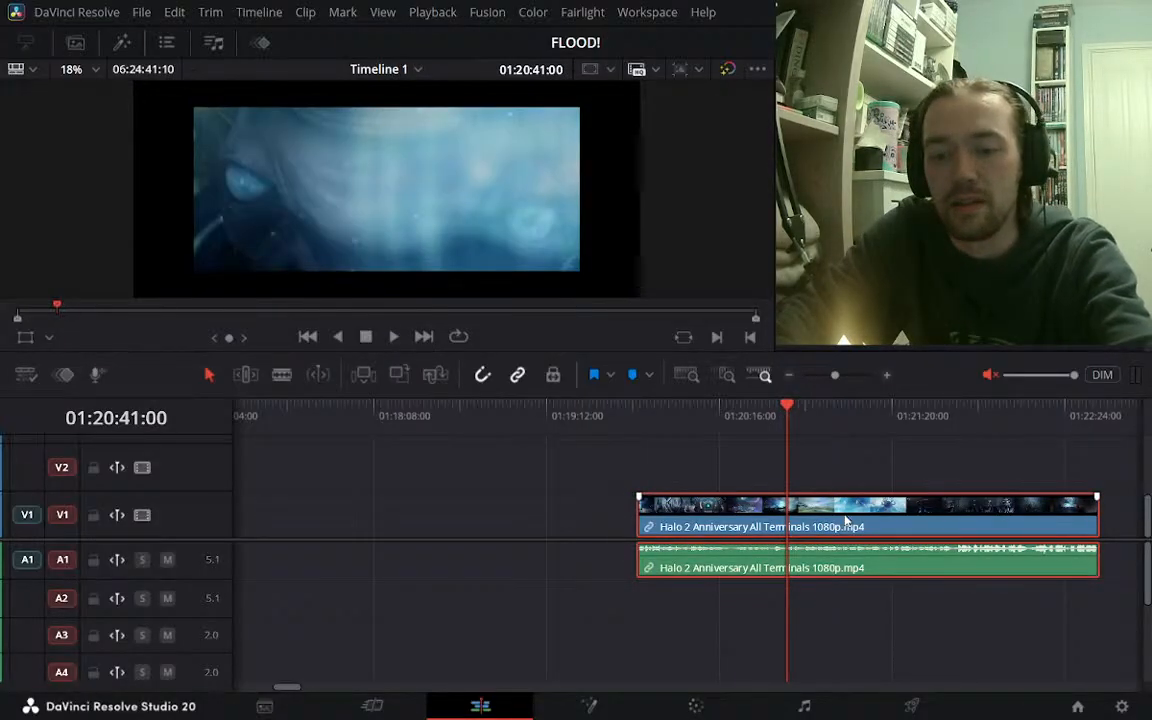
pyautogui.hotkey('ctrl', 'b')
pyautogui.click(752, 515)
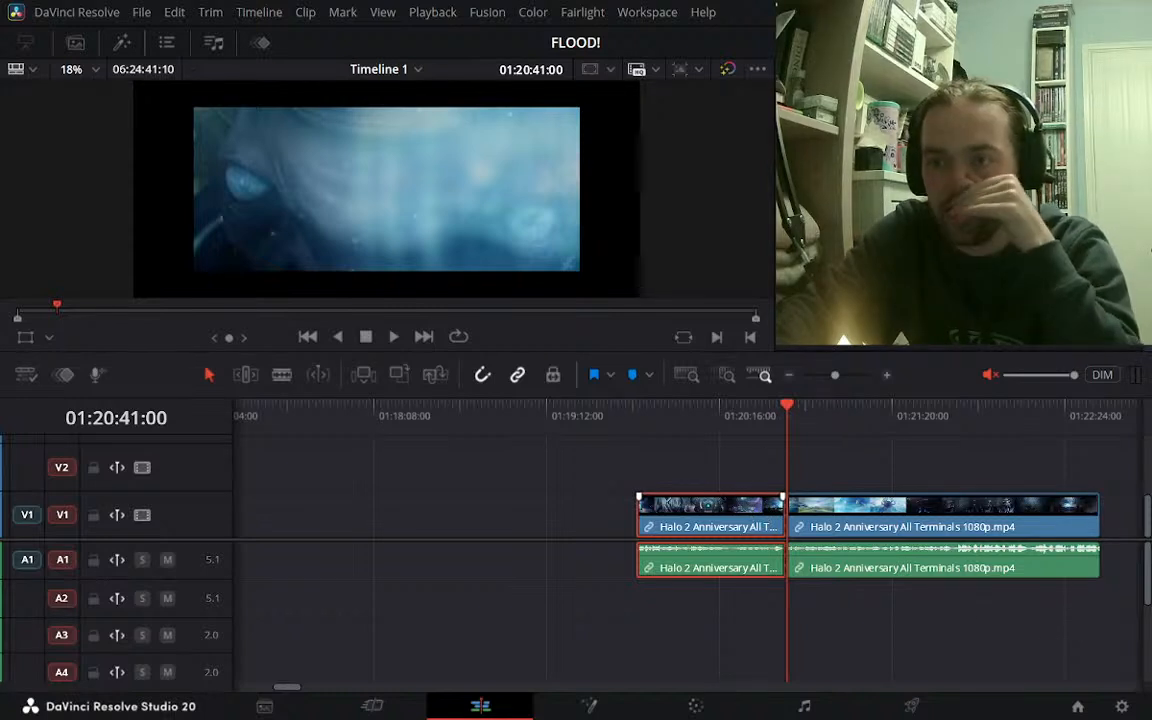
pyautogui.press('BackSpace')
# Split the clip at 01:20:45:03, on the last frame of the close-up, and delete everything after the cut
pyautogui.press('space')
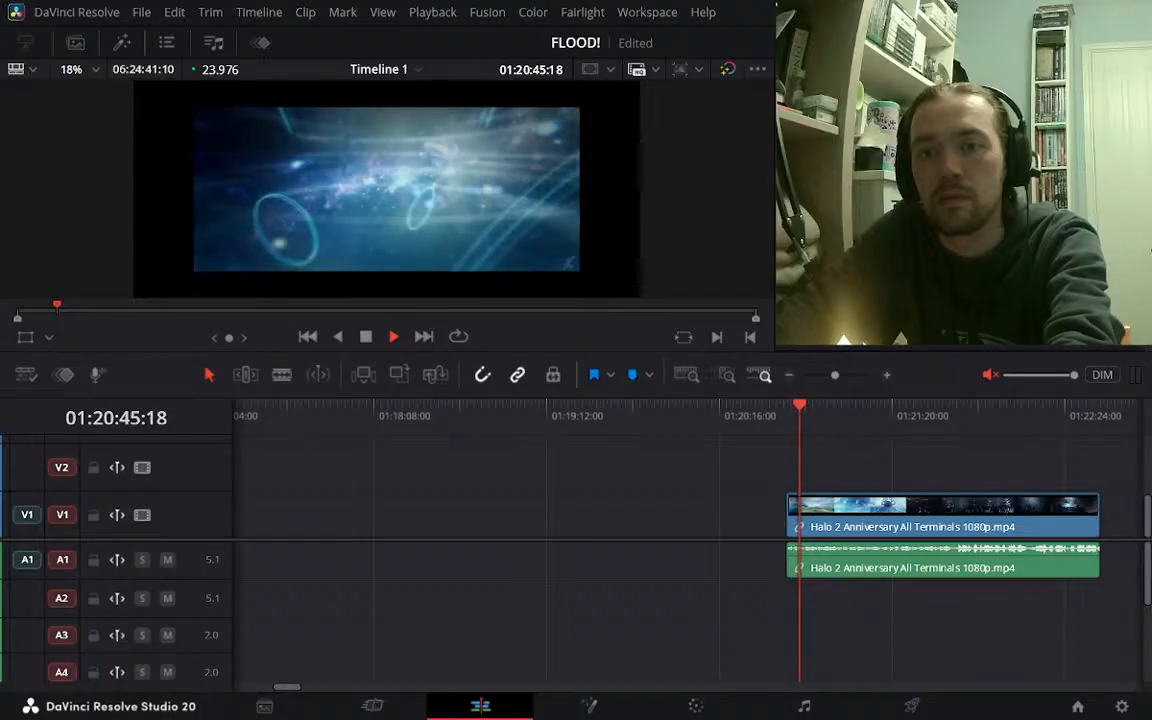
pyautogui.press('j')
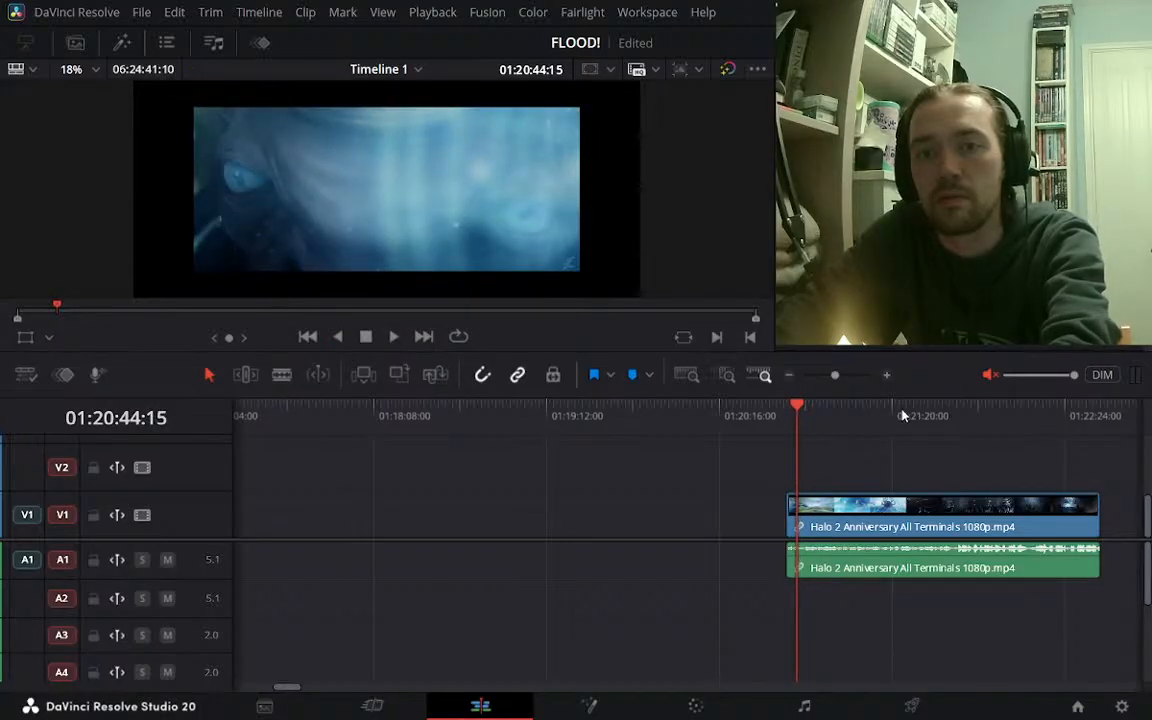
pyautogui.press('Right')
pyautogui.press('Right')
pyautogui.press('Right')
pyautogui.press('Right')
pyautogui.press('Right')
pyautogui.press('Right')
pyautogui.press('Right')
pyautogui.press('Right')
pyautogui.press('Right')
pyautogui.press('Right')
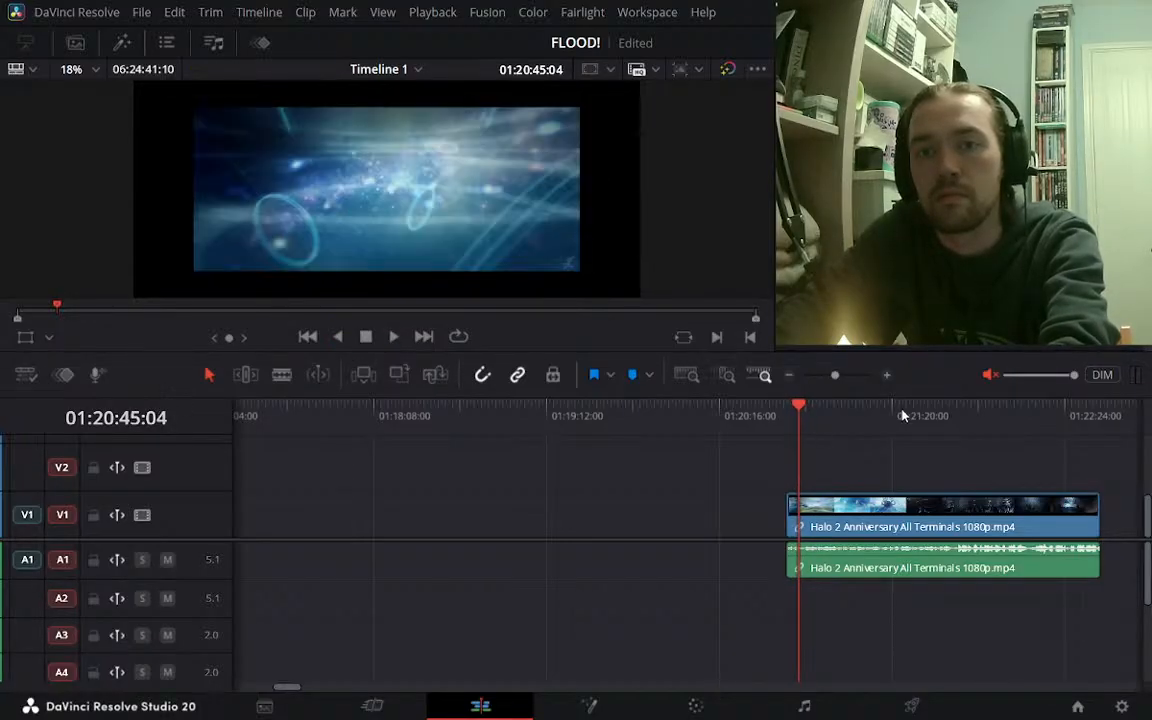
pyautogui.press('Left')
pyautogui.click(840, 536)
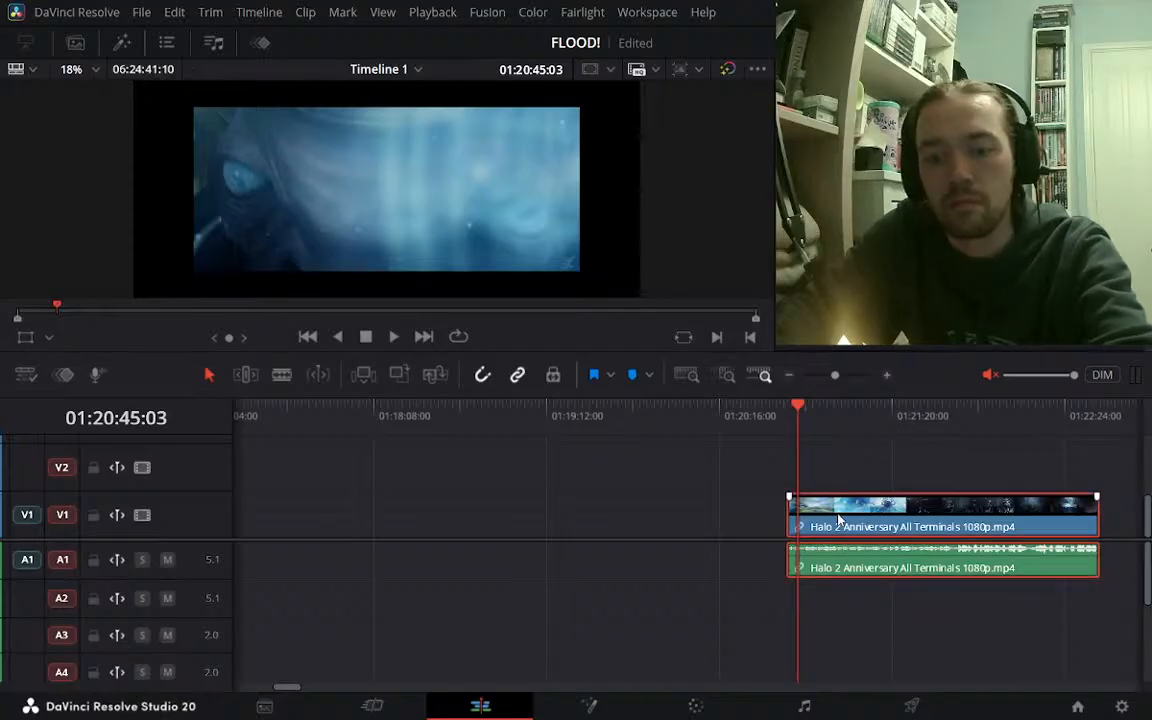
pyautogui.hotkey('ctrl', 'b')
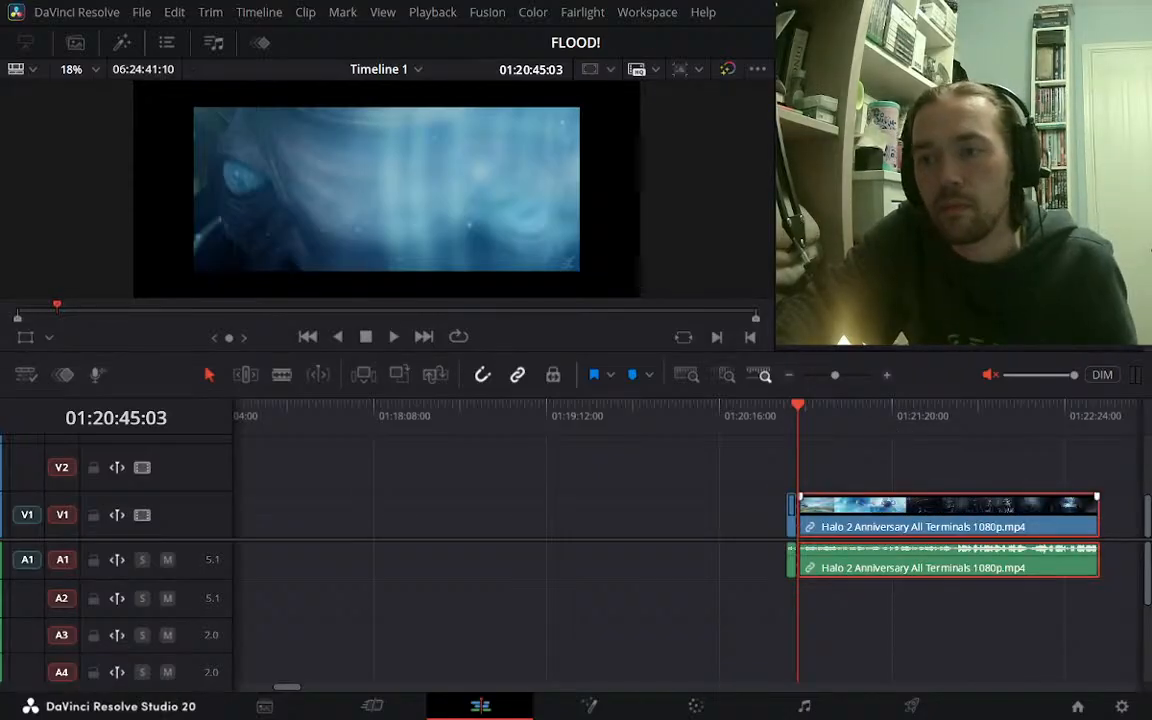
pyautogui.press('Delete')
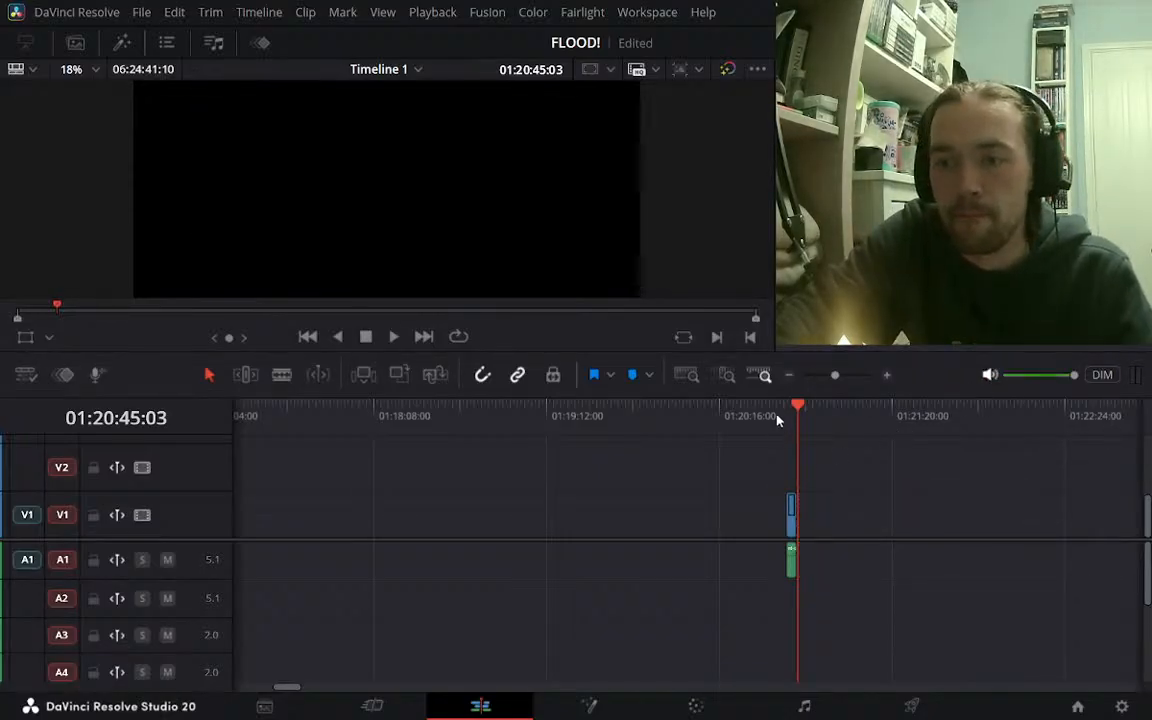
# Play back the trimmed close-up and delete only its audio on A1, keeping the video
pyautogui.press('Up')
pyautogui.press('space')
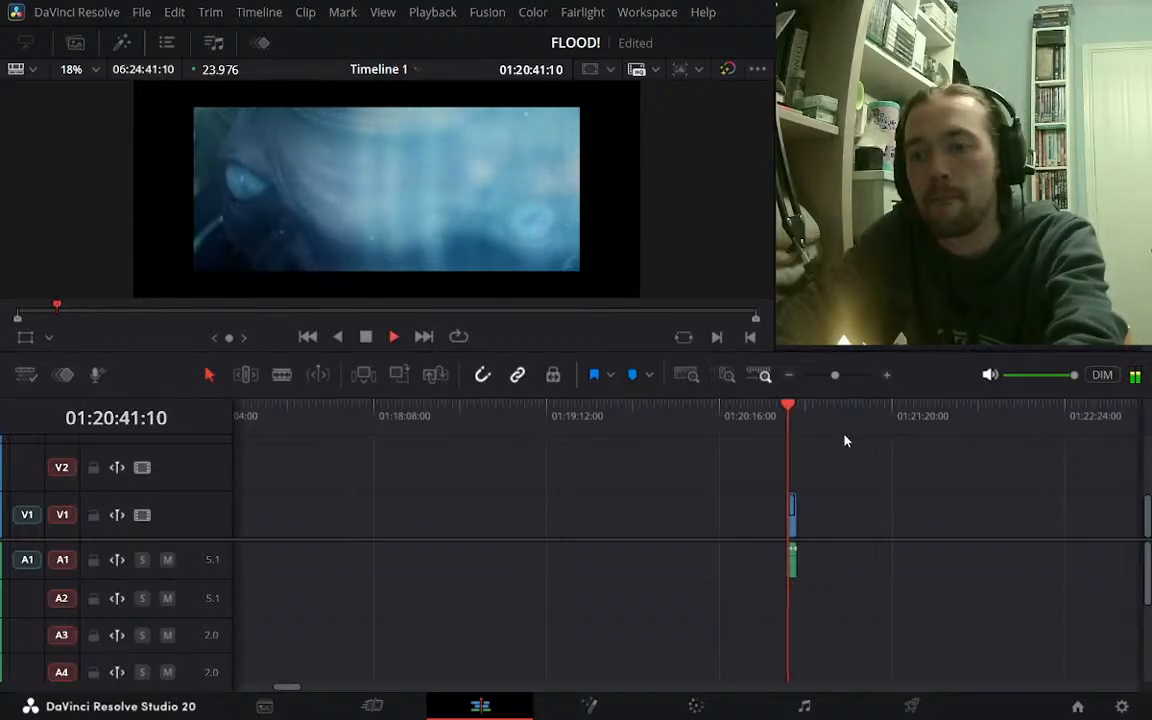
pyautogui.click(887, 375)
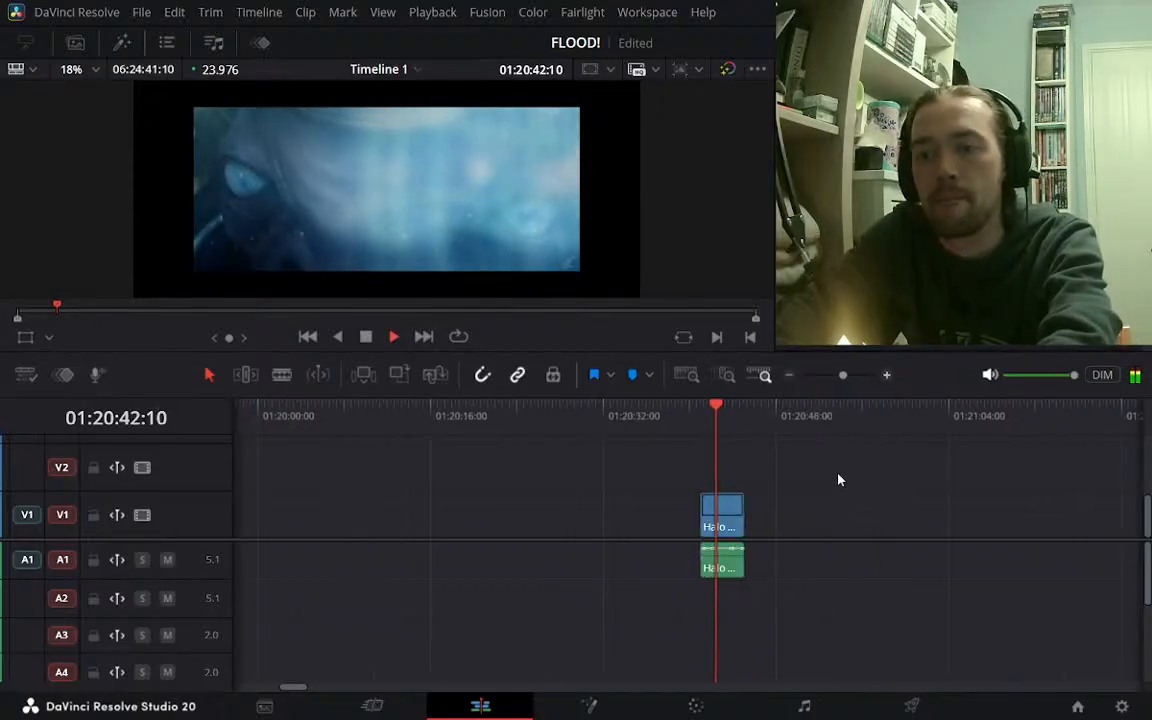
pyautogui.click(718, 574)
pyautogui.press('space')
pyautogui.click(778, 514)
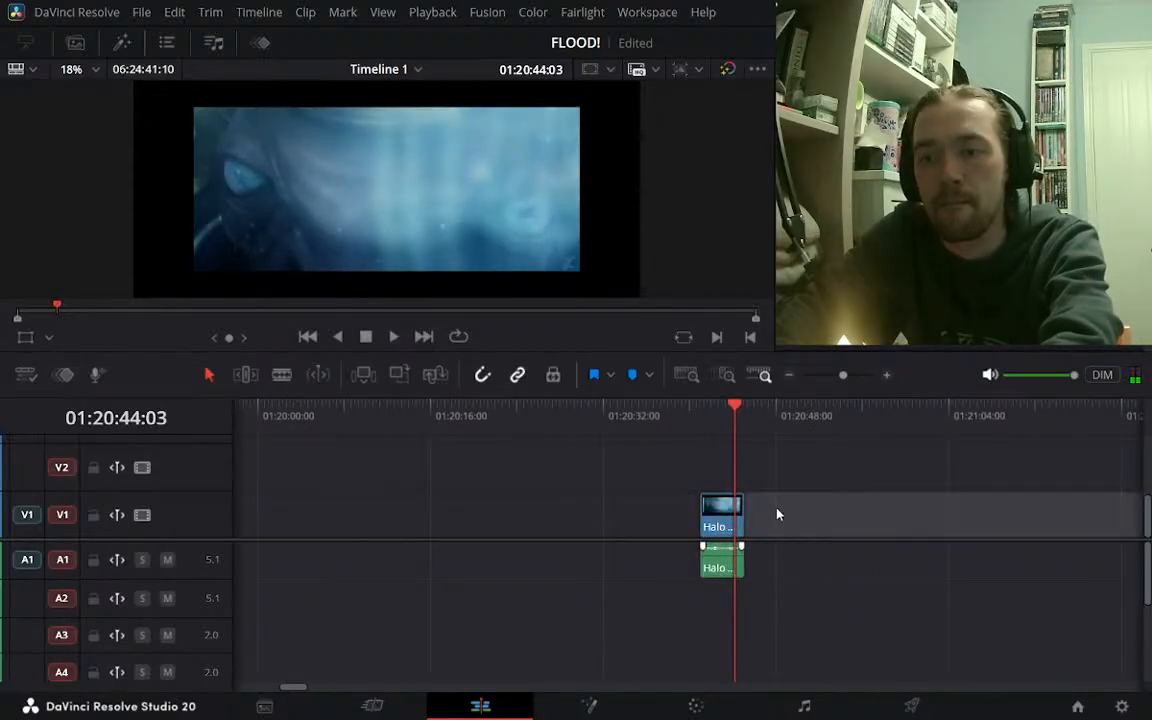
pyautogui.click(716, 577)
pyautogui.press('Delete')
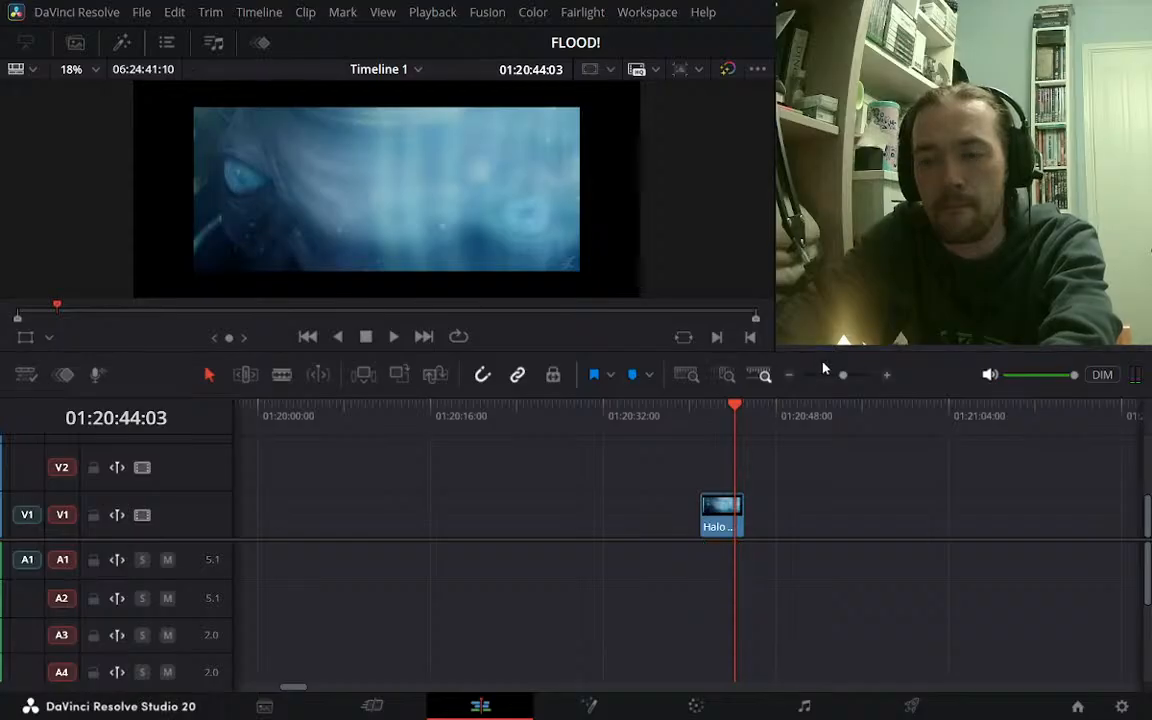
# Use the retime controls to stretch the close-up clip to 95% speed, preview it, and close the controls
pyautogui.click(704, 414)
pyautogui.click(721, 512)
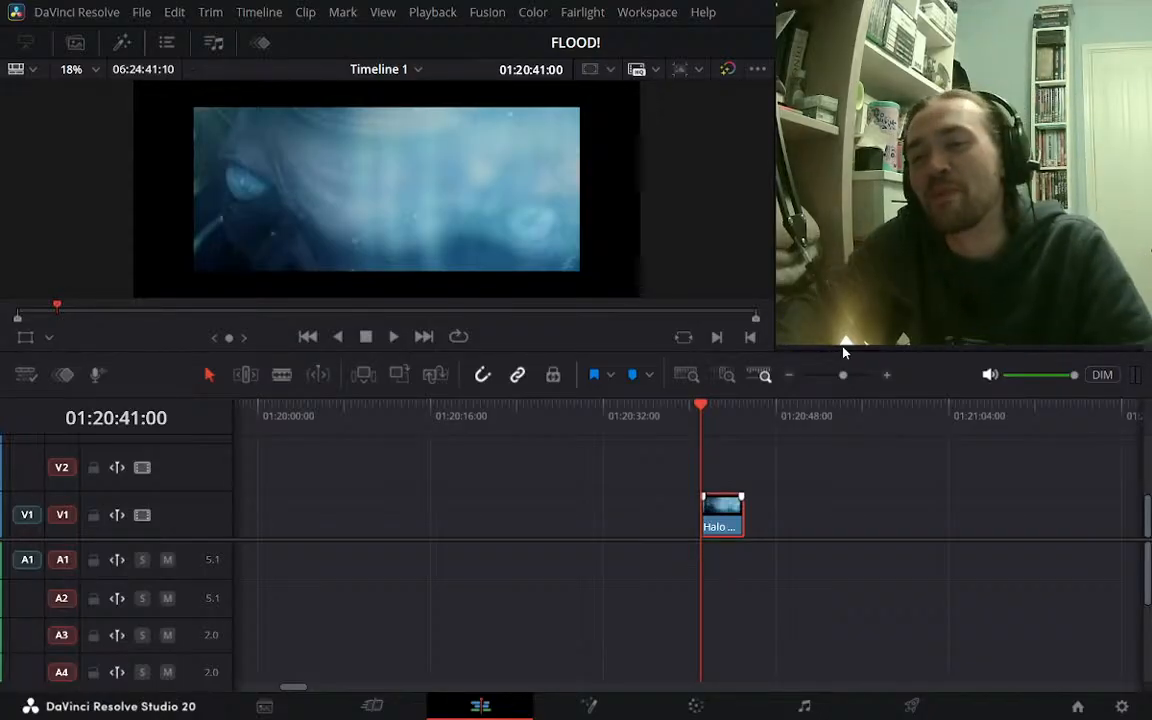
pyautogui.hotkey('ctrl', 'r')
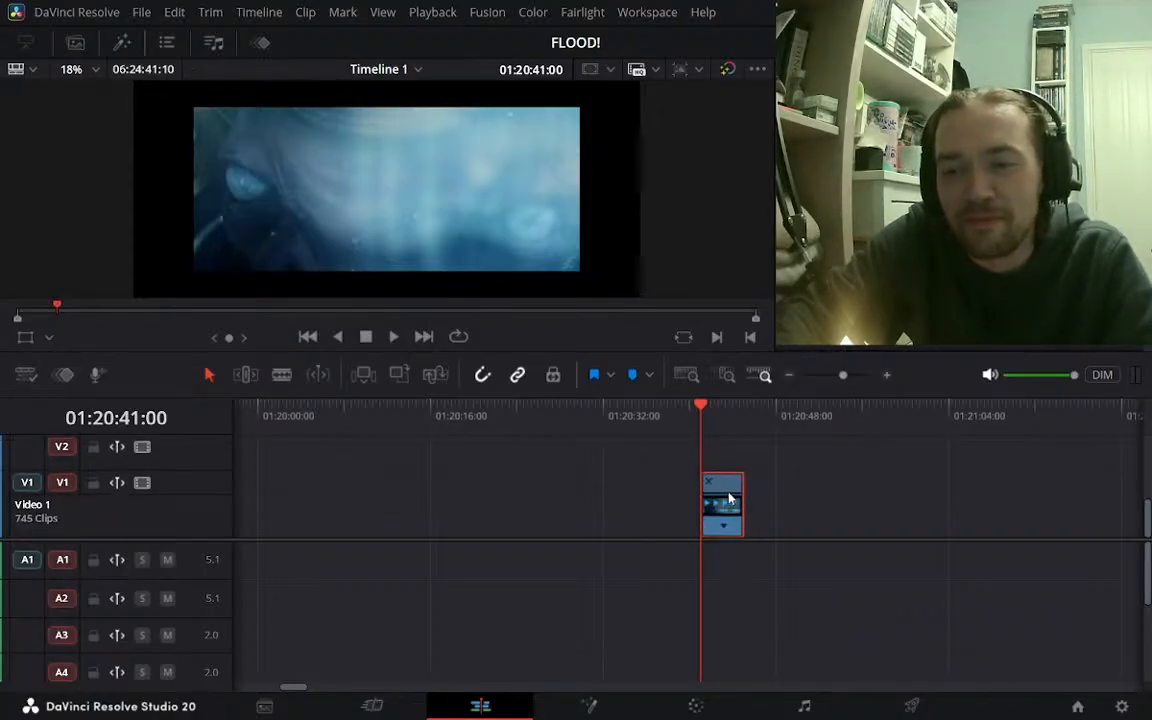
pyautogui.click(886, 375)
pyautogui.click(886, 375)
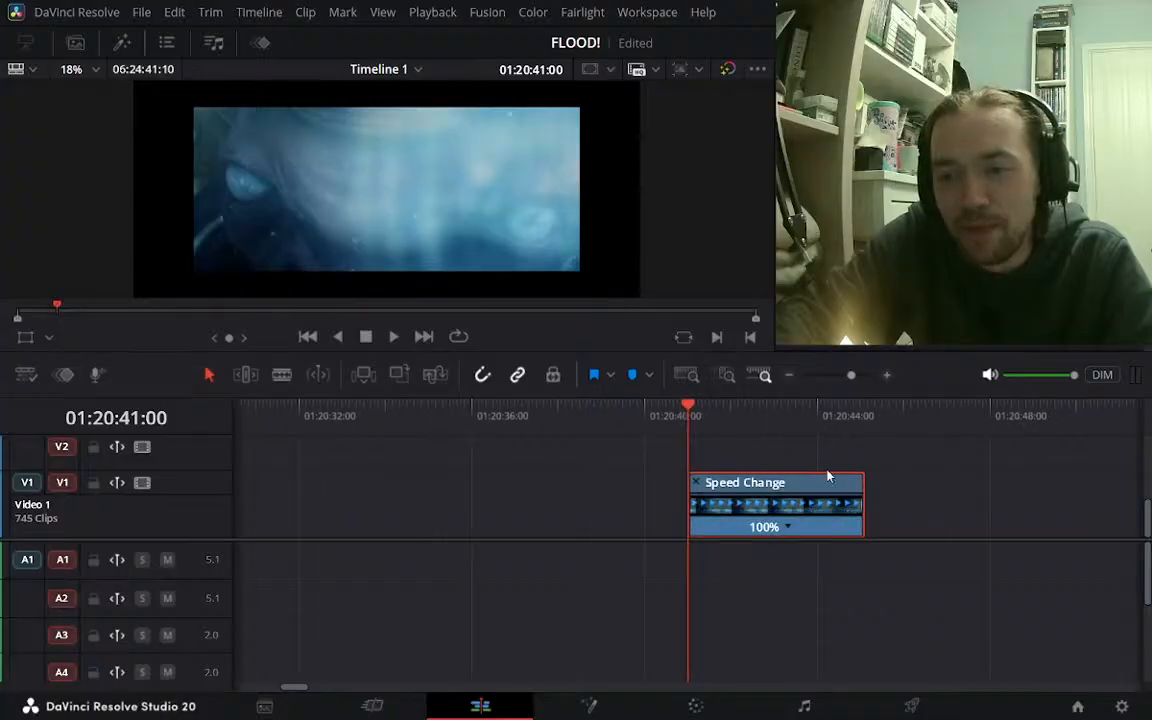
pyautogui.moveTo(852, 485); pyautogui.dragTo(862, 490)
pyautogui.moveTo(741, 420); pyautogui.dragTo(690, 421)
pyautogui.press('space')
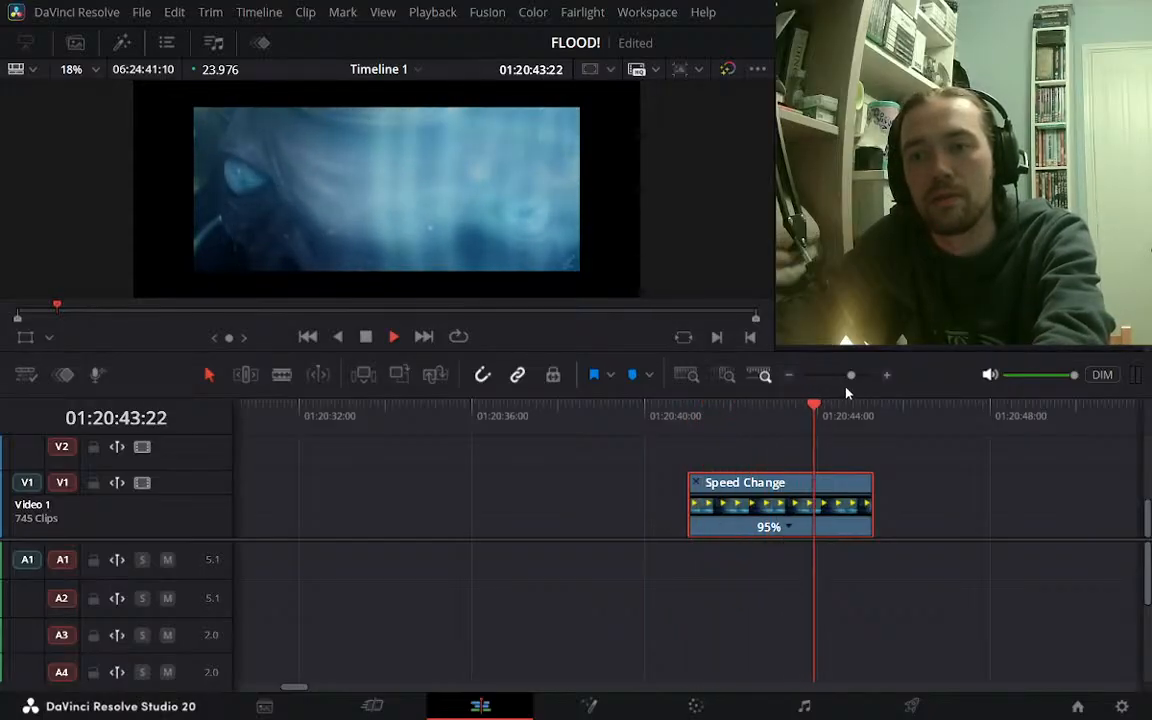
pyautogui.press('space')
pyautogui.click(790, 376)
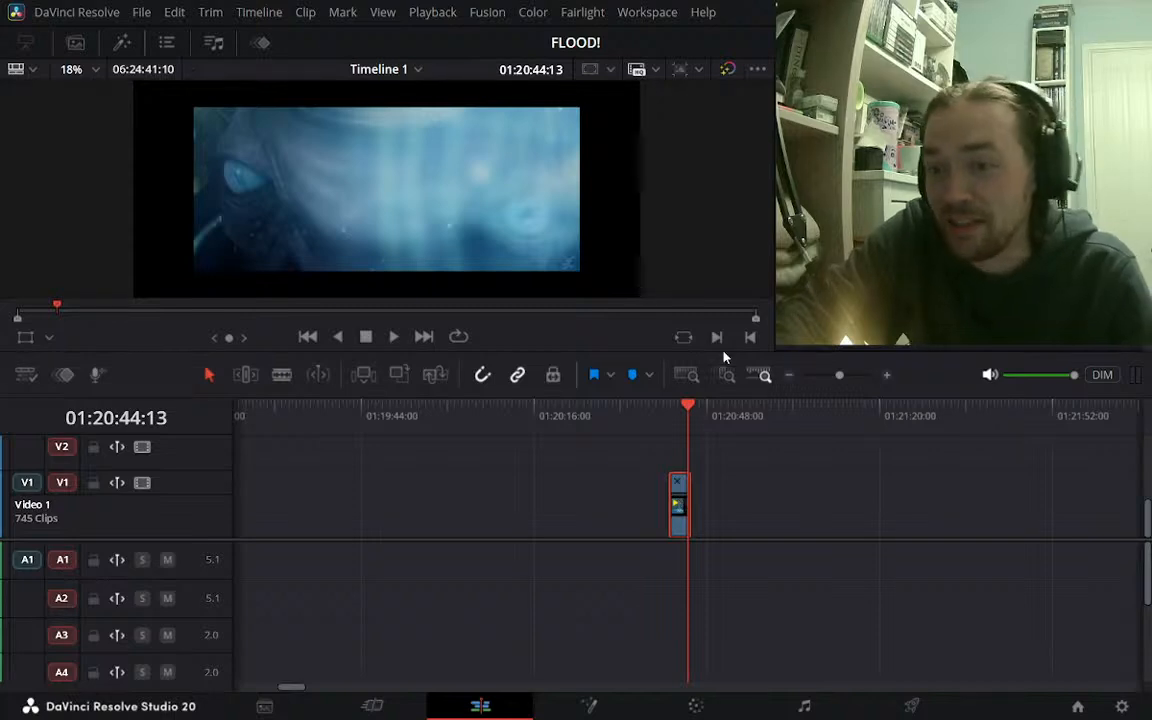
pyautogui.hotkey('ctrl', 'r')
# Move the slowed clip along V1 to the main edit, starting at about 01:31:47 after the orange landscape clip
pyautogui.click(790, 376)
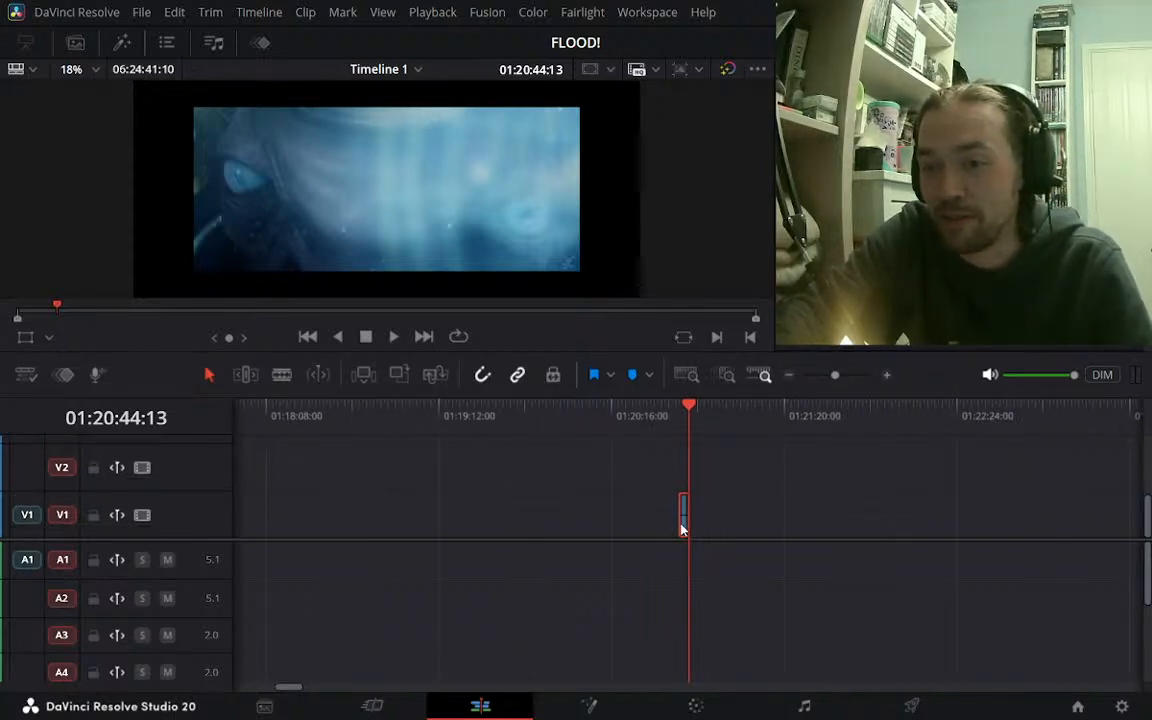
pyautogui.moveTo(681, 525); pyautogui.dragTo(937, 510)
pyautogui.click(888, 431)
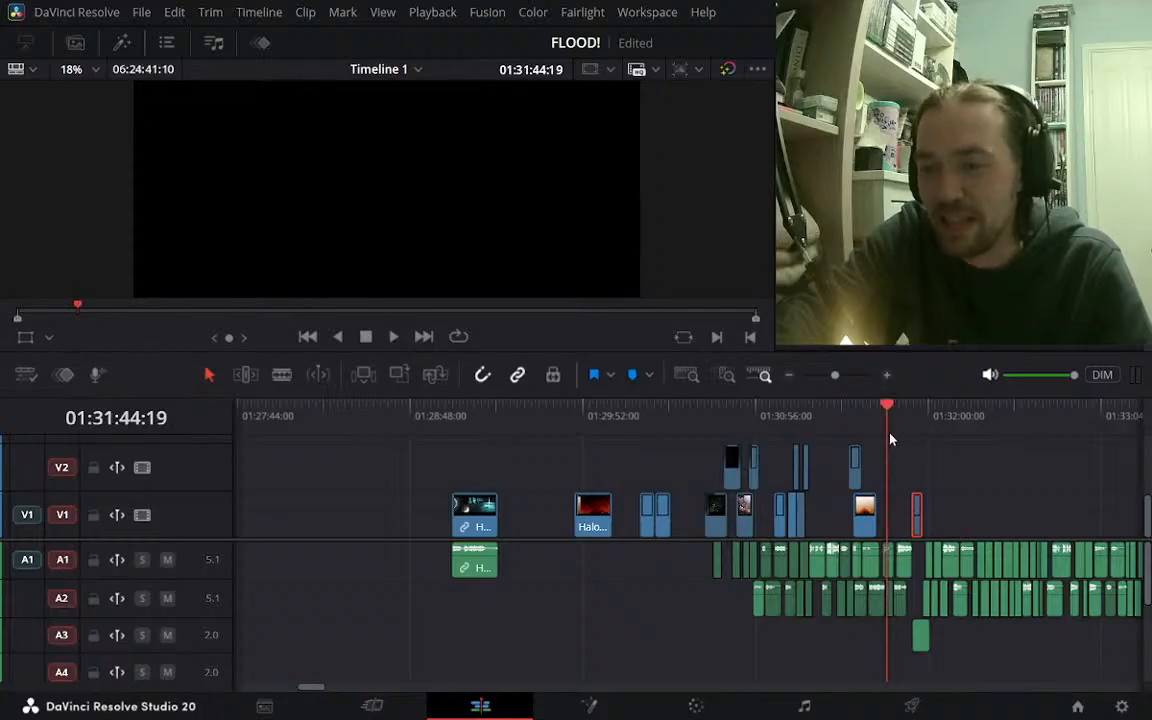
pyautogui.click(888, 377)
pyautogui.click(888, 377)
pyautogui.click(789, 376)
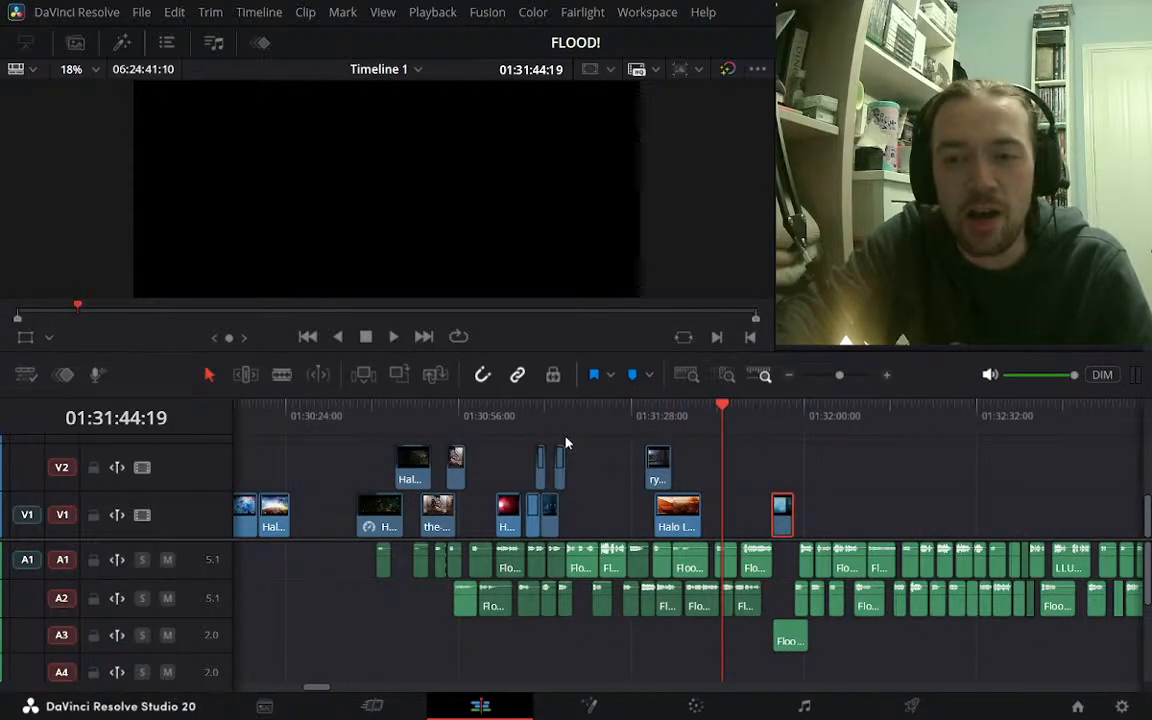
pyautogui.click(535, 414)
pyautogui.click(523, 414)
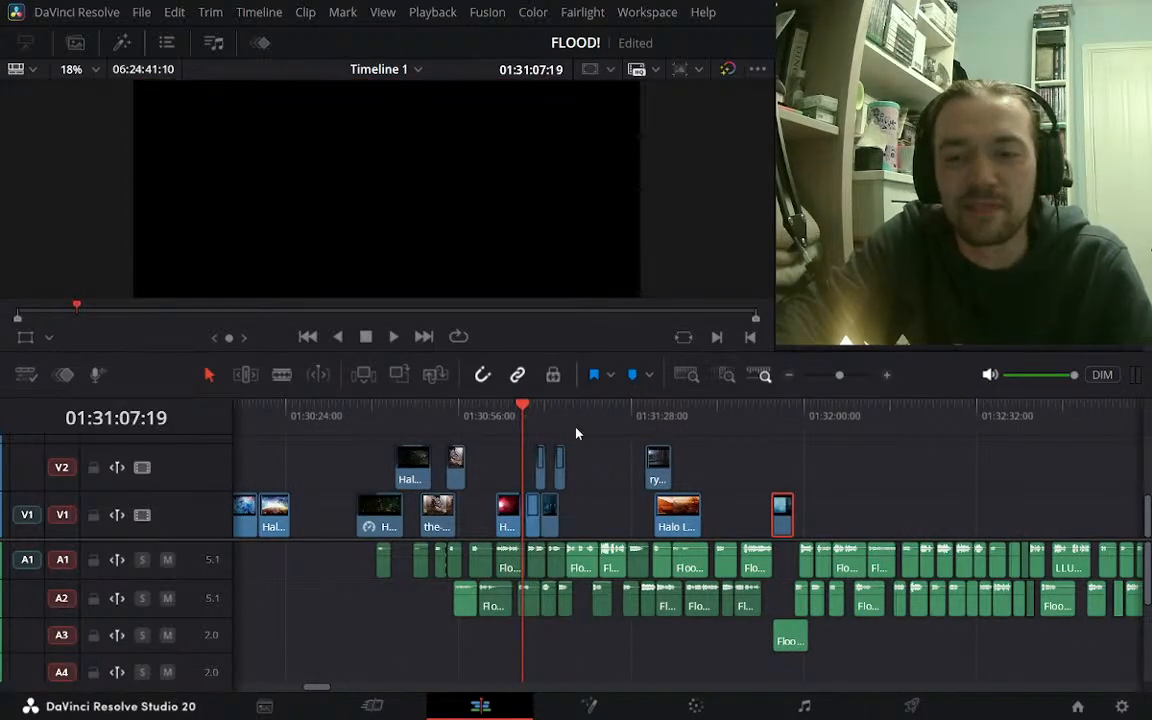
pyautogui.moveTo(782, 513); pyautogui.dragTo(745, 512)
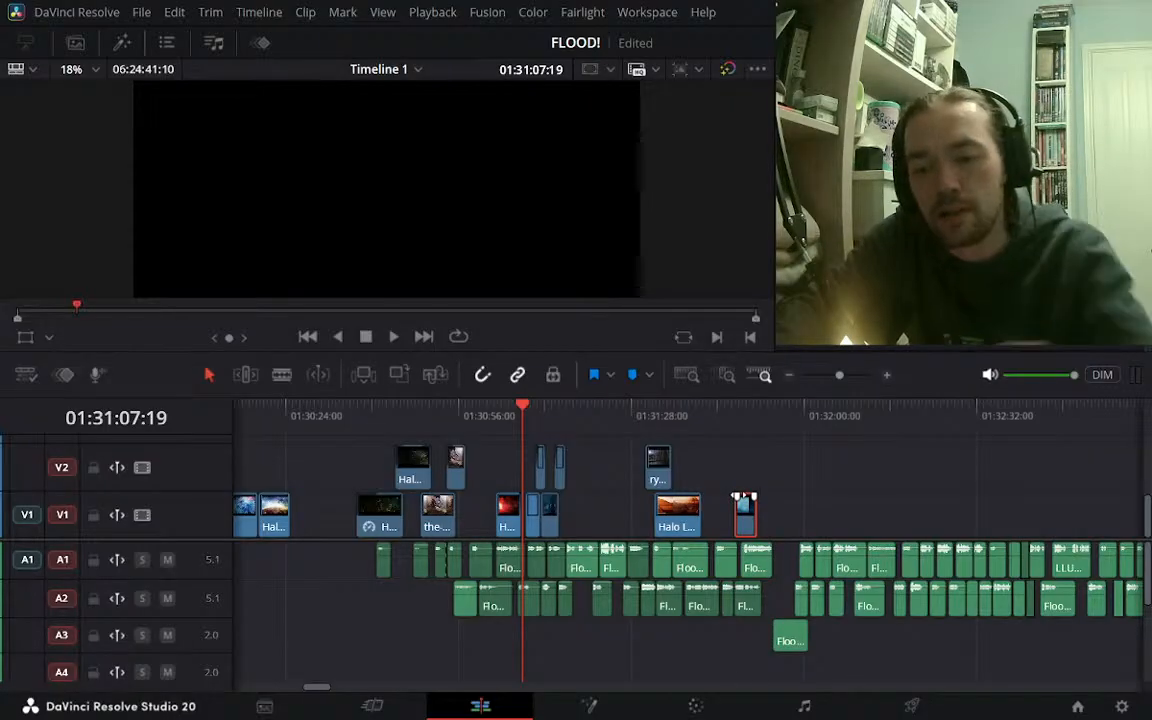
# Play the edit at double speed from 01:31:07:19 to about 01:31:21 to review the narration
pyautogui.press('l')
pyautogui.press('l')
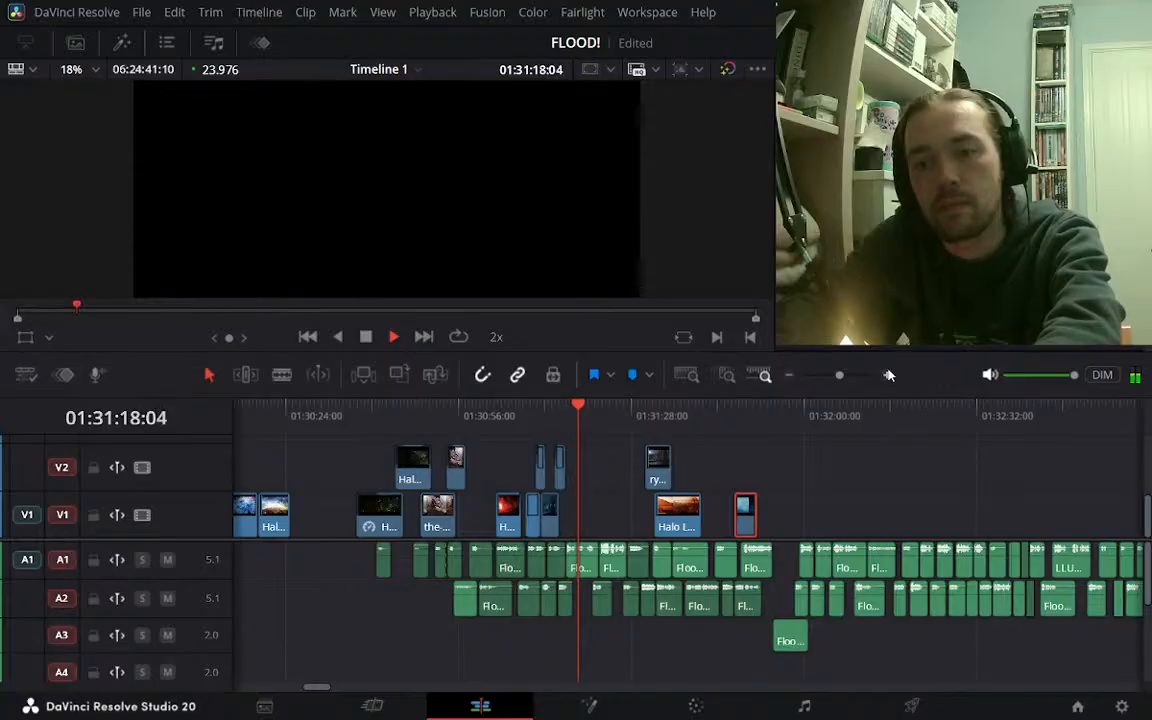
pyautogui.press('k')
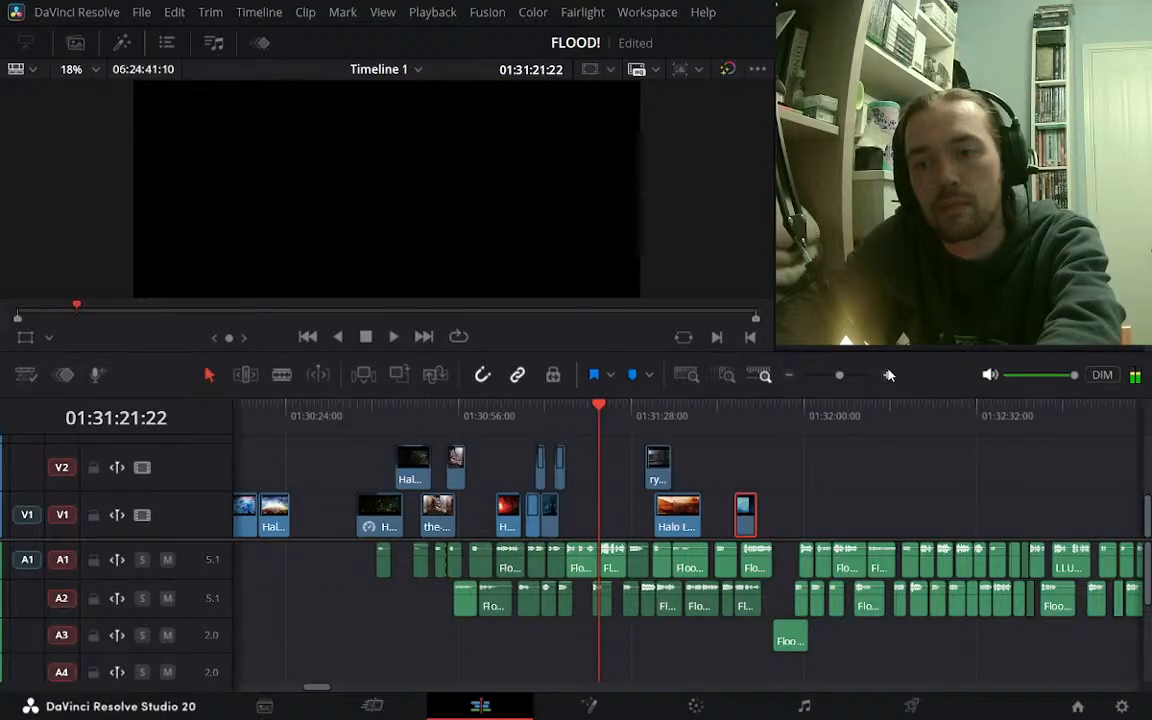
# Move the slowed Halo 2 Anniversary clip earlier along V1 to start at about 01:31:20:08, checking its position against the narration
pyautogui.click(889, 375)
pyautogui.click(789, 375)
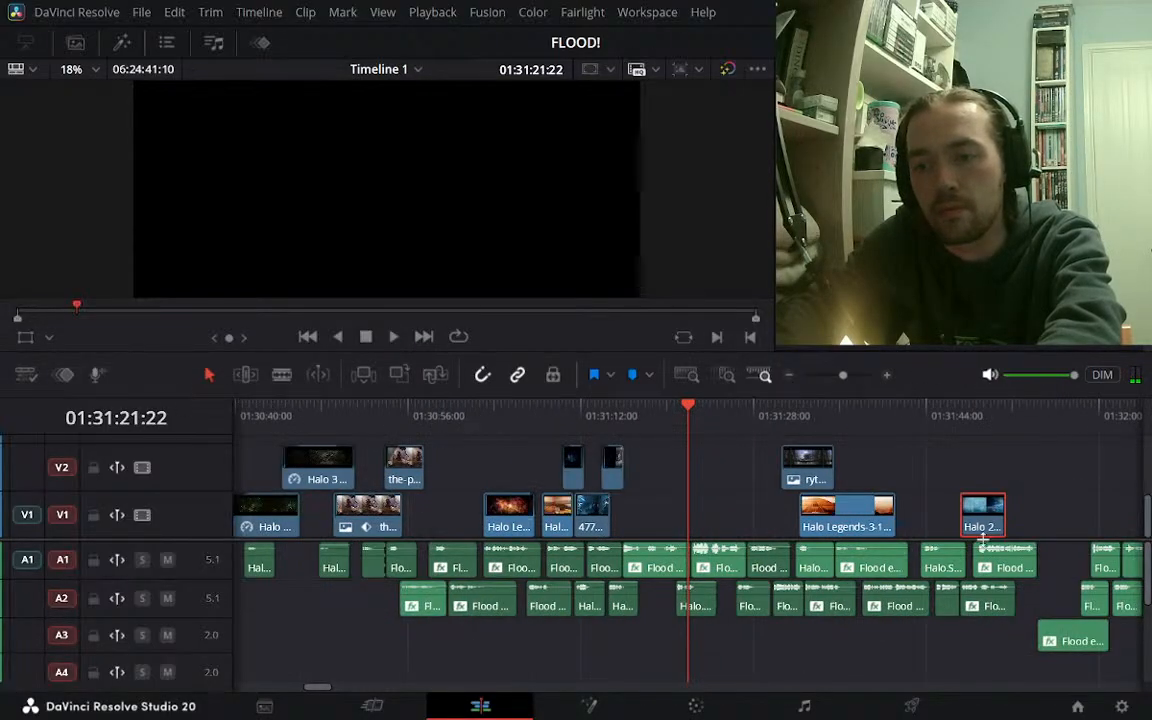
pyautogui.moveTo(985, 522); pyautogui.dragTo(733, 494)
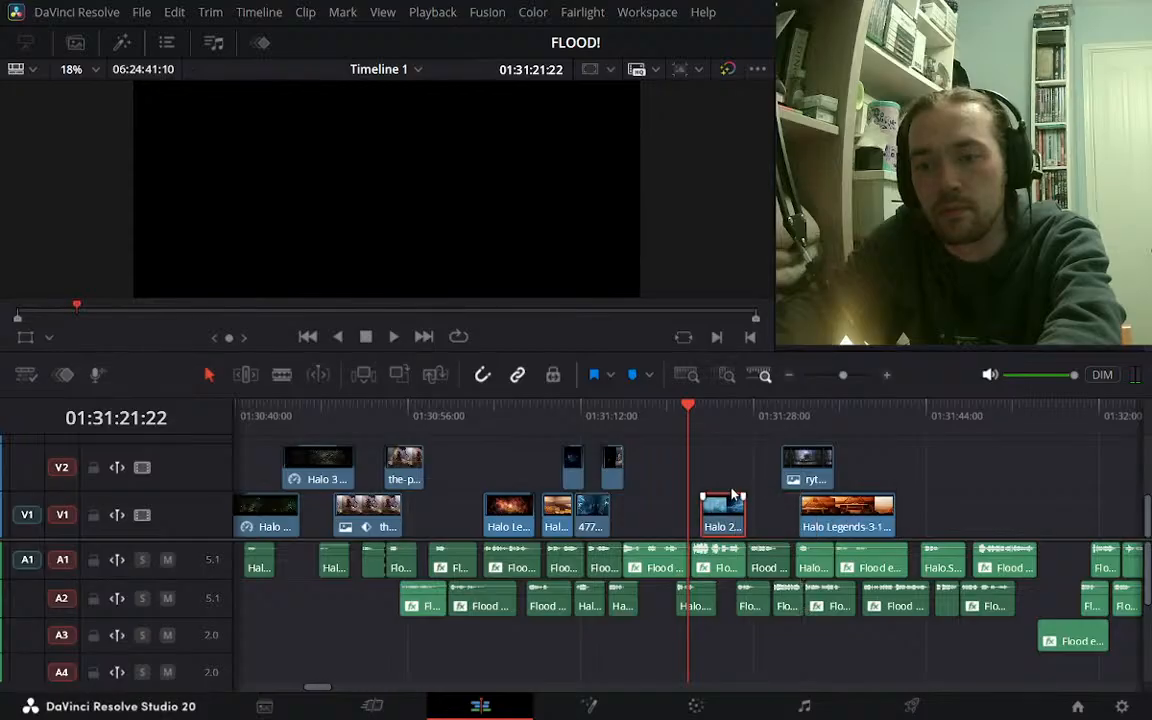
pyautogui.click(887, 375)
pyautogui.click(602, 418)
pyautogui.press('l')
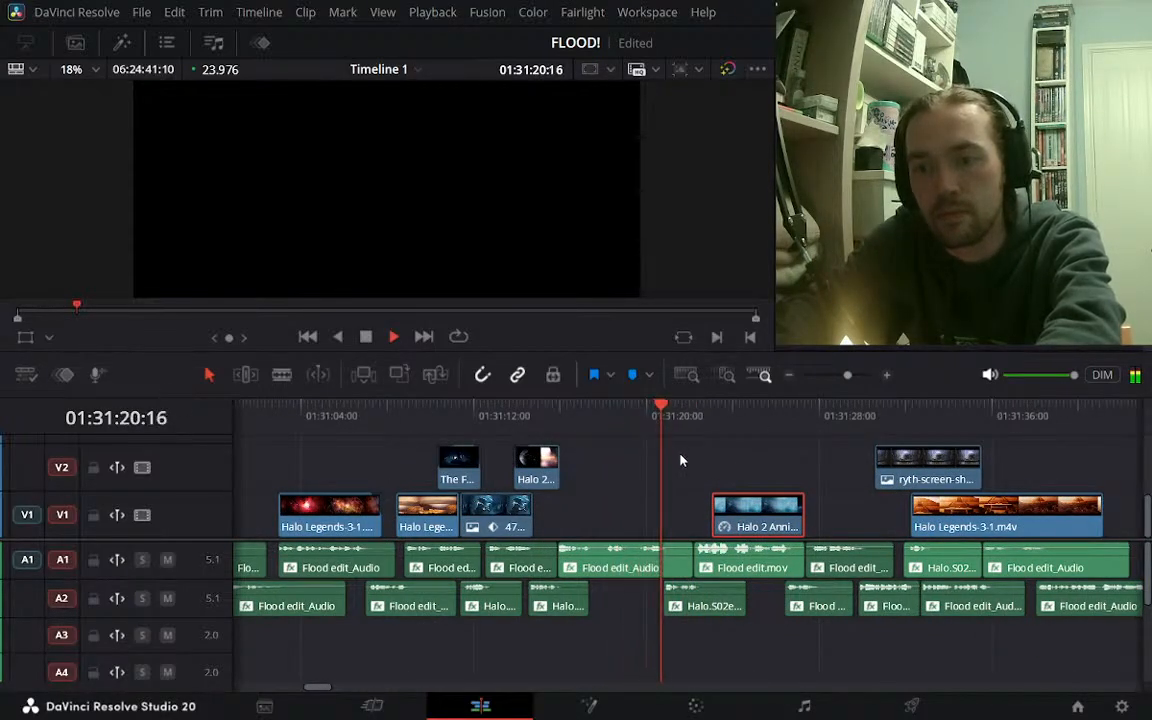
pyautogui.press('space')
pyautogui.click(889, 375)
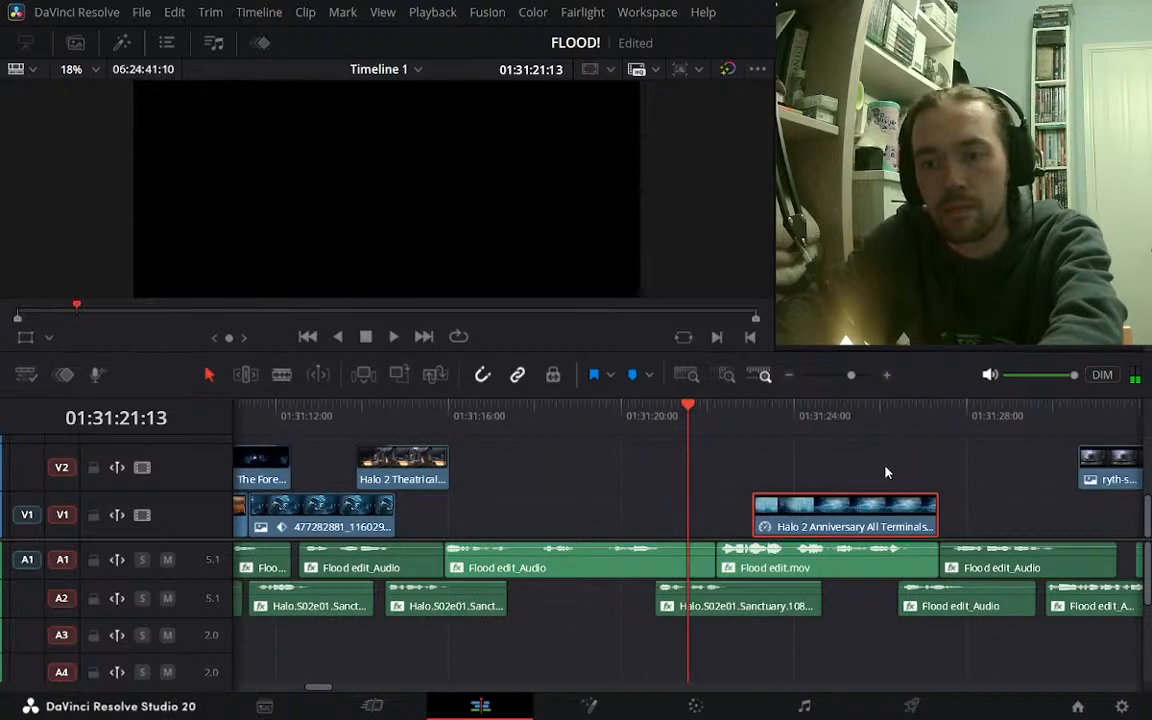
pyautogui.moveTo(822, 510); pyautogui.dragTo(709, 498)
# Play the placed close-up with the narration from 01:31:18:21 and replay its opening to judge where it should cut in
pyautogui.click(573, 420)
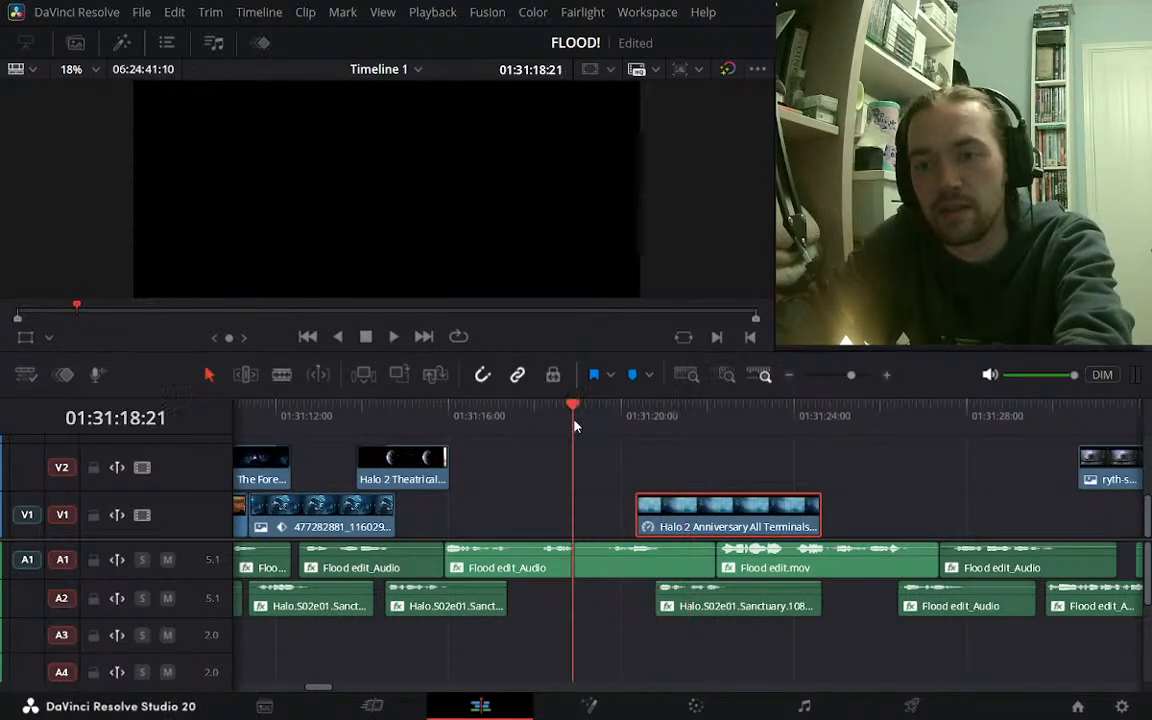
pyautogui.press('l')
pyautogui.press('l')
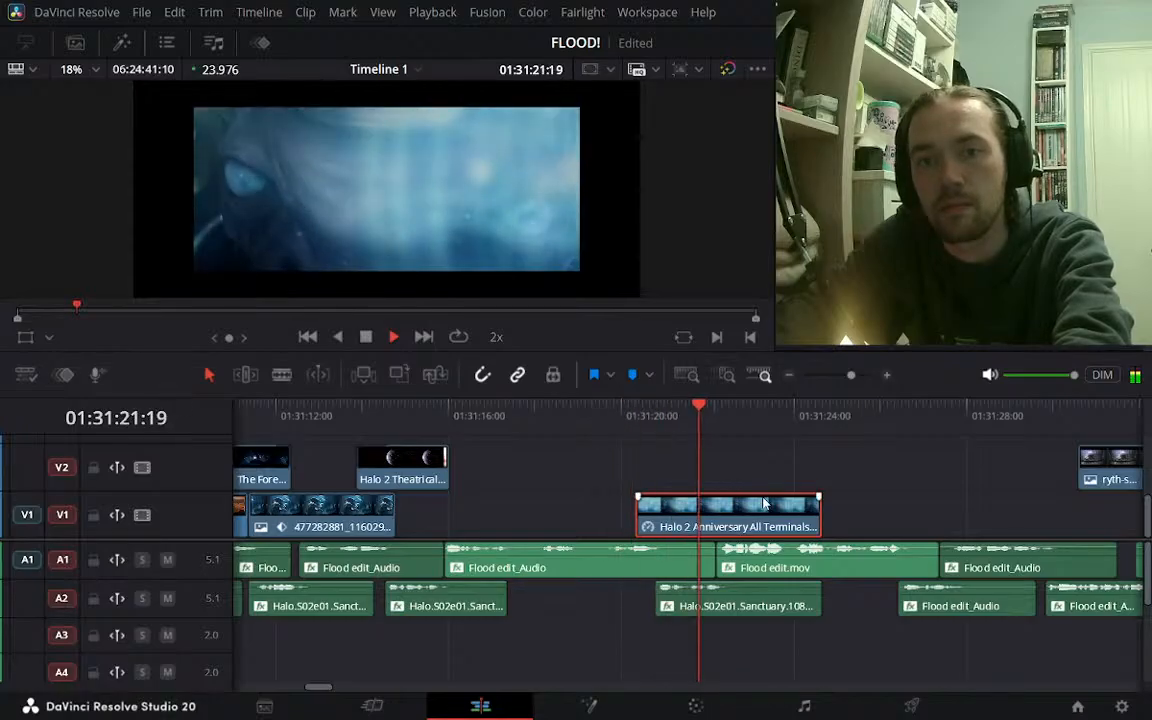
pyautogui.press('space')
pyautogui.click(638, 421)
pyautogui.press('space')
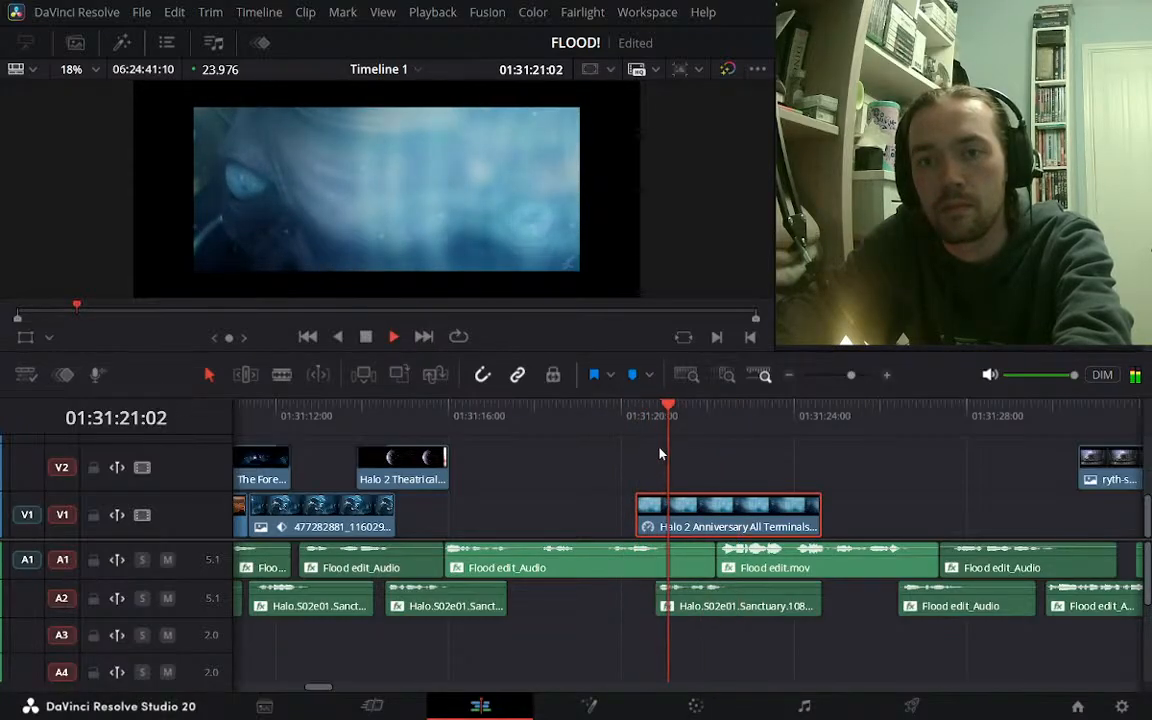
pyautogui.press('j')
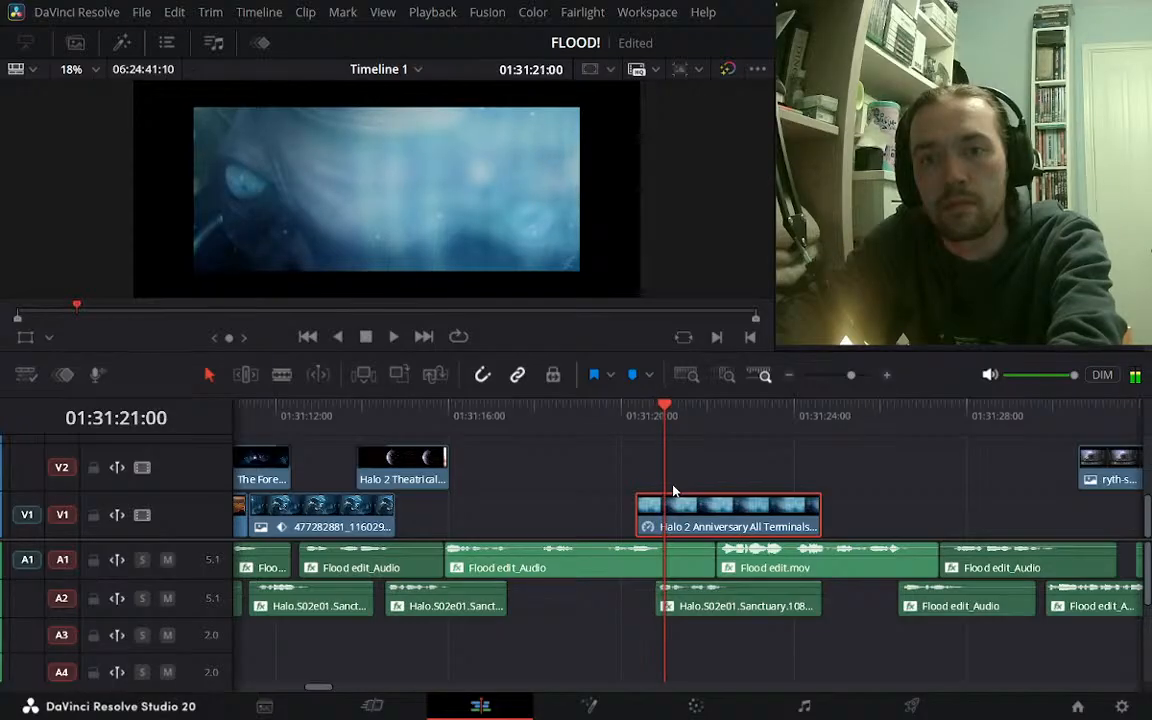
# Find the cut-in frame at 01:31:21:02 and trim the start of the close-up clip on V1 to it
pyautogui.press('Right')
pyautogui.press('Right')
pyautogui.press('Left')
pyautogui.press('Left')
pyautogui.press('Right')
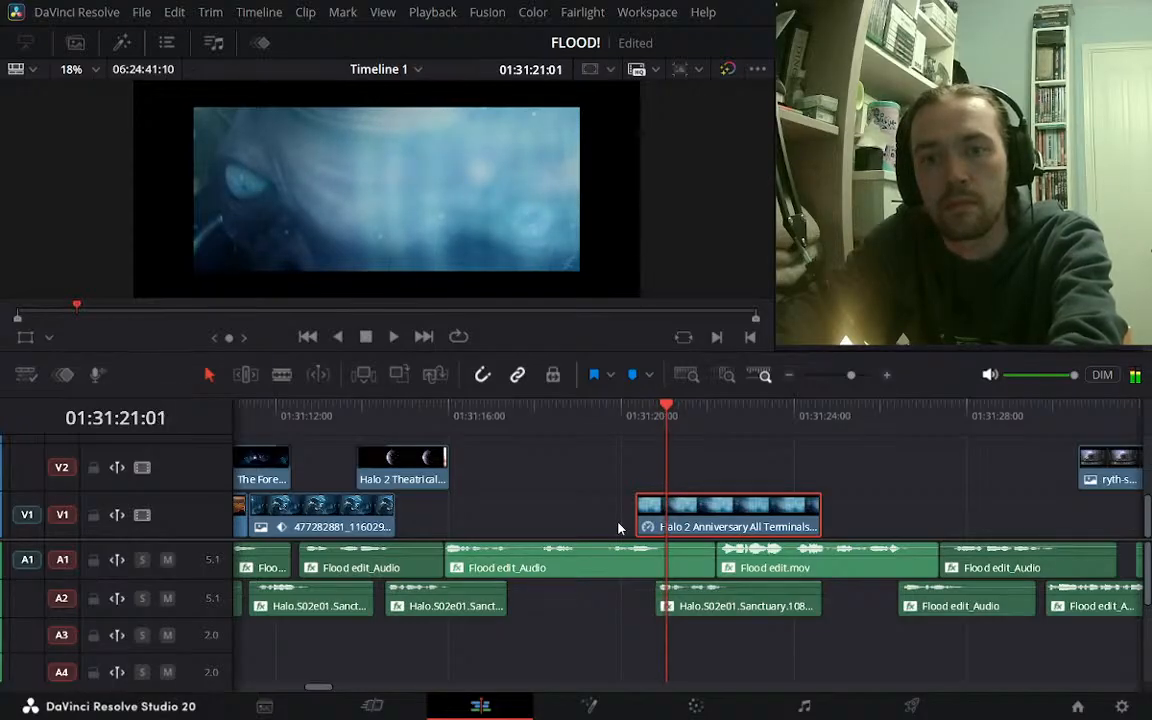
pyautogui.press('Left')
pyautogui.press('Left')
pyautogui.press('Right')
pyautogui.press('Right')
pyautogui.press('Right')
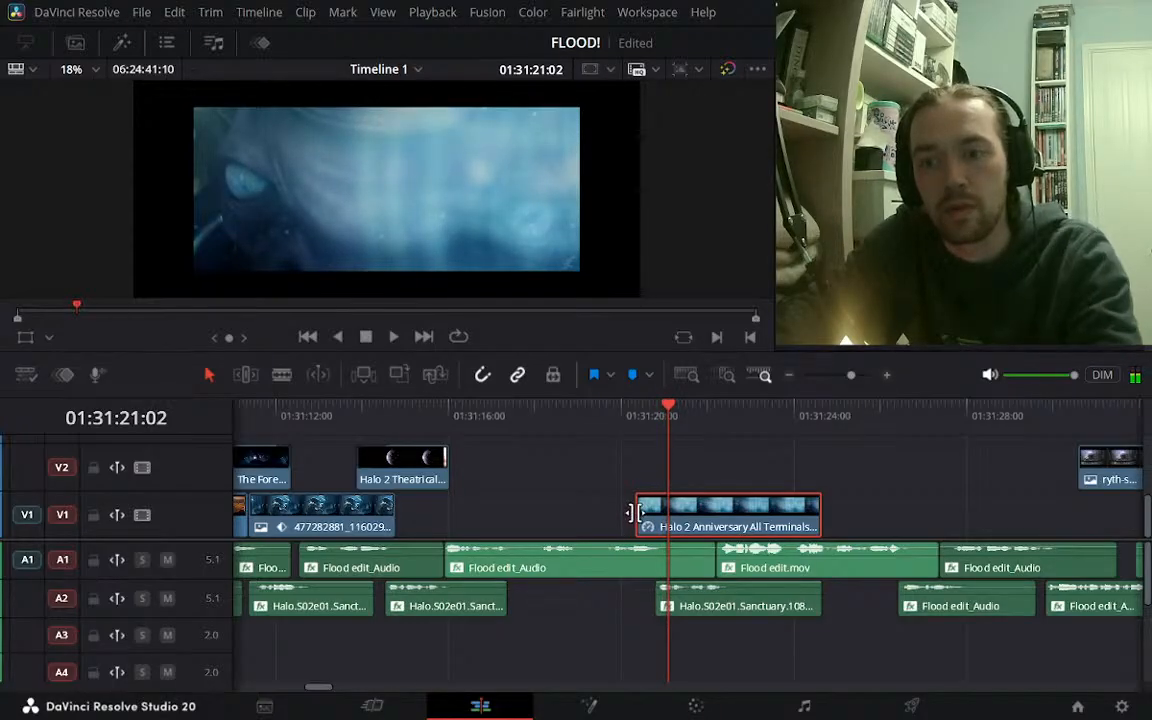
pyautogui.moveTo(636, 512); pyautogui.dragTo(667, 514)
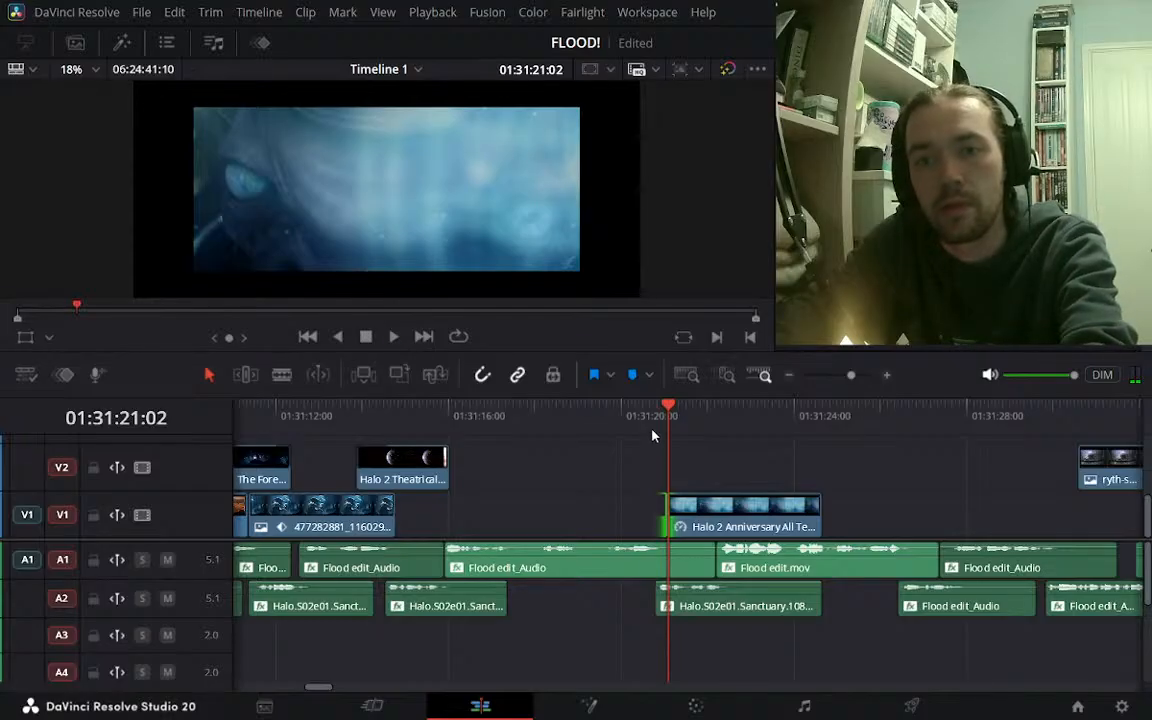
# Play the shortened clip, find the frame where it should end, and trim its end to about 01:31:22:12
pyautogui.press('space')
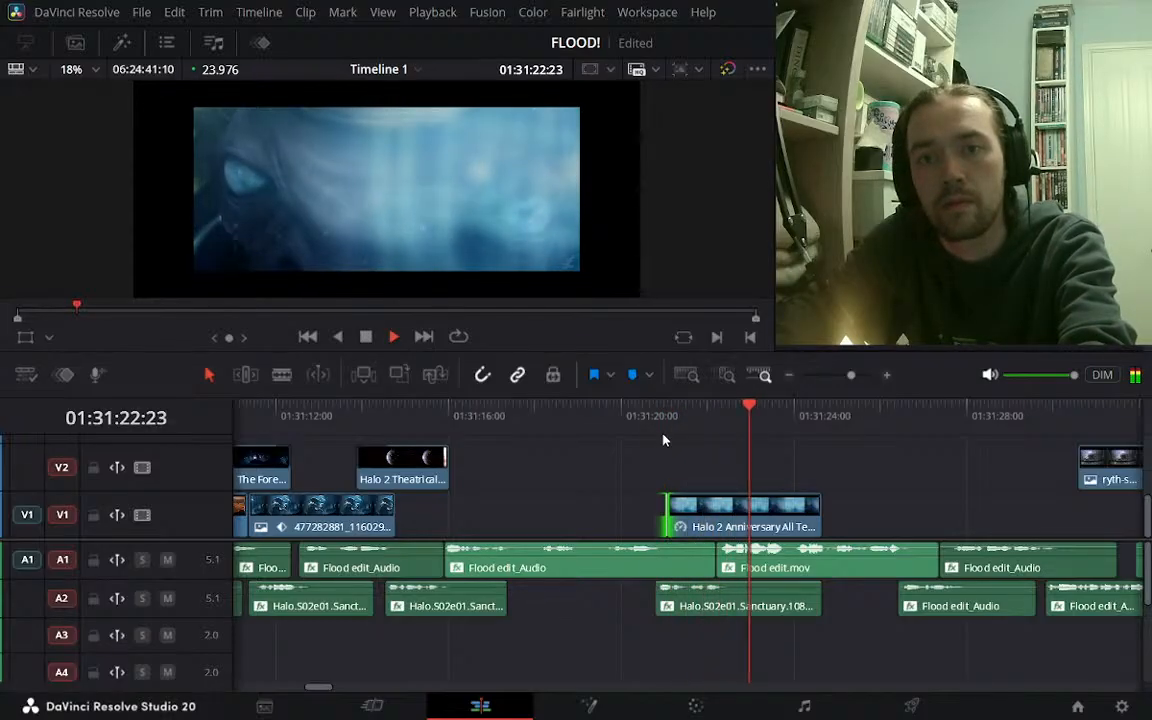
pyautogui.press('j')
pyautogui.press('k')
pyautogui.press('Right')
pyautogui.press('Right')
pyautogui.press('Right')
pyautogui.press('Right')
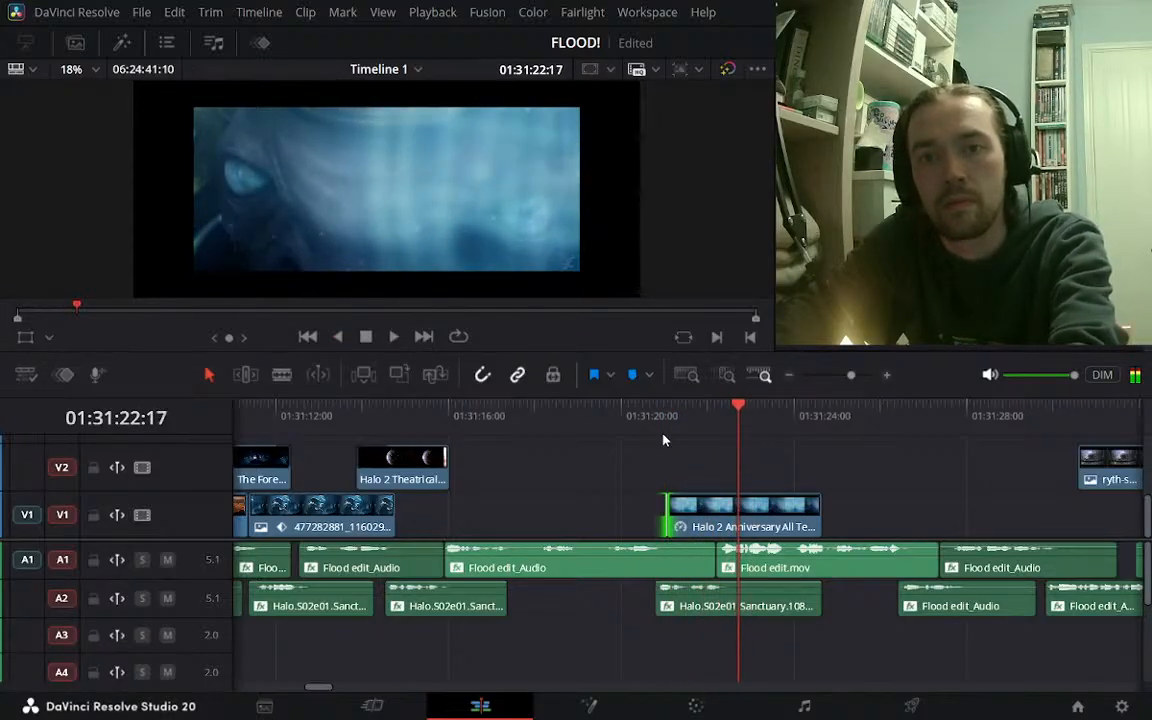
pyautogui.press('Left')
pyautogui.press('Left')
pyautogui.press('Left')
pyautogui.press('Left')
pyautogui.press('Left')
pyautogui.moveTo(818, 507); pyautogui.dragTo(731, 505)
# Preview the trimmed close-up and enlarge its picture so it fills the frame without black bars
pyautogui.click(643, 420)
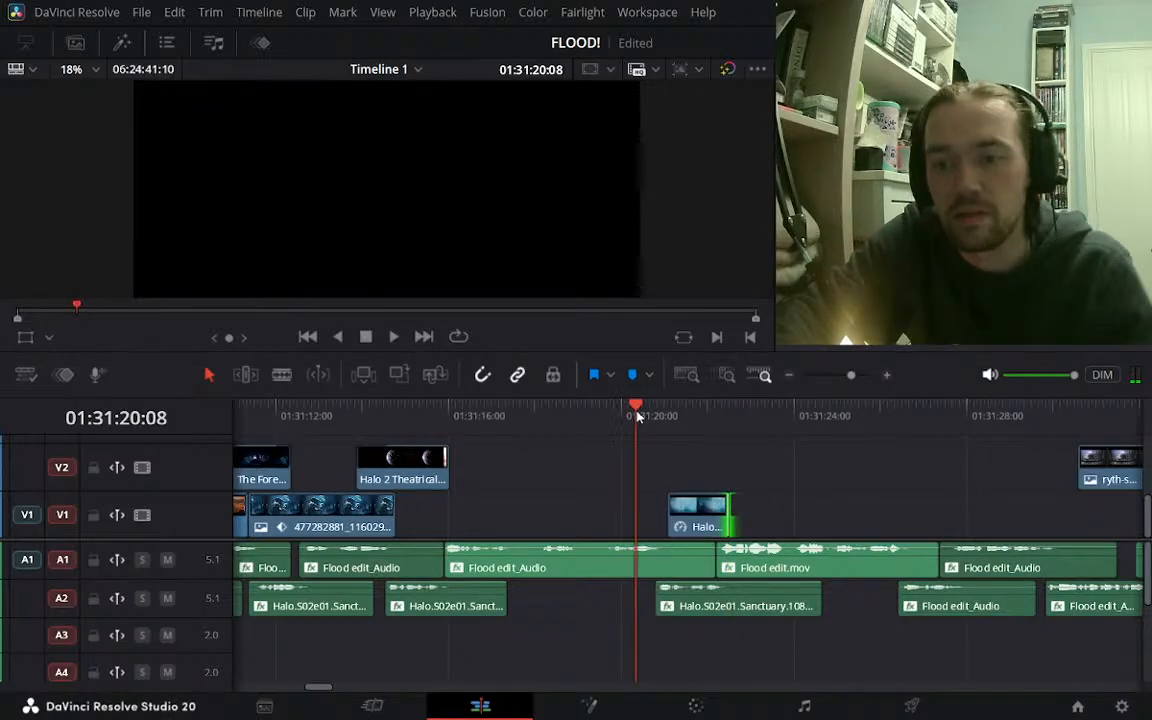
pyautogui.press('space')
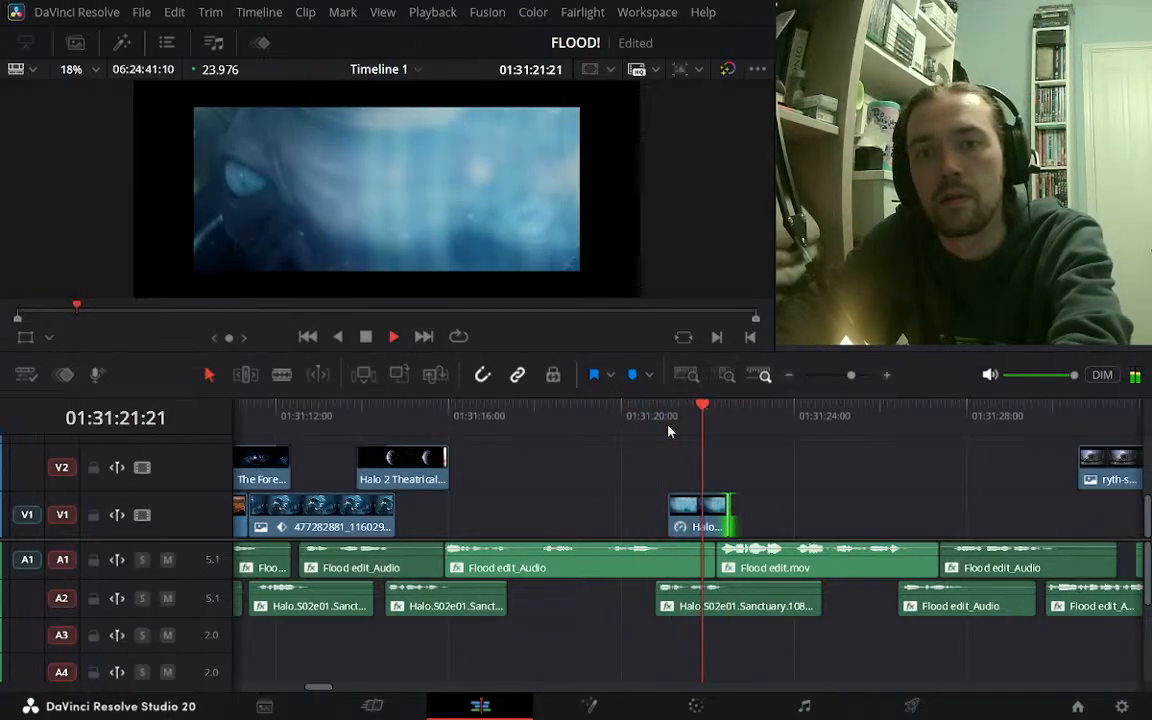
pyautogui.press('space')
pyautogui.click(669, 421)
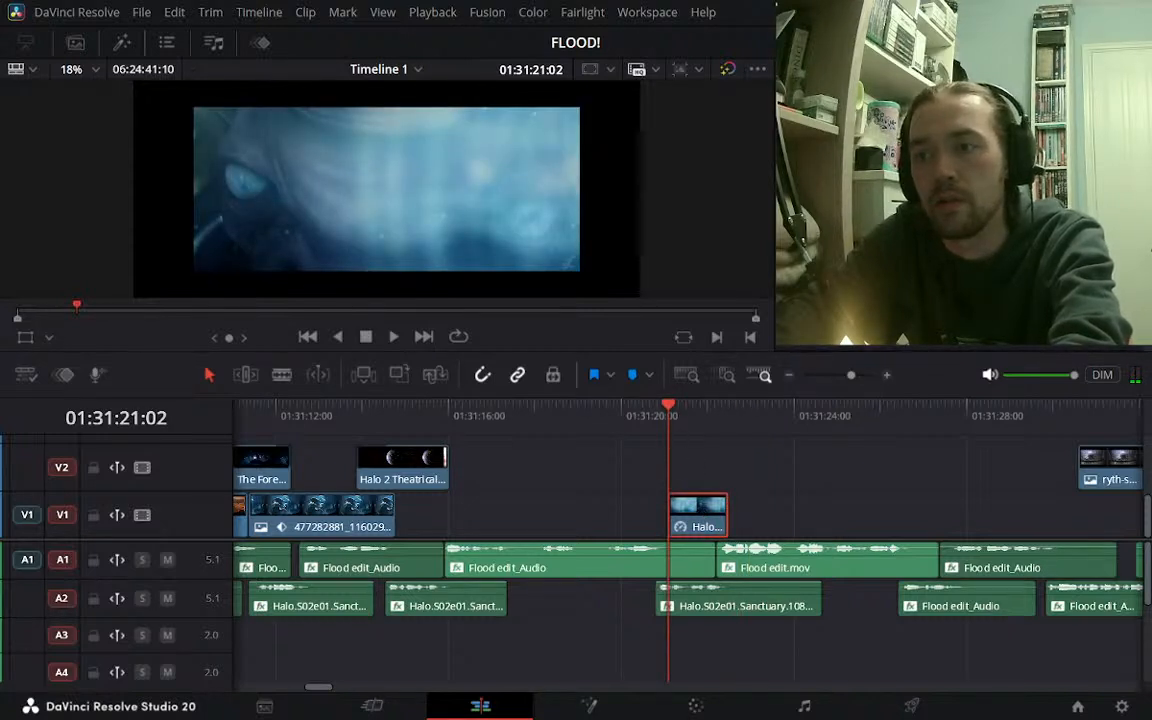
pyautogui.press('Return')
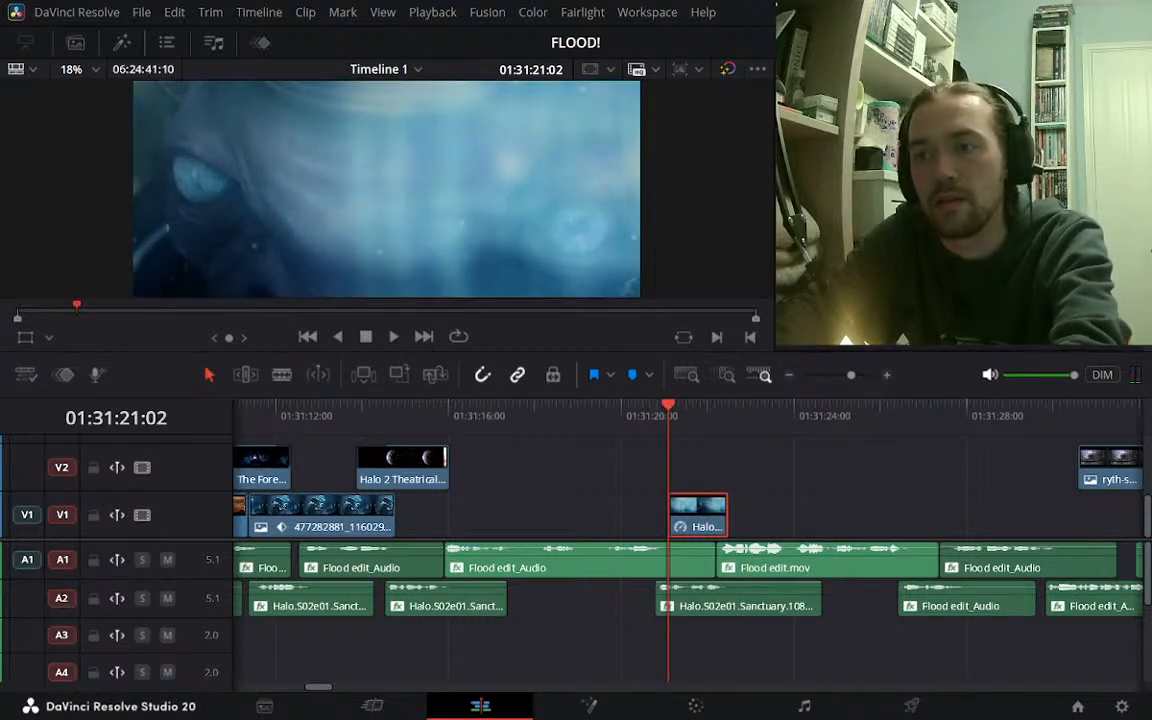
# Play the enlarged close-up with the narration and extend the clip's end slightly to about 01:31:22:15
pyautogui.click(653, 418)
pyautogui.press('space')
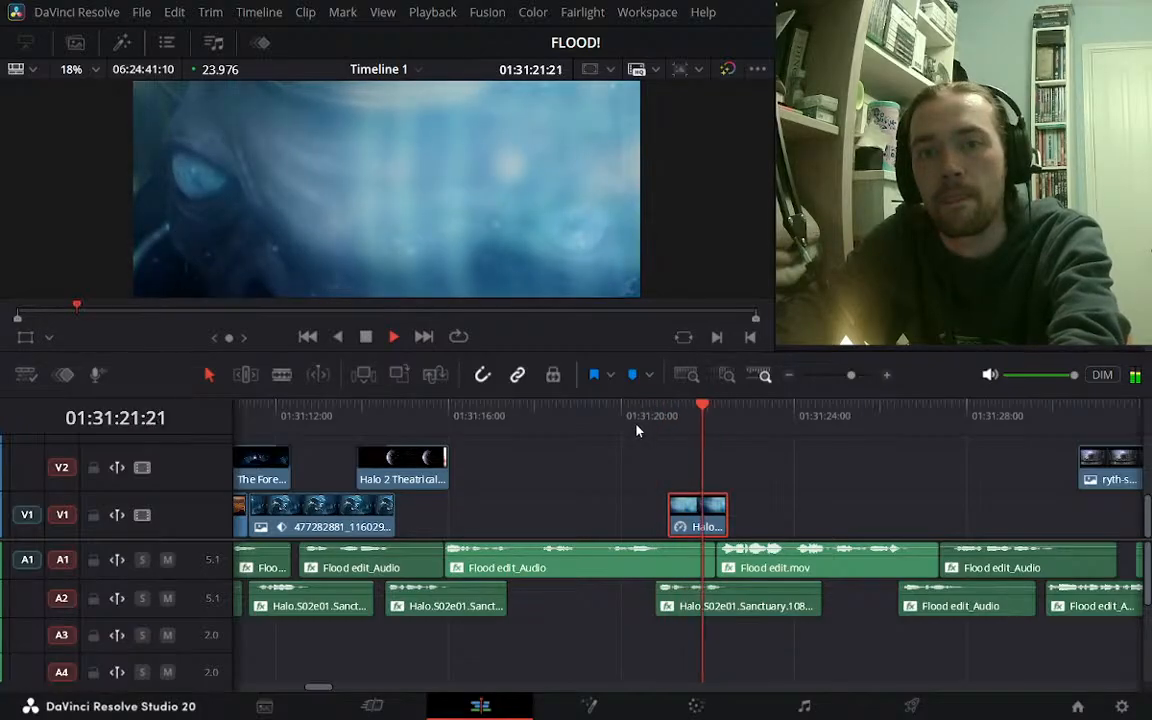
pyautogui.press('space')
pyautogui.press('space')
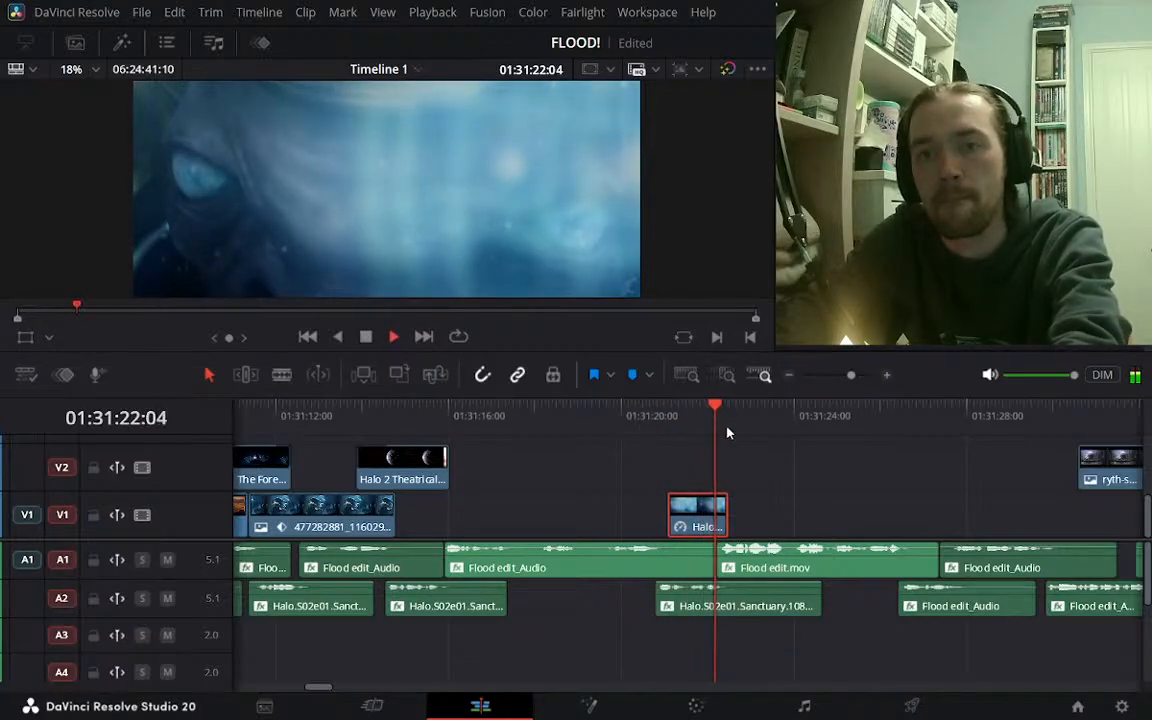
pyautogui.moveTo(728, 508); pyautogui.dragTo(734, 504)
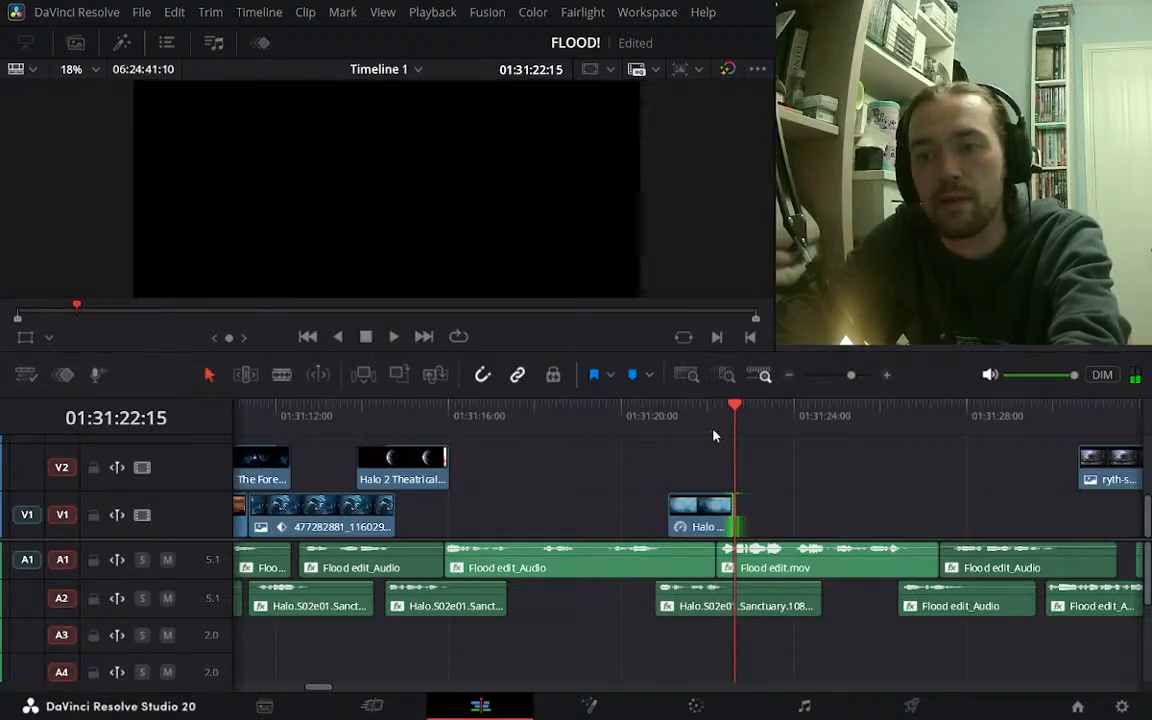
# Replay the clip's ending, trim its end to 01:31:22:13, and play the close-up through from its start
pyautogui.click(693, 413)
pyautogui.press('space')
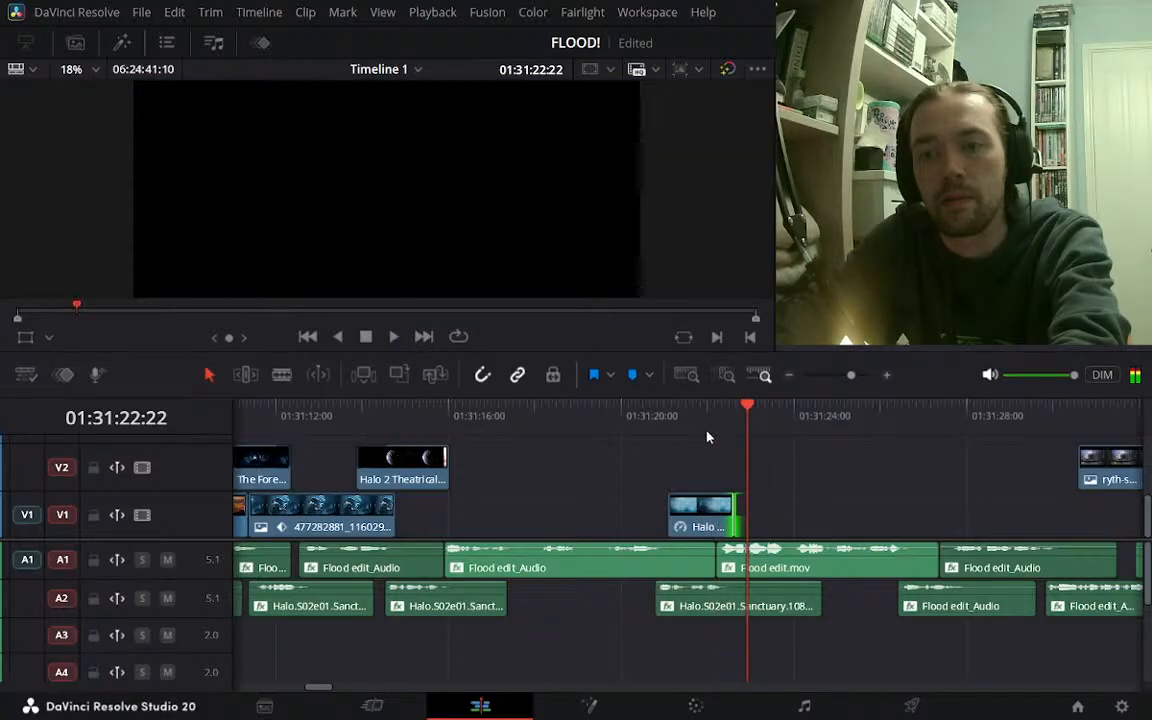
pyautogui.click(710, 430)
pyautogui.press('space')
pyautogui.press('Right')
pyautogui.press('Right')
pyautogui.press('Right')
pyautogui.press('Right')
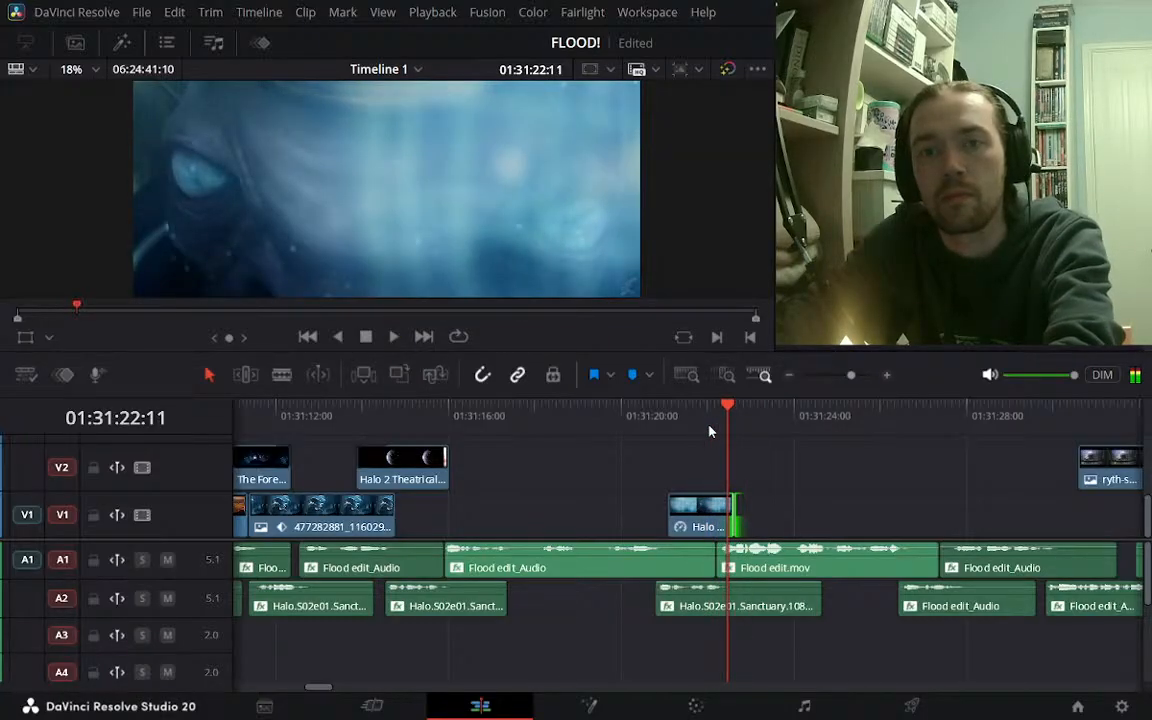
pyautogui.press('Left')
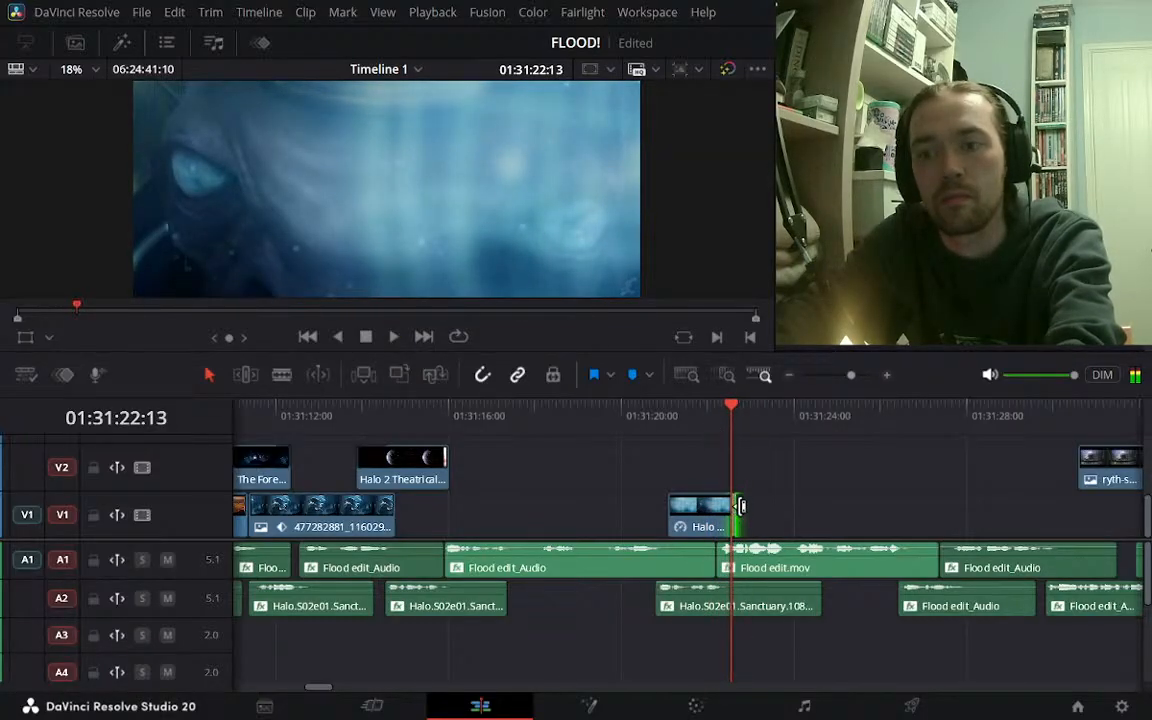
pyautogui.click(886, 376)
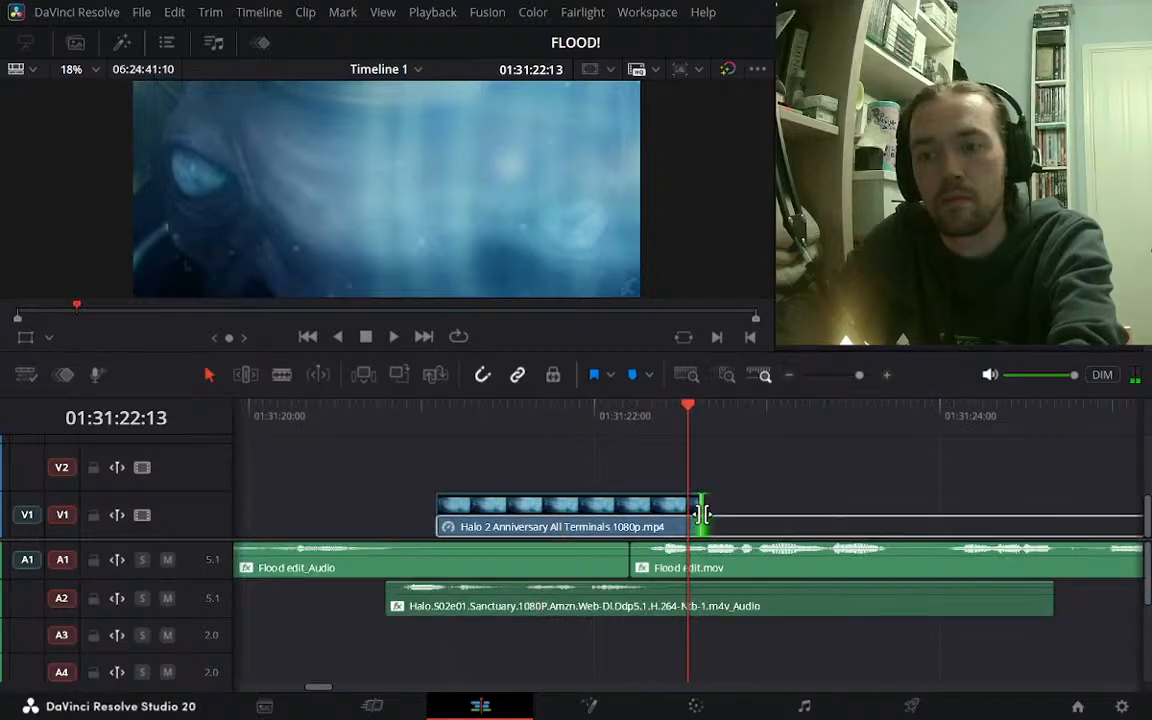
pyautogui.click(436, 430)
pyautogui.press('space')
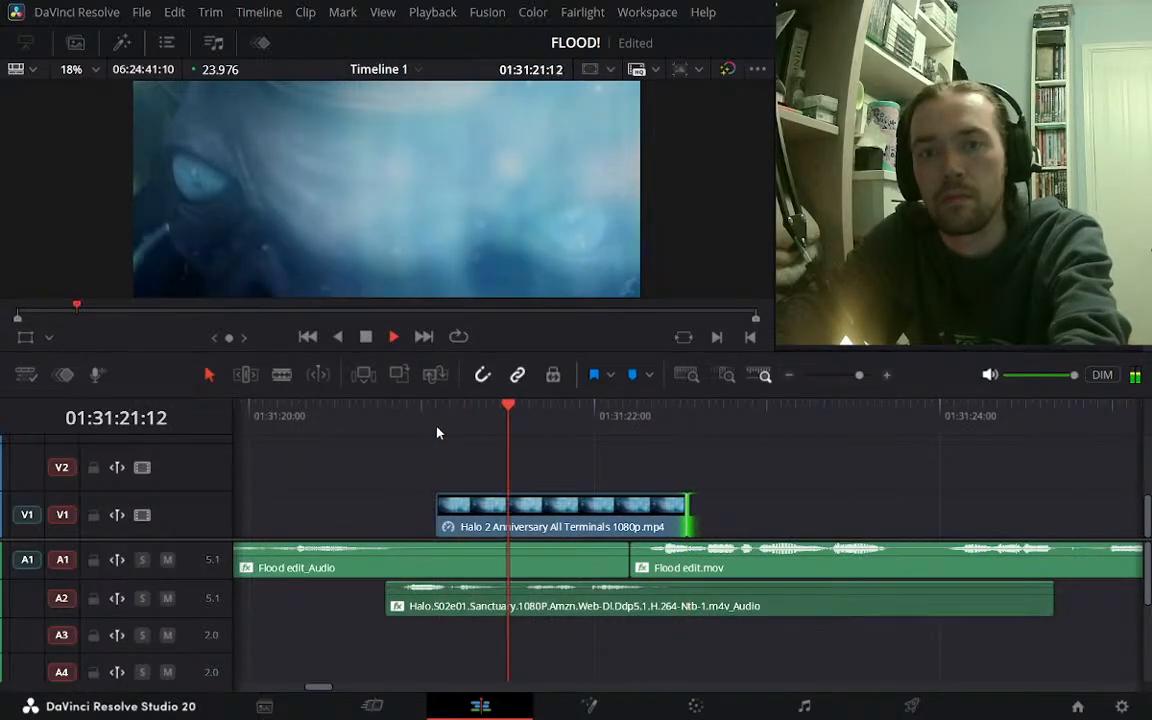
pyautogui.press('space')
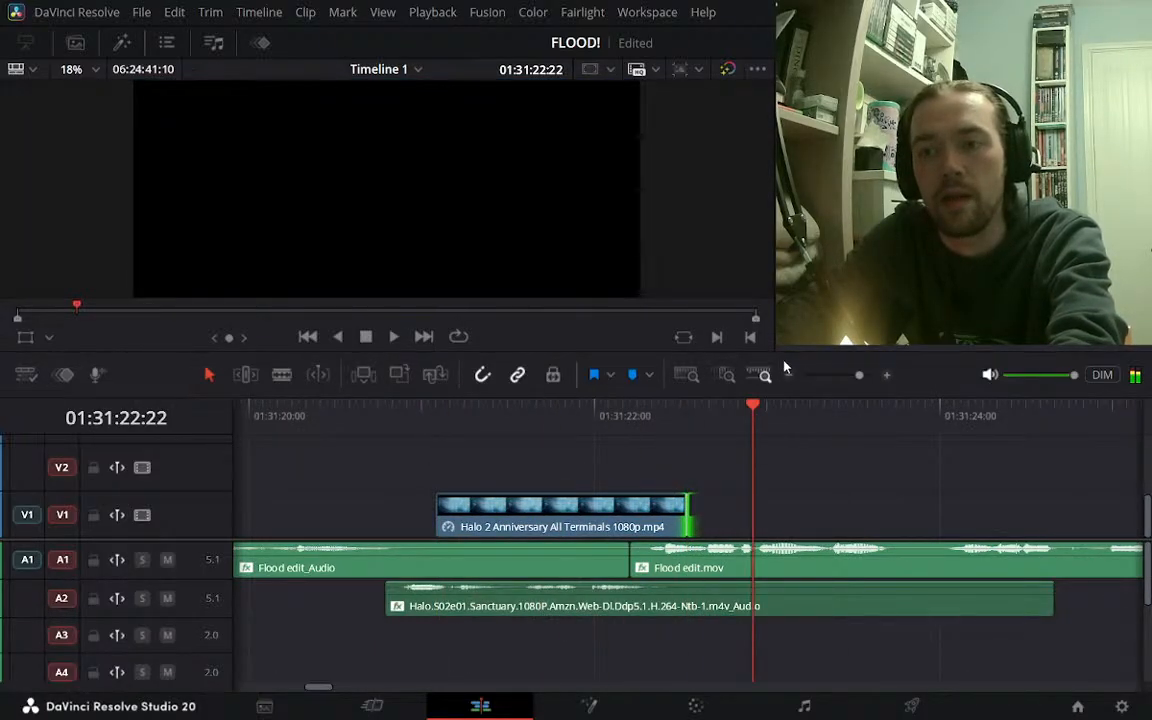
pyautogui.click(788, 375)
pyautogui.click(788, 375)
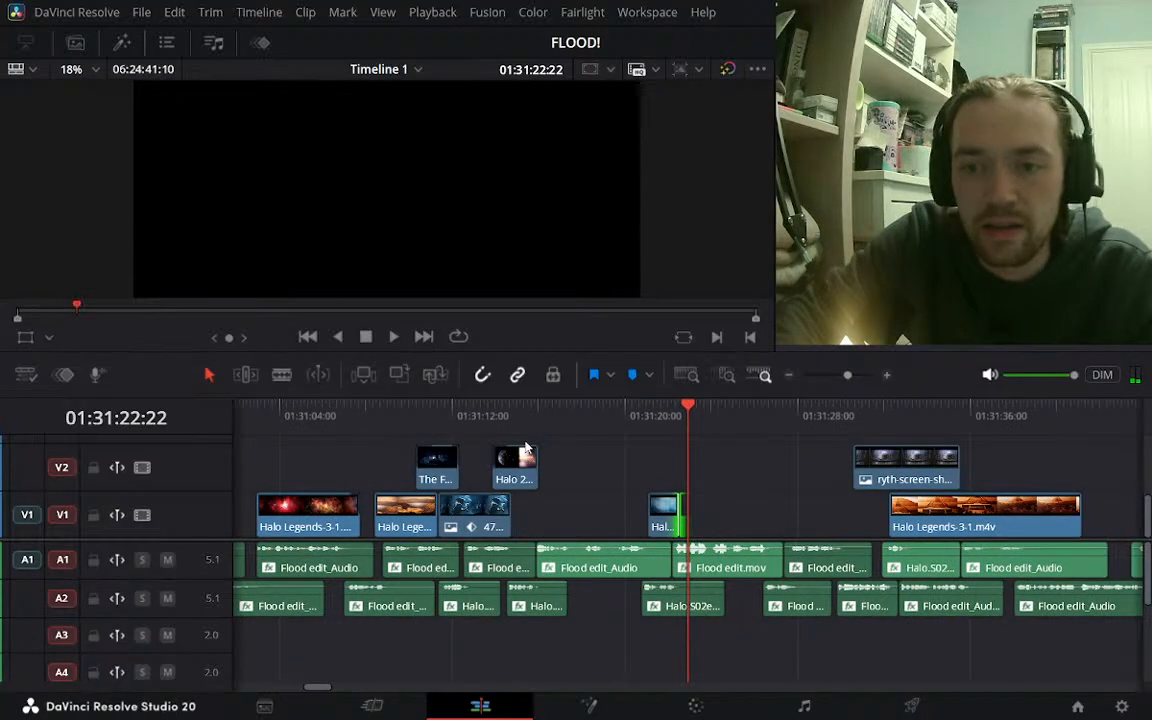
pyautogui.click(504, 418)
pyautogui.click(788, 375)
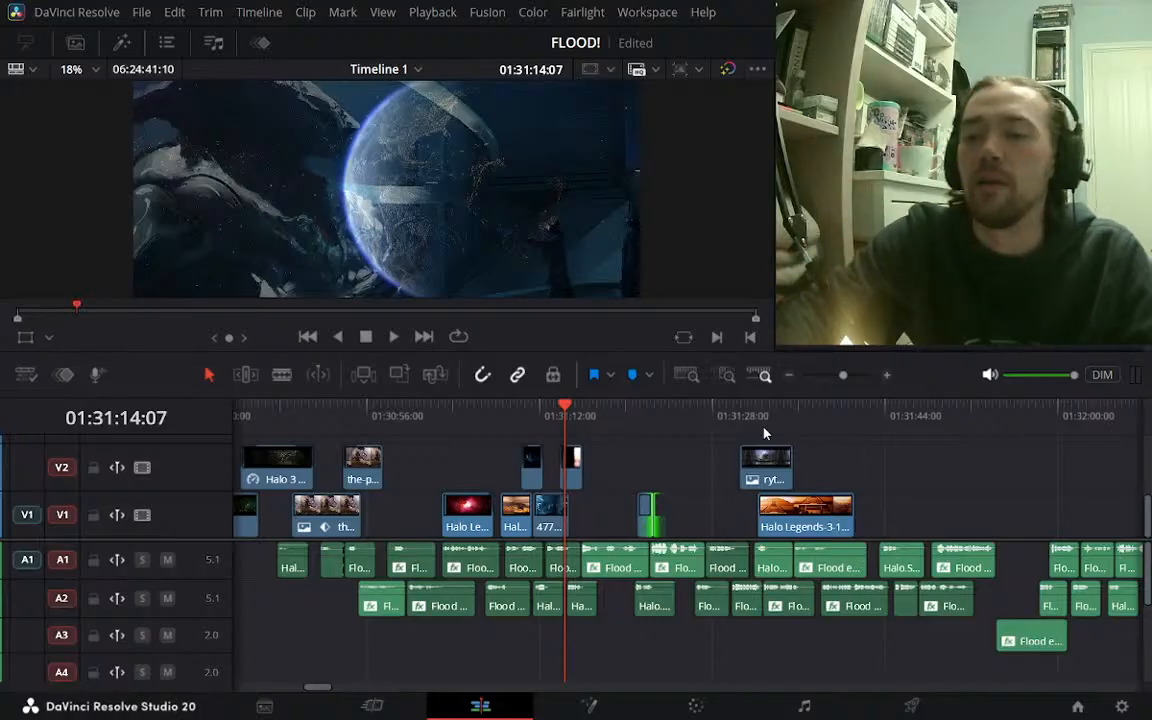
# Play the uncovered narration section at double speed from 01:31:47:04 to about 01:31:52:10
pyautogui.click(930, 441)
pyautogui.click(887, 375)
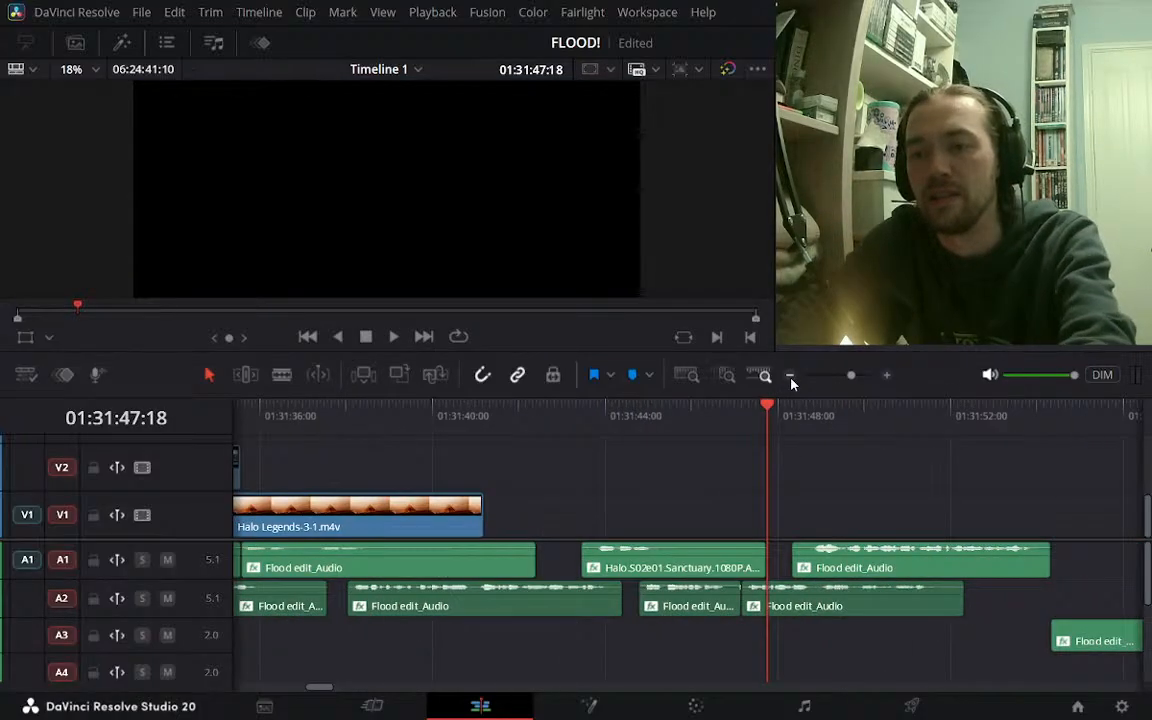
pyautogui.click(789, 375)
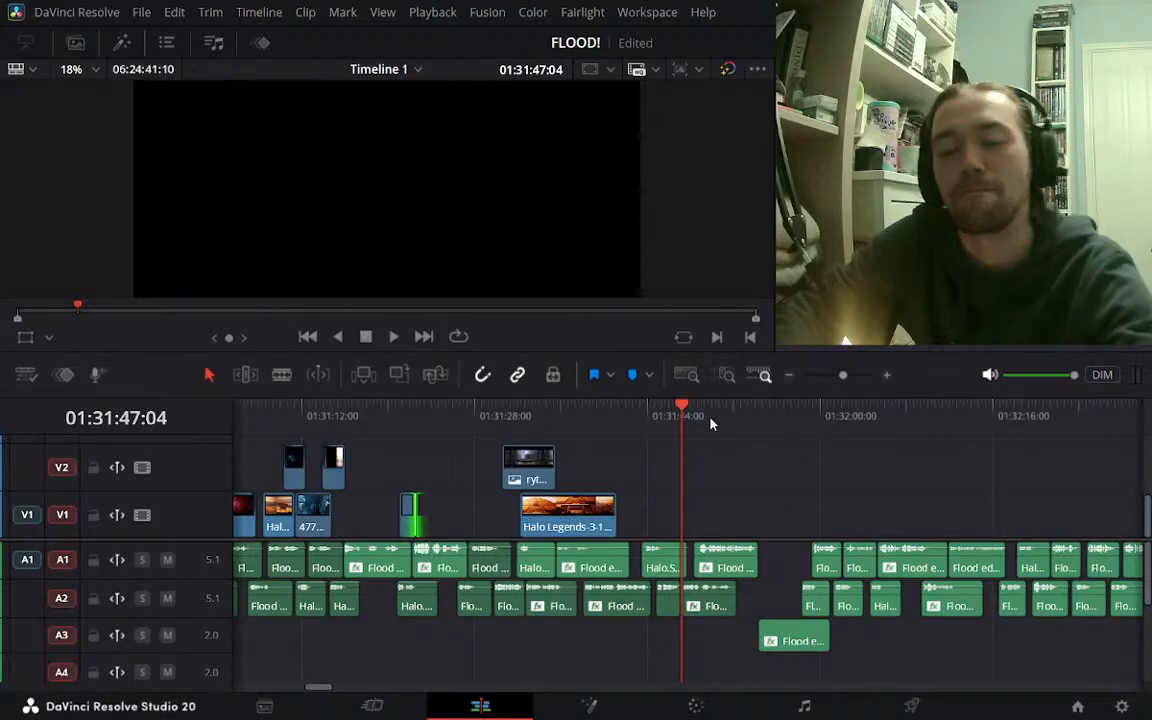
pyautogui.press('space')
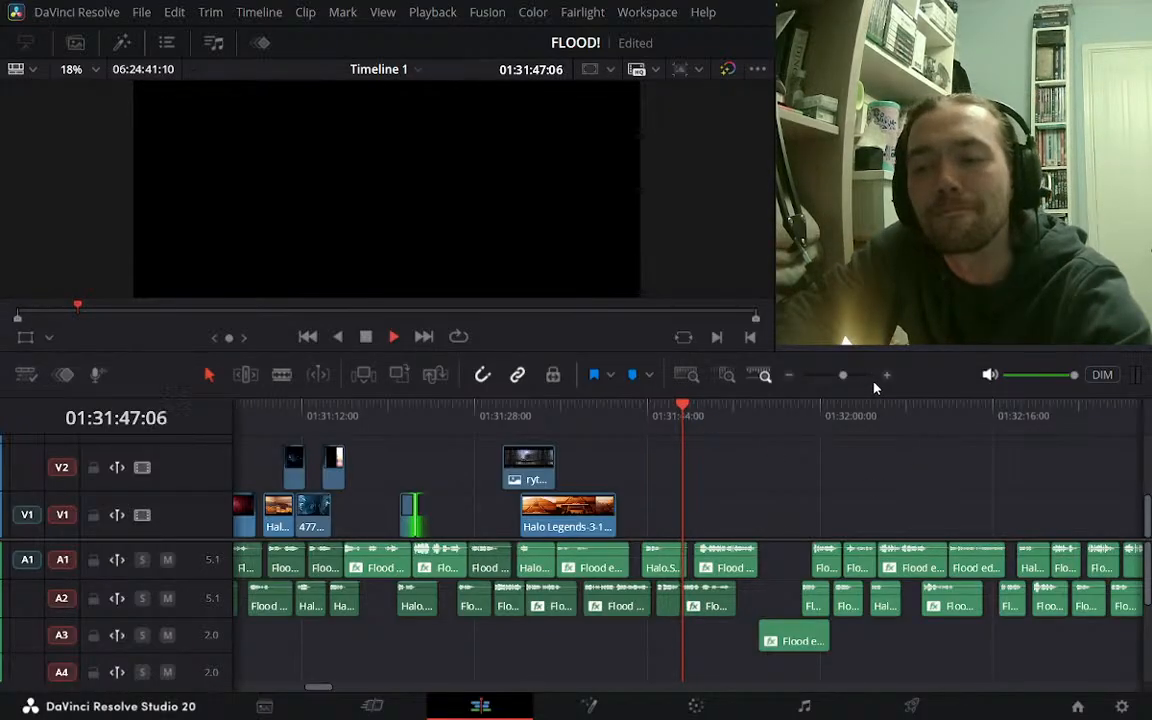
pyautogui.press('l')
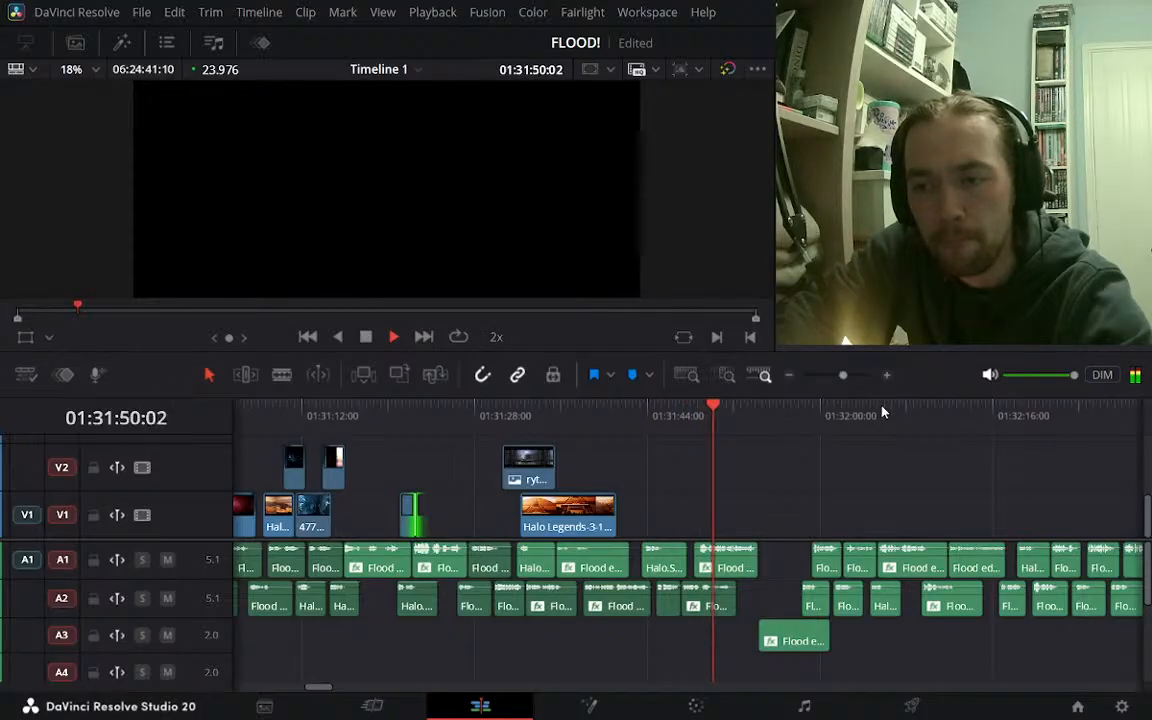
pyautogui.press('space')
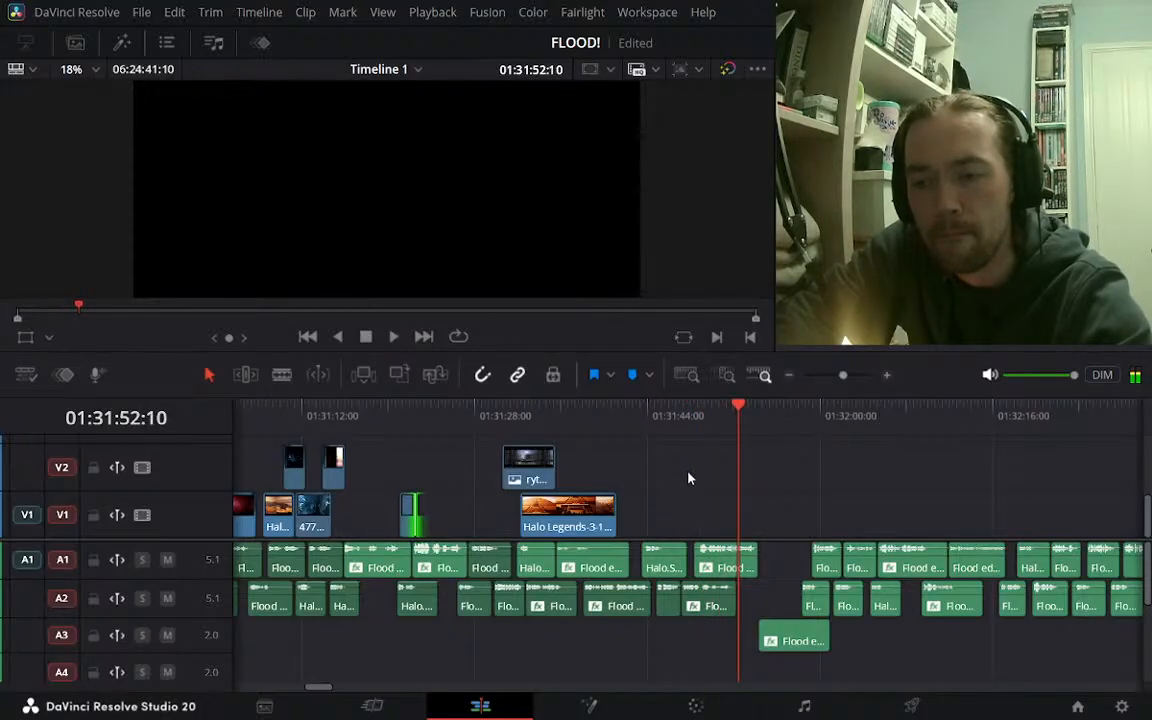
# Play the following narration at double speed from 01:31:49:16 to about 01:32:02:15
pyautogui.moveTo(696, 424); pyautogui.dragTo(708, 430)
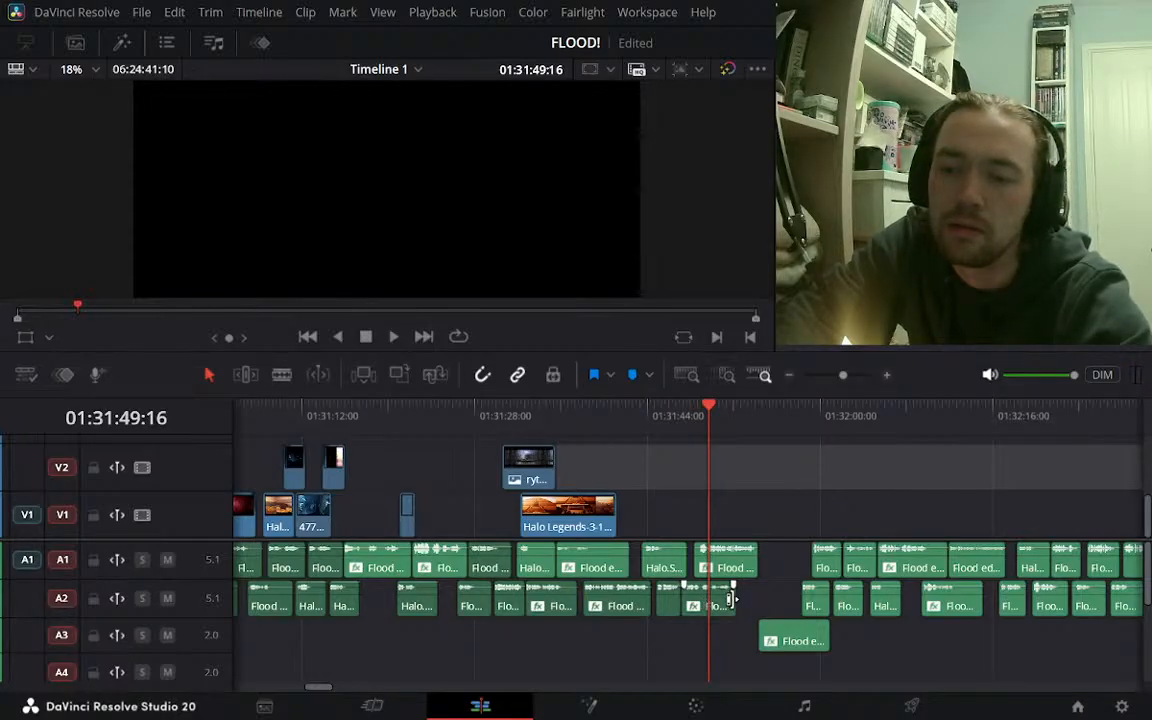
pyautogui.press('l')
pyautogui.press('l')
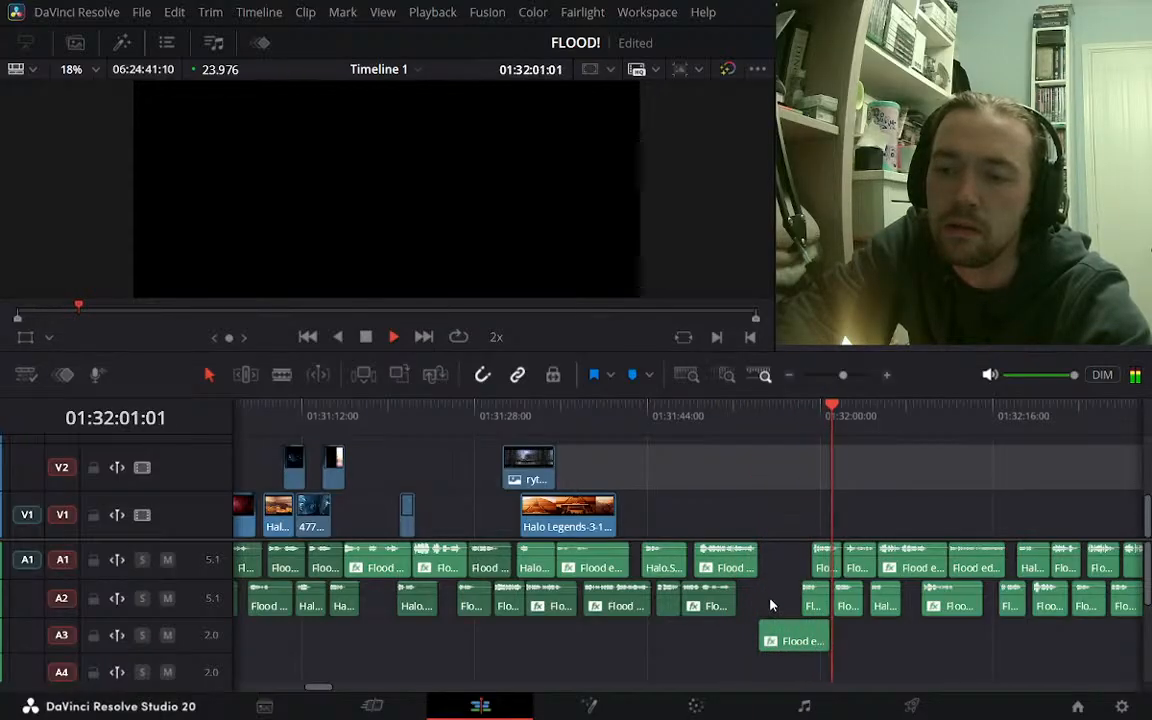
pyautogui.press('k')
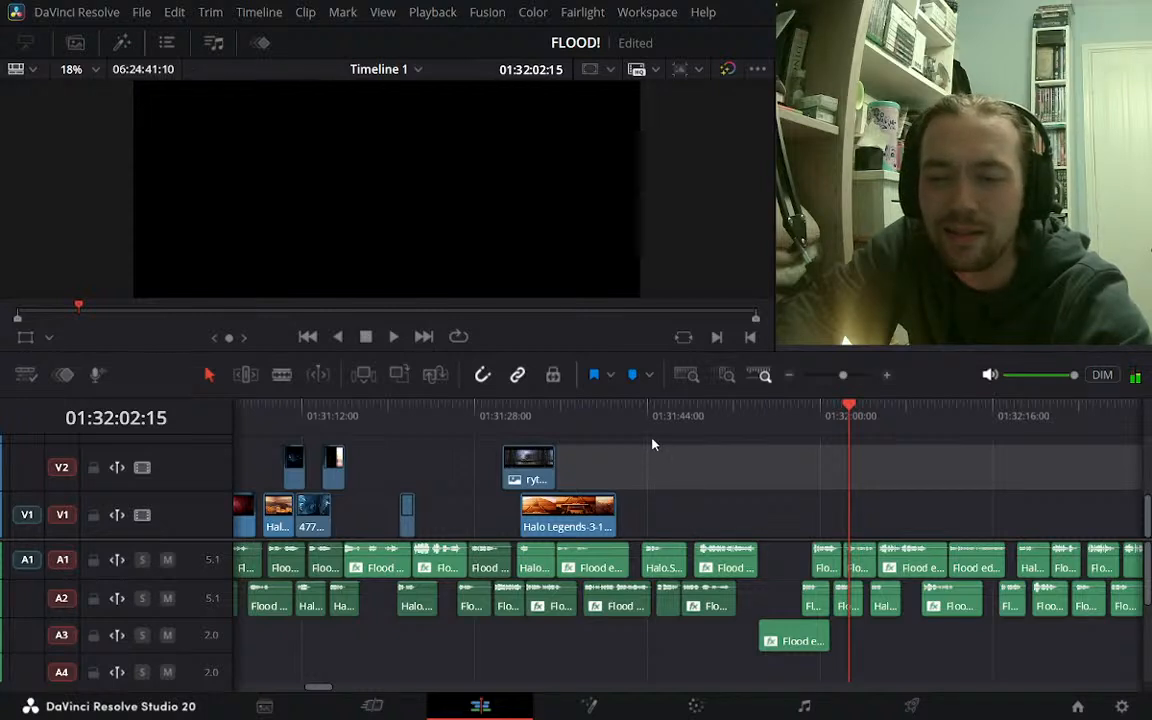
pyautogui.click(789, 375)
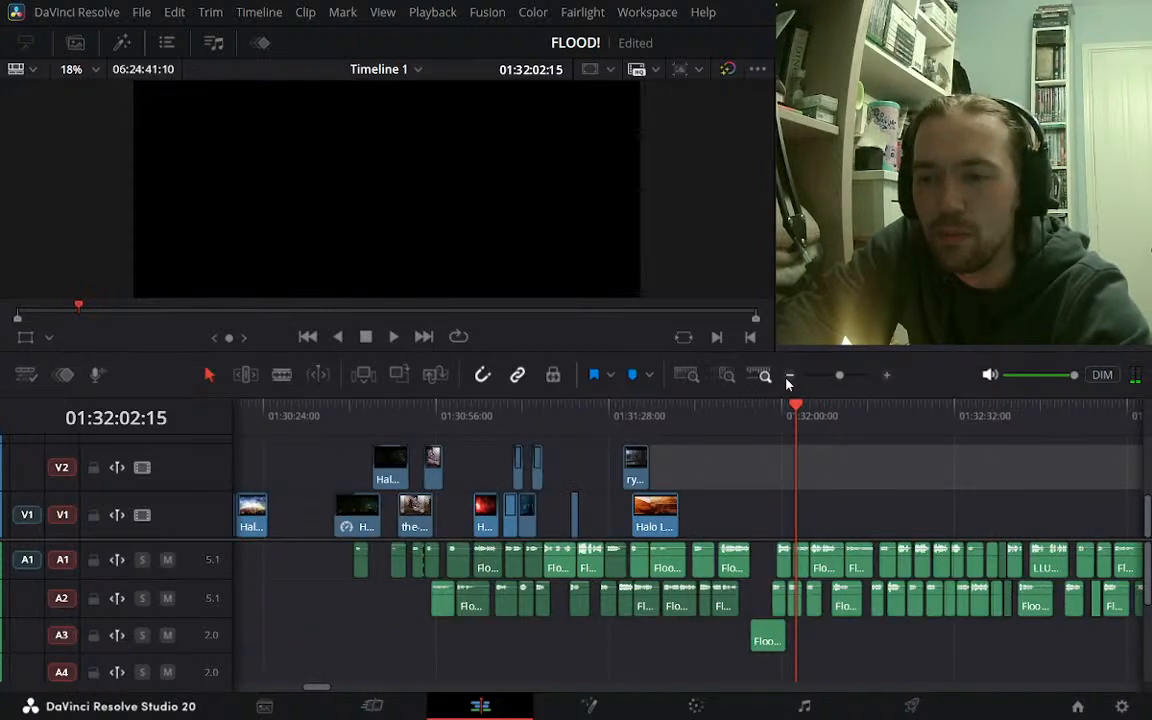
pyautogui.click(885, 376)
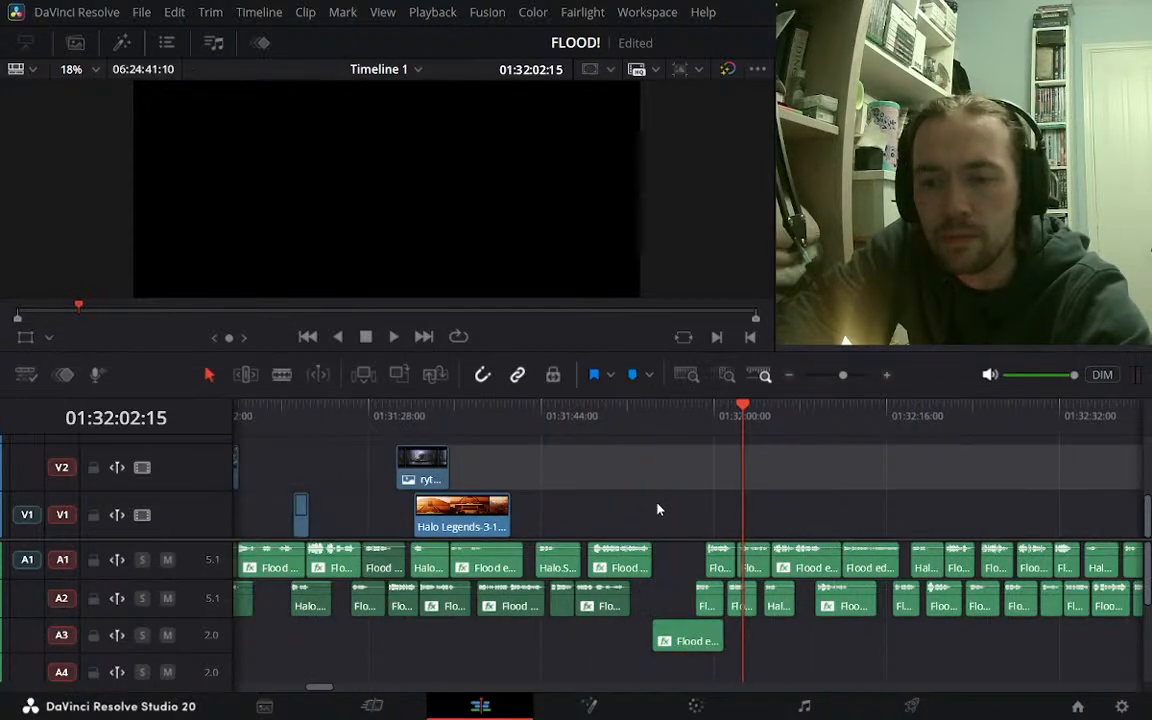
# Move the A1 narration clip starting at 01:31:48:08 straight down to track A4 and mute A4
pyautogui.click(583, 417)
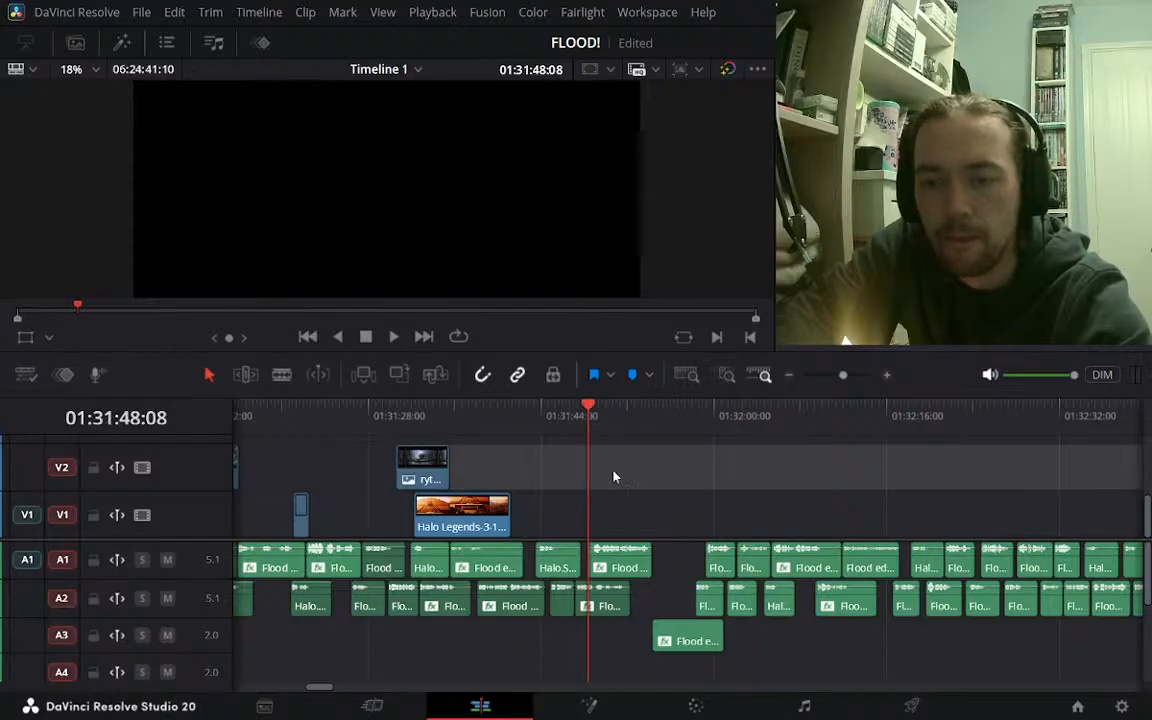
pyautogui.moveTo(622, 560); pyautogui.dragTo(664, 552)
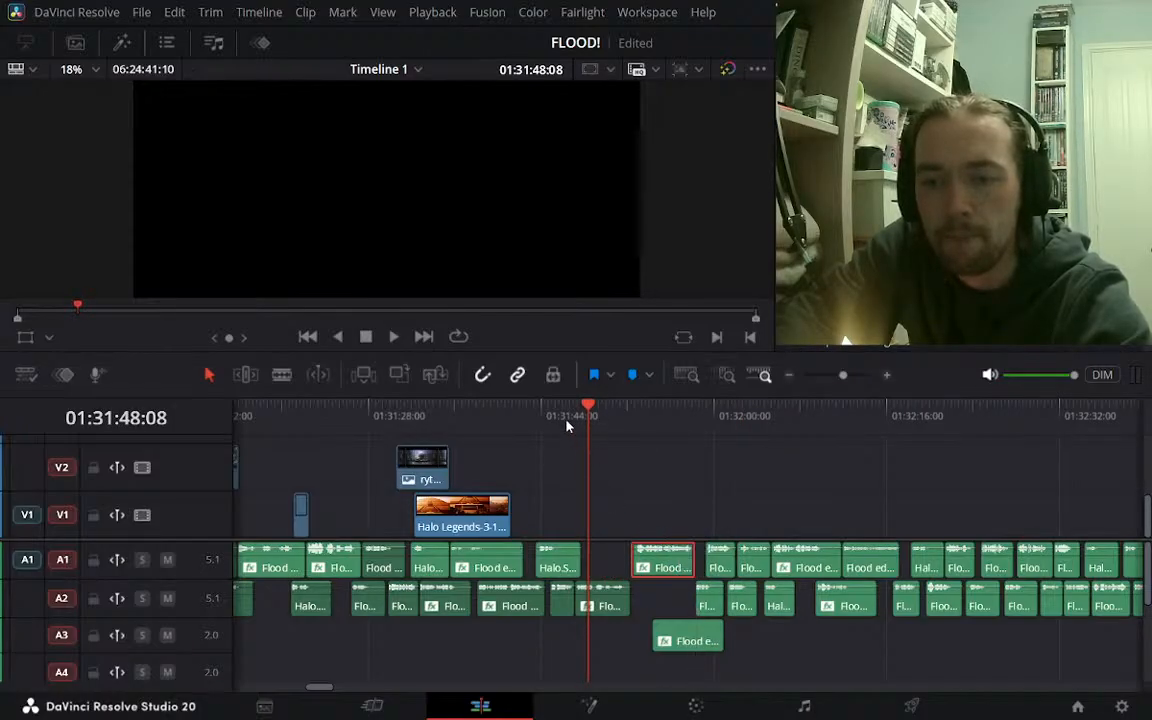
pyautogui.moveTo(674, 560); pyautogui.dragTo(620, 646)
pyautogui.click(167, 640)
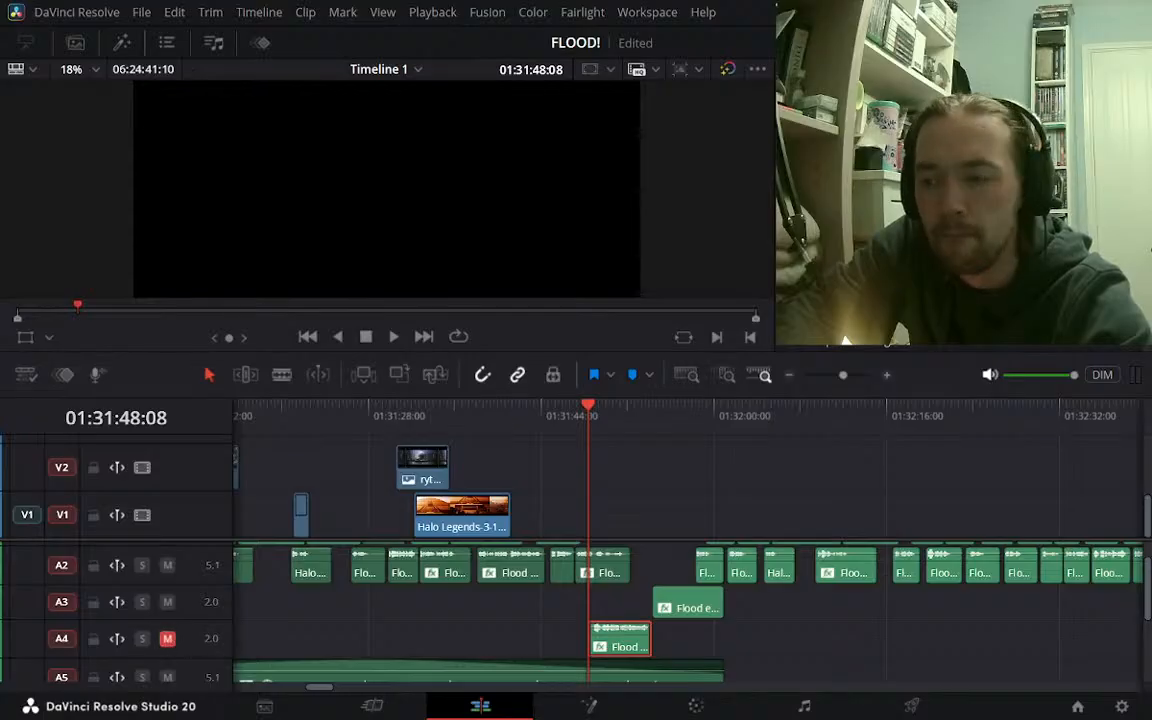
pyautogui.moveTo(1148, 588); pyautogui.dragTo(1145, 570)
pyautogui.click(573, 412)
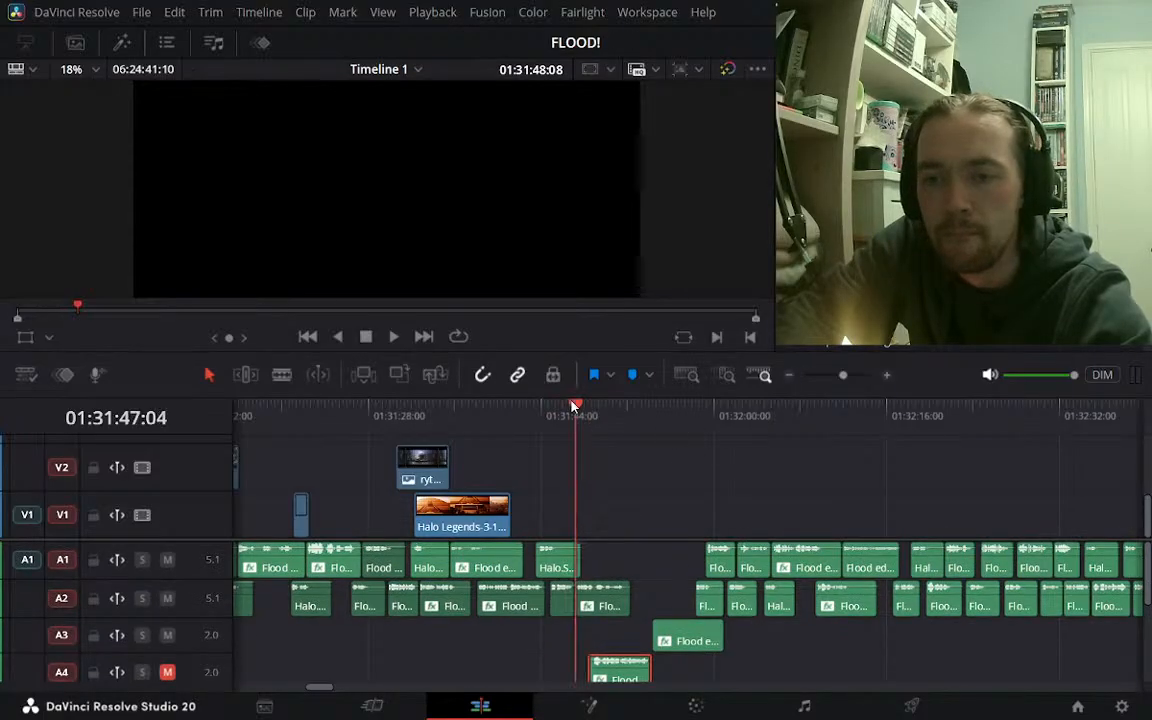
# Listen to the section without the muted clip from 01:31:47:04, about 01:31:22 and about 01:31:35
pyautogui.press('space')
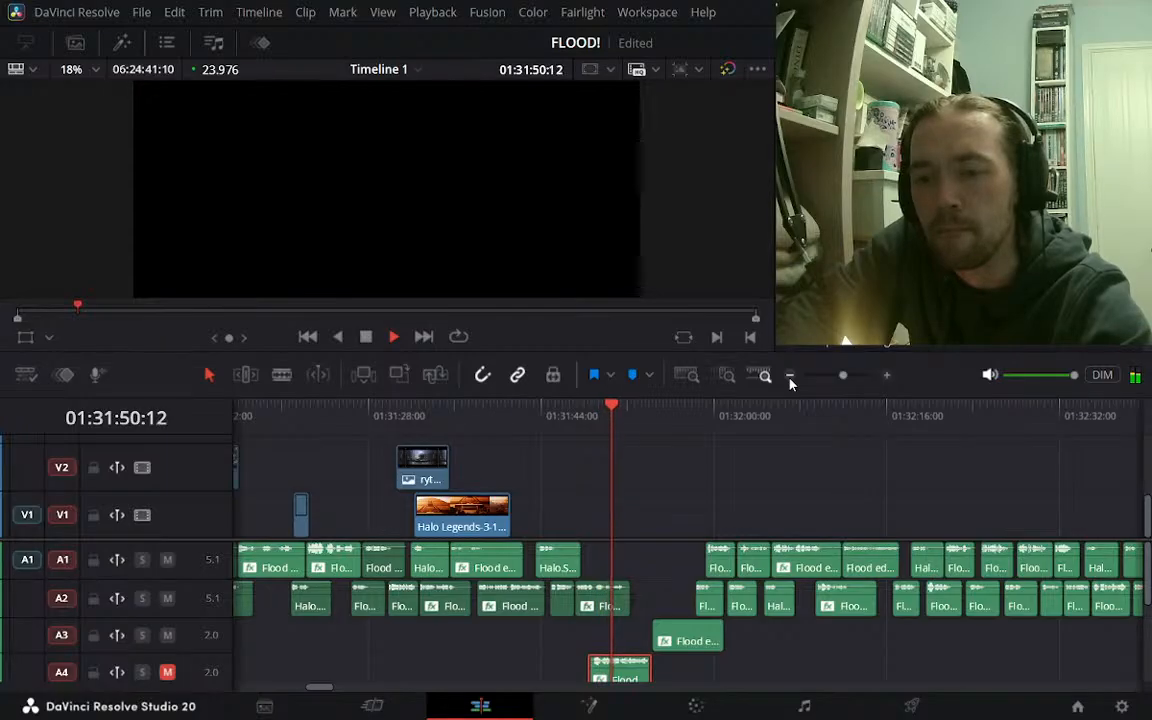
pyautogui.click(306, 431)
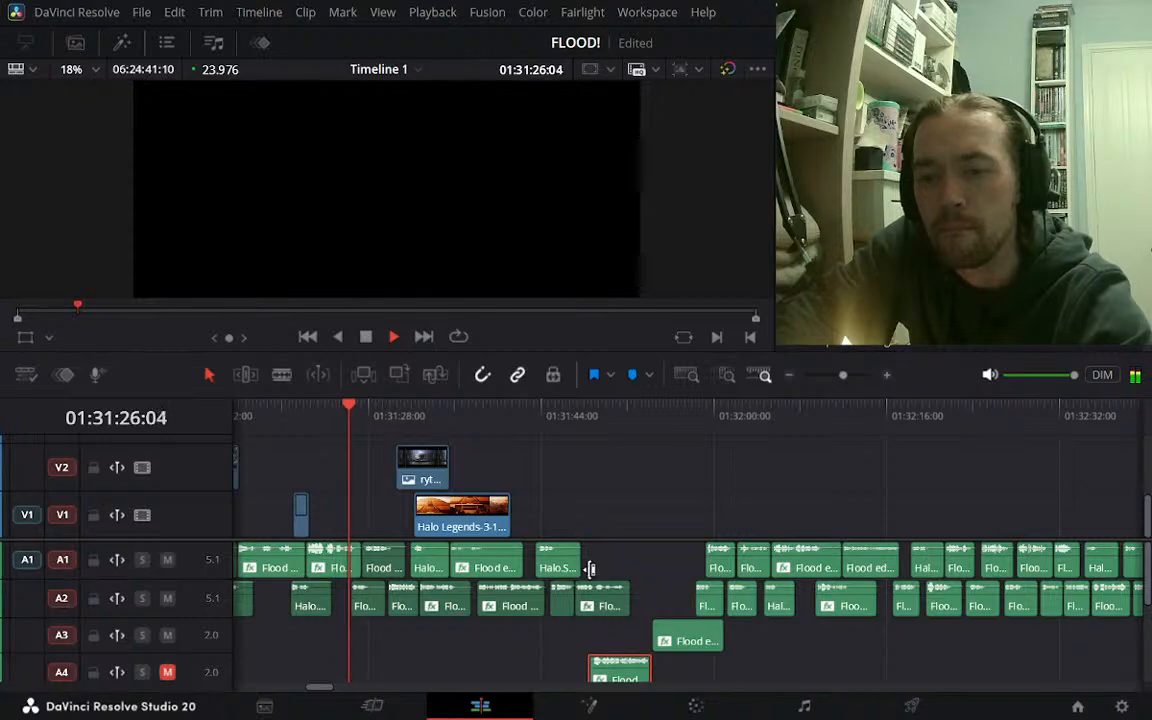
pyautogui.click(452, 410)
pyautogui.press('space')
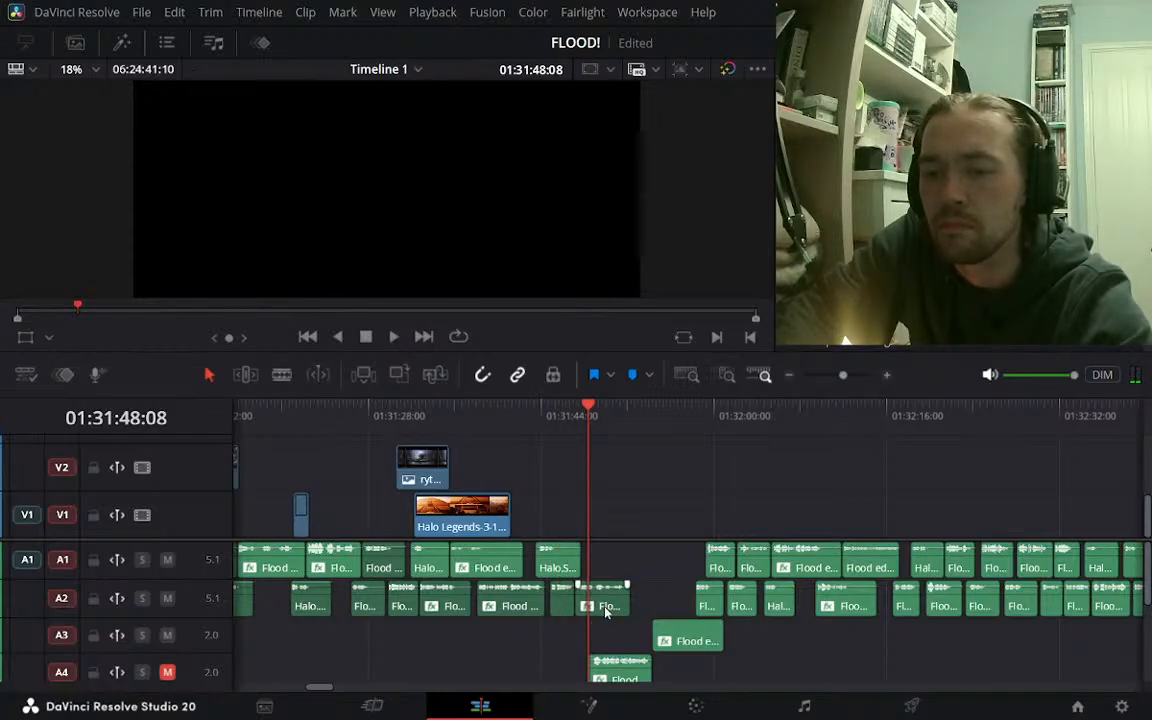
# Return the parked clip to A1, move the overlapping A2 clip near 01:31:47 to muted A4 instead, and play the lead-in
pyautogui.moveTo(620, 672); pyautogui.dragTo(597, 662)
pyautogui.click(632, 416)
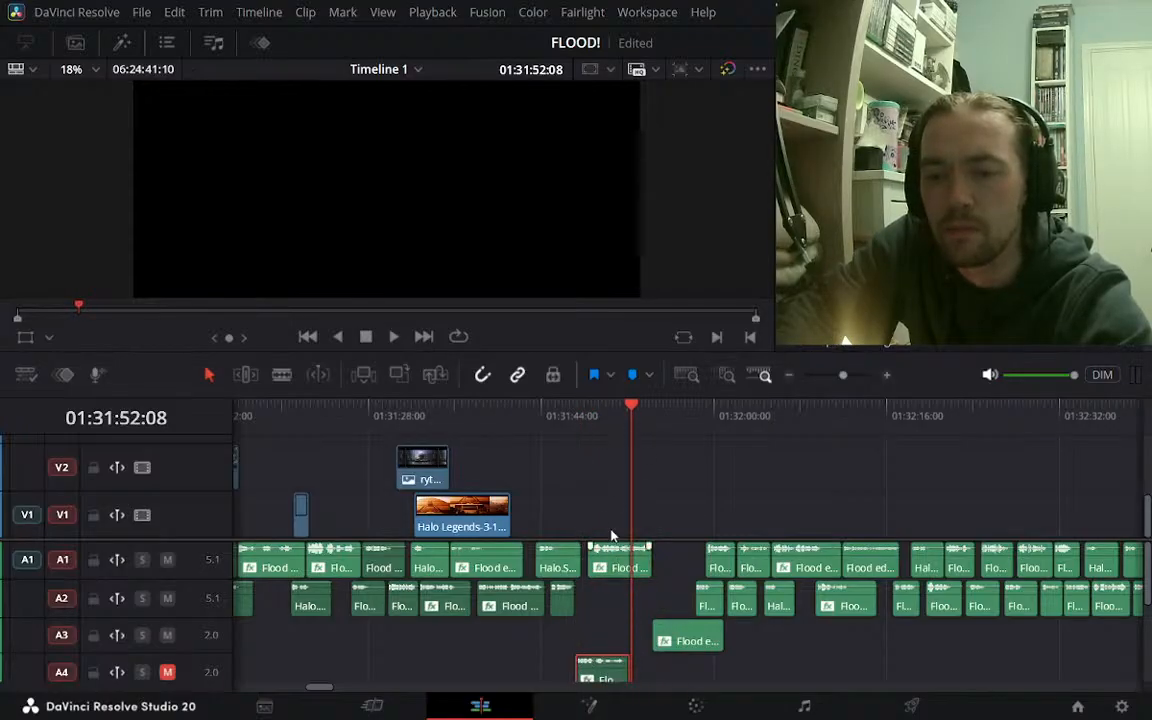
pyautogui.click(553, 420)
pyautogui.press('space')
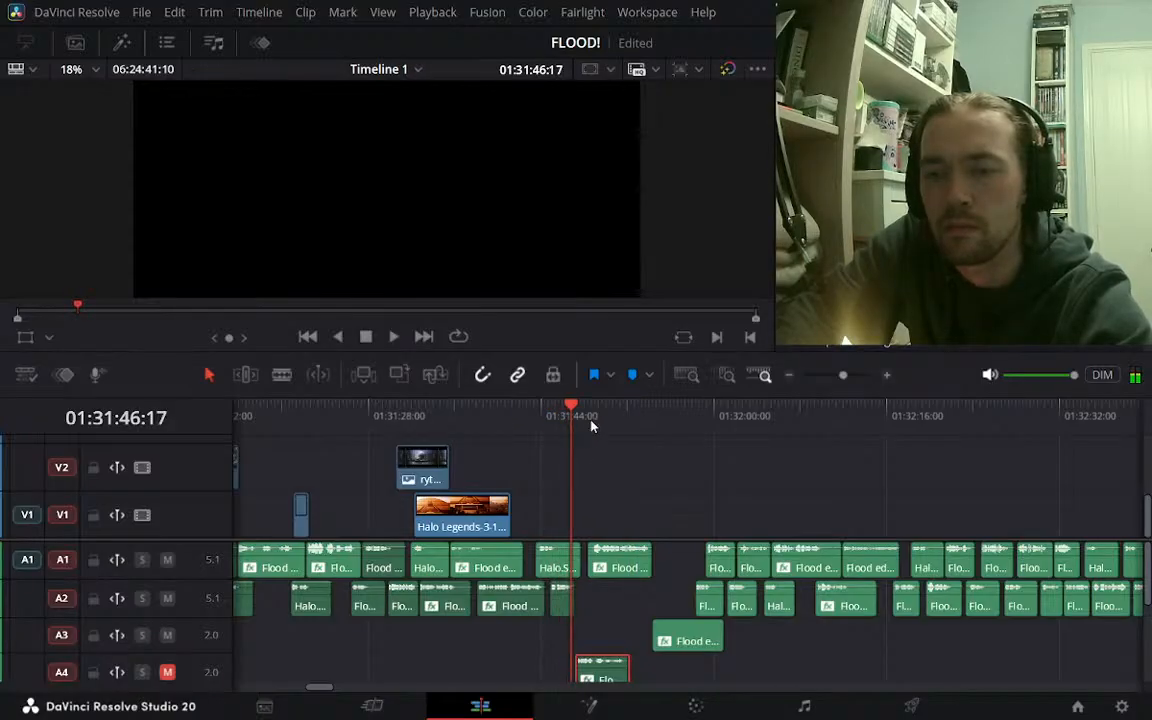
# Play the narration from about 01:31:48 without the parked clip and delete that clip from track A4
pyautogui.click(591, 426)
pyautogui.press('space')
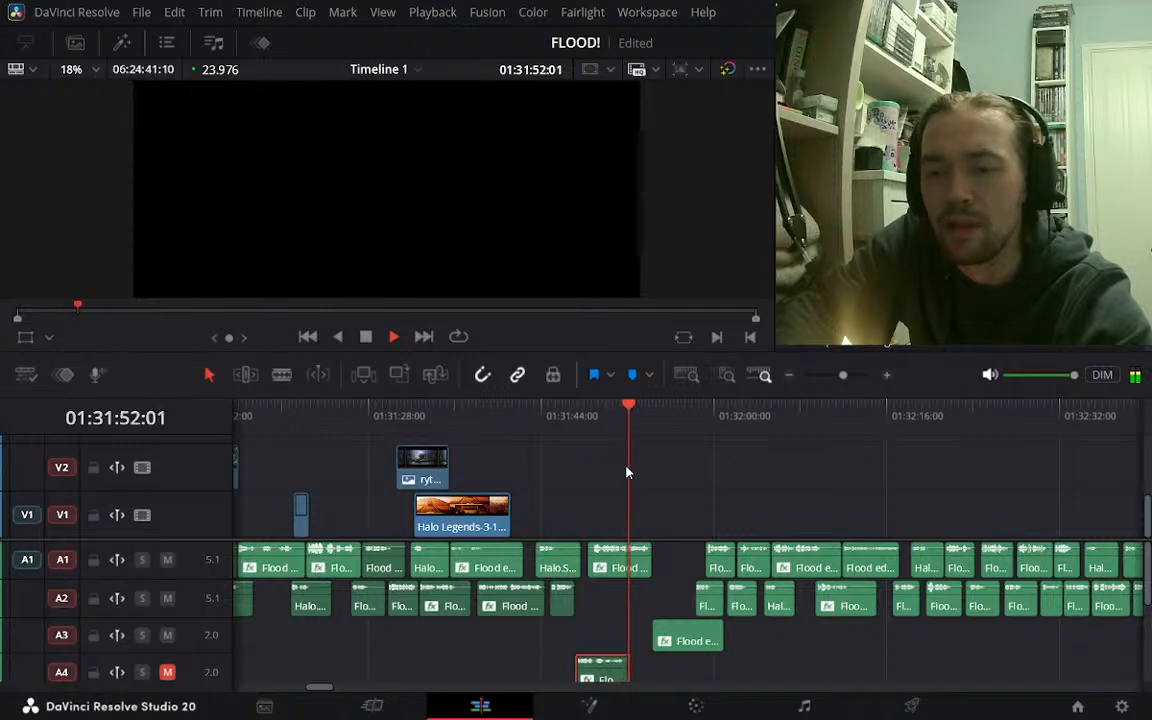
pyautogui.press('space')
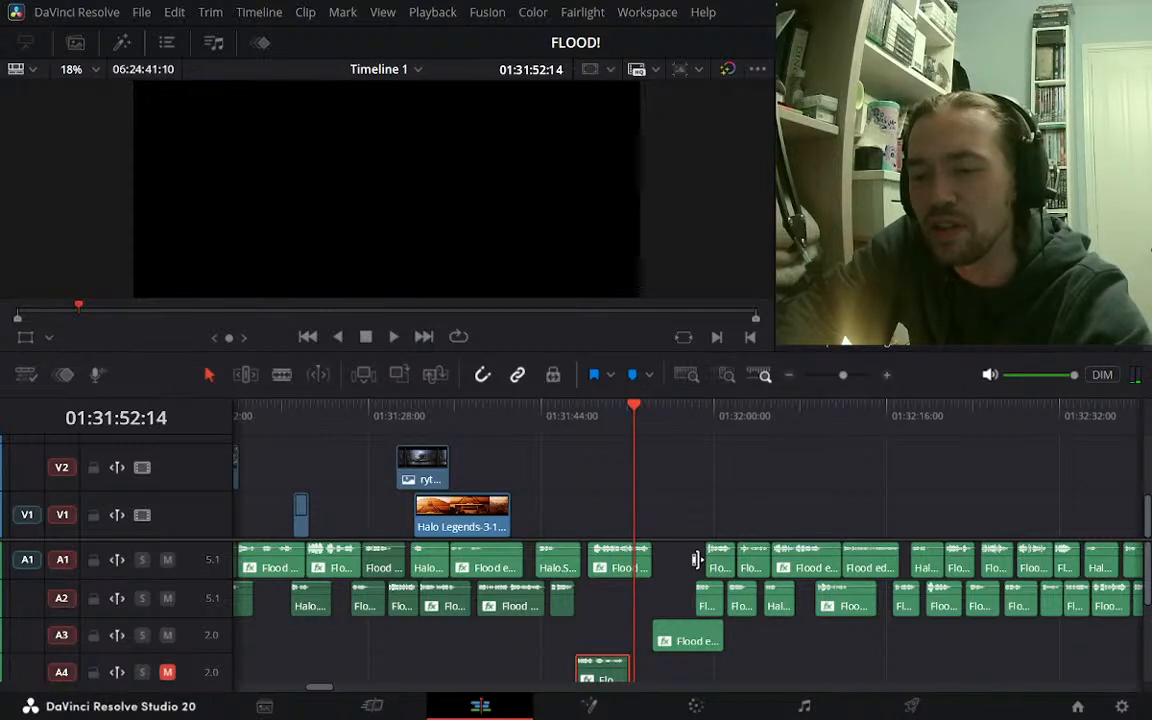
pyautogui.press('space')
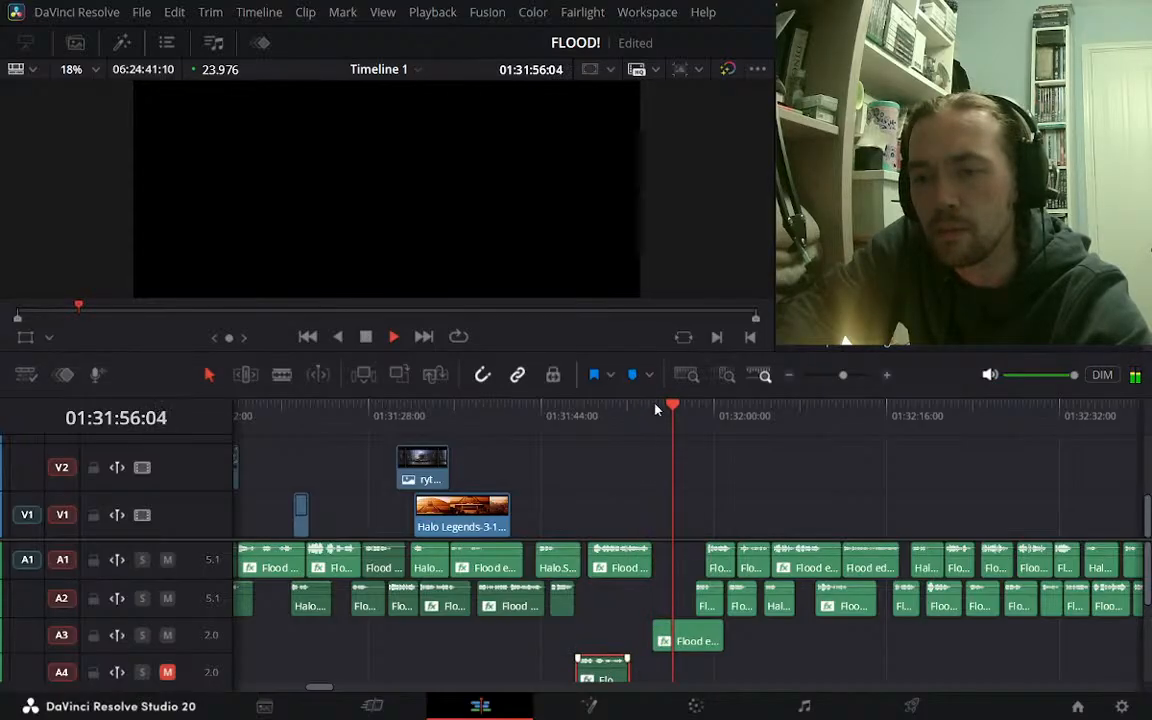
pyautogui.press('Delete')
# Open the A1 narration clip at 01:31:22 in the source viewer and return to the timeline at 01:31:20:19
pyautogui.click(338, 562)
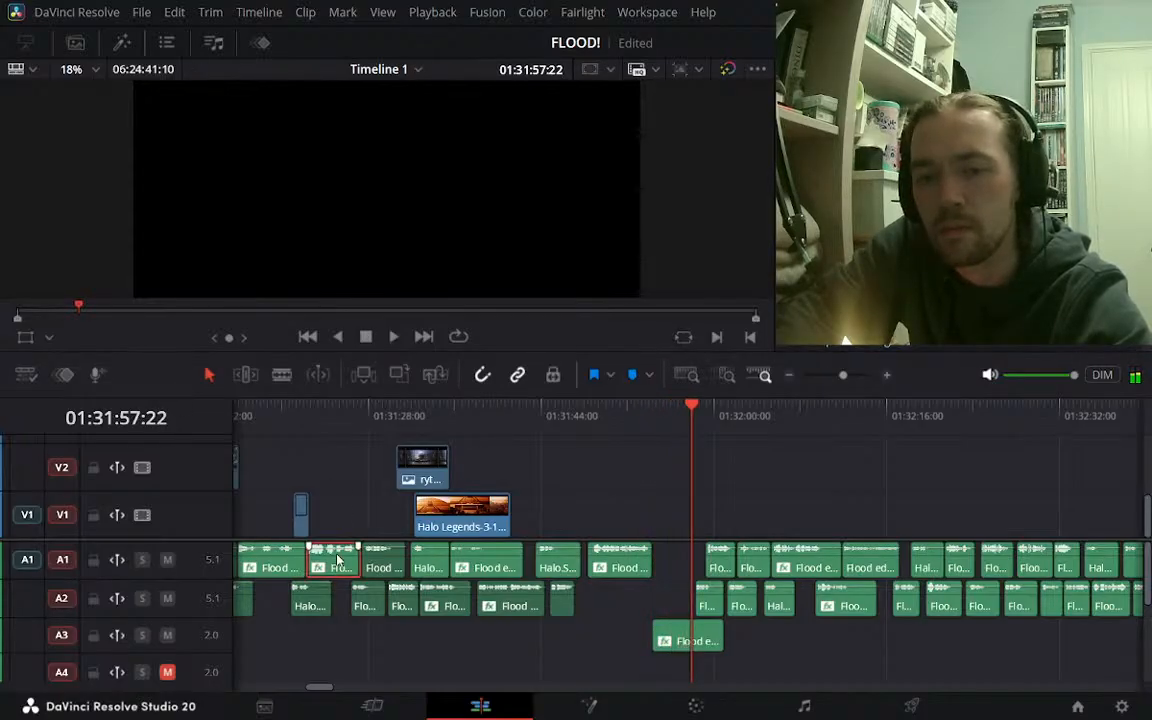
pyautogui.doubleClick(338, 562)
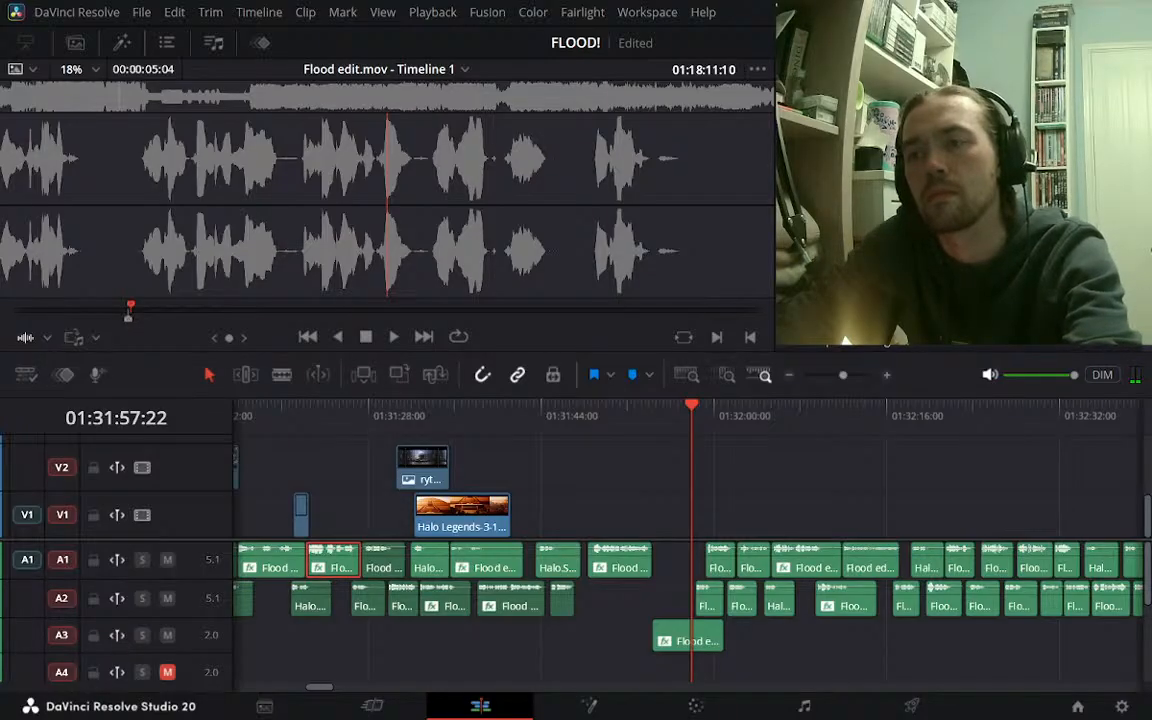
pyautogui.click(306, 415)
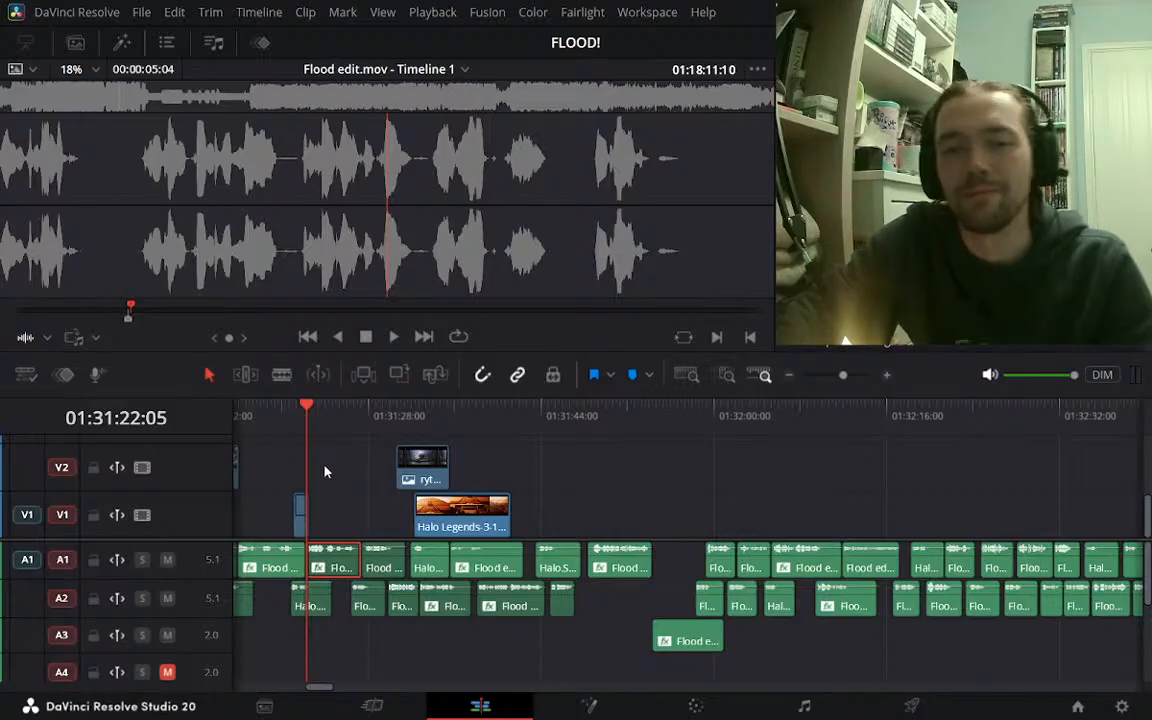
pyautogui.click(291, 415)
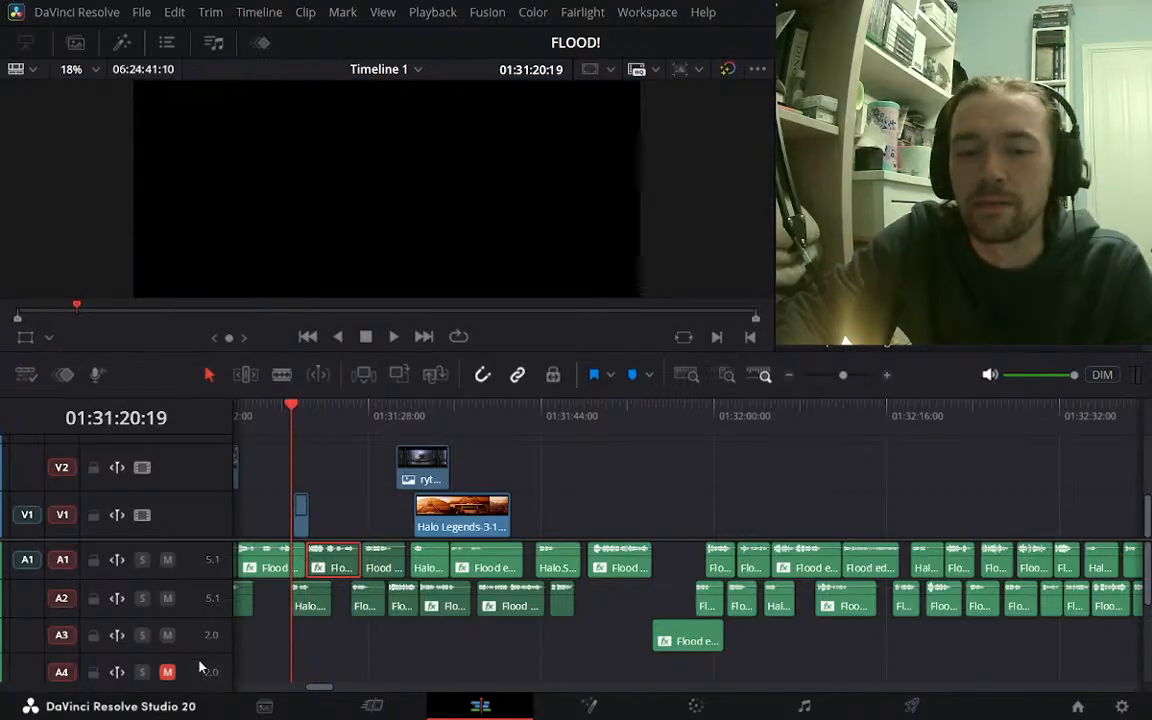
# Examine the gaps in the narration around 01:31:50 and play it from 01:31:56:06 to about 01:32:02
pyautogui.click(888, 375)
pyautogui.click(789, 376)
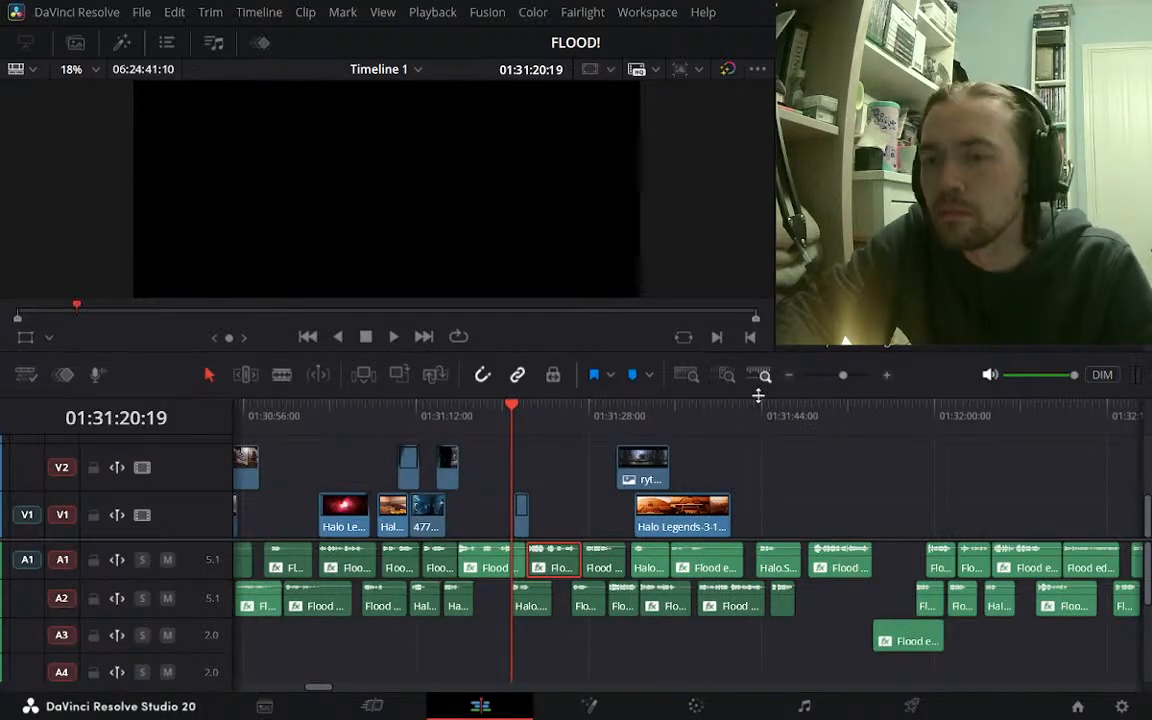
pyautogui.click(827, 425)
pyautogui.click(885, 376)
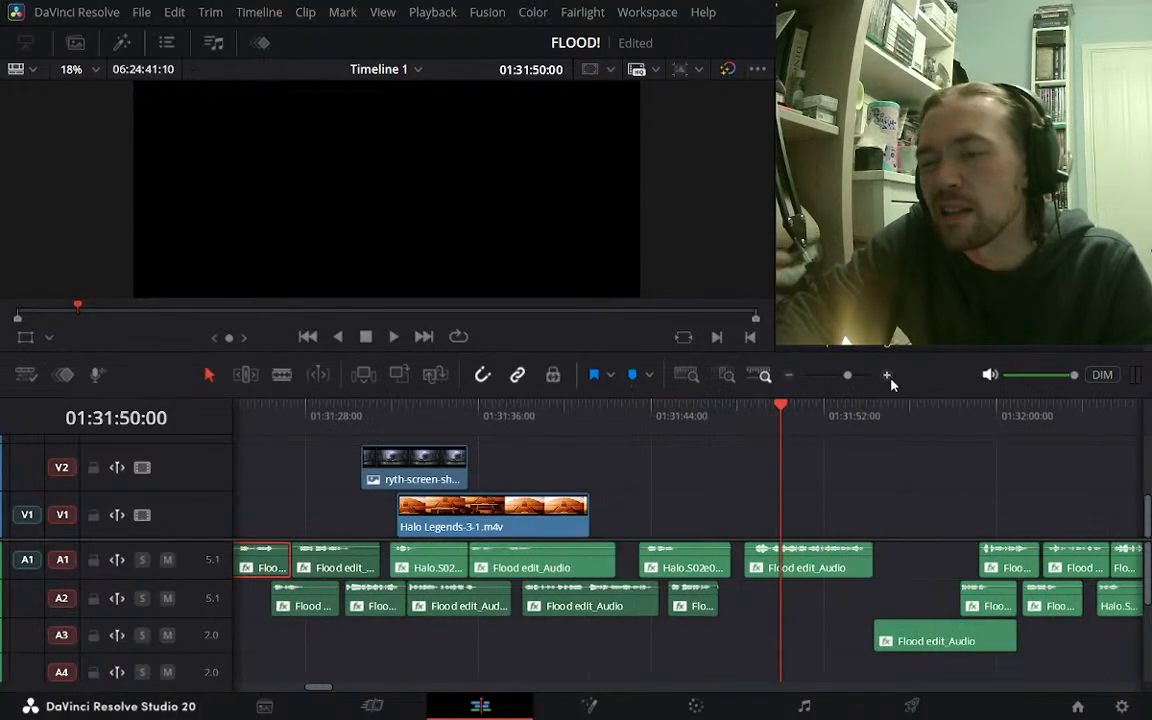
pyautogui.click(790, 376)
pyautogui.click(782, 414)
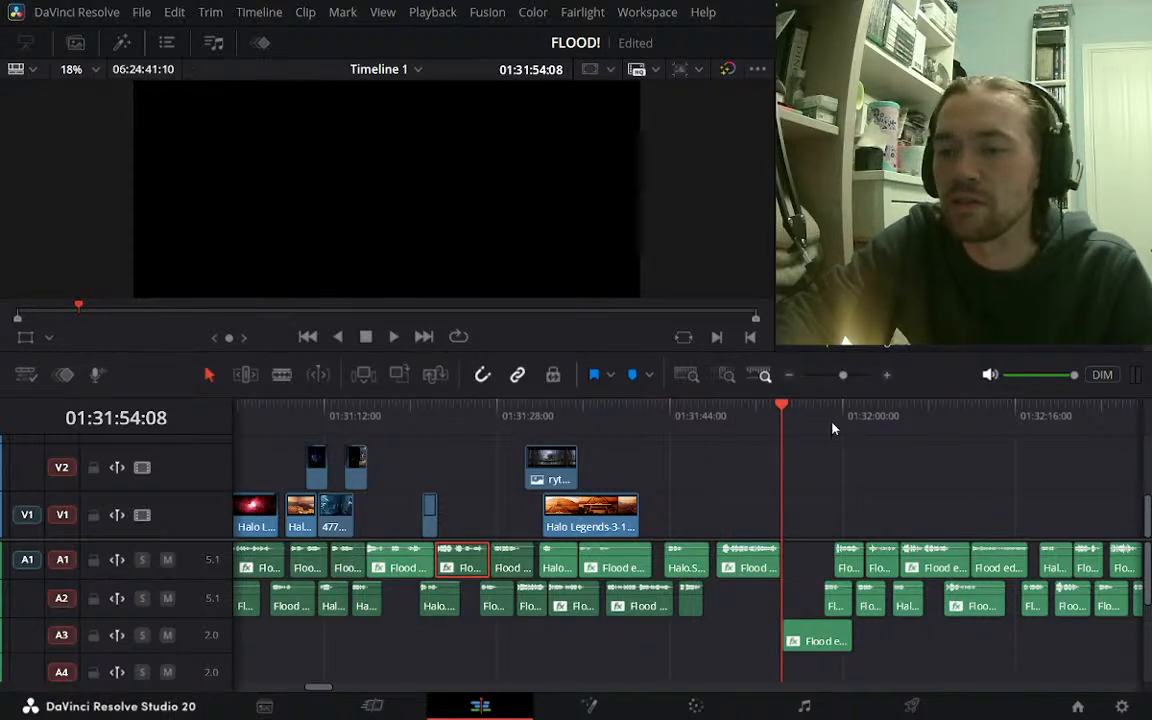
pyautogui.click(827, 422)
pyautogui.click(803, 425)
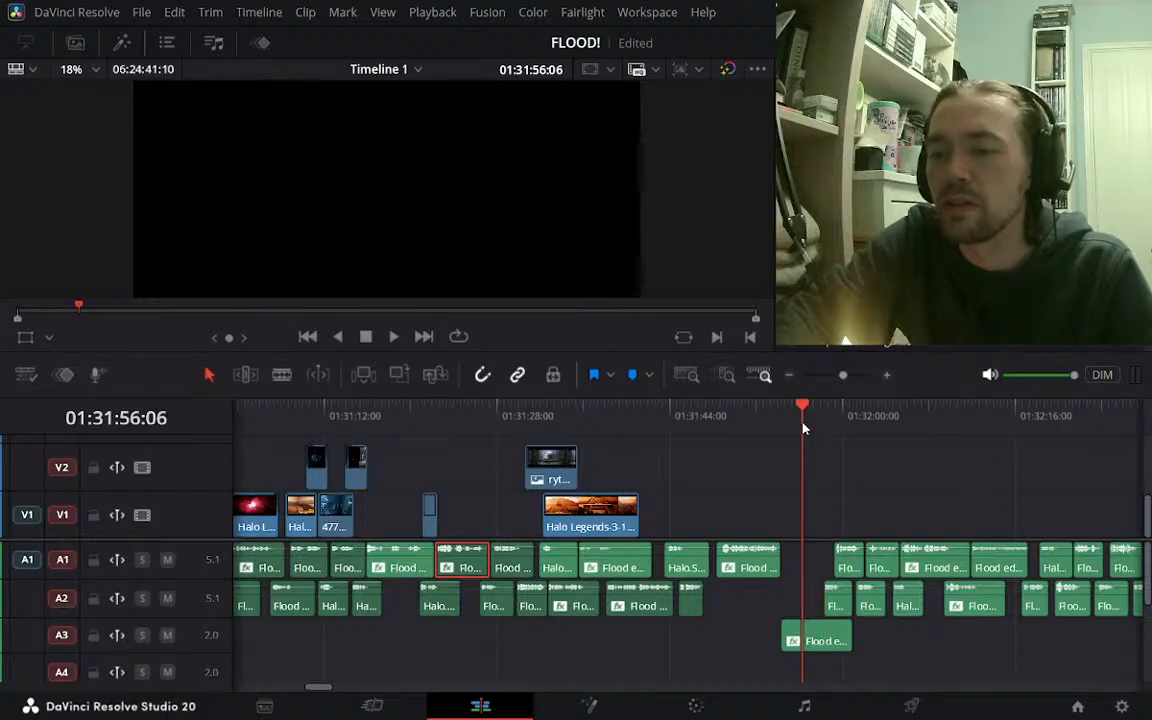
pyautogui.press('space')
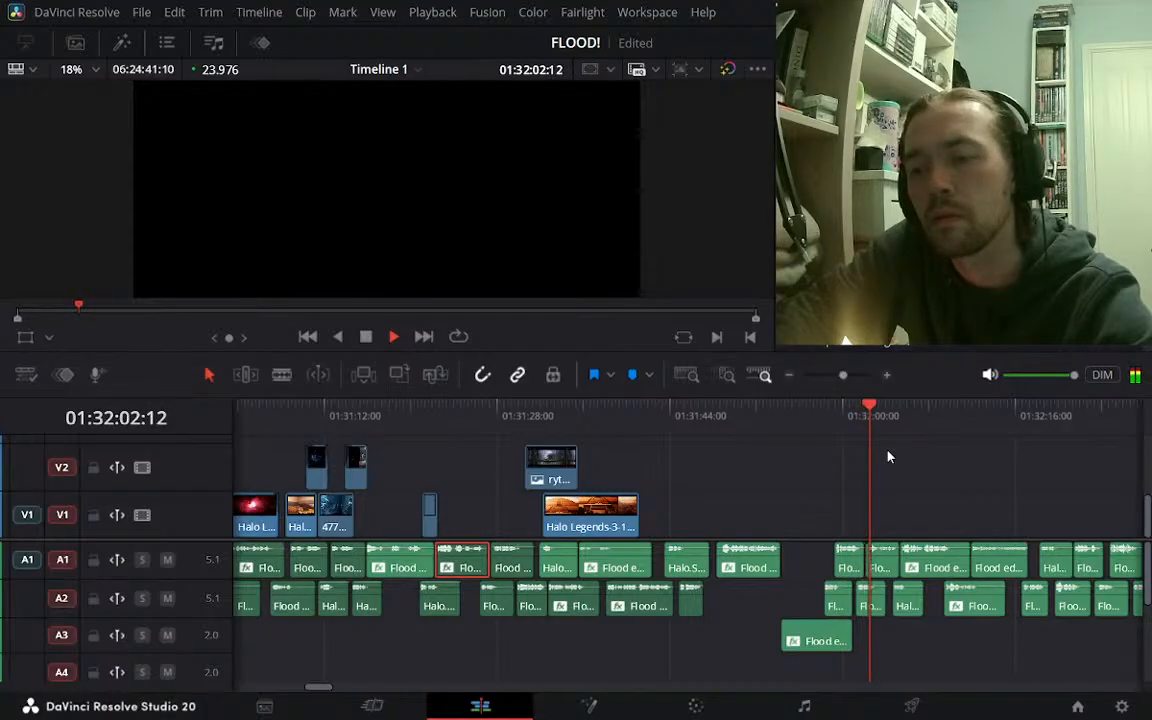
pyautogui.press('space')
# Replay the gap near 01:31:47, extend the end of the A2 narration clip to about 01:31:49:14, and play the overlap
pyautogui.click(655, 418)
pyautogui.press('space')
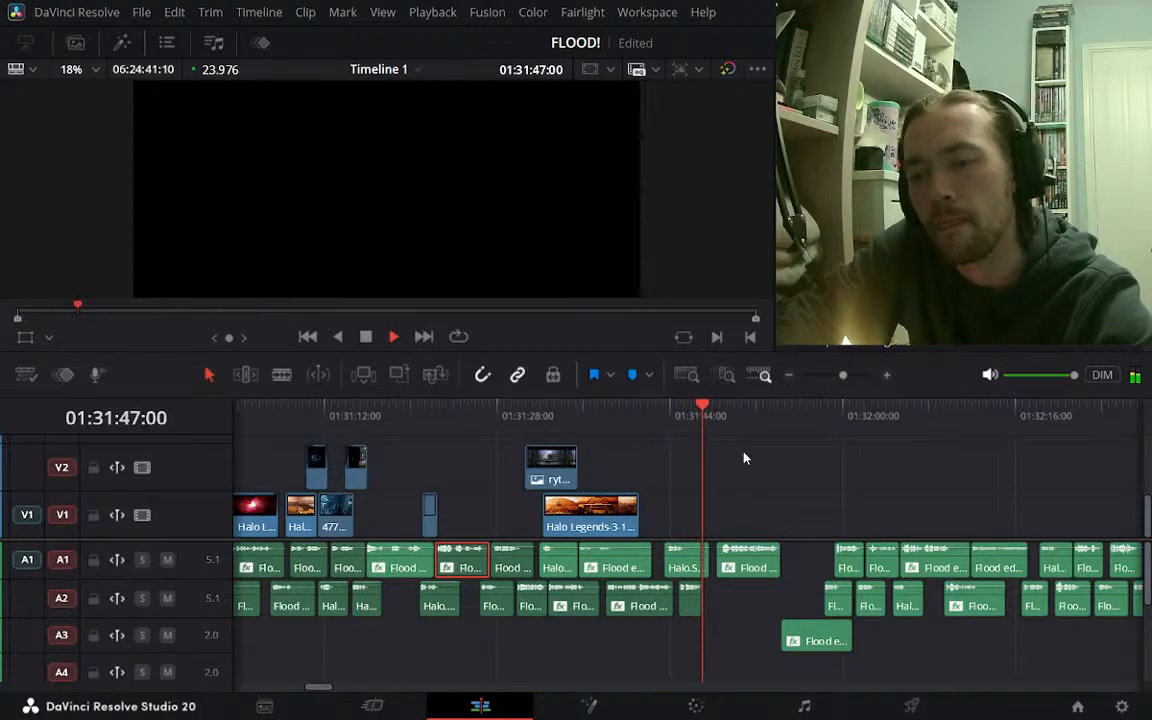
pyautogui.press('space')
pyautogui.click(887, 376)
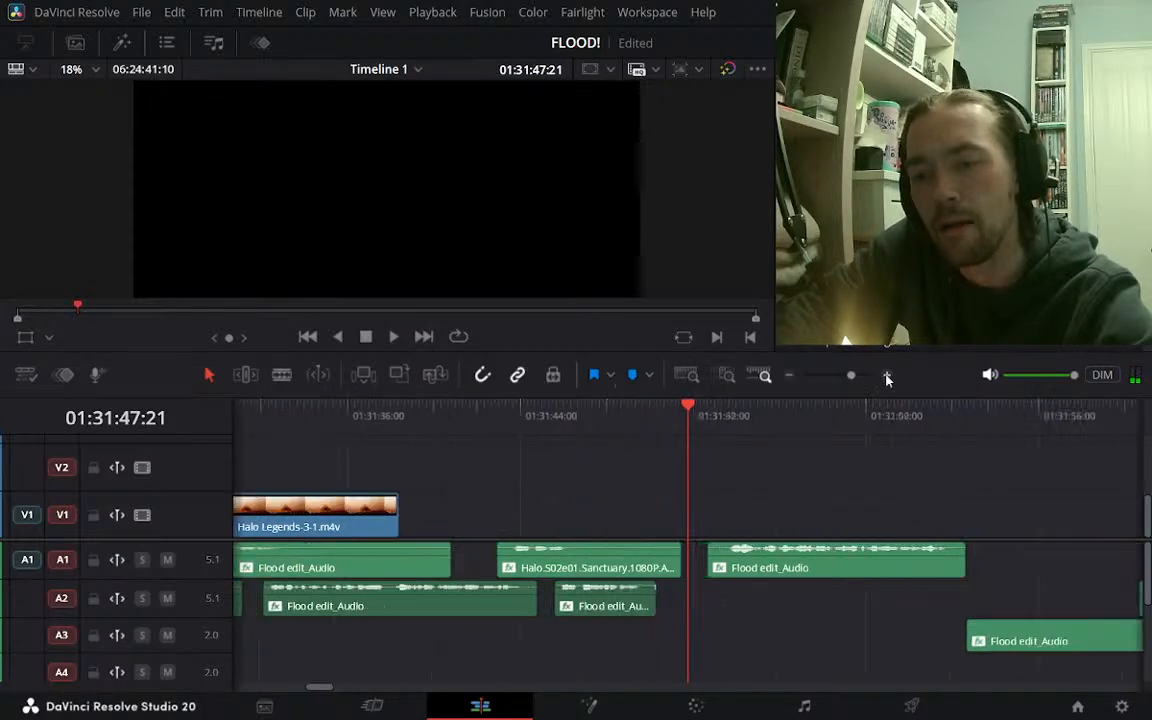
pyautogui.moveTo(653, 598); pyautogui.dragTo(755, 596)
pyautogui.click(555, 418)
pyautogui.press('space')
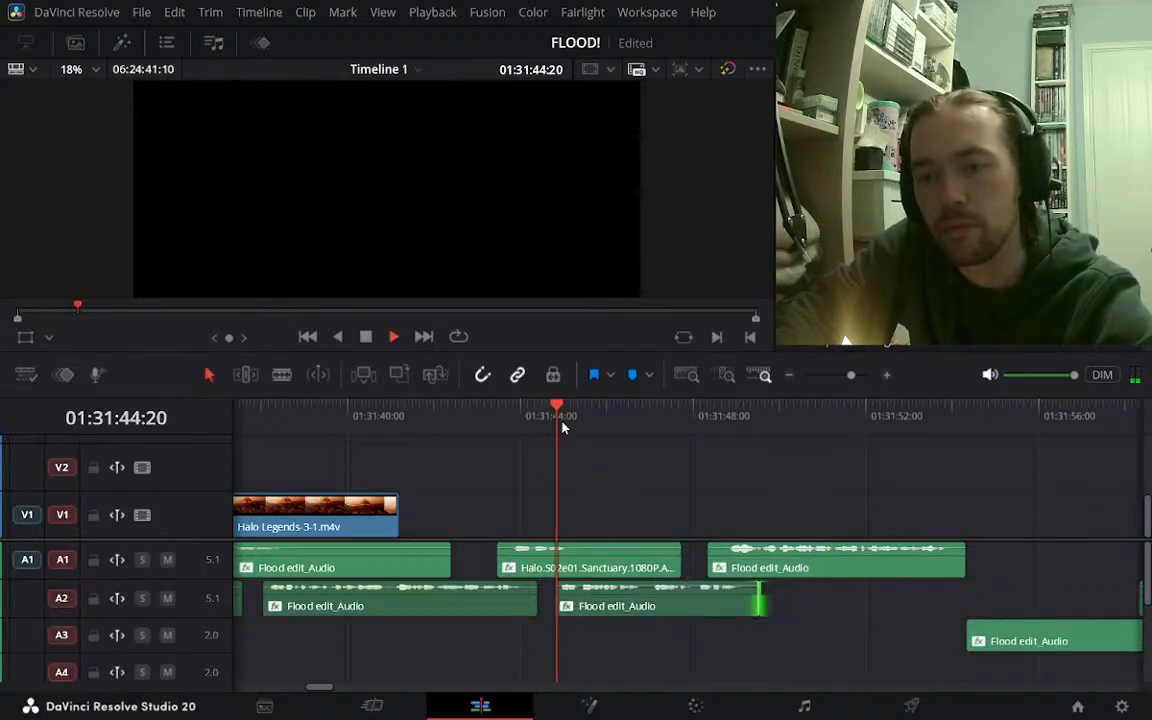
pyautogui.click(792, 376)
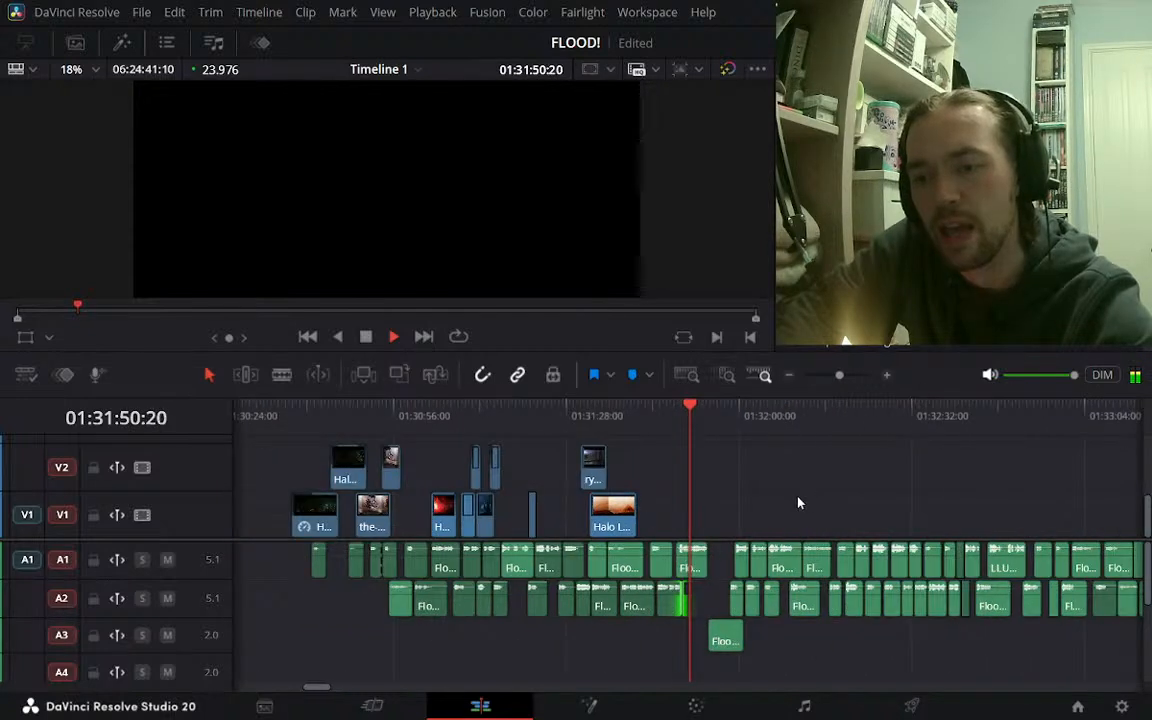
# Play the narration up to 01:31:52:16 and save the project
pyautogui.press('l')
pyautogui.press('space')
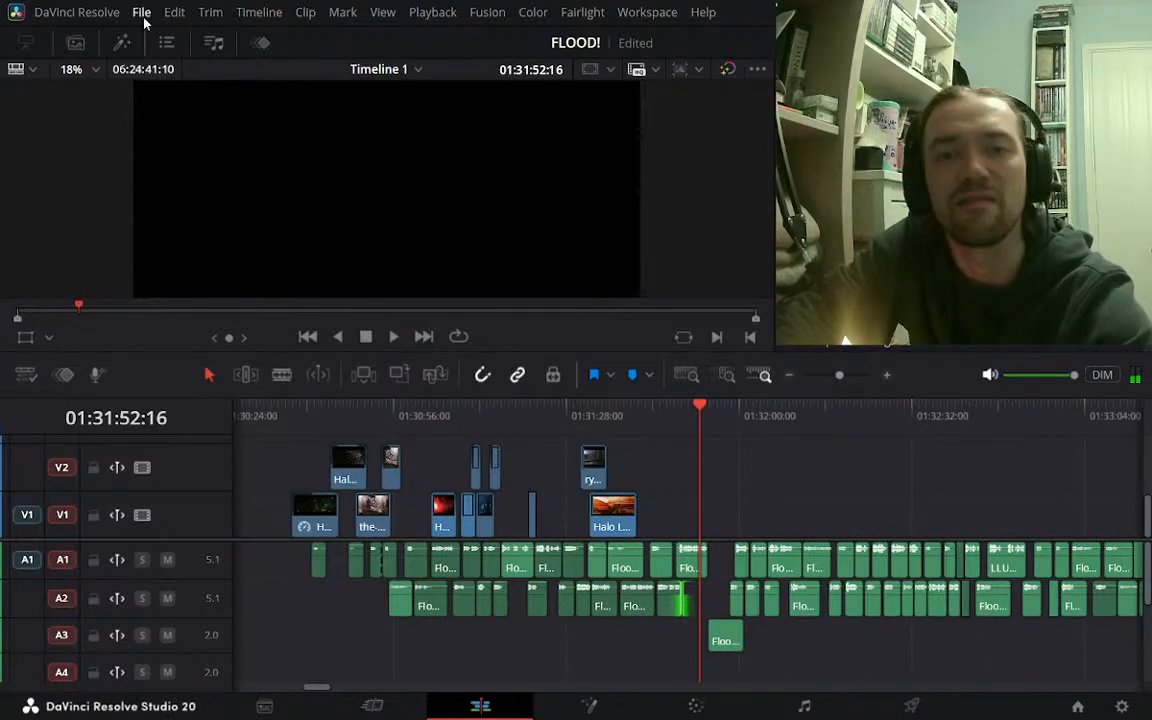
pyautogui.hotkey('ctrl', 's')
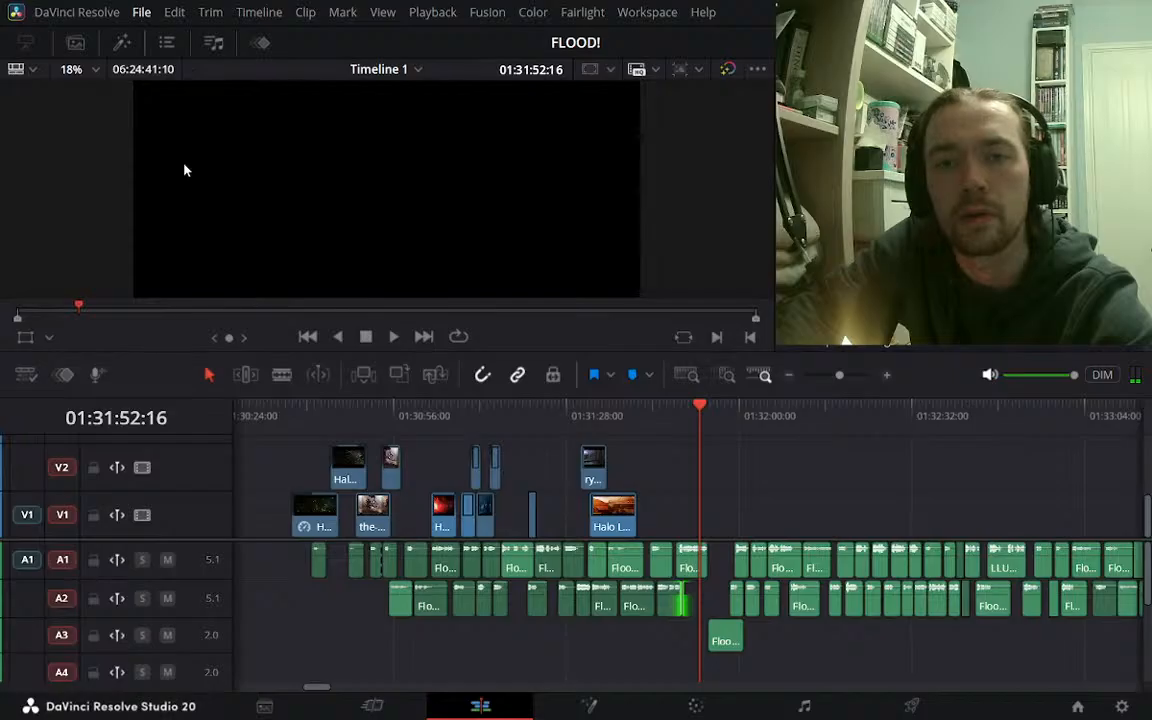
# Replay the narration up to 01:31:45:13, and again from 01:31:14:19 to about 01:31:20:20
pyautogui.click(622, 428)
pyautogui.press('space')
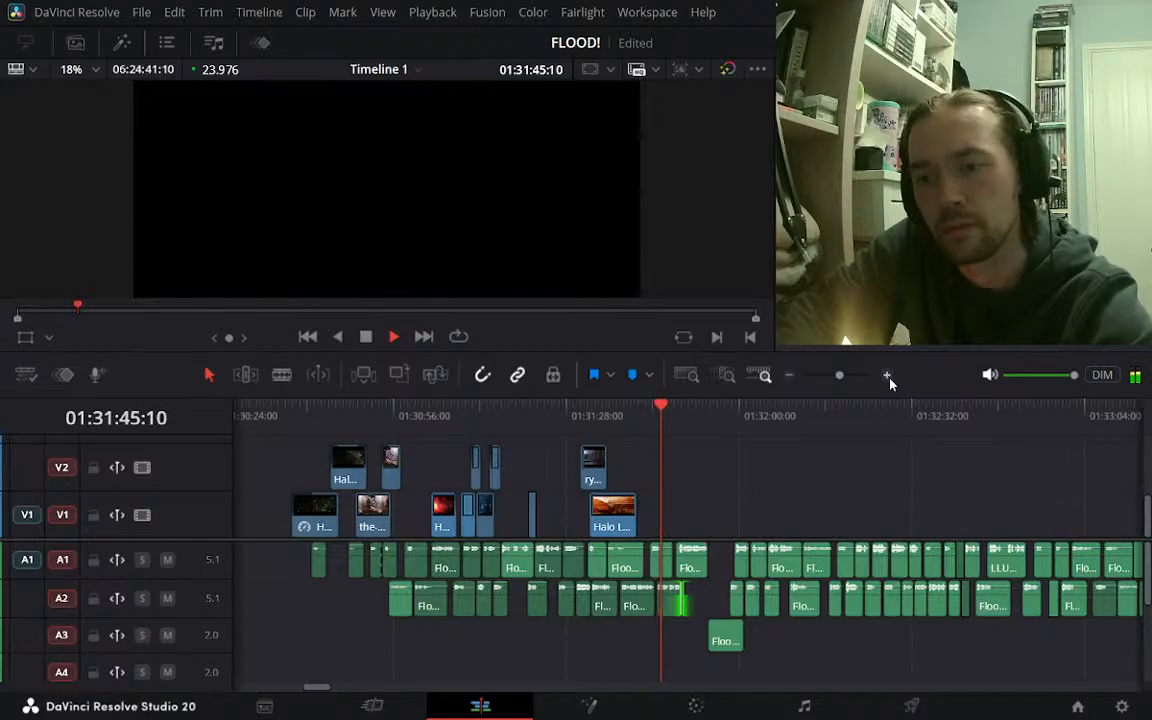
pyautogui.press('space')
pyautogui.click(886, 375)
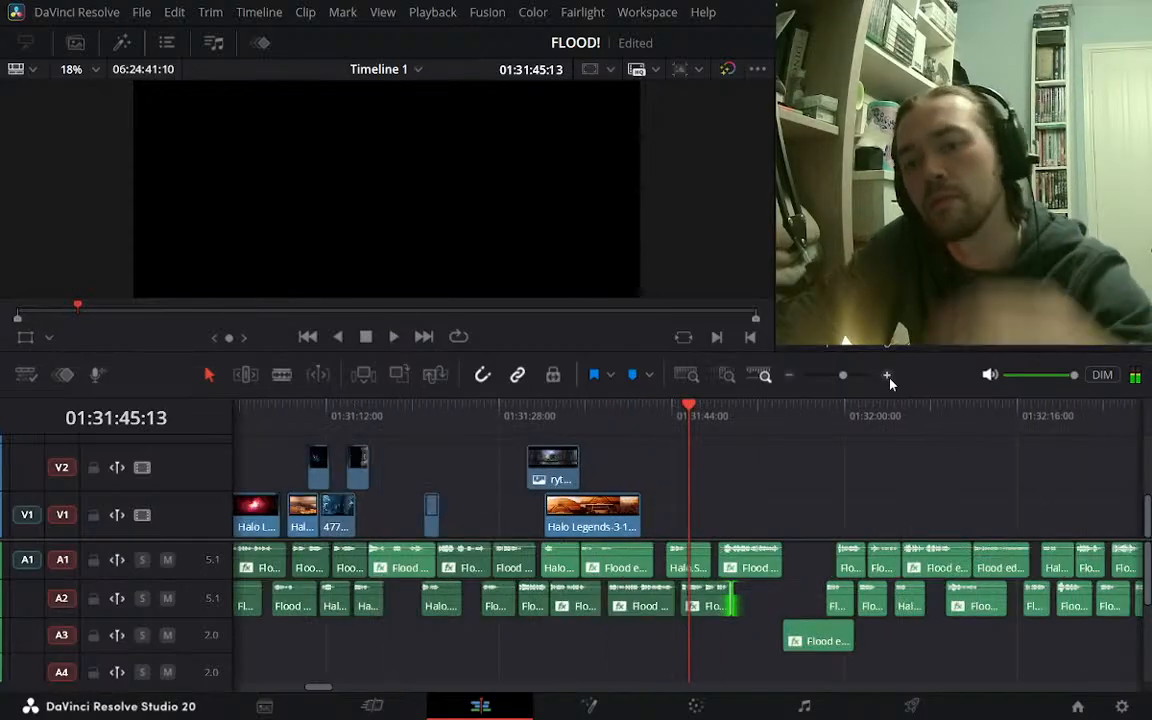
pyautogui.click(357, 418)
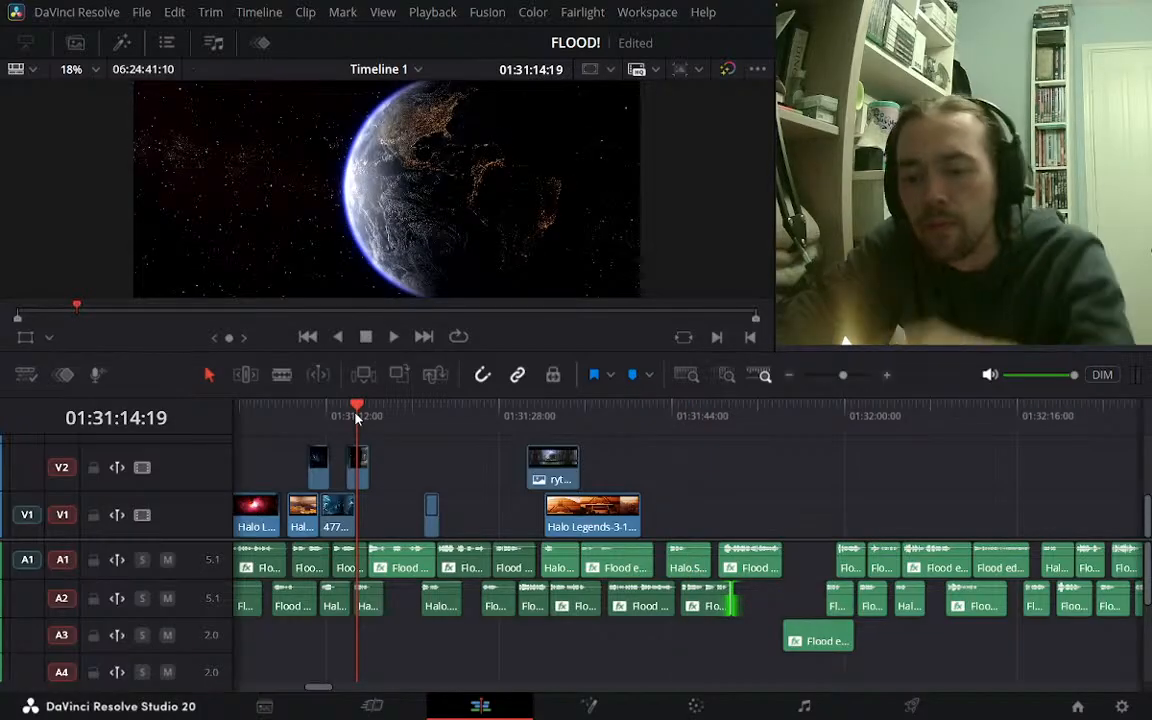
pyautogui.press('space')
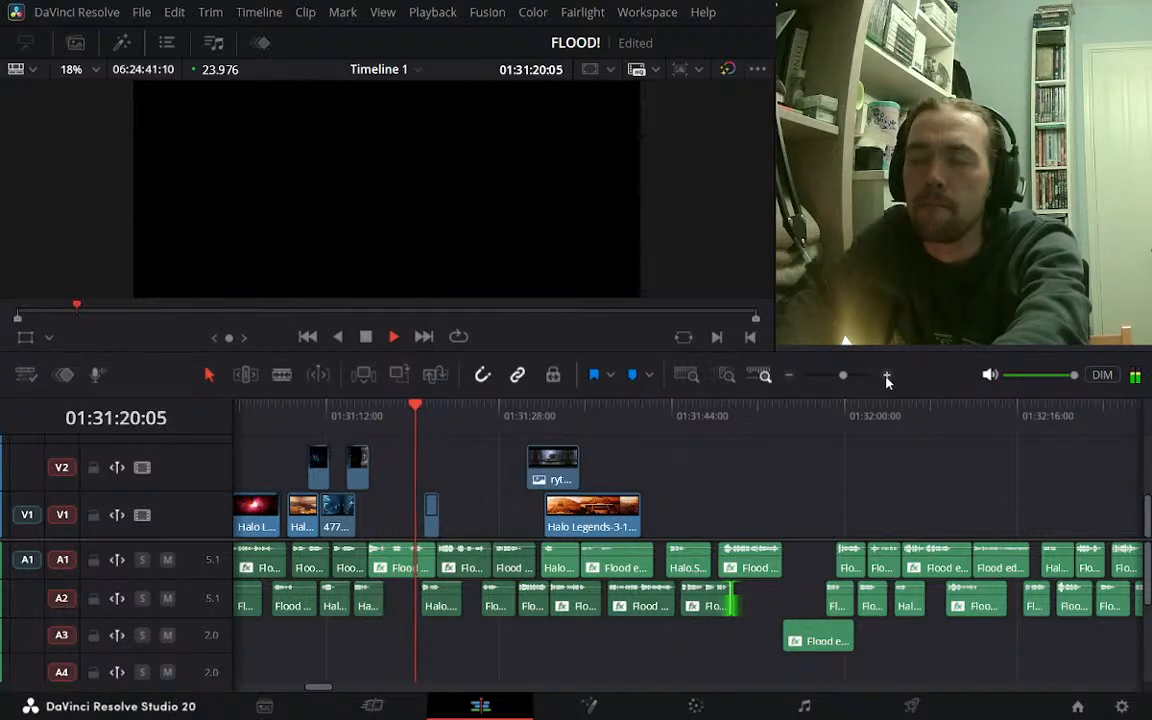
pyautogui.press('space')
# Move the timeline playhead to 01:26:42:16 and show the H4 bin in the media pool
pyautogui.click(790, 375)
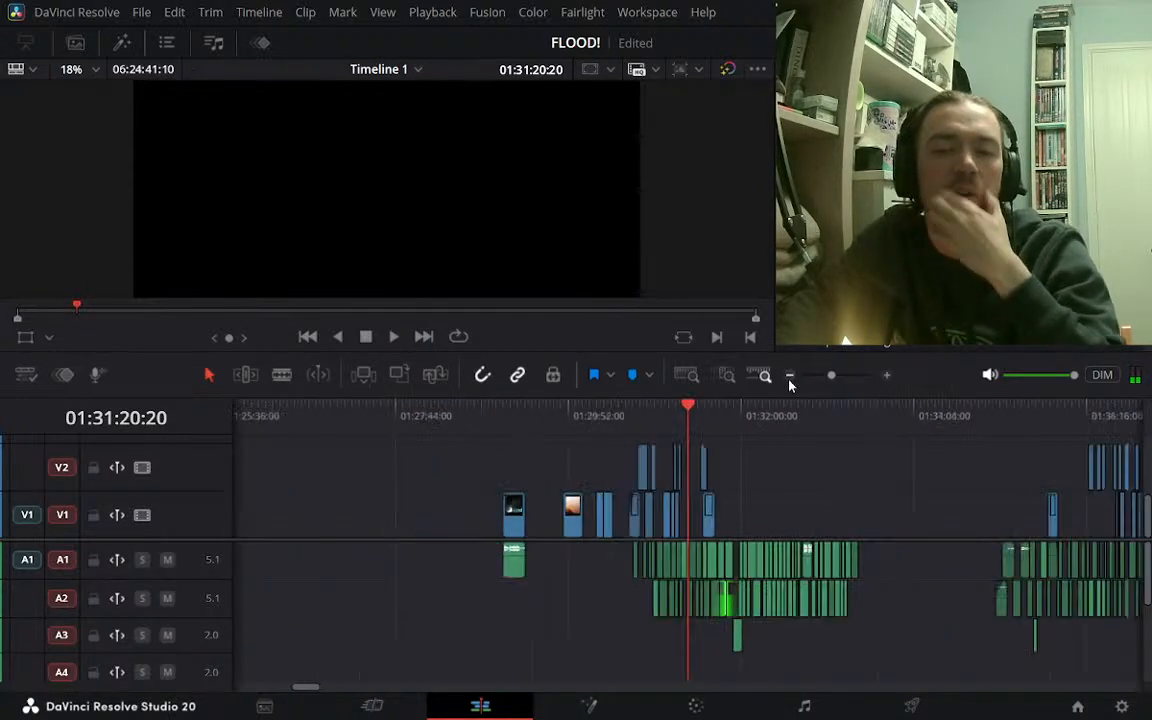
pyautogui.click(312, 415)
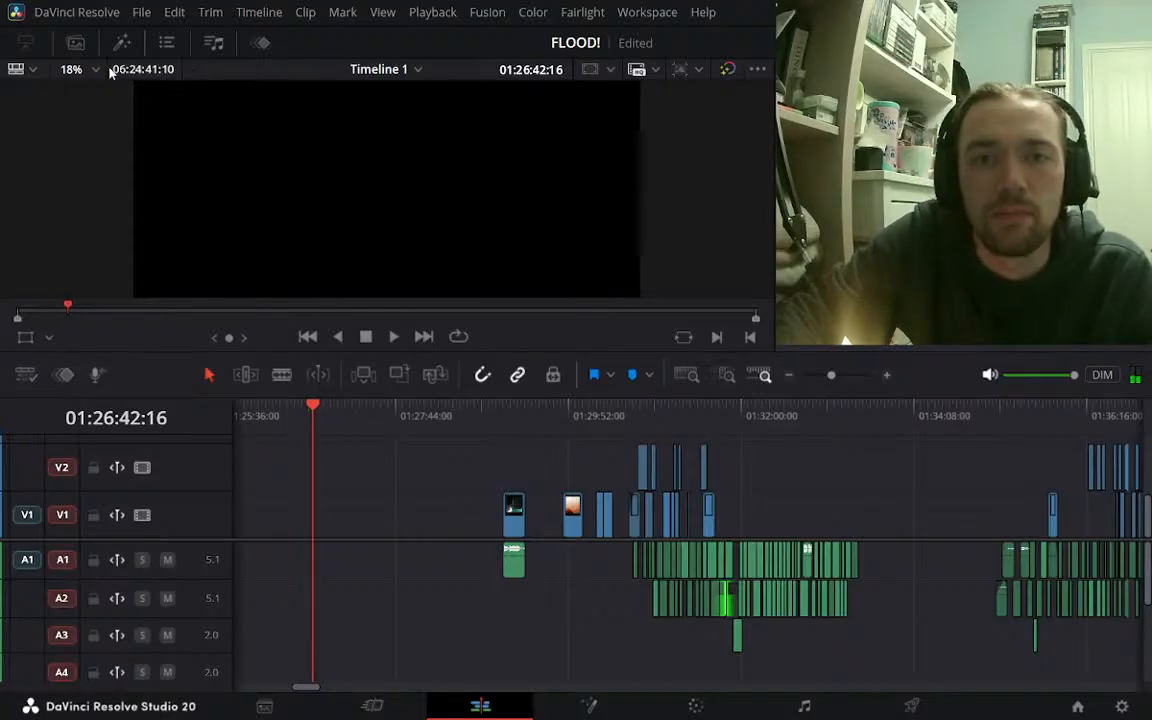
pyautogui.click(75, 42)
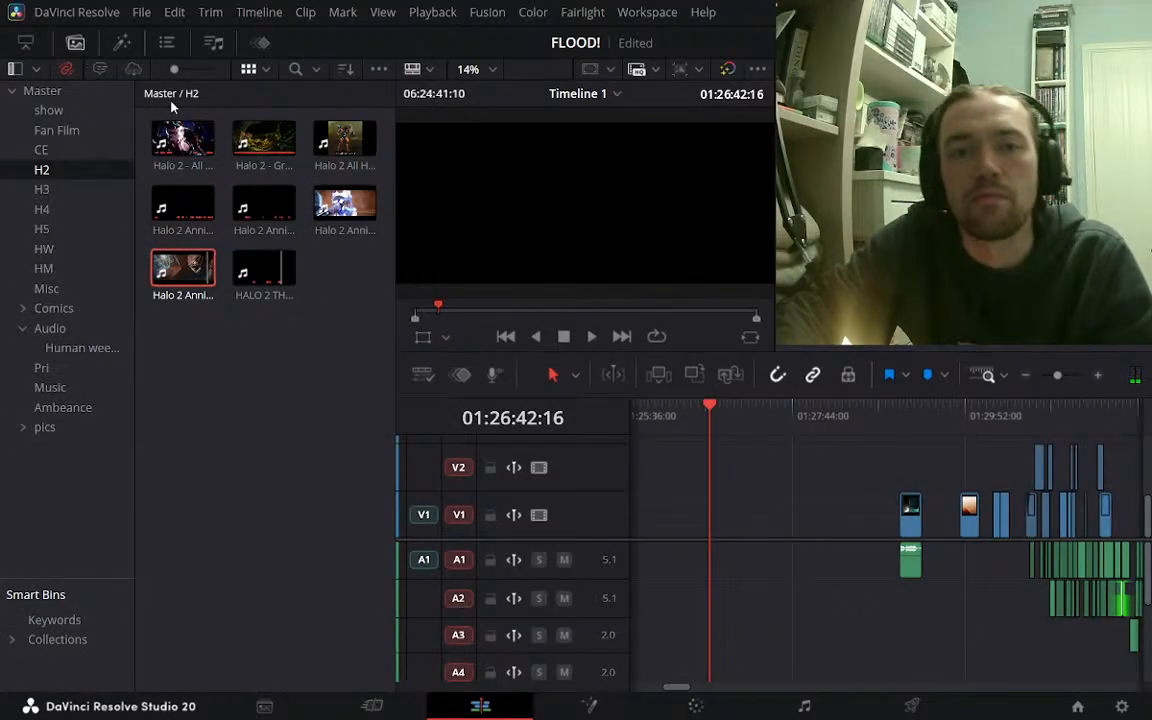
pyautogui.click(58, 209)
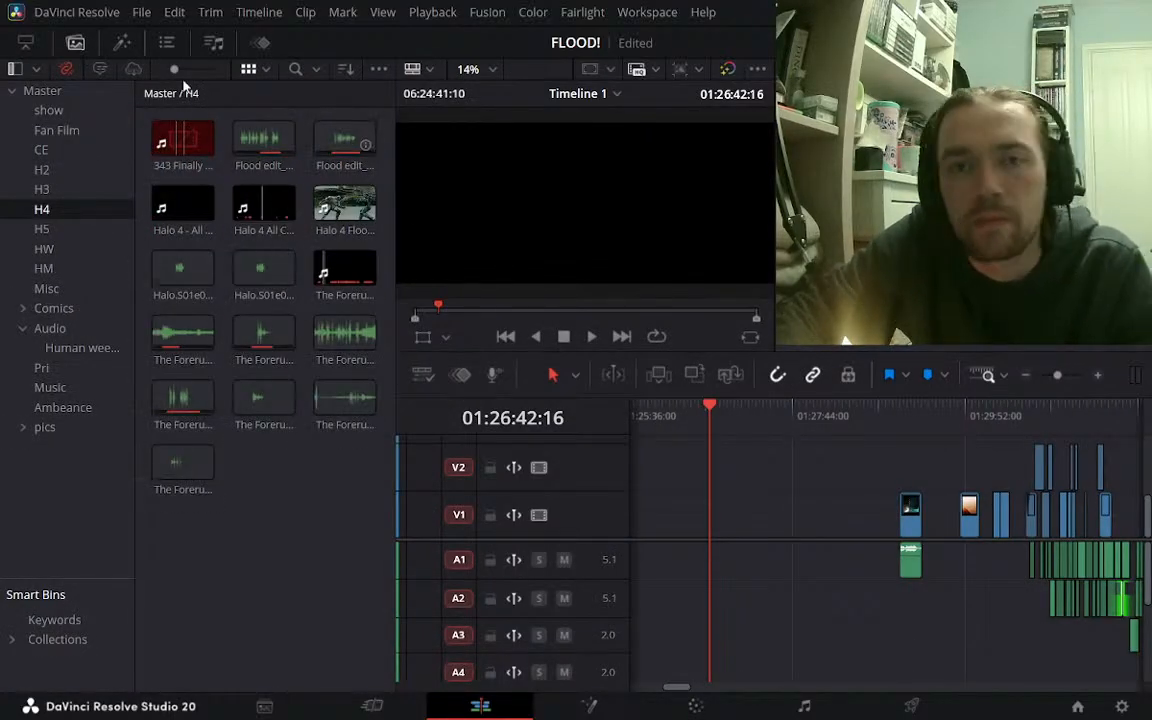
pyautogui.click(76, 42)
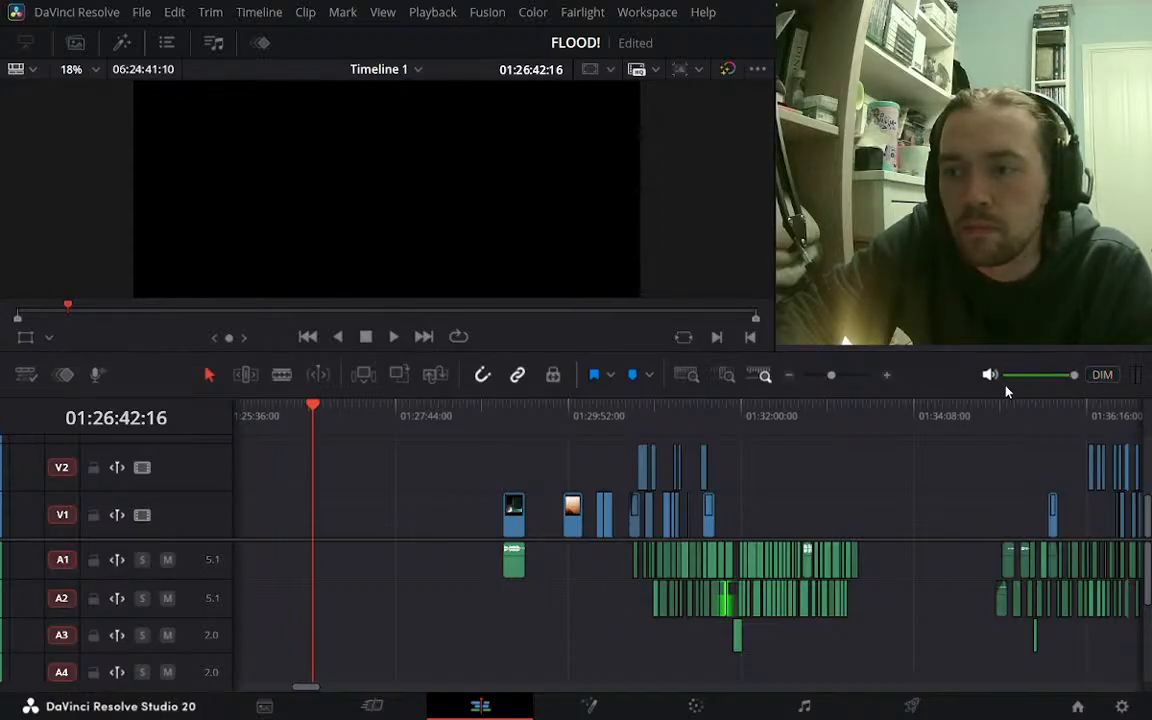
pyautogui.click(75, 42)
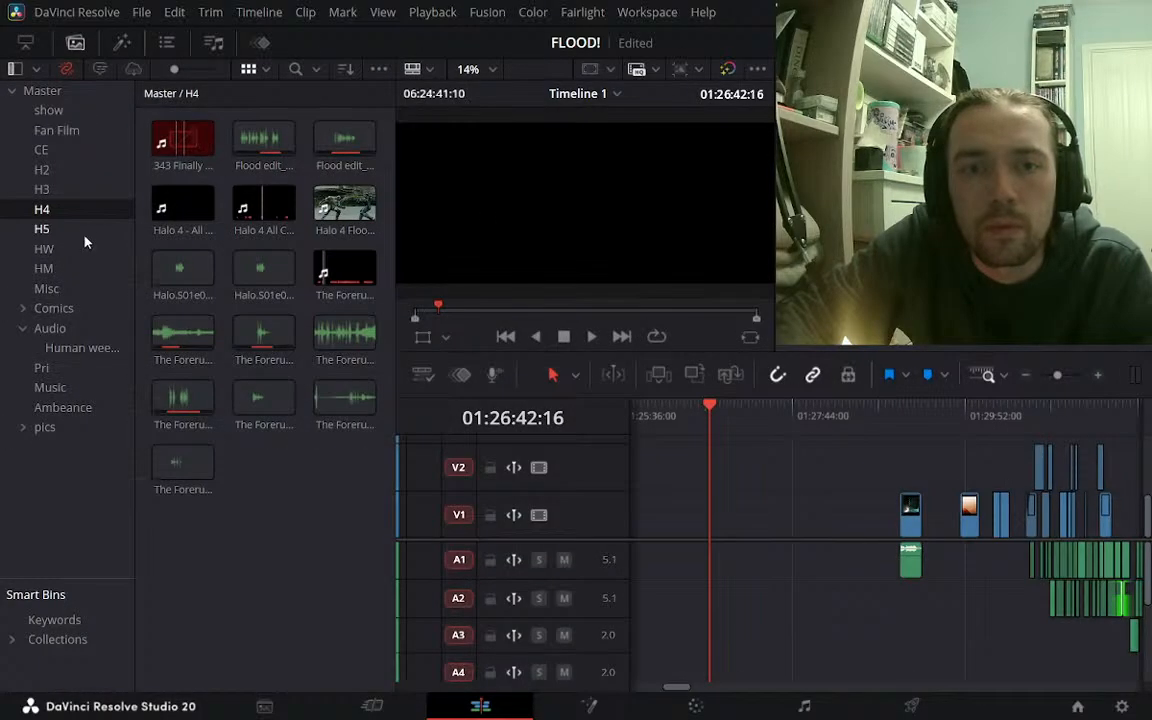
# Skim the Halo 4 cutscene, Flood melee sounds and The Forerunners clips in the H4 bin
pyautogui.click(198, 208)
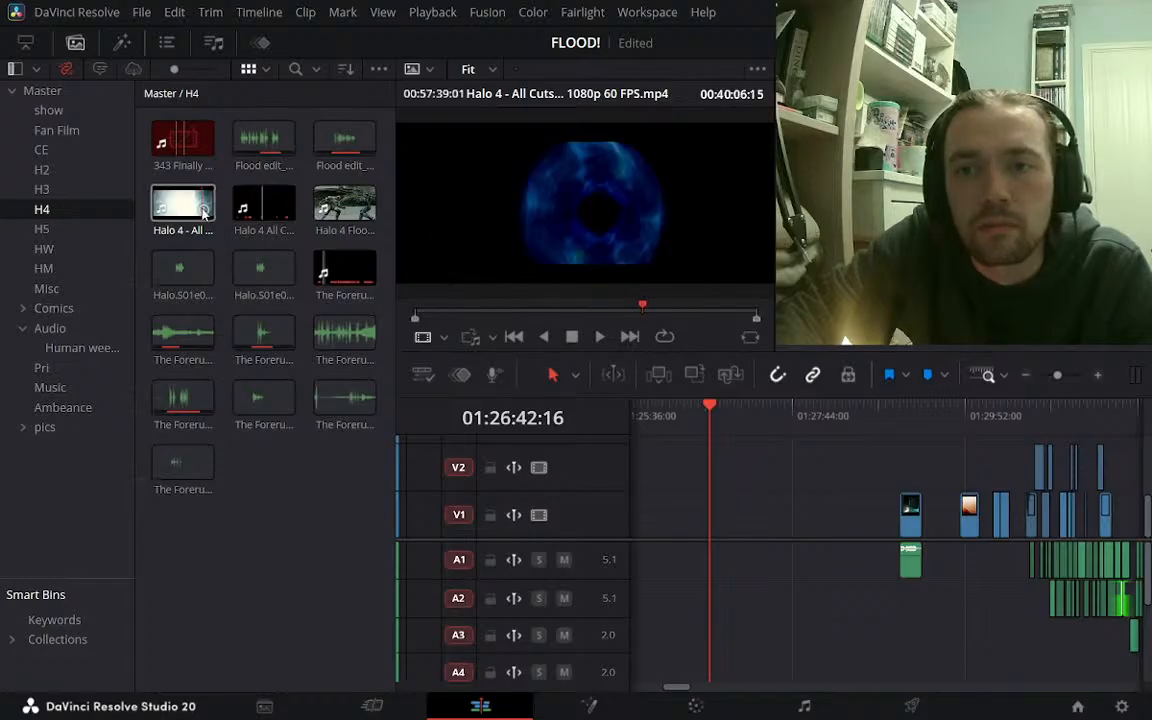
pyautogui.click(262, 205)
pyautogui.click(355, 215)
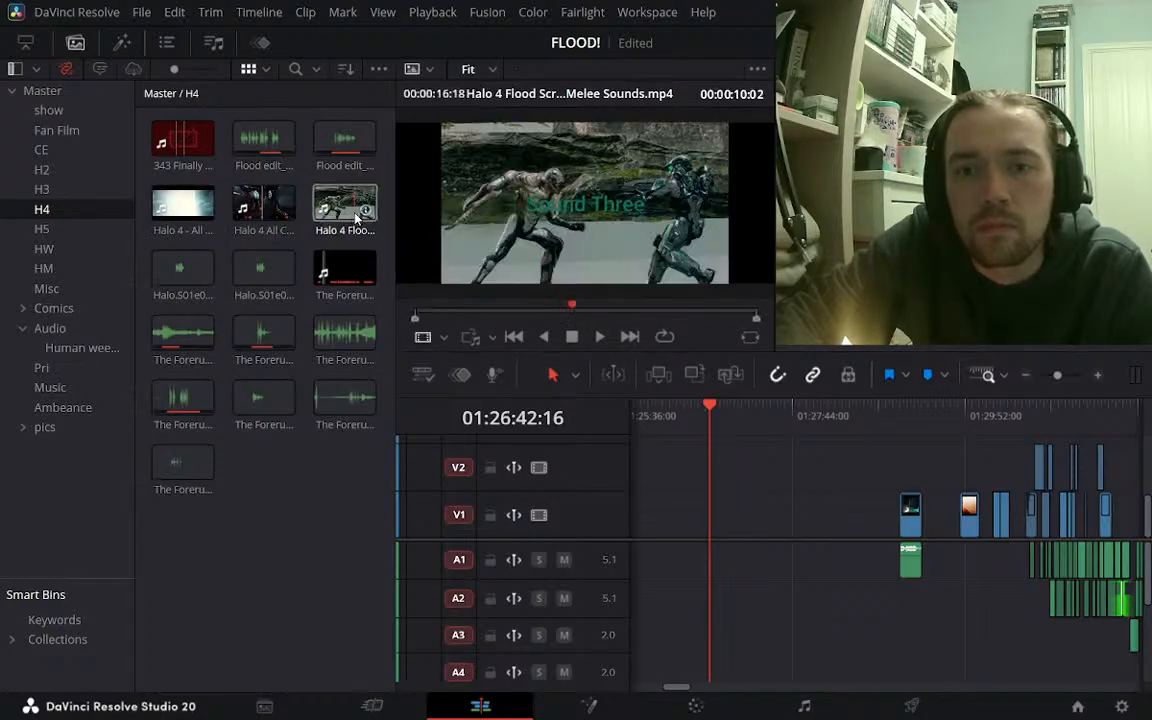
pyautogui.click(186, 214)
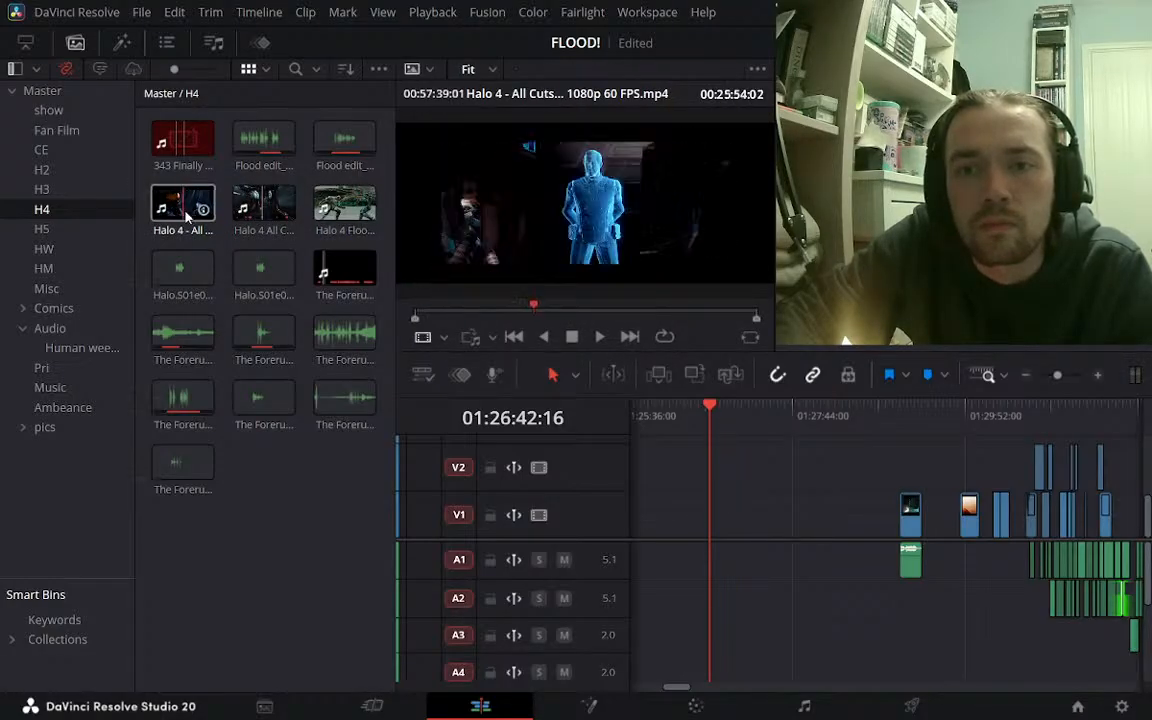
pyautogui.click(344, 272)
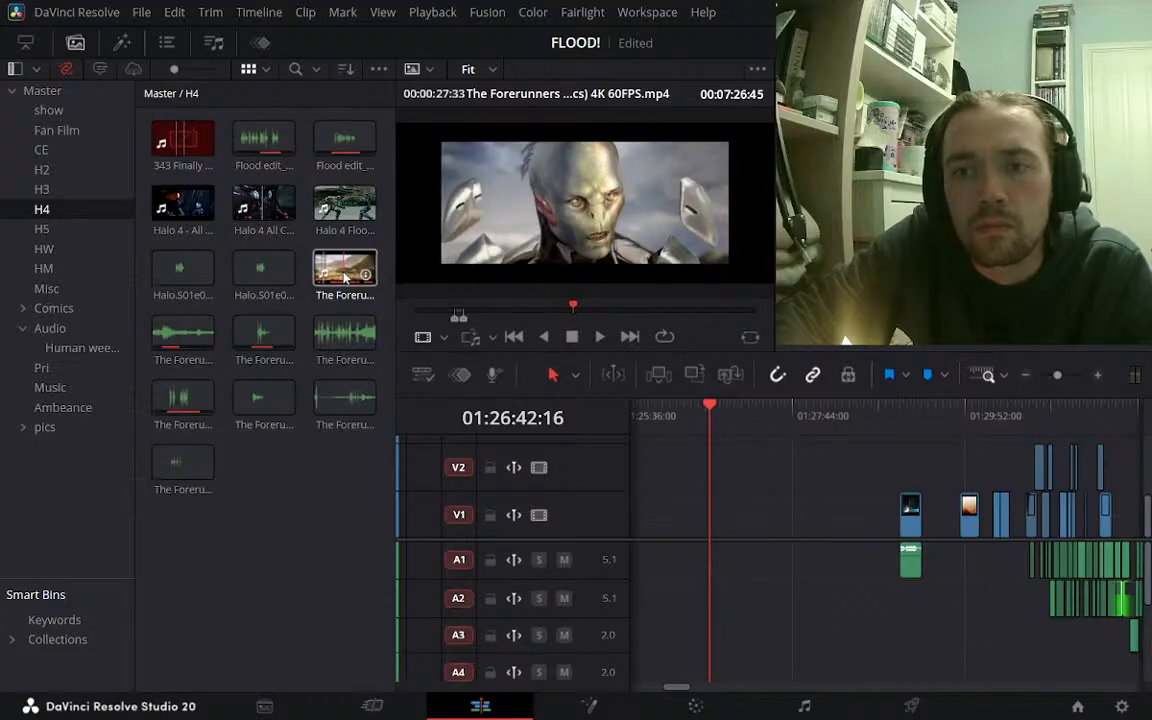
# Load The Forerunners clip into the source viewer, skim it and check the V1 clips in the timeline before 01:29:52
pyautogui.click(344, 275)
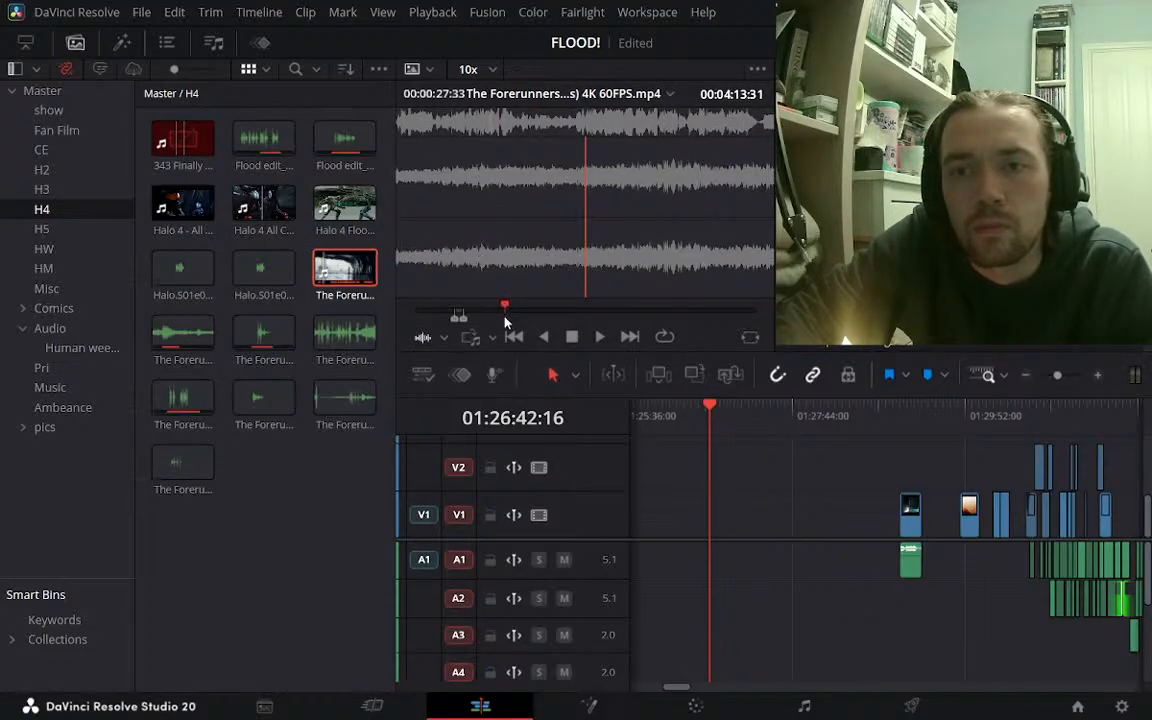
pyautogui.click(344, 207)
pyautogui.click(337, 285)
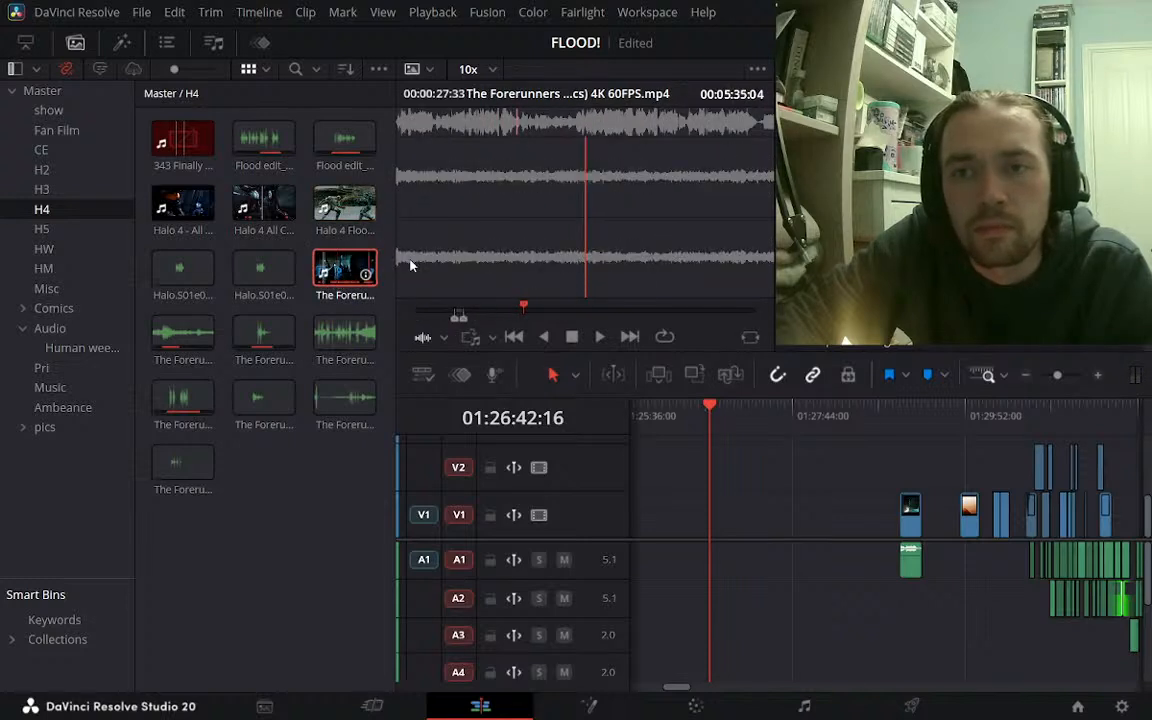
pyautogui.click(911, 515)
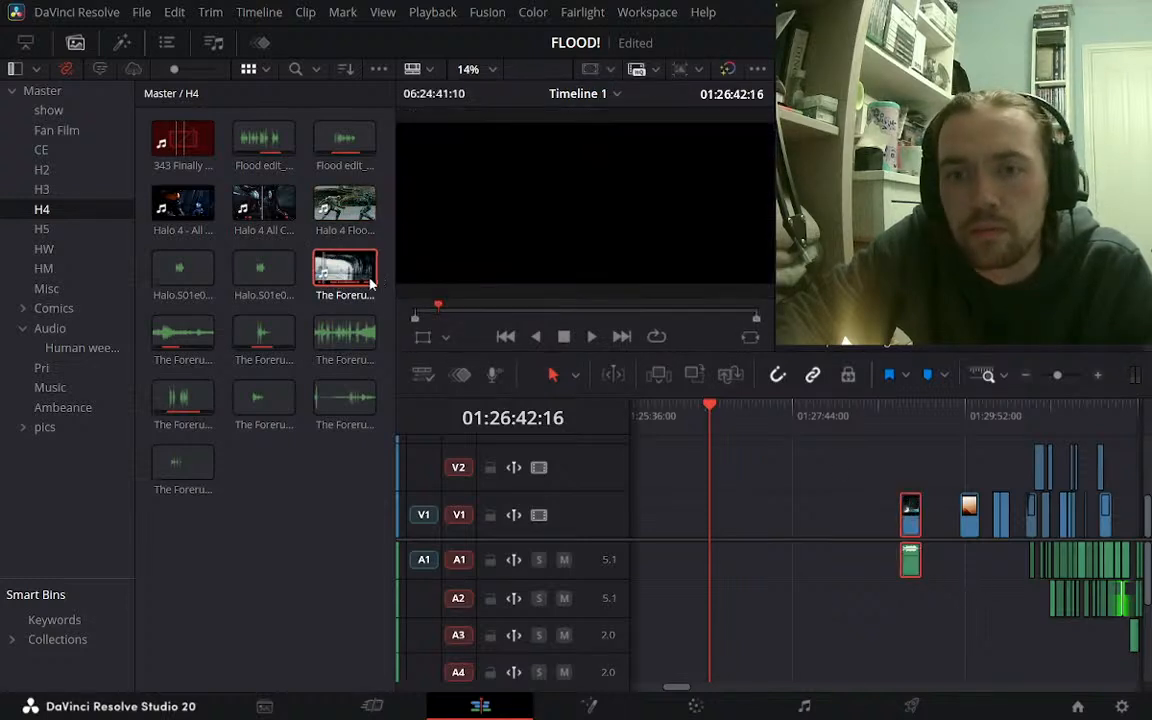
pyautogui.doubleClick(331, 276)
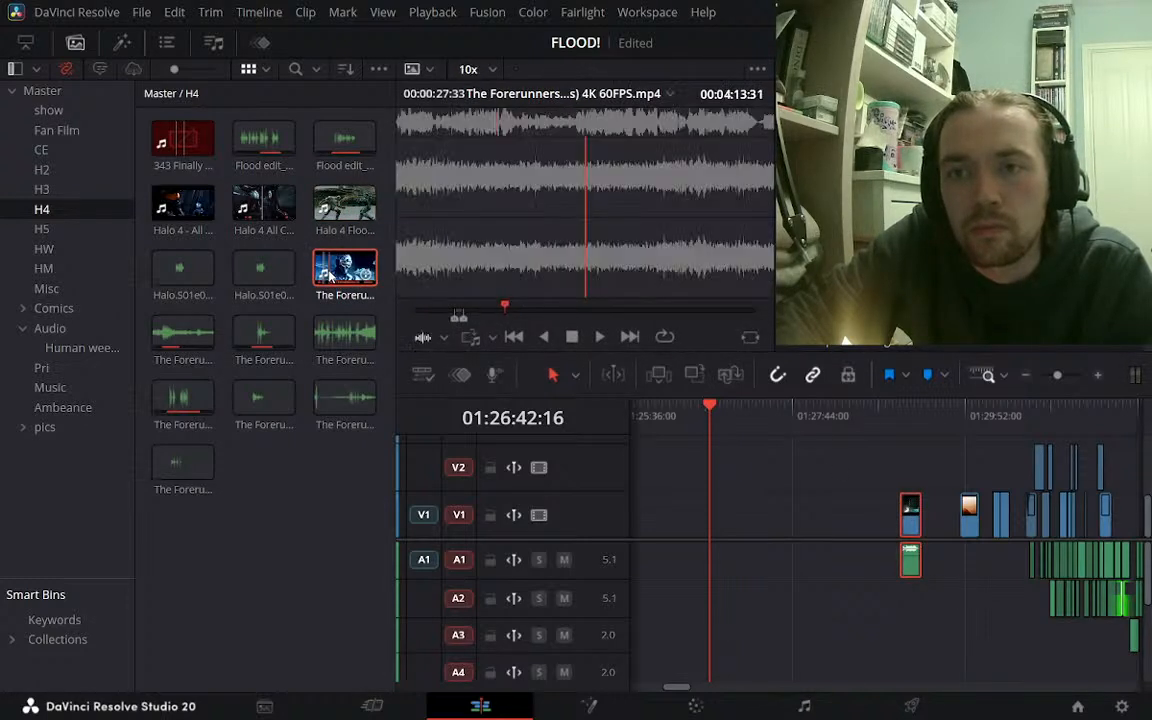
pyautogui.click(910, 510)
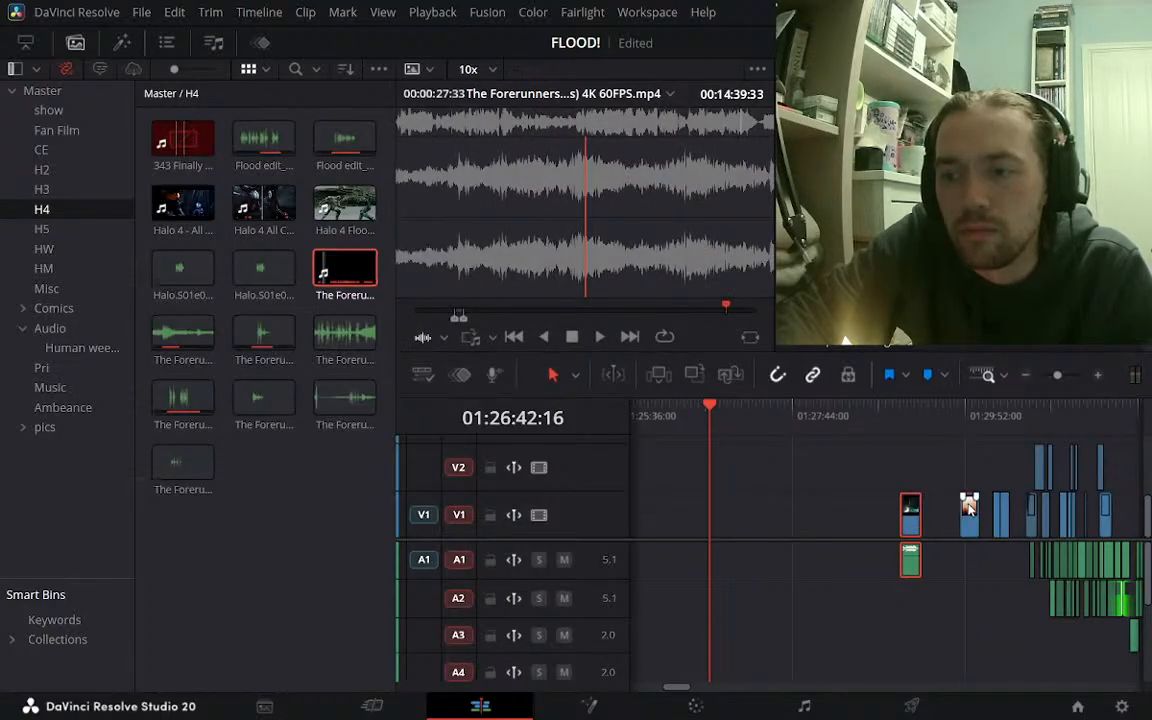
pyautogui.click(969, 507)
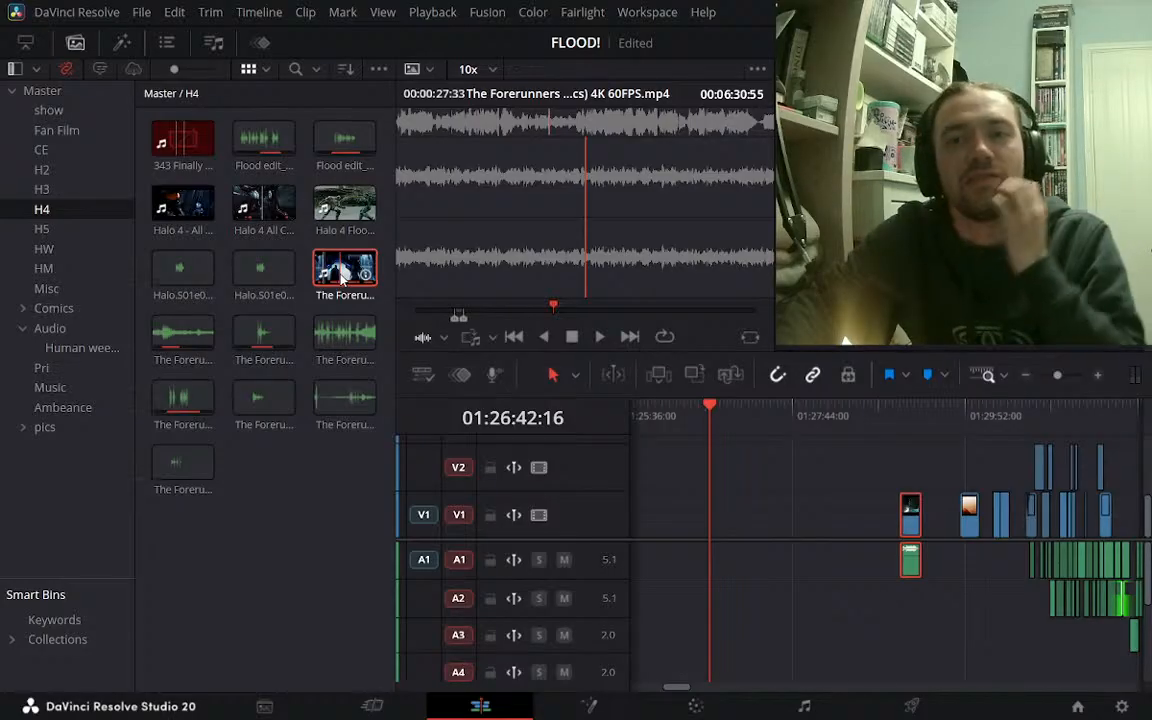
# Switch the viewer to the H4 source tape and back to the single-clip source view
pyautogui.click(513, 135)
pyautogui.click(429, 73)
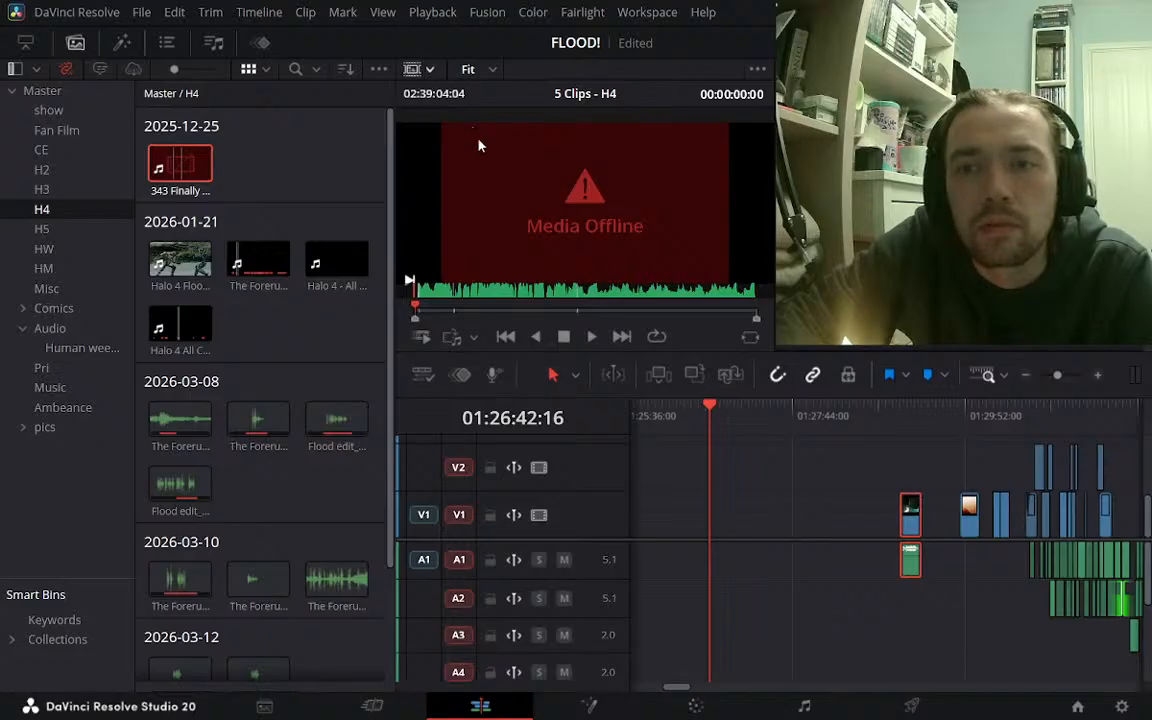
pyautogui.click(489, 168)
pyautogui.click(465, 103)
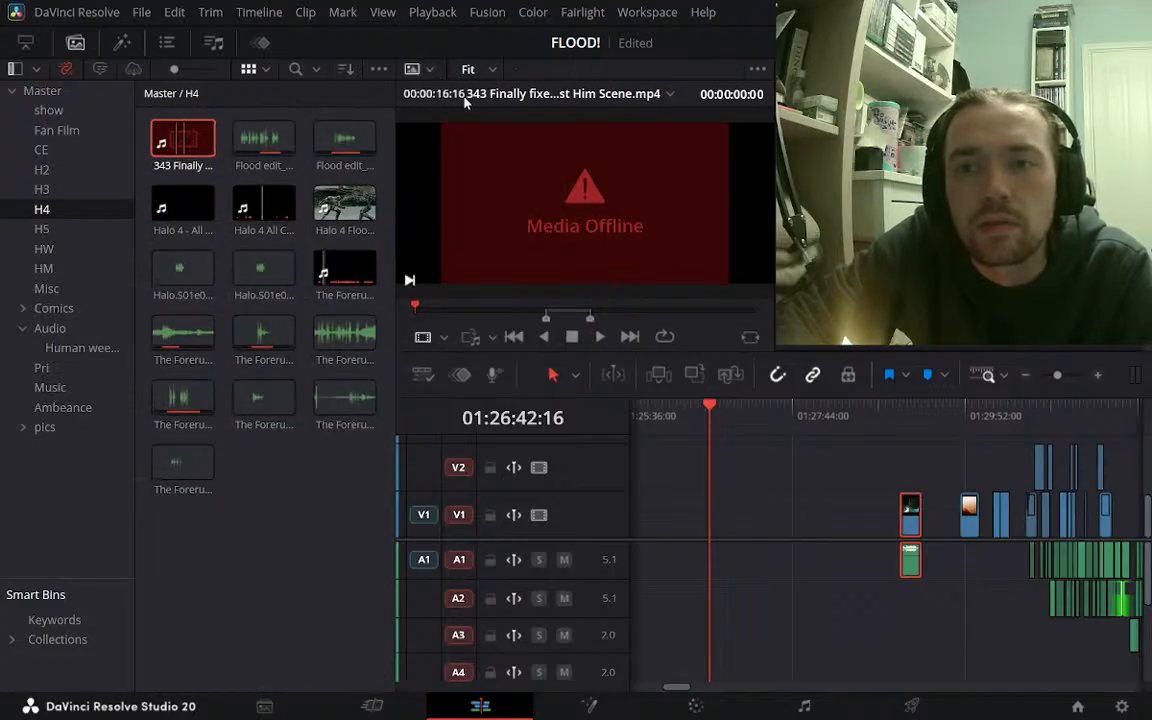
# Skim the H4 clips again, load The Forerunners clip into the source viewer and scrub it to 00:06:27:52
pyautogui.click(336, 205)
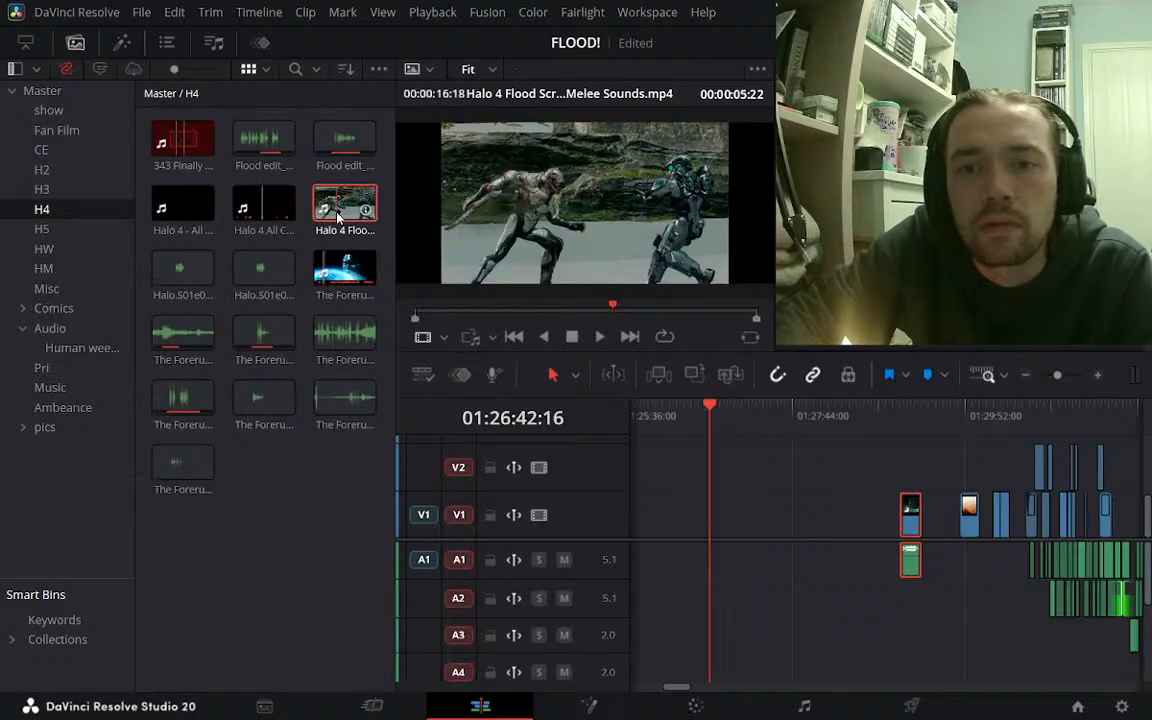
pyautogui.click(335, 285)
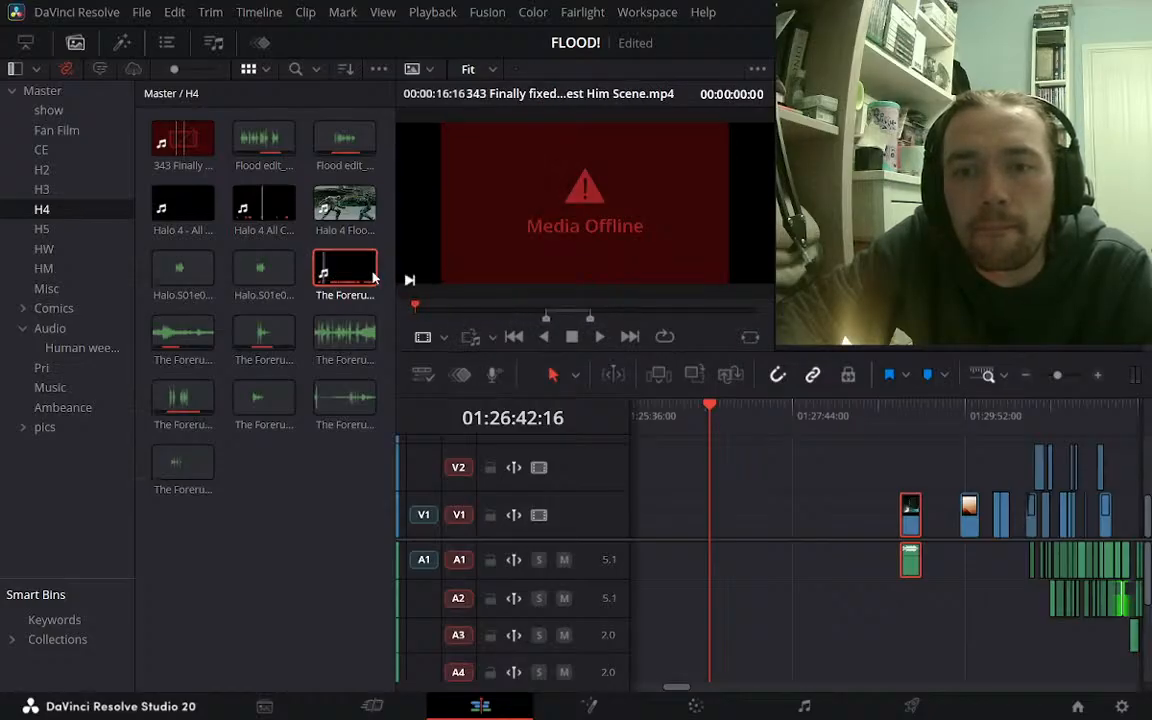
pyautogui.click(273, 218)
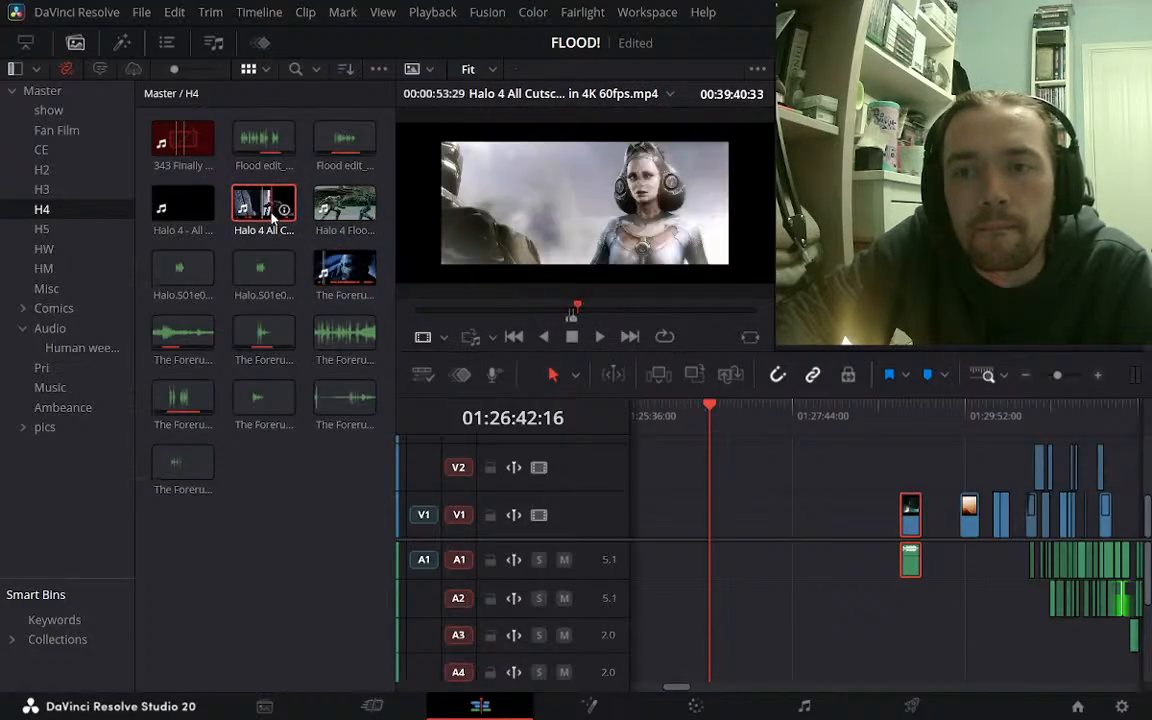
pyautogui.click(345, 268)
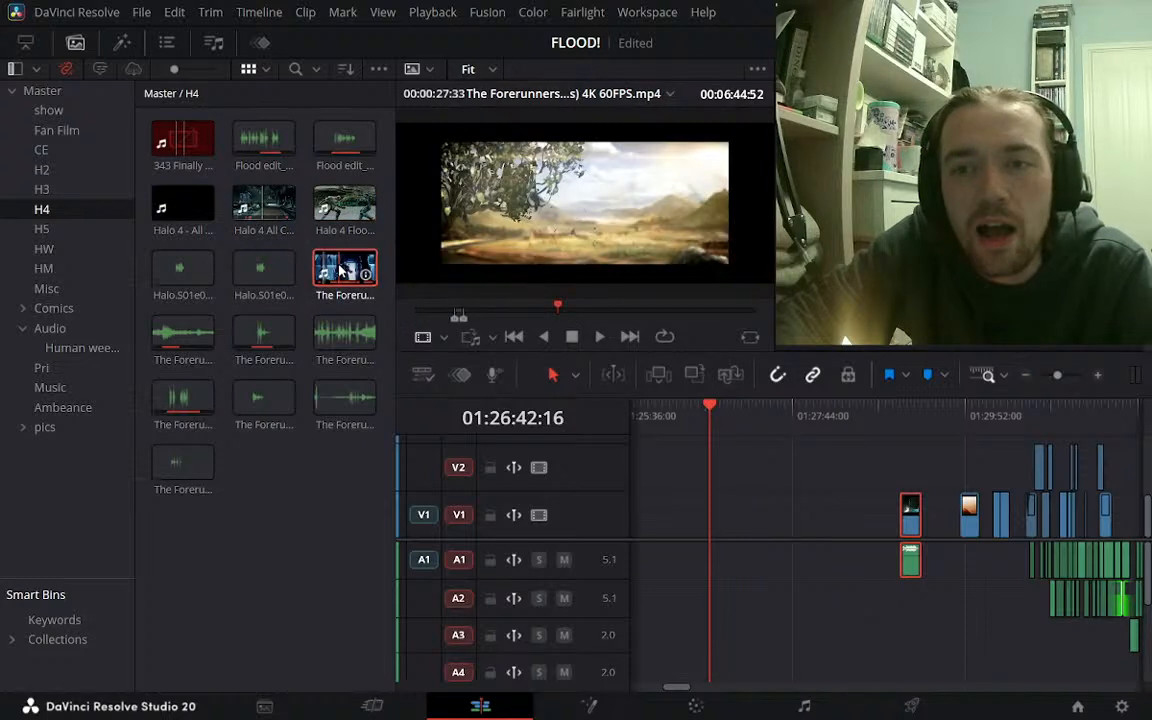
pyautogui.moveTo(558, 310)
pyautogui.mouseDown()
pyautogui.moveTo(540, 310)
pyautogui.moveTo(551, 310)
pyautogui.mouseUp()
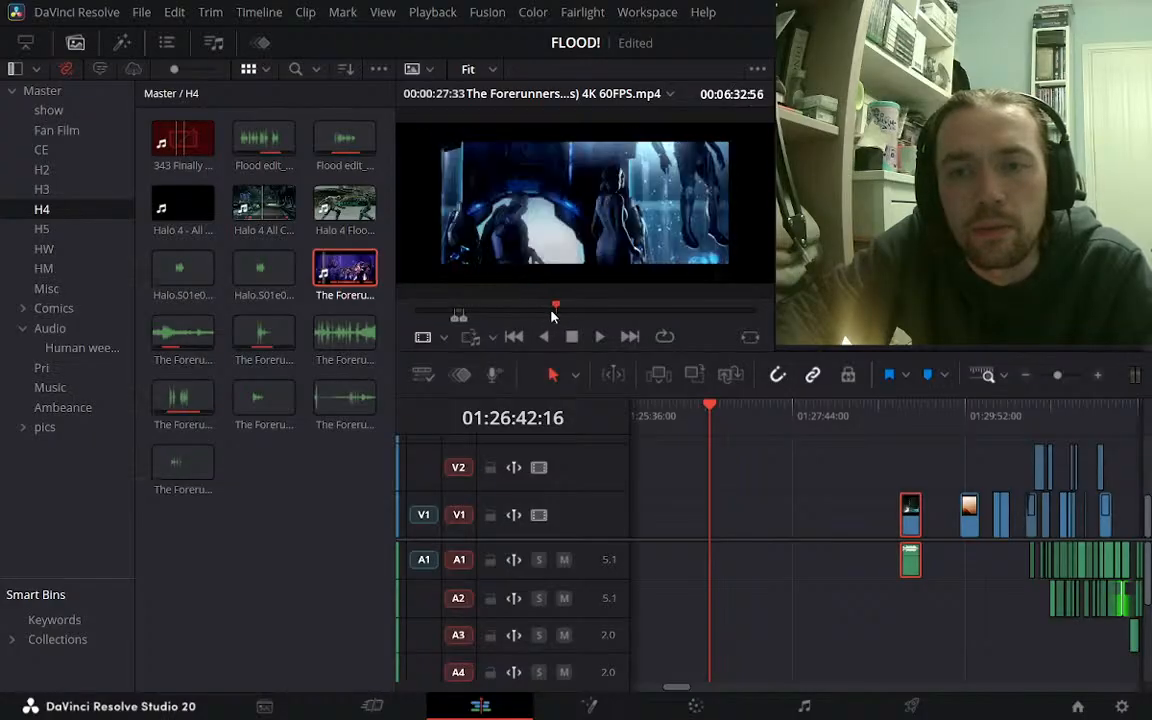
# Find the Halo CE Anniversary 4k 60 FPS clip in the CE bin and load it into the source viewer
pyautogui.click(52, 155)
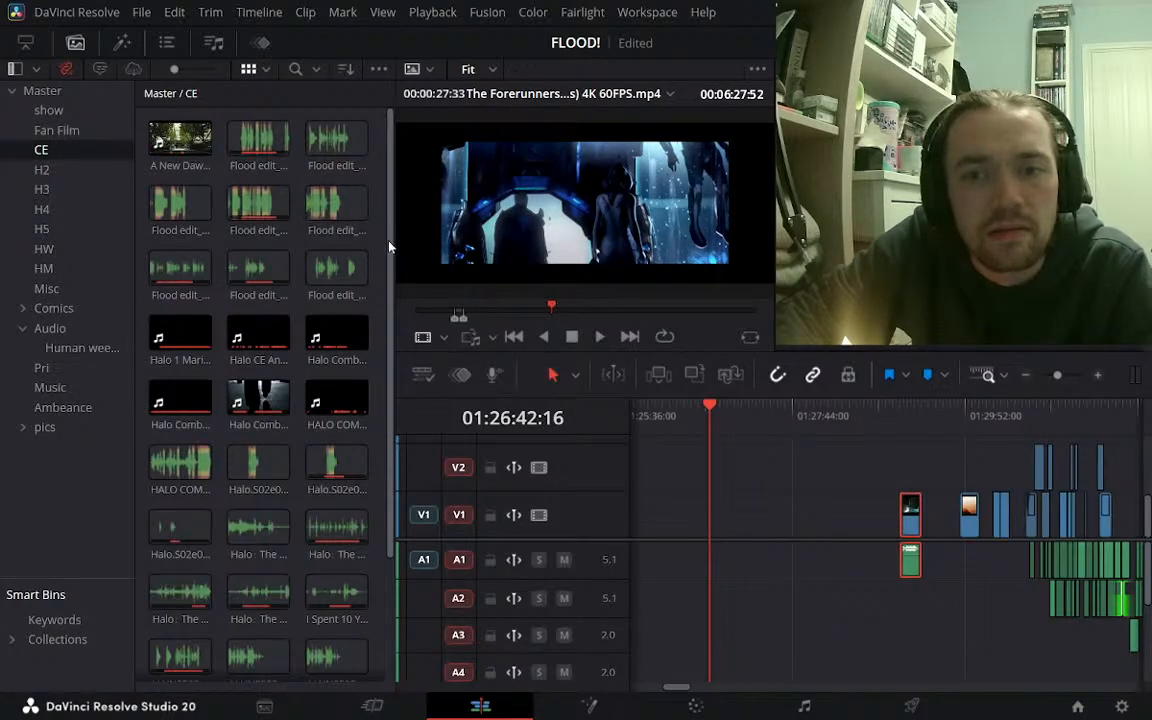
pyautogui.moveTo(390, 227); pyautogui.dragTo(402, 365)
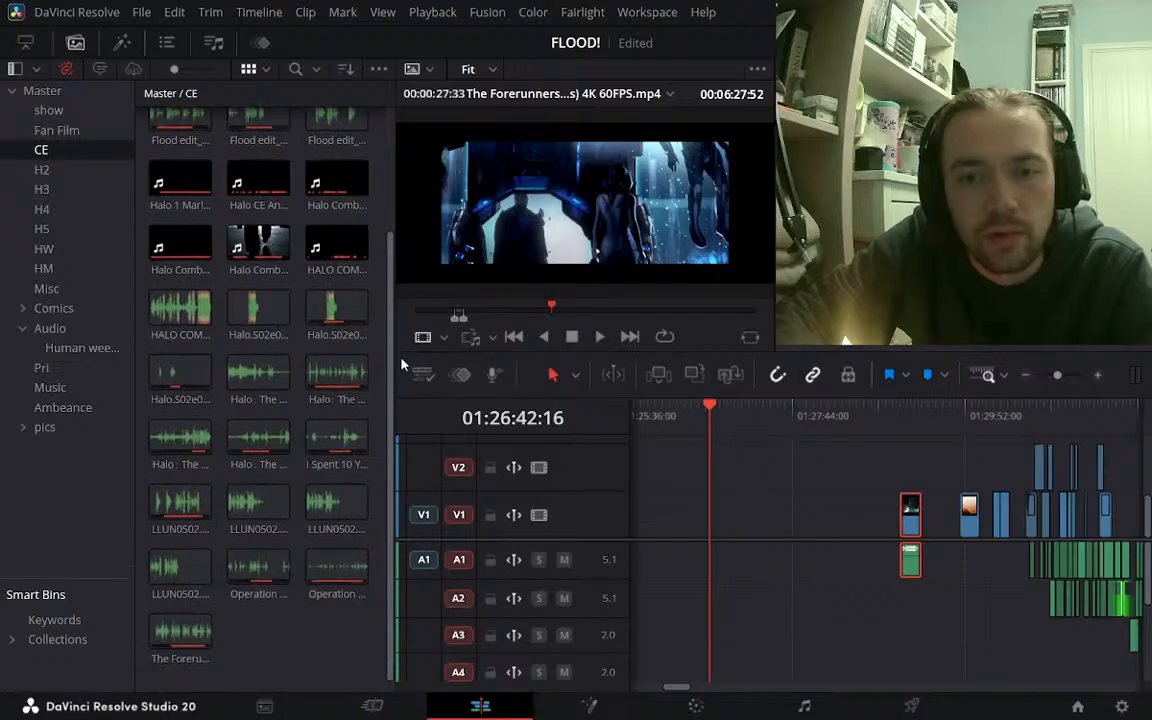
pyautogui.scroll(3, 330, 370)
pyautogui.click(255, 338)
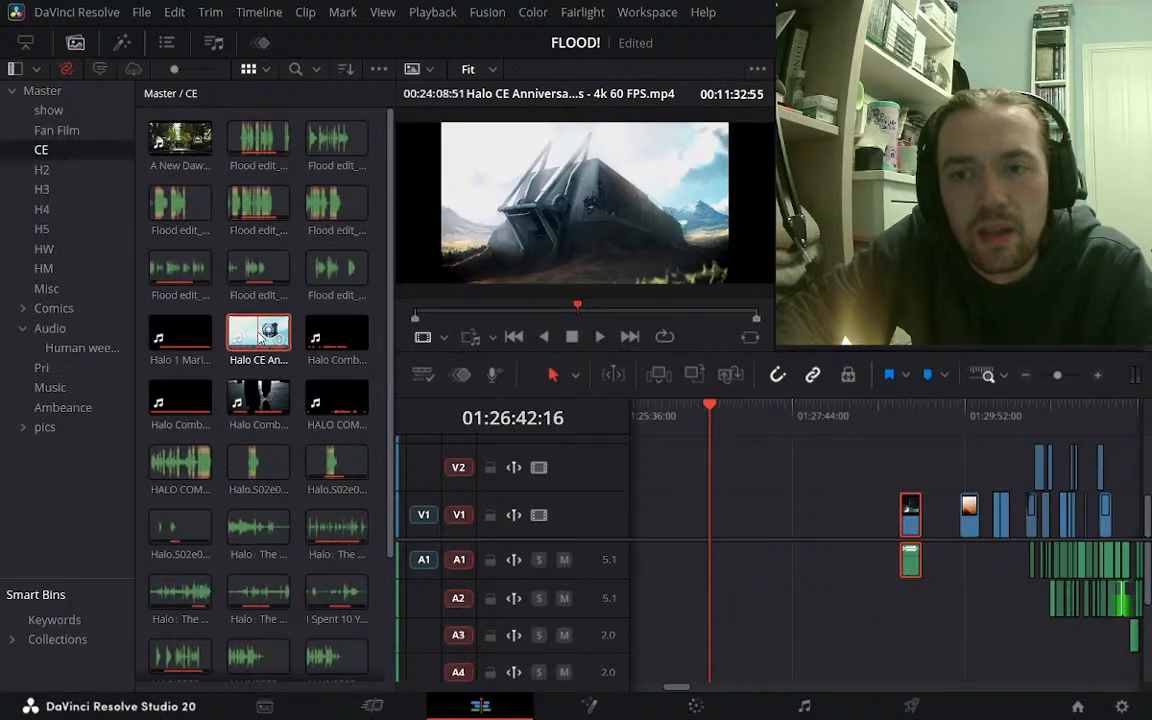
pyautogui.moveTo(550, 312); pyautogui.dragTo(499, 318)
pyautogui.doubleClick(257, 340)
# Scrub the Halo CE Anniversary clip to 00:08:15:39 and play it to 00:08:19:42
pyautogui.click(502, 312)
pyautogui.moveTo(503, 318); pyautogui.dragTo(532, 318)
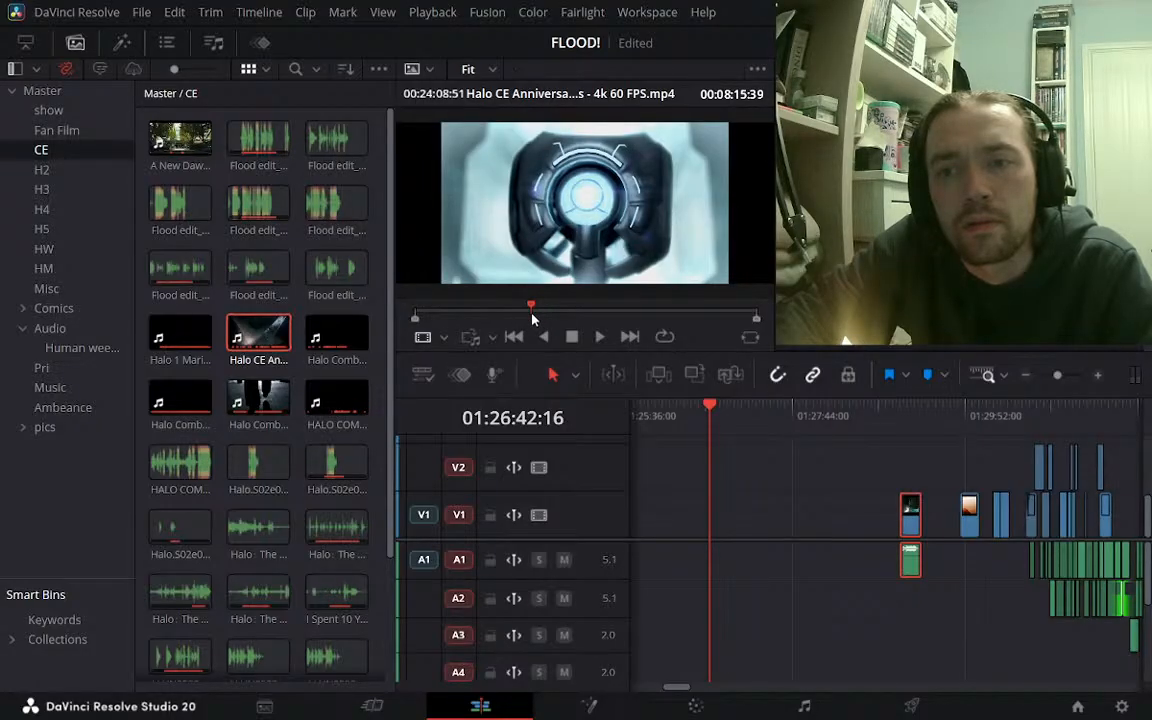
pyautogui.press('space')
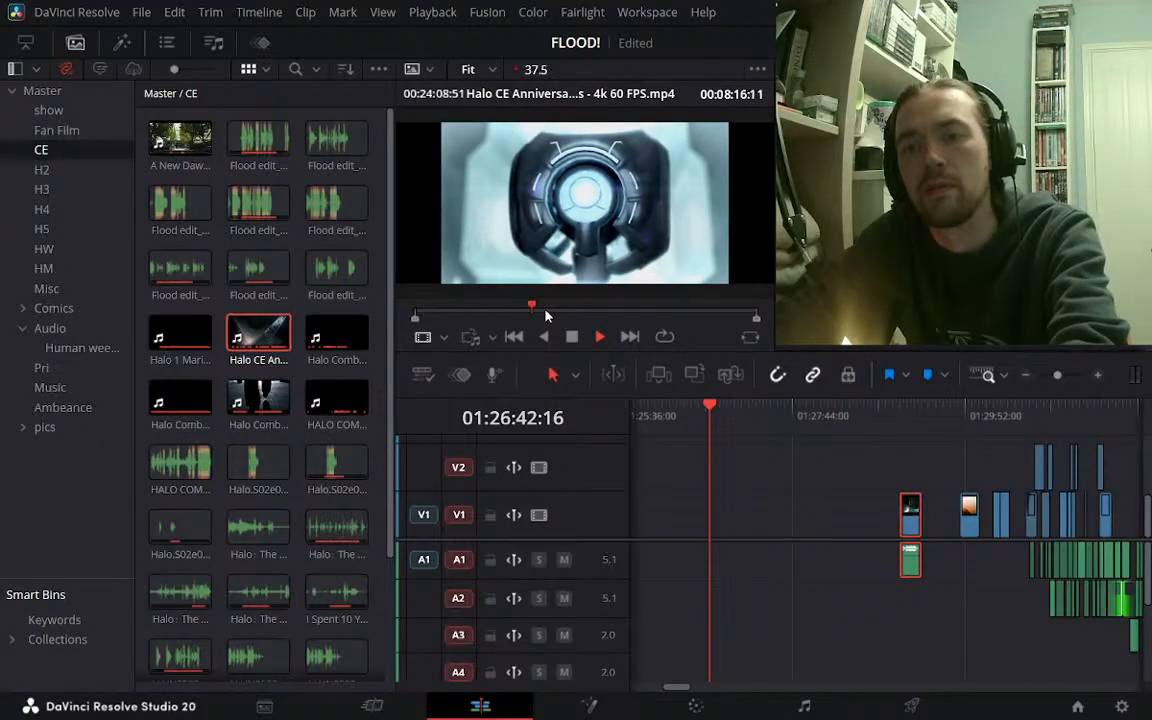
pyautogui.press('space')
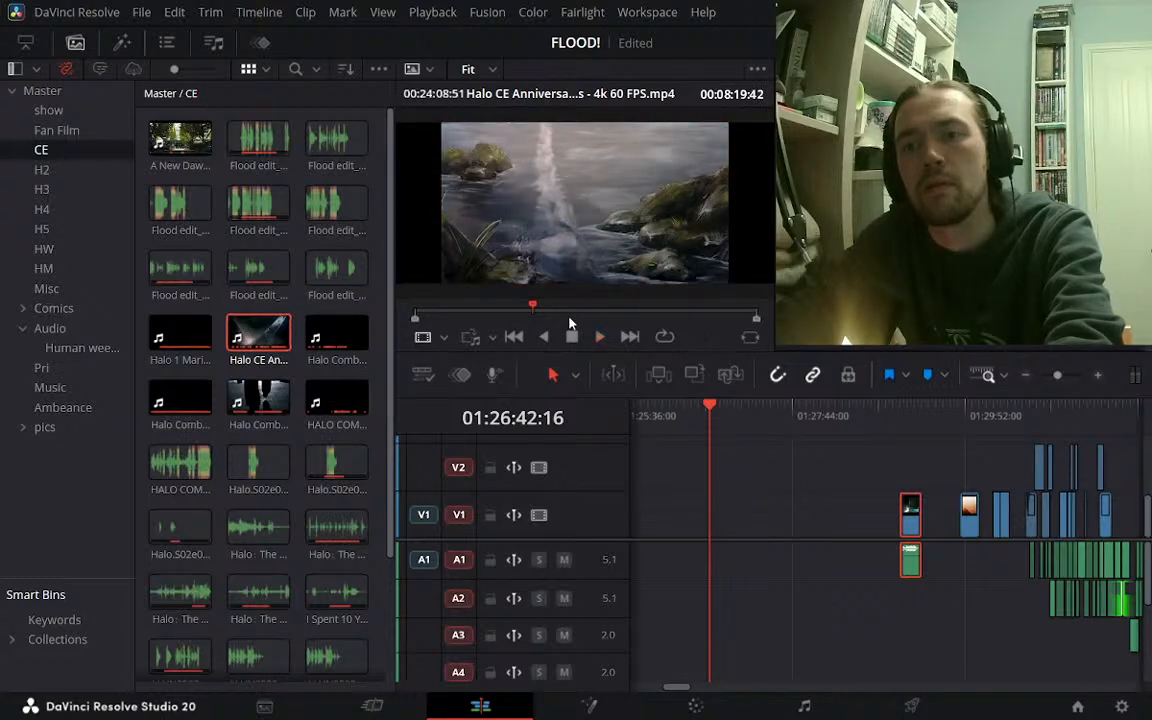
# Mark the Halo CE Anniversary clip's in point at 00:08:19:42 and its out point at 00:08:44:00
pyautogui.press('i')
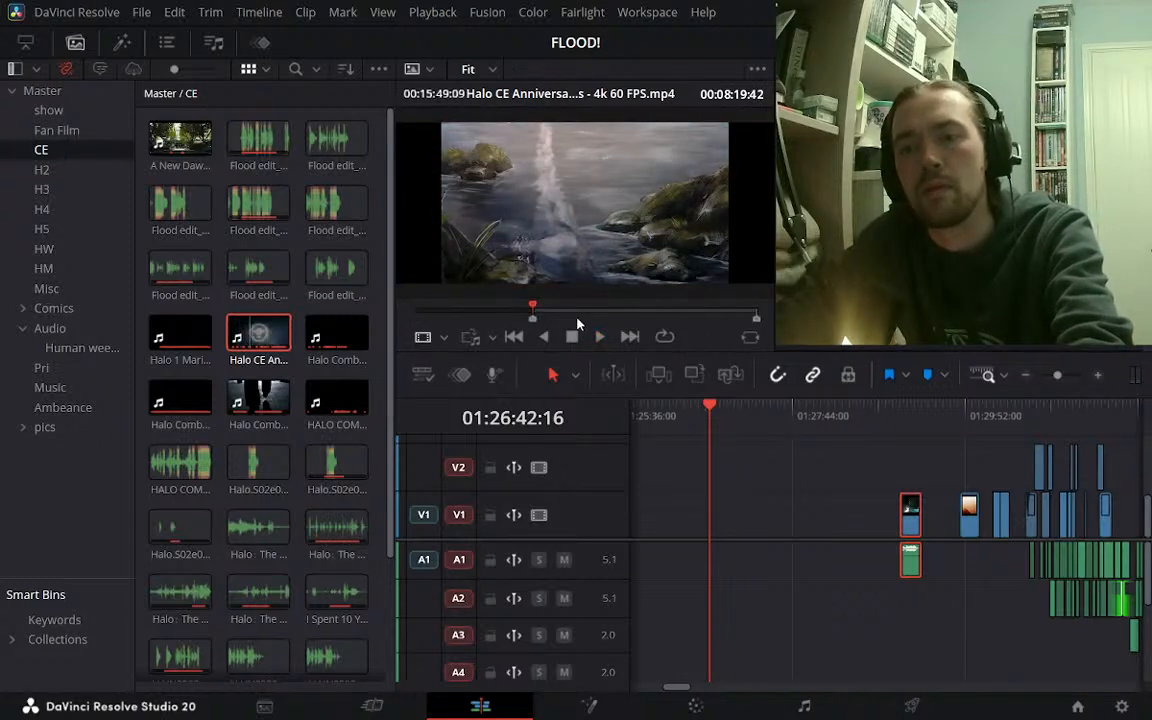
pyautogui.press('l')
pyautogui.press('l')
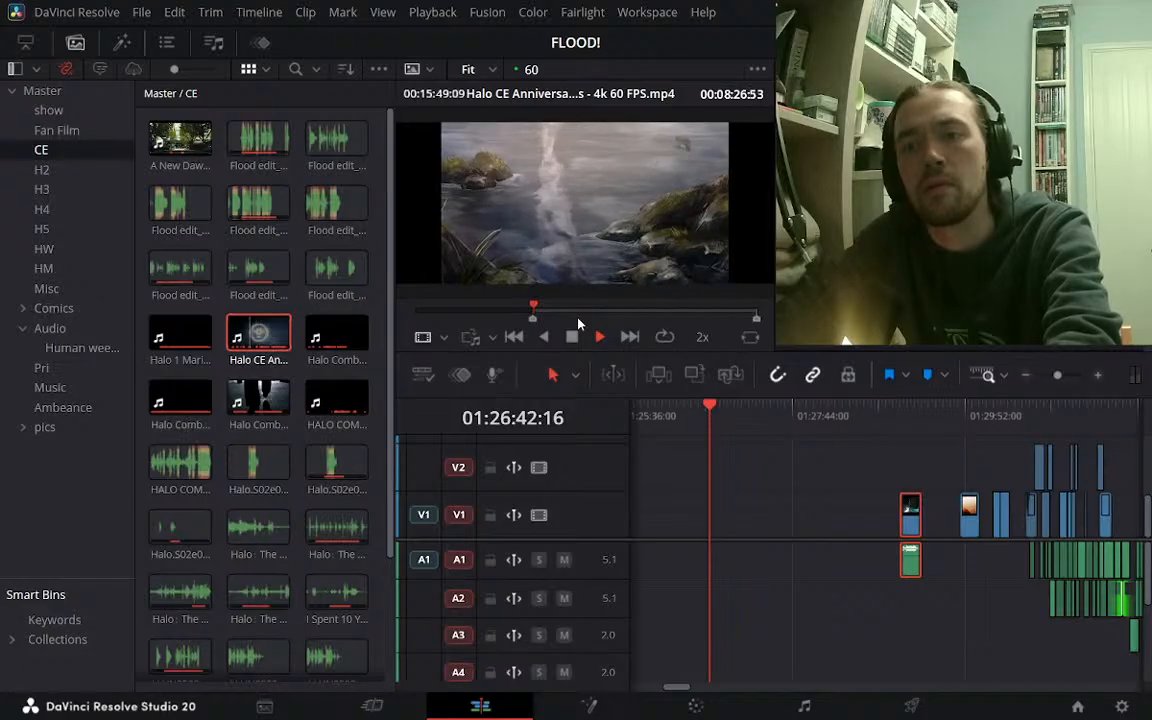
pyautogui.press('l')
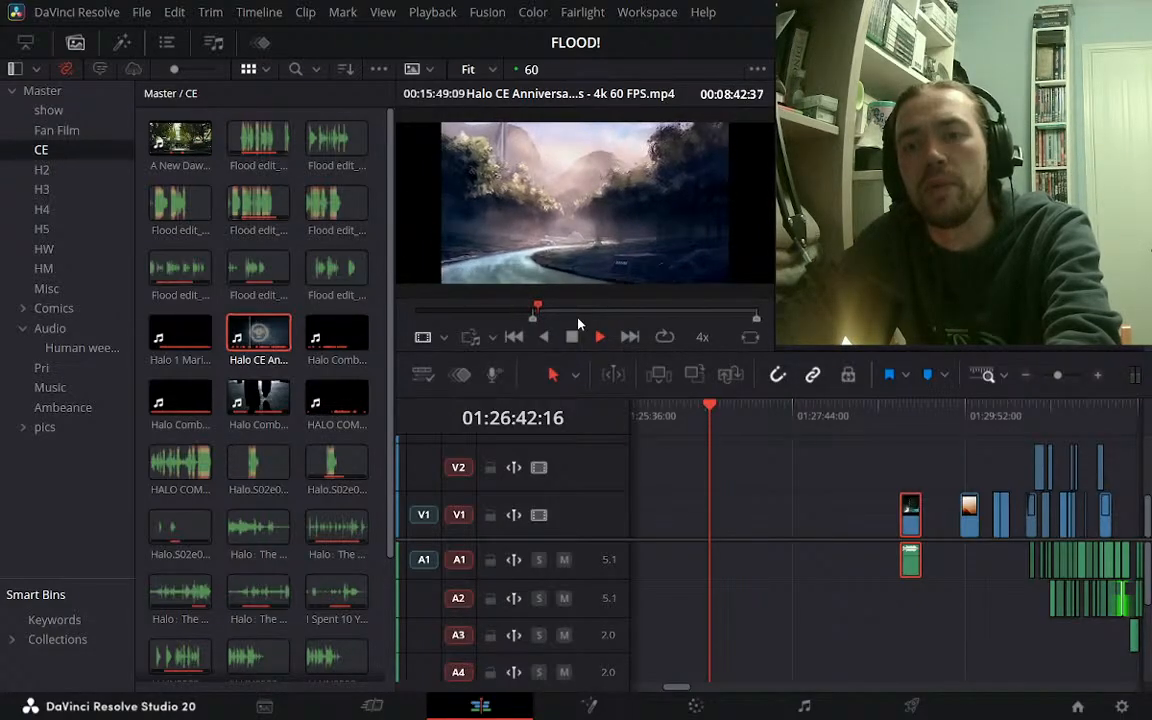
pyautogui.press('j')
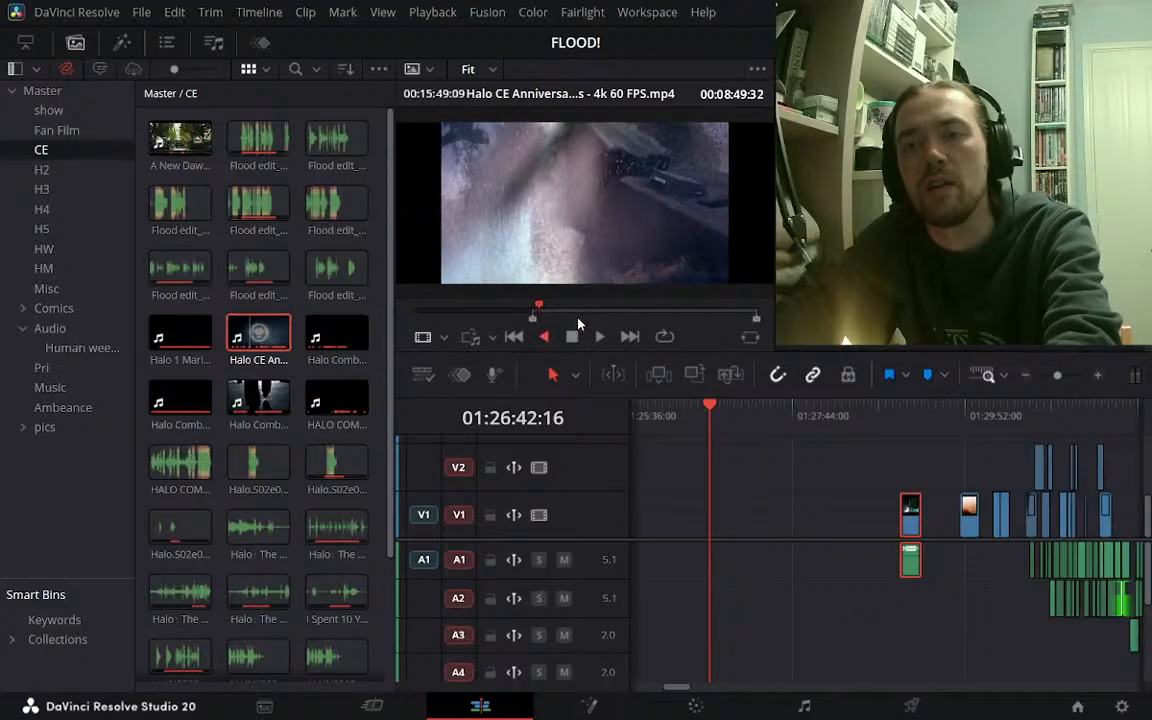
pyautogui.press('k')
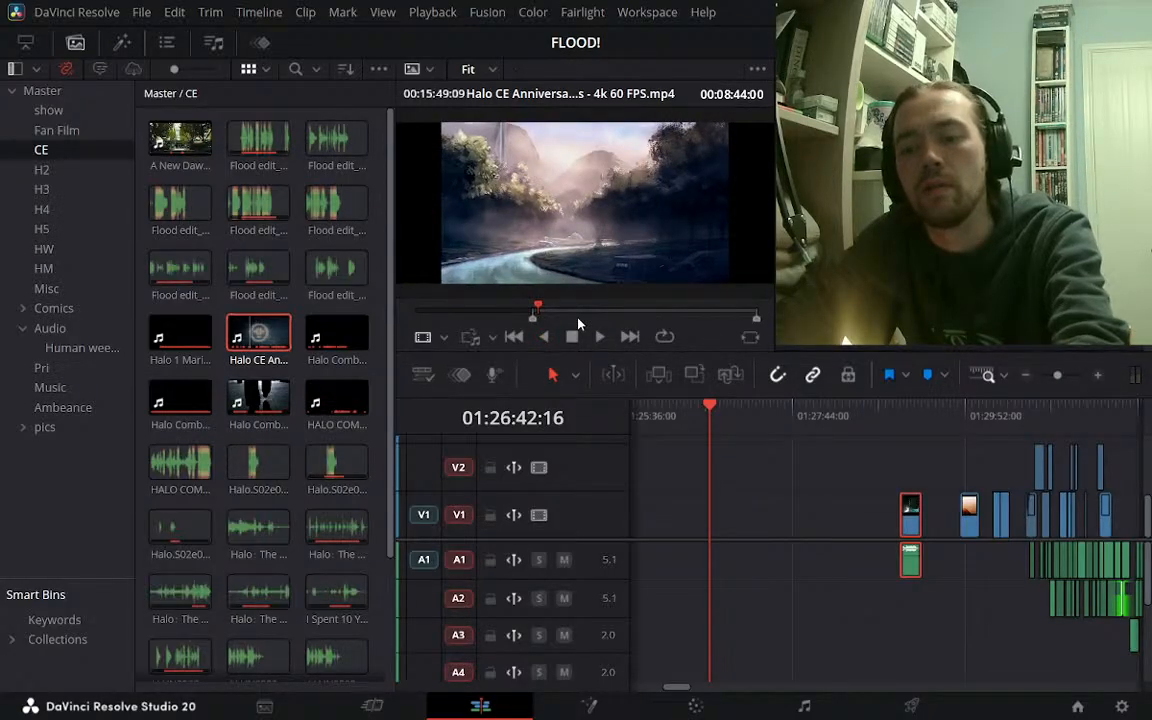
pyautogui.press('o')
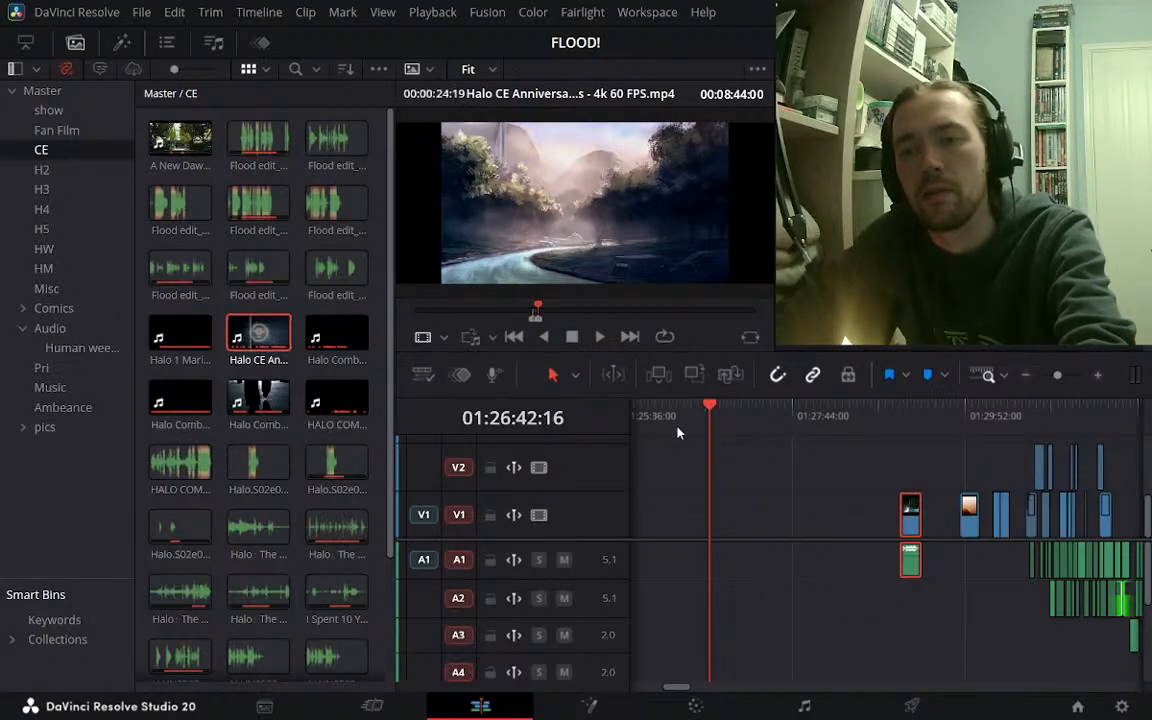
# Insert the marked Halo CE Anniversary section into the empty stretch of Timeline 1 at 02:01:09:08
pyautogui.click(1025, 376)
pyautogui.click(1025, 376)
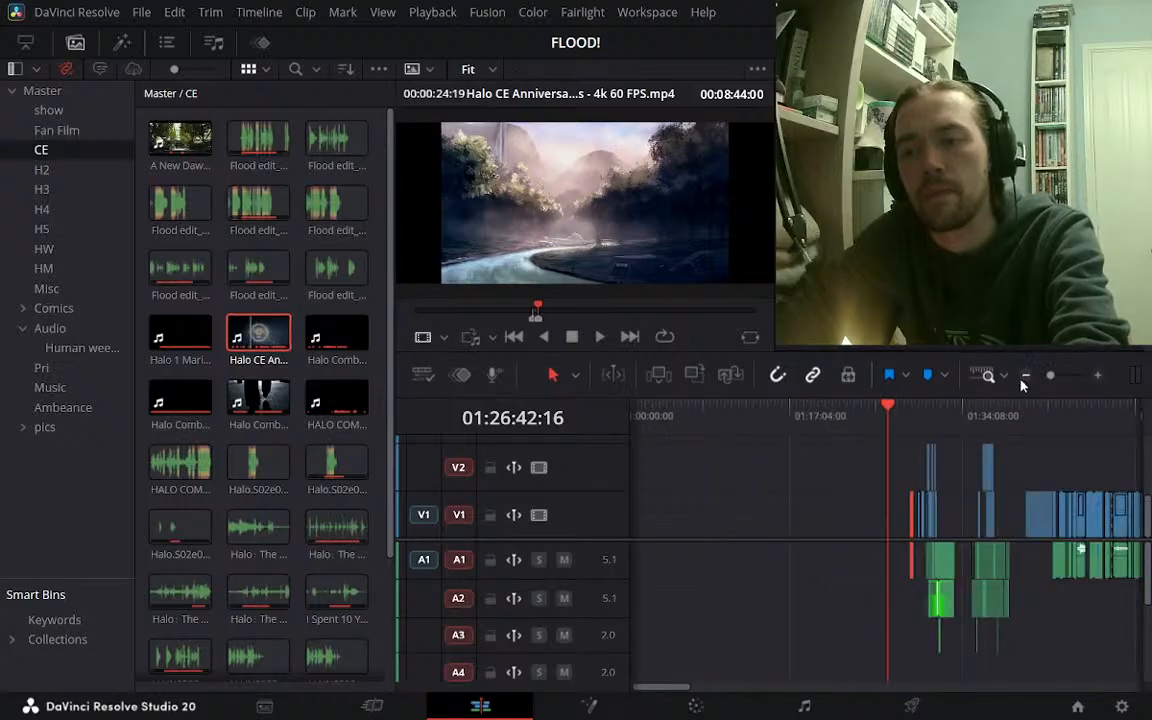
pyautogui.click(1024, 377)
pyautogui.click(812, 443)
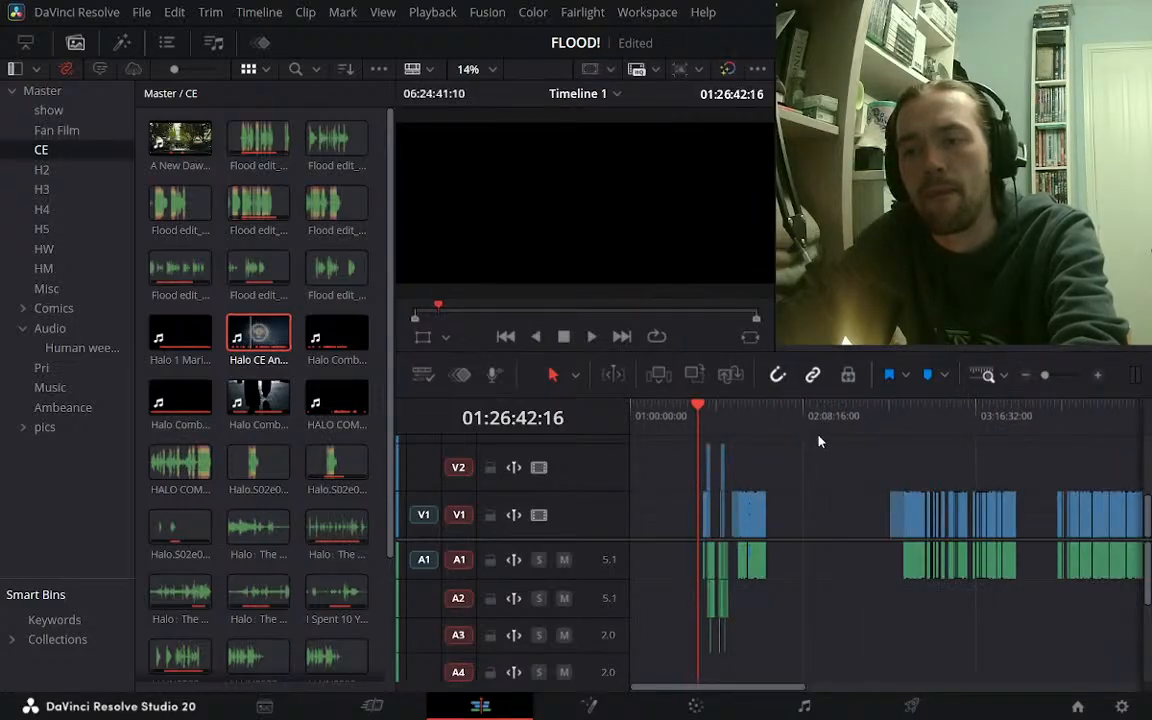
pyautogui.click(785, 414)
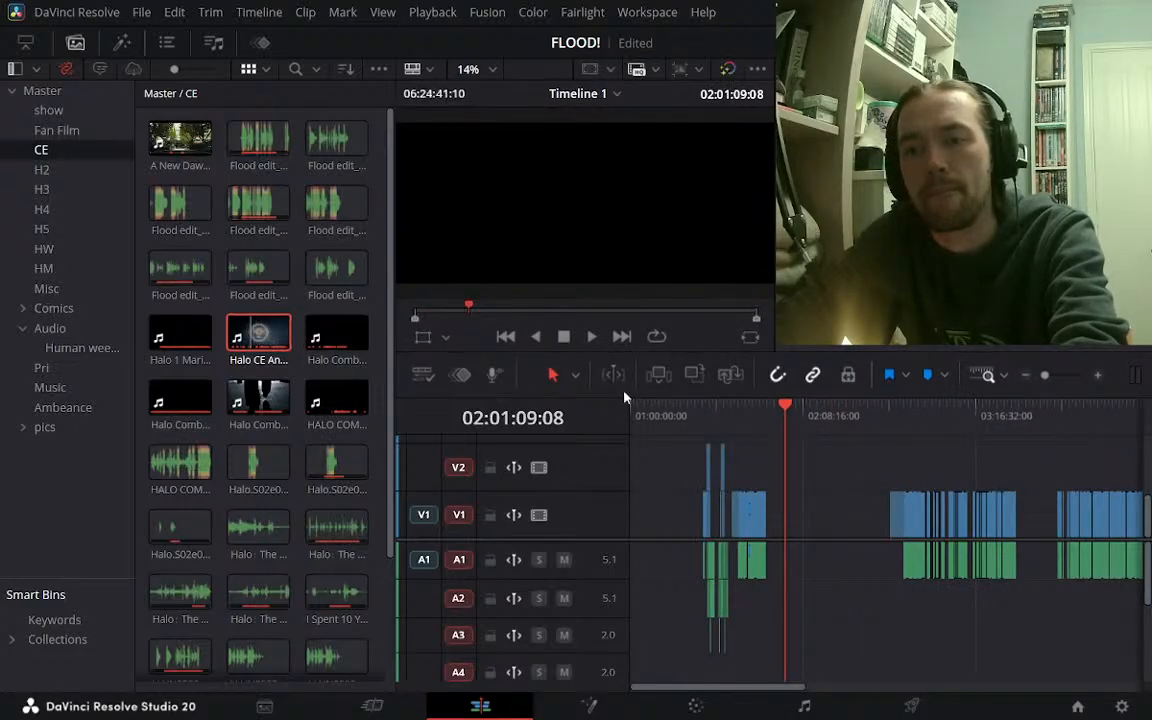
pyautogui.click(660, 380)
# Reload the Halo CE Anniversary clip, scrub it to 00:15:53:11 and skim the space shots up to about 00:16:08
pyautogui.click(262, 336)
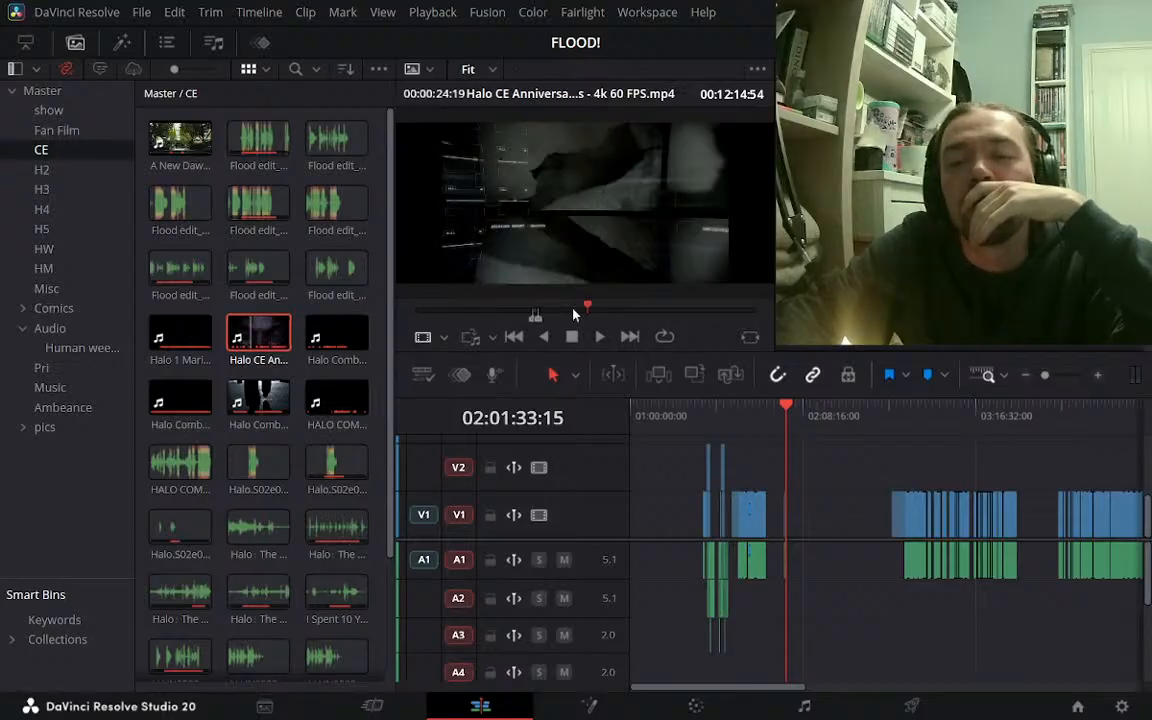
pyautogui.moveTo(572, 309); pyautogui.dragTo(641, 311)
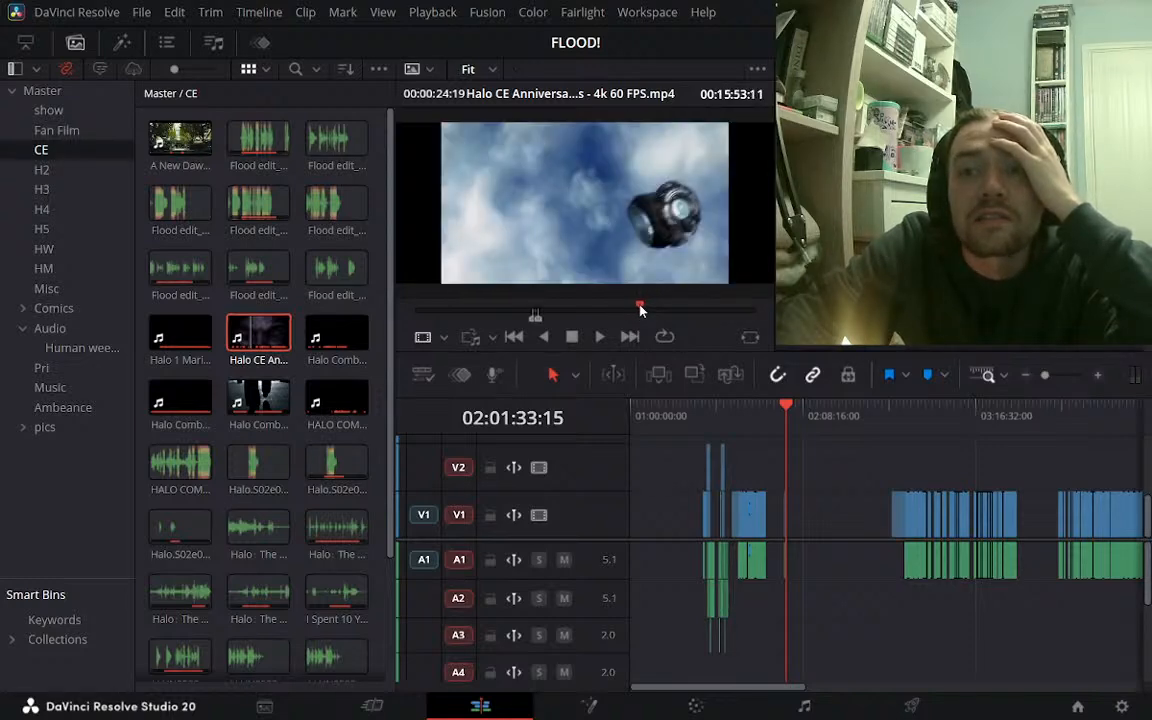
pyautogui.press('l')
pyautogui.press('l')
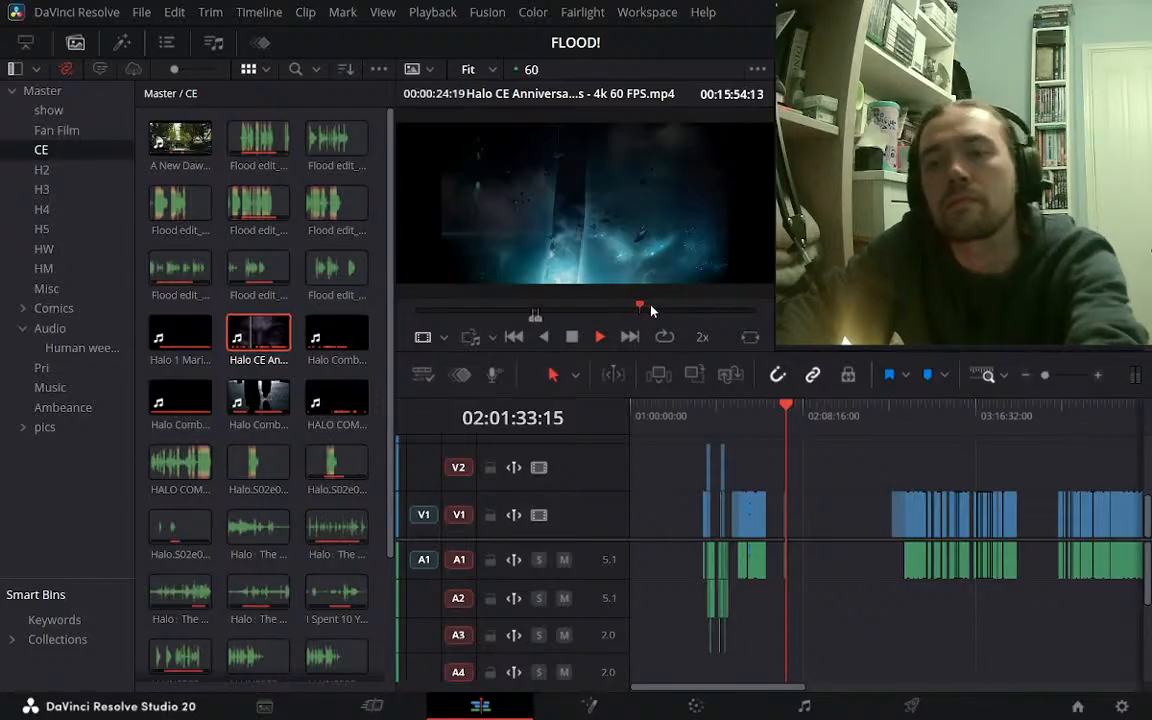
pyautogui.press('l')
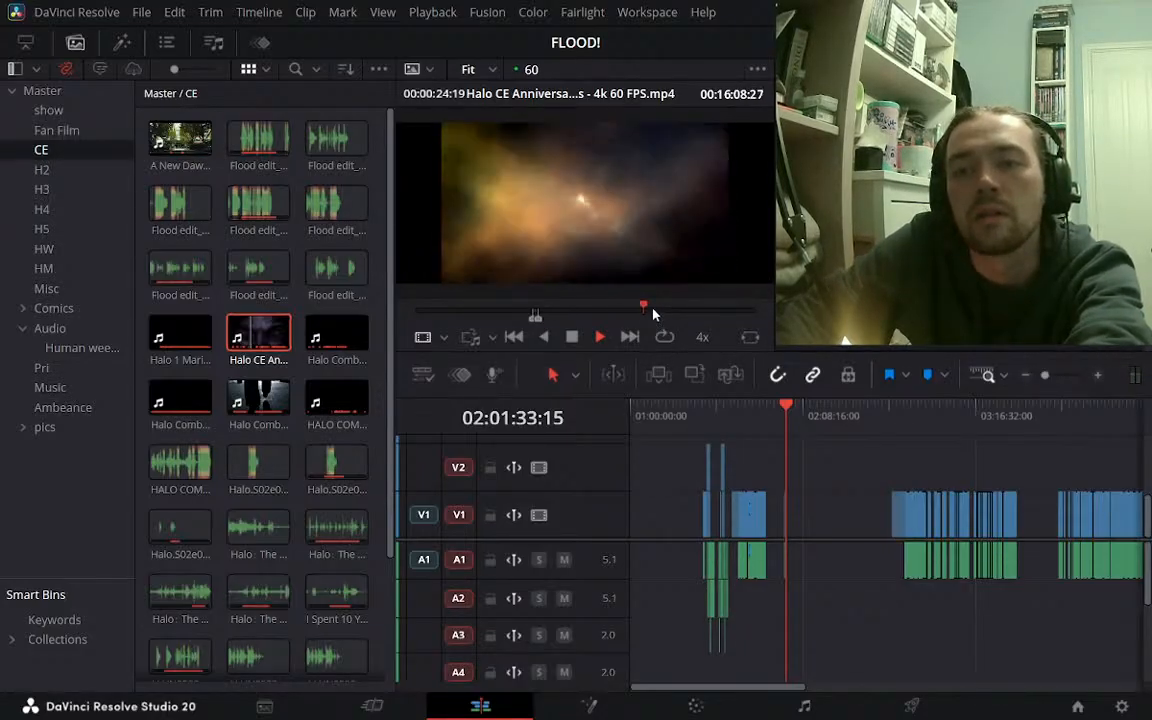
pyautogui.press('j')
pyautogui.press('j')
pyautogui.press('j')
pyautogui.press('j')
pyautogui.press('j')
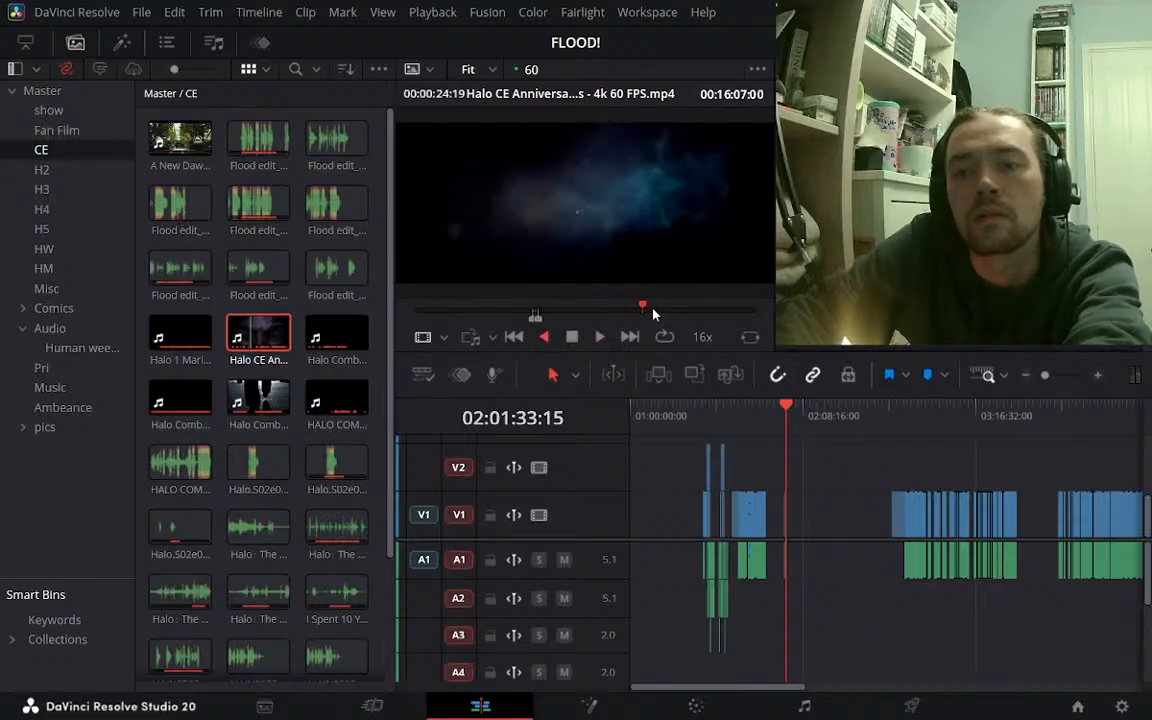
# Find the start of the exploding nebula shot frame by frame and mark the in point at 00:15:59:36
pyautogui.press('l')
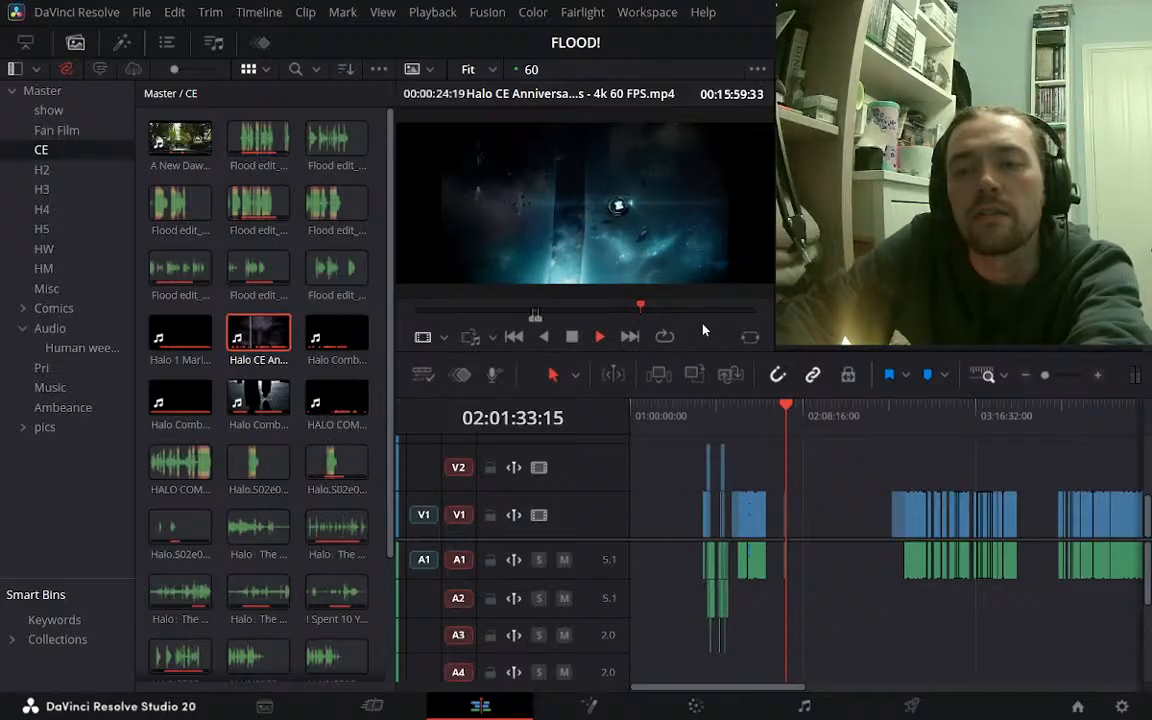
pyautogui.press('j')
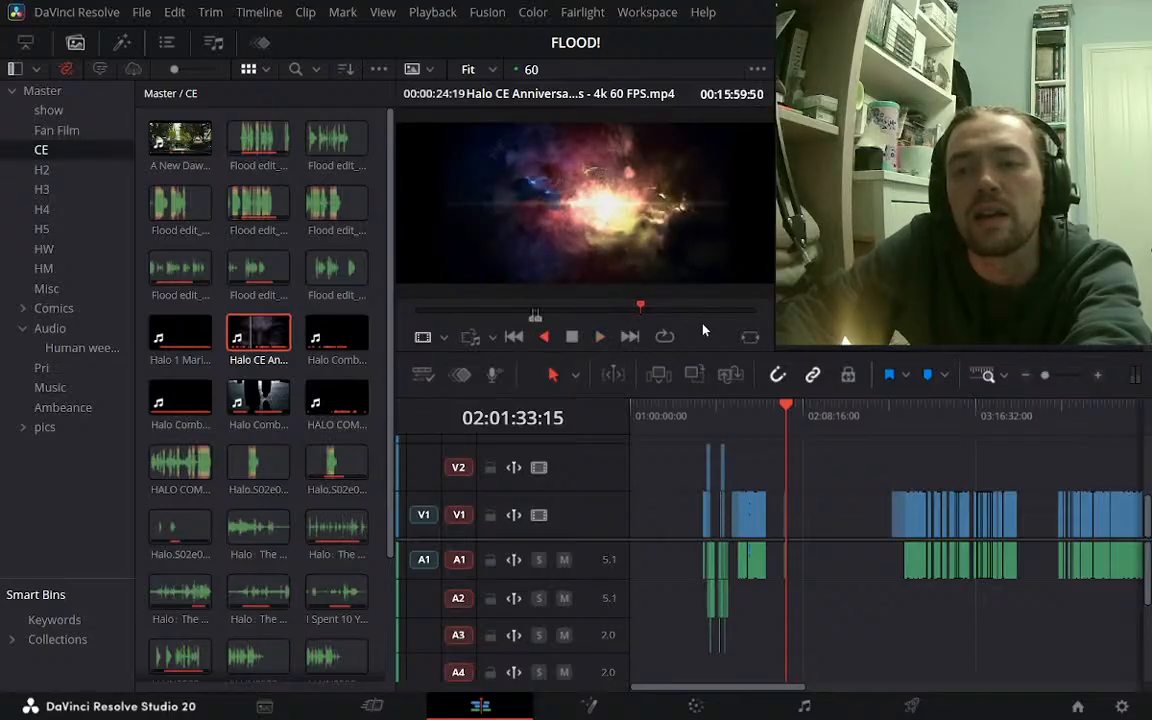
pyautogui.press('l')
pyautogui.press('k')
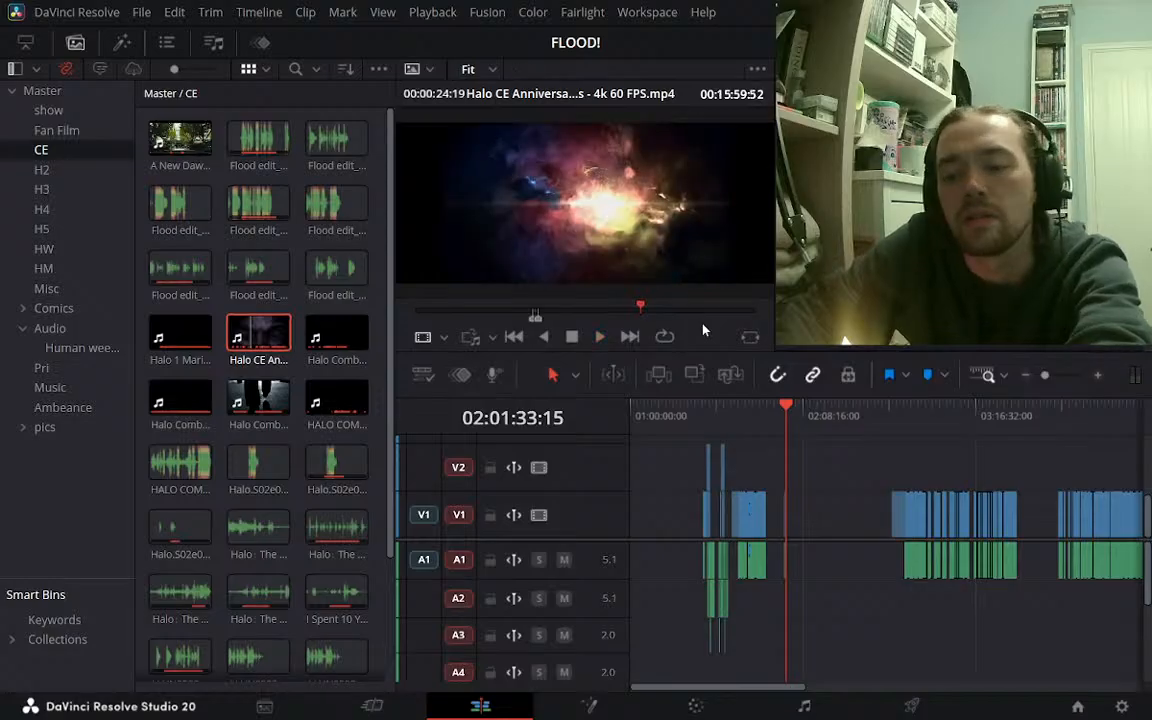
pyautogui.press('Left')
pyautogui.press('Left')
pyautogui.press('Left')
pyautogui.press('Left')
pyautogui.press('Left')
pyautogui.press('Left')
pyautogui.press('Left')
pyautogui.press('Left')
pyautogui.press('Left')
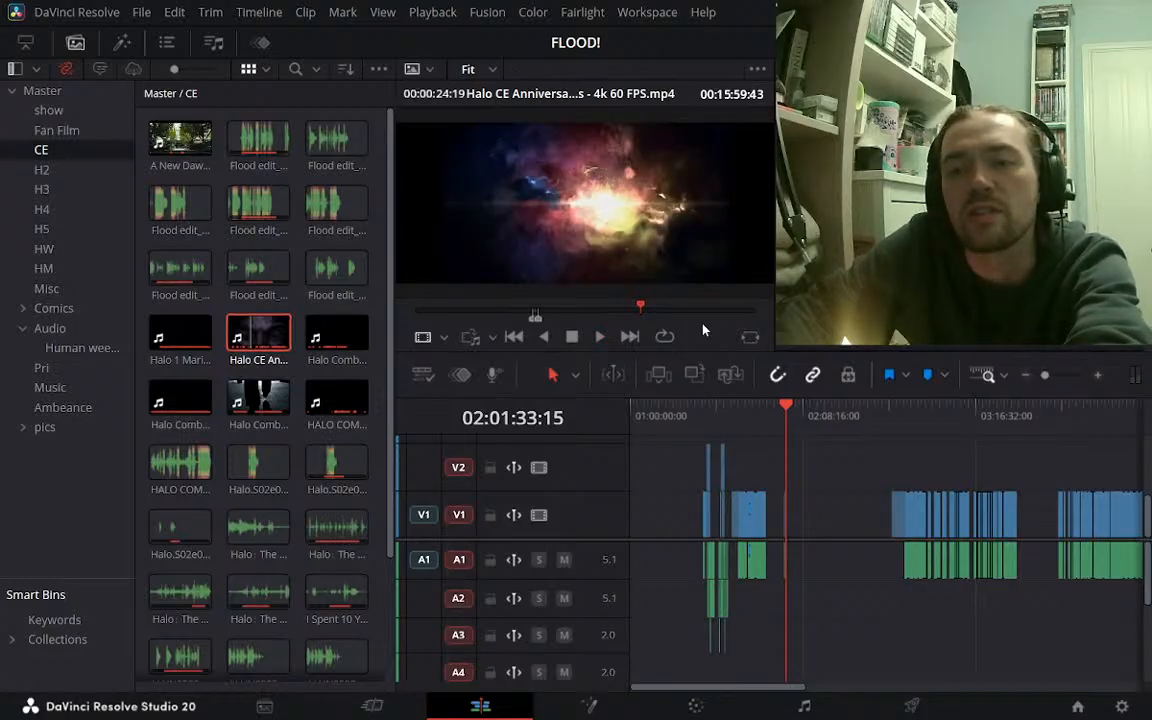
pyautogui.press('Left')
pyautogui.press('Left')
pyautogui.press('Left')
pyautogui.press('Left')
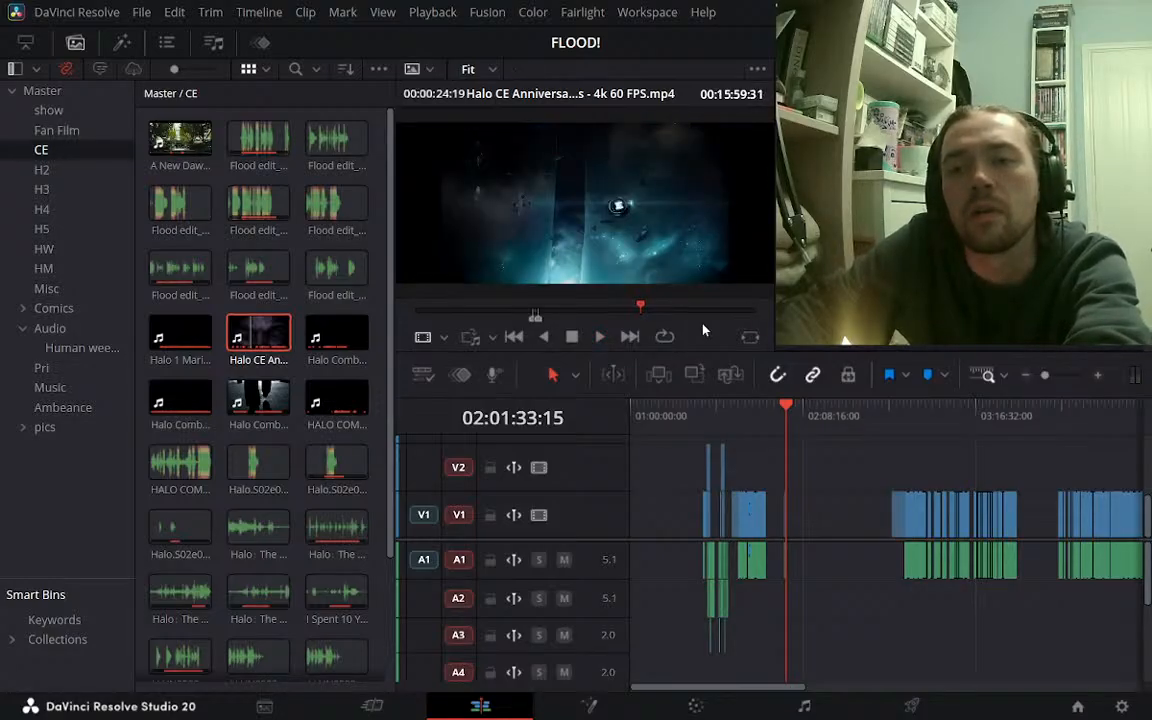
pyautogui.press('Right')
pyautogui.press('Right')
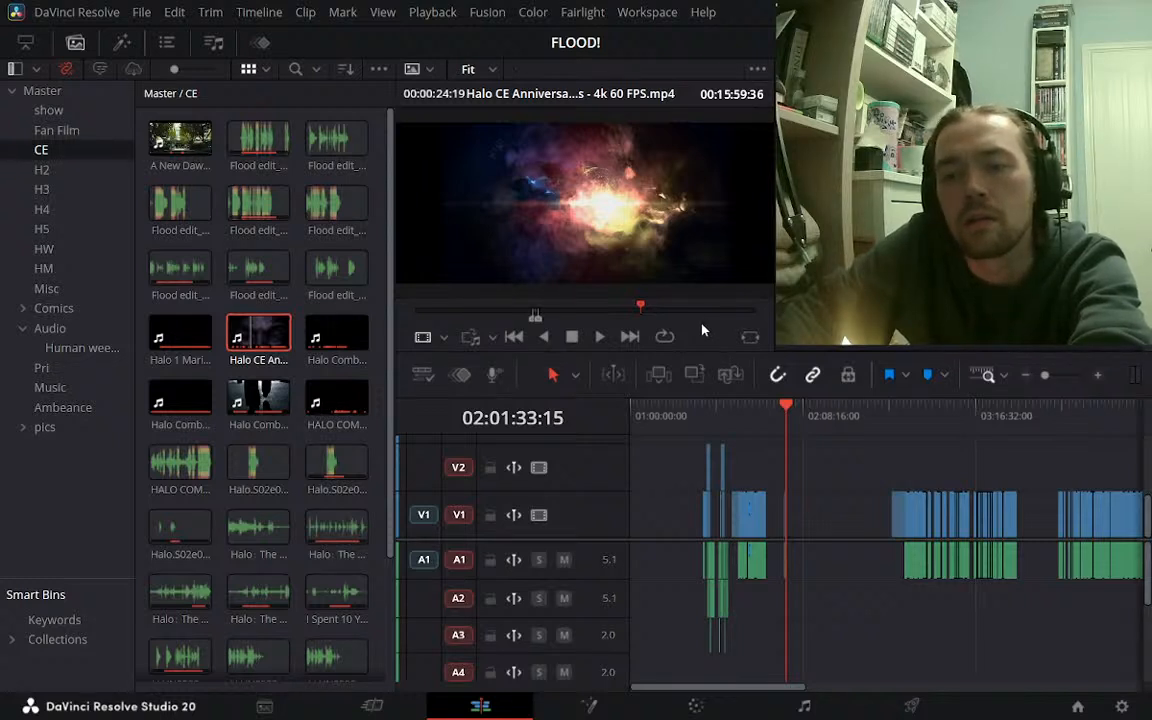
pyautogui.press('i')
# Mark the out point of the nebula shot at 00:16:08:16 and insert it into the timeline at 02:01:33:15
pyautogui.press('space')
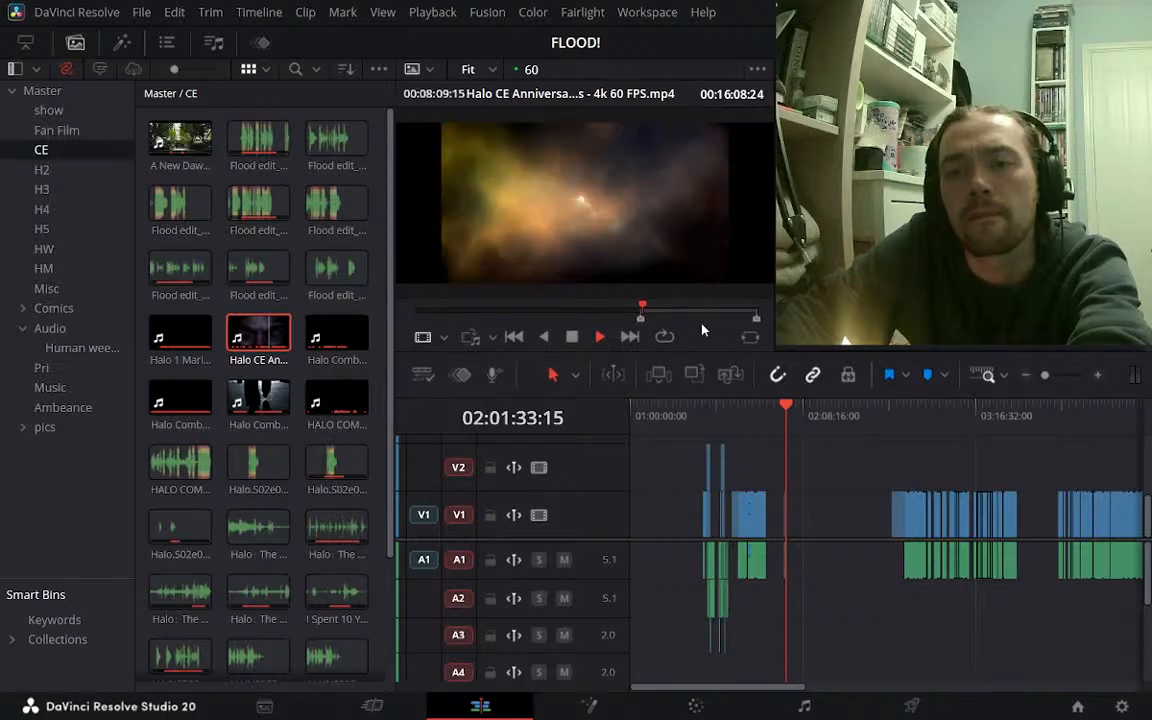
pyautogui.press('k')
pyautogui.press('j')
pyautogui.press('k')
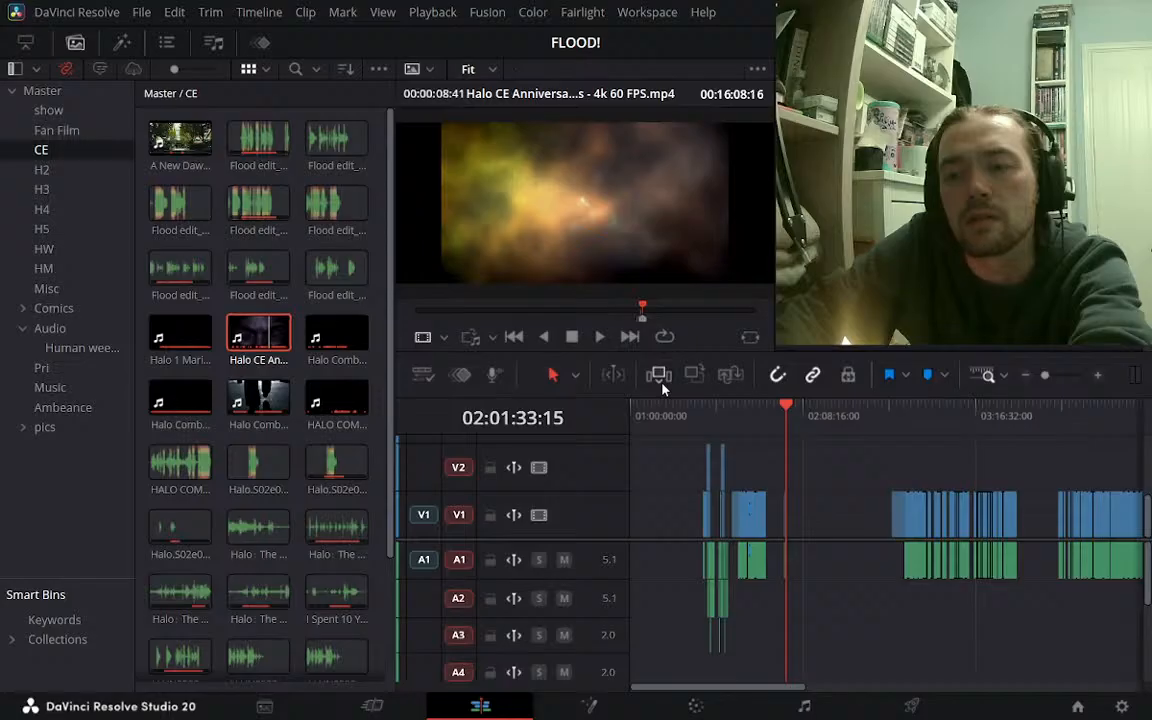
pyautogui.click(659, 378)
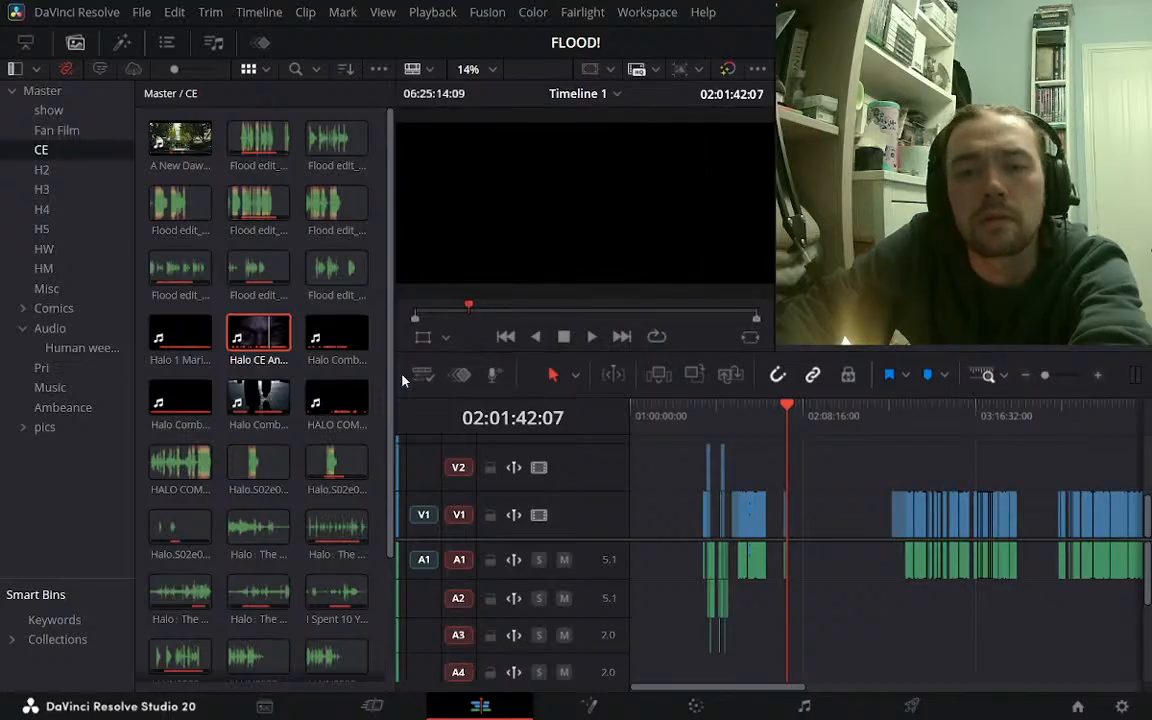
# Reload the Halo CE Anniversary clip and play back and forth through the painted savanna shot around 00:16:32 to 00:16:36
pyautogui.doubleClick(275, 344)
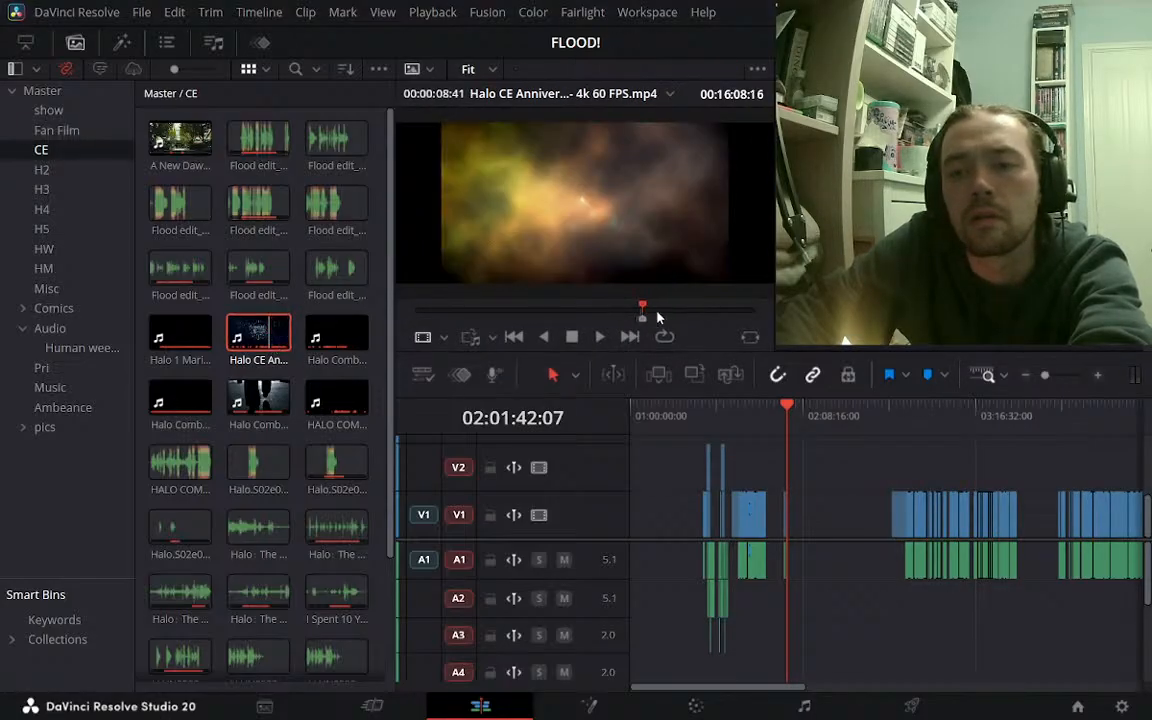
pyautogui.moveTo(644, 316); pyautogui.dragTo(648, 316)
pyautogui.press('l')
pyautogui.press('l')
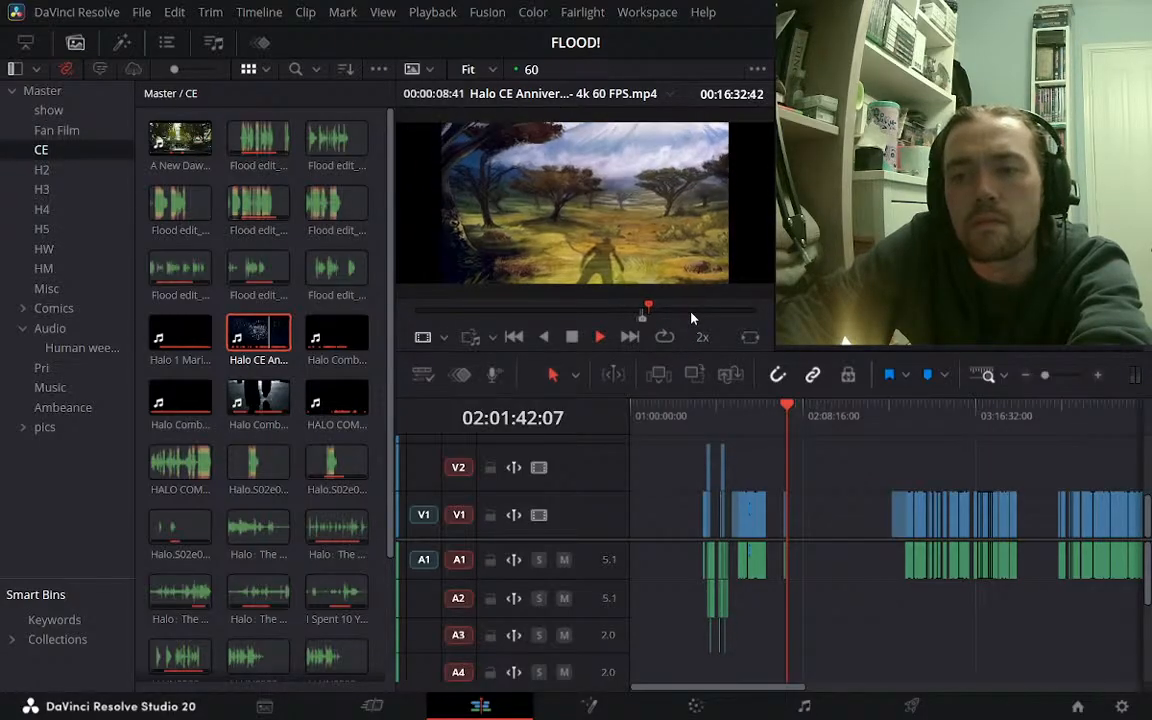
pyautogui.press('j')
pyautogui.press('l')
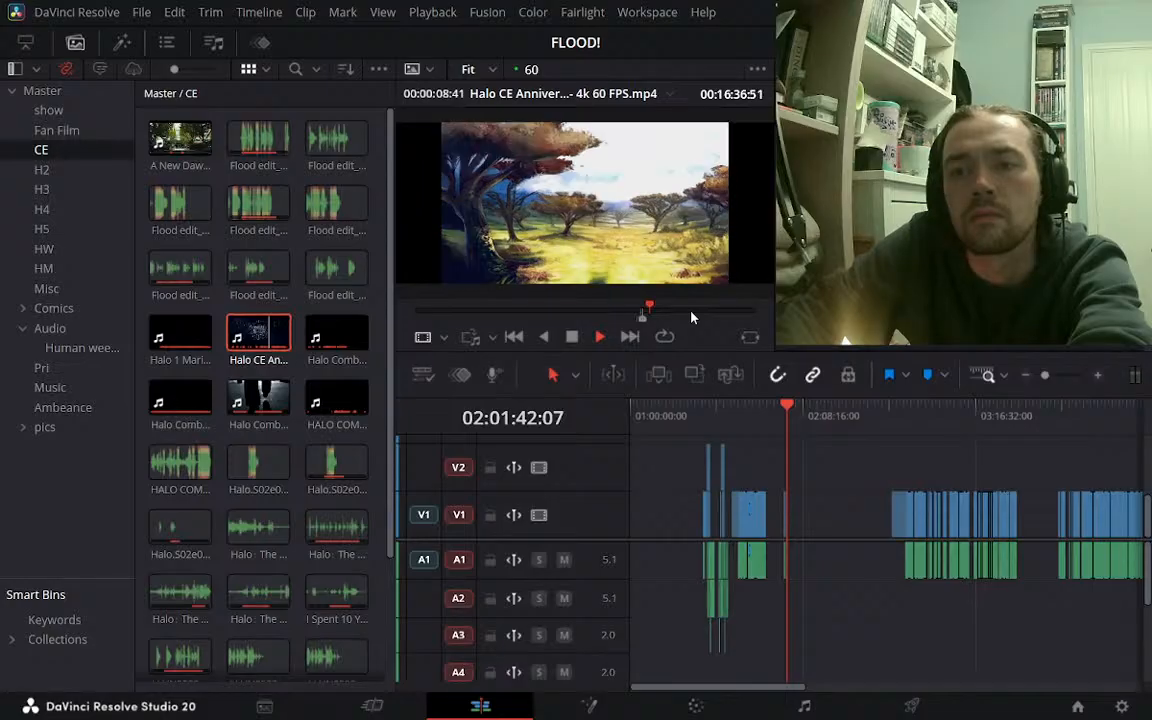
pyautogui.press('j')
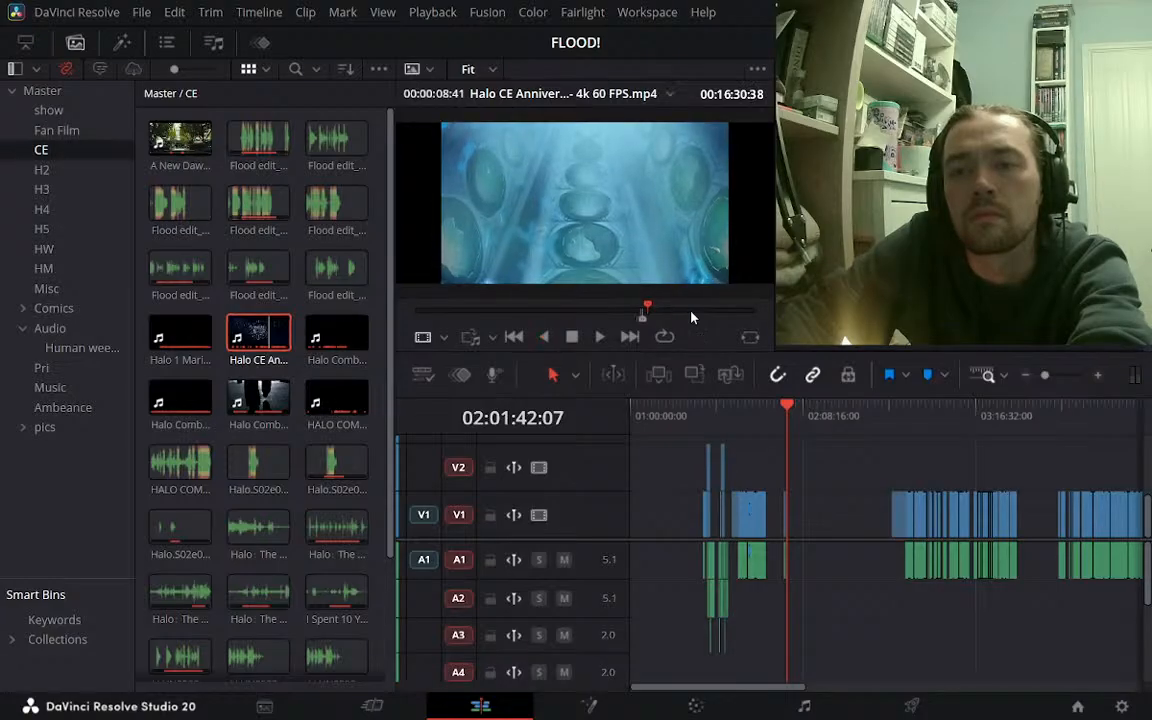
# Locate the first frame of the painted savanna shot and mark the in point at 00:16:32:06
pyautogui.press('k')
pyautogui.press('space')
pyautogui.press('space')
pyautogui.press('space')
pyautogui.press('space')
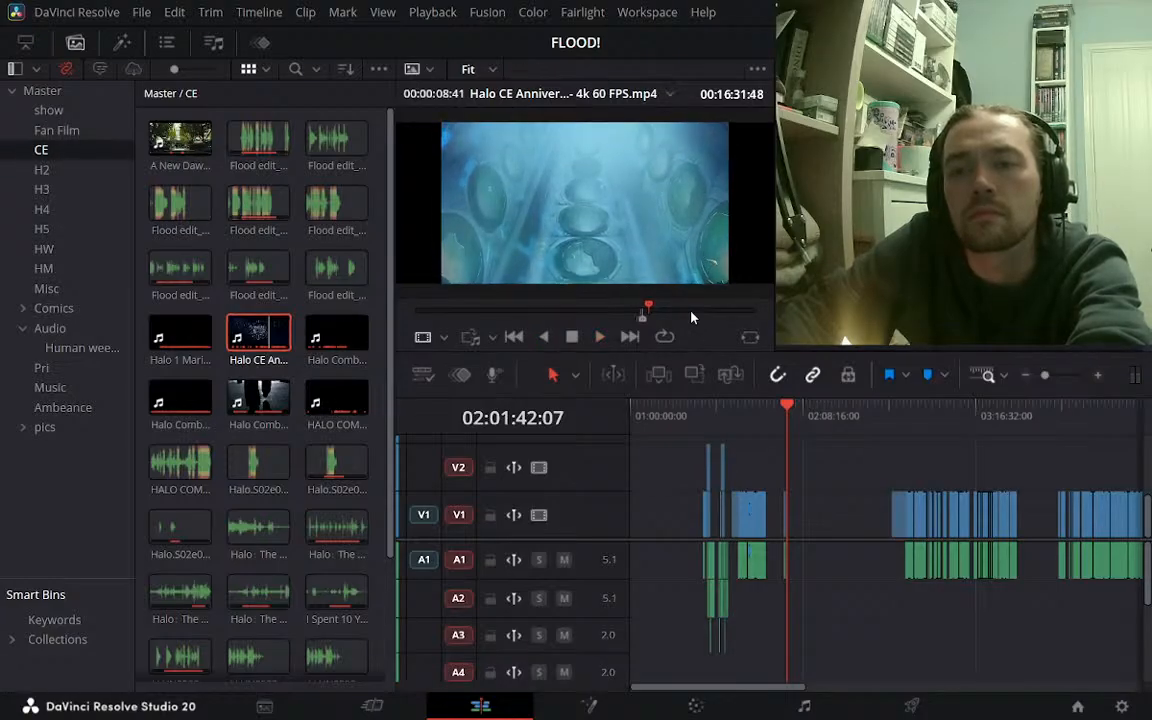
pyautogui.press('space')
pyautogui.press('space')
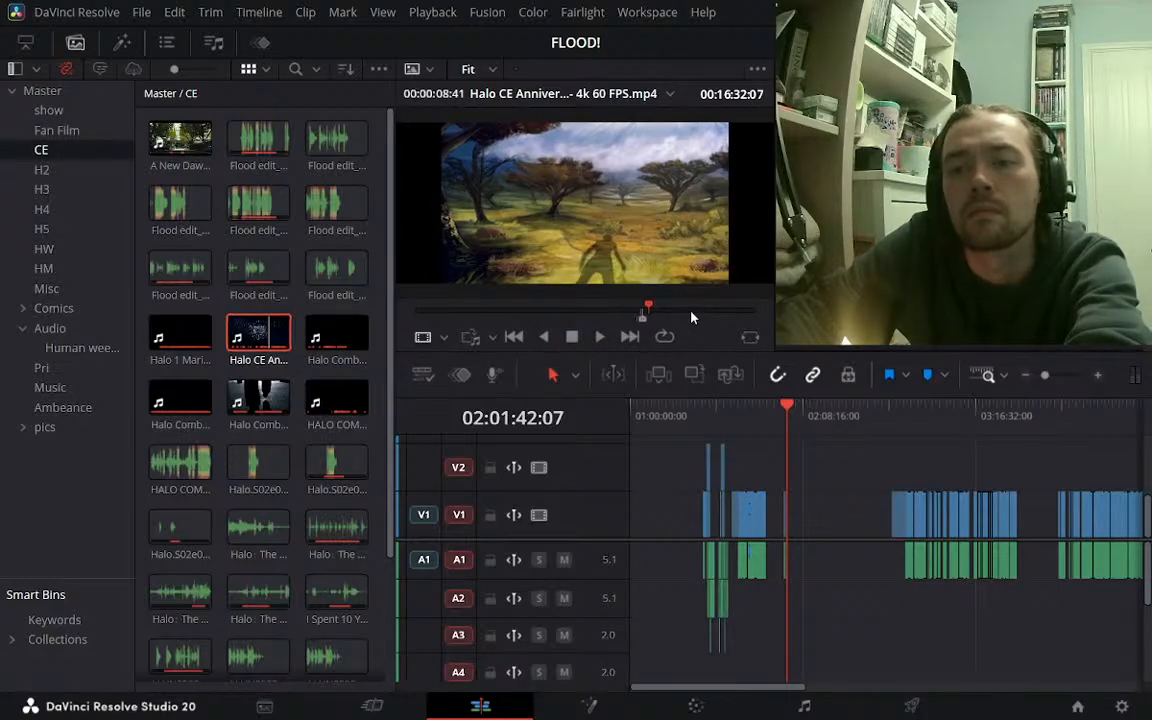
pyautogui.press('Left')
pyautogui.press('Left')
pyautogui.press('Right')
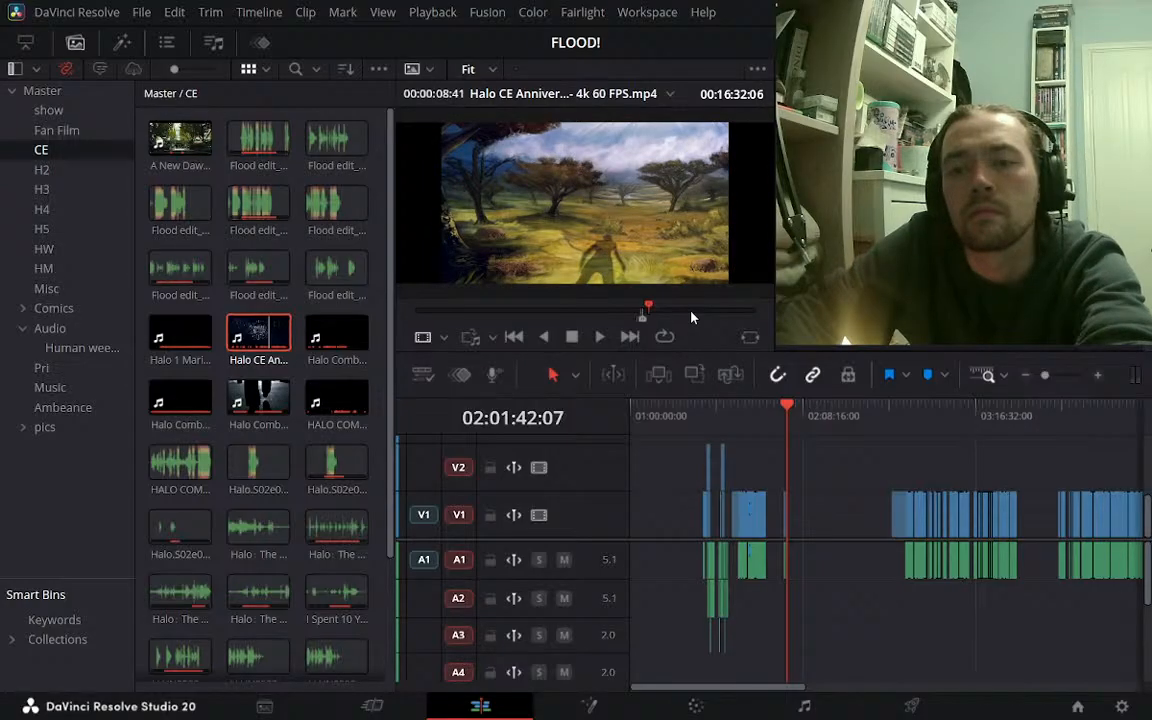
pyautogui.press('i')
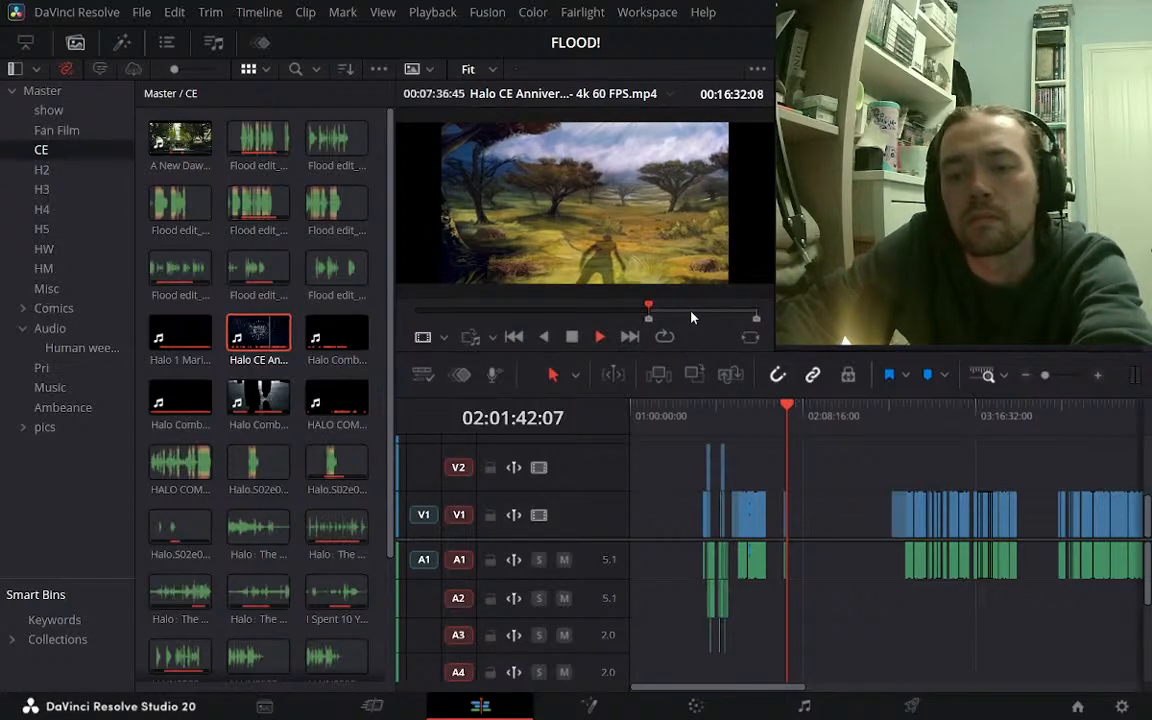
# Mark the out point of the savanna shot at 00:16:41:43 and insert it into the timeline at 02:01:42:07
pyautogui.press('space')
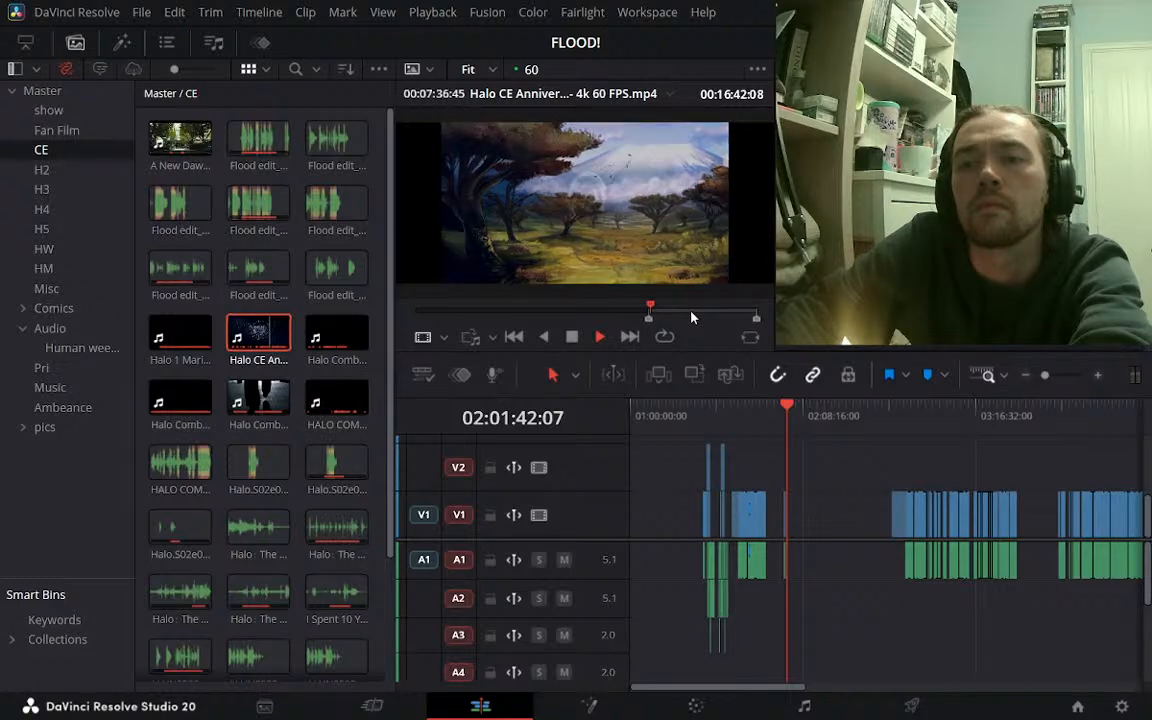
pyautogui.press('space')
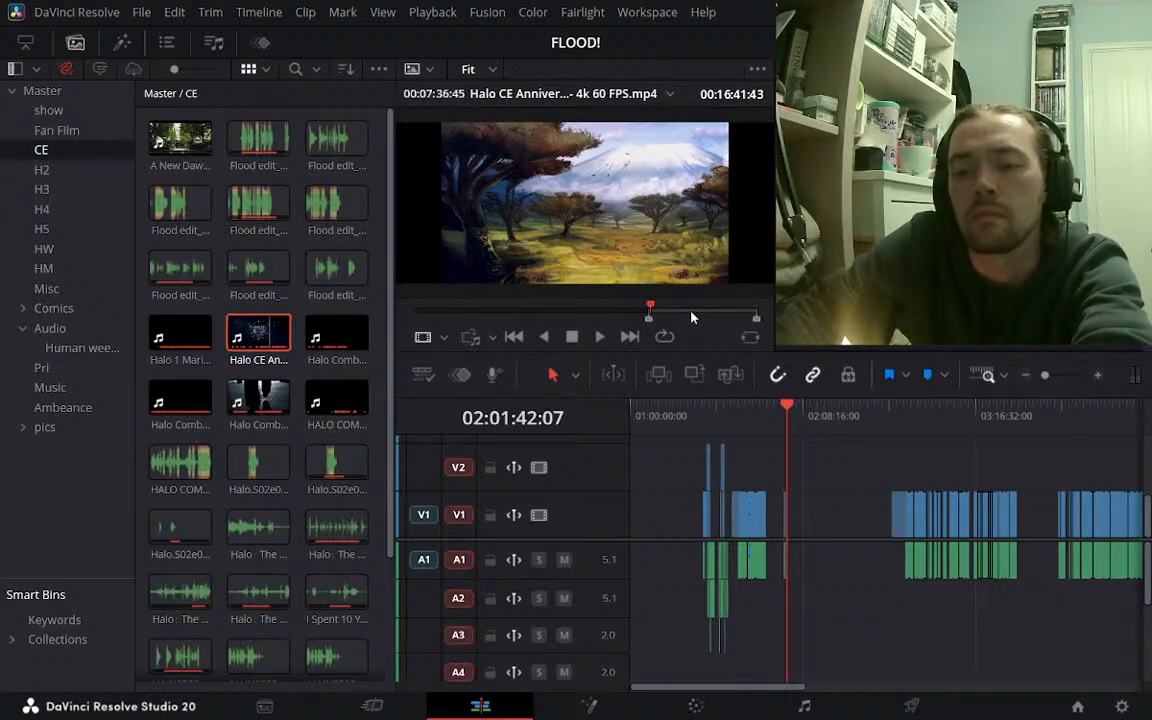
pyautogui.press('o')
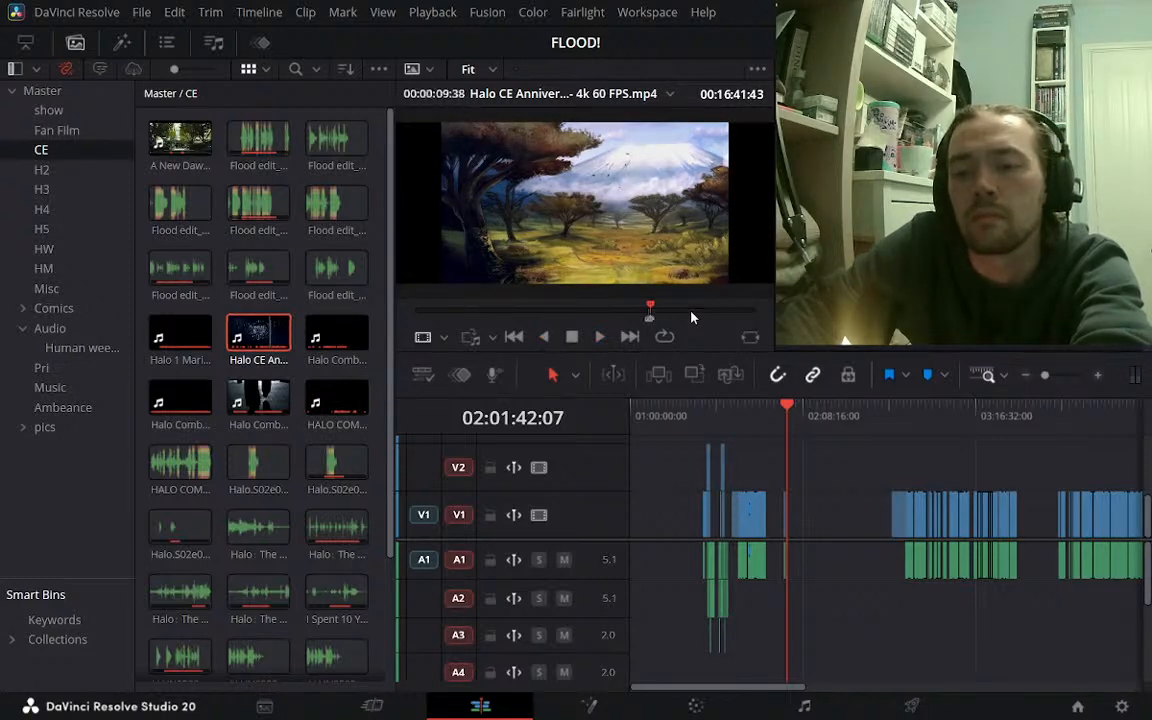
pyautogui.click(660, 378)
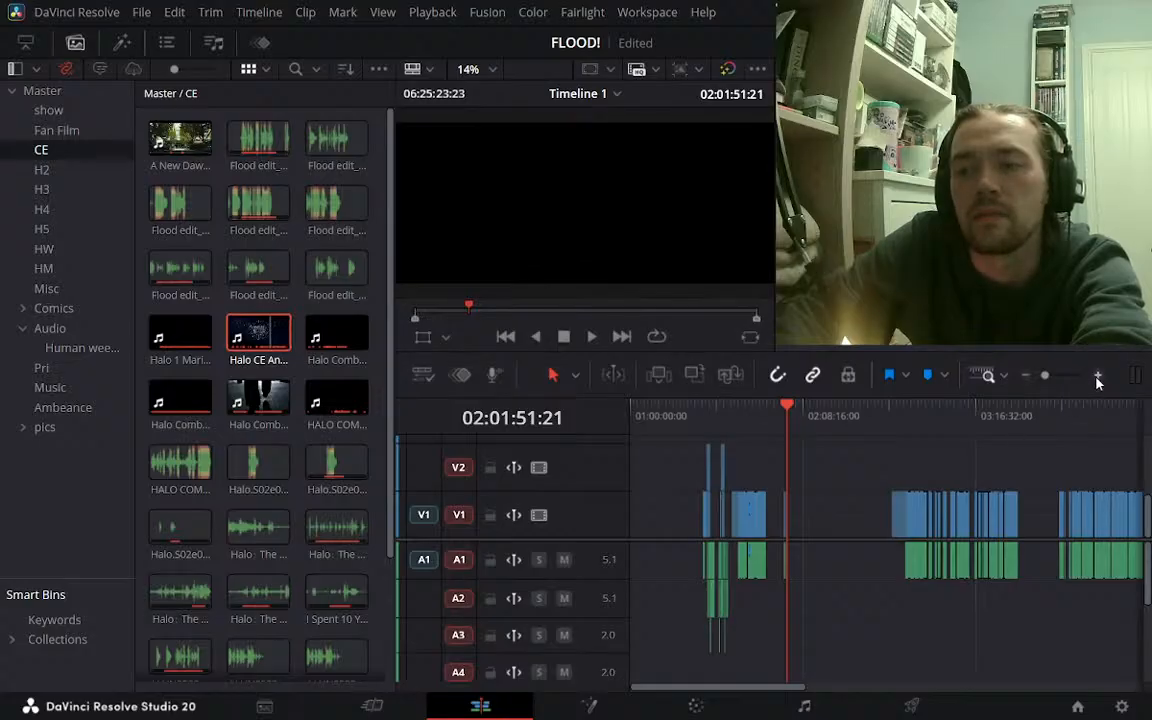
# Move the three collected Halo CE Anniversary shots to 01:26:45:08, ahead of the edited Halo sequence at the start of the timeline
pyautogui.click(1097, 377)
pyautogui.click(1097, 377)
pyautogui.click(1097, 377)
pyautogui.click(1097, 377)
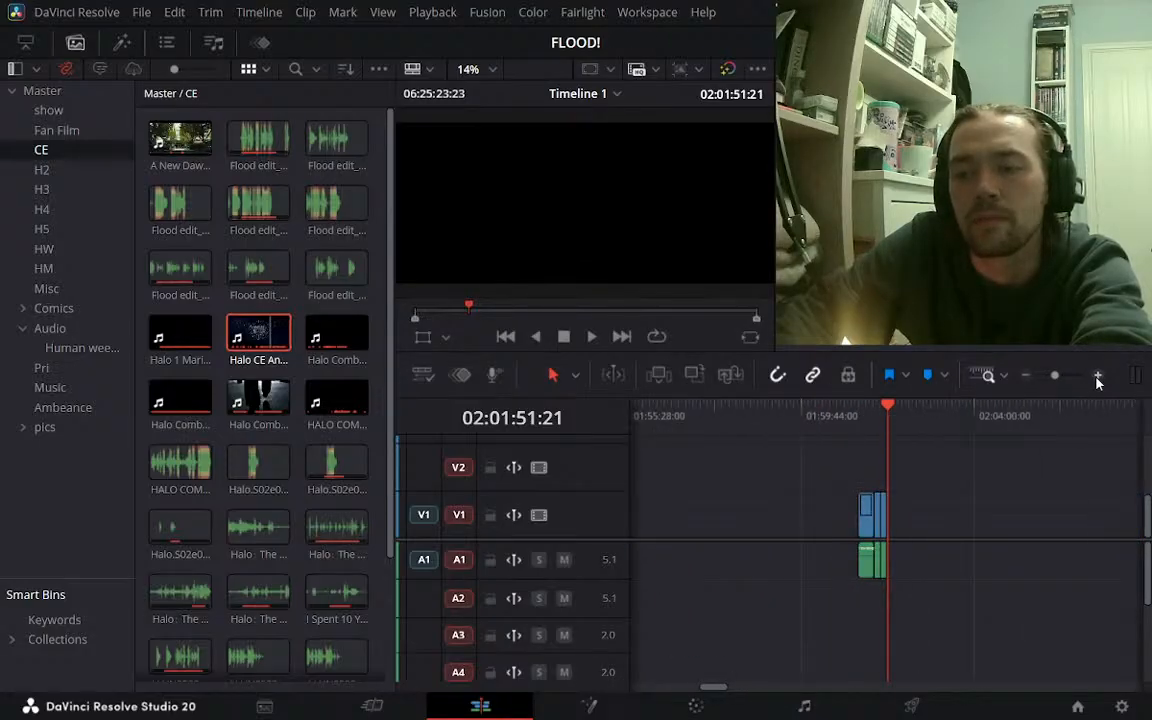
pyautogui.click(75, 42)
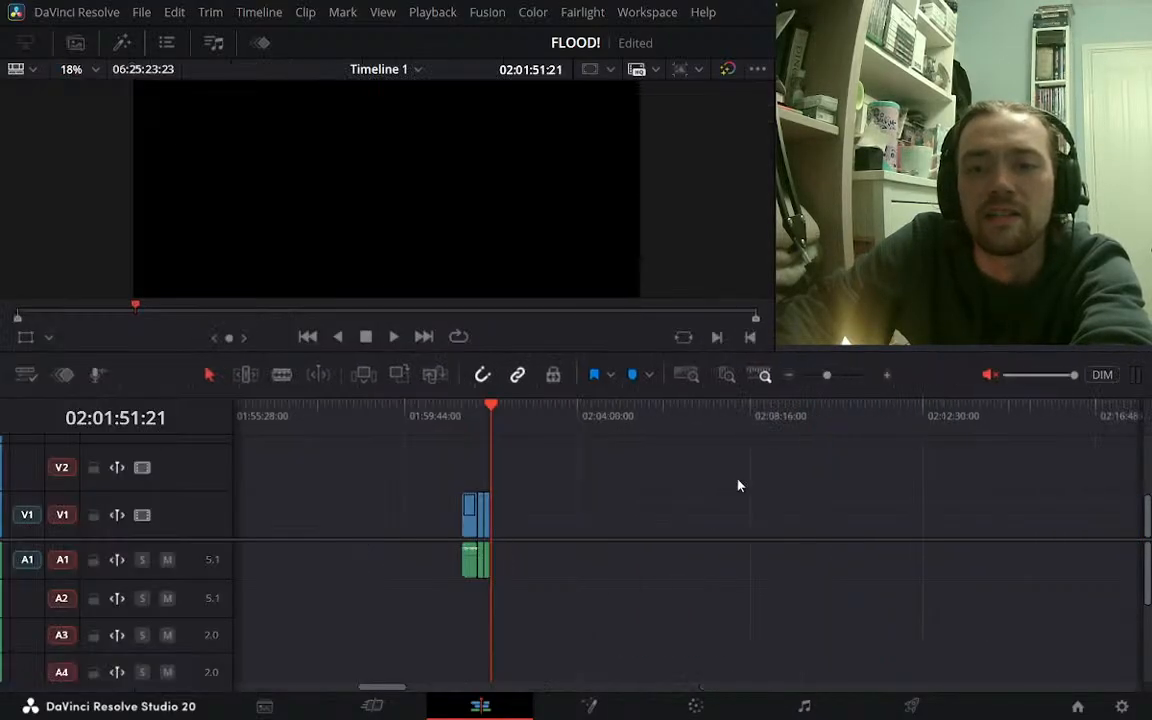
pyautogui.click(789, 375)
pyautogui.click(616, 421)
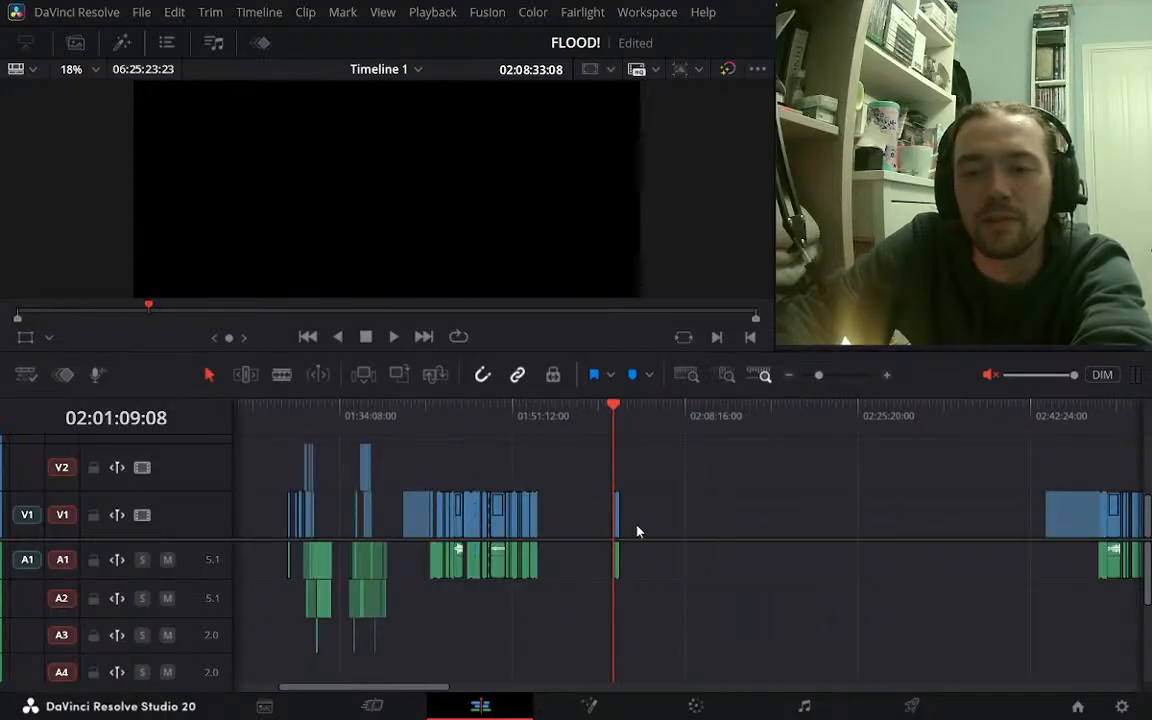
pyautogui.click(617, 522)
pyautogui.moveTo(617, 522); pyautogui.dragTo(268, 521)
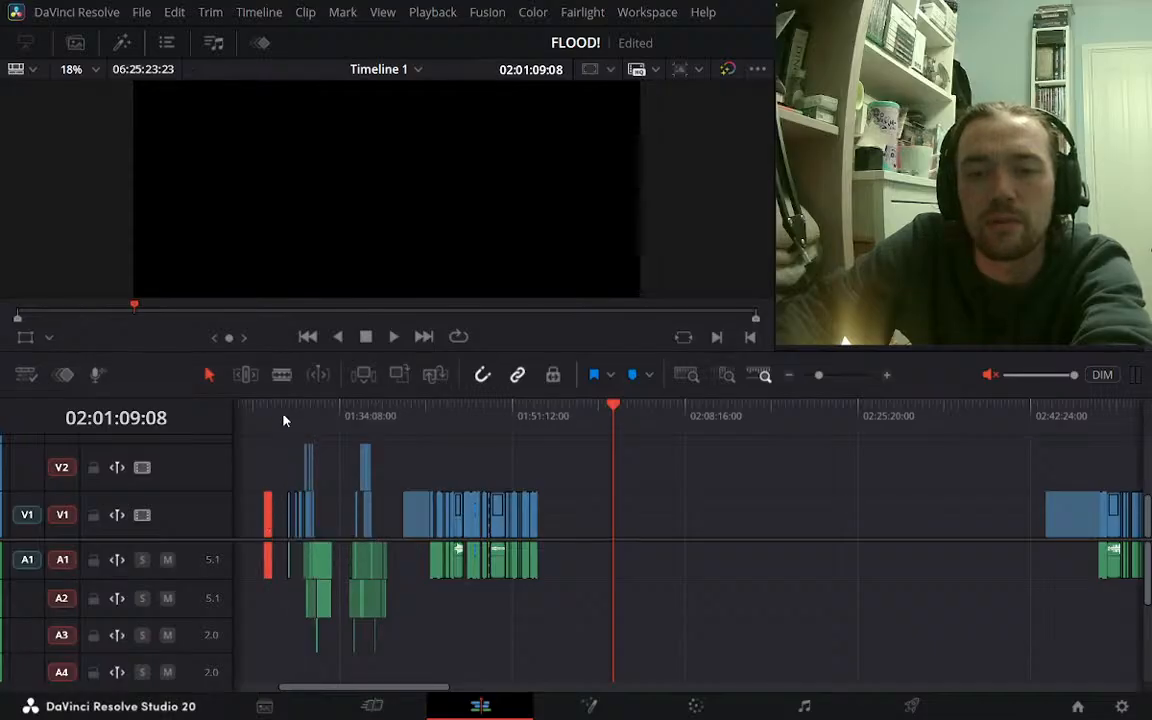
pyautogui.click(271, 412)
pyautogui.click(887, 376)
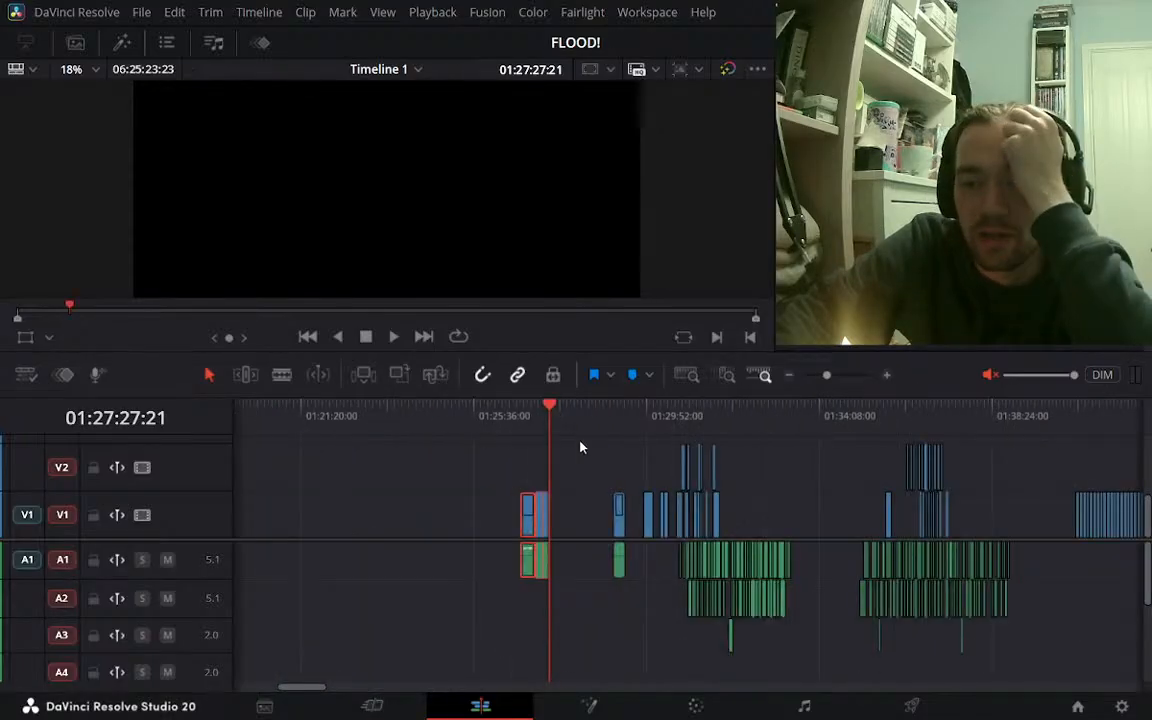
pyautogui.click(595, 418)
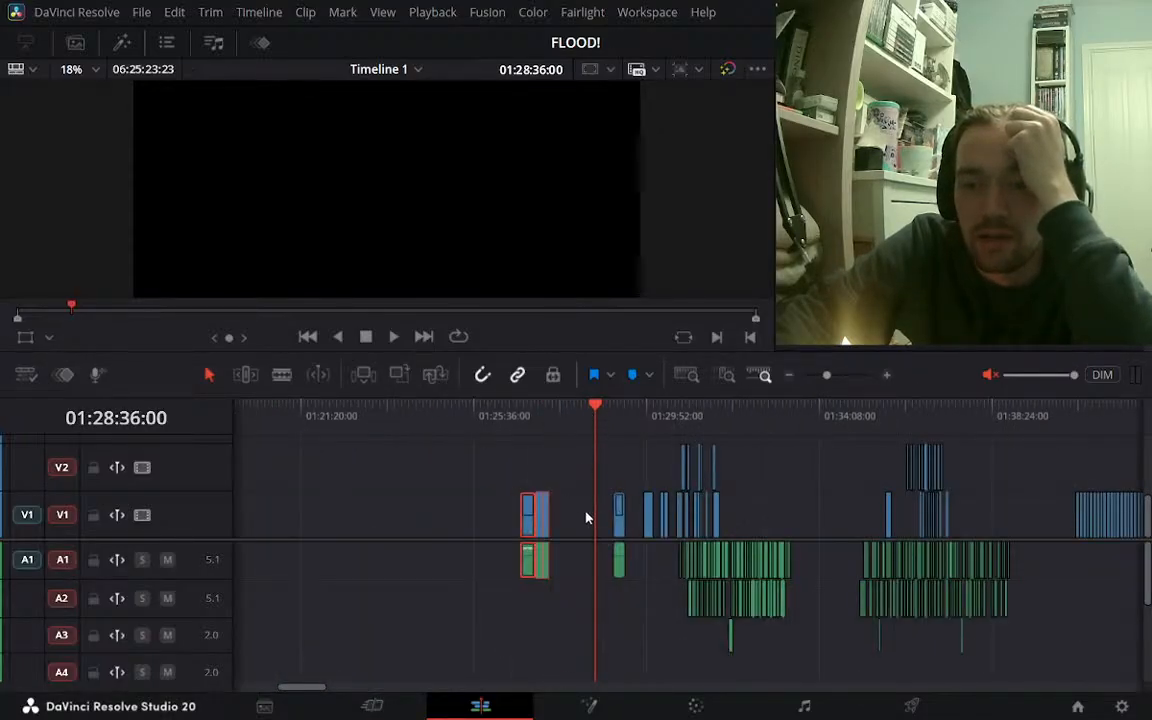
pyautogui.click(848, 514)
pyautogui.click(1057, 514)
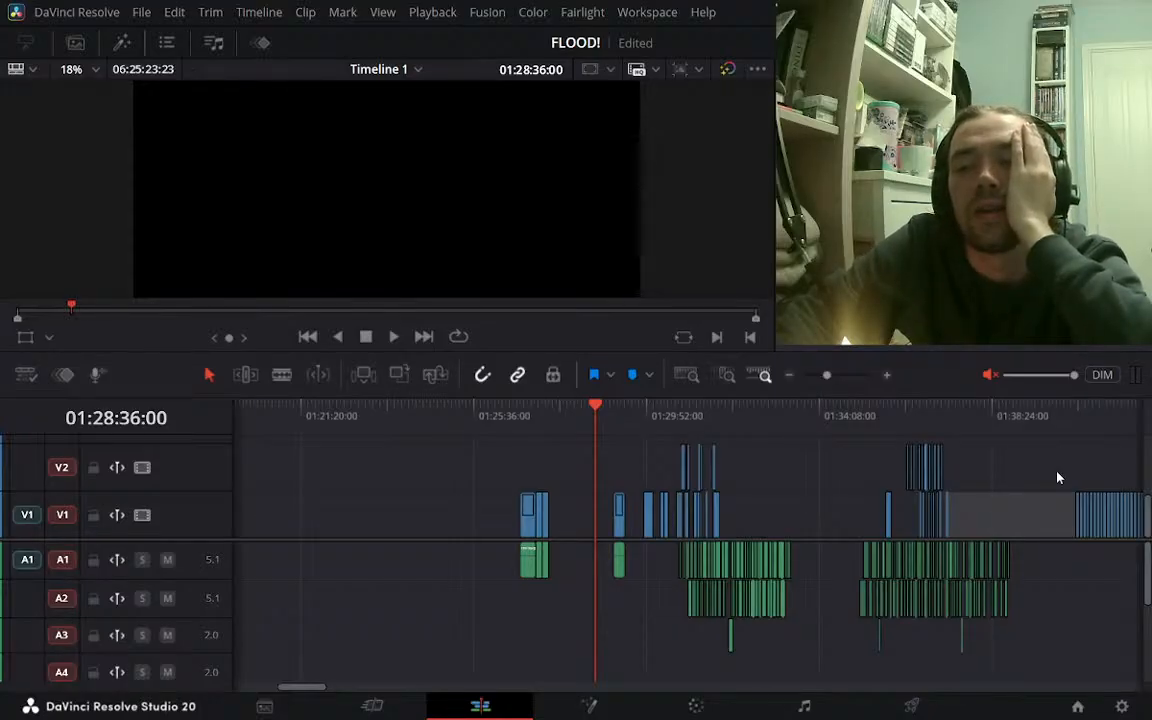
pyautogui.click(1058, 478)
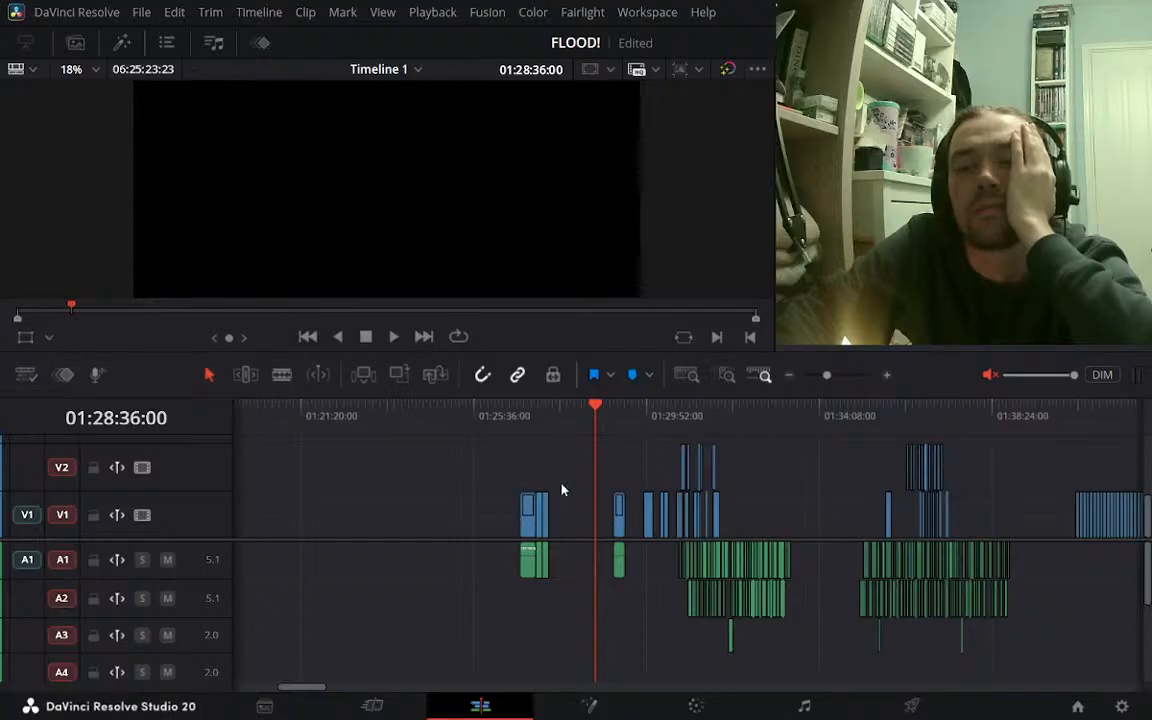
pyautogui.moveTo(560, 489); pyautogui.dragTo(506, 540)
pyautogui.click(841, 501)
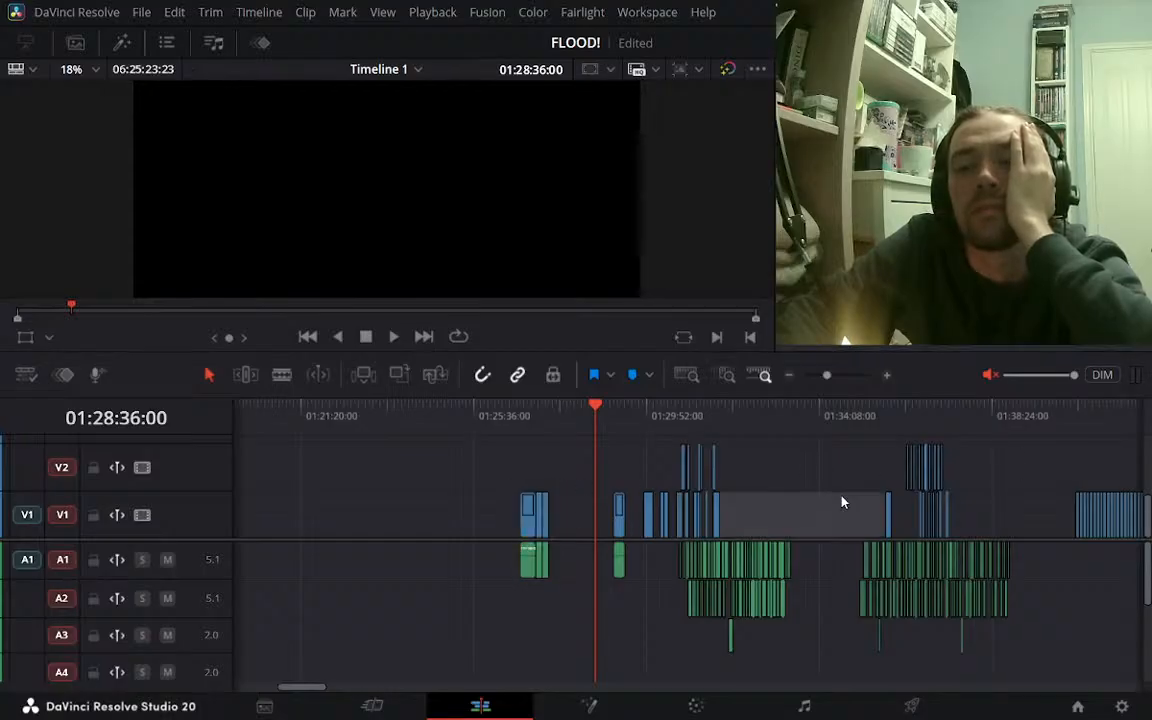
pyautogui.click(845, 474)
pyautogui.click(1011, 510)
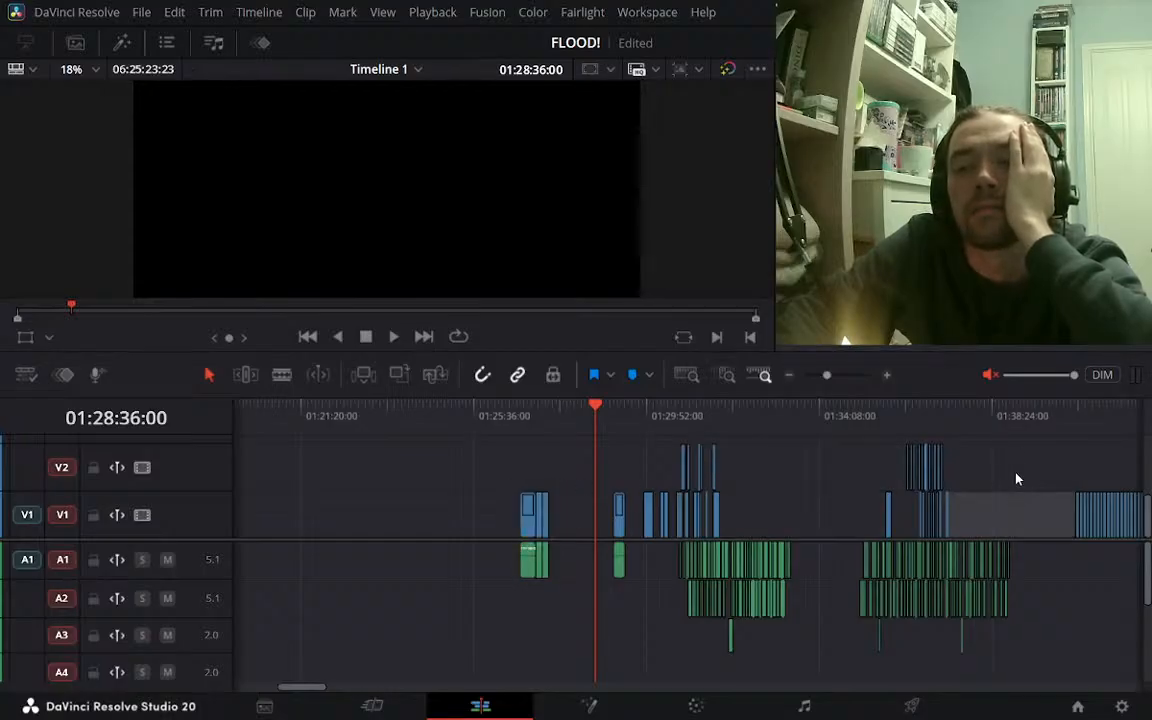
pyautogui.click(1027, 488)
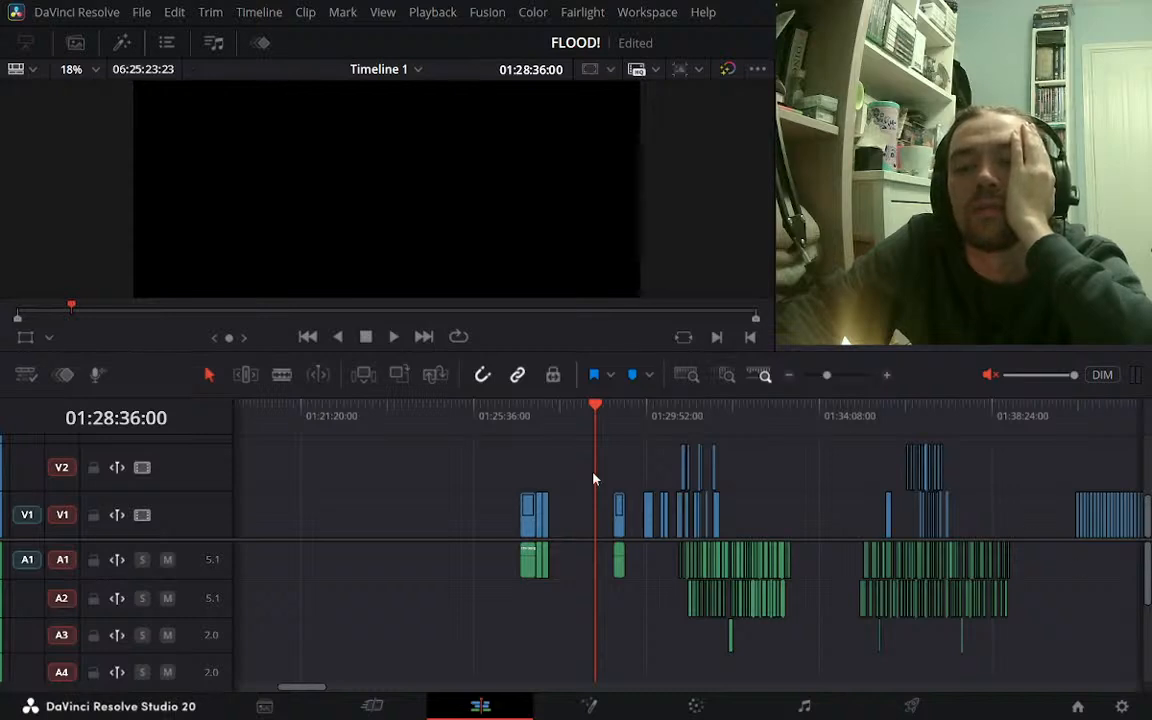
# Unmute the timeline audio and play the savanna shot from about 01:27:18
pyautogui.click(520, 420)
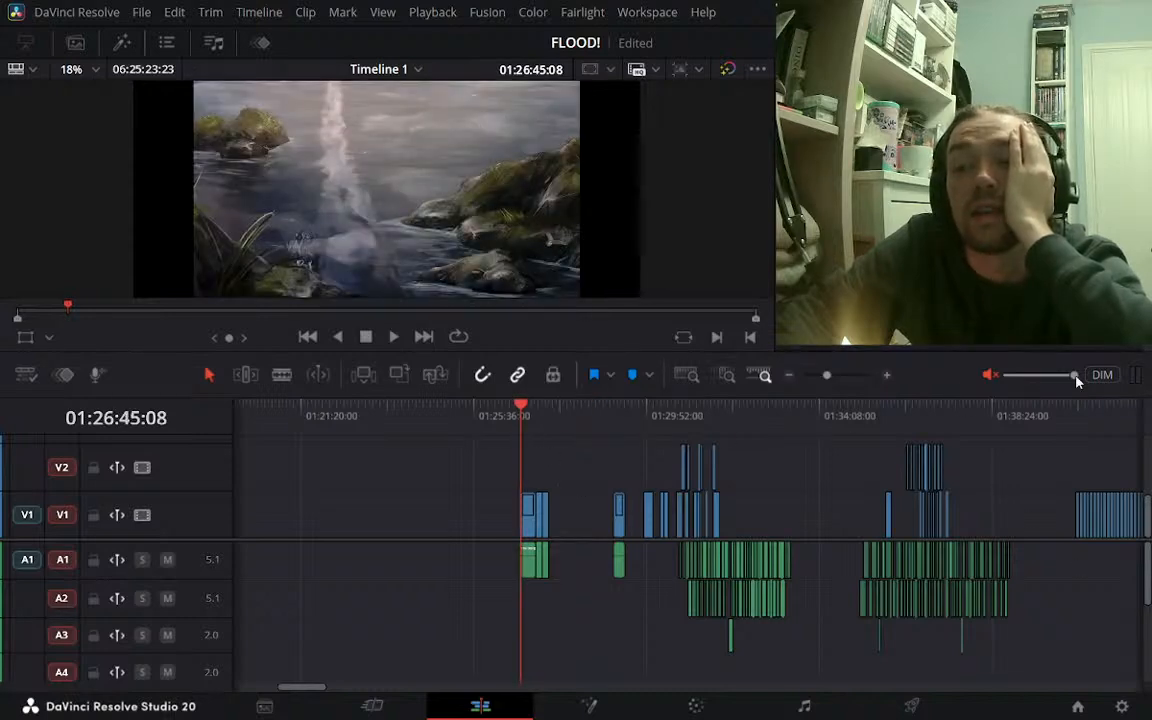
pyautogui.click(990, 375)
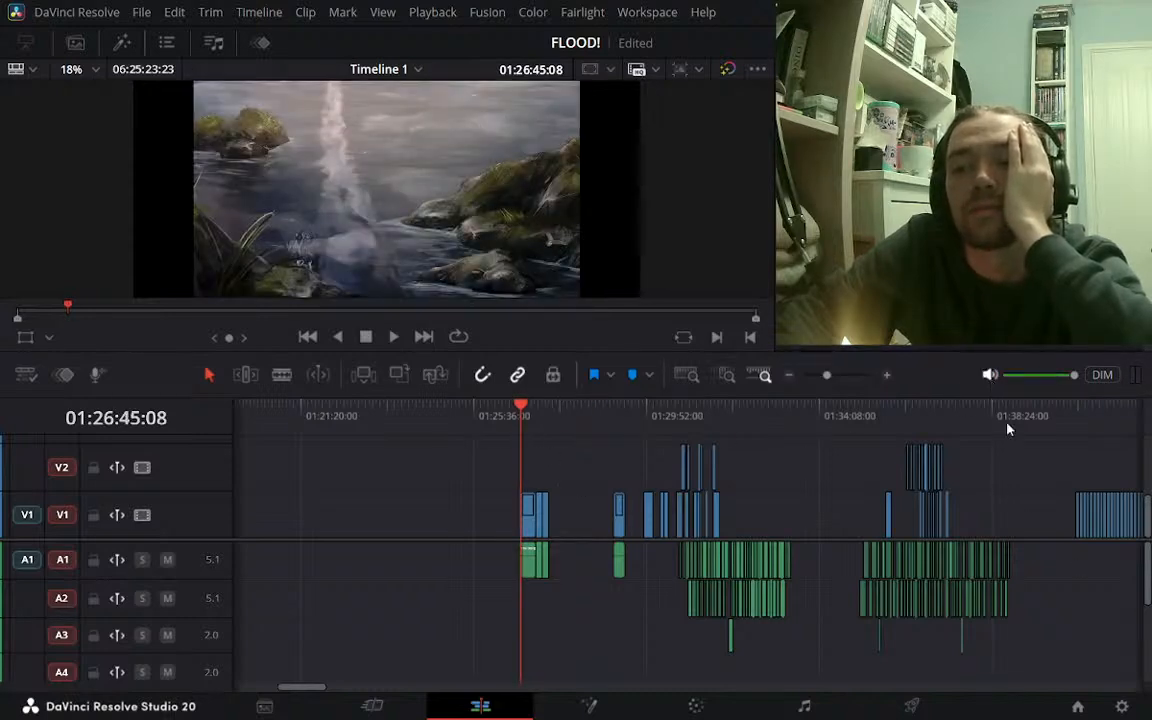
pyautogui.click(885, 375)
pyautogui.click(885, 375)
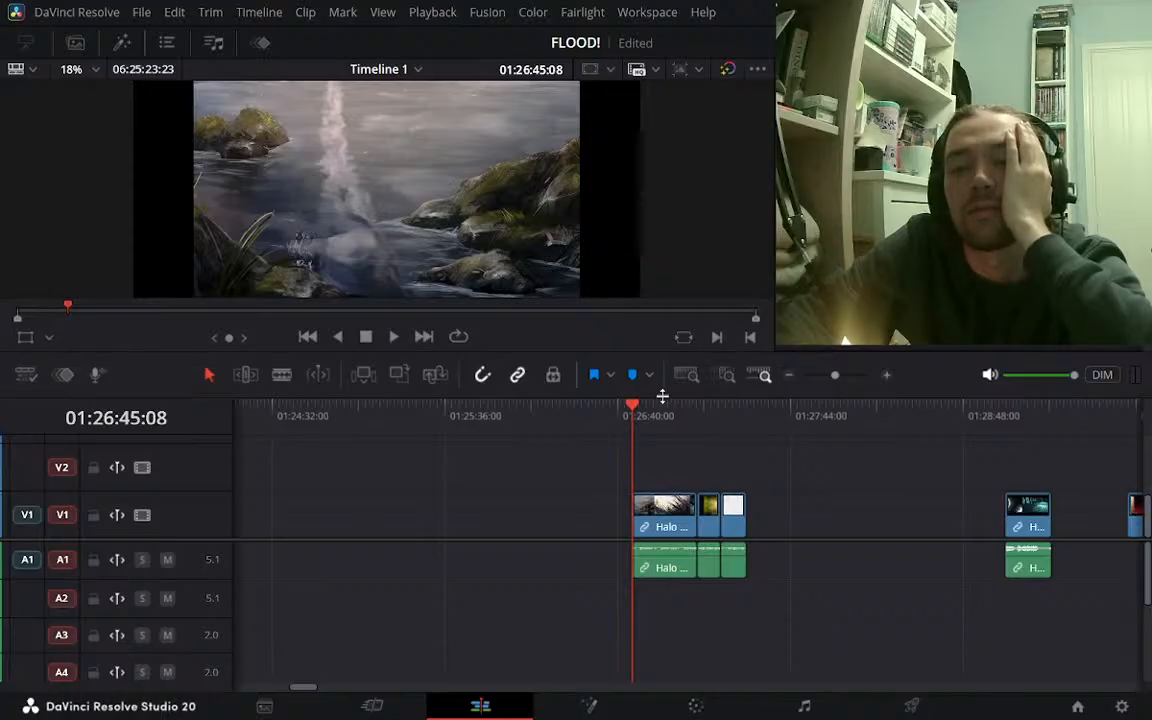
pyautogui.moveTo(652, 414); pyautogui.dragTo(725, 419)
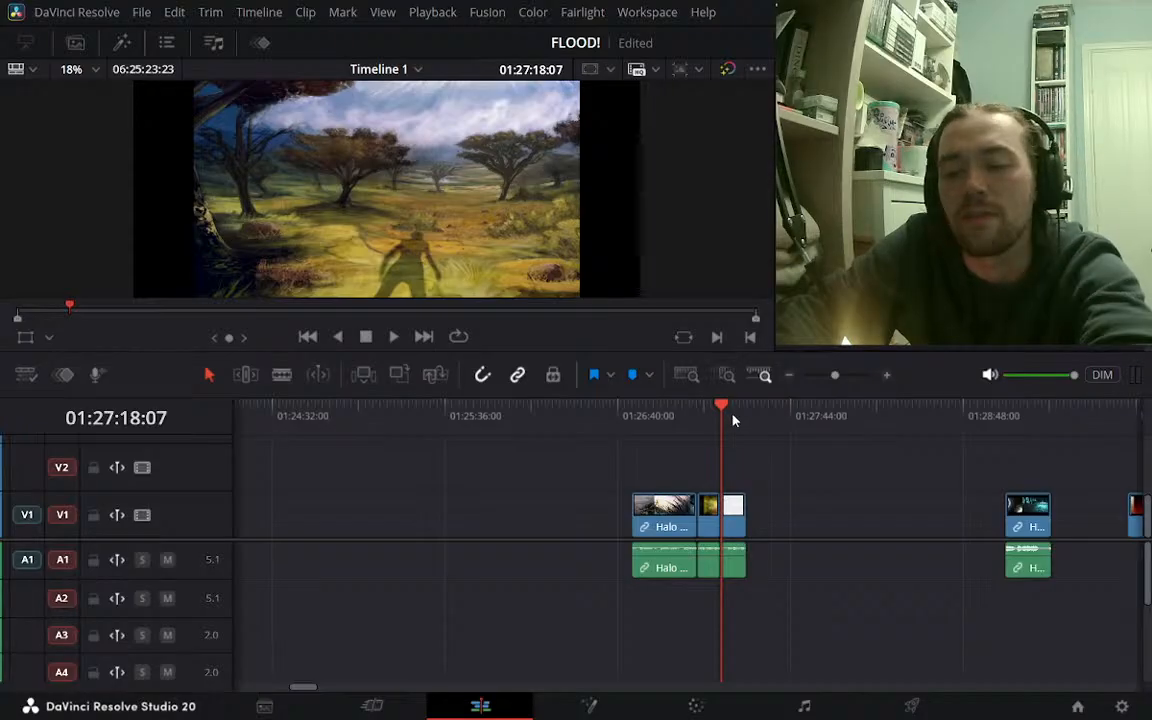
pyautogui.press('space')
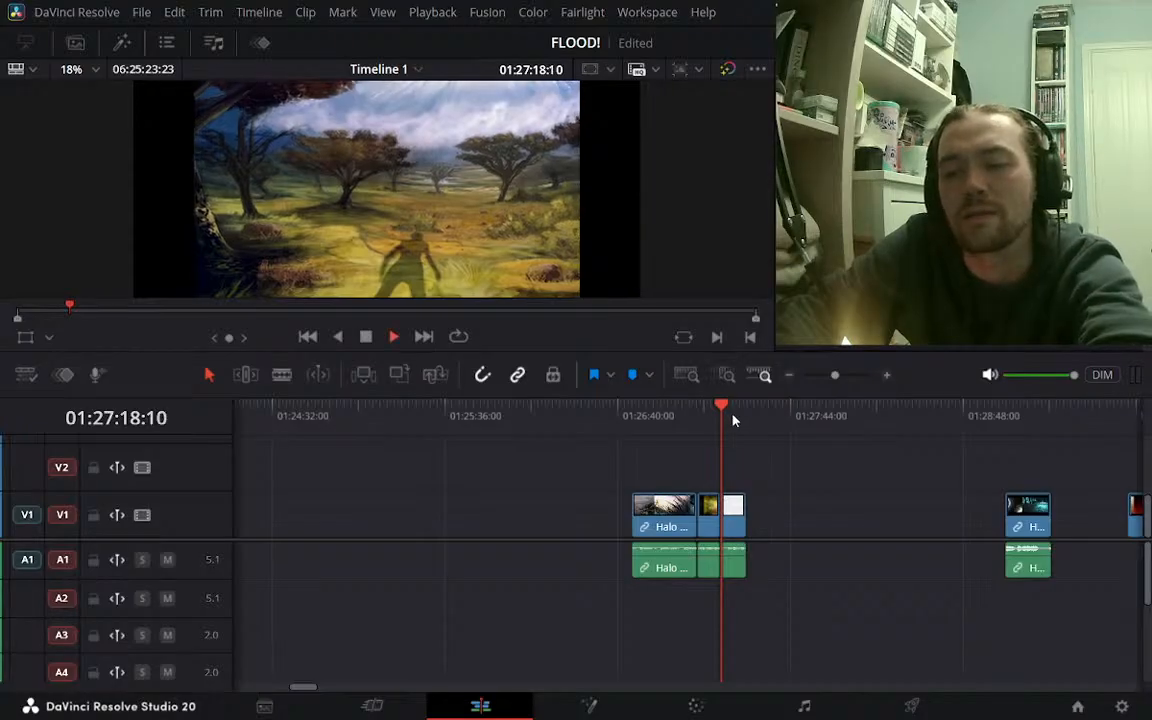
pyautogui.click(887, 376)
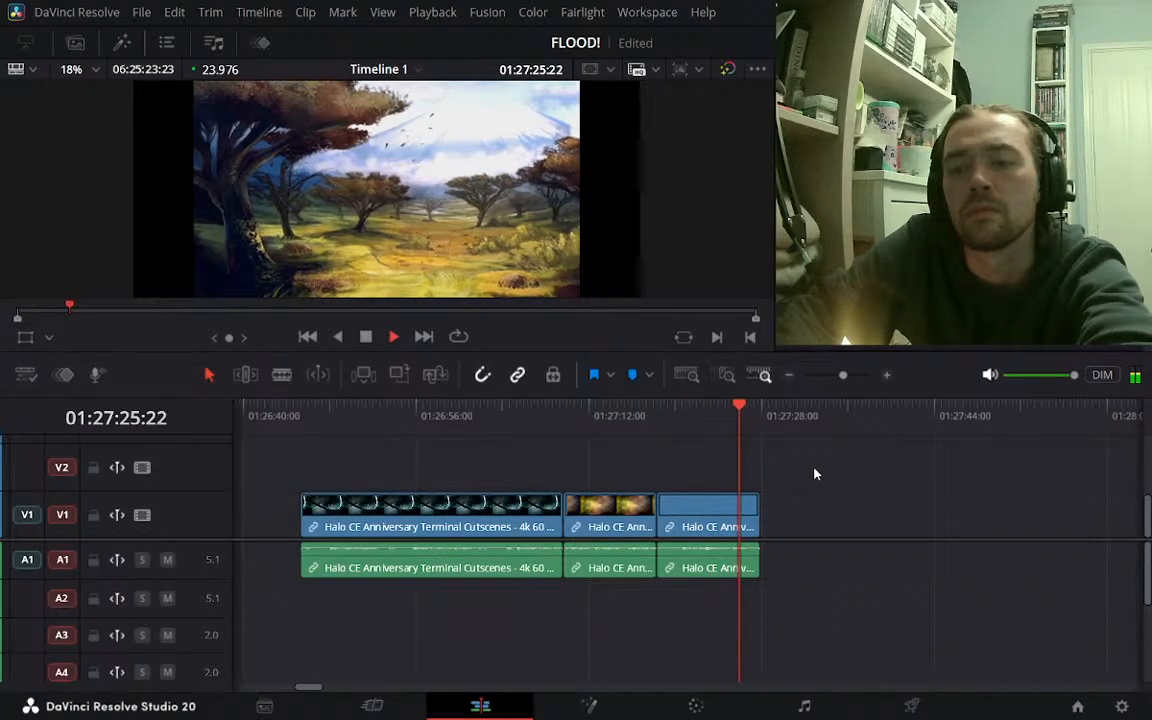
pyautogui.press('space')
# Replay the nebula shot from its start and part of the painted river shot from about 01:26:49
pyautogui.click(575, 415)
pyautogui.press('space')
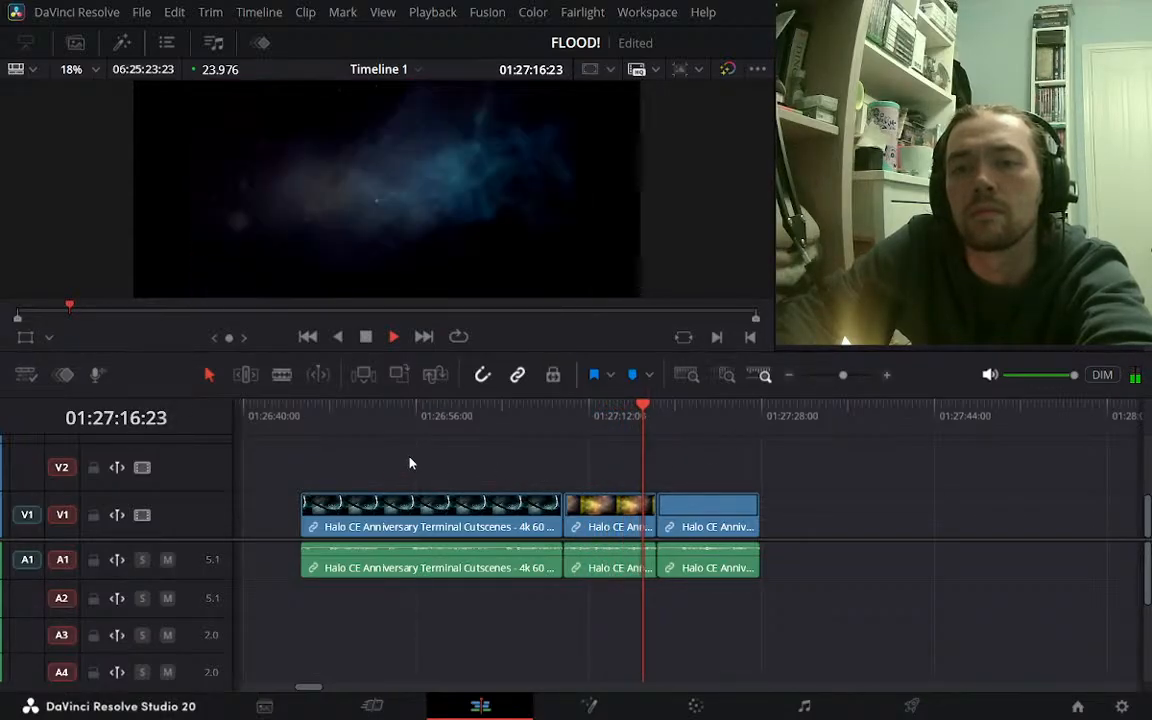
pyautogui.click(347, 428)
pyautogui.press('space')
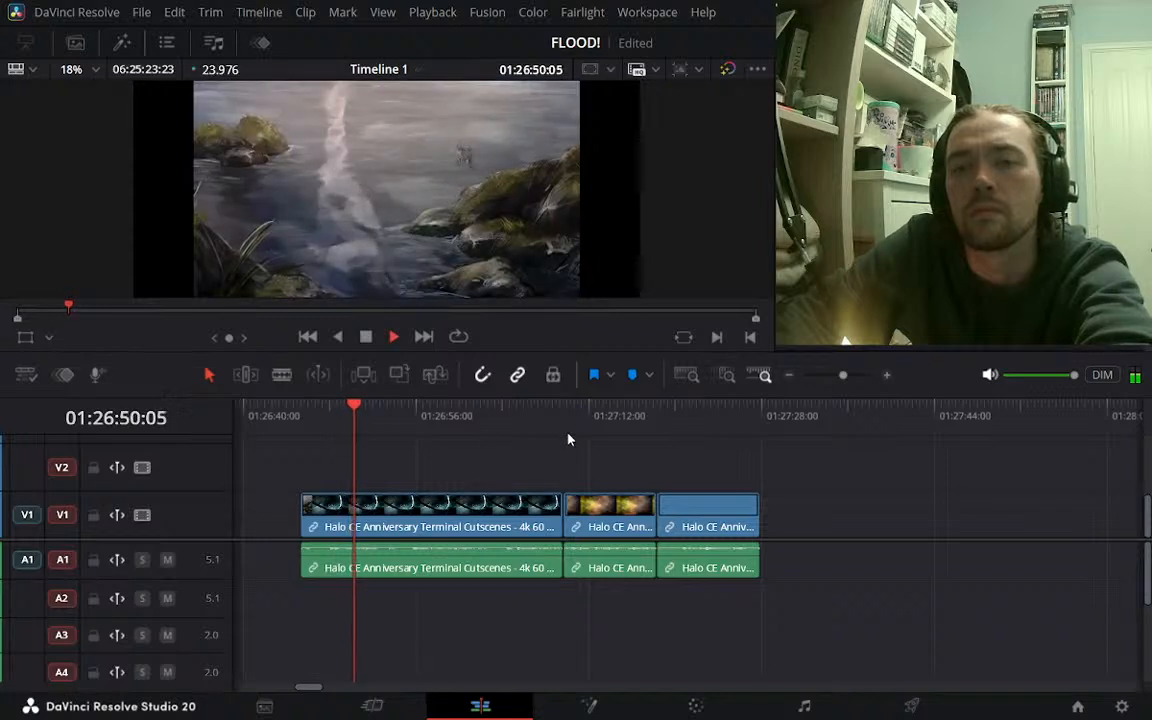
pyautogui.press('space')
# Play the edited narration section from about 01:31:12 to 01:31:21 to review its footage and the gaps over the voice-over
pyautogui.click(790, 376)
pyautogui.click(790, 376)
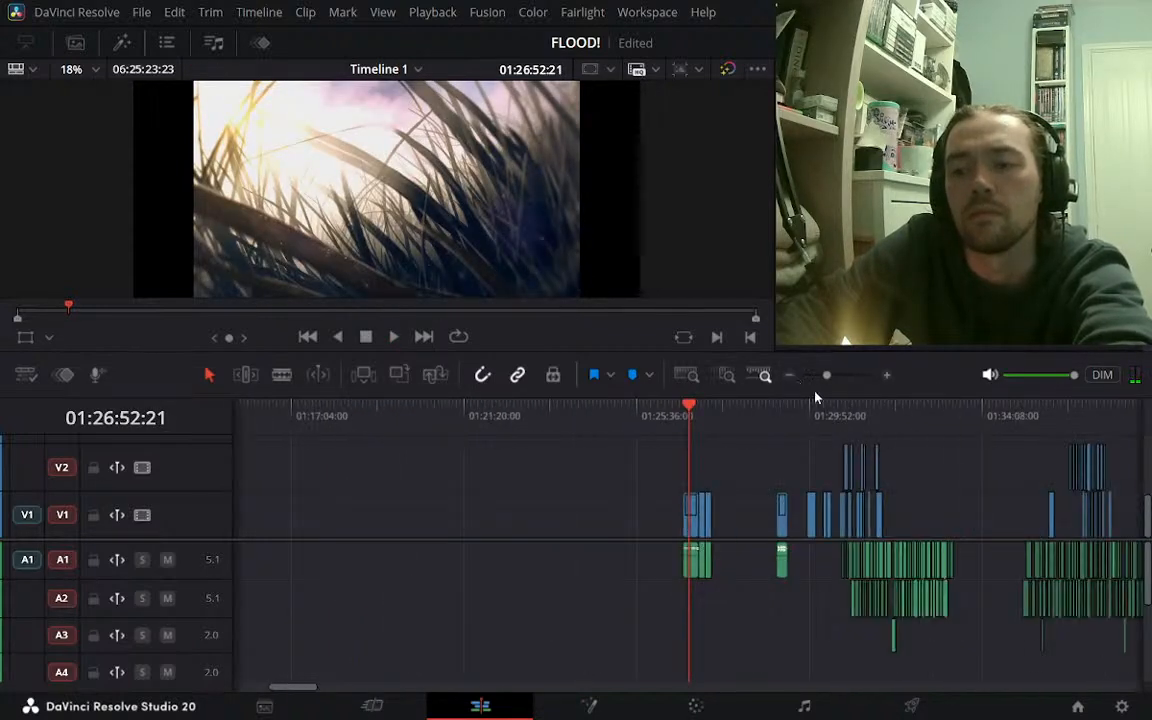
pyautogui.click(860, 416)
pyautogui.click(886, 375)
pyautogui.click(886, 375)
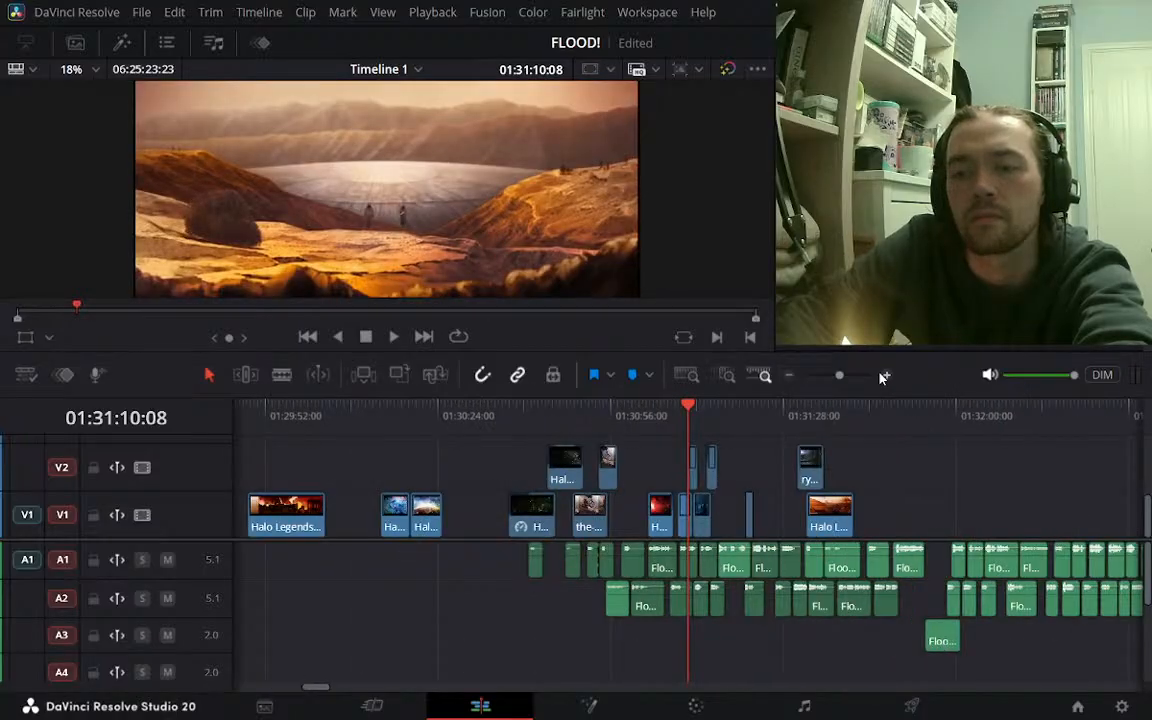
pyautogui.click(699, 415)
pyautogui.press('space')
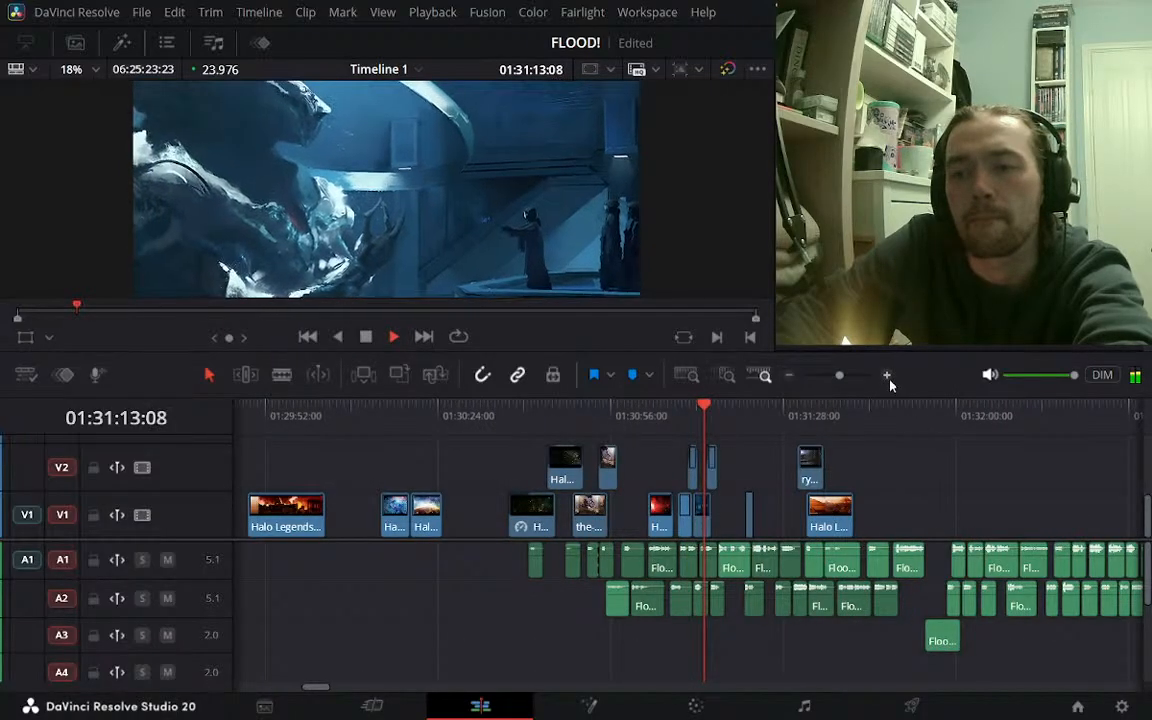
pyautogui.click(888, 376)
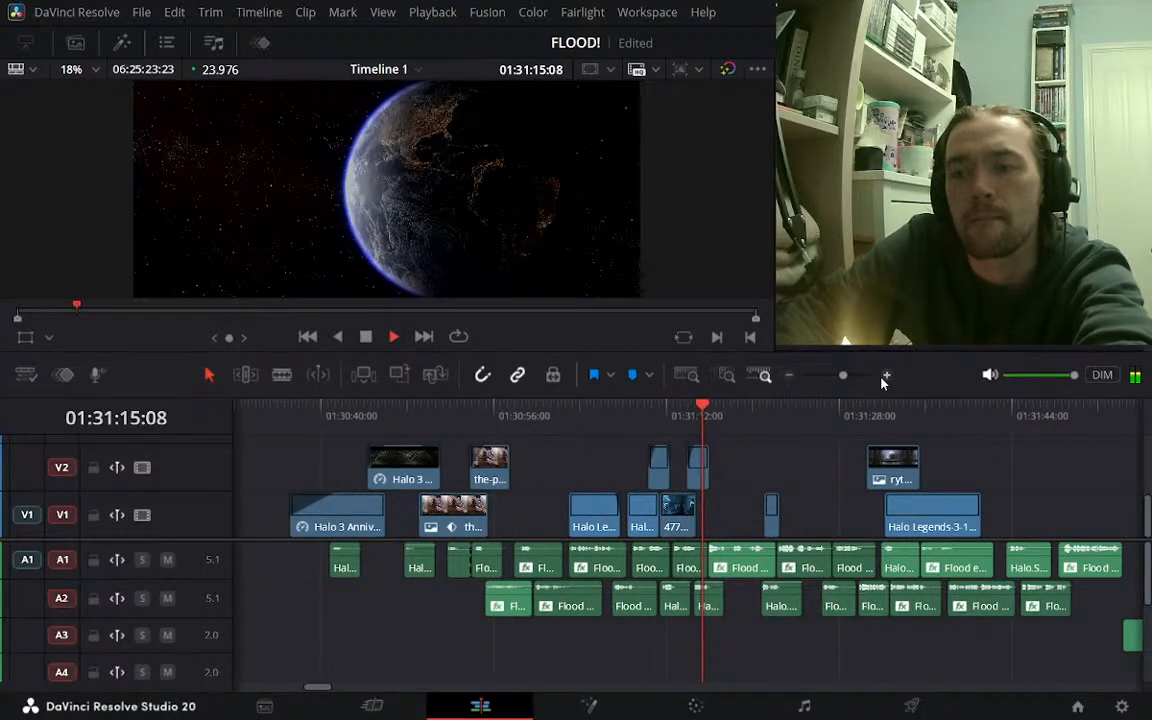
pyautogui.click(884, 376)
pyautogui.press('space')
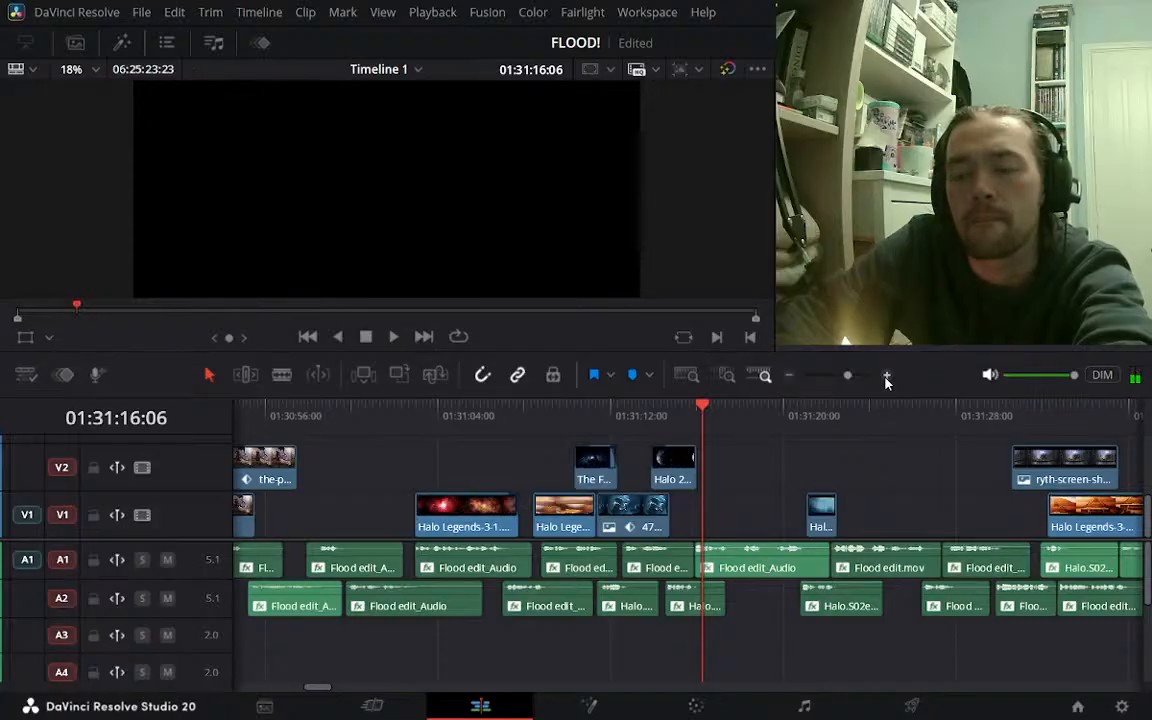
pyautogui.click(886, 376)
pyautogui.press('space')
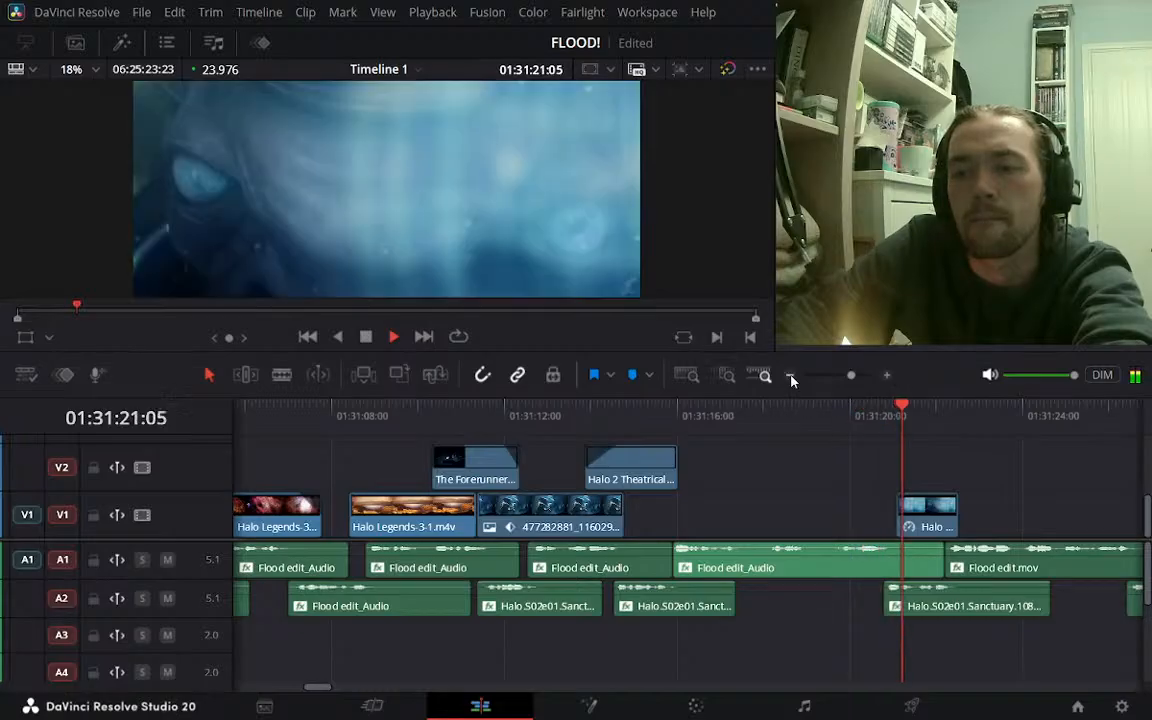
pyautogui.press('space')
# Move the three Halo CE Anniversary shots right along V1 and A1 to just before the single Halo clip at about 01:29:03
pyautogui.click(790, 376)
pyautogui.click(790, 376)
pyautogui.click(790, 376)
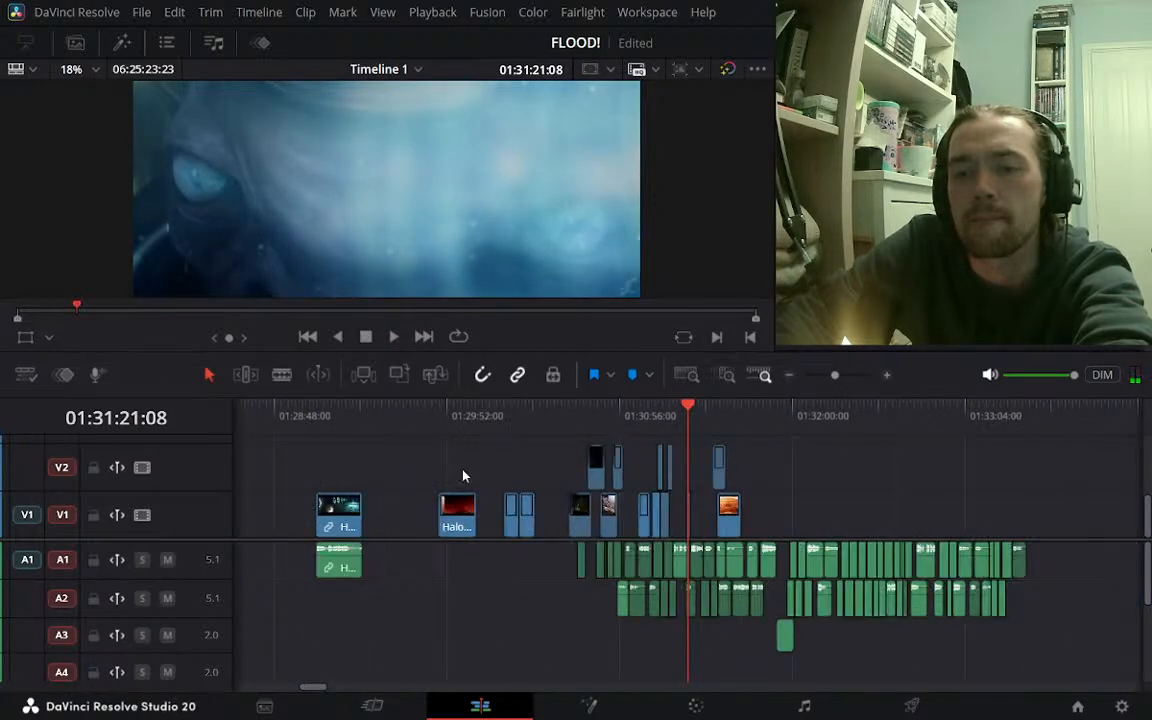
pyautogui.click(450, 408)
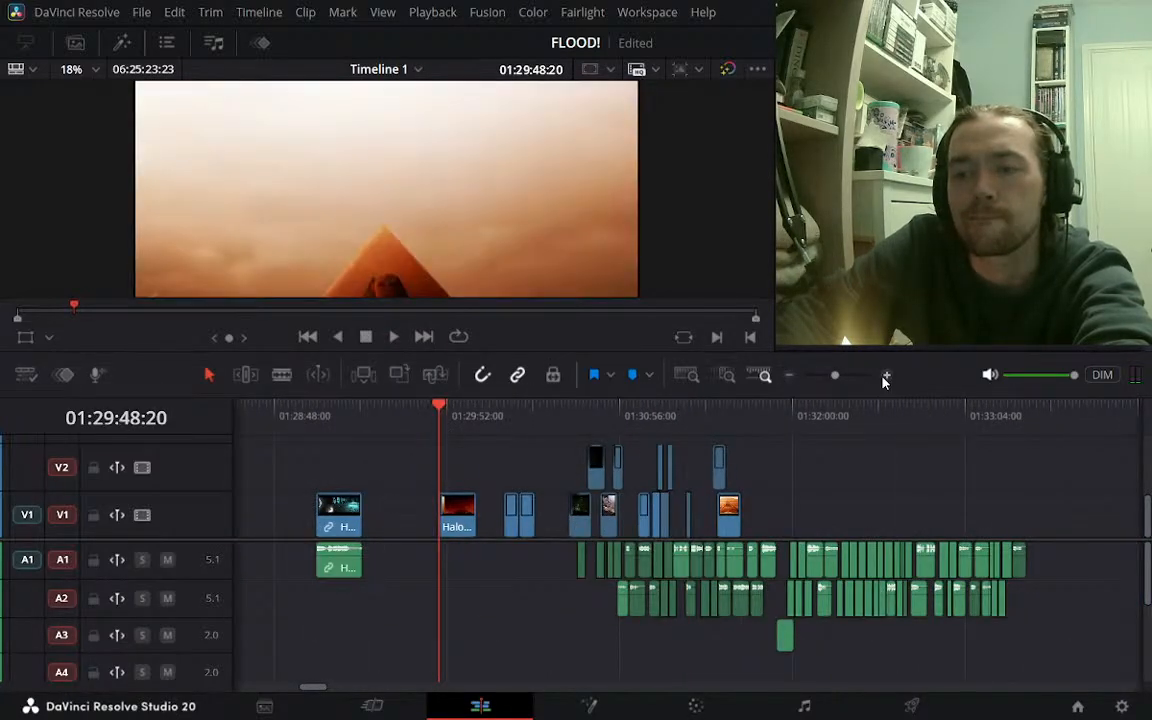
pyautogui.click(885, 376)
pyautogui.click(790, 376)
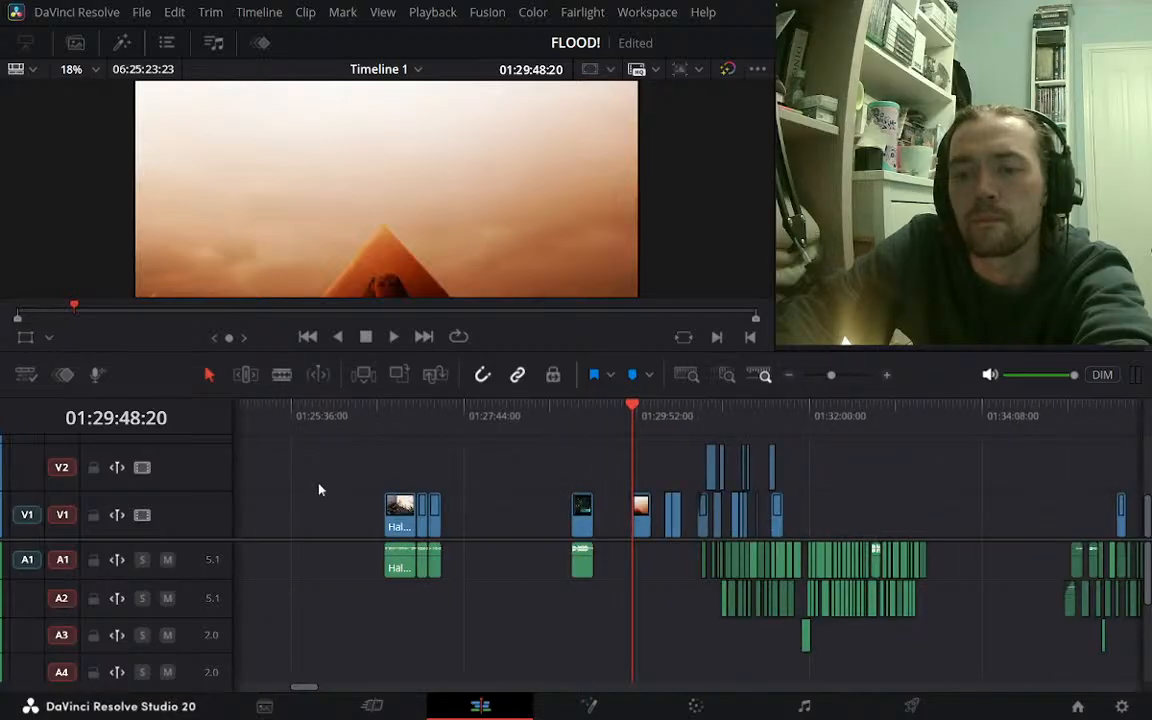
pyautogui.moveTo(319, 480); pyautogui.dragTo(513, 522)
pyautogui.click(358, 427)
pyautogui.click(523, 477)
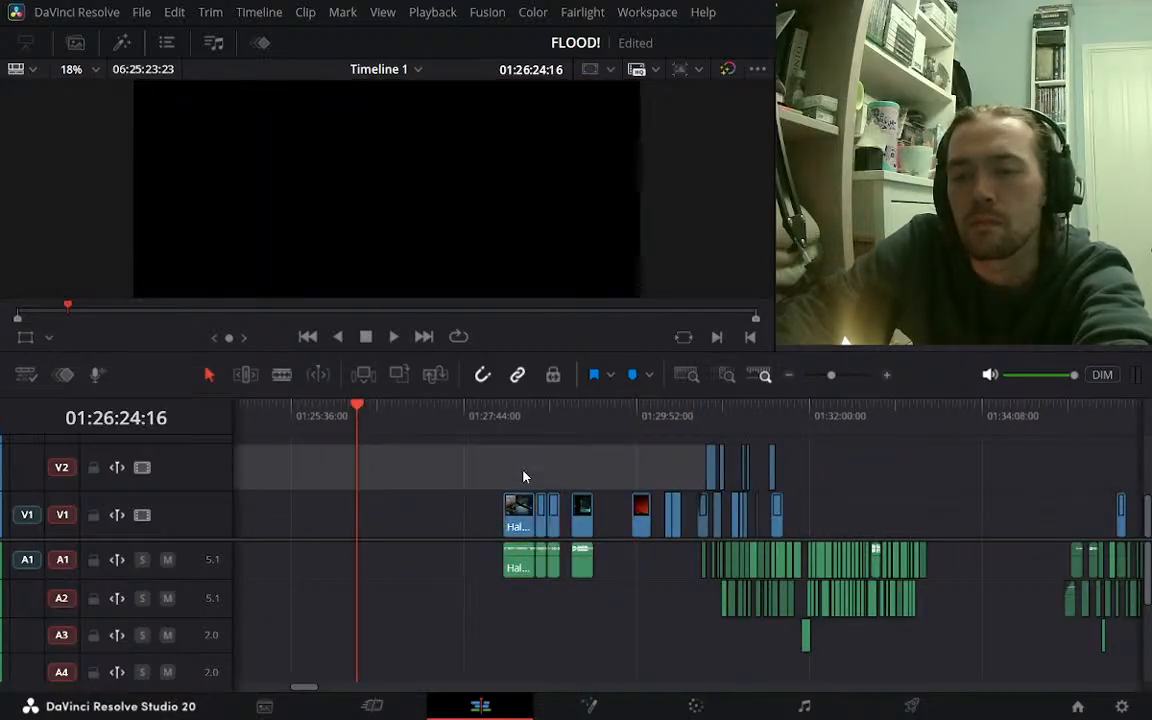
pyautogui.click(789, 375)
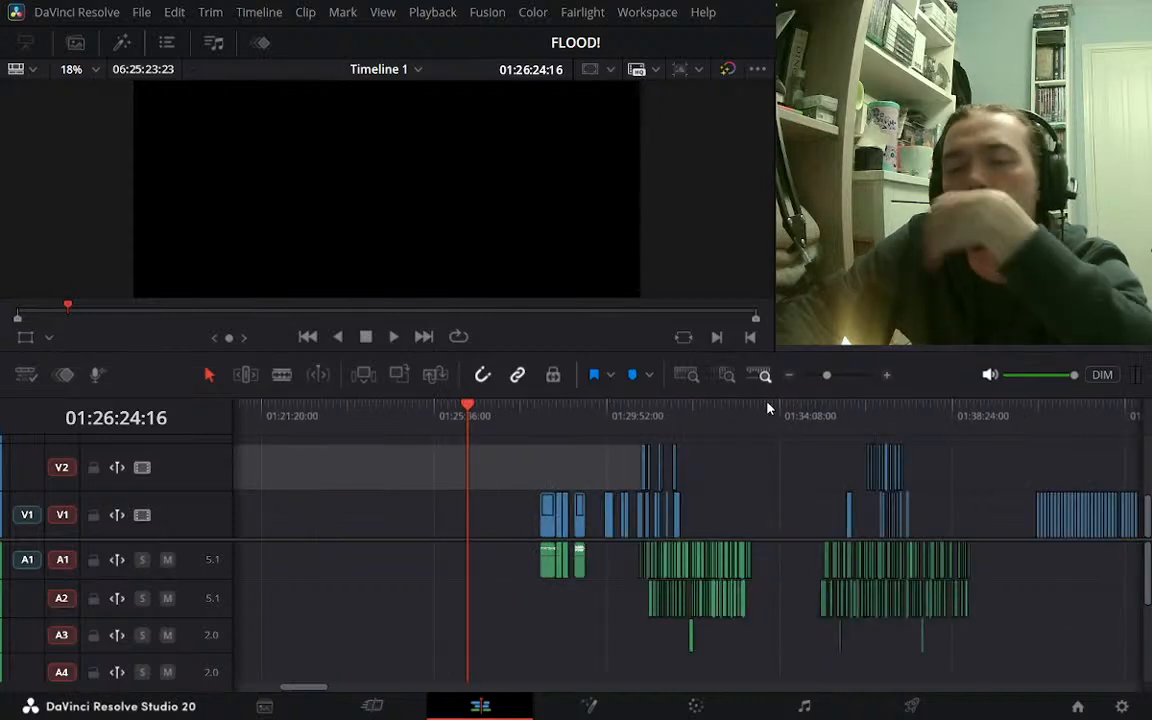
pyautogui.click(787, 506)
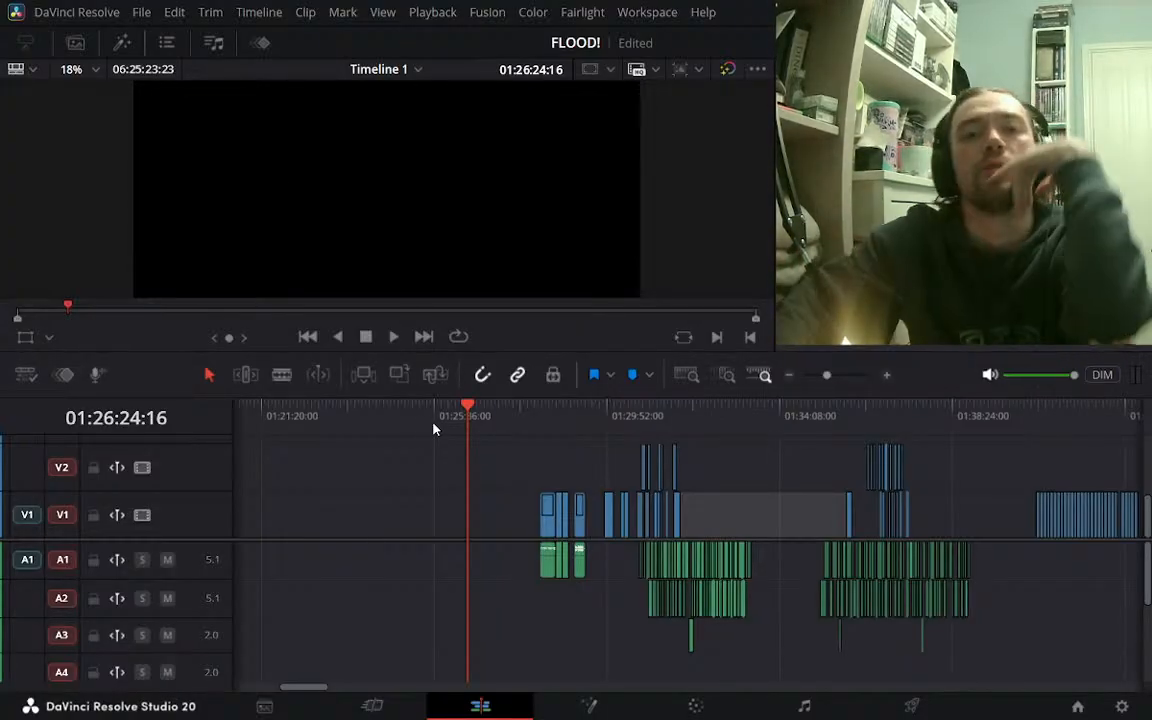
# Open the HM bin in the media pool and look through its Halo 4 and Halo Legends clips
pyautogui.click(75, 42)
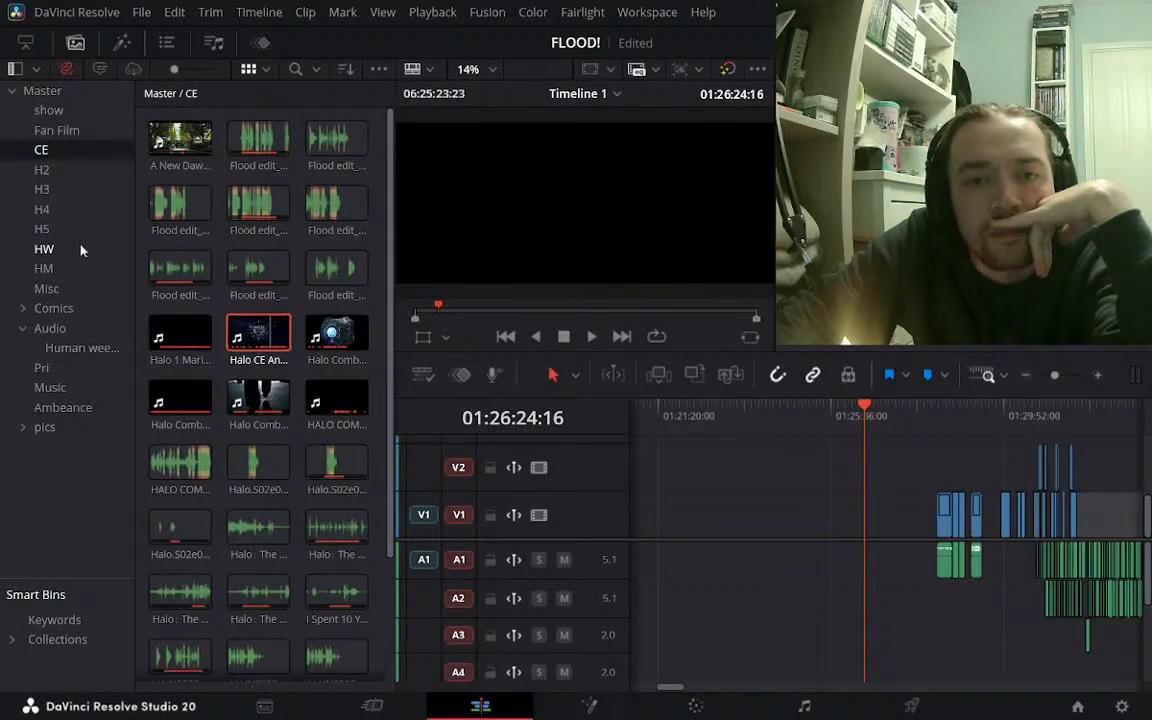
pyautogui.click(44, 268)
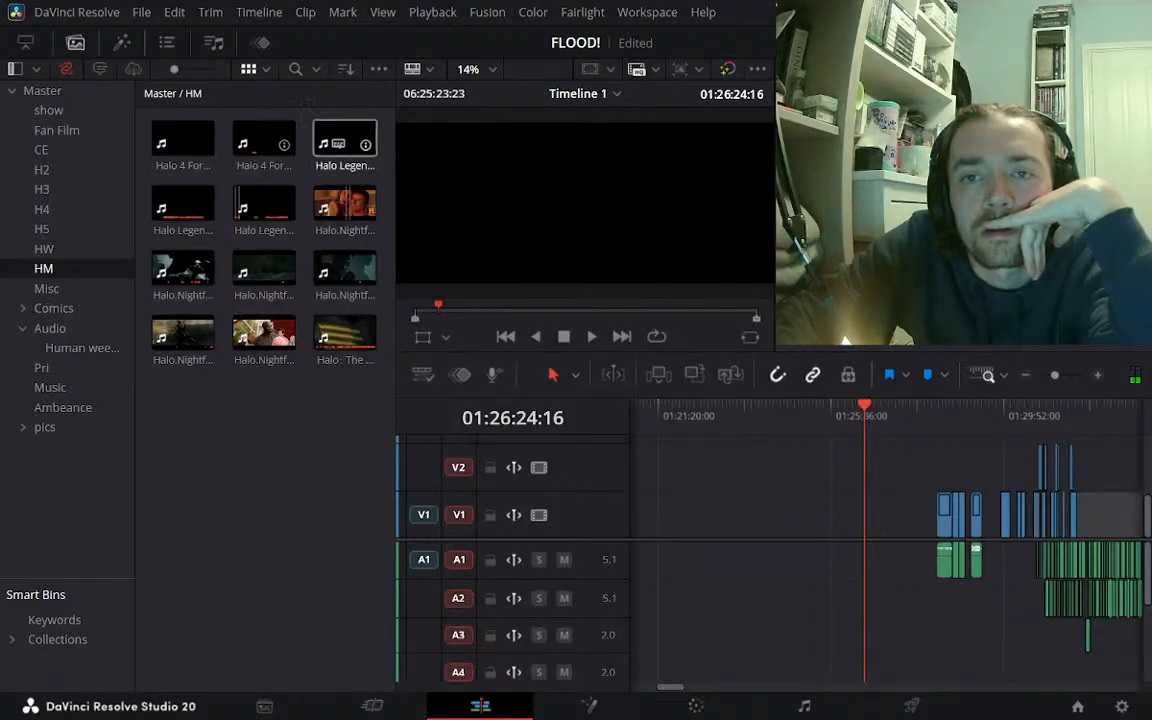
pyautogui.click(264, 143)
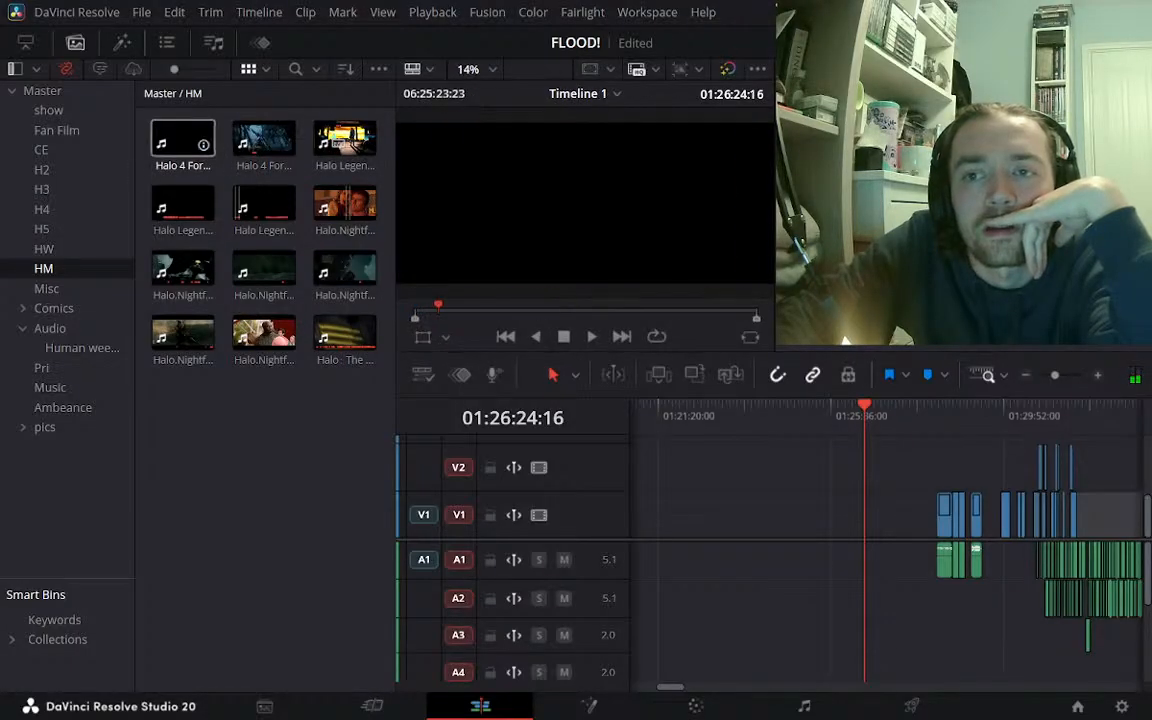
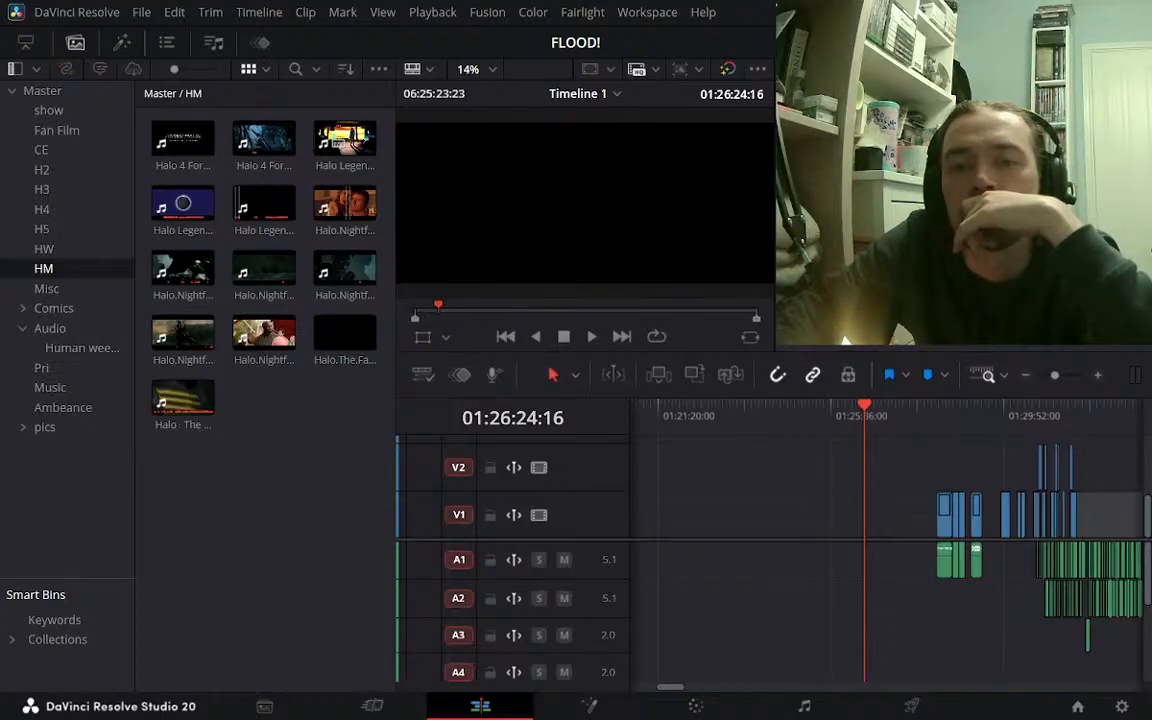
# Open Halo Legends-2-1.m4v from the HM bin and set an In point at the creature shot, about 00:09:47
pyautogui.click(176, 208)
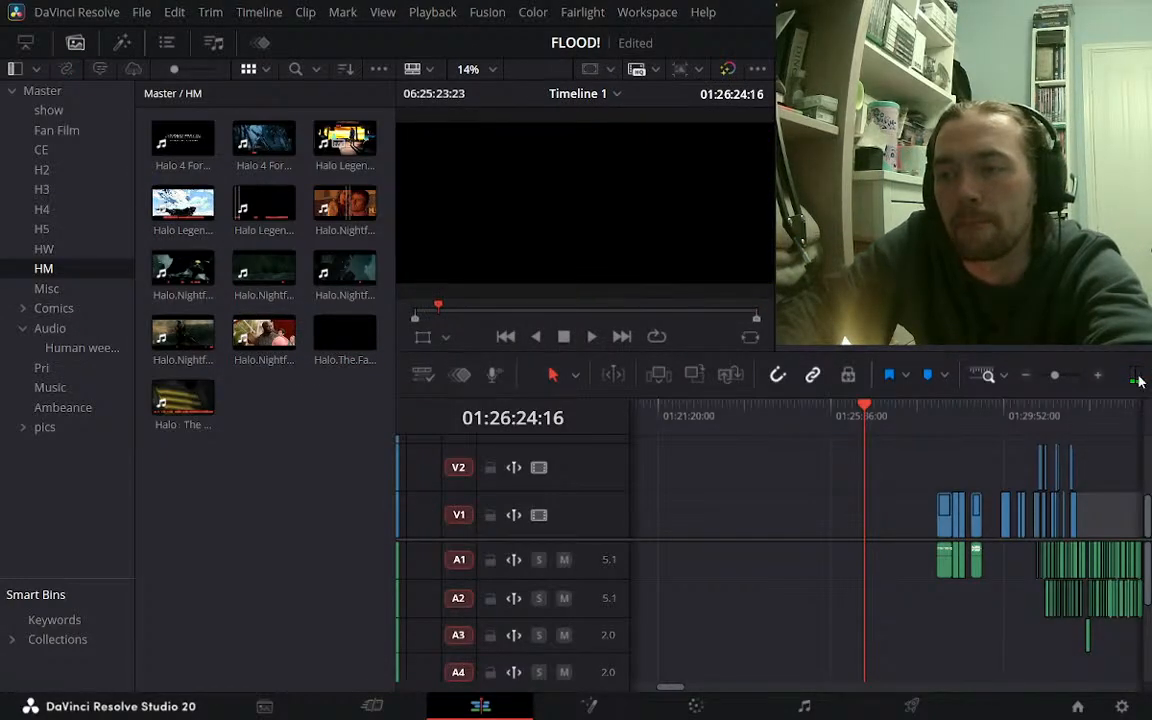
pyautogui.click(75, 43)
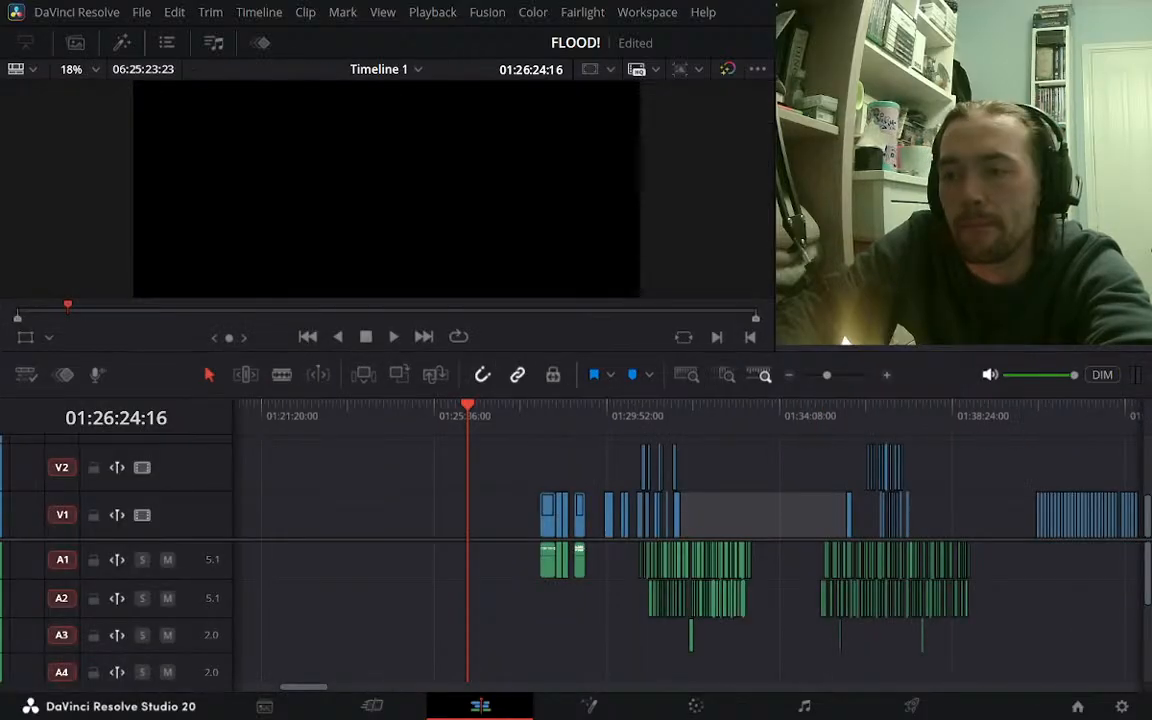
pyautogui.click(75, 43)
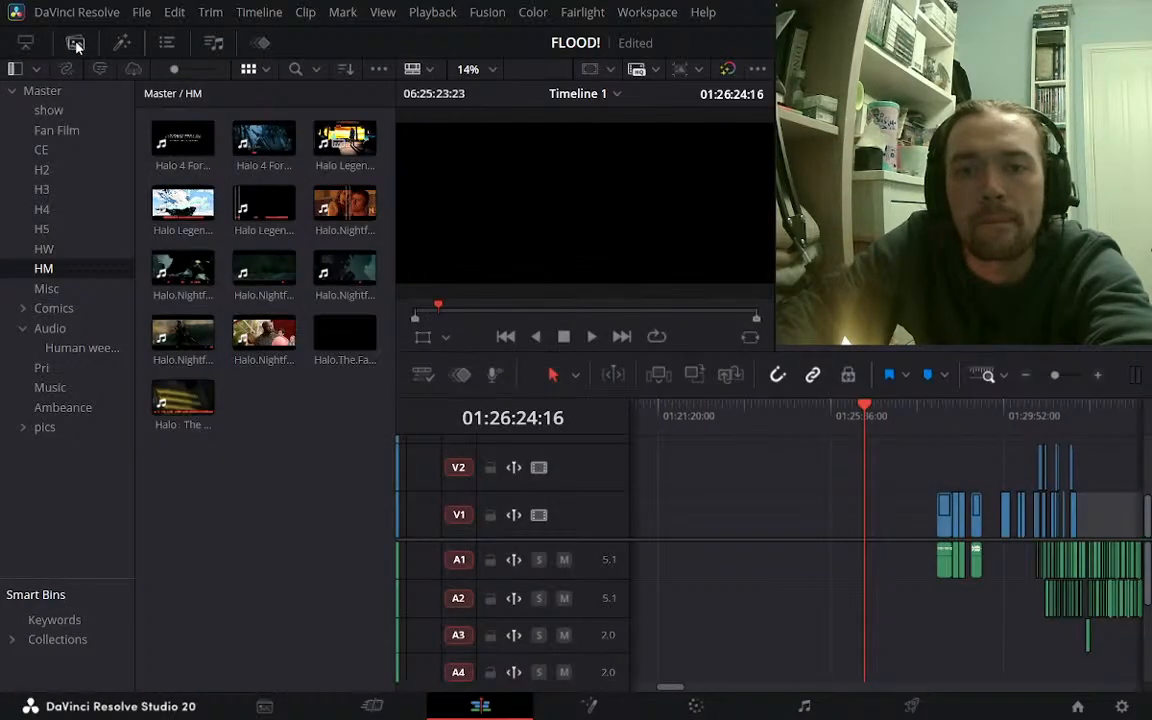
pyautogui.click(178, 206)
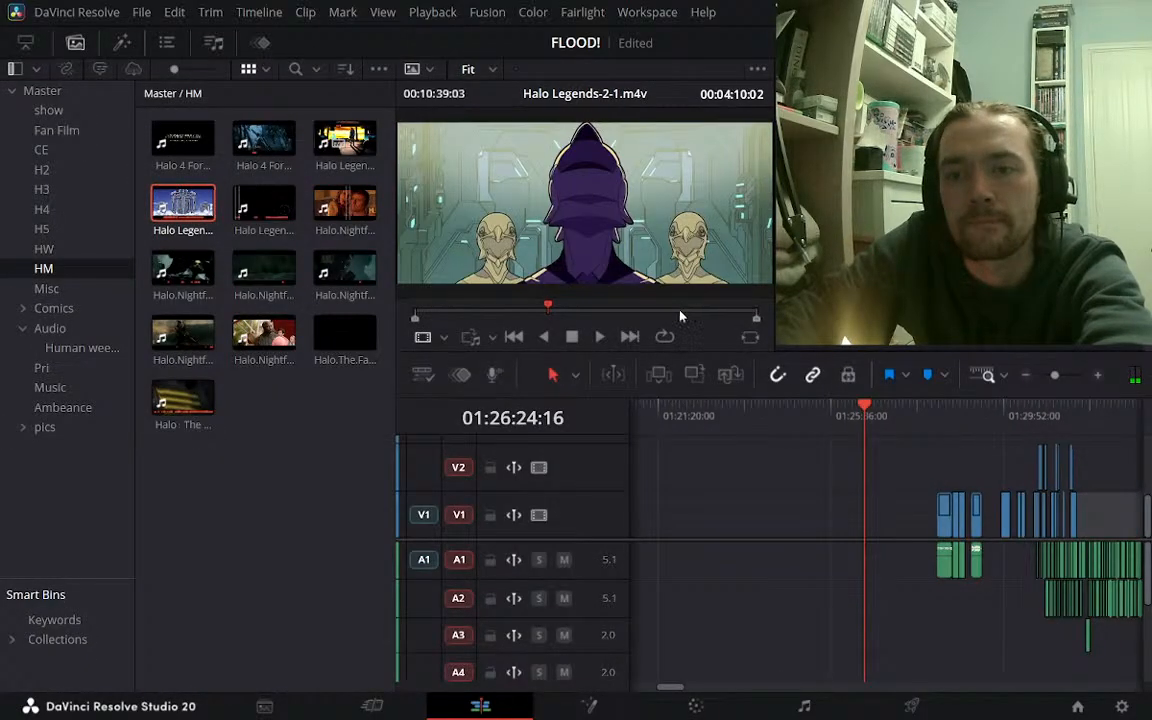
pyautogui.moveTo(595, 313); pyautogui.dragTo(729, 318)
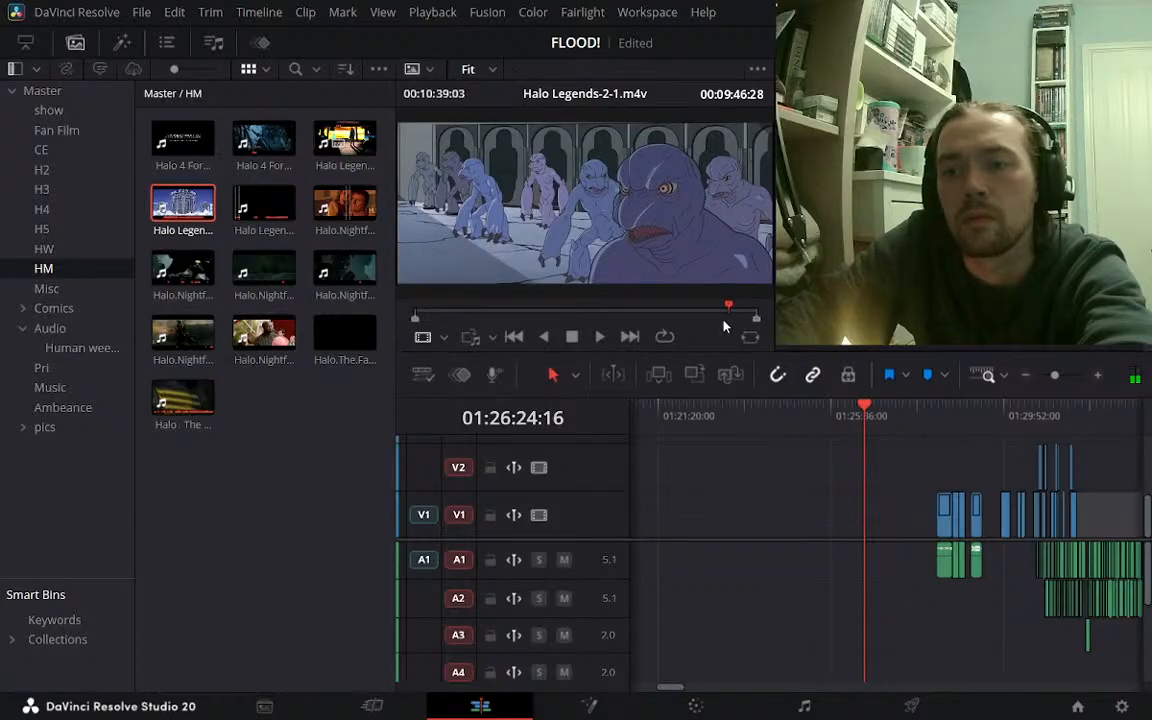
pyautogui.press('space')
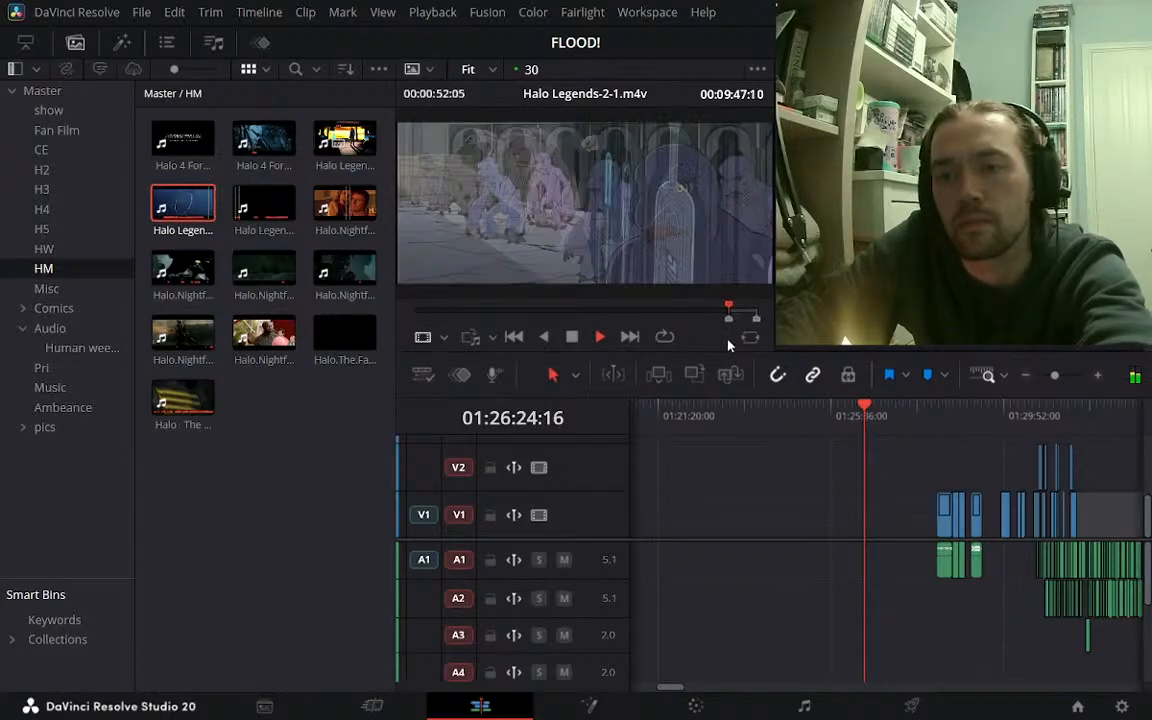
# Play on through the source clip at double speed and set its Out point at about 00:09:57
pyautogui.press('l')
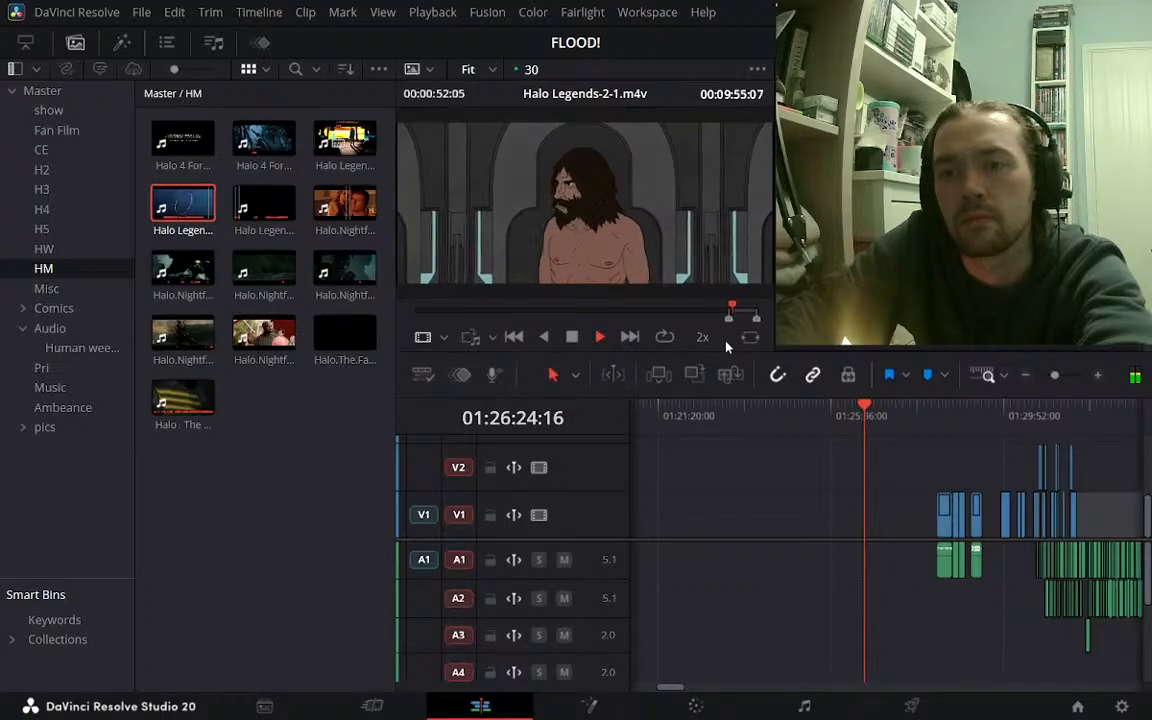
pyautogui.press('space')
pyautogui.press('space')
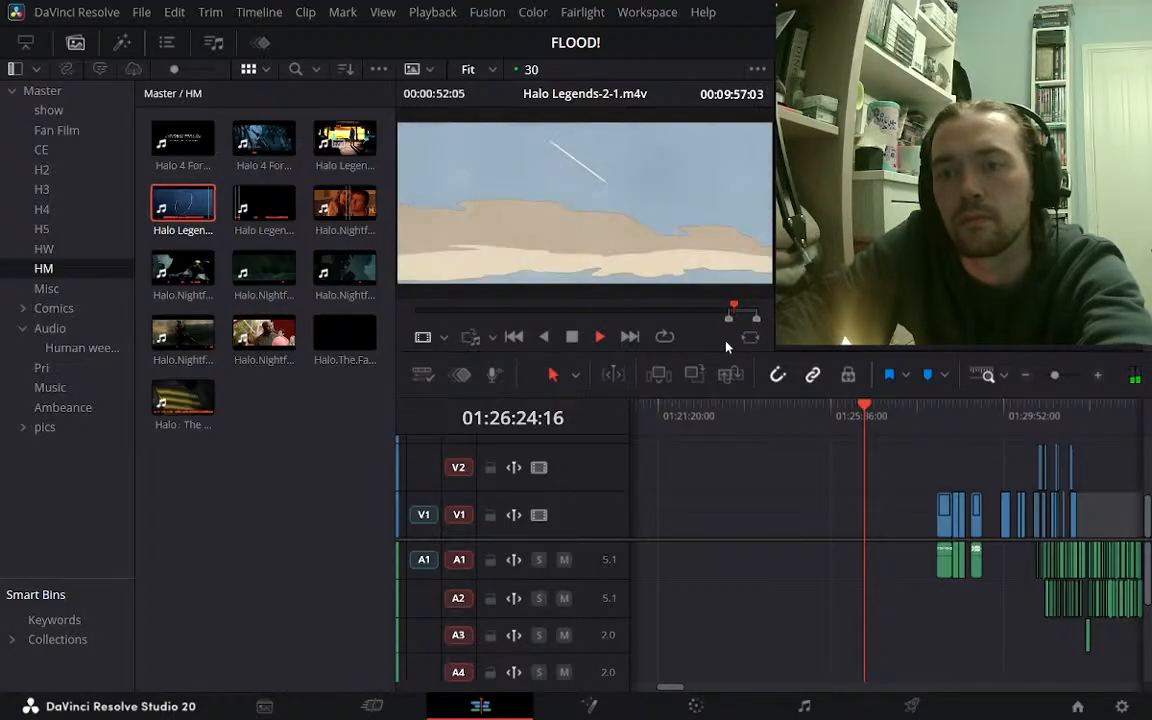
pyautogui.press('space')
pyautogui.press('o')
pyautogui.press('l')
pyautogui.press('l')
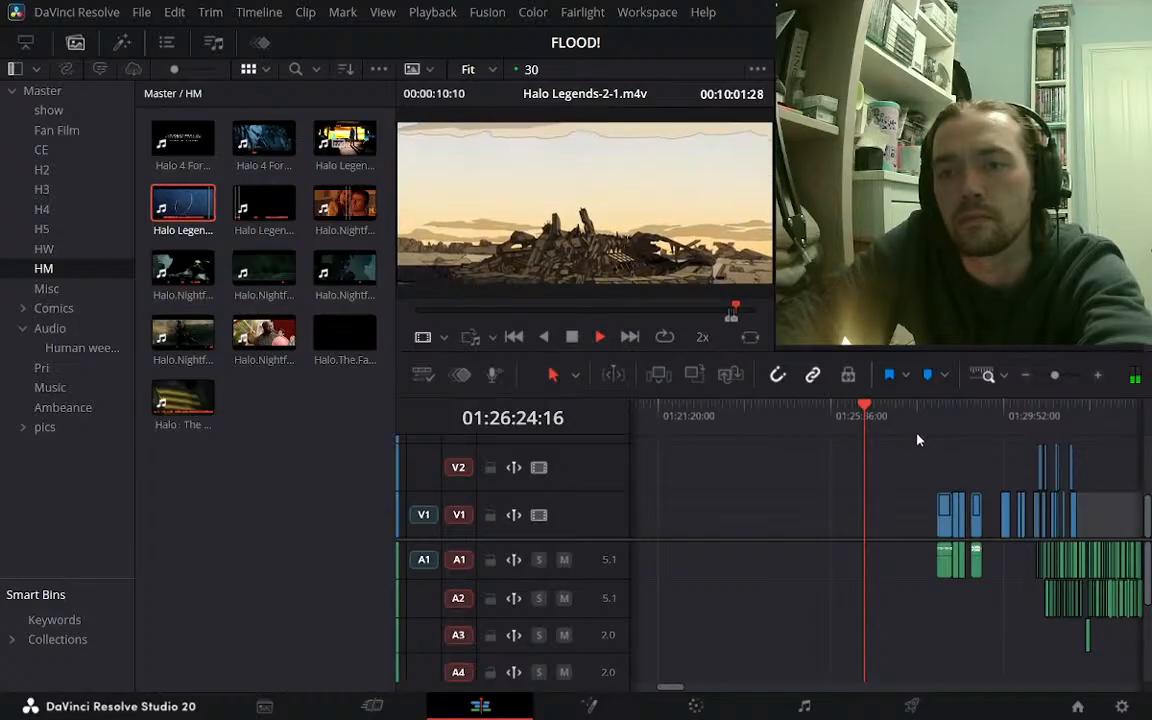
# Insert the marked Halo Legends range on V1 and A1 in the empty gap at 02:07:12:00
pyautogui.click(1026, 377)
pyautogui.click(1026, 377)
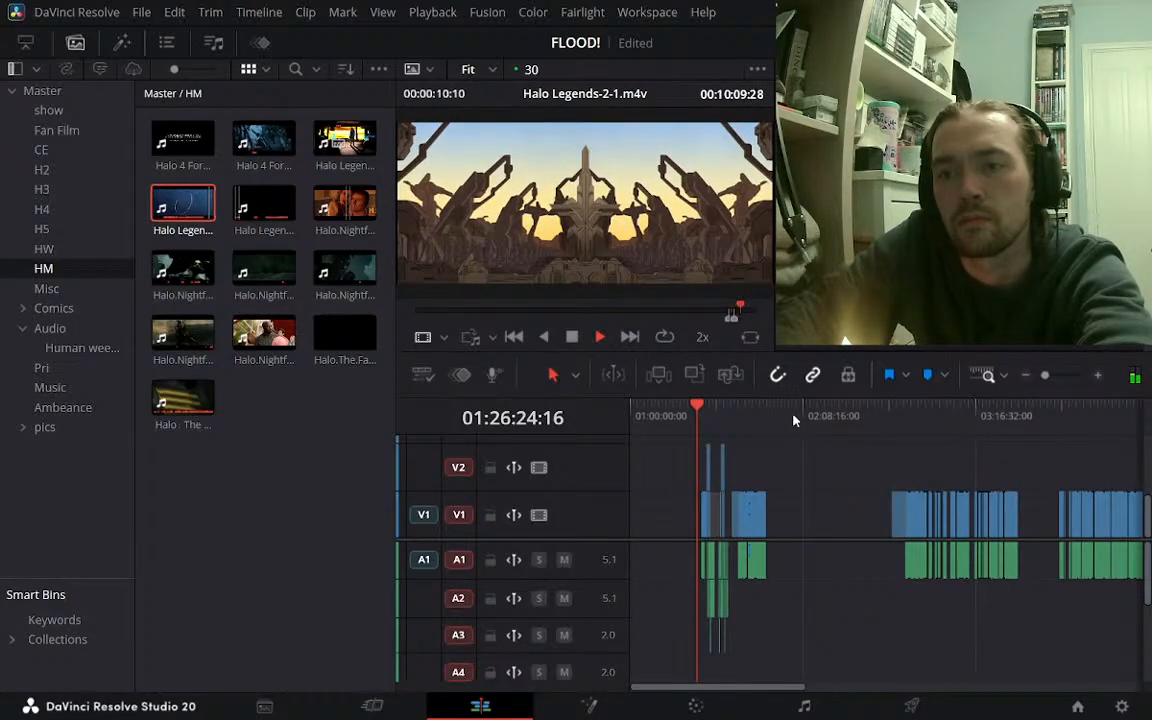
pyautogui.click(800, 415)
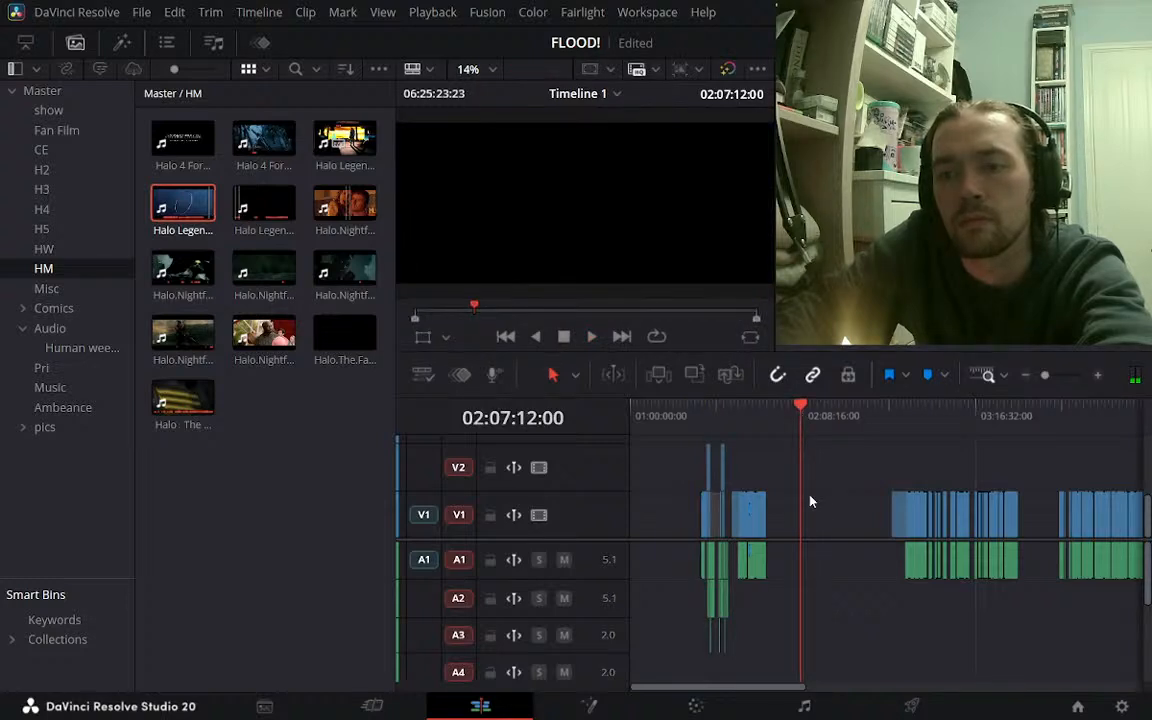
pyautogui.click(656, 380)
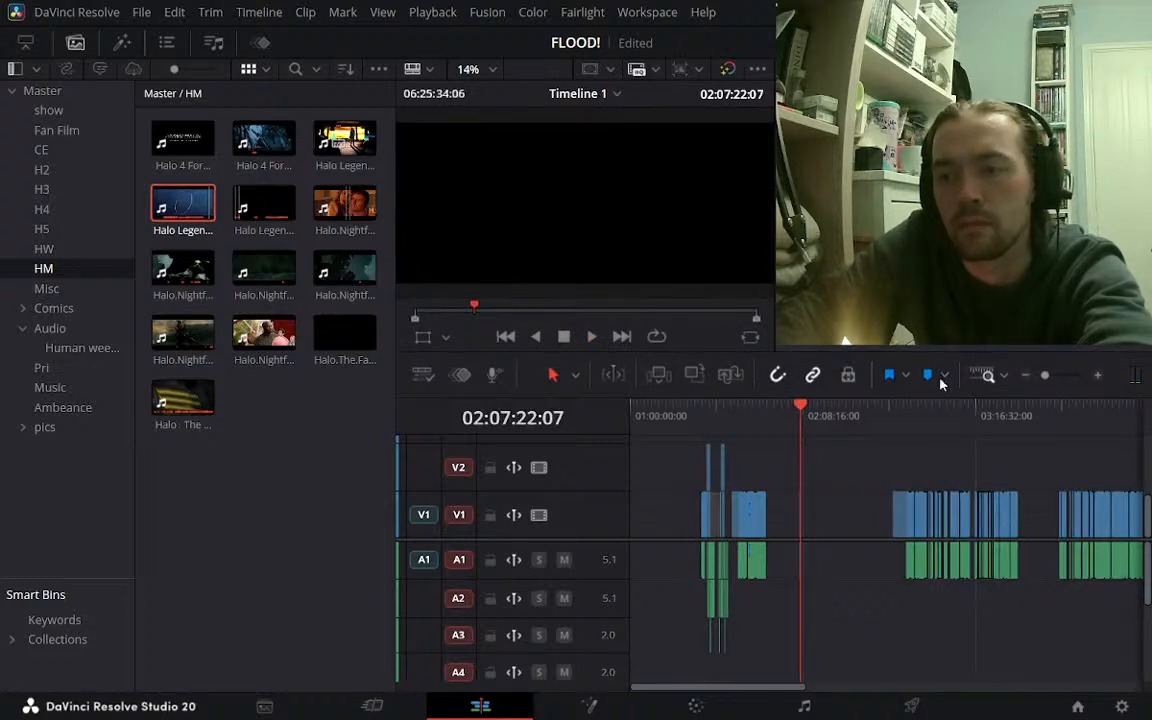
# Cut the inserted Halo Legends clip from V1 and A1 at 02:07:12:00, leaving its gap open
pyautogui.click(1100, 376)
pyautogui.click(1100, 376)
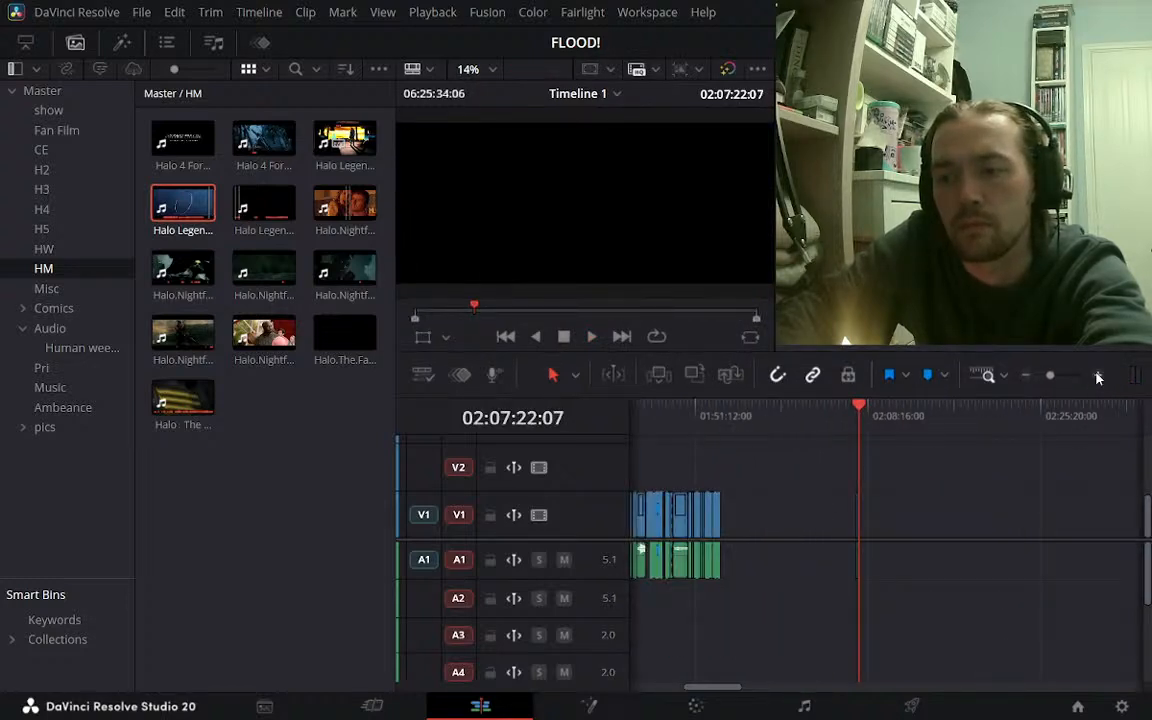
pyautogui.click(1100, 376)
pyautogui.click(873, 517)
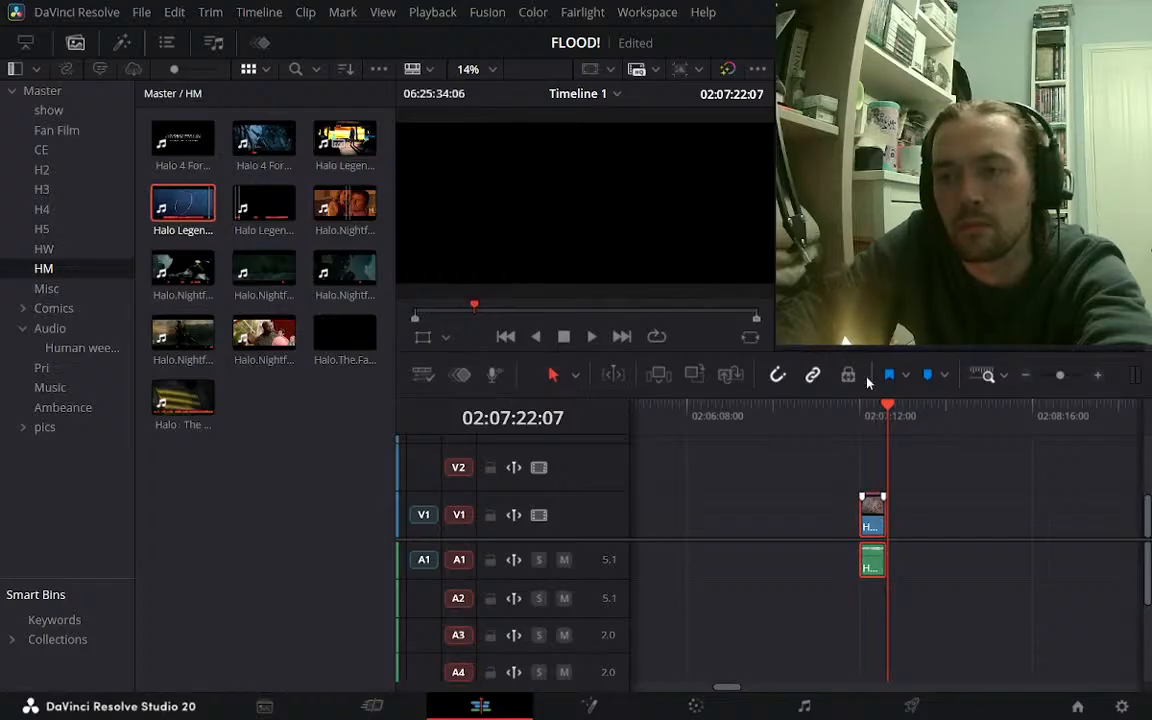
pyautogui.press('Delete')
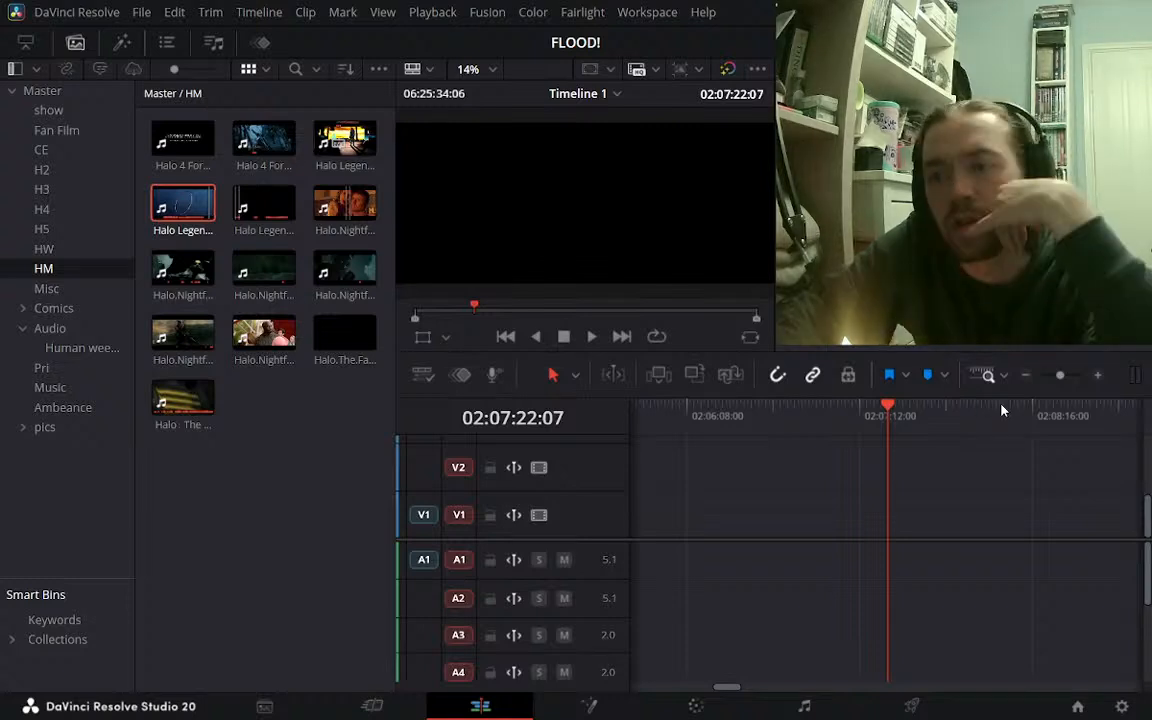
# Turn off audio dimming and paste the Halo Legends clip at 01:25:25:08, ahead of the collected shots
pyautogui.click(1025, 378)
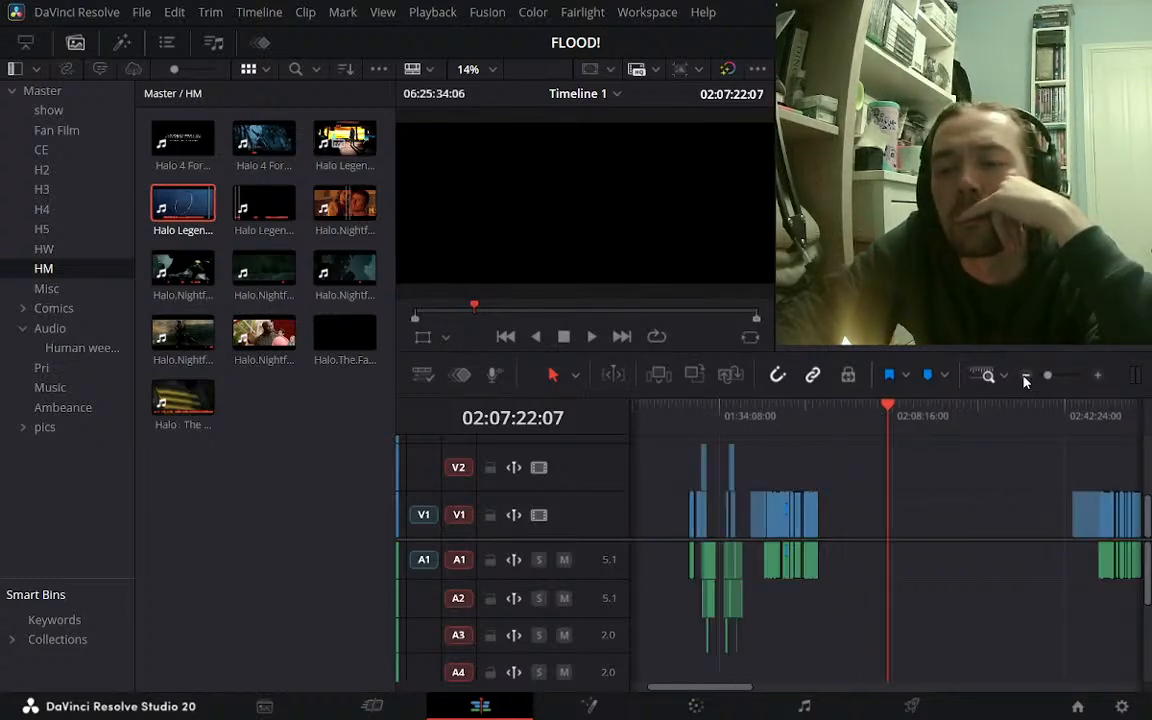
pyautogui.click(75, 43)
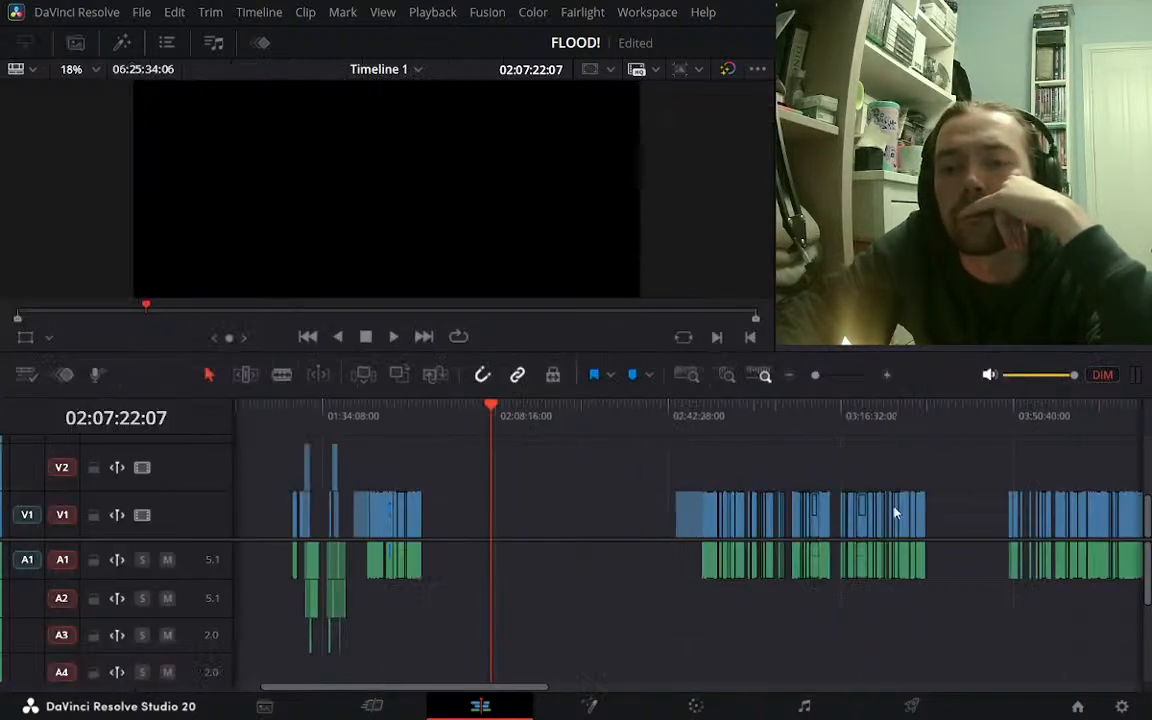
pyautogui.click(255, 418)
pyautogui.click(279, 418)
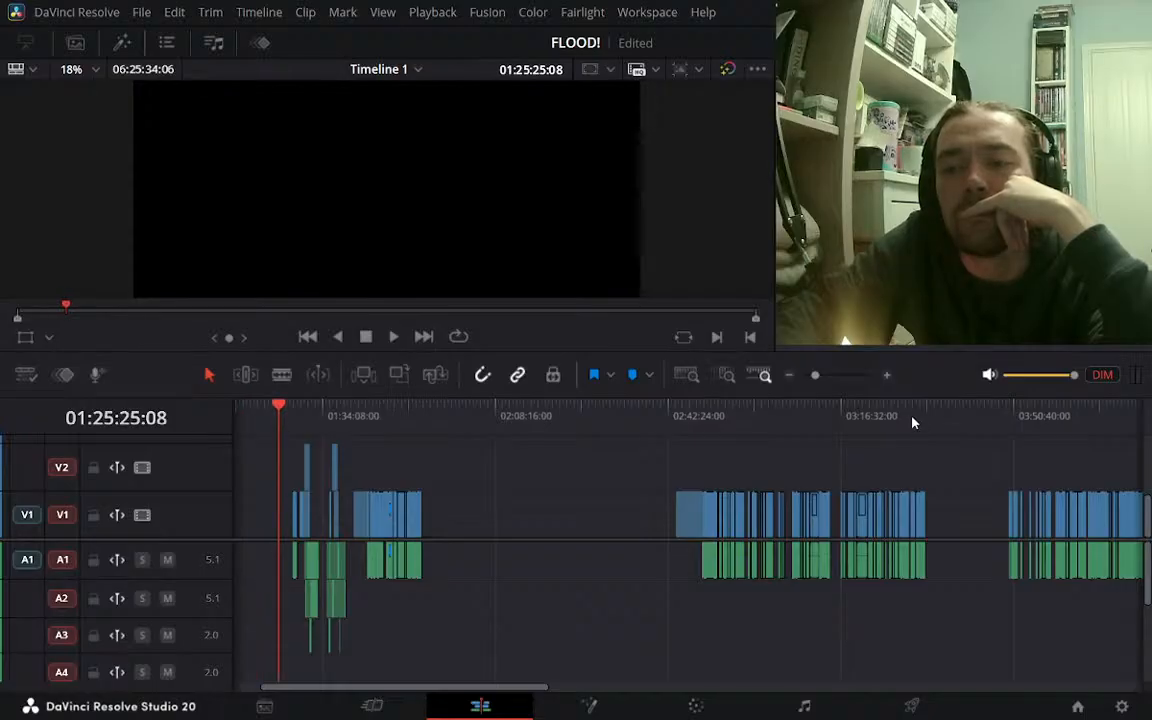
pyautogui.click(1104, 377)
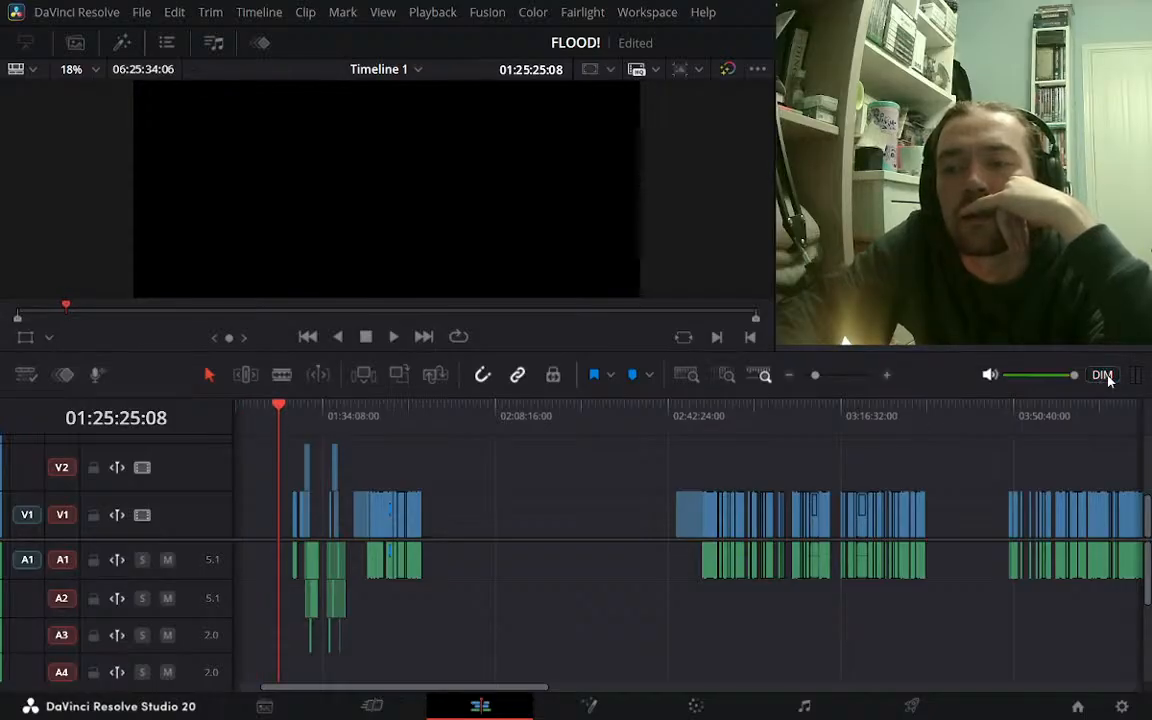
pyautogui.click(887, 377)
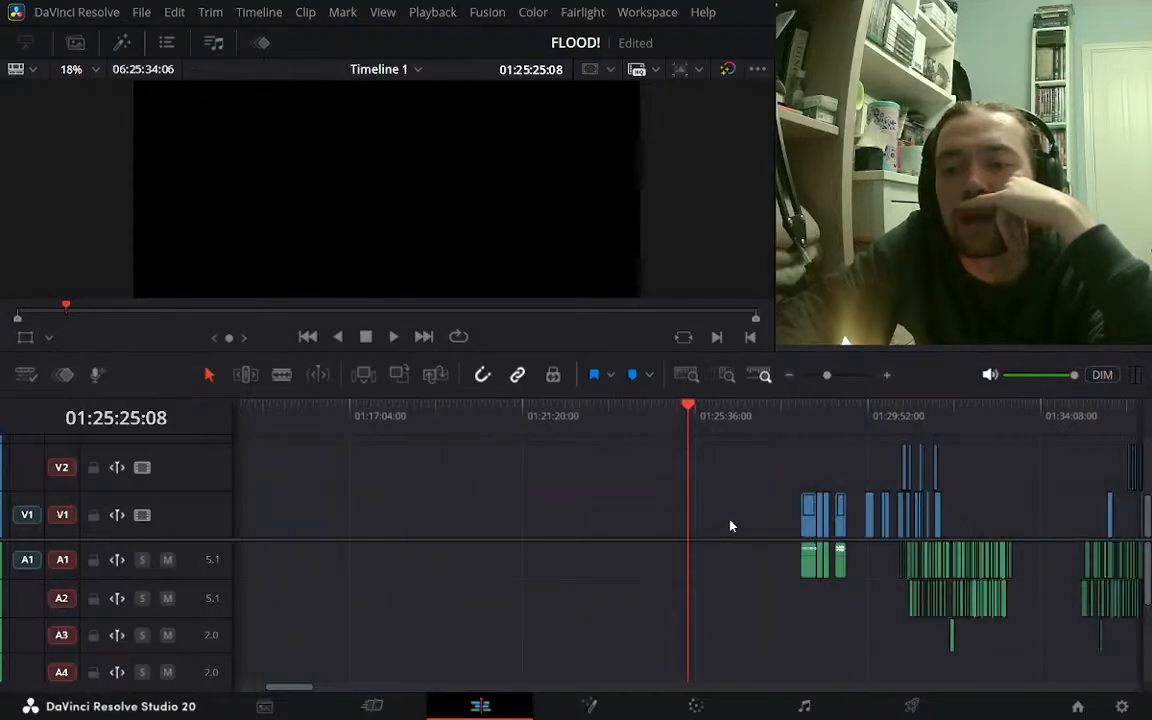
pyautogui.hotkey('ctrl', 'v')
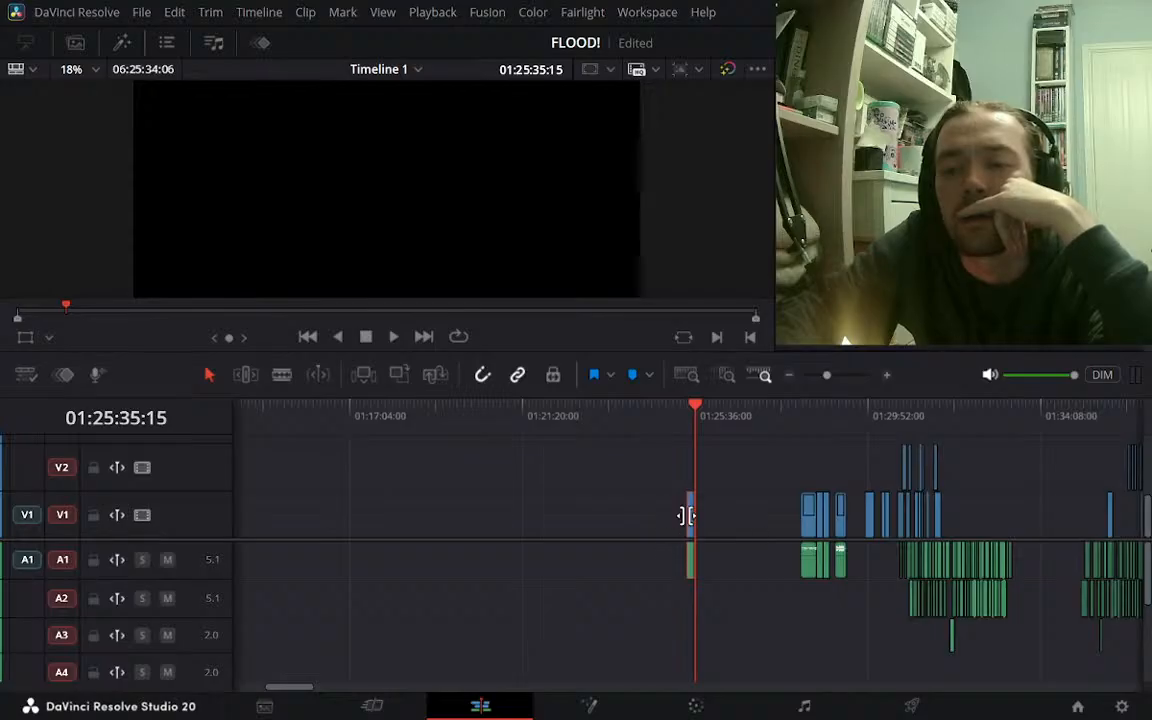
# Move the pasted Halo Legends clip along V1 and A1 to start at 01:27:13:08
pyautogui.moveTo(690, 520); pyautogui.dragTo(764, 527)
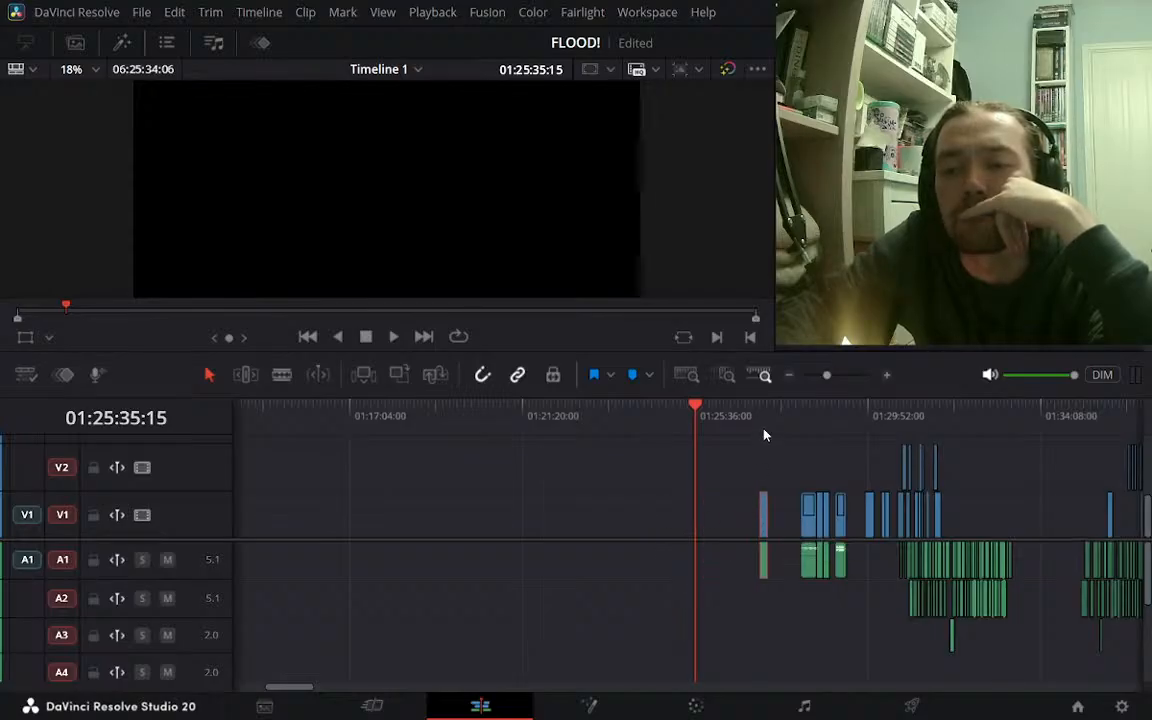
pyautogui.press('Down')
pyautogui.click(886, 377)
pyautogui.click(789, 377)
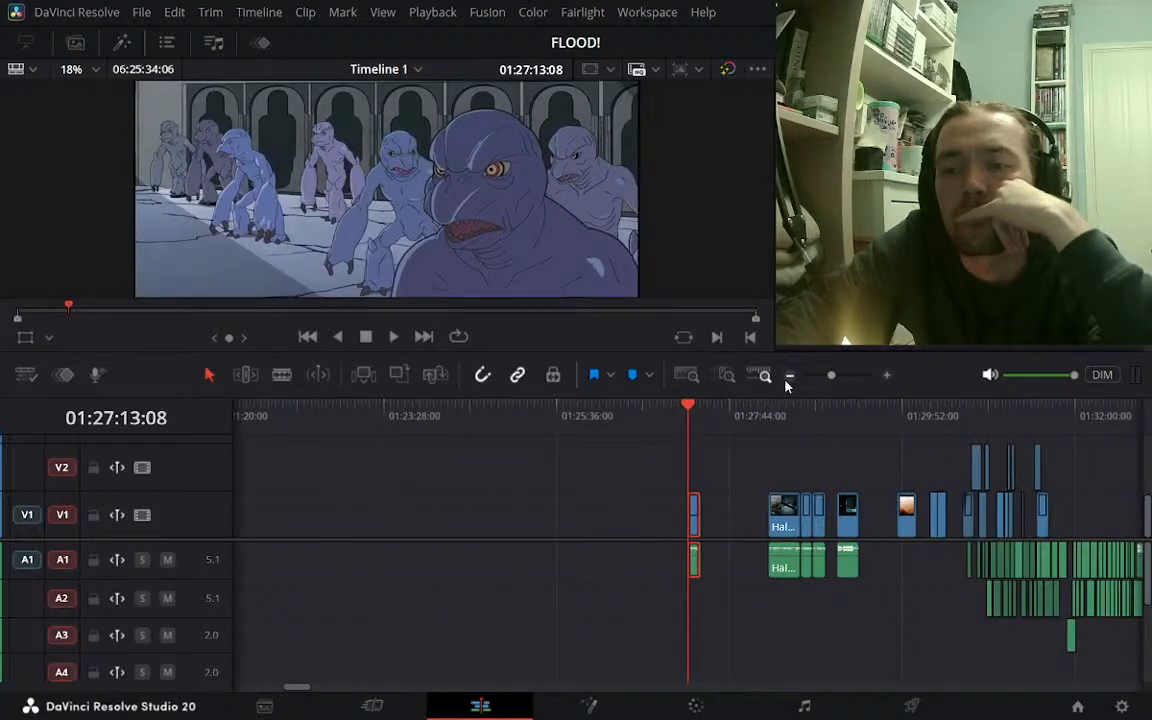
# Play the moved Halo Legends clip from its start to about 01:27:19 to review the creature shots
pyautogui.click(887, 377)
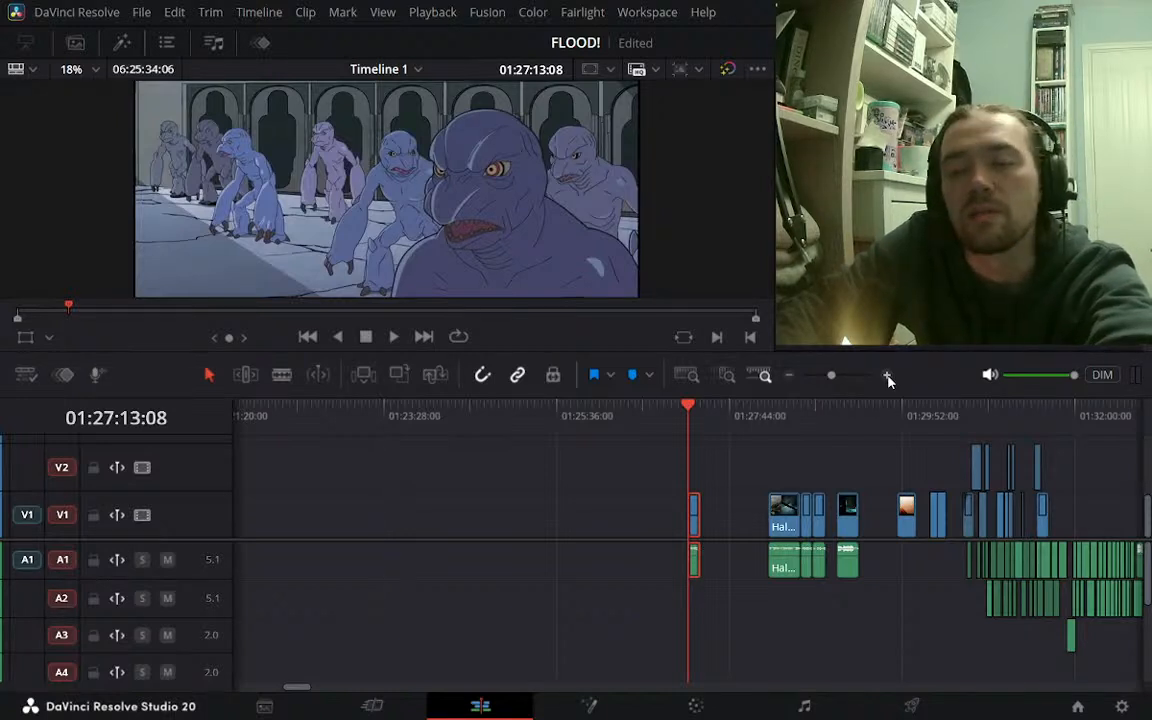
pyautogui.click(887, 375)
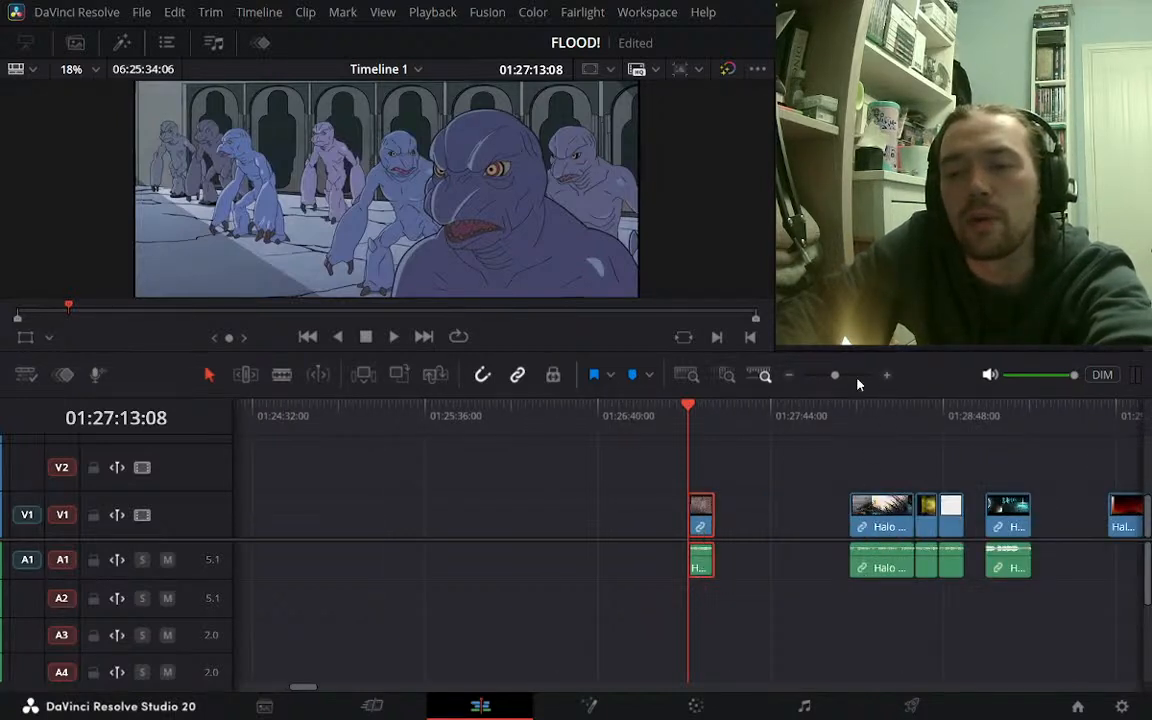
pyautogui.press('l')
pyautogui.press('l')
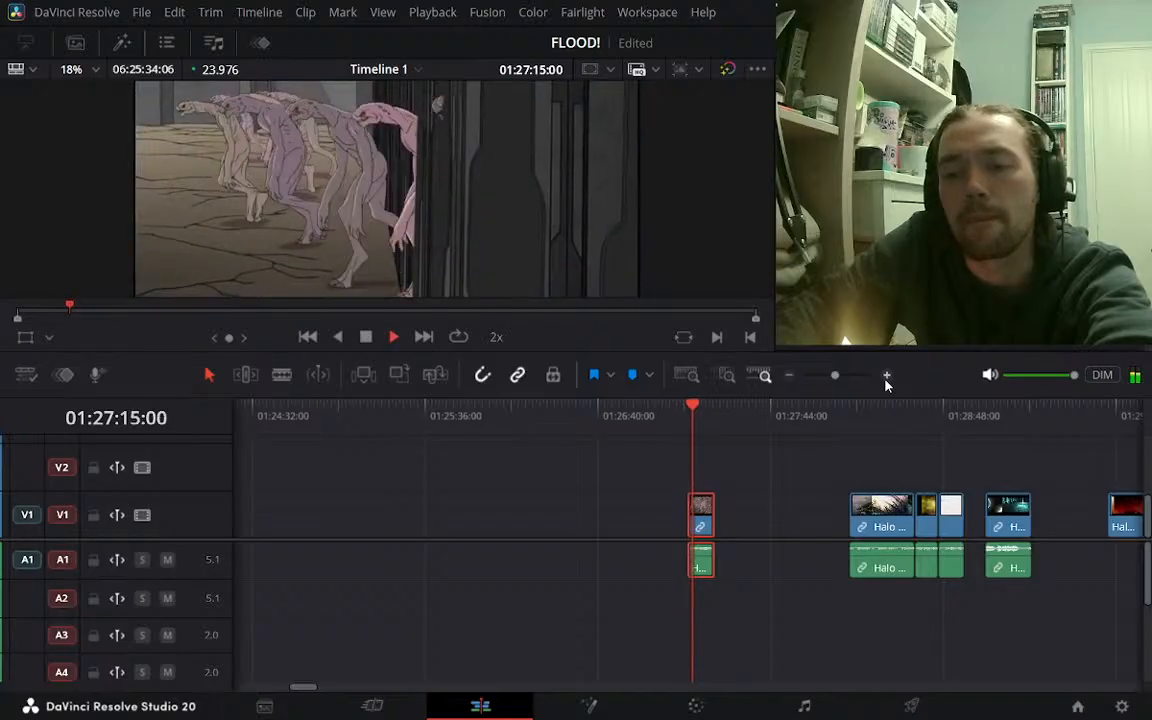
pyautogui.press('k')
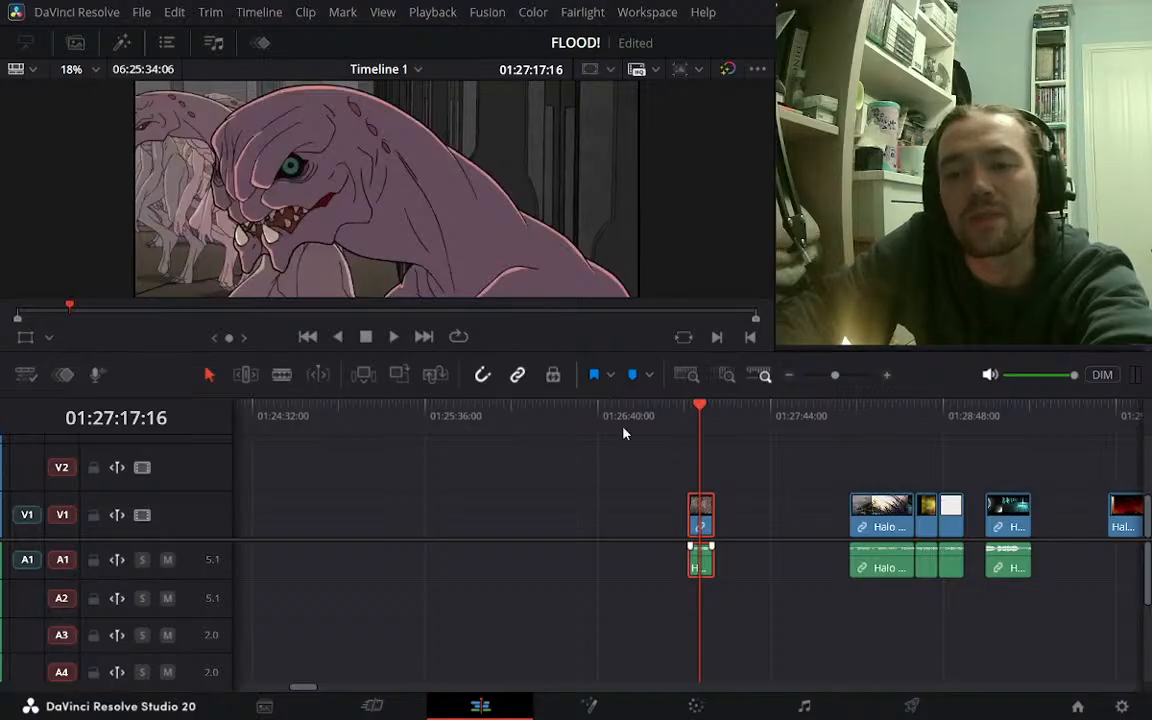
pyautogui.click(885, 376)
pyautogui.click(885, 376)
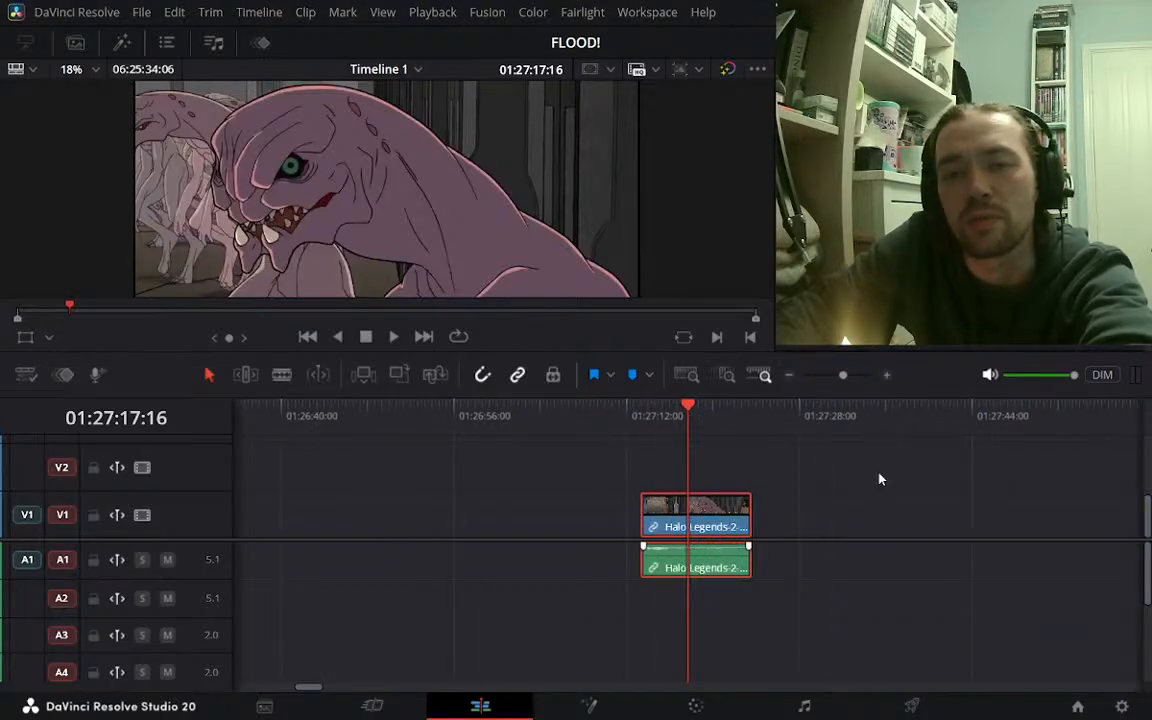
pyautogui.press('space')
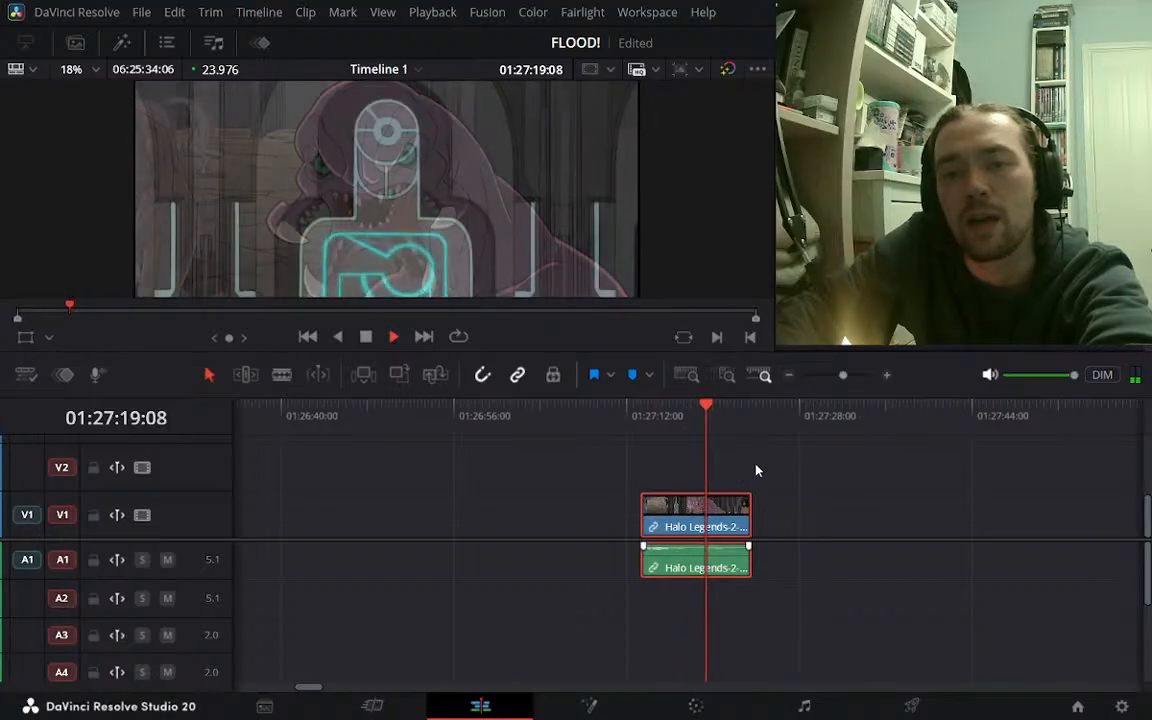
# Split the Halo Legends clip on V1 and A1 at 01:27:19:13 and delete the part before the cut
pyautogui.press('j')
pyautogui.press('k')
pyautogui.press('Right')
pyautogui.press('Right')
pyautogui.press('Right')
pyautogui.press('Right')
pyautogui.press('Right')
pyautogui.press('Right')
pyautogui.press('Right')
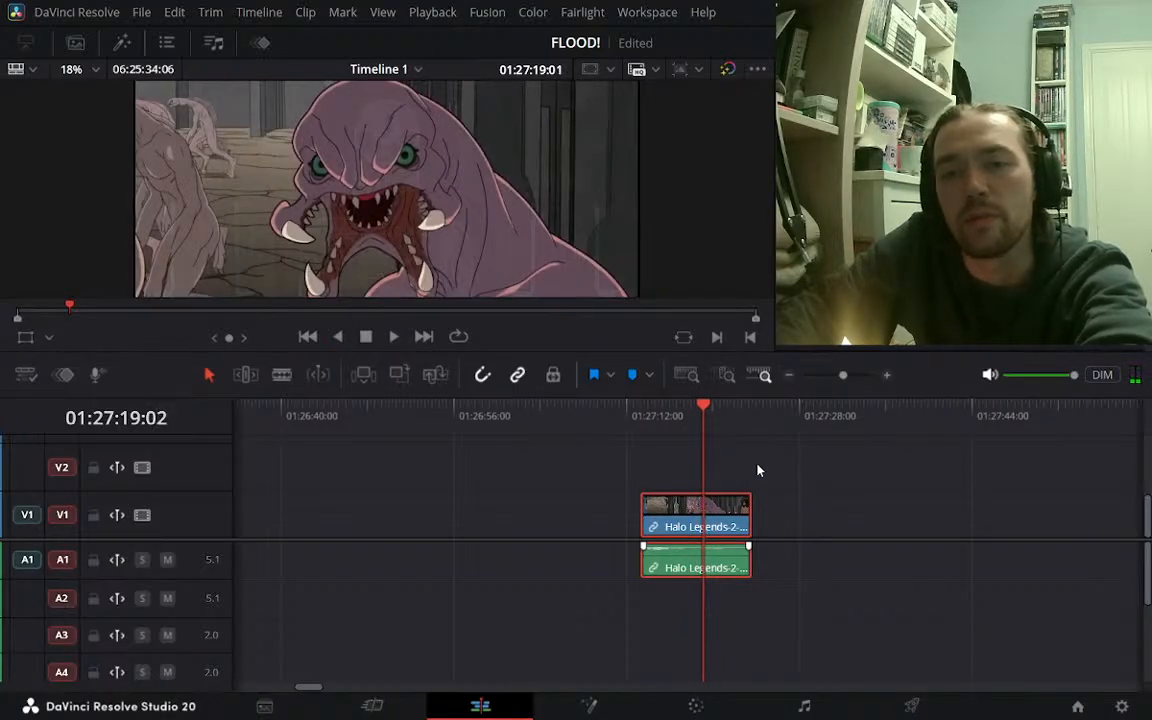
pyautogui.press('Right')
pyautogui.press('Right')
pyautogui.press('Right')
pyautogui.press('Right')
pyautogui.press('Right')
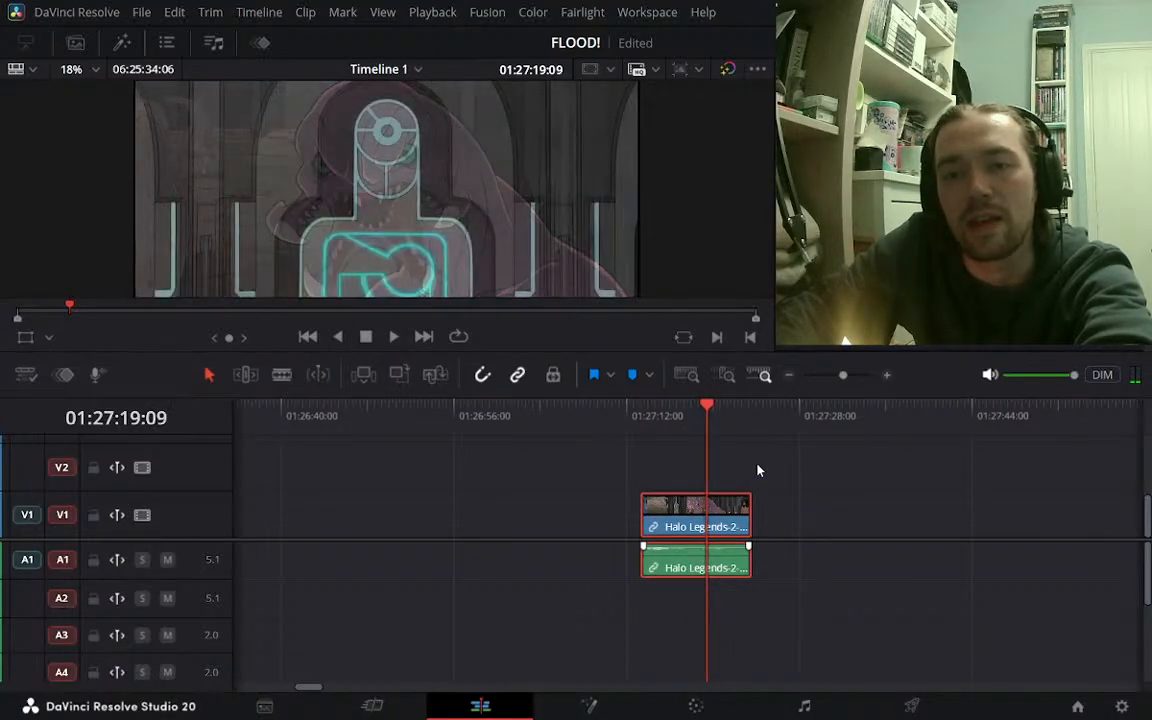
pyautogui.press('Left')
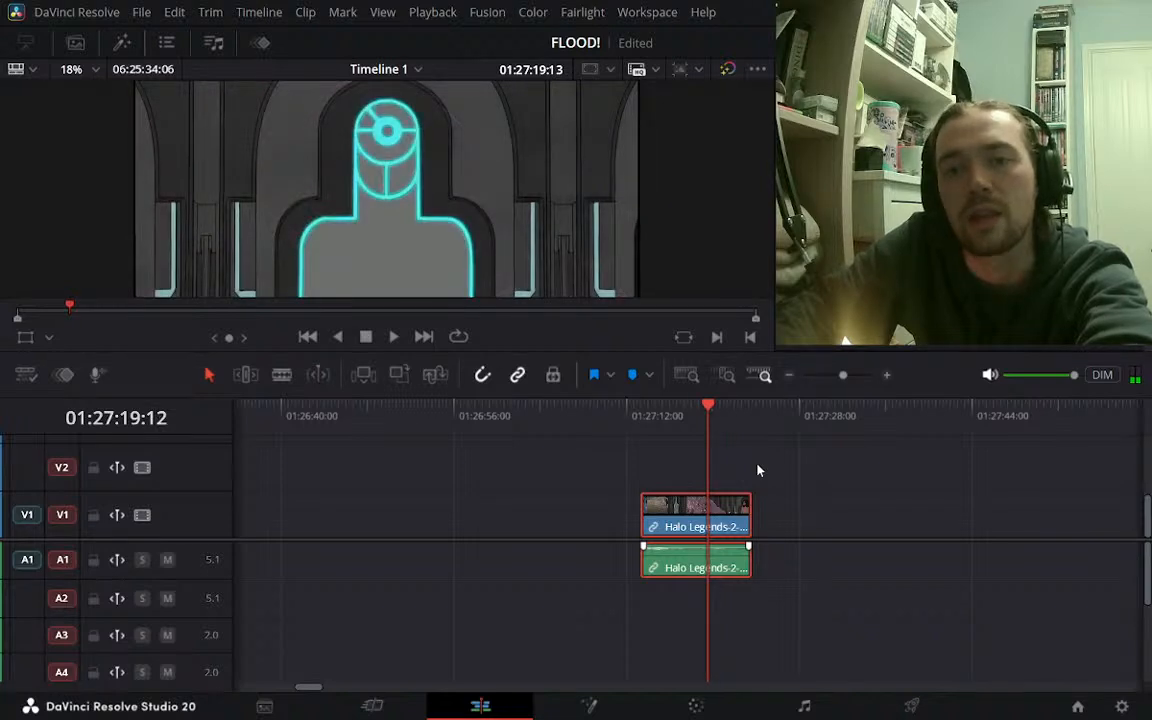
pyautogui.press('Right')
pyautogui.press('Left')
pyautogui.press('Left')
pyautogui.press('Right')
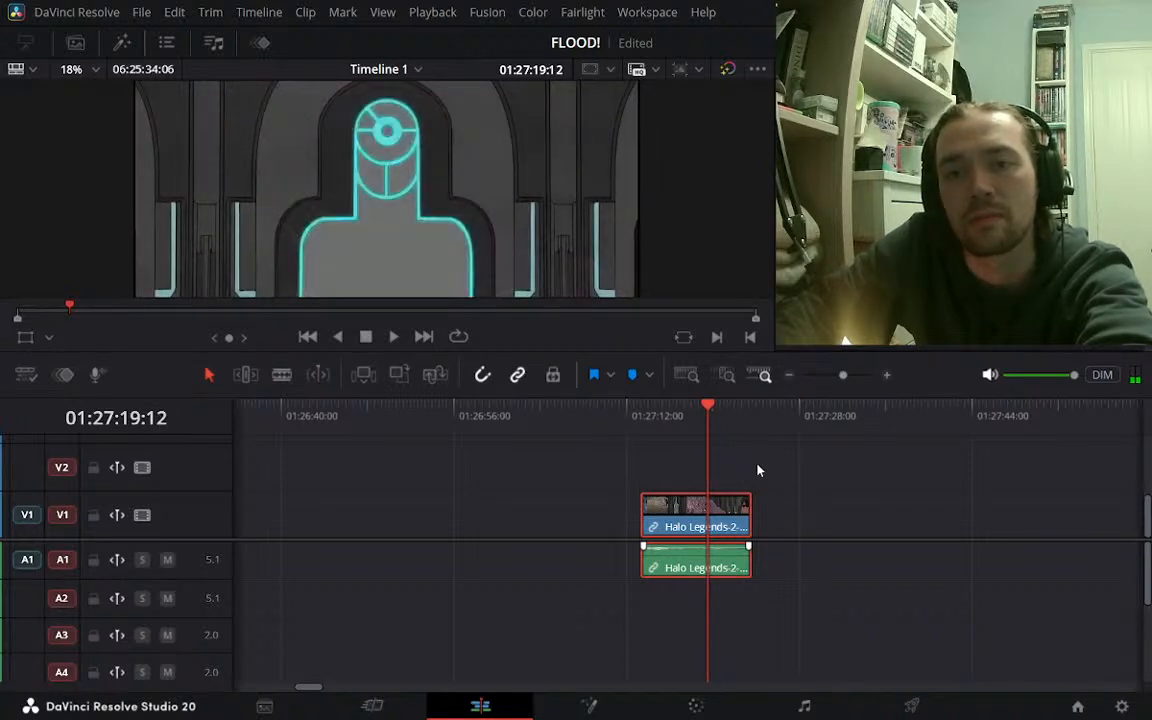
pyautogui.press('Right')
pyautogui.press('Right')
pyautogui.press('Right')
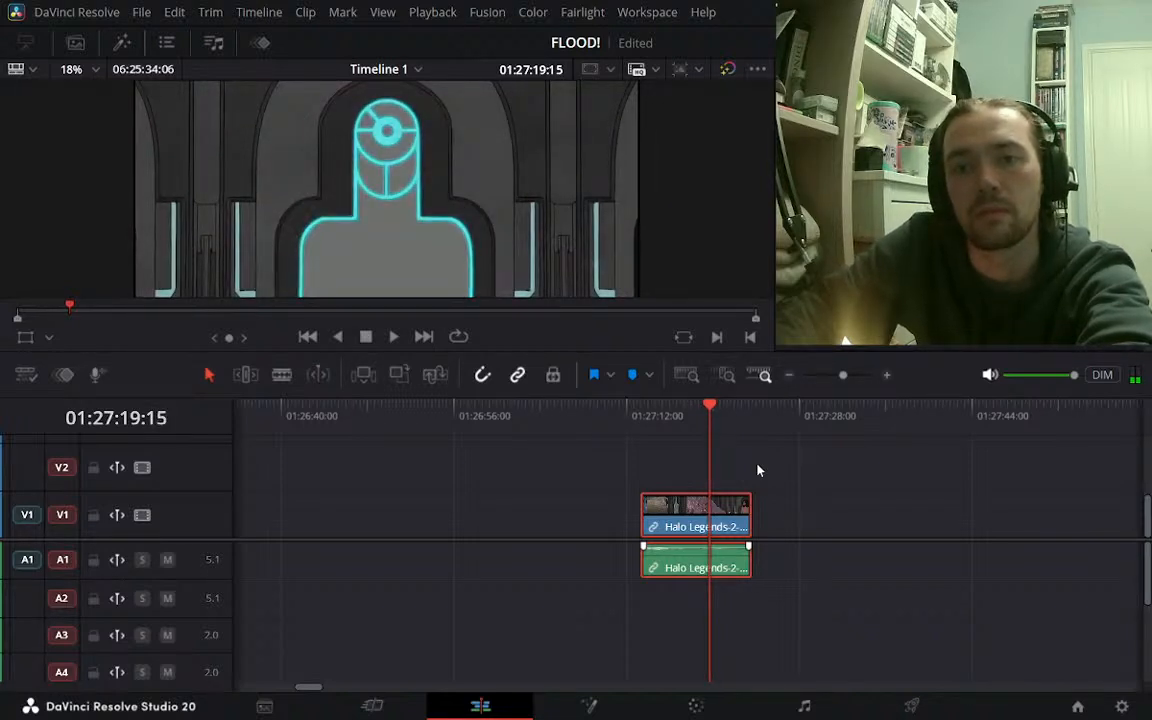
pyautogui.press('Left')
pyautogui.press('Left')
pyautogui.press('Left')
pyautogui.press('Left')
pyautogui.press('Right')
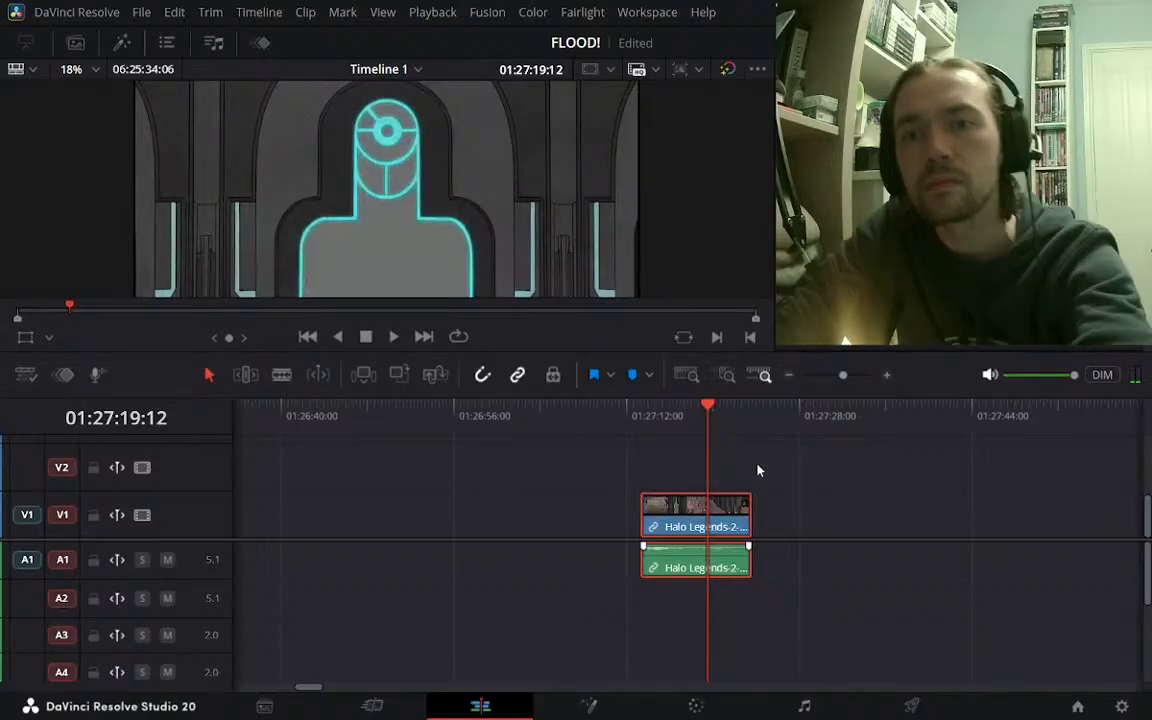
pyautogui.press('Right')
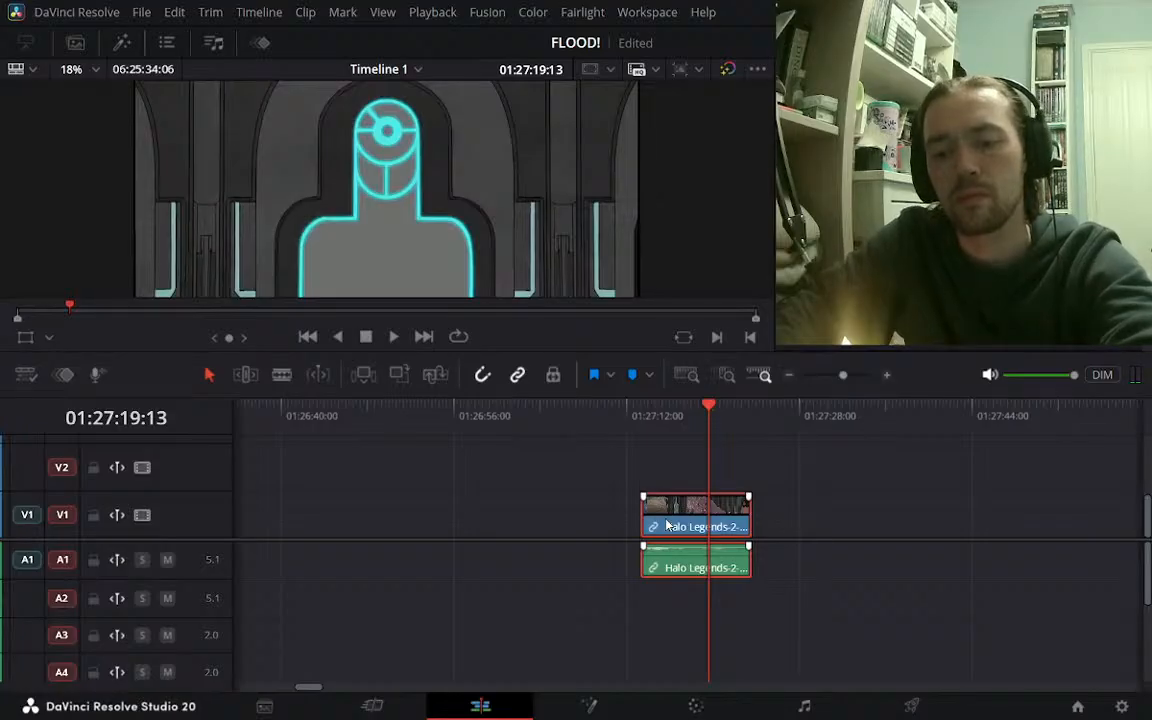
pyautogui.hotkey('ctrl', 'b')
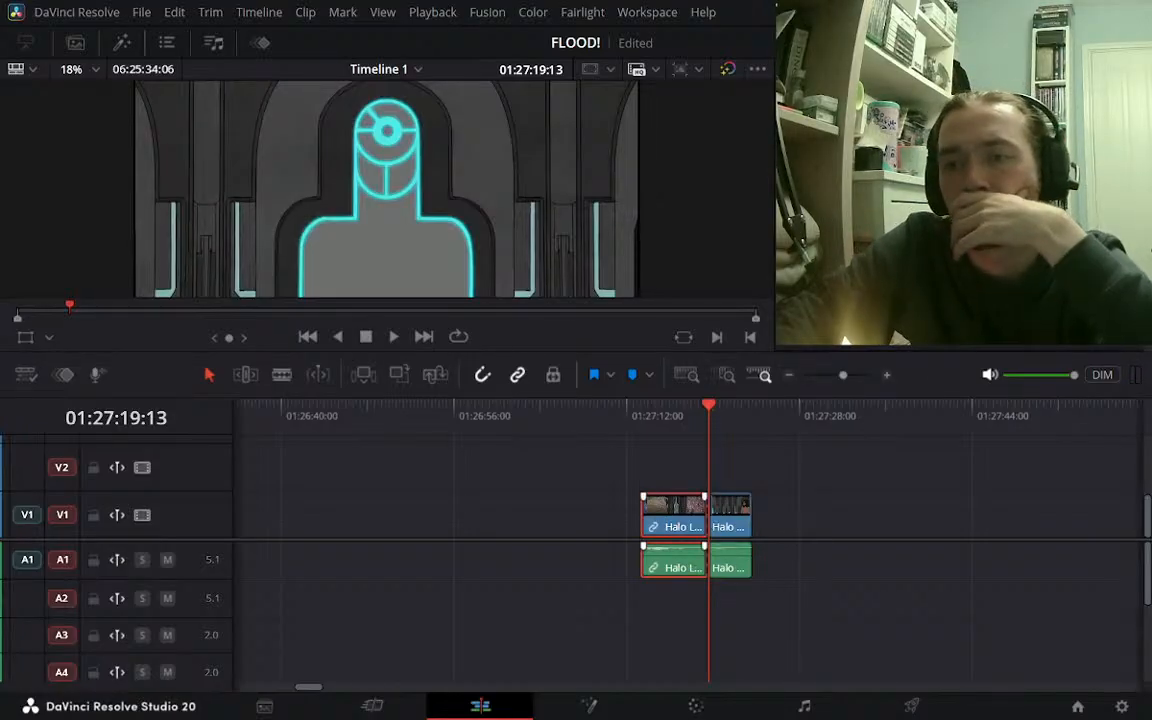
pyautogui.press('Delete')
# Split the remaining Halo Legends clip at 01:27:22:00, before the bearded man's shot dissolves, and delete the part after the cut
pyautogui.press('space')
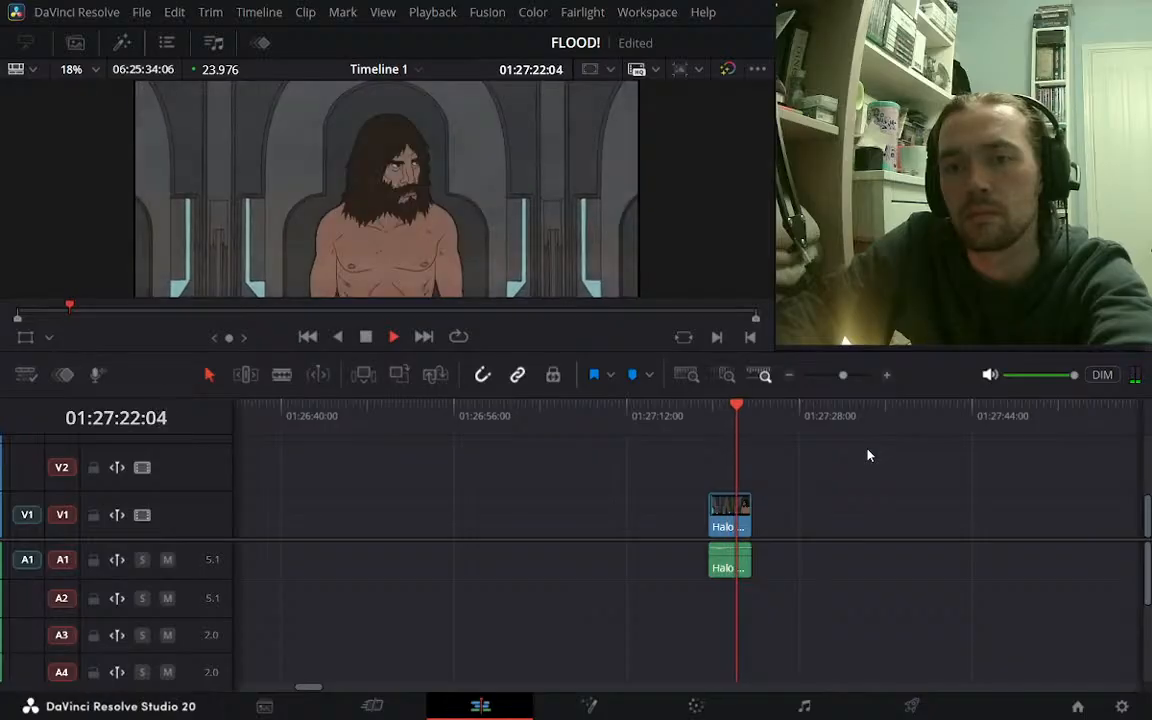
pyautogui.press('space')
pyautogui.click(887, 376)
pyautogui.click(887, 376)
pyautogui.press('j')
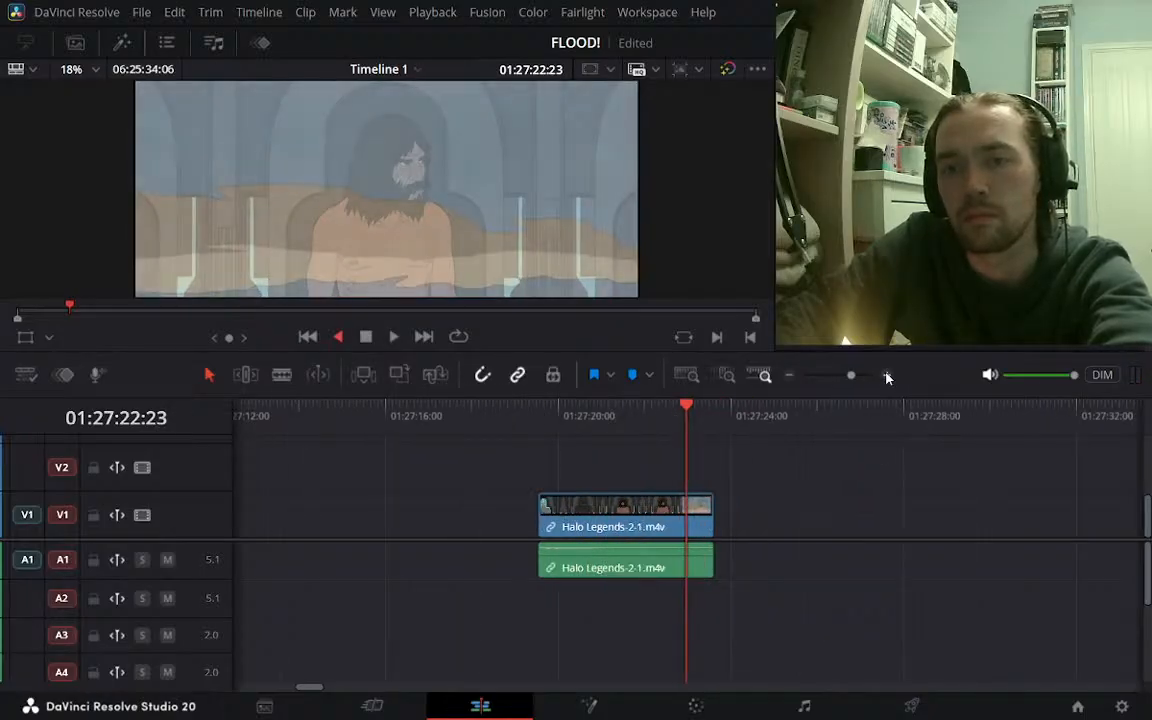
pyautogui.press('space')
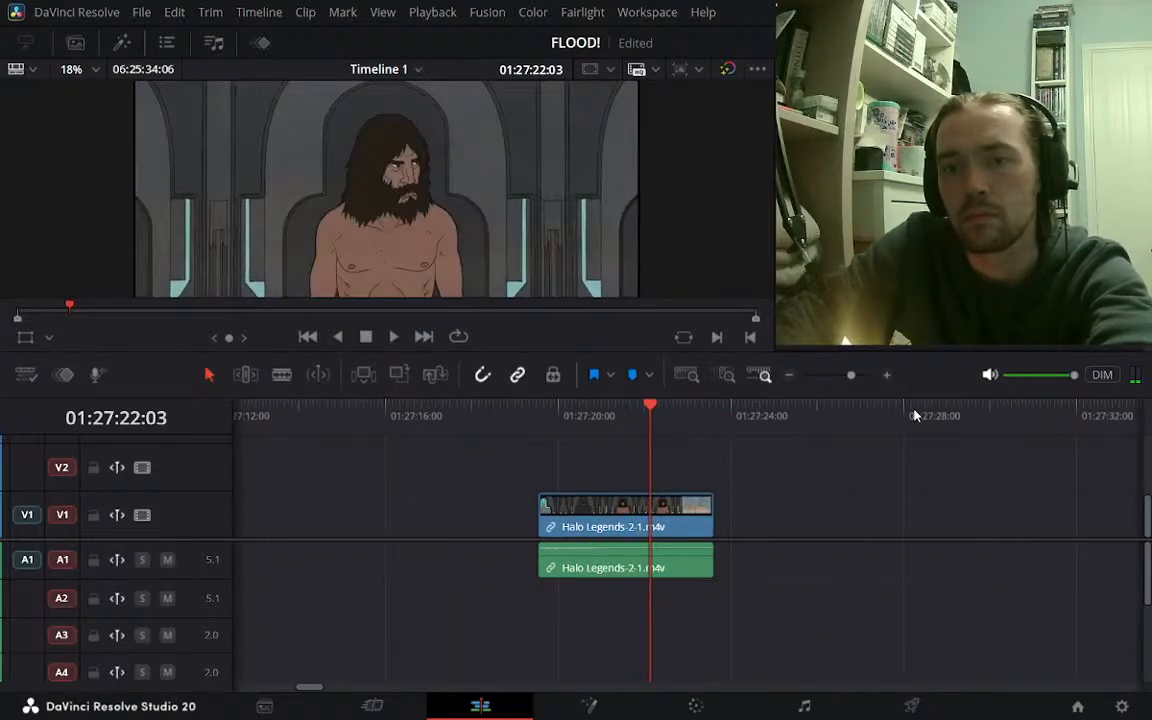
pyautogui.press('Left')
pyautogui.press('Left')
pyautogui.press('Left')
pyautogui.press('Left')
pyautogui.press('Left')
pyautogui.press('Left')
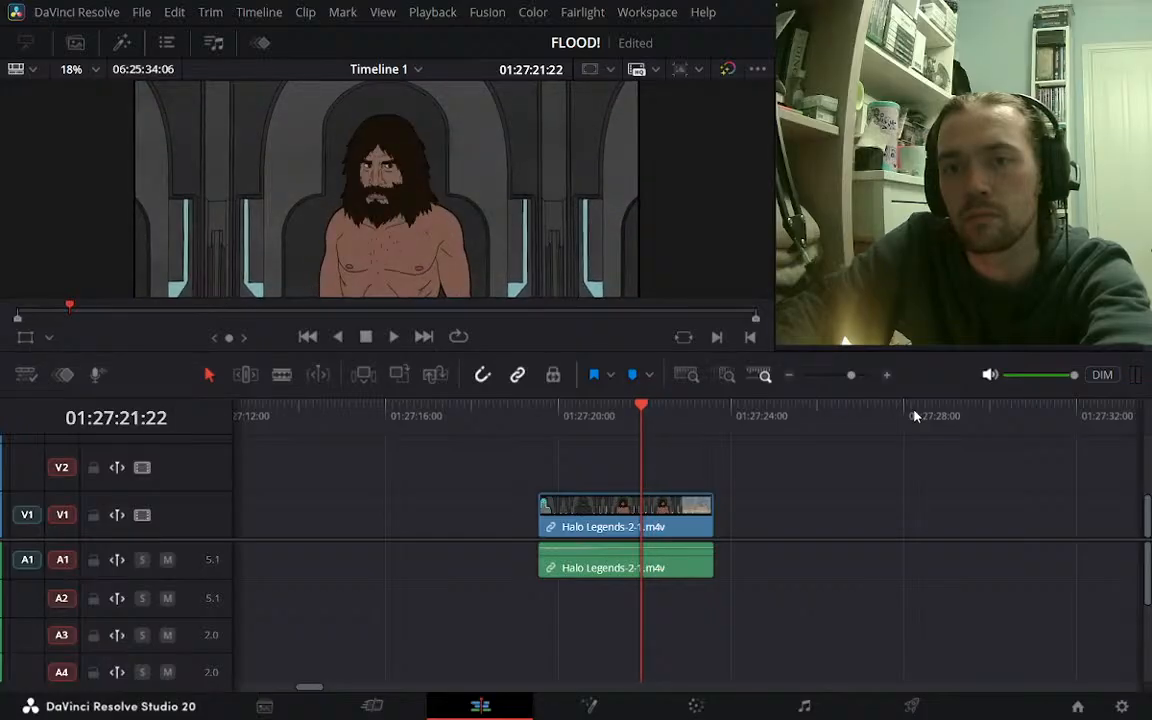
pyautogui.press('Right')
pyautogui.press('Right')
pyautogui.press('Right')
pyautogui.press('Right')
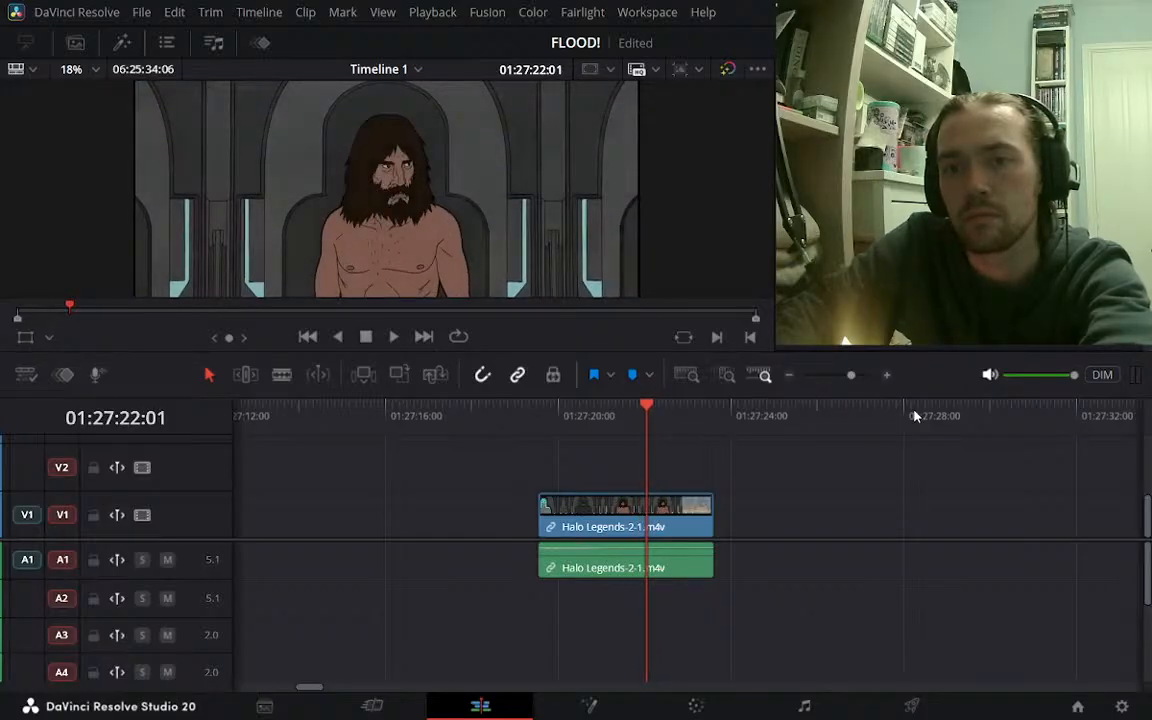
pyautogui.press('Left')
pyautogui.click(617, 527)
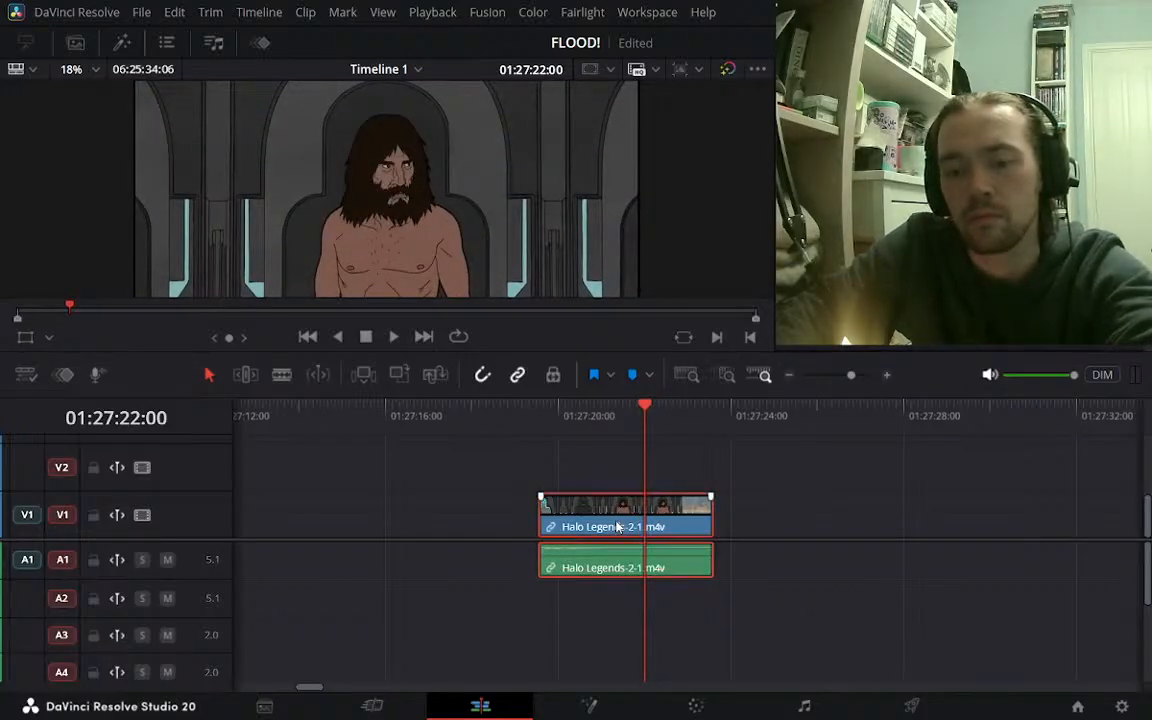
pyautogui.hotkey('ctrl', 'b')
pyautogui.click(665, 527)
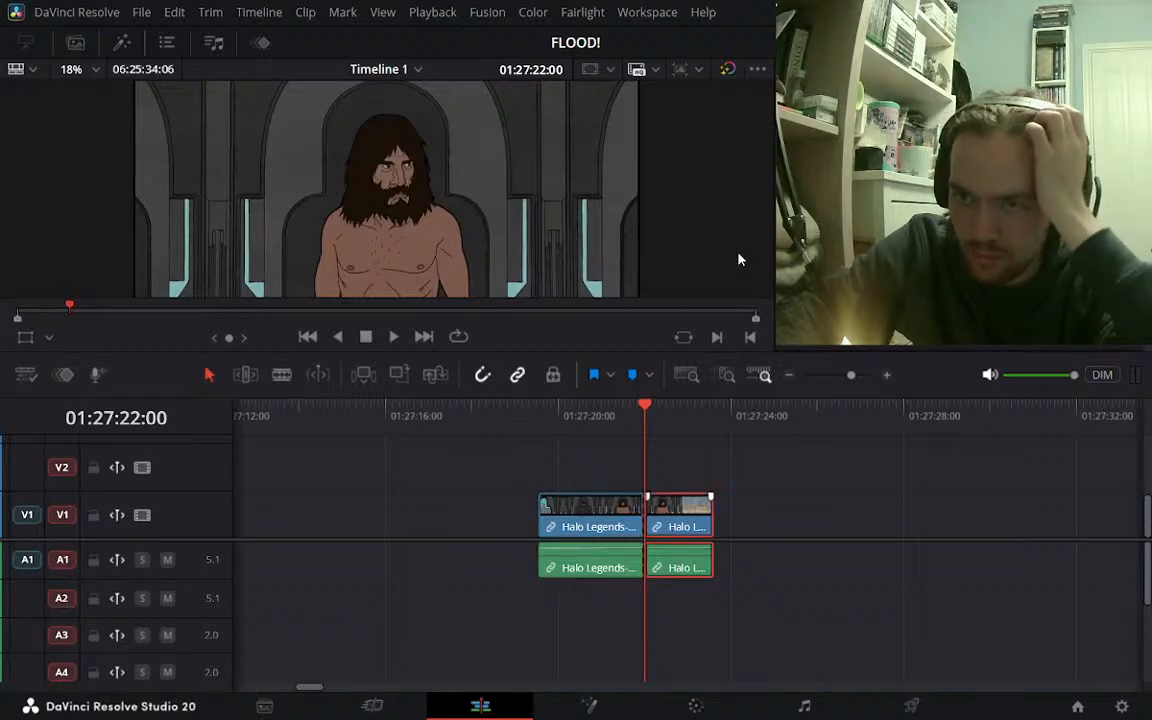
pyautogui.press('Delete')
# Move the trimmed Halo Legends clip along V1 and A1 to start at about 01:27:32, closer to the collected shots
pyautogui.click(789, 375)
pyautogui.click(789, 375)
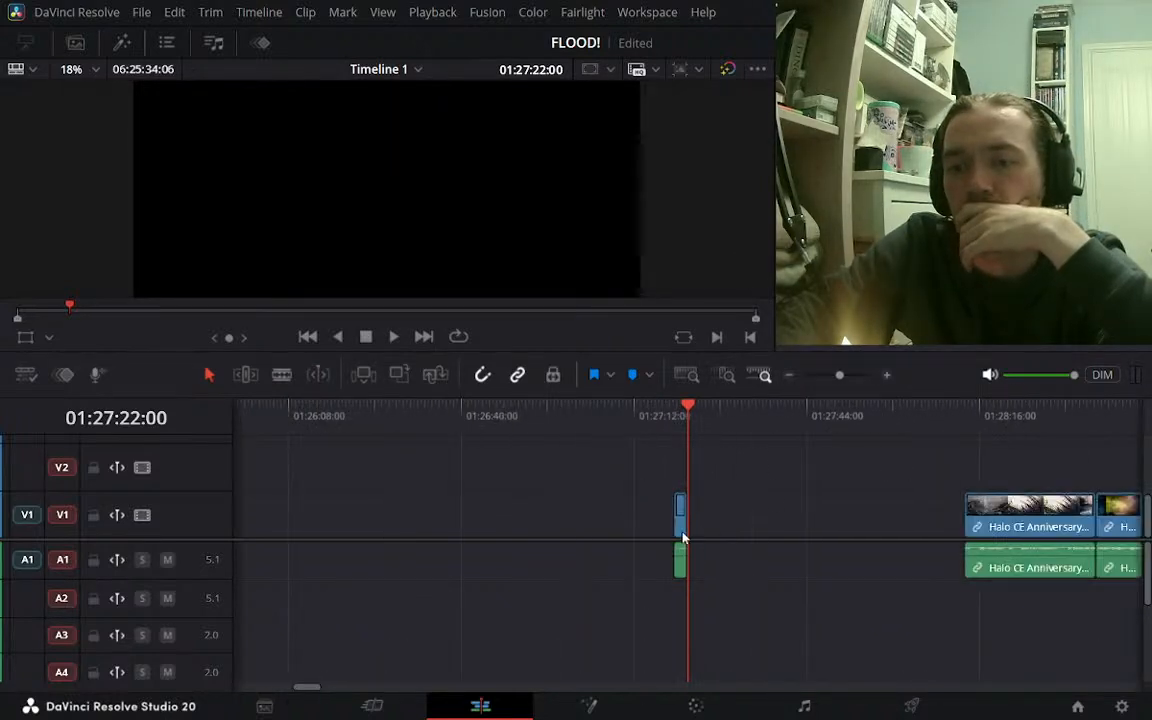
pyautogui.moveTo(676, 515); pyautogui.dragTo(743, 520)
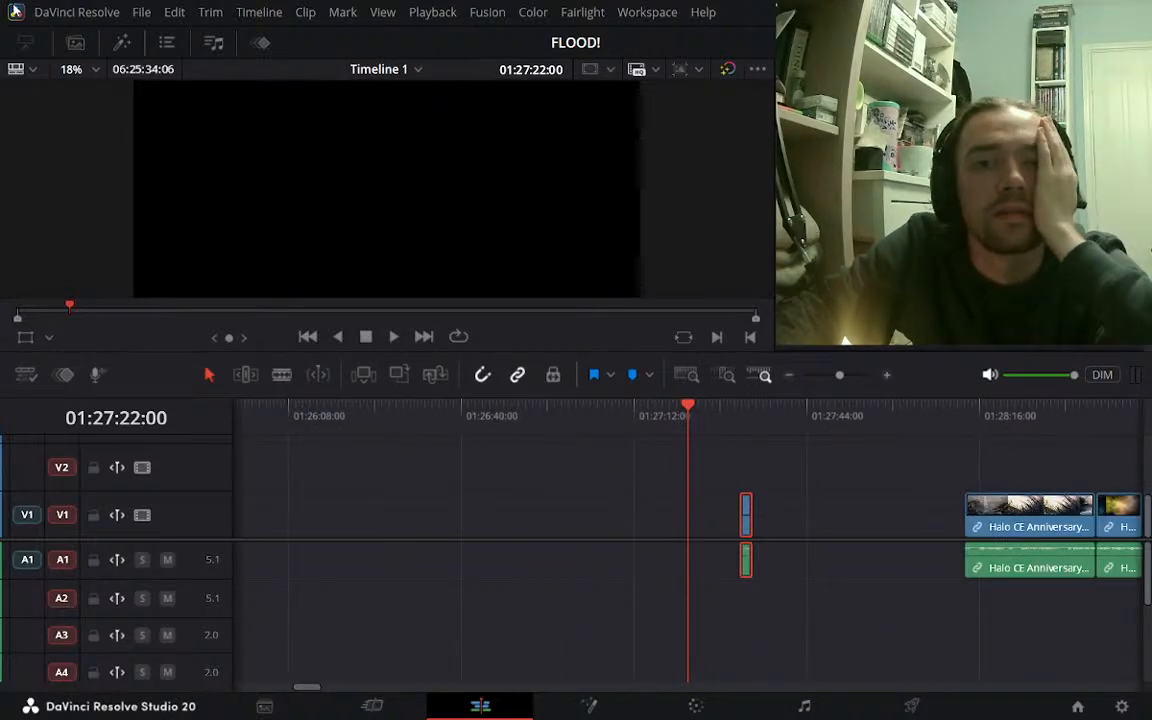
# Load Halo.The.Fall.of.Reach from the HM bin into the source viewer and mark its In point at 00:22:23:18
pyautogui.click(75, 42)
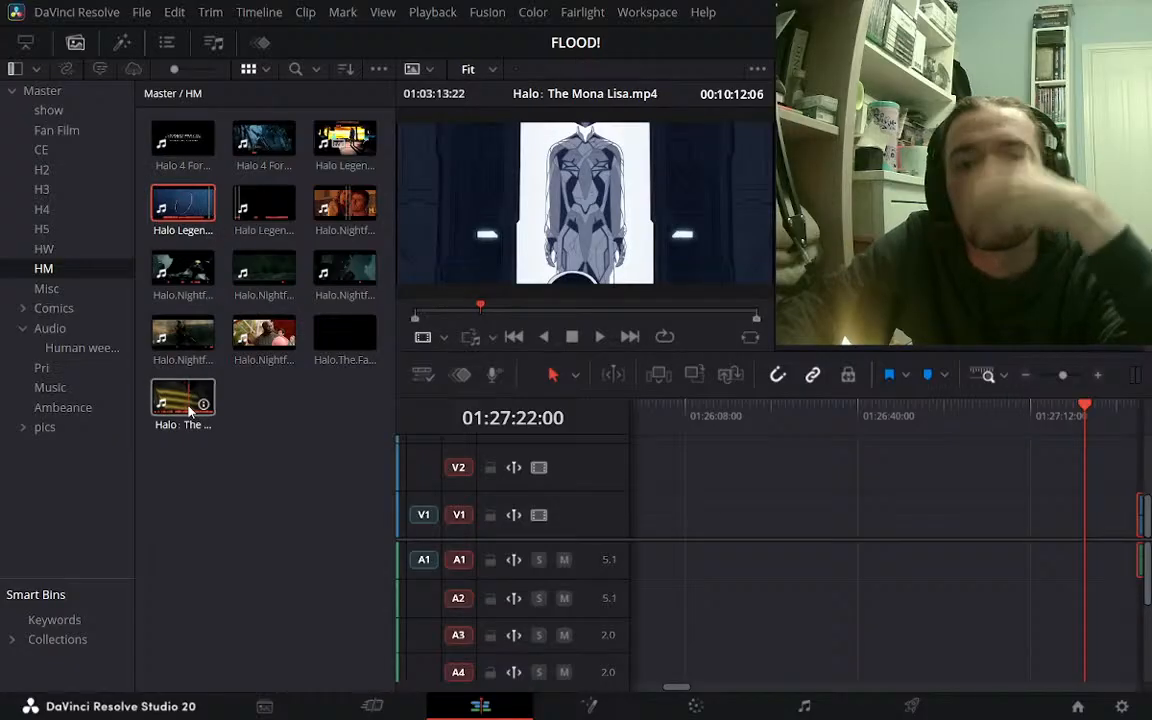
pyautogui.click(340, 340)
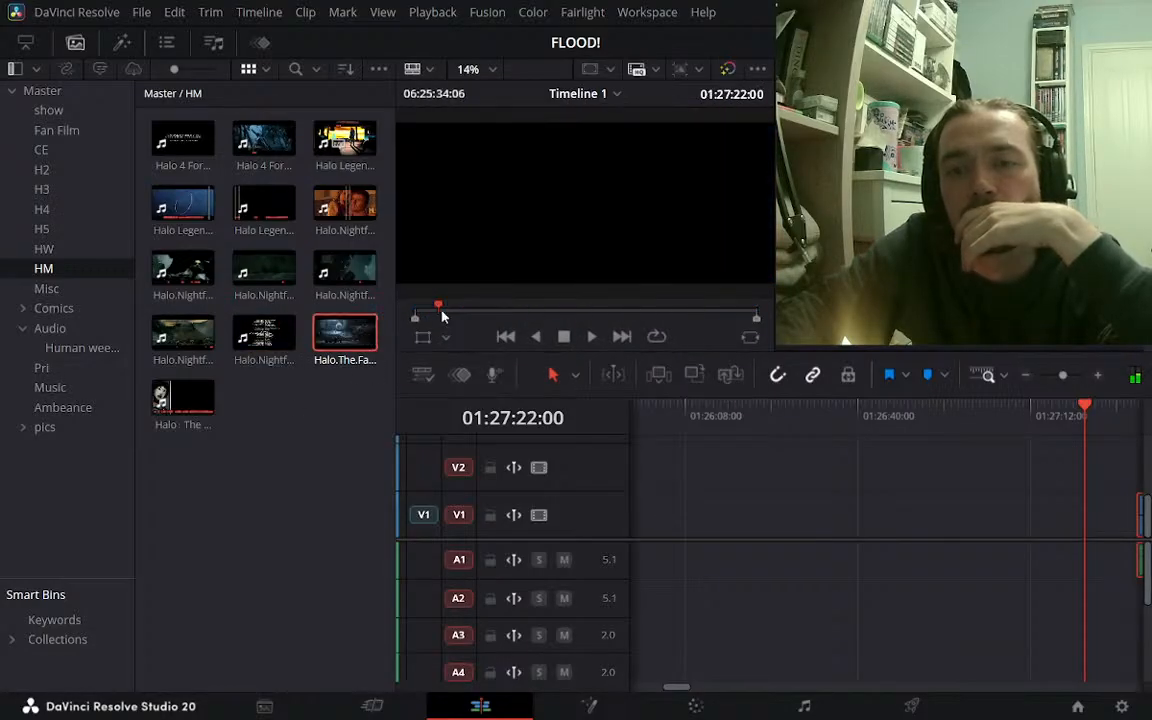
pyautogui.moveTo(449, 316); pyautogui.dragTo(456, 317)
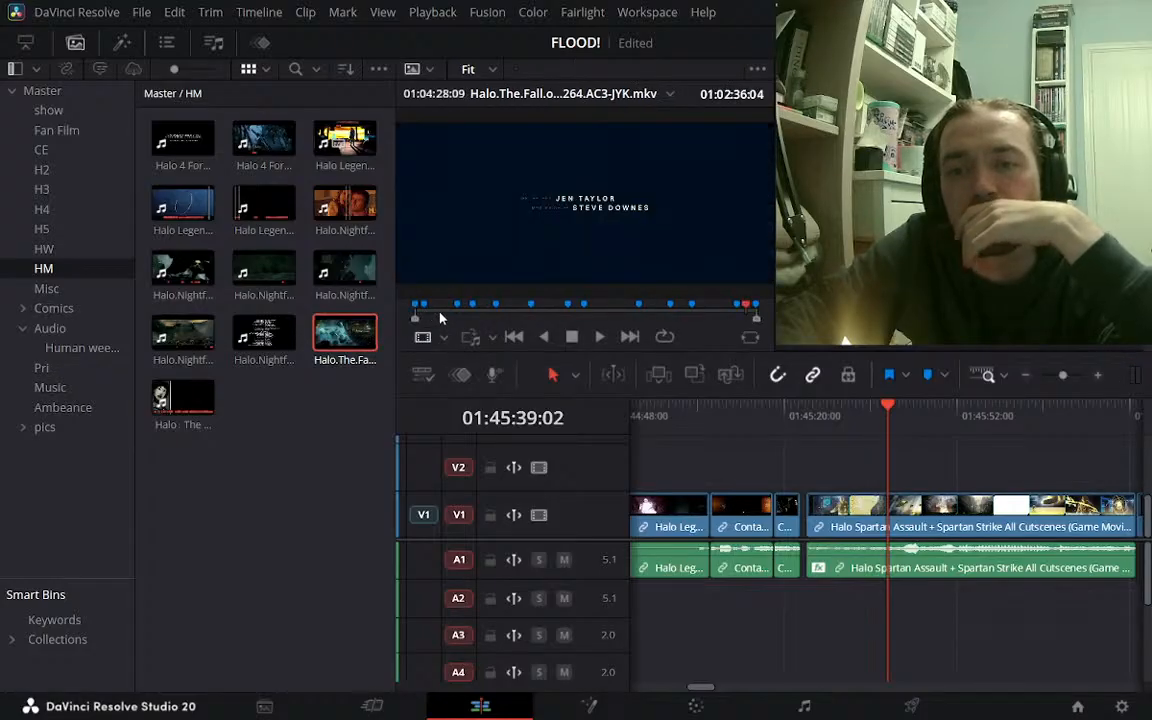
pyautogui.moveTo(438, 313); pyautogui.dragTo(534, 318)
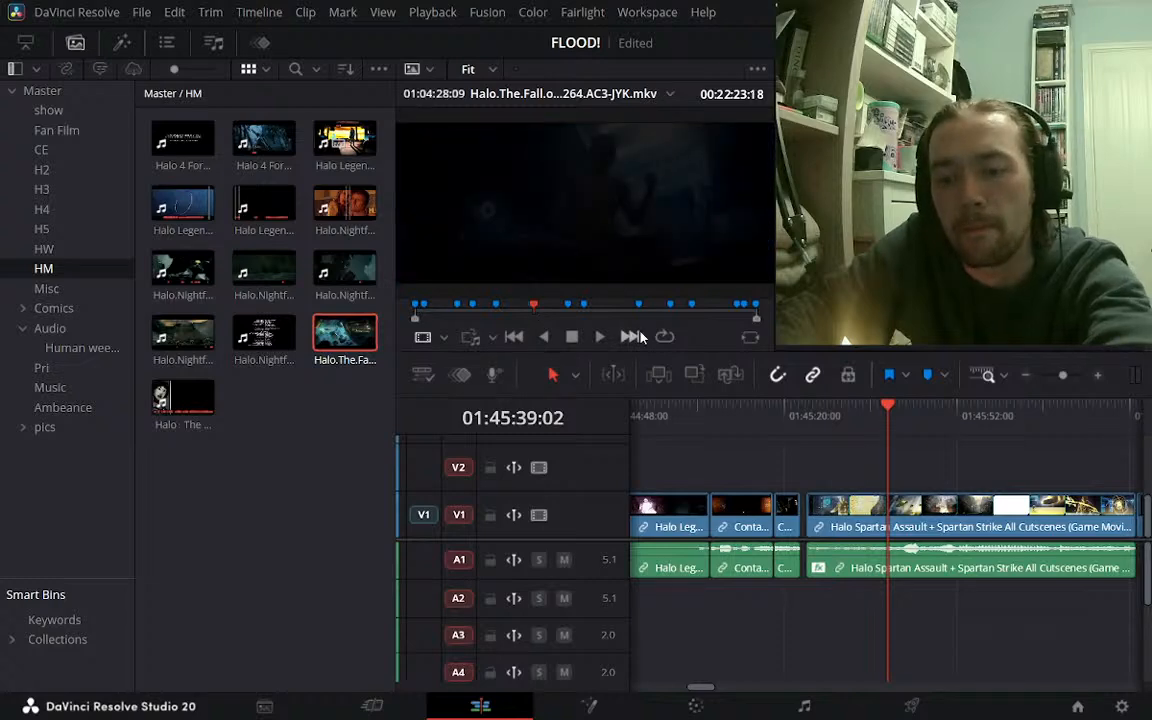
pyautogui.press('i')
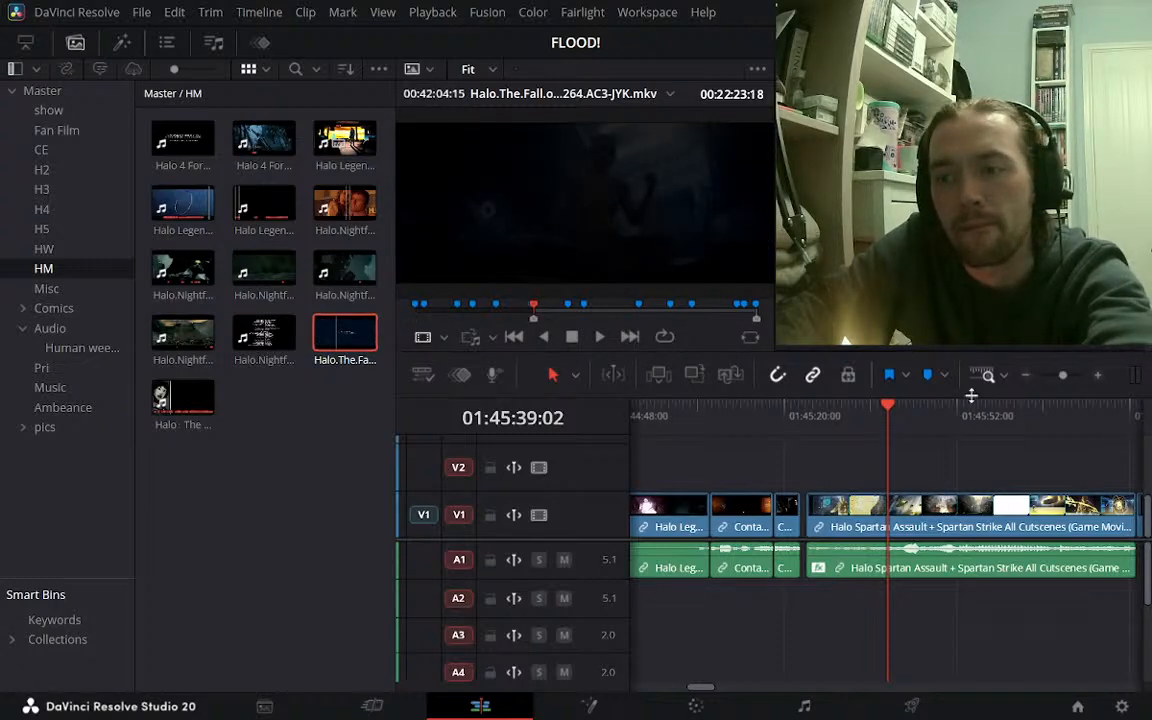
# Park the timeline playhead at 01:59:17:08 and mark the Fall of Reach source's Out point at 00:23:24:20
pyautogui.click(1024, 377)
pyautogui.click(1024, 377)
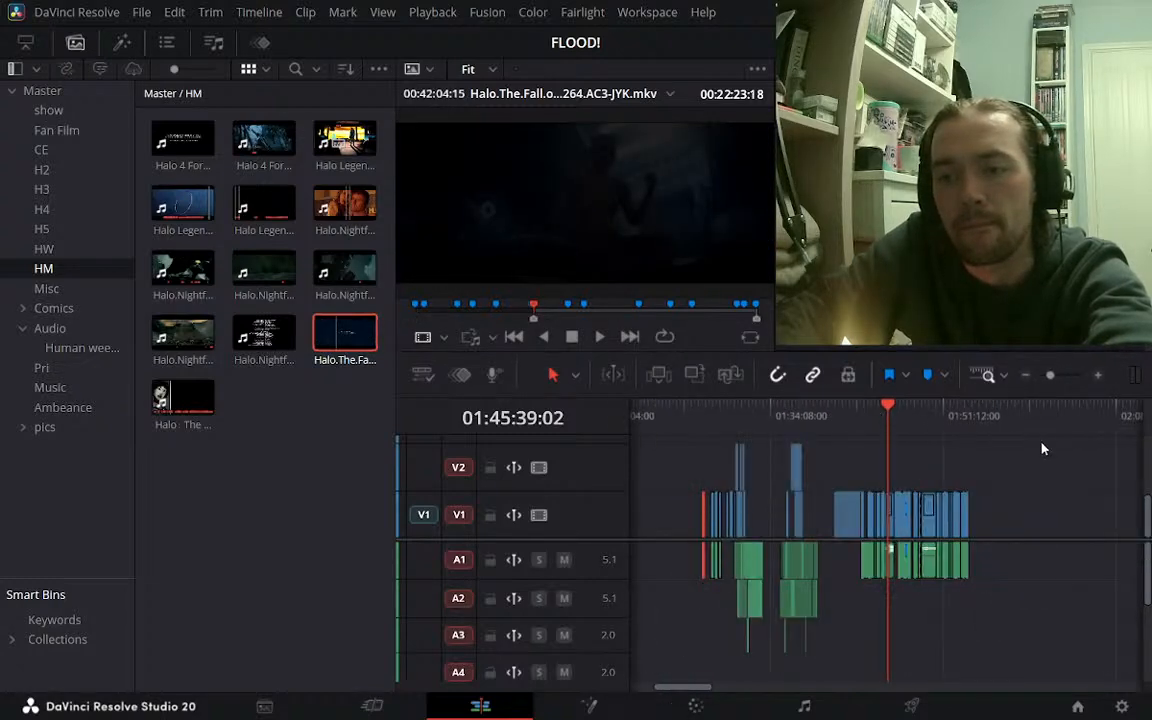
pyautogui.click(878, 441)
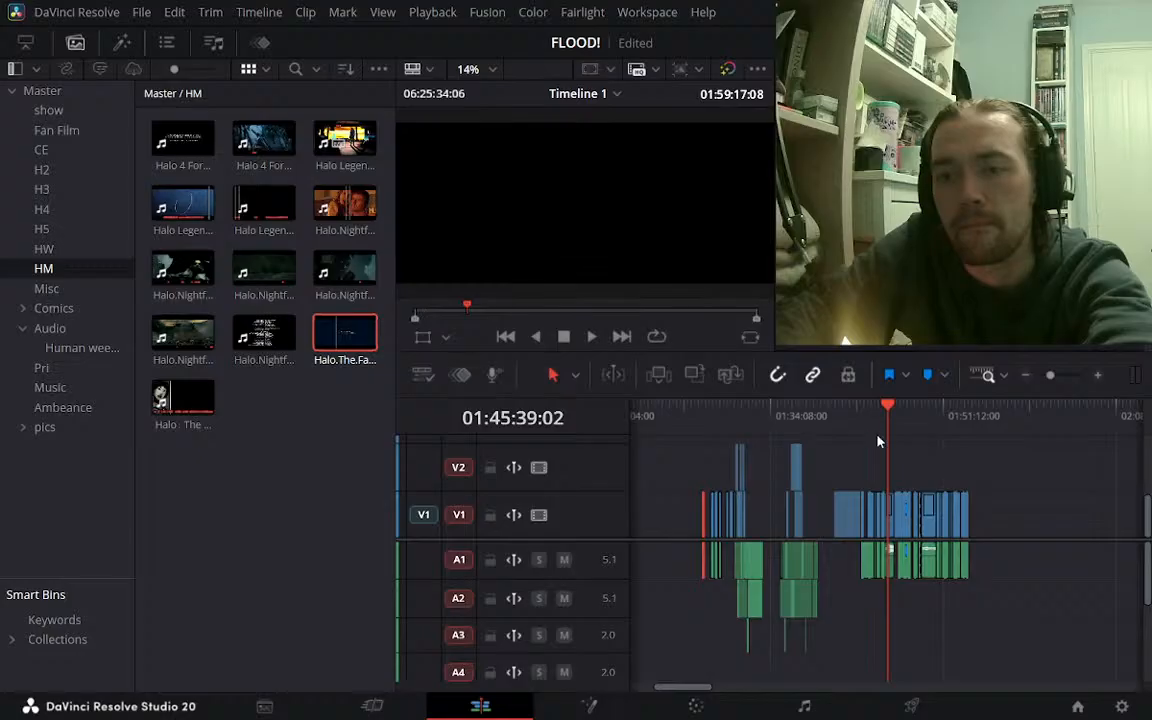
pyautogui.doubleClick(346, 337)
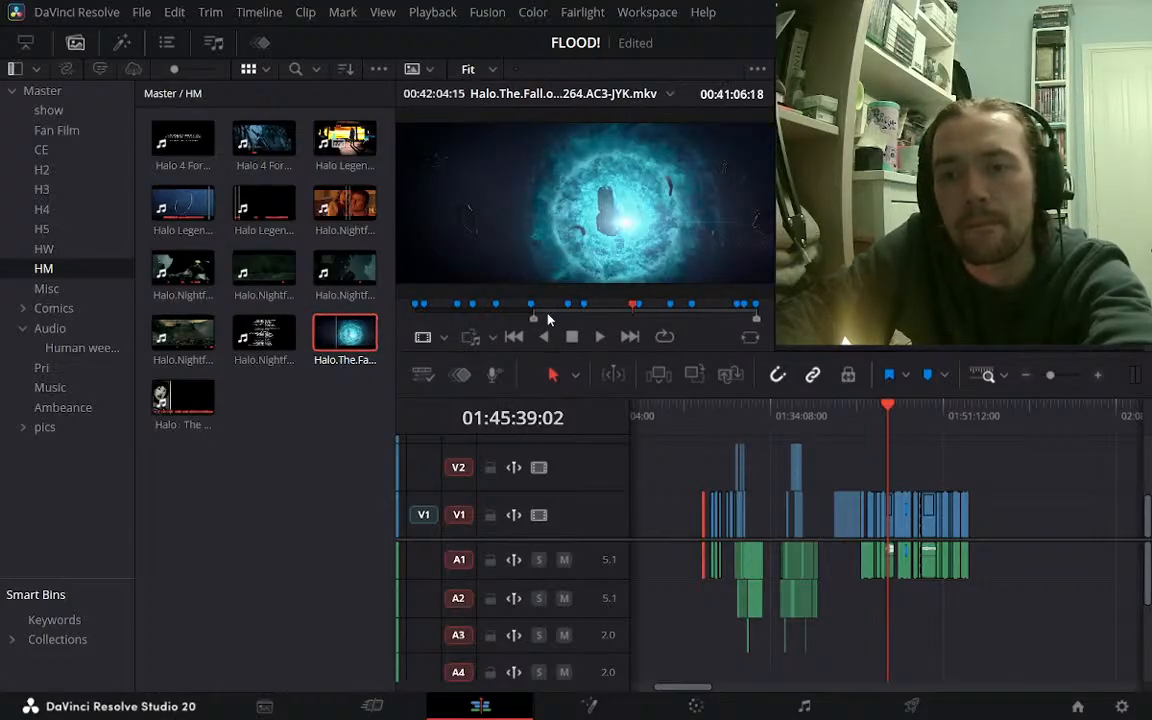
pyautogui.moveTo(535, 317); pyautogui.dragTo(537, 316)
pyautogui.press('o')
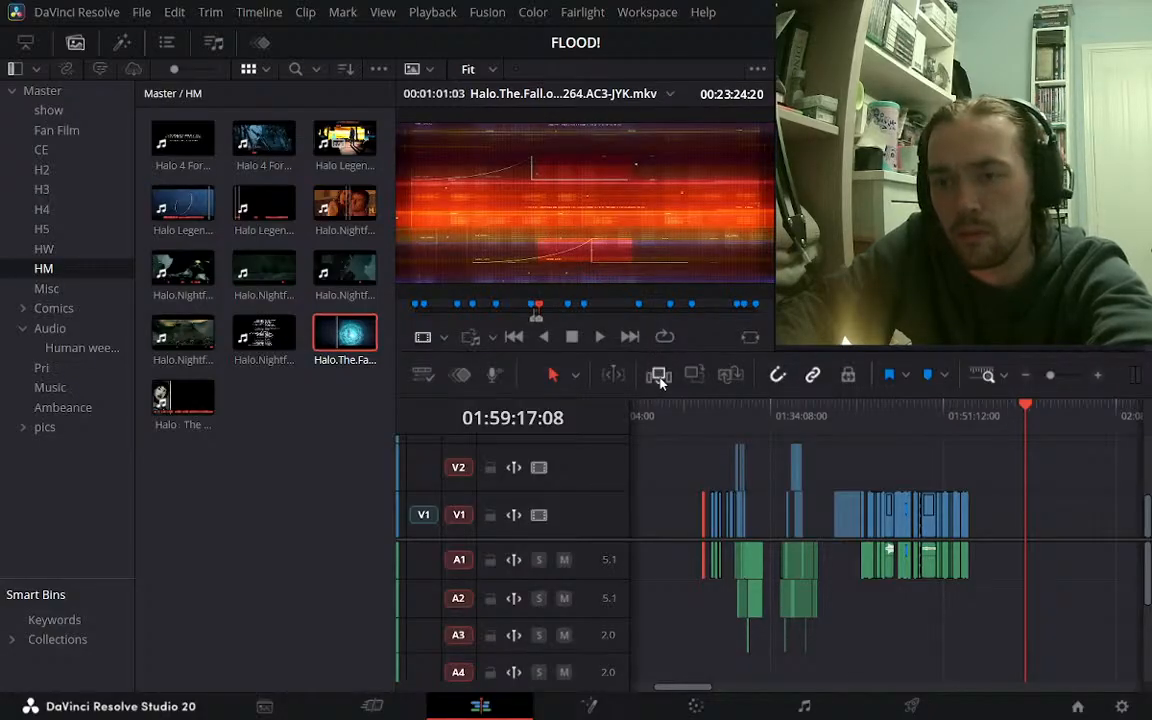
# Insert the marked Fall of Reach range on V1 at 01:59:17:08 and delete it again
pyautogui.click(659, 376)
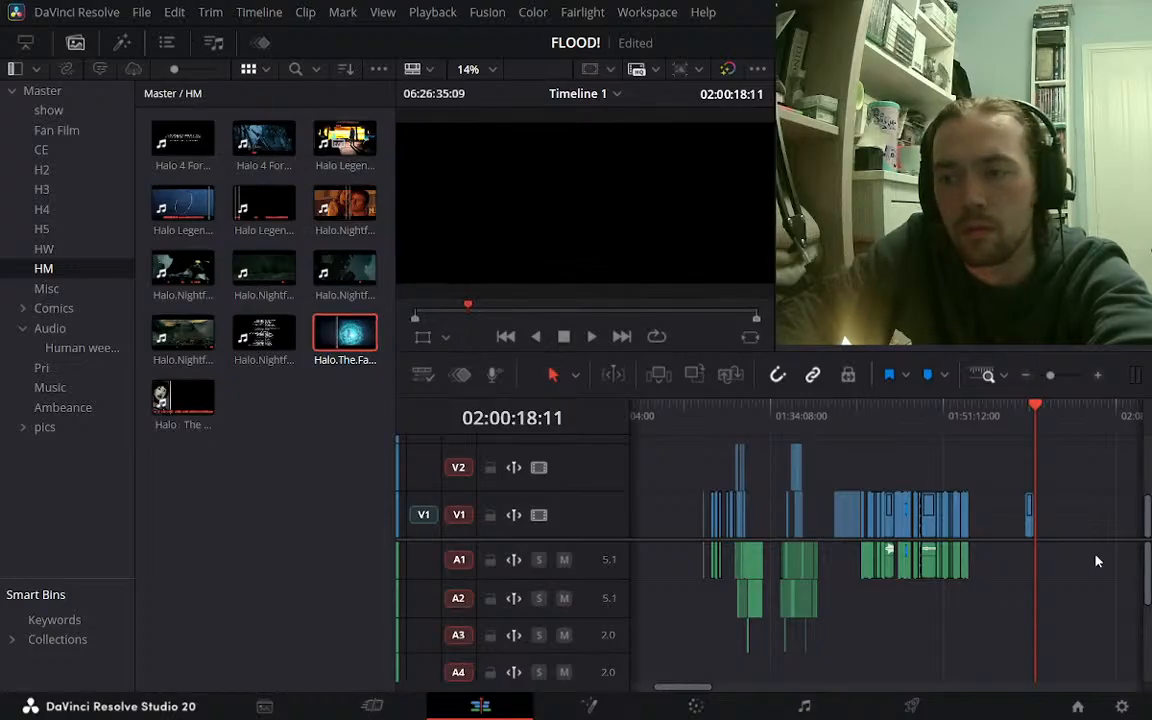
pyautogui.click(1098, 376)
pyautogui.click(1098, 376)
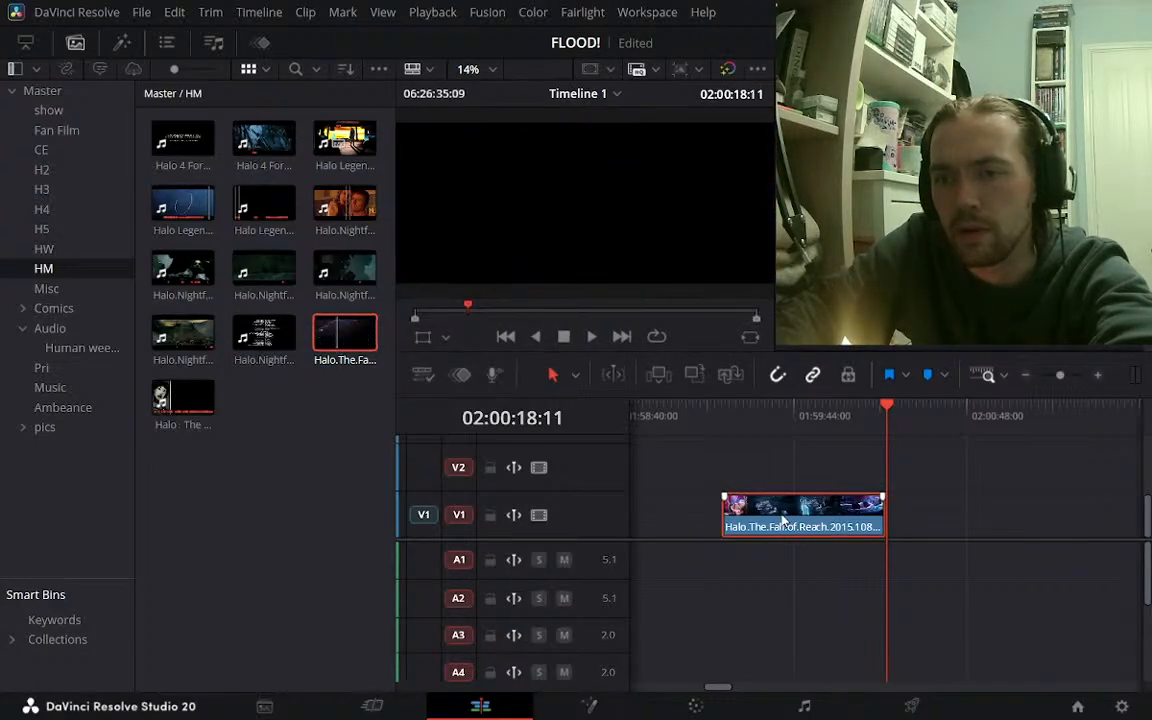
pyautogui.press('Delete')
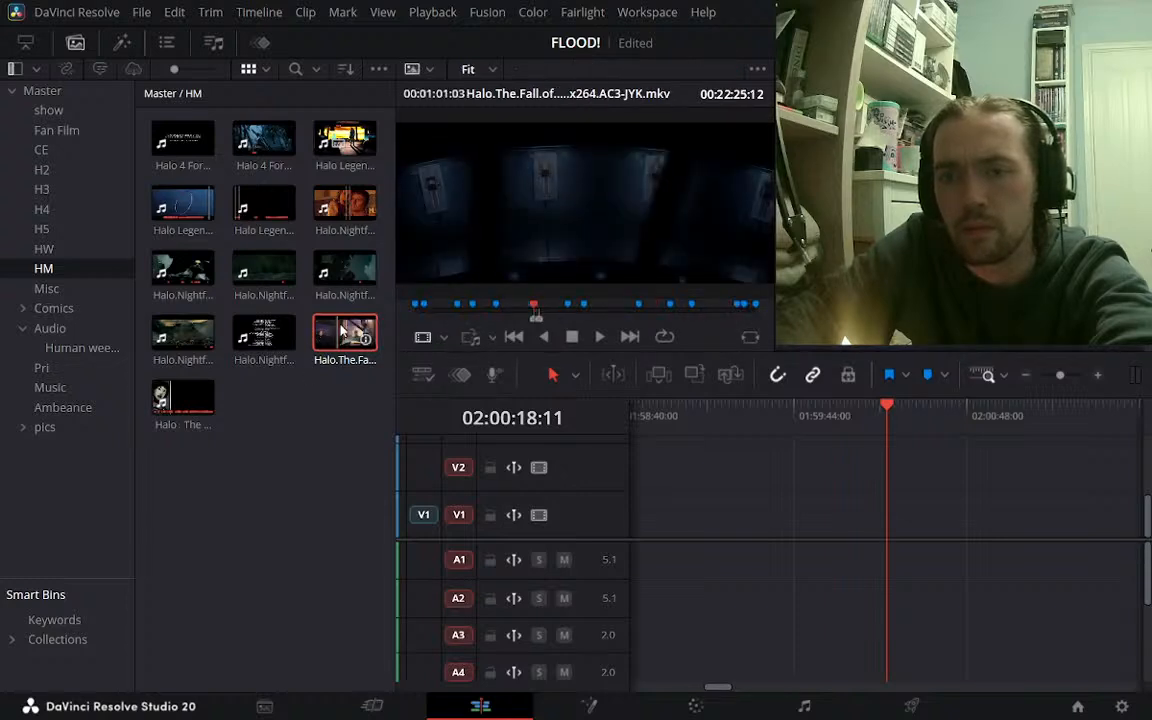
# Insert the marked Fall of Reach range on V1 at 01:59:50:08 and play it from 02:00:08:00 to 02:00:10:00
pyautogui.click(811, 414)
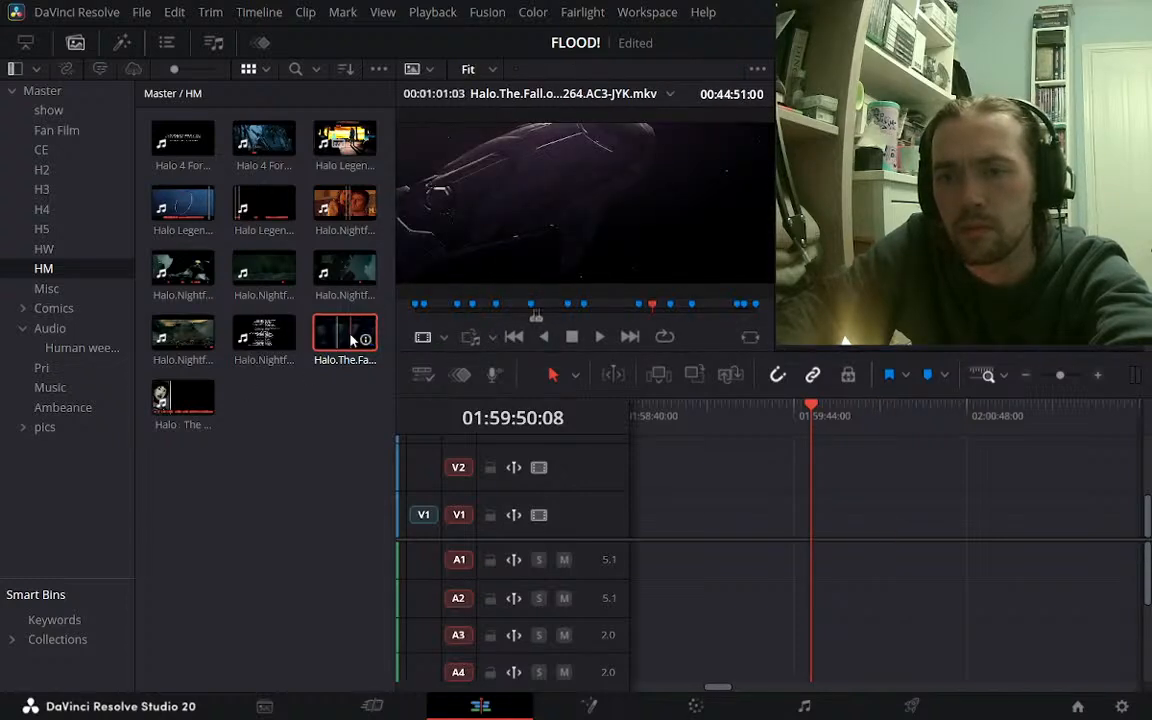
pyautogui.click(658, 376)
pyautogui.click(859, 412)
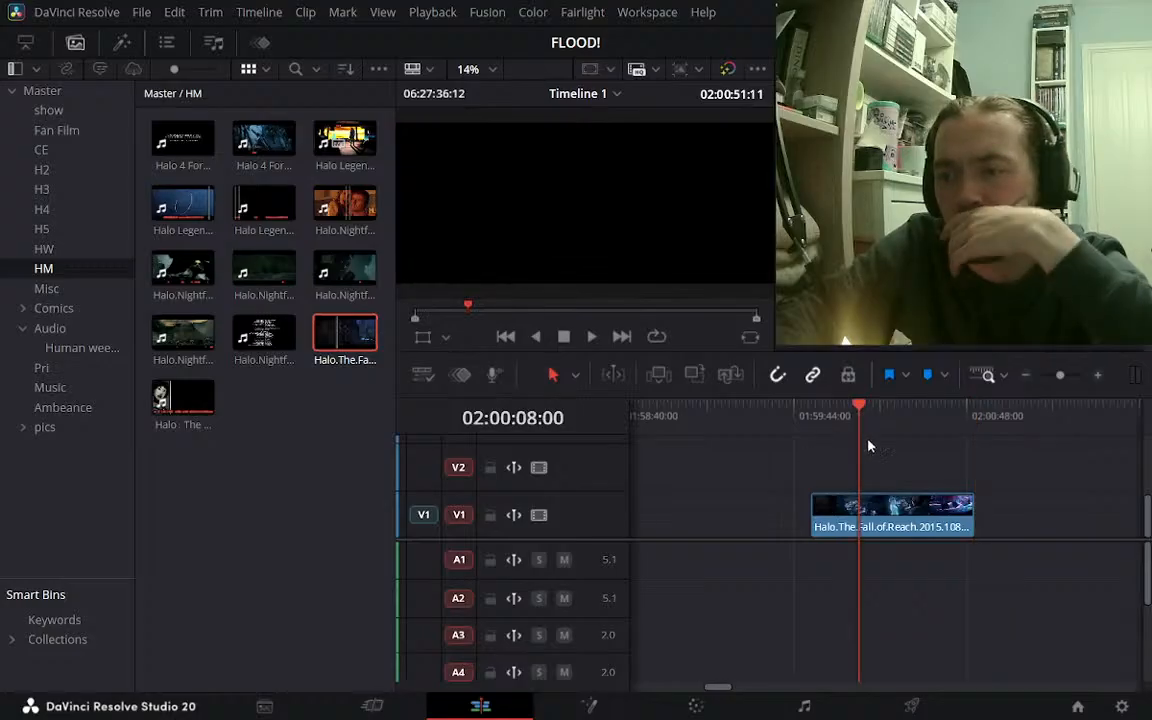
pyautogui.press('space')
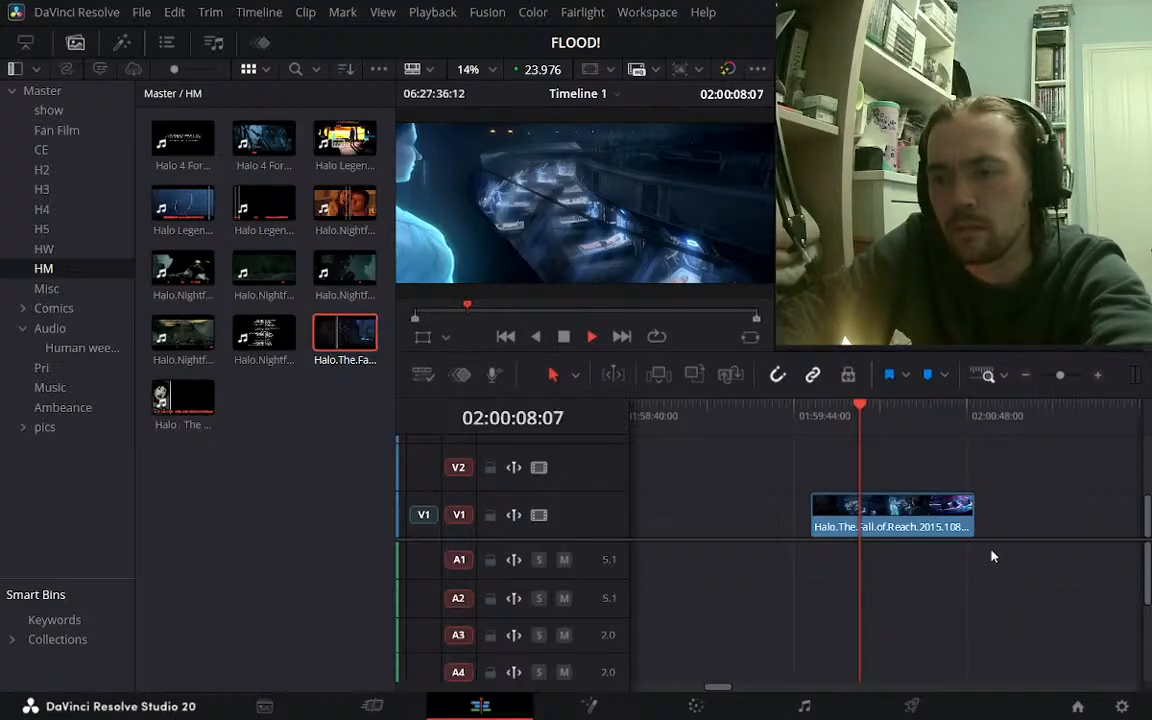
pyautogui.press('space')
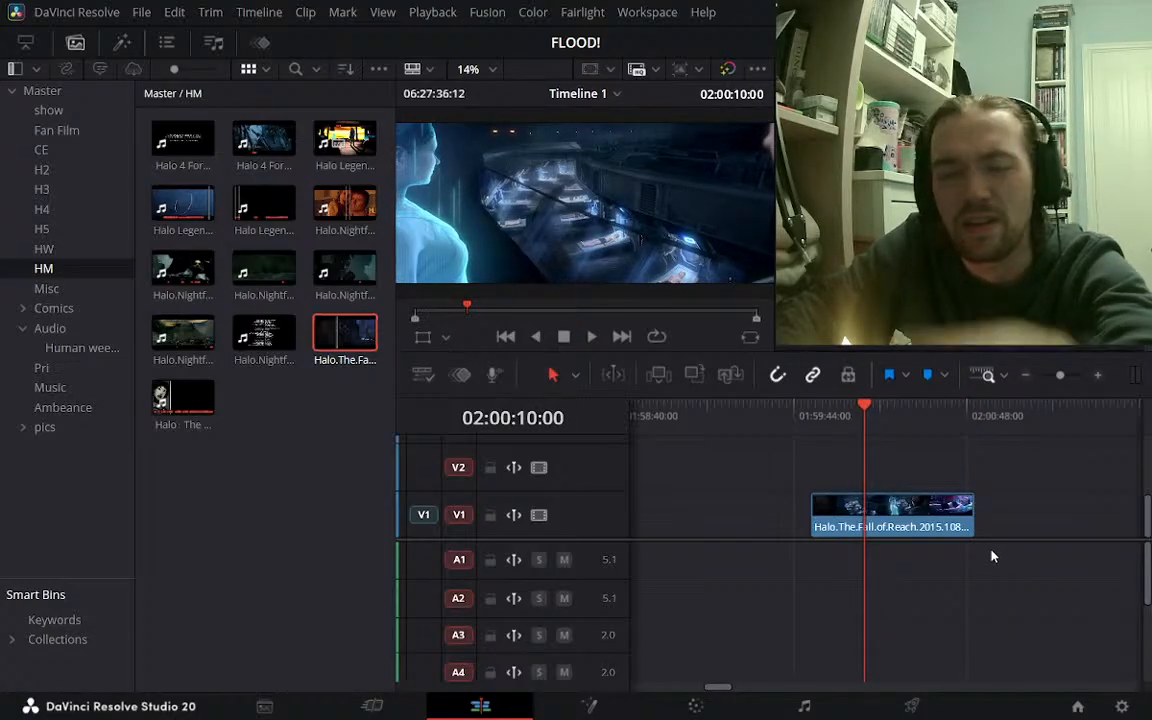
# Insert the marked Fall of Reach range on V1 at 08:35:20:16, beyond the last clips
pyautogui.click(340, 337)
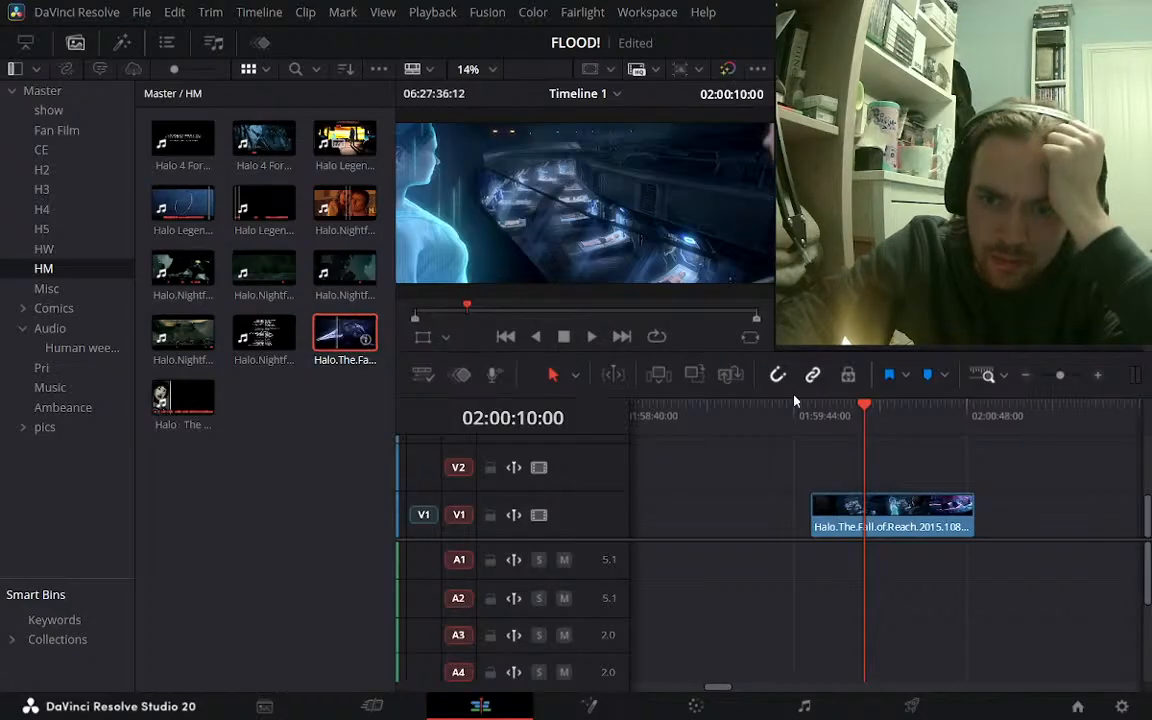
pyautogui.click(1025, 377)
pyautogui.click(1025, 377)
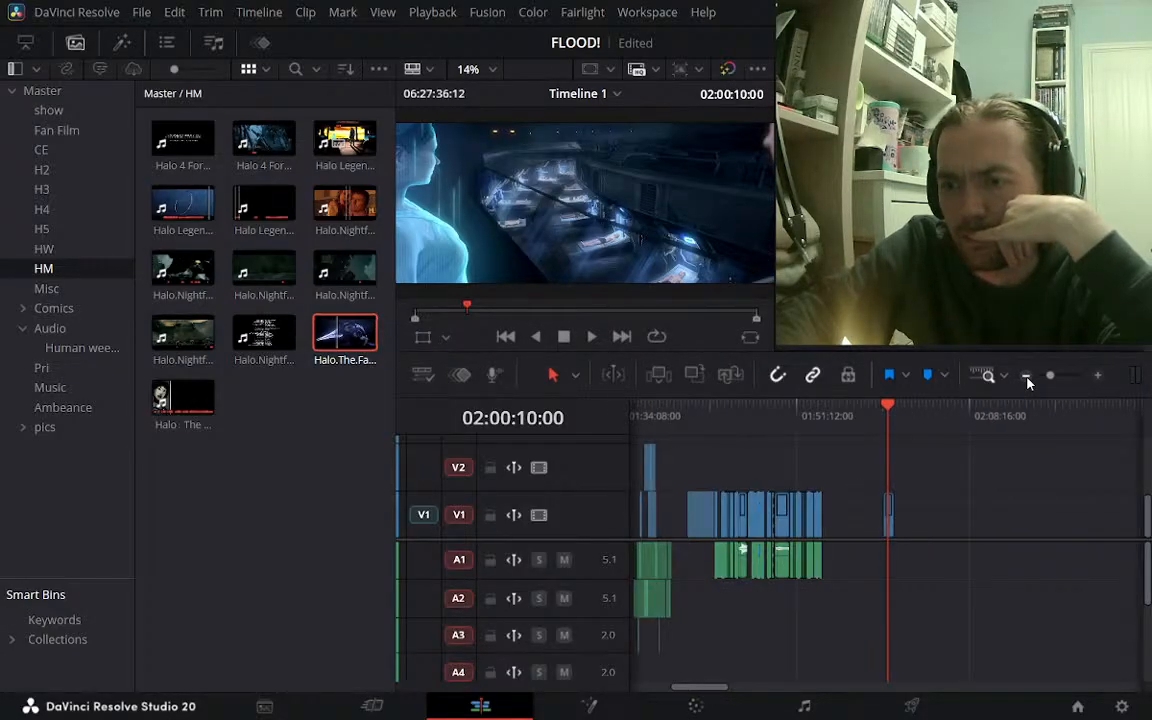
pyautogui.click(1026, 377)
pyautogui.click(1027, 377)
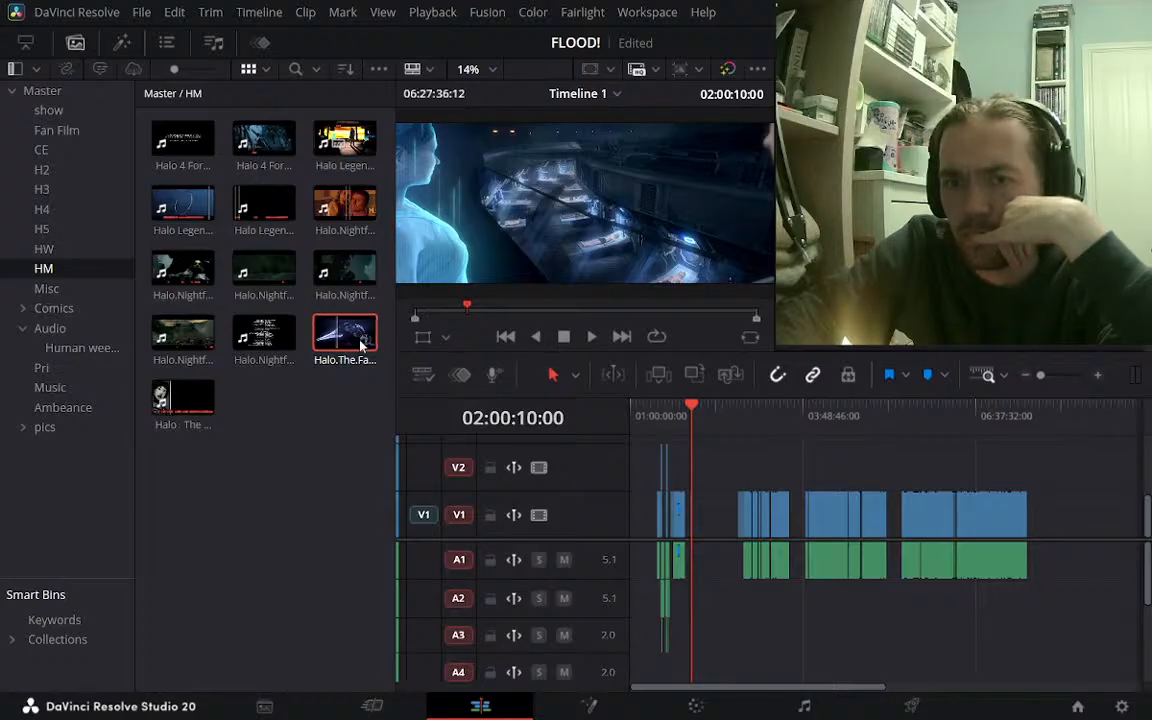
pyautogui.moveTo(360, 345); pyautogui.dragTo(894, 475)
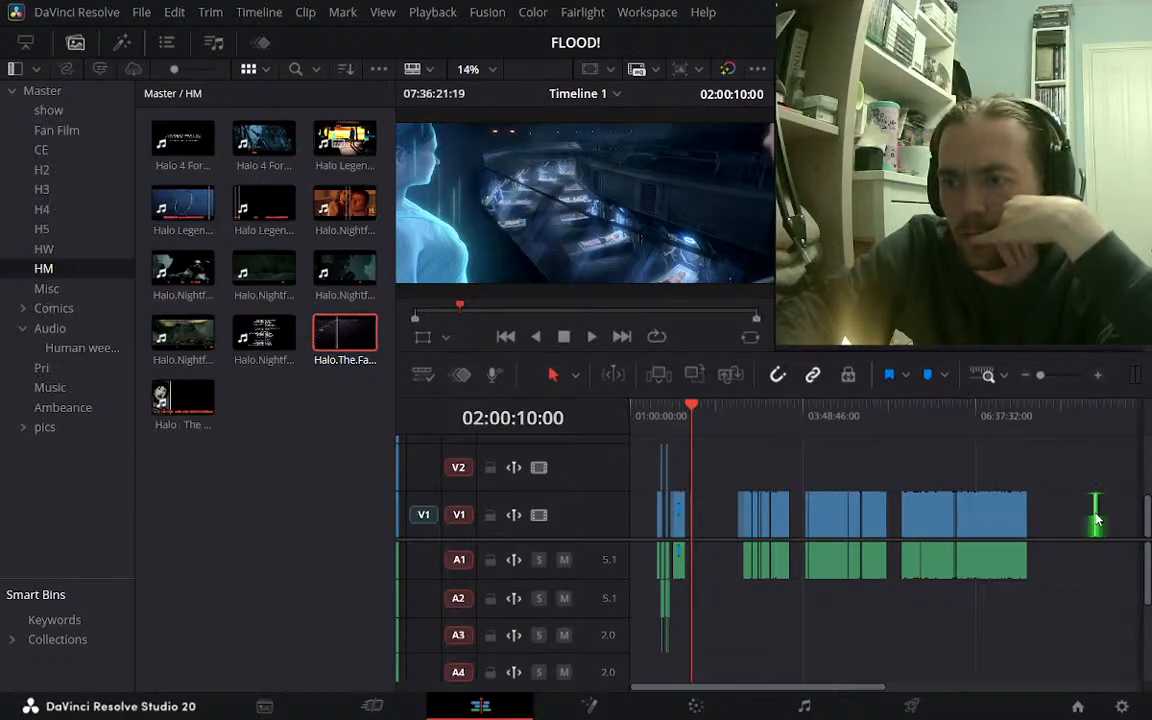
# Check the end and start frames of the Fall of Reach clip at 08:35:20:16 and delete it from V1
pyautogui.moveTo(1088, 412); pyautogui.dragTo(1092, 409)
pyautogui.click(1099, 377)
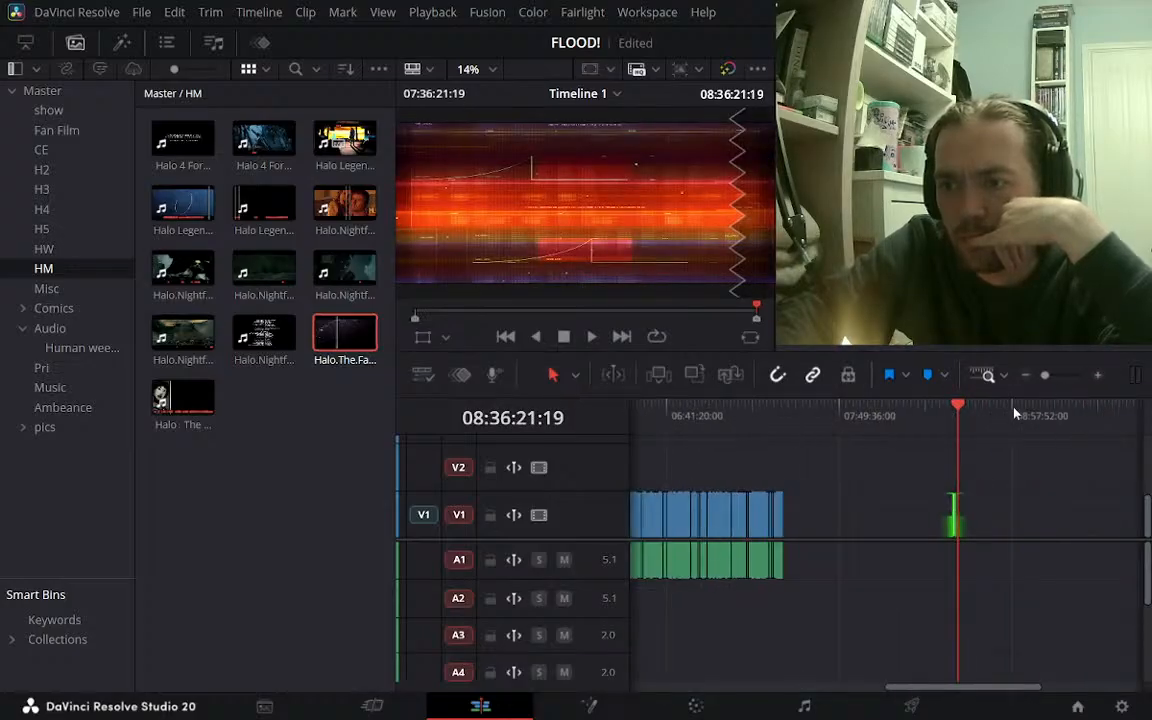
pyautogui.click(1098, 377)
pyautogui.click(1098, 377)
pyautogui.press('Up')
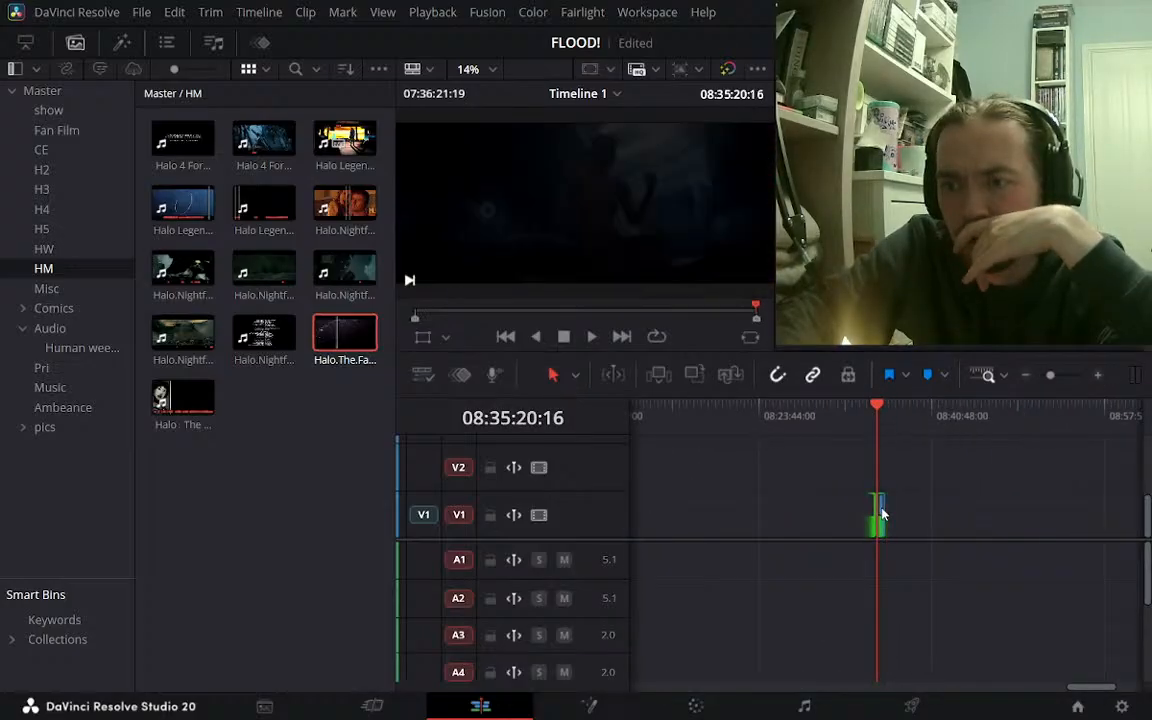
pyautogui.press('Down')
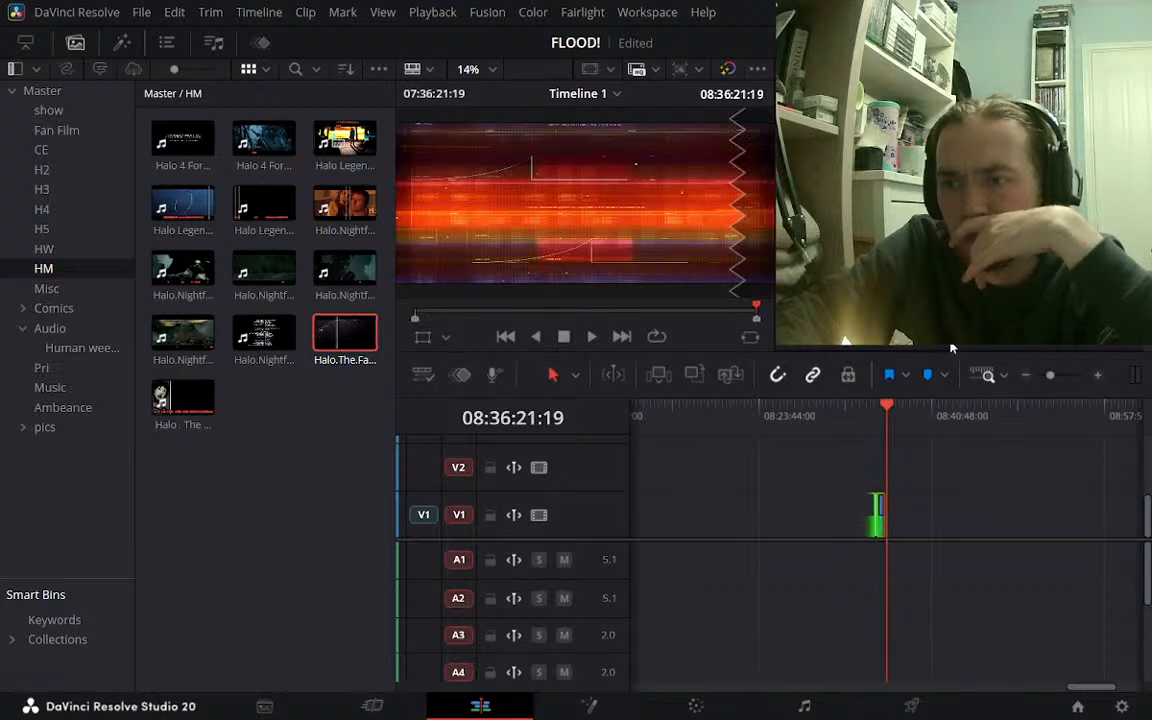
pyautogui.press('Up')
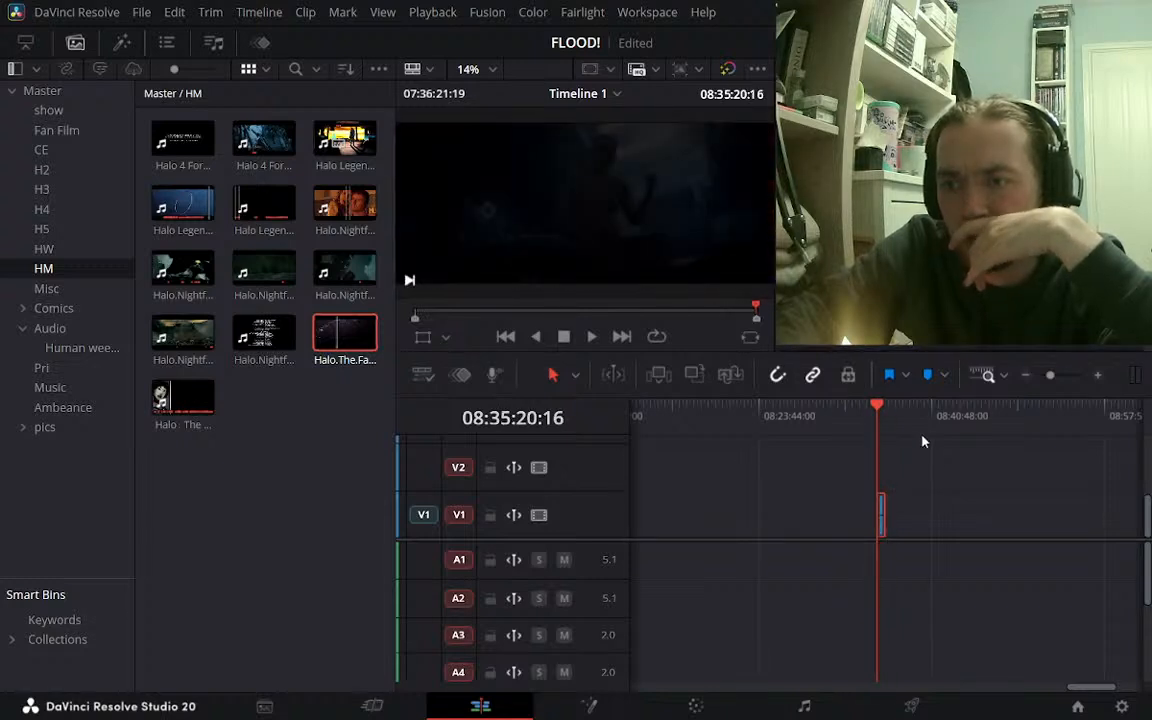
pyautogui.hscroll(-3, 980, 406)
pyautogui.click(1025, 375)
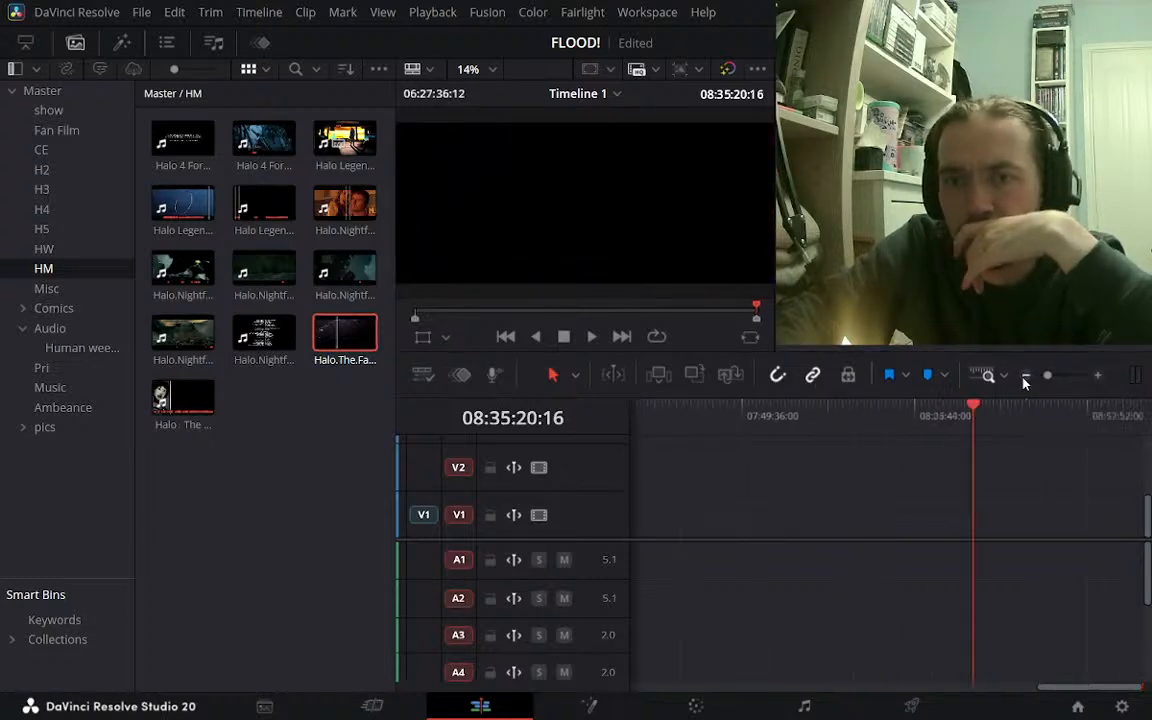
pyautogui.click(1025, 375)
# Load Halo.The.Fall.of.Reach into the source viewer and widen its In and Out points to the full length of the film
pyautogui.doubleClick(335, 332)
pyautogui.hotkey('shift', 'Up')
pyautogui.hotkey('shift', 'Up')
pyautogui.hotkey('shift', 'Up')
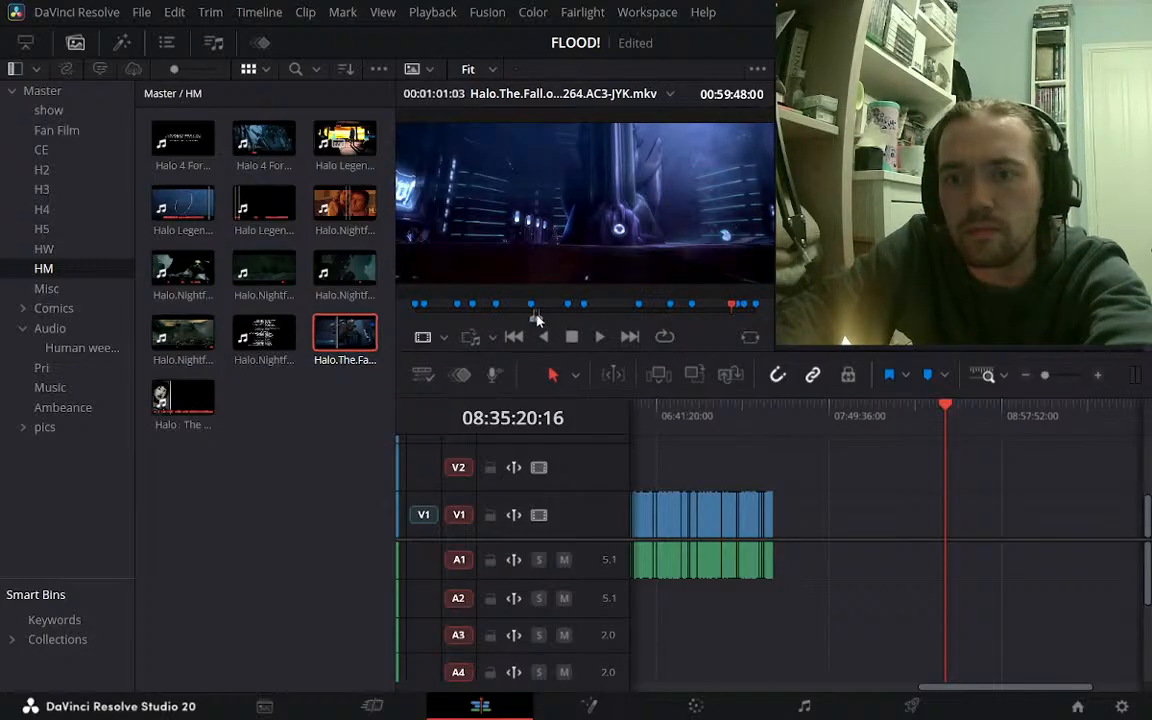
pyautogui.moveTo(533, 321); pyautogui.dragTo(378, 323)
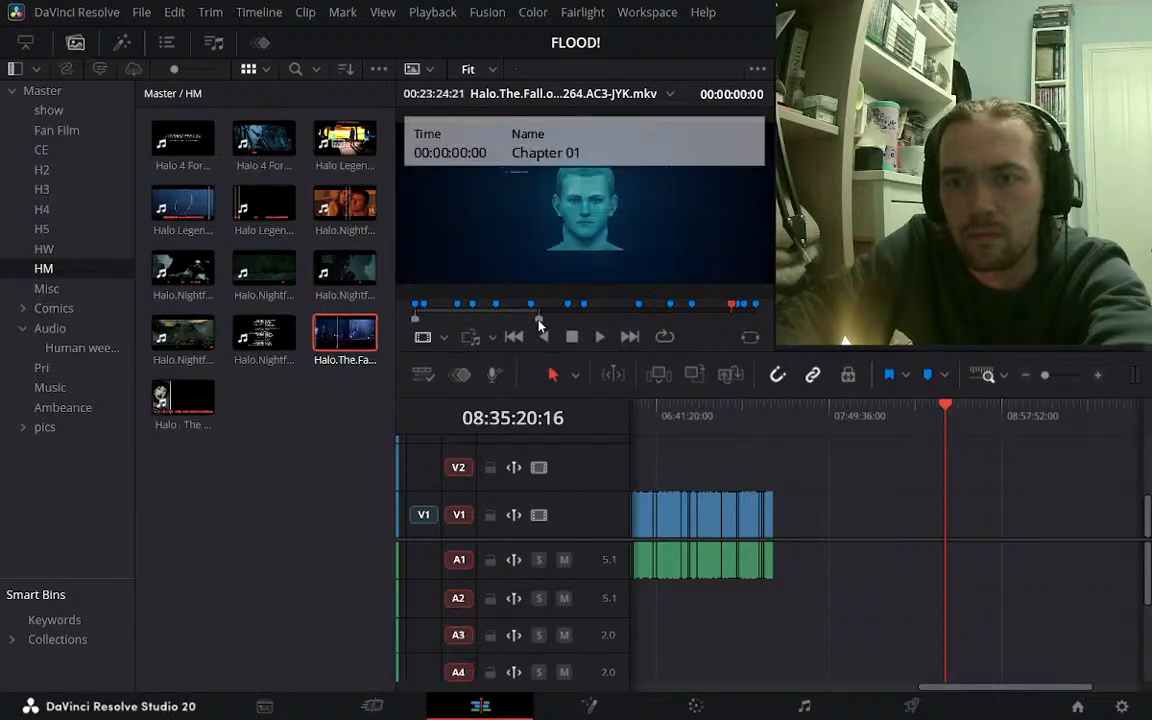
pyautogui.moveTo(538, 320); pyautogui.dragTo(762, 320)
# Insert the full Fall of Reach film on V1 beyond the last clips, view it at 08:43:58:03 and delete it again
pyautogui.moveTo(361, 340); pyautogui.dragTo(861, 501)
pyautogui.moveTo(889, 417); pyautogui.dragTo(967, 413)
pyautogui.click(912, 525)
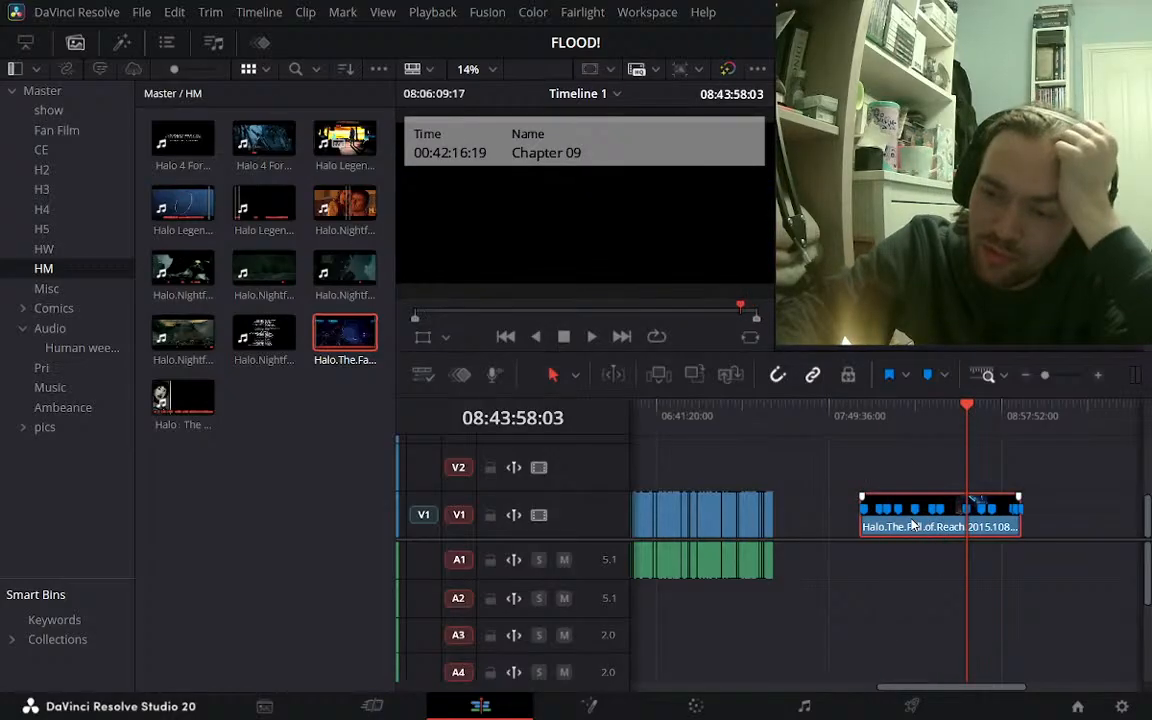
pyautogui.press('Delete')
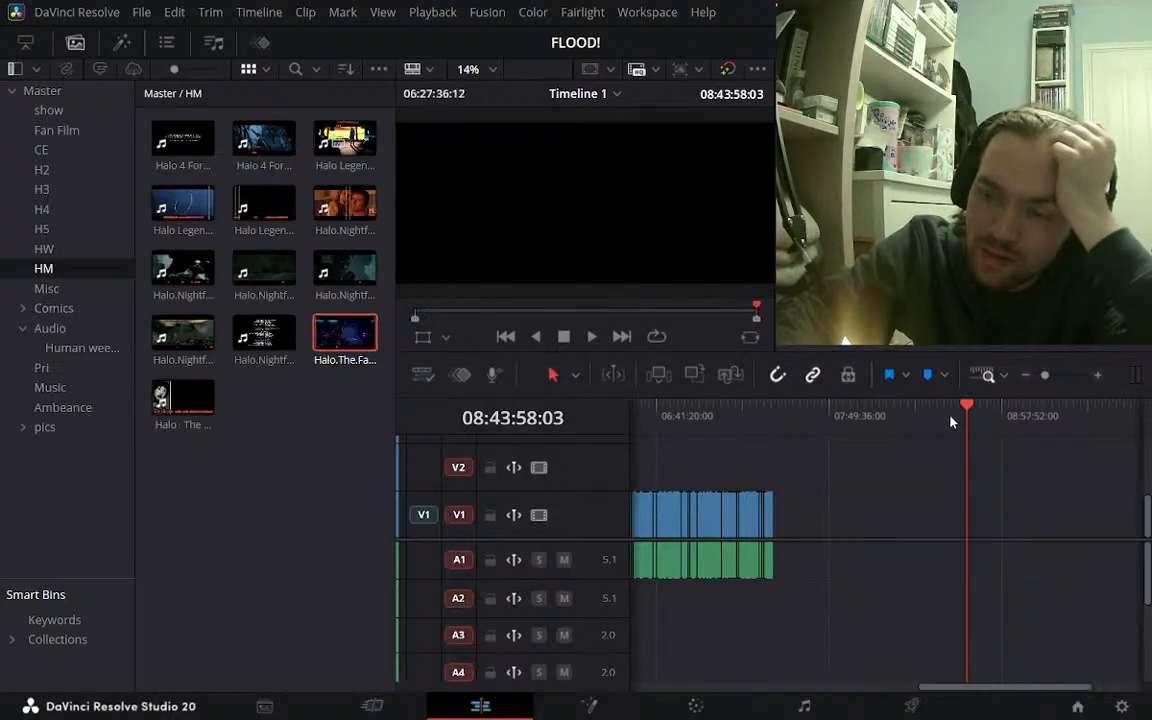
# Try to place the full Fall of Reach film on V1 beyond the last clips once more
pyautogui.click(1025, 376)
pyautogui.click(646, 420)
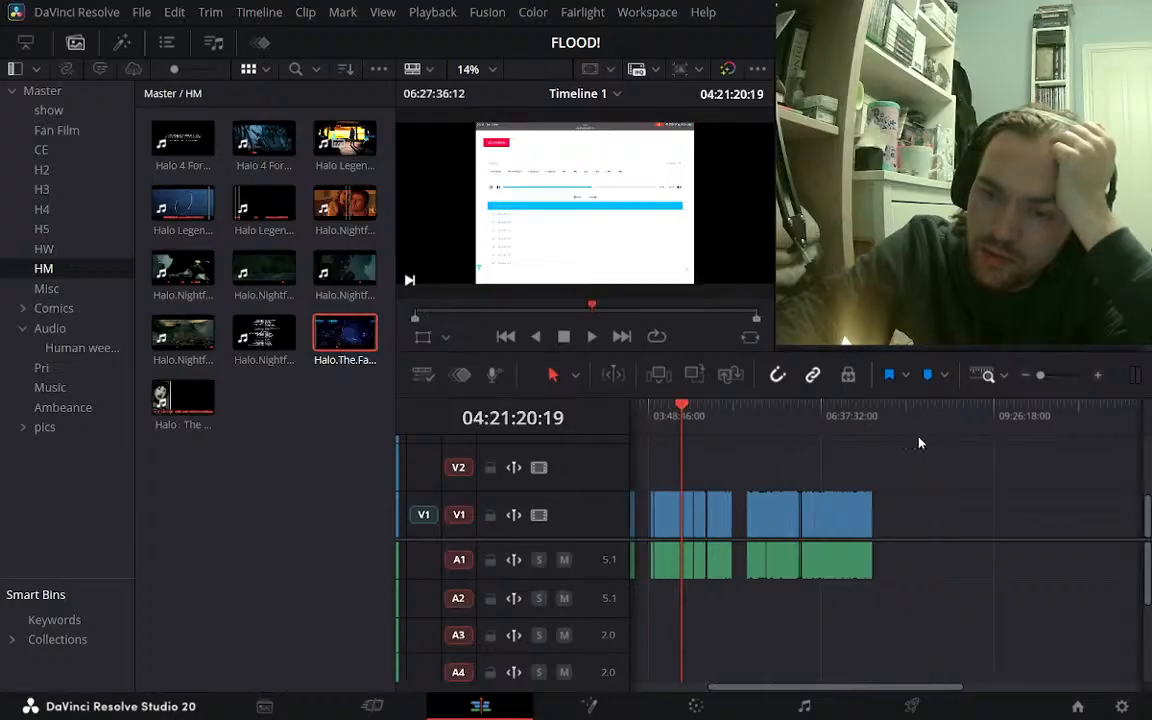
pyautogui.moveTo(757, 692); pyautogui.dragTo(646, 662)
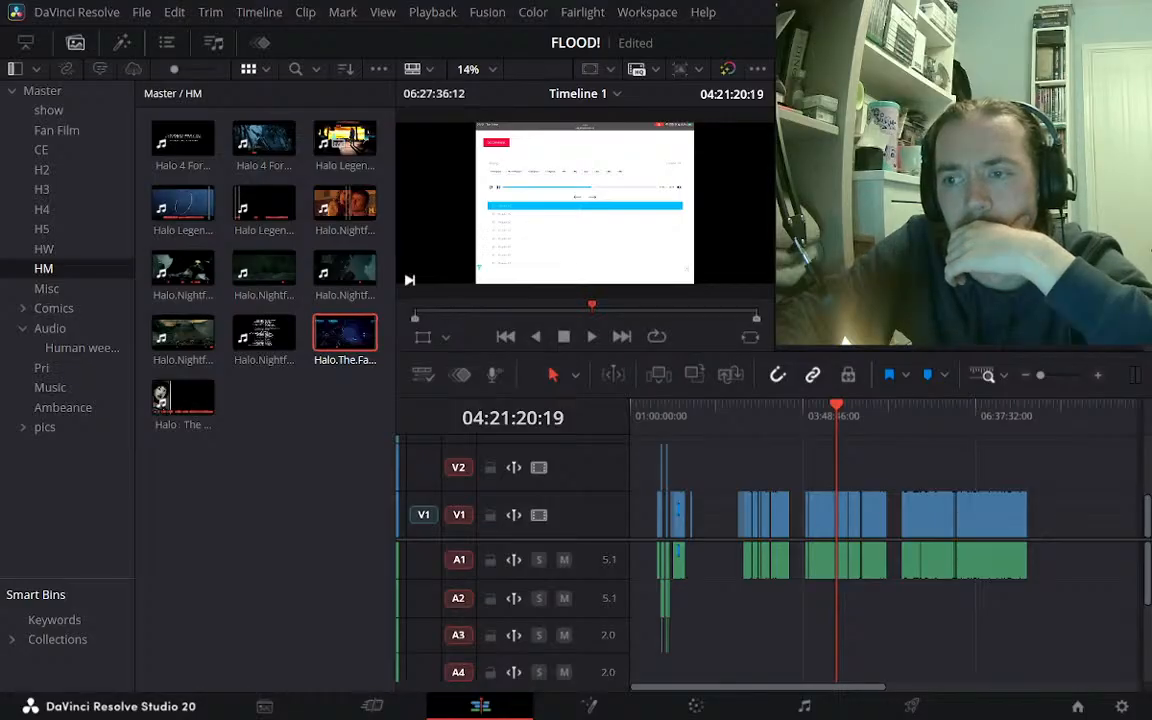
pyautogui.moveTo(345, 333); pyautogui.dragTo(1012, 514)
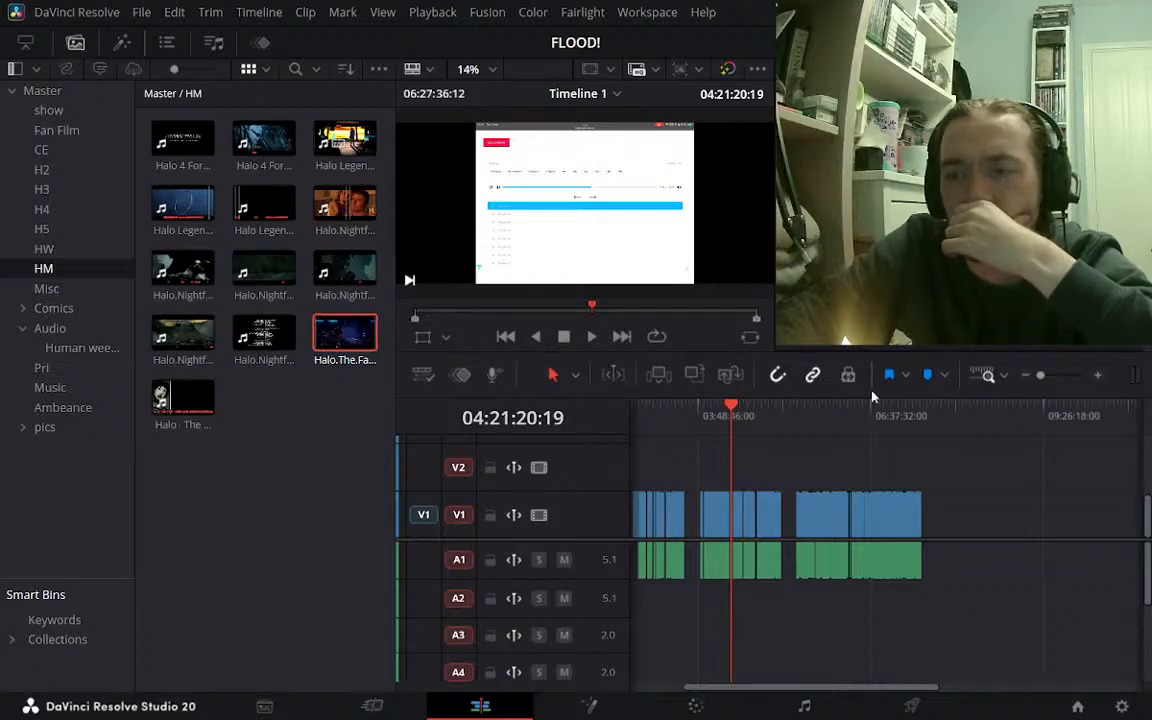
# Return the playhead to the start of the short Fall of Reach clip at 01:59:50:08
pyautogui.click(649, 414)
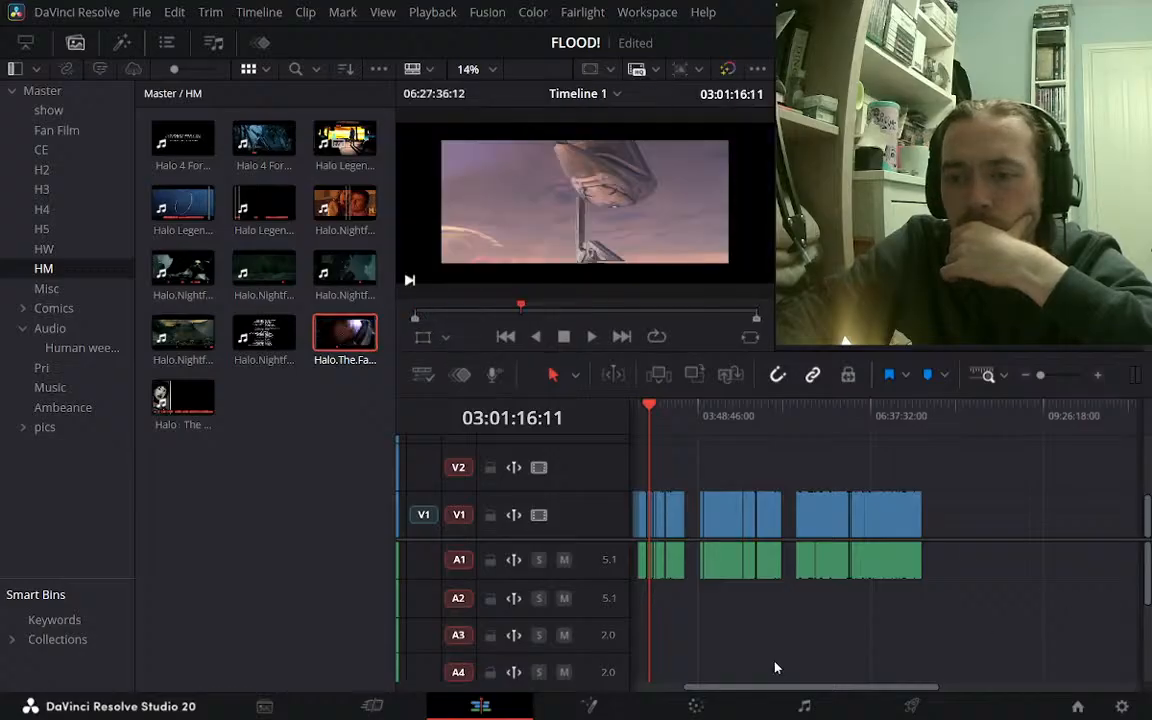
pyautogui.moveTo(788, 692); pyautogui.dragTo(668, 680)
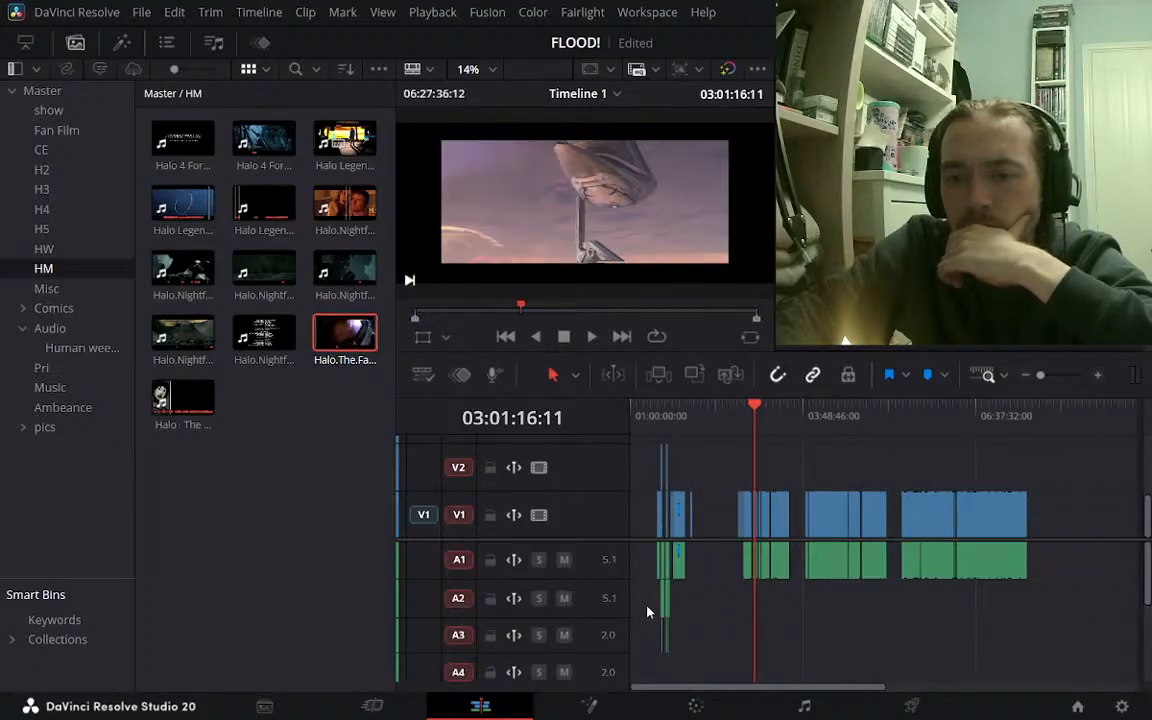
pyautogui.click(693, 430)
pyautogui.click(1098, 376)
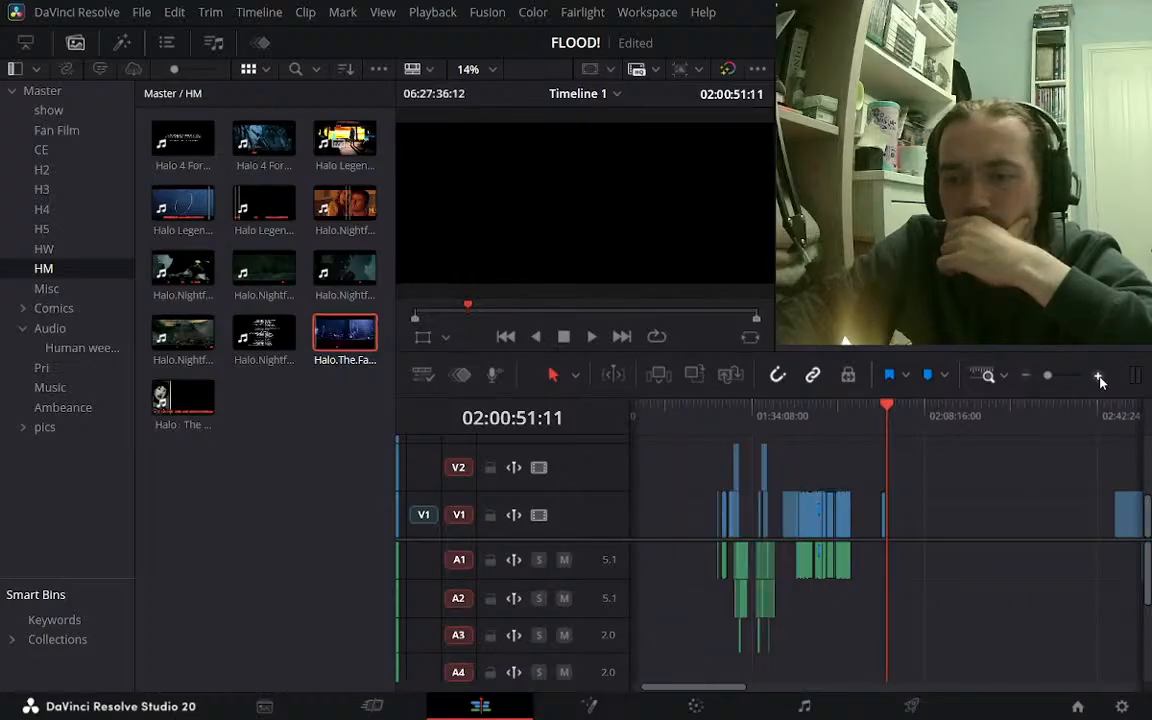
pyautogui.click(868, 417)
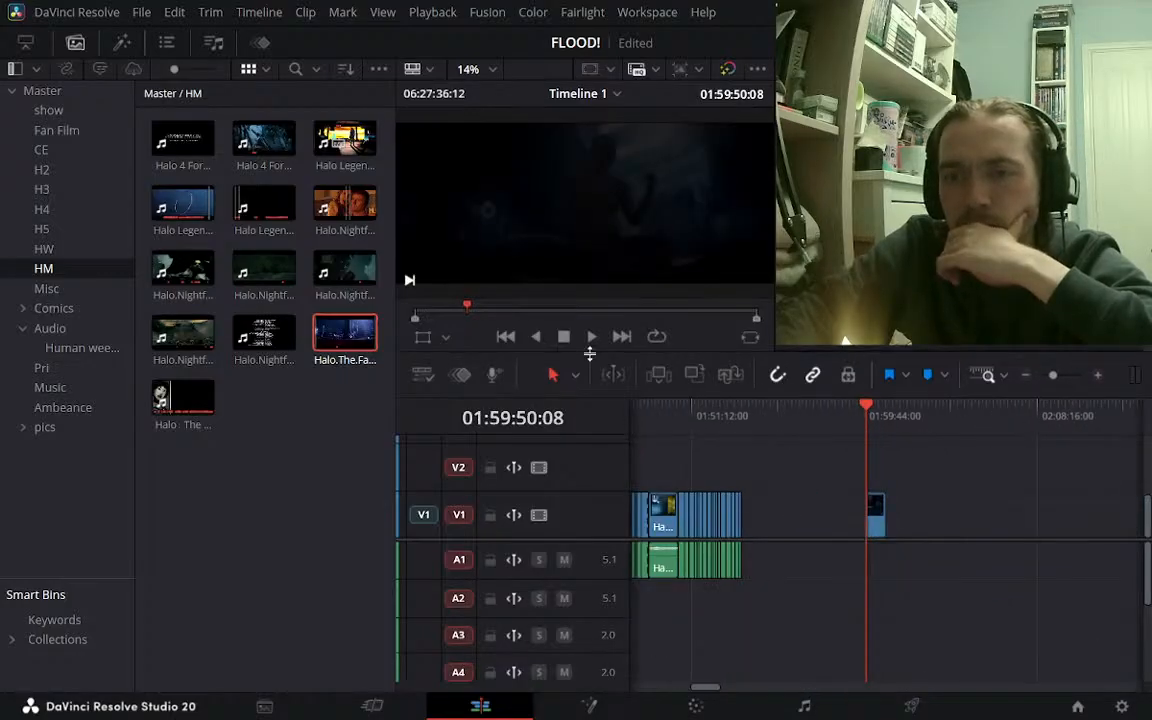
# Hide the Media Pool and extend the end of the Fall of Reach clip on V1 to about 02:02:18
pyautogui.click(76, 45)
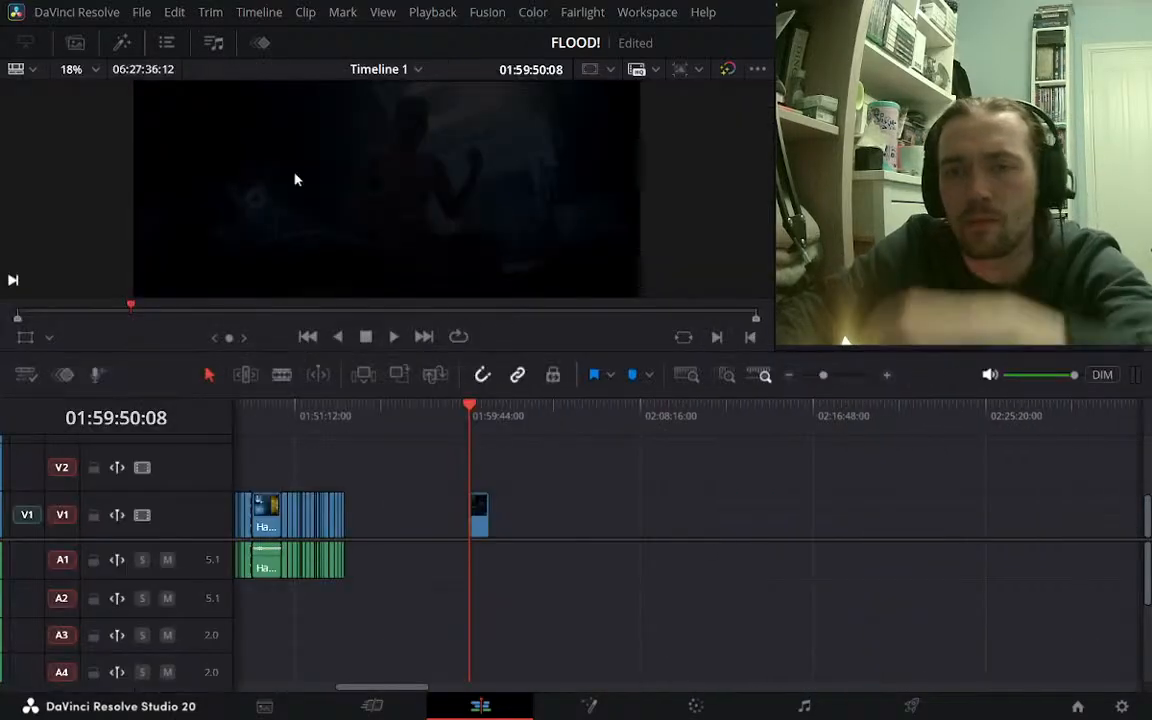
pyautogui.click(890, 375)
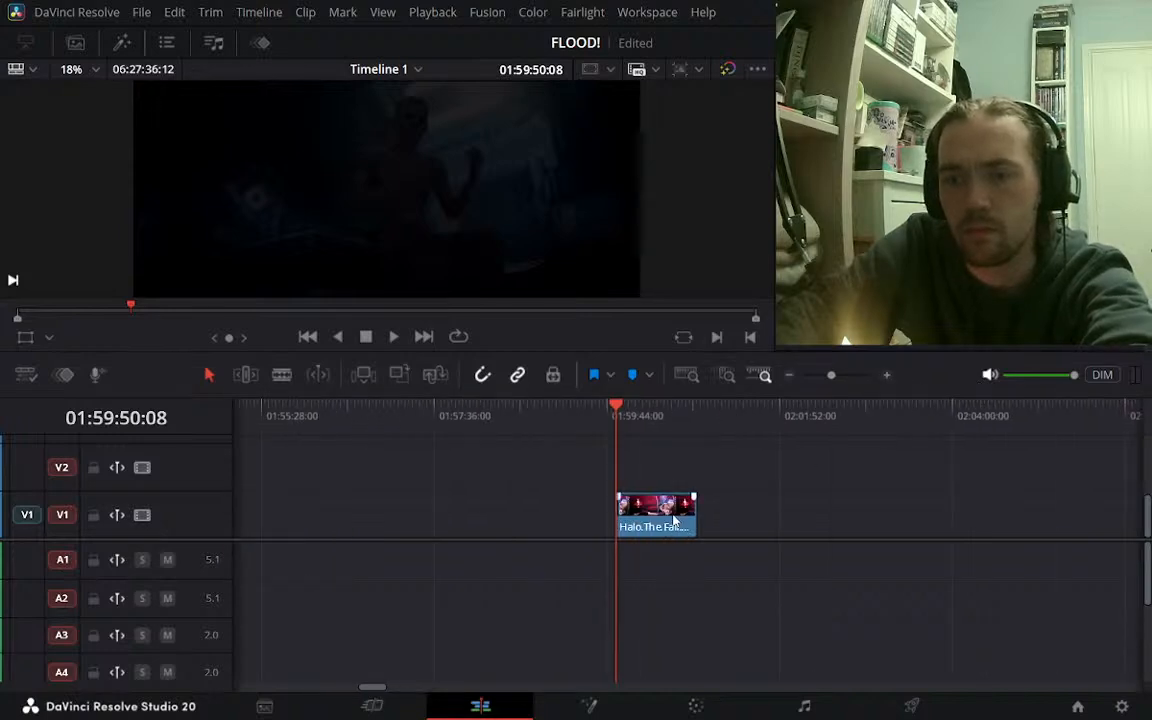
pyautogui.moveTo(697, 515); pyautogui.dragTo(813, 521)
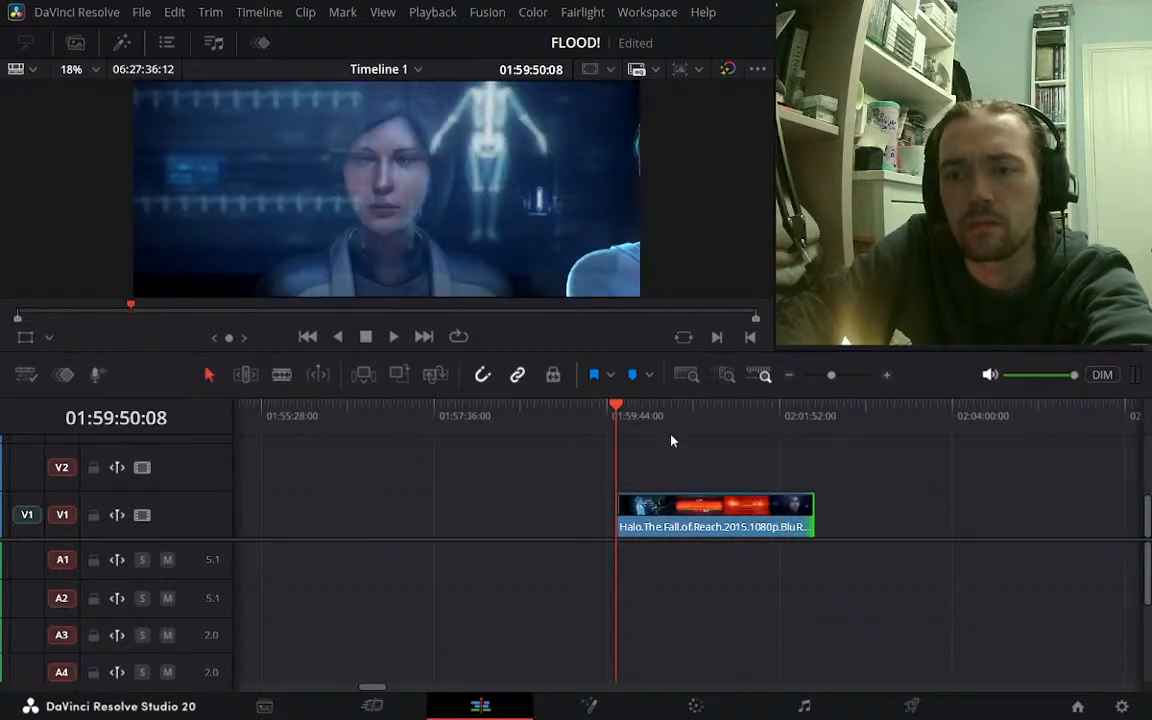
# Scrub through the extended Fall of Reach clip from its start to 02:00:44:16
pyautogui.click(627, 412)
pyautogui.click(645, 416)
pyautogui.click(661, 416)
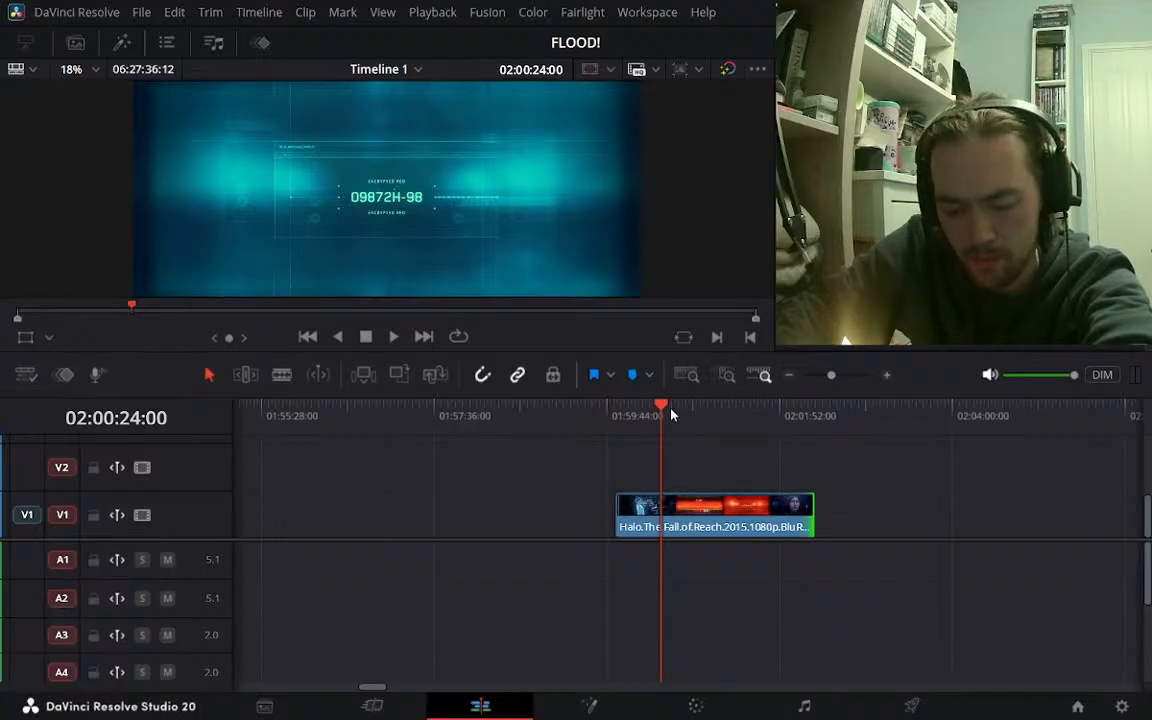
pyautogui.click(671, 414)
pyautogui.click(672, 414)
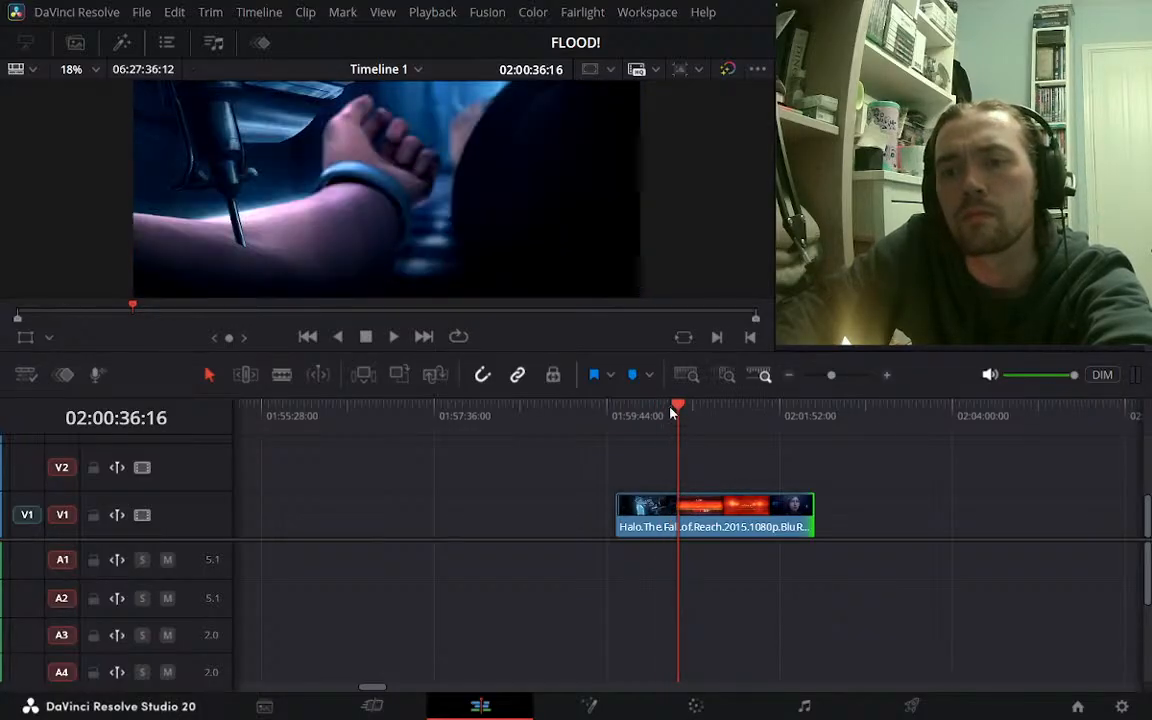
pyautogui.moveTo(671, 412)
pyautogui.mouseDown()
pyautogui.moveTo(645, 411)
pyautogui.moveTo(689, 416)
pyautogui.mouseUp()
pyautogui.click(886, 376)
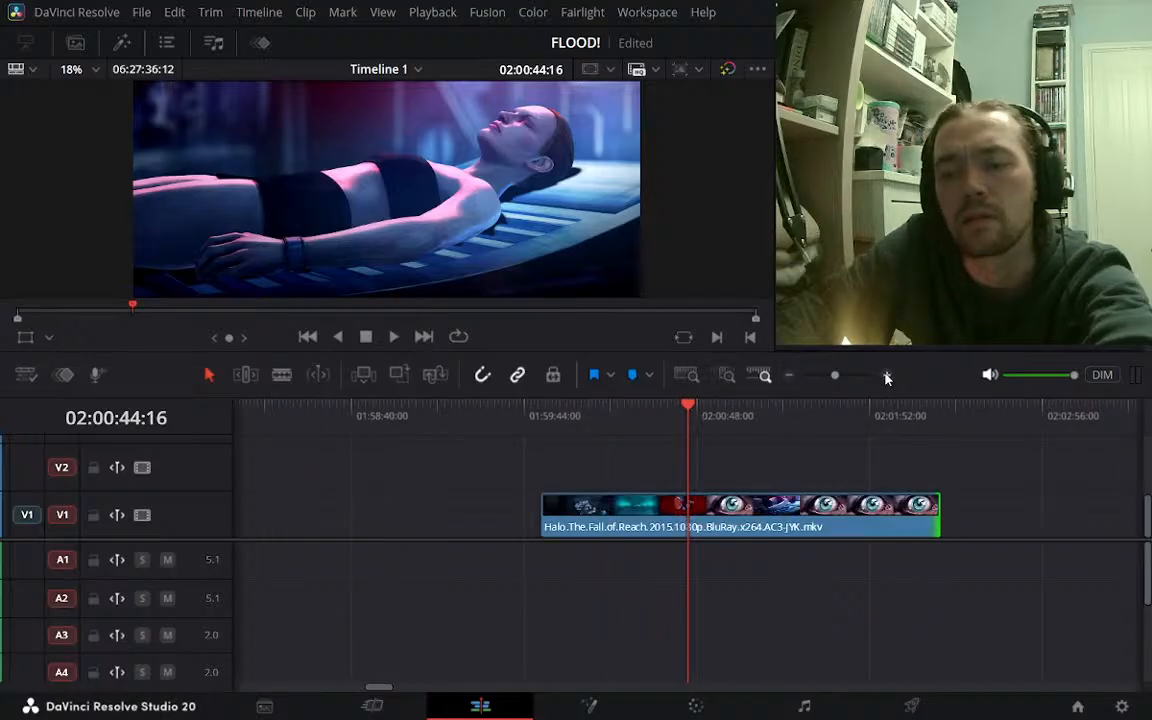
# Play back and forth around the arm injection shot and park the playhead on the first blood-cell frame at 02:00:38:10
pyautogui.click(655, 416)
pyautogui.press('space')
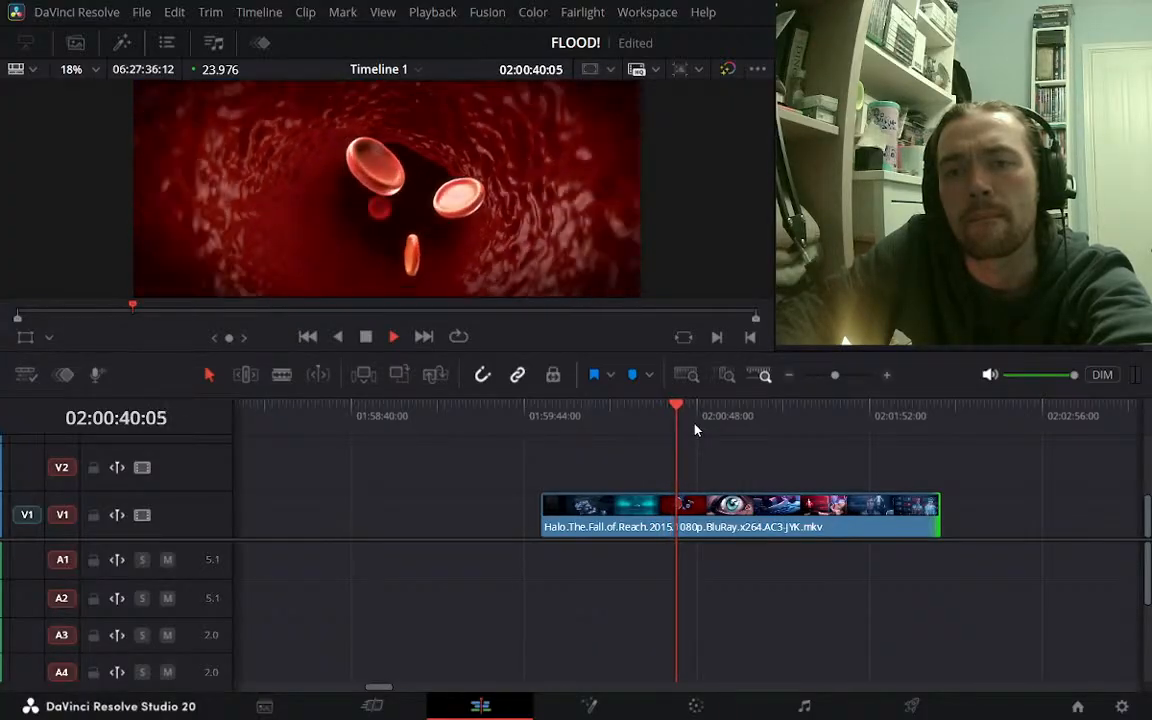
pyautogui.press('k')
pyautogui.press('j')
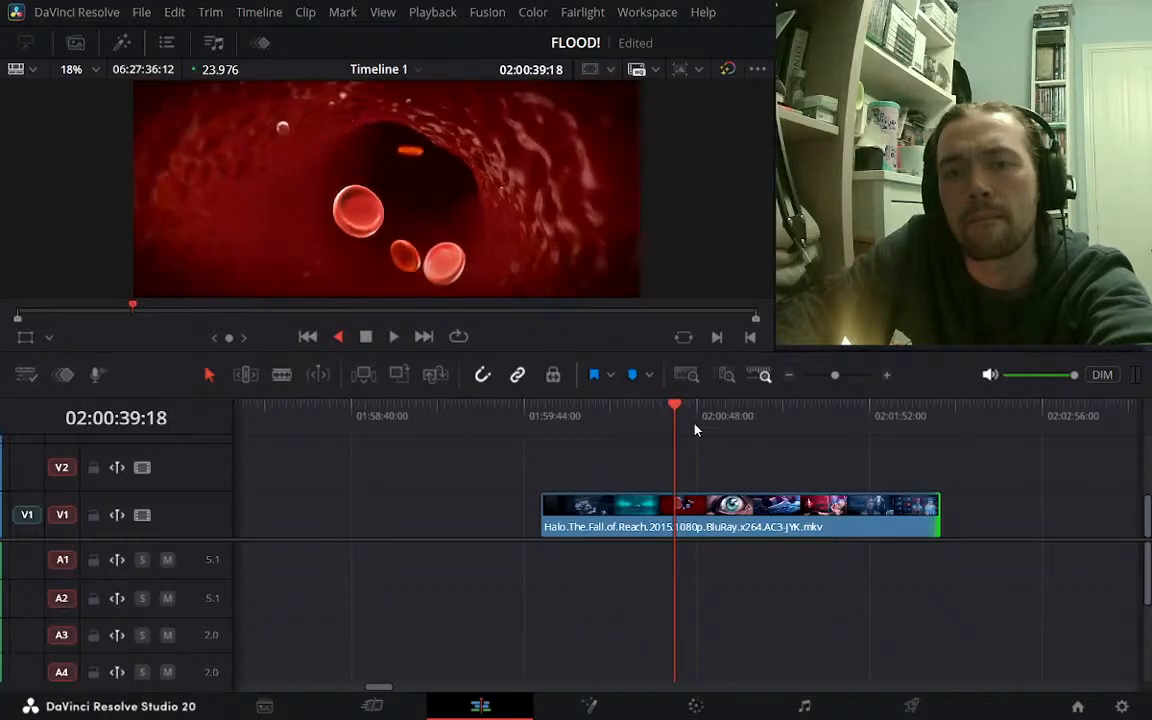
pyautogui.press('l')
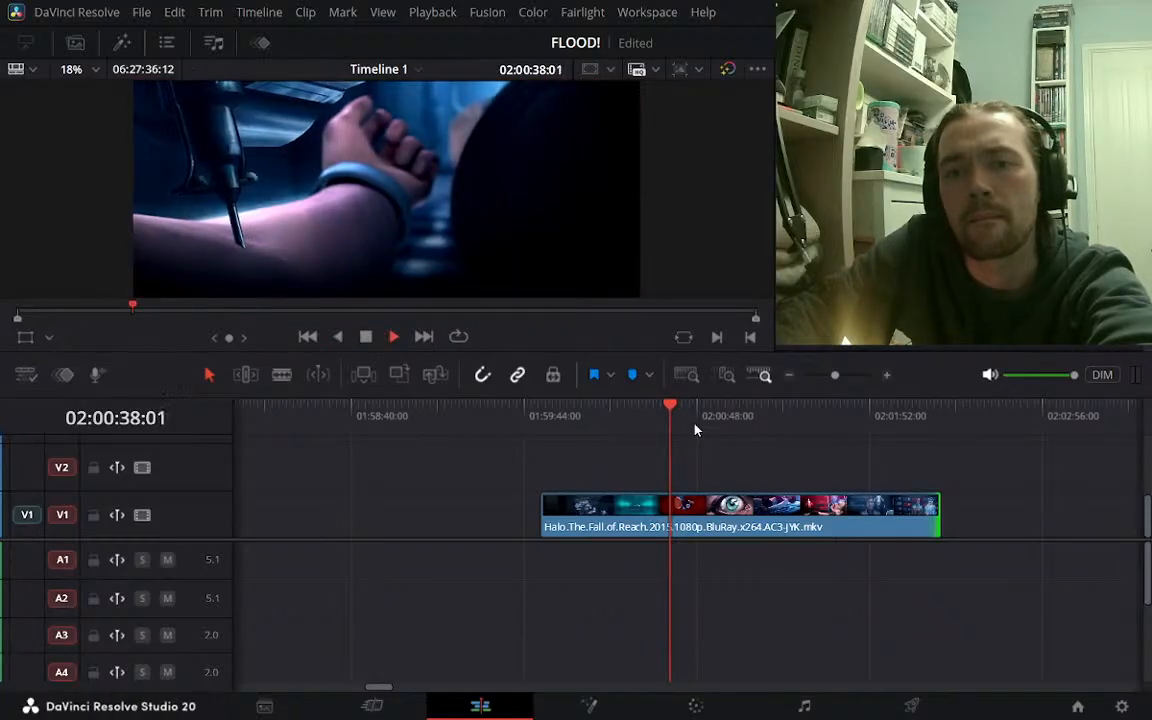
pyautogui.press('k')
pyautogui.press('Left')
pyautogui.press('Left')
pyautogui.press('Left')
pyautogui.press('Left')
pyautogui.press('Left')
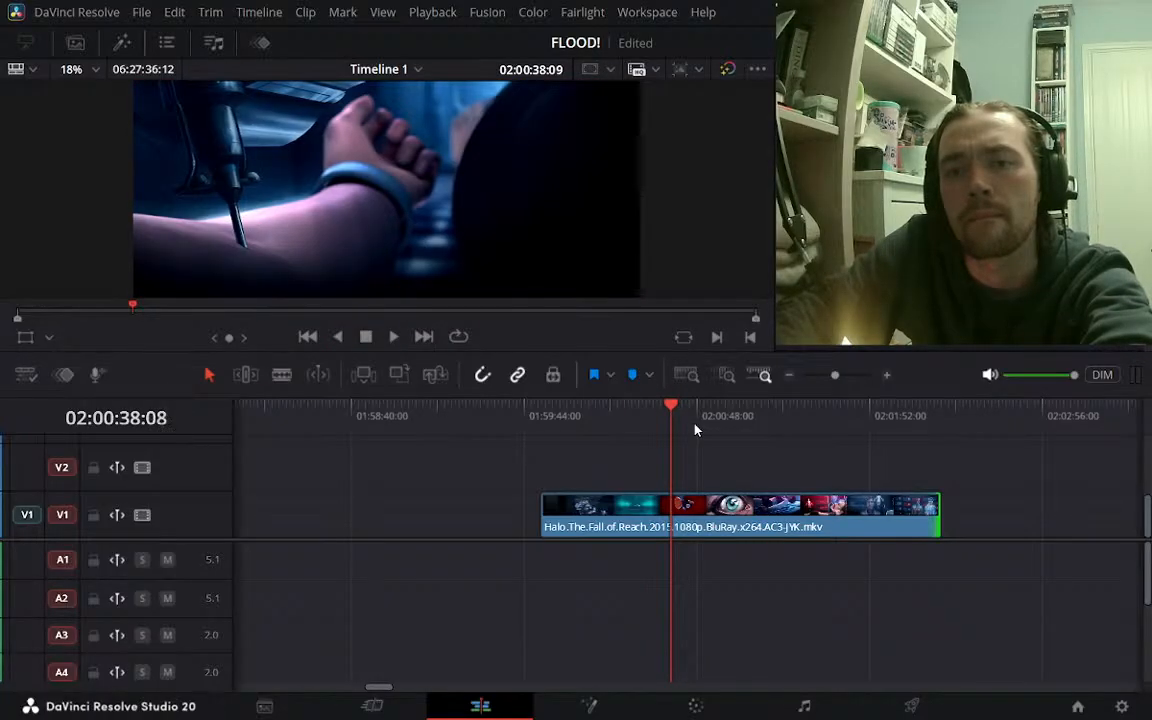
pyautogui.press('Right')
pyautogui.press('Right')
# Split the Fall of Reach clip at 02:00:38:10 and delete the part before the cut
pyautogui.click(716, 515)
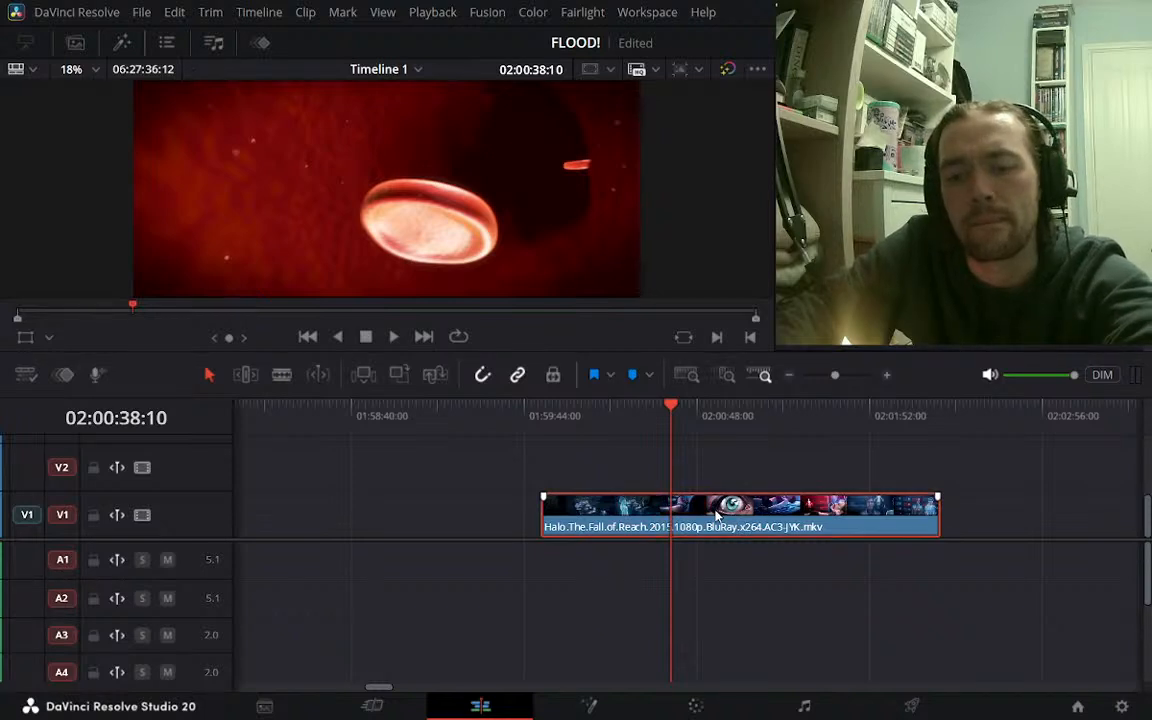
pyautogui.hotkey('ctrl', 'b')
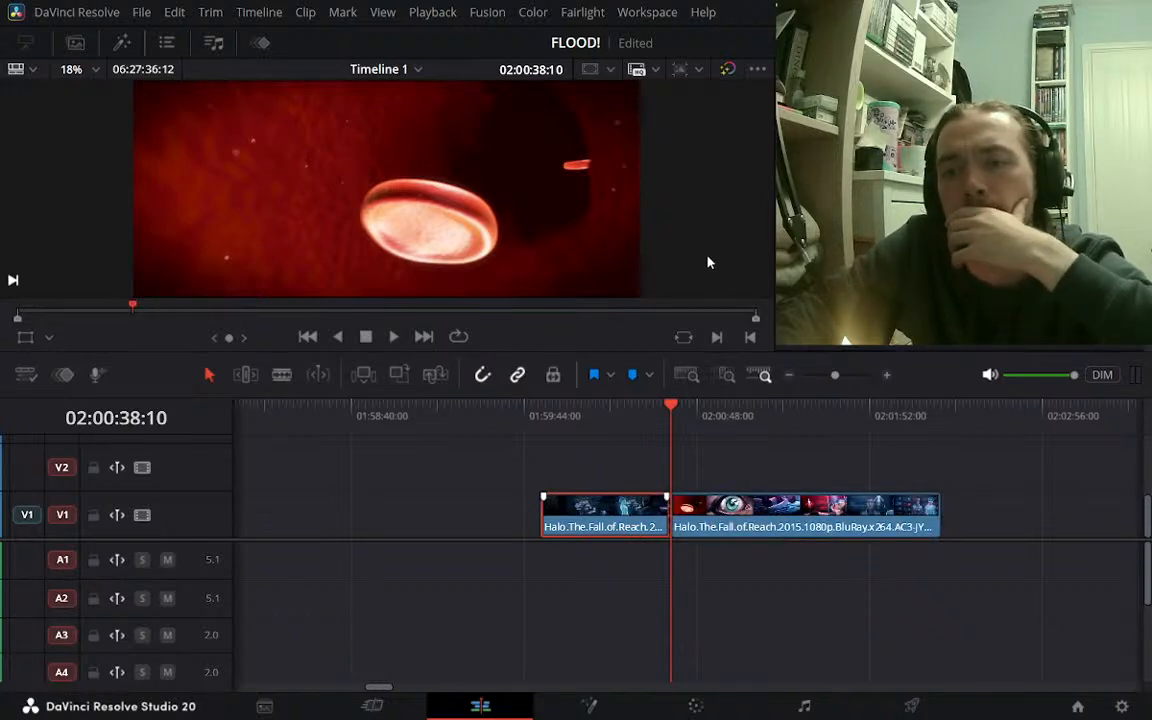
pyautogui.press('BackSpace')
# Split the Fall of Reach clip at 02:00:40:07, just before the blue growth enters the blood-cell shot
pyautogui.press('l')
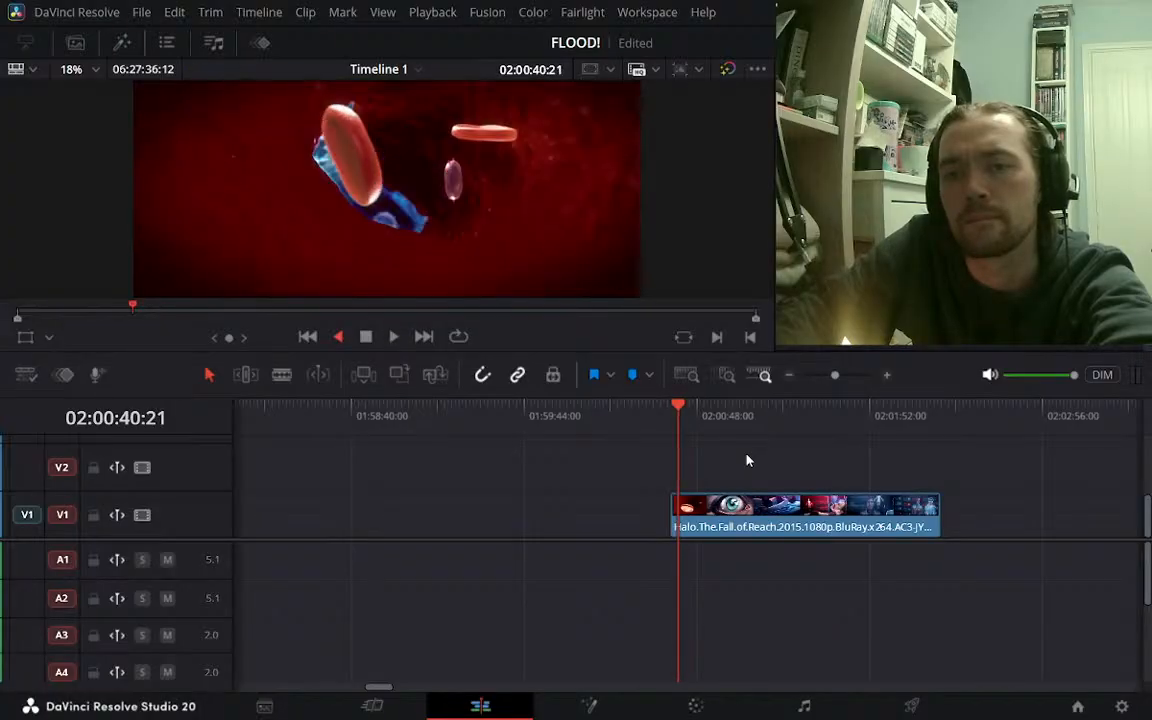
pyautogui.press('j')
pyautogui.press('l')
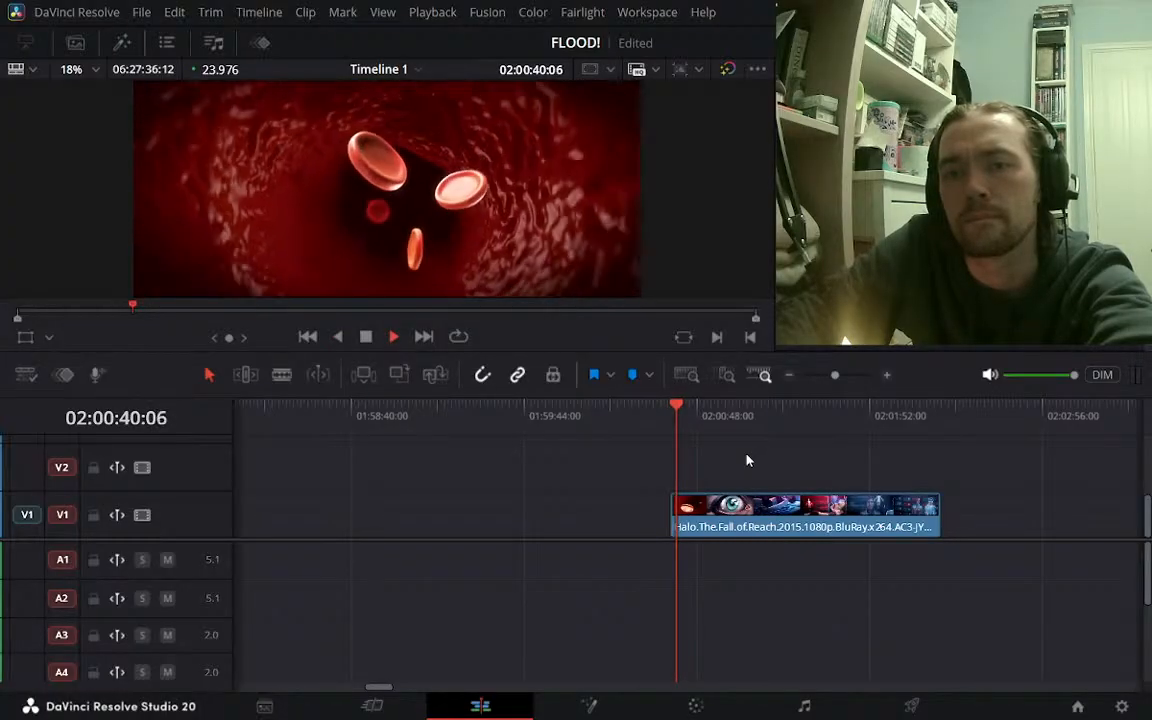
pyautogui.press('Left')
pyautogui.press('Left')
pyautogui.press('Left')
pyautogui.press('Left')
pyautogui.press('Left')
pyautogui.press('Left')
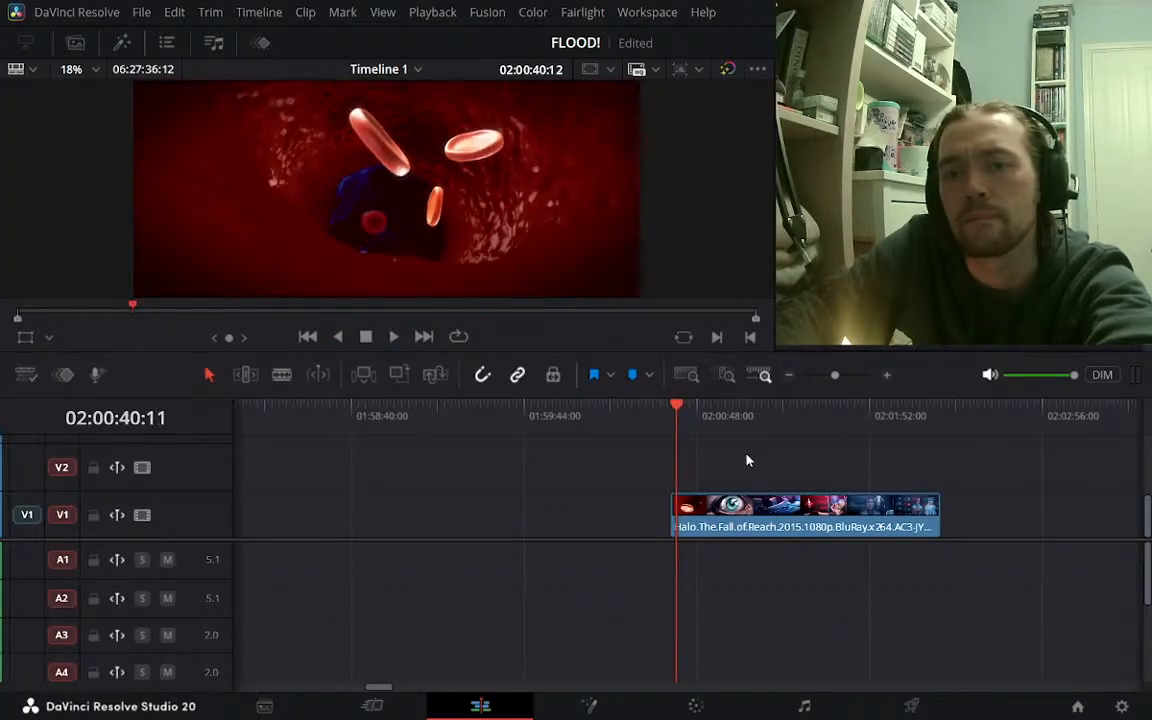
pyautogui.press('Left')
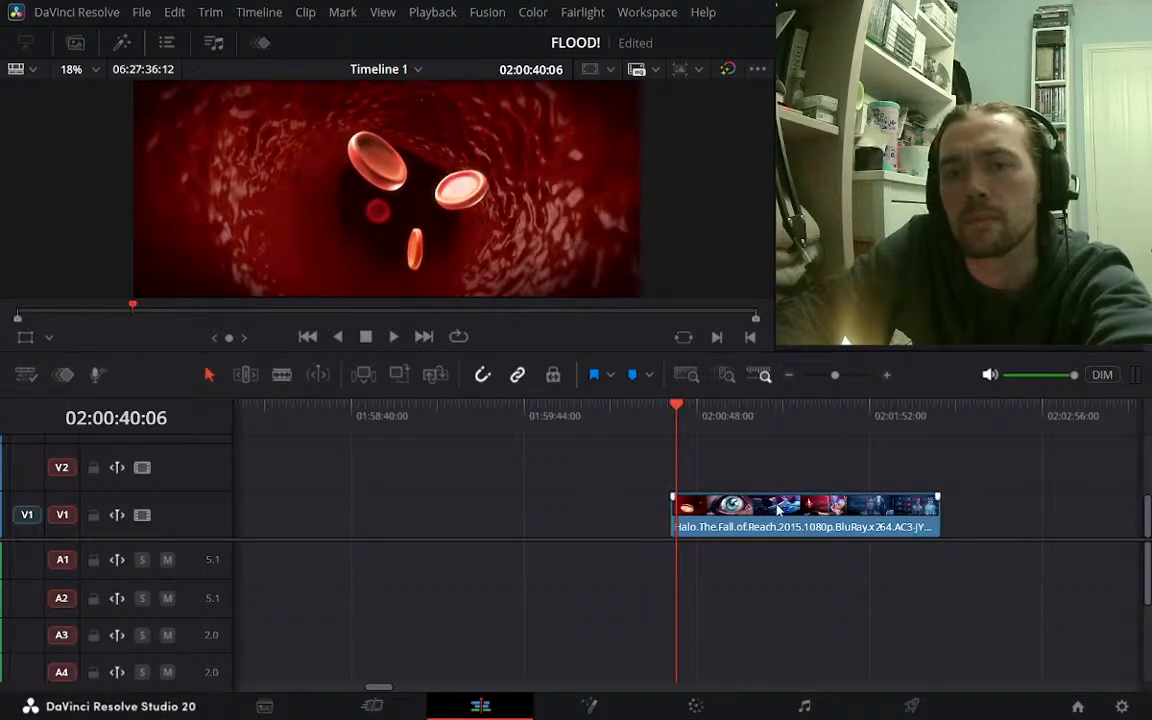
pyautogui.press('Right')
pyautogui.press('Right')
pyautogui.press('Right')
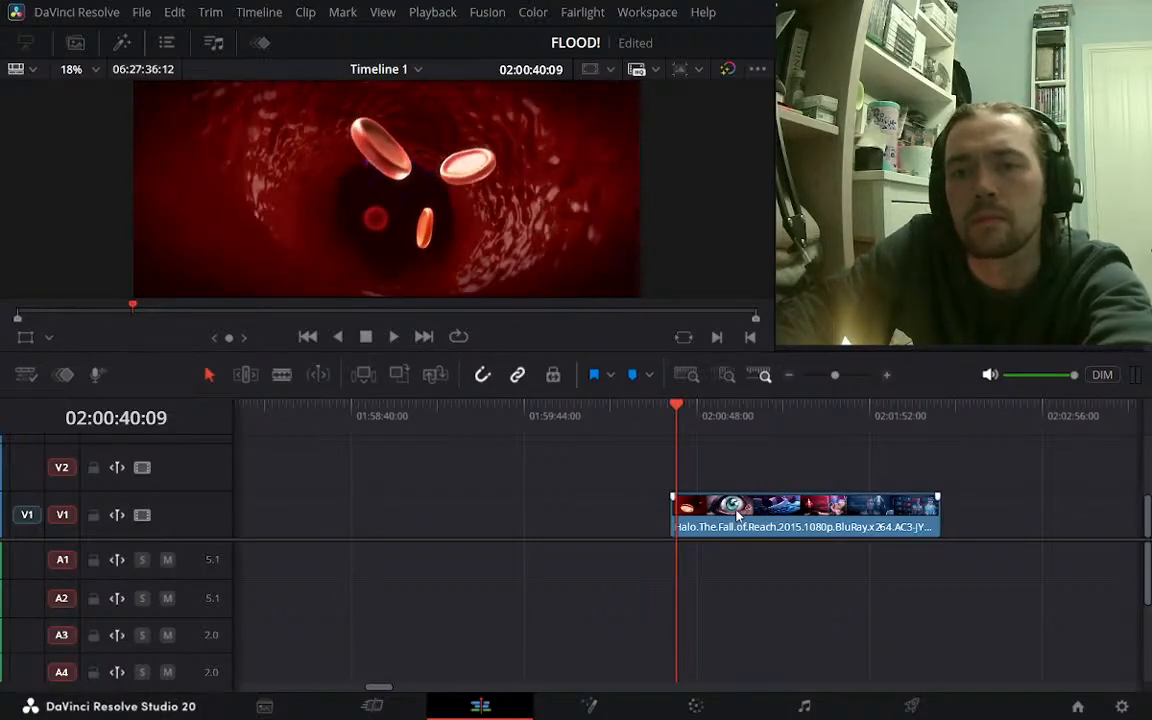
pyautogui.press('Left')
pyautogui.press('Left')
pyautogui.click(727, 510)
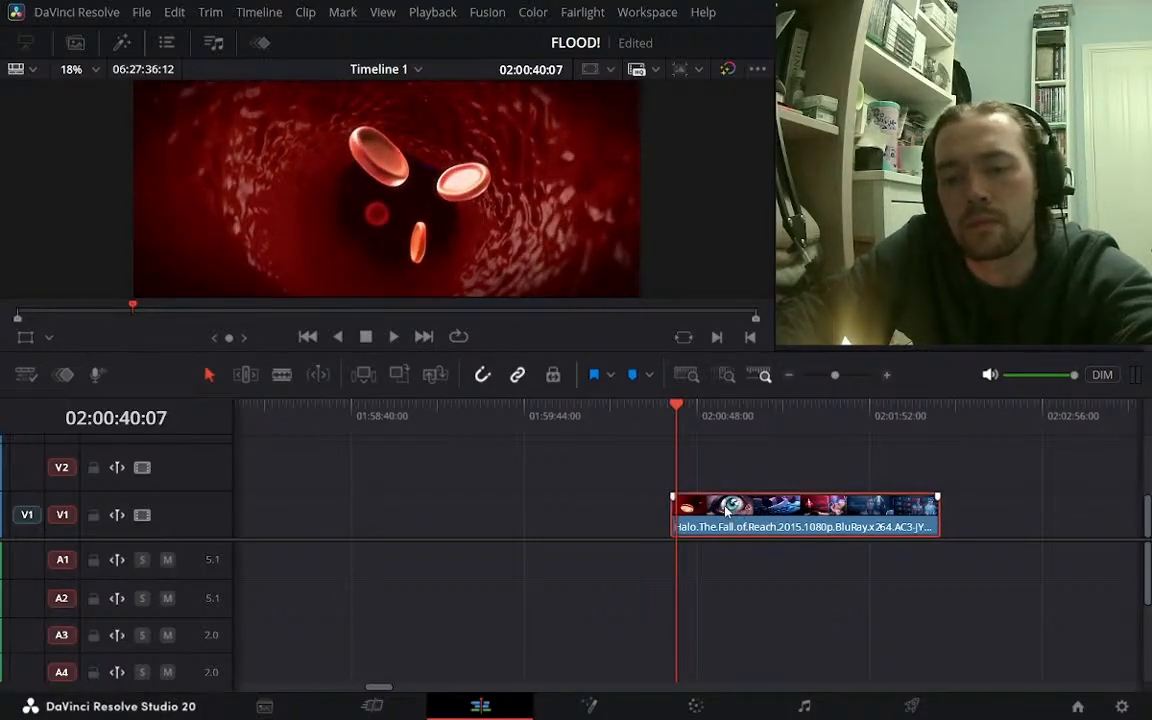
# Play back and forth from the blood-cell shot into the blue nerve scan to find where the scan begins
pyautogui.press('l')
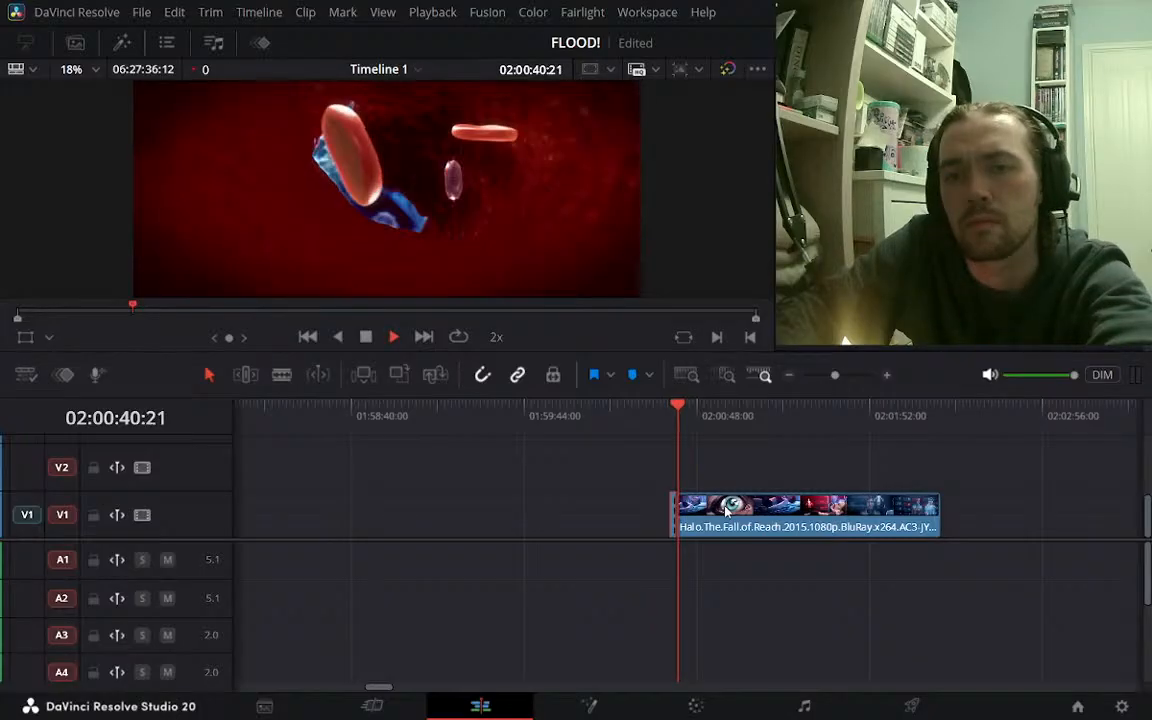
pyautogui.press('l')
pyautogui.press('j')
pyautogui.press('j')
pyautogui.press('j')
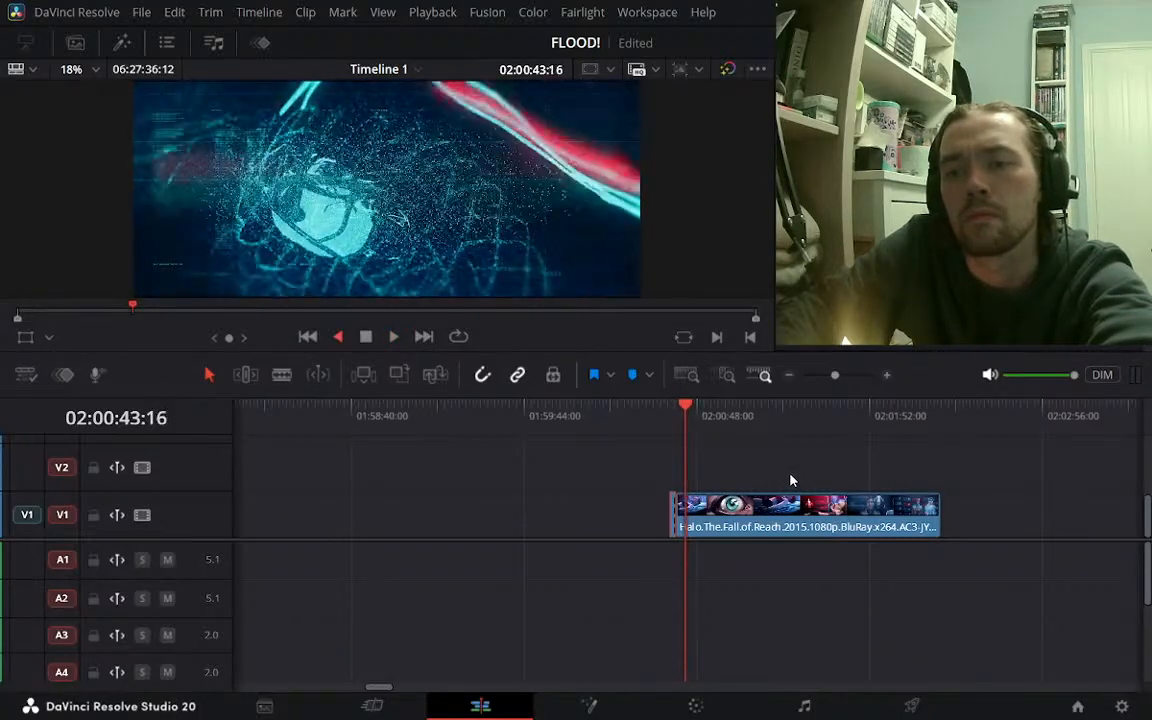
pyautogui.press('k')
pyautogui.click(887, 376)
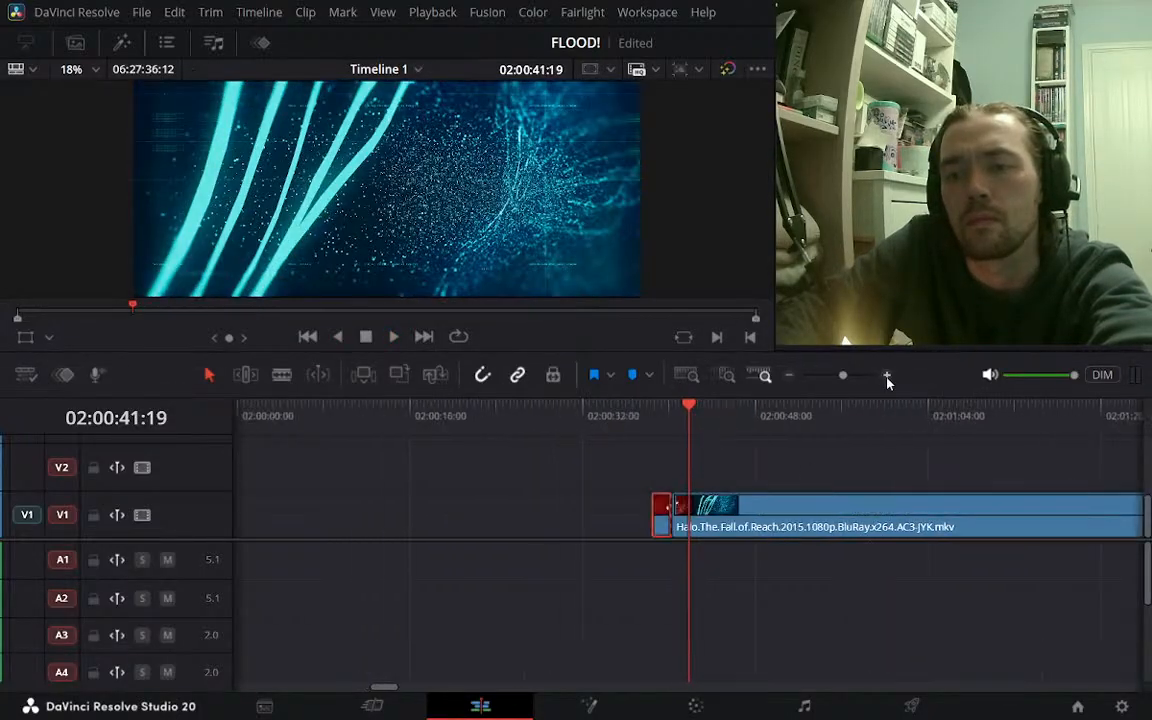
pyautogui.click(674, 416)
pyautogui.press('l')
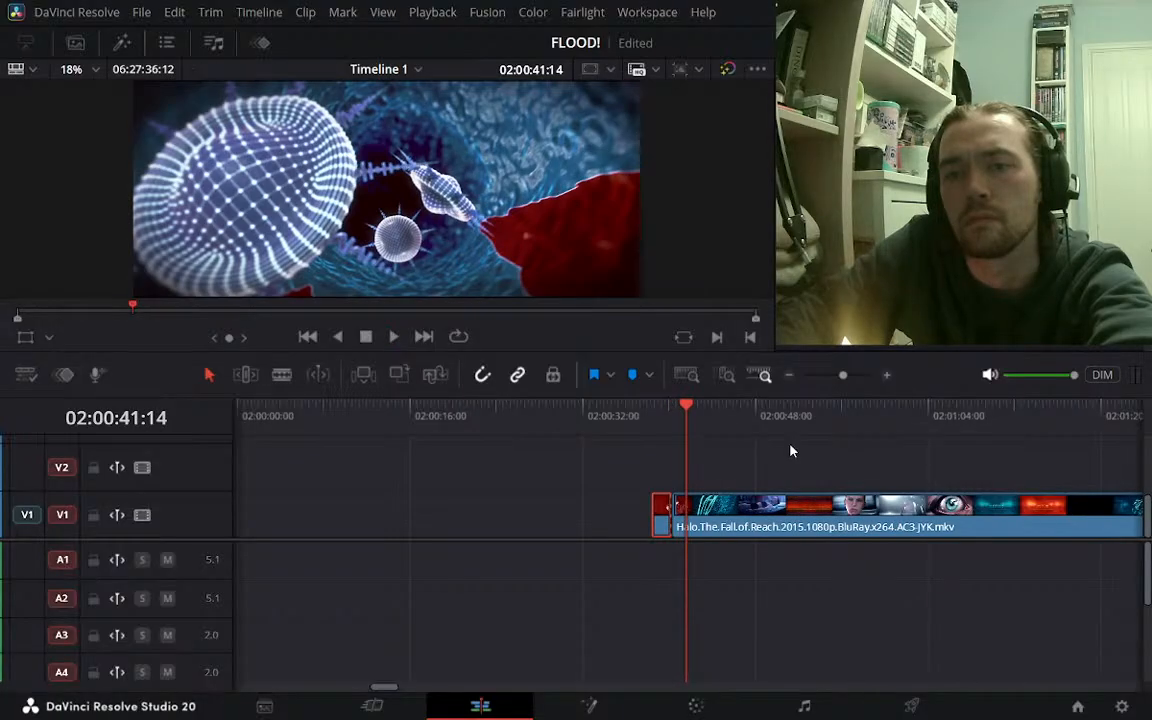
pyautogui.press('k')
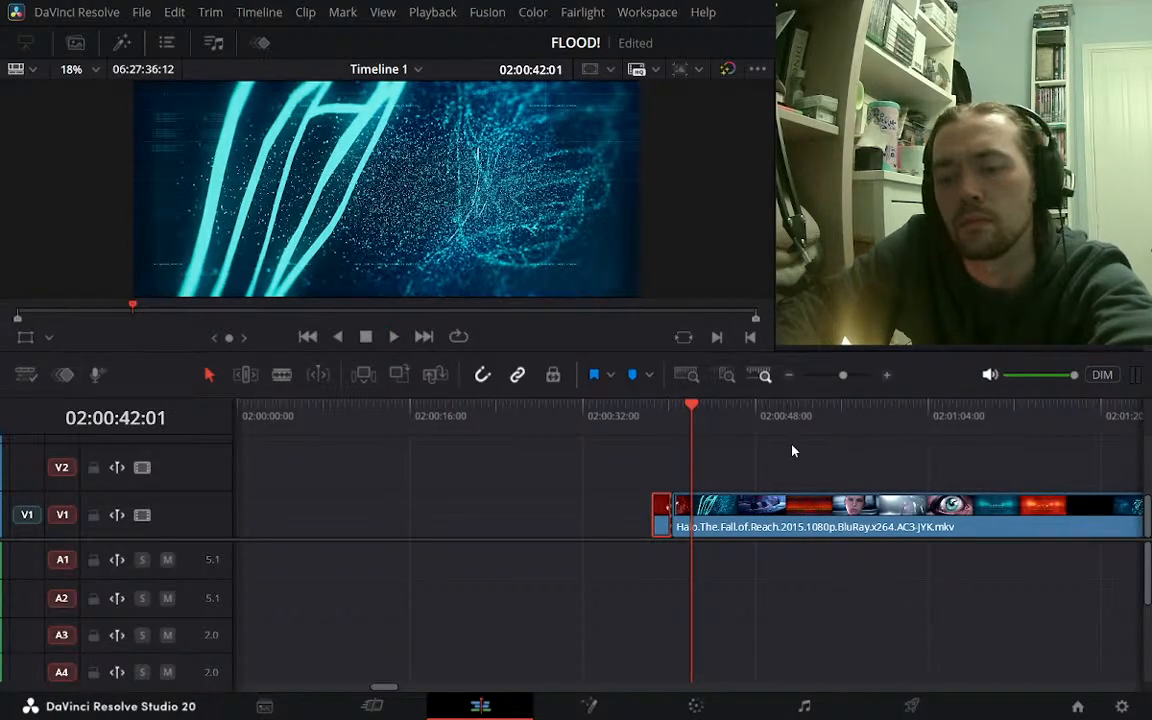
# Split the Fall of Reach clip at 02:00:41:17, the first nerve-scan frame, and delete the short piece before the cut
pyautogui.press('Left')
pyautogui.press('Left')
pyautogui.press('Left')
pyautogui.press('Left')
pyautogui.press('Left')
pyautogui.press('Left')
pyautogui.press('Left')
pyautogui.press('Left')
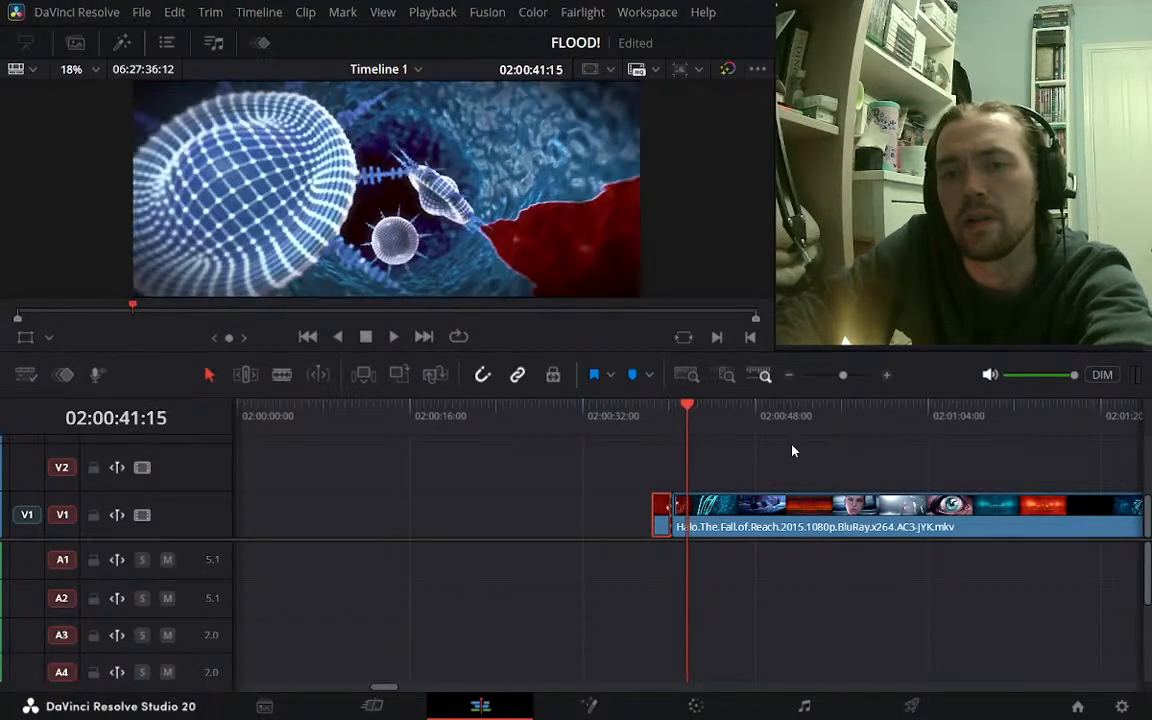
pyautogui.click(746, 511)
pyautogui.hotkey('ctrl', 'b')
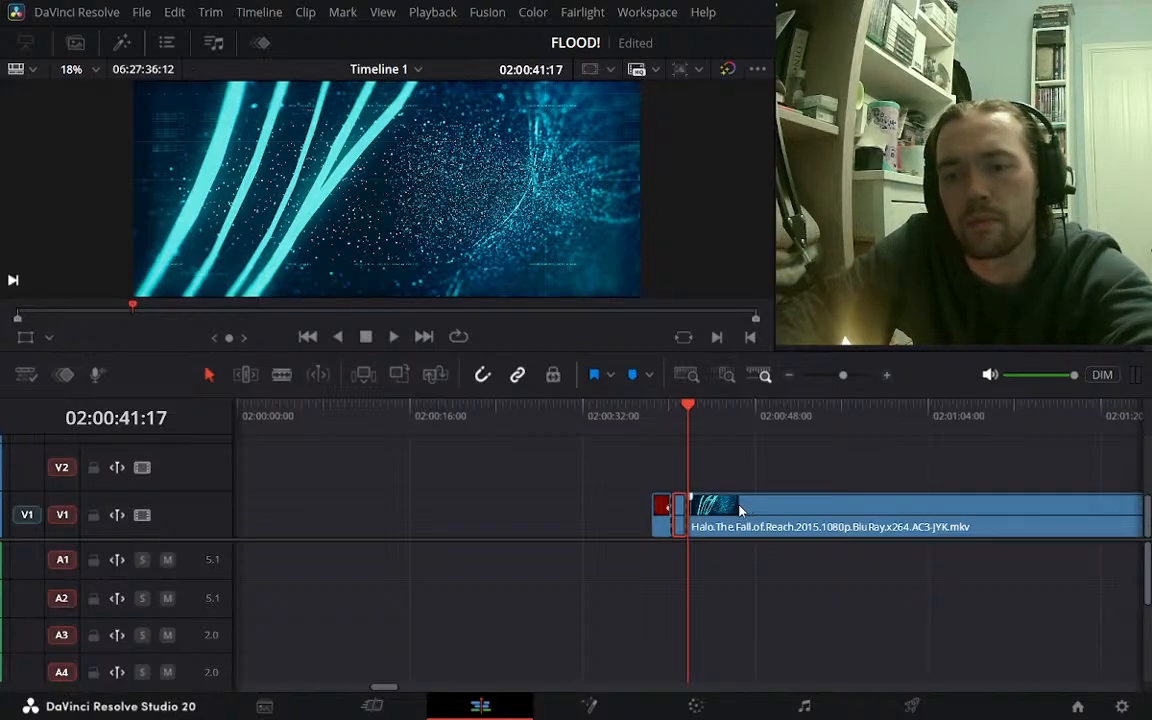
pyautogui.press('Delete')
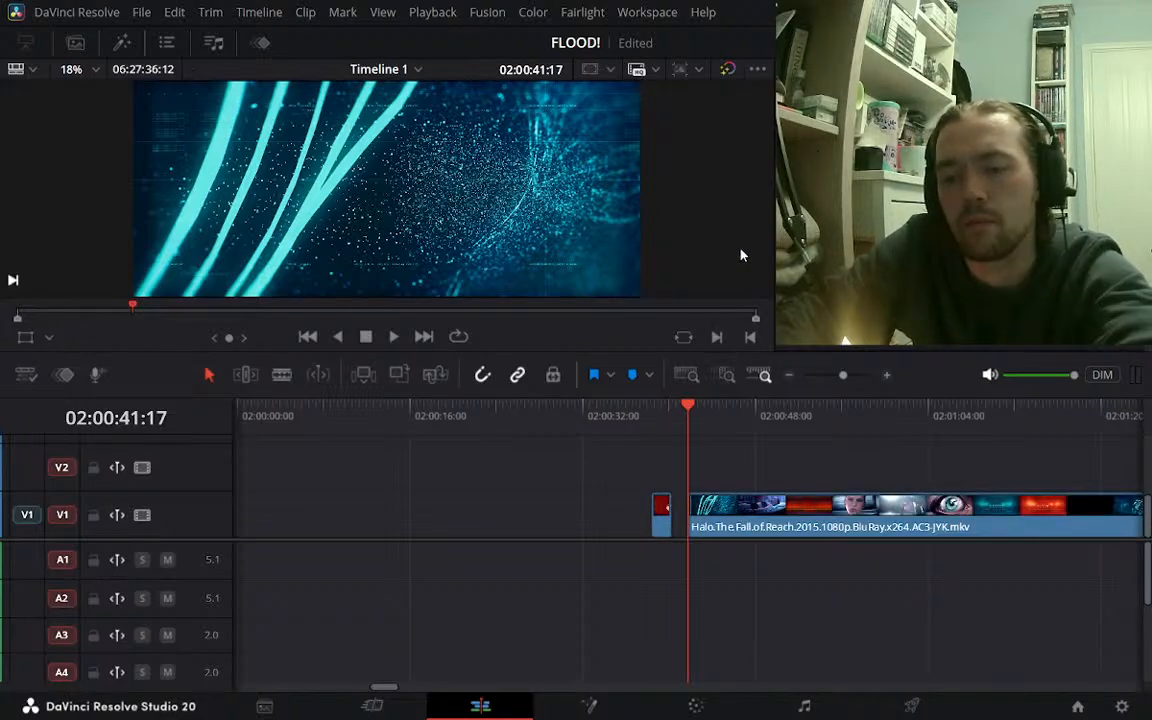
# Split the nerve-scan shot at 02:00:44:04 and butt the short scan piece against the end of the blood-cell clip
pyautogui.press('space')
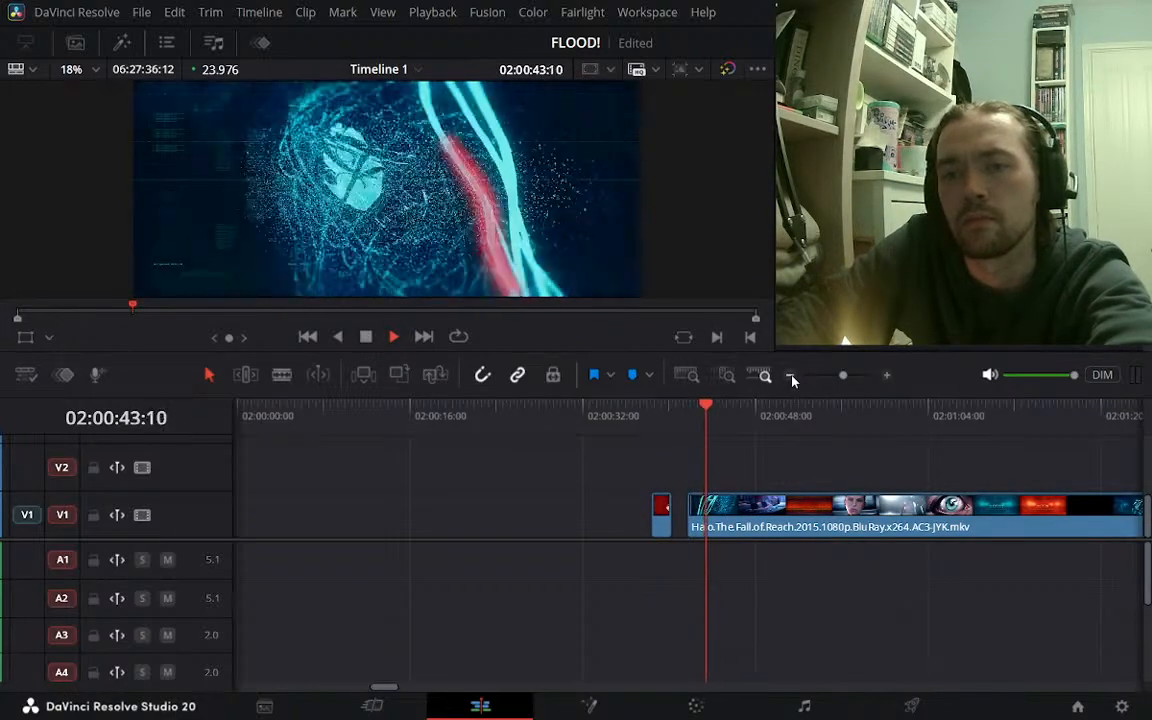
pyautogui.press('j')
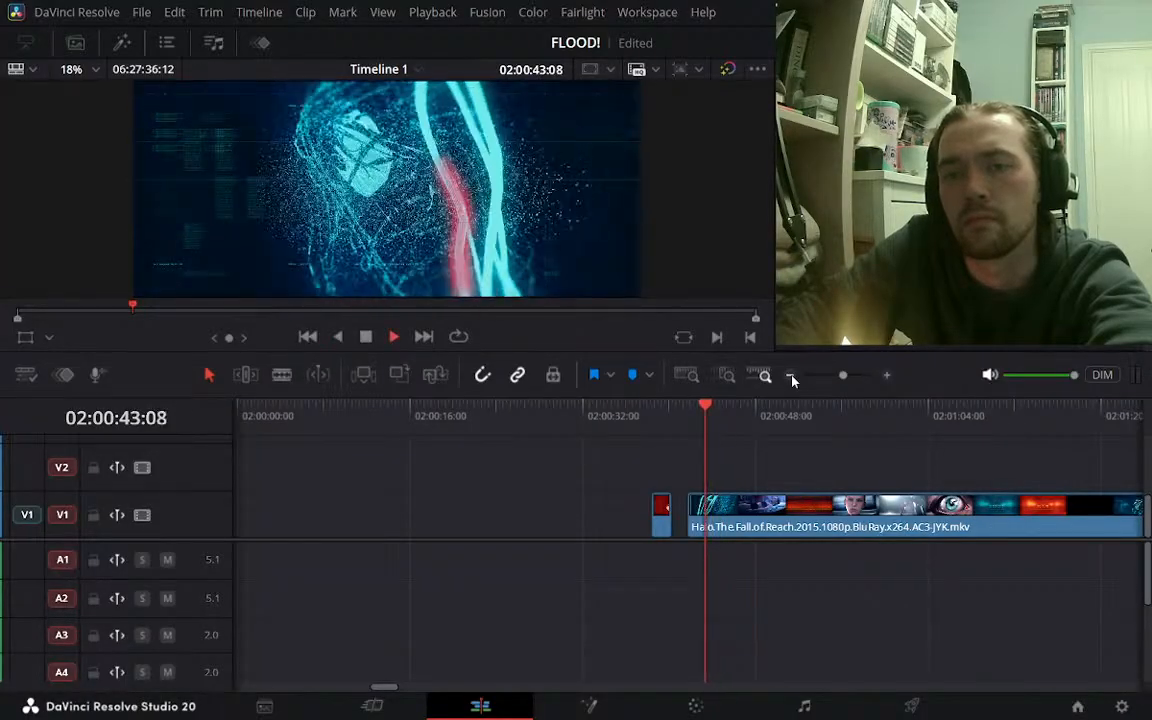
pyautogui.press('l')
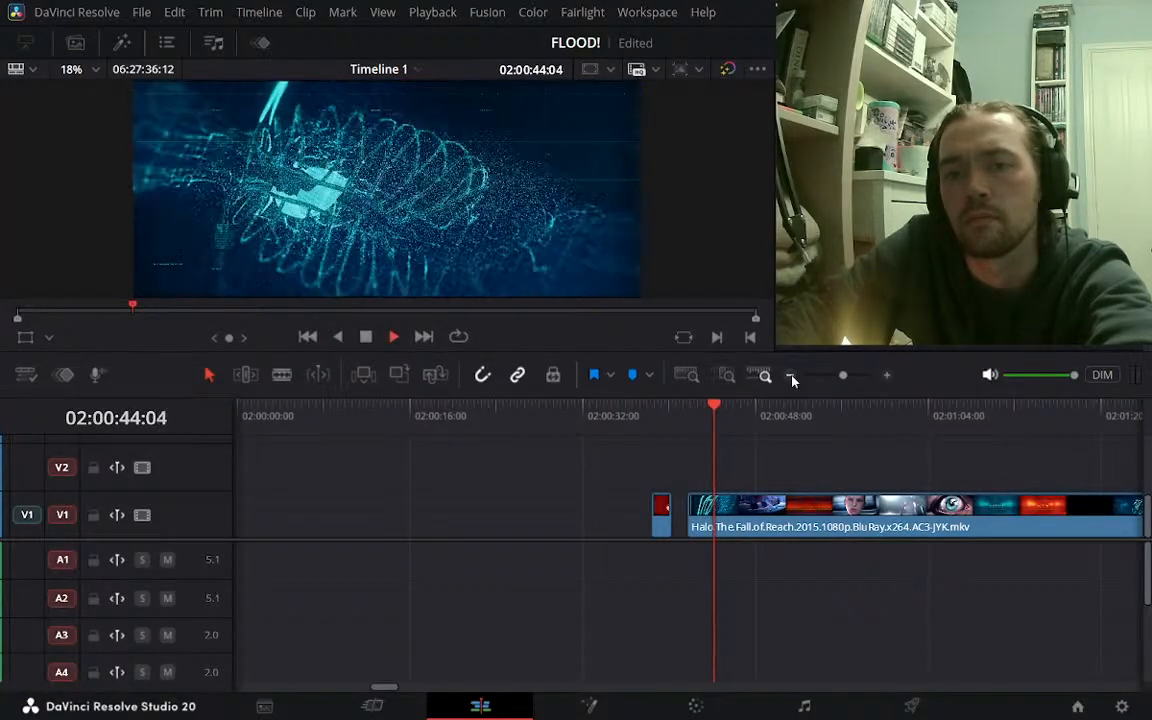
pyautogui.press('k')
pyautogui.press('Left')
pyautogui.press('Left')
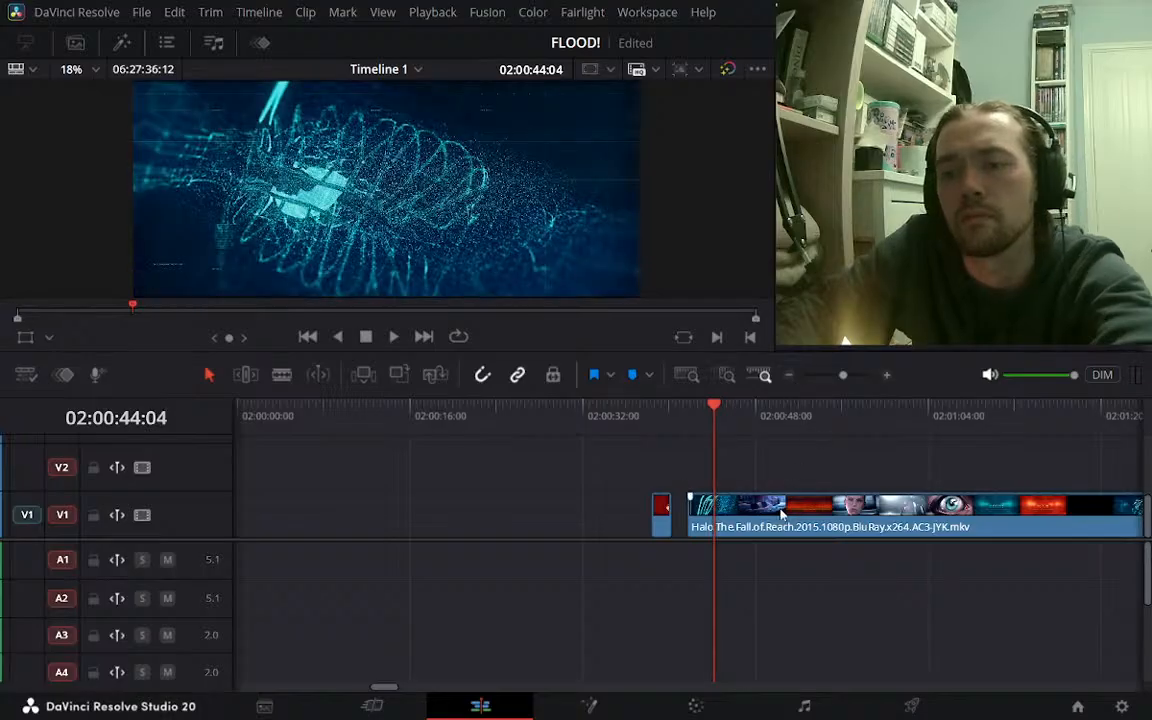
pyautogui.hotkey('ctrl', 'b')
pyautogui.click(703, 524)
pyautogui.moveTo(703, 524); pyautogui.dragTo(689, 524)
# Scrub through the leftover Fall of Reach footage to 02:02:13:16 and delete that remaining clip from V1
pyautogui.moveTo(740, 414); pyautogui.dragTo(877, 416)
pyautogui.click(789, 376)
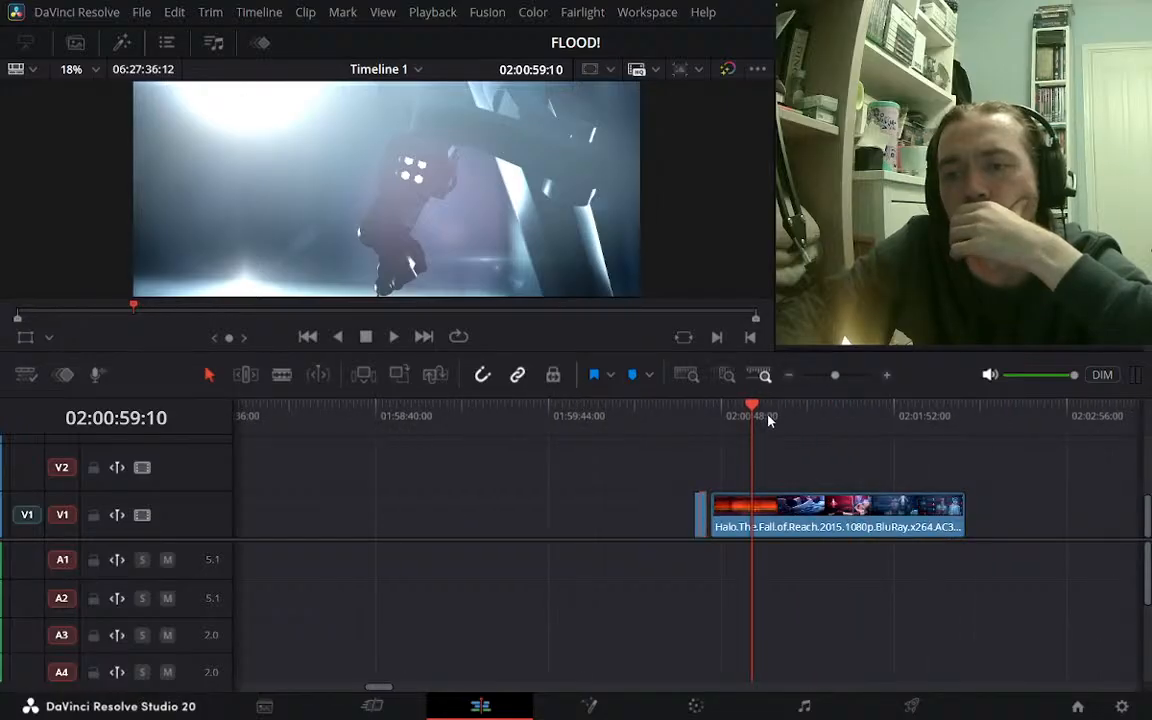
pyautogui.moveTo(769, 421); pyautogui.dragTo(956, 419)
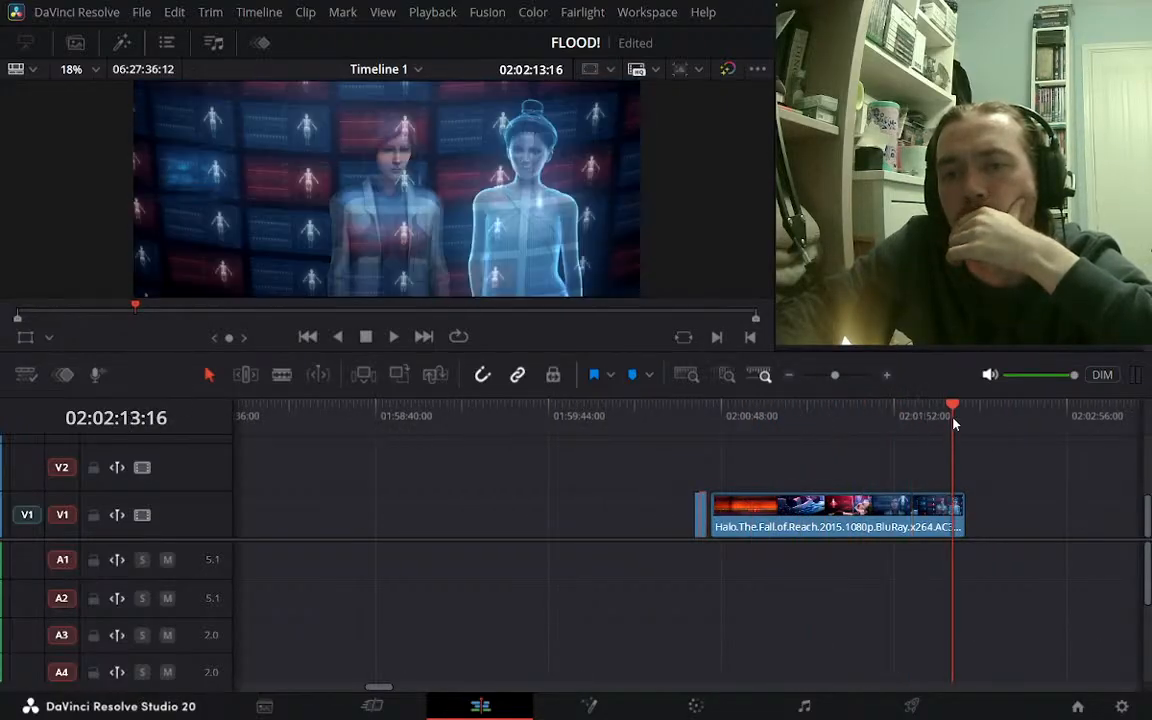
pyautogui.click(838, 528)
pyautogui.press('Delete')
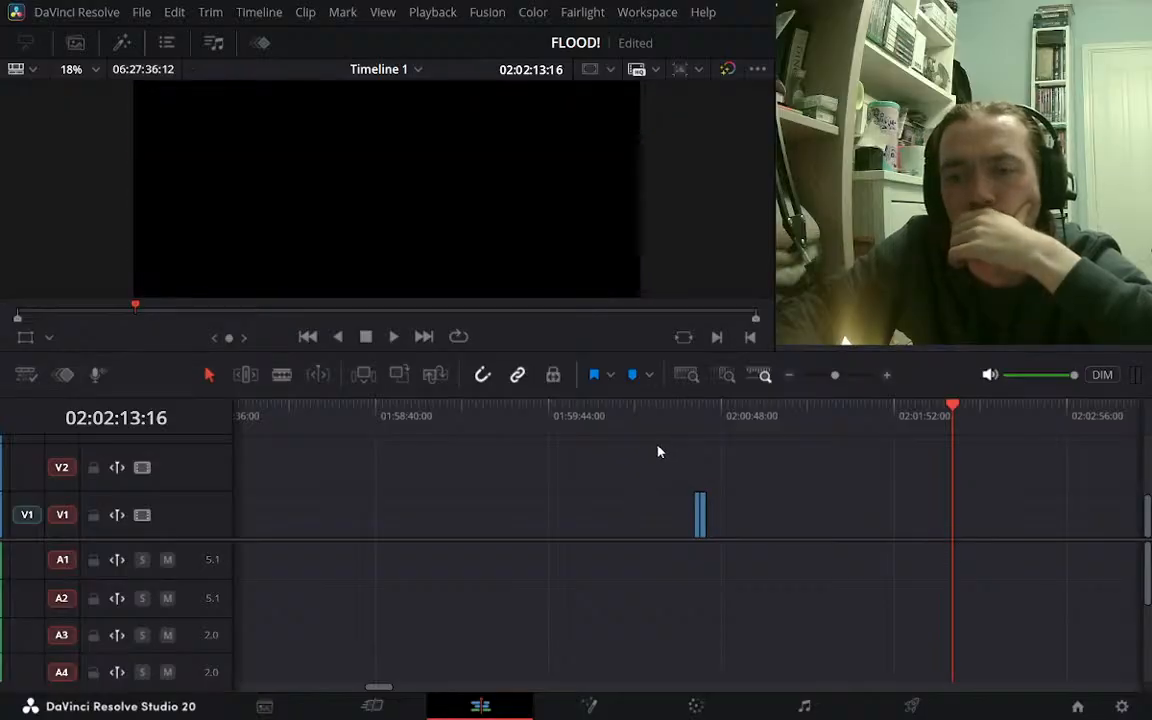
# Move the two short Fall of Reach clips to the collected shots on V1 at about 01:29:37
pyautogui.moveTo(672, 473); pyautogui.dragTo(495, 500)
pyautogui.click(789, 380)
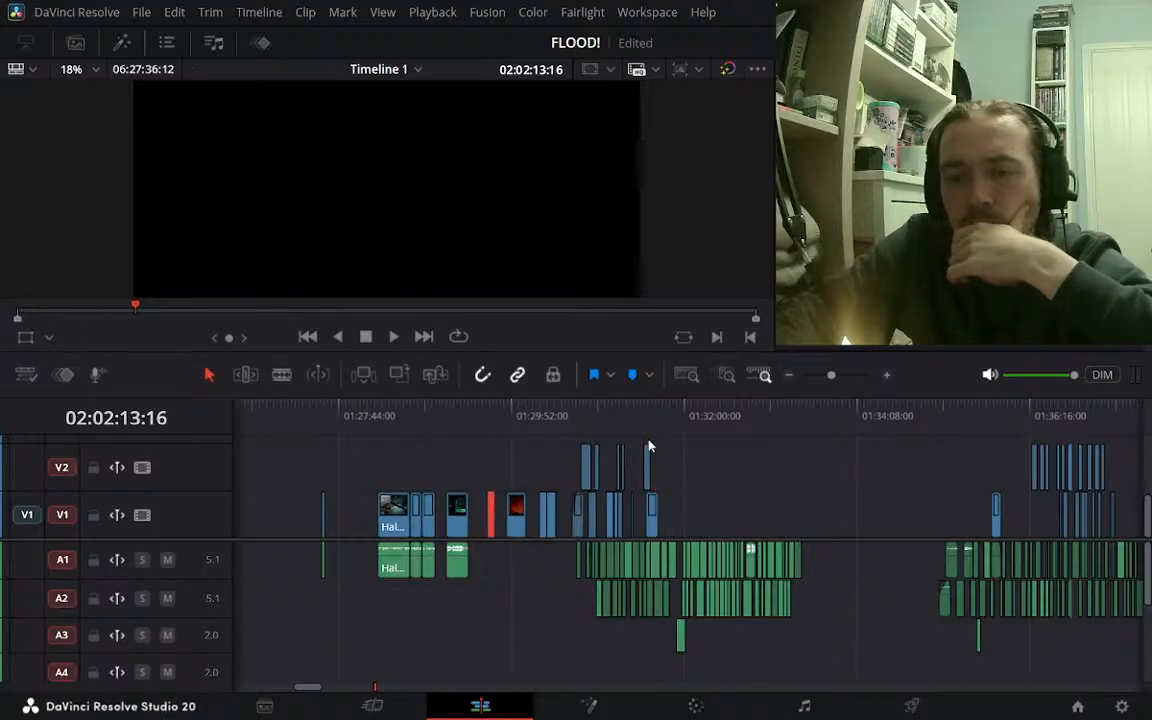
# Review the opening sequence against the narration from 01:31:12:13 through the Halo 2 Theatrical Trailer planet shot
pyautogui.click(637, 410)
pyautogui.click(887, 375)
pyautogui.click(887, 375)
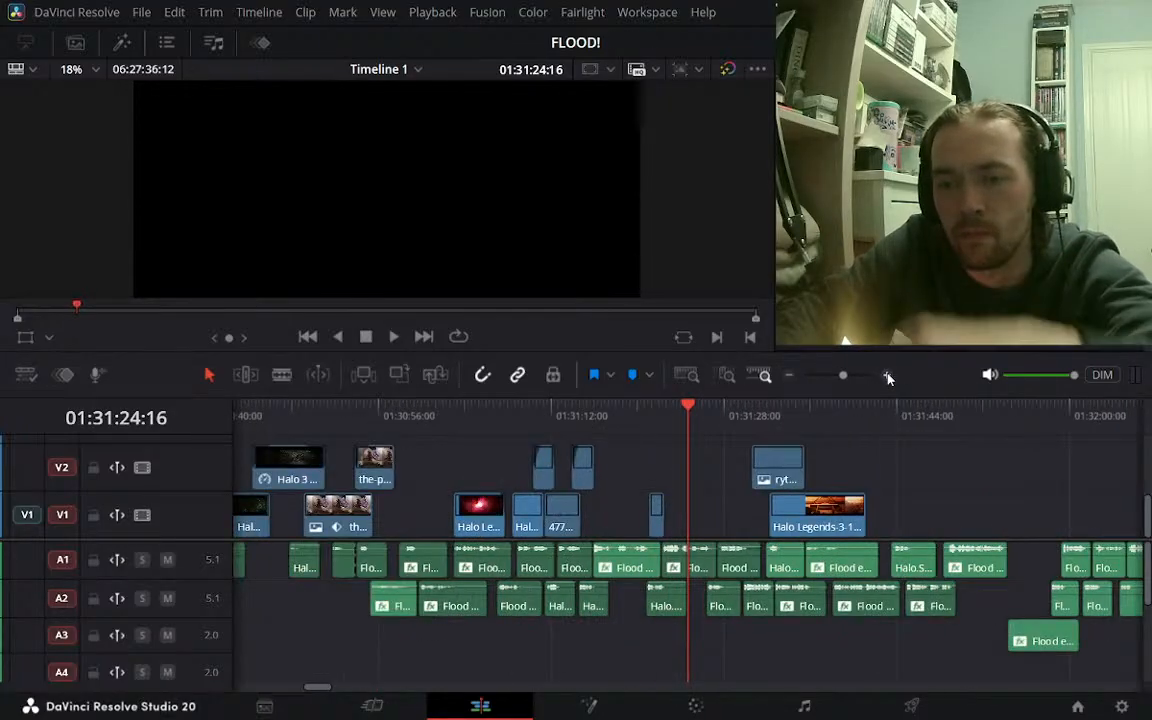
pyautogui.click(560, 415)
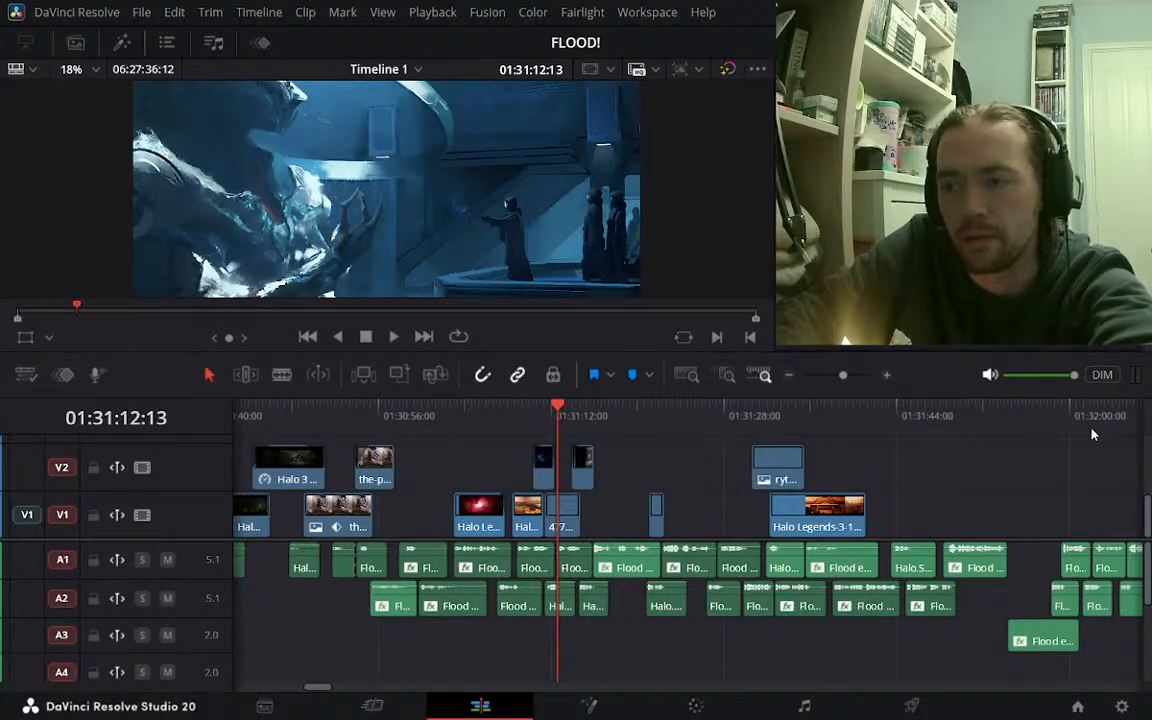
pyautogui.press('space')
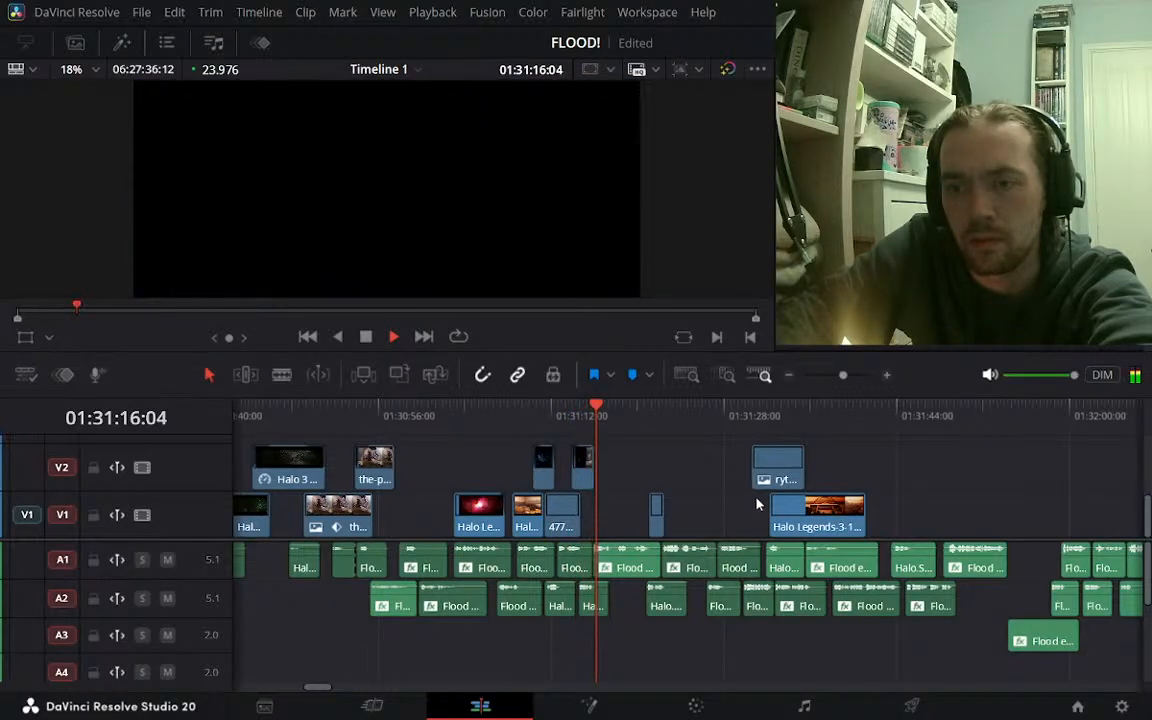
pyautogui.click(570, 418)
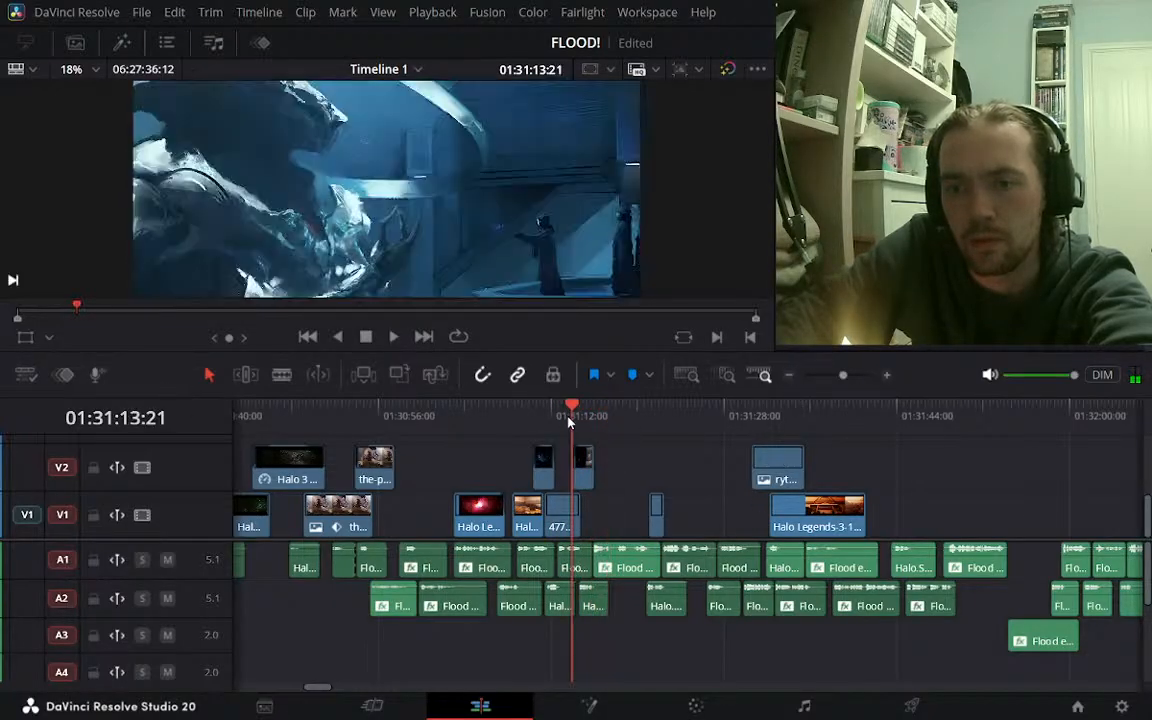
pyautogui.press('space')
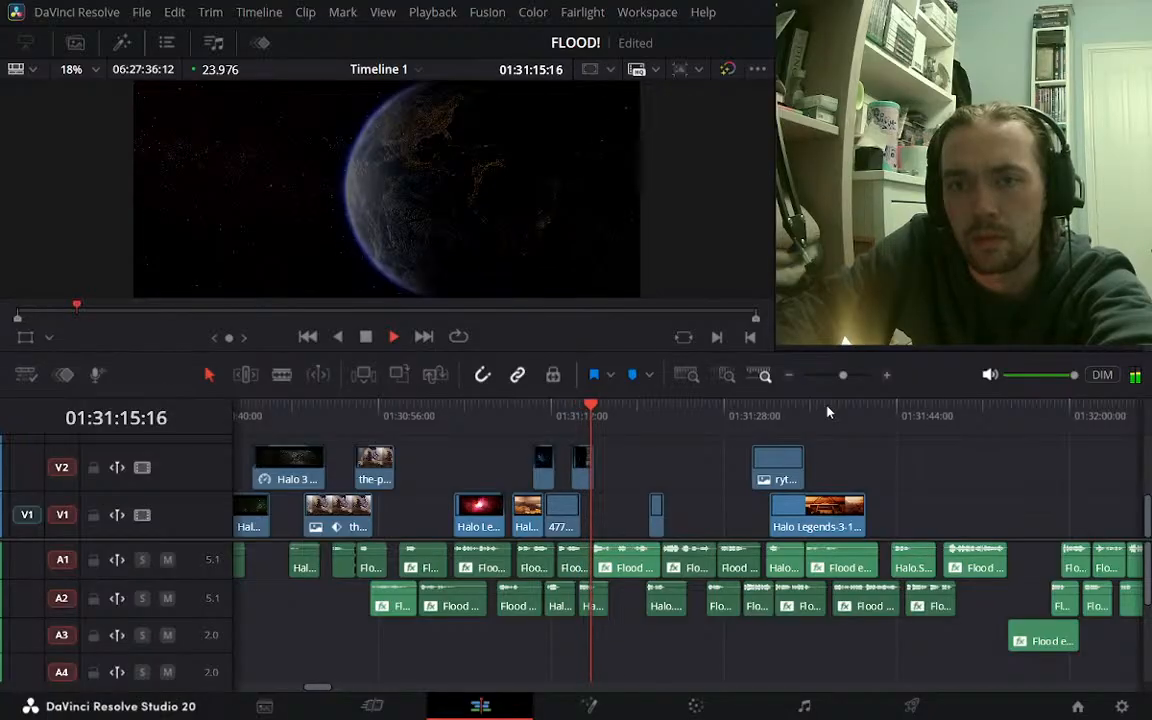
pyautogui.press('space')
# Shift the Halo 2 Theatrical Trailer clip on V2 slightly earlier, trim its start to 01:31:13:21, and play it back
pyautogui.click(887, 375)
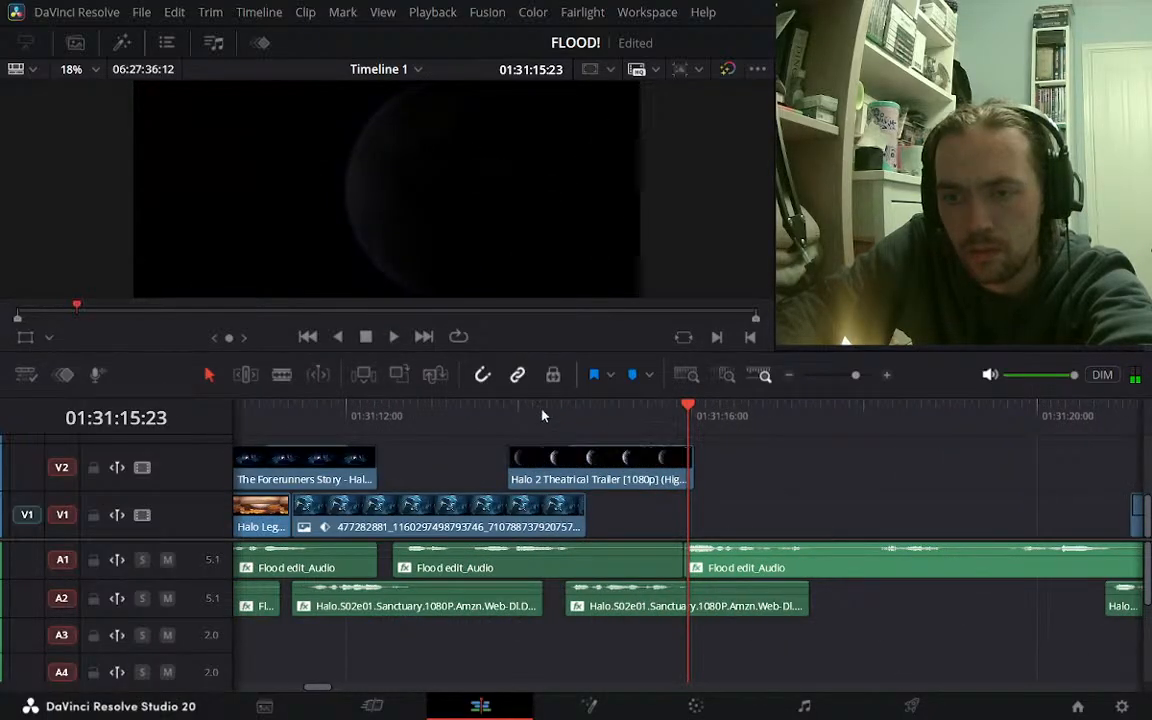
pyautogui.click(507, 415)
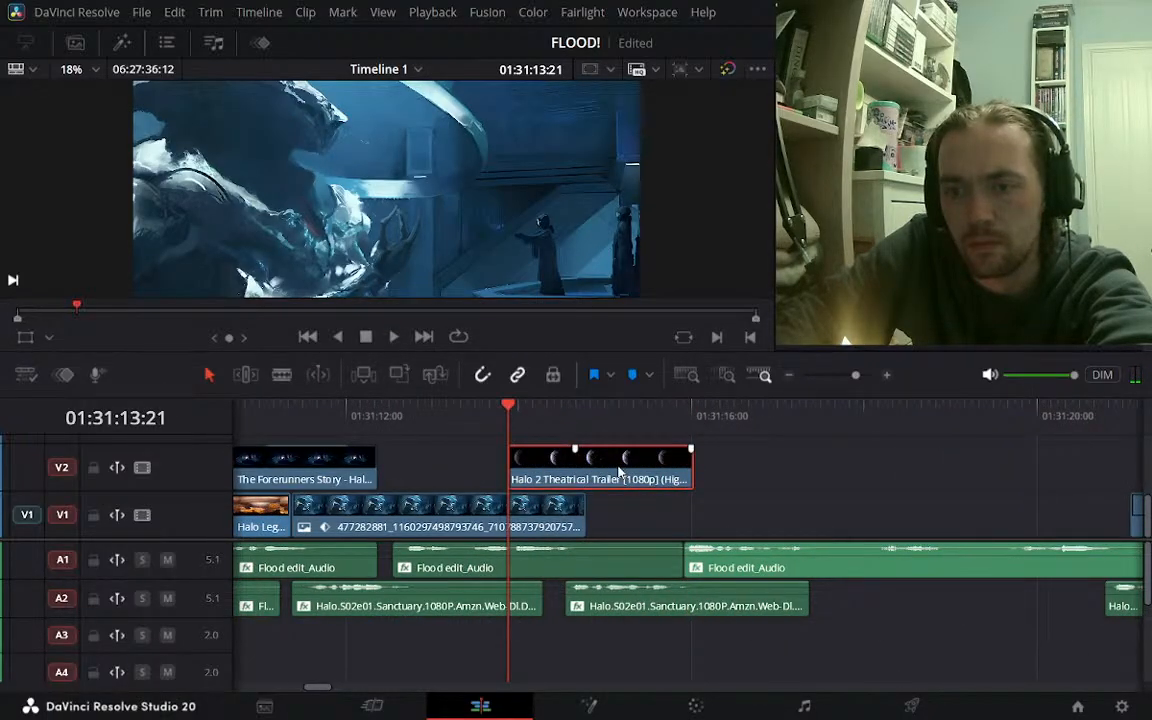
pyautogui.moveTo(620, 470); pyautogui.dragTo(598, 470)
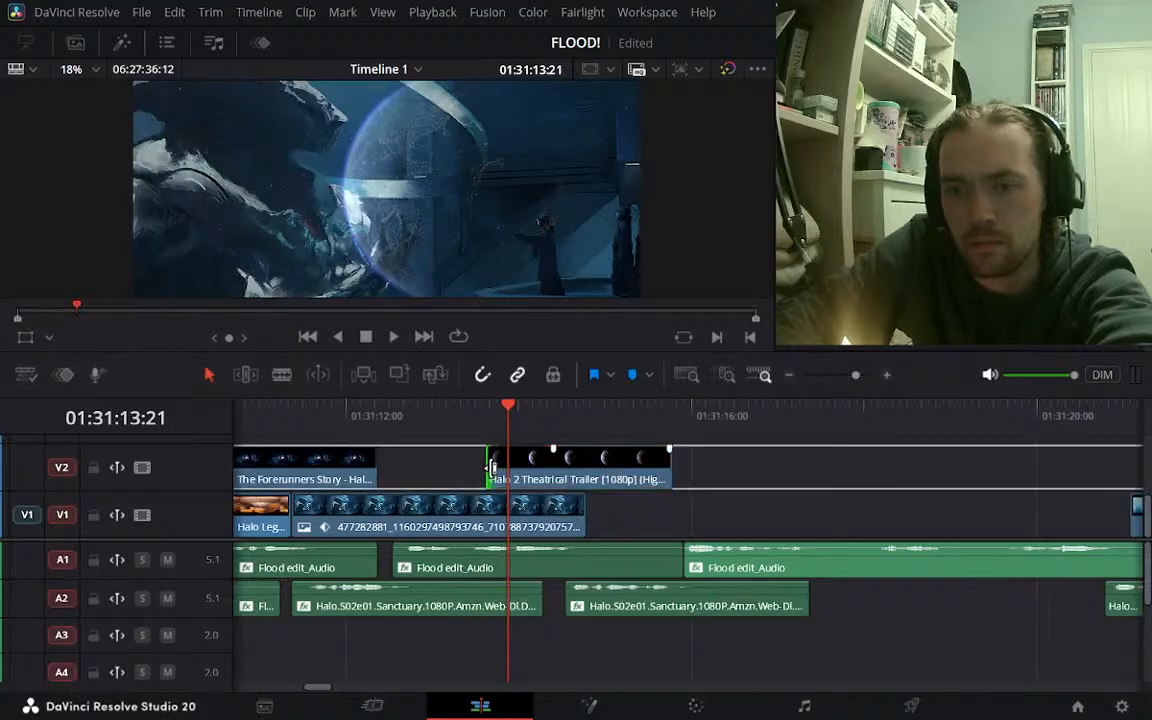
pyautogui.moveTo(492, 467); pyautogui.dragTo(509, 467)
pyautogui.press('space')
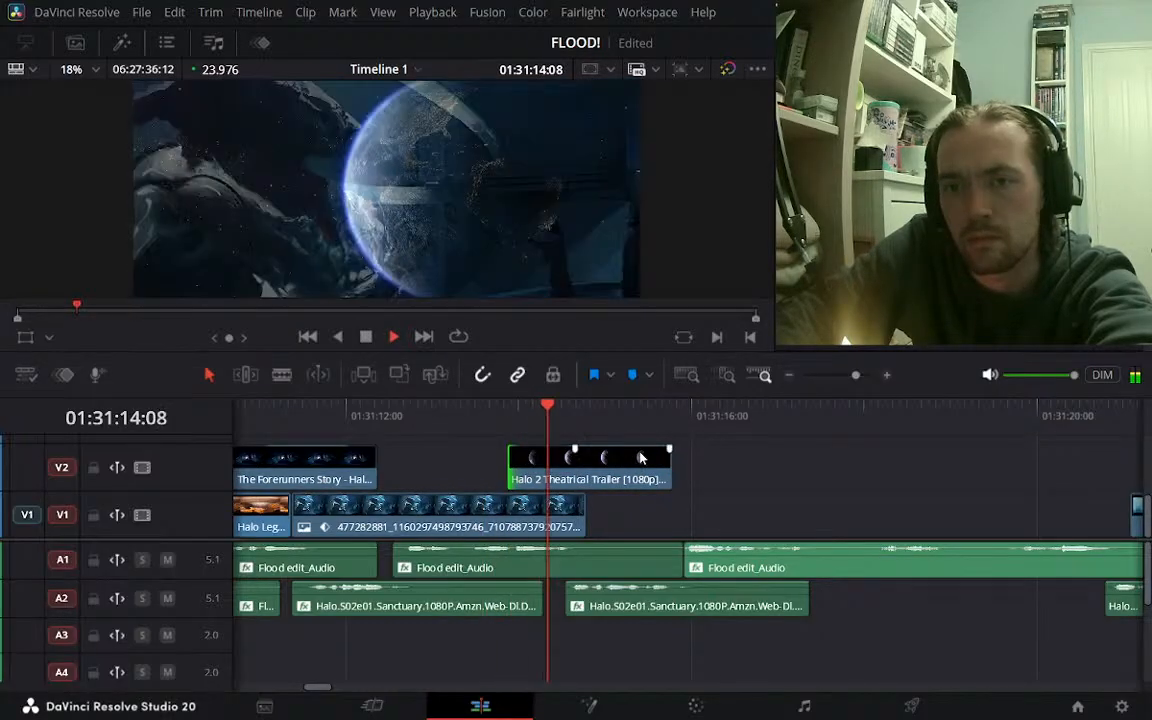
pyautogui.press('space')
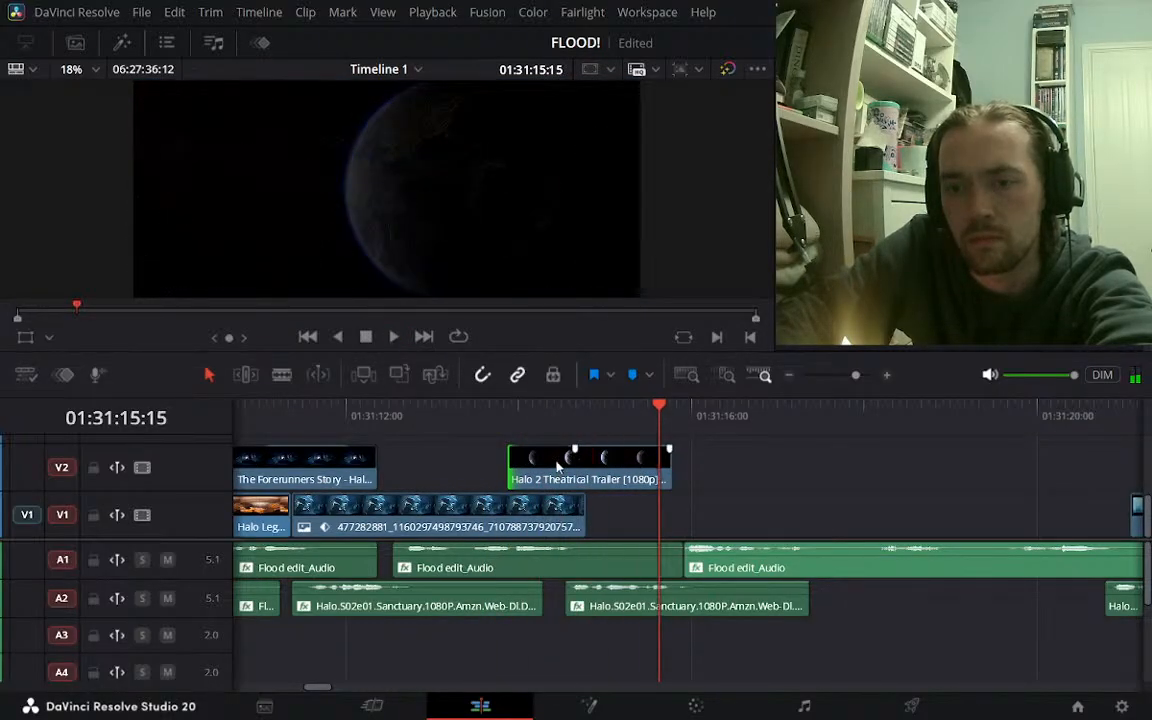
# Move the trimmed Halo 2 Theatrical Trailer clip later on V2 to start at about 01:31:14:07 and play it from 01:31:13:21
pyautogui.press('Up')
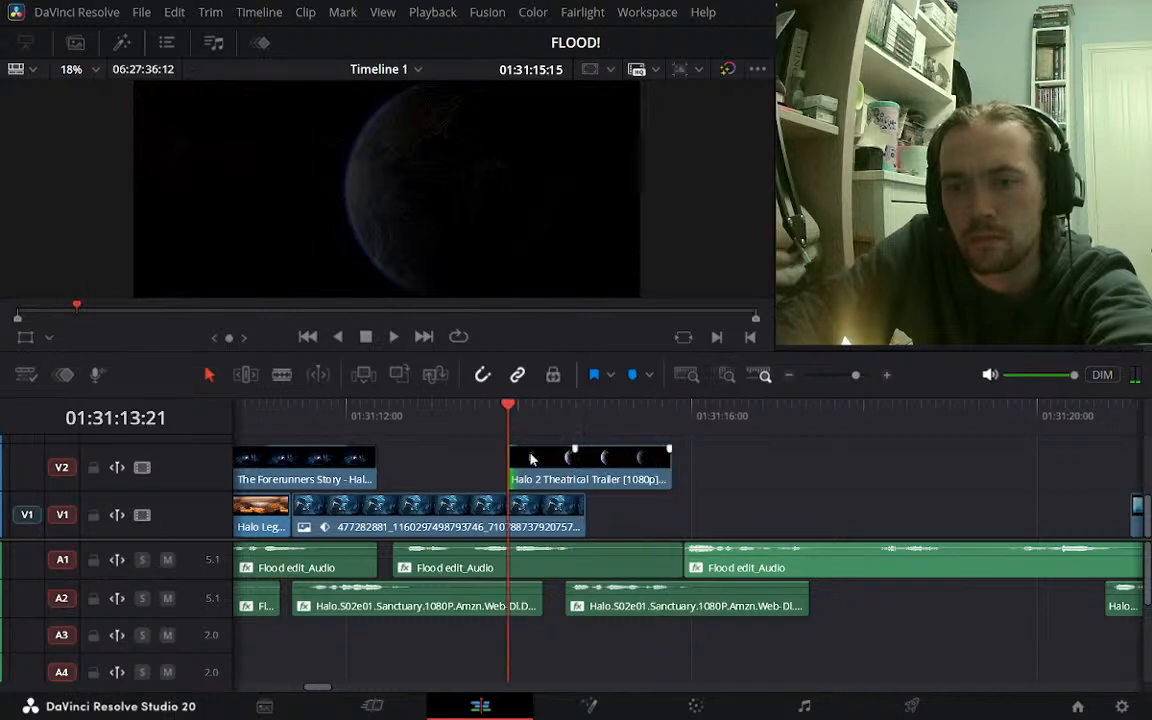
pyautogui.moveTo(562, 480); pyautogui.dragTo(598, 485)
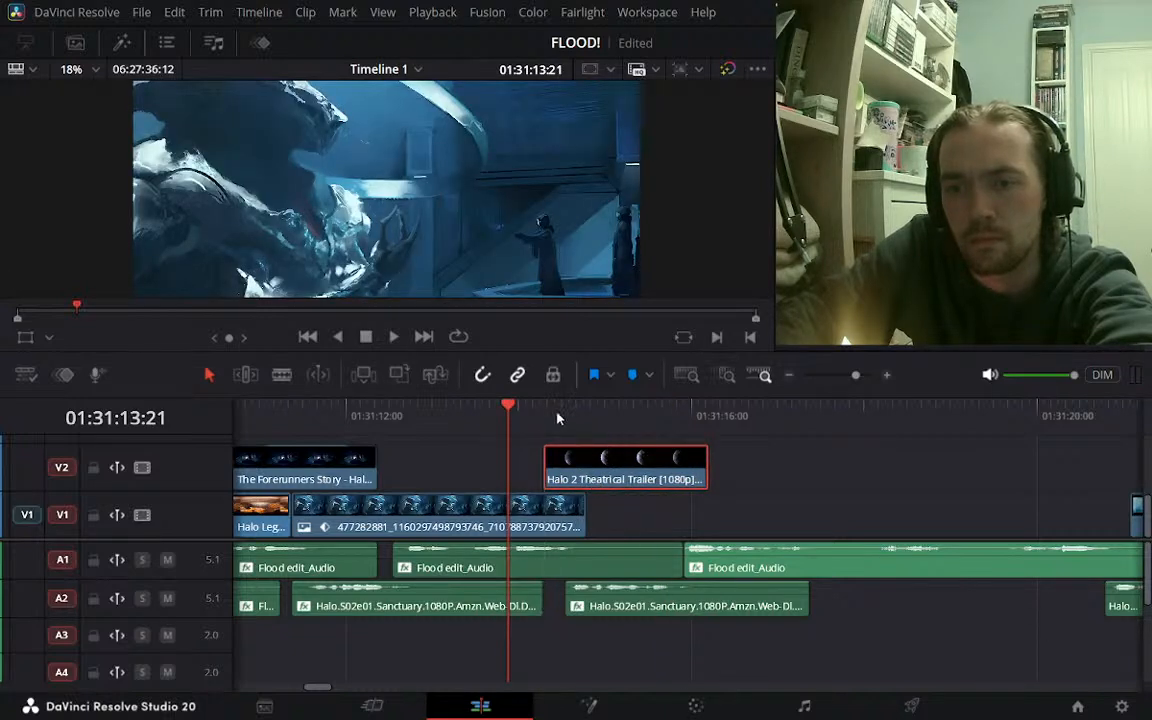
pyautogui.press('space')
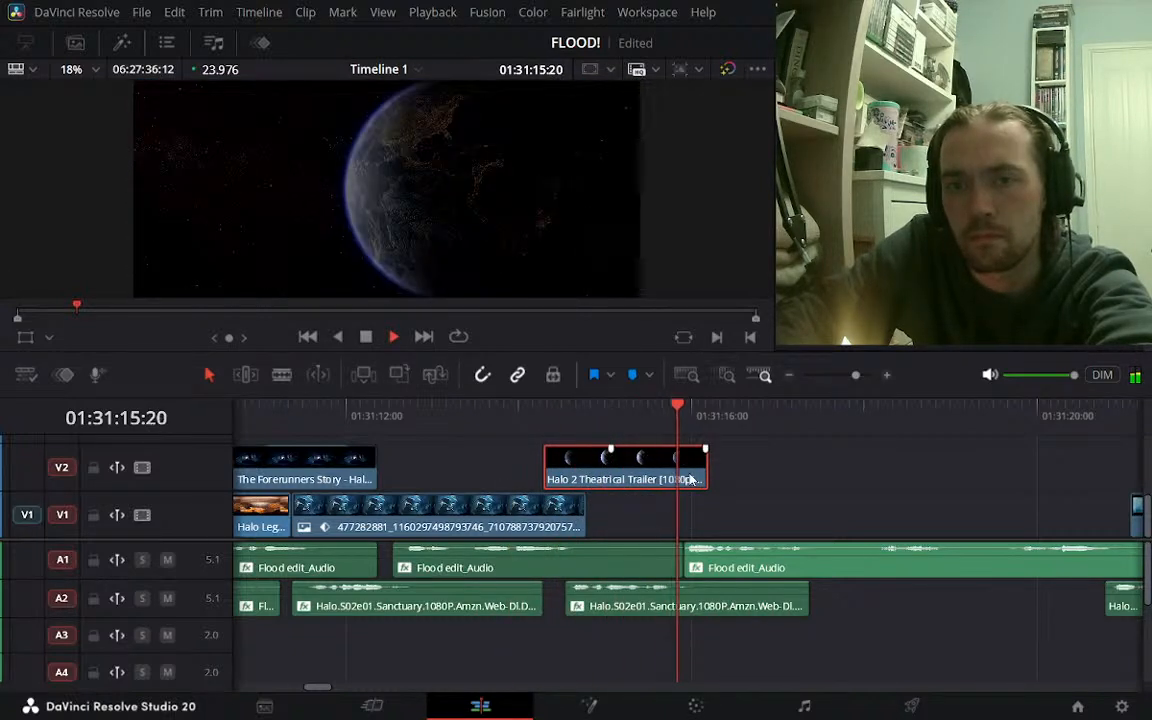
# Trim the end of the Halo 2 Theatrical Trailer clip on V2 to 01:31:16:01 and fade it out from 01:31:15:11
pyautogui.press('space')
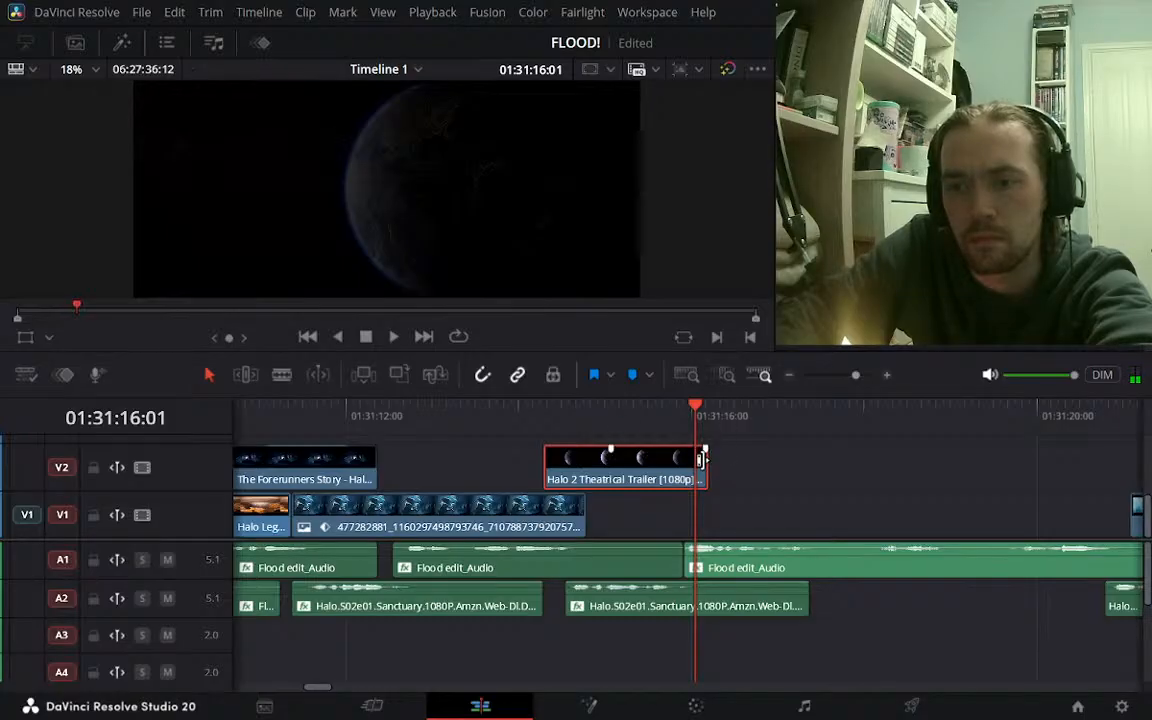
pyautogui.moveTo(708, 467); pyautogui.dragTo(695, 468)
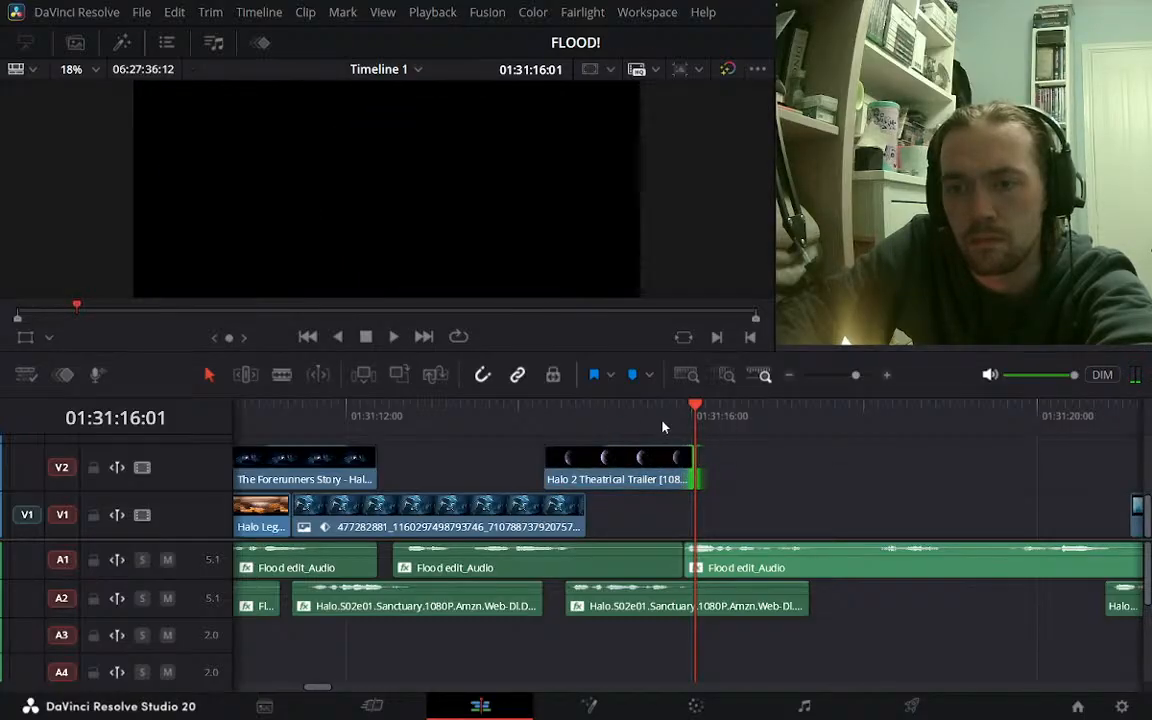
pyautogui.click(656, 421)
pyautogui.moveTo(656, 416); pyautogui.dragTo(660, 420)
pyautogui.press('Left')
pyautogui.press('Left')
pyautogui.press('Left')
pyautogui.press('Left')
pyautogui.press('Left')
pyautogui.press('Left')
pyautogui.press('Left')
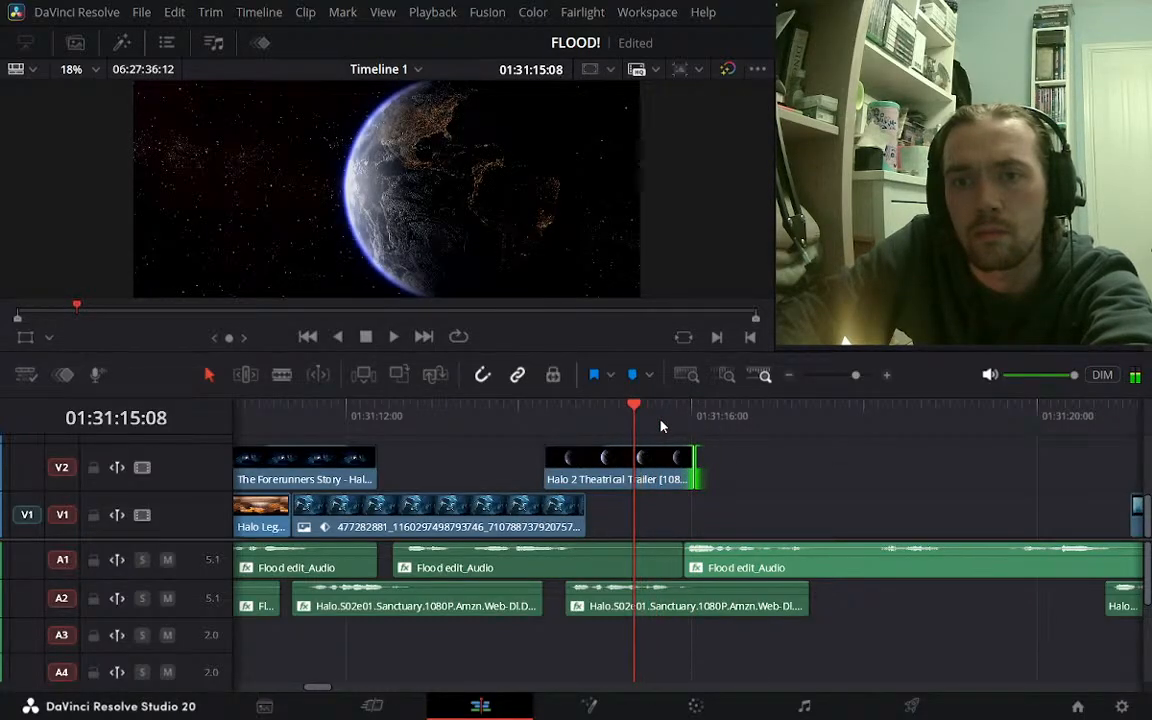
pyautogui.press('Right')
pyautogui.press('Right')
pyautogui.press('Right')
pyautogui.moveTo(695, 467); pyautogui.dragTo(644, 454)
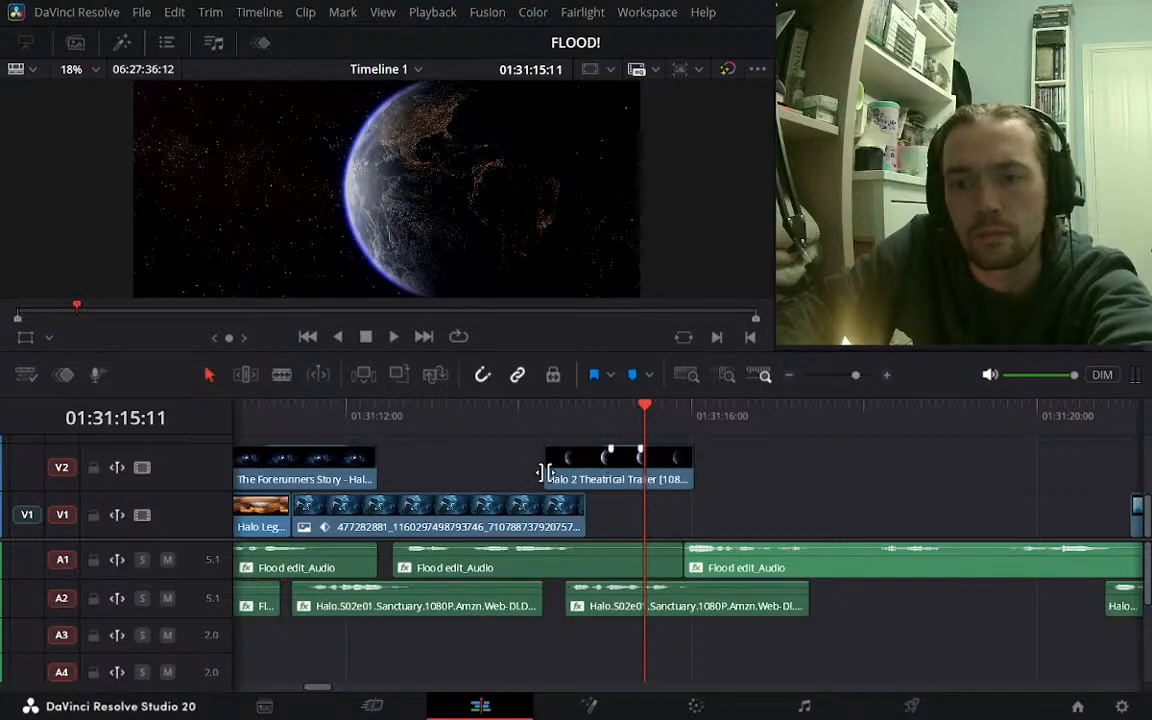
# Extend the start of the Halo 2 Theatrical Trailer clip back to about 01:31:13:22 and play the transition from 01:31:13:08
pyautogui.moveTo(545, 472); pyautogui.dragTo(452, 434)
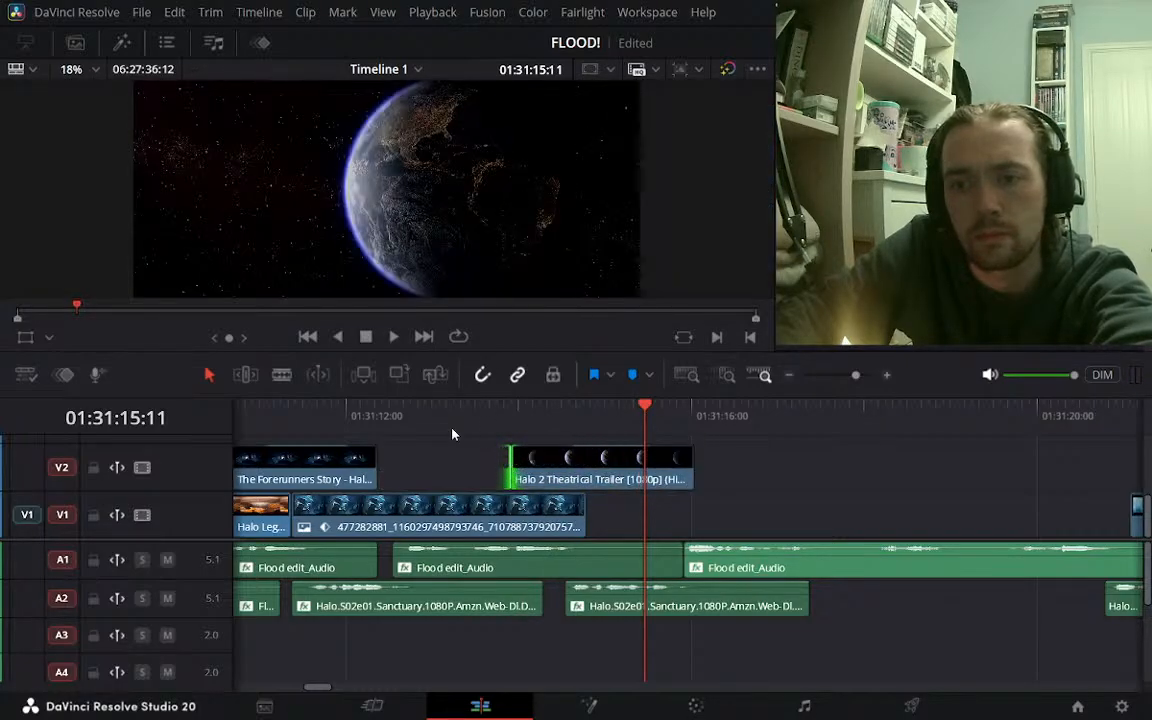
pyautogui.click(461, 410)
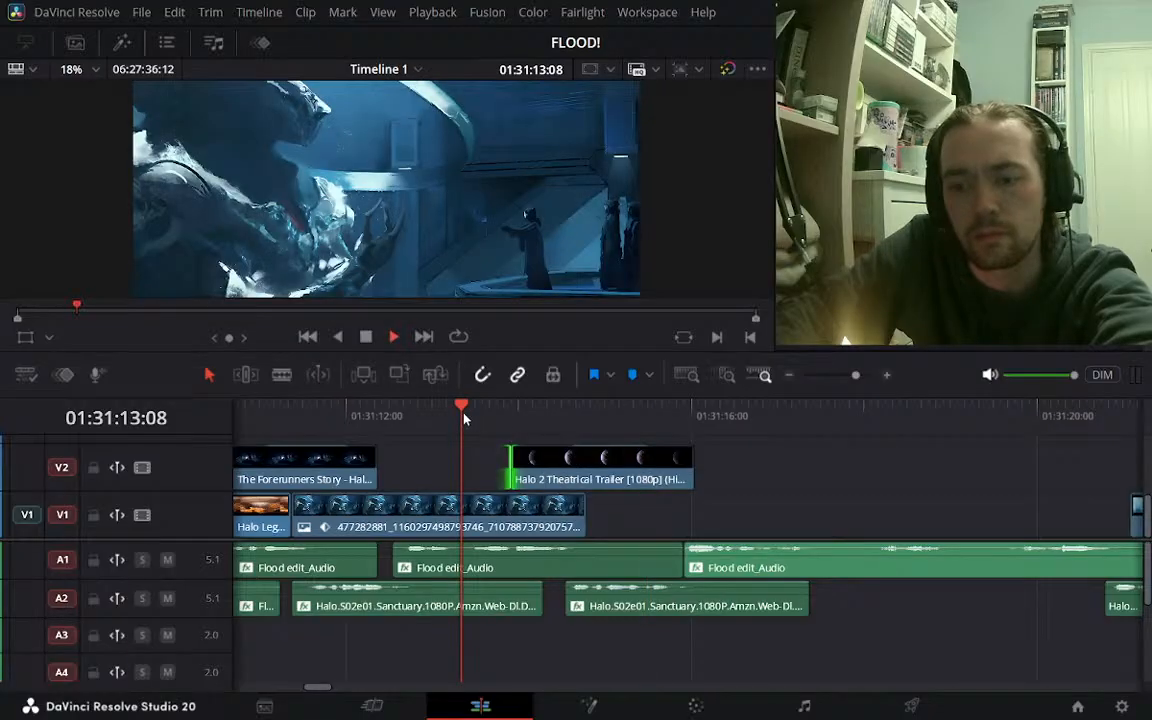
pyautogui.press('space')
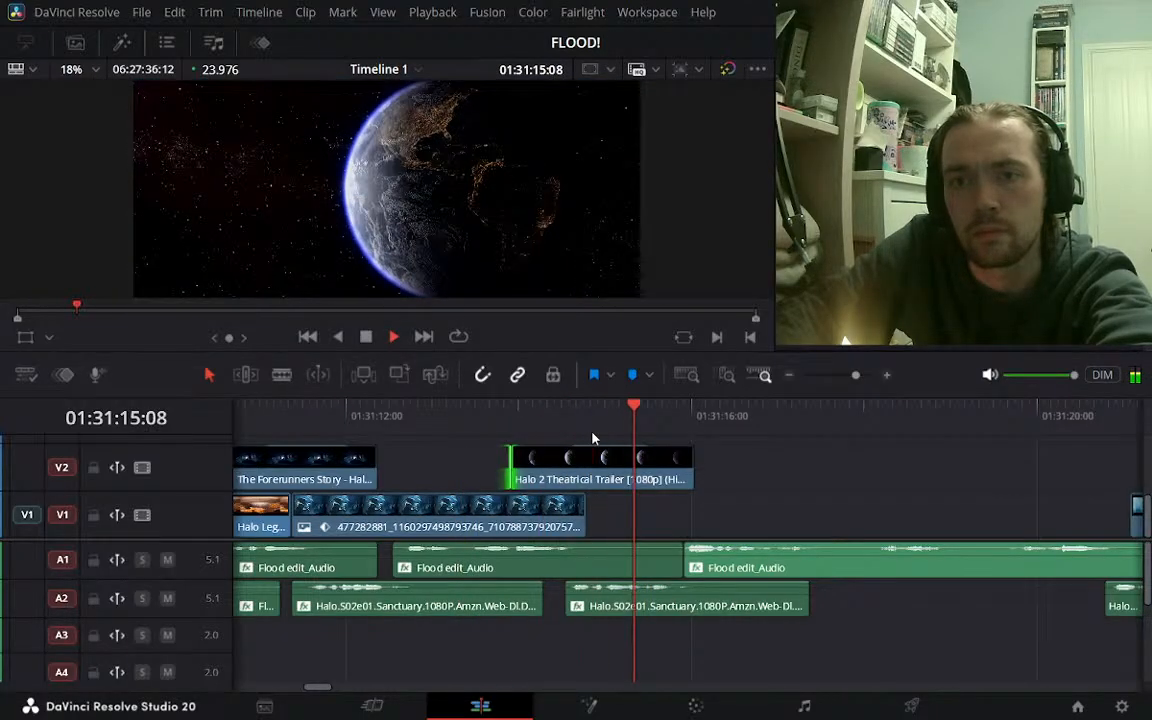
pyautogui.press('space')
pyautogui.click(612, 416)
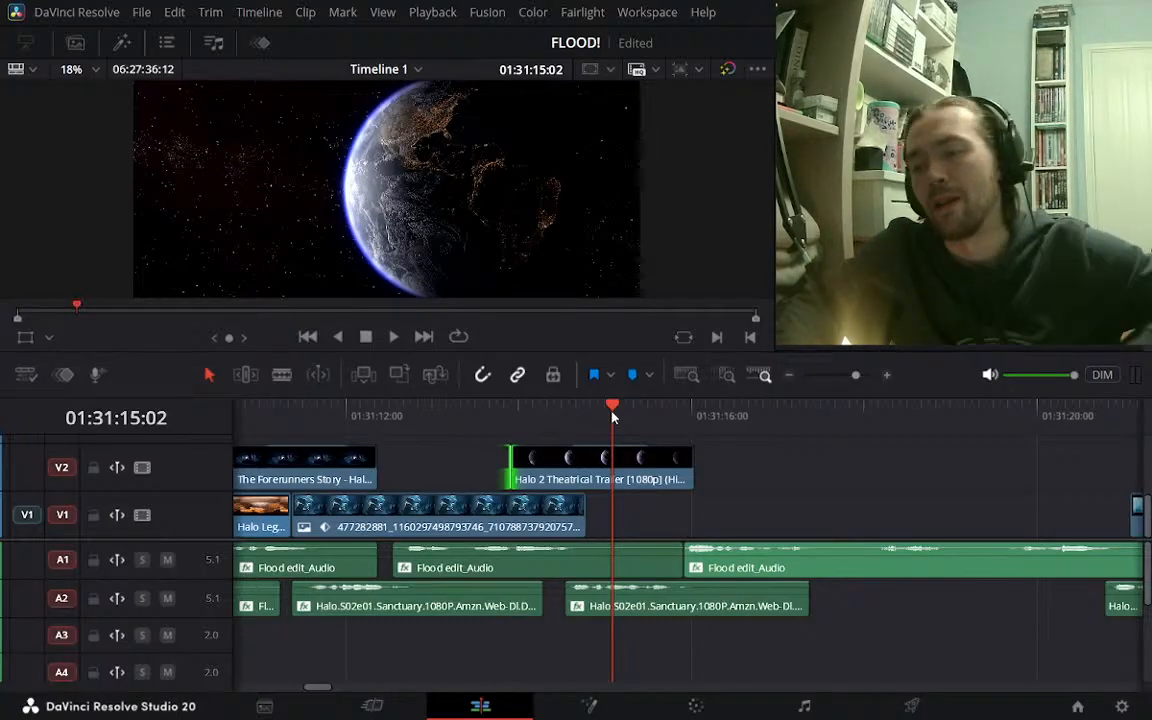
# Examine the empty stretch of the video tracks between the planet shot's end at 01:31:16:01 and the short V1 clip near 01:31:22
pyautogui.click(788, 375)
pyautogui.click(740, 432)
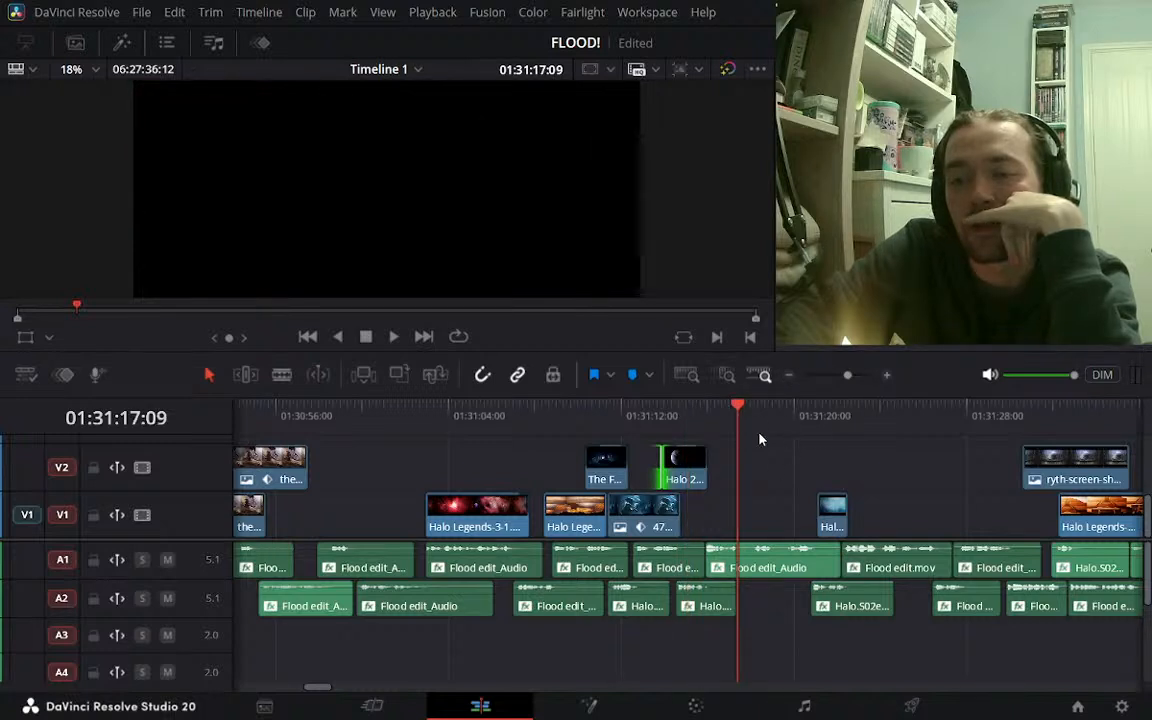
pyautogui.click(888, 376)
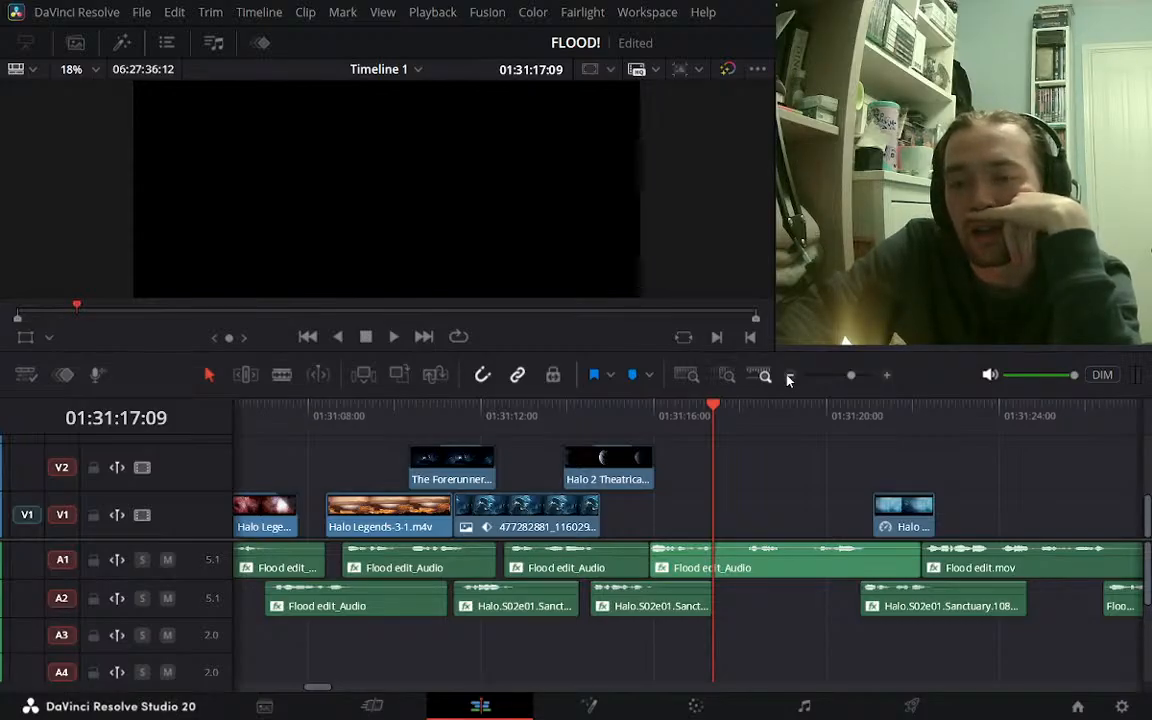
pyautogui.click(656, 412)
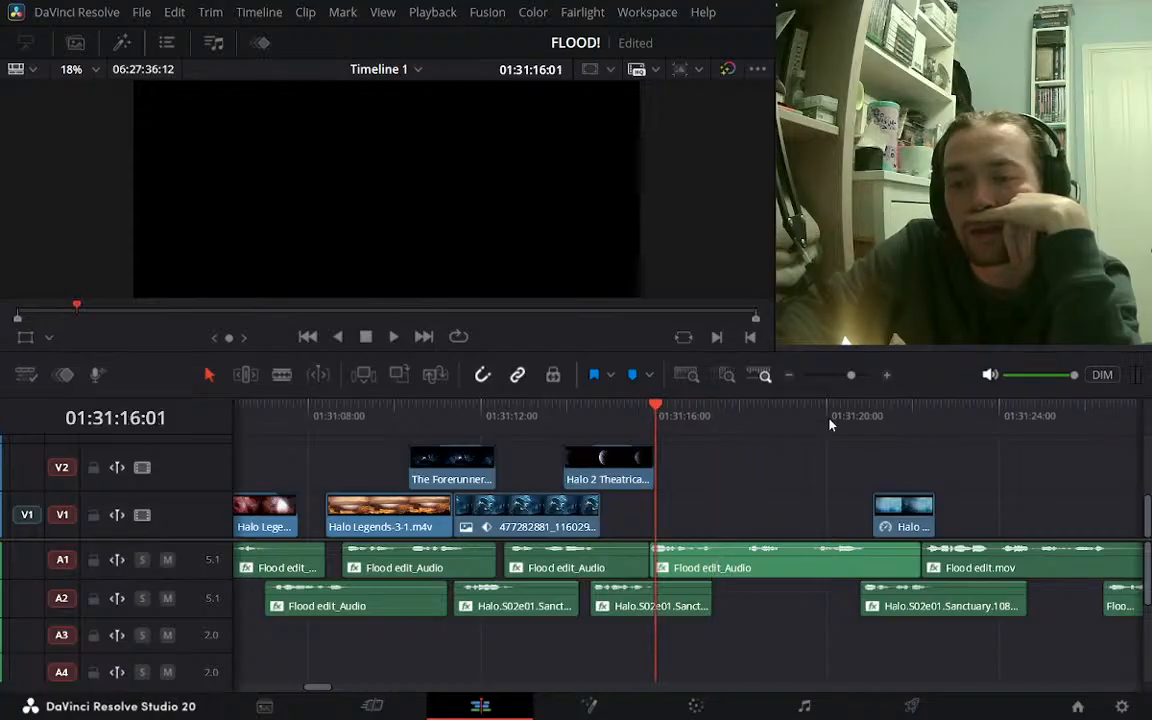
pyautogui.click(888, 377)
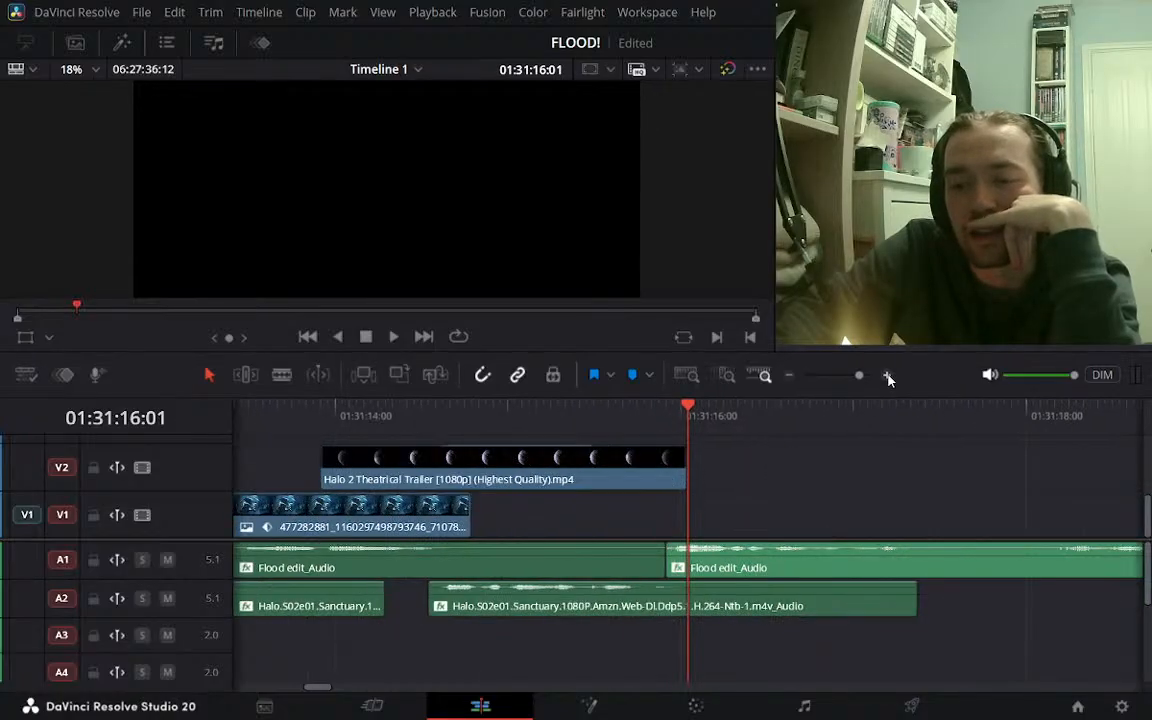
pyautogui.click(792, 383)
pyautogui.click(792, 383)
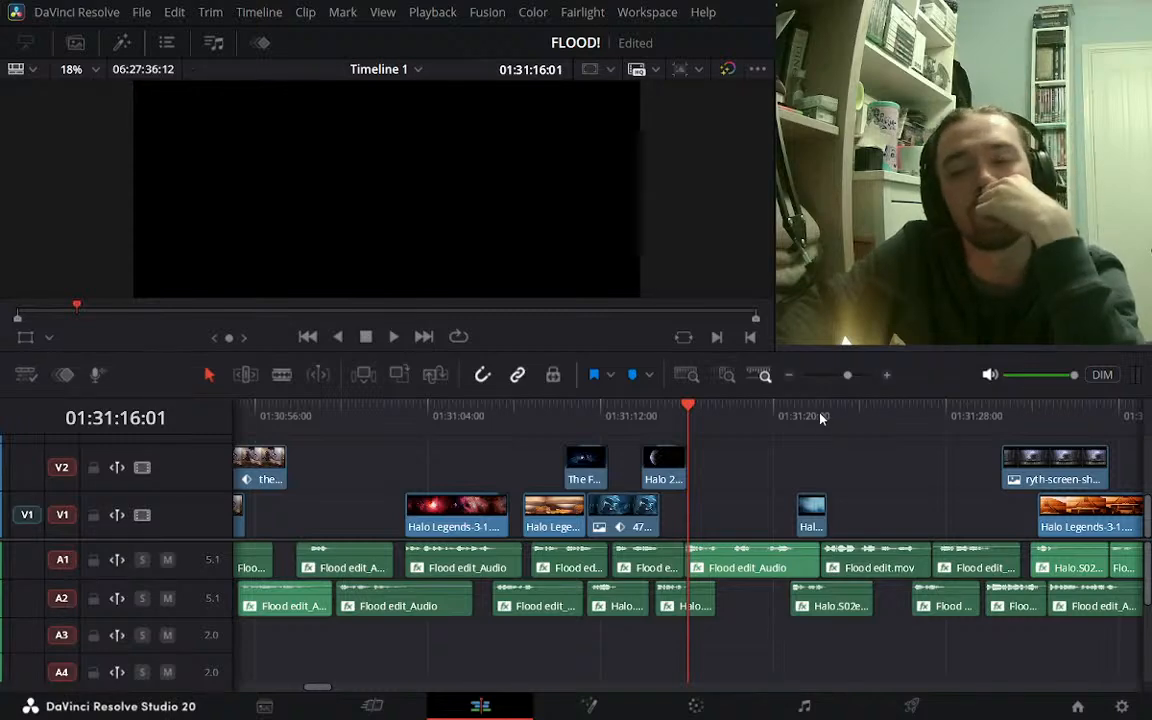
pyautogui.click(797, 417)
pyautogui.click(816, 421)
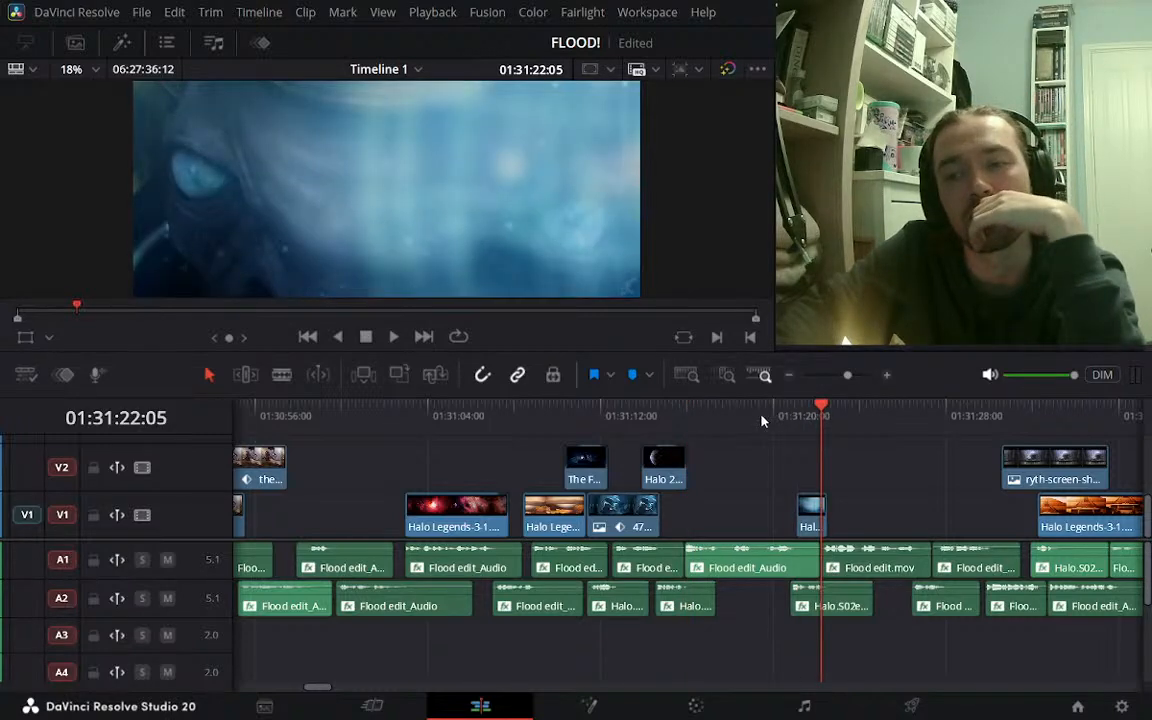
pyautogui.click(719, 417)
# Look through the collected spare shots on V1 between about 01:29:36 and 01:30:13 for footage suiting the gap after the planet shot
pyautogui.click(790, 376)
pyautogui.click(790, 376)
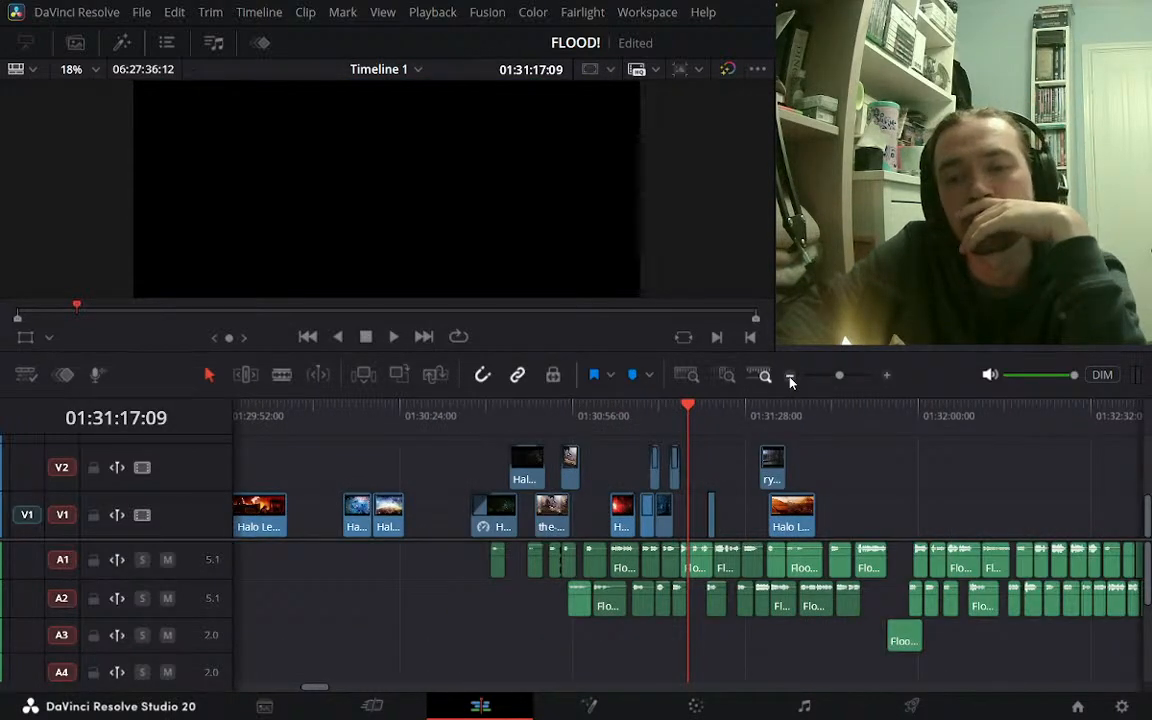
pyautogui.click(790, 376)
pyautogui.click(530, 412)
pyautogui.click(514, 410)
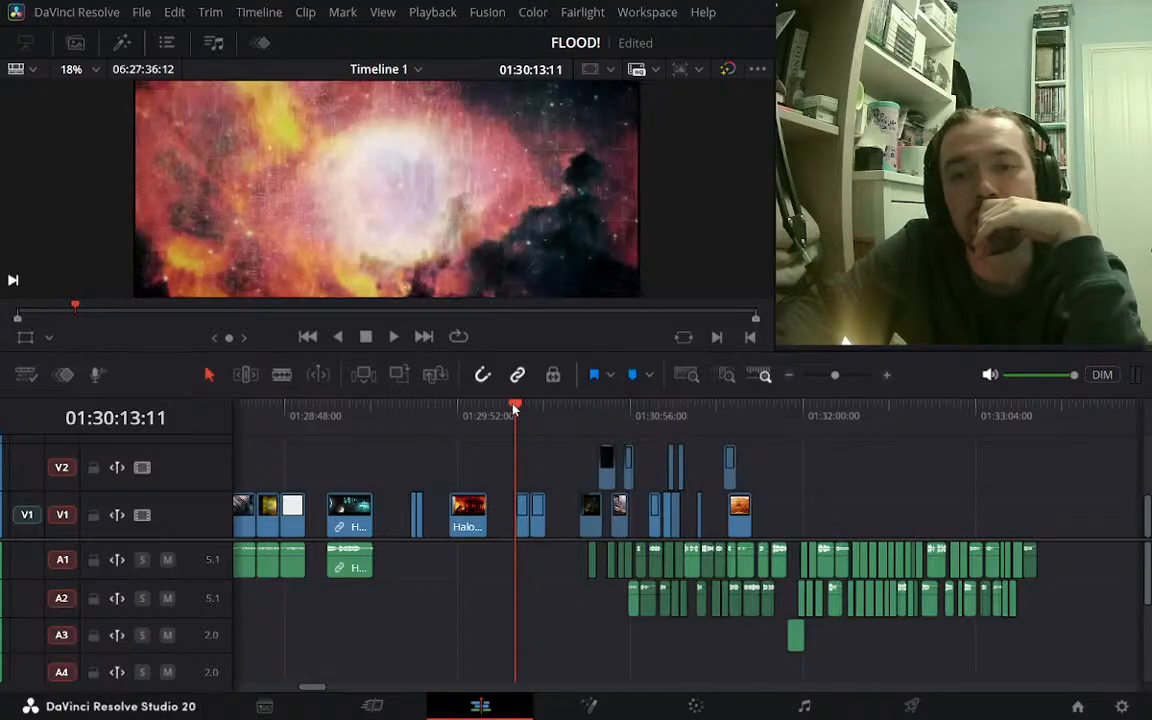
pyautogui.moveTo(414, 433); pyautogui.dragTo(417, 418)
pyautogui.click(461, 418)
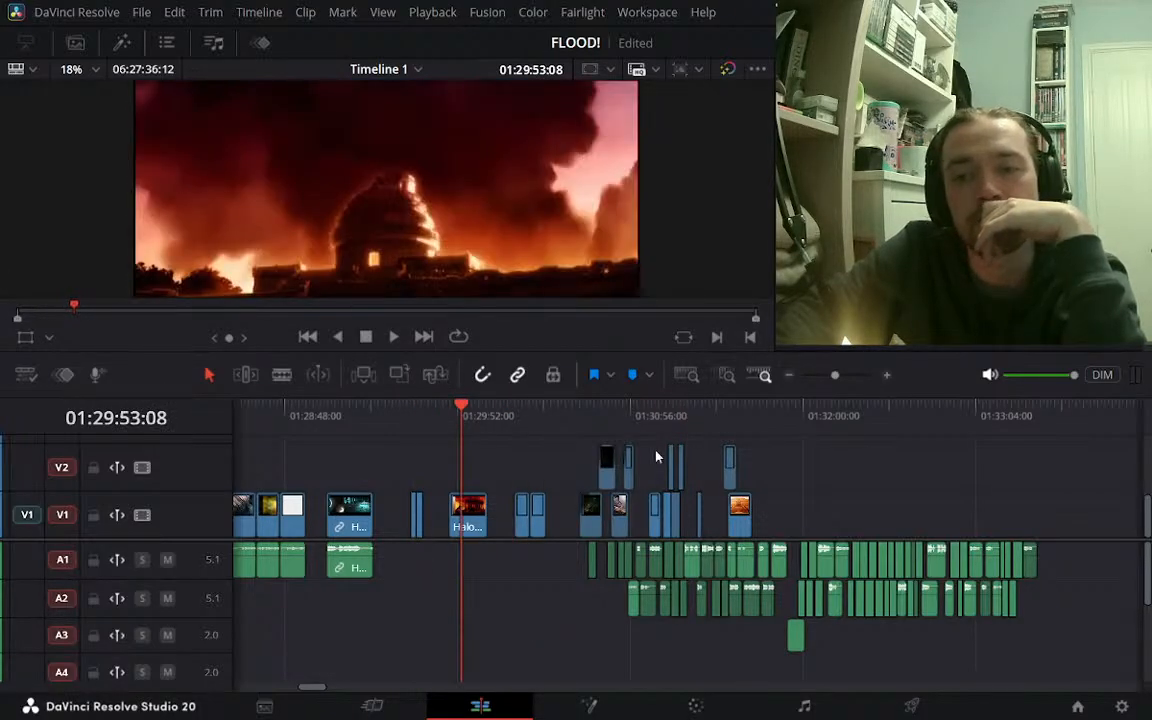
pyautogui.click(697, 433)
pyautogui.click(887, 376)
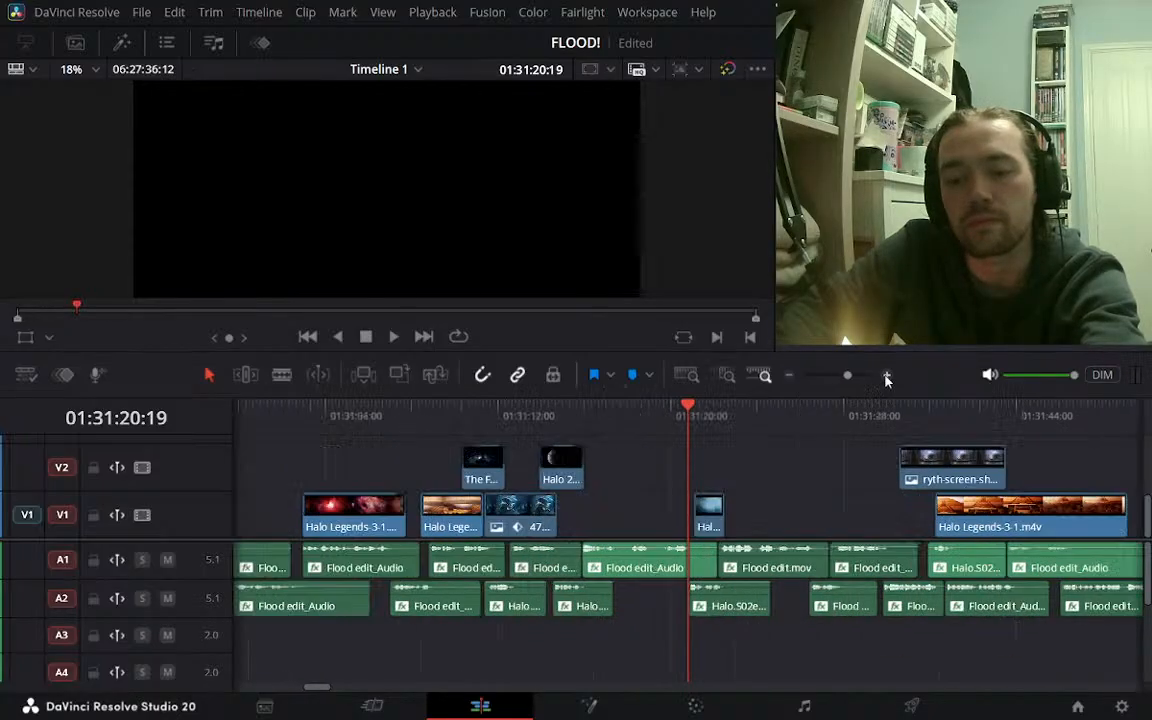
# Play the narration after the planet shot from about 01:31:16 through the short blue eye shot on V1
pyautogui.click(587, 418)
pyautogui.press('space')
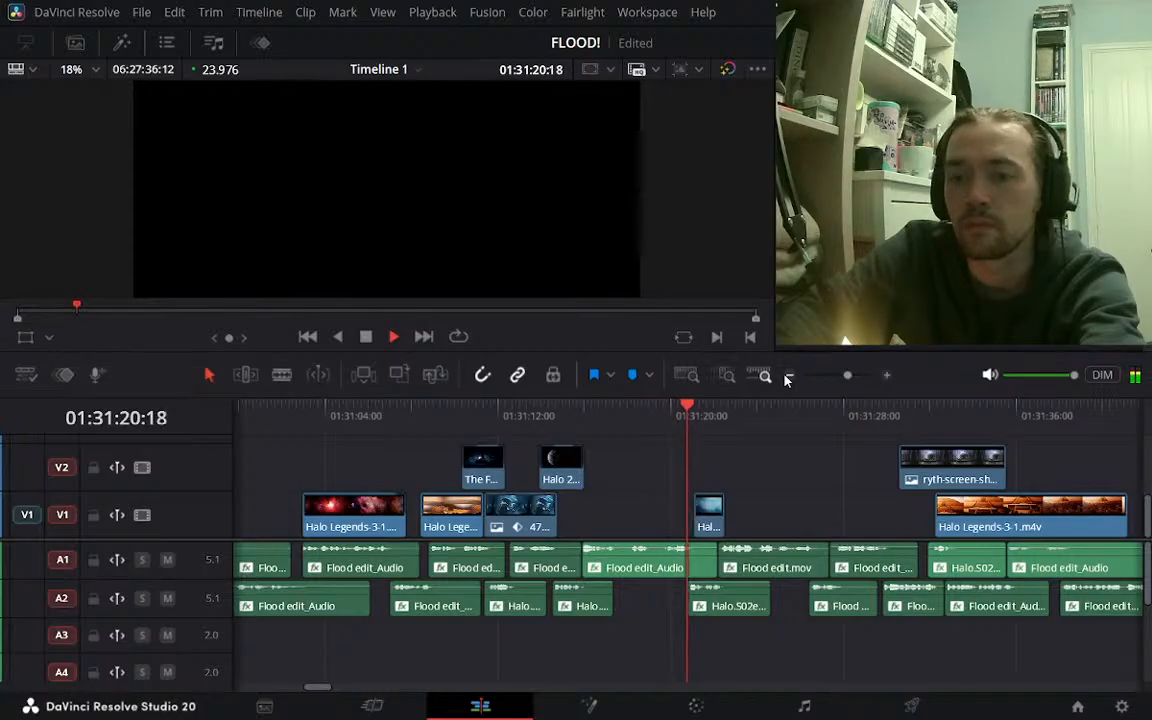
pyautogui.press('space')
pyautogui.click(667, 418)
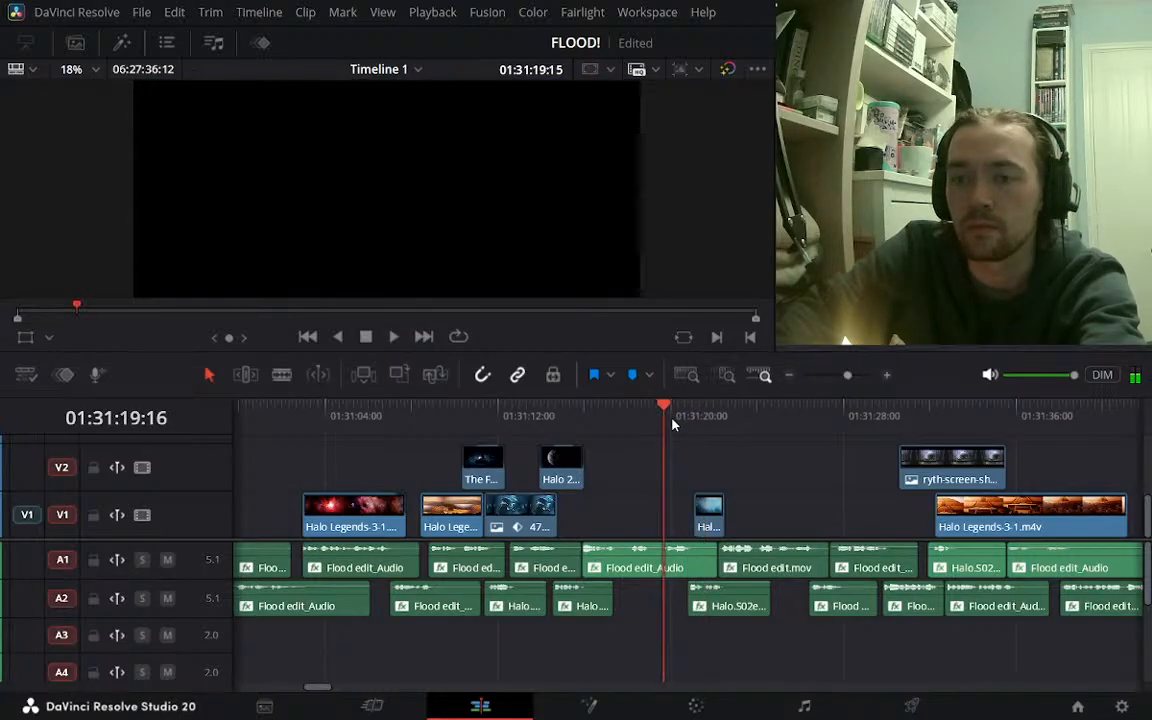
pyautogui.press('space')
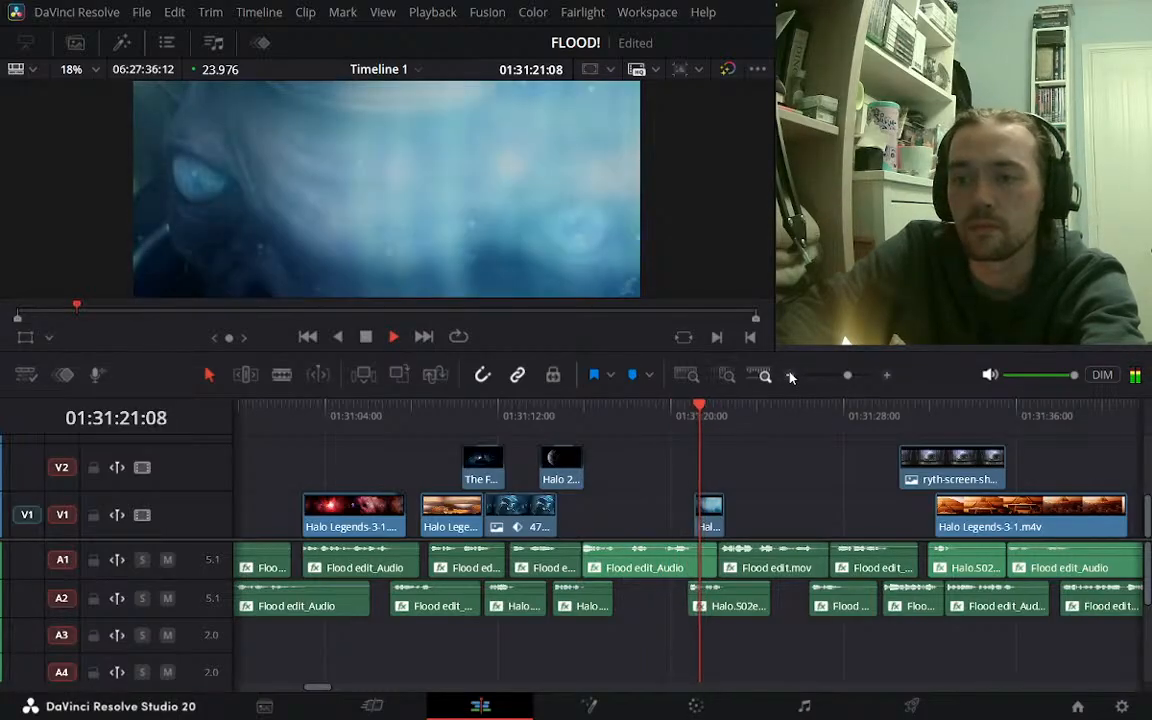
pyautogui.press('space')
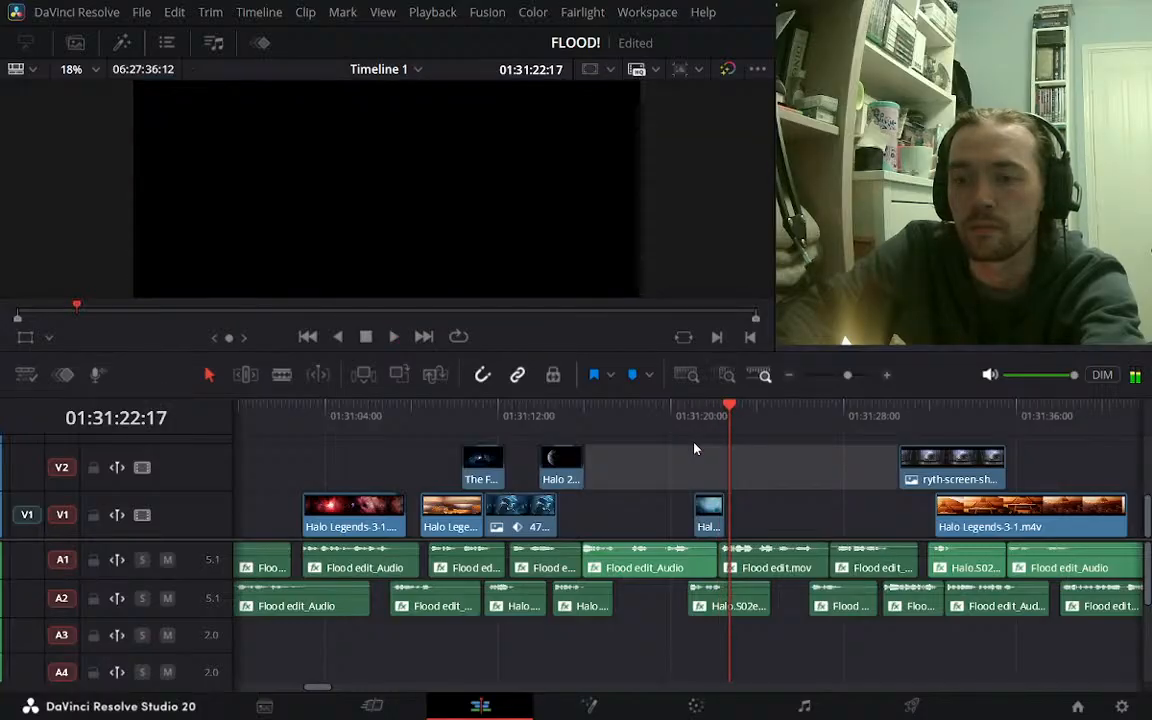
pyautogui.click(705, 418)
pyautogui.press('space')
pyautogui.press('space')
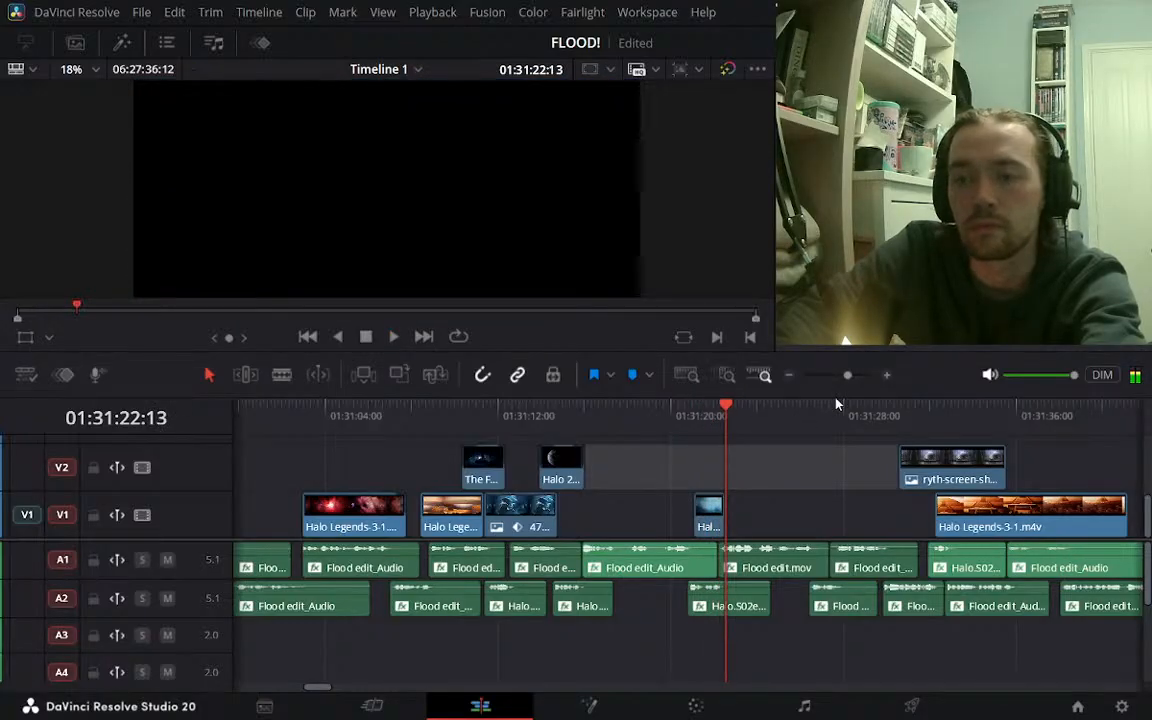
# Replay the narration from about 01:31:21:18 into the empty stretch before the ryth-screen-sh... clip
pyautogui.click(883, 376)
pyautogui.click(655, 425)
pyautogui.press('space')
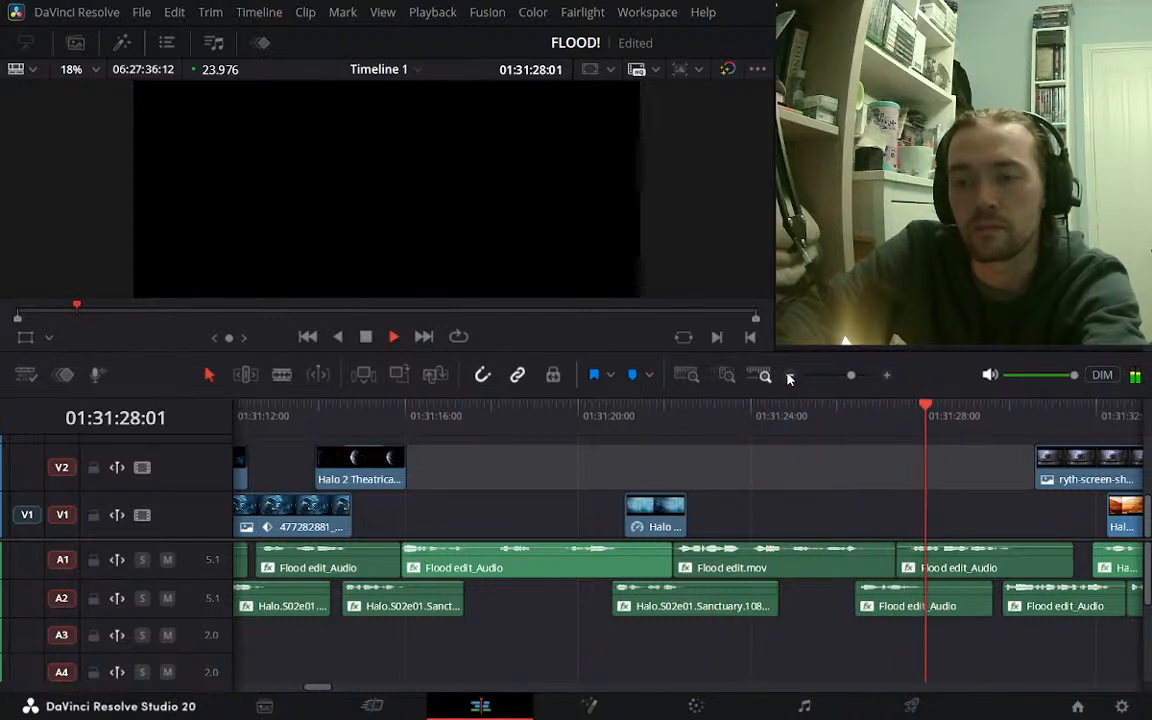
pyautogui.click(789, 378)
pyautogui.press('space')
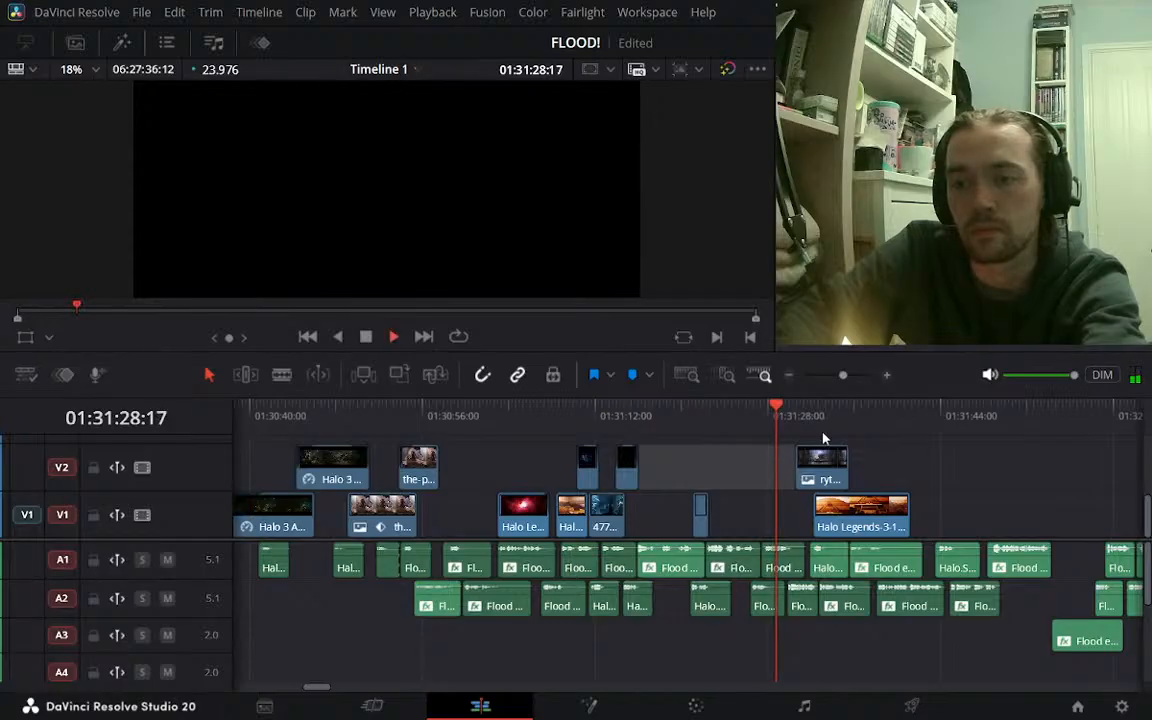
# Move the ryth-screen-sh... clip earlier on V2 to start at about 01:31:23:08
pyautogui.click(886, 375)
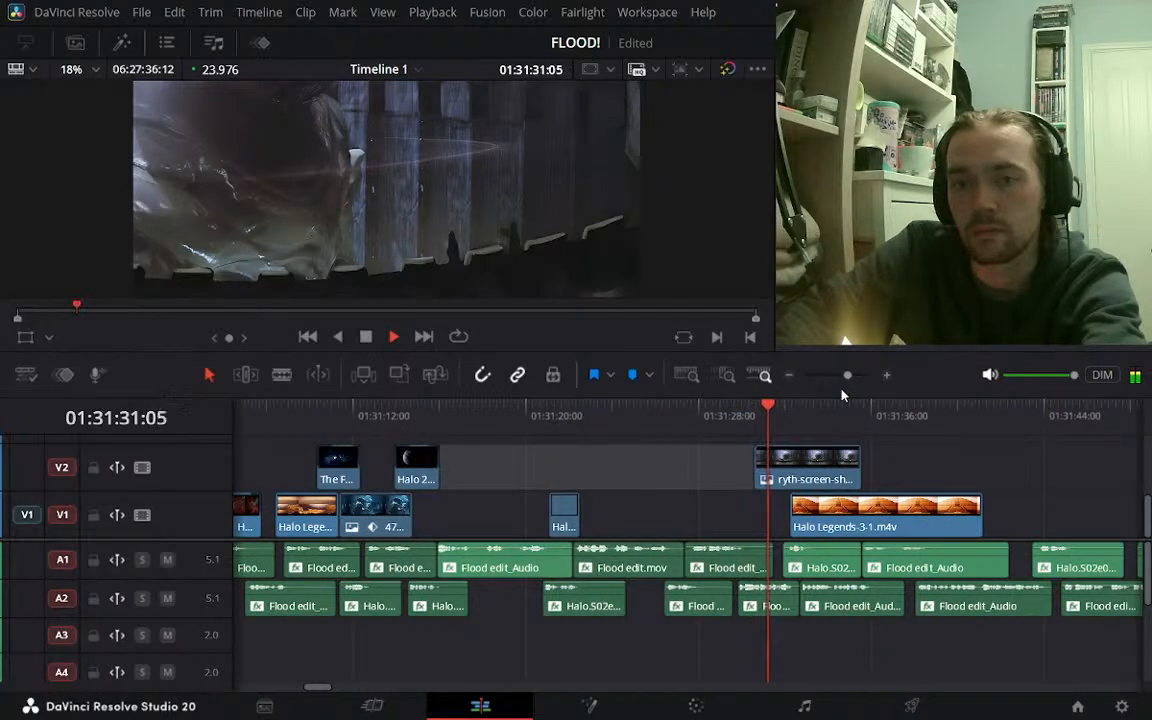
pyautogui.click(842, 465)
pyautogui.moveTo(842, 465); pyautogui.dragTo(683, 465)
# Play the Halo Legends pyramid shot against the narration until about 01:31:42
pyautogui.press('space')
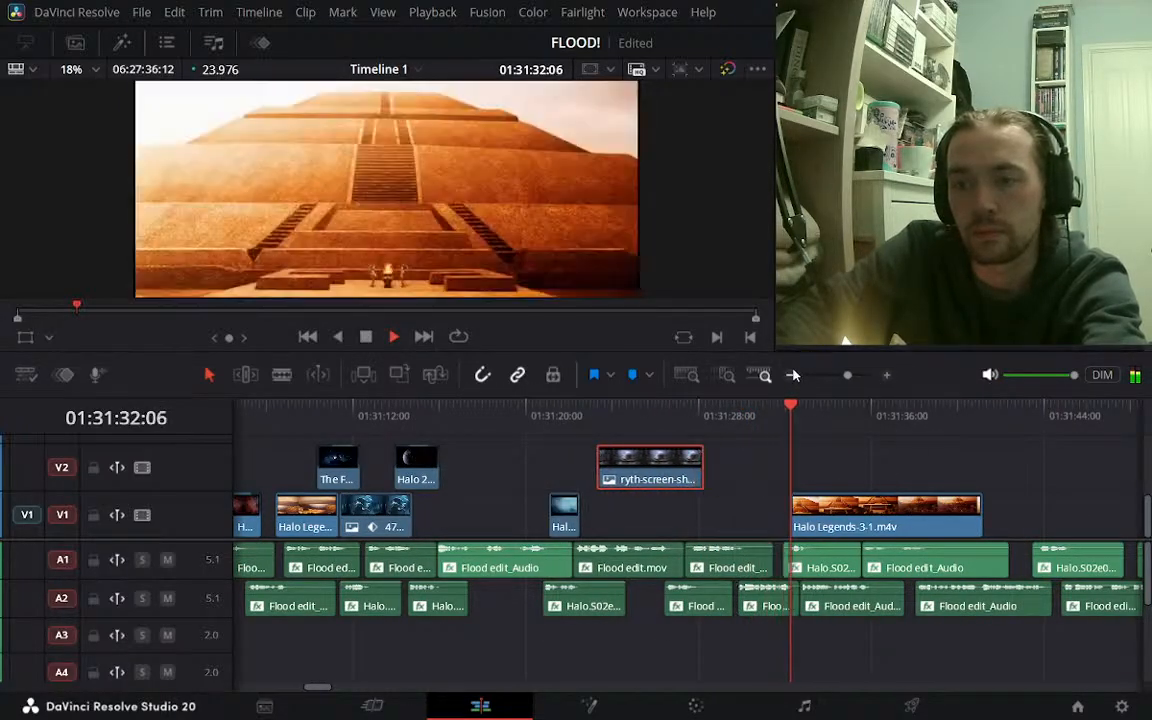
pyautogui.click(789, 375)
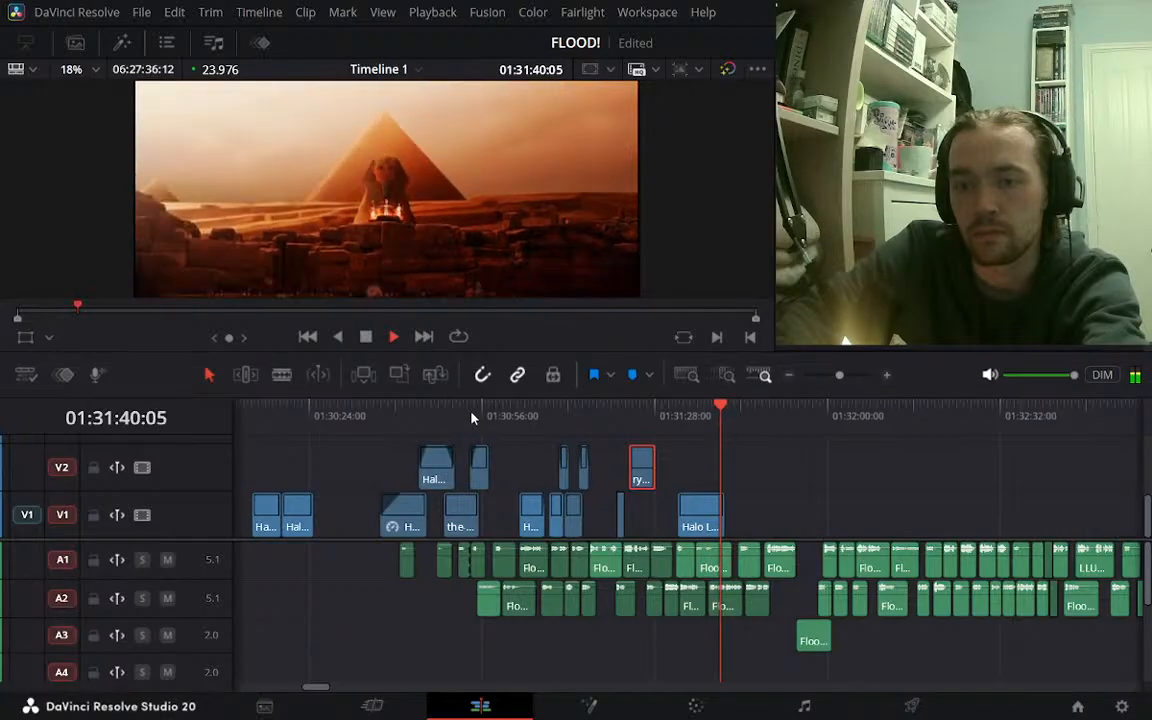
pyautogui.press('space')
pyautogui.press('space')
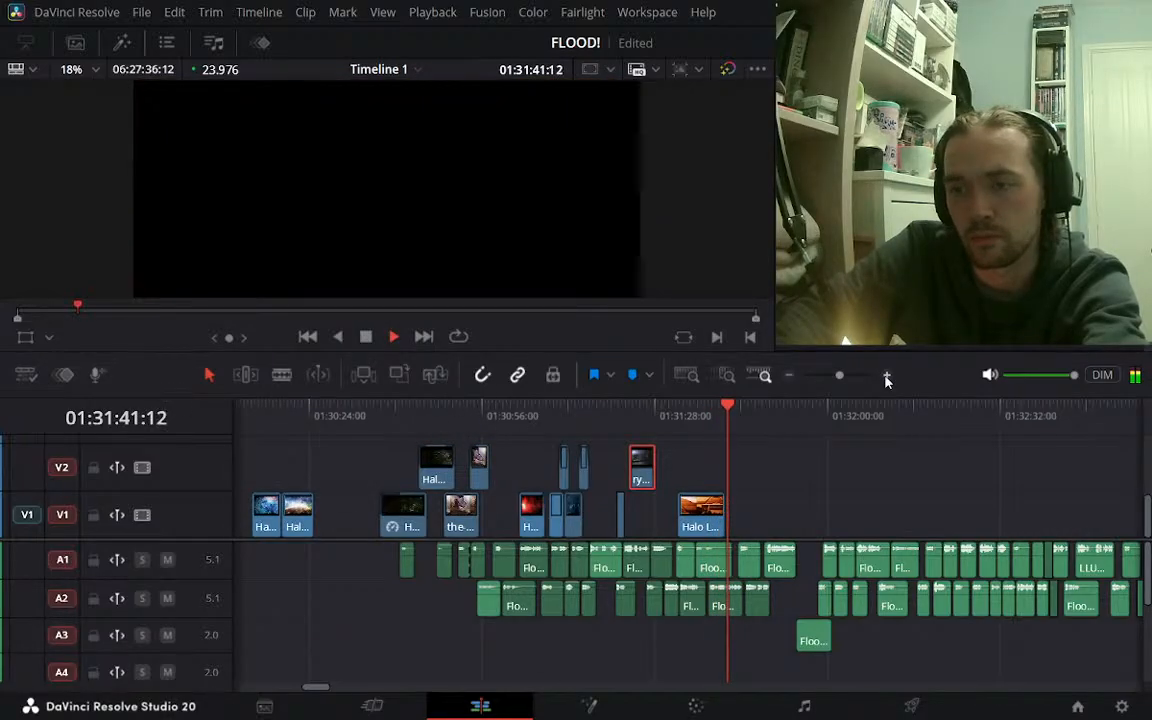
pyautogui.click(886, 375)
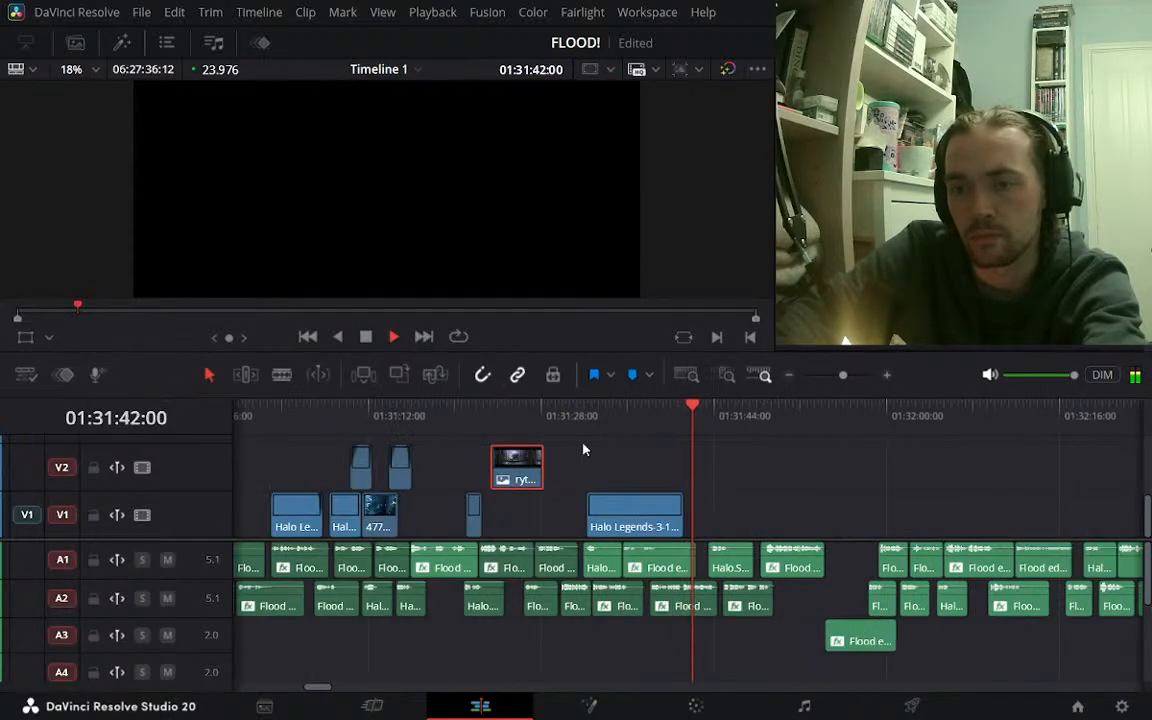
pyautogui.click(789, 377)
pyautogui.press('space')
# Check the gap around 01:30:58 and play the retimed planet shot from 01:31:13:22 to its end
pyautogui.click(442, 416)
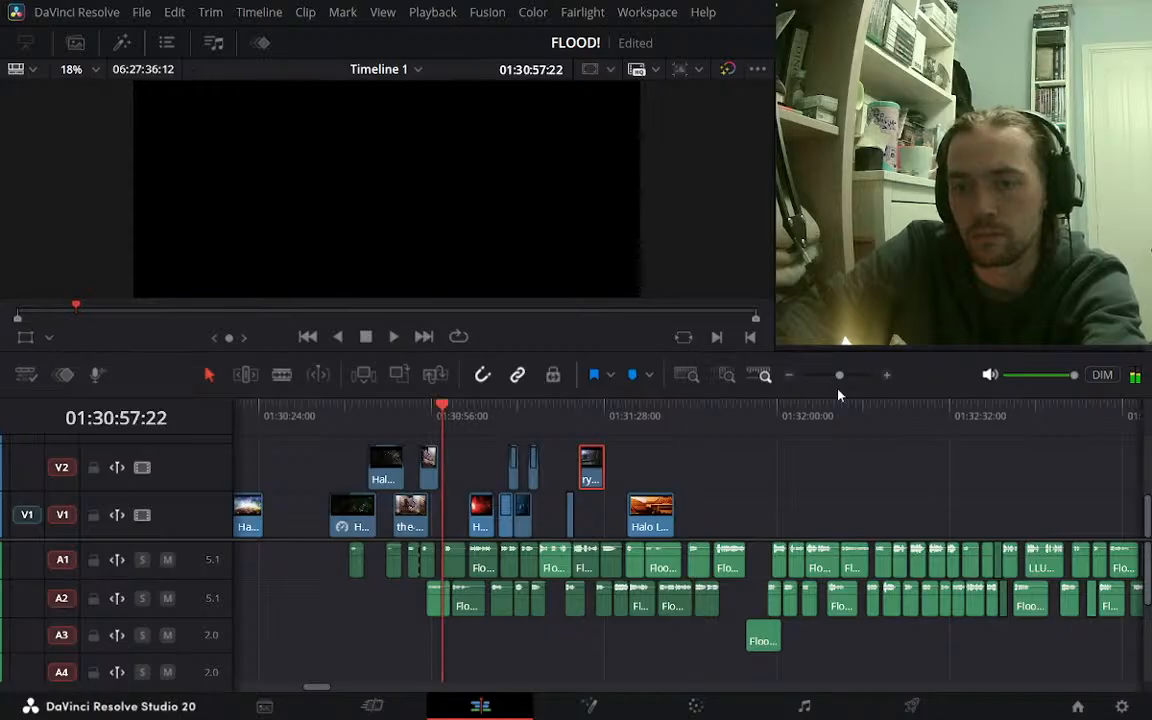
pyautogui.click(886, 375)
pyautogui.press('space')
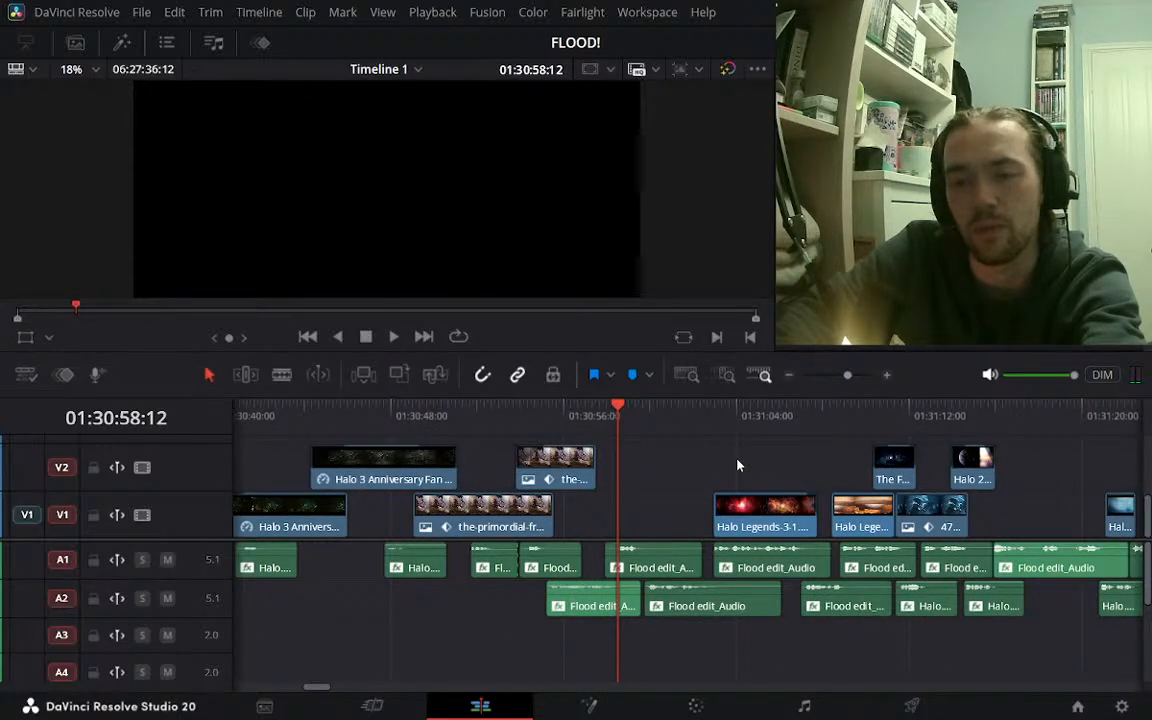
pyautogui.click(950, 413)
pyautogui.click(887, 375)
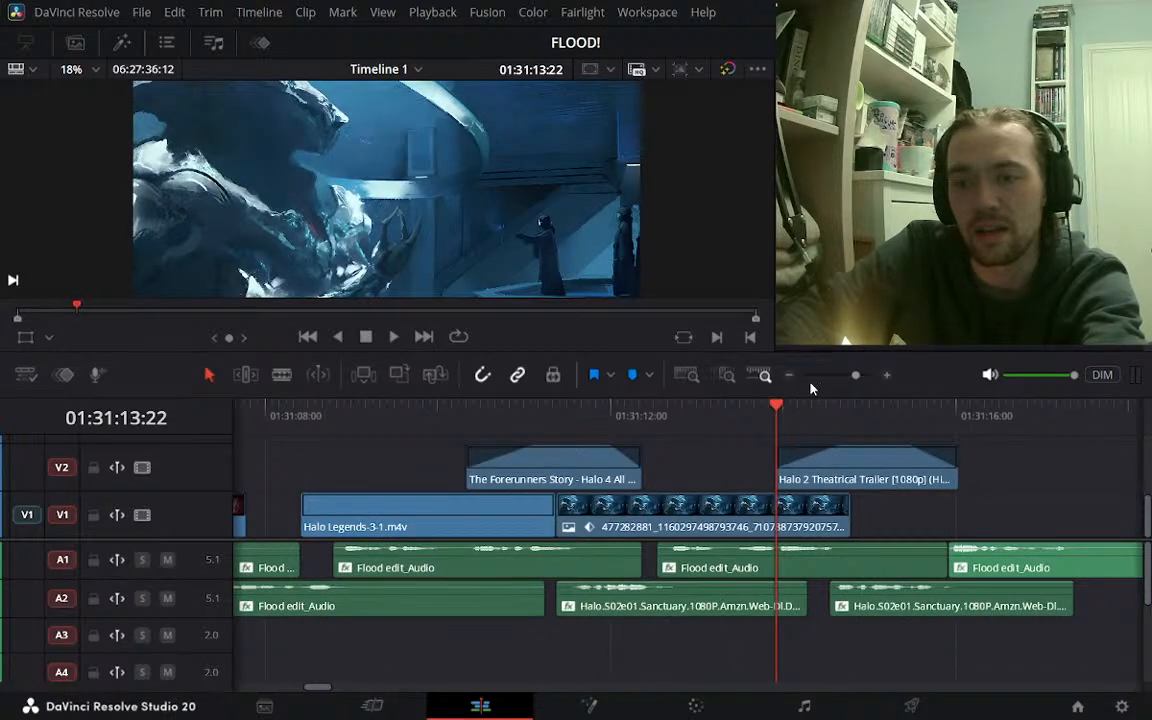
pyautogui.click(789, 375)
pyautogui.press('space')
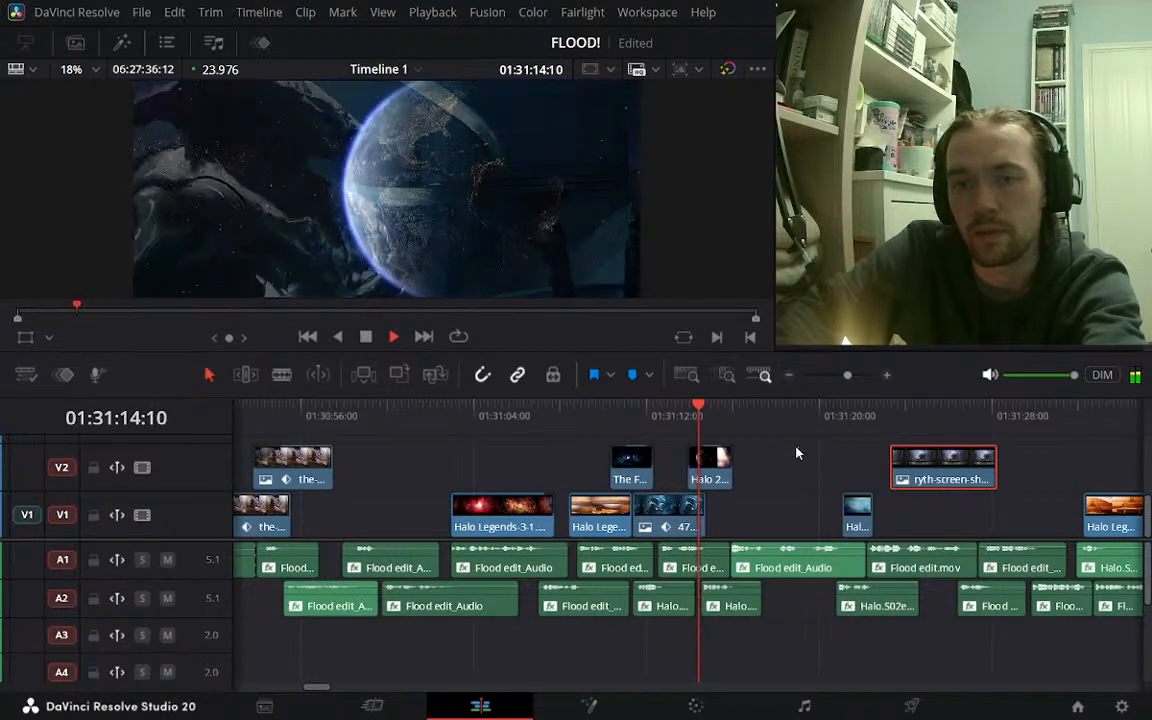
pyautogui.press('space')
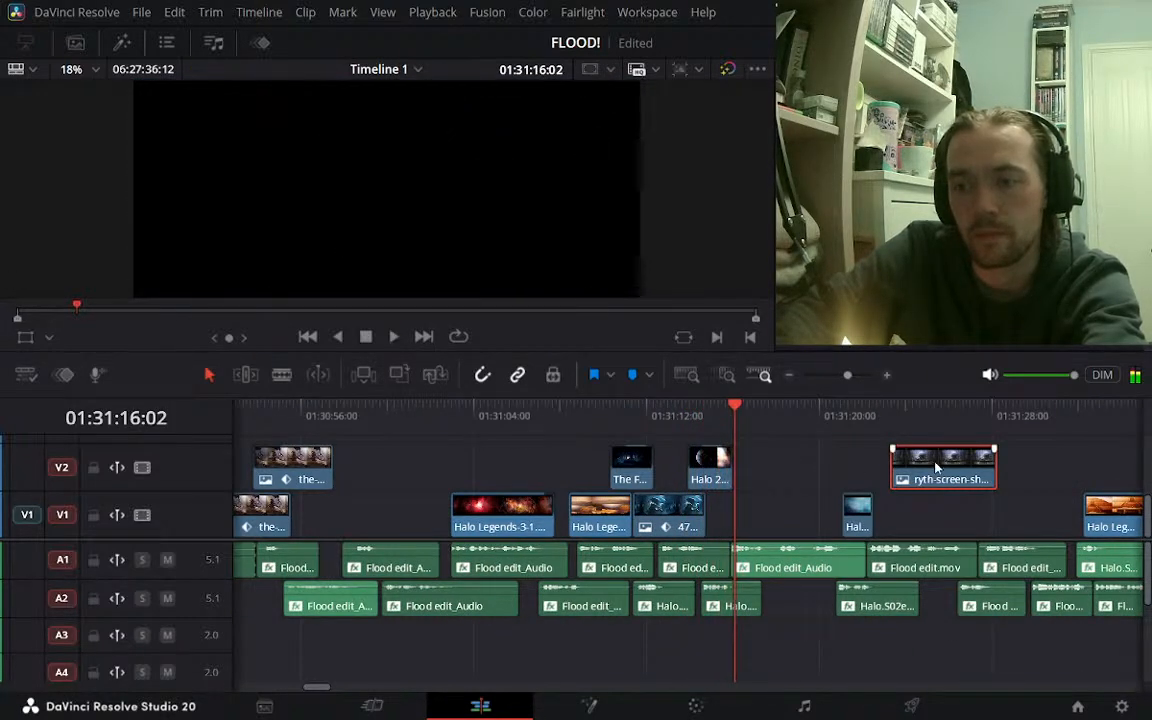
# Look back through the collected shots ahead of the narration, checking the timeline at about 01:30:03, 01:29:35 and 01:29:14
pyautogui.click(789, 376)
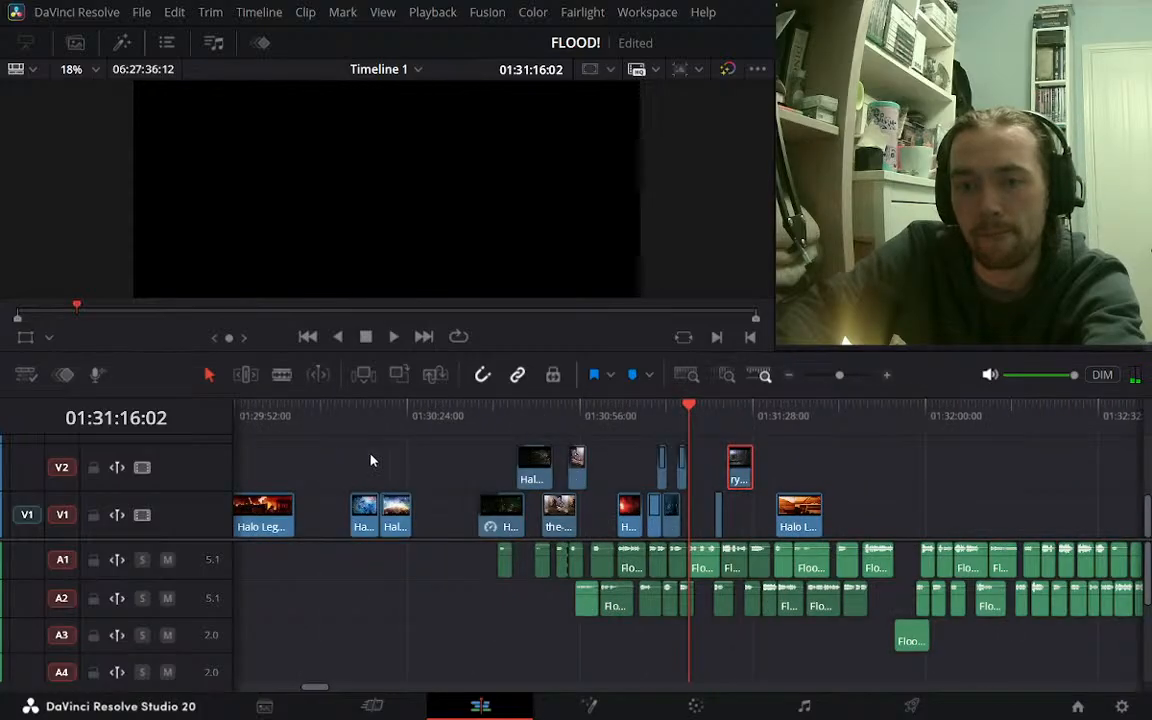
pyautogui.click(379, 410)
pyautogui.click(296, 412)
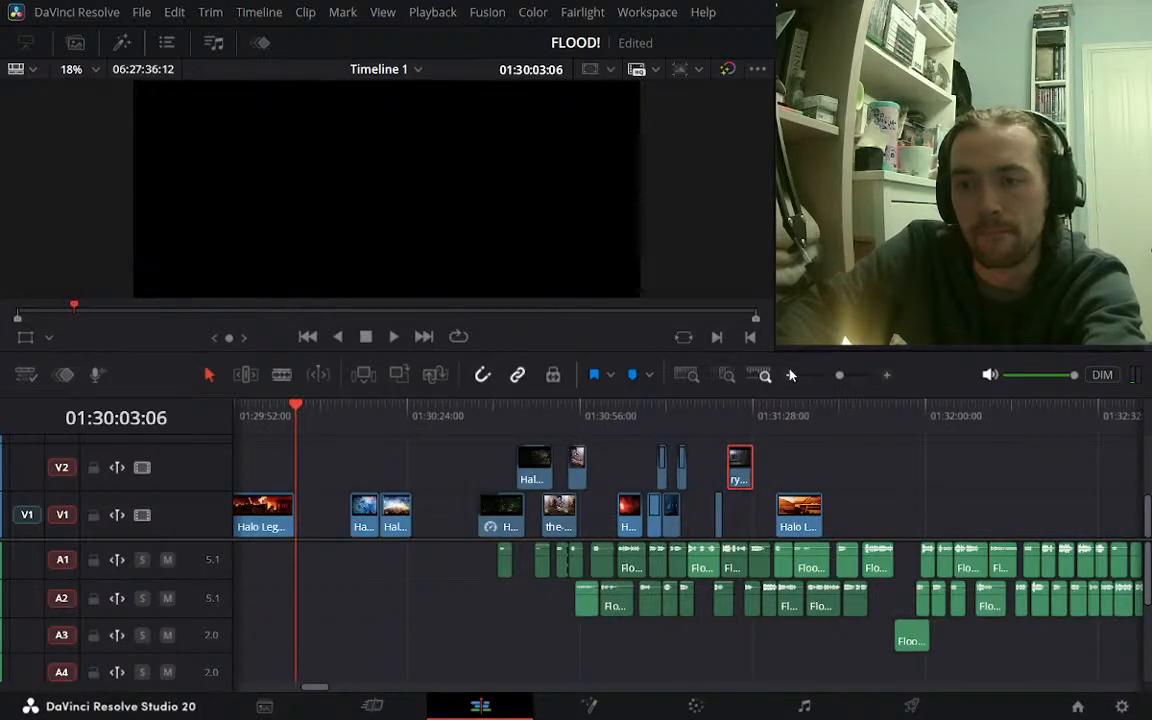
pyautogui.click(790, 376)
pyautogui.click(350, 413)
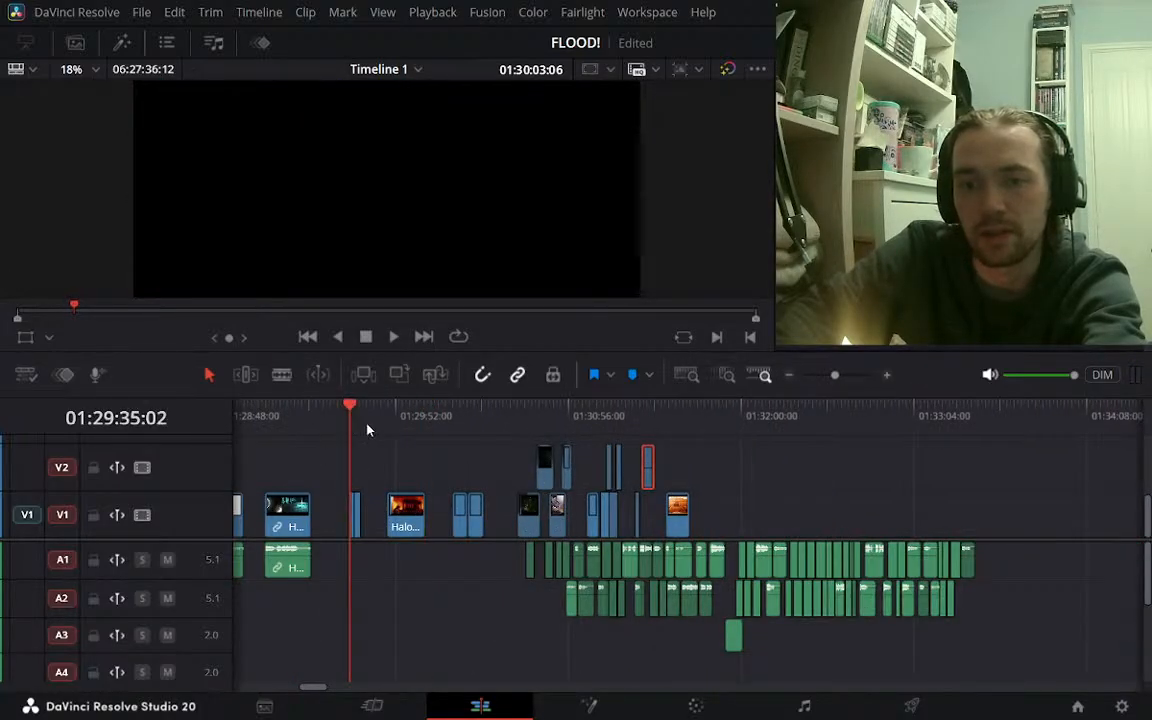
pyautogui.click(360, 413)
pyautogui.click(294, 413)
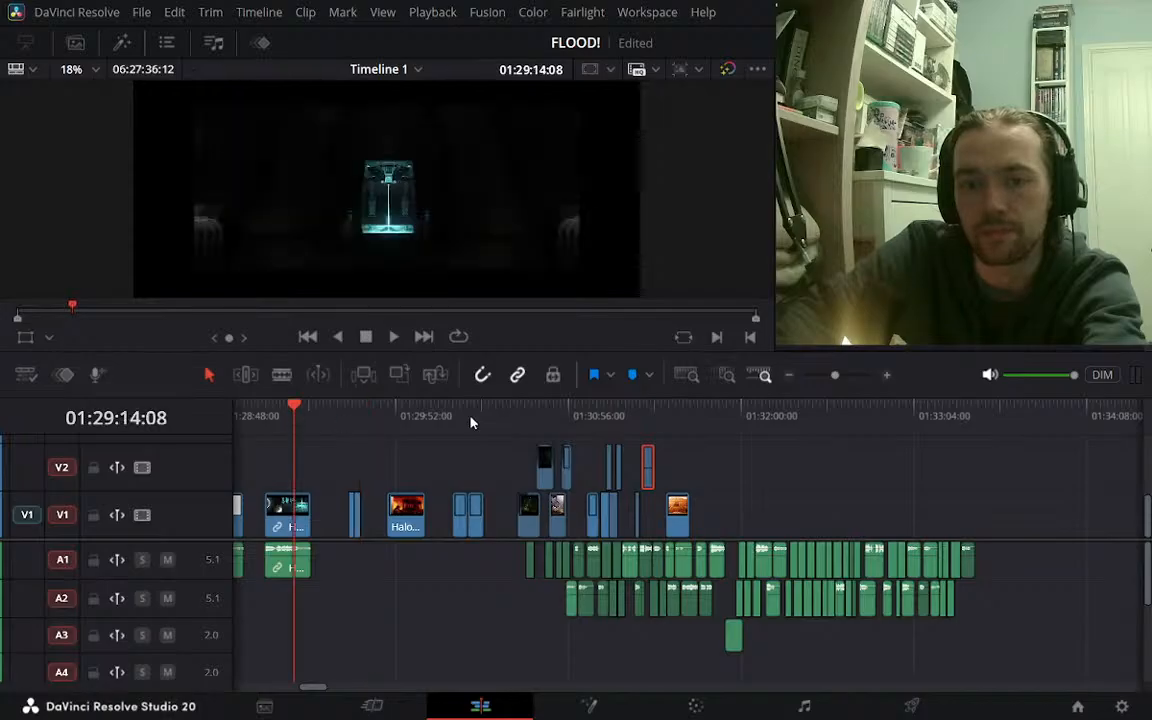
pyautogui.click(887, 376)
pyautogui.click(887, 376)
pyautogui.click(789, 376)
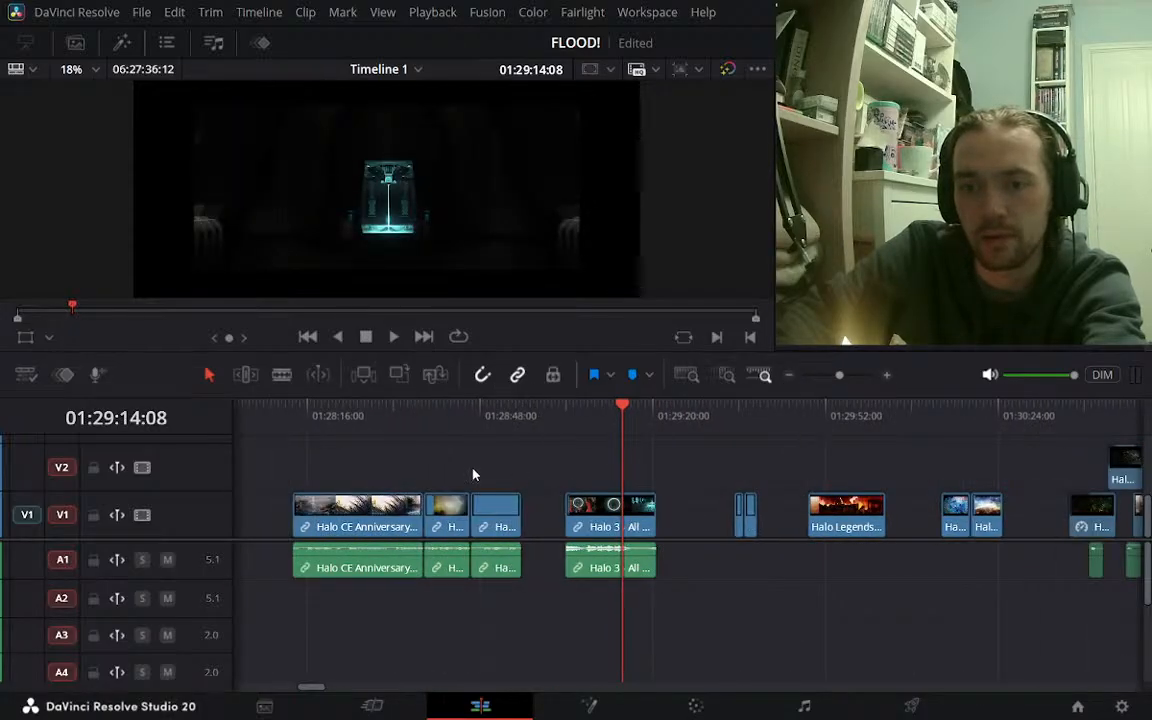
# Play the Halo CE Anniversary tree-landscape clip from 01:28:46:07 to about 01:28:52
pyautogui.click(438, 420)
pyautogui.click(473, 422)
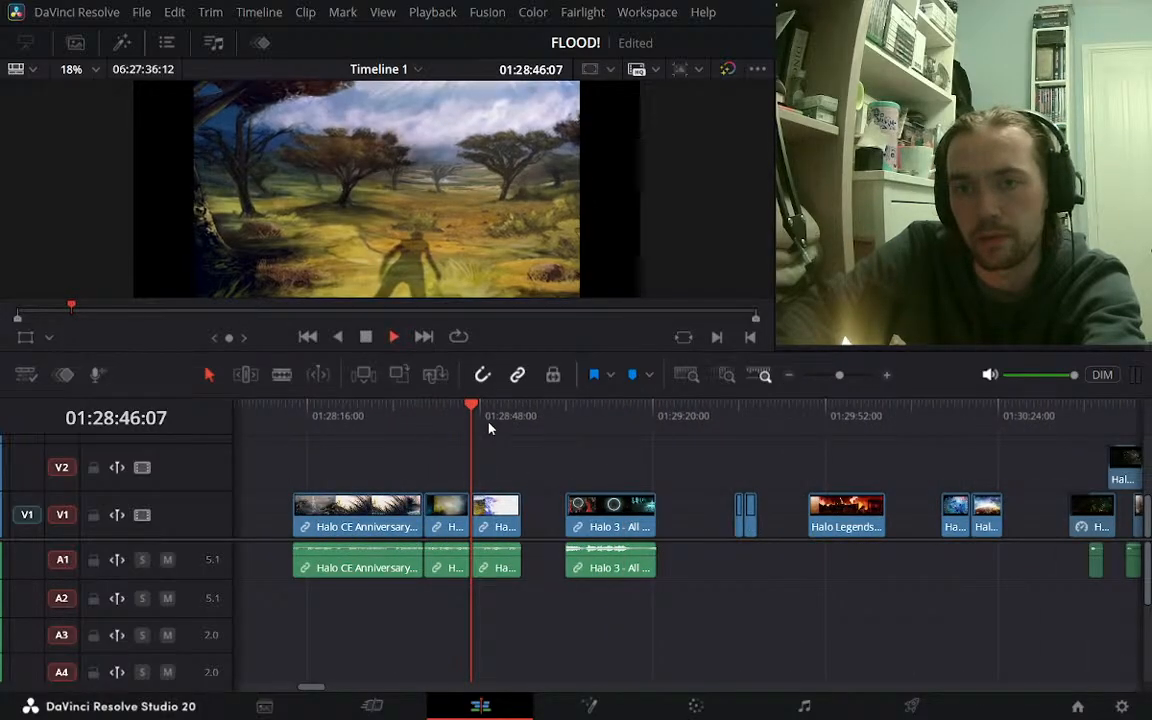
pyautogui.press('space')
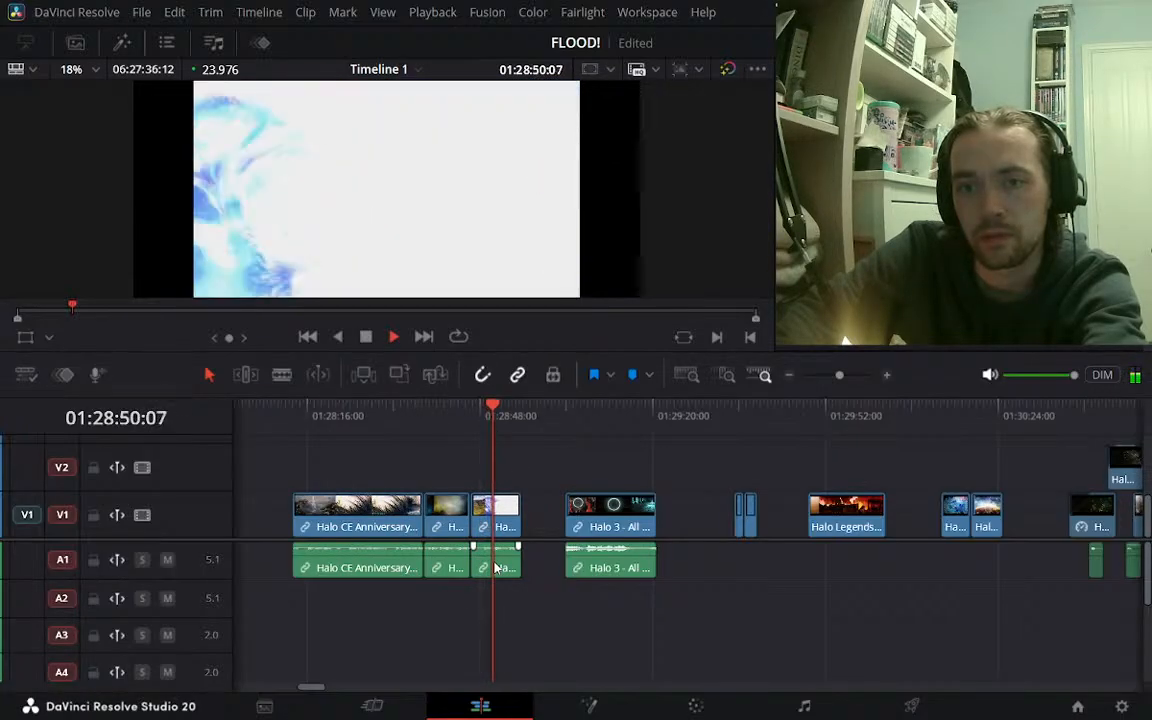
pyautogui.press('space')
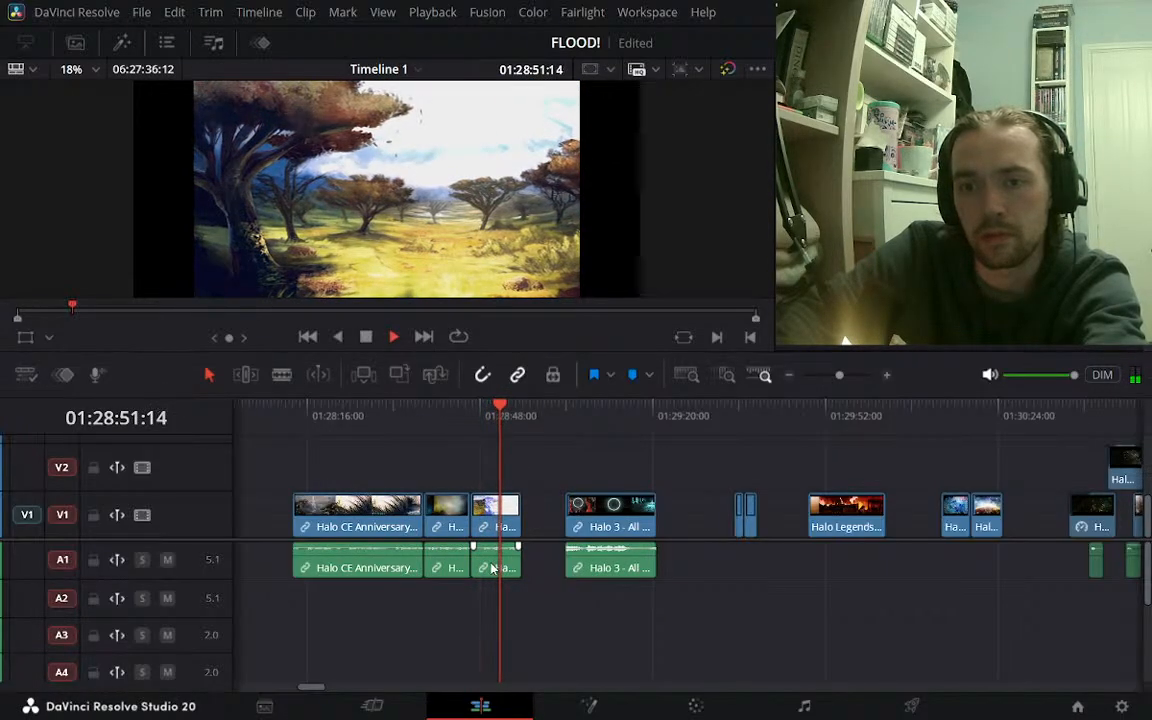
# Unlink the Halo CE Anniversary tree-landscape clip from its audio and delete the audio part on A1
pyautogui.click(482, 566)
pyautogui.hotkey('ctrl', 'alt', 'l')
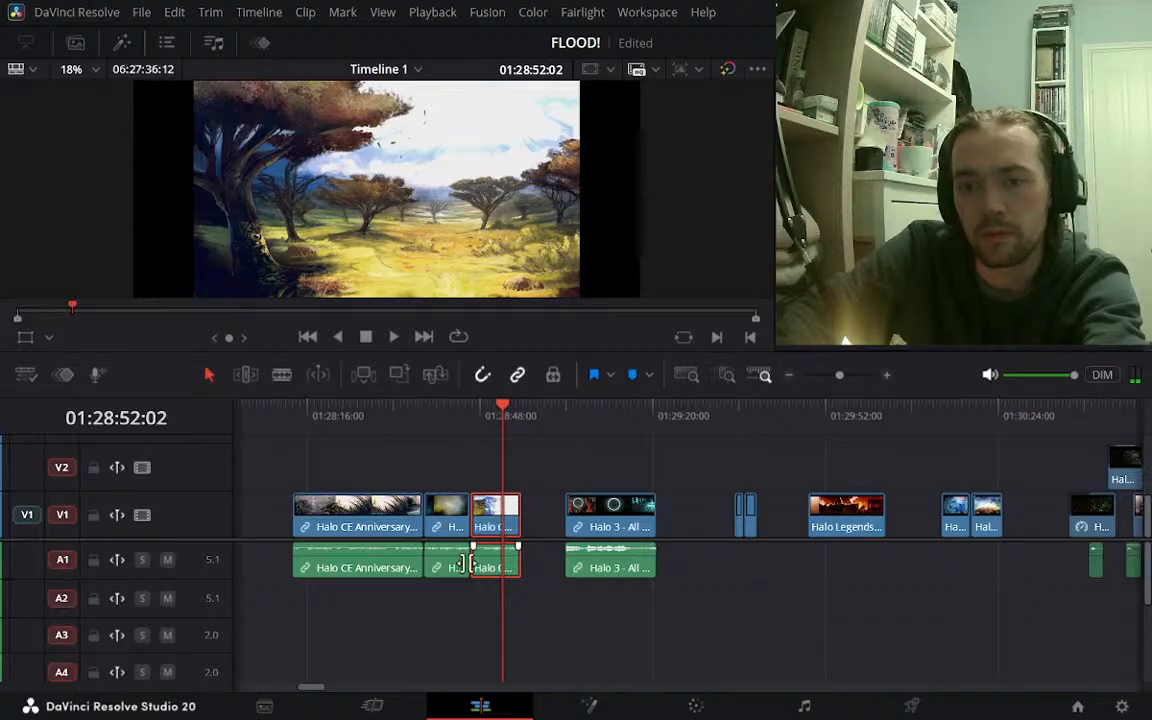
pyautogui.click(461, 530)
pyautogui.click(487, 572)
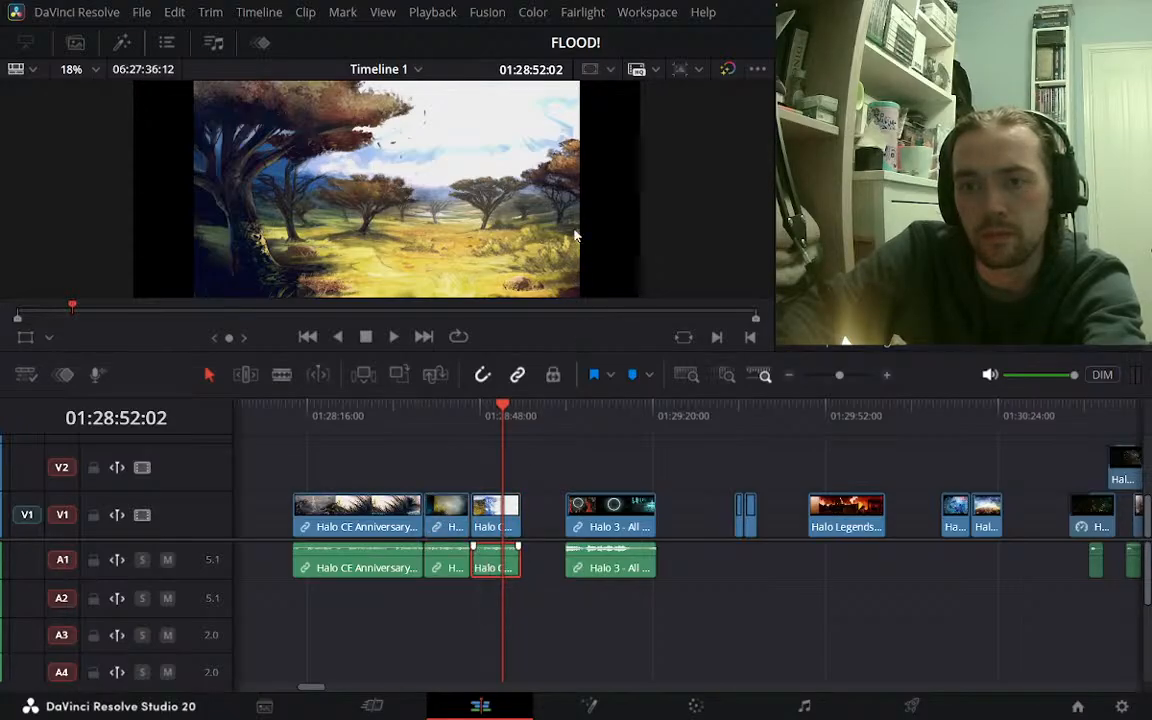
pyautogui.press('Delete')
# Move the tree-landscape clip to V2 at about 01:31:29:20 and shorten it to end near the start of the Halo Legends pyramid shot
pyautogui.moveTo(491, 510); pyautogui.dragTo(845, 479)
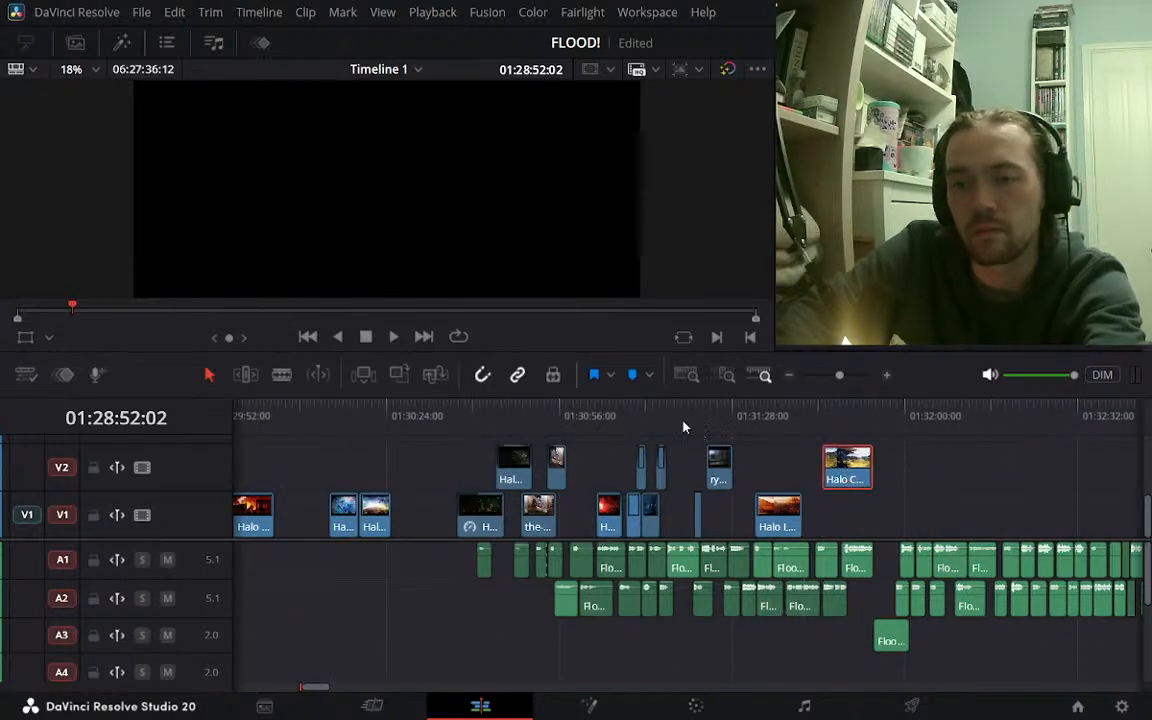
pyautogui.click(674, 410)
pyautogui.click(886, 375)
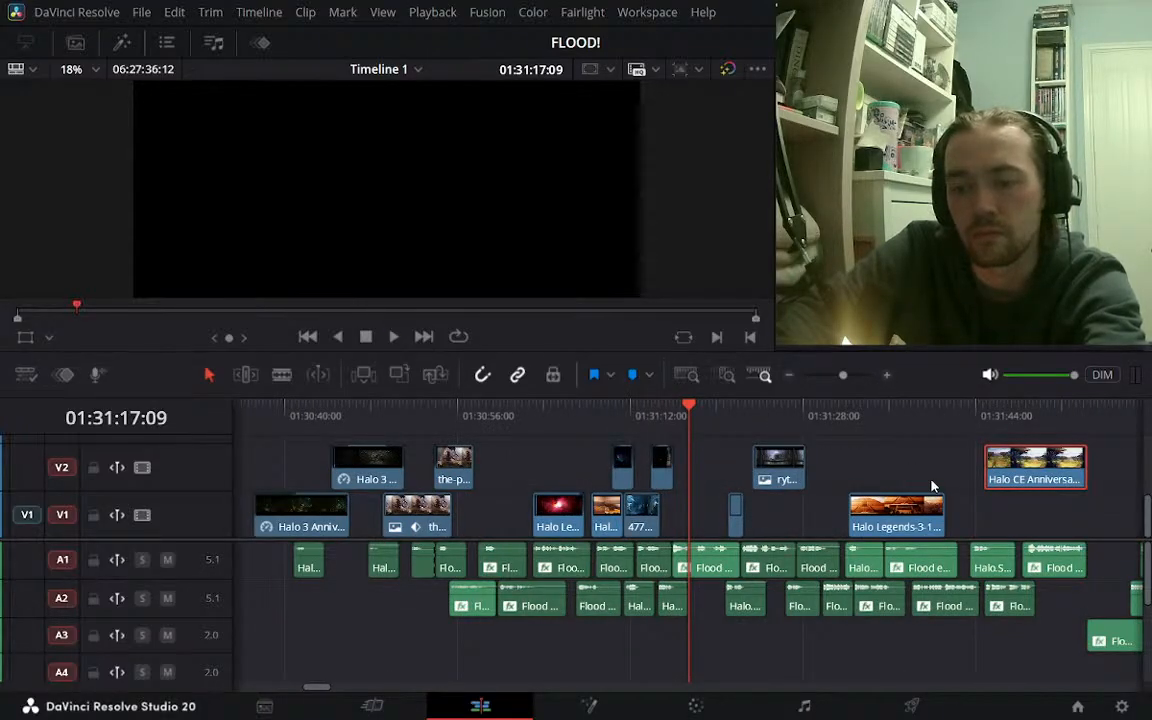
pyautogui.moveTo(996, 480); pyautogui.dragTo(849, 456)
pyautogui.click(825, 417)
pyautogui.click(836, 468)
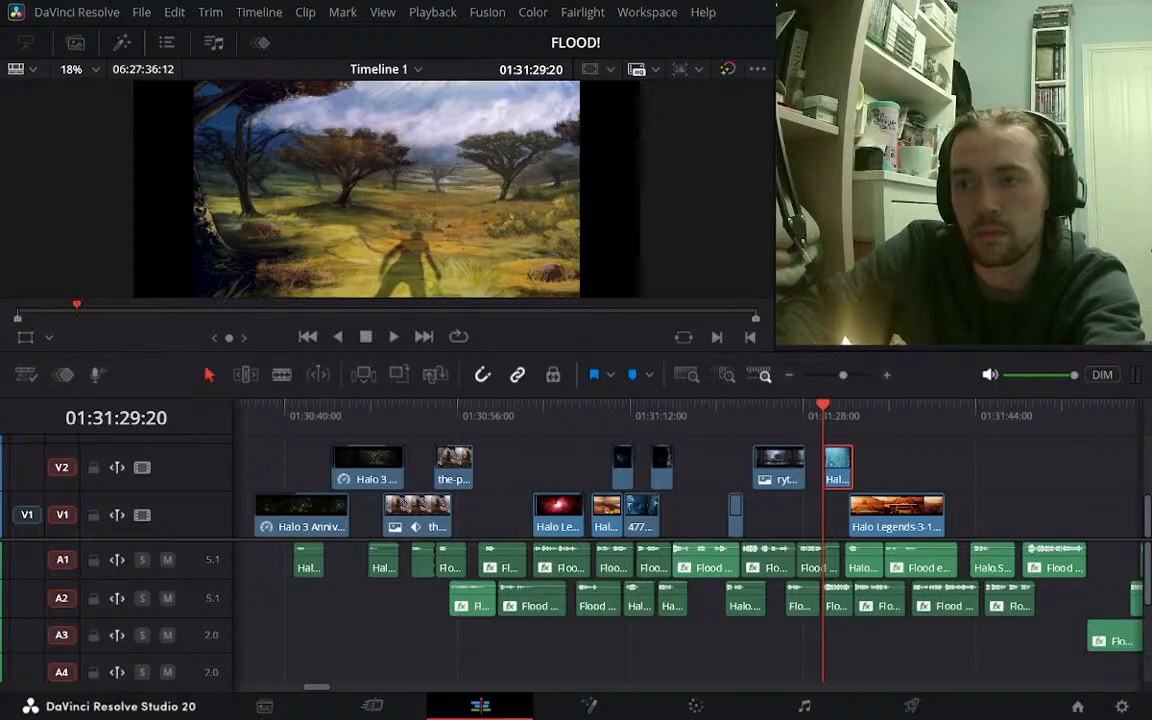
# Select the ryth-screen-sh... clip on V2
pyautogui.click(790, 462)
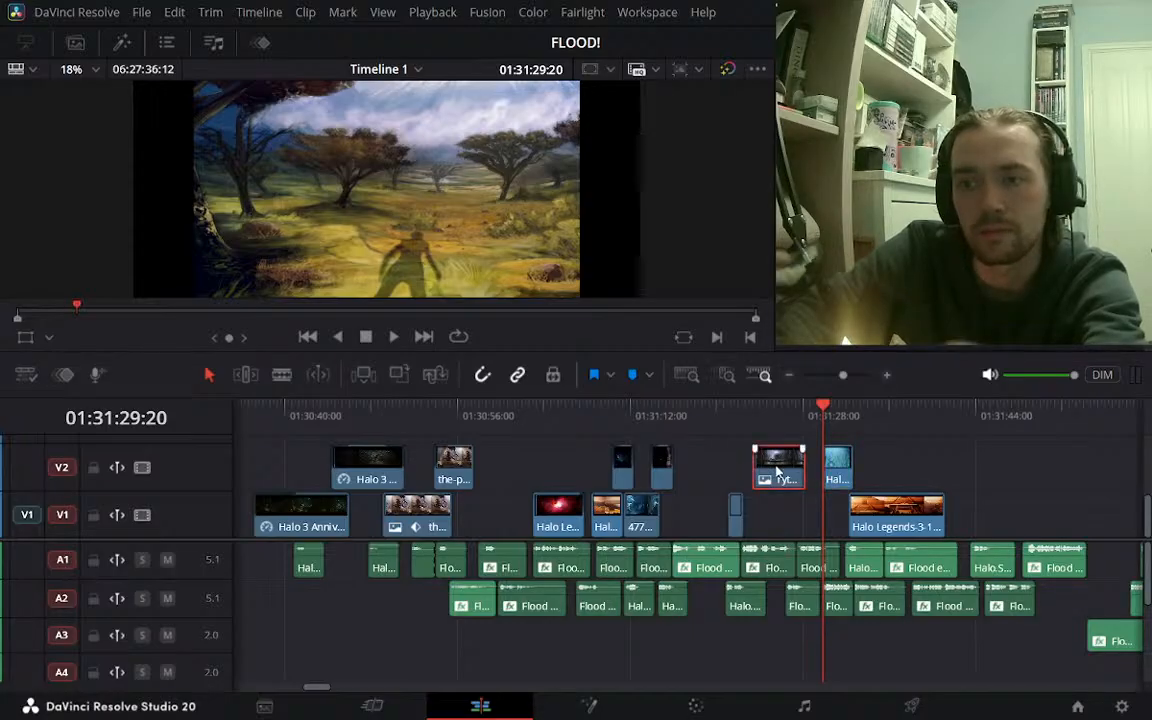
# Compare the frames of the ryth-screen-shot, Halo Legends, Forerunner and Halo CE Anniversary savannah clips on V1 and V2
pyautogui.click(768, 416)
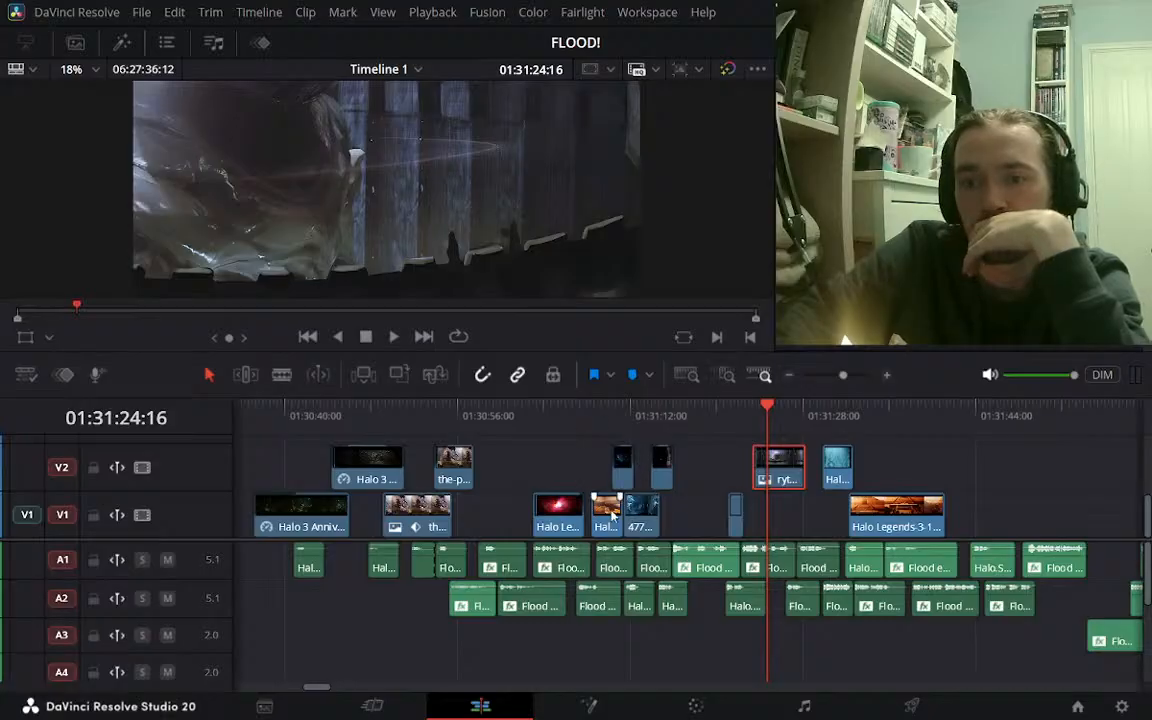
pyautogui.click(597, 414)
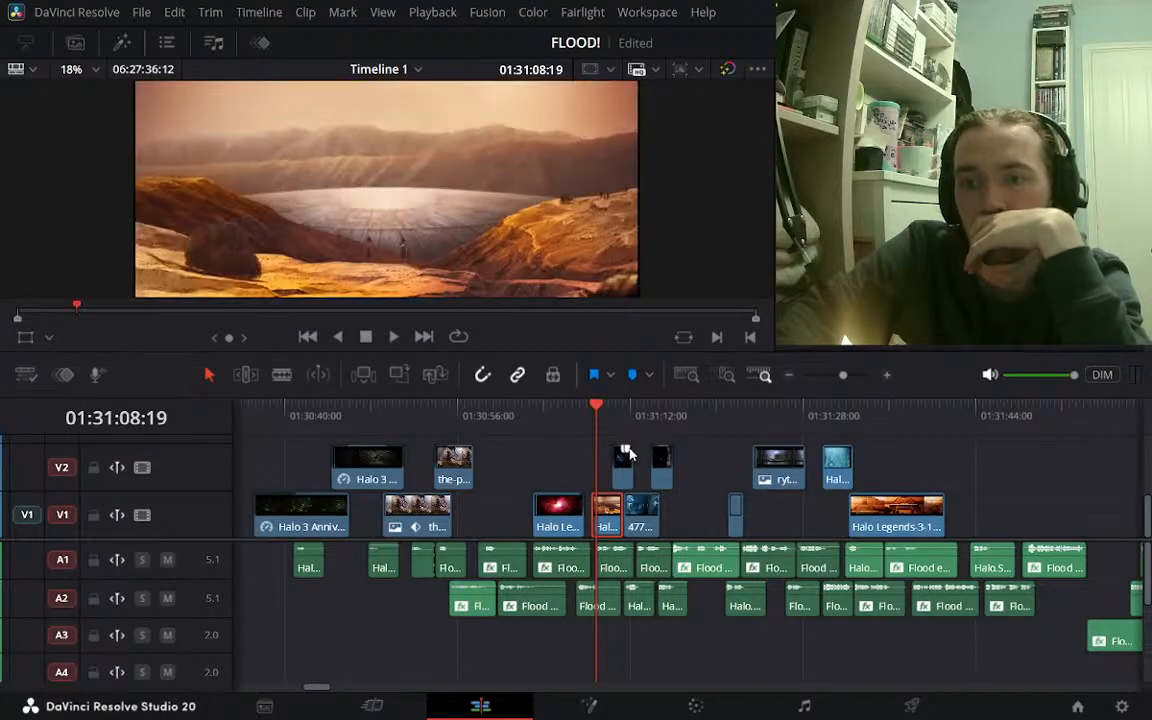
pyautogui.click(627, 416)
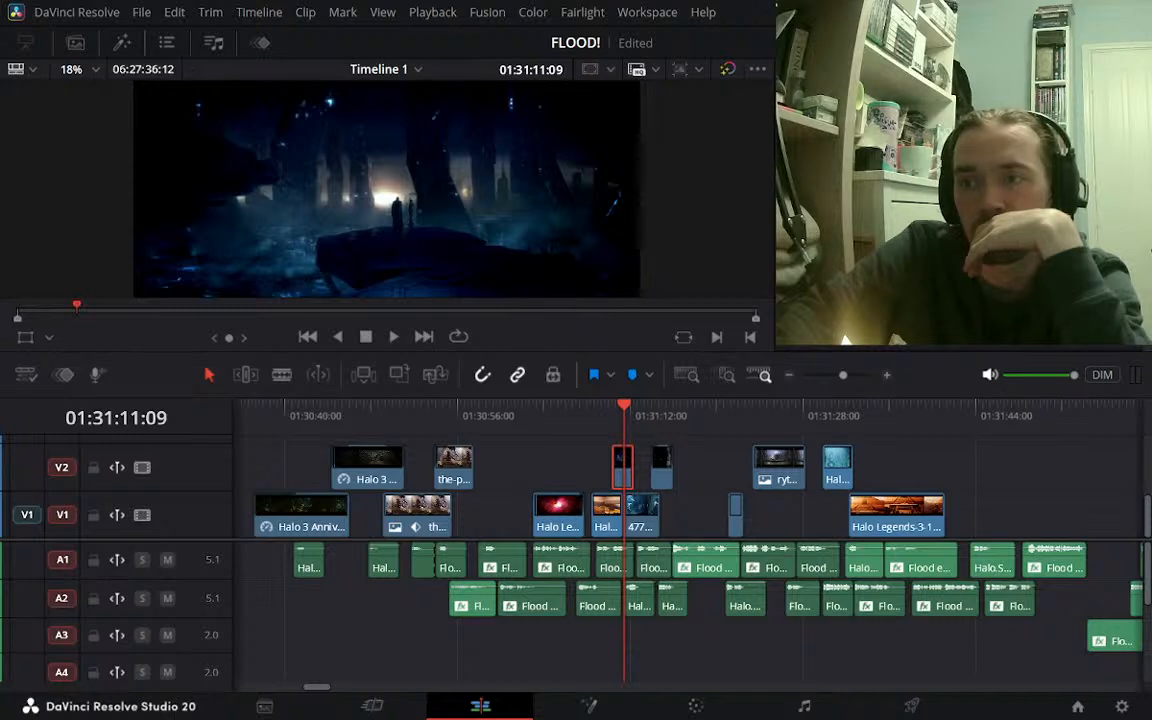
pyautogui.click(840, 415)
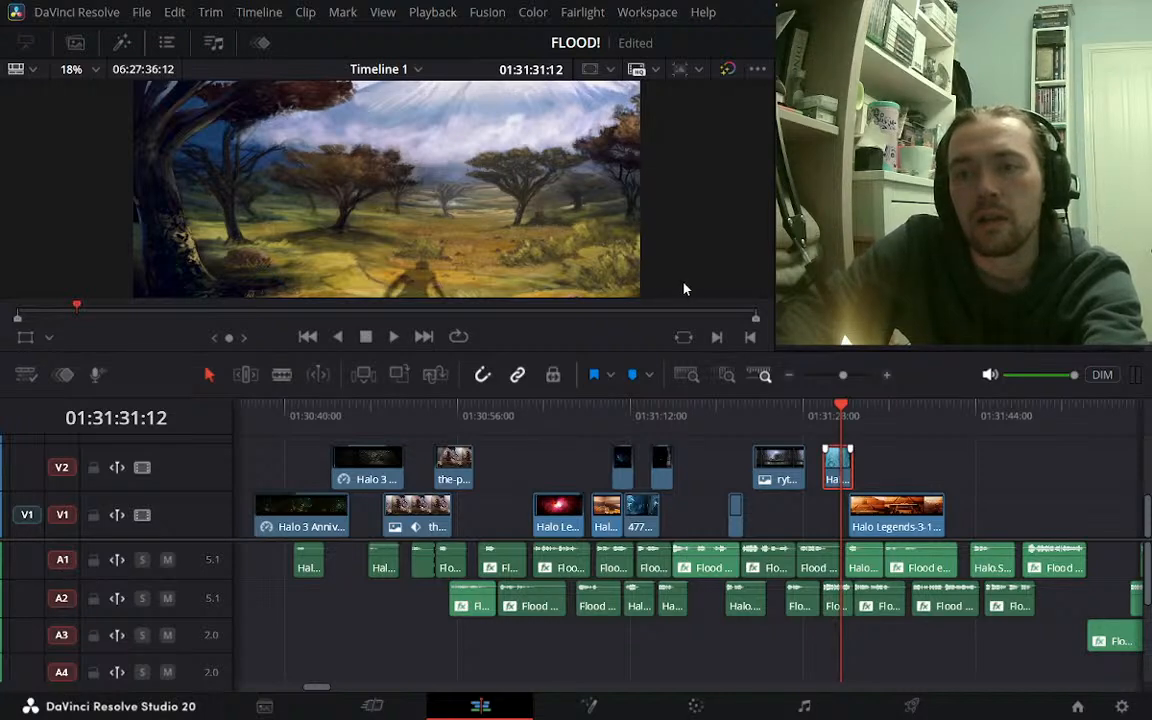
# Enable the on-screen transform for the Halo CE Anniversary clip and park the playhead near its start at 01:31:29:20
pyautogui.click(824, 412)
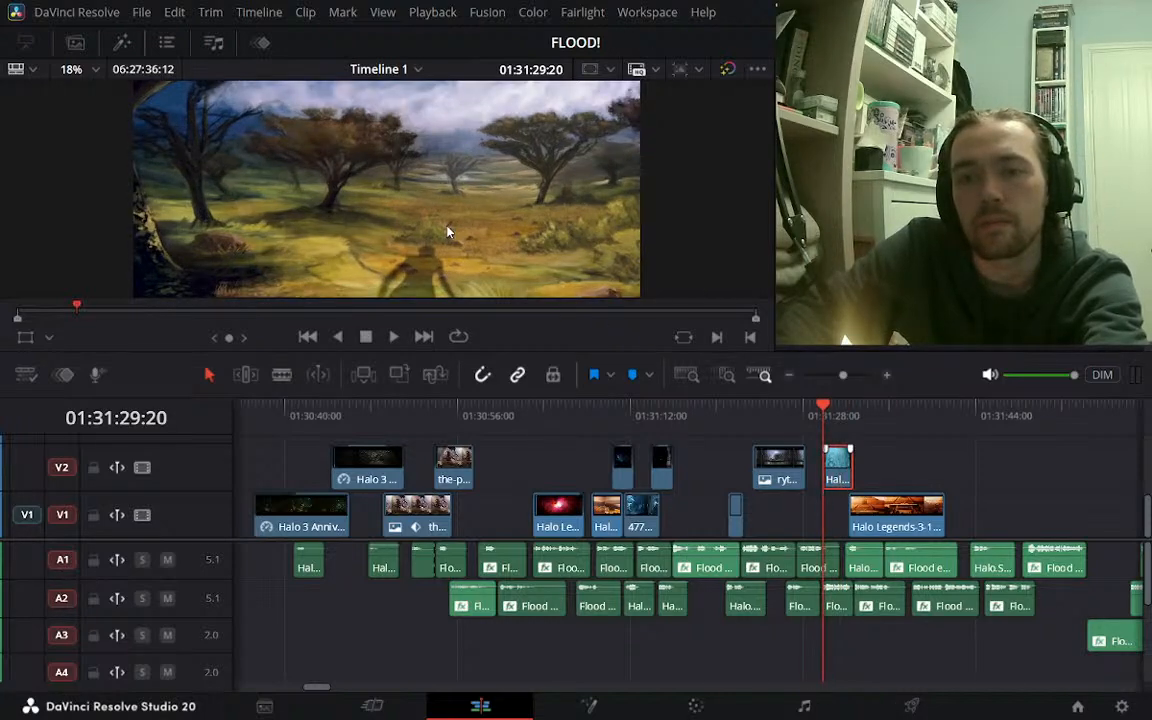
pyautogui.click(27, 338)
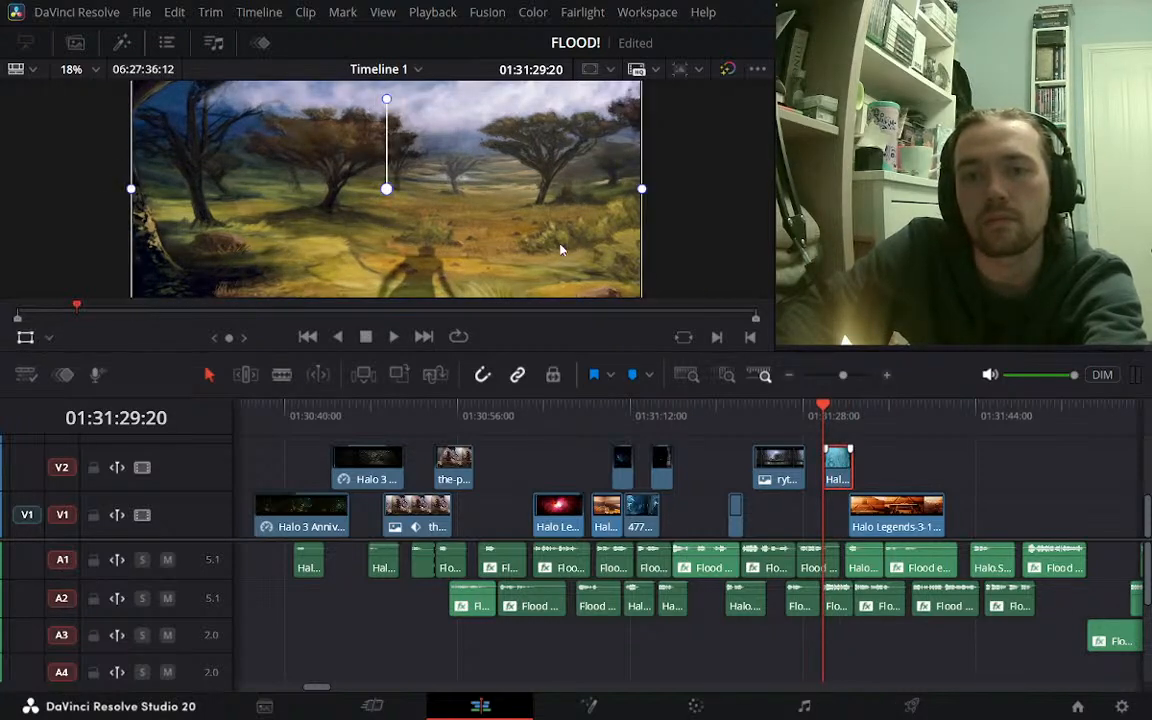
pyautogui.press('Down')
pyautogui.press('Down')
pyautogui.press('Up')
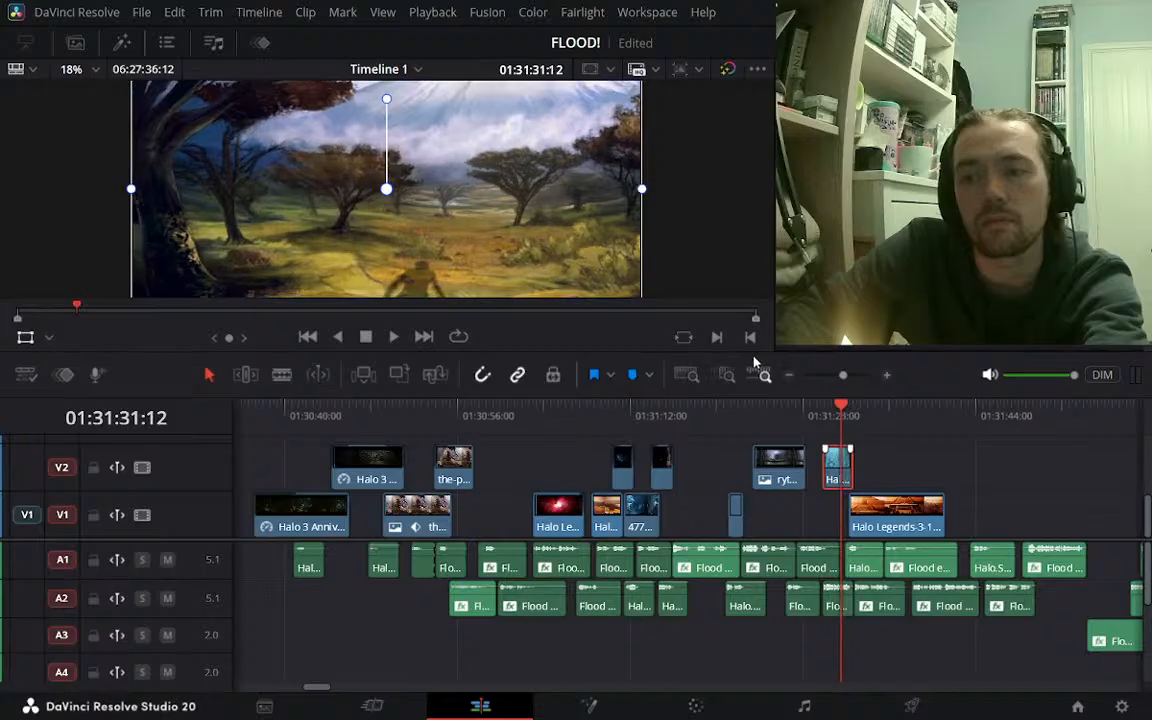
pyautogui.click(820, 414)
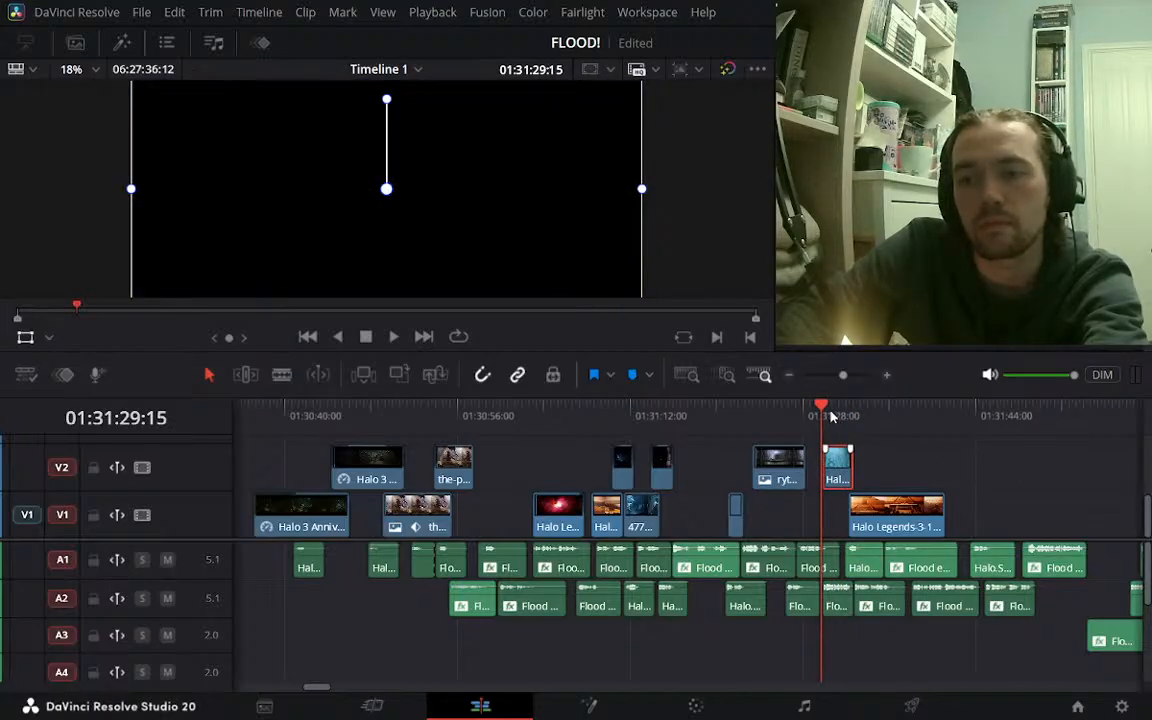
pyautogui.press('Right')
pyautogui.press('Right')
pyautogui.press('Right')
pyautogui.press('Right')
pyautogui.press('Right')
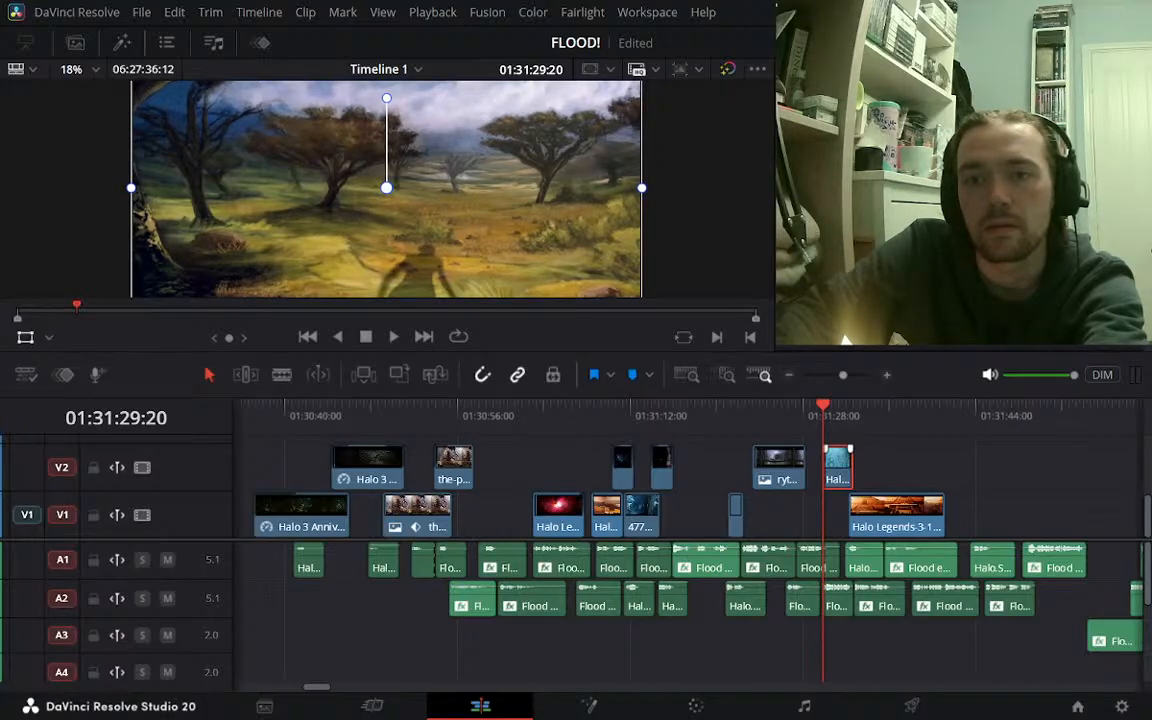
# Shift the savannah clip's image upward until its lower edge meets the frame's bottom, and disable the on-screen transform
pyautogui.moveTo(1044, 178); pyautogui.dragTo(1145, 178)
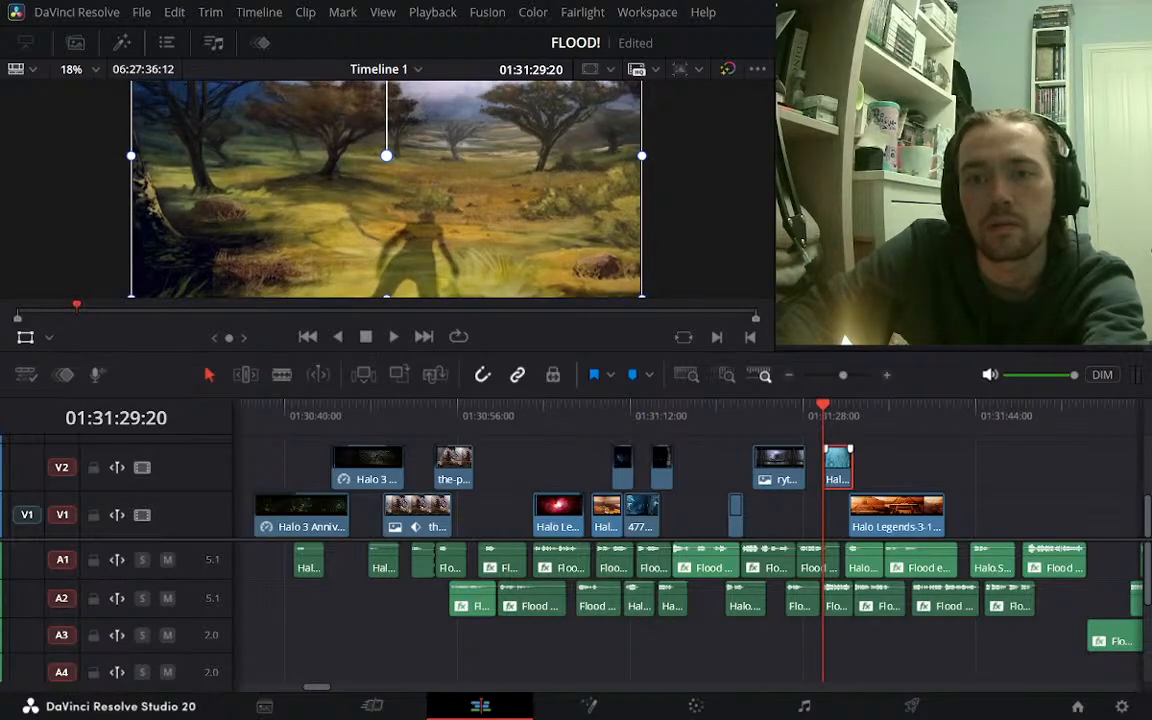
pyautogui.scroll(-1, 305, 199)
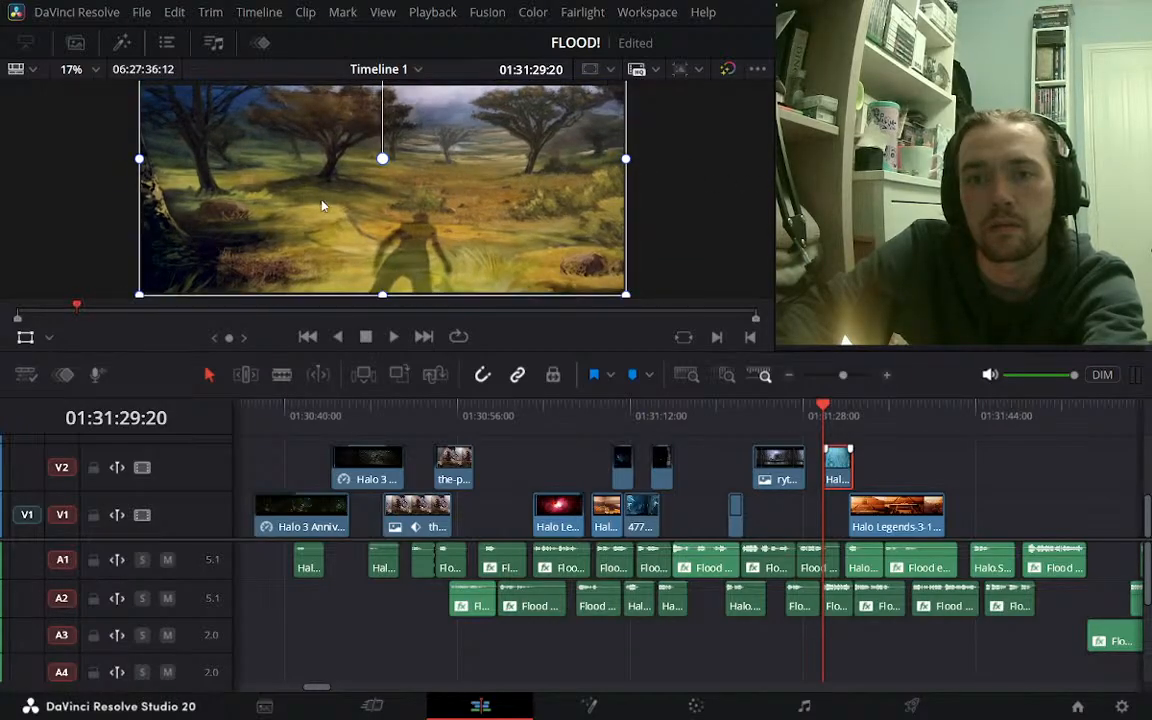
pyautogui.scroll(-1, 334, 152)
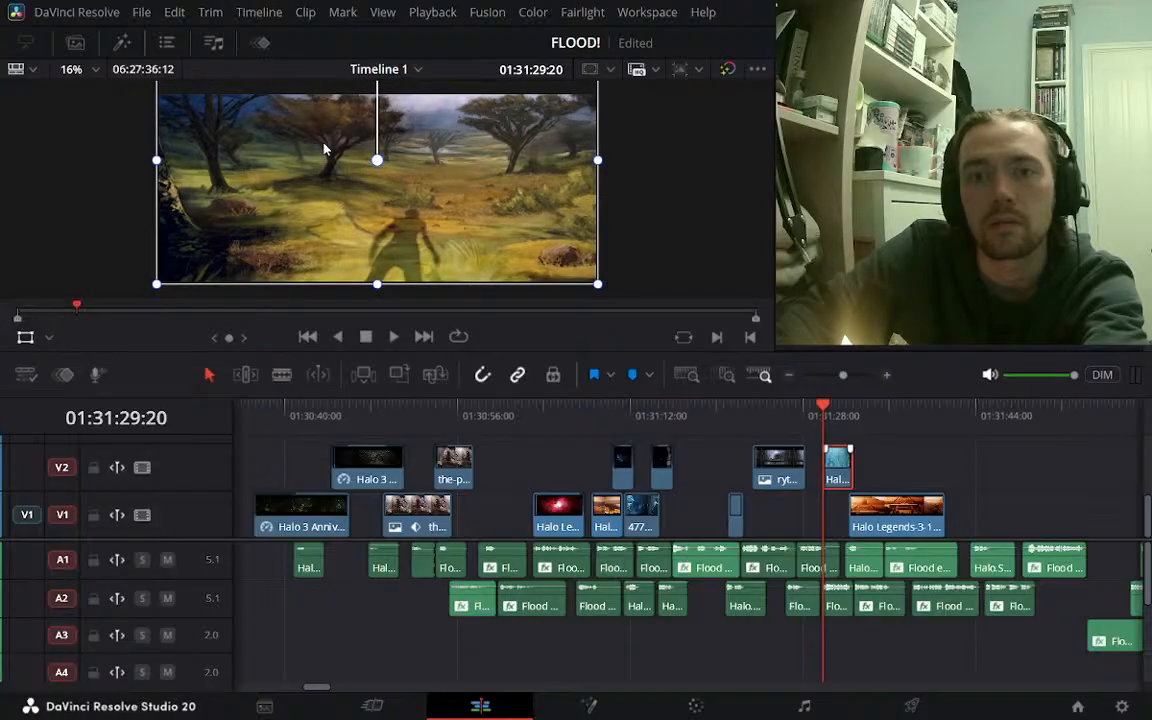
pyautogui.scroll(1, 323, 148)
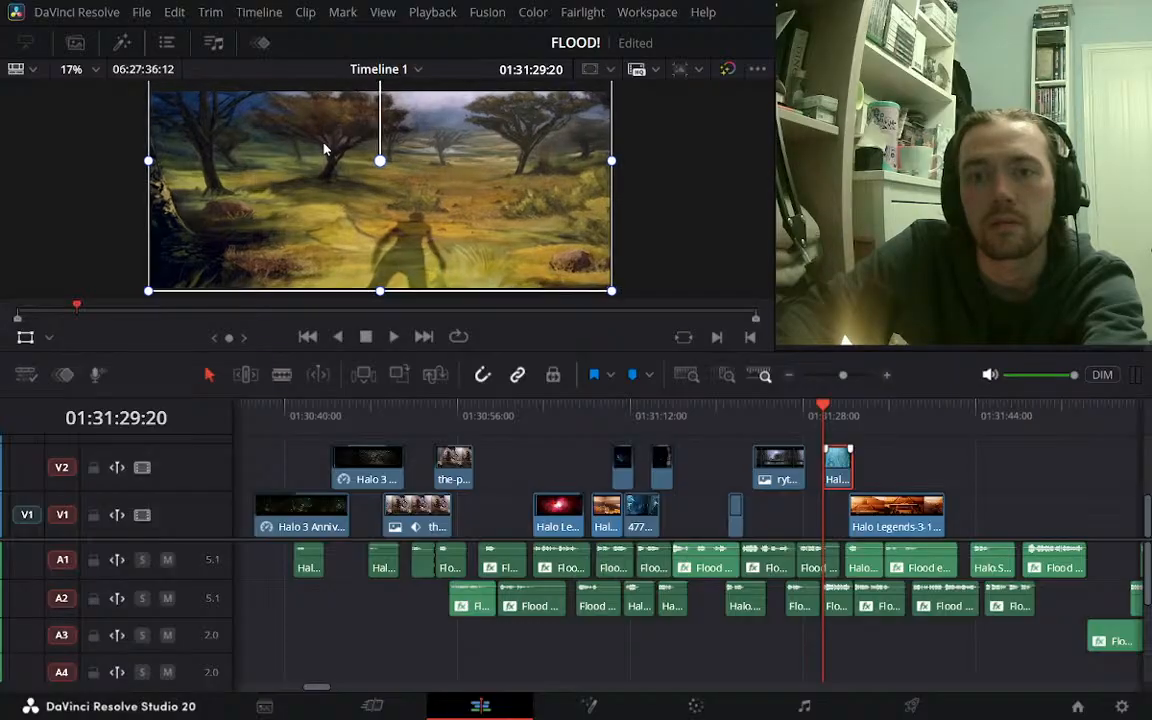
pyautogui.click(25, 340)
# Move the Halo CE Anniversary clip directly after the Halo 2 Theatrical clip on V2 and play it back
pyautogui.click(754, 412)
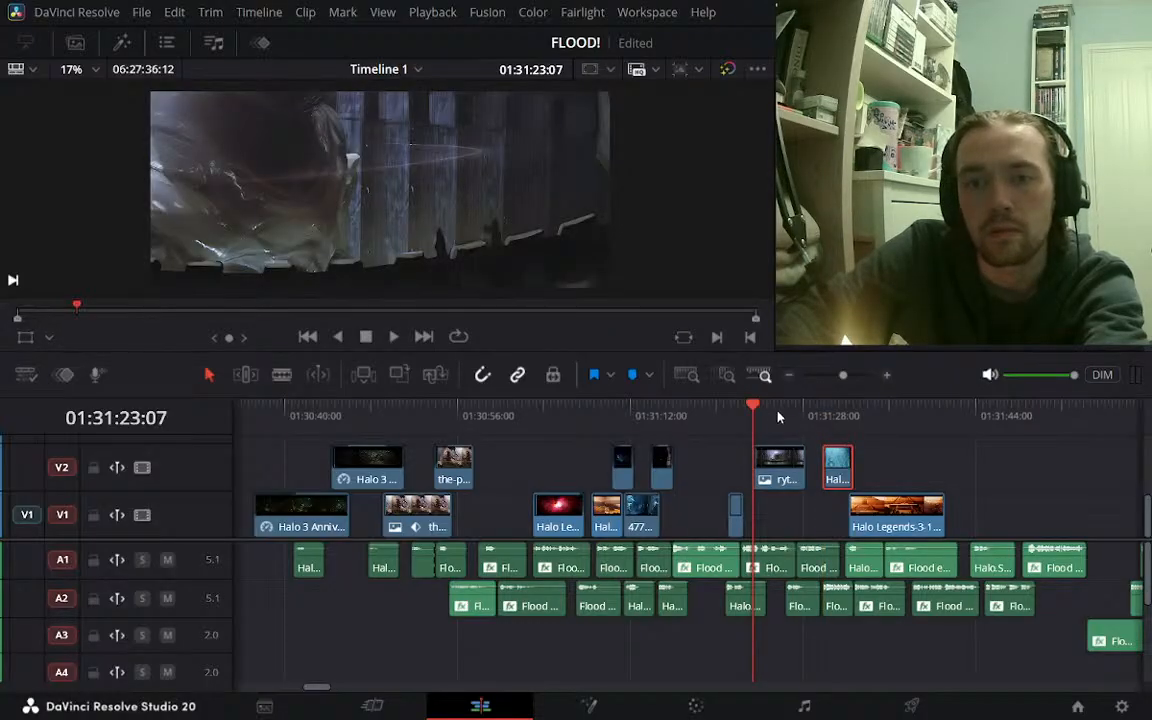
pyautogui.moveTo(836, 477); pyautogui.dragTo(690, 477)
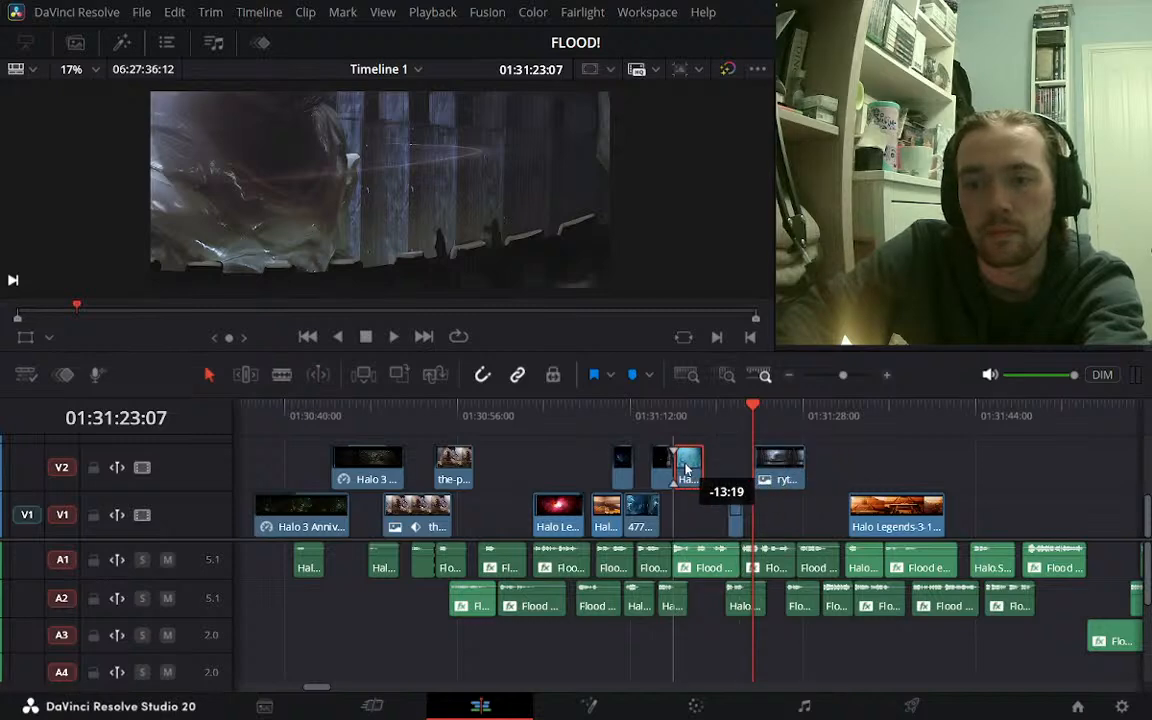
pyautogui.click(677, 420)
pyautogui.press('space')
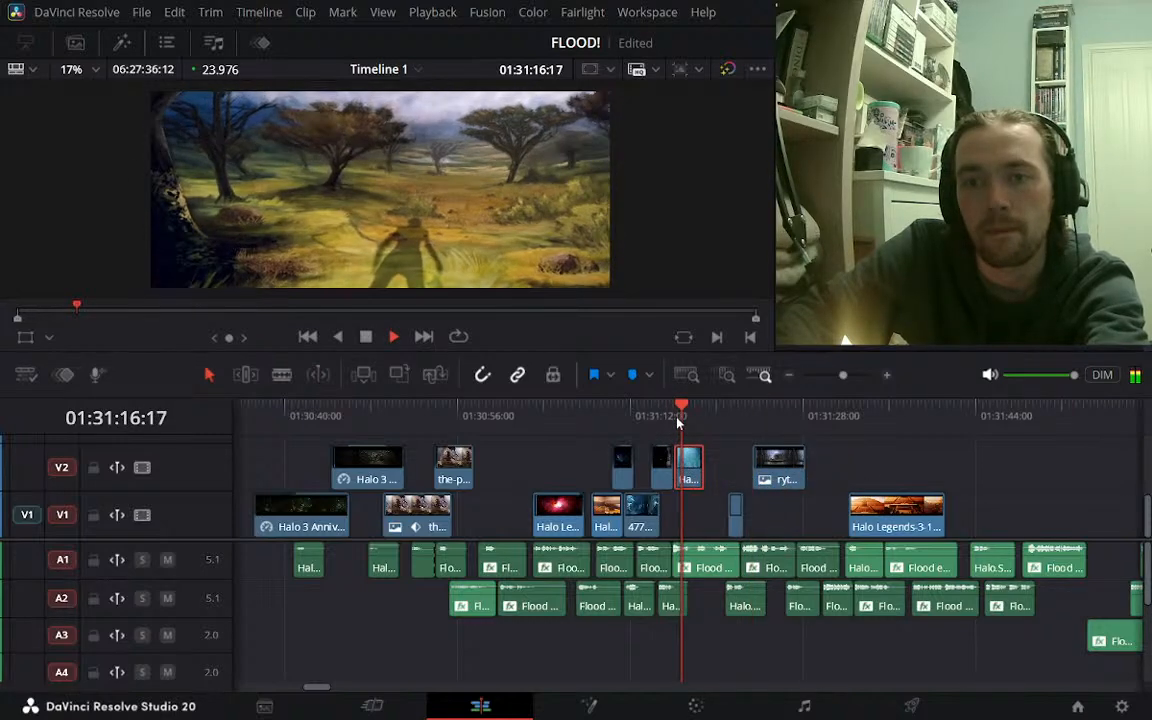
pyautogui.click(678, 418)
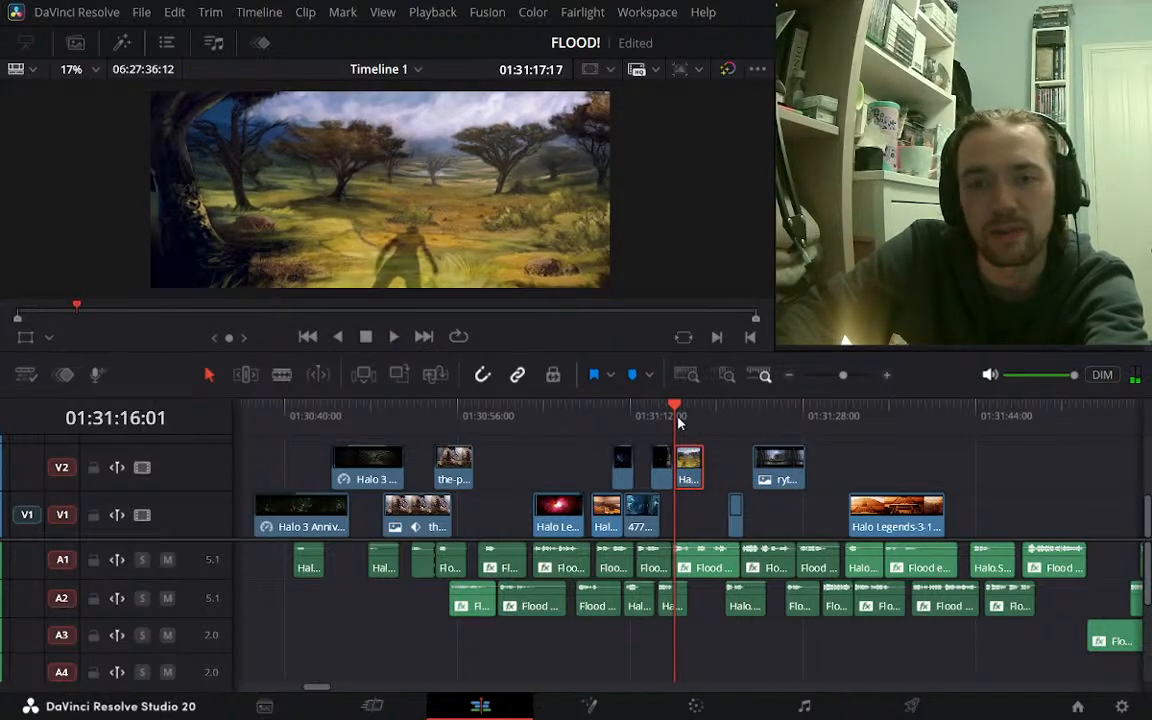
pyautogui.press('space')
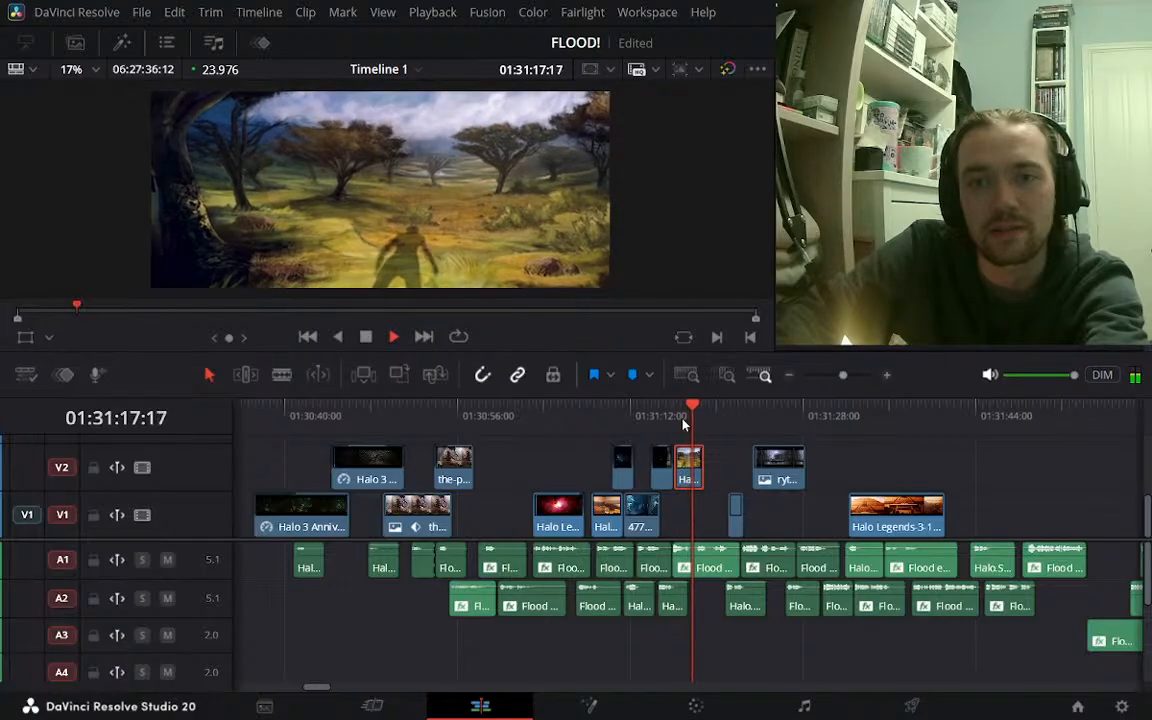
pyautogui.press('space')
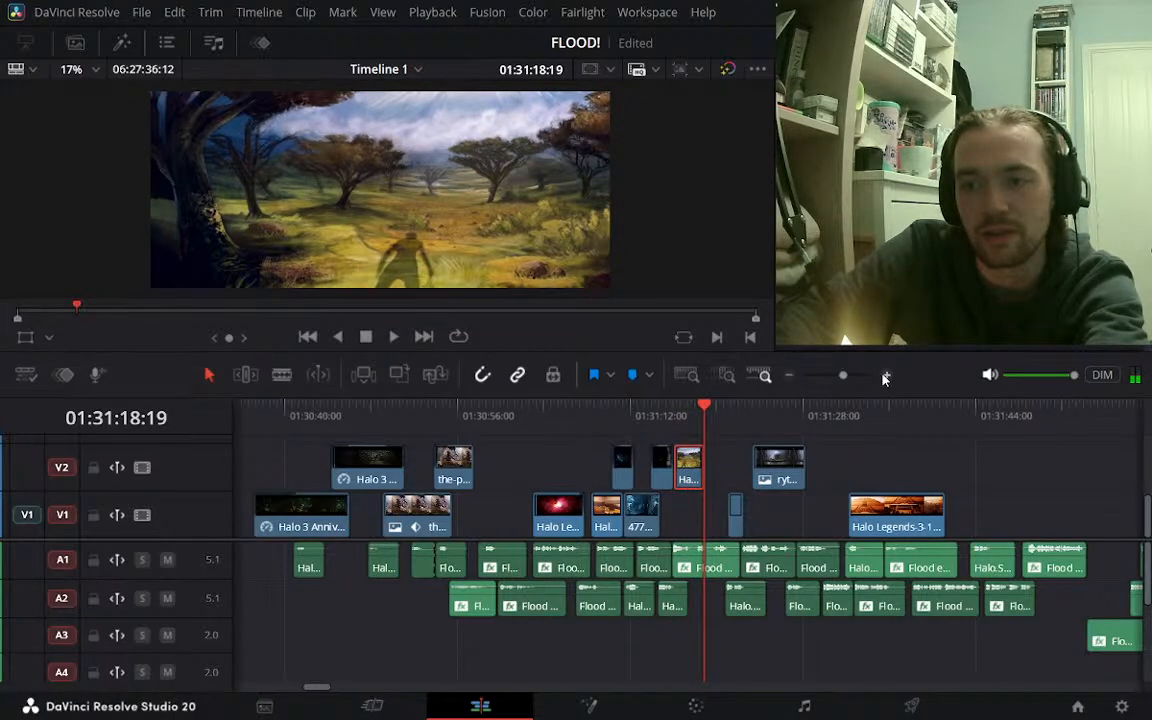
# Play back the transition from the blue concept-art clip into the Halo 2 Theatrical clip to check its timing
pyautogui.click(886, 375)
pyautogui.click(525, 418)
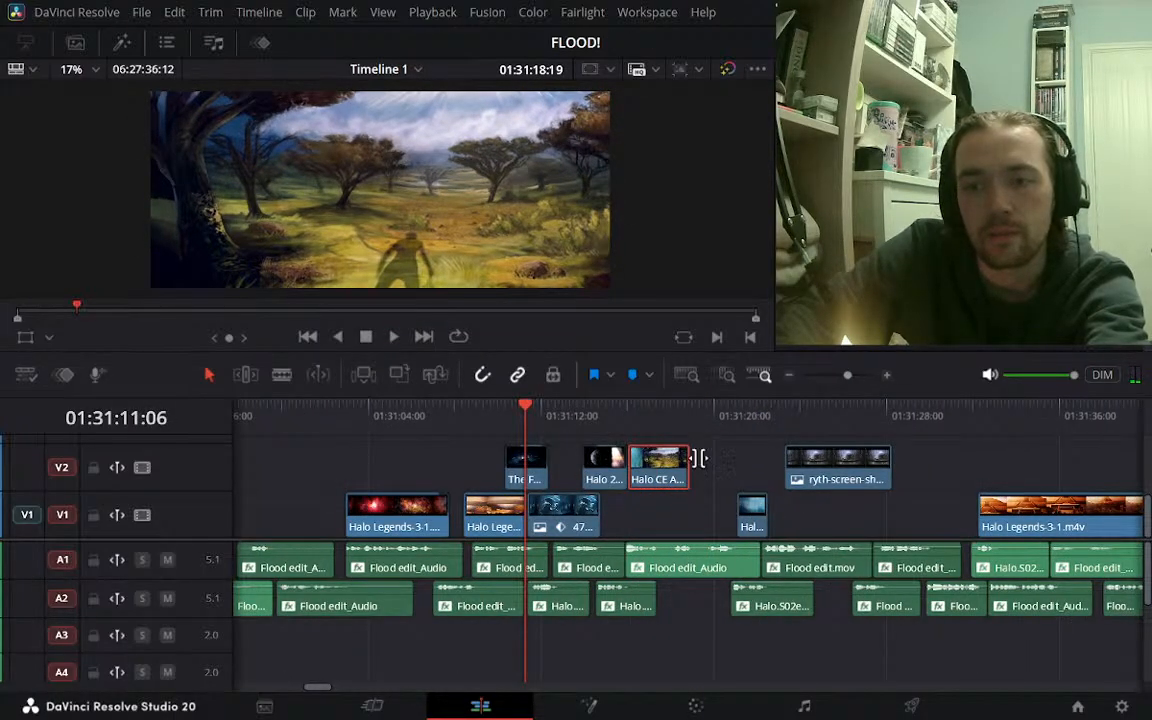
pyautogui.press('space')
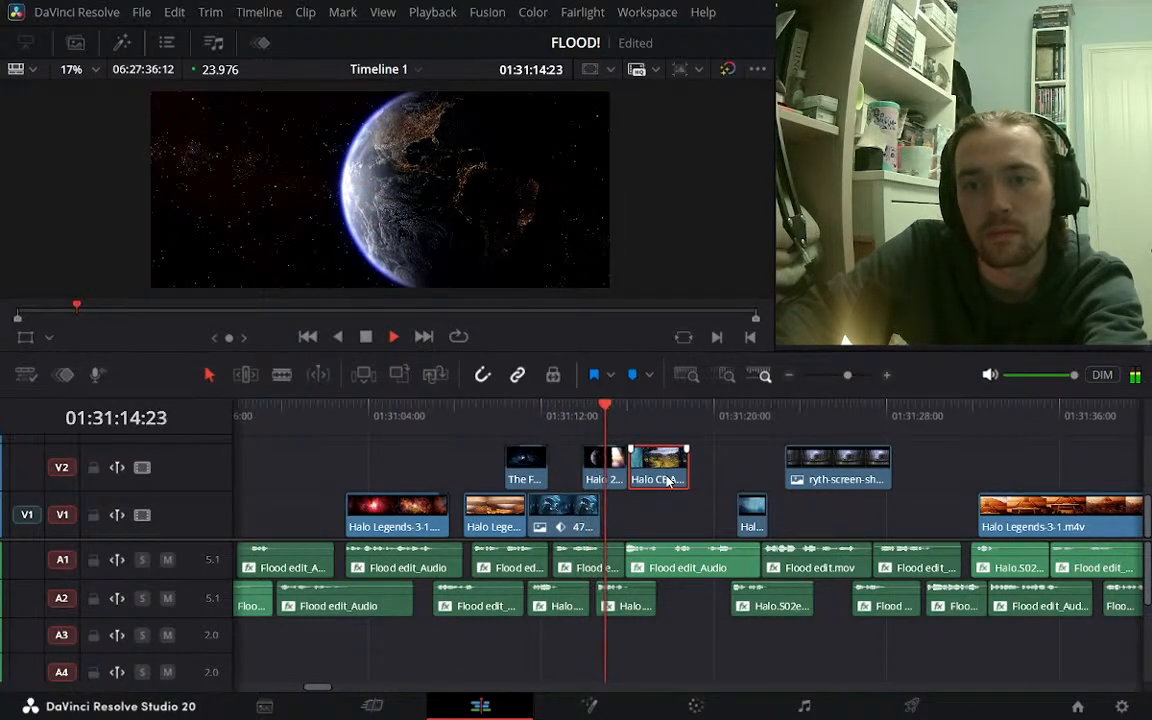
pyautogui.press('space')
pyautogui.click(887, 378)
pyautogui.click(592, 416)
pyautogui.press('space')
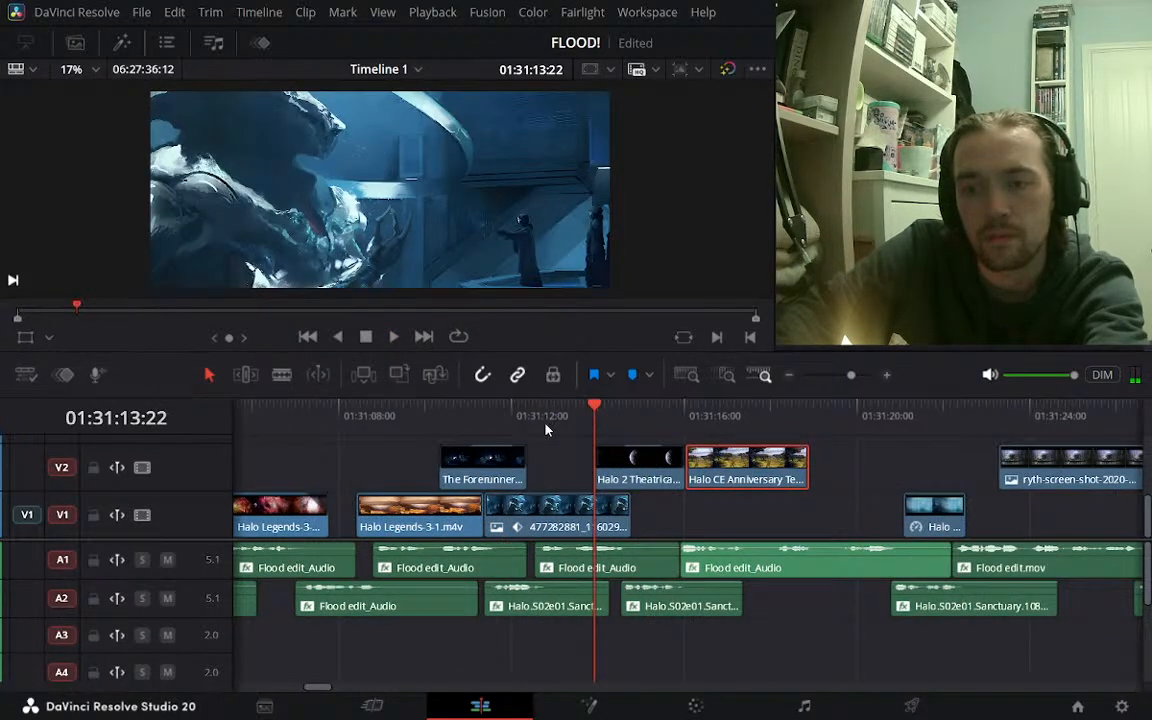
pyautogui.click(556, 418)
pyautogui.press('space')
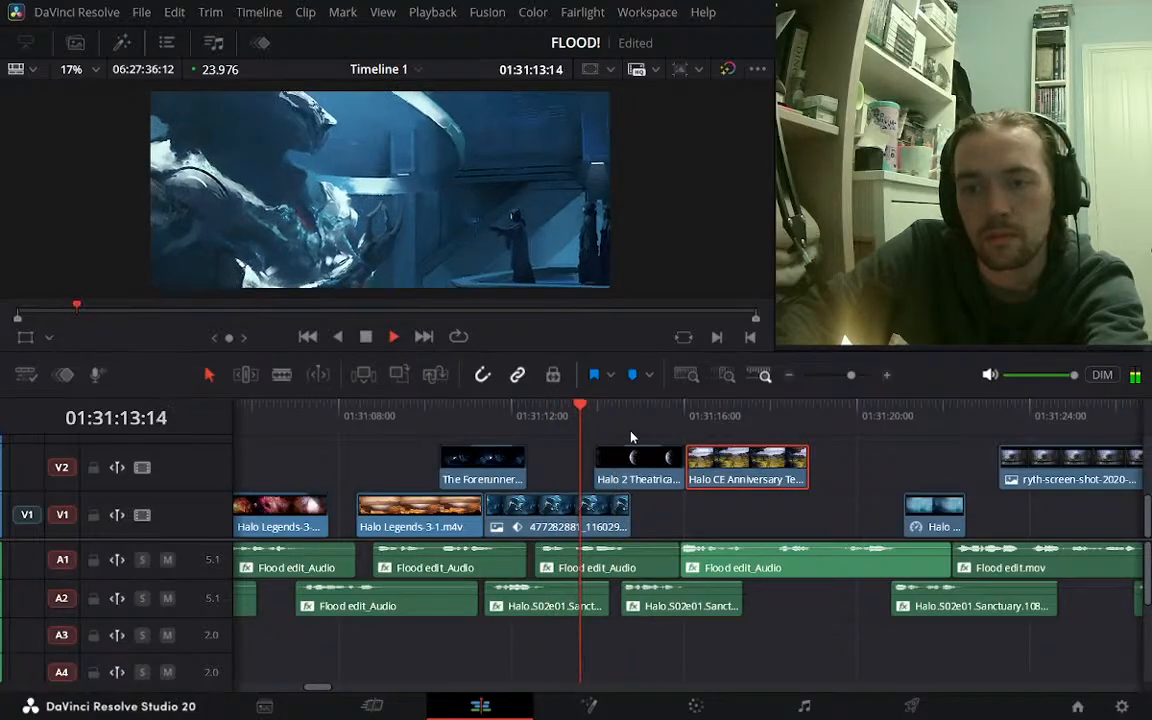
pyautogui.press('space')
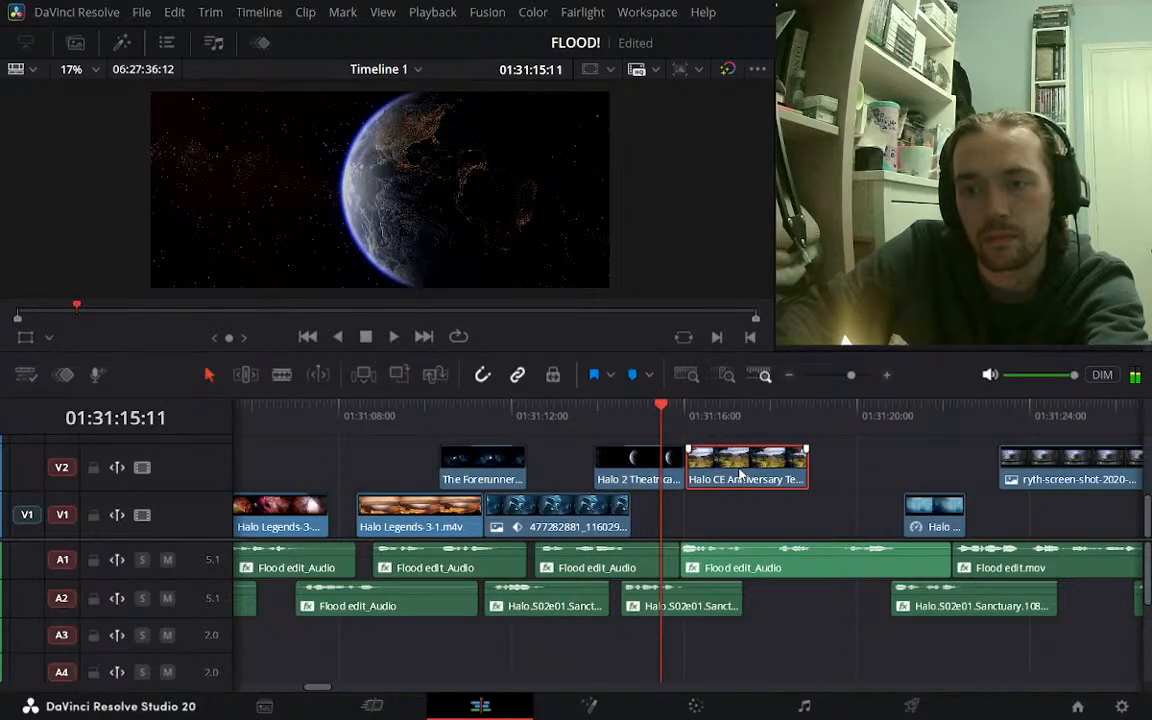
# Move the Halo CE Anniversary clip down to V1 so it starts beneath the end of the Halo 2 Theatrical clip, and preview the overlap
pyautogui.moveTo(735, 474); pyautogui.dragTo(695, 508)
pyautogui.click(630, 418)
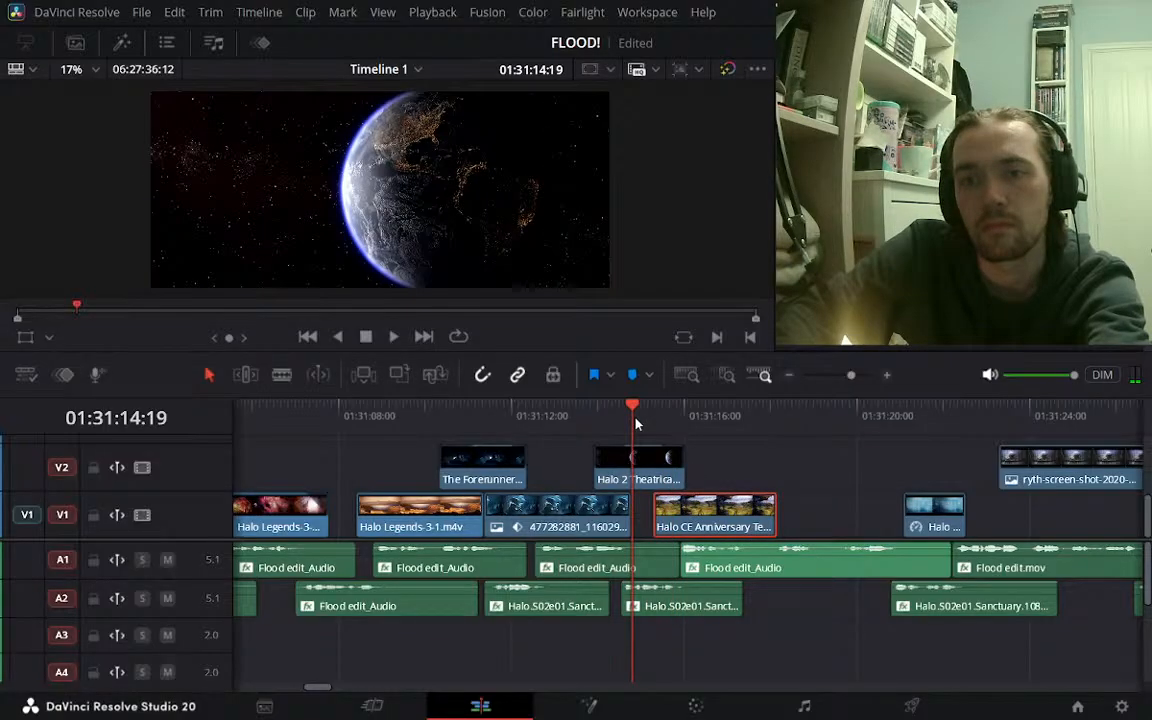
pyautogui.press('space')
pyautogui.press('space')
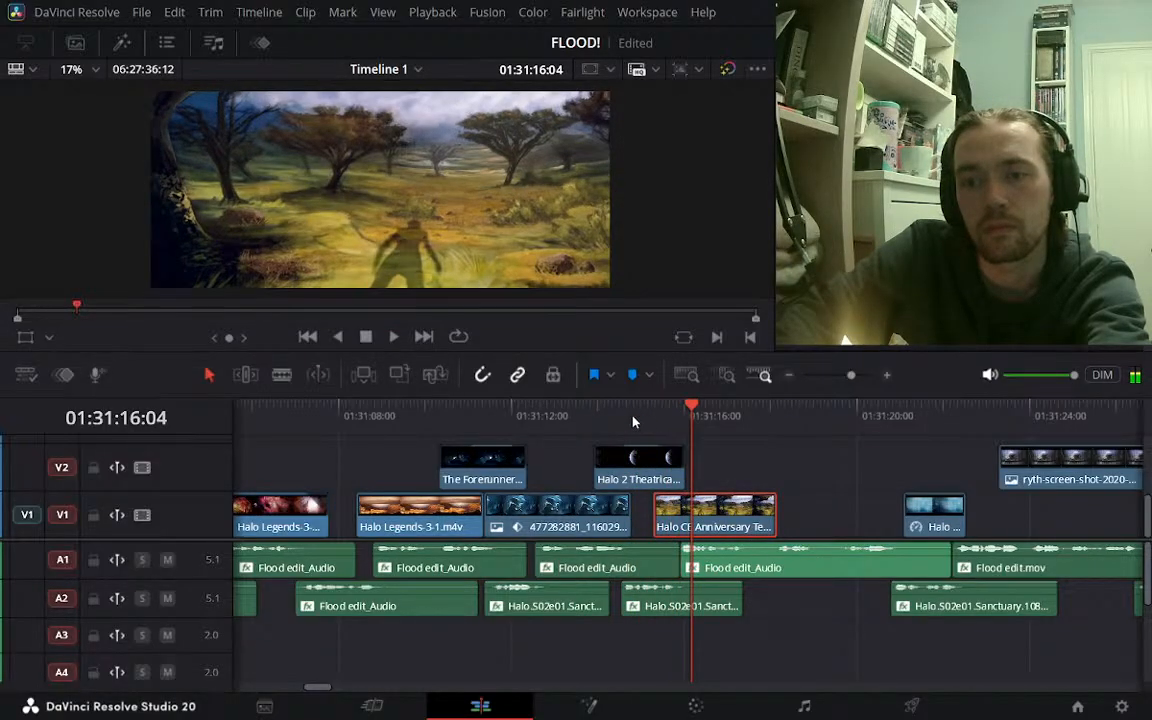
pyautogui.click(612, 420)
pyautogui.press('space')
pyautogui.press('space')
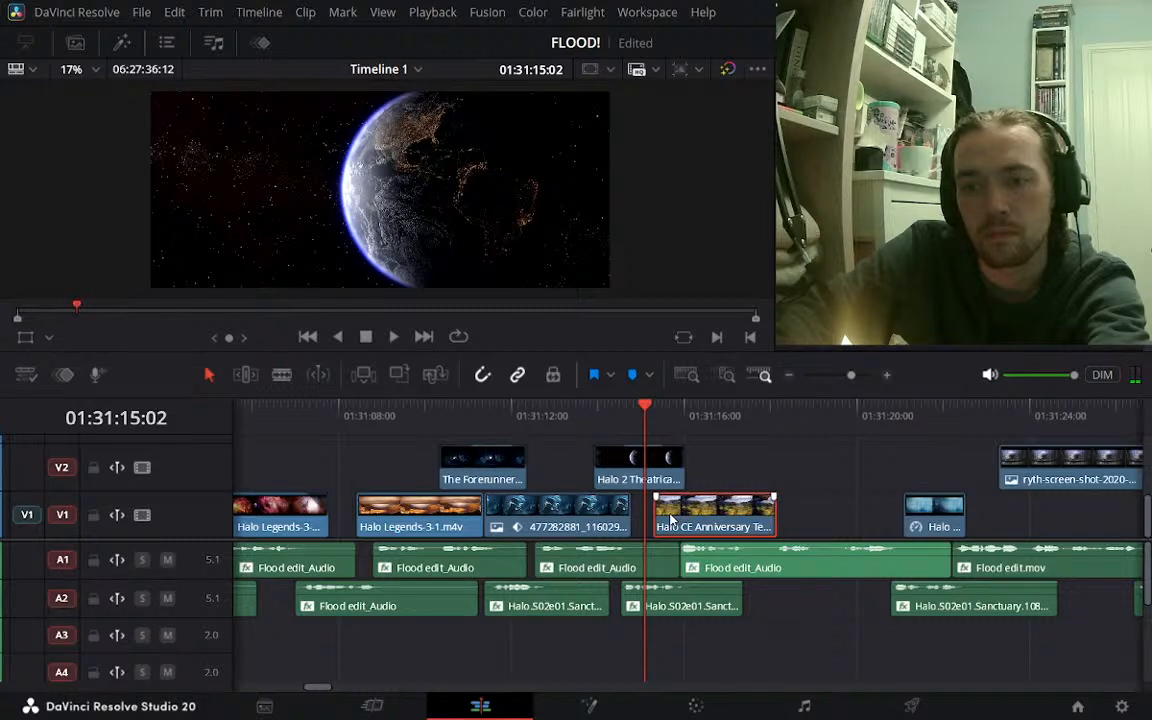
# Shift the Halo CE Anniversary clip earlier on V1 to start at 01:31:15:02 and play it
pyautogui.moveTo(672, 519); pyautogui.dragTo(663, 519)
pyautogui.press('space')
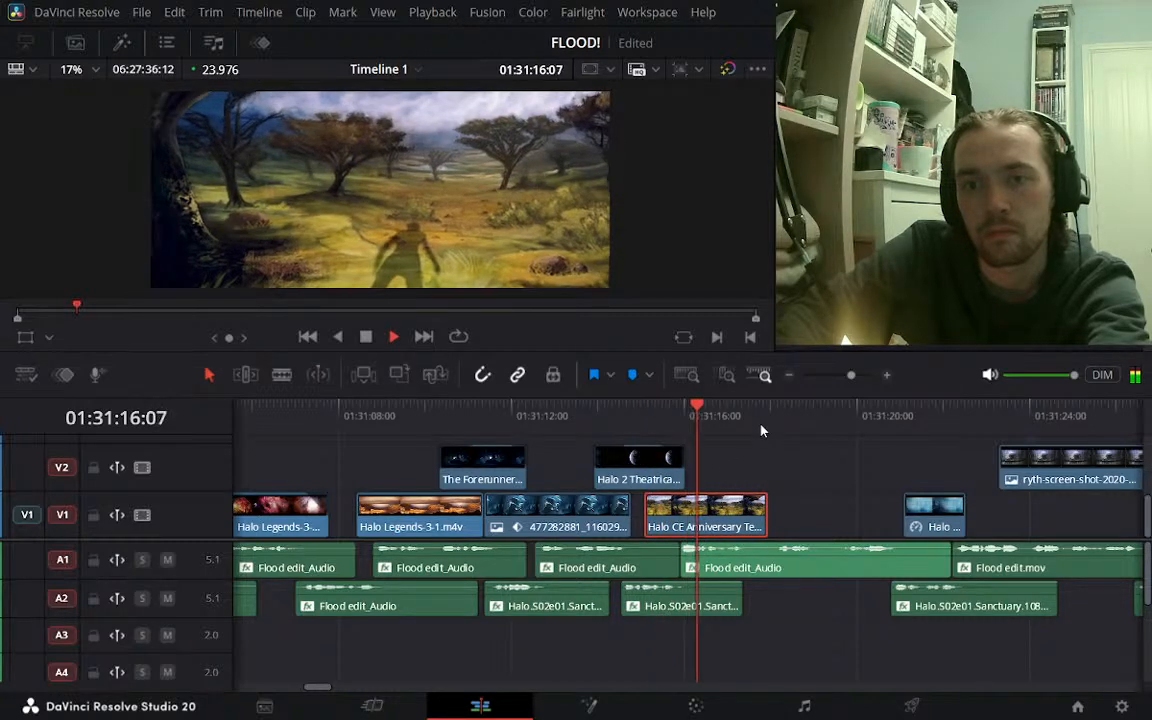
pyautogui.press('space')
# Play the sequence from the start of the Forerunner clip past the end of the Halo CE Anniversary clip
pyautogui.click(535, 416)
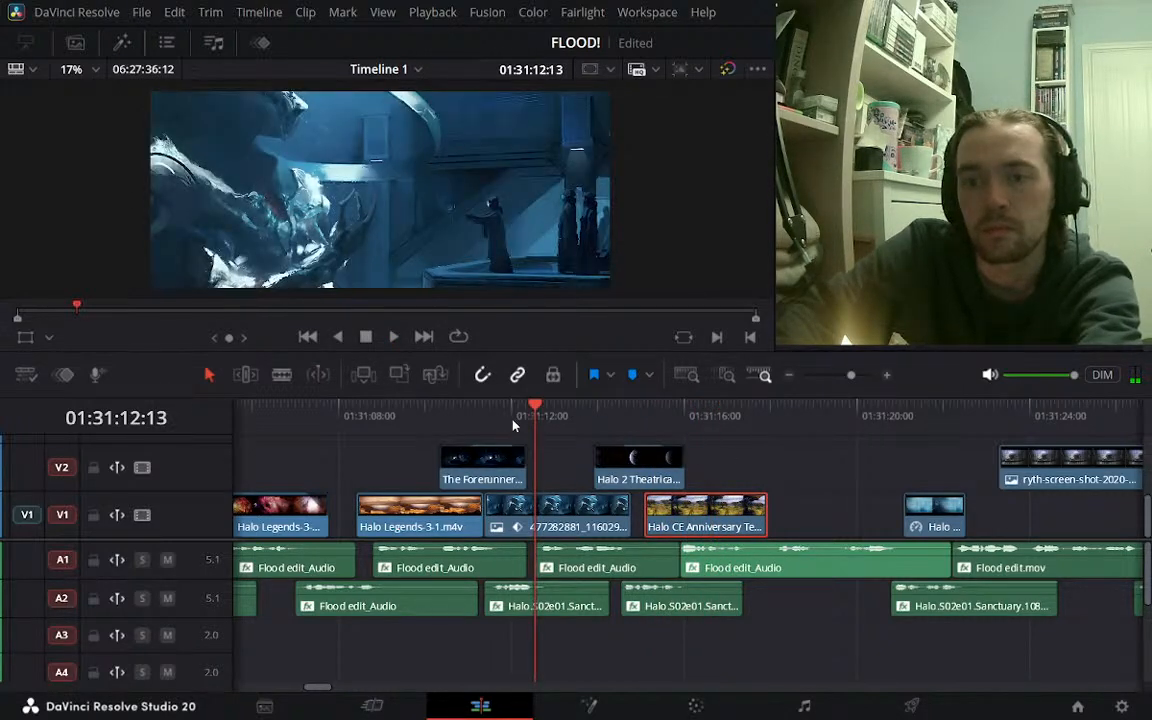
pyautogui.moveTo(512, 421); pyautogui.dragTo(442, 411)
pyautogui.press('space')
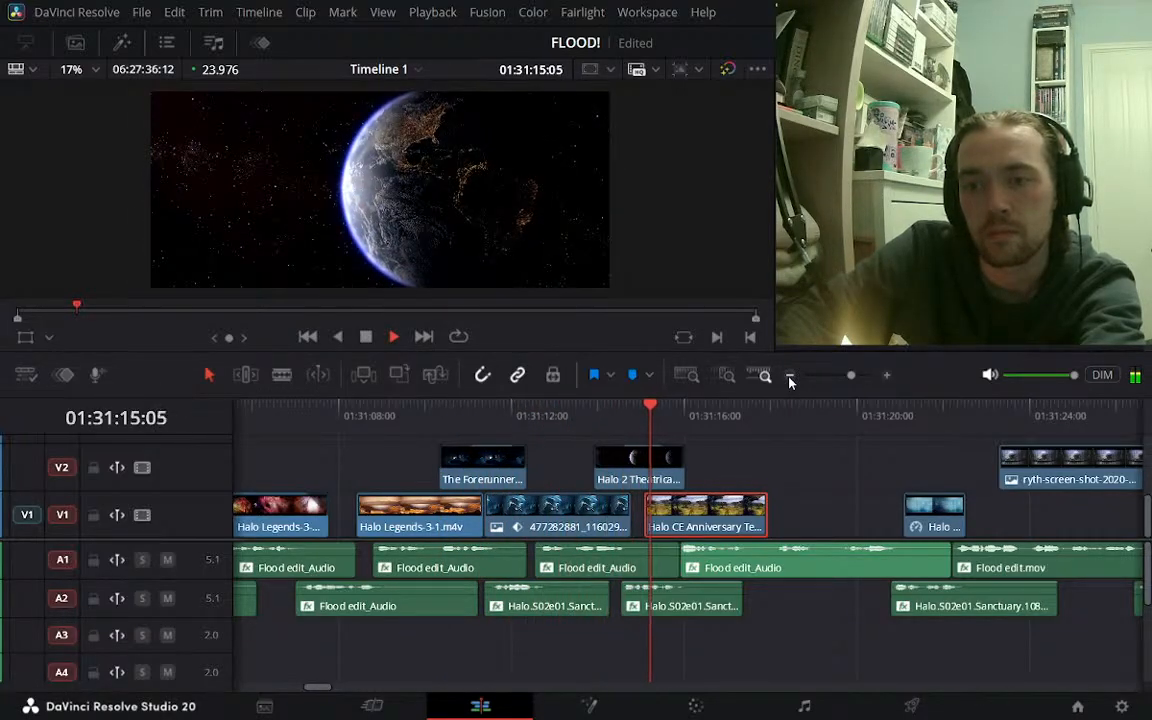
pyautogui.press('space')
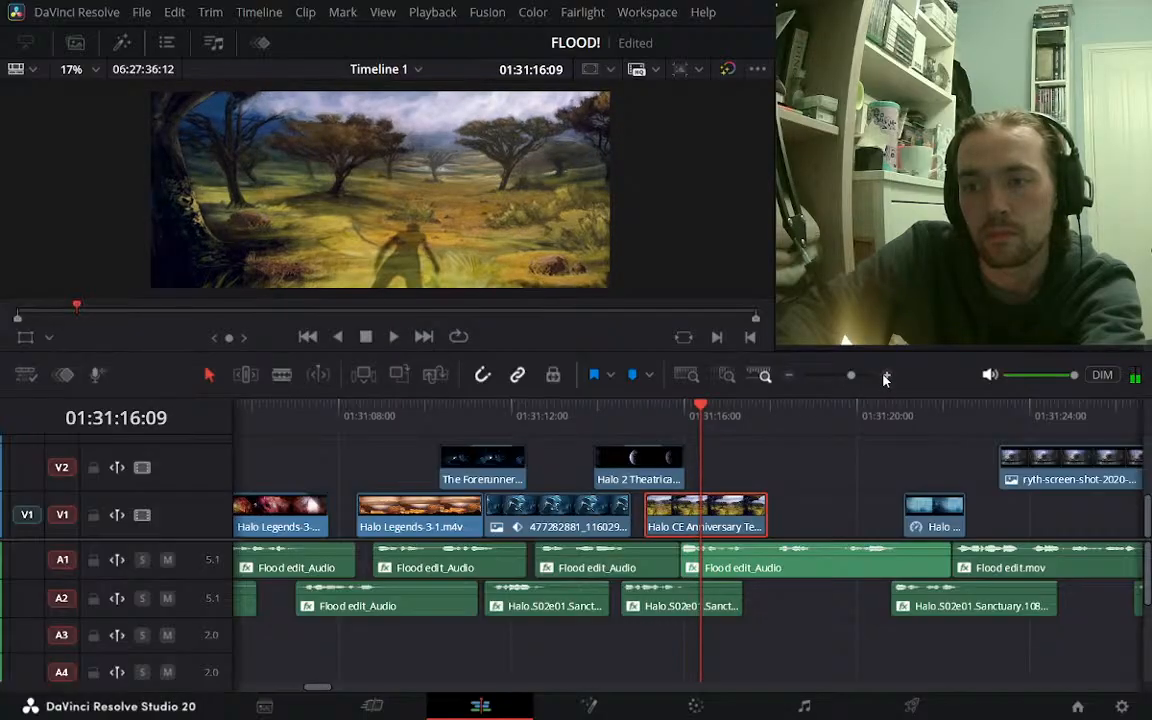
pyautogui.press('space')
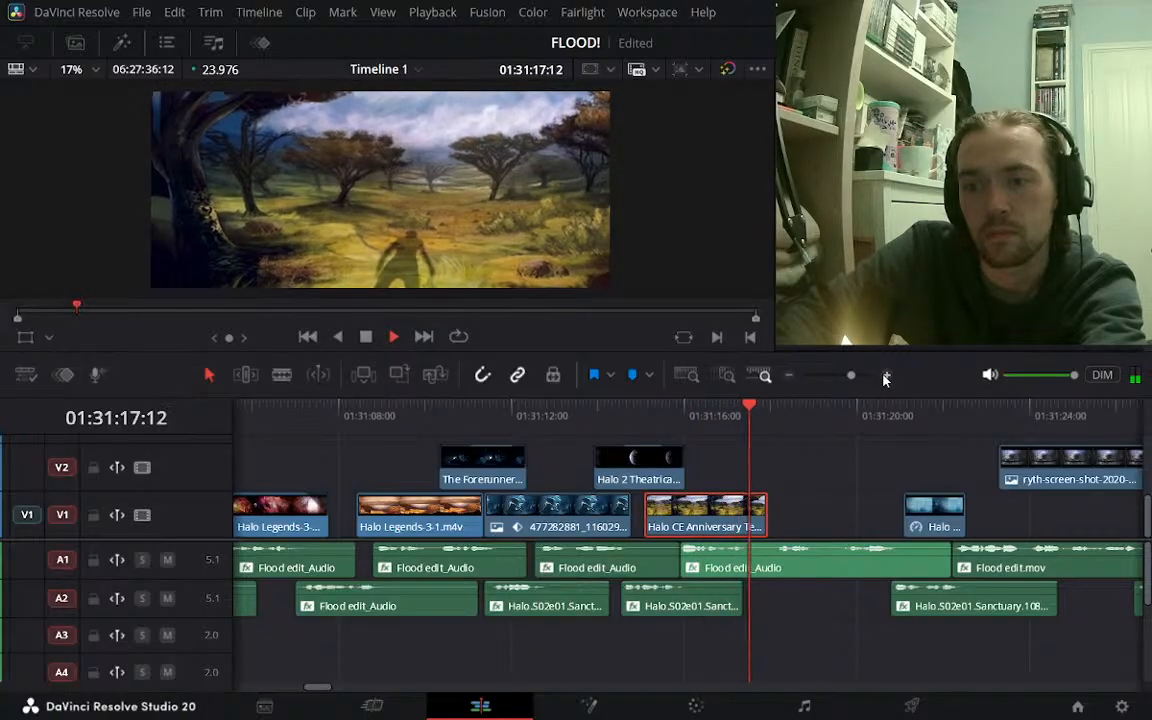
pyautogui.press('space')
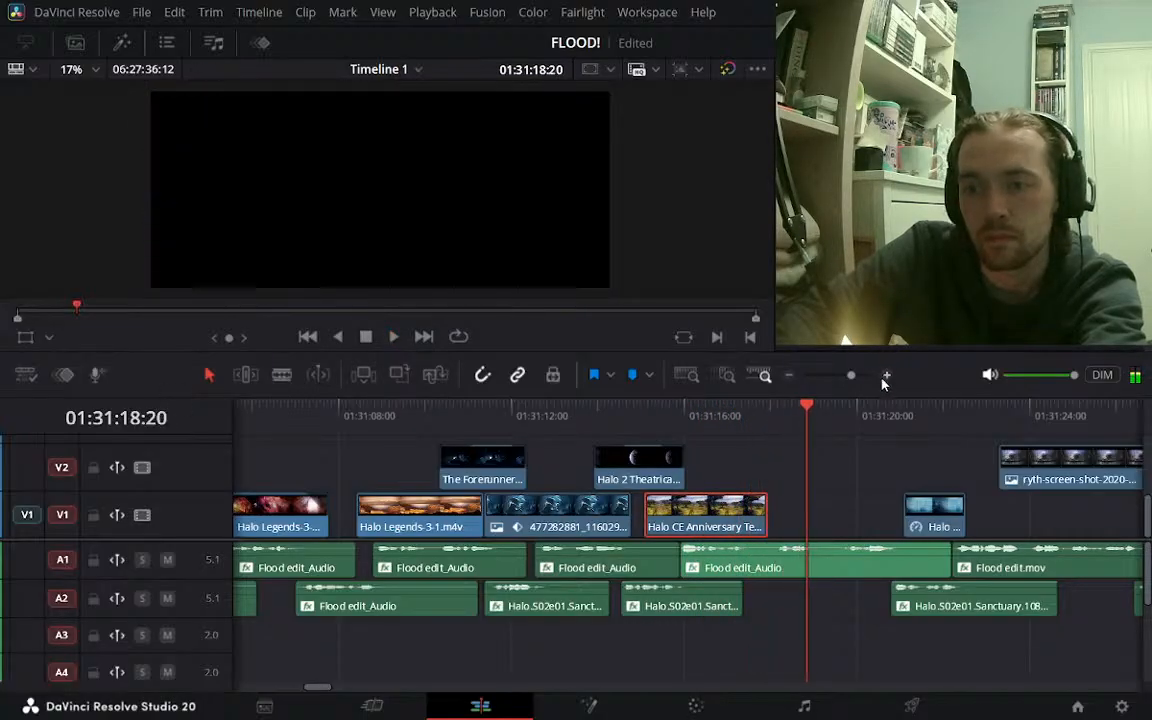
# Check the start of the ryth-screen-shot clip and return the playhead to 01:31:16:01 on the Halo CE Anniversary clip
pyautogui.click(788, 376)
pyautogui.click(738, 410)
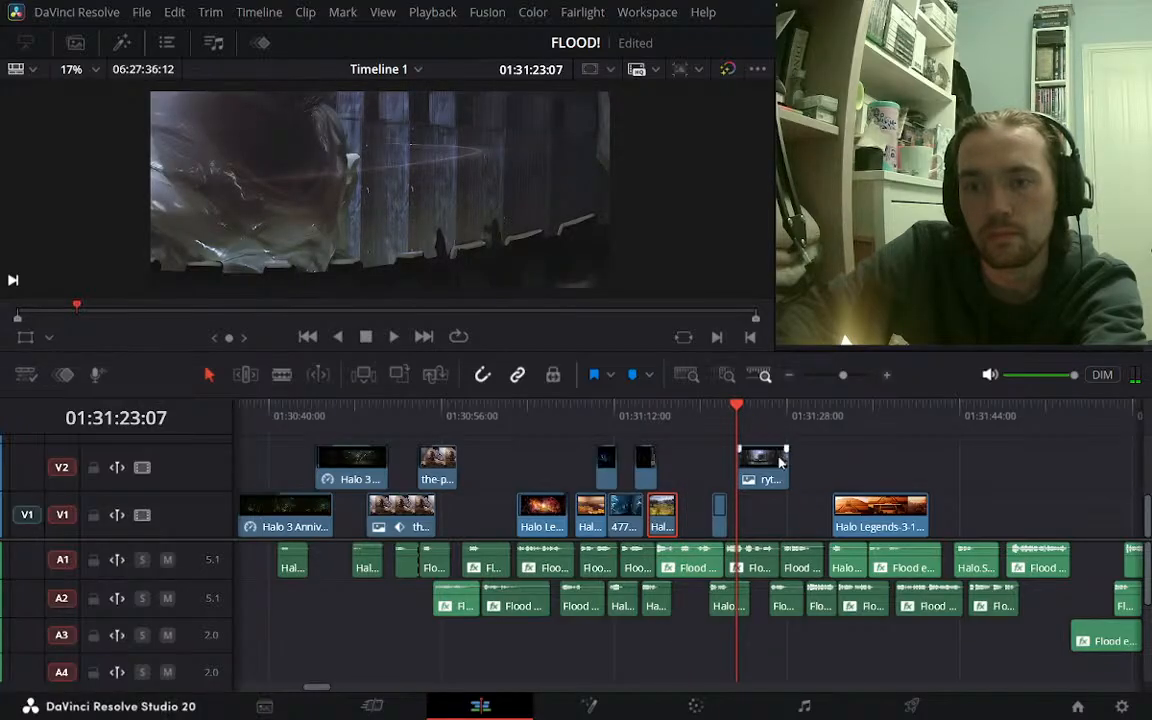
pyautogui.click(659, 410)
pyautogui.click(886, 376)
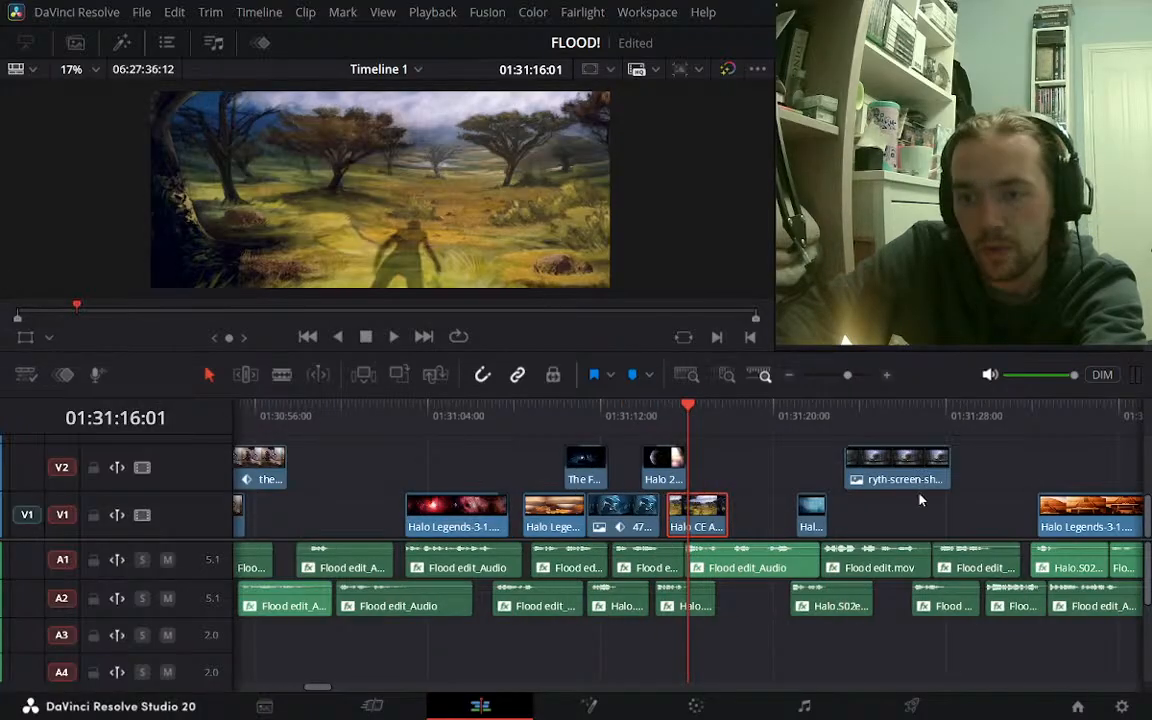
# Shift the ryth-screen-shot clip earlier on V2 so that it starts at 01:31:19:16
pyautogui.moveTo(880, 466); pyautogui.dragTo(796, 466)
# Go to the spare artwork row around 01:42:24:17 and close the gaps on V1 among and after the image clips
pyautogui.click(788, 376)
pyautogui.click(788, 376)
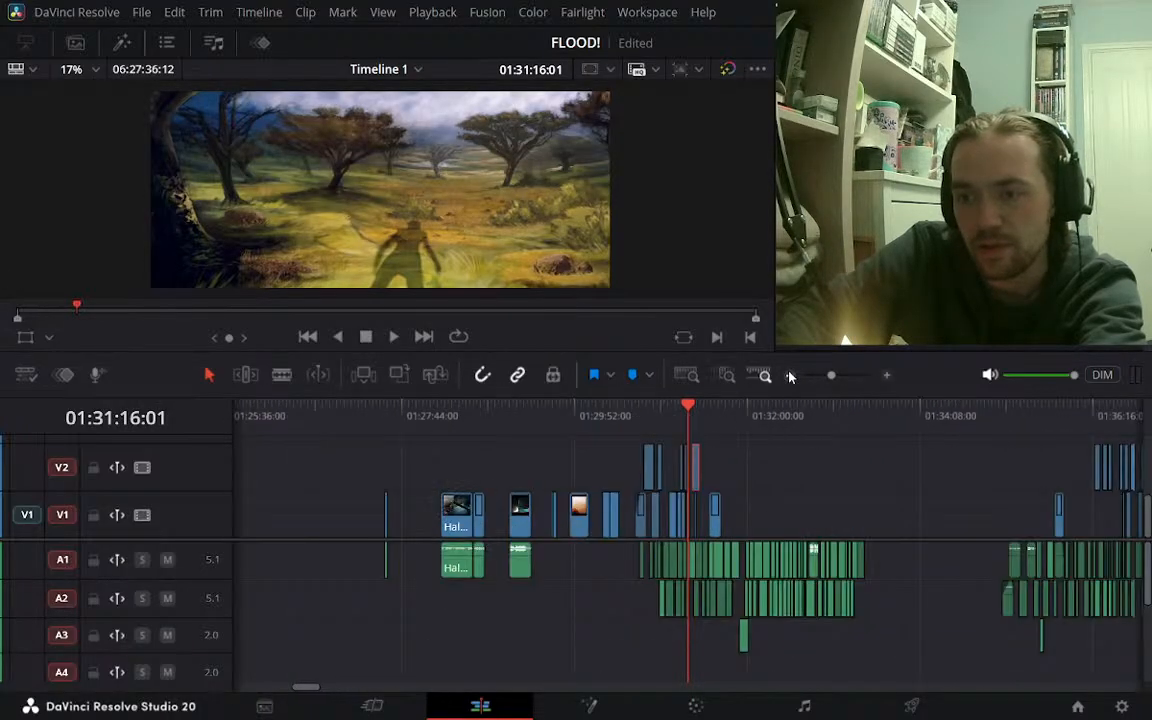
pyautogui.click(915, 425)
pyautogui.click(886, 376)
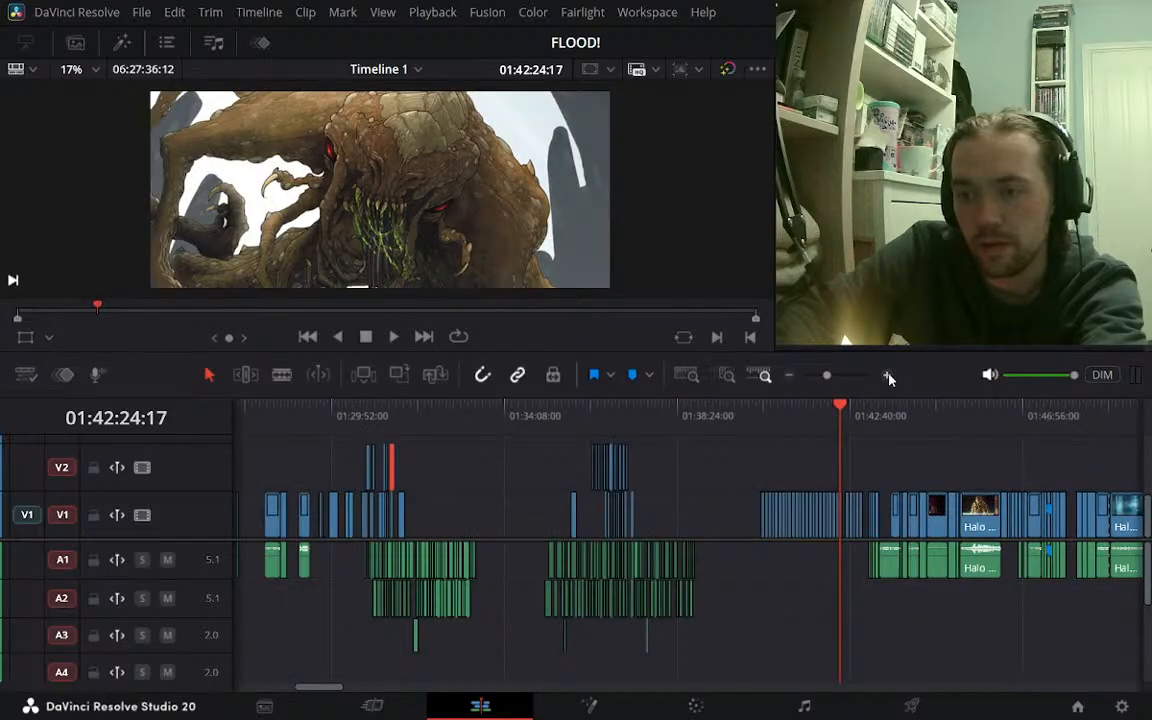
pyautogui.click(886, 376)
pyautogui.click(731, 511)
pyautogui.press('Delete')
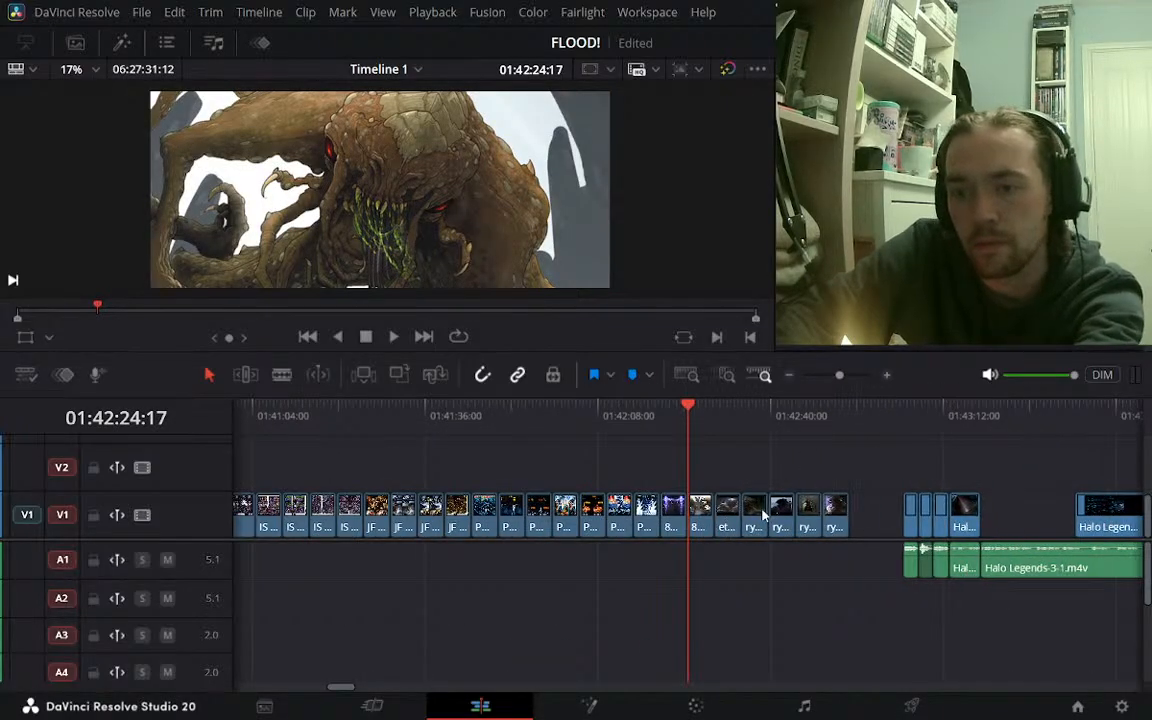
pyautogui.click(868, 513)
pyautogui.press('Delete')
# Raise the spare artwork clip at 01:42:39:17 from V1 to V2, and return the playhead to 01:31:12:09
pyautogui.moveTo(671, 404); pyautogui.dragTo(761, 423)
pyautogui.moveTo(781, 512); pyautogui.dragTo(782, 468)
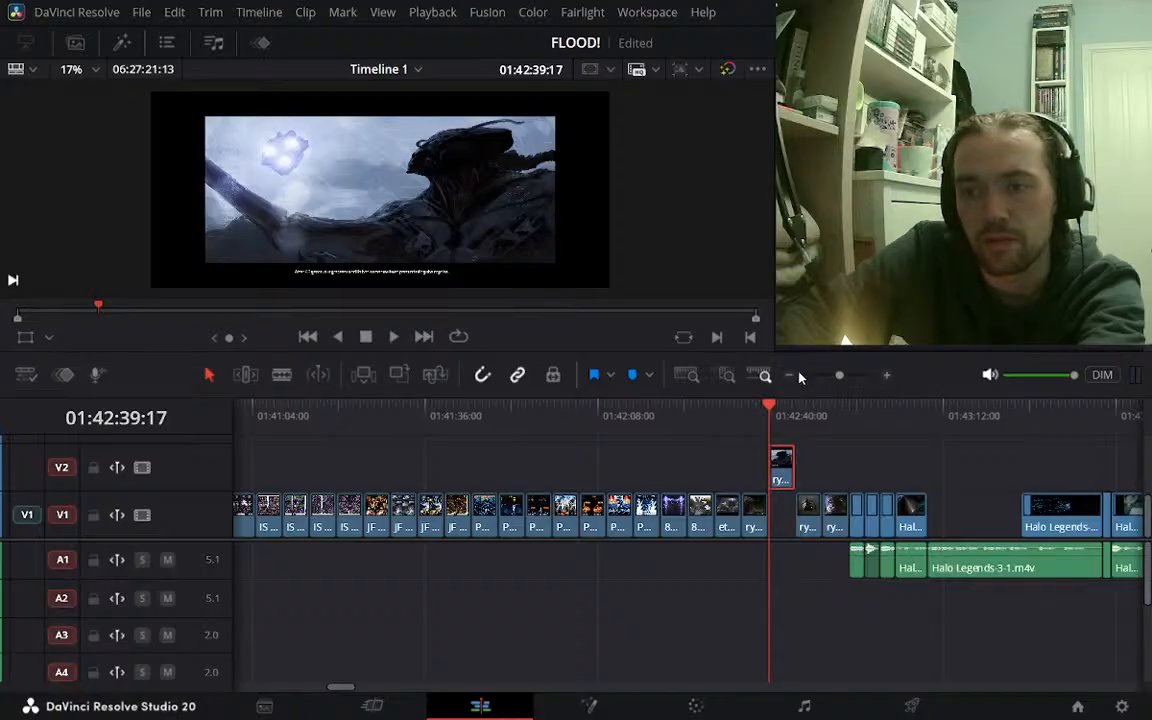
pyautogui.click(788, 375)
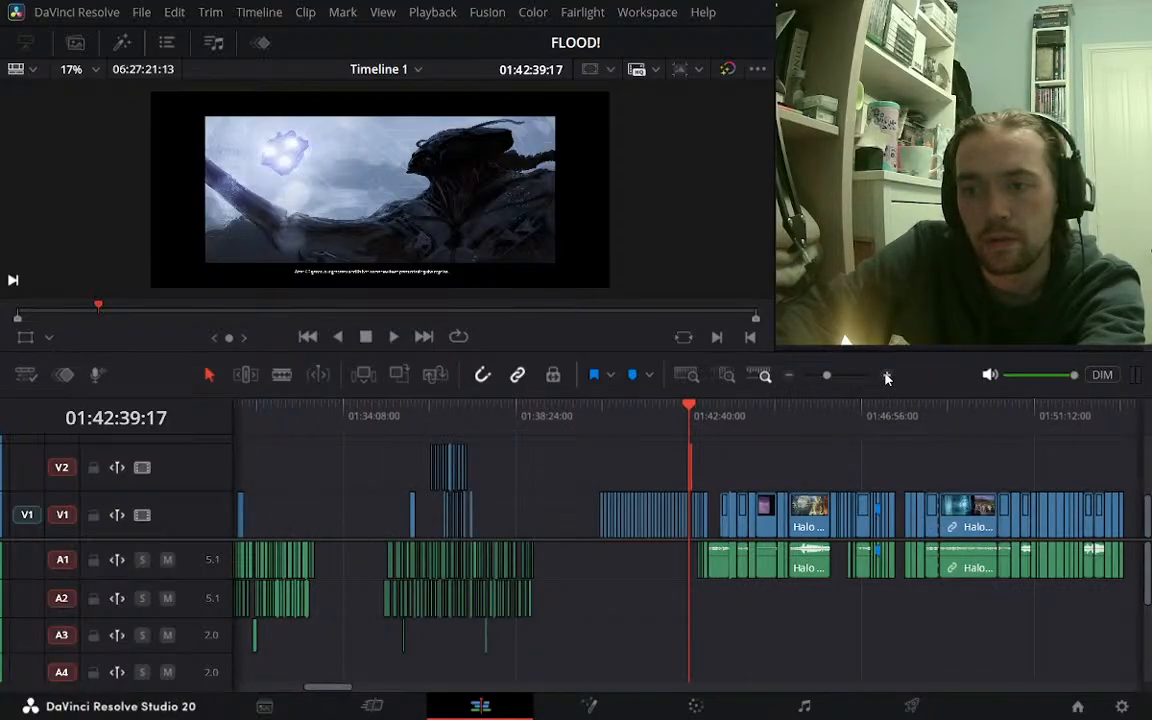
pyautogui.click(886, 376)
pyautogui.click(790, 376)
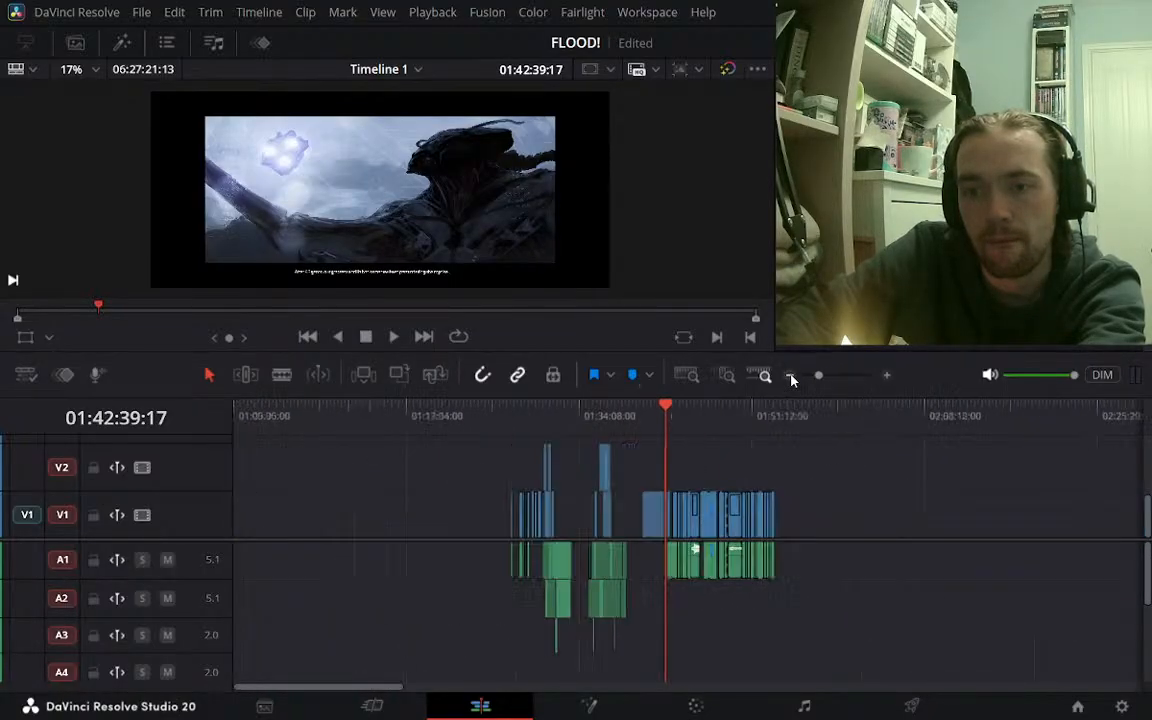
pyautogui.click(547, 418)
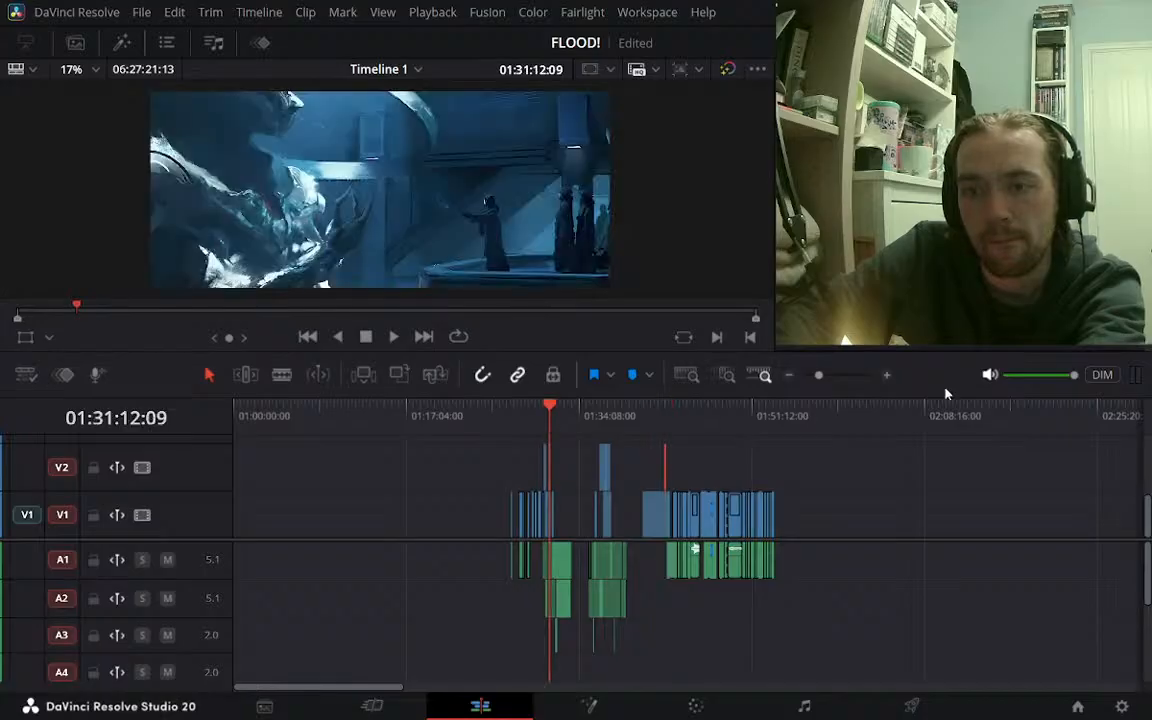
# Play on from 01:31:12:09 and try shifting the ryth-screen-shot clip earlier on V2 to start at 01:31:16:15
pyautogui.click(889, 377)
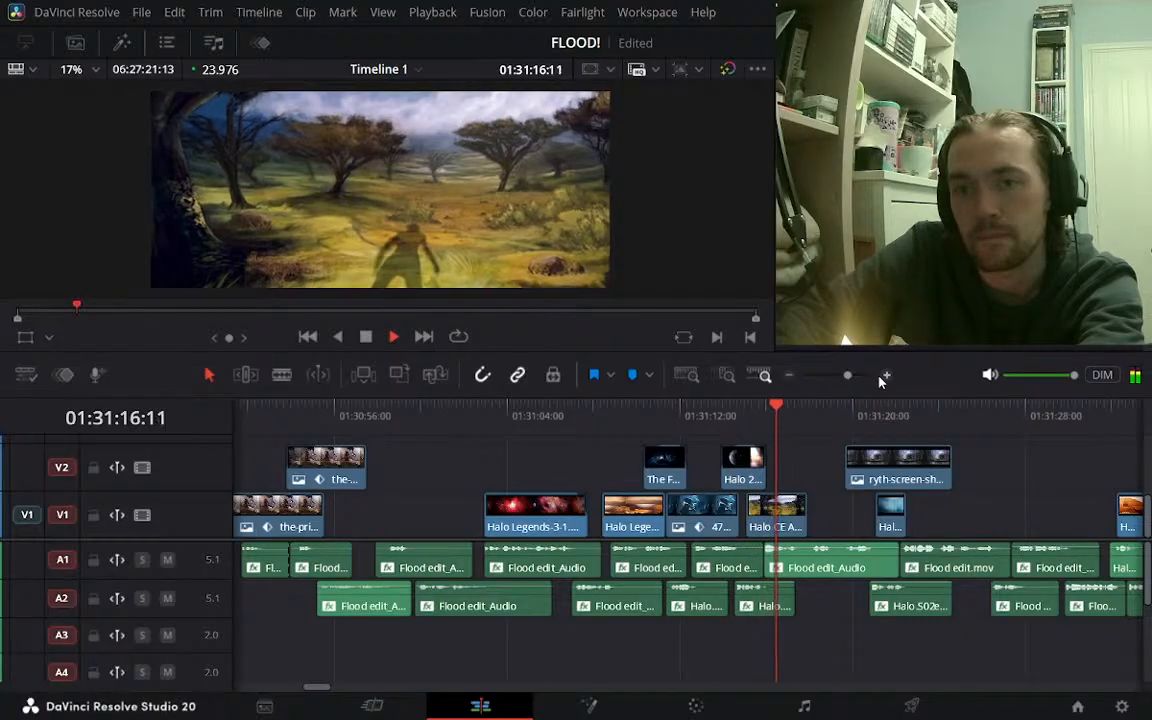
pyautogui.press('space')
pyautogui.click(886, 375)
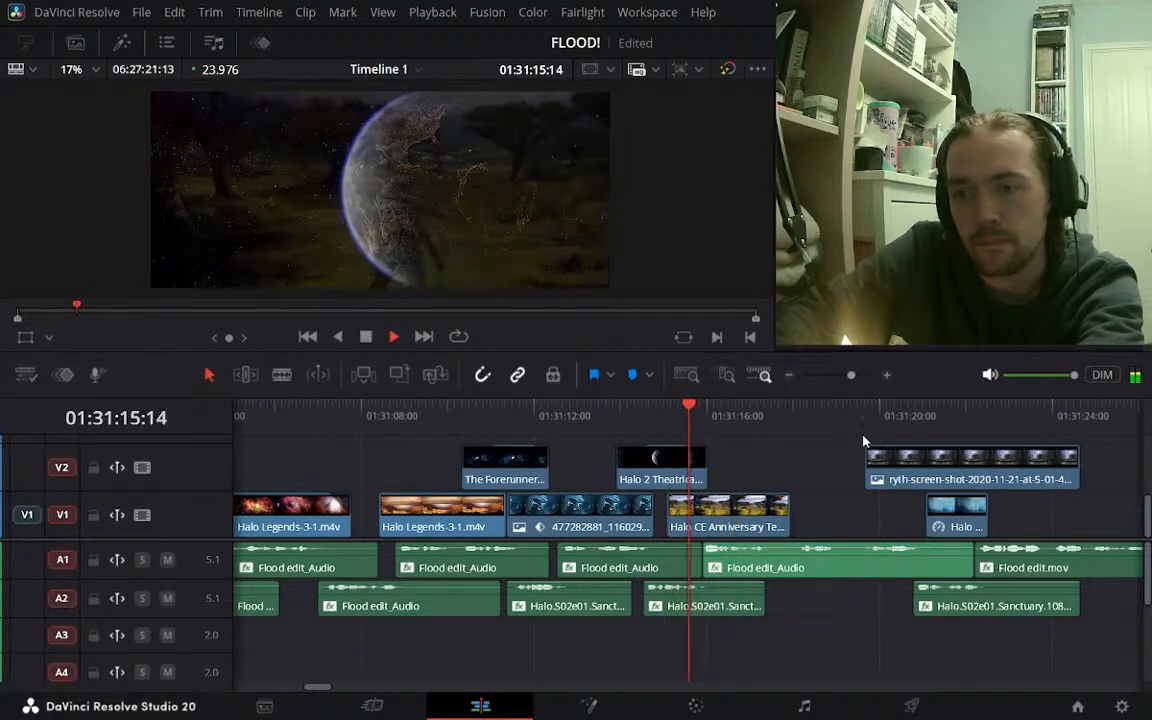
pyautogui.press('space')
pyautogui.moveTo(901, 462); pyautogui.dragTo(770, 462)
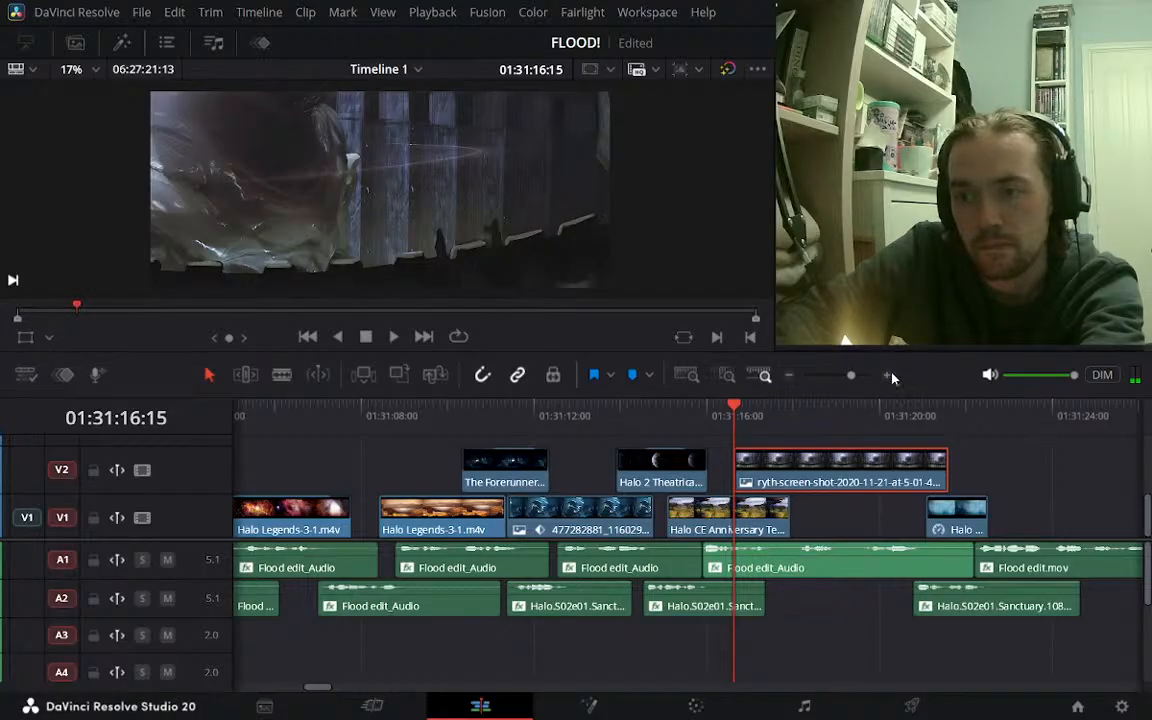
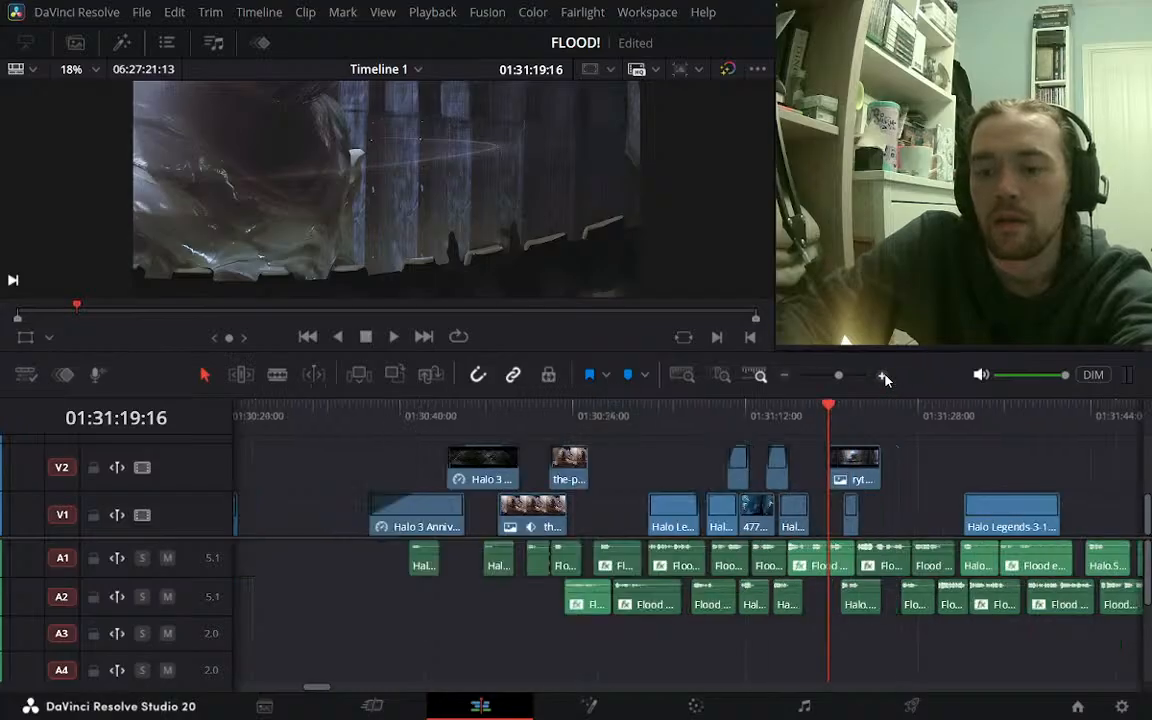
# Reframe the ryth-screen-shot image farther right within the frame at the clip's start, 01:31:19:16
pyautogui.click(881, 374)
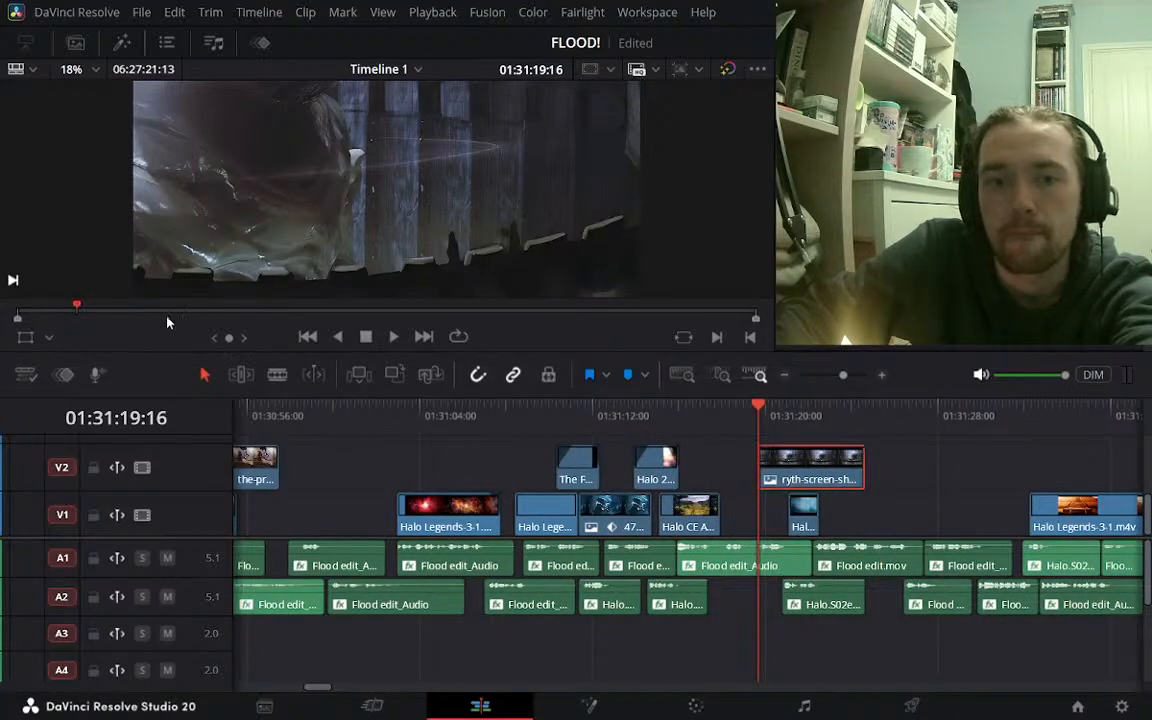
pyautogui.moveTo(289, 163); pyautogui.dragTo(373, 136)
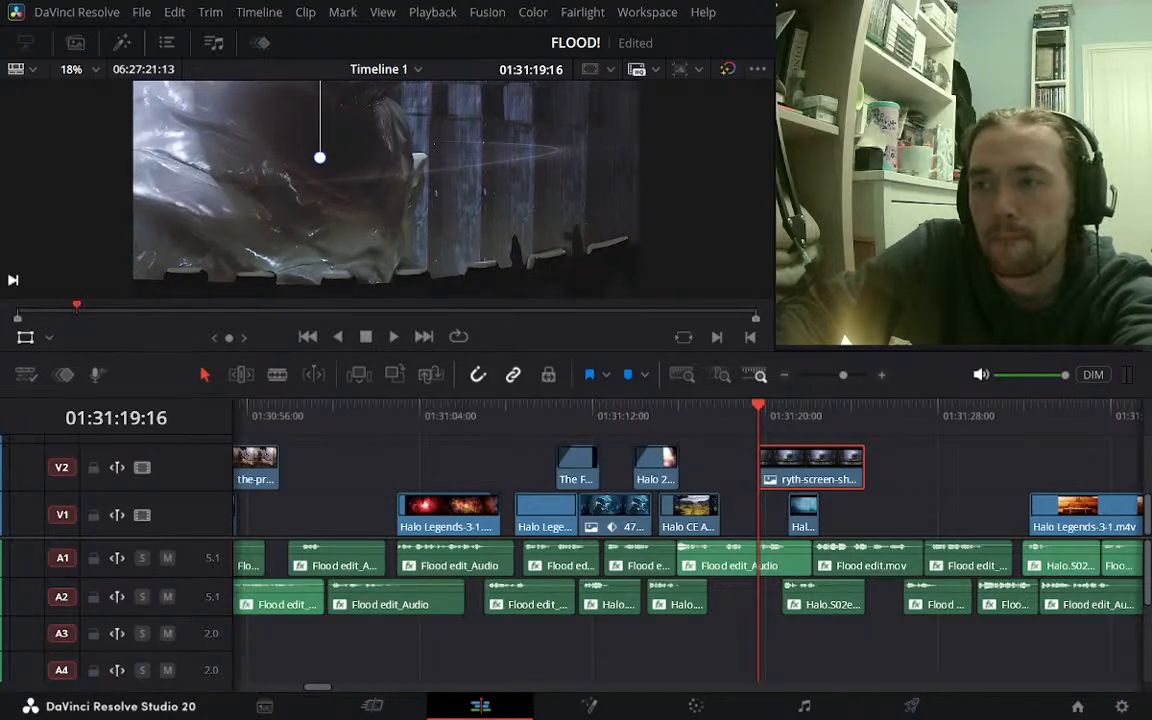
# Try ending the ryth-screen-shot position animation at 01:31:22:13 with the image lowered, preview the move, and undo it
pyautogui.click(820, 413)
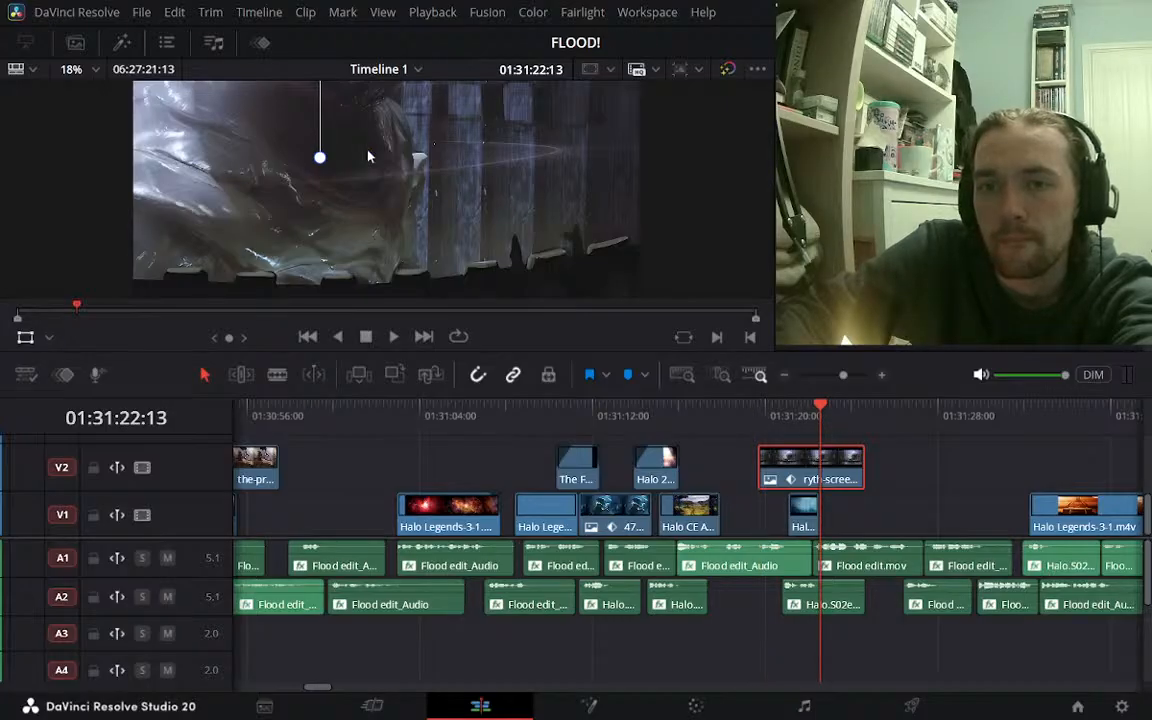
pyautogui.moveTo(368, 156); pyautogui.dragTo(423, 284)
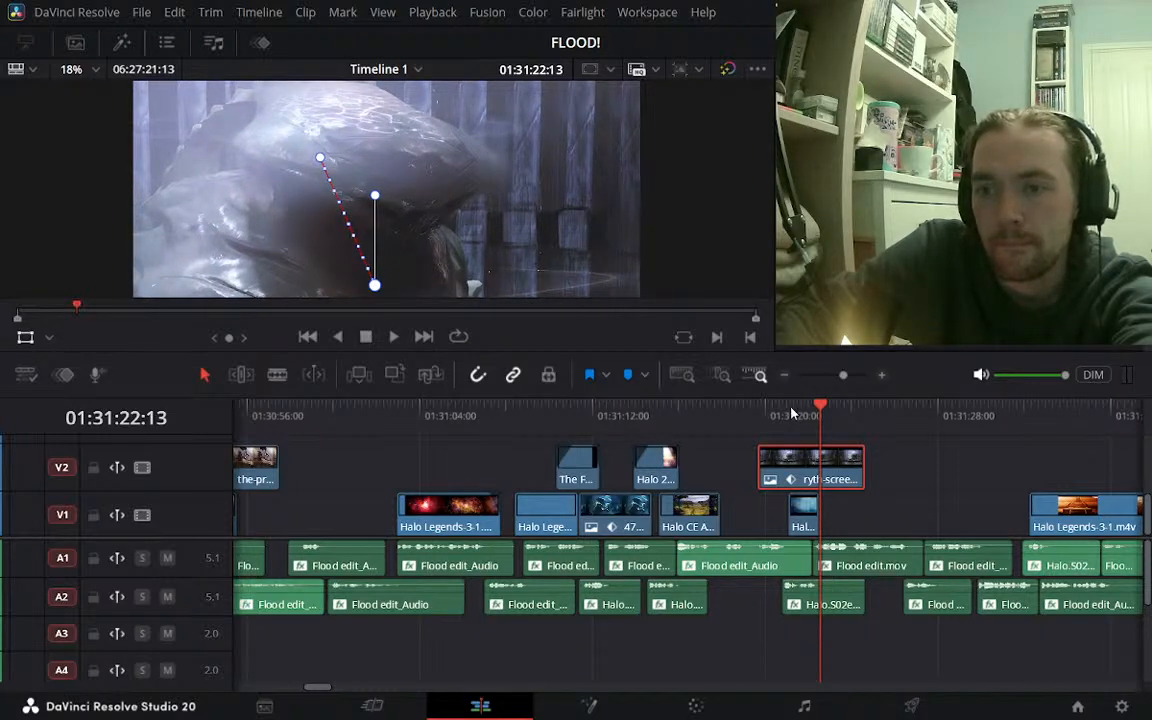
pyautogui.moveTo(791, 413); pyautogui.dragTo(761, 427)
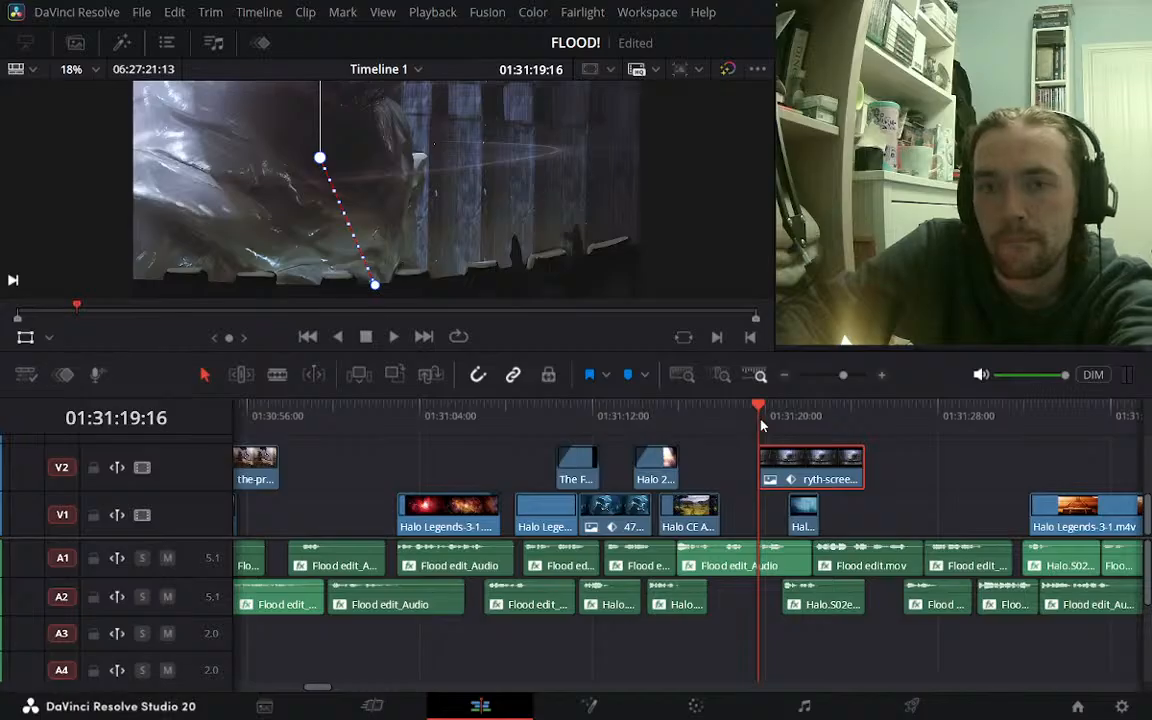
pyautogui.press('space')
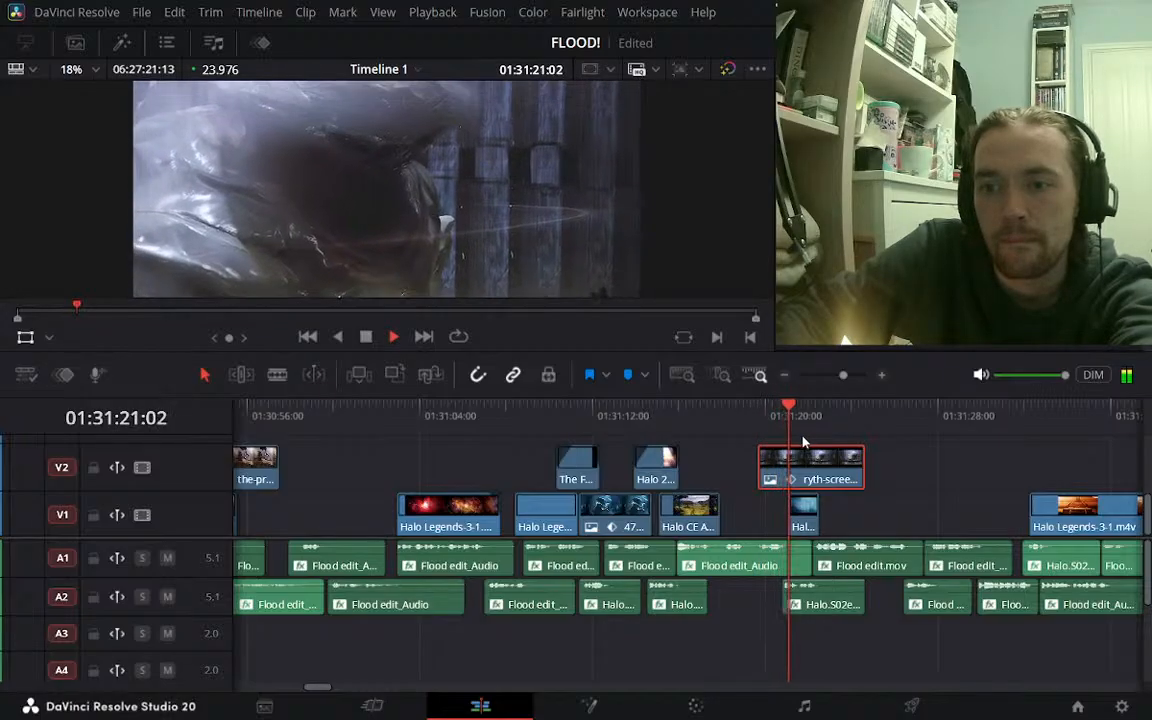
pyautogui.press('space')
pyautogui.press('space')
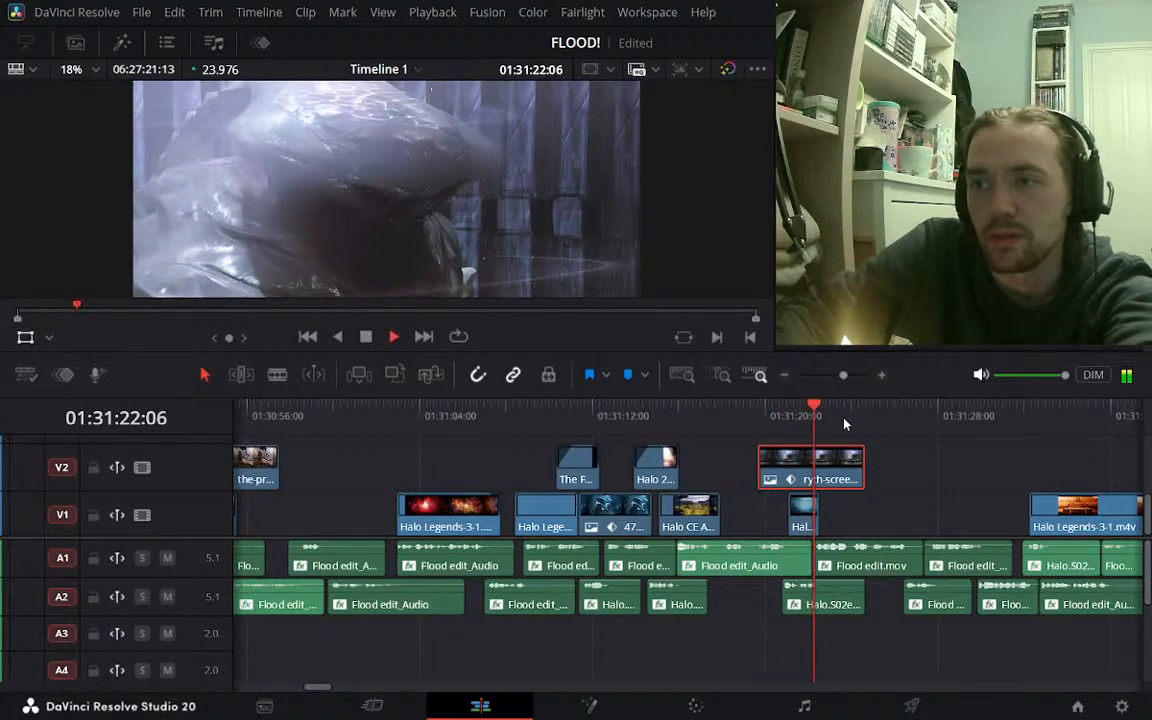
pyautogui.press('space')
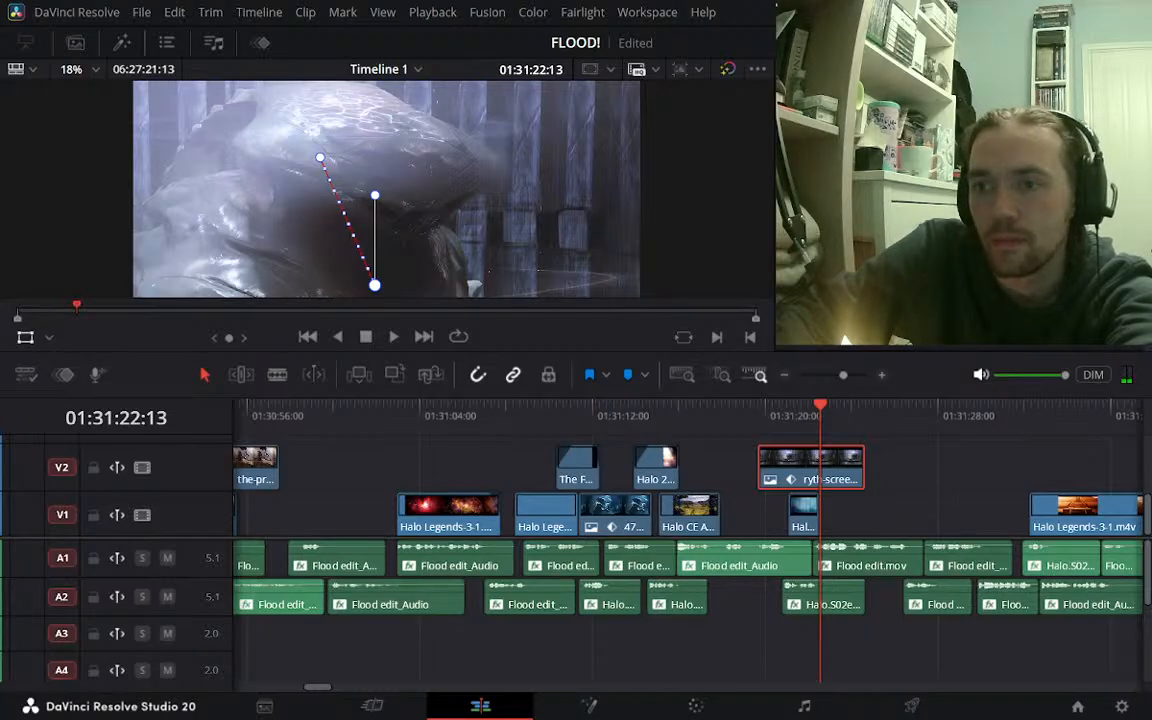
pyautogui.hotkey('ctrl', 'z')
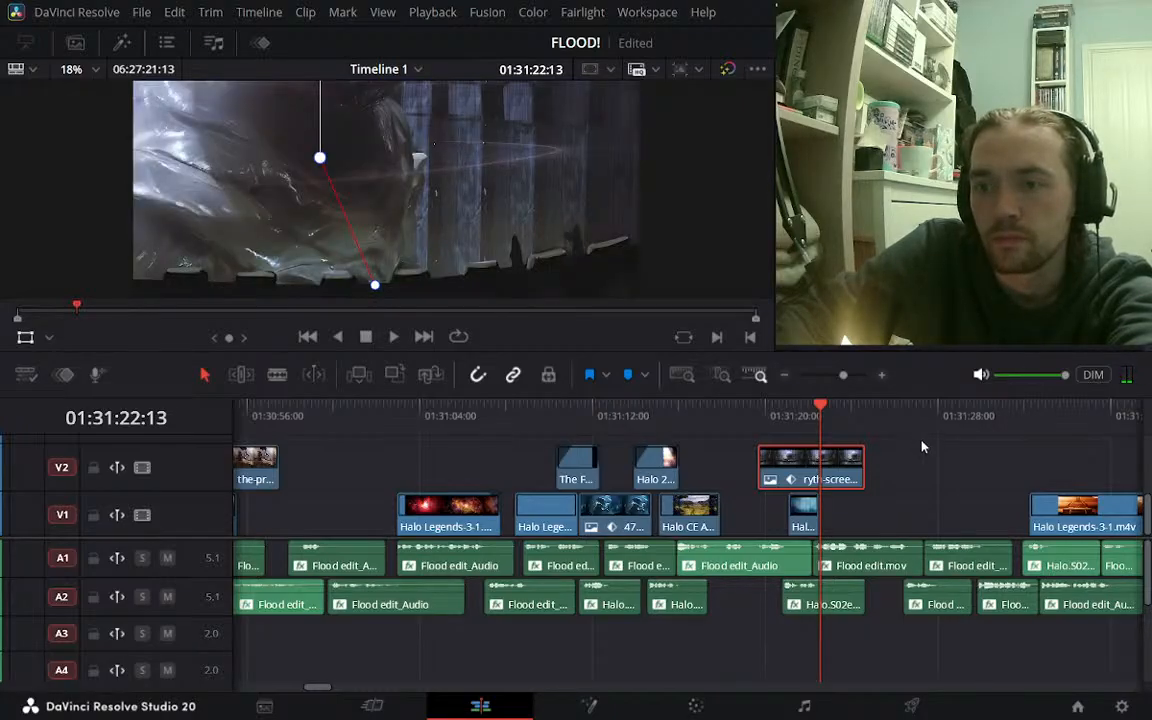
# Move the ryth-screen-shot image down and right at 01:31:23:19 to end its position animation there, and preview the motion
pyautogui.click(848, 415)
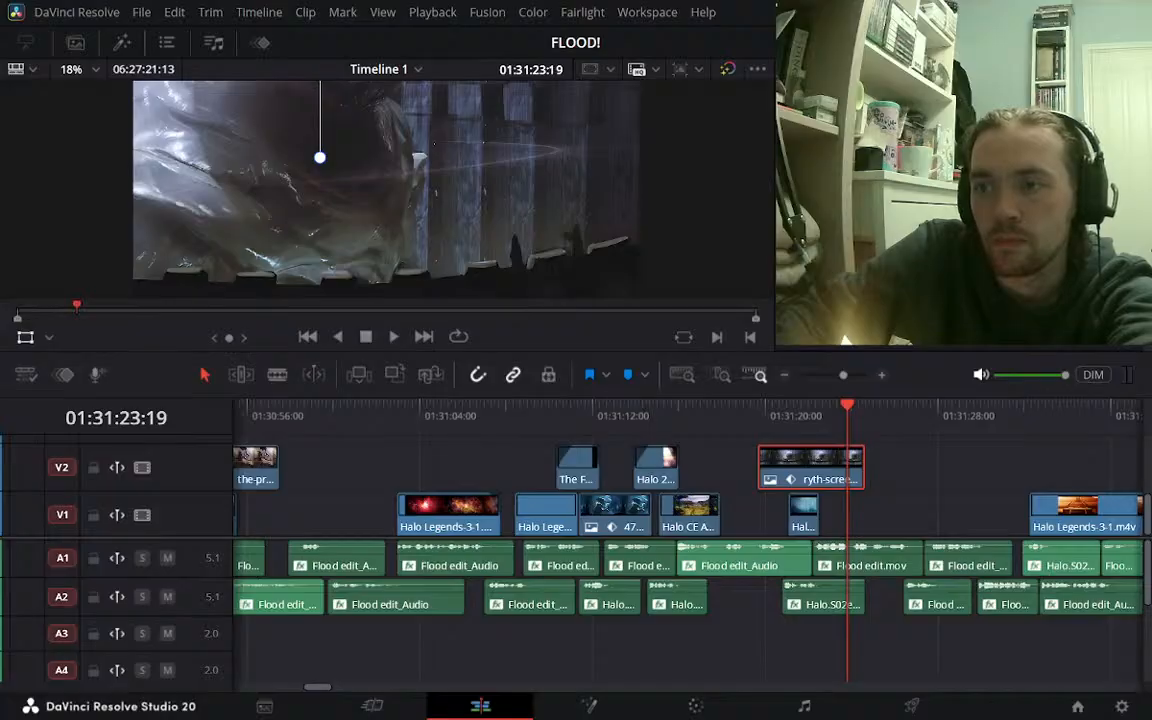
pyautogui.moveTo(435, 142); pyautogui.dragTo(497, 280)
pyautogui.click(764, 425)
pyautogui.press('space')
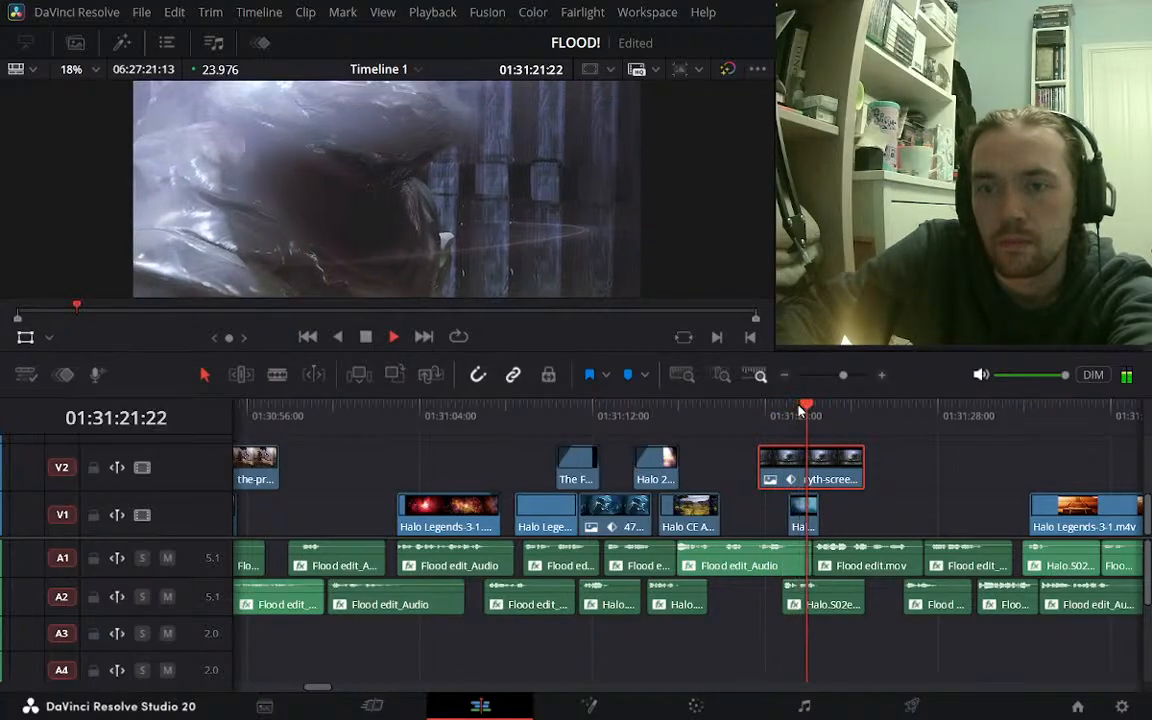
pyautogui.press('space')
# Play from 01:31:13:04 and shift the ryth-screen-shot clip earlier on V2 to start at 01:31:16:14, overlapping the Halo CE Anniversary clip
pyautogui.click(649, 429)
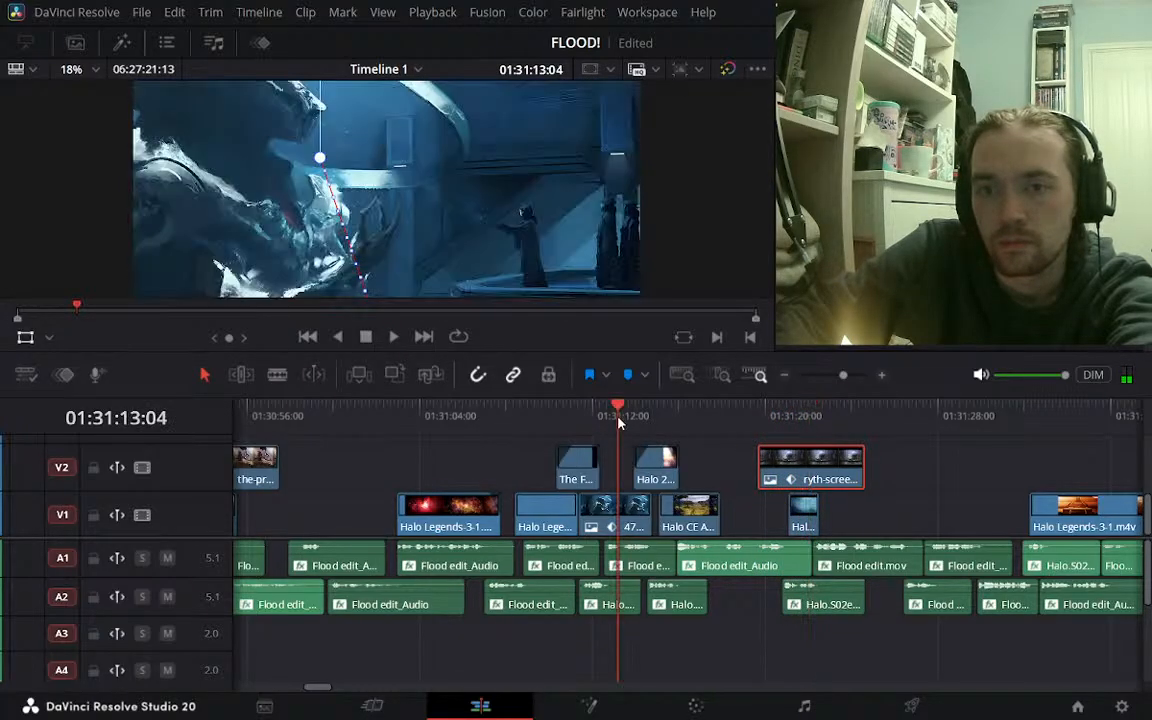
pyautogui.press('space')
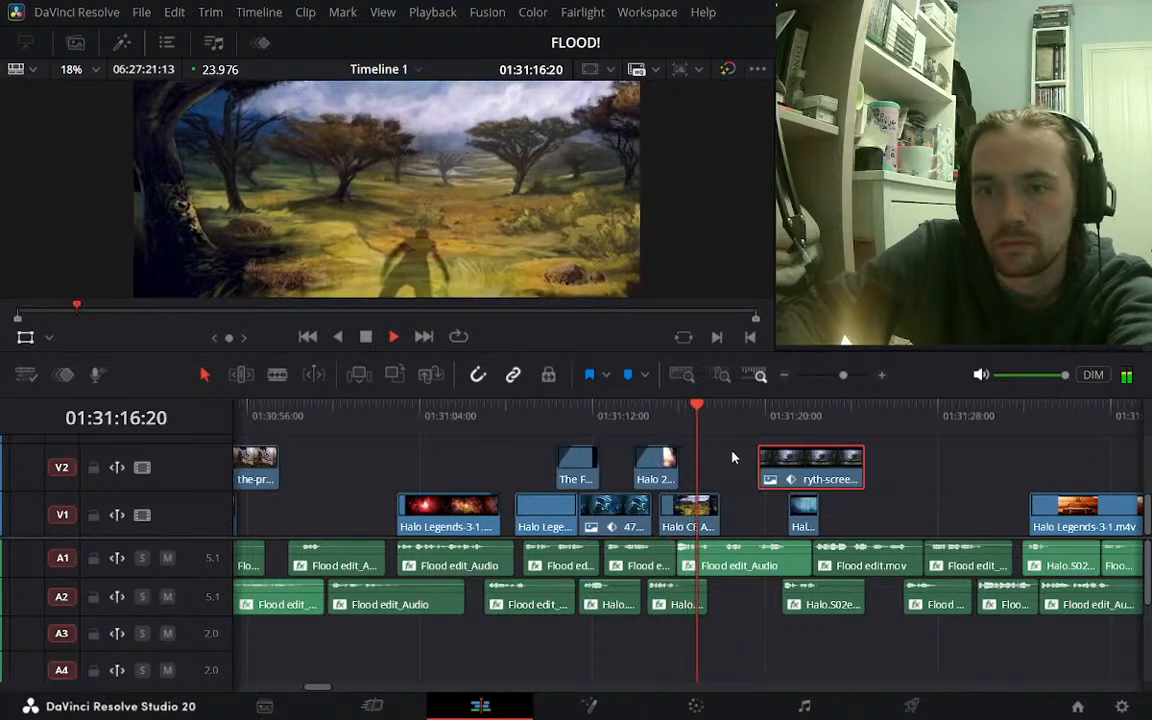
pyautogui.press('space')
pyautogui.moveTo(810, 473); pyautogui.dragTo(753, 465)
# Add a short fade-in to the start of the ryth-screen-shot clip and preview its transition from the Halo CE Anniversary clip
pyautogui.click(883, 375)
pyautogui.click(883, 375)
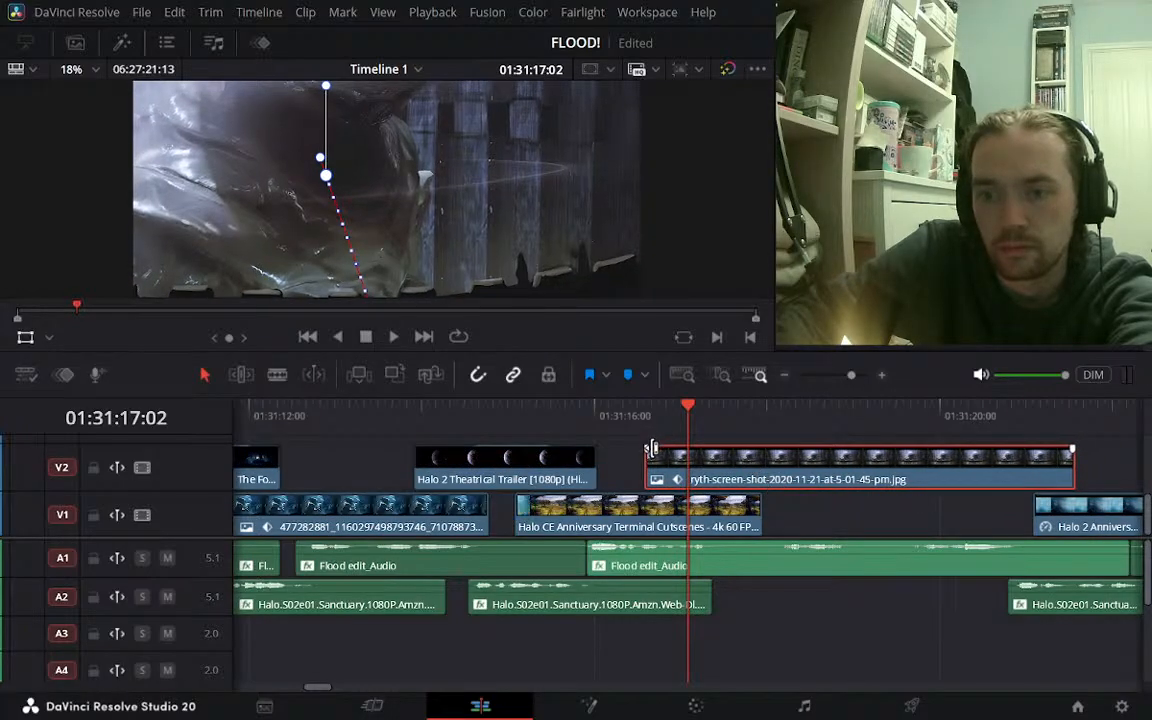
pyautogui.moveTo(652, 449); pyautogui.dragTo(701, 453)
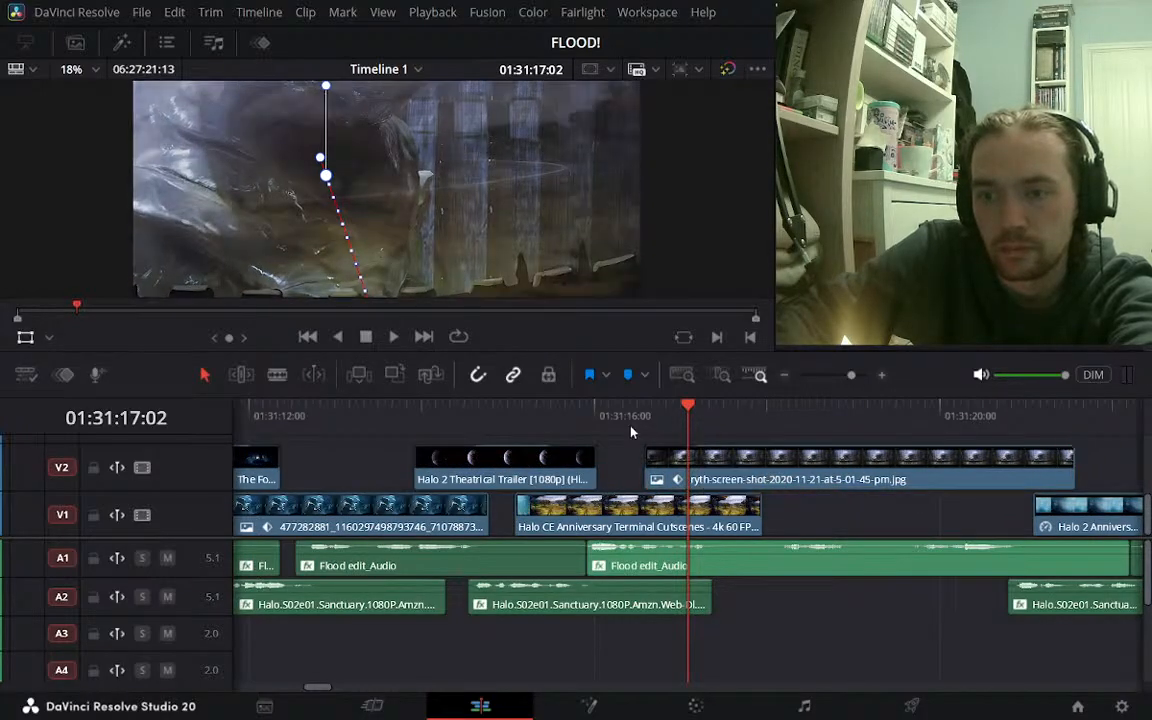
pyautogui.click(577, 418)
pyautogui.press('space')
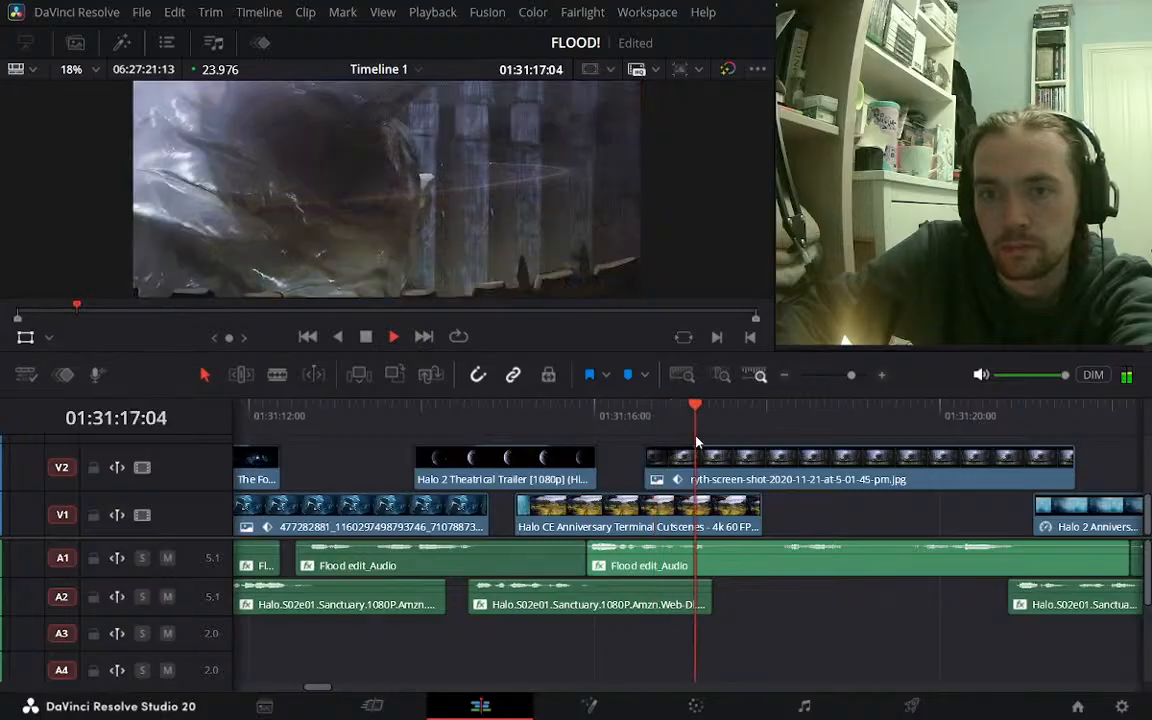
pyautogui.press('space')
# Replay the transitions from the Halo 2 Theatrical Trailer clip through the Halo CE Anniversary clip into the ryth-screen-shot clip
pyautogui.click(598, 415)
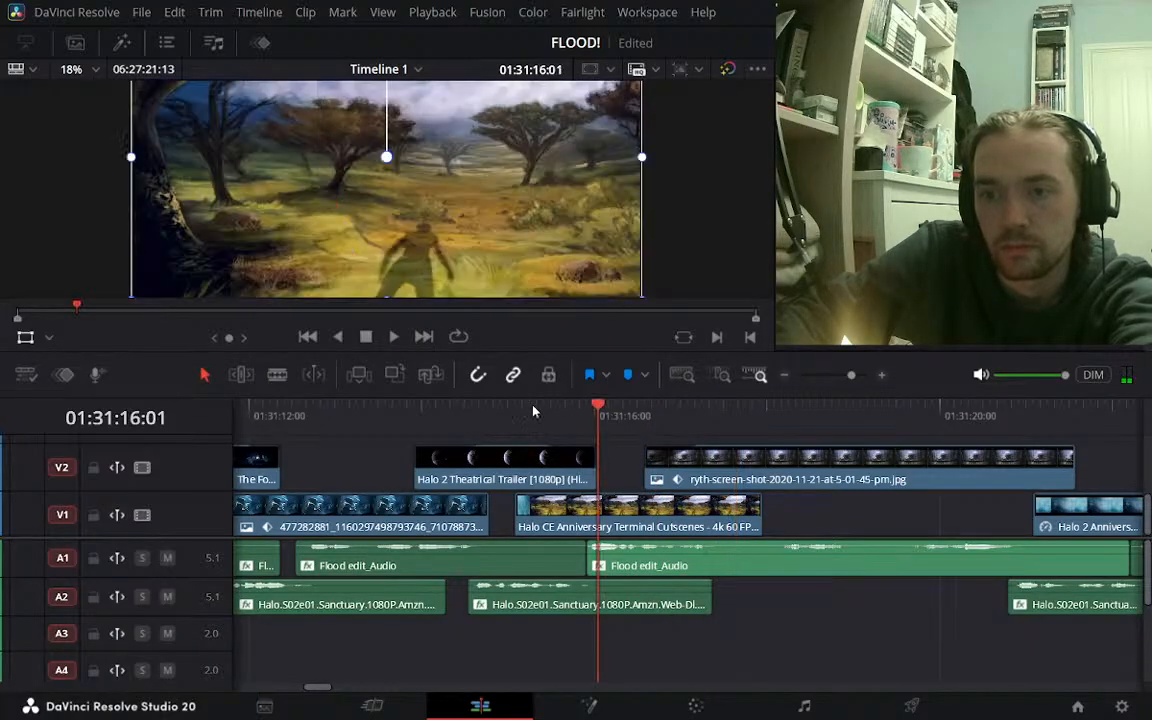
pyautogui.click(515, 415)
pyautogui.press('space')
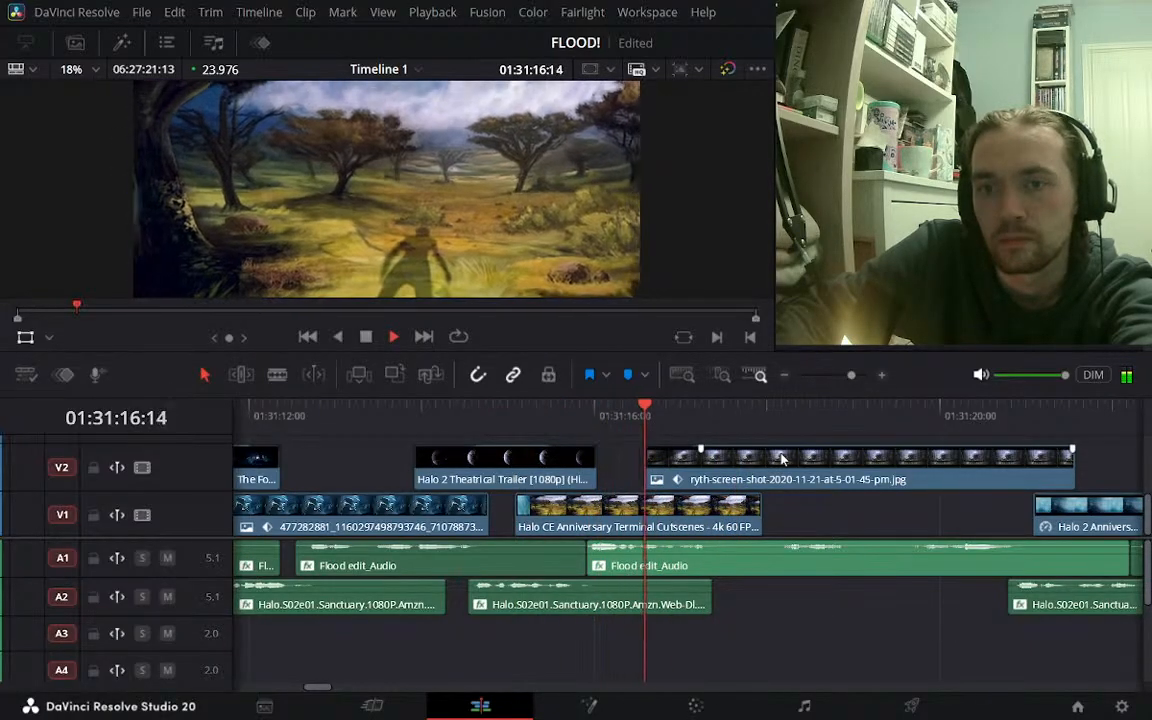
pyautogui.press('space')
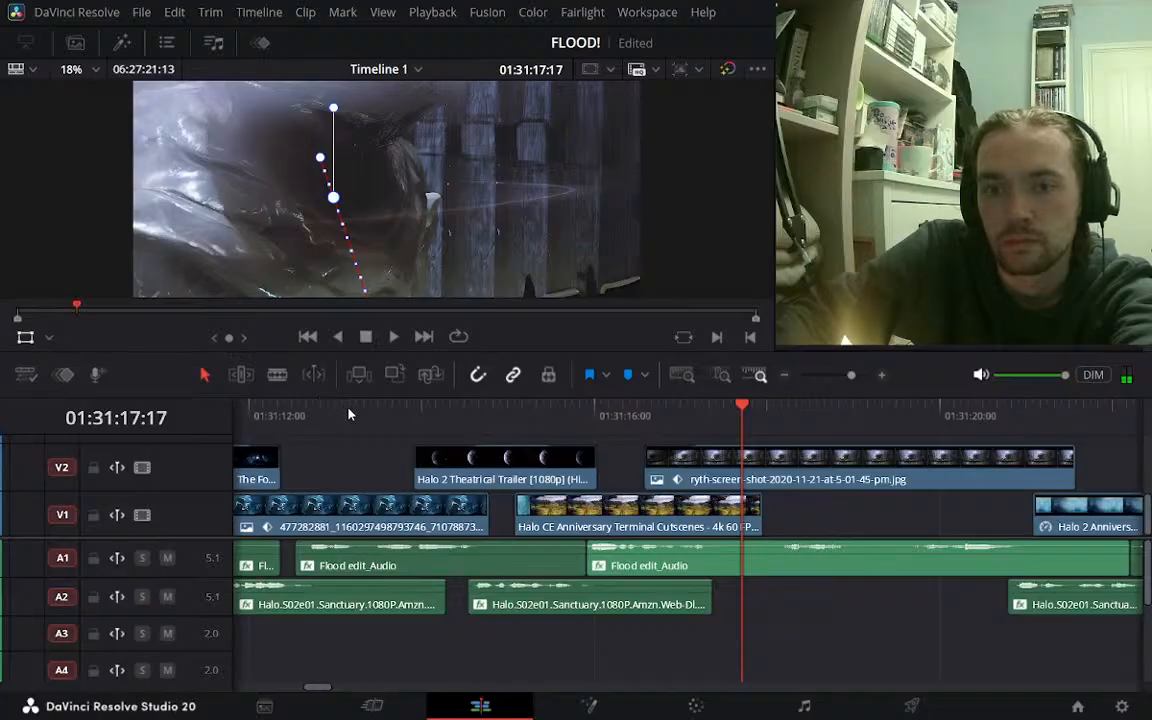
pyautogui.click(349, 415)
pyautogui.press('space')
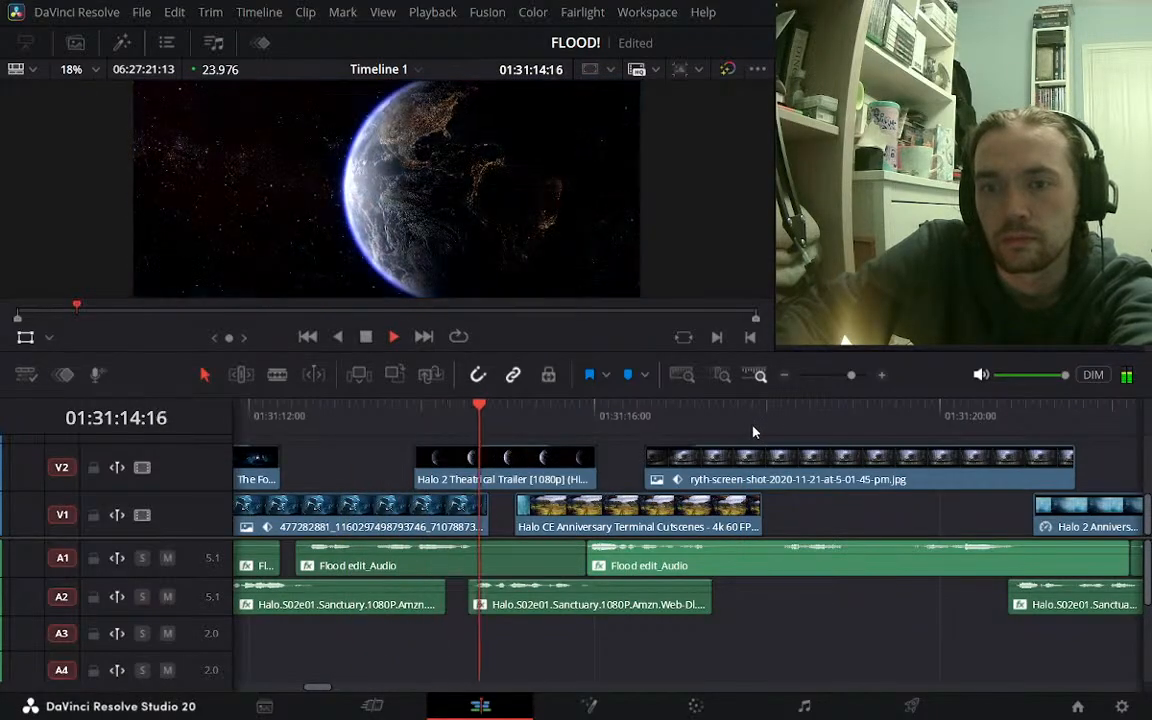
pyautogui.press('space')
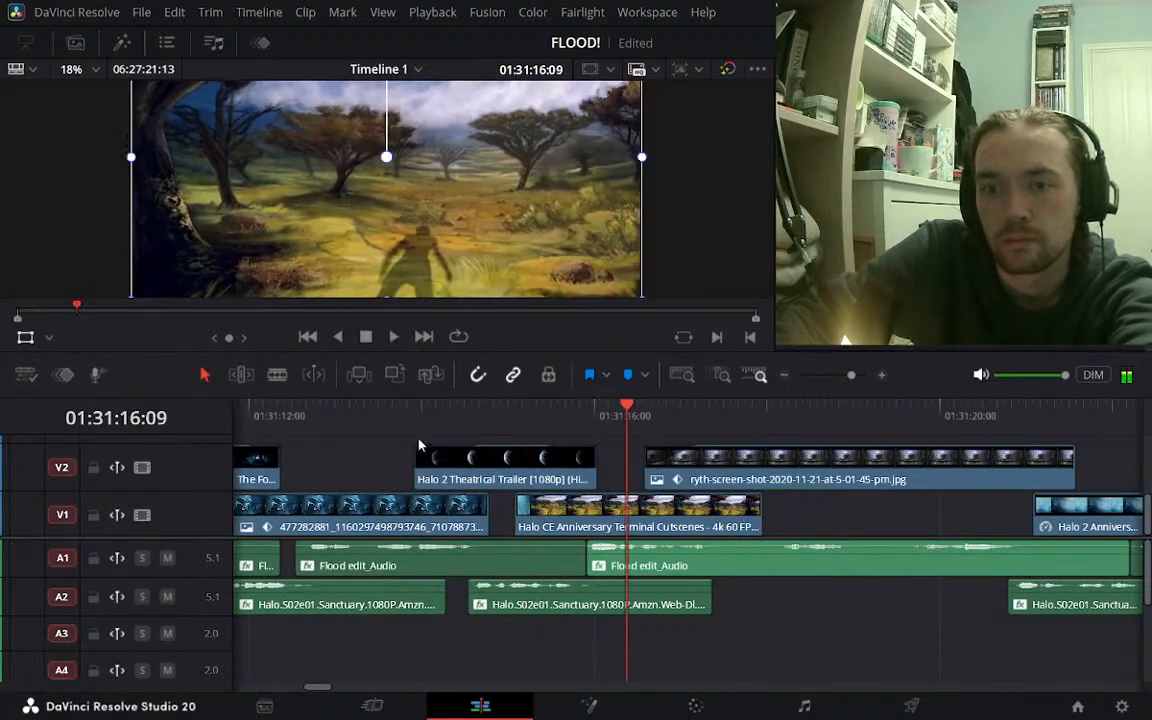
# Play the Halo 2 Theatrical Trailer clip from its start to 01:31:15:13 and adjust the fade-out at its end
pyautogui.click(415, 415)
pyautogui.press('space')
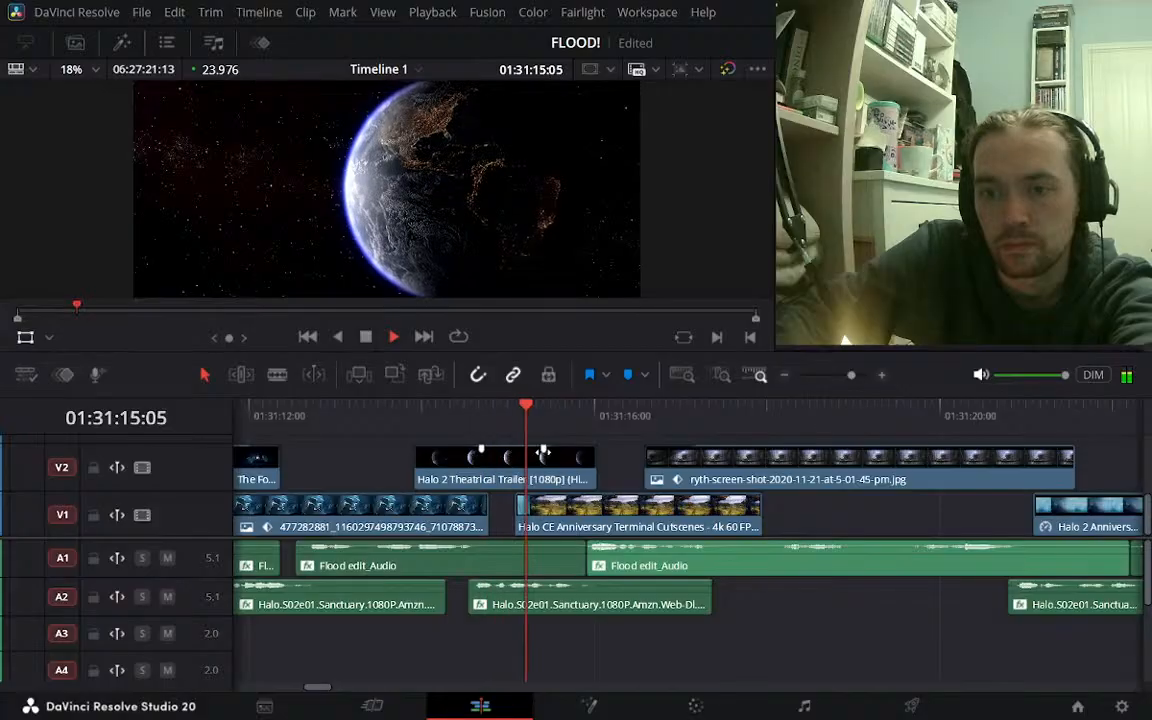
pyautogui.press('space')
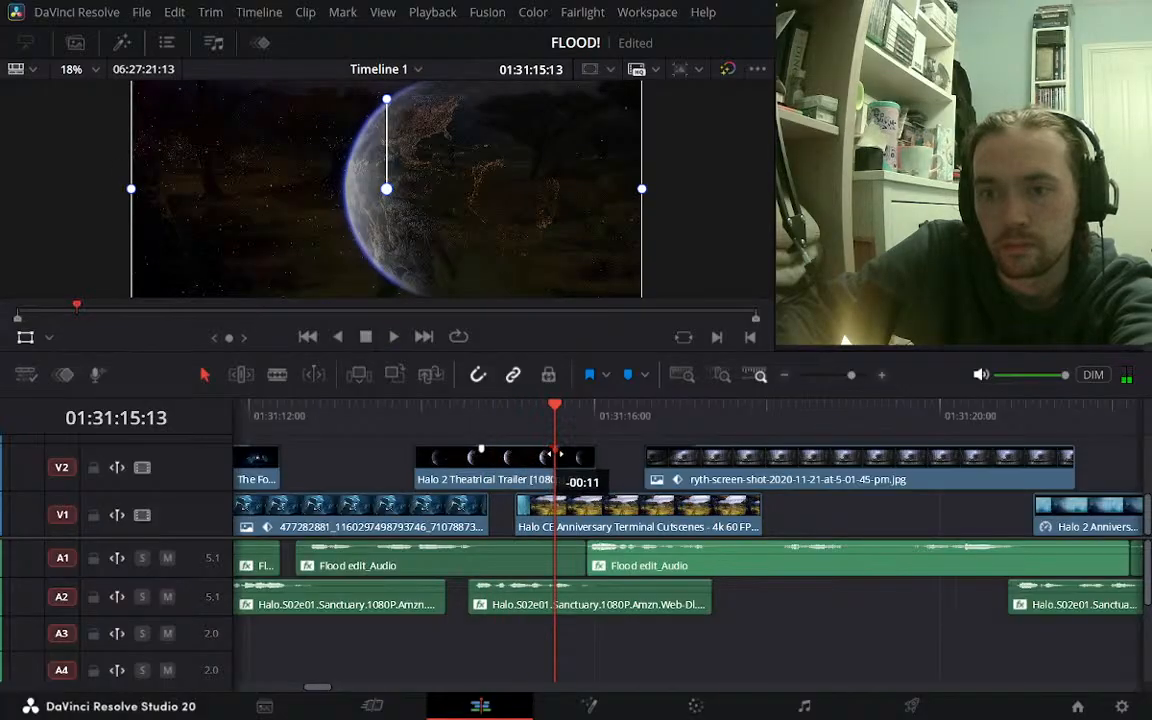
pyautogui.moveTo(556, 456); pyautogui.dragTo(545, 452)
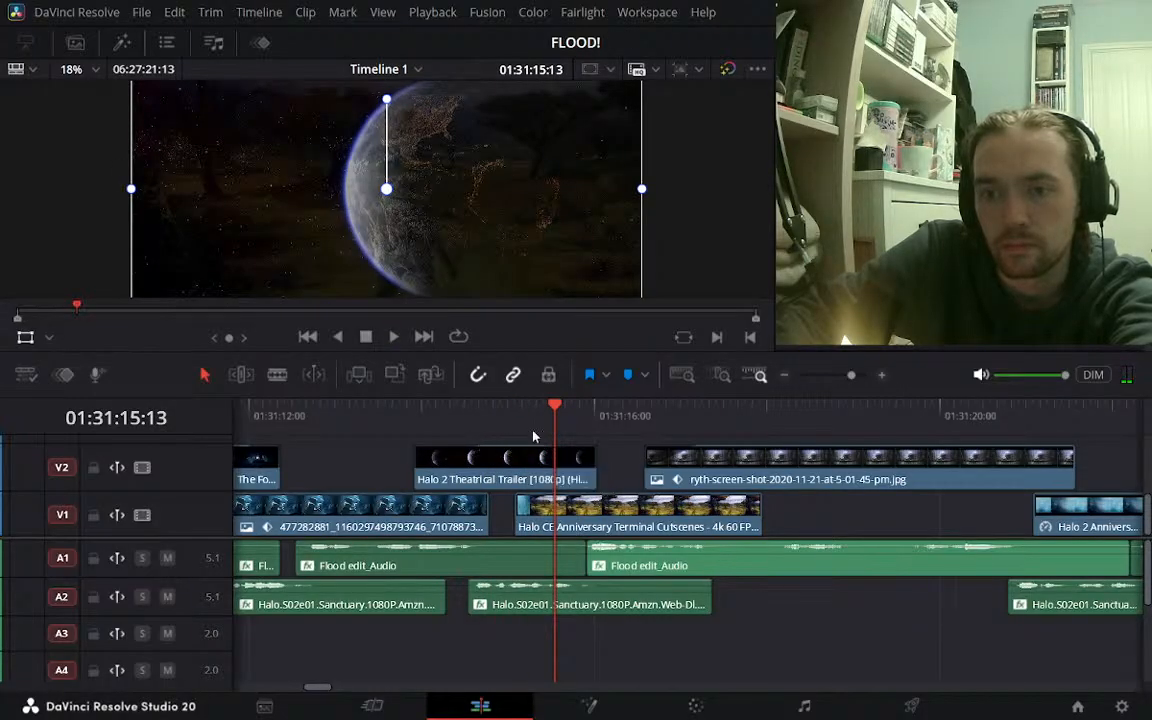
# Replay the transition from the Halo 2 Theatrical Trailer clip into the Halo CE Anniversary clip, up to 01:31:17:00
pyautogui.click(517, 415)
pyautogui.press('space')
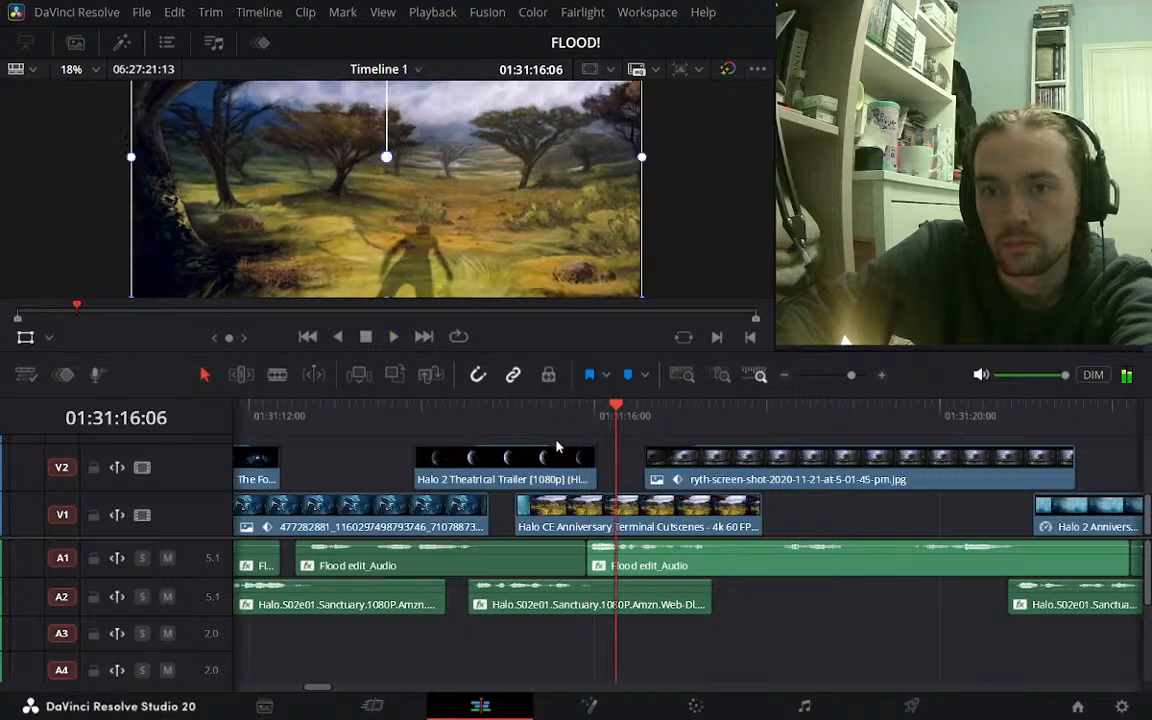
pyautogui.click(492, 414)
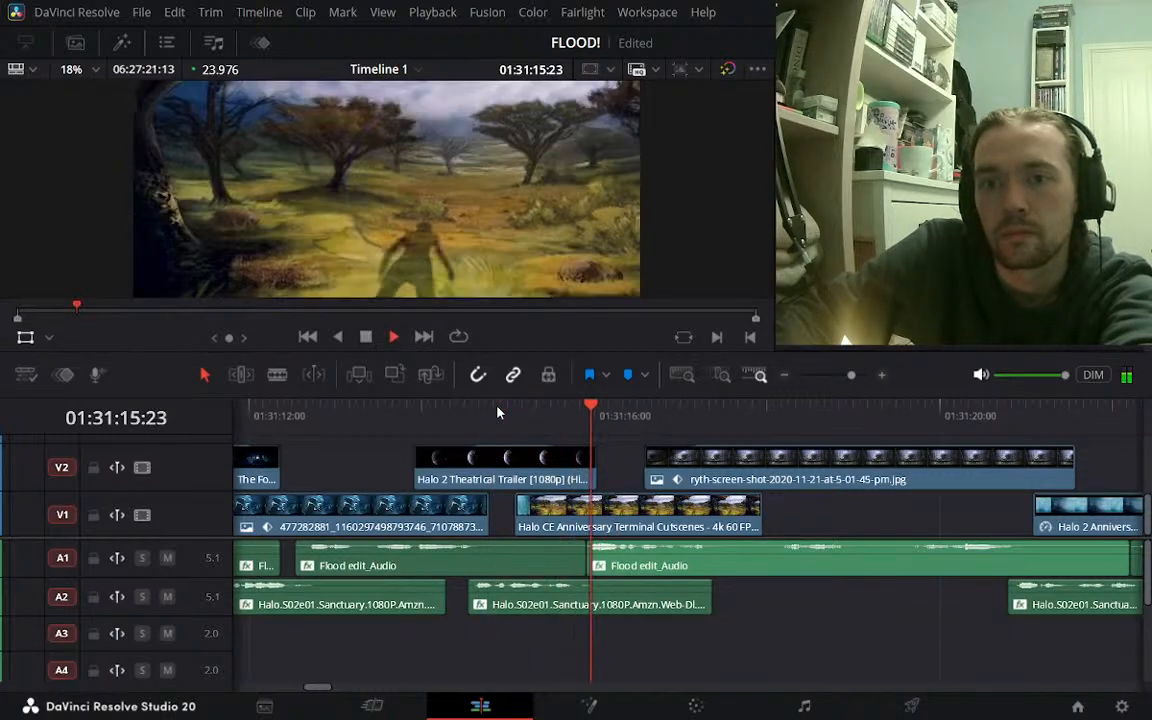
pyautogui.press('space')
pyautogui.press('space')
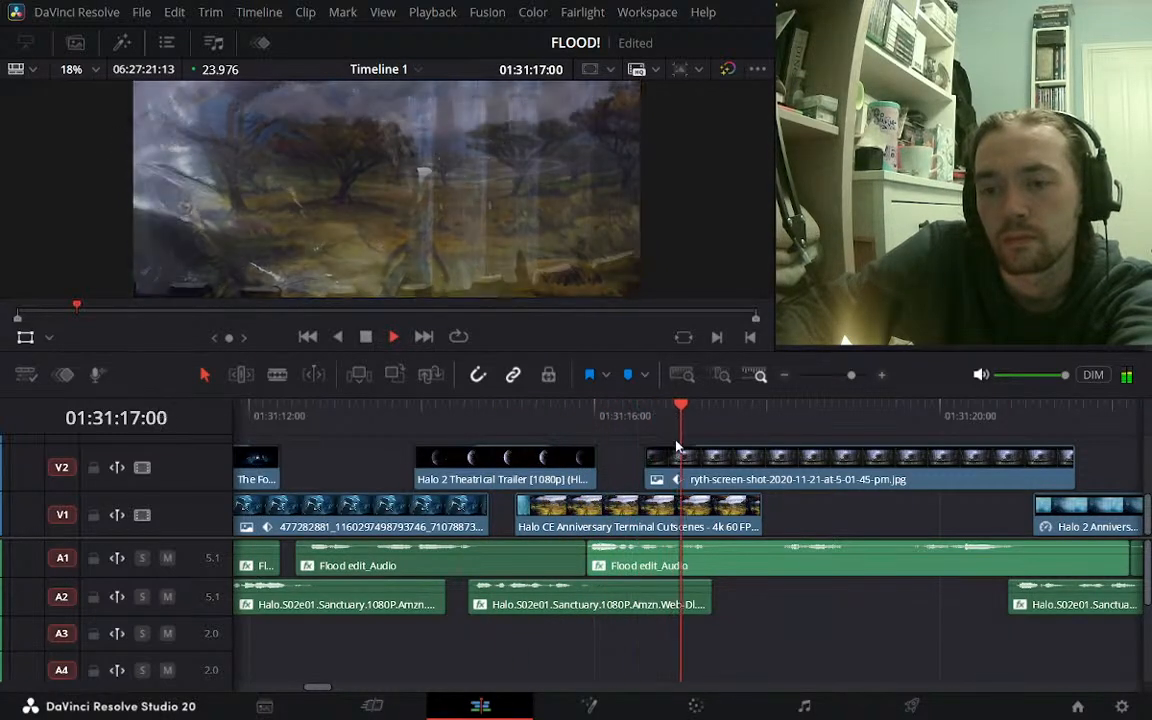
pyautogui.press('space')
# Solo audio track A1, listen from 01:31:15:22 to 01:31:16:14, and turn the solo off again
pyautogui.click(588, 412)
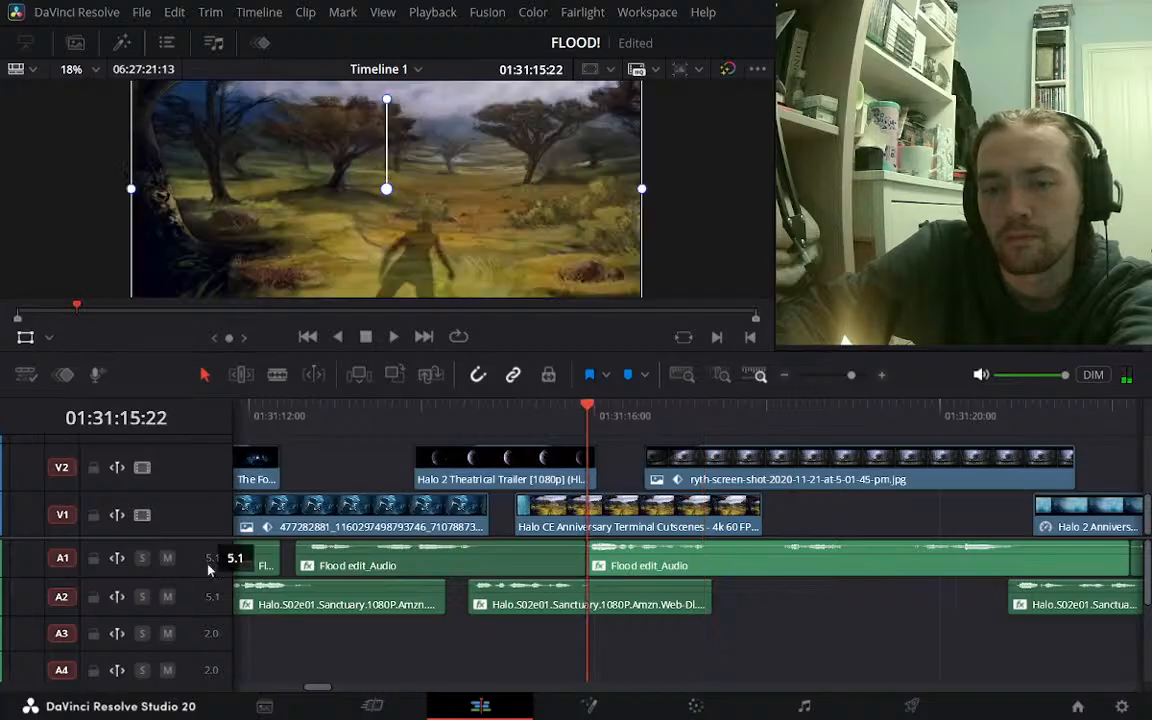
pyautogui.click(142, 558)
pyautogui.press('space')
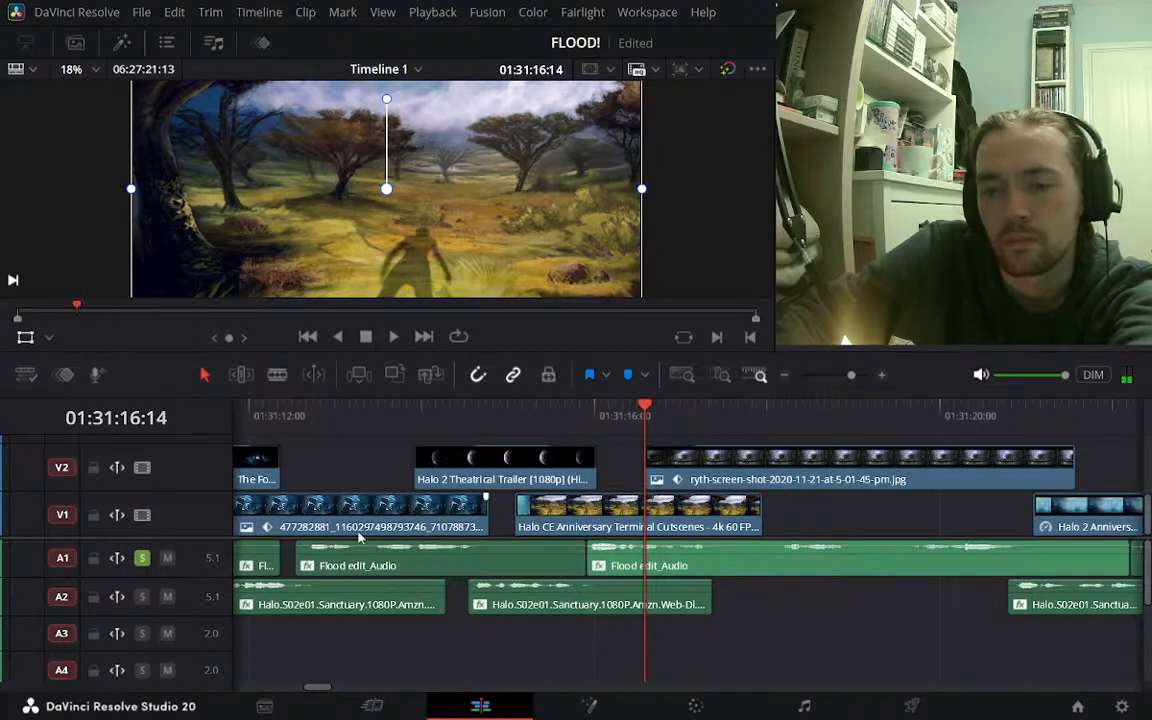
pyautogui.click(141, 558)
# Play from the end of the Halo 2 Theatrical Trailer clip into the ryth-screen-shot clip, stopping at 01:31:18:09
pyautogui.click(553, 412)
pyautogui.press('space')
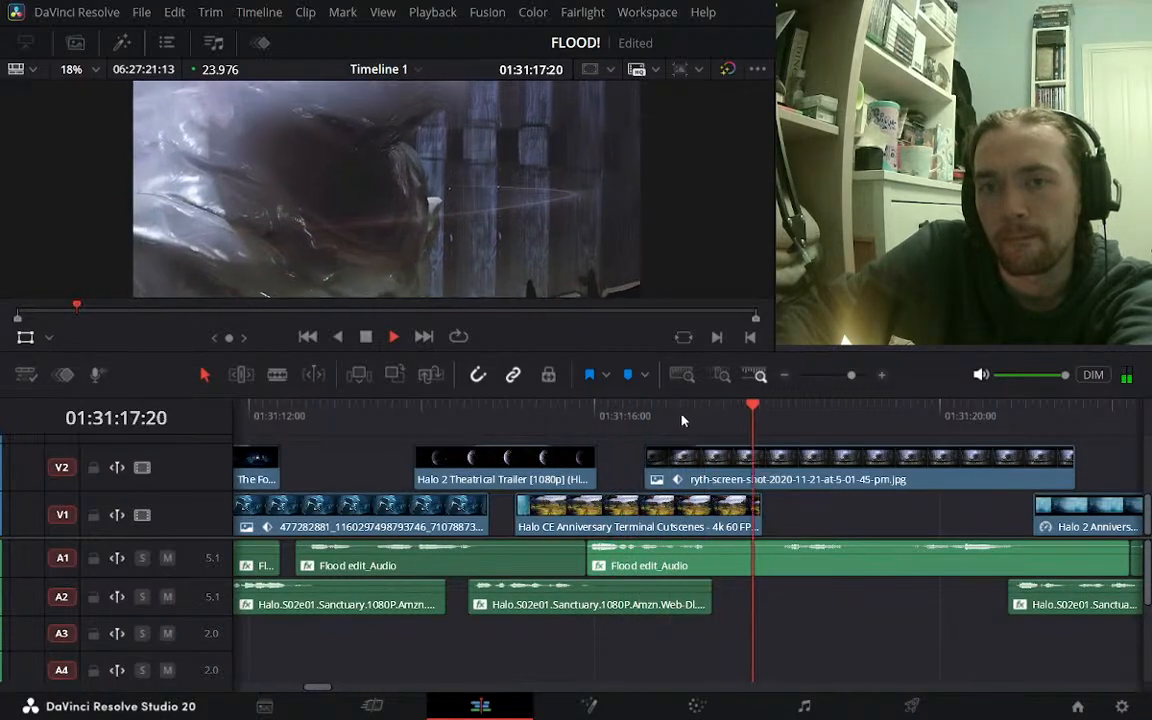
pyautogui.press('space')
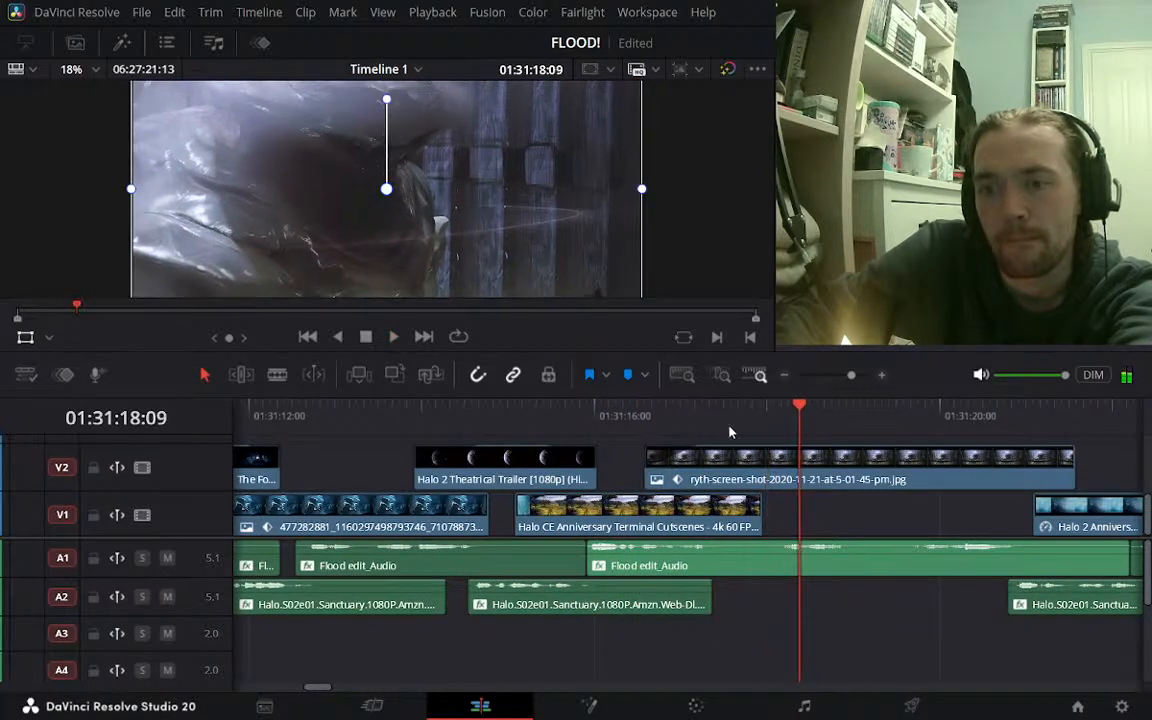
# Trim a few frames off the start of the ryth-screen-shot clip, realign it to 01:31:16:14 on V2, and preview it from 01:31:15:22
pyautogui.click(652, 413)
pyautogui.moveTo(648, 468); pyautogui.dragTo(661, 470)
pyautogui.moveTo(742, 477); pyautogui.dragTo(732, 478)
pyautogui.click(590, 415)
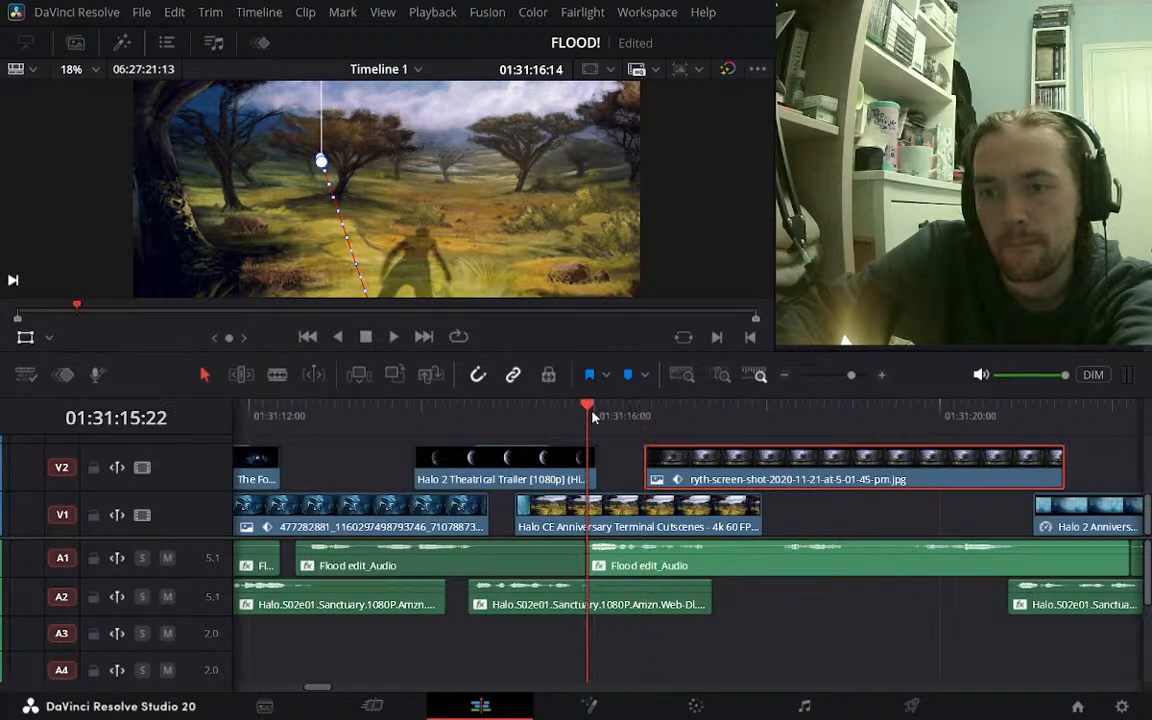
pyautogui.press('space')
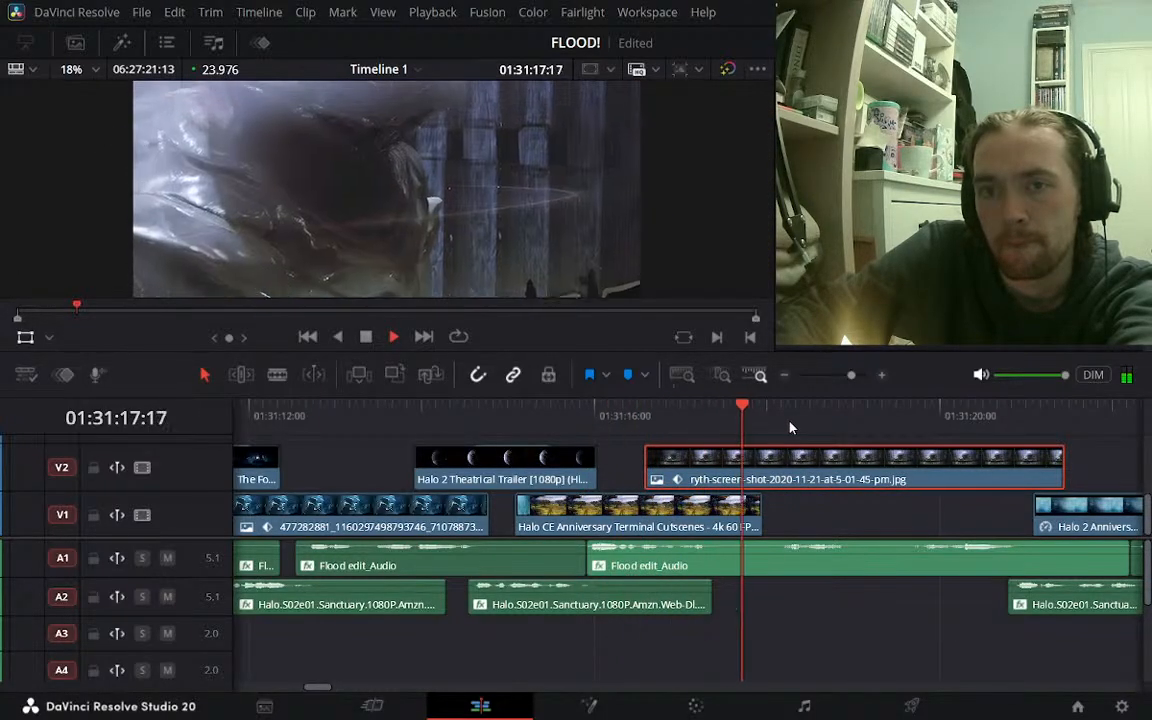
pyautogui.press('space')
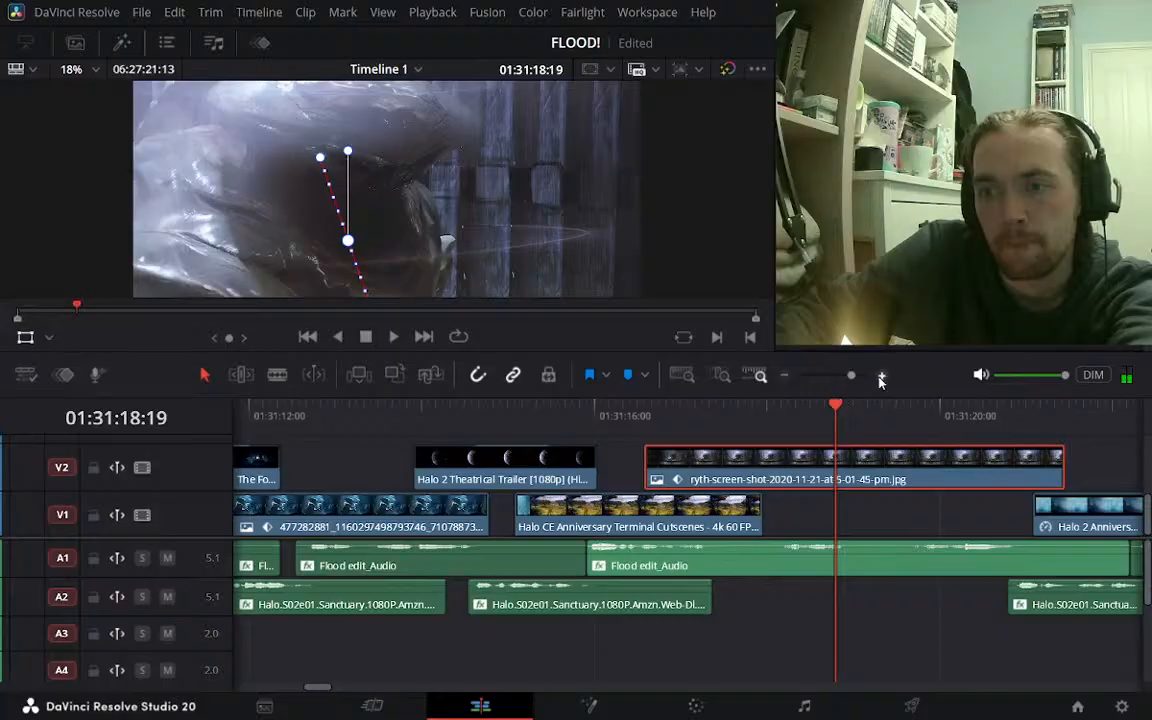
# Trim the end of the ryth-screen-shot clip back to about 01:31:18:19 and play through it
pyautogui.click(881, 375)
pyautogui.click(785, 375)
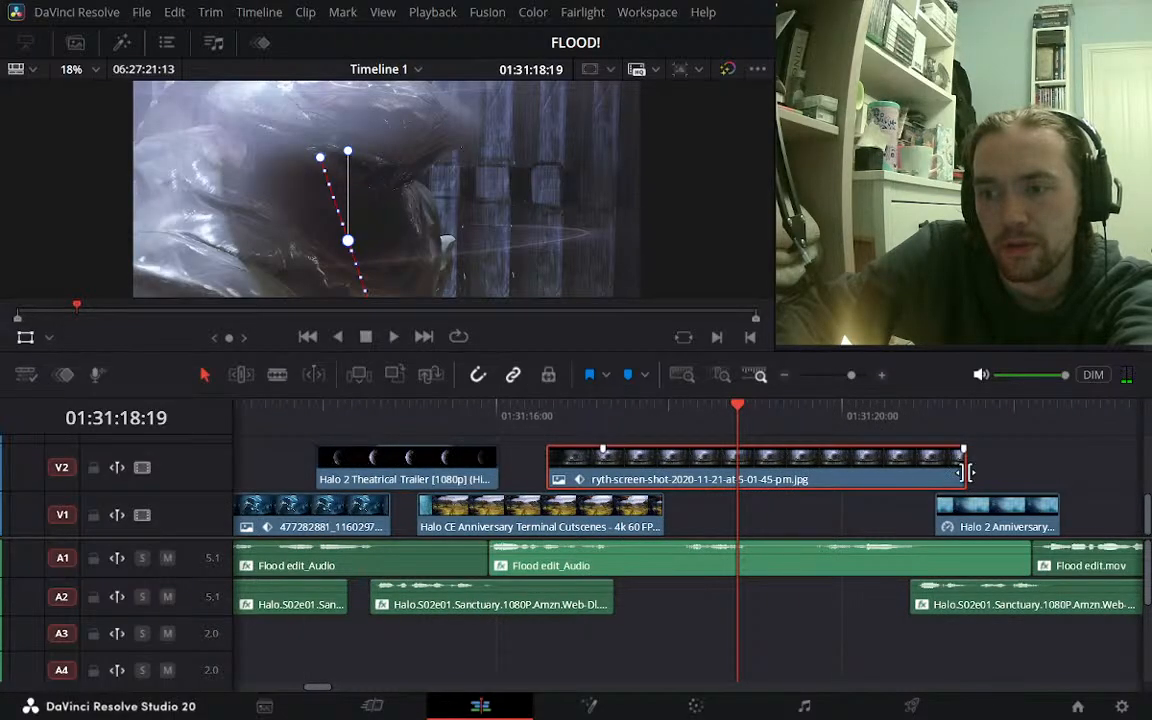
pyautogui.moveTo(962, 472); pyautogui.dragTo(743, 467)
pyautogui.click(577, 420)
pyautogui.press('space')
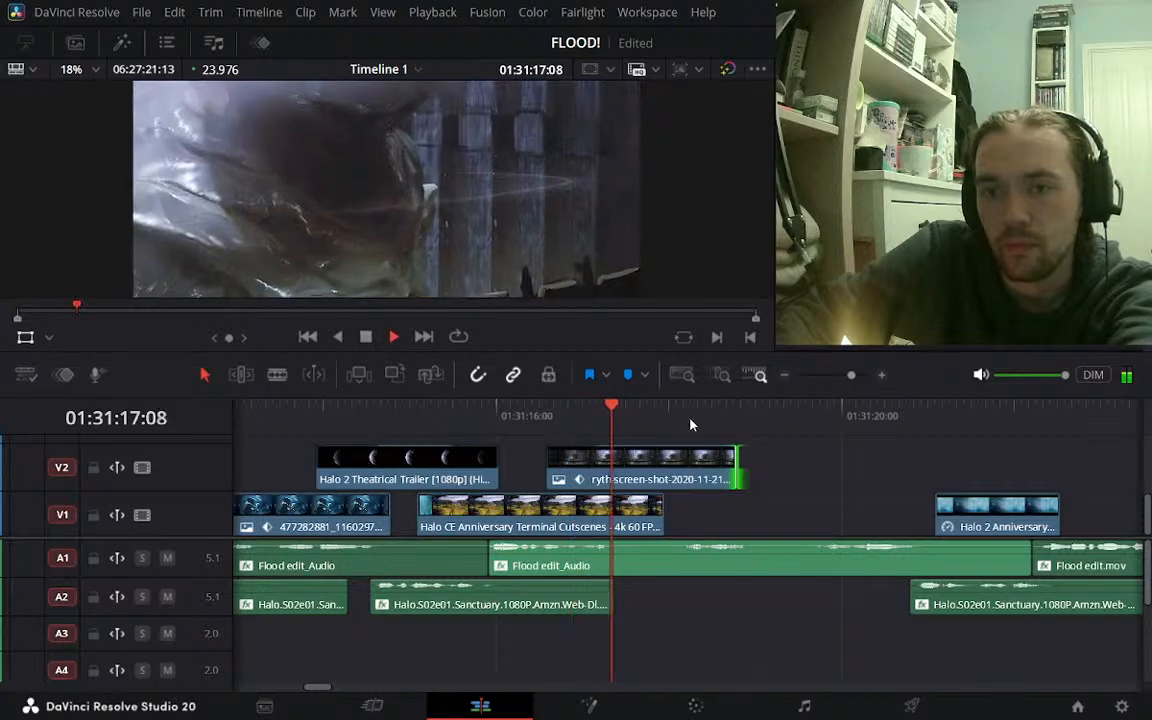
pyautogui.press('space')
# Find the Halo.The.Fall.of.Reach clip just after 01:29:36 and move it from V1 up to V2
pyautogui.click(785, 376)
pyautogui.click(785, 376)
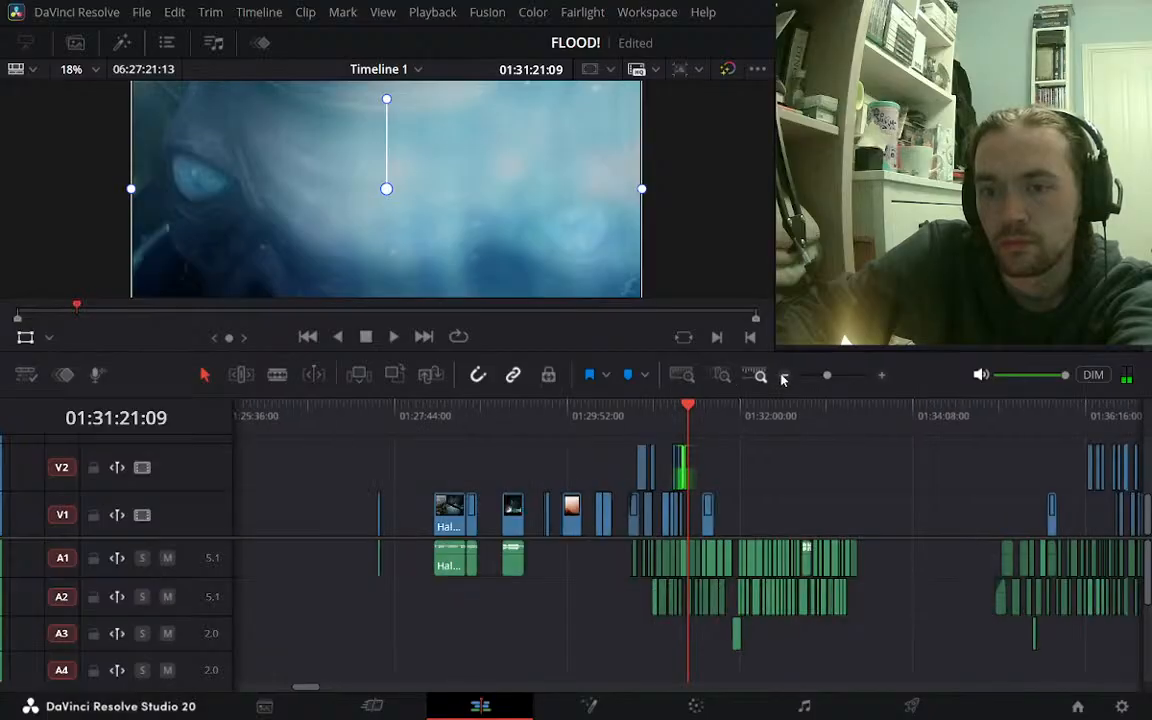
pyautogui.click(549, 436)
pyautogui.click(881, 376)
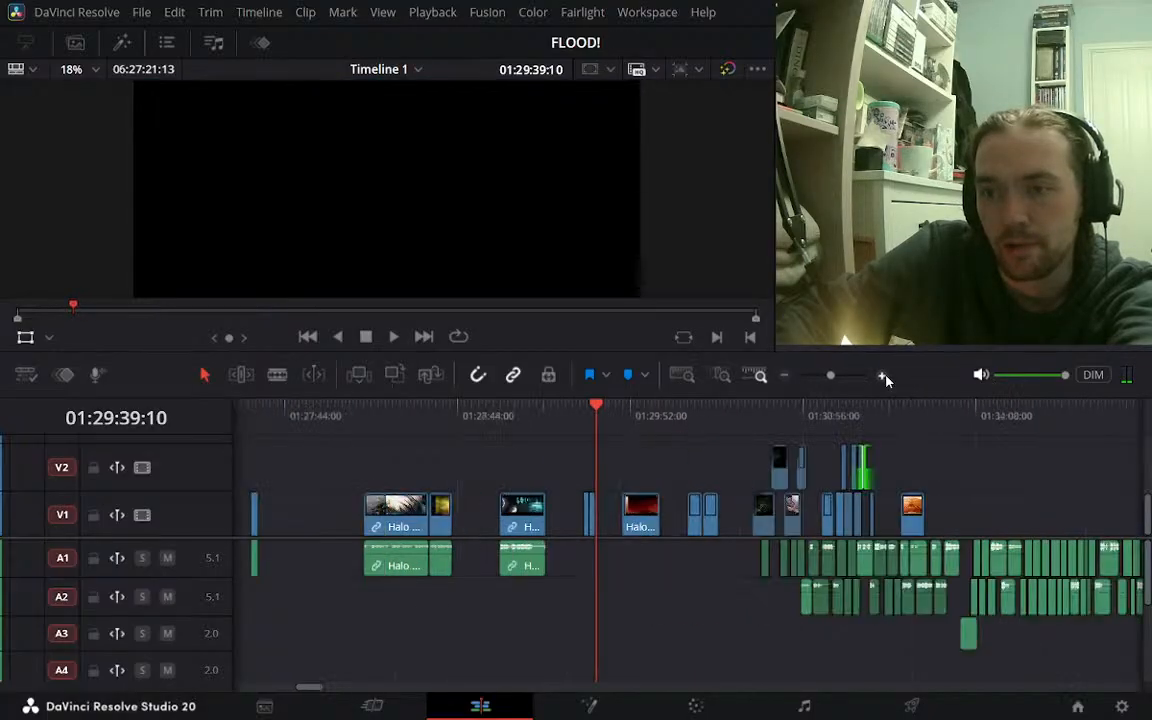
pyautogui.click(881, 376)
pyautogui.click(881, 376)
pyautogui.click(881, 376)
pyautogui.click(603, 426)
pyautogui.press('space')
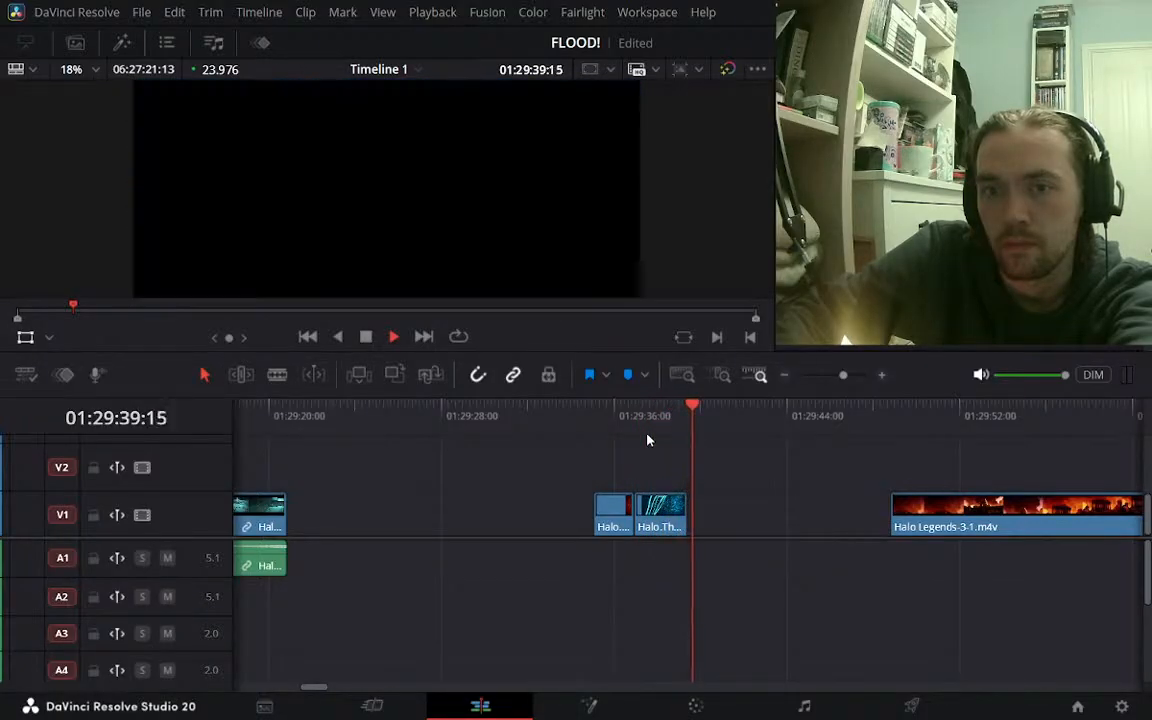
pyautogui.press('space')
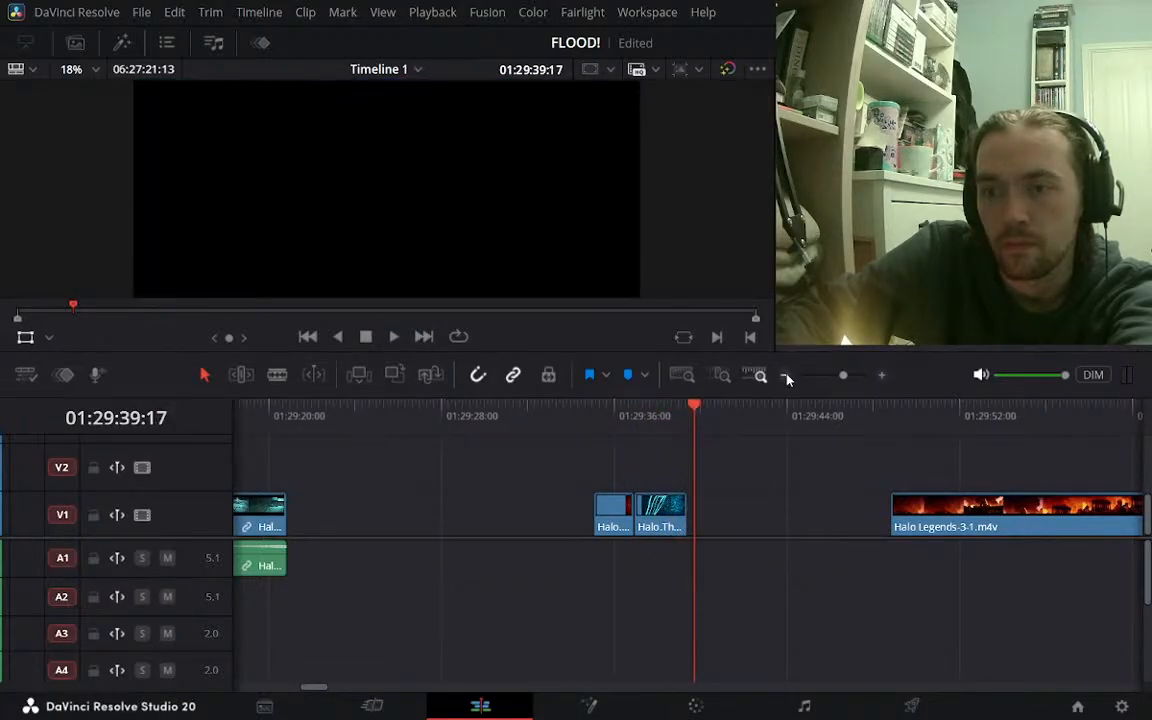
pyautogui.click(624, 416)
pyautogui.moveTo(683, 507); pyautogui.dragTo(721, 443)
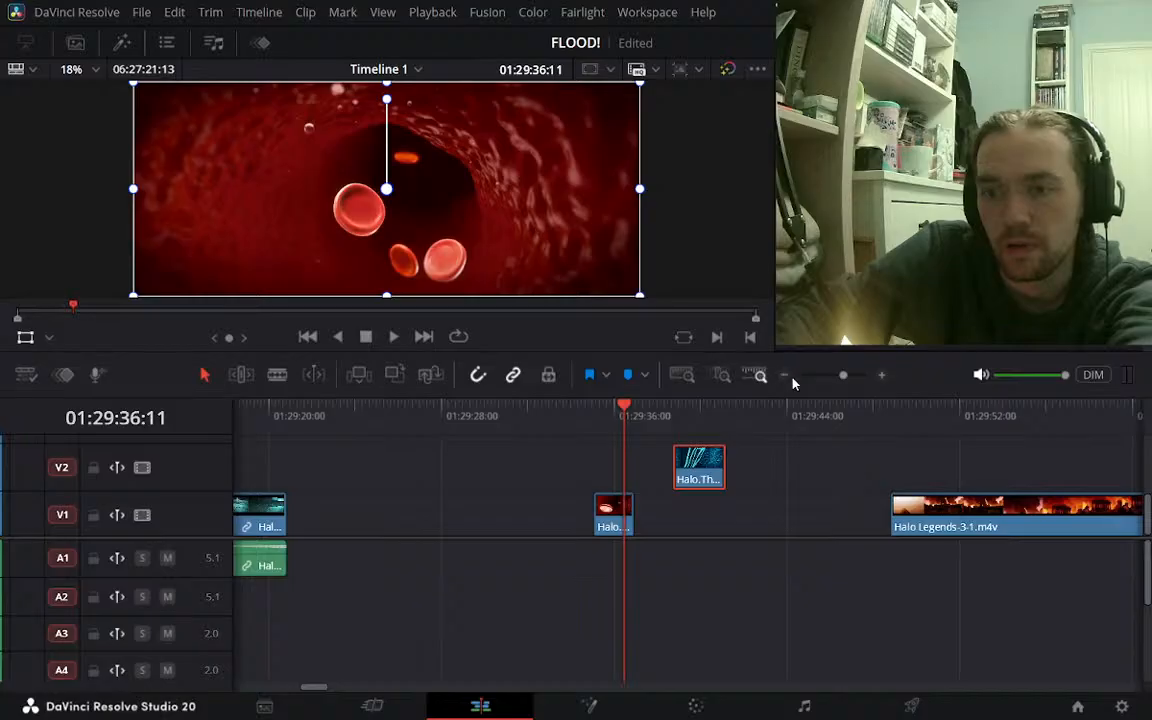
# Locate the short Halo Legends clip near 01:27:31 on V1, unlink its audio and delete that audio from A1
pyautogui.click(784, 376)
pyautogui.click(783, 377)
pyautogui.click(465, 427)
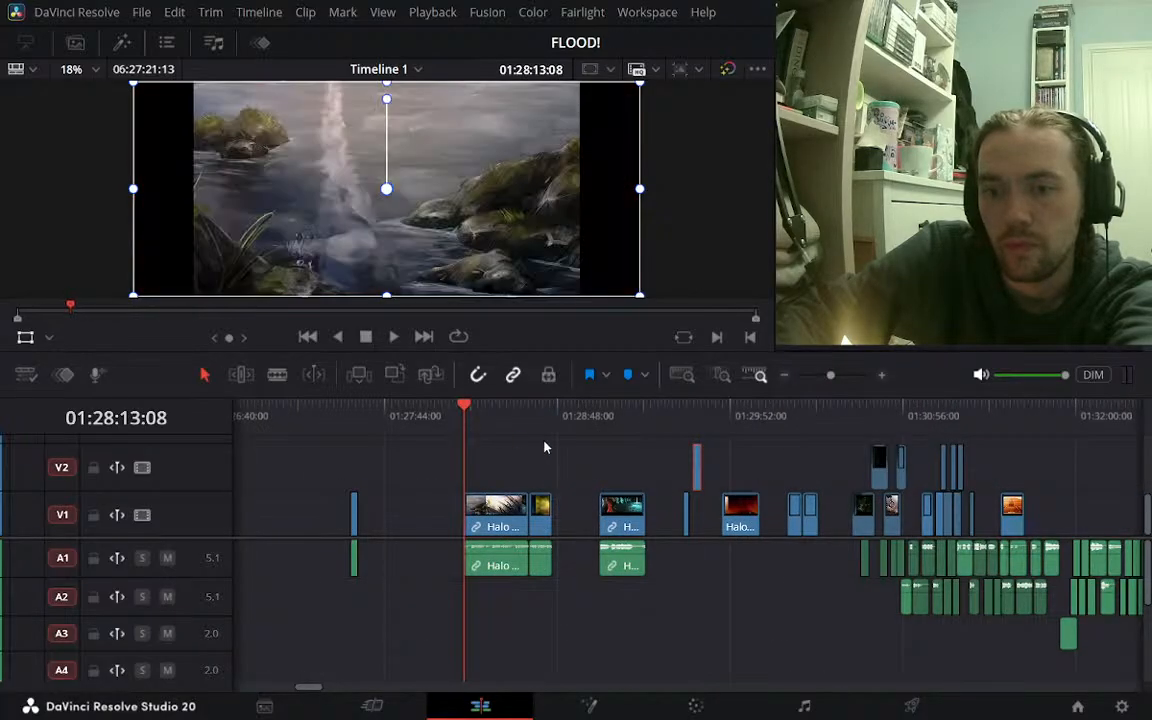
pyautogui.click(540, 449)
pyautogui.click(347, 413)
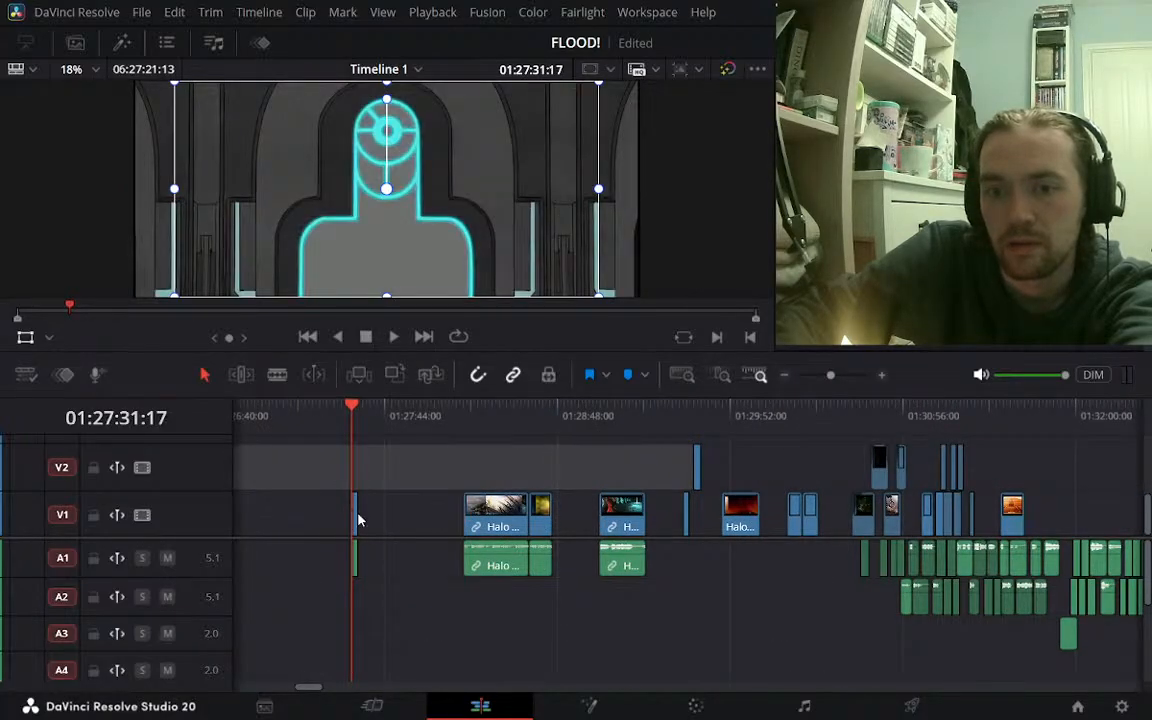
pyautogui.click(356, 519)
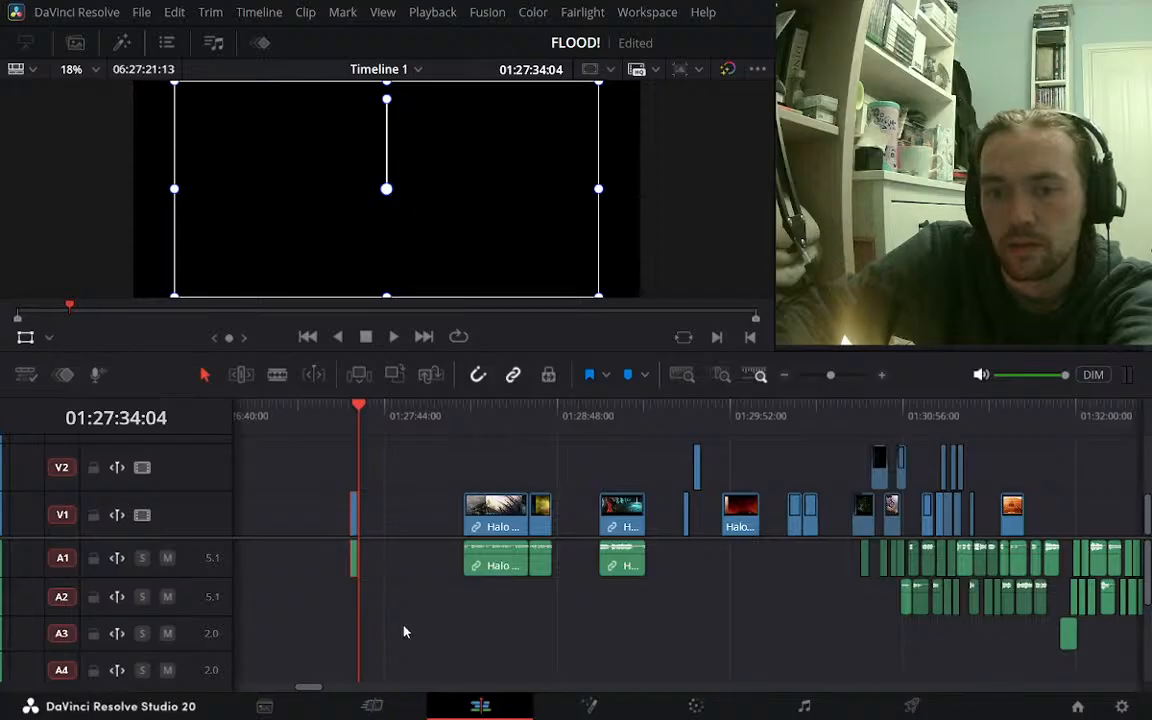
pyautogui.click(413, 401)
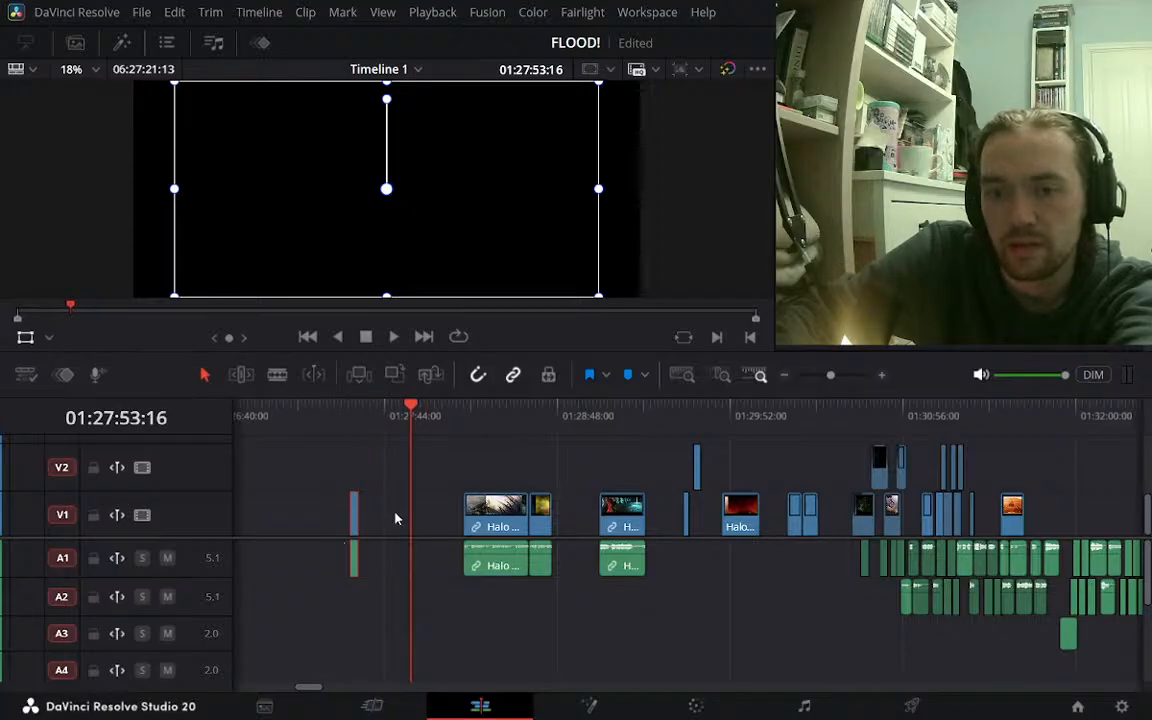
pyautogui.click(351, 566)
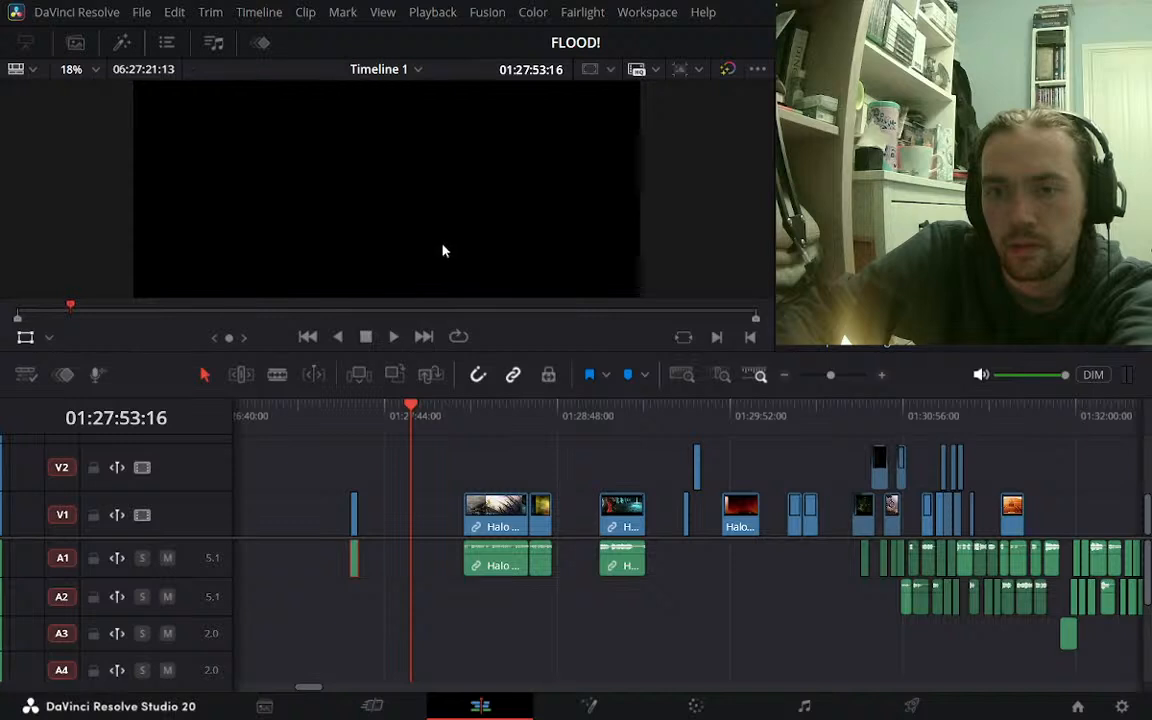
# Move the Halo Legends clip from near 01:27:31 onto V2, directly after the Halo.The.Fall.of.Reach clip
pyautogui.moveTo(355, 514); pyautogui.dragTo(695, 410)
pyautogui.click(690, 408)
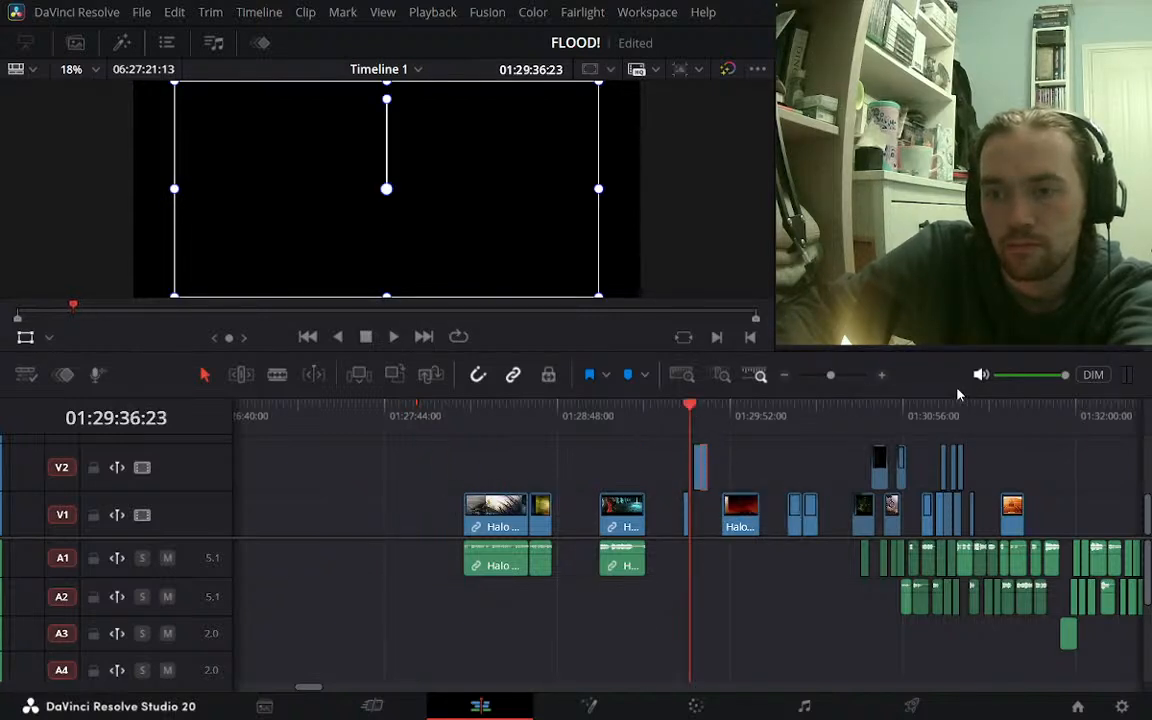
pyautogui.click(881, 375)
pyautogui.click(707, 410)
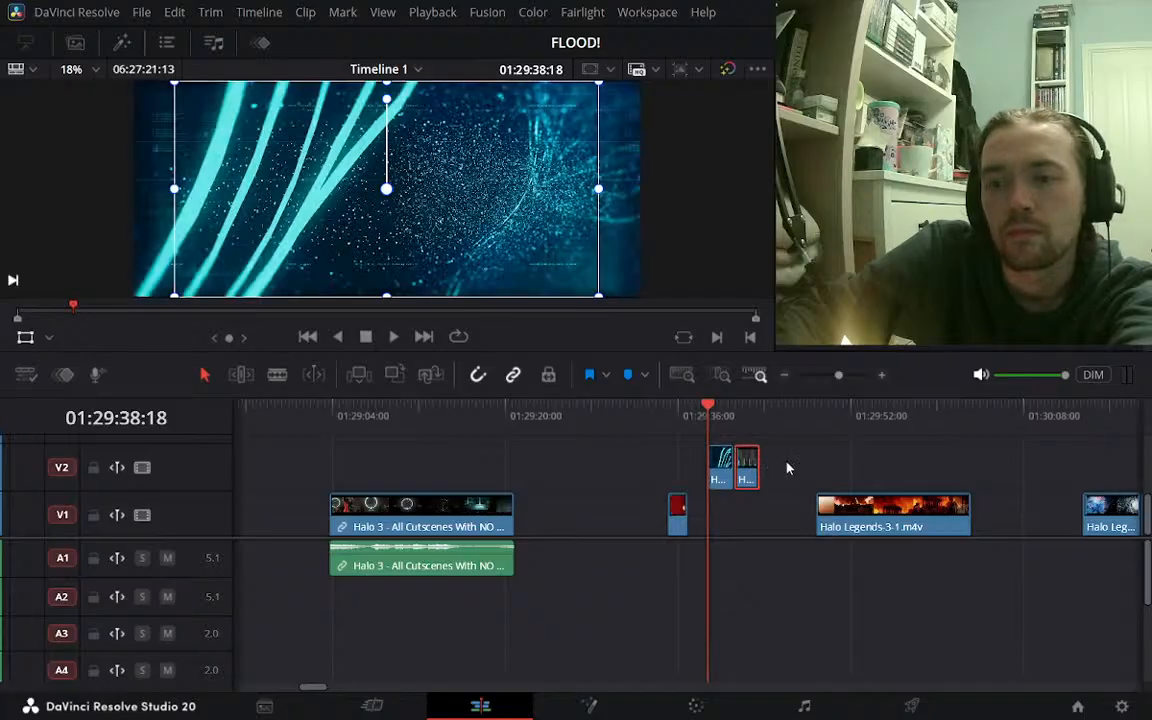
# Move the Halo.The.Fall.of.Reach and Halo Legends clips together along V2 to start at about 01:31:24
pyautogui.scroll(2, 724, 457)
pyautogui.moveTo(724, 457); pyautogui.dragTo(795, 518)
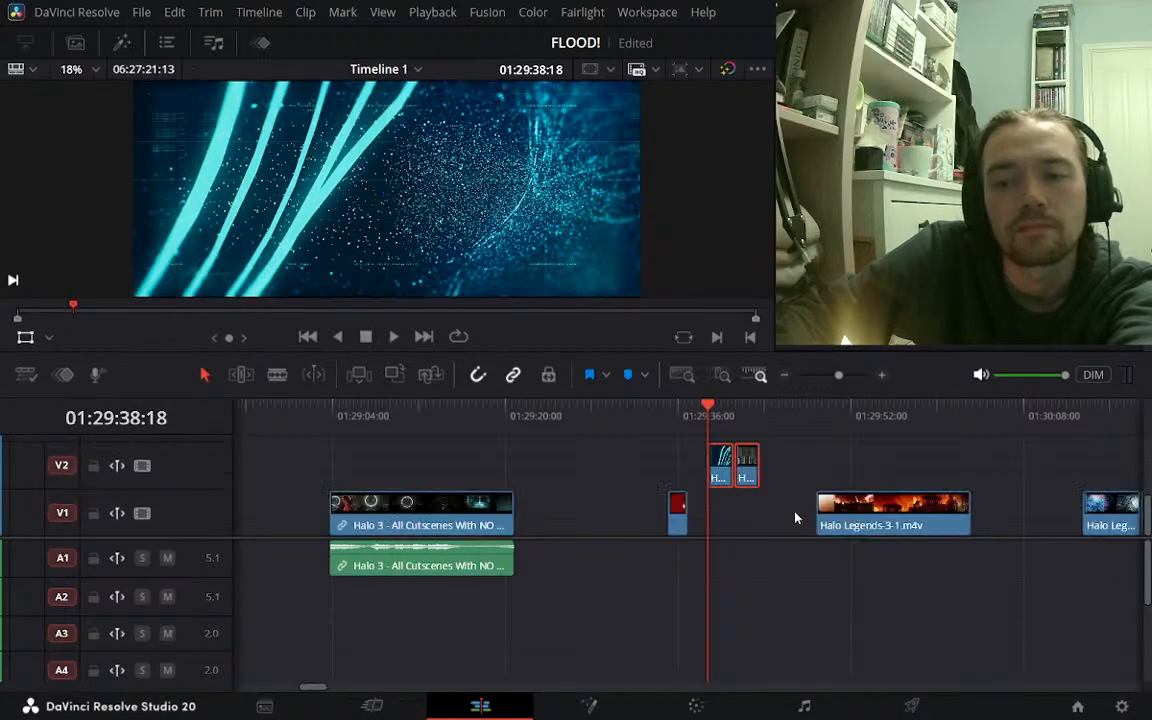
pyautogui.click(783, 375)
pyautogui.click(783, 375)
pyautogui.moveTo(700, 470); pyautogui.dragTo(984, 475)
pyautogui.click(954, 412)
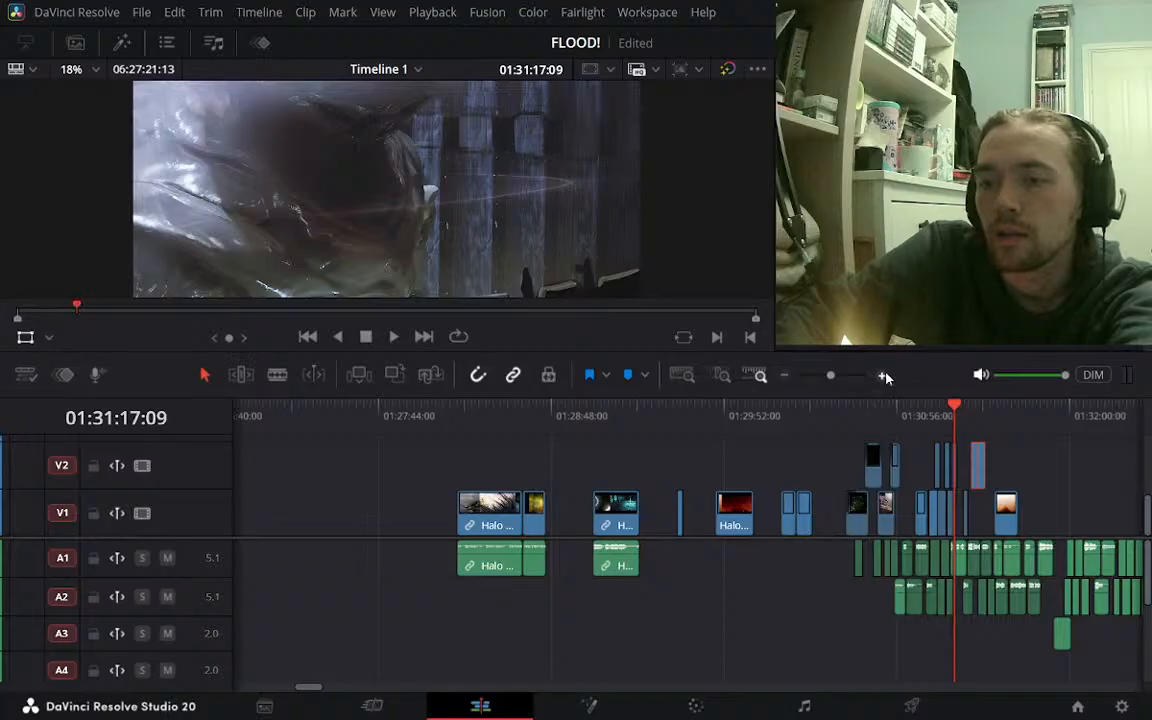
pyautogui.click(884, 376)
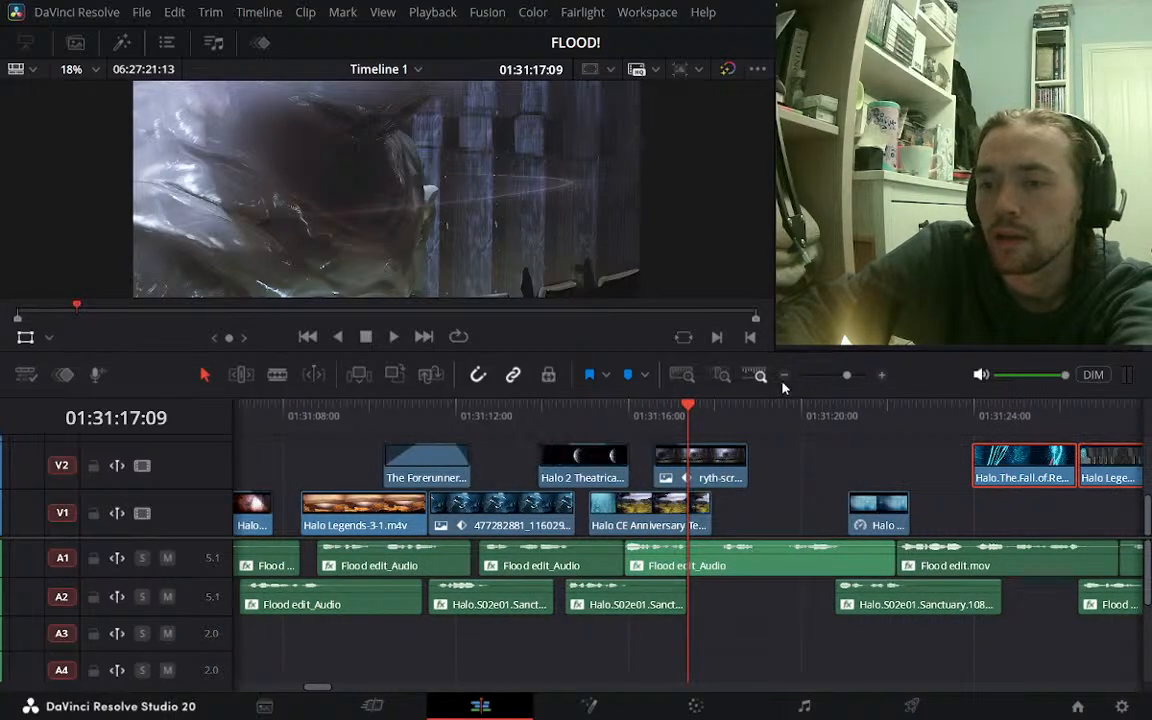
pyautogui.click(784, 375)
pyautogui.click(861, 520)
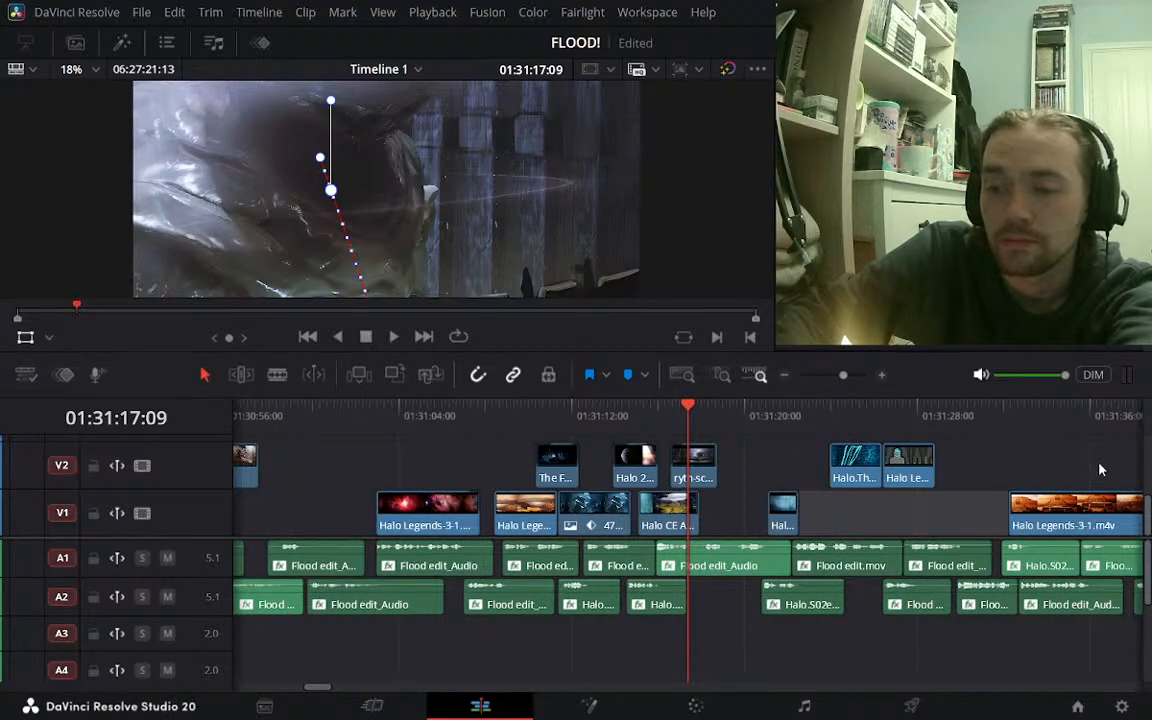
pyautogui.click(970, 469)
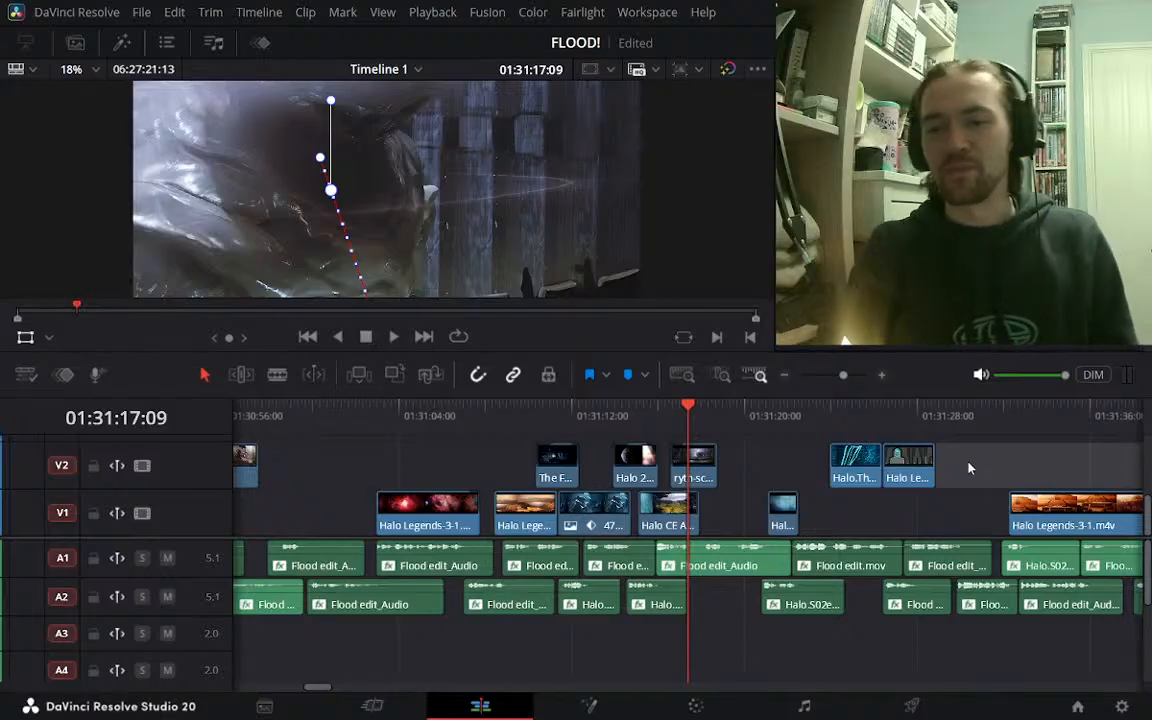
# Play the sequence from 01:31:08:10 through the ryth-screen-shot clip to 01:31:18:20
pyautogui.moveTo(820, 415); pyautogui.dragTo(587, 412)
pyautogui.click(845, 415)
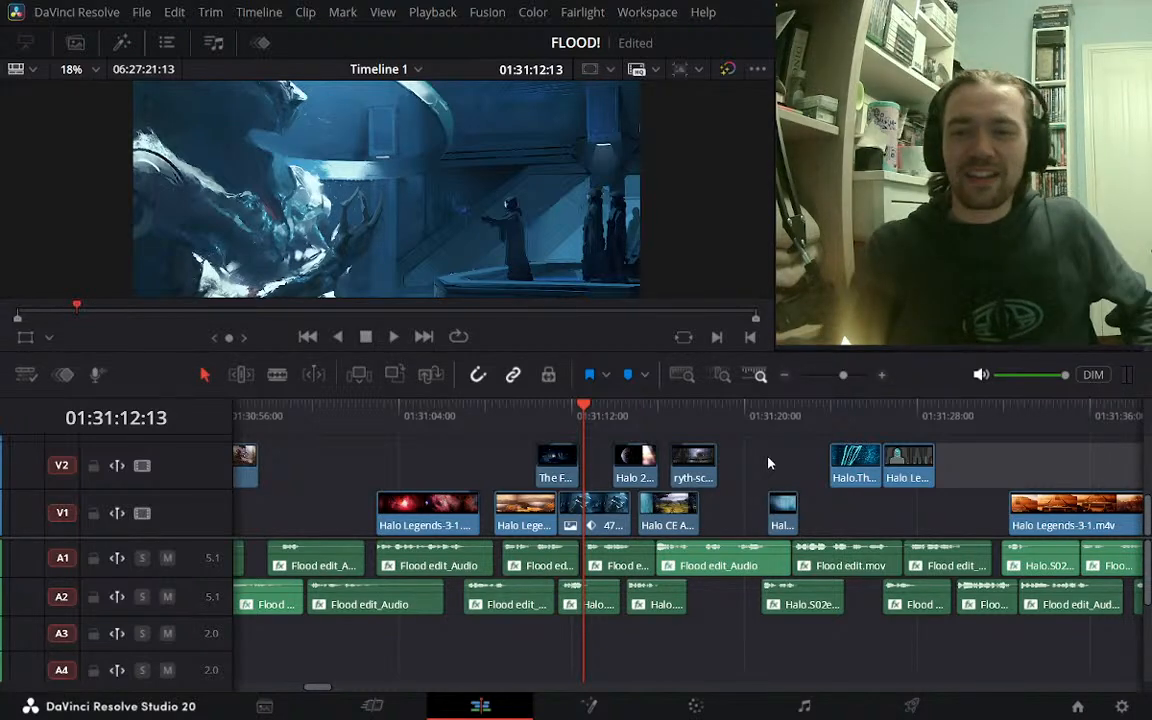
pyautogui.moveTo(525, 415)
pyautogui.mouseDown()
pyautogui.moveTo(499, 408)
pyautogui.moveTo(509, 415)
pyautogui.mouseUp()
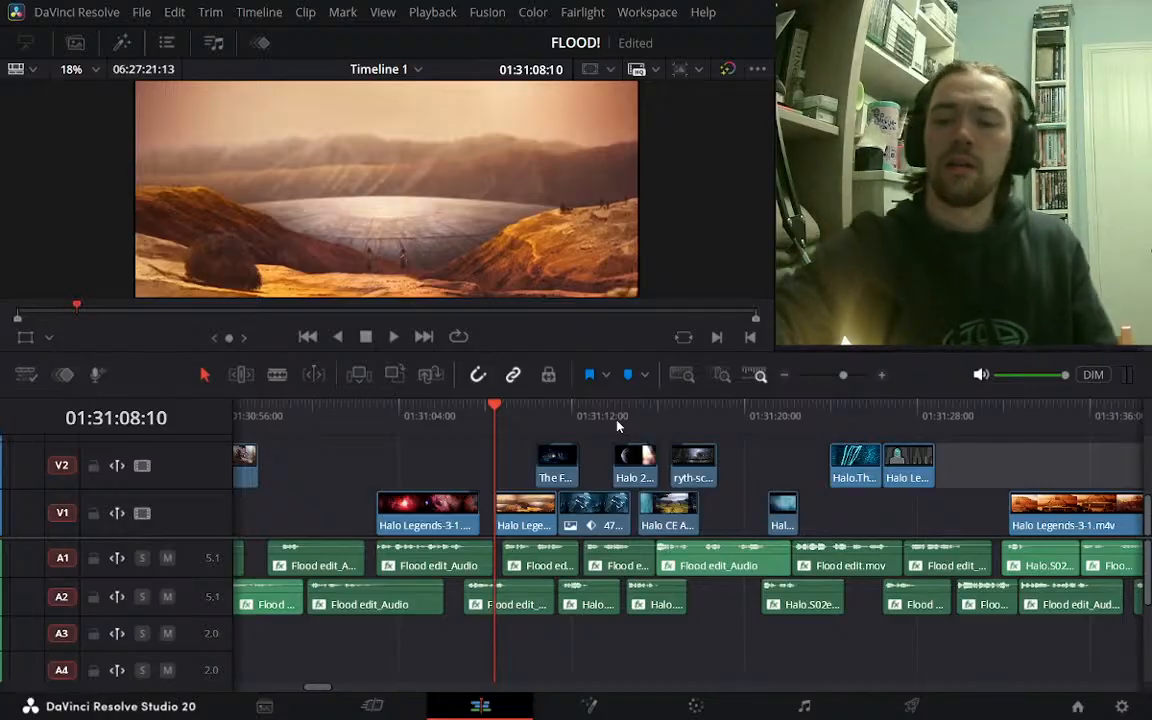
pyautogui.press('space')
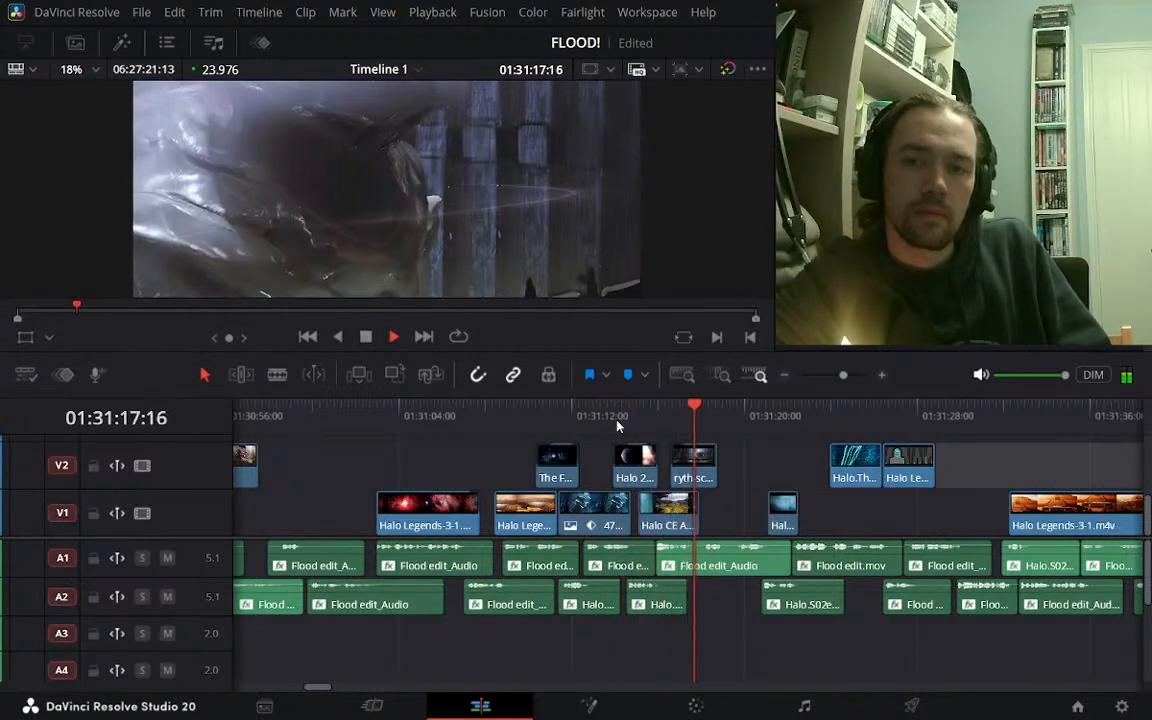
pyautogui.press('space')
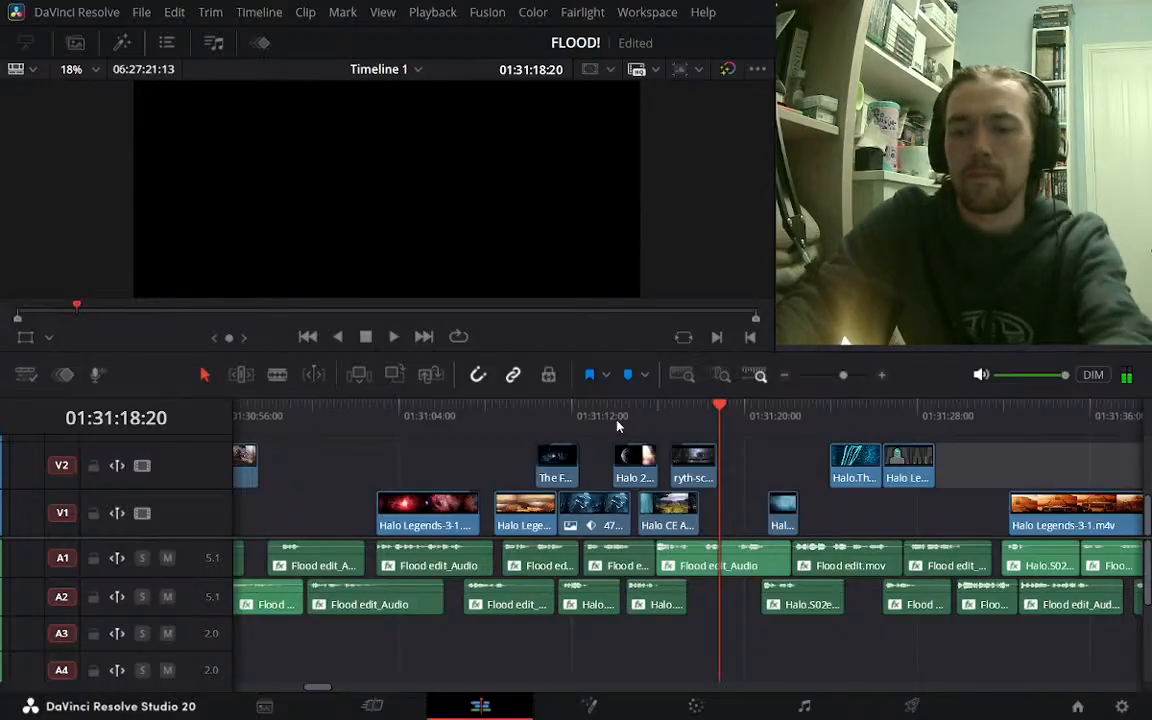
# Trim the end of the Halo 2 Theatrical Trailer clip on V2 back to about 01:31:15:19 and play back its transition
pyautogui.click(656, 416)
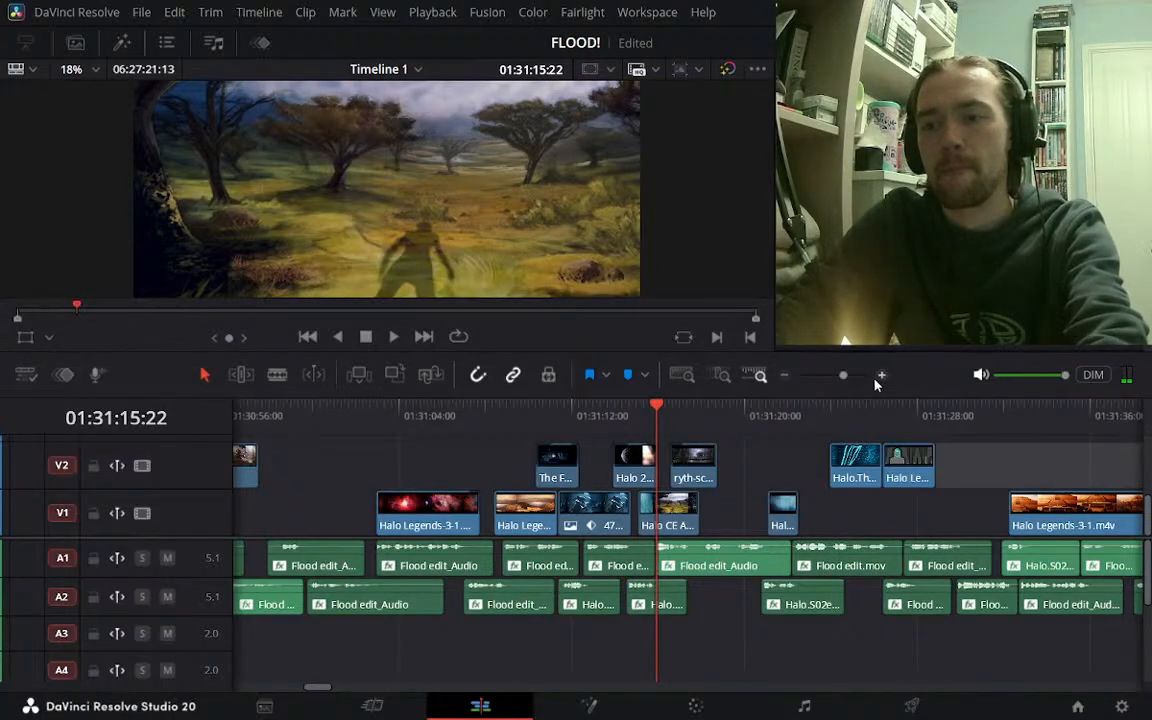
pyautogui.click(881, 375)
pyautogui.moveTo(535, 416); pyautogui.dragTo(504, 421)
pyautogui.press('space')
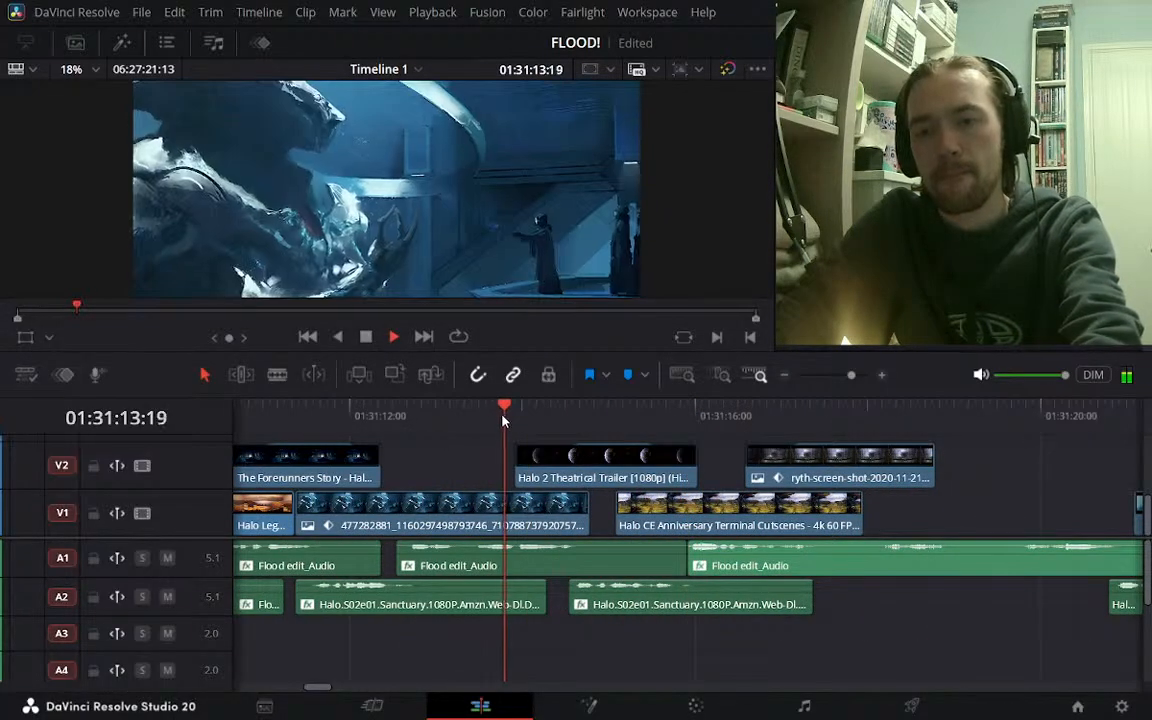
pyautogui.press('space')
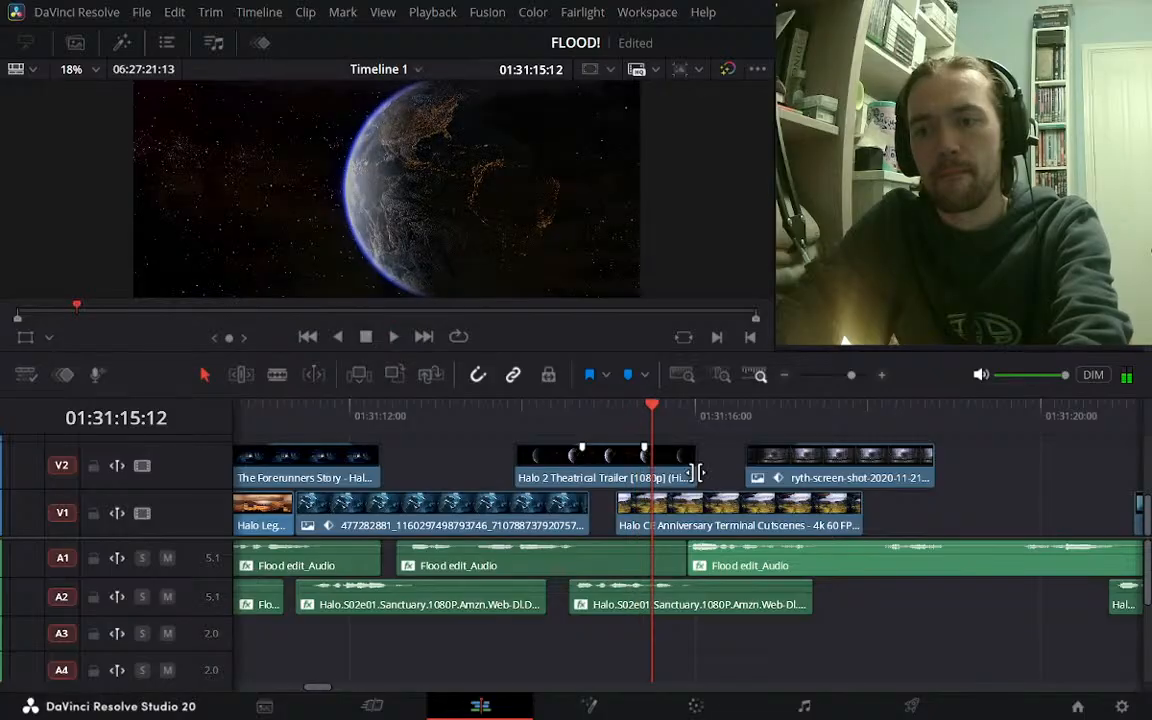
pyautogui.moveTo(697, 472); pyautogui.dragTo(676, 471)
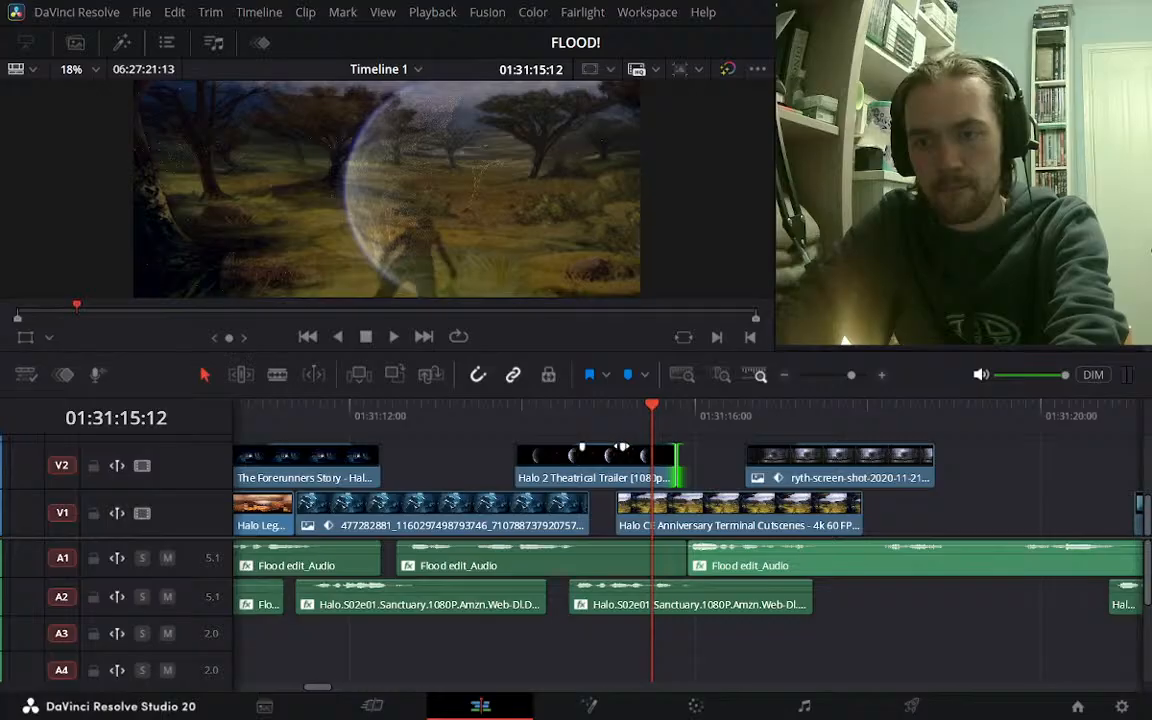
pyautogui.click(574, 408)
pyautogui.press('space')
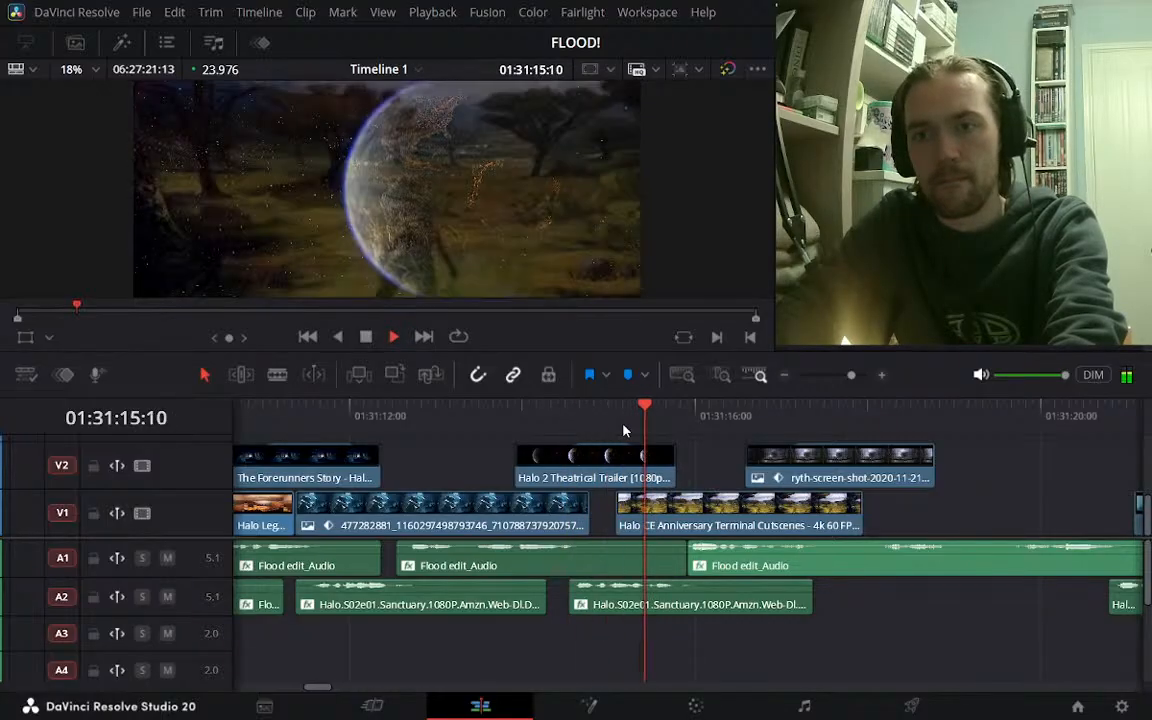
pyautogui.press('space')
pyautogui.click(522, 430)
pyautogui.press('space')
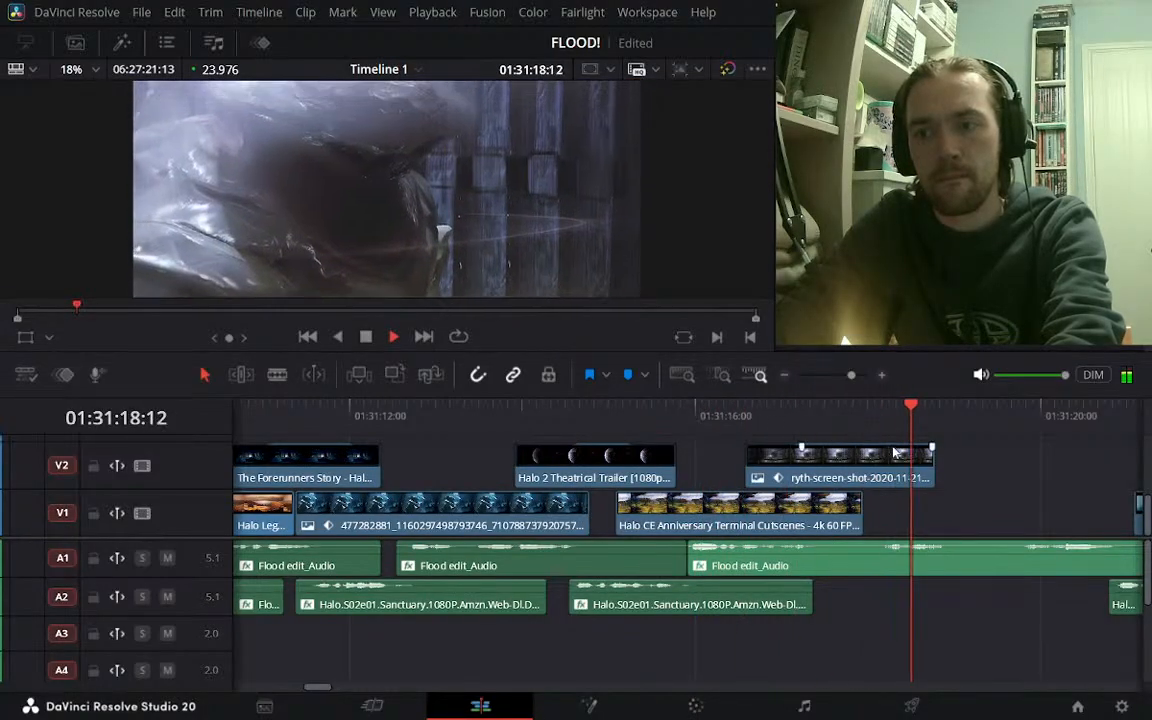
pyautogui.press('space')
# Move the Halo Legends-2-1 clip from V2 to V1 at about 01:31:18:04, trimming its start to leave about 1.8 seconds
pyautogui.click(784, 376)
pyautogui.click(784, 376)
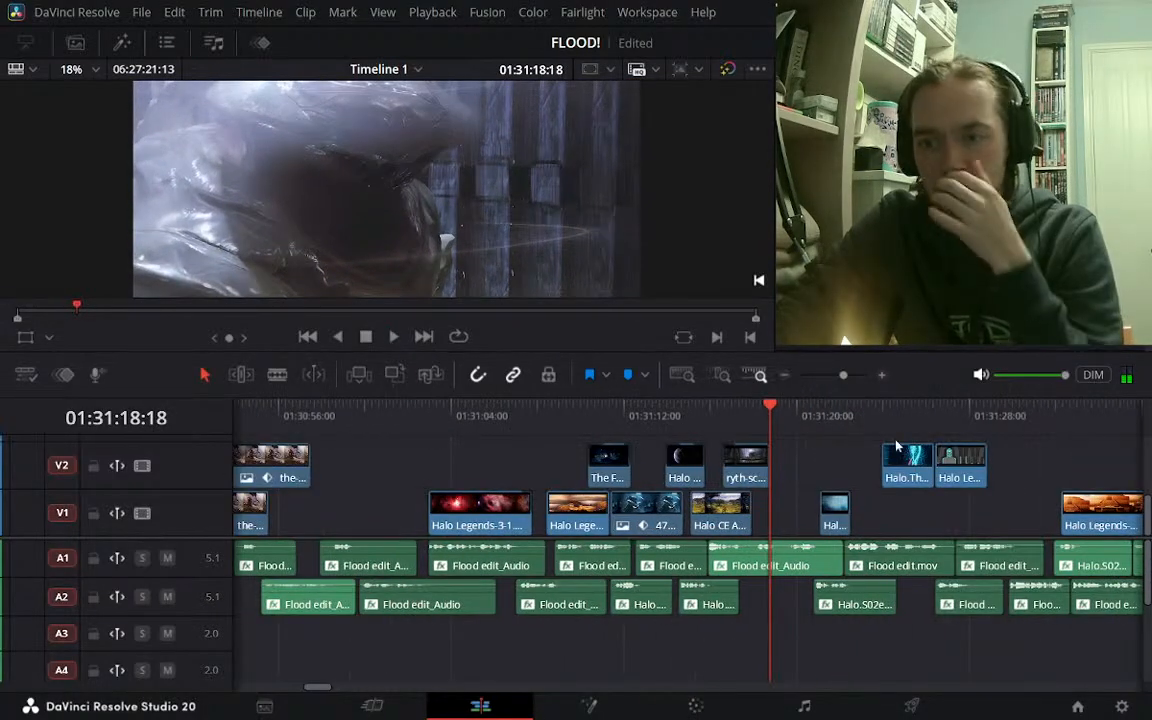
pyautogui.click(943, 416)
pyautogui.moveTo(948, 462); pyautogui.dragTo(803, 433)
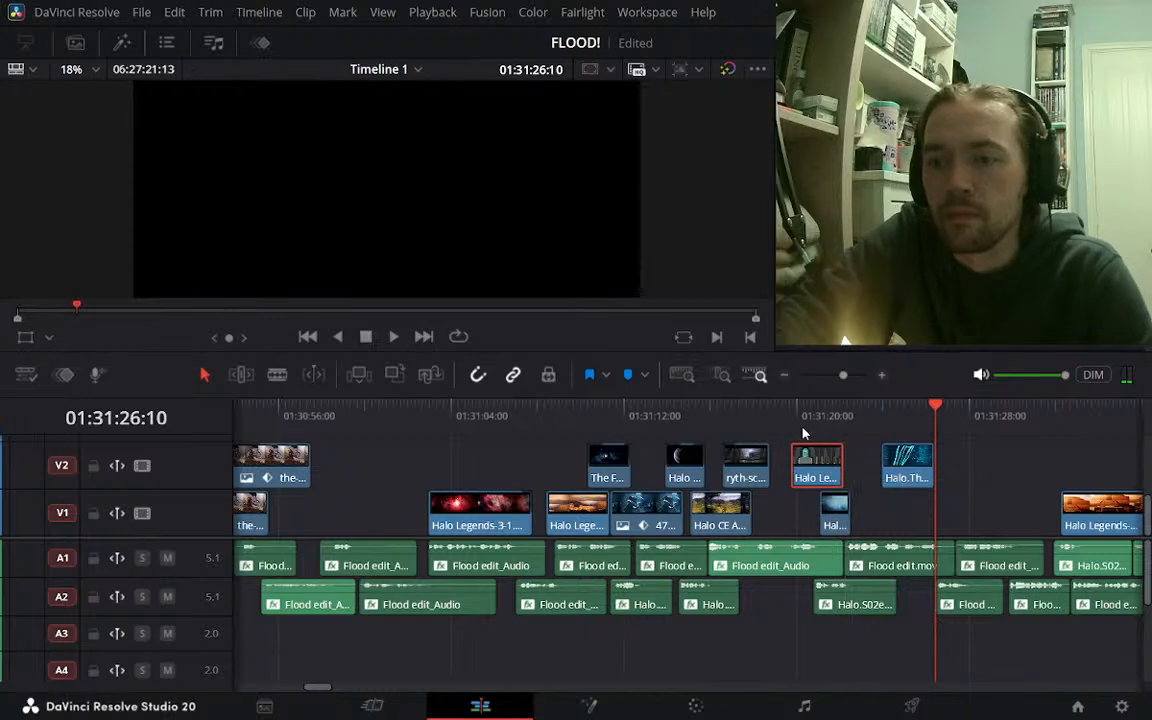
pyautogui.click(791, 416)
pyautogui.click(882, 376)
pyautogui.click(882, 376)
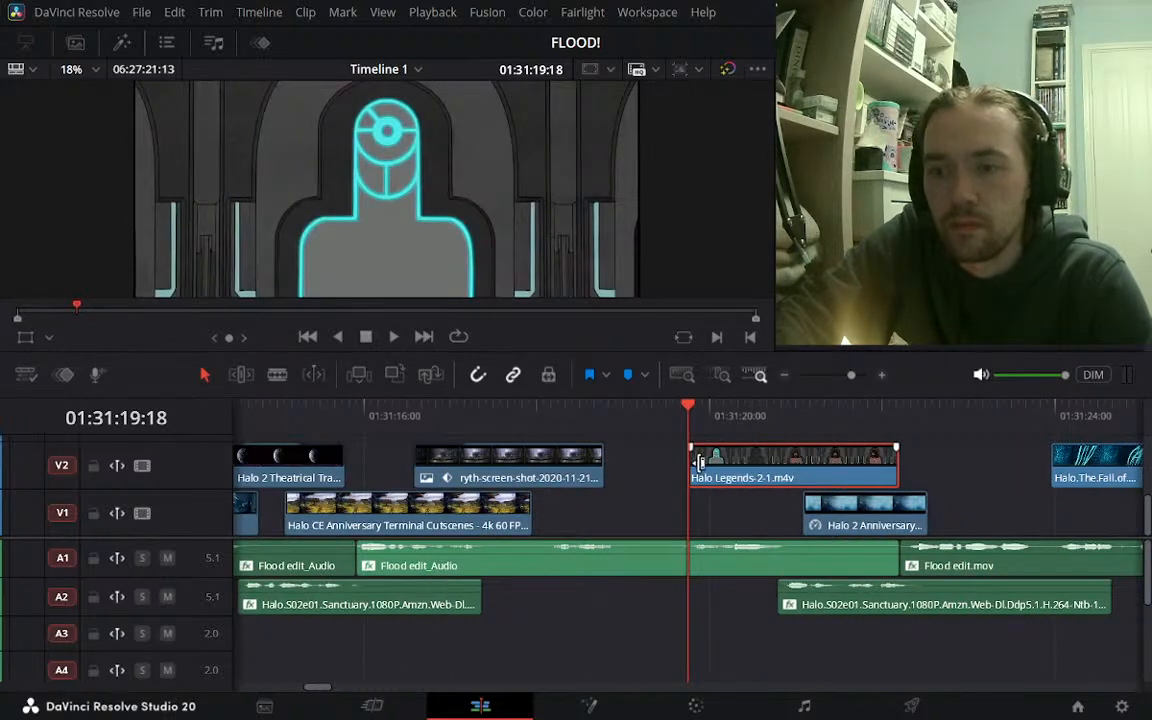
pyautogui.click(660, 418)
pyautogui.moveTo(690, 465); pyautogui.dragTo(591, 510)
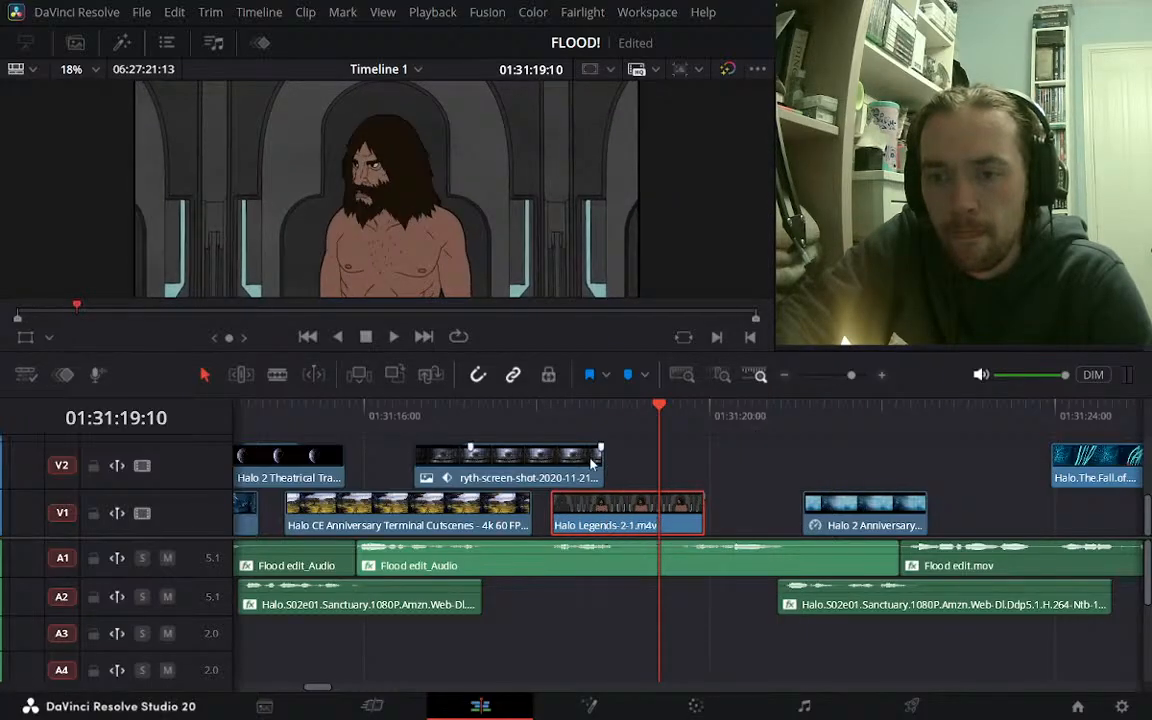
# Shift the Halo Legends-2-1 clip to about 01:31:18:02 and fade out the overlapping ryth-screen-shot clip from that point
pyautogui.moveTo(600, 451); pyautogui.dragTo(556, 460)
pyautogui.click(522, 413)
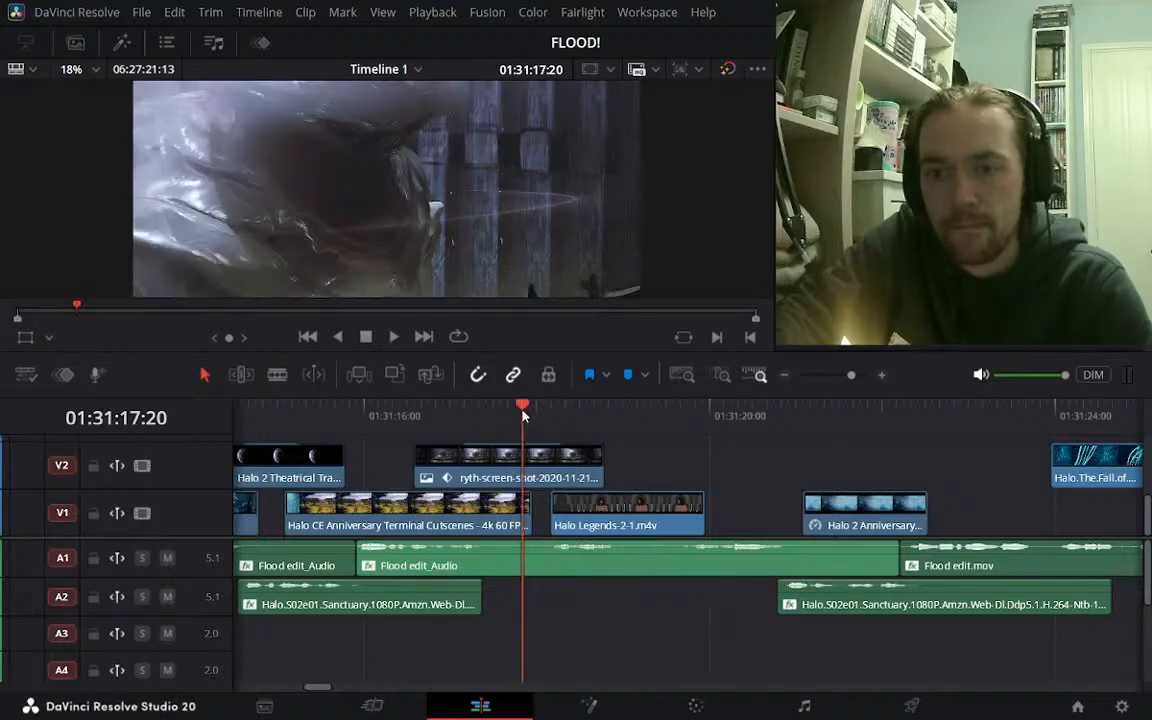
pyautogui.moveTo(627, 505); pyautogui.dragTo(598, 515)
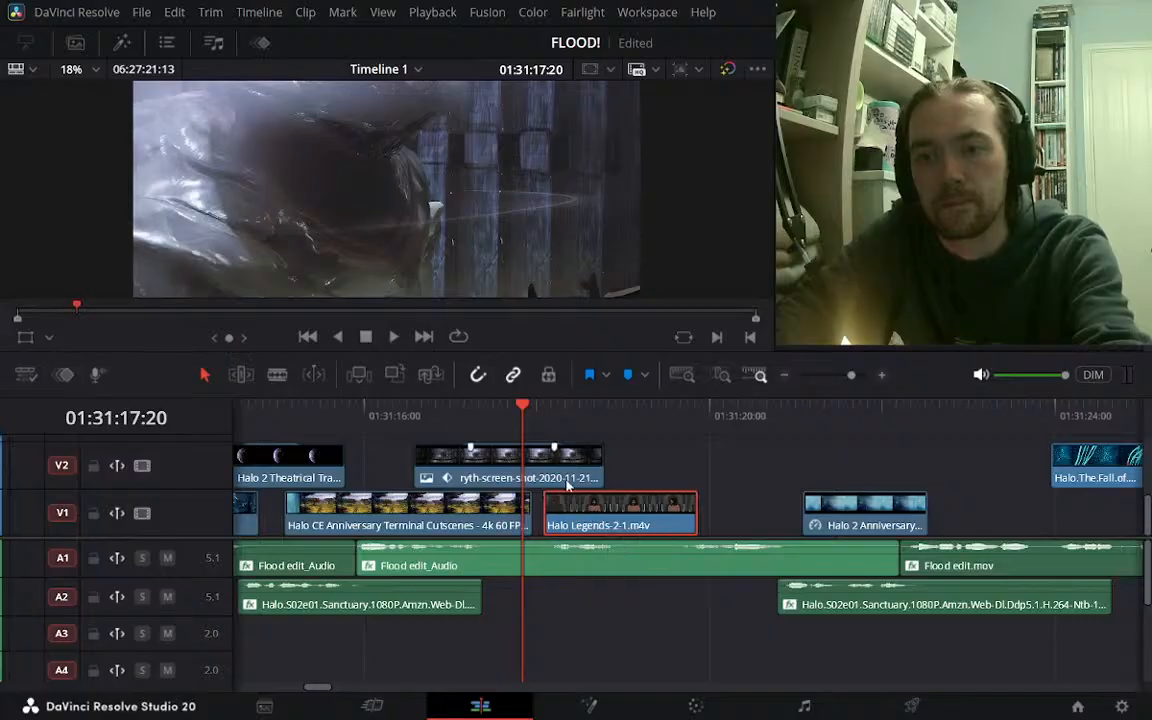
pyautogui.moveTo(555, 450); pyautogui.dragTo(544, 450)
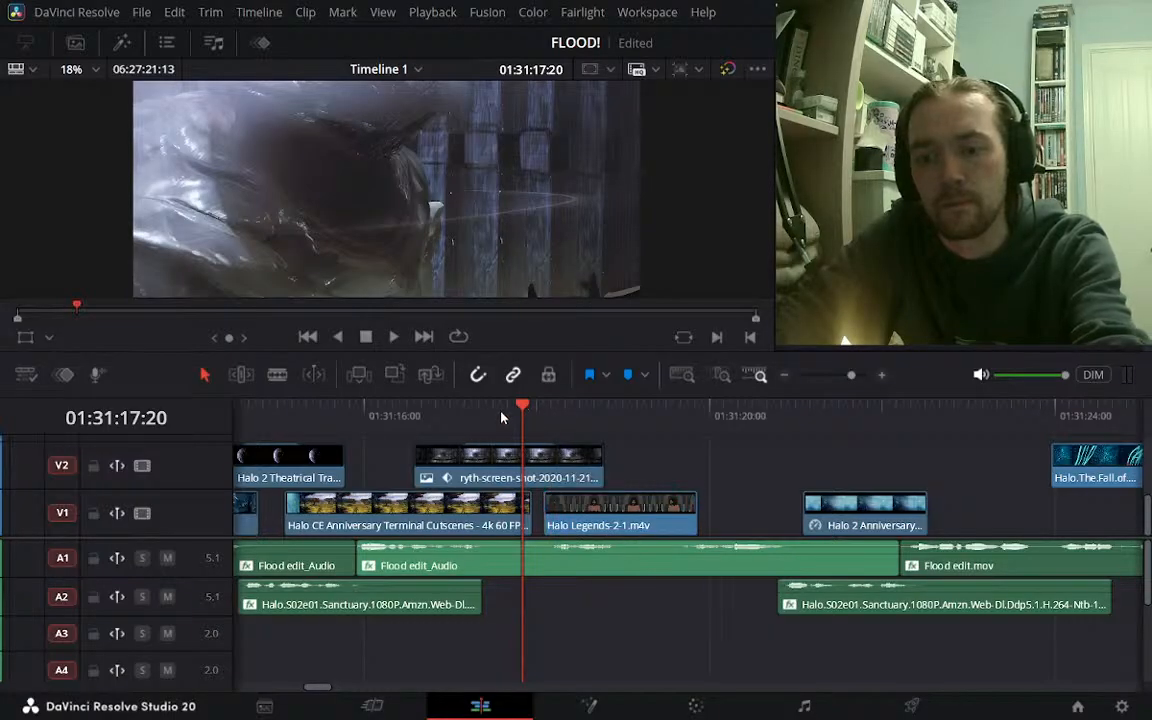
pyautogui.press('space')
pyautogui.press('space')
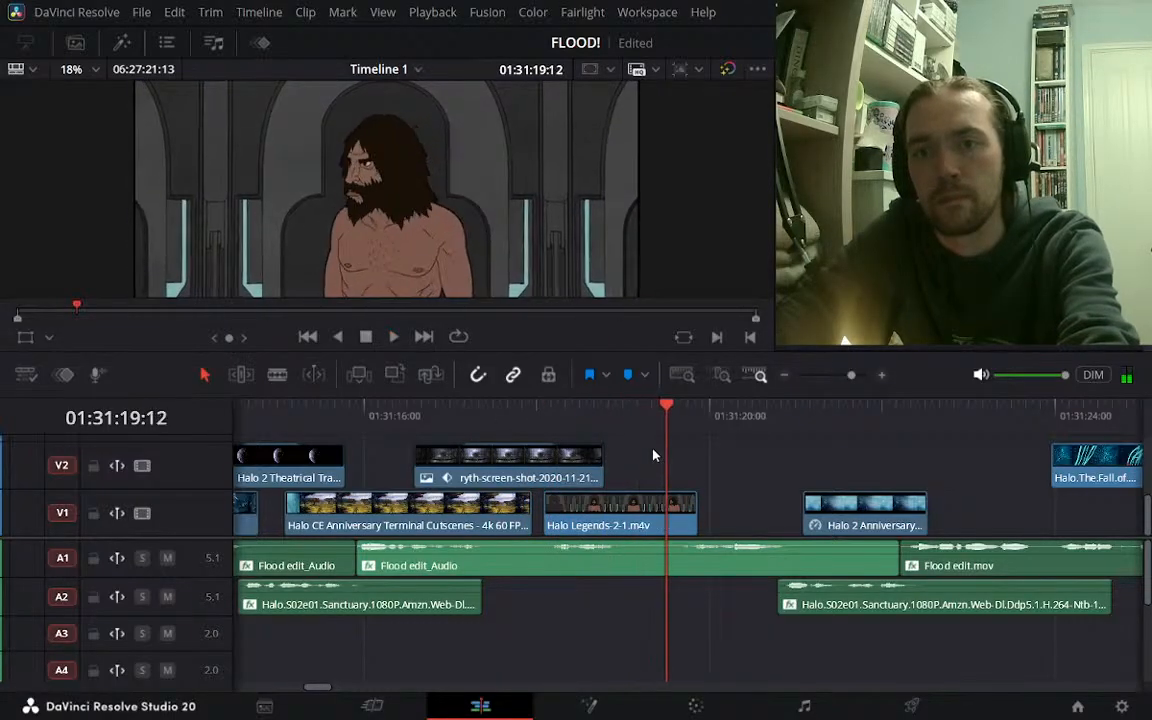
# Play the sequence from about 01:31:14:21, and replay the Halo Legends-2-1 section through to 01:31:20:01
pyautogui.click(268, 412)
pyautogui.press('space')
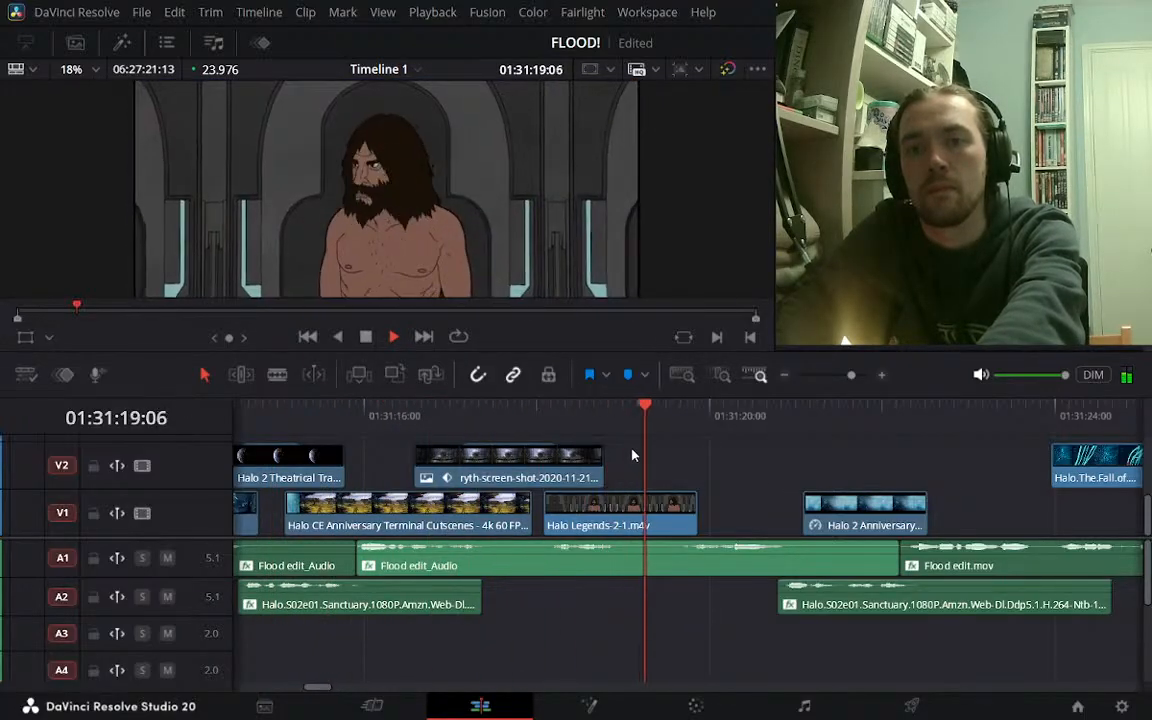
pyautogui.press('space')
pyautogui.click(549, 412)
pyautogui.press('space')
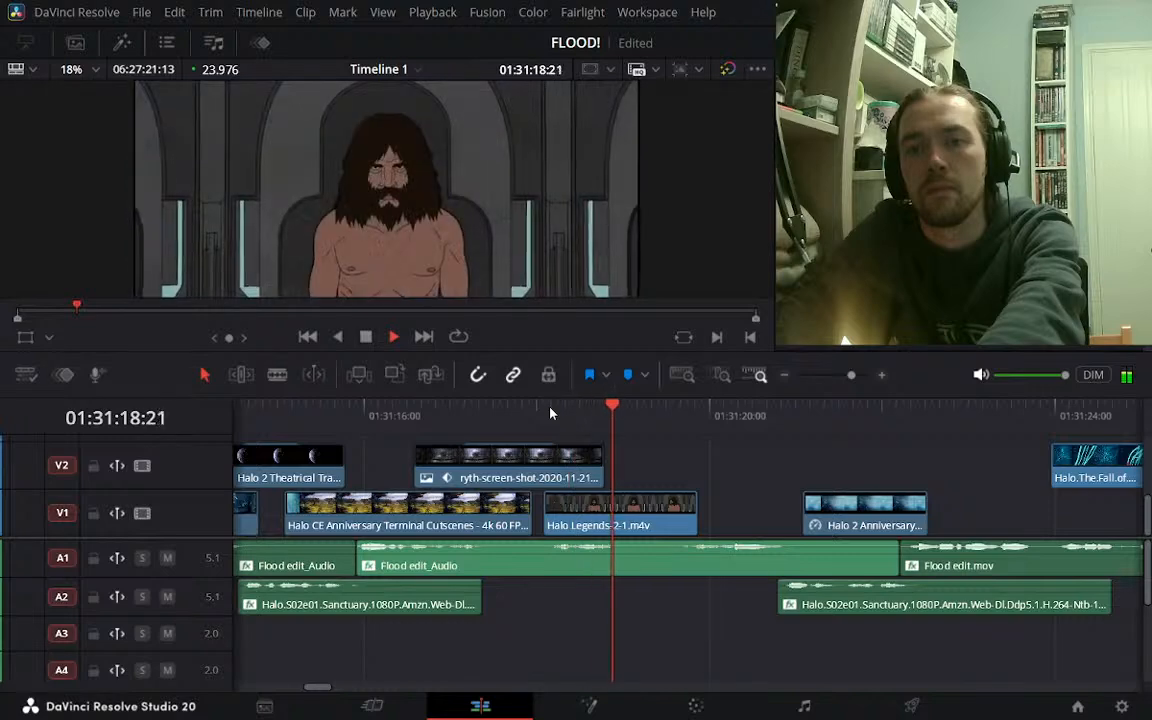
pyautogui.press('space')
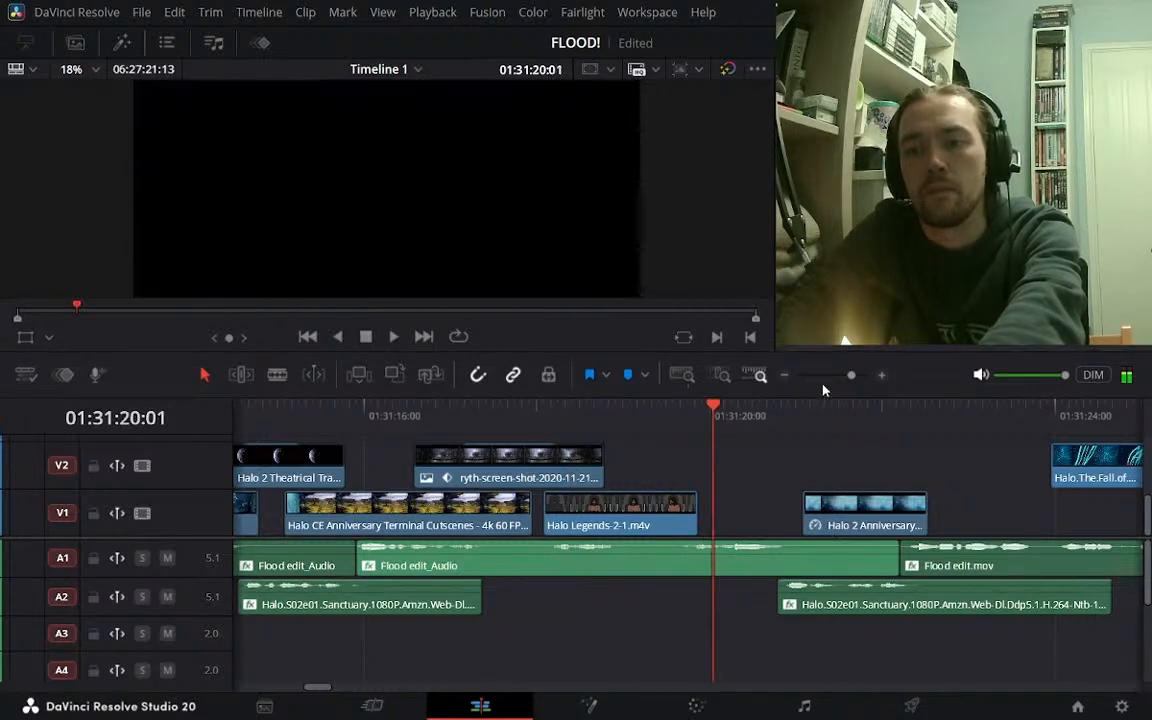
# Move the Halo.The.Fall.of.Reach clip along V2 to about 01:31:19:18 and extend the Halo Legends-2-1 clip's end to about 01:31:20:00
pyautogui.moveTo(1085, 470); pyautogui.dragTo(722, 470)
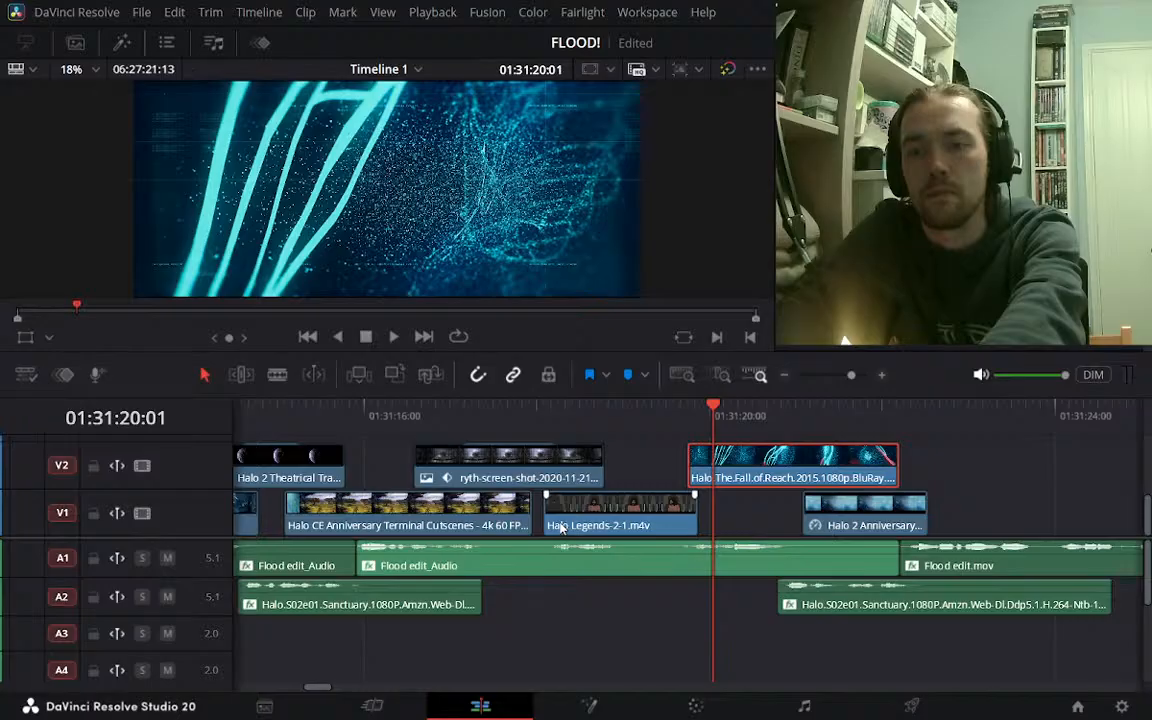
pyautogui.hotkey('ctrl', 's')
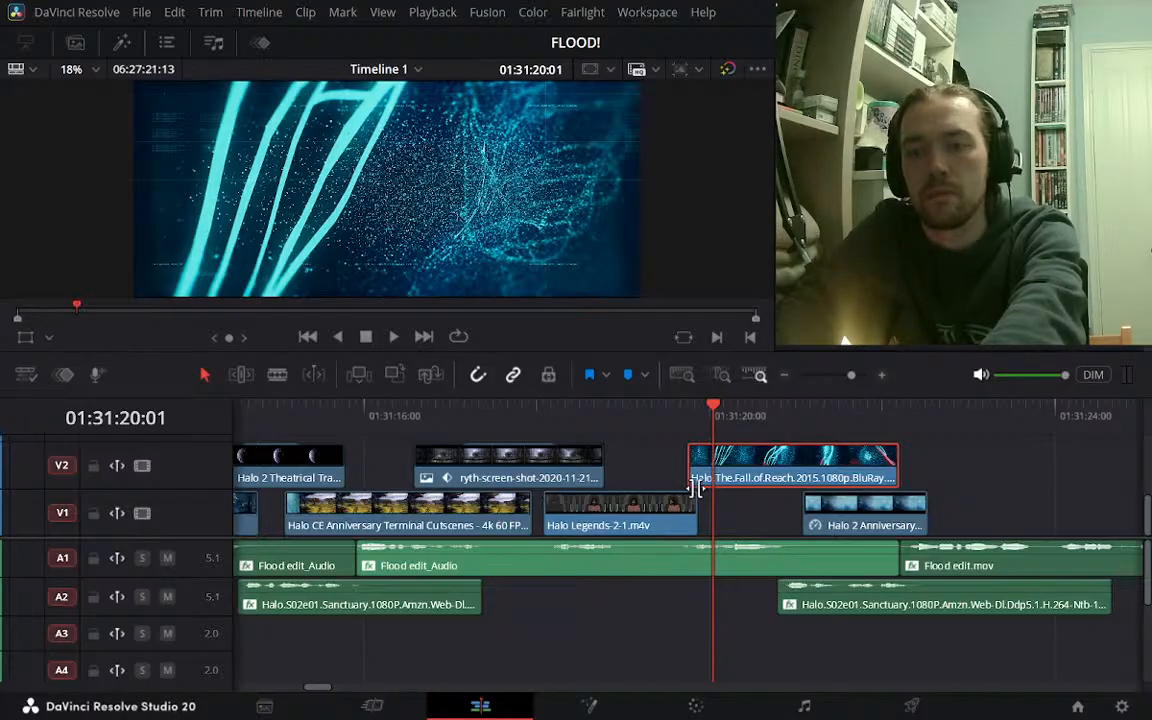
pyautogui.moveTo(670, 521); pyautogui.dragTo(694, 524)
pyautogui.moveTo(557, 512); pyautogui.dragTo(547, 512)
# Preview the Halo Legends-2-1 clip with V2 disabled, and replay from 01:31:14:22 to 01:31:19:19 with V2 enabled again
pyautogui.click(142, 466)
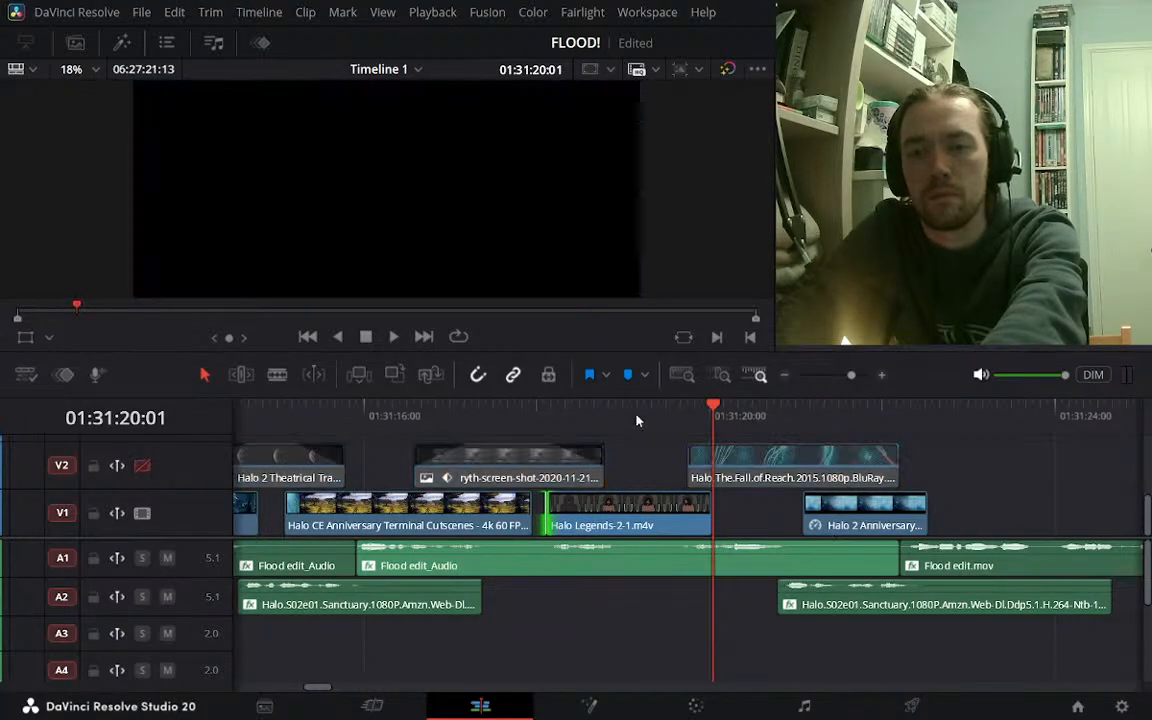
pyautogui.click(553, 418)
pyautogui.press('space')
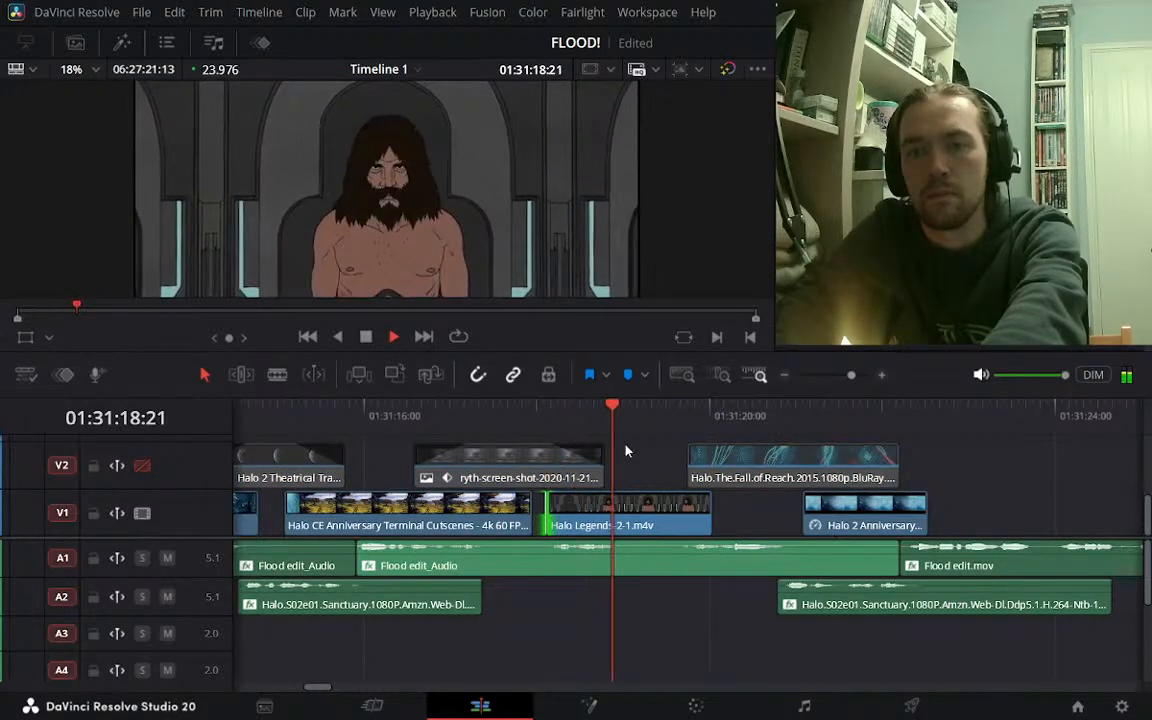
pyautogui.click(140, 468)
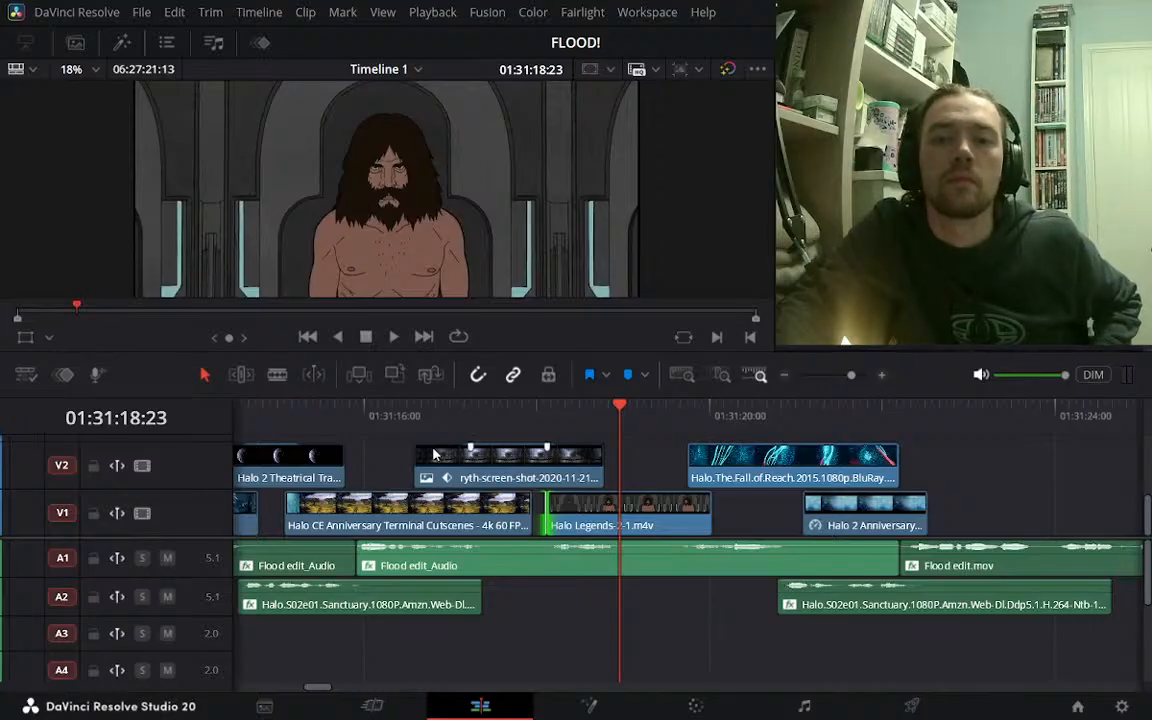
pyautogui.click(357, 412)
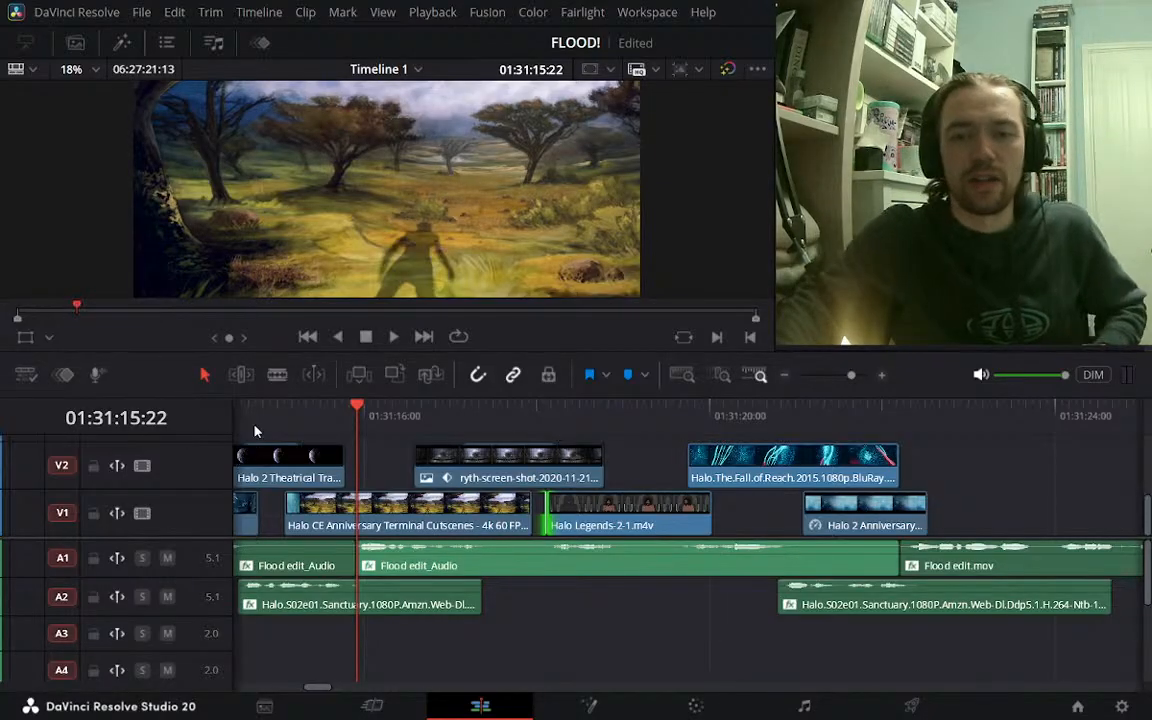
pyautogui.hotkey('shift', 'Left')
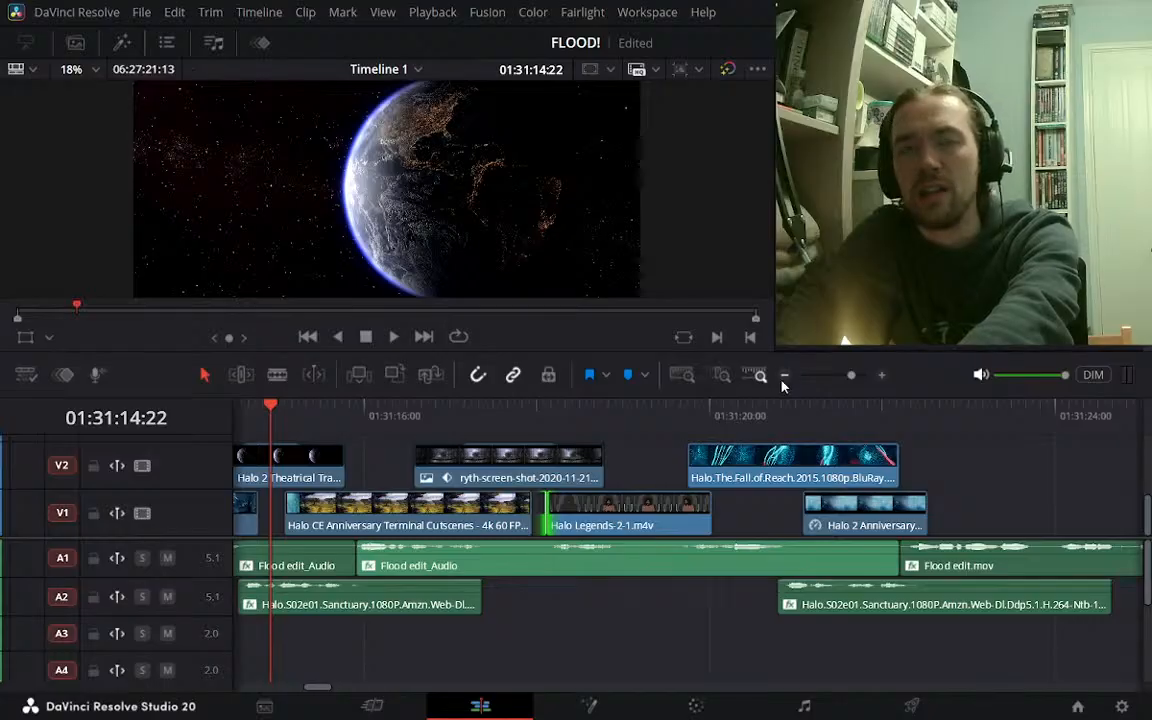
pyautogui.press('space')
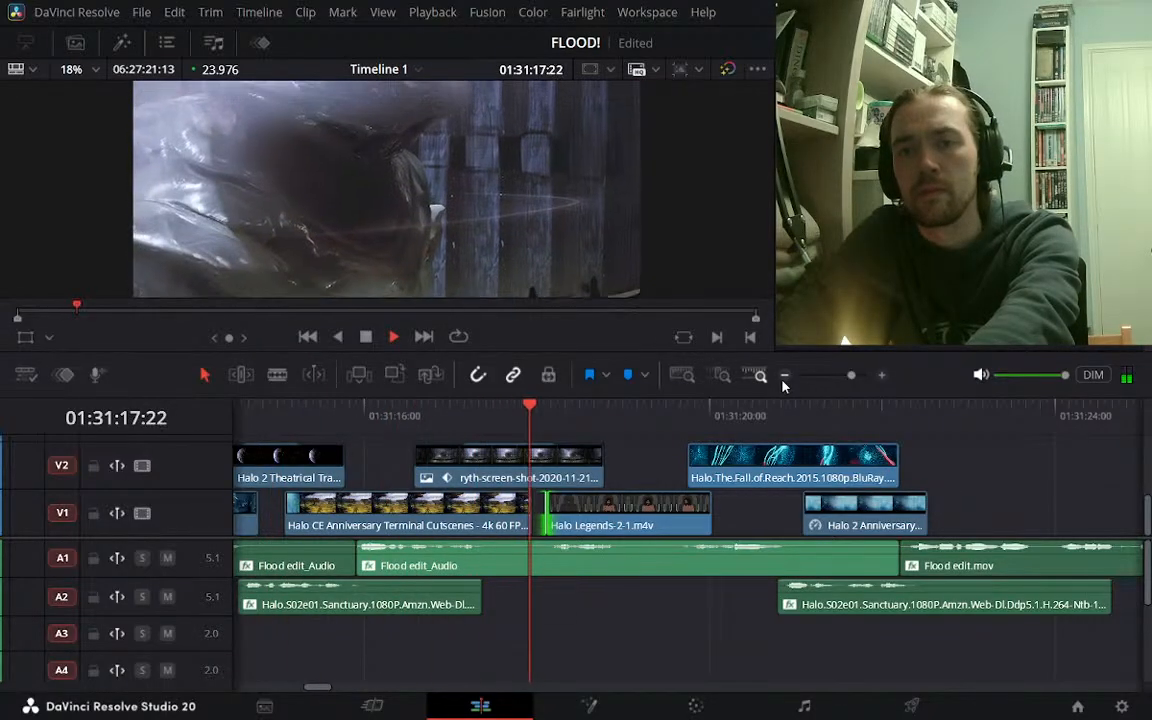
pyautogui.press('space')
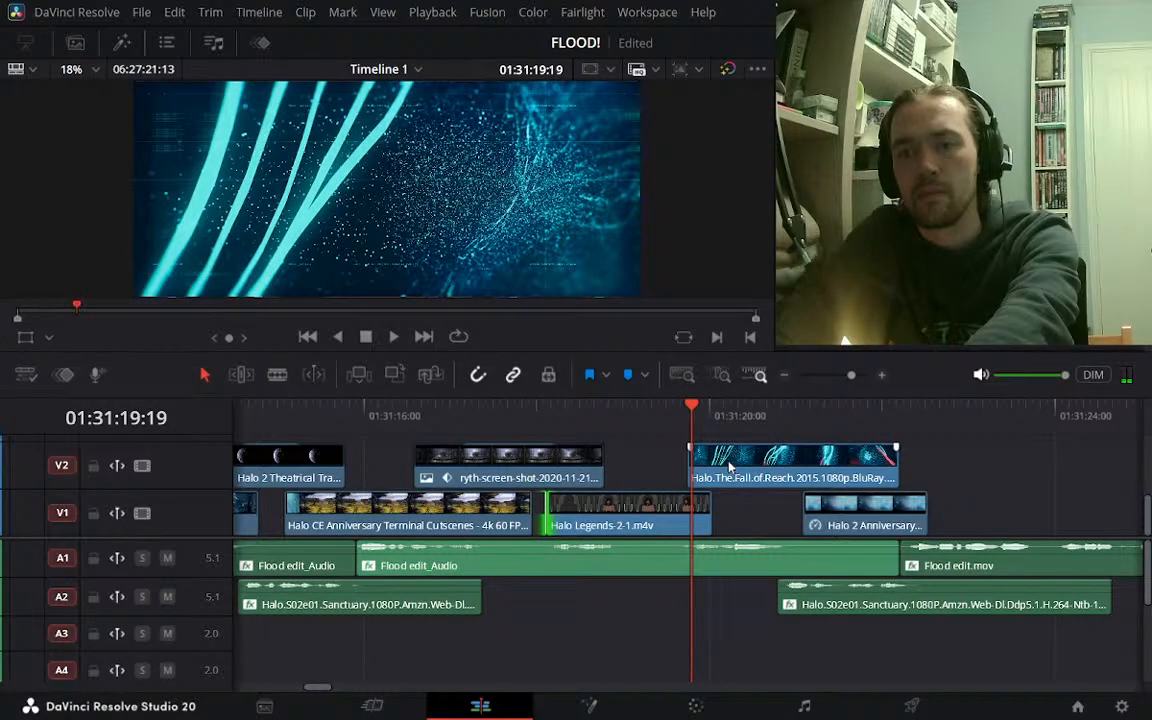
# Trim the Halo.The.Fall.of.Reach clip to run from about 01:31:19:10 to 01:31:21:10 and give it a fade-in of about 0.6 seconds
pyautogui.moveTo(730, 466); pyautogui.dragTo(711, 467)
pyautogui.moveTo(785, 477); pyautogui.dragTo(738, 482)
pyautogui.moveTo(625, 466); pyautogui.dragTo(660, 465)
pyautogui.moveTo(661, 448); pyautogui.dragTo(705, 457)
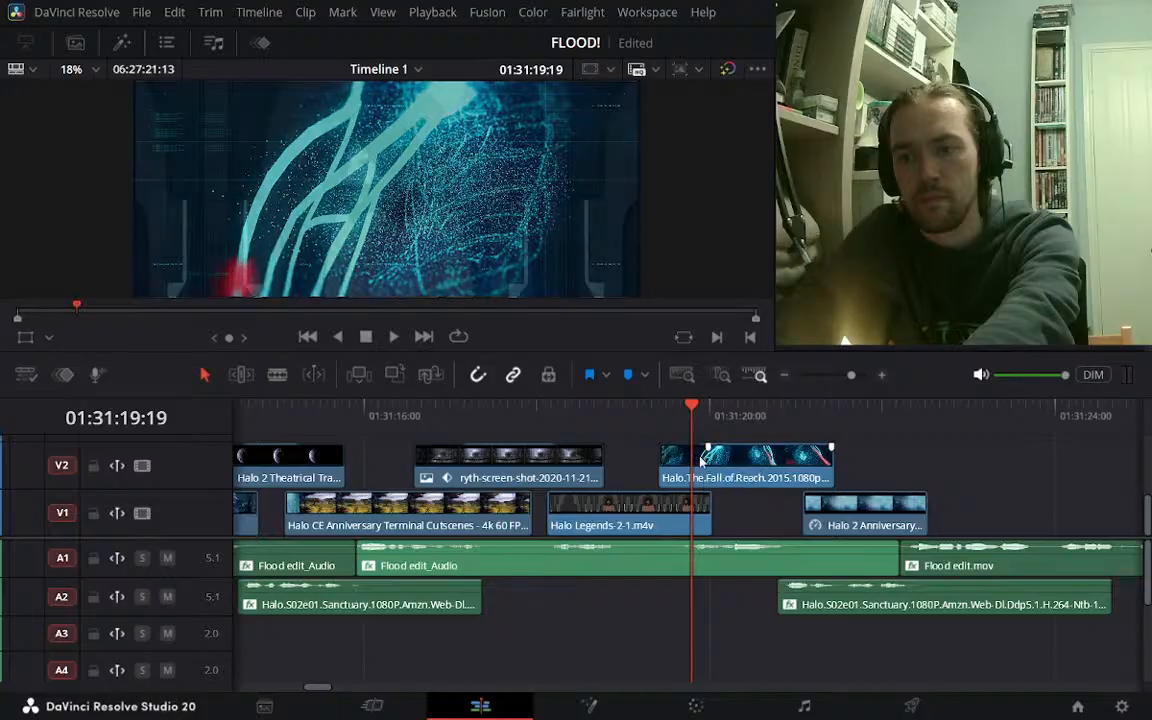
pyautogui.click(636, 432)
pyautogui.press('space')
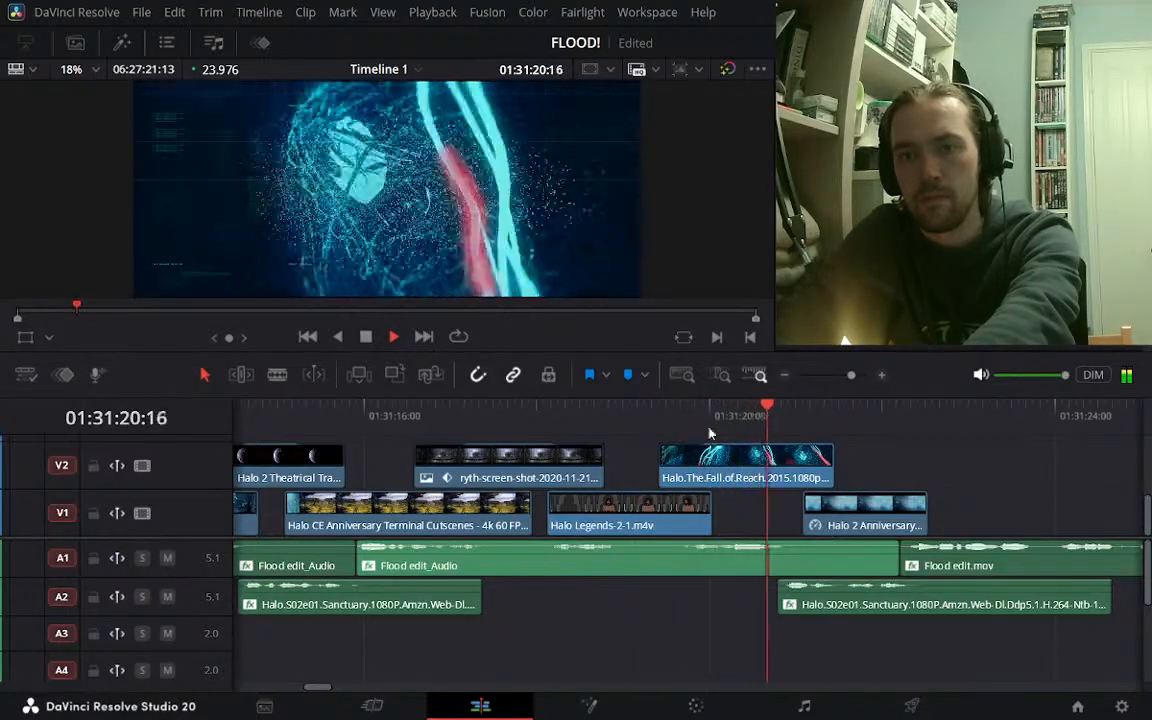
pyautogui.press('space')
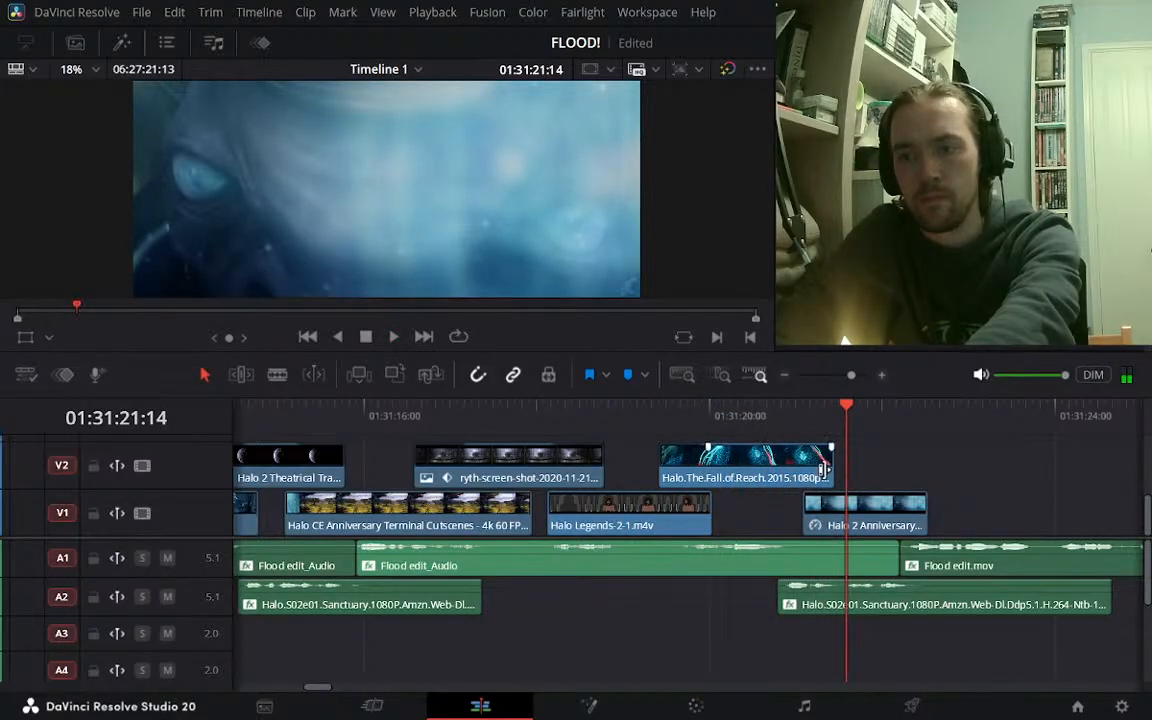
# Extend the Halo.The.Fall.of.Reach clip's end to about 01:31:21:16, keep its start at about 01:31:19:10, and preview it
pyautogui.moveTo(812, 481)
pyautogui.mouseDown()
pyautogui.moveTo(834, 481)
pyautogui.moveTo(824, 481)
pyautogui.mouseUp()
pyautogui.moveTo(681, 463); pyautogui.dragTo(659, 463)
pyautogui.click(625, 422)
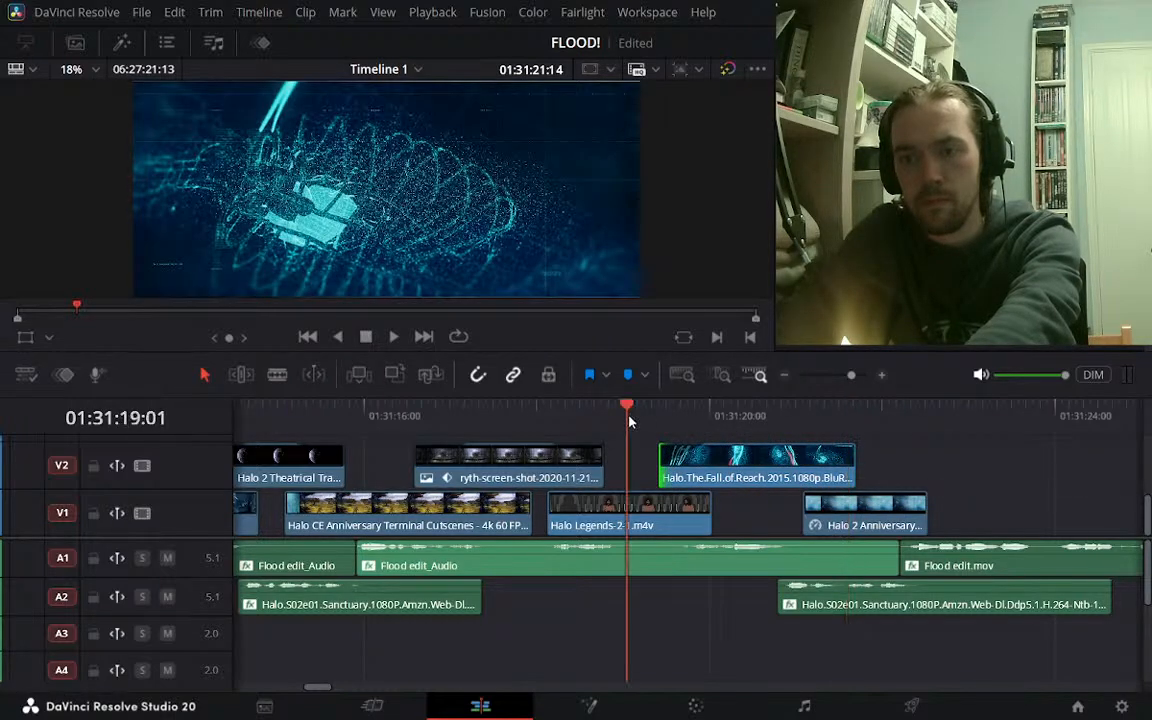
pyautogui.press('space')
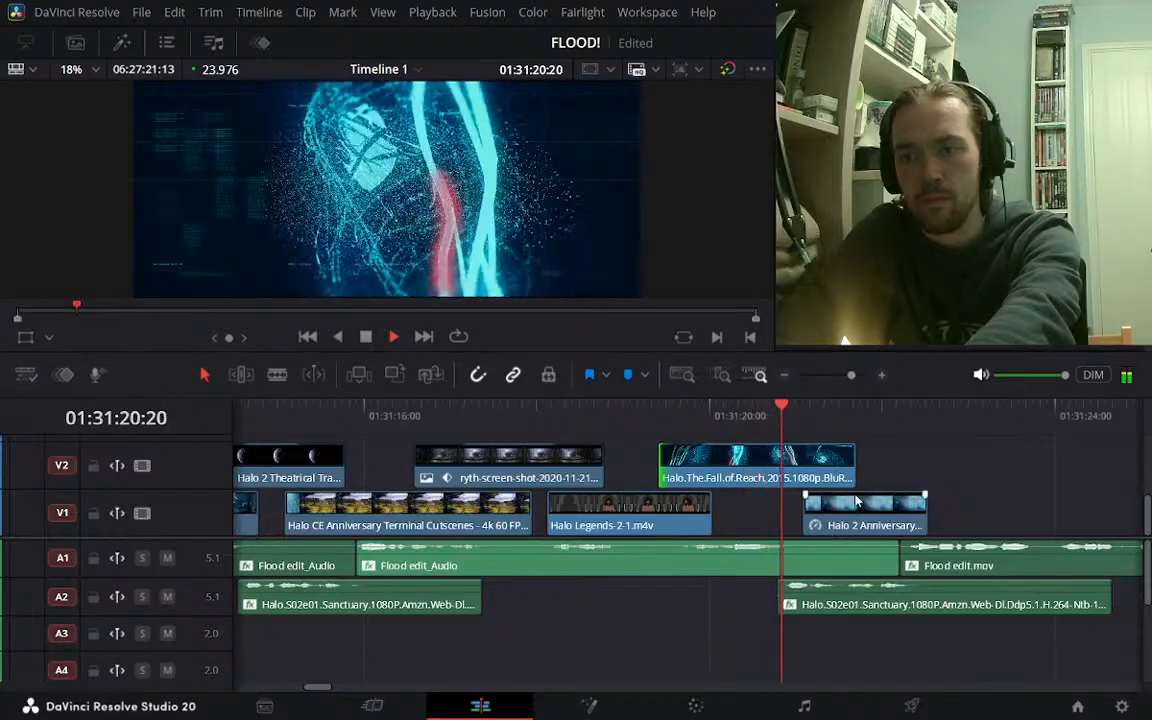
pyautogui.press('space')
# Fade out the Halo.The.Fall.of.Reach clip from the Halo 2 Anniversary clip's start, play back the transition and save the project
pyautogui.moveTo(852, 448); pyautogui.dragTo(806, 448)
pyautogui.press('space')
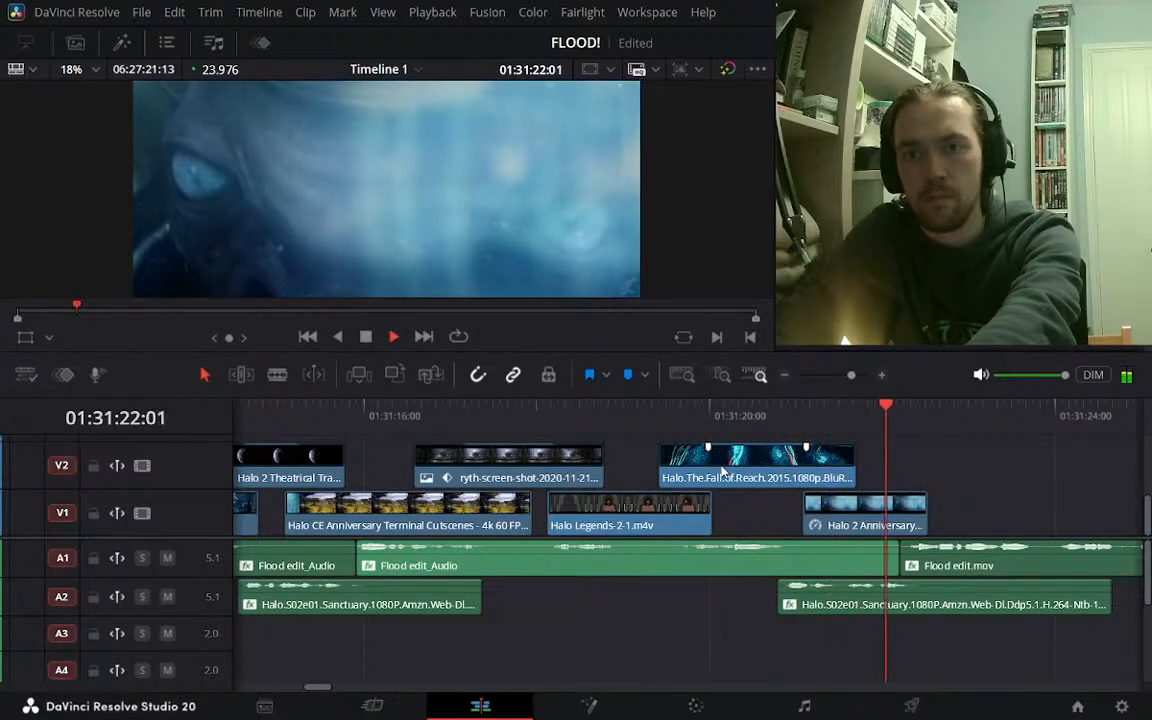
pyautogui.press('space')
pyautogui.click(758, 416)
pyautogui.press('space')
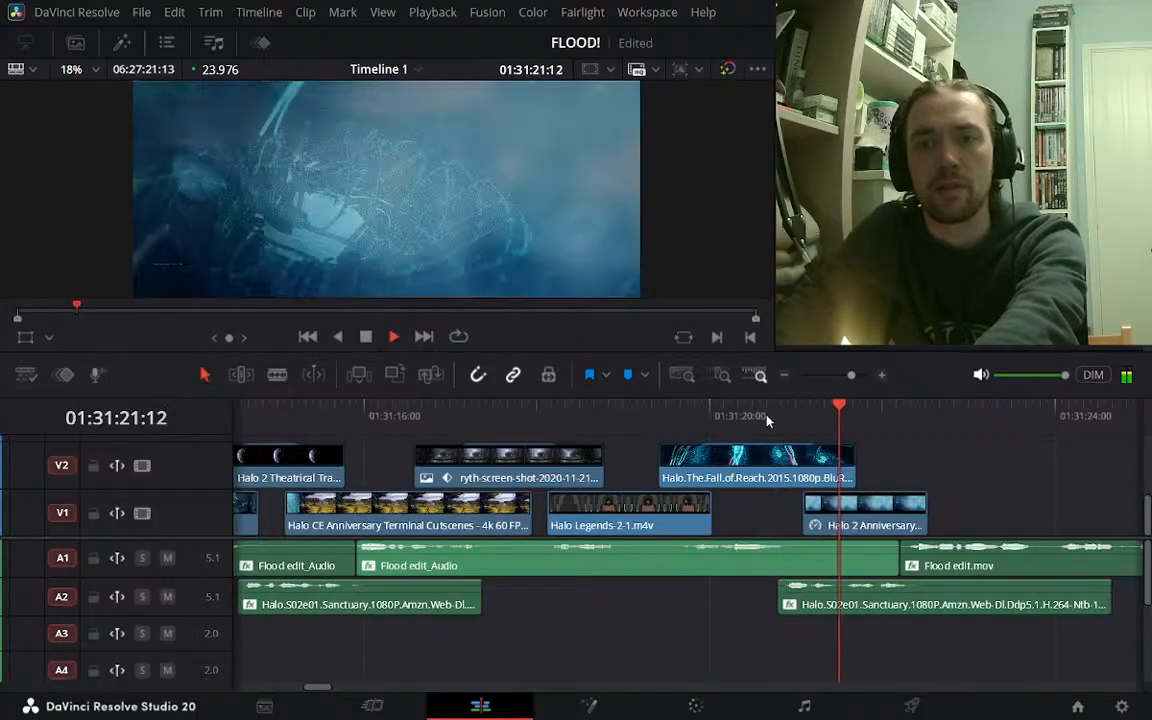
pyautogui.press('space')
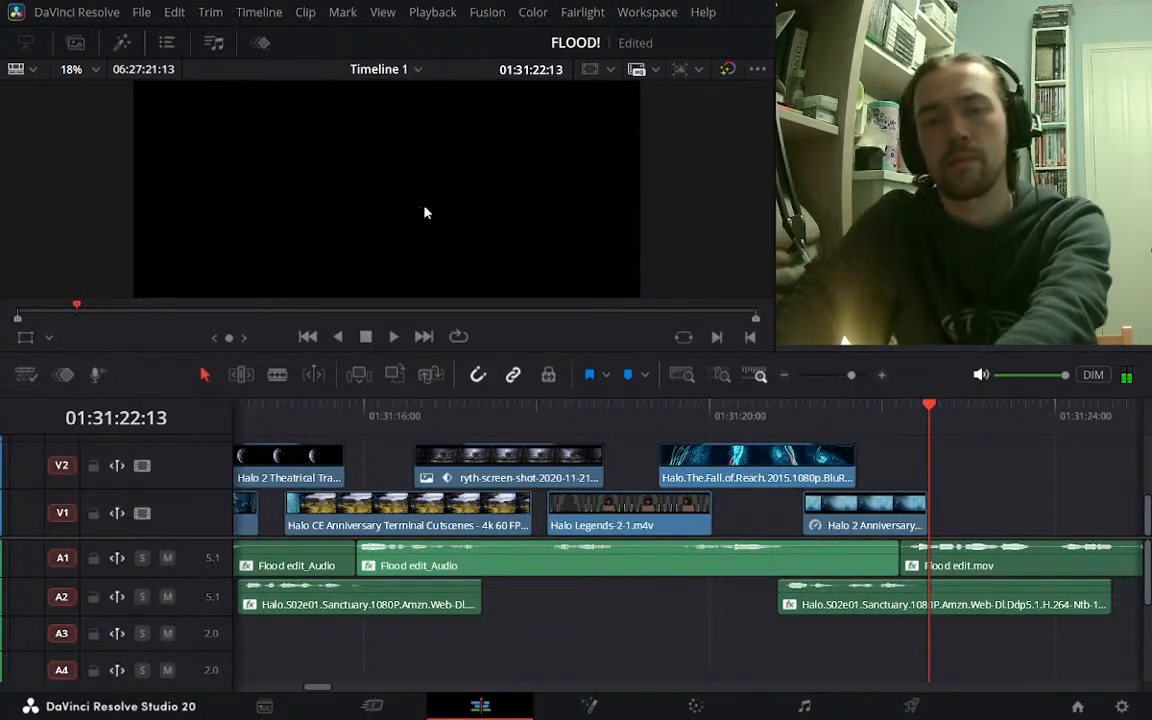
pyautogui.hotkey('ctrl', 's')
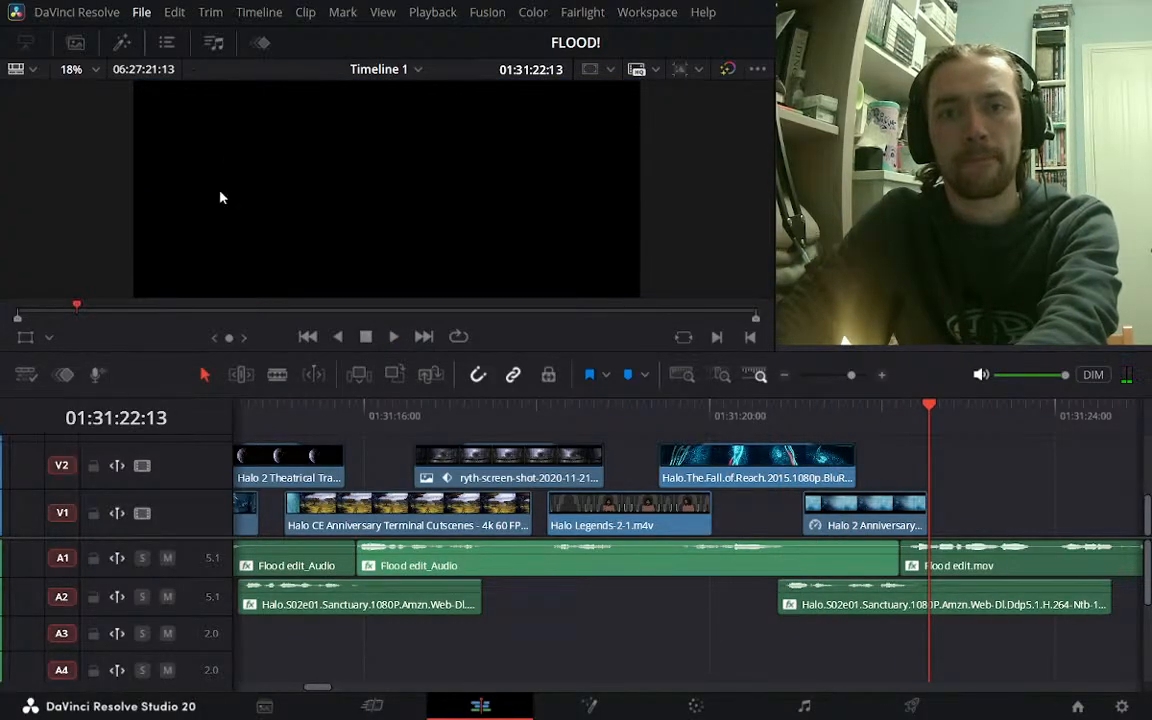
# Play back the transition from the Halo.The.Fall.of.Reach clip to the Halo 2 Anniversary clip, up to about 01:31:22:15
pyautogui.click(786, 376)
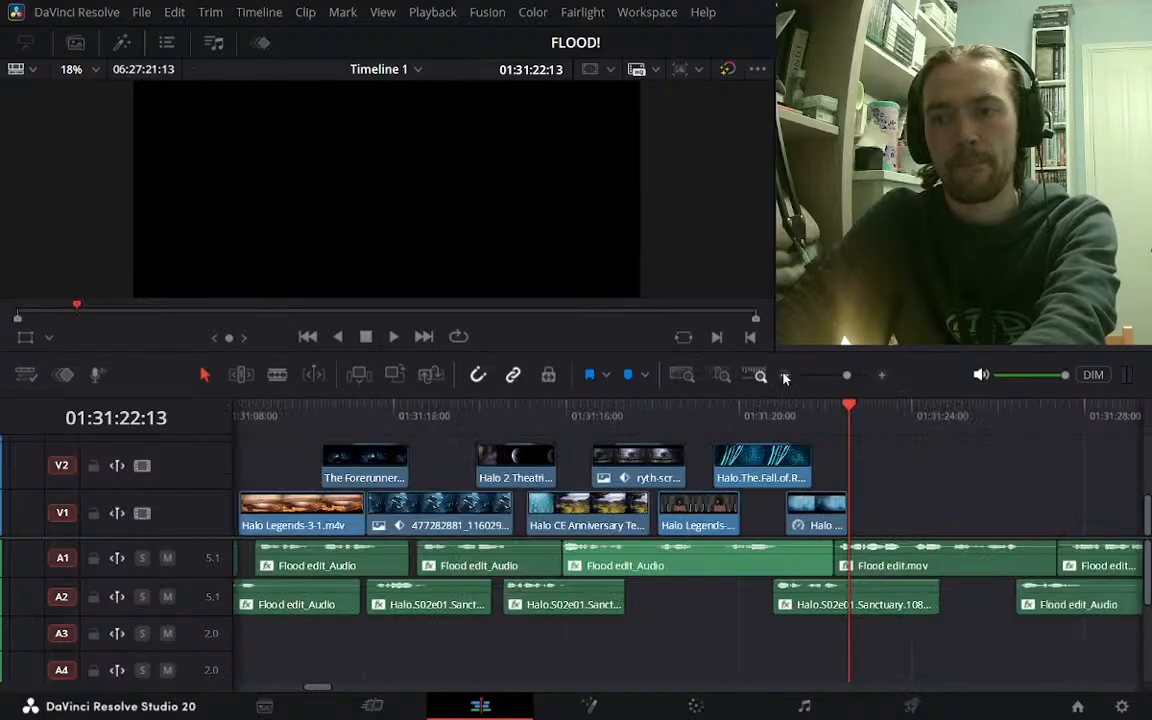
pyautogui.click(705, 415)
pyautogui.press('space')
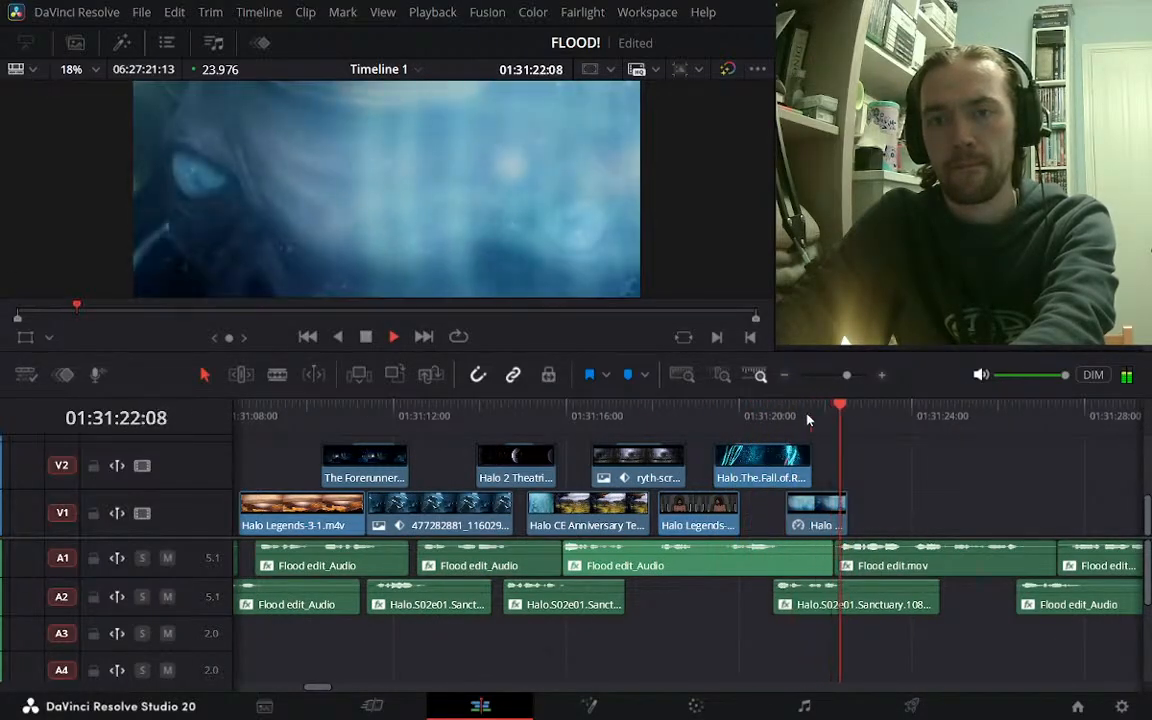
pyautogui.click(854, 400)
pyautogui.click(879, 376)
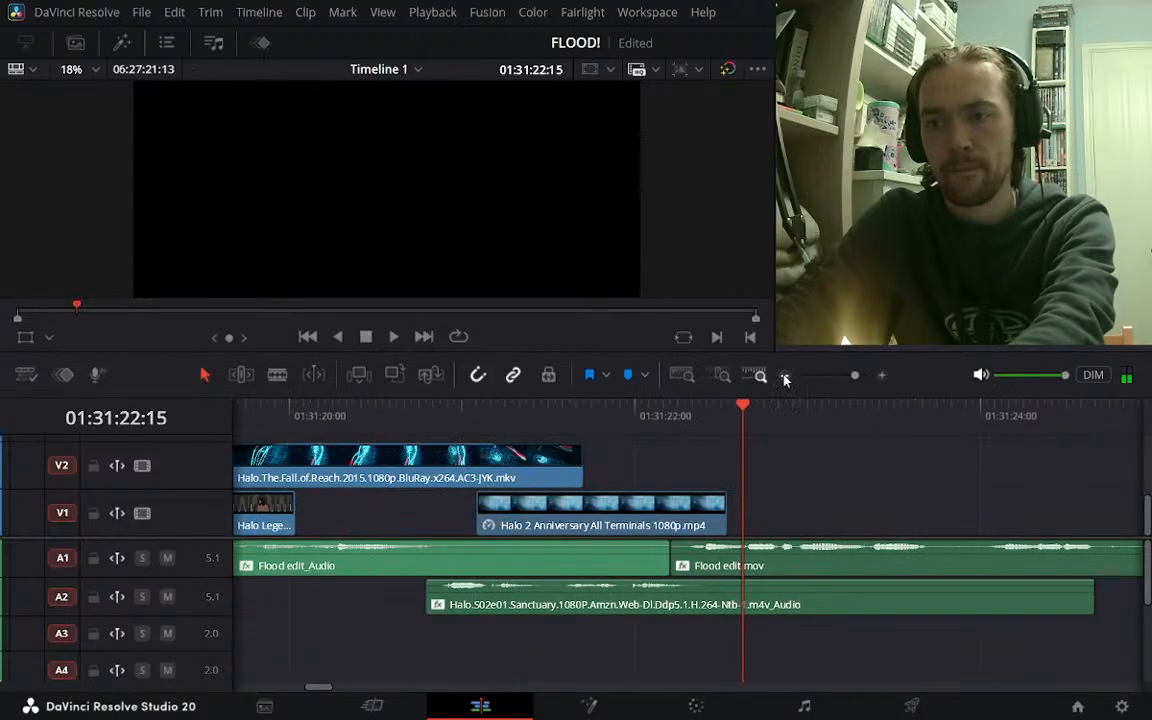
# Review the sequence from about 01:30:51 to 01:31:09:23, ending on the desert shot of Halo Legends-3-1
pyautogui.click(784, 376)
pyautogui.click(784, 376)
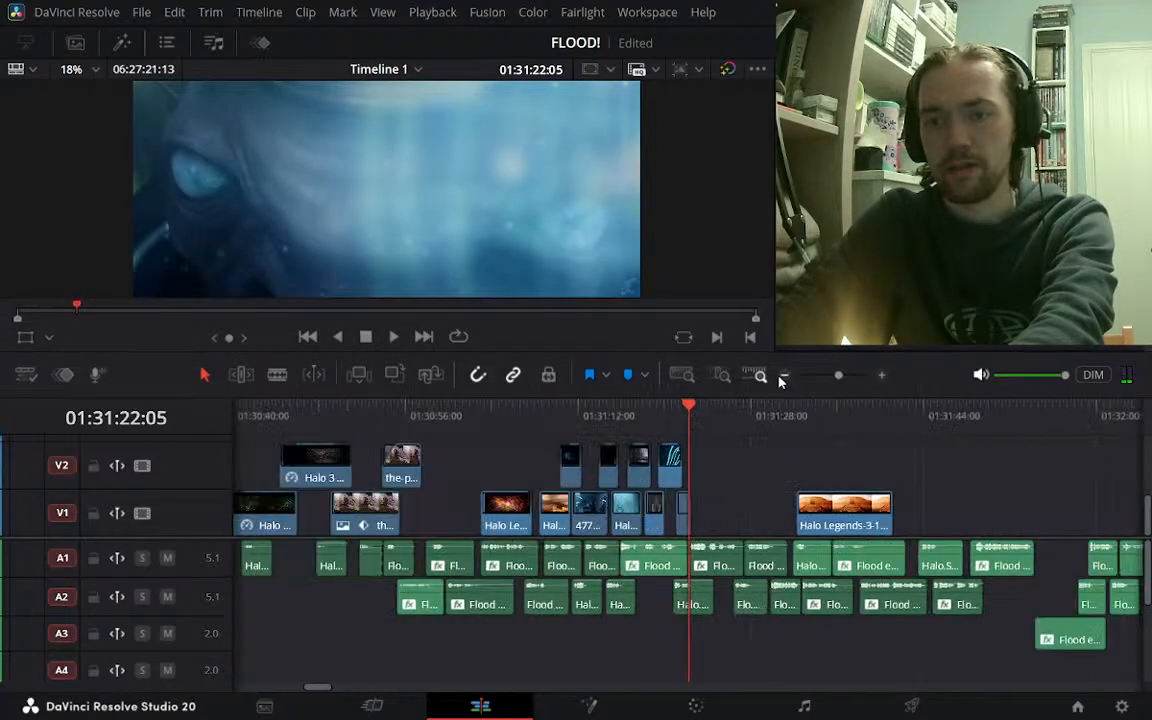
pyautogui.click(428, 430)
pyautogui.click(881, 376)
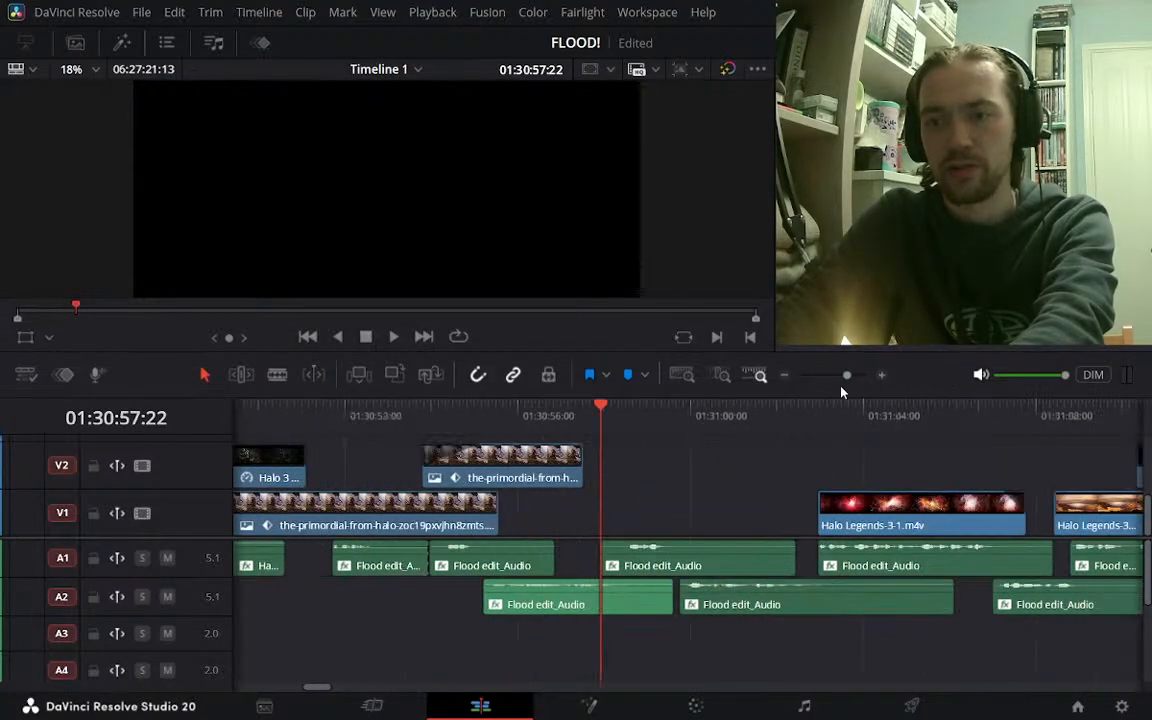
pyautogui.click(784, 376)
pyautogui.click(617, 416)
pyautogui.press('space')
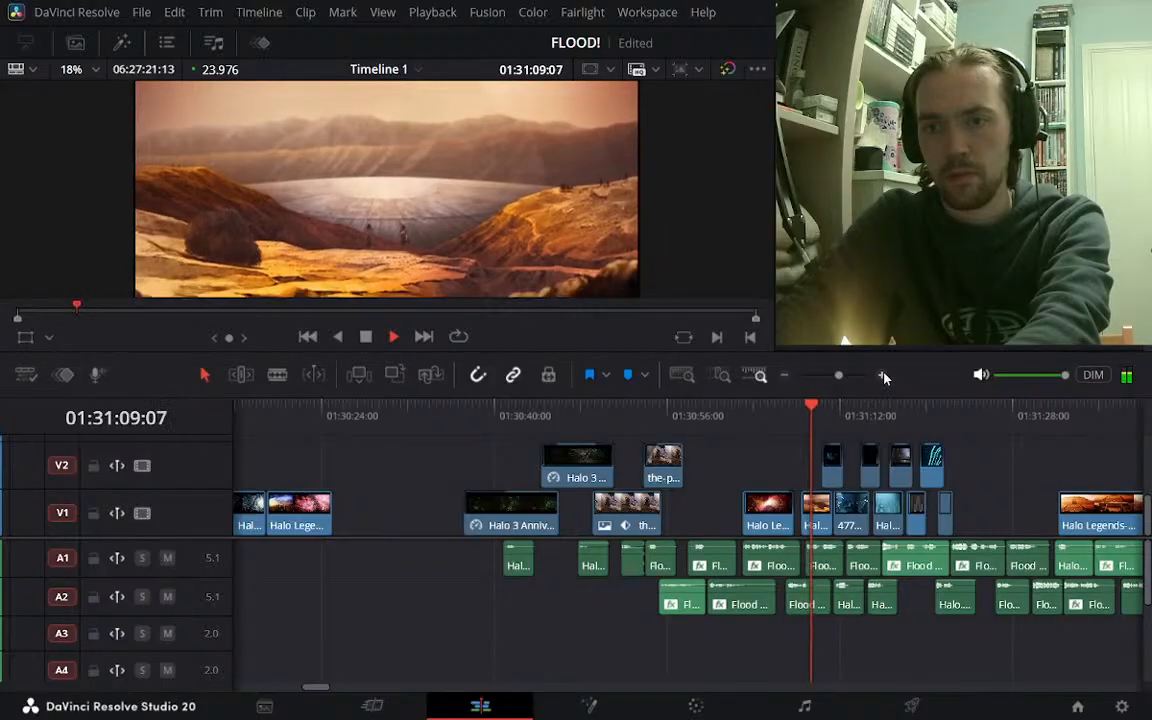
pyautogui.press('space')
pyautogui.click(881, 377)
pyautogui.click(881, 377)
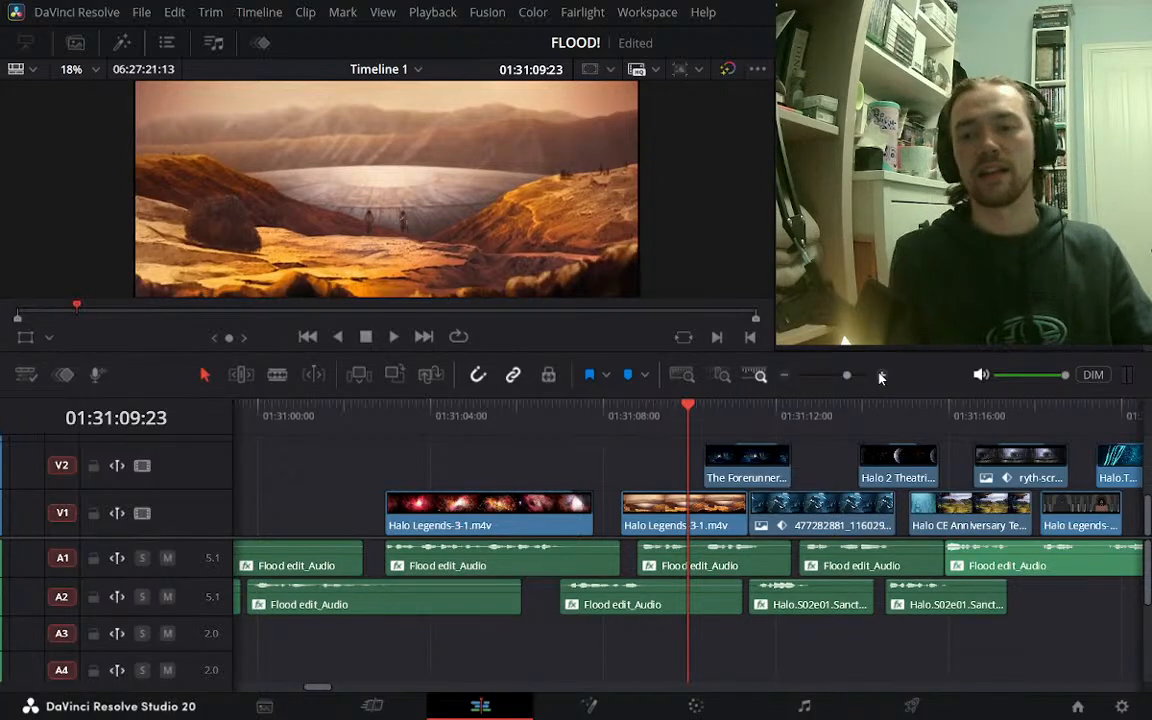
# Play the edited sequence from 01:31:05:13 in the red nebula clip through to 01:31:22:16, past the Halo 2 Anniversary clip
pyautogui.click(786, 376)
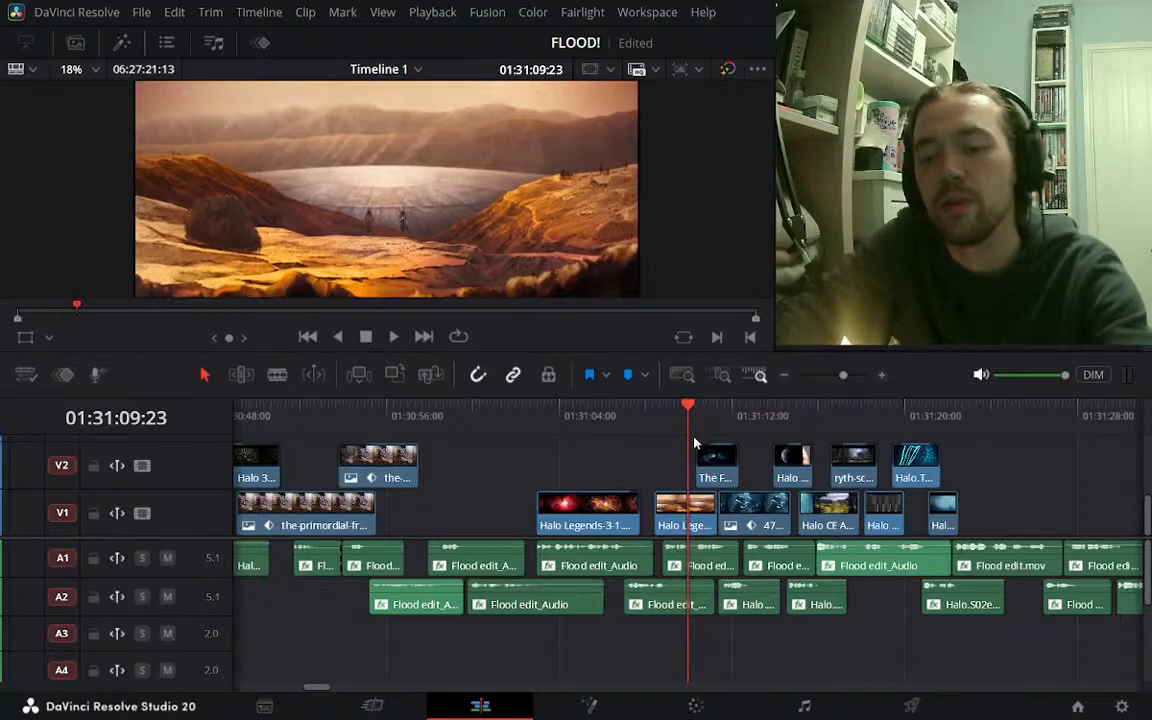
pyautogui.click(593, 415)
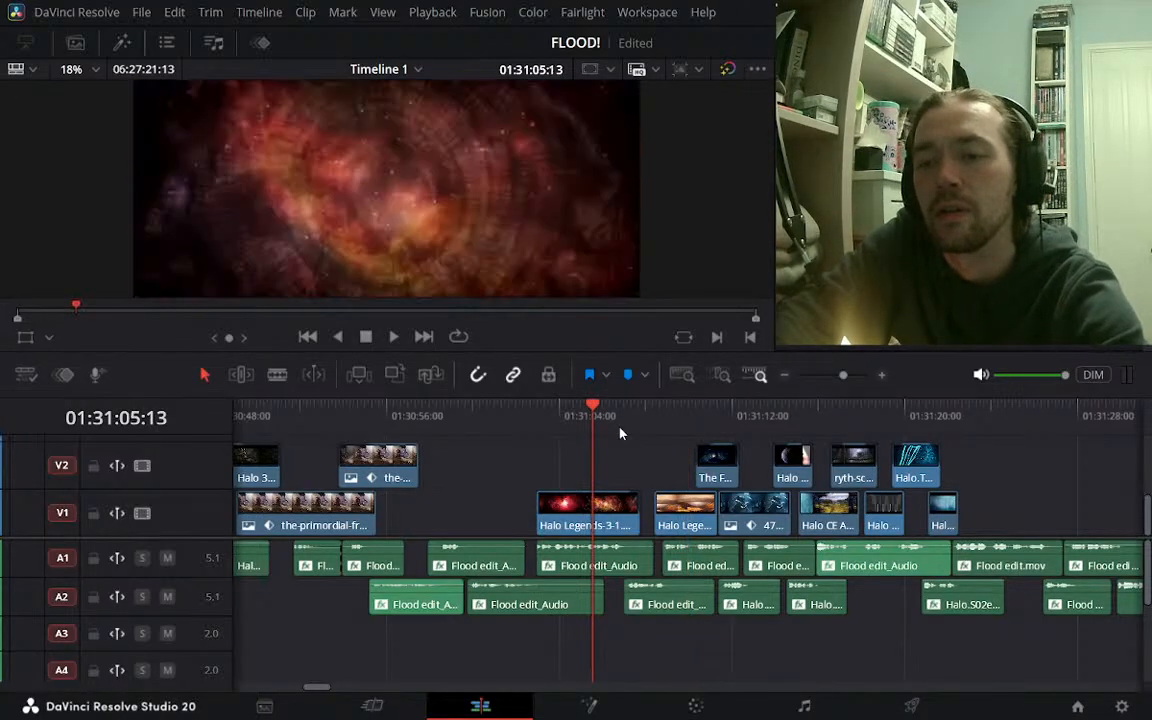
pyautogui.press('space')
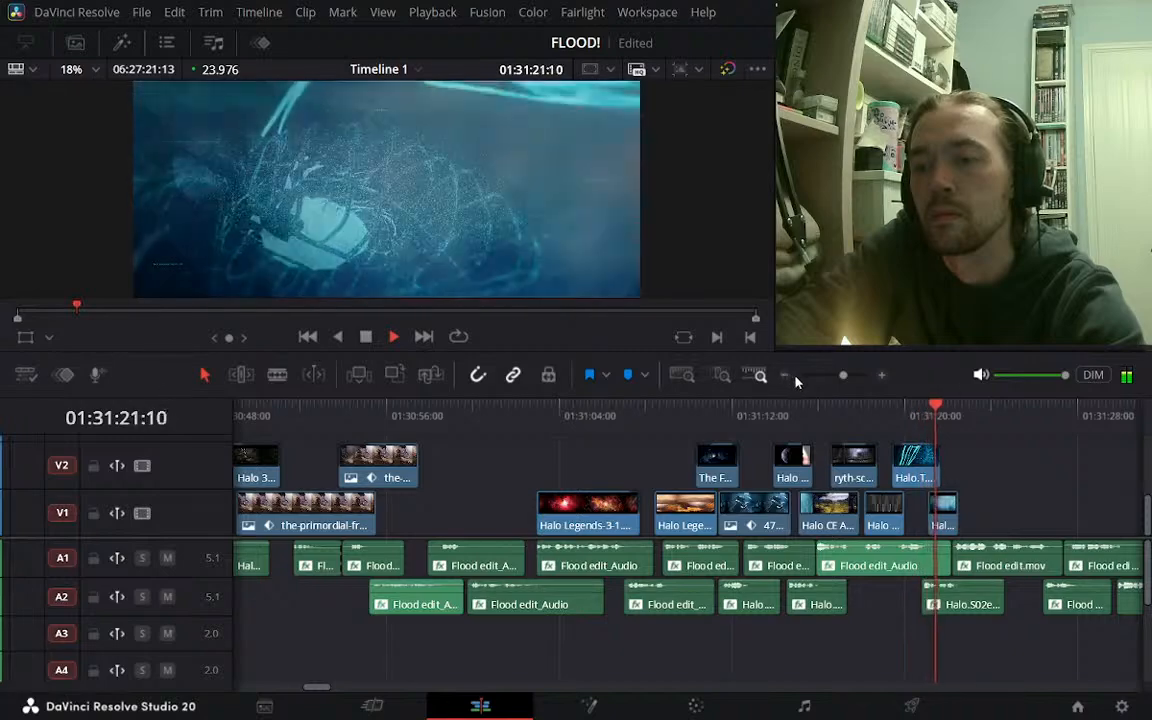
pyautogui.press('space')
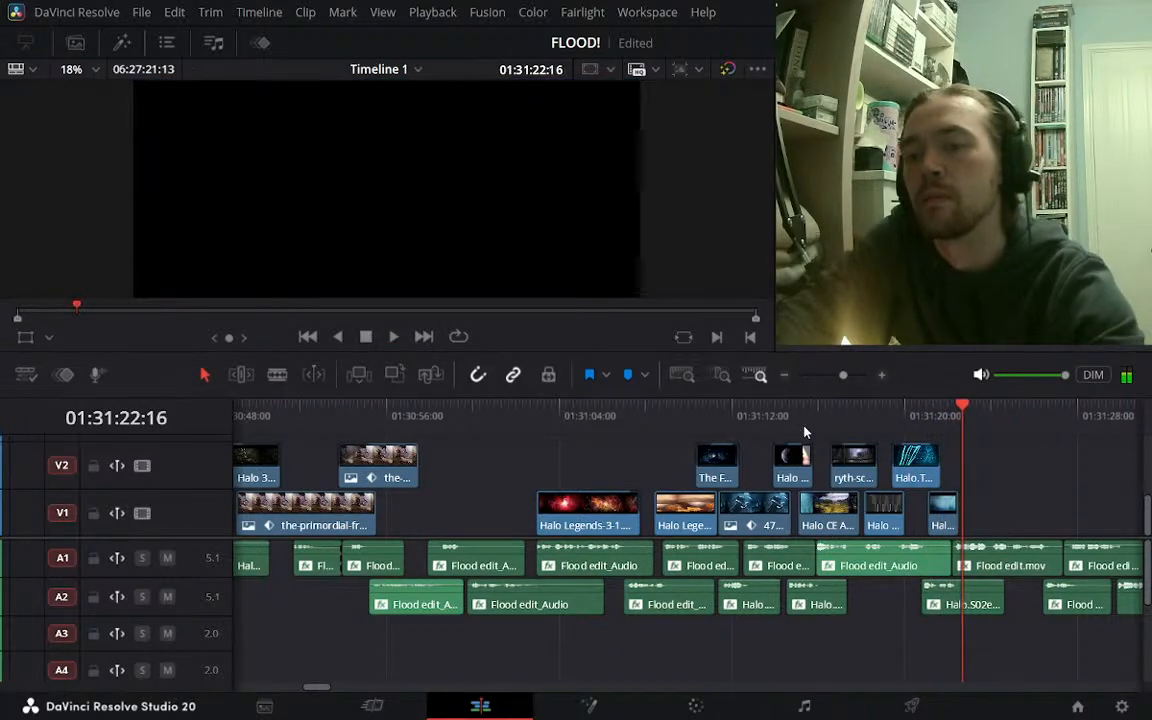
# Survey the rest of the timeline from about 01:28:13 to 01:42:44 for unused artwork and footage
pyautogui.click(690, 416)
pyautogui.click(785, 375)
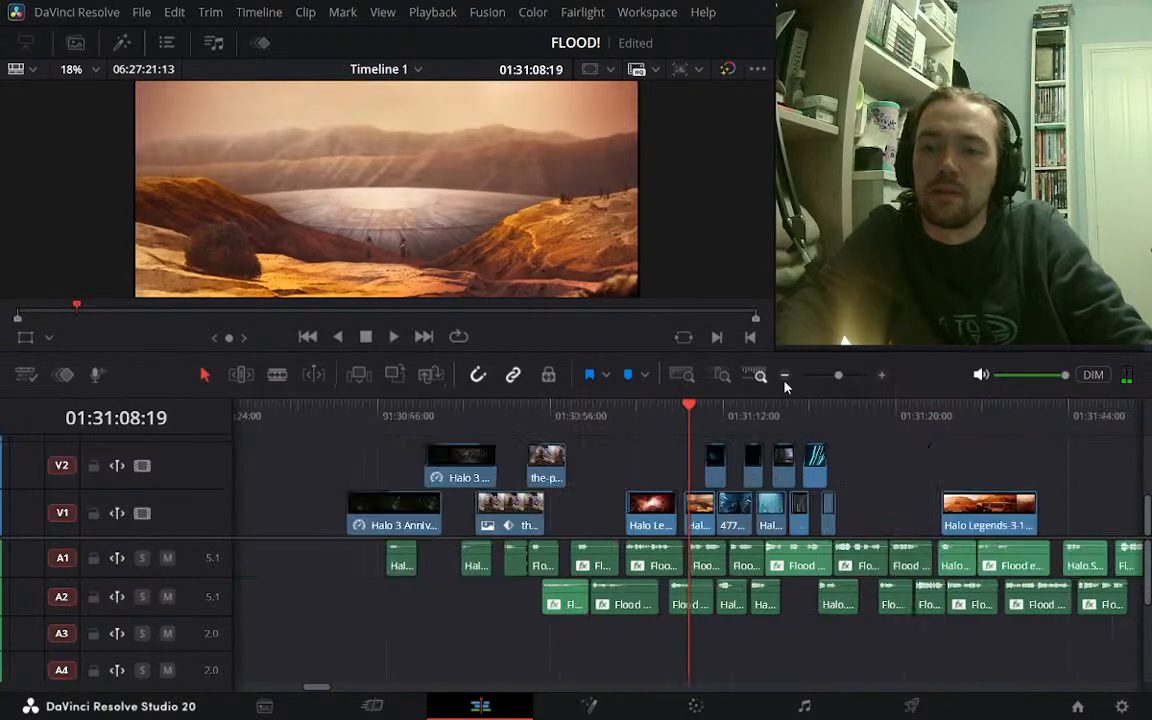
pyautogui.click(785, 375)
pyautogui.click(452, 418)
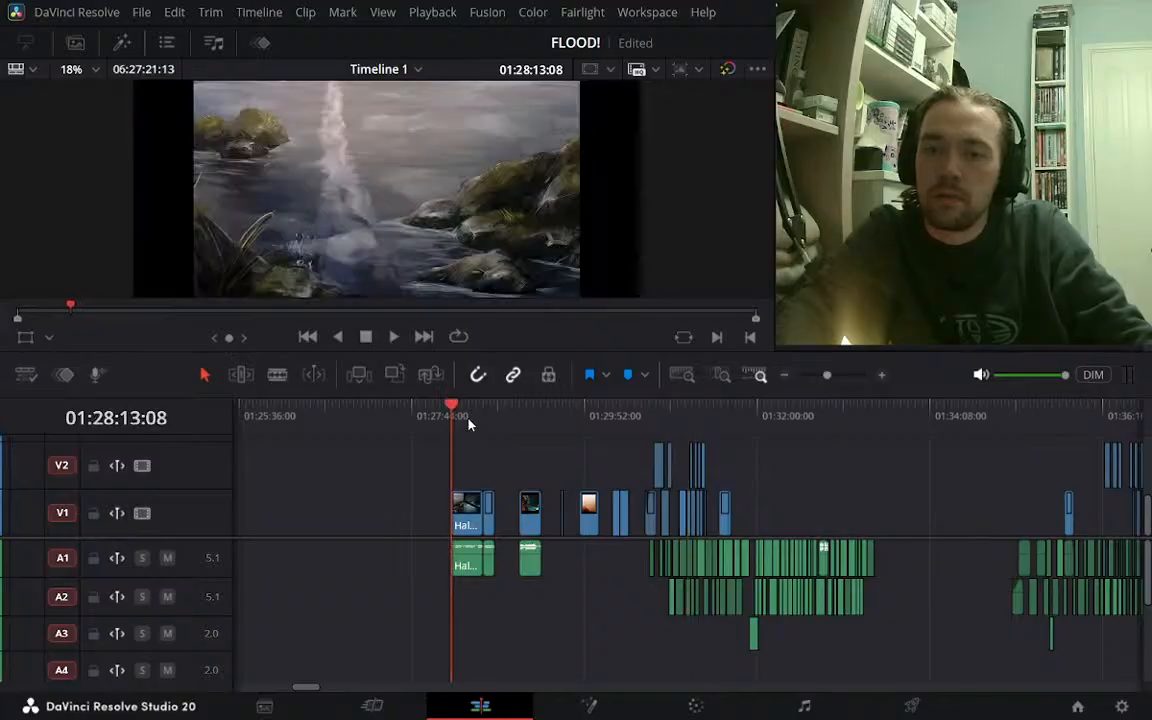
pyautogui.click(484, 418)
pyautogui.click(520, 418)
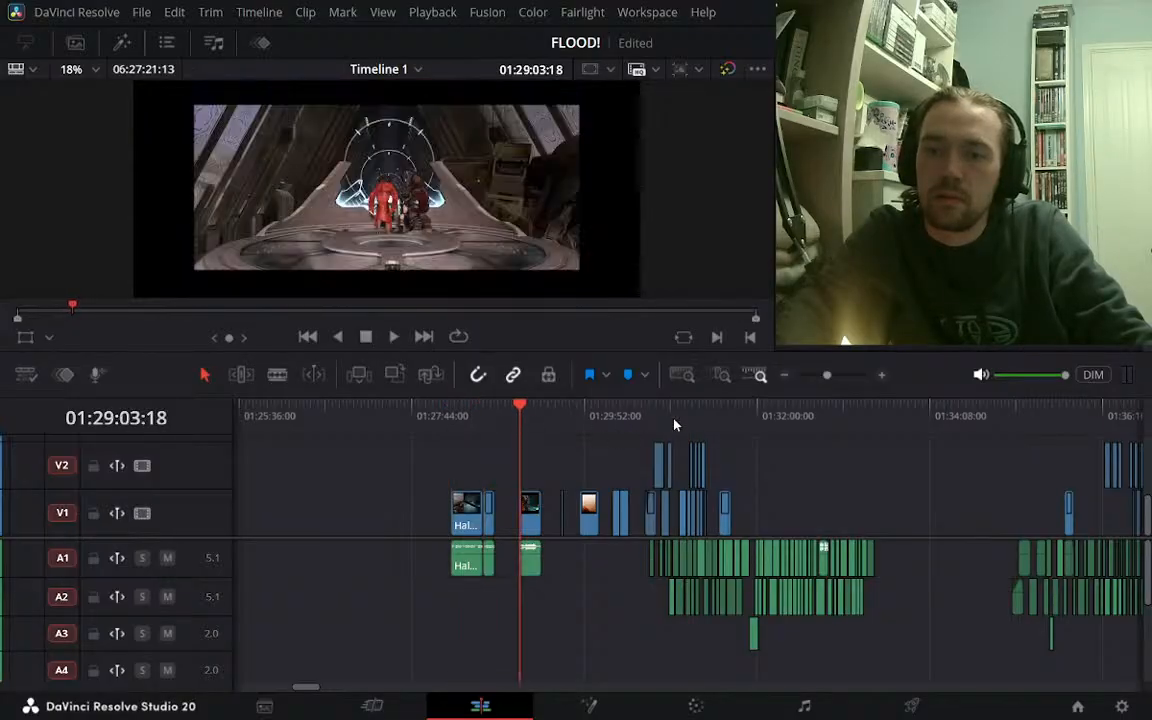
pyautogui.click(1095, 412)
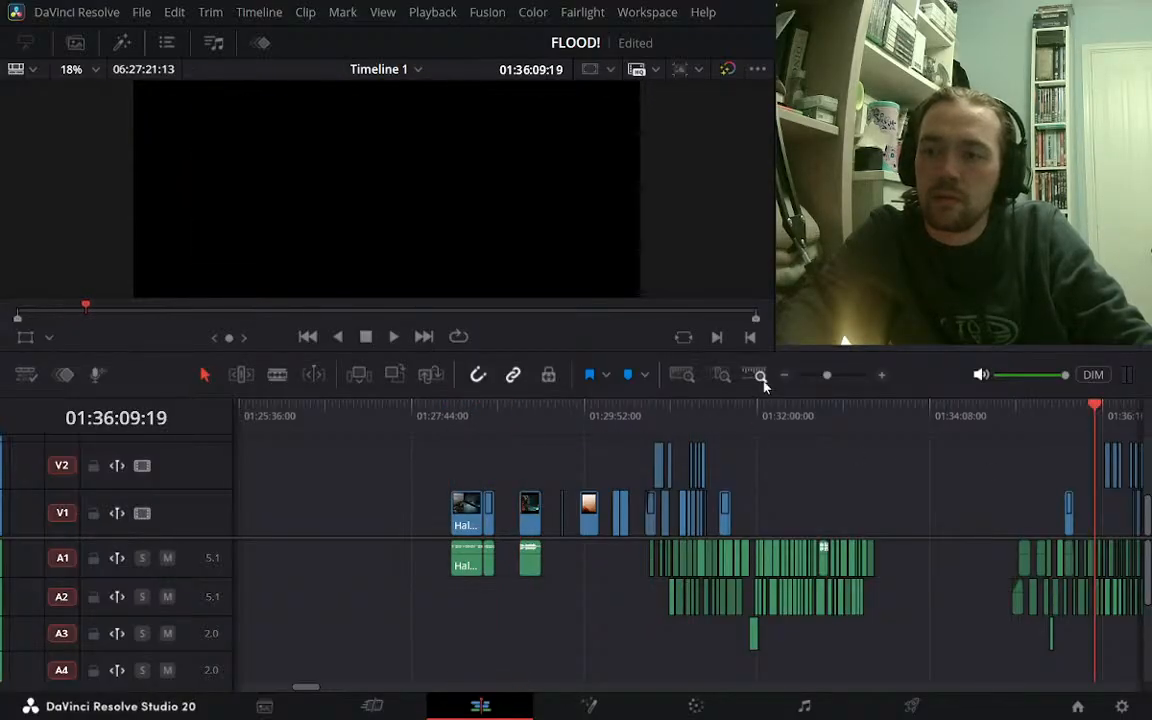
pyautogui.click(883, 377)
pyautogui.click(883, 377)
pyautogui.click(883, 377)
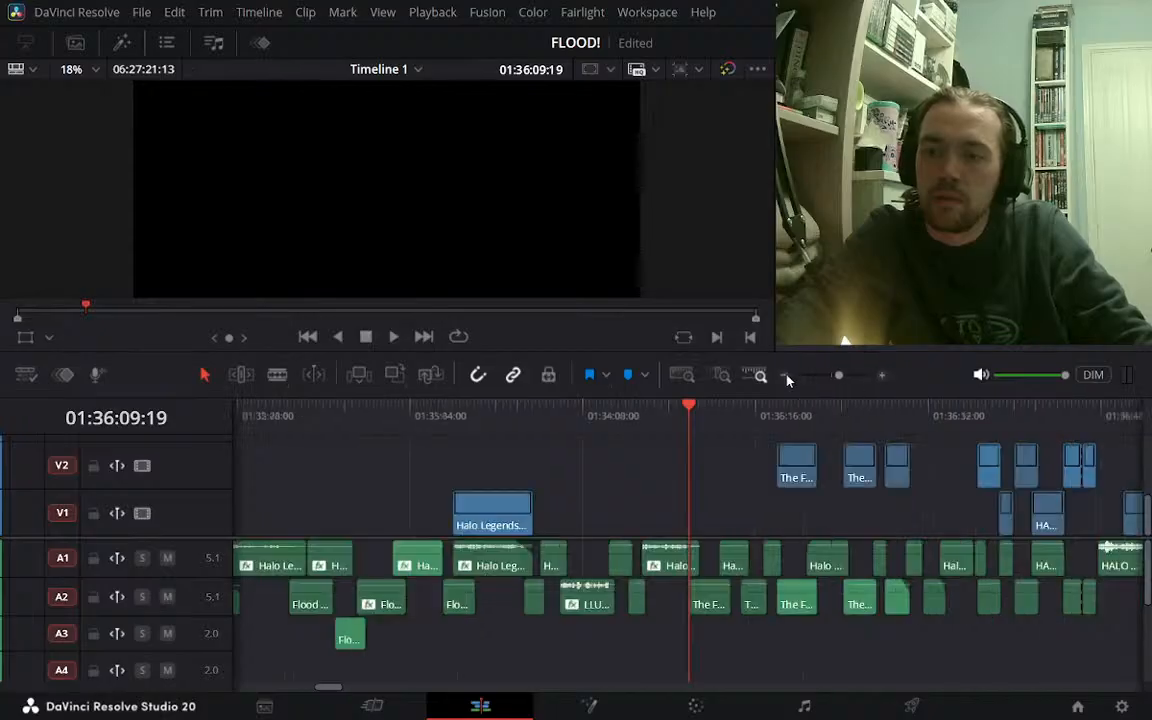
pyautogui.click(784, 377)
pyautogui.click(784, 377)
pyautogui.click(784, 377)
pyautogui.click(866, 418)
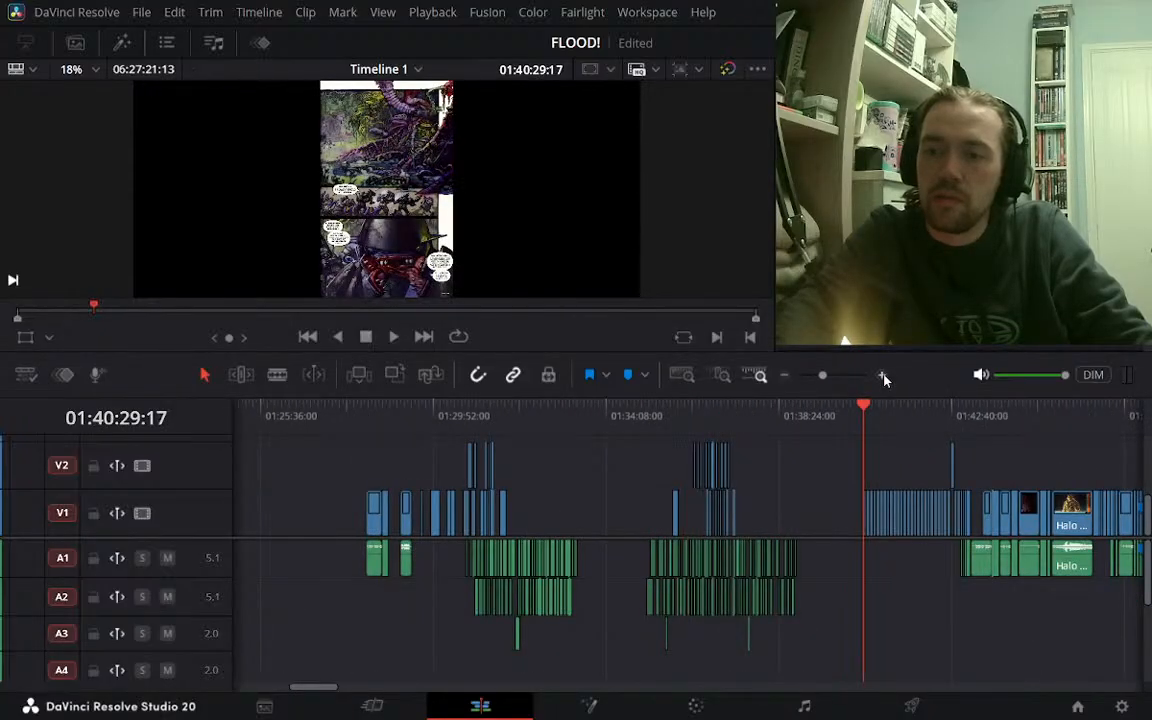
pyautogui.moveTo(900, 418); pyautogui.dragTo(987, 421)
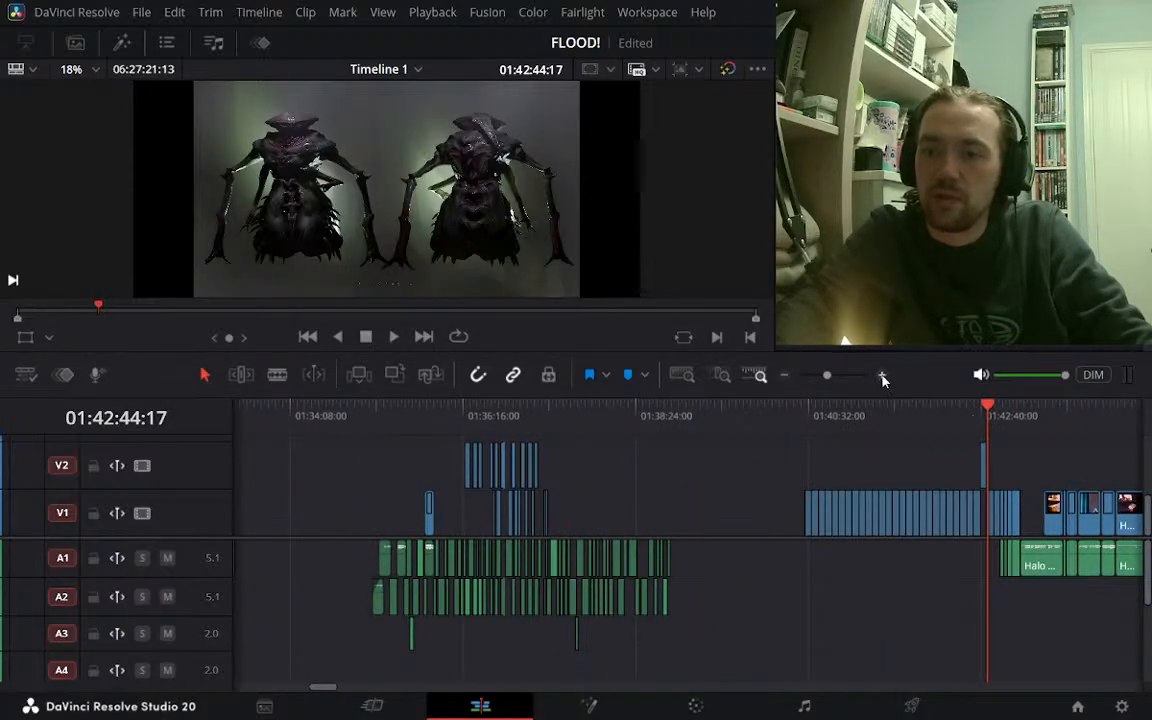
# Examine the creature artwork stills parked between about 01:42:30 and 01:42:53 as candidates for the next visual
pyautogui.click(883, 377)
pyautogui.click(883, 377)
pyautogui.click(537, 420)
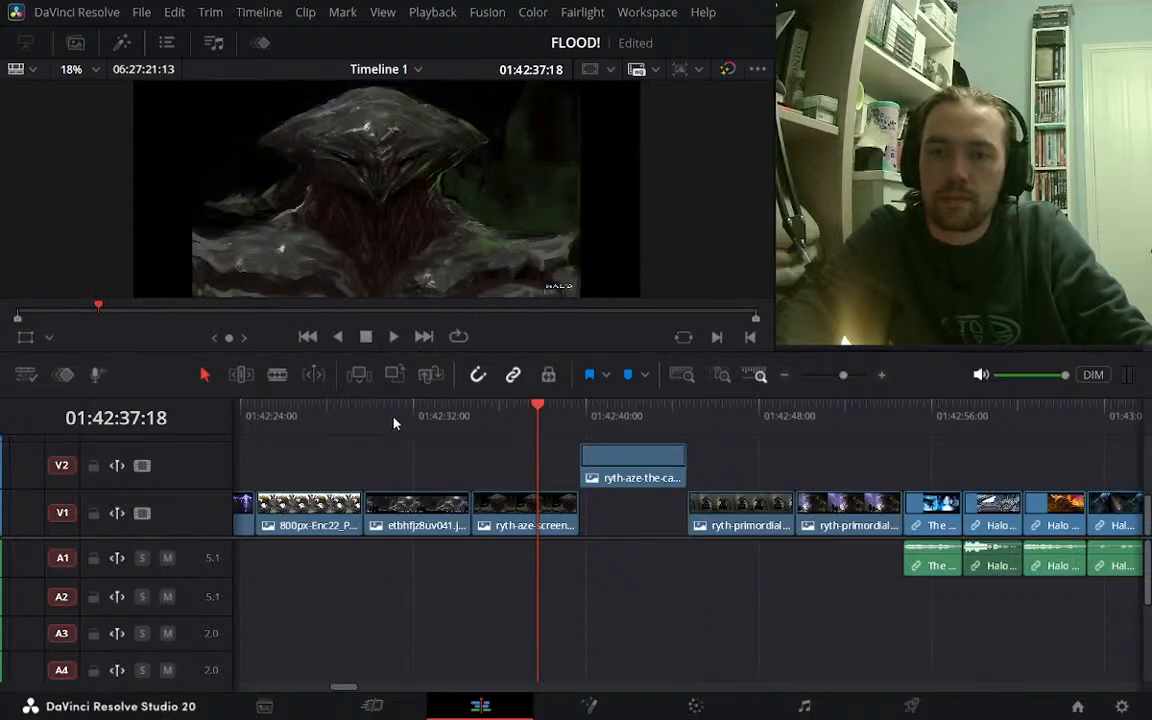
pyautogui.click(393, 419)
pyautogui.click(638, 419)
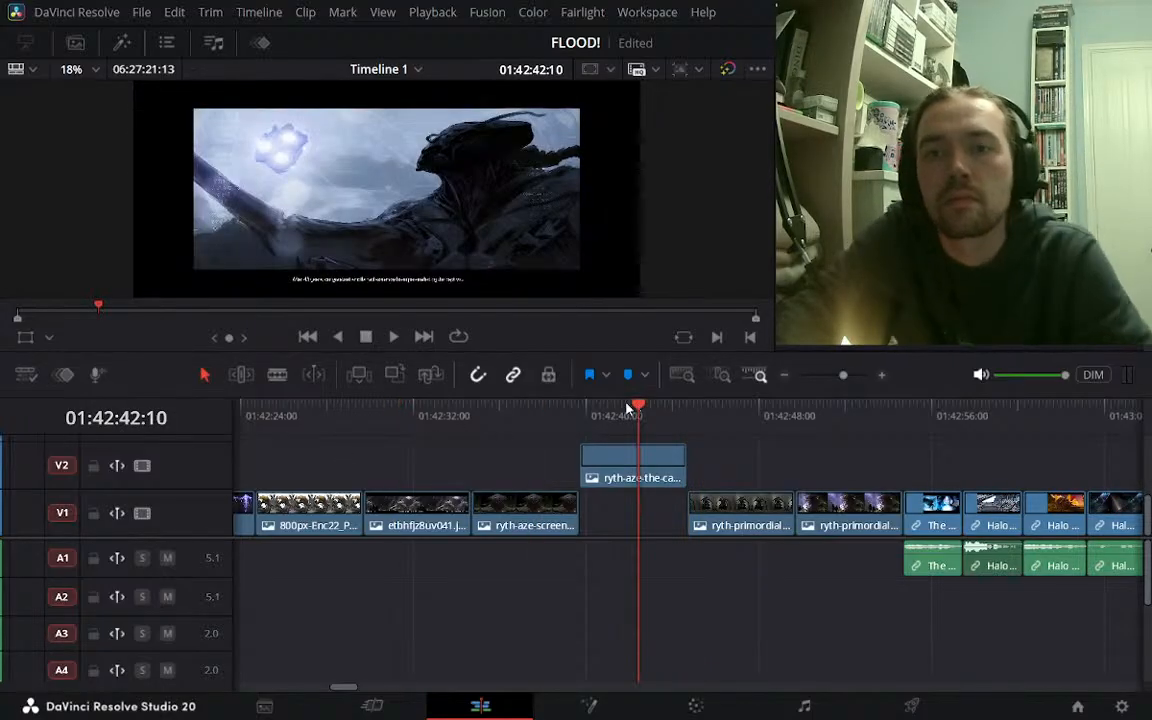
pyautogui.click(527, 419)
pyautogui.click(390, 418)
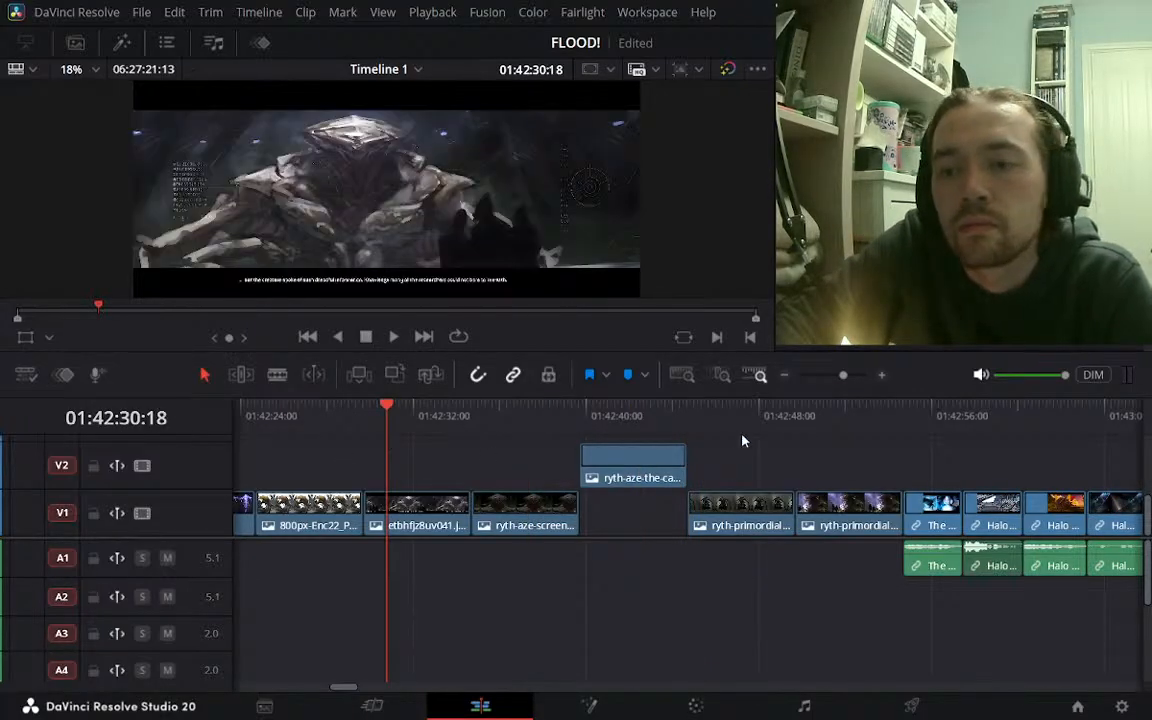
pyautogui.click(739, 418)
pyautogui.click(866, 420)
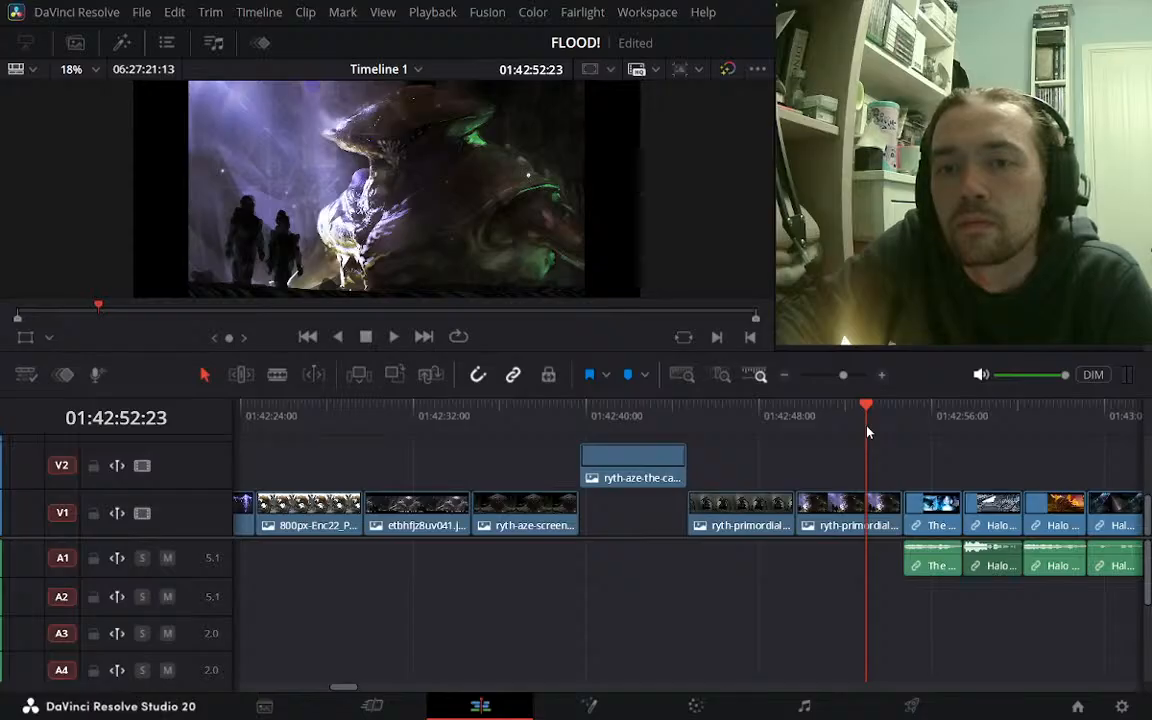
# Compare the etbhfjz8uv041, ryth-aze-screen and V2 ryth-aze-the-ca stills again between 01:42:30 and 01:42:42
pyautogui.click(478, 455)
pyautogui.click(491, 414)
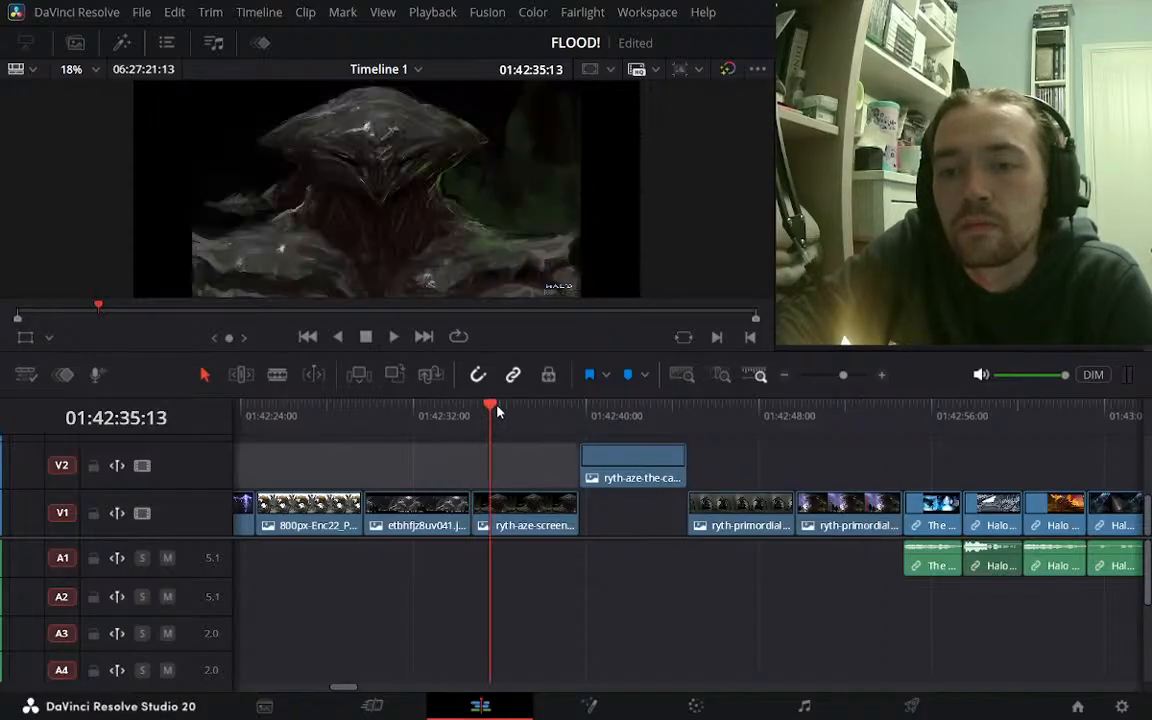
pyautogui.click(408, 414)
pyautogui.click(603, 414)
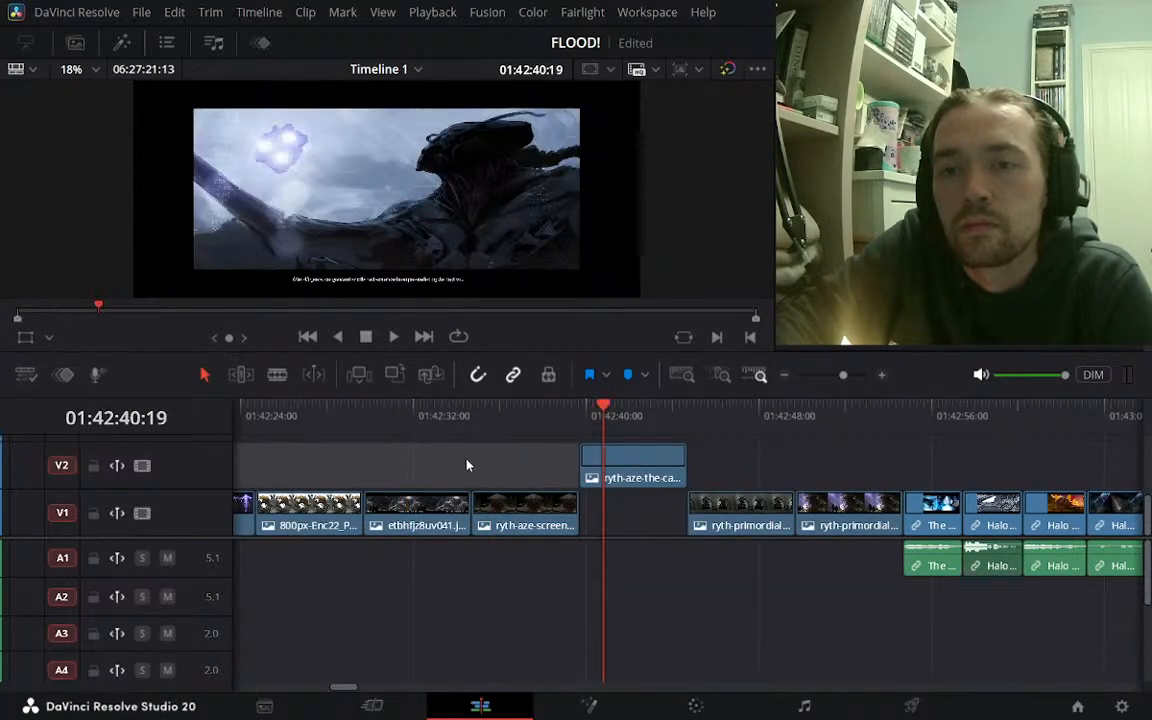
pyautogui.click(419, 430)
pyautogui.click(379, 430)
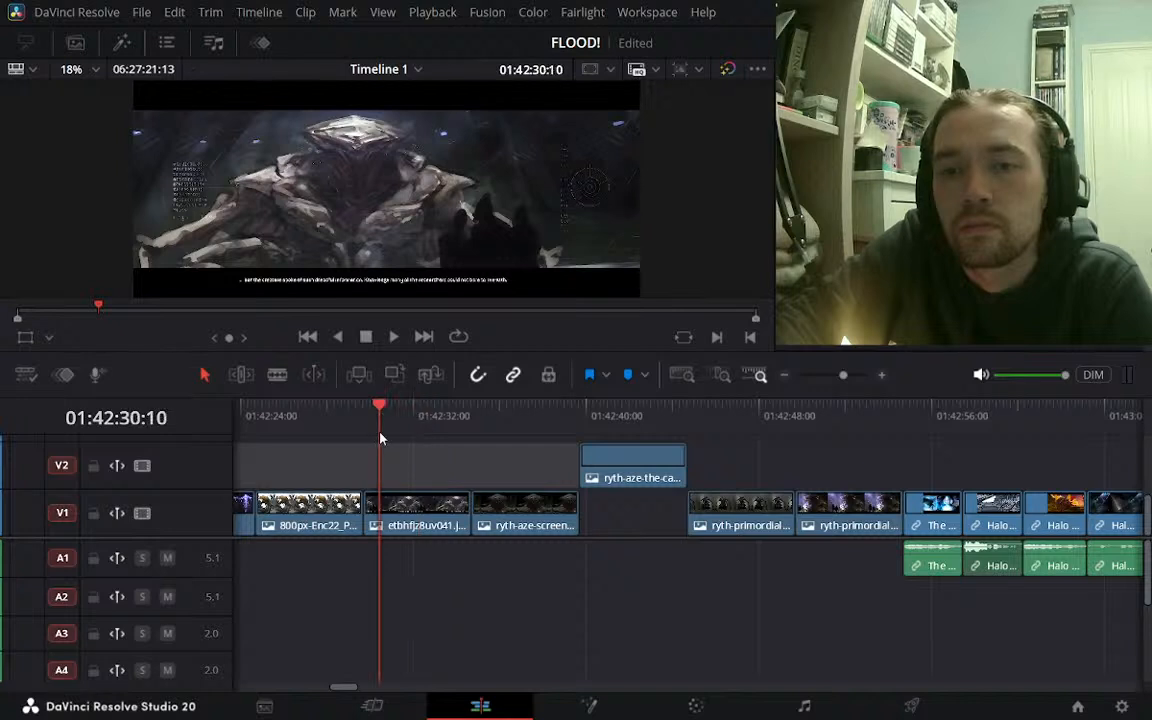
pyautogui.click(524, 430)
pyautogui.click(634, 432)
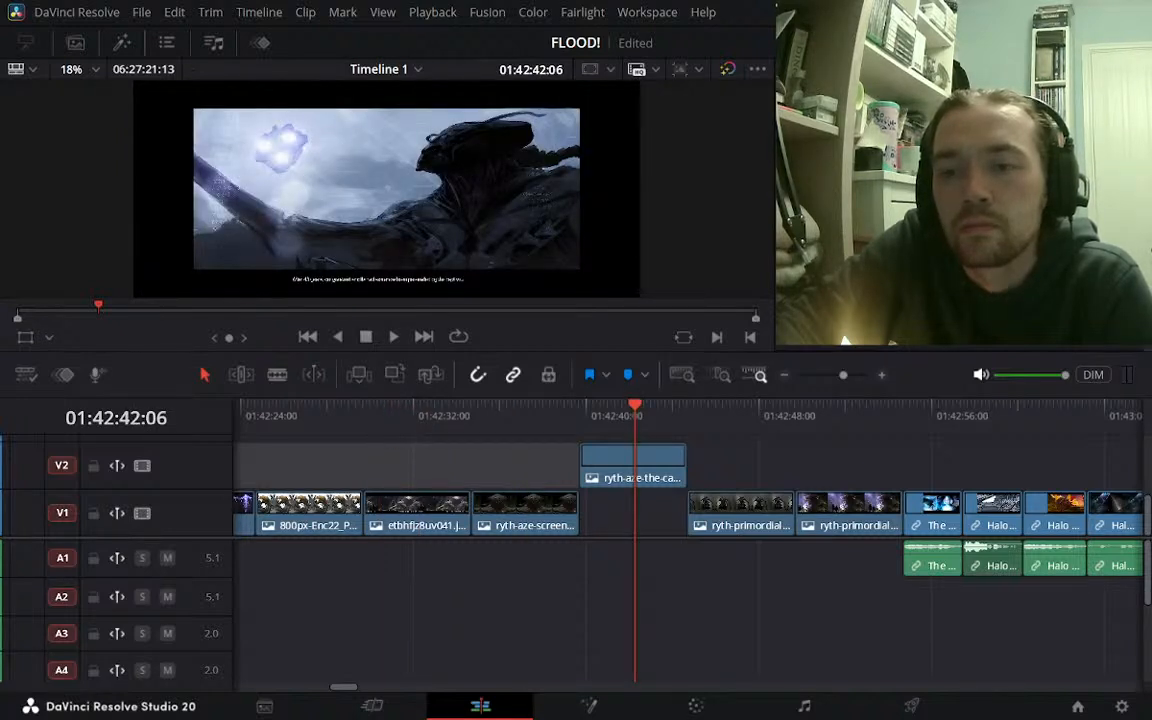
# Enlarge the ryth-aze-the-ca still on V2 until the artwork fills the frame width and its caption is cropped out, and save the project
pyautogui.click(607, 458)
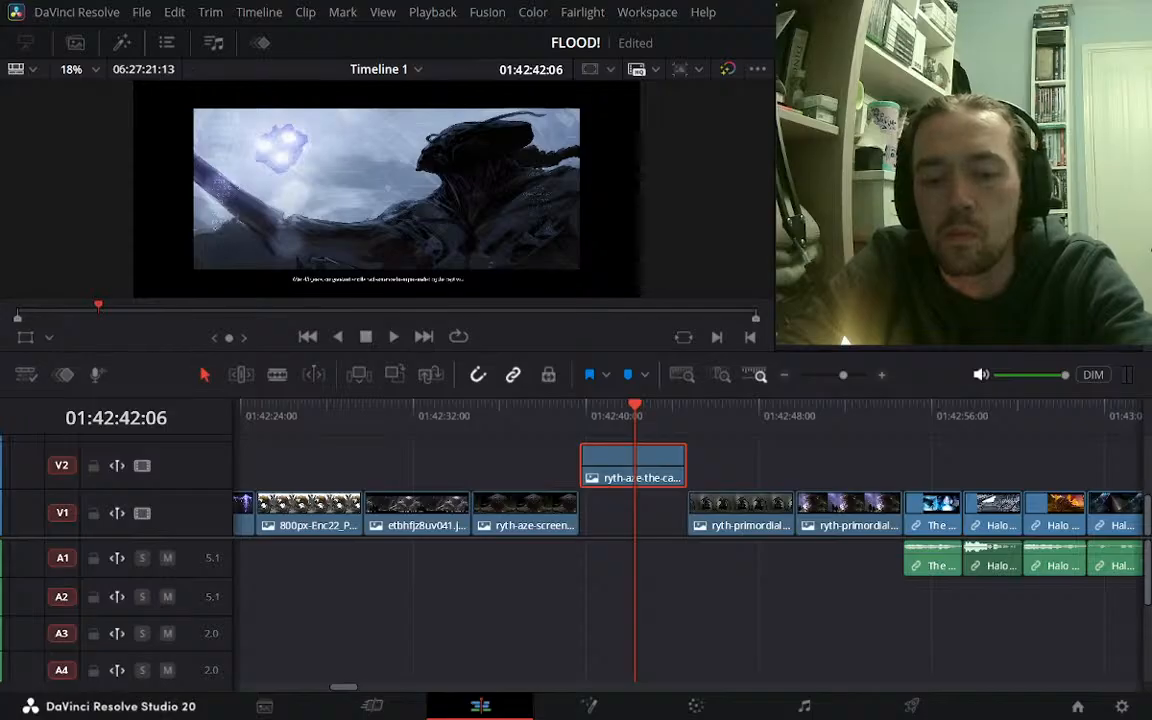
pyautogui.press('Return')
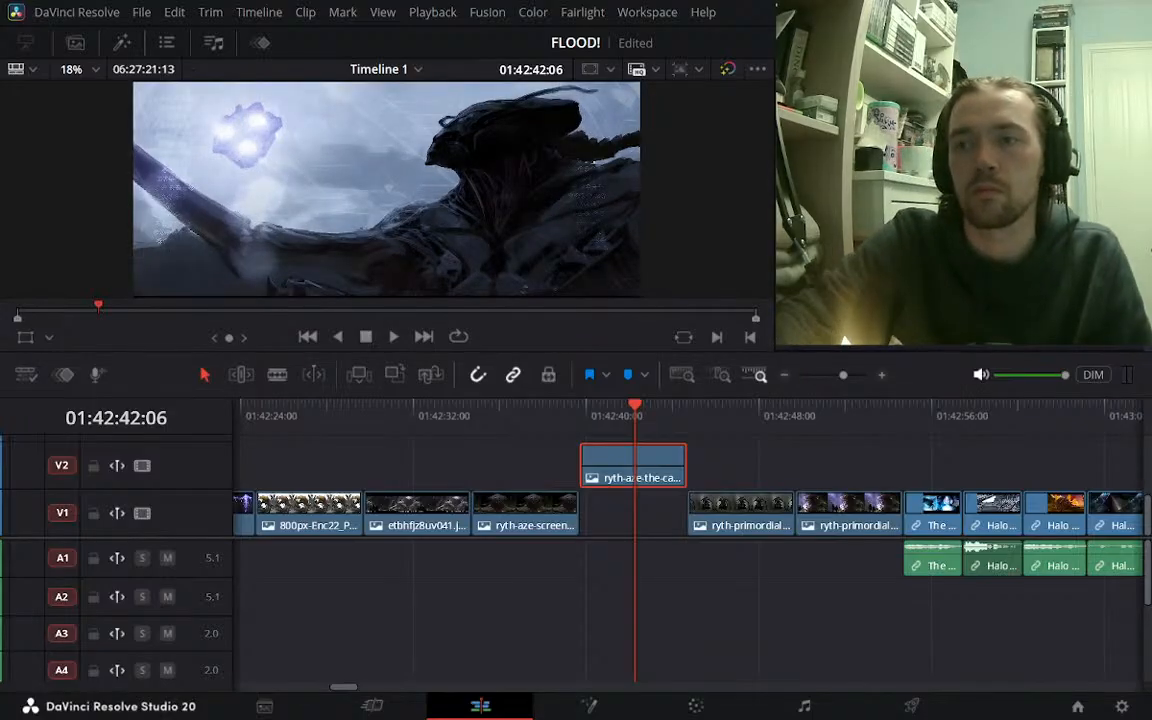
pyautogui.hotkey('ctrl', 's')
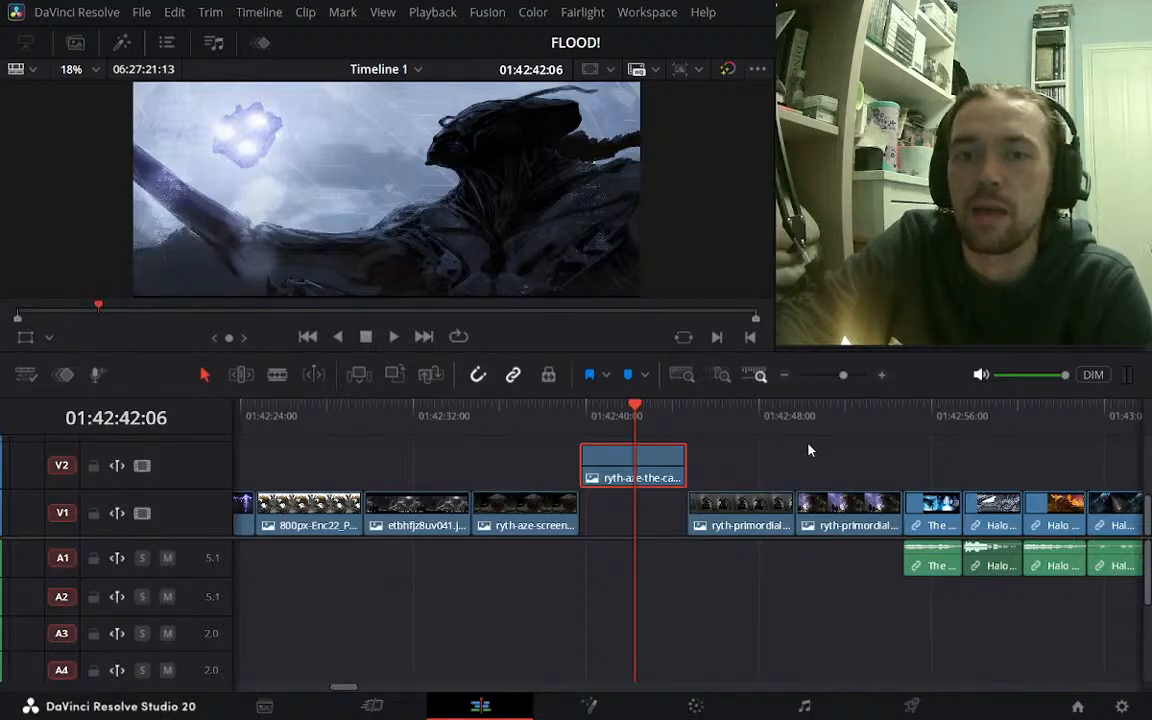
# Look through the Halo footage clips up to 01:43:07 and the artwork stills from 01:42:26 to the enlarged V2 still
pyautogui.click(918, 428)
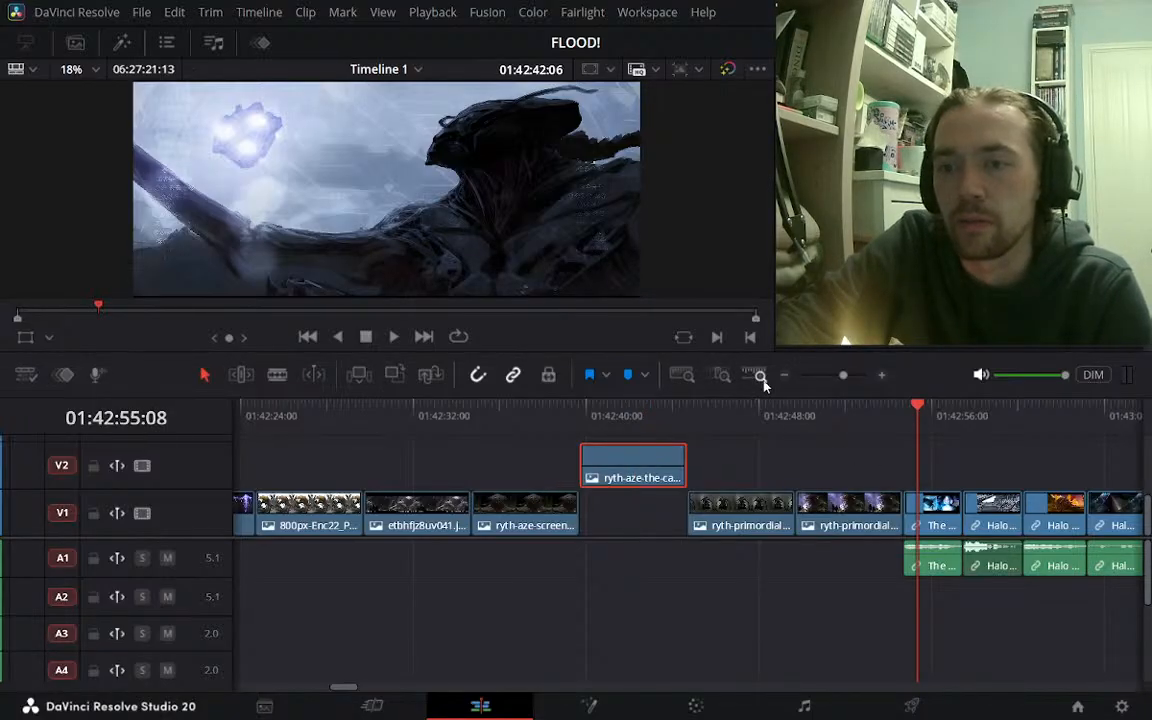
pyautogui.click(784, 376)
pyautogui.moveTo(870, 415); pyautogui.dragTo(921, 411)
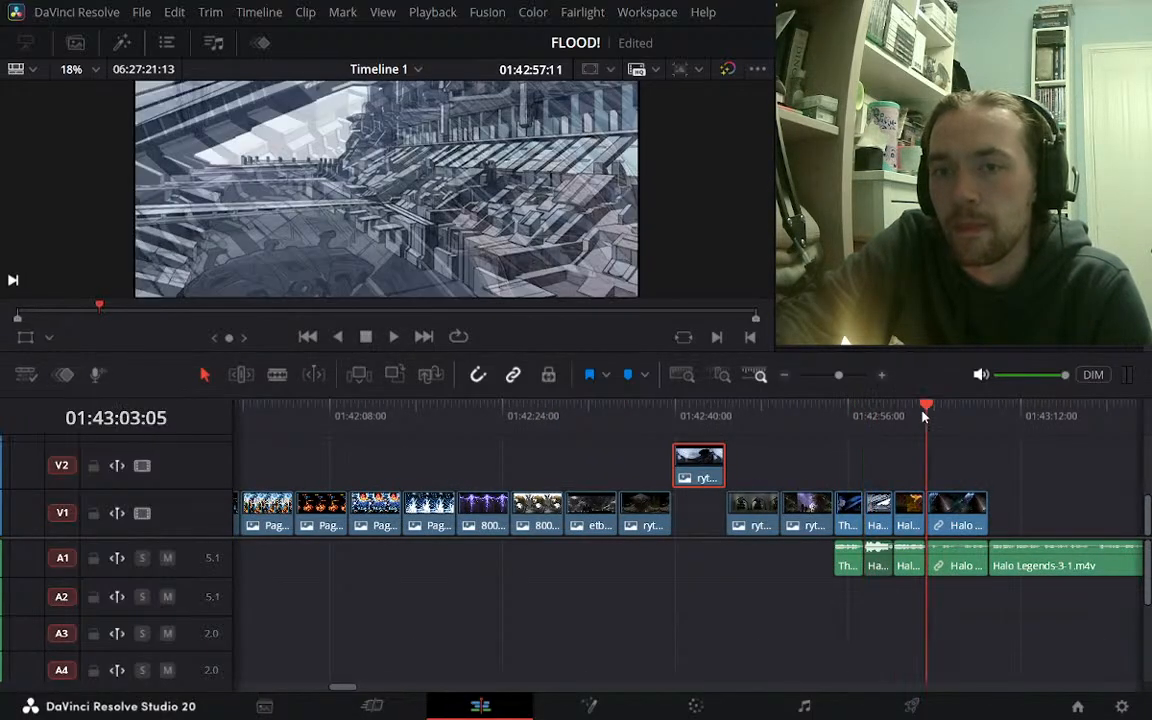
pyautogui.click(973, 413)
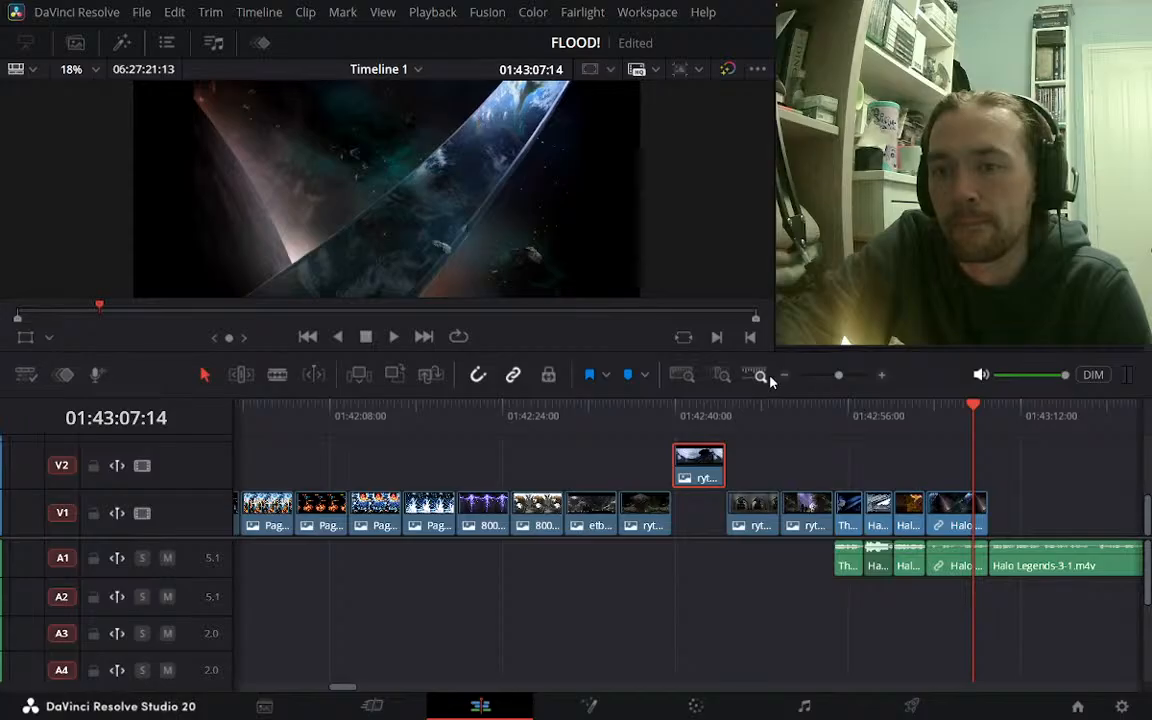
pyautogui.click(533, 424)
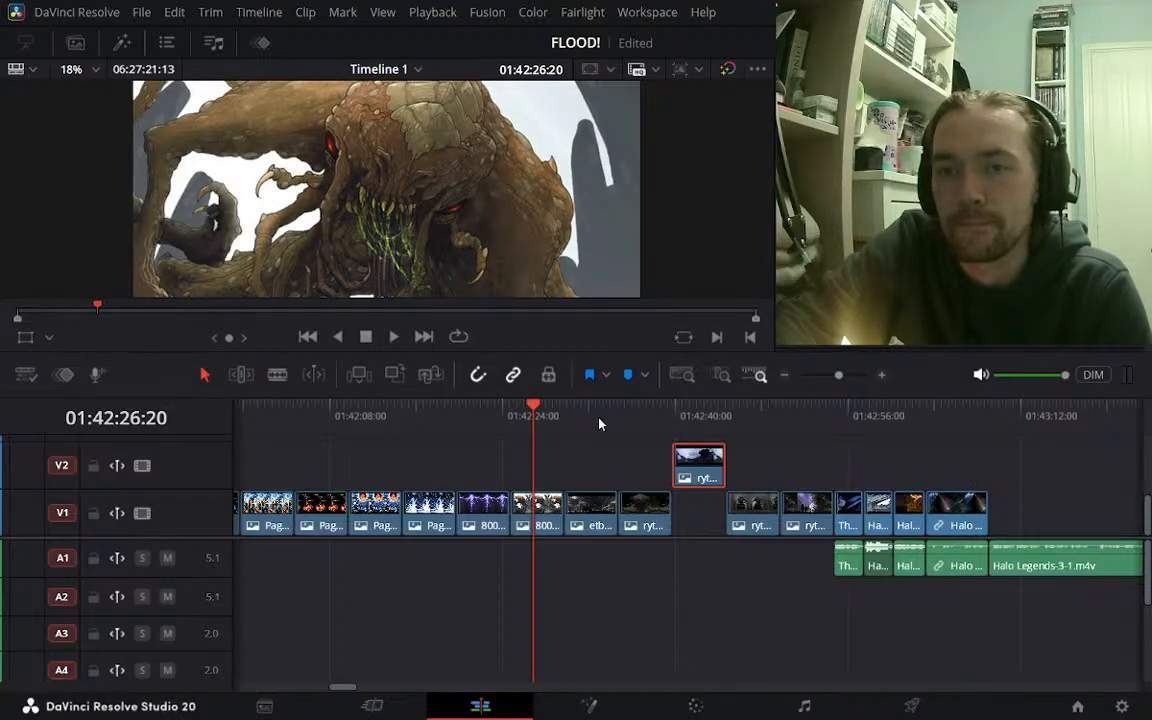
pyautogui.click(600, 424)
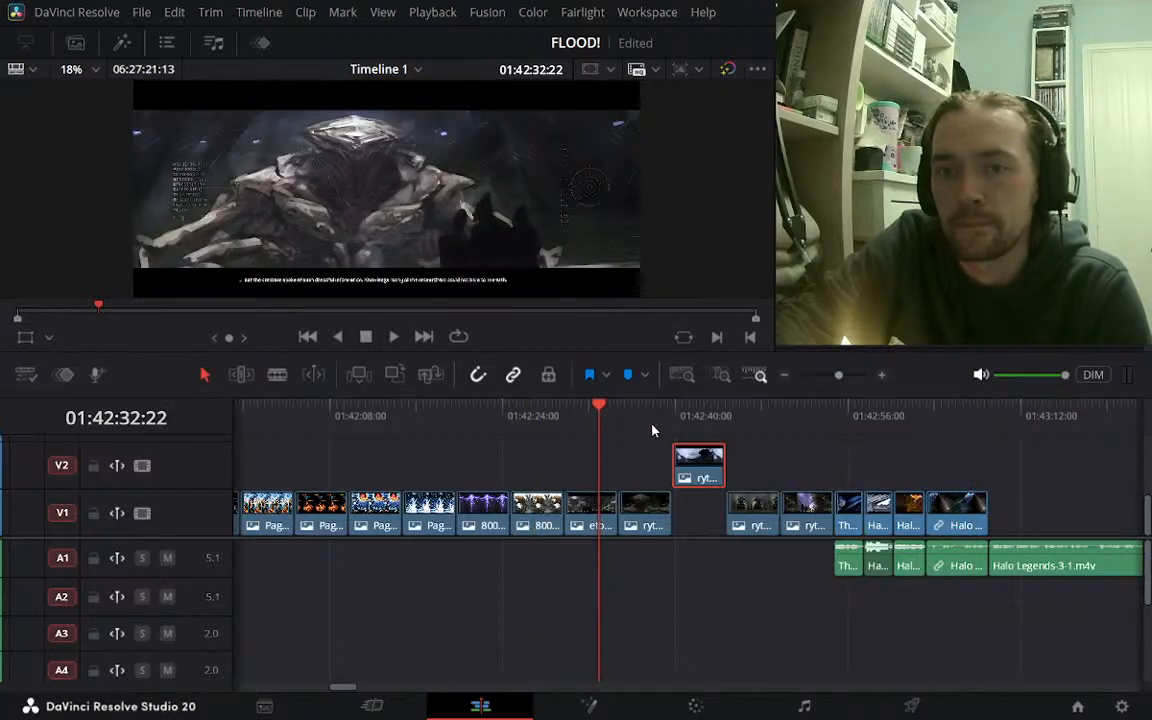
pyautogui.click(648, 416)
pyautogui.click(695, 411)
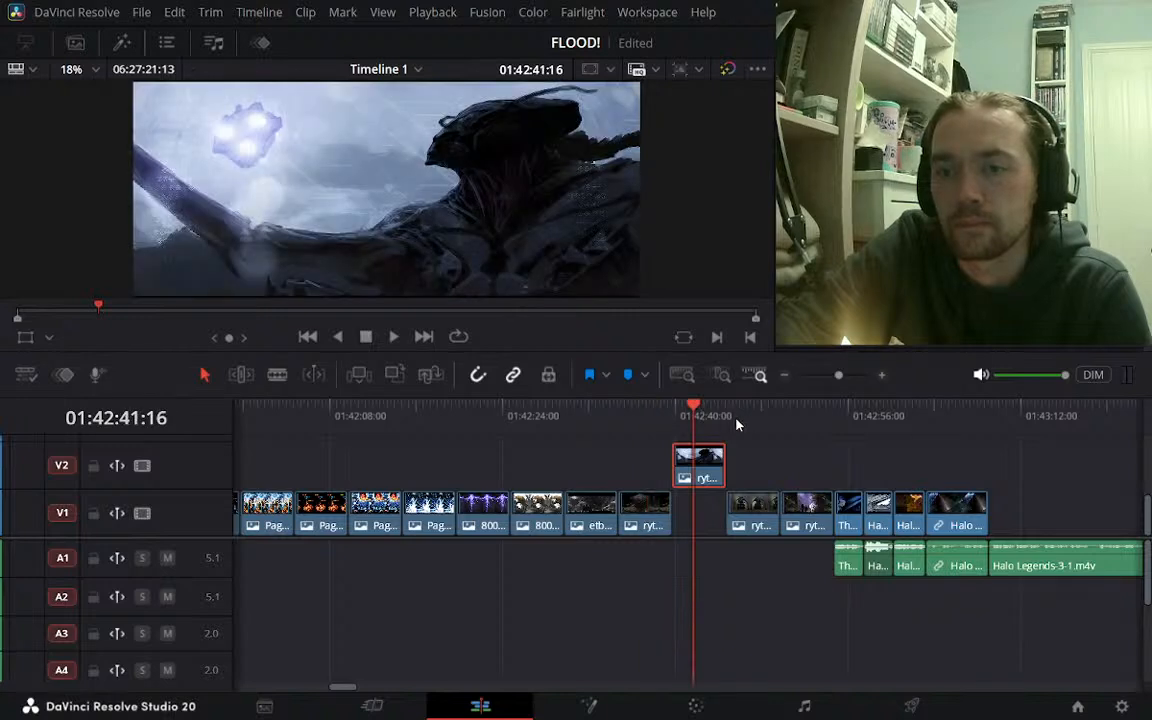
# Look through the Halo footage clips on V1 between about 01:43:07 and 01:44:30 for usable visuals
pyautogui.click(969, 427)
pyautogui.click(786, 376)
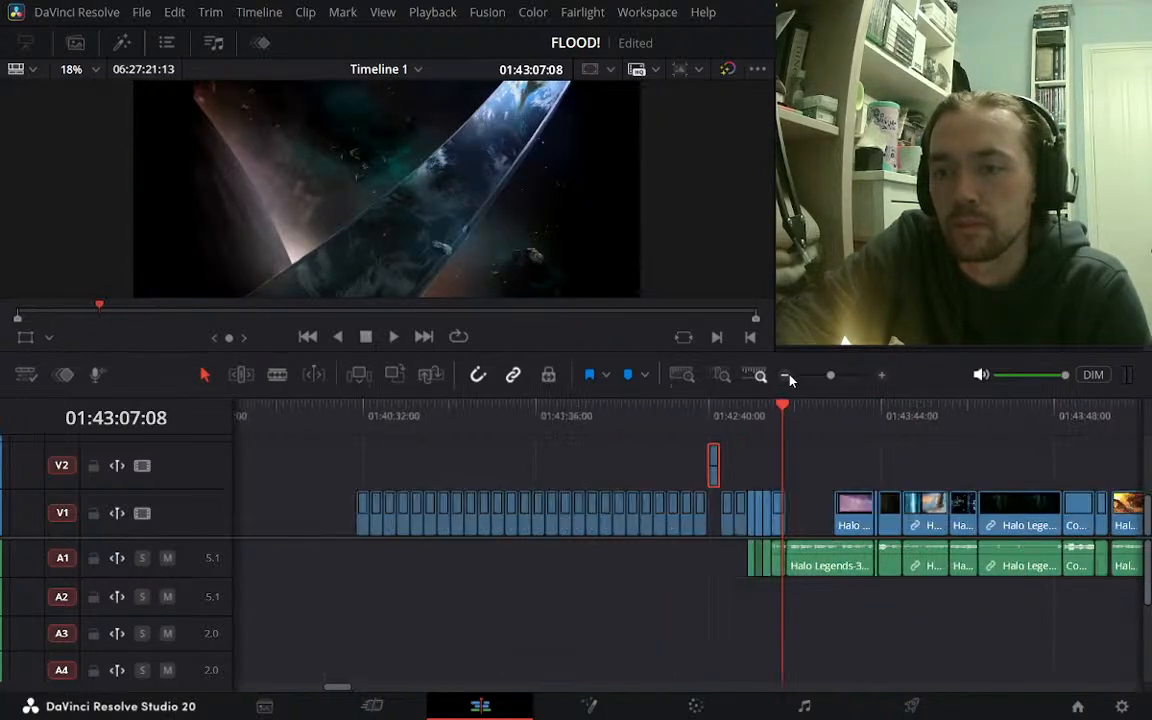
pyautogui.click(856, 413)
pyautogui.click(880, 415)
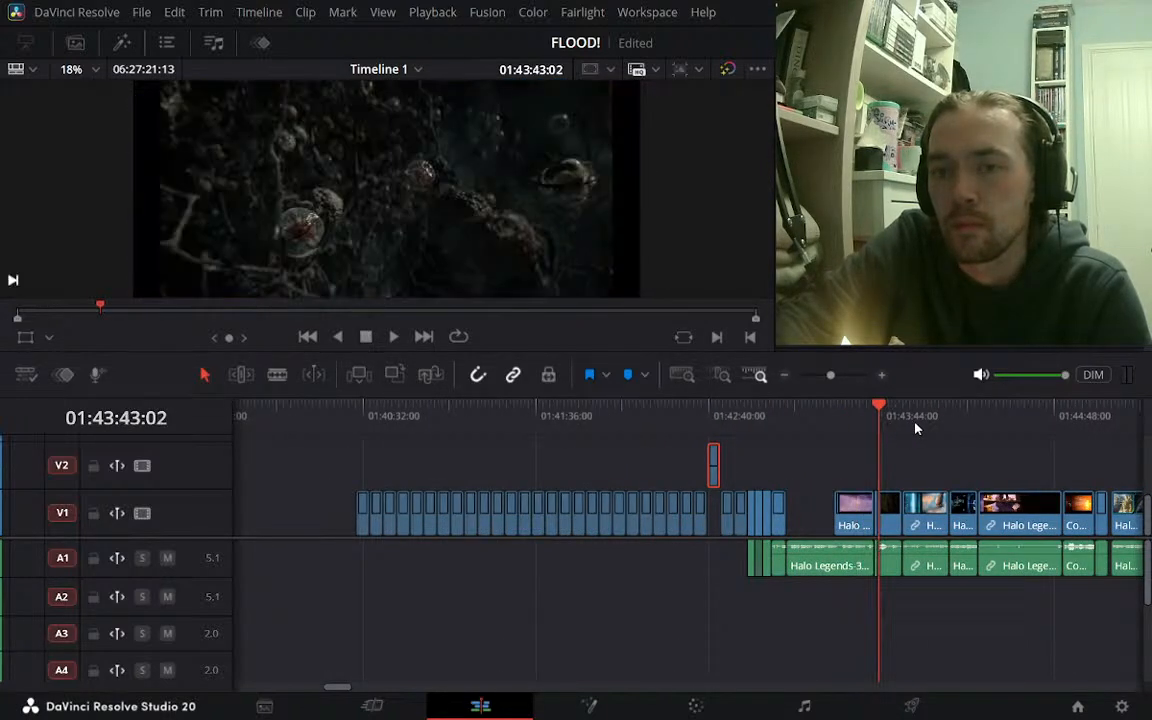
pyautogui.click(915, 416)
pyautogui.click(960, 430)
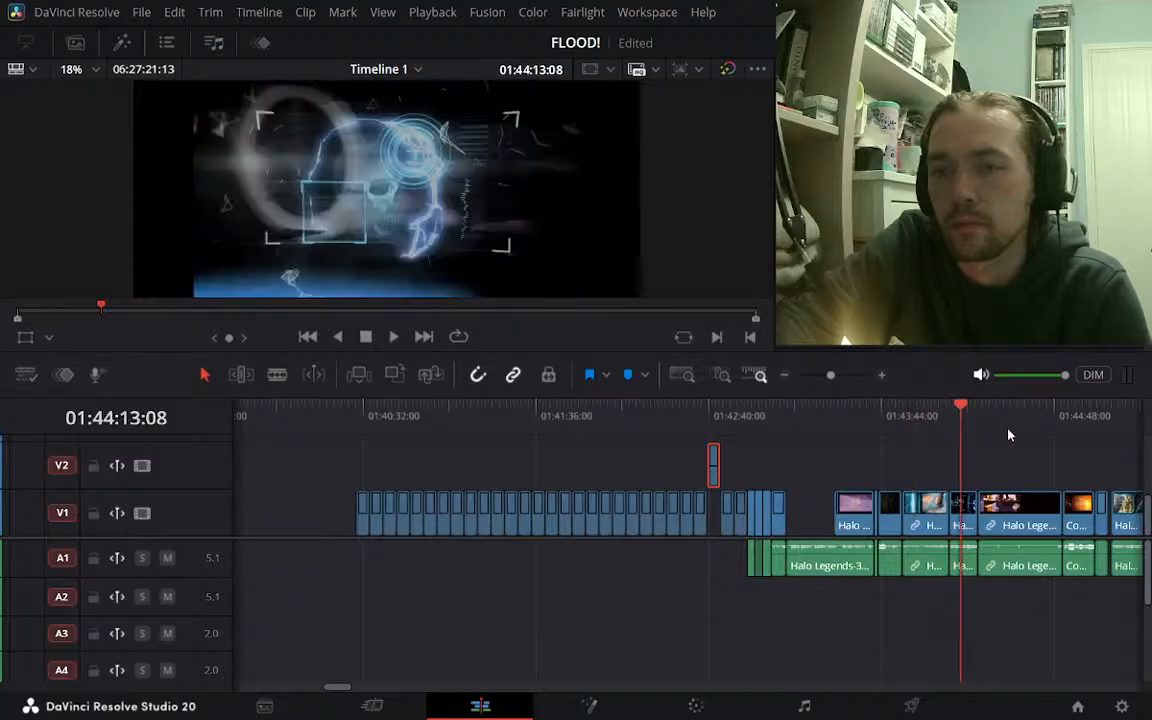
pyautogui.click(1007, 430)
pyautogui.click(883, 376)
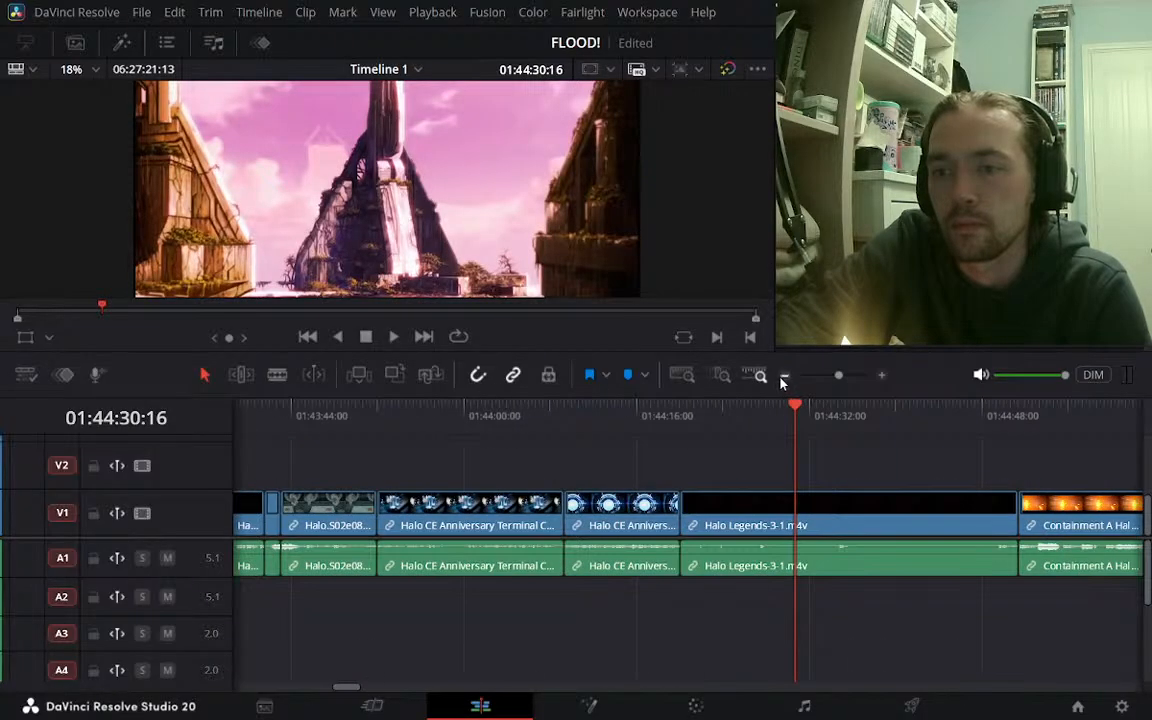
pyautogui.click(784, 376)
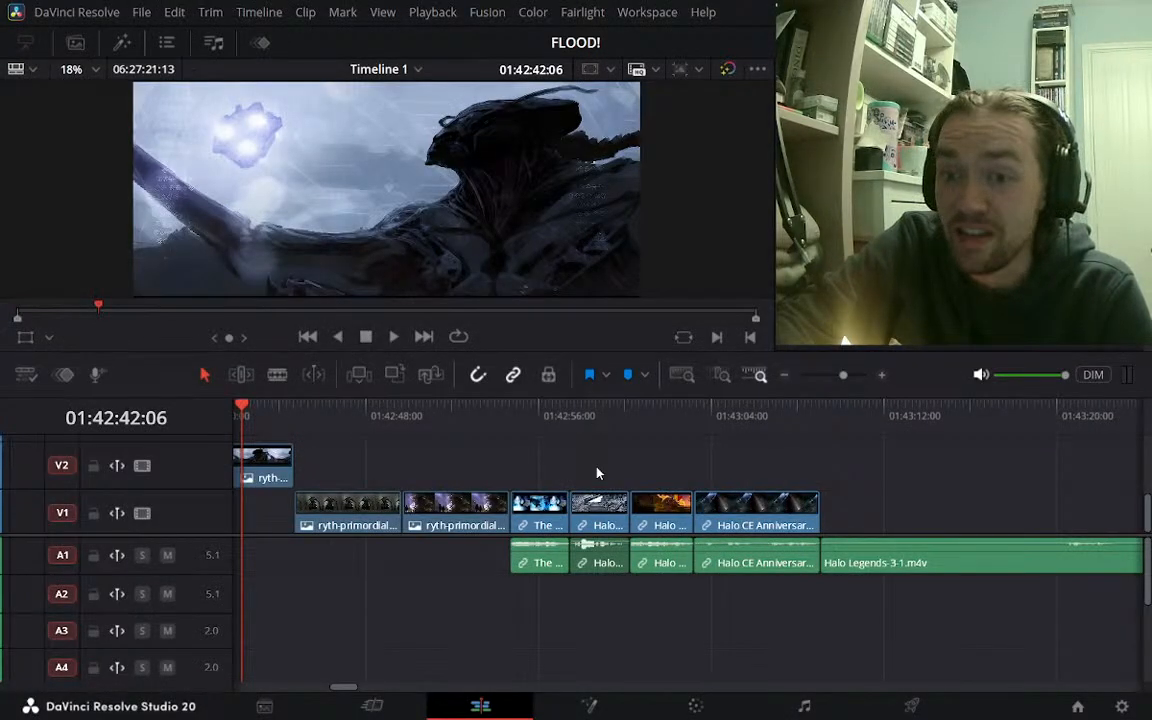
# Review the footage around 01:42:56 and the Halo Spartan Assault cutscenes clip between about 01:45:08 and 01:45:52
pyautogui.moveTo(333, 424); pyautogui.dragTo(576, 430)
pyautogui.click(785, 376)
pyautogui.click(785, 376)
pyautogui.click(785, 376)
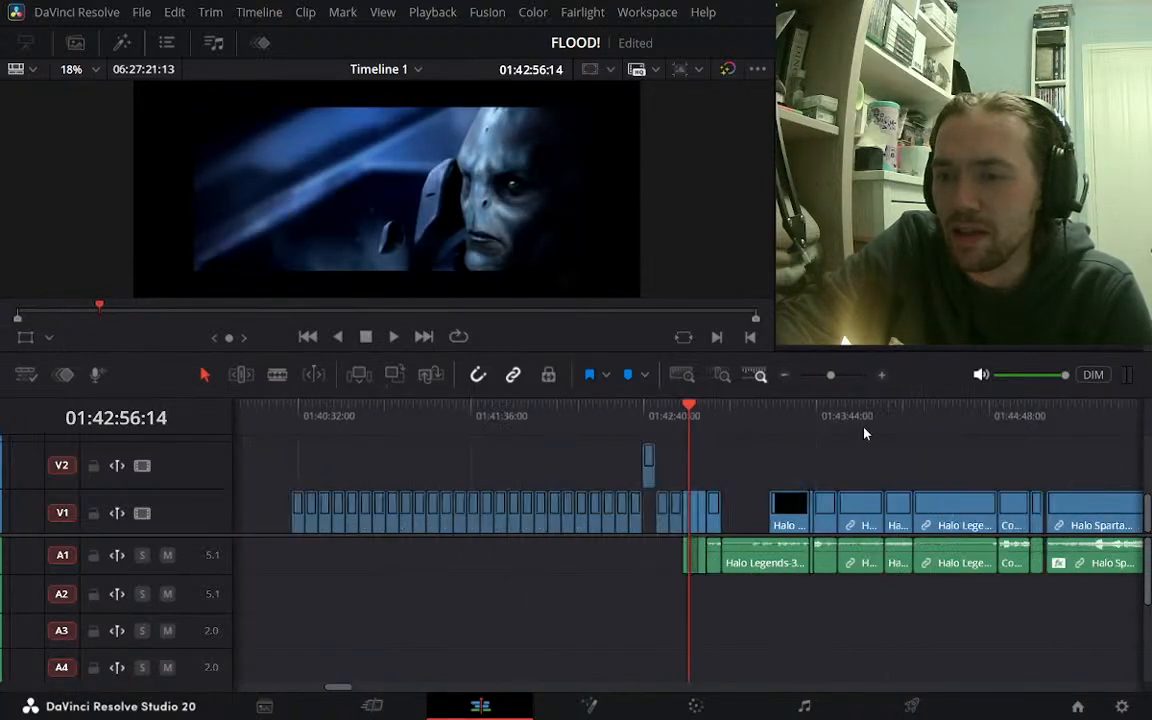
pyautogui.click(1044, 417)
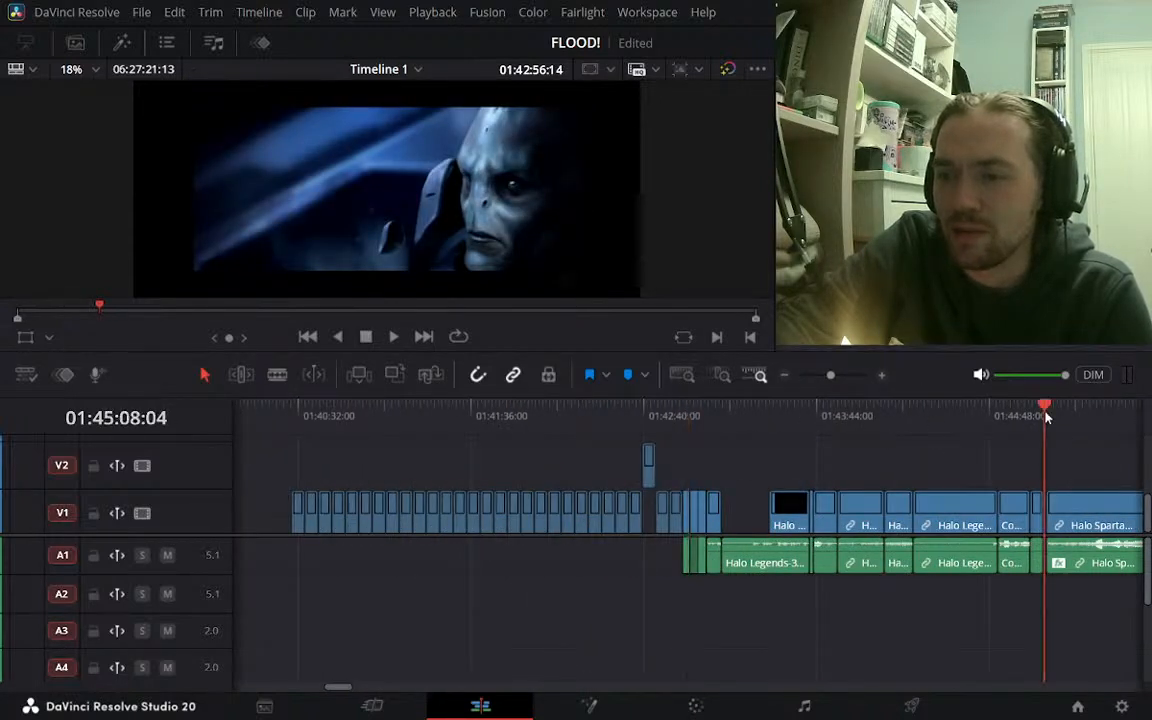
pyautogui.click(883, 375)
pyautogui.click(783, 376)
pyautogui.click(746, 430)
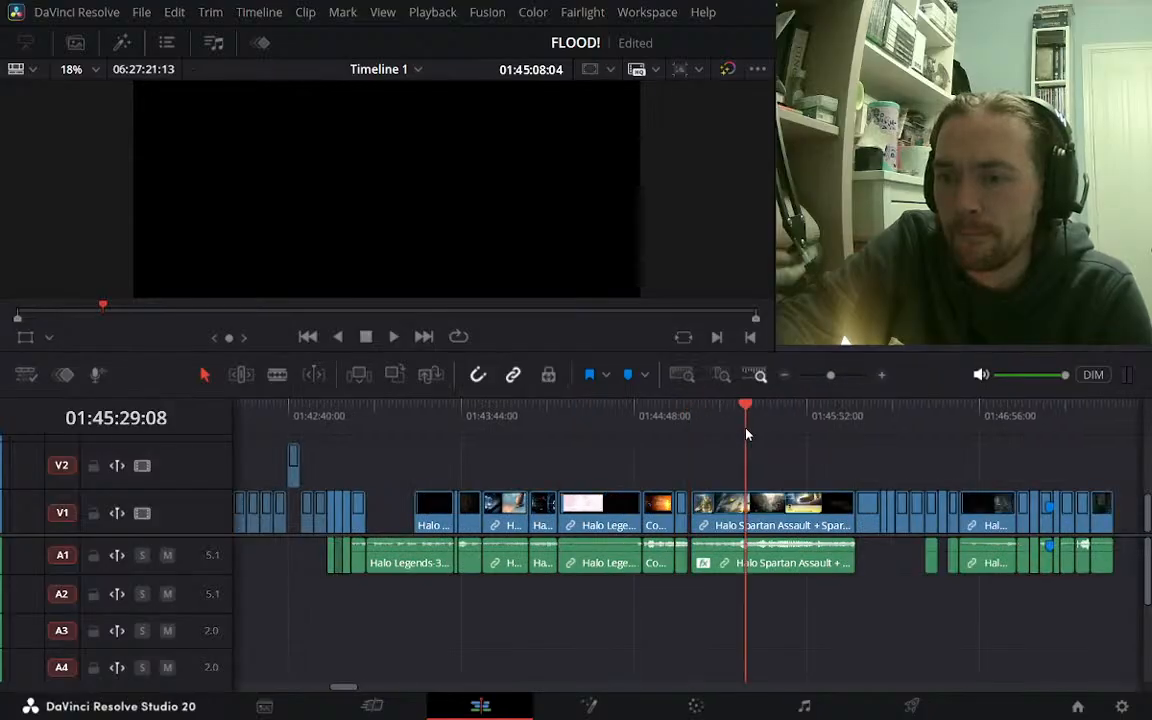
pyautogui.click(811, 422)
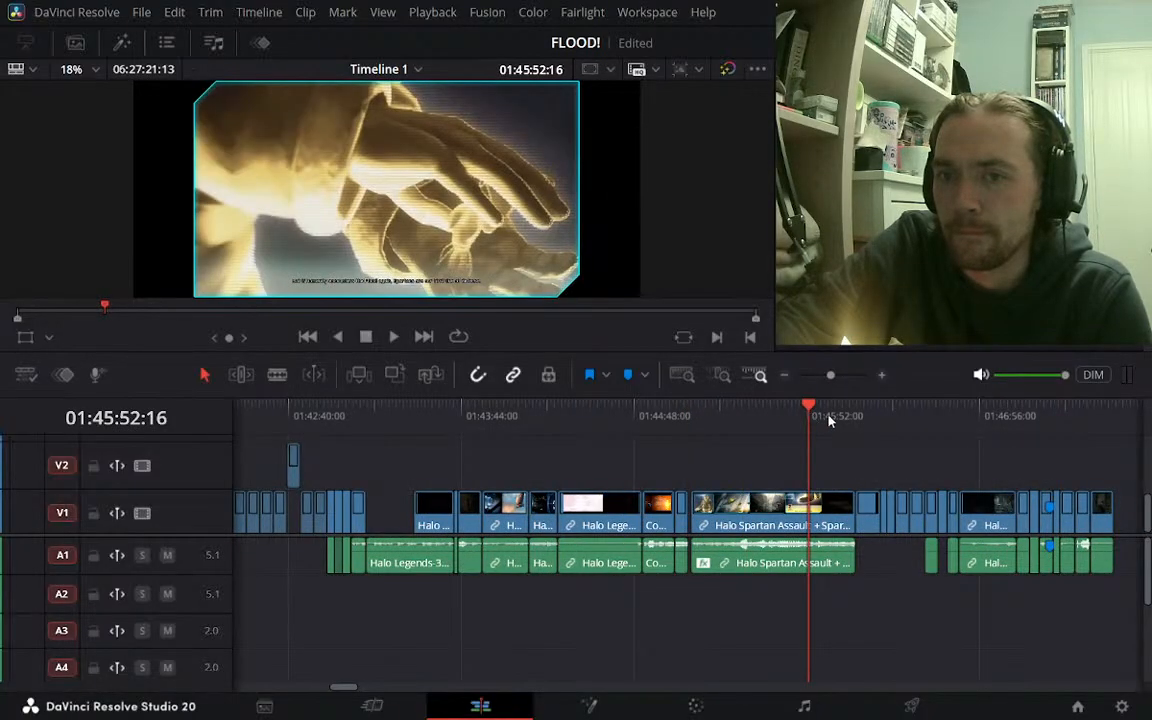
pyautogui.click(835, 421)
pyautogui.click(753, 428)
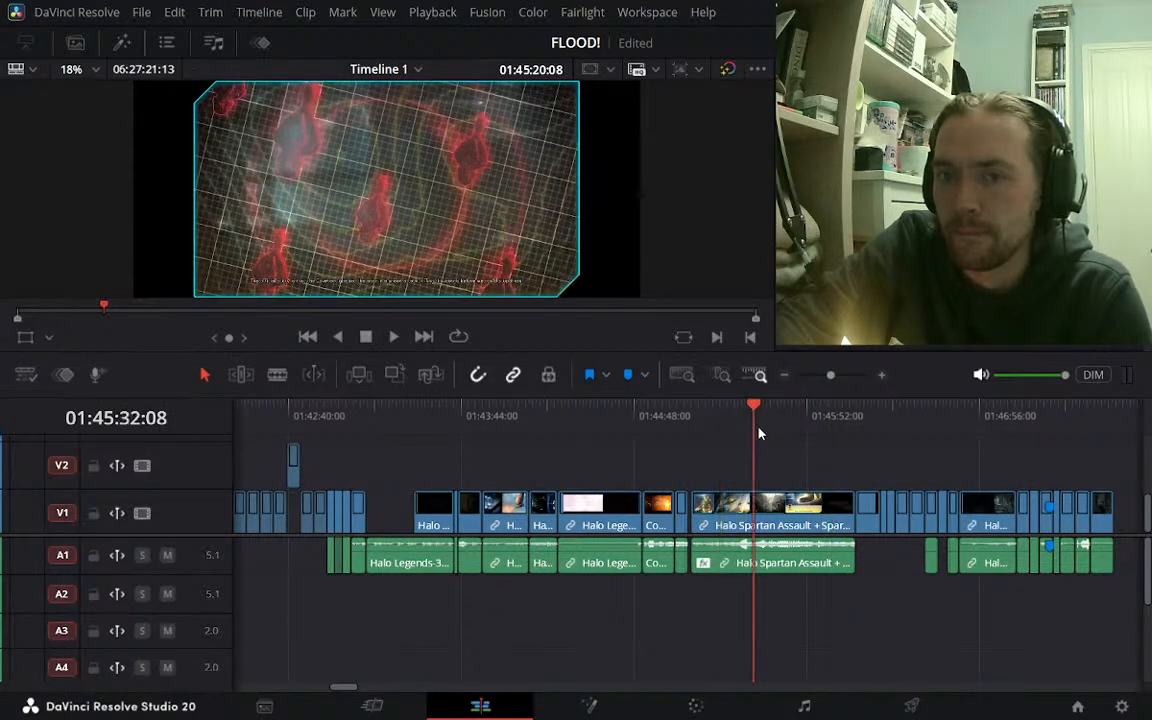
# Move the five Halo footage clips between about 01:46:10 and 01:46:36 from V1 straight up to V2
pyautogui.click(856, 428)
pyautogui.click(881, 424)
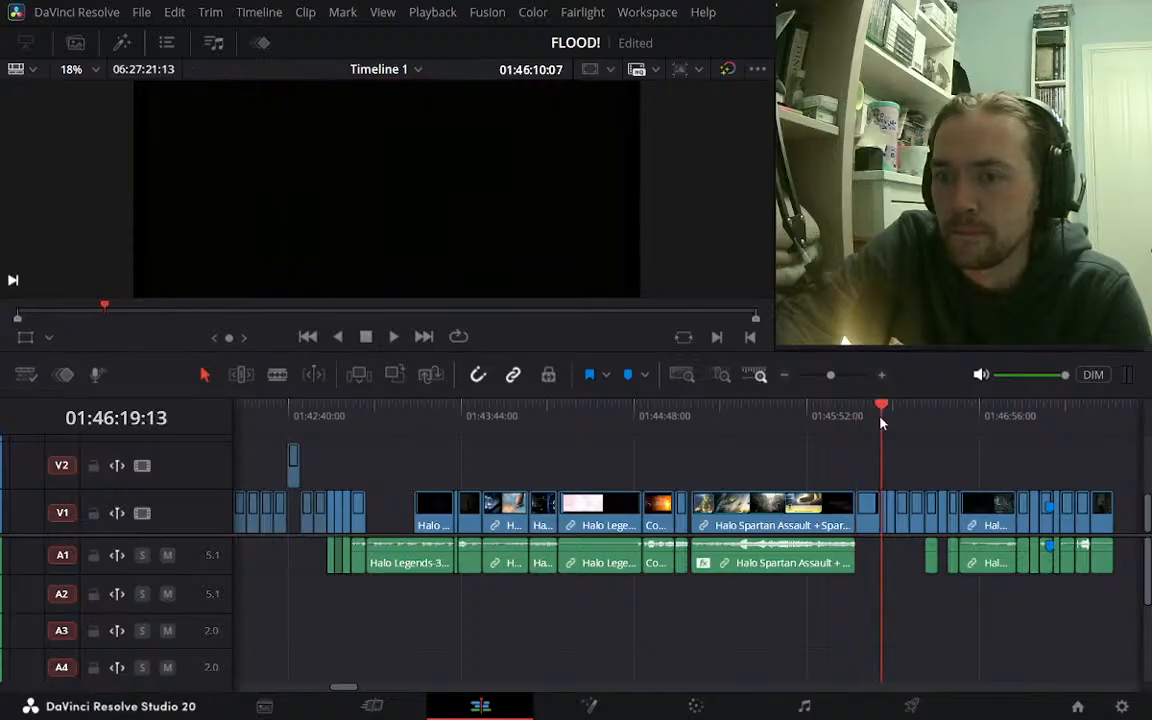
pyautogui.click(889, 423)
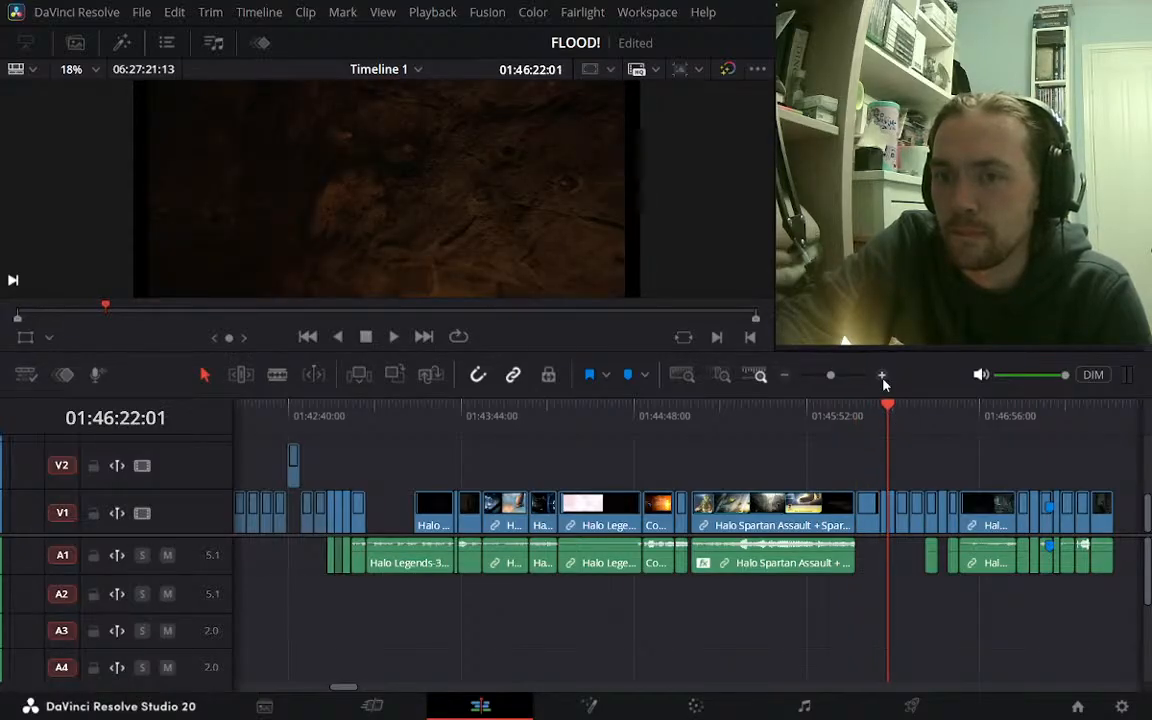
pyautogui.click(882, 376)
pyautogui.click(783, 375)
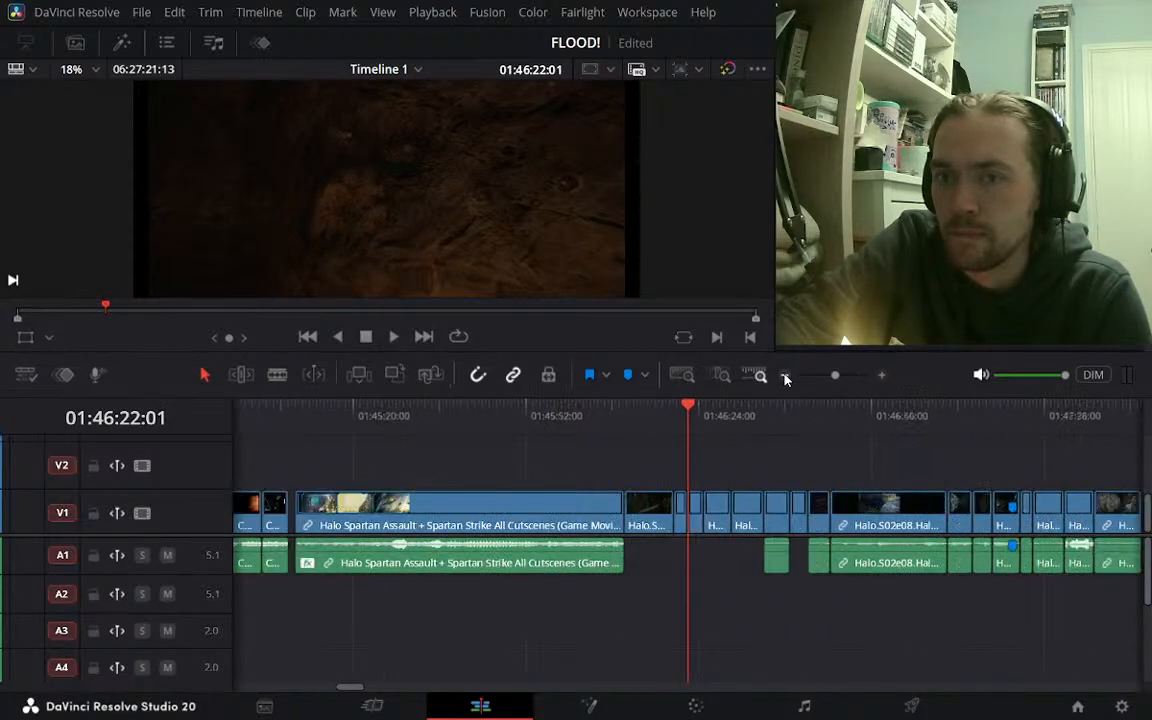
pyautogui.click(642, 416)
pyautogui.moveTo(667, 424); pyautogui.dragTo(713, 426)
pyautogui.click(731, 424)
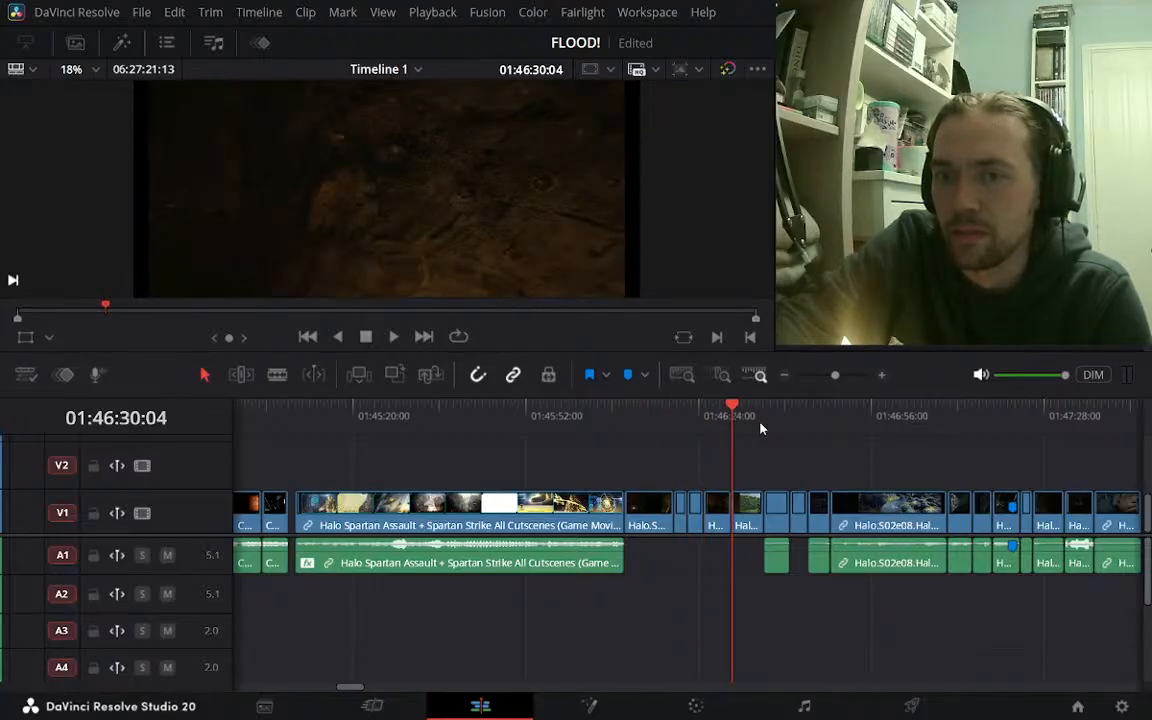
pyautogui.click(764, 424)
pyautogui.click(790, 424)
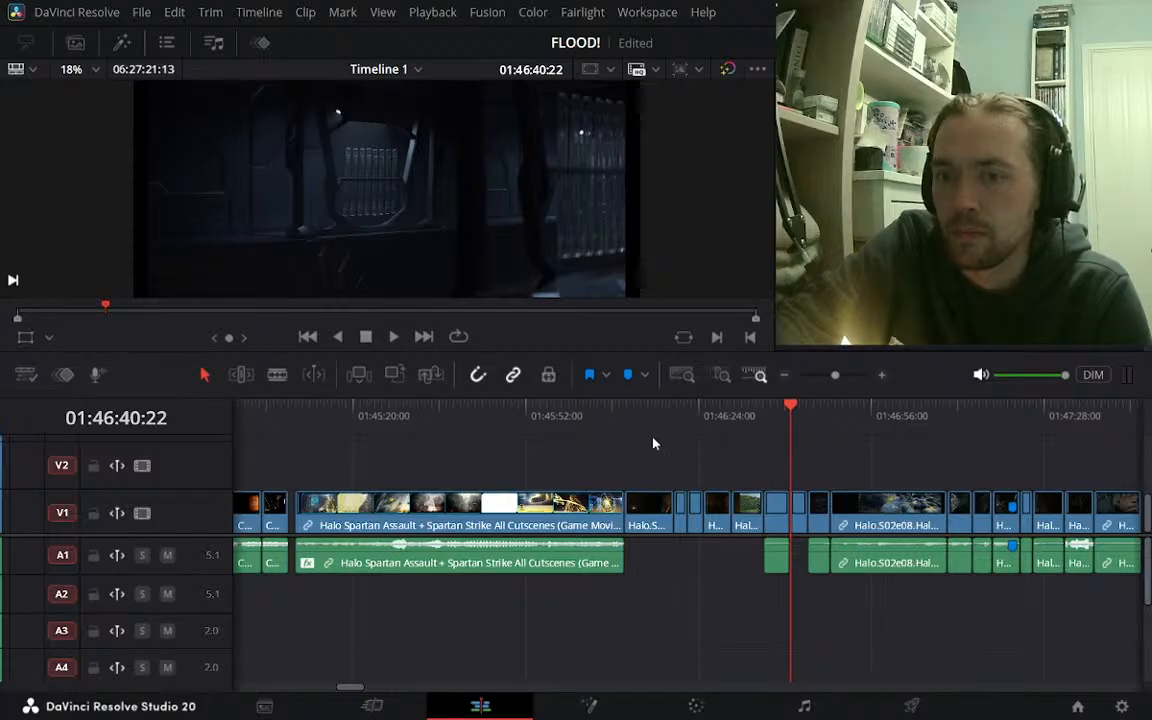
pyautogui.moveTo(653, 443); pyautogui.dragTo(760, 536)
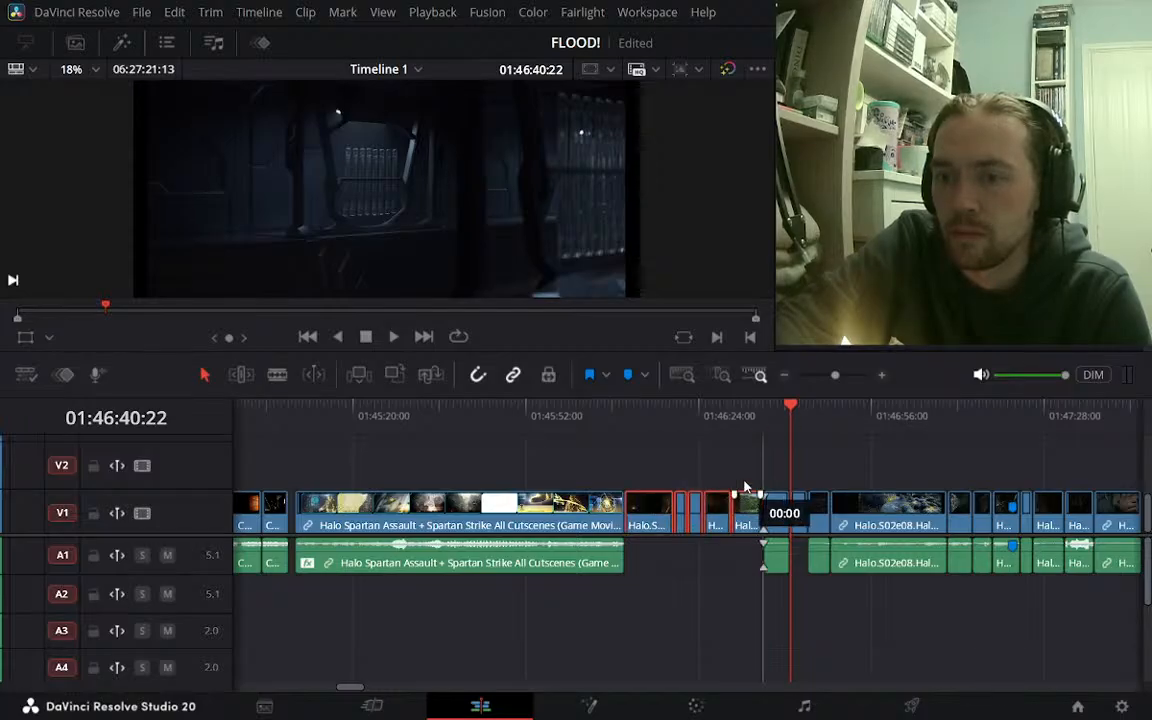
pyautogui.moveTo(744, 487); pyautogui.dragTo(744, 440)
# Look through the remaining V1 footage clips from about 01:46:45 to the last clip at 01:53:18
pyautogui.click(818, 424)
pyautogui.click(899, 424)
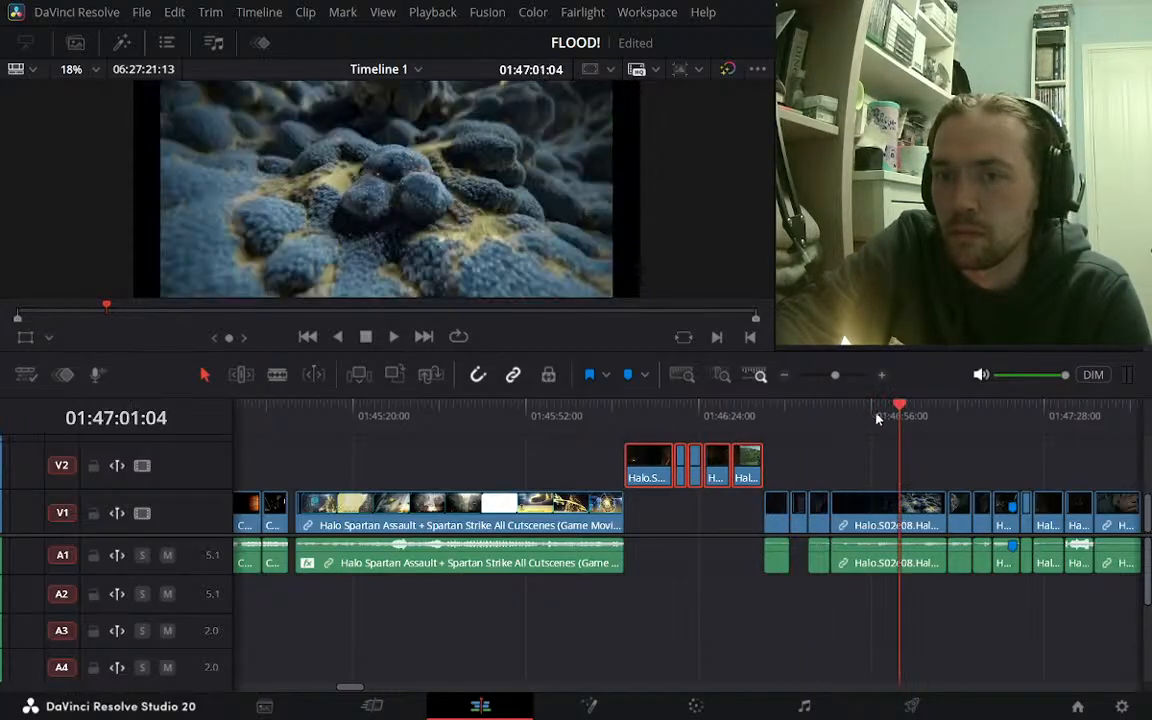
pyautogui.click(785, 375)
pyautogui.click(853, 416)
pyautogui.click(875, 416)
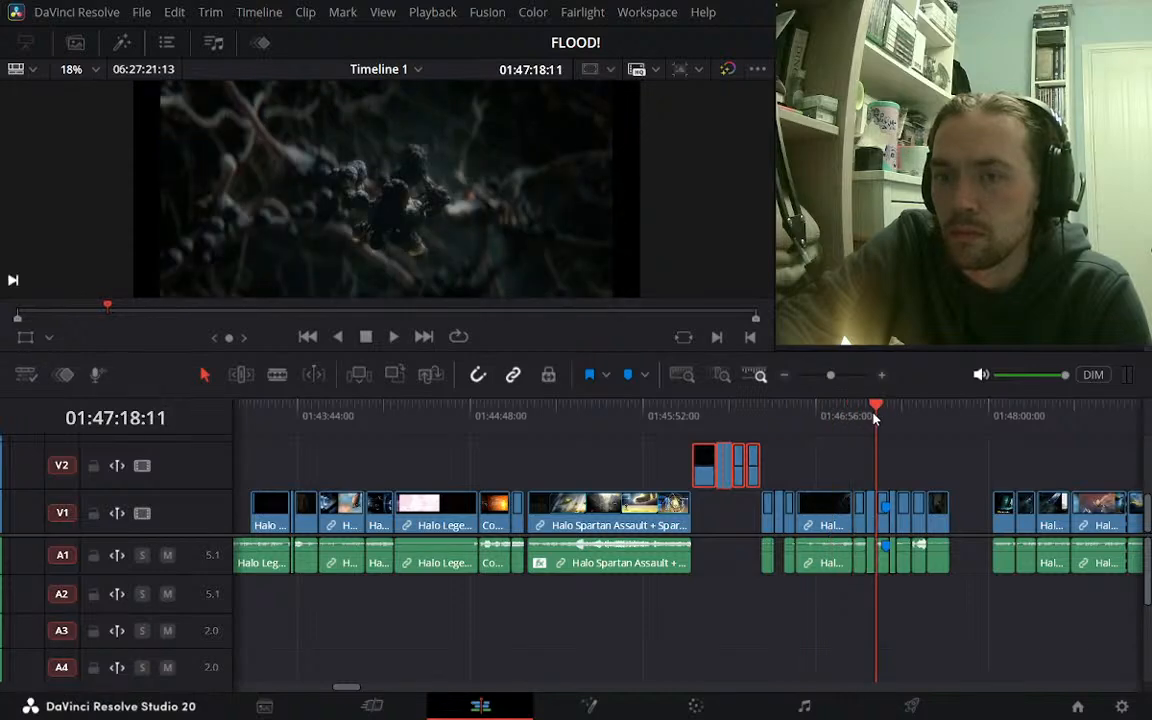
pyautogui.click(911, 416)
pyautogui.click(786, 376)
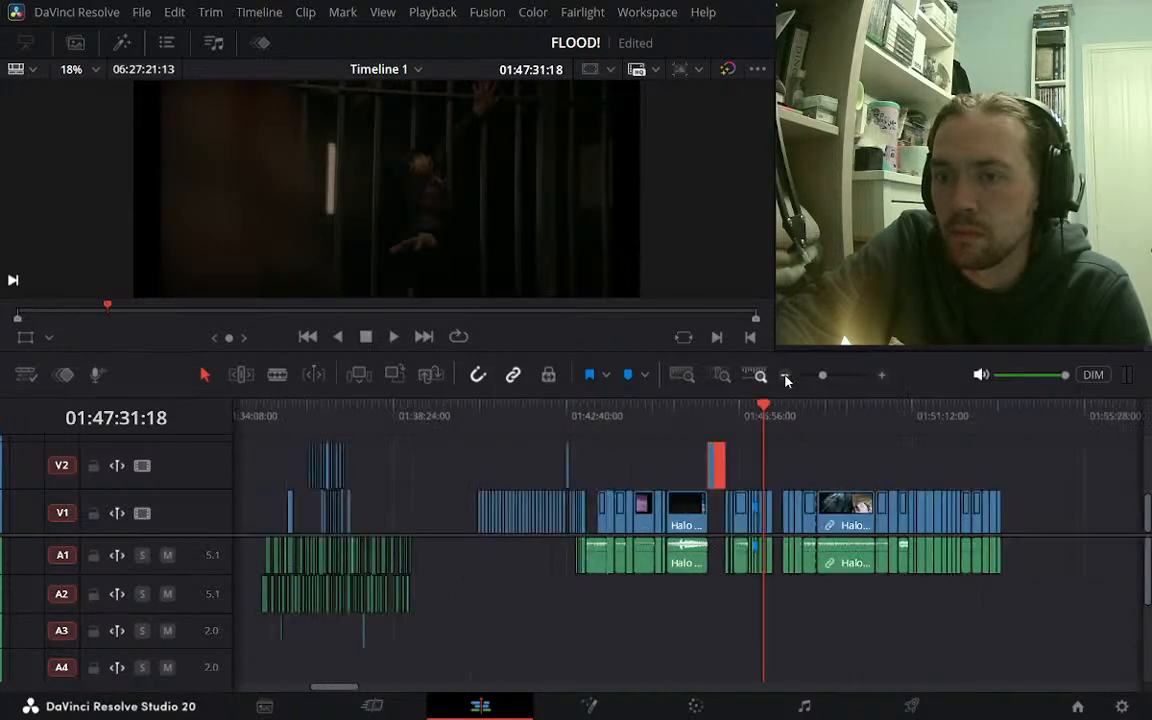
pyautogui.click(820, 416)
pyautogui.click(865, 416)
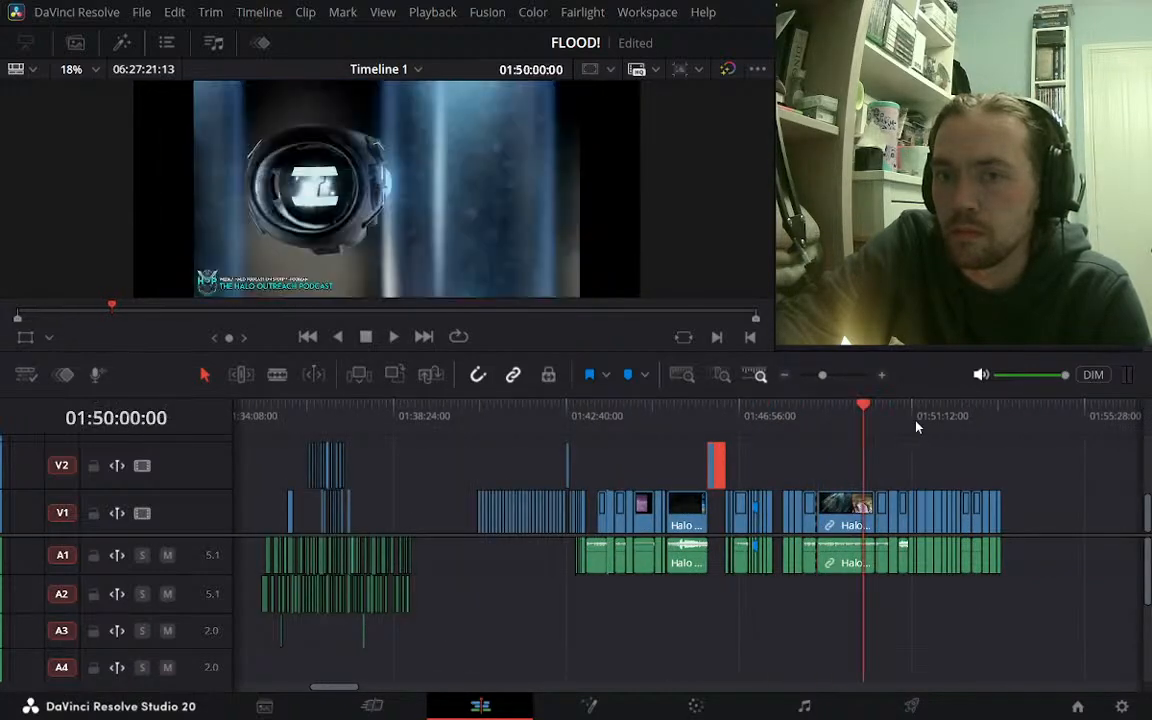
pyautogui.click(913, 418)
pyautogui.click(949, 418)
pyautogui.click(972, 418)
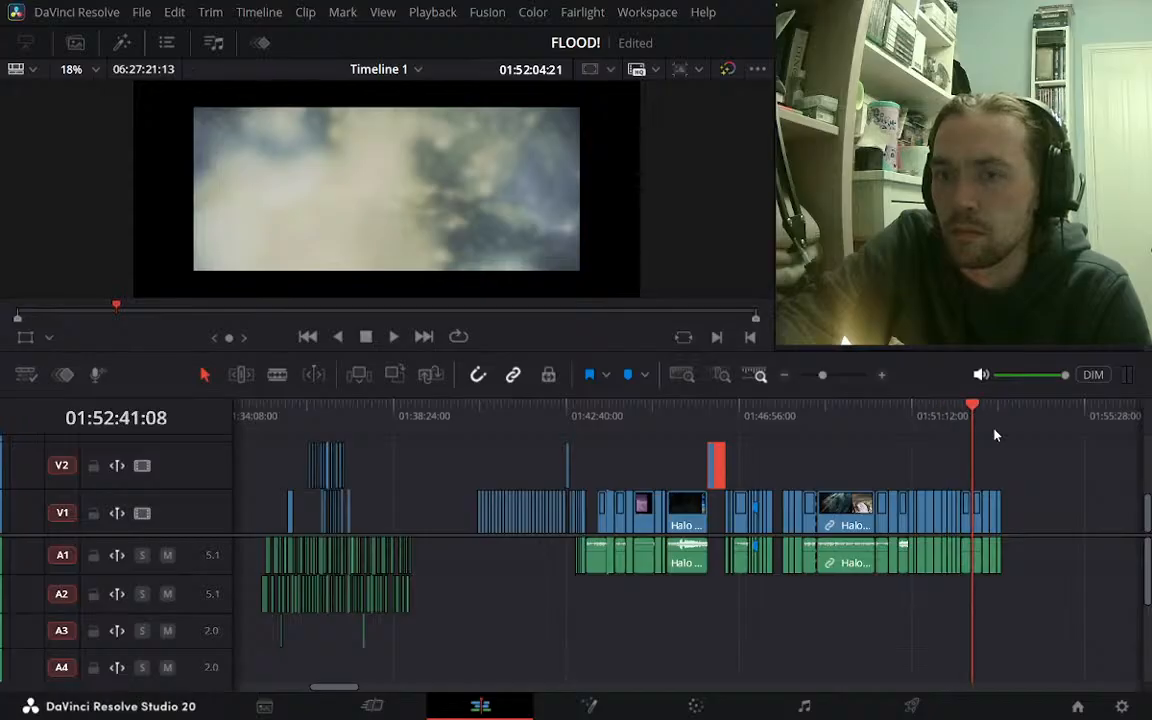
pyautogui.click(998, 414)
pyautogui.click(653, 412)
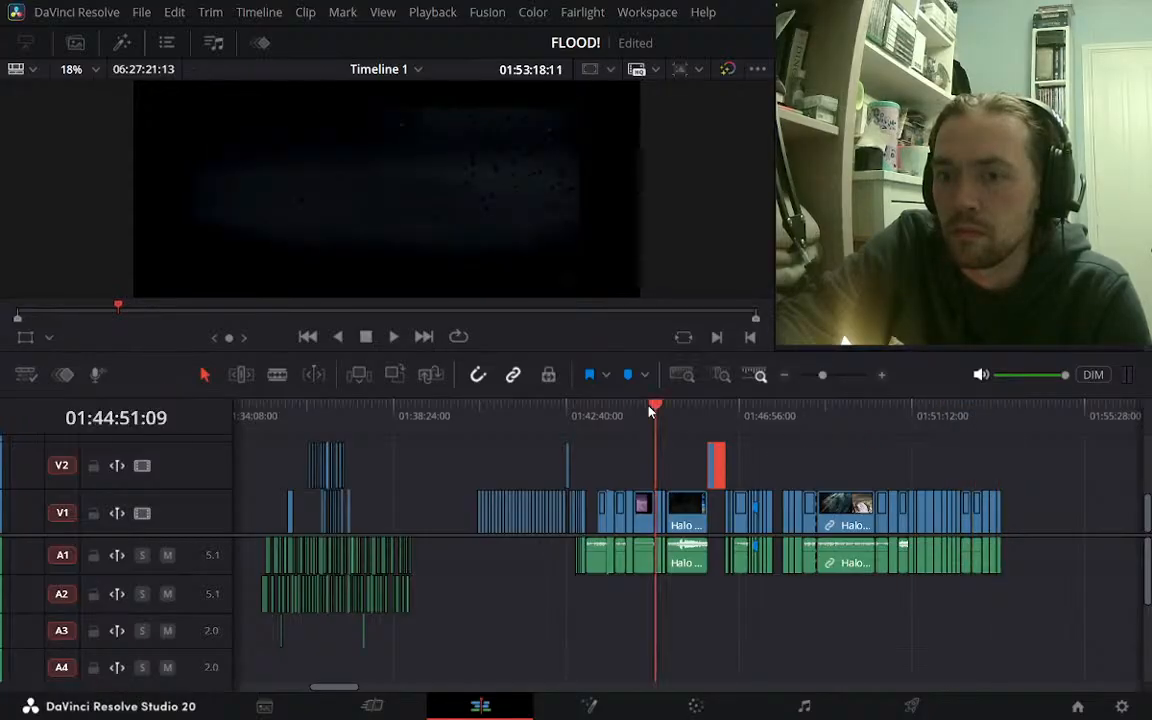
# Review the footage backwards from 01:44:51 through 01:44:02 to the artwork still on V2 at 01:42:39
pyautogui.click(881, 376)
pyautogui.click(881, 376)
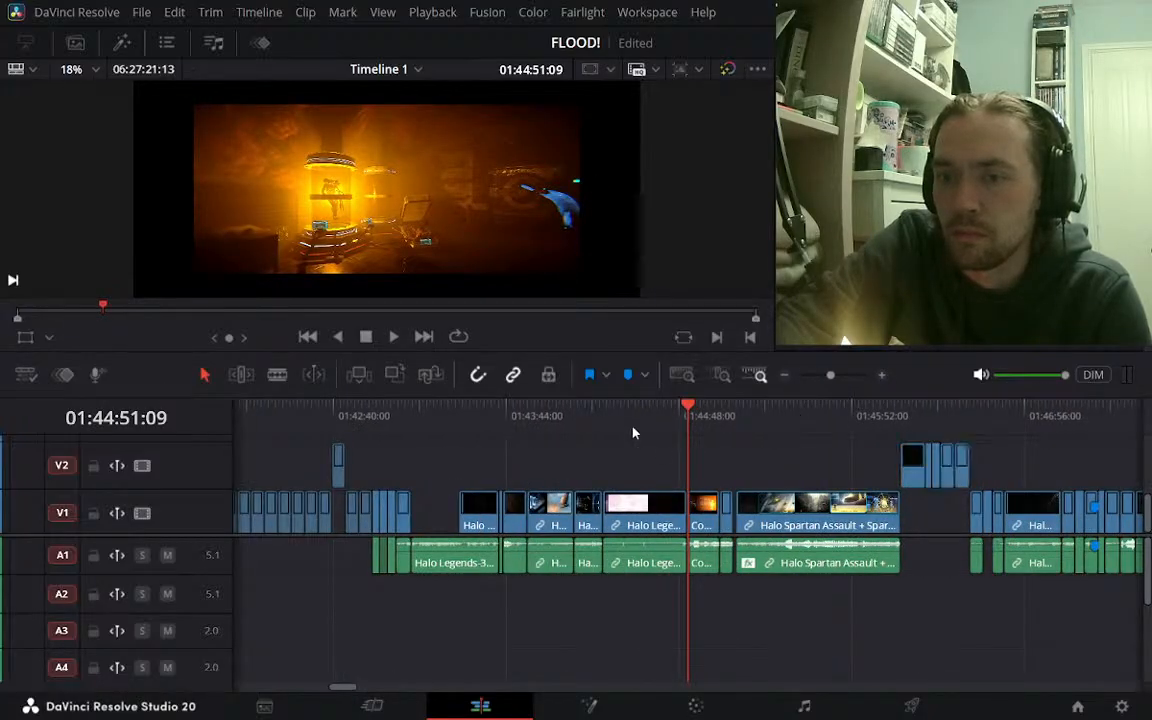
pyautogui.click(632, 416)
pyautogui.click(591, 417)
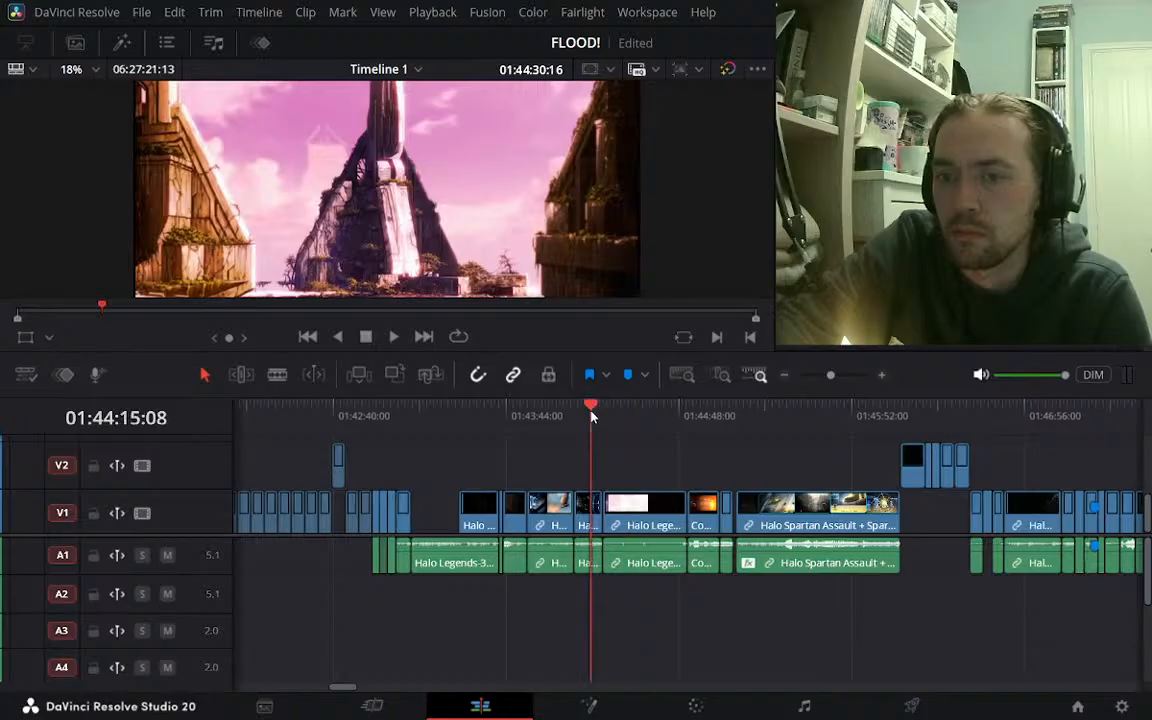
pyautogui.click(556, 418)
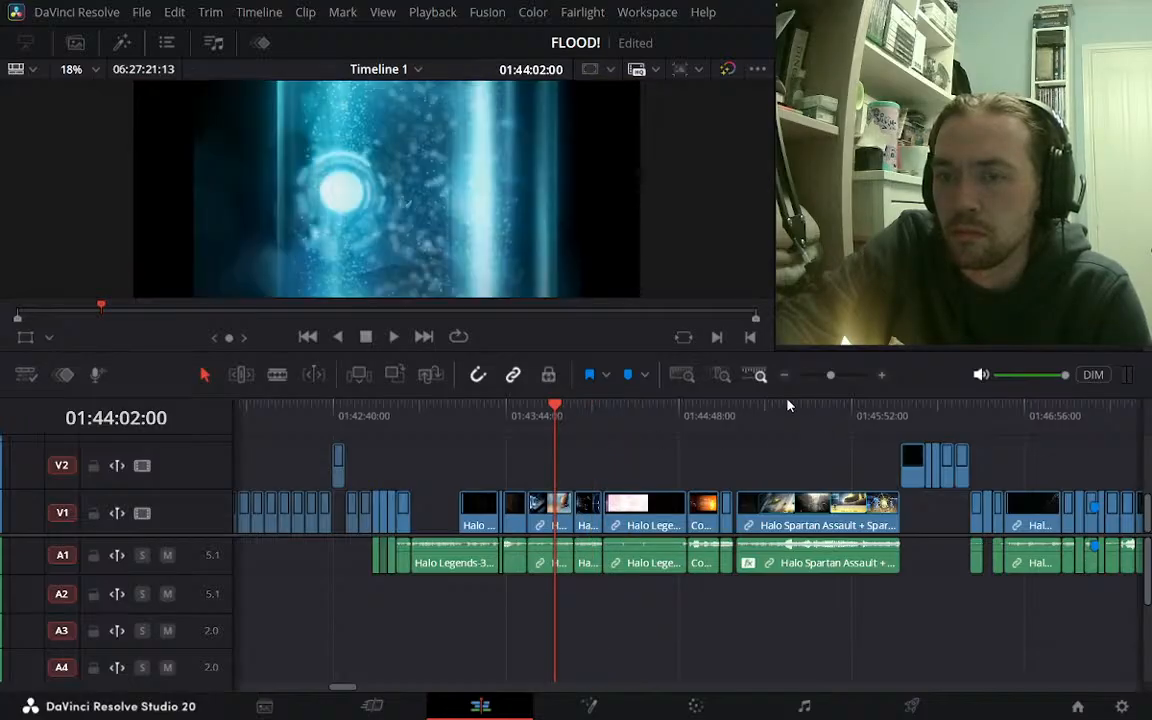
pyautogui.click(783, 376)
pyautogui.click(512, 417)
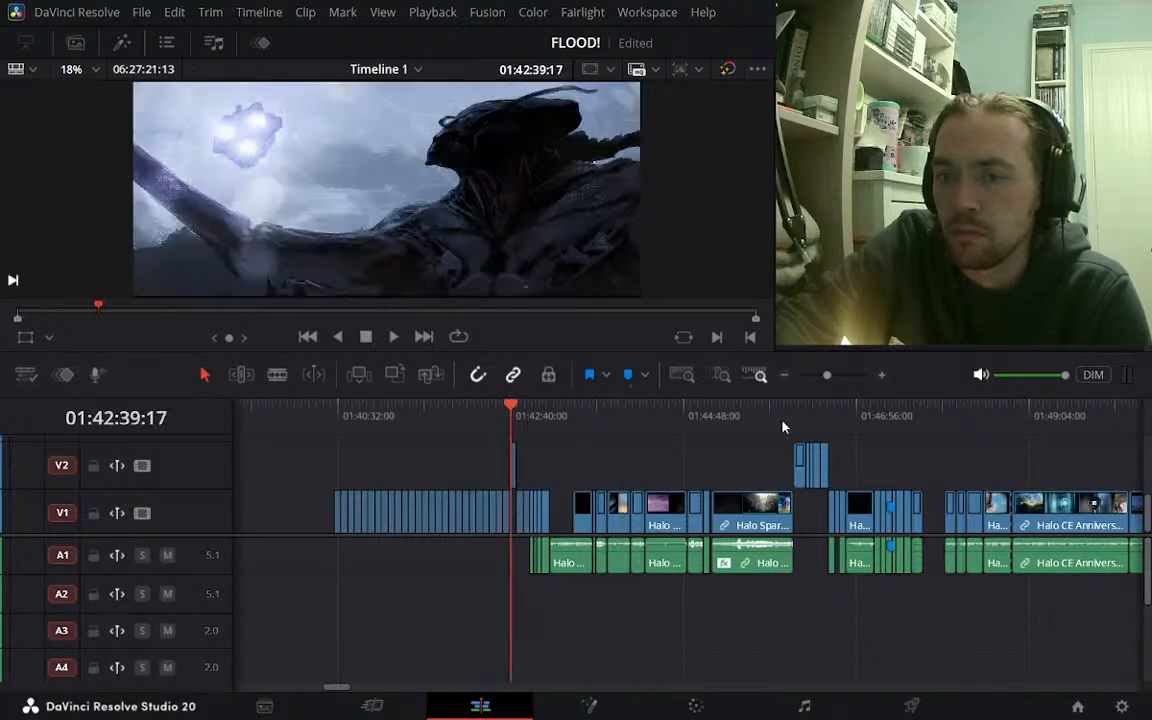
# Move the purple ryth-primordial still near 01:42:53 from V1 straight up to V2
pyautogui.click(881, 375)
pyautogui.click(776, 415)
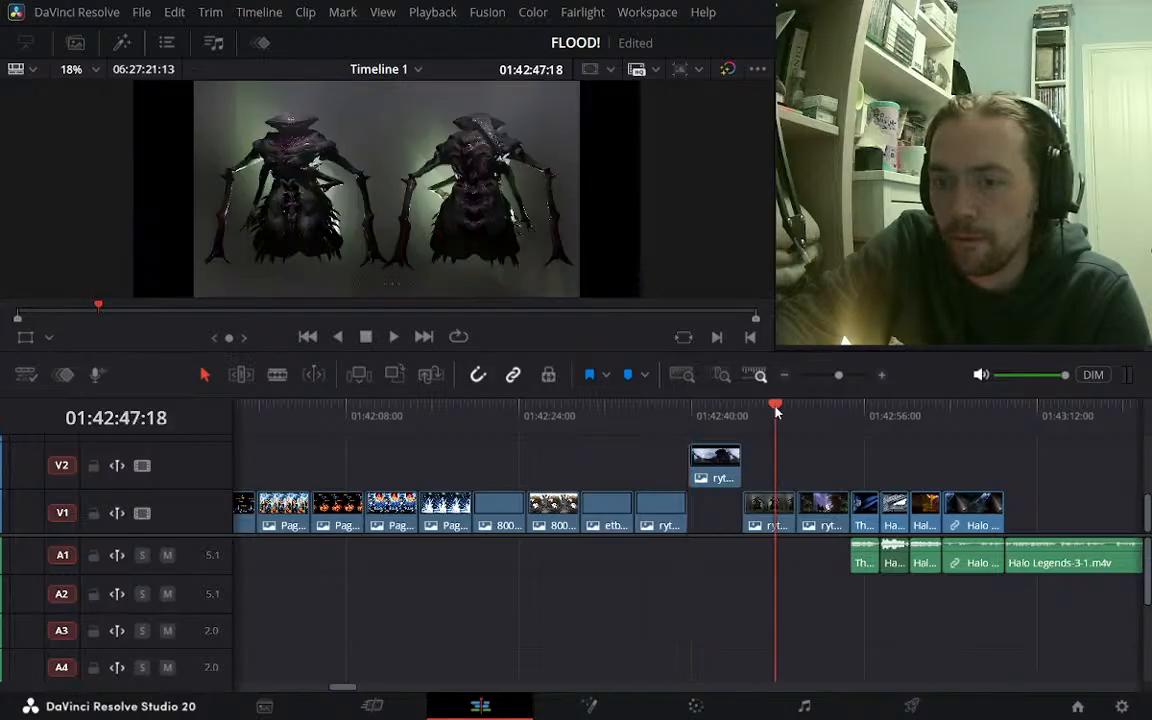
pyautogui.click(833, 415)
pyautogui.moveTo(820, 503); pyautogui.dragTo(822, 465)
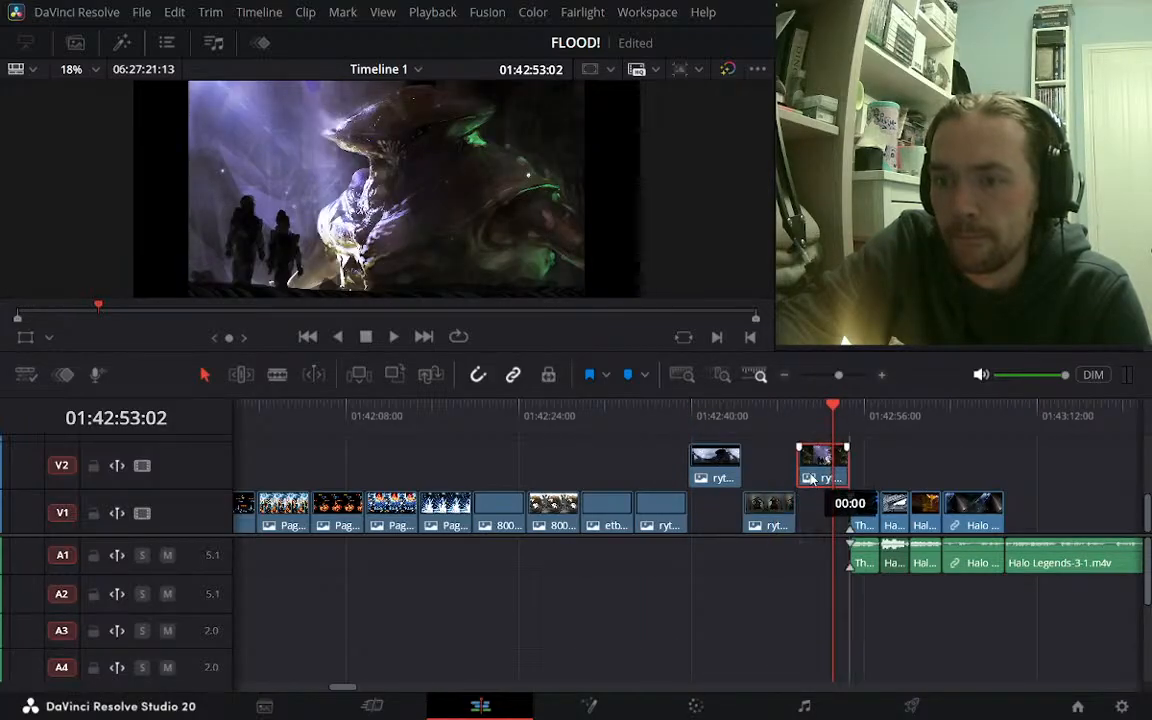
# Move the two artwork stills between about 01:42:30 and 01:42:40 from V1 straight up to V2
pyautogui.click(601, 415)
pyautogui.moveTo(624, 510); pyautogui.dragTo(624, 463)
pyautogui.click(666, 410)
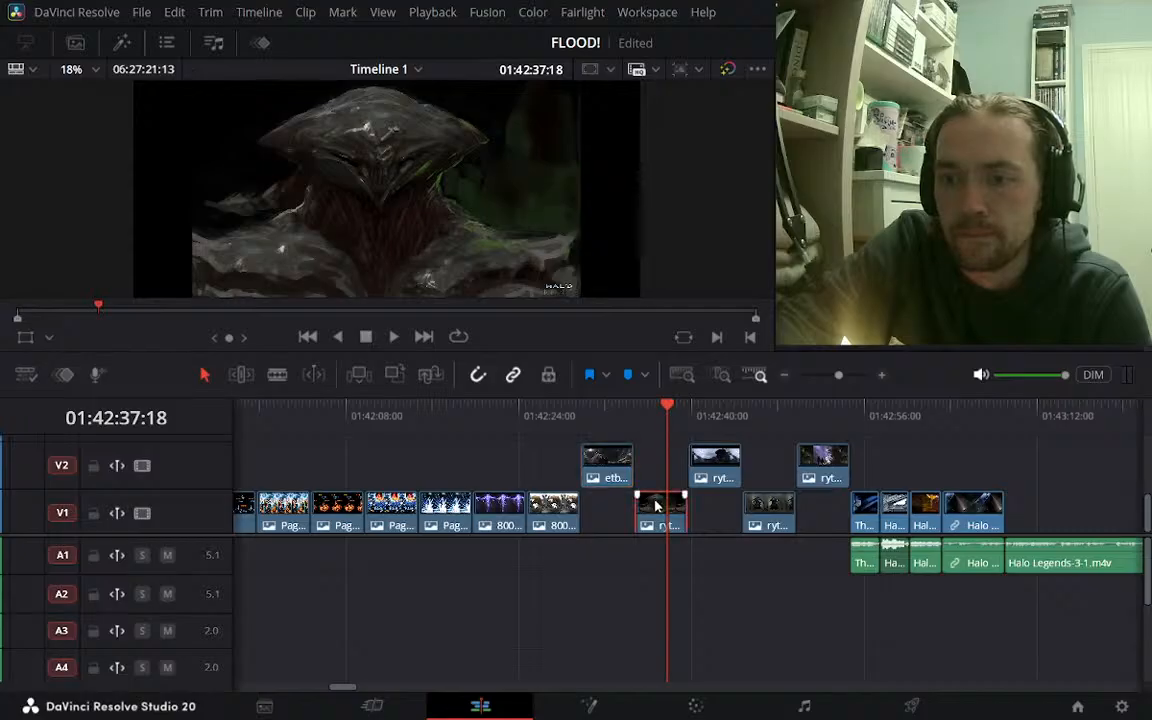
pyautogui.moveTo(662, 510); pyautogui.dragTo(662, 465)
# Check the other creature stills back to 01:42:22 and close the gap on V2 by moving the purple ryth-primordial still against its neighbour
pyautogui.click(773, 410)
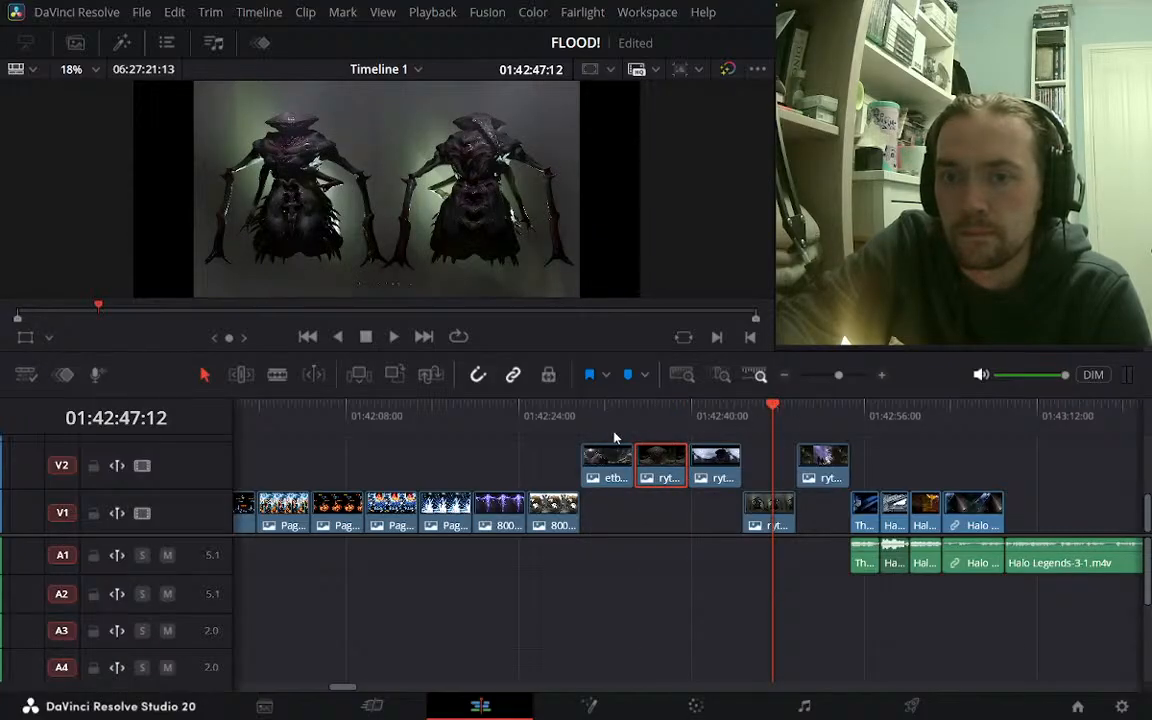
pyautogui.click(655, 418)
pyautogui.click(559, 424)
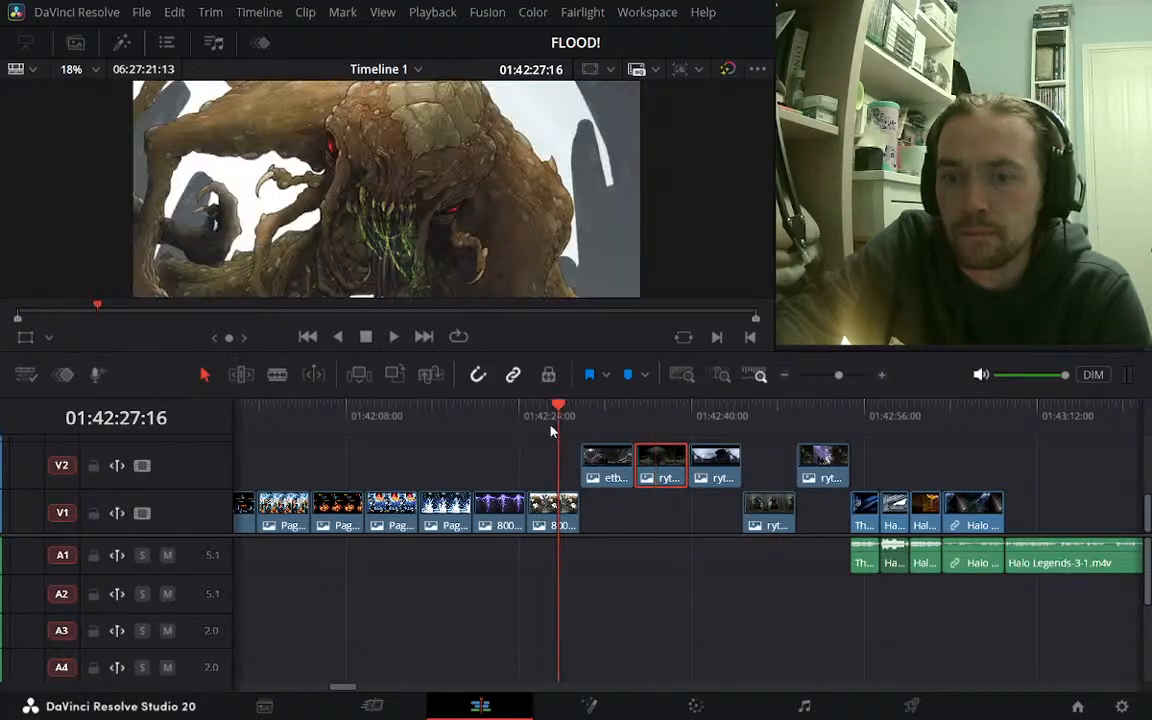
pyautogui.click(498, 425)
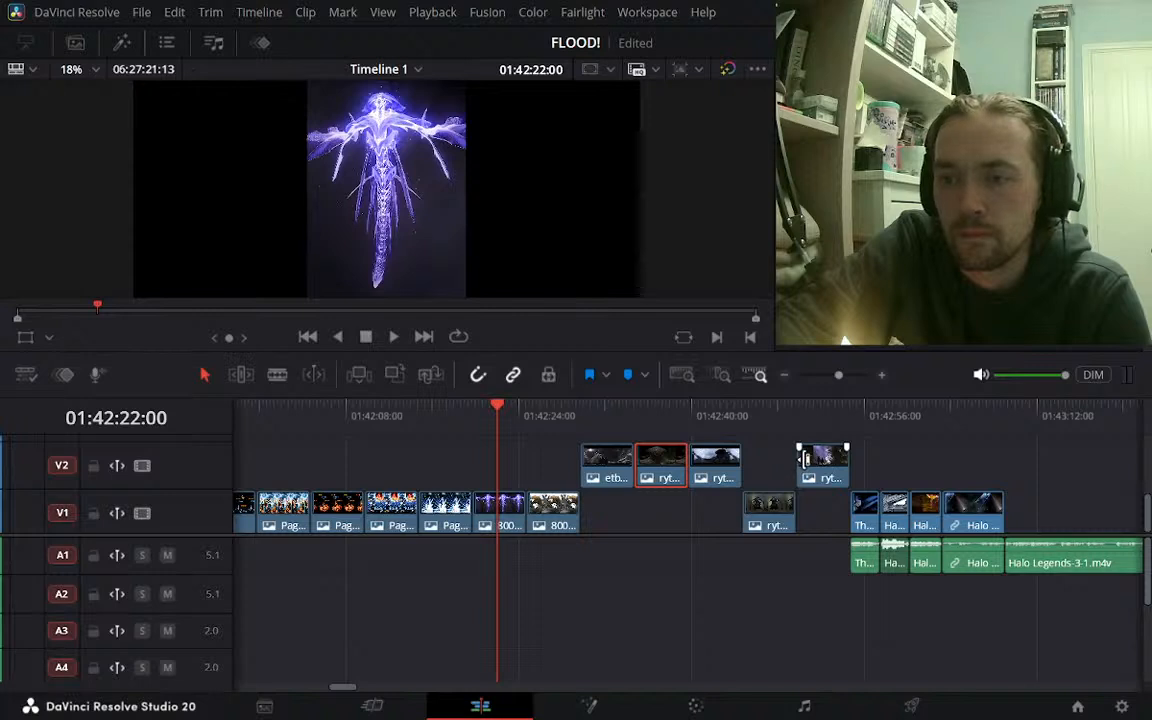
pyautogui.moveTo(815, 462); pyautogui.dragTo(761, 462)
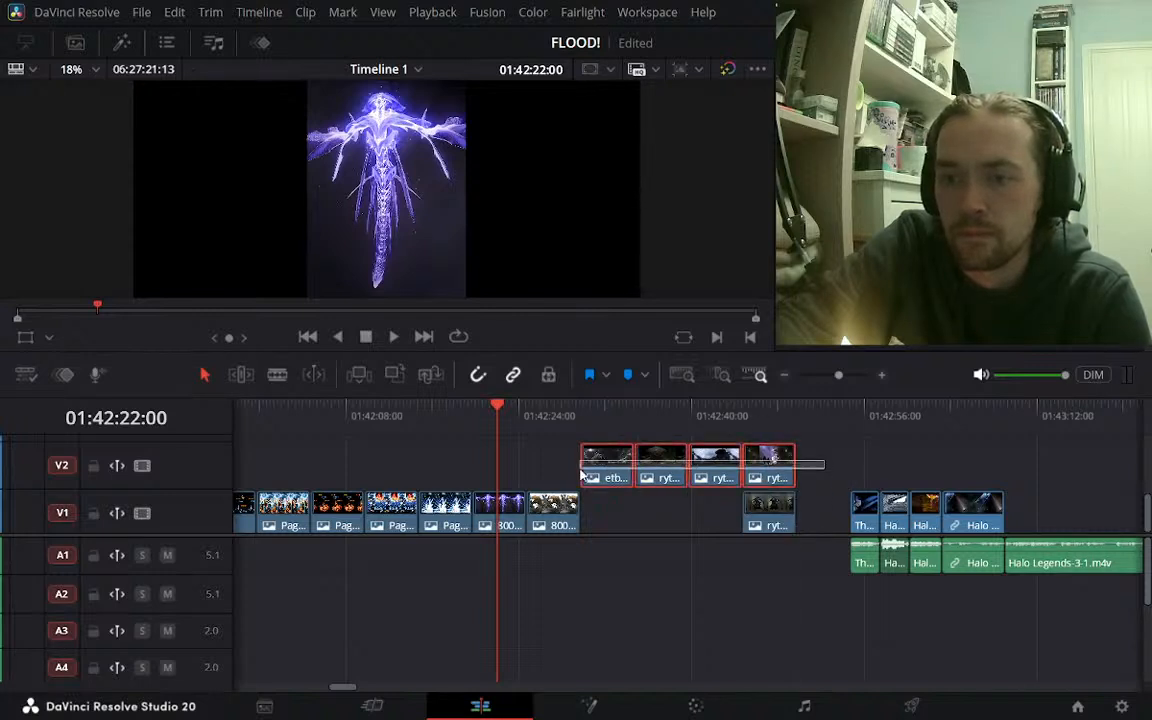
# Cut the selected artwork stills near 01:42:30 together with the V2 clip group near 01:46:20 and save the project
pyautogui.click(786, 375)
pyautogui.click(786, 375)
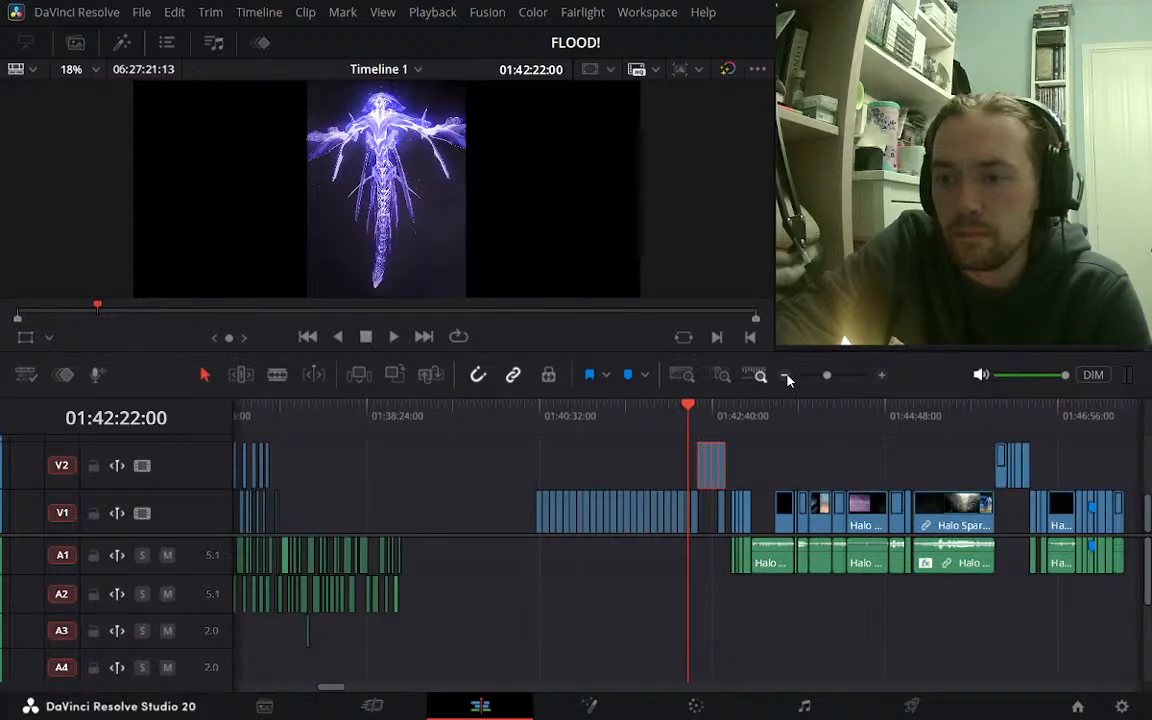
pyautogui.click(1008, 466)
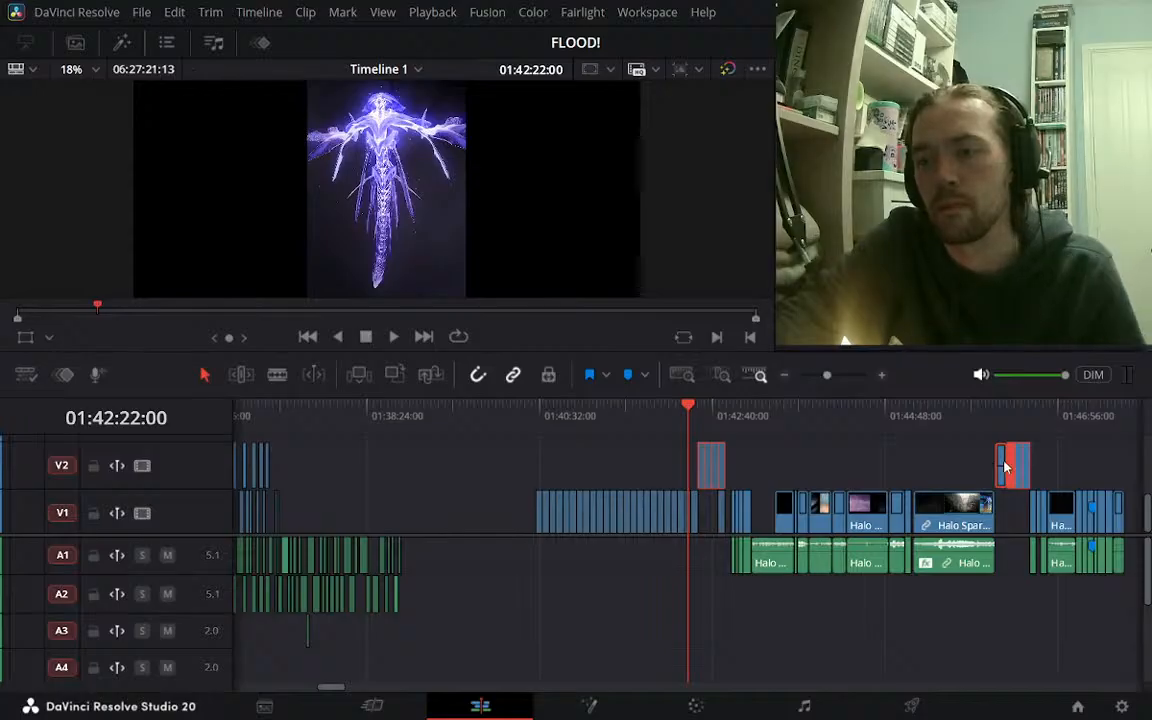
pyautogui.press('Delete')
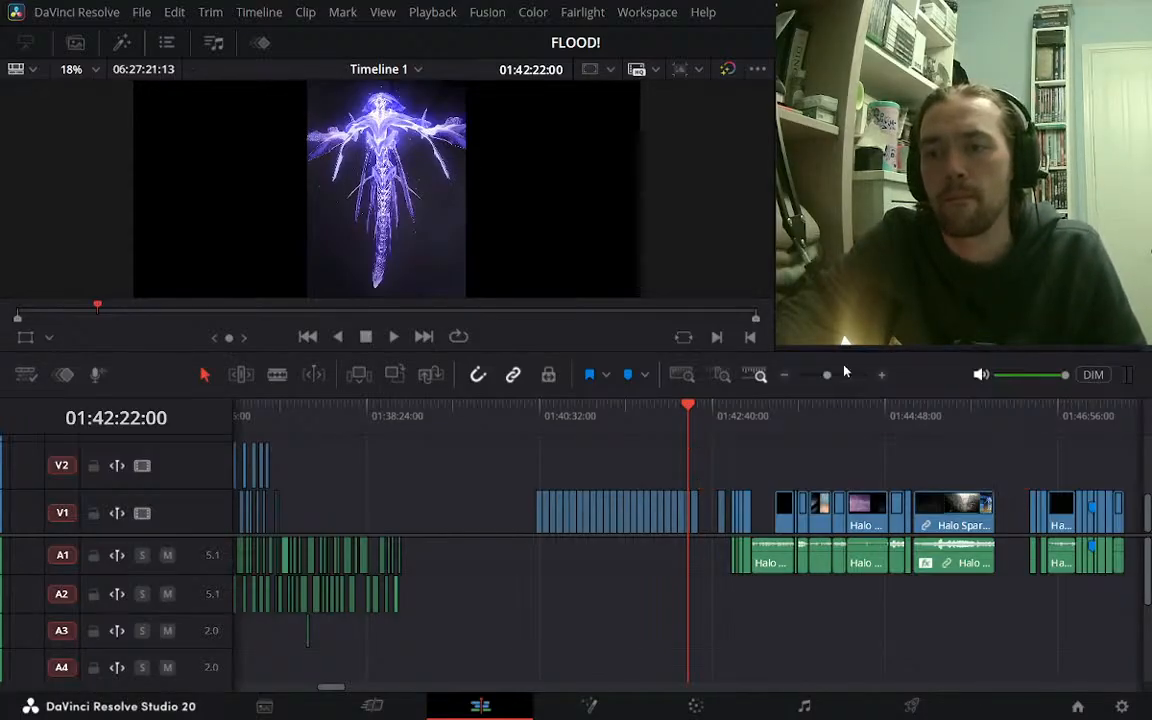
pyautogui.click(784, 375)
pyautogui.hotkey('ctrl', 's')
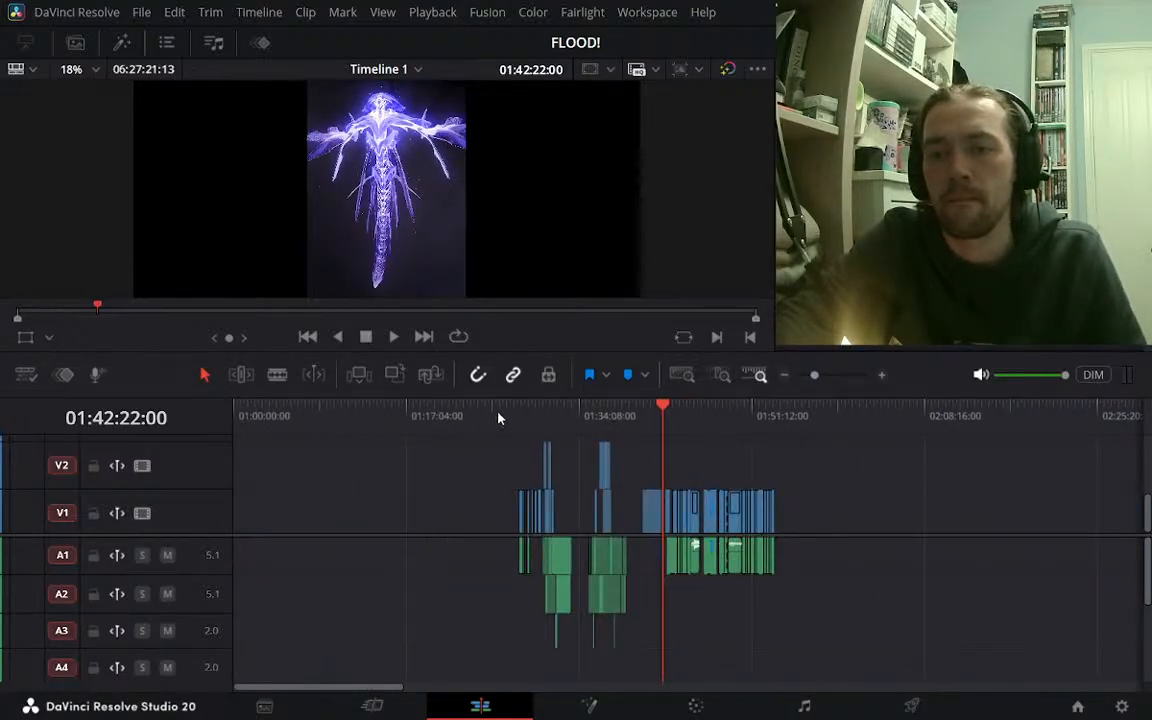
# Paste the cut clips ahead of the early footage and join both groups on V1 between about 01:26:30 and 01:27:20
pyautogui.click(441, 416)
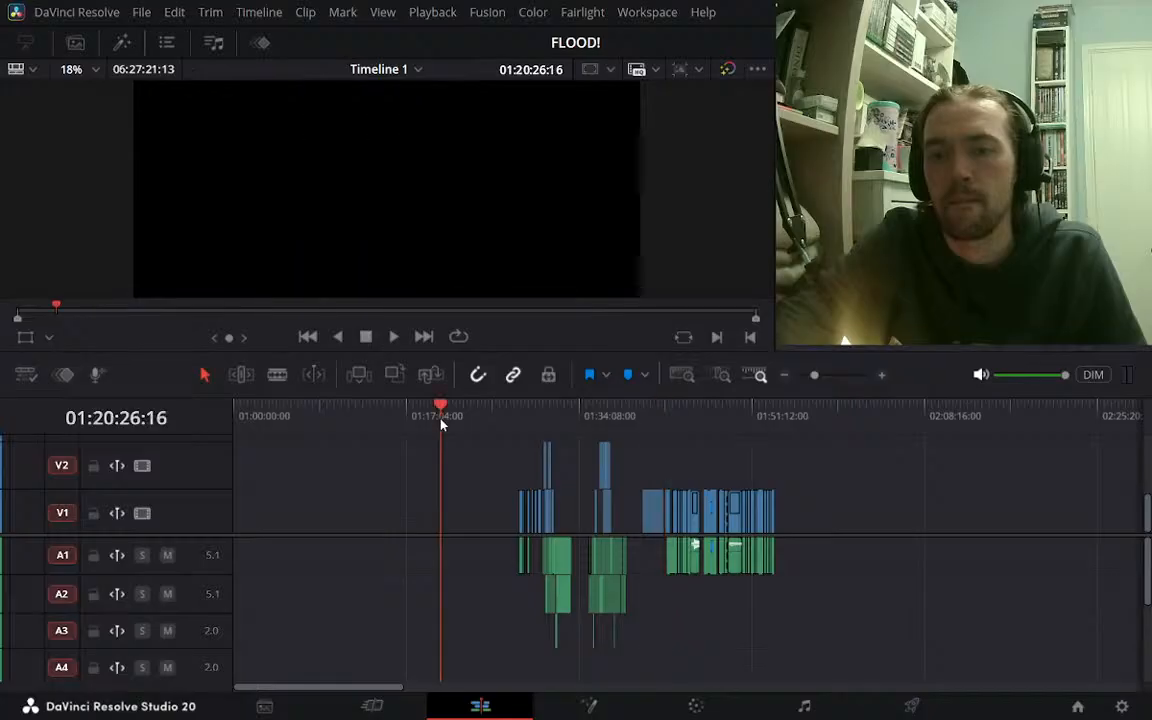
pyautogui.click(880, 375)
pyautogui.click(774, 412)
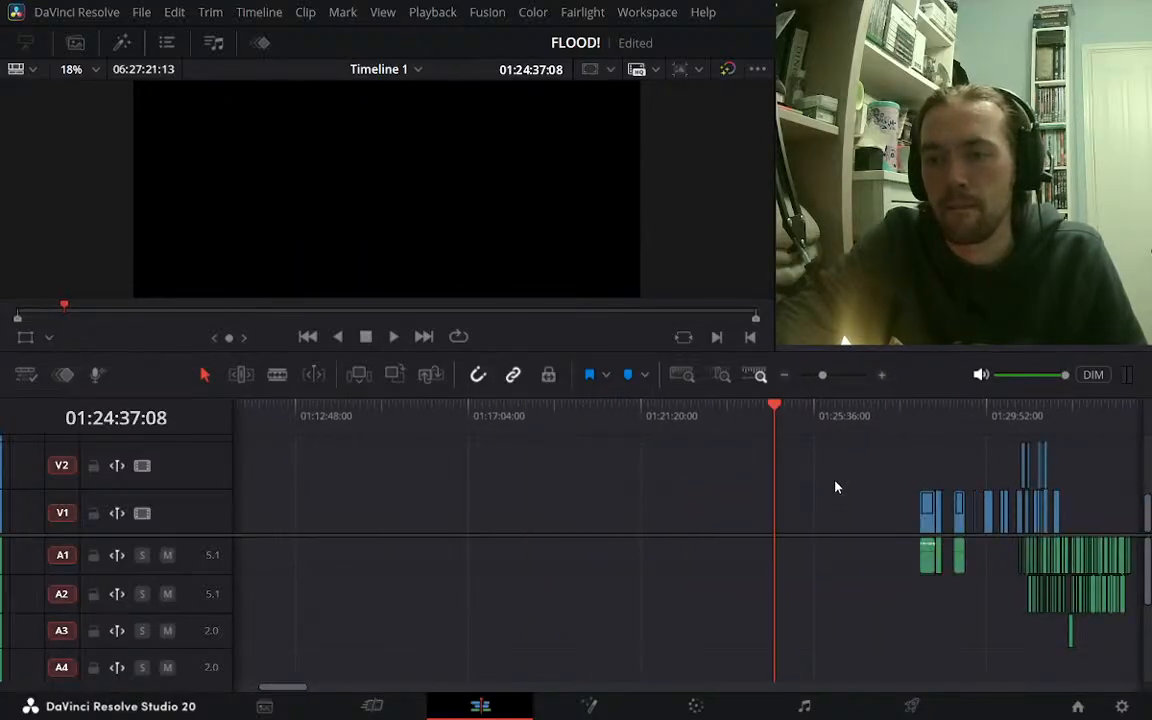
pyautogui.hotkey('ctrl', 'v')
pyautogui.moveTo(927, 471); pyautogui.dragTo(872, 518)
pyautogui.click(780, 522)
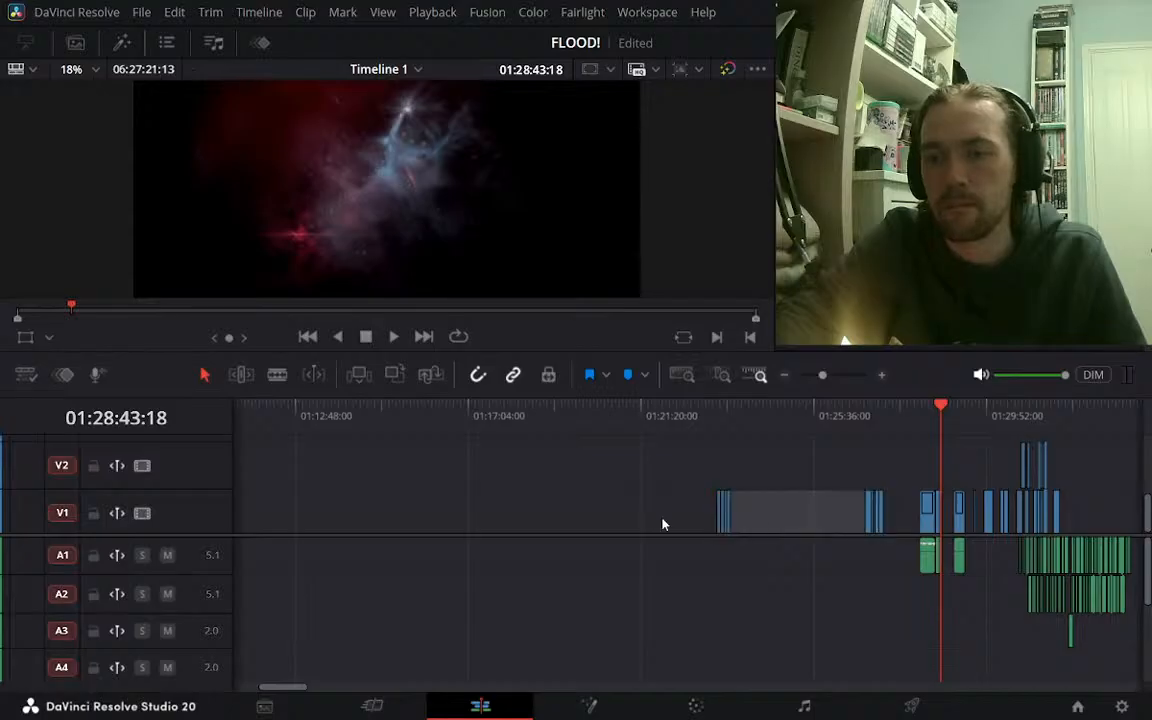
pyautogui.moveTo(662, 517); pyautogui.dragTo(859, 517)
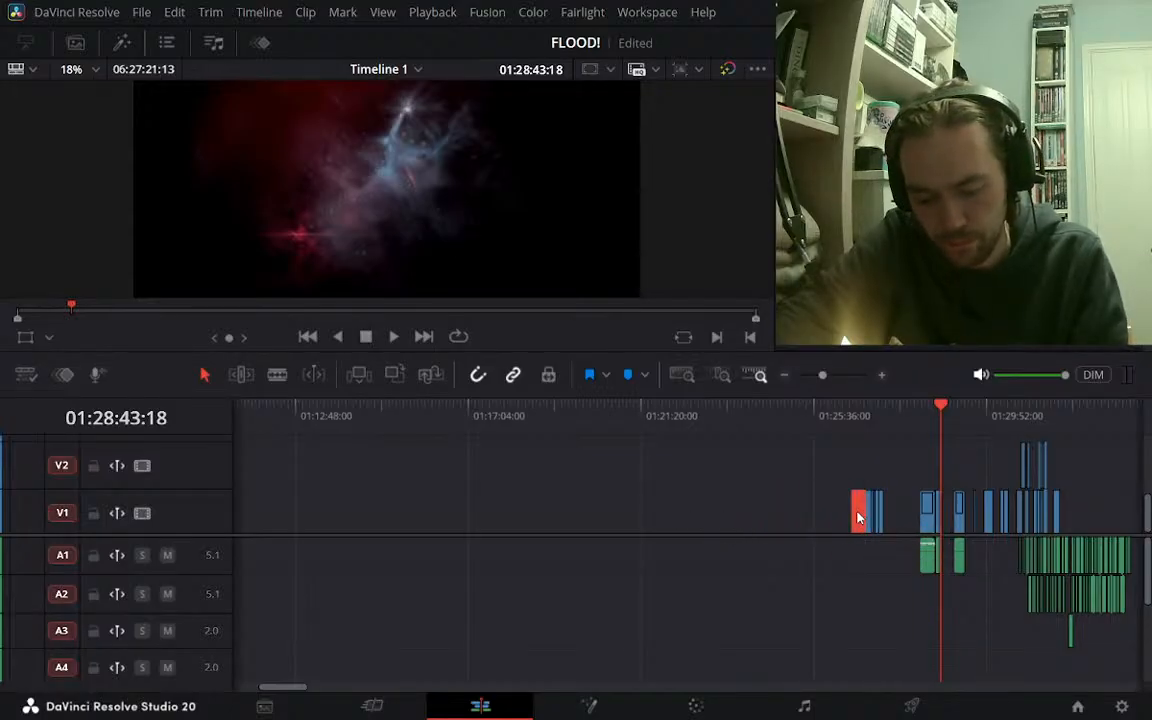
pyautogui.hotkey('ctrl', 's')
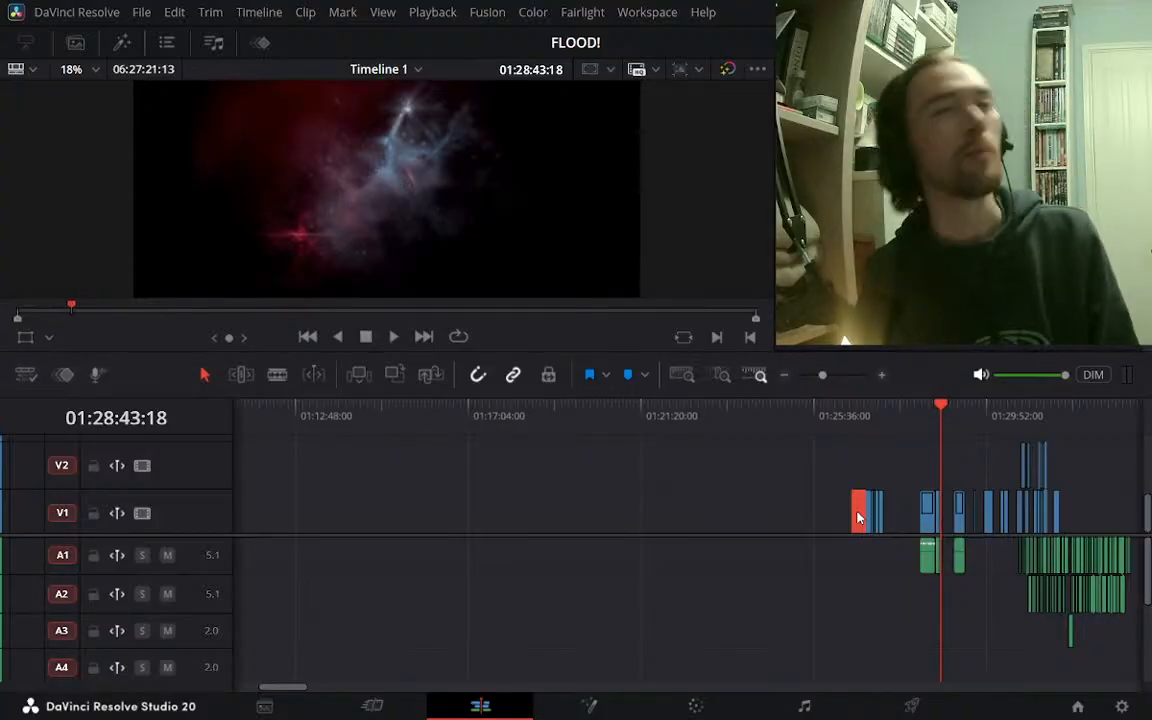
# Move the joined clip group from V1 up to V2, starting at about 01:31:53 above the voice-over audio
pyautogui.click(879, 375)
pyautogui.click(785, 377)
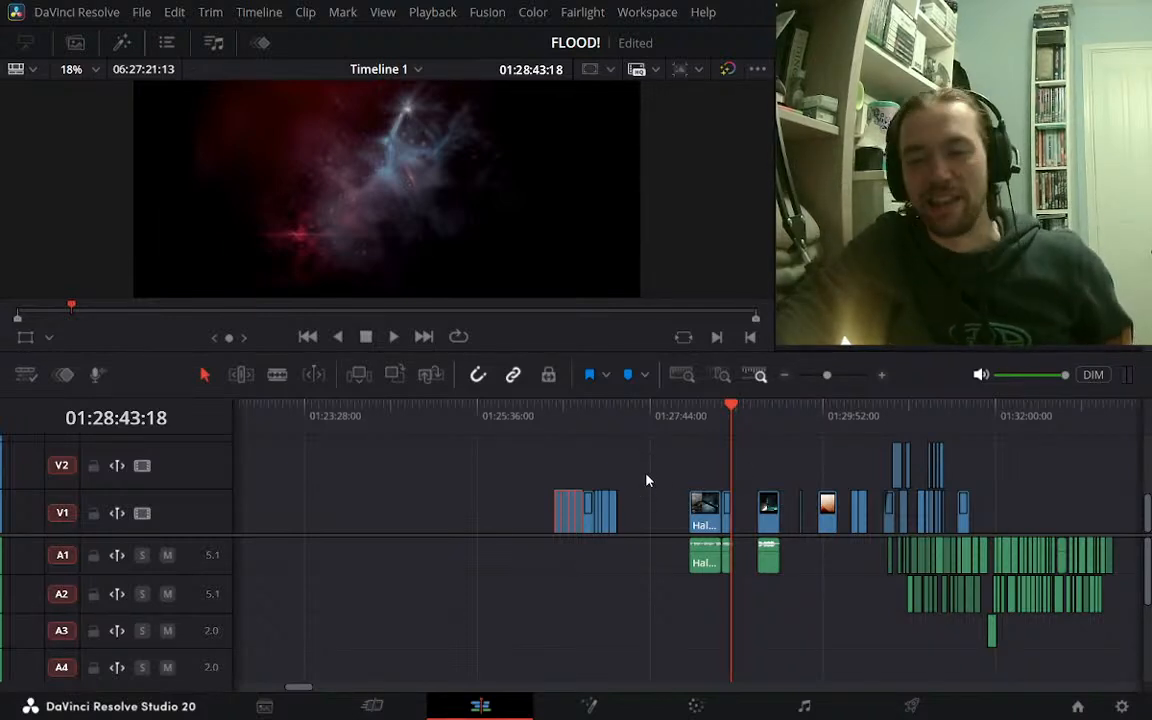
pyautogui.moveTo(646, 481); pyautogui.dragTo(494, 474)
pyautogui.click(477, 406)
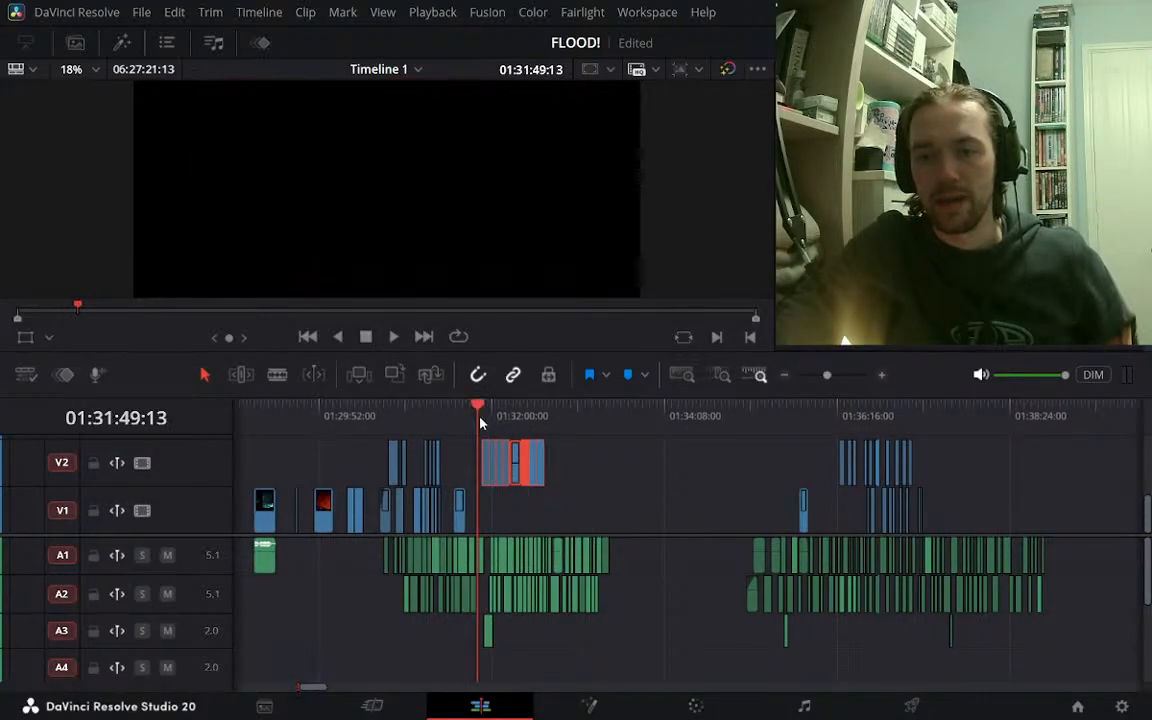
# Review the existing visuals between 01:30:55 and the start of the moved V2 group at 01:31:53
pyautogui.click(882, 376)
pyautogui.click(554, 408)
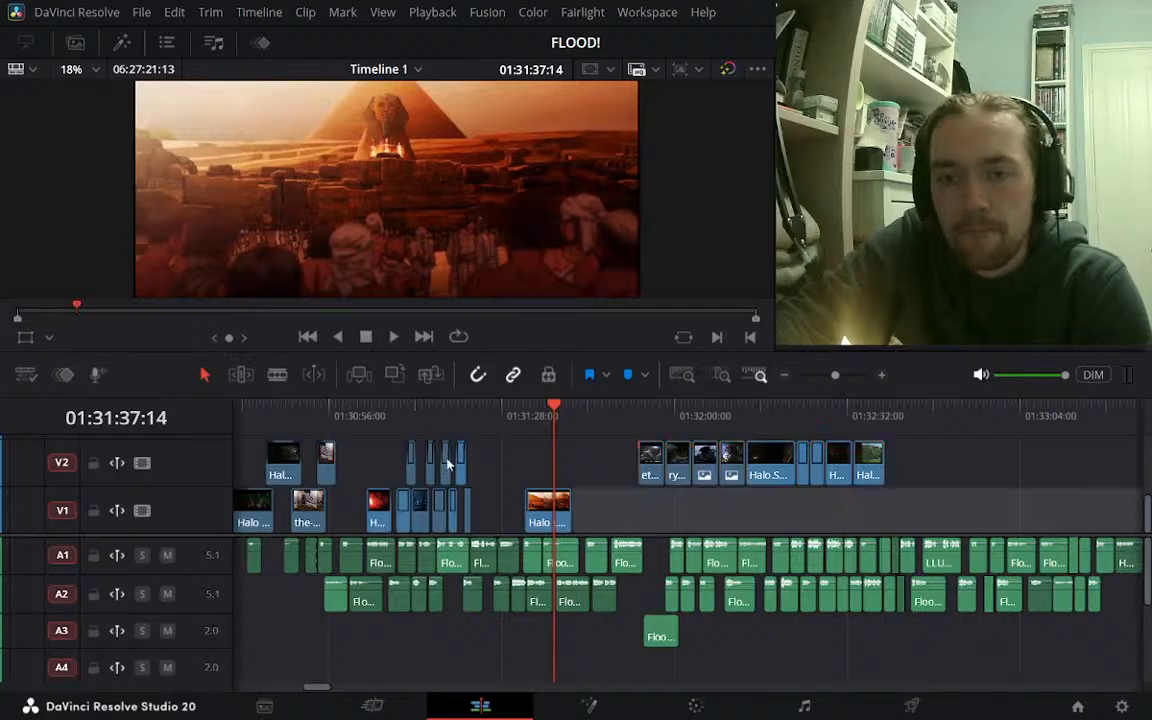
pyautogui.click(385, 408)
pyautogui.click(639, 408)
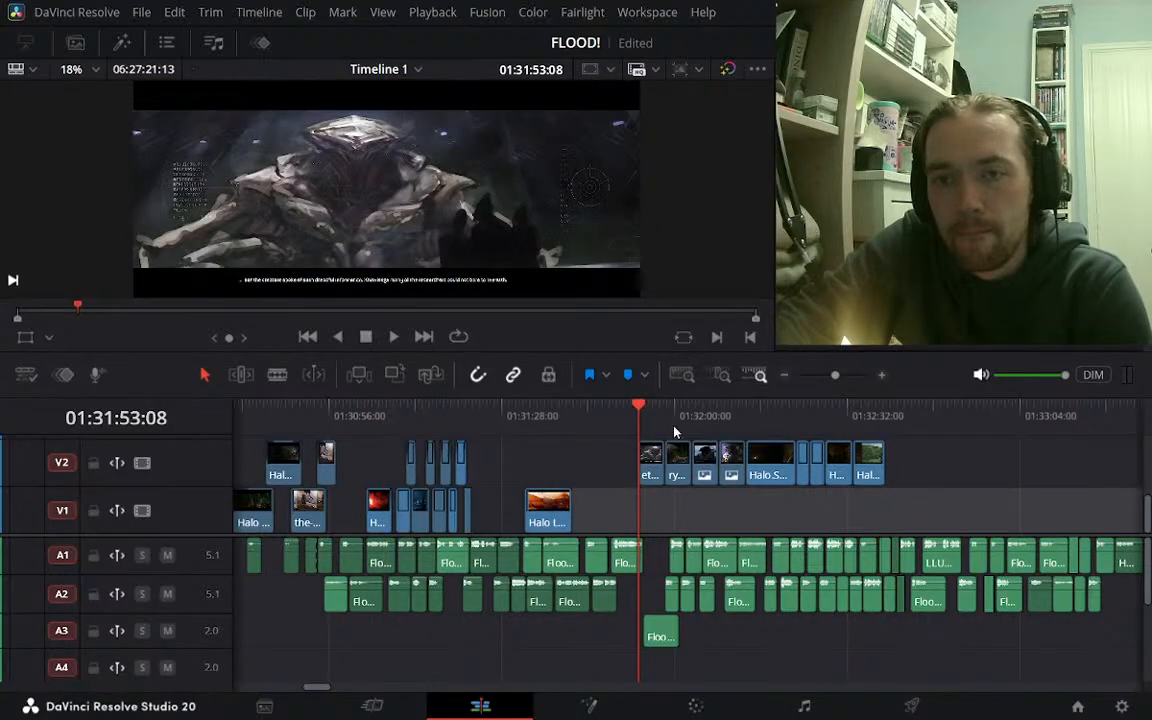
pyautogui.click(337, 408)
pyautogui.click(325, 410)
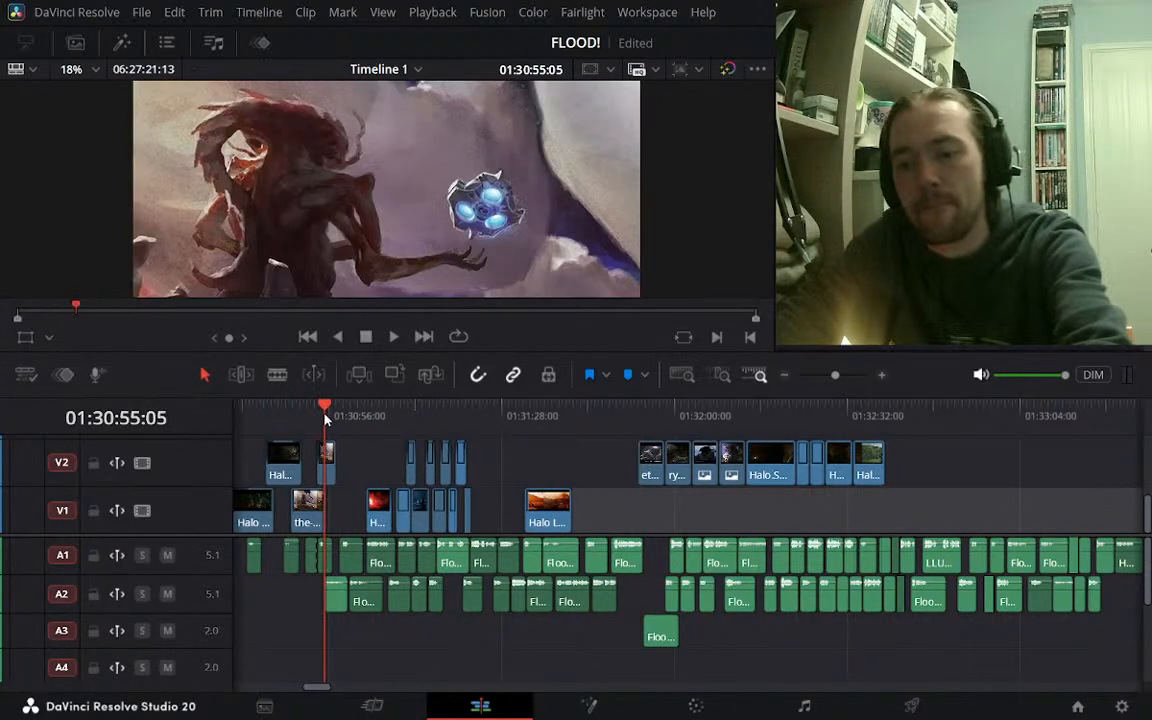
pyautogui.press('space')
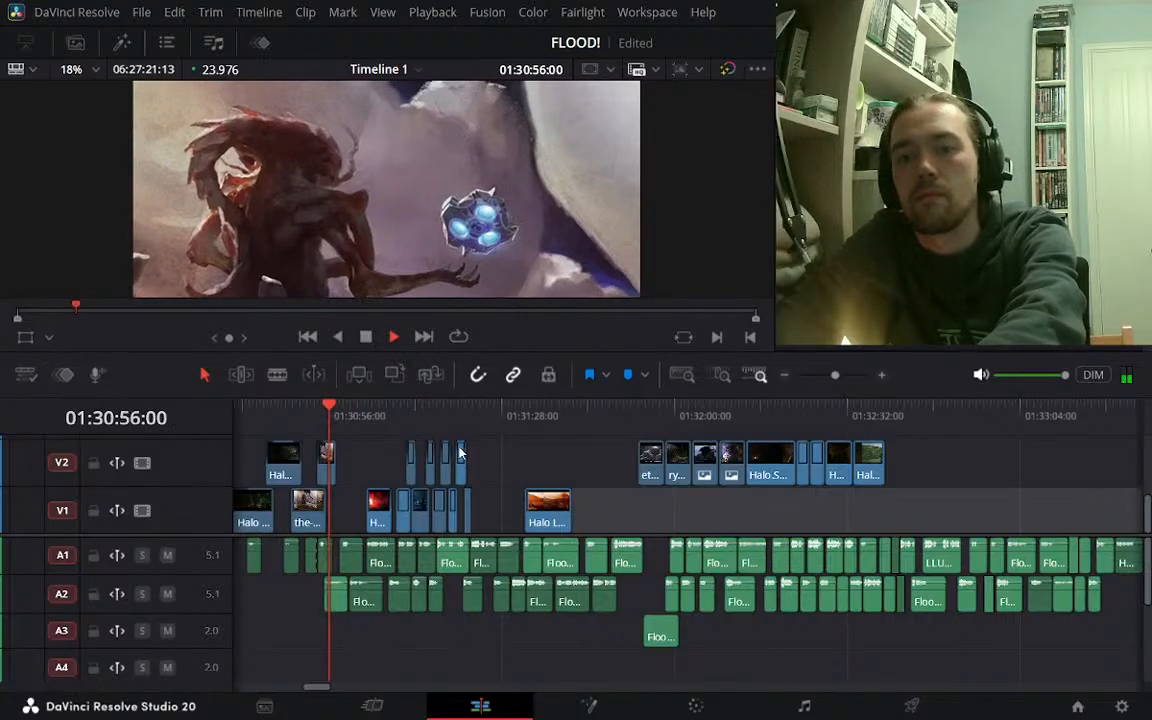
# Check the moved stills and Halo.S02e01 clips on V2 from 01:32:00 through 01:32:27 against the audio
pyautogui.click(672, 410)
pyautogui.click(716, 410)
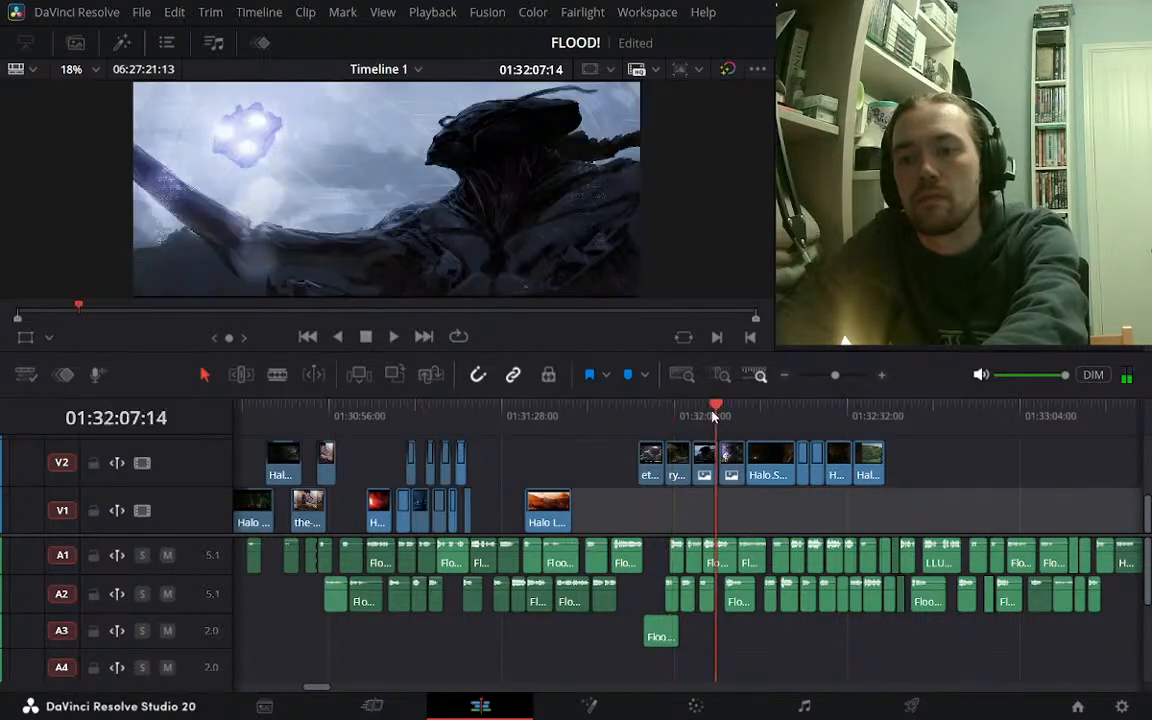
pyautogui.click(770, 412)
pyautogui.press('space')
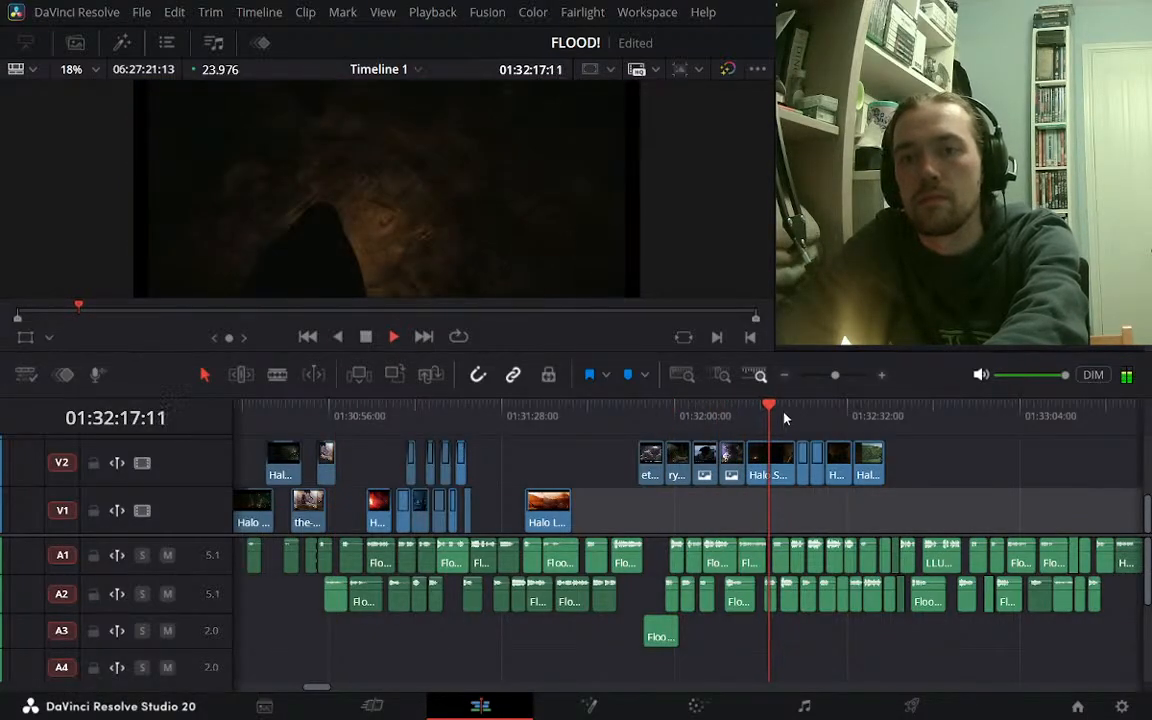
pyautogui.click(800, 409)
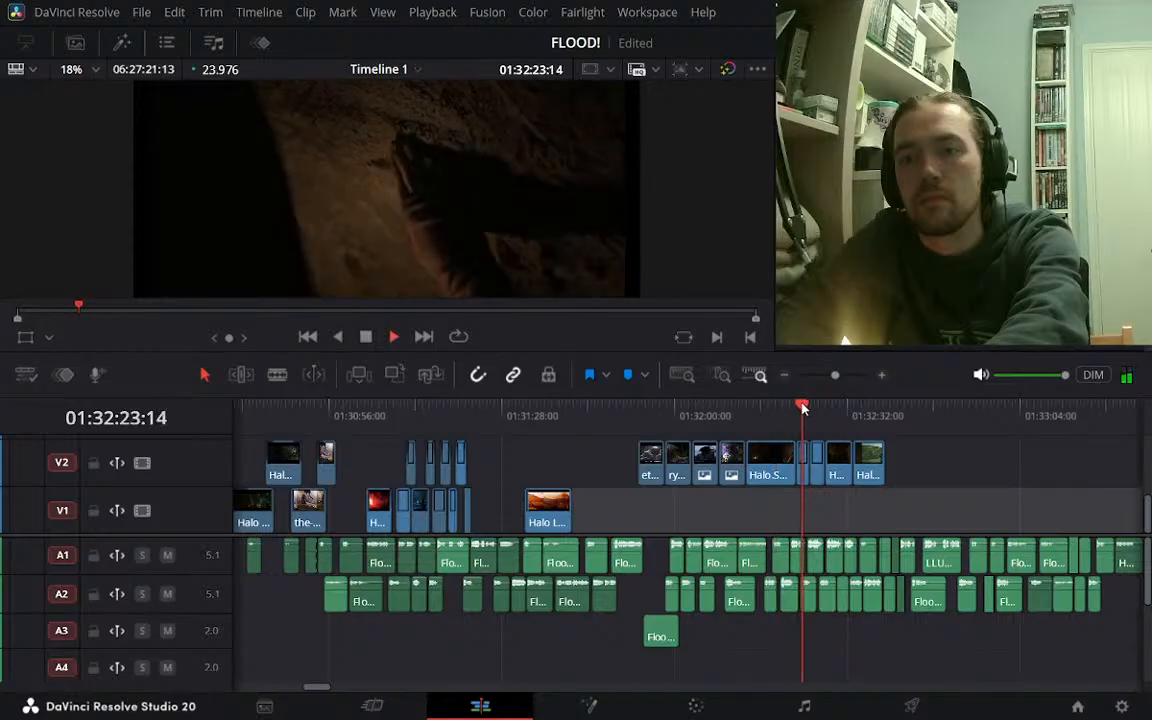
pyautogui.click(816, 403)
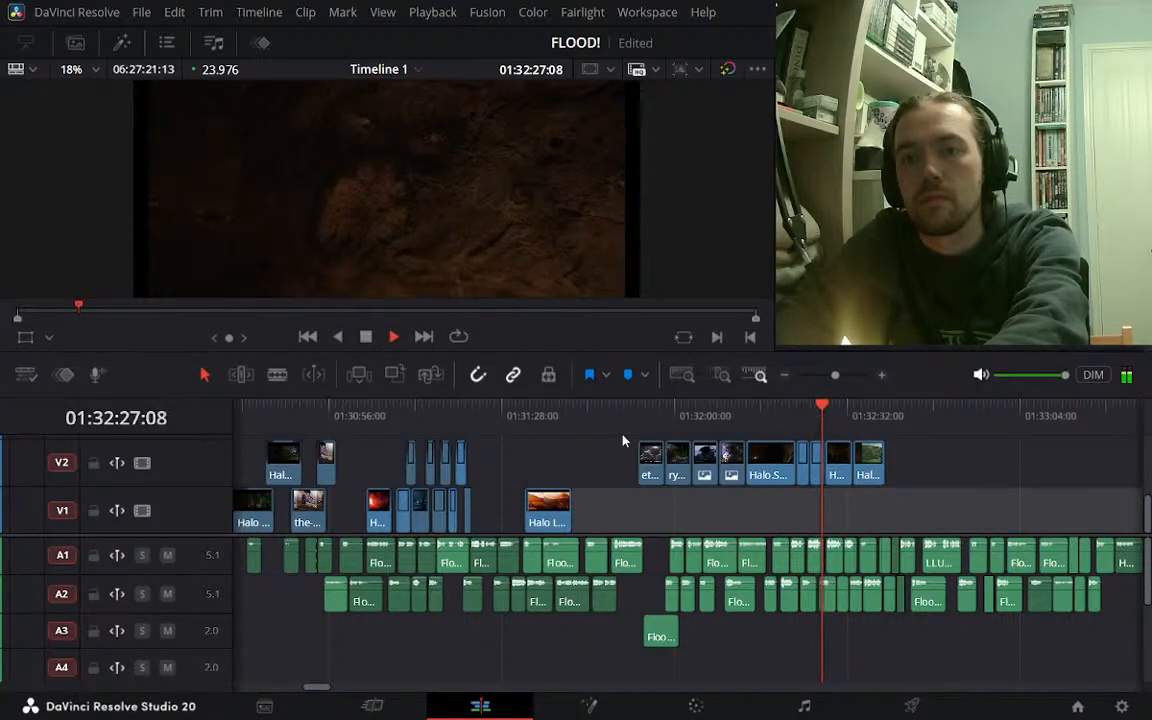
pyautogui.click(305, 410)
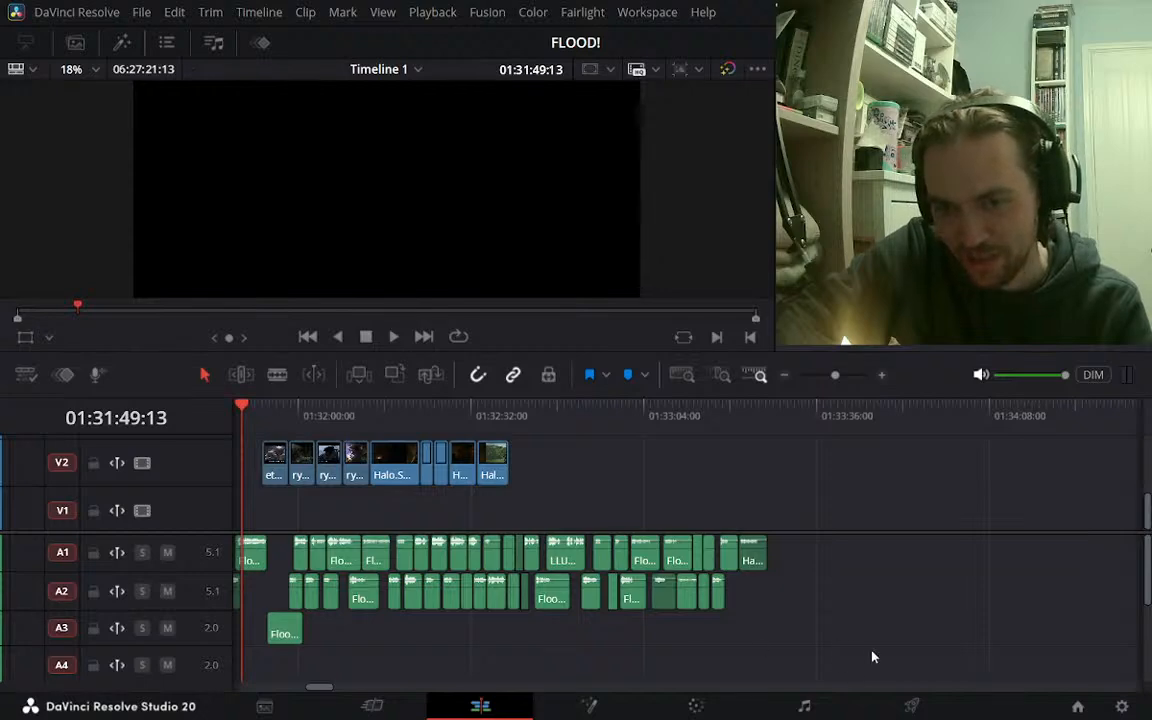
# Move the whole group of artwork stills and Halo clips earlier on V2 so it starts at 01:31:27:09
pyautogui.click(881, 376)
pyautogui.click(881, 376)
pyautogui.click(784, 376)
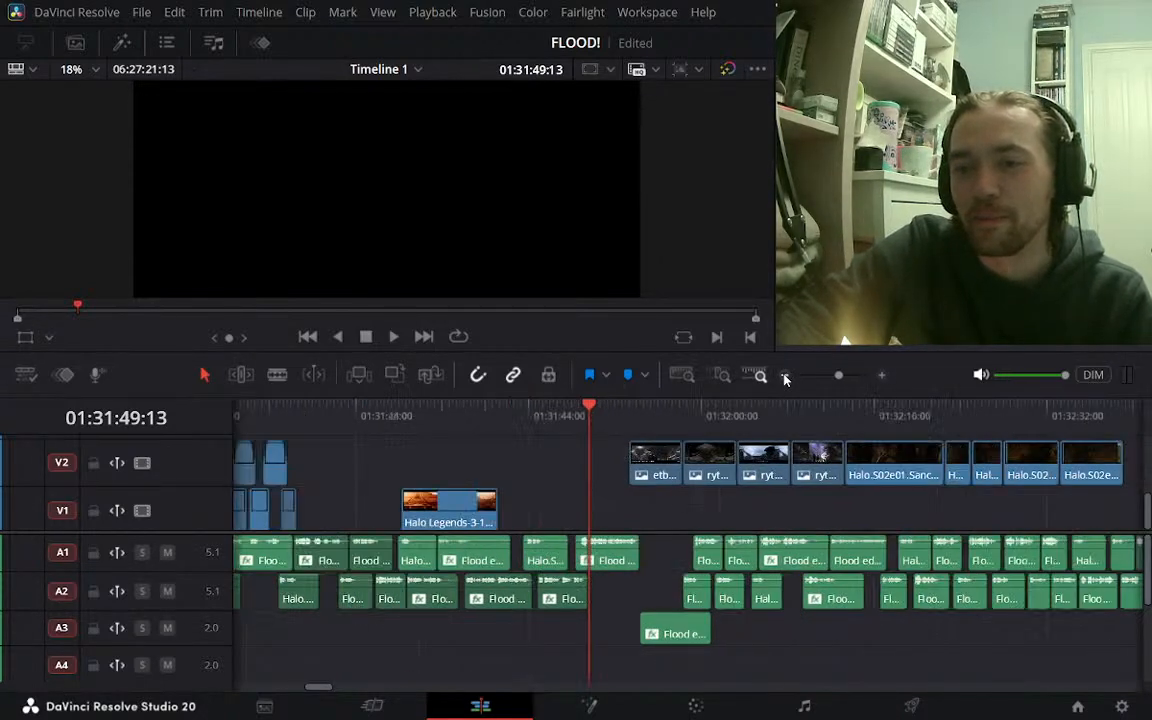
pyautogui.click(784, 376)
pyautogui.click(557, 419)
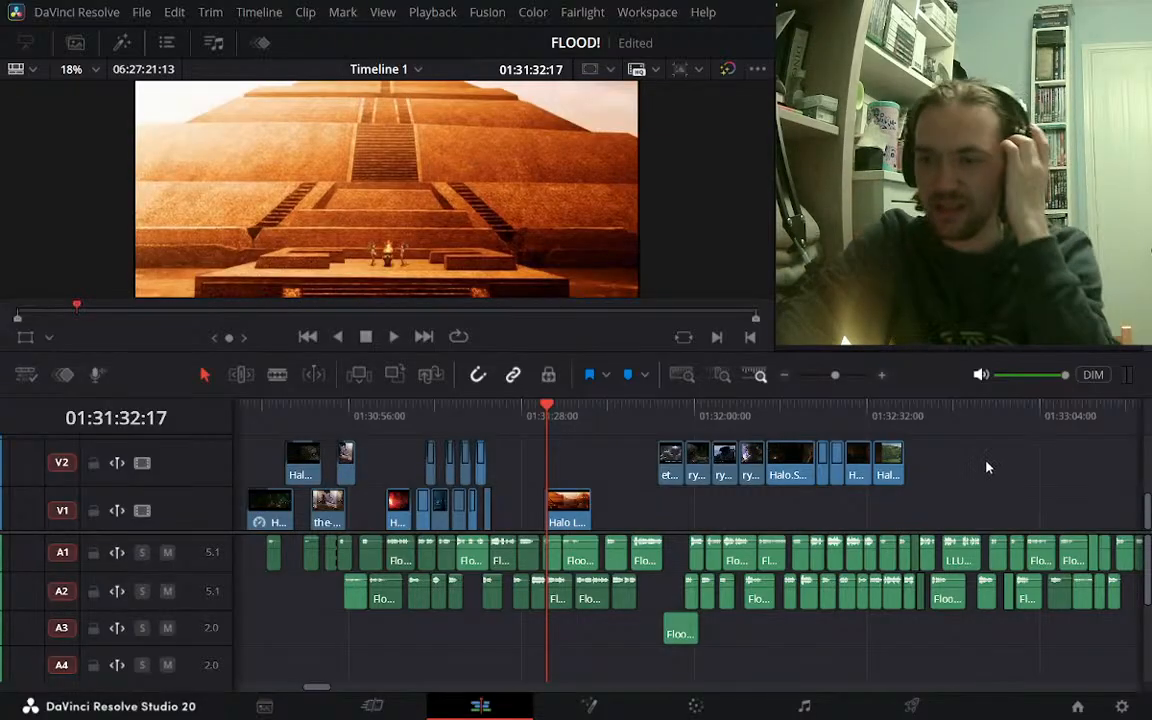
pyautogui.moveTo(969, 459); pyautogui.dragTo(530, 470)
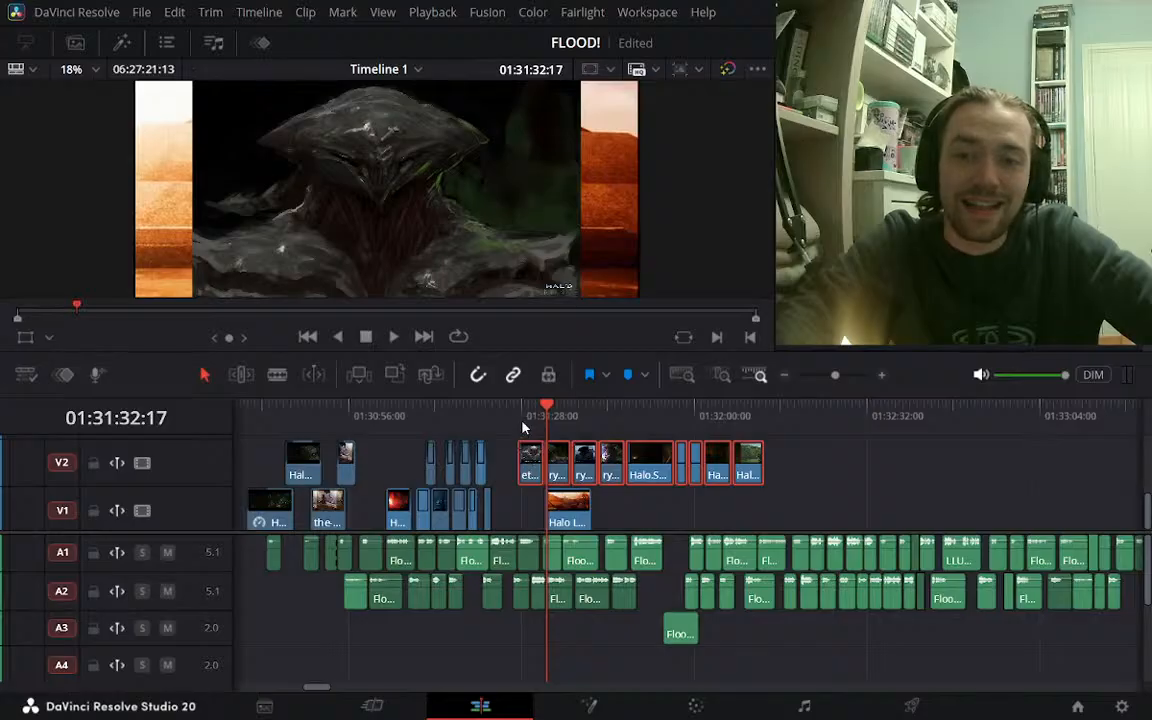
pyautogui.click(520, 418)
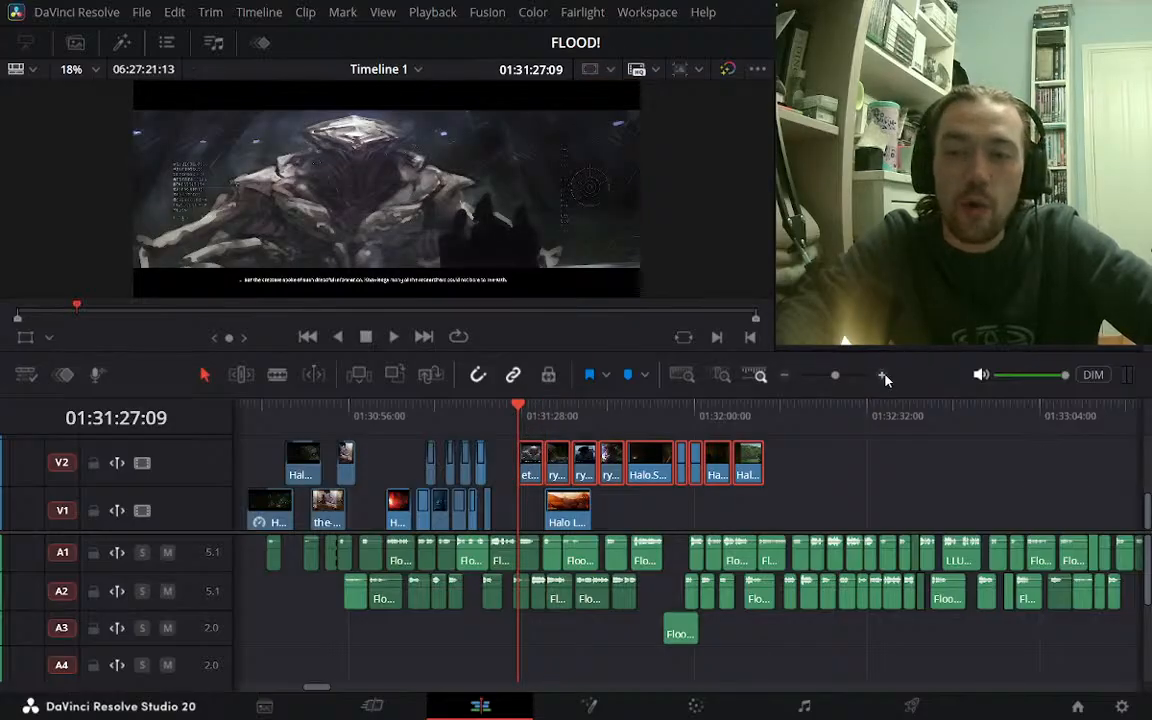
# Examine the empty stretch at 01:31:22 and play back the timeline from 01:30:53 and from 01:31:47 to 01:31:55
pyautogui.click(883, 376)
pyautogui.click(782, 376)
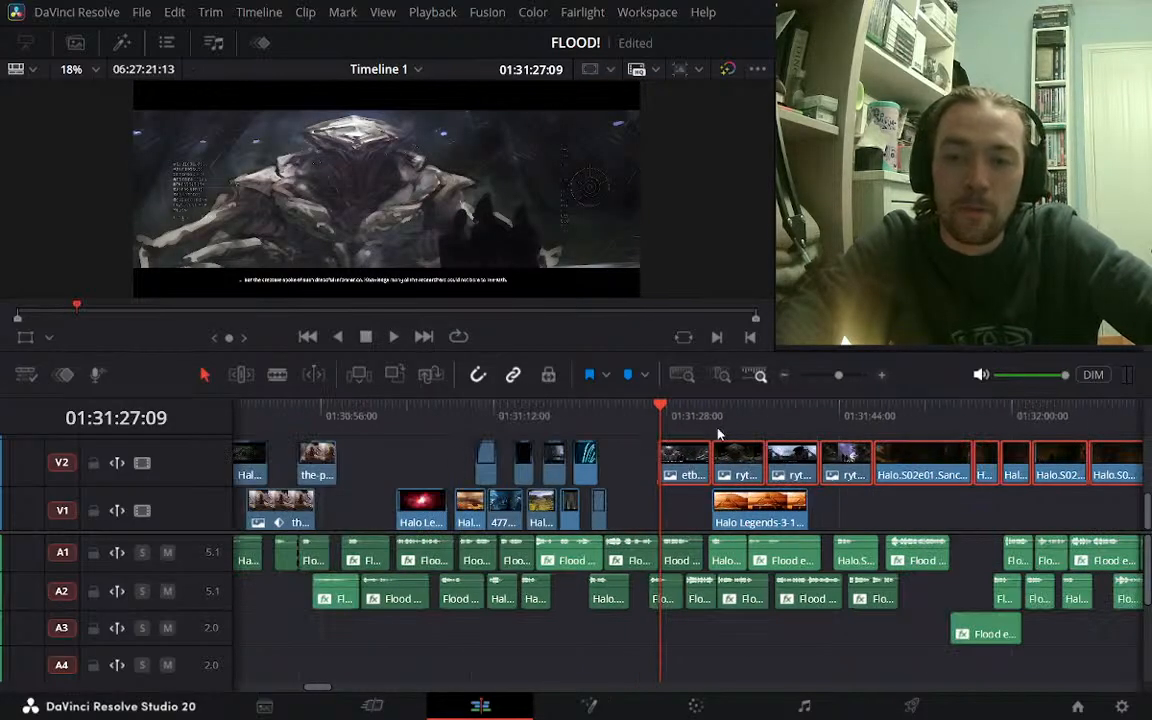
pyautogui.click(610, 413)
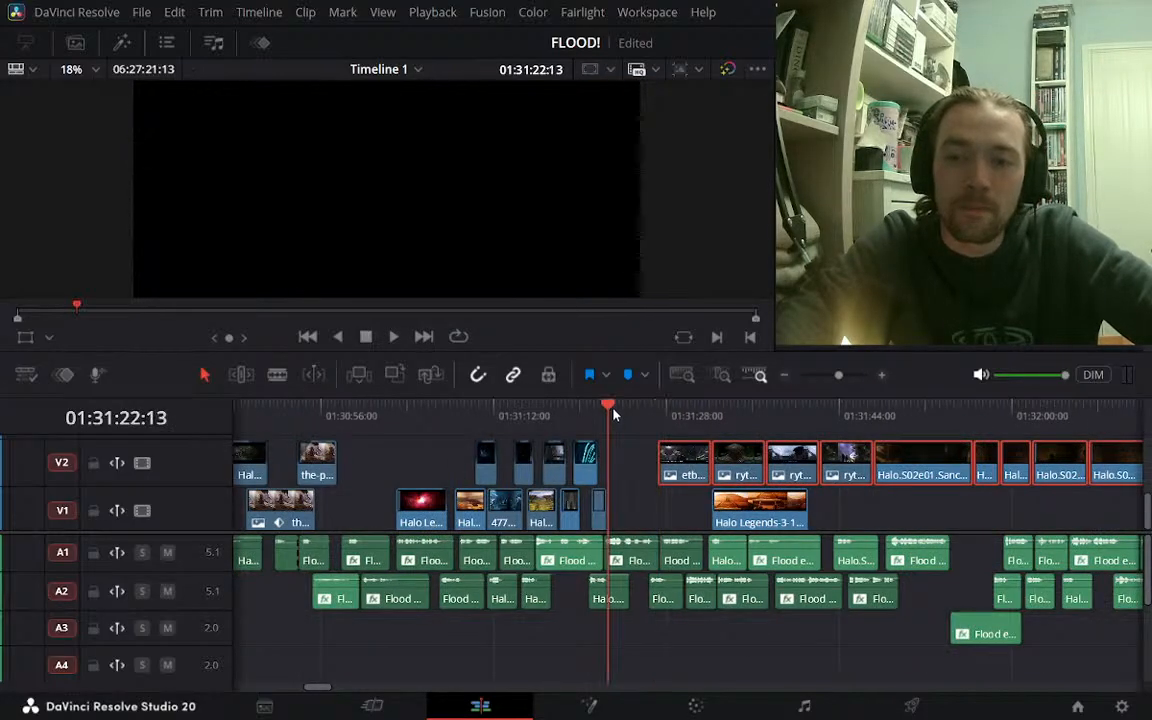
pyautogui.click(869, 521)
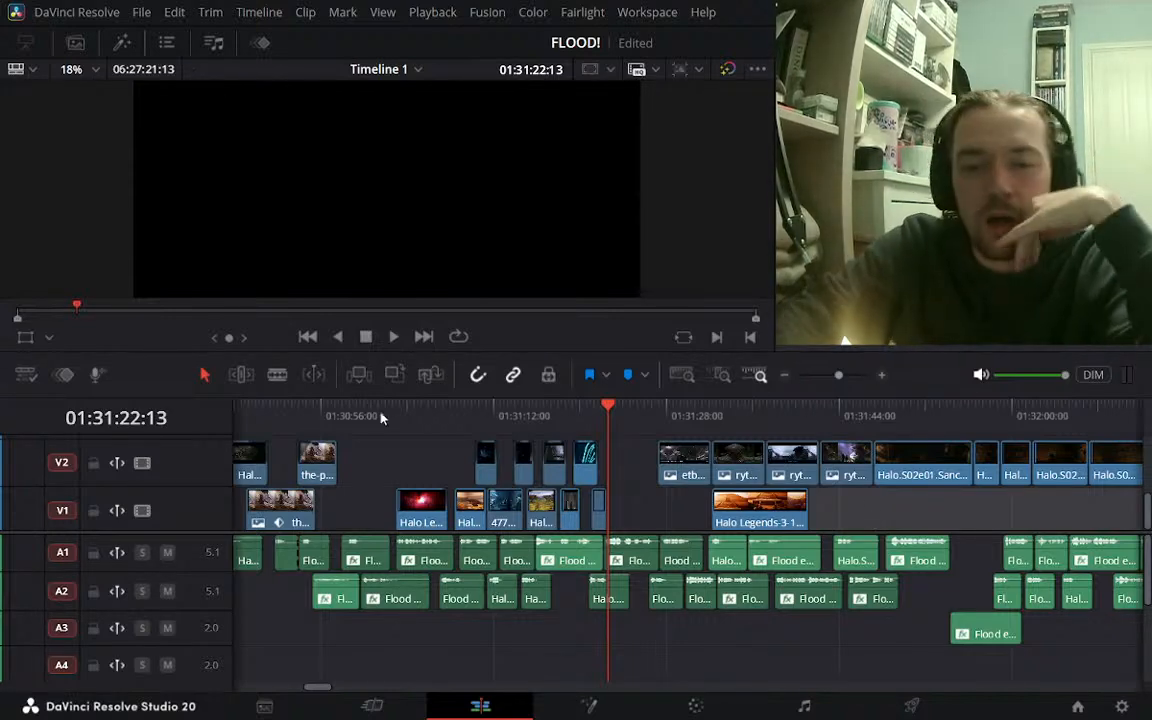
pyautogui.click(298, 416)
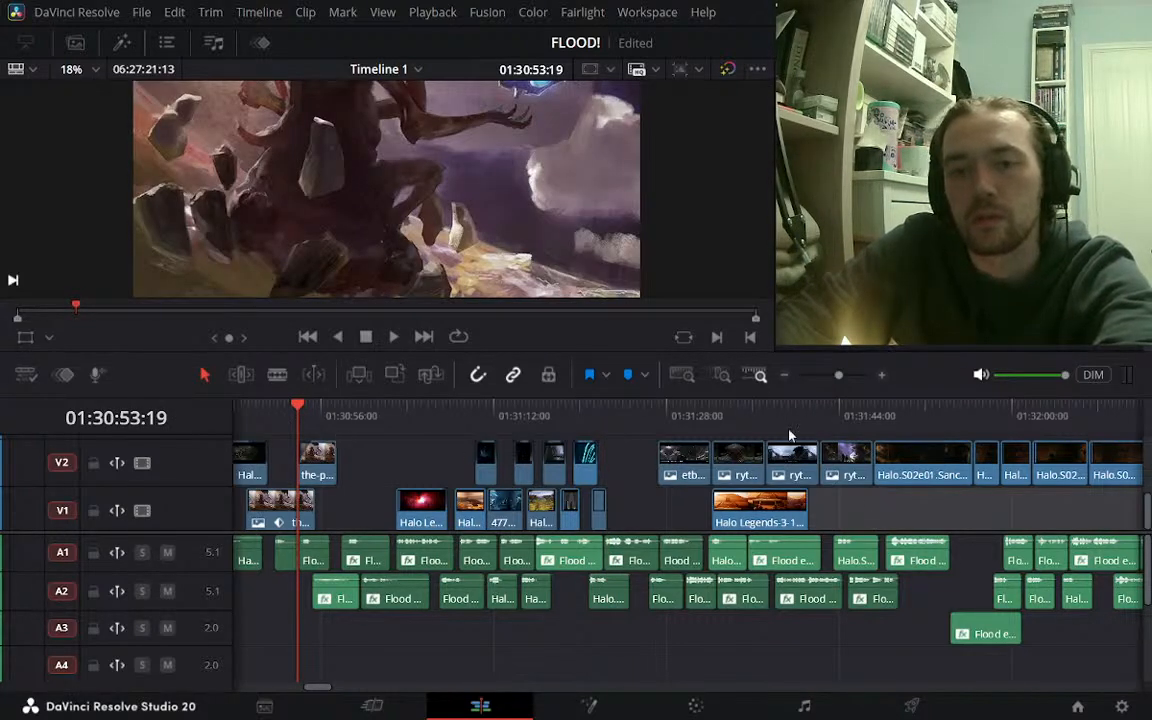
pyautogui.press('space')
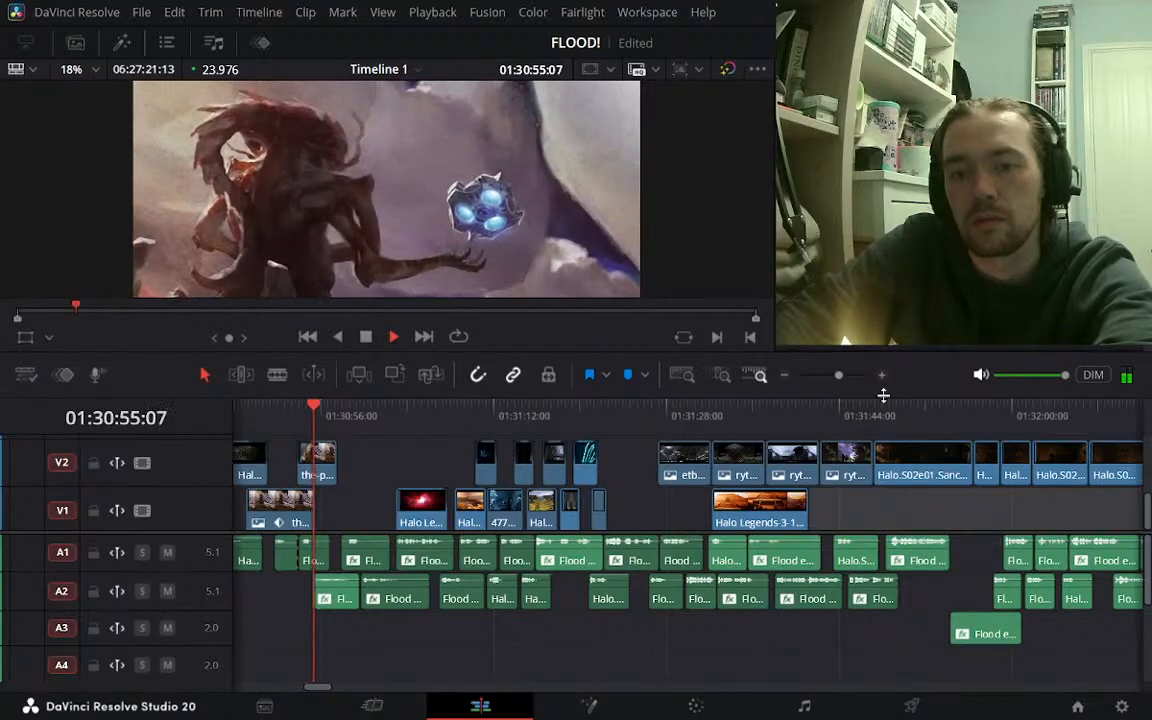
pyautogui.moveTo(885, 408); pyautogui.dragTo(922, 410)
pyautogui.click(872, 408)
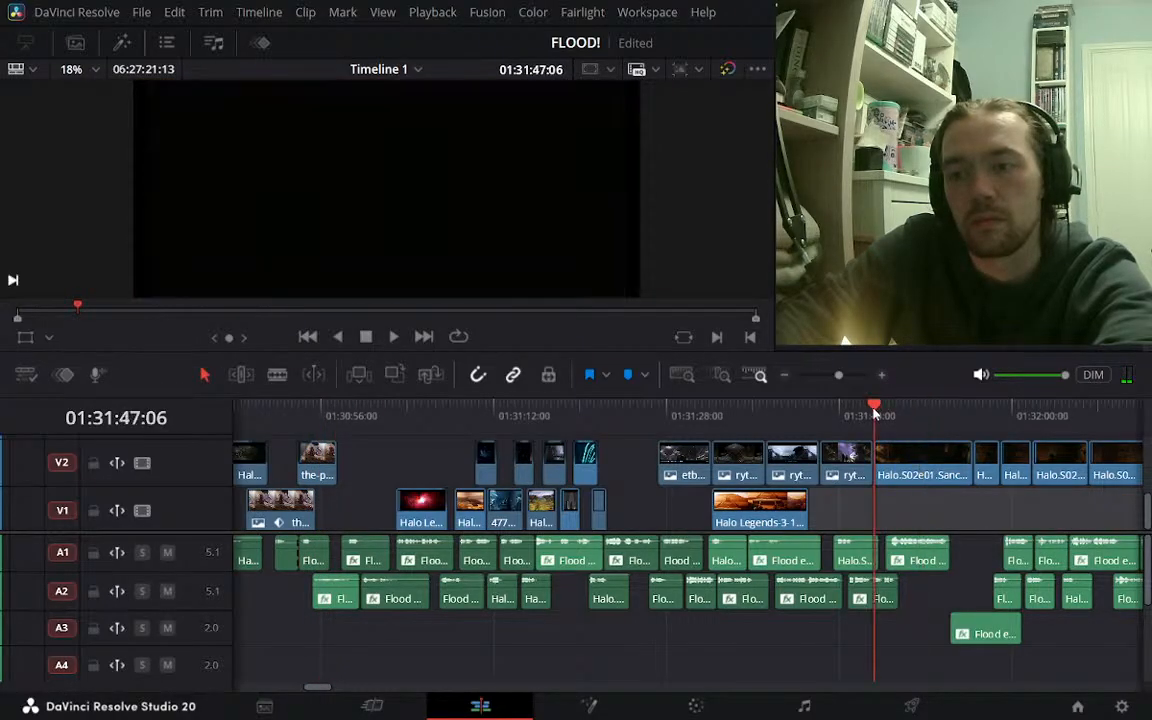
pyautogui.press('space')
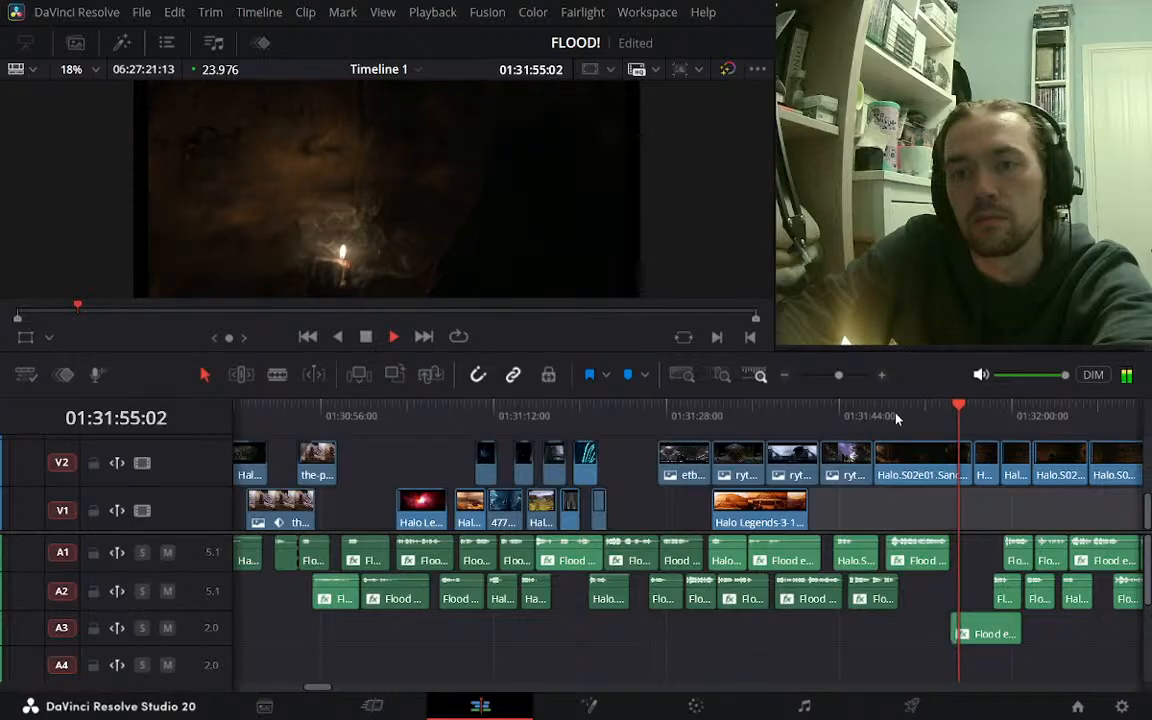
pyautogui.press('space')
# Play the timeline from 01:30:57 to 01:31:15 and check the V2 artwork stills up to 01:31:39
pyautogui.click(340, 415)
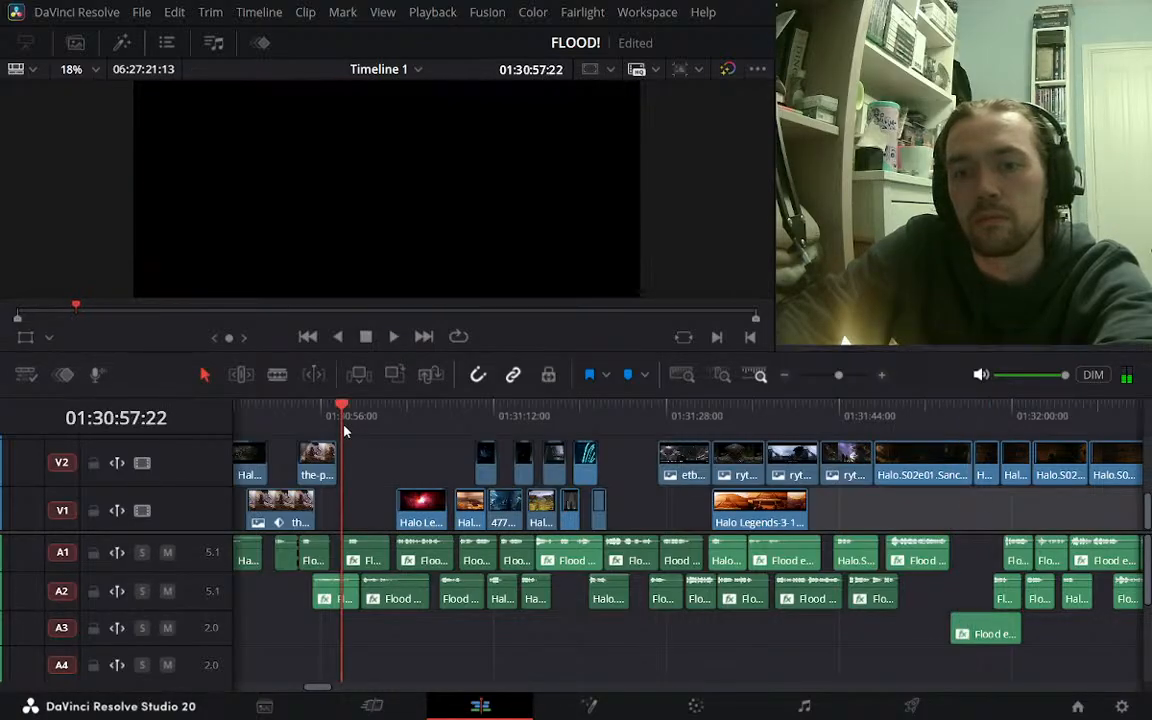
pyautogui.press('space')
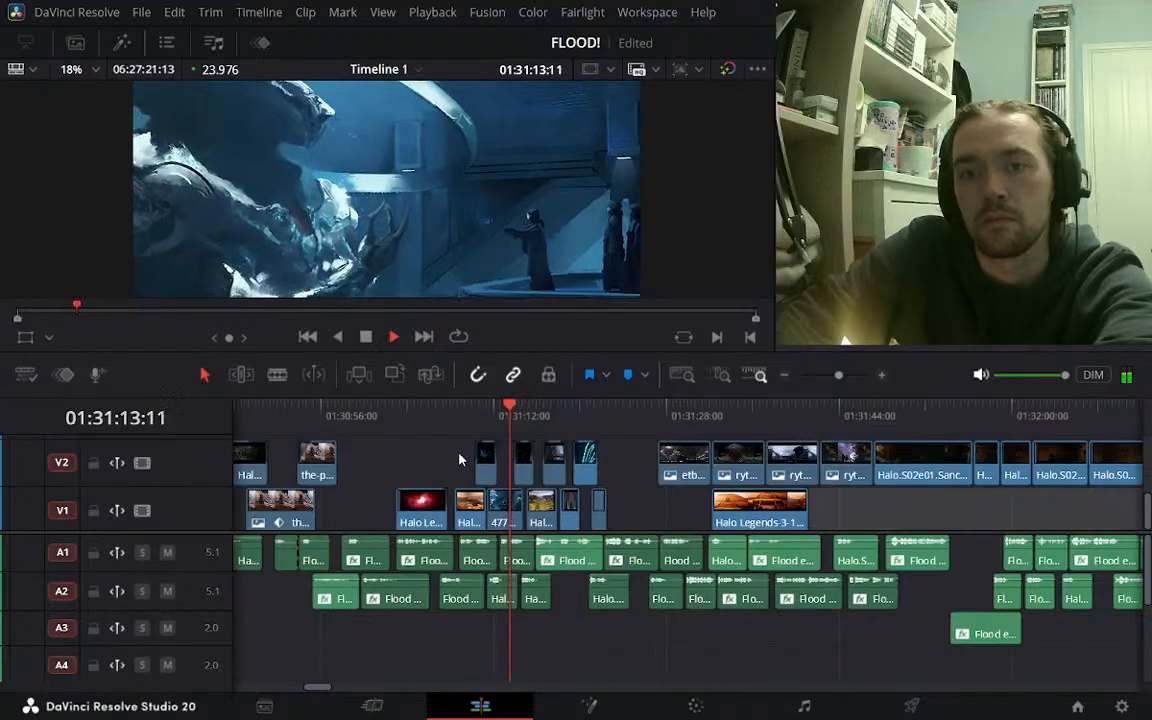
pyautogui.press('space')
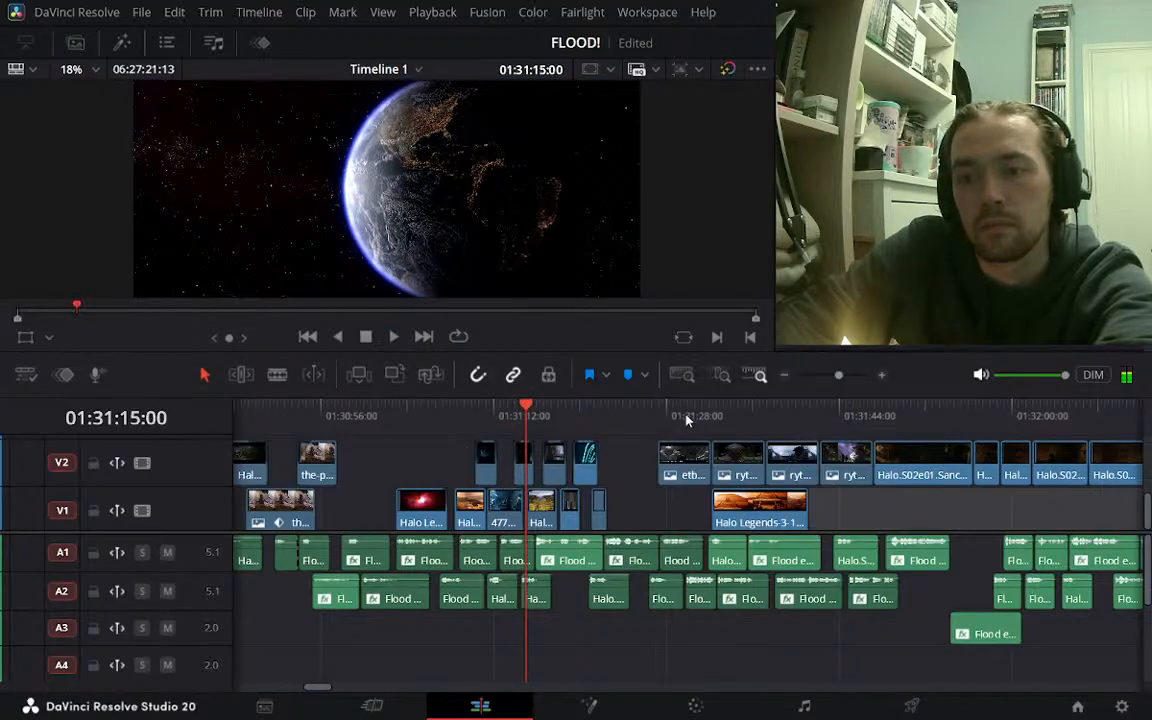
pyautogui.click(686, 418)
pyautogui.click(748, 412)
pyautogui.click(795, 410)
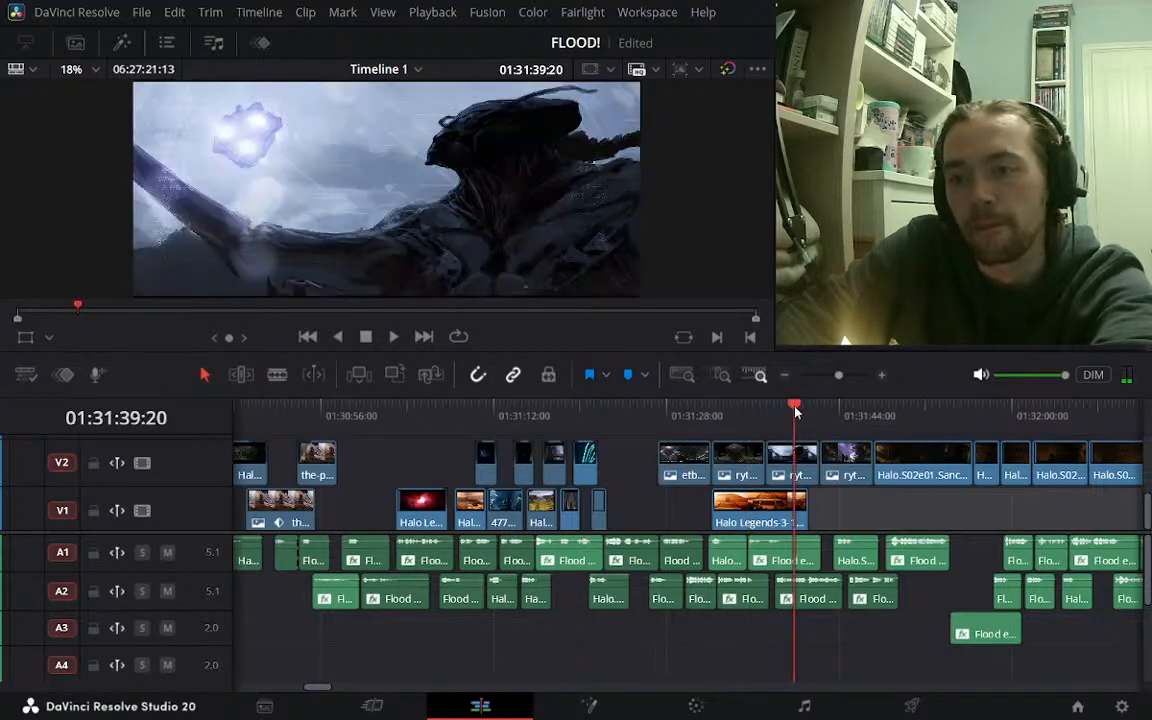
# Check the last artwork still on V2 at 01:31:44 and the start of the Halo.S02e01 Sanctuary clip at 01:31:48
pyautogui.click(845, 412)
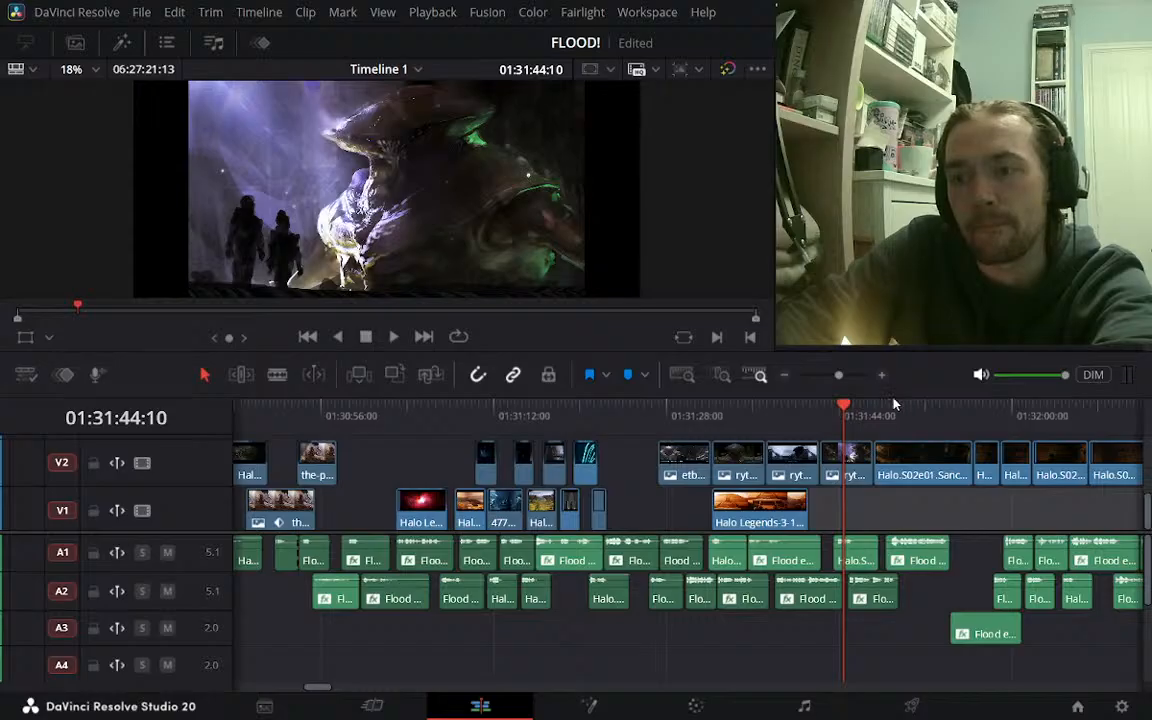
pyautogui.click(899, 408)
pyautogui.click(880, 411)
pyautogui.click(874, 414)
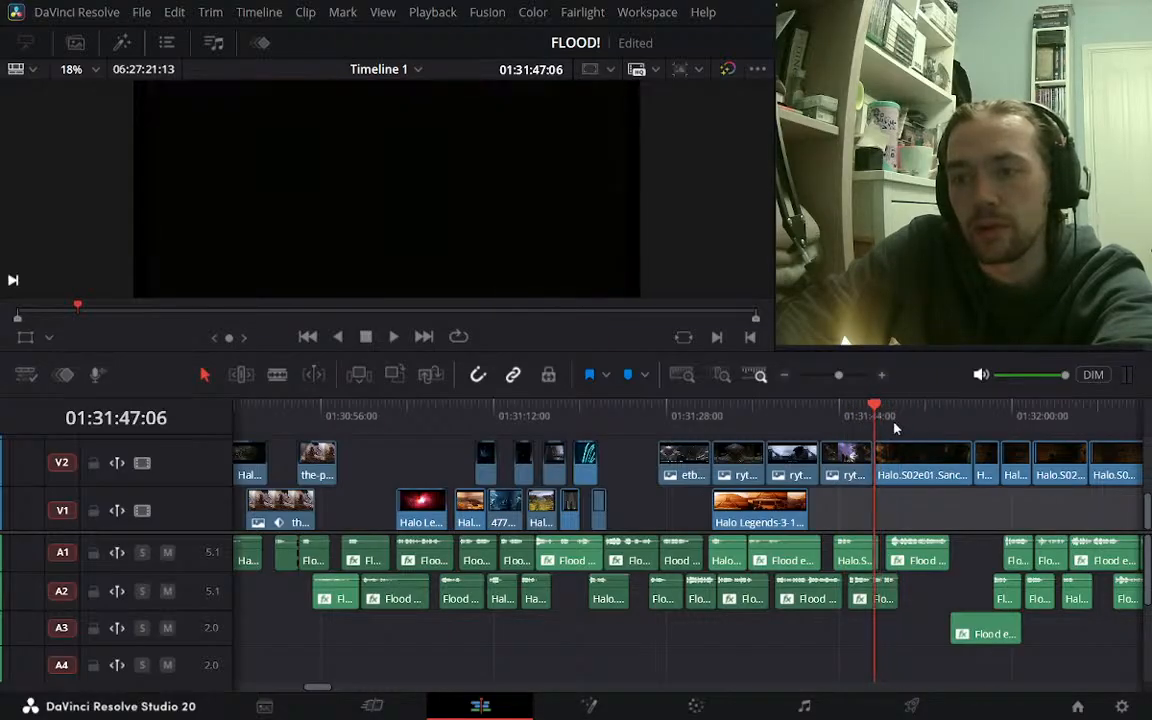
pyautogui.click(893, 410)
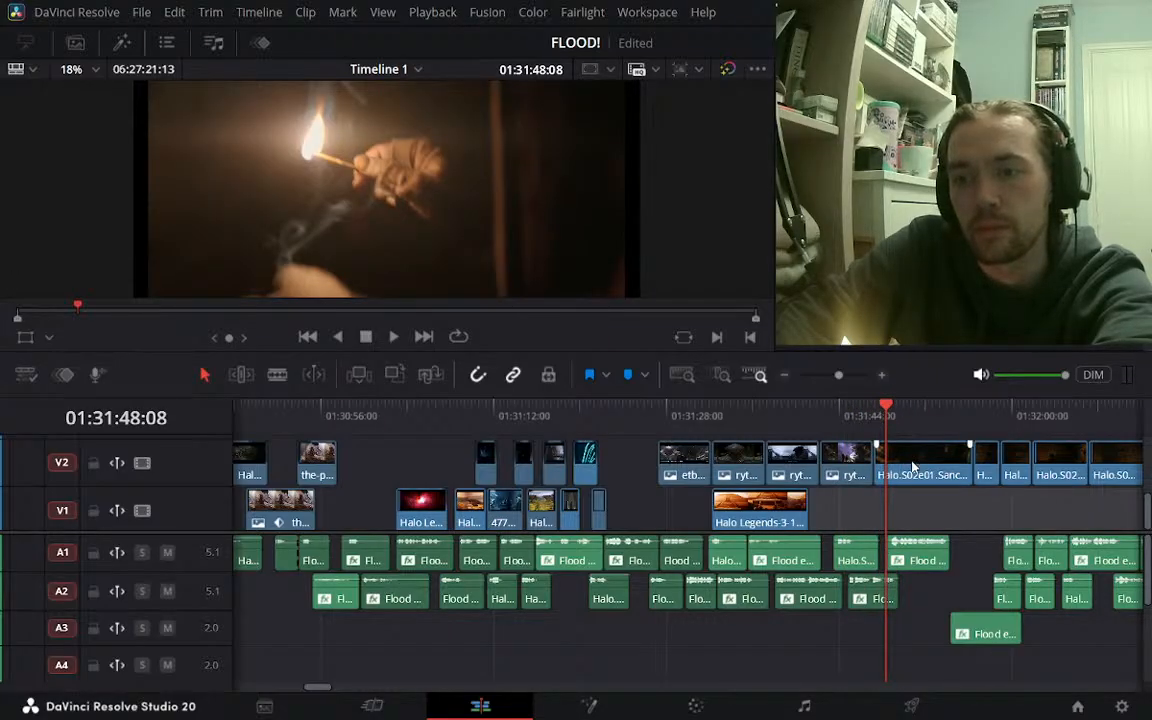
# Play the Halo.S02e01 Sanctuary clip on V2 to find the end of its first shot and split it at 01:31:52:22
pyautogui.press('space')
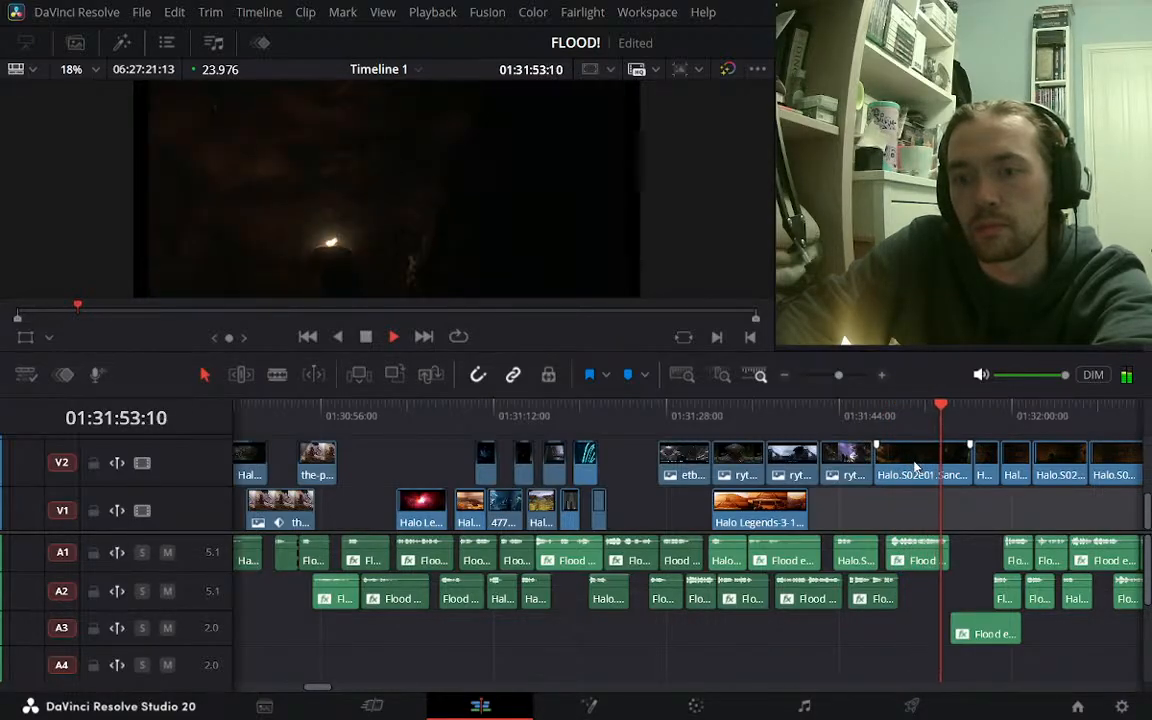
pyautogui.press('j')
pyautogui.press('k')
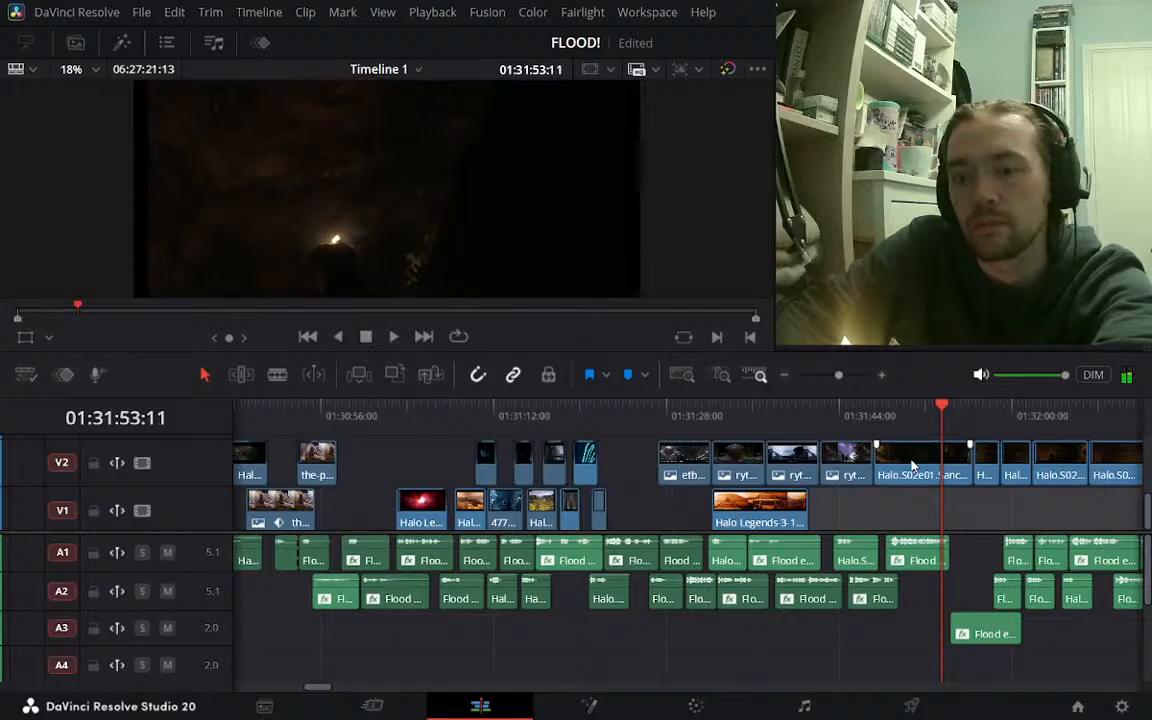
pyautogui.press('Left')
pyautogui.press('Left')
pyautogui.press('Left')
pyautogui.press('Left')
pyautogui.press('Left')
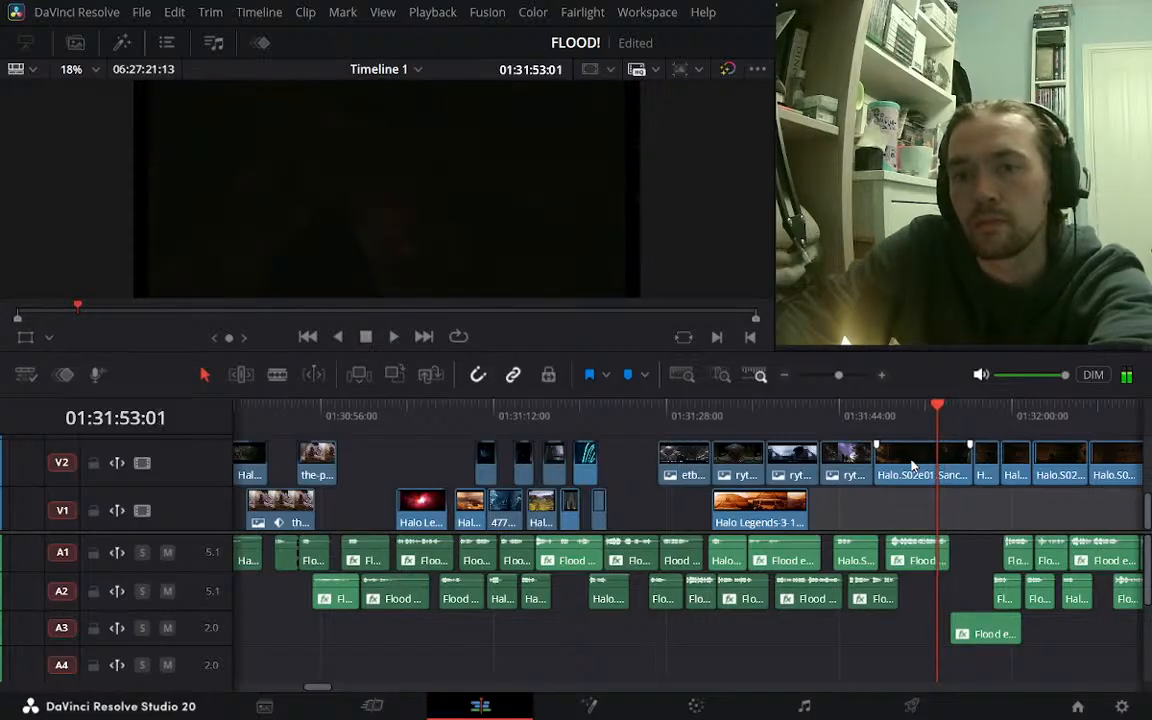
pyautogui.press('Right')
pyautogui.click(918, 460)
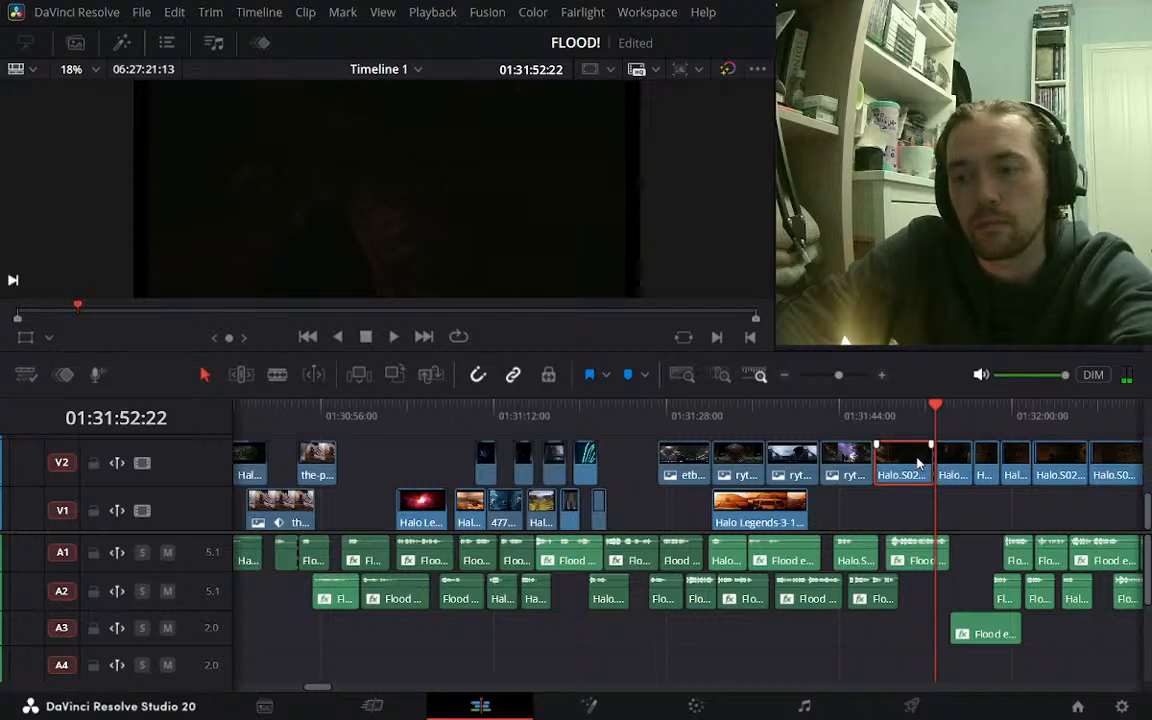
# Move the split-off Halo.S02e01 shot to V1 at about 01:30:56:10, overlapping the end of the primordial still, shortened to about two seconds
pyautogui.moveTo(912, 465); pyautogui.dragTo(423, 467)
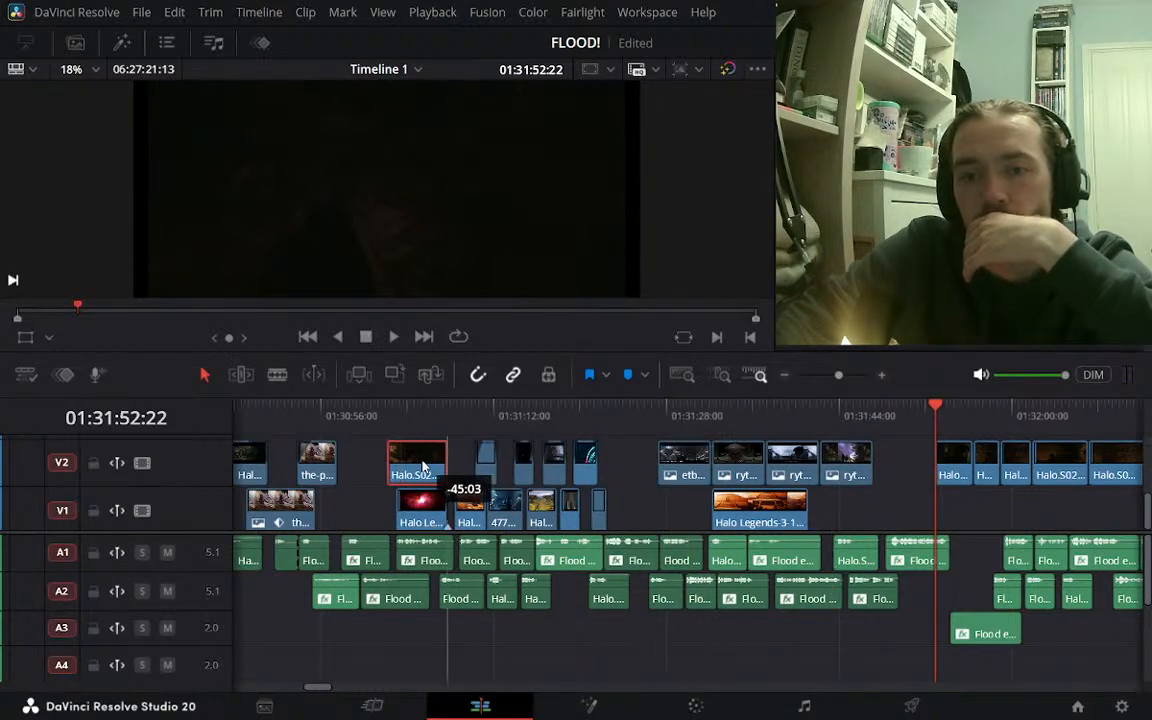
pyautogui.click(367, 418)
pyautogui.click(881, 374)
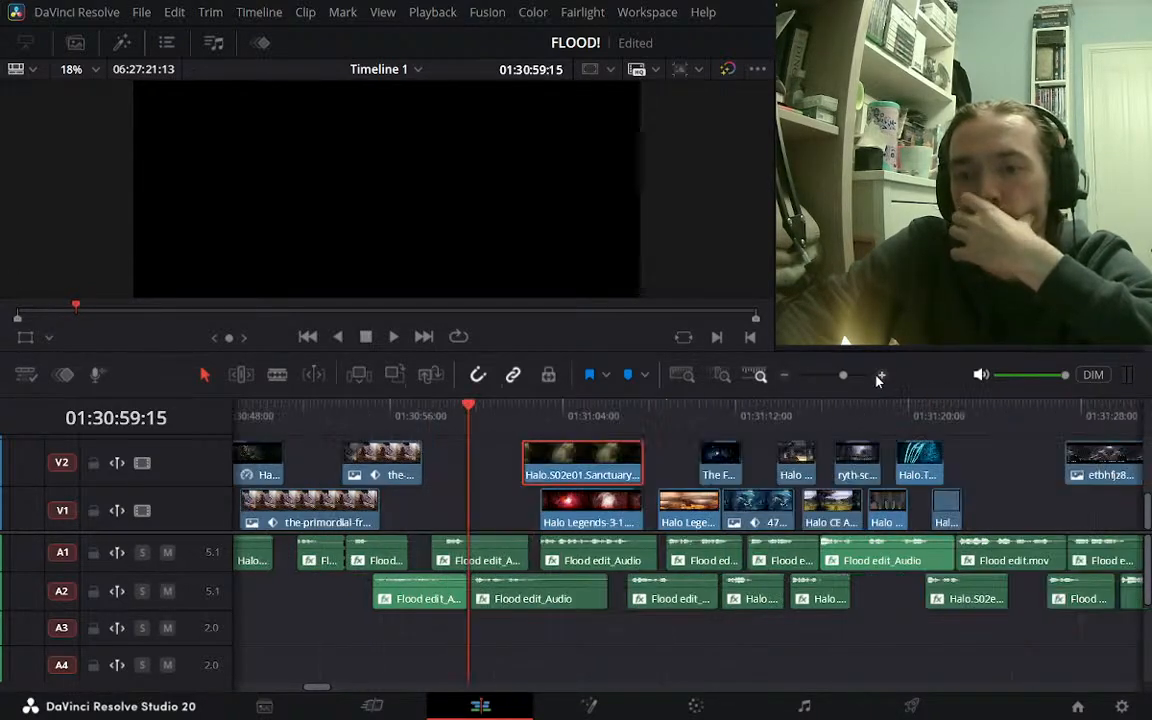
pyautogui.click(881, 374)
pyautogui.moveTo(678, 473); pyautogui.dragTo(476, 518)
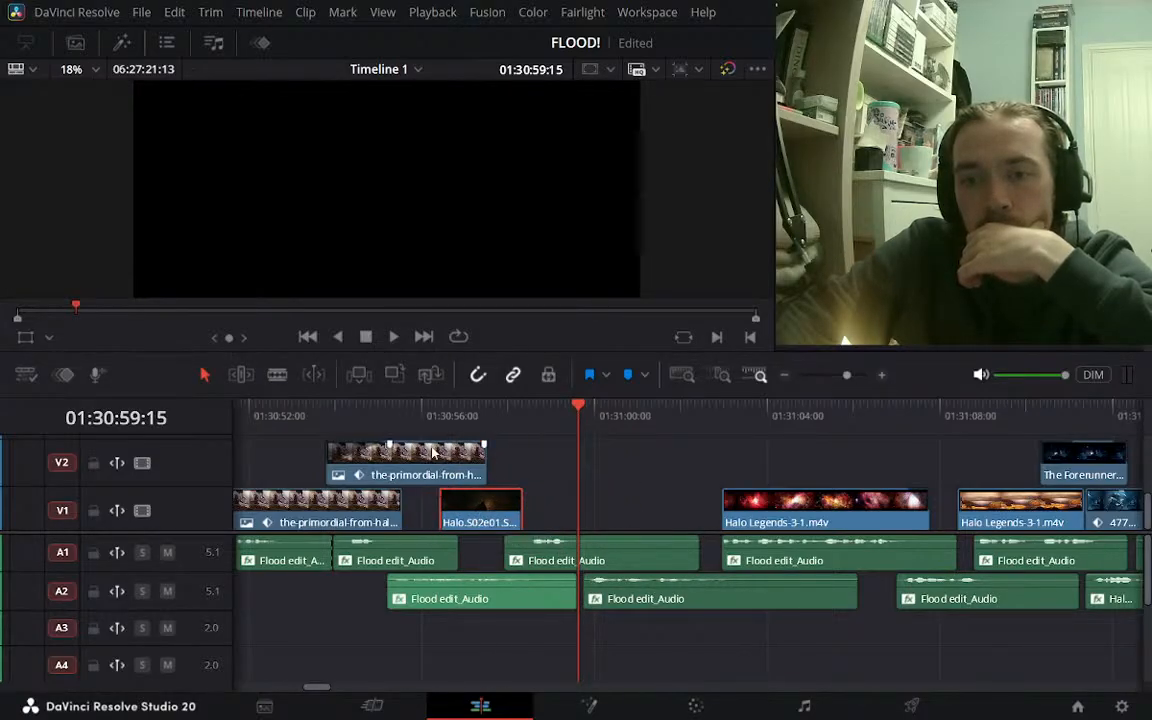
# Play the overlap from the primordial still into the Halo.S02e01 clip and nudge that V1 clip slightly later
pyautogui.click(404, 408)
pyautogui.press('space')
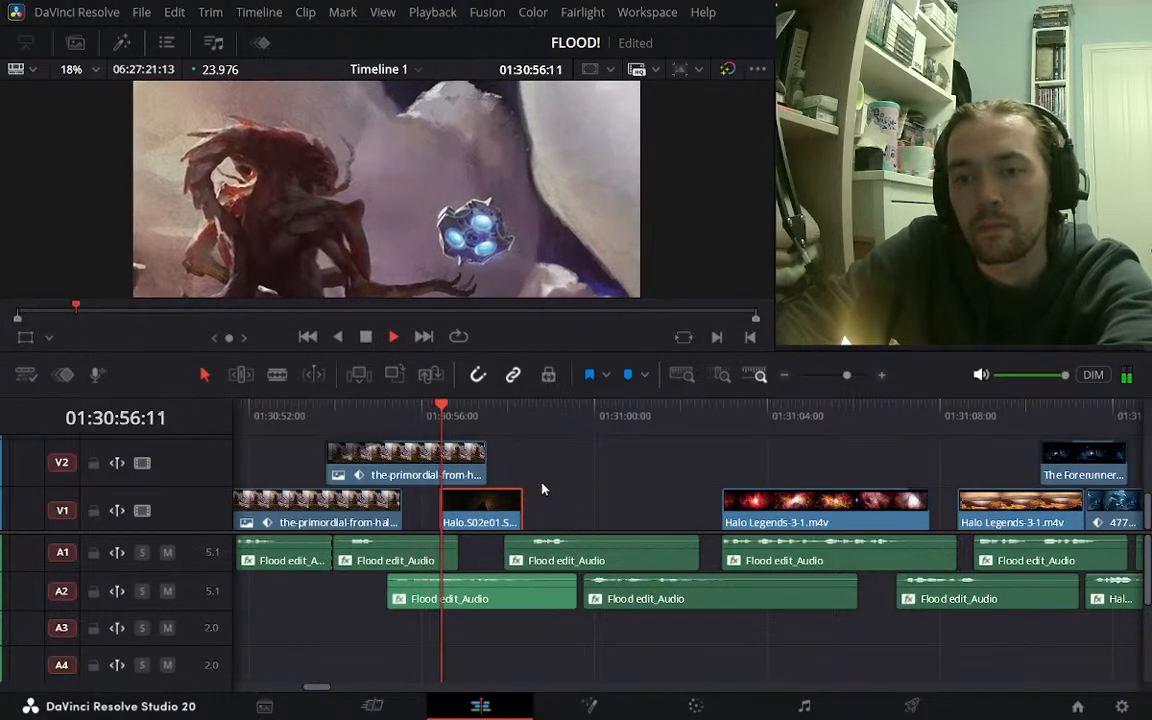
pyautogui.press('space')
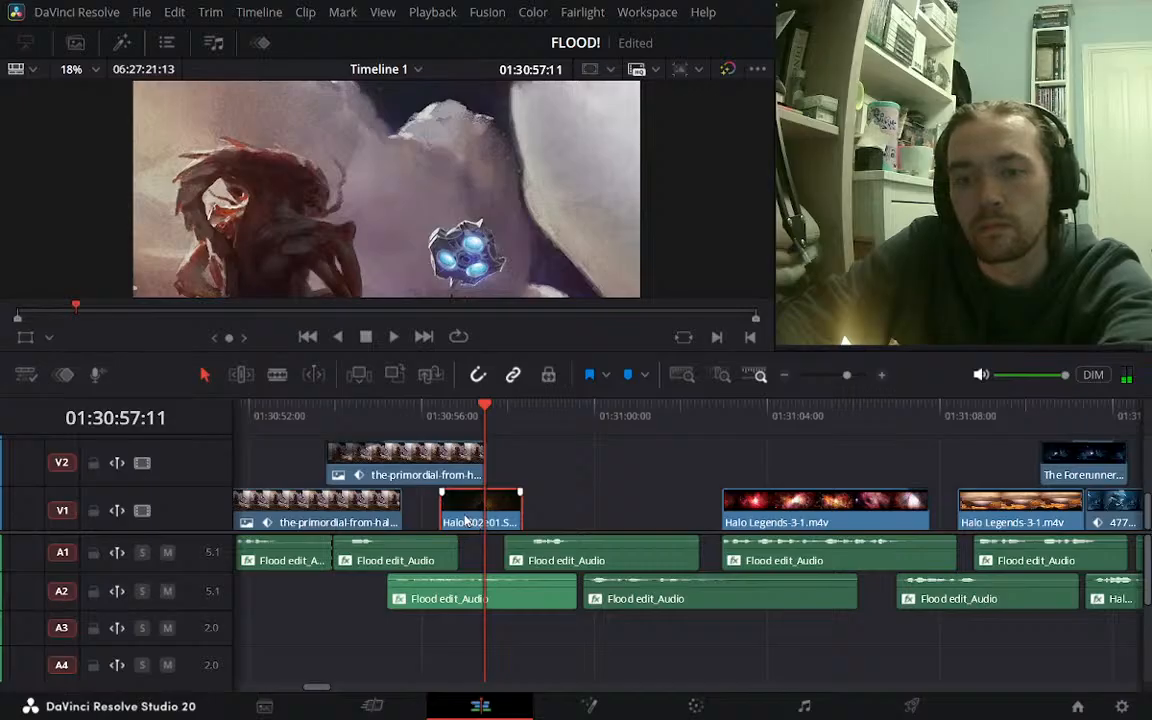
pyautogui.moveTo(465, 519)
pyautogui.mouseDown()
pyautogui.moveTo(425, 519)
pyautogui.moveTo(462, 519)
pyautogui.mouseUp()
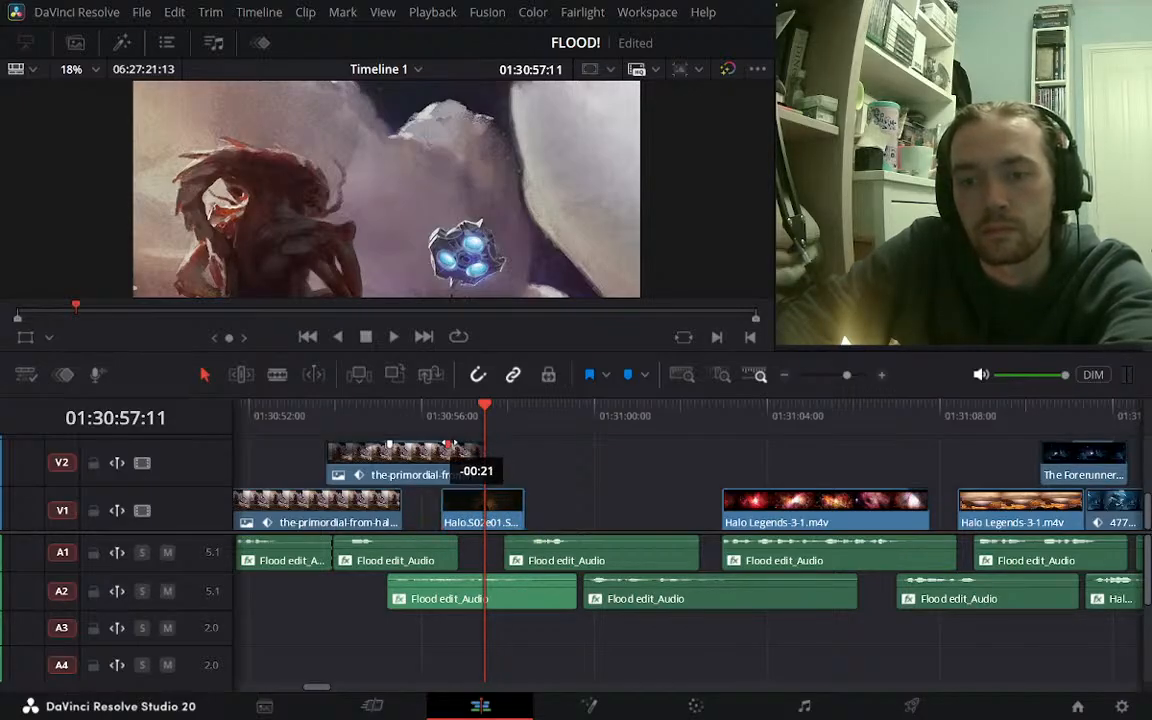
# Add a fade-out of about 21 frames to the primordial still on V2 and play it back to 01:30:58:07
pyautogui.moveTo(449, 443); pyautogui.dragTo(448, 443)
pyautogui.click(419, 414)
pyautogui.press('space')
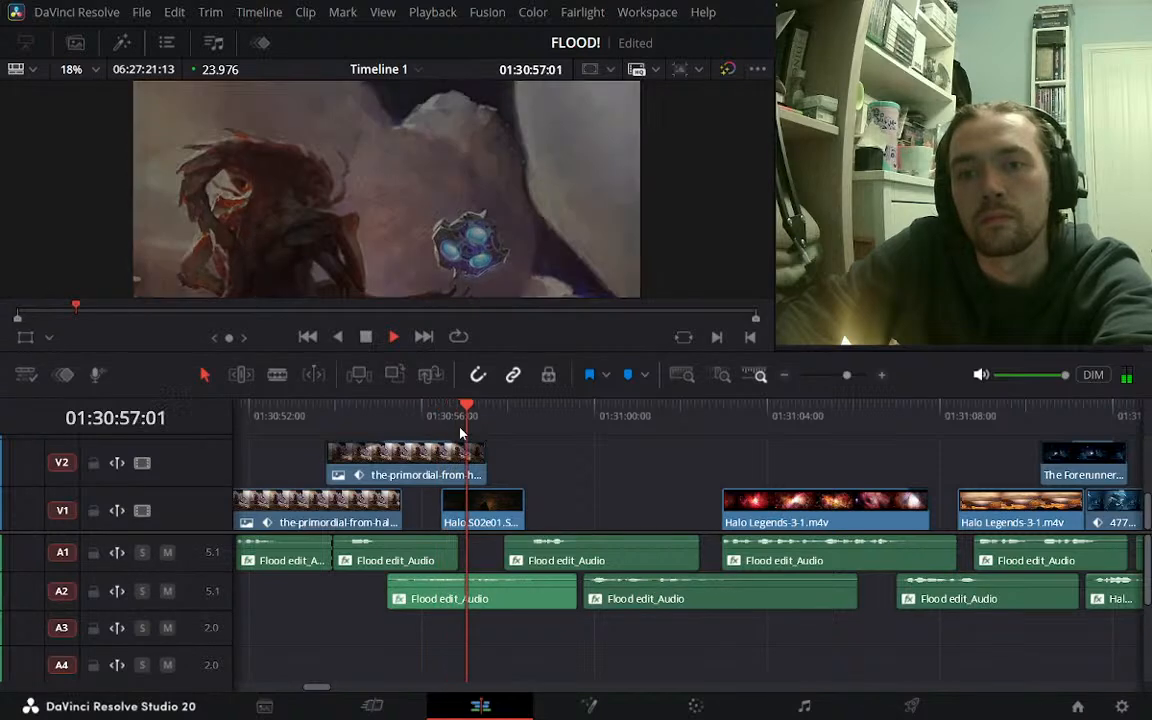
pyautogui.press('space')
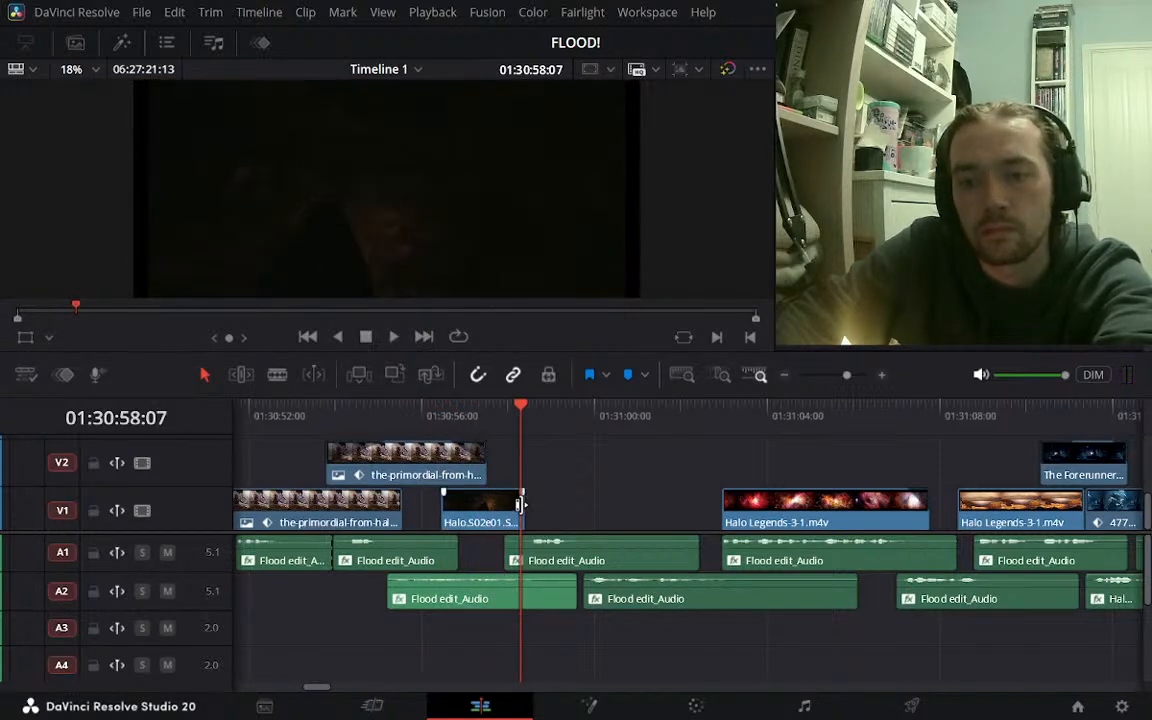
# Retrim the Halo.S02e01 clip on V1 to start at about 01:30:56:15 and hide V2 to inspect its first frame
pyautogui.moveTo(520, 503); pyautogui.dragTo(450, 506)
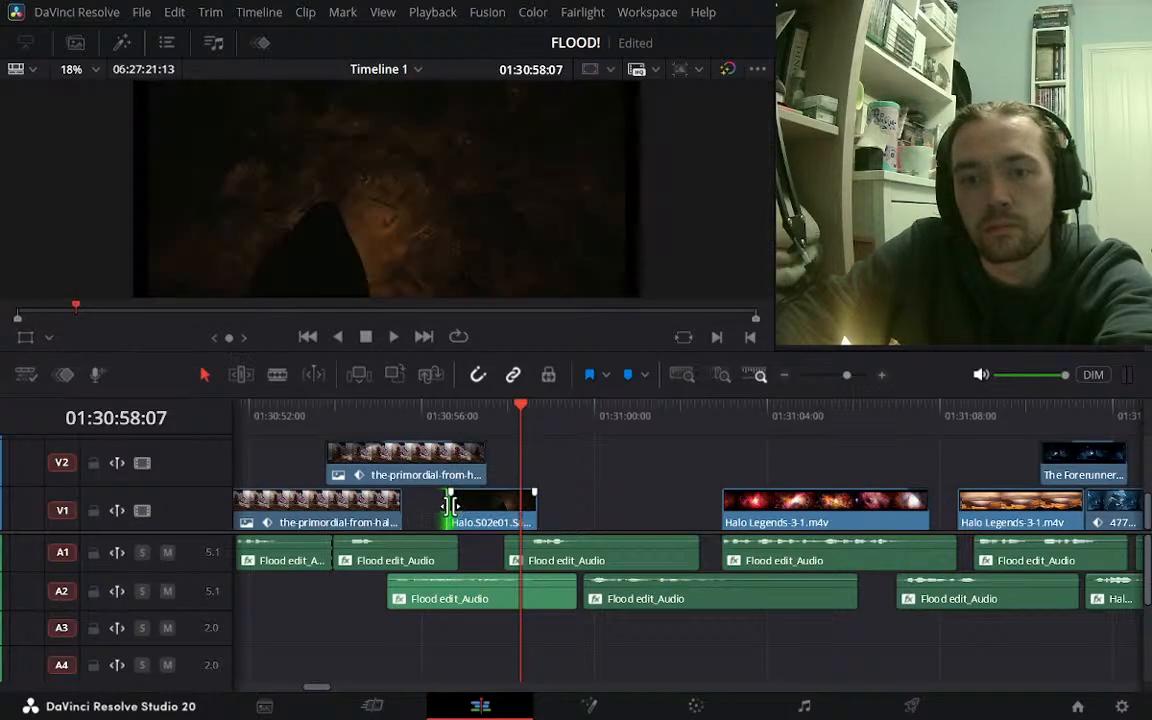
pyautogui.click(119, 463)
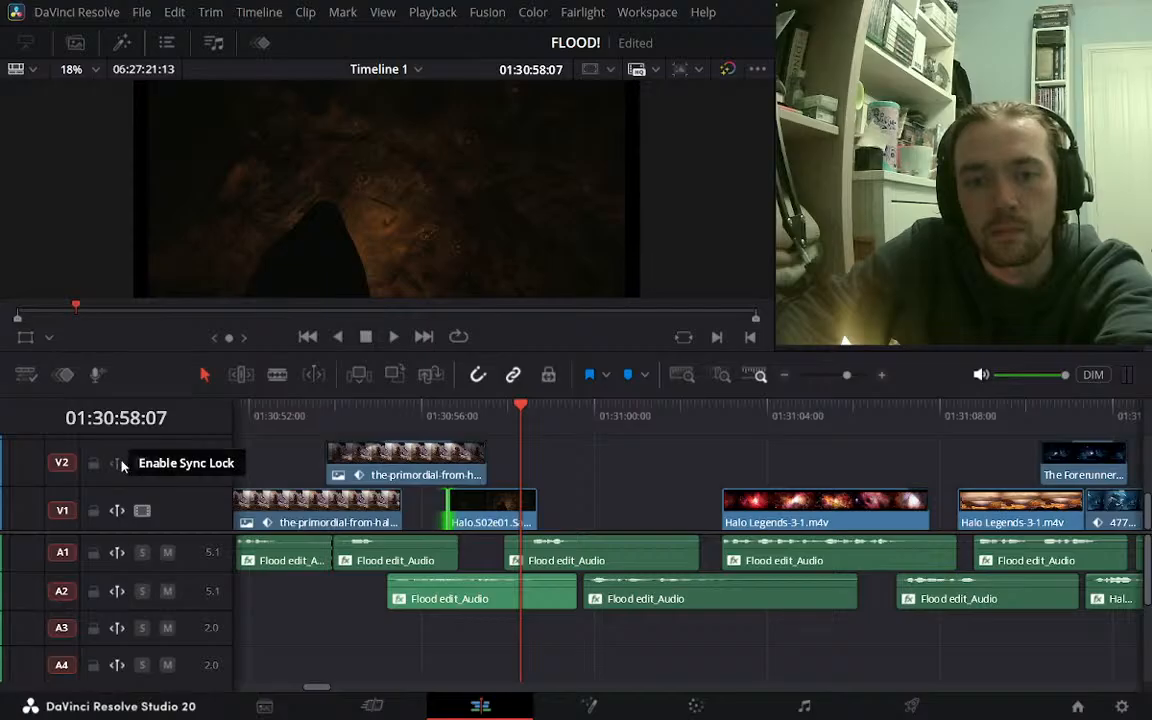
pyautogui.click(120, 464)
pyautogui.click(142, 463)
pyautogui.moveTo(520, 413); pyautogui.dragTo(449, 418)
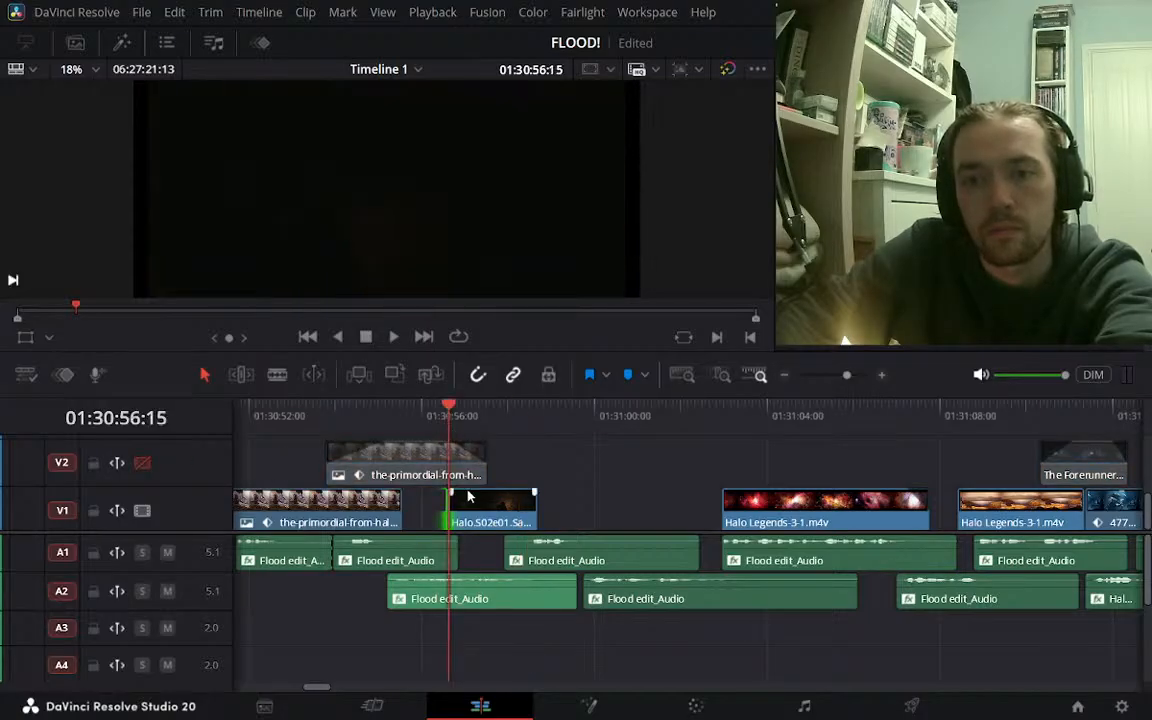
# Play the retrimmed Halo.S02e01 clip from about 01:30:55 to 01:30:58, first with V2 hidden and again with it shown
pyautogui.press('space')
pyautogui.click(373, 413)
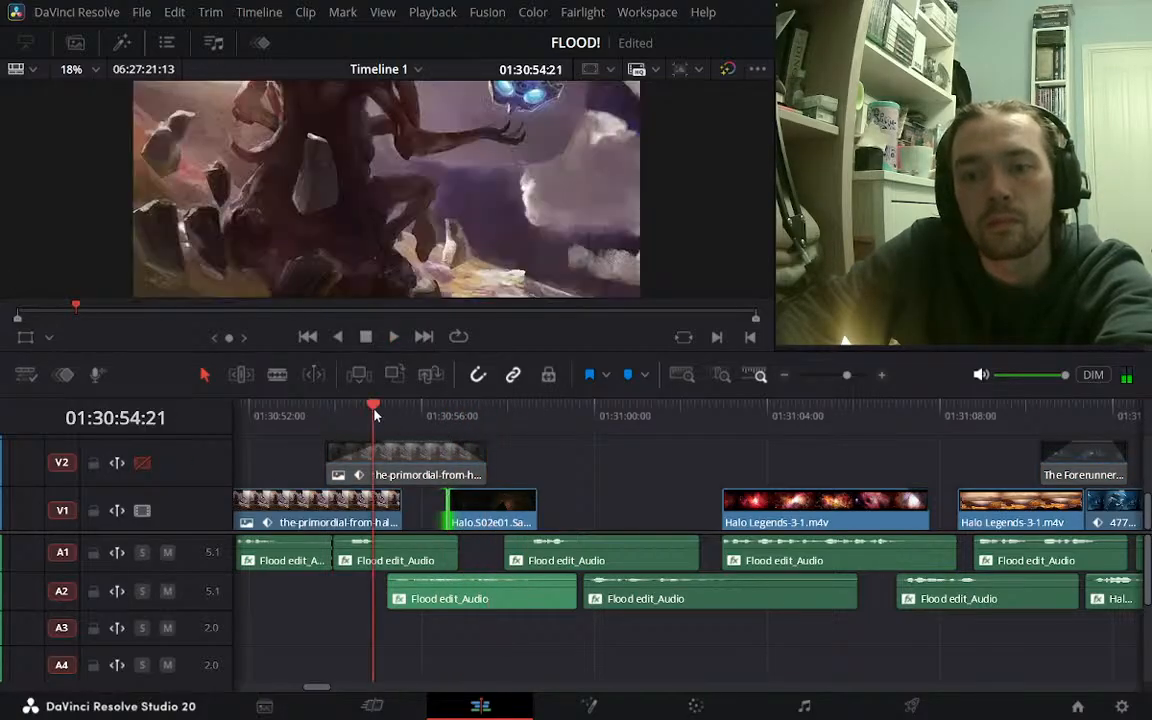
pyautogui.press('space')
pyautogui.click(142, 462)
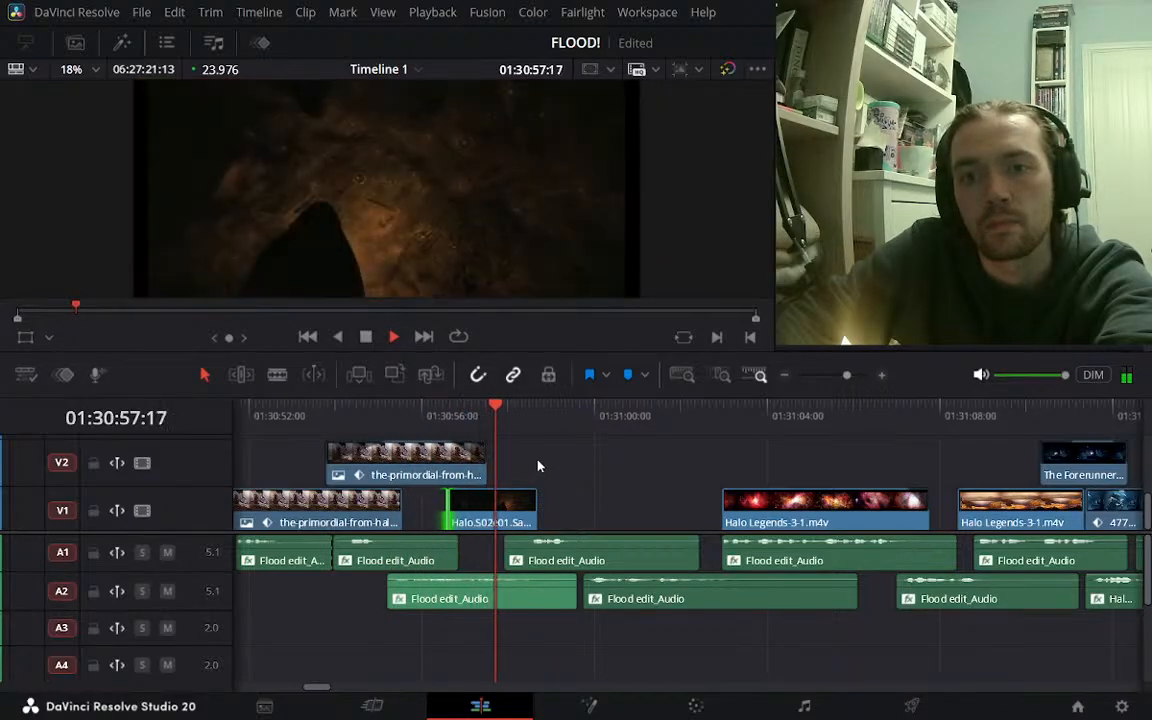
pyautogui.press('space')
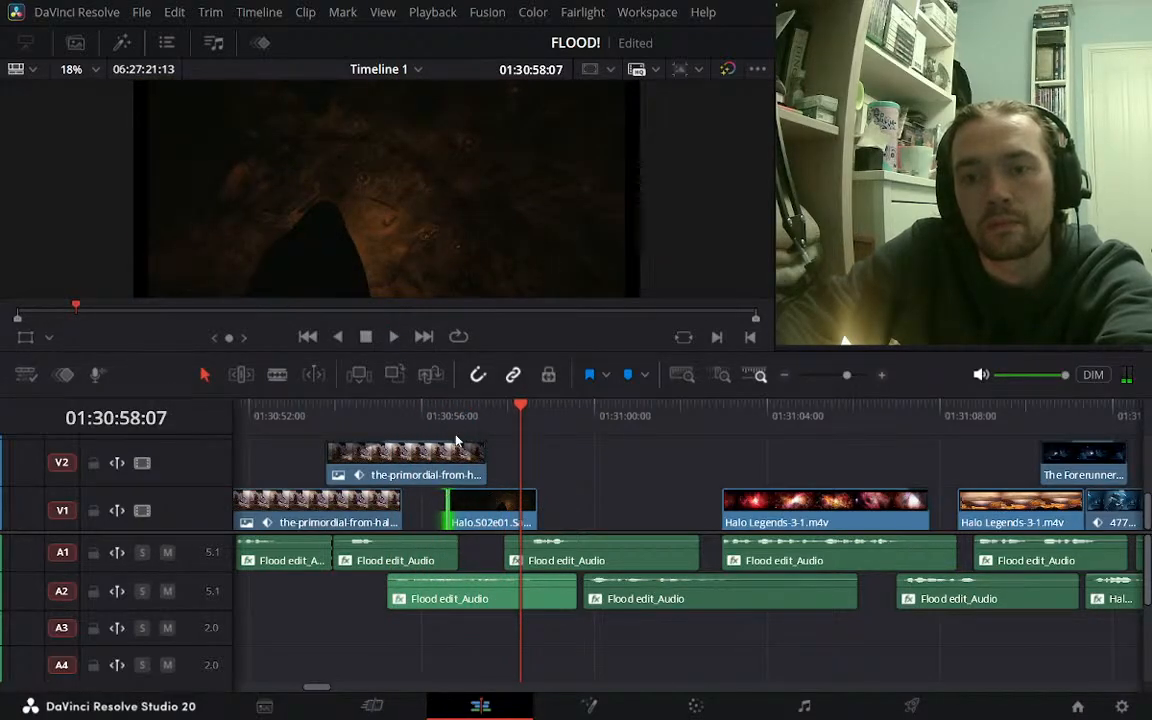
pyautogui.click(392, 410)
pyautogui.press('space')
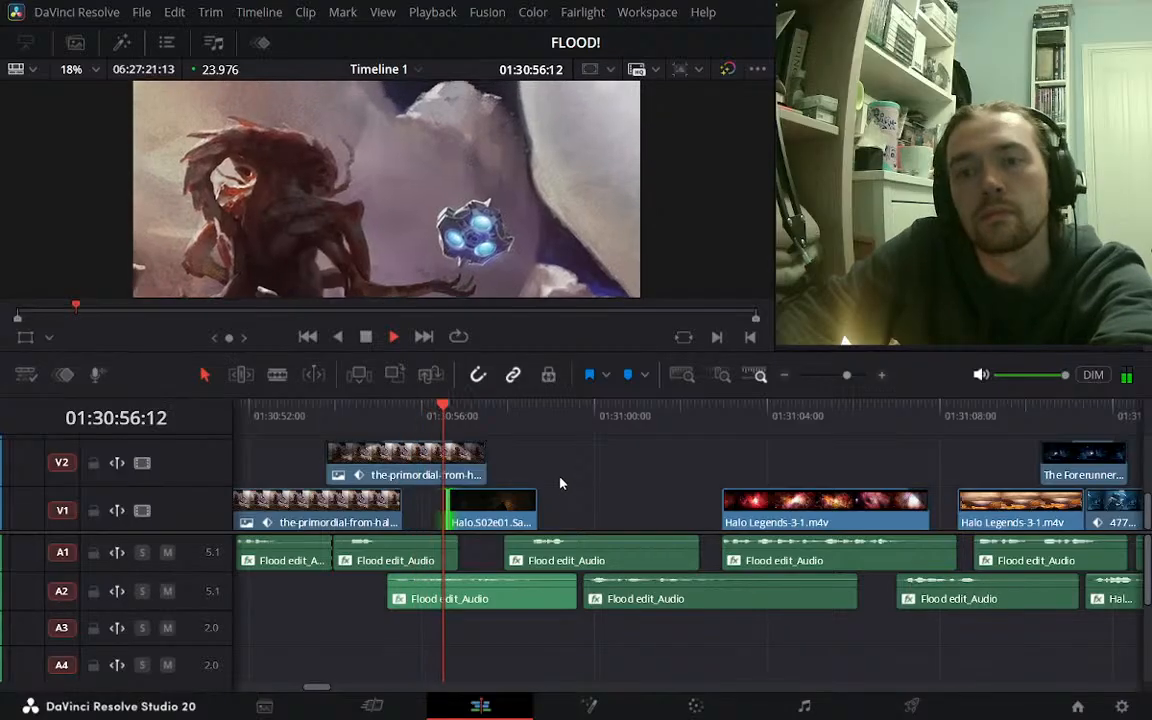
pyautogui.press('space')
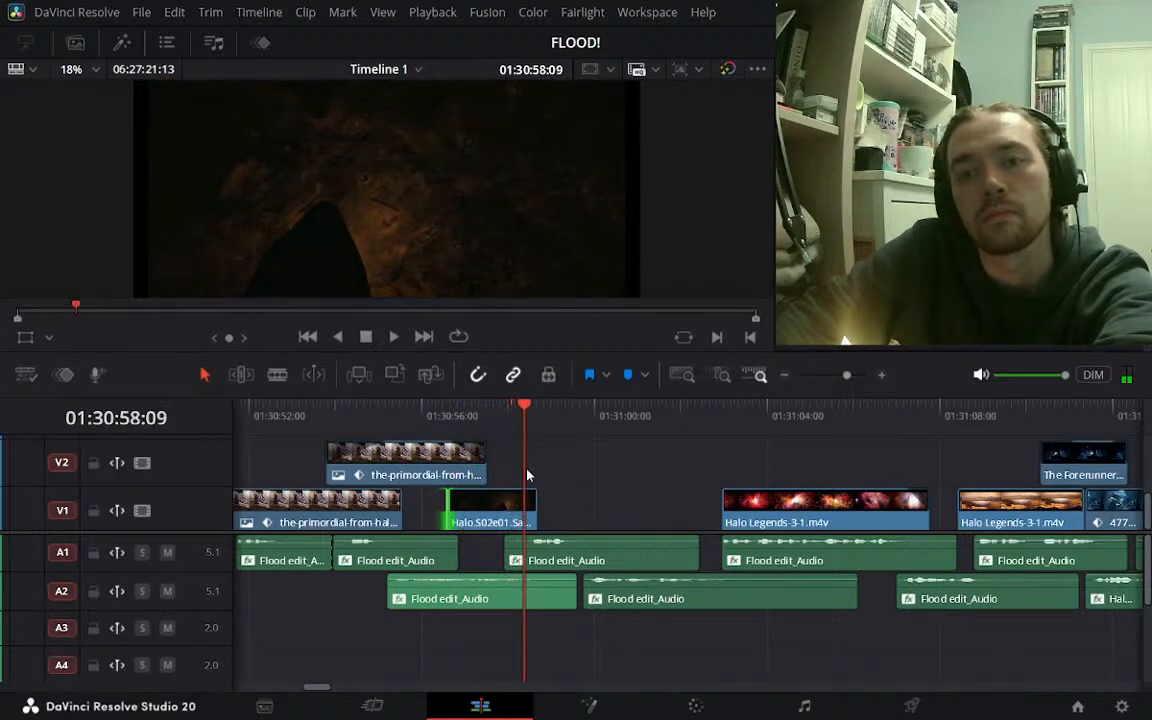
# With V2 hidden, scale up the Halo.S02e01 clip on V1 to fill the frame without black side bars
pyautogui.click(449, 418)
pyautogui.click(142, 462)
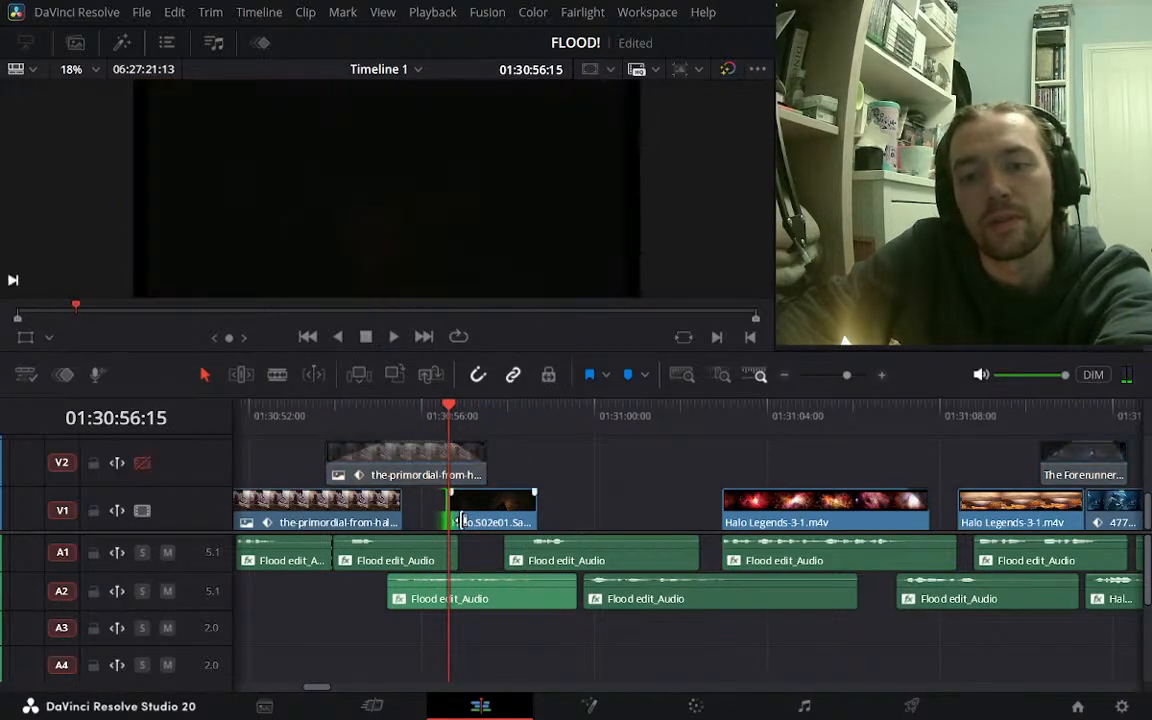
pyautogui.click(469, 520)
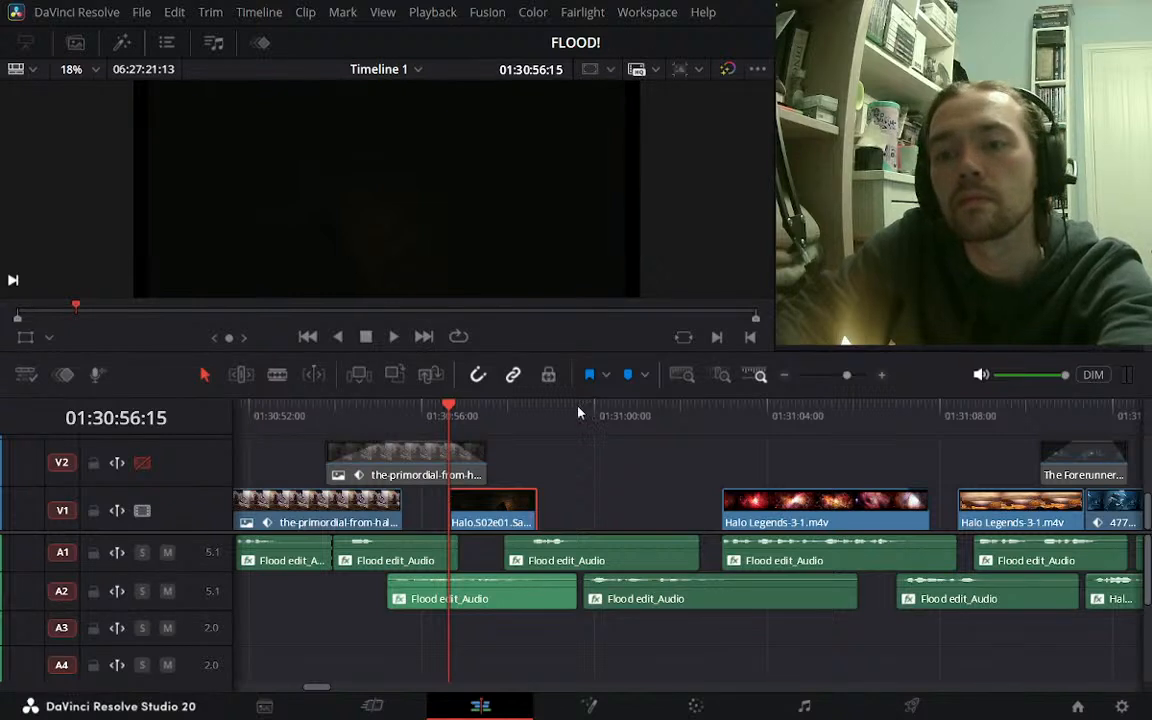
pyautogui.click(489, 418)
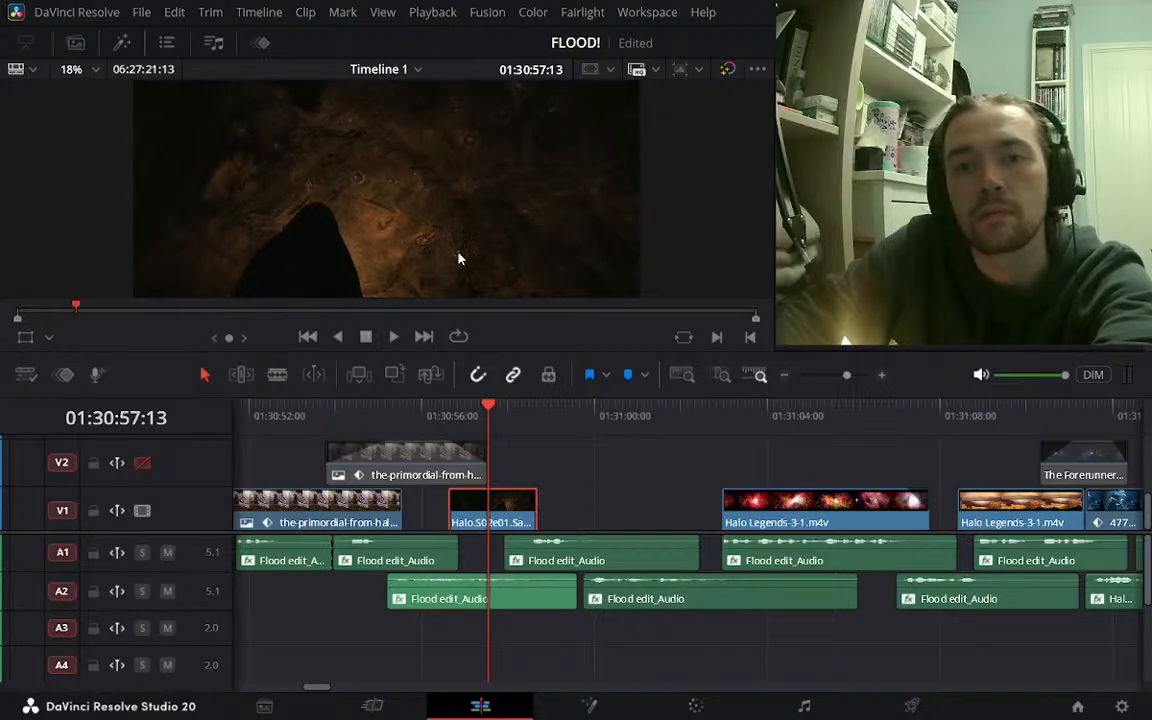
pyautogui.scroll(-1, 438, 251)
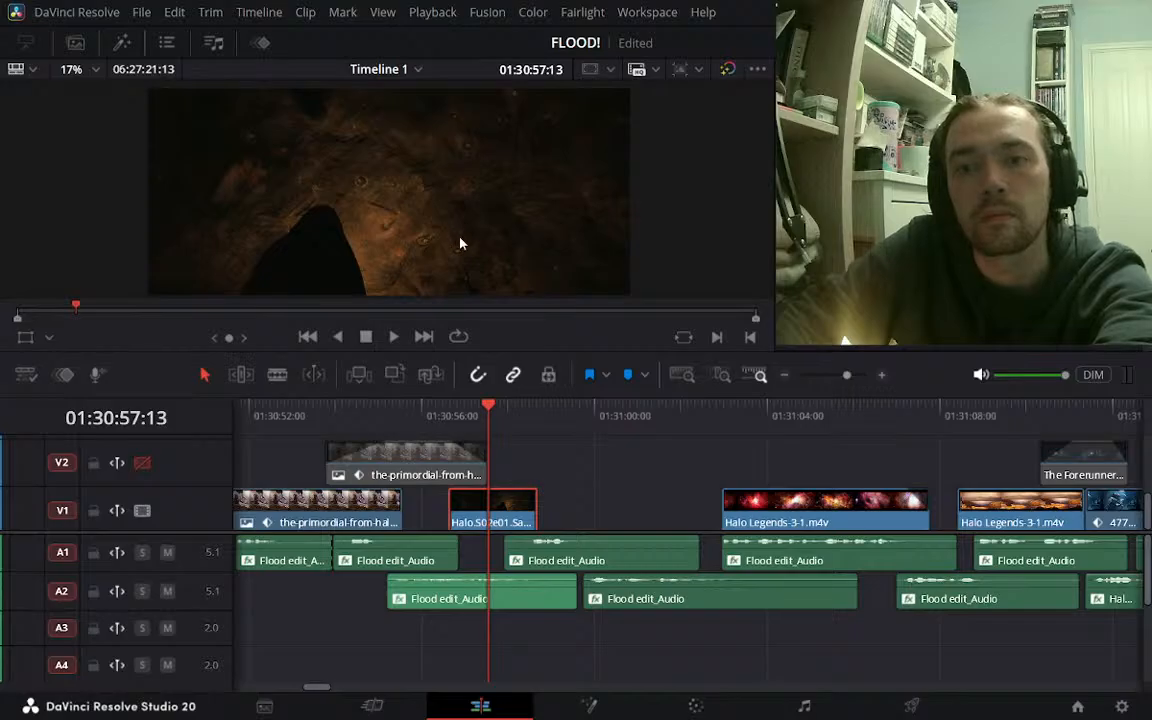
# Play the fade from the primordial still into the scaled Halo.S02e01 clip and recheck the clip's ending
pyautogui.click(410, 415)
pyautogui.press('space')
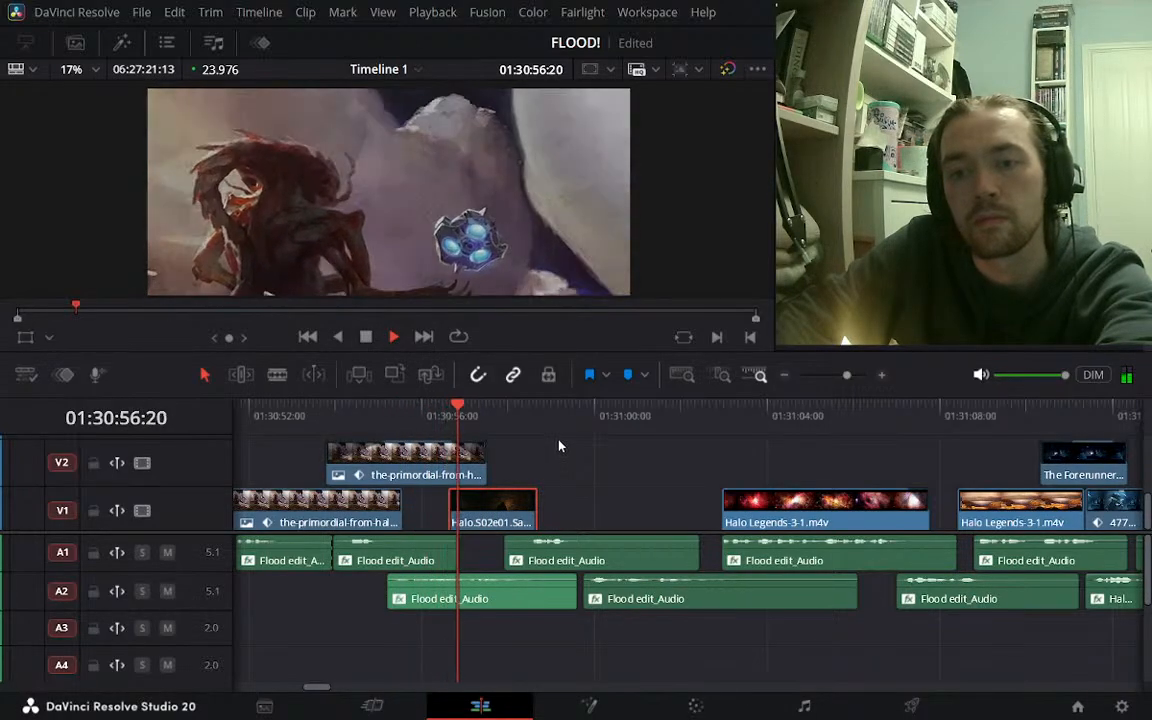
pyautogui.press('space')
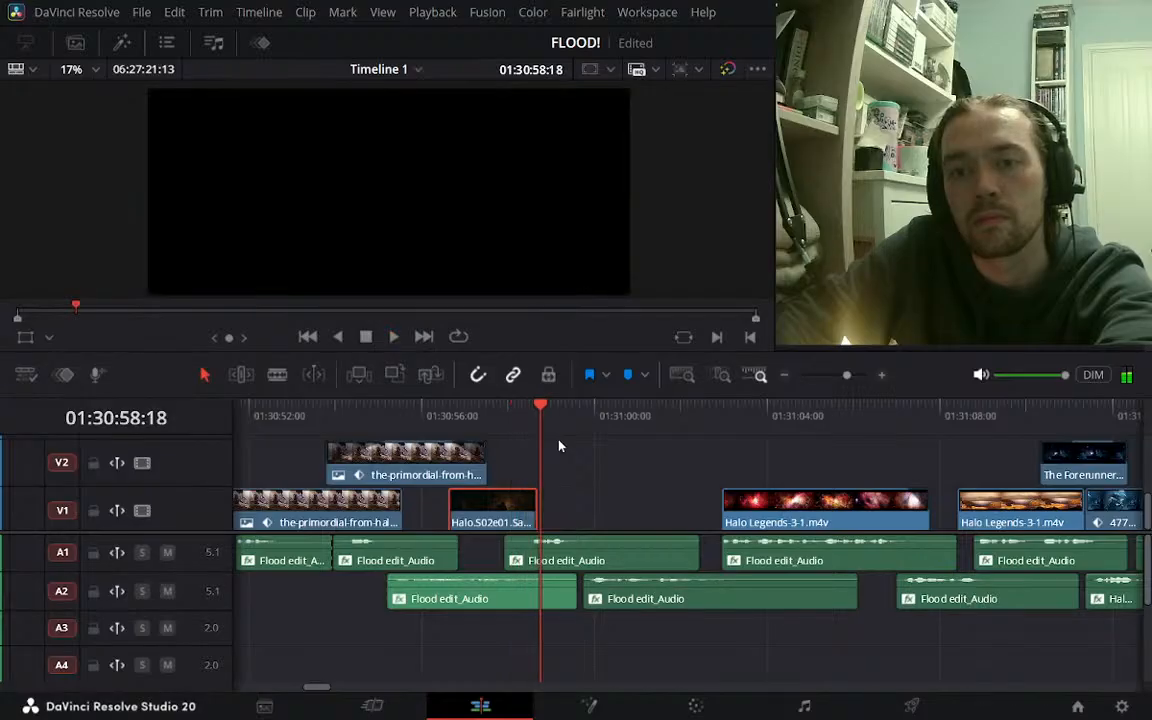
pyautogui.click(518, 416)
pyautogui.press('space')
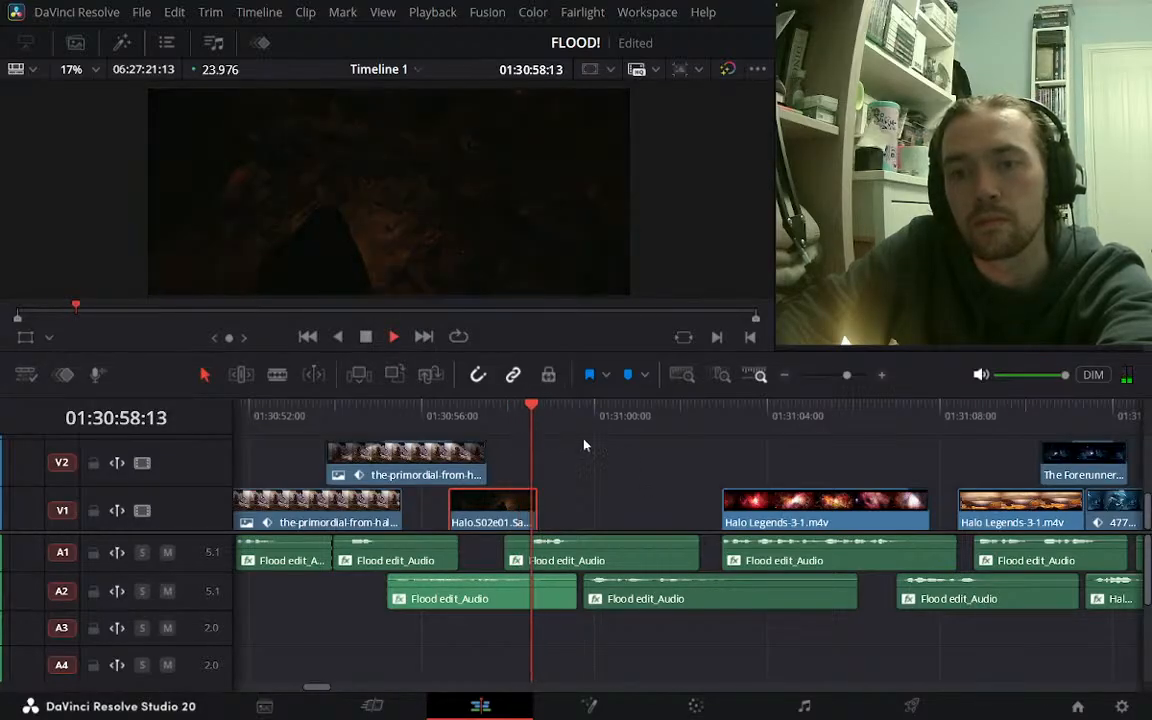
pyautogui.press('space')
# Extend the end of the Halo.S02e01 clip on V1 to about 01:30:59:05
pyautogui.click(881, 376)
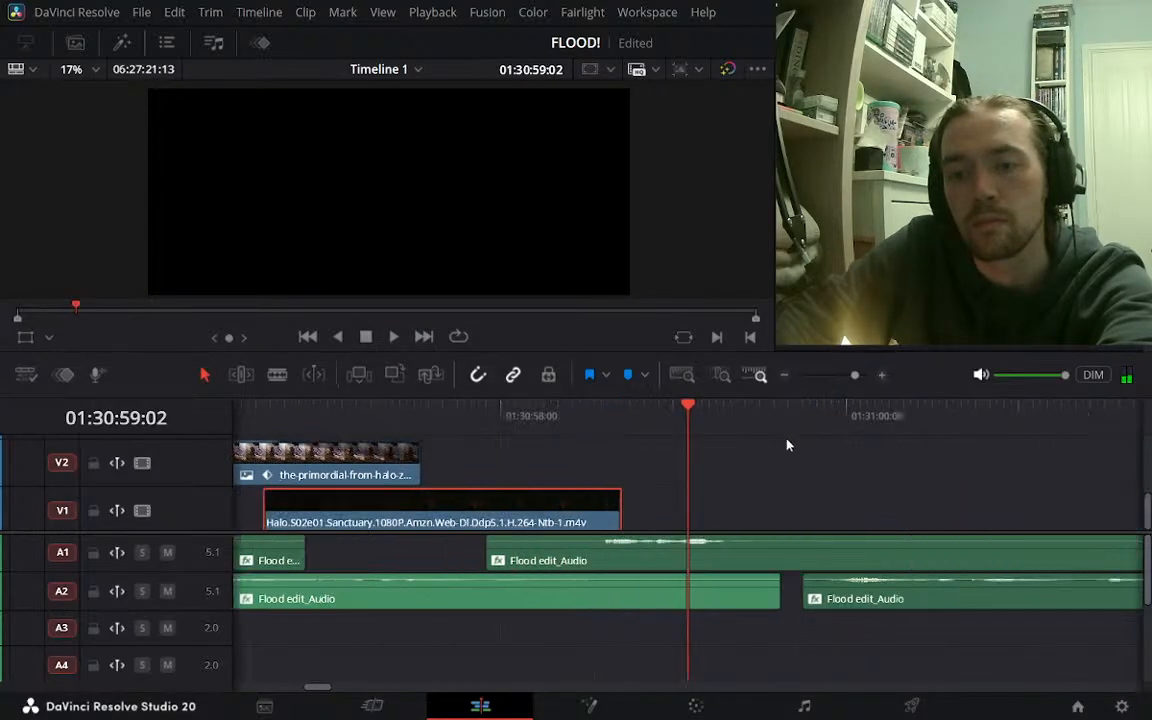
pyautogui.moveTo(628, 511); pyautogui.dragTo(713, 493)
pyautogui.click(422, 447)
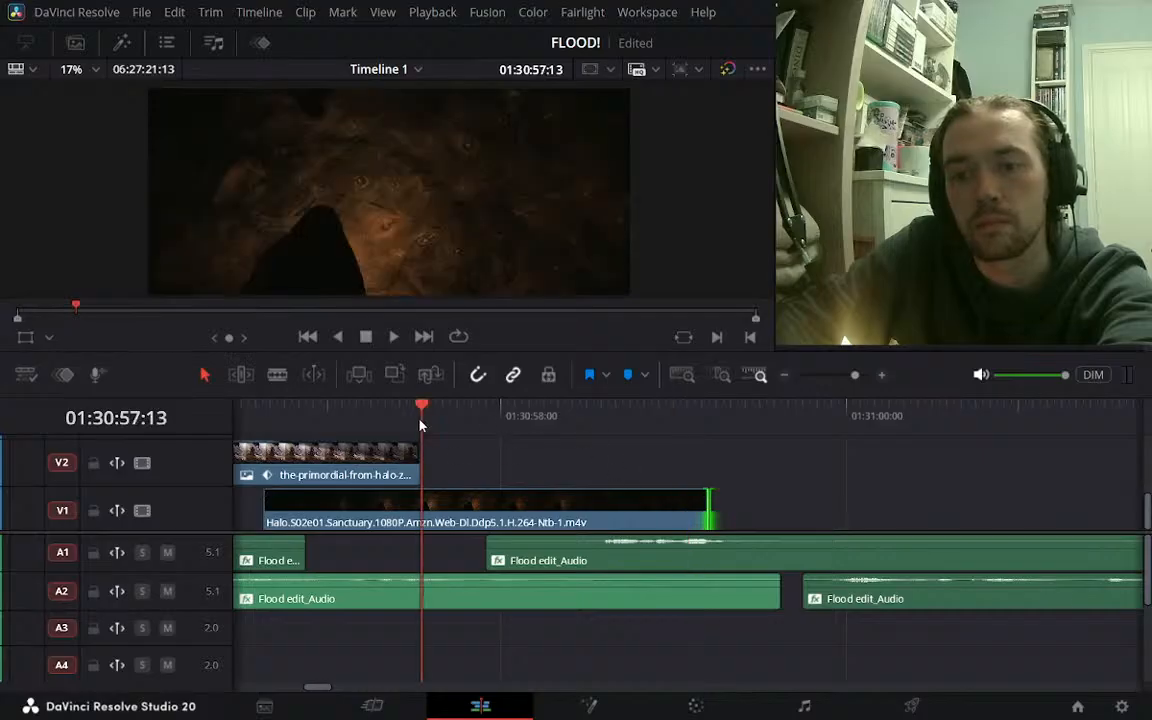
# Play back the extended Halo.S02e01 clip from 01:30:57:13 and continue through the gap to the Halo Legends clip at 01:31:03
pyautogui.press('space')
pyautogui.press('space')
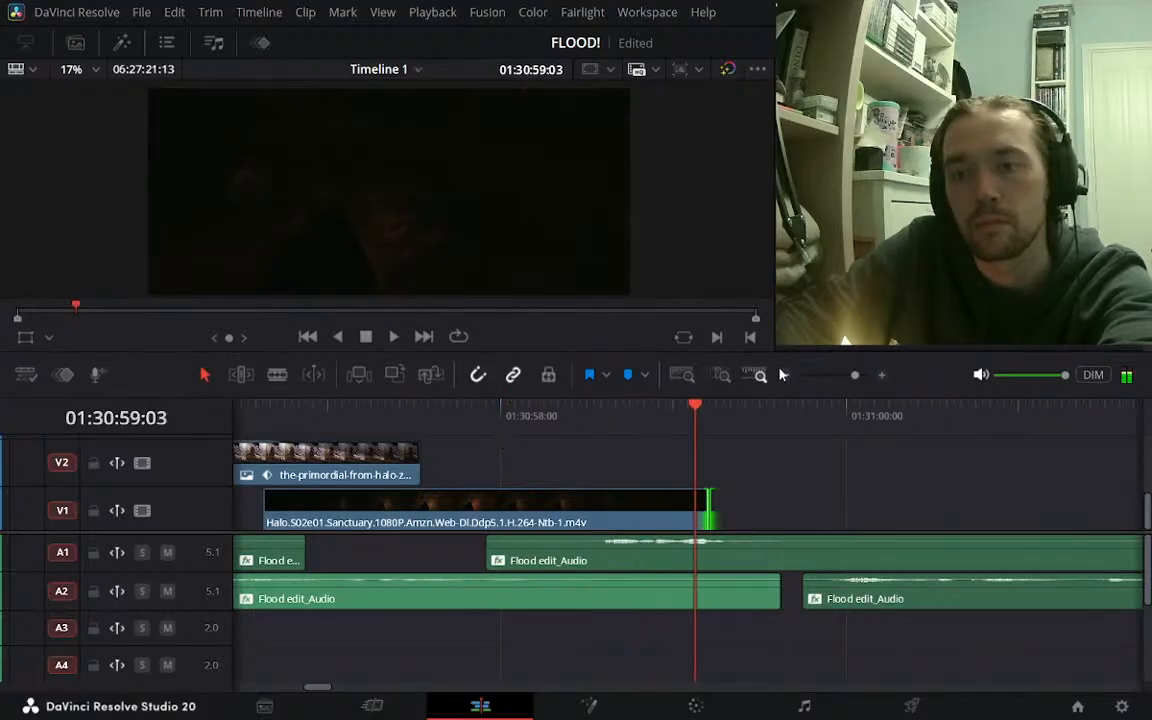
pyautogui.click(786, 376)
pyautogui.click(786, 376)
pyautogui.press('space')
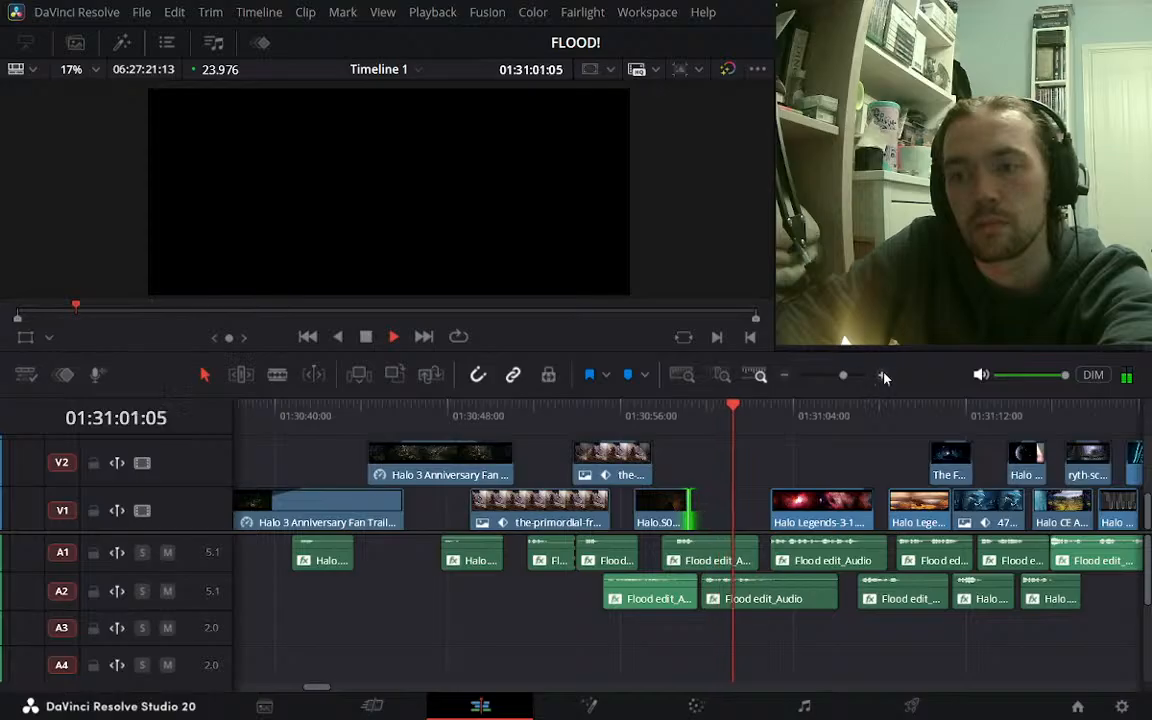
pyautogui.press('space')
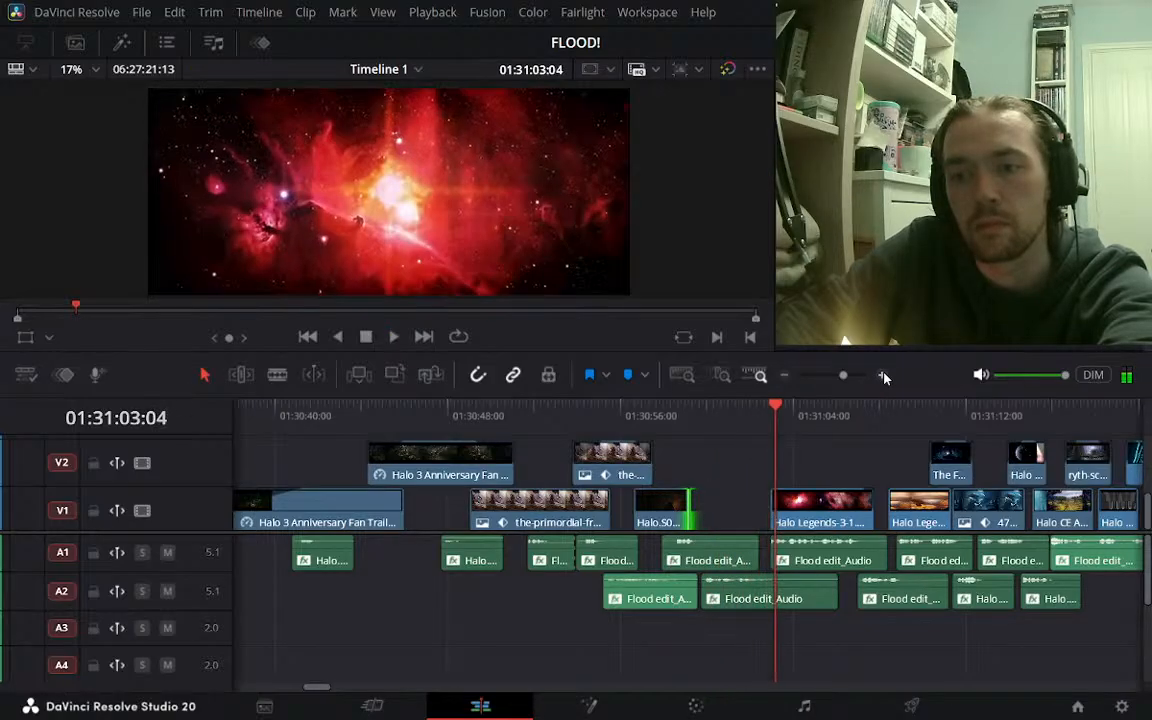
# Scan the timeline onward from 01:31:03 through the V2 stills for unused footage, ending on the Halo.S02e01 candle clip around 01:31:54
pyautogui.click(884, 376)
pyautogui.click(784, 376)
pyautogui.click(784, 376)
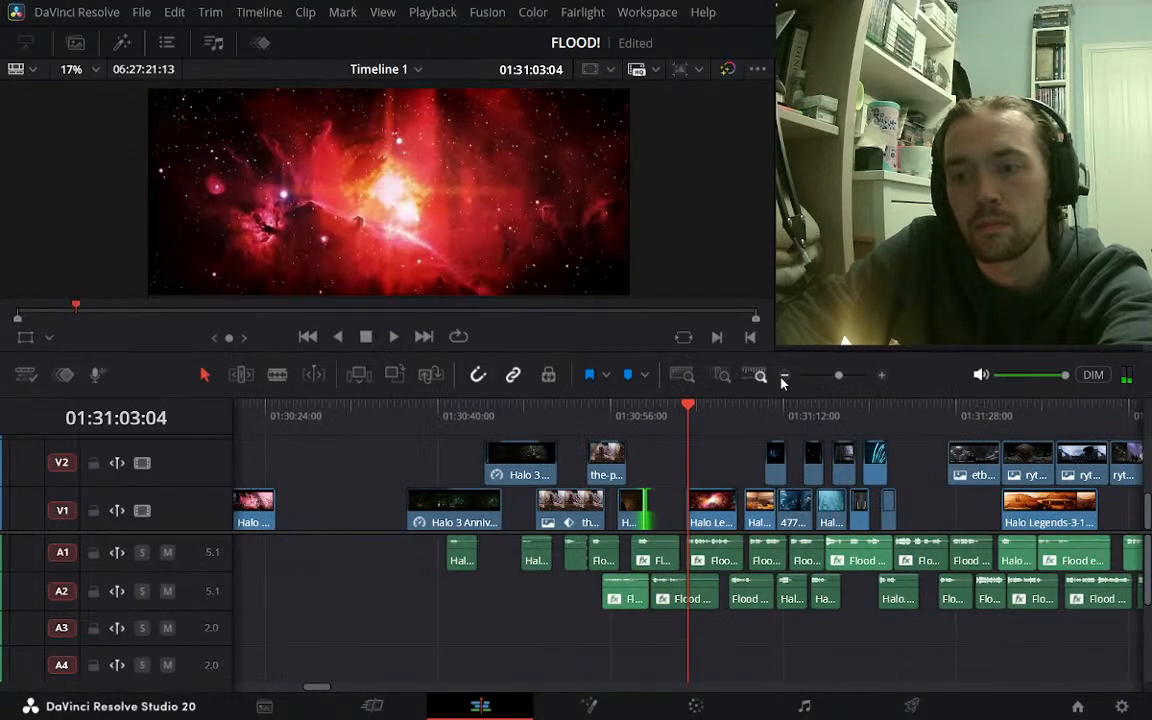
pyautogui.click(784, 376)
pyautogui.moveTo(800, 411); pyautogui.dragTo(826, 408)
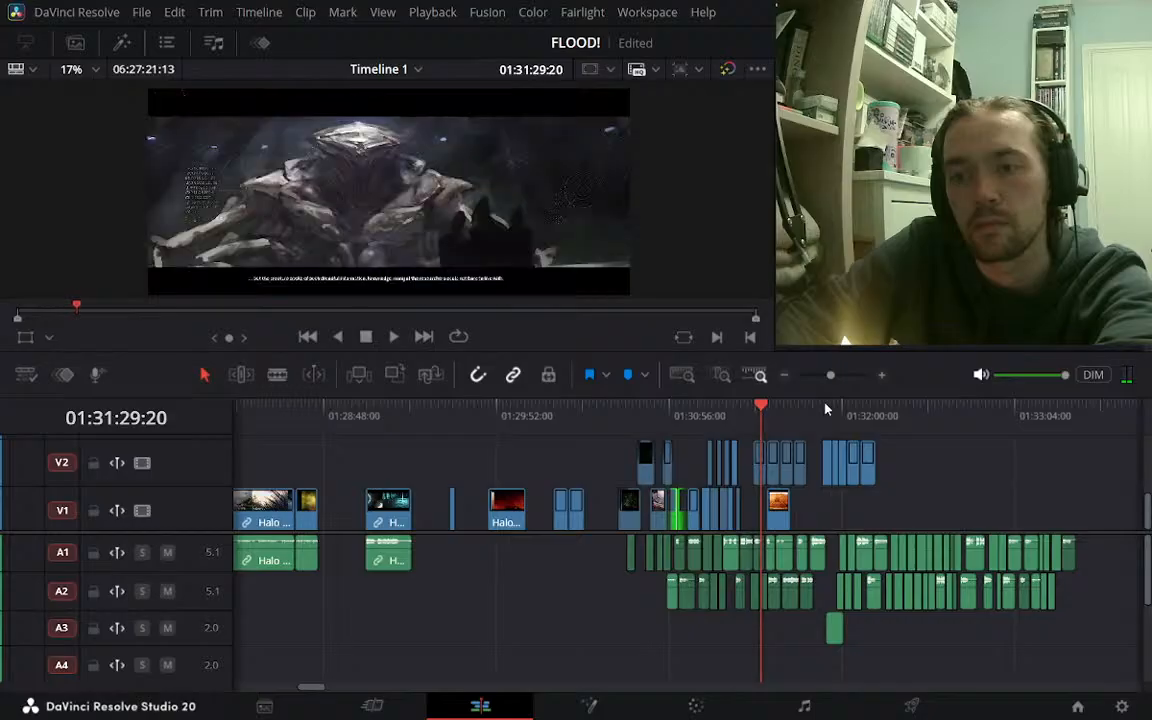
pyautogui.click(884, 375)
pyautogui.moveTo(730, 411); pyautogui.dragTo(813, 414)
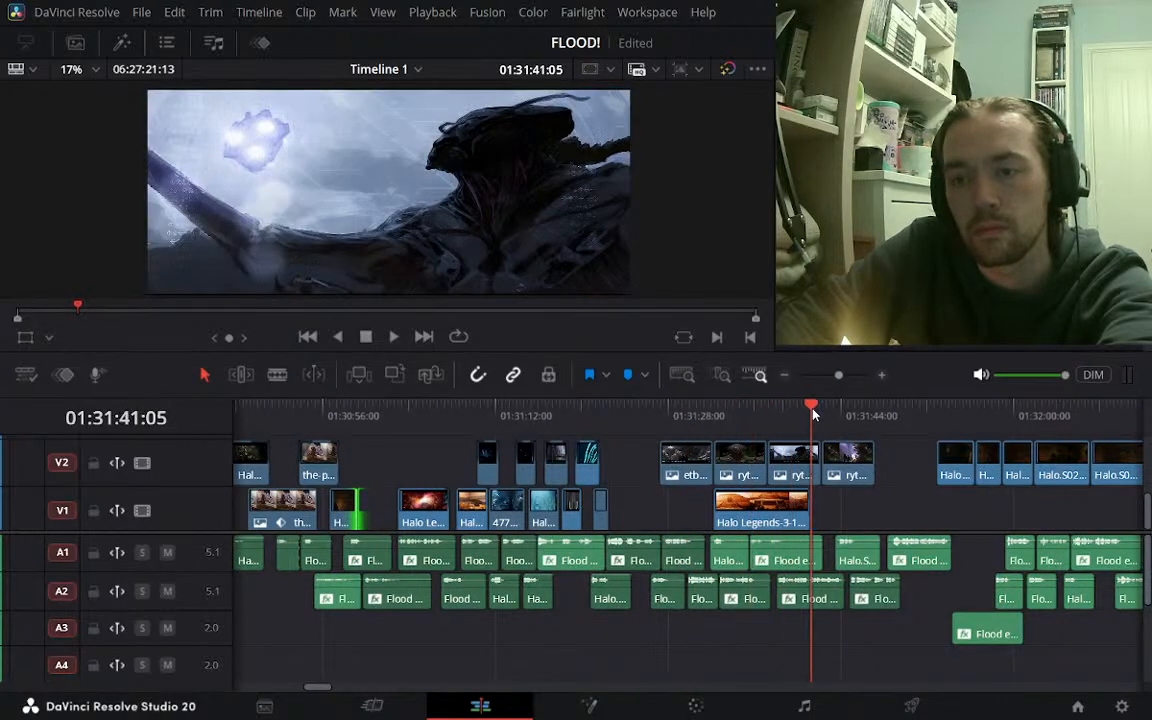
pyautogui.click(951, 411)
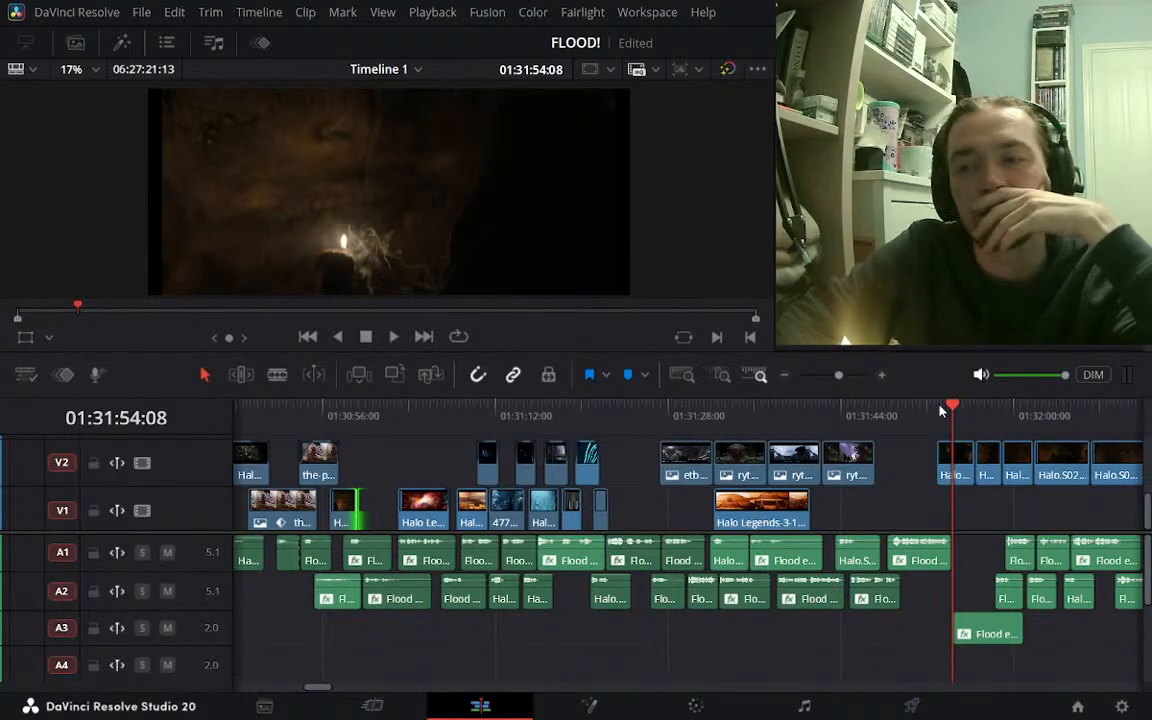
# Scrub through the Halo.S02e01 and S02e02 clips on V2 between 01:31:54 and 01:32:10 to compare their shots
pyautogui.moveTo(940, 410); pyautogui.dragTo(967, 416)
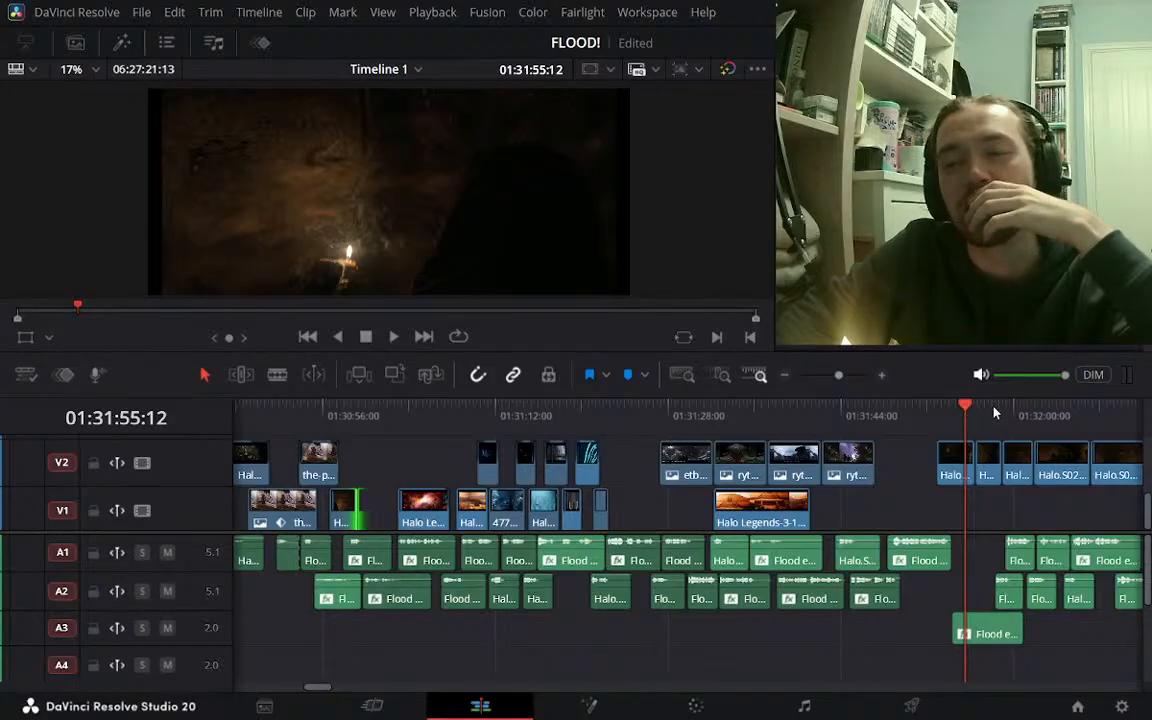
pyautogui.moveTo(977, 407); pyautogui.dragTo(990, 406)
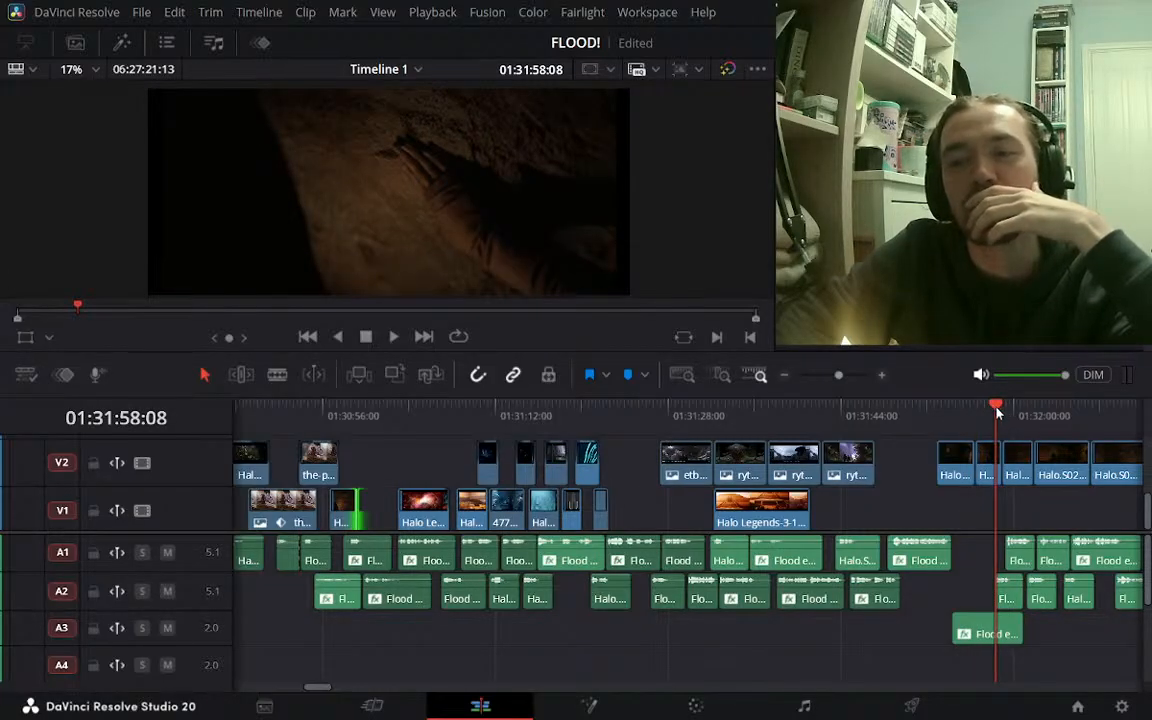
pyautogui.click(883, 374)
pyautogui.click(784, 375)
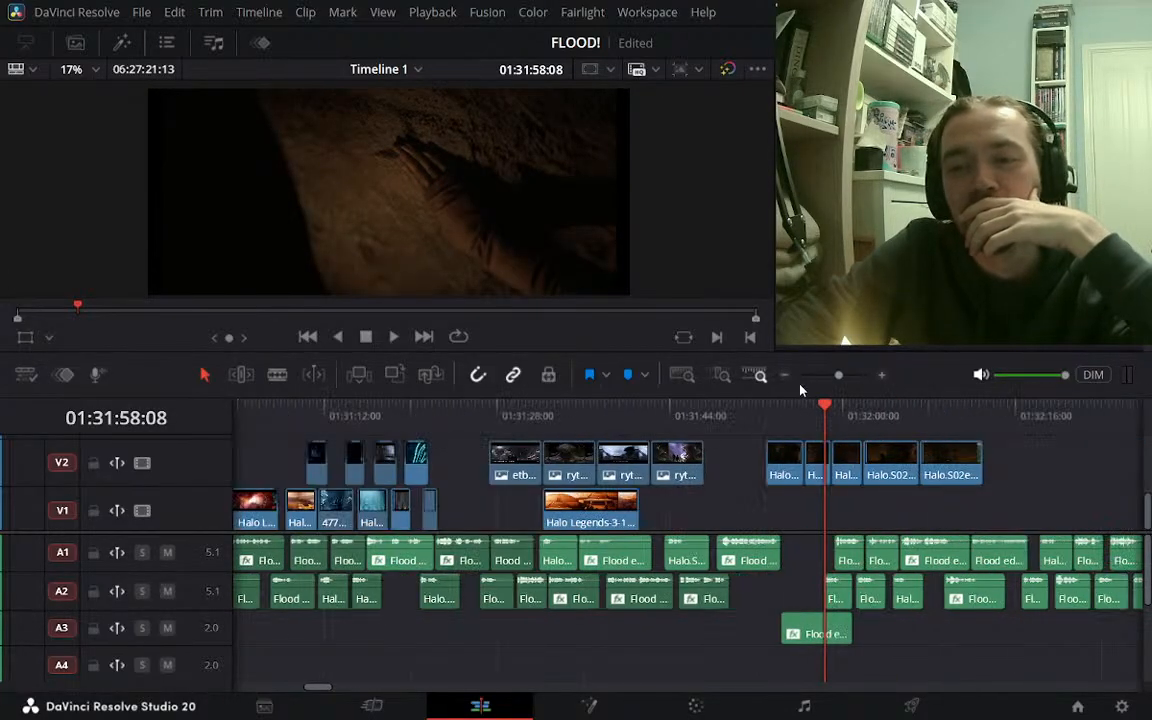
pyautogui.moveTo(838, 407)
pyautogui.mouseDown()
pyautogui.moveTo(888, 420)
pyautogui.moveTo(959, 414)
pyautogui.moveTo(823, 412)
pyautogui.moveTo(972, 412)
pyautogui.moveTo(830, 412)
pyautogui.moveTo(845, 412)
pyautogui.mouseUp()
pyautogui.moveTo(949, 419); pyautogui.dragTo(955, 413)
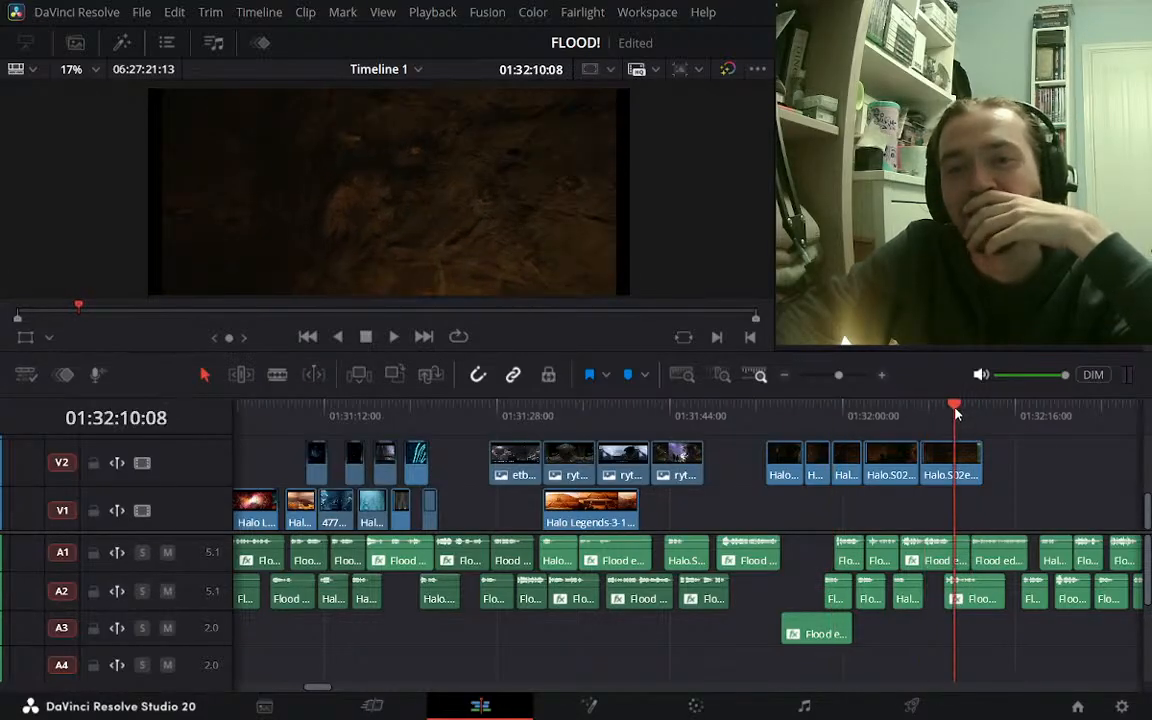
pyautogui.moveTo(868, 413); pyautogui.dragTo(811, 414)
pyautogui.click(882, 376)
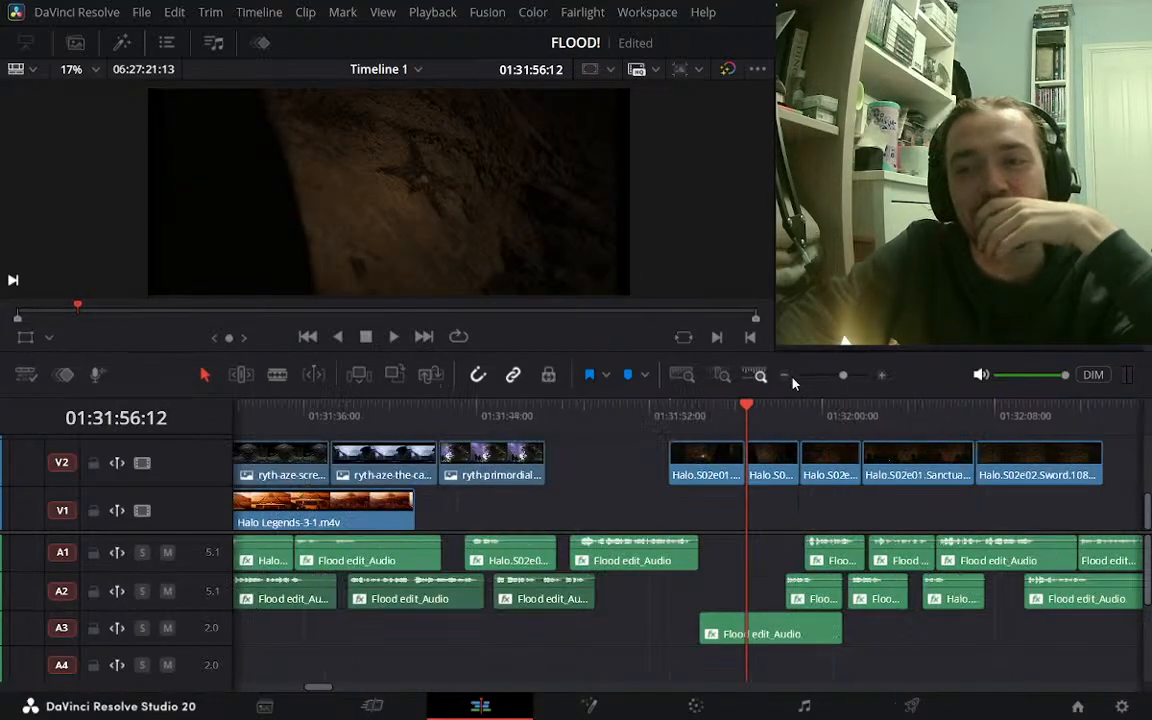
# Play from the Halo.S02e01 clip on V1 near 01:30:56 into the gap before the Halo Legends clip to judge what is needed
pyautogui.click(785, 376)
pyautogui.click(785, 376)
pyautogui.click(393, 418)
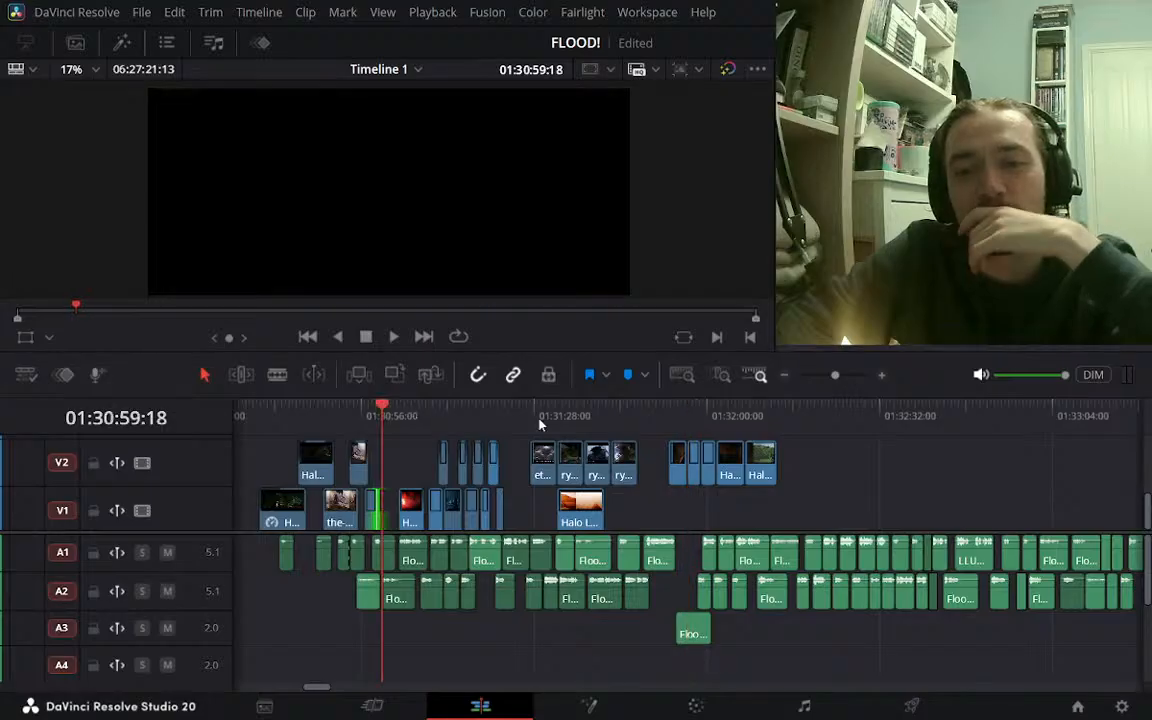
pyautogui.click(882, 376)
pyautogui.click(882, 376)
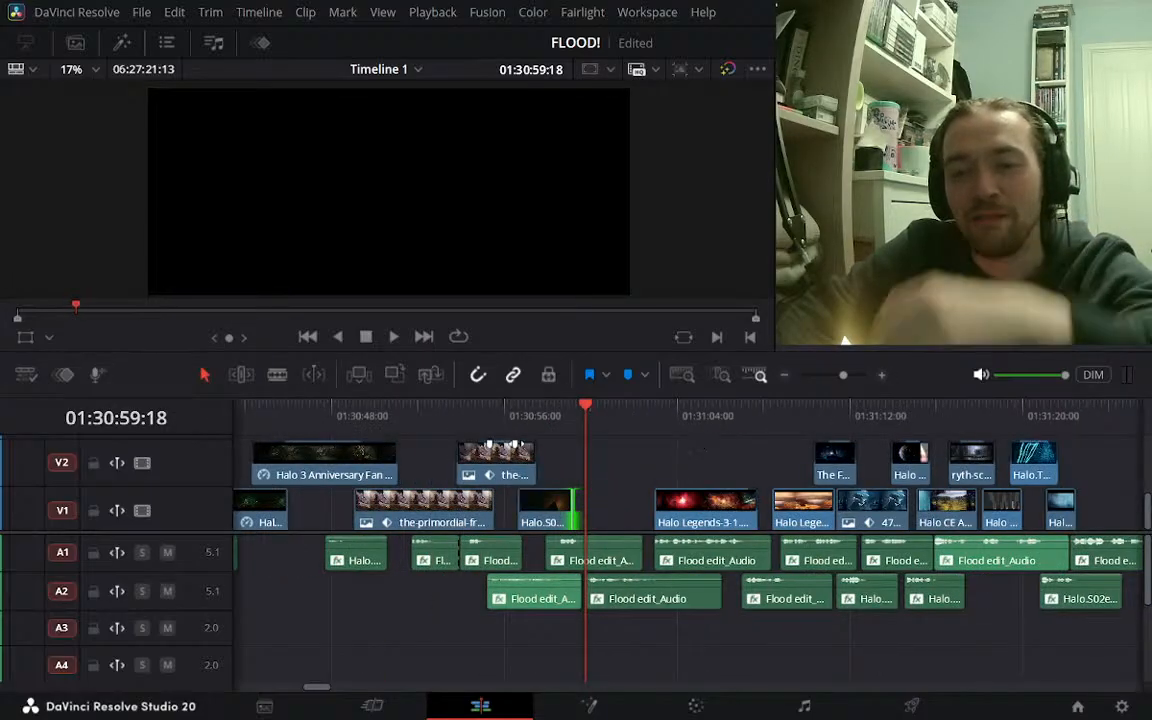
pyautogui.click(515, 416)
pyautogui.press('space')
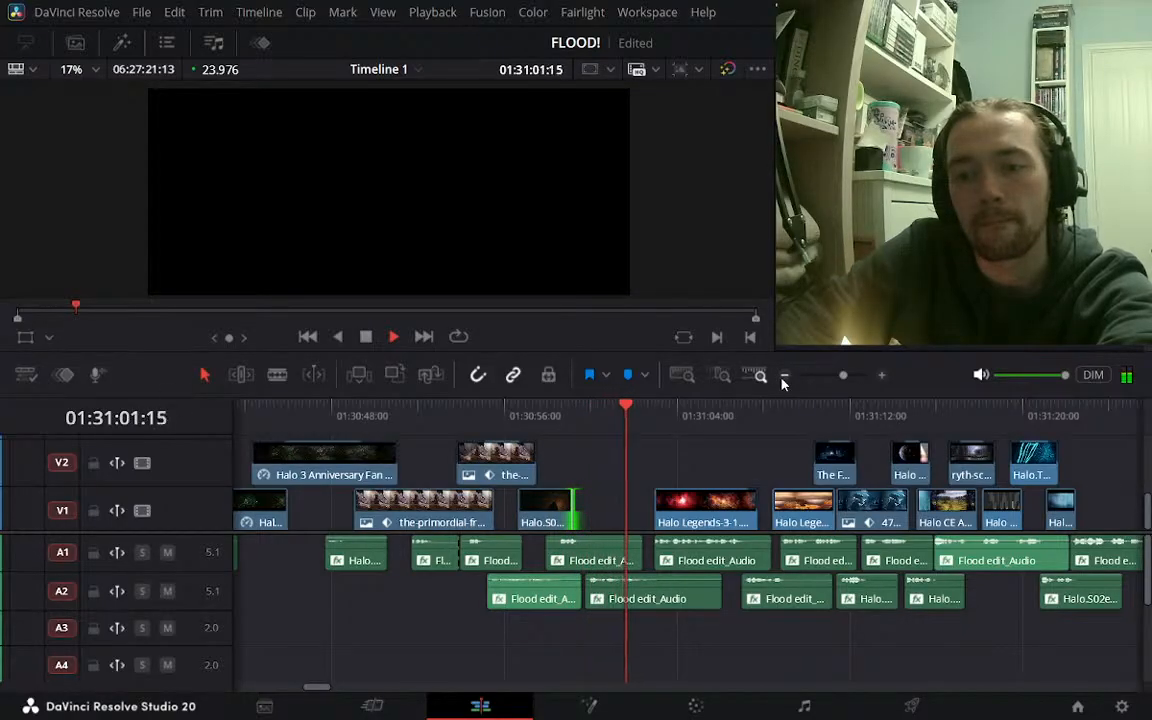
pyautogui.press('space')
# Play the Halo.S02e01 clips on V2 from 01:31:54:08 to about 01:31:59 to assess the candle and wall shots
pyautogui.click(784, 376)
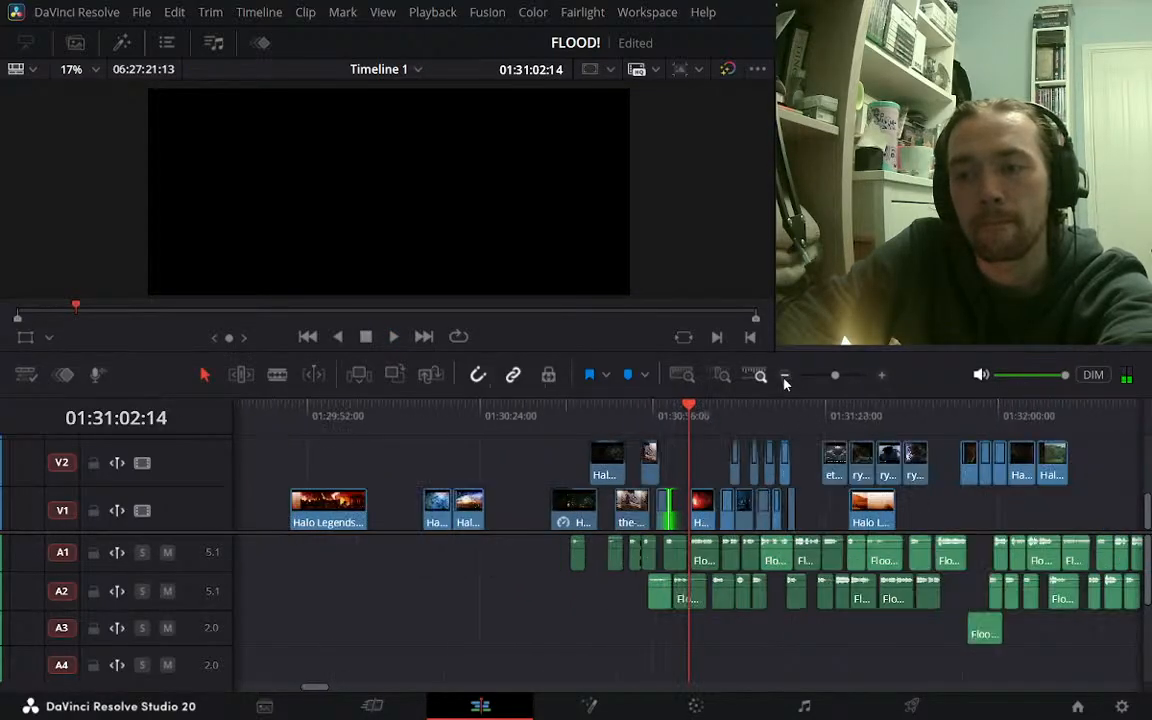
pyautogui.click(967, 416)
pyautogui.click(884, 376)
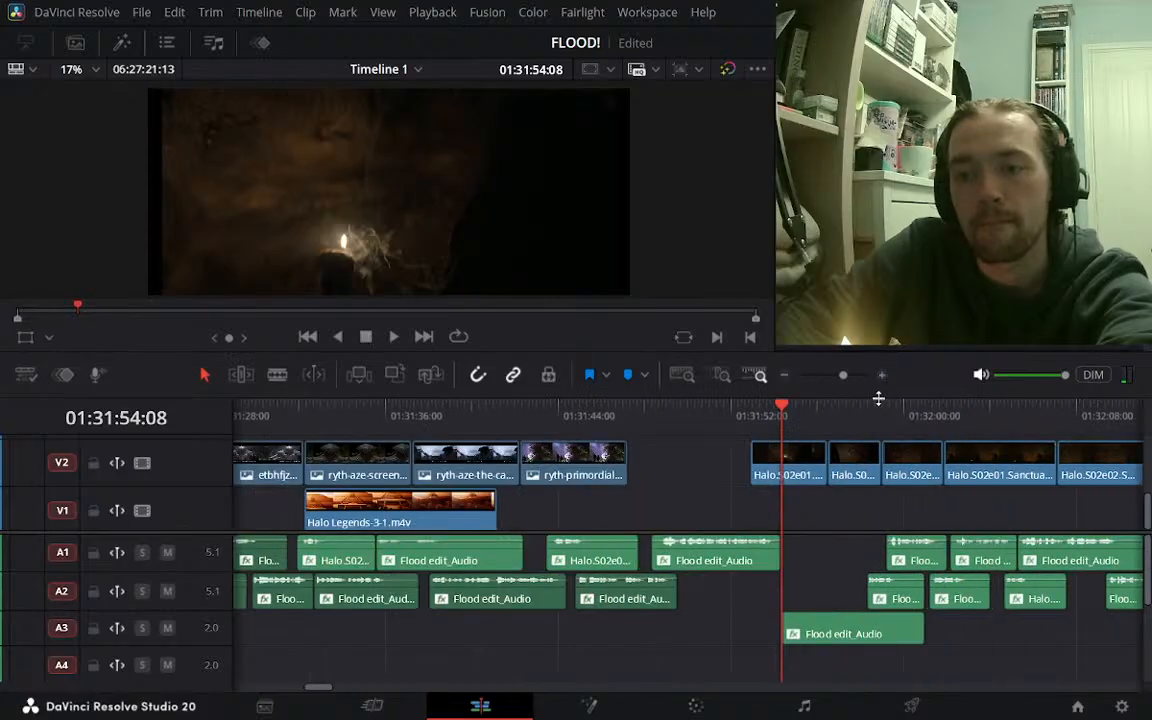
pyautogui.press('space')
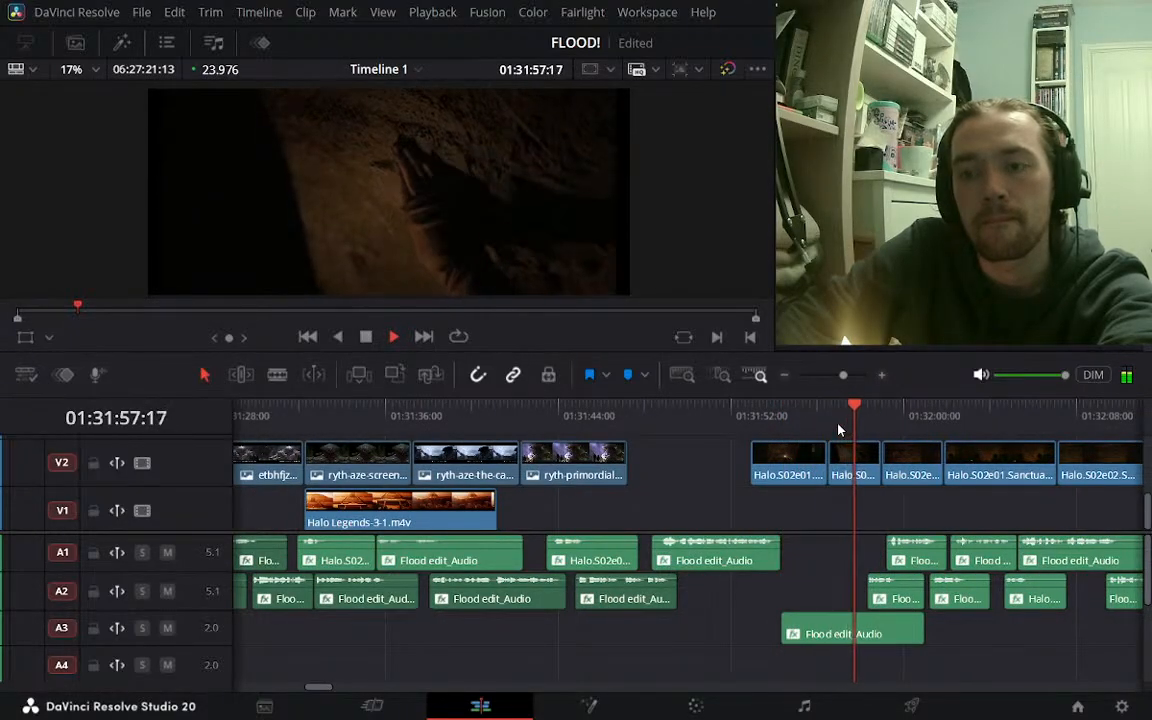
pyautogui.press('space')
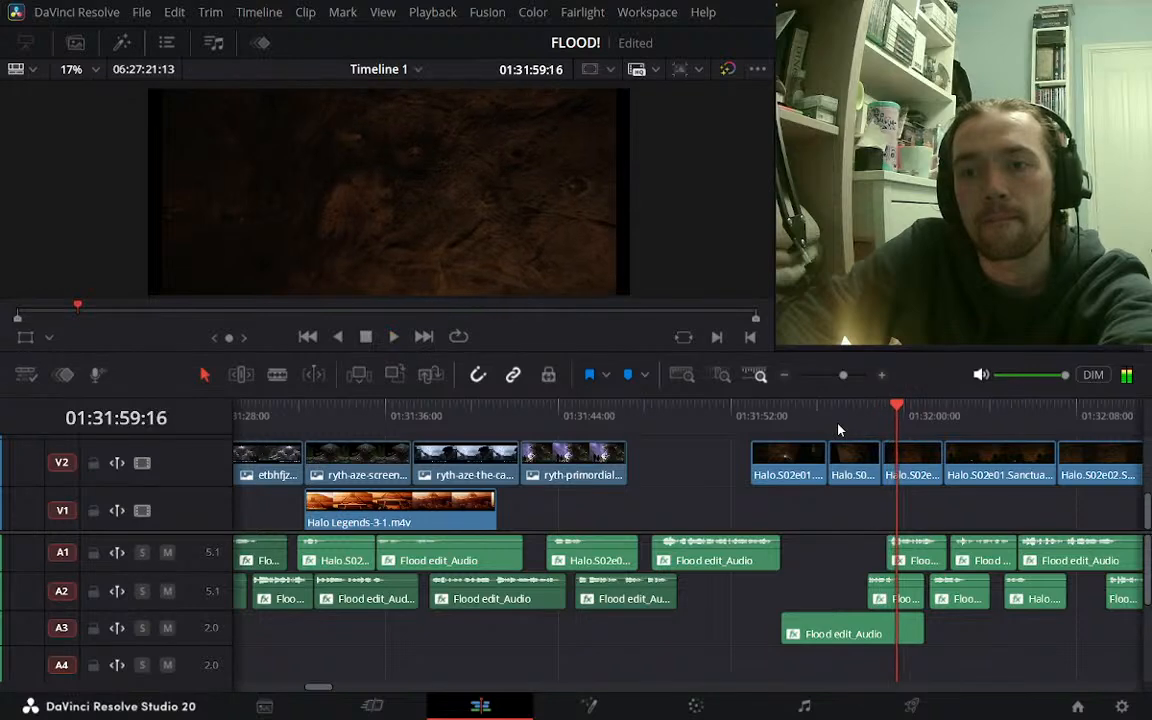
# Group the first and third Halo.S02e01 clips on V2 and move them back to about 01:30:37, ahead of the Halo 3 Anniversary trailer clip
pyautogui.moveTo(788, 472); pyautogui.dragTo(716, 474)
pyautogui.moveTo(922, 477); pyautogui.dragTo(768, 478)
pyautogui.click(700, 418)
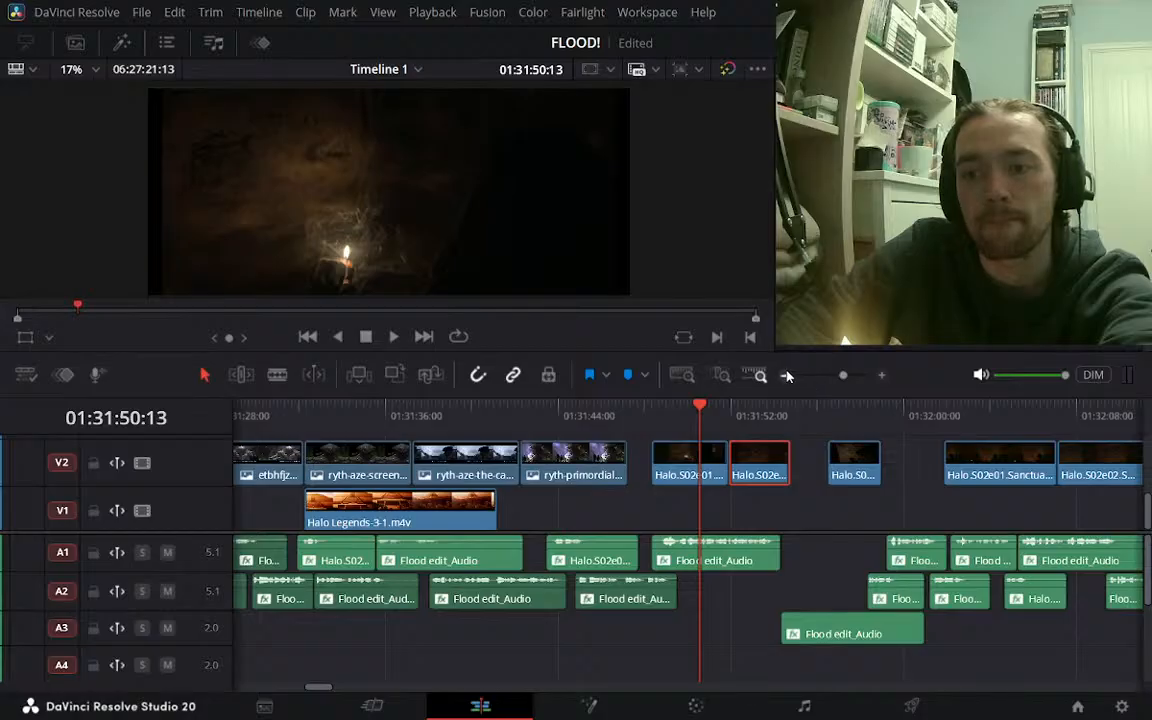
pyautogui.click(785, 375)
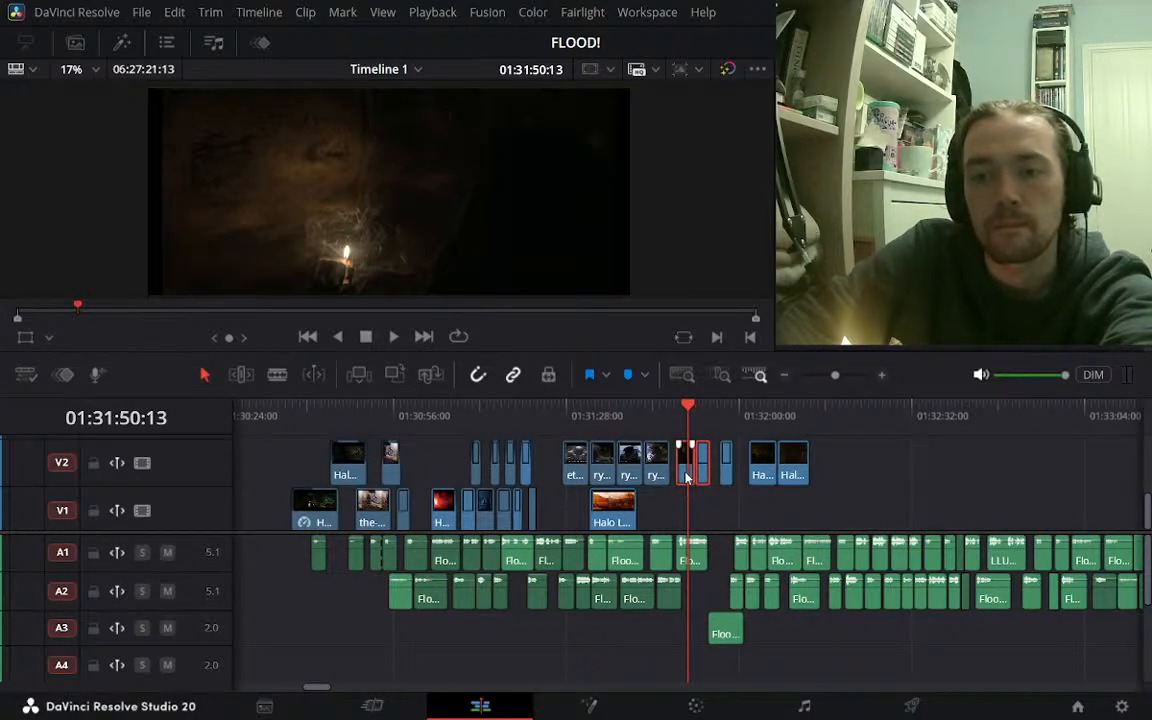
pyautogui.moveTo(686, 478)
pyautogui.mouseDown()
pyautogui.moveTo(340, 472)
pyautogui.moveTo(555, 472)
pyautogui.mouseUp()
# Play the end of the V1 Halo.S02e01 clip from 01:30:57:22 into the empty gap
pyautogui.click(657, 420)
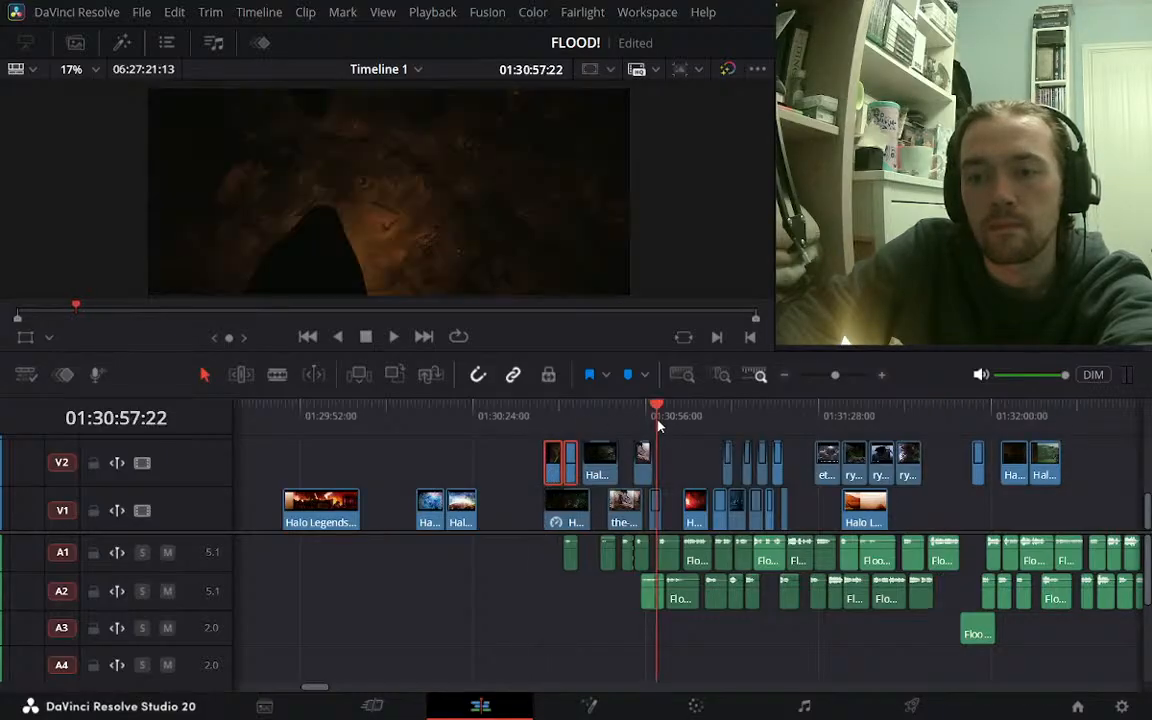
pyautogui.click(880, 375)
pyautogui.press('space')
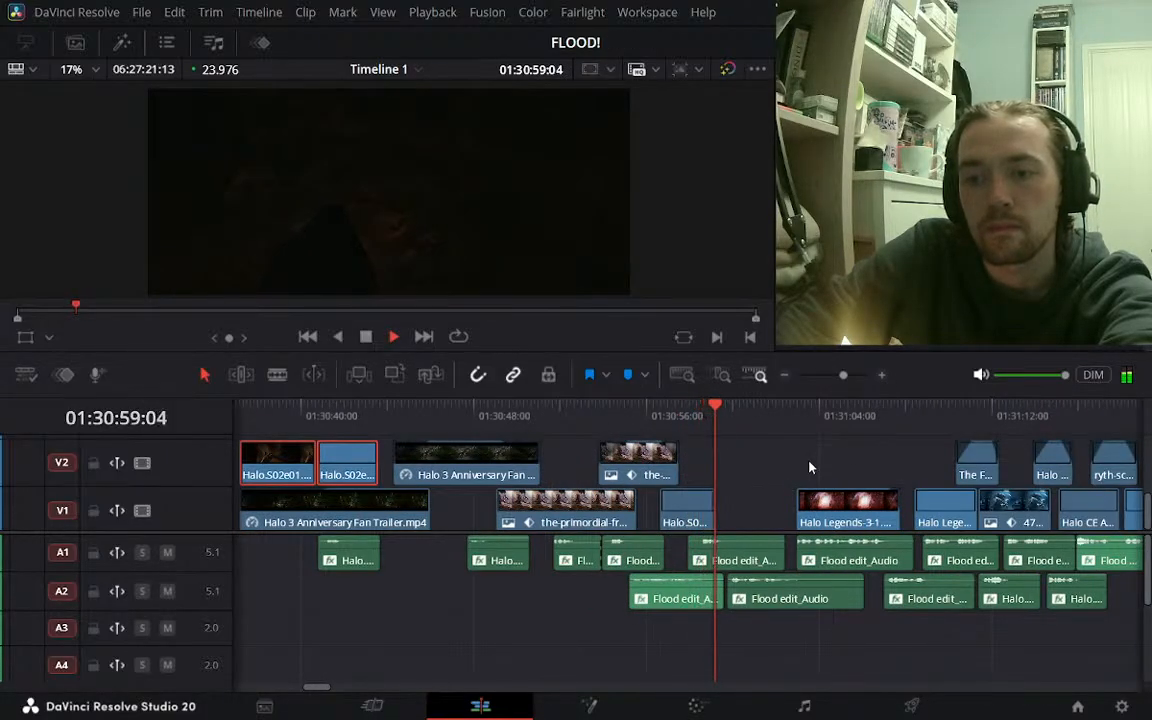
pyautogui.press('space')
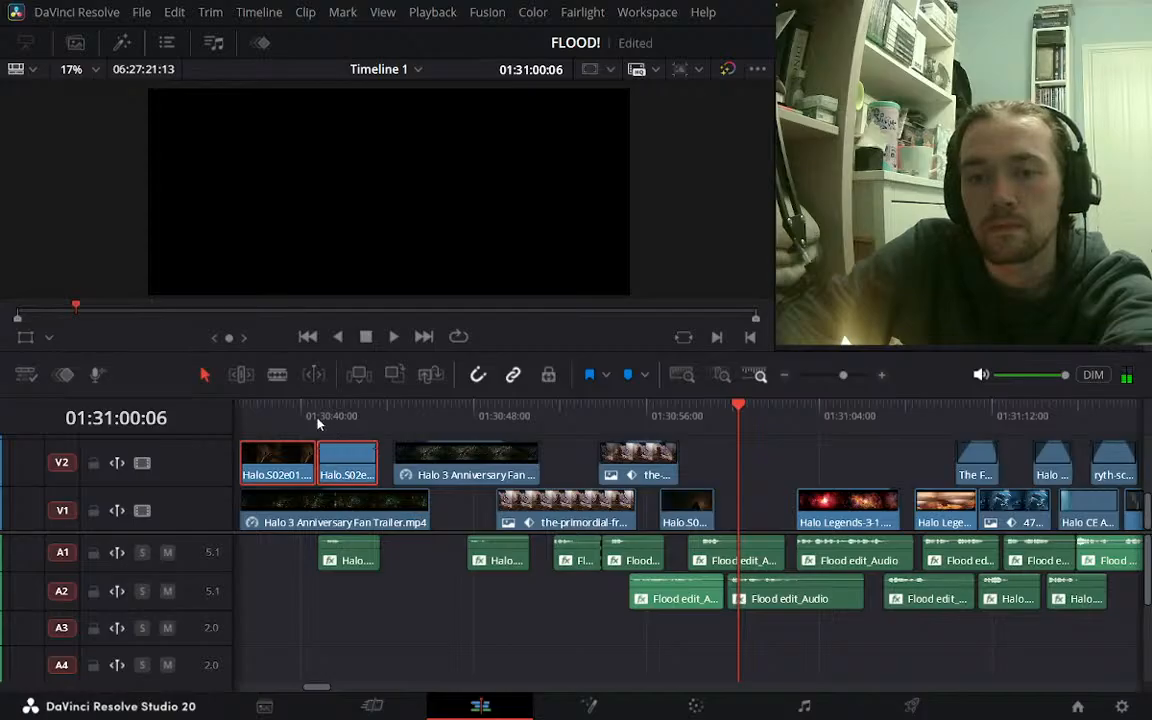
# Preview the relocated wall shot at 01:30:40:18, and replay the gap up to the start of the Halo Legends clip
pyautogui.click(318, 420)
pyautogui.click(320, 476)
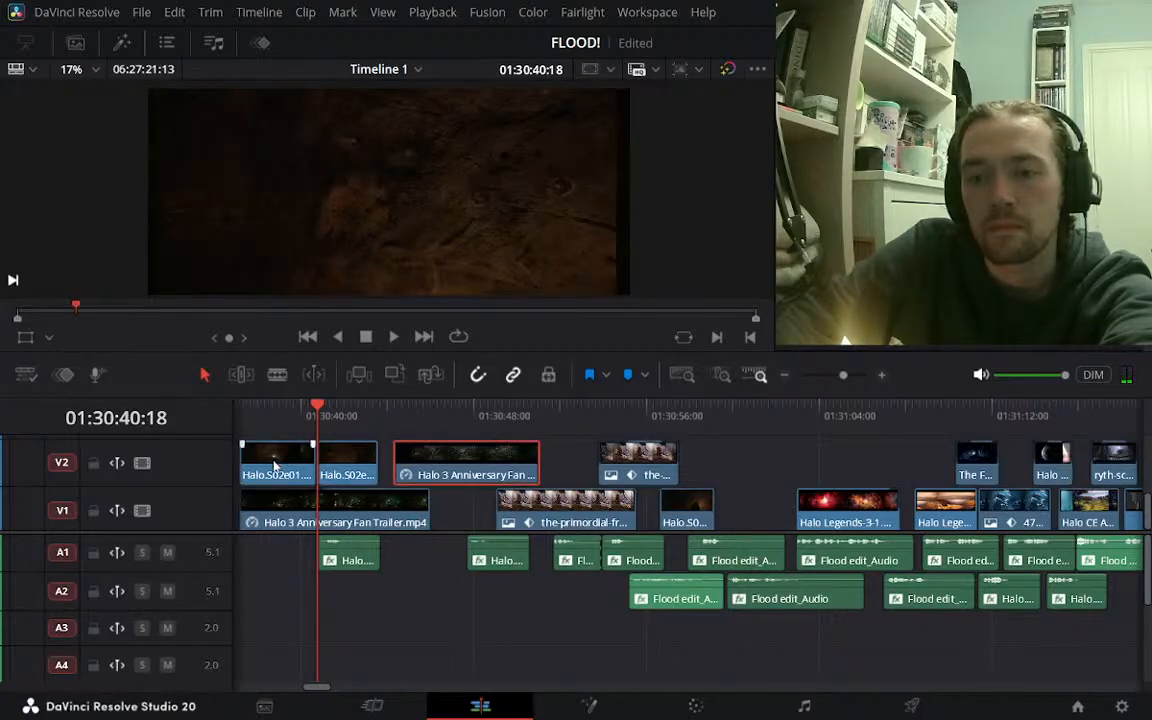
pyautogui.click(275, 465)
pyautogui.press('space')
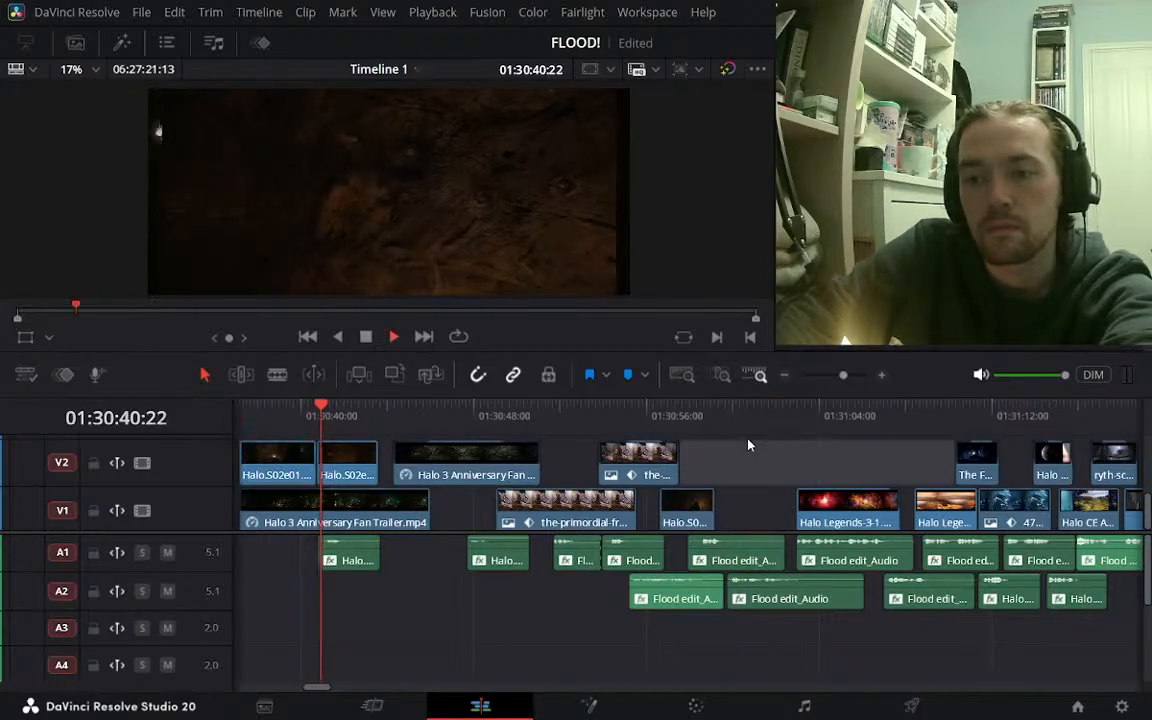
pyautogui.click(742, 421)
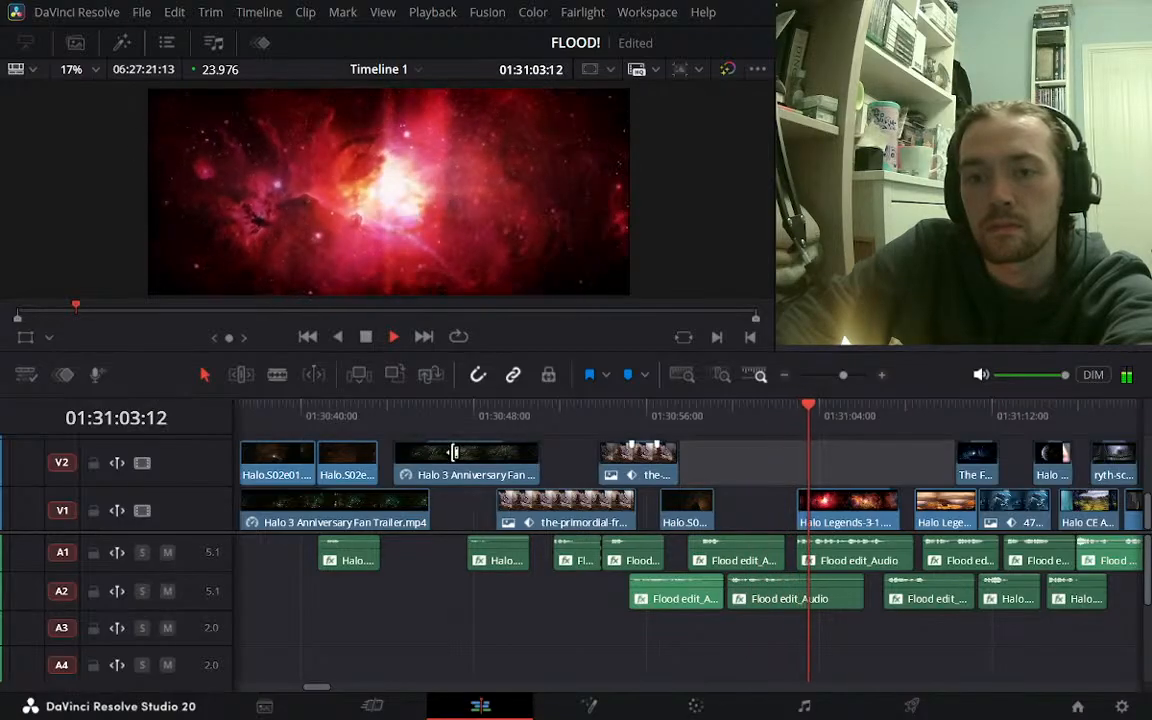
pyautogui.press('space')
# Move the Halo.S02e01 candle clip from about 01:30:37 into the gap on V2, ending at 01:31:03:14 over the Halo Legends clip
pyautogui.moveTo(272, 458); pyautogui.dragTo(770, 496)
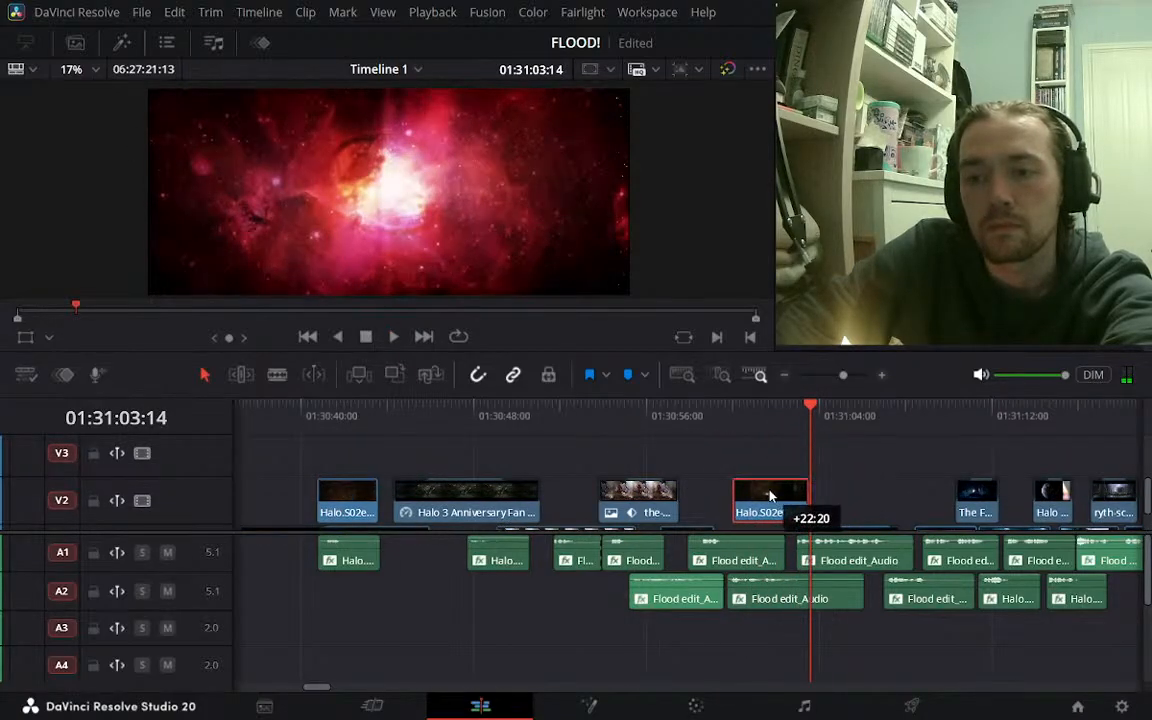
pyautogui.scroll(-1, 880, 479)
pyautogui.click(882, 377)
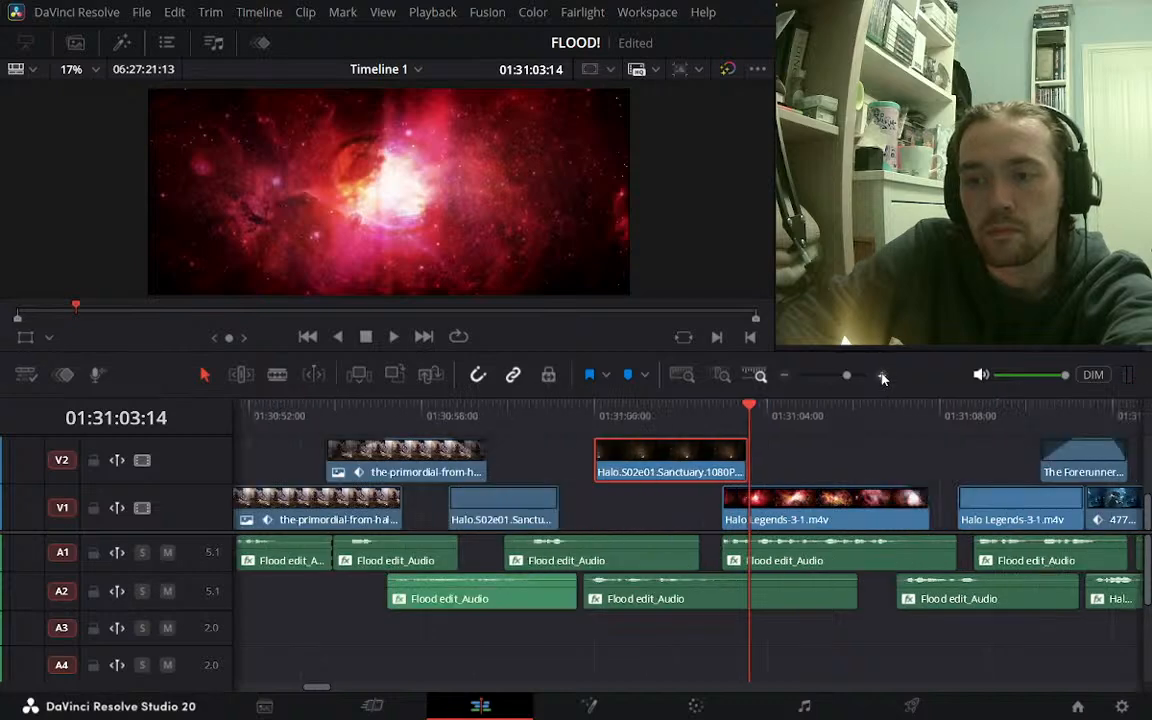
pyautogui.click(882, 377)
# Play the start of the candle clip and trim its beginning to 01:31:00:13 on V2
pyautogui.click(338, 425)
pyautogui.press('space')
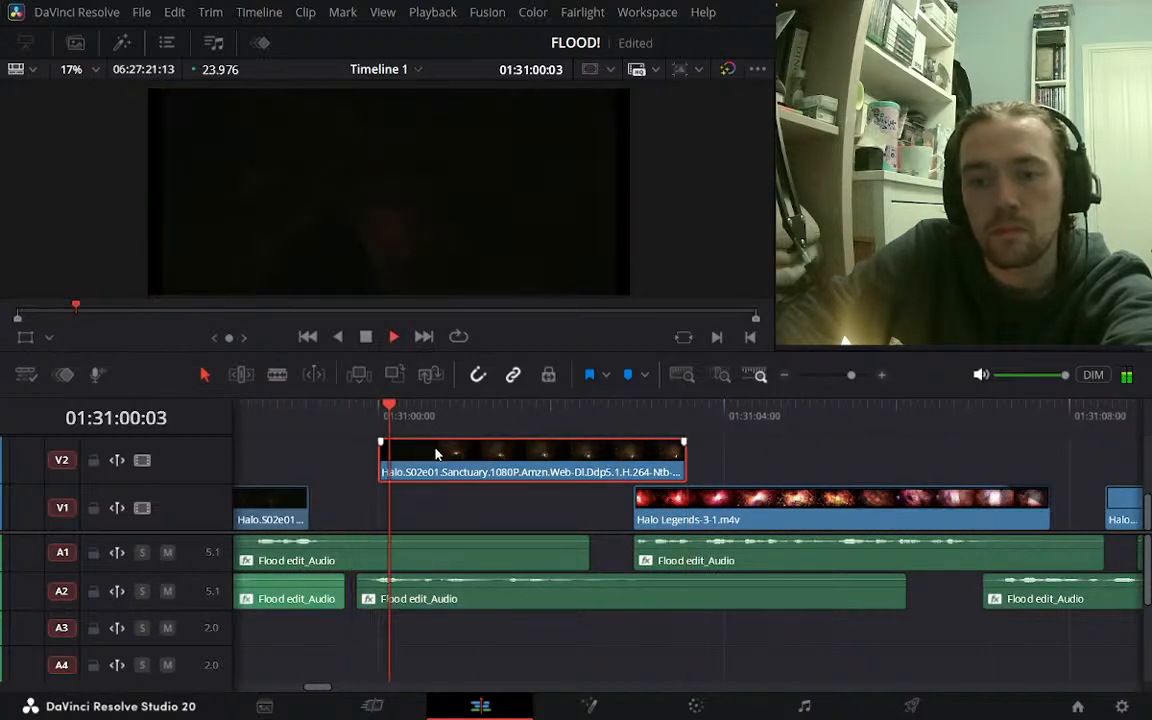
pyautogui.click(383, 425)
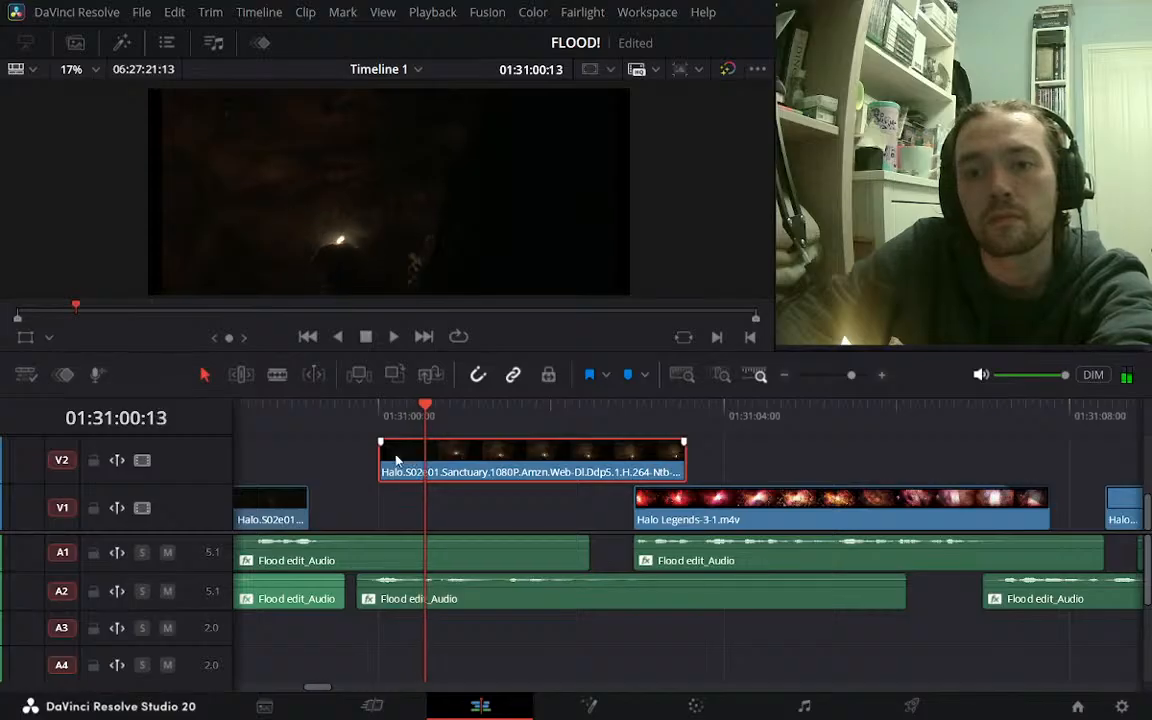
pyautogui.moveTo(381, 463); pyautogui.dragTo(430, 470)
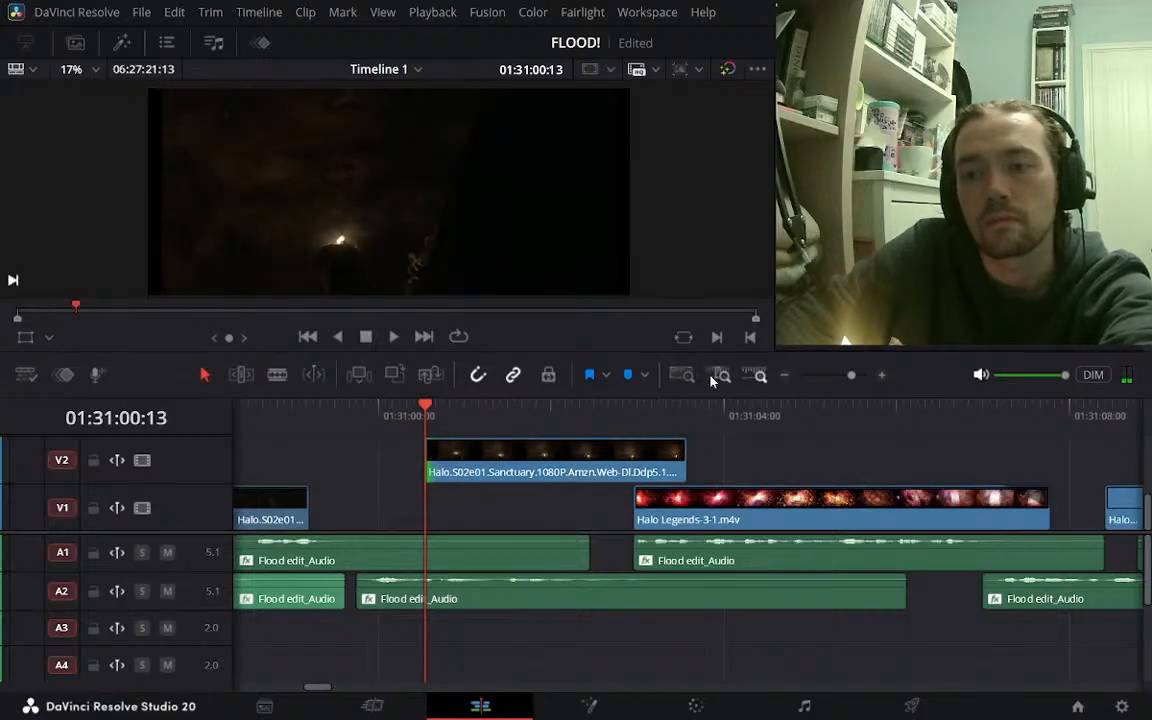
# Scale up the trimmed candle clip on V2 like the V1 Halo.S02e01 clip to remove the black side bars, and play it back
pyautogui.click(785, 376)
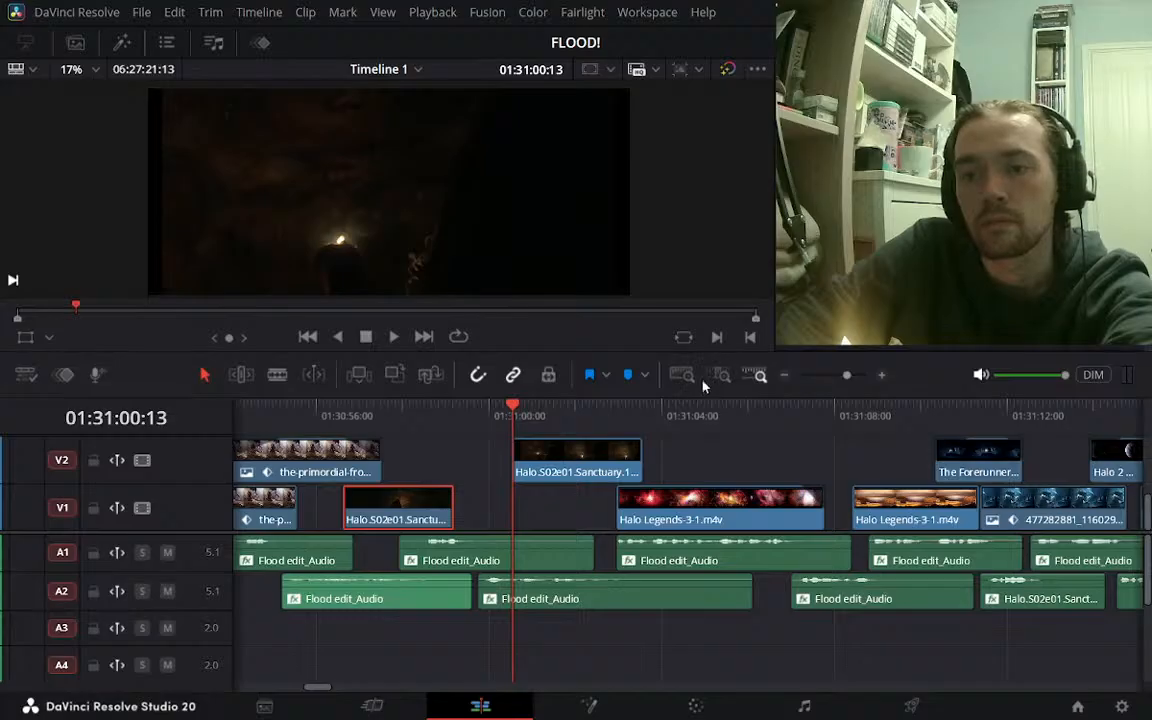
pyautogui.click(574, 466)
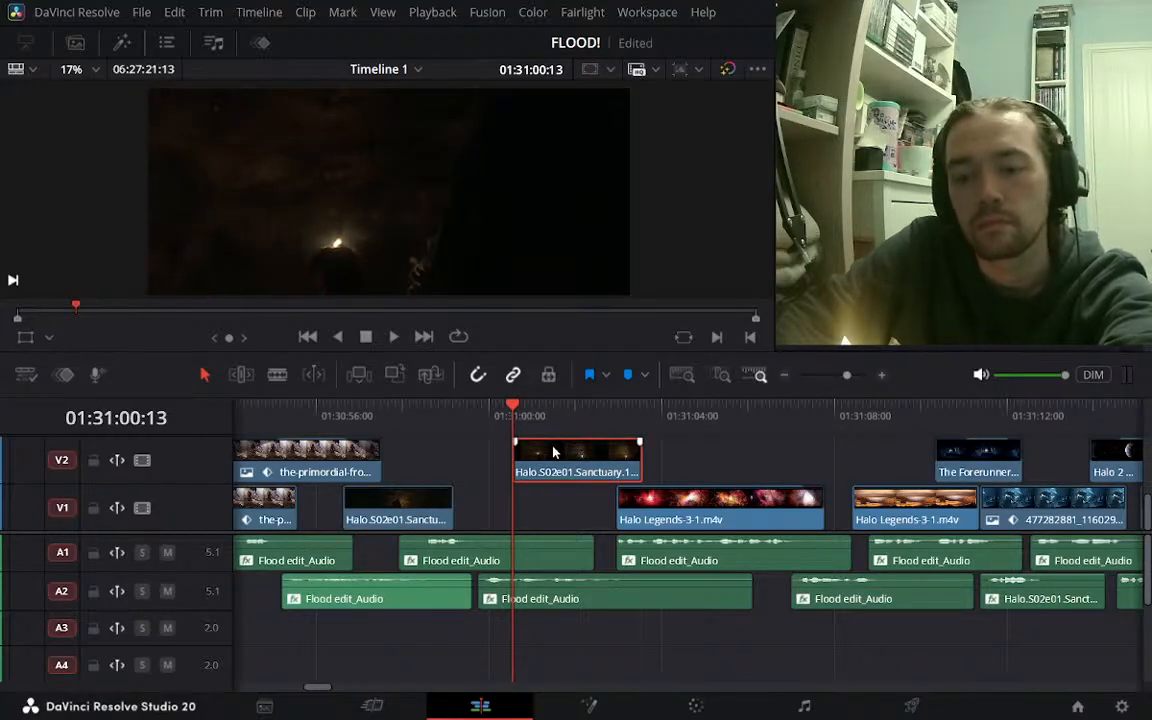
pyautogui.press('space')
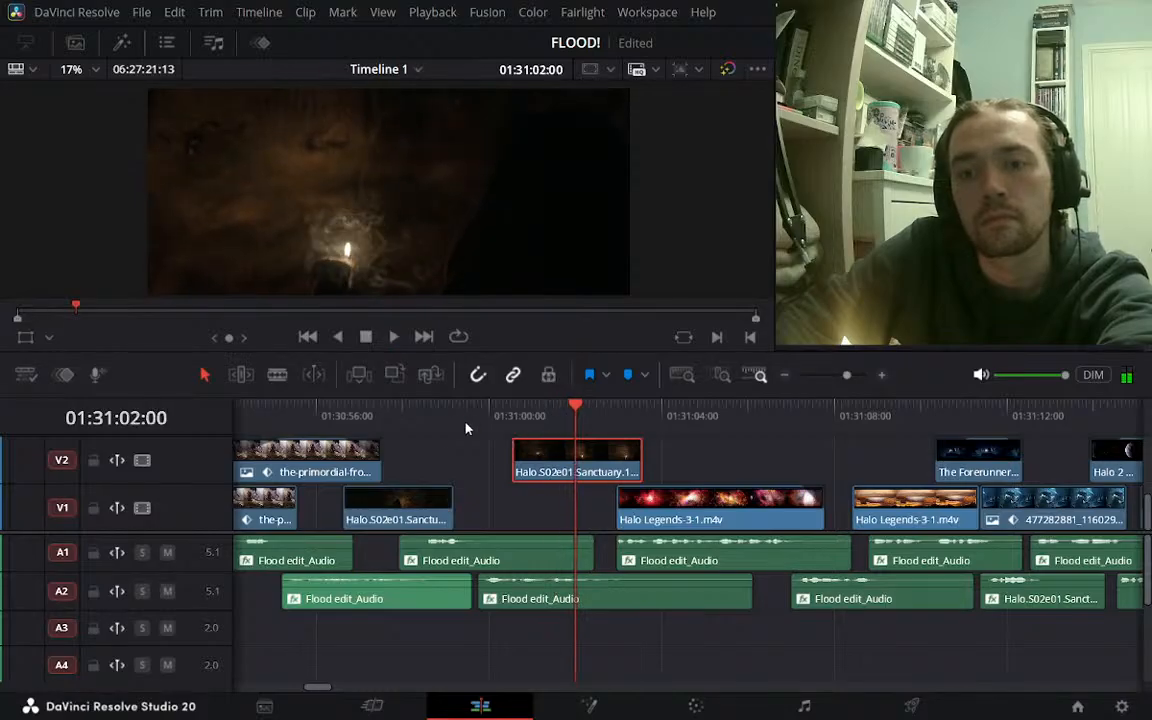
pyautogui.click(454, 415)
pyautogui.press('space')
pyautogui.press('space')
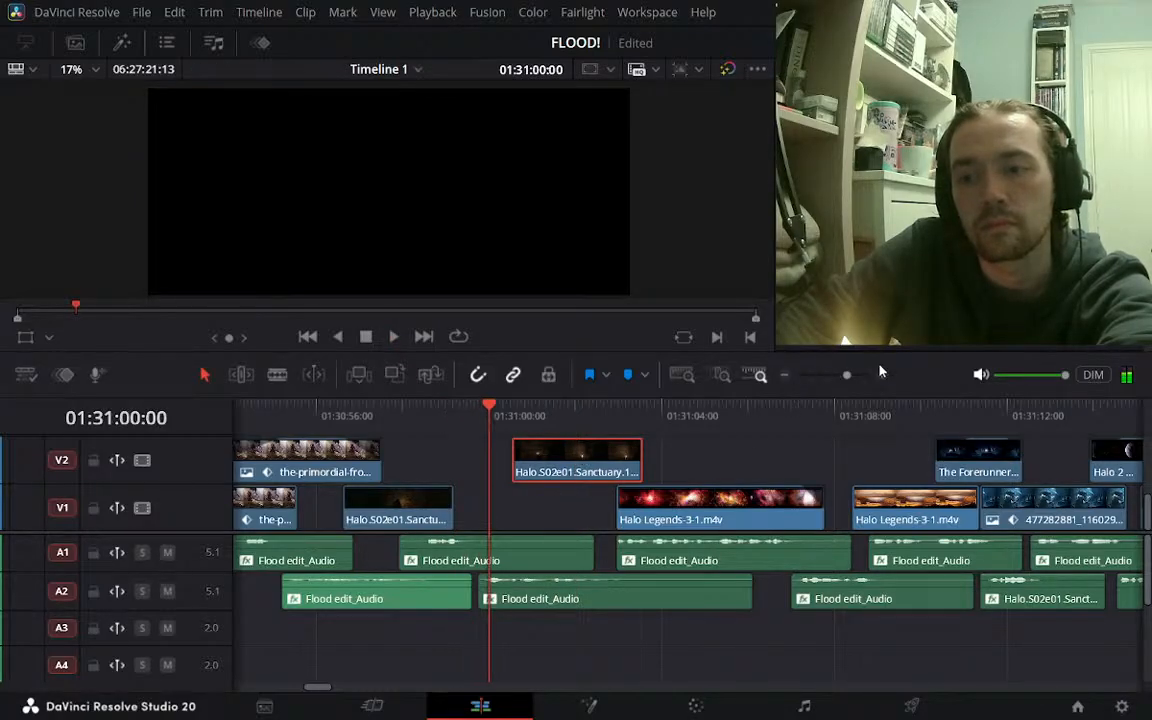
# Move the candle clip on V2 earlier to end where Halo Legends starts, play it, and trim its end to about 01:31:02:14
pyautogui.click(882, 375)
pyautogui.moveTo(660, 470); pyautogui.dragTo(605, 470)
pyautogui.click(510, 414)
pyautogui.press('space')
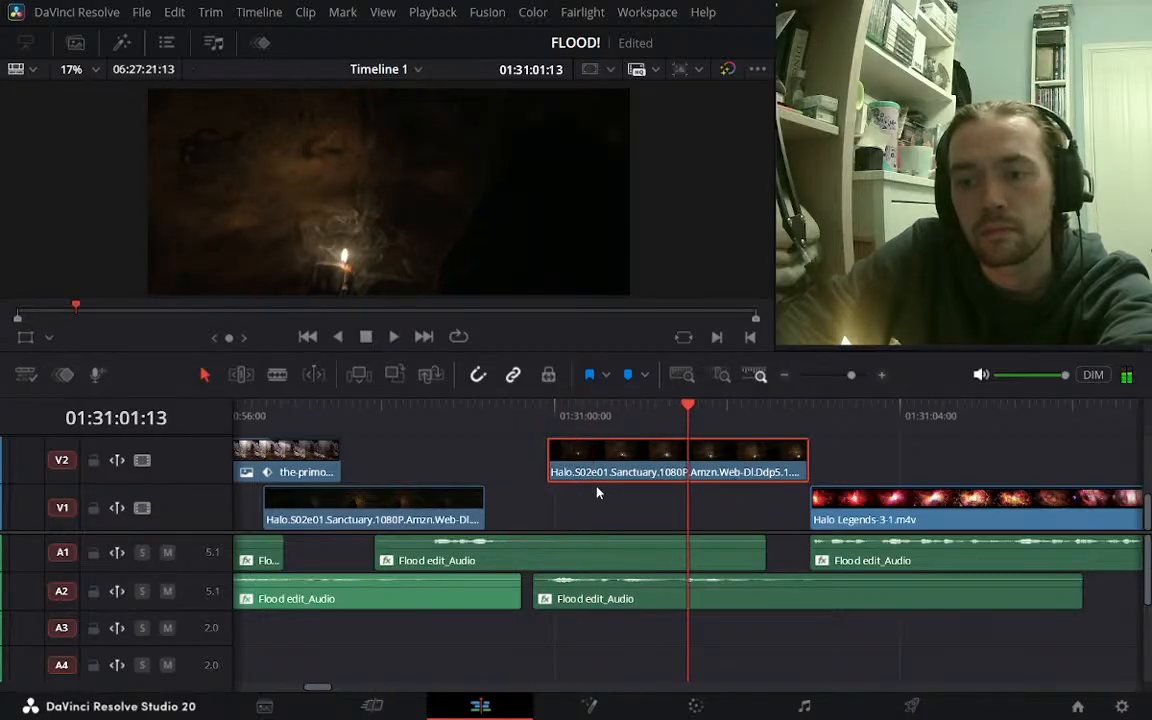
pyautogui.moveTo(810, 467); pyautogui.dragTo(778, 465)
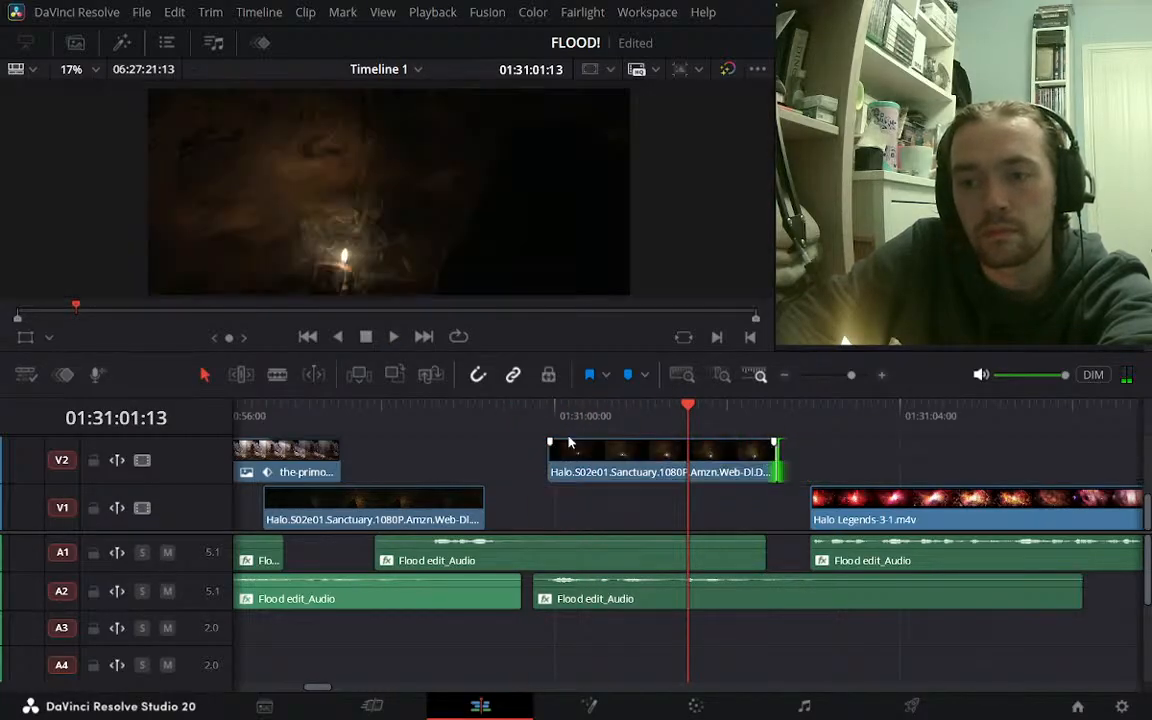
# Move the trimmed candle clip from V2 down to V1, starting at 01:30:59:22
pyautogui.click(551, 413)
pyautogui.moveTo(575, 462); pyautogui.dragTo(578, 508)
pyautogui.click(785, 376)
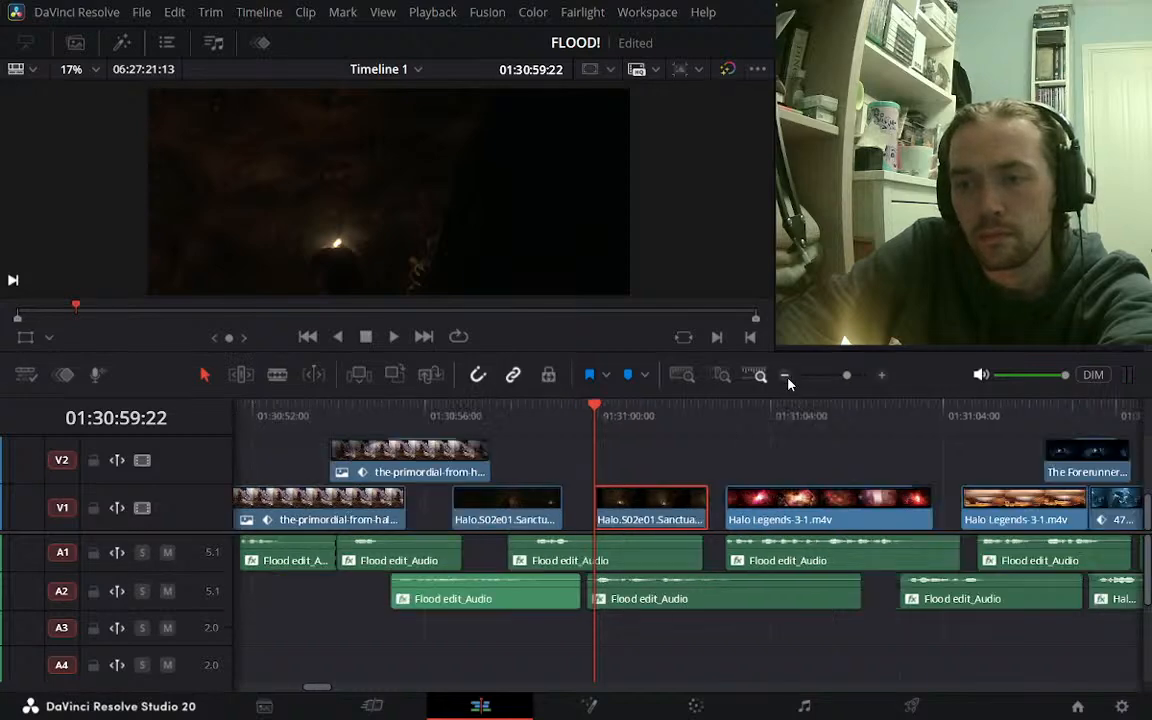
# Move the Halo.S02e01 clip at 01:30:40:19 on V2 to about 01:31:02, bridging the candle clip and Halo Legends
pyautogui.click(785, 376)
pyautogui.click(485, 414)
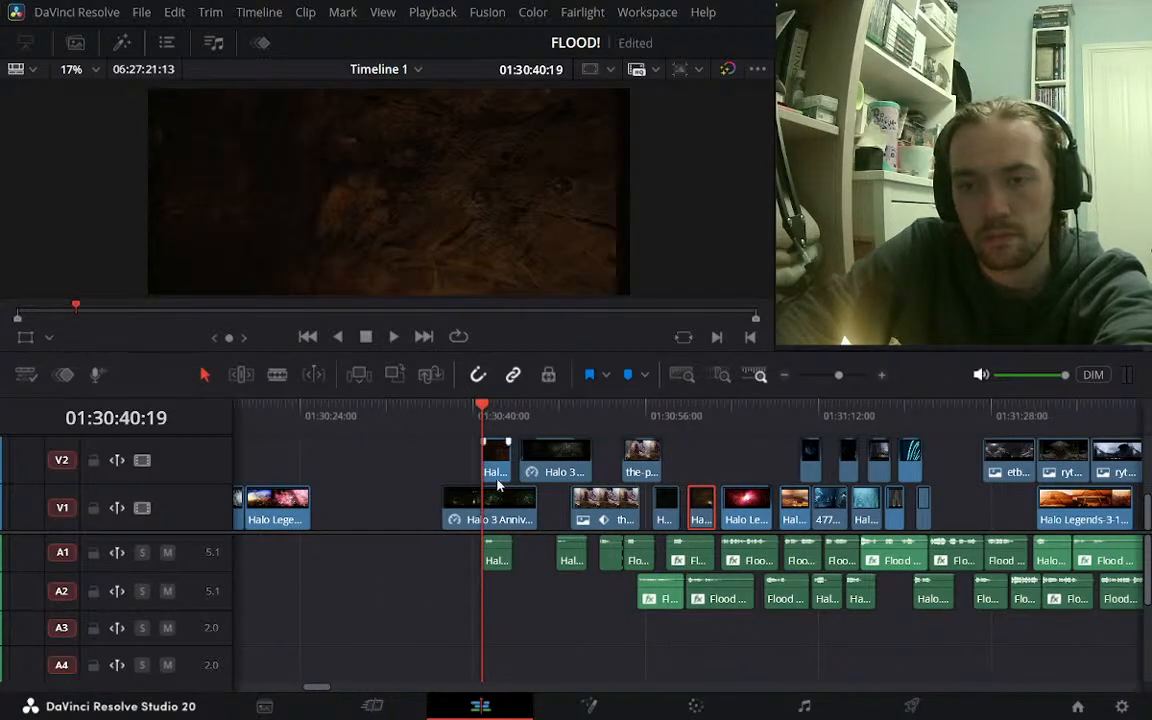
pyautogui.moveTo(497, 468); pyautogui.dragTo(752, 462)
pyautogui.click(705, 413)
pyautogui.click(881, 375)
pyautogui.click(881, 375)
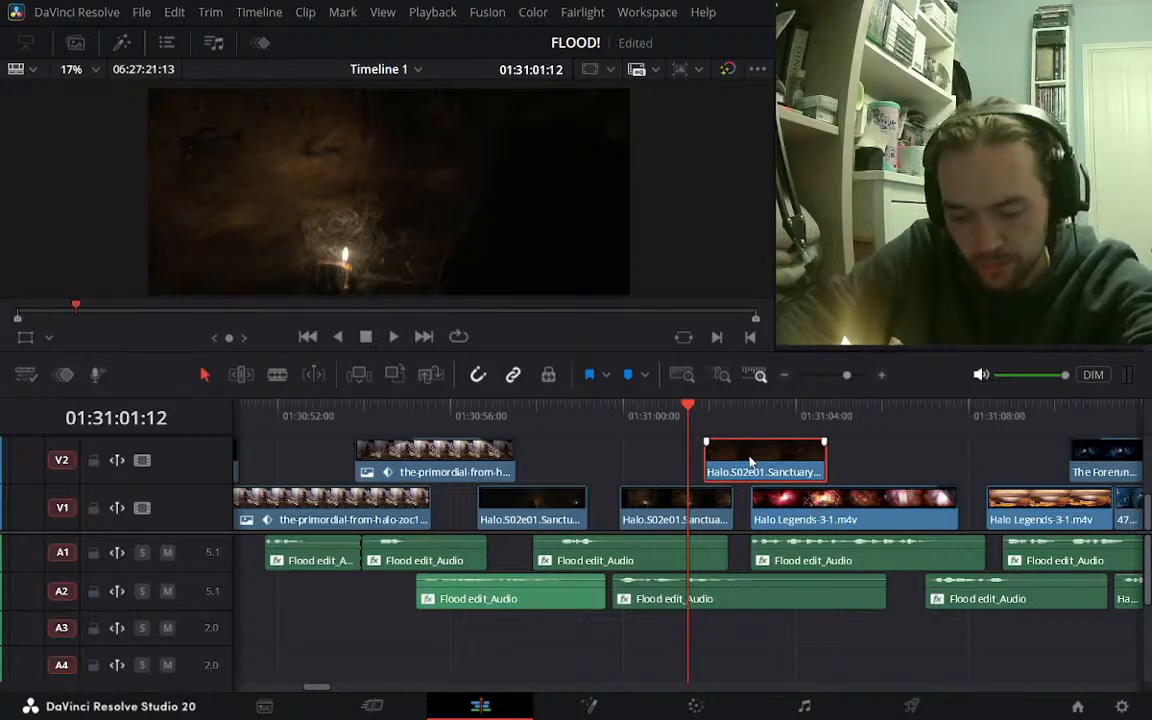
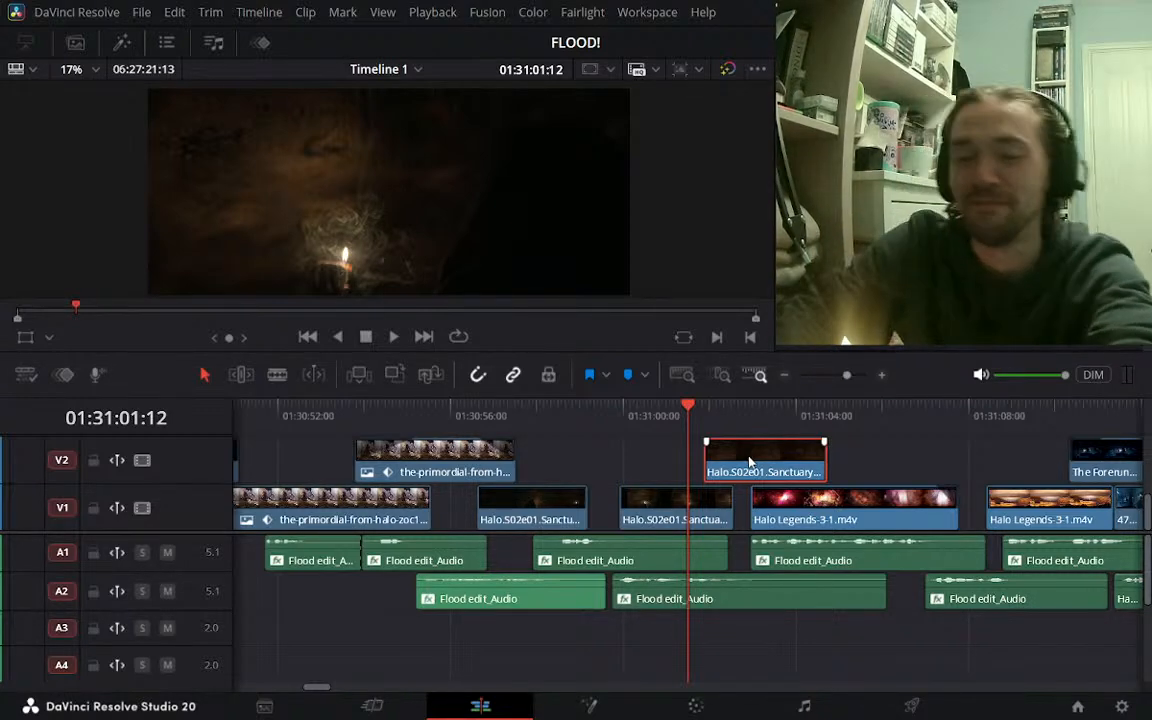
# Play the candle section from about 01:30:55 and shift the bridging V2 clip earlier to start at about 01:31:01:10
pyautogui.click(454, 408)
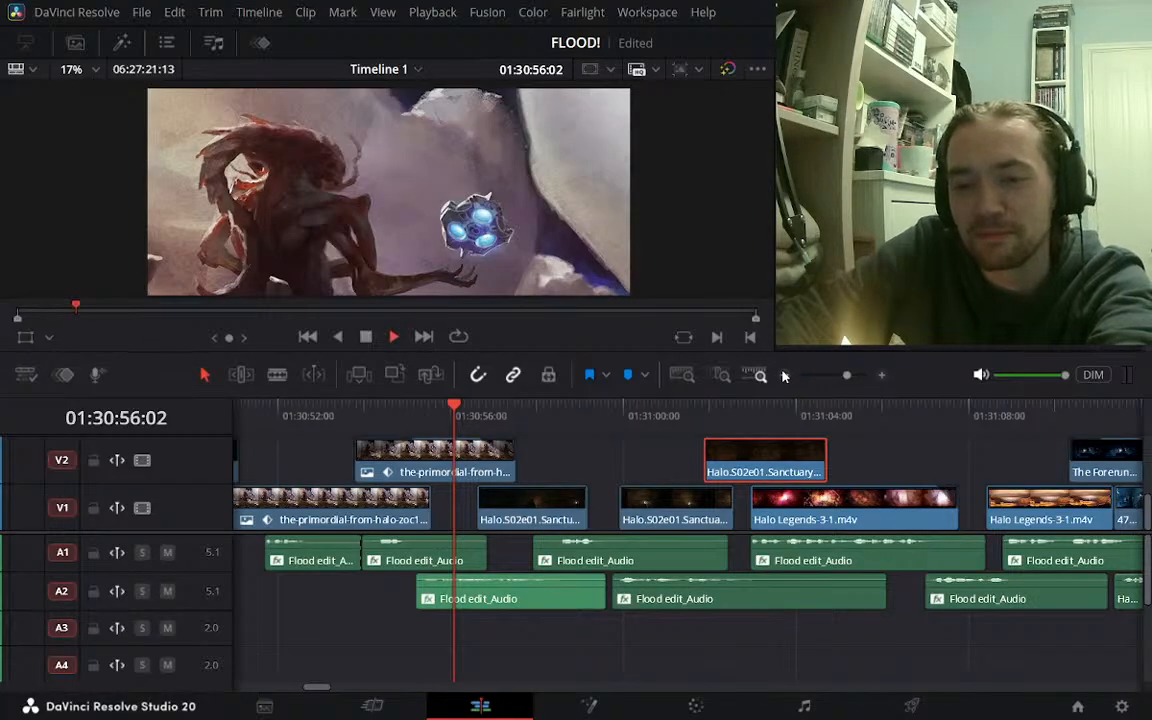
pyautogui.press('space')
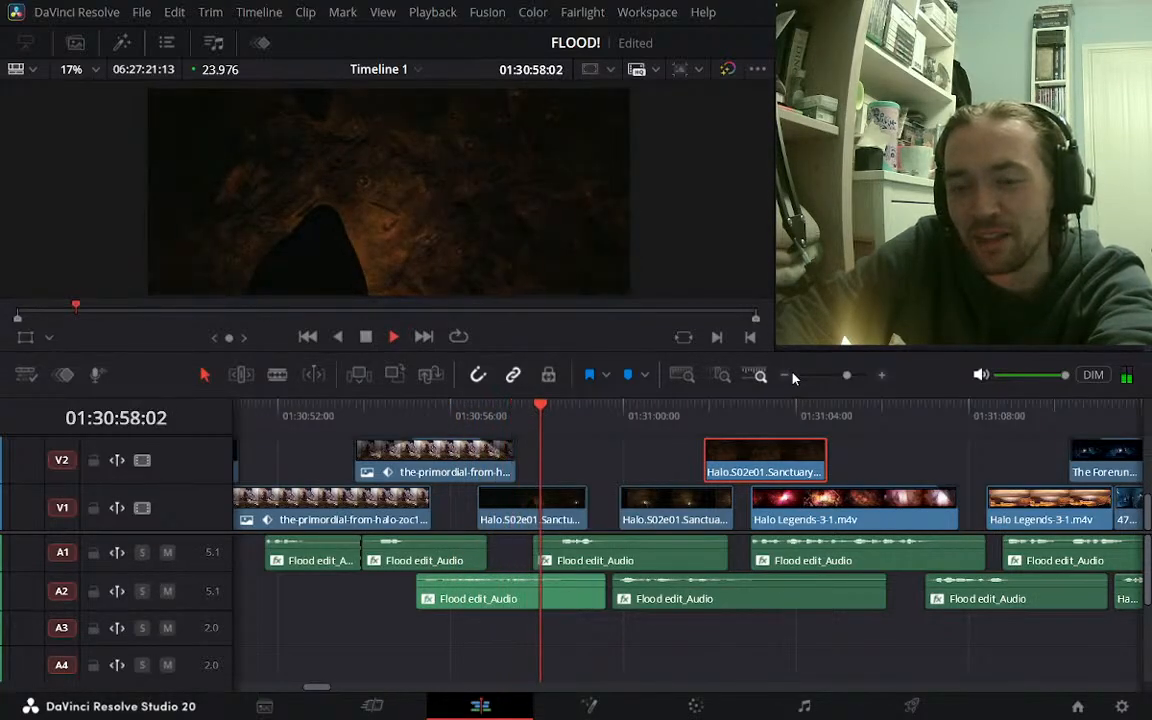
pyautogui.press('space')
pyautogui.click(431, 415)
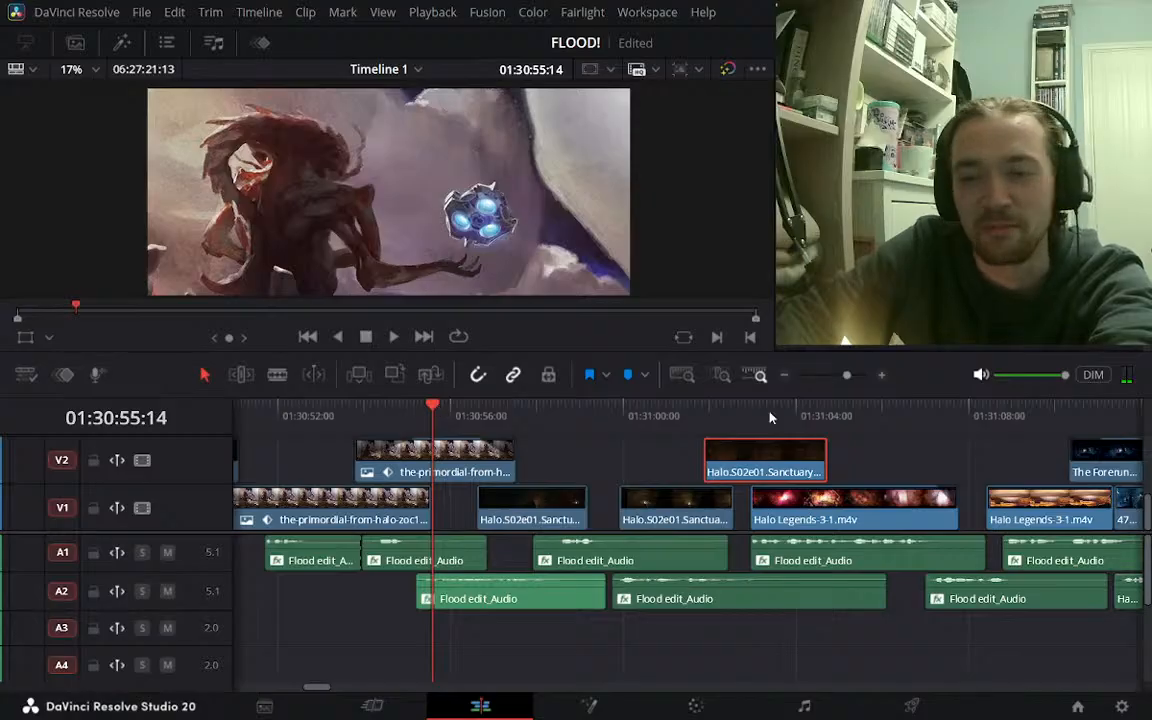
pyautogui.press('space')
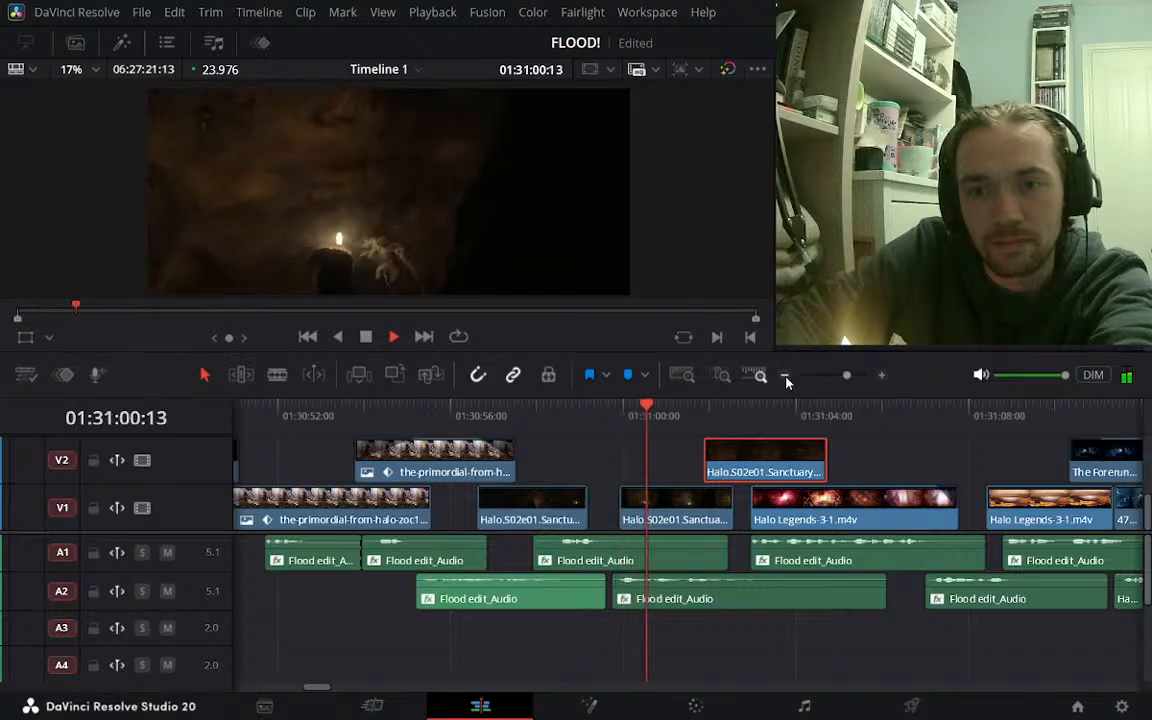
pyautogui.press('space')
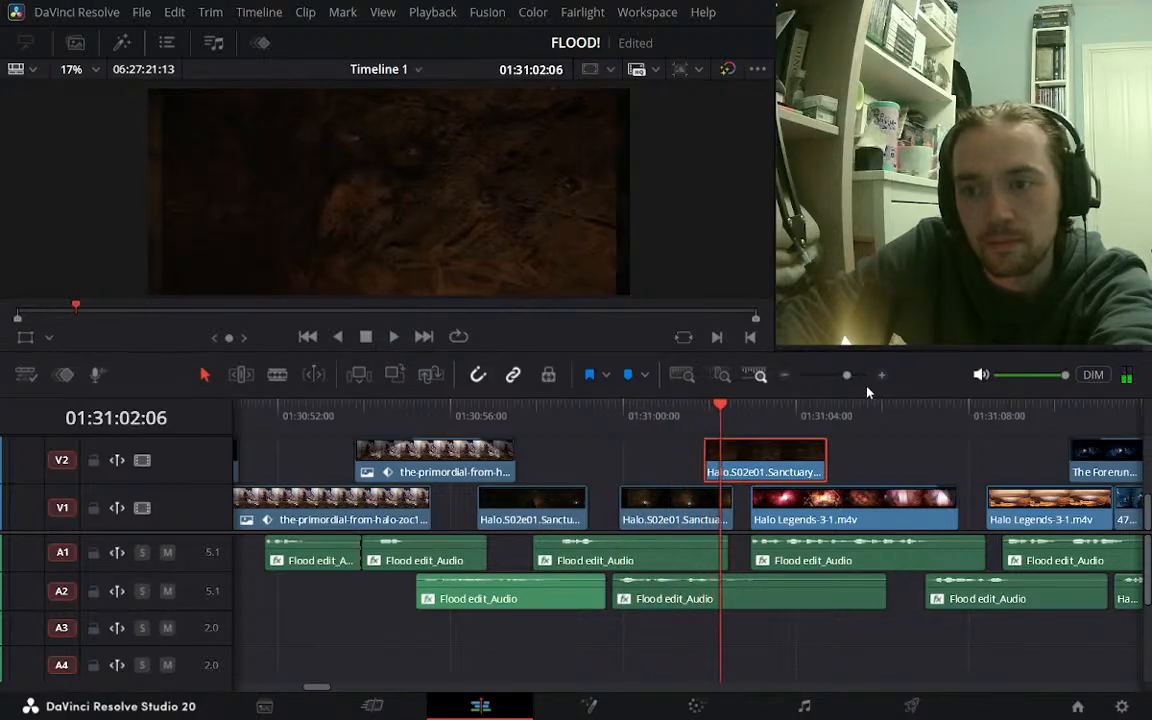
pyautogui.moveTo(846, 375); pyautogui.dragTo(851, 375)
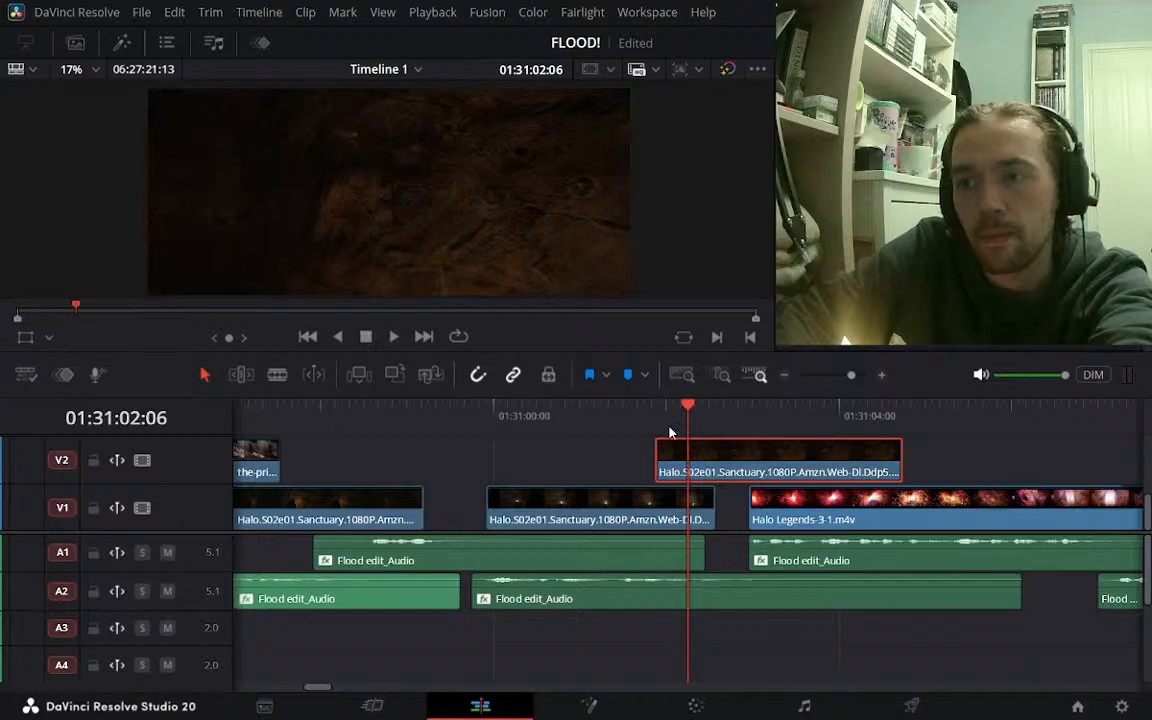
pyautogui.moveTo(731, 469); pyautogui.dragTo(692, 469)
# Fade in the bridging V2 clip until about 01:31:02:11, trim the V1 candle clip's end to the A1 audio's end, and play the overlap
pyautogui.click(531, 415)
pyautogui.press('space')
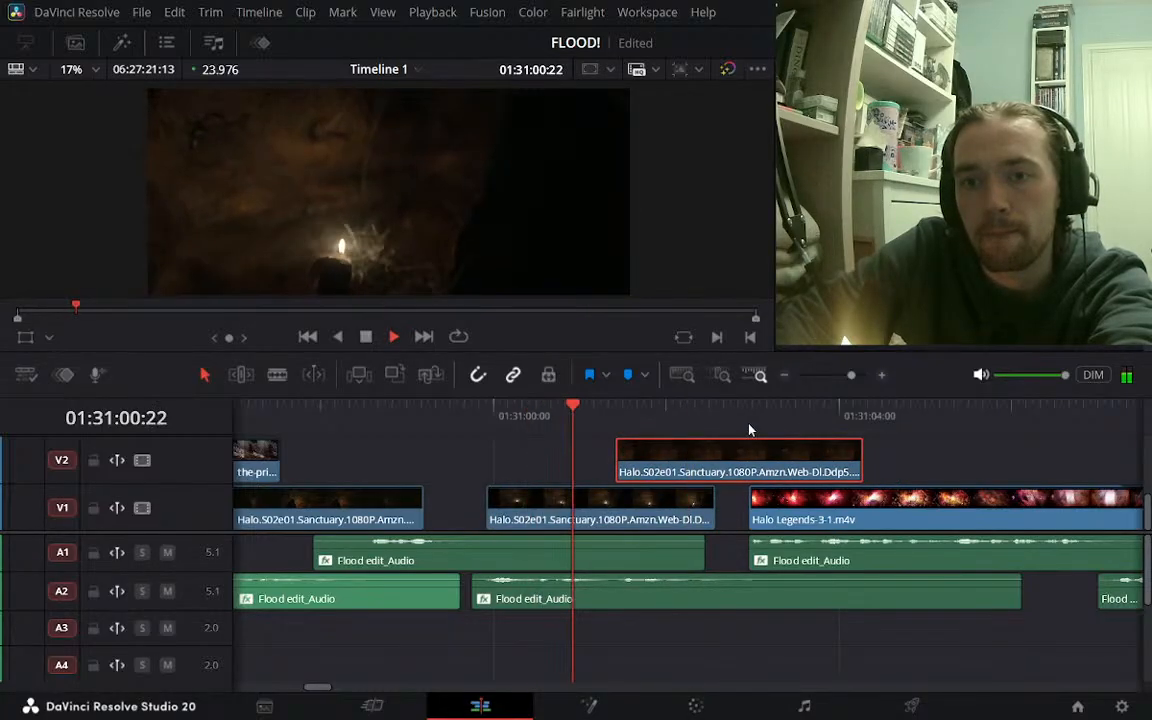
pyautogui.press('space')
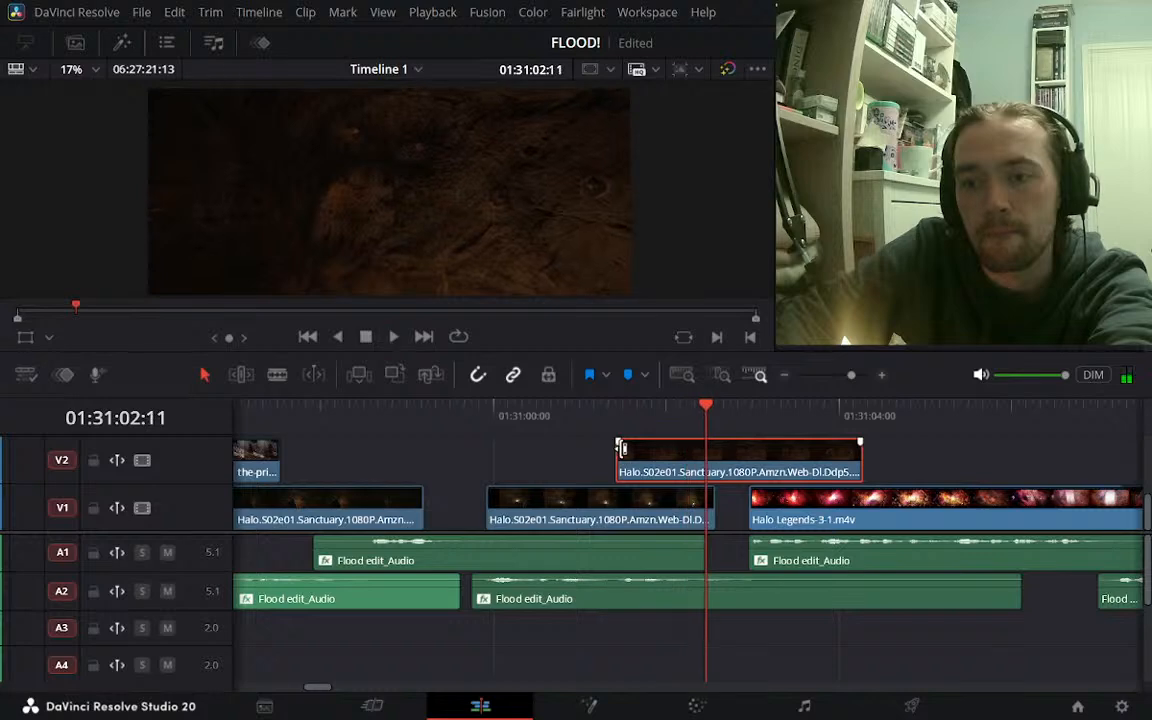
pyautogui.moveTo(618, 441); pyautogui.dragTo(626, 490)
pyautogui.click(578, 416)
pyautogui.press('space')
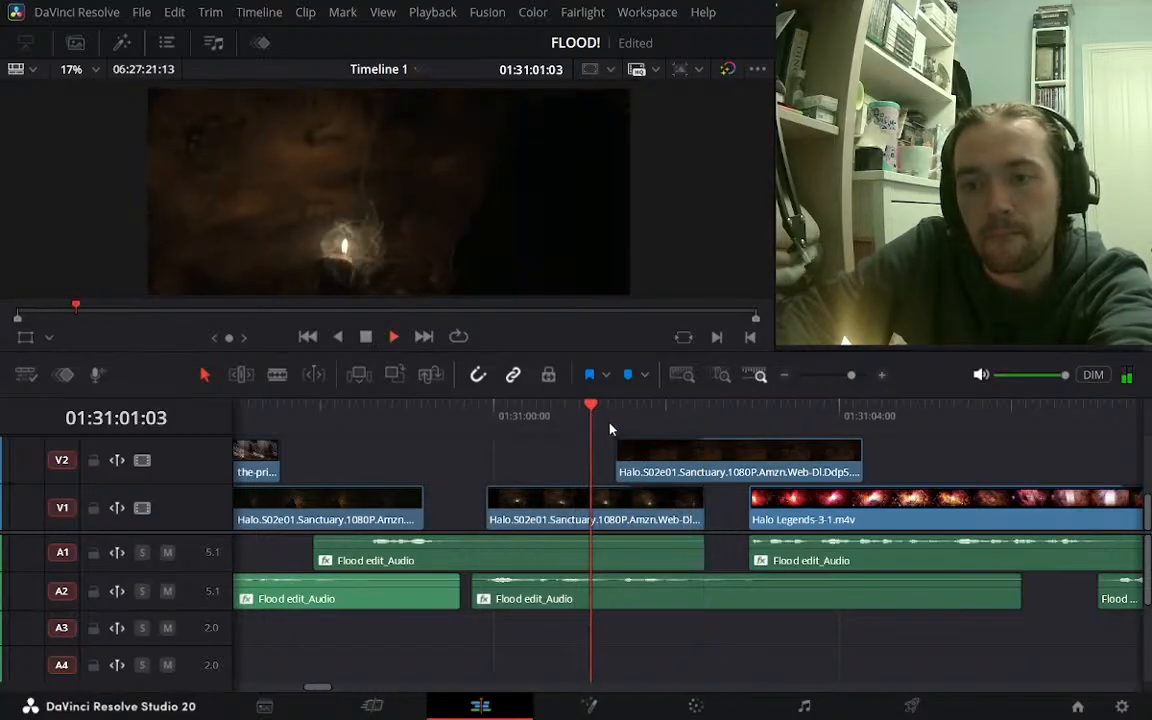
pyautogui.press('space')
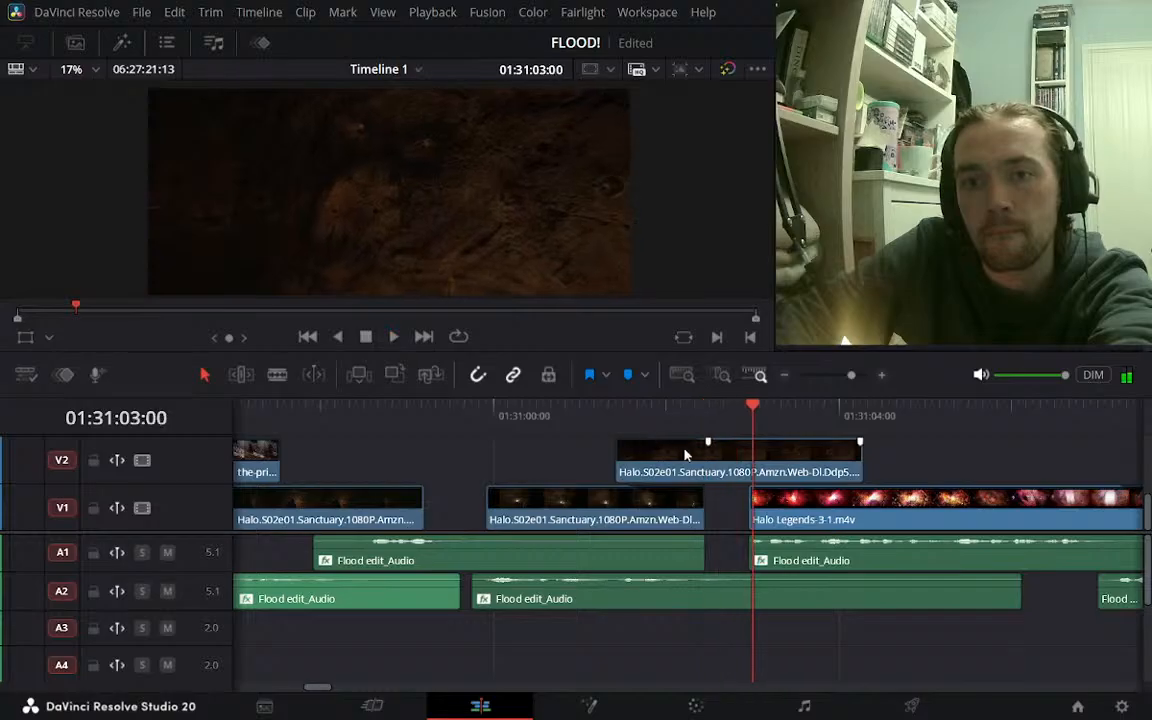
# Play the bridging V2 clip and add a fade-out to it beginning where Halo Legends starts, at about 01:31:03:00
pyautogui.click(486, 416)
pyautogui.press('space')
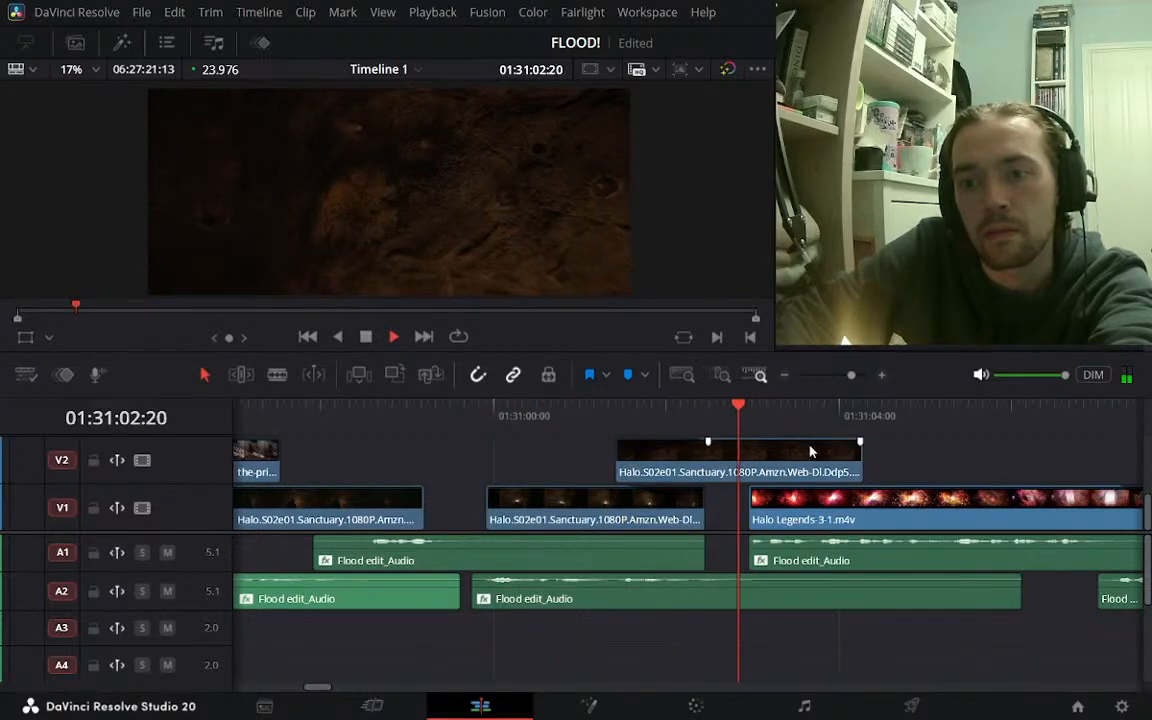
pyautogui.press('space')
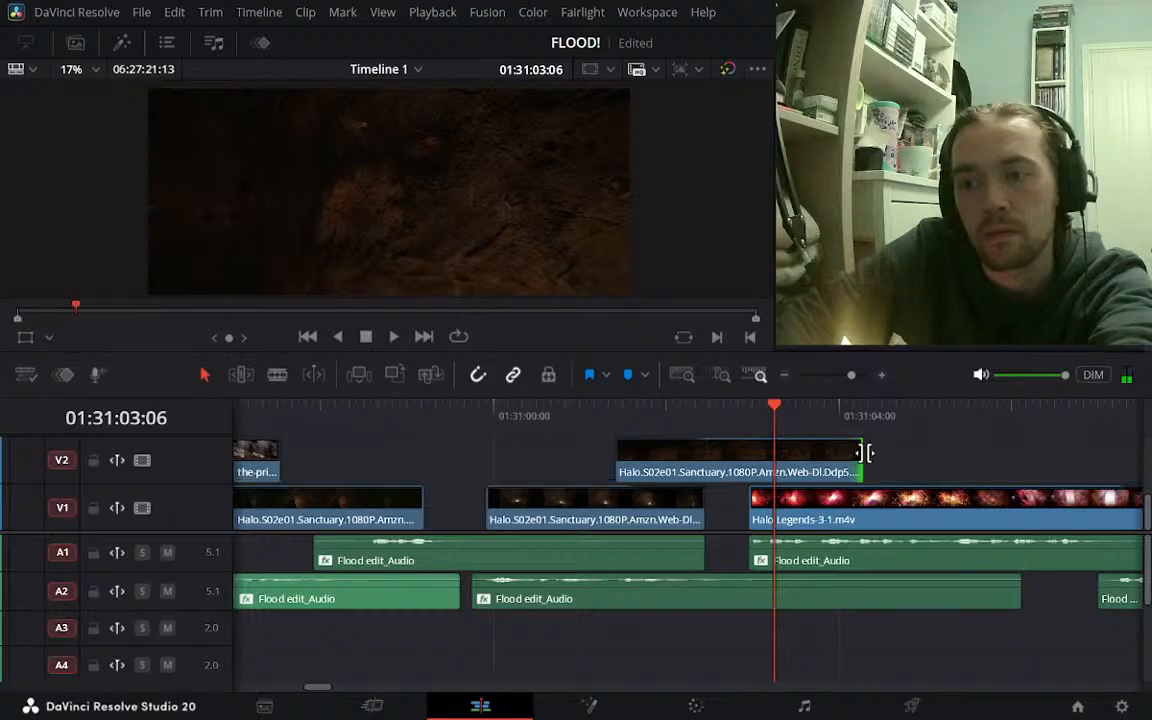
pyautogui.moveTo(861, 442); pyautogui.dragTo(757, 447)
pyautogui.click(747, 407)
pyautogui.press('space')
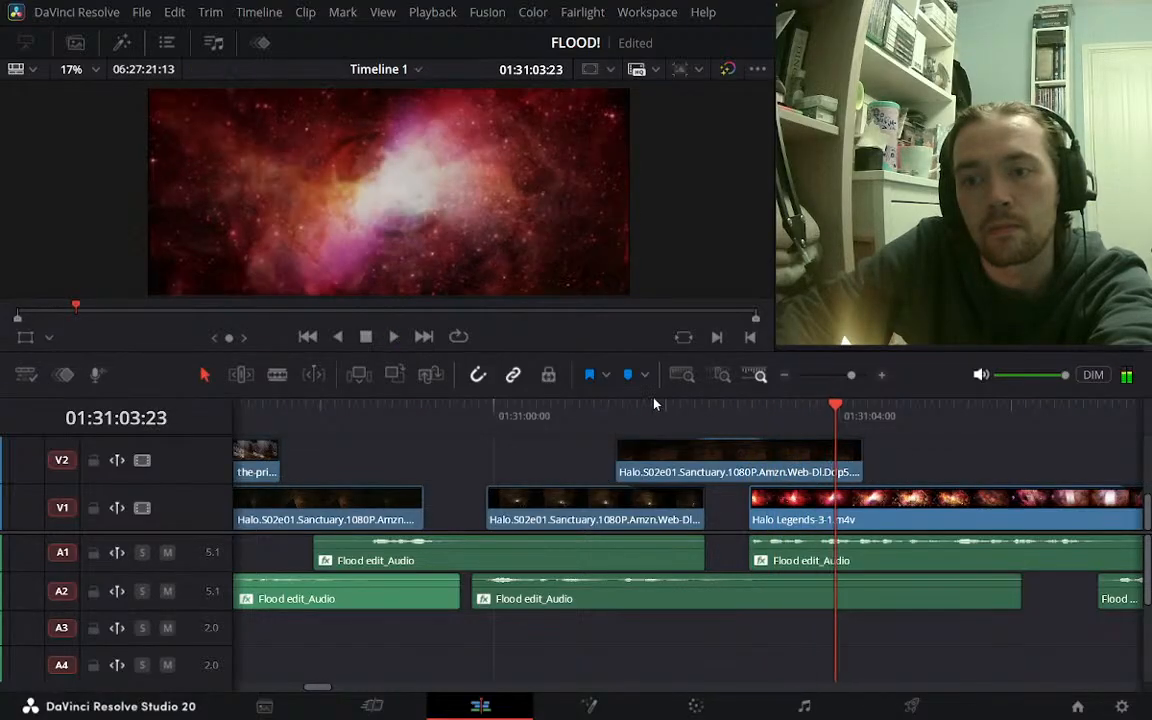
# Play back the candle and Halo Legends sequence to check the fades and their timing against the voice-over
pyautogui.click(638, 410)
pyautogui.press('space')
pyautogui.press('space')
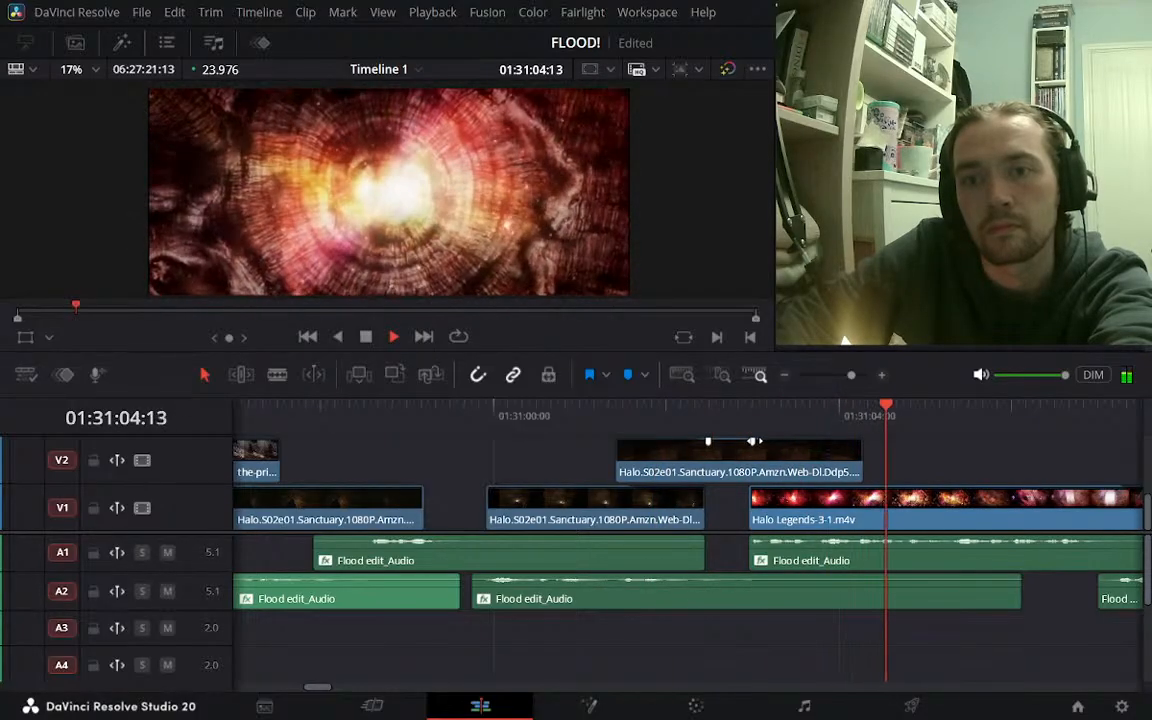
pyautogui.click(784, 375)
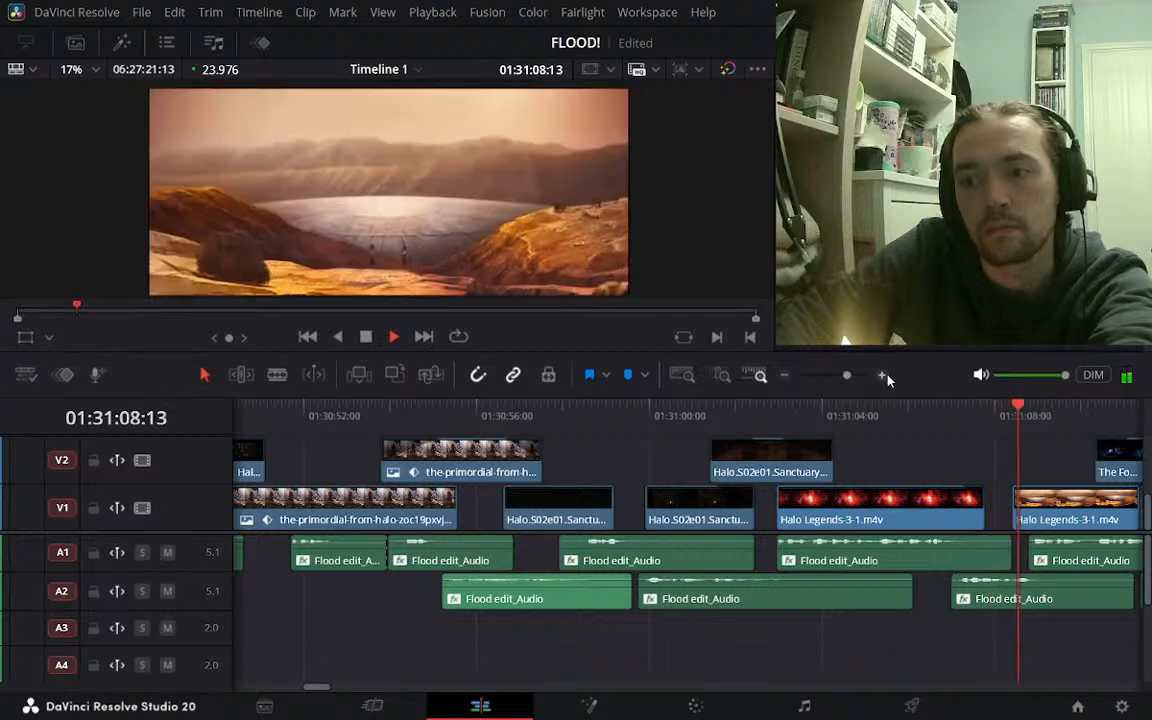
pyautogui.press('space')
pyautogui.click(882, 376)
pyautogui.click(786, 375)
pyautogui.click(786, 375)
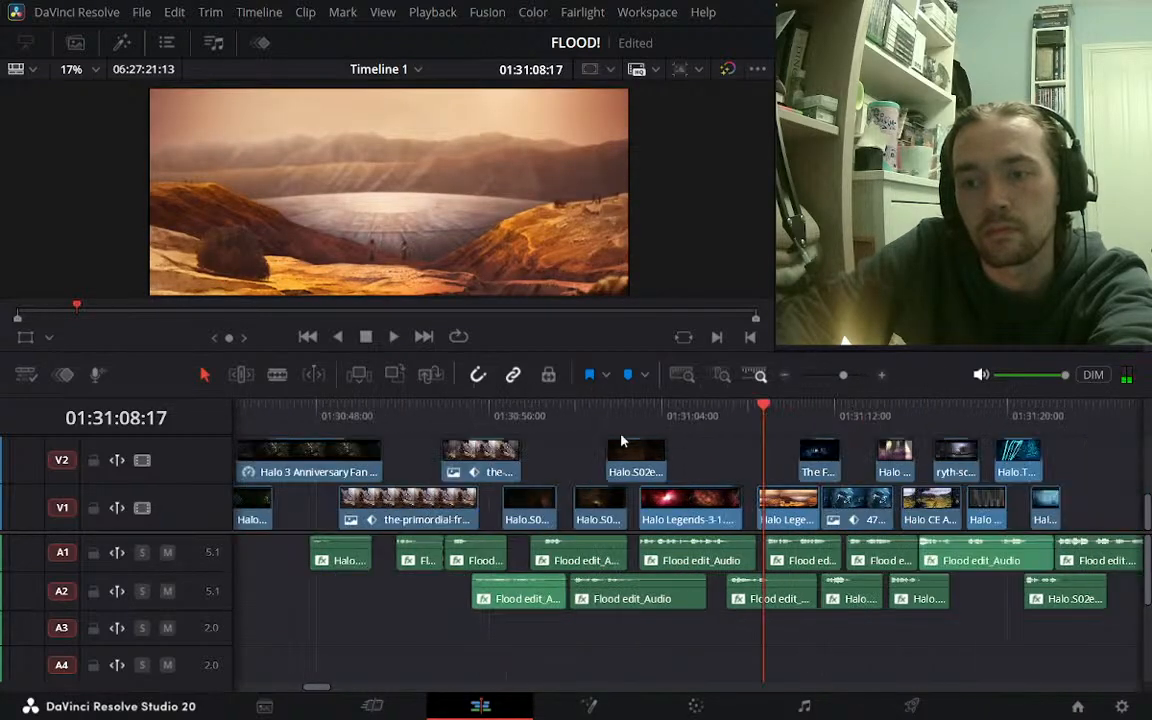
pyautogui.click(480, 411)
pyautogui.press('space')
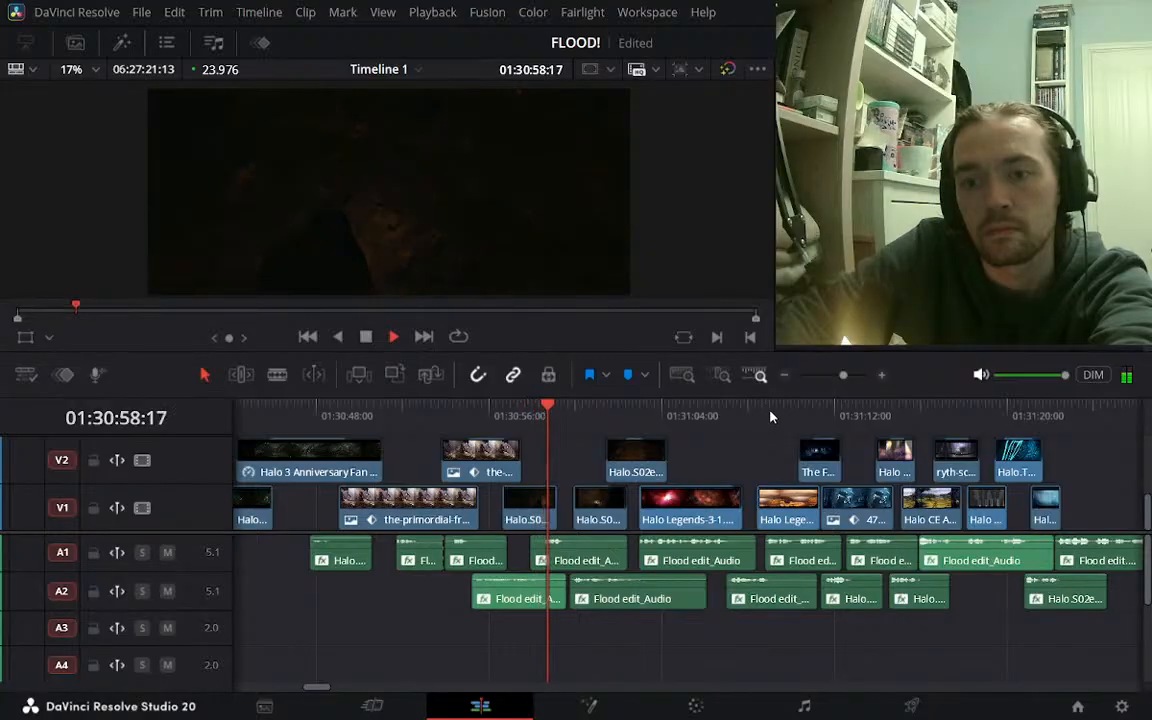
pyautogui.press('space')
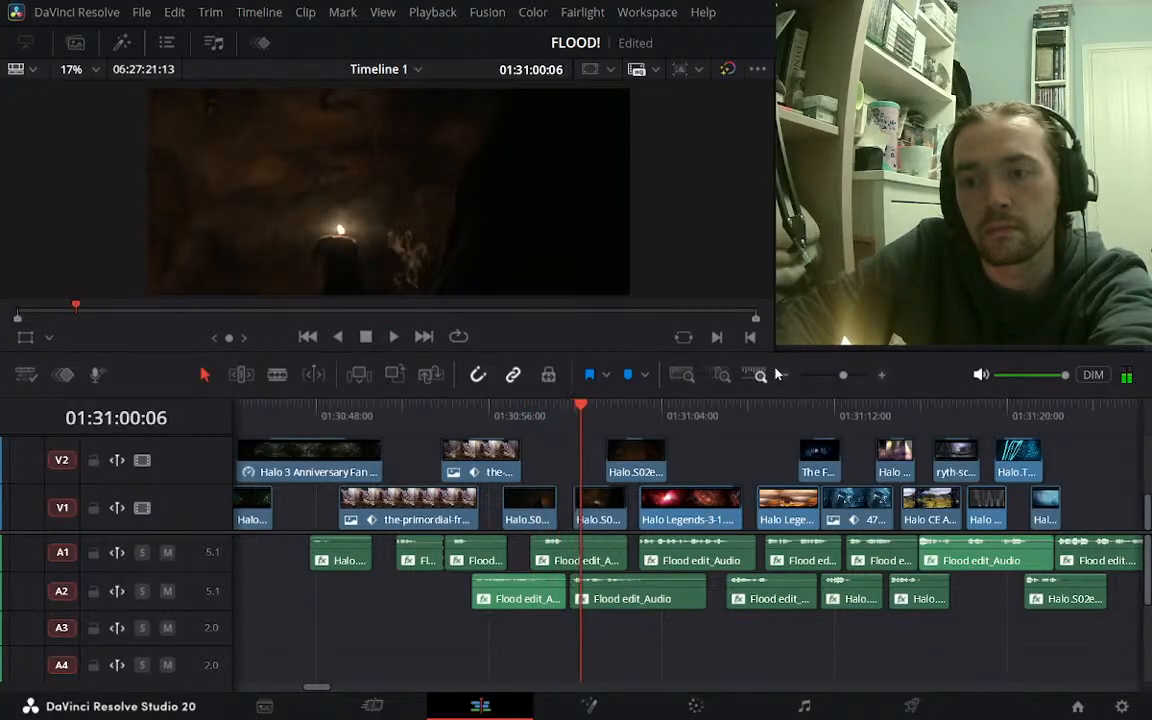
# Examine the artwork stills on V2 between about 01:31:28 and 01:31:45 to choose one for the earlier section
pyautogui.click(784, 375)
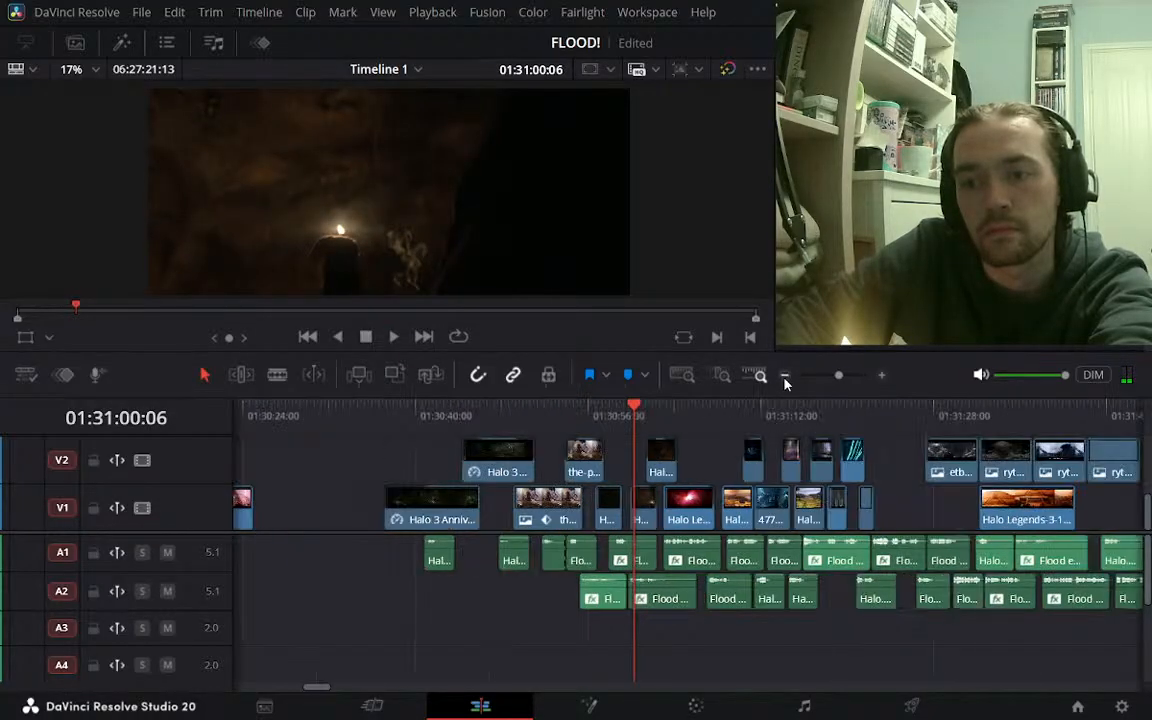
pyautogui.click(784, 375)
pyautogui.moveTo(424, 415); pyautogui.dragTo(436, 415)
pyautogui.click(848, 411)
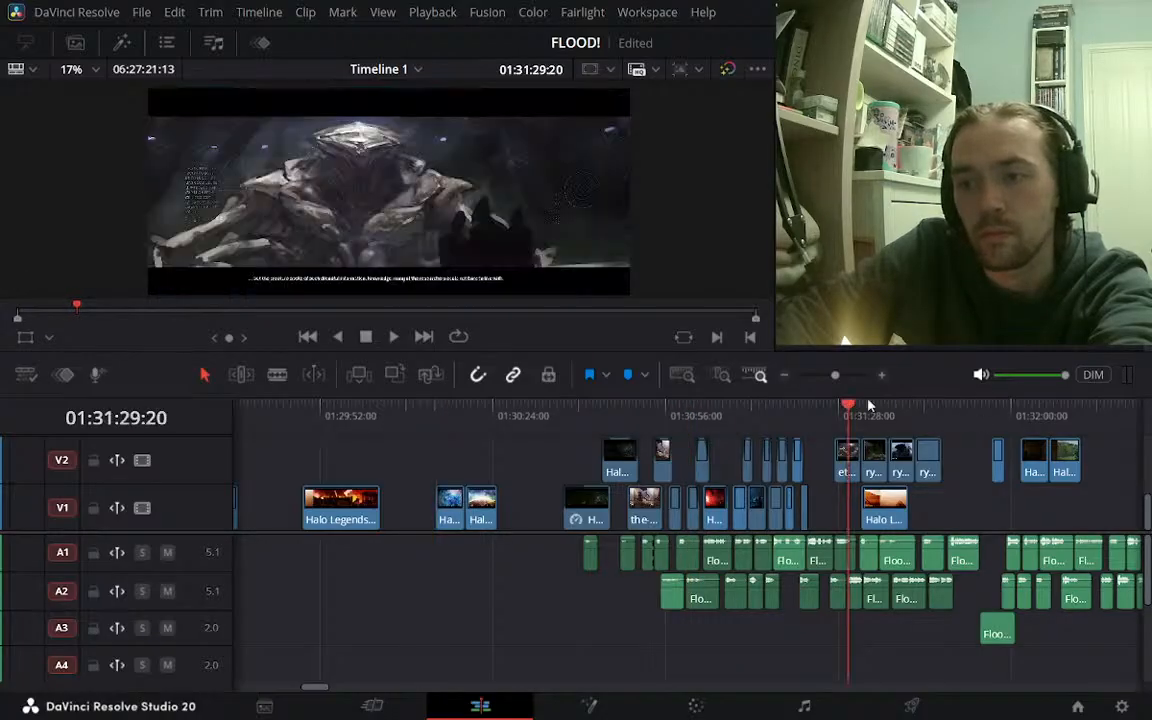
pyautogui.click(881, 375)
pyautogui.click(838, 411)
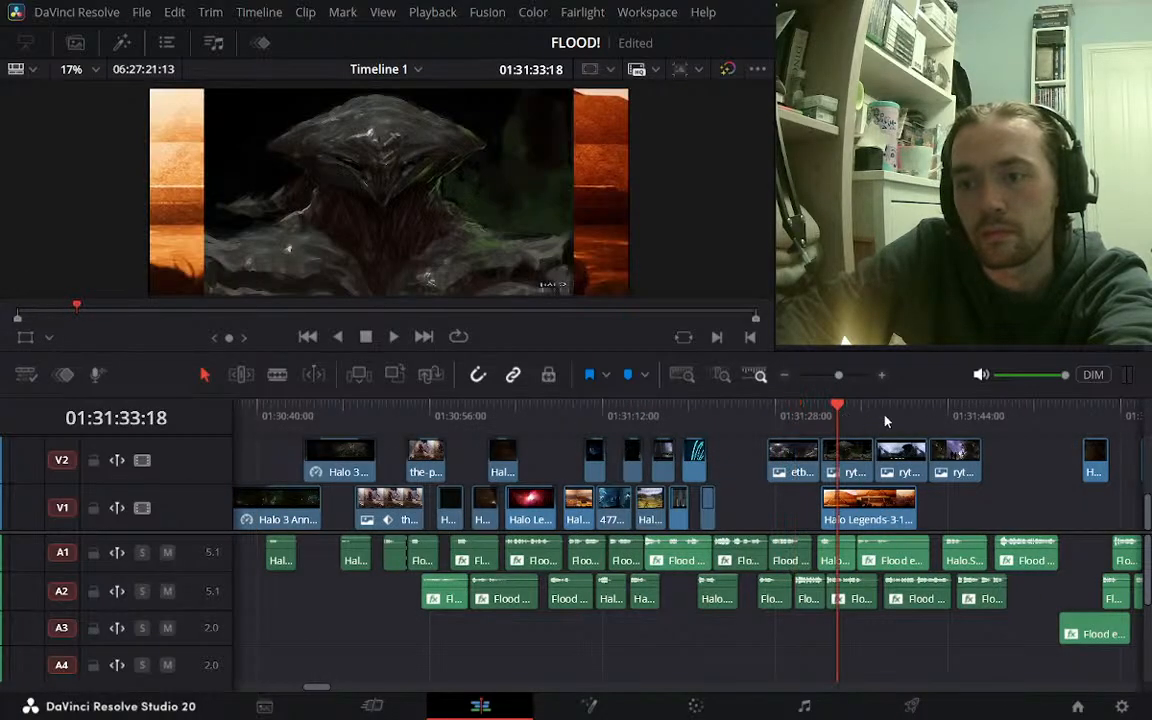
pyautogui.click(897, 413)
pyautogui.click(957, 413)
pyautogui.click(833, 413)
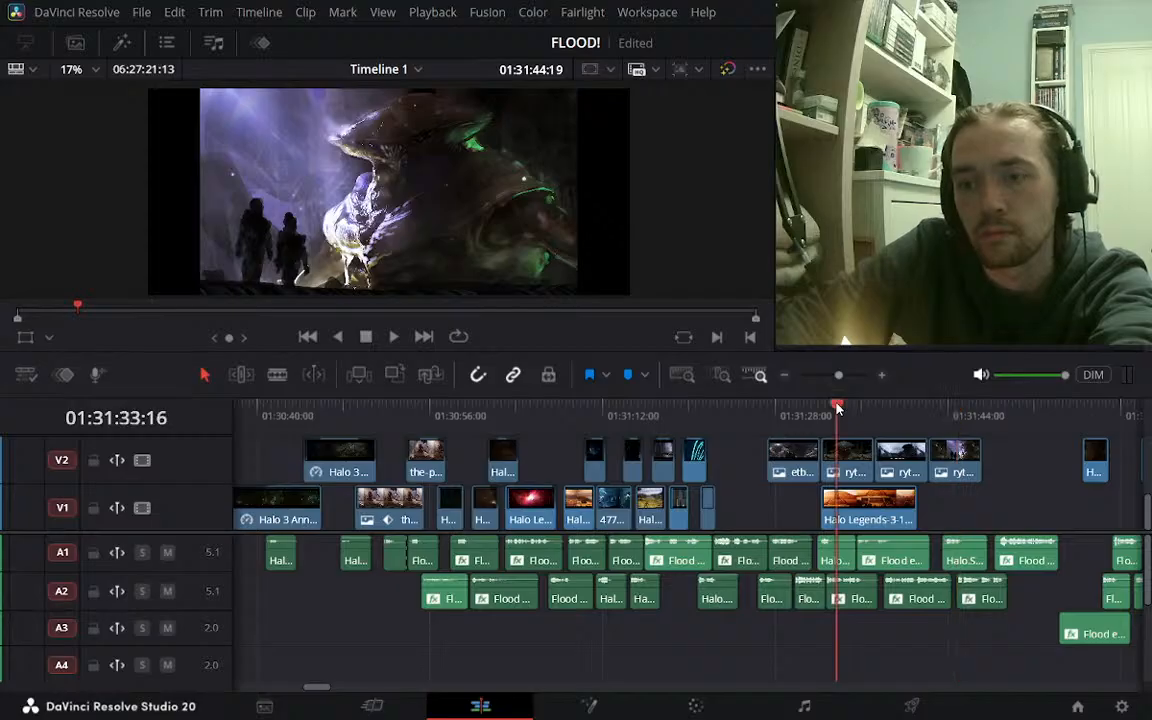
pyautogui.click(825, 413)
pyautogui.click(876, 406)
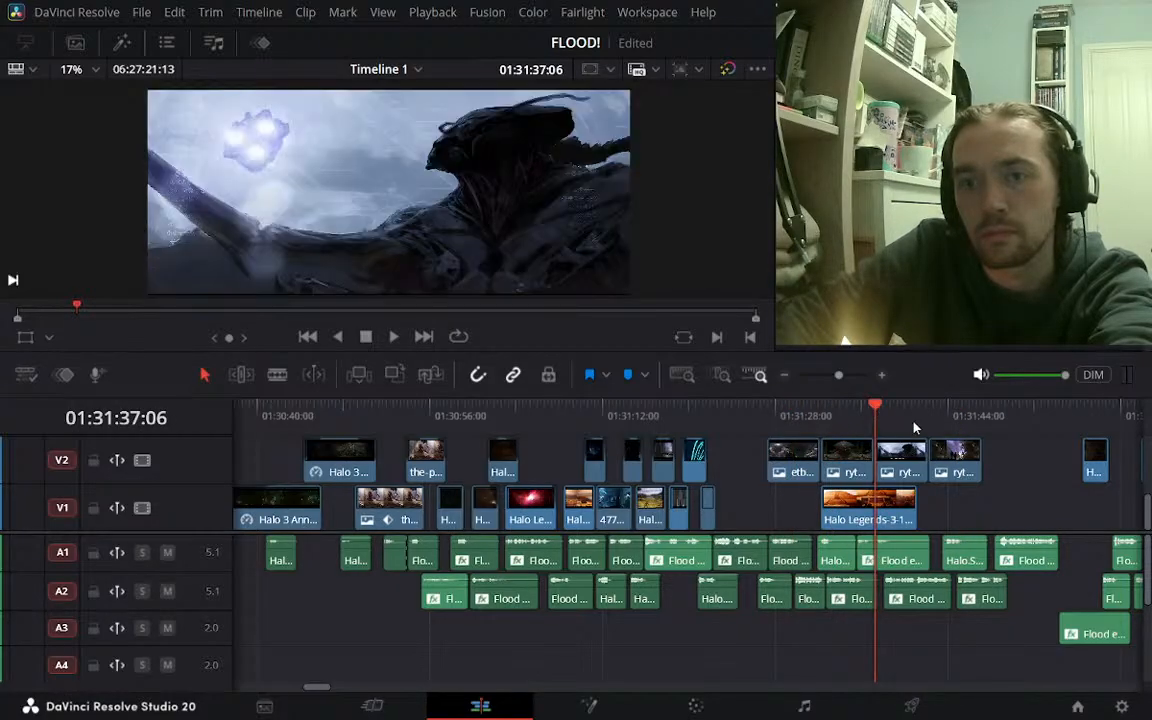
pyautogui.click(772, 413)
pyautogui.click(842, 413)
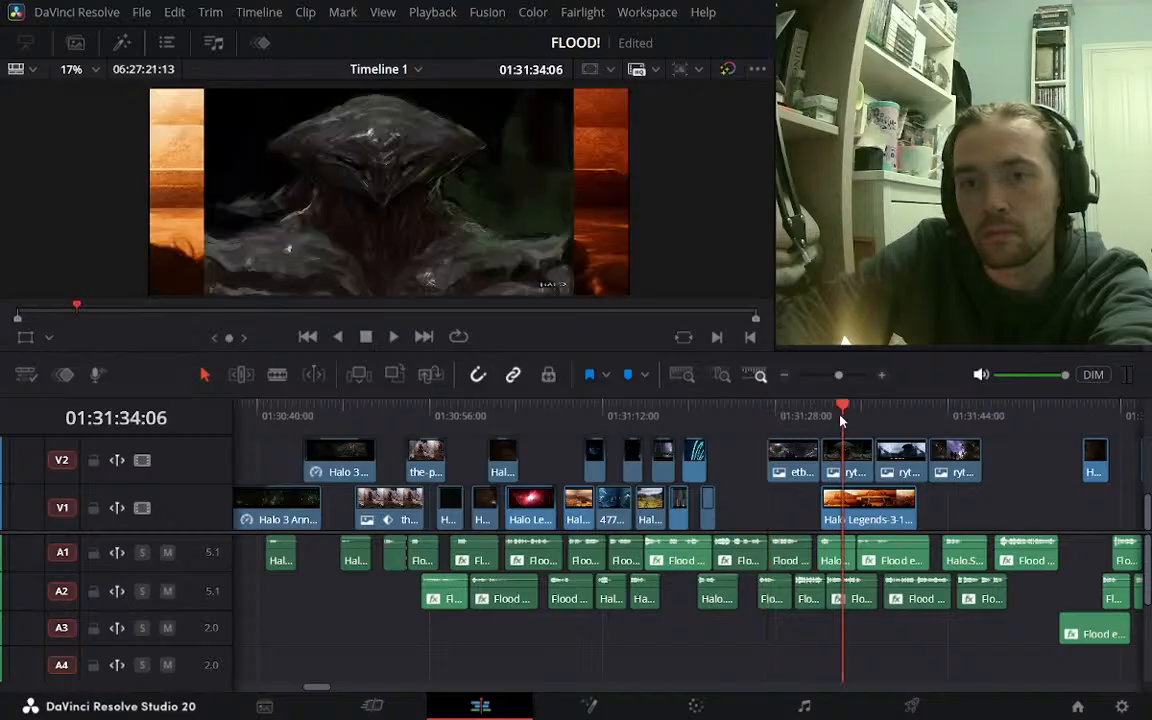
pyautogui.click(783, 415)
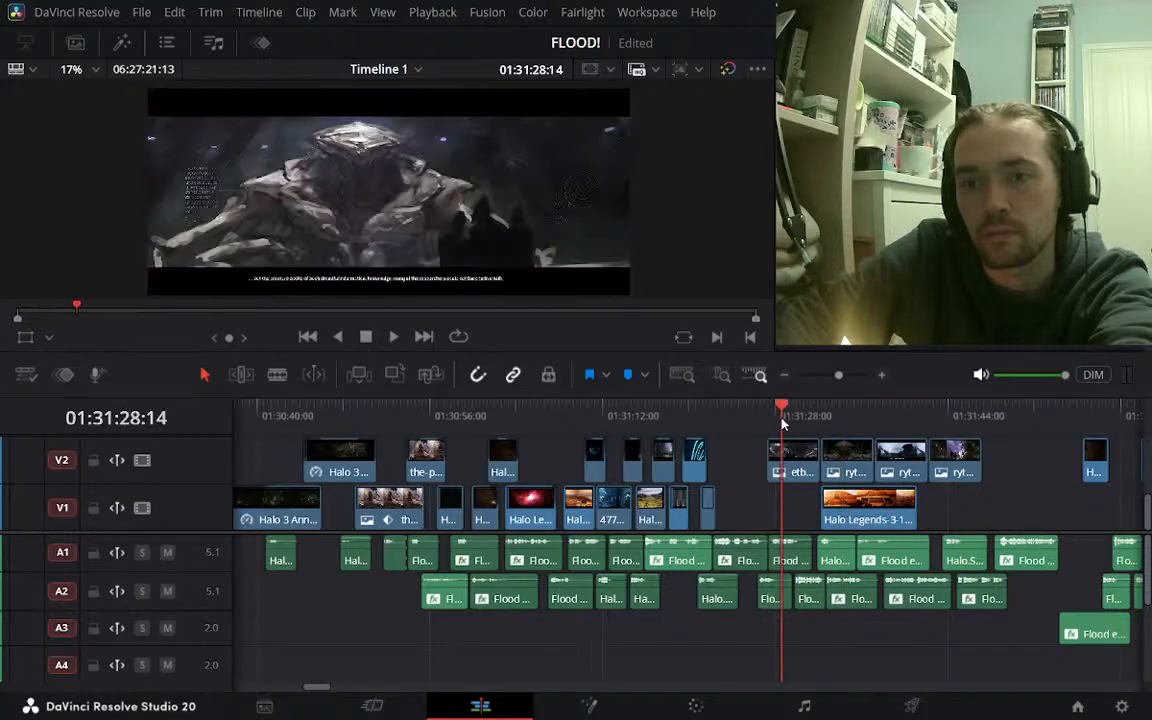
# Shorten the etbhfjz8uv041 still at 01:31:28:14 on V2 to about half its length and shift it slightly earlier
pyautogui.click(880, 376)
pyautogui.click(785, 376)
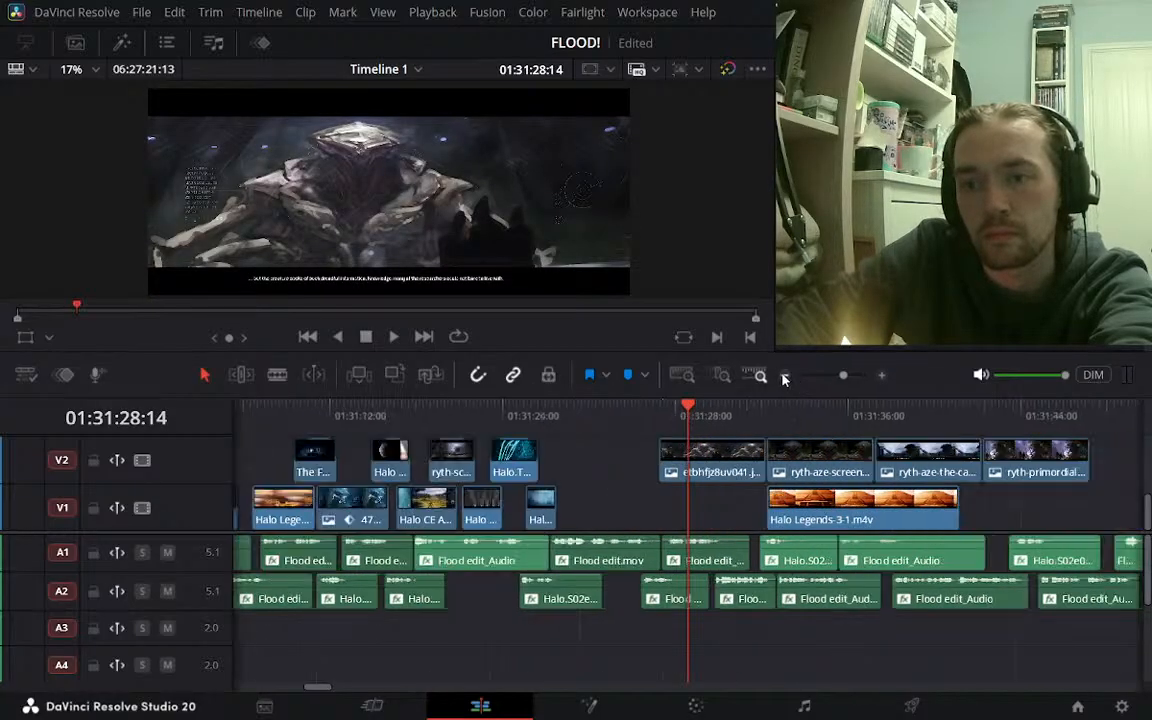
pyautogui.click(785, 376)
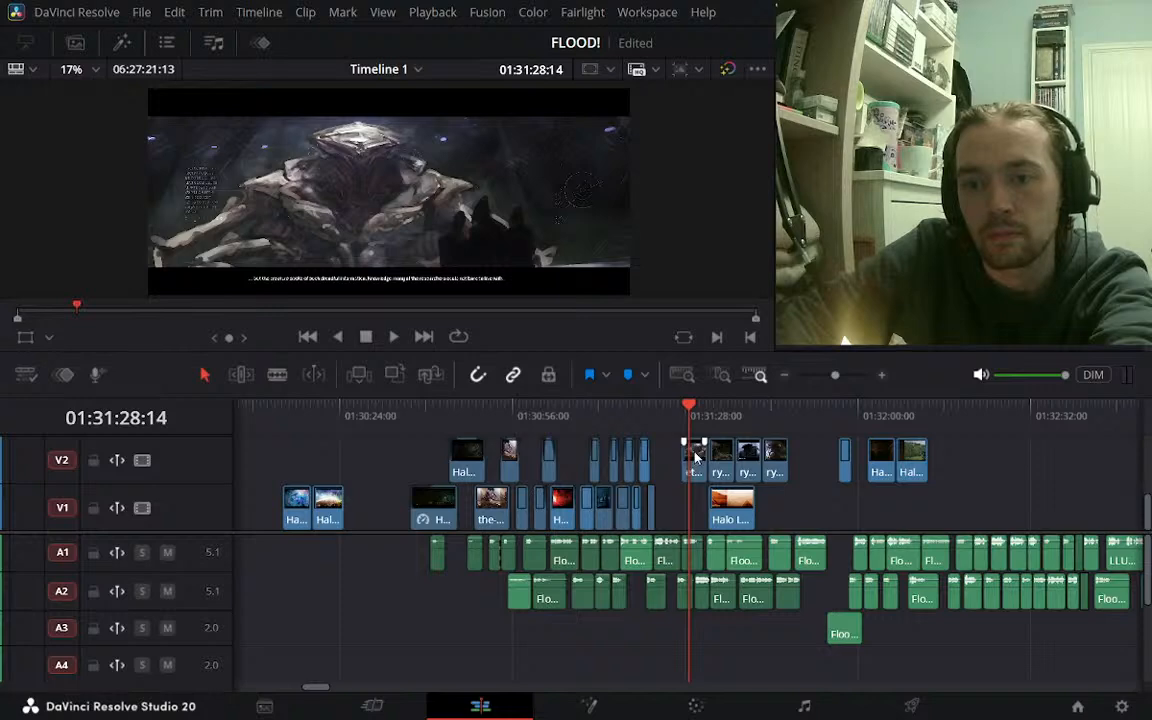
pyautogui.moveTo(700, 458); pyautogui.dragTo(664, 463)
pyautogui.click(881, 376)
pyautogui.click(783, 376)
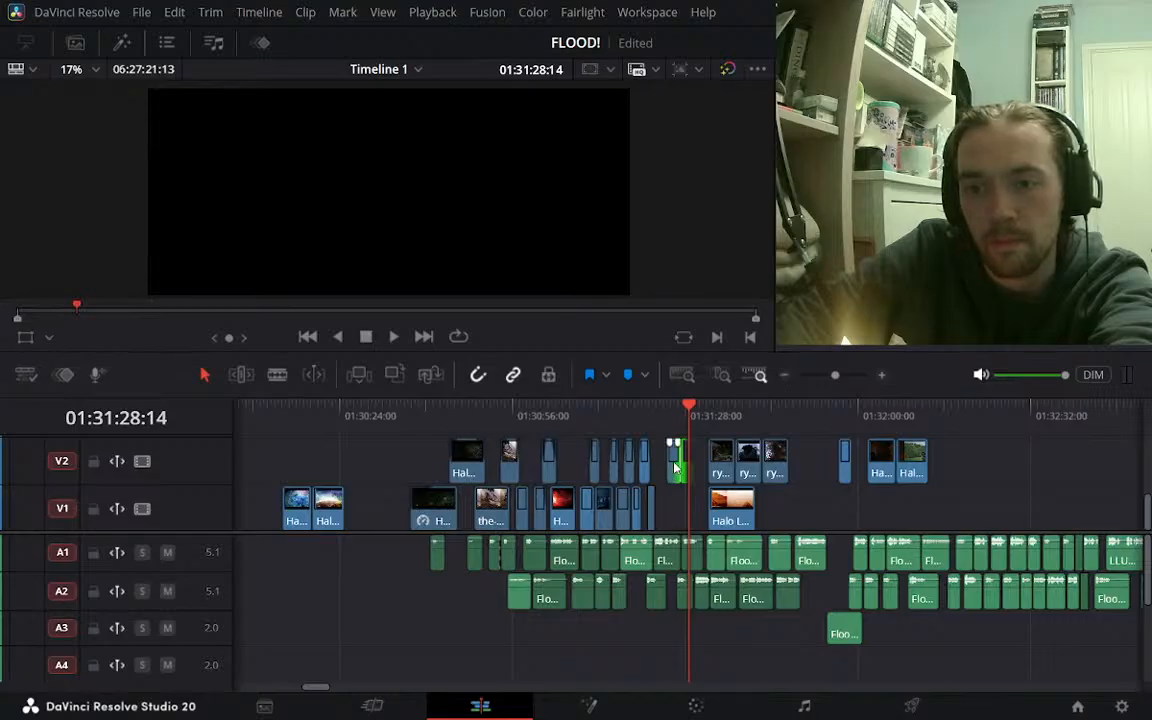
pyautogui.hotkey('ctrl', 's')
# Move the shortened still on V2 to start at about 01:31:05:16, above the end of Halo Legends, and save the project
pyautogui.moveTo(674, 458); pyautogui.dragTo(570, 458)
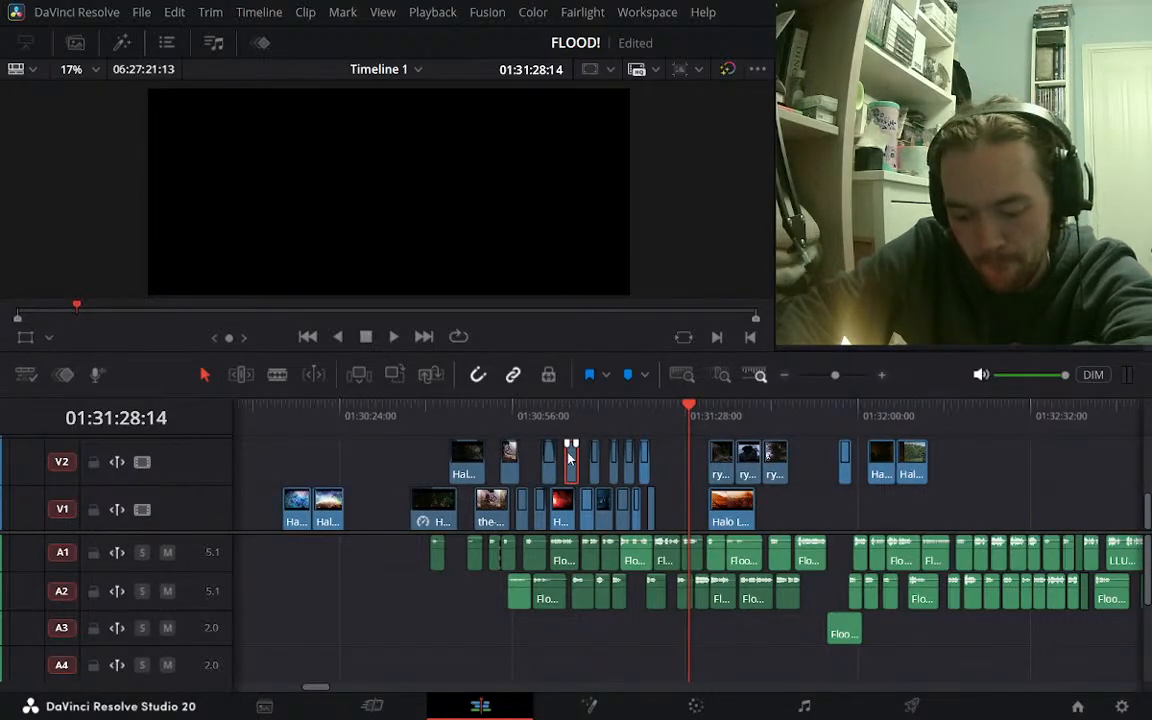
pyautogui.hotkey('ctrl', 's')
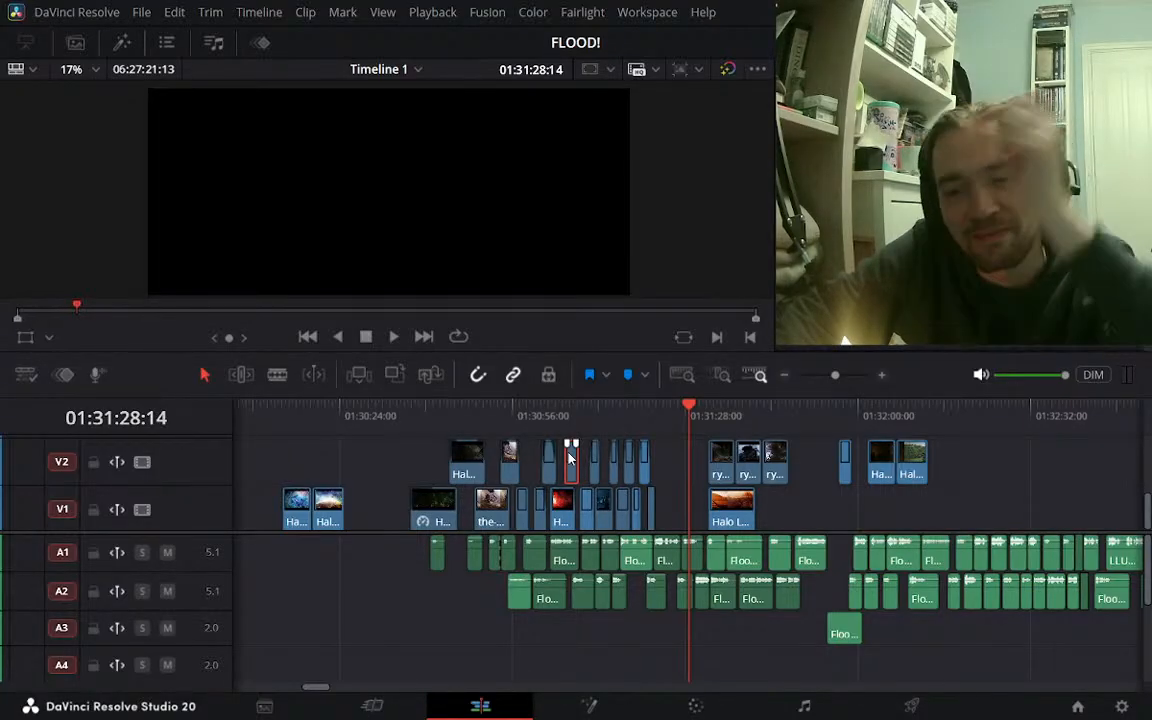
pyautogui.click(566, 418)
pyautogui.click(884, 381)
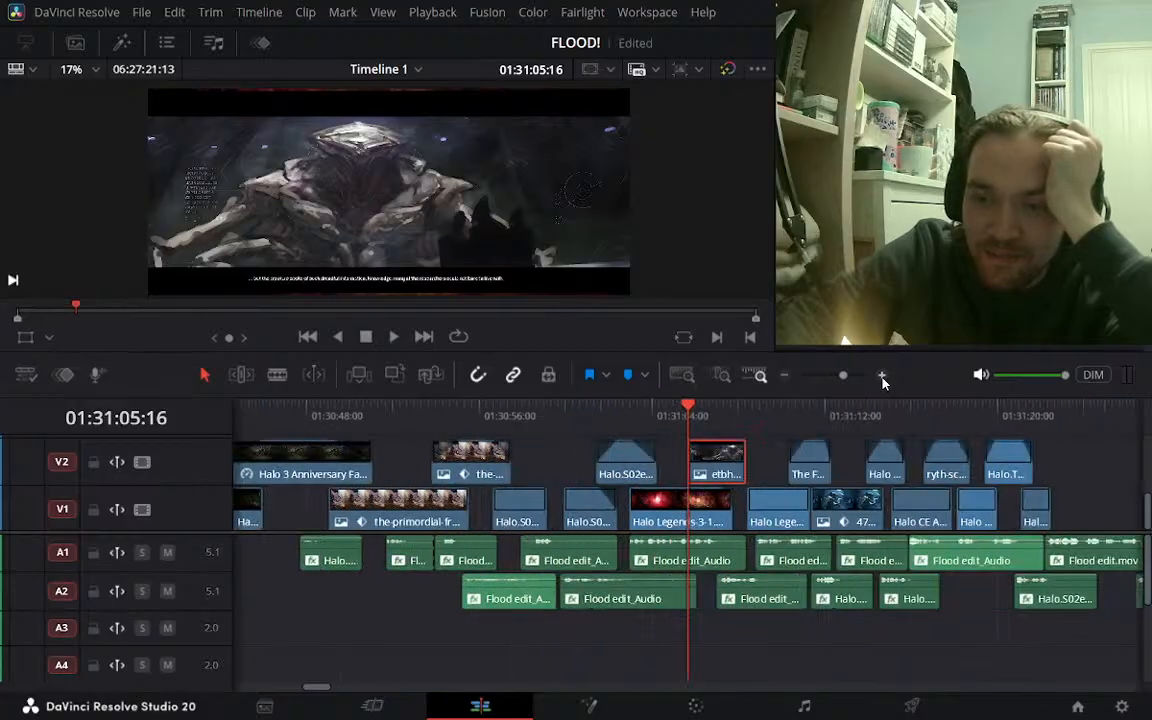
# Move the etbhfjz8uv041 still on V2 earlier, to start at about 01:30:59:18 over the gap between the two Sanctuary clips on V1
pyautogui.moveTo(746, 458); pyautogui.dragTo(561, 468)
pyautogui.click(552, 419)
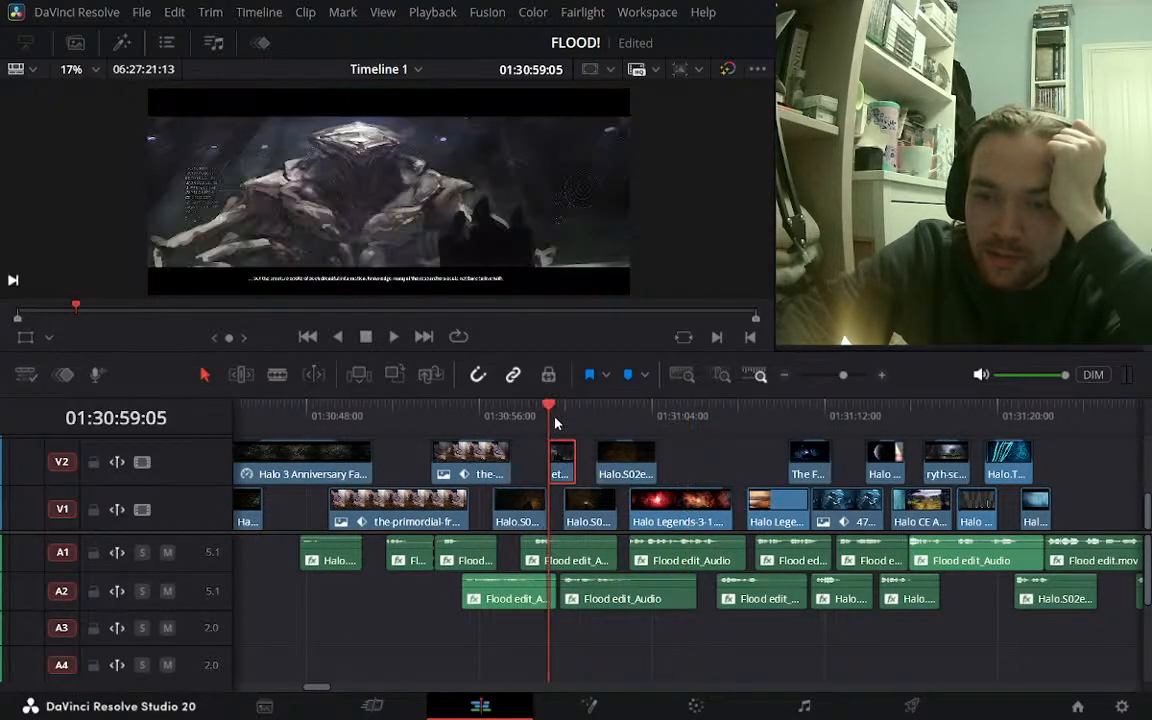
pyautogui.click(882, 377)
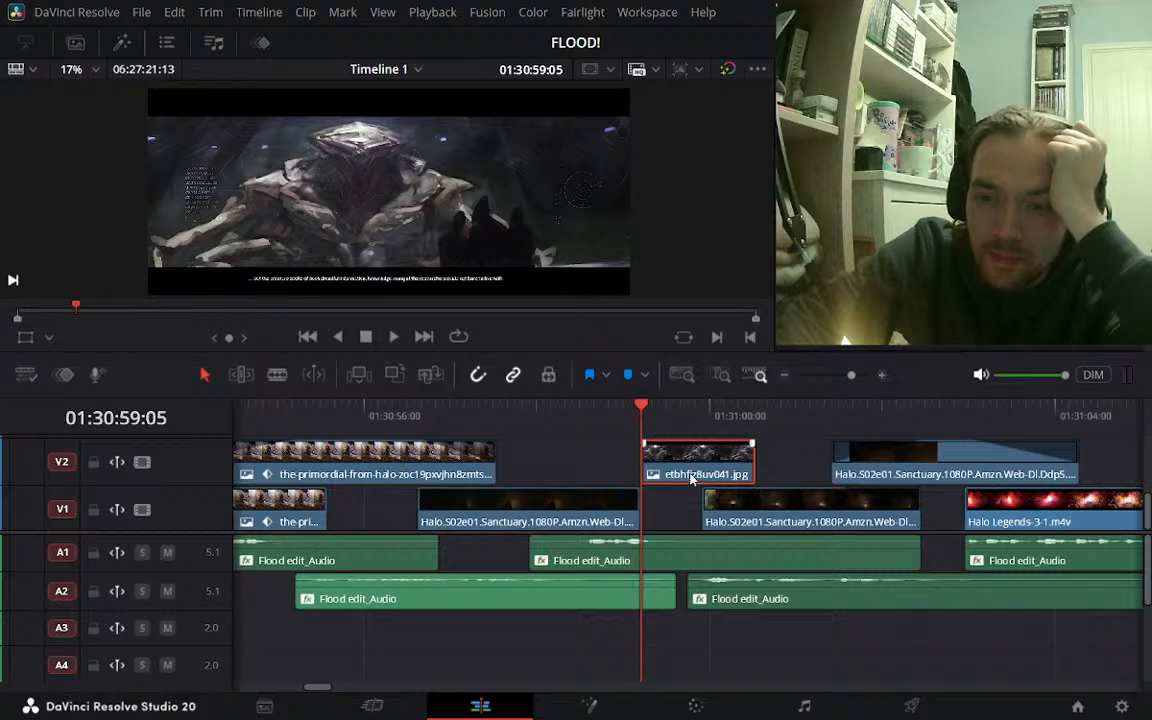
pyautogui.moveTo(740, 455); pyautogui.dragTo(785, 455)
# Play from 01:30:55:17, shift the still back to start at about 01:30:58:10, and enlarge the artwork to fill the frame
pyautogui.click(512, 418)
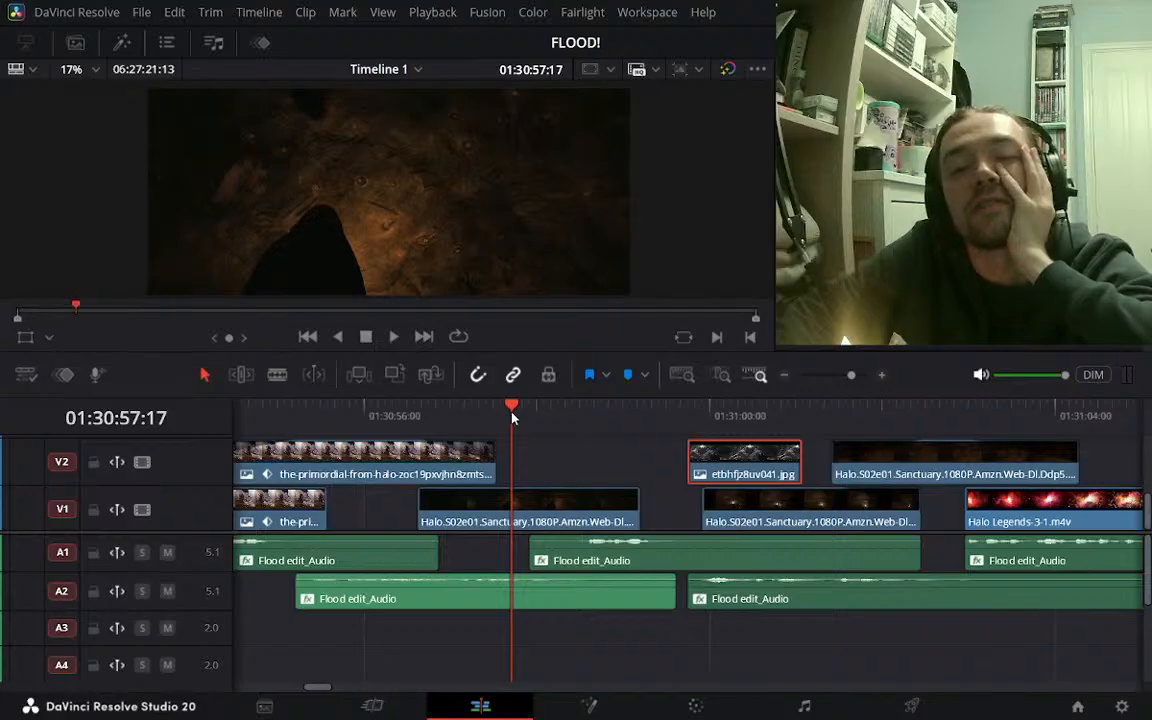
pyautogui.scroll(-1, 636, 481)
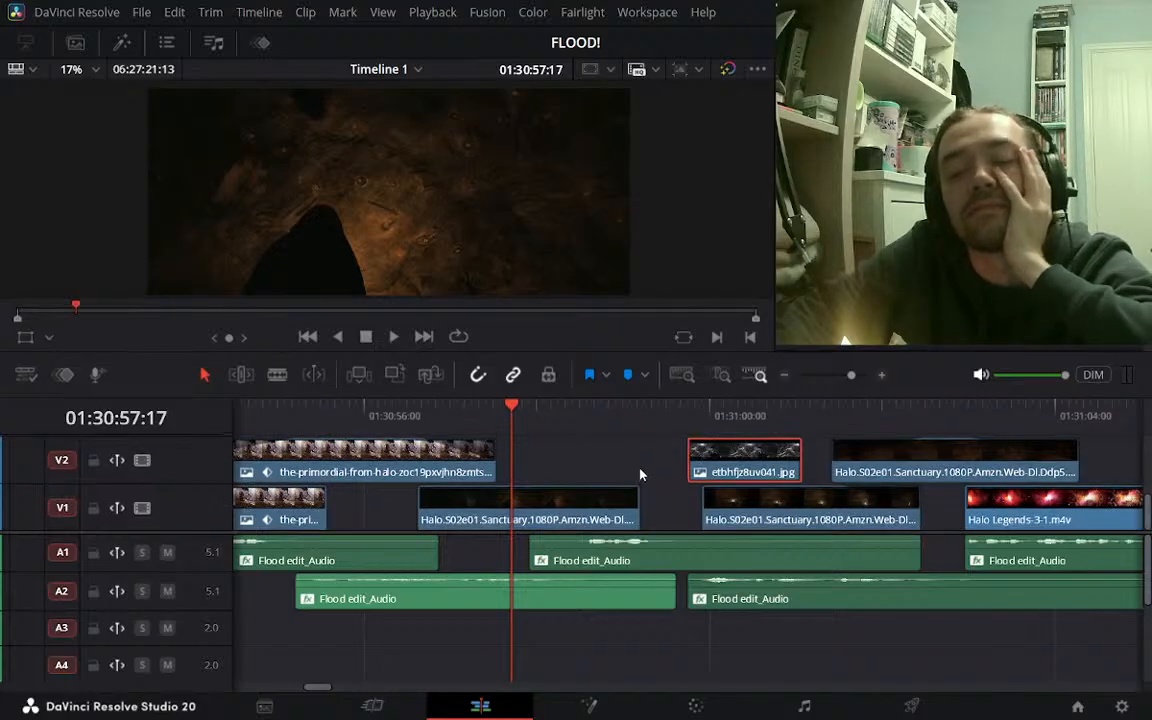
pyautogui.click(340, 428)
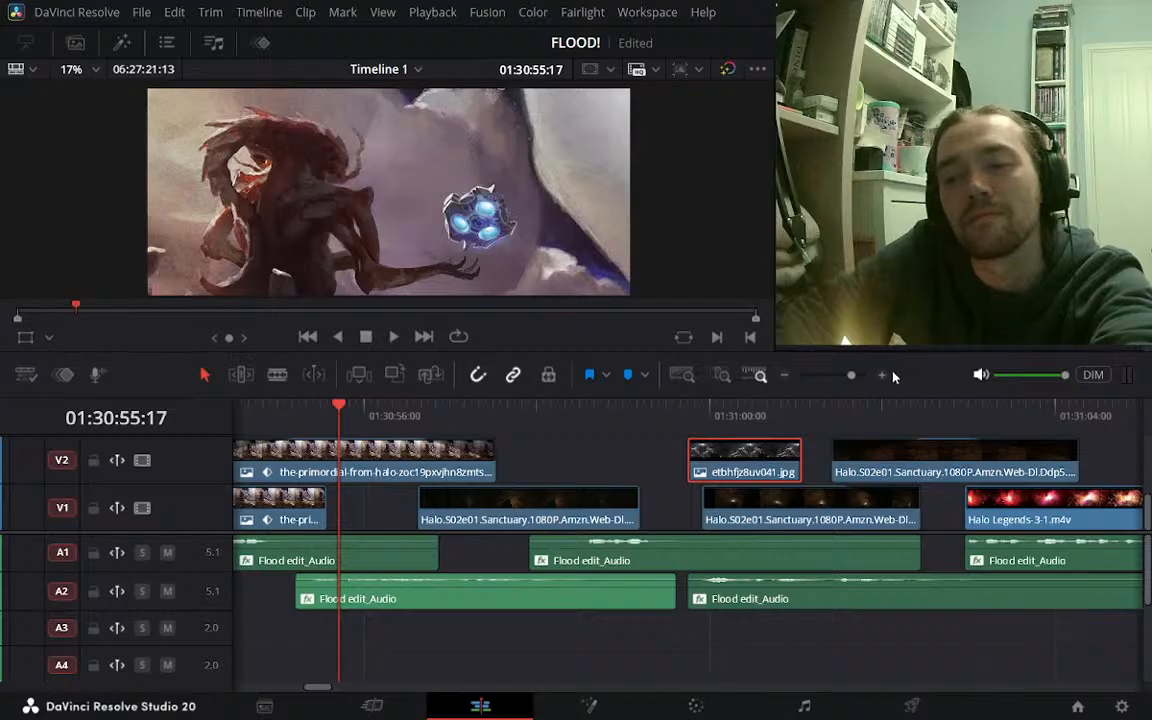
pyautogui.press('space')
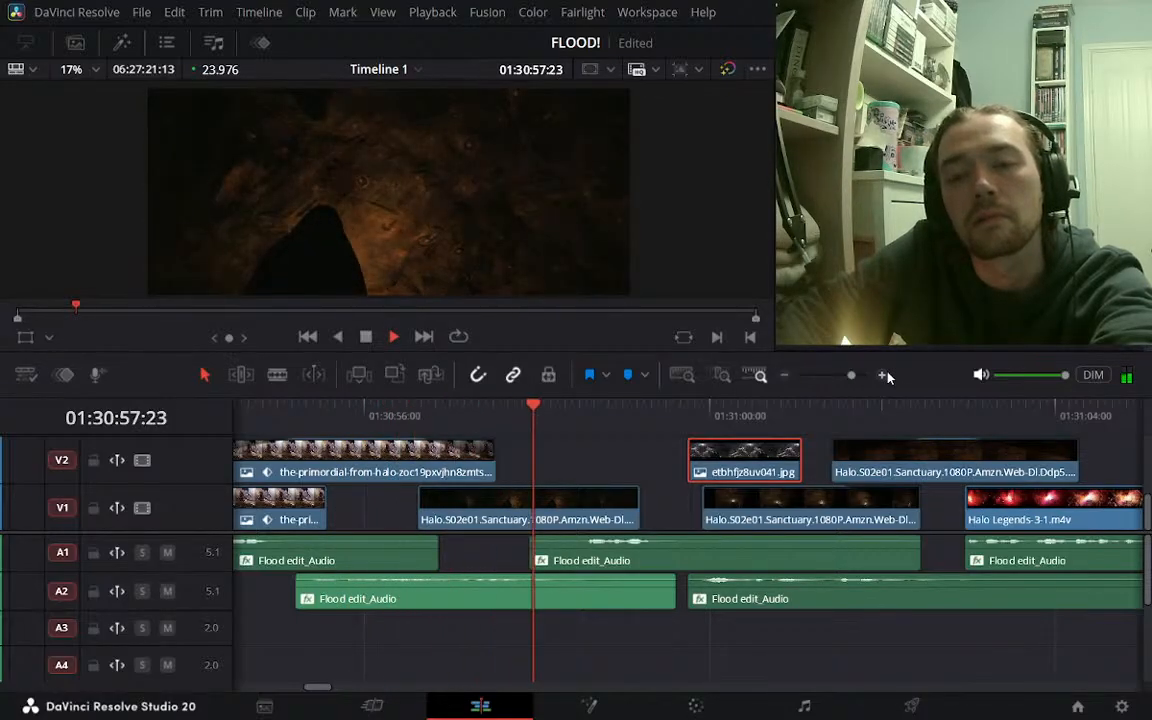
pyautogui.press('space')
pyautogui.moveTo(745, 470); pyautogui.dragTo(624, 476)
pyautogui.click(572, 418)
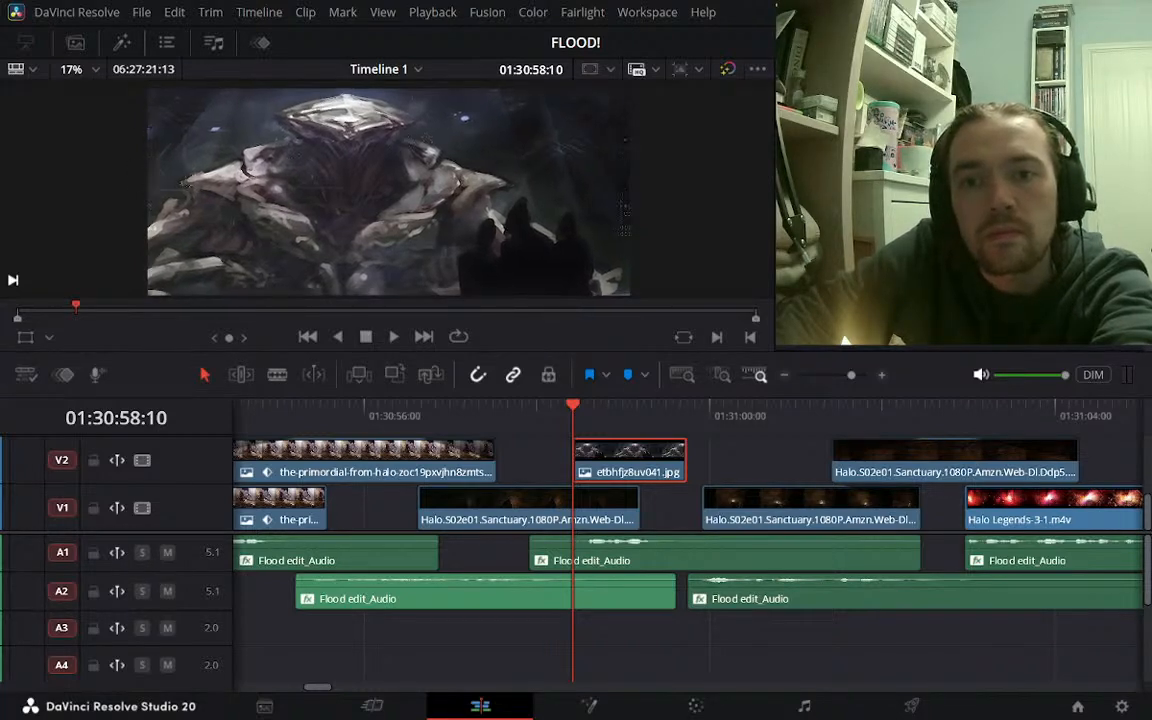
# Nudge the still to start at about 01:30:58:14 and play from 01:30:55:08 to check its timing against the voice-over
pyautogui.click(750, 414)
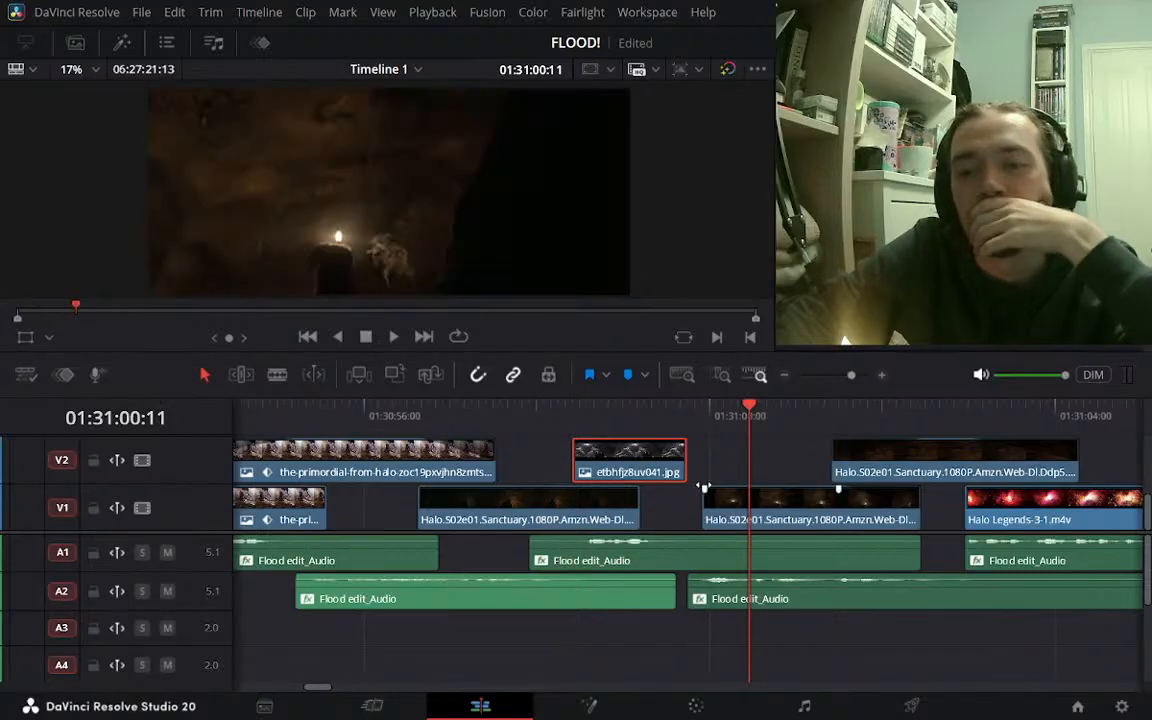
pyautogui.click(729, 510)
pyautogui.click(591, 414)
pyautogui.moveTo(636, 462); pyautogui.dragTo(651, 468)
pyautogui.click(307, 418)
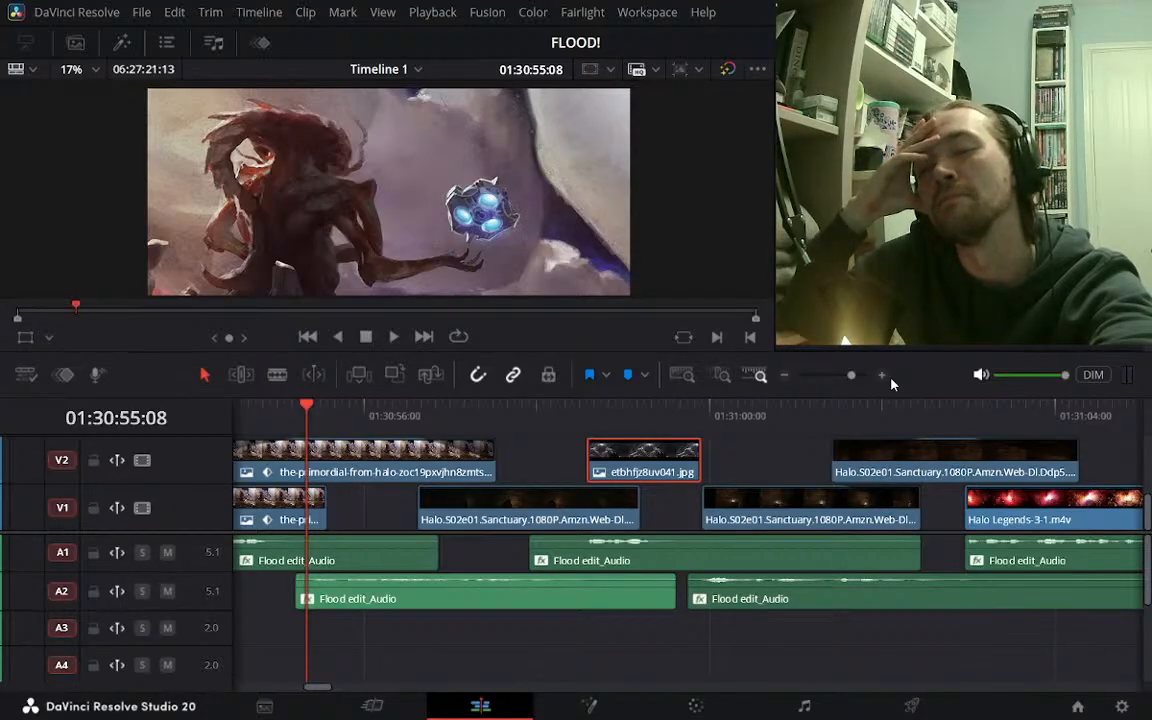
pyautogui.press('space')
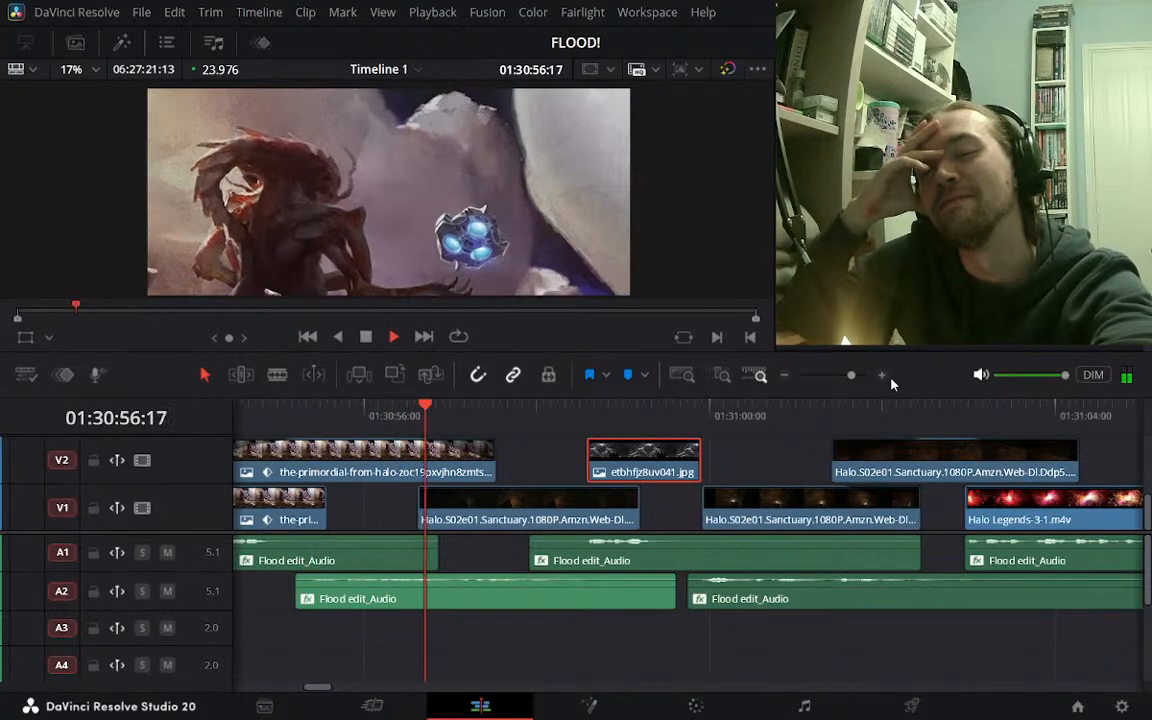
pyautogui.press('space')
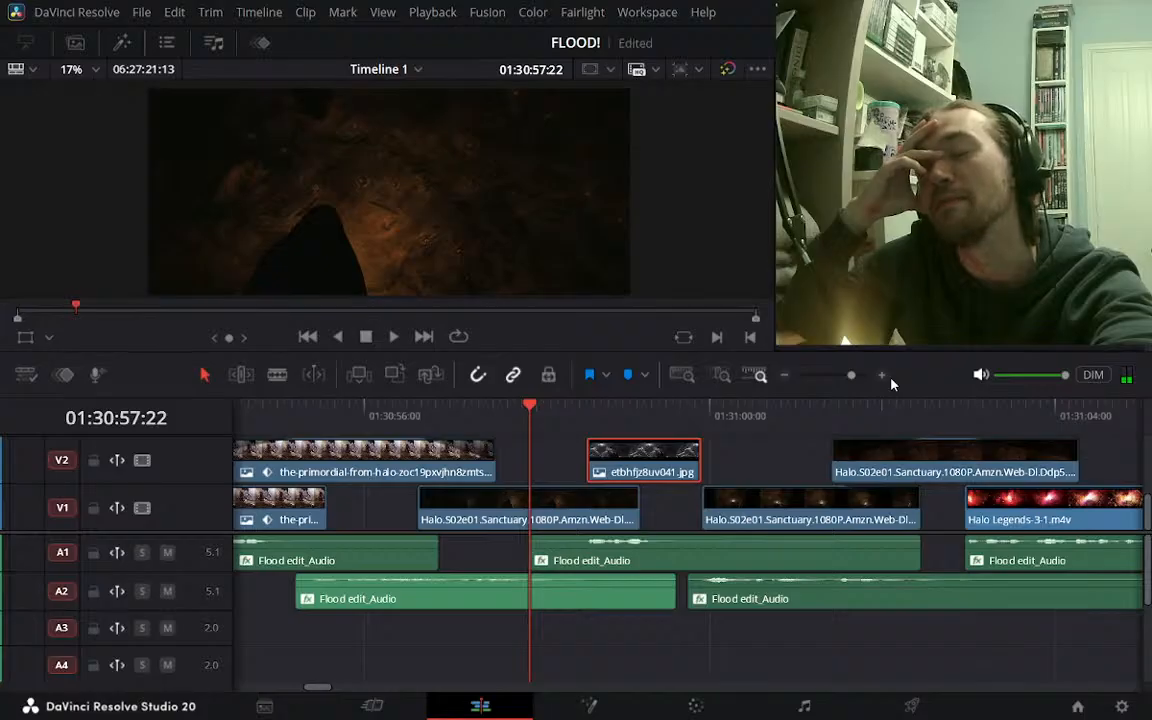
pyautogui.press('space')
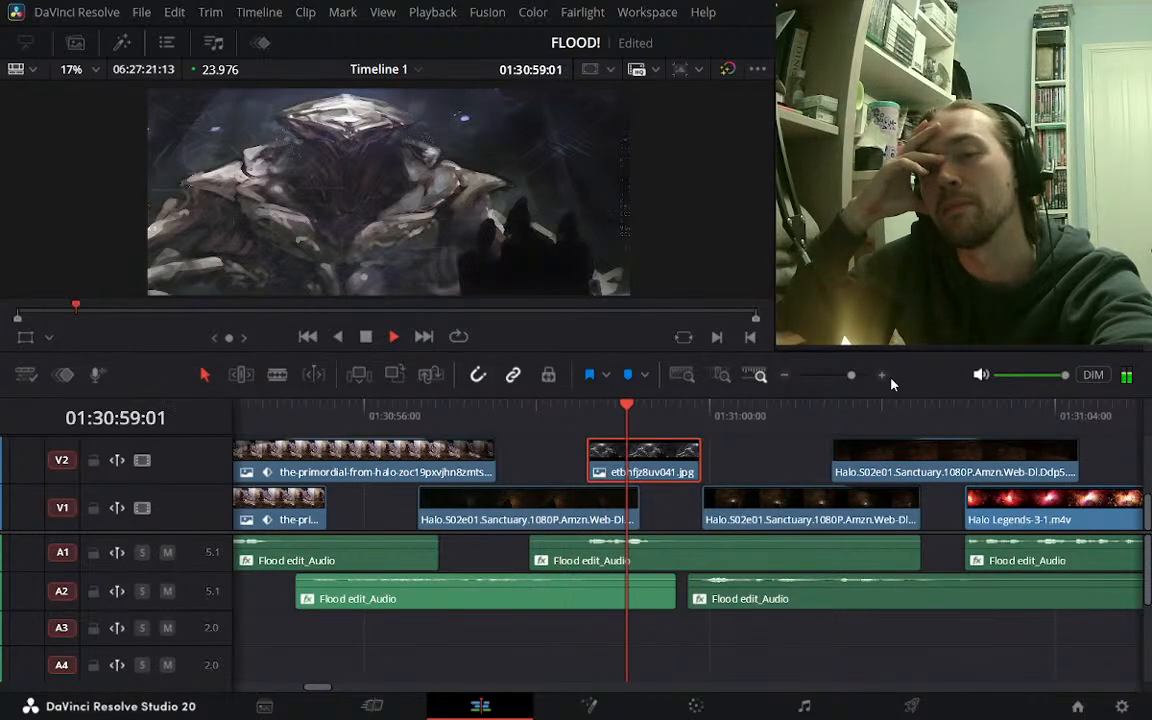
pyautogui.press('space')
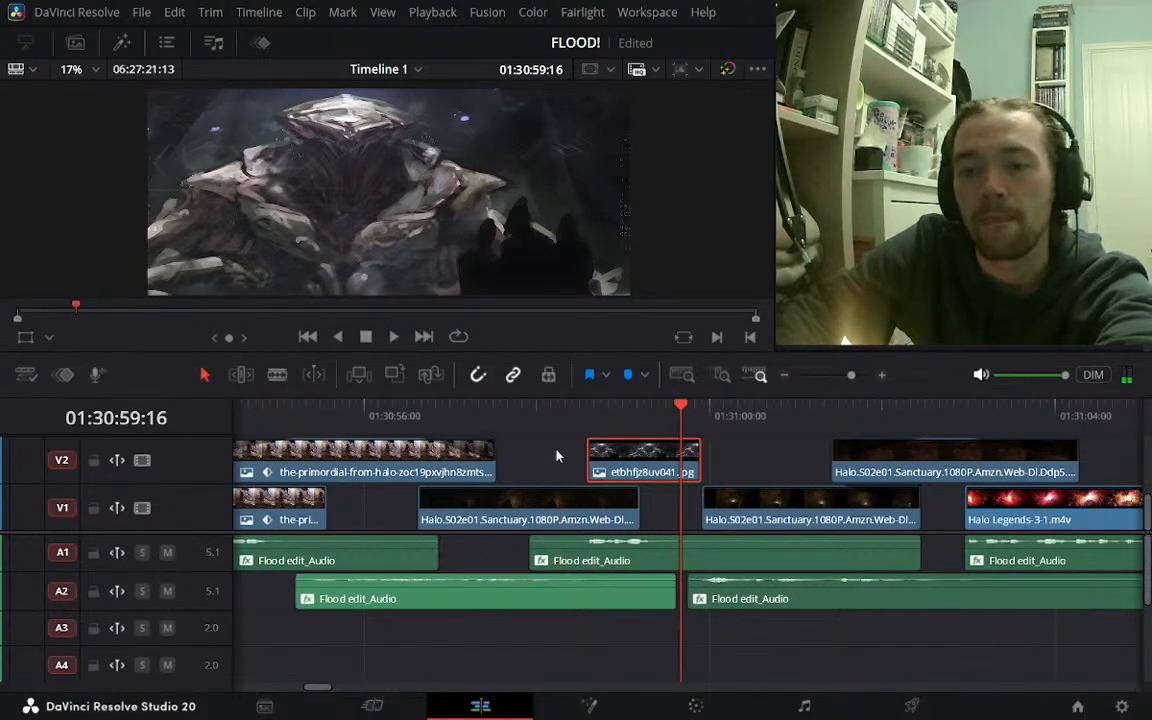
# Extend the still's end to about 01:31:00:20 and shift its start to about 01:30:58:11, overlapping the second Sanctuary clip on V1
pyautogui.click(586, 418)
pyautogui.moveTo(704, 461); pyautogui.dragTo(764, 461)
pyautogui.moveTo(658, 460); pyautogui.dragTo(649, 460)
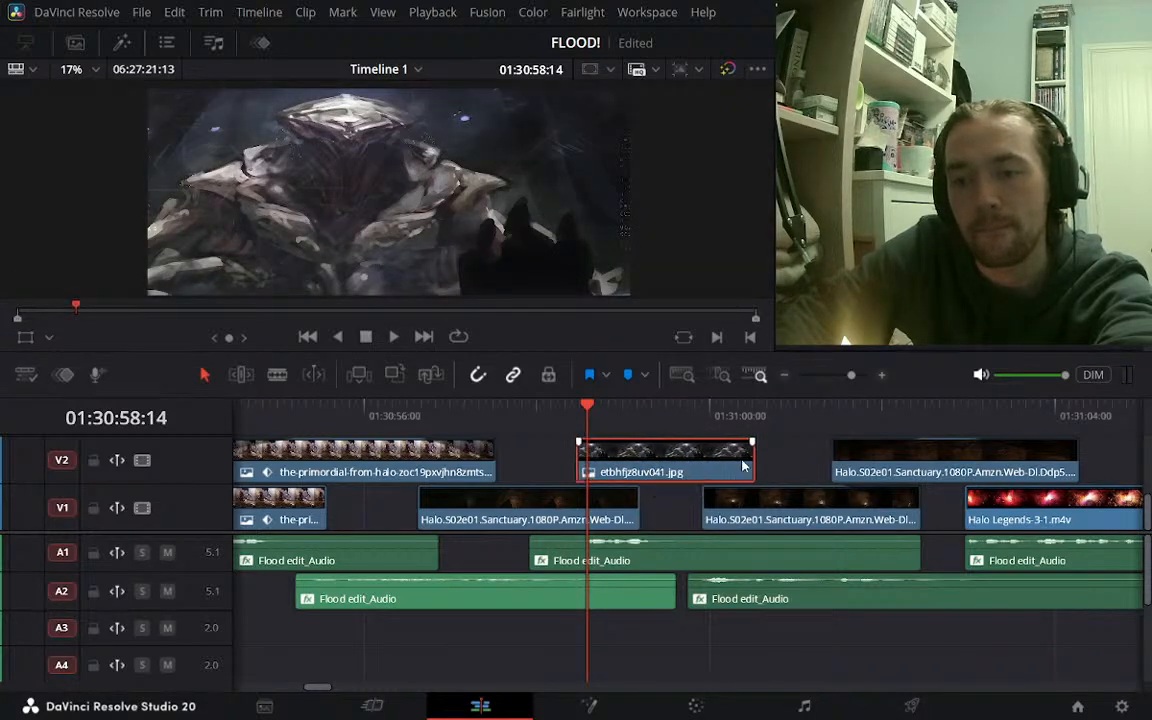
pyautogui.moveTo(757, 462); pyautogui.dragTo(780, 462)
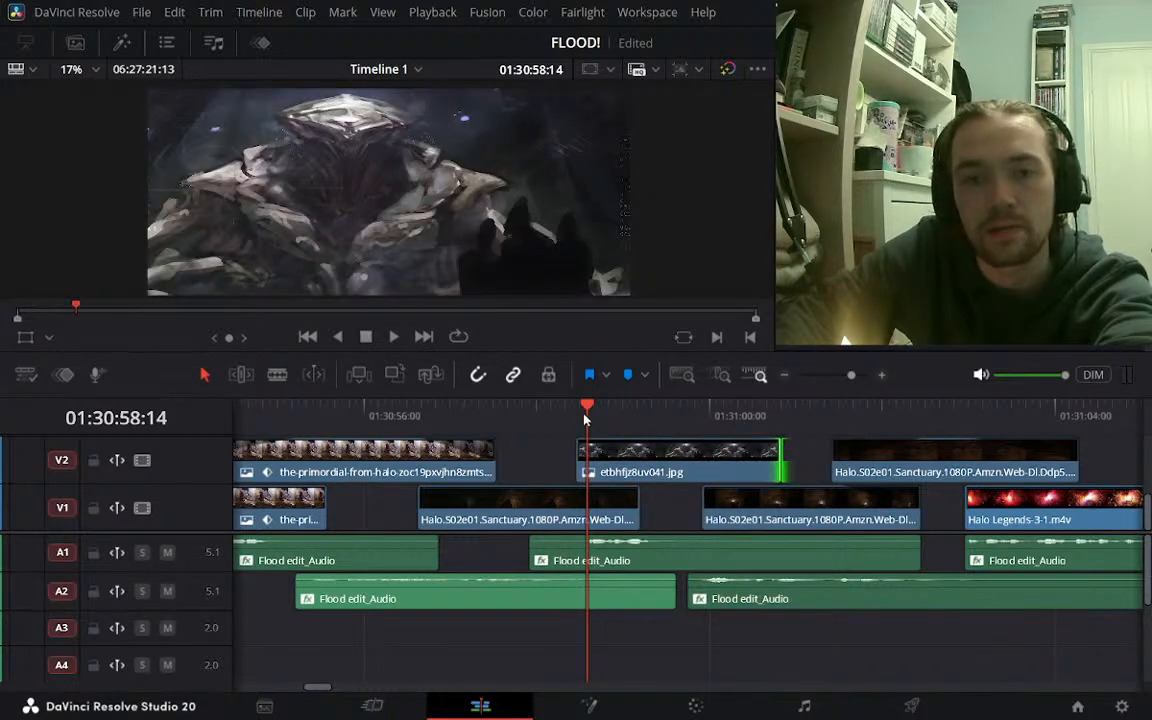
pyautogui.moveTo(586, 420); pyautogui.dragTo(576, 418)
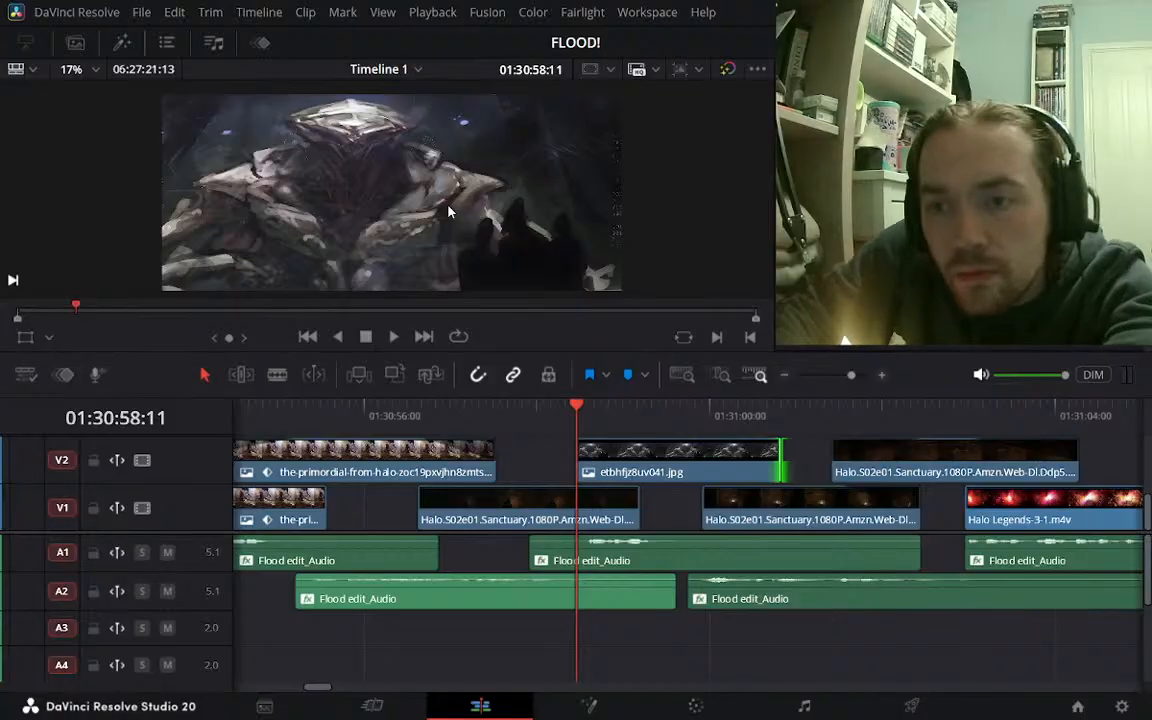
# Play the still's entrance against the voice-over and shift the clip slightly so it starts at 01:30:58:13
pyautogui.scroll(1, 448, 211)
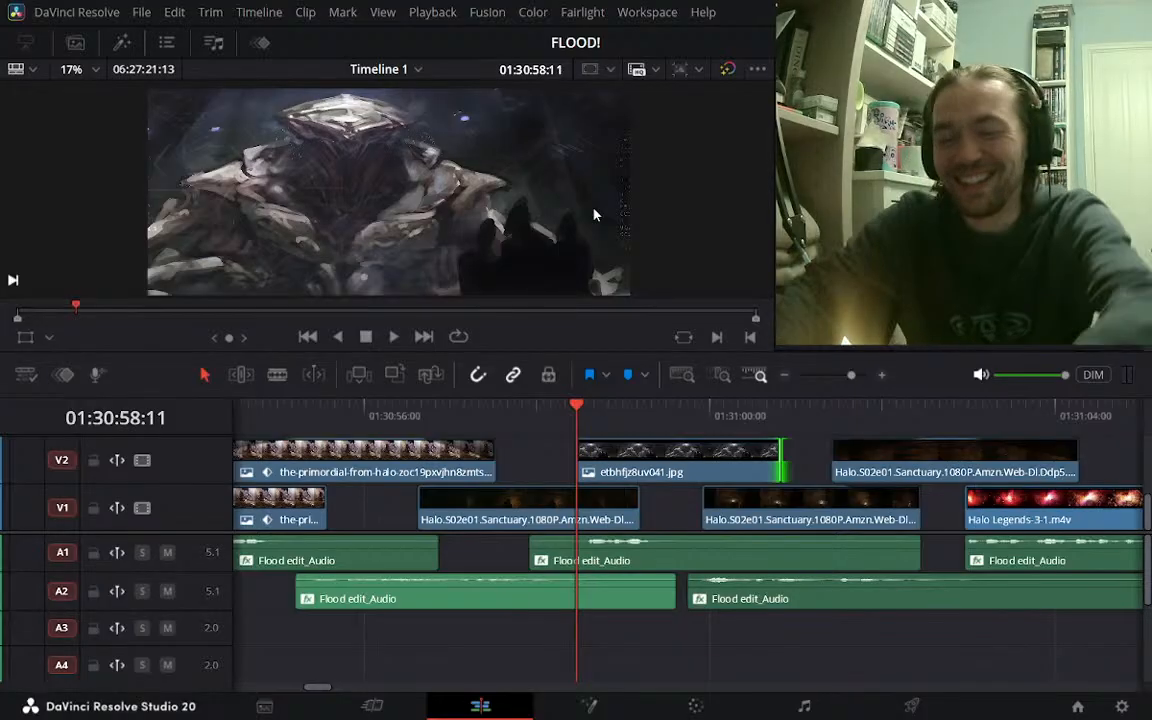
pyautogui.click(533, 418)
pyautogui.press('space')
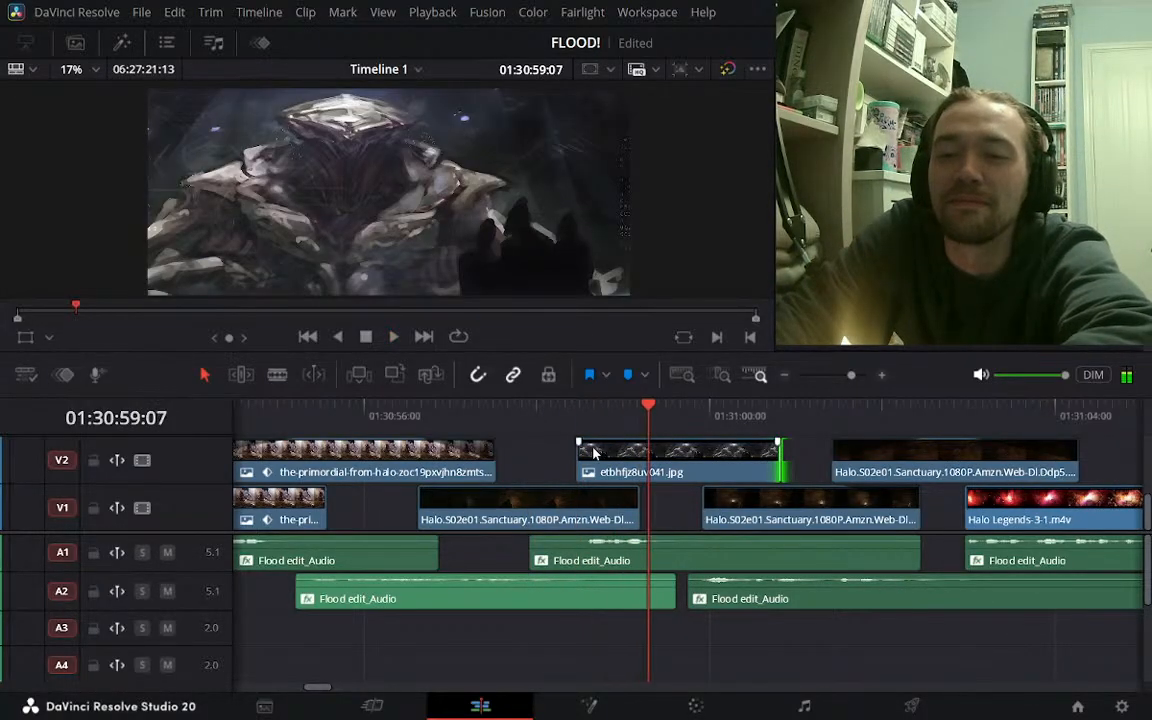
pyautogui.moveTo(593, 453); pyautogui.dragTo(600, 449)
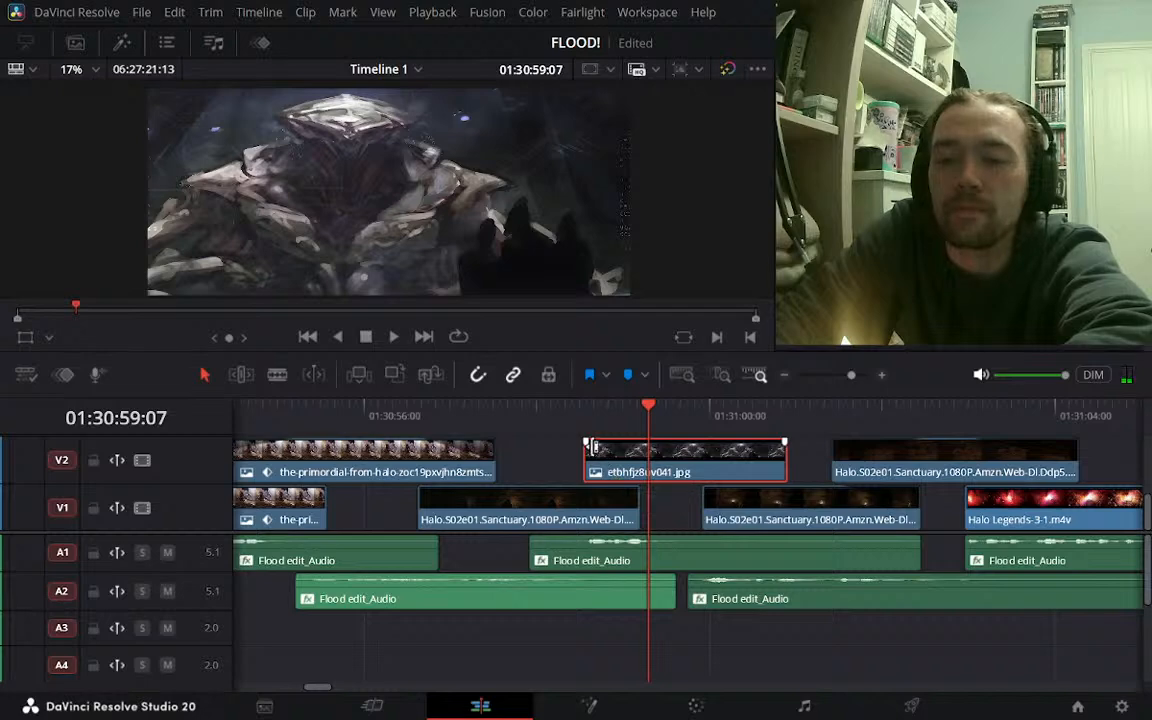
pyautogui.click(585, 417)
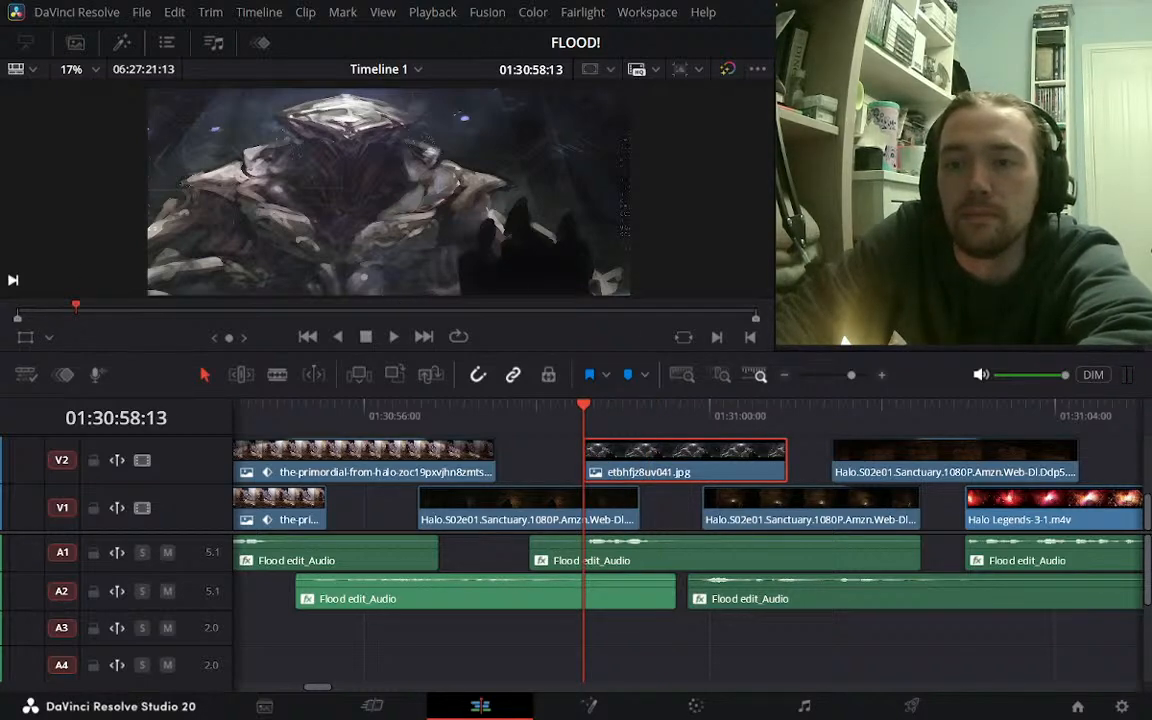
# Scale the still up further and reposition it in the frame at 01:30:58:13, then play back its entrance
pyautogui.click(22, 337)
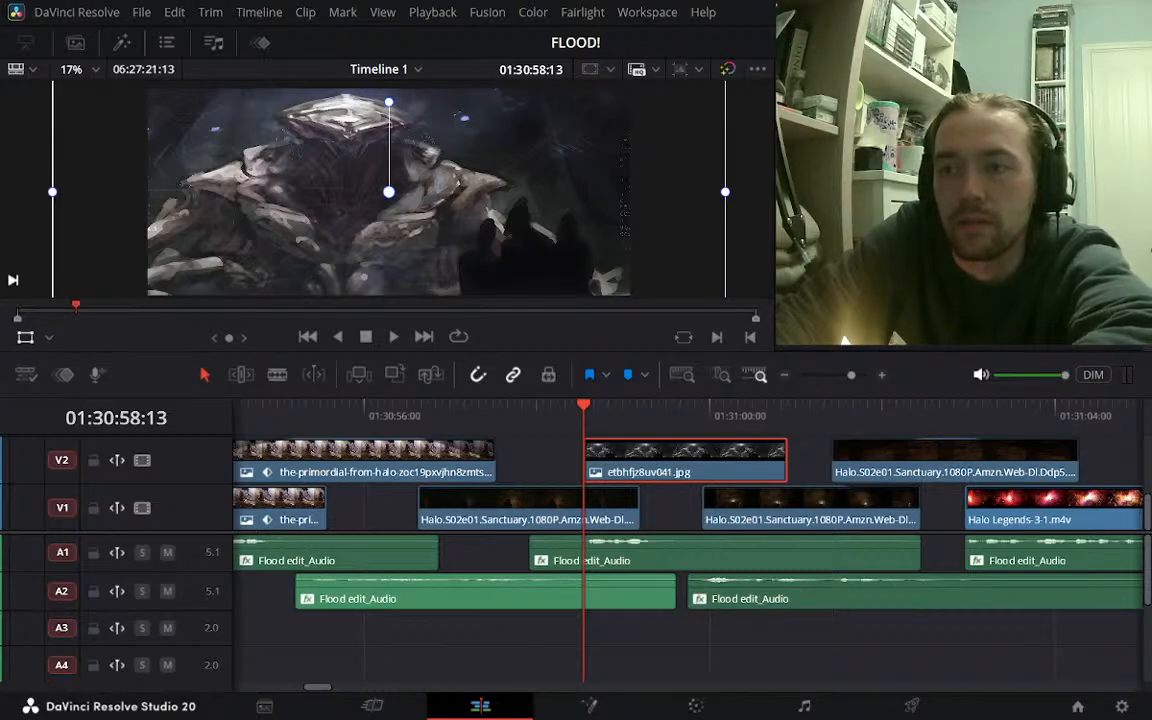
pyautogui.moveTo(985, 160); pyautogui.dragTo(1012, 160)
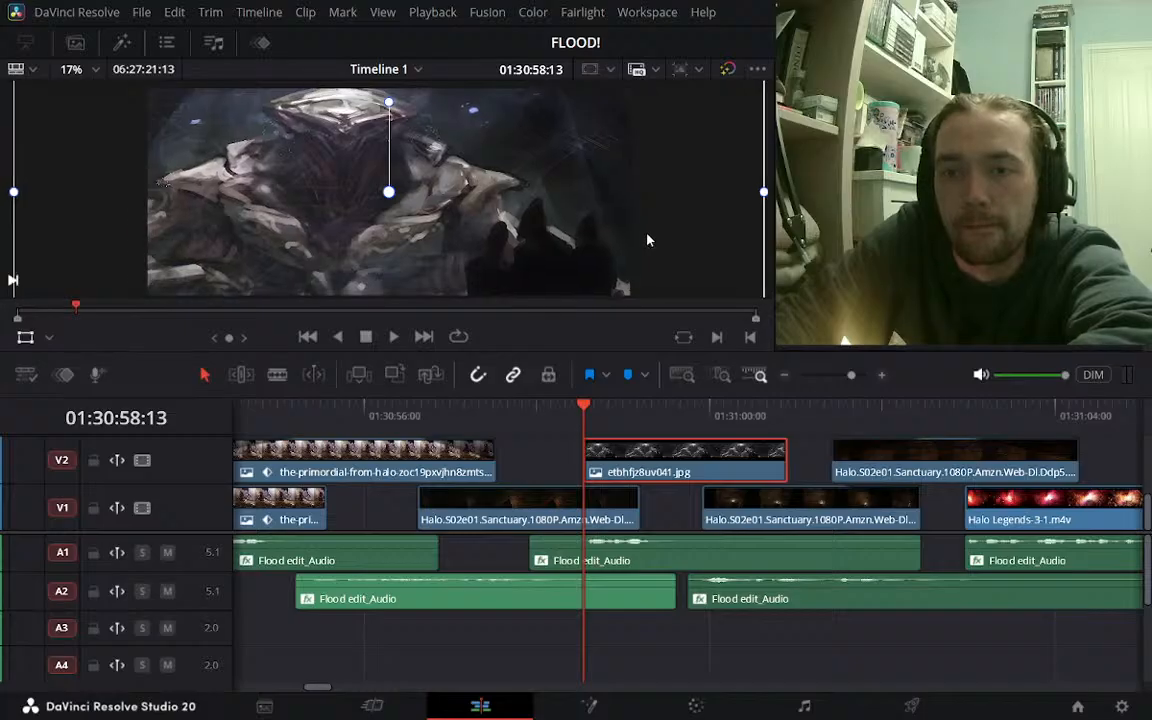
pyautogui.moveTo(647, 240); pyautogui.dragTo(620, 235)
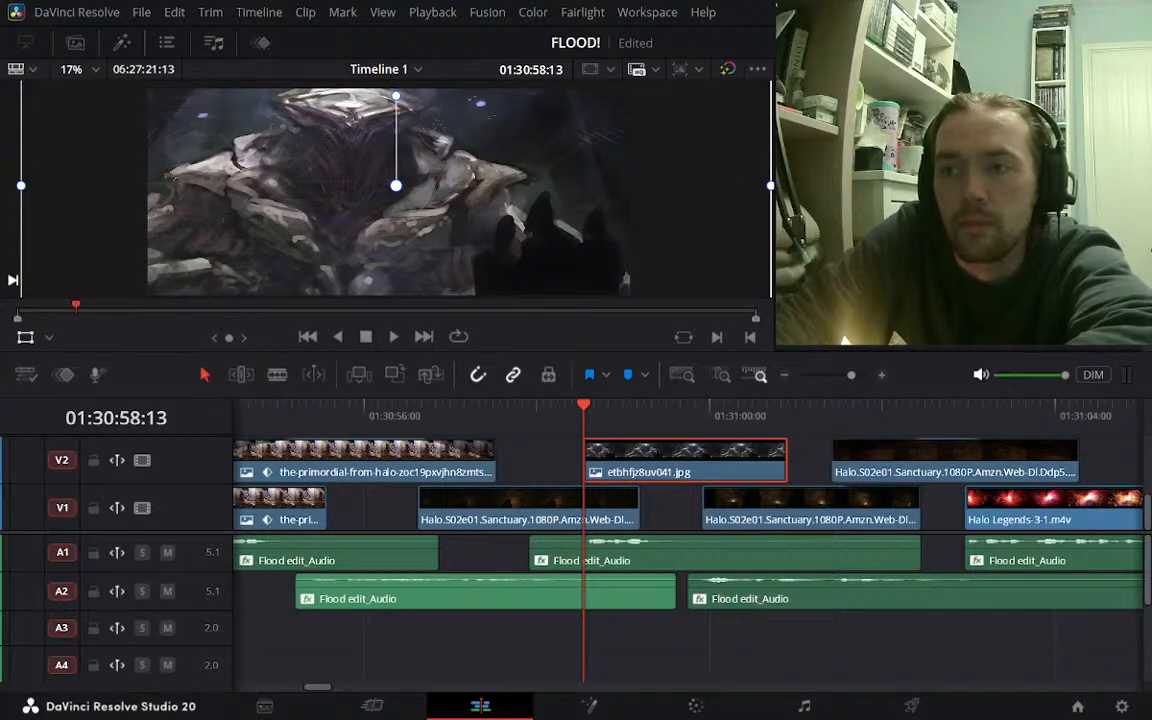
pyautogui.moveTo(771, 186); pyautogui.dragTo(783, 187)
pyautogui.moveTo(547, 228)
pyautogui.mouseDown()
pyautogui.moveTo(549, 204)
pyautogui.moveTo(543, 231)
pyautogui.mouseUp()
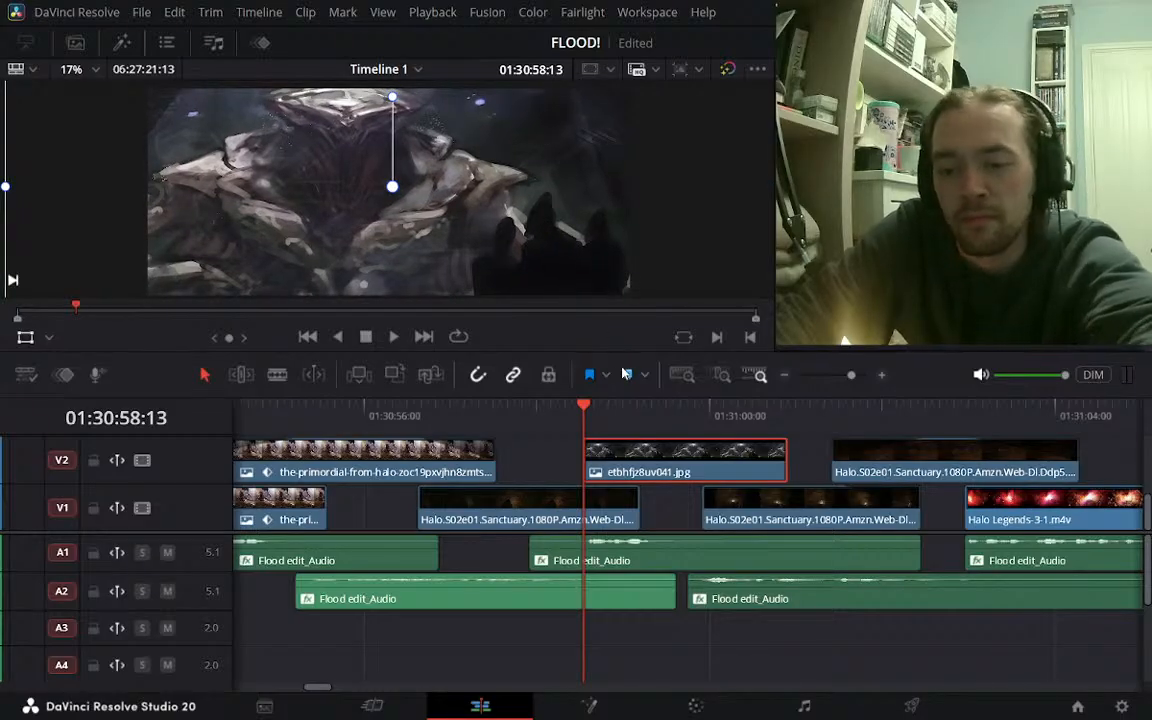
pyautogui.click(535, 418)
pyautogui.press('space')
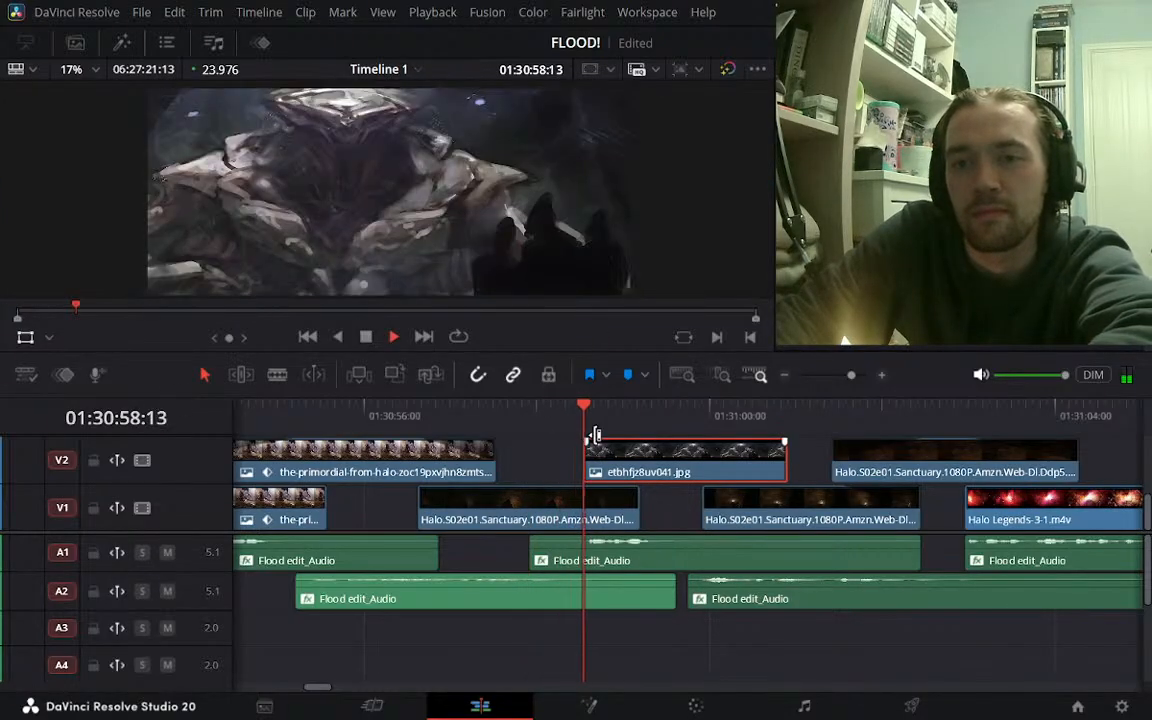
pyautogui.press('space')
# Keyframe the still's position at 01:30:58:13 and 01:31:00:19 so the artwork moves downward in the frame over the clip
pyautogui.click(584, 416)
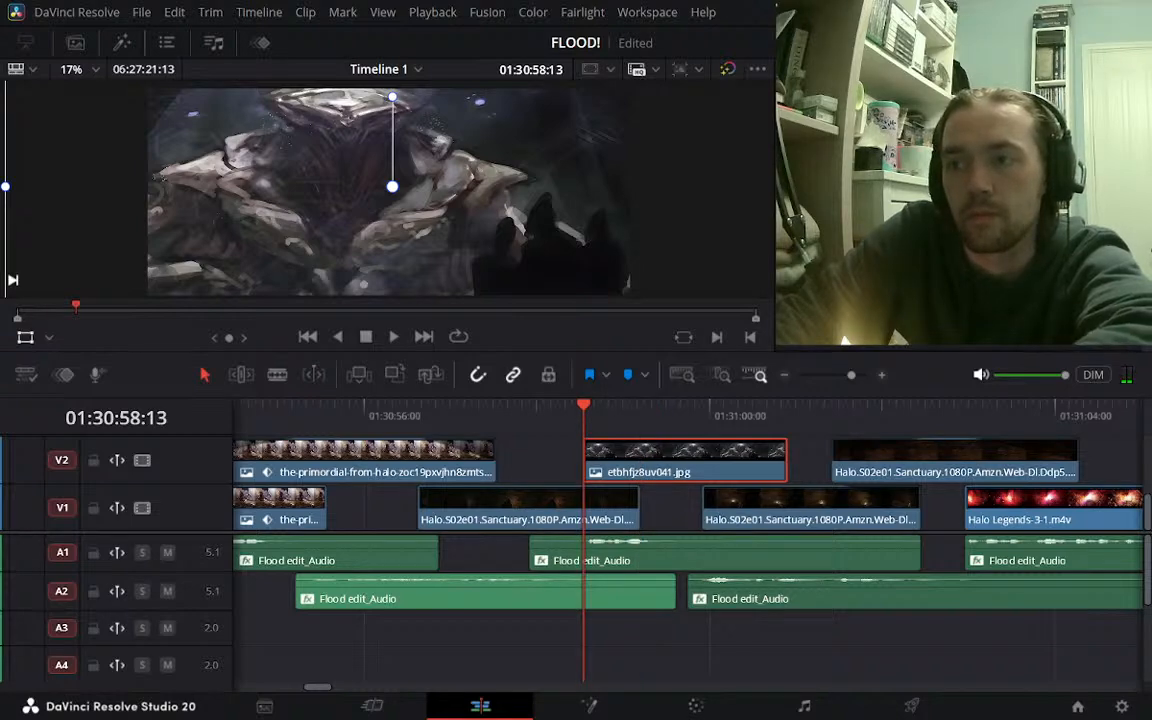
pyautogui.click(745, 416)
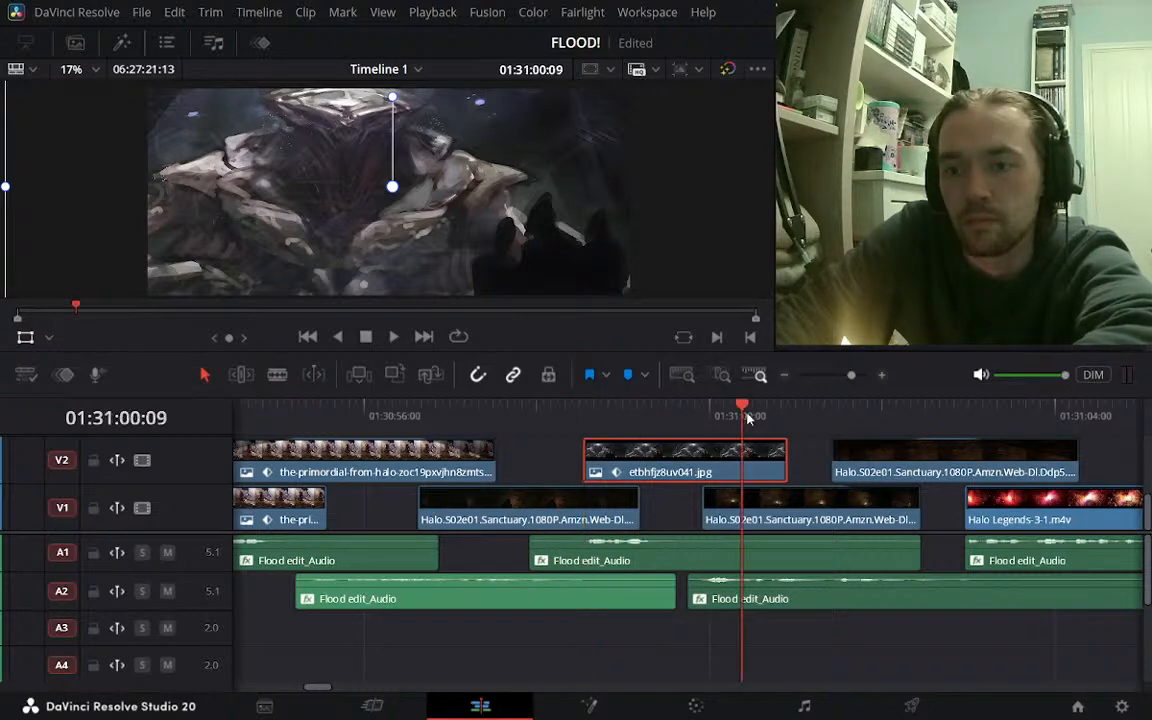
pyautogui.click(779, 416)
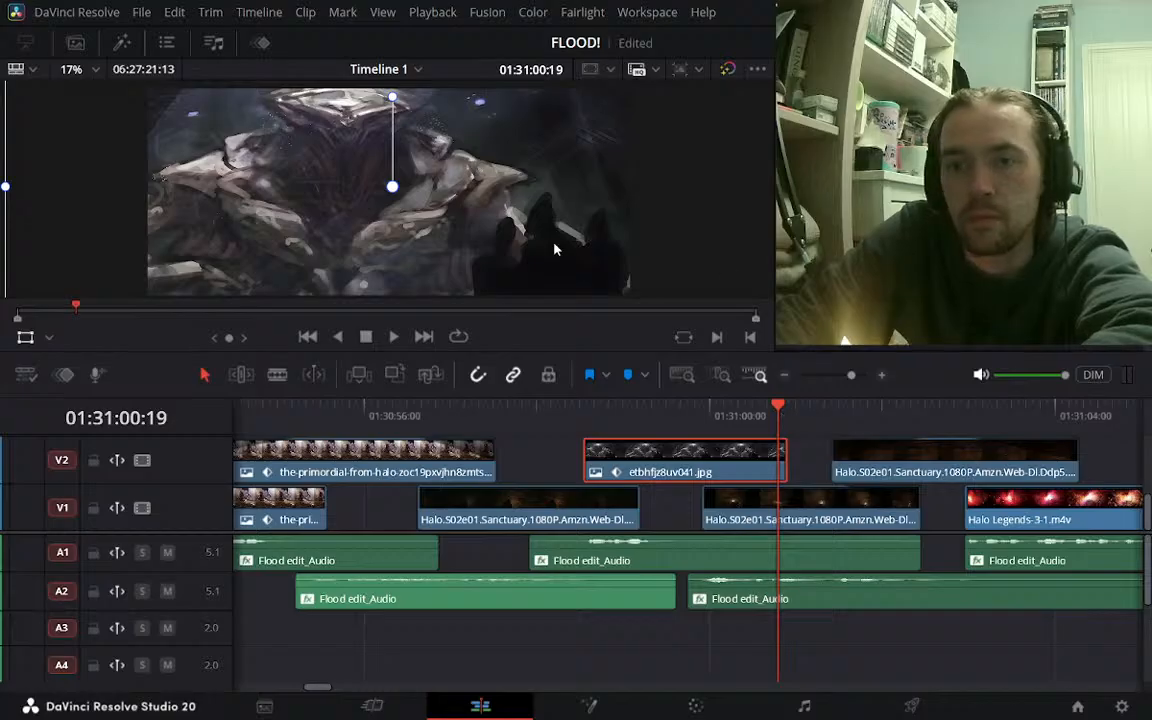
pyautogui.moveTo(512, 207)
pyautogui.mouseDown()
pyautogui.moveTo(522, 241)
pyautogui.moveTo(509, 224)
pyautogui.mouseUp()
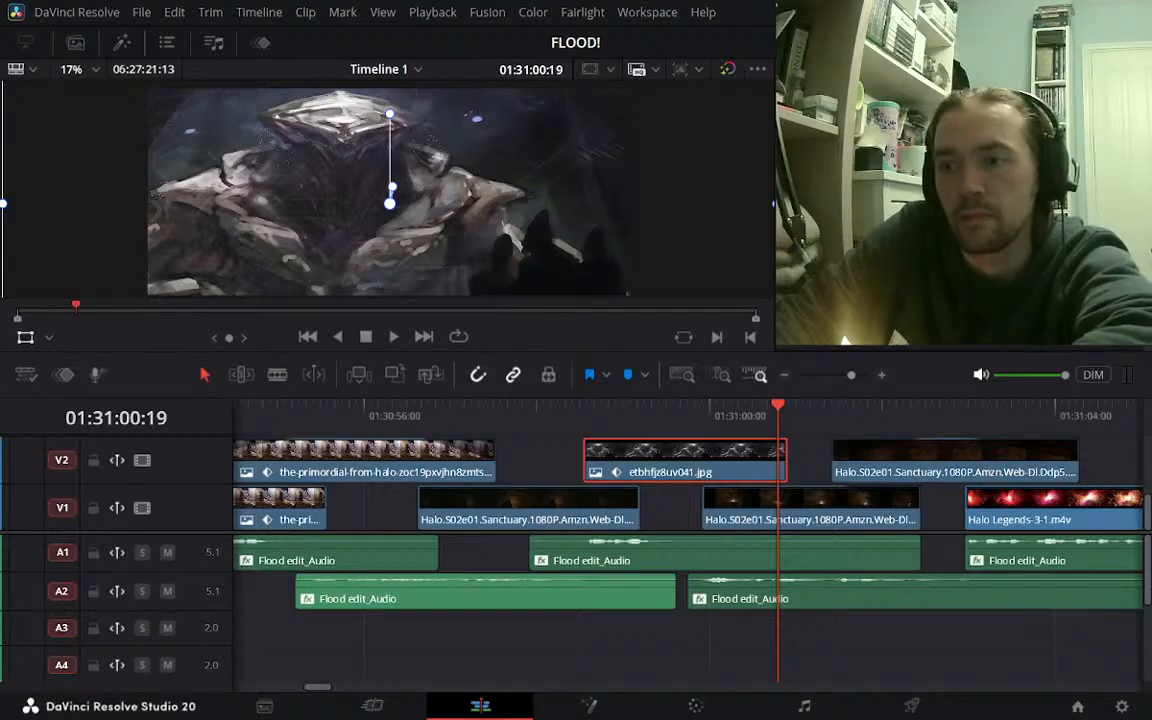
pyautogui.moveTo(577, 177)
pyautogui.mouseDown()
pyautogui.moveTo(577, 202)
pyautogui.moveTo(576, 189)
pyautogui.mouseUp()
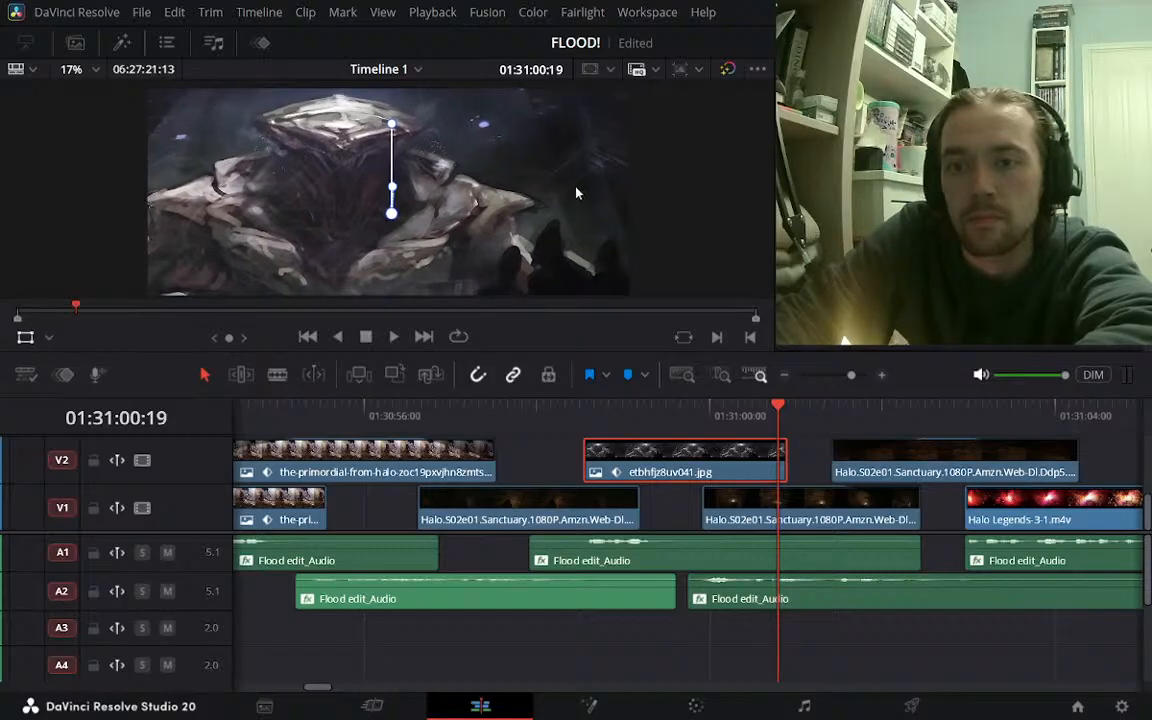
# Give the still a fade-in of about 15 frames, trim its end to about 01:31:00:16, and play back the animated still
pyautogui.click(515, 405)
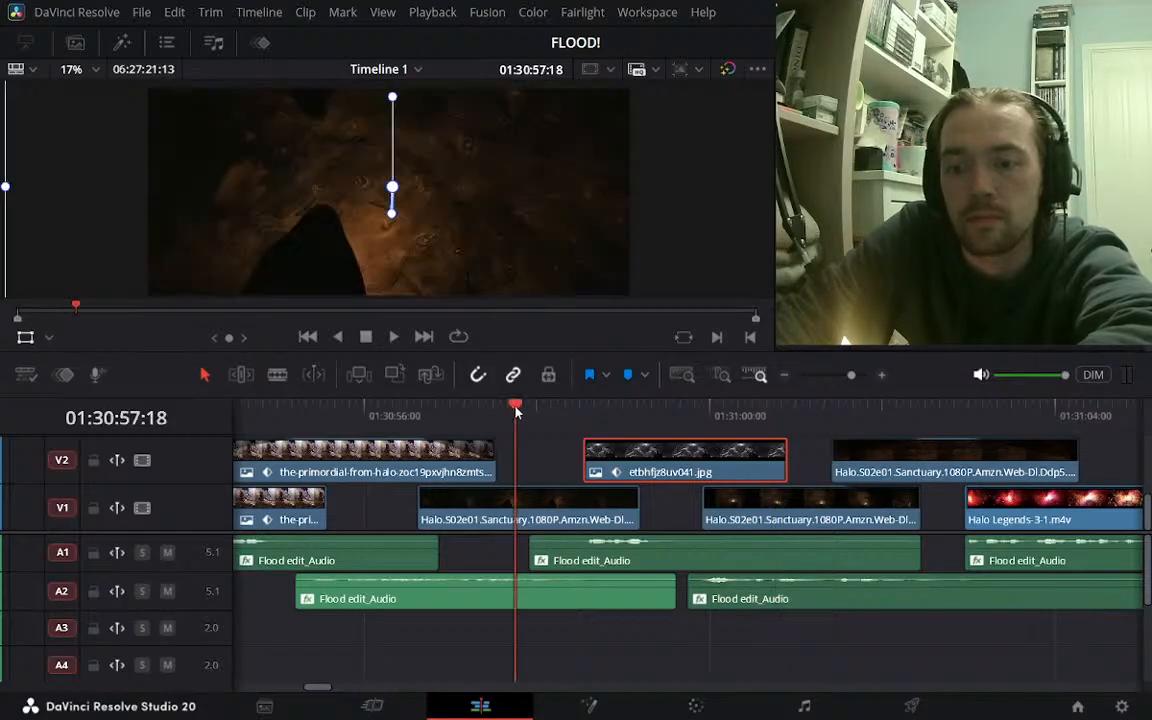
pyautogui.moveTo(590, 447); pyautogui.dragTo(637, 457)
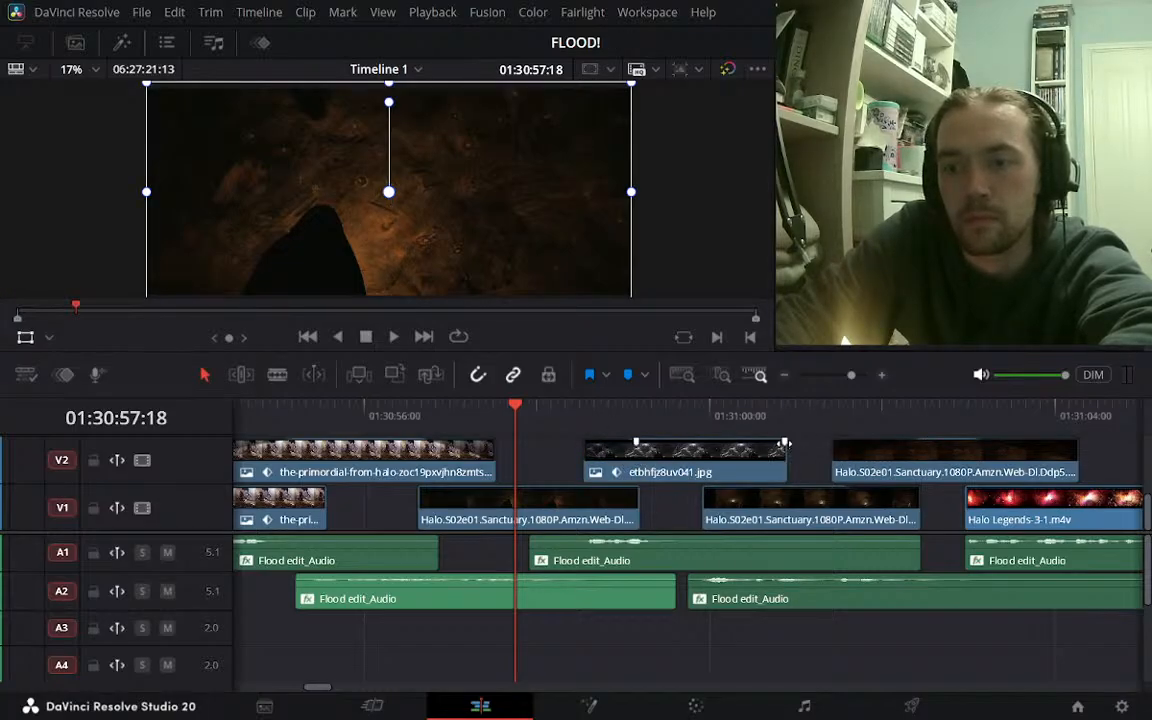
pyautogui.moveTo(785, 443); pyautogui.dragTo(764, 460)
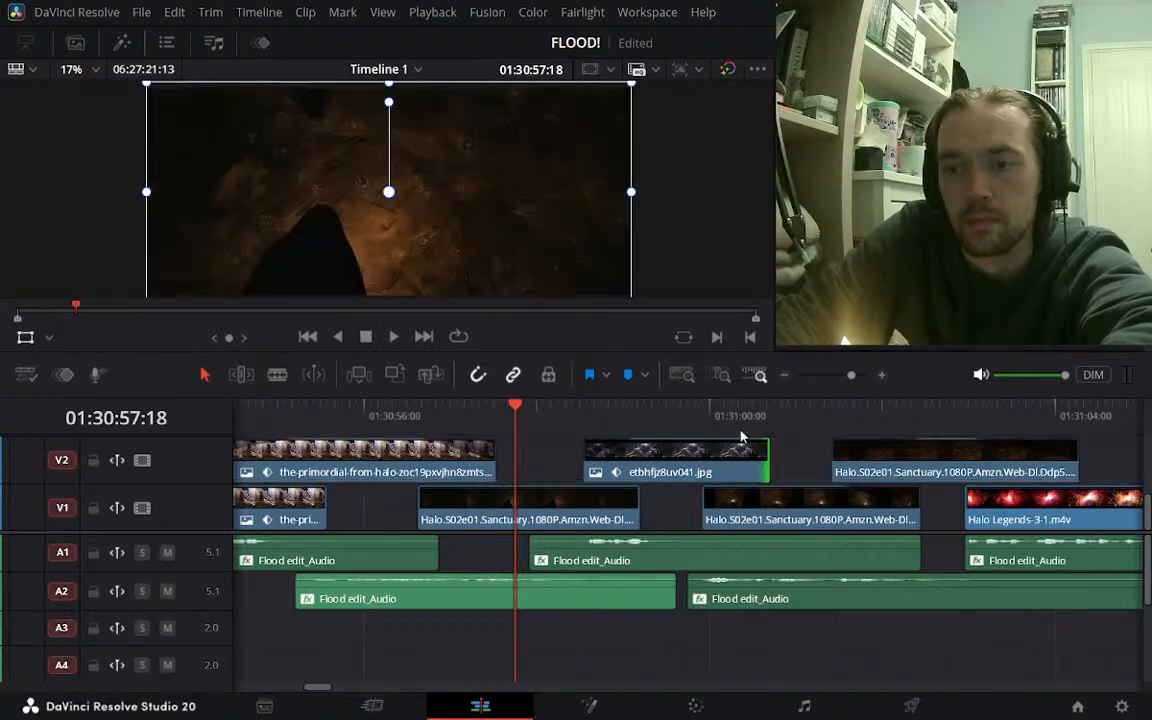
pyautogui.click(622, 412)
pyautogui.press('space')
pyautogui.press('space')
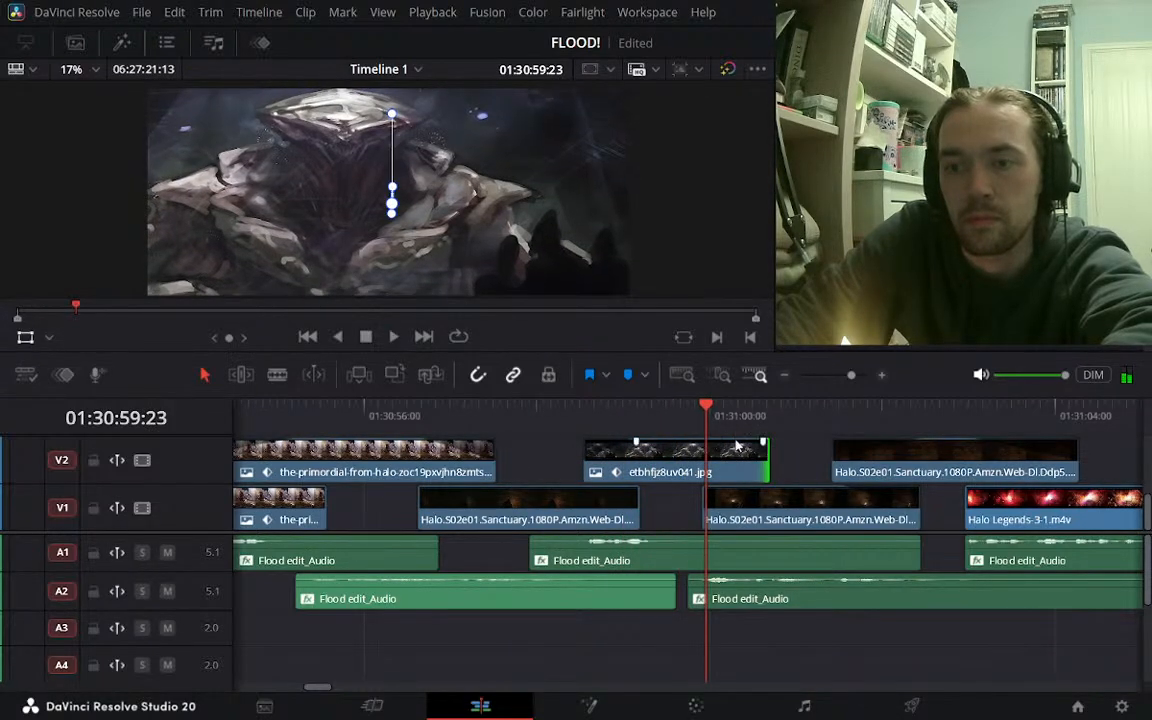
# Add a fade-out to the etbhfjz8uv041.jpg clip on V2 starting at about 01:30:59:23, and play back the transition
pyautogui.moveTo(764, 441); pyautogui.dragTo(708, 443)
pyautogui.click(416, 413)
pyautogui.press('space')
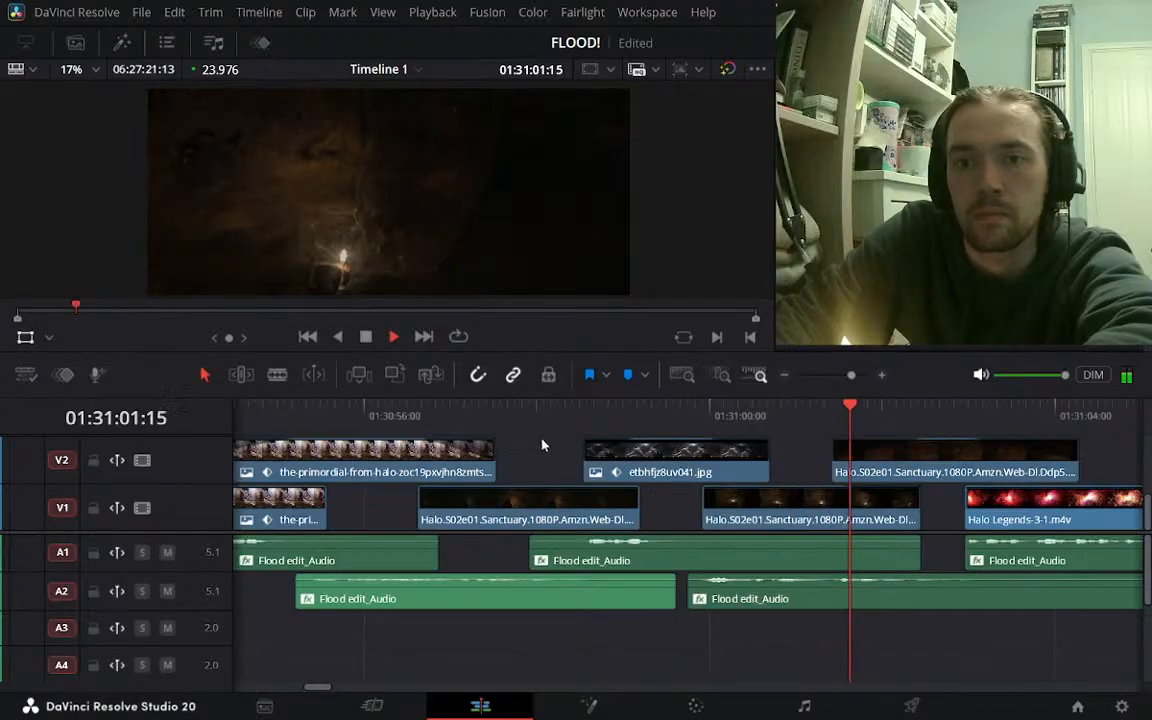
pyautogui.press('space')
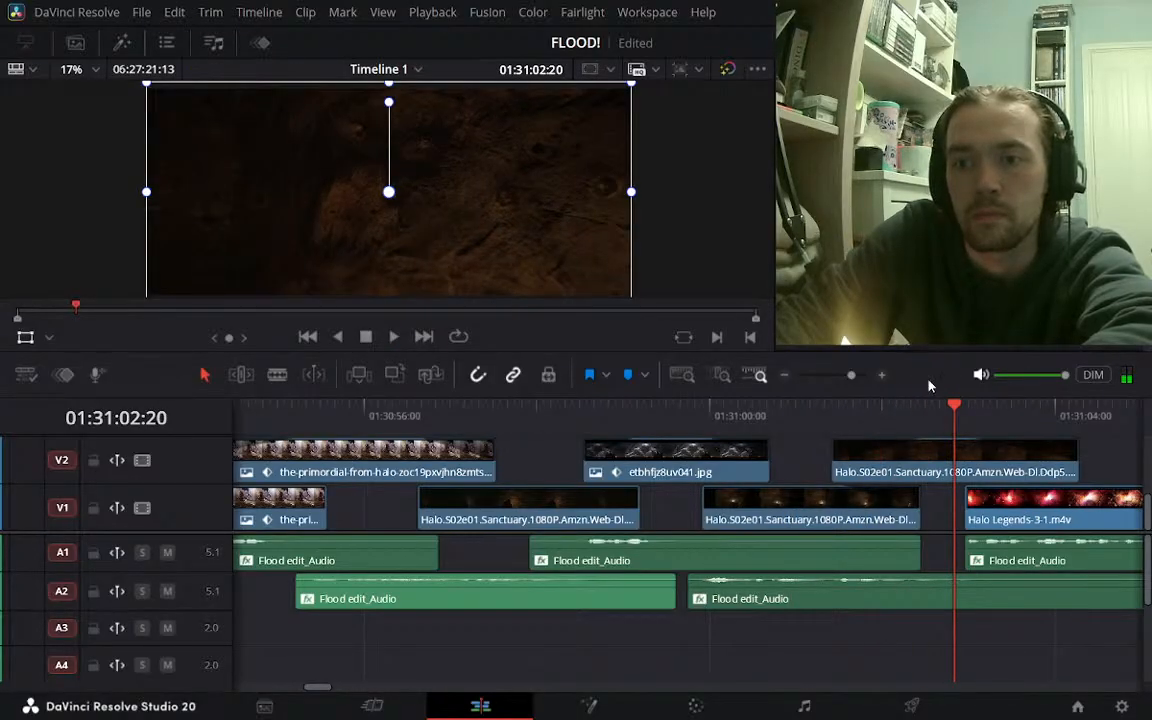
# Play back the timeline from about 01:30:44 to review the sequence of clips up to 01:30:57
pyautogui.click(786, 377)
pyautogui.click(377, 416)
pyautogui.press('space')
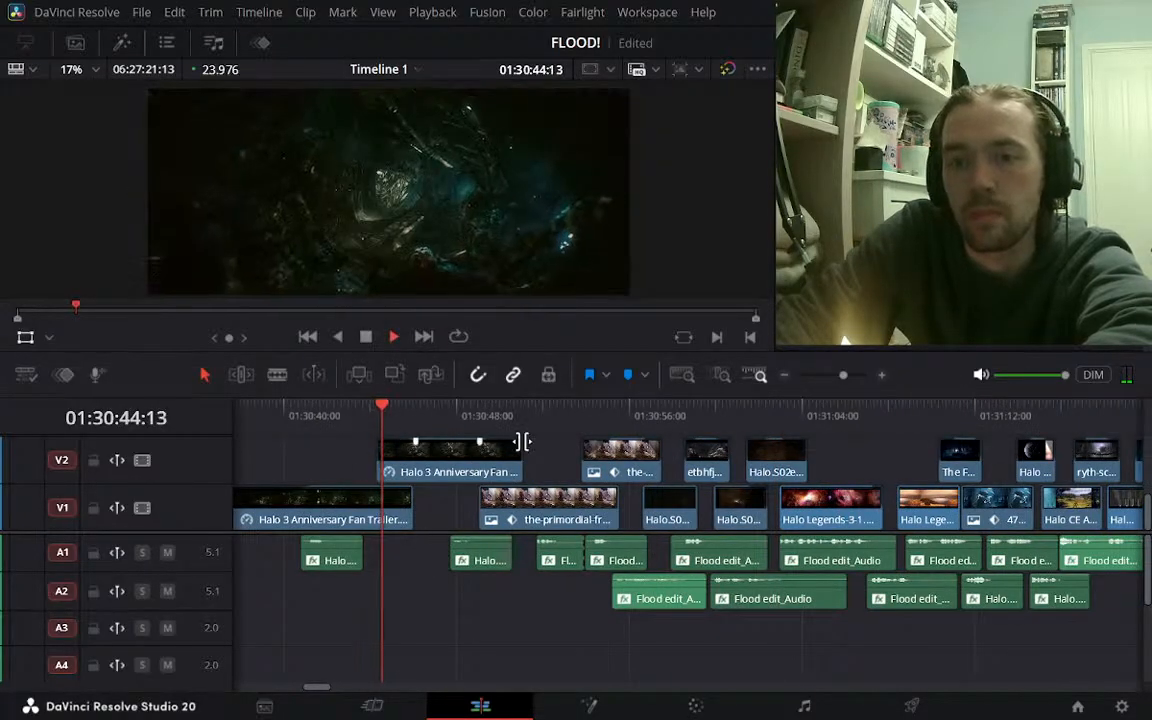
pyautogui.press('space')
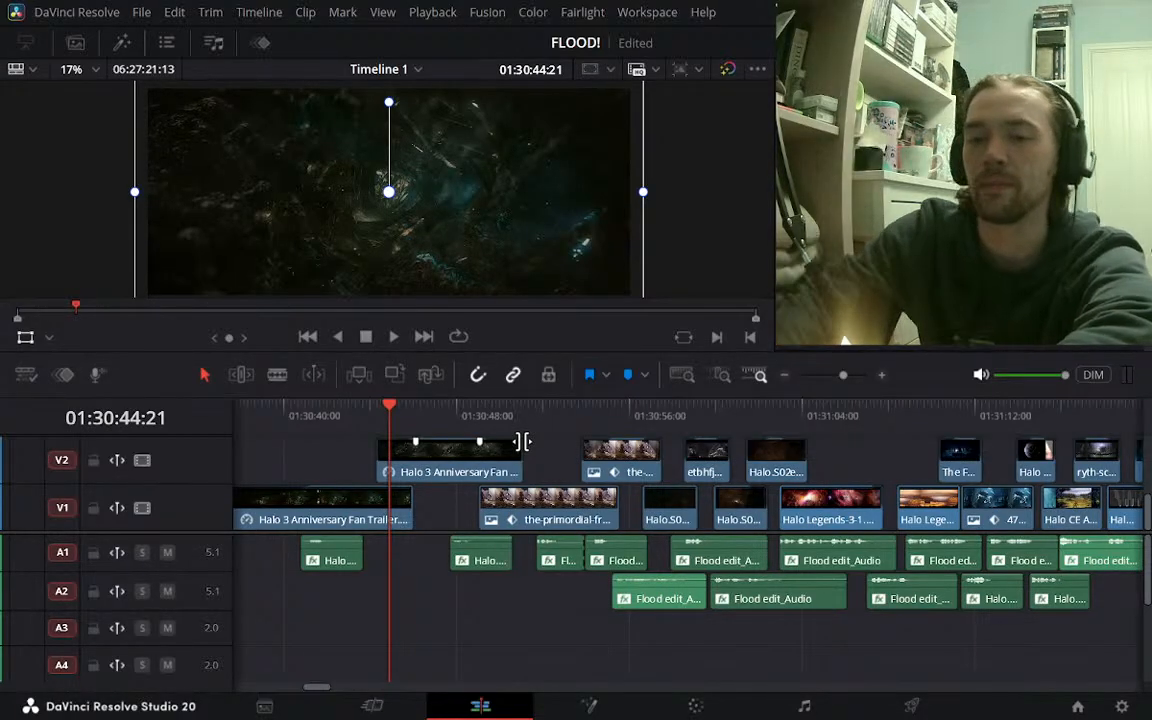
pyautogui.press('space')
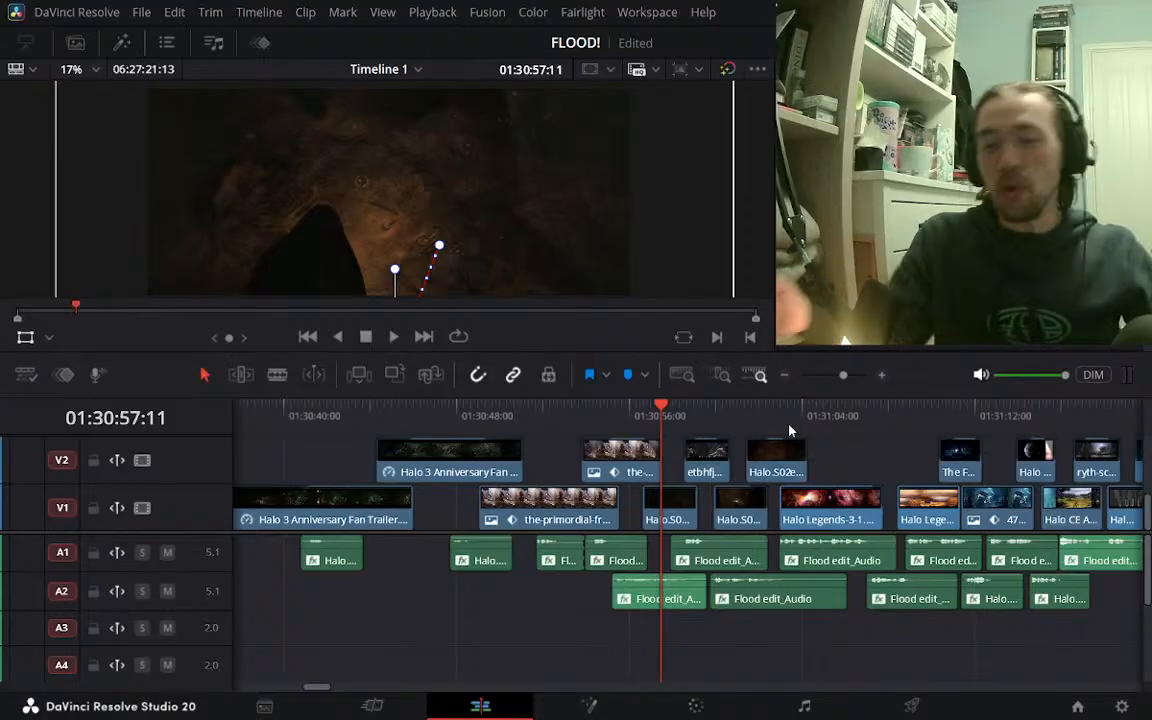
# Hide the transform overlay and play back the section from about 01:30:55 through the Halo Legends shots
pyautogui.click(25, 340)
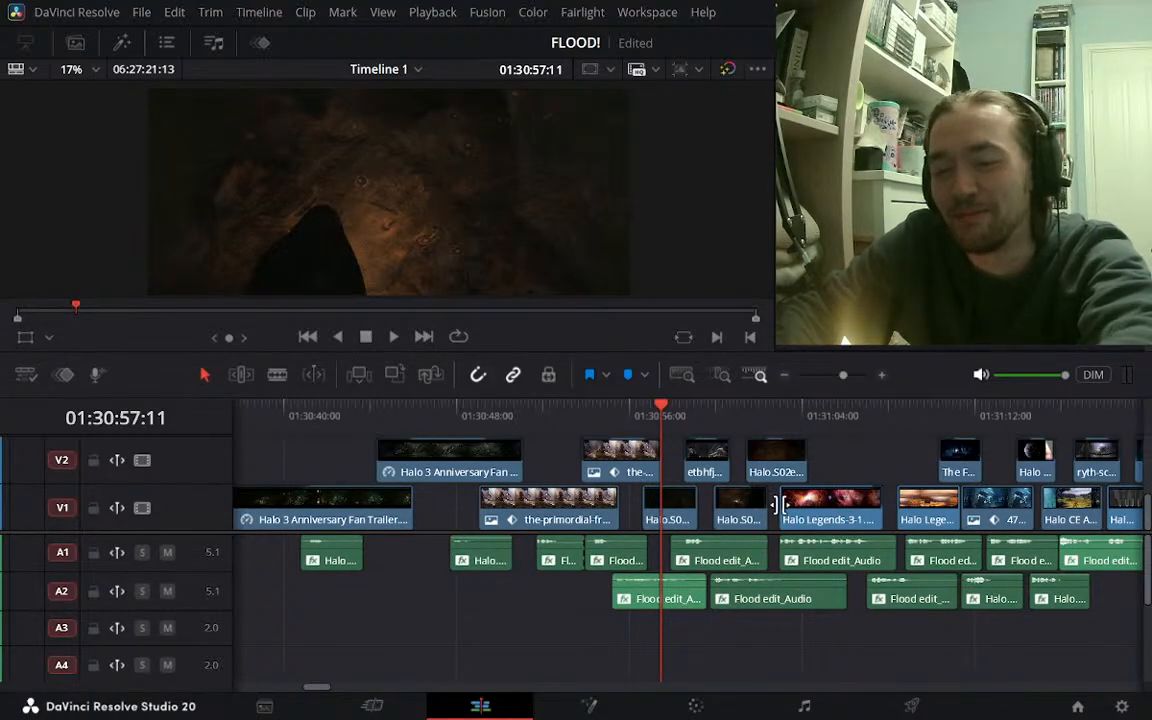
pyautogui.click(624, 404)
pyautogui.press('space')
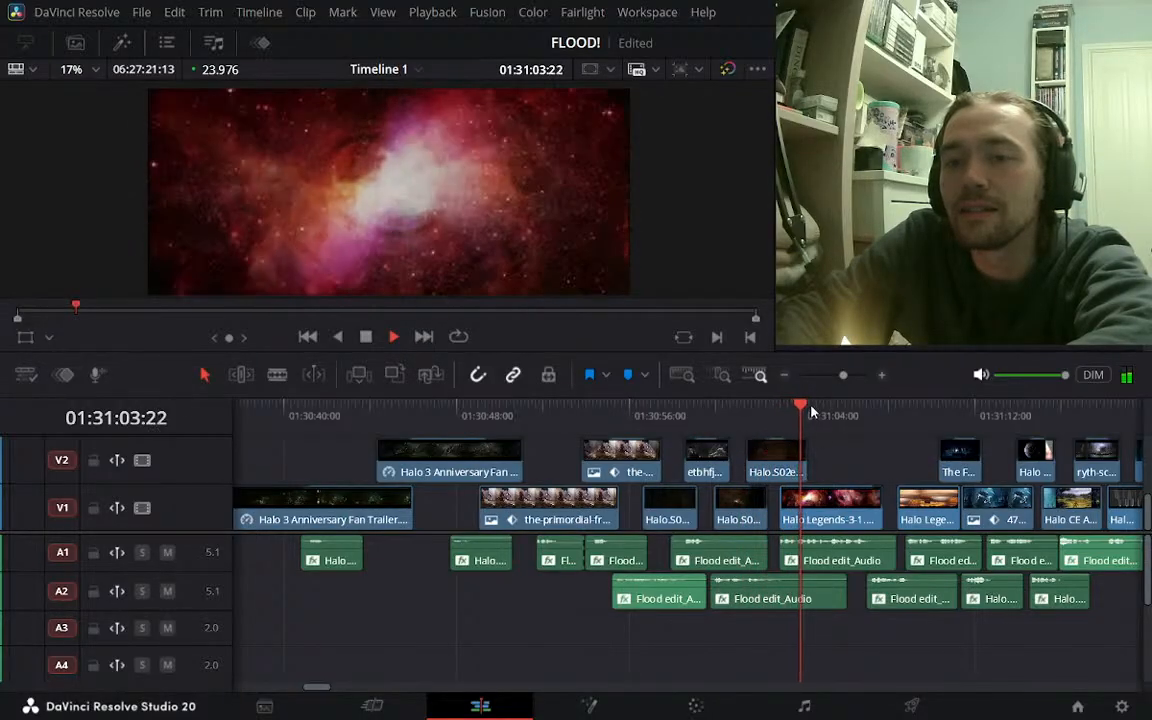
pyautogui.click(882, 375)
pyautogui.click(882, 376)
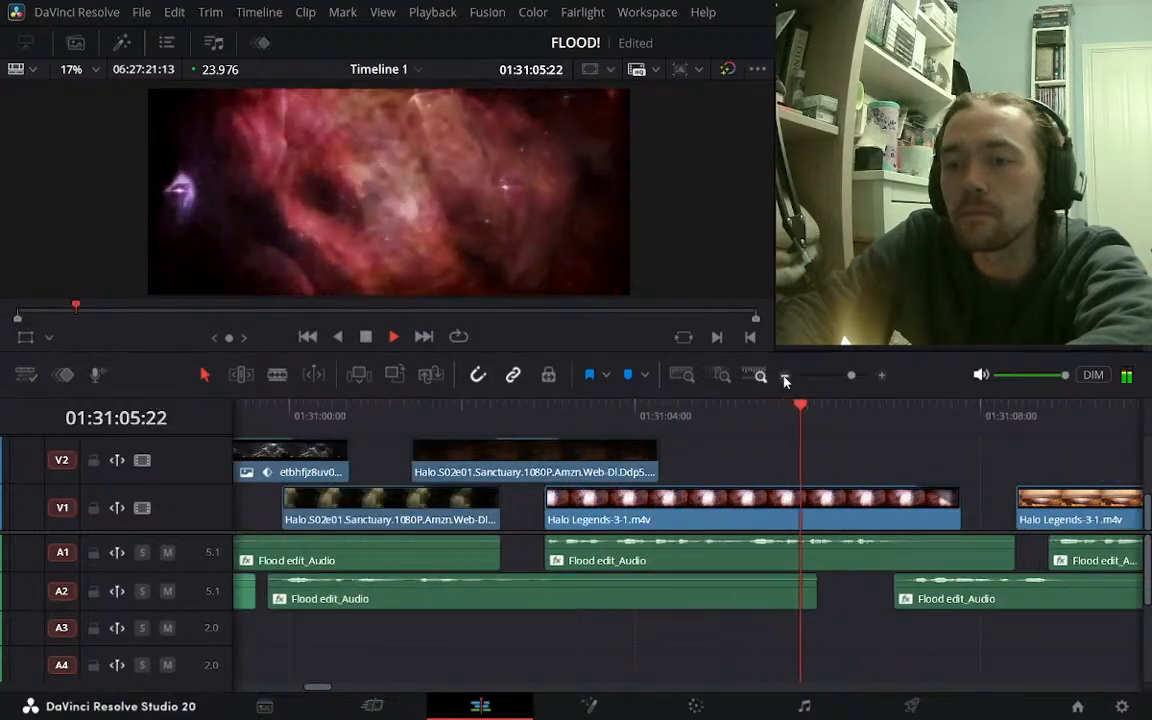
pyautogui.click(784, 376)
pyautogui.click(784, 376)
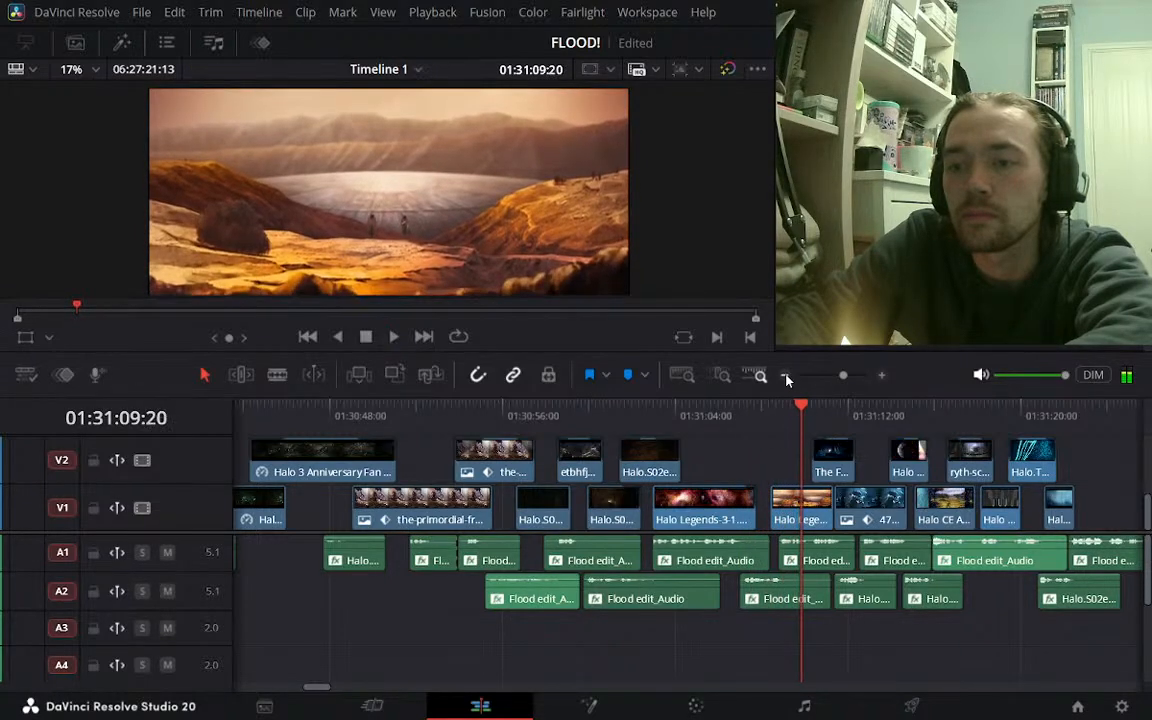
# Go to the ryth-aze-the-captive.jpg clip at 01:31:37:06, try adjusting its framing, and undo the change
pyautogui.click(786, 376)
pyautogui.click(786, 376)
pyautogui.click(838, 407)
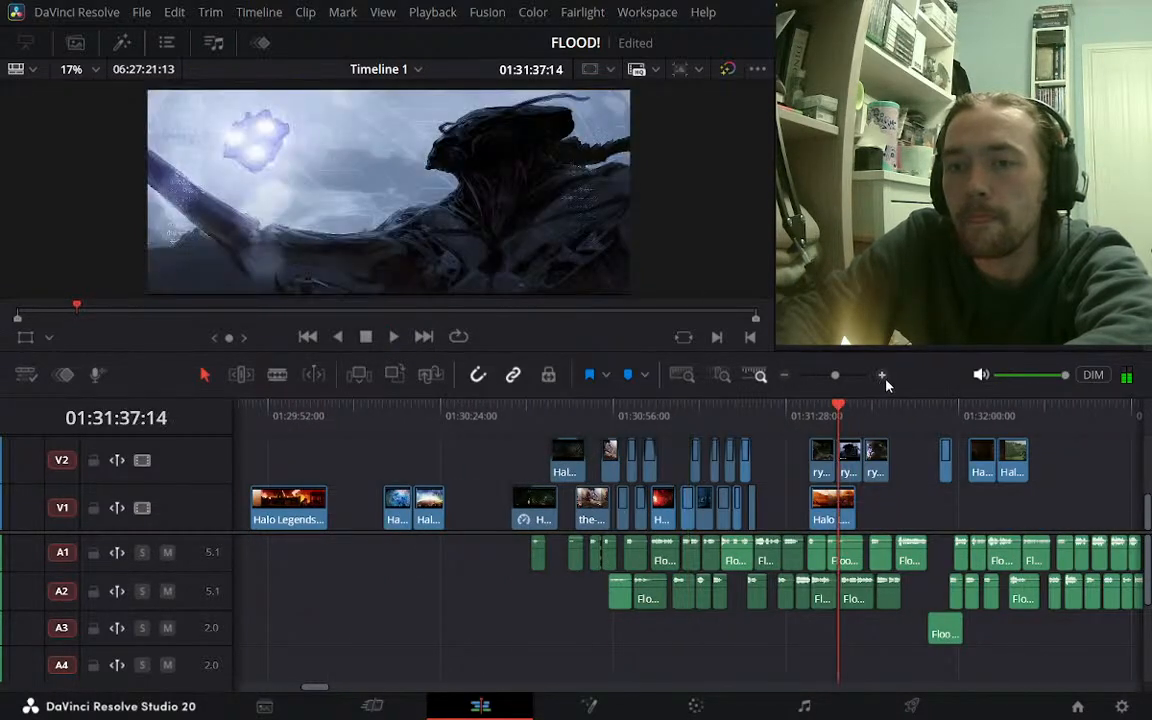
pyautogui.click(879, 375)
pyautogui.click(879, 375)
pyautogui.click(730, 415)
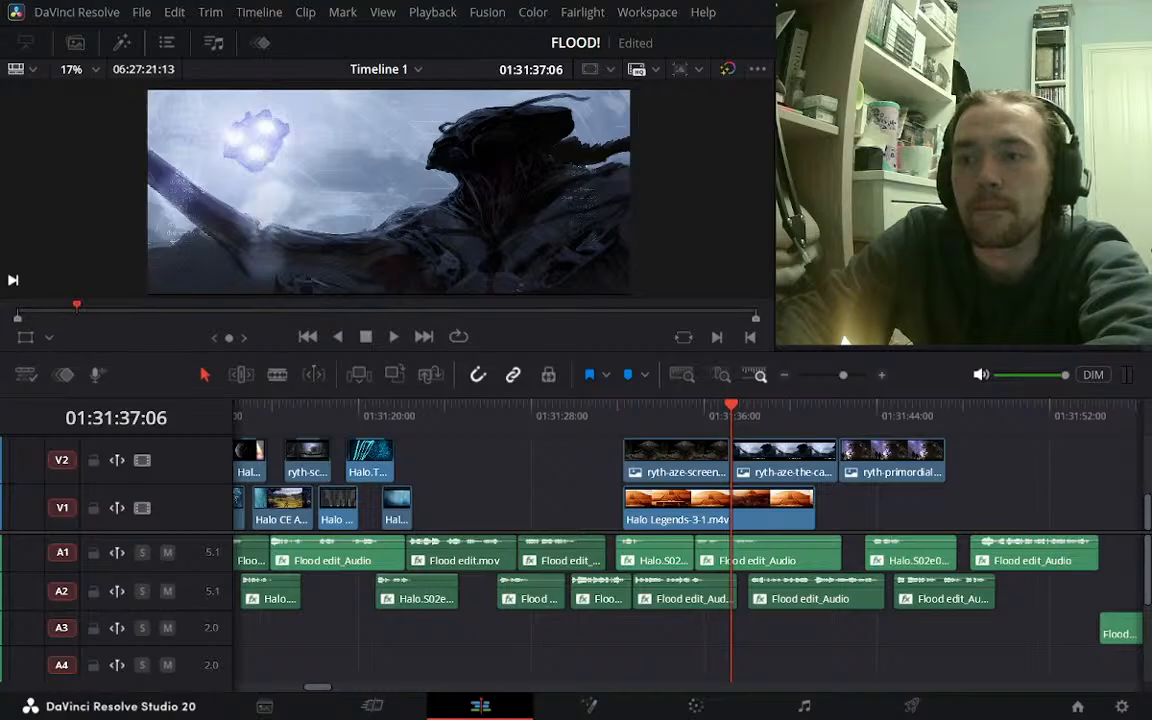
pyautogui.moveTo(962, 150); pyautogui.dragTo(978, 150)
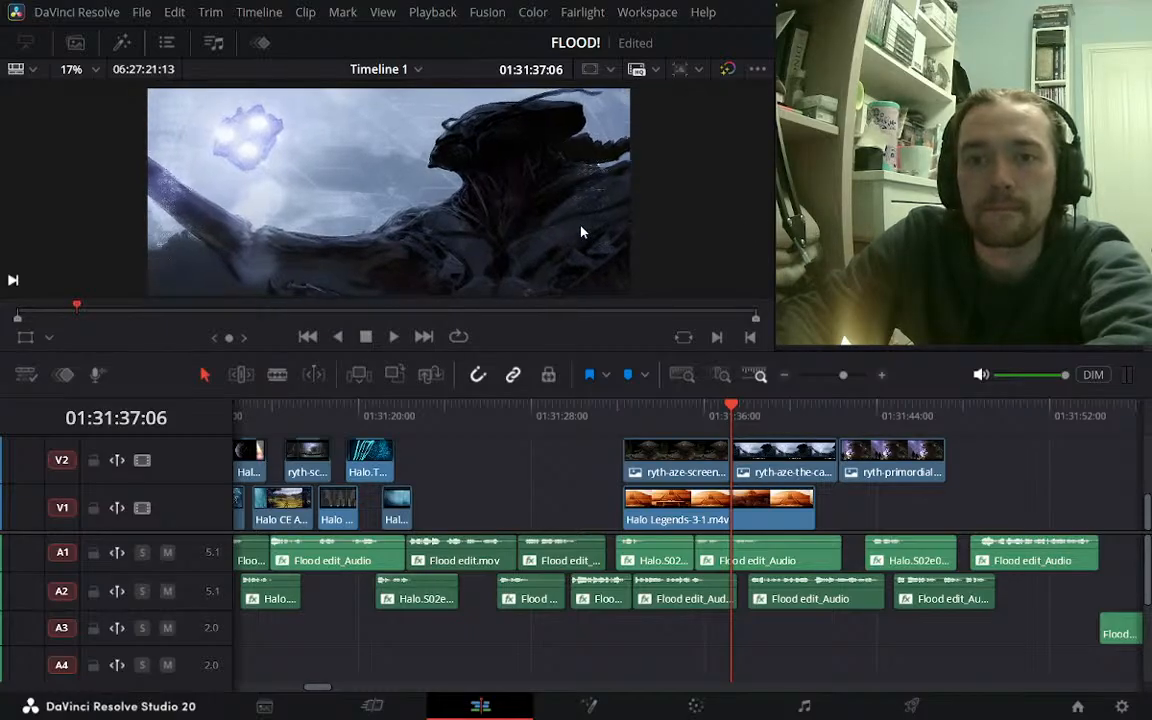
pyautogui.hotkey('ctrl', 'z')
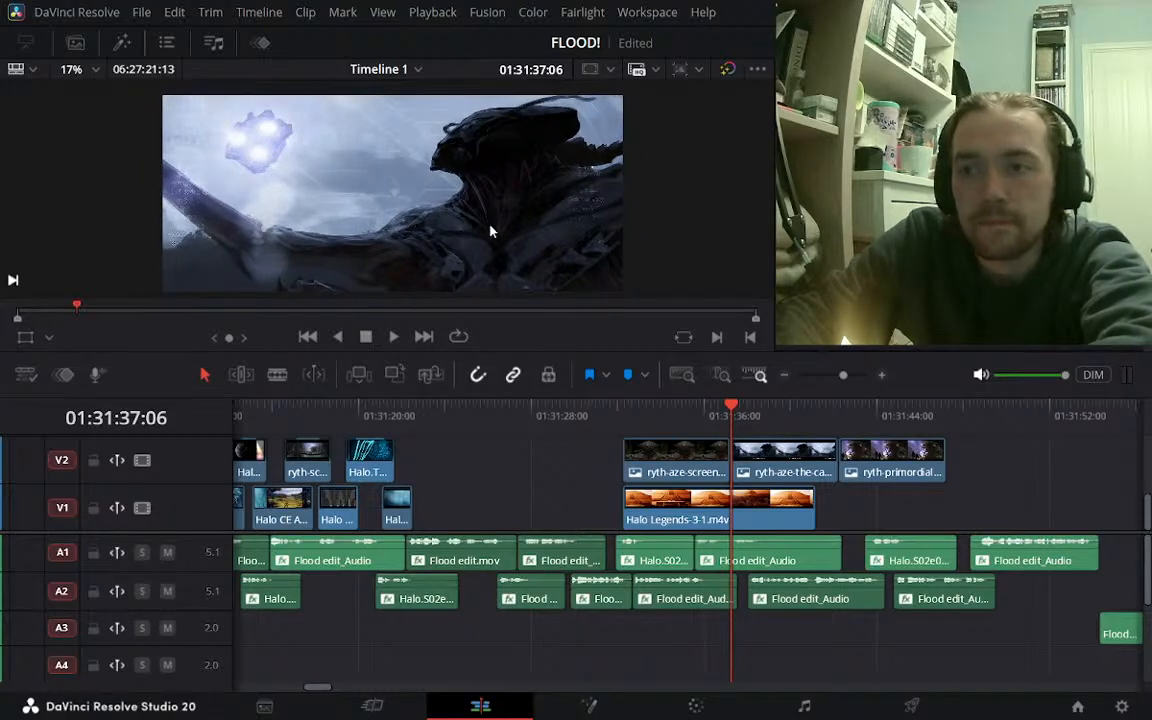
# Show the transform overlay, shift the ryth-aze-the-captive.jpg image sideways and enlarge it in the frame, and save the project
pyautogui.click(25, 337)
pyautogui.moveTo(350, 184); pyautogui.dragTo(370, 180)
pyautogui.moveTo(372, 185); pyautogui.dragTo(338, 187)
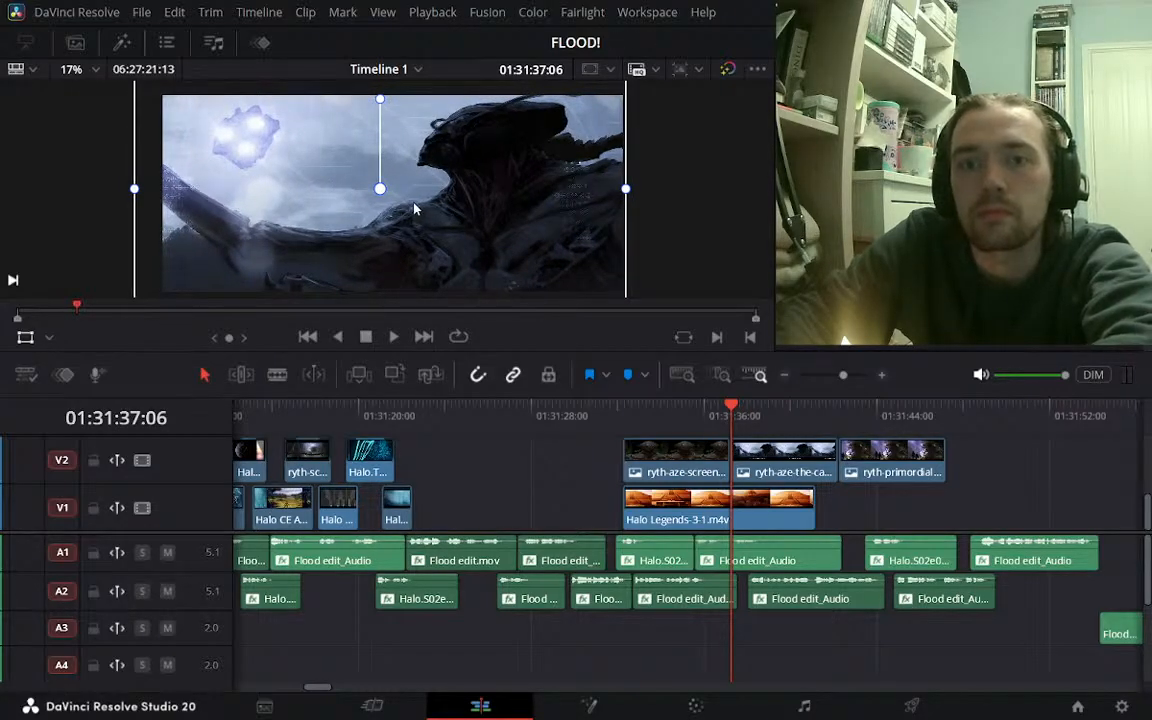
pyautogui.moveTo(415, 208)
pyautogui.mouseDown()
pyautogui.moveTo(441, 210)
pyautogui.moveTo(407, 212)
pyautogui.mouseUp()
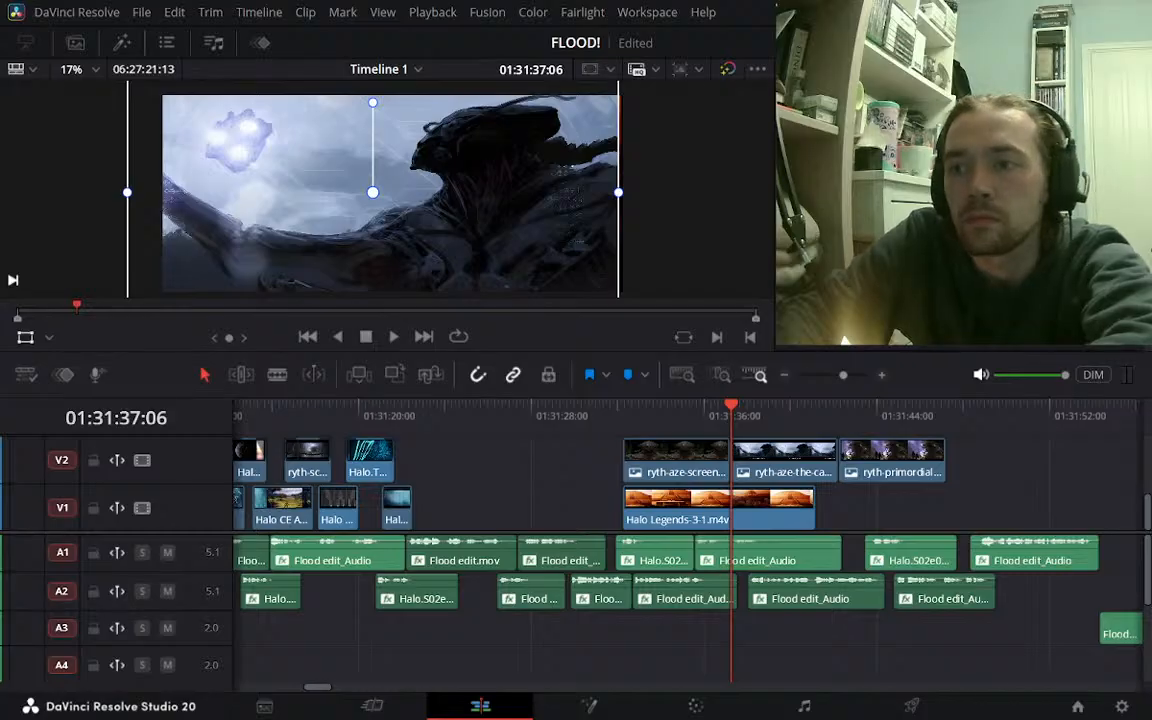
pyautogui.moveTo(618, 192); pyautogui.dragTo(555, 192)
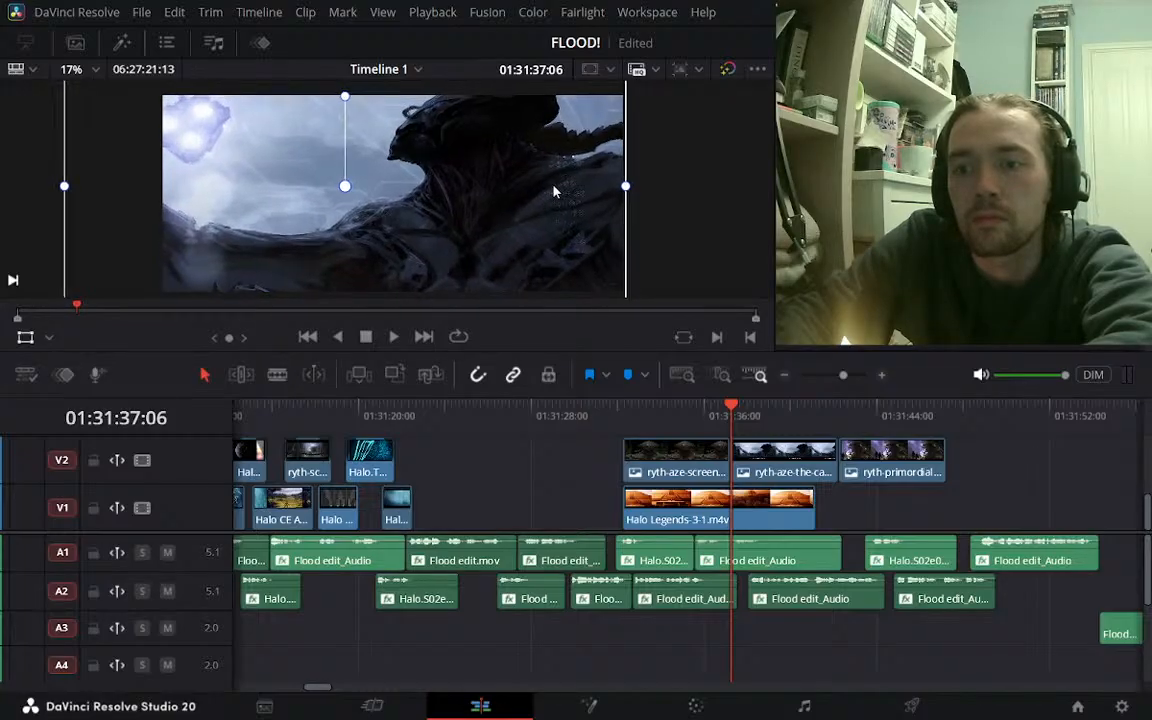
pyautogui.hotkey('ctrl', 's')
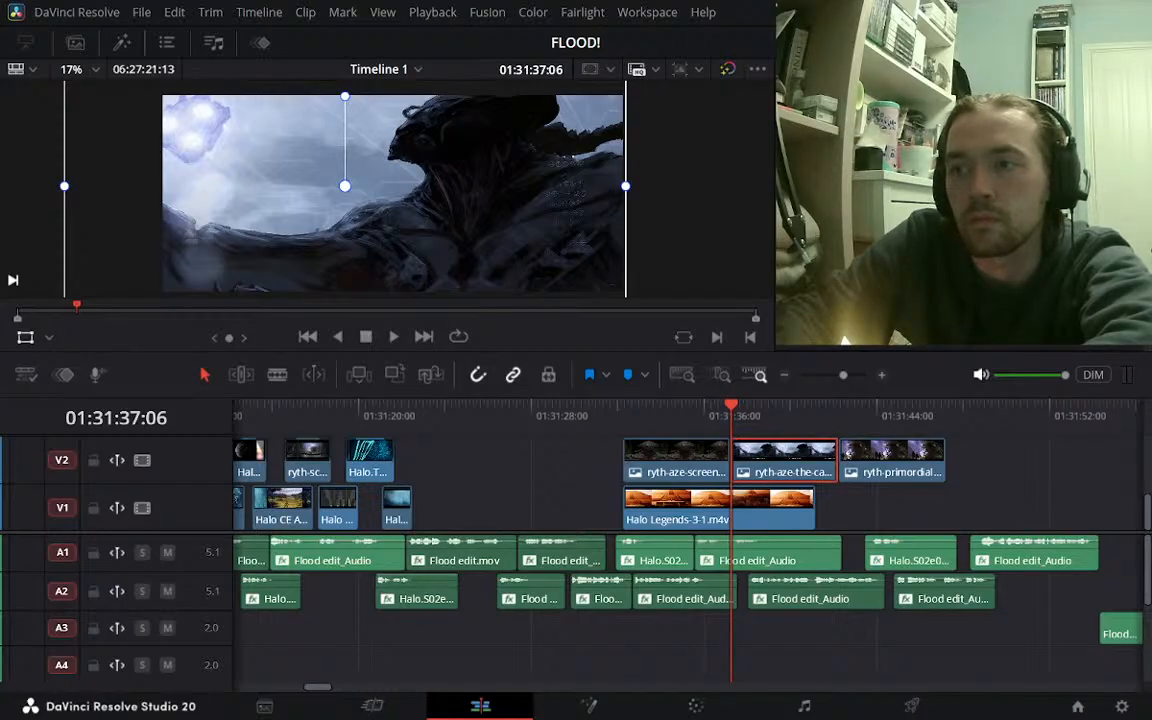
# Place ryth-aze-the-captive.jpg on V2 from about 01:31:23:06 to 01:31:31 and keyframe its framing at the start
pyautogui.moveTo(808, 470); pyautogui.dragTo(607, 465)
pyautogui.click(427, 418)
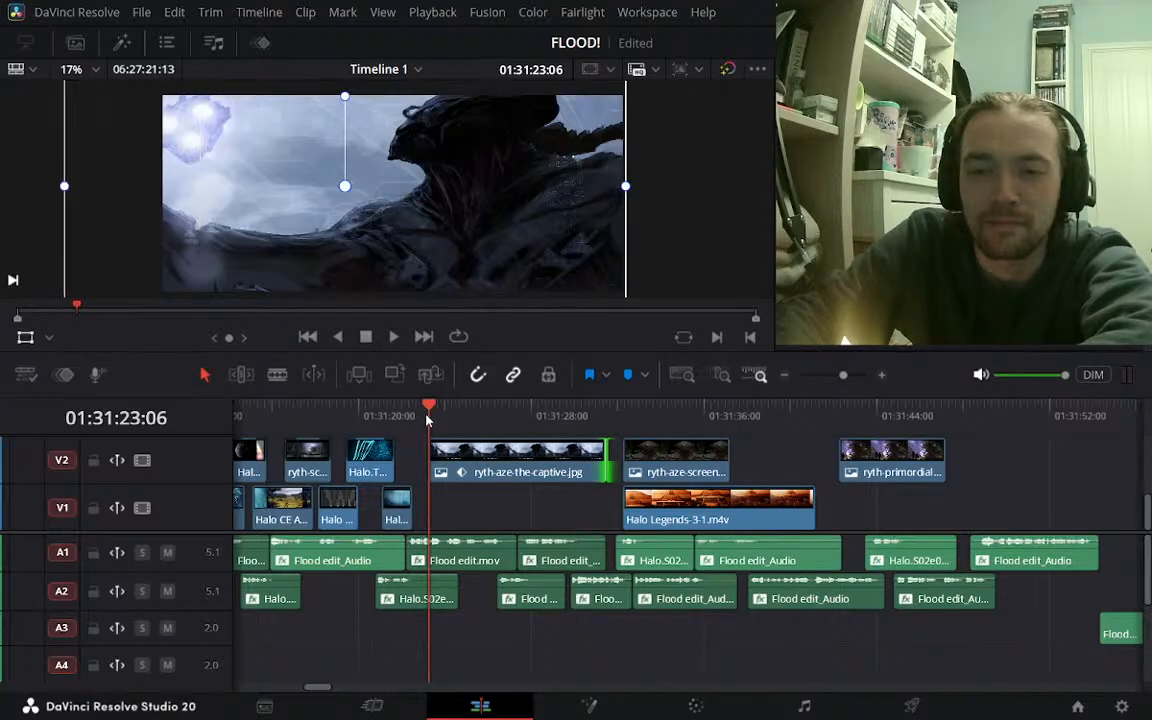
# Save the project and keyframe the captive image's end position at 01:31:30:23, shifted right and slightly down
pyautogui.click(606, 413)
pyautogui.click(596, 414)
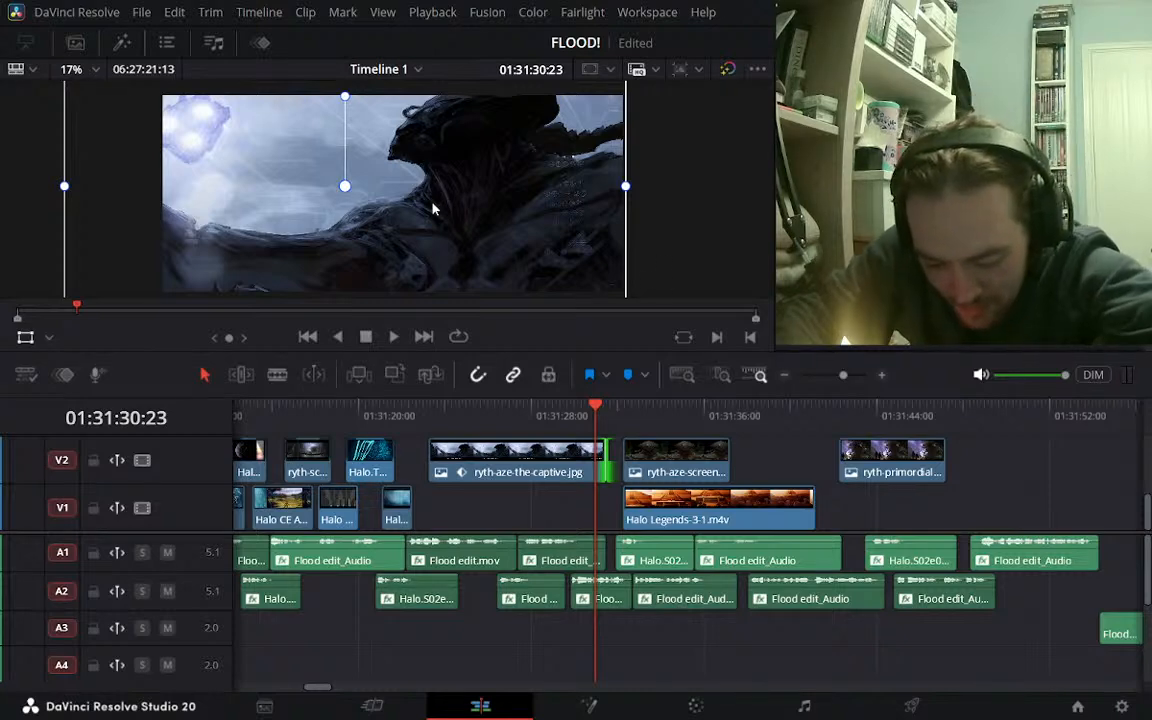
pyautogui.hotkey('ctrl', 's')
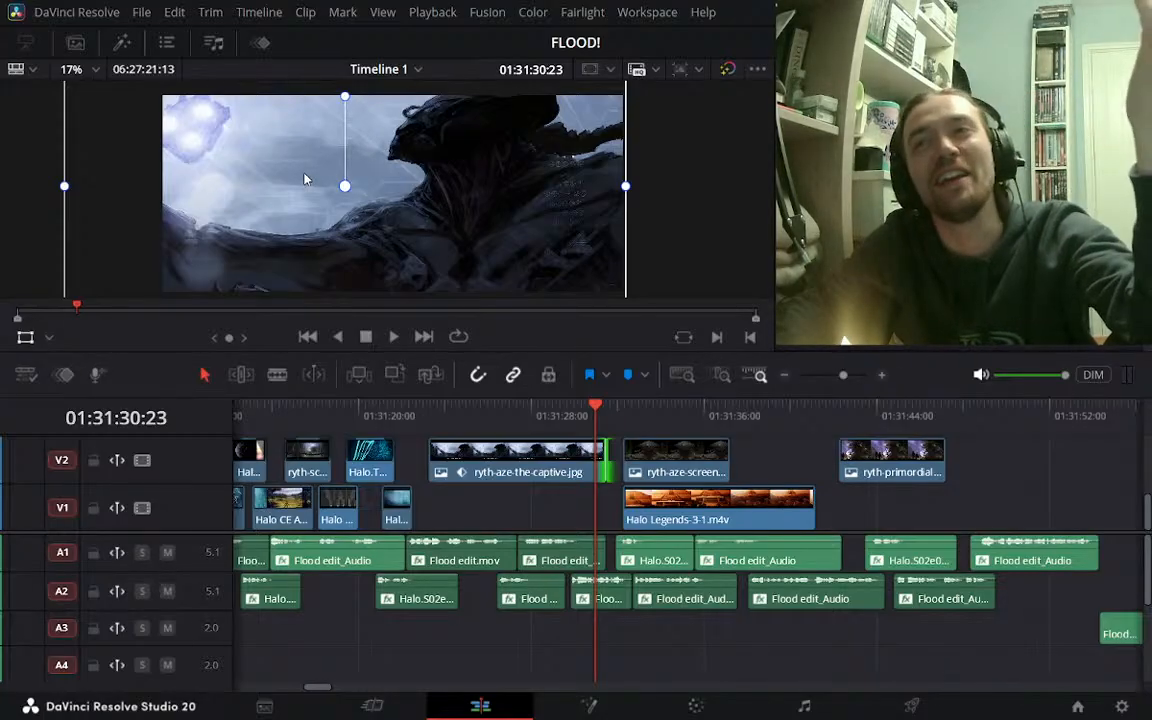
pyautogui.moveTo(295, 175); pyautogui.dragTo(364, 198)
# Play back the captive image's pan from 01:31:24:16 and check the clip's place among the surrounding clips
pyautogui.click(460, 412)
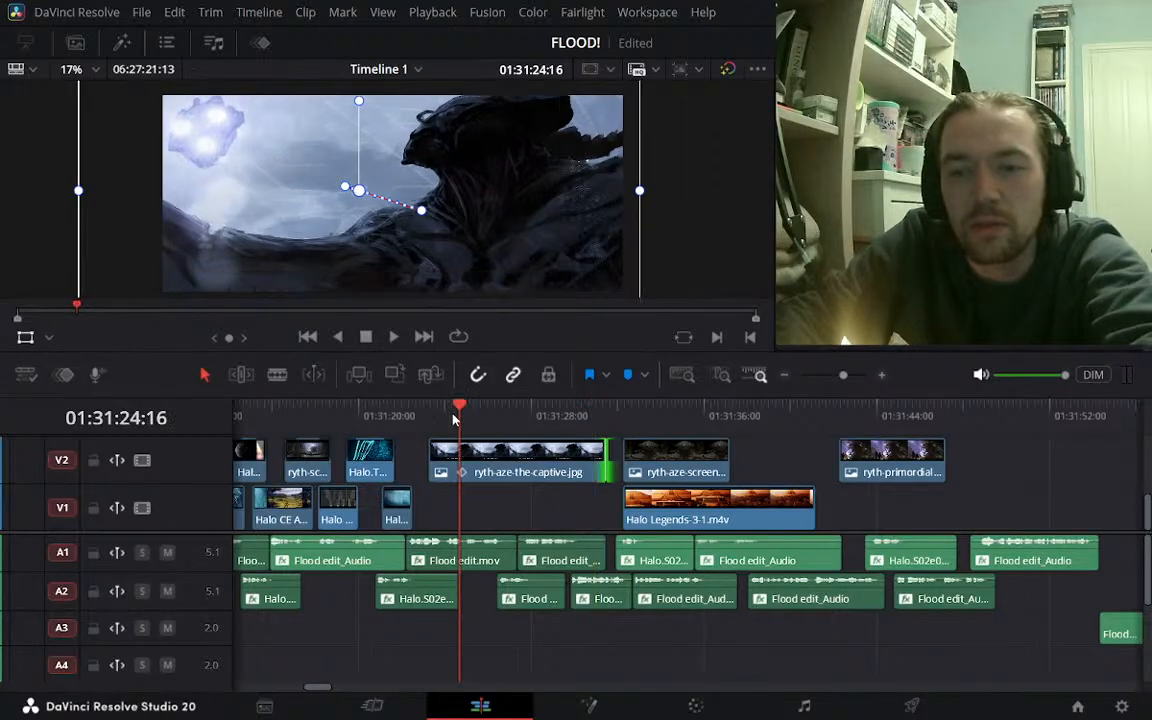
pyautogui.press('space')
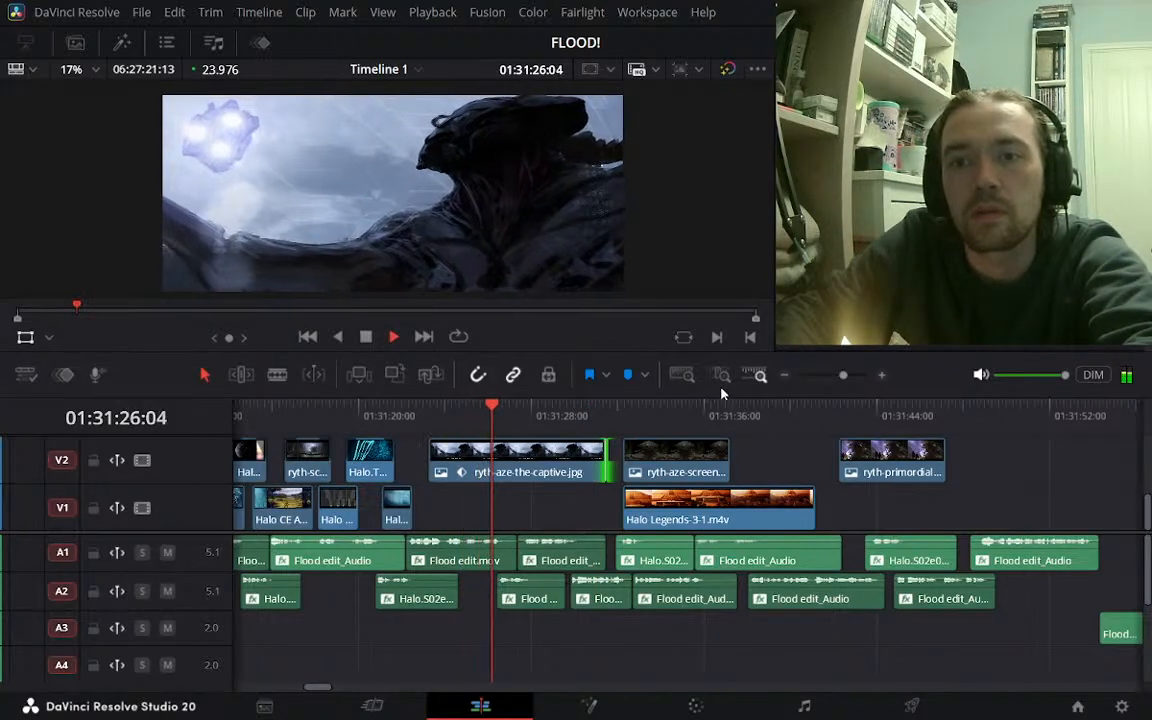
pyautogui.press('space')
pyautogui.click(784, 375)
pyautogui.click(784, 377)
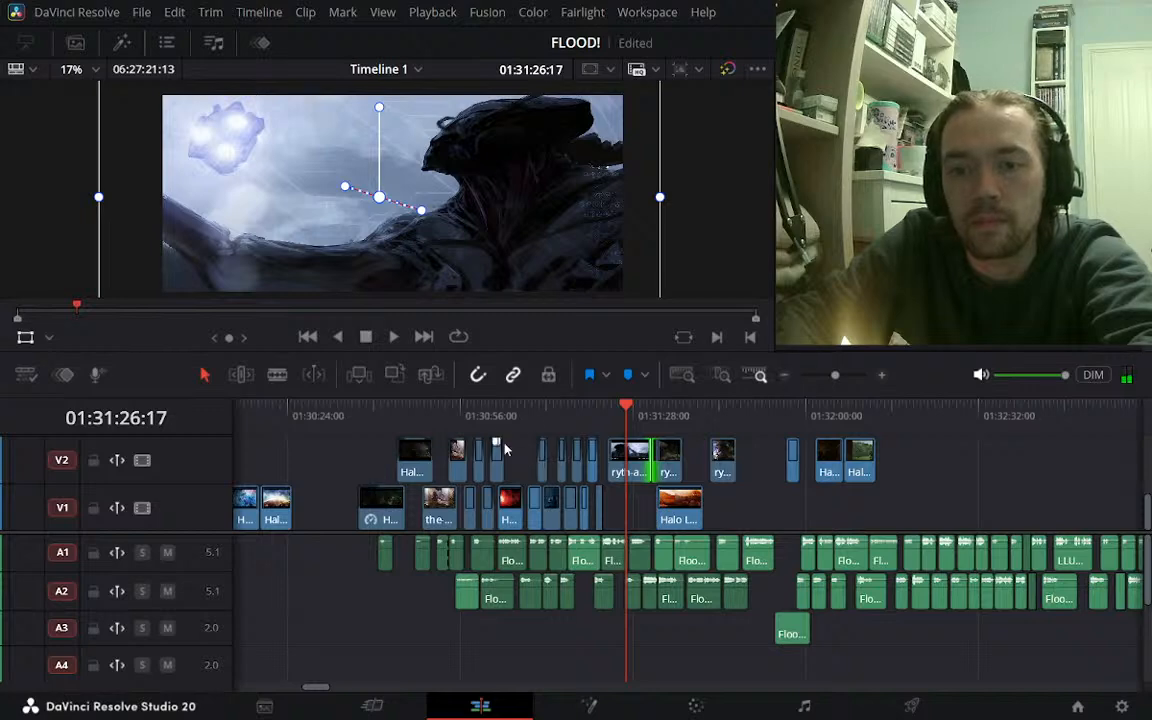
pyautogui.click(528, 425)
pyautogui.click(615, 423)
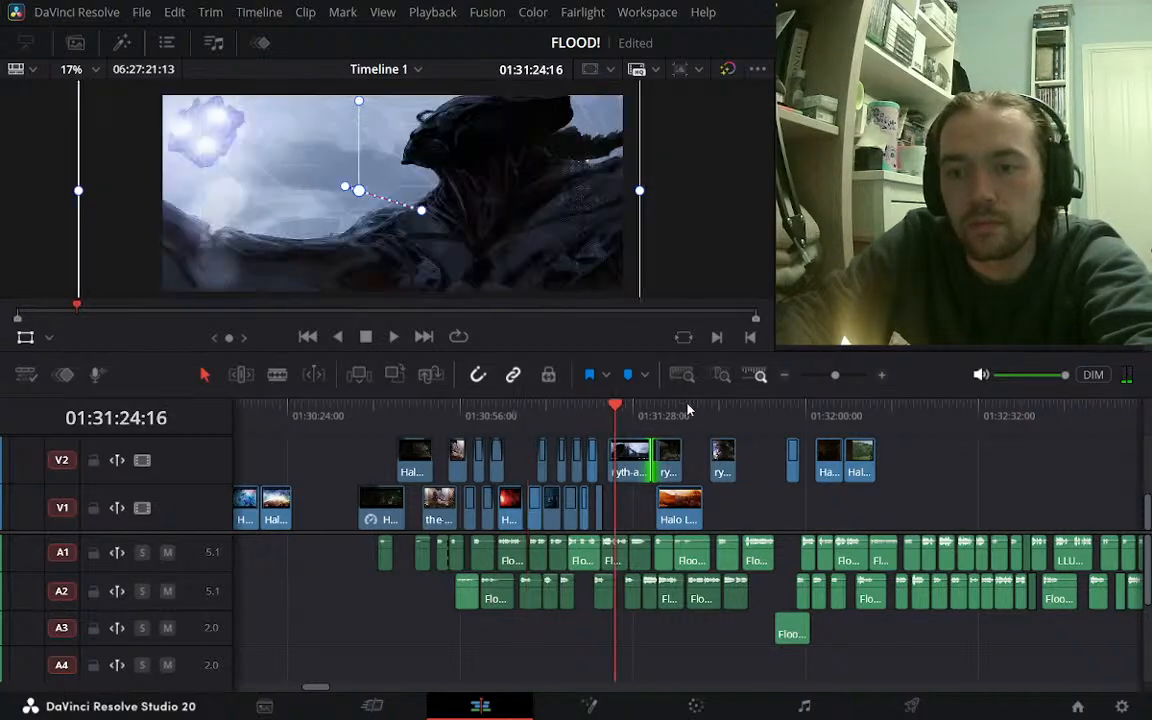
# Return to the captive clip's end keyframe at 01:31:30:23 and scale the image down slightly there
pyautogui.click(882, 376)
pyautogui.click(882, 376)
pyautogui.click(882, 376)
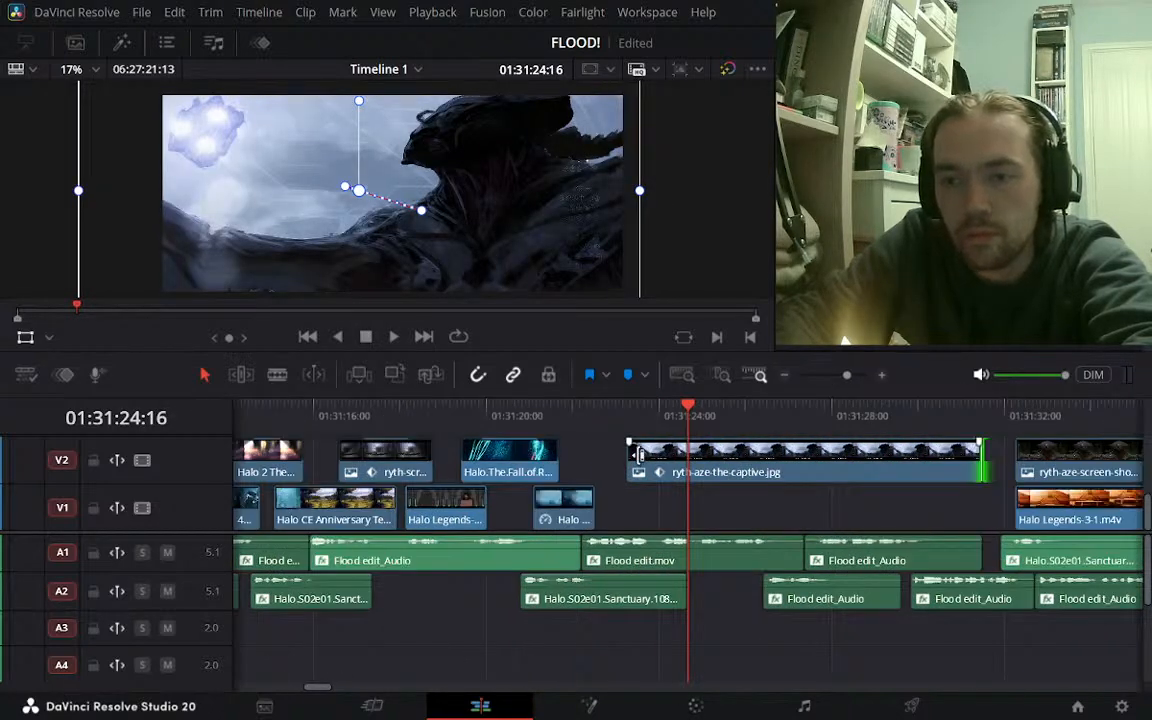
pyautogui.moveTo(945, 414); pyautogui.dragTo(973, 416)
pyautogui.press('Right')
pyautogui.press('Right')
pyautogui.press('Right')
pyautogui.press('Right')
pyautogui.press('Right')
pyautogui.press('Right')
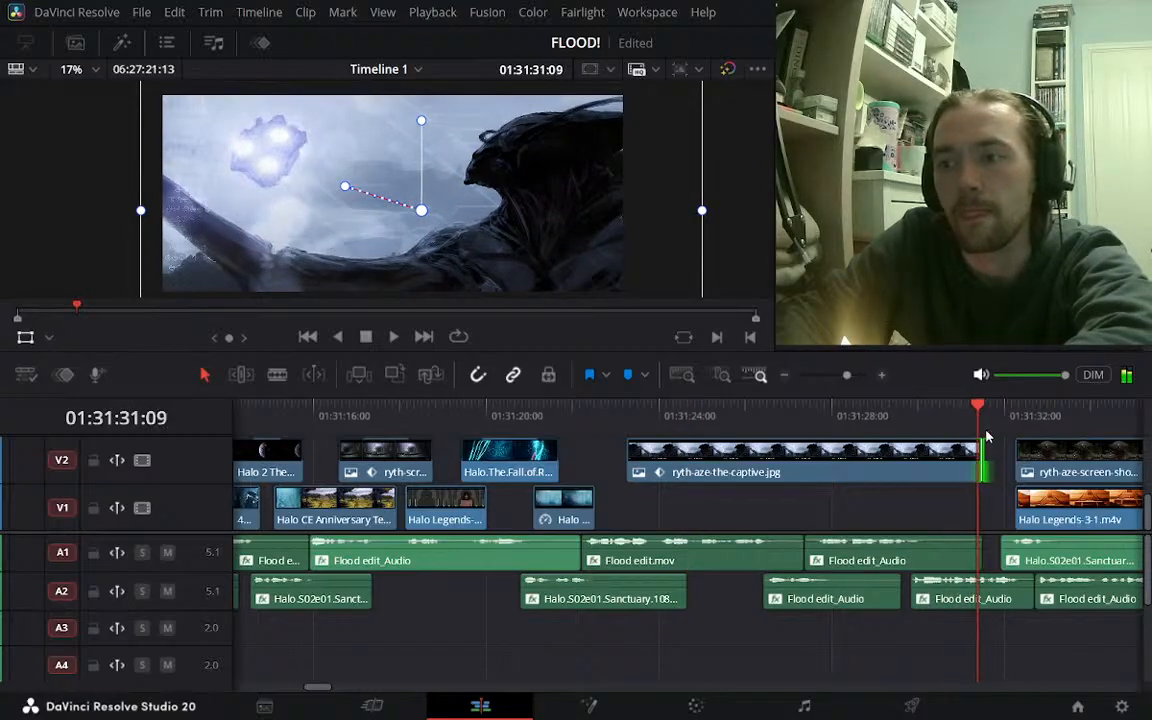
pyautogui.press('Left')
pyautogui.press('Left')
pyautogui.press('Left')
pyautogui.press('Left')
pyautogui.press('Left')
pyautogui.press('Left')
pyautogui.press('Left')
pyautogui.press('Left')
pyautogui.press('Left')
pyautogui.press('Left')
pyautogui.press('Left')
pyautogui.press('Left')
pyautogui.press('Left')
pyautogui.press('Left')
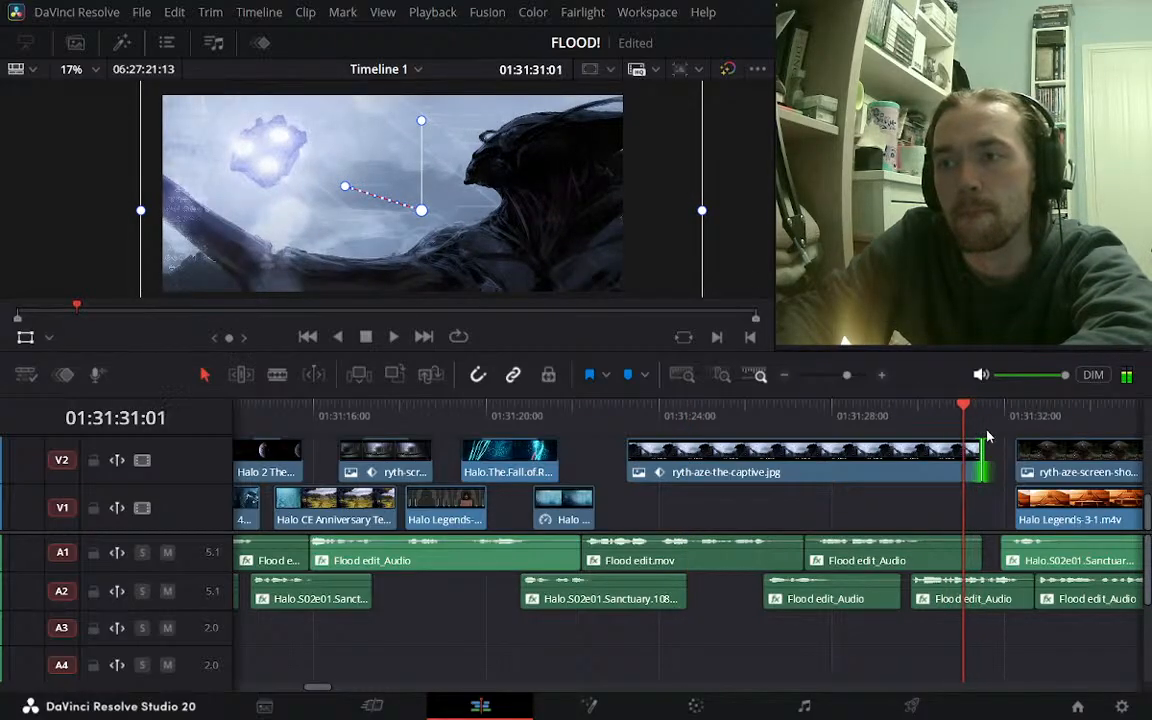
pyautogui.press('Right')
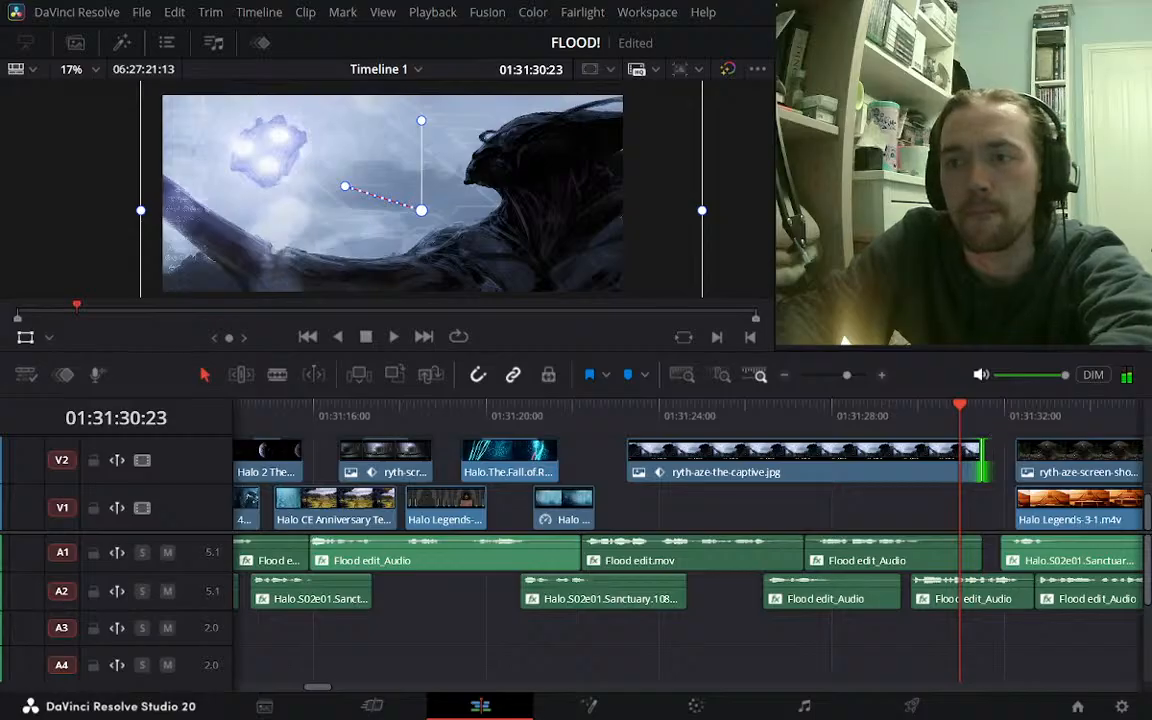
pyautogui.moveTo(960, 205); pyautogui.dragTo(498, 204)
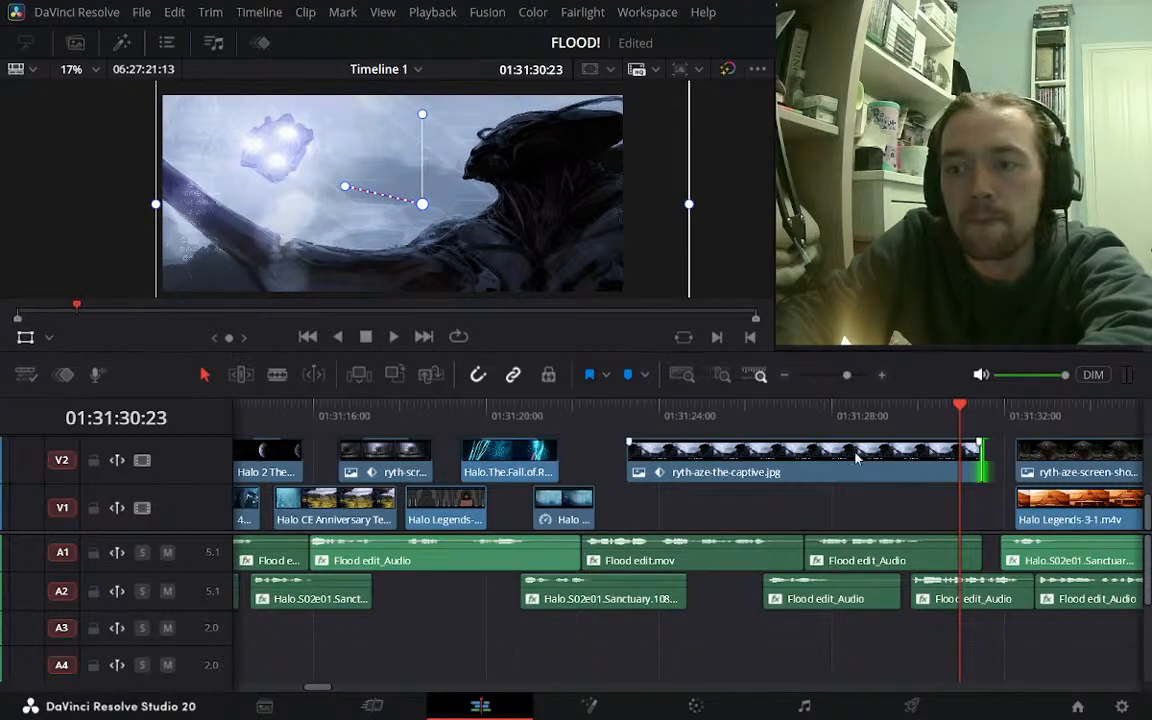
# Trim the end of the captive clip to just before 01:31:30:23 and play back its pan and zoom
pyautogui.moveTo(972, 462); pyautogui.dragTo(946, 462)
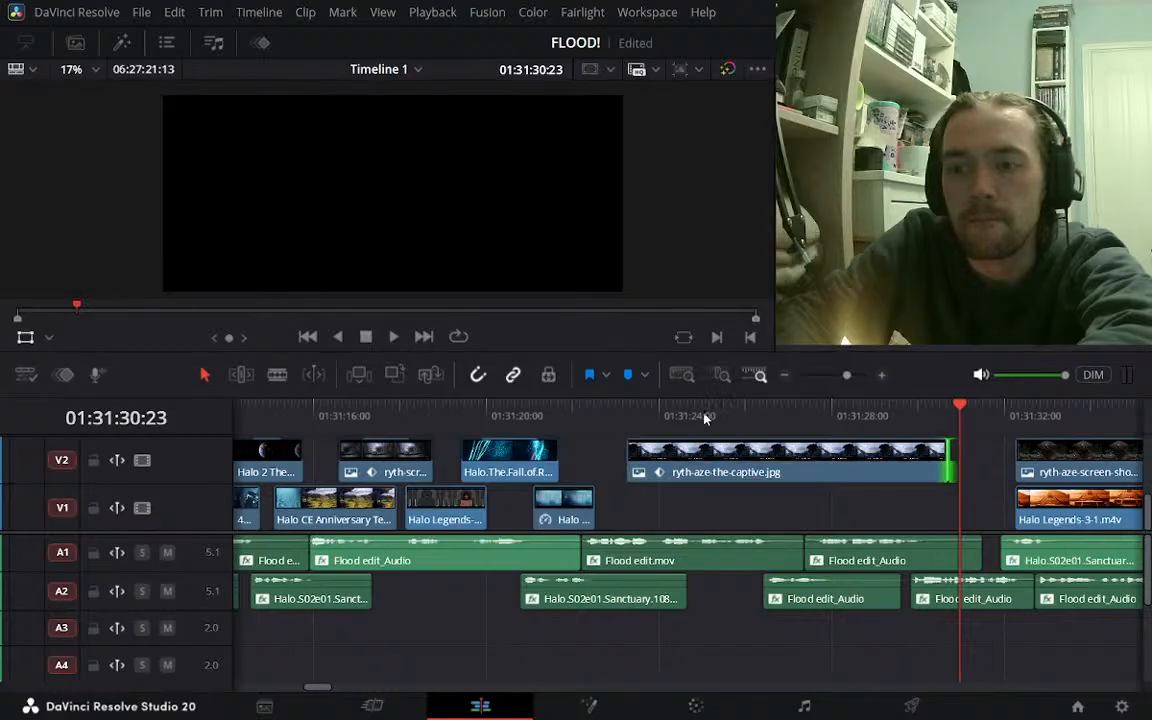
pyautogui.click(693, 414)
pyautogui.press('space')
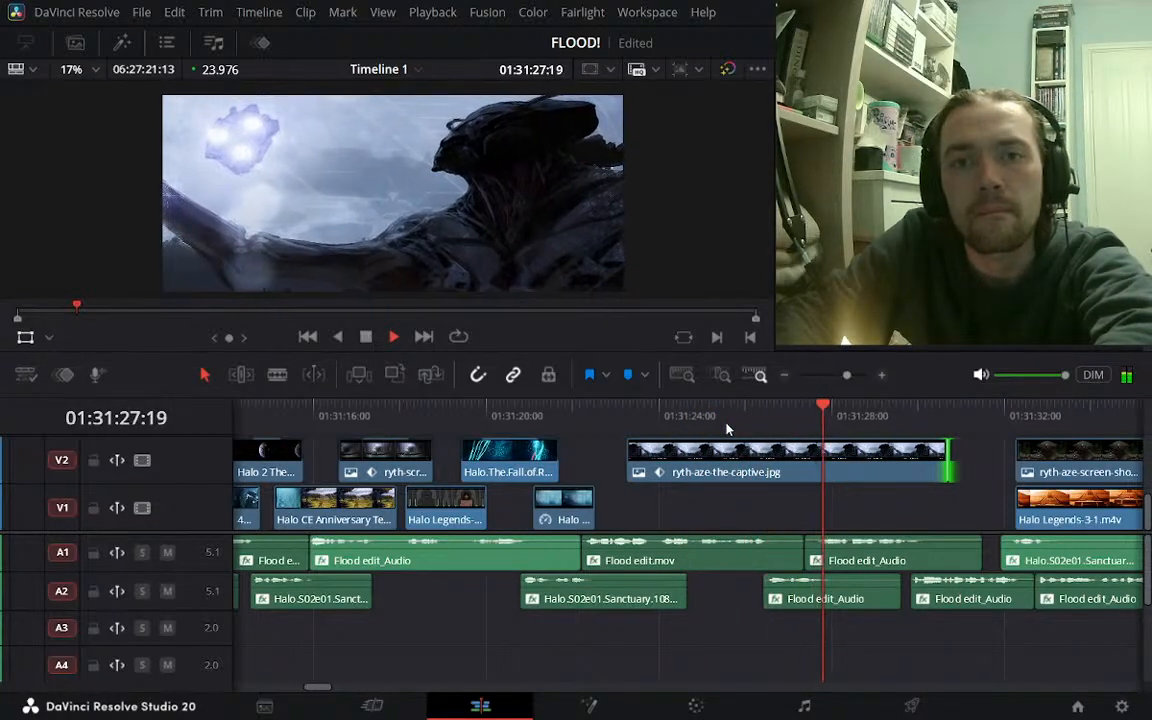
pyautogui.click(694, 413)
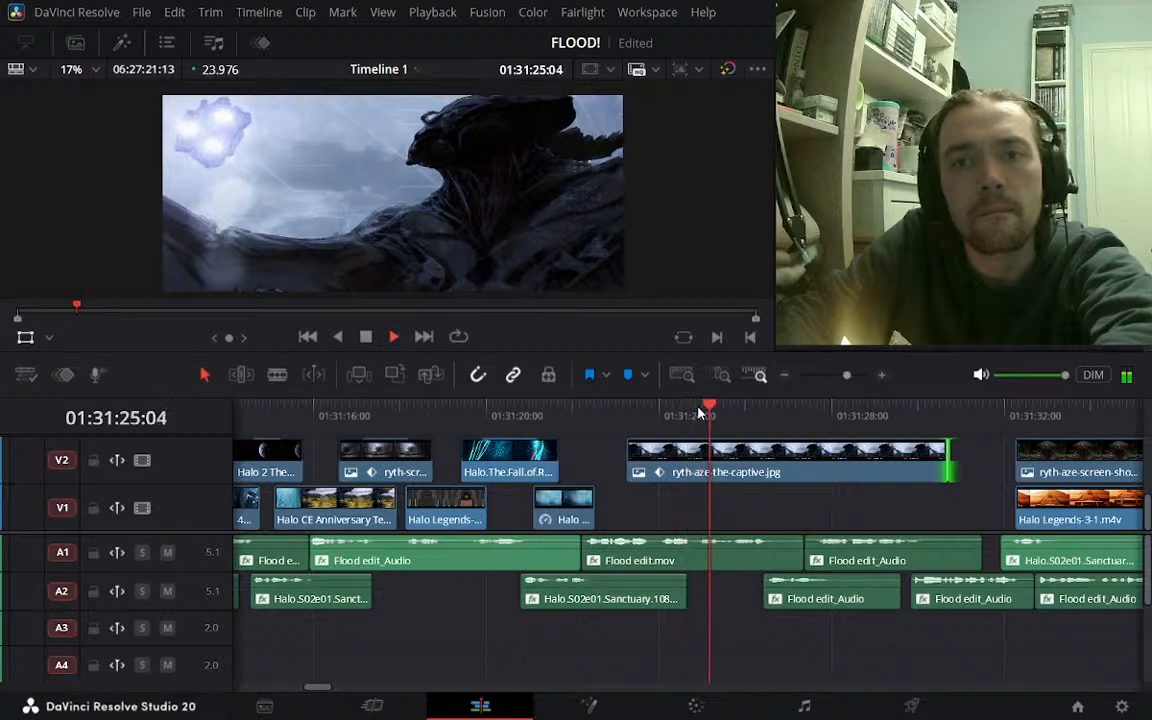
pyautogui.press('space')
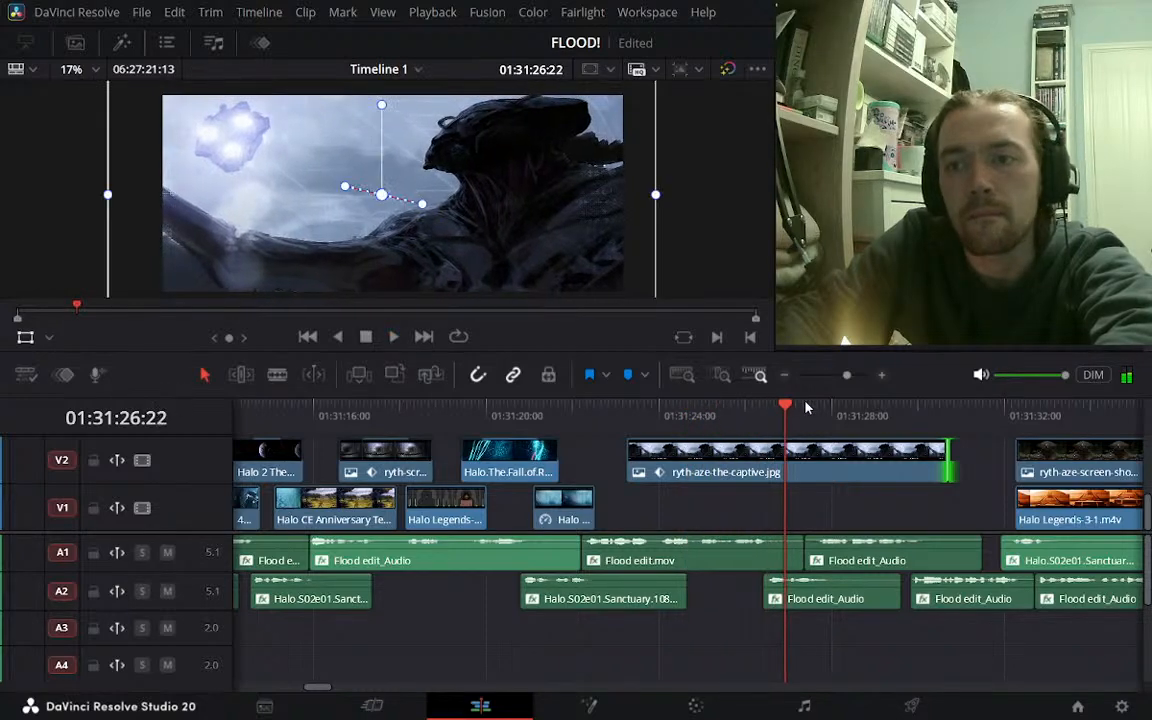
# Move the captive clip on V2 to about 01:31:07, ahead of the Forerunner clip, and shorten it to about 2.7 seconds
pyautogui.click(787, 377)
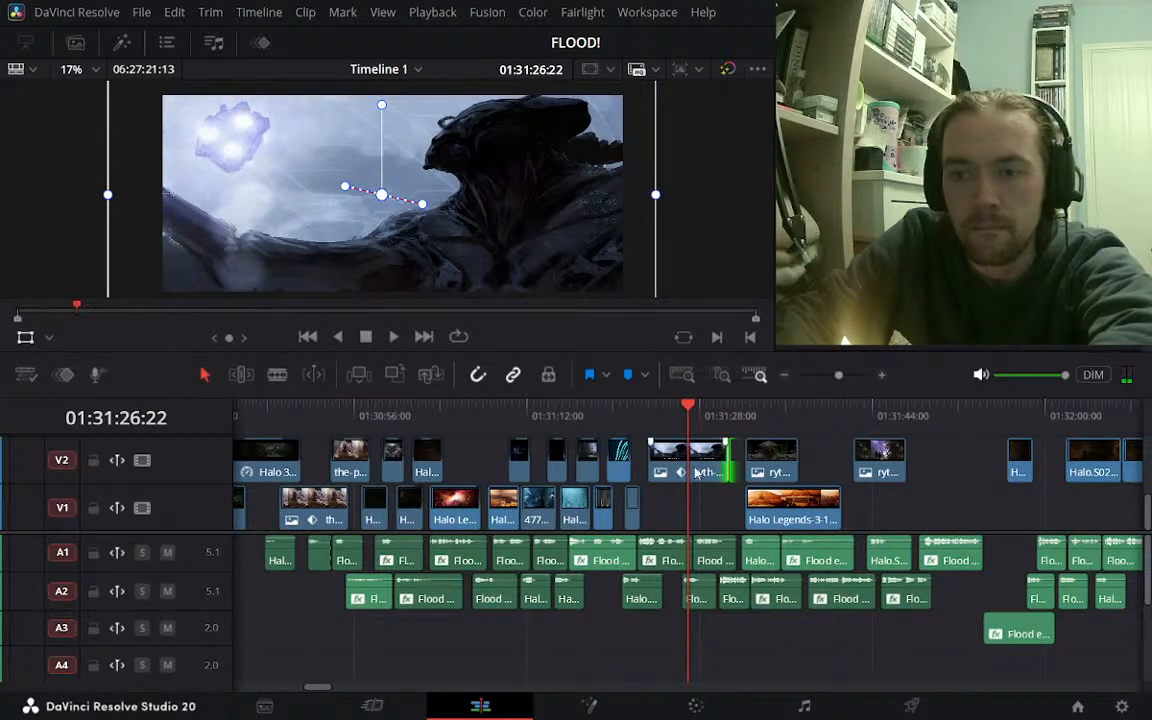
pyautogui.moveTo(656, 458); pyautogui.dragTo(490, 467)
pyautogui.click(446, 413)
pyautogui.click(688, 470)
pyautogui.click(482, 417)
pyautogui.click(881, 377)
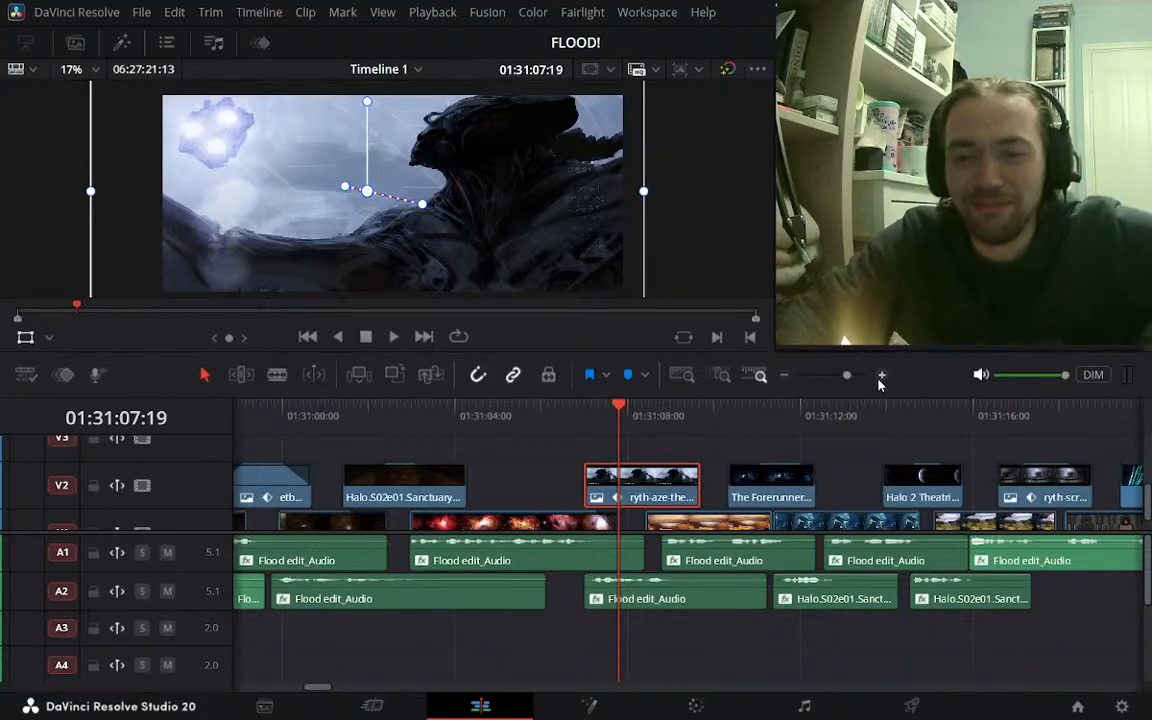
# Add a fade-in to the captive clip on V2, ending near the end of the nebula clip beneath it, and play it back
pyautogui.click(881, 377)
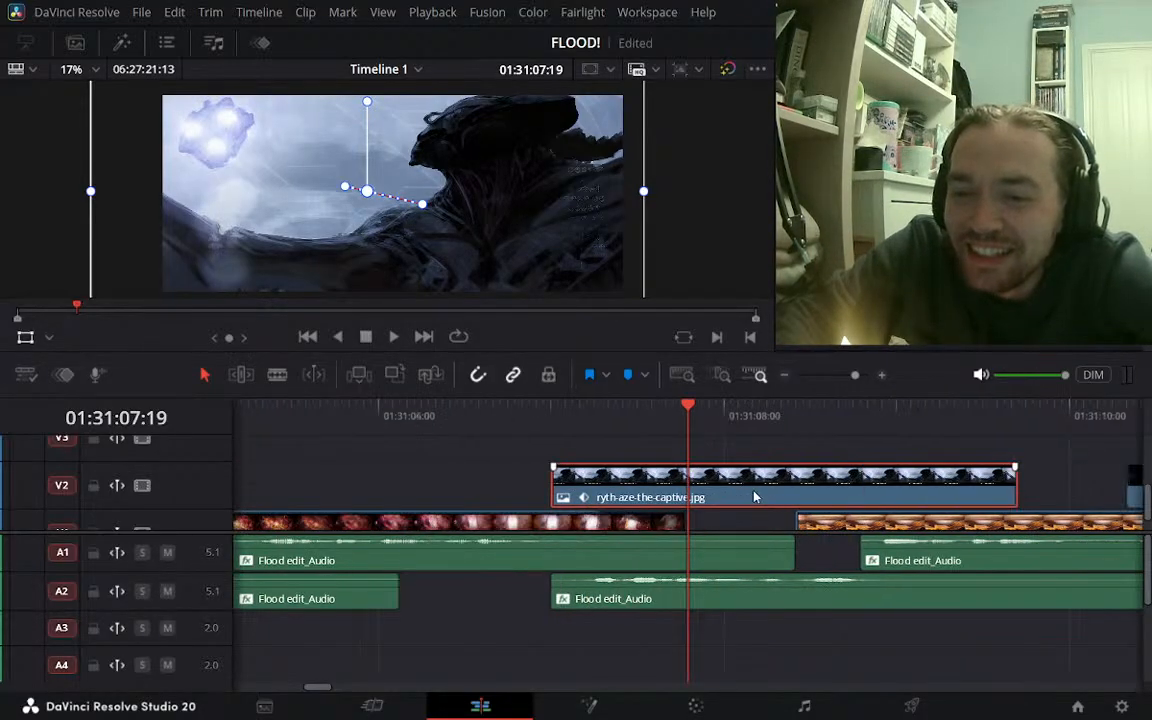
pyautogui.moveTo(790, 488); pyautogui.dragTo(816, 467)
pyautogui.scroll(-1, 790, 451)
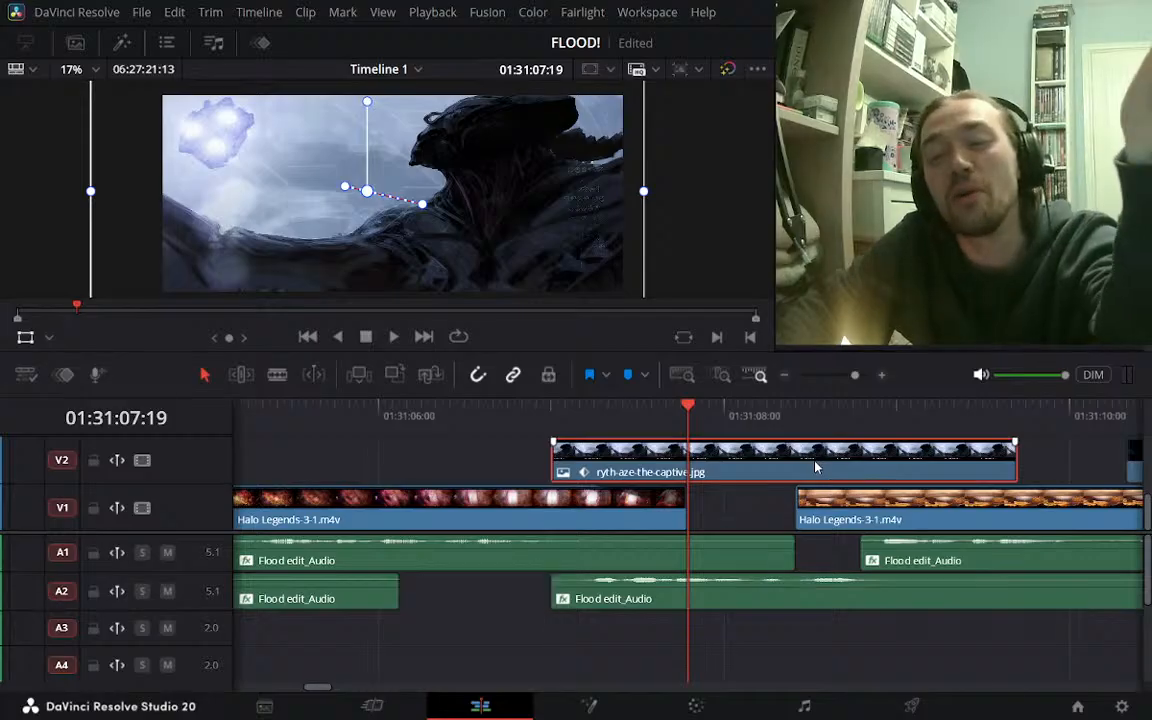
pyautogui.moveTo(639, 468); pyautogui.dragTo(676, 441)
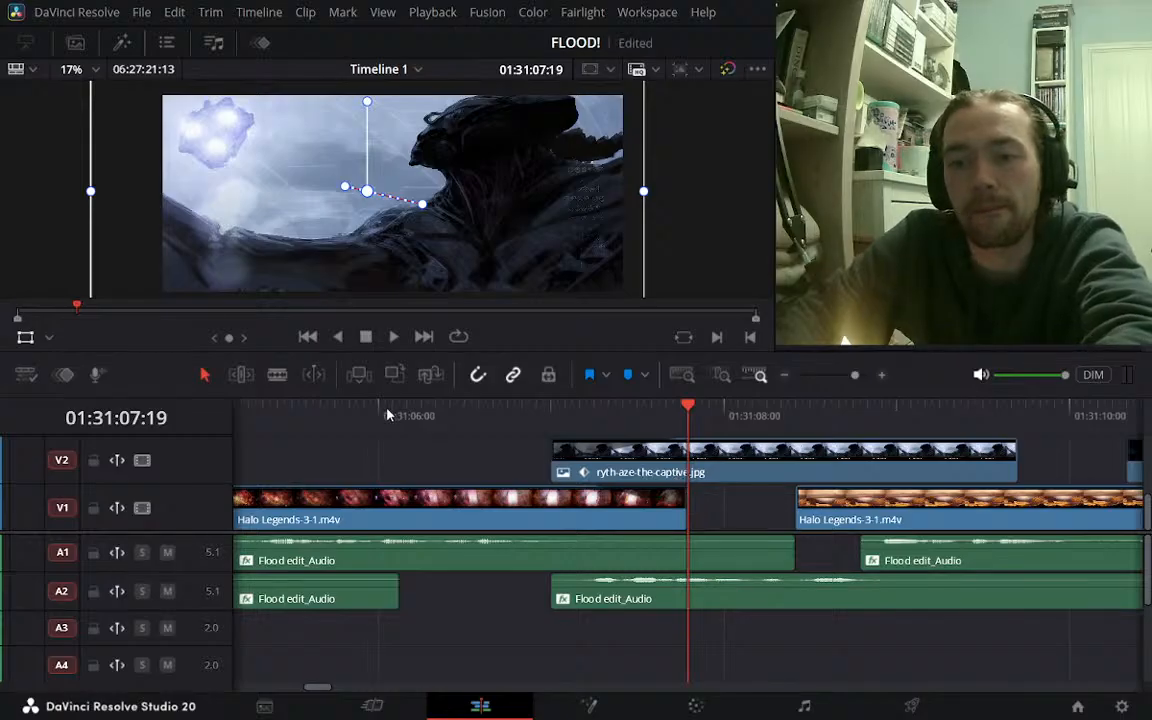
pyautogui.click(386, 411)
pyautogui.press('space')
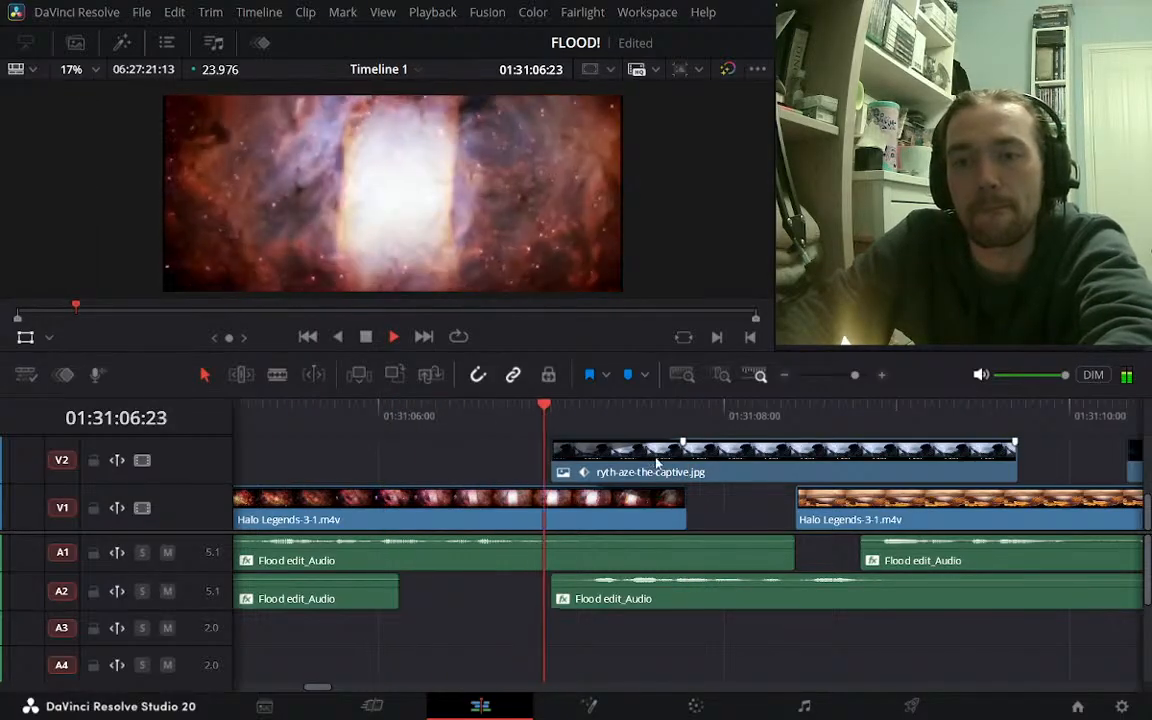
pyautogui.press('space')
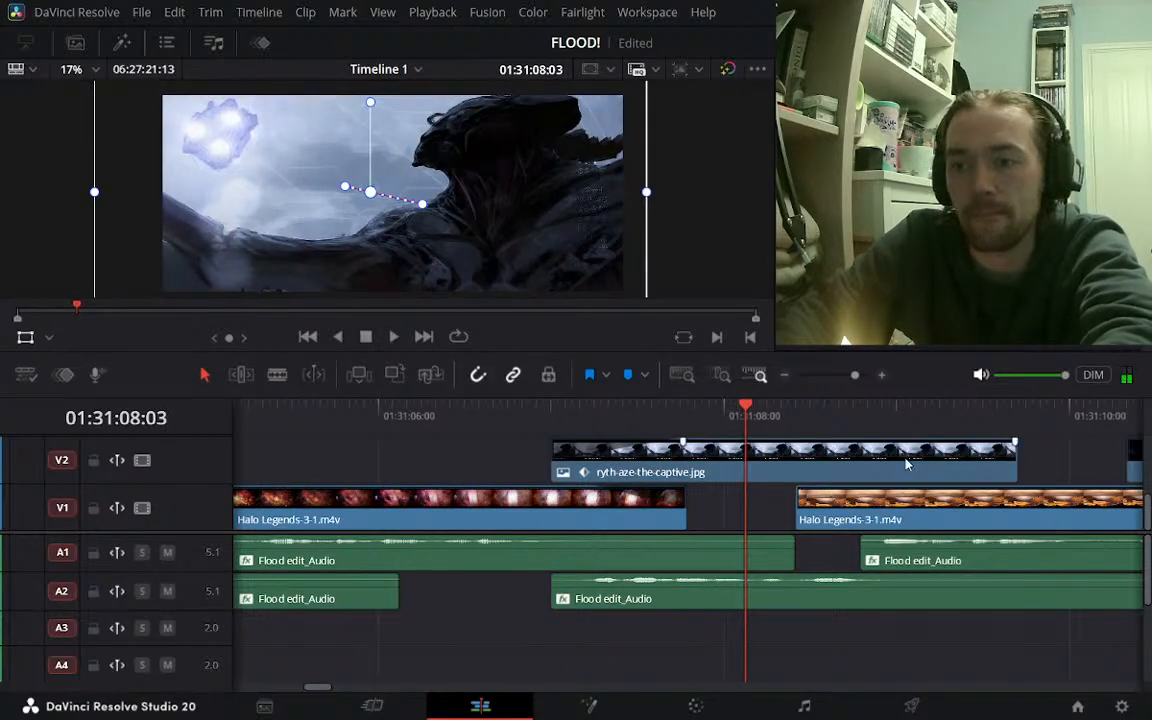
# Add a fade-out to the captive clip on V2, starting where the golden landscape clip begins on V1
pyautogui.press('space')
pyautogui.press('space')
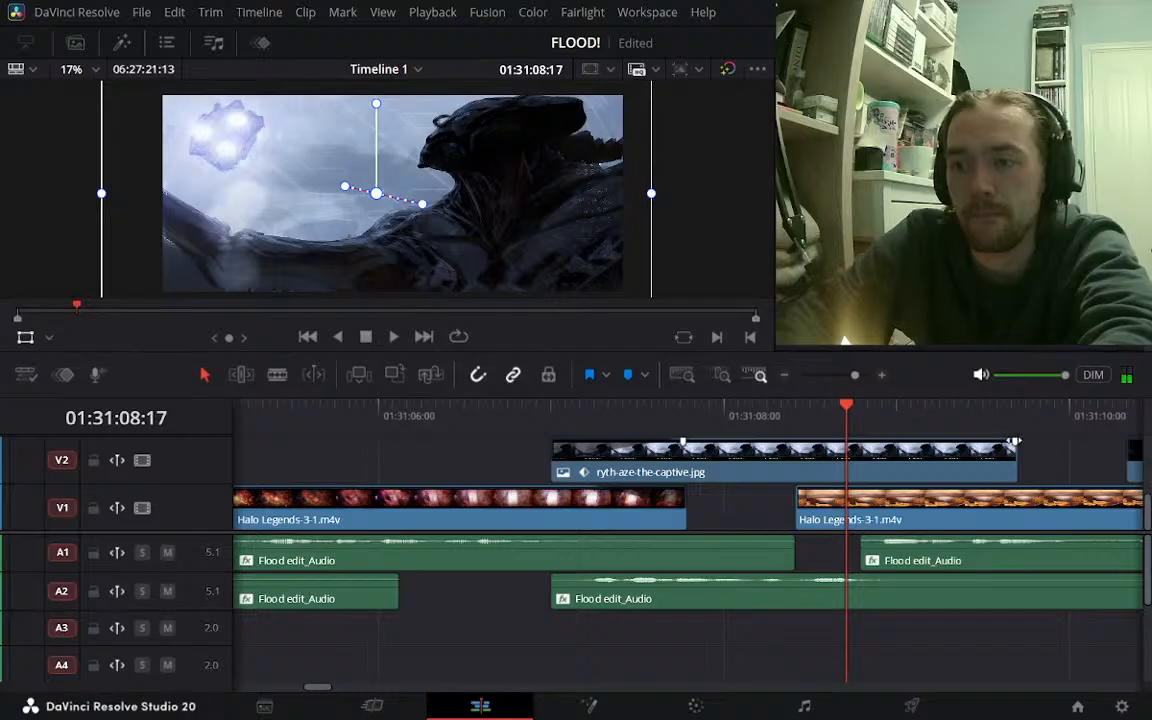
pyautogui.moveTo(1014, 441); pyautogui.dragTo(803, 444)
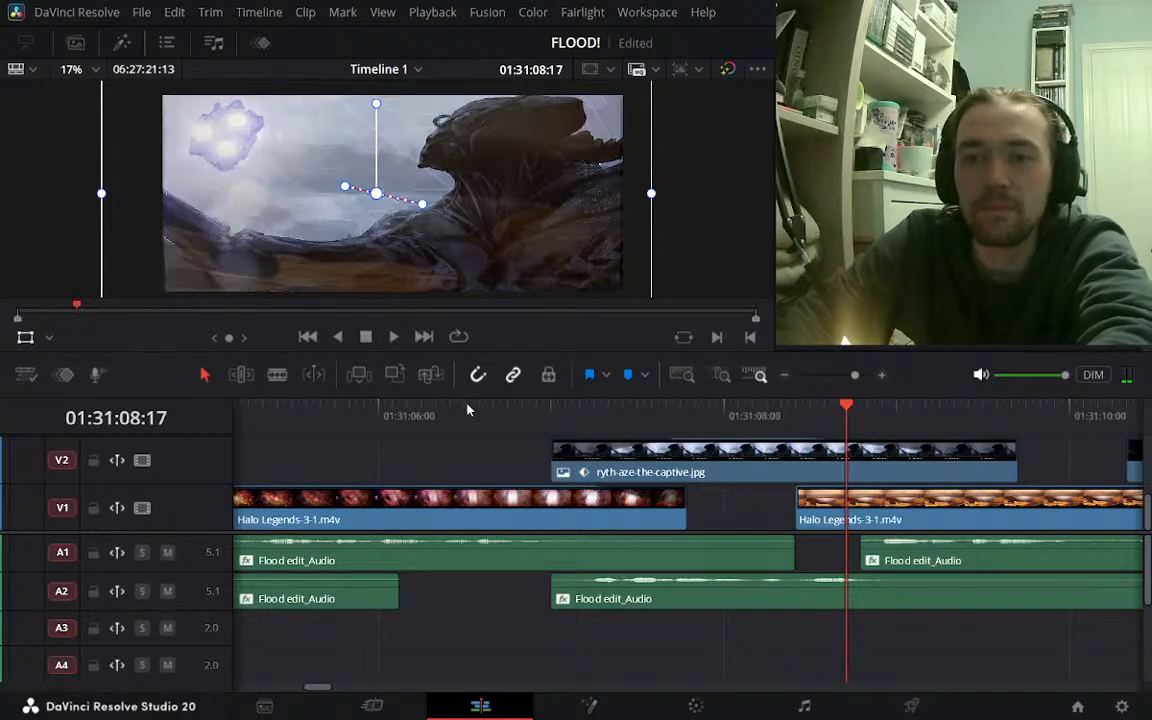
pyautogui.click(465, 406)
# Scrub through the Halo Legends nebula clip on V1 between about 01:31:04 and 01:31:06 and examine its frames
pyautogui.click(784, 377)
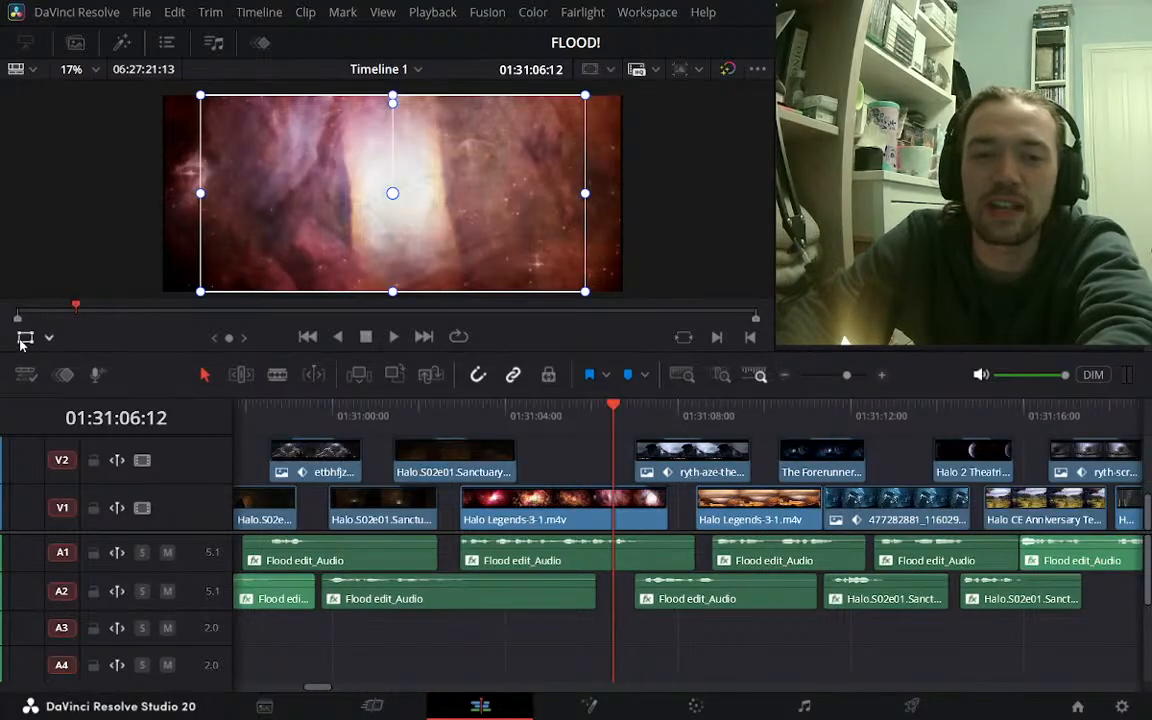
pyautogui.click(788, 372)
pyautogui.click(647, 416)
pyautogui.click(670, 406)
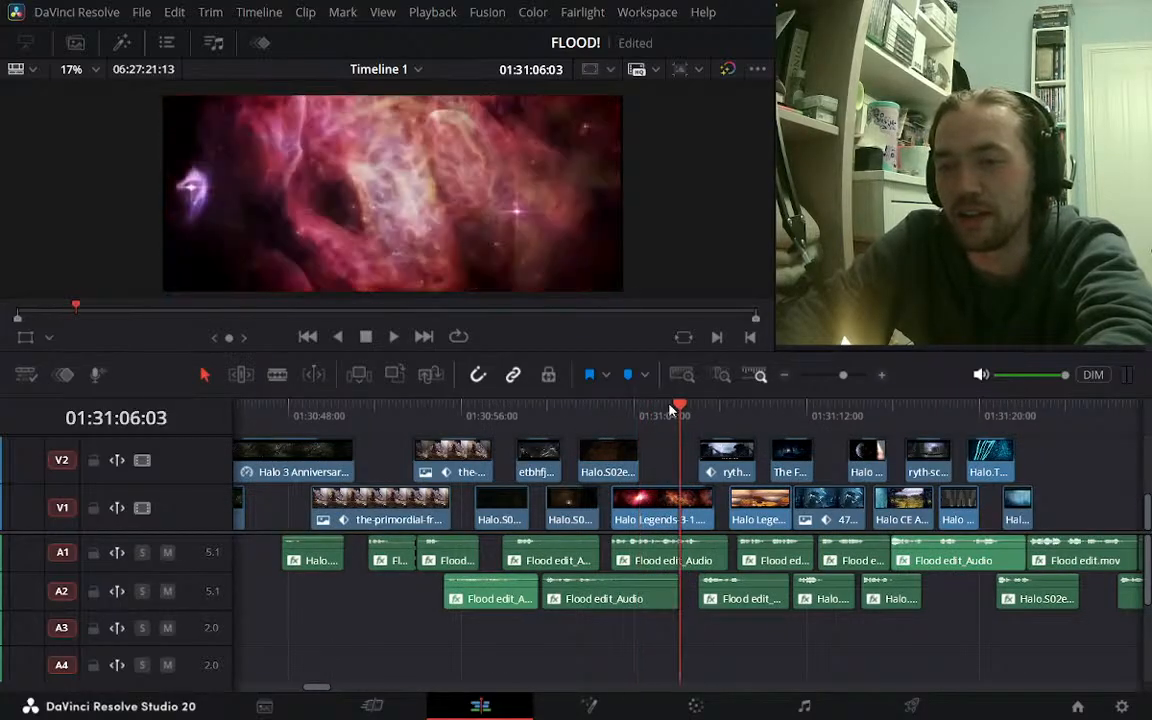
pyautogui.click(638, 408)
pyautogui.click(665, 408)
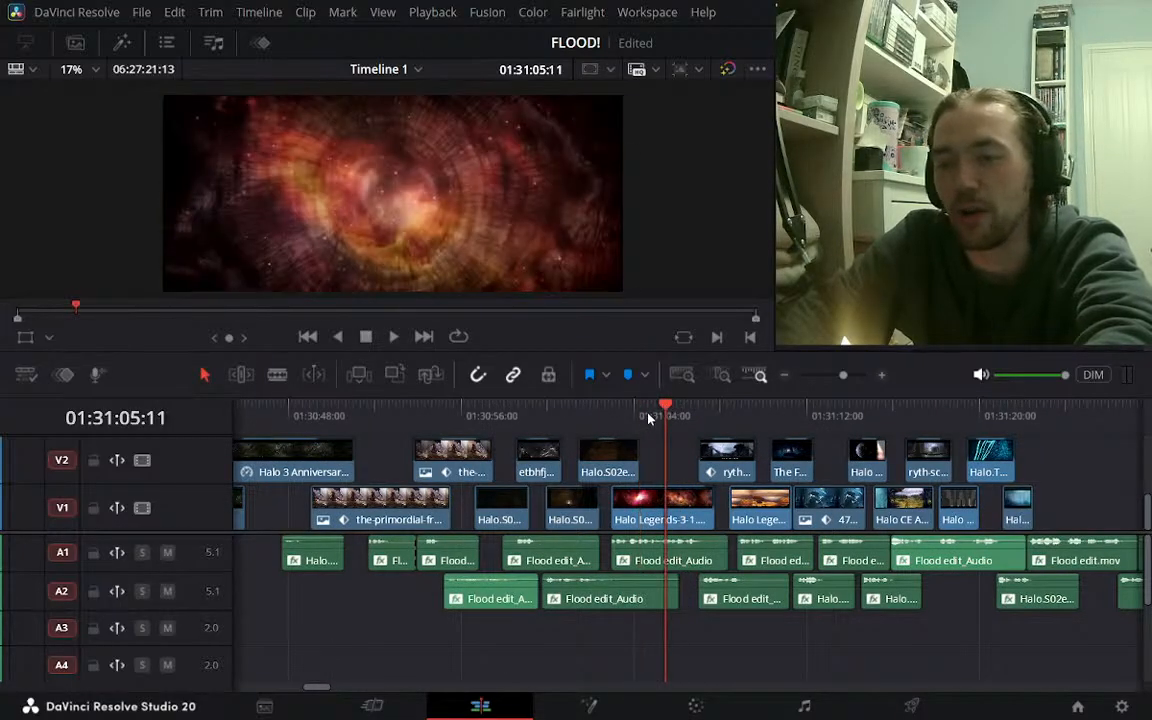
pyautogui.click(648, 416)
pyautogui.click(654, 416)
pyautogui.click(644, 414)
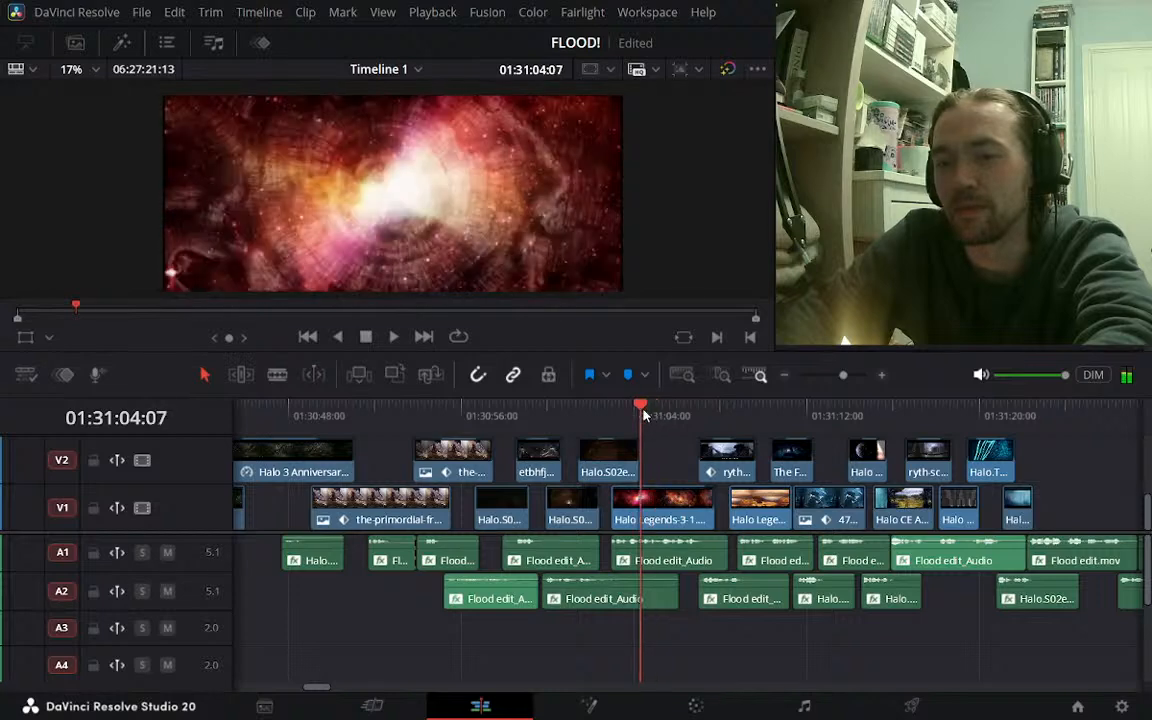
pyautogui.click(656, 417)
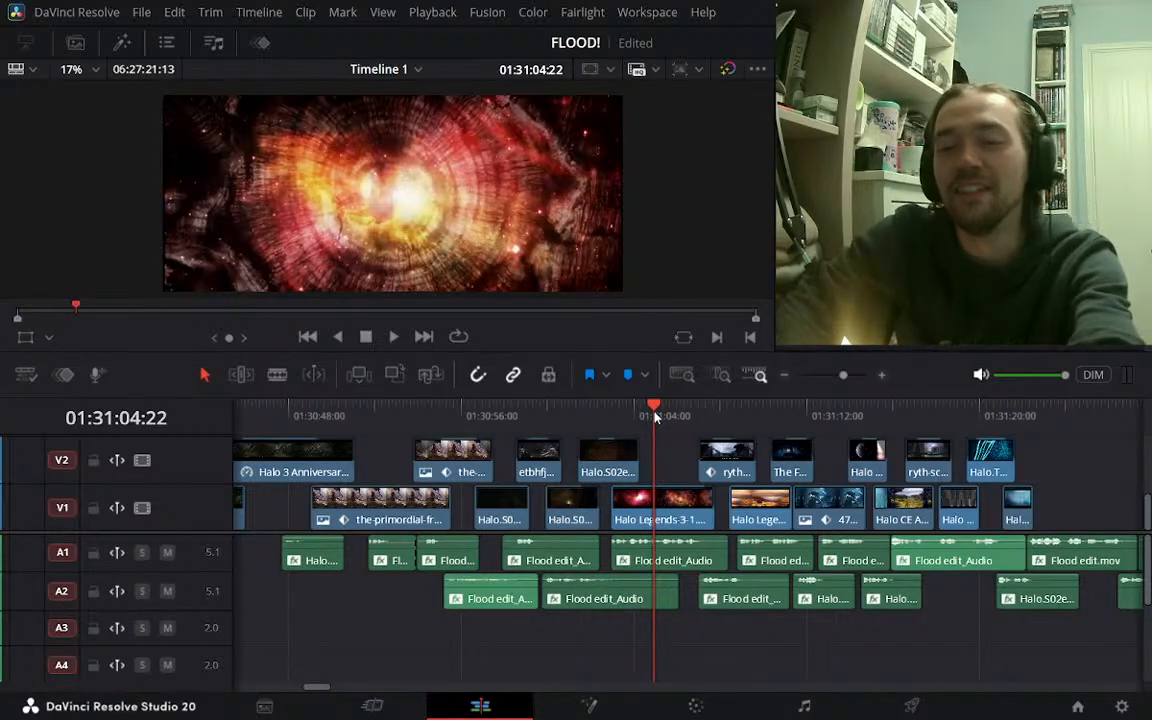
# Play the sequence from 01:30:55:14, then replay the captive clip's fade into the golden landscape to check its timing
pyautogui.click(453, 414)
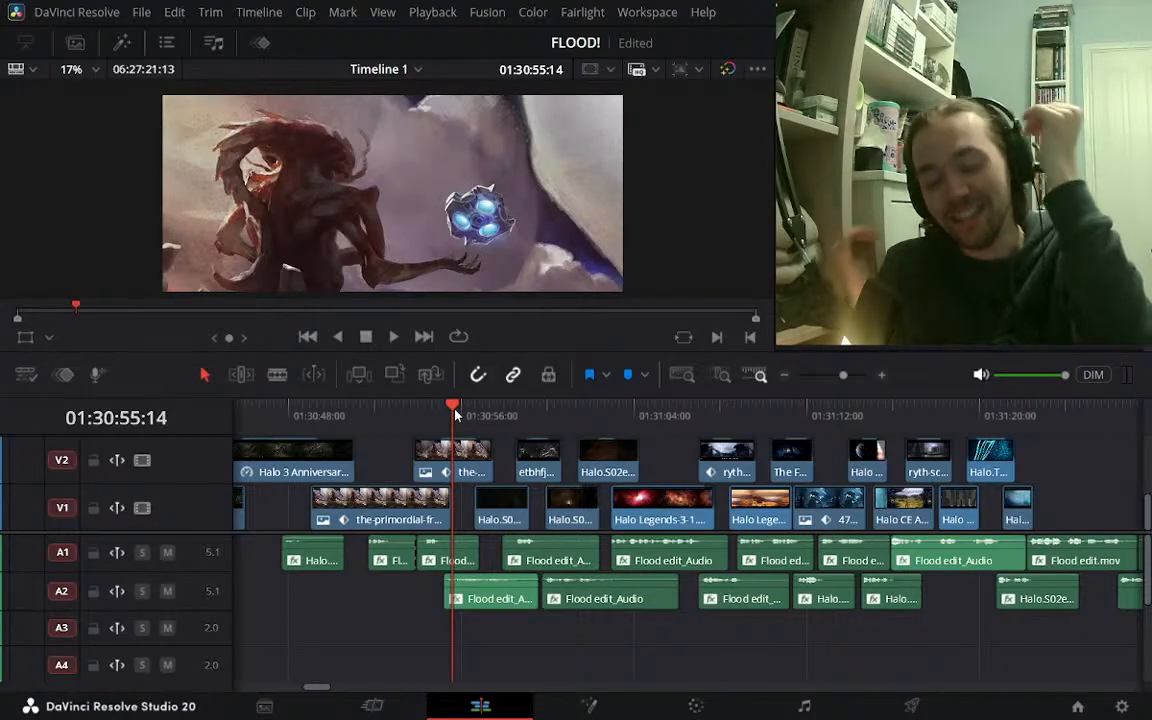
pyautogui.press('space')
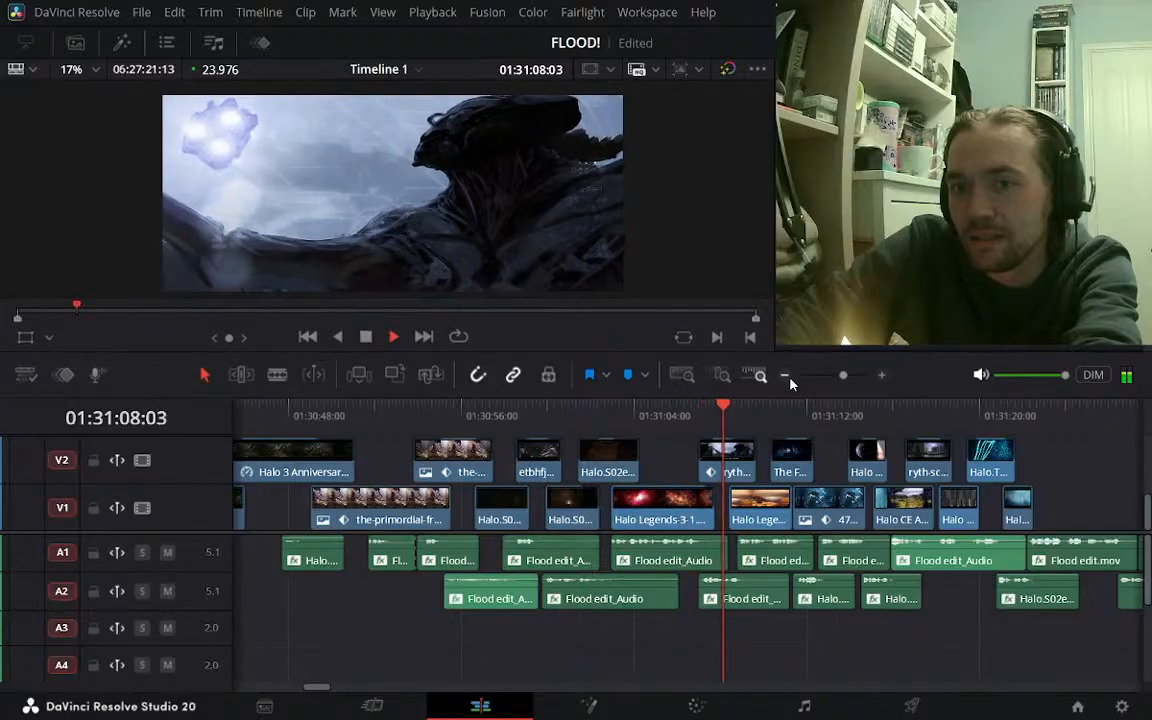
pyautogui.press('space')
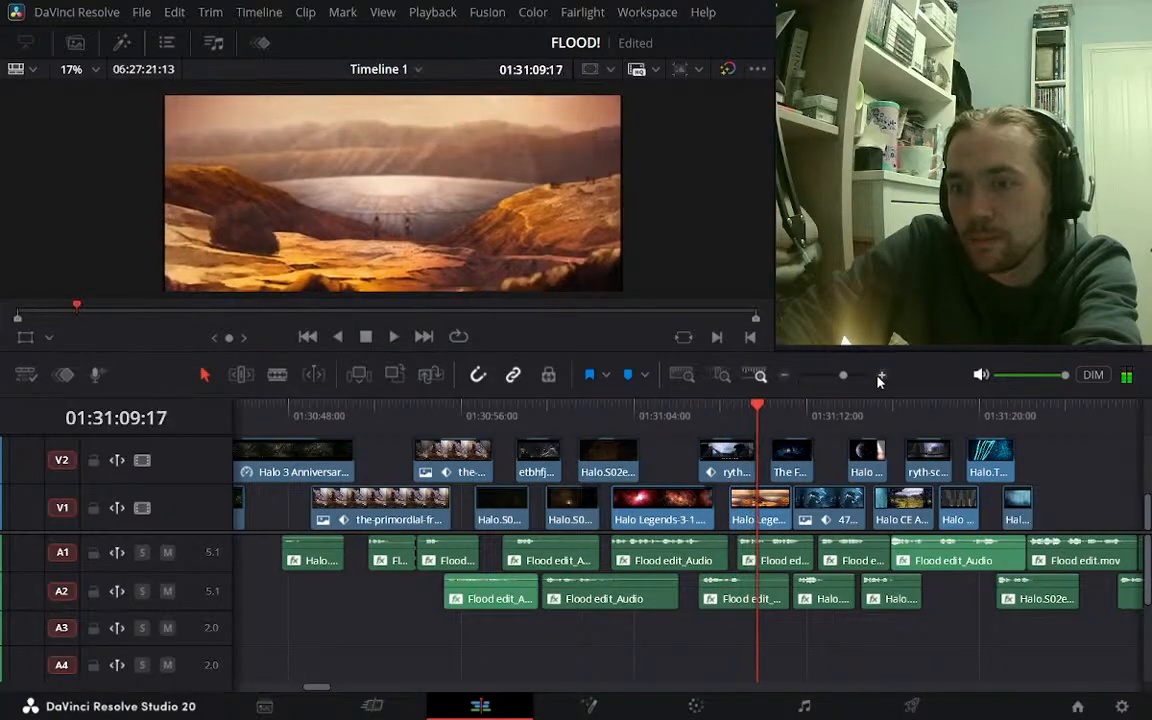
pyautogui.click(881, 375)
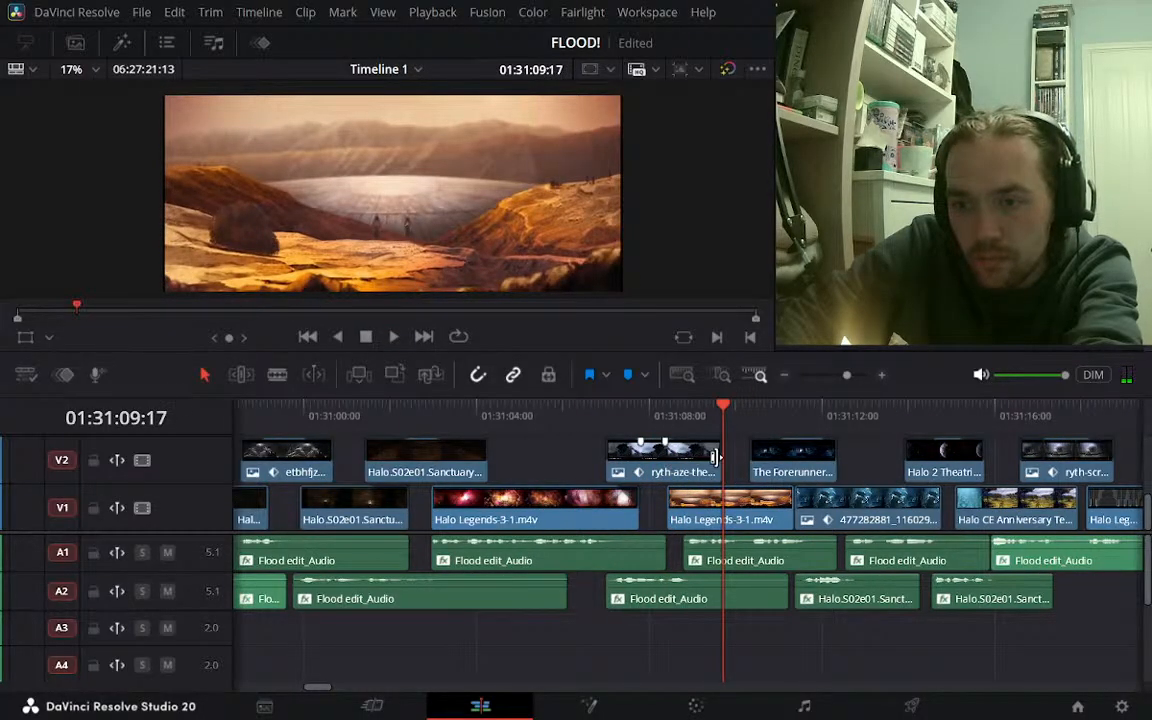
pyautogui.click(648, 413)
pyautogui.press('space')
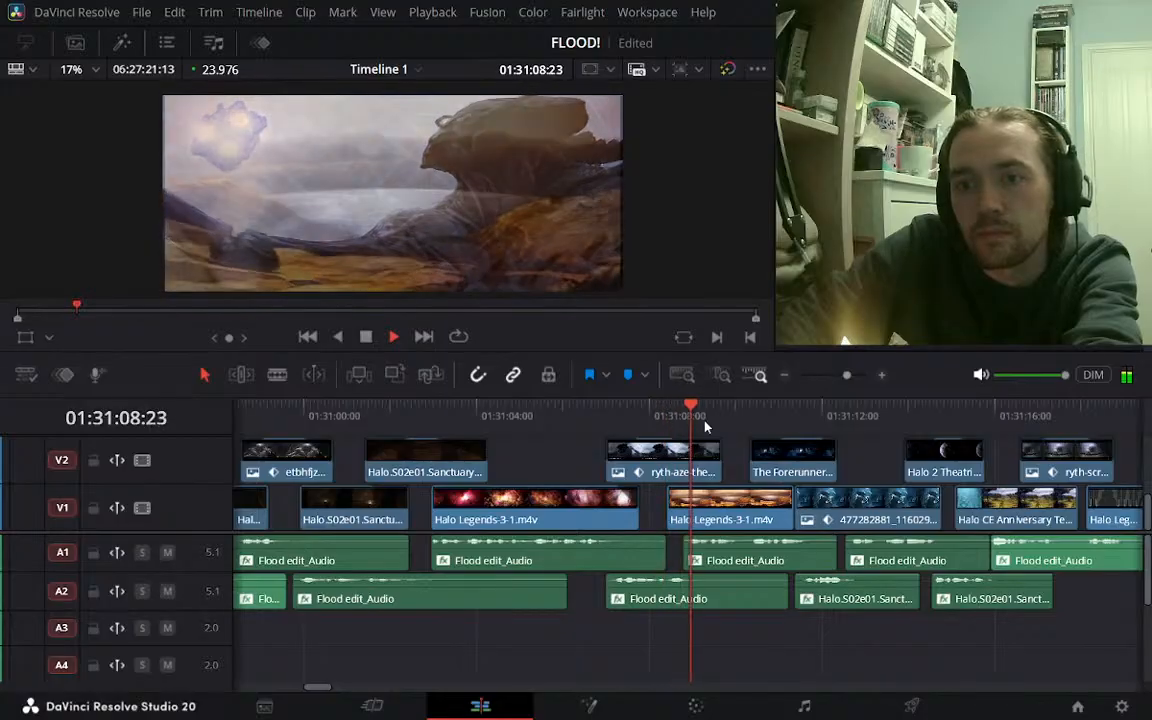
pyautogui.press('space')
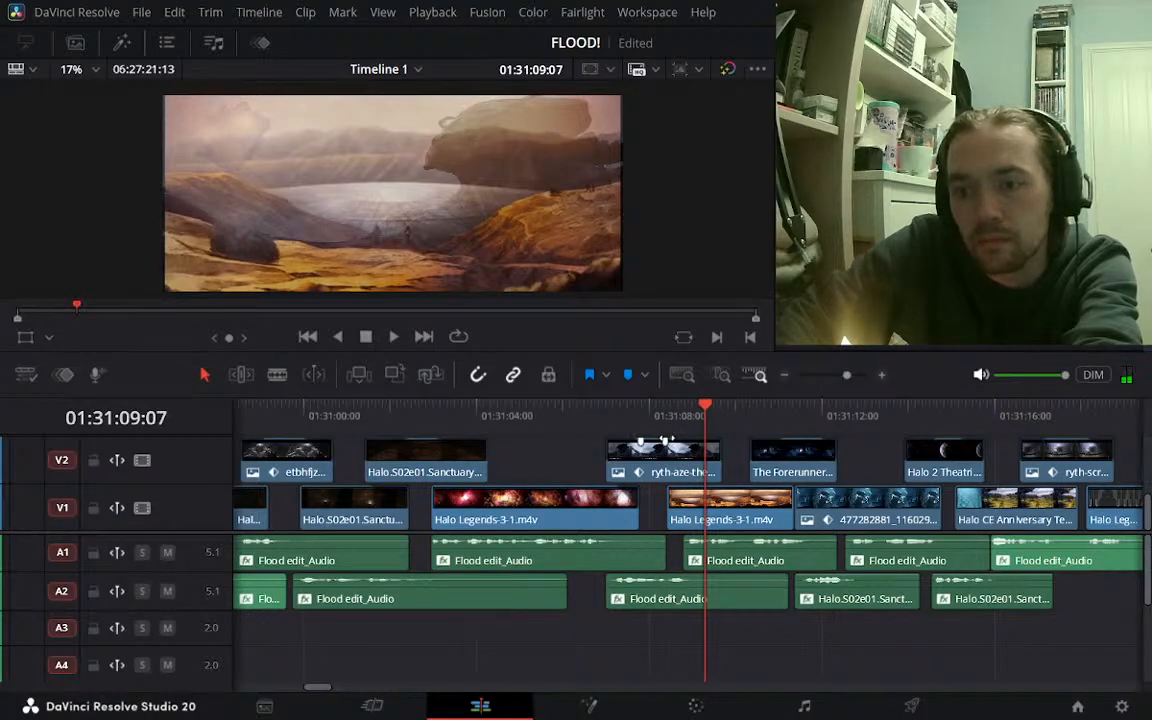
# Trim the captive clip's end to about 01:31:09:08 and shorten its fade-out to start just after the landscape clip begins
pyautogui.click(668, 413)
pyautogui.click(885, 375)
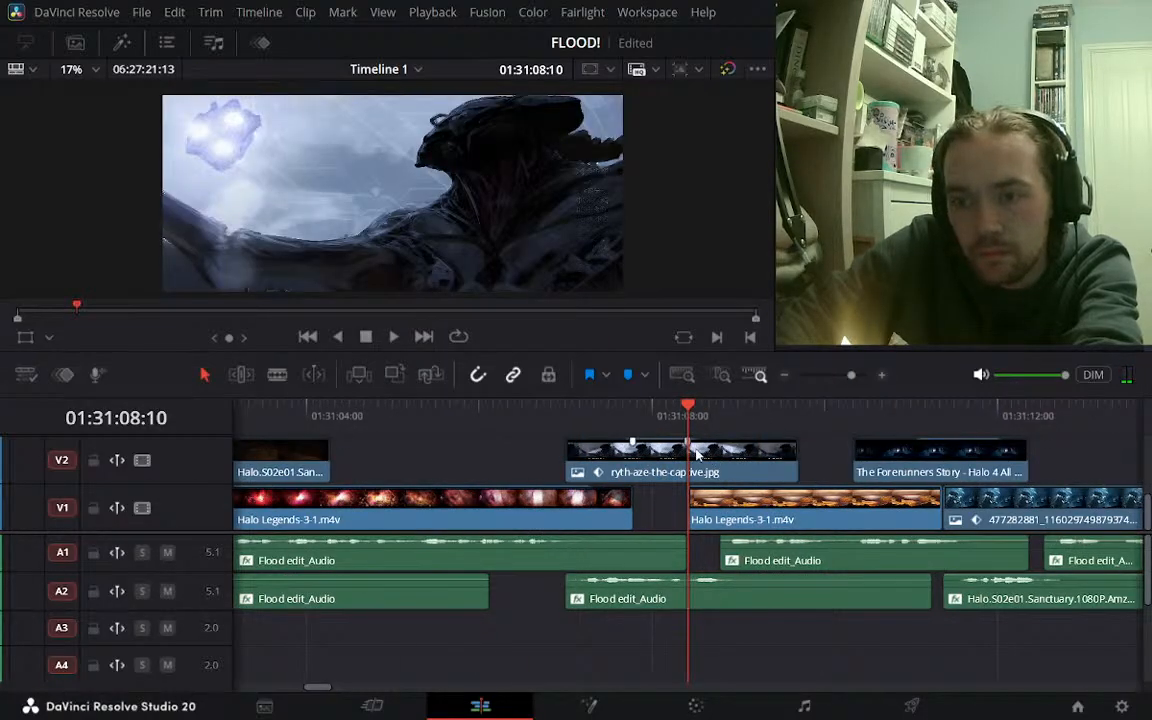
pyautogui.moveTo(688, 442); pyautogui.dragTo(684, 443)
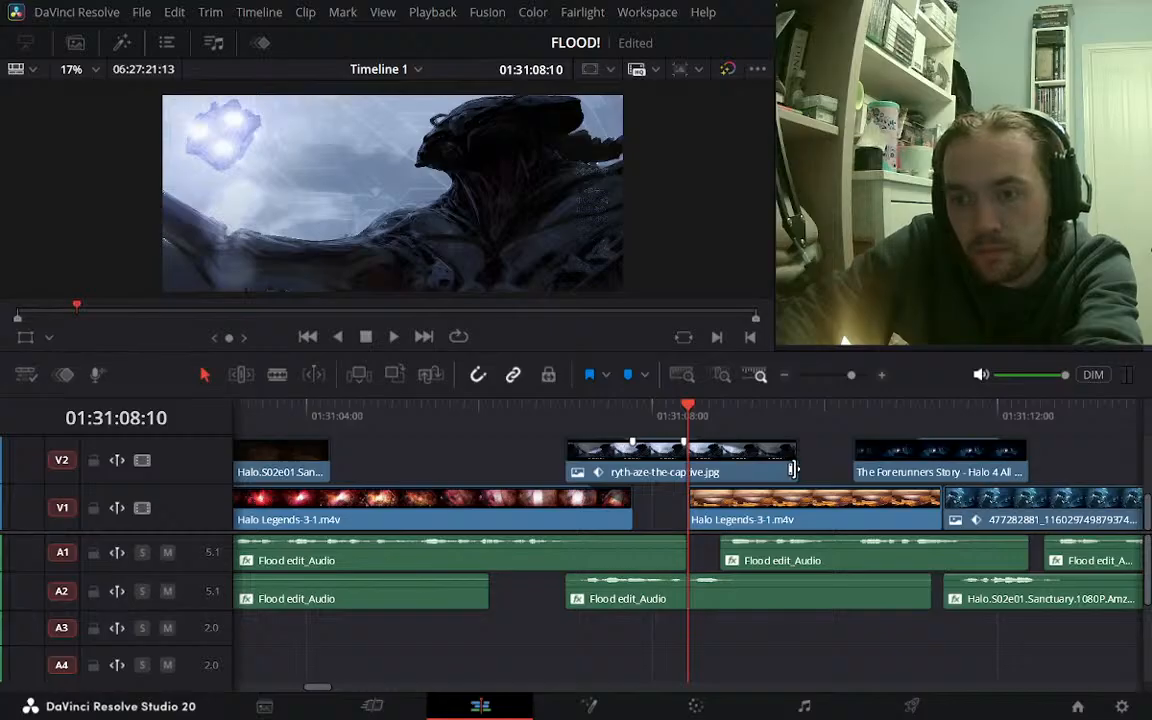
pyautogui.moveTo(793, 466); pyautogui.dragTo(768, 462)
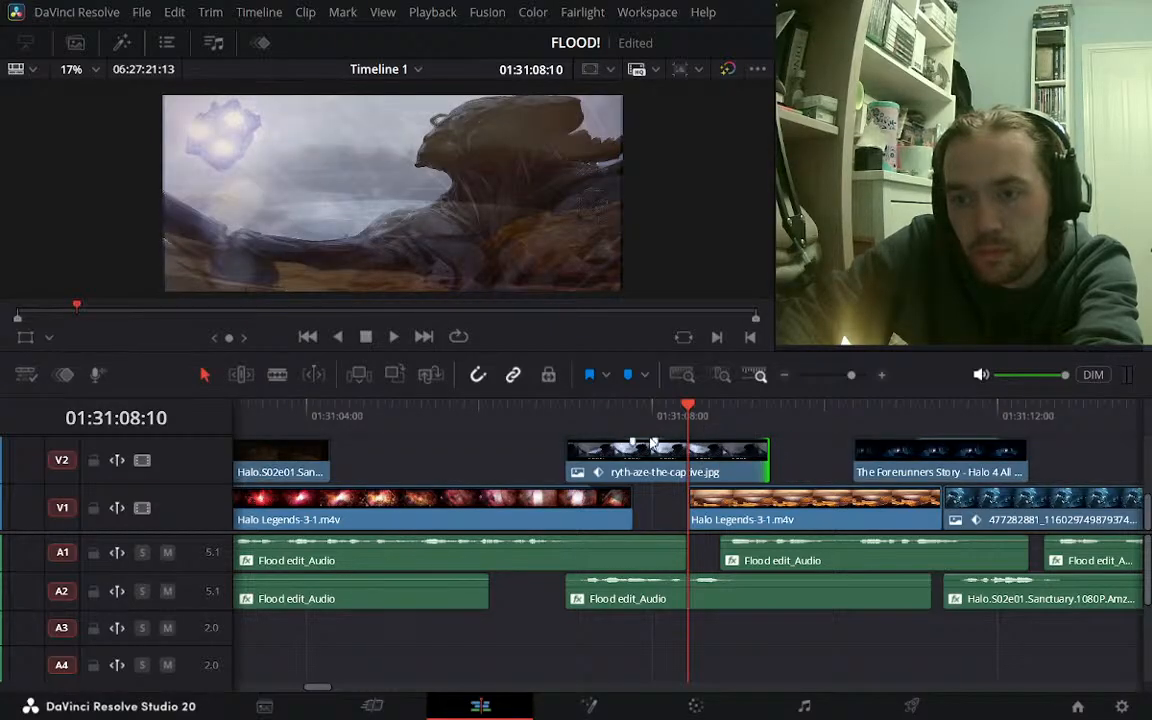
pyautogui.moveTo(662, 443); pyautogui.dragTo(697, 443)
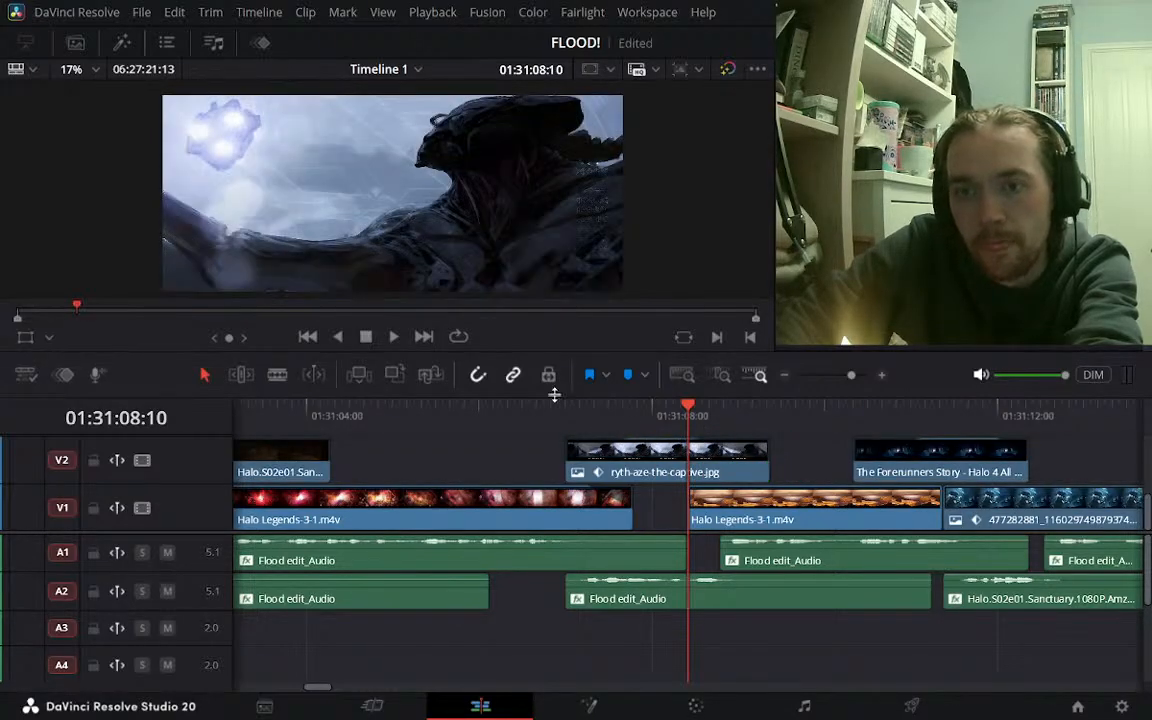
# Play back from about 01:31:06:14 to check the captive clip's fades and the clips following it
pyautogui.click(530, 405)
pyautogui.press('space')
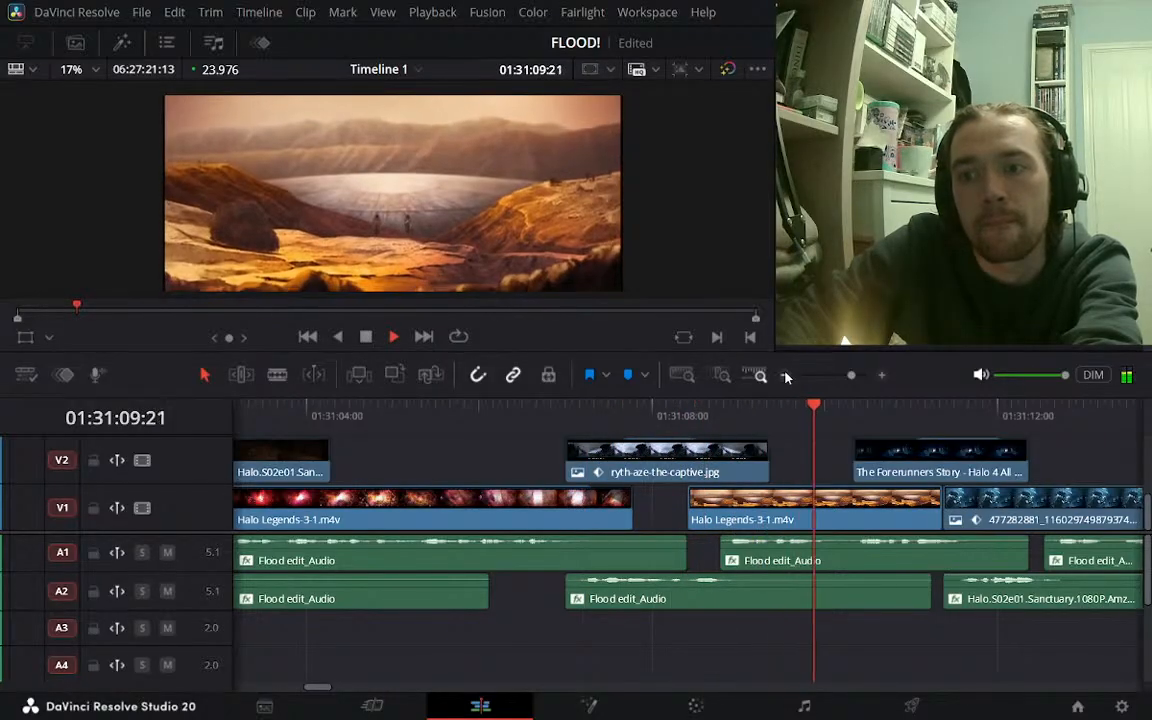
pyautogui.click(785, 375)
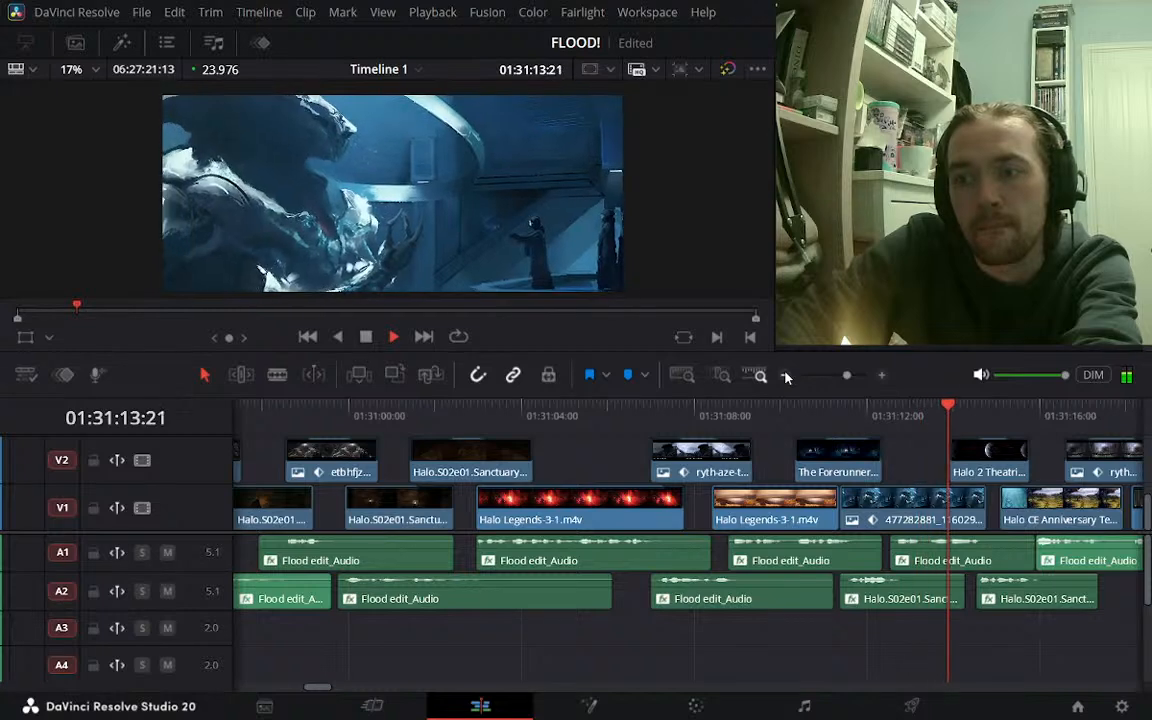
pyautogui.press('space')
# Replay and scrub the Forerunners clip's fade into the blue still image around 01:31:12
pyautogui.click(881, 376)
pyautogui.click(623, 413)
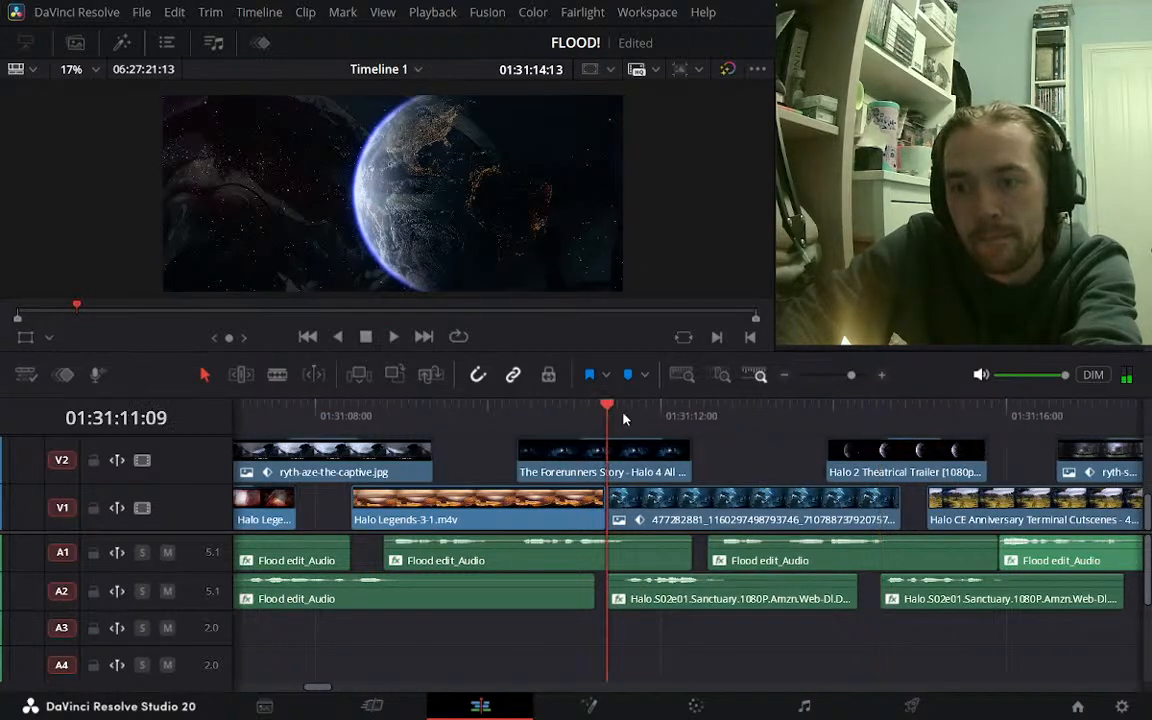
pyautogui.press('space')
pyautogui.press('space')
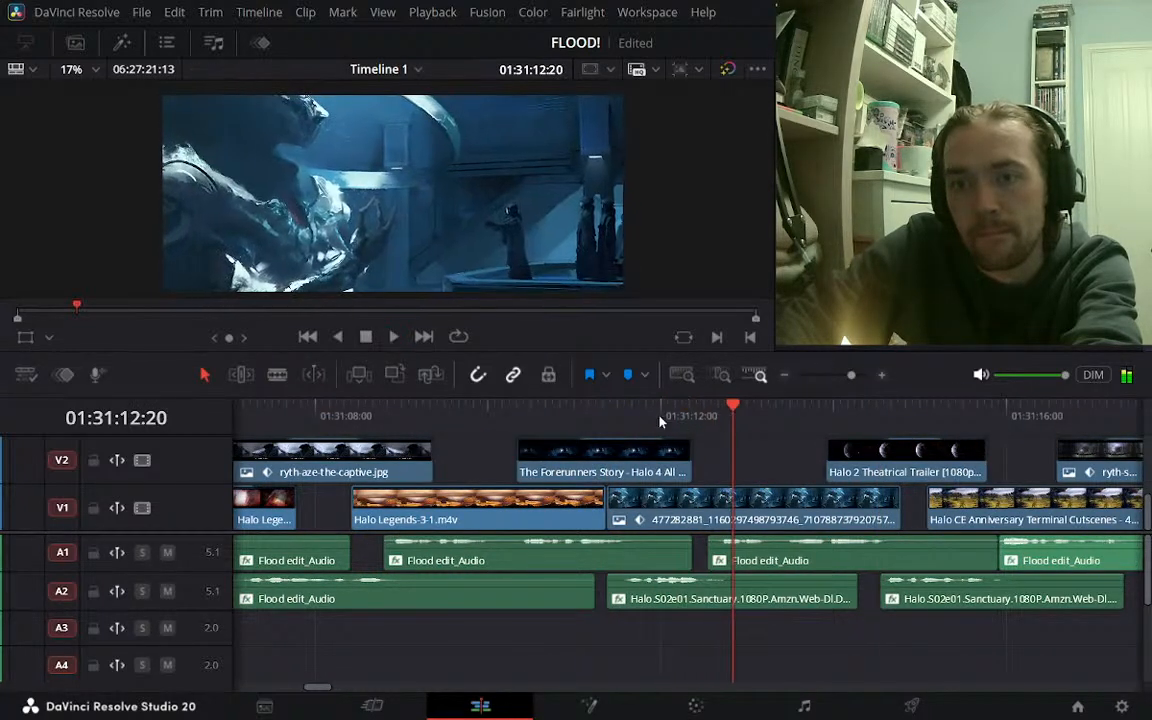
pyautogui.click(644, 417)
pyautogui.click(668, 414)
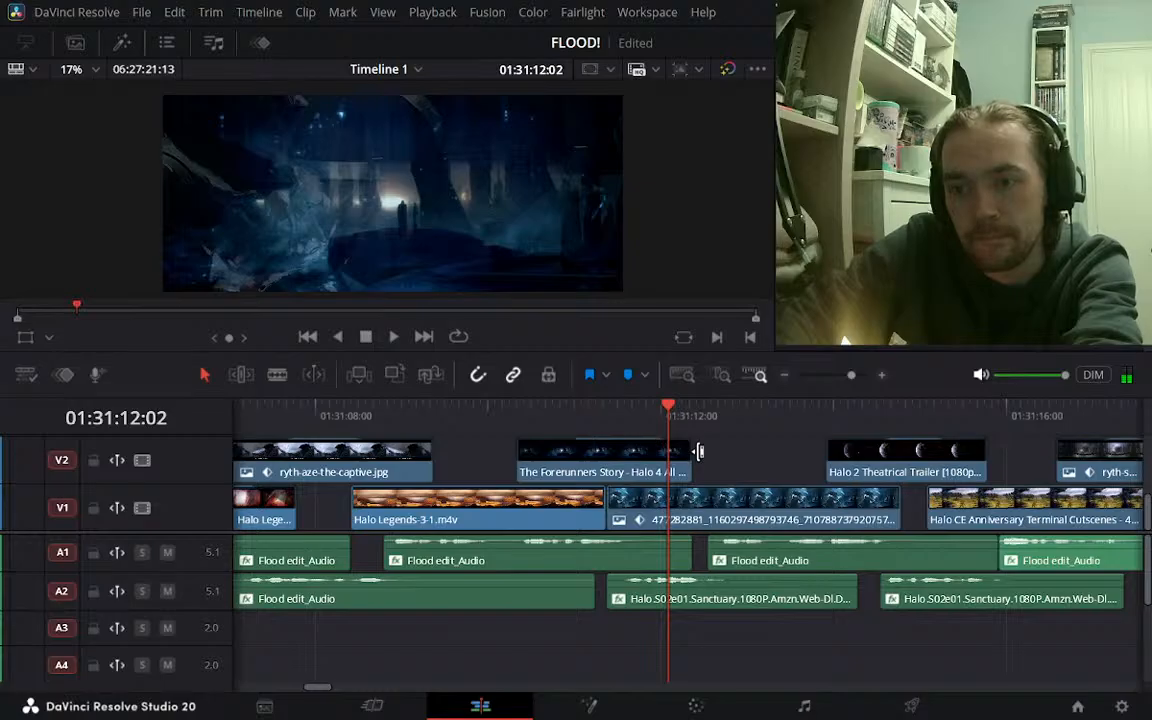
# Extend the Forerunners clip's end on V2 to about 01:31:12:13 and set its fade-out to start at about 01:31:11:21
pyautogui.press('Down')
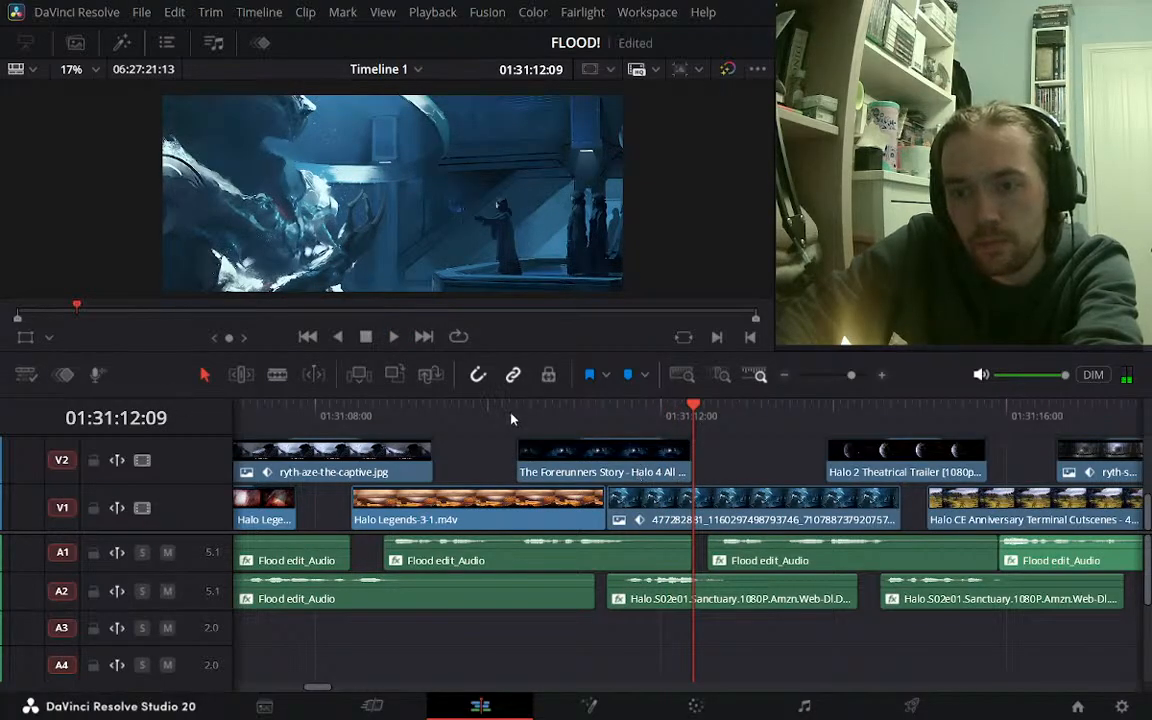
pyautogui.press('Up')
pyautogui.moveTo(569, 471); pyautogui.dragTo(527, 457)
pyautogui.moveTo(705, 446); pyautogui.dragTo(653, 441)
# Play back the Forerunners clip's fade-out into the blue still image several times to check the transition
pyautogui.press('space')
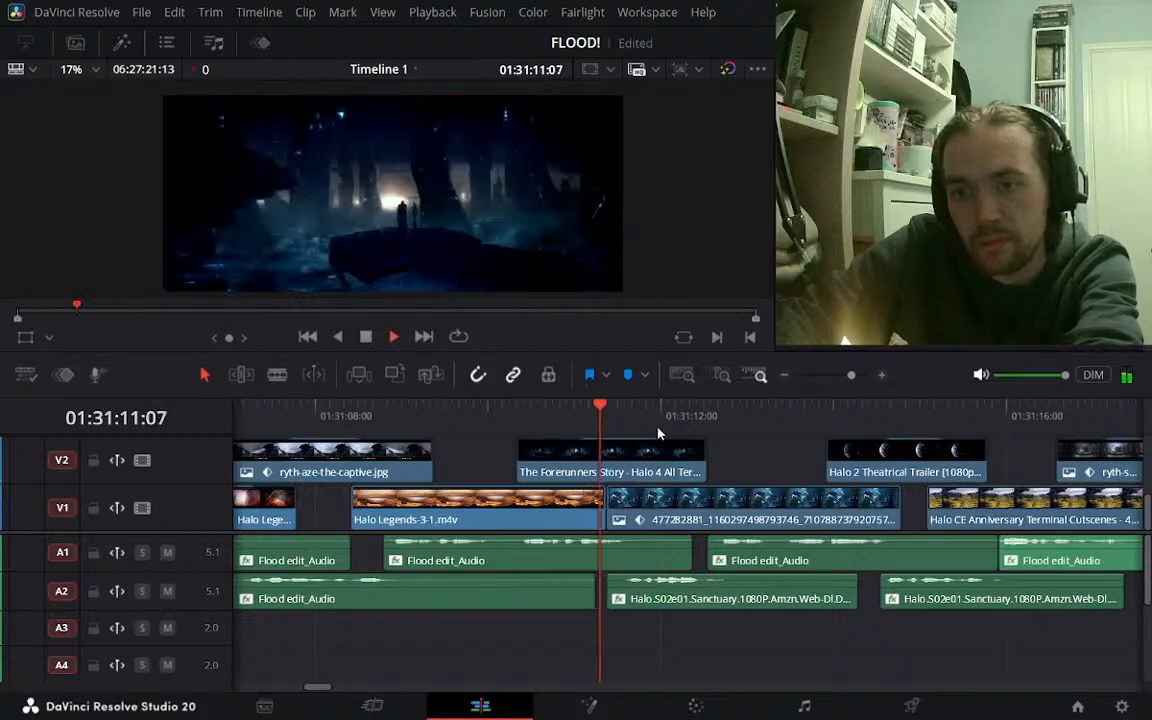
pyautogui.click(636, 416)
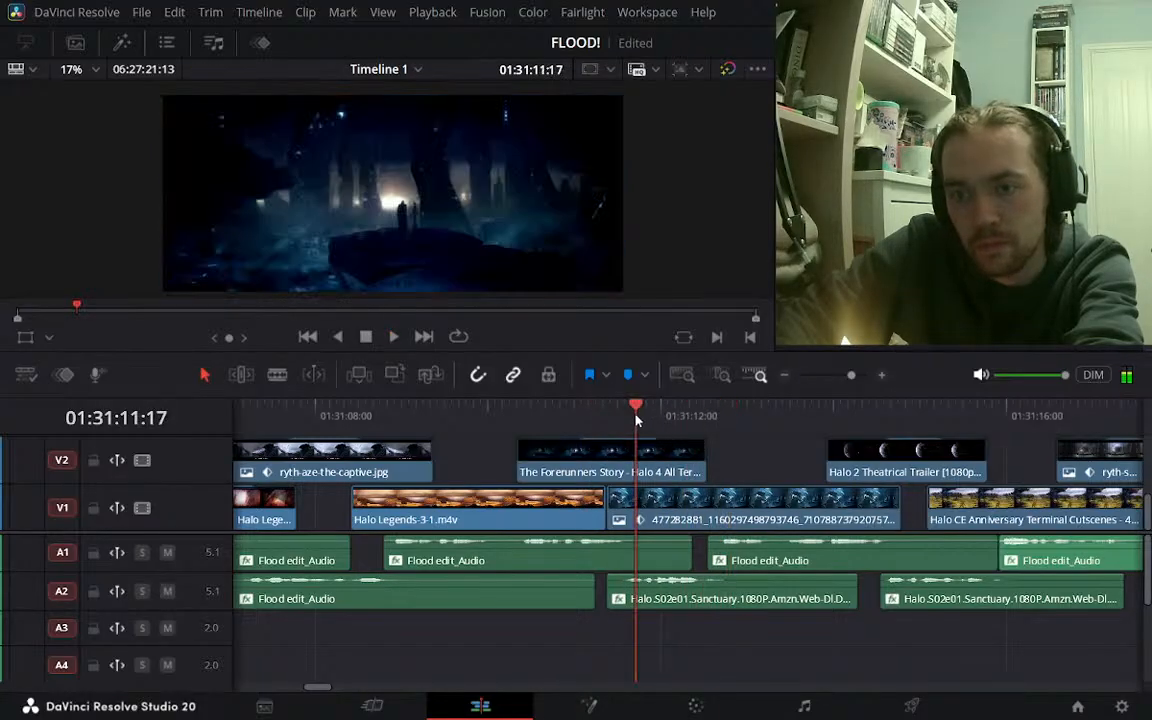
pyautogui.press('space')
pyautogui.press('space')
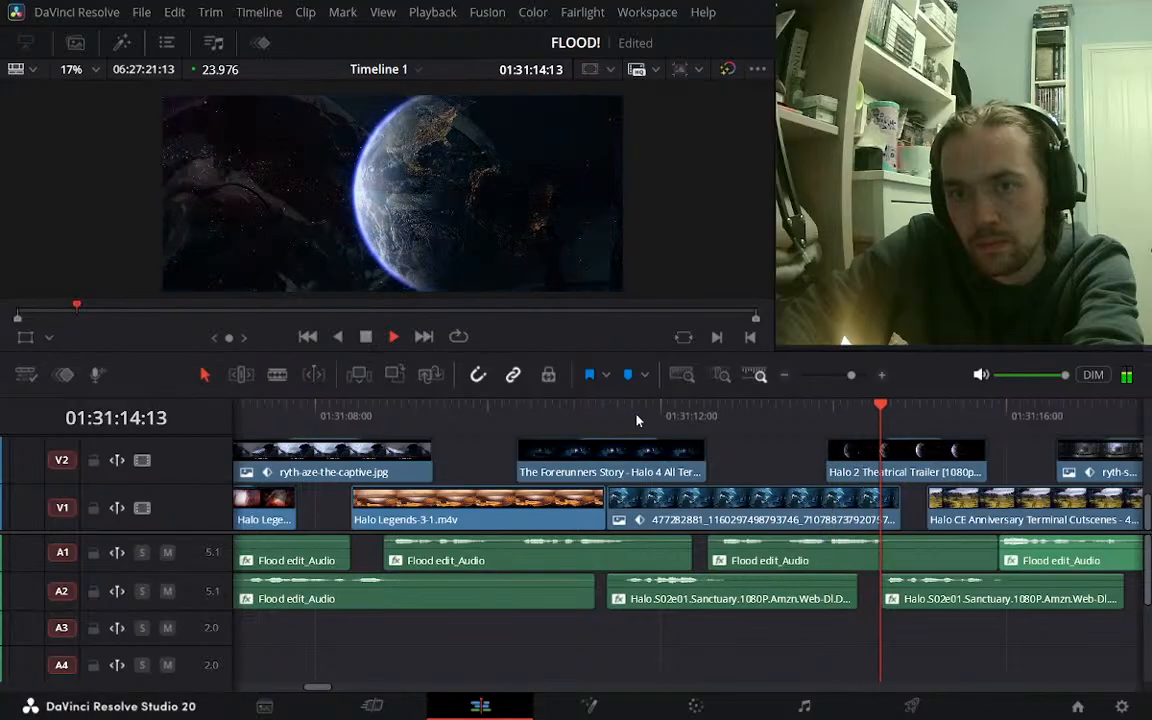
pyautogui.press('space')
pyautogui.click(555, 417)
pyautogui.press('space')
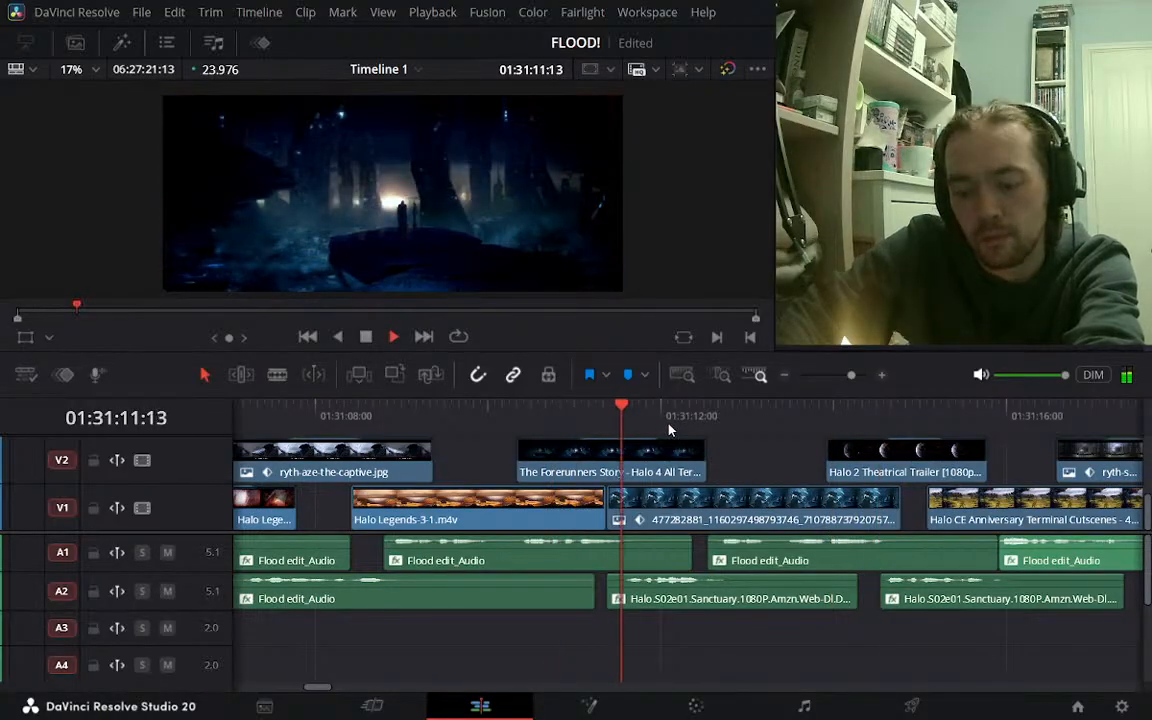
pyautogui.press('space')
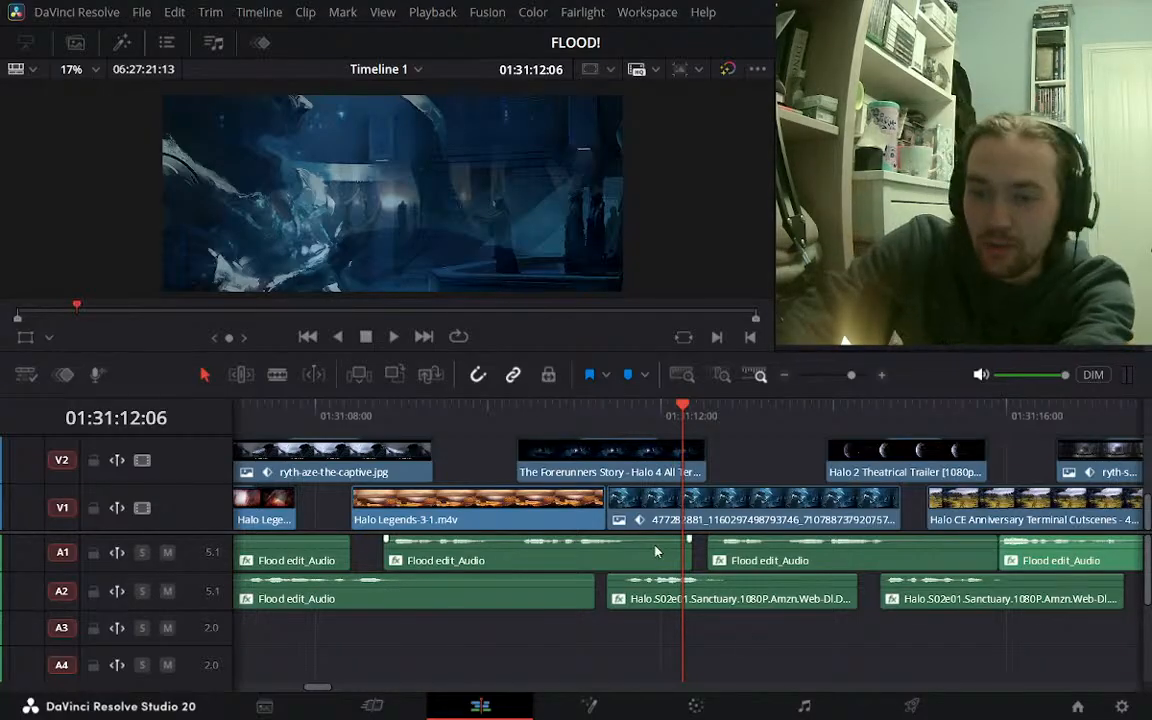
# Play back the golden landscape clip from about 01:31:08:20 to 01:31:10:02, ahead of the Forerunners clip
pyautogui.click(388, 415)
pyautogui.press('space')
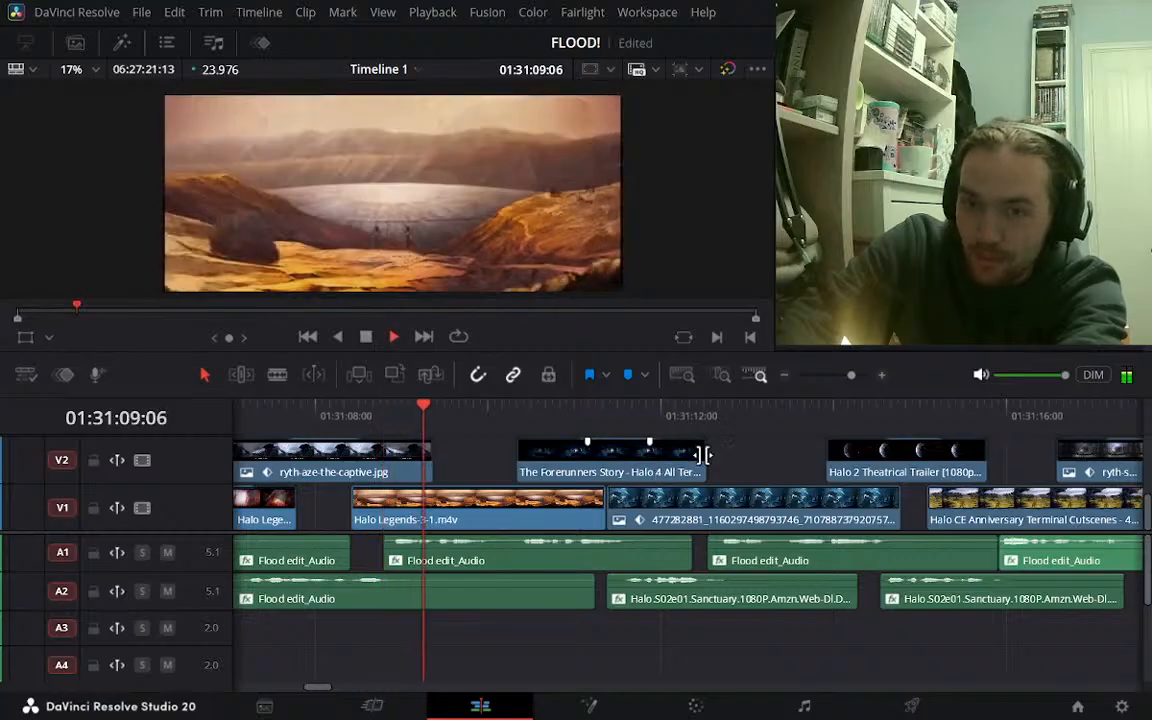
pyautogui.press('space')
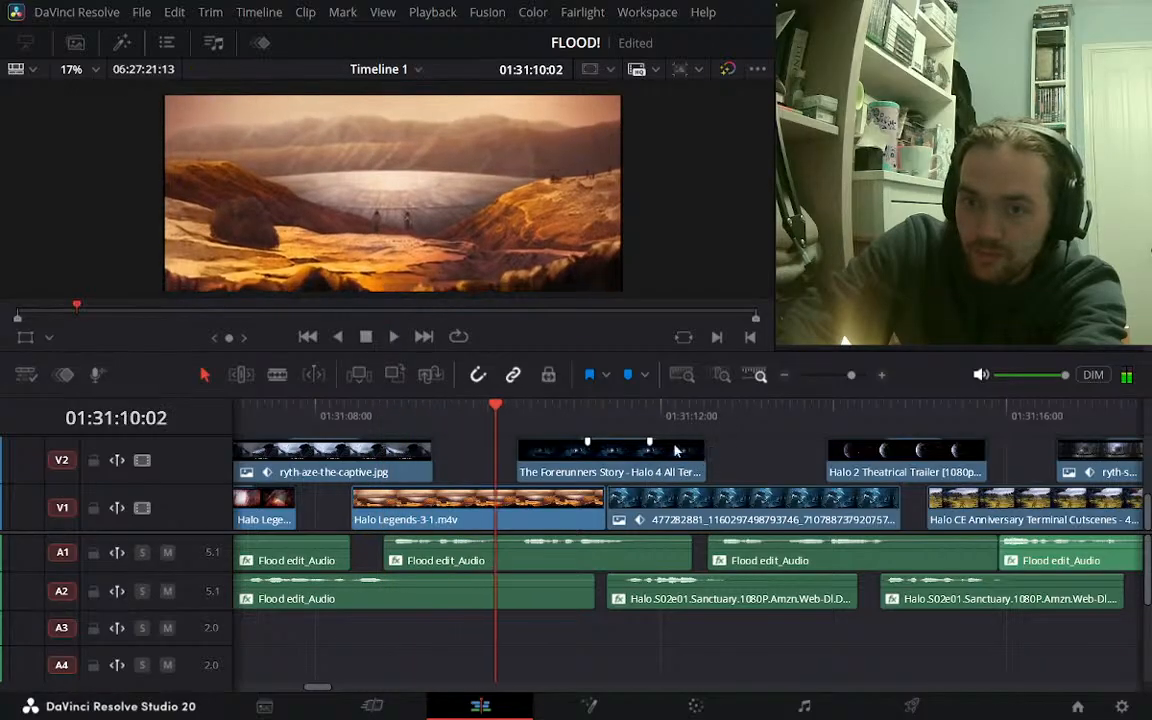
# Line up the ryth-aze-the-captive still's fade handles with the neighbouring V1 clip edges at 01:31:07:19 and 01:31:08:10
pyautogui.click(350, 420)
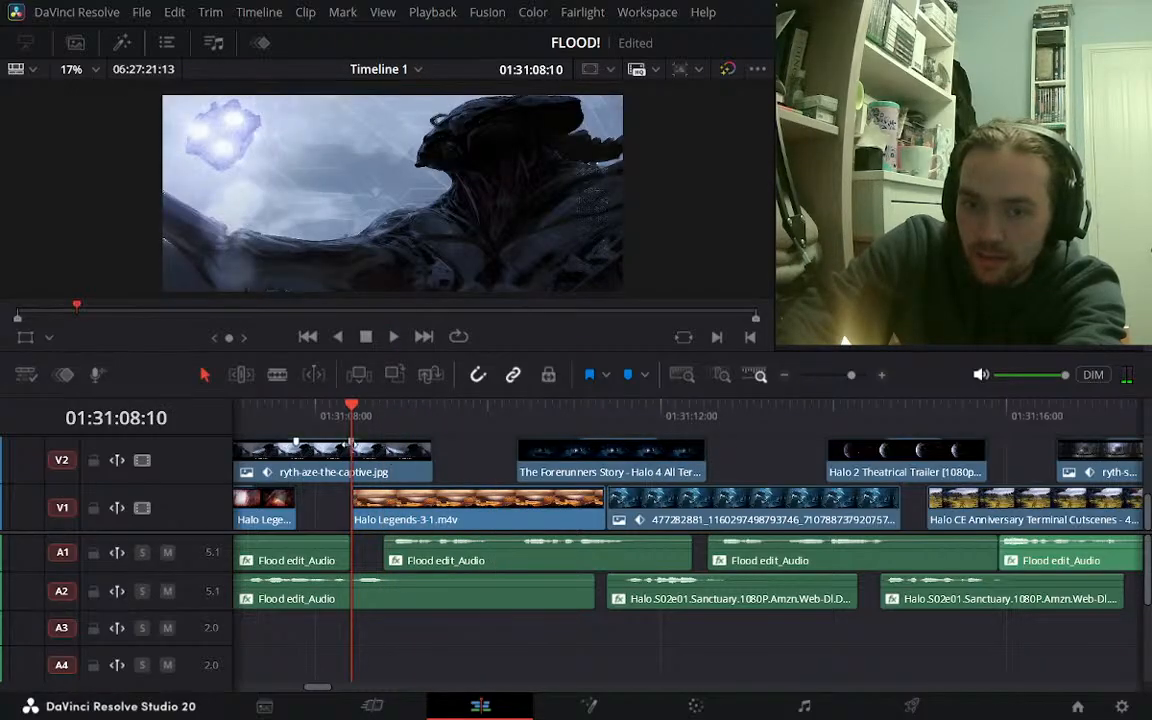
pyautogui.click(350, 445)
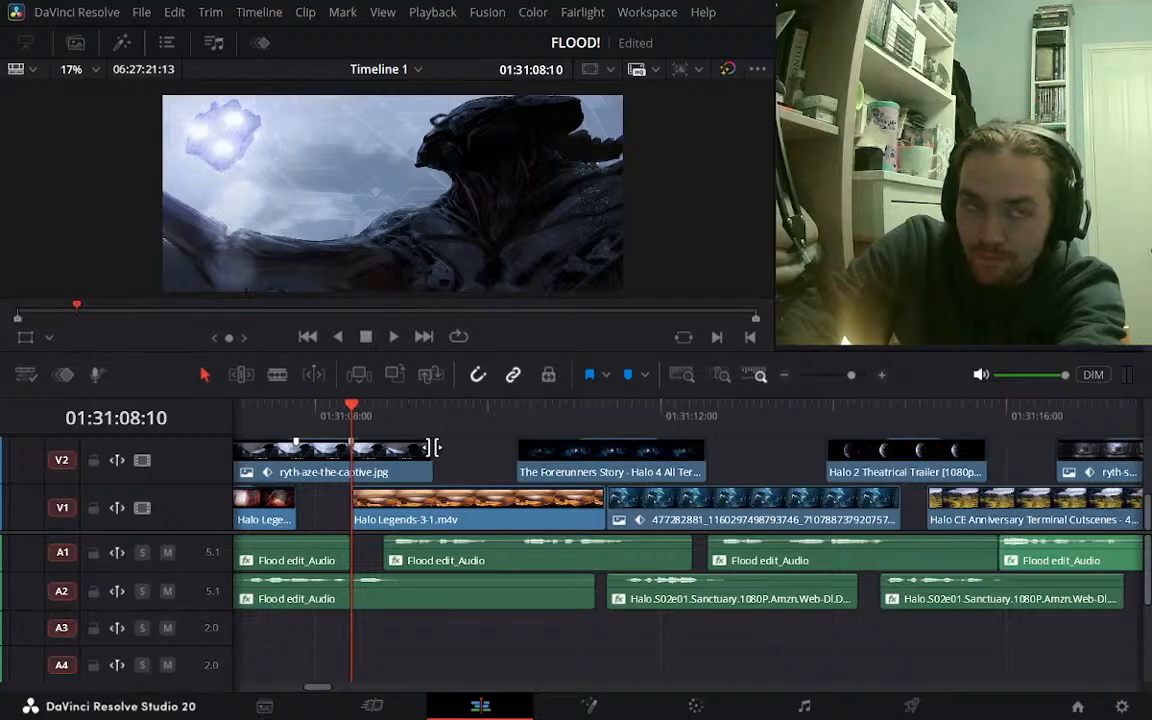
pyautogui.click(297, 410)
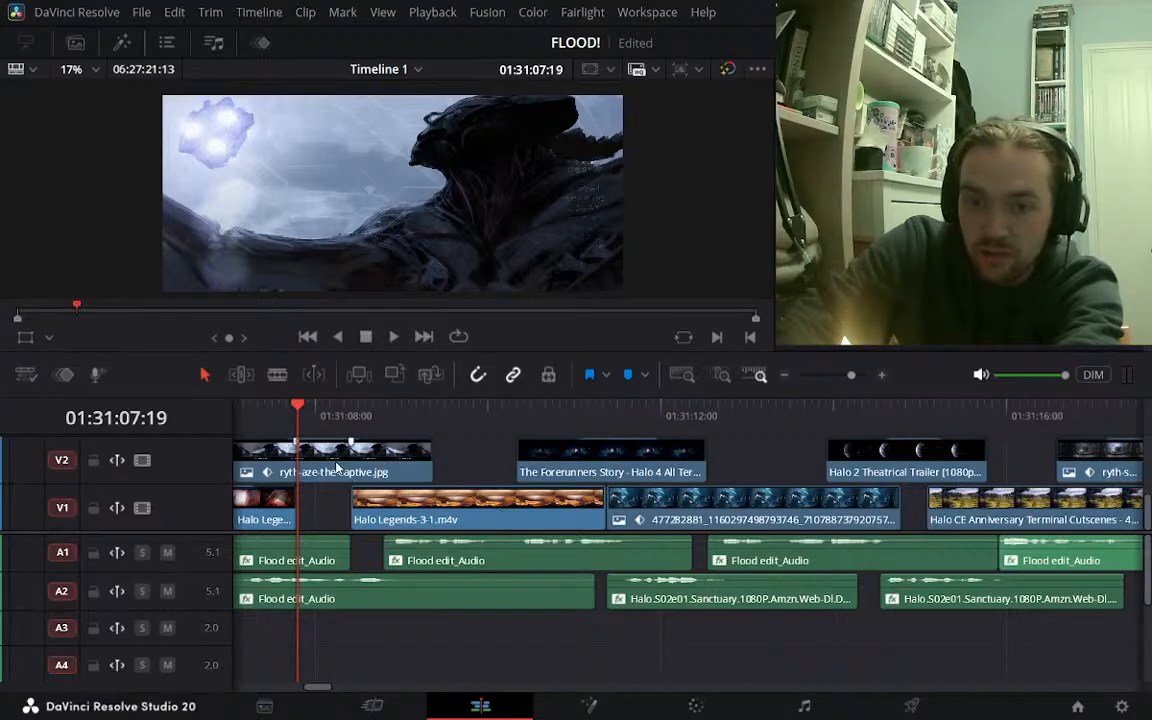
pyautogui.moveTo(296, 443); pyautogui.dragTo(294, 443)
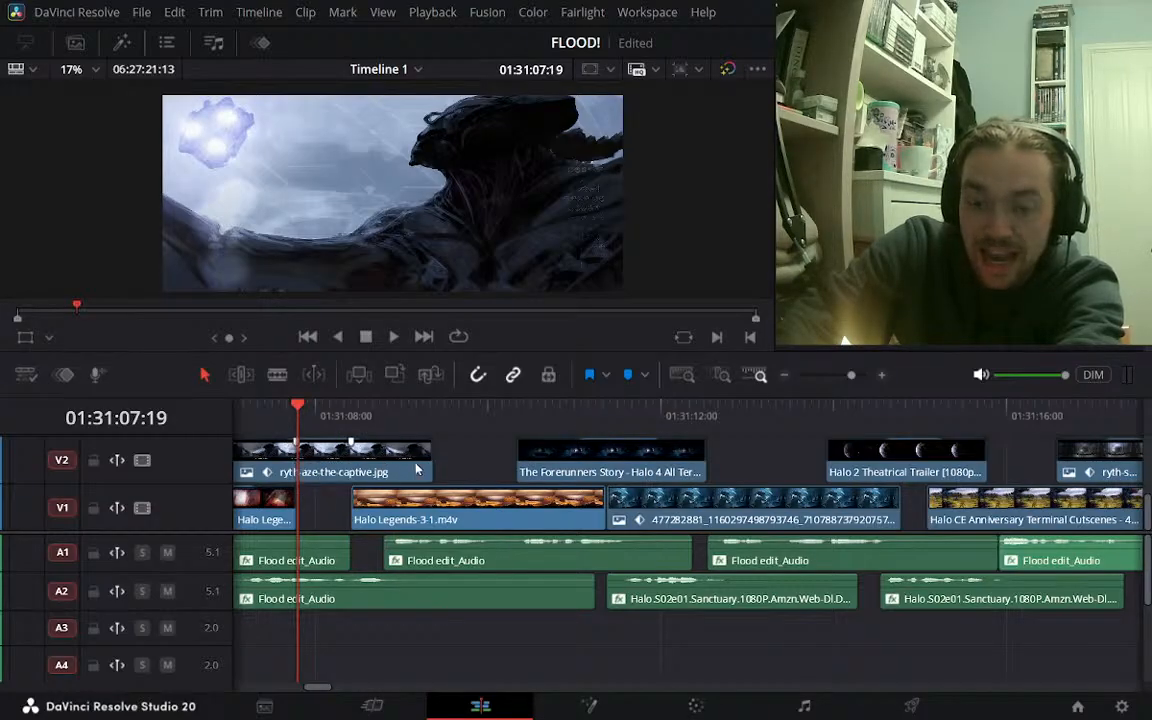
pyautogui.moveTo(295, 441); pyautogui.dragTo(296, 441)
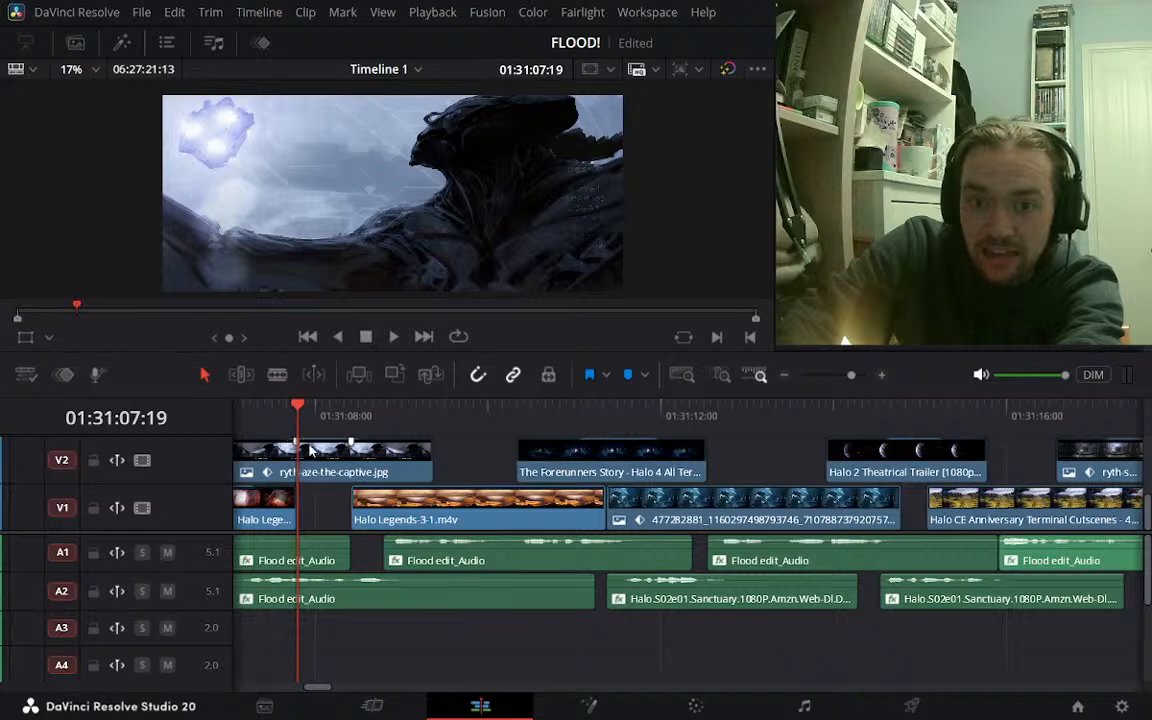
pyautogui.click(268, 420)
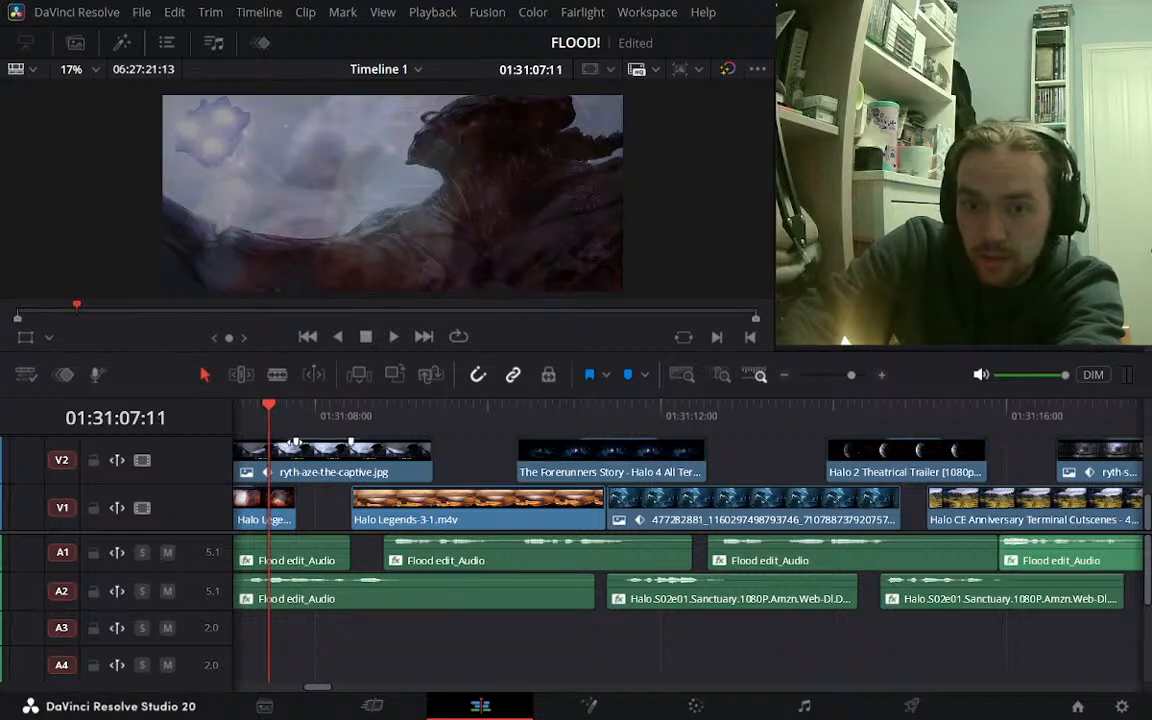
pyautogui.click(297, 420)
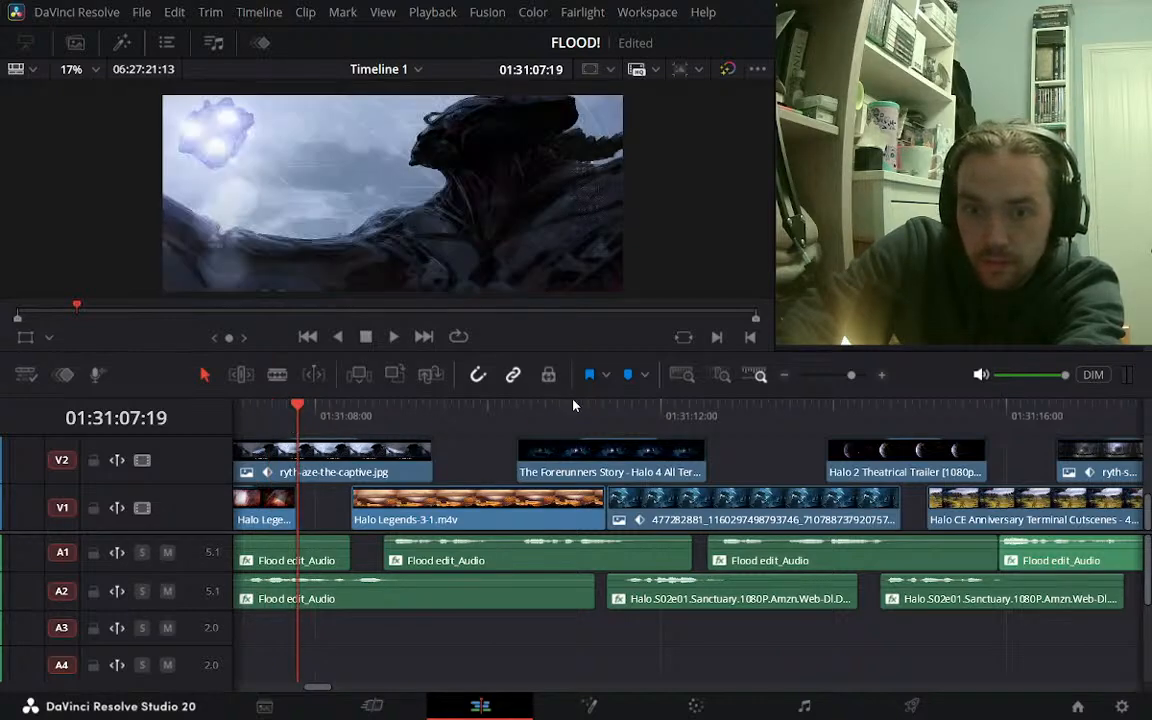
# Play back the edit from about 01:31:07 to 01:31:28:14, past the end of the last placed clip
pyautogui.click(261, 414)
pyautogui.press('space')
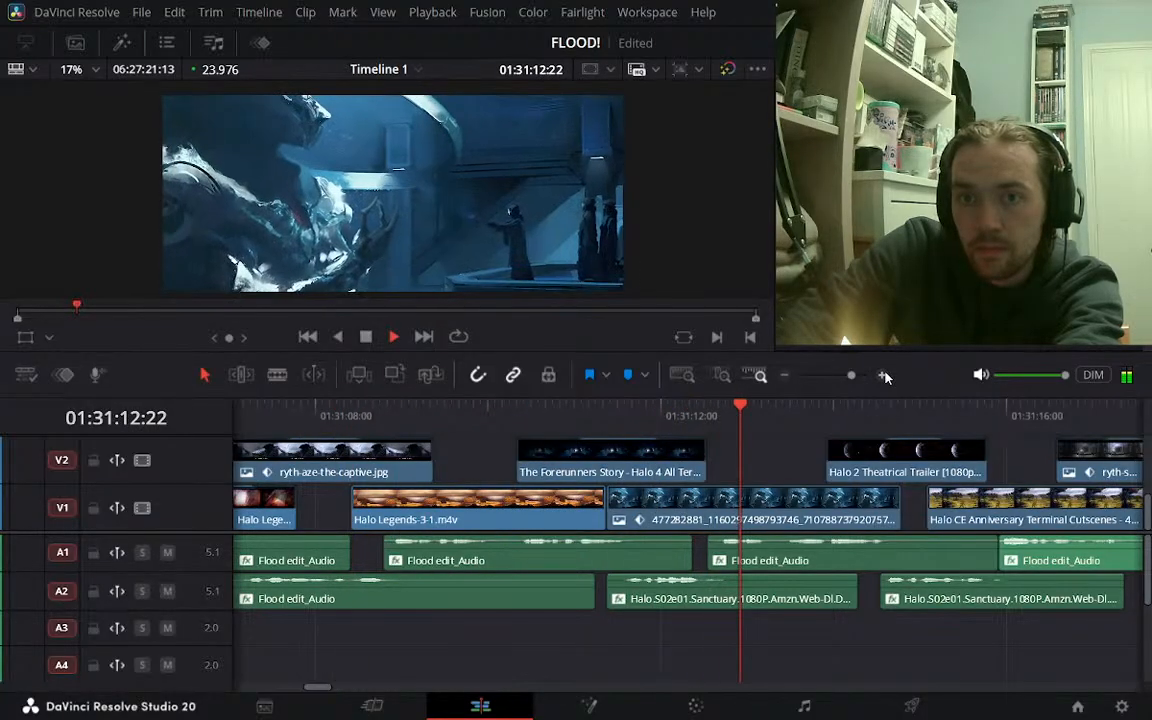
pyautogui.click(884, 376)
pyautogui.click(787, 378)
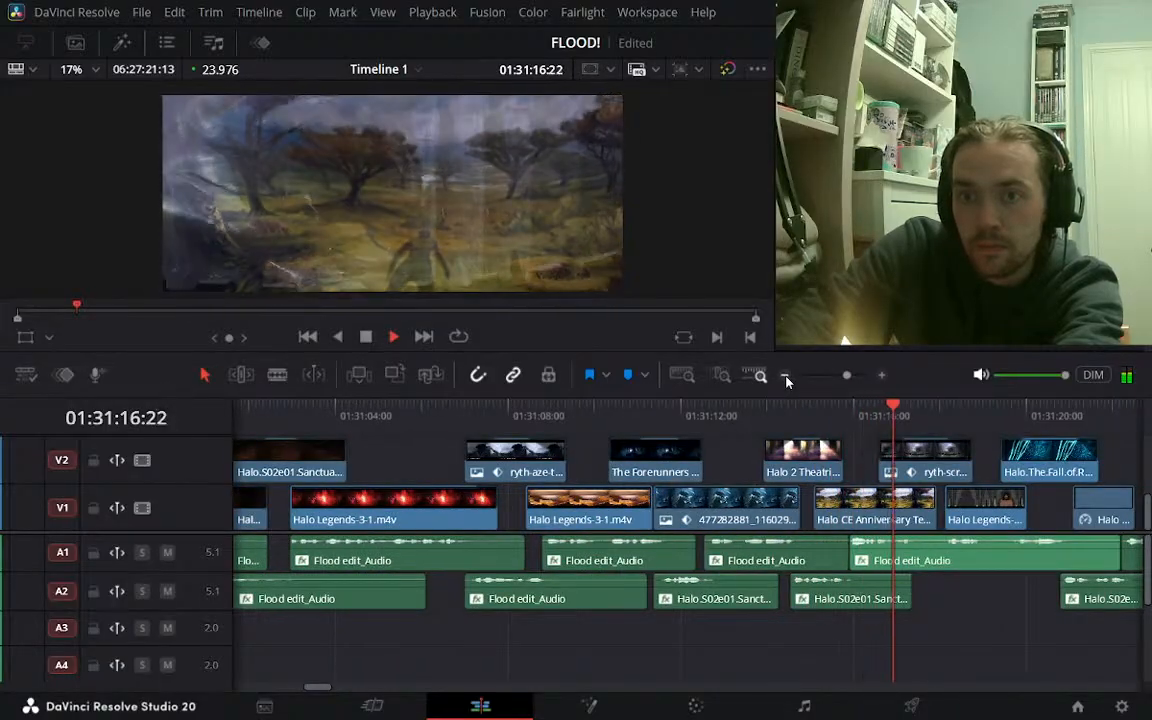
pyautogui.click(882, 378)
pyautogui.click(882, 378)
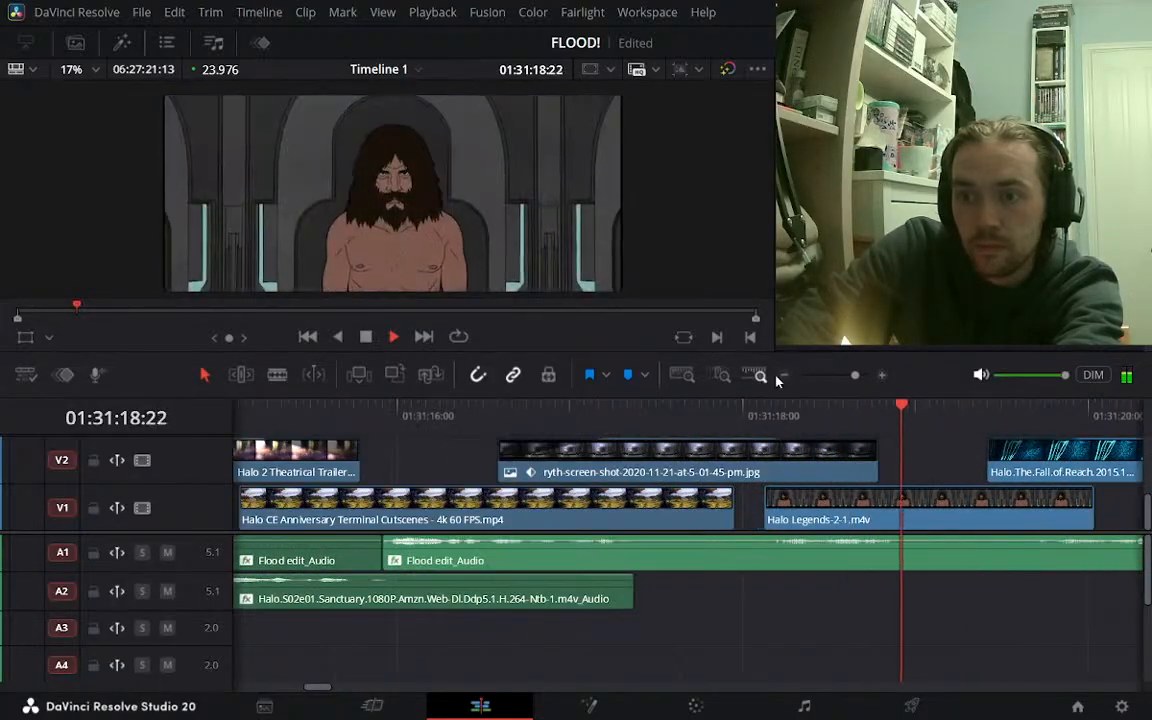
pyautogui.click(785, 376)
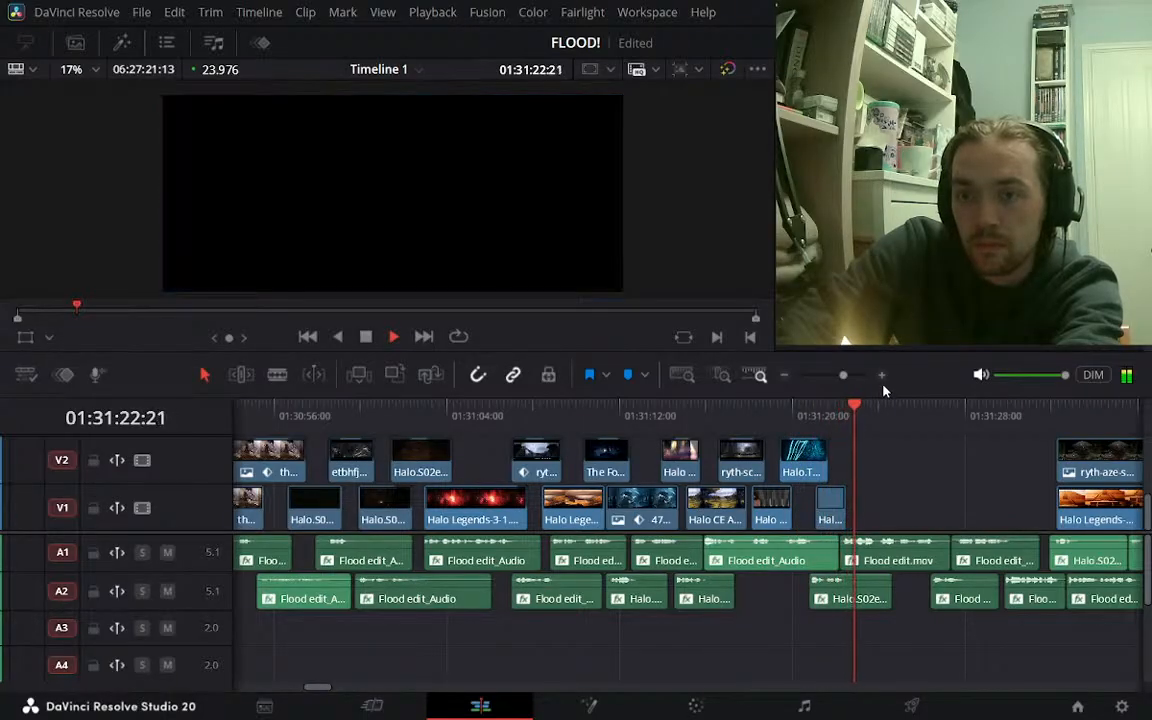
pyautogui.click(882, 377)
pyautogui.click(785, 376)
pyautogui.click(785, 376)
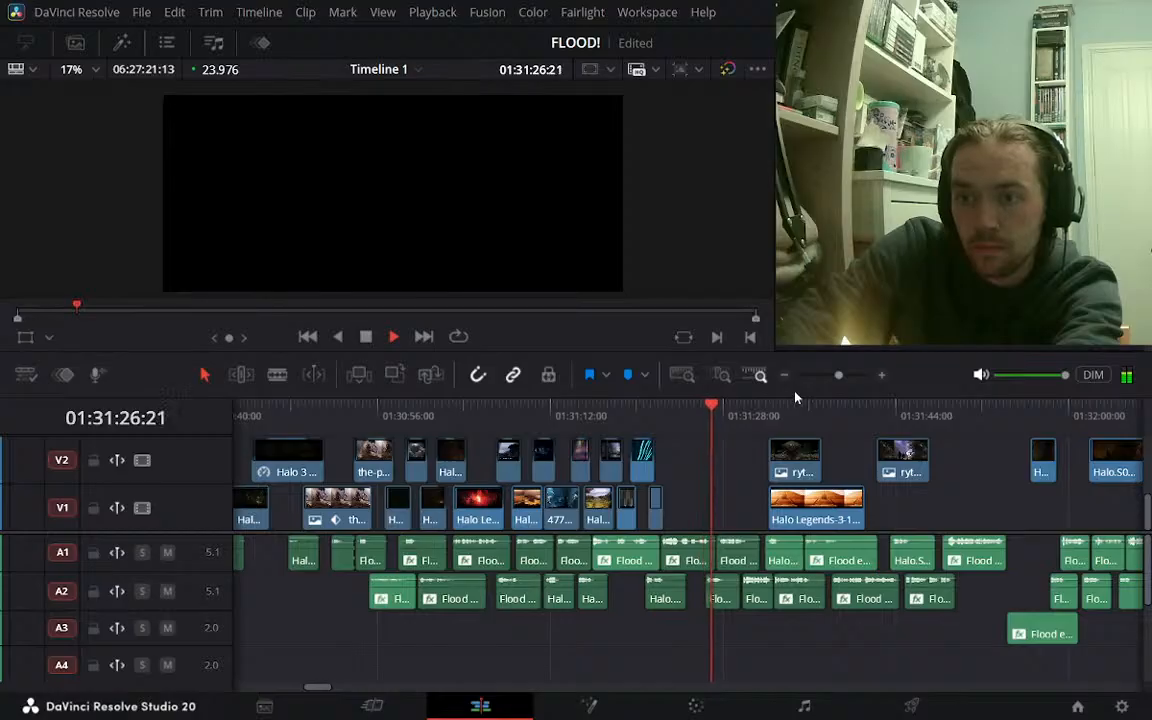
pyautogui.press('space')
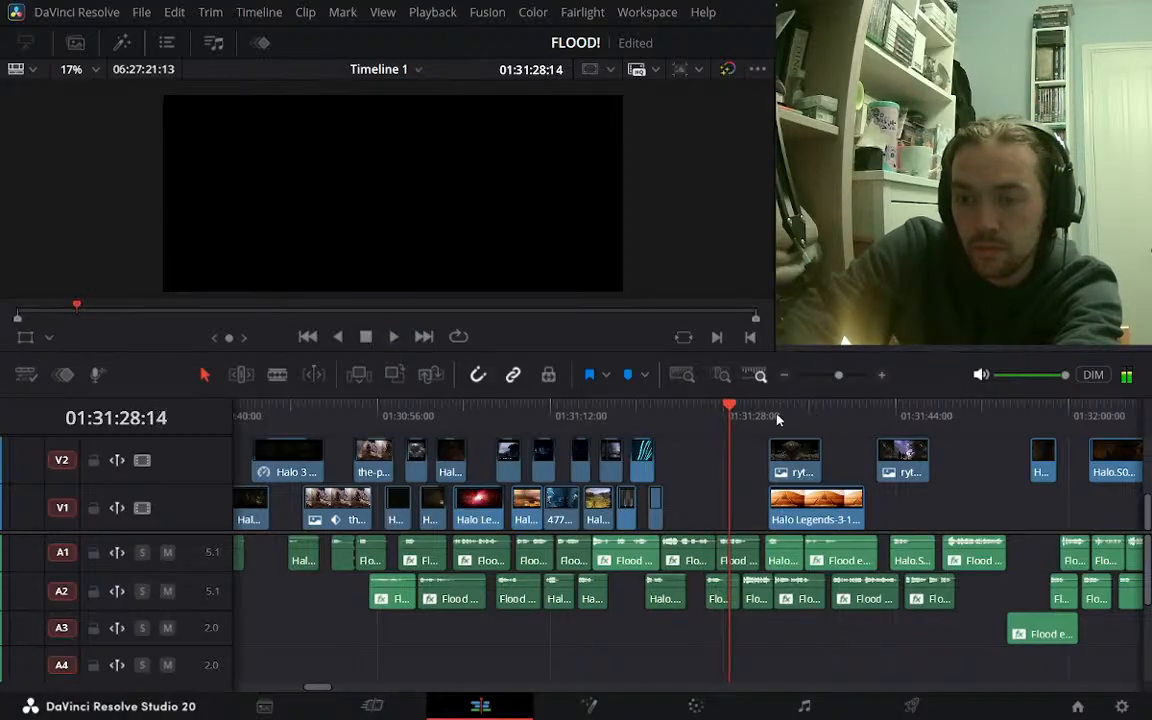
# Move the leftover Halo Legends clip on V1 to start at about 01:31:48 and play back the purple still from 01:31:42:10
pyautogui.click(775, 419)
pyautogui.click(800, 424)
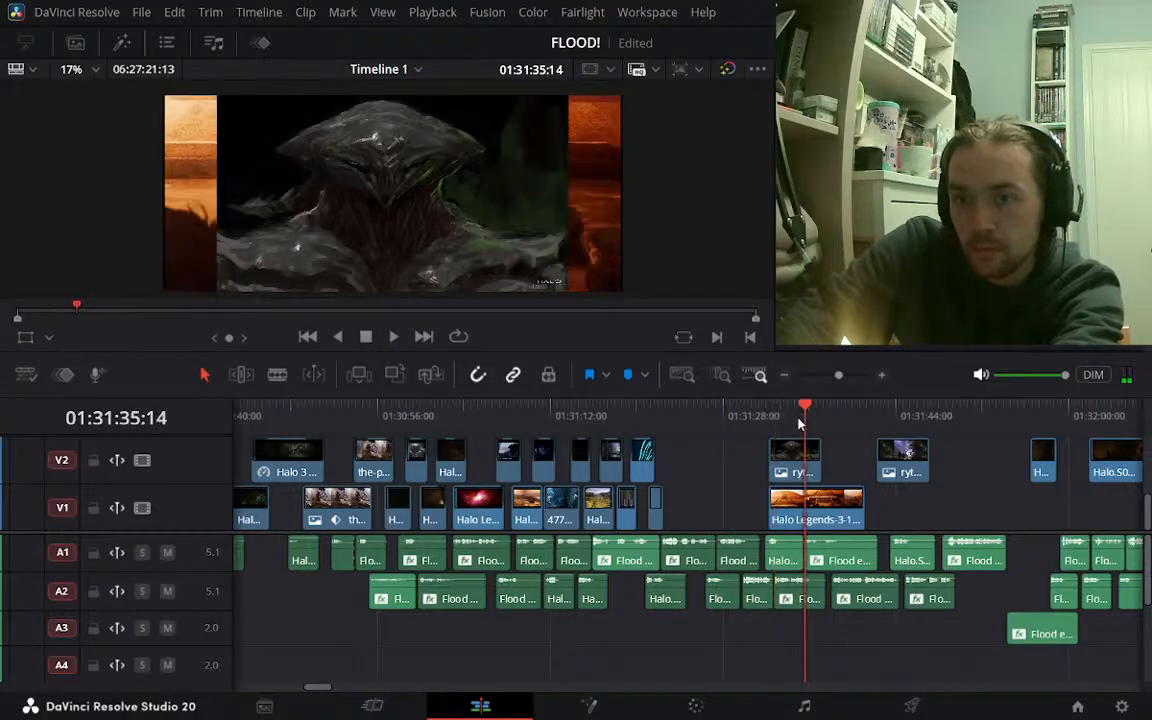
pyautogui.click(789, 420)
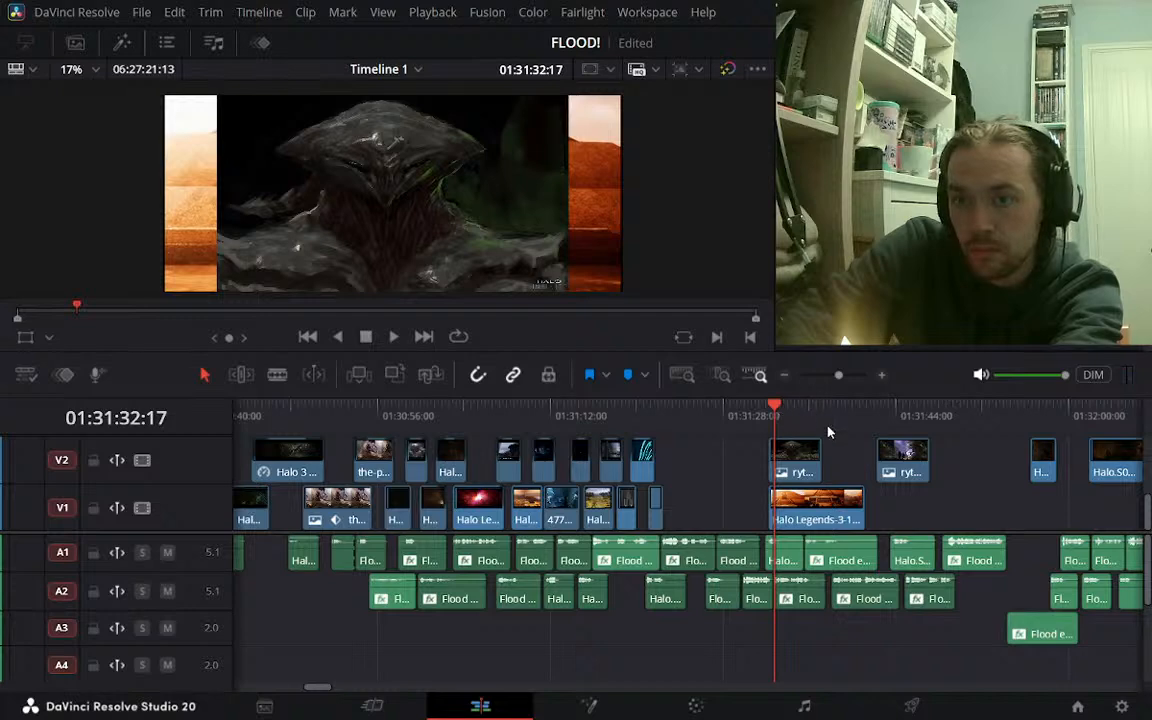
pyautogui.moveTo(836, 505); pyautogui.dragTo(1010, 505)
pyautogui.click(882, 405)
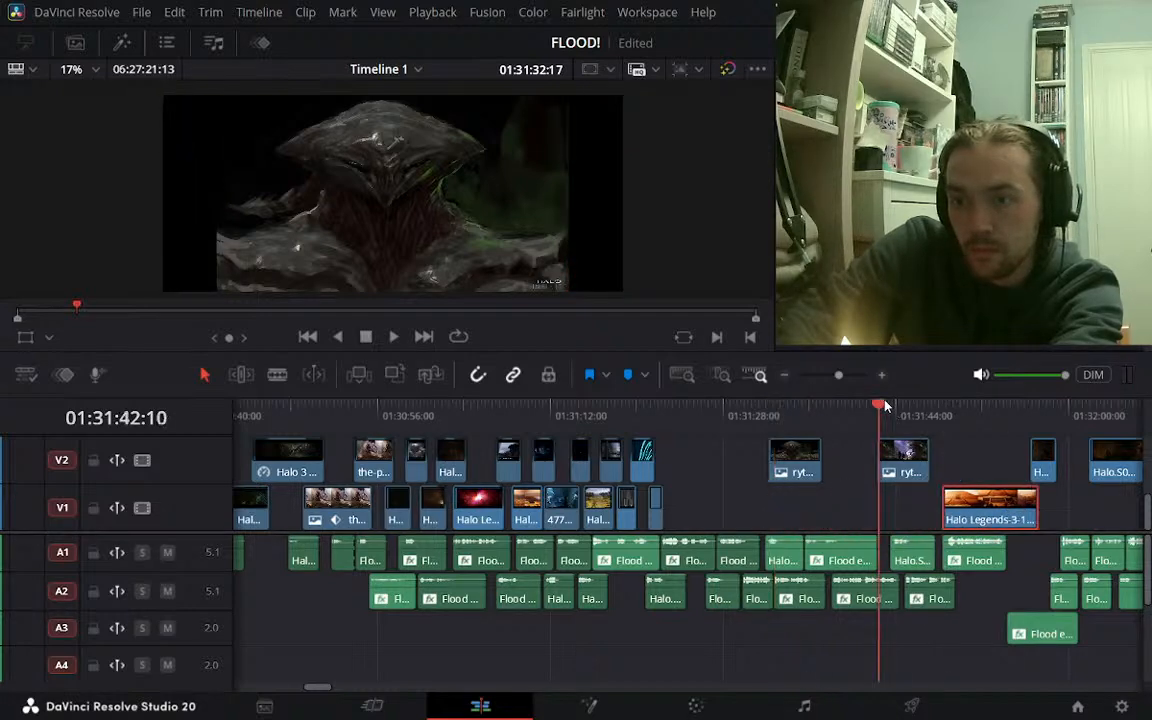
pyautogui.press('space')
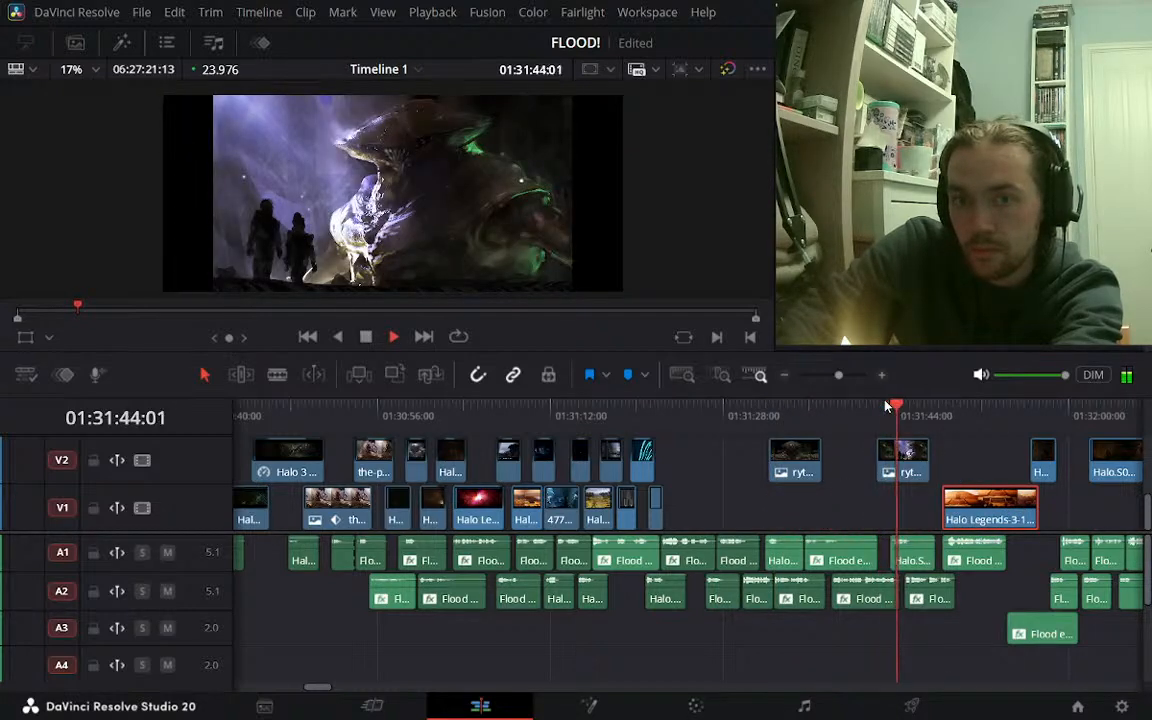
pyautogui.press('space')
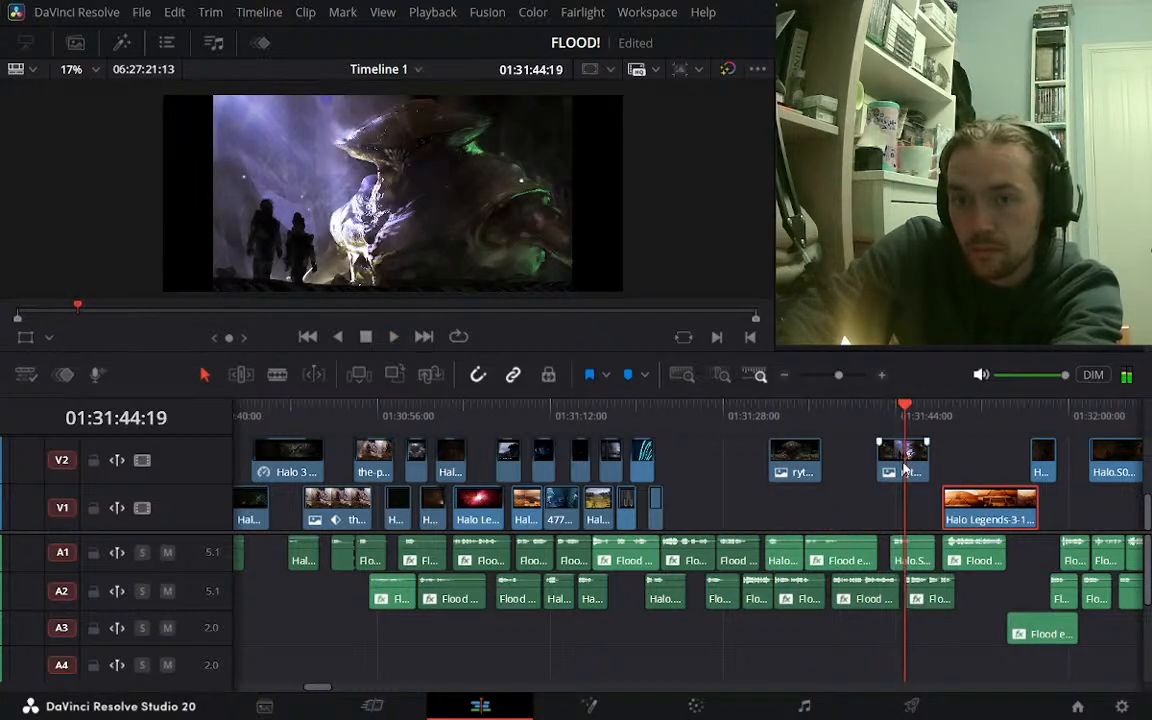
# Gather the leftover V2 stills and clips after 01:31:30 onto V1 beside the moved Halo Legends clip
pyautogui.click(788, 375)
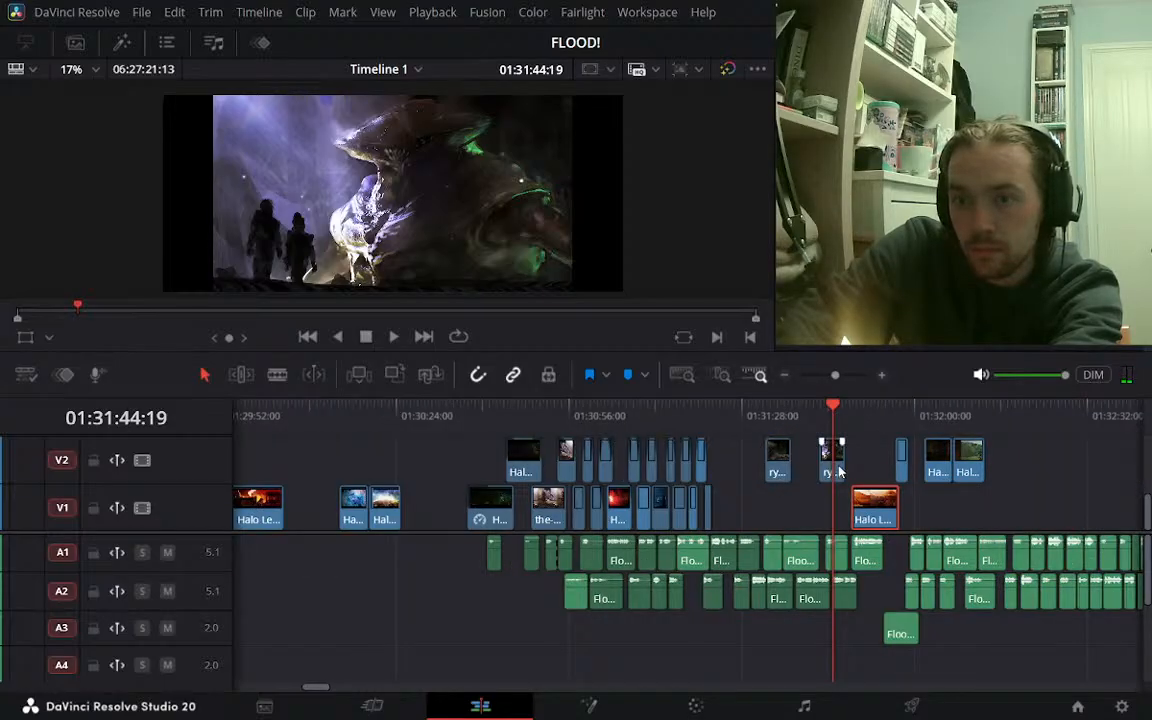
pyautogui.moveTo(838, 470); pyautogui.dragTo(840, 497)
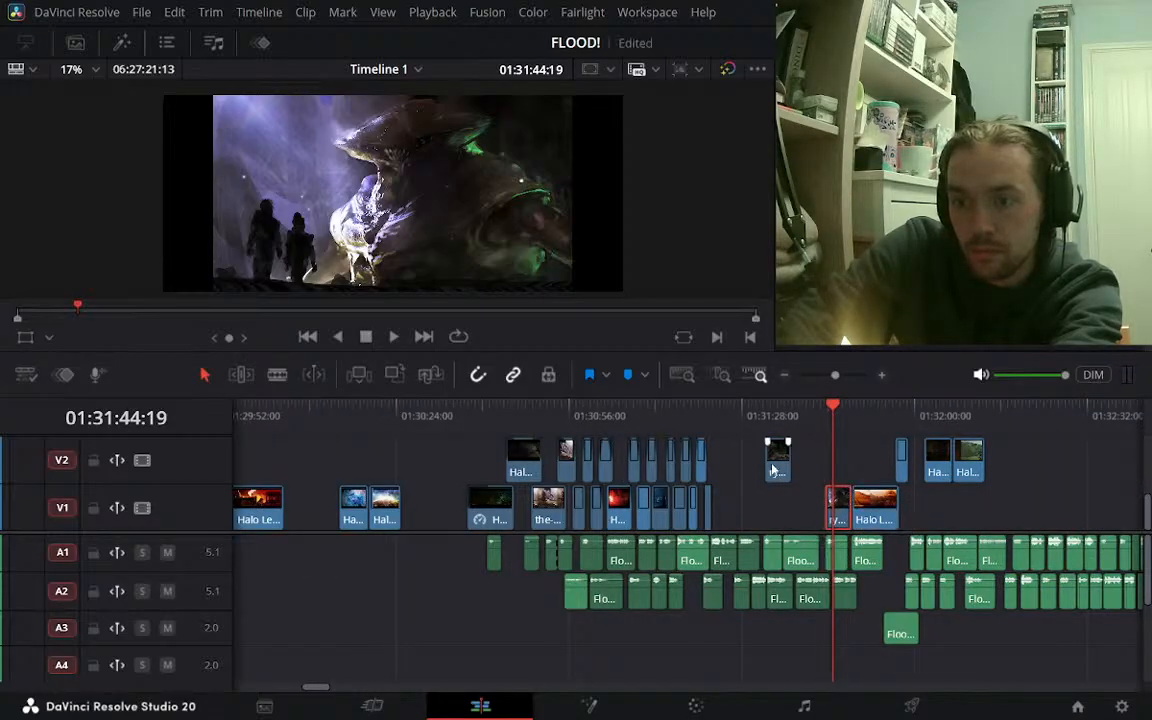
pyautogui.moveTo(773, 470); pyautogui.dragTo(806, 518)
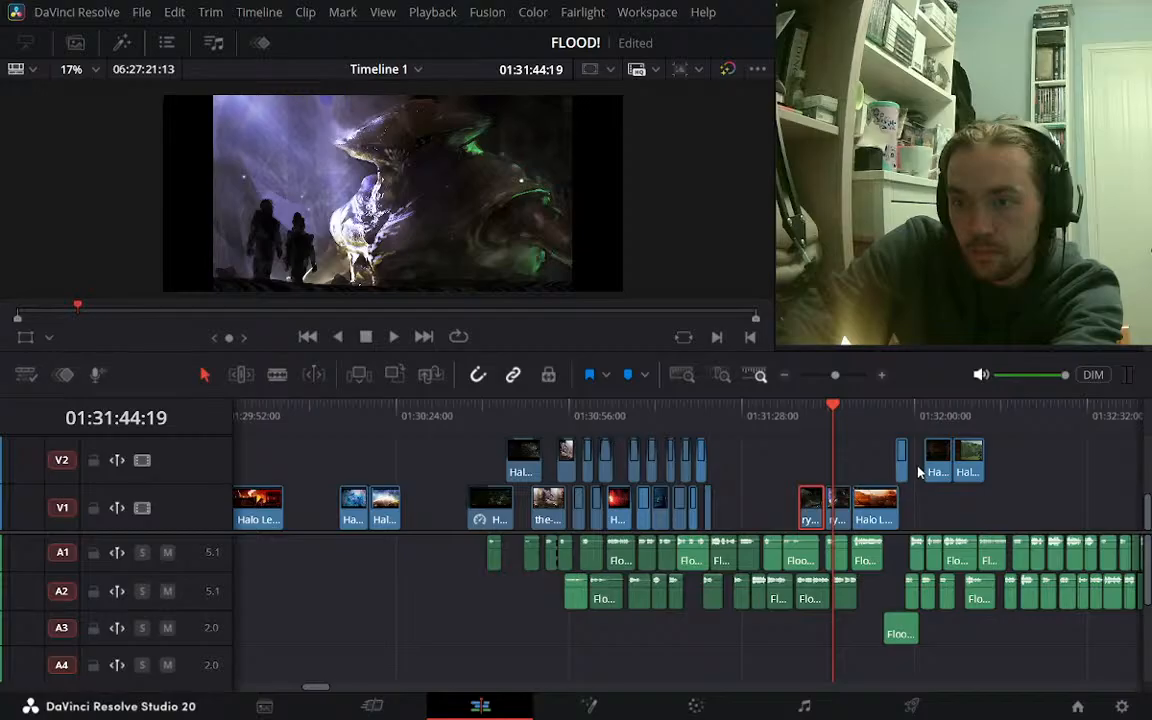
pyautogui.click(897, 413)
pyautogui.moveTo(751, 465); pyautogui.dragTo(840, 503)
pyautogui.moveTo(903, 471); pyautogui.dragTo(902, 523)
# Move the gathered leftover clips back to V2 near 01:28:48, out of the section being edited
pyautogui.moveTo(966, 469); pyautogui.dragTo(367, 495)
pyautogui.click(786, 375)
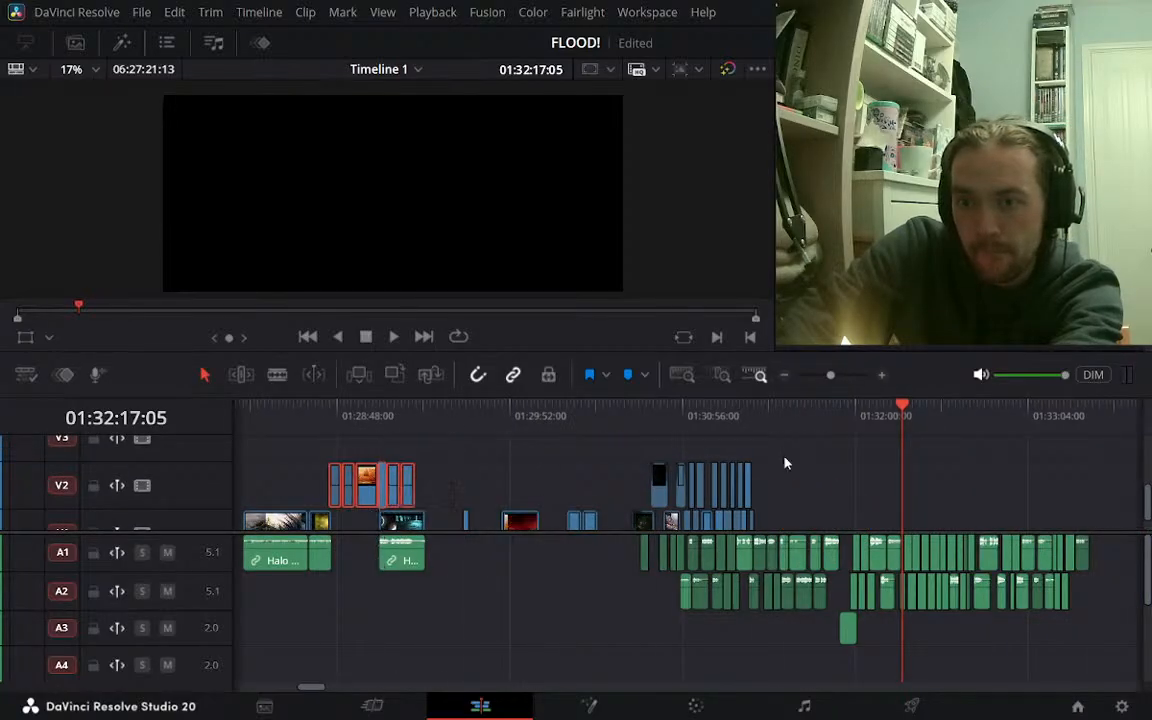
pyautogui.scroll(-1, 775, 440)
pyautogui.click(764, 415)
pyautogui.click(881, 375)
pyautogui.click(881, 375)
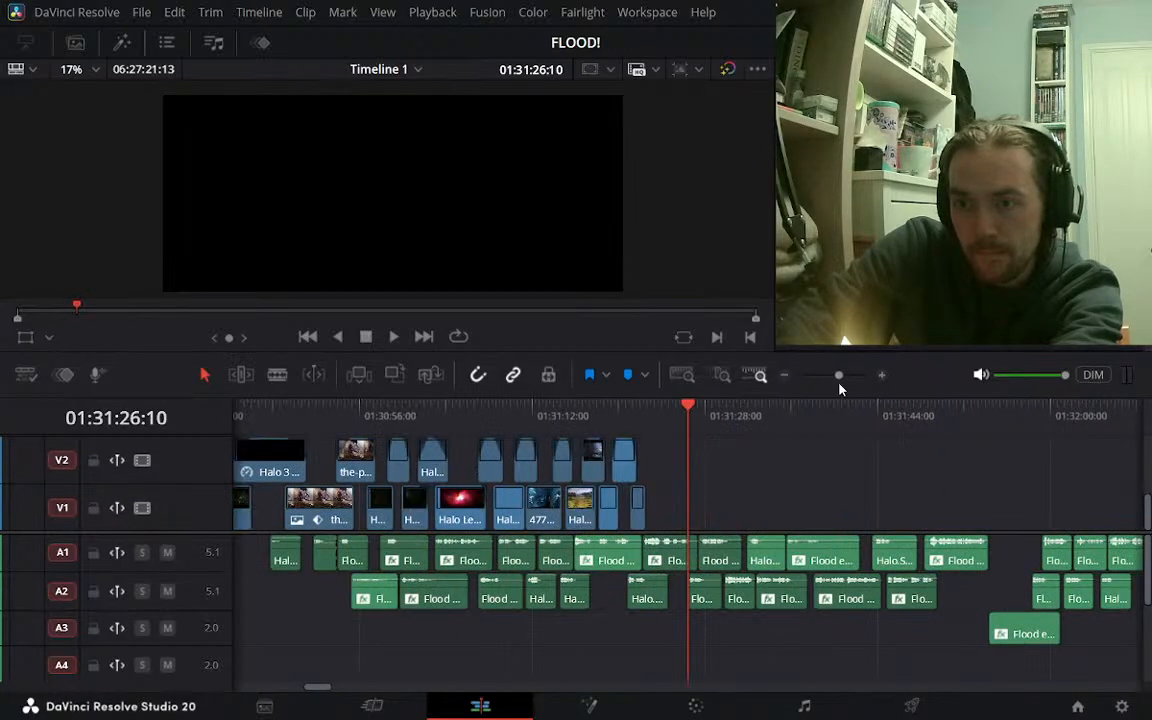
# Play back the section from 01:31:12:09 to 01:31:16:19, through the blue still, planet clip and savanna scene
pyautogui.click(784, 375)
pyautogui.click(784, 375)
pyautogui.click(883, 376)
pyautogui.click(883, 376)
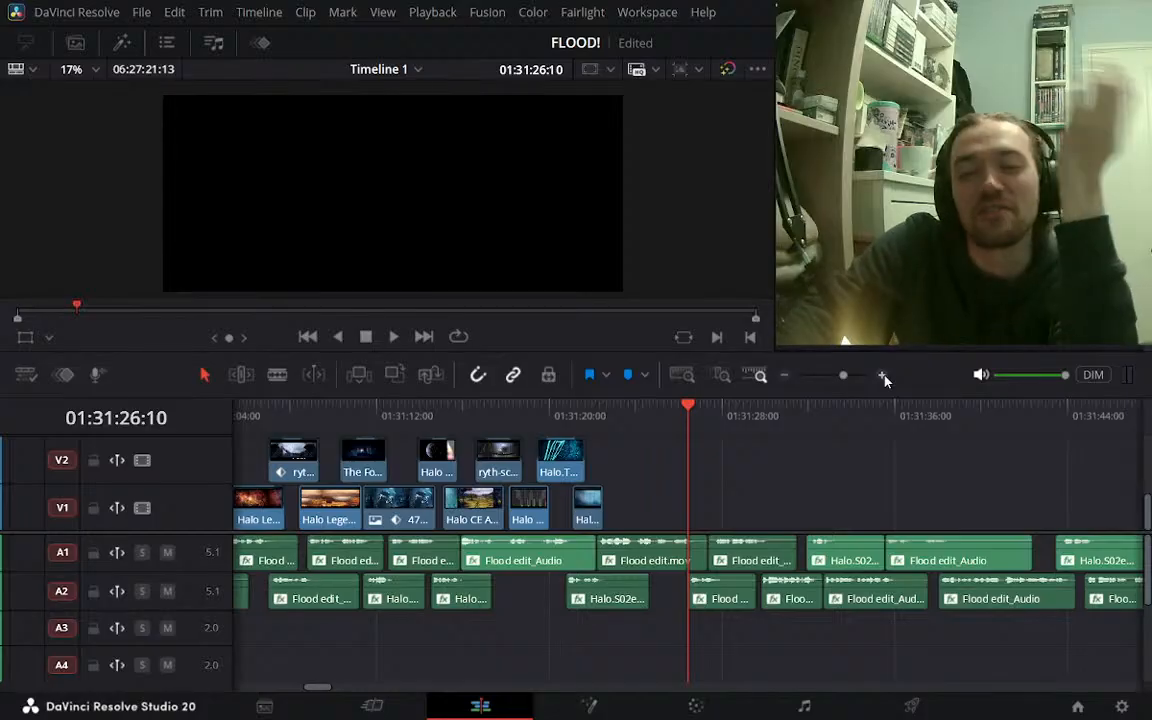
pyautogui.click(385, 416)
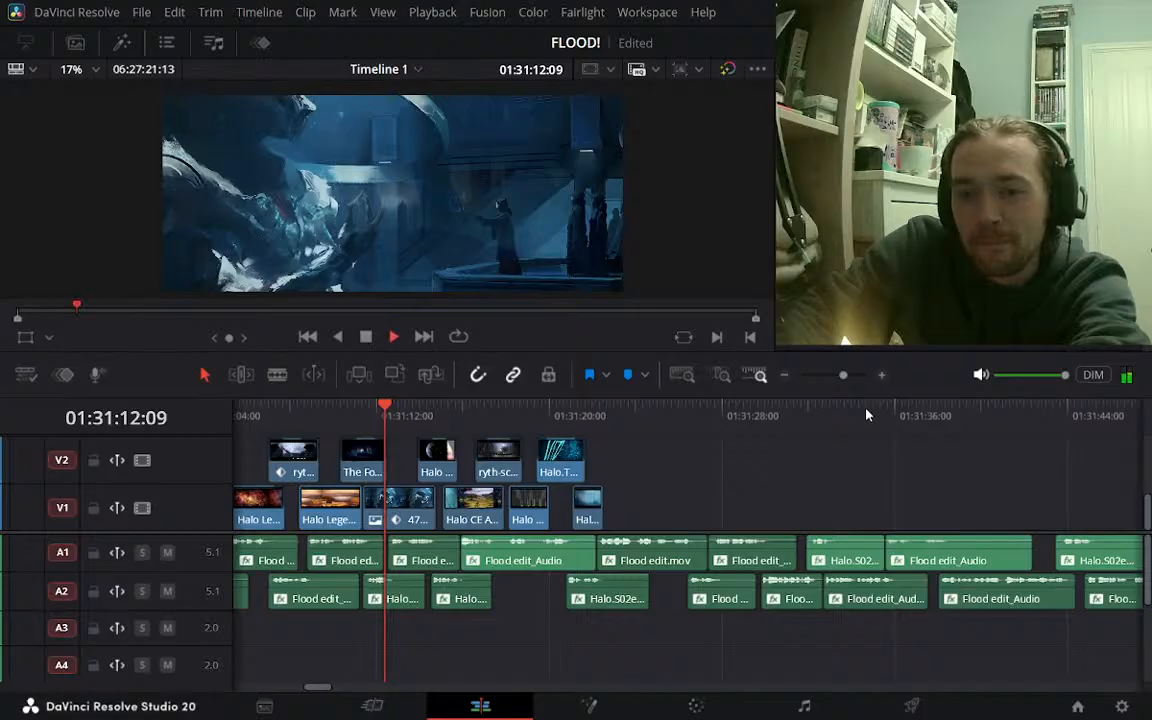
pyautogui.press('space')
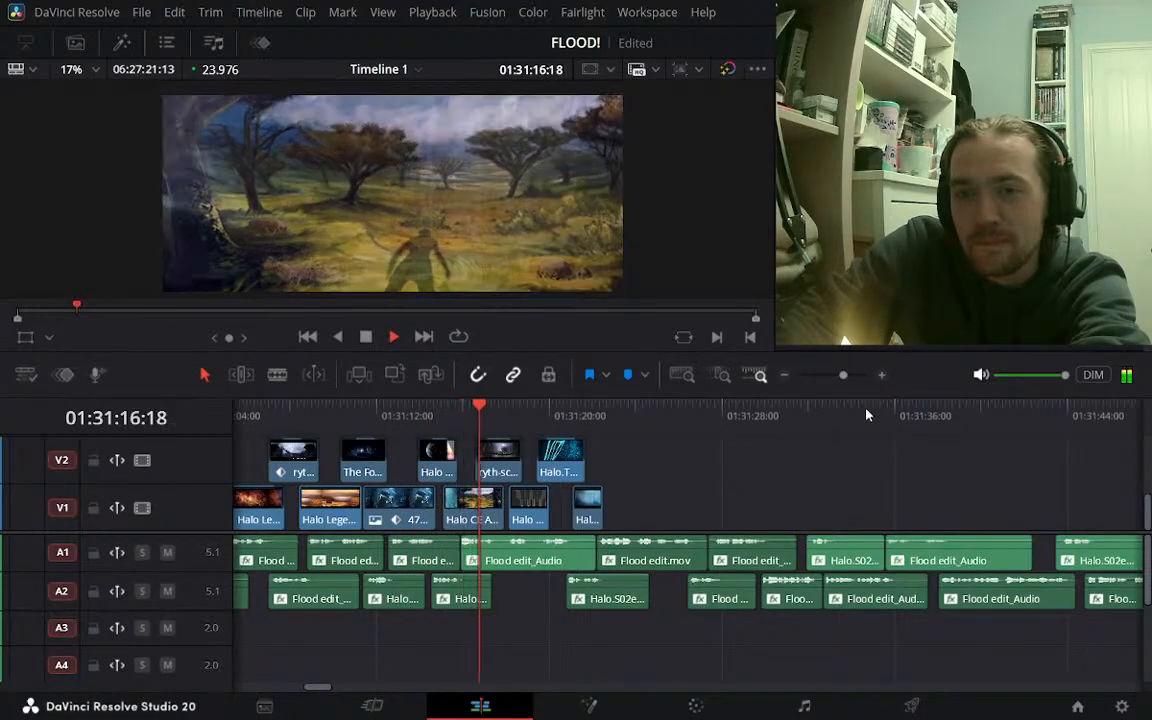
pyautogui.press('space')
# Check the opening of the Halo 2 Theatrical Trailer clip on V2 and trim its start to about 01:31:13:22
pyautogui.click(882, 378)
pyautogui.click(882, 378)
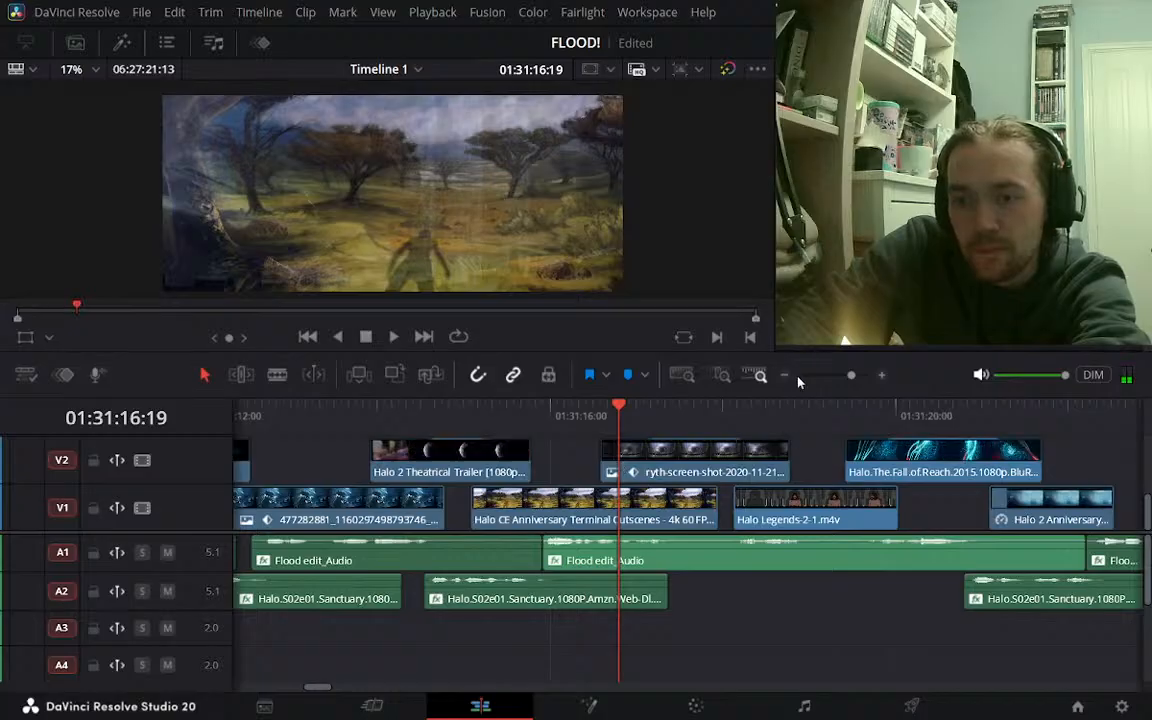
pyautogui.click(785, 376)
pyautogui.click(785, 376)
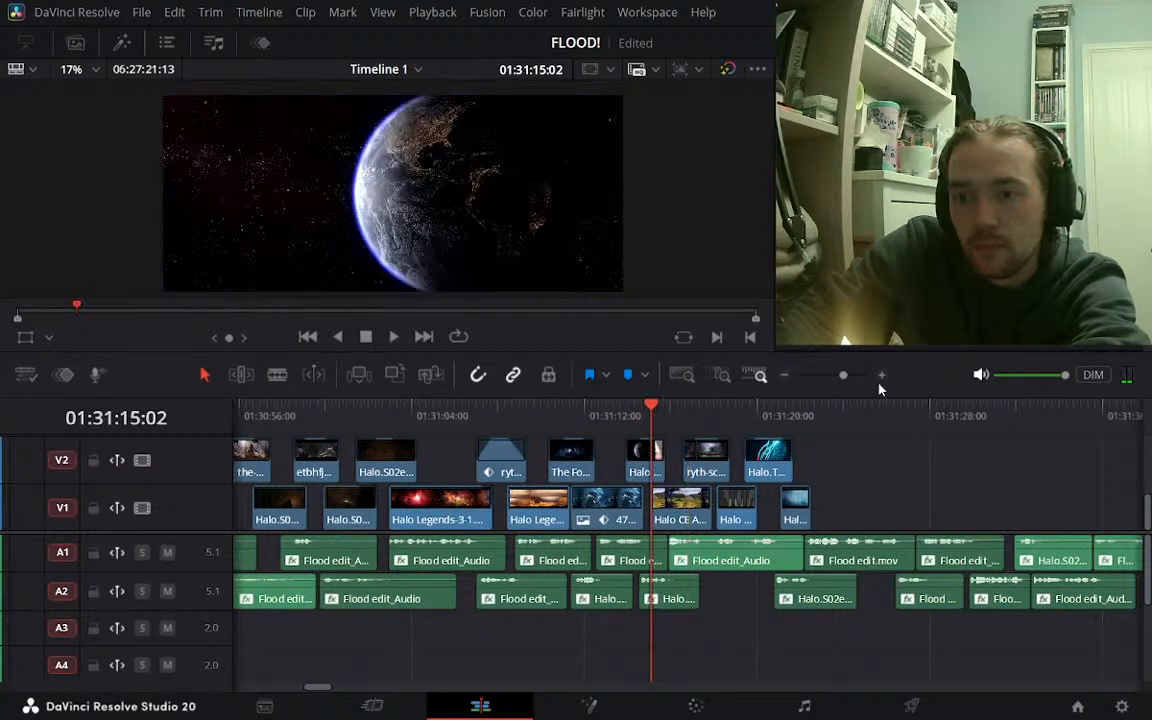
pyautogui.click(881, 376)
pyautogui.click(881, 376)
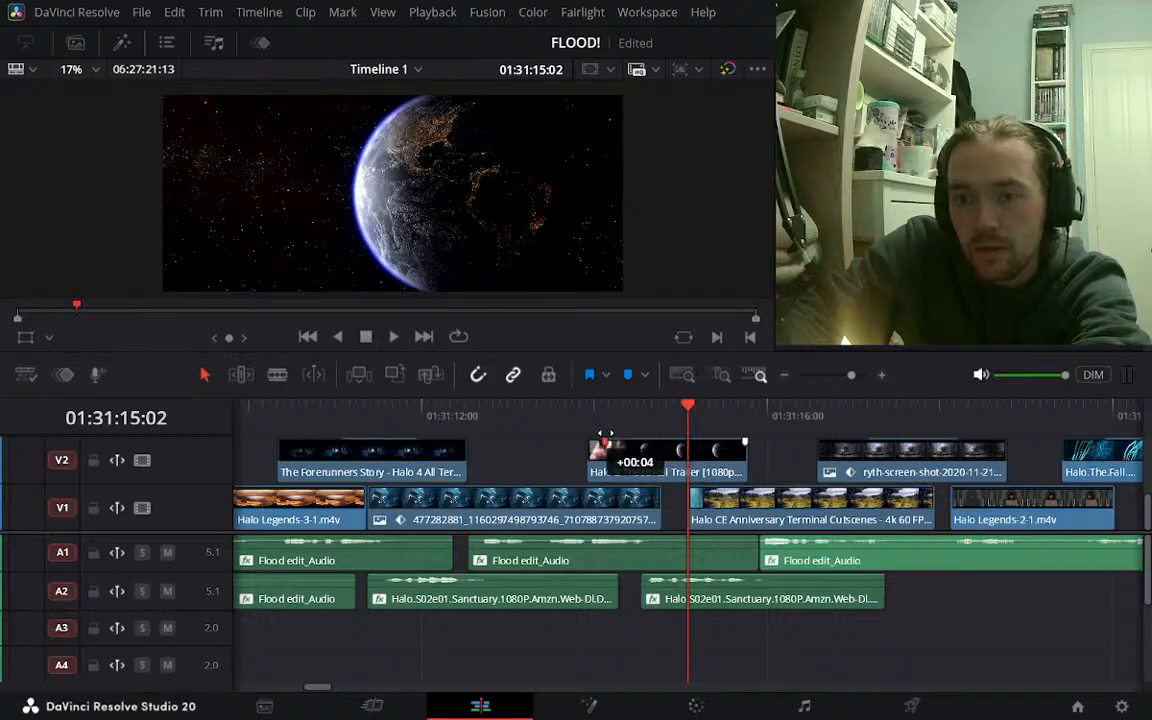
pyautogui.click(588, 408)
pyautogui.press('space')
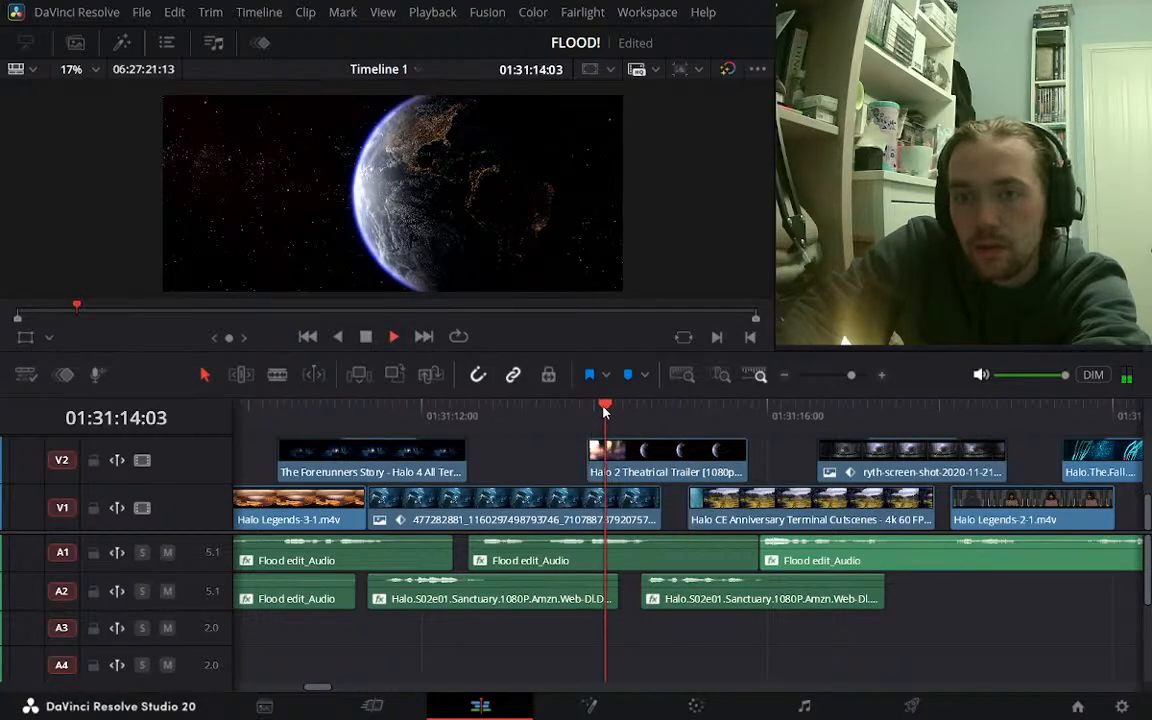
pyautogui.press('space')
pyautogui.click(594, 408)
pyautogui.moveTo(592, 452)
pyautogui.mouseDown()
pyautogui.moveTo(562, 446)
pyautogui.moveTo(583, 446)
pyautogui.mouseUp()
# Play the Halo 2 Theatrical Trailer clip forwards and backwards to check its start and its fade around 01:31:15:15
pyautogui.press('space')
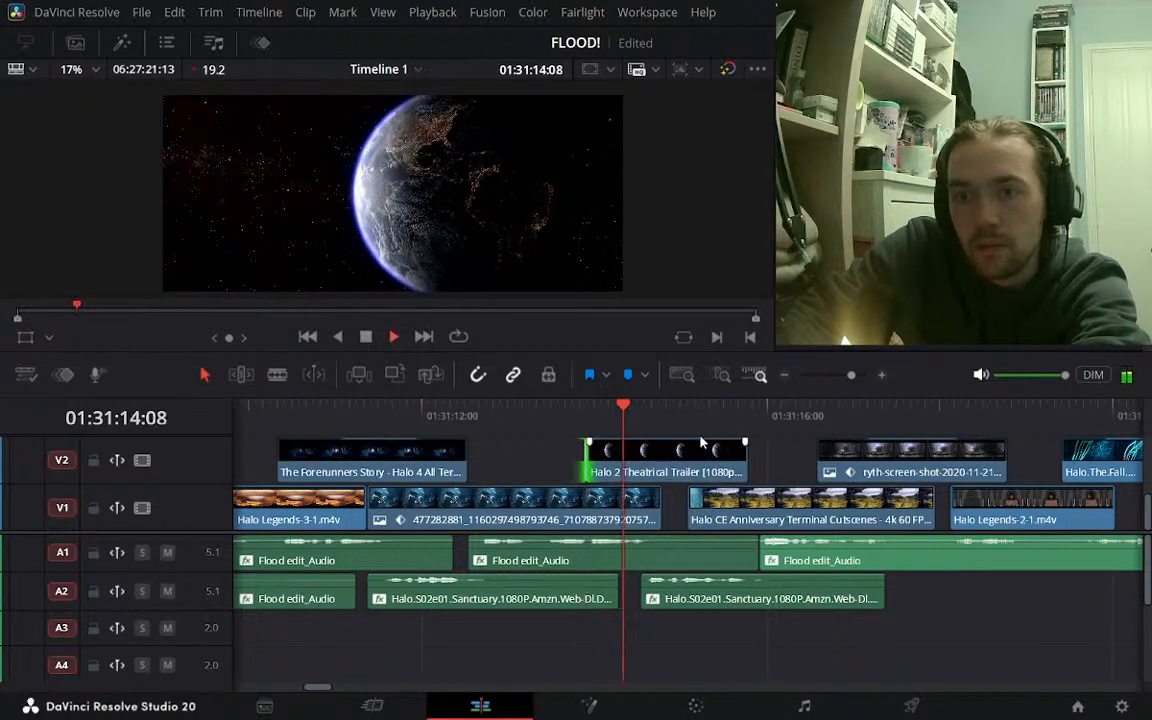
pyautogui.press('space')
pyautogui.press('space')
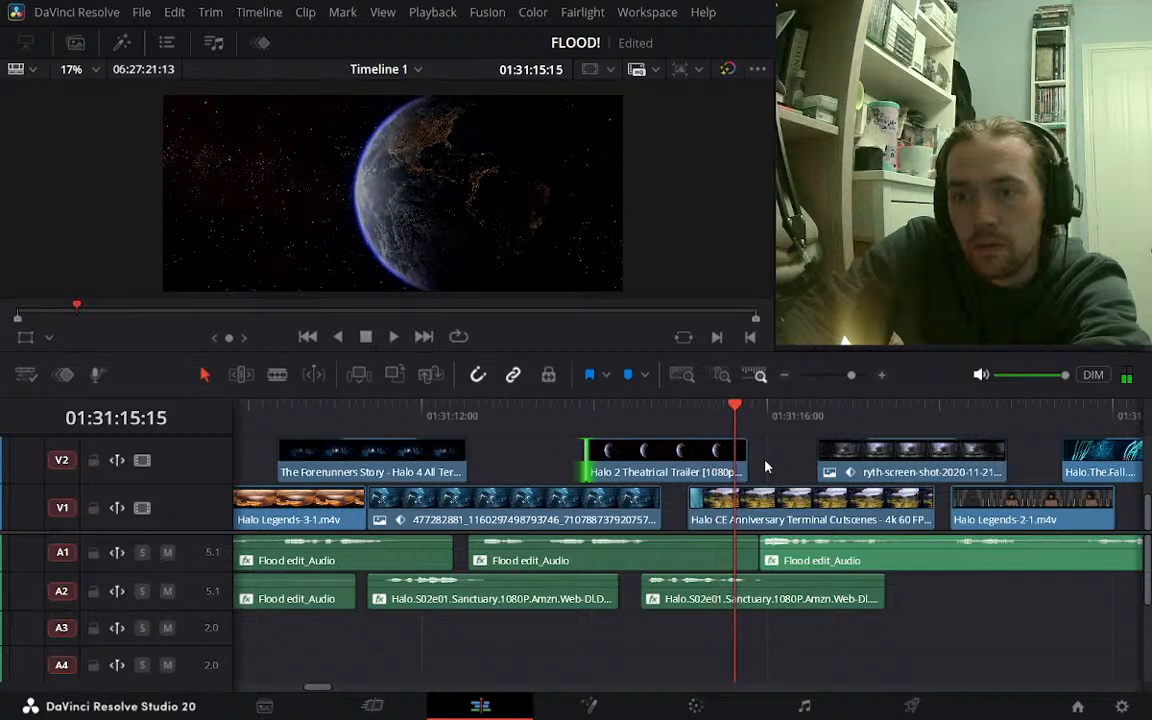
pyautogui.press('space')
pyautogui.press('space')
pyautogui.press('j')
pyautogui.press('space')
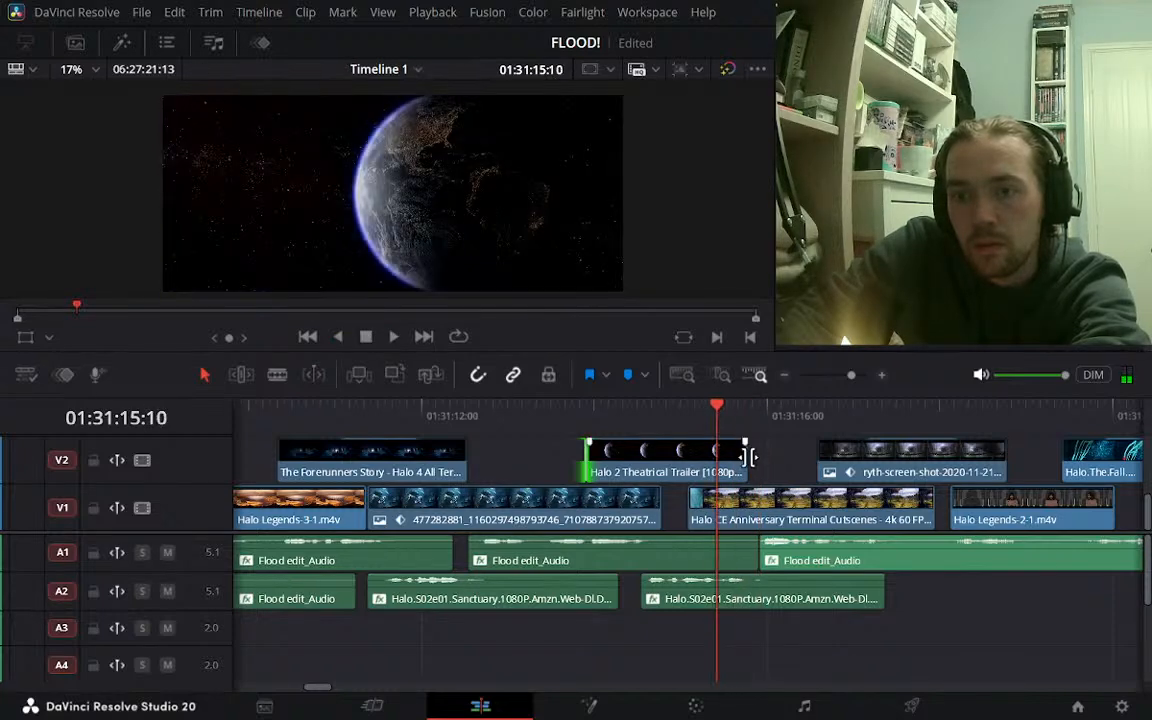
pyautogui.press('j')
pyautogui.press('l')
pyautogui.press('space')
# Retime the Halo 2 Theatrical Trailer clip on V2 to 87% speed by stretching its end to about 01:31:15:21
pyautogui.click(716, 465)
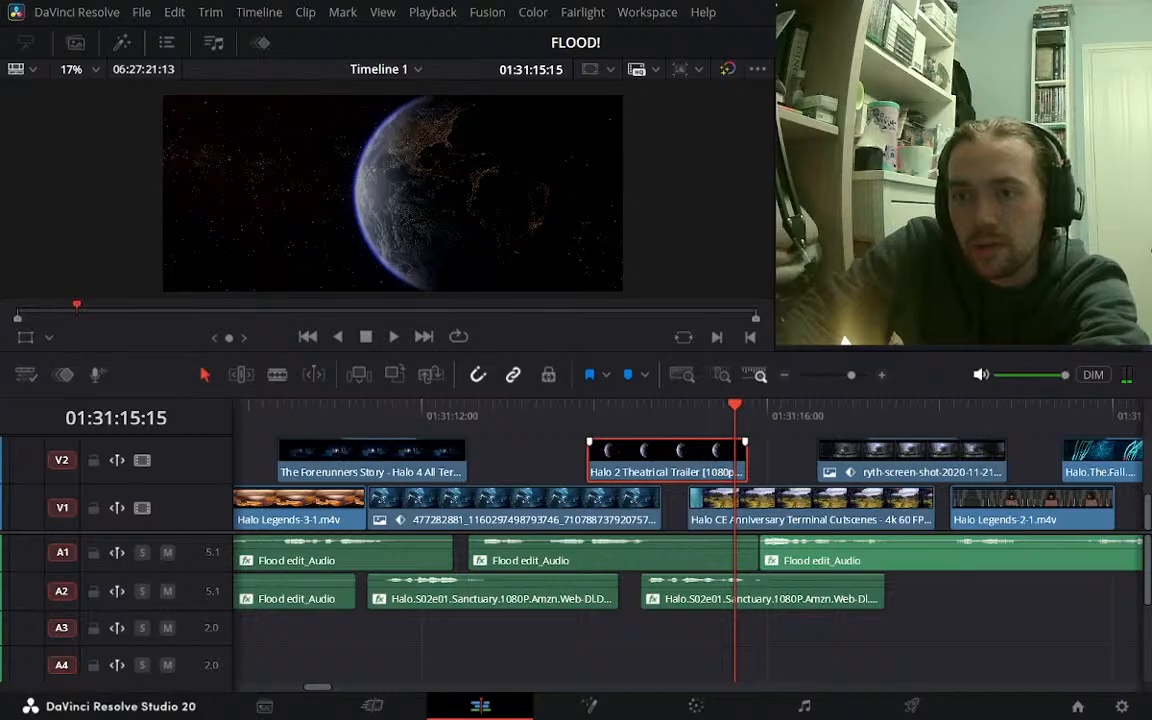
pyautogui.hotkey('ctrl', 'r')
pyautogui.moveTo(738, 456); pyautogui.dragTo(753, 461)
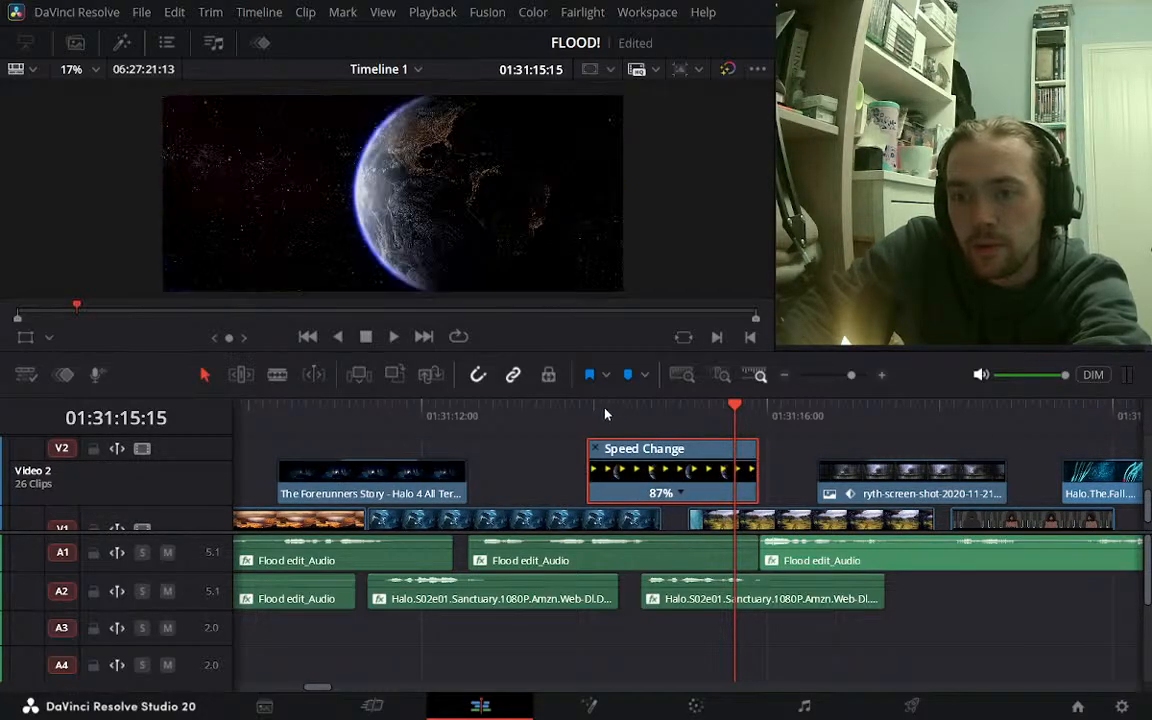
# Play the slowed Halo 2 Theatrical Trailer clip on V2 and retime it to 93% by bringing its end in to about 01:31:15:18
pyautogui.click(603, 413)
pyautogui.press('space')
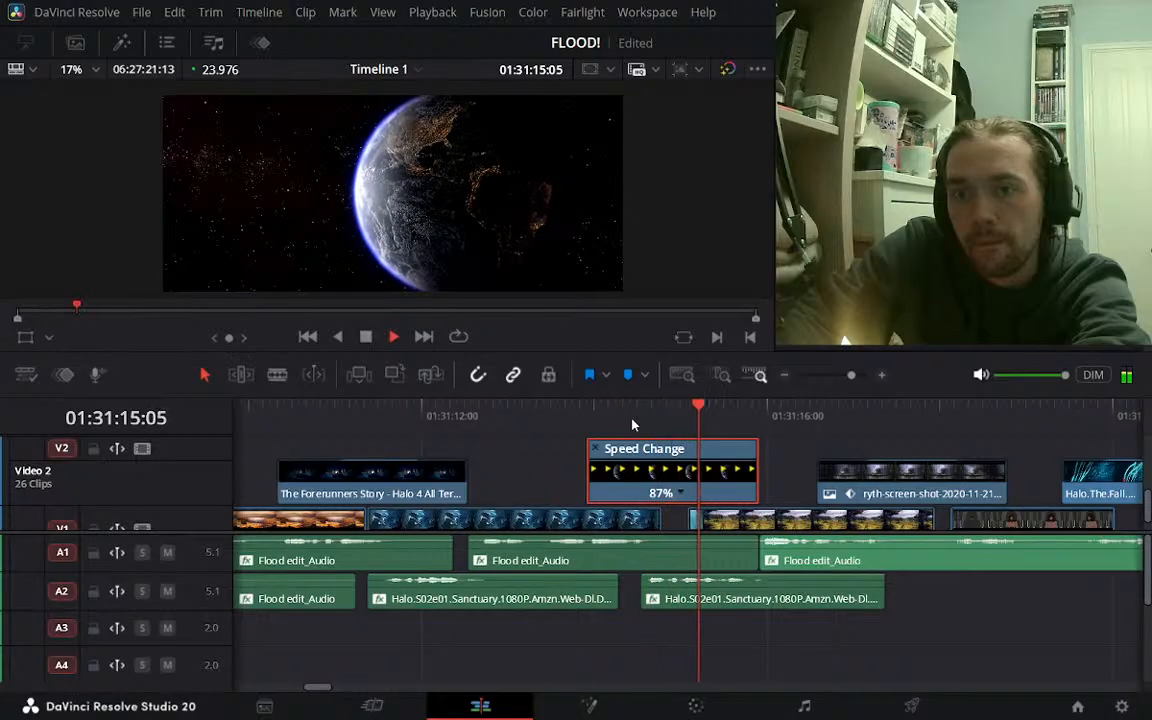
pyautogui.click(593, 413)
pyautogui.press('space')
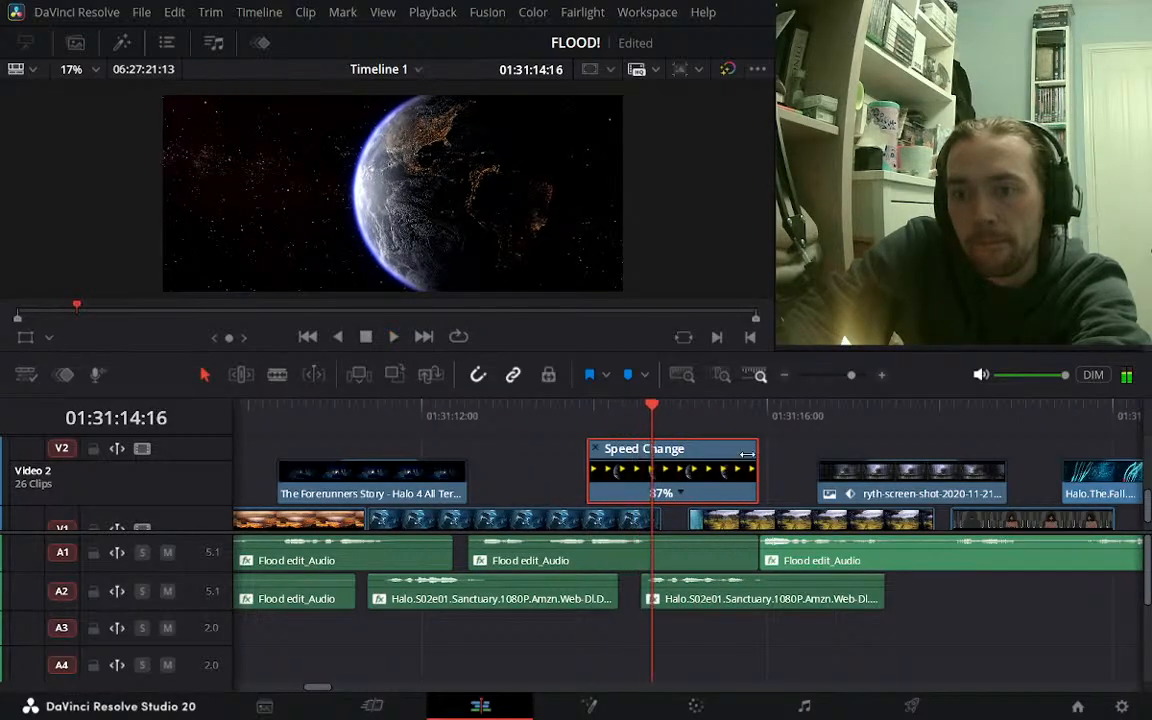
pyautogui.moveTo(750, 451); pyautogui.dragTo(743, 451)
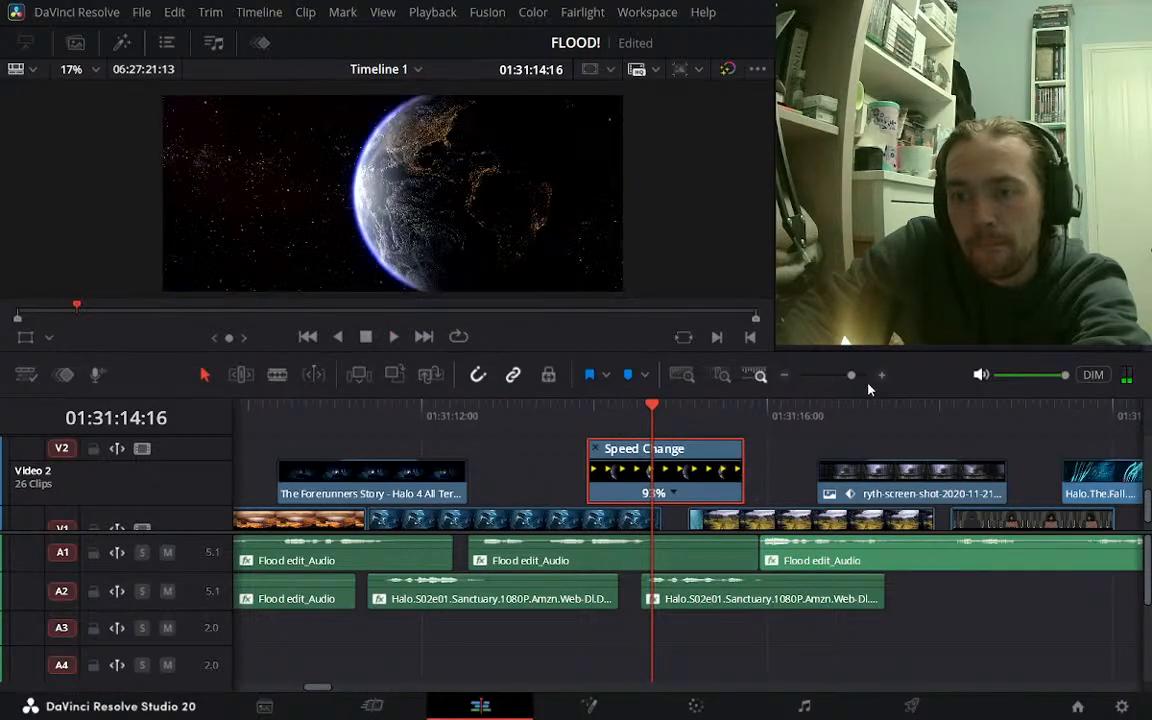
# Play the retimed Halo 2 Theatrical Trailer clip, temporarily disabling V2 to compare it with the savanna scene on V1 around 01:31:15:10
pyautogui.click(880, 376)
pyautogui.press('space')
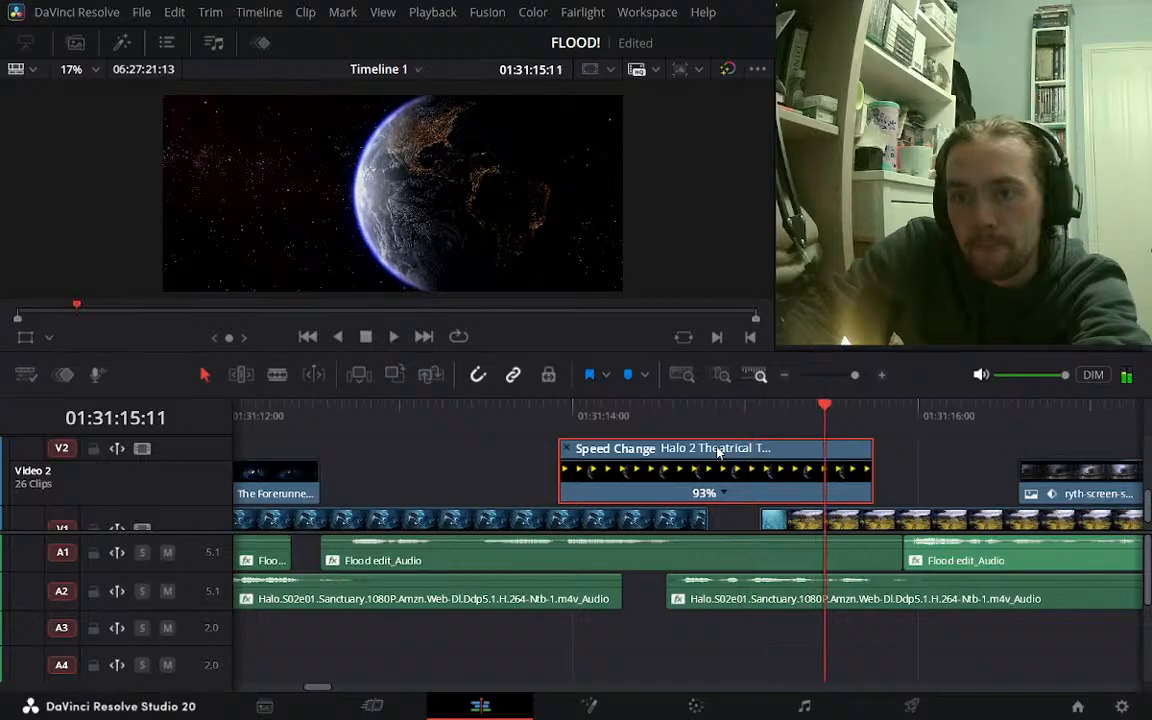
pyautogui.click(565, 418)
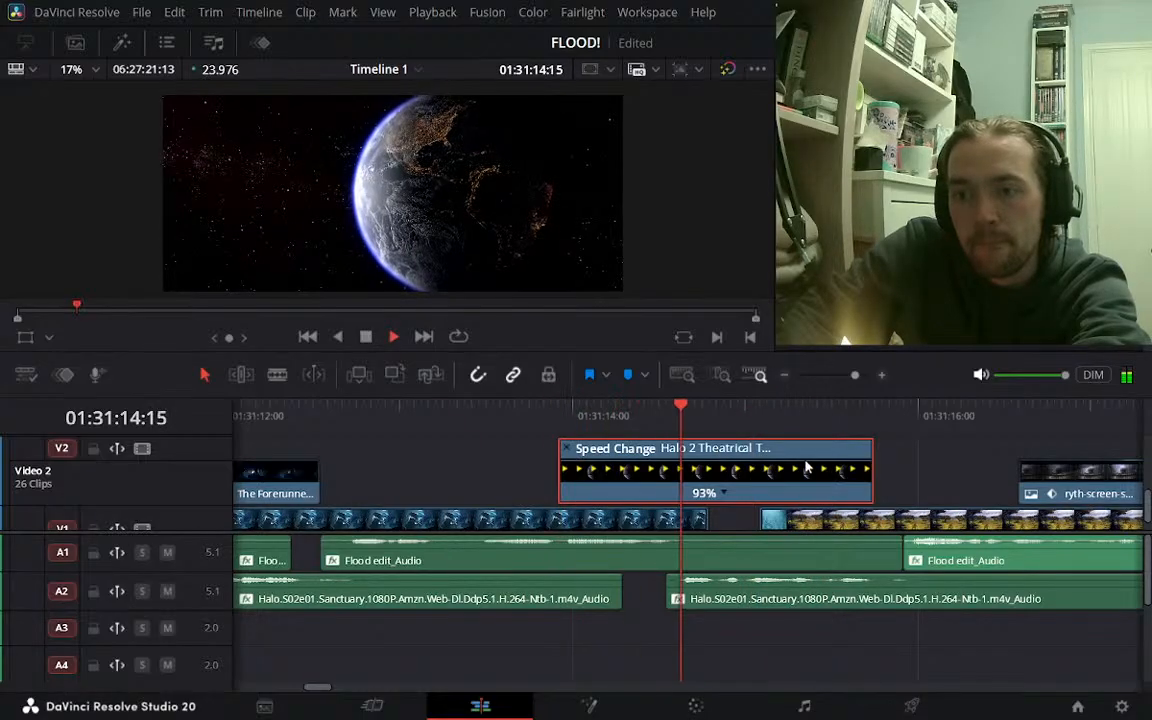
pyautogui.press('space')
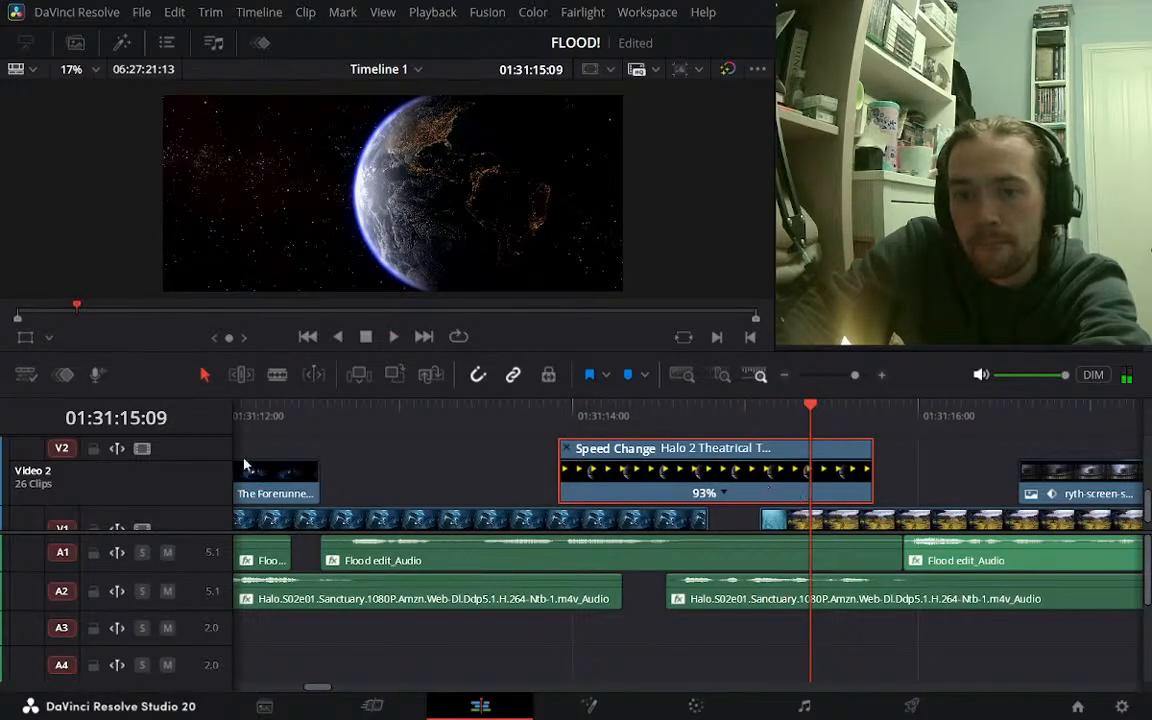
pyautogui.click(142, 449)
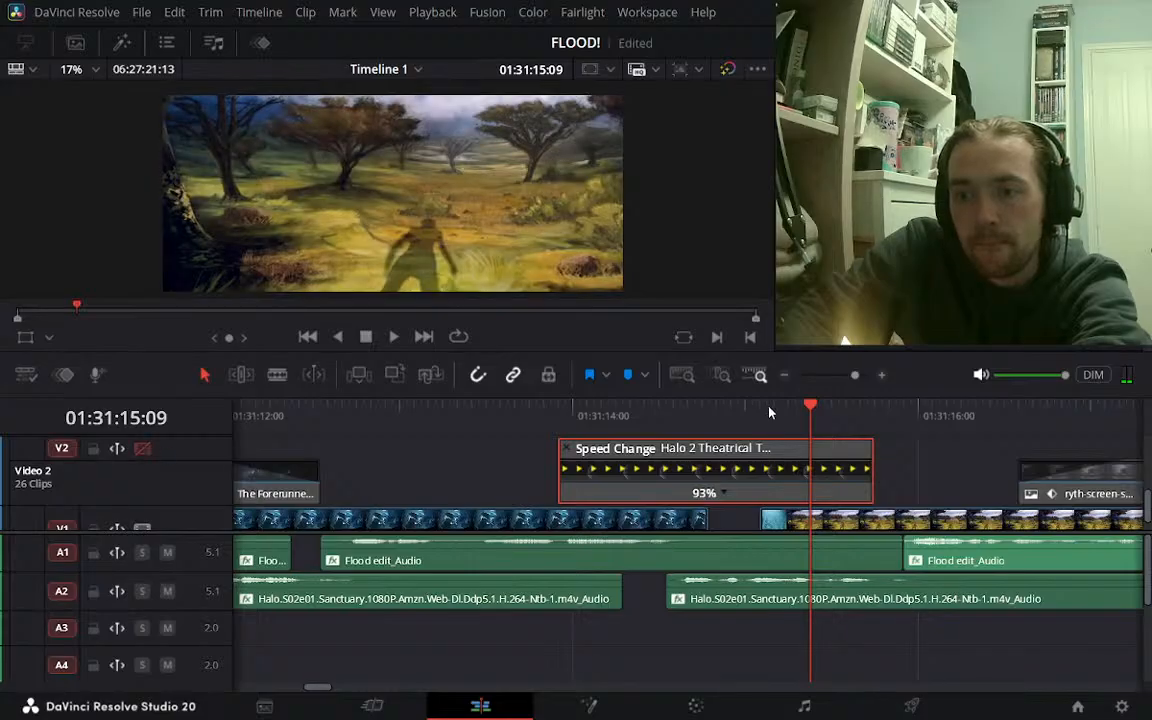
pyautogui.click(765, 410)
pyautogui.press('space')
pyautogui.press('space')
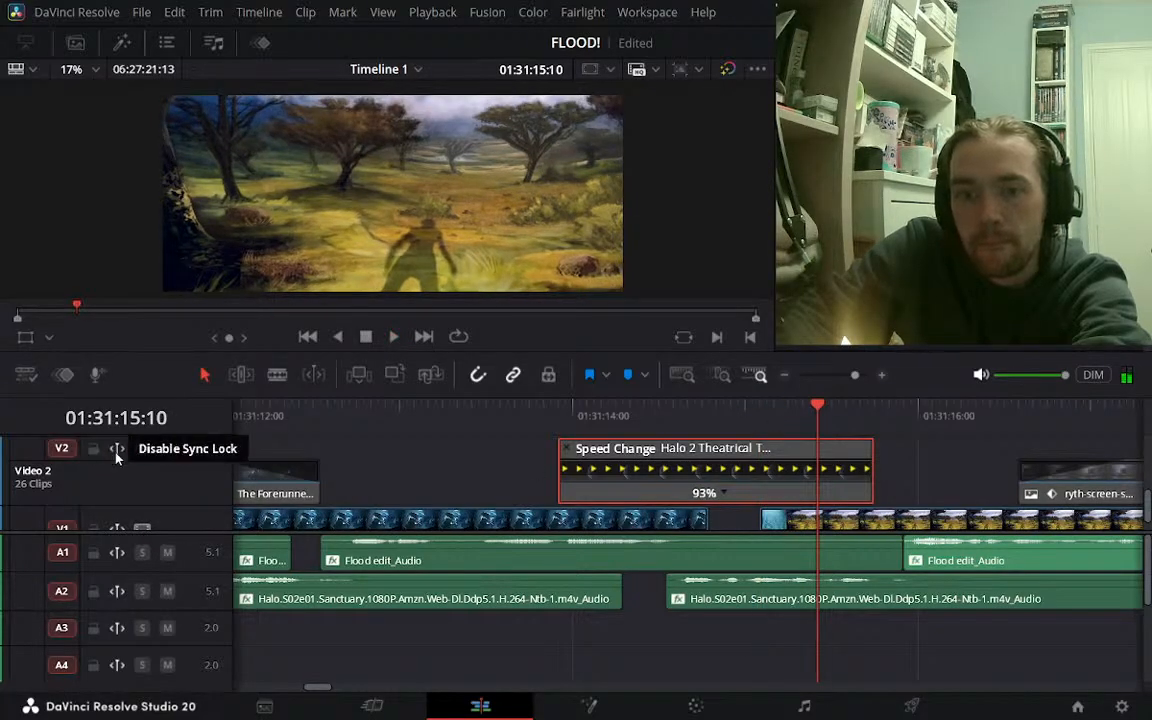
pyautogui.click(142, 449)
pyautogui.click(565, 418)
pyautogui.press('space')
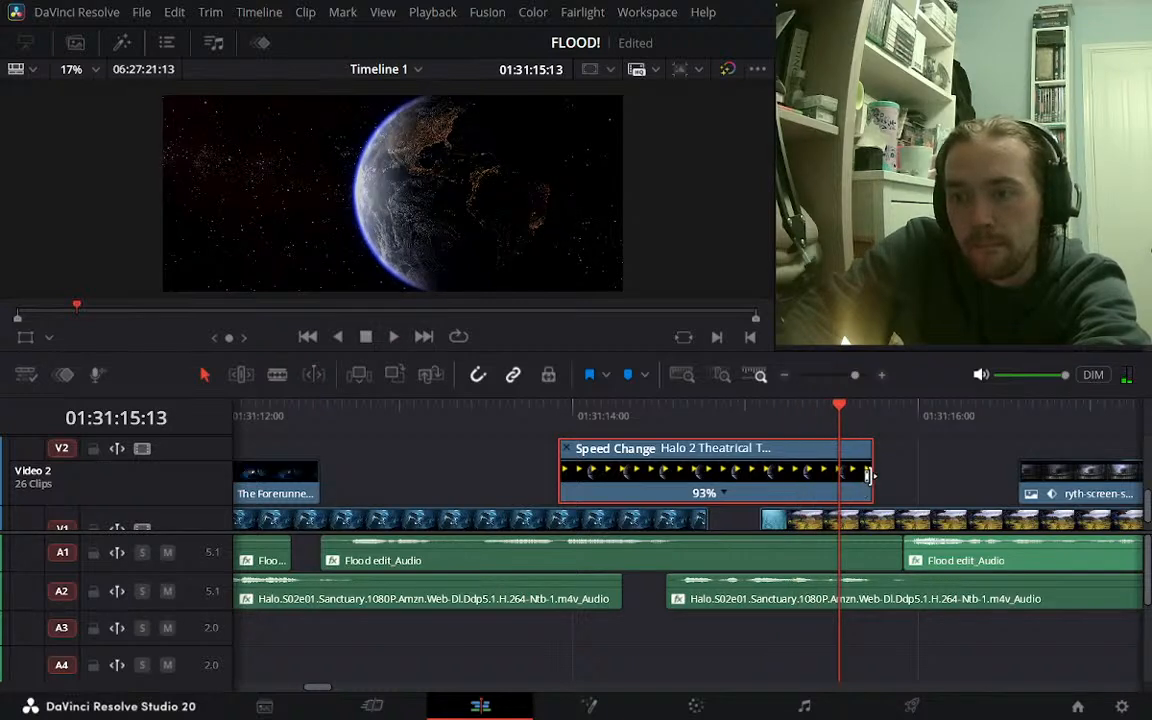
# Trim the end of the Halo 2 Theatrical Trailer clip to about 01:31:15:16 and hide its retime controls
pyautogui.moveTo(868, 476); pyautogui.dragTo(851, 467)
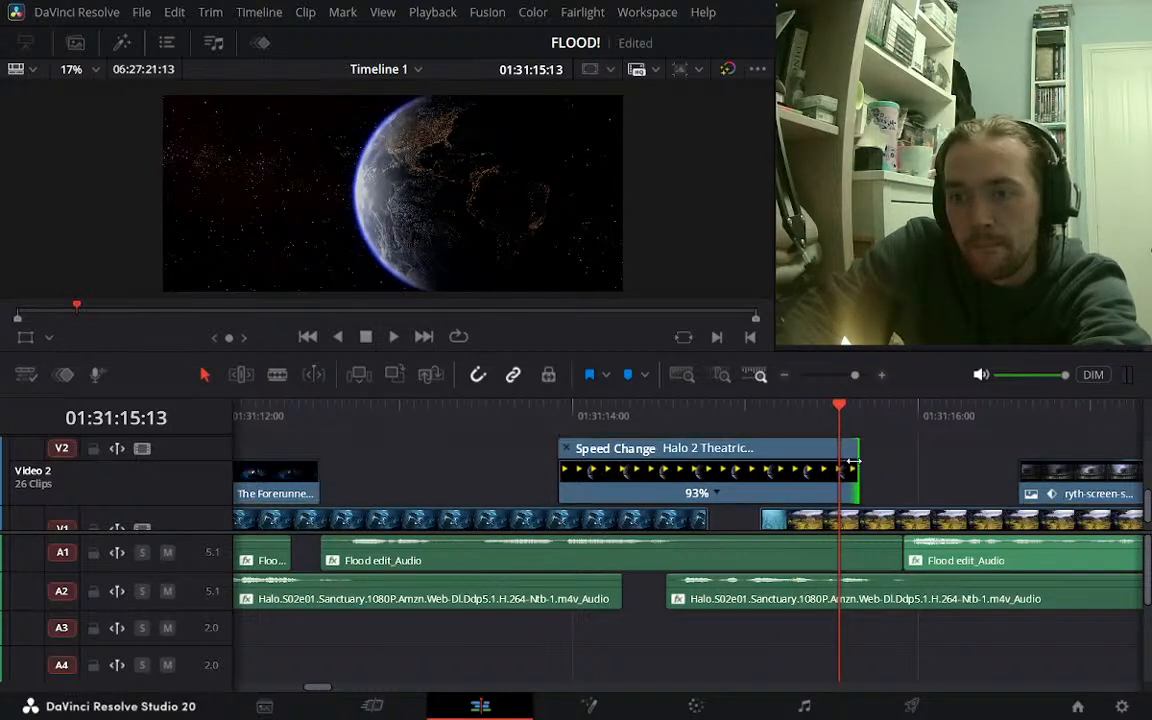
pyautogui.click(717, 484)
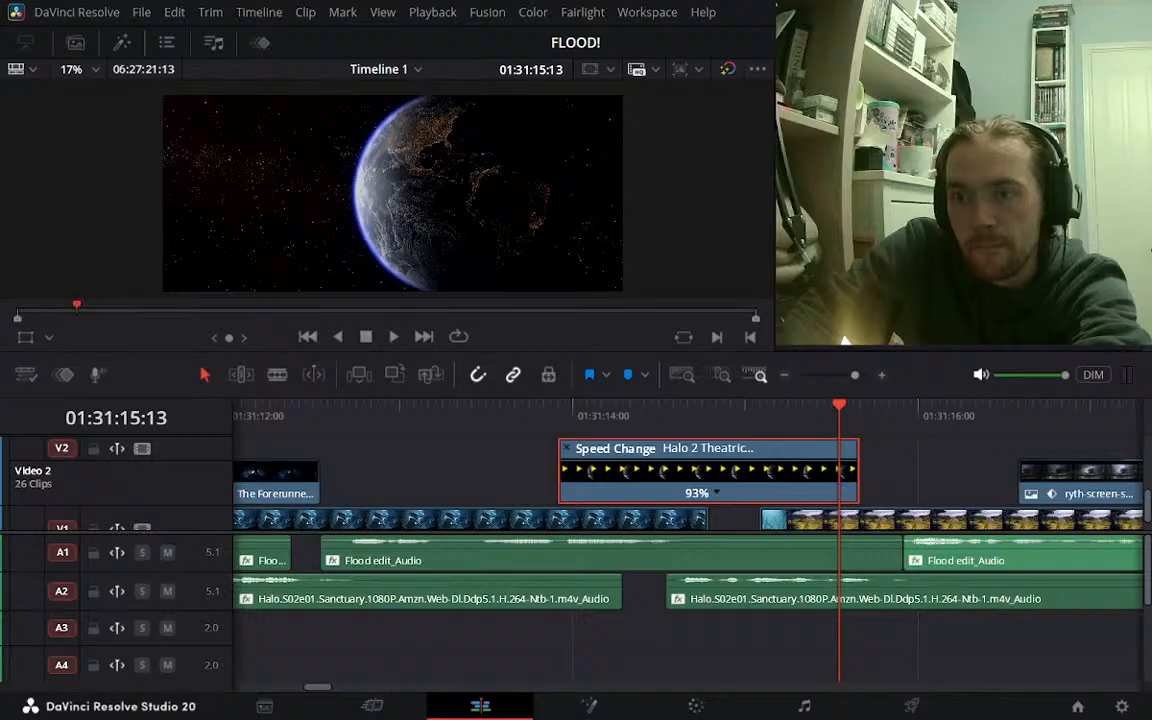
pyautogui.hotkey('ctrl', 'r')
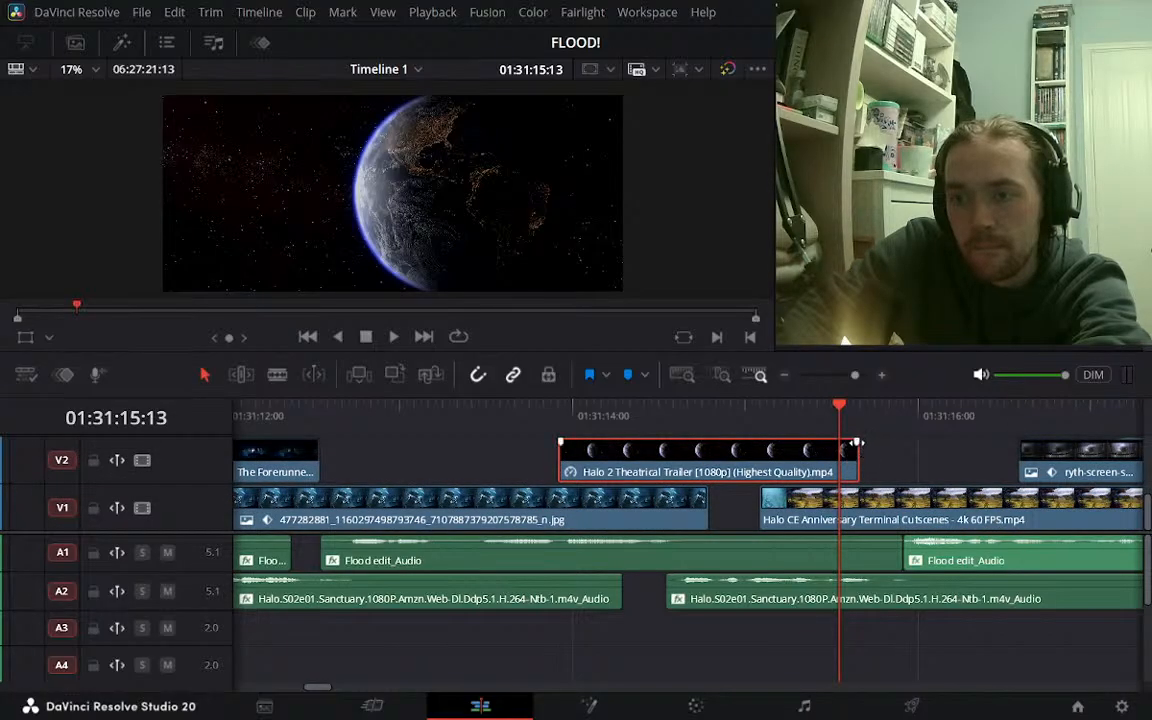
# Add a fade-out to the Halo 2 Theatrical Trailer clip and shorten it to about 10 frames after previewing
pyautogui.moveTo(857, 443); pyautogui.dragTo(768, 445)
pyautogui.click(728, 415)
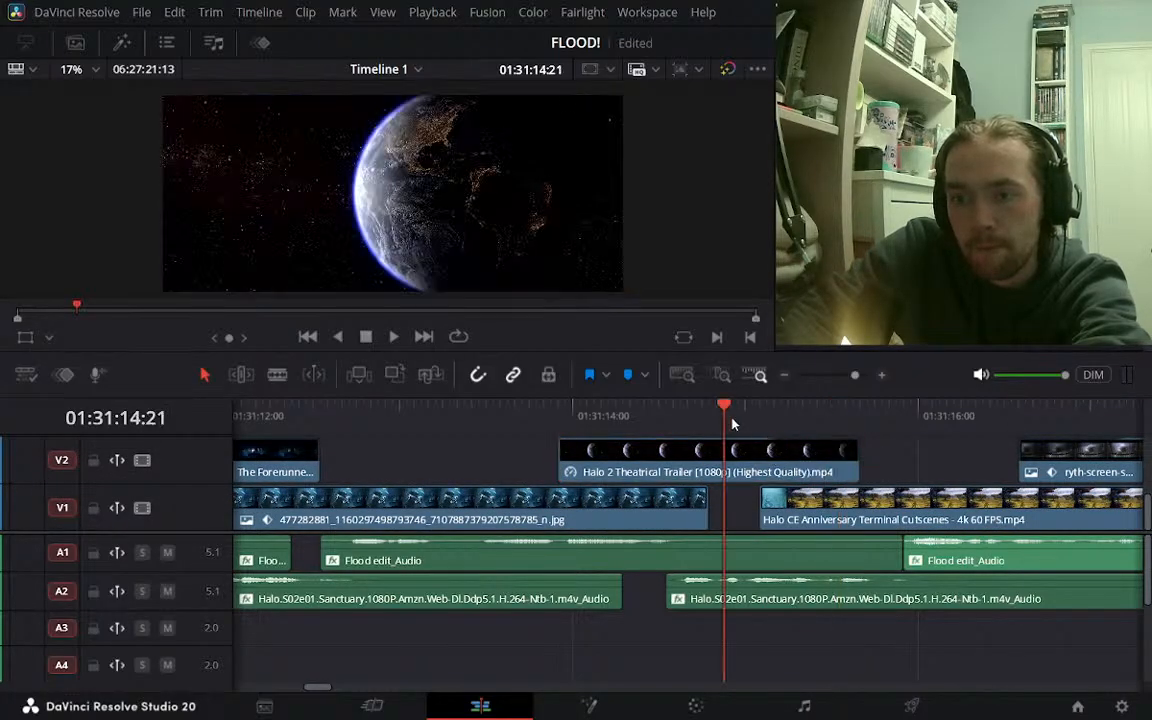
pyautogui.press('space')
pyautogui.click(760, 416)
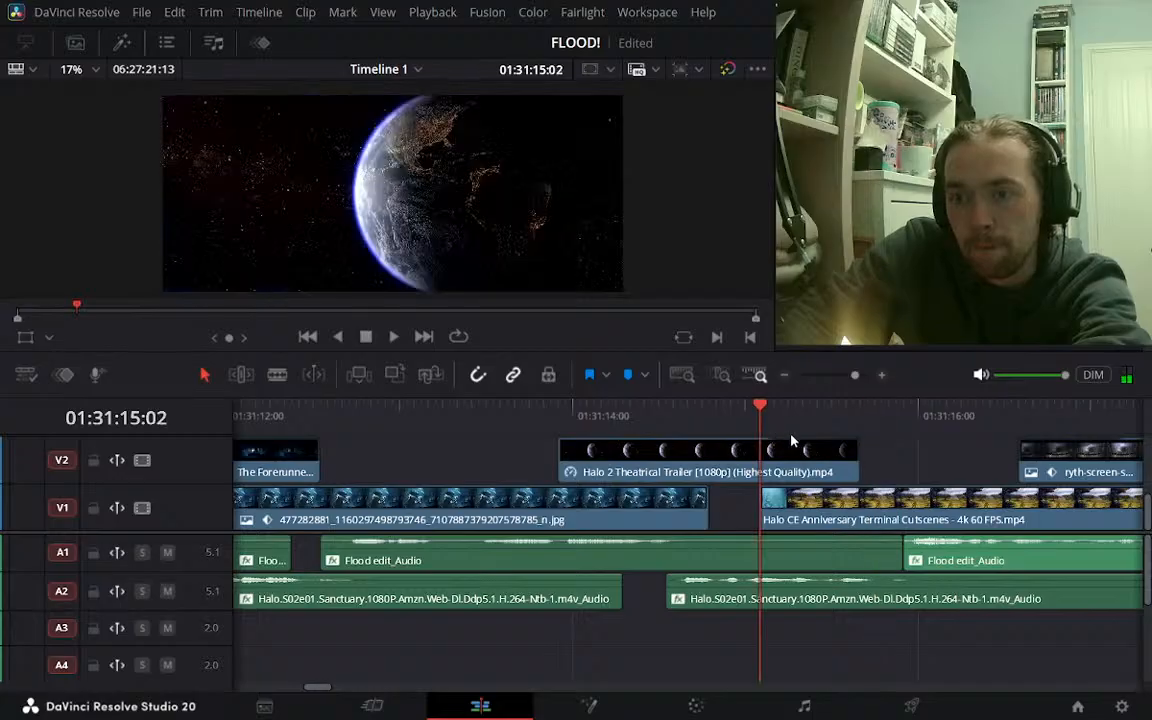
pyautogui.moveTo(765, 444); pyautogui.dragTo(784, 444)
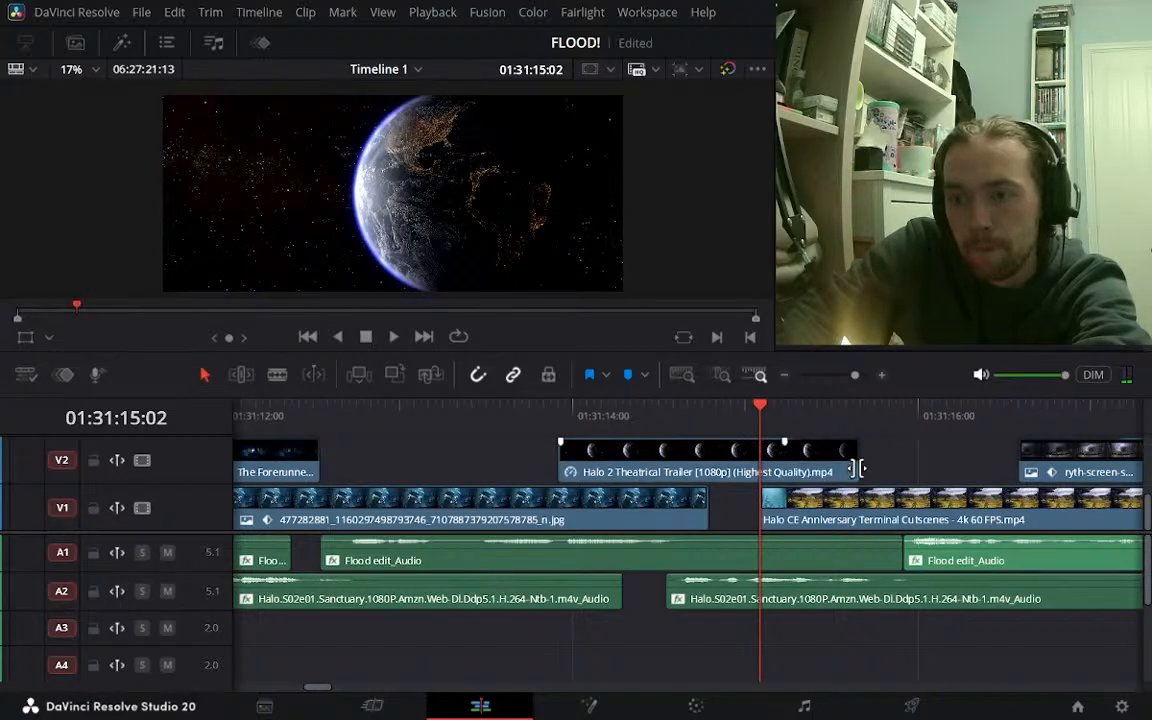
# Try ending the Halo 2 Theatrical Trailer clip at about 01:31:15:13, preview the transition, and restore the end to about 01:31:15:16
pyautogui.moveTo(858, 467); pyautogui.dragTo(838, 465)
pyautogui.click(695, 413)
pyautogui.press('space')
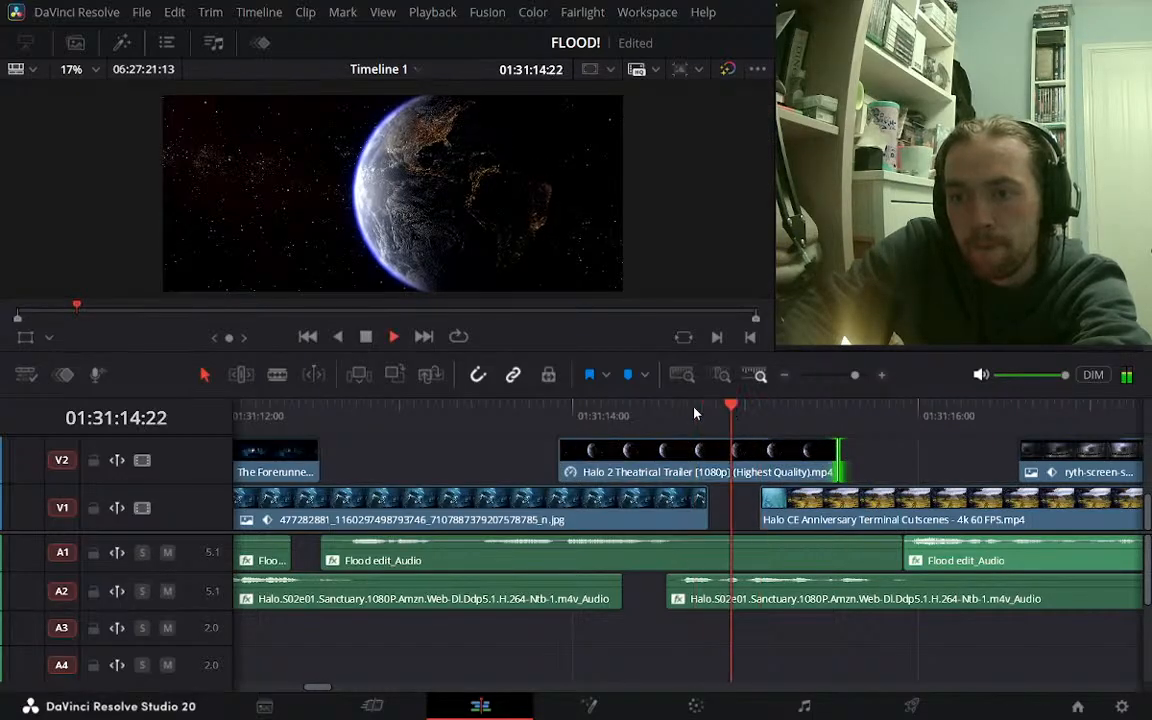
pyautogui.click(718, 411)
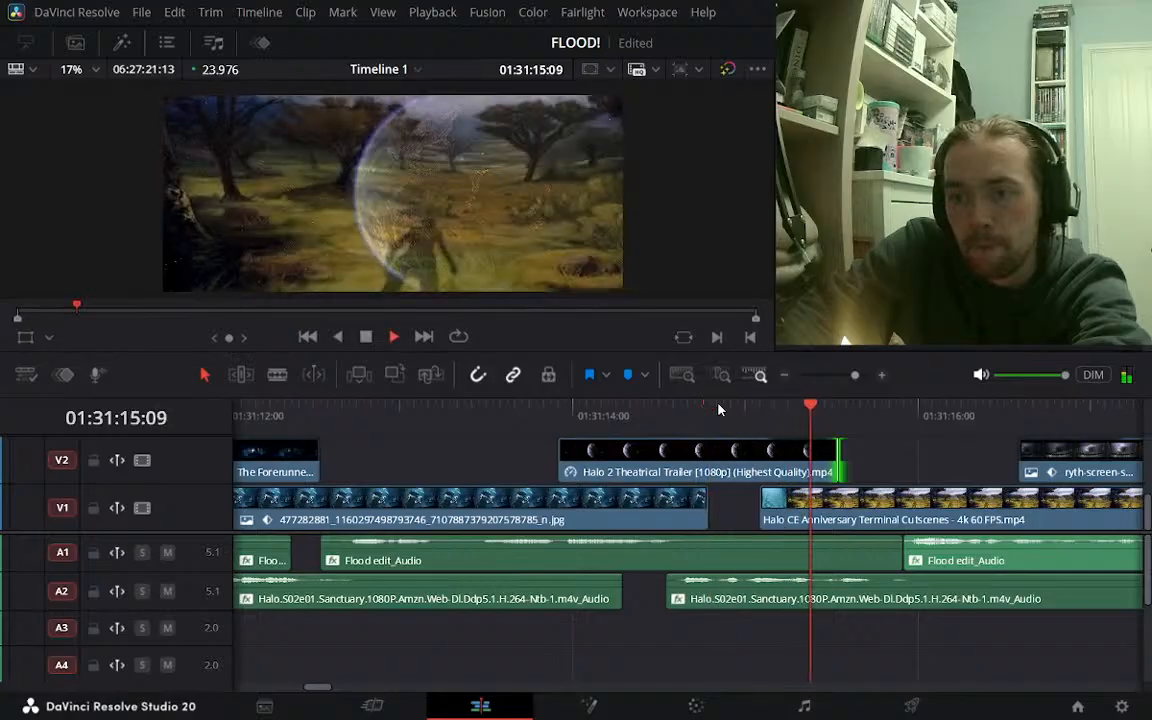
pyautogui.press('space')
pyautogui.moveTo(850, 467); pyautogui.dragTo(857, 466)
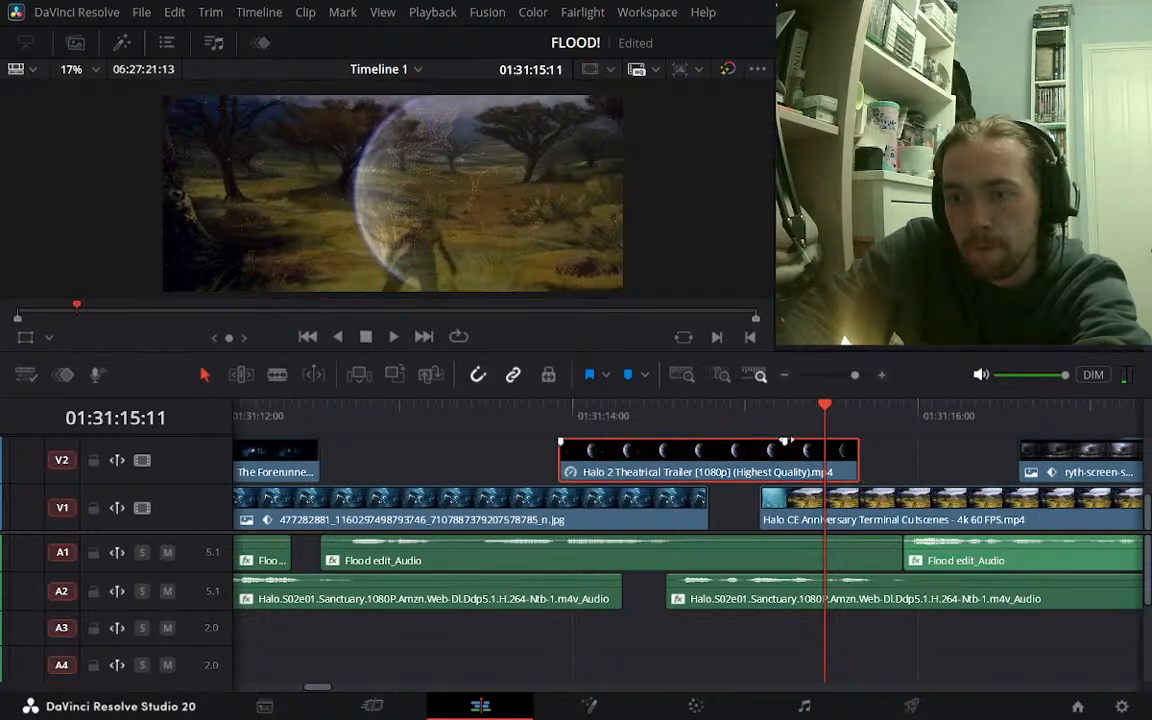
# Try a shorter fade-out of about 6 frames on the Halo 2 Theatrical Trailer clip and replay the transition into the savanna scene
pyautogui.moveTo(787, 441); pyautogui.dragTo(808, 443)
pyautogui.click(759, 417)
pyautogui.press('space')
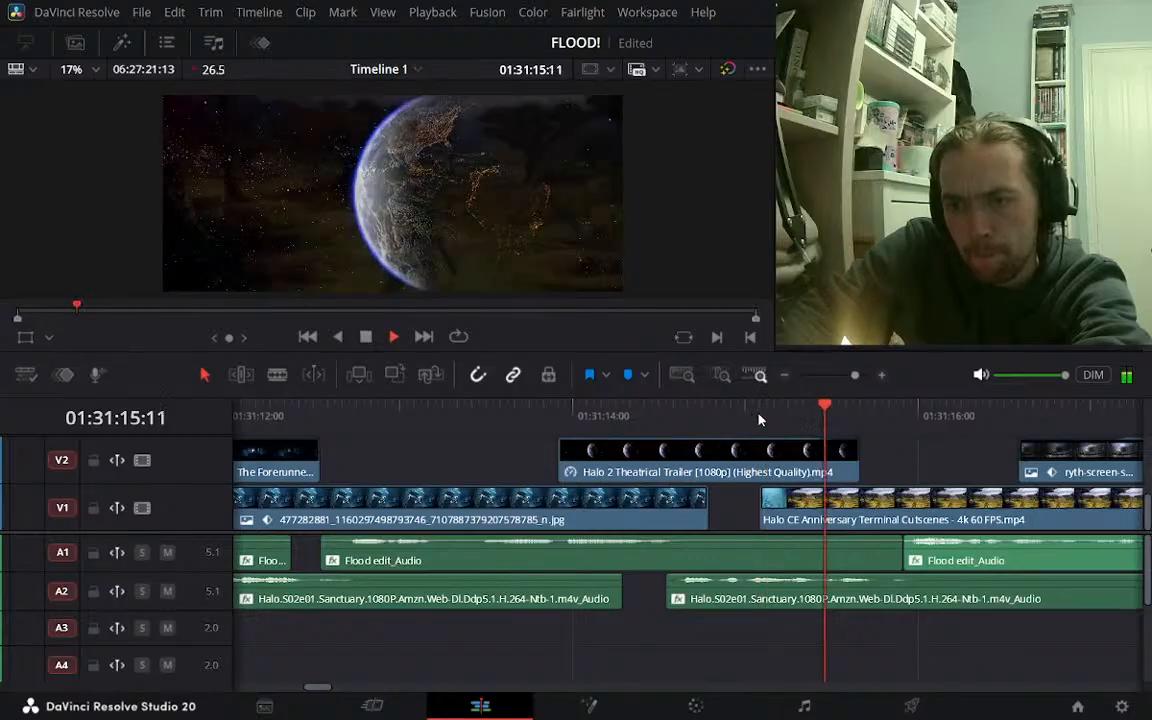
pyautogui.press('space')
pyautogui.click(680, 411)
pyautogui.press('space')
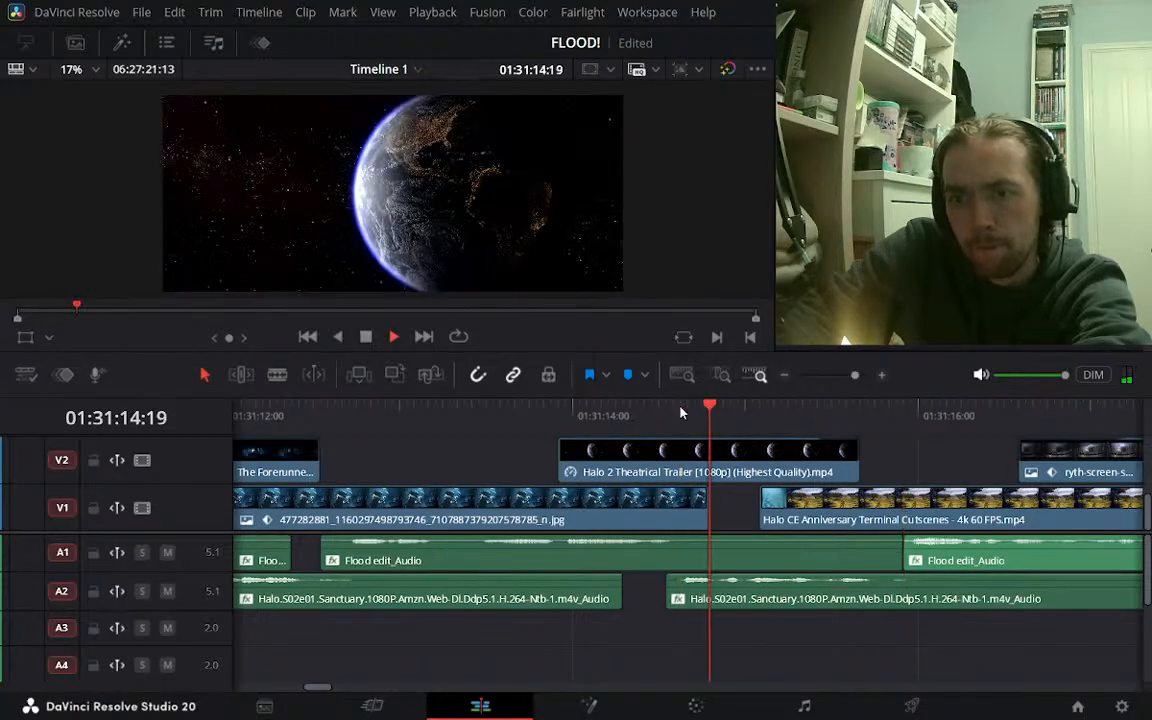
pyautogui.press('space')
pyautogui.click(619, 417)
pyautogui.press('space')
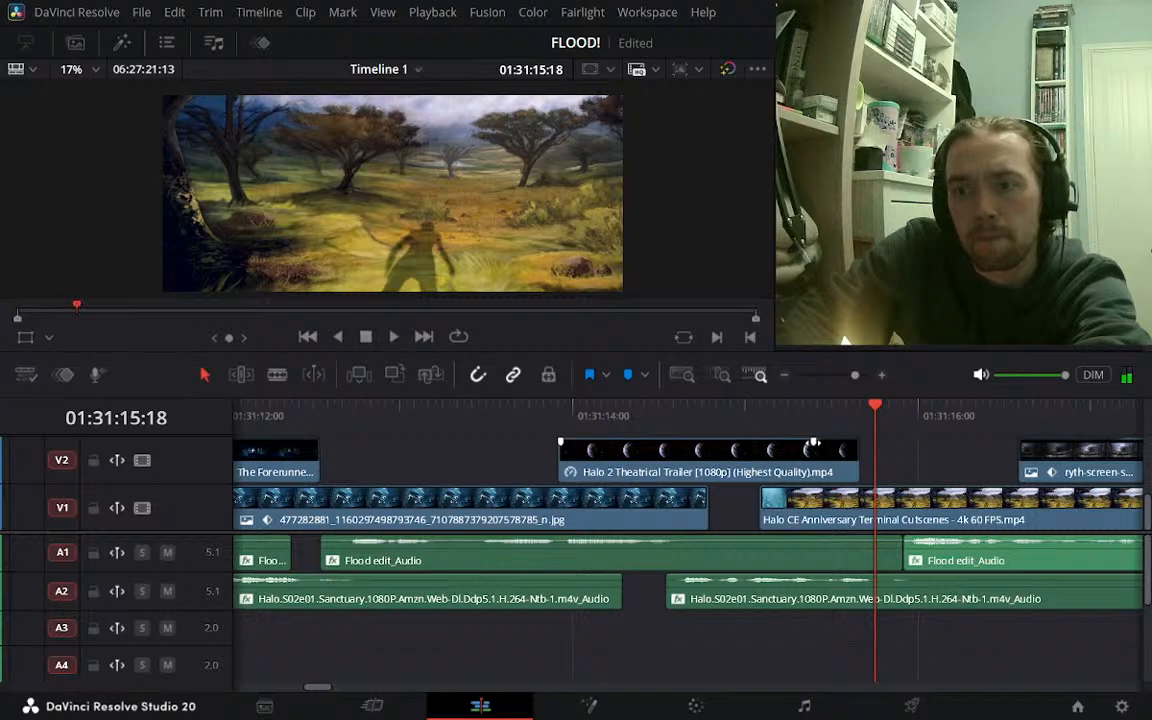
# Set the fade-out of the Halo 2 Theatrical Trailer clip to about 12 frames and play the transition into the savanna scene
pyautogui.moveTo(813, 443); pyautogui.dragTo(772, 444)
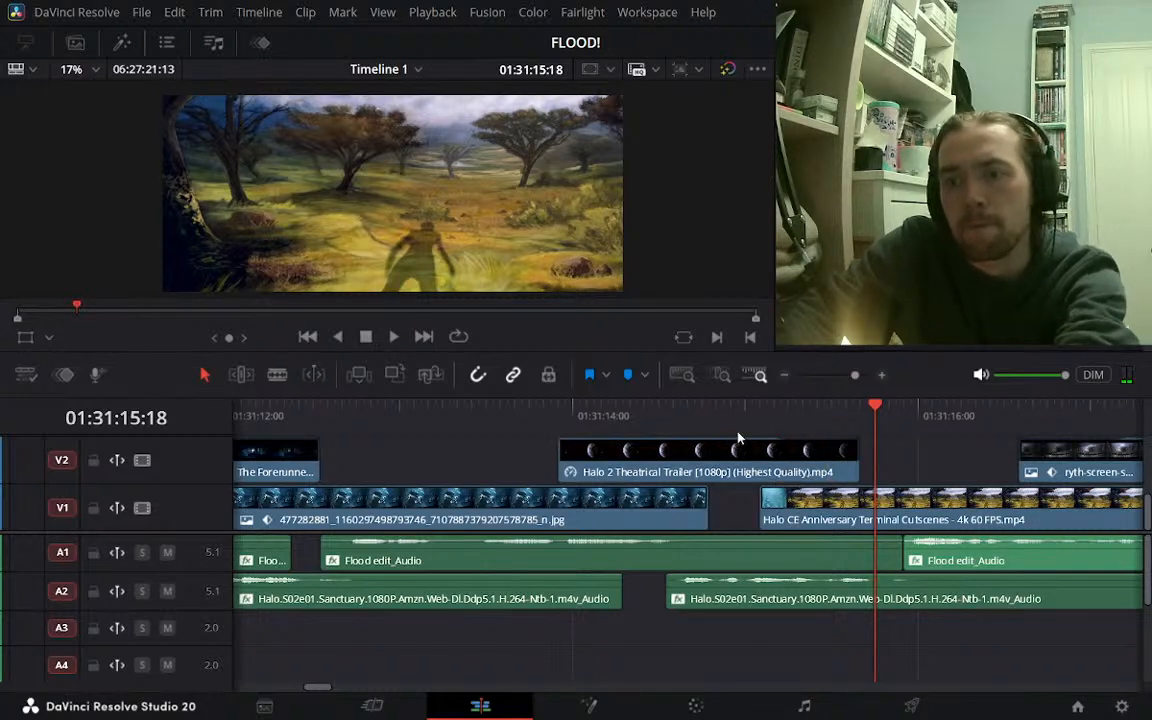
pyautogui.click(713, 411)
pyautogui.press('space')
pyautogui.press('space')
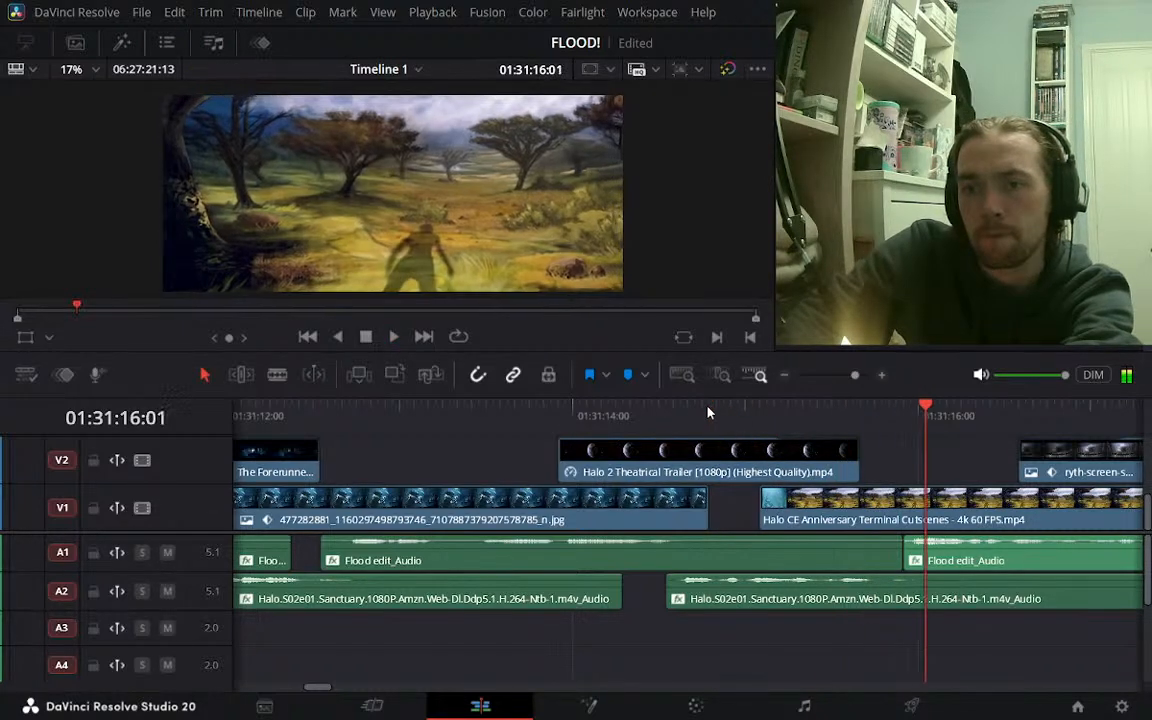
pyautogui.click(528, 414)
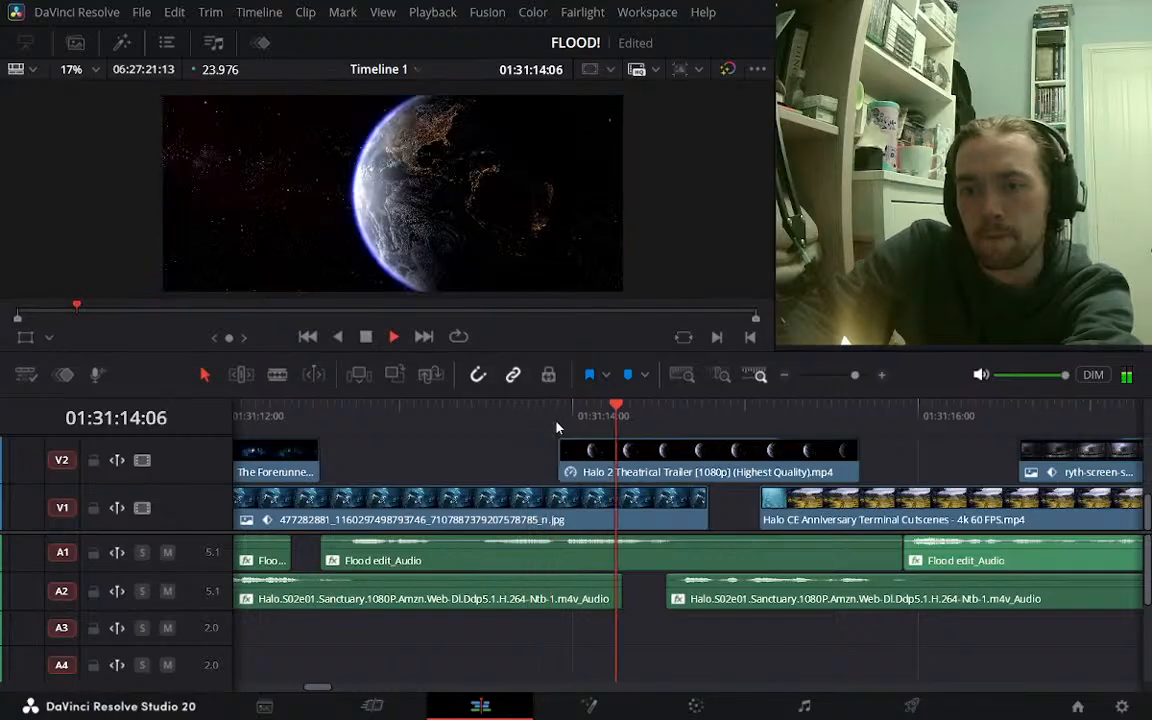
pyautogui.press('space')
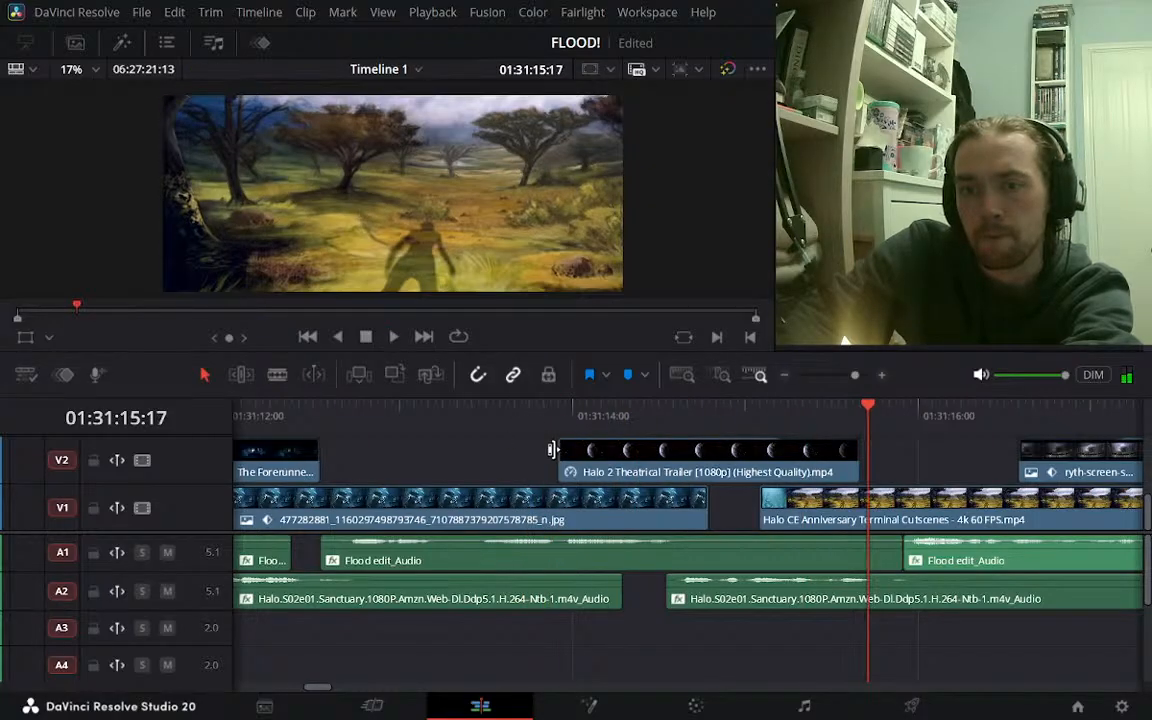
# Add a fade-in of about 20 frames to the Halo 2 Theatrical Trailer clip on V2 and play it back
pyautogui.moveTo(561, 442); pyautogui.dragTo(705, 466)
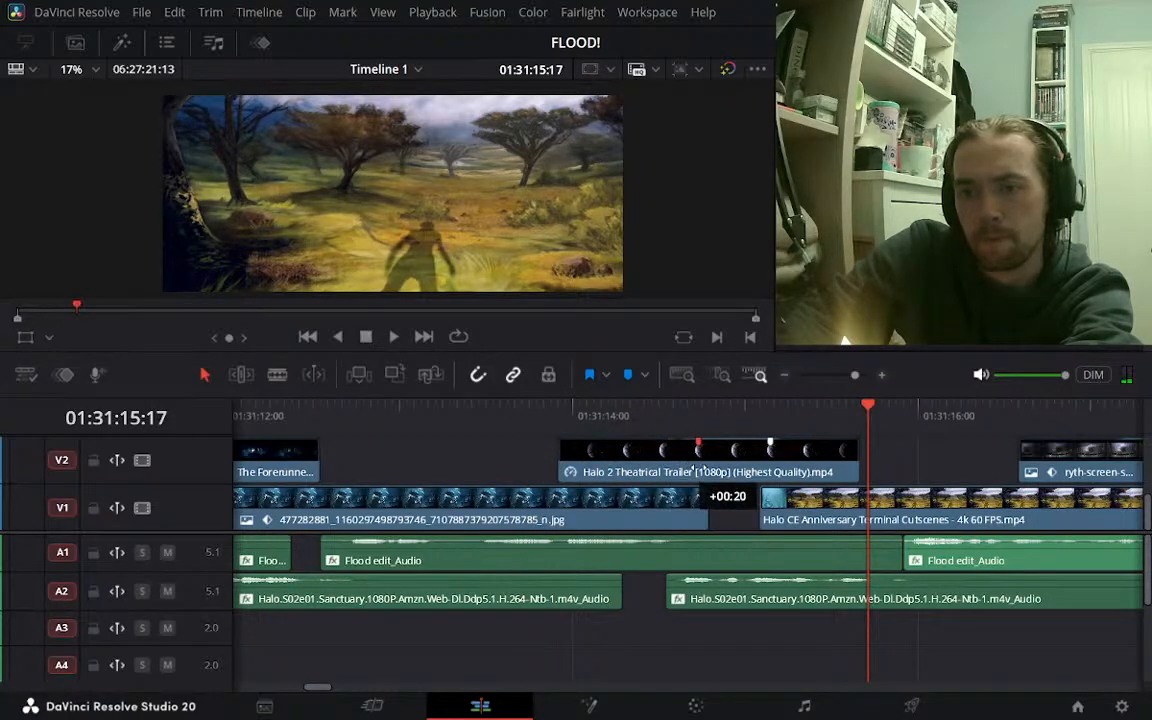
pyautogui.click(478, 412)
pyautogui.press('space')
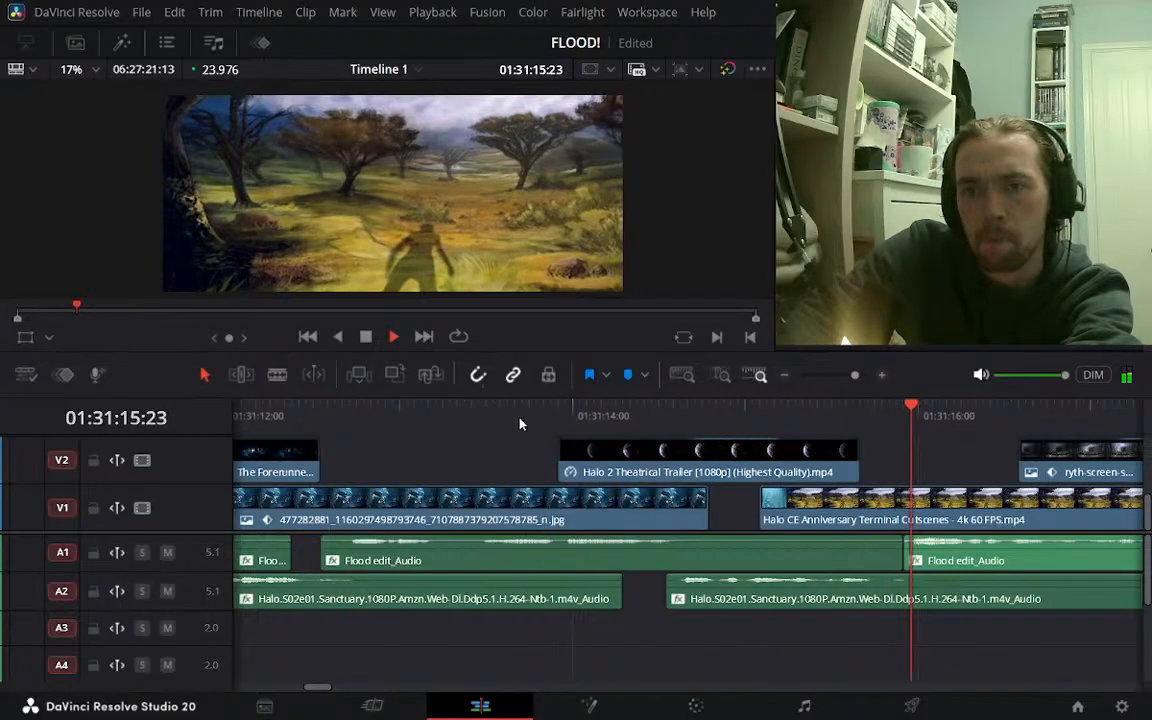
# Play back the edited section from 01:31:02:23 to 01:31:23:05 and save the project
pyautogui.click(787, 376)
pyautogui.click(787, 376)
pyautogui.press('space')
pyautogui.click(265, 412)
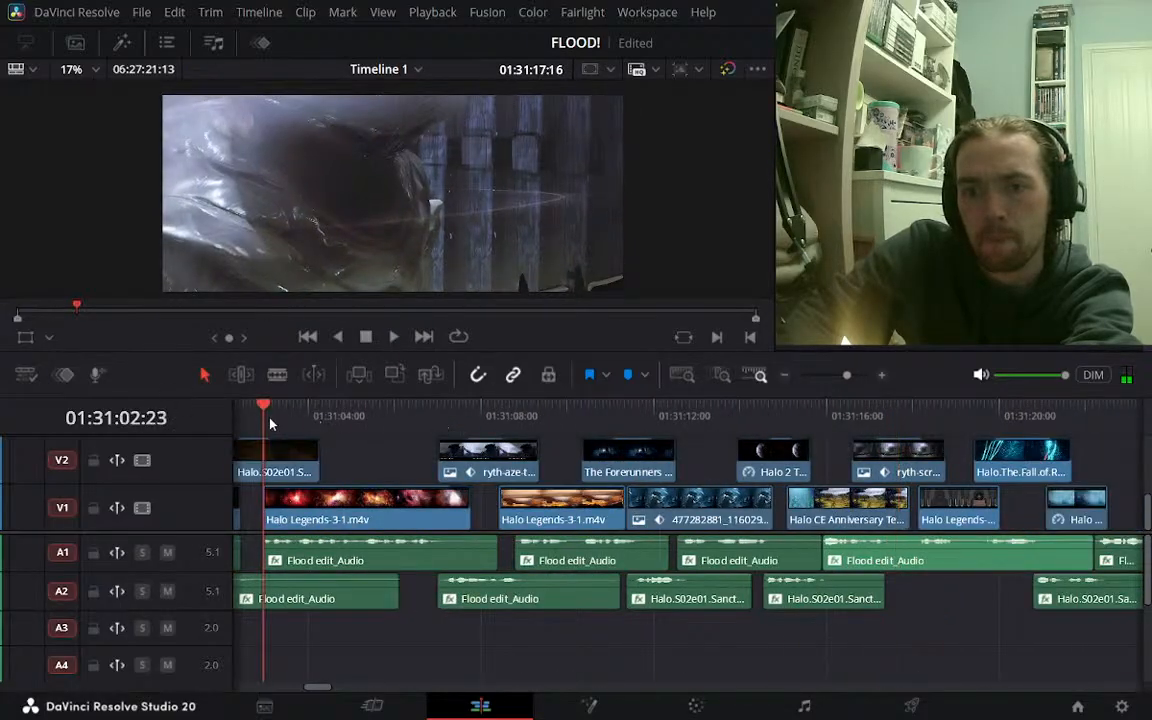
pyautogui.press('space')
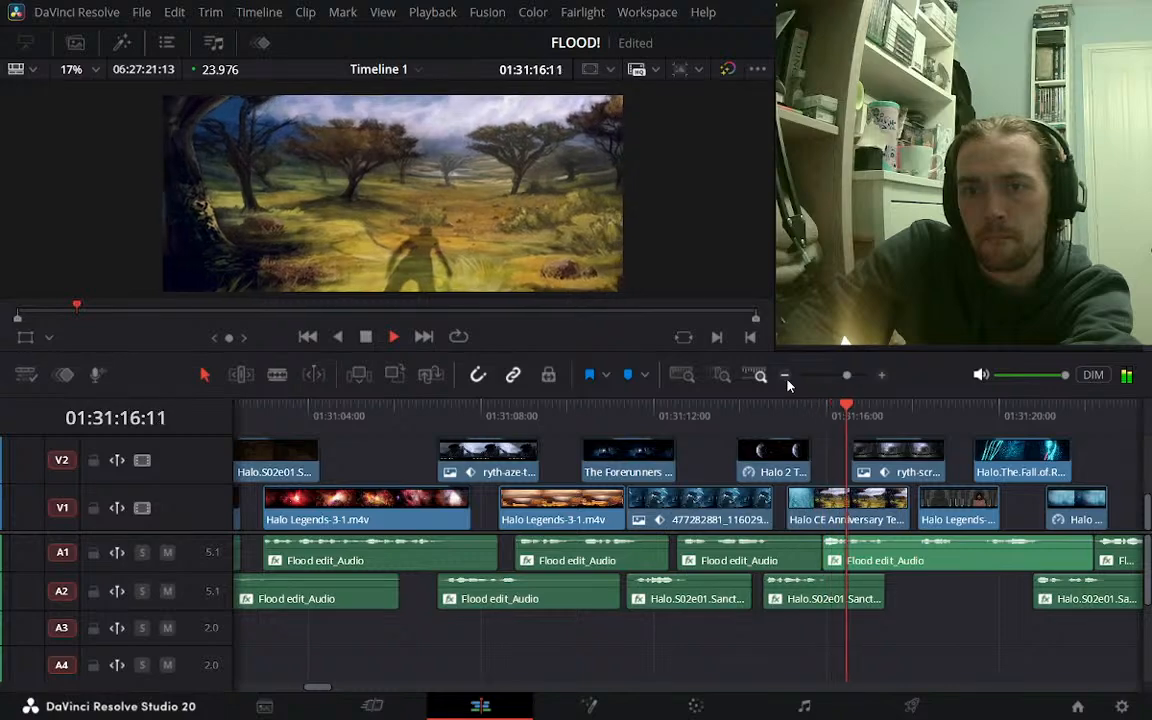
pyautogui.click(786, 378)
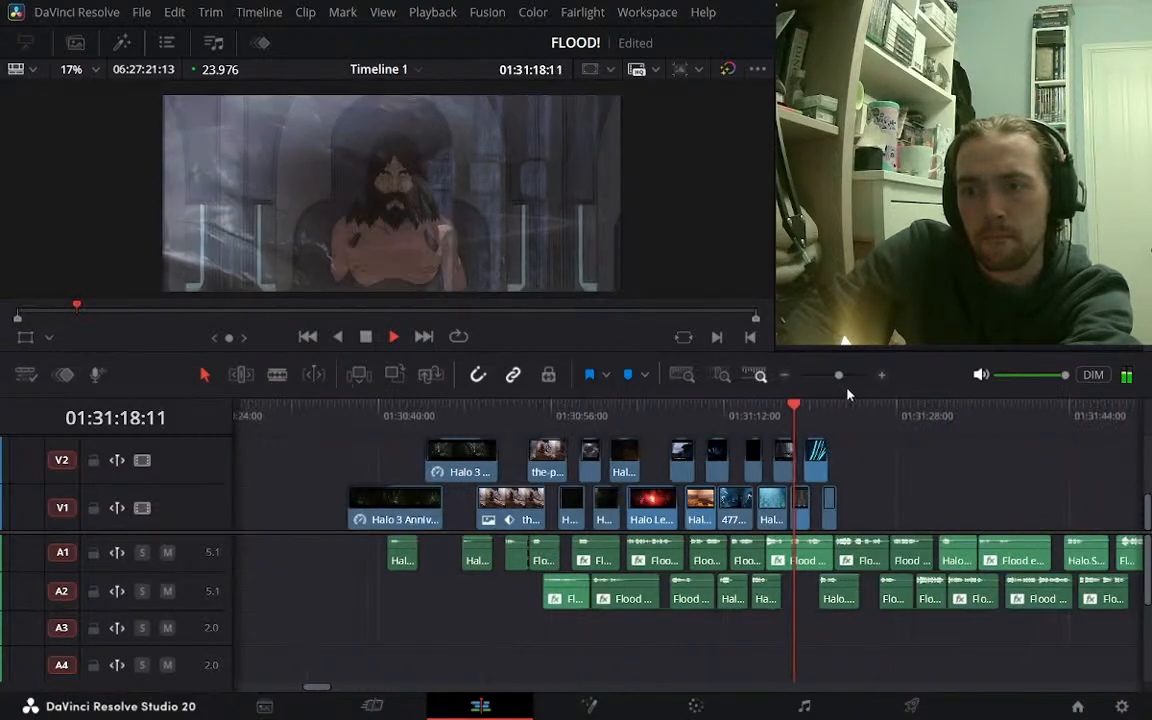
pyautogui.click(883, 377)
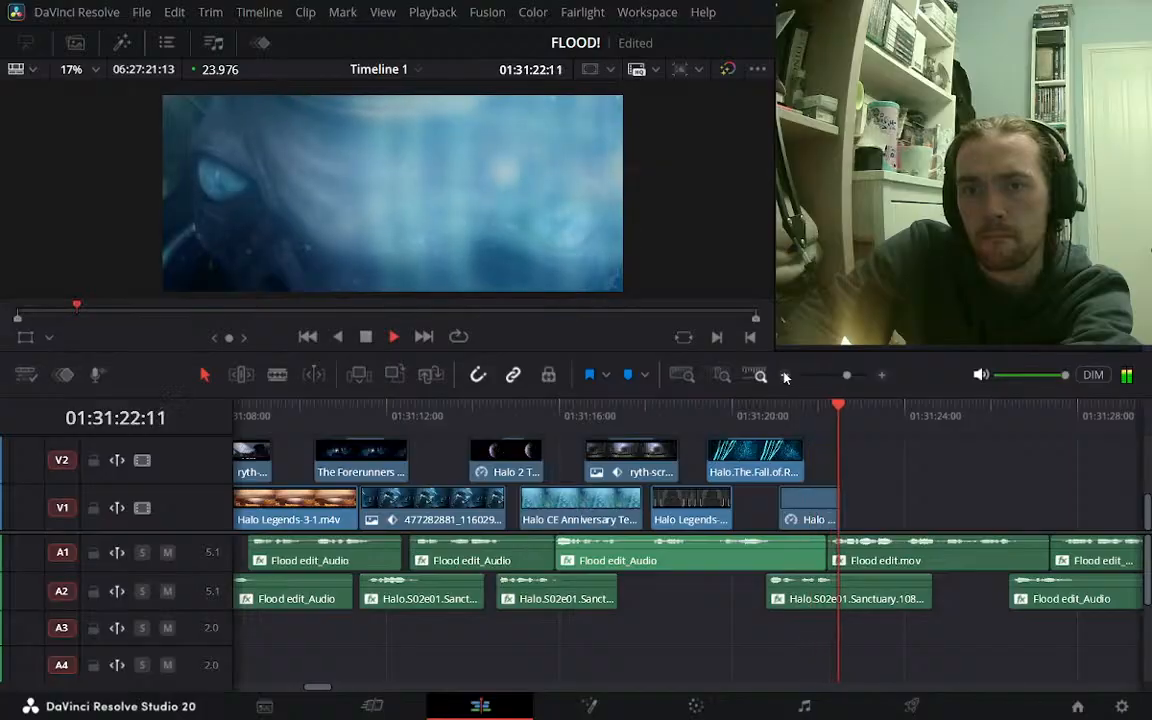
pyautogui.click(786, 378)
pyautogui.press('space')
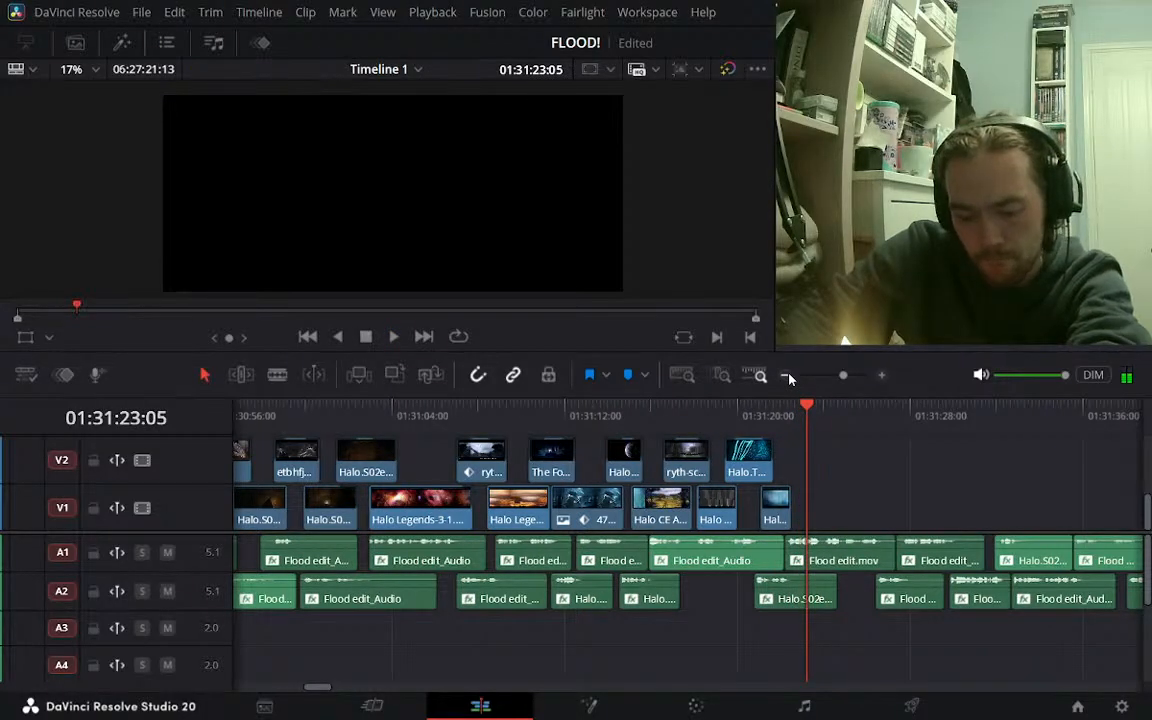
pyautogui.hotkey('ctrl', 's')
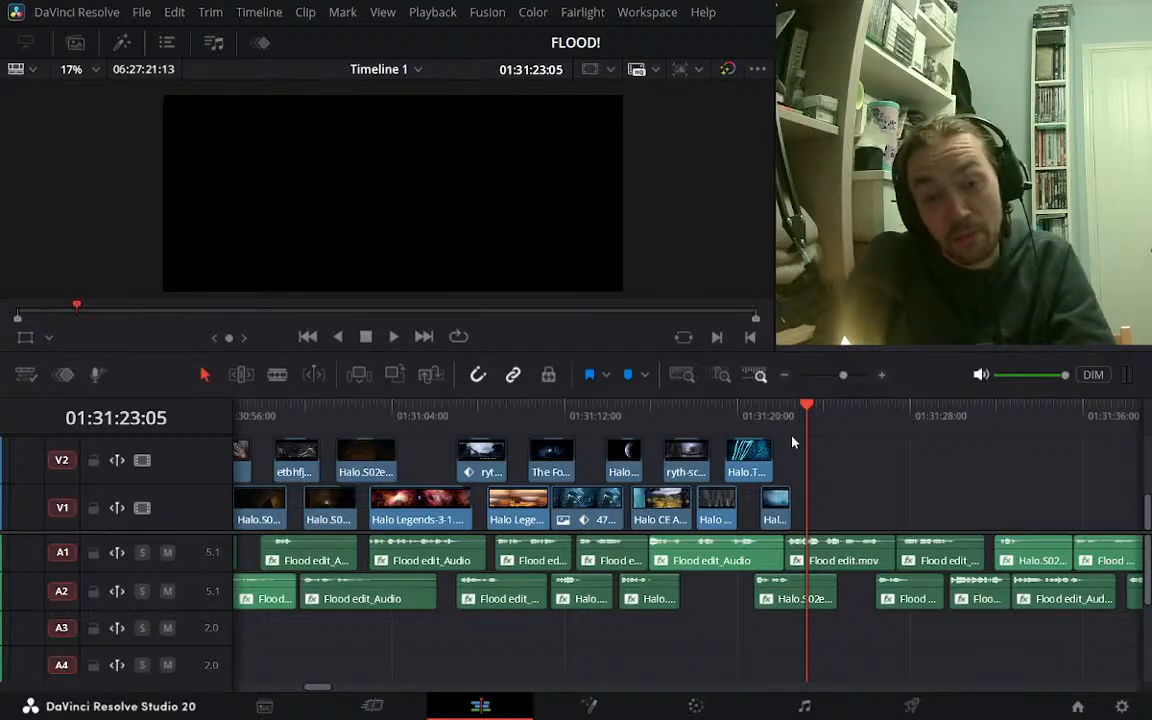
# Replay the sequence from about 01:31:13 to 01:31:22:13, where the placed video clips end
pyautogui.click(590, 428)
pyautogui.press('space')
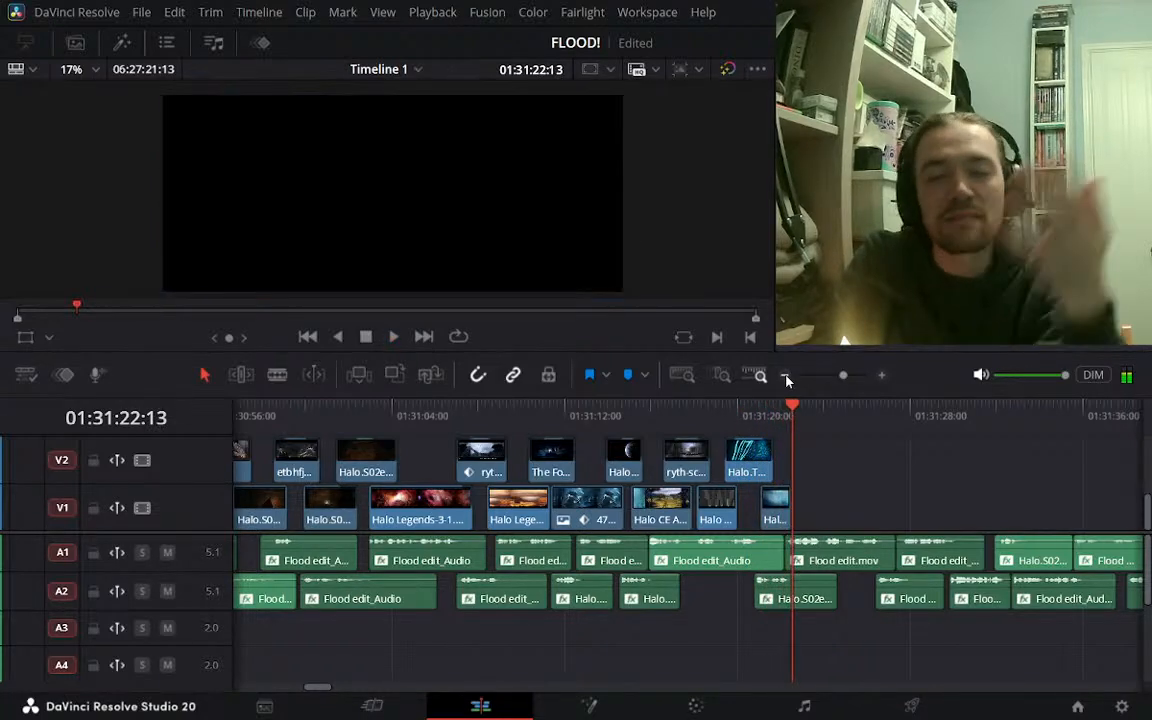
pyautogui.click(786, 376)
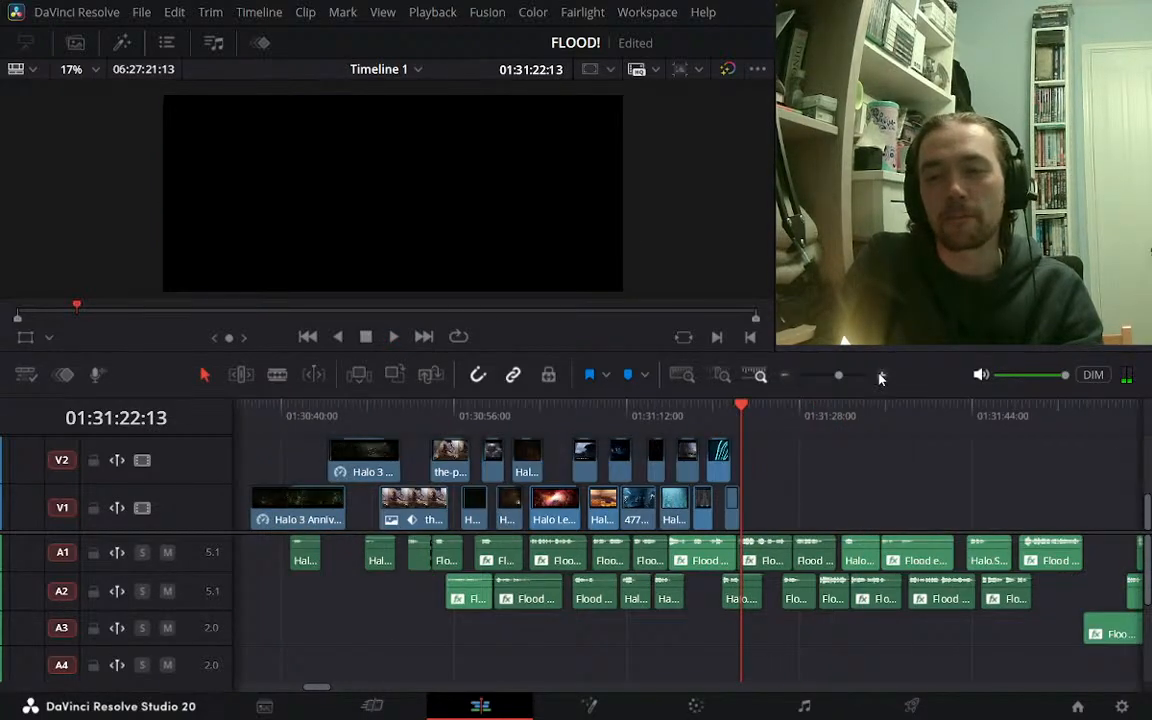
# Play the audio following 01:31:22:13, replay it from about the same point, and stop at 01:31:26:10
pyautogui.click(881, 377)
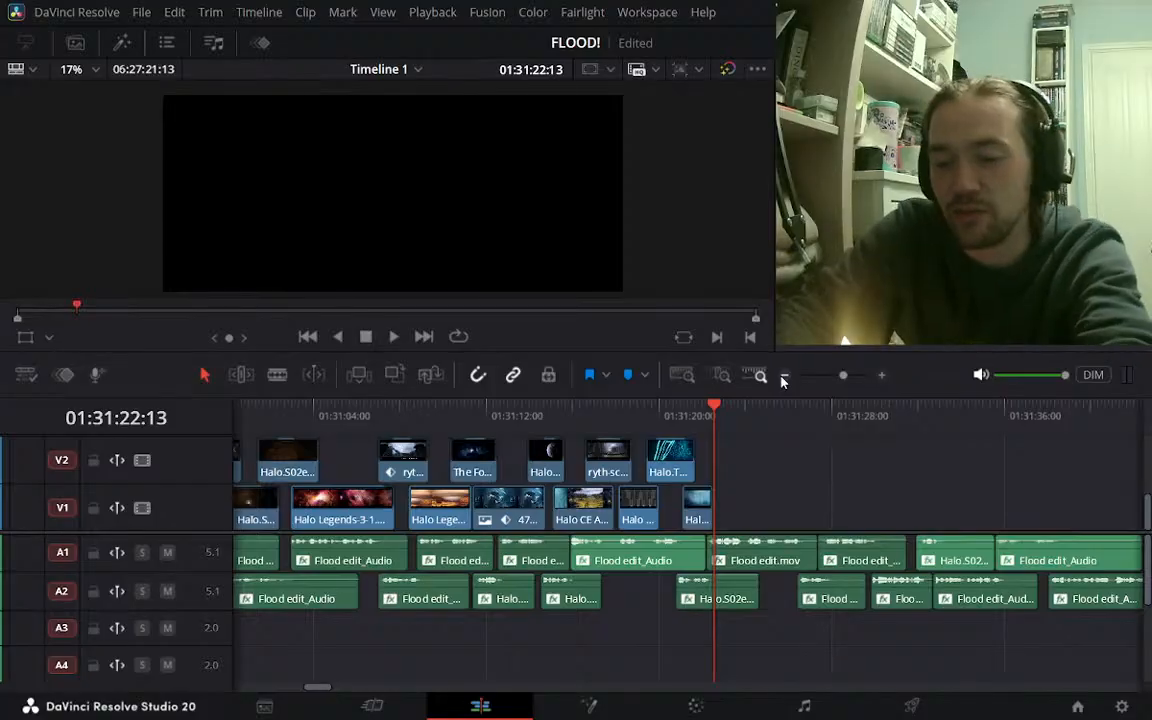
pyautogui.press('space')
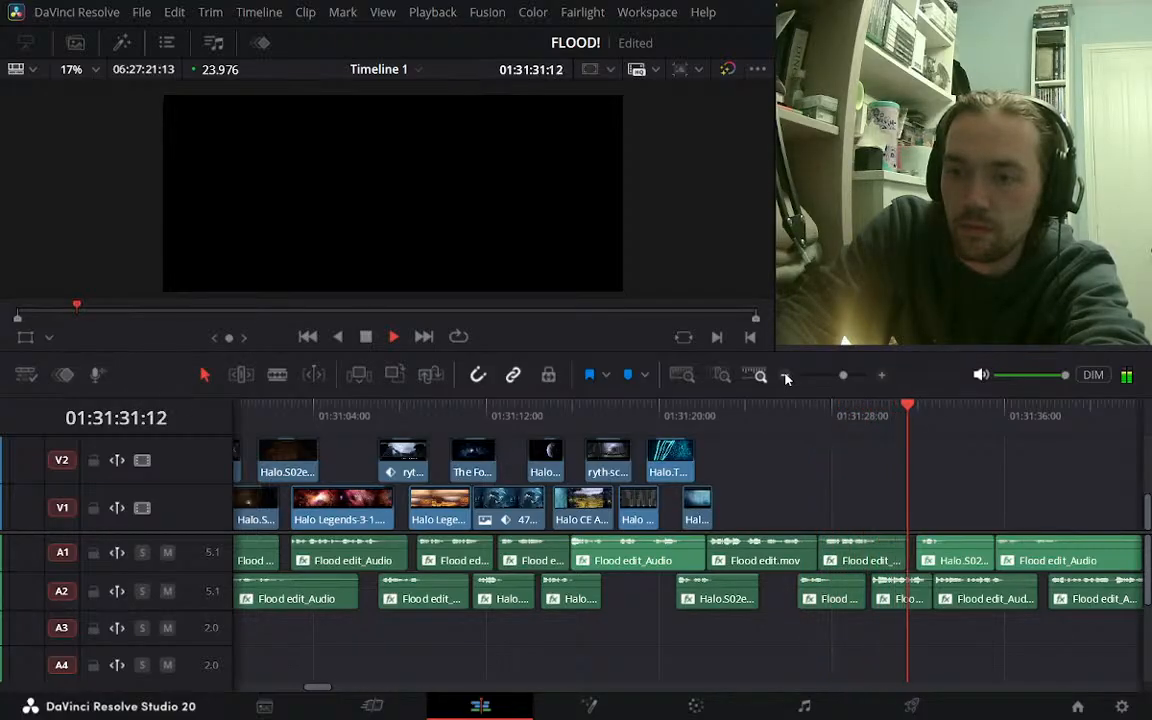
pyautogui.click(714, 424)
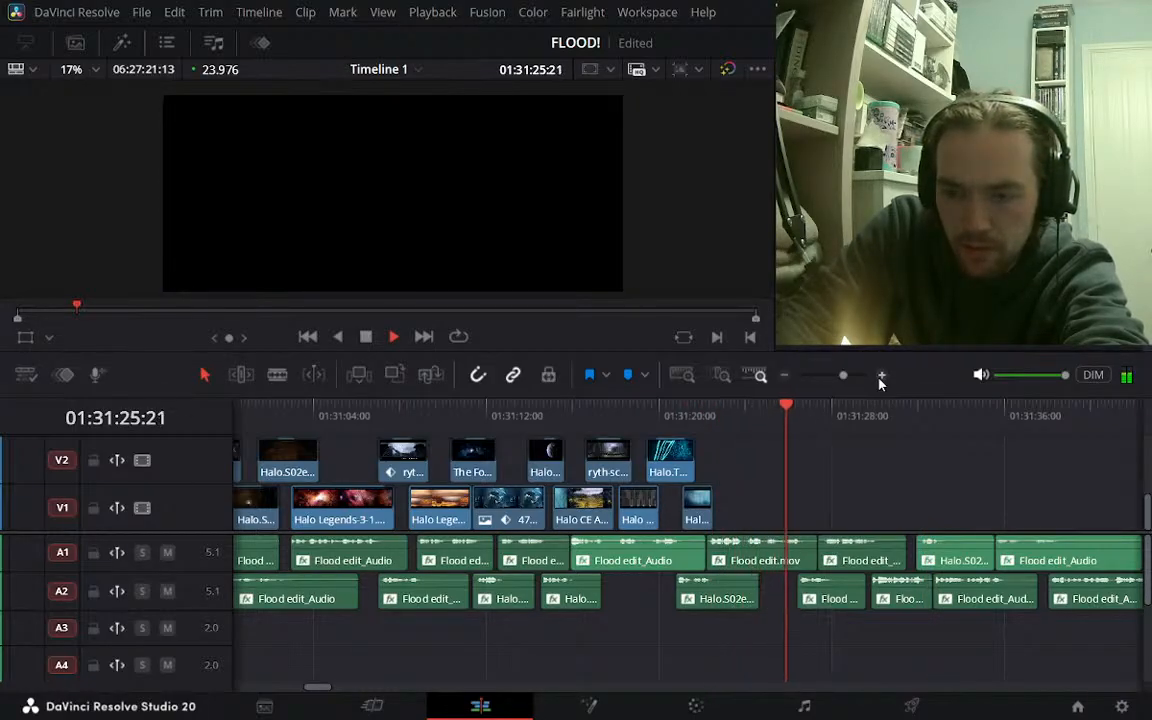
pyautogui.press('space')
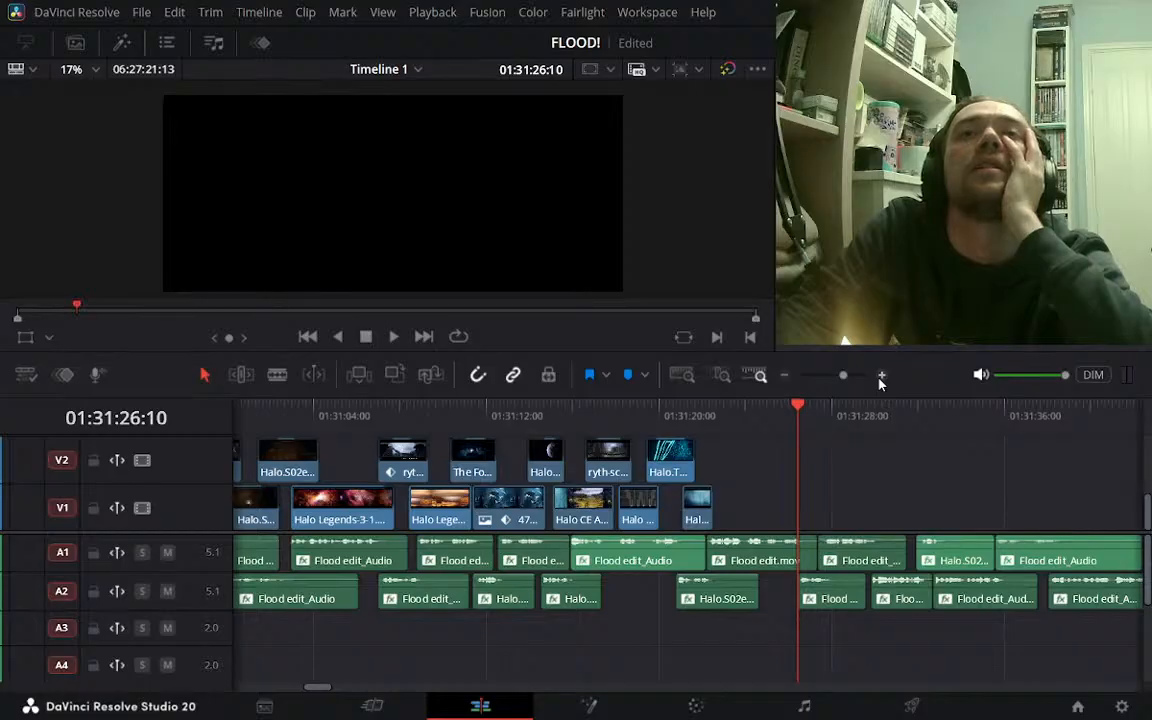
# Move the dark creature-head still from the V2 group near 01:28:48 to 01:31:35:14 on V2
pyautogui.click(786, 376)
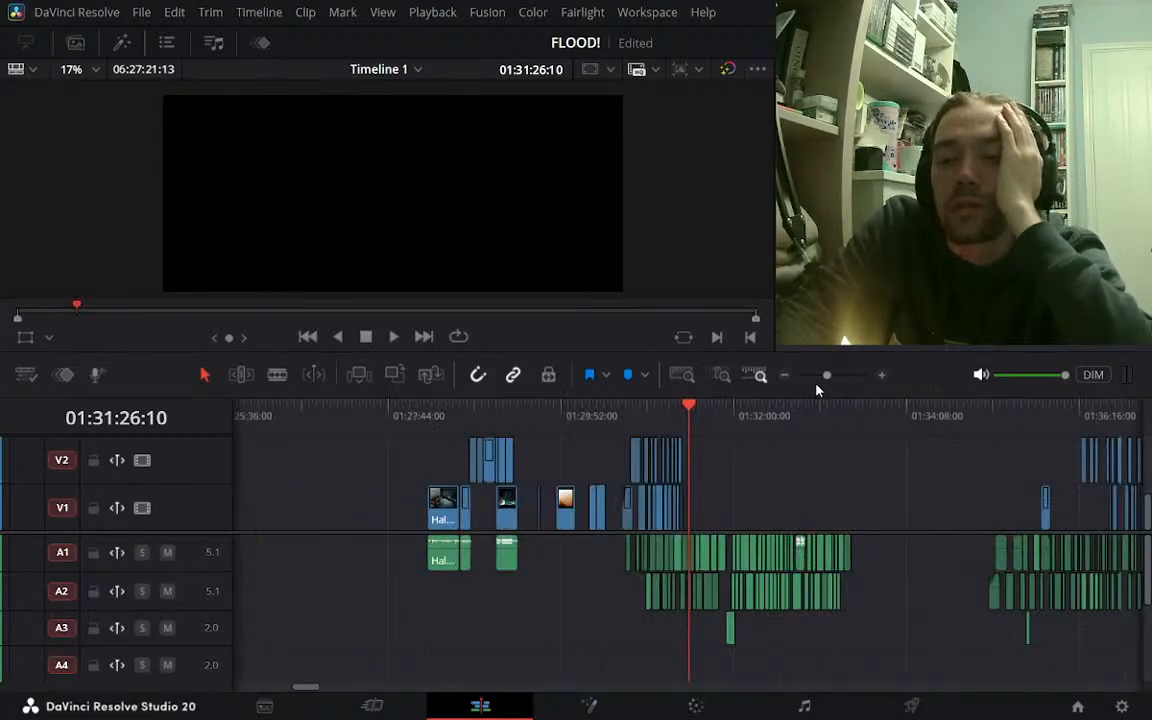
pyautogui.click(882, 375)
pyautogui.moveTo(492, 431)
pyautogui.mouseDown()
pyautogui.moveTo(501, 428)
pyautogui.moveTo(445, 437)
pyautogui.mouseUp()
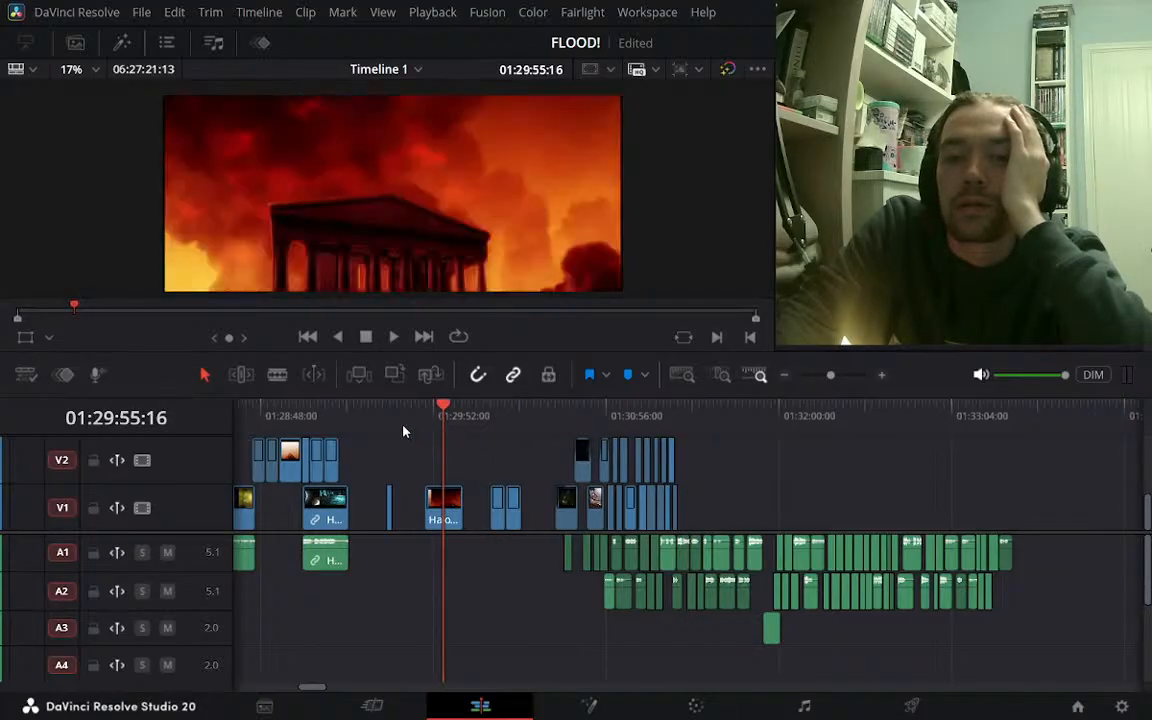
pyautogui.click(393, 430)
pyautogui.moveTo(248, 420); pyautogui.dragTo(753, 462)
pyautogui.click(294, 421)
pyautogui.press('Down')
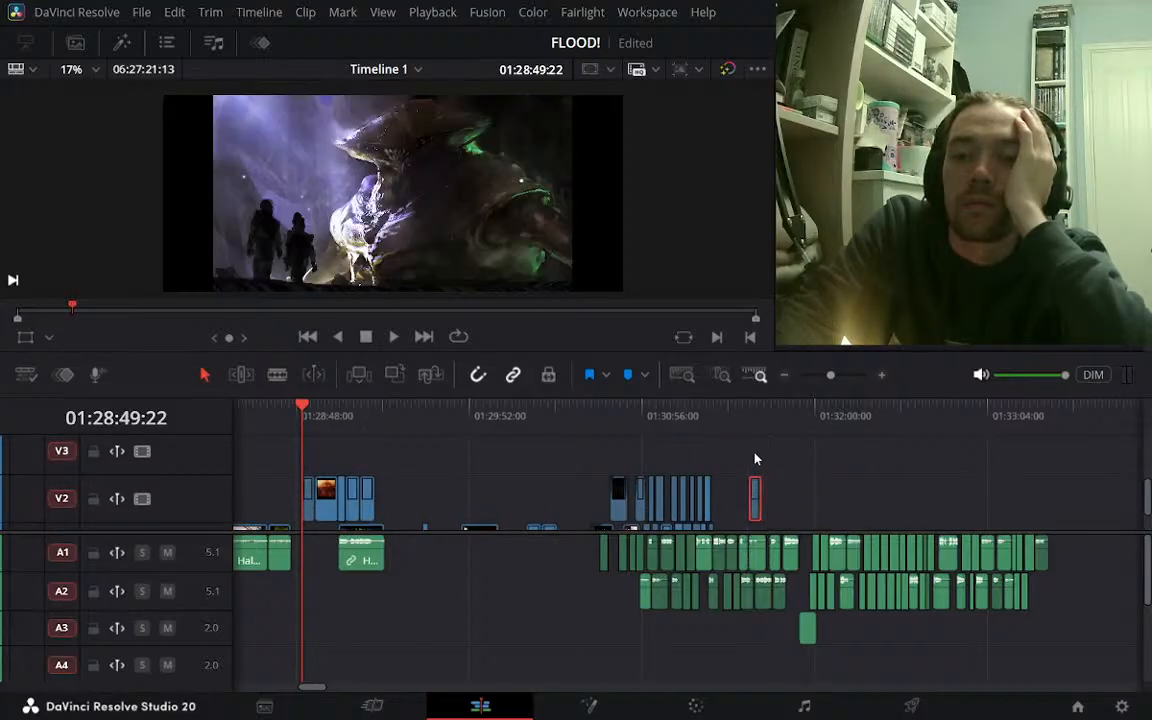
pyautogui.click(751, 420)
pyautogui.click(881, 374)
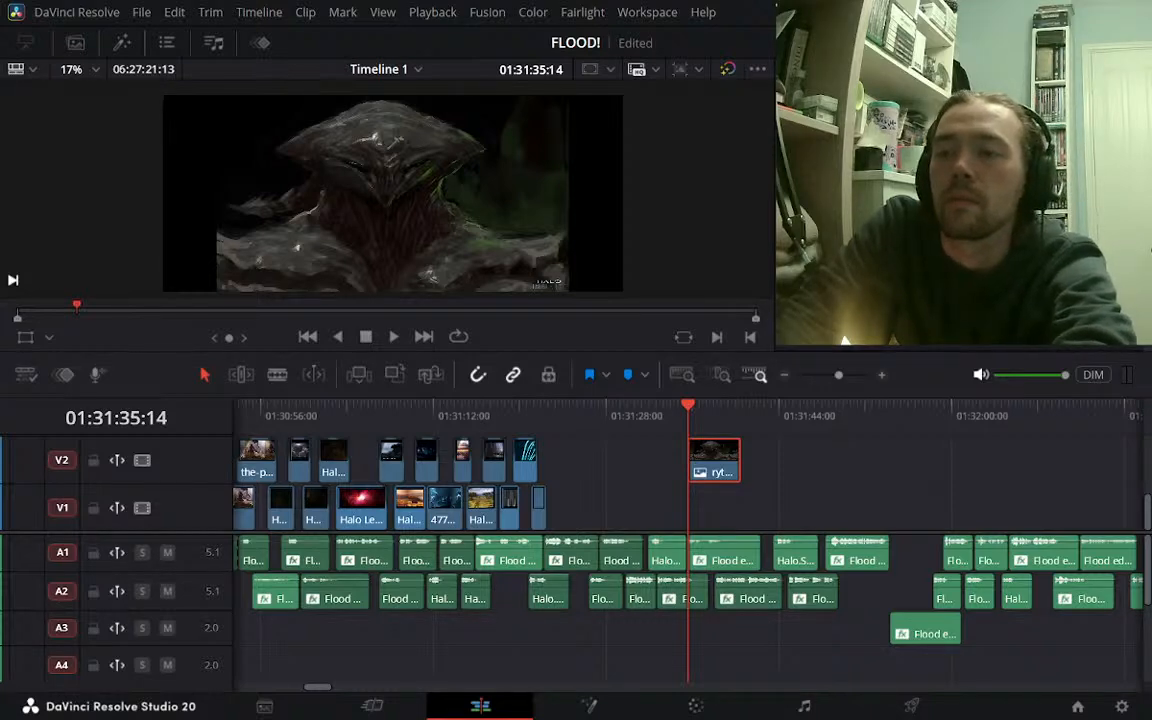
# Enlarge the creature-head still to fill the frame, reposition it so the head sits in the upper part, and save the project
pyautogui.moveTo(925, 172)
pyautogui.mouseDown()
pyautogui.moveTo(965, 172)
pyautogui.moveTo(928, 172)
pyautogui.moveTo(938, 172)
pyautogui.mouseUp()
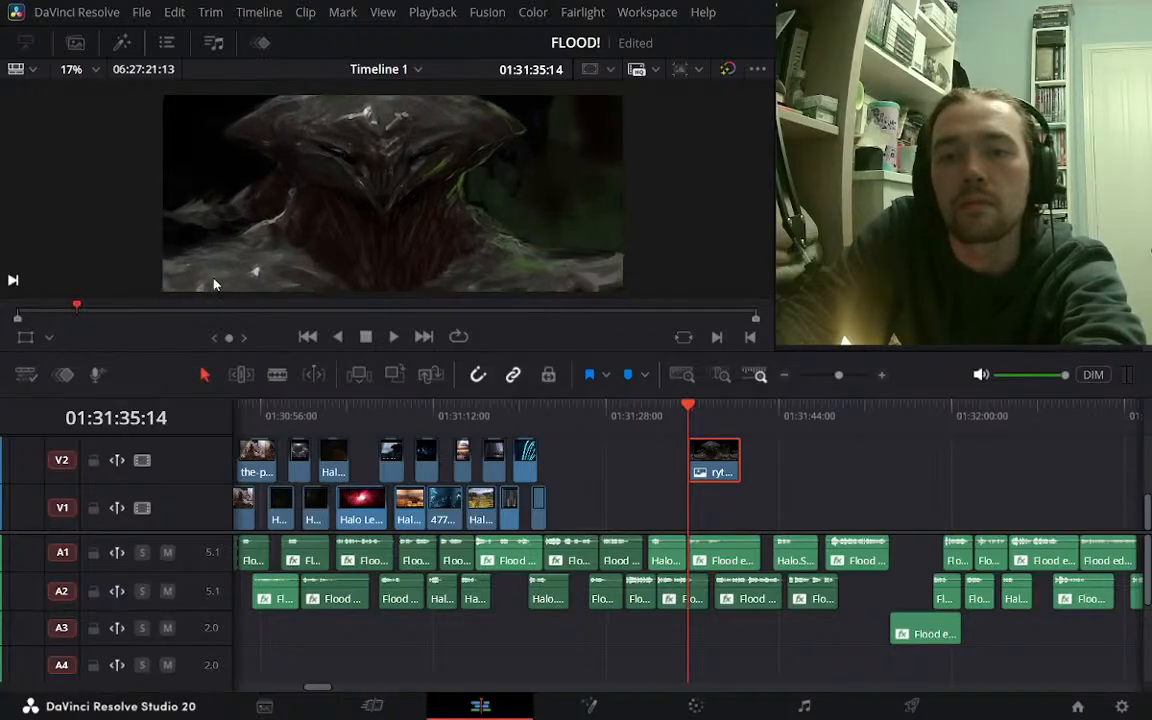
pyautogui.click(25, 339)
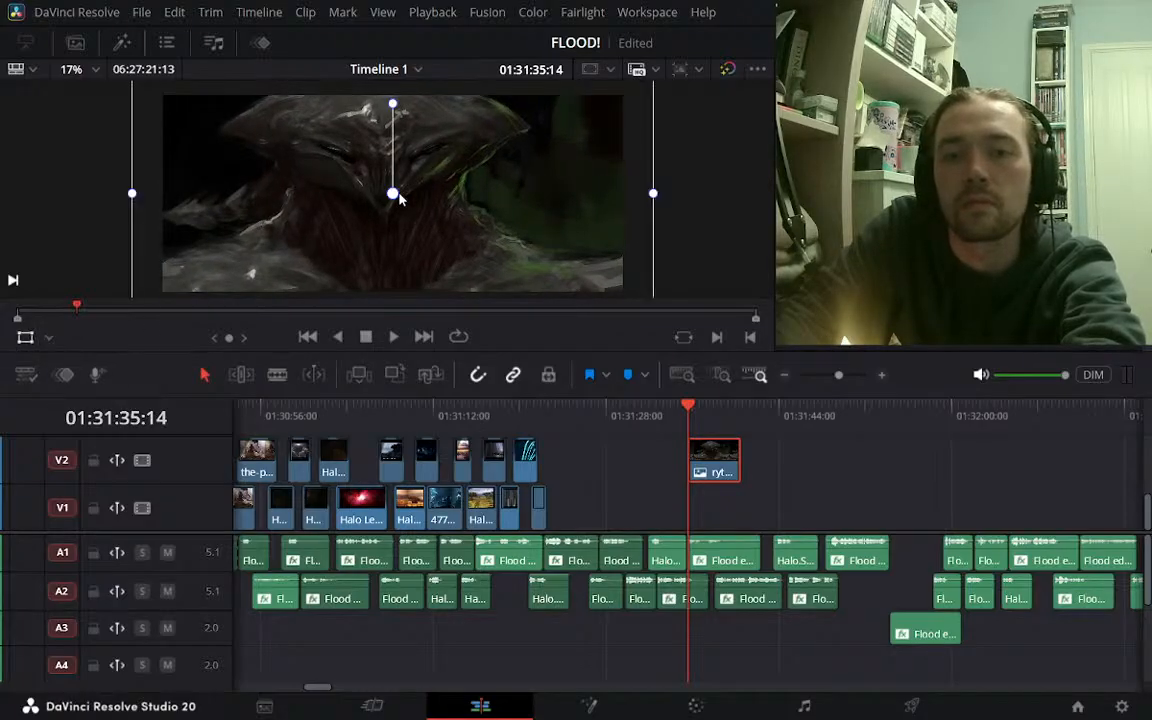
pyautogui.moveTo(395, 193); pyautogui.dragTo(480, 226)
pyautogui.moveTo(673, 82); pyautogui.dragTo(727, 53)
pyautogui.moveTo(516, 180); pyautogui.dragTo(523, 211)
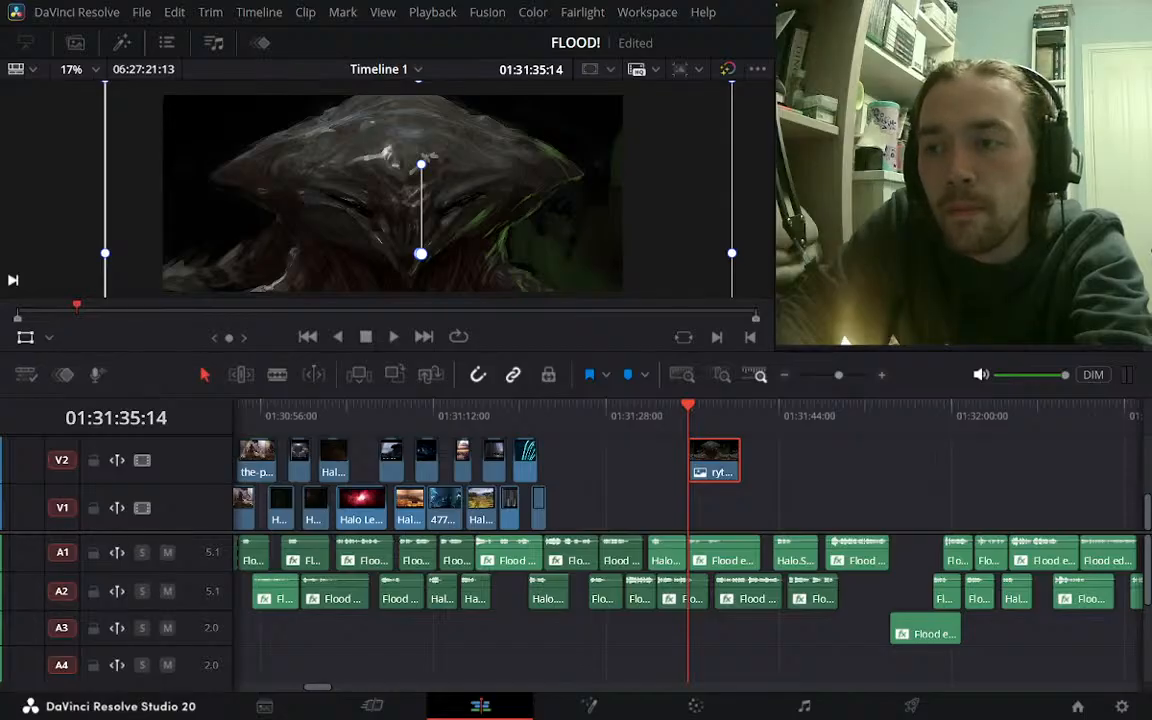
pyautogui.moveTo(732, 81); pyautogui.dragTo(697, 98)
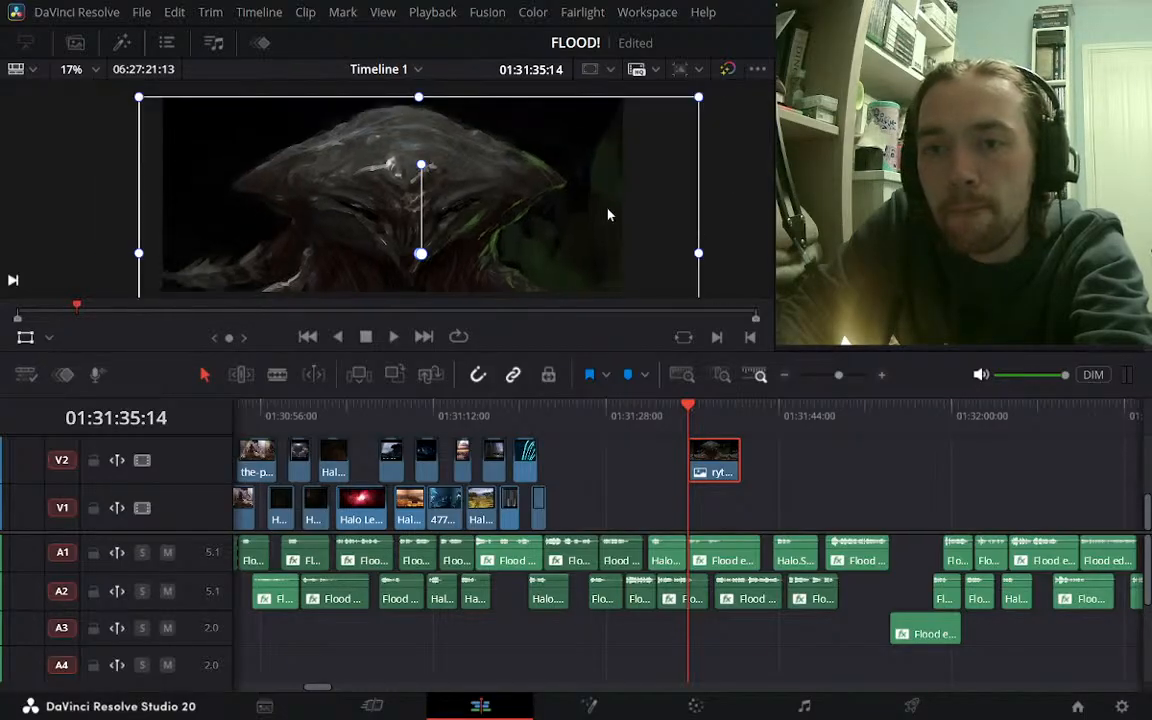
pyautogui.moveTo(584, 204); pyautogui.dragTo(581, 180)
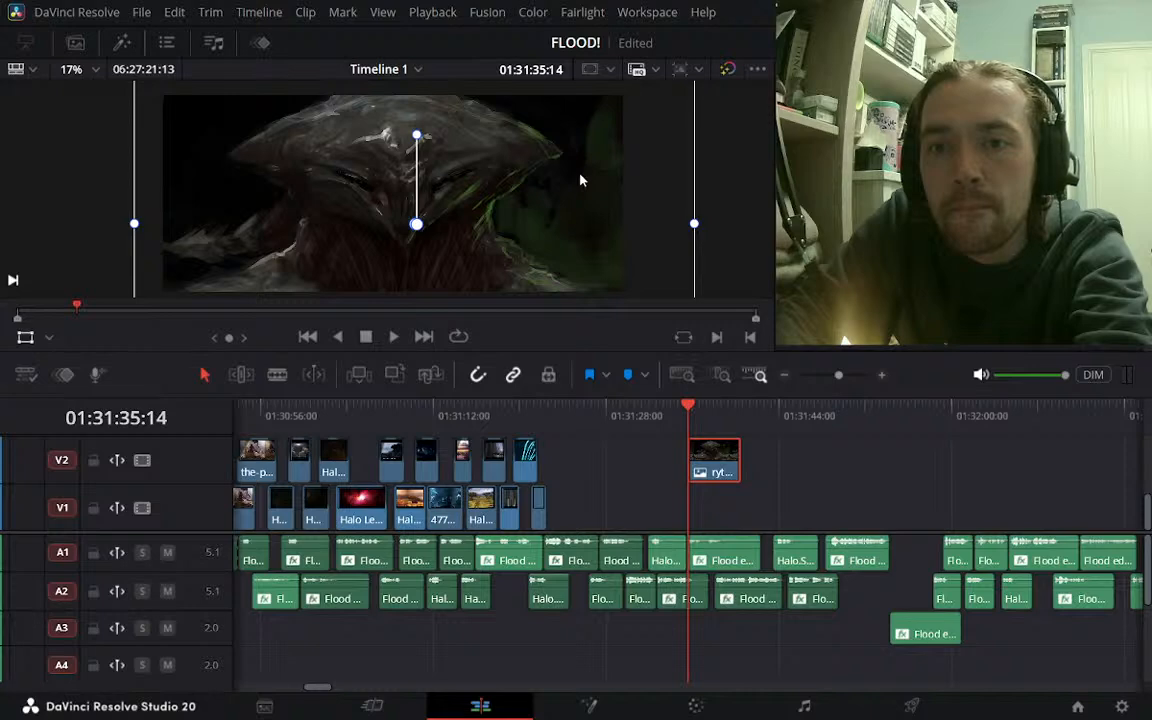
pyautogui.hotkey('ctrl', 's')
pyautogui.click(26, 340)
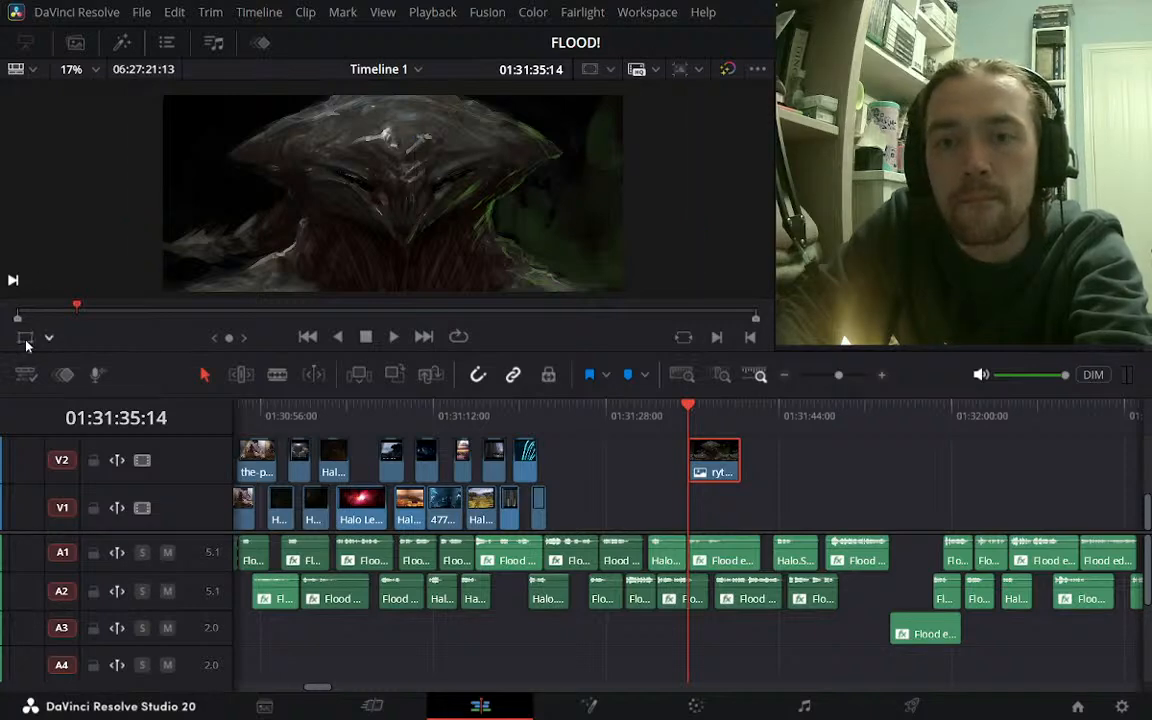
# Mute the monitor audio and open The Forerunners Story clip from the H4 bin in the source viewer
pyautogui.click(784, 376)
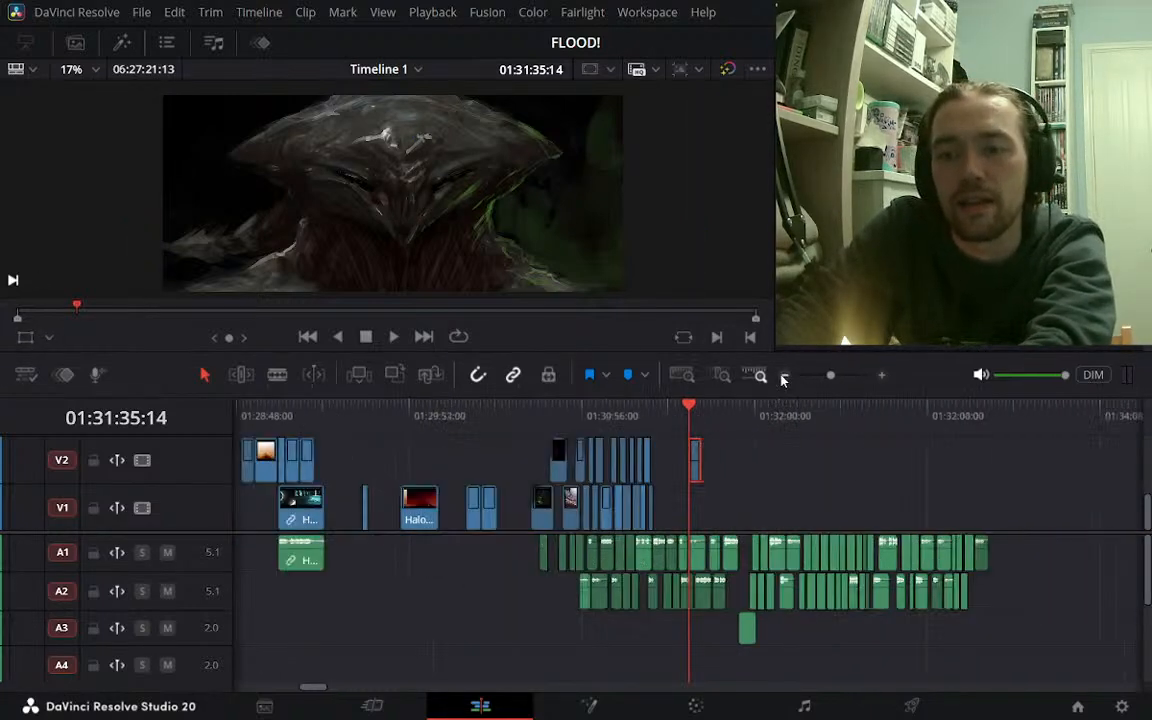
pyautogui.click(784, 377)
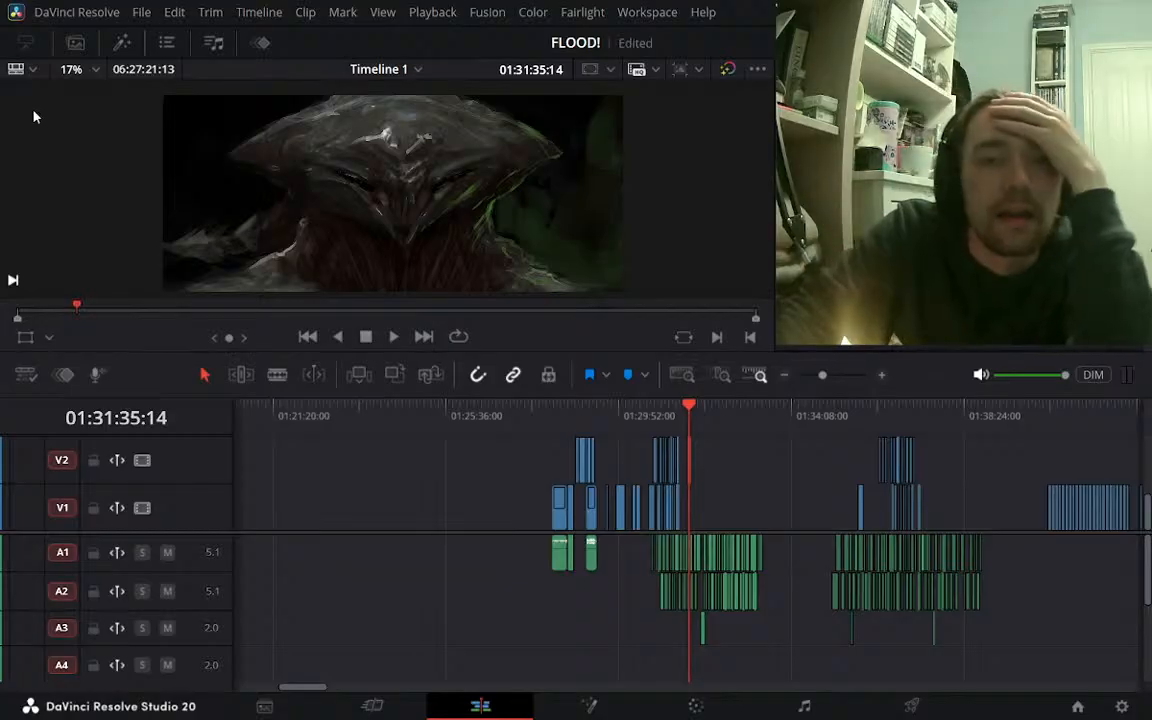
pyautogui.click(72, 42)
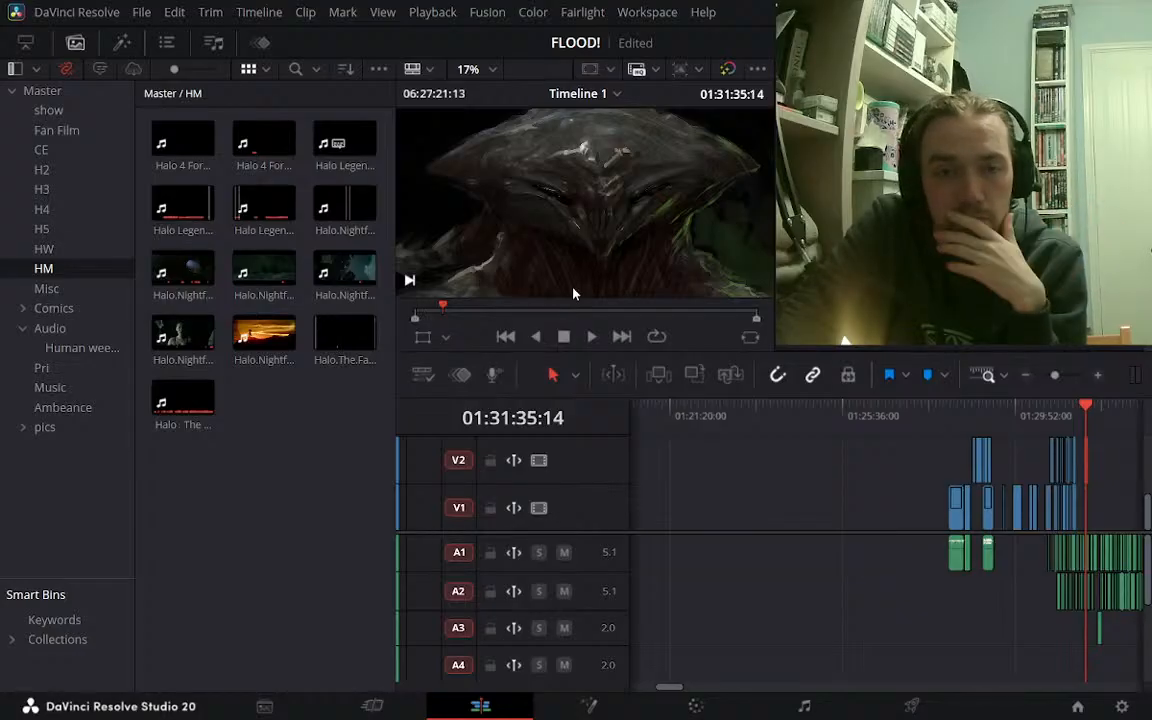
pyautogui.click(41, 210)
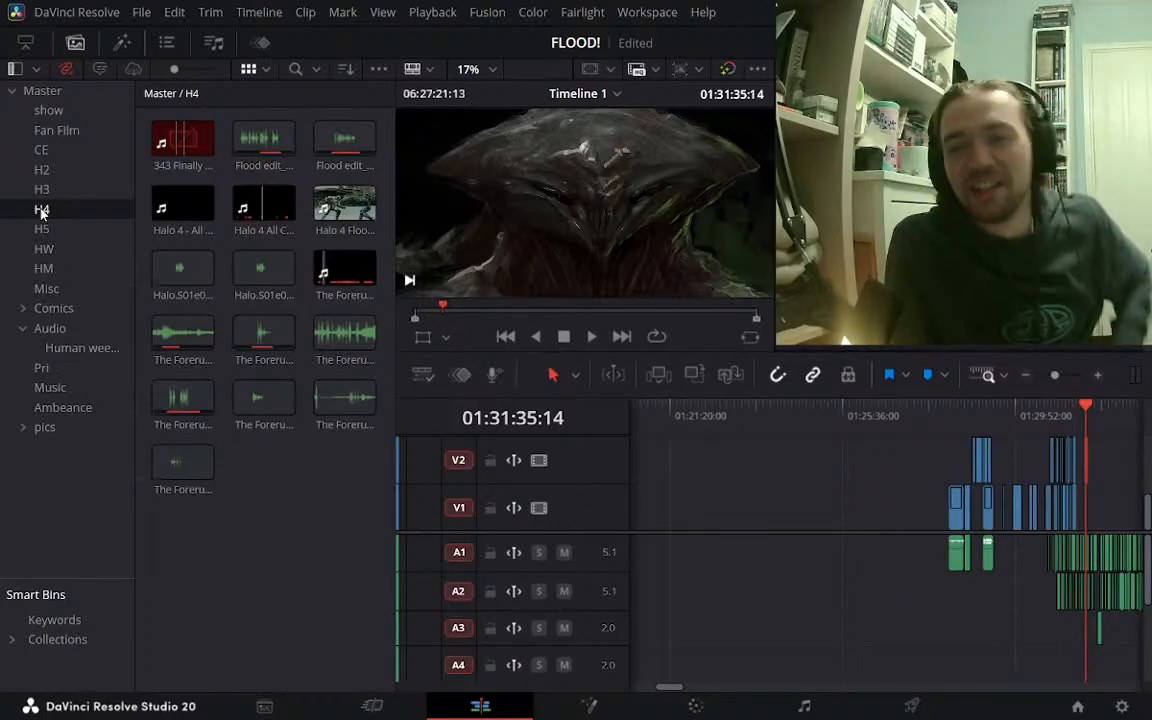
pyautogui.click(335, 272)
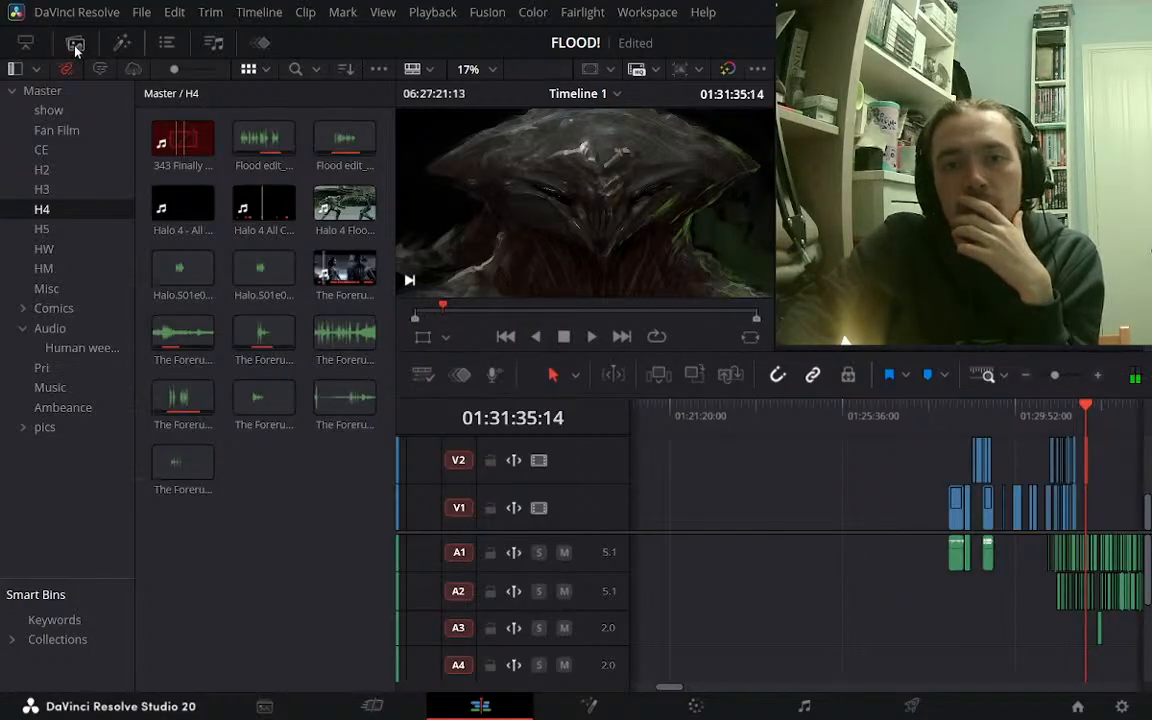
pyautogui.click(75, 44)
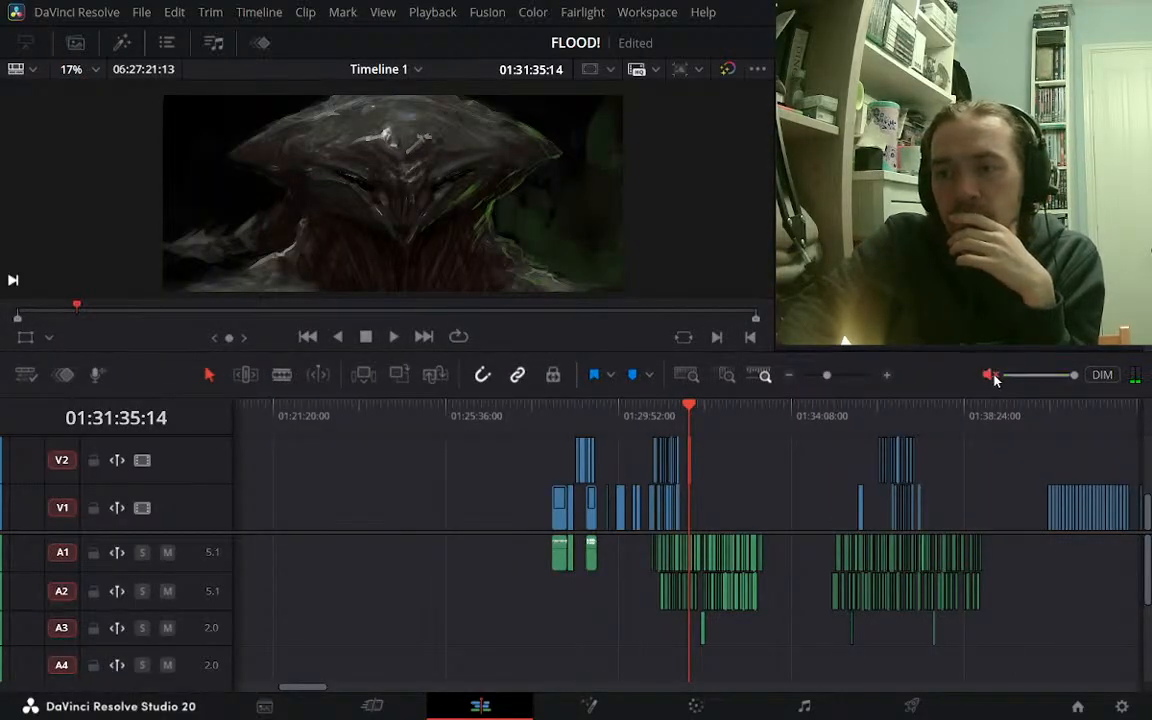
pyautogui.click(75, 44)
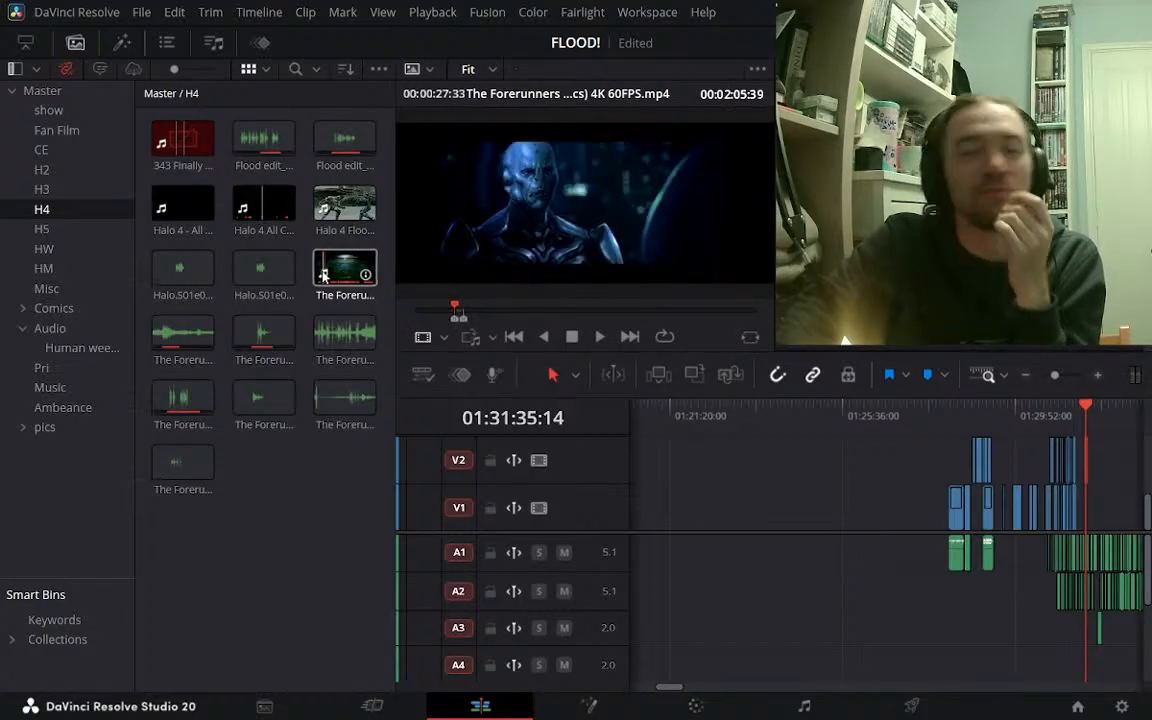
pyautogui.click(323, 277)
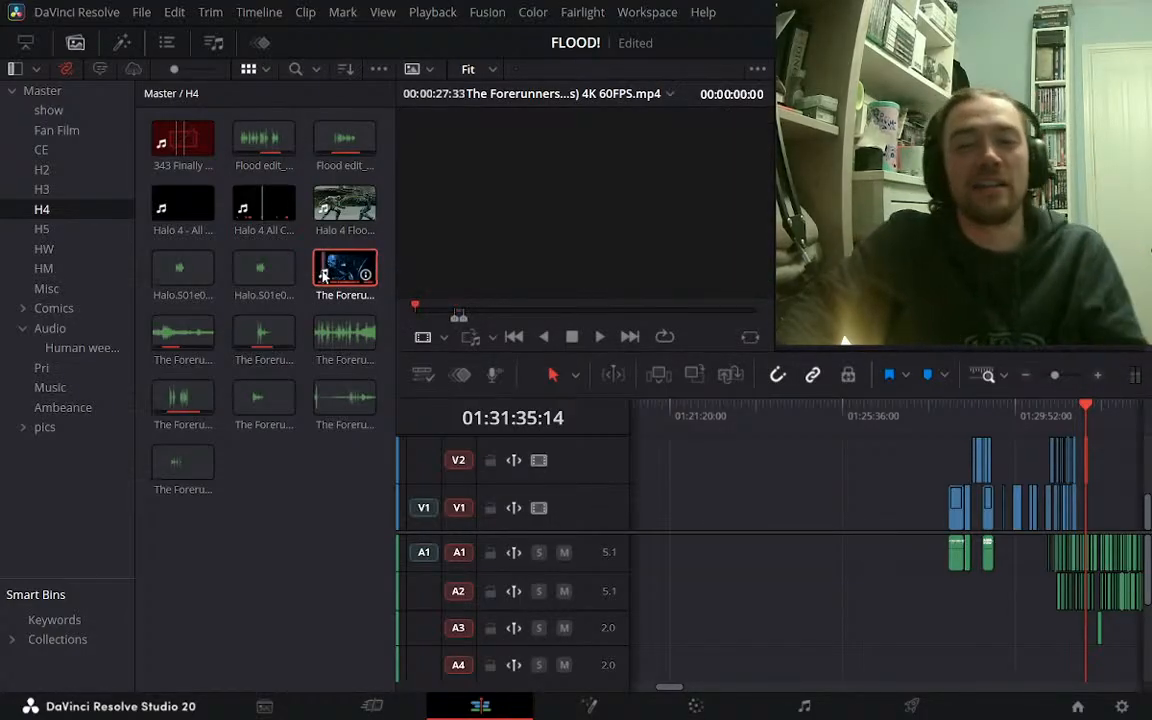
# Mark a range in The Forerunners Story clip from 00:02:34:38 at the floating towers to 00:05:01:41
pyautogui.moveTo(463, 313); pyautogui.dragTo(430, 313)
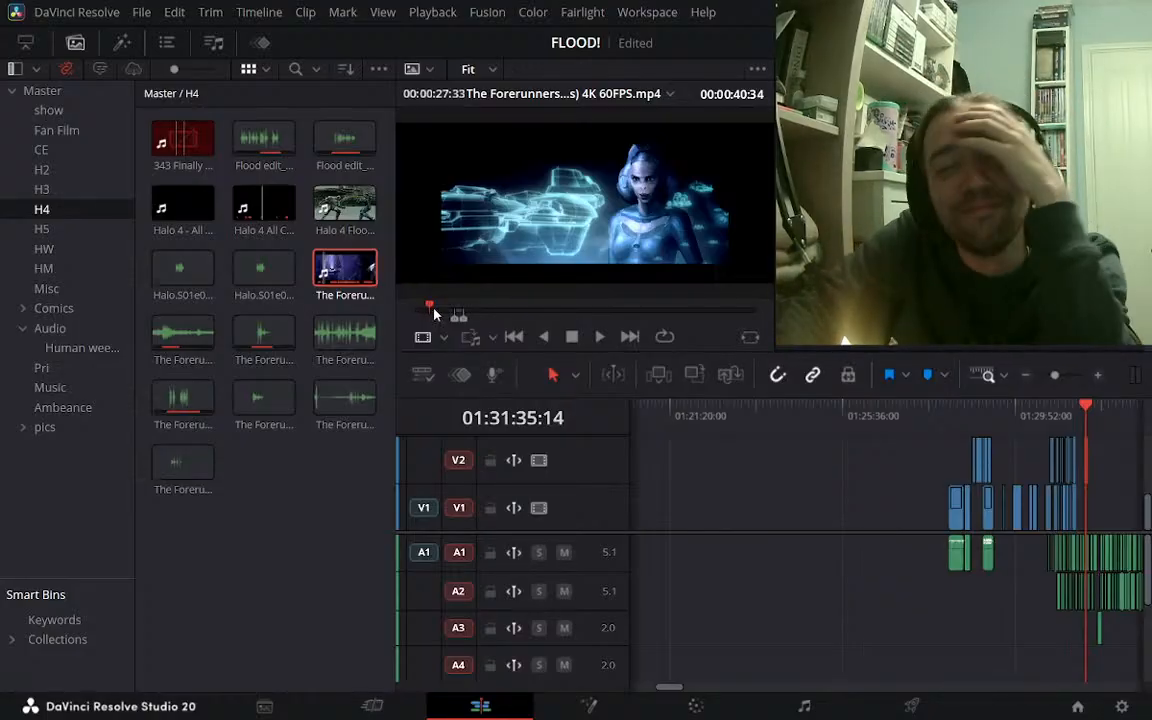
pyautogui.moveTo(430, 309); pyautogui.dragTo(480, 316)
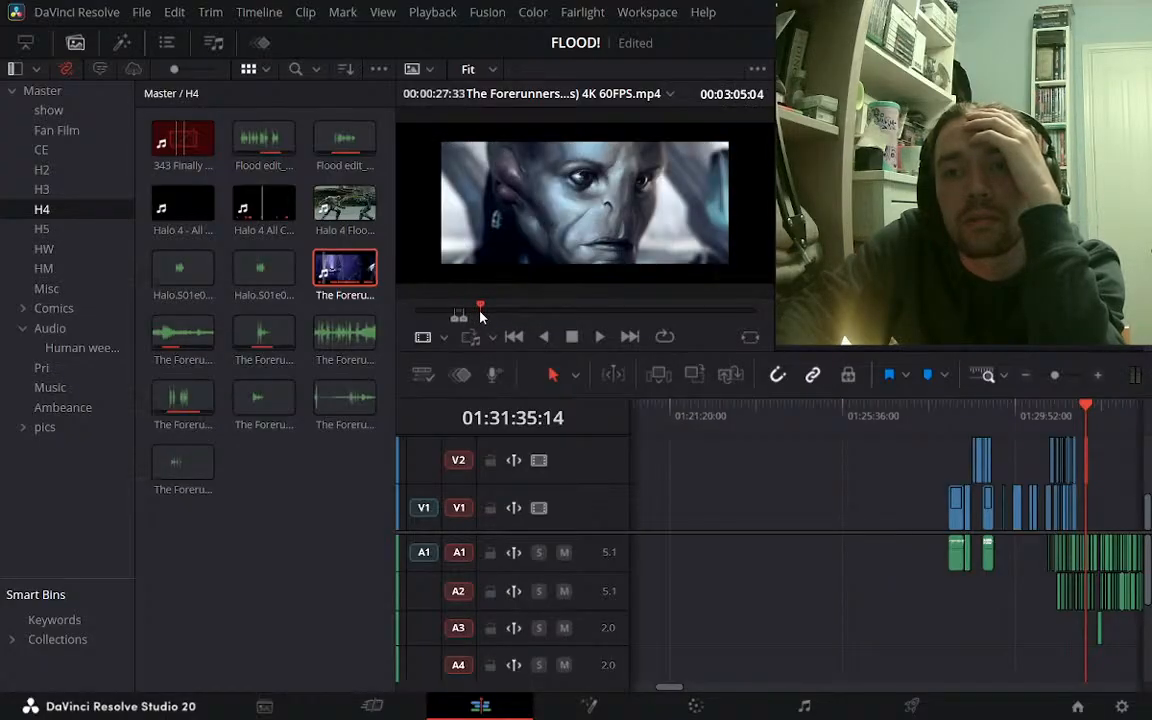
pyautogui.moveTo(478, 316); pyautogui.dragTo(468, 312)
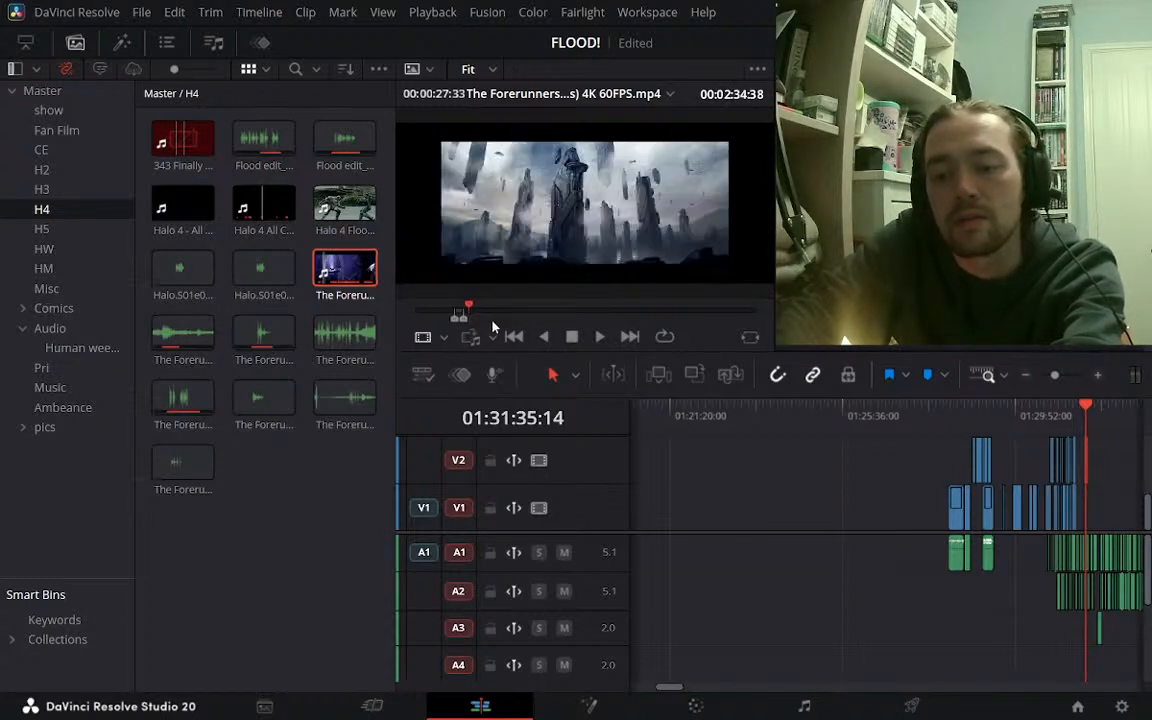
pyautogui.press('i')
pyautogui.click(521, 313)
pyautogui.press('o')
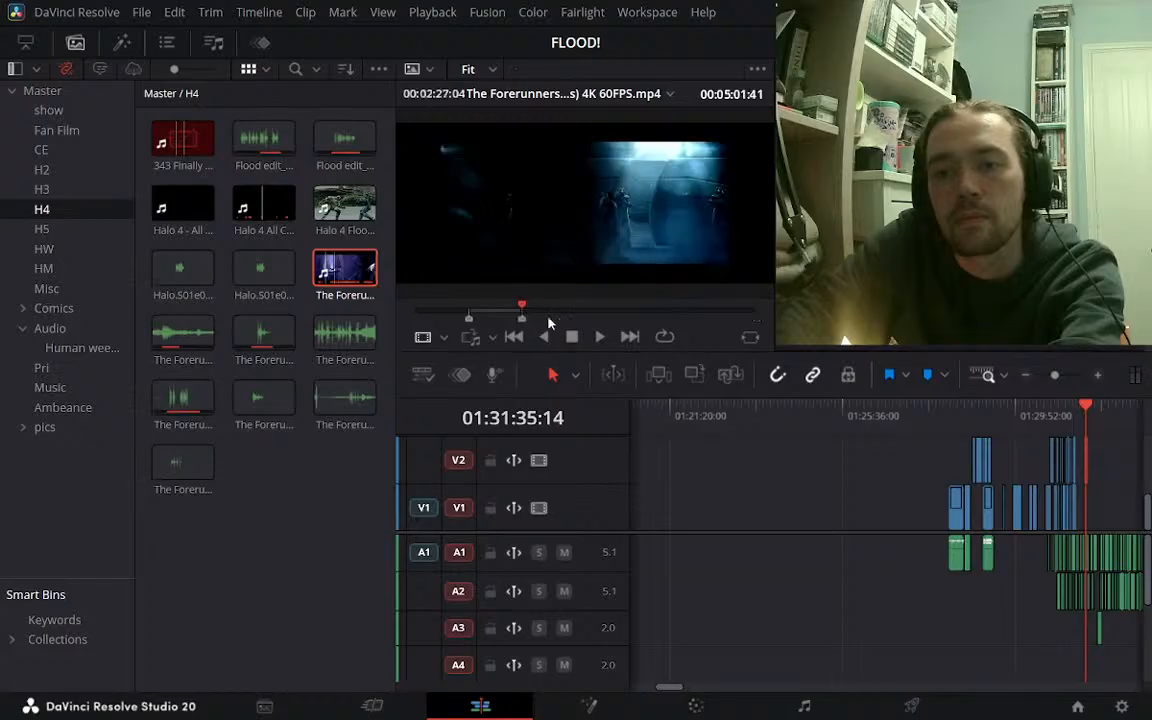
# Insert the marked Forerunners section on V1 and A1 in an empty stretch and move it to start at 01:17:57:08
pyautogui.click(1027, 377)
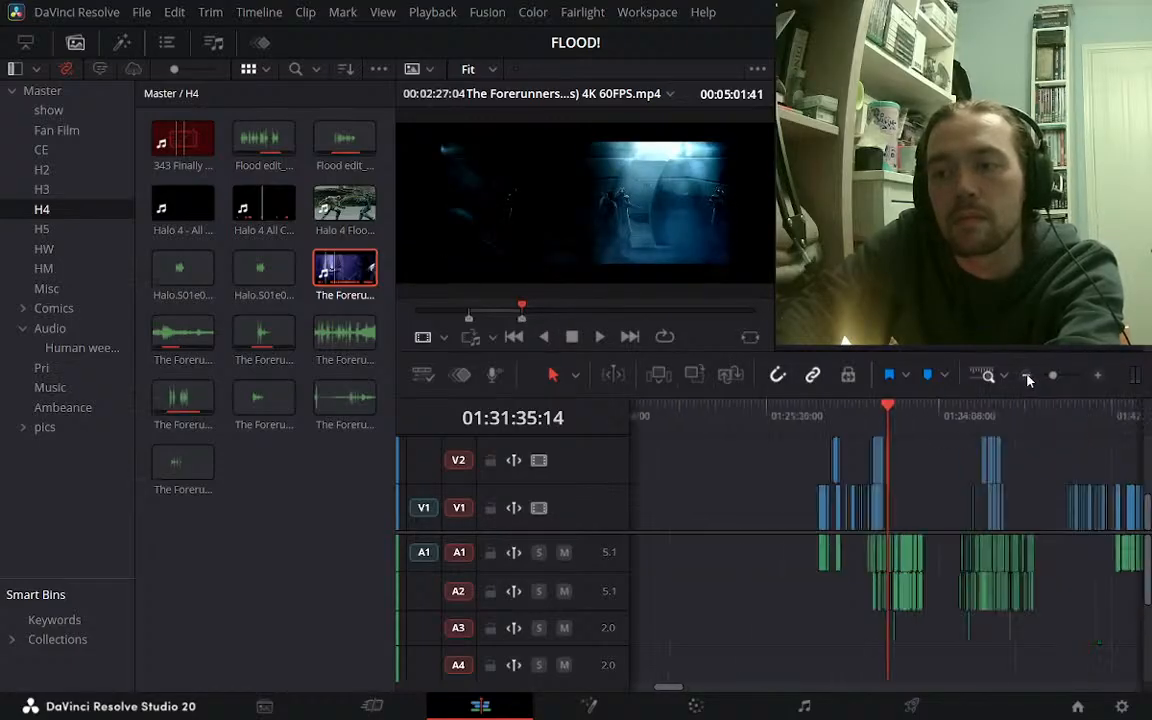
pyautogui.click(983, 452)
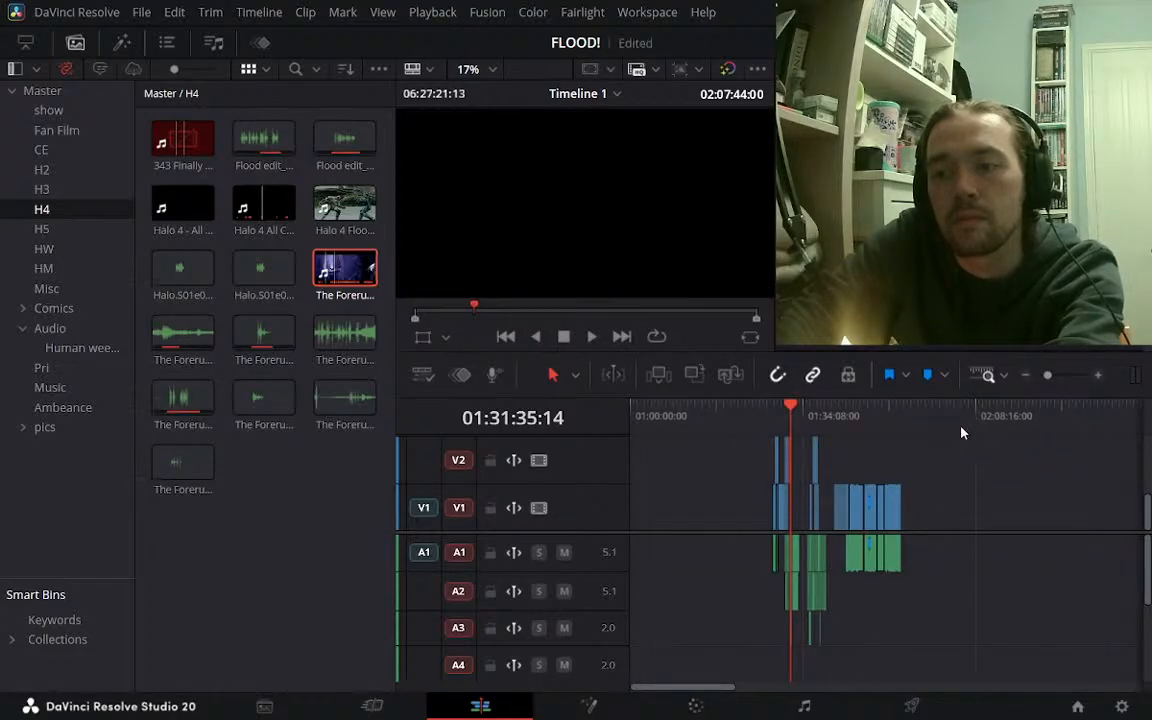
pyautogui.click(962, 432)
pyautogui.click(657, 377)
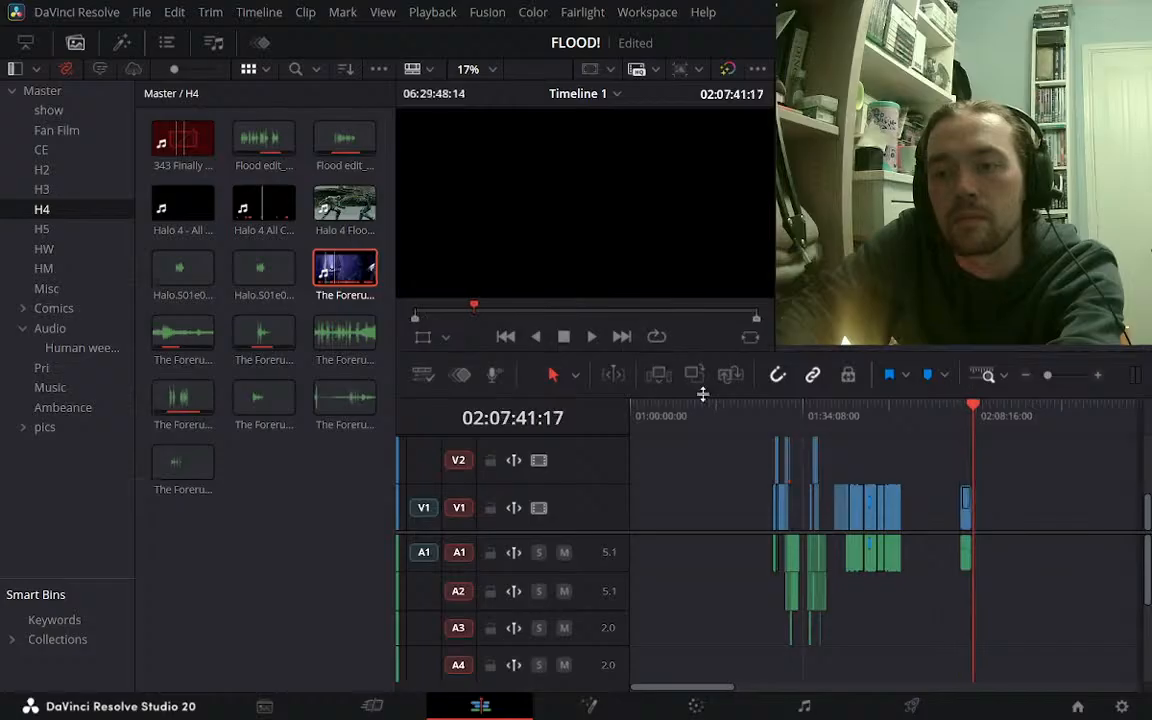
pyautogui.moveTo(964, 505); pyautogui.dragTo(722, 500)
pyautogui.click(721, 416)
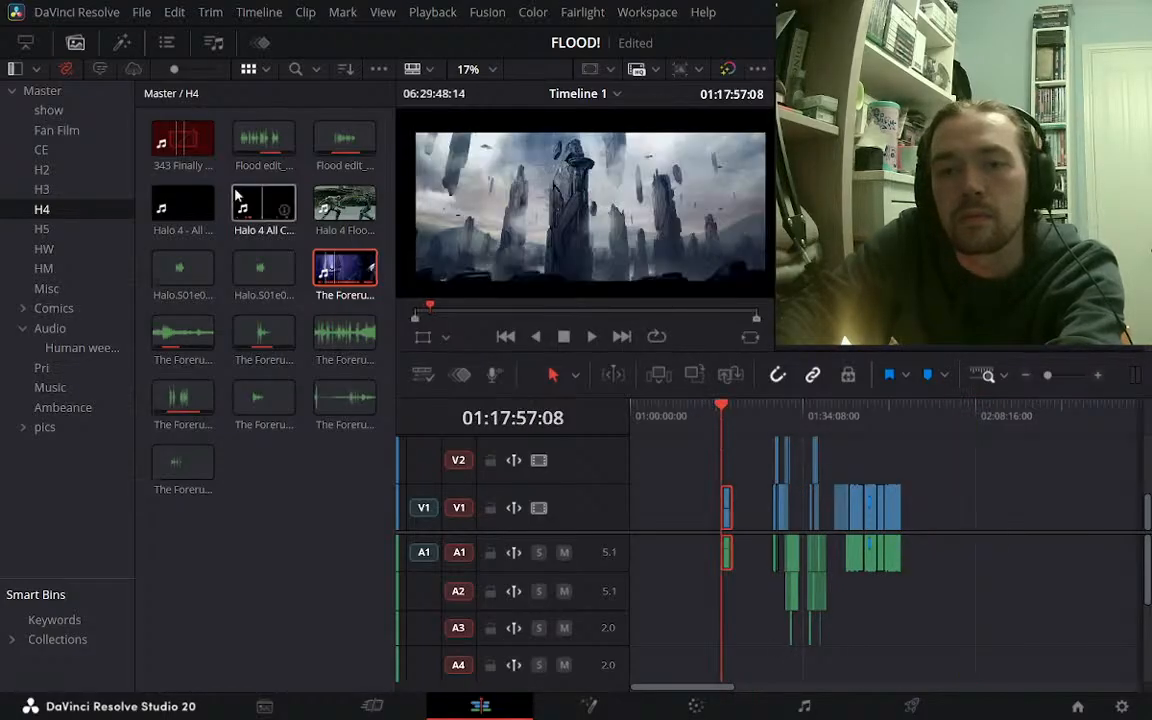
# Enlarge the inserted Forerunners clip to fill the frame and play it from its start at 01:17:57:08
pyautogui.click(77, 43)
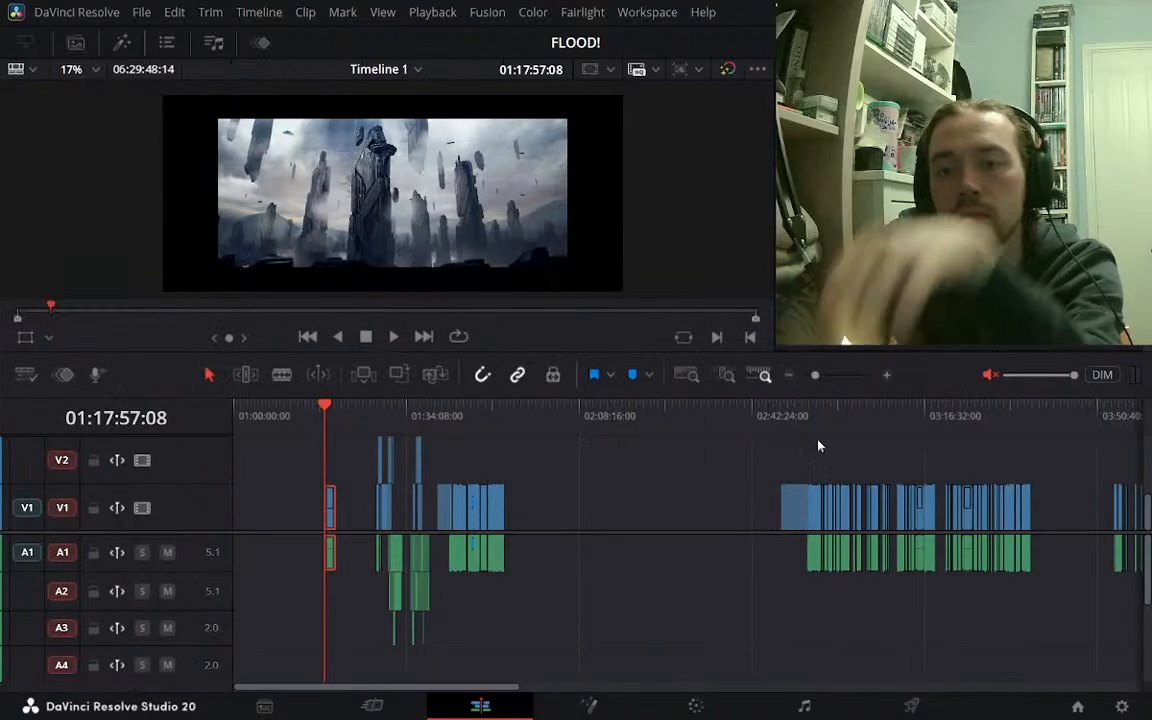
pyautogui.click(888, 376)
pyautogui.click(888, 378)
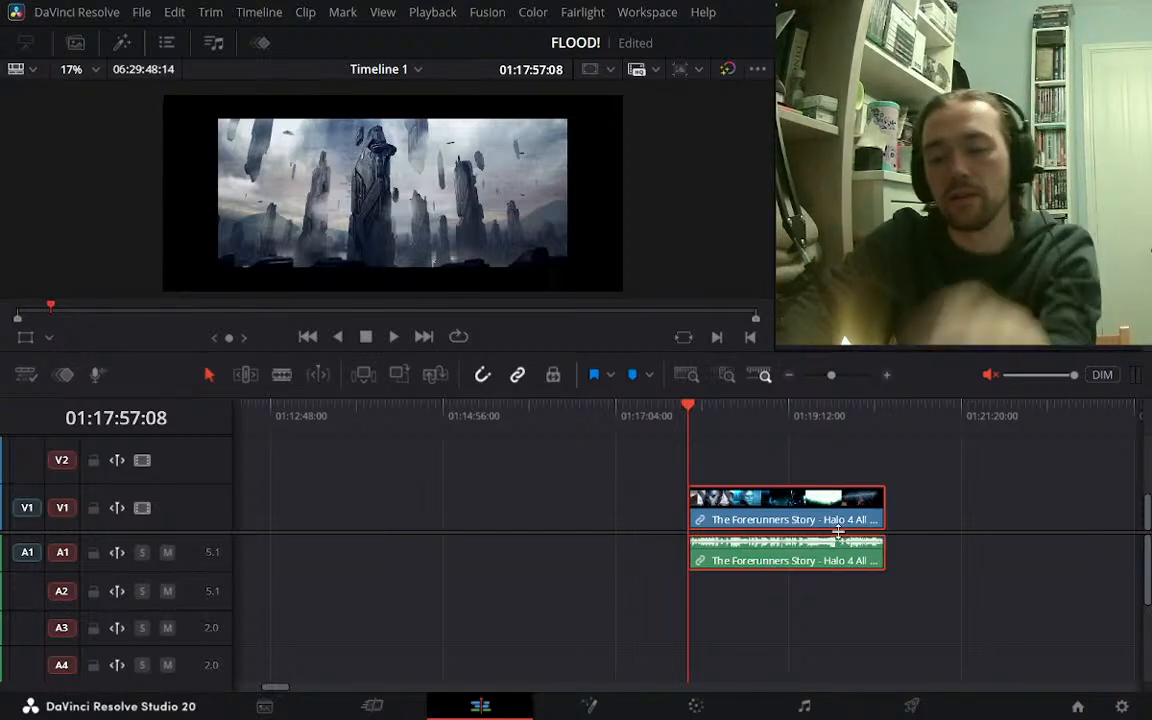
pyautogui.click(886, 376)
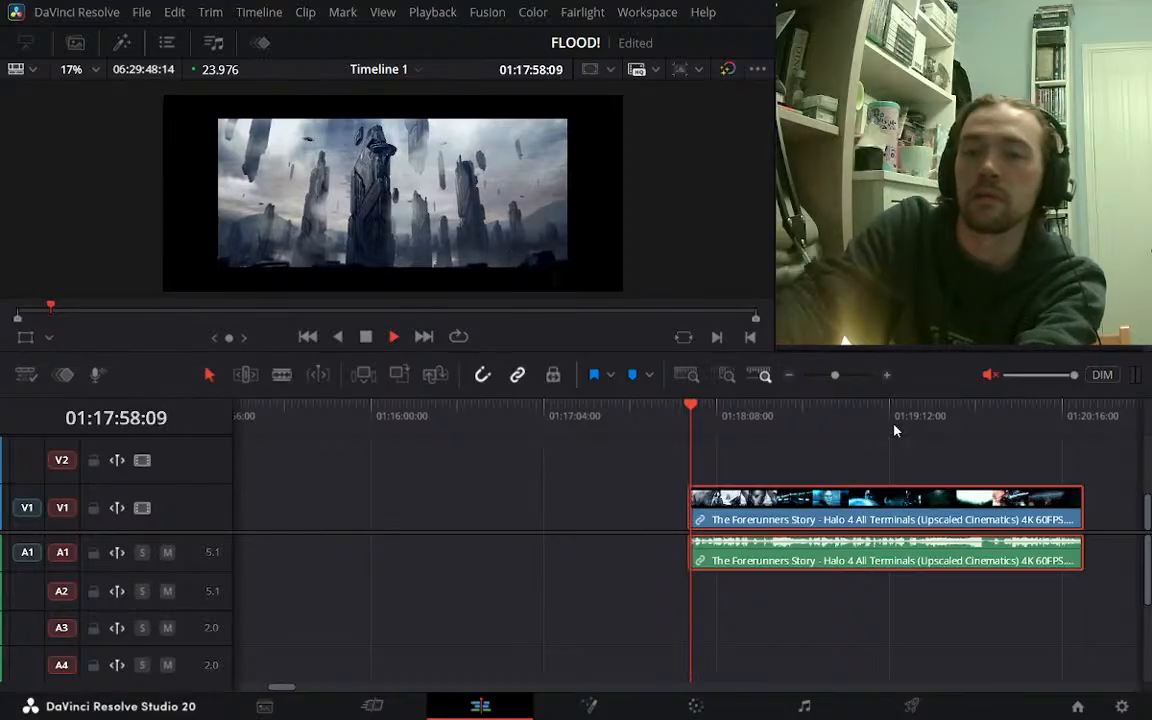
pyautogui.press('space')
pyautogui.moveTo(748, 430); pyautogui.dragTo(692, 409)
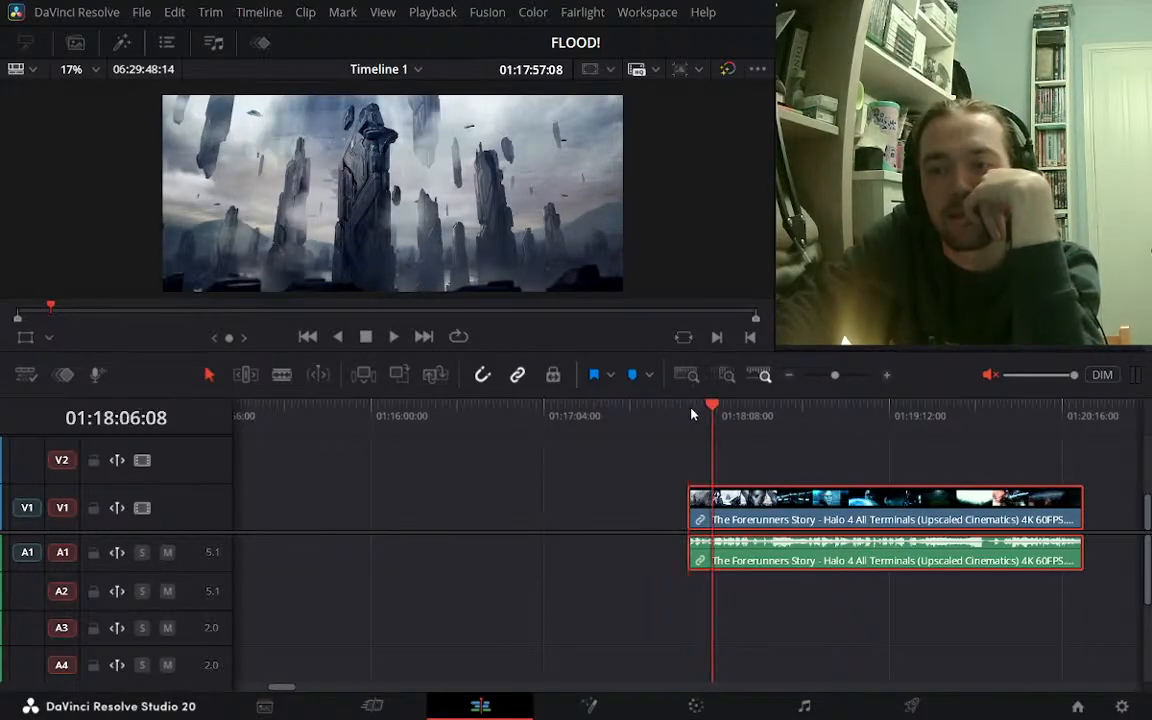
pyautogui.press('space')
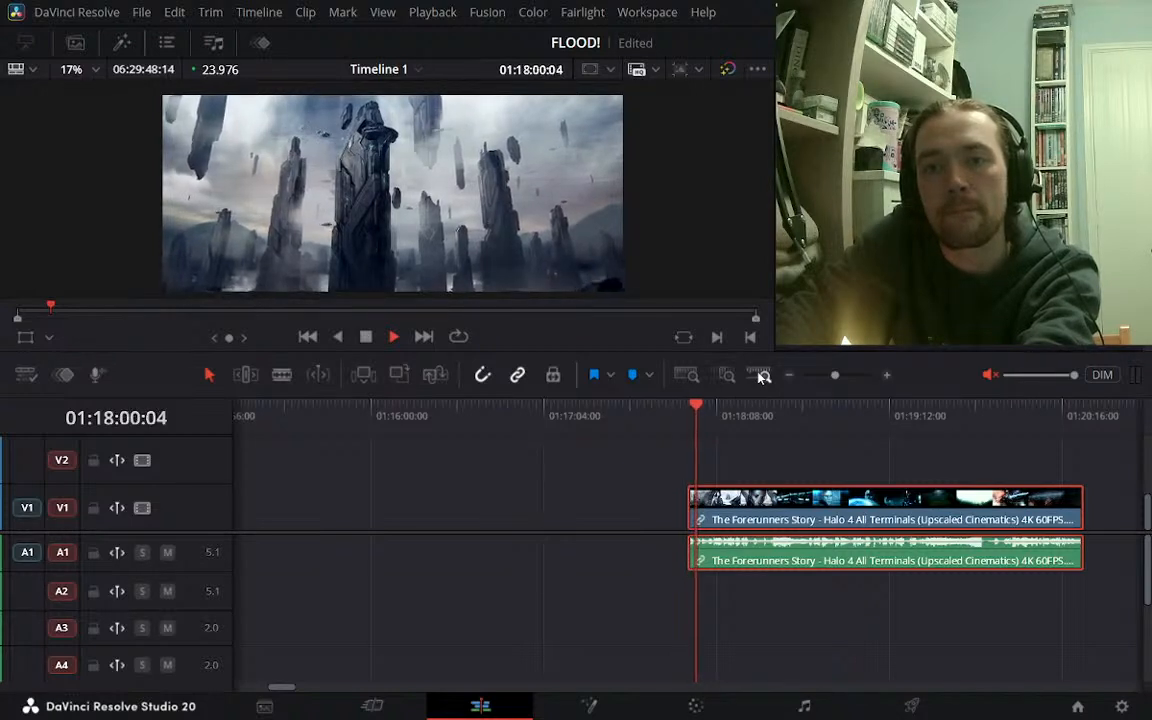
# Review the inserted Forerunners clip from its opening to the facial close-ups around 01:18:26, looking for the shot to keep
pyautogui.press('space')
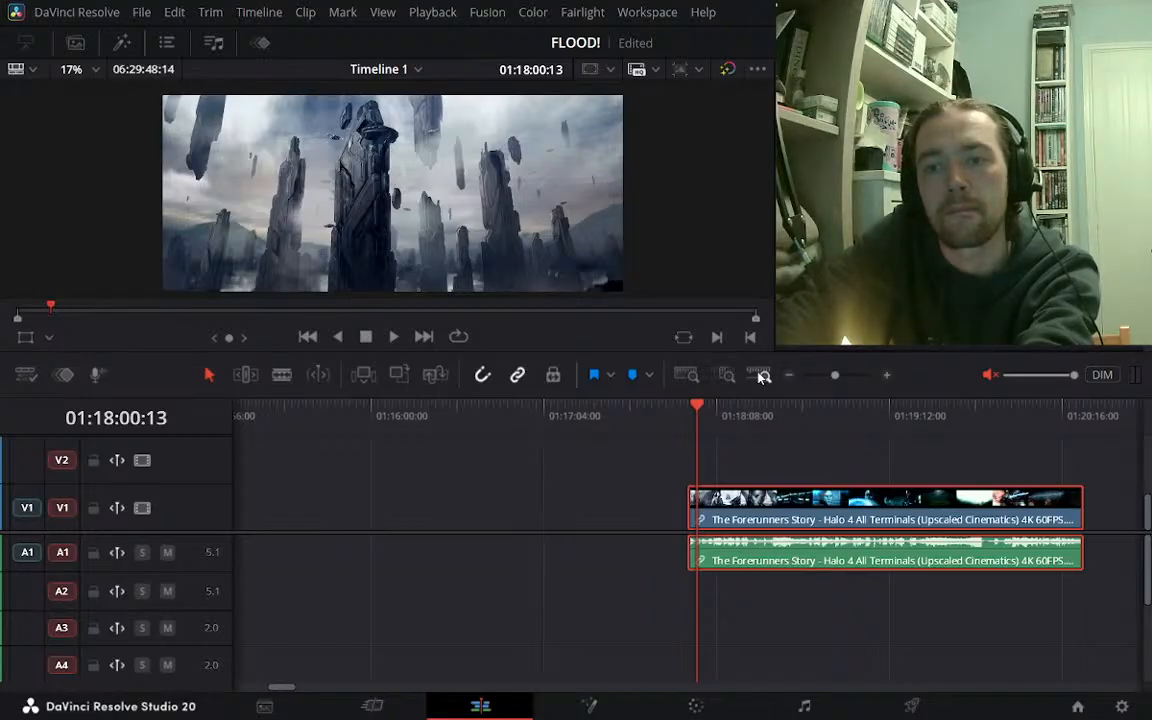
pyautogui.press('space')
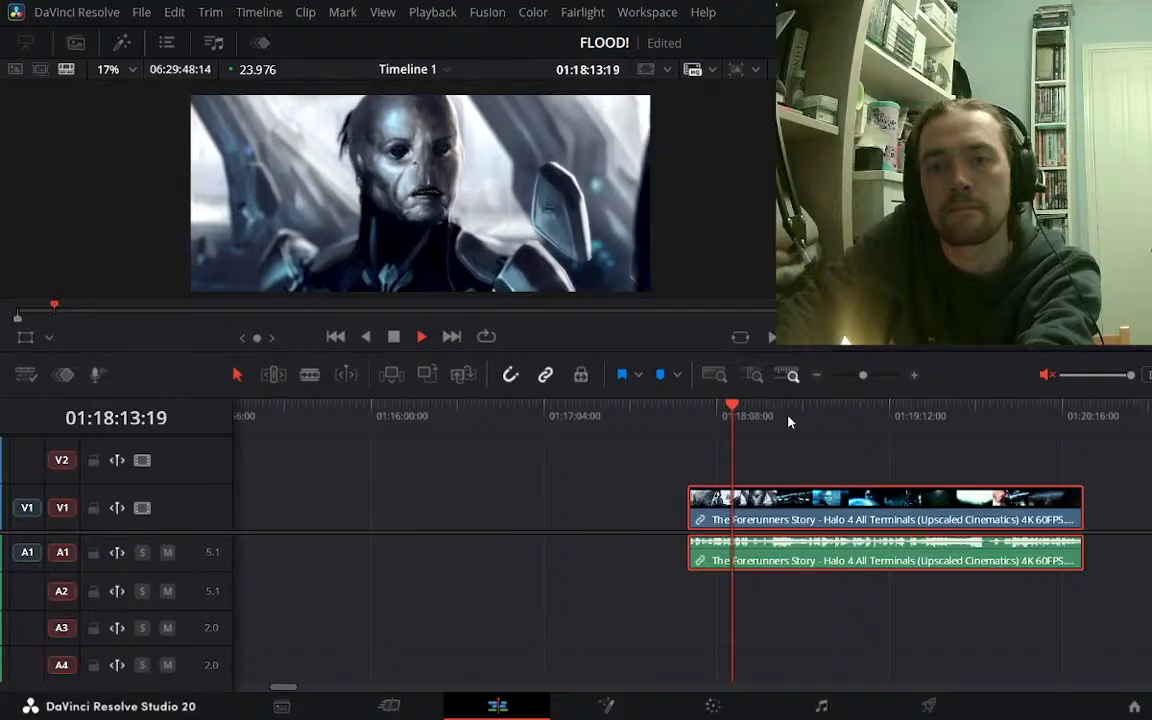
pyautogui.press('j')
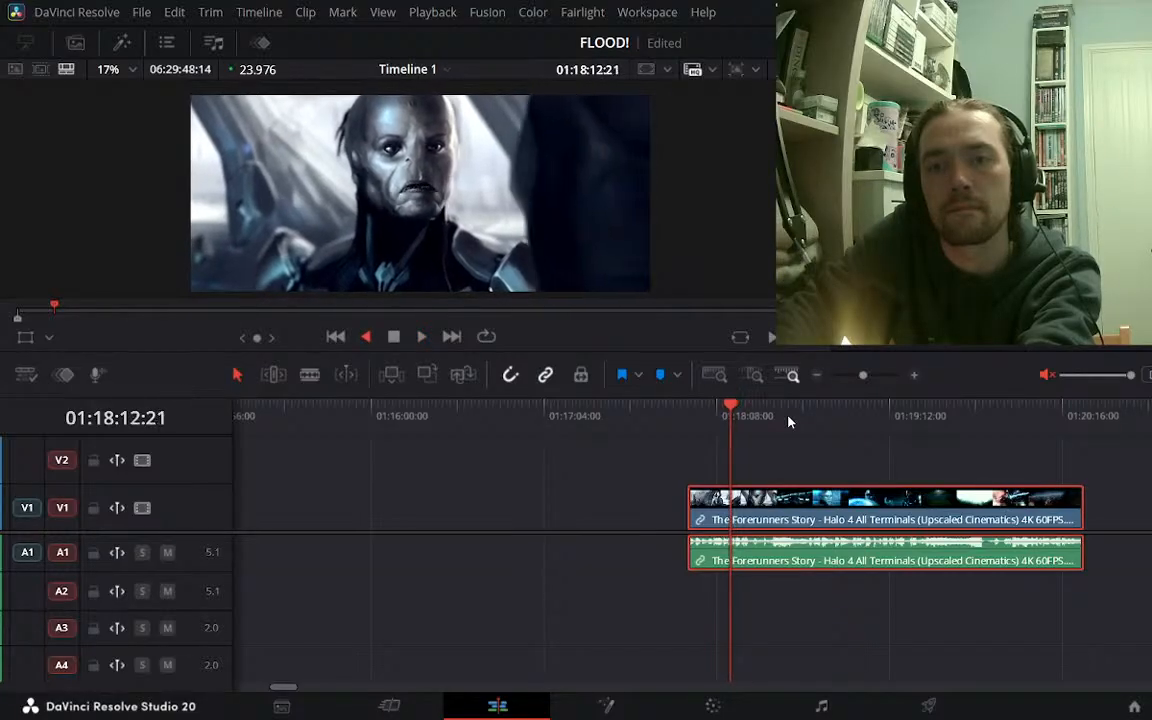
pyautogui.press('l')
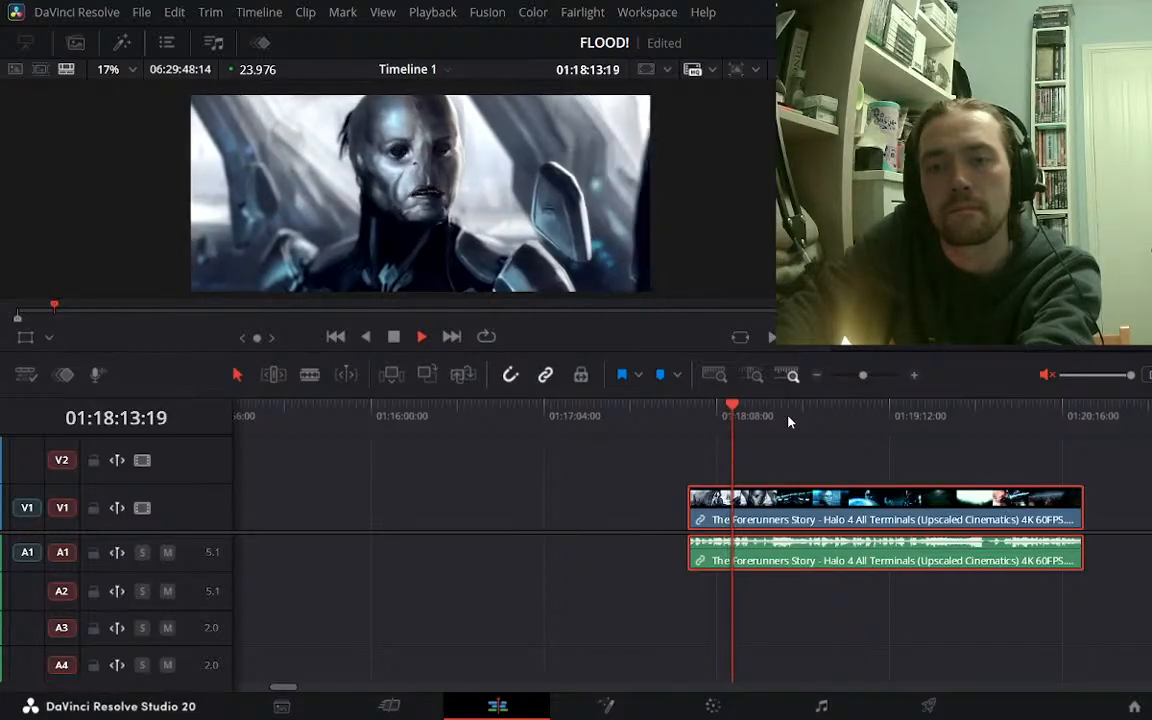
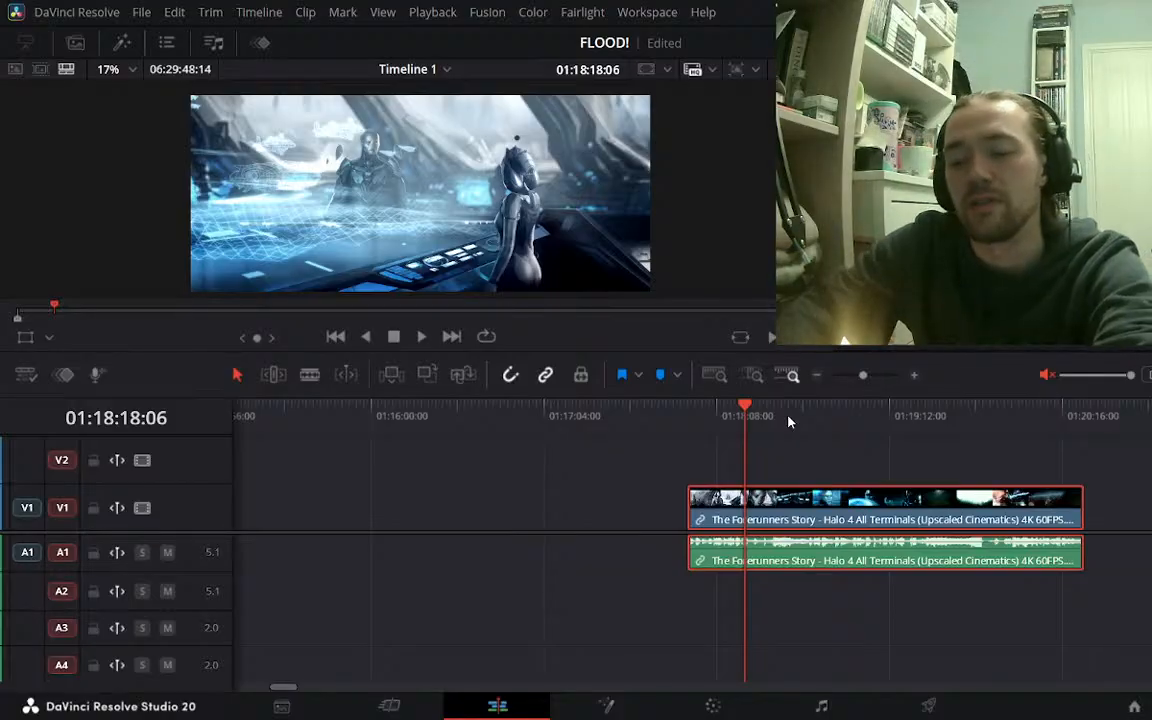
pyautogui.click(708, 419)
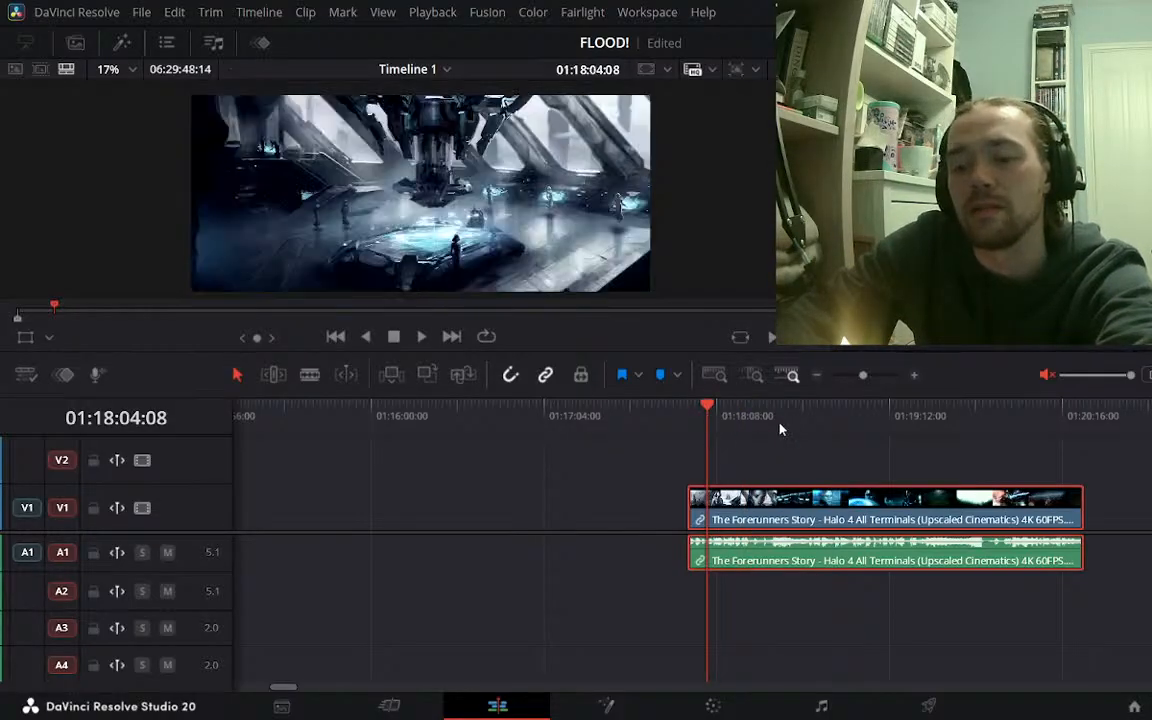
pyautogui.press('space')
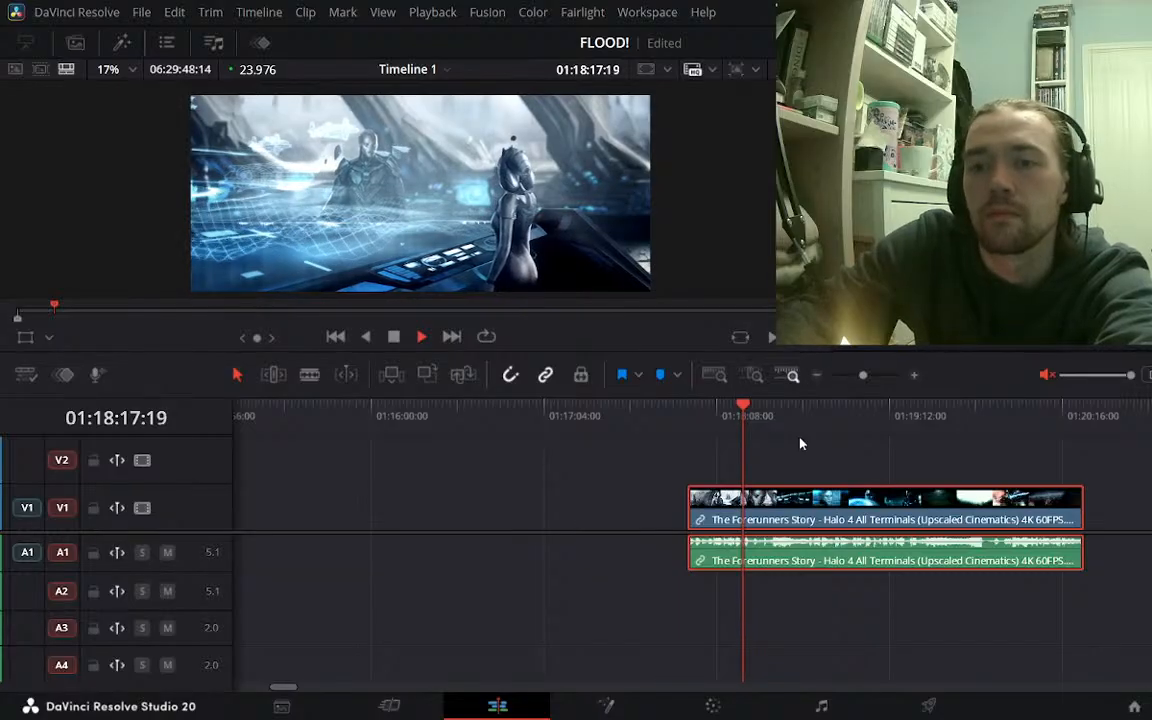
pyautogui.press('j')
pyautogui.press('j')
pyautogui.press('j')
pyautogui.press('l')
pyautogui.press('l')
pyautogui.press('l')
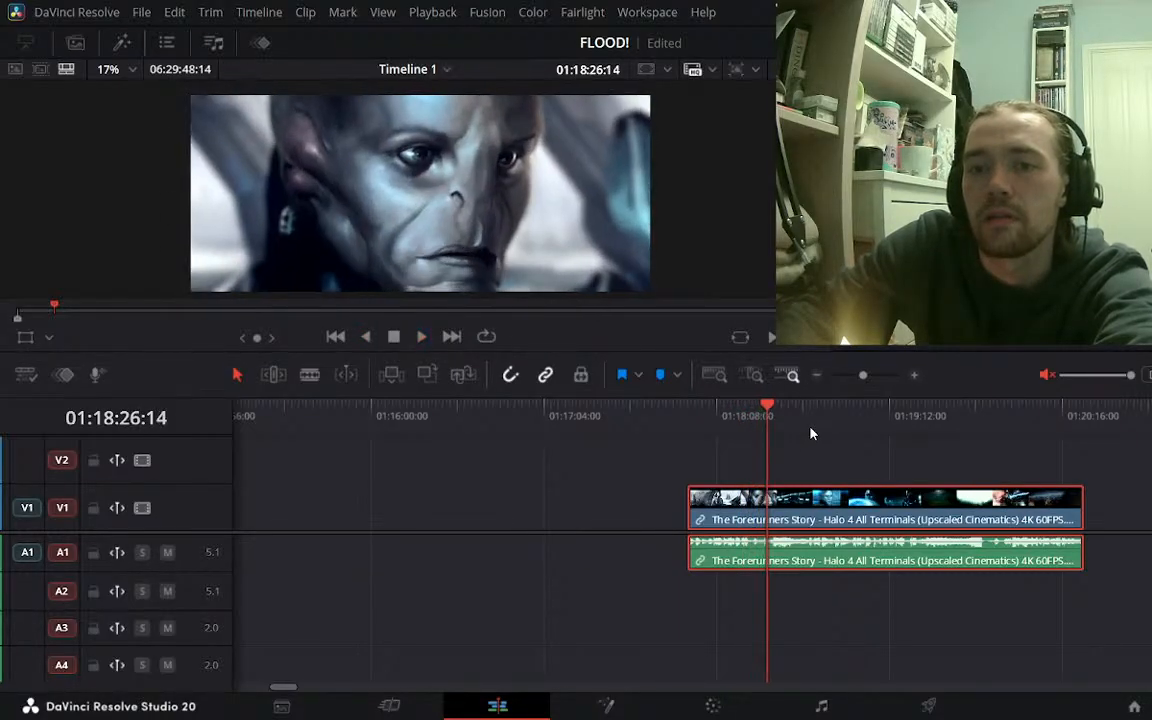
# Split the Forerunners clip at 01:18:20:10, where the close-up of the eyes appears, and delete the part before it
pyautogui.press('j')
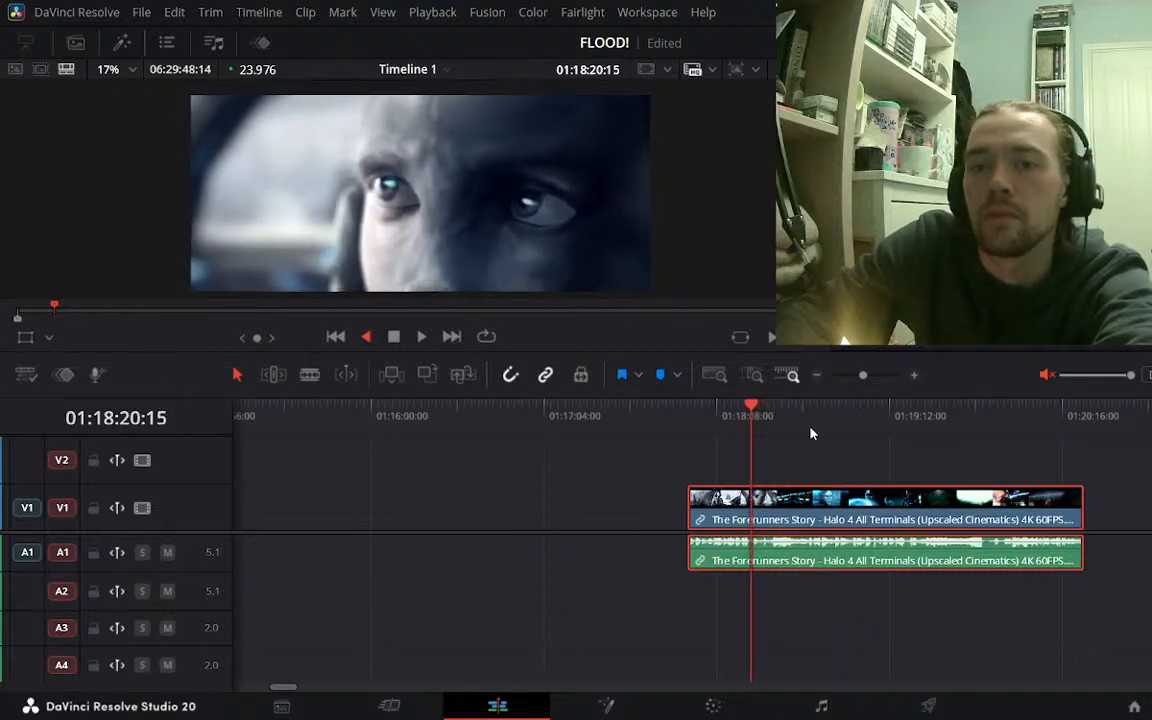
pyautogui.press('l')
pyautogui.press('k')
pyautogui.press('j')
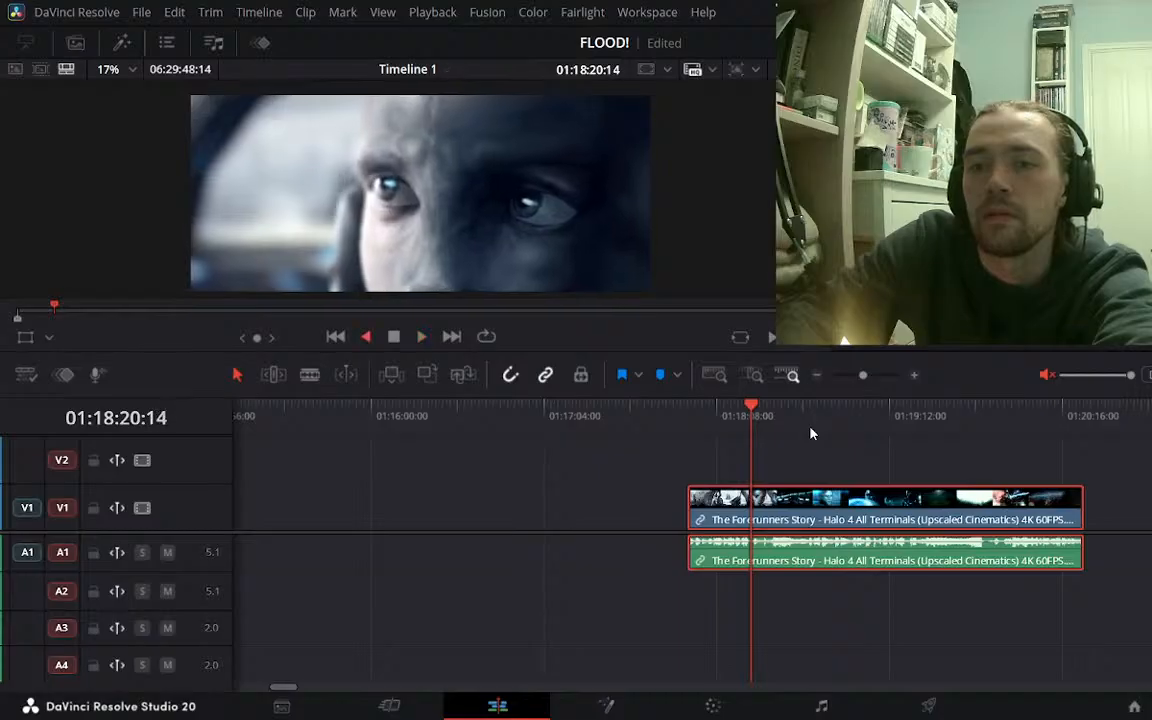
pyautogui.press('k')
pyautogui.press('l')
pyautogui.press('k')
pyautogui.press('Left')
pyautogui.press('Left')
pyautogui.press('Left')
pyautogui.press('Left')
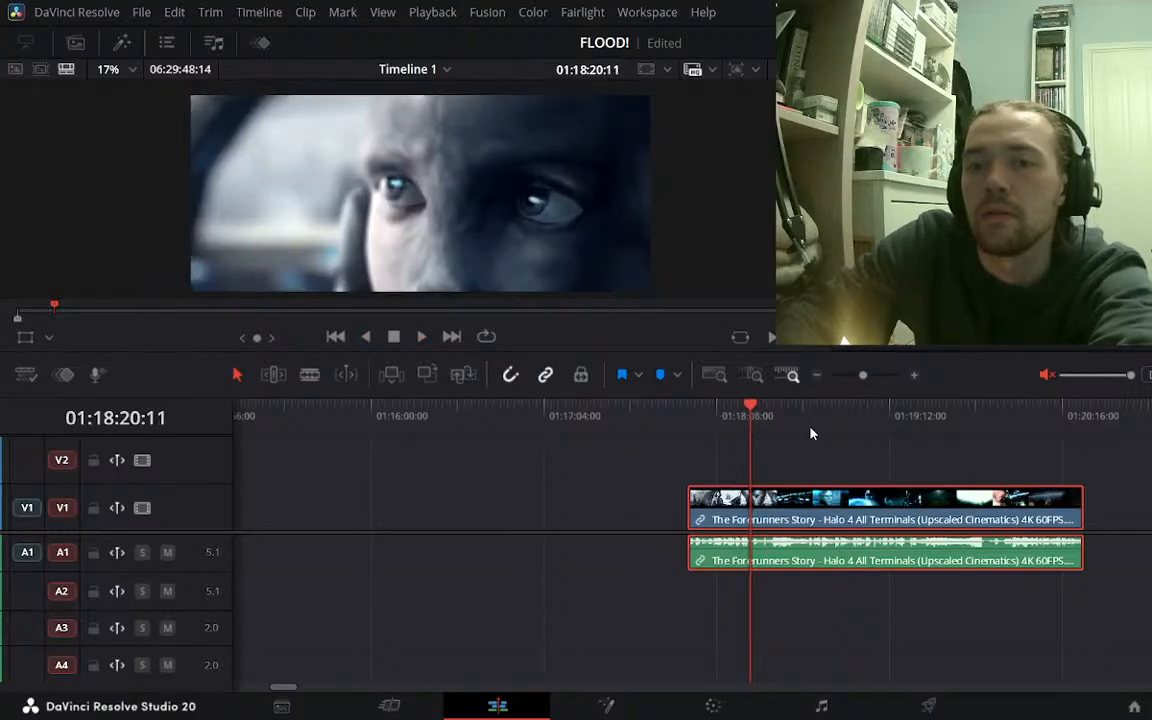
pyautogui.press('Right')
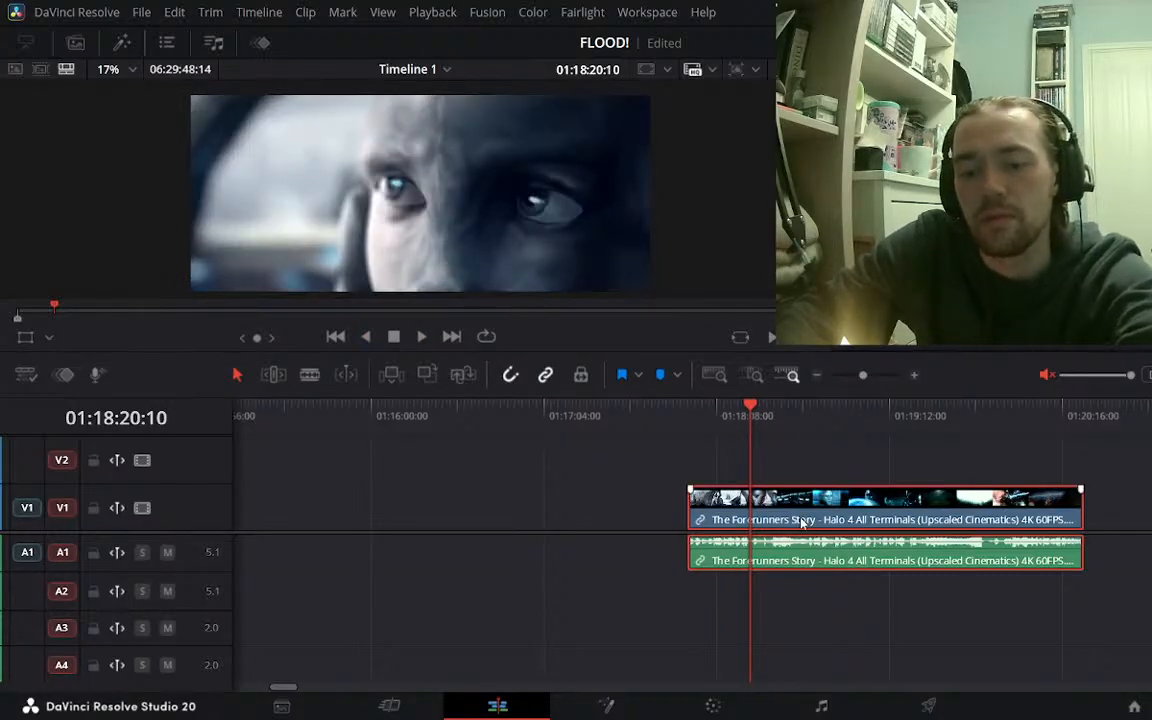
pyautogui.hotkey('ctrl', 'b')
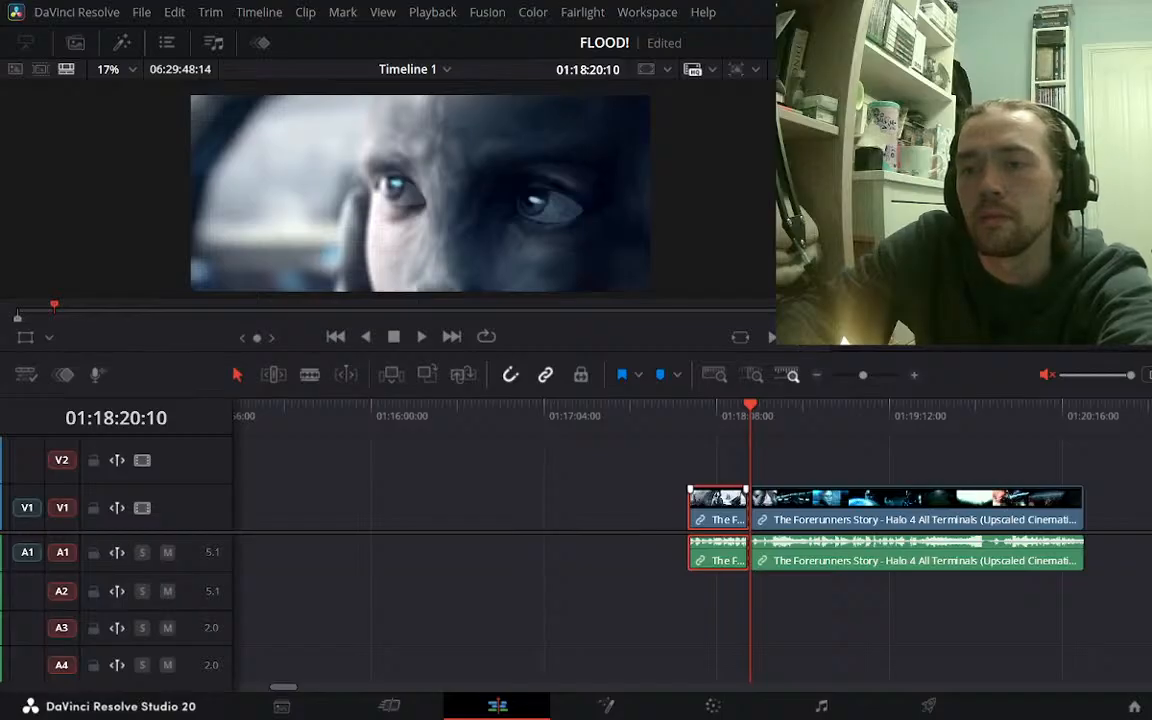
pyautogui.press('Delete')
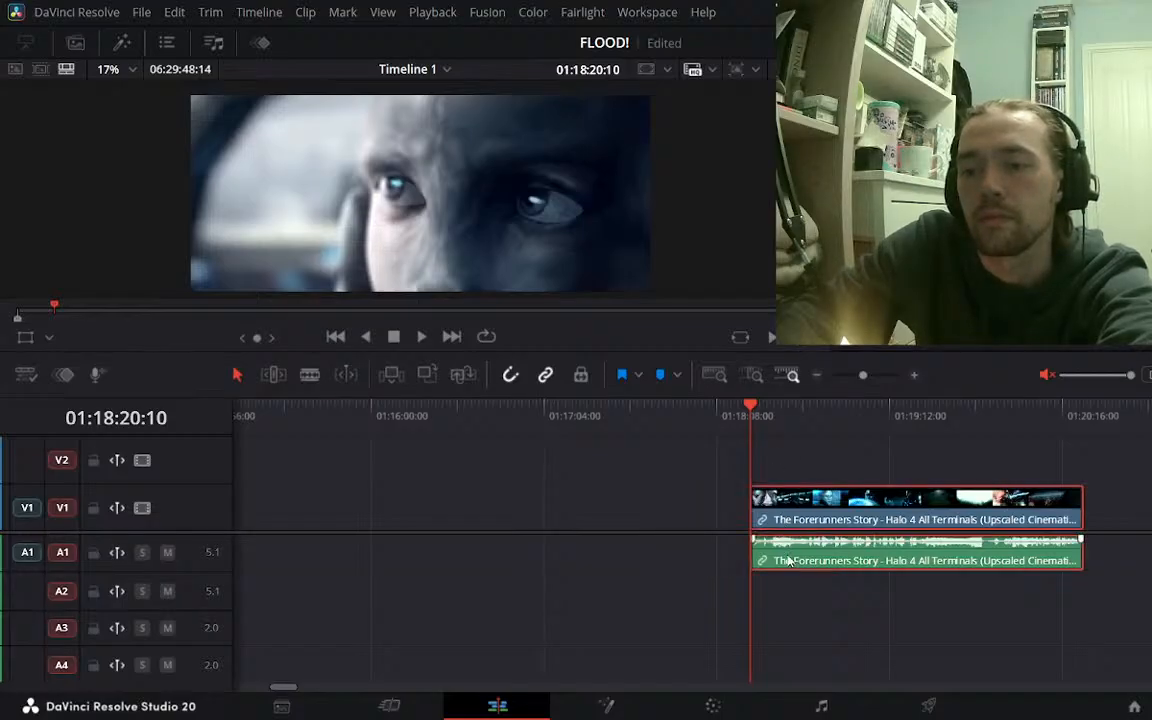
# Unlink the remaining Forerunners clip and delete its audio from A1
pyautogui.click(732, 492)
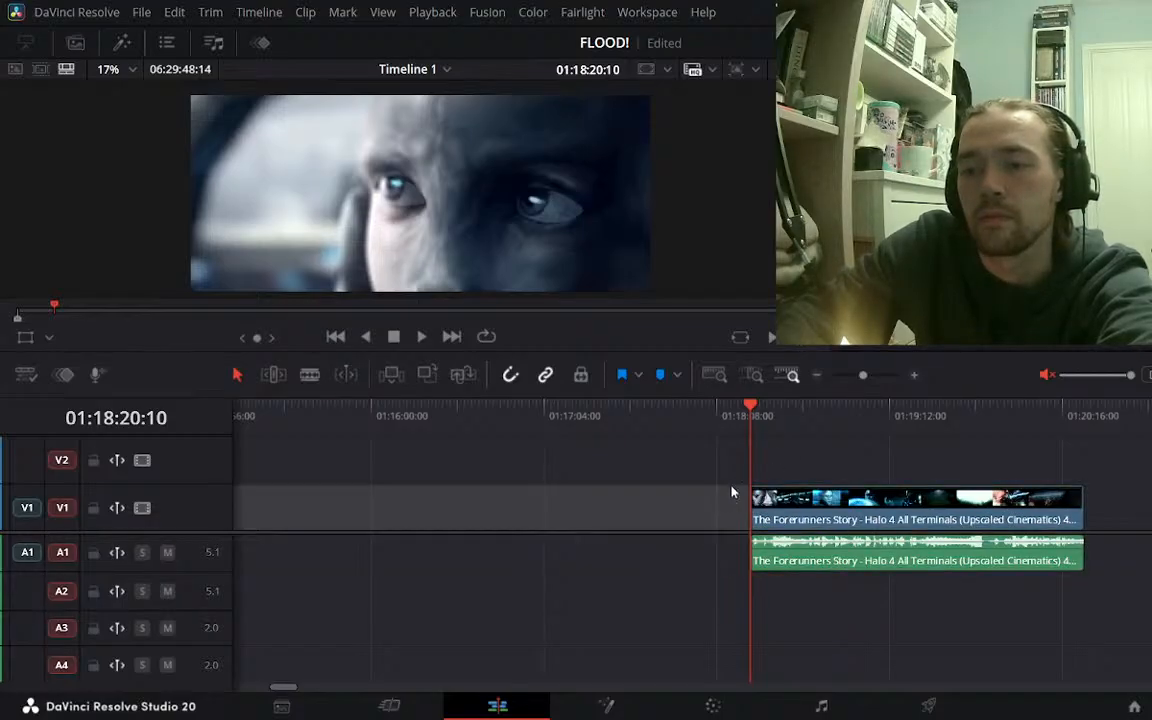
pyautogui.click(812, 553)
pyautogui.press('Delete')
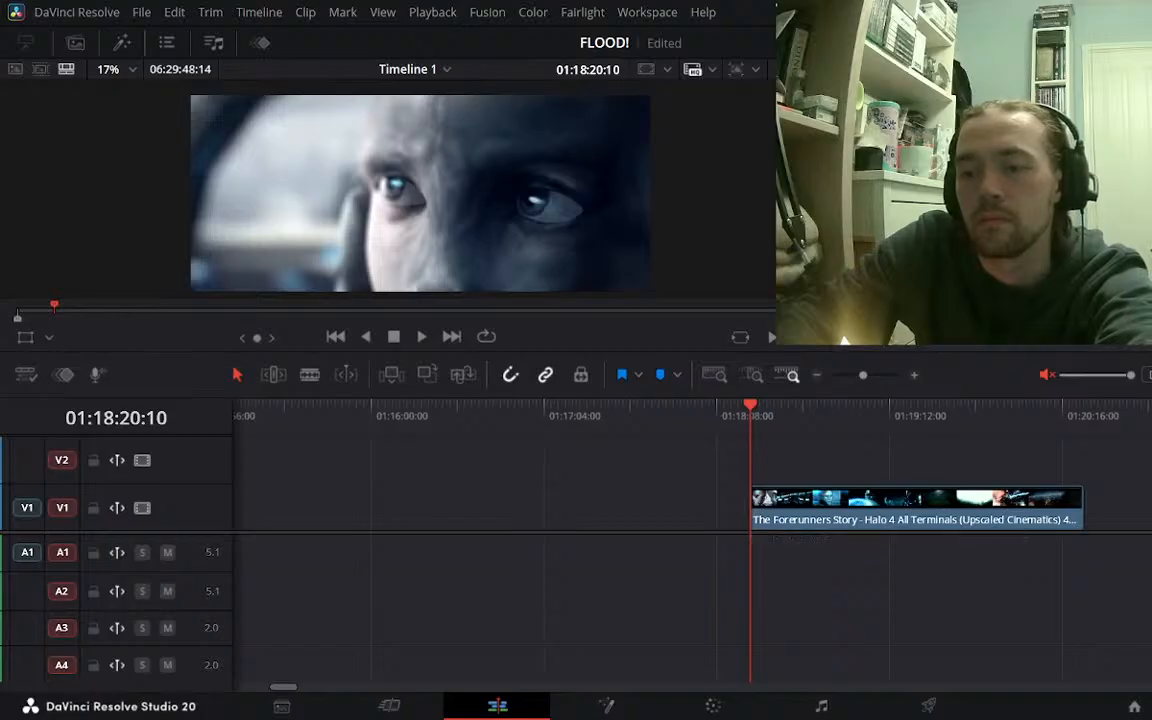
# Split the Forerunners clip at 01:18:28:10 and move the short close-up piece earlier on V1, to about 01:17:36
pyautogui.press('space')
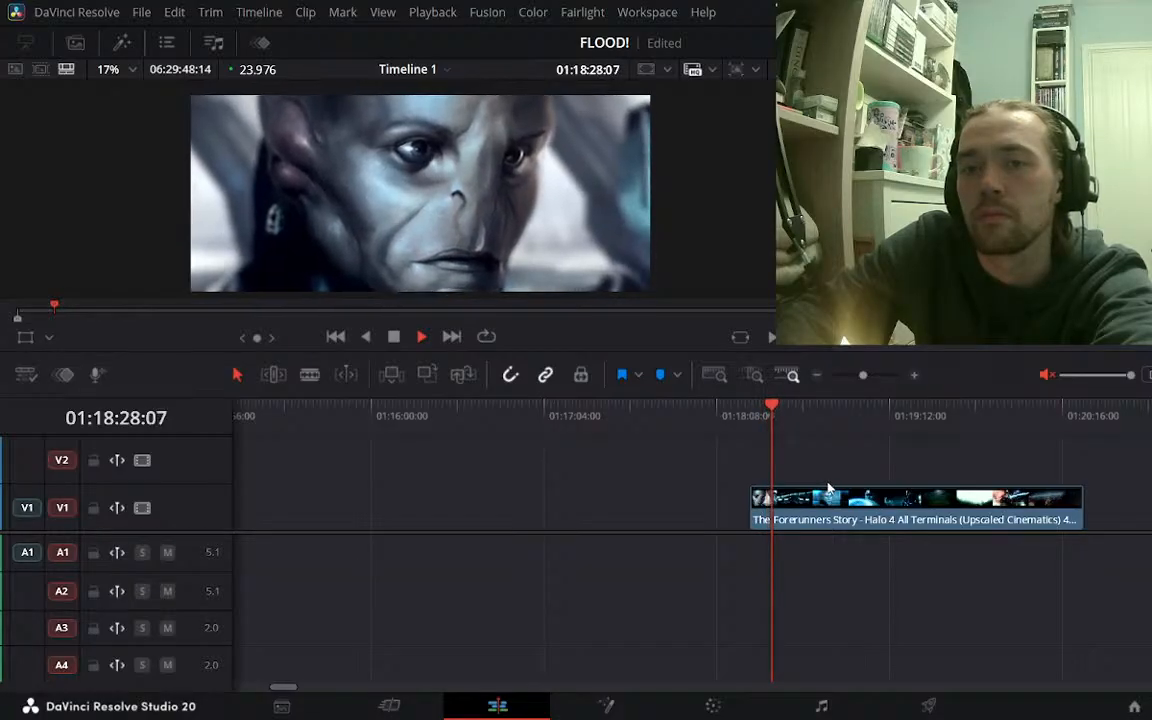
pyautogui.press('j')
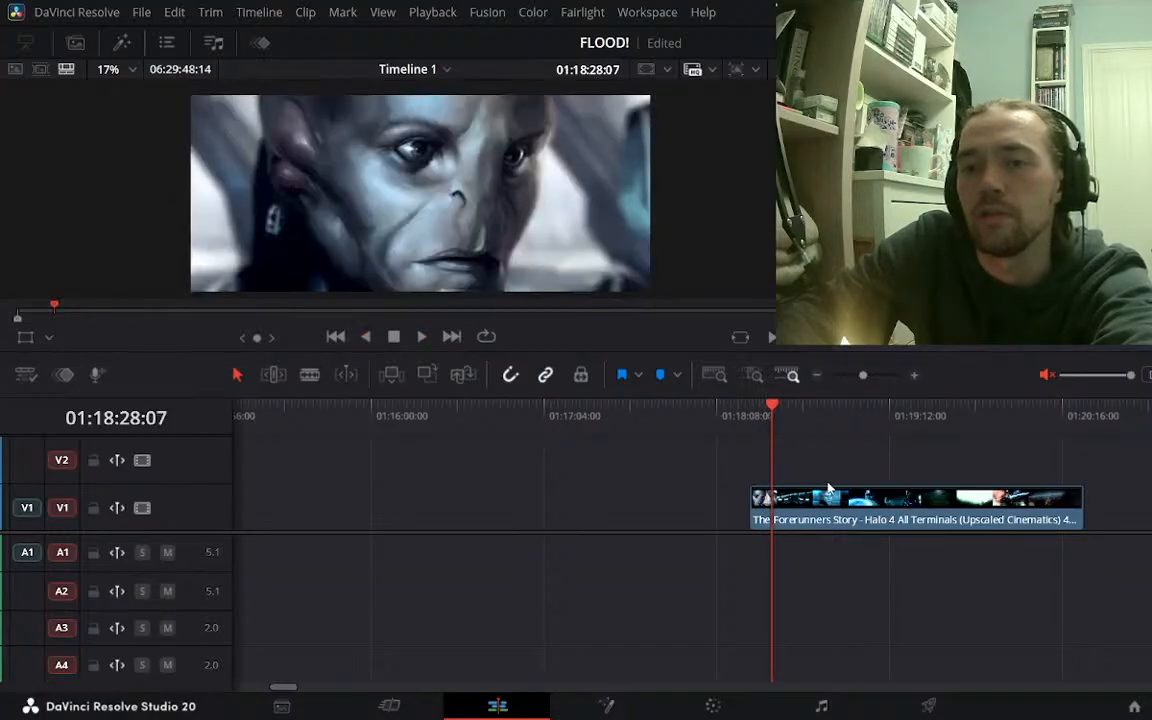
pyautogui.press('k')
pyautogui.press('Right')
pyautogui.press('Right')
pyautogui.press('Right')
pyautogui.press('Left')
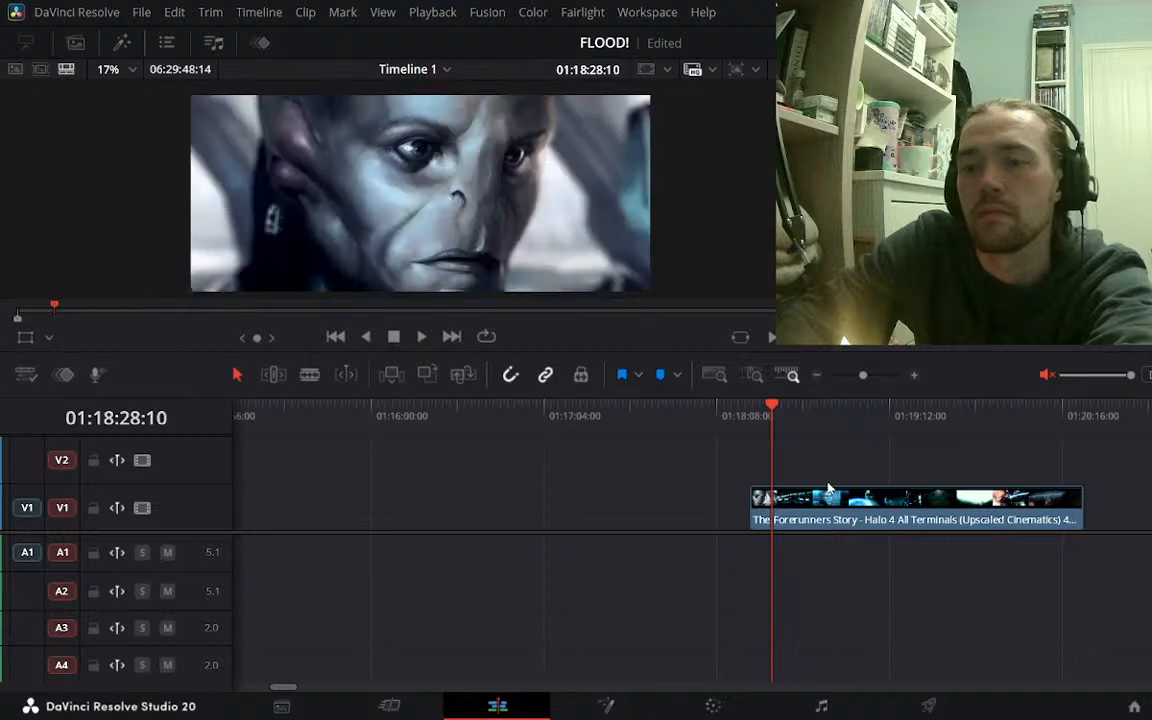
pyautogui.click(846, 497)
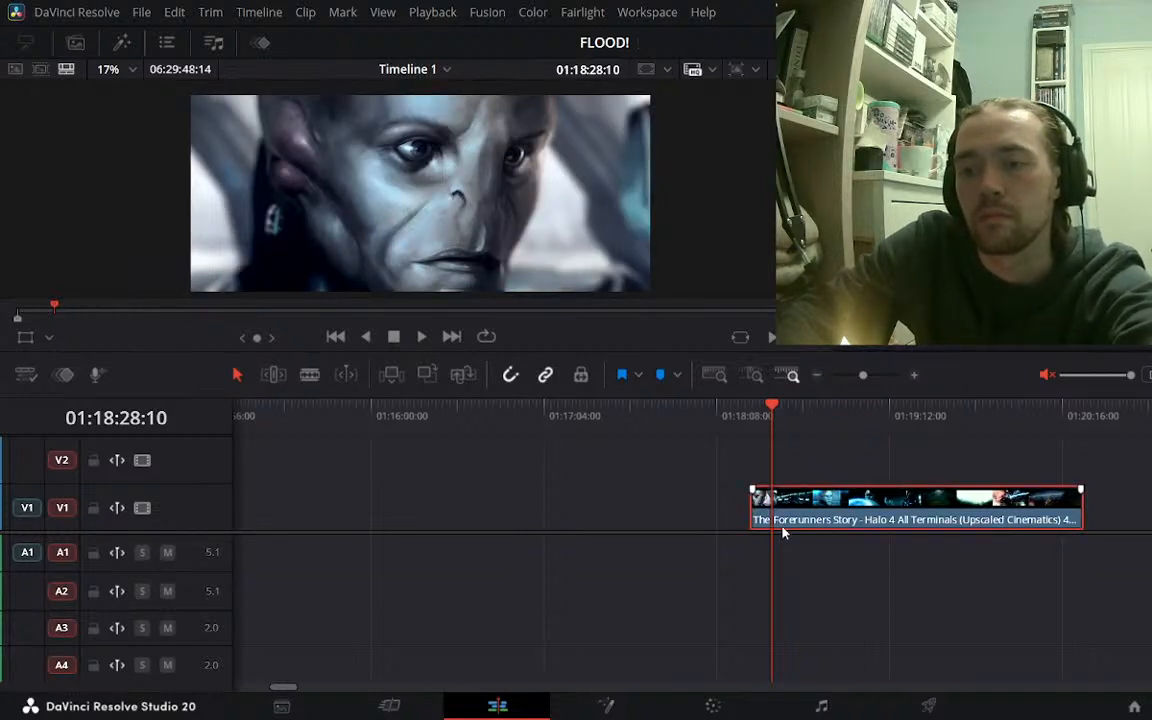
pyautogui.hotkey('ctrl', 'b')
pyautogui.moveTo(763, 507); pyautogui.dragTo(642, 509)
# Trim the remaining Forerunners clip to later footage, place it at about 01:17:50 and extend its end to about 01:20:25
pyautogui.press('l')
pyautogui.press('l')
pyautogui.press('l')
pyautogui.press('l')
pyautogui.press('l')
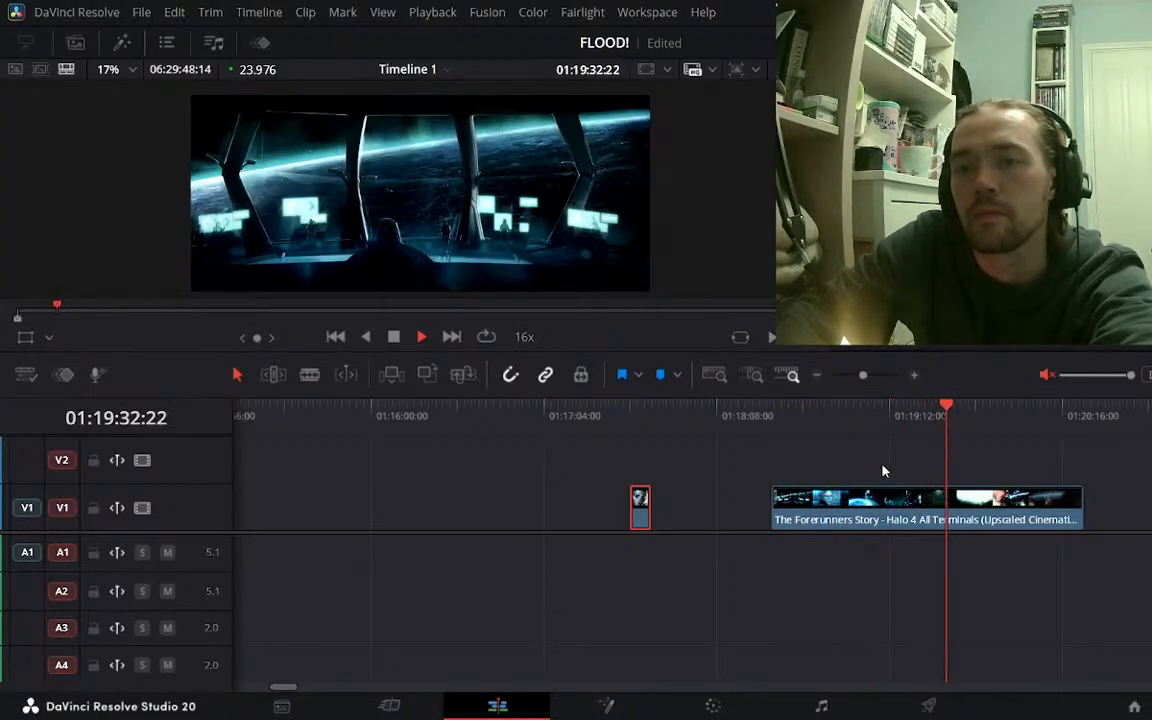
pyautogui.press('k')
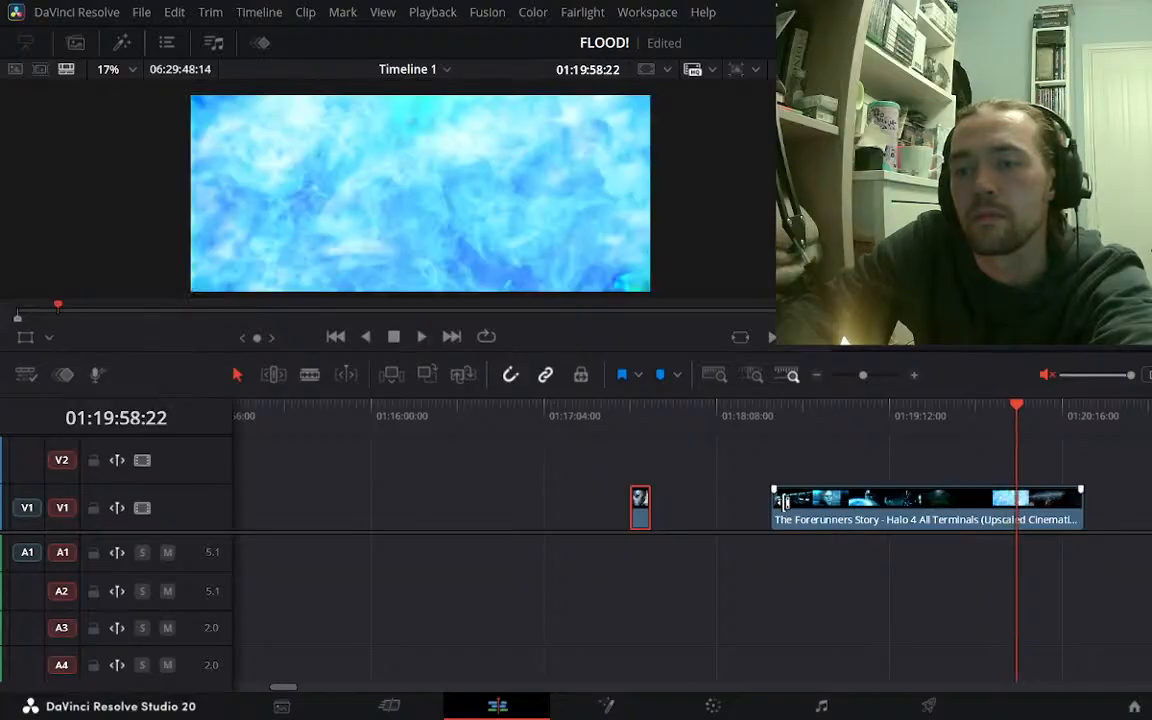
pyautogui.moveTo(778, 505); pyautogui.dragTo(1054, 498)
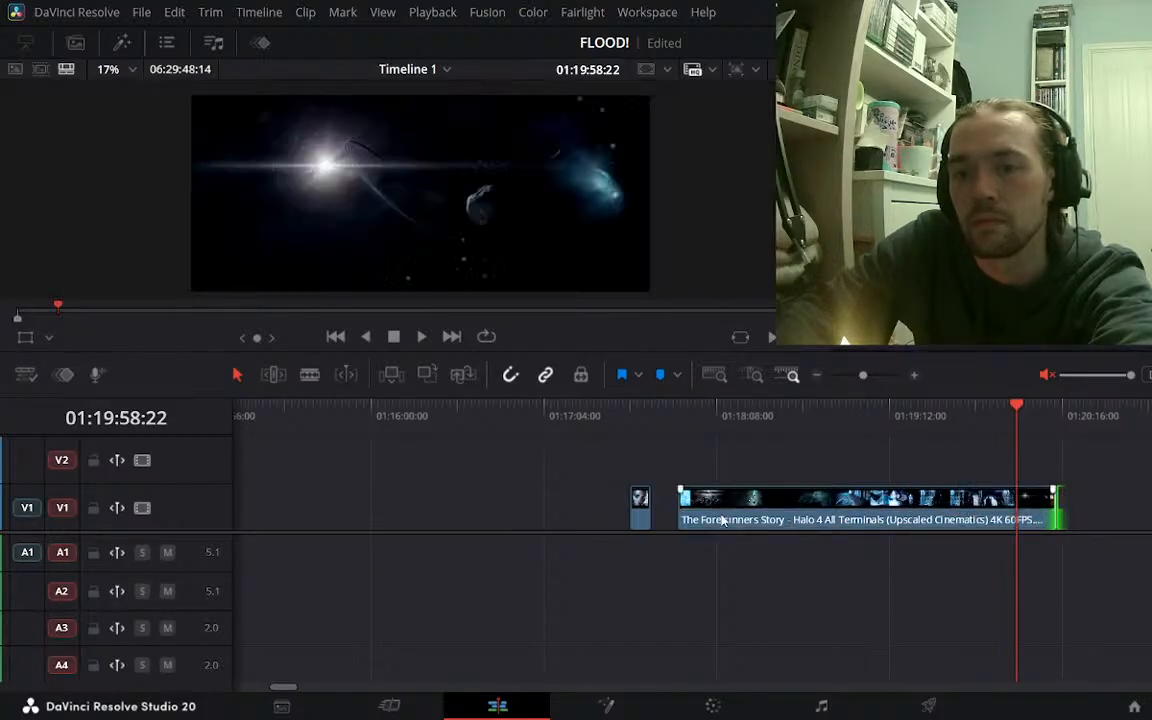
pyautogui.moveTo(684, 508)
pyautogui.mouseDown()
pyautogui.moveTo(900, 505)
pyautogui.moveTo(655, 512)
pyautogui.moveTo(690, 512)
pyautogui.mouseUp()
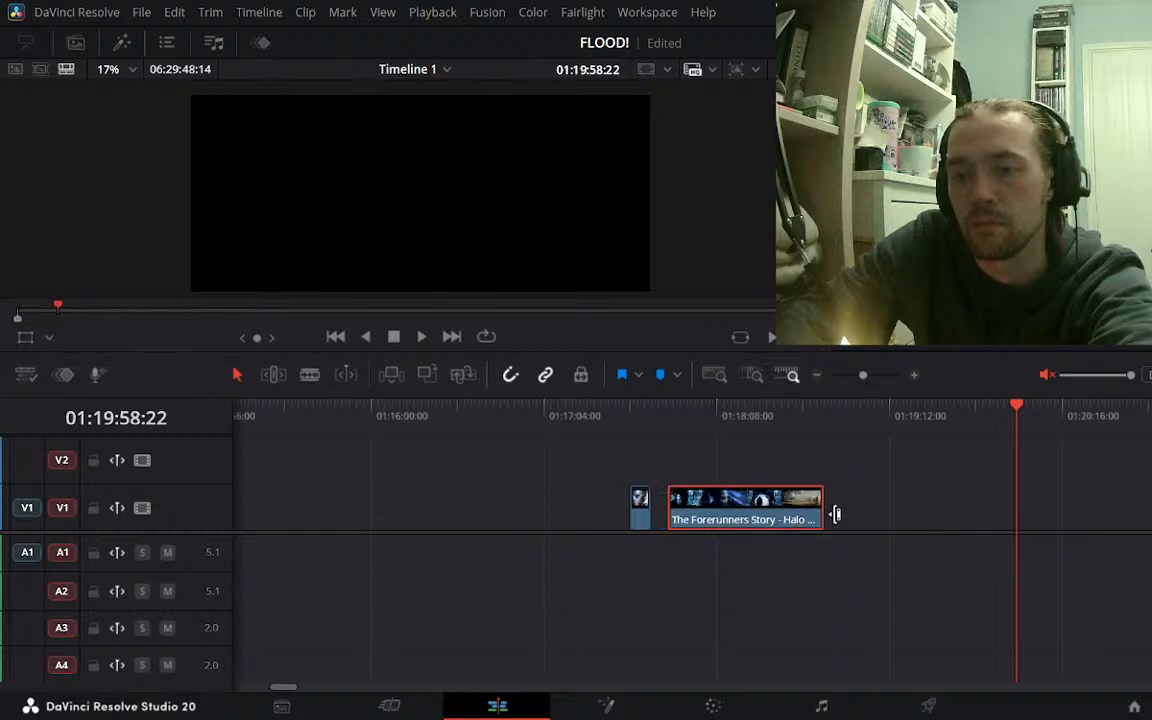
pyautogui.moveTo(822, 513); pyautogui.dragTo(1086, 510)
# Skim the extended Forerunners clip from 01:18:13:08 through the space and valley scenes for usable shots
pyautogui.click(731, 412)
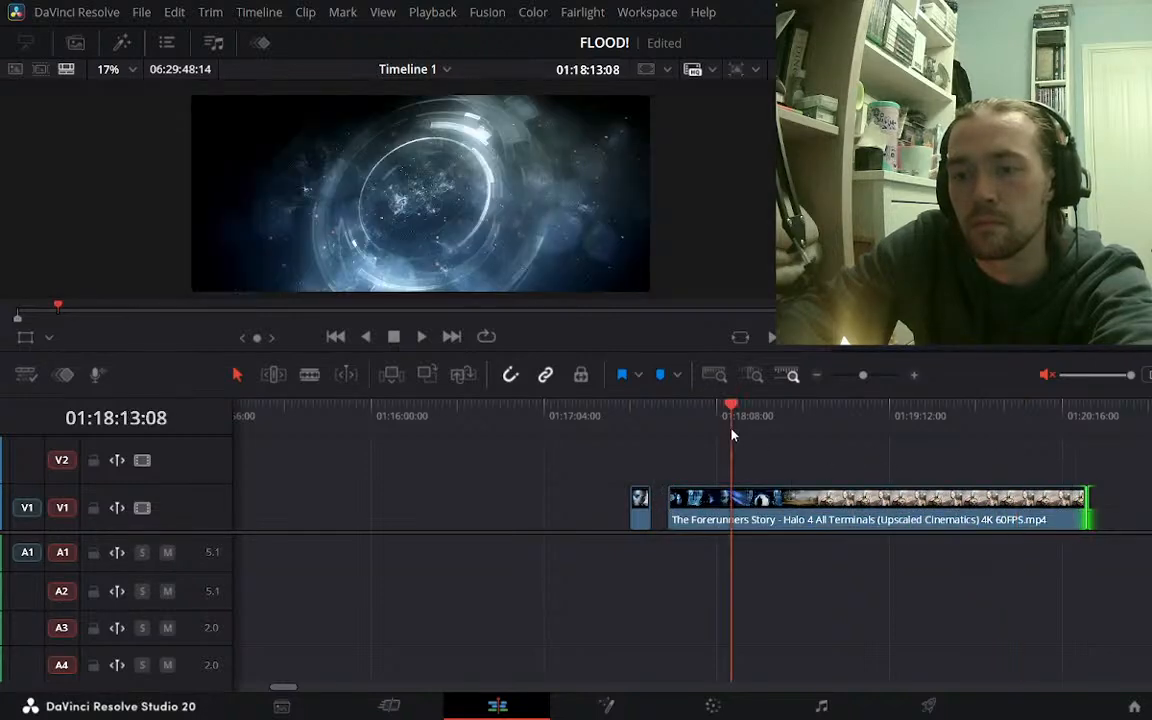
pyautogui.press('space')
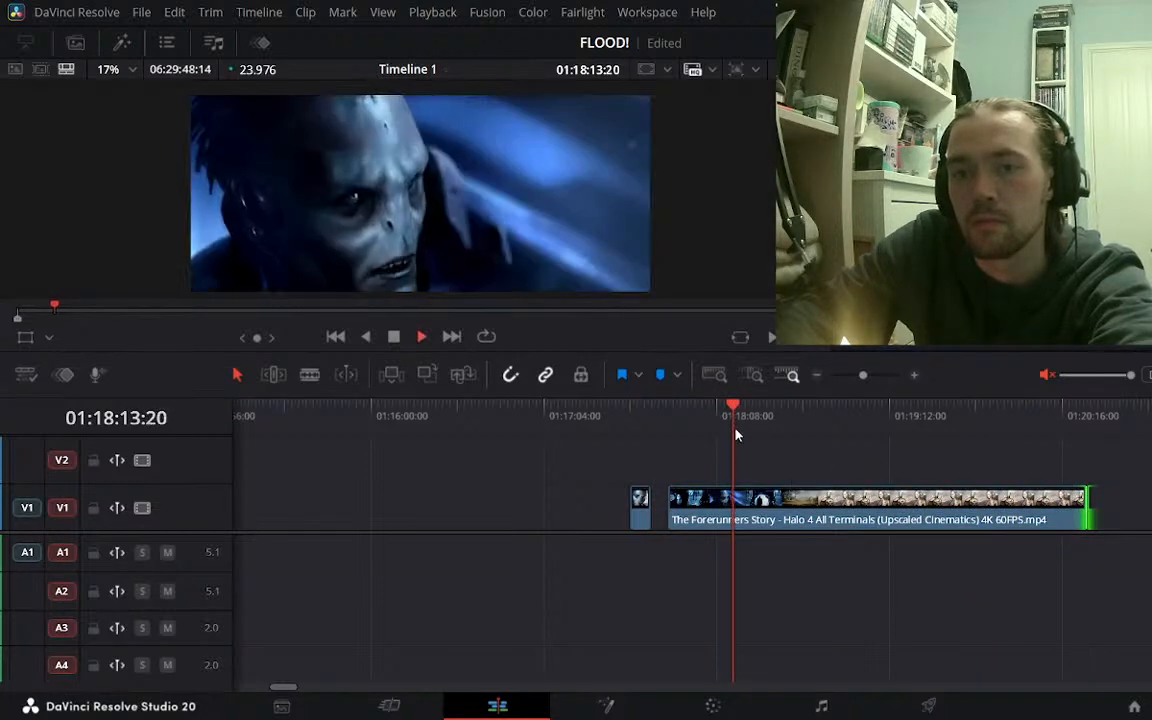
pyautogui.press('l')
pyautogui.press('l')
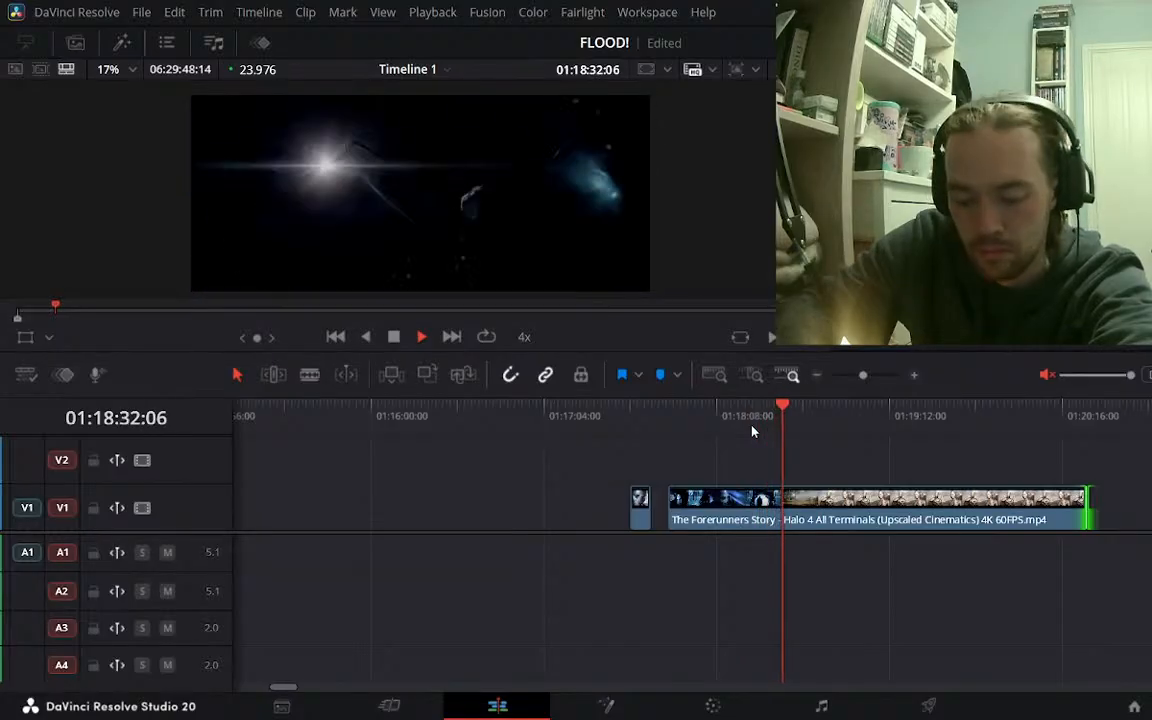
pyautogui.press('space')
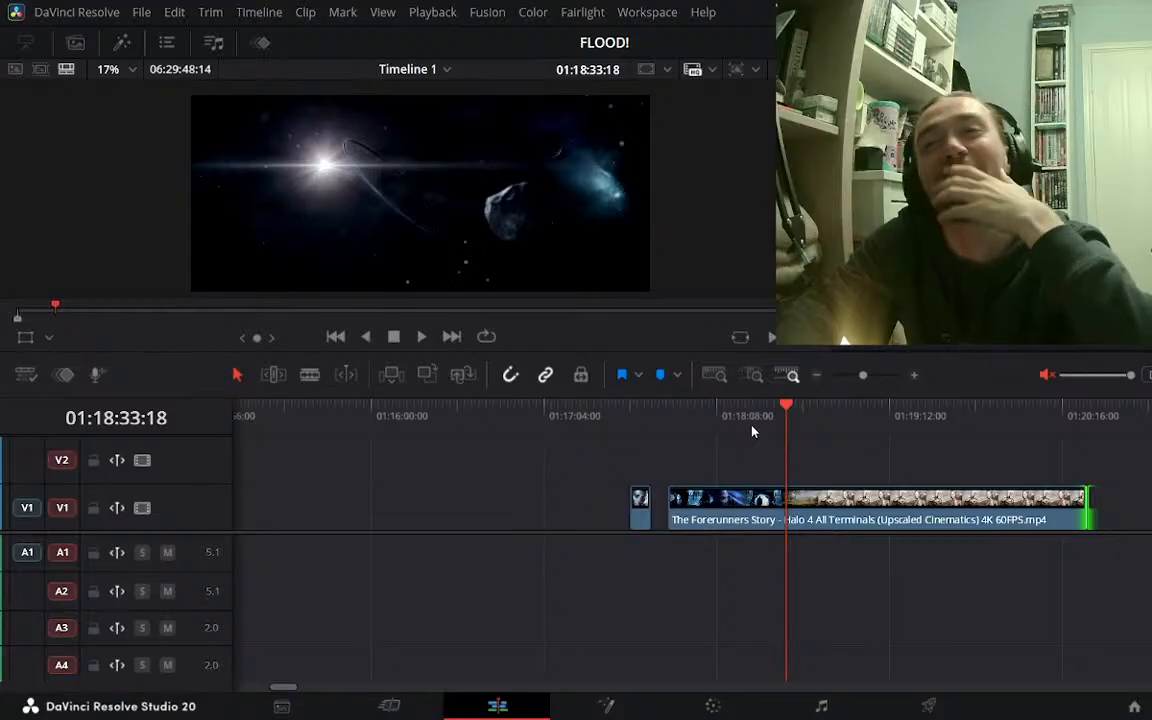
pyautogui.press('l')
pyautogui.press('l')
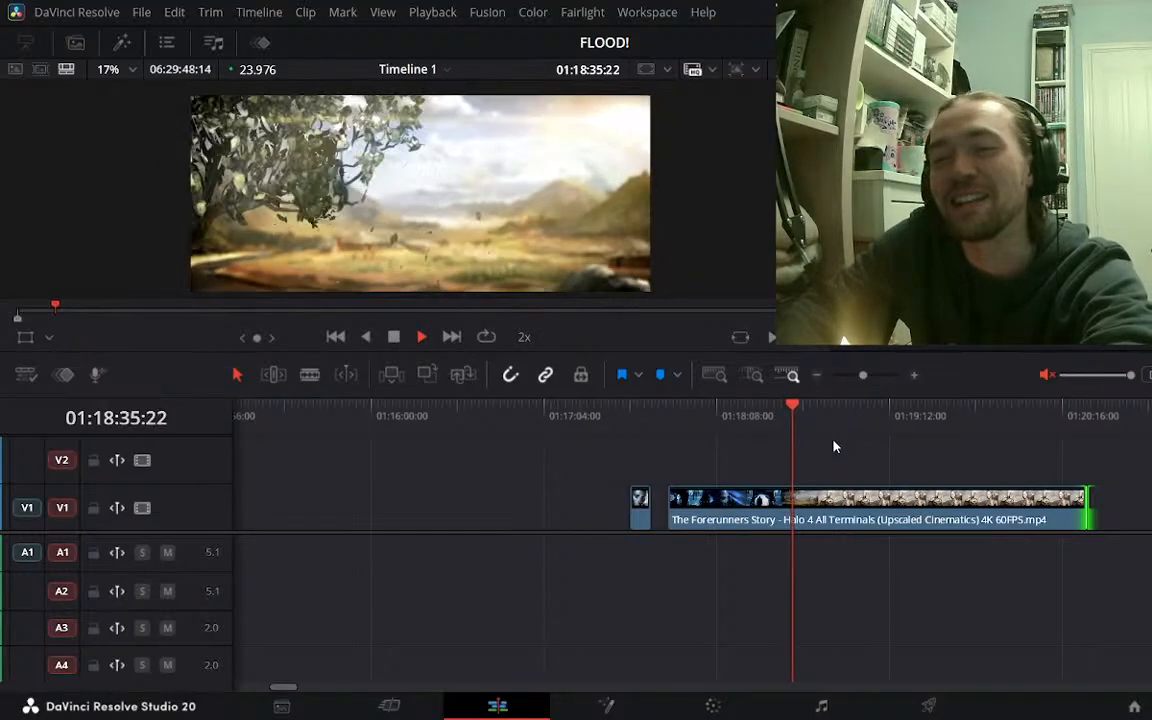
pyautogui.press('l')
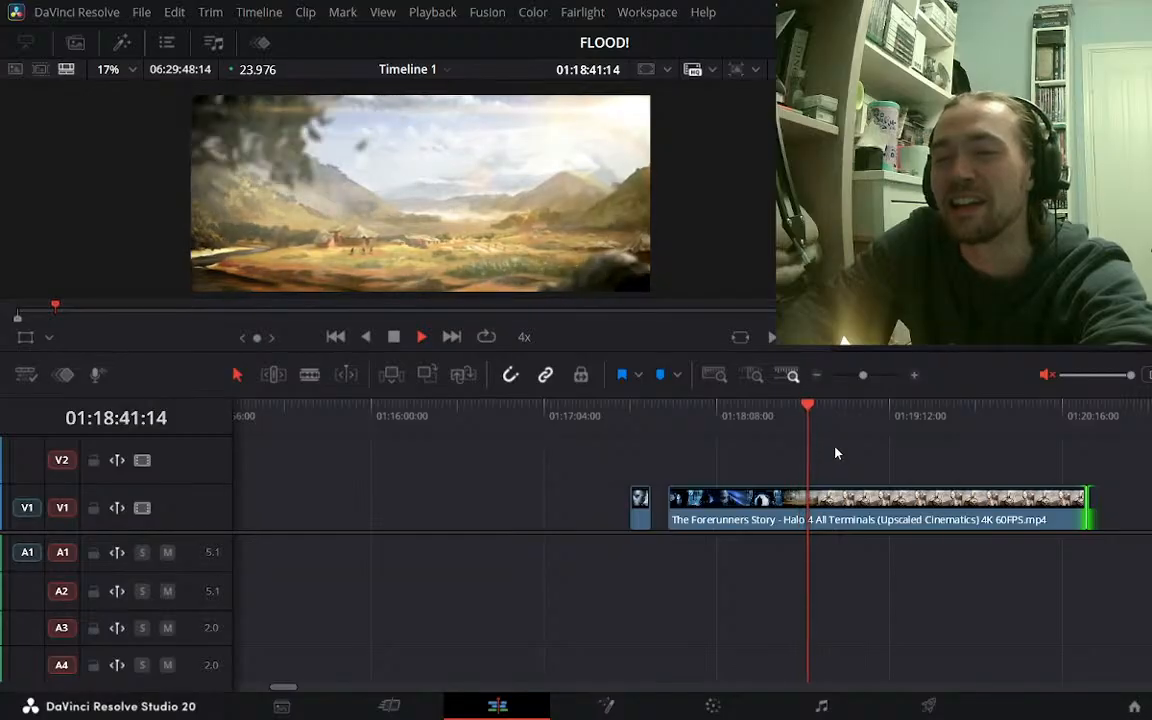
pyautogui.press('l')
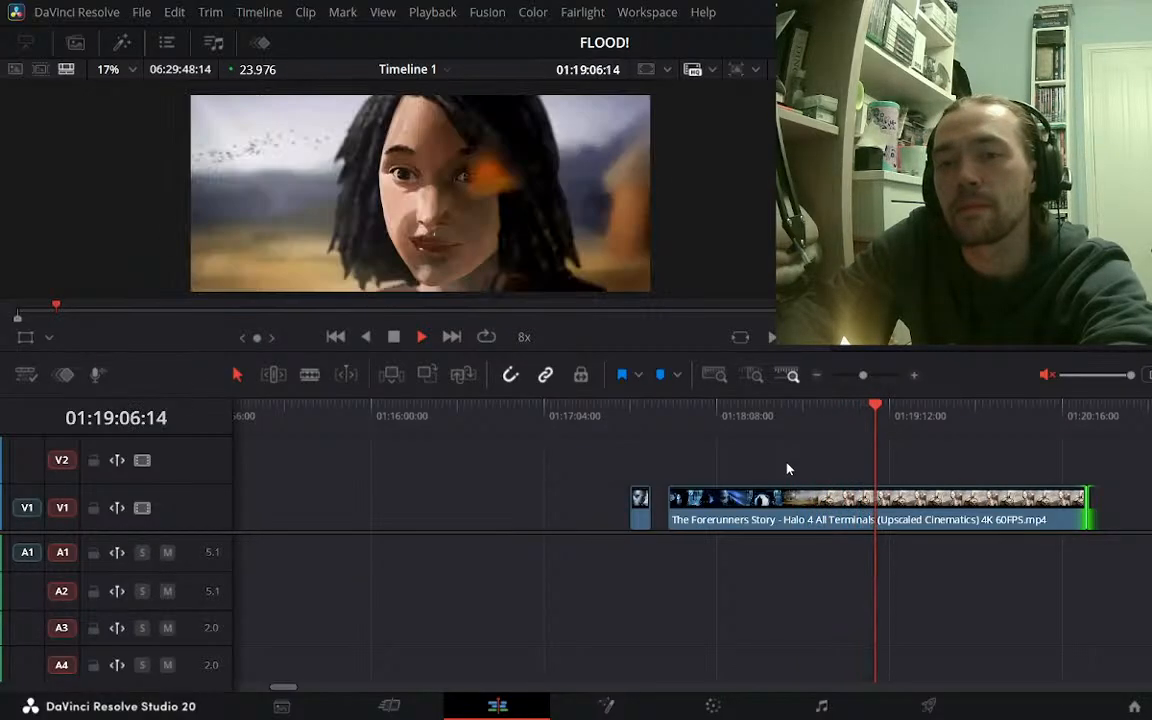
# Cut away the Forerunners footage before the green-faced character's shot at 01:19:15:17 and move the remaining clip earlier on V1, to about 01:17:53
pyautogui.press('space')
pyautogui.press('space')
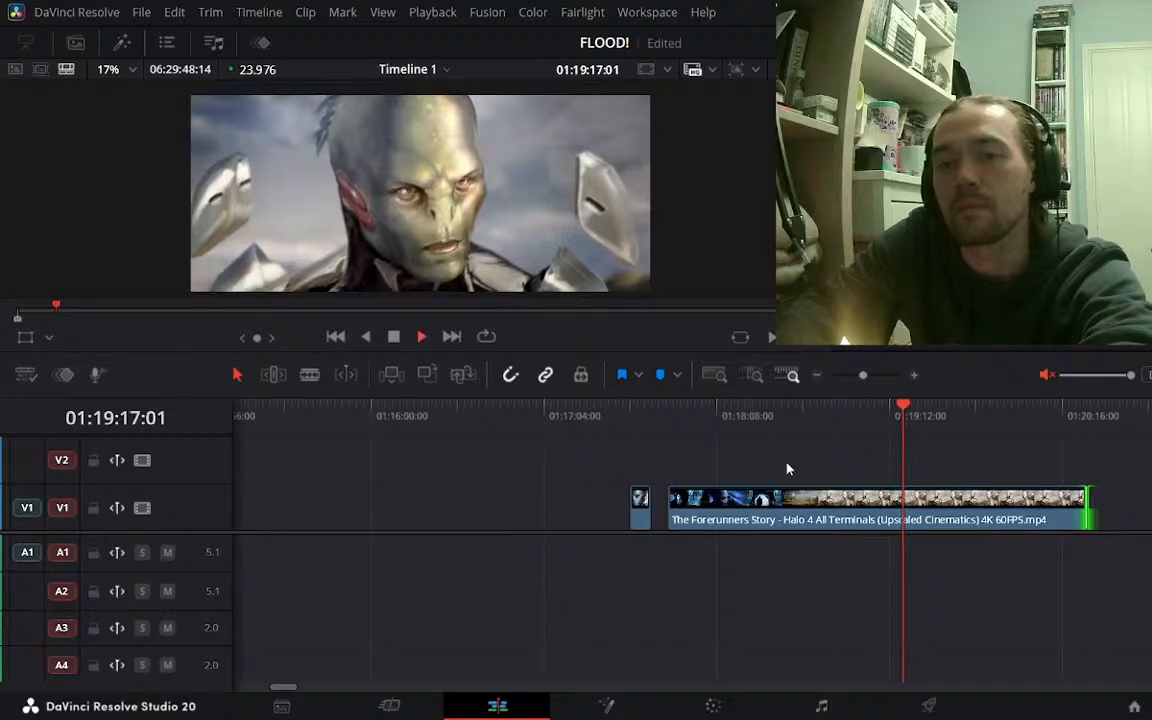
pyautogui.press('j')
pyautogui.press('j')
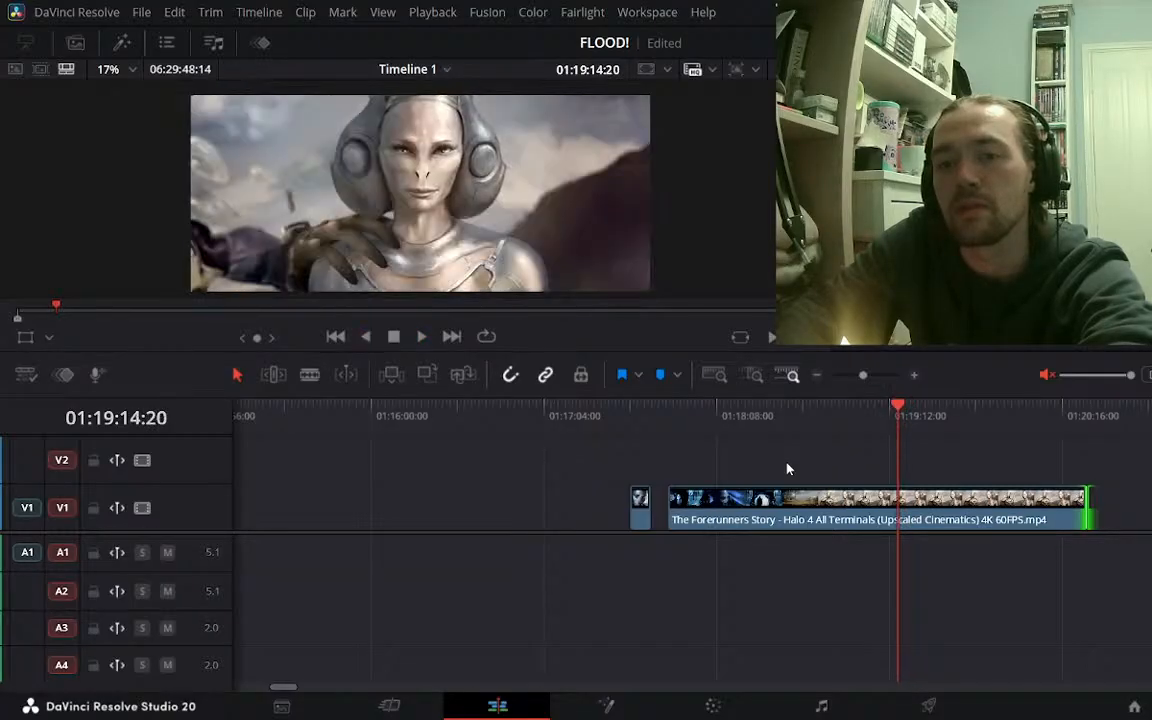
pyautogui.press('l')
pyautogui.press('l')
pyautogui.press('space')
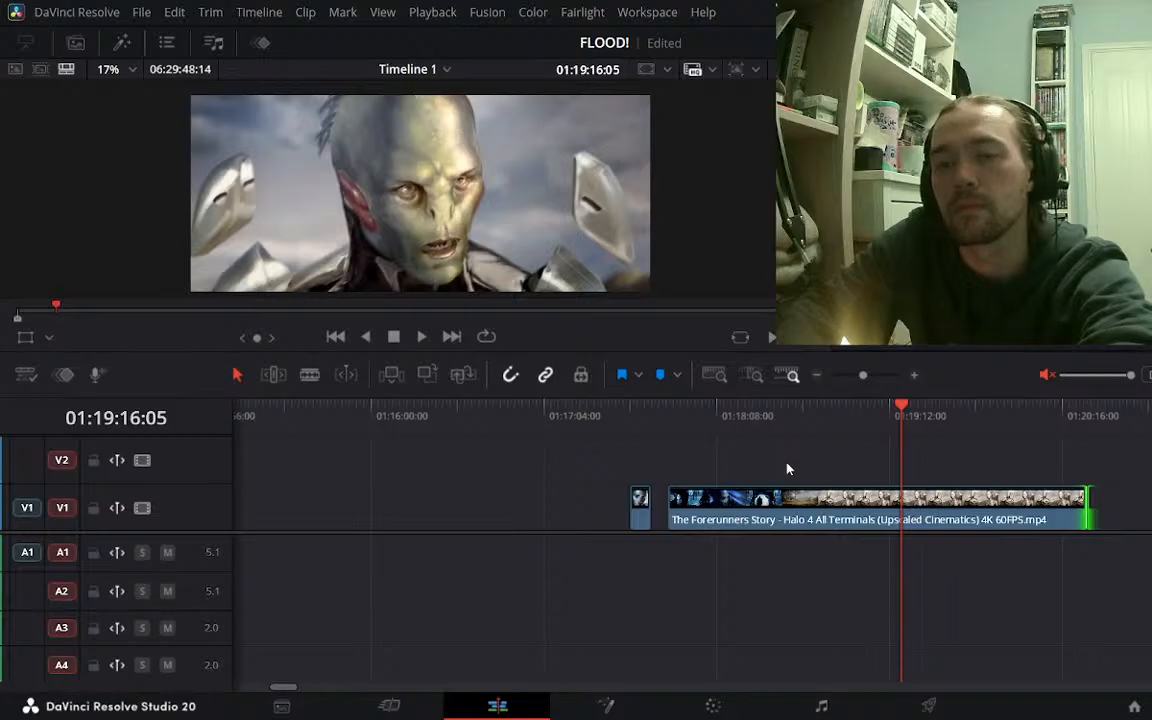
pyautogui.press('j')
pyautogui.press('space')
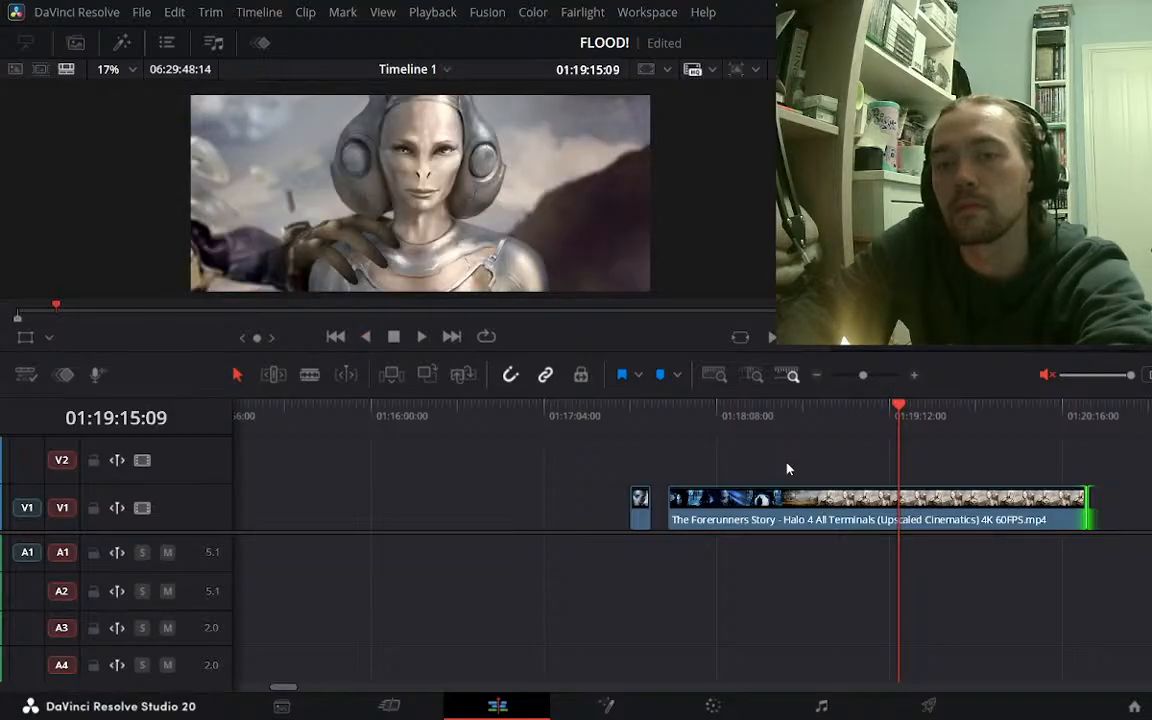
pyautogui.press('Right')
pyautogui.press('Left')
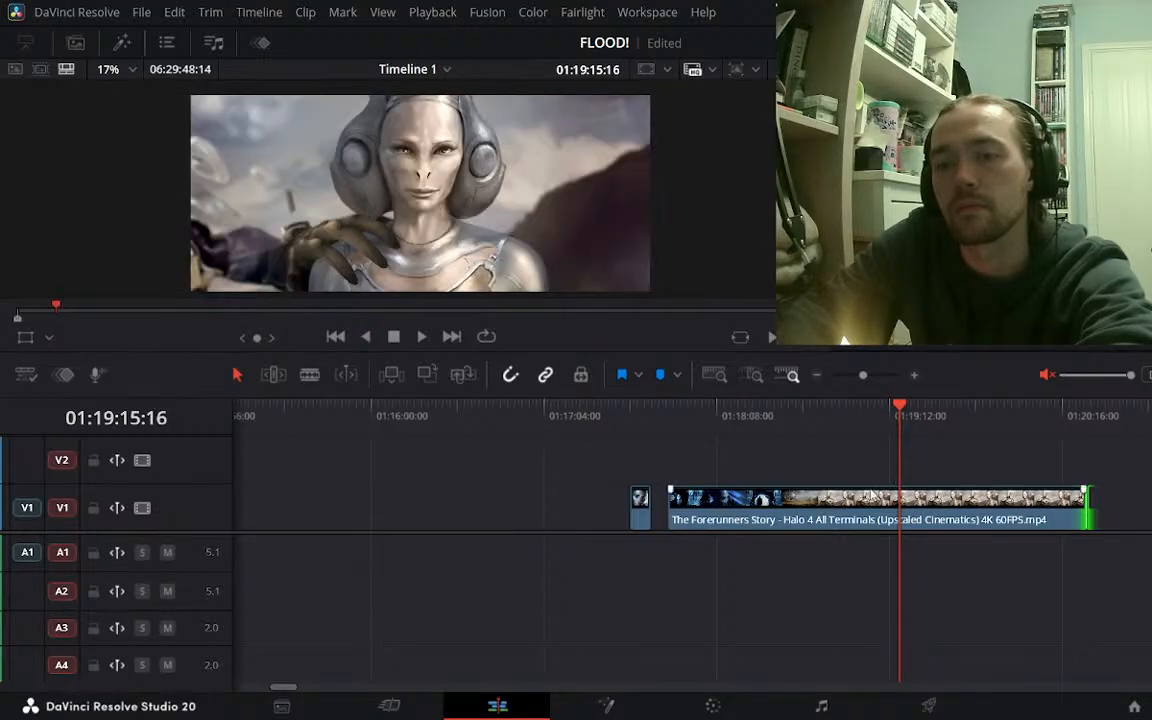
pyautogui.press('Right')
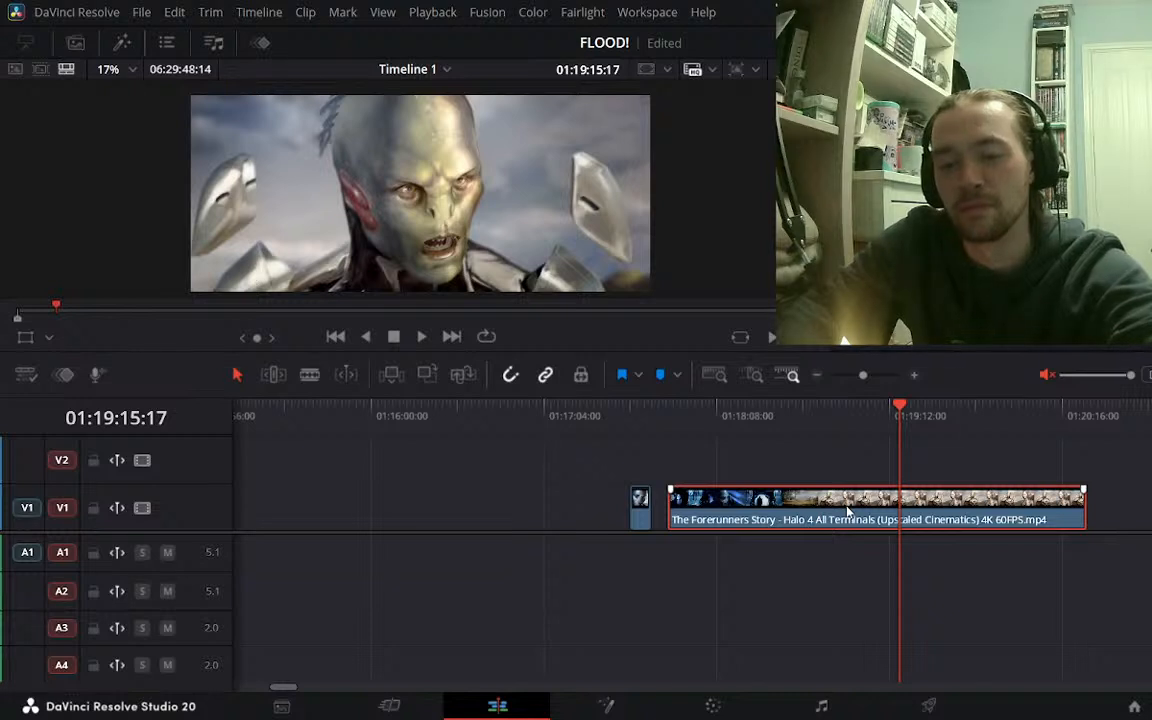
pyautogui.hotkey('ctrl', 'b')
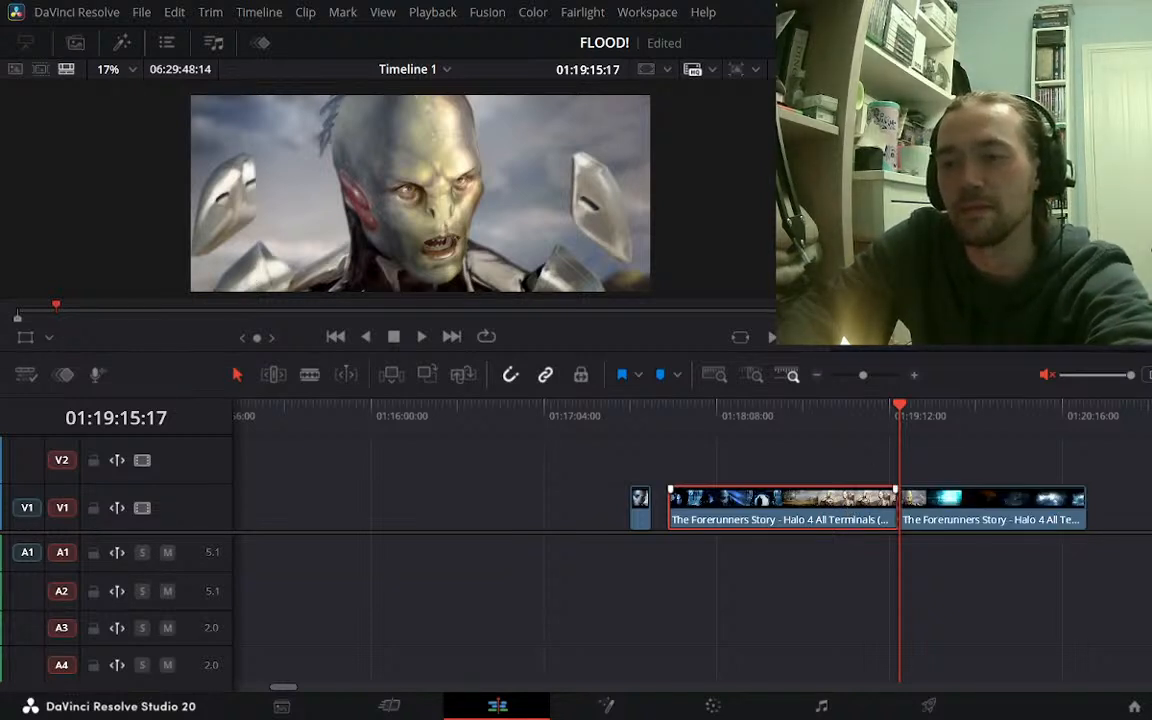
pyautogui.press('BackSpace')
pyautogui.moveTo(913, 516); pyautogui.dragTo(689, 515)
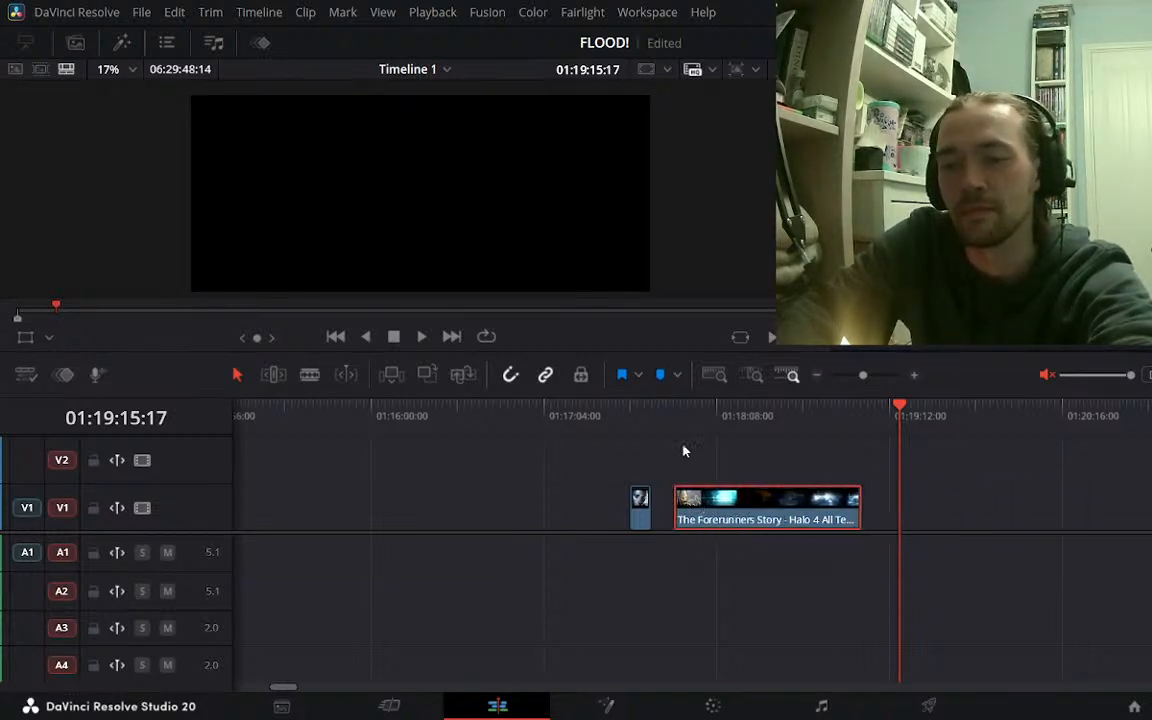
# Split the Forerunners clip at 01:17:56:08 and place the short green-faced close-up directly after the first extracted close-up on V1
pyautogui.click(676, 424)
pyautogui.press('space')
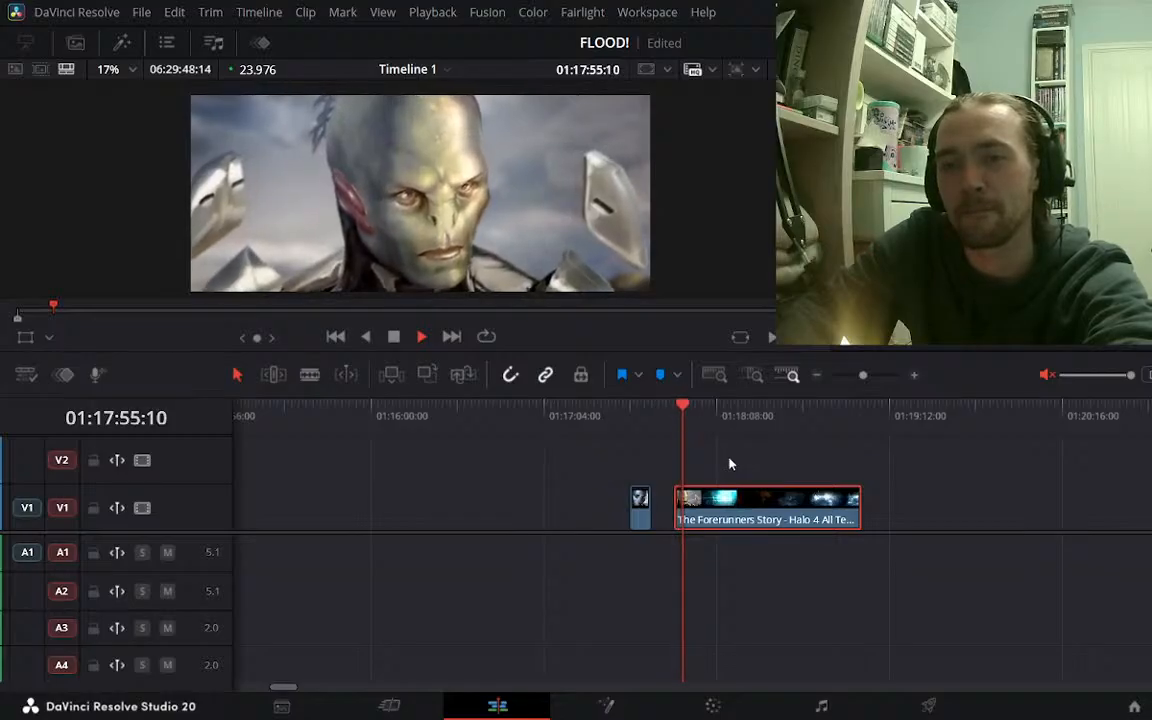
pyautogui.press('j')
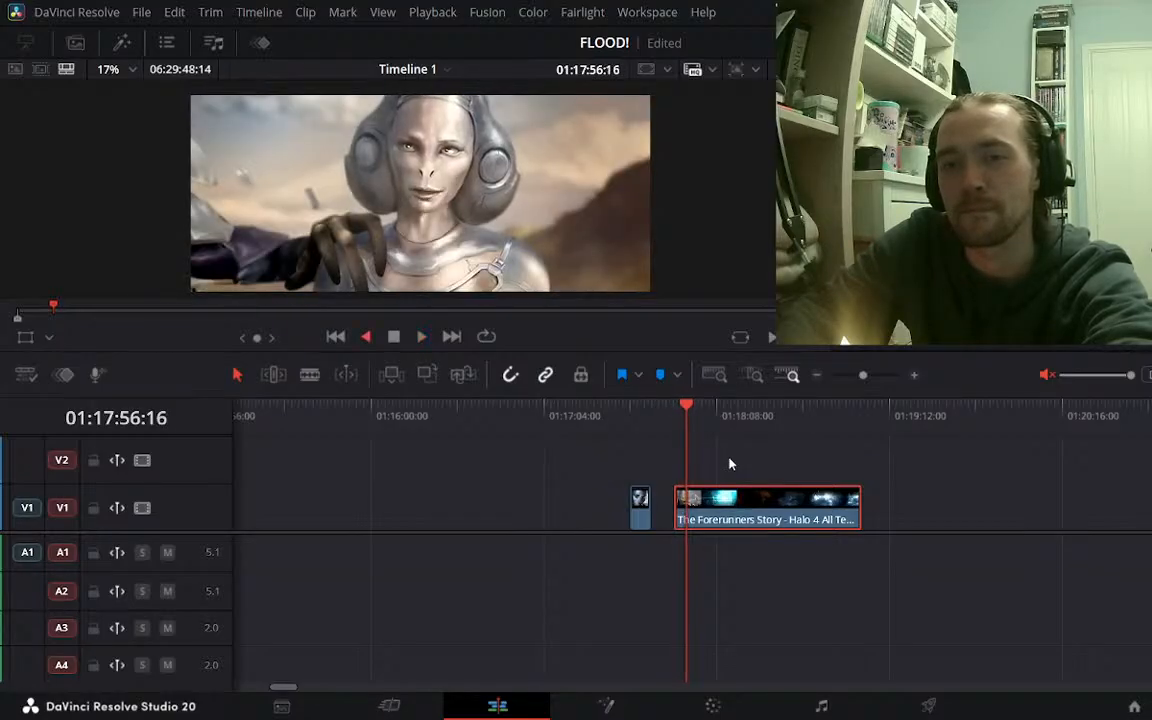
pyautogui.press('space')
pyautogui.press('Right')
pyautogui.press('Right')
pyautogui.press('Right')
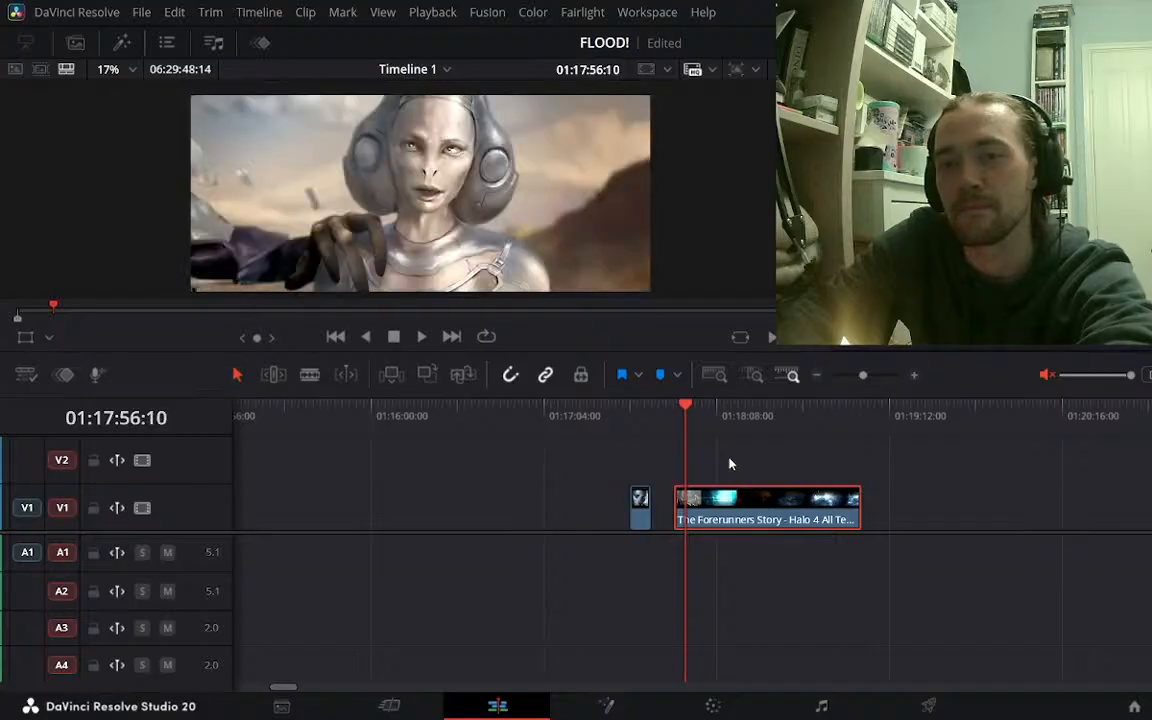
pyautogui.press('Left')
pyautogui.press('Left')
pyautogui.hotkey('ctrl', 'b')
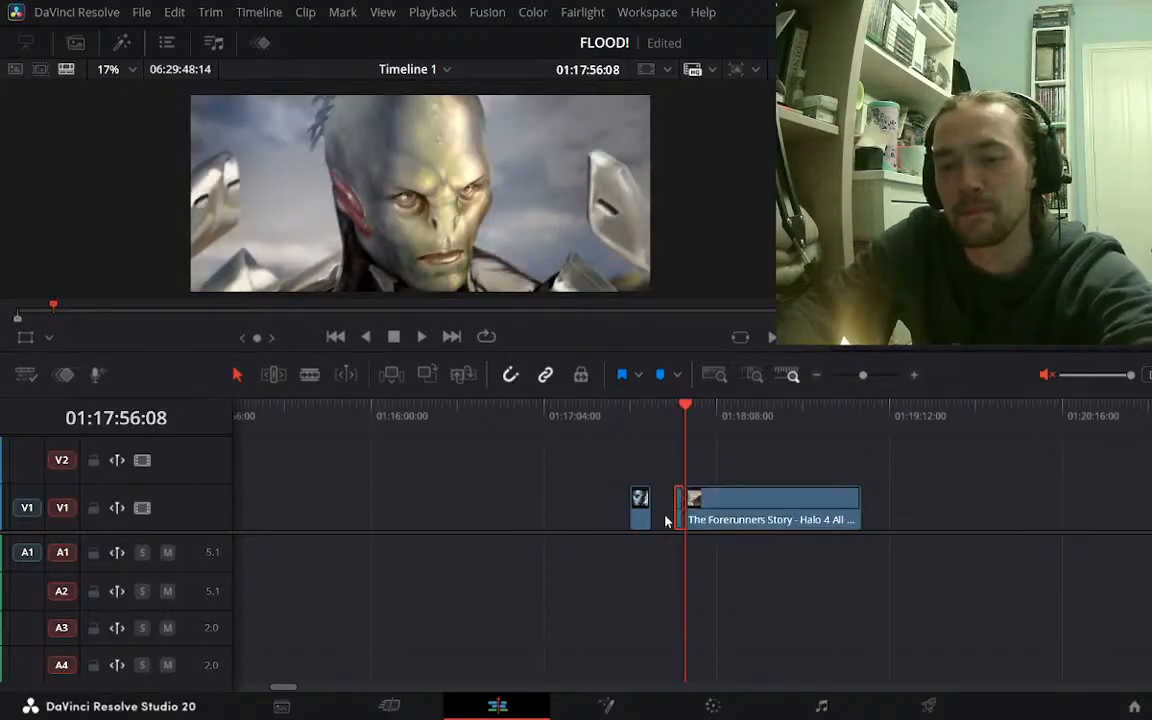
pyautogui.click(677, 510)
pyautogui.moveTo(679, 512); pyautogui.dragTo(653, 496)
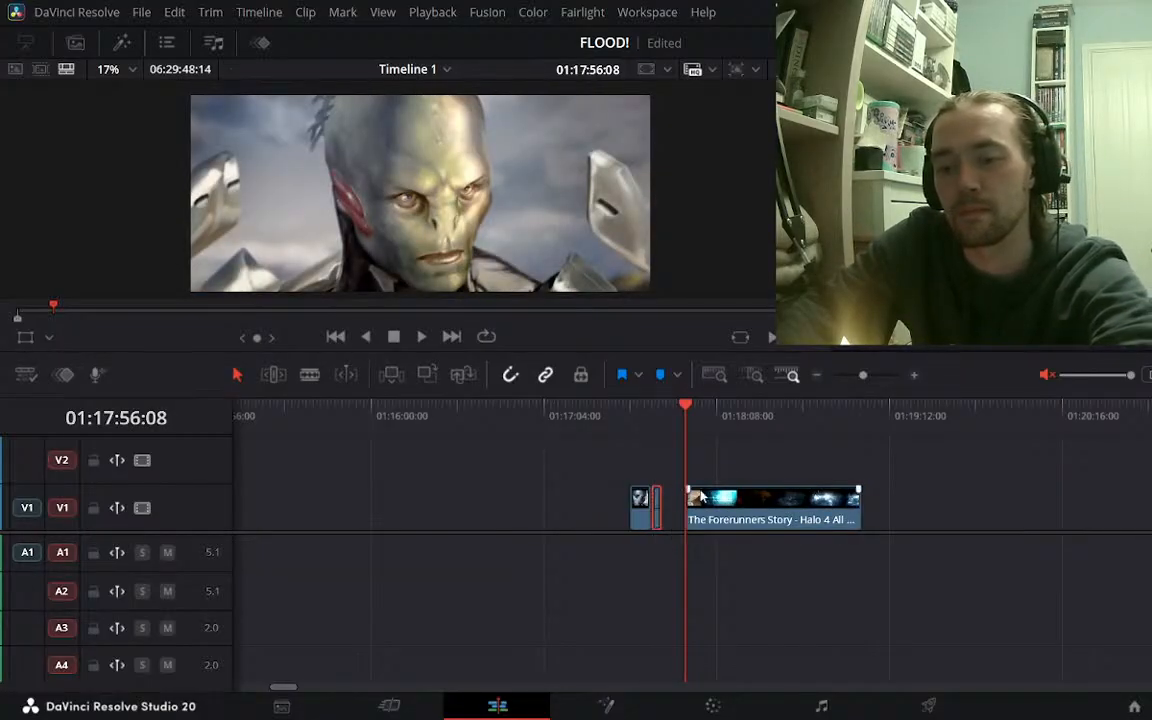
# Extend the remaining Forerunners clip's end to about 01:19:36 and skim its footage for further character shots
pyautogui.press('l')
pyautogui.press('l')
pyautogui.press('l')
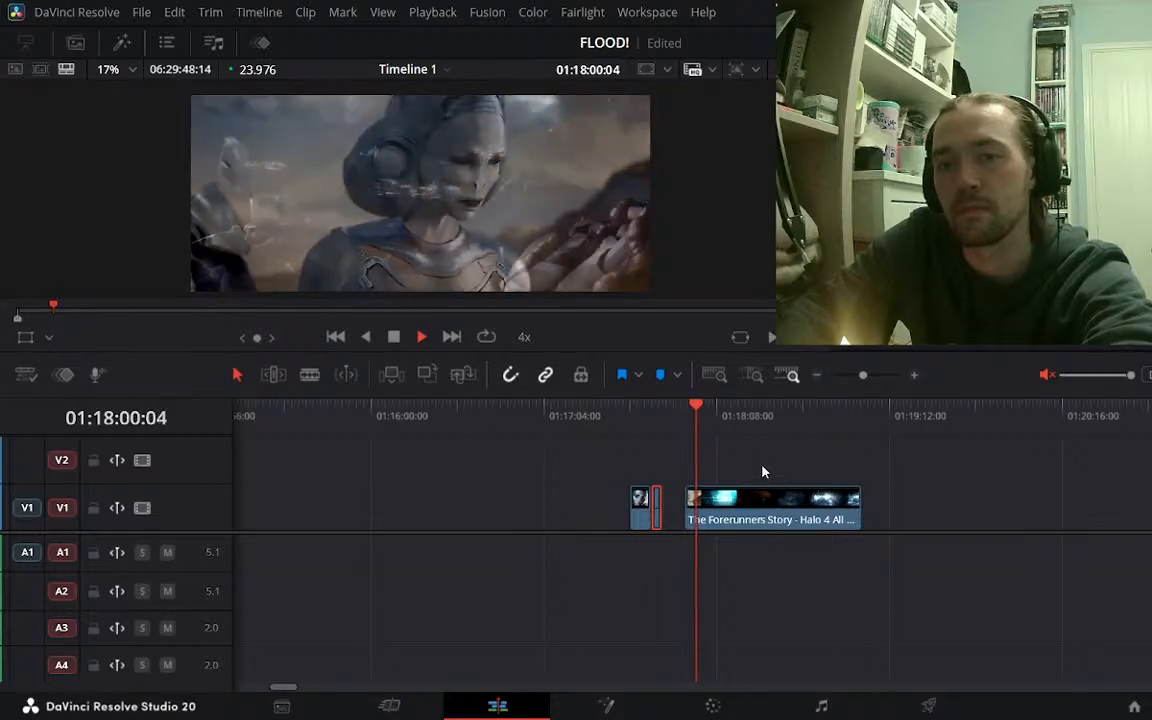
pyautogui.moveTo(859, 503); pyautogui.dragTo(955, 505)
pyautogui.press('l')
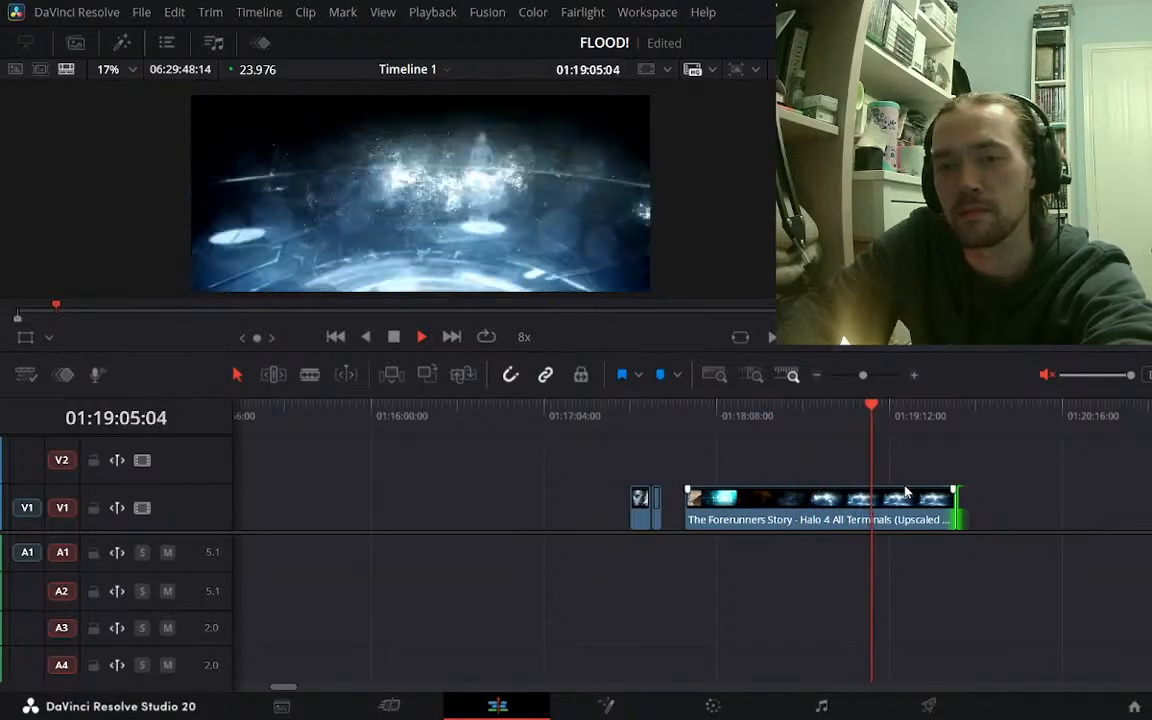
pyautogui.press('space')
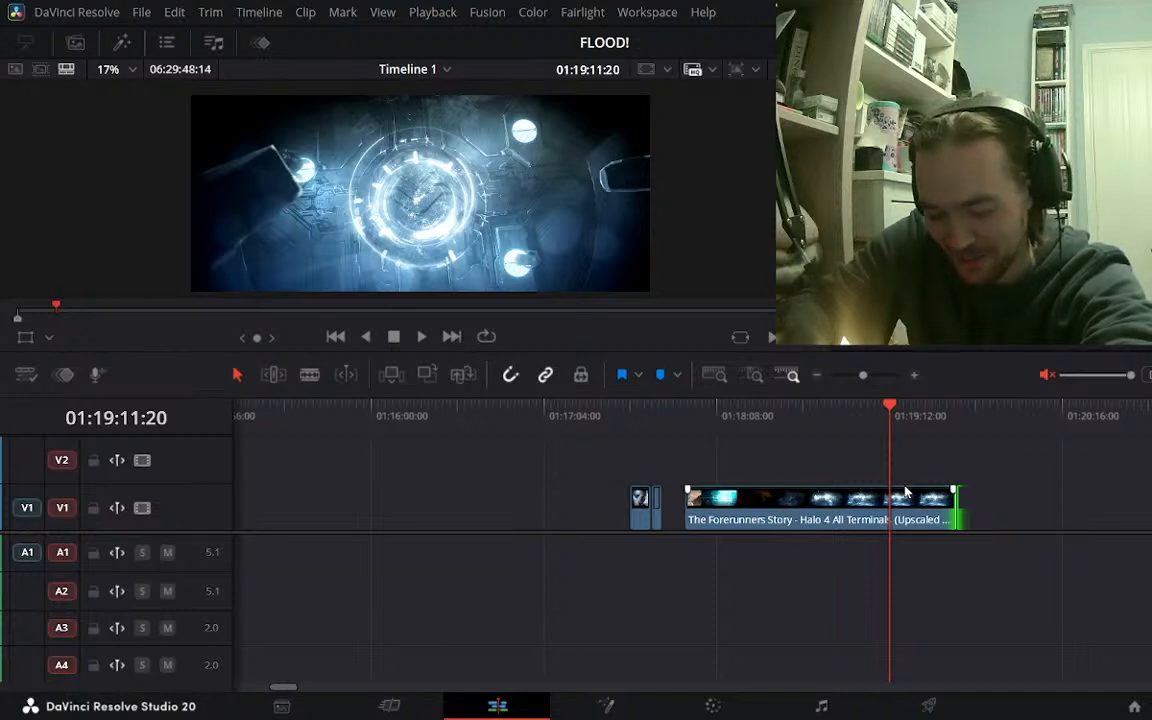
pyautogui.press('space')
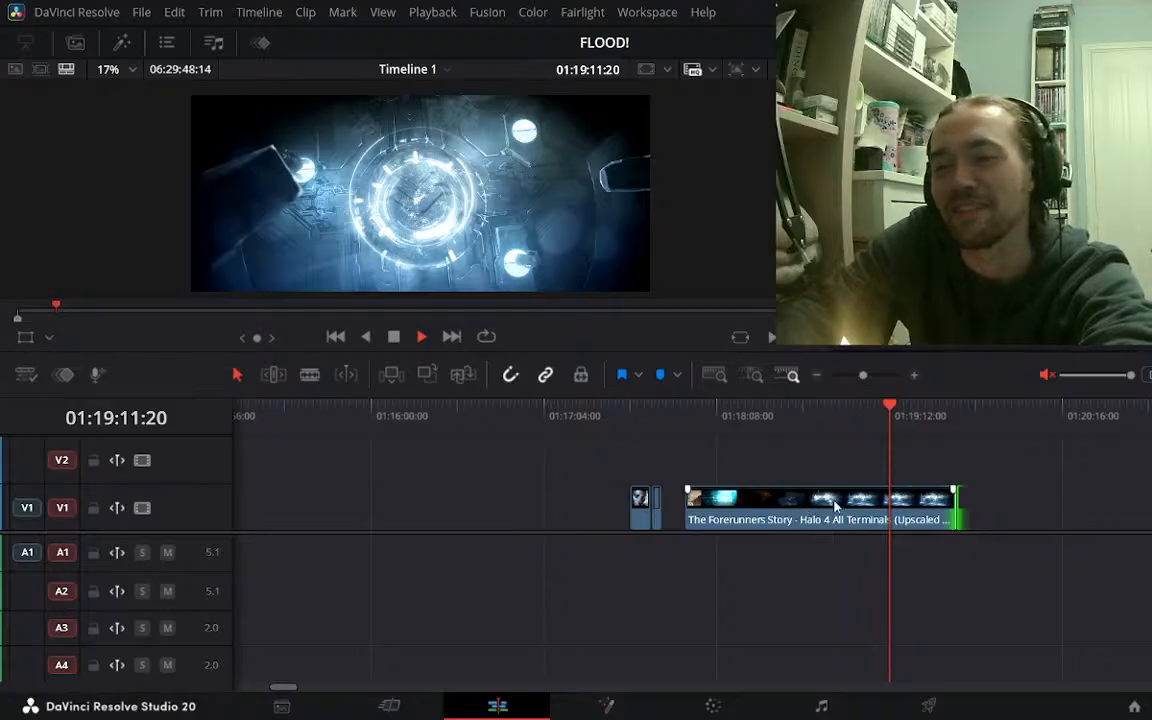
pyautogui.press('l')
pyautogui.press('l')
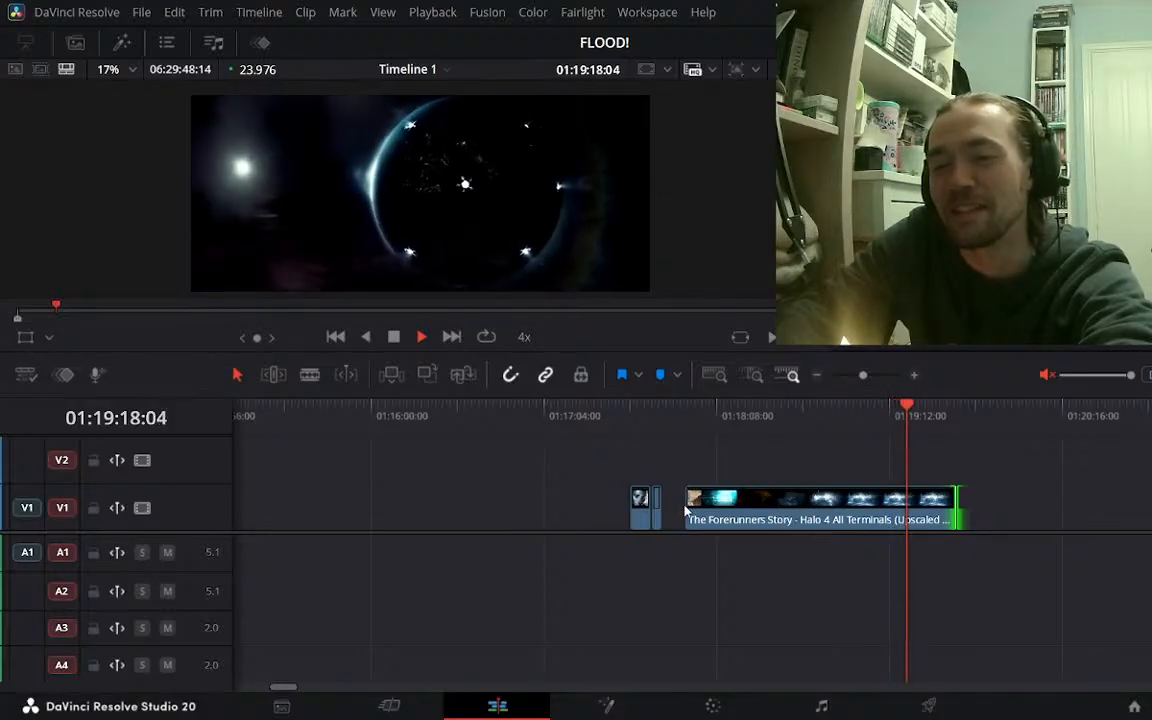
# Trim the remaining Forerunners clip to later footage running from about 01:17:56 to 01:20:19, and skim its dark opening scenes
pyautogui.moveTo(686, 510); pyautogui.dragTo(1071, 516)
pyautogui.click(725, 420)
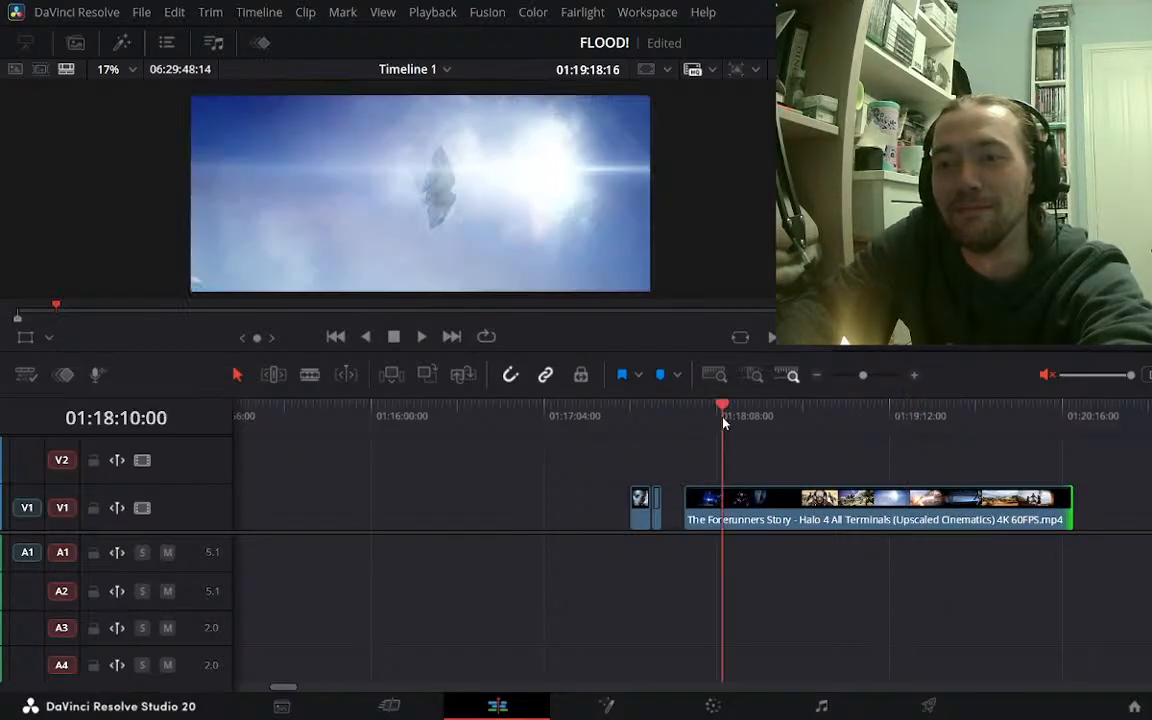
pyautogui.press('l')
pyautogui.press('l')
pyautogui.press('l')
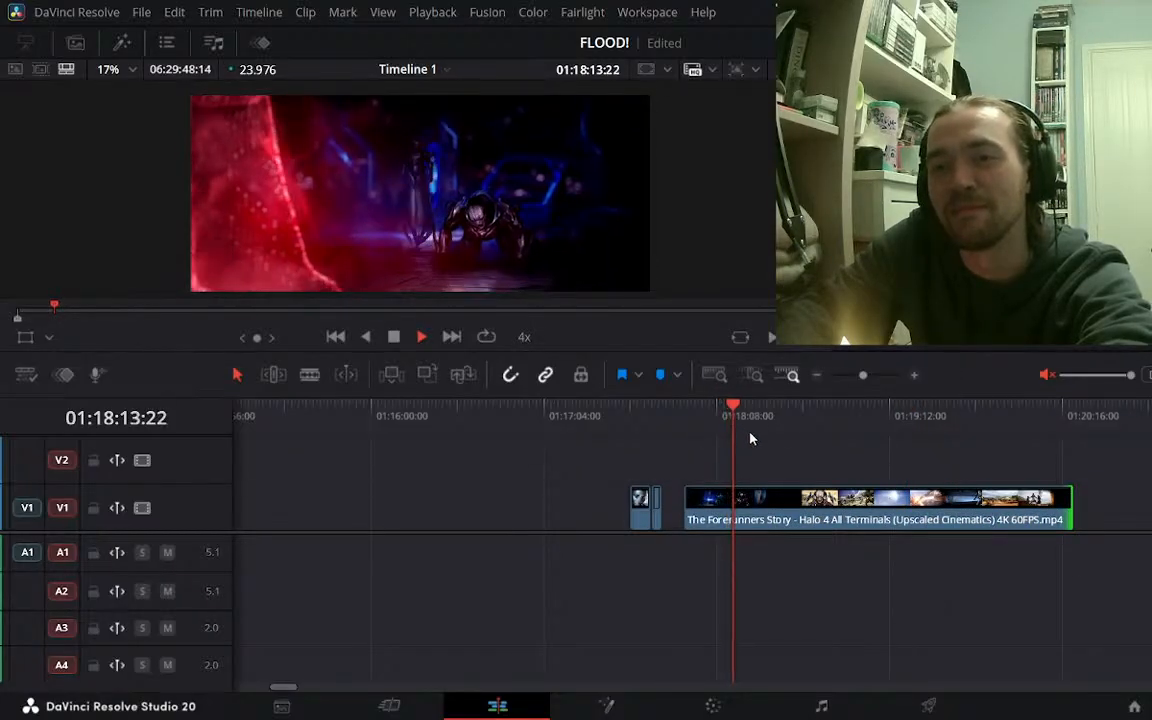
pyautogui.press('l')
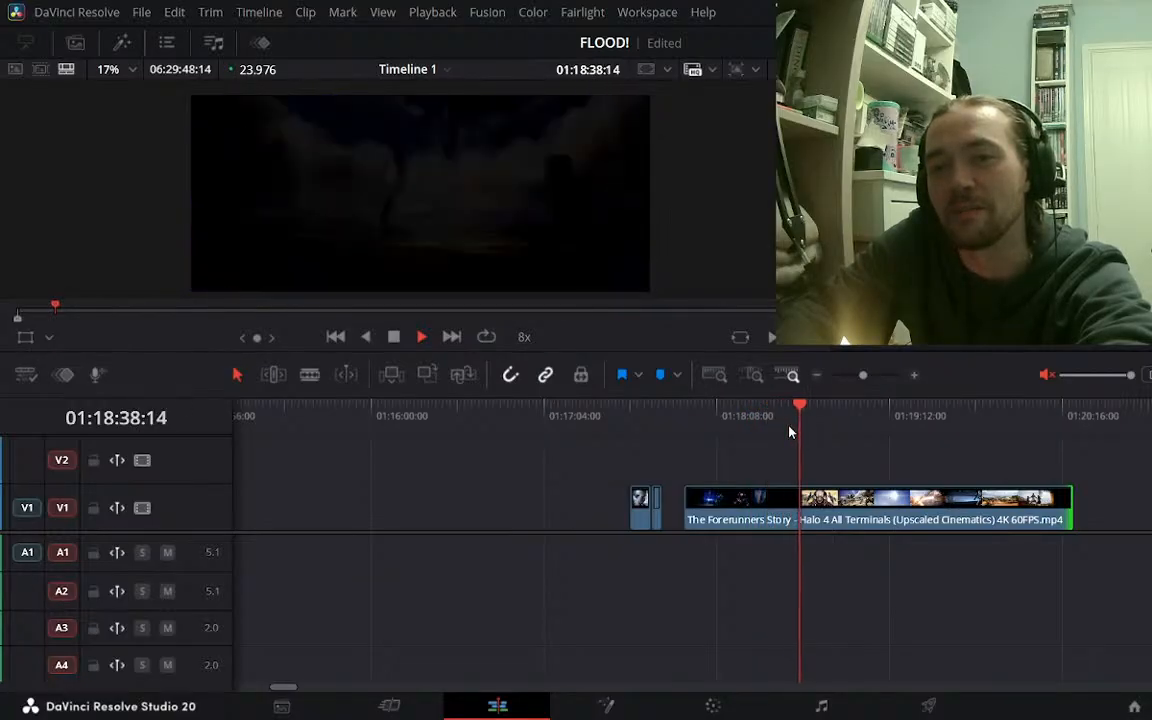
# Split the Forerunners clip at 01:18:44:01, where the pale armoured character's close-up begins, and delete the part before it
pyautogui.press('k')
pyautogui.press('l')
pyautogui.press('l')
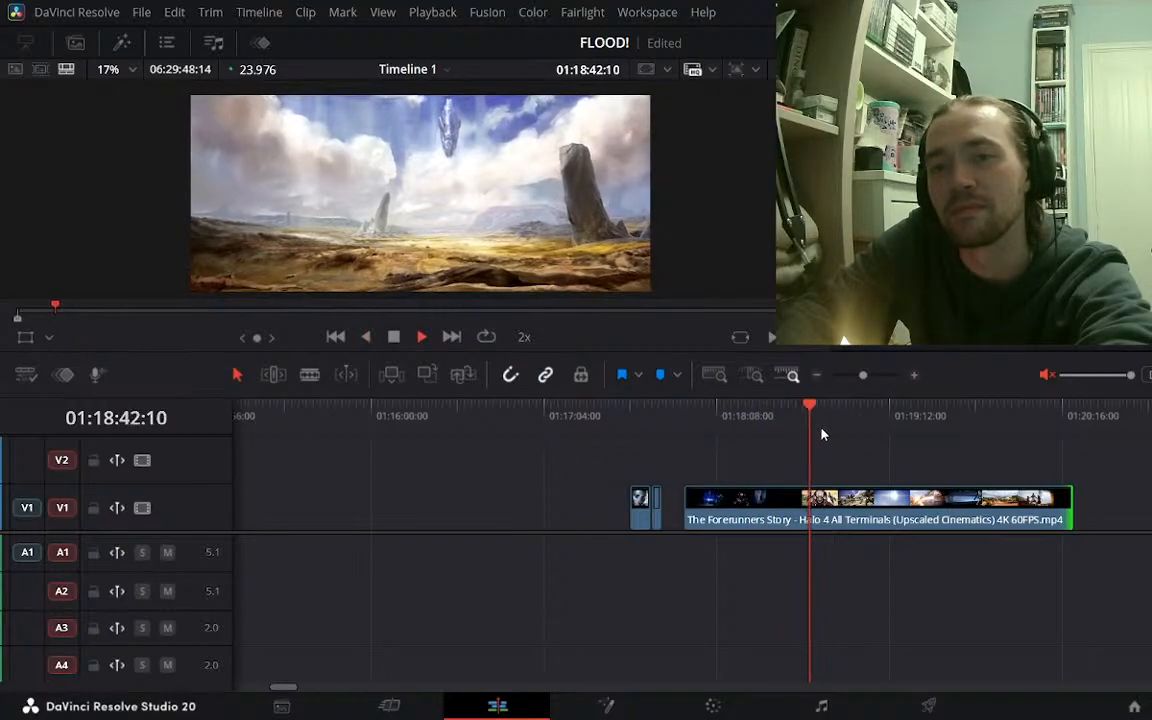
pyautogui.press('j')
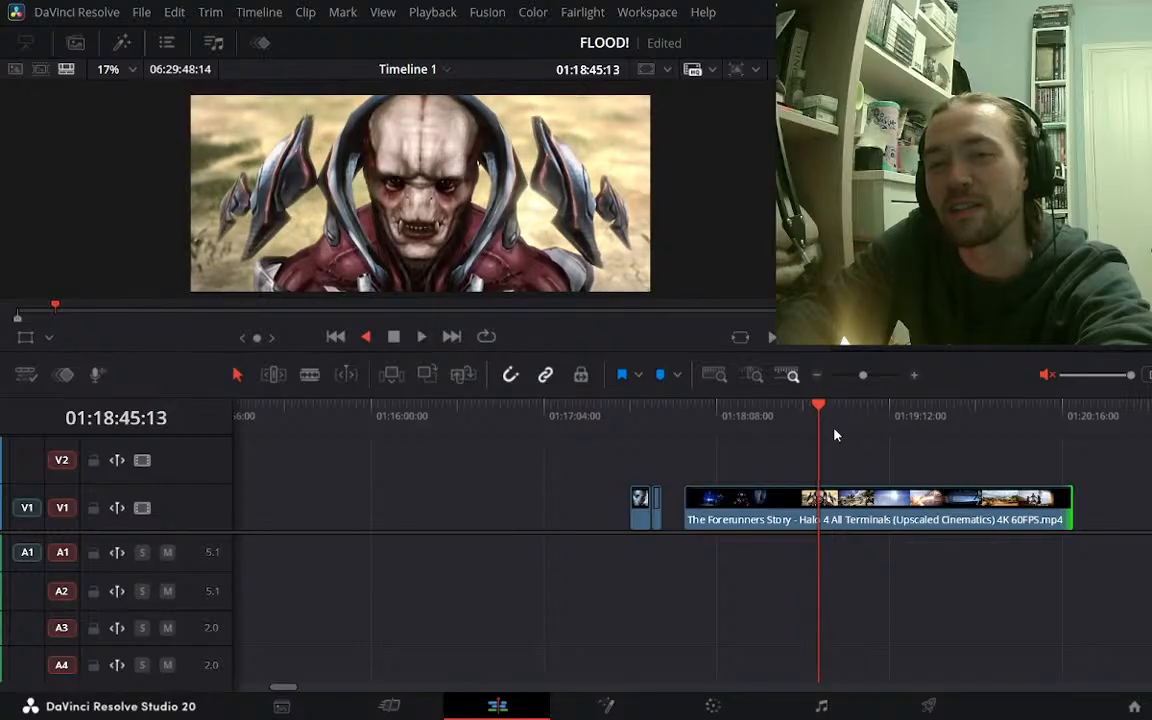
pyautogui.press('l')
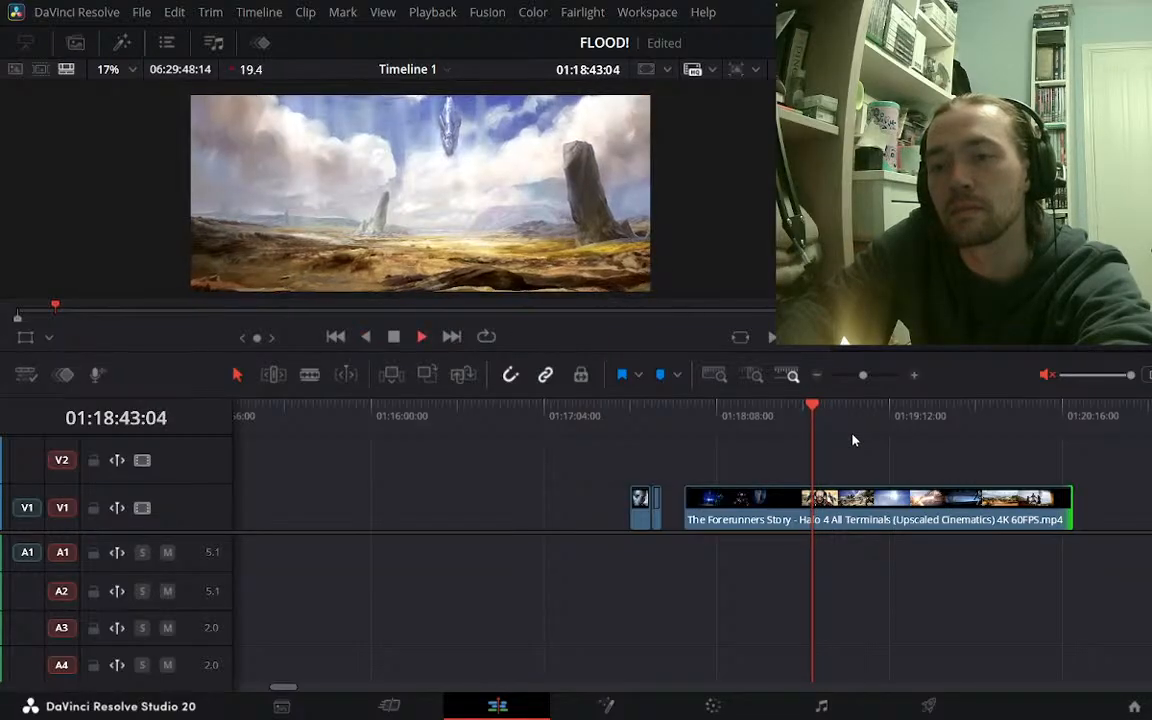
pyautogui.press('j')
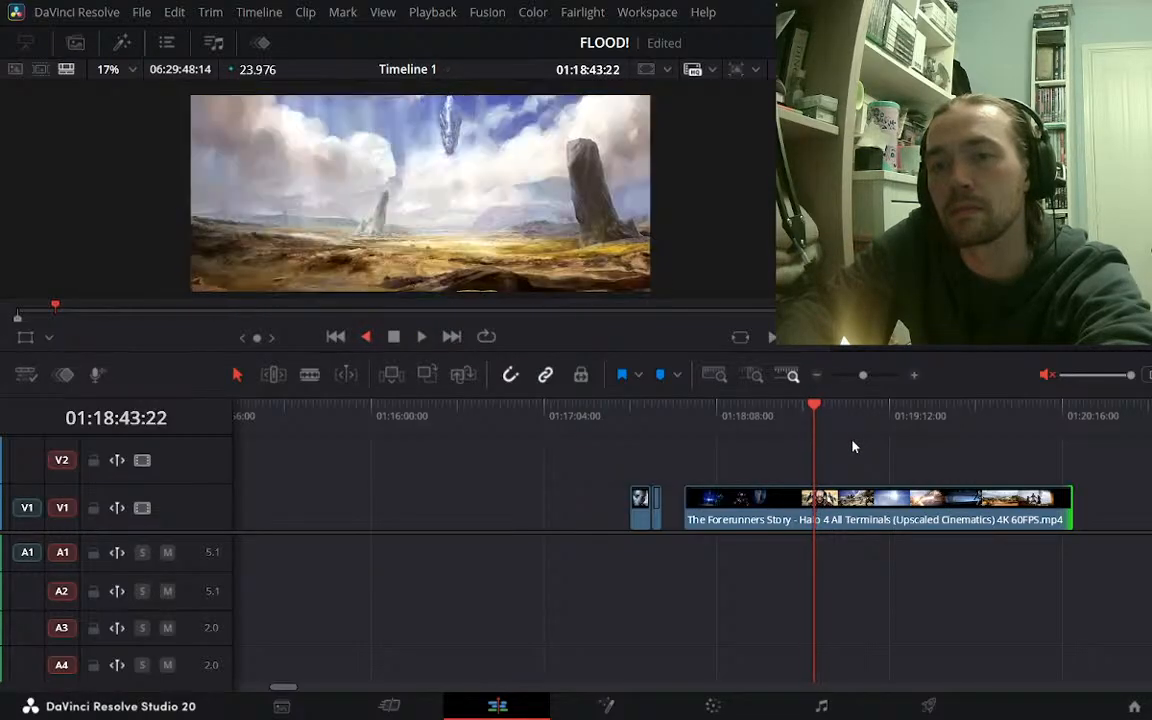
pyautogui.press('k')
pyautogui.press('Right')
pyautogui.press('Right')
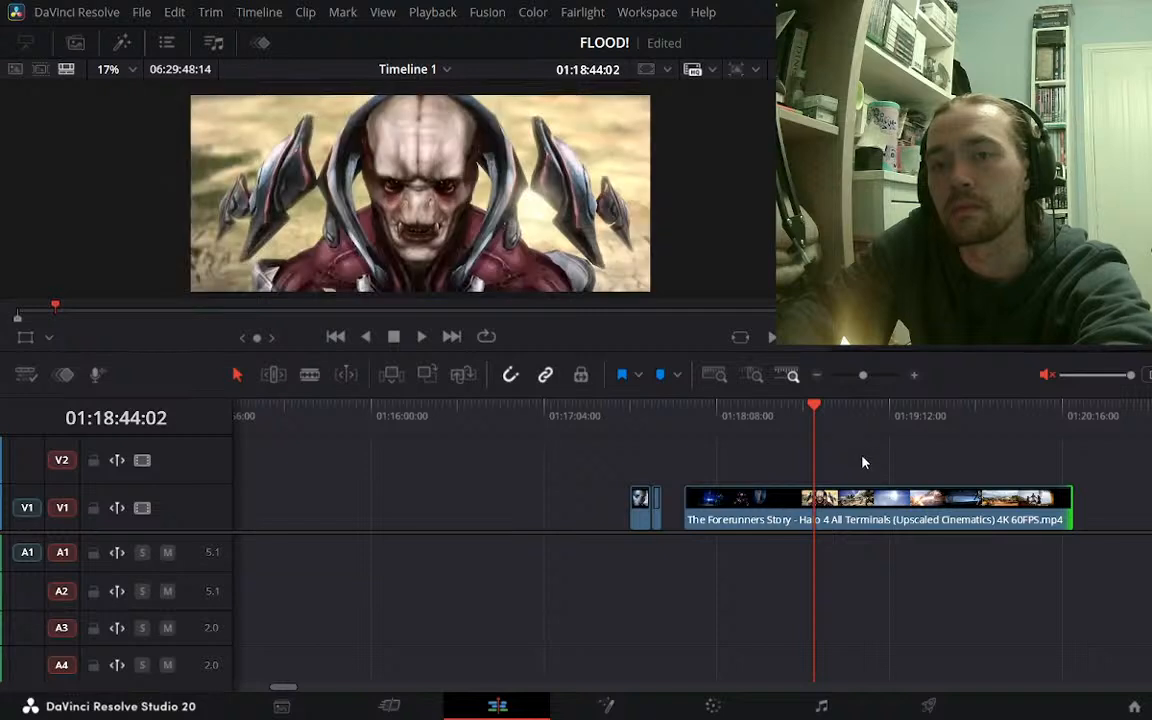
pyautogui.press('Right')
pyautogui.hotkey('ctrl', 'b')
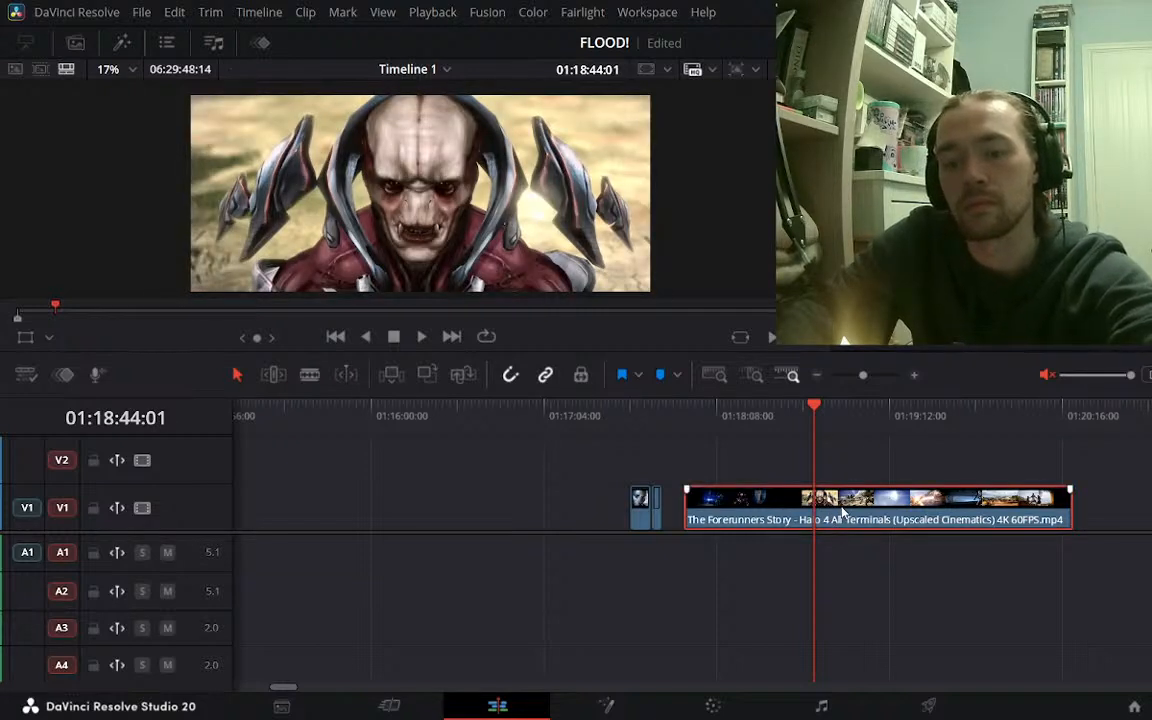
pyautogui.click(785, 519)
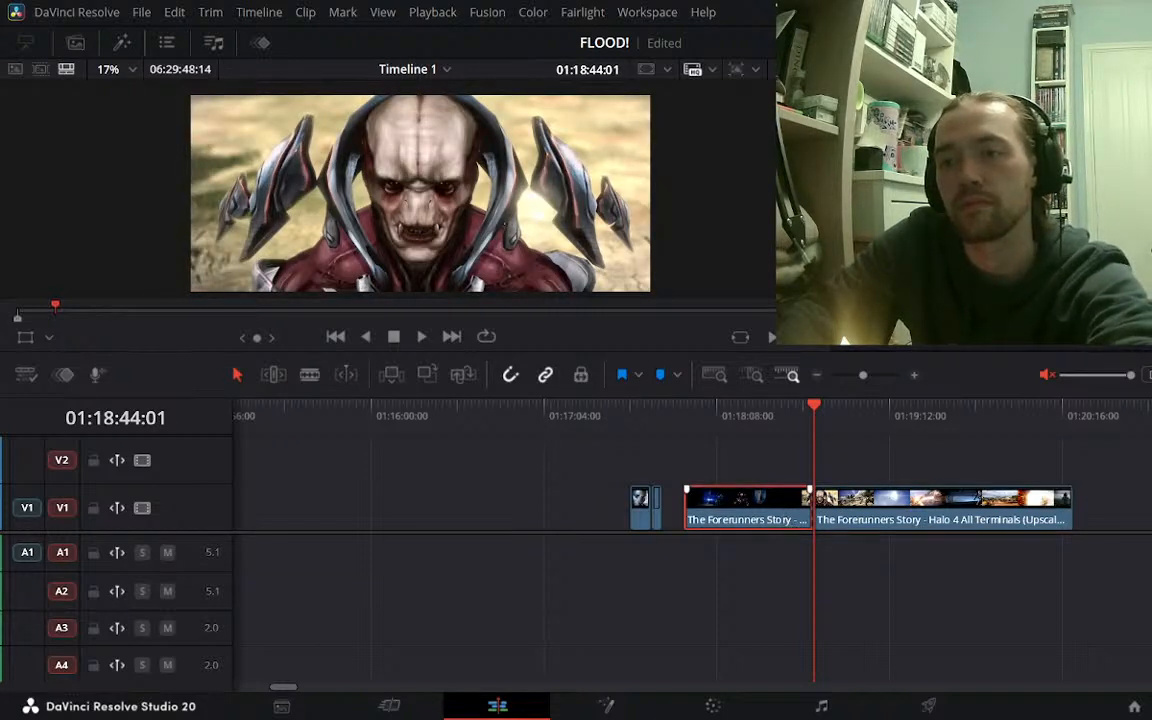
pyautogui.press('BackSpace')
# Split the Forerunners clip at 01:18:50:01 and move the pale character's close-up beside the other extracted pieces on V1, at about 01:17:48
pyautogui.press('space')
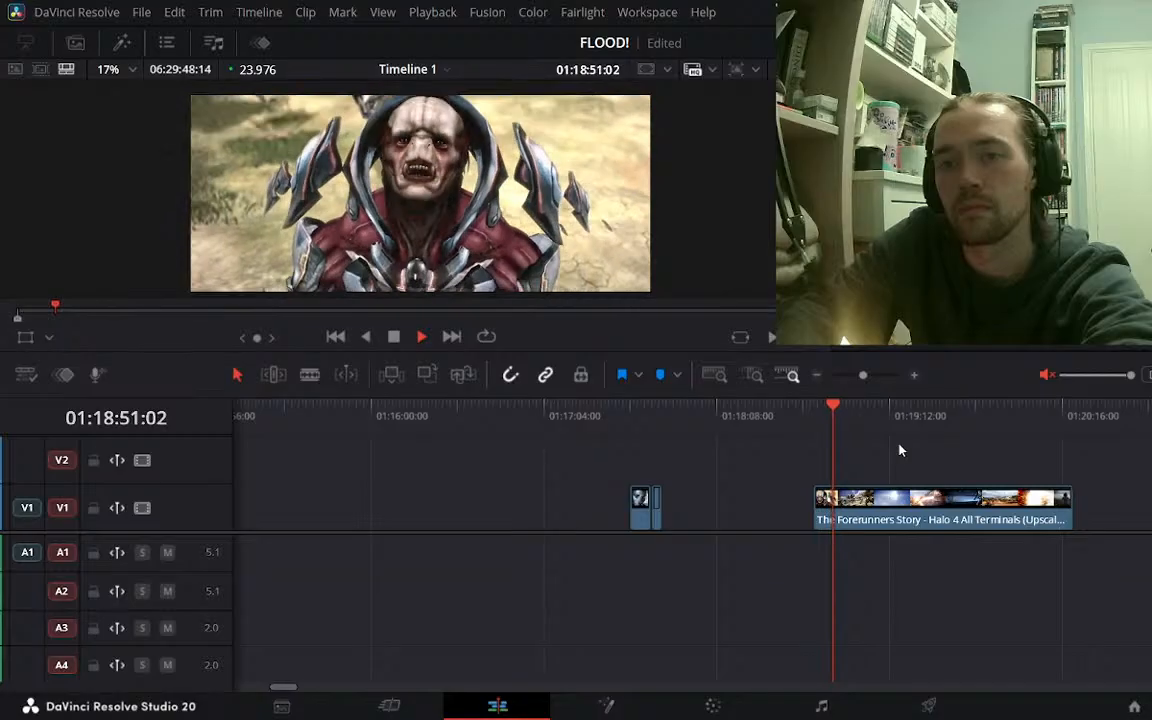
pyautogui.press('j')
pyautogui.press('k')
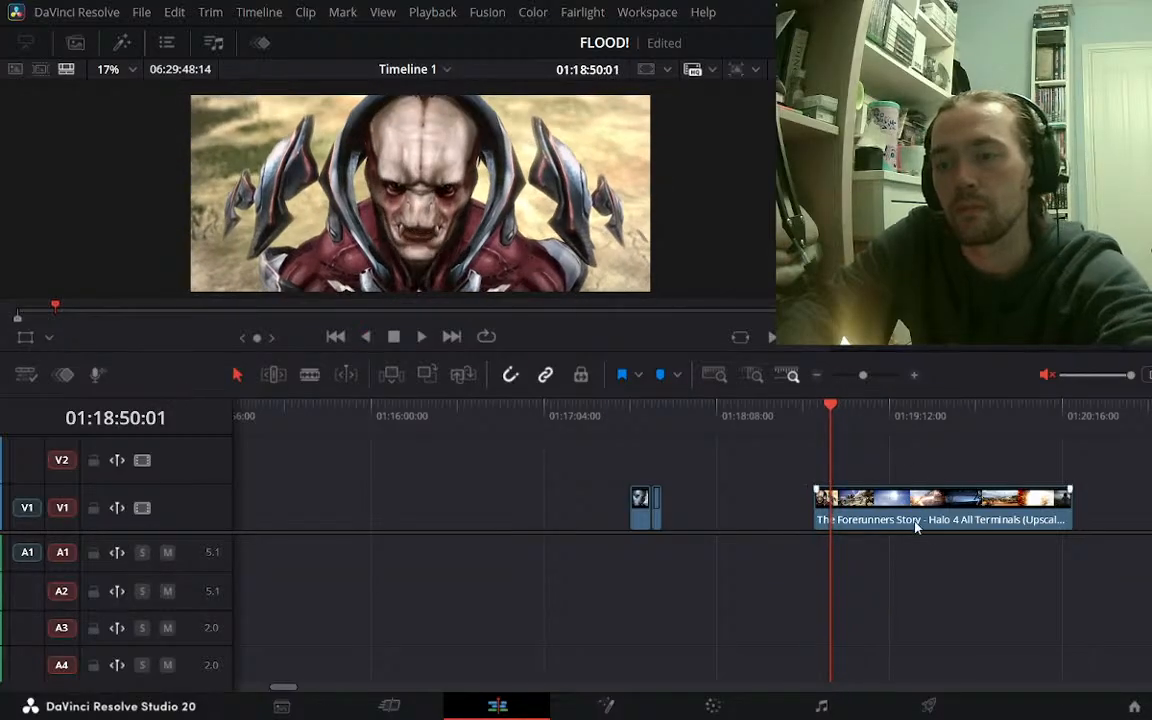
pyautogui.click(905, 510)
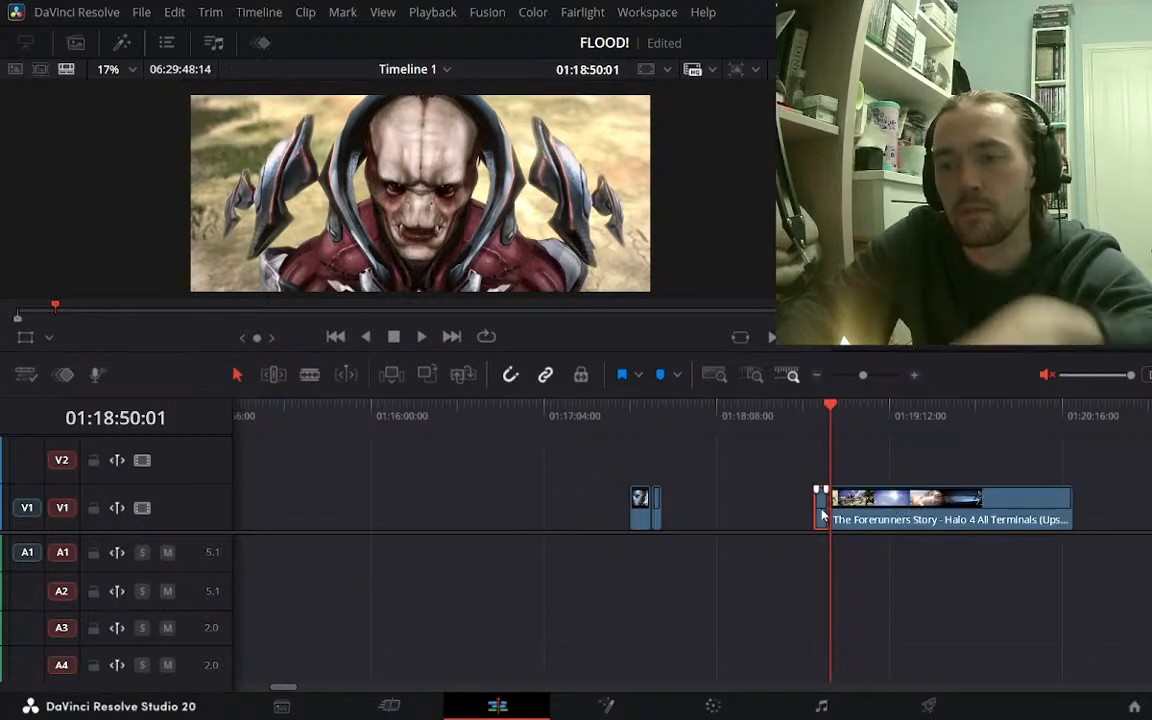
pyautogui.moveTo(823, 507); pyautogui.dragTo(678, 514)
# Move the remaining Forerunners clip to about 01:18:05, extend its end to about 01:20:25 and skim the battle footage
pyautogui.click(848, 410)
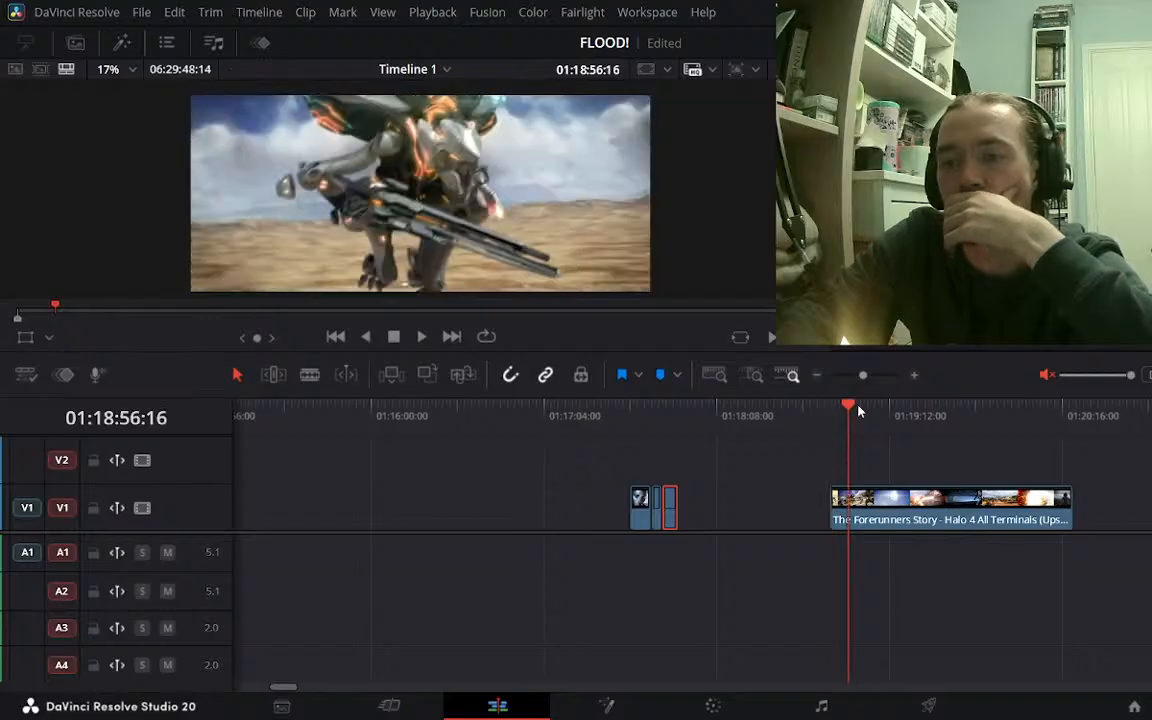
pyautogui.click(863, 411)
pyautogui.moveTo(882, 421); pyautogui.dragTo(1030, 424)
pyautogui.moveTo(850, 508); pyautogui.dragTo(732, 508)
pyautogui.moveTo(946, 509); pyautogui.dragTo(1086, 523)
pyautogui.moveTo(895, 420); pyautogui.dragTo(1075, 433)
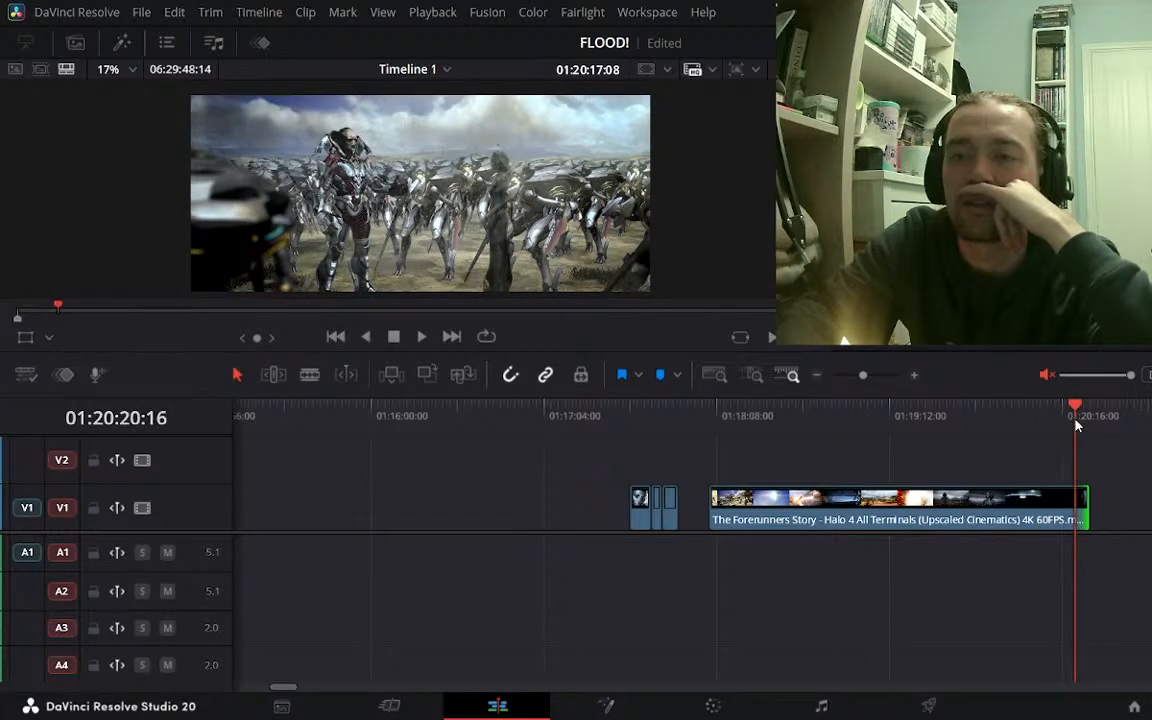
# Trim the remaining Forerunners clip to later footage running from about 01:18:02 to 01:20:34, and skim its dark blue scenes
pyautogui.moveTo(720, 505); pyautogui.dragTo(1110, 512)
pyautogui.click(756, 412)
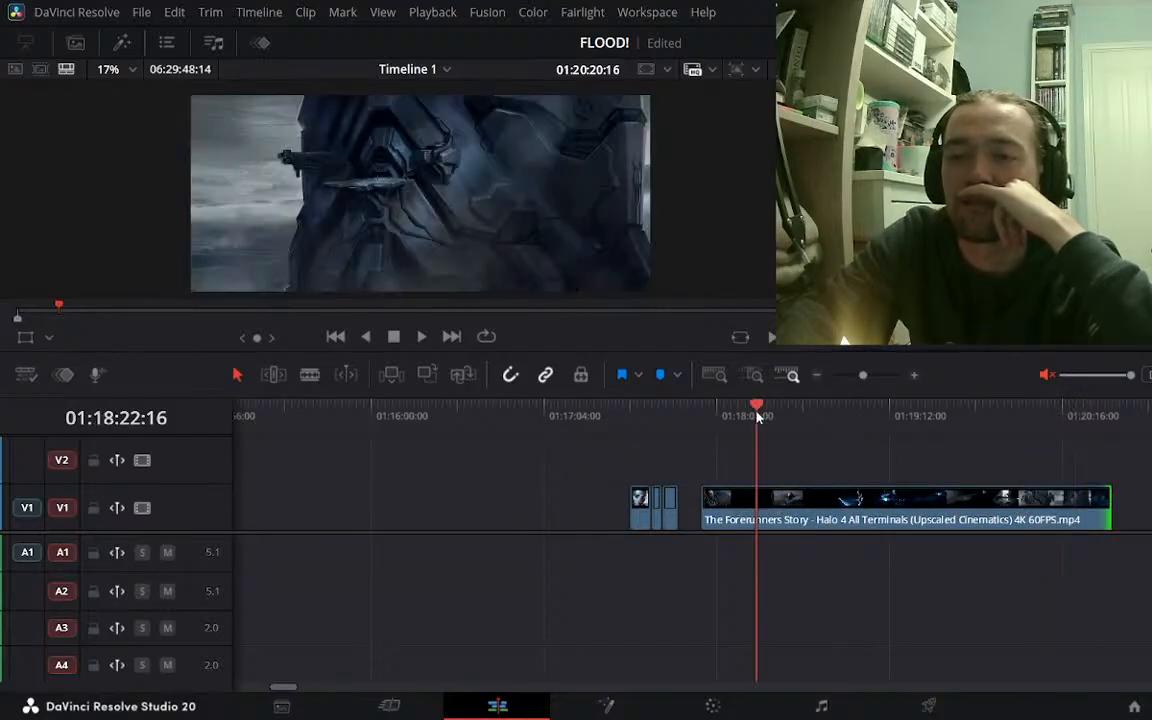
pyautogui.click(808, 415)
pyautogui.moveTo(816, 420); pyautogui.dragTo(995, 419)
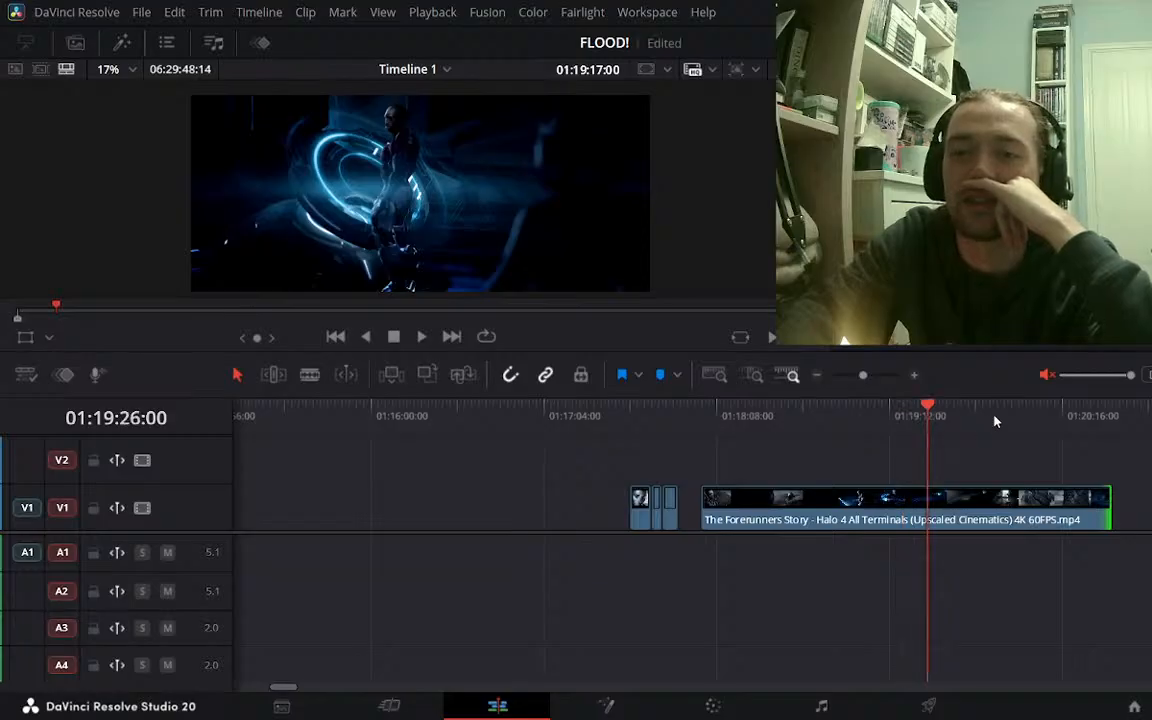
# Extend the Forerunners clip's end to about 01:21:20 and locate the helmeted pale-faced character's close-up
pyautogui.click(816, 376)
pyautogui.click(816, 376)
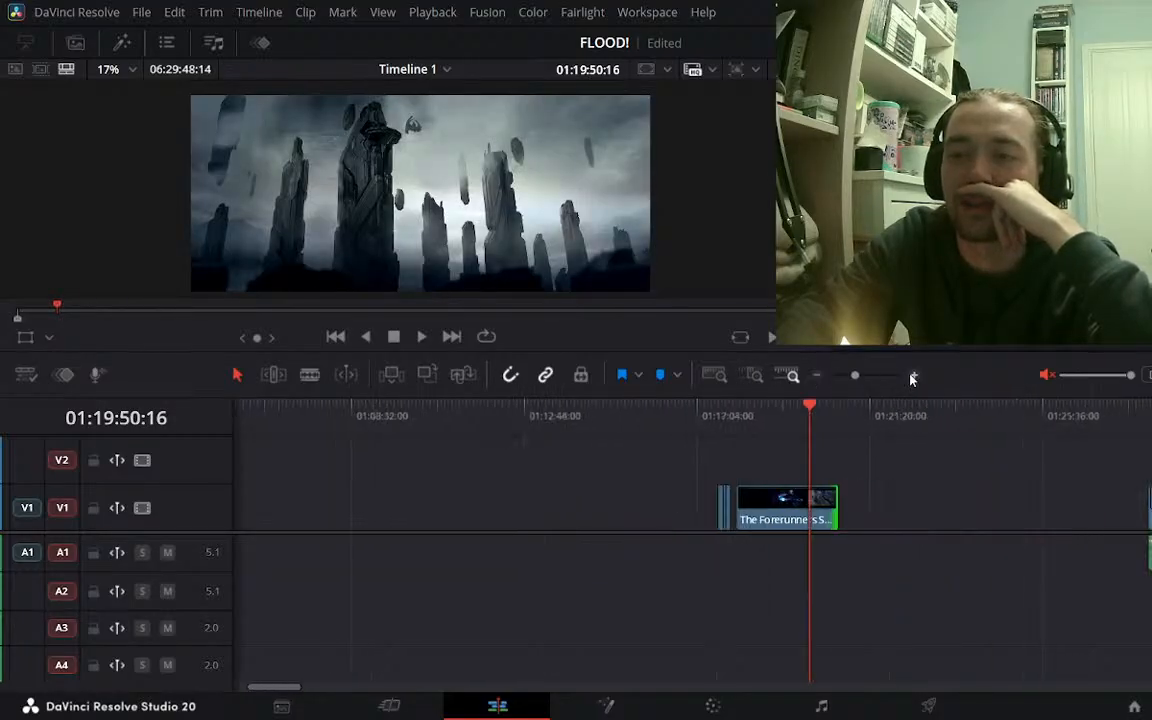
pyautogui.click(914, 378)
pyautogui.click(914, 378)
pyautogui.moveTo(830, 500); pyautogui.dragTo(960, 497)
pyautogui.click(746, 411)
pyautogui.click(797, 428)
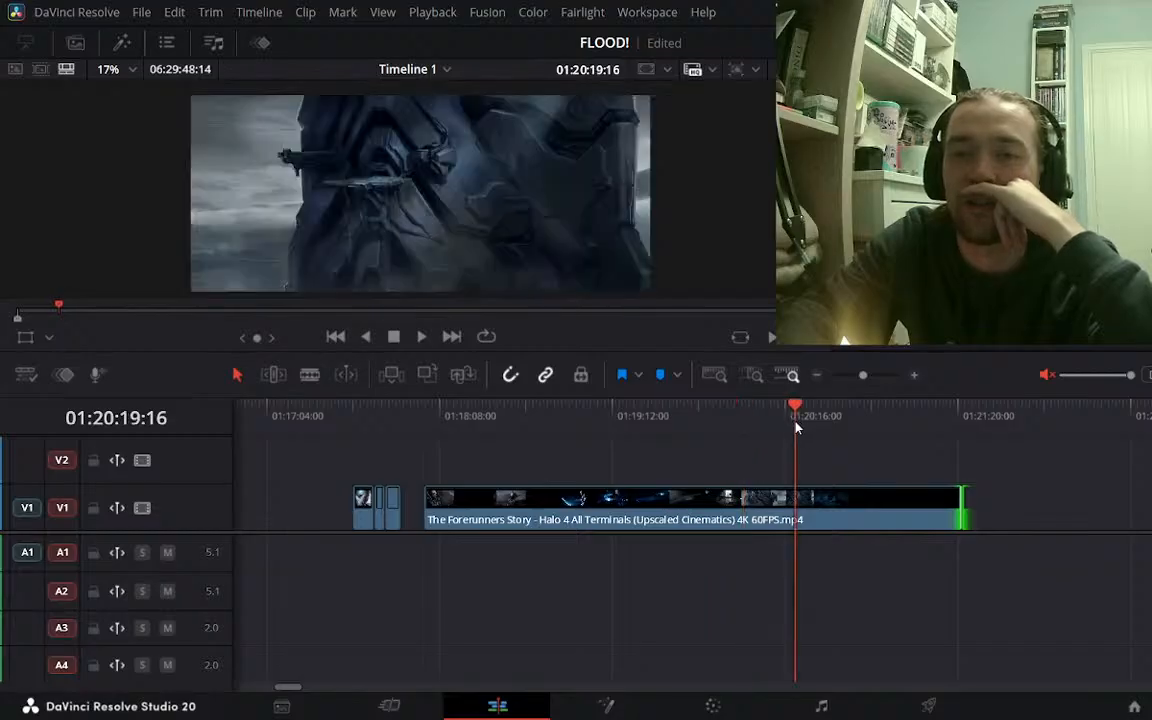
pyautogui.click(736, 423)
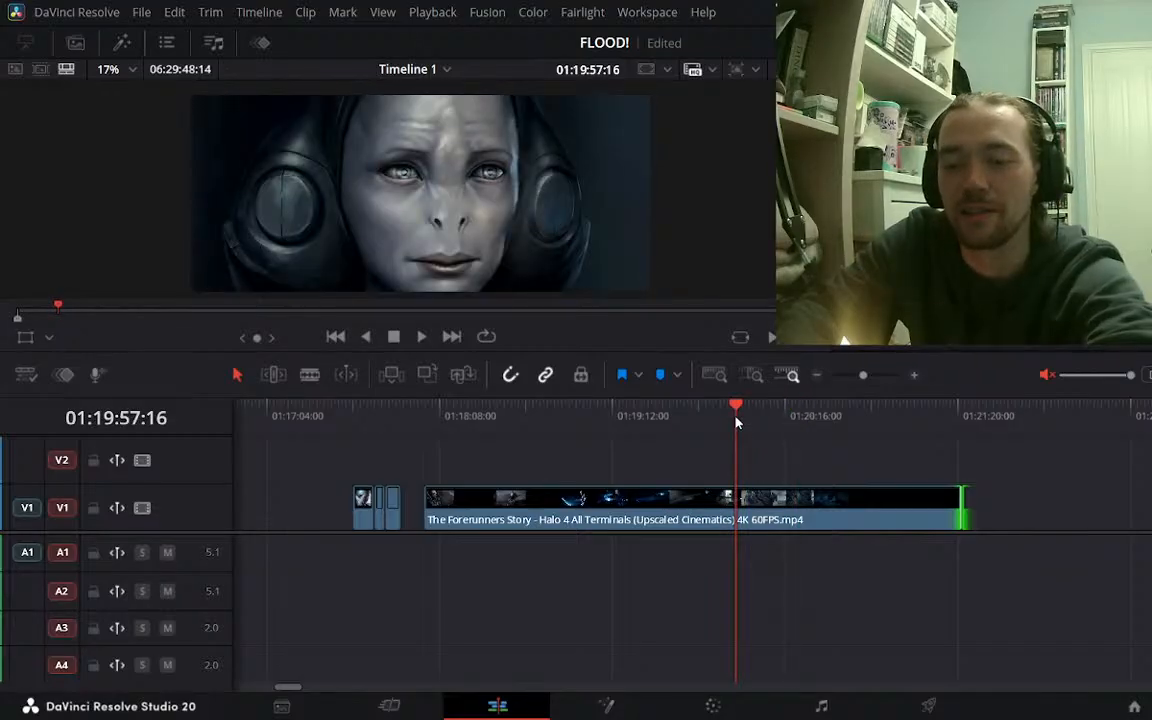
# Split the Forerunners clip at 01:19:54:22, where the helmeted character's close-up begins, and delete the part before it
pyautogui.press('space')
pyautogui.press('j')
pyautogui.press('j')
pyautogui.press('j')
pyautogui.press('j')
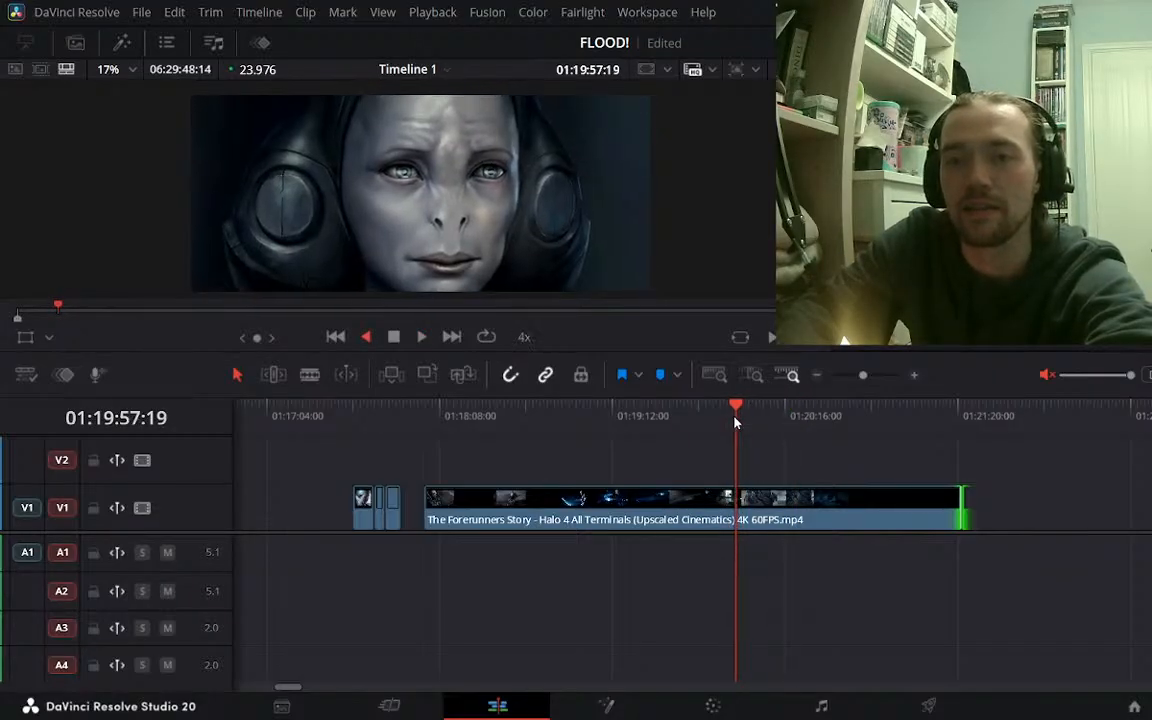
pyautogui.press('l')
pyautogui.press('l')
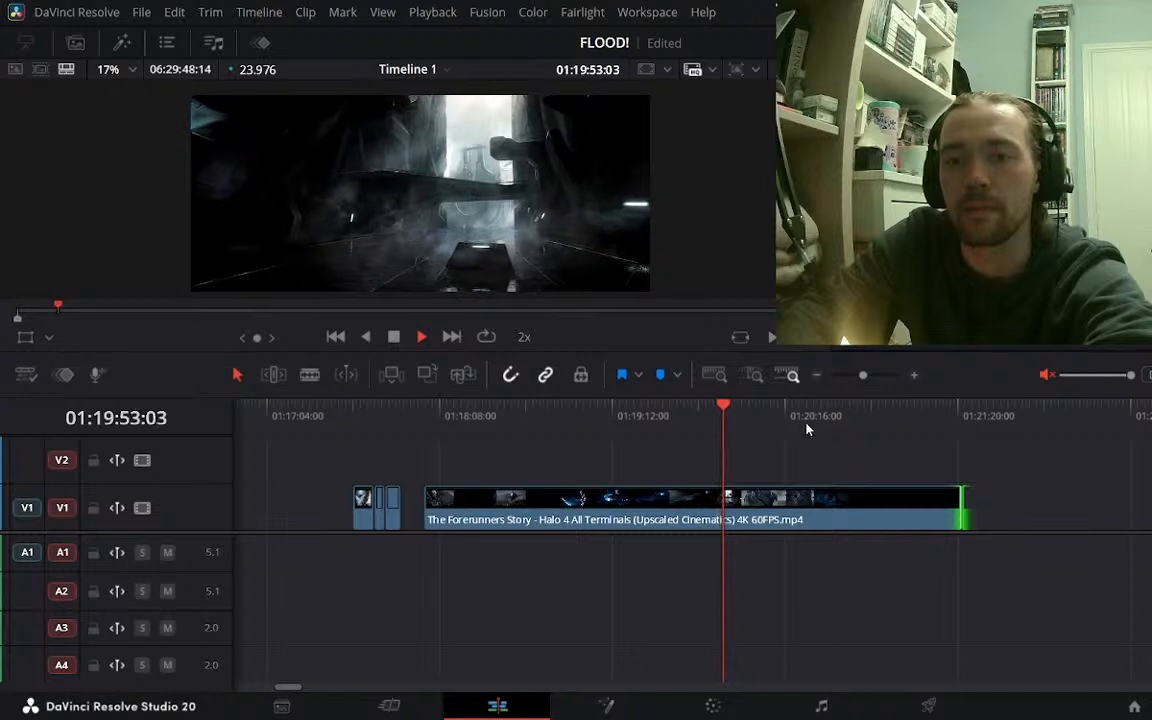
pyautogui.press('j')
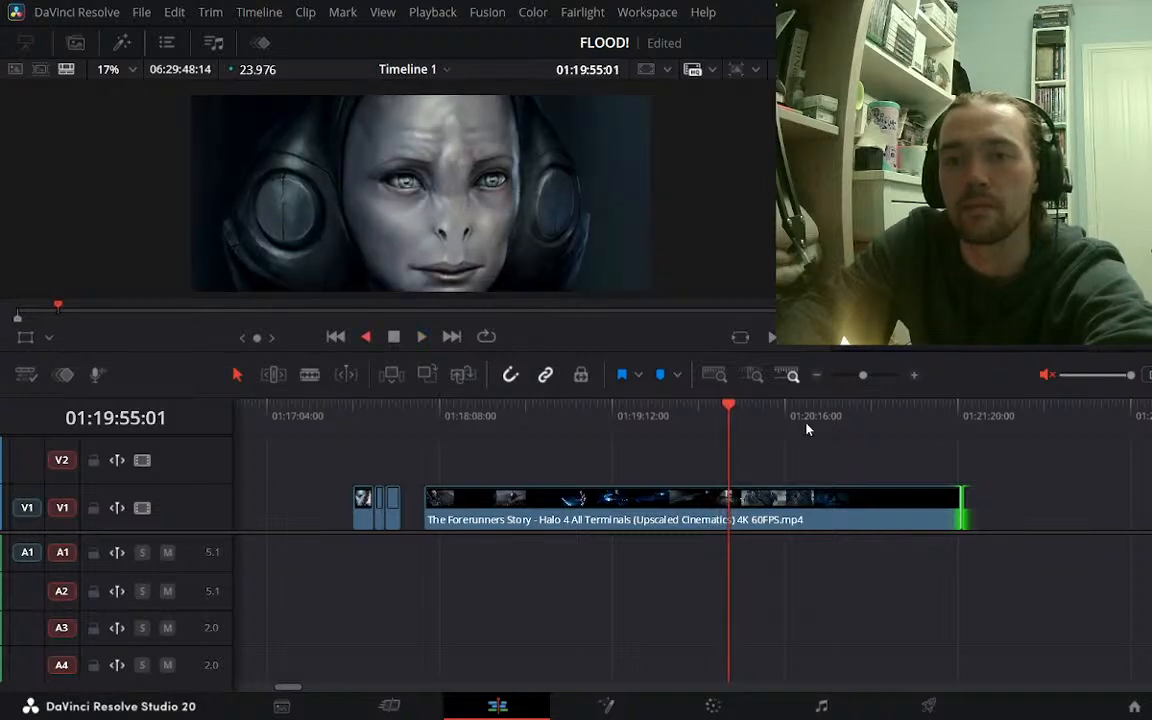
pyautogui.press('k')
pyautogui.press('Right')
pyautogui.press('Right')
pyautogui.press('Right')
pyautogui.press('Right')
pyautogui.press('Right')
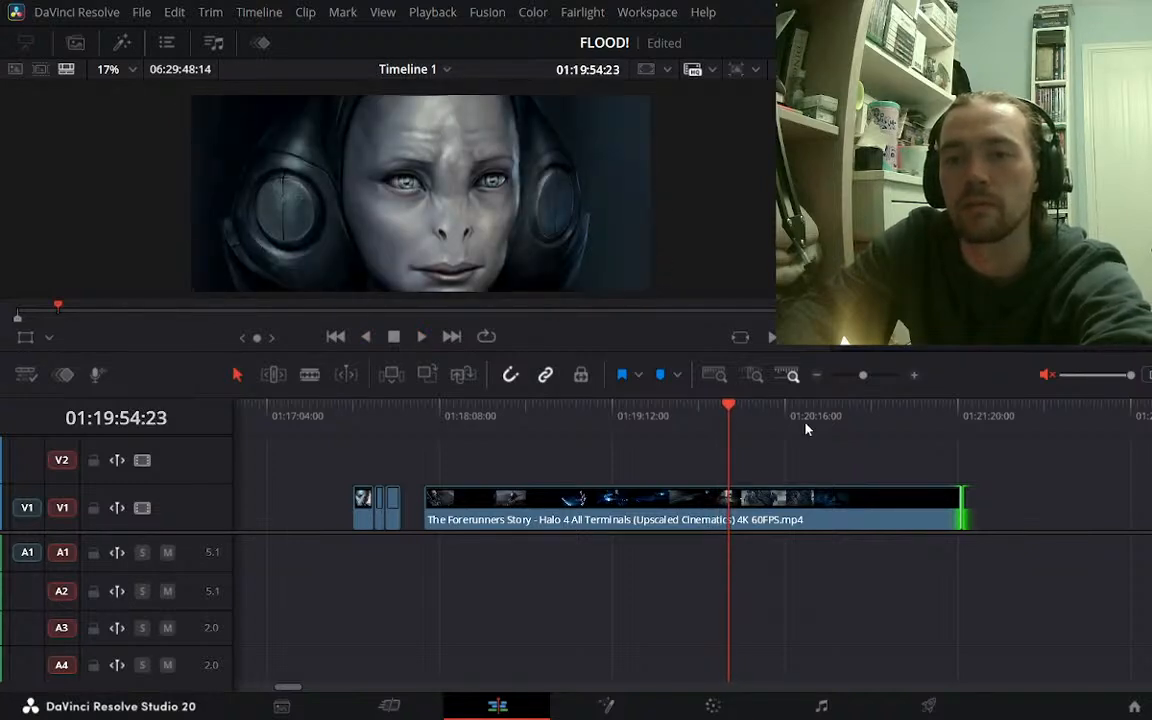
pyautogui.press('Left')
pyautogui.press('Left')
pyautogui.press('Right')
pyautogui.click(758, 522)
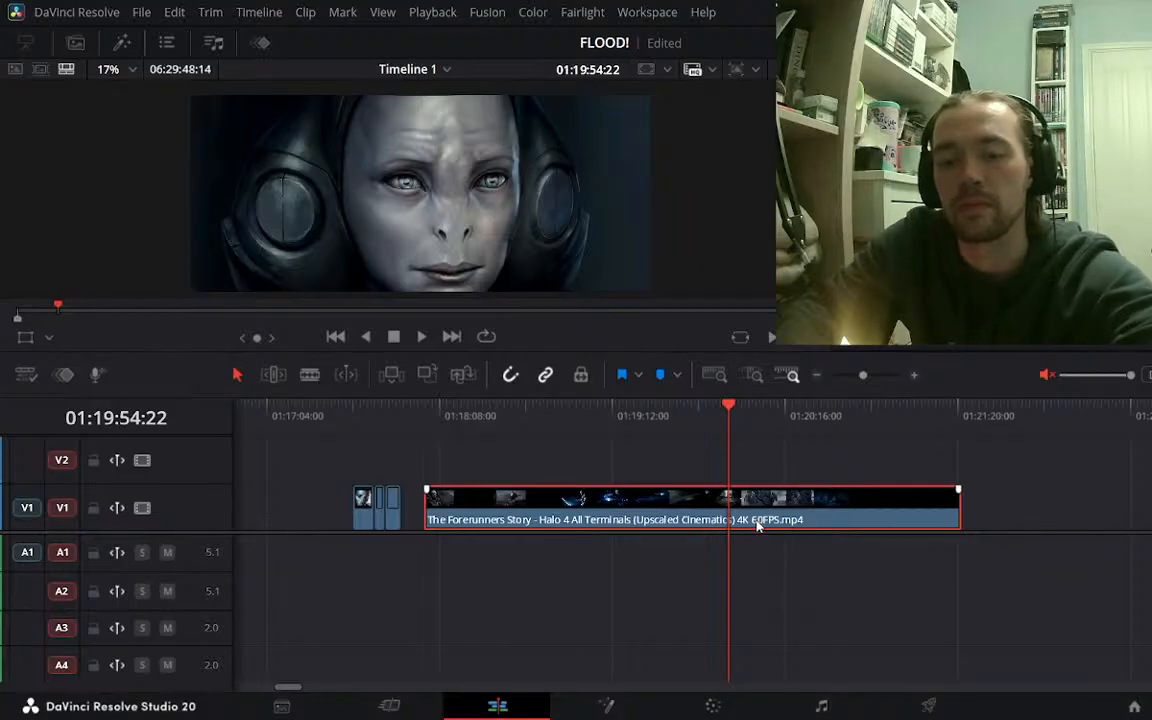
pyautogui.hotkey('ctrl', 'b')
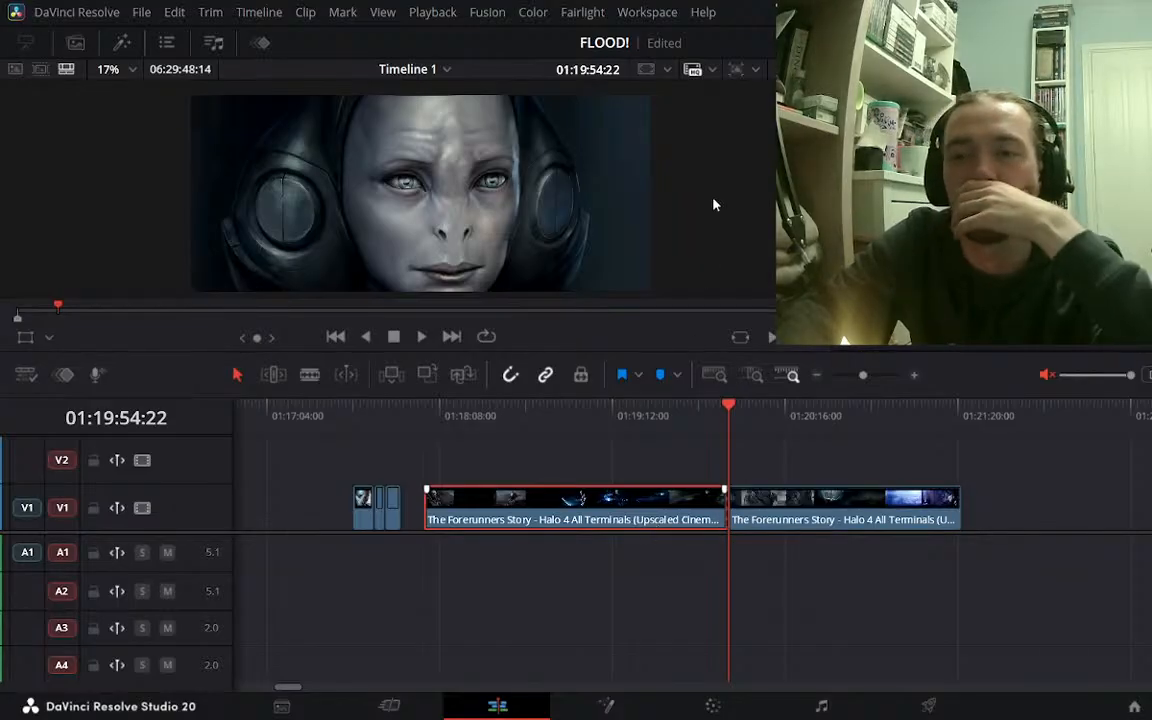
pyautogui.press('BackSpace')
# Split the Forerunners clip at 01:20:01:07 and move the helmeted character's close-up beside the other extracted pieces on V1, at about 01:17:54
pyautogui.press('l')
pyautogui.press('l')
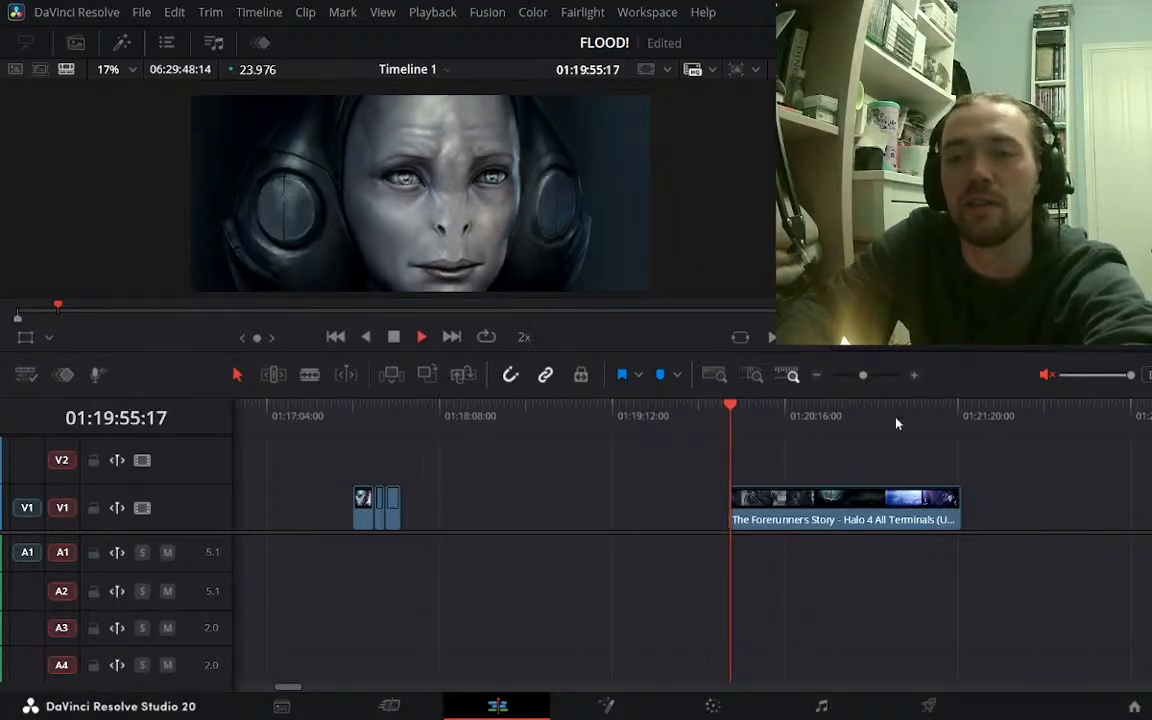
pyautogui.press('k')
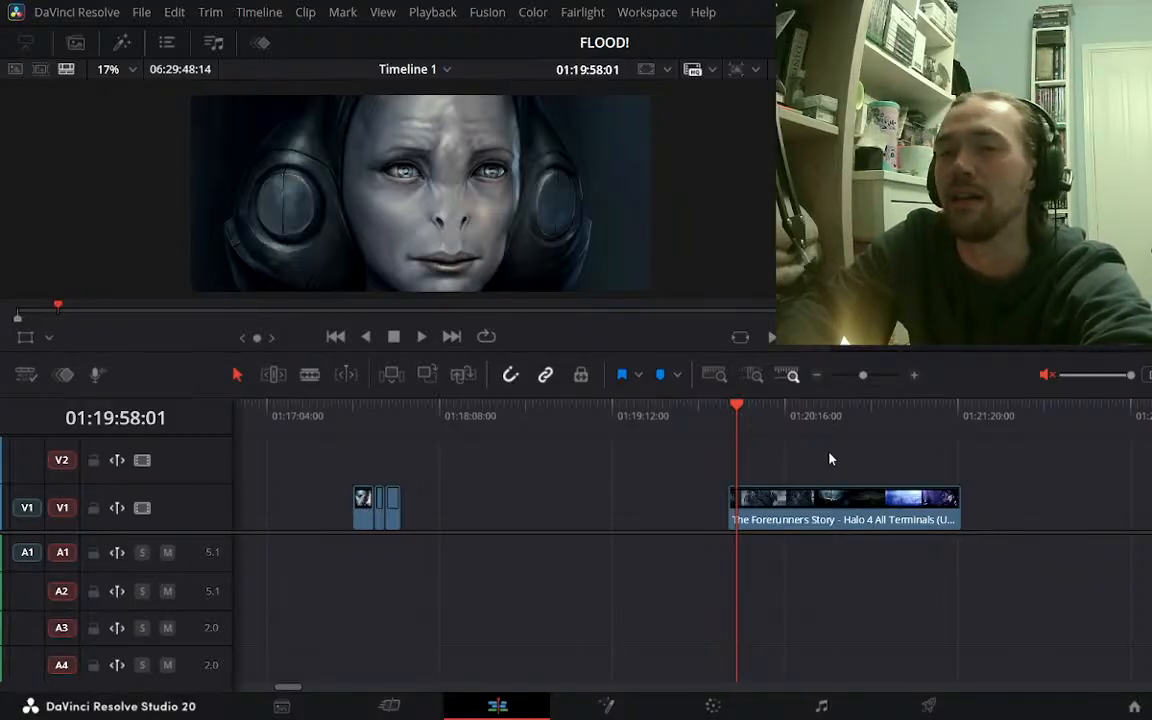
pyautogui.press('l')
pyautogui.press('l')
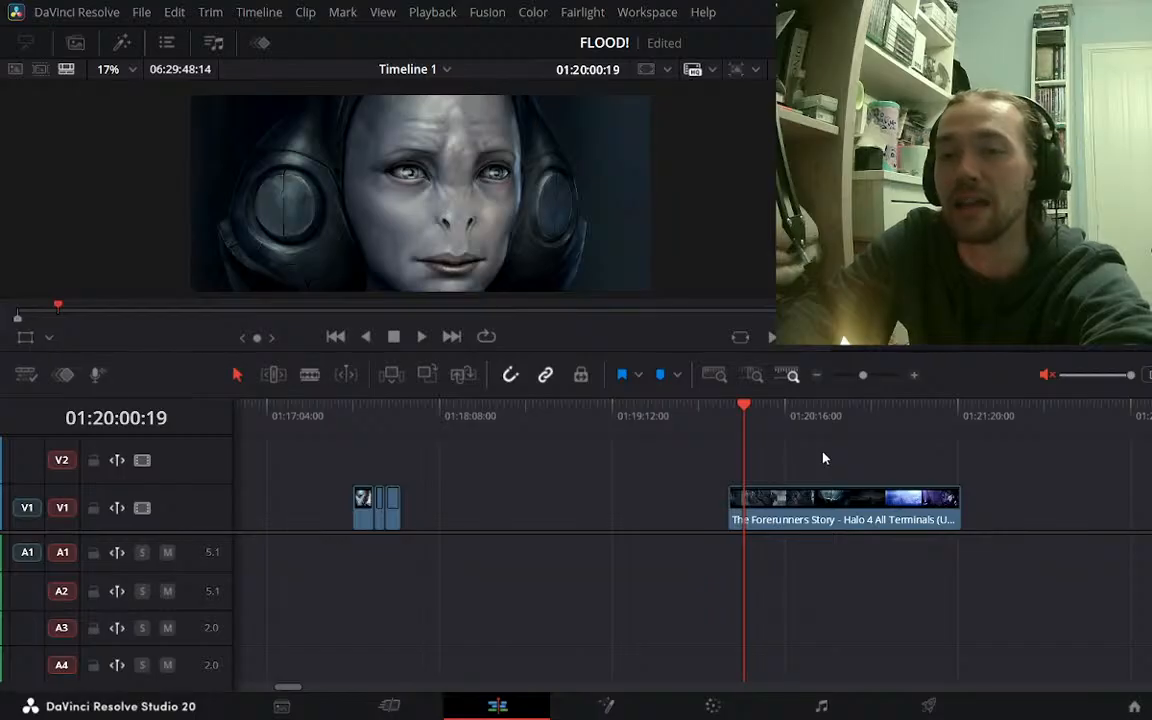
pyautogui.press('space')
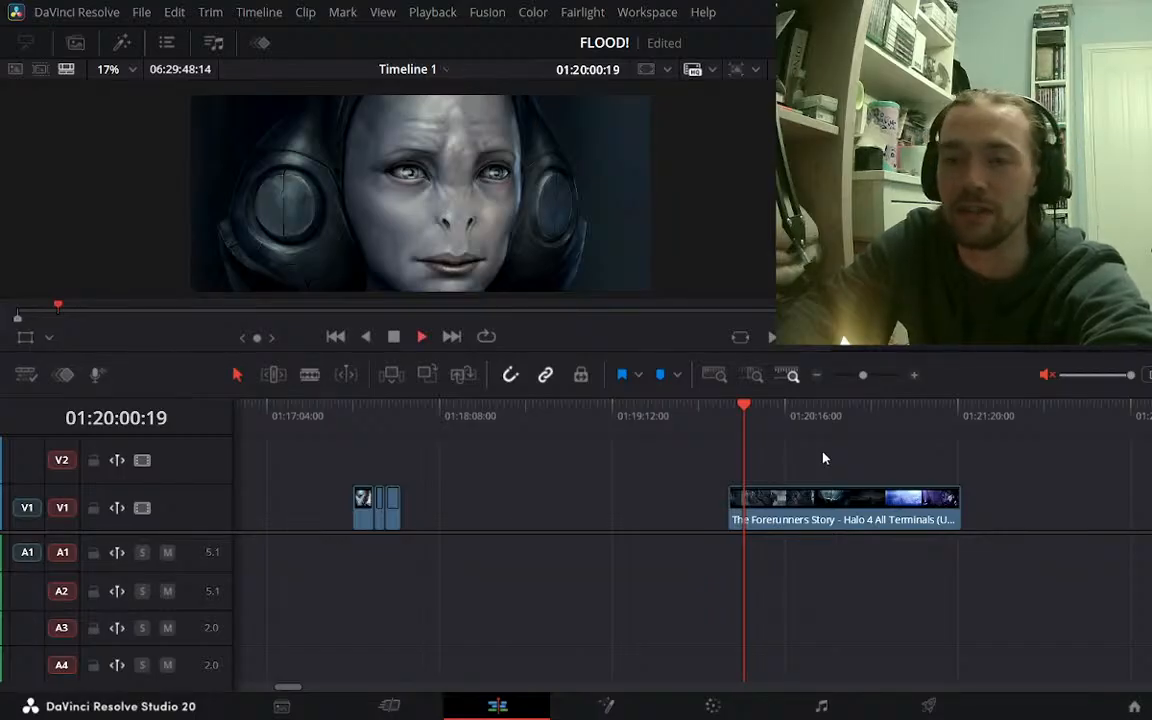
pyautogui.press('j')
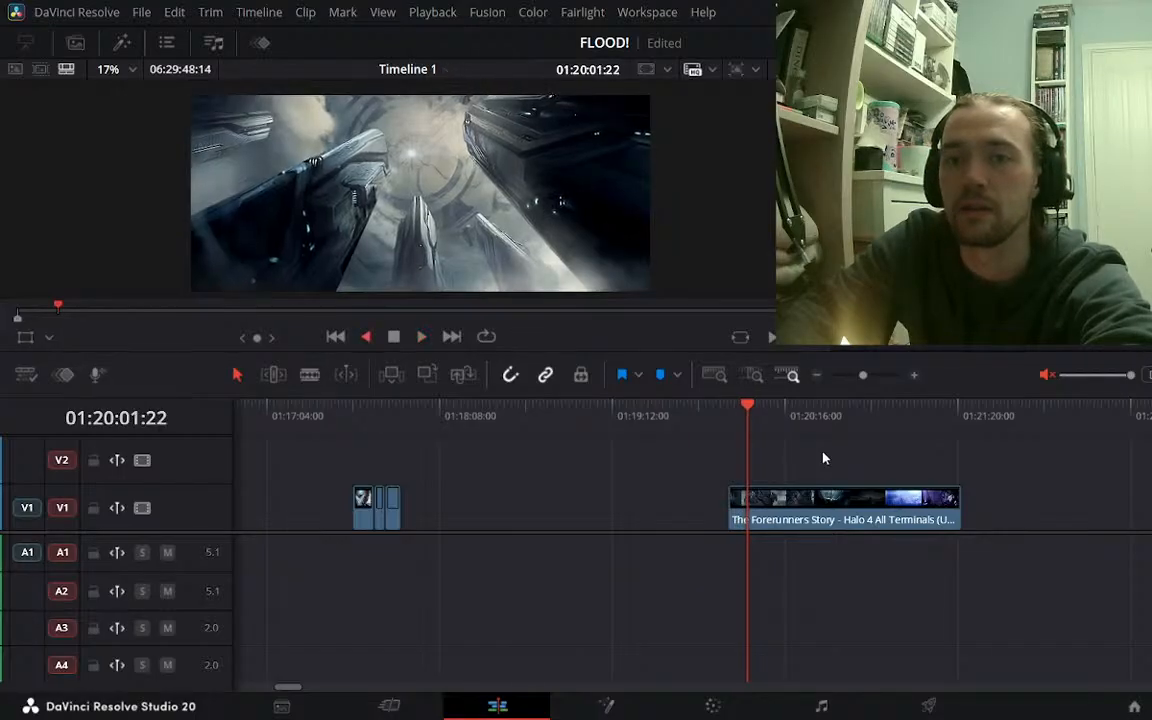
pyautogui.press('k')
pyautogui.press('l')
pyautogui.press('k')
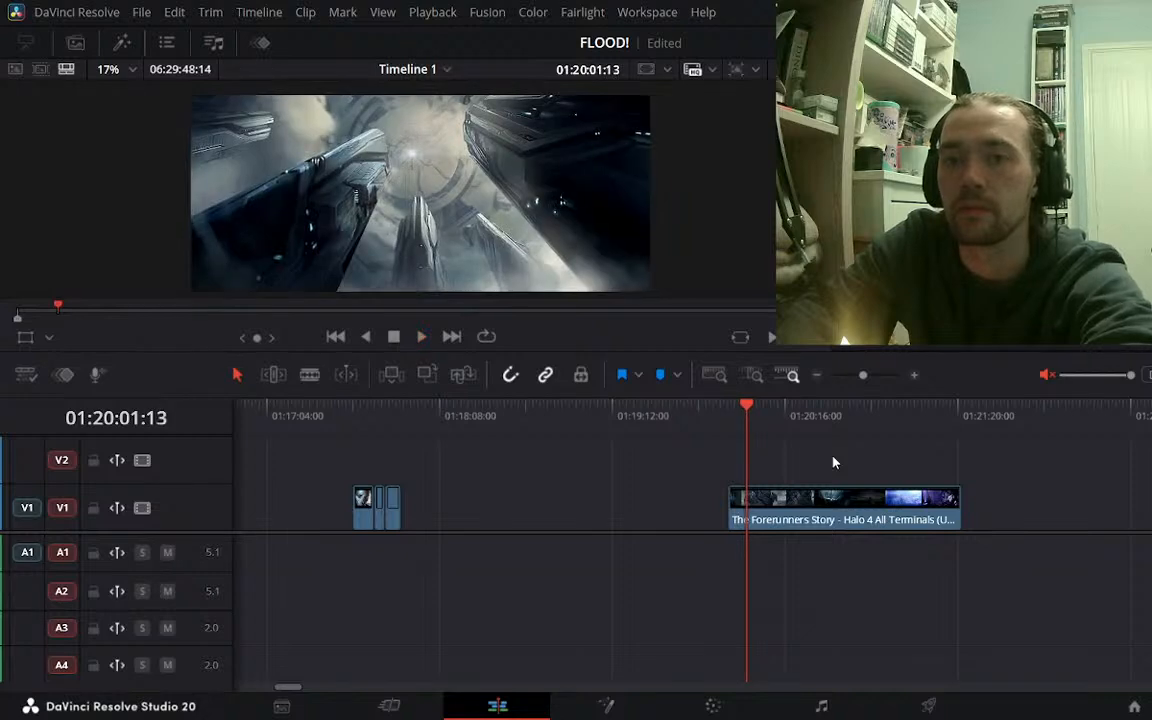
pyautogui.press('Left')
pyautogui.press('Left')
pyautogui.press('Left')
pyautogui.press('Left')
pyautogui.press('Left')
pyautogui.press('Left')
pyautogui.click(812, 524)
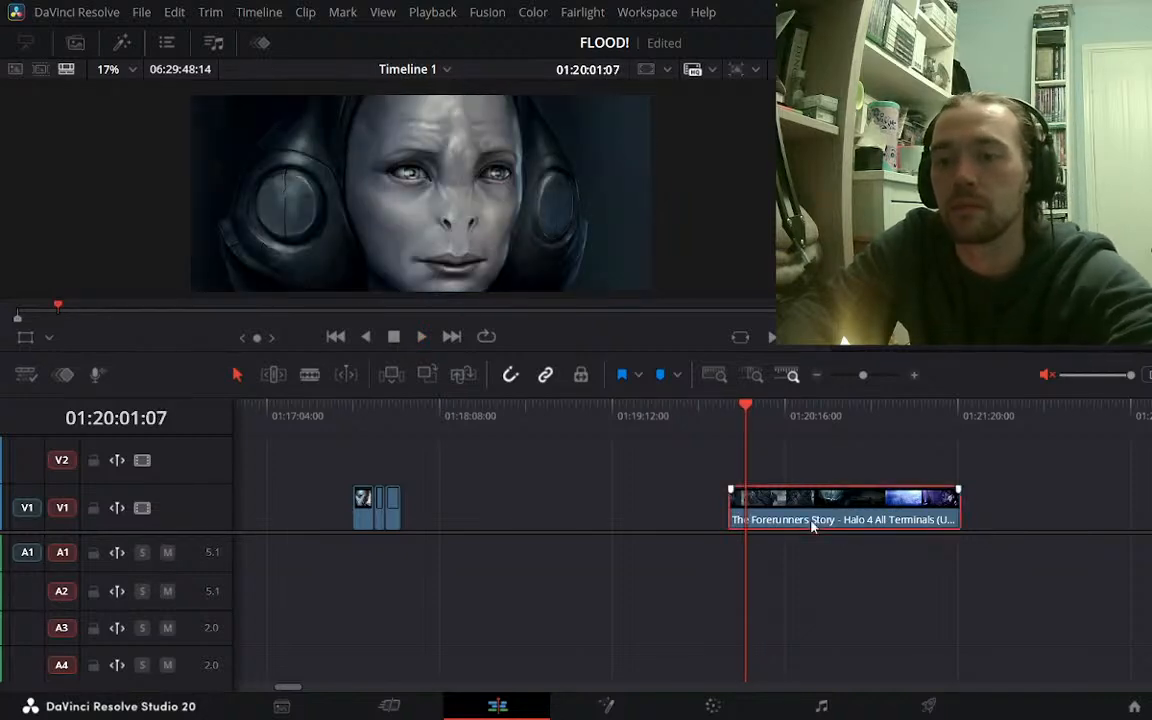
pyautogui.hotkey('ctrl', 'b')
pyautogui.moveTo(738, 510); pyautogui.dragTo(414, 515)
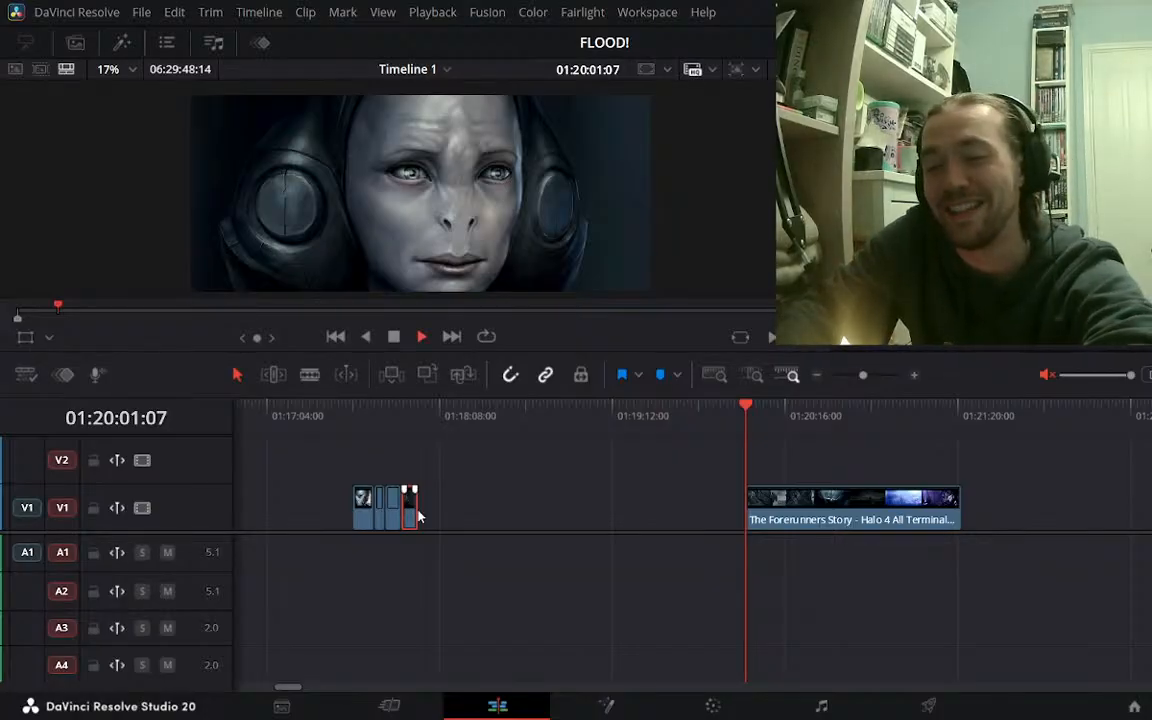
# Skim the remaining Forerunners footage through the purple scenes and extend the clip's end to about 01:21:31
pyautogui.press('l')
pyautogui.press('l')
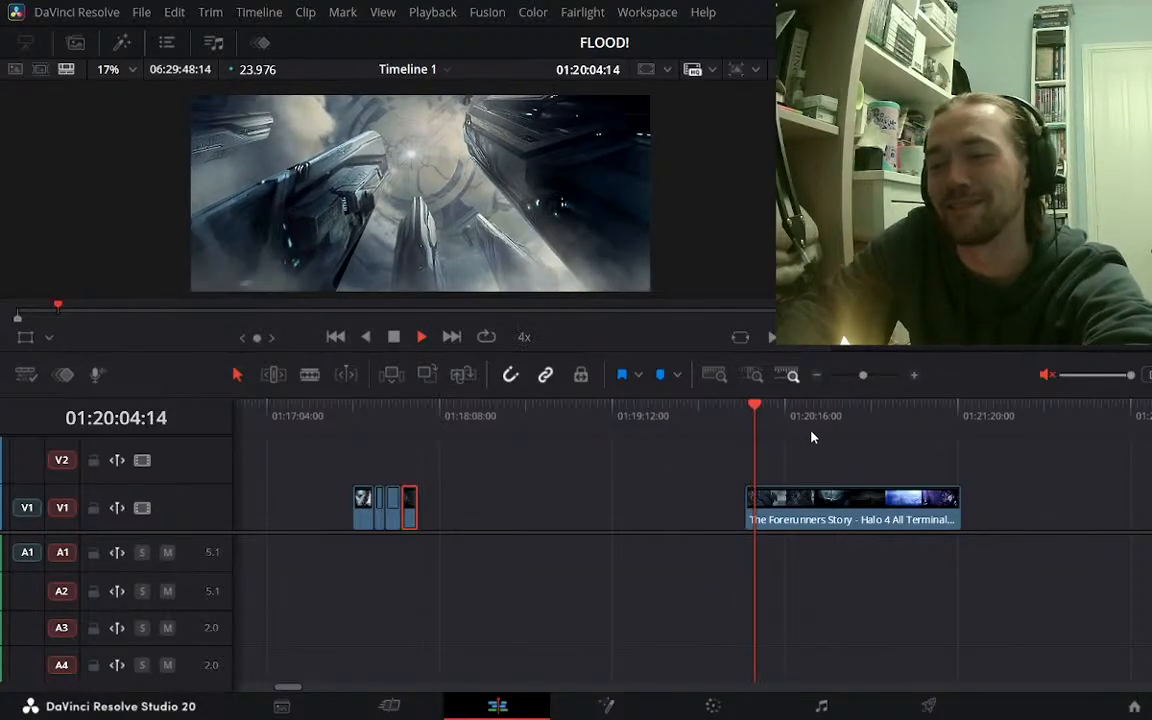
pyautogui.press('l')
pyautogui.press('l')
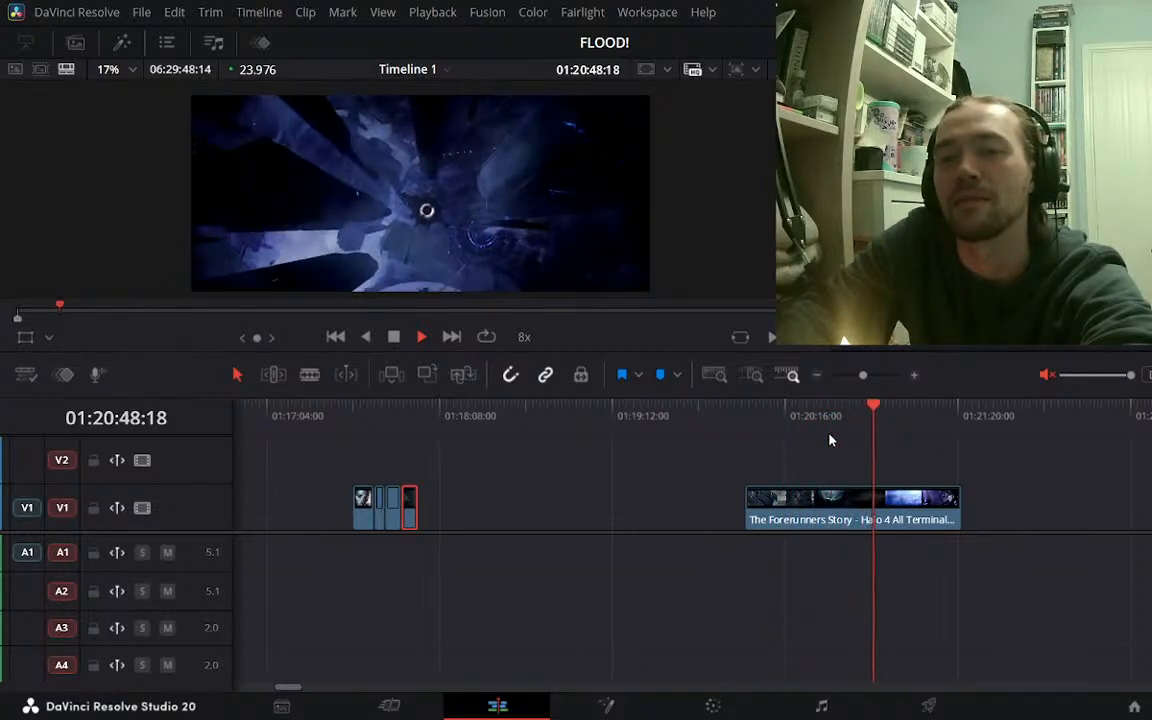
pyautogui.press('space')
pyautogui.press('space')
pyautogui.press('l')
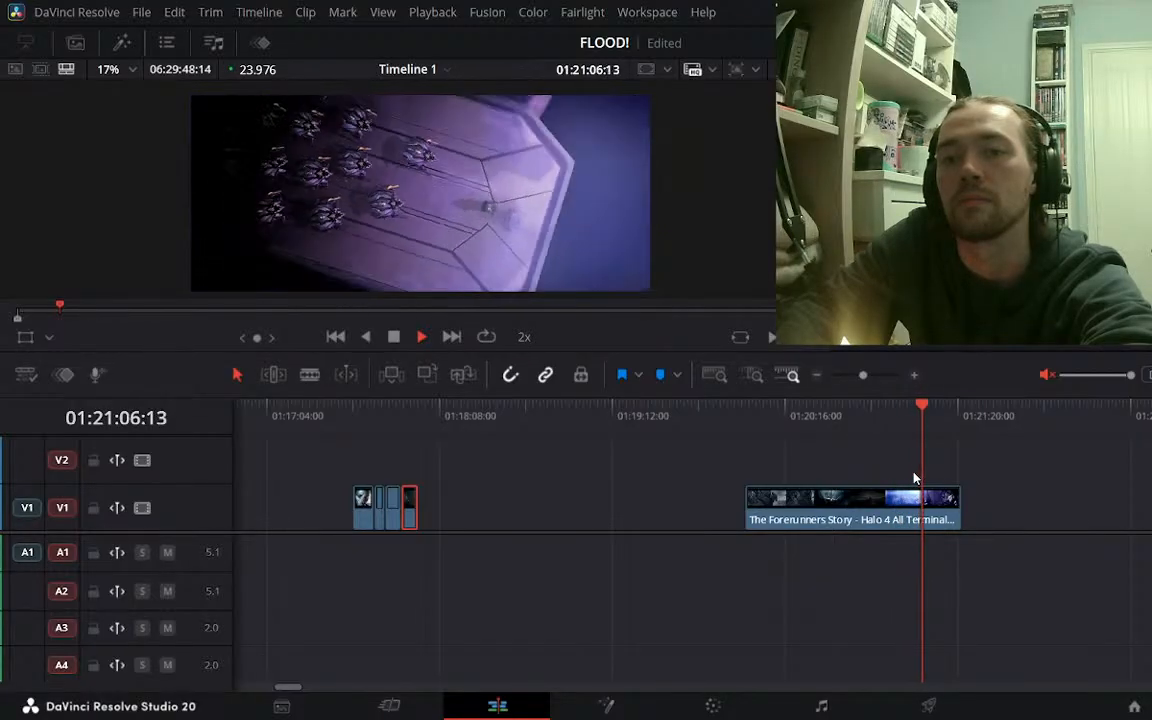
pyautogui.press('space')
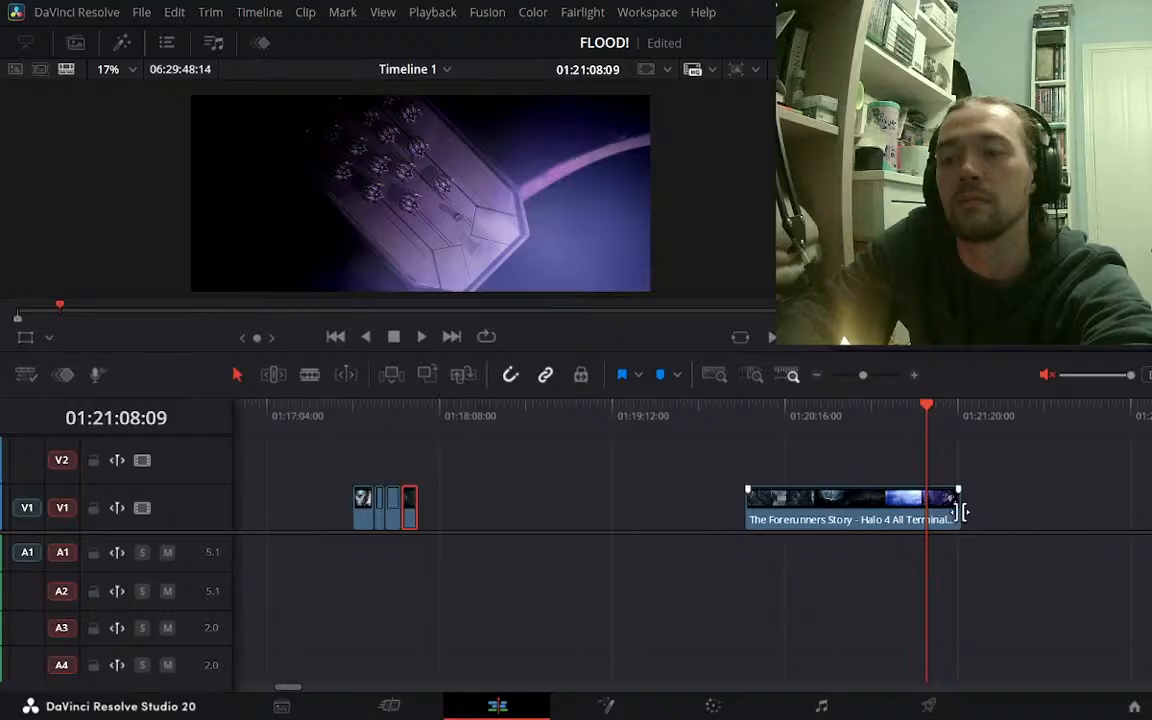
pyautogui.moveTo(960, 510); pyautogui.dragTo(990, 502)
pyautogui.press('l')
pyautogui.press('l')
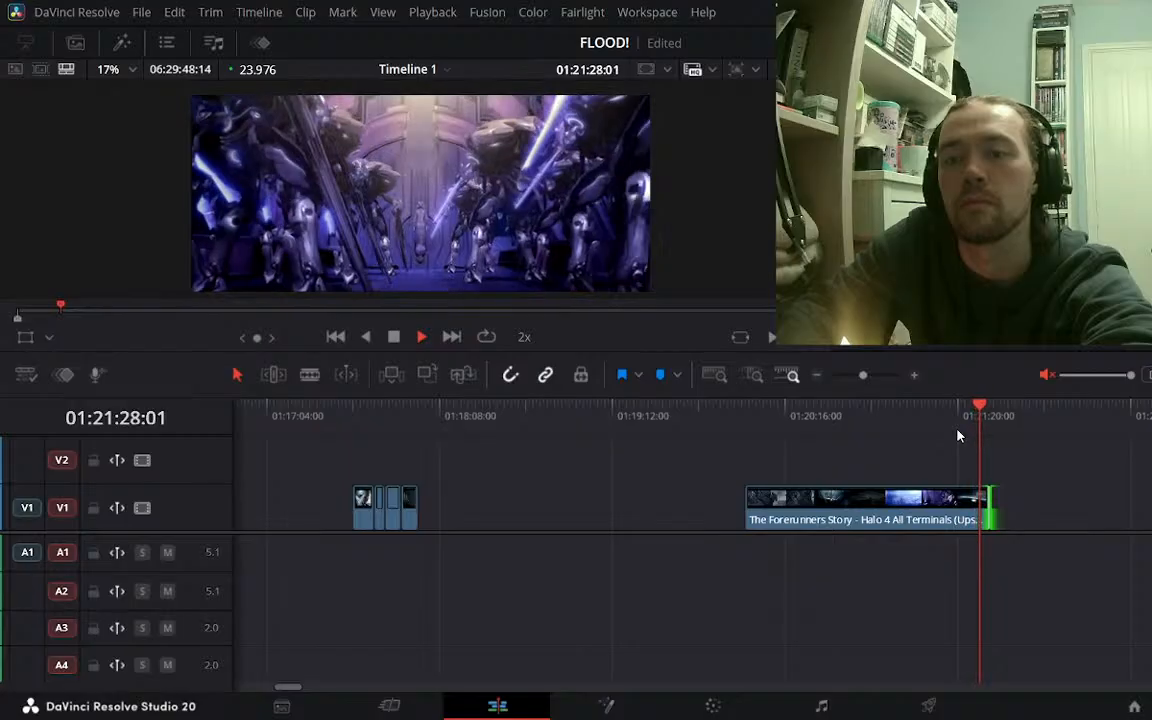
# Split the Forerunners clip at 01:21:24:20, at the purple-lit shot of the helmeted character, and delete the part before it
pyautogui.press('j')
pyautogui.press('j')
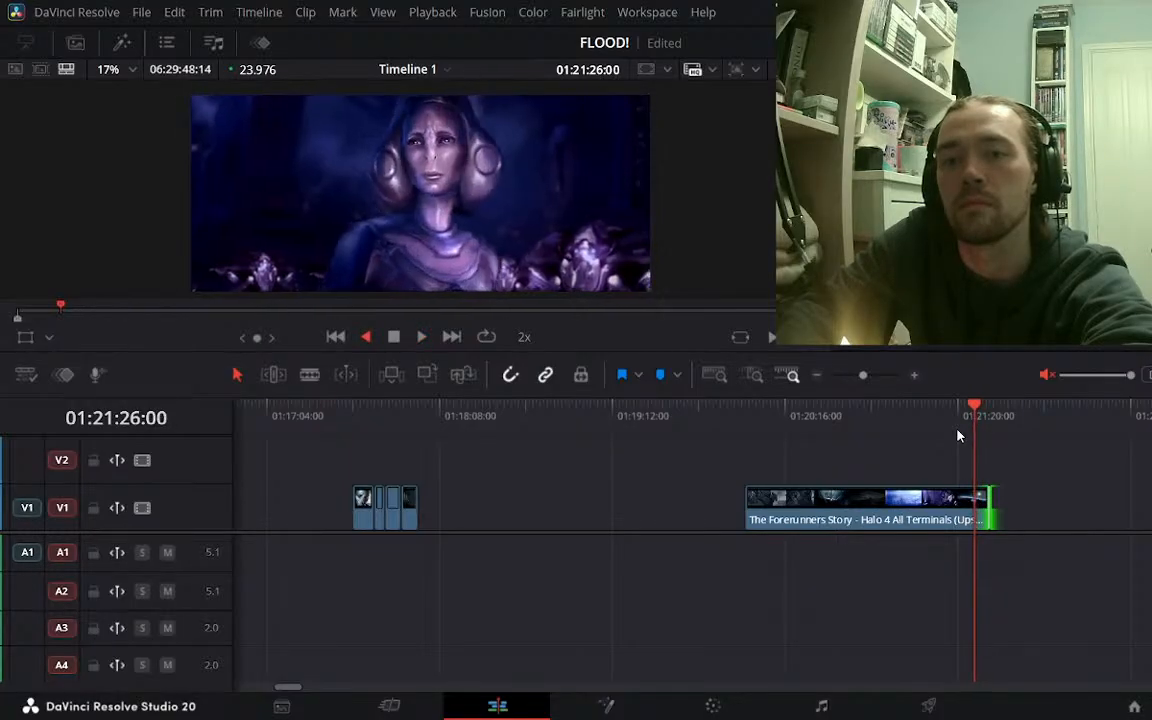
pyautogui.press('l')
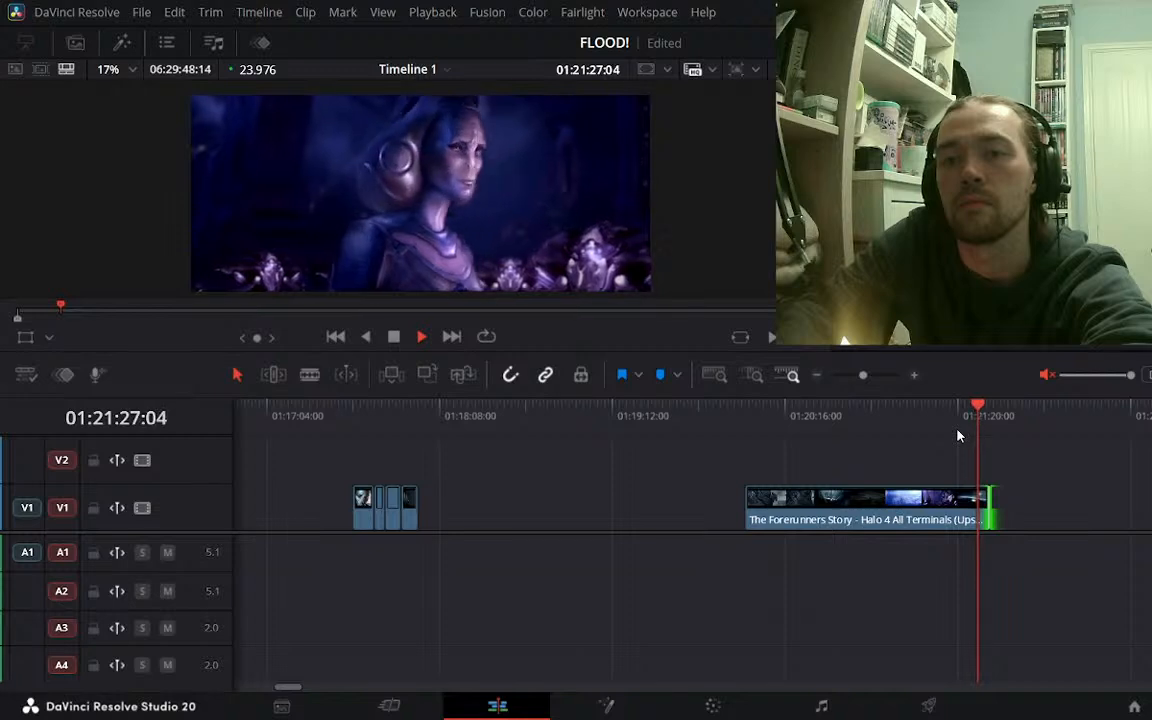
pyautogui.press('j')
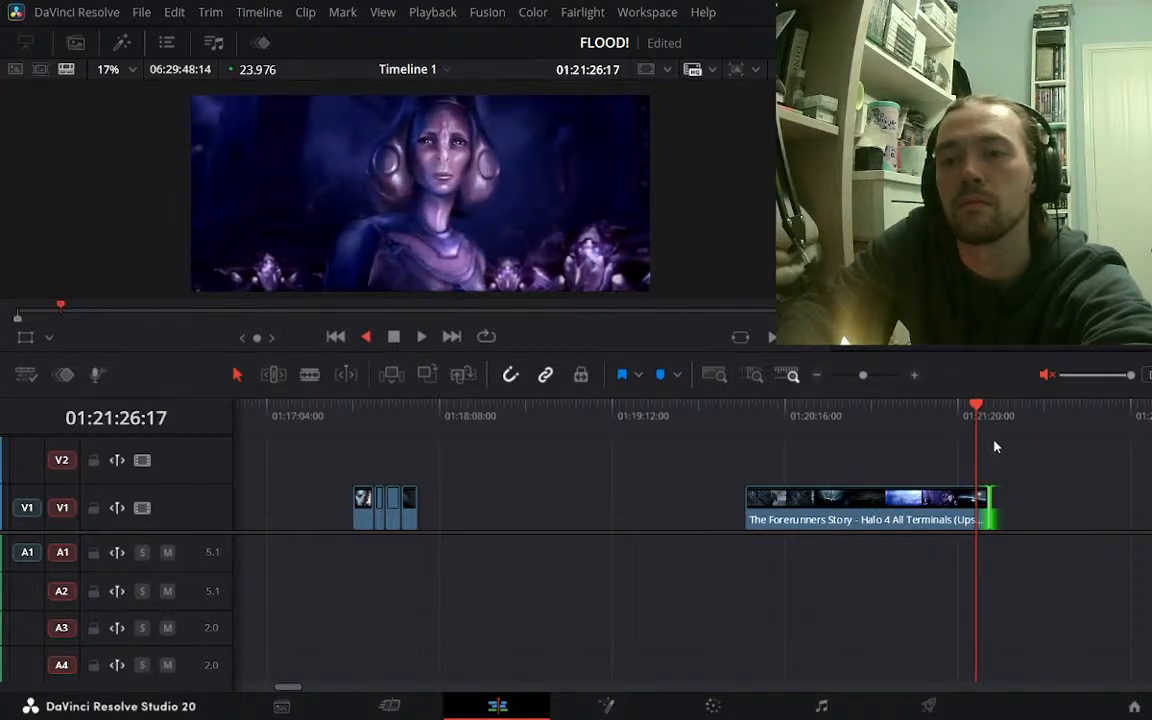
pyautogui.press('k')
pyautogui.press('j')
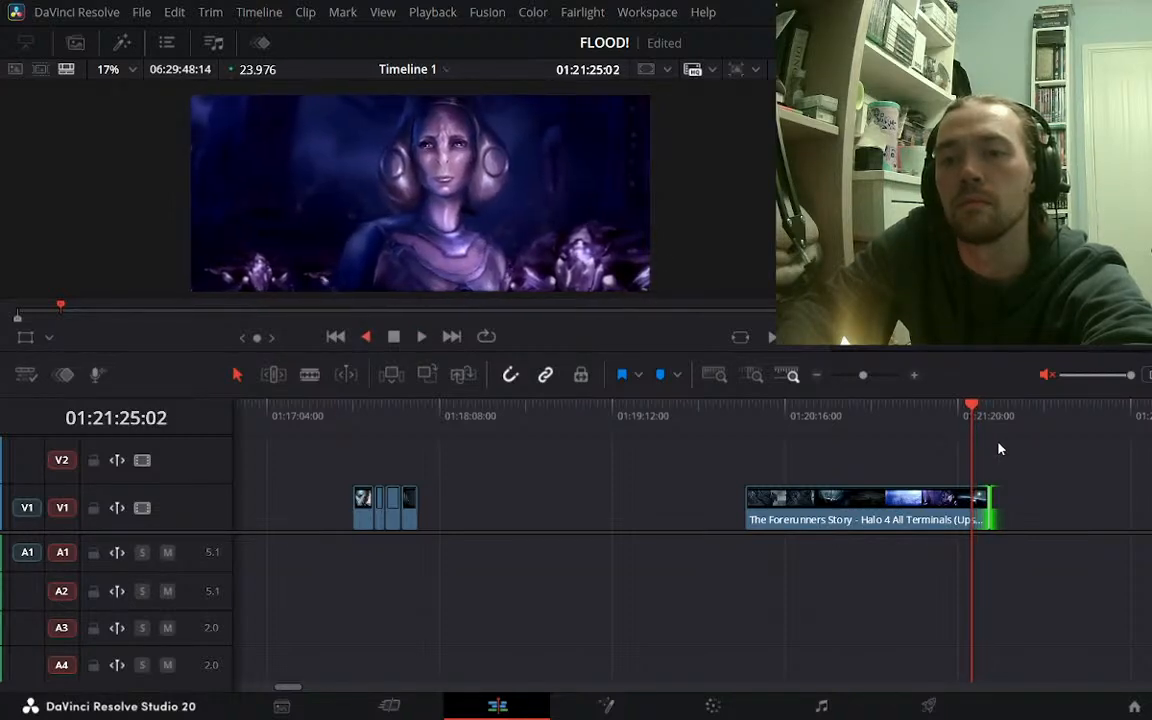
pyautogui.press('l')
pyautogui.press('k')
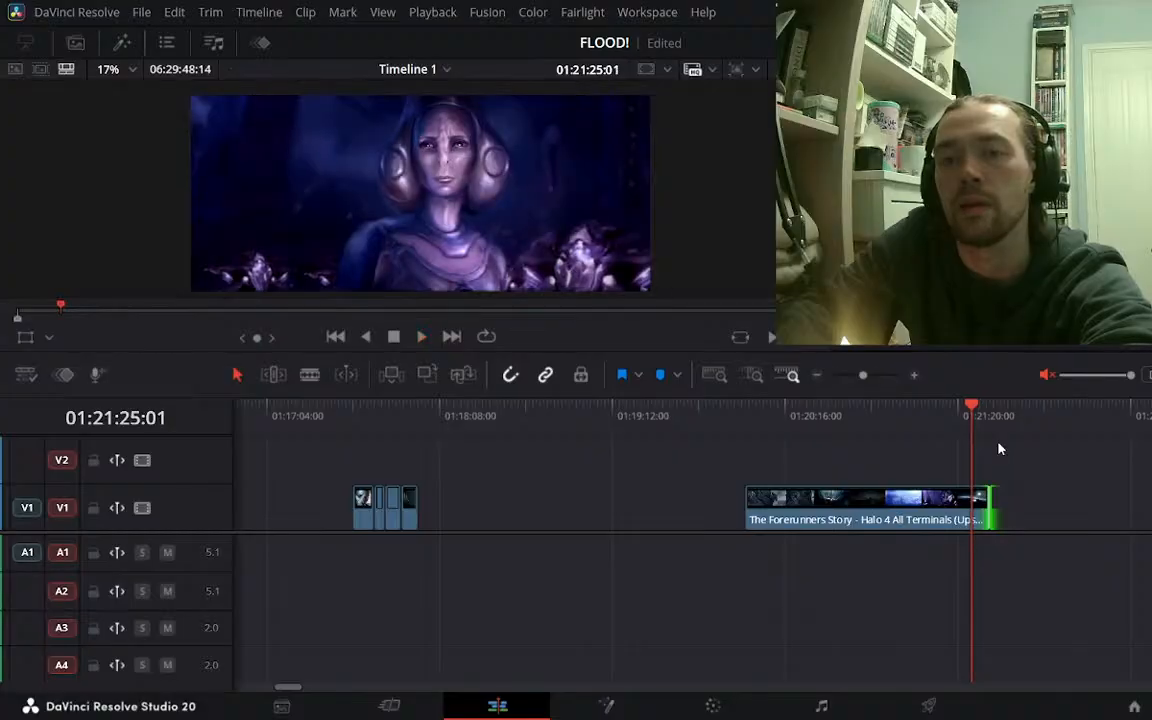
pyautogui.press('Left')
pyautogui.press('Left')
pyautogui.press('Left')
pyautogui.press('Left')
pyautogui.press('Left')
pyautogui.press('Left')
pyautogui.press('Left')
pyautogui.press('Right')
pyautogui.press('Right')
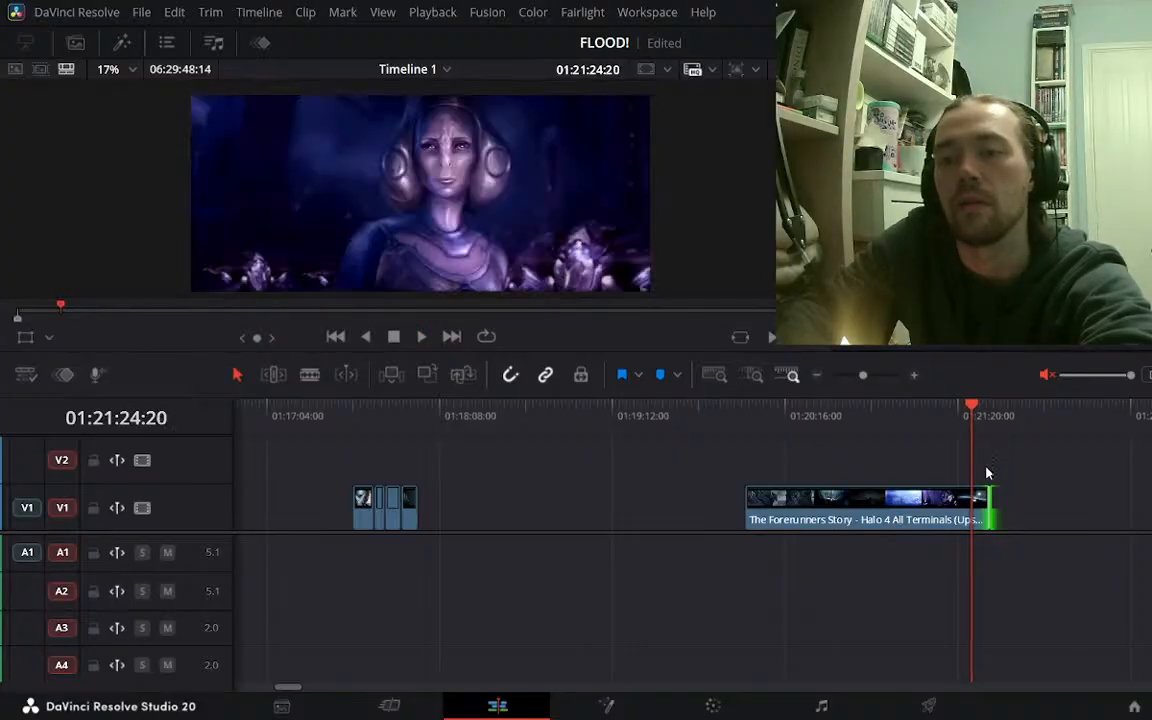
pyautogui.click(924, 512)
pyautogui.hotkey('ctrl', 'b')
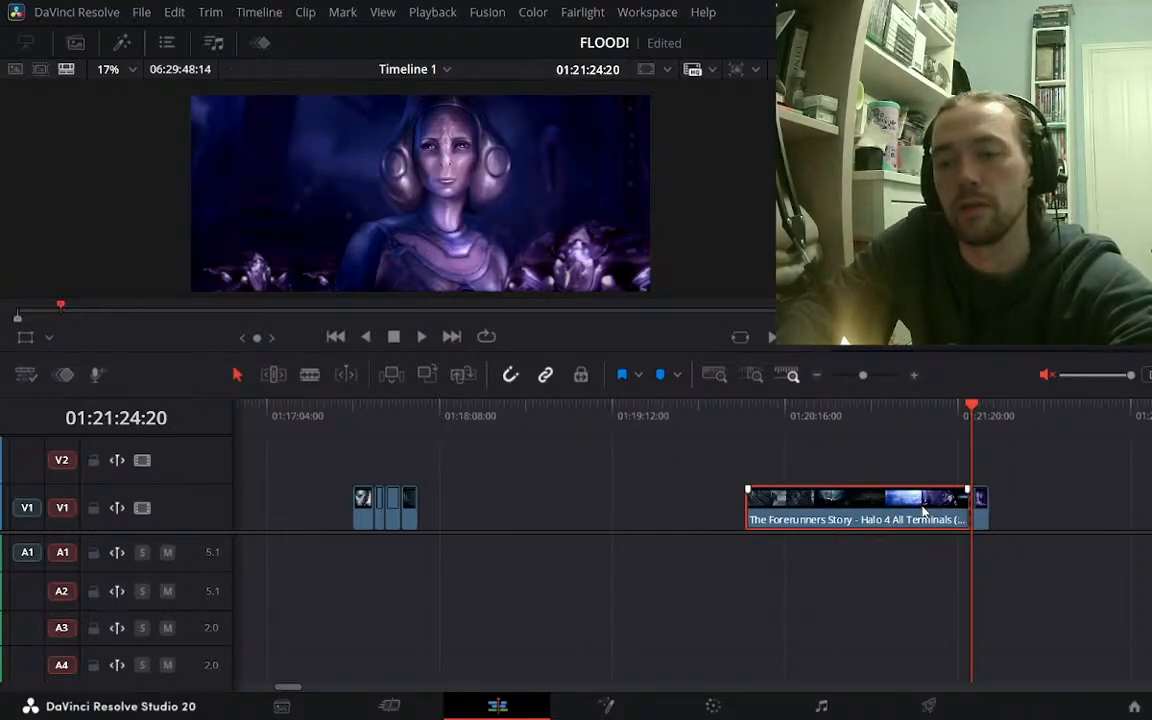
pyautogui.press('Delete')
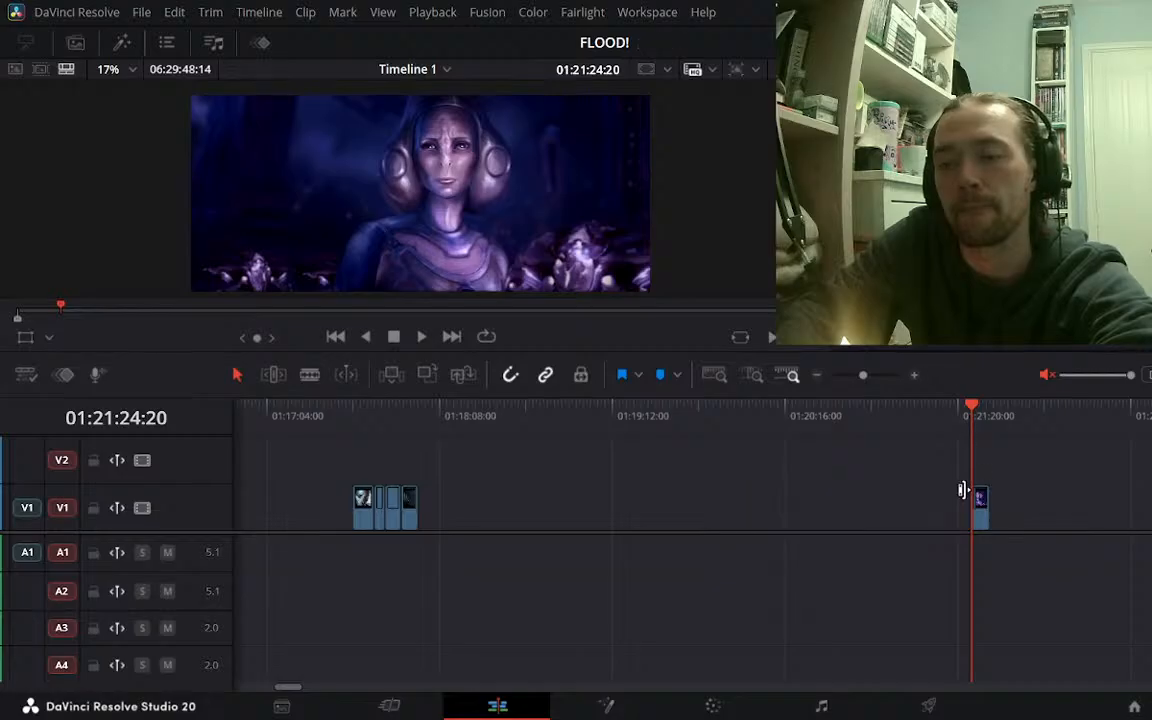
# Move the purple-lit character piece to about 01:18:08 on V1 and play it through to the end of the character's shot
pyautogui.moveTo(980, 518); pyautogui.dragTo(450, 518)
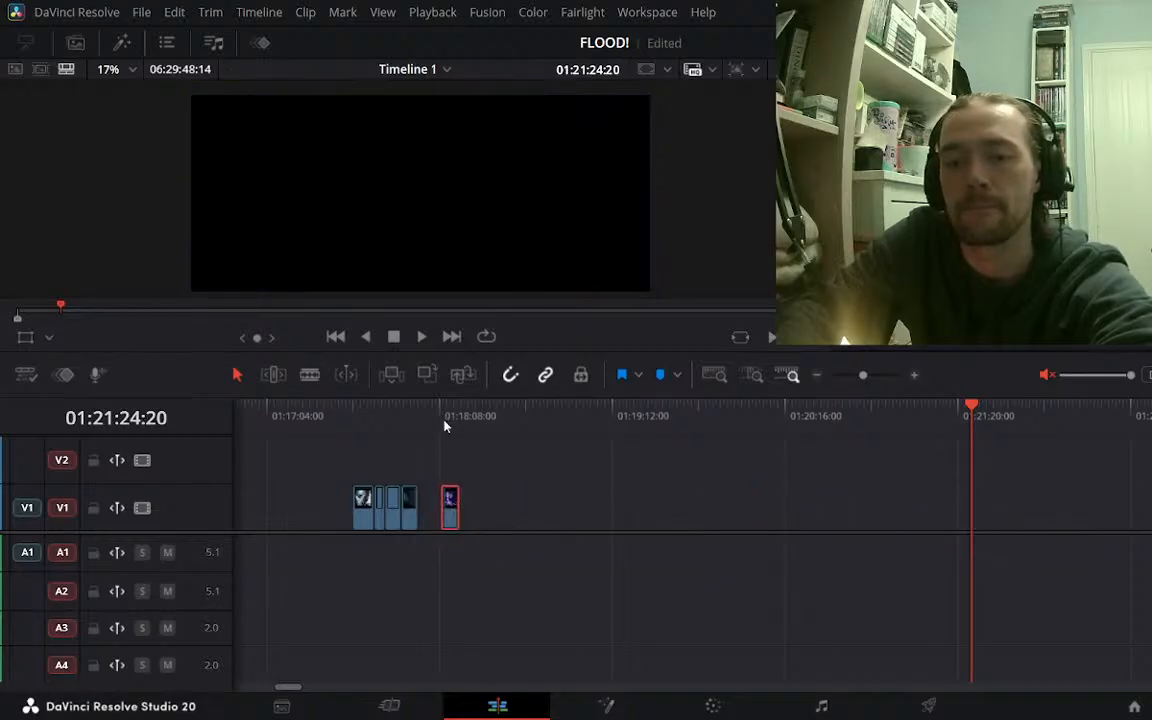
pyautogui.click(444, 420)
pyautogui.press('space')
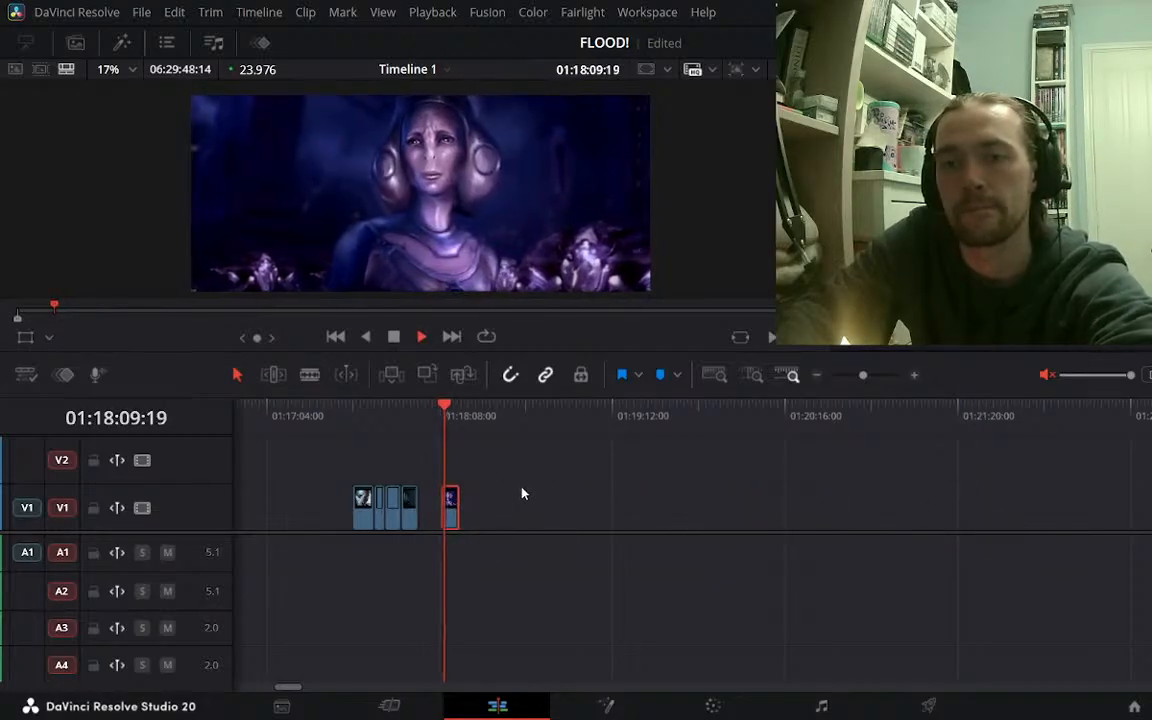
pyautogui.press('space')
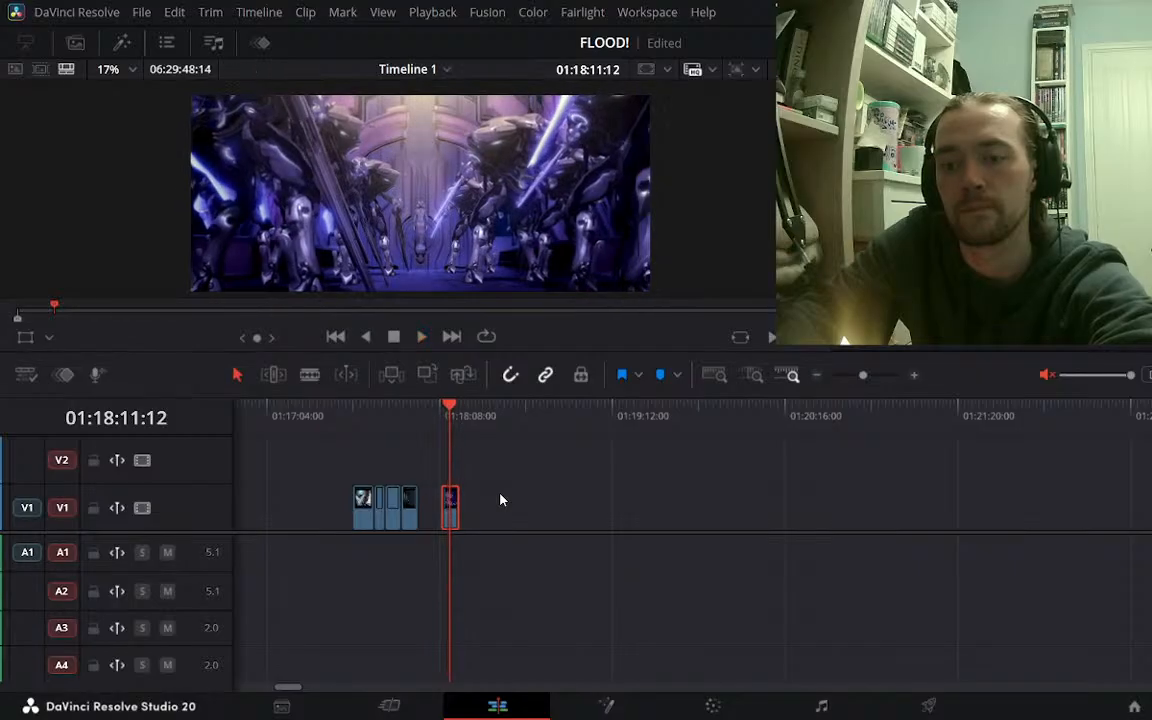
# Split the purple-lit character piece at 01:18:11:04, at the end of her shot, and delete the part after it
pyautogui.press('Left')
pyautogui.press('Left')
pyautogui.press('Left')
pyautogui.press('Left')
pyautogui.press('Left')
pyautogui.press('Left')
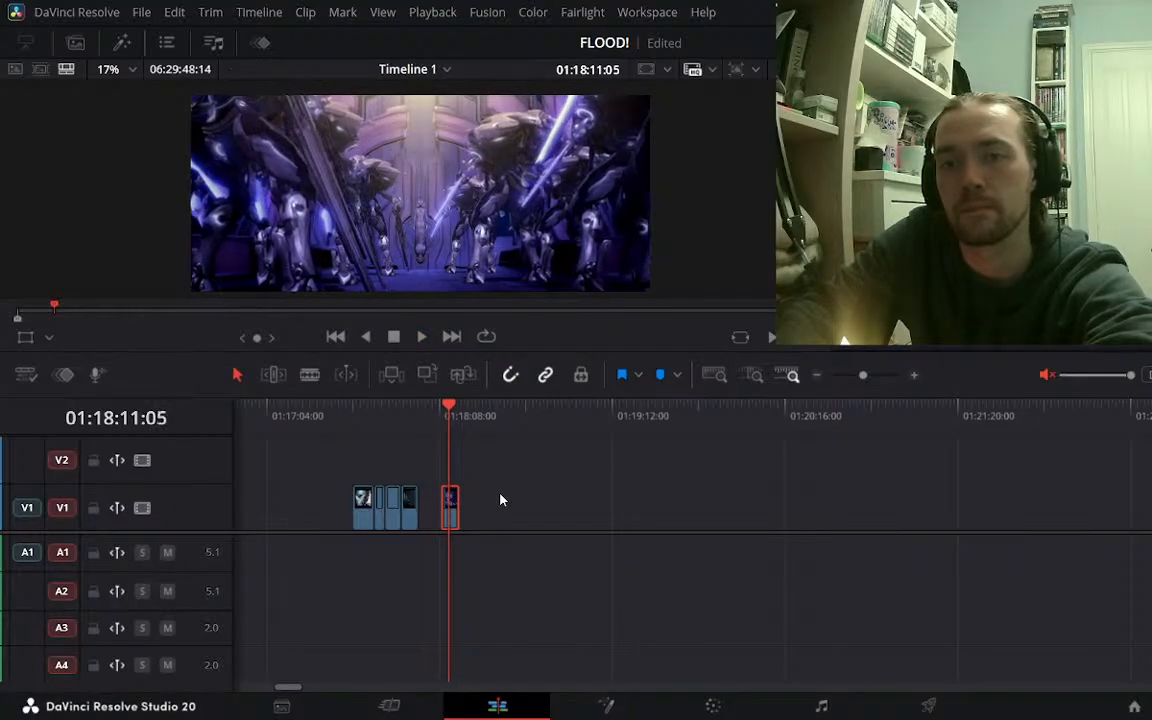
pyautogui.hotkey('ctrl', 'b')
pyautogui.click(455, 516)
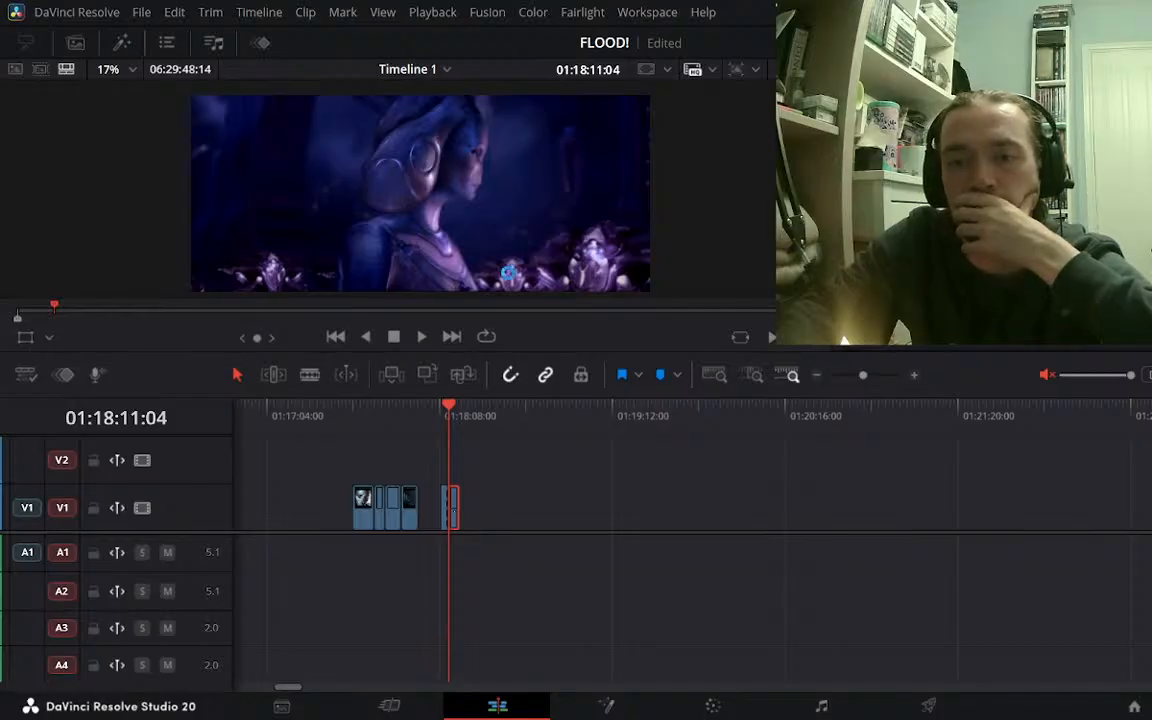
pyautogui.press('Delete')
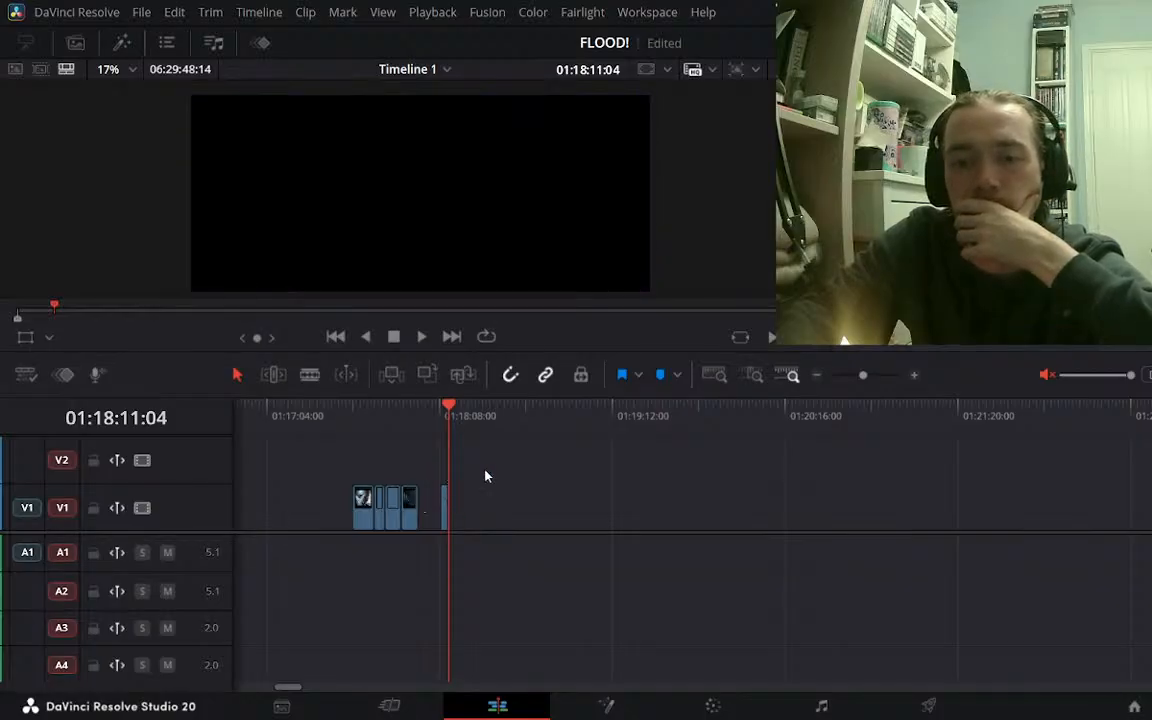
# Place the trimmed purple-lit piece beside the other extracted Forerunner pieces and move the whole group to V2, ending at about 01:30:16
pyautogui.click(440, 505)
pyautogui.moveTo(445, 506); pyautogui.dragTo(426, 498)
pyautogui.click(380, 505)
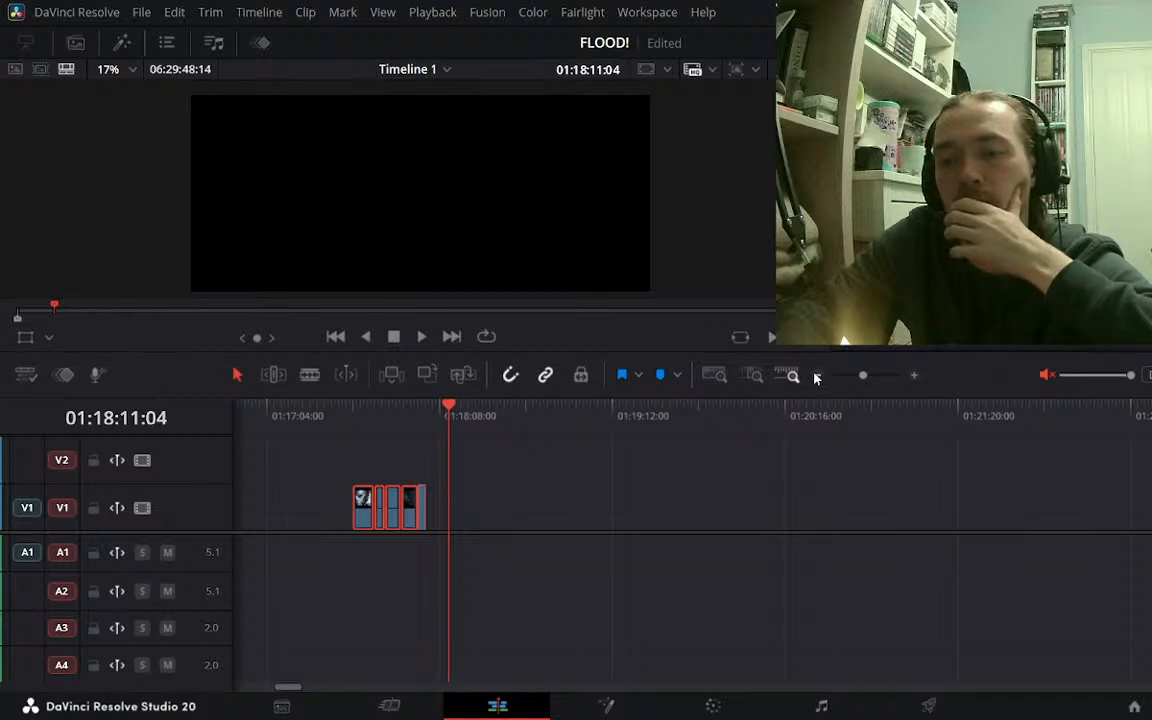
pyautogui.scroll(-3, 688, 488)
pyautogui.moveTo(606, 515); pyautogui.dragTo(998, 465)
pyautogui.click(1034, 410)
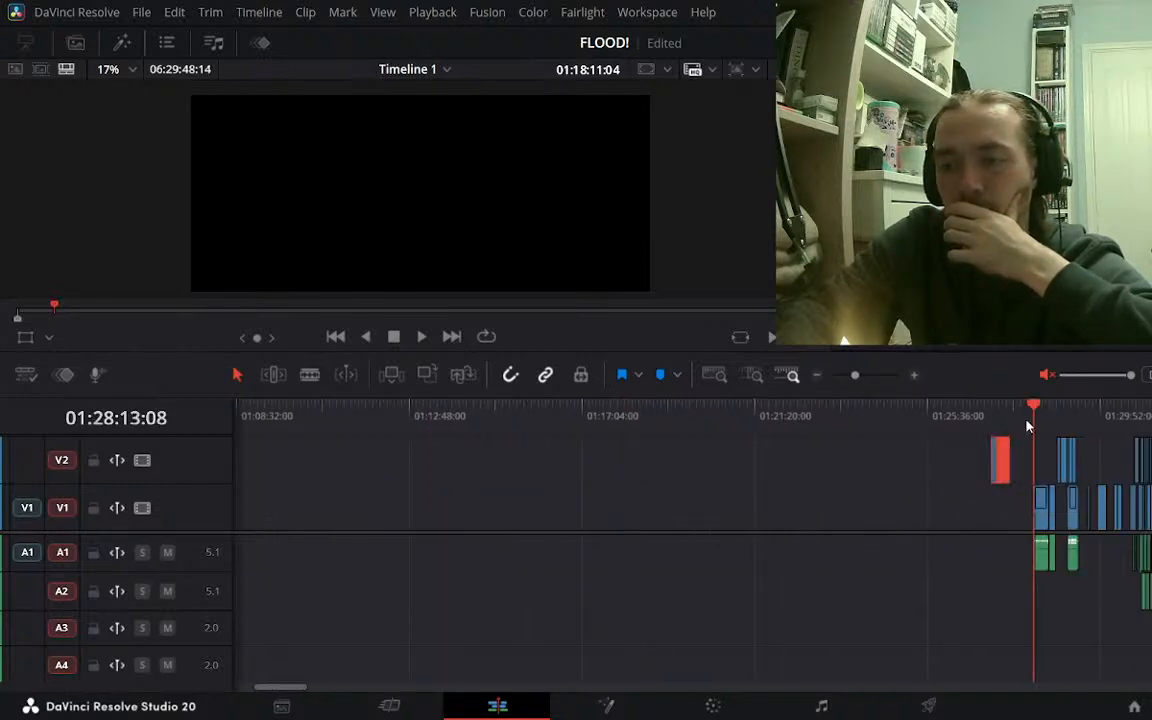
pyautogui.click(914, 375)
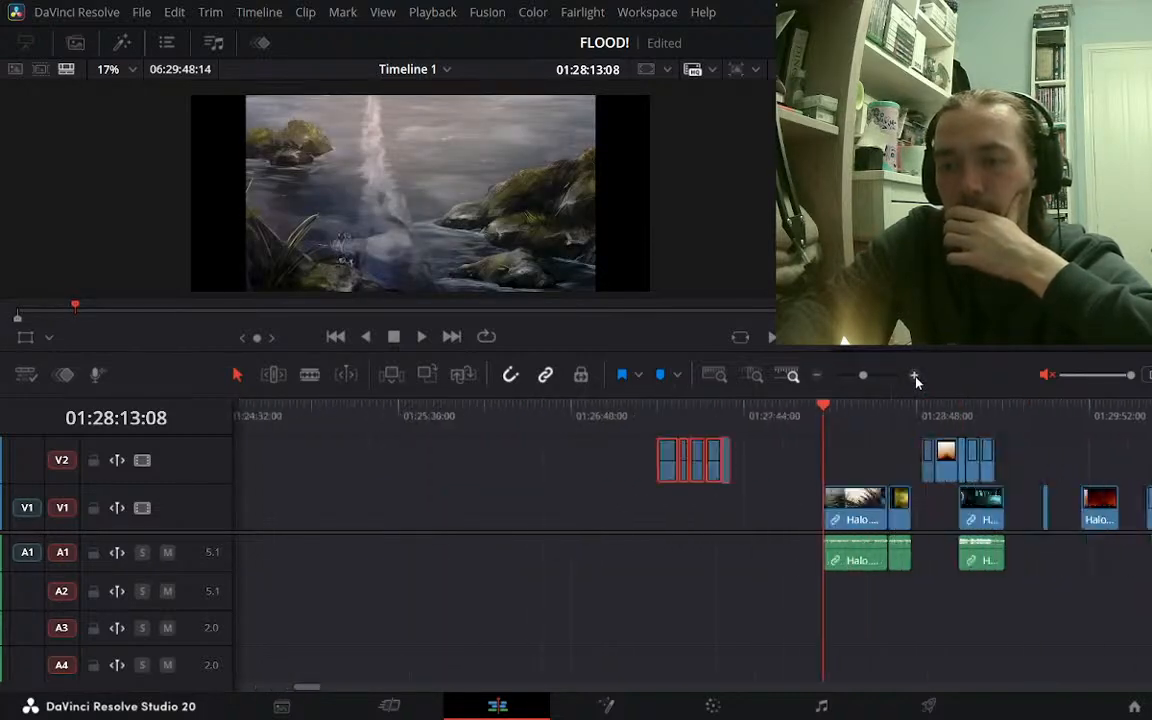
pyautogui.click(818, 376)
pyautogui.moveTo(684, 460); pyautogui.dragTo(792, 463)
pyautogui.click(800, 412)
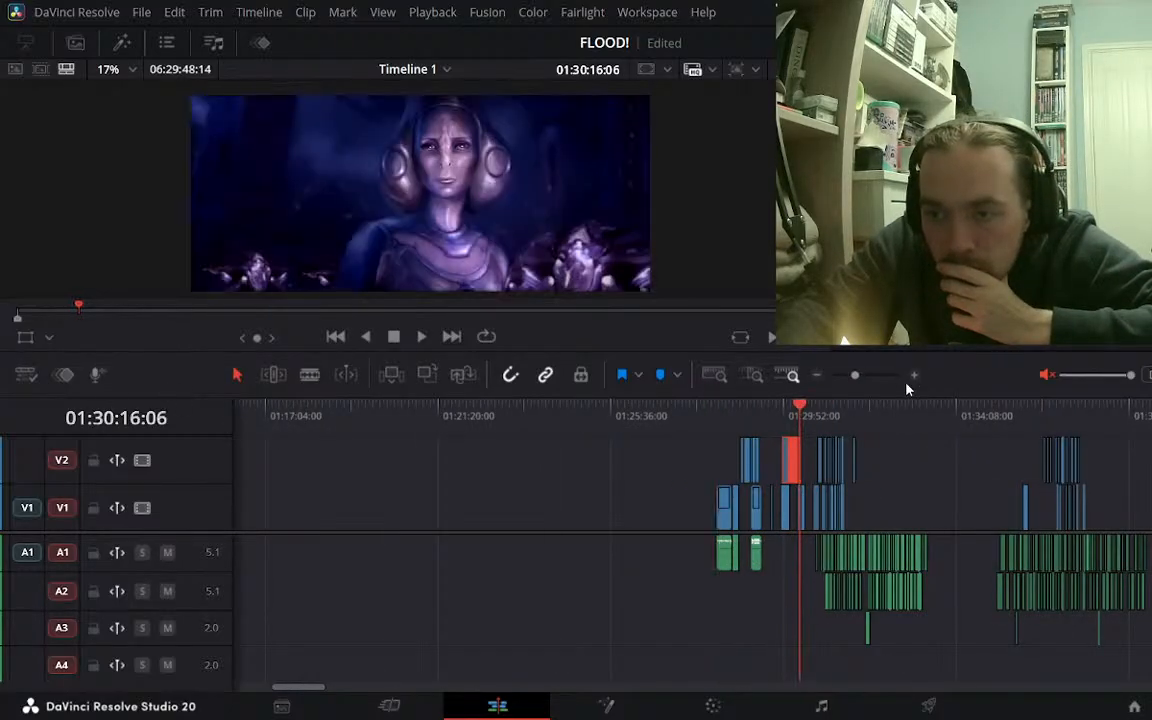
# Close the gaps before the Halo Legends clip on V1 and move the extracted group on V2 to start where that clip ends
pyautogui.click(915, 376)
pyautogui.click(915, 376)
pyautogui.moveTo(619, 497); pyautogui.dragTo(577, 499)
pyautogui.moveTo(663, 505); pyautogui.dragTo(587, 500)
pyautogui.moveTo(632, 444); pyautogui.dragTo(655, 462)
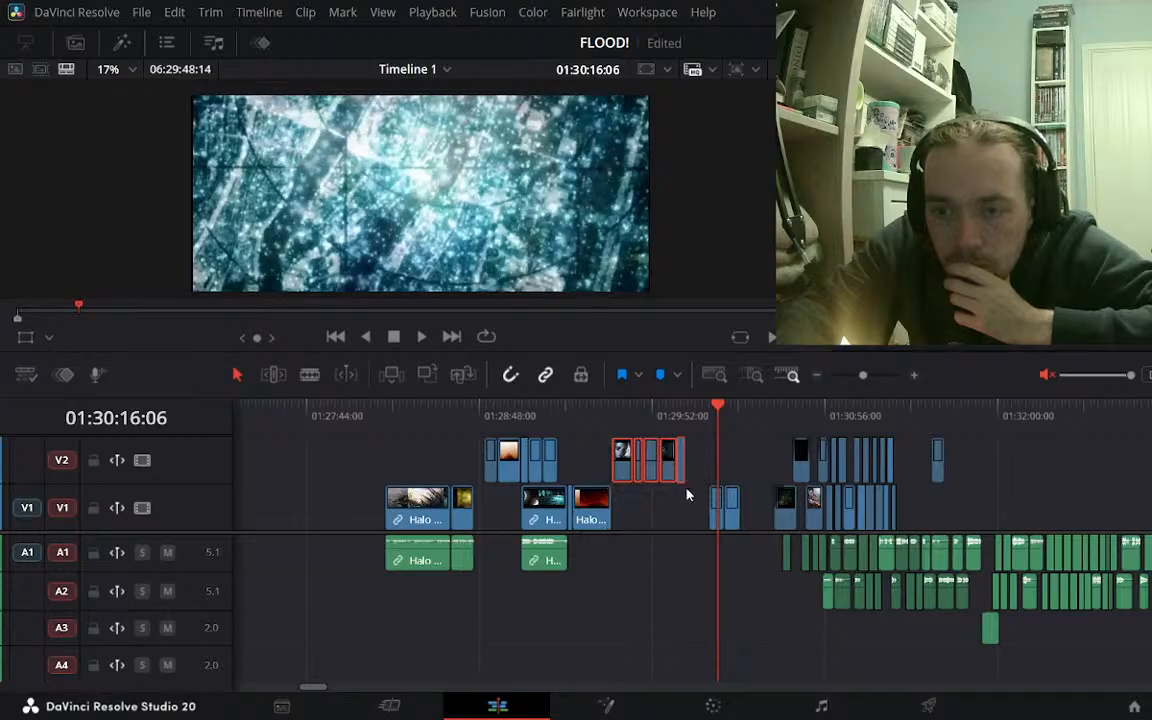
# Enlarge the dark creature still at 01:31:35:14 to fill the frame, reposition it with its head fully in view, and save the project
pyautogui.click(1008, 509)
pyautogui.click(937, 416)
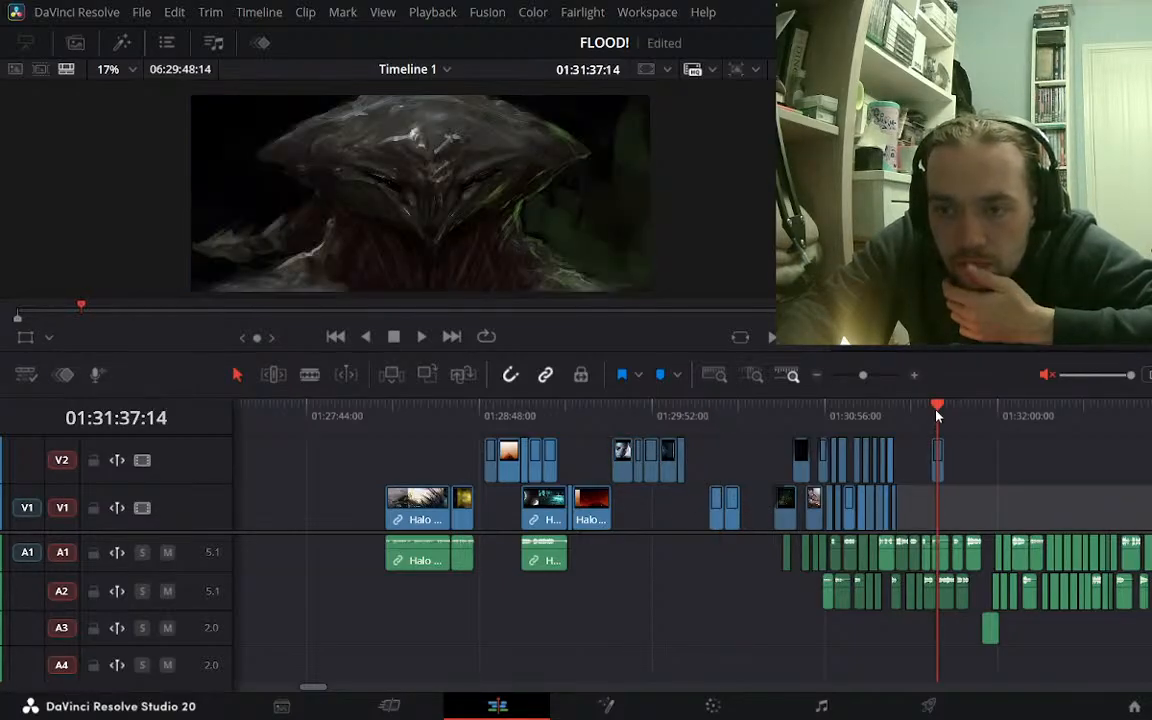
pyautogui.hotkey('shift', 'Left')
pyautogui.hotkey('shift', 'Left')
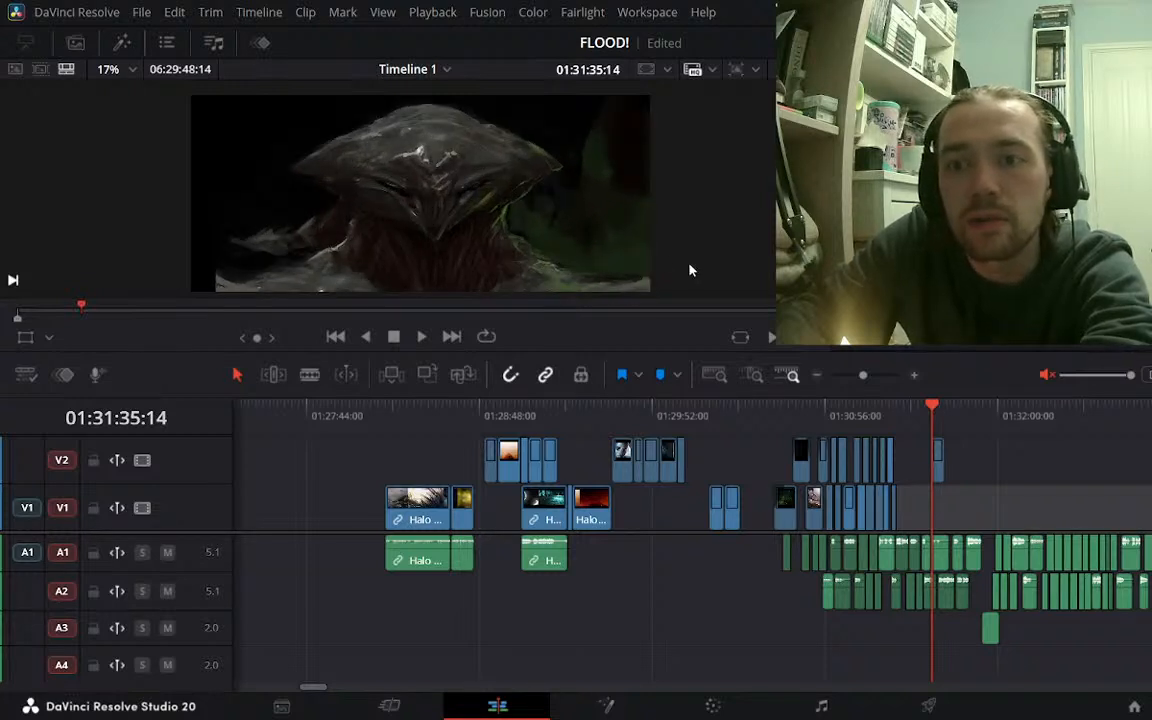
pyautogui.click(27, 338)
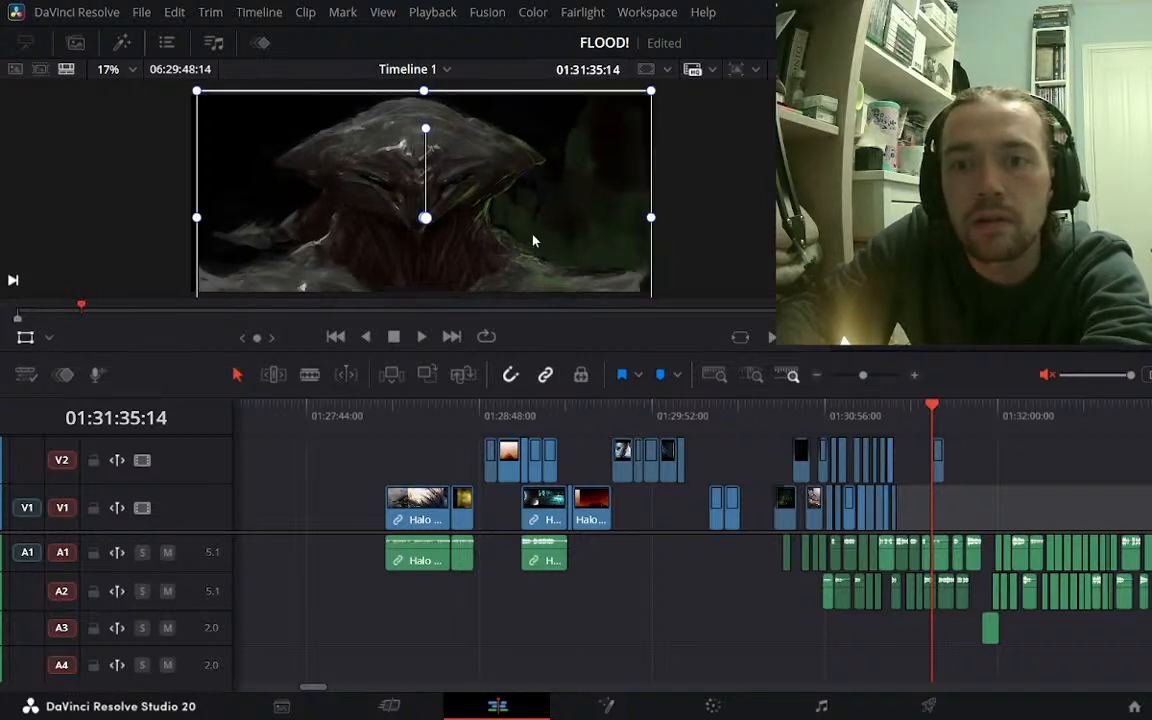
pyautogui.moveTo(537, 230); pyautogui.dragTo(548, 233)
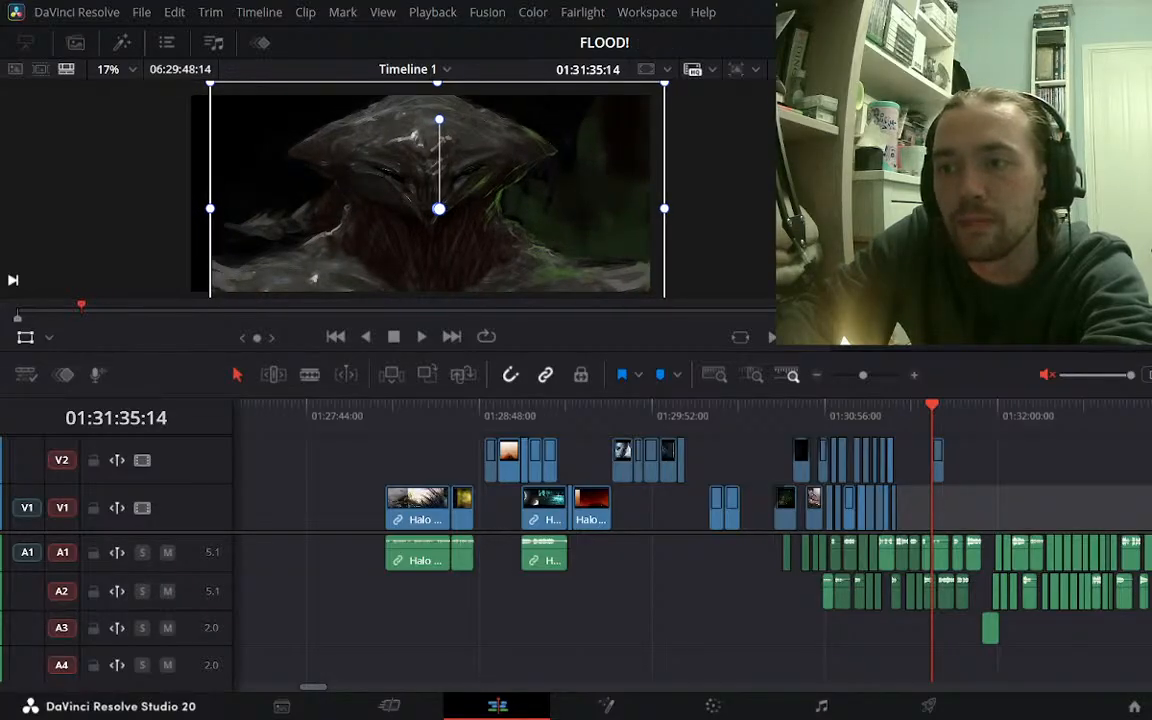
pyautogui.moveTo(952, 150); pyautogui.dragTo(964, 150)
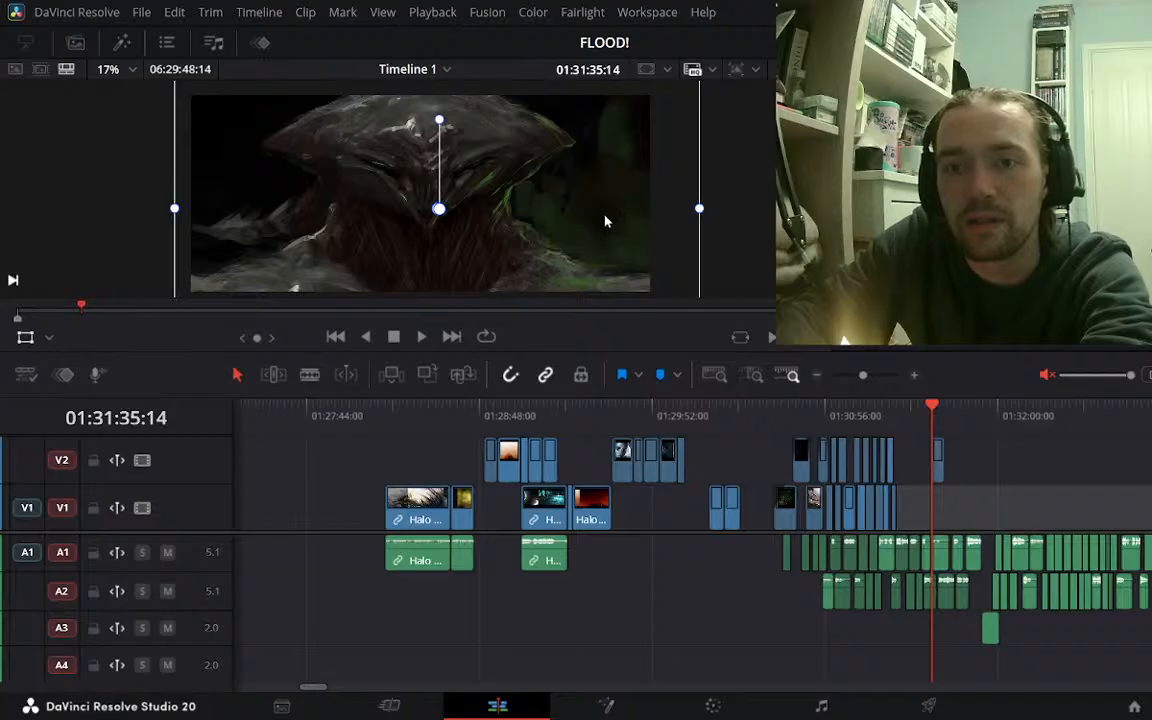
pyautogui.moveTo(607, 220); pyautogui.dragTo(612, 246)
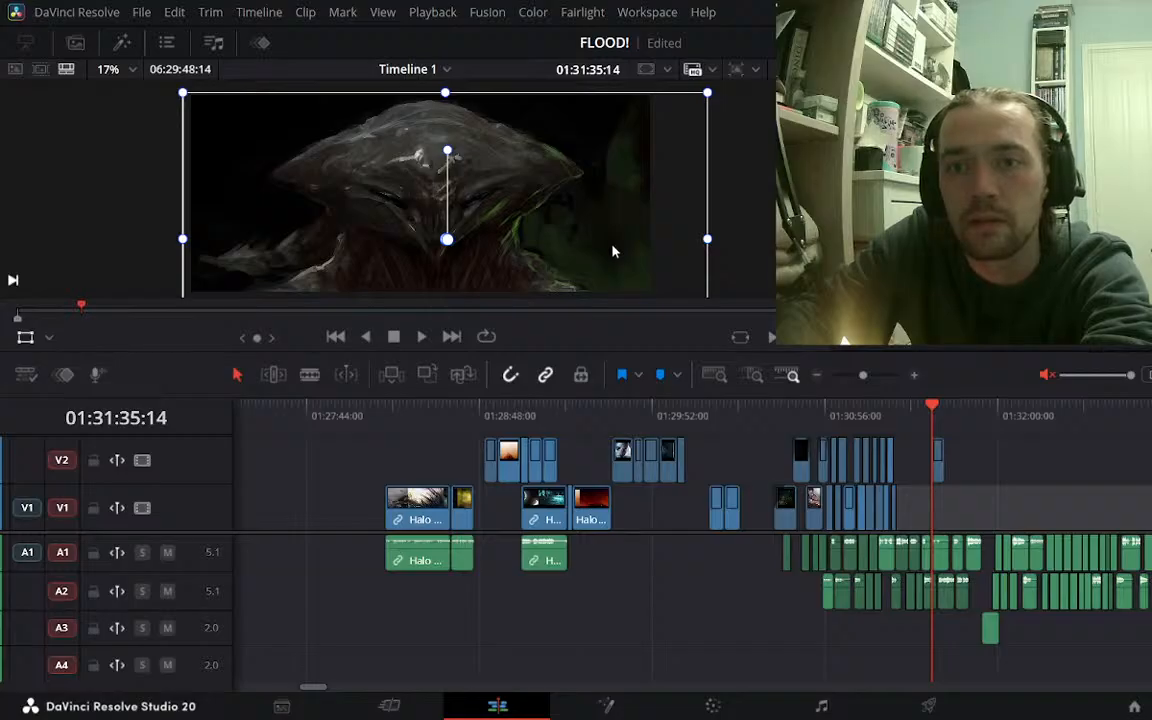
pyautogui.hotkey('ctrl', 's')
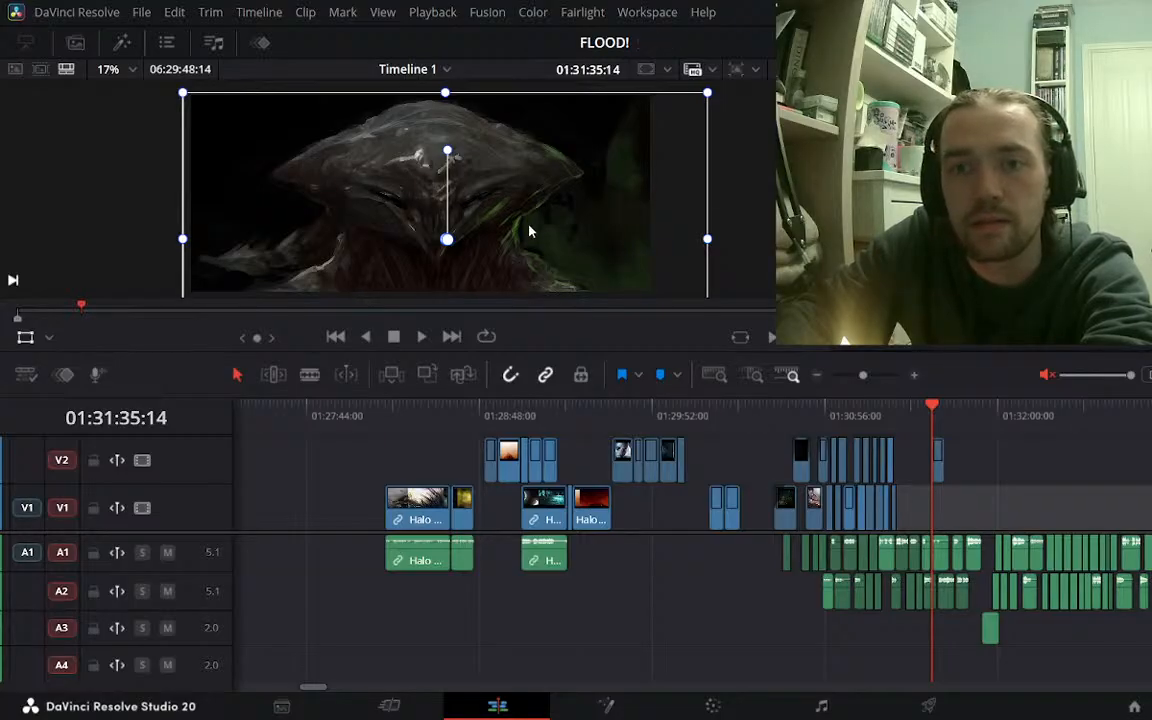
pyautogui.moveTo(537, 232)
pyautogui.mouseDown()
pyautogui.moveTo(458, 196)
pyautogui.moveTo(470, 206)
pyautogui.moveTo(513, 140)
pyautogui.moveTo(627, 165)
pyautogui.moveTo(515, 146)
pyautogui.moveTo(465, 172)
pyautogui.moveTo(519, 117)
pyautogui.moveTo(484, 75)
pyautogui.moveTo(556, 250)
pyautogui.moveTo(532, 221)
pyautogui.moveTo(540, 227)
pyautogui.mouseUp()
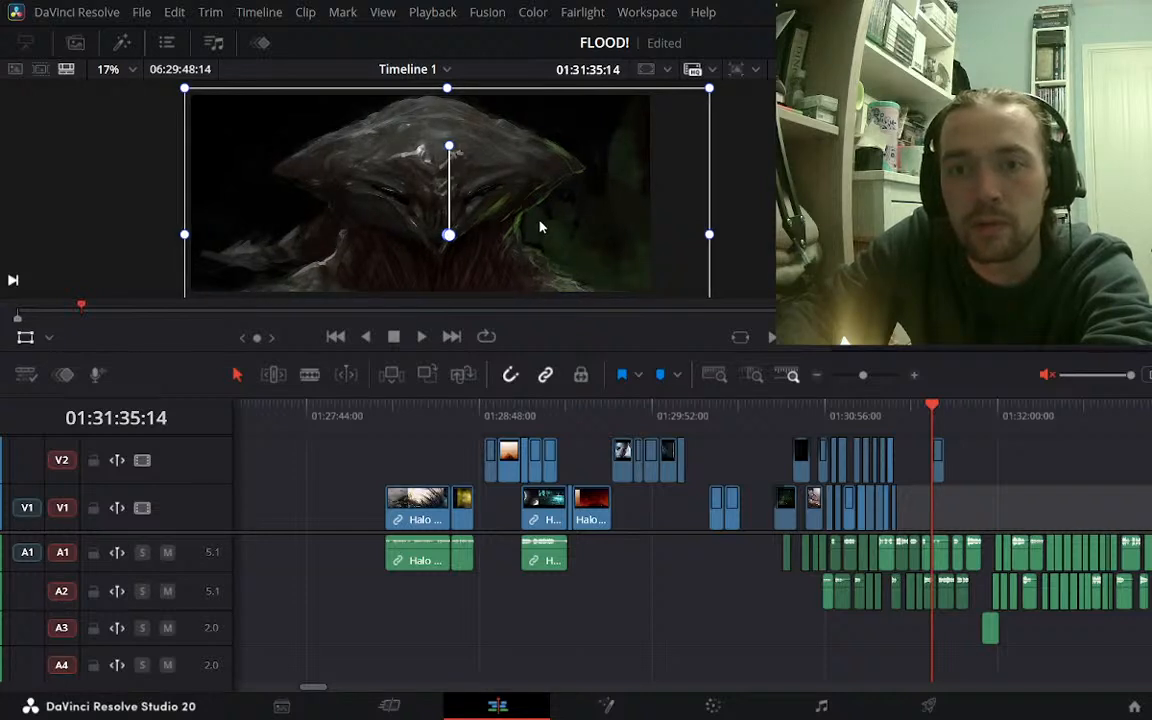
pyautogui.click(25, 337)
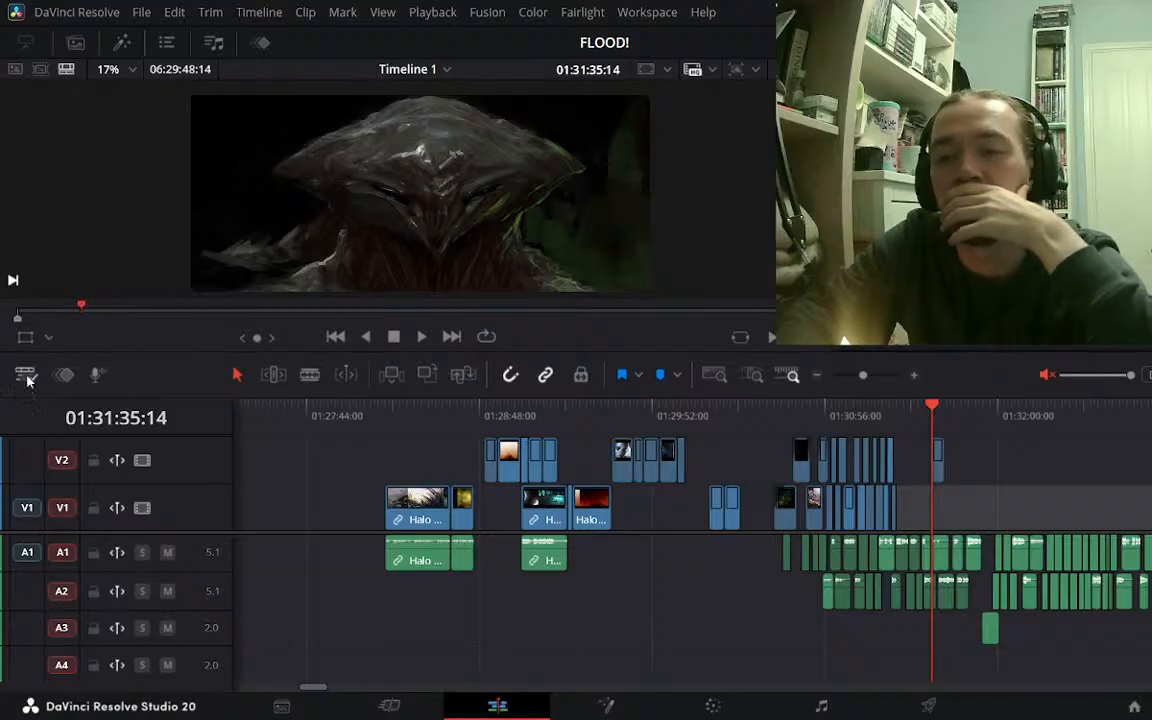
# Review the extracted Forerunner character pieces on V2 from 01:29:37:04 through to the purple-lit shot
pyautogui.click(612, 408)
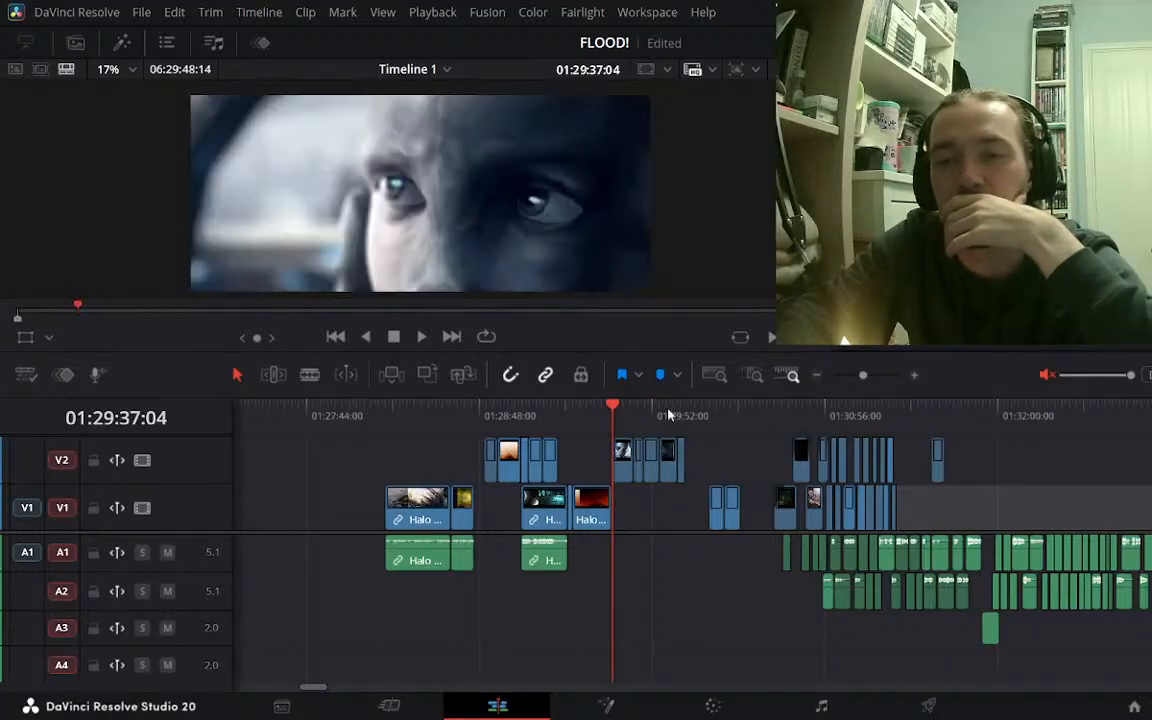
pyautogui.click(914, 376)
pyautogui.click(708, 411)
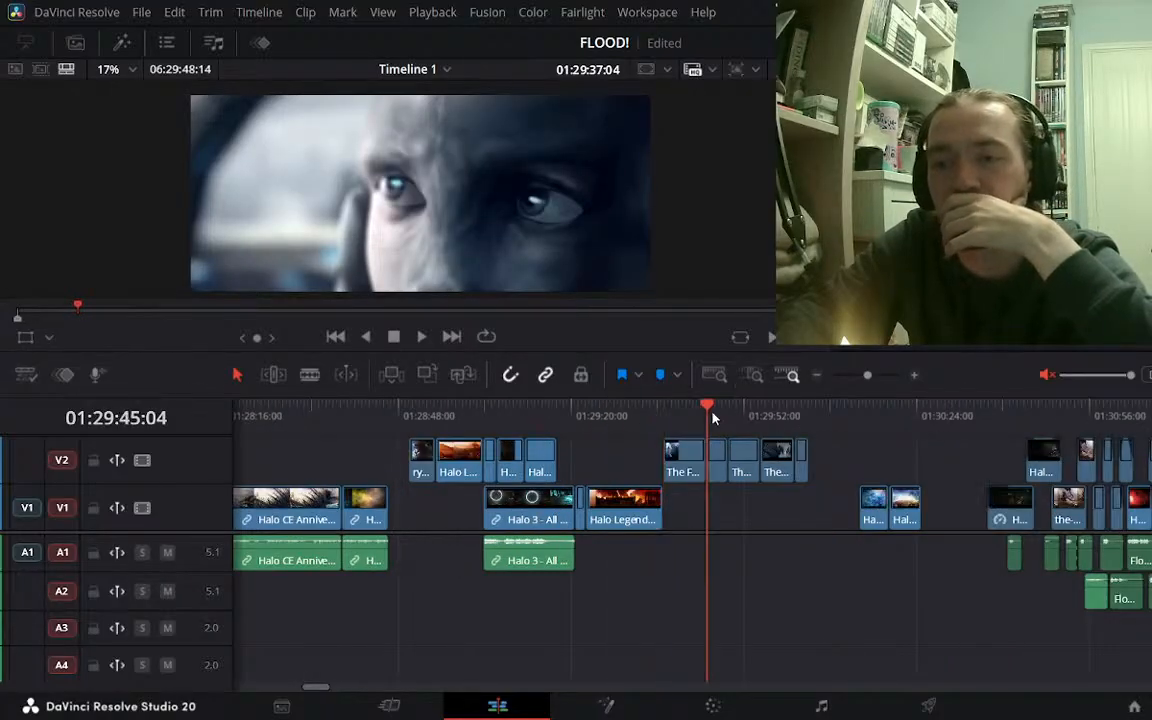
pyautogui.click(729, 411)
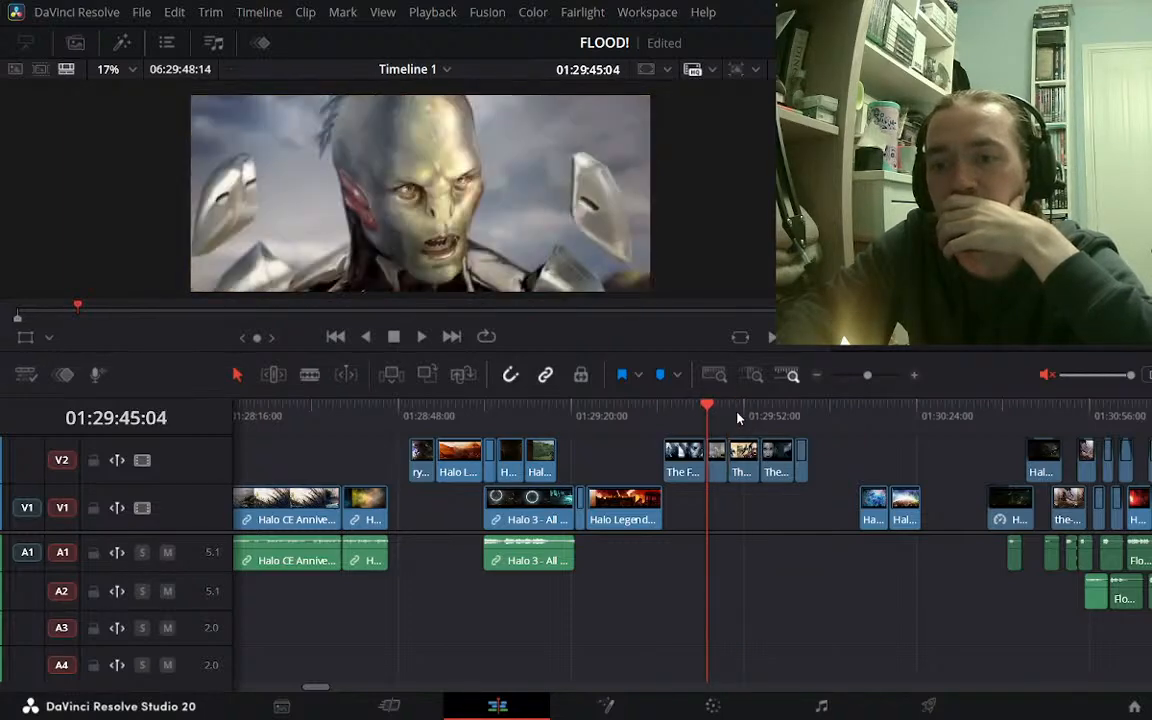
pyautogui.click(772, 412)
pyautogui.click(763, 411)
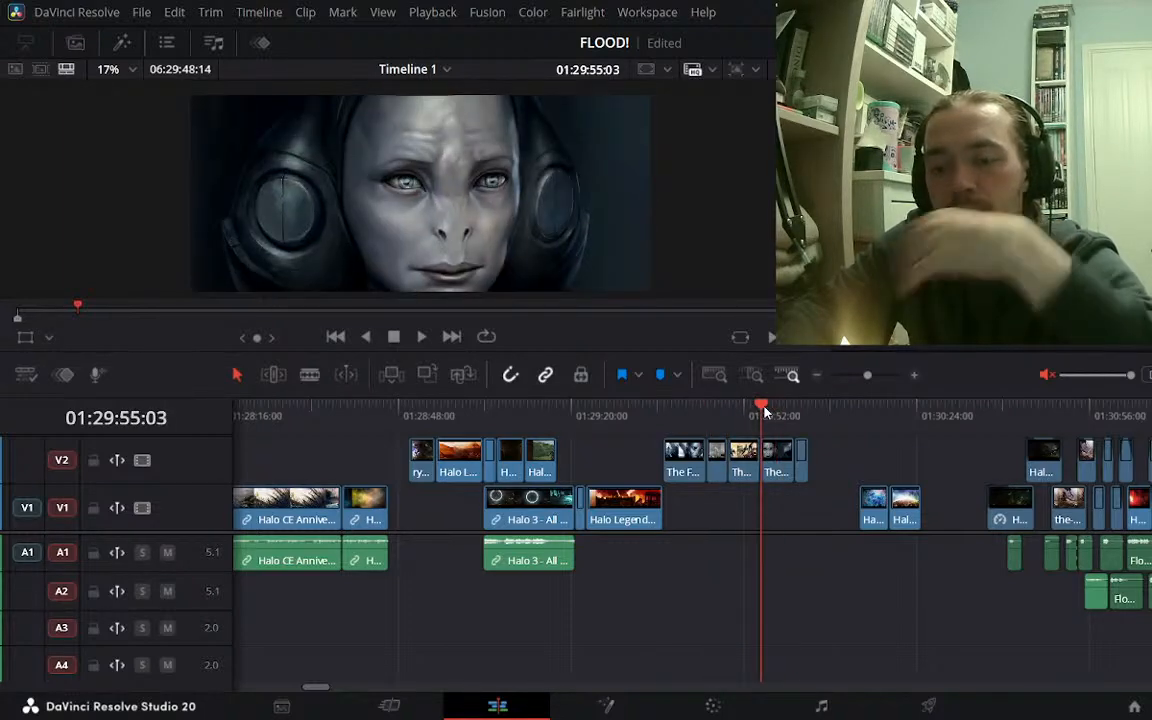
pyautogui.press('space')
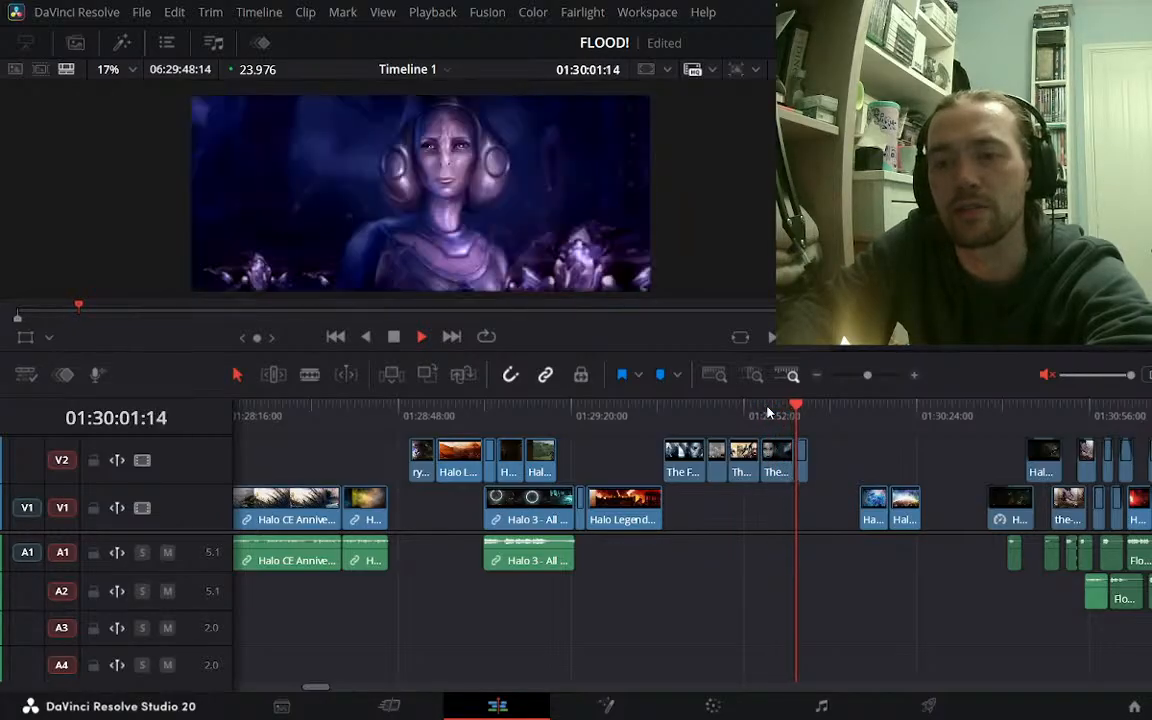
pyautogui.press('space')
# Move the purple-lit character piece on V2 to just after the dark creature still, at about 01:31:41
pyautogui.click(815, 382)
pyautogui.click(757, 418)
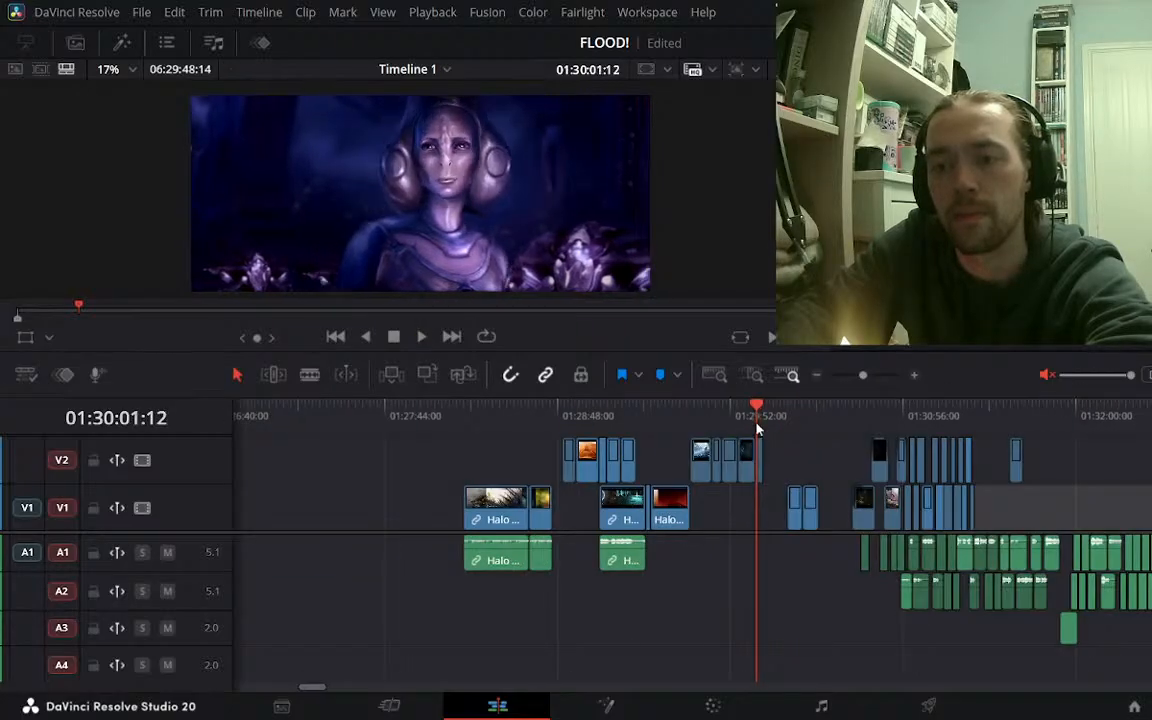
pyautogui.moveTo(760, 456); pyautogui.dragTo(1027, 475)
pyautogui.click(1016, 410)
pyautogui.click(916, 376)
pyautogui.click(916, 376)
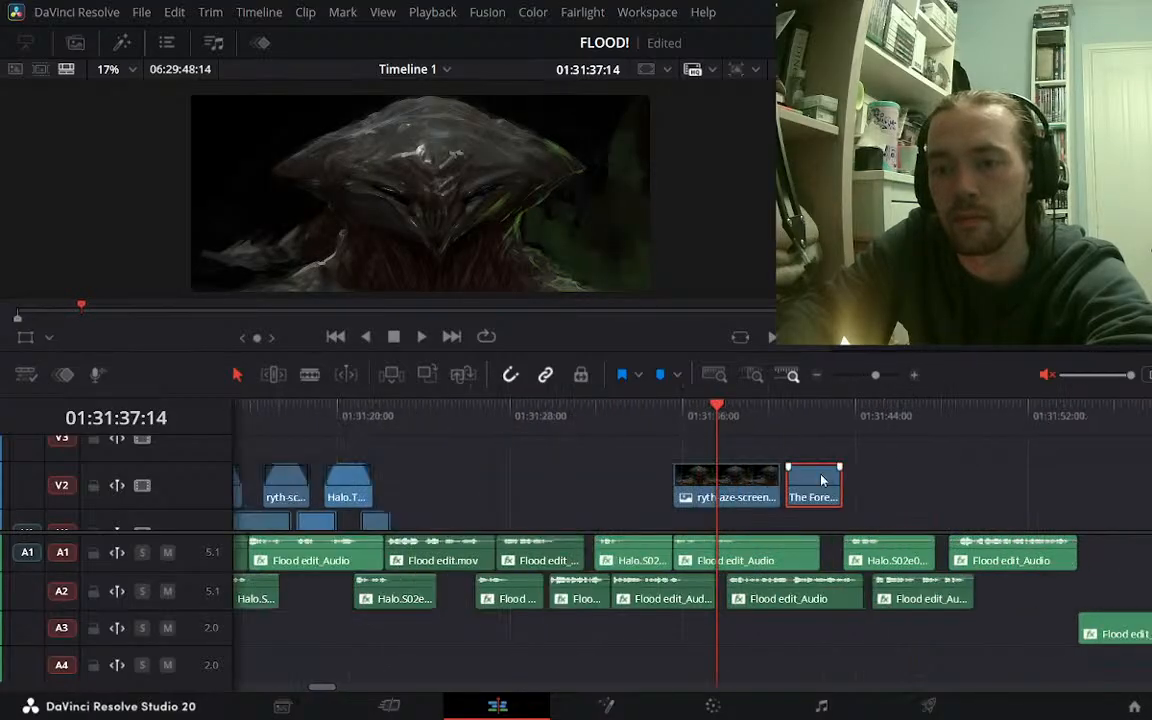
# Lower the creature still to V1, preview the purple-lit piece over it from about 01:31:38, and place that piece directly after the still on V1
pyautogui.moveTo(810, 492)
pyautogui.mouseDown()
pyautogui.moveTo(850, 478)
pyautogui.moveTo(810, 497)
pyautogui.mouseUp()
pyautogui.scroll(-3, 805, 490)
pyautogui.moveTo(735, 483); pyautogui.dragTo(753, 452)
pyautogui.click(728, 418)
pyautogui.press('space')
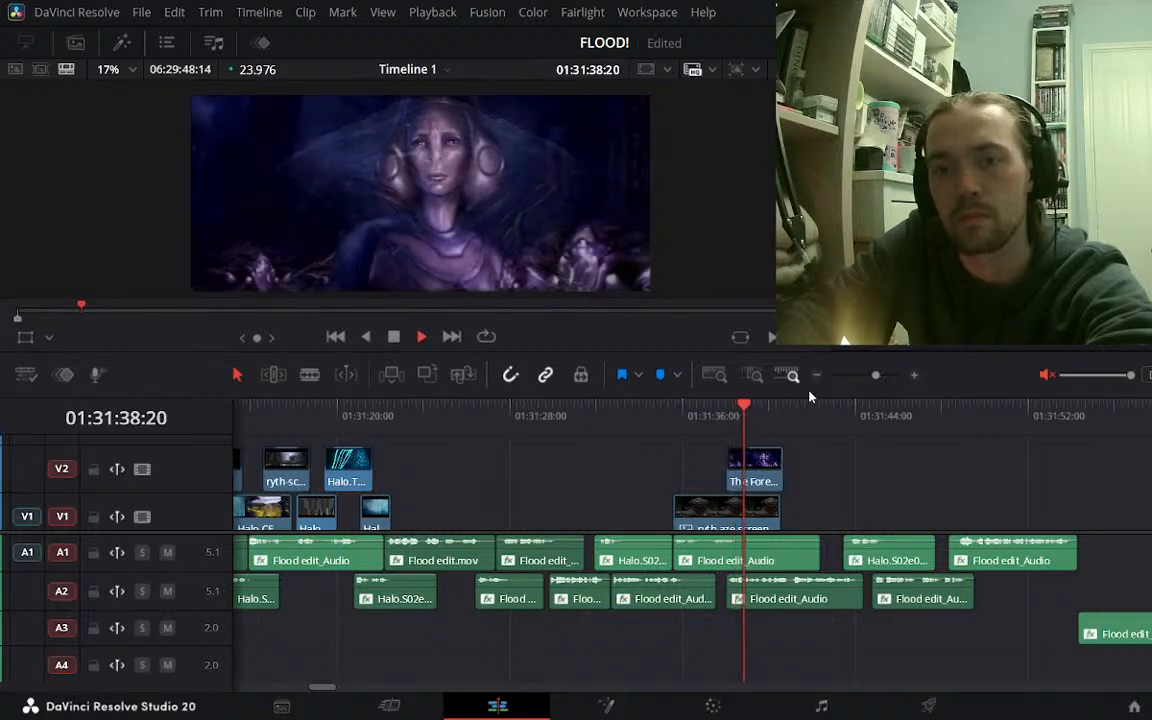
pyautogui.click(720, 420)
pyautogui.press('space')
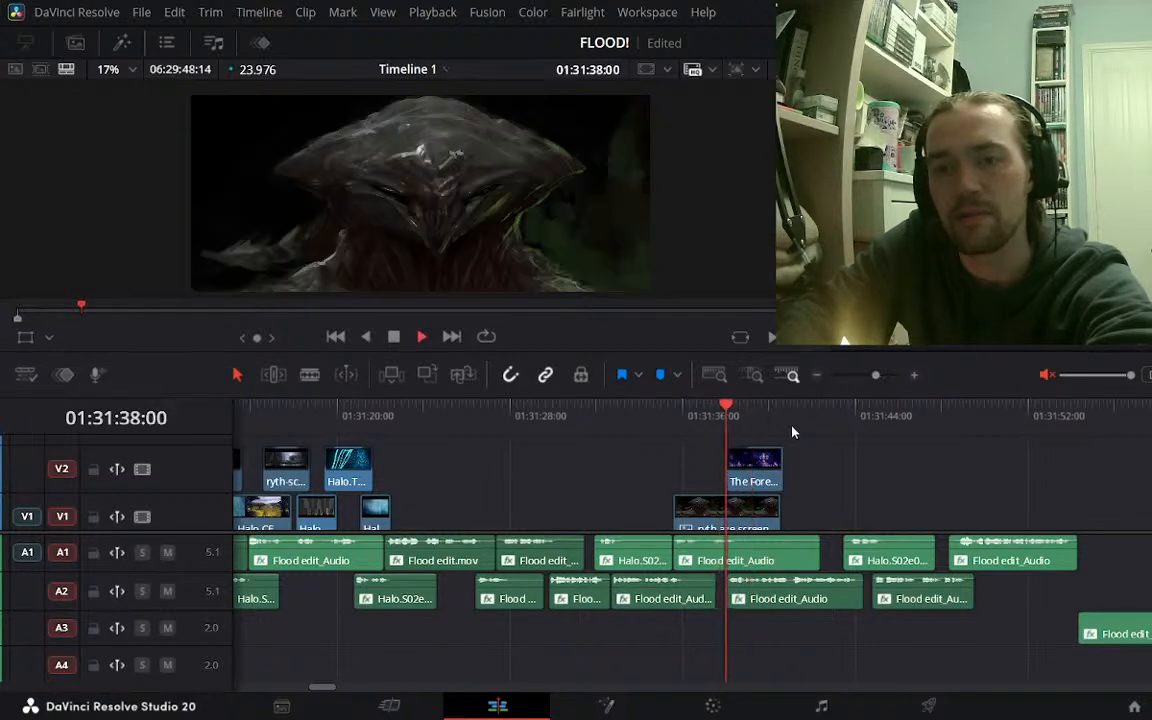
pyautogui.press('space')
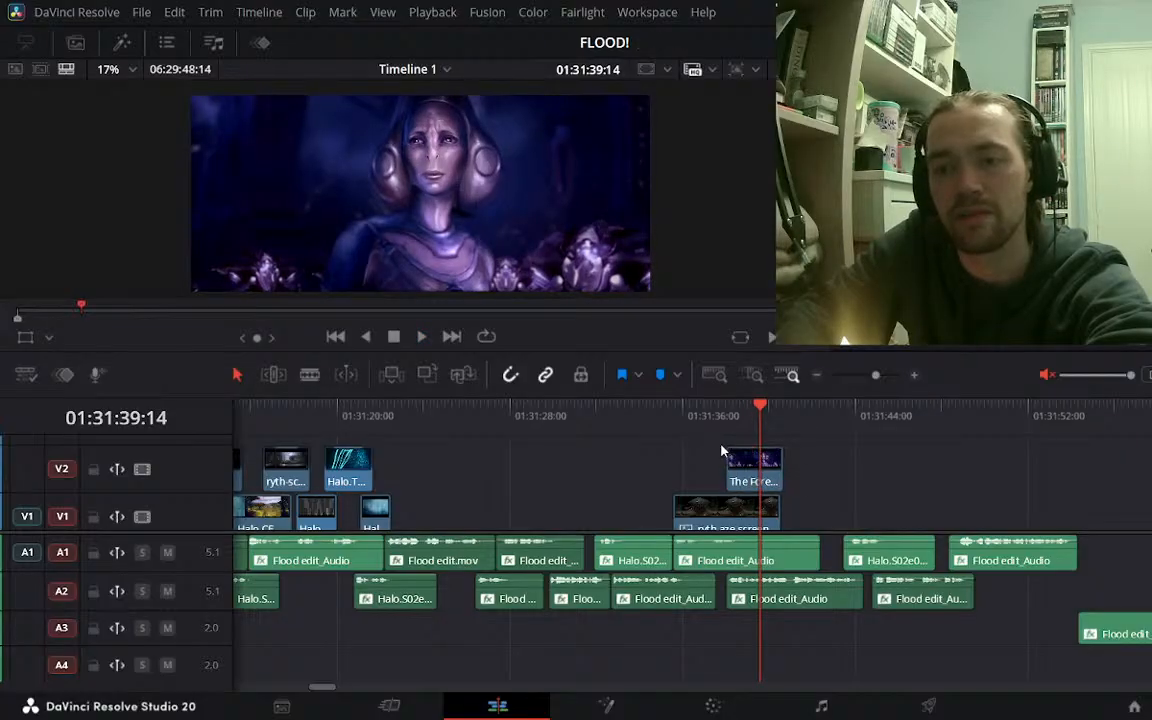
pyautogui.moveTo(752, 456); pyautogui.dragTo(800, 507)
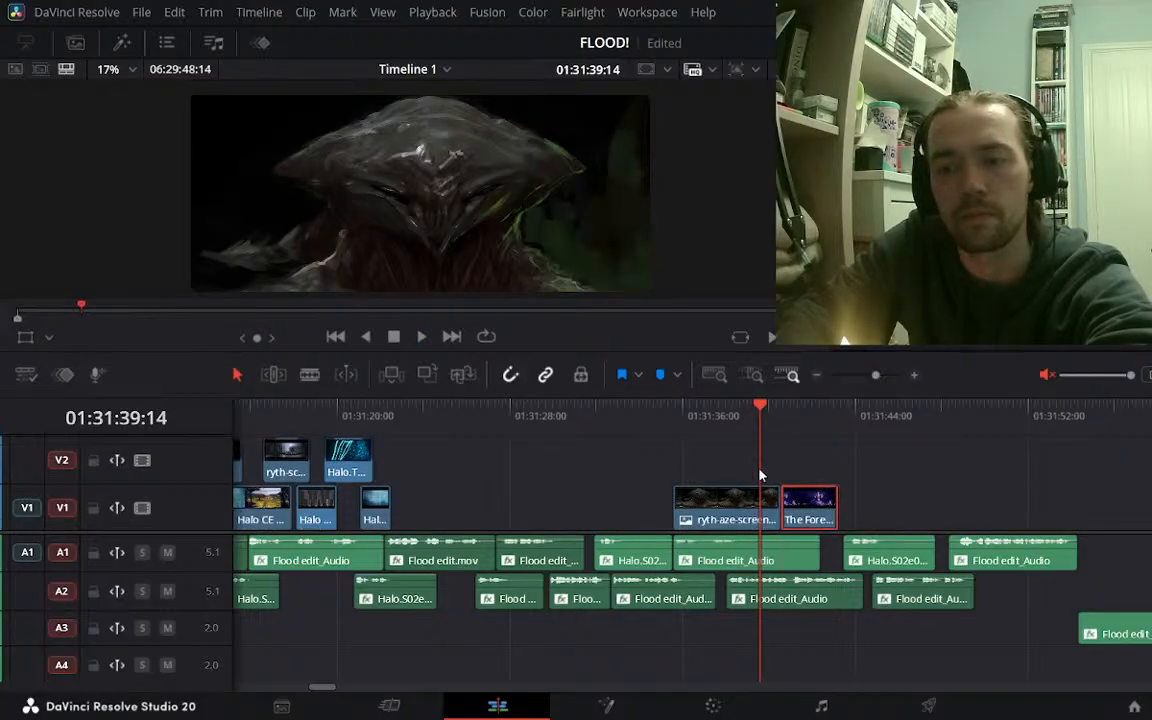
# Move the helmeted character's grey close-up to V2 above the purple-lit piece, starting at 01:31:40:14, and play its opening
pyautogui.click(817, 375)
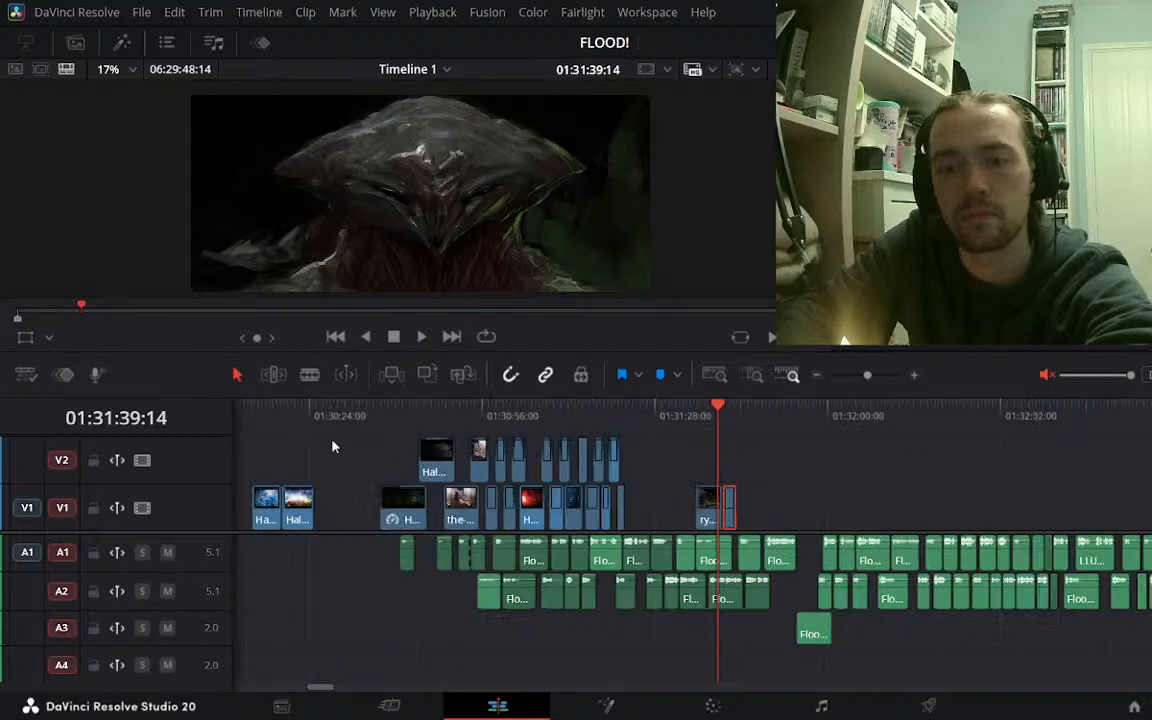
pyautogui.click(293, 430)
pyautogui.click(282, 412)
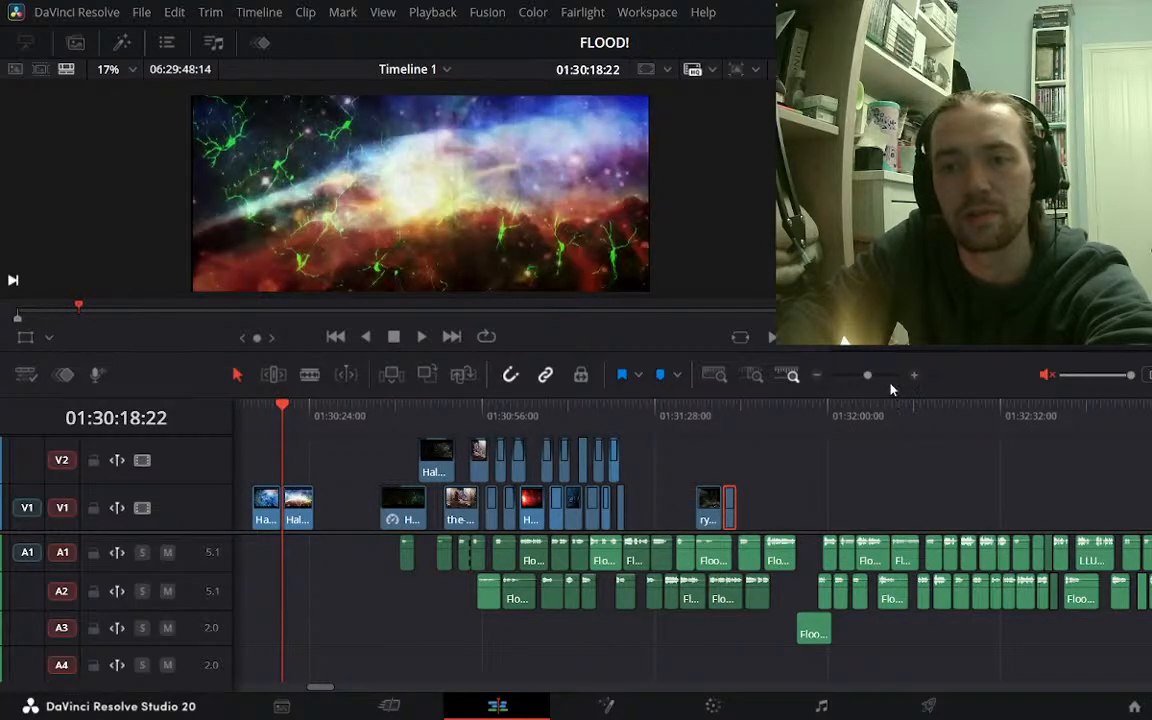
pyautogui.click(817, 375)
pyautogui.click(363, 413)
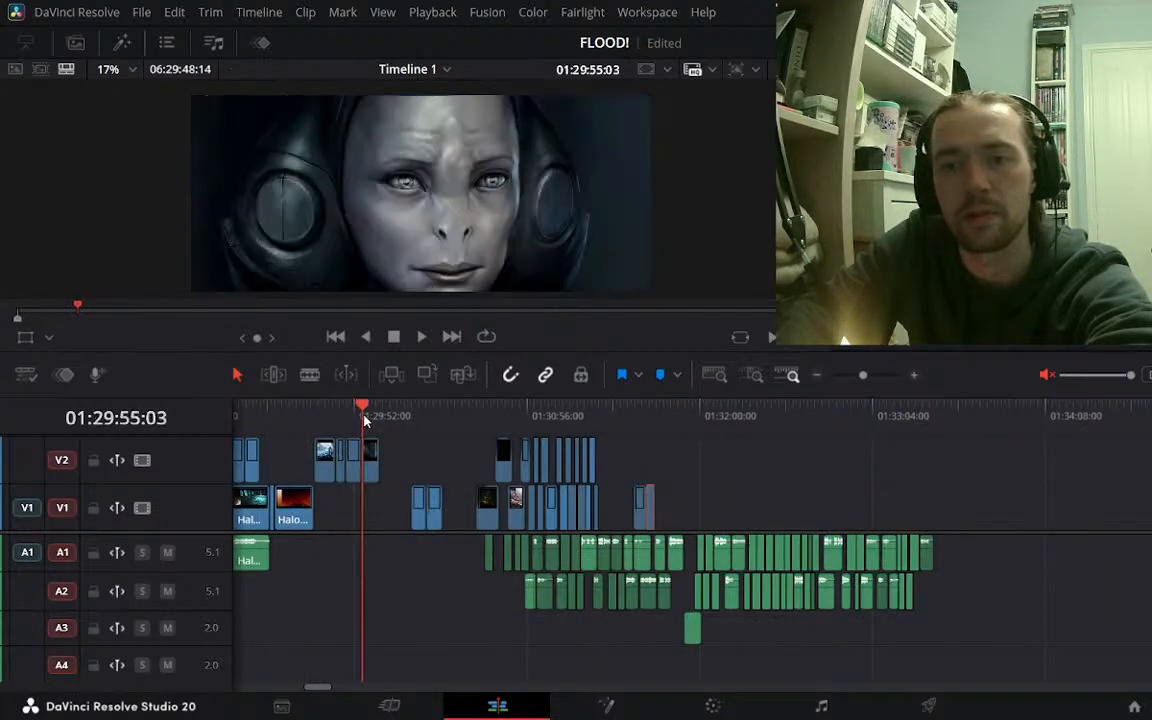
pyautogui.moveTo(374, 458); pyautogui.dragTo(660, 480)
pyautogui.click(648, 428)
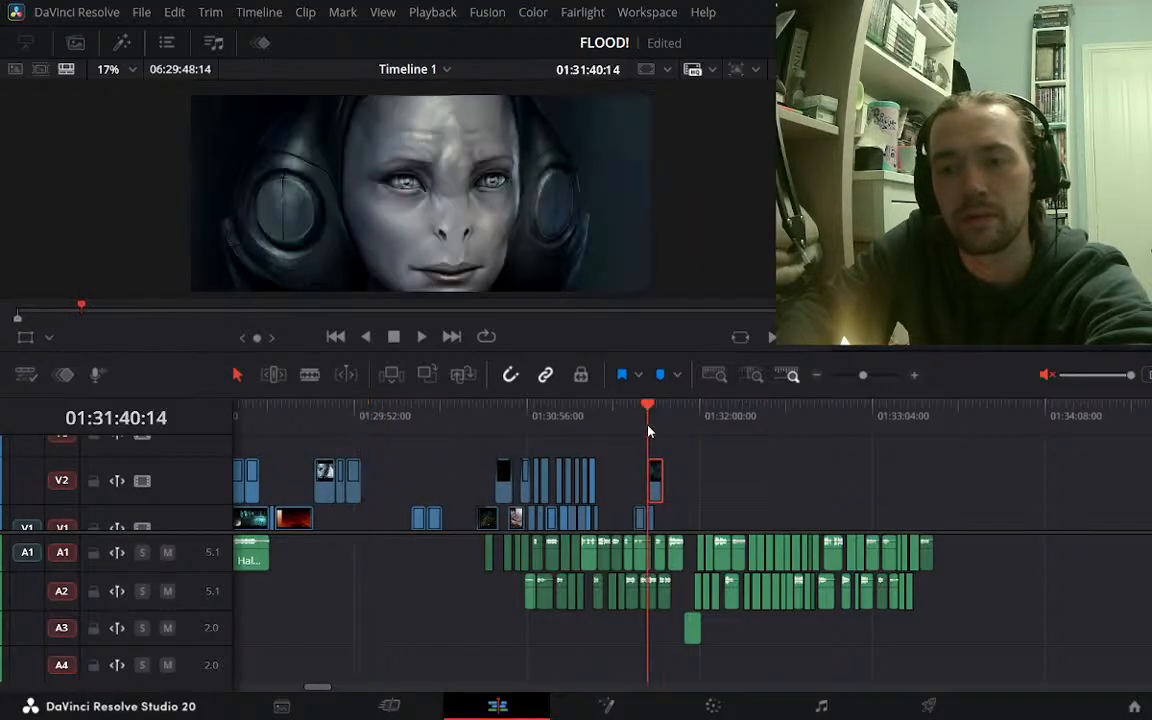
pyautogui.click(914, 375)
pyautogui.click(914, 375)
pyautogui.click(684, 412)
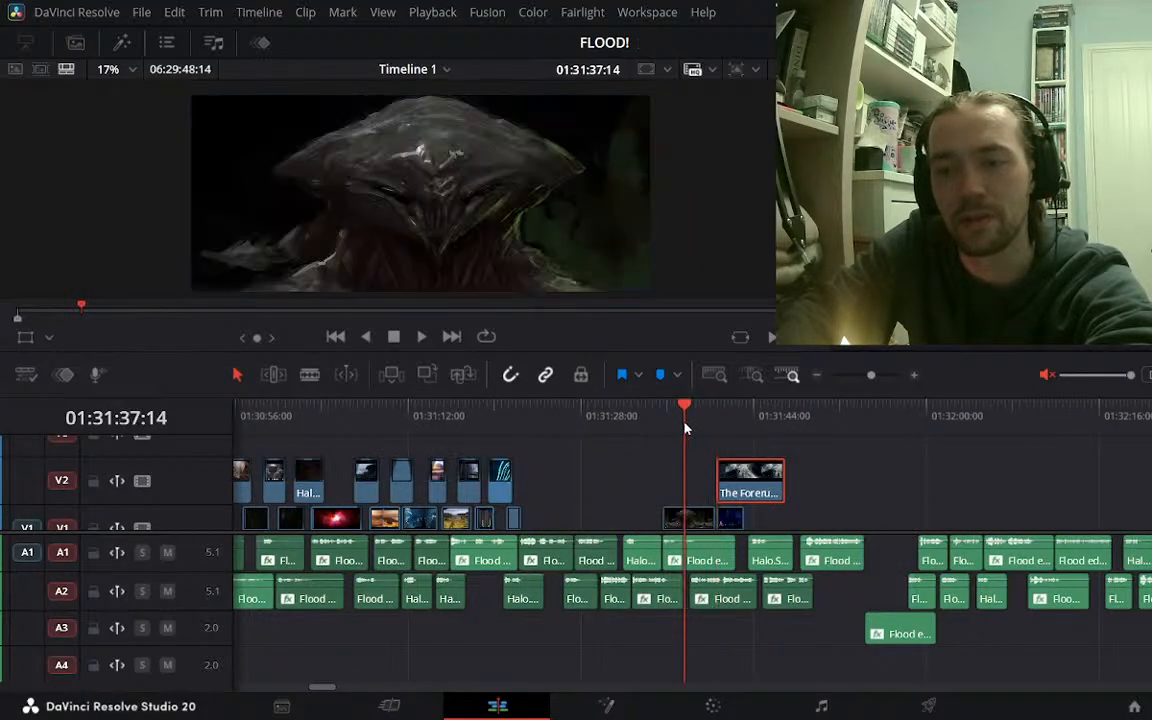
pyautogui.click(715, 425)
pyautogui.press('space')
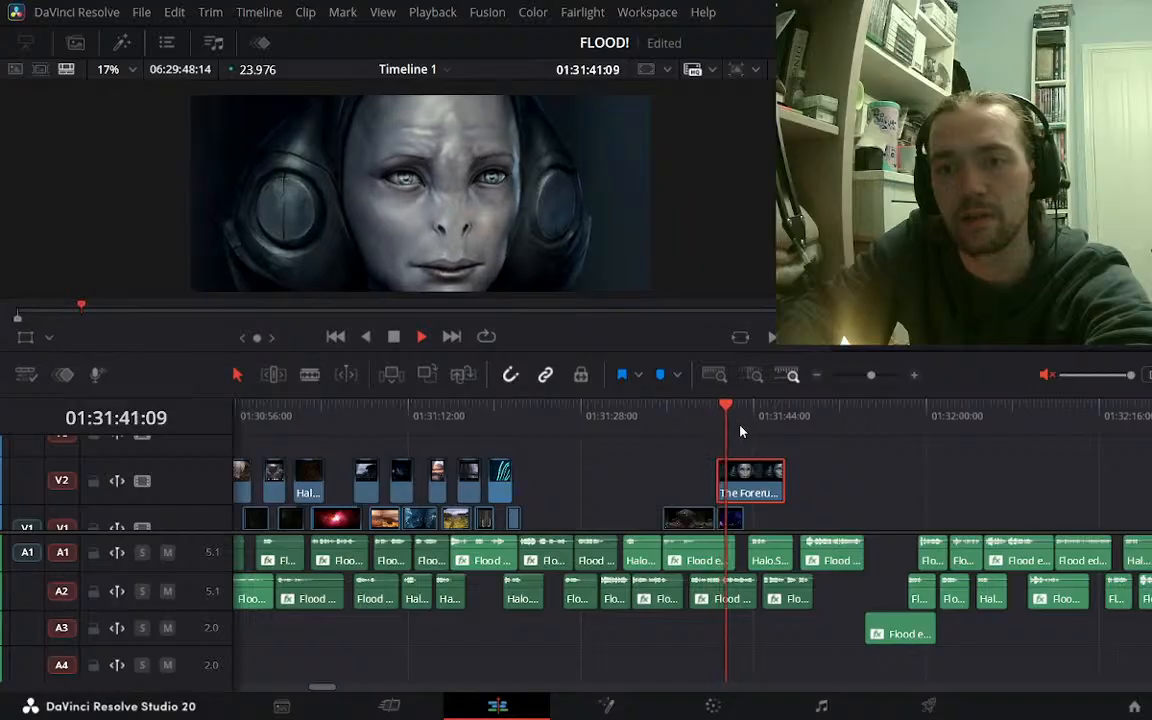
pyautogui.press('space')
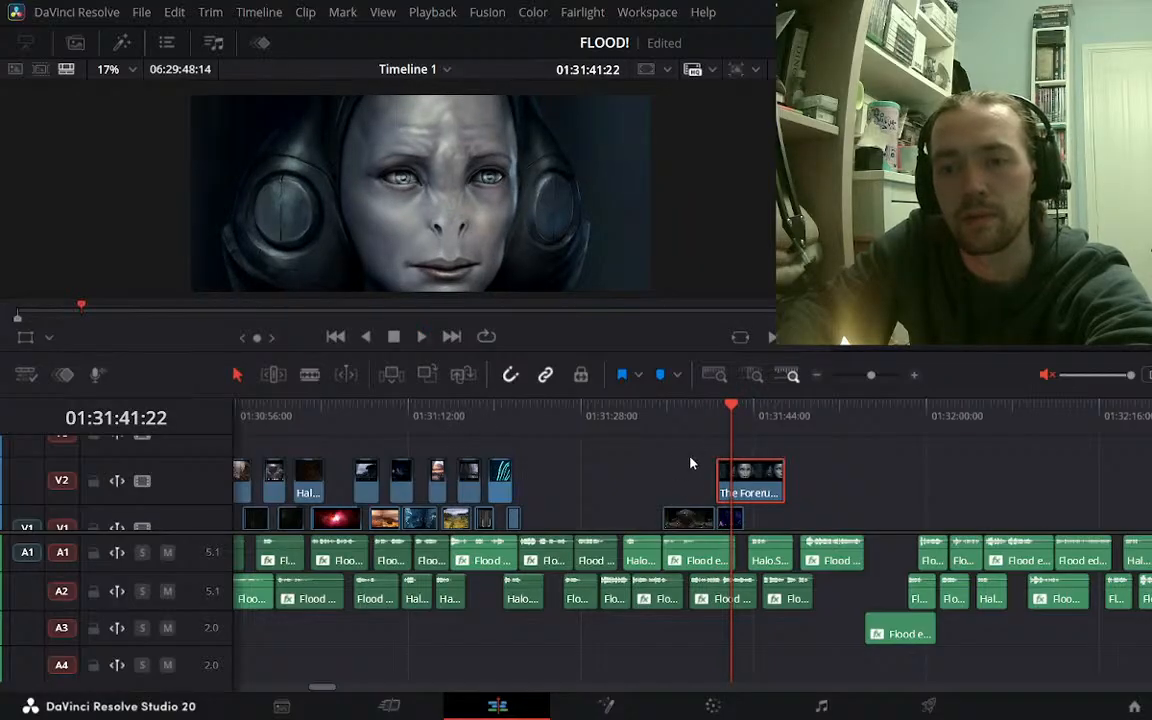
# Play the creature still on V1 from about 01:31:37 towards the Forerunner pieces
pyautogui.click(684, 412)
pyautogui.press('space')
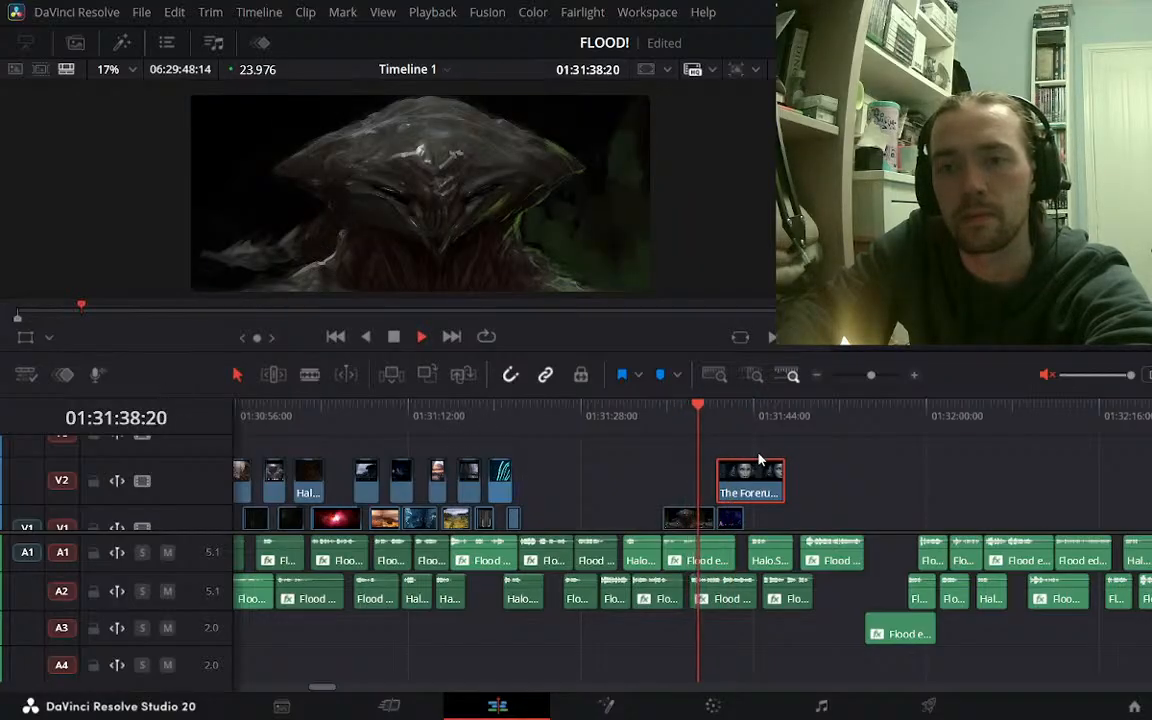
pyautogui.press('space')
# Enlarge the dark creature still on V1 and shift it slightly down so the whole head stays in frame
pyautogui.click(669, 414)
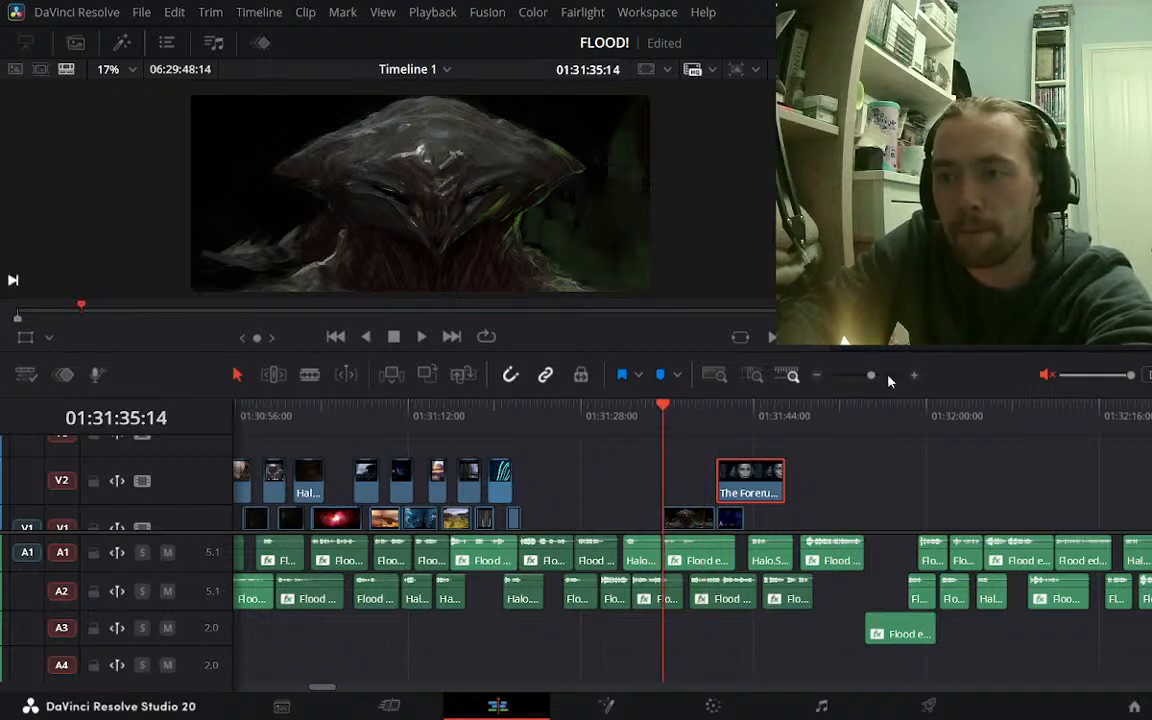
pyautogui.scroll(-1, 675, 476)
pyautogui.click(24, 337)
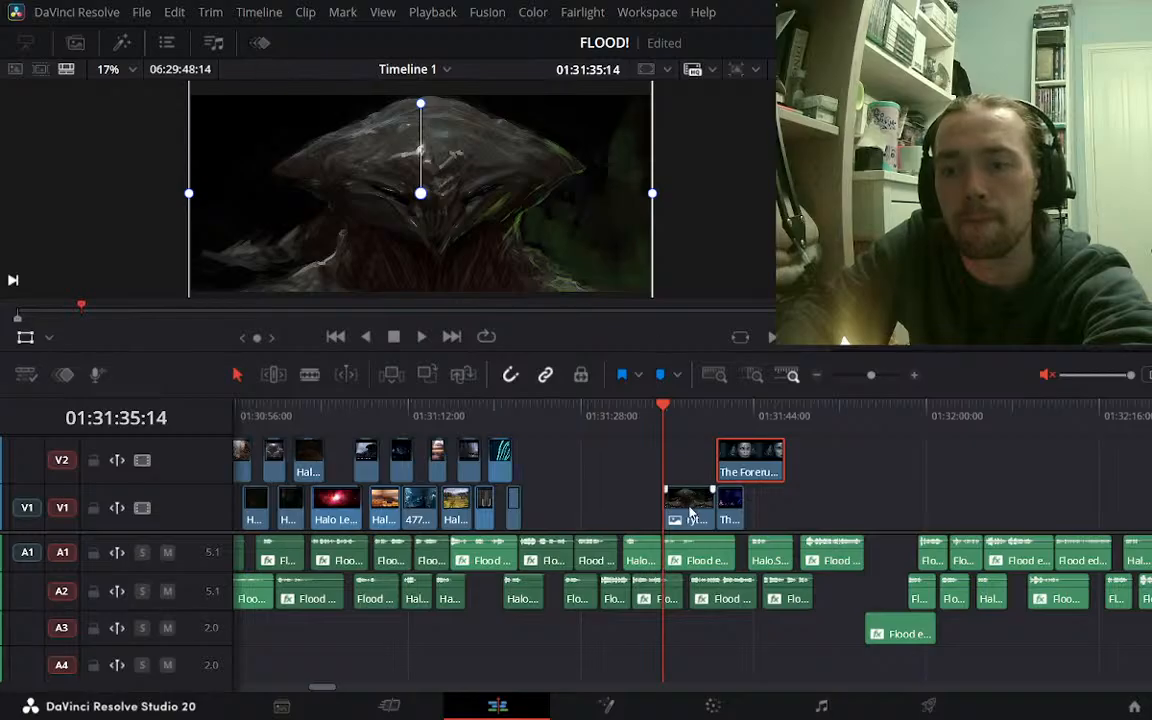
pyautogui.click(689, 513)
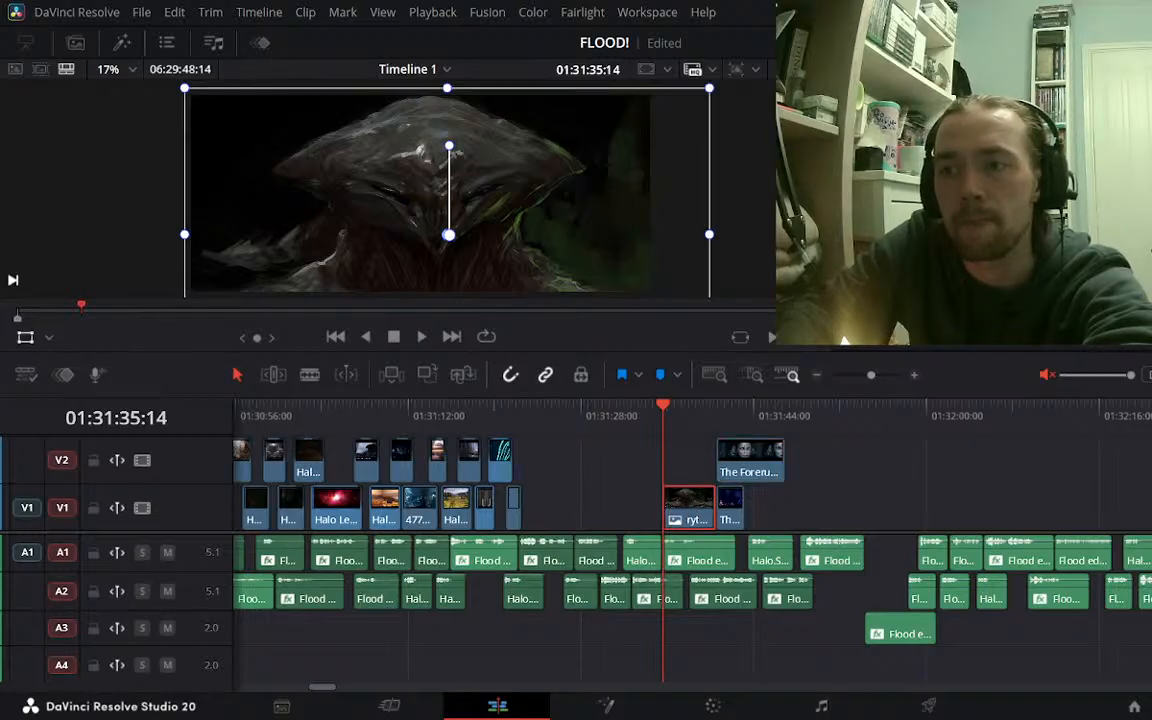
pyautogui.moveTo(960, 162); pyautogui.dragTo(990, 162)
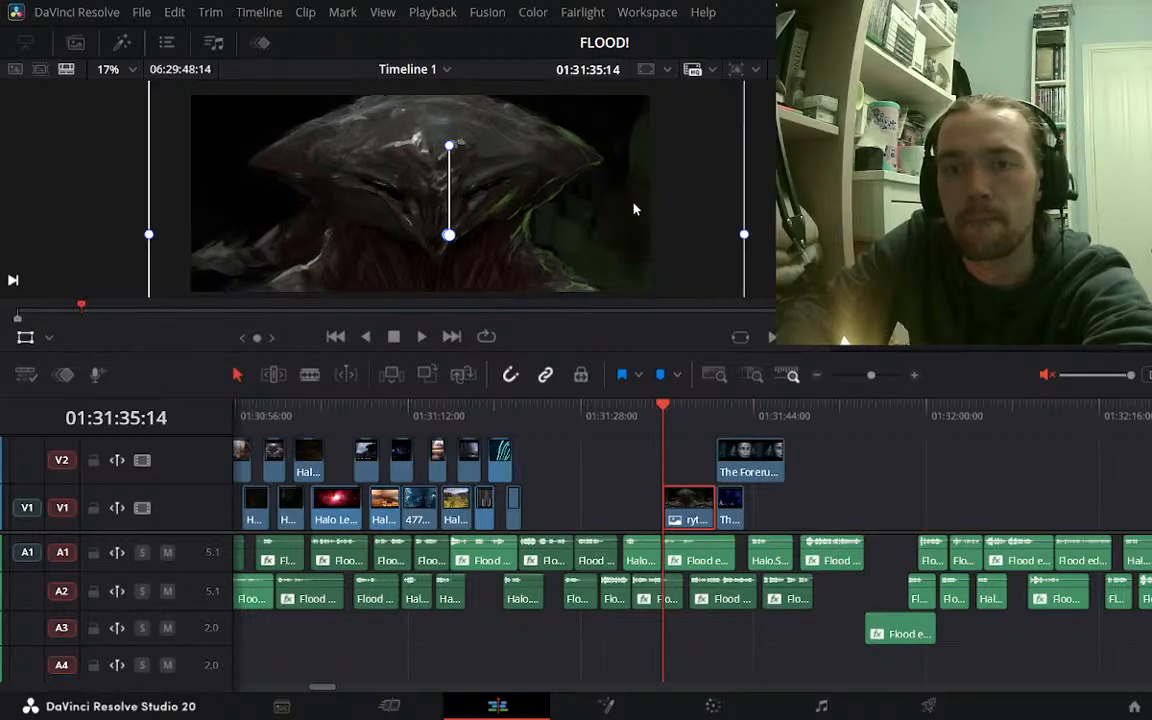
pyautogui.moveTo(571, 208); pyautogui.dragTo(573, 228)
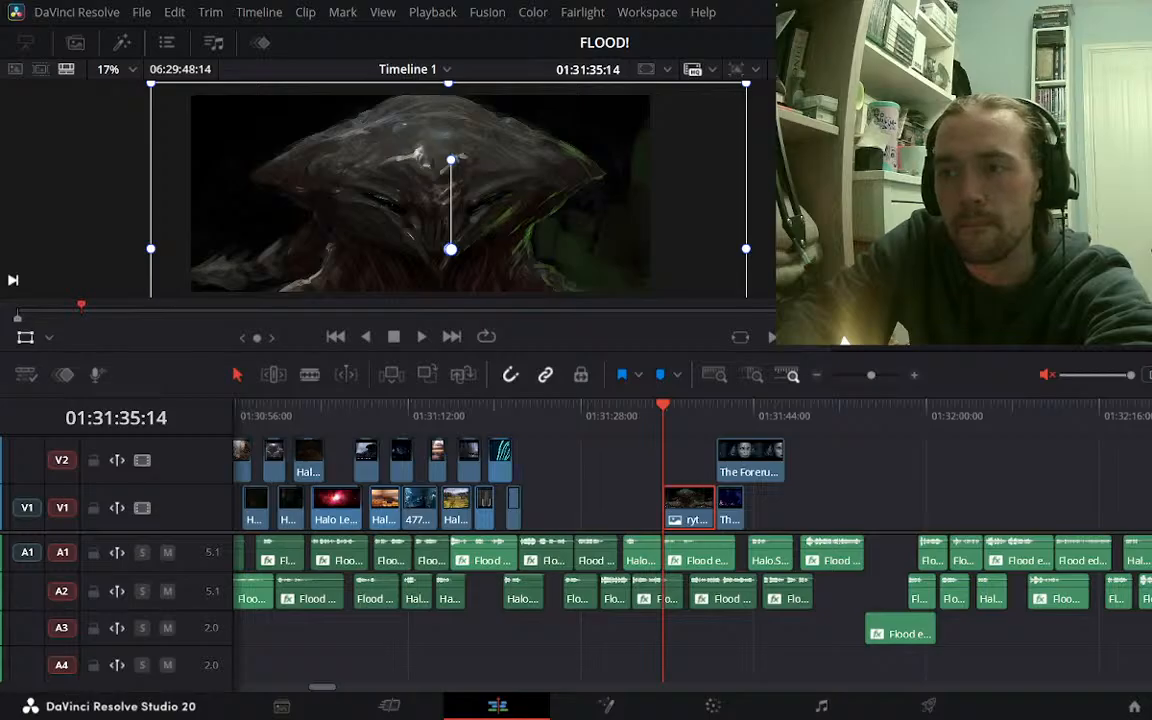
# Move the creature still on V1 earlier to start at 01:31:26:22 and extend its end to about 01:31:33
pyautogui.moveTo(688, 516); pyautogui.dragTo(594, 516)
pyautogui.click(569, 412)
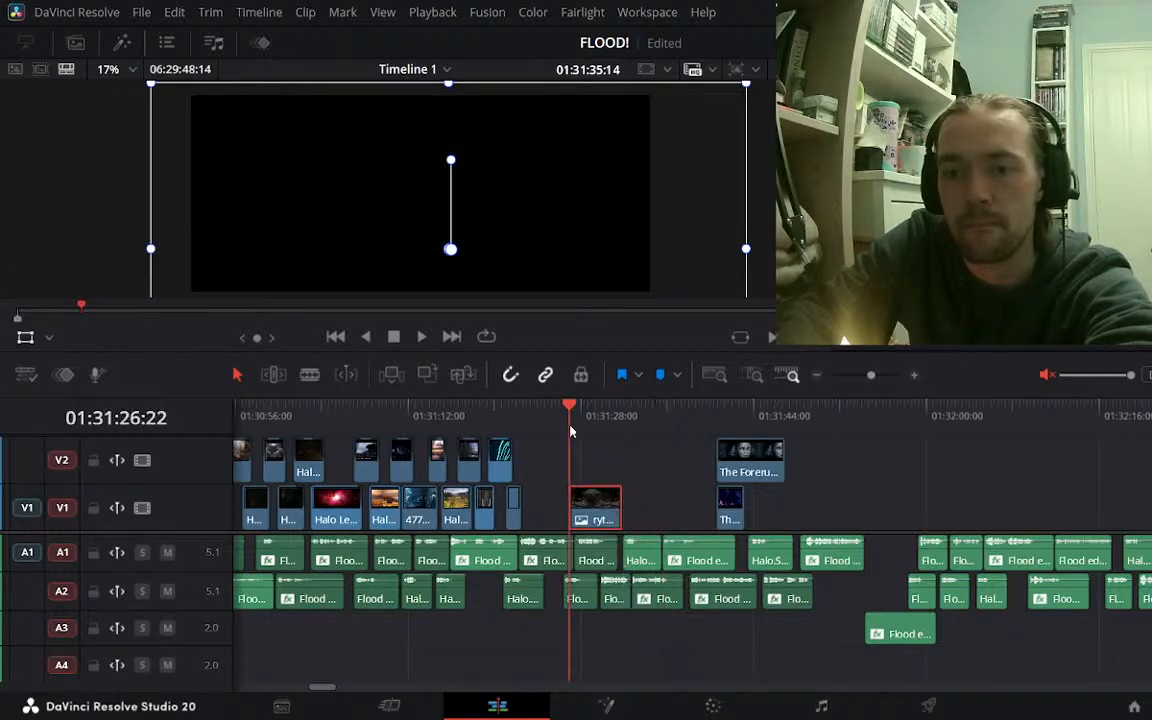
pyautogui.click(25, 339)
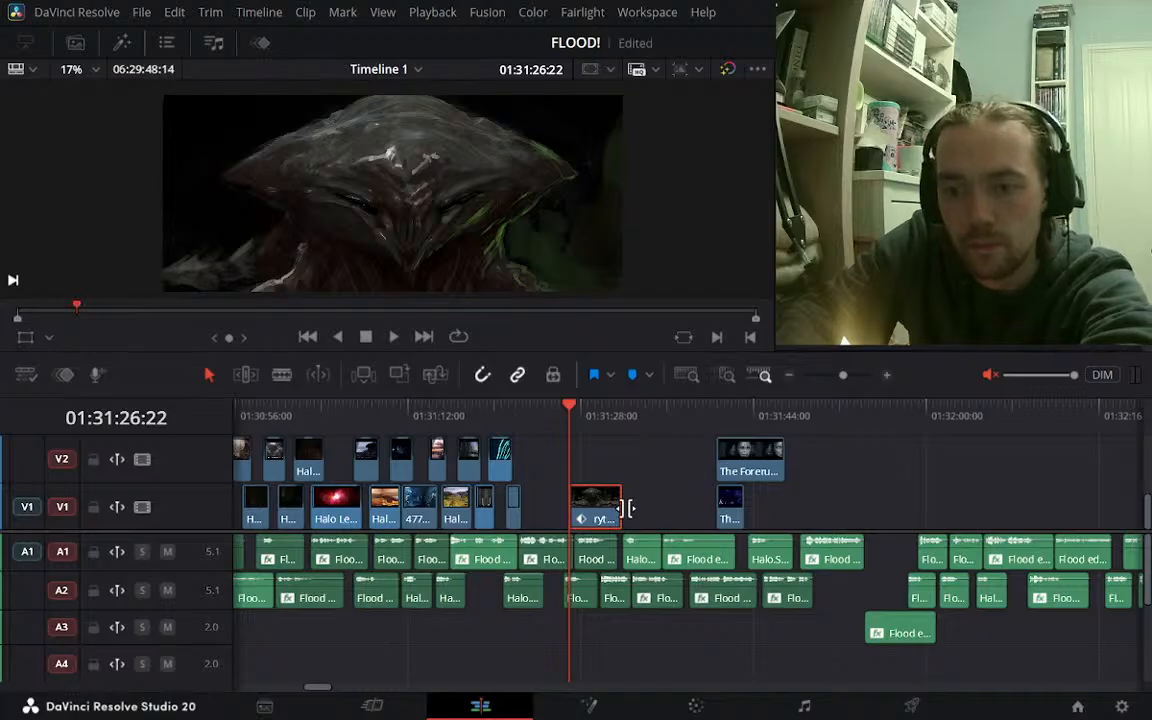
pyautogui.moveTo(620, 506); pyautogui.dragTo(645, 506)
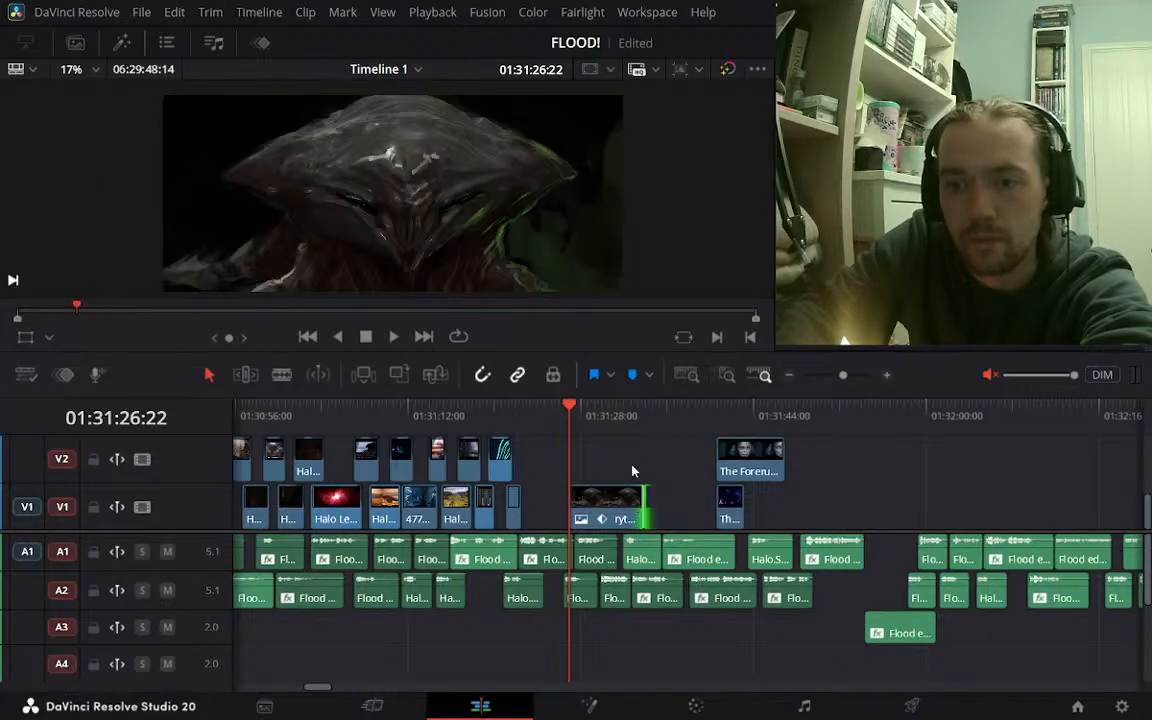
# At 01:31:32:17, scale the creature still down and reposition it to fill the frame for a slow zoom-out, and save the project
pyautogui.click(633, 414)
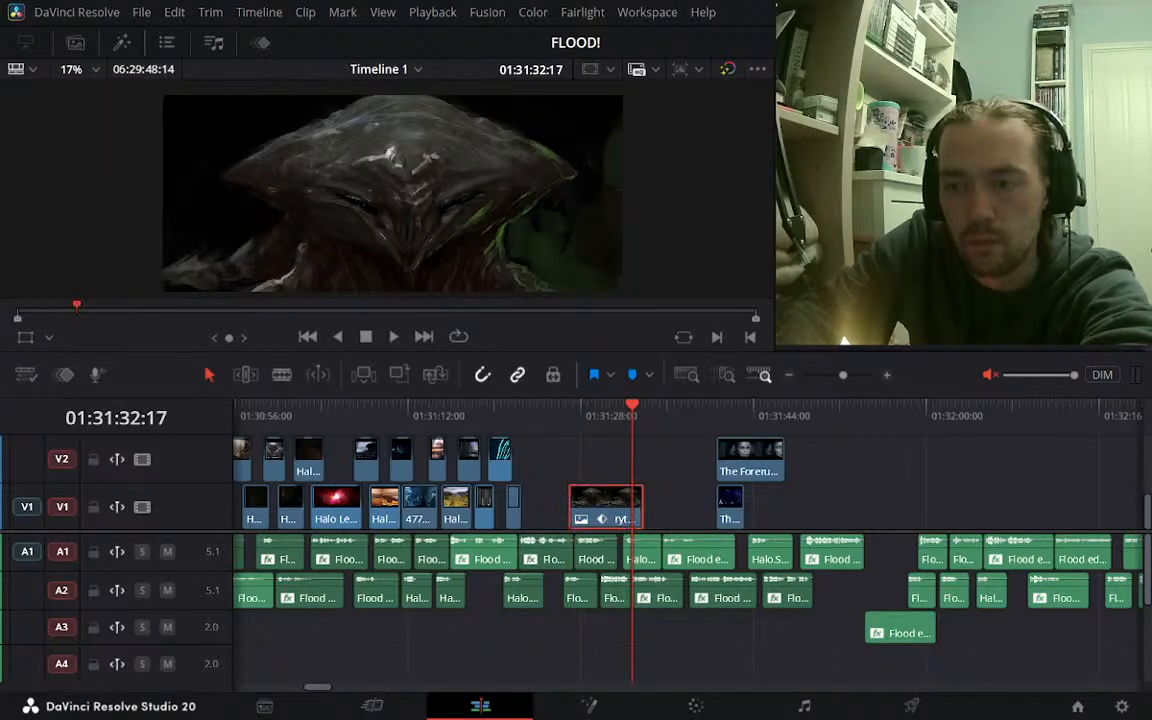
pyautogui.click(26, 340)
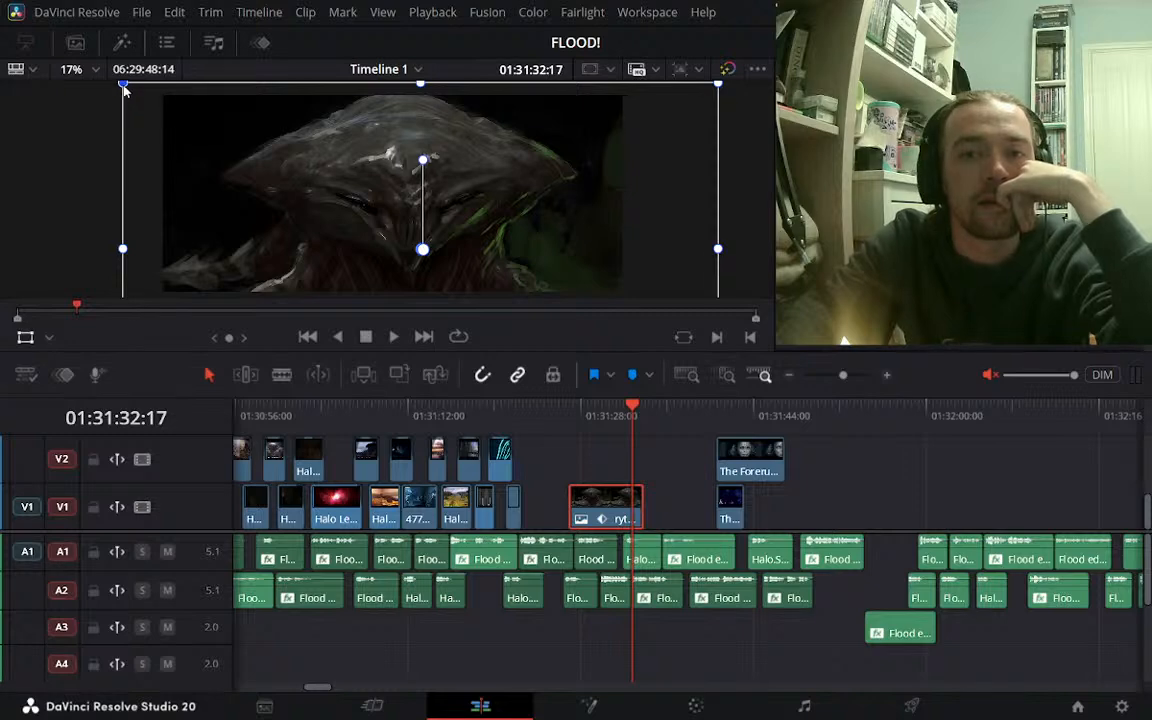
pyautogui.moveTo(122, 83); pyautogui.dragTo(142, 113)
pyautogui.moveTo(230, 151); pyautogui.dragTo(223, 137)
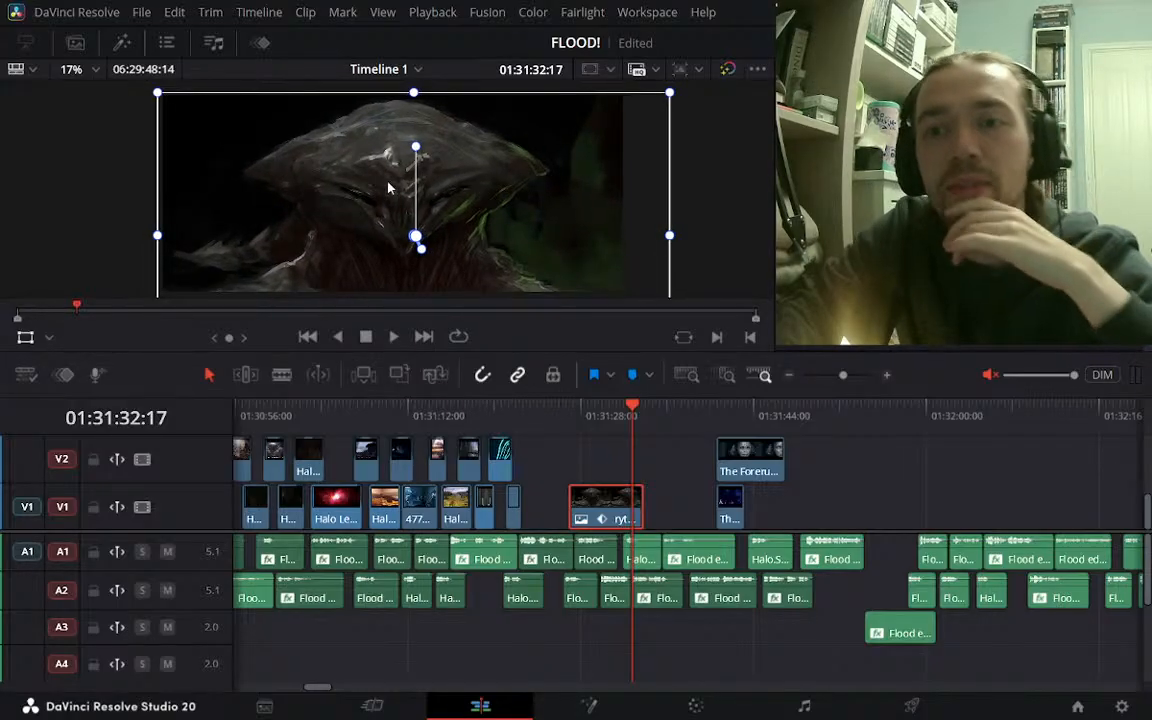
pyautogui.hotkey('ctrl', 's')
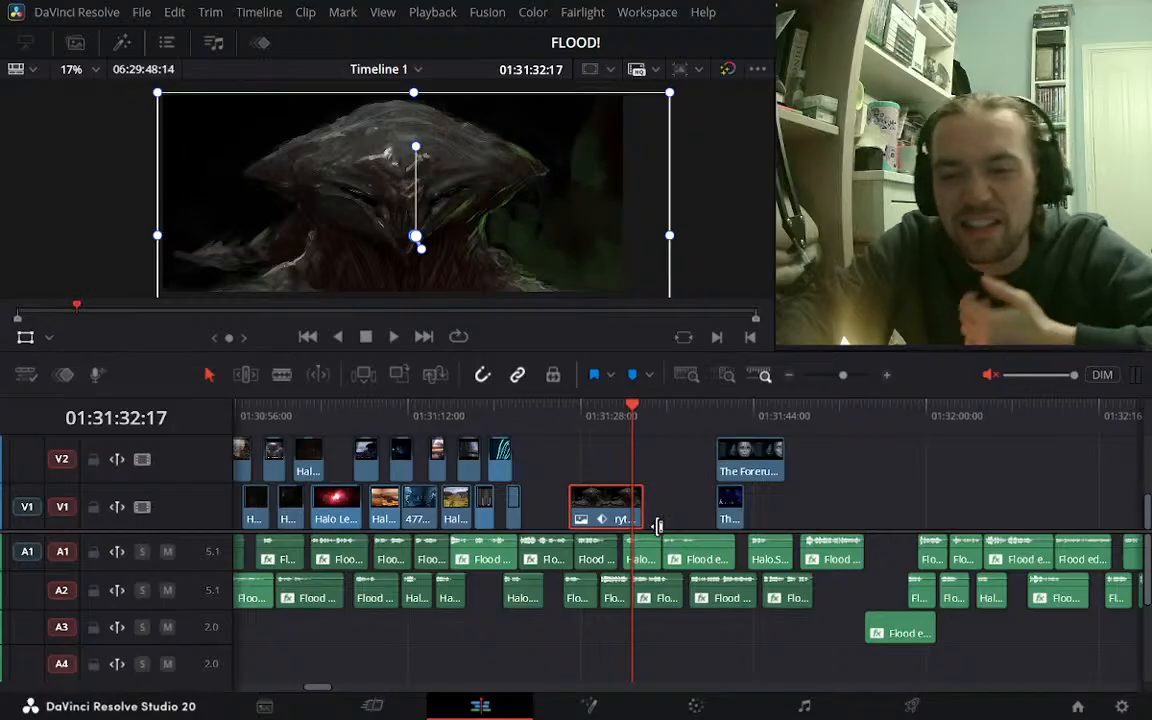
# Trim the creature still's end back to 01:31:32:17 and check its framing back to the start at 01:31:26:22
pyautogui.moveTo(645, 516); pyautogui.dragTo(632, 518)
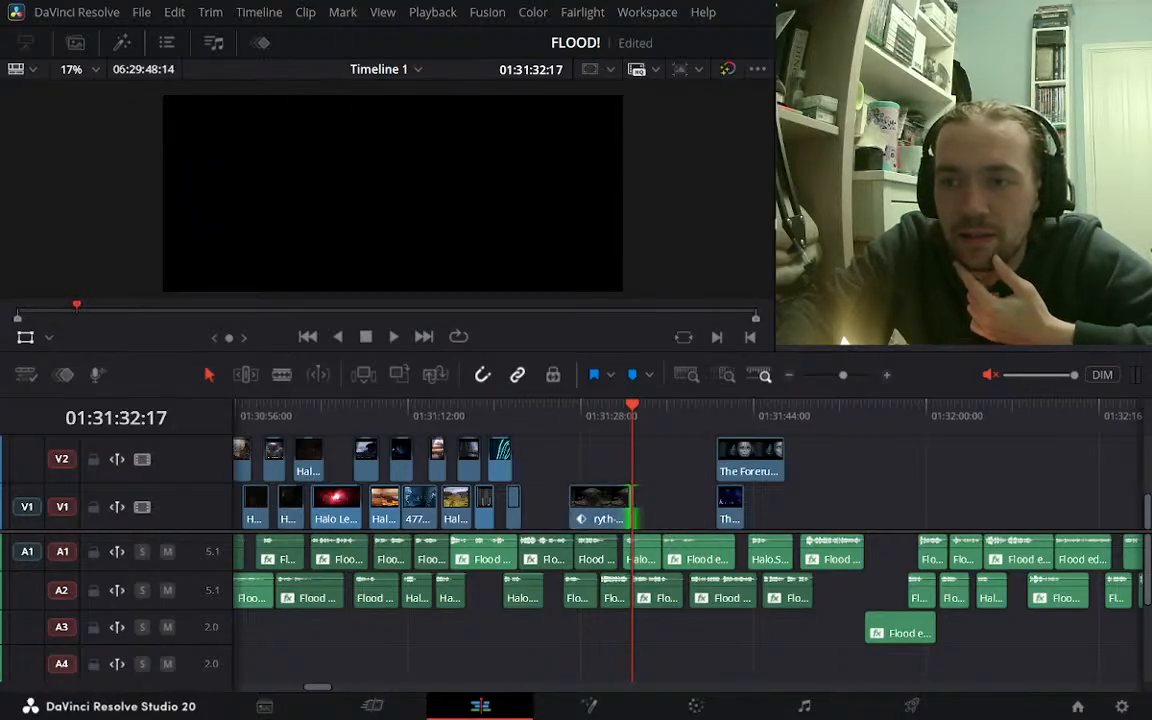
pyautogui.click(619, 418)
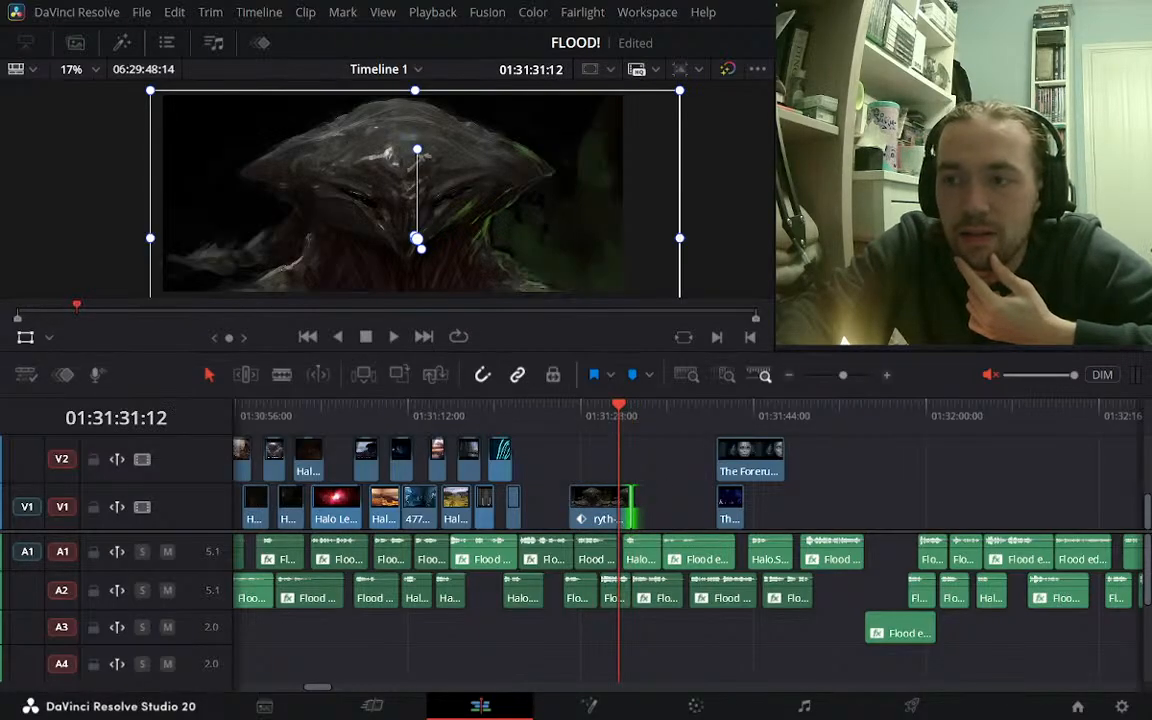
pyautogui.click(574, 418)
pyautogui.click(569, 418)
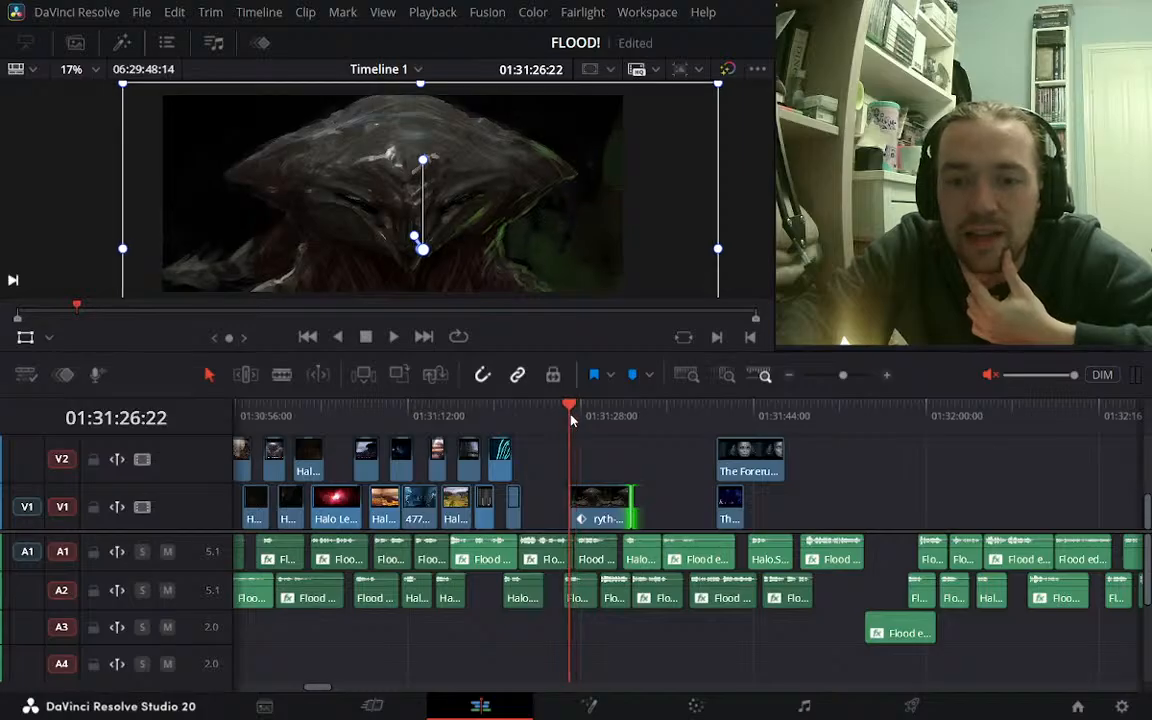
pyautogui.click(28, 340)
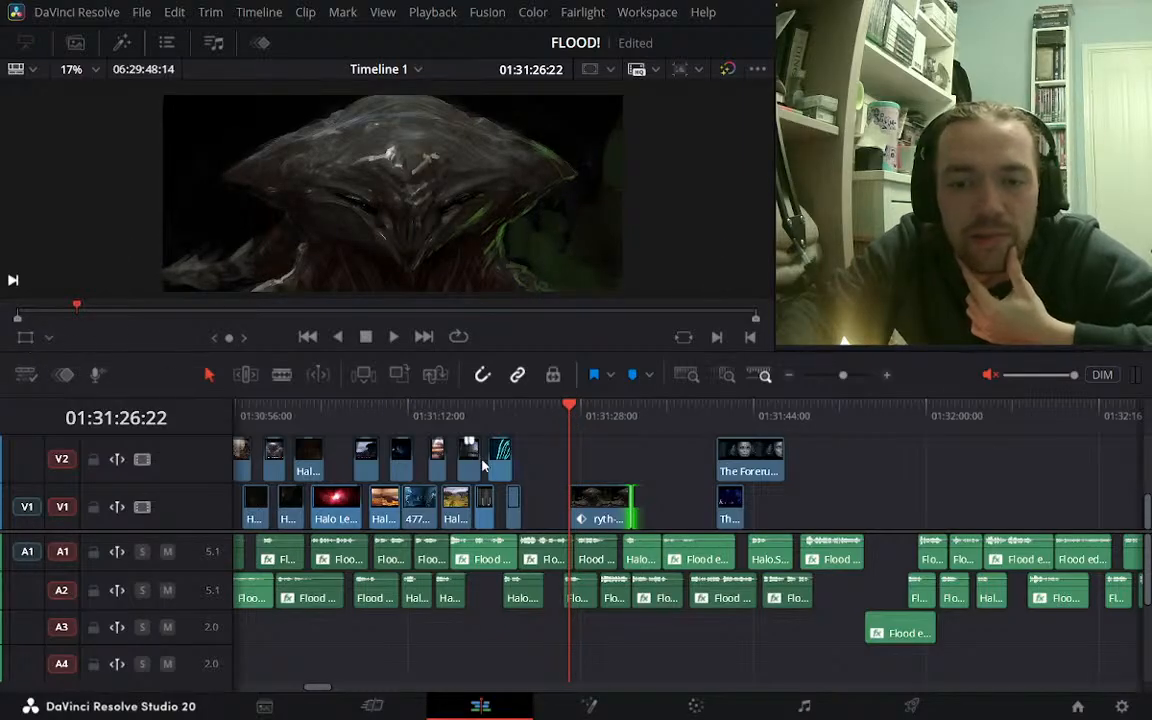
# Play the creature still's zoom-out from 01:31:26:22 to its end
pyautogui.click(888, 377)
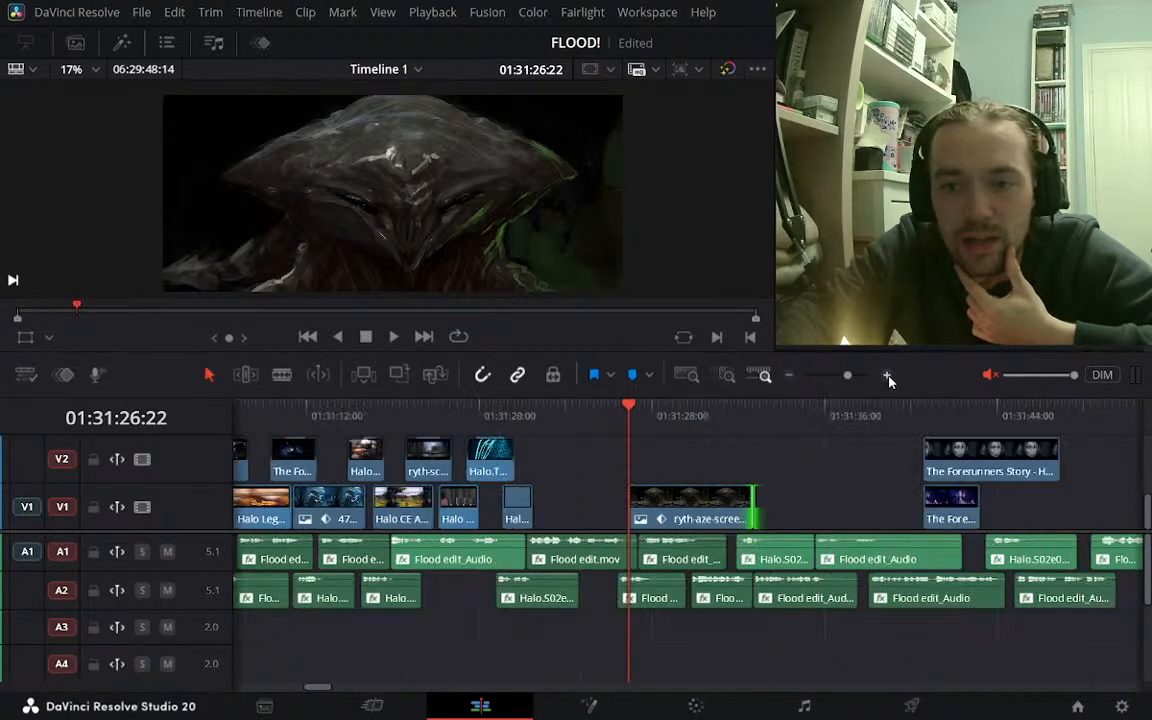
pyautogui.click(517, 420)
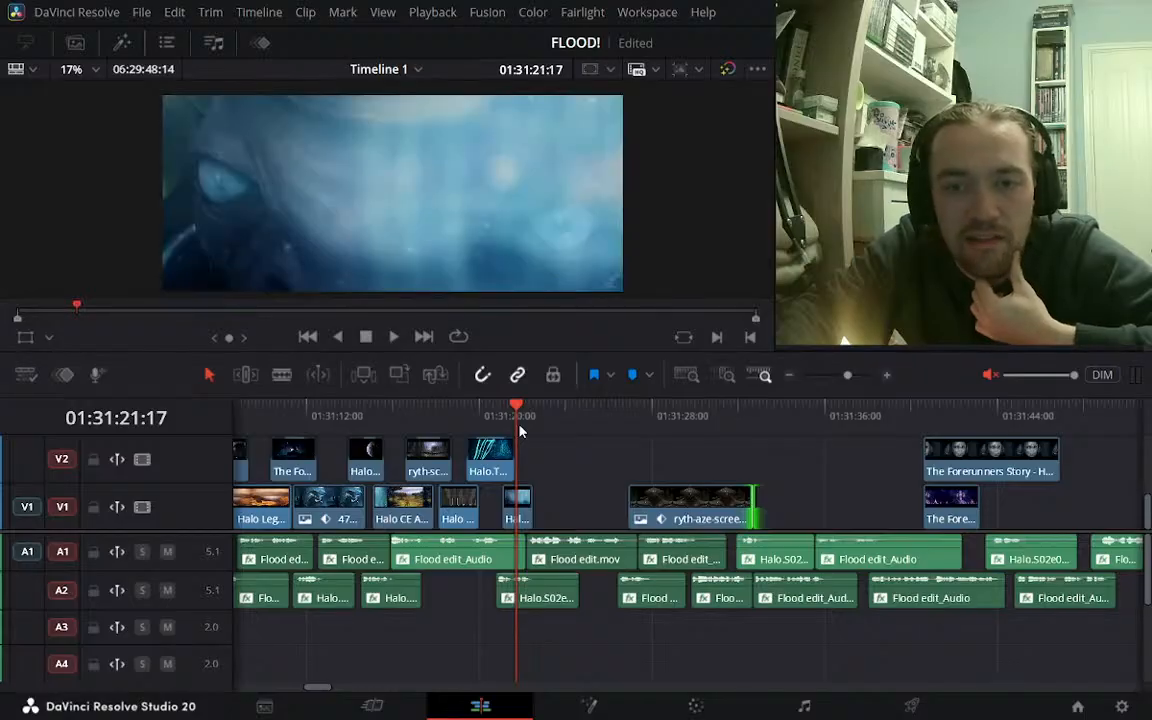
pyautogui.click(628, 418)
pyautogui.press('space')
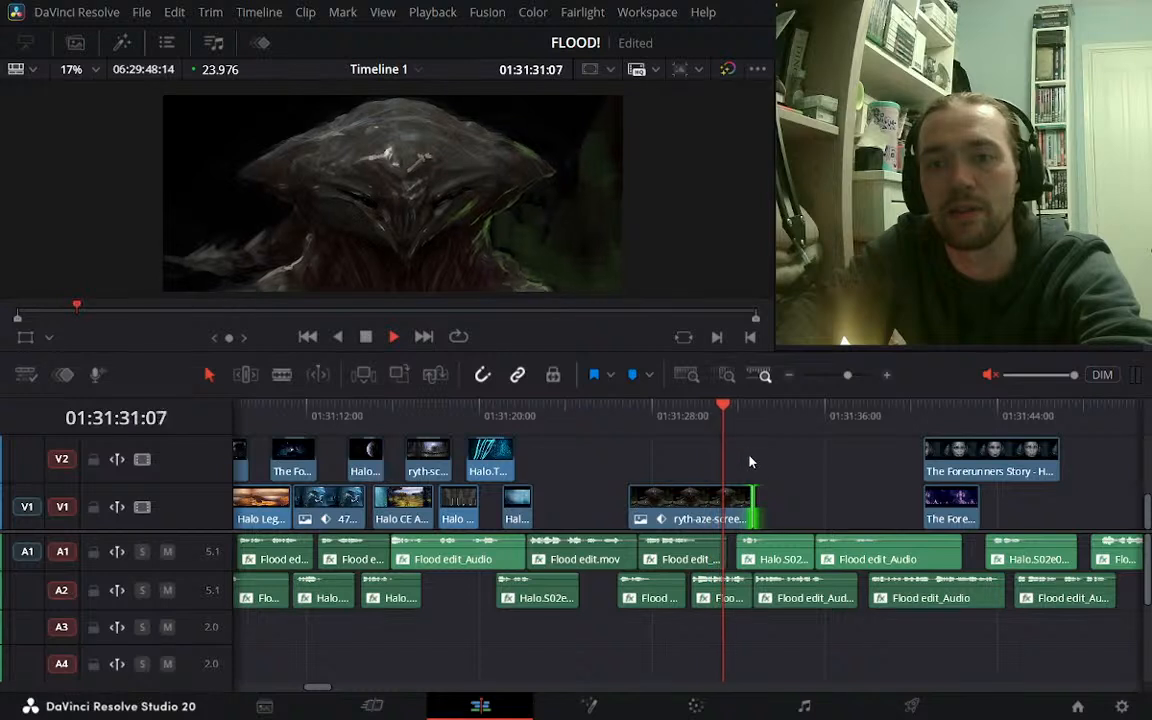
pyautogui.press('space')
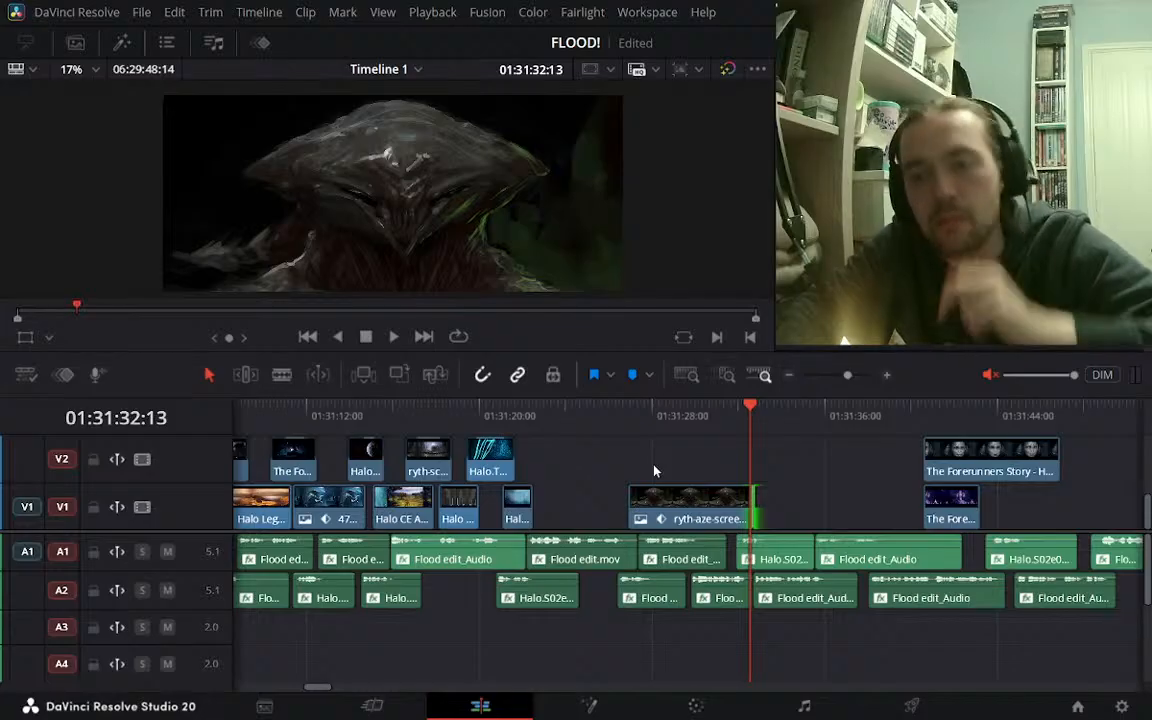
# Unmute the audio and play the passage before the creature still from 01:31:20:01 to 01:31:23:06
pyautogui.click(651, 426)
pyautogui.click(631, 420)
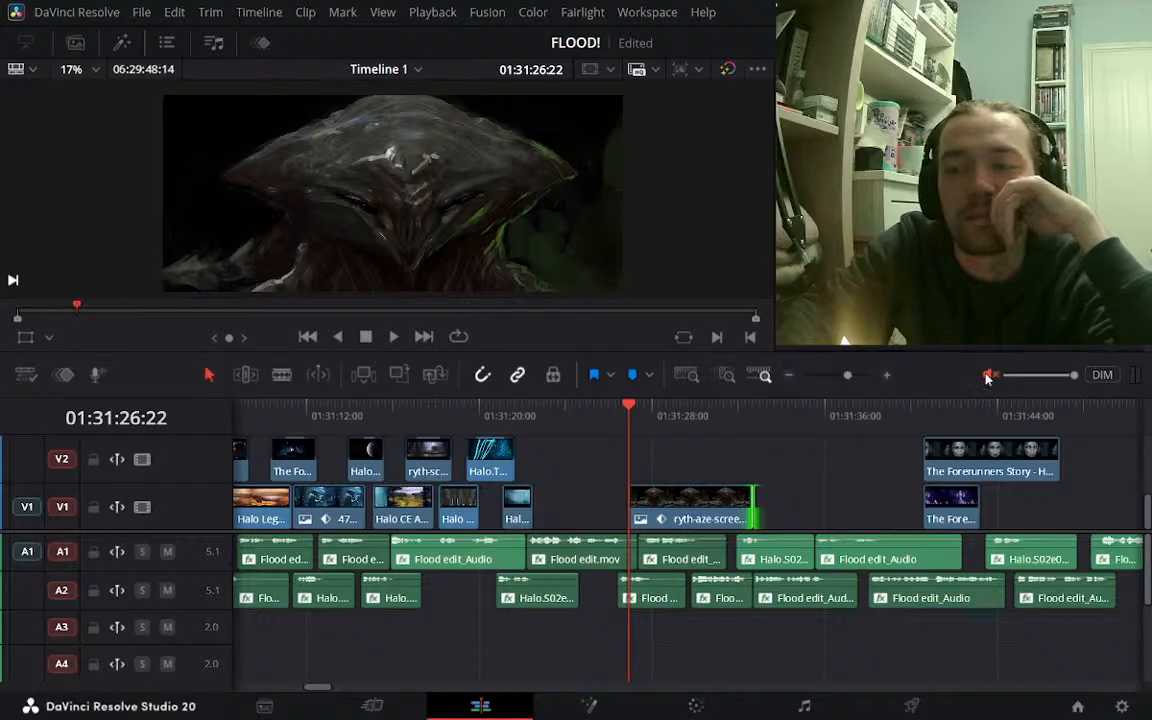
pyautogui.click(480, 410)
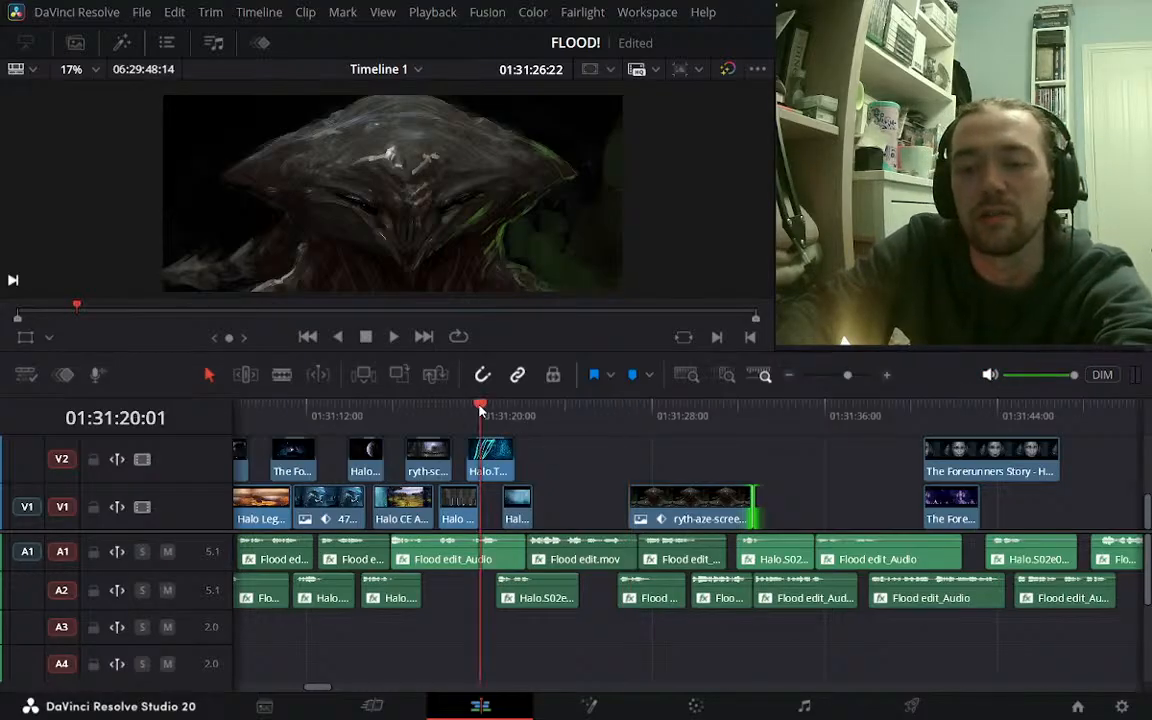
pyautogui.press('space')
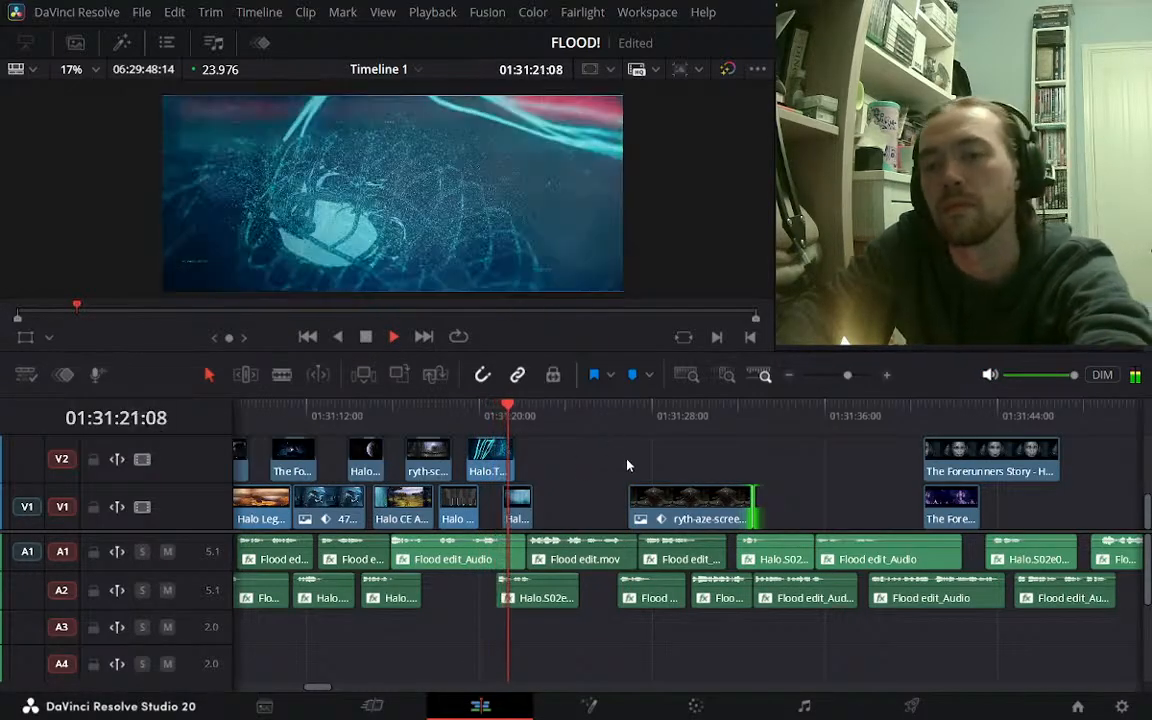
pyautogui.press('space')
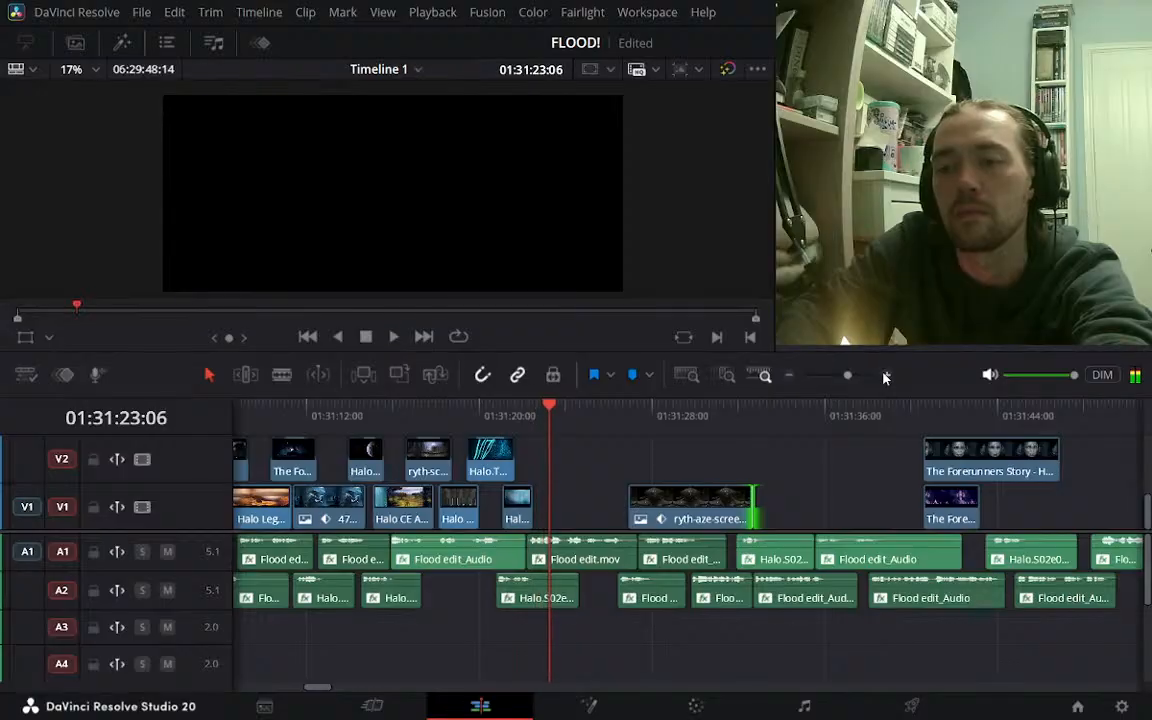
# Move the creature still to V2 at the start of the Flood edit.mov audio and extend the blue V1 clip's end beneath it
pyautogui.click(886, 375)
pyautogui.moveTo(818, 510); pyautogui.dragTo(604, 474)
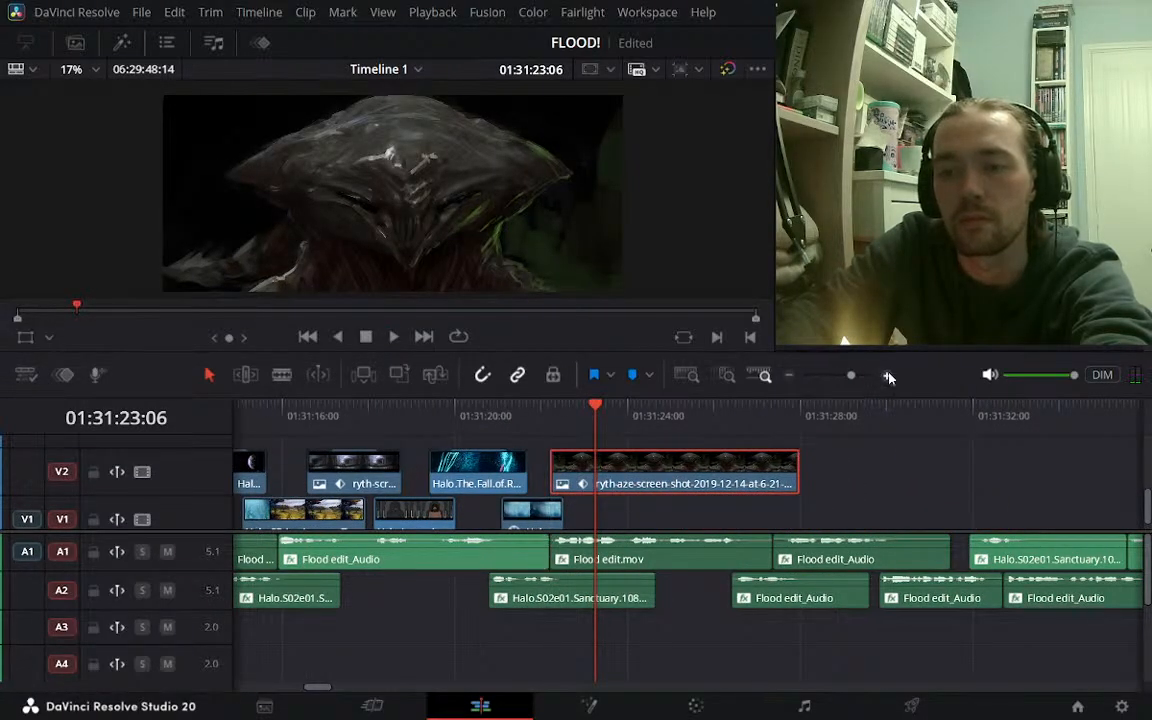
pyautogui.click(888, 376)
pyautogui.moveTo(584, 521); pyautogui.dragTo(608, 521)
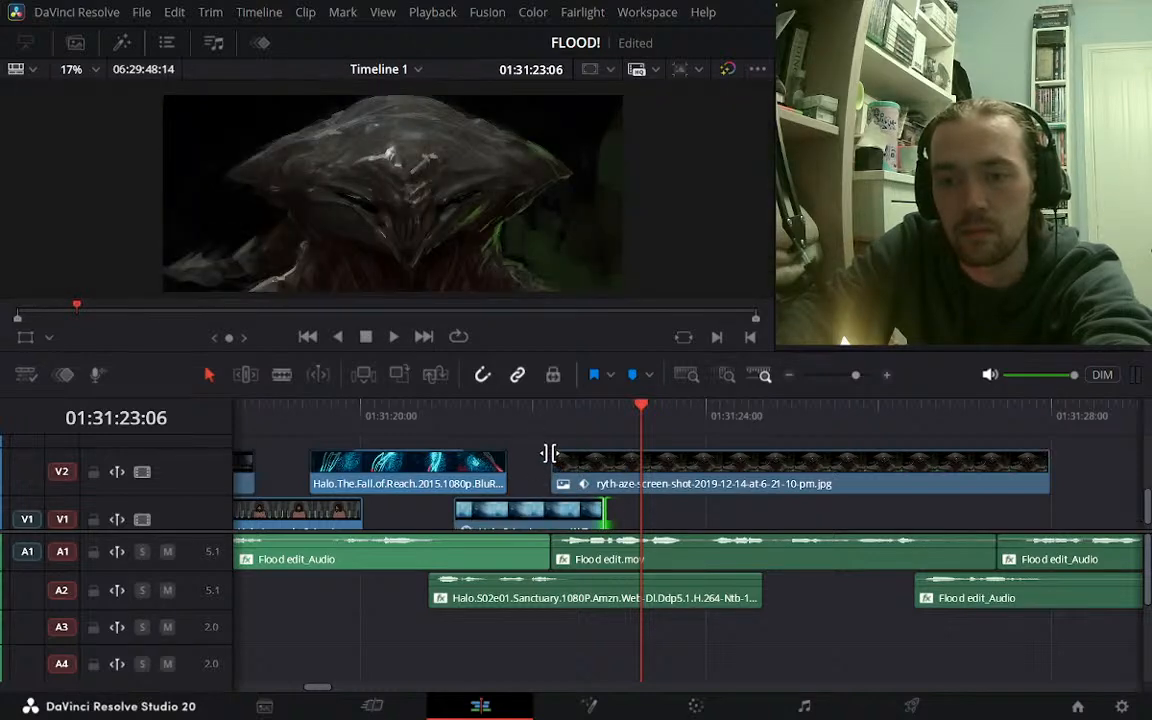
pyautogui.moveTo(553, 454); pyautogui.dragTo(596, 457)
# Play the transition from the blue clips into the creature still up to 01:31:24:16
pyautogui.click(484, 413)
pyautogui.press('space')
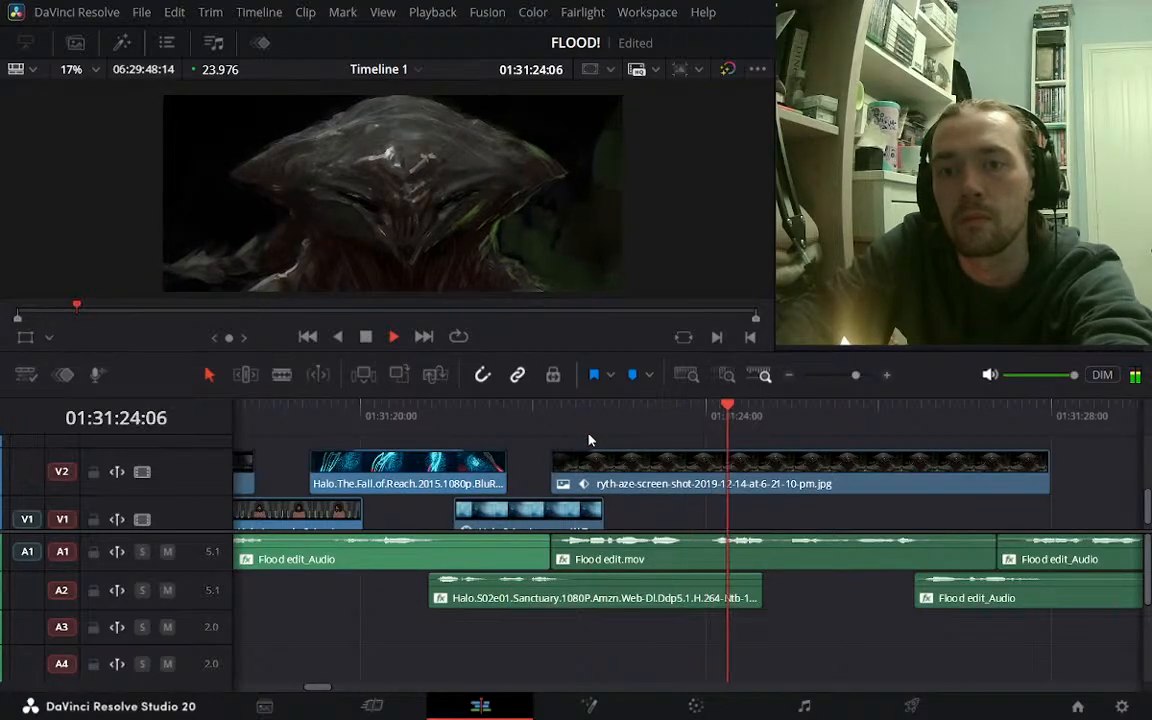
pyautogui.press('space')
# Move the purple-lit Forerunner piece from V1 to V3 above the creature still, starting at 01:31:24:16
pyautogui.click(789, 375)
pyautogui.click(789, 375)
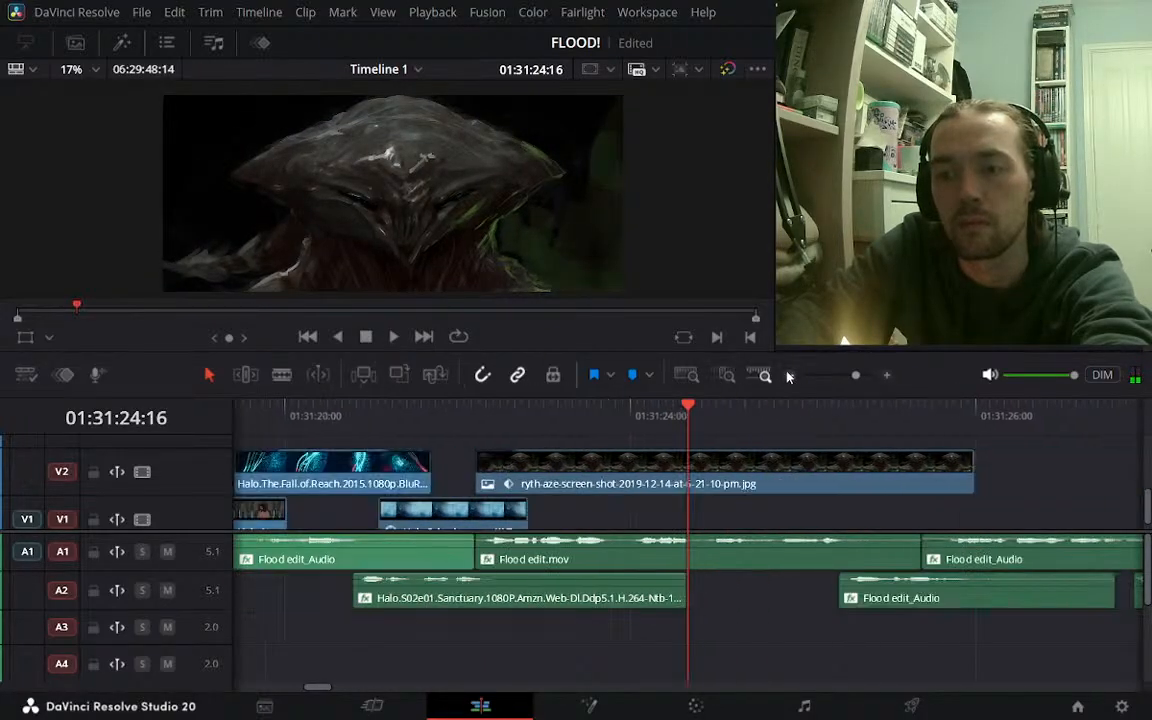
pyautogui.click(789, 375)
pyautogui.click(789, 375)
pyautogui.click(789, 375)
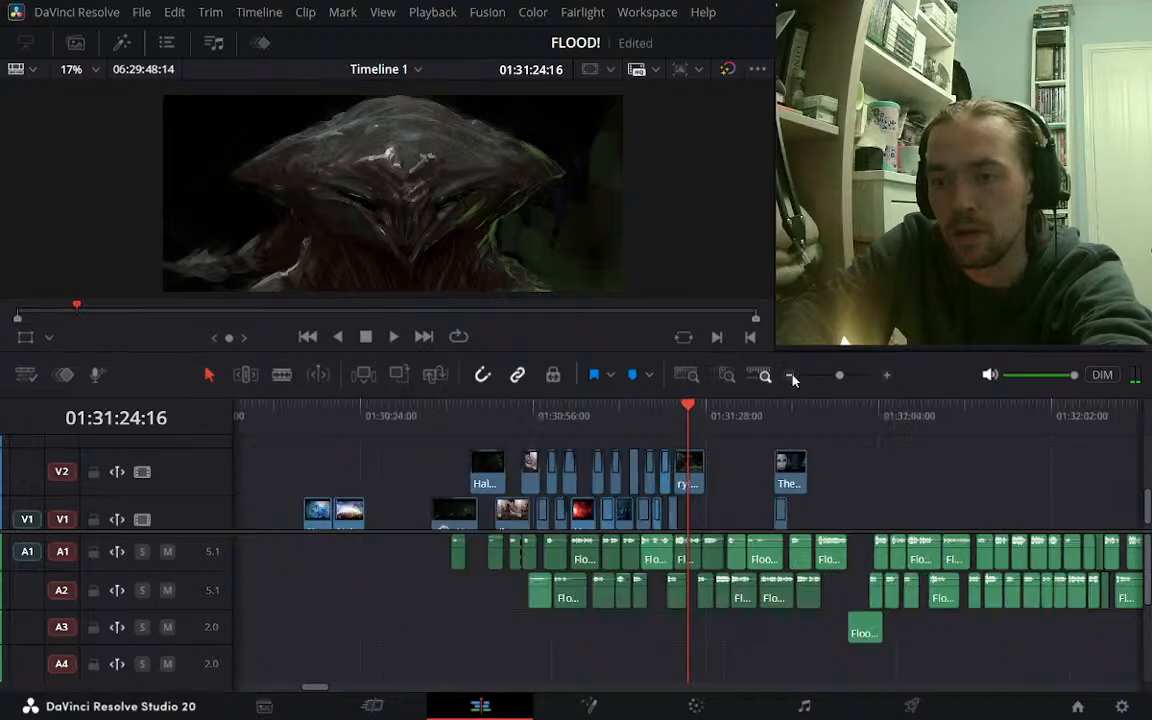
pyautogui.click(789, 375)
pyautogui.click(790, 376)
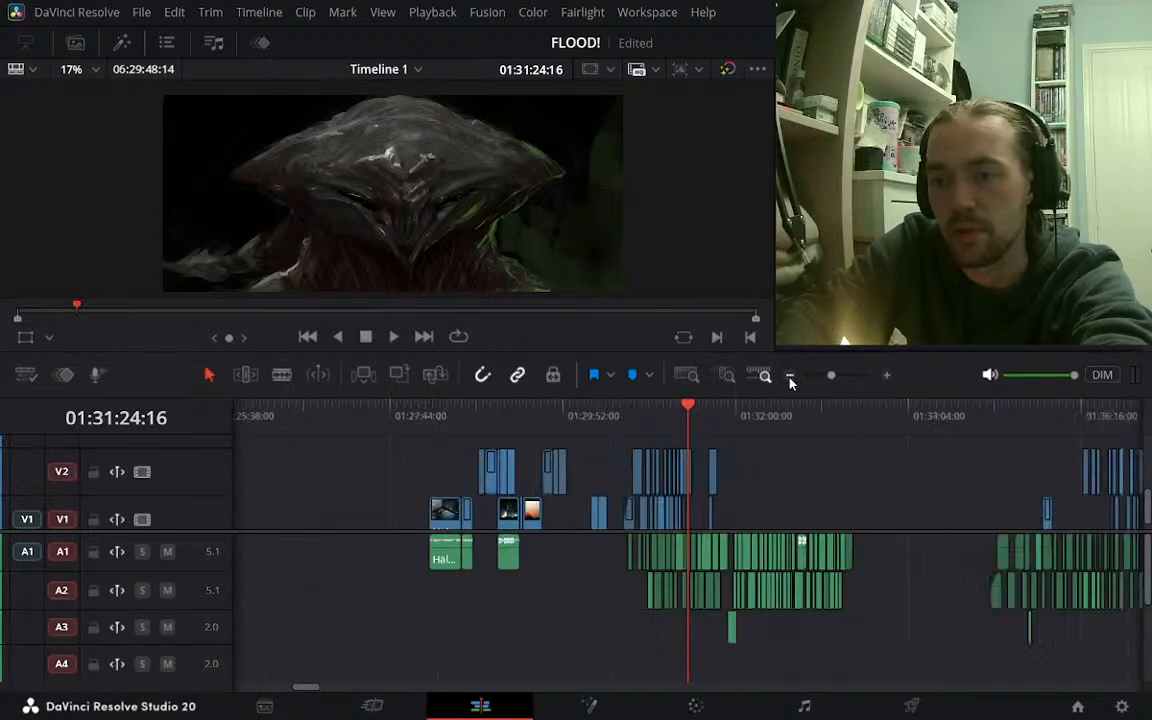
pyautogui.click(888, 376)
pyautogui.click(888, 376)
pyautogui.moveTo(785, 520); pyautogui.dragTo(698, 452)
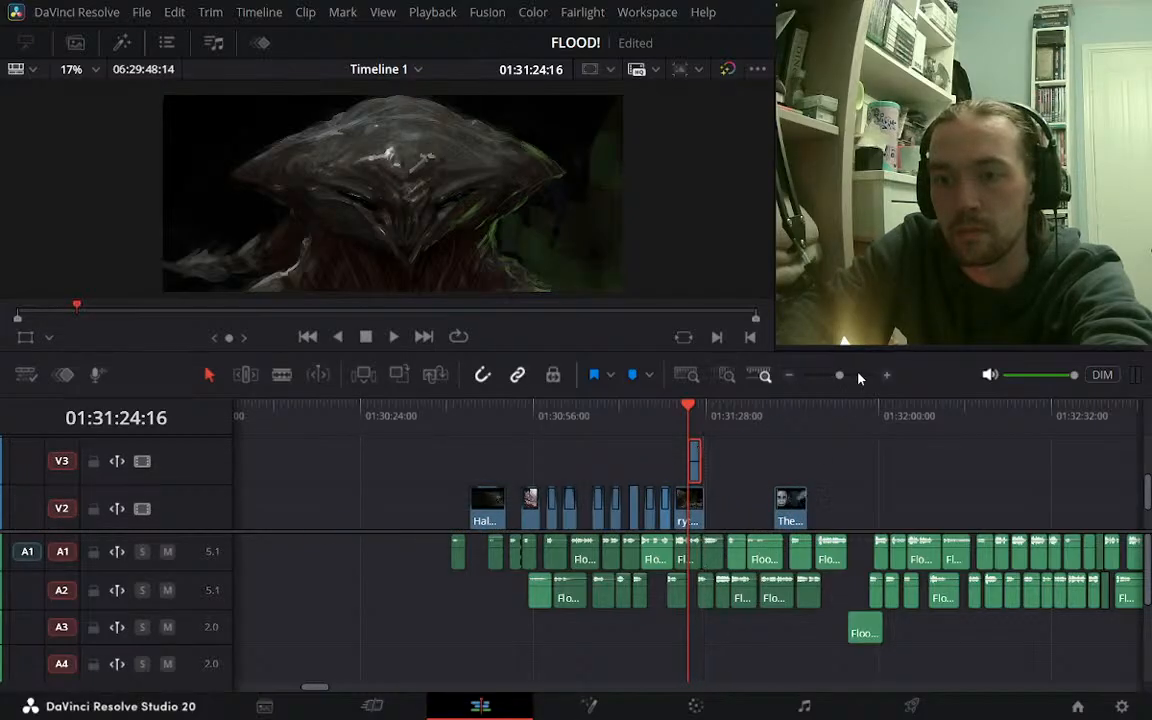
pyautogui.click(887, 376)
pyautogui.click(887, 376)
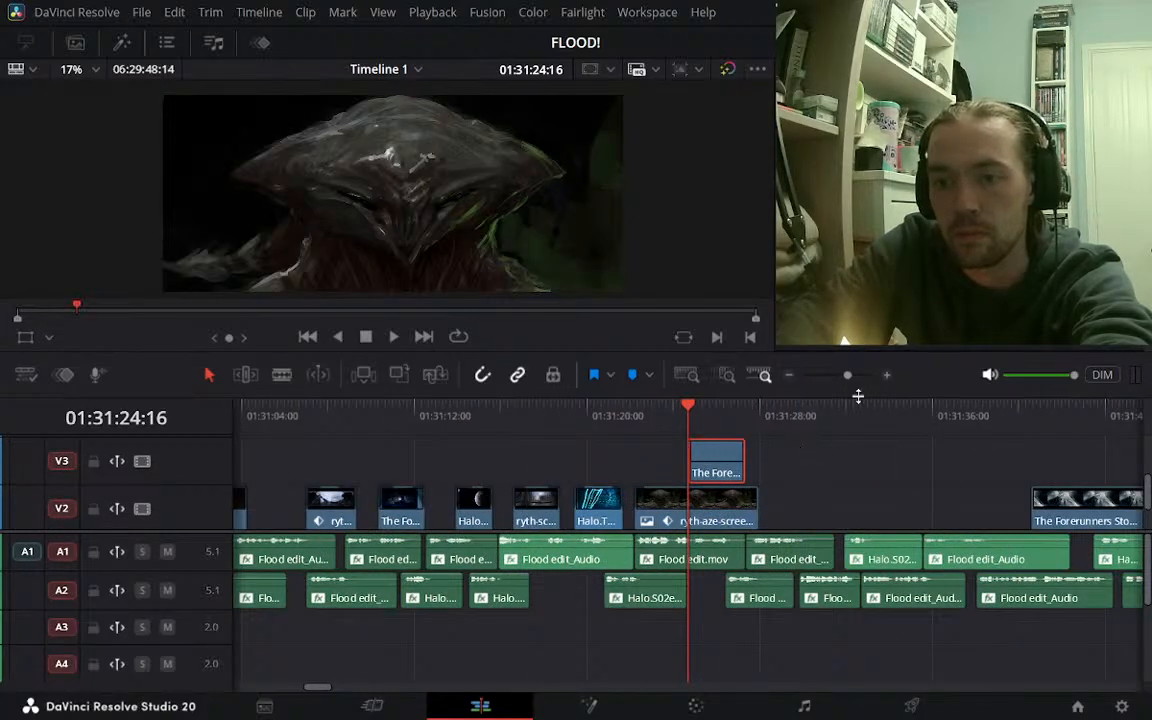
pyautogui.click(885, 376)
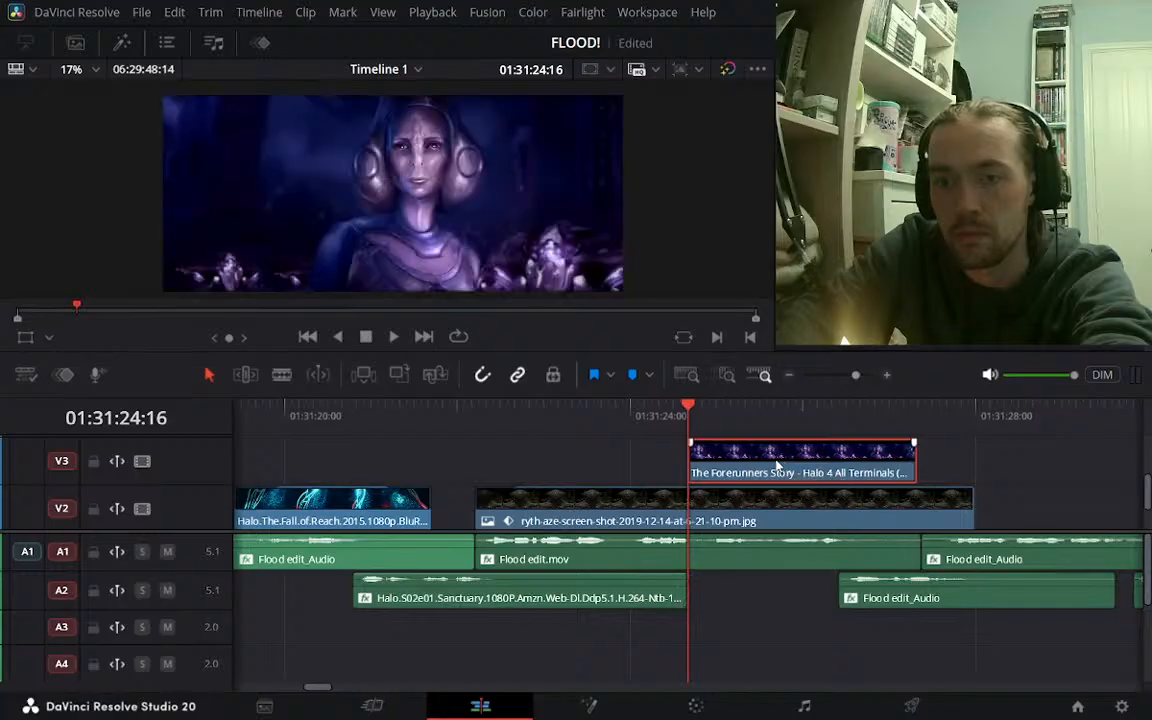
pyautogui.scroll(-1, 1030, 462)
pyautogui.scroll(3, 856, 463)
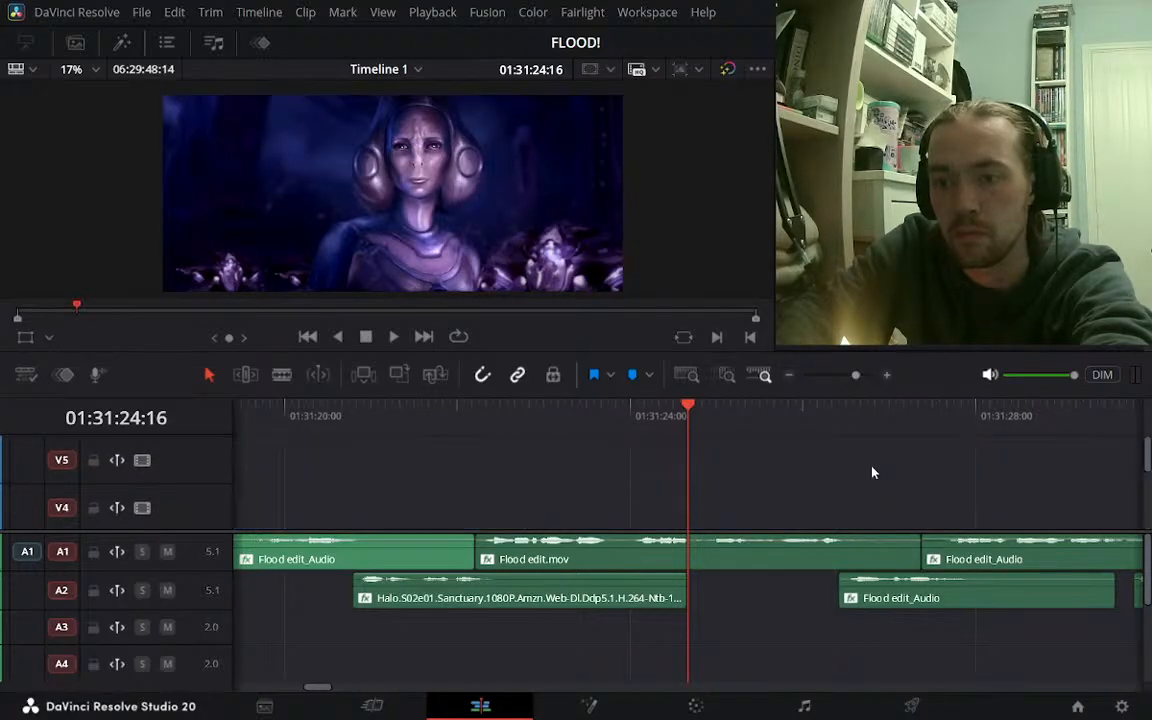
# Move the purple-lit Forerunner piece from V3 down to V2, clear of the creature still's end, at about 01:31:30
pyautogui.scroll(-3, 874, 470)
pyautogui.scroll(3, 972, 437)
pyautogui.click(789, 376)
pyautogui.click(789, 376)
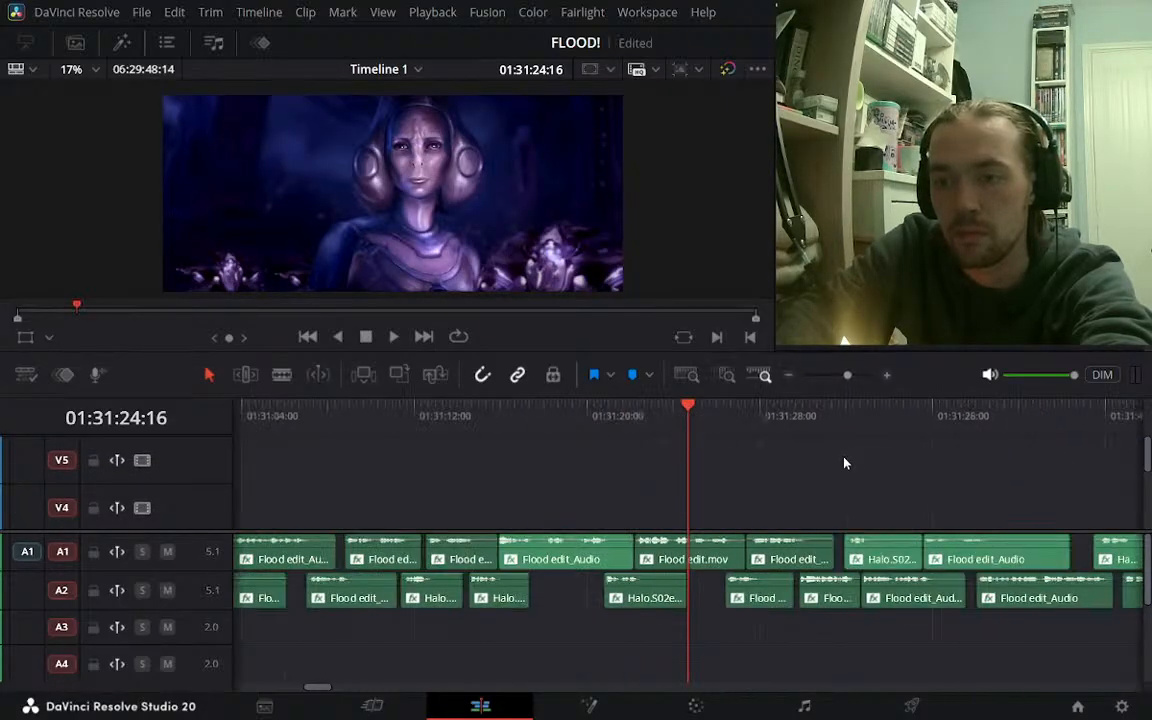
pyautogui.scroll(-2, 843, 463)
pyautogui.moveTo(722, 464); pyautogui.dragTo(832, 480)
pyautogui.scroll(-1, 790, 470)
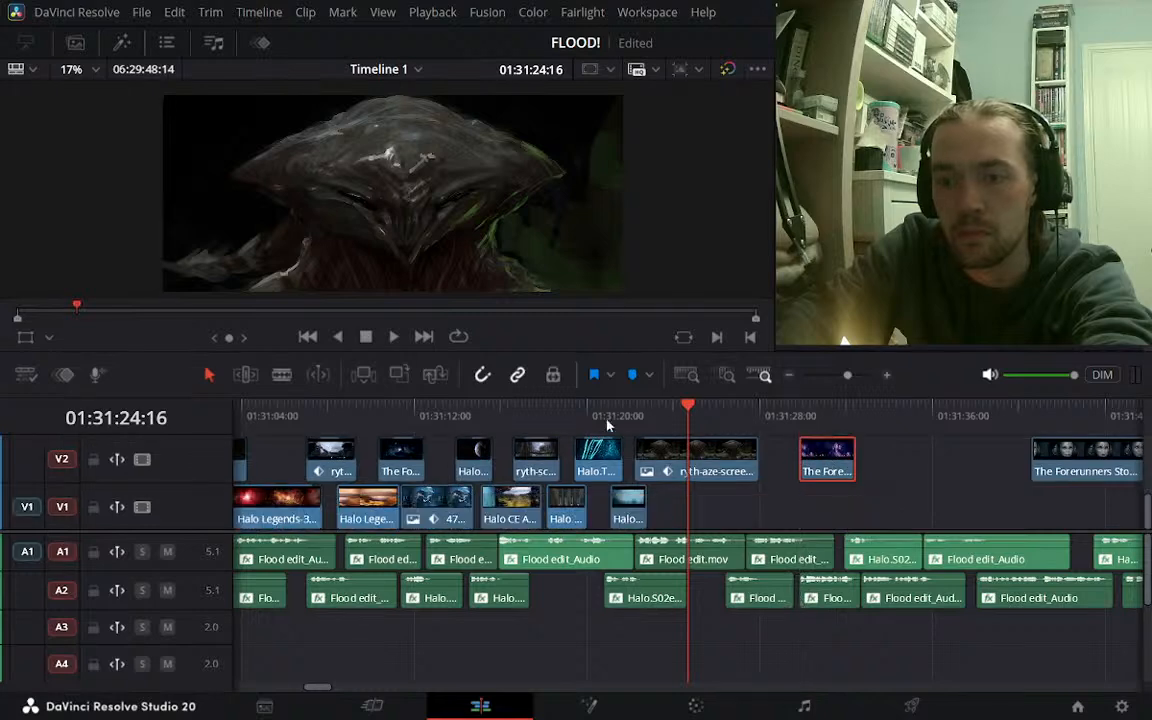
# Play the passage into the creature still up to about 01:31:26 and replay the still's section to judge its length
pyautogui.click(605, 421)
pyautogui.press('space')
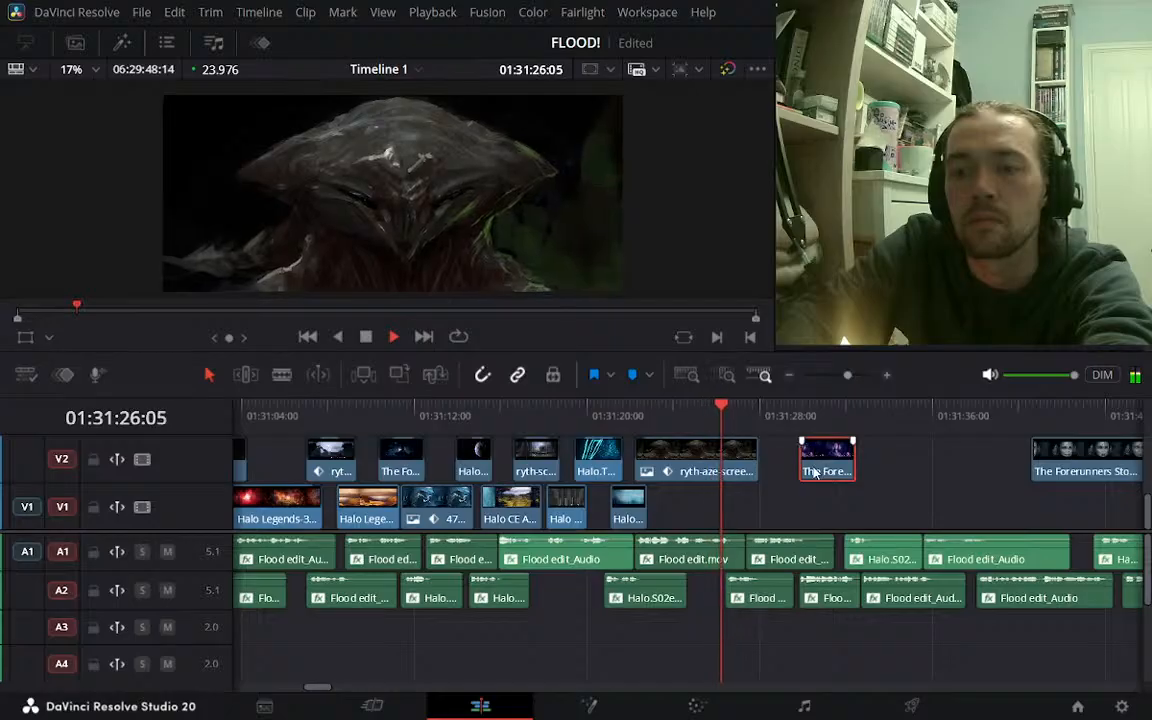
pyautogui.press('space')
pyautogui.click(649, 416)
pyautogui.press('space')
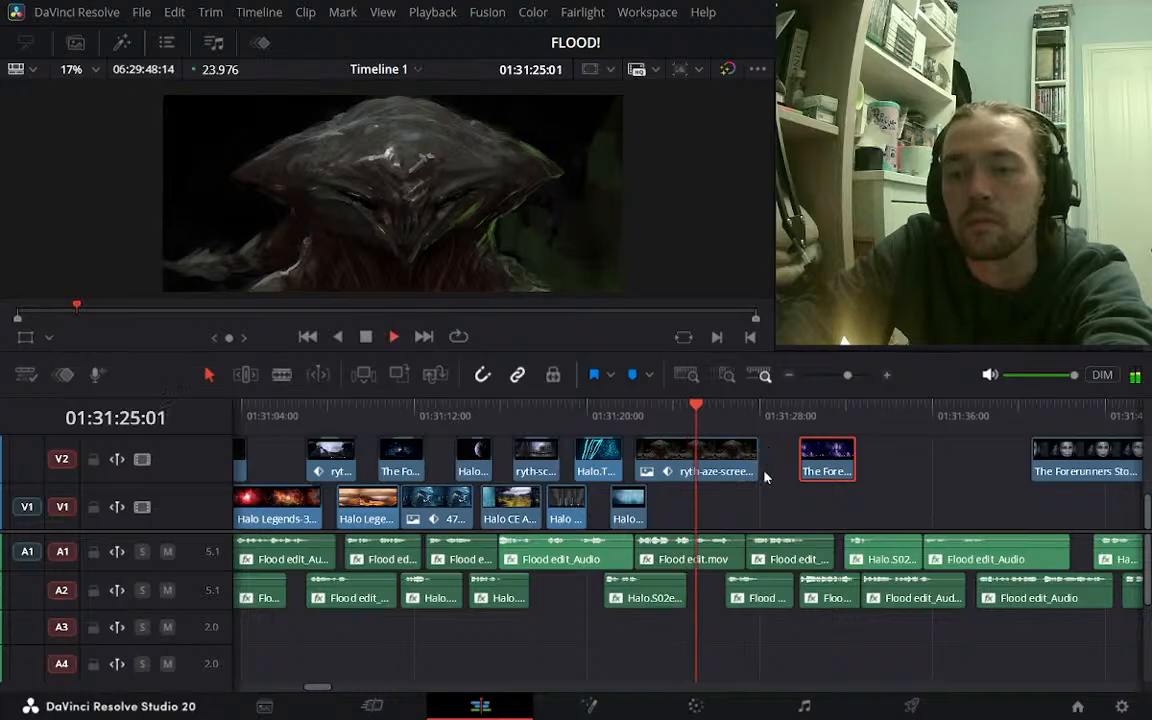
pyautogui.press('space')
# Move the purple-lit Forerunner piece to V1 at about 01:31:24:16 and shorten the creature still to end over it at about 01:31:26
pyautogui.moveTo(759, 471); pyautogui.dragTo(686, 459)
pyautogui.press('space')
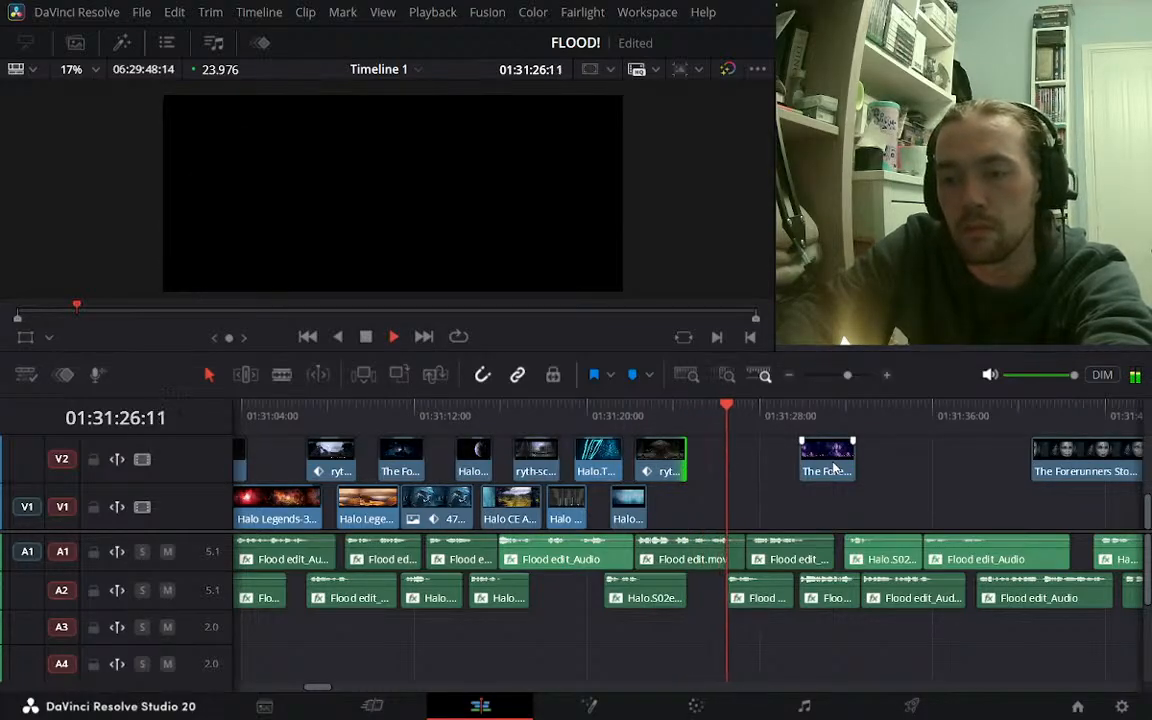
pyautogui.press('space')
pyautogui.moveTo(835, 468); pyautogui.dragTo(720, 520)
pyautogui.moveTo(687, 462); pyautogui.dragTo(681, 432)
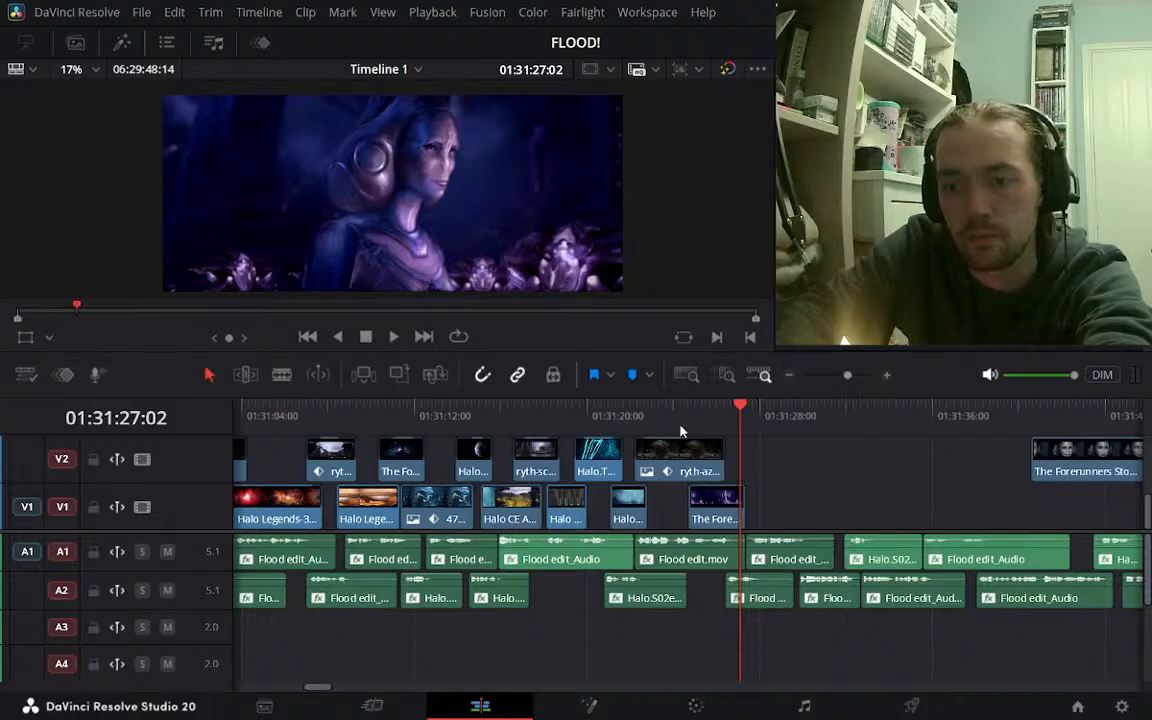
# Play the transition from the creature still into the purple-lit Forerunner piece up to 01:31:26:14
pyautogui.click(660, 418)
pyautogui.press('space')
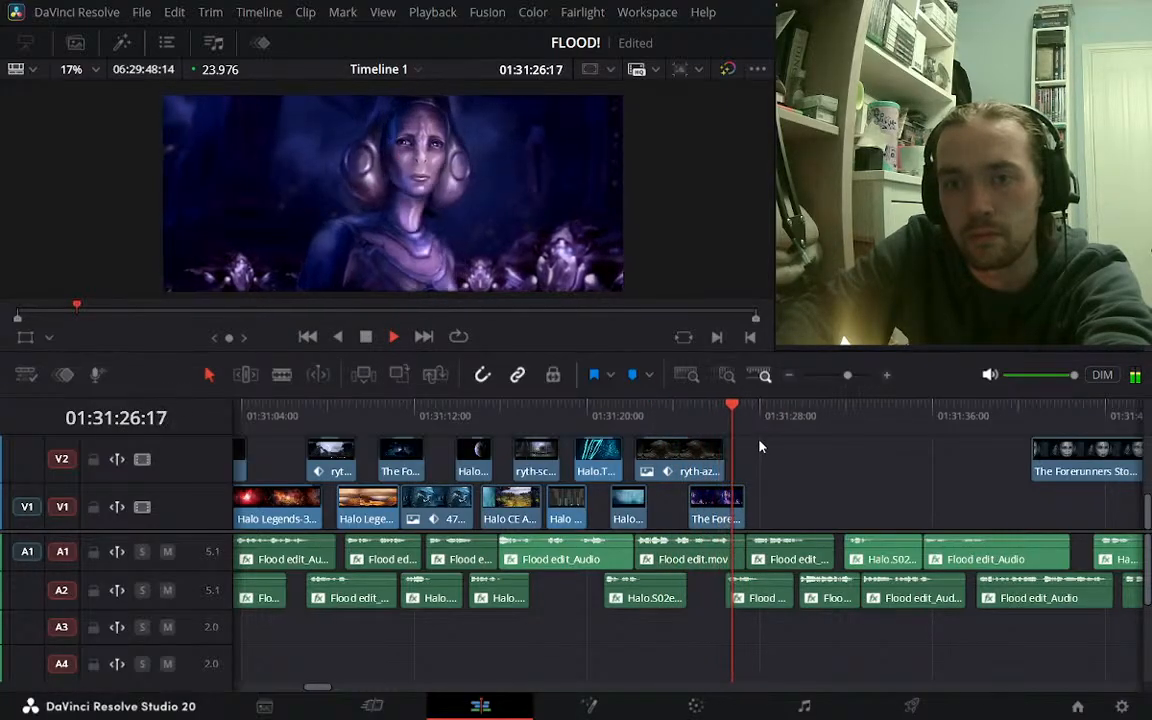
pyautogui.click(886, 375)
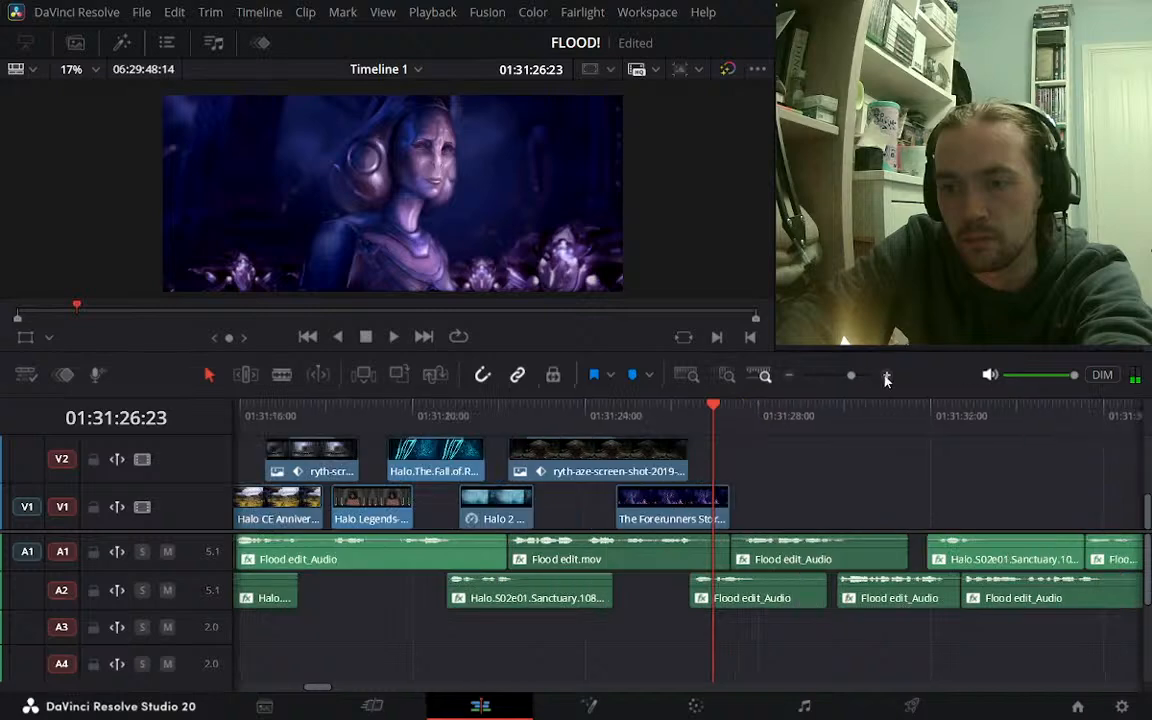
pyautogui.click(597, 414)
pyautogui.press('space')
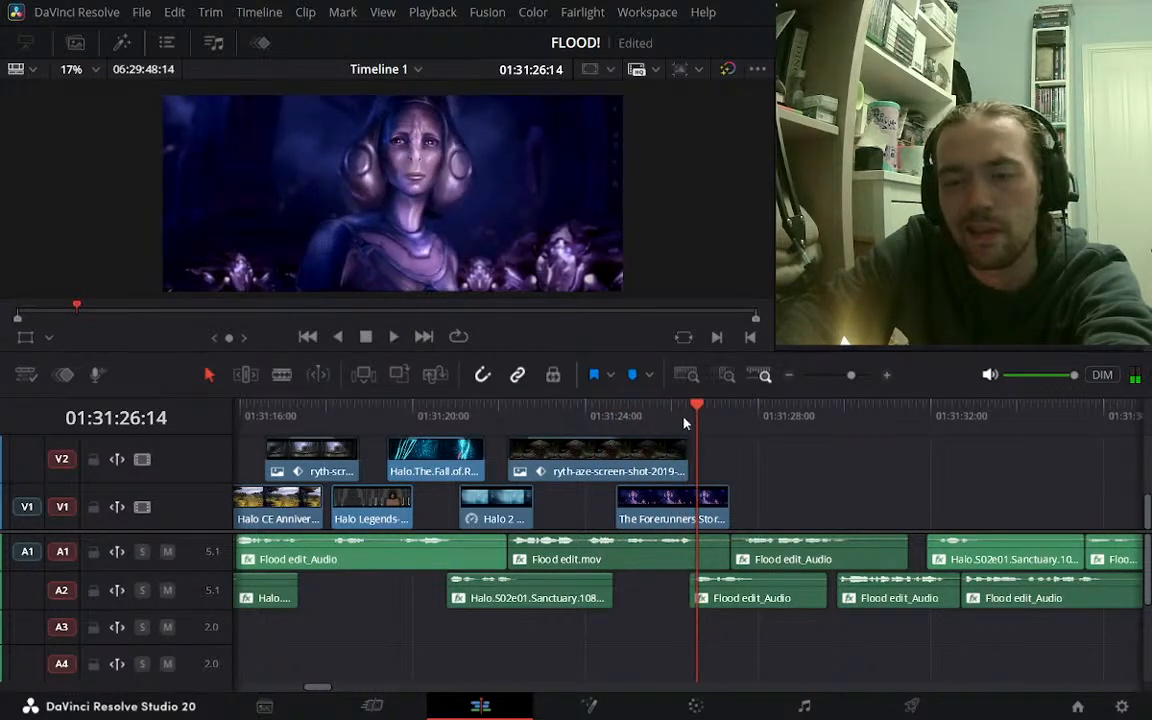
# Replace the purple-lit piece beneath the creature still with the grey Forerunner close-up on V1, parking the purple piece at about 01:31:35
pyautogui.click(788, 376)
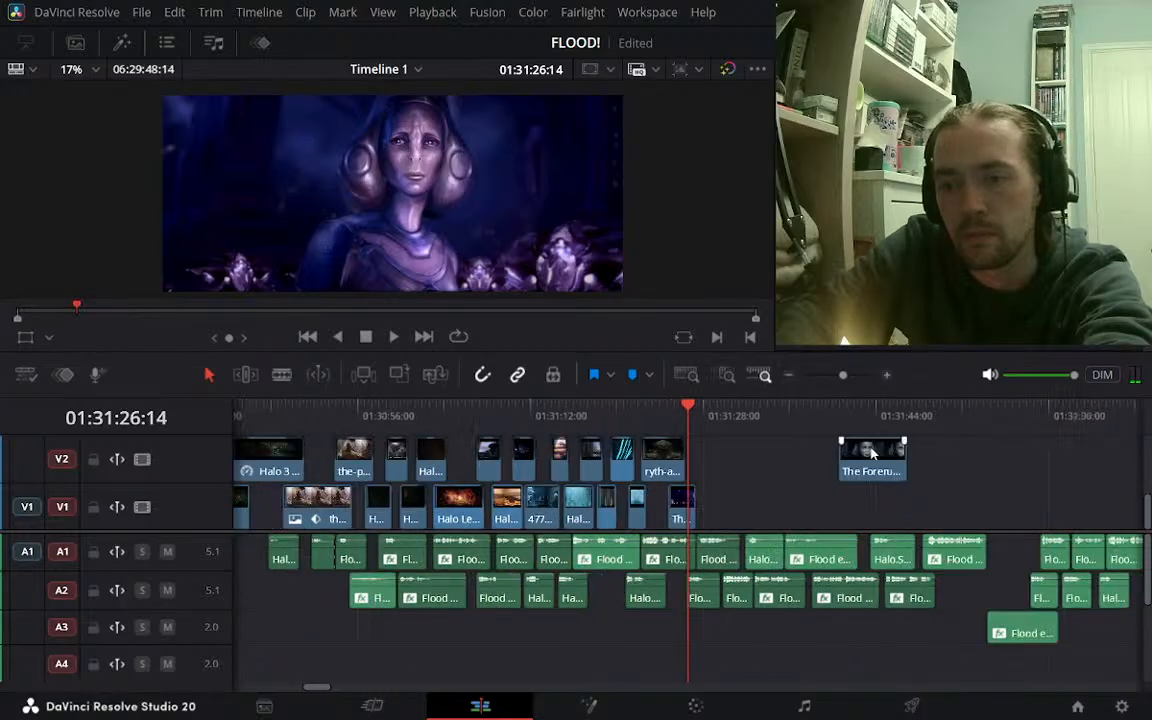
pyautogui.moveTo(885, 460); pyautogui.dragTo(745, 507)
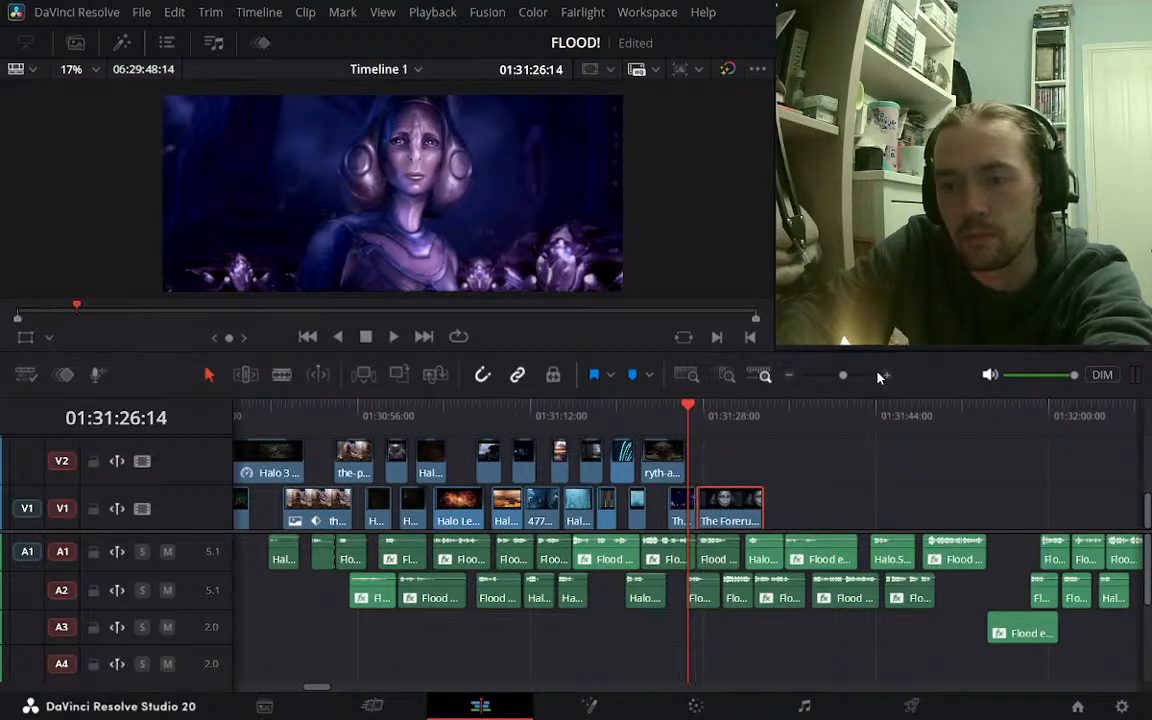
pyautogui.click(887, 375)
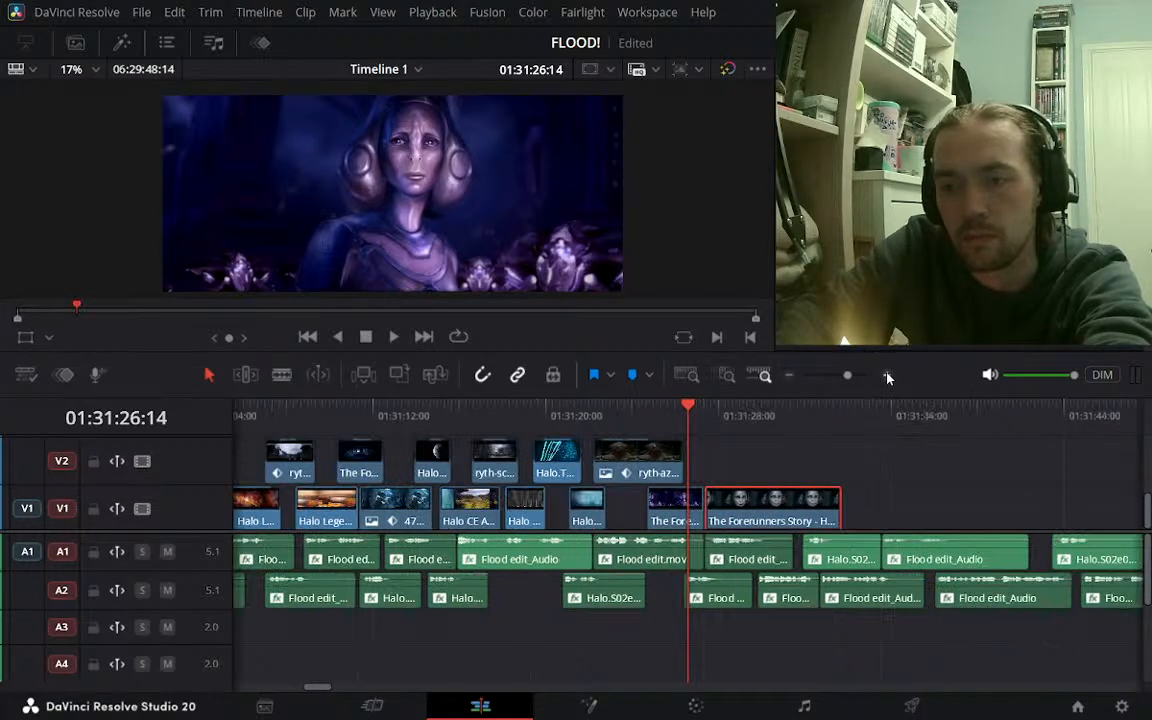
pyautogui.click(651, 428)
pyautogui.moveTo(670, 510); pyautogui.dragTo(889, 512)
pyautogui.moveTo(760, 515); pyautogui.dragTo(703, 515)
# Play the blend from the creature still into the grey Forerunner close-up repeatedly, up to 01:31:26:15
pyautogui.press('space')
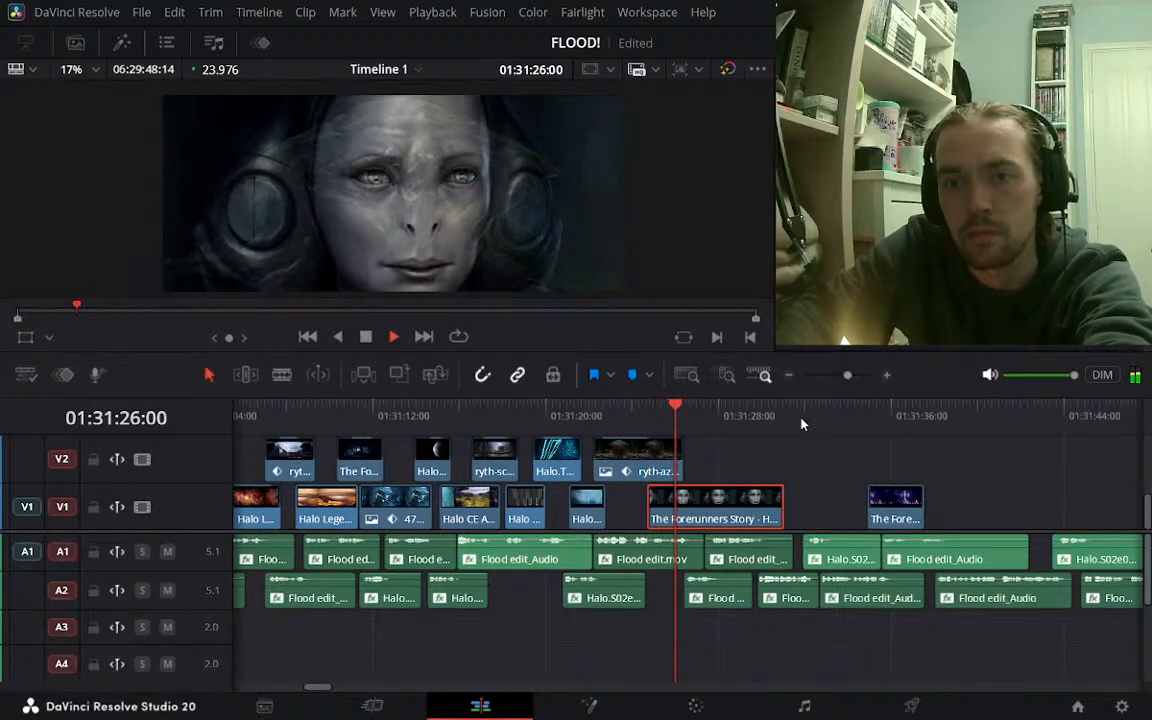
pyautogui.press('space')
pyautogui.click(887, 375)
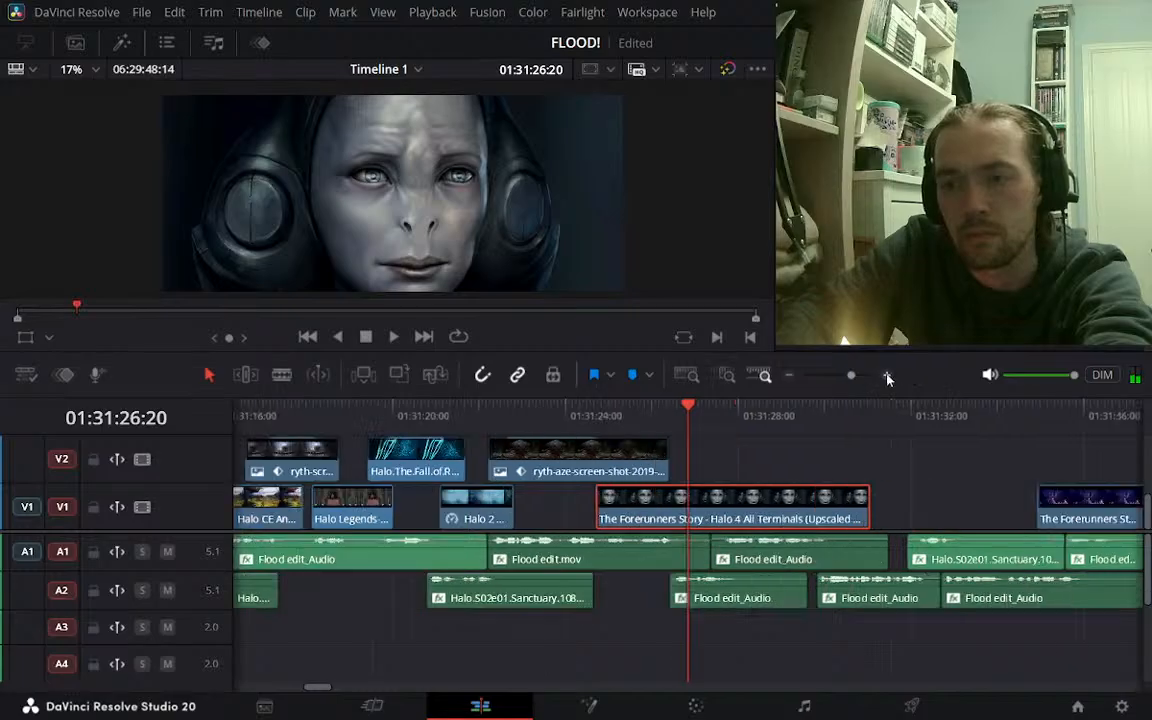
pyautogui.click(396, 417)
pyautogui.press('space')
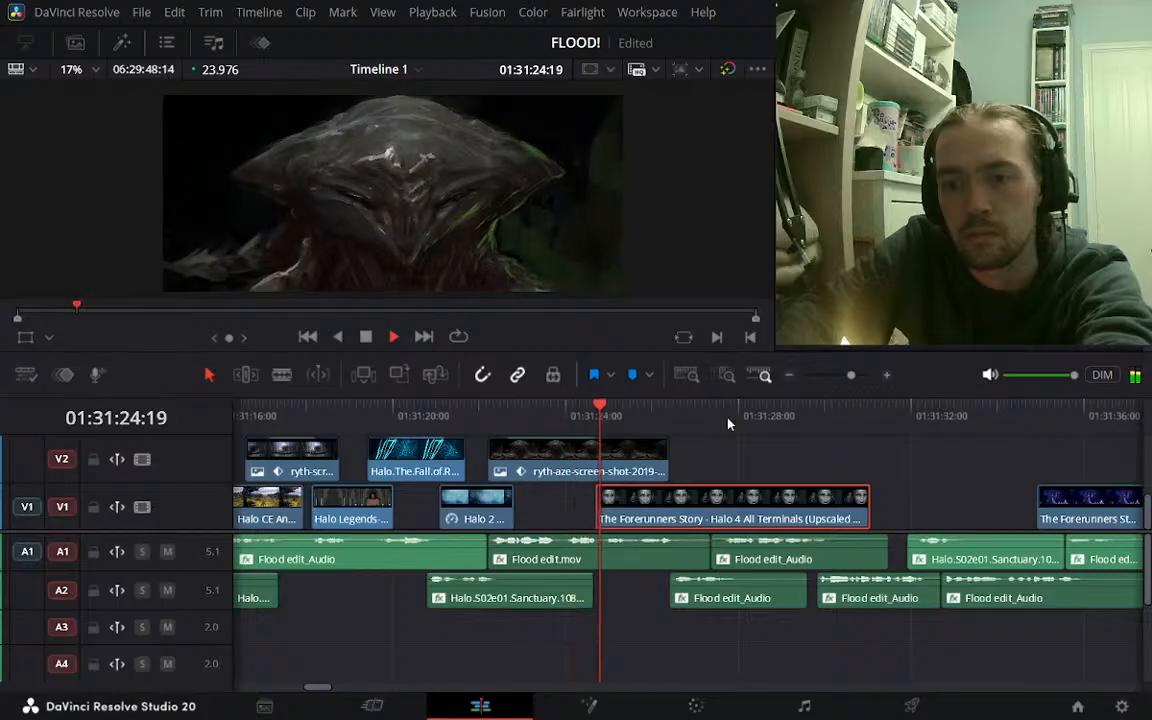
pyautogui.press('space')
pyautogui.click(610, 412)
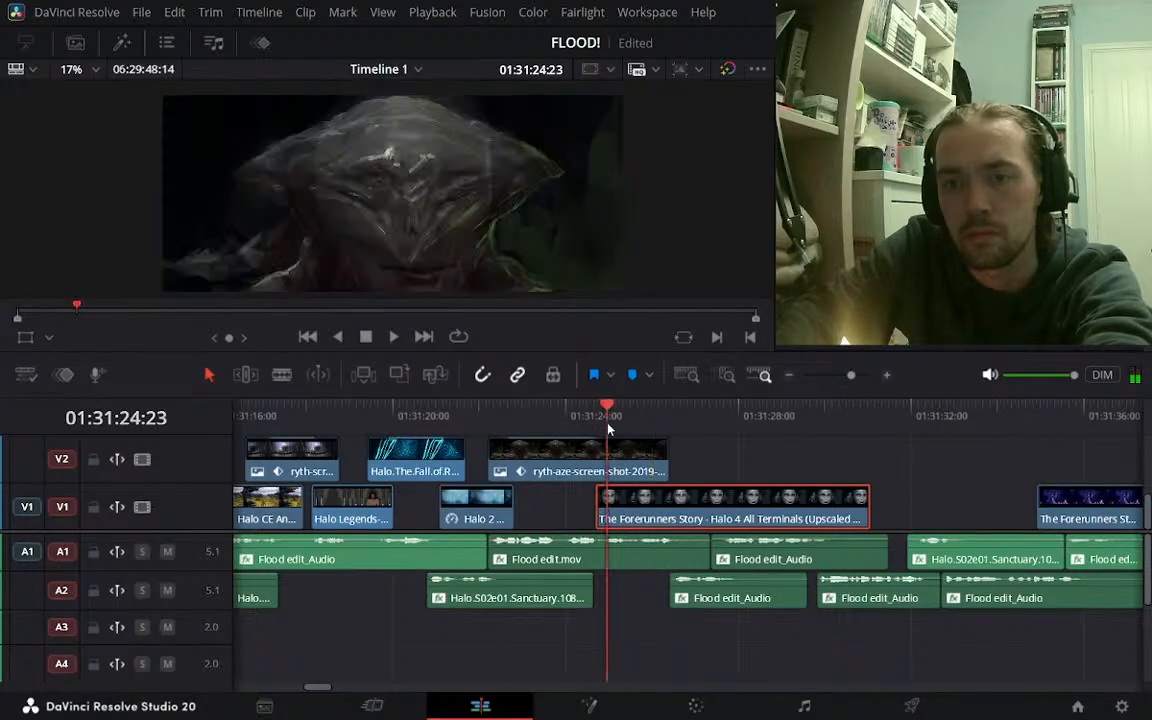
pyautogui.press('space')
pyautogui.click(535, 412)
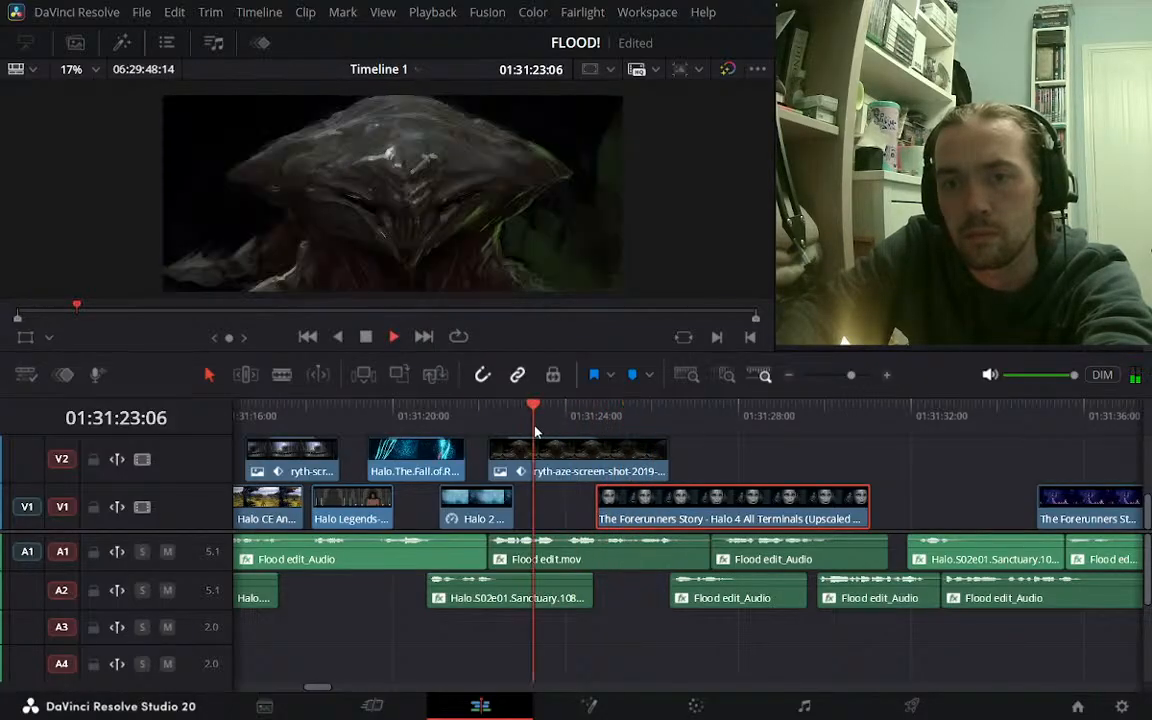
pyautogui.press('space')
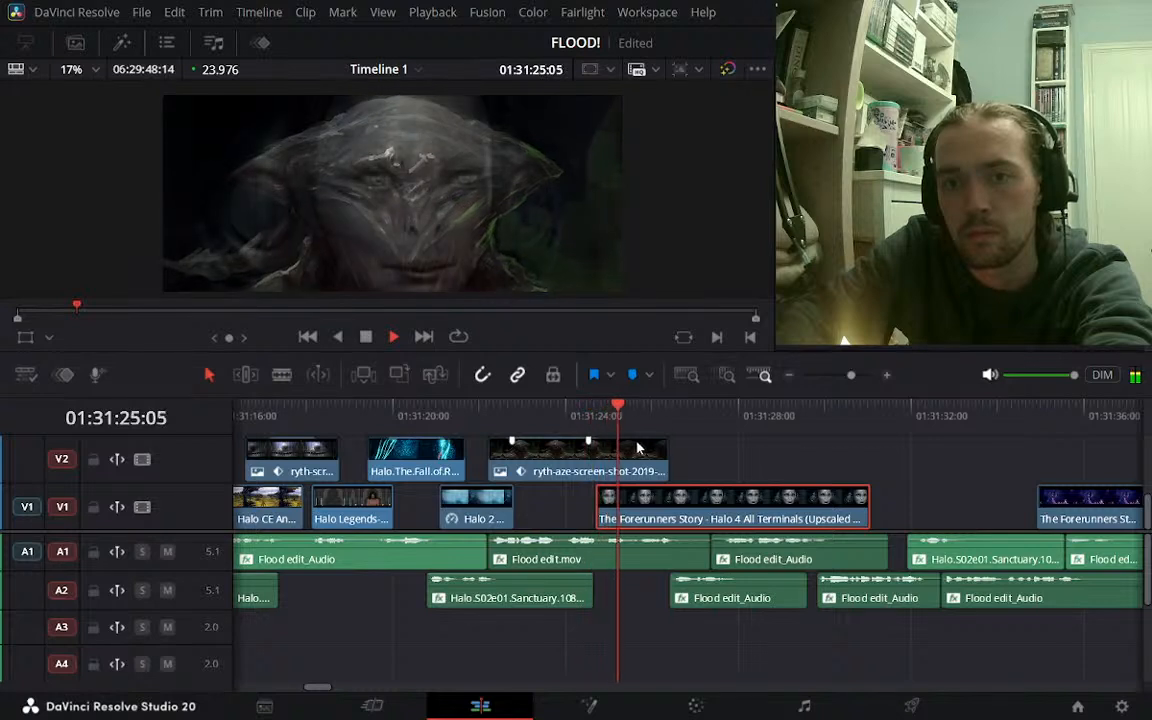
pyautogui.press('space')
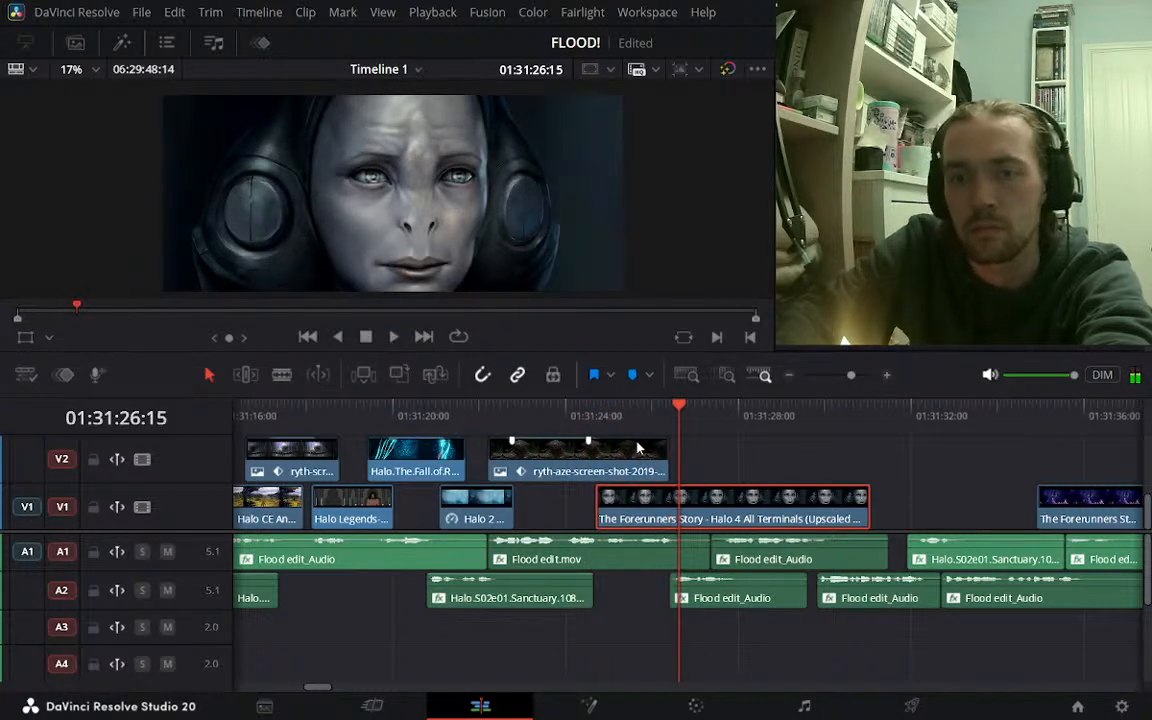
# Inspect the creature still's transform framing at 01:31:24:16 and play its blend into the close-up up to 01:31:25:18
pyautogui.click(598, 418)
pyautogui.click(576, 462)
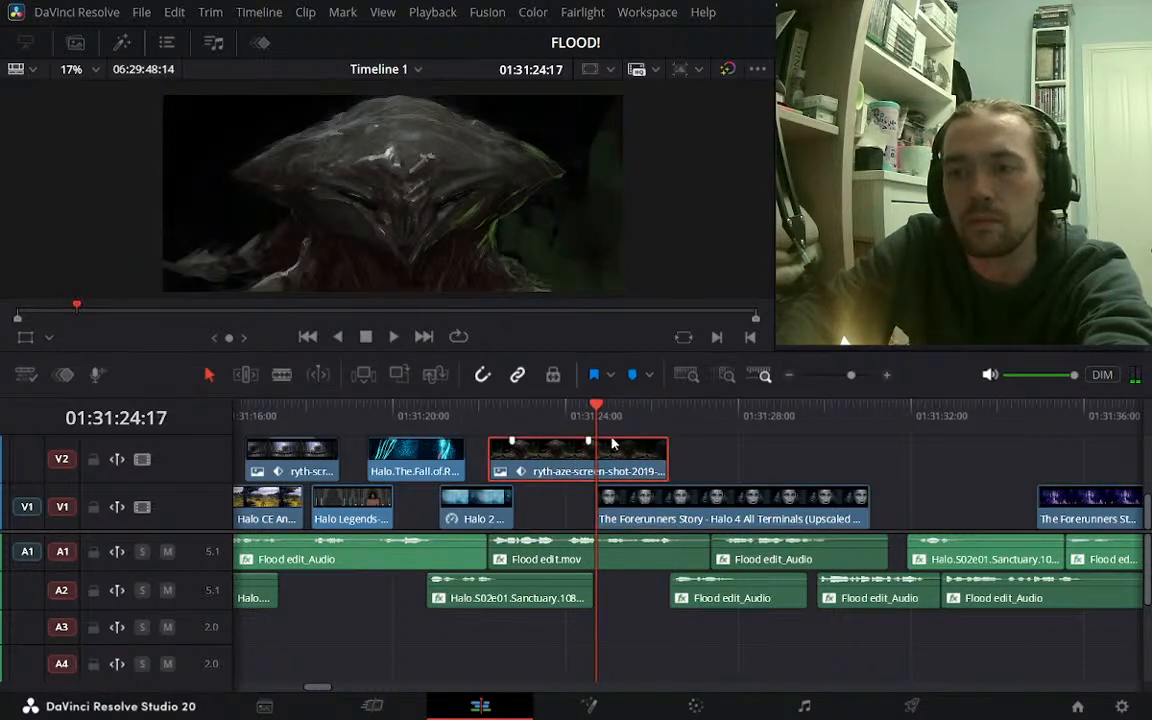
pyautogui.click(489, 416)
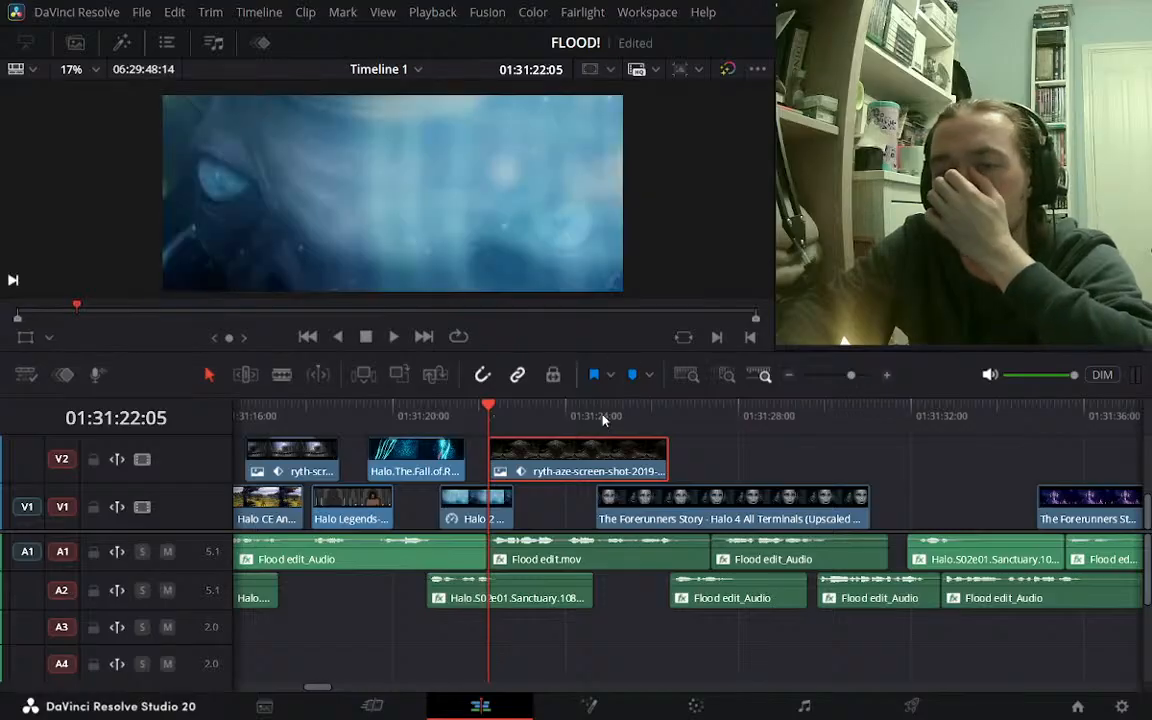
pyautogui.click(594, 417)
pyautogui.click(26, 338)
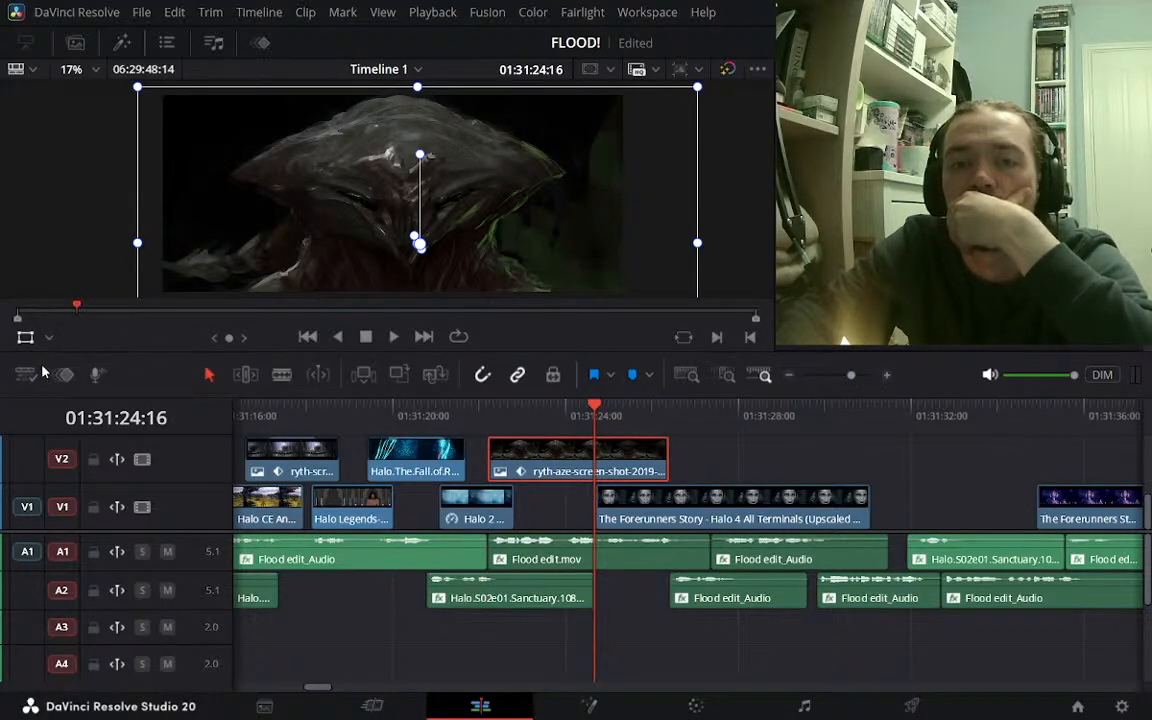
pyautogui.click(26, 338)
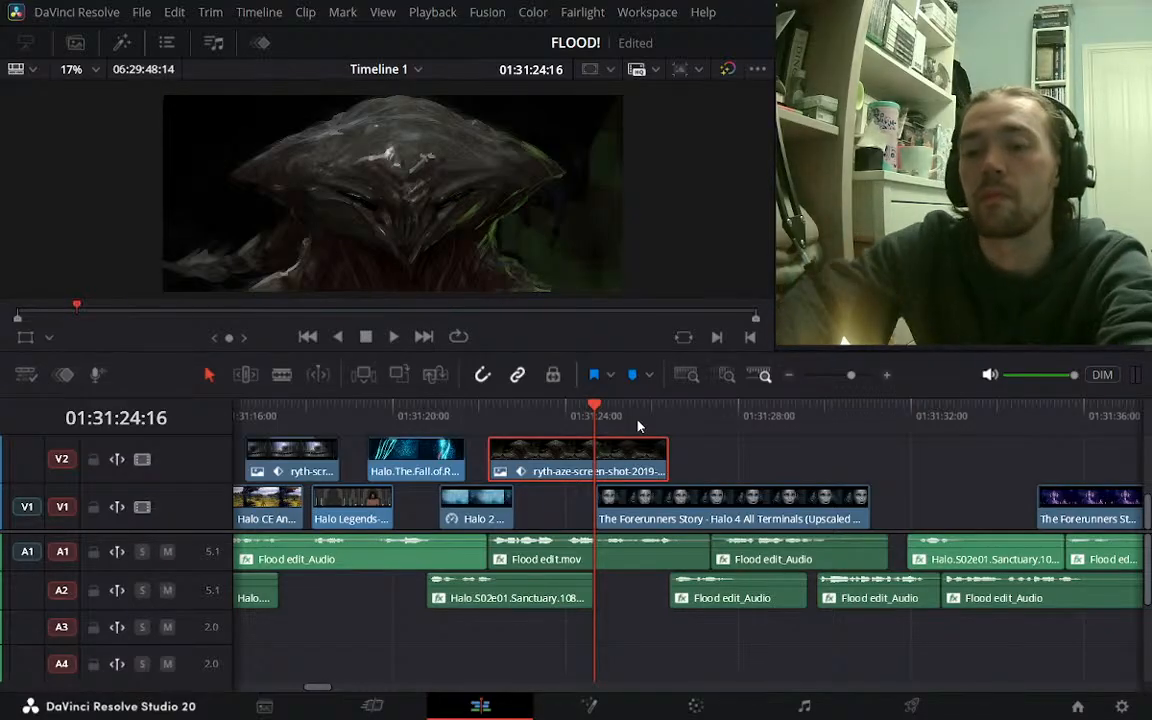
pyautogui.press('space')
pyautogui.press('space')
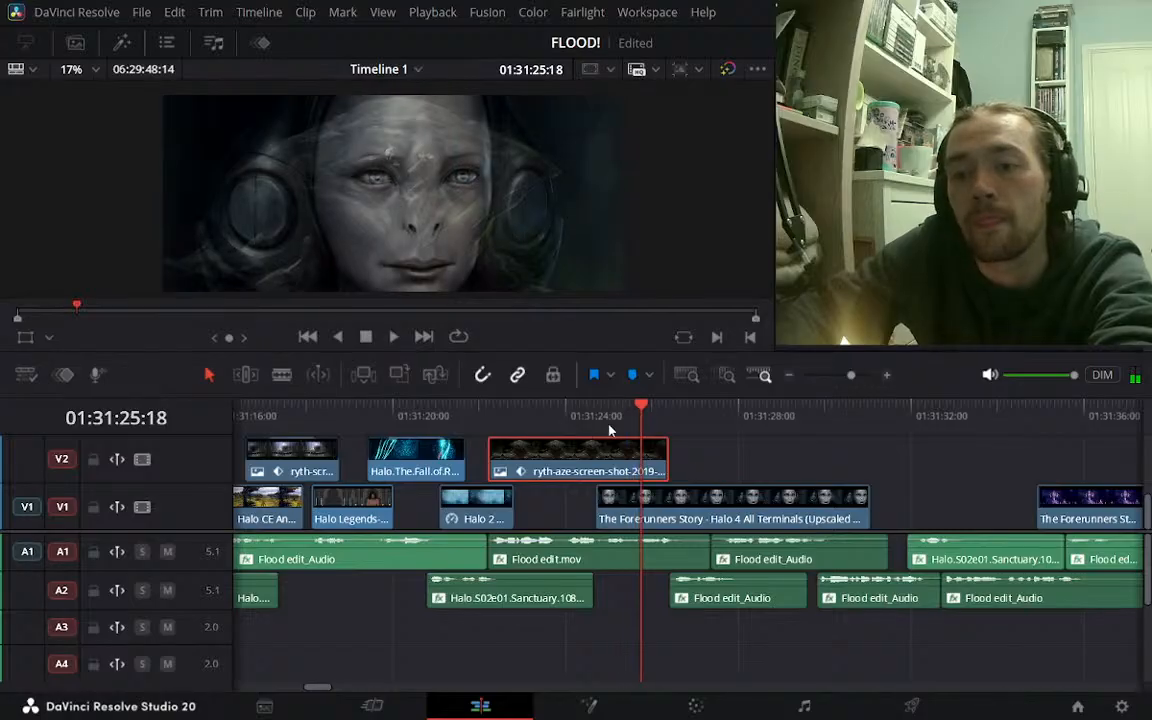
# Hide V2 and try enlarging and lowering the grey Forerunner close-up in the frame at 01:31:24:17
pyautogui.click(598, 416)
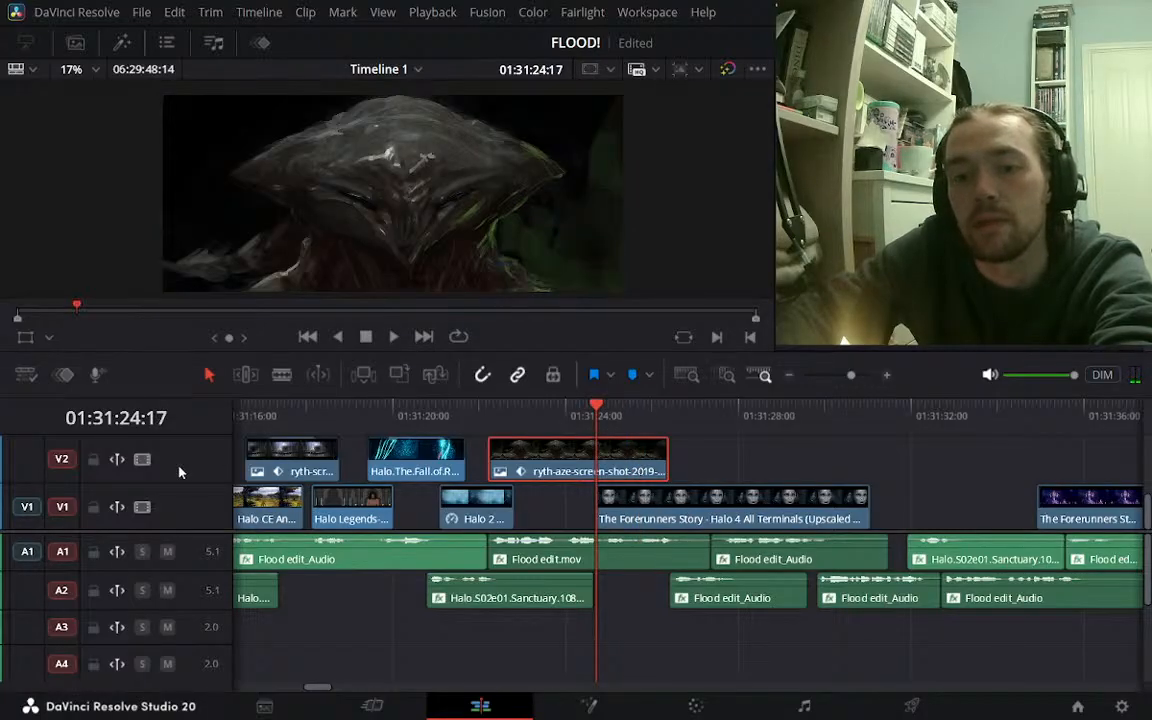
pyautogui.click(146, 461)
pyautogui.click(146, 461)
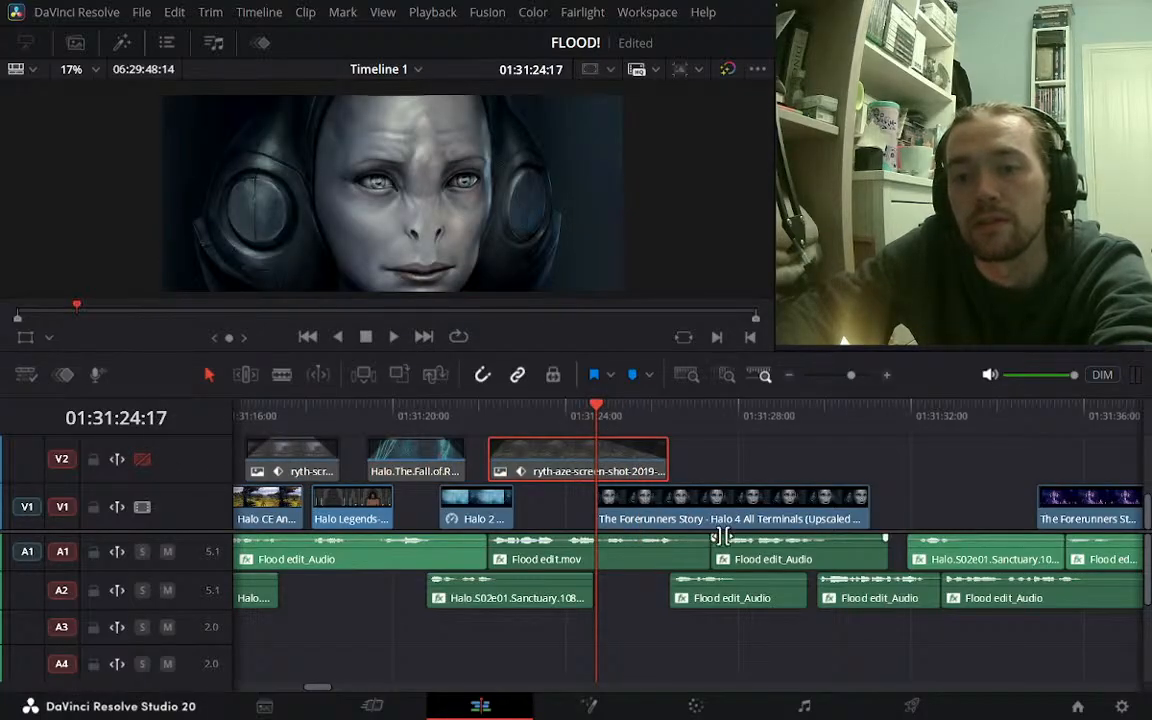
pyautogui.click(683, 515)
pyautogui.hotkey('ctrl', 's')
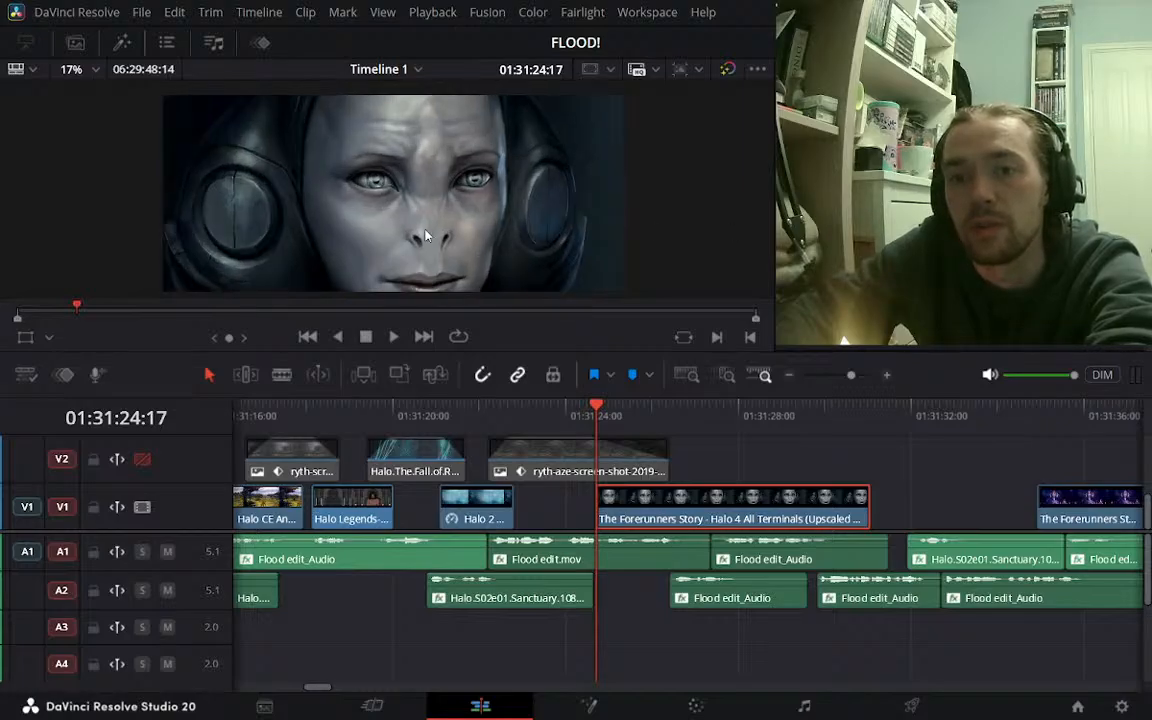
pyautogui.click(26, 337)
pyautogui.moveTo(410, 182); pyautogui.dragTo(455, 222)
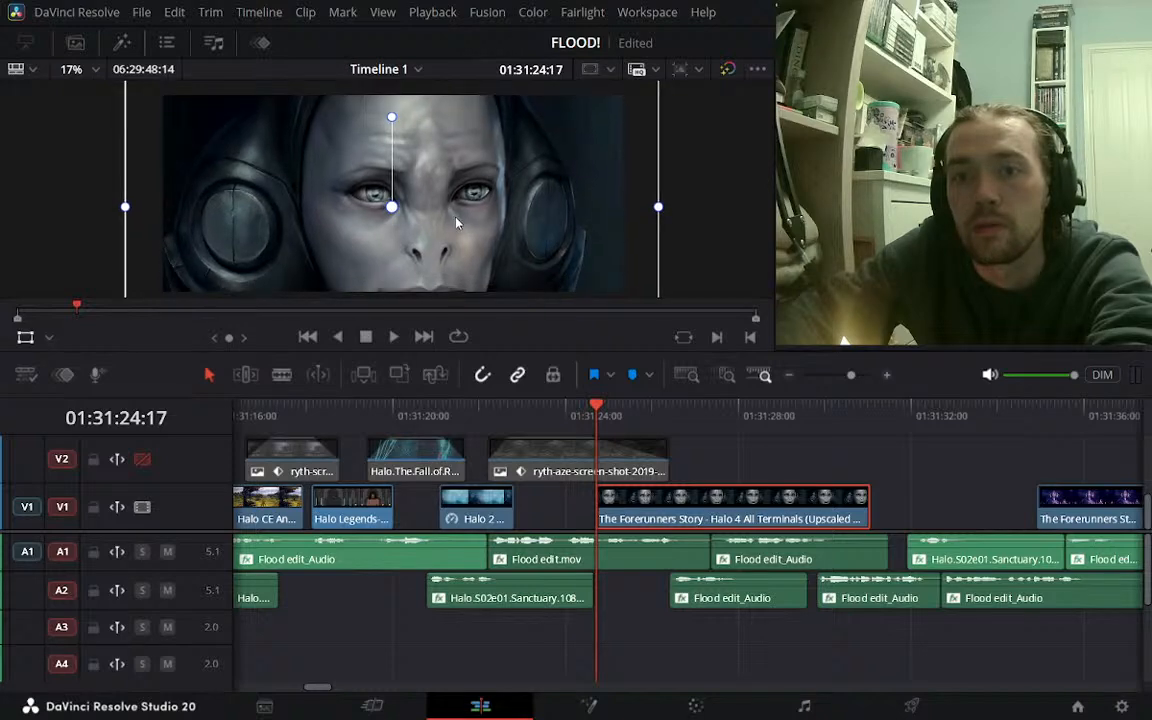
# Show V2 again and play the creature still's blend into the reframed close-up from 01:31:23:10 to 01:31:26:16
pyautogui.click(142, 462)
pyautogui.click(540, 410)
pyautogui.press('space')
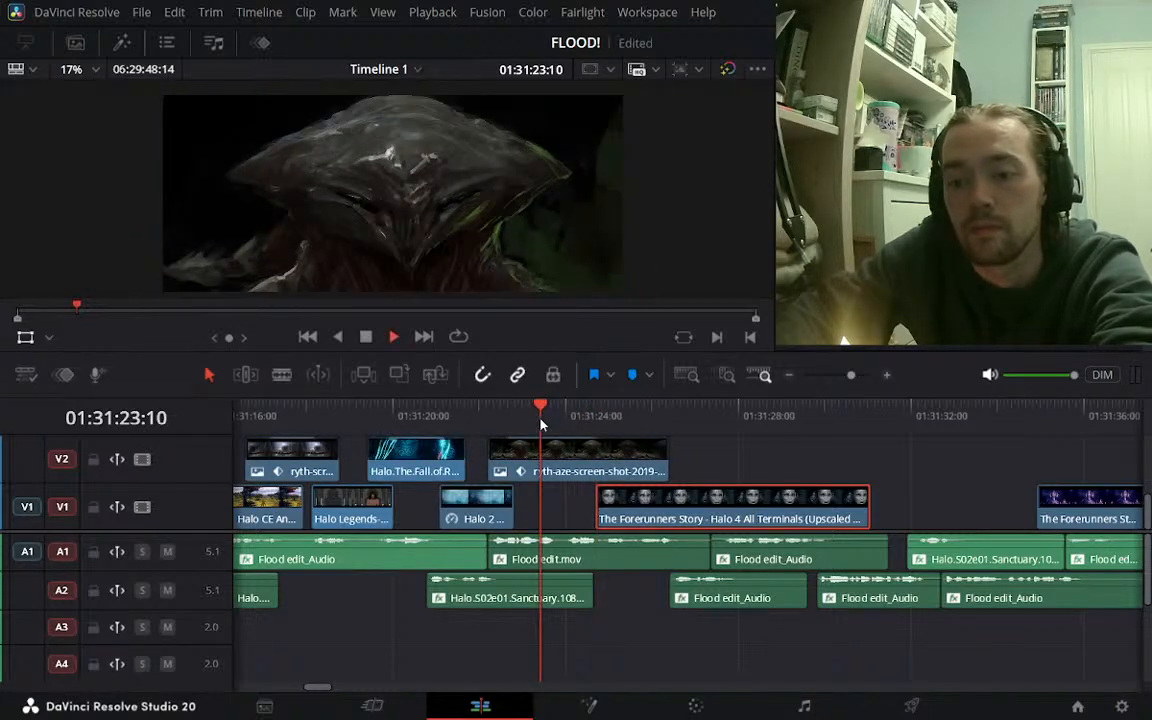
pyautogui.press('space')
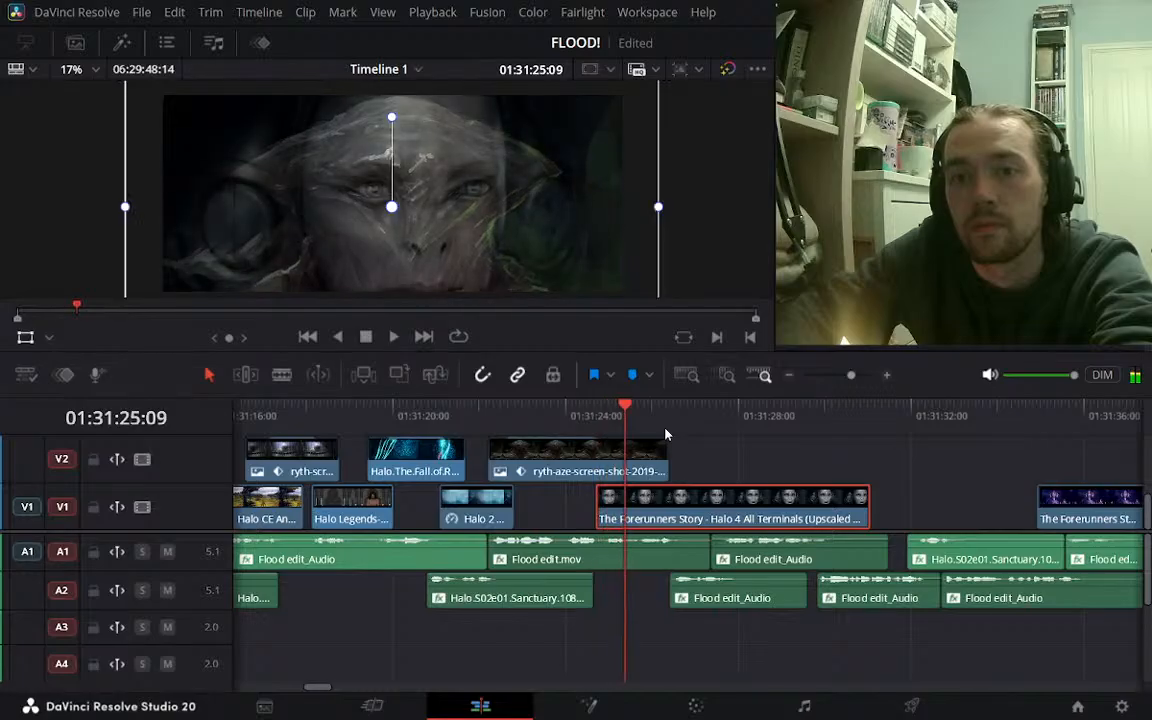
pyautogui.press('space')
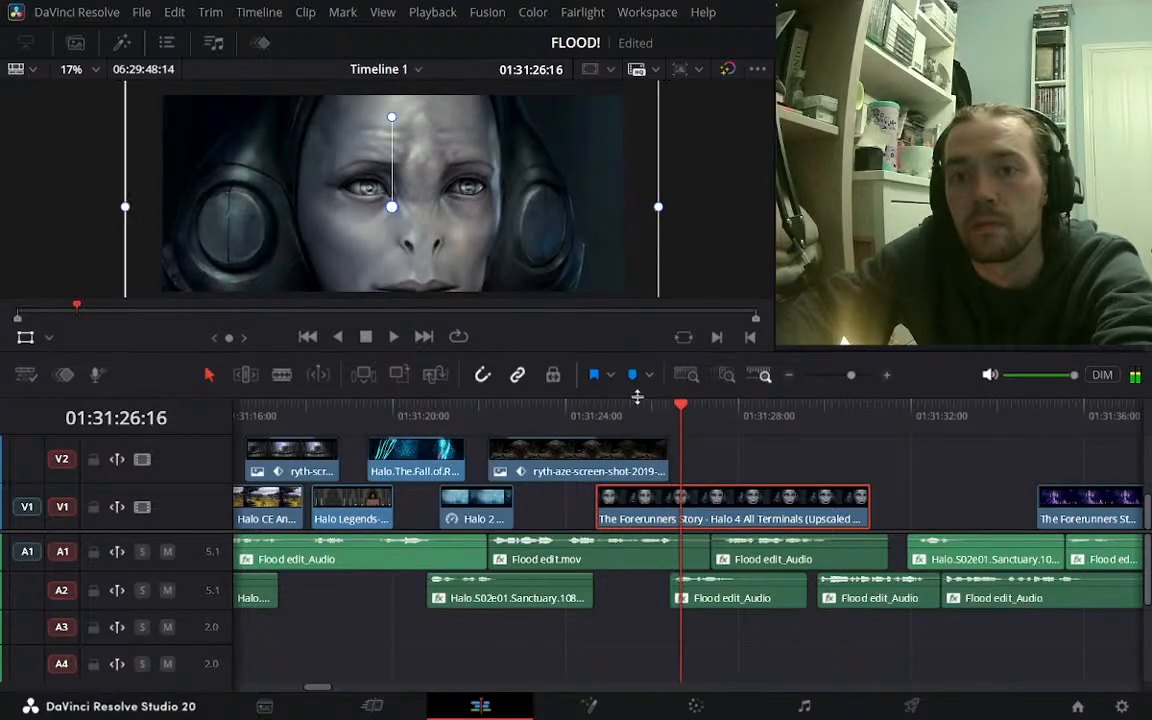
pyautogui.press('space')
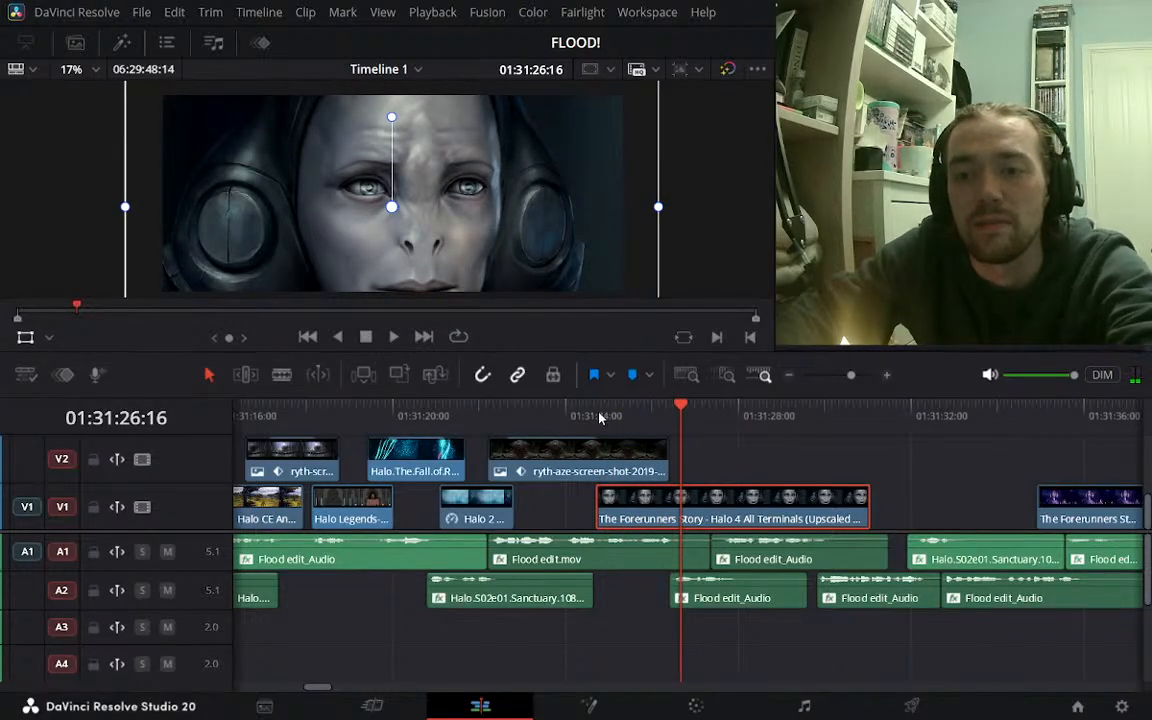
# Check the close-up at 01:31:24:17 with V2 hidden, undo its enlargement and repositioning, and show V2 again
pyautogui.click(597, 414)
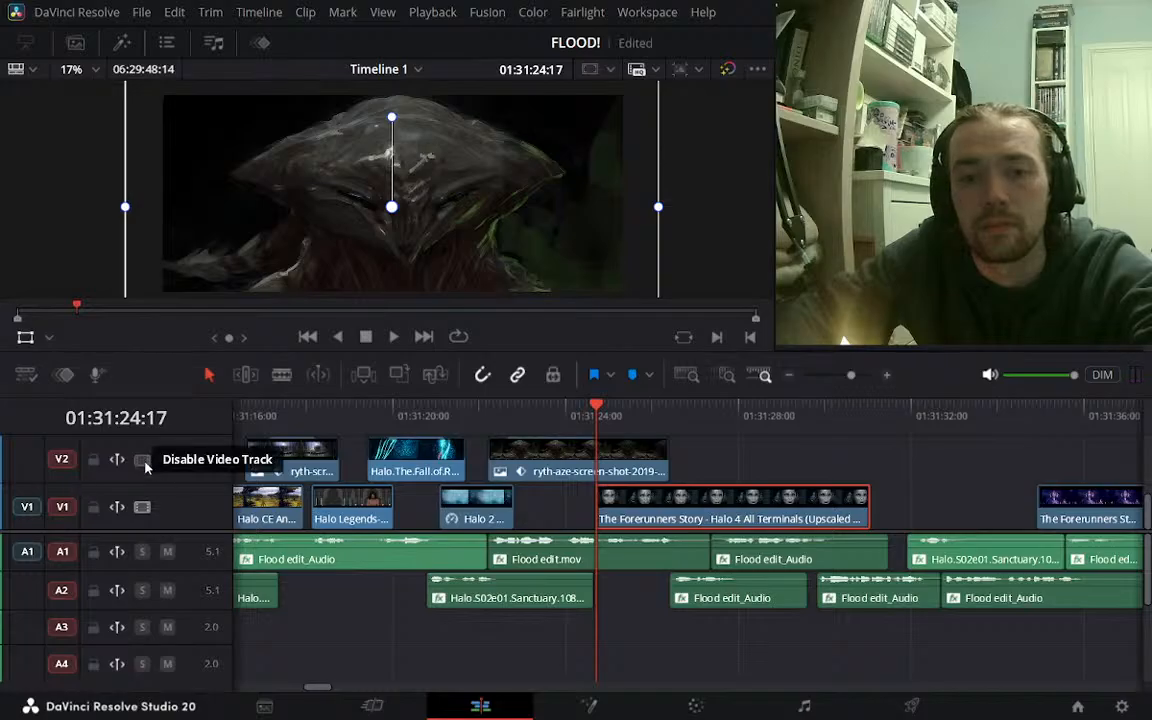
pyautogui.click(142, 459)
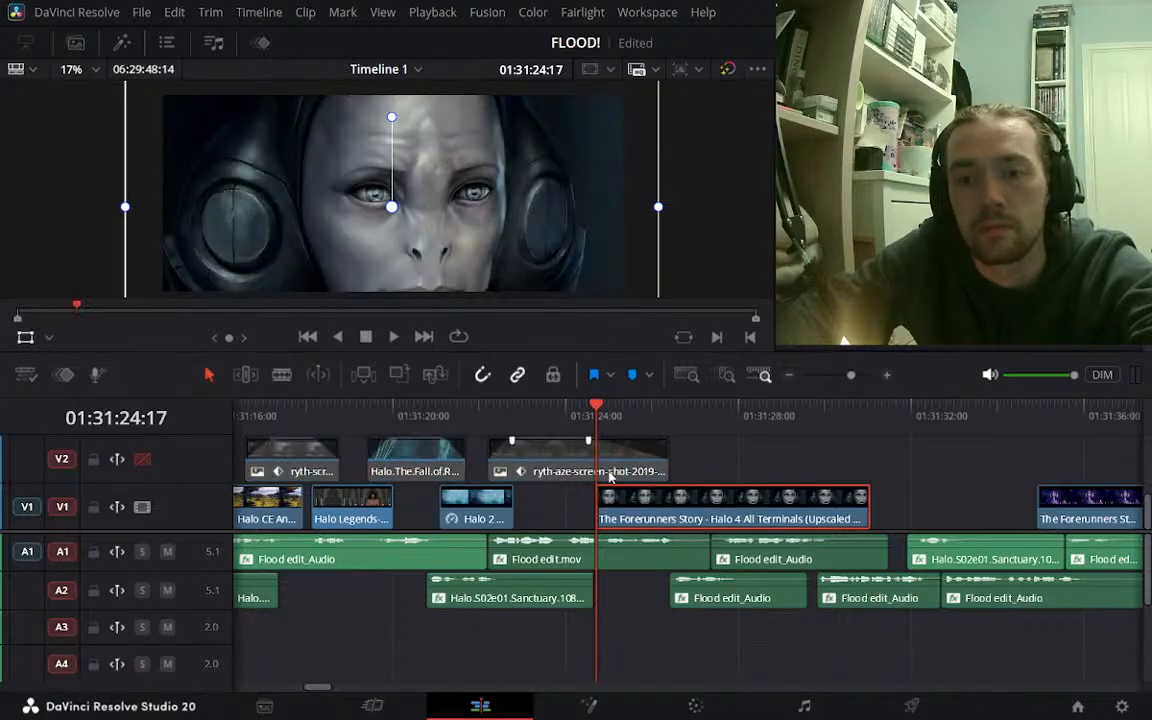
pyautogui.click(140, 461)
# Play the creature still into the originally framed close-up from 01:31:22:20 and replay it from 01:31:24:10
pyautogui.click(518, 416)
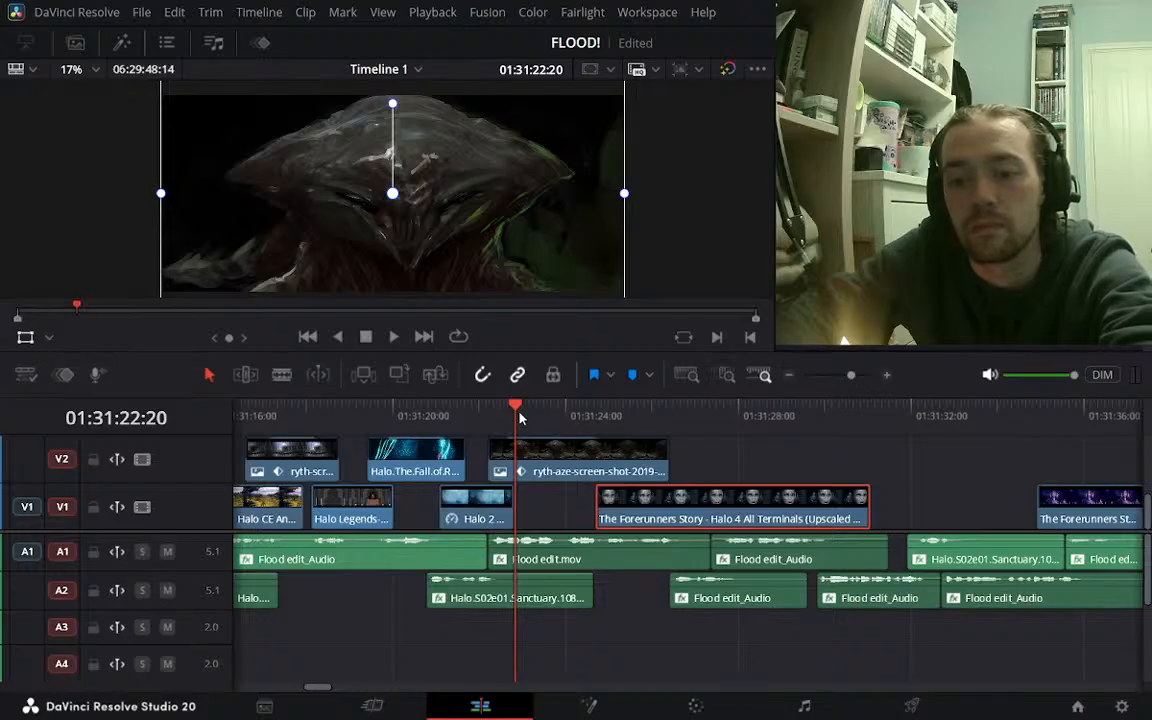
pyautogui.press('space')
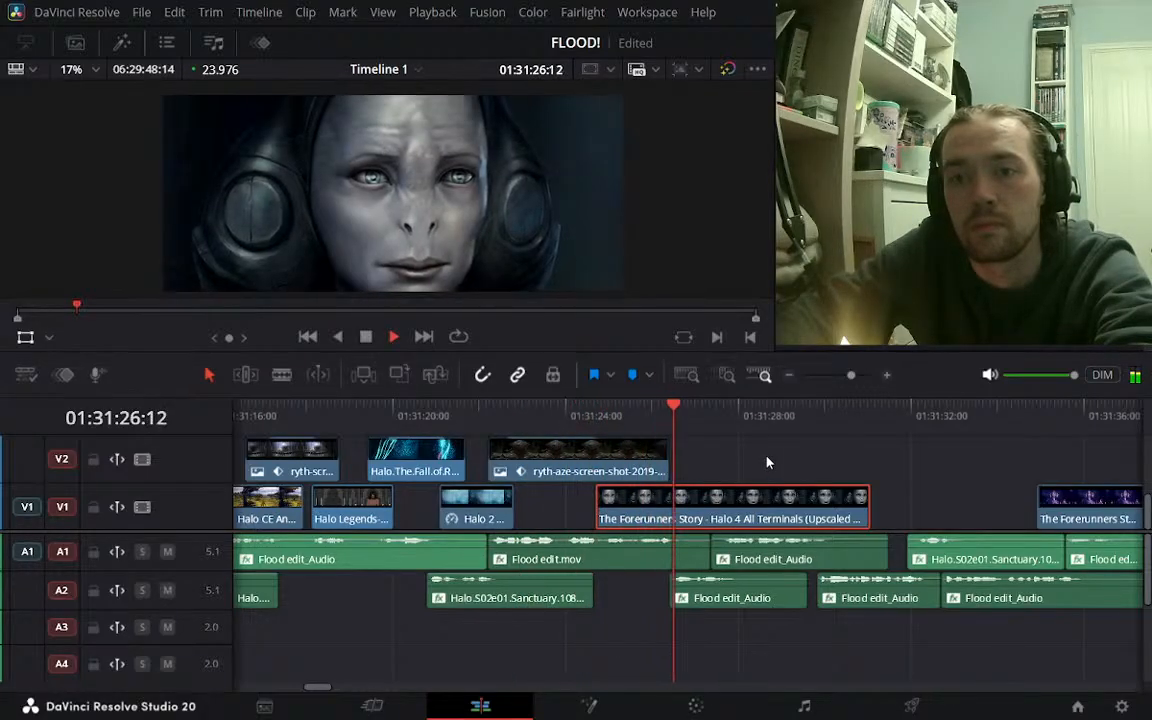
pyautogui.press('space')
pyautogui.click(588, 415)
pyautogui.press('space')
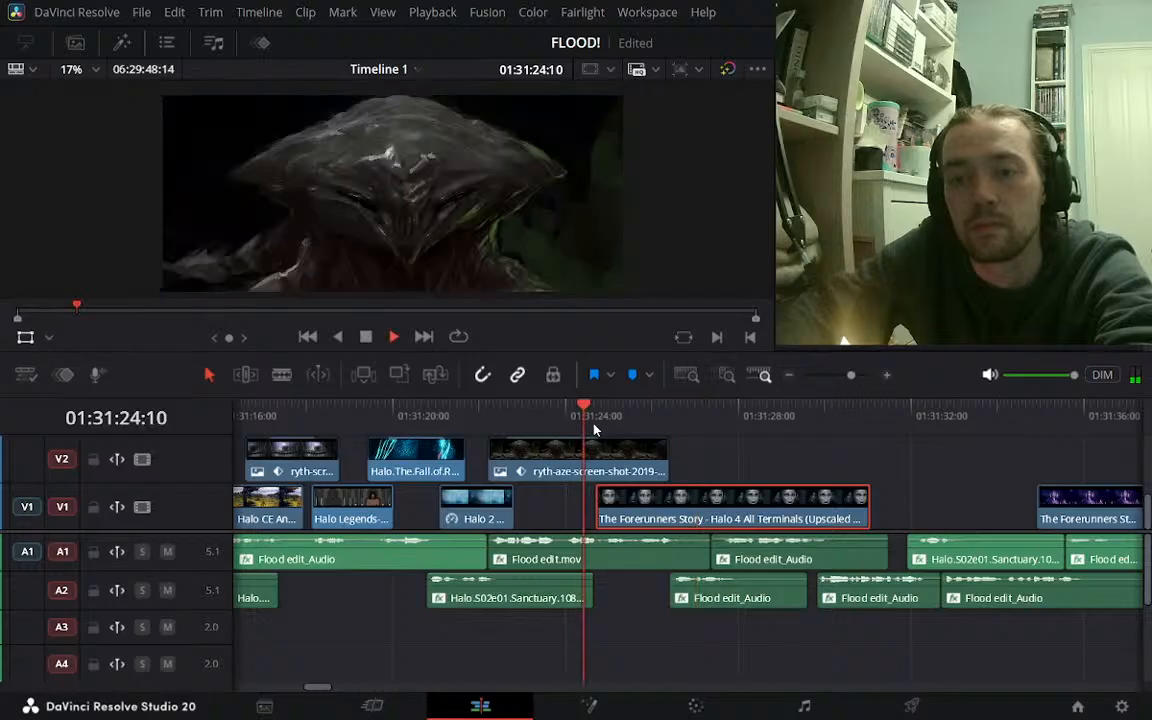
# Trim the end of the Forerunners Story face close-up on V1 to 01:31:27:09, where Flood edit.mov ends on A1
pyautogui.press('space')
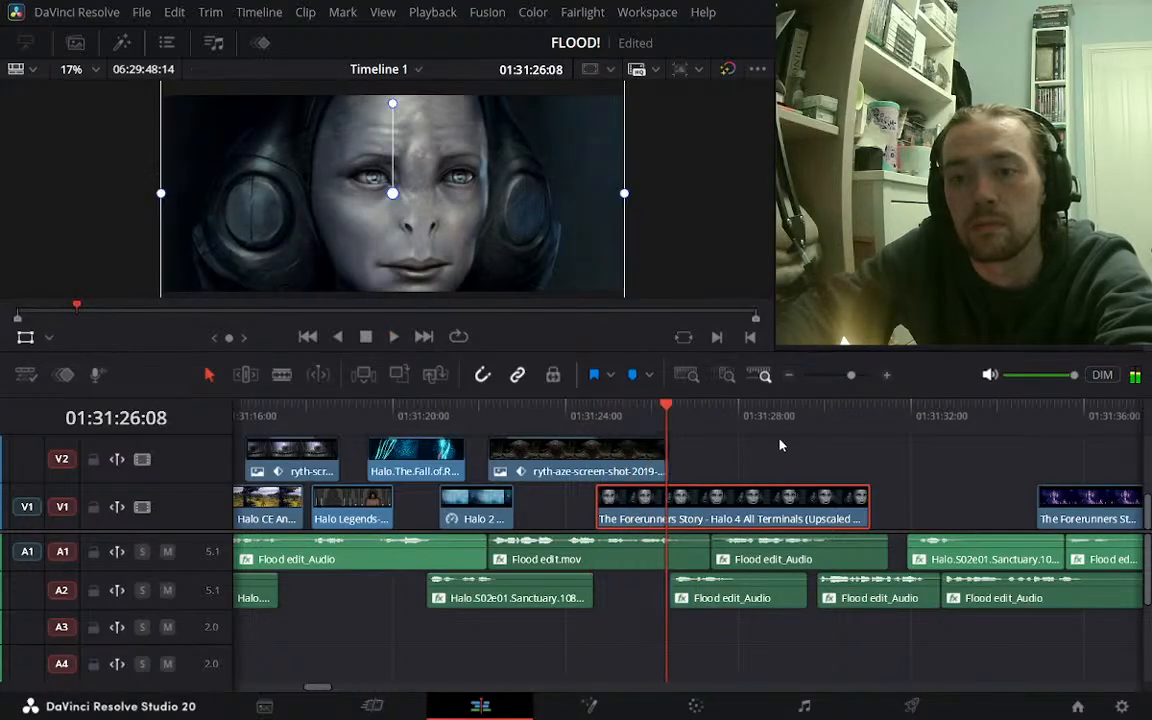
pyautogui.press('space')
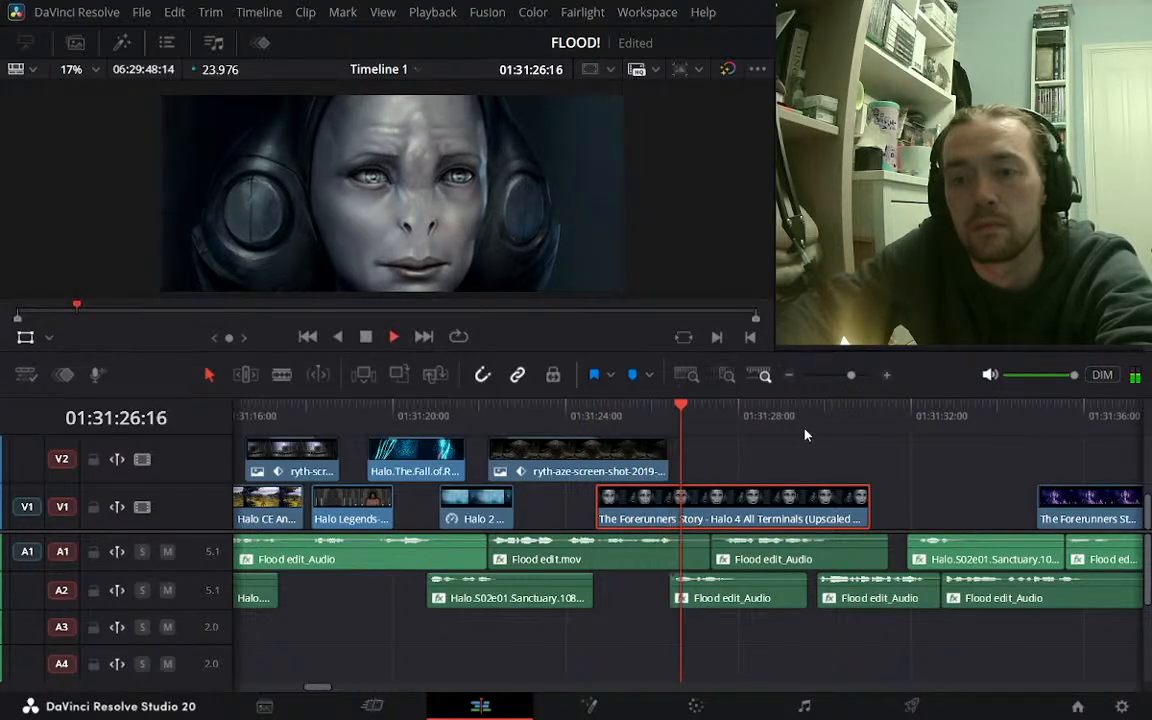
pyautogui.press('space')
pyautogui.click(470, 414)
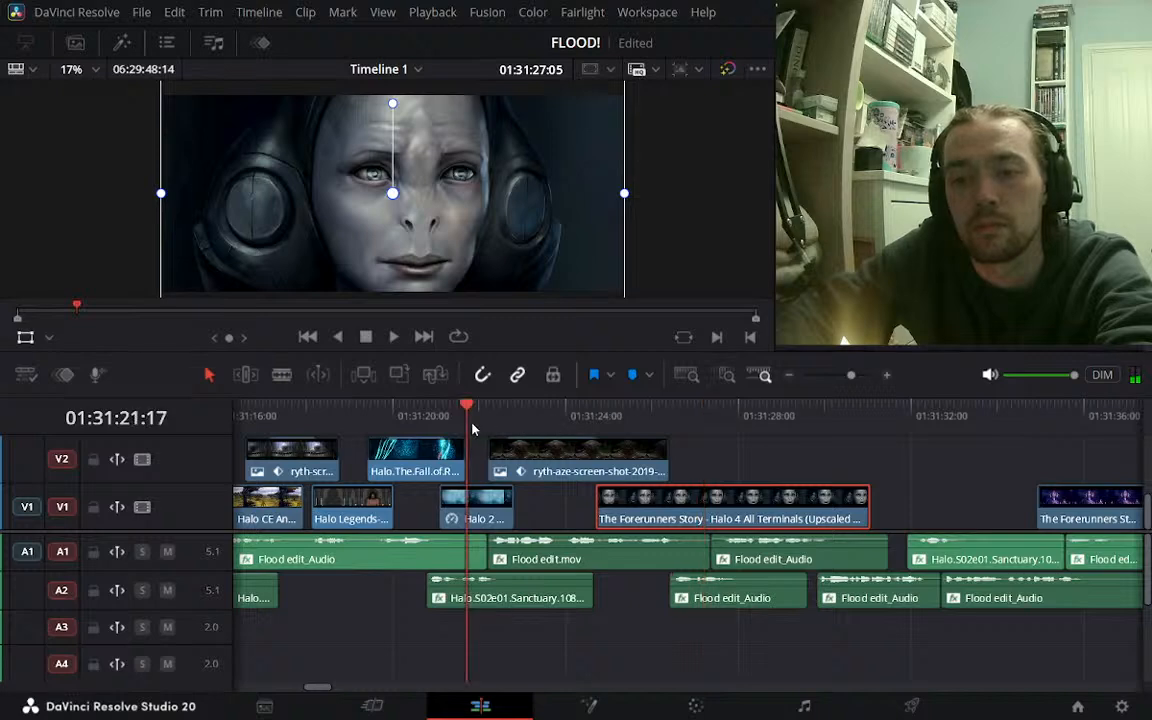
pyautogui.press('space')
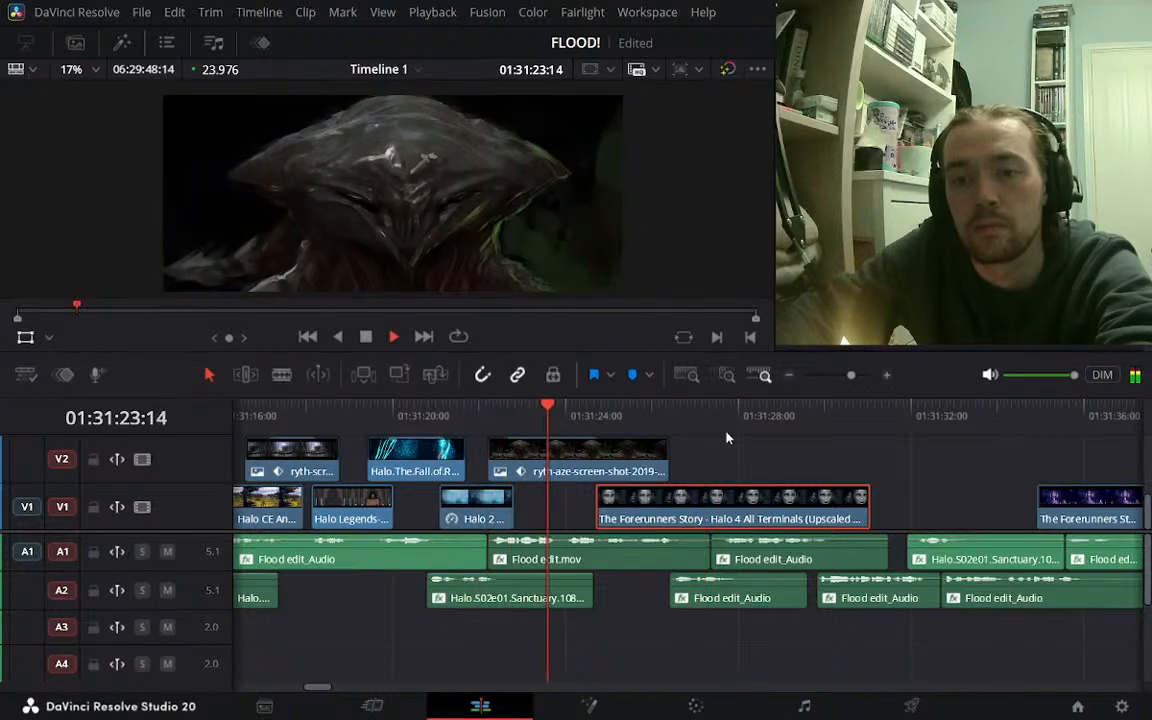
pyautogui.press('space')
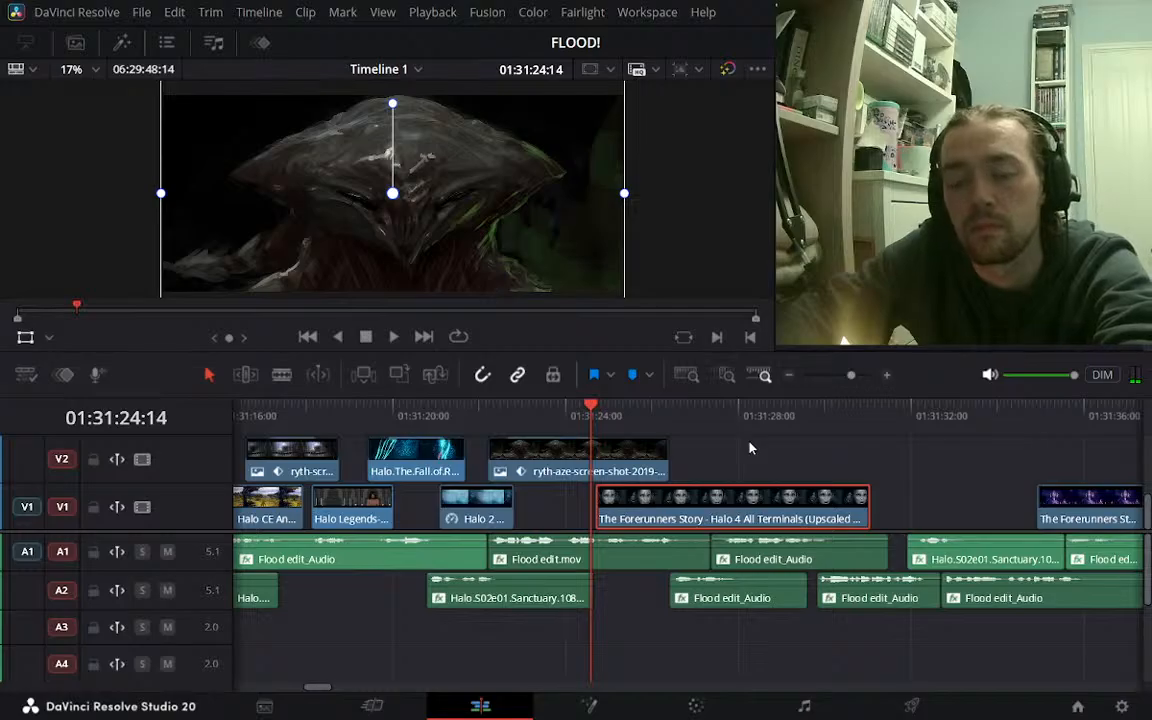
pyautogui.press('space')
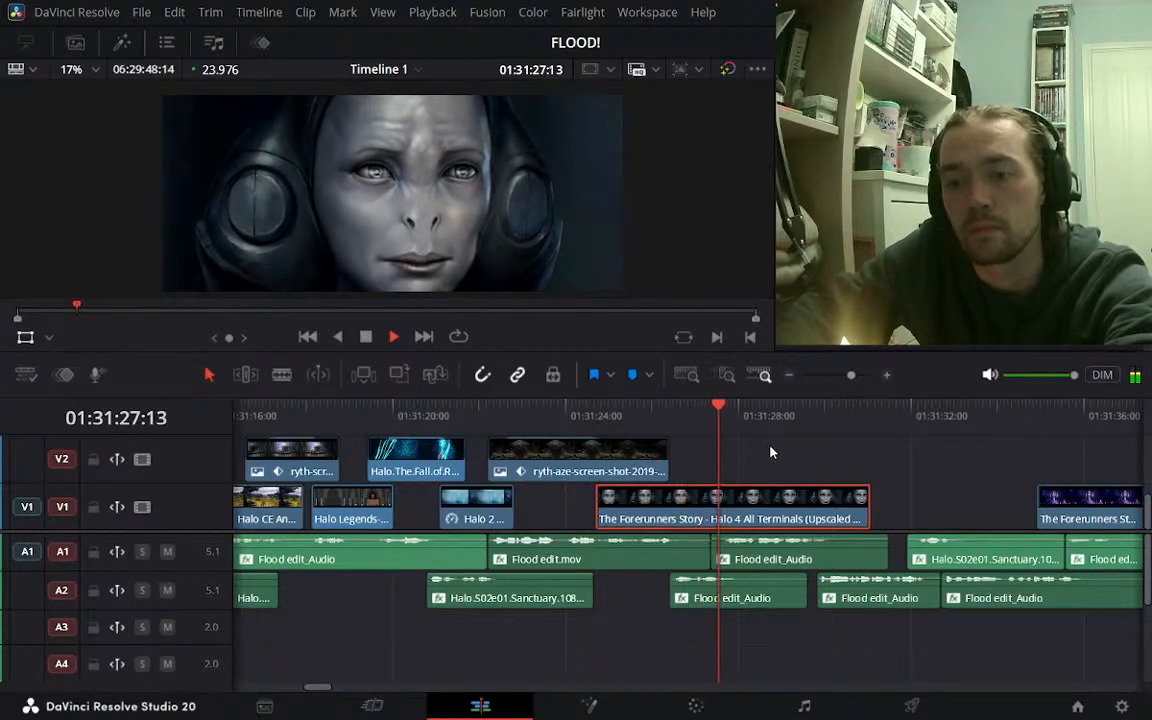
pyautogui.press('space')
pyautogui.click(704, 418)
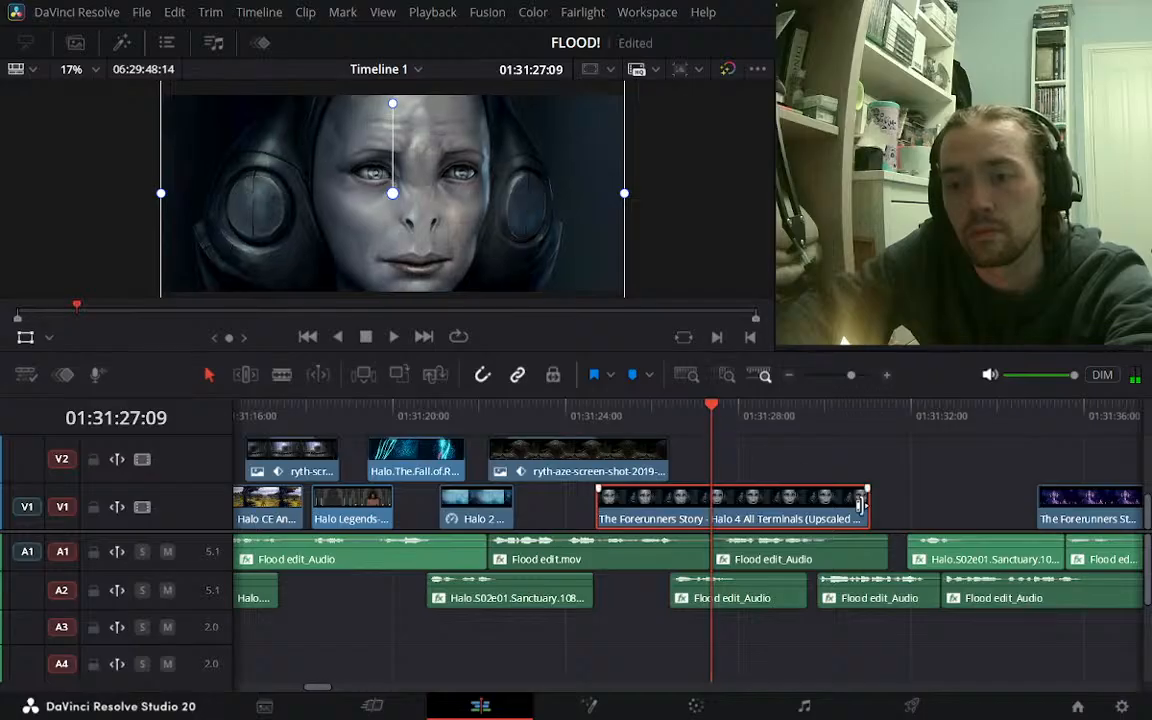
pyautogui.moveTo(864, 508); pyautogui.dragTo(708, 508)
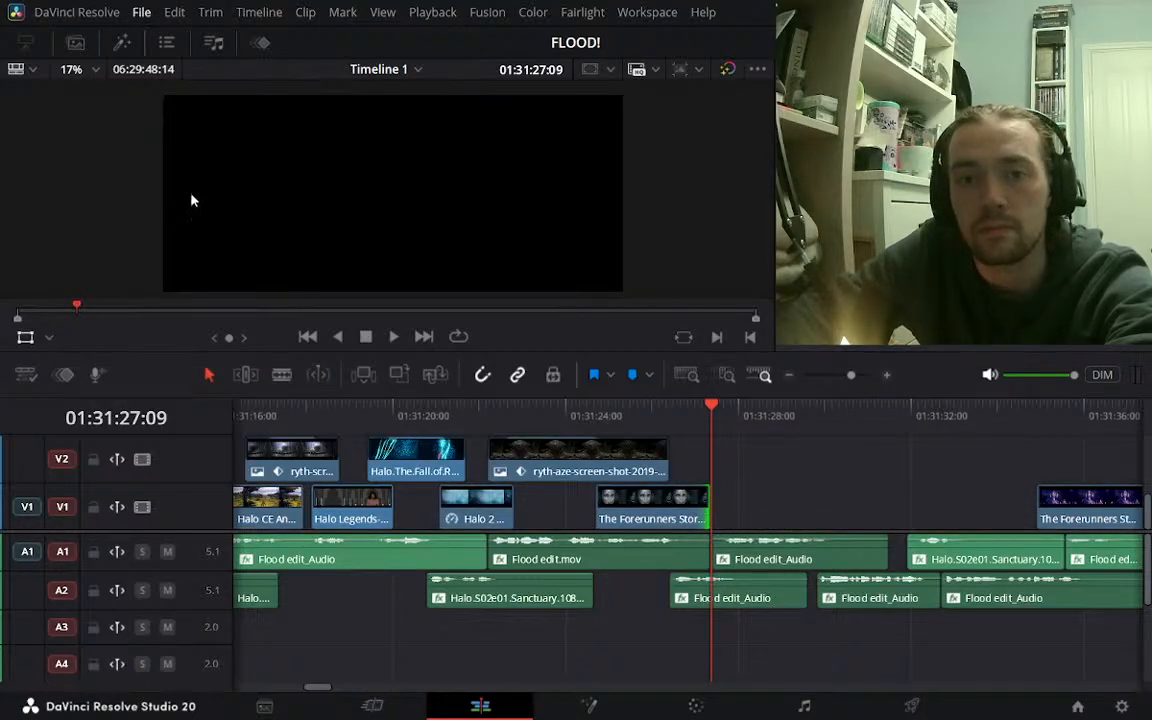
# Review the sequence from about 01:31:21 through the trimmed face clip and into the empty video section to about 01:31:31
pyautogui.click(433, 418)
pyautogui.press('space')
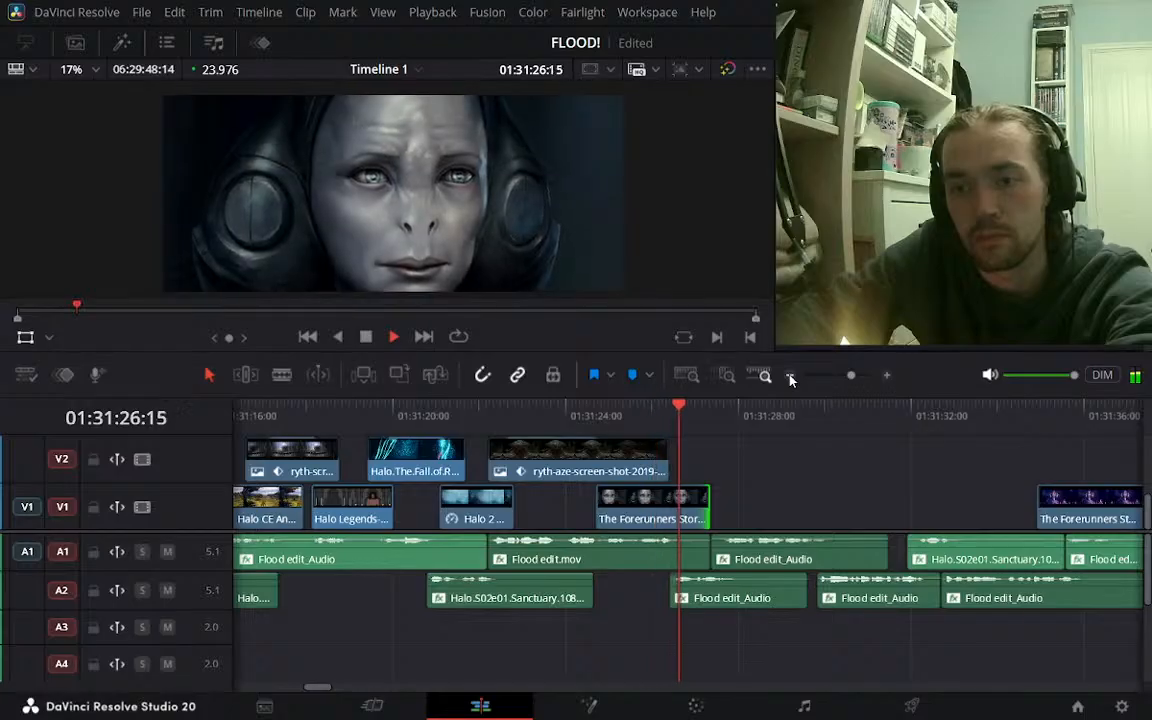
pyautogui.press('space')
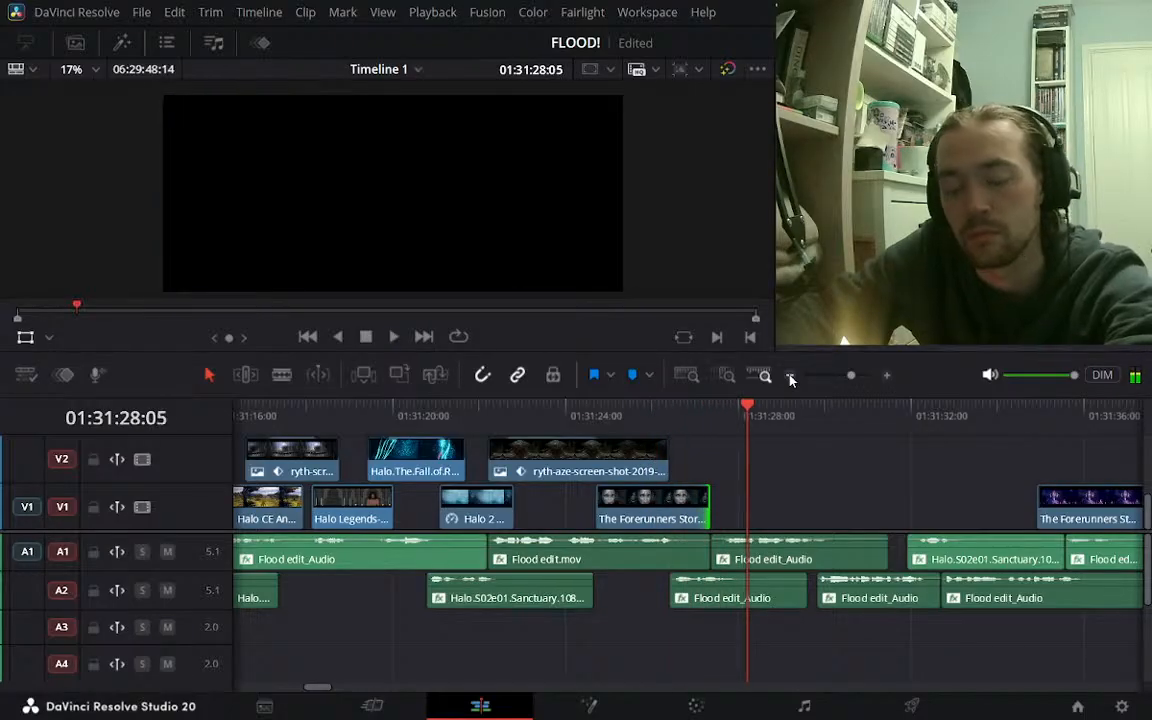
pyautogui.press('space')
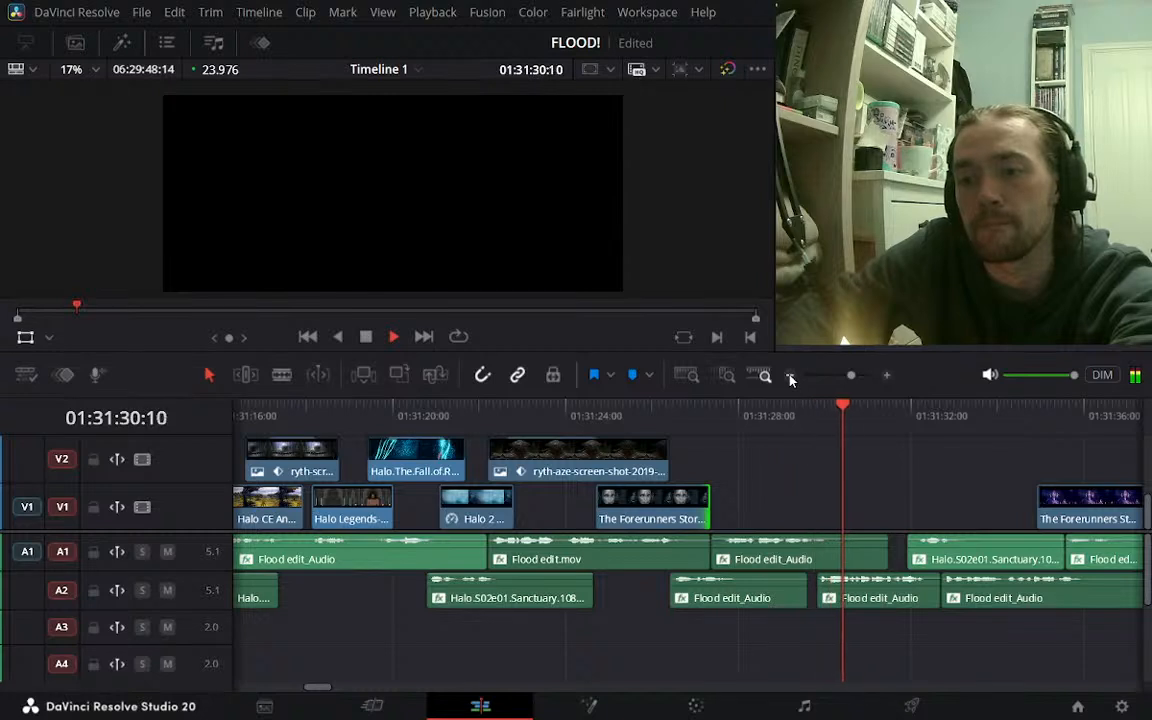
pyautogui.press('space')
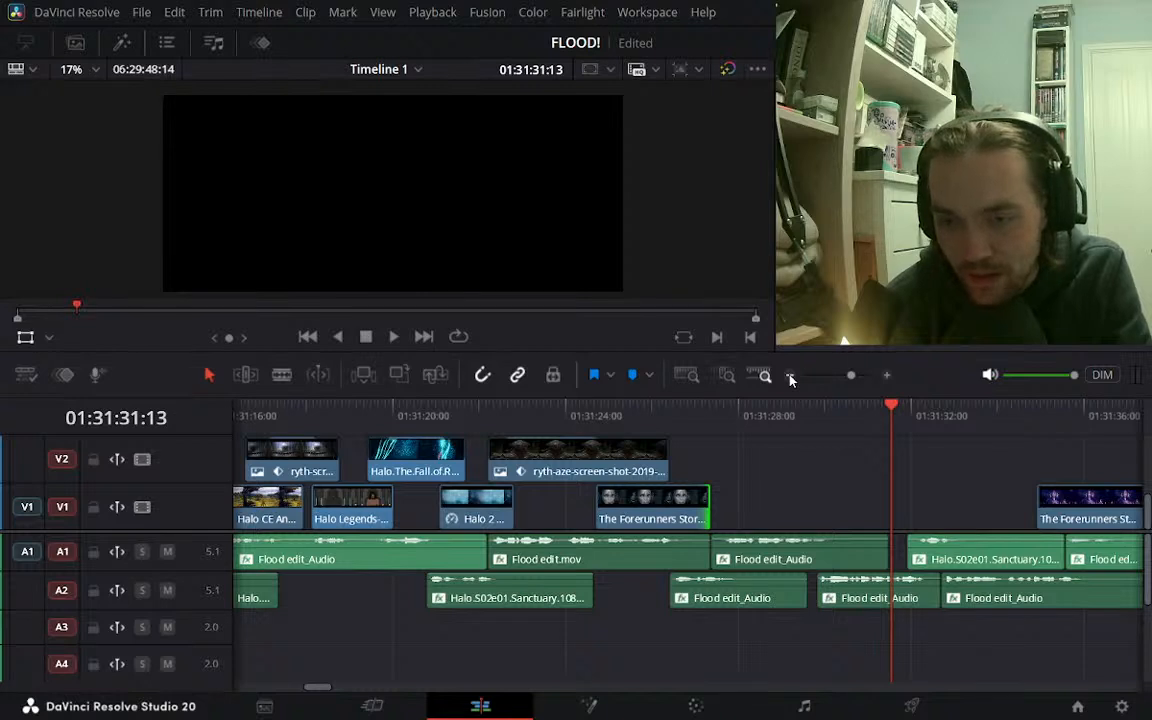
pyautogui.click(568, 415)
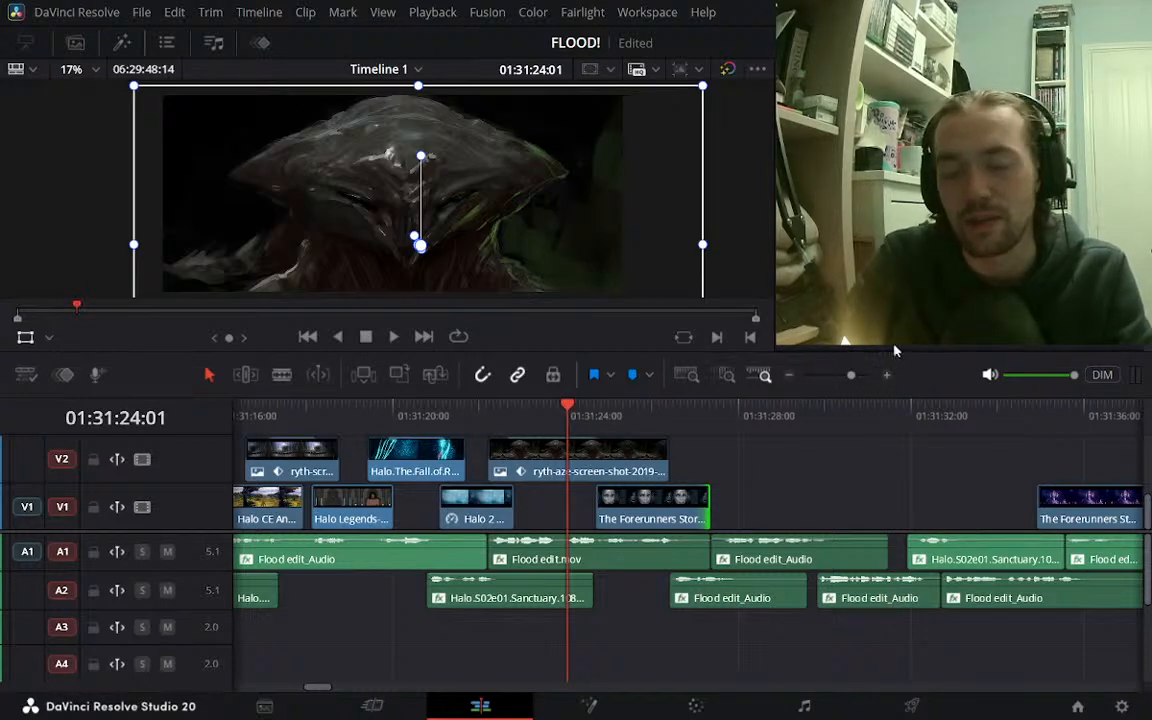
pyautogui.click(683, 415)
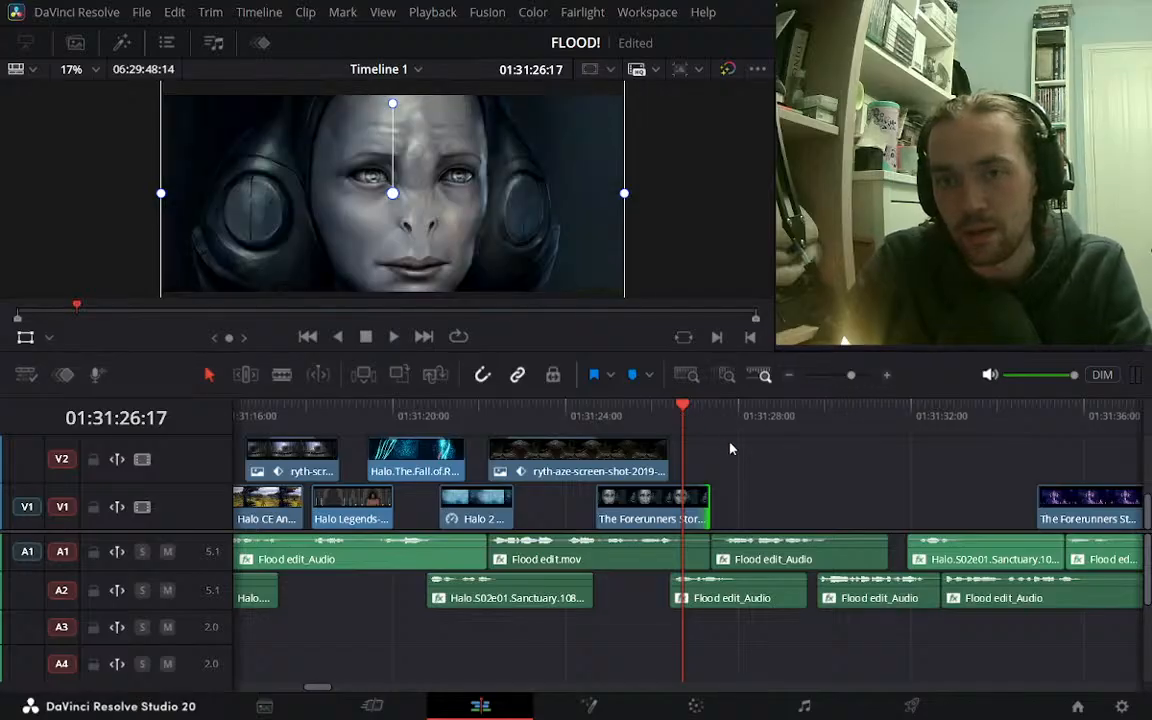
# Swap the two Forerunners Story clips on V1, starting the purple one at 01:31:24:16 and the face close-up at about 01:31:33
pyautogui.moveTo(1133, 513); pyautogui.dragTo(813, 520)
pyautogui.click(595, 415)
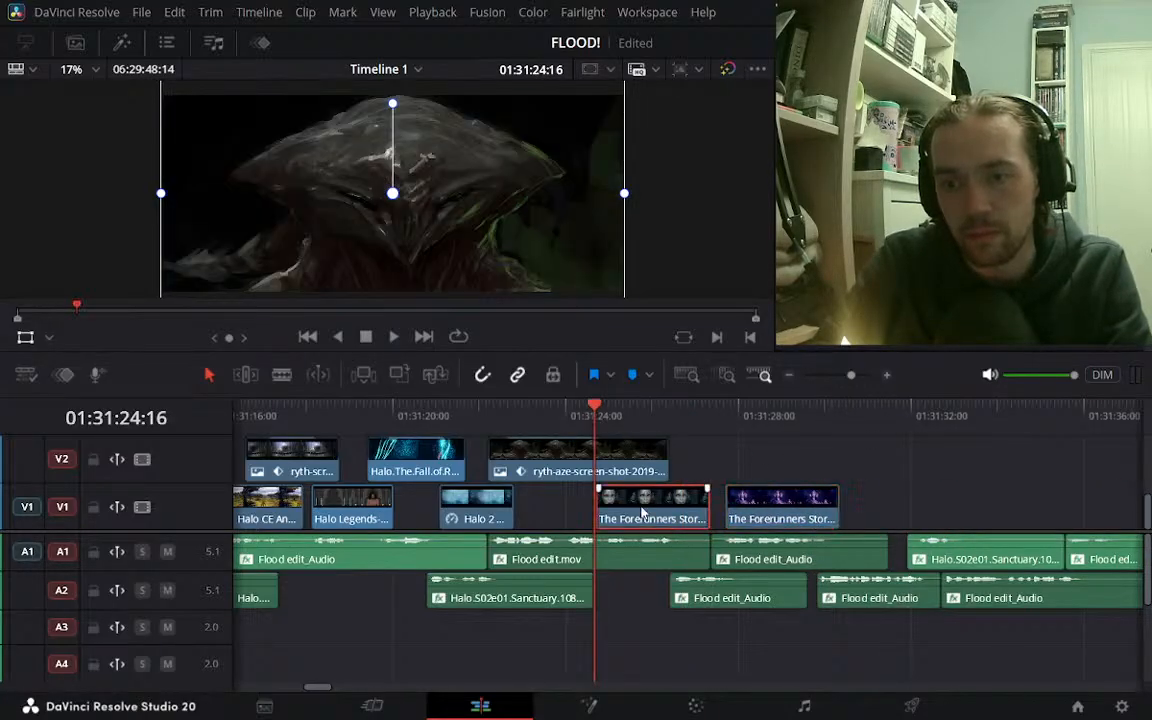
pyautogui.moveTo(643, 510); pyautogui.dragTo(998, 497)
pyautogui.moveTo(793, 505); pyautogui.dragTo(663, 505)
# Play back the purple Forerunners Story clip in its new position and the relocated face close-up
pyautogui.press('space')
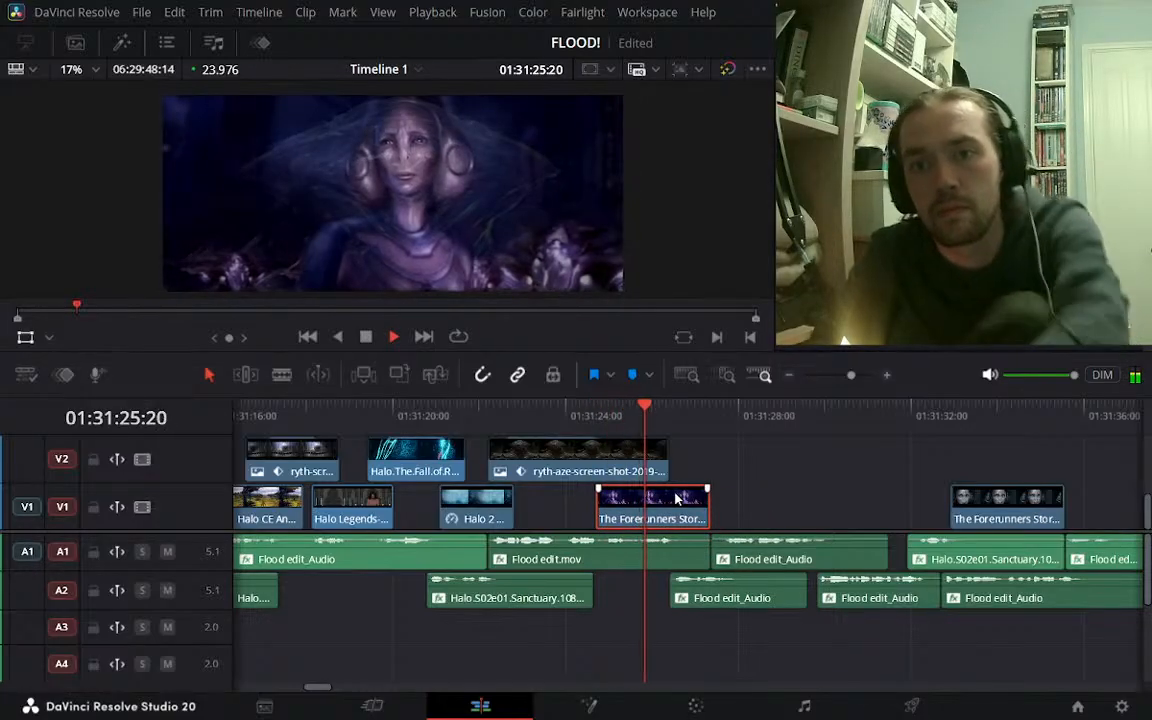
pyautogui.press('space')
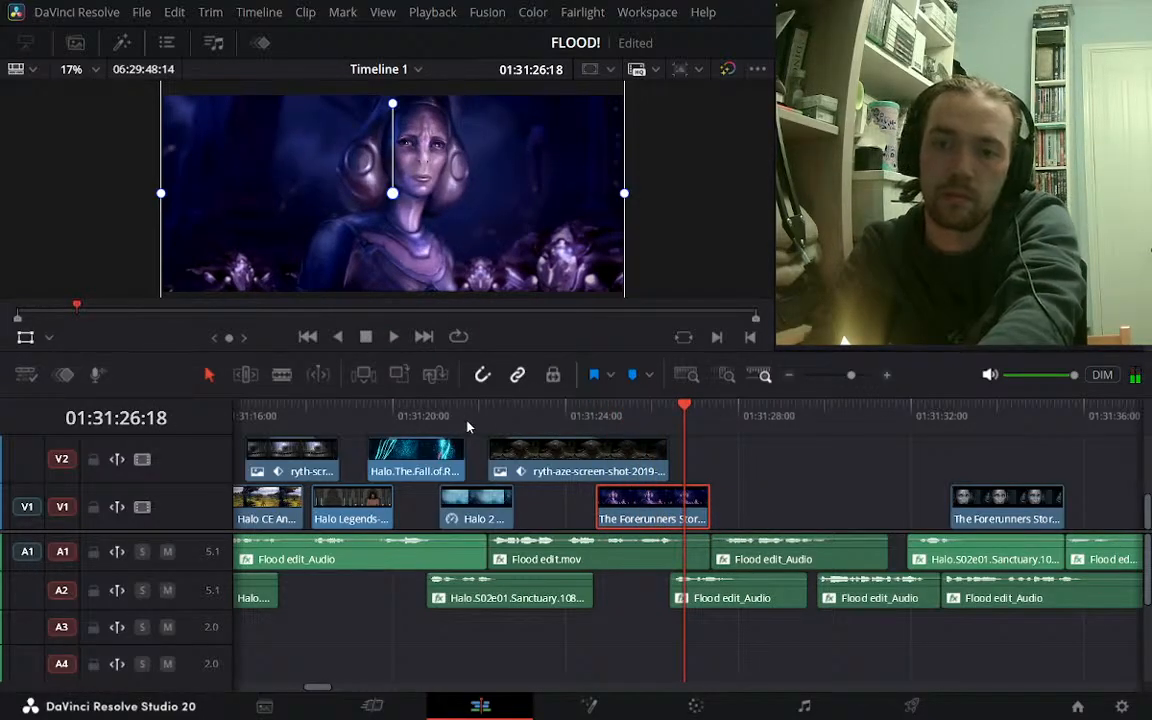
pyautogui.click(505, 415)
pyautogui.press('space')
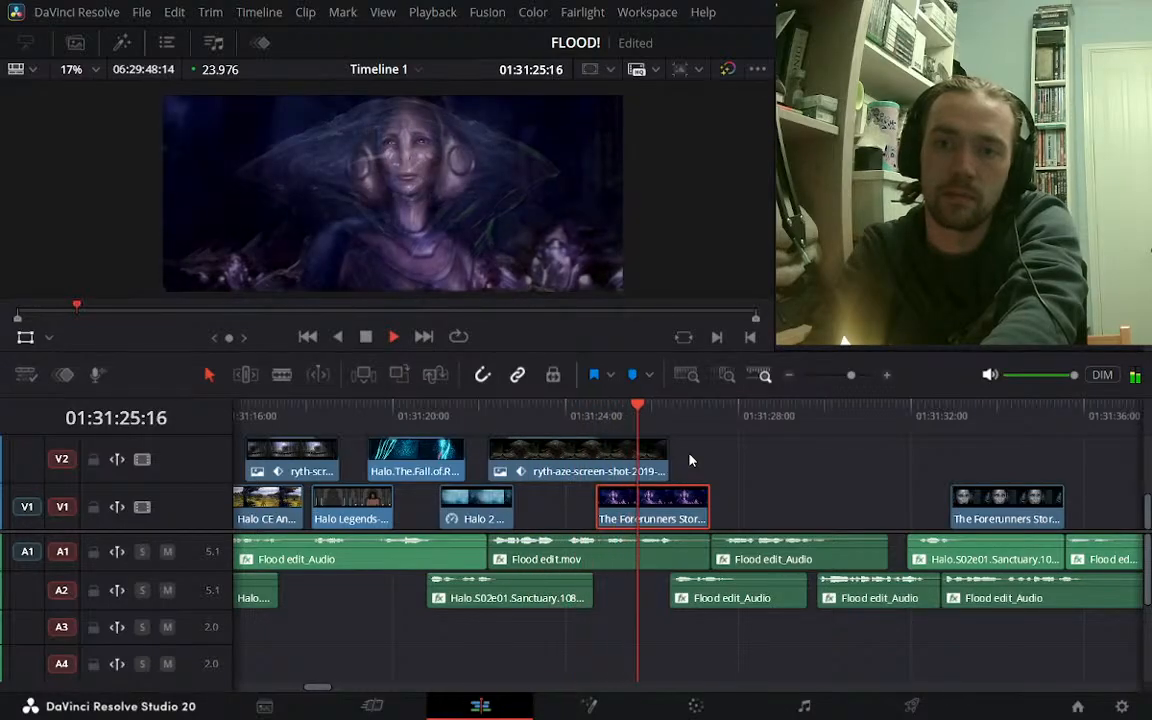
pyautogui.press('space')
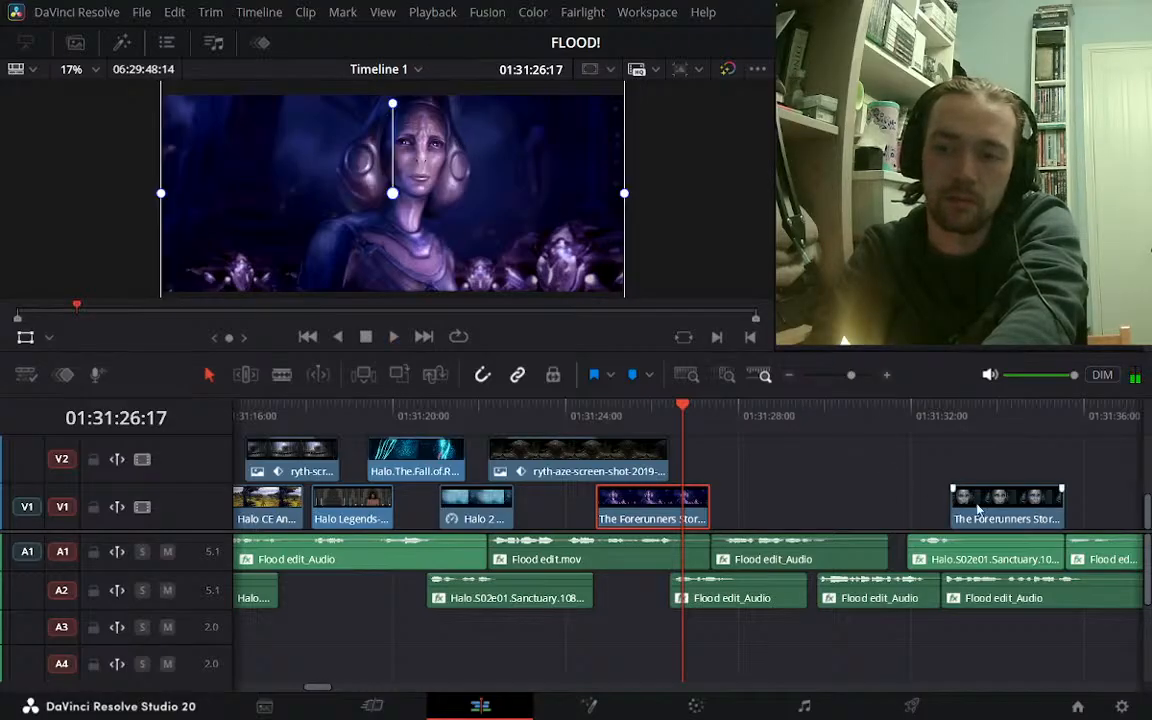
pyautogui.click(950, 430)
pyautogui.press('space')
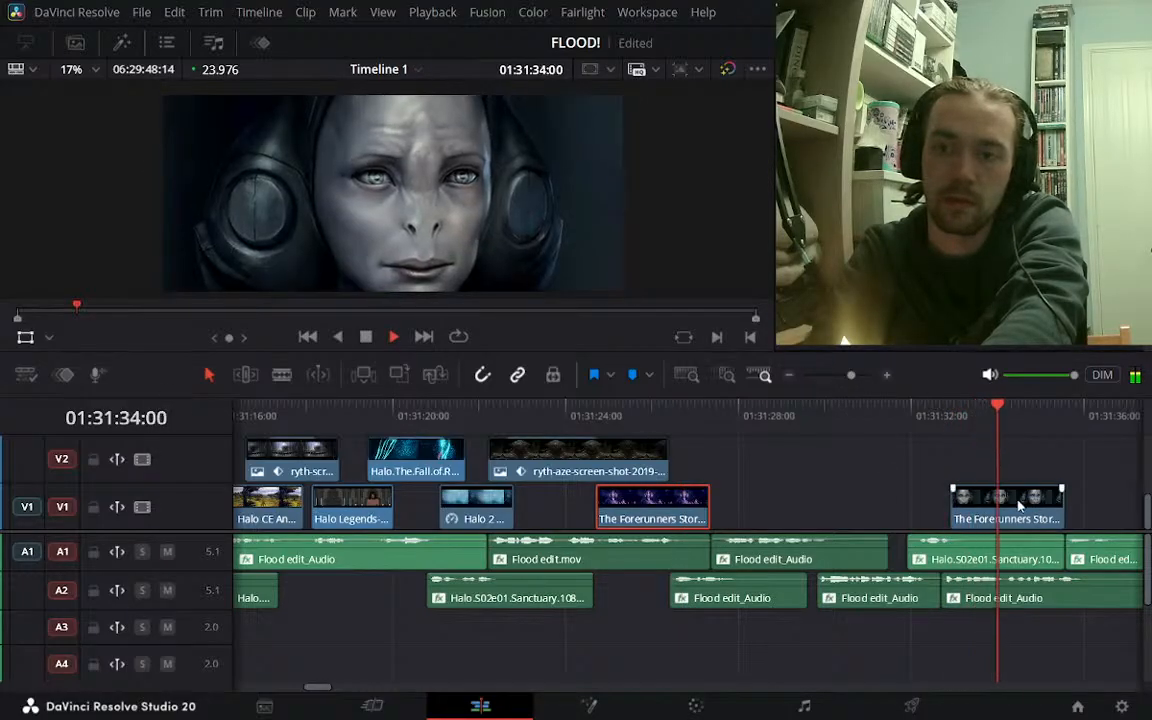
pyautogui.press('space')
# Turn off the viewer's transform overlay and move the face close-up on V1 along to start at about 01:31:41
pyautogui.moveTo(1058, 502); pyautogui.dragTo(480, 466)
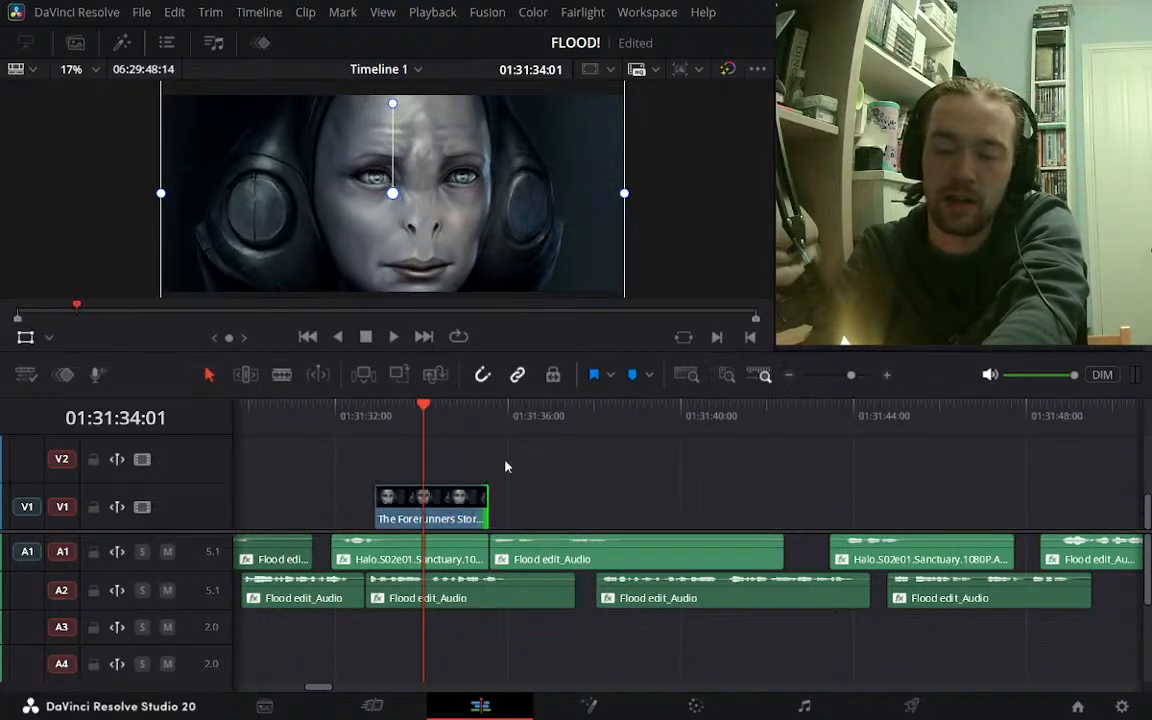
pyautogui.click(789, 376)
pyautogui.click(518, 418)
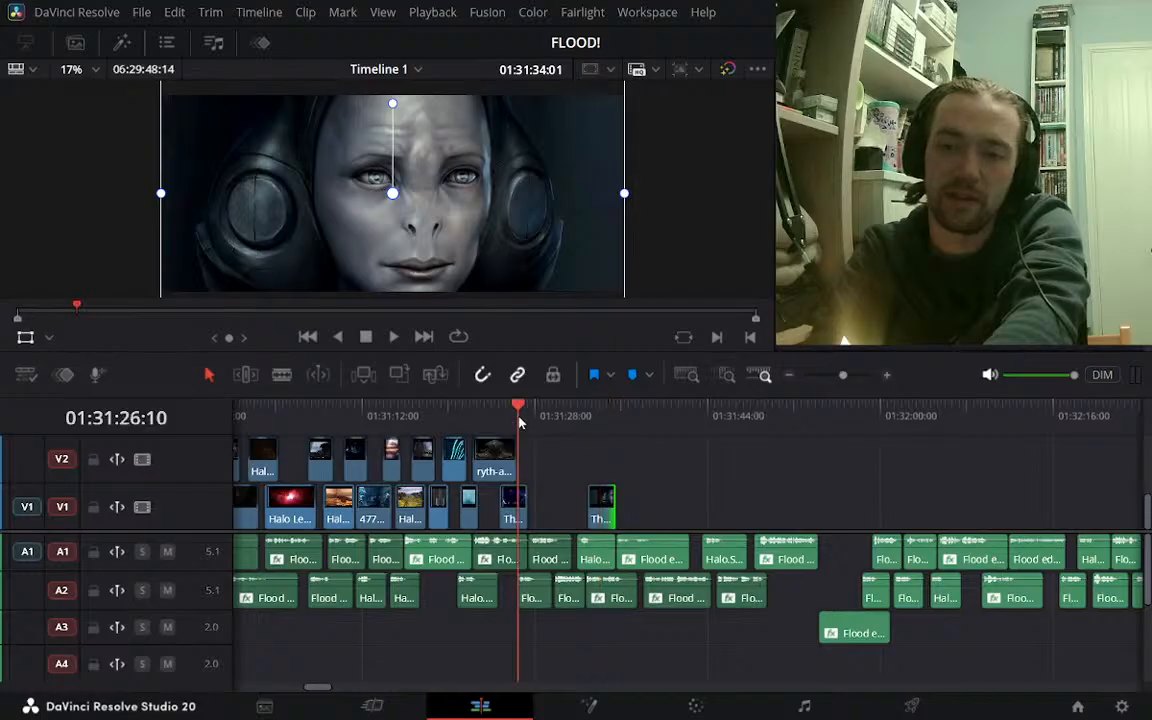
pyautogui.click(887, 377)
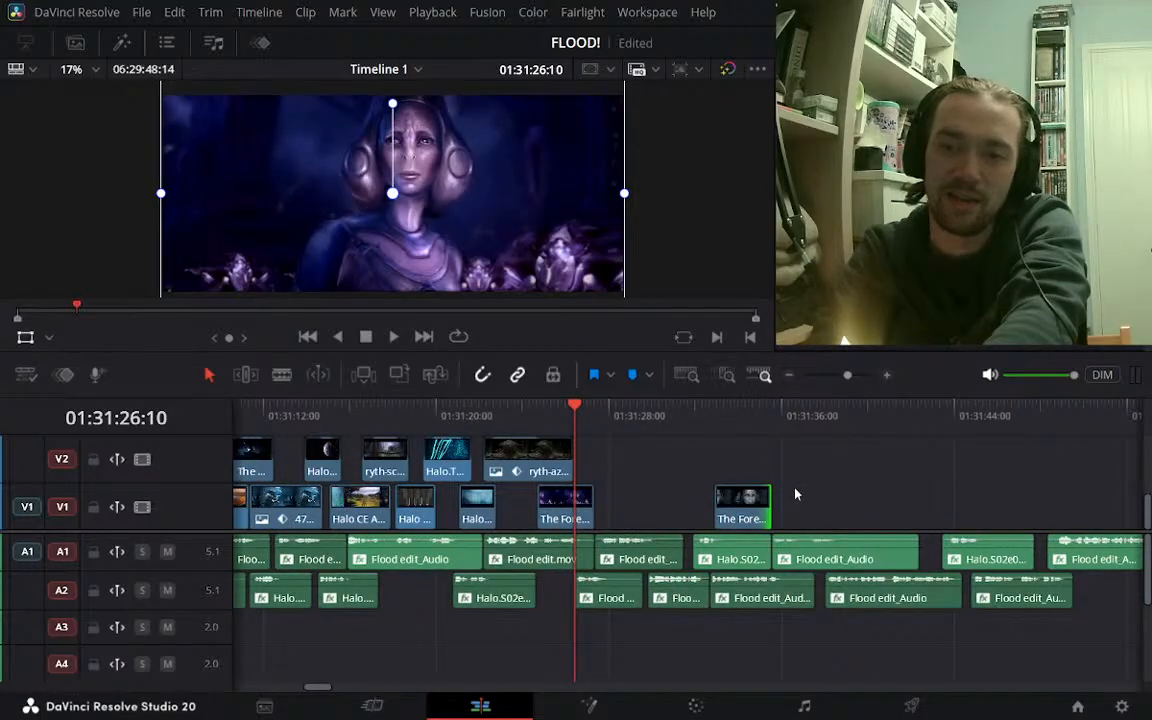
pyautogui.click(29, 339)
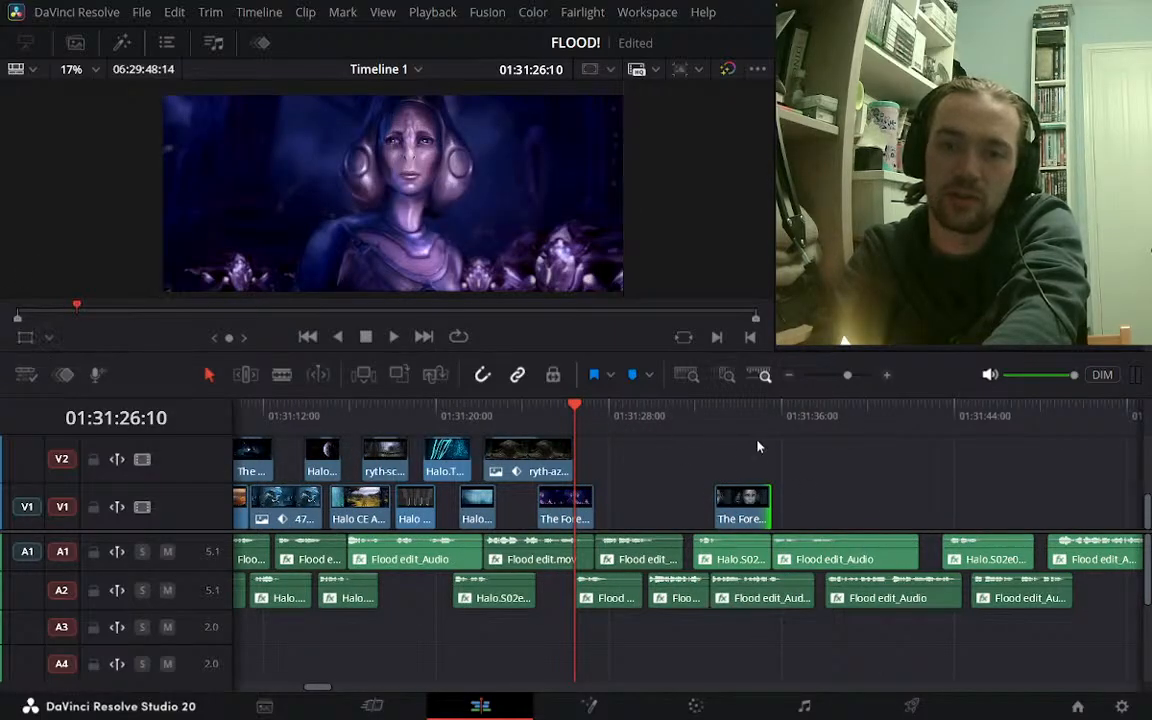
pyautogui.moveTo(745, 510); pyautogui.dragTo(917, 511)
# Play back the end of the purple clip and the dialogue in the empty video section up to about 01:31:30
pyautogui.press('space')
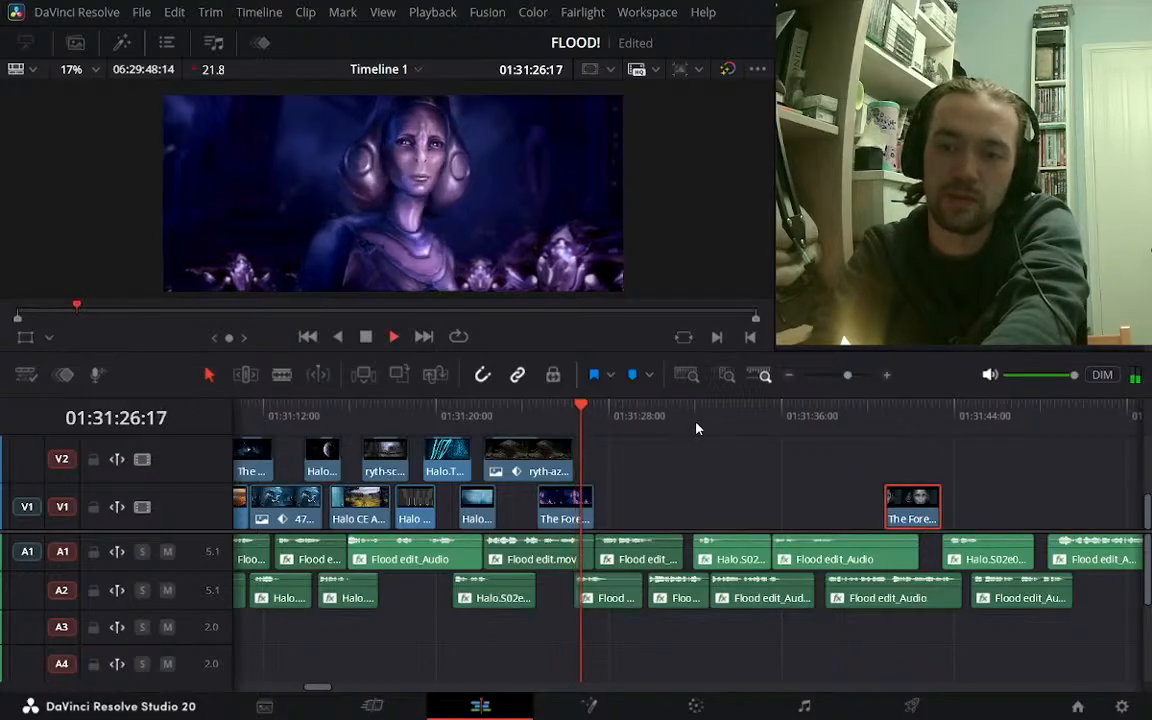
pyautogui.press('space')
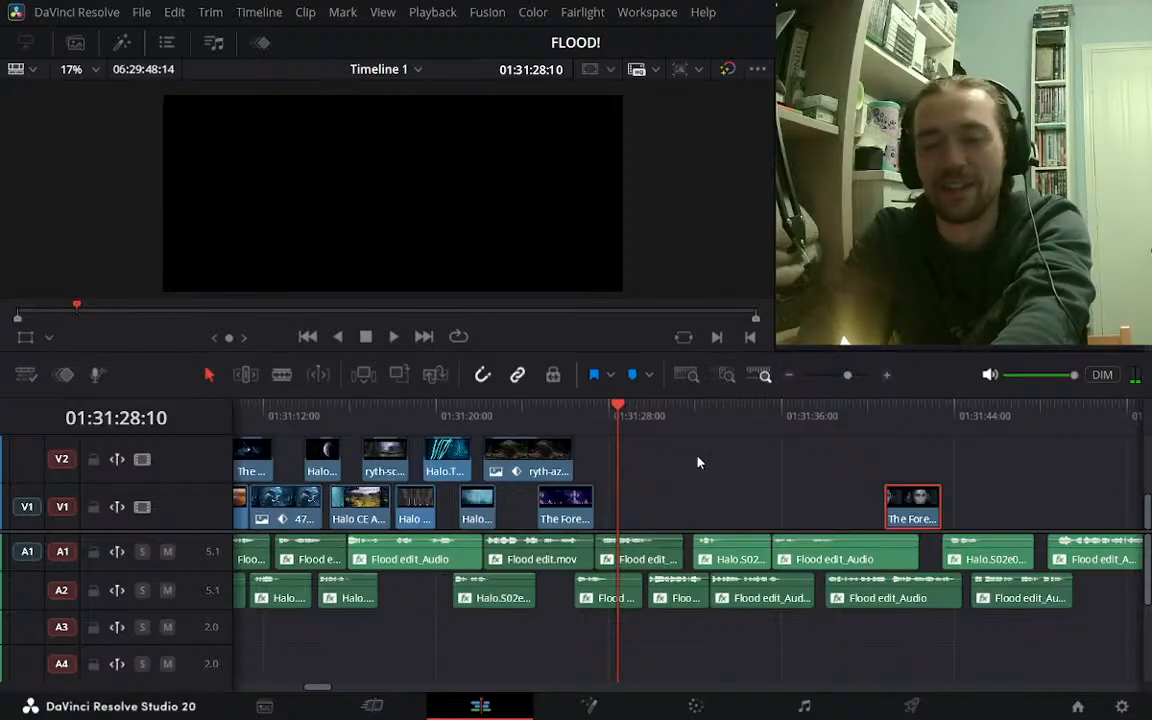
pyautogui.press('space')
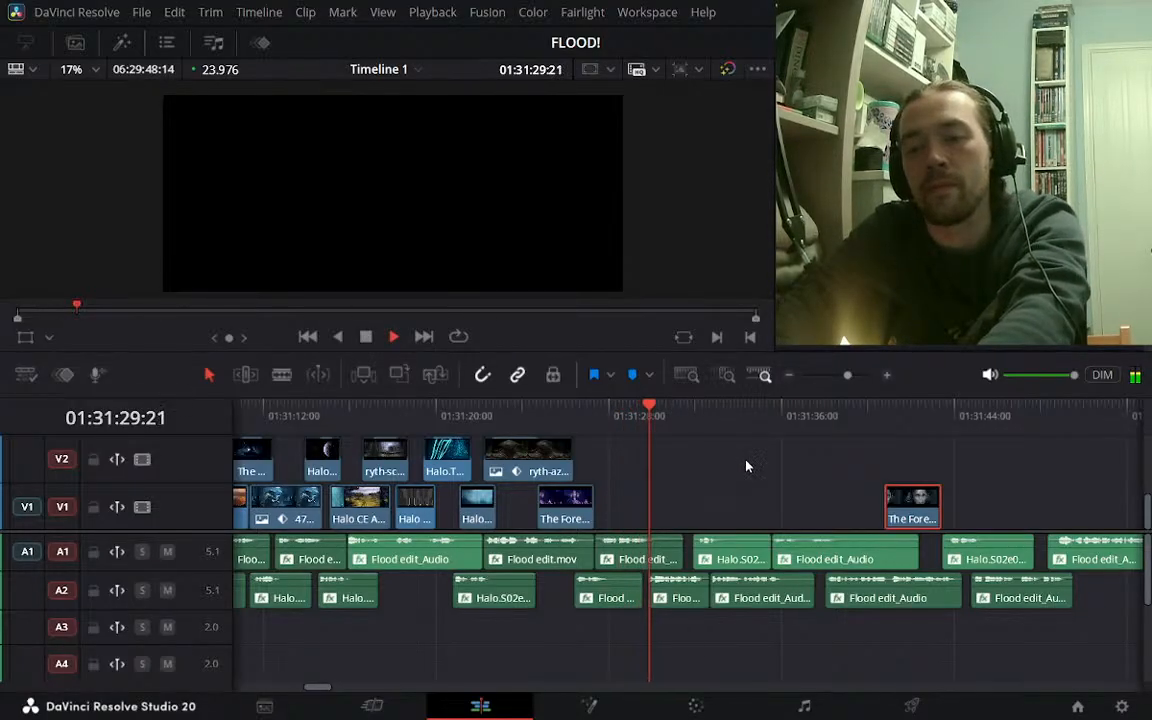
pyautogui.press('space')
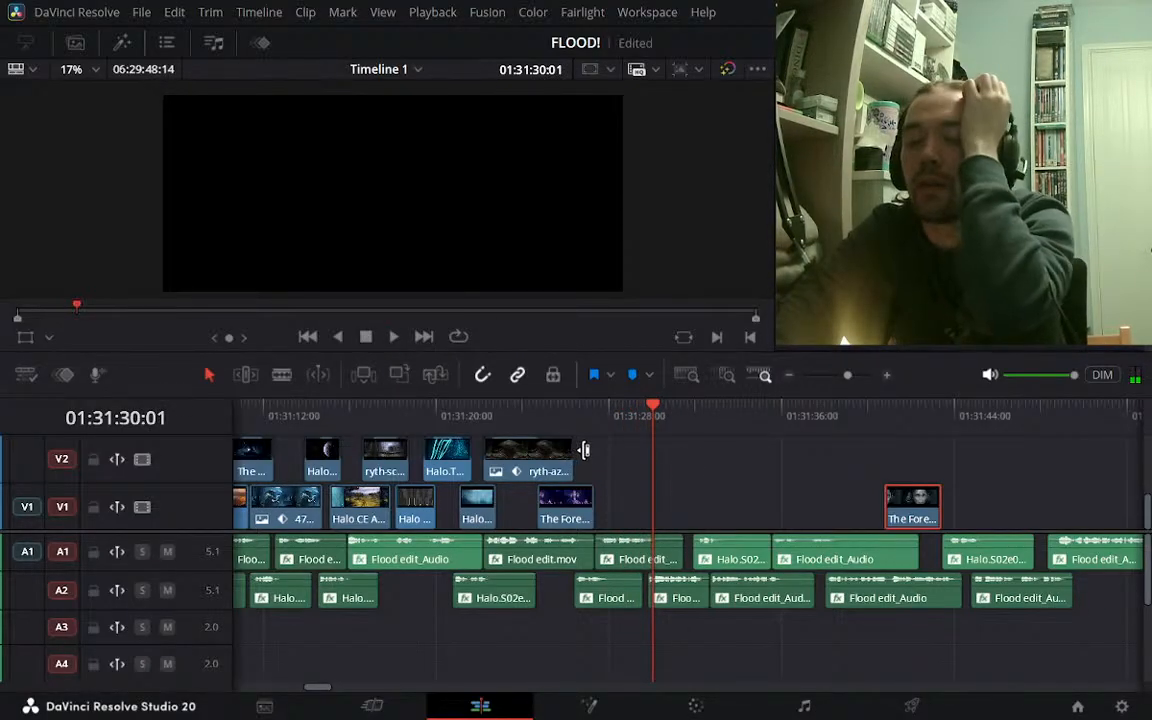
pyautogui.click(585, 443)
pyautogui.moveTo(585, 425); pyautogui.dragTo(582, 429)
pyautogui.press('space')
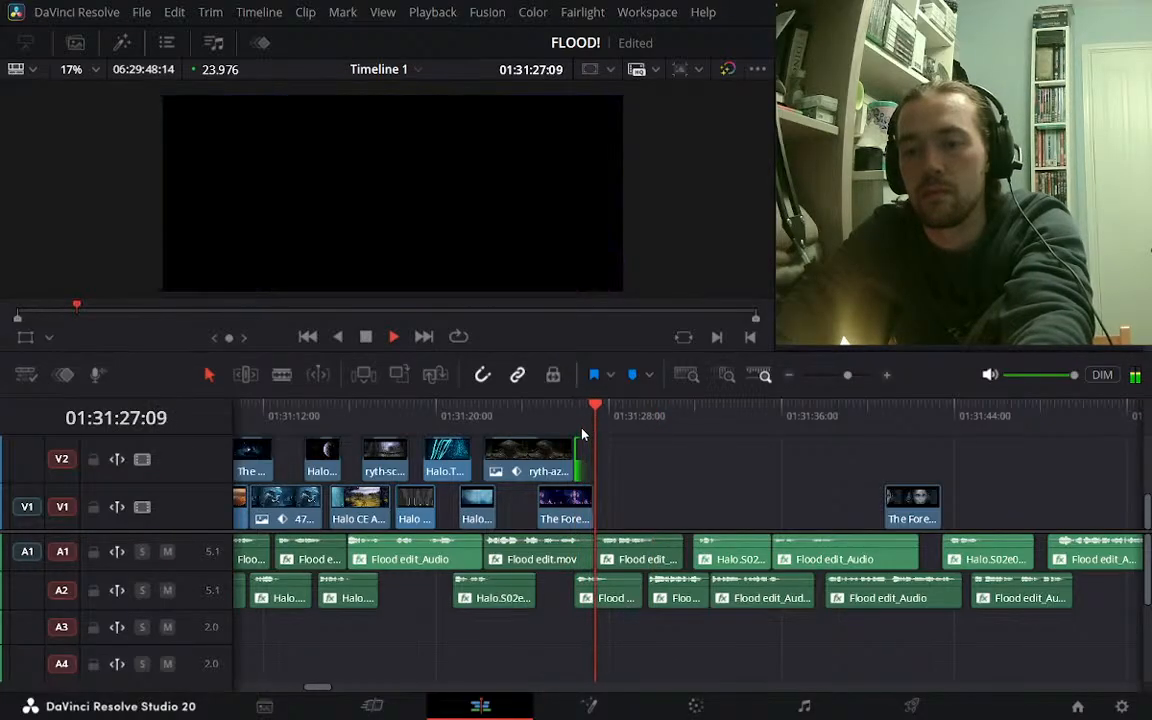
pyautogui.press('space')
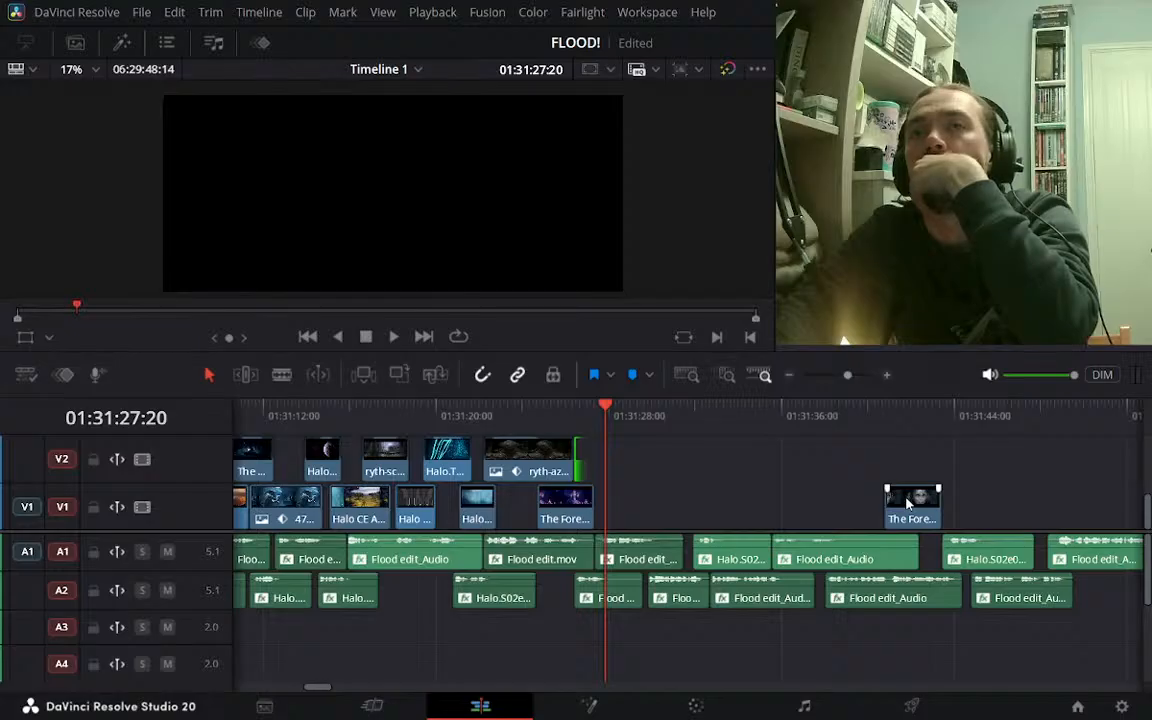
# Reposition the face close-up on V1 so it ends with the Flood edit_Audio clip on A1 at about 01:31:42
pyautogui.press('space')
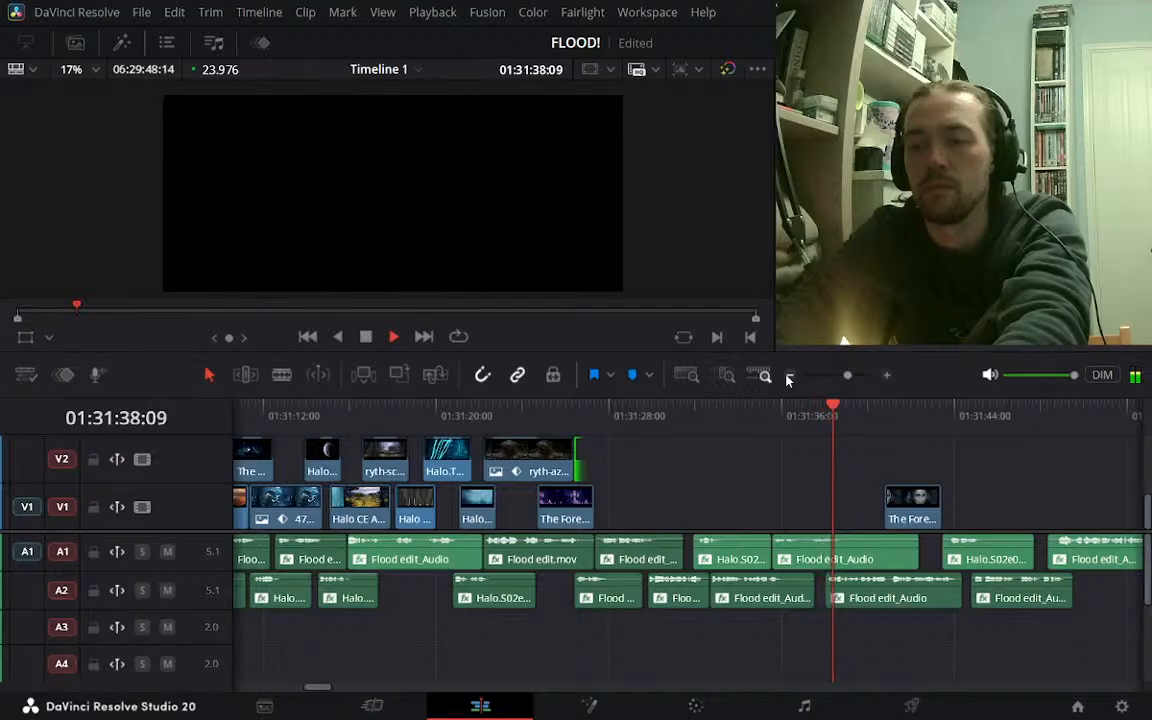
pyautogui.press('space')
pyautogui.moveTo(888, 505); pyautogui.dragTo(972, 508)
pyautogui.press('space')
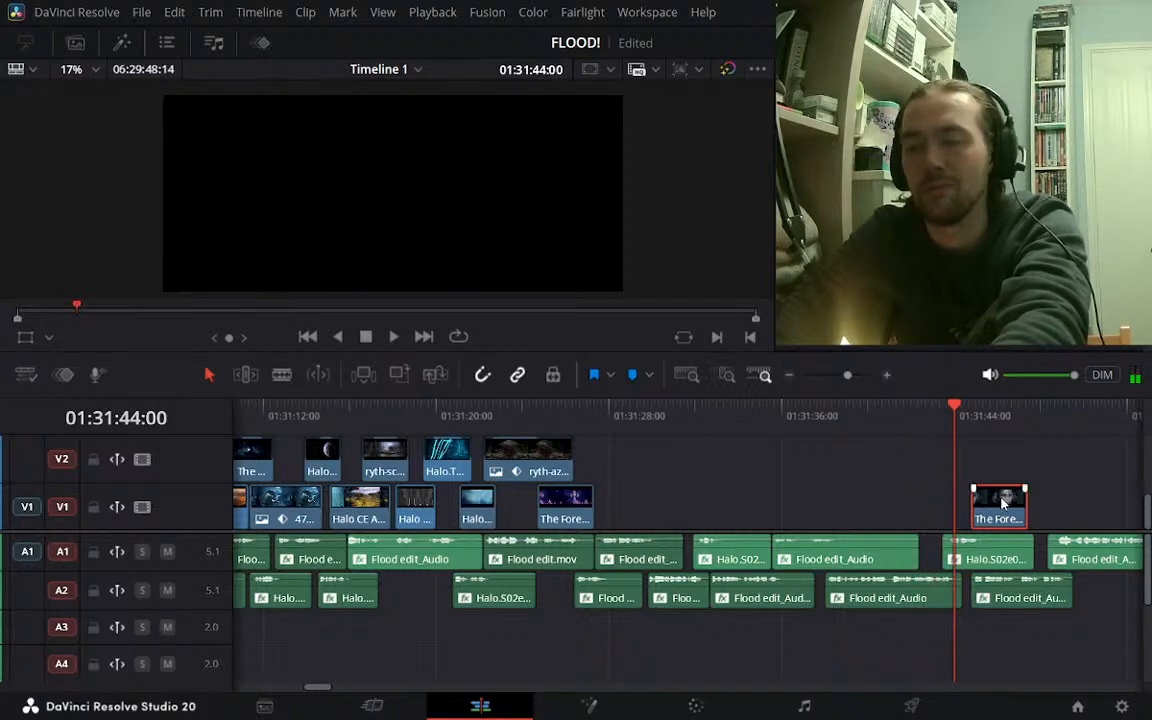
pyautogui.moveTo(1003, 500); pyautogui.dragTo(886, 507)
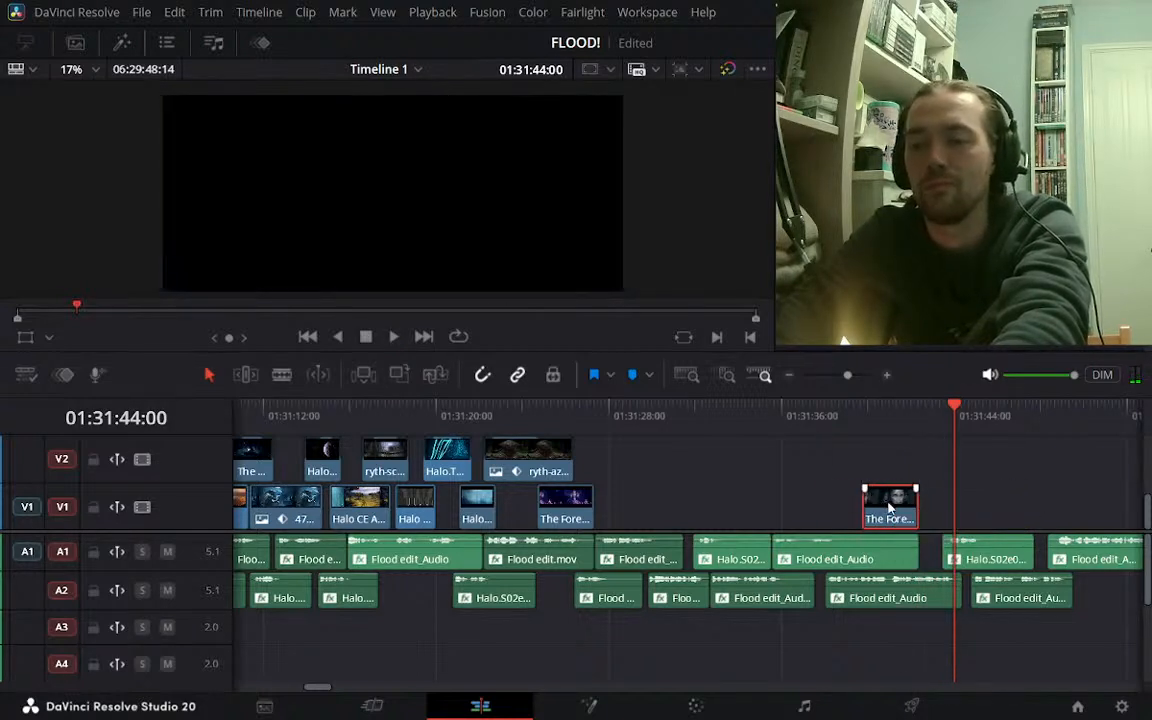
# Play back the dialogue up to about 01:31:53 and move the face close-up on V1 to start at about 01:31:49
pyautogui.press('space')
pyautogui.click(790, 378)
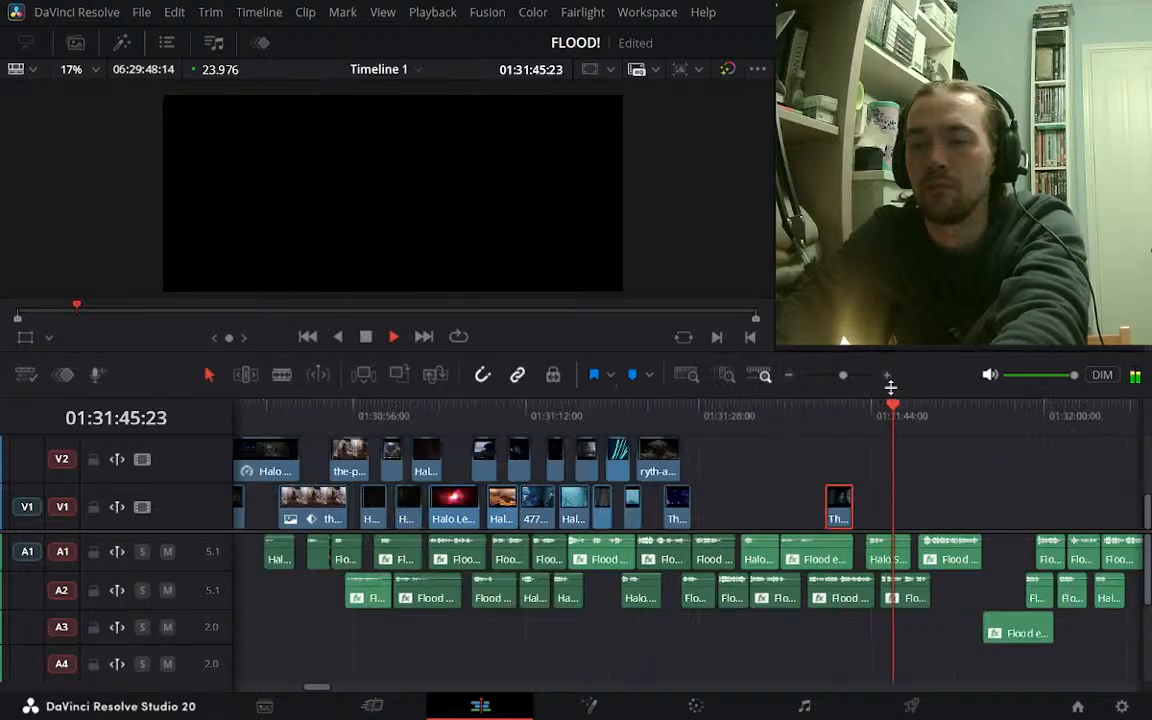
pyautogui.click(887, 379)
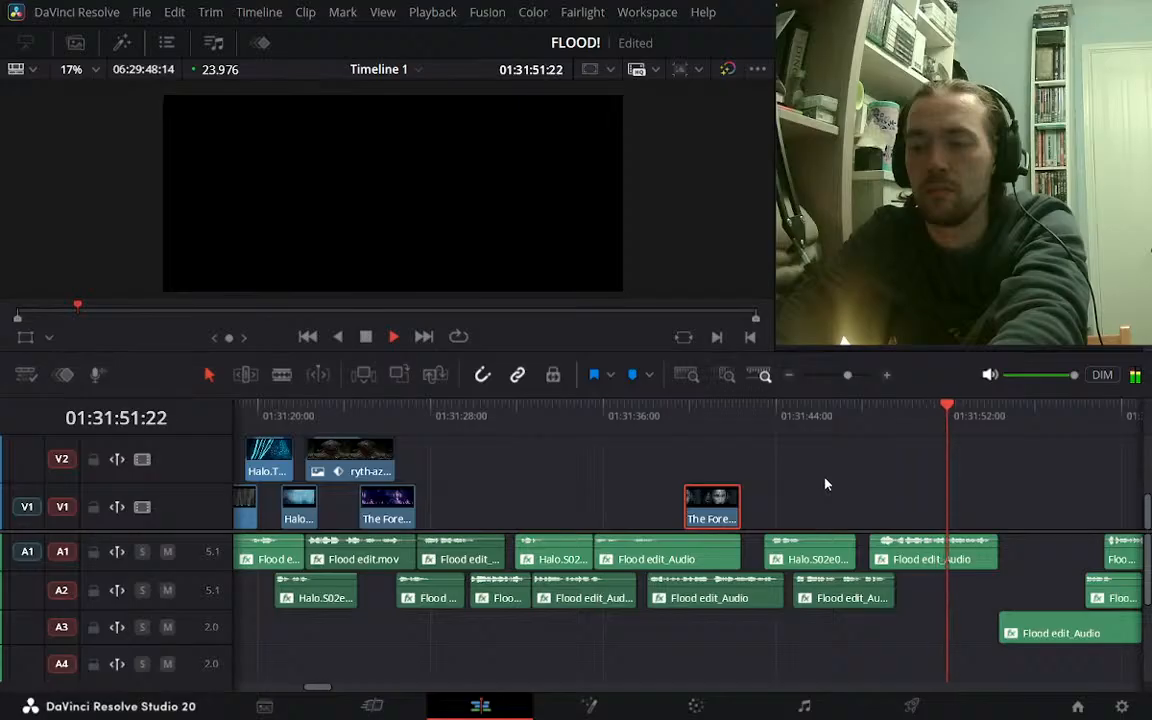
pyautogui.press('space')
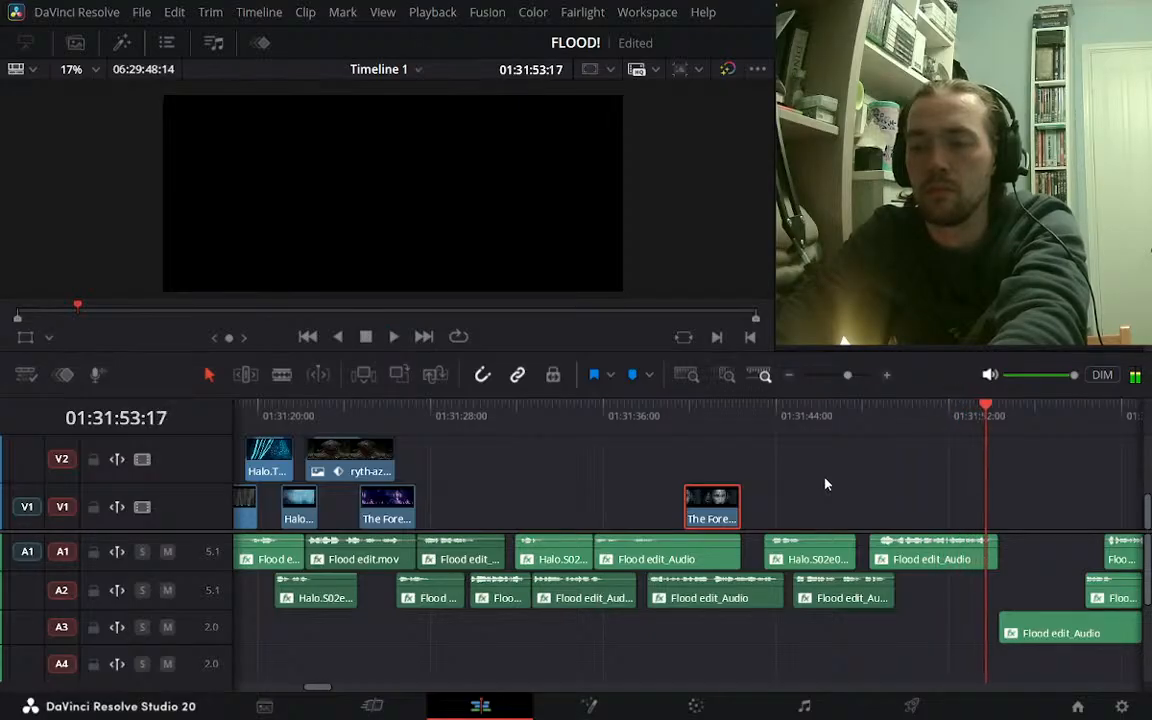
pyautogui.moveTo(712, 500); pyautogui.dragTo(917, 497)
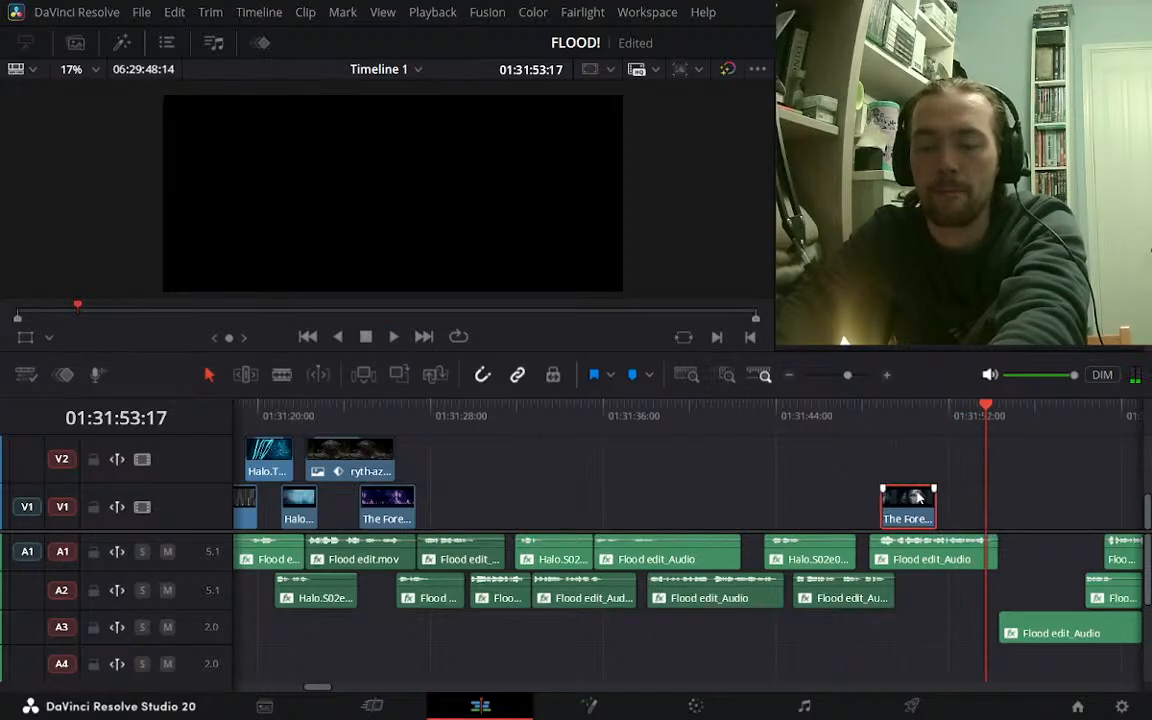
# Play back the dialogue under the empty video section from about 01:31:27 to 01:31:37
pyautogui.click(420, 428)
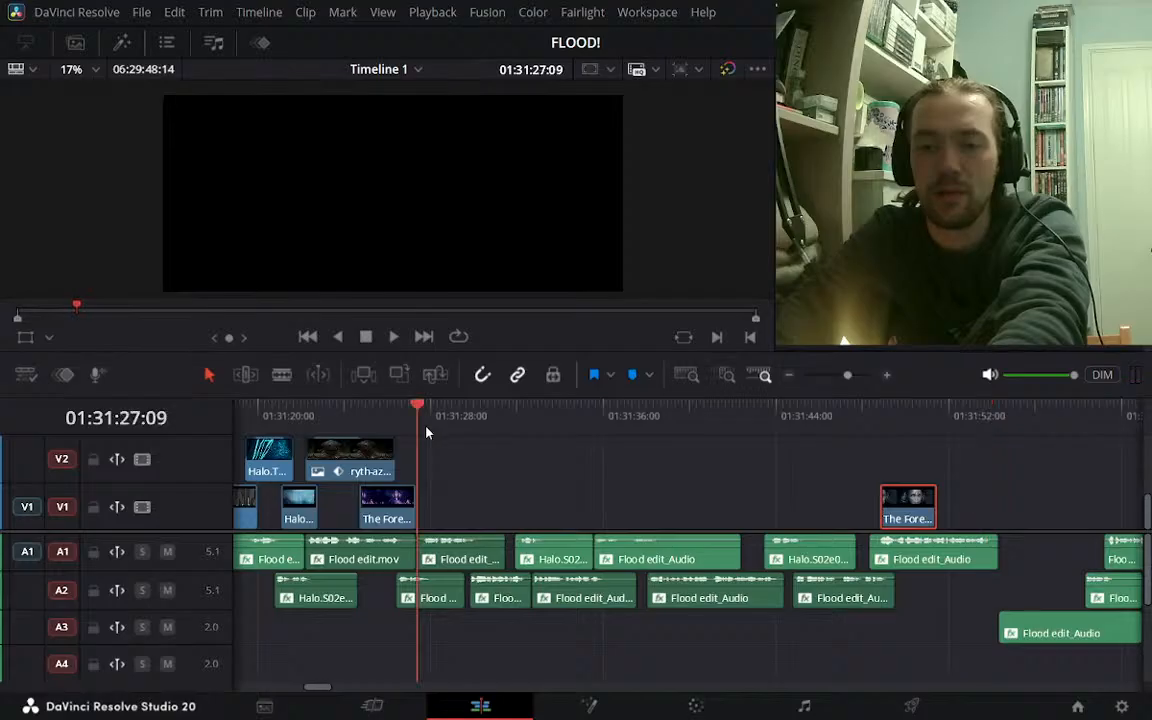
pyautogui.press('space')
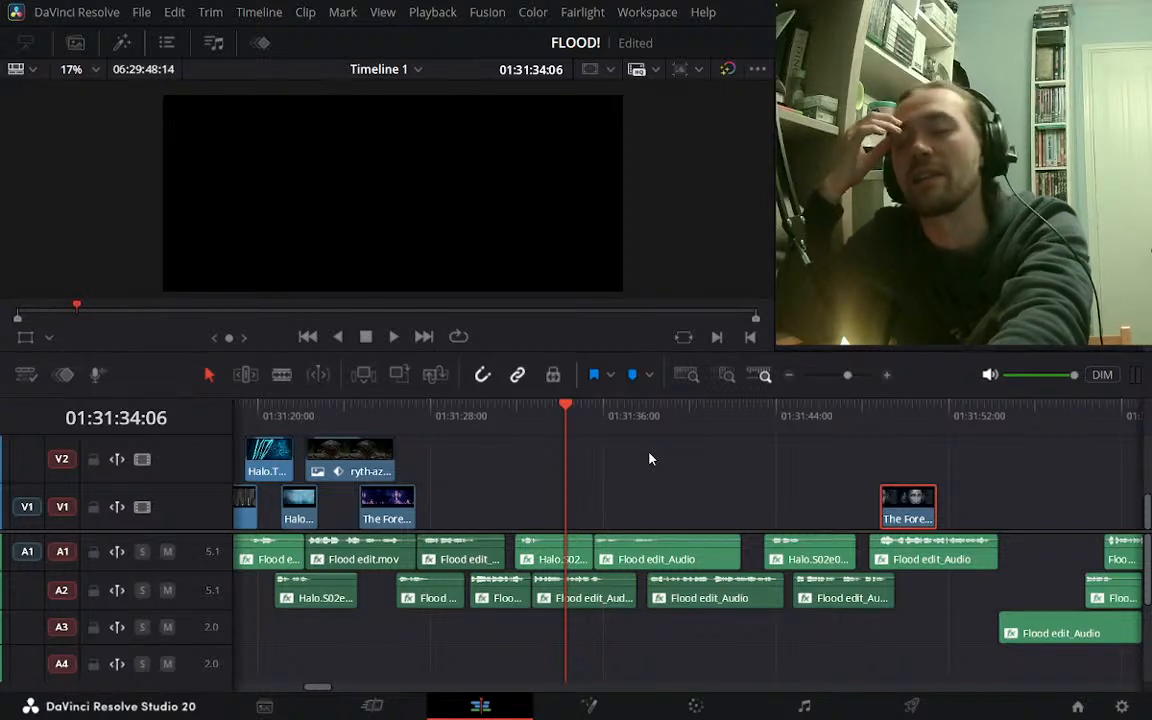
pyautogui.press('space')
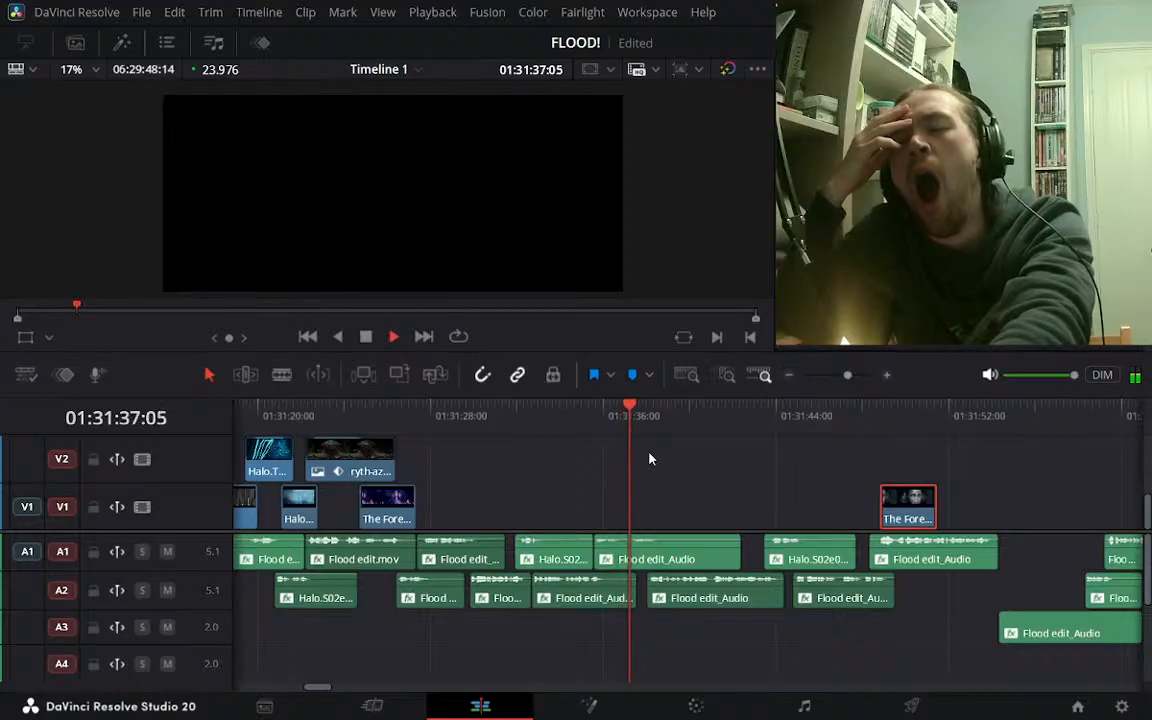
pyautogui.press('space')
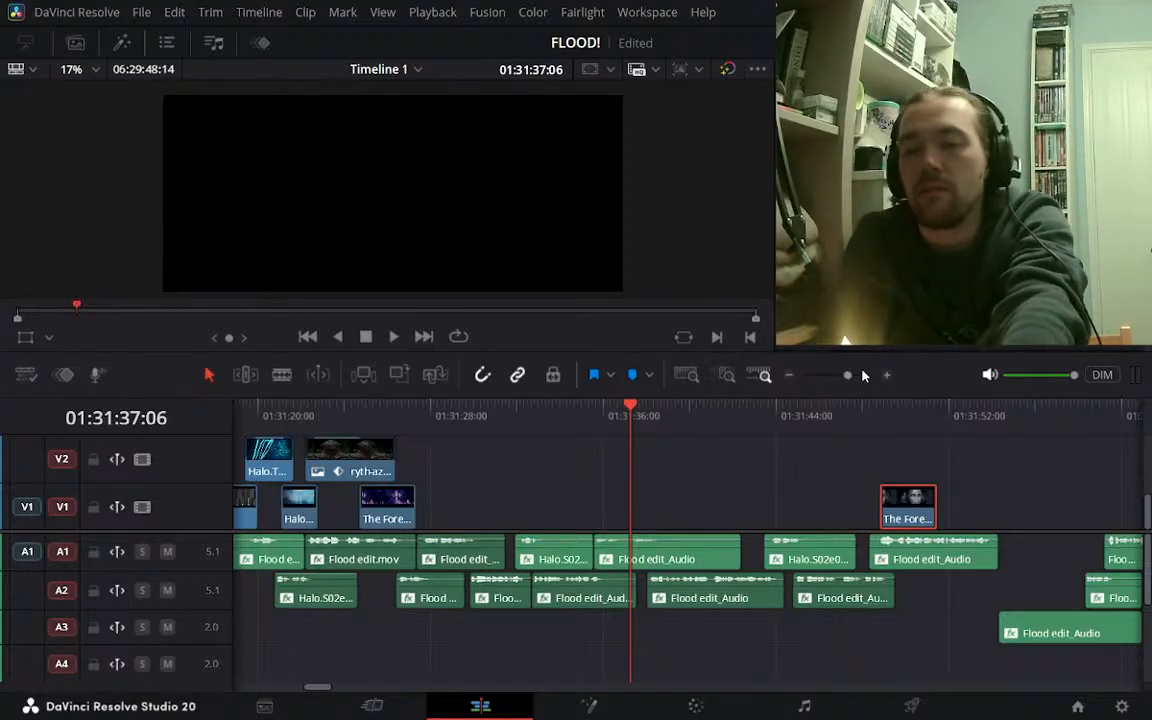
# Skim the source footage on V1 from the comic pages at about 01:40:29 to the Halo ring shot at about 01:43:03
pyautogui.click(789, 375)
pyautogui.click(789, 375)
pyautogui.click(789, 375)
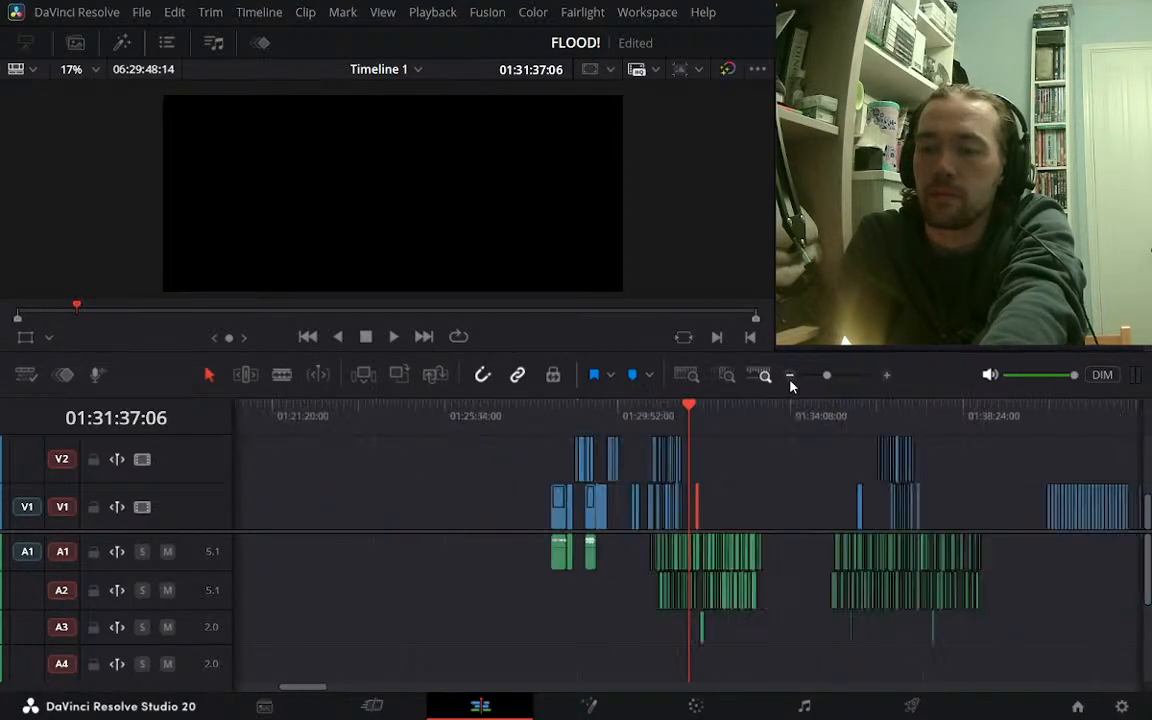
pyautogui.click(1047, 412)
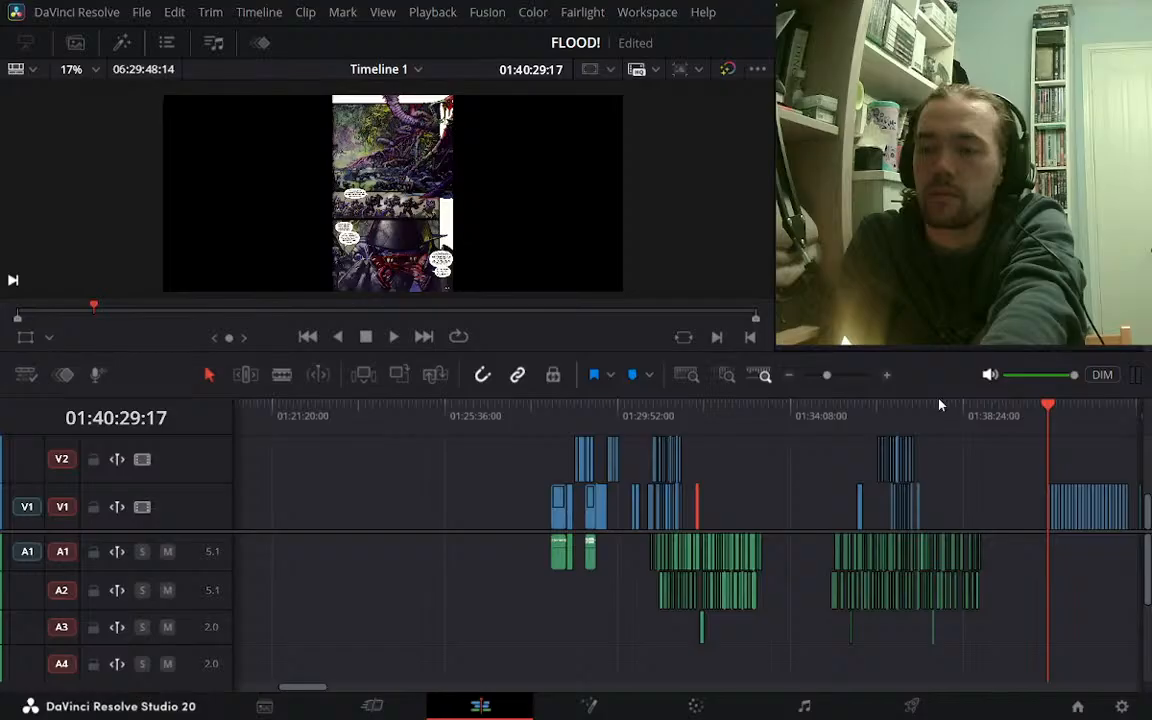
pyautogui.click(885, 375)
pyautogui.click(885, 375)
pyautogui.click(790, 375)
pyautogui.click(789, 375)
pyautogui.moveTo(712, 415); pyautogui.dragTo(790, 415)
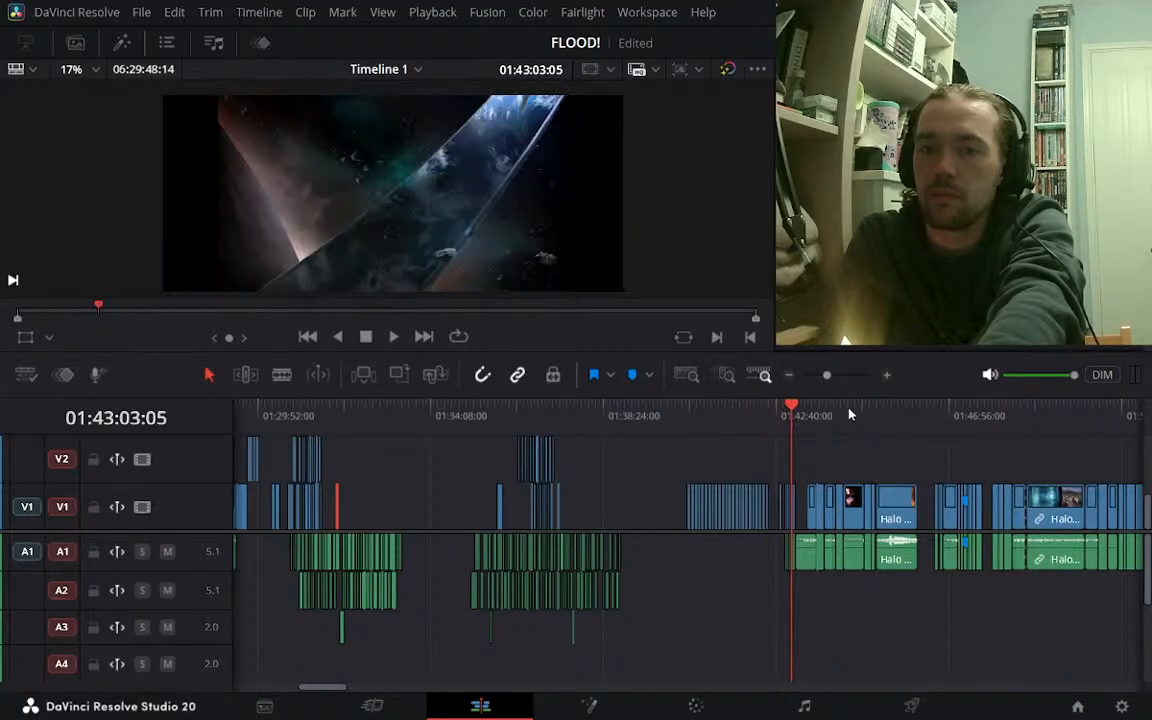
# Close the gaps before and after the single ryth still on V1, between the image series and the Halo clips
pyautogui.click(886, 375)
pyautogui.click(886, 375)
pyautogui.click(886, 375)
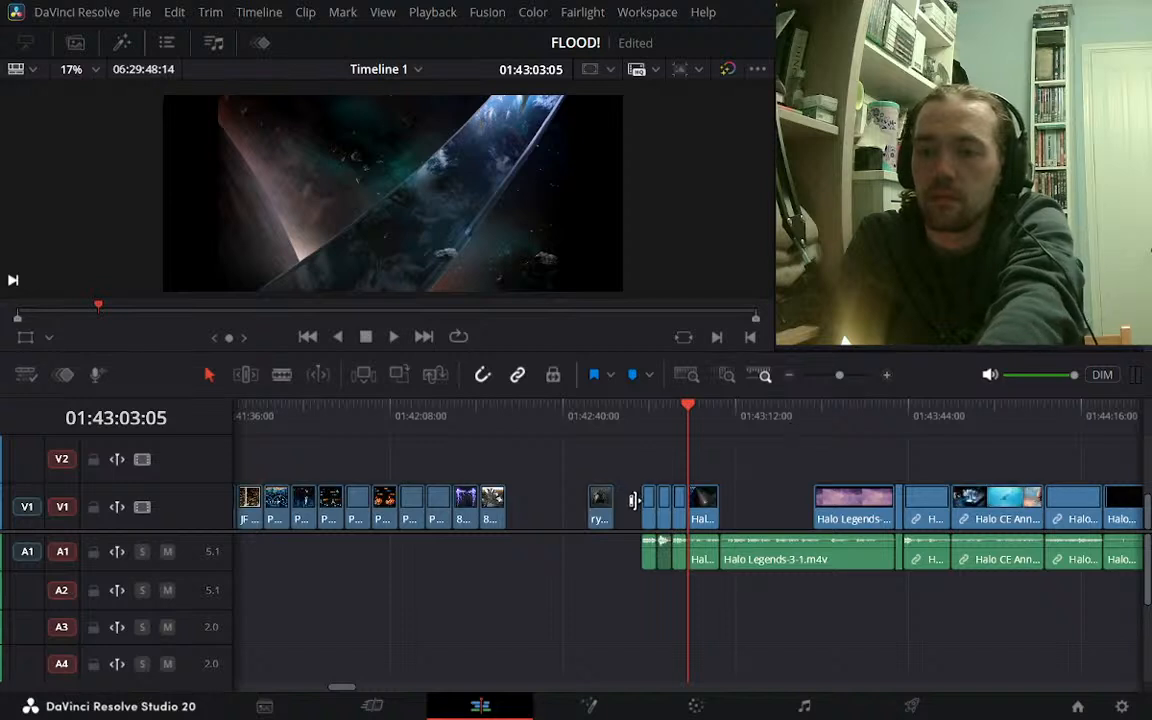
pyautogui.click(548, 507)
pyautogui.press('Delete')
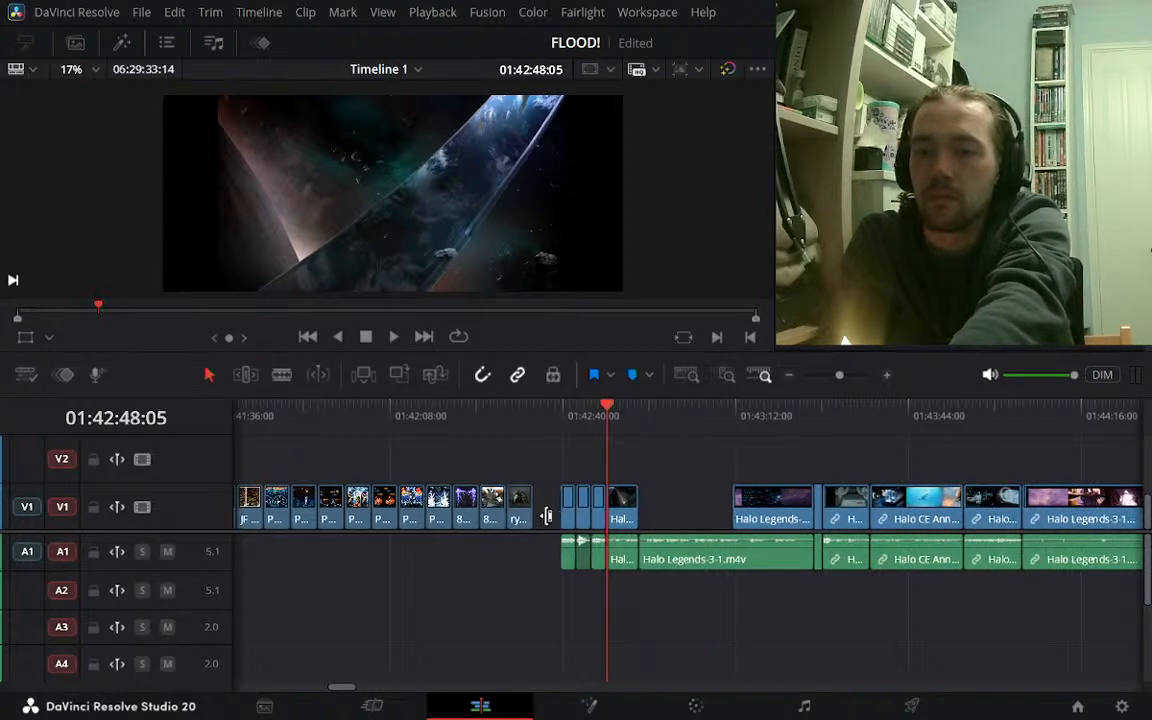
pyautogui.click(886, 376)
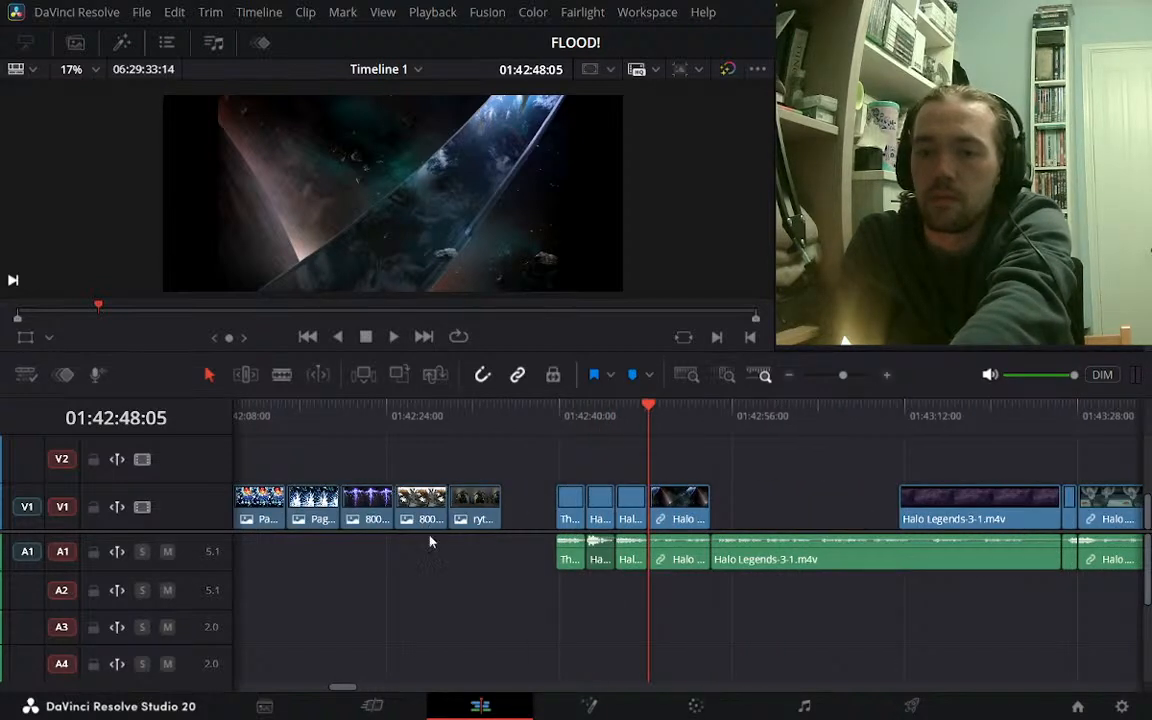
pyautogui.click(530, 514)
pyautogui.press('Delete')
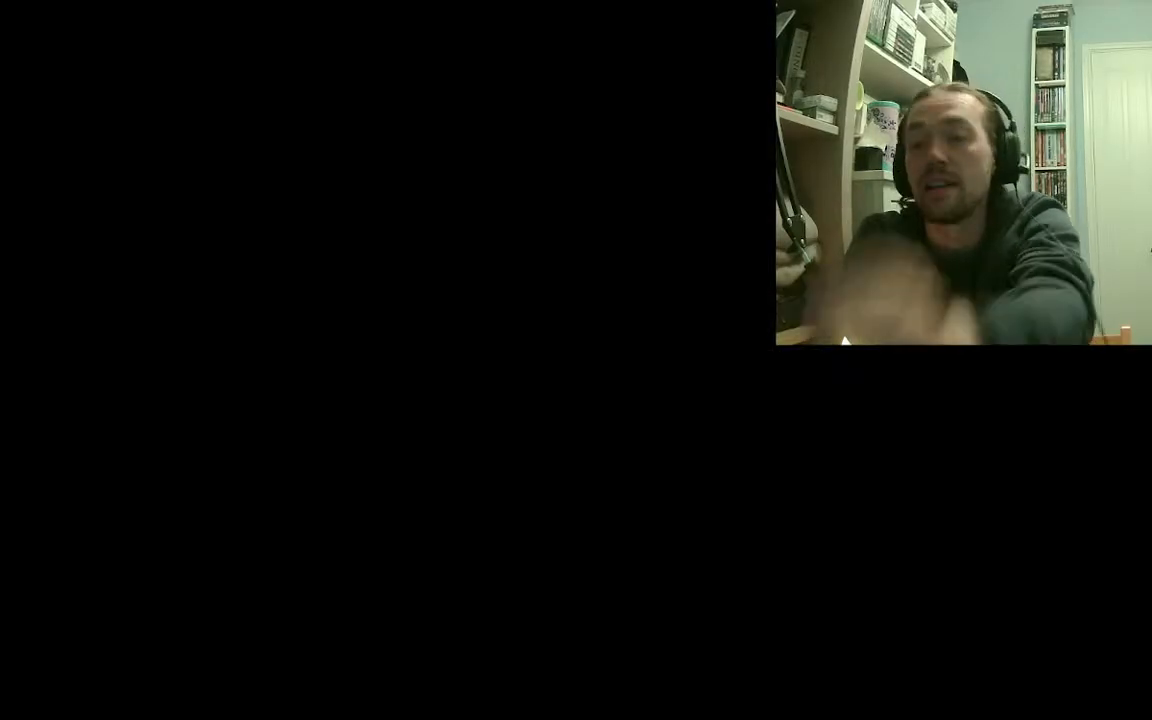
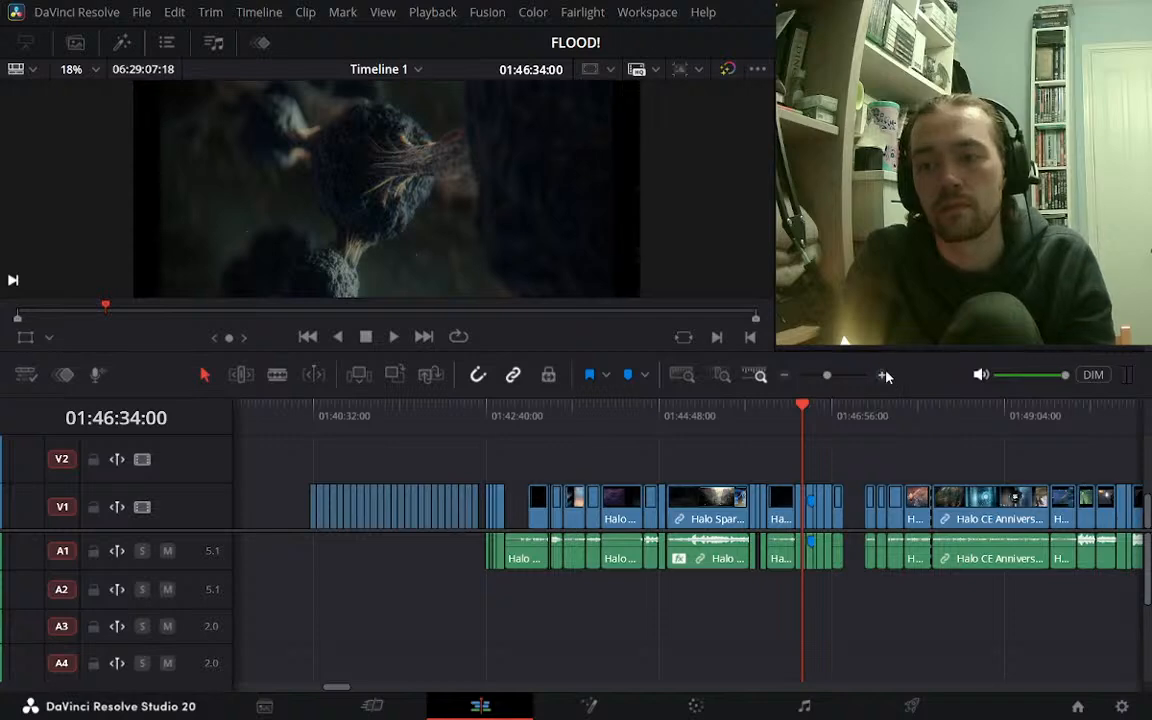
# Move the four consecutive Halo.S02e08 clips starting at about 01:46:08 up to V2, with their linked audio on A2
pyautogui.click(884, 375)
pyautogui.click(600, 416)
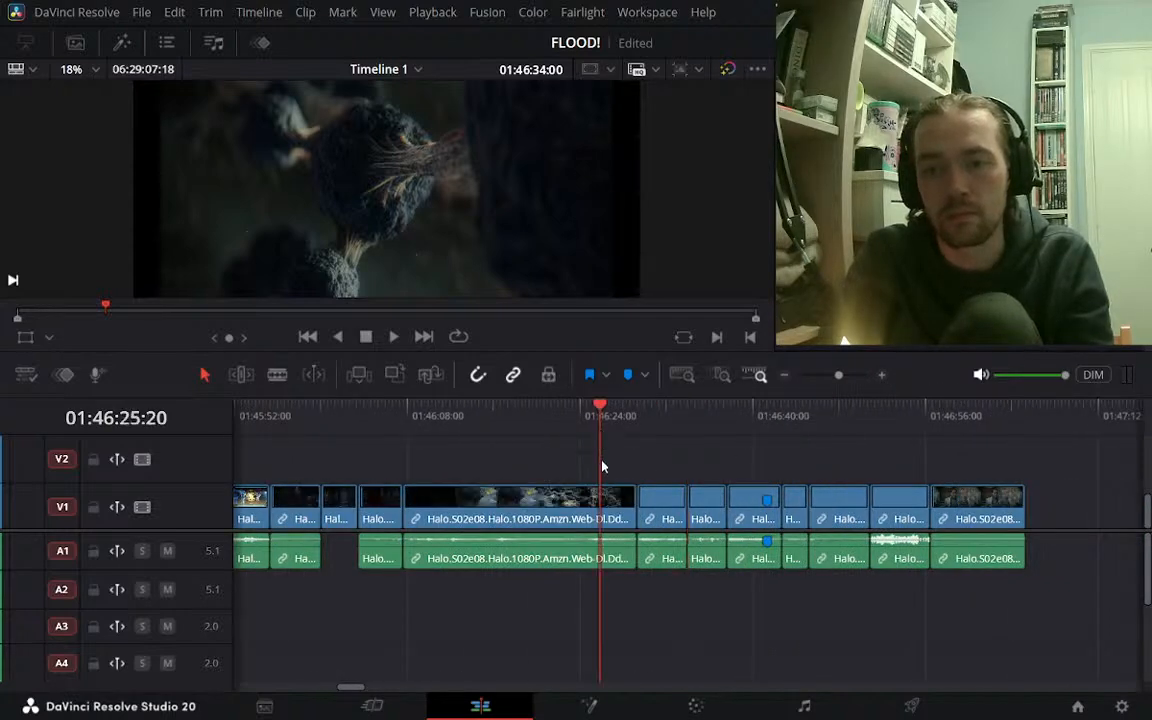
pyautogui.moveTo(563, 498); pyautogui.dragTo(566, 456)
pyautogui.moveTo(658, 497); pyautogui.dragTo(660, 458)
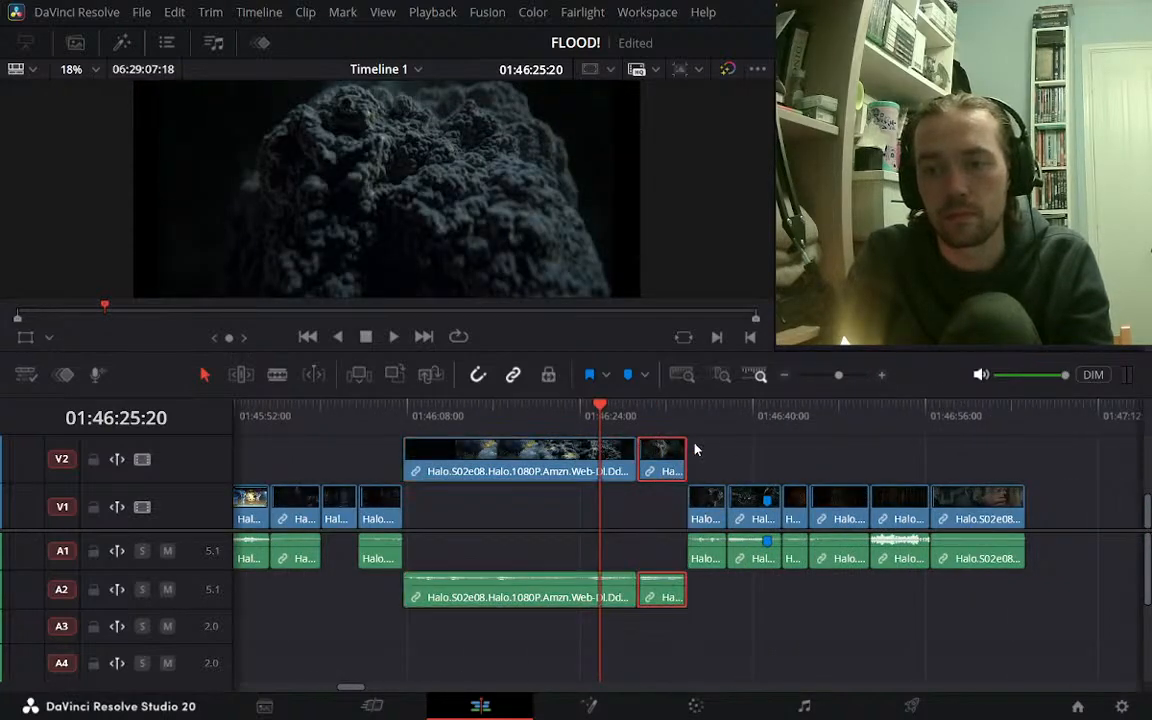
pyautogui.click(690, 416)
pyautogui.moveTo(712, 497); pyautogui.dragTo(712, 458)
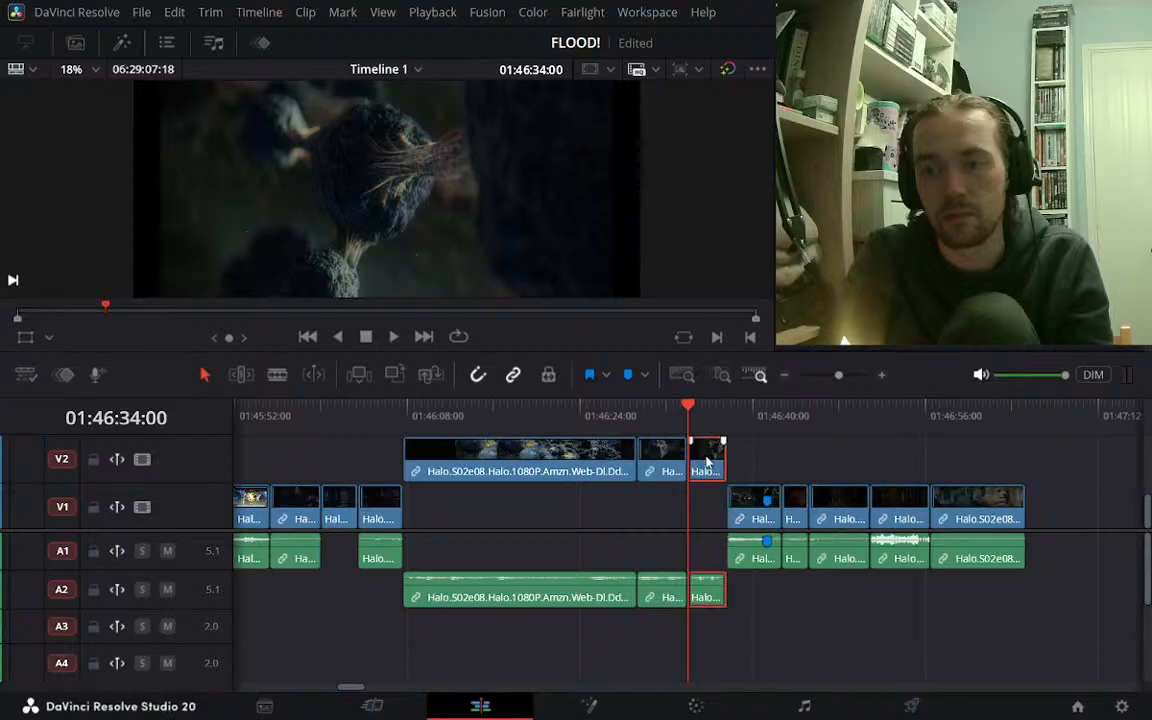
pyautogui.click(747, 416)
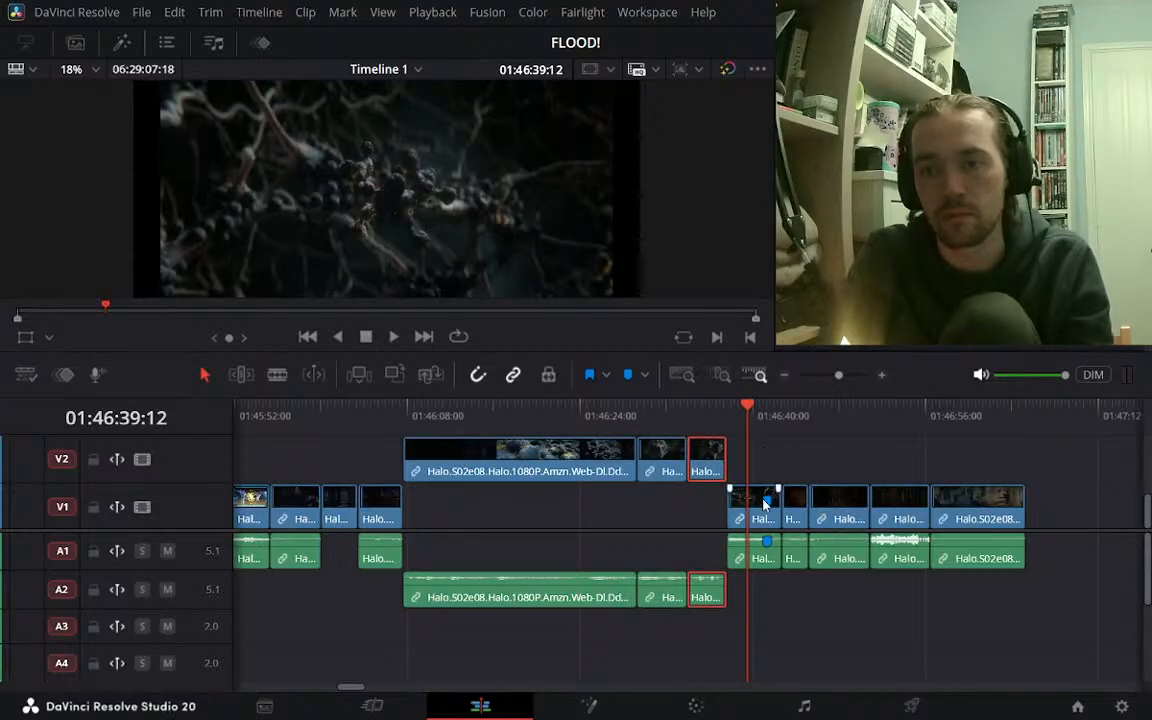
pyautogui.moveTo(740, 499); pyautogui.dragTo(743, 464)
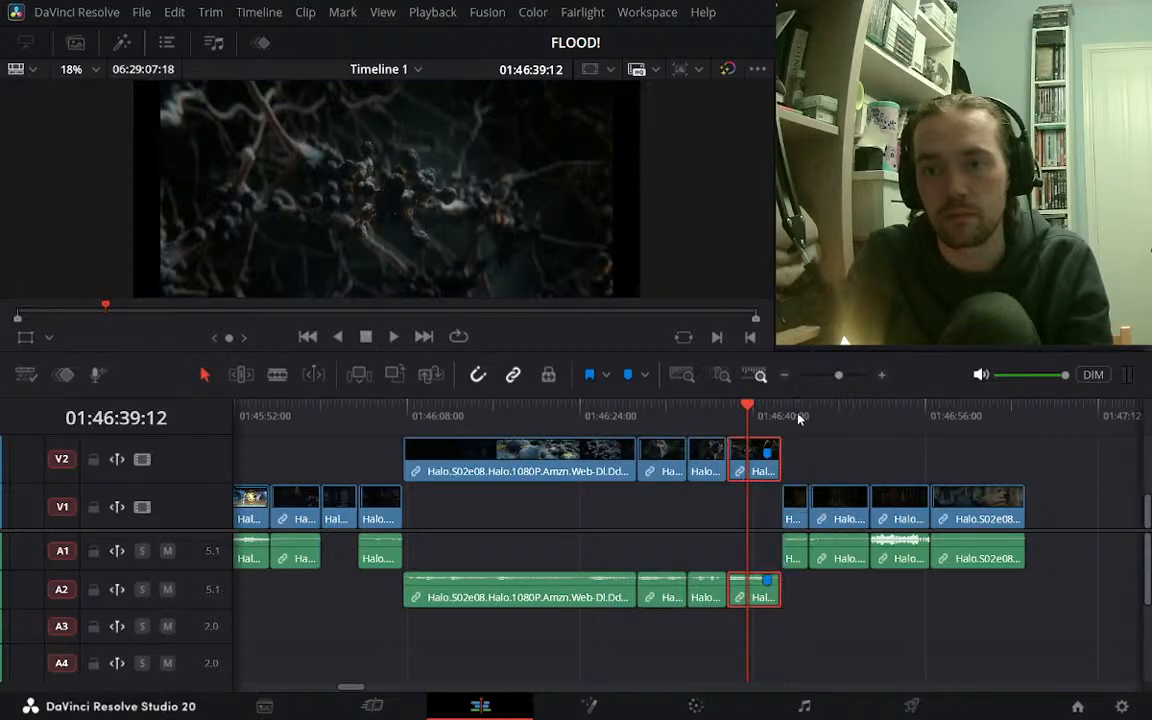
# Play the start of the short Halo.S02e08 clip at about 01:46:42 and move it to V2 with its audio on A2
pyautogui.moveTo(800, 416); pyautogui.dragTo(790, 421)
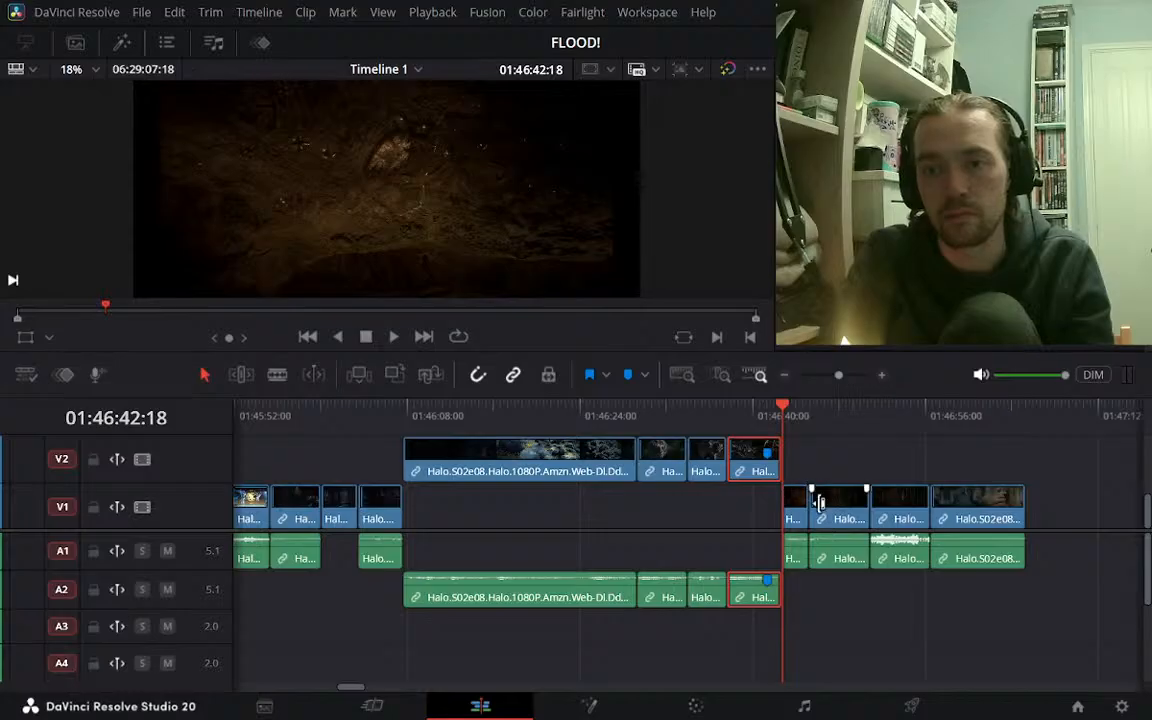
pyautogui.press('space')
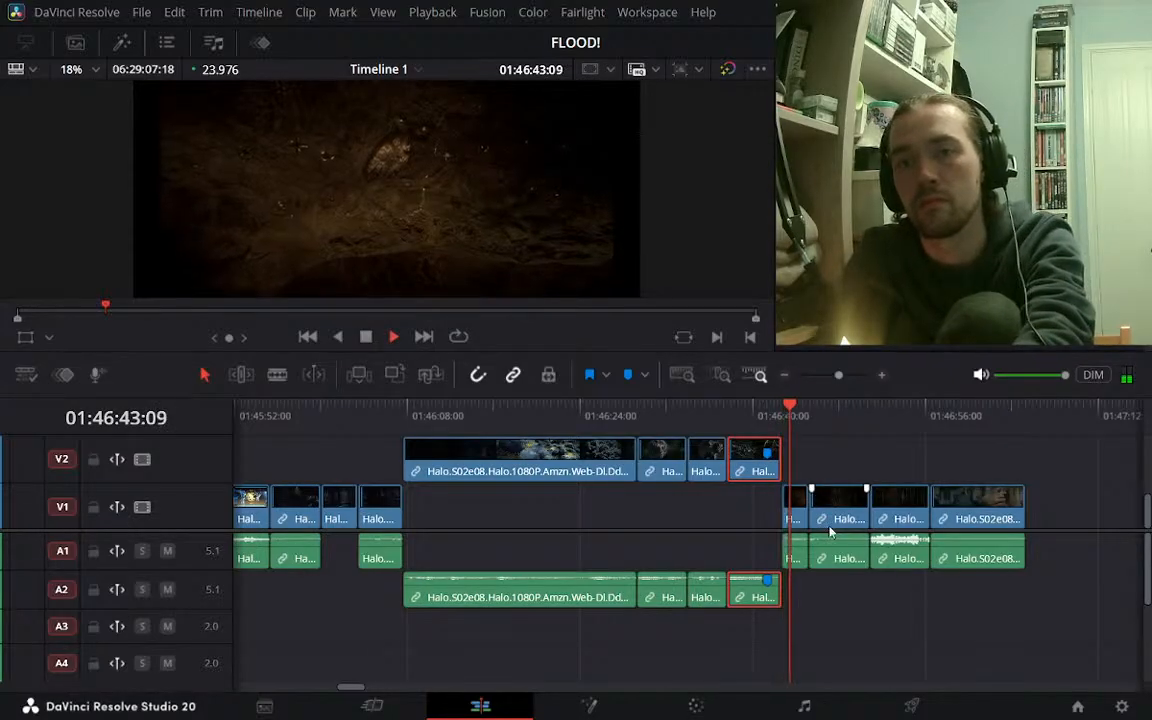
pyautogui.press('space')
pyautogui.moveTo(792, 505); pyautogui.dragTo(796, 462)
# Preview the remaining dark Halo.S02e08 clips on V1 and the first clip beyond the gap at about 01:47:21
pyautogui.click(841, 411)
pyautogui.press('space')
pyautogui.press('space')
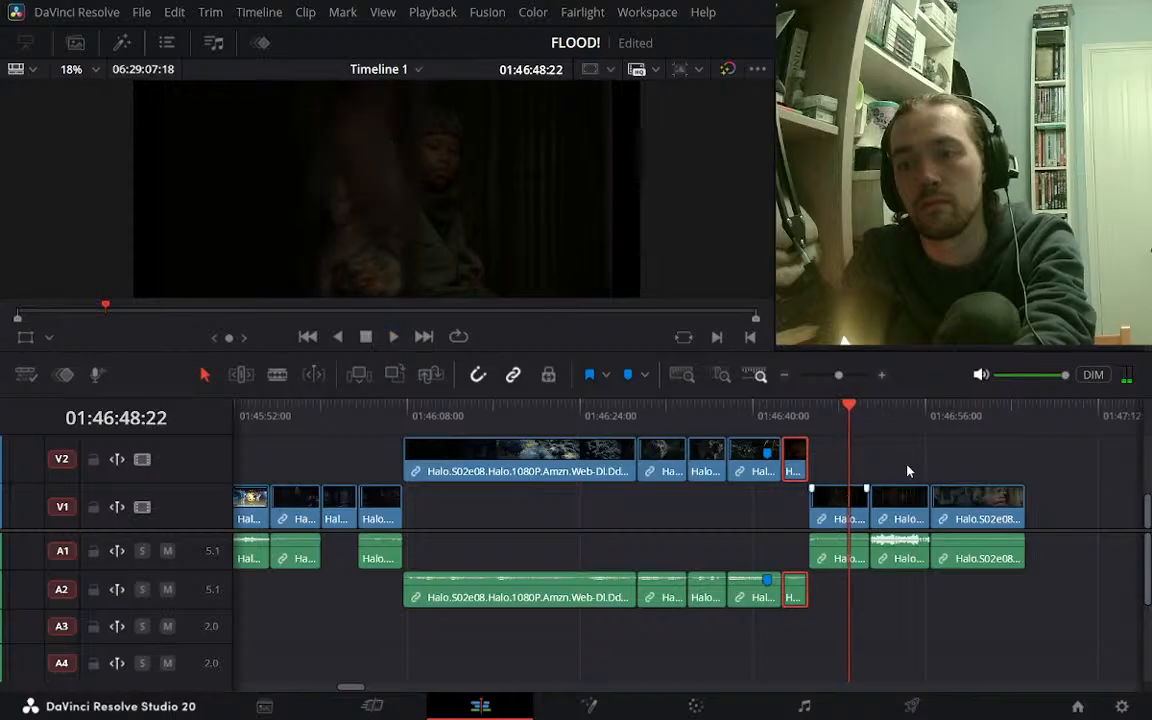
pyautogui.click(890, 415)
pyautogui.click(784, 377)
pyautogui.click(784, 377)
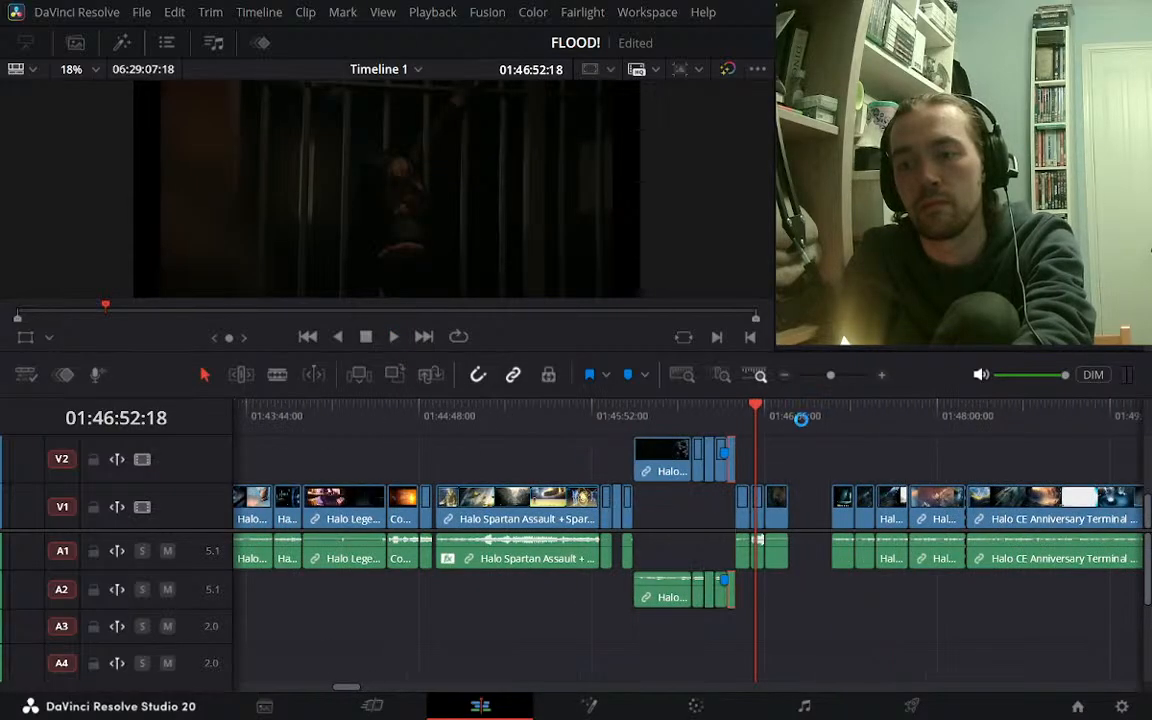
pyautogui.click(833, 416)
pyautogui.press('space')
pyautogui.click(882, 377)
pyautogui.press('space')
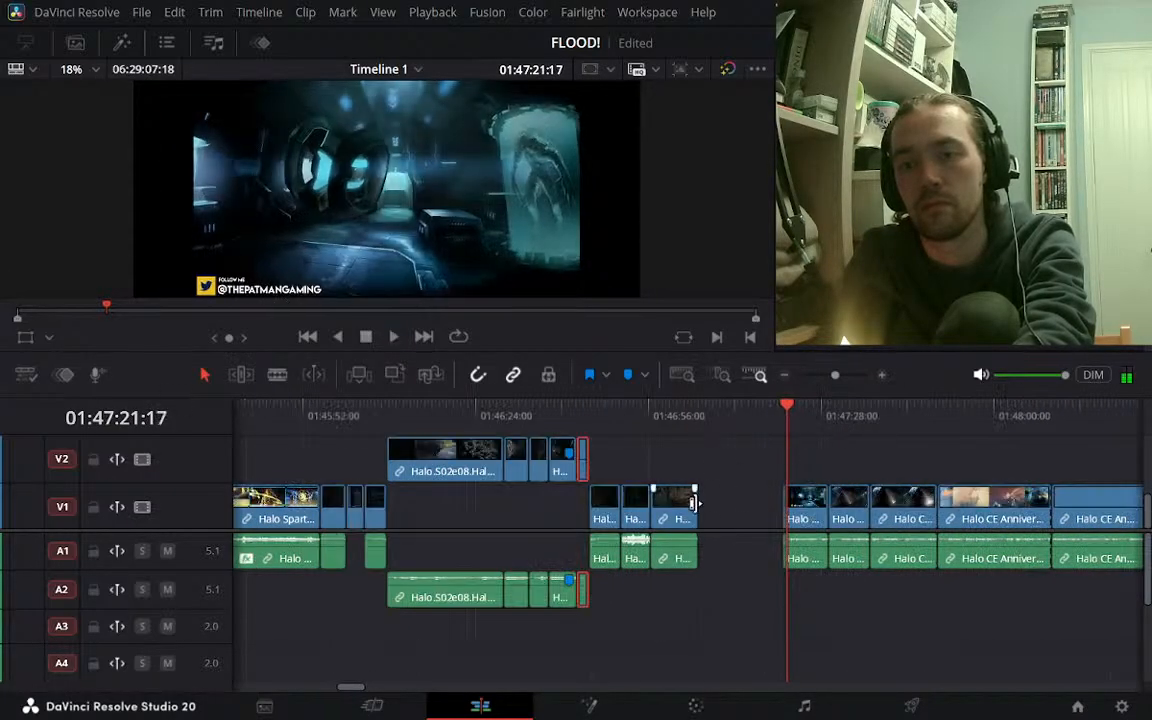
# Close the gap on V1 and A1 after the last Halo.S02e08 clip and play back across the new join
pyautogui.click(745, 518)
pyautogui.press('Delete')
pyautogui.press('space')
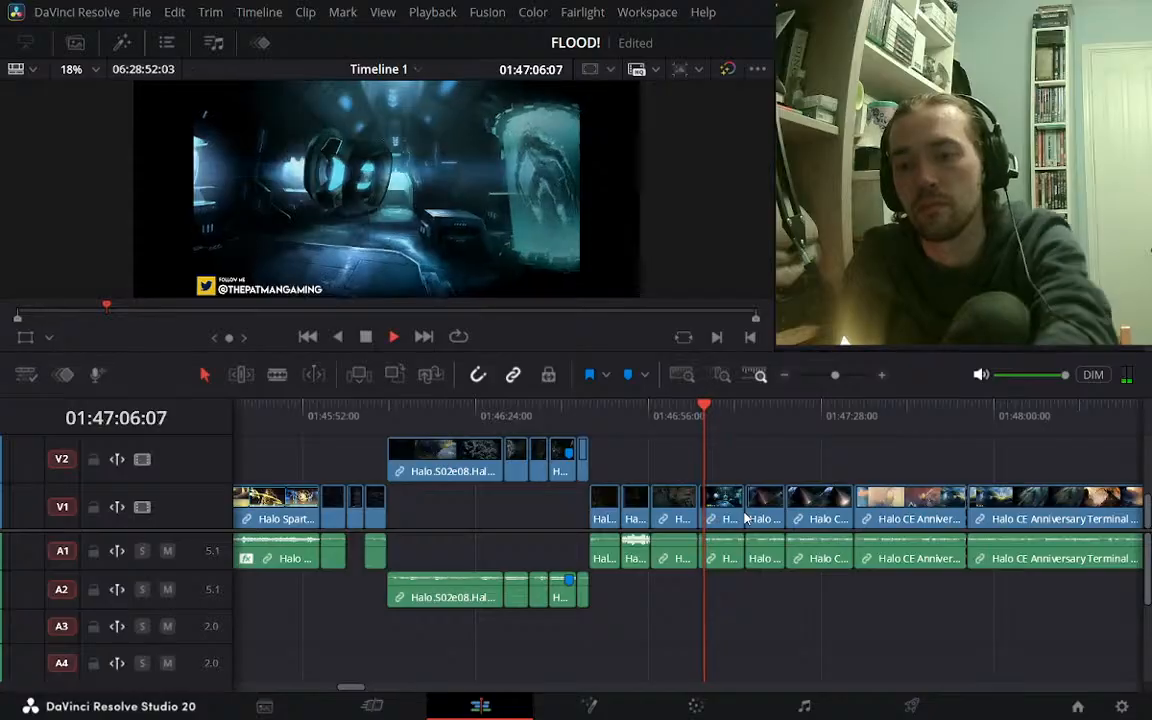
pyautogui.press('space')
# Review the footage from the last clip moved to V2 through the Halo CE Anniversary clips to about 01:47:38
pyautogui.click(578, 414)
pyautogui.press('space')
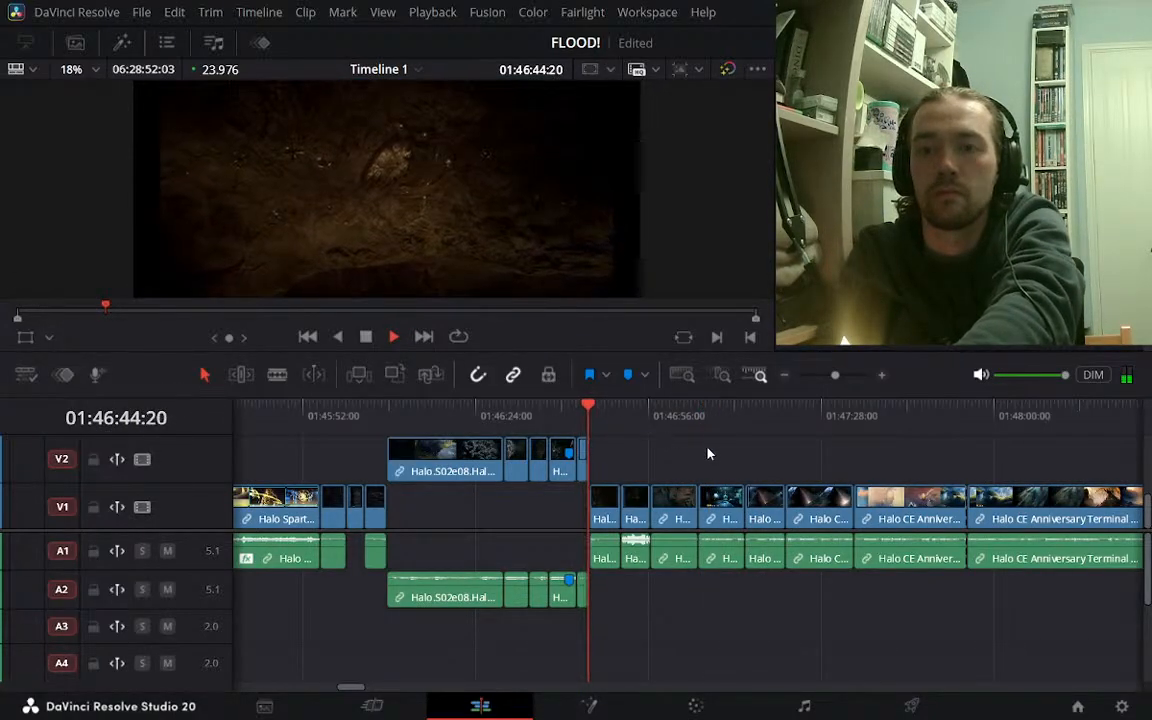
pyautogui.click(700, 414)
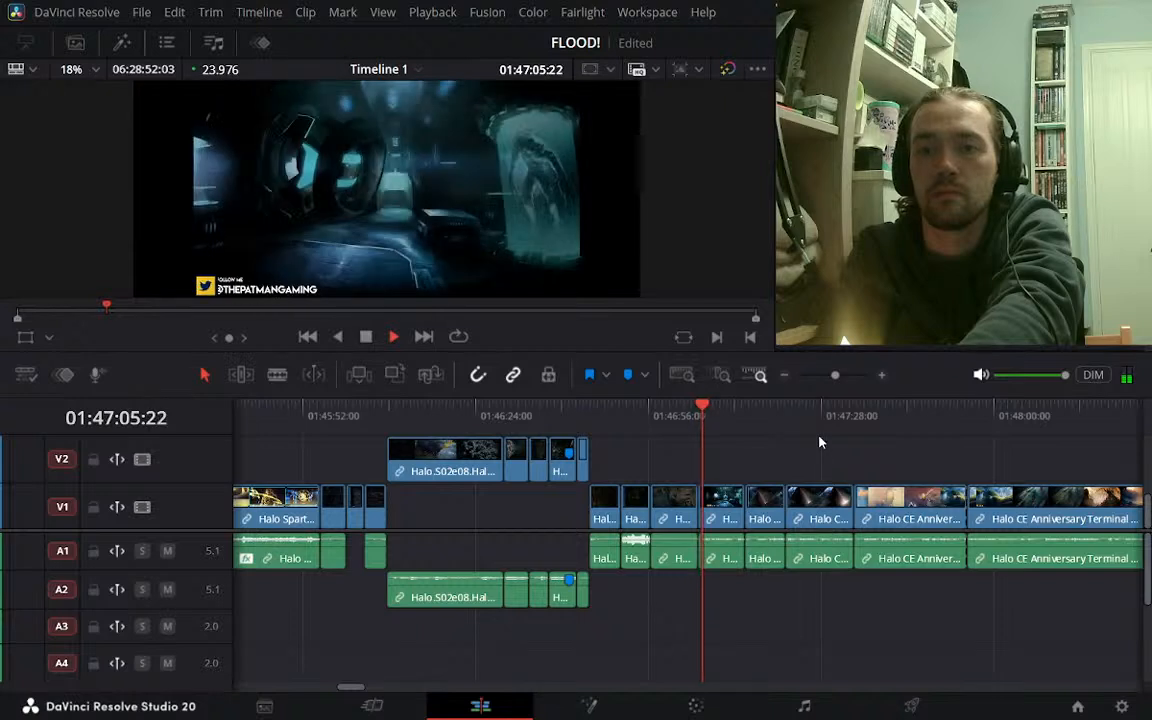
pyautogui.press('space')
pyautogui.click(741, 415)
pyautogui.press('space')
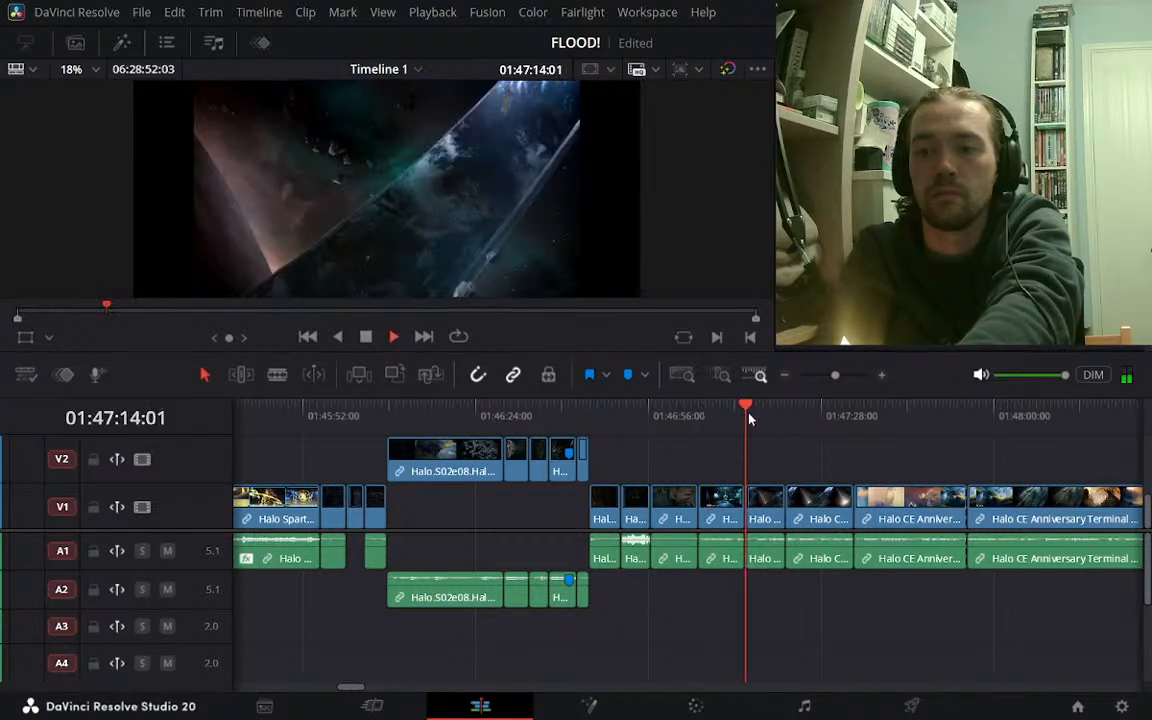
pyautogui.click(800, 415)
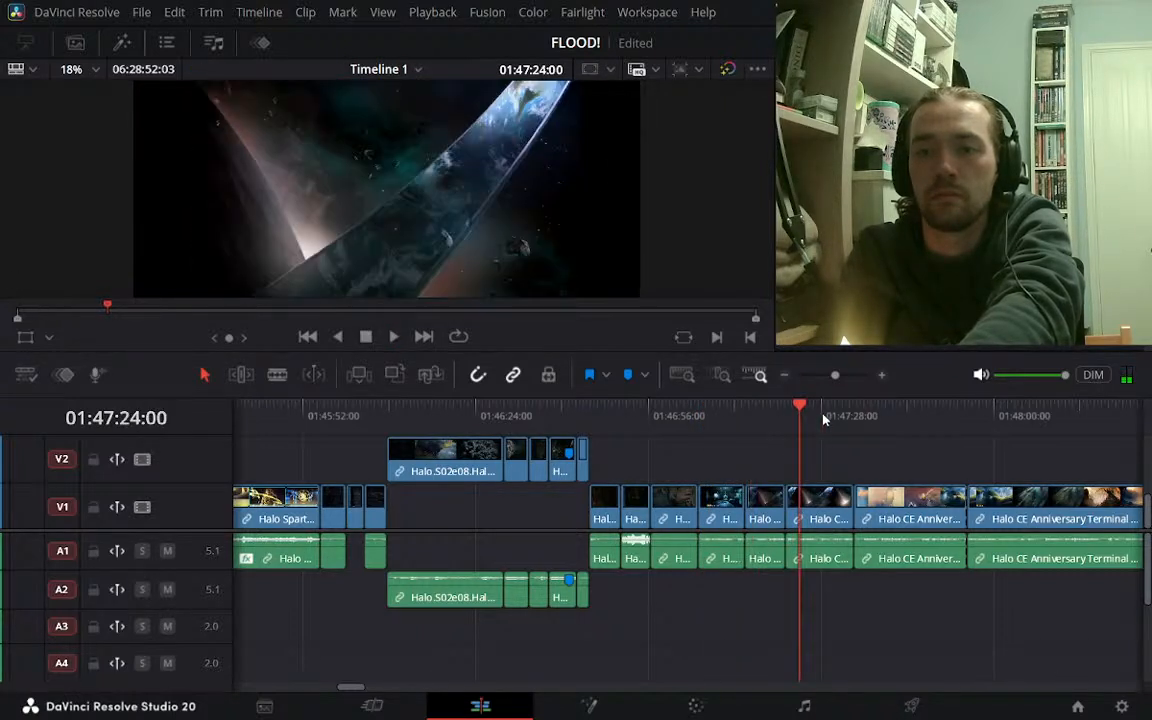
pyautogui.click(876, 416)
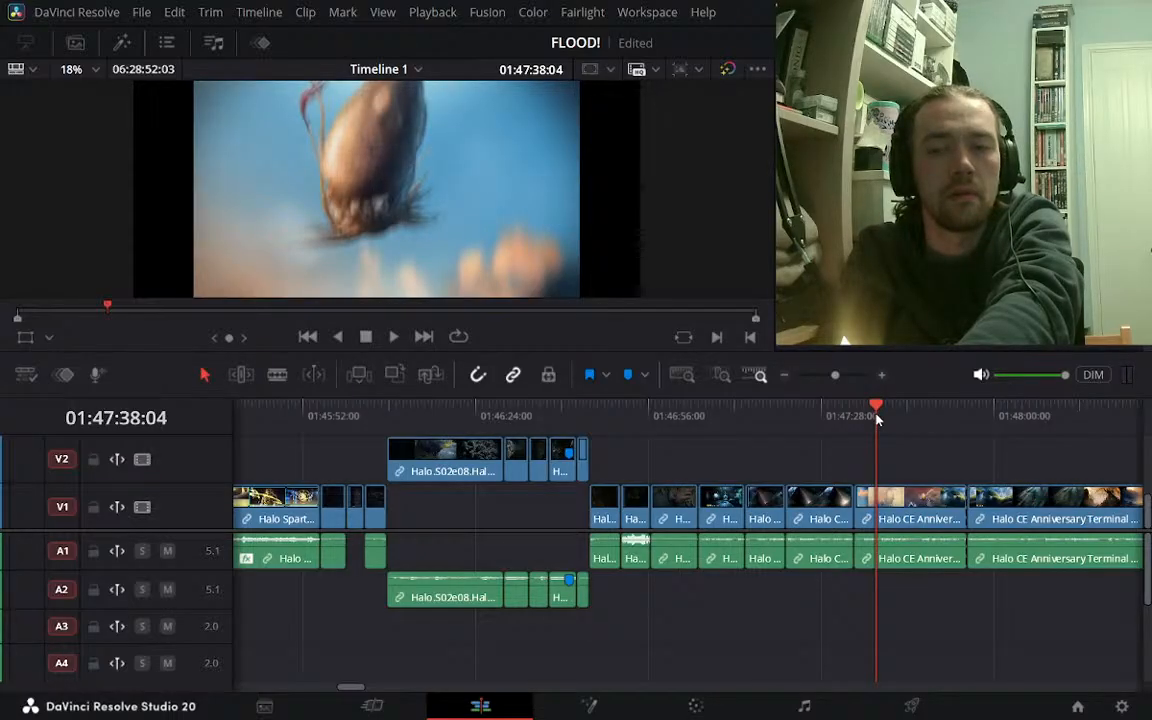
# Return the playhead to the face close-up on V1 at about 01:31:49
pyautogui.click(783, 375)
pyautogui.click(378, 428)
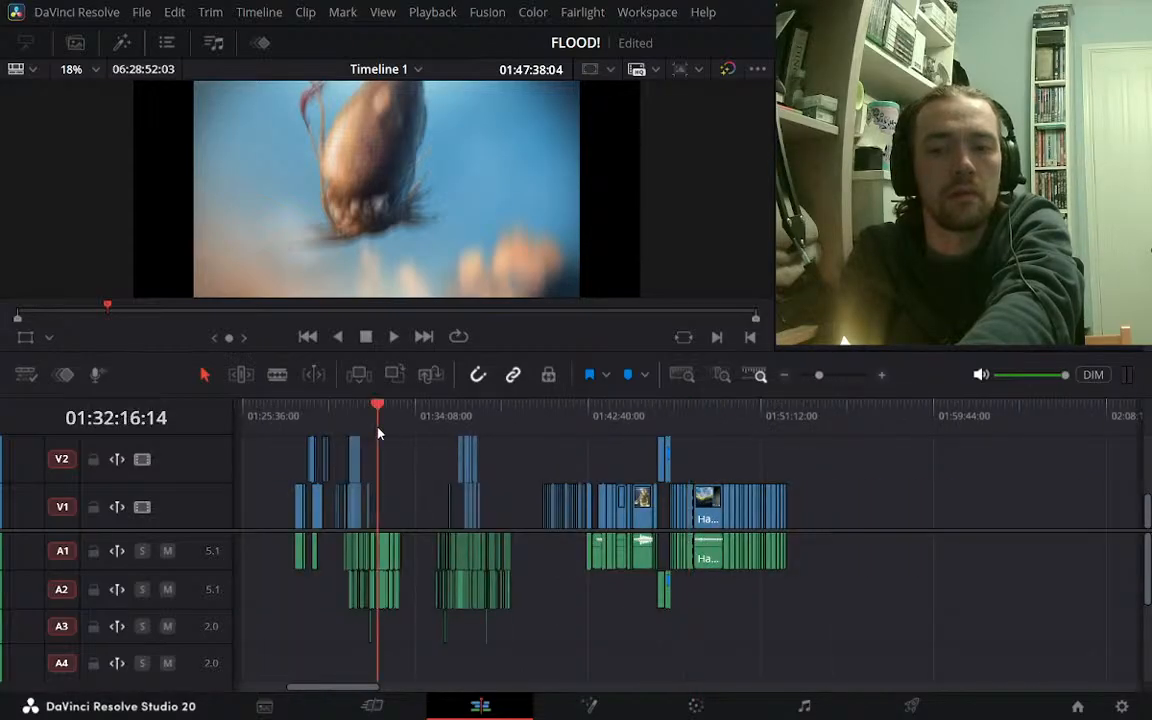
pyautogui.click(882, 375)
pyautogui.click(882, 375)
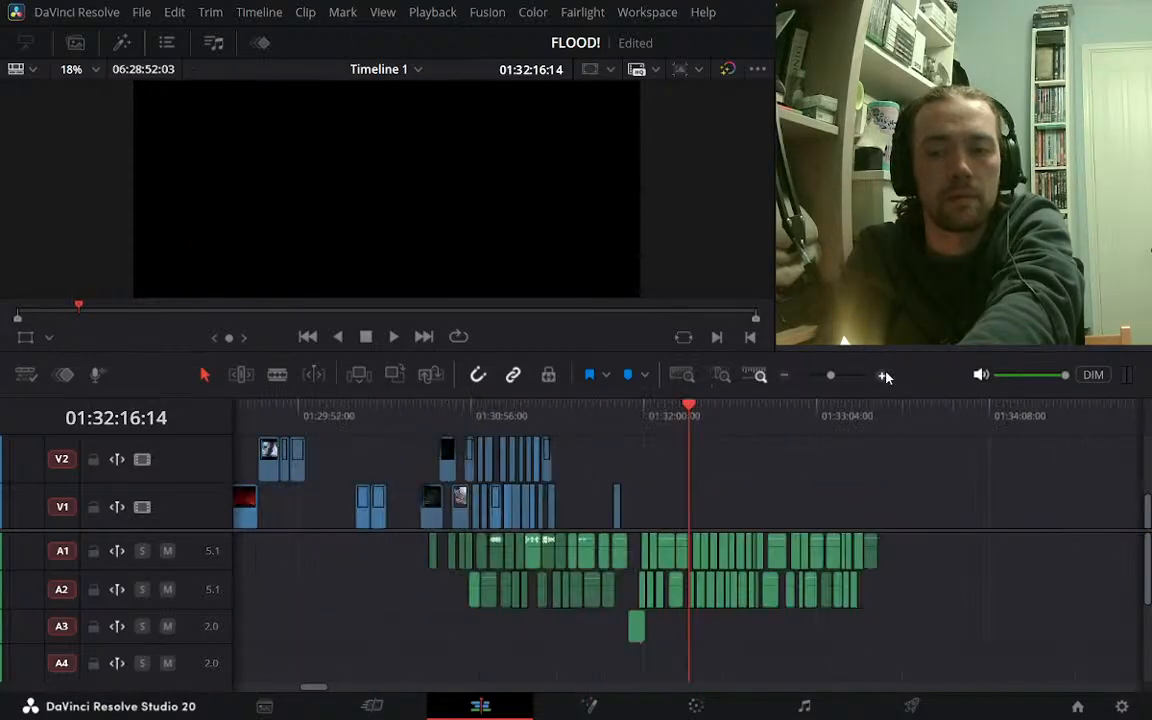
pyautogui.click(882, 375)
pyautogui.click(543, 428)
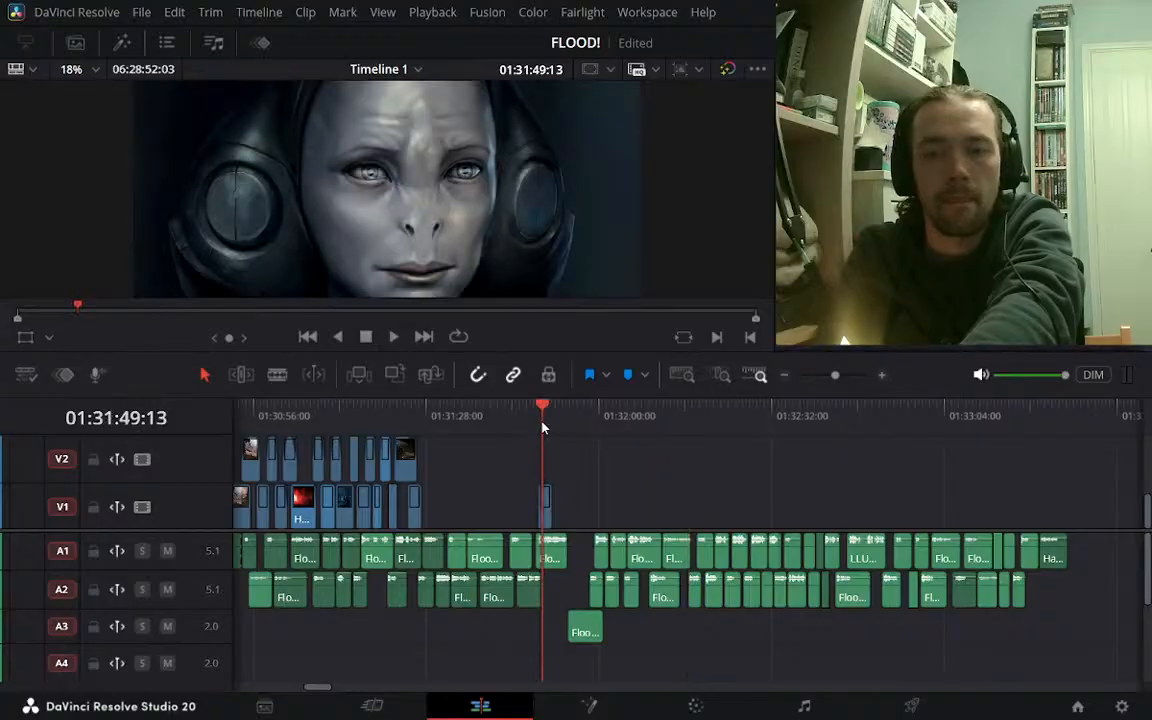
# Play the dialogue from about 01:31:27, where the clips on V1 and V2 end
pyautogui.press('space')
pyautogui.click(424, 428)
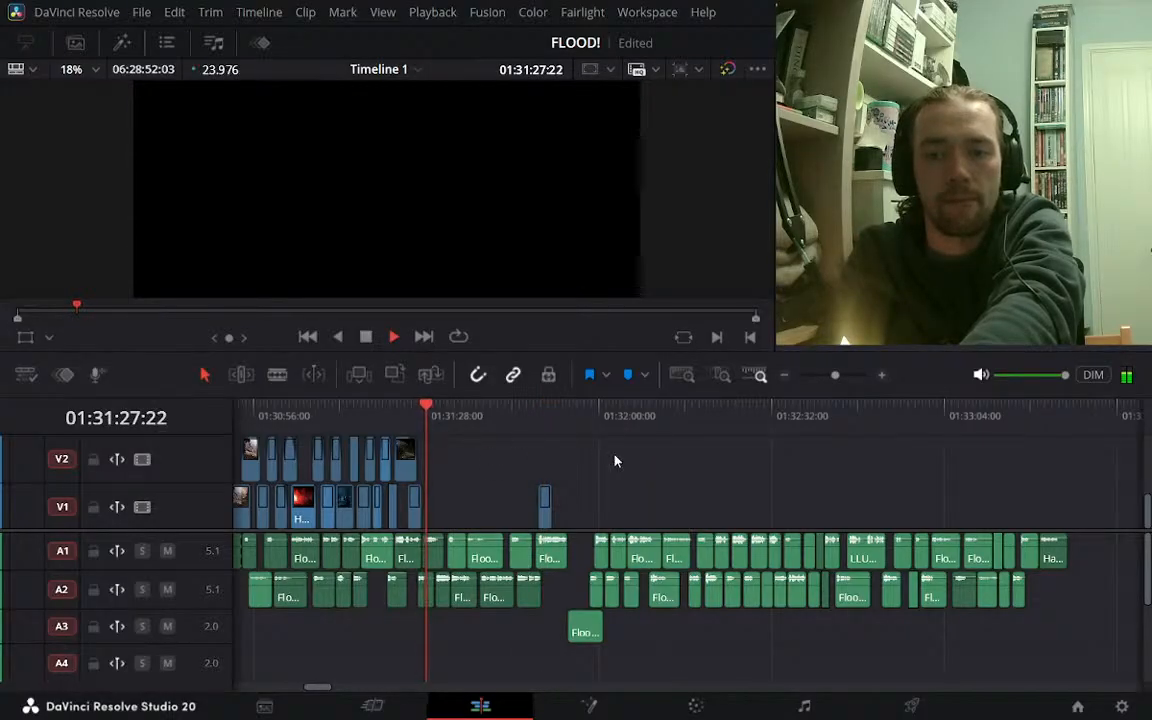
pyautogui.press('space')
# Look through the source clips on V1 from about 01:46:50 to the Halo CE Anniversary footage at about 01:47:37
pyautogui.click(784, 377)
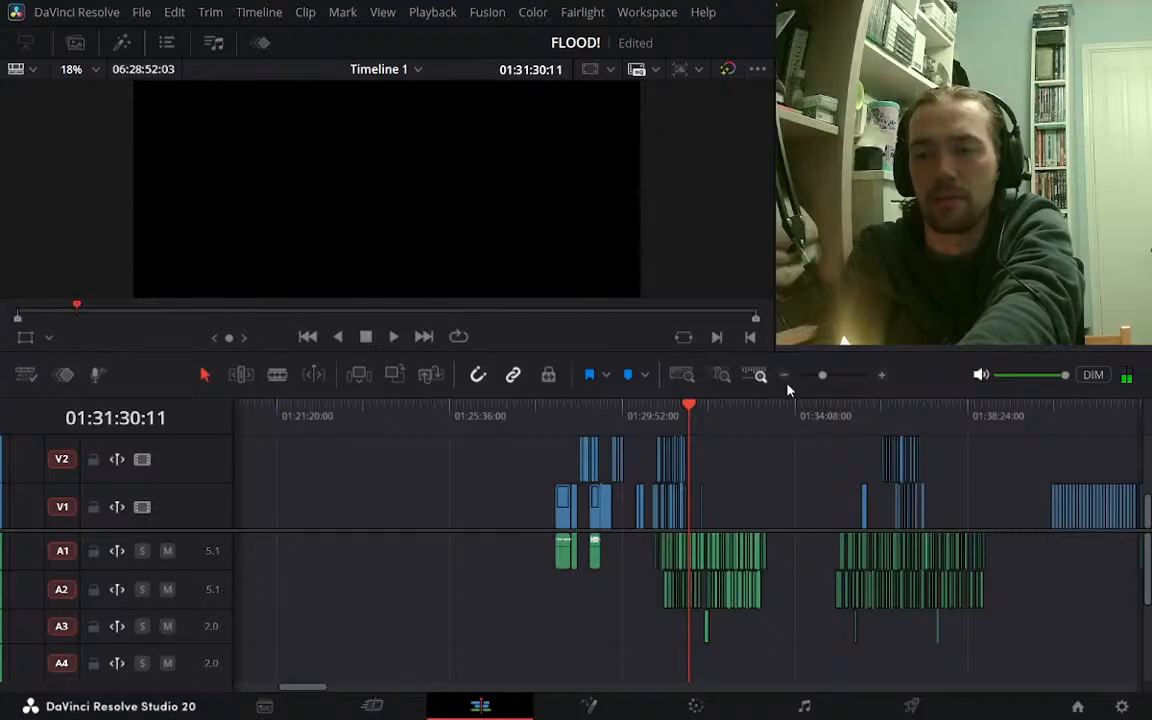
pyautogui.click(786, 379)
pyautogui.click(786, 379)
pyautogui.click(708, 419)
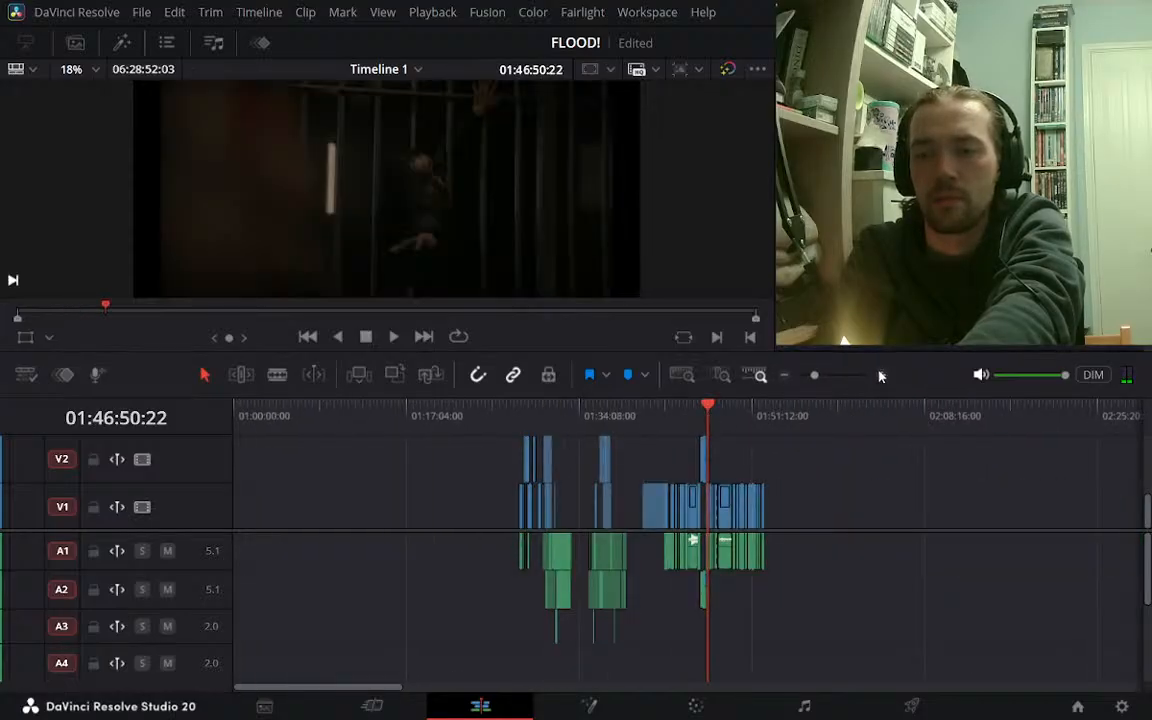
pyautogui.click(881, 376)
pyautogui.click(881, 376)
pyautogui.click(881, 376)
pyautogui.click(746, 416)
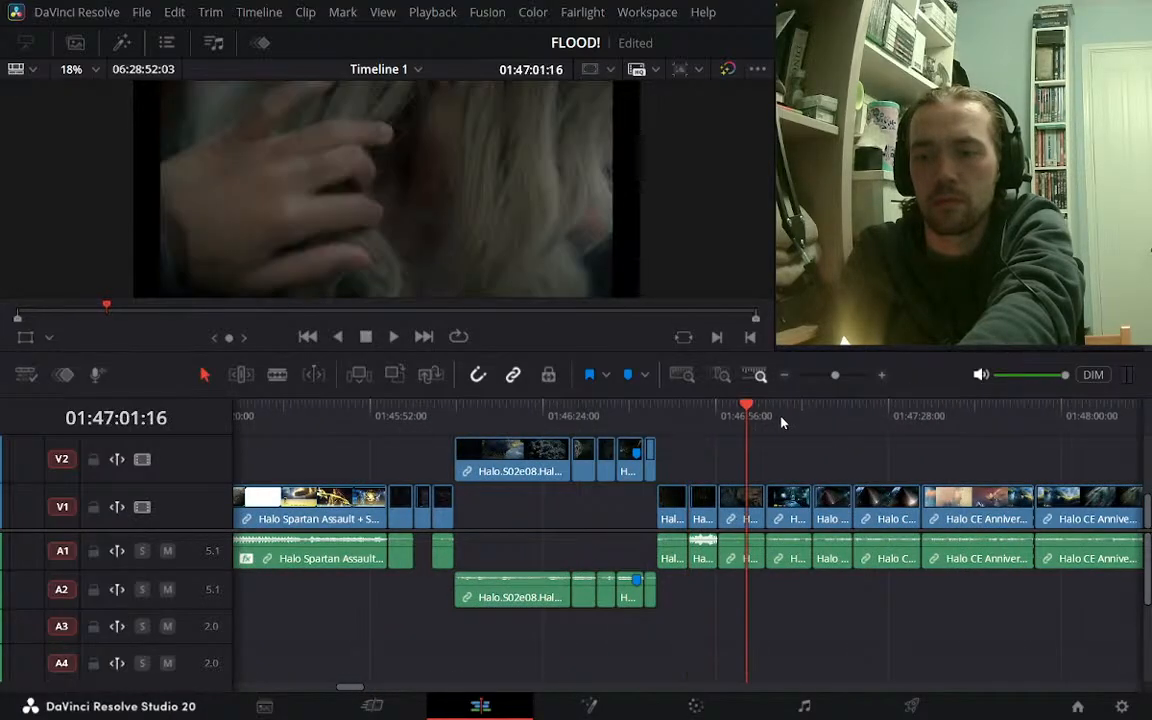
pyautogui.moveTo(782, 422); pyautogui.dragTo(941, 430)
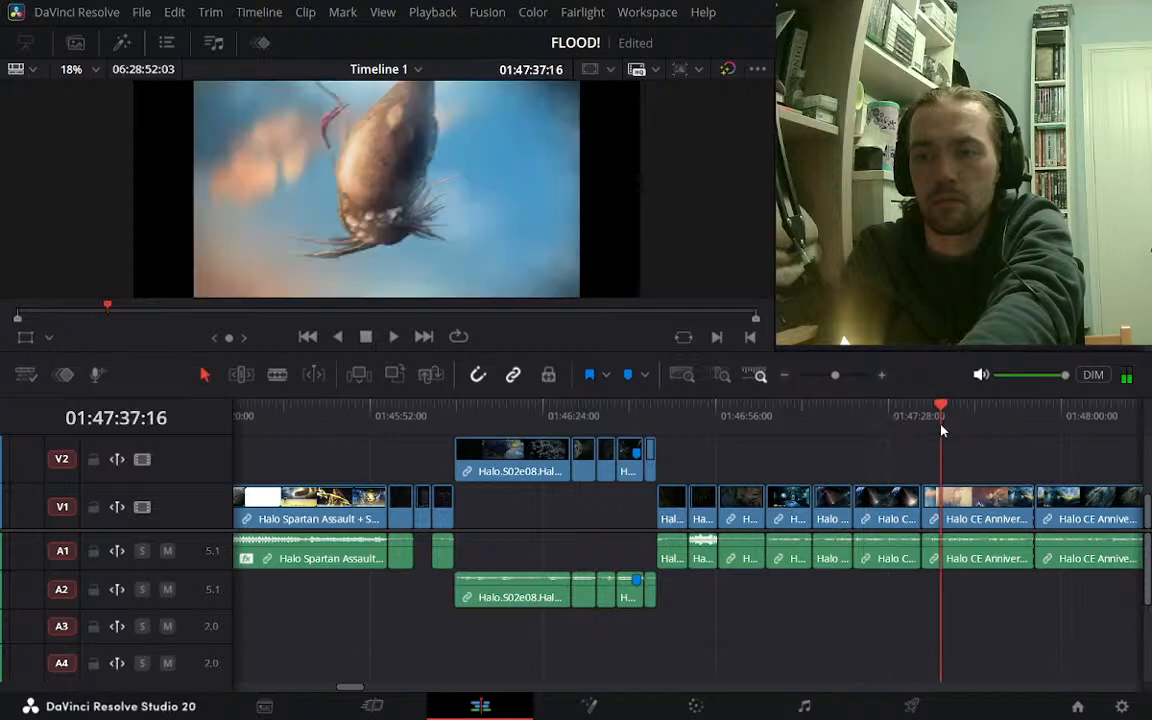
# Review the V1 footage from the long Halo CE Anniversary Terminal Cutscenes clip through the HALO 2 clips to about 01:50:15
pyautogui.click(881, 376)
pyautogui.click(784, 376)
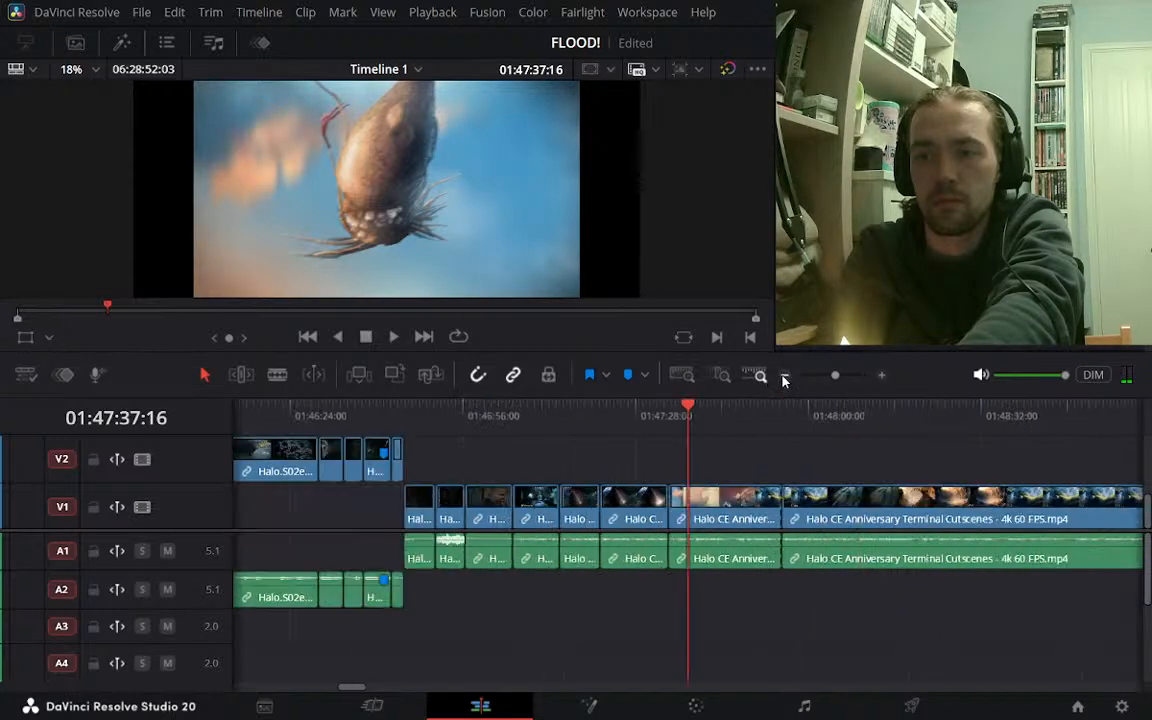
pyautogui.click(846, 419)
pyautogui.click(974, 415)
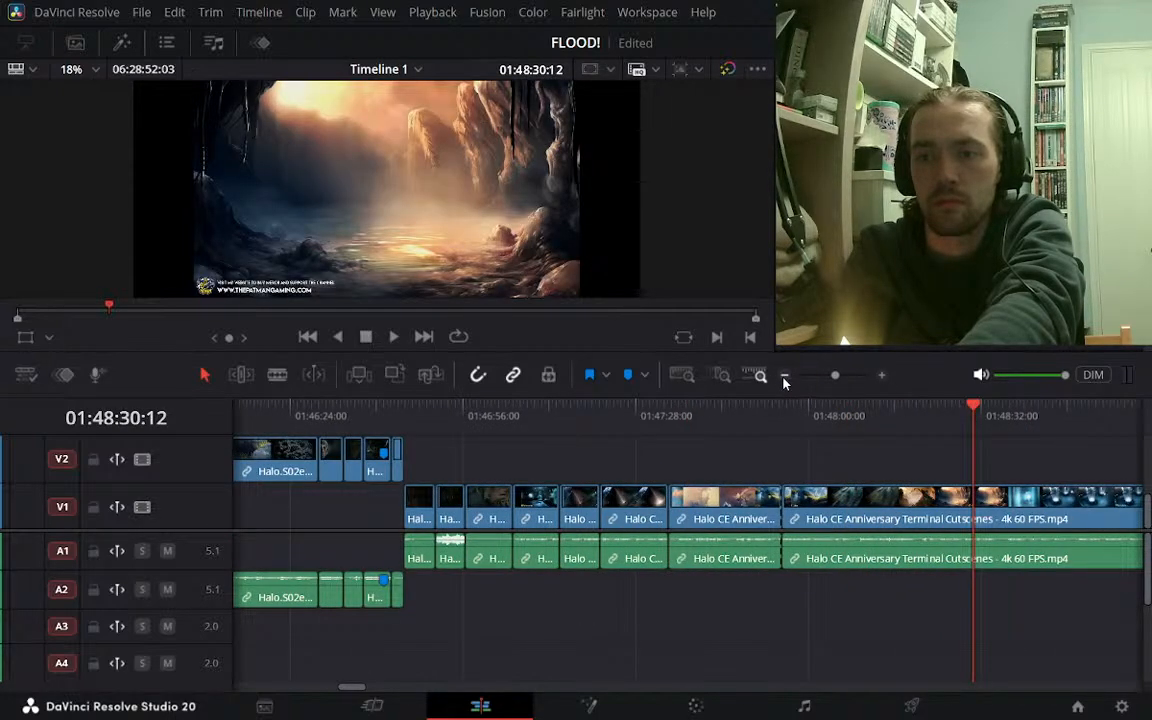
pyautogui.click(785, 377)
pyautogui.click(882, 415)
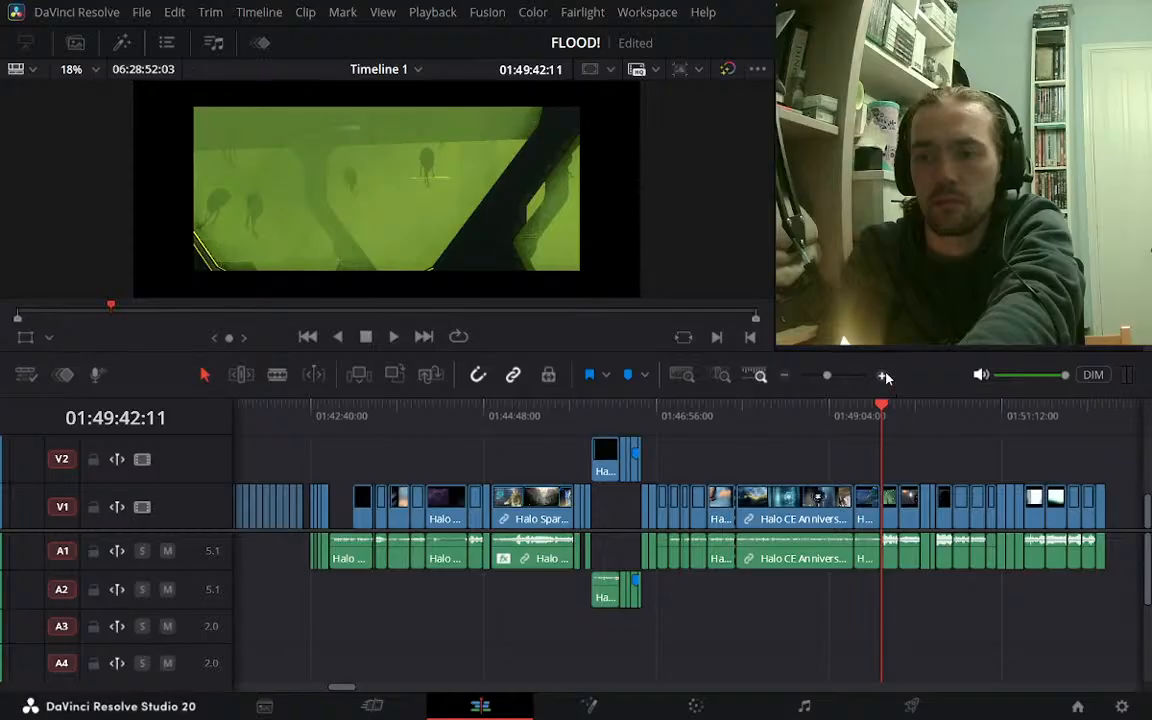
pyautogui.click(885, 377)
pyautogui.click(721, 415)
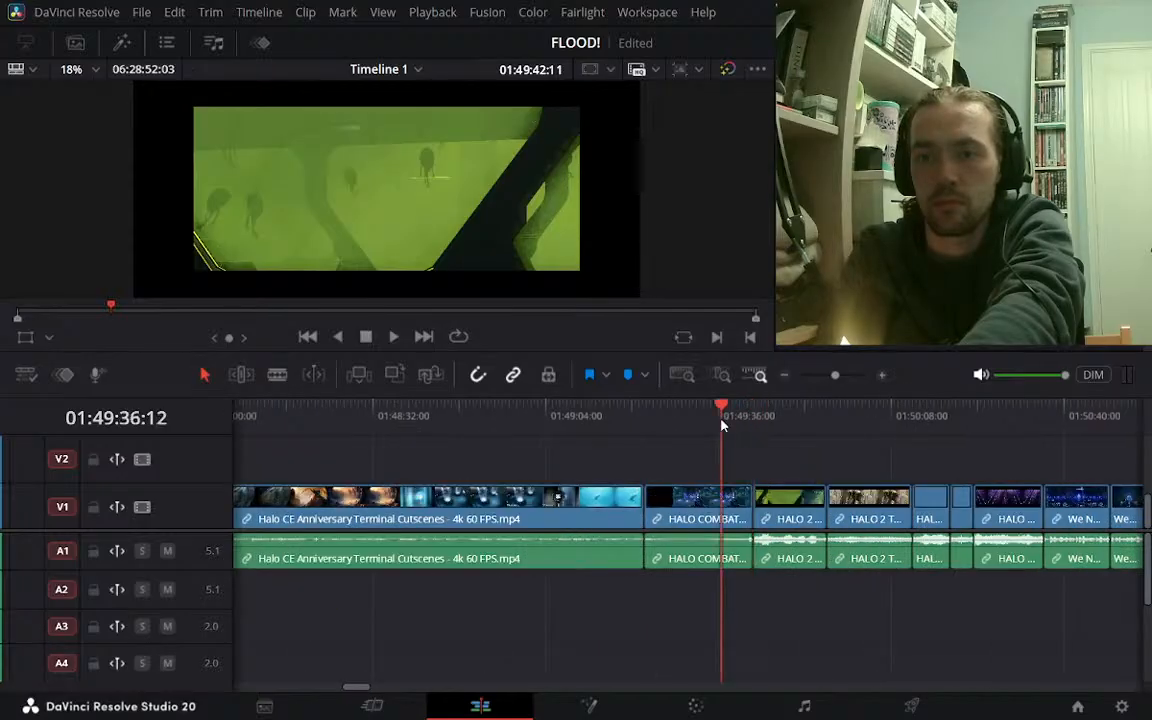
pyautogui.click(854, 418)
pyautogui.click(930, 416)
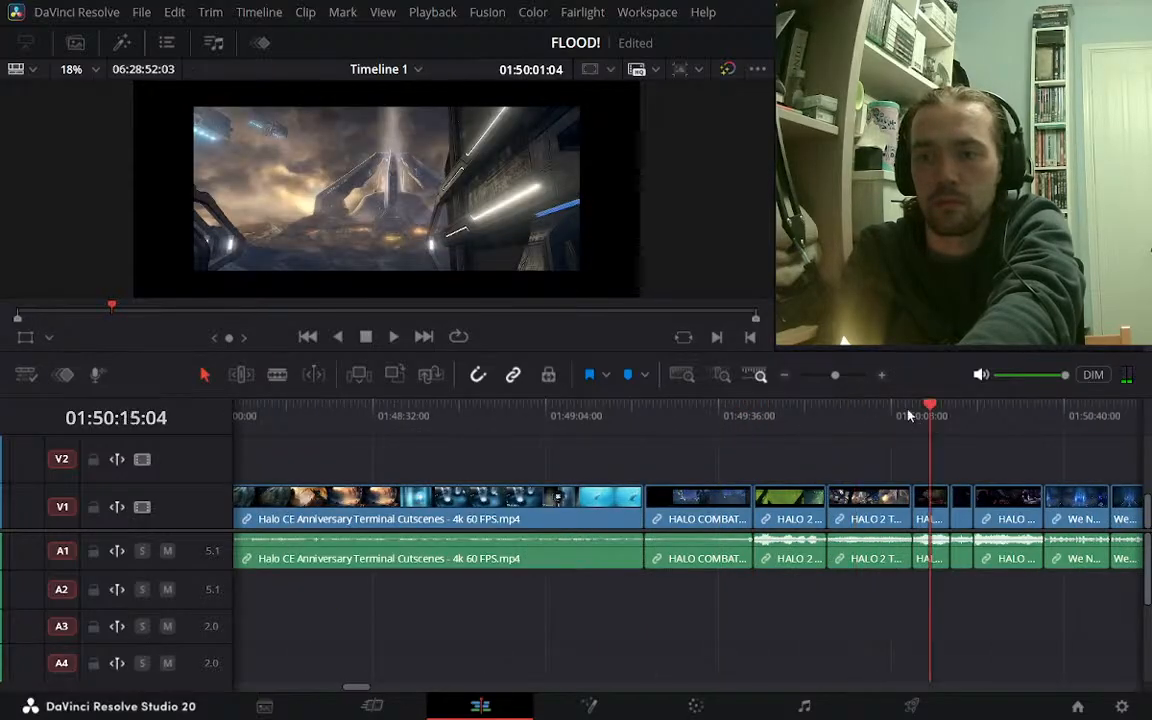
# Review the V1 clips from about 01:50:15 through the We Need To Talk clips to the first Halo 4 clip at about 01:51:11
pyautogui.click(881, 375)
pyautogui.click(785, 376)
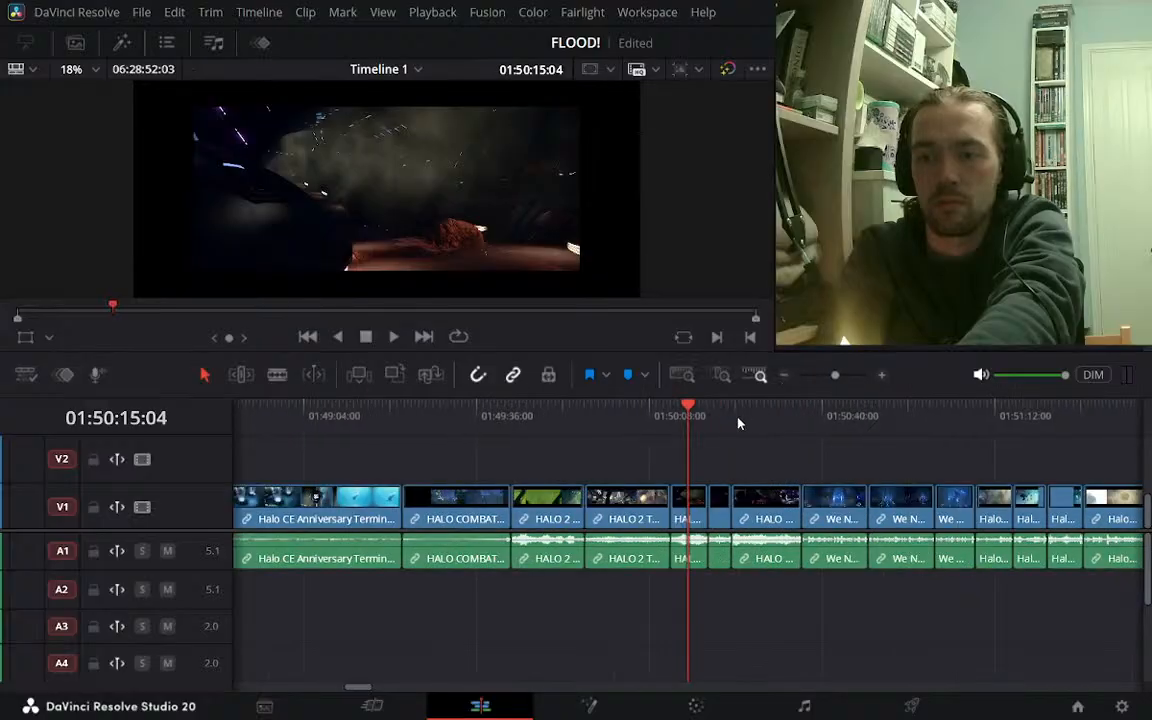
pyautogui.click(709, 417)
pyautogui.click(767, 416)
pyautogui.click(830, 428)
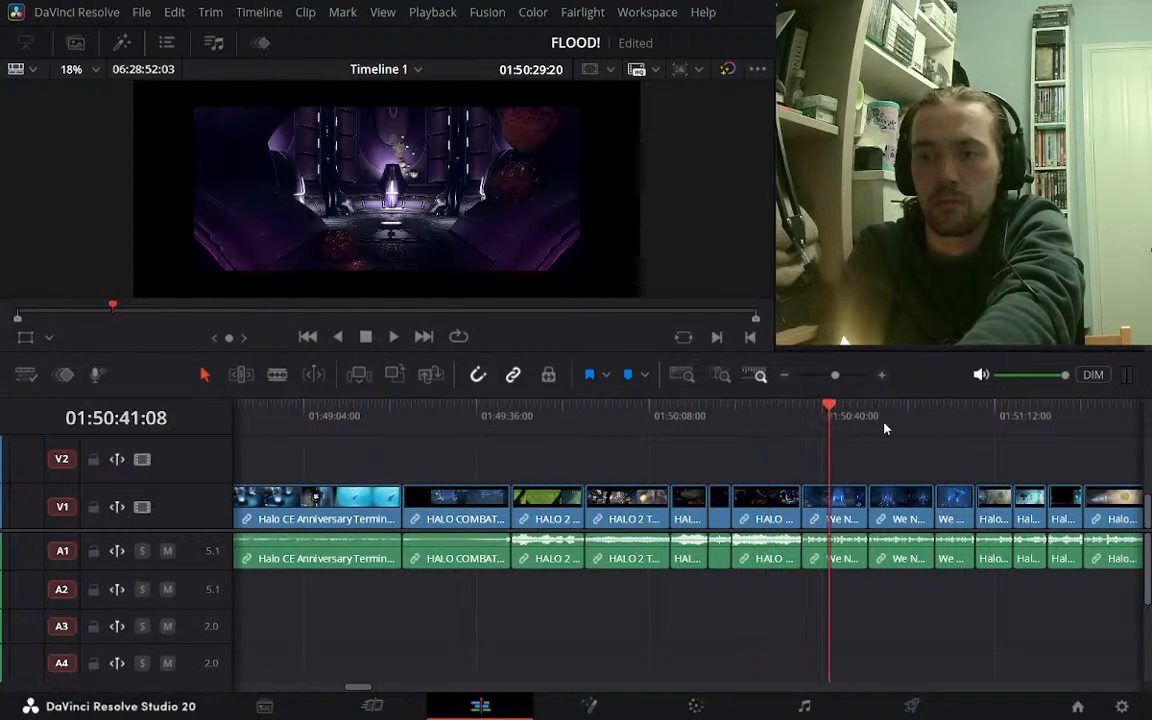
pyautogui.click(884, 428)
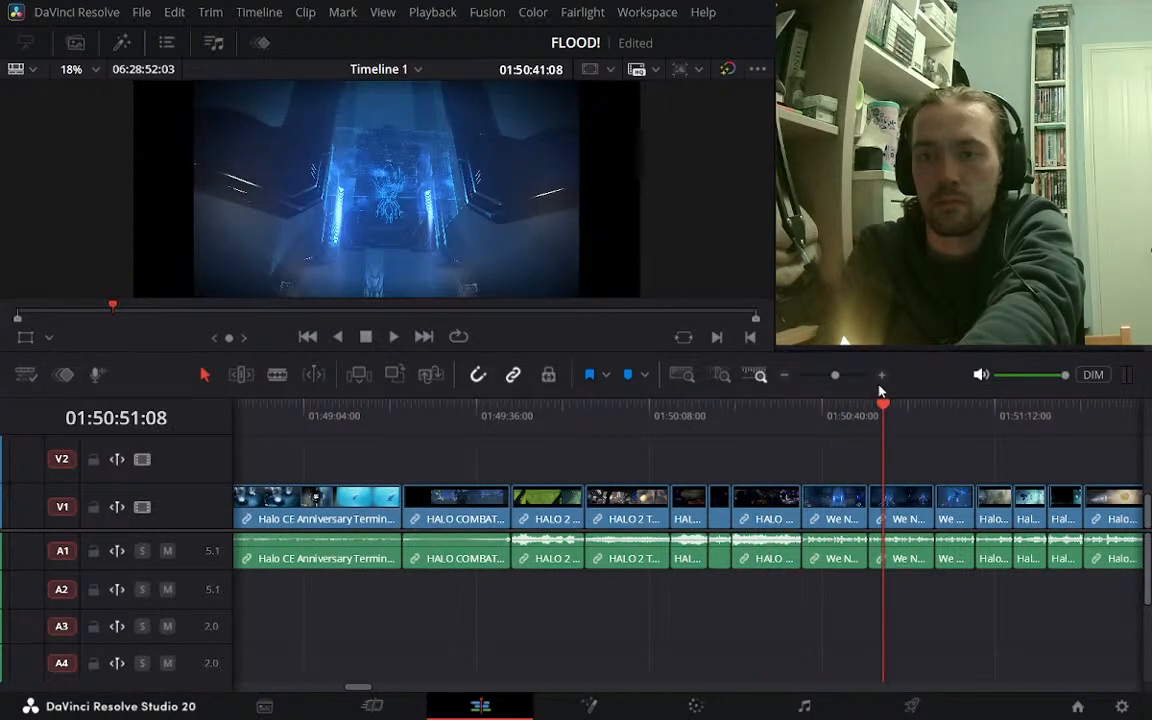
pyautogui.click(882, 377)
pyautogui.click(883, 377)
pyautogui.click(785, 376)
pyautogui.click(785, 376)
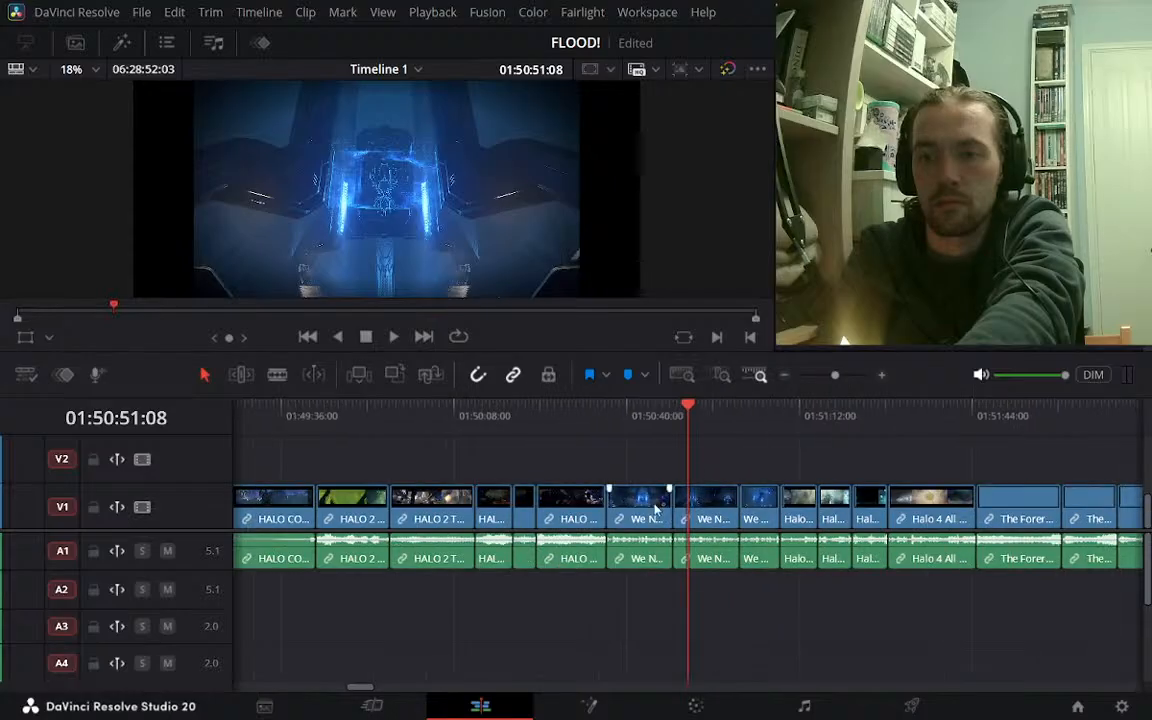
pyautogui.click(741, 416)
pyautogui.click(796, 420)
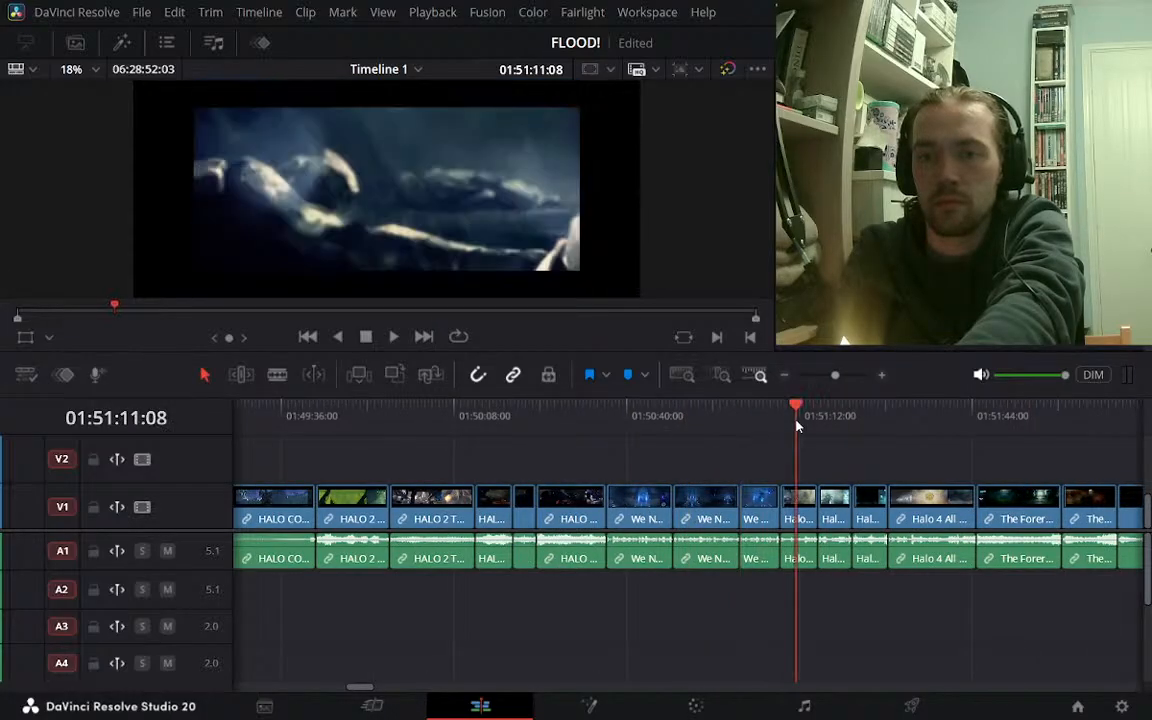
# Play through the Halo 4 All Cutscenes clips on V1 between about 01:51:08 and 01:51:28
pyautogui.press('space')
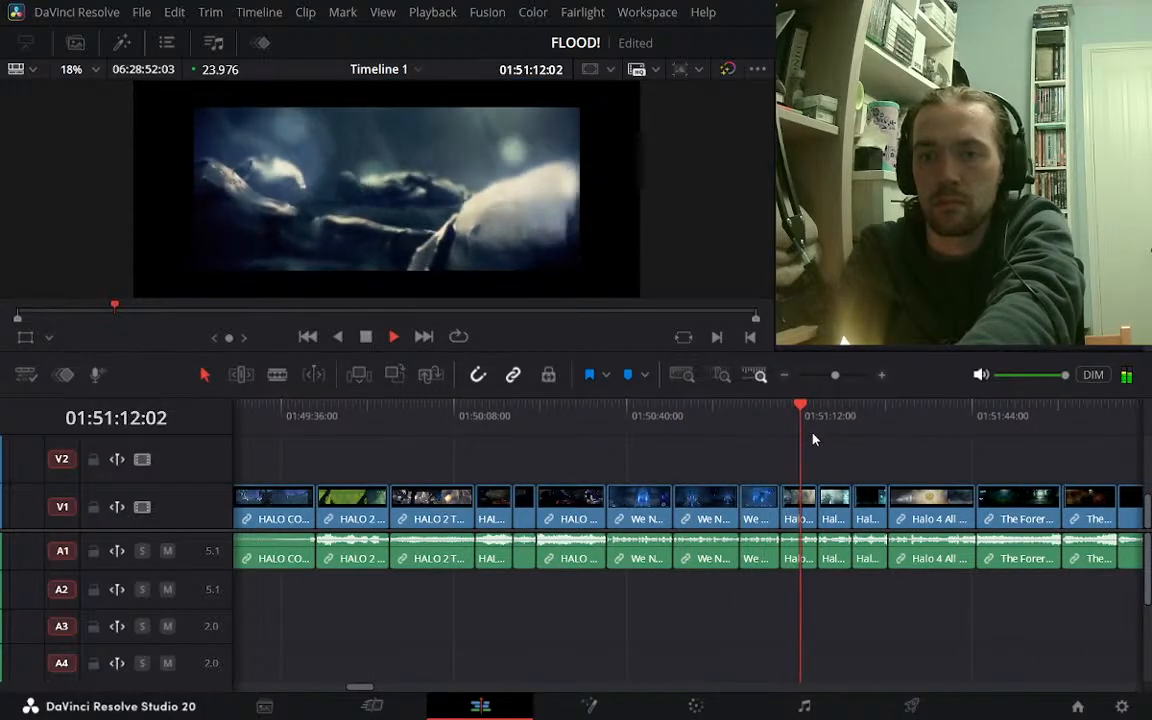
pyautogui.click(785, 418)
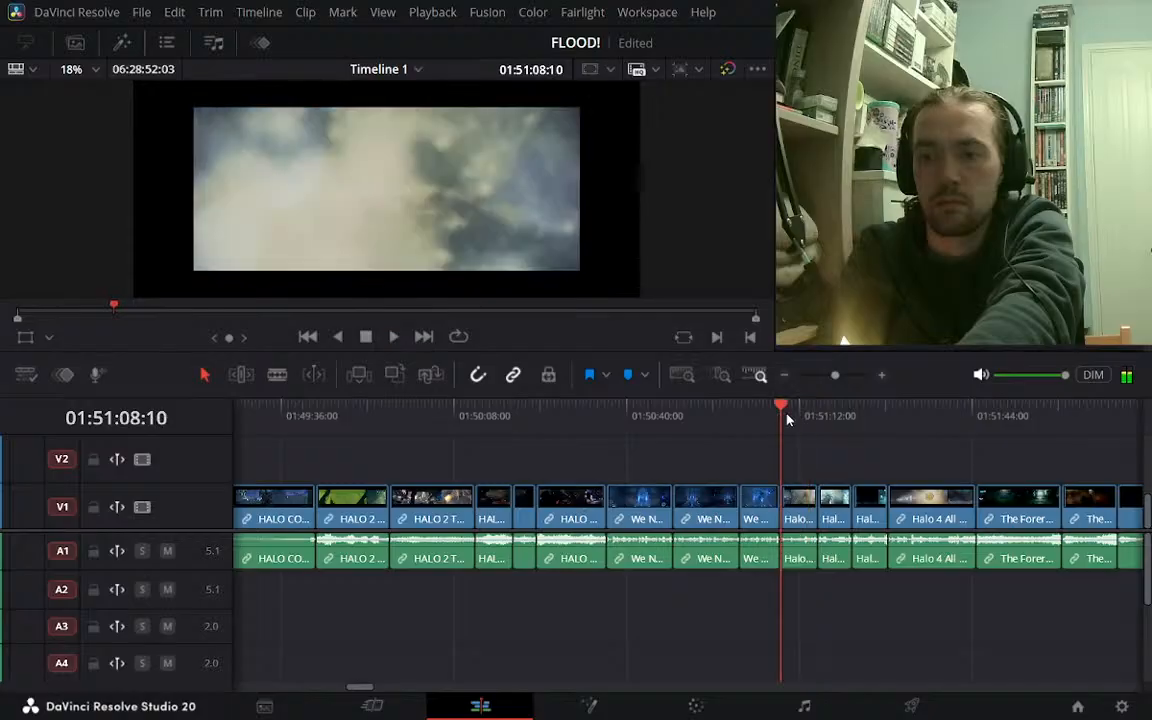
pyautogui.click(841, 420)
pyautogui.press('space')
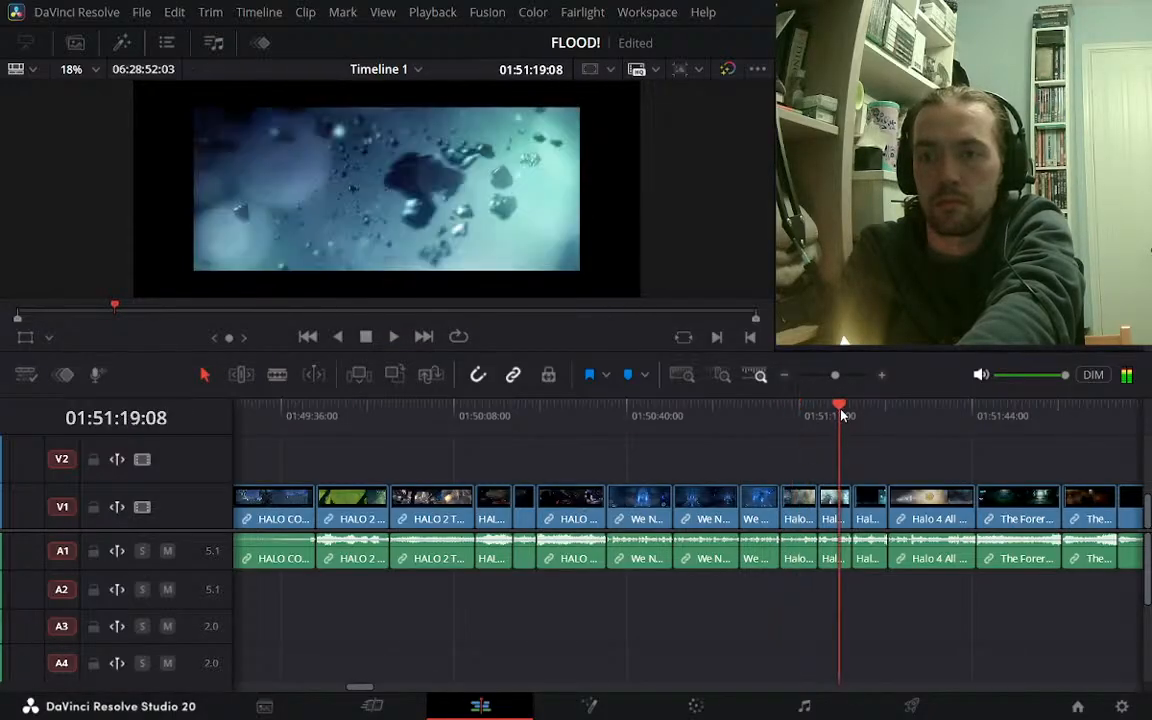
pyautogui.press('space')
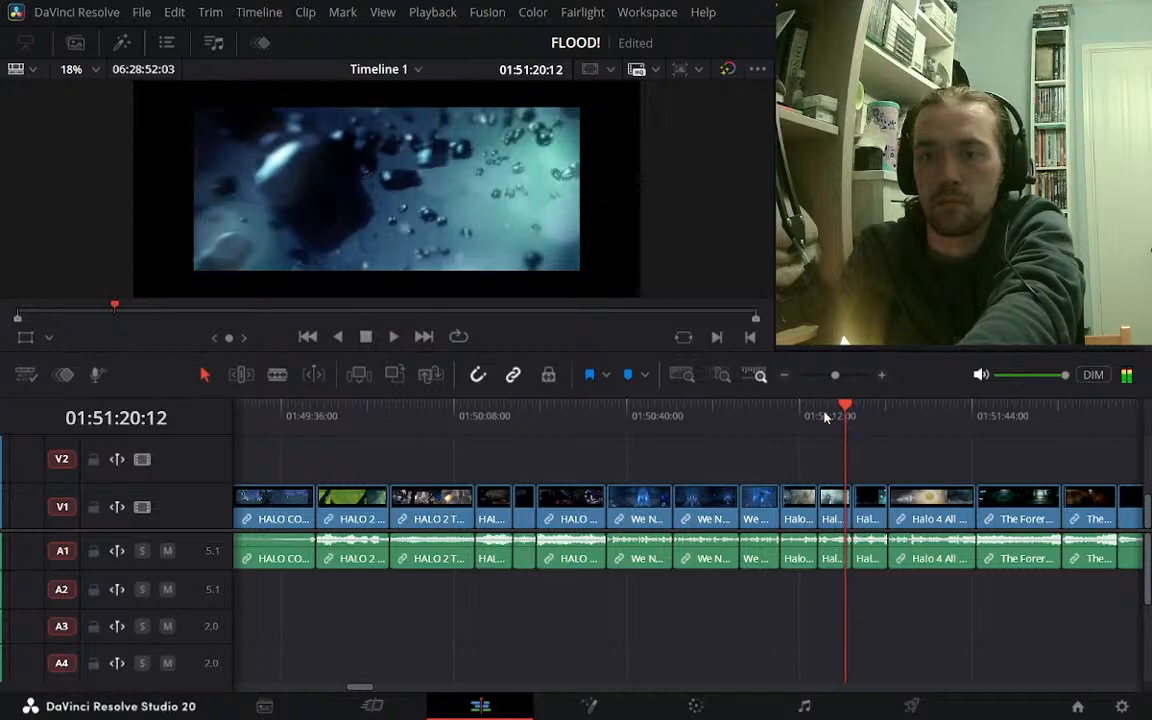
pyautogui.click(822, 418)
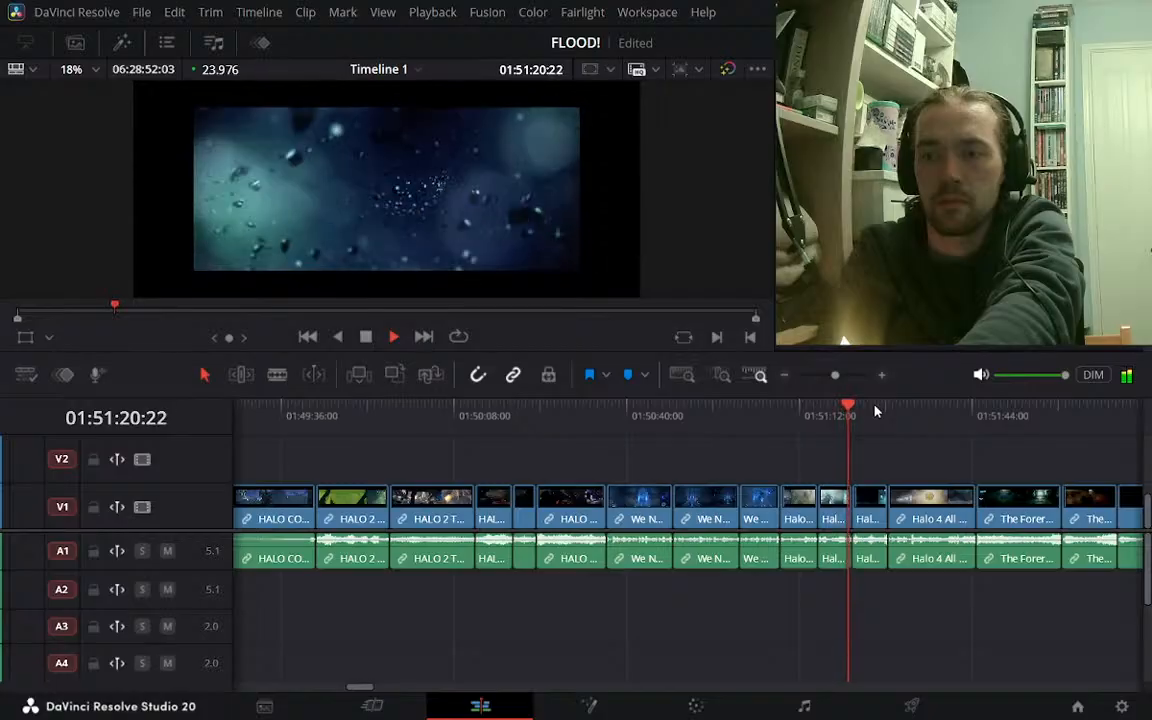
pyautogui.press('space')
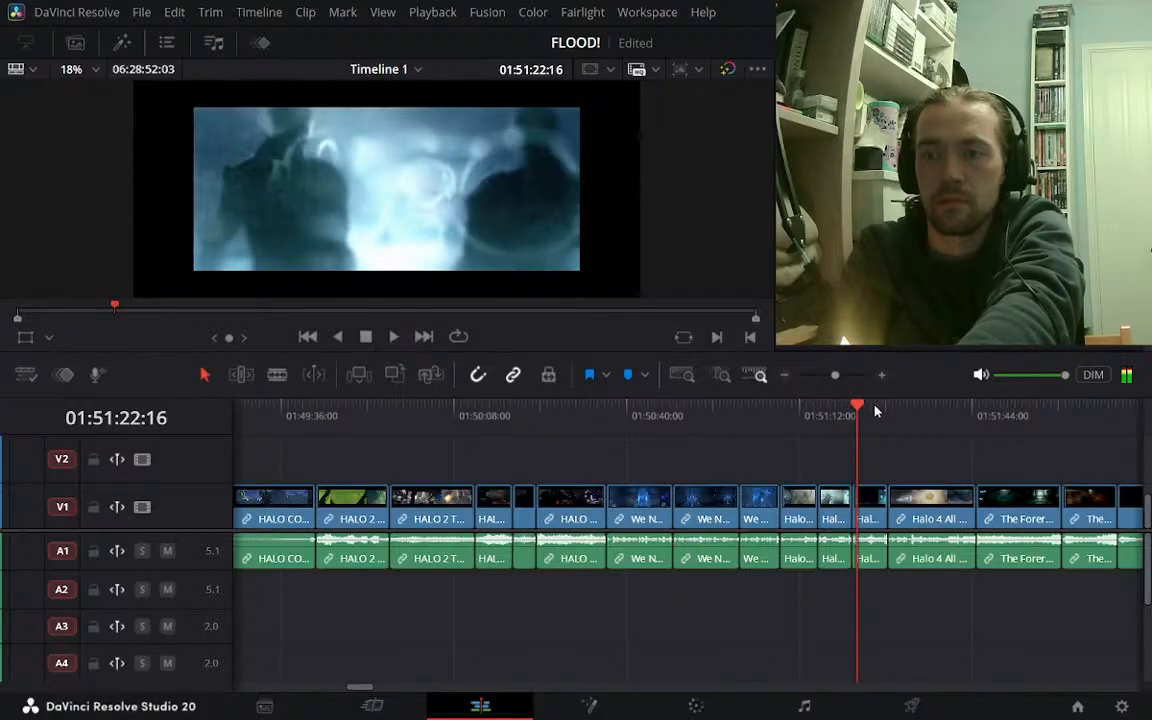
pyautogui.click(880, 376)
pyautogui.press('space')
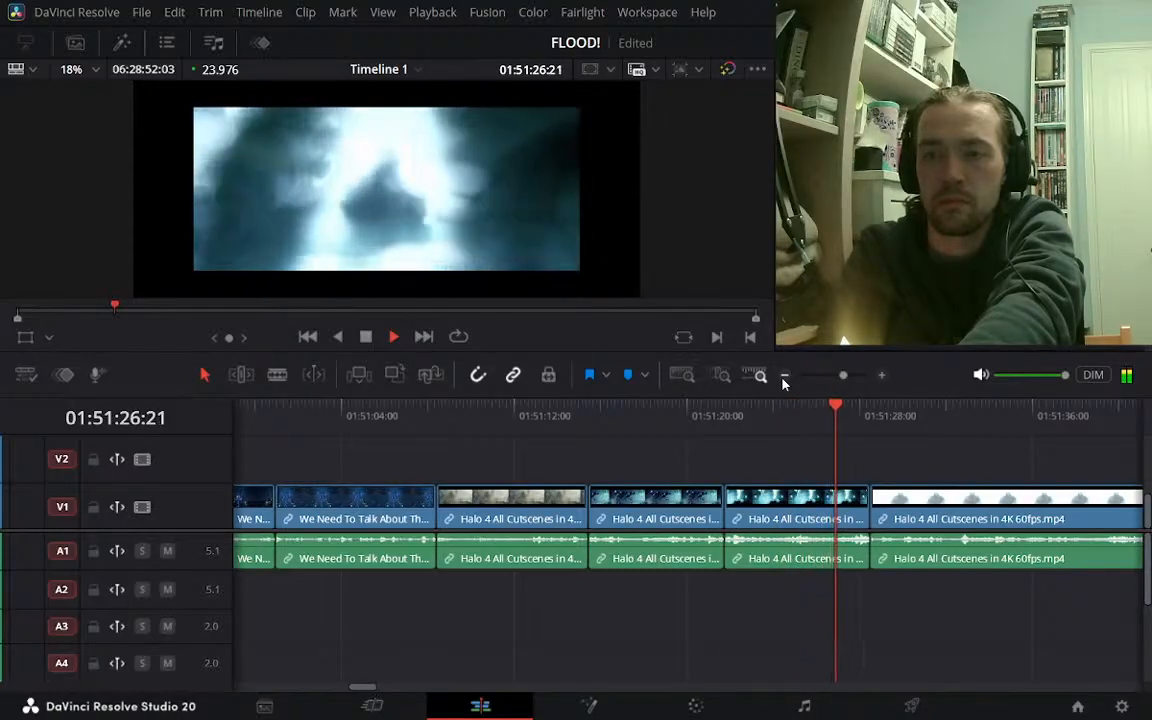
pyautogui.press('space')
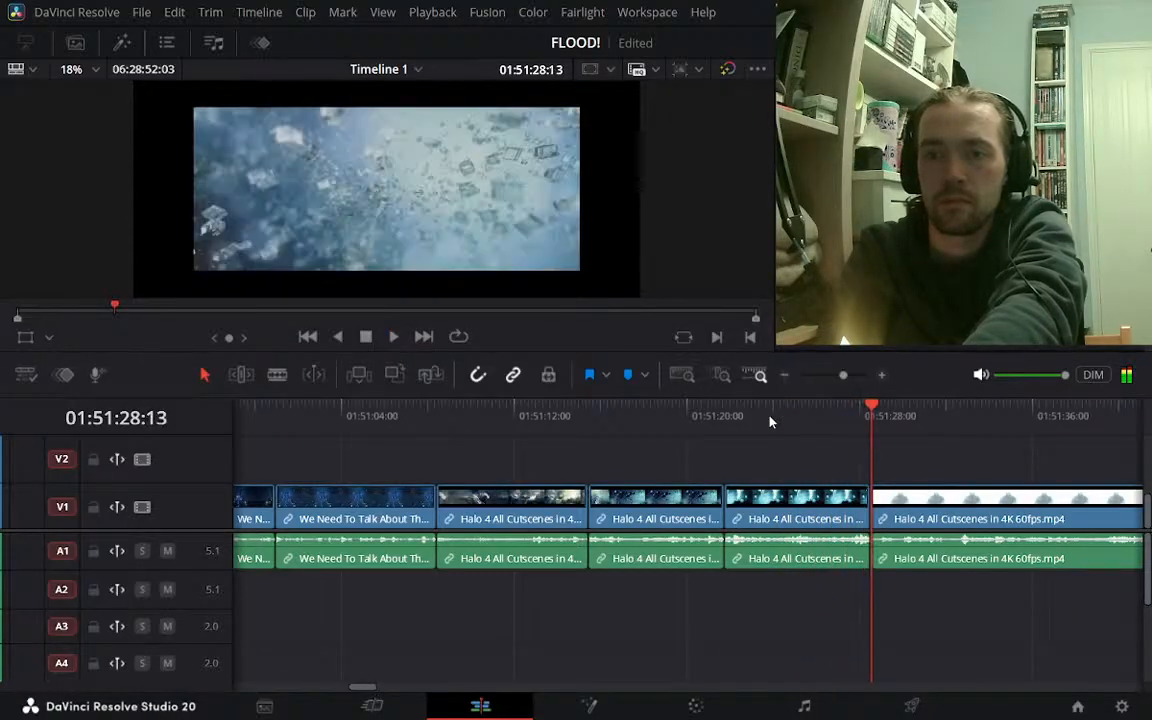
# Move the second Halo 4 All Cutscenes clip, starting at about 01:51:15, with its linked audio to V2 and A2
pyautogui.moveTo(653, 563); pyautogui.dragTo(655, 600)
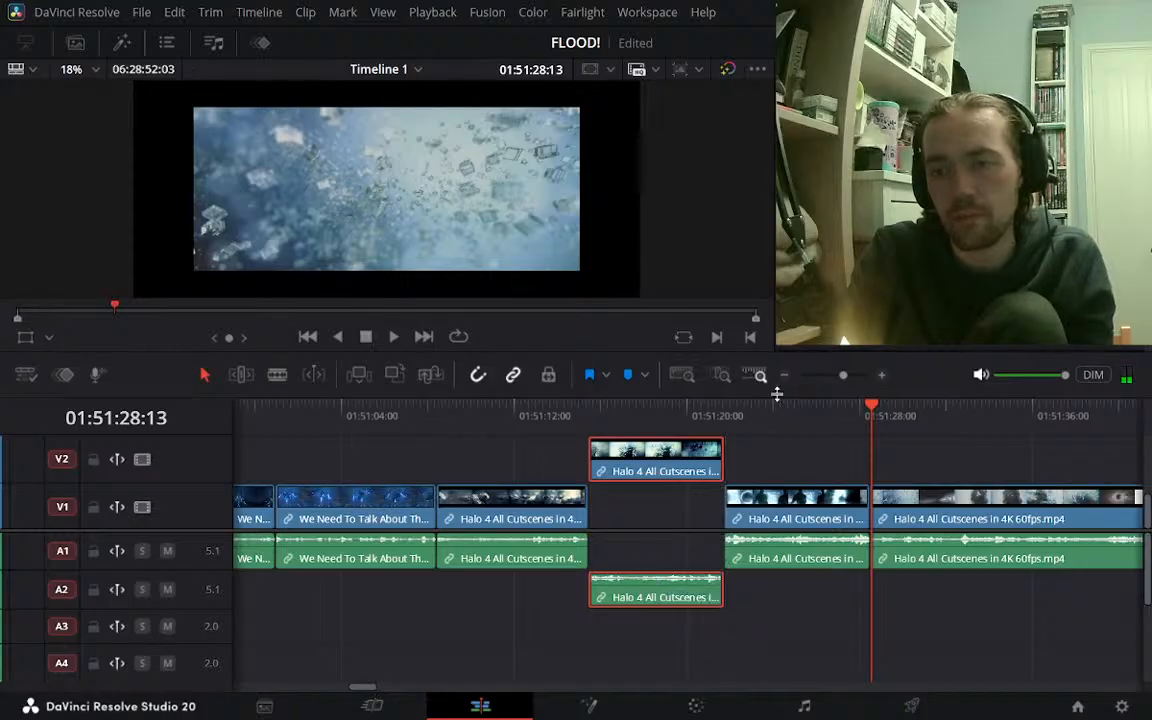
pyautogui.click(785, 376)
pyautogui.click(785, 377)
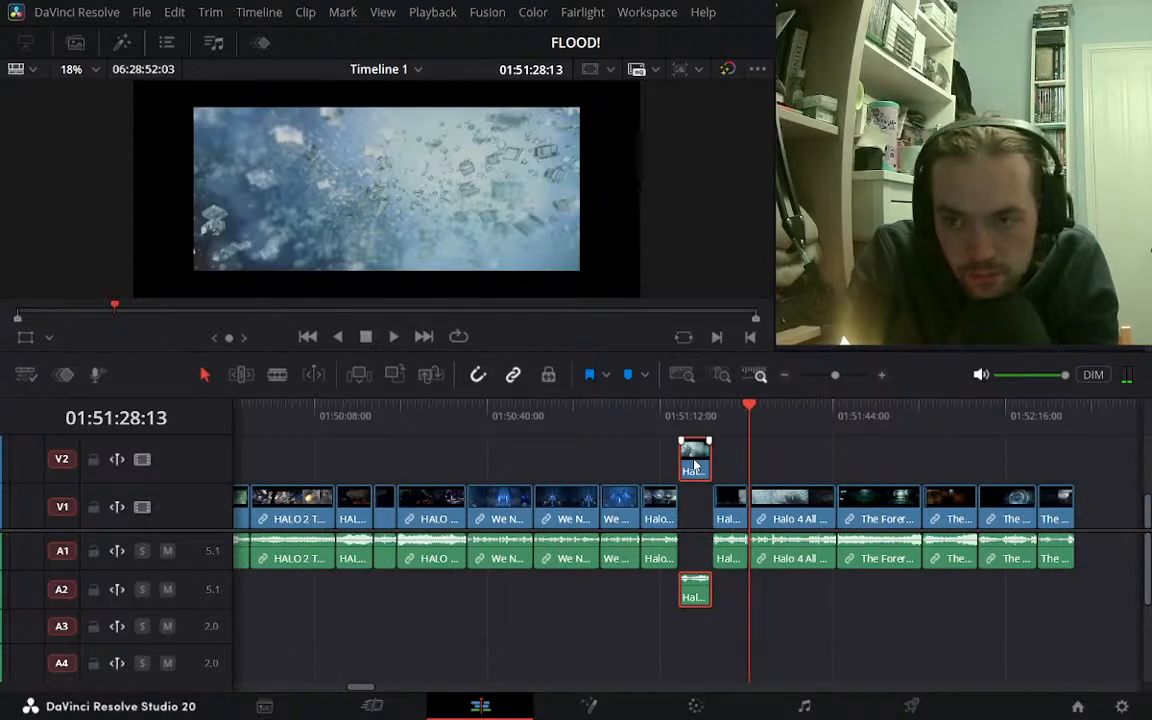
pyautogui.click(785, 376)
pyautogui.click(785, 376)
pyautogui.click(785, 377)
# Paste the Halo 4 clip at 01:26:40 and move it to V1 and A1 at about 01:27:26
pyautogui.click(404, 412)
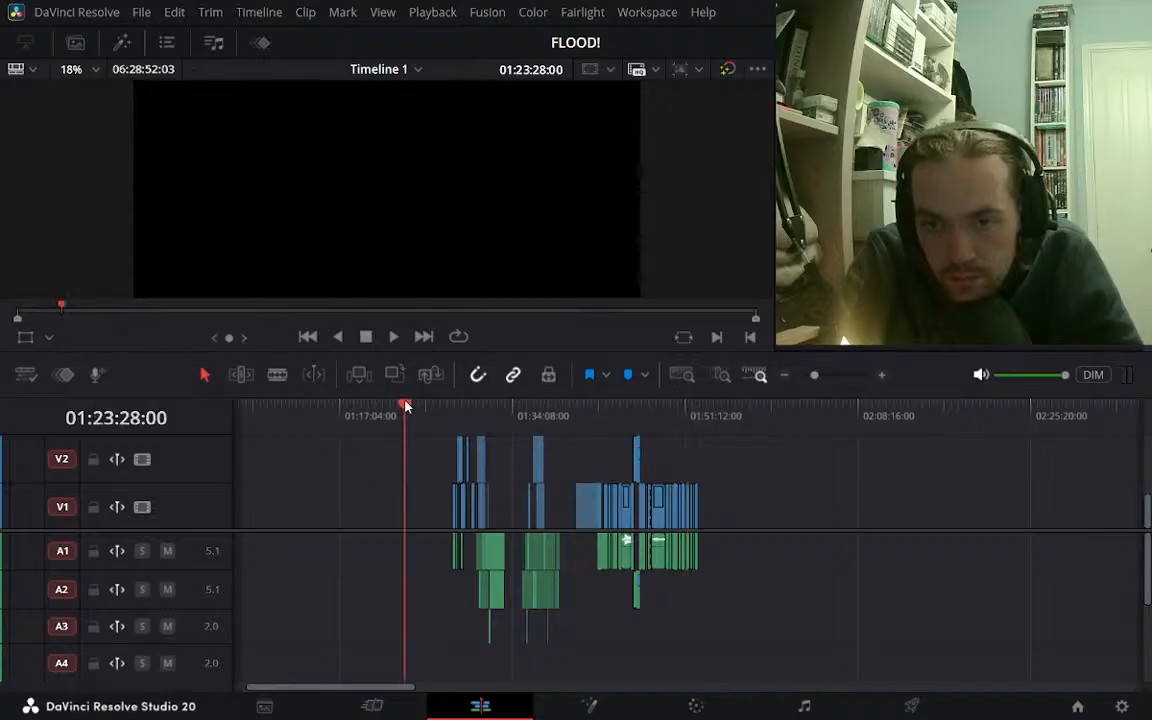
pyautogui.click(882, 376)
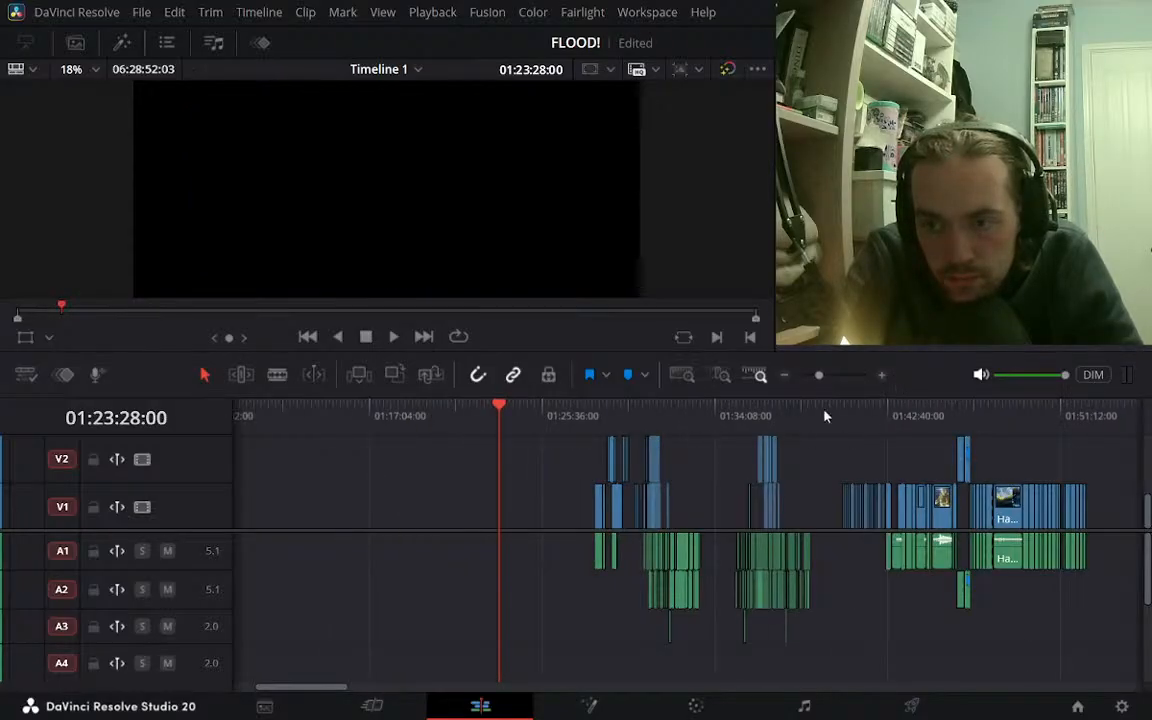
pyautogui.click(566, 411)
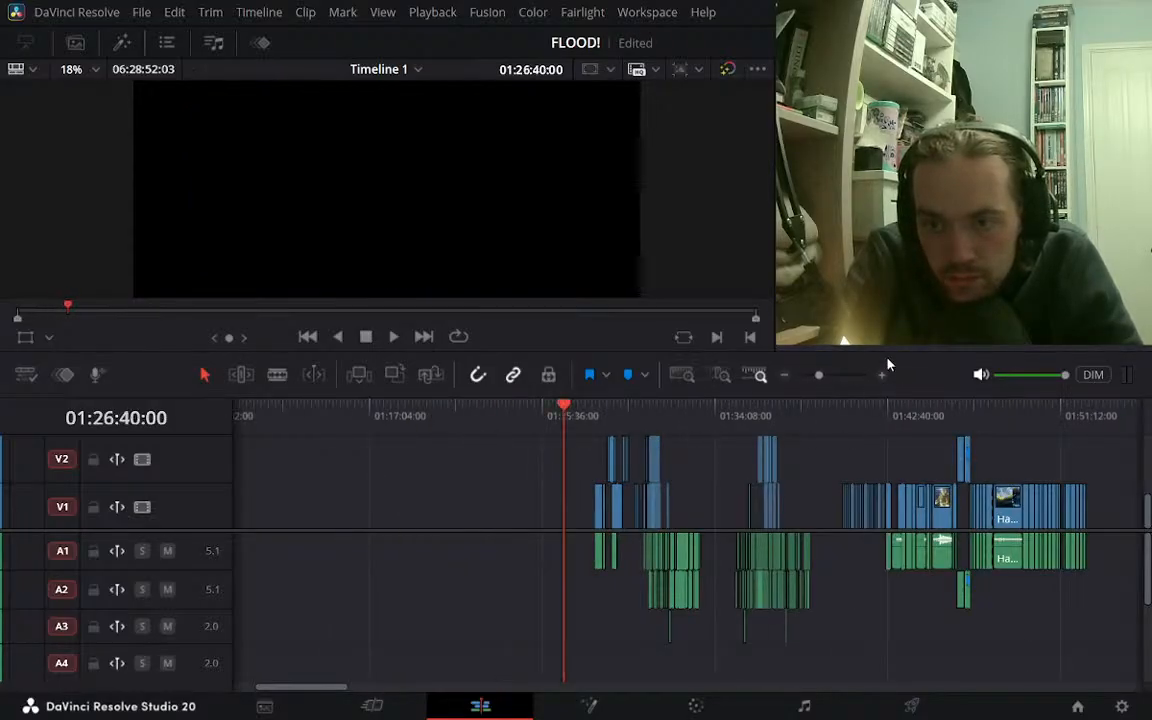
pyautogui.click(882, 376)
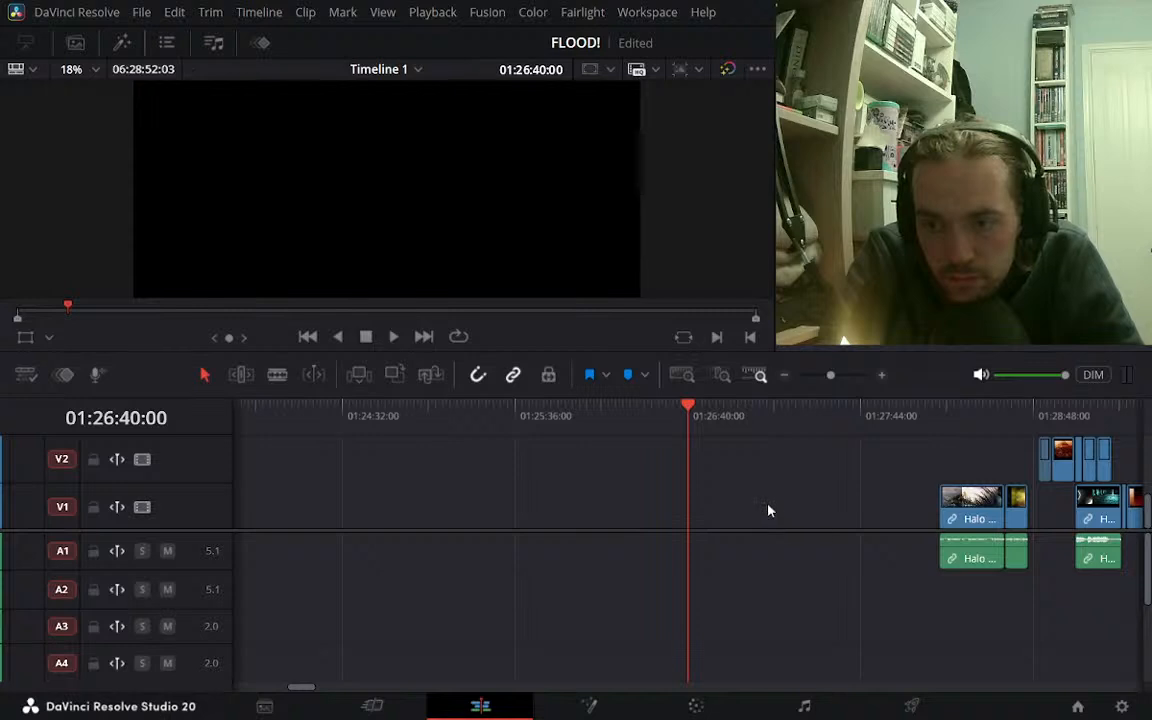
pyautogui.hotkey('ctrl', 'v')
pyautogui.moveTo(700, 474); pyautogui.dragTo(824, 506)
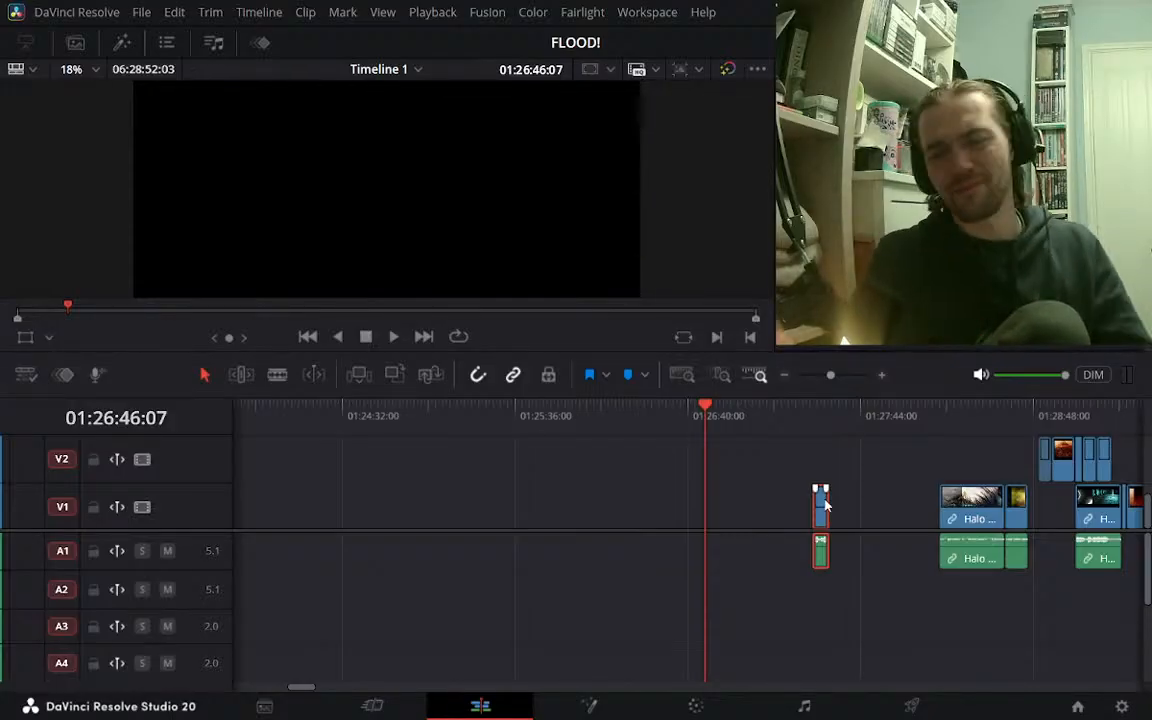
# Extend the pasted Halo 4 clip's end to about 01:27:40 and enlarge its image to fill the frame
pyautogui.moveTo(822, 419); pyautogui.dragTo(814, 415)
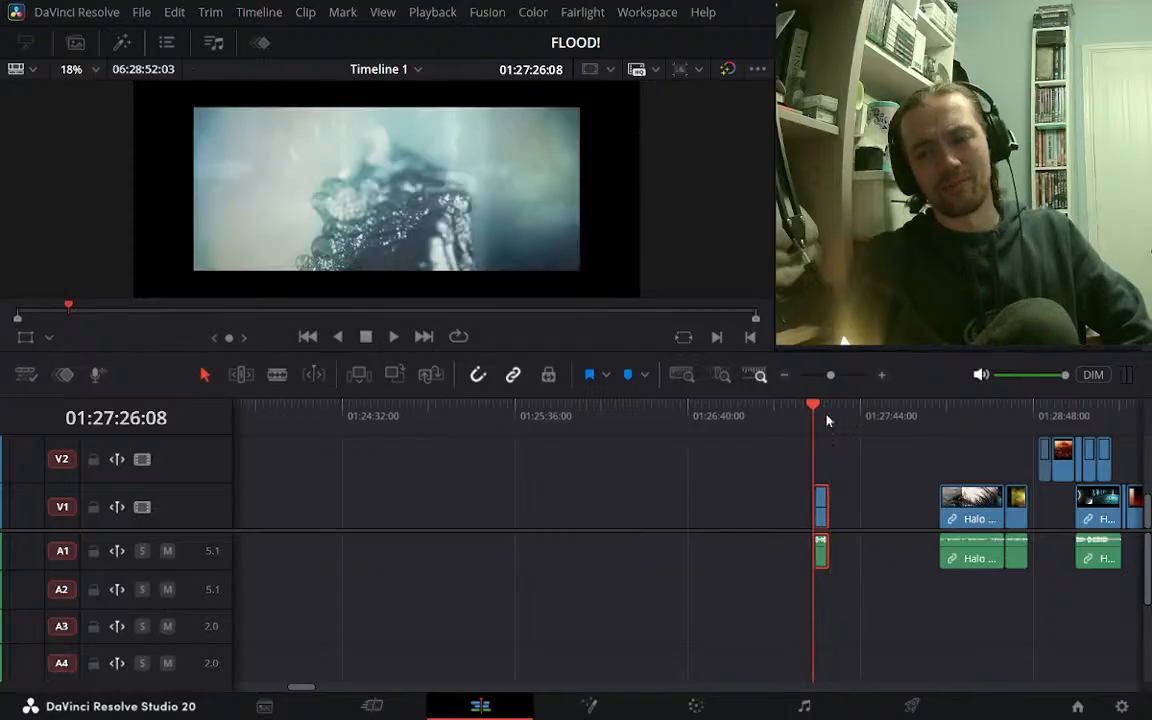
pyautogui.click(829, 416)
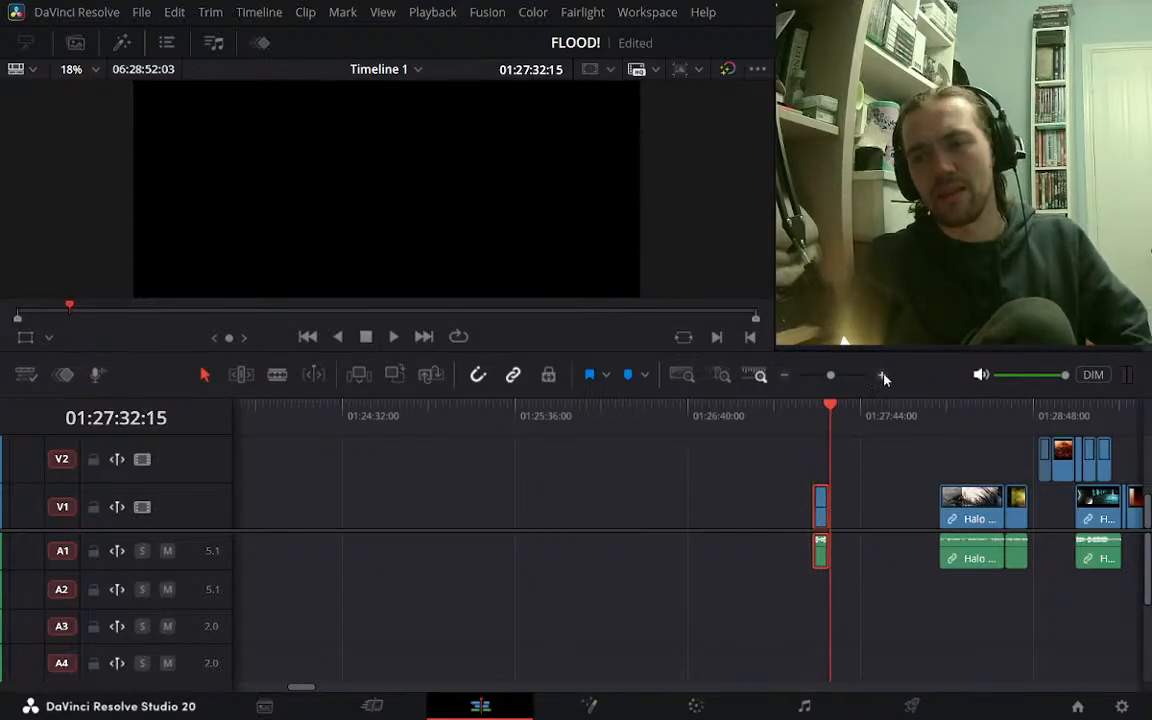
pyautogui.click(881, 375)
pyautogui.moveTo(784, 499); pyautogui.dragTo(829, 507)
pyautogui.click(883, 377)
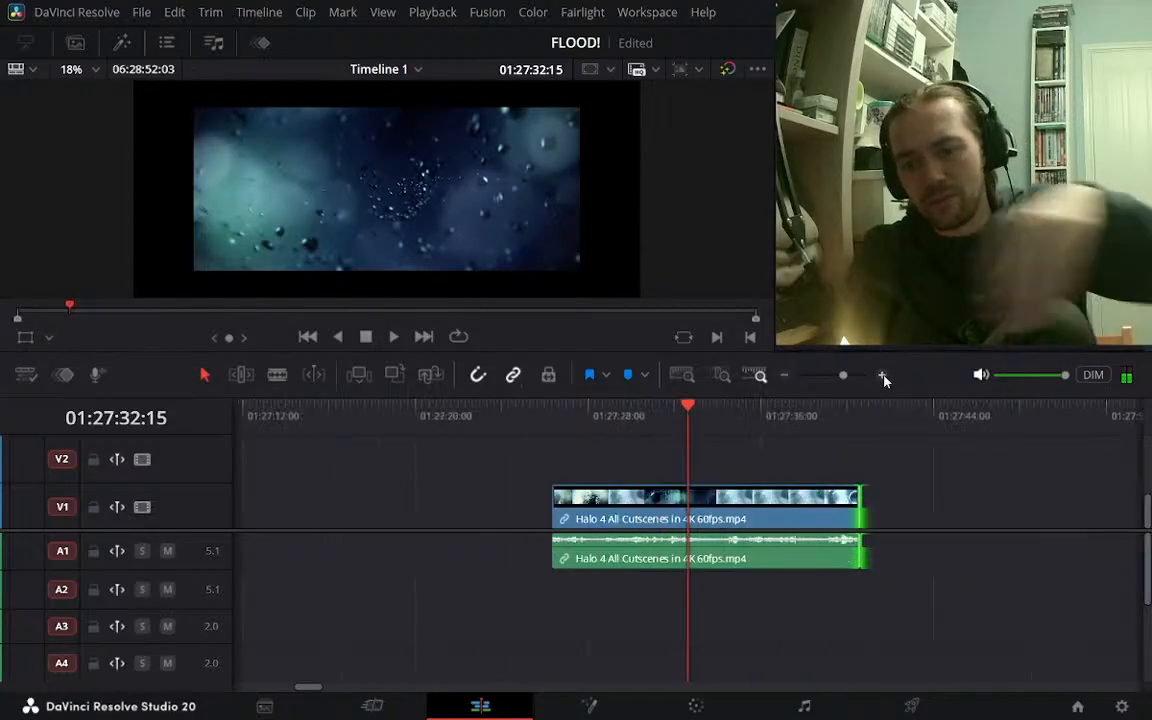
pyautogui.click(767, 497)
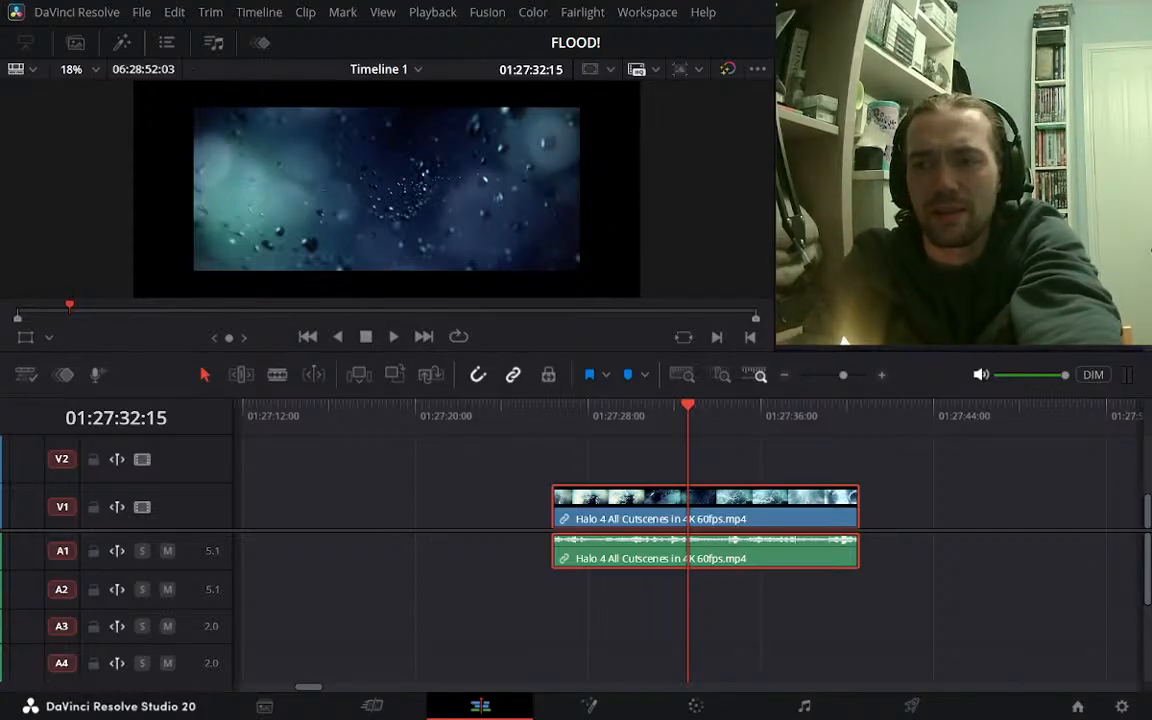
pyautogui.press('Return')
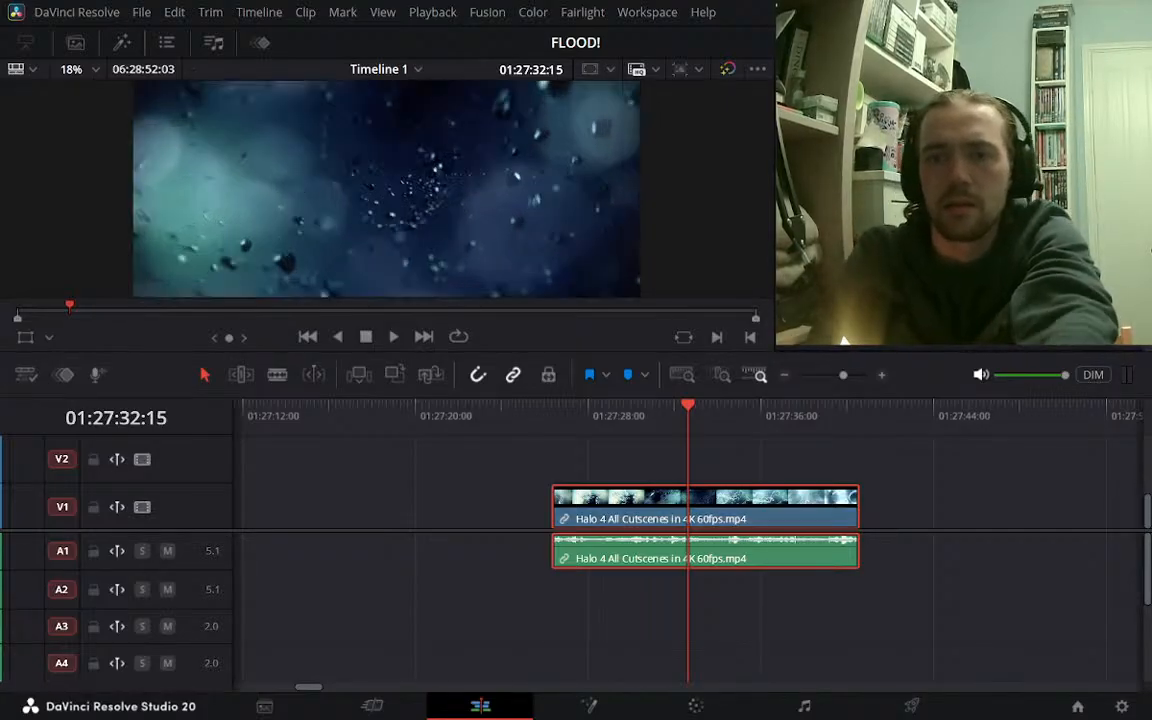
# Play and step through the Halo 4 clip on V1 and split it with its audio at 01:27:33:12
pyautogui.click(644, 418)
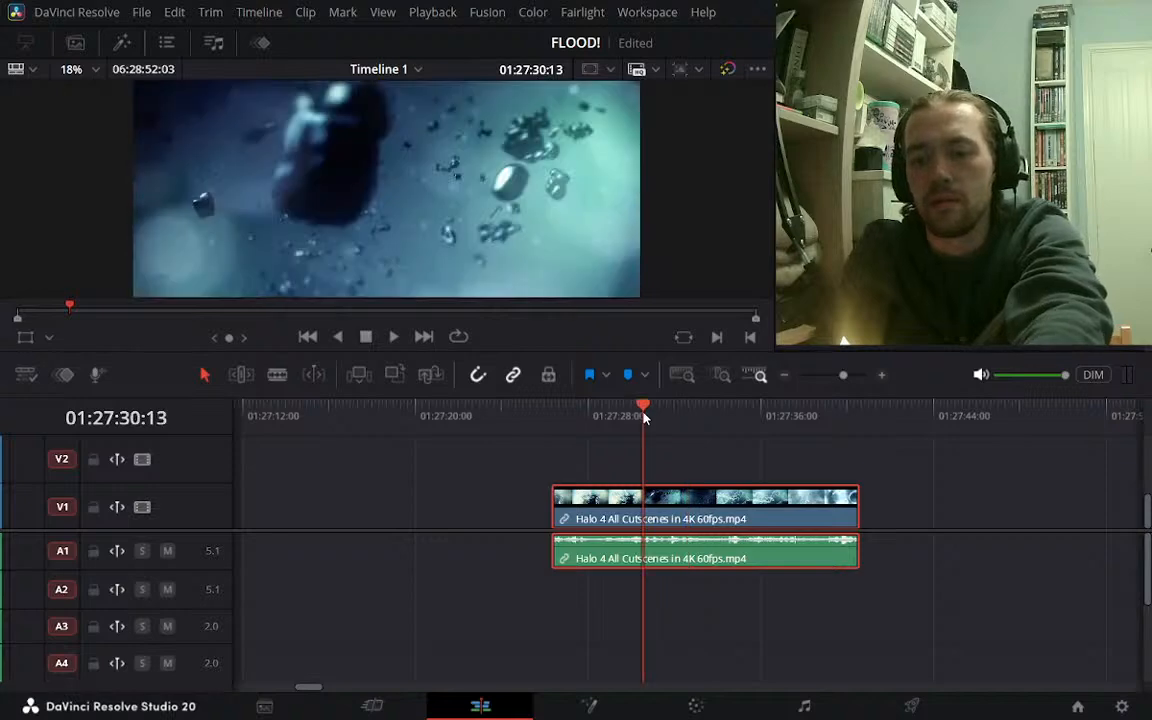
pyautogui.press('space')
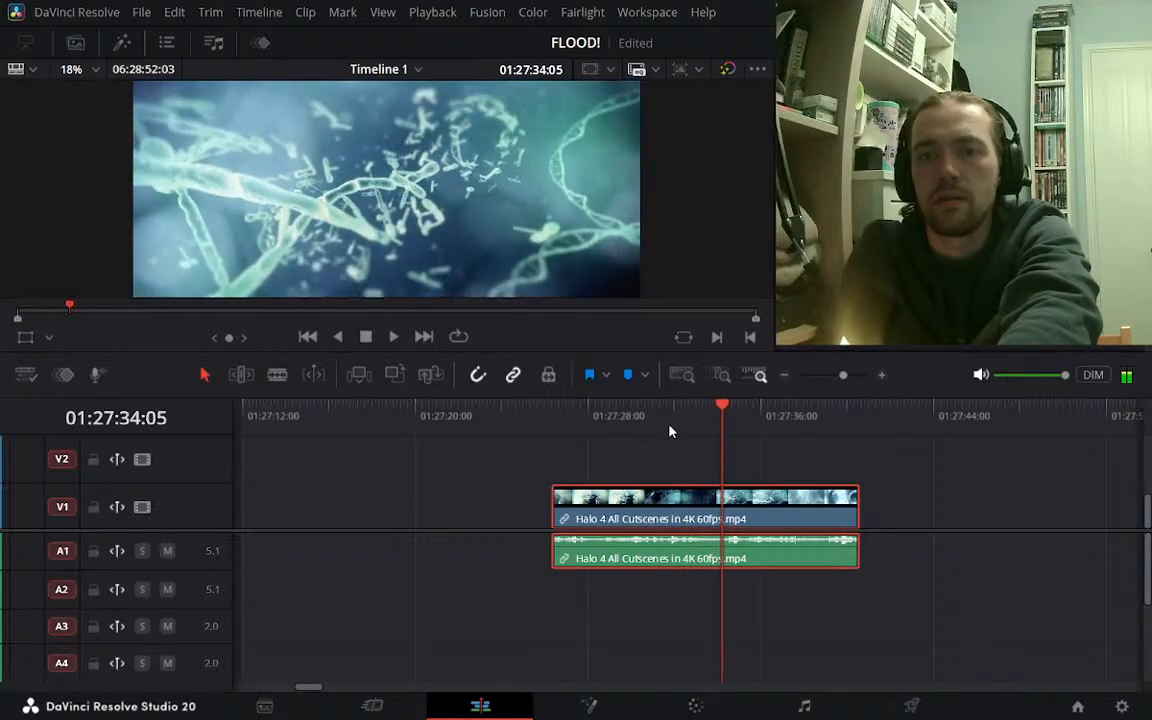
pyautogui.press('j')
pyautogui.press('k')
pyautogui.press('Right')
pyautogui.press('Right')
pyautogui.press('Right')
pyautogui.press('Right')
pyautogui.press('Right')
pyautogui.press('Right')
pyautogui.press('Right')
pyautogui.press('Right')
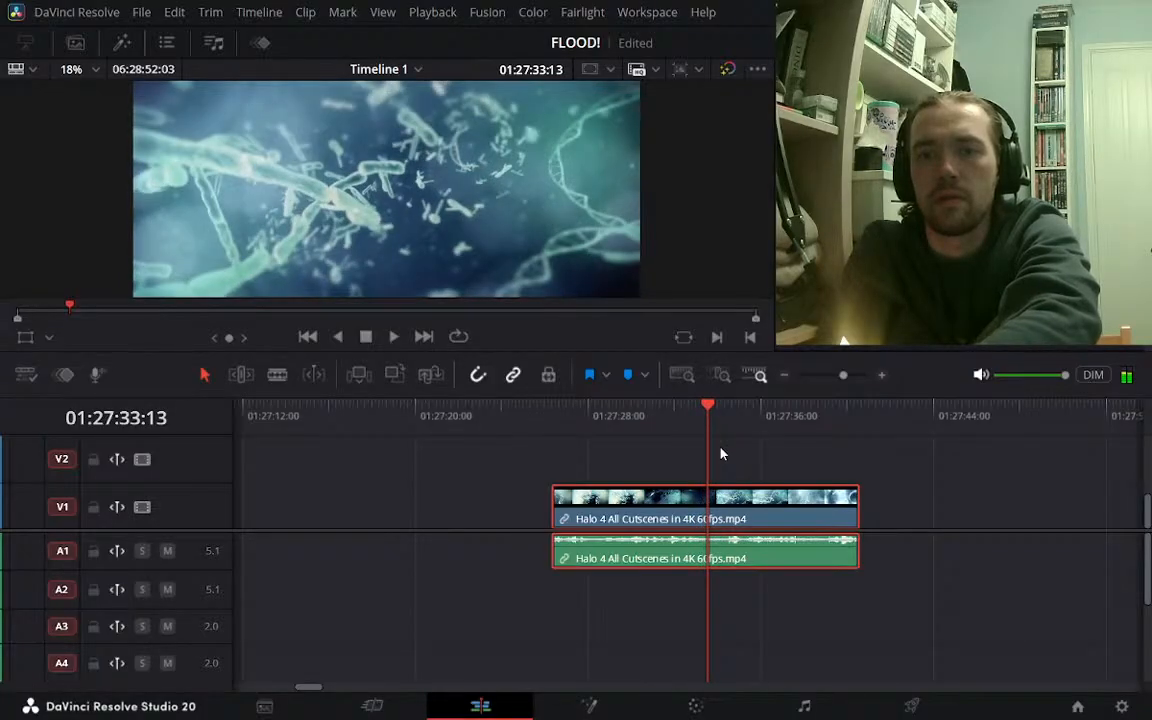
pyautogui.press('Right')
pyautogui.press('Right')
pyautogui.press('Right')
pyautogui.press('Right')
pyautogui.press('Right')
pyautogui.press('Left')
pyautogui.press('Left')
pyautogui.press('Left')
pyautogui.press('Left')
pyautogui.press('Left')
pyautogui.press('Left')
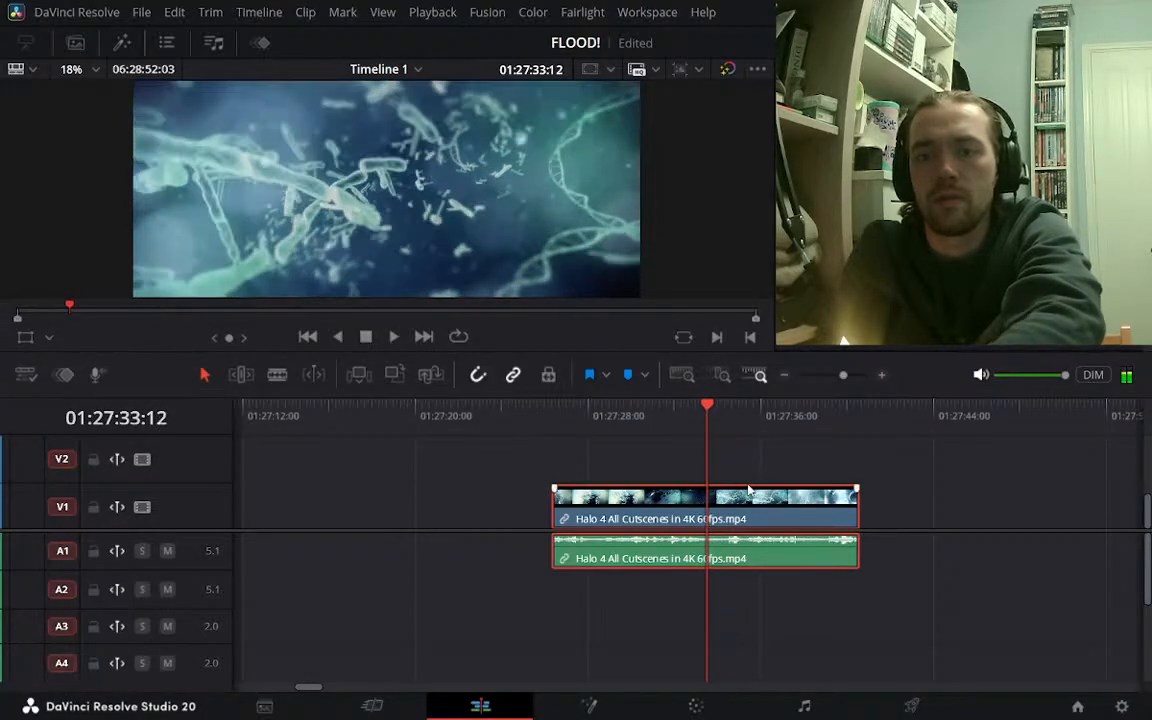
pyautogui.hotkey('ctrl', 'b')
# Review the second Halo 4 section and split it with its audio at 01:27:36:20
pyautogui.press('space')
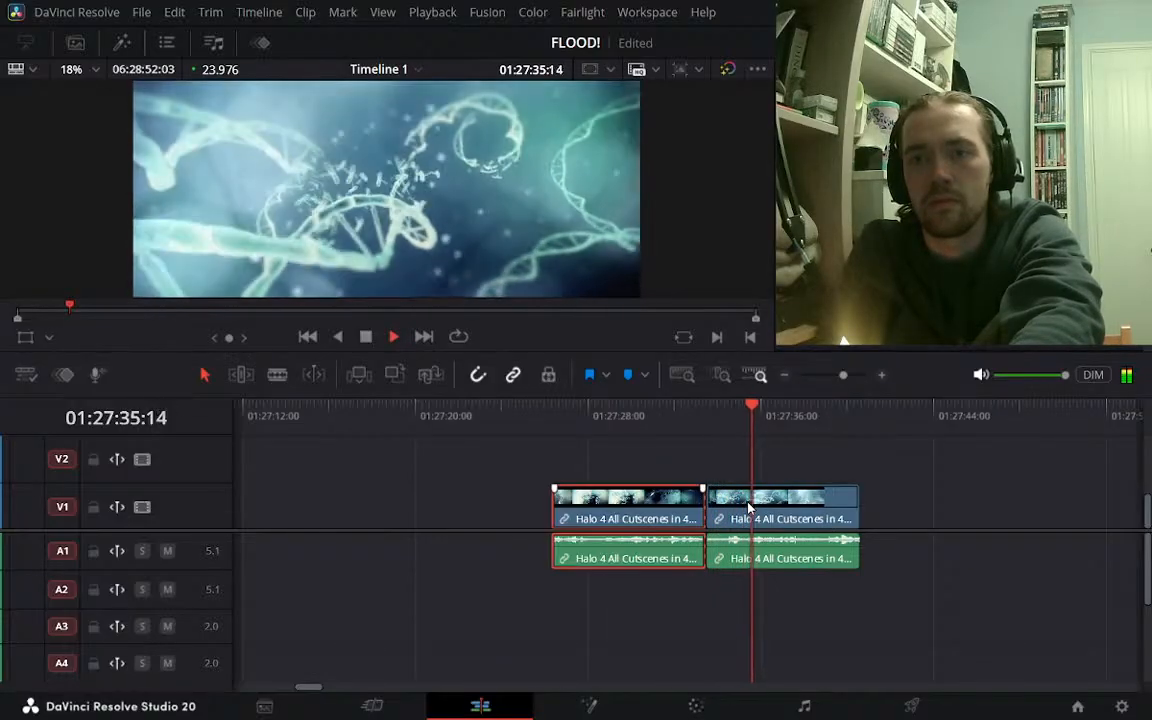
pyautogui.press('space')
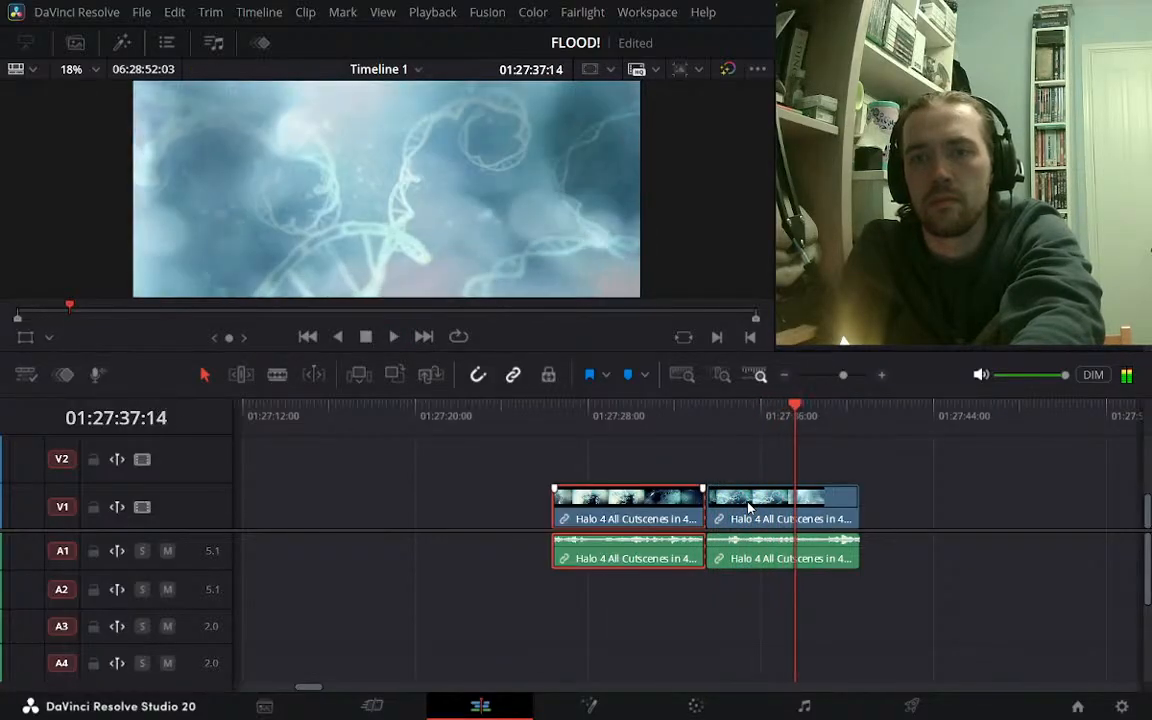
pyautogui.press('j')
pyautogui.press('k')
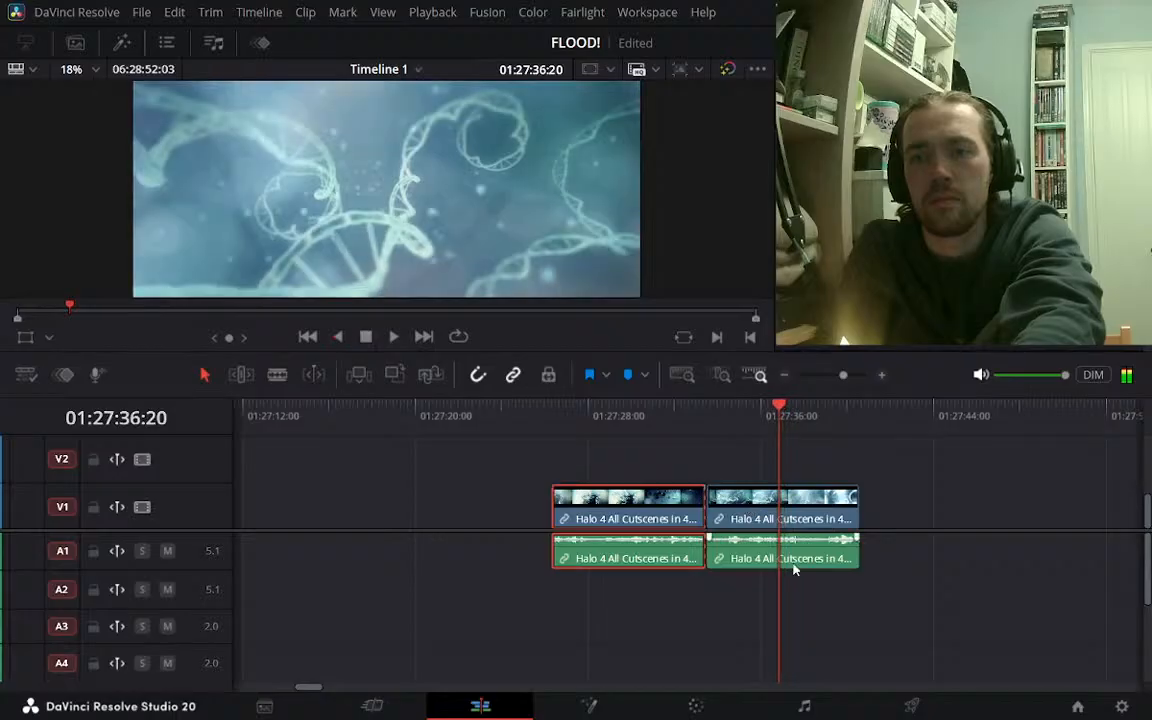
pyautogui.click(810, 505)
pyautogui.hotkey('ctrl', 'b')
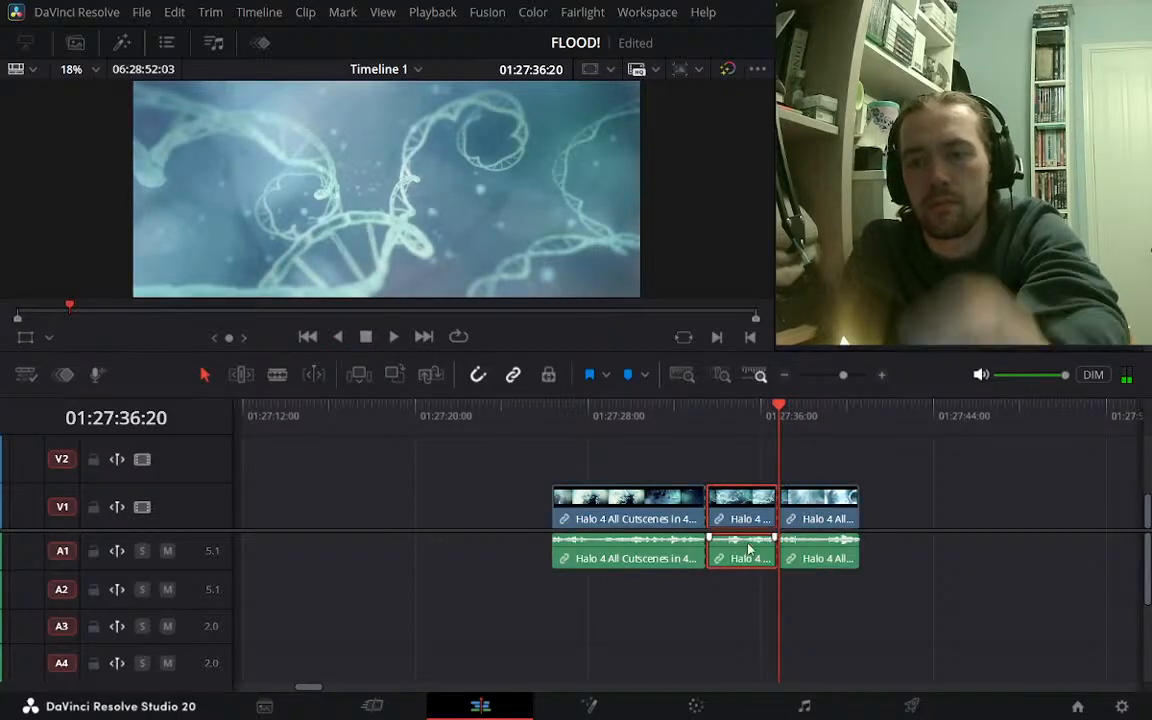
# Unlink the middle Halo 4 section between 01:27:33:12 and 01:27:36:20 and delete its audio from A1
pyautogui.hotkey('ctrl', 'alt', 'l')
pyautogui.click(664, 562)
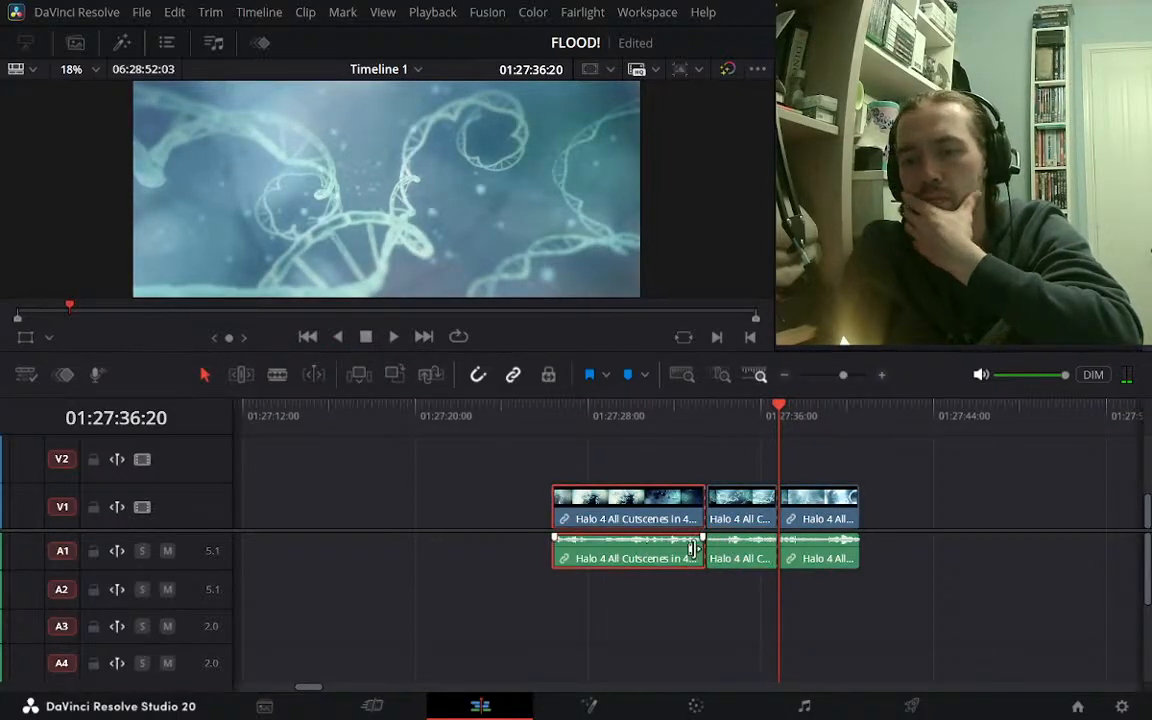
pyautogui.click(739, 557)
pyautogui.press('BackSpace')
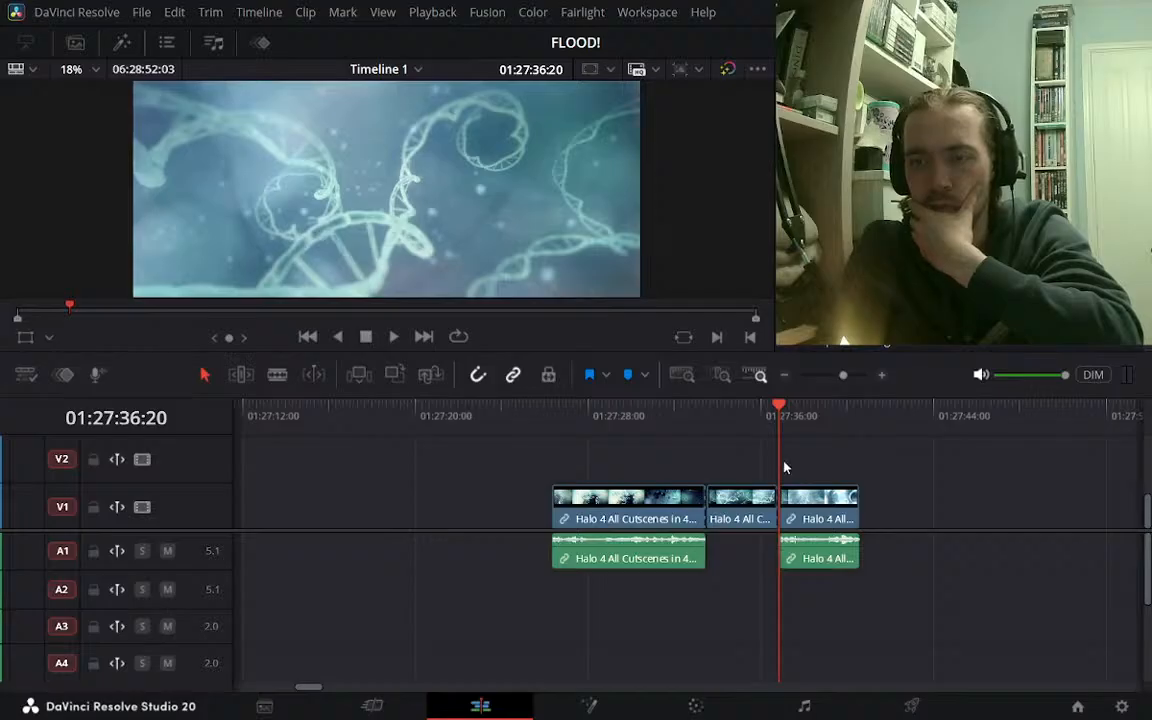
# Move the middle Halo 4 DNA section to V2 at about 01:30:03
pyautogui.moveTo(730, 515); pyautogui.dragTo(1003, 514)
pyautogui.moveTo(836, 514); pyautogui.dragTo(1087, 459)
pyautogui.click(785, 375)
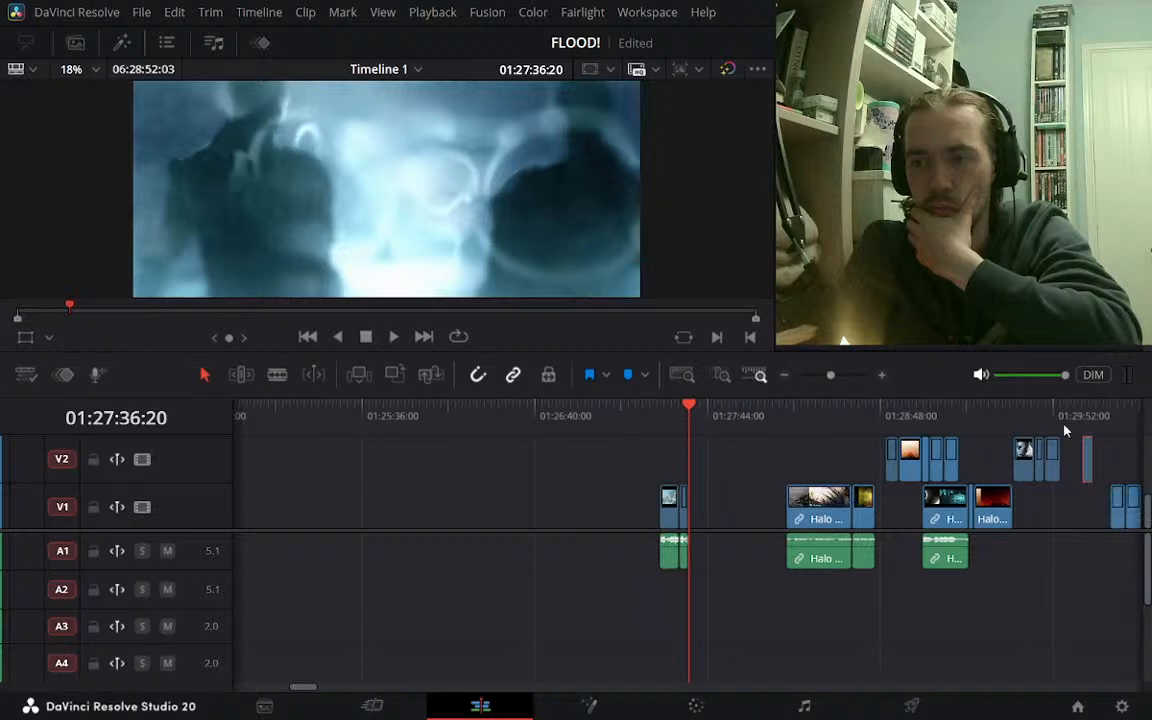
pyautogui.click(1062, 412)
pyautogui.click(886, 377)
pyautogui.click(886, 377)
pyautogui.click(886, 377)
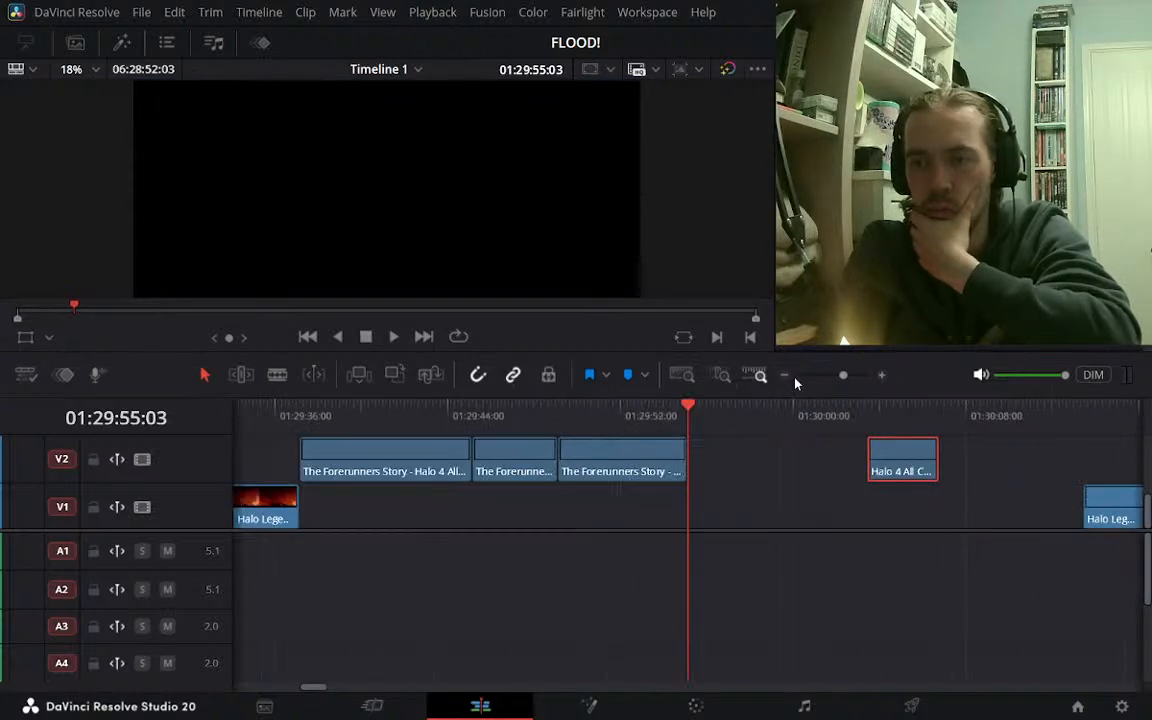
# Move the Halo 4 DNA clip to V1 at about 01:31:46, directly before The Forerunners Story clip
pyautogui.click(785, 376)
pyautogui.click(785, 376)
pyautogui.click(591, 410)
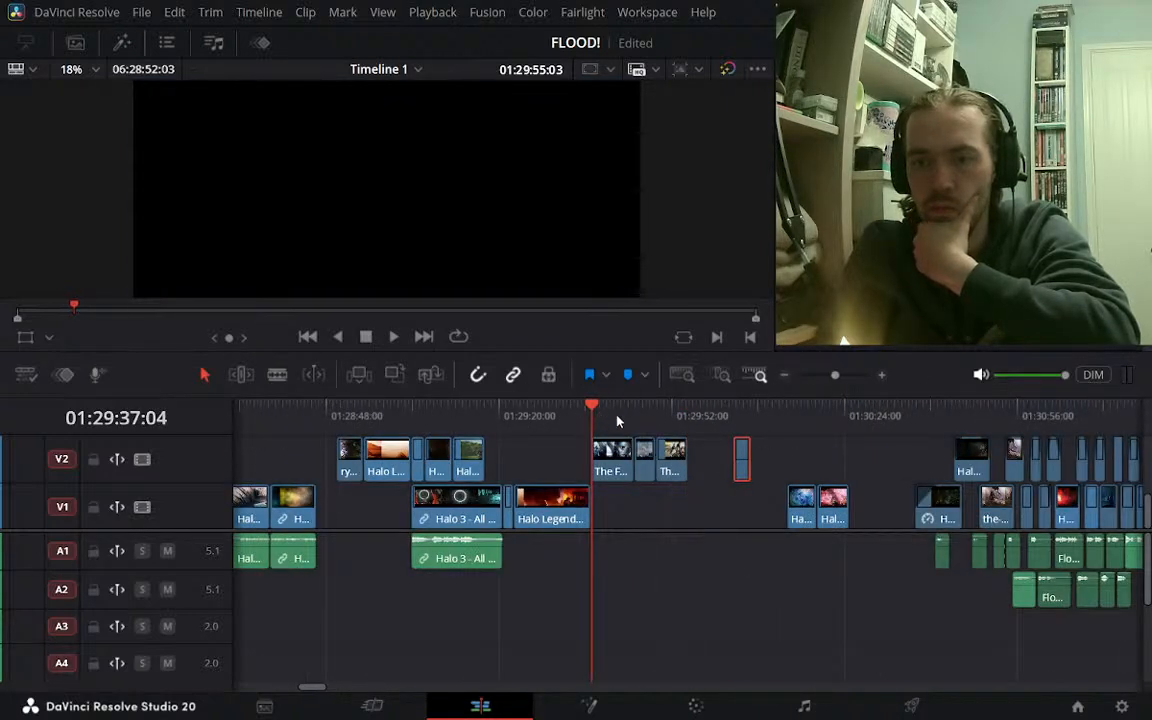
pyautogui.click(617, 412)
pyautogui.click(787, 376)
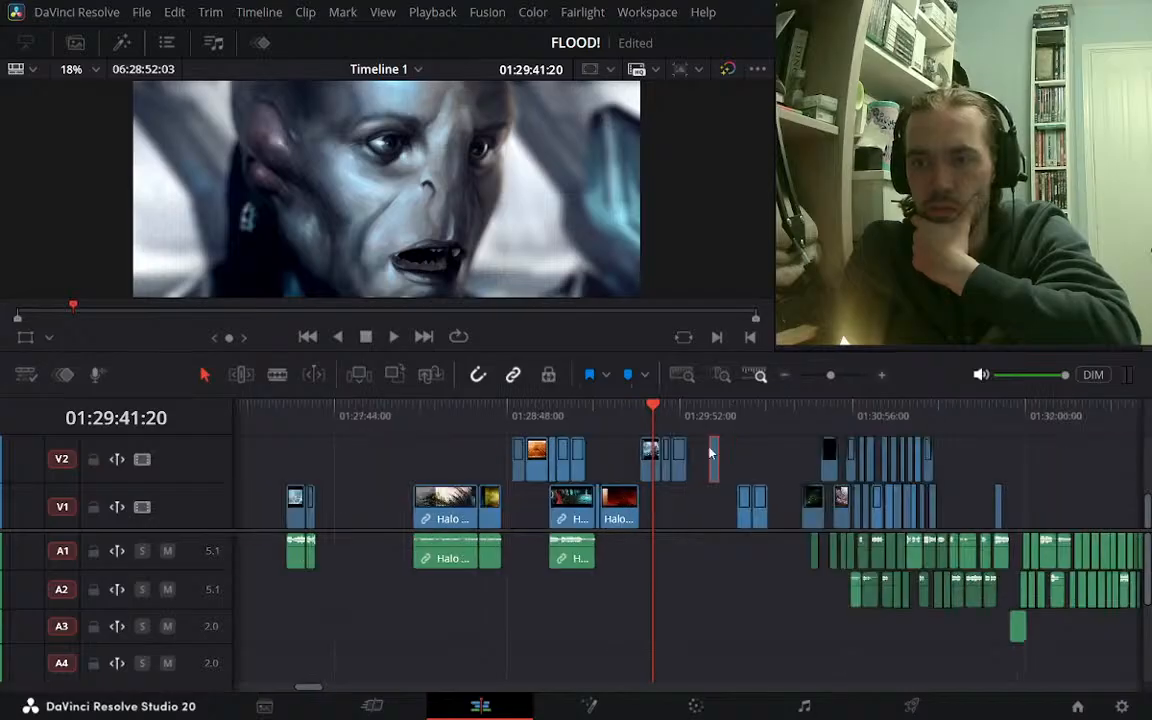
pyautogui.moveTo(820, 462); pyautogui.dragTo(977, 497)
pyautogui.click(966, 420)
pyautogui.click(881, 375)
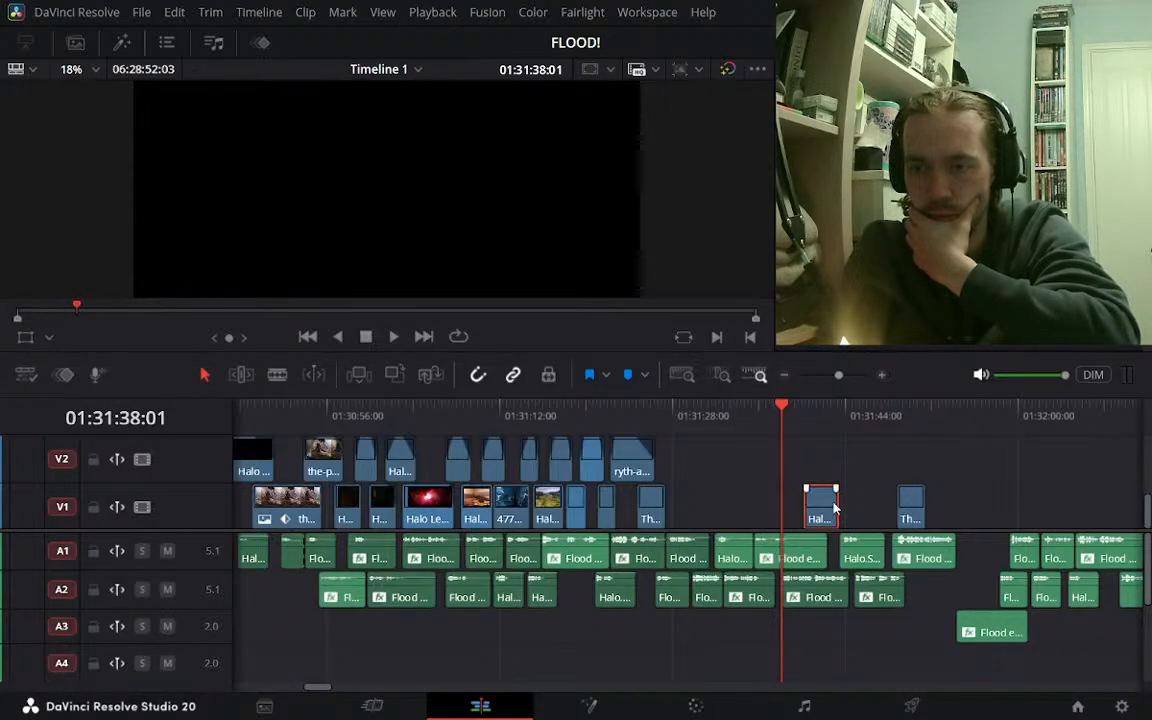
pyautogui.moveTo(820, 500); pyautogui.dragTo(888, 500)
# Play the dialogue between about 01:31:25 and 01:31:45 and move the Halo 4 DNA clip on V1 to start at about 01:31:33:12
pyautogui.click(751, 420)
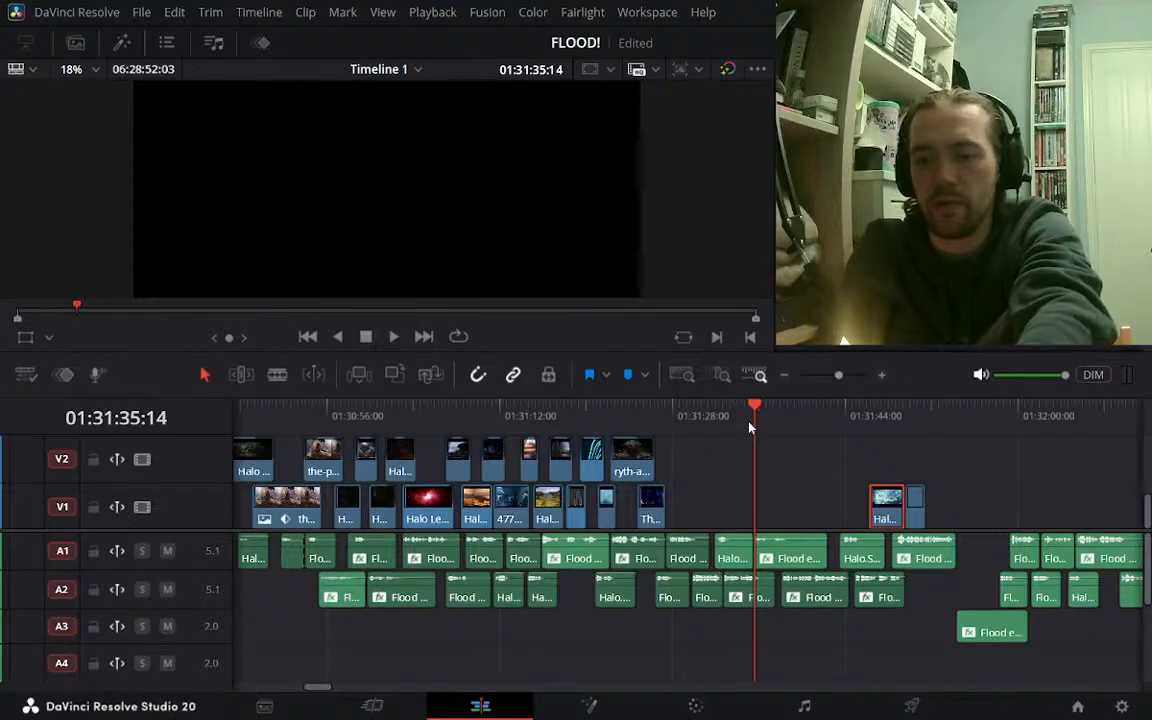
pyautogui.press('space')
pyautogui.click(882, 375)
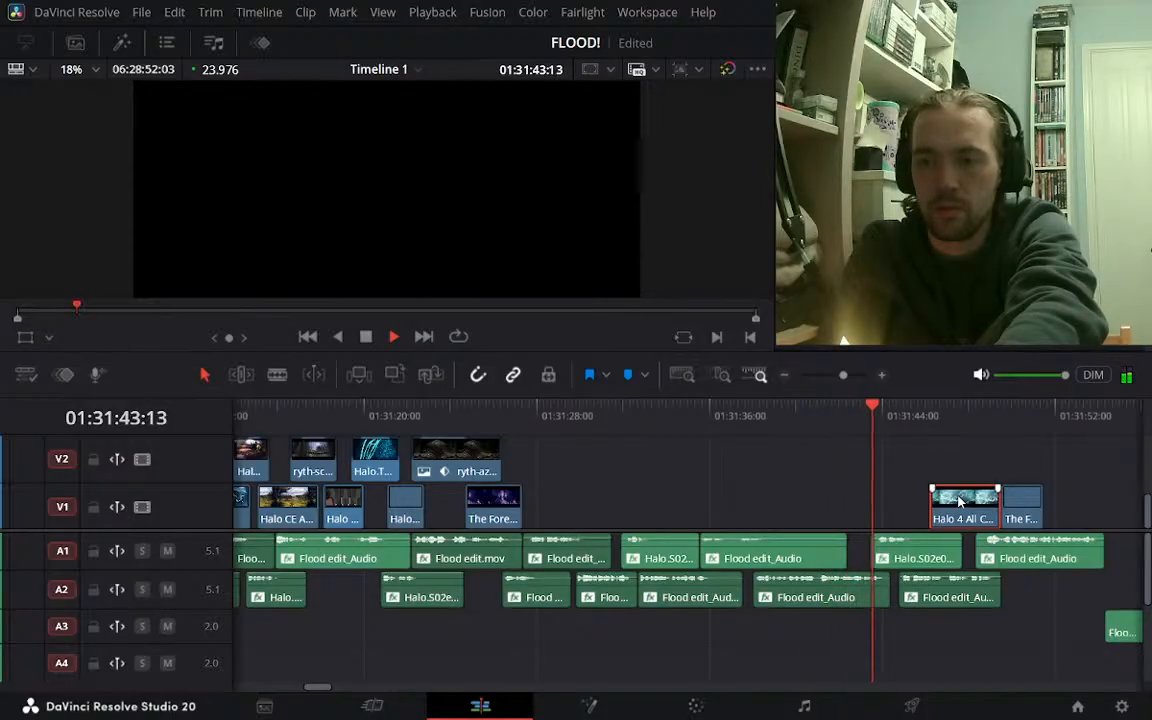
pyautogui.moveTo(960, 501); pyautogui.dragTo(952, 497)
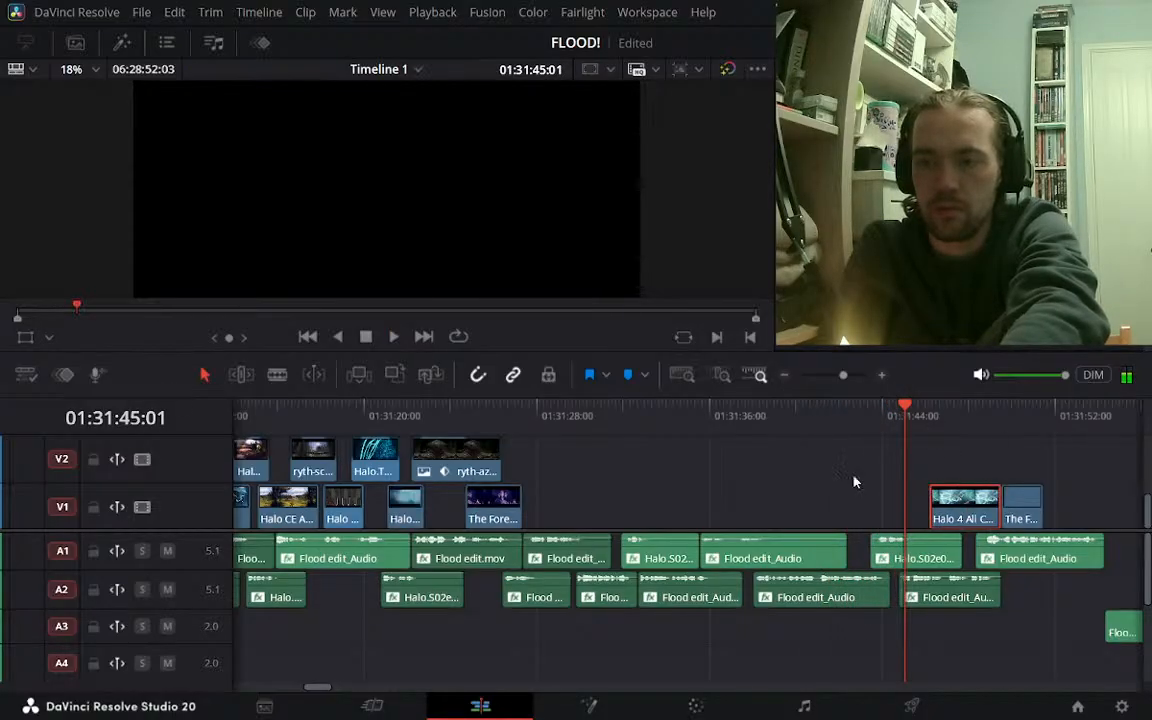
pyautogui.click(558, 421)
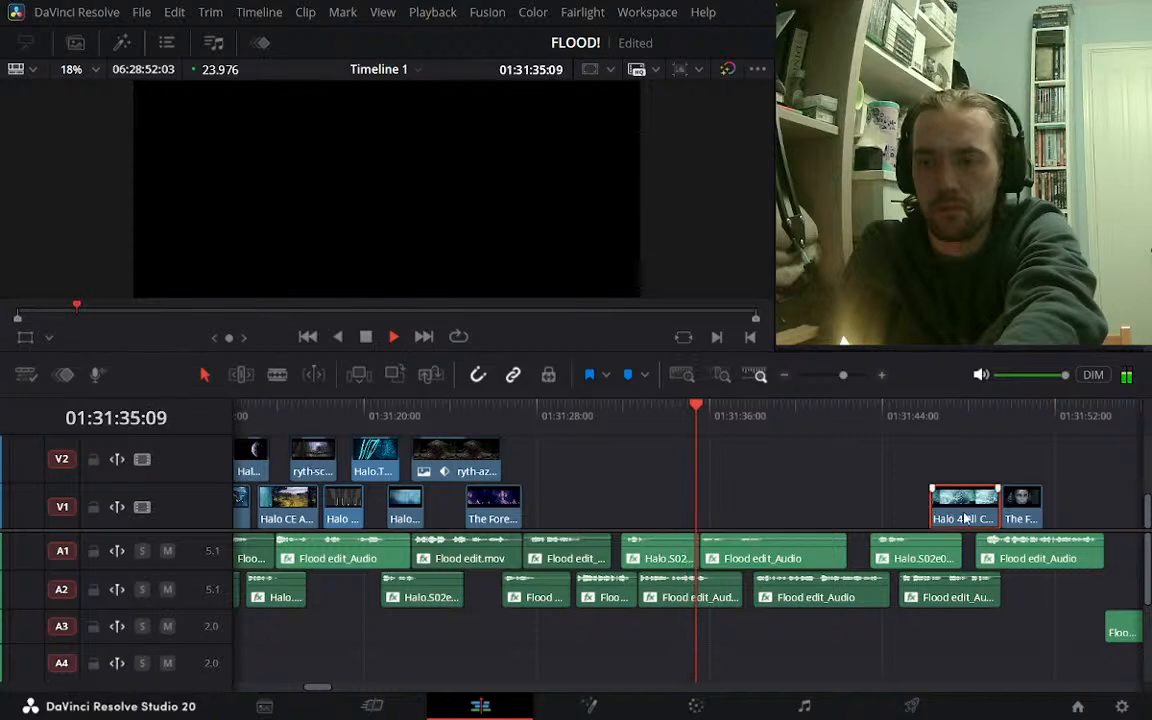
pyautogui.moveTo(966, 512); pyautogui.dragTo(690, 513)
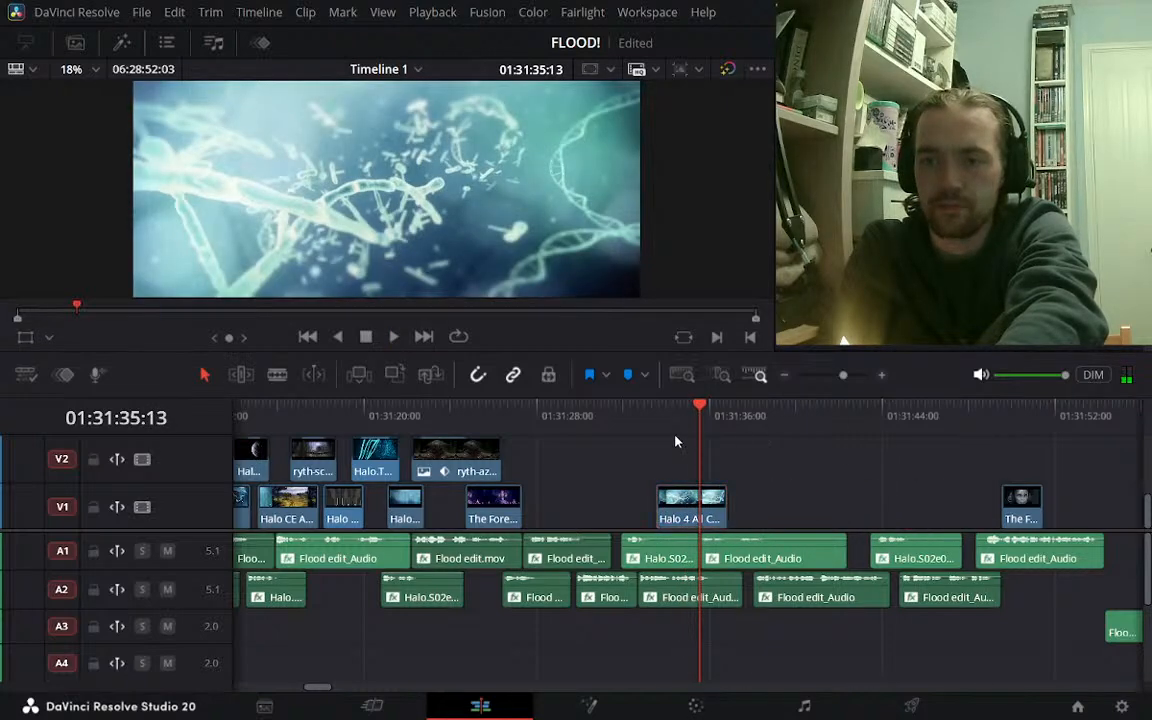
# Preview the Halo 4 DNA clip against the dialogue and shift it to start at about 01:31:34:03
pyautogui.click(674, 416)
pyautogui.click(881, 376)
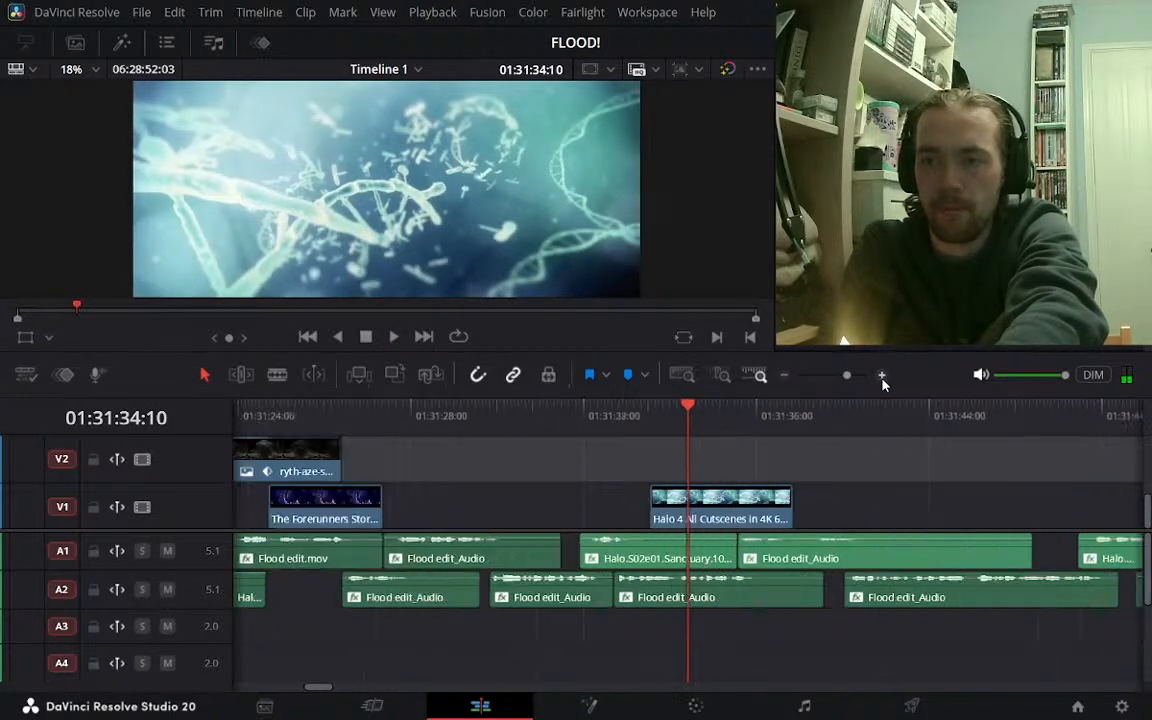
pyautogui.click(881, 376)
pyautogui.click(595, 427)
pyautogui.press('space')
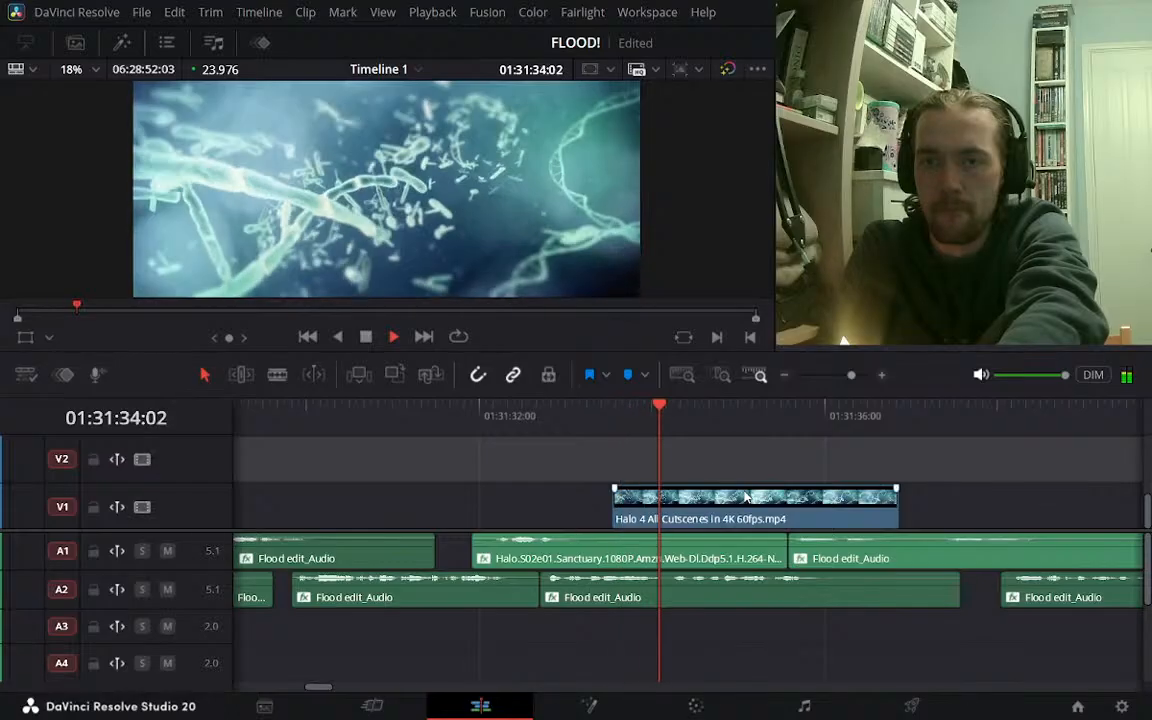
pyautogui.press('space')
pyautogui.click(660, 510)
pyautogui.moveTo(660, 510); pyautogui.dragTo(709, 510)
# Replay the Halo 4 DNA clip and shift it earlier to start at about 01:31:33:20
pyautogui.click(623, 430)
pyautogui.press('space')
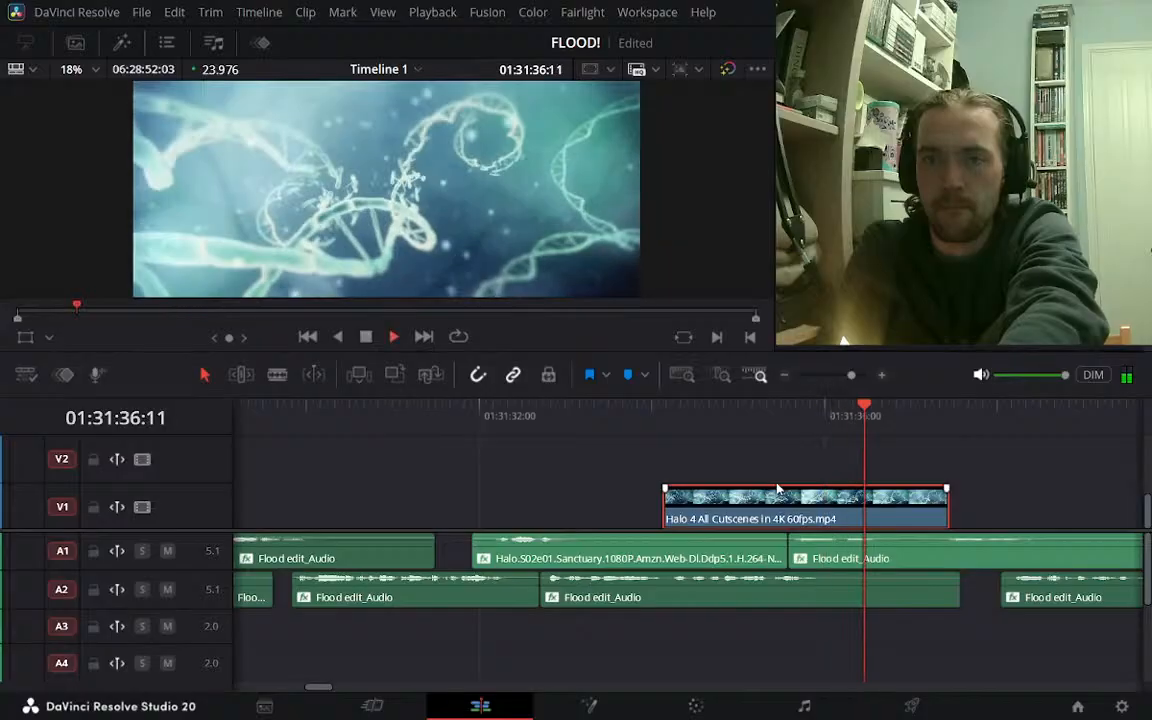
pyautogui.press('space')
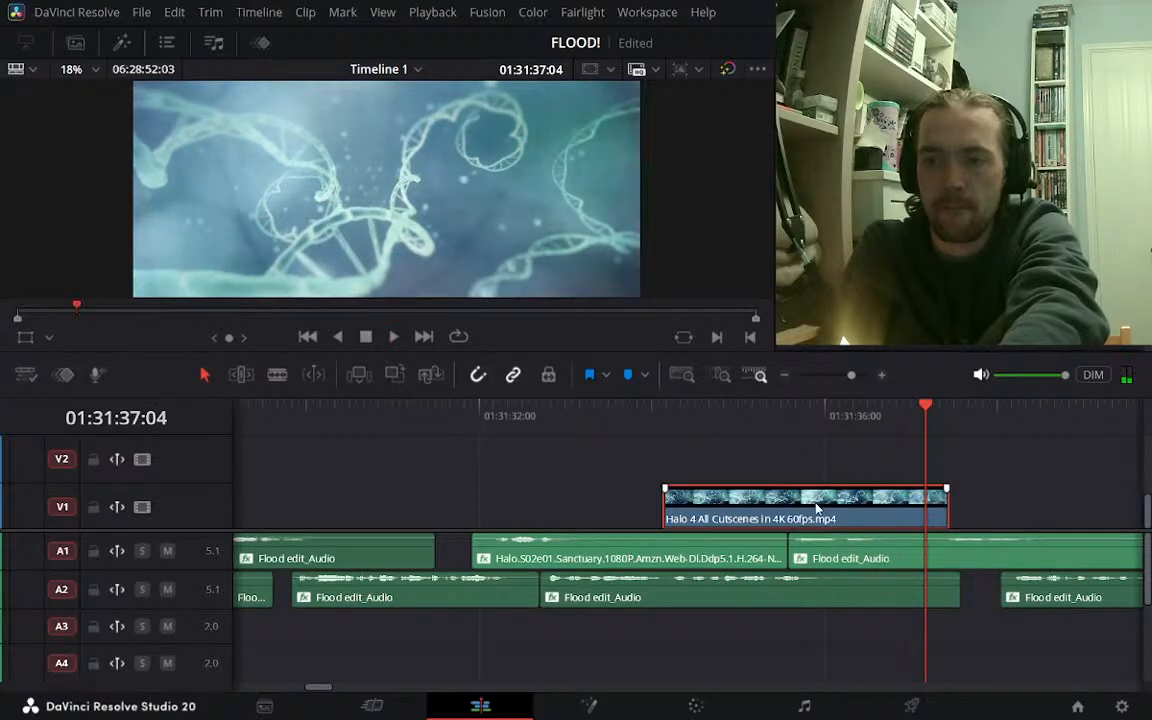
pyautogui.moveTo(796, 505); pyautogui.dragTo(769, 505)
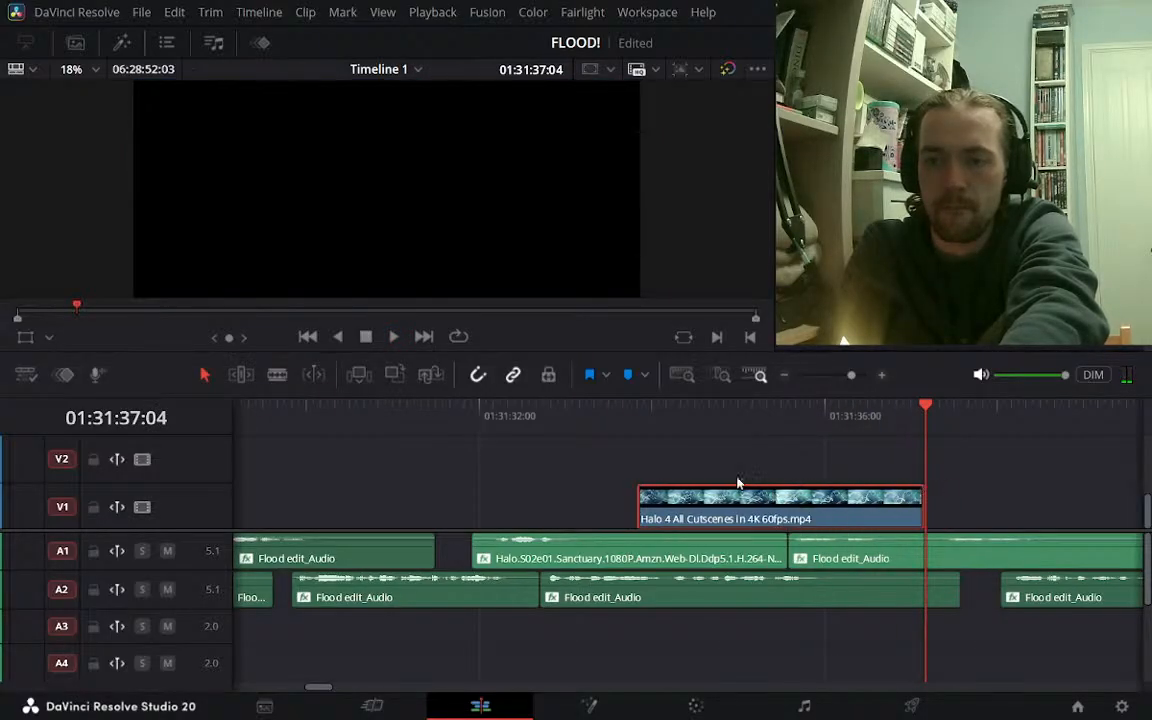
# Play the Halo 4 DNA clip's opening and add a fade-in of about 1.4 seconds to its start
pyautogui.click(628, 410)
pyautogui.press('space')
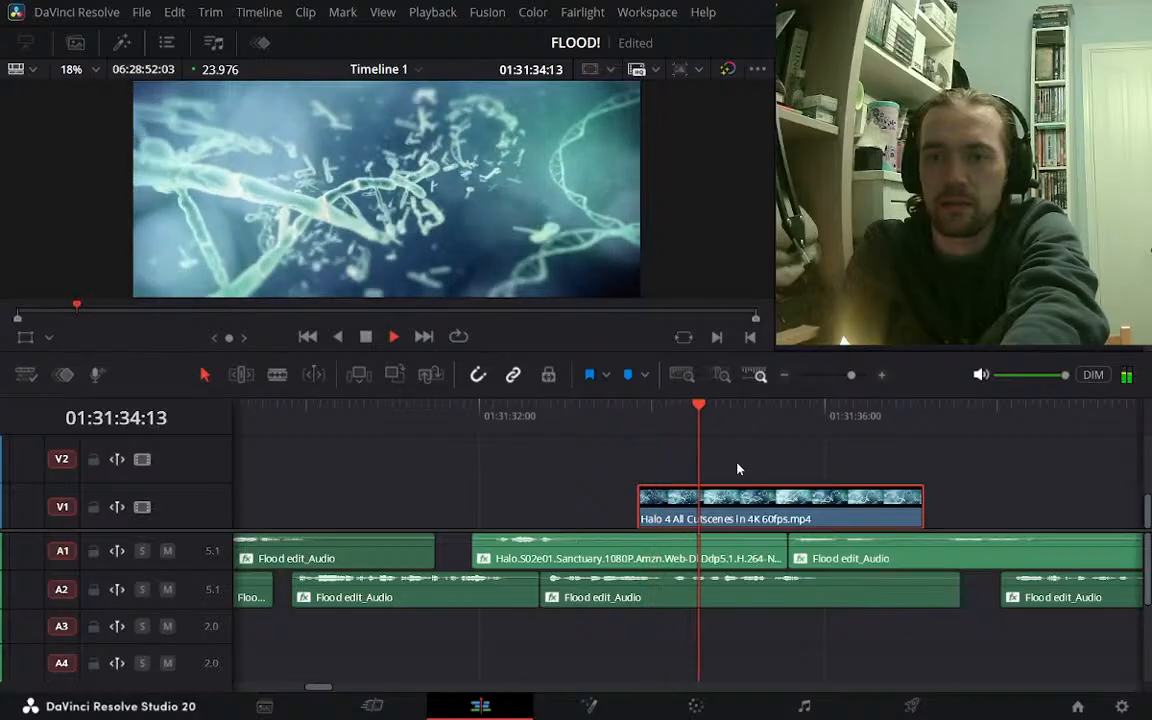
pyautogui.click(666, 417)
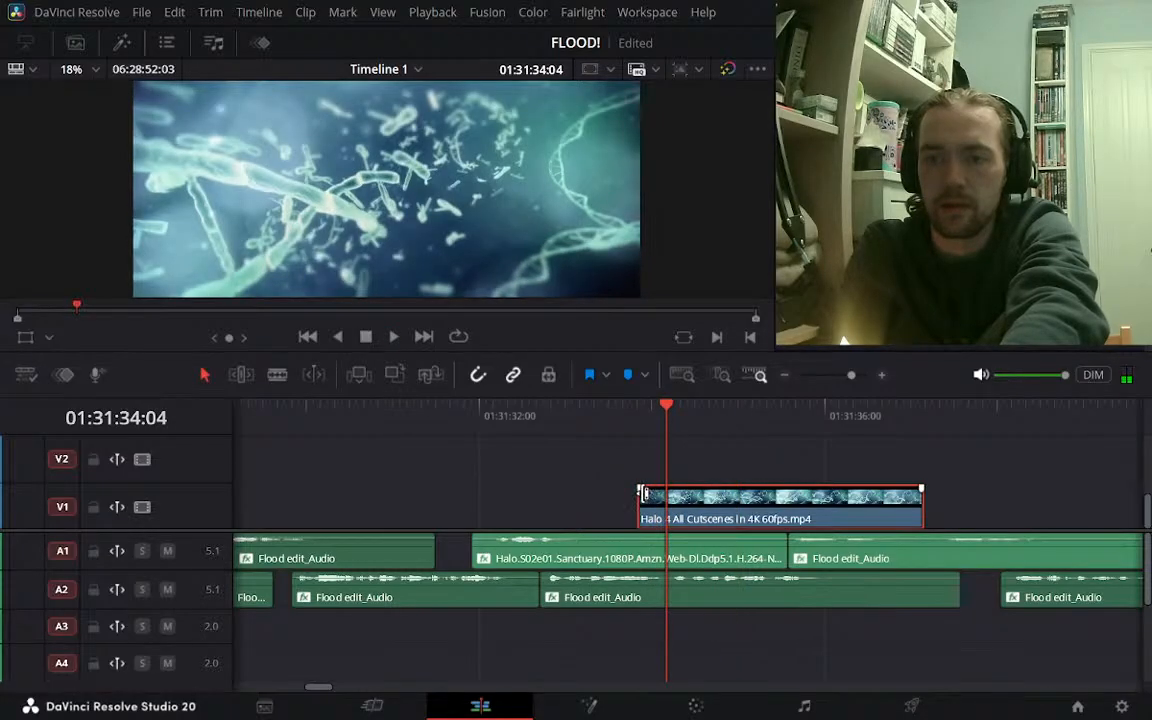
pyautogui.click(614, 424)
pyautogui.press('space')
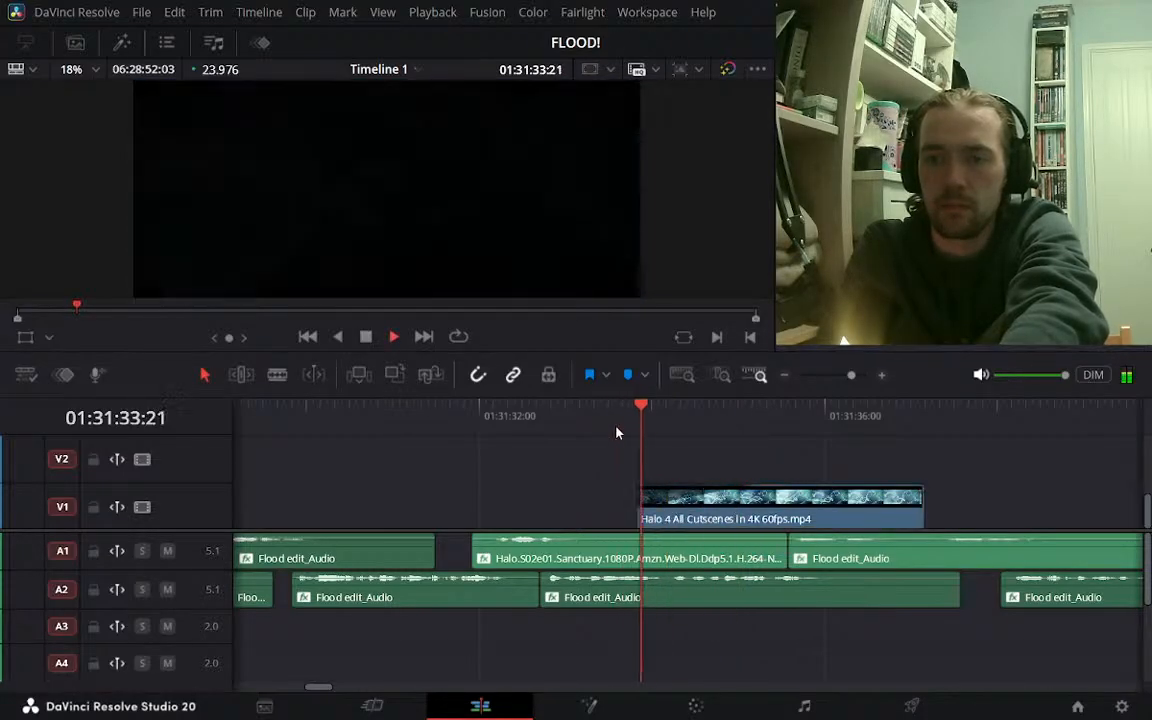
# Shift the faded Halo 4 DNA clip back to start at about 01:31:34:03 and preview it
pyautogui.press('space')
pyautogui.moveTo(700, 508); pyautogui.dragTo(725, 508)
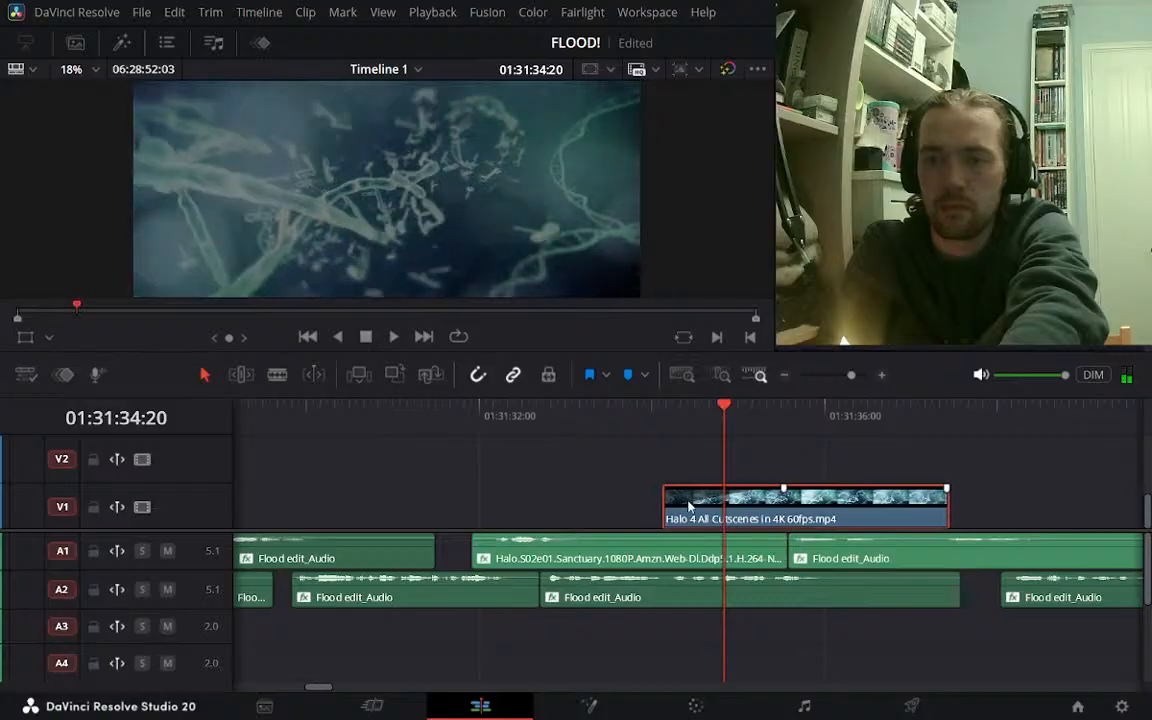
pyautogui.click(636, 433)
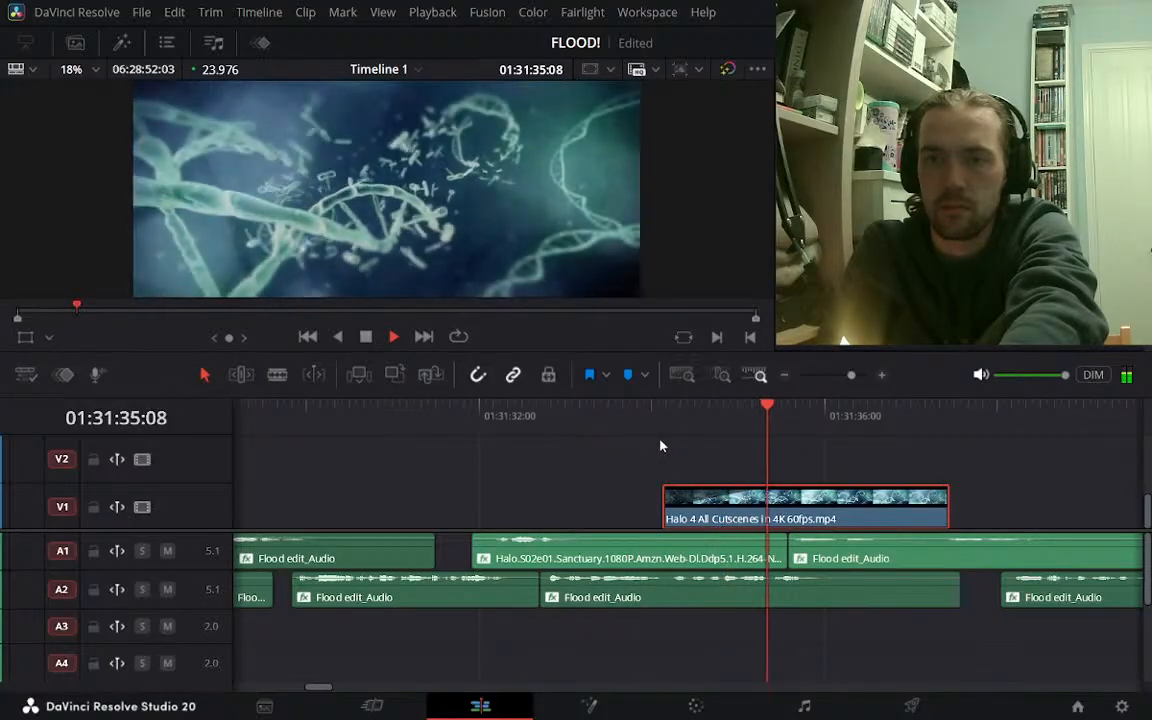
pyautogui.press('space')
# Move the Halo 4 DNA clip about 1.3 seconds earlier, trim its start to about 01:31:34:02, and preview the edit
pyautogui.moveTo(779, 513); pyautogui.dragTo(668, 490)
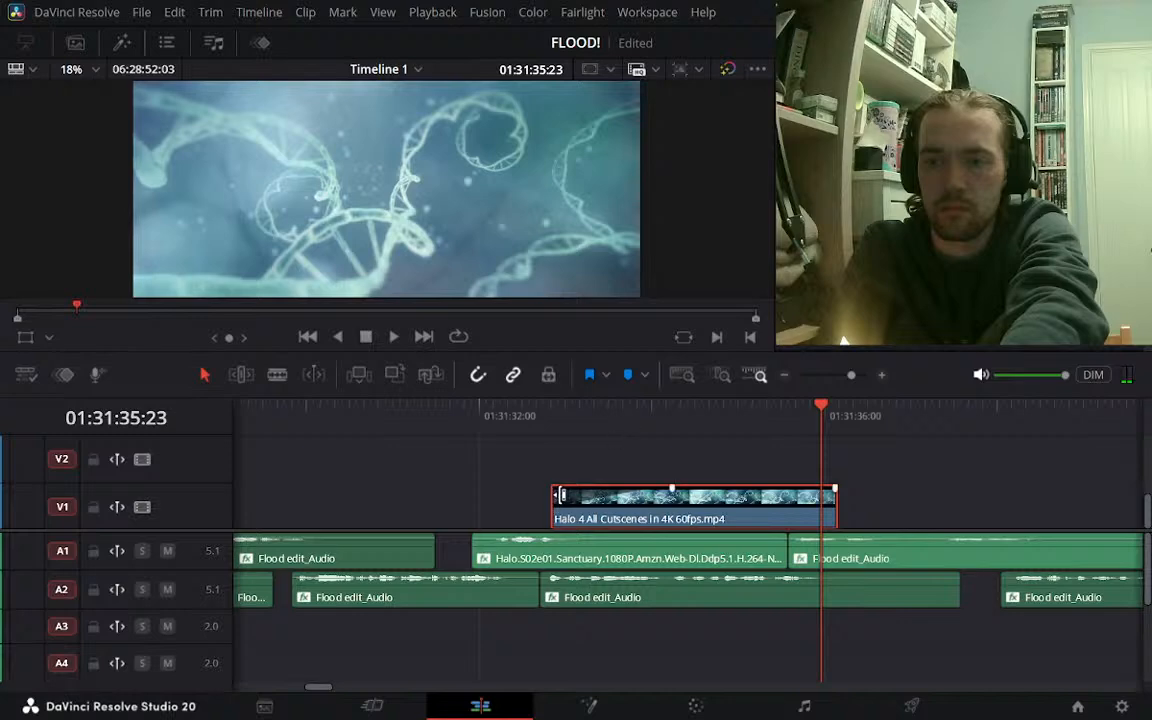
pyautogui.moveTo(558, 495); pyautogui.dragTo(660, 496)
pyautogui.click(646, 418)
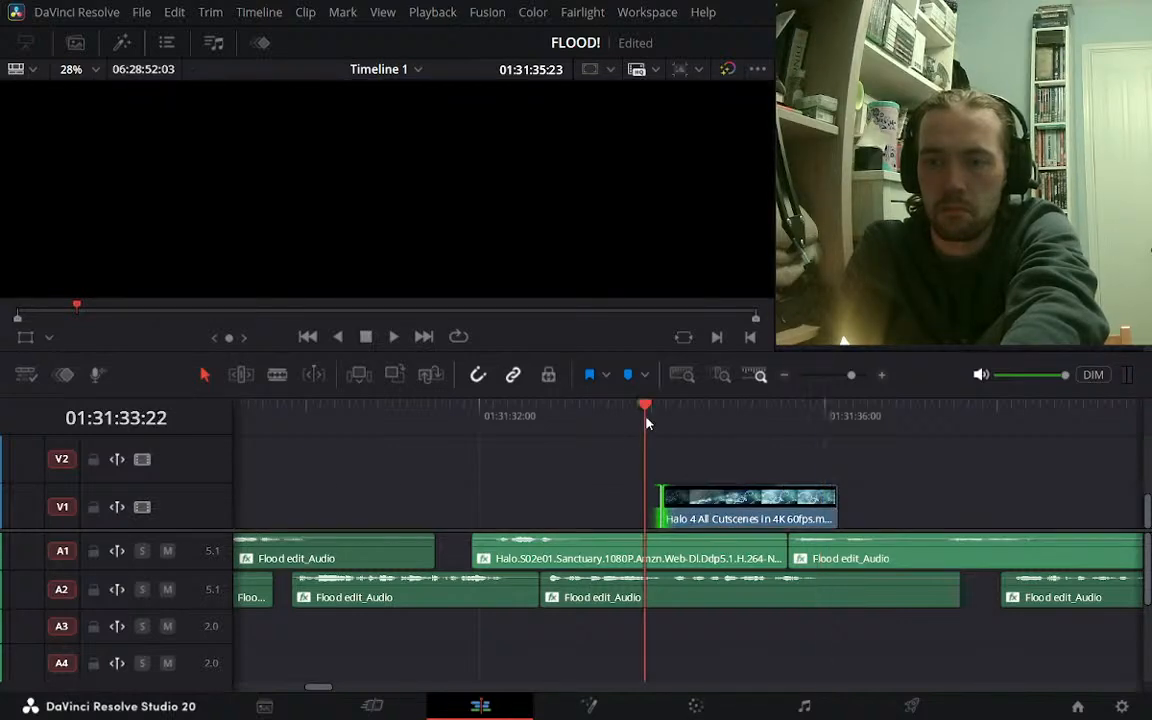
pyautogui.press('space')
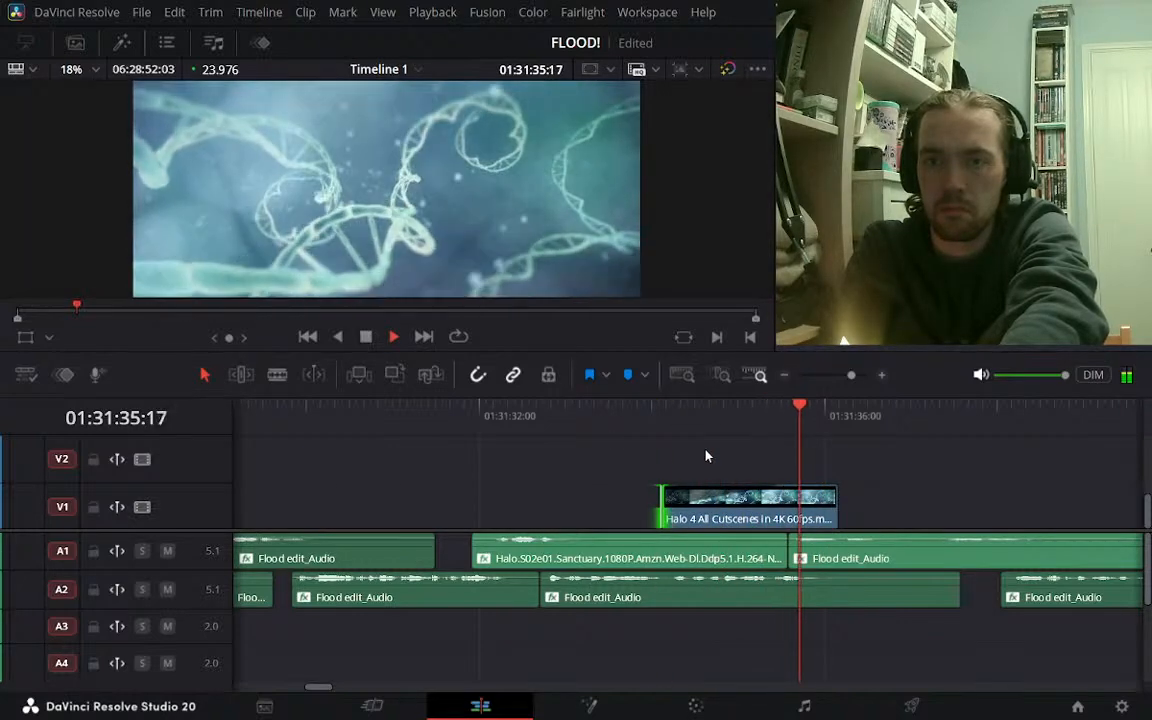
# Shift the trimmed Halo 4 DNA clip to start at about 01:31:34:06 and replay it from its beginning
pyautogui.press('space')
pyautogui.moveTo(714, 483); pyautogui.dragTo(731, 483)
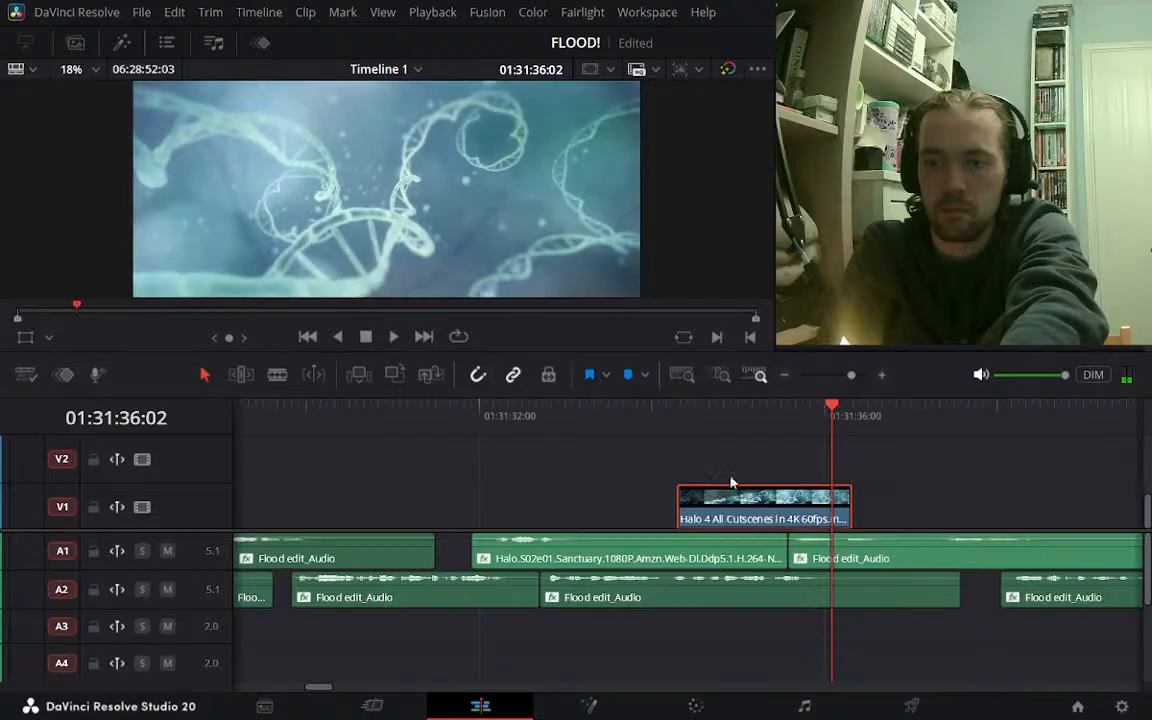
pyautogui.press('Up')
pyautogui.press('space')
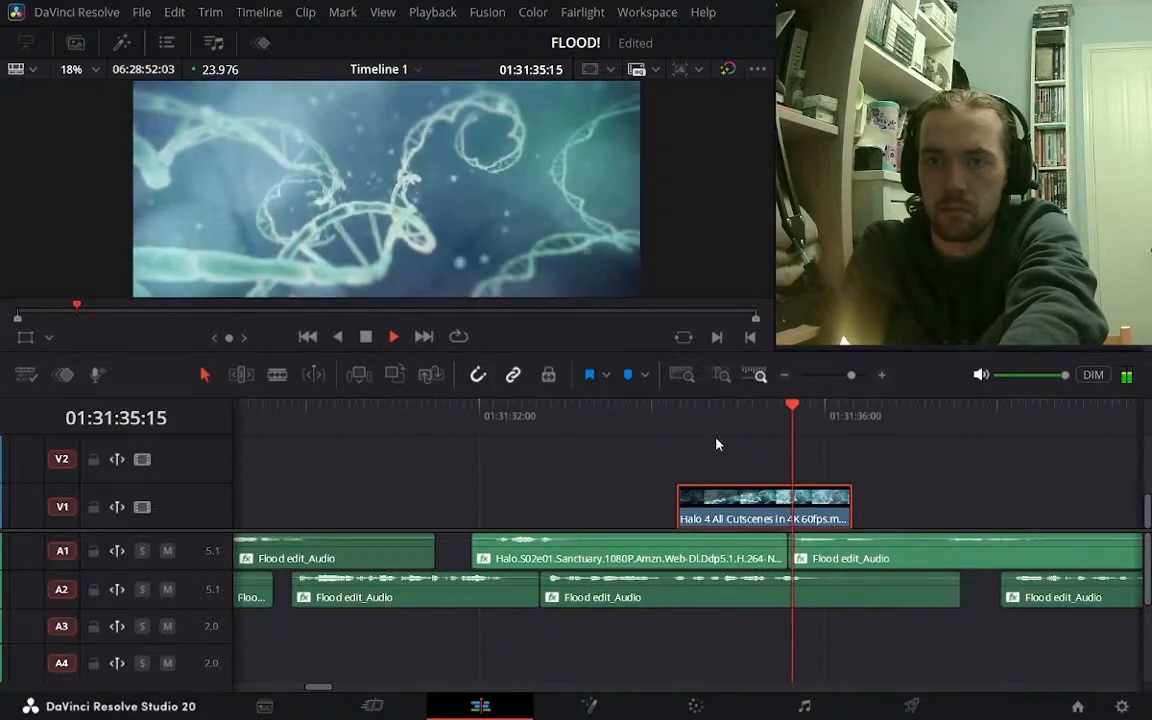
# Shift the Halo 4 DNA clip to start at about 01:31:34:09 and replay it against the dialogue
pyautogui.press('space')
pyautogui.moveTo(700, 490); pyautogui.dragTo(708, 490)
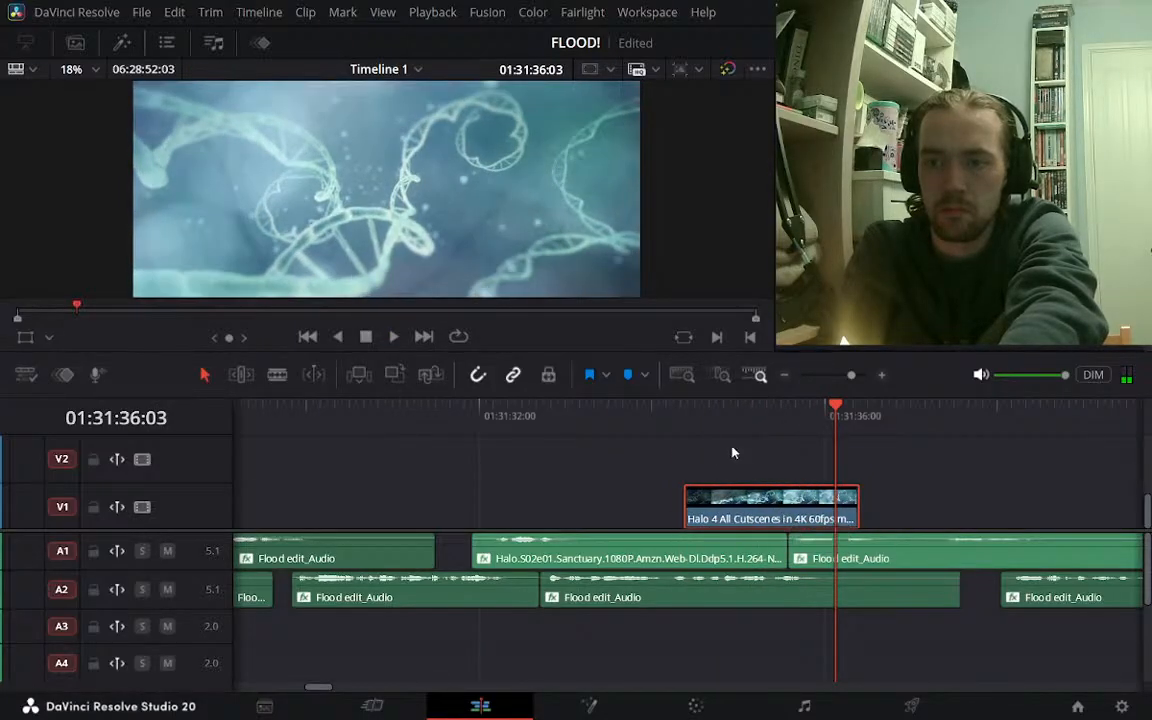
pyautogui.press('Up')
pyautogui.press('space')
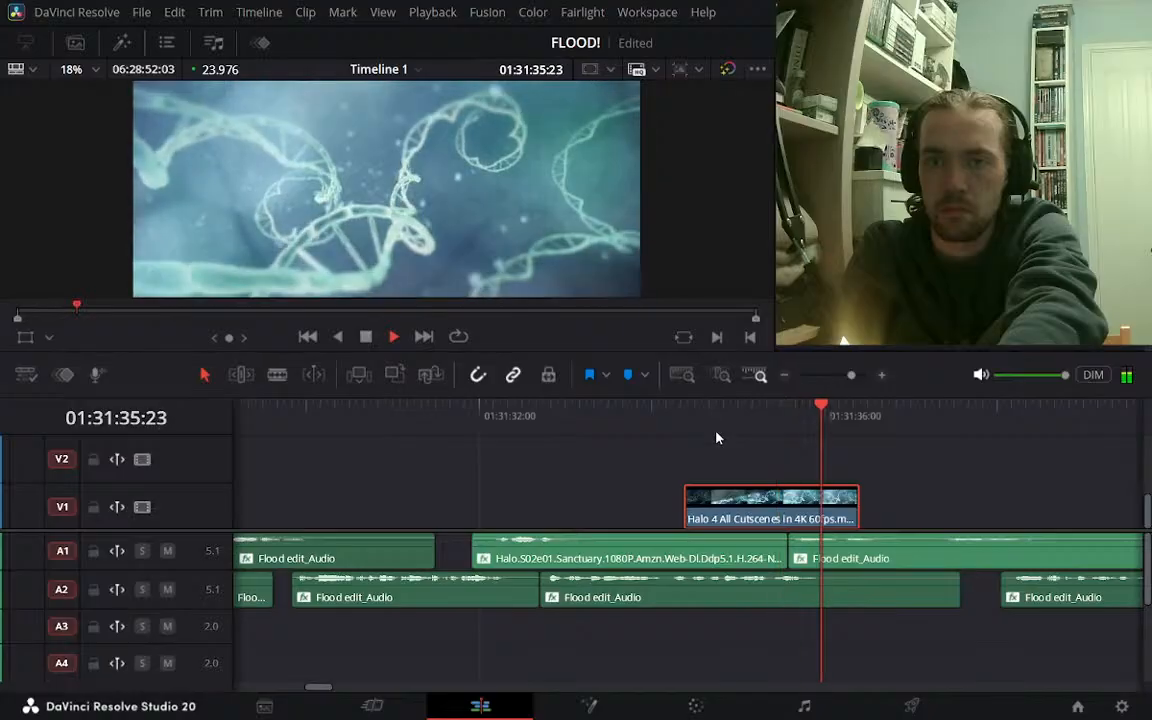
pyautogui.press('space')
pyautogui.click(747, 424)
pyautogui.press('space')
pyautogui.press('space')
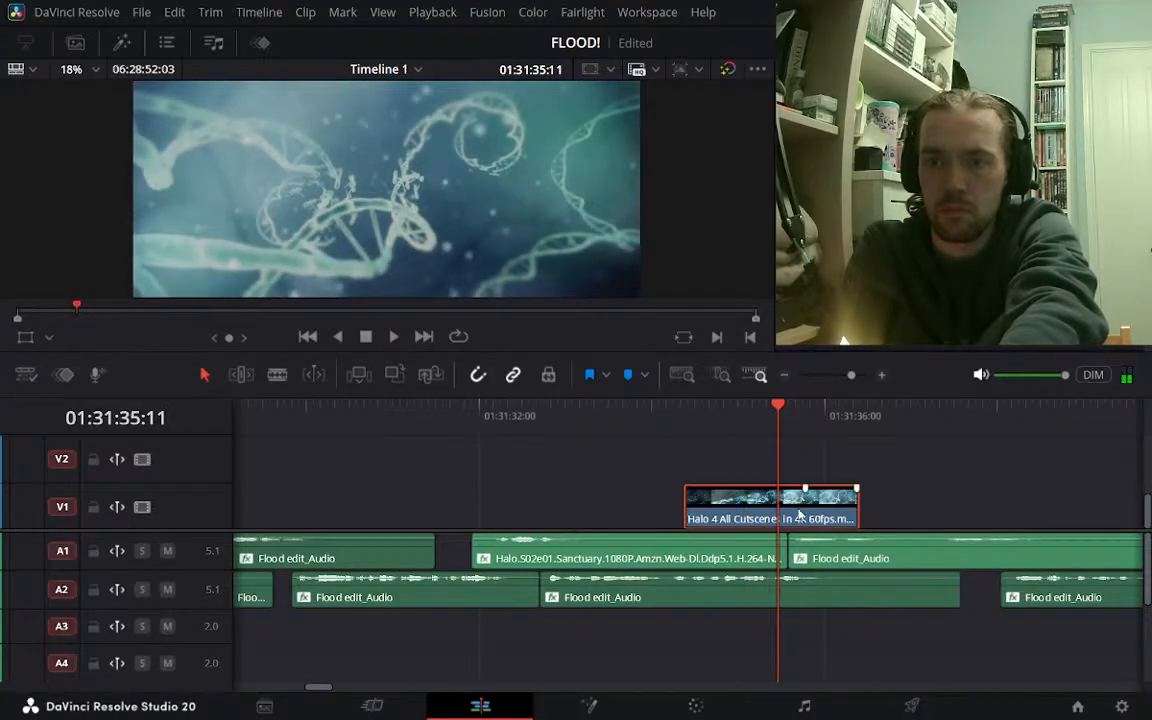
# Move the Halo 4 DNA clip earlier to start at about 01:31:34:00 and preview it
pyautogui.moveTo(793, 513); pyautogui.dragTo(767, 506)
pyautogui.press('Up')
pyautogui.press('space')
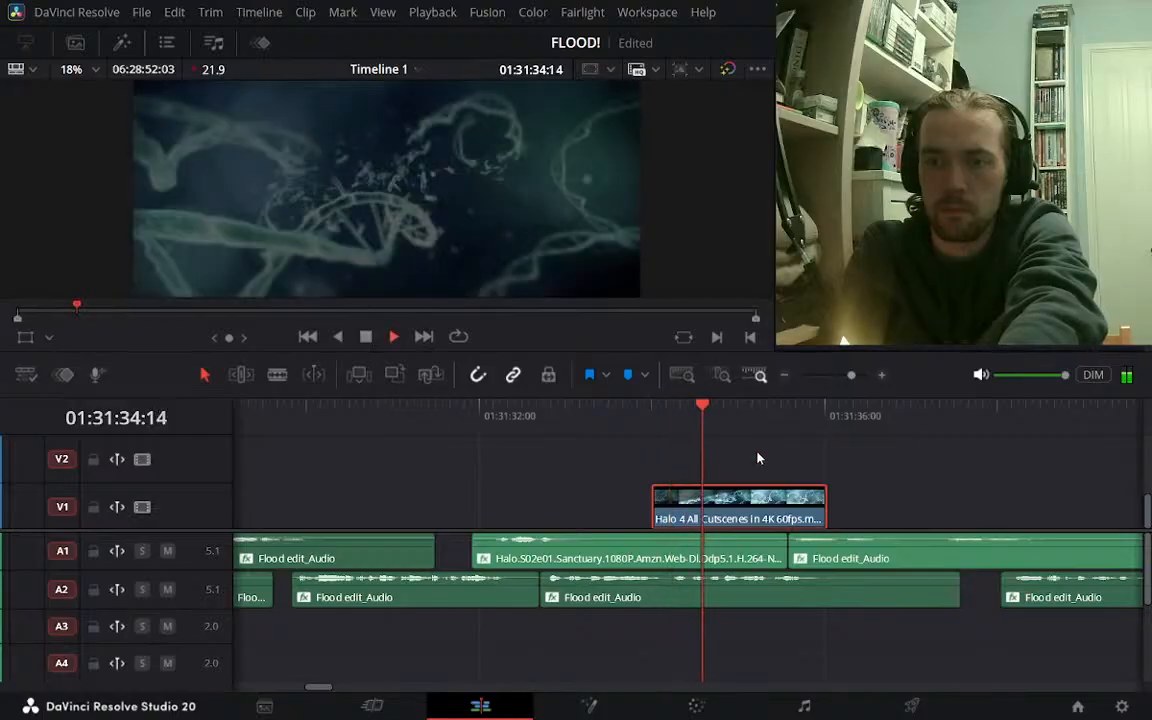
pyautogui.press('space')
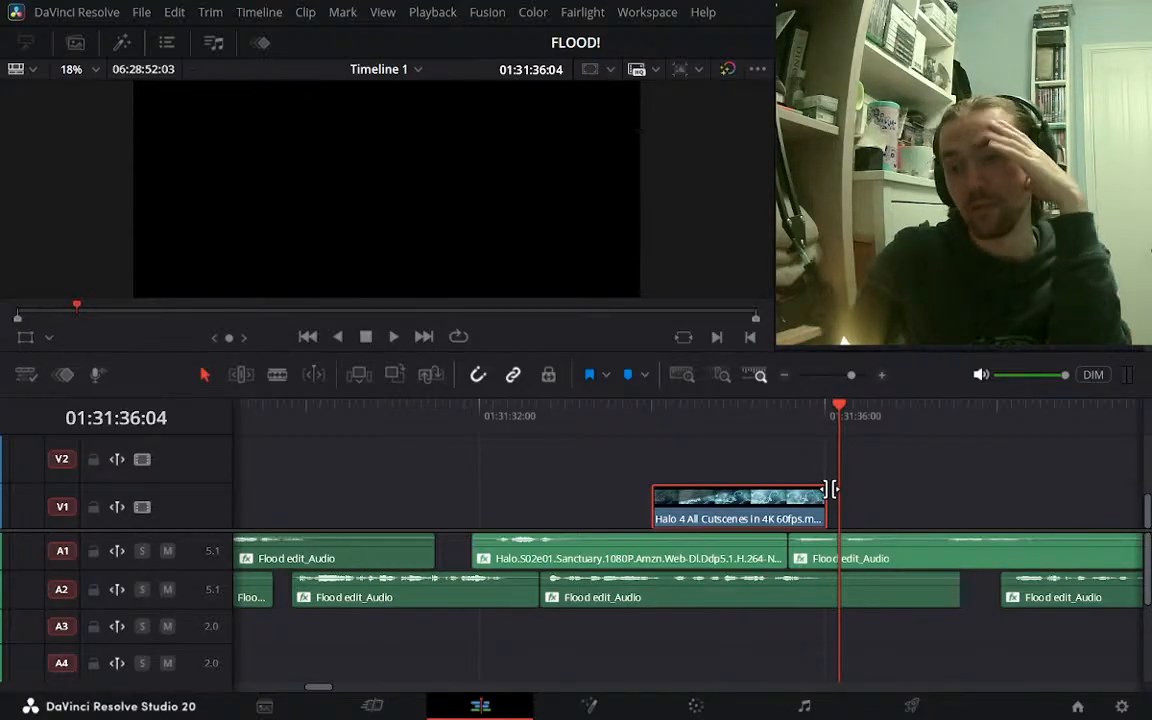
# Extend the Halo 4 DNA clip's end to about 01:31:36:14 and play the section from 01:31:33:02
pyautogui.moveTo(824, 507); pyautogui.dragTo(874, 507)
pyautogui.click(574, 414)
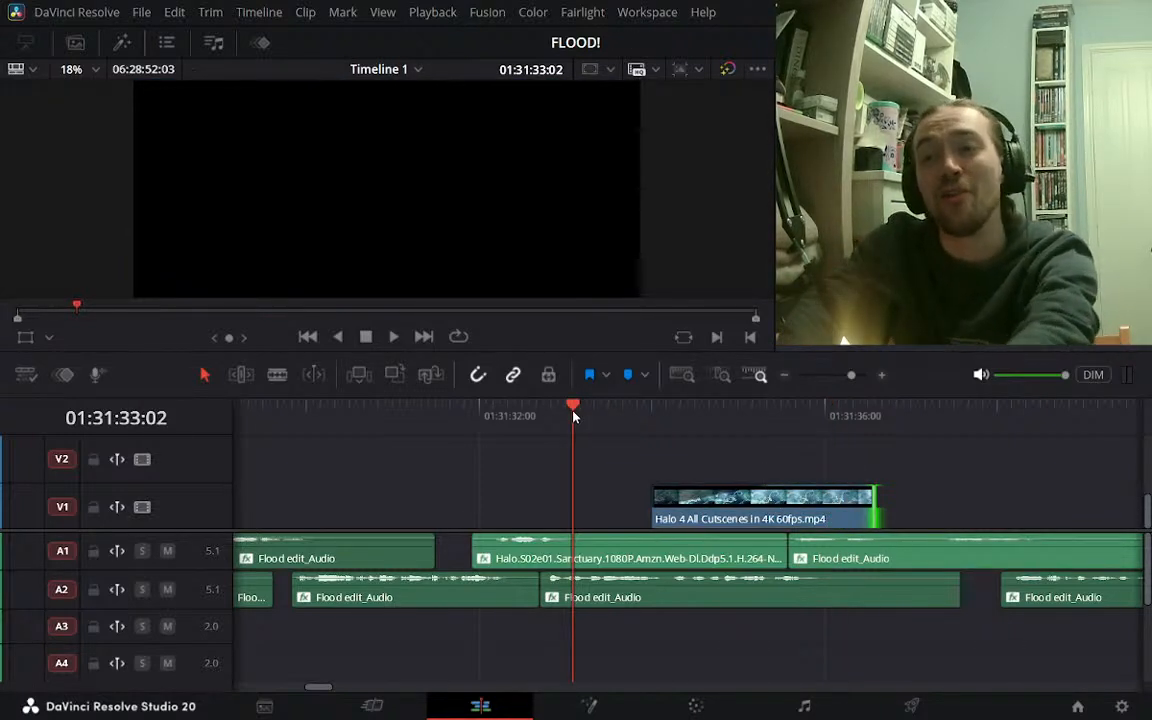
pyautogui.press('space')
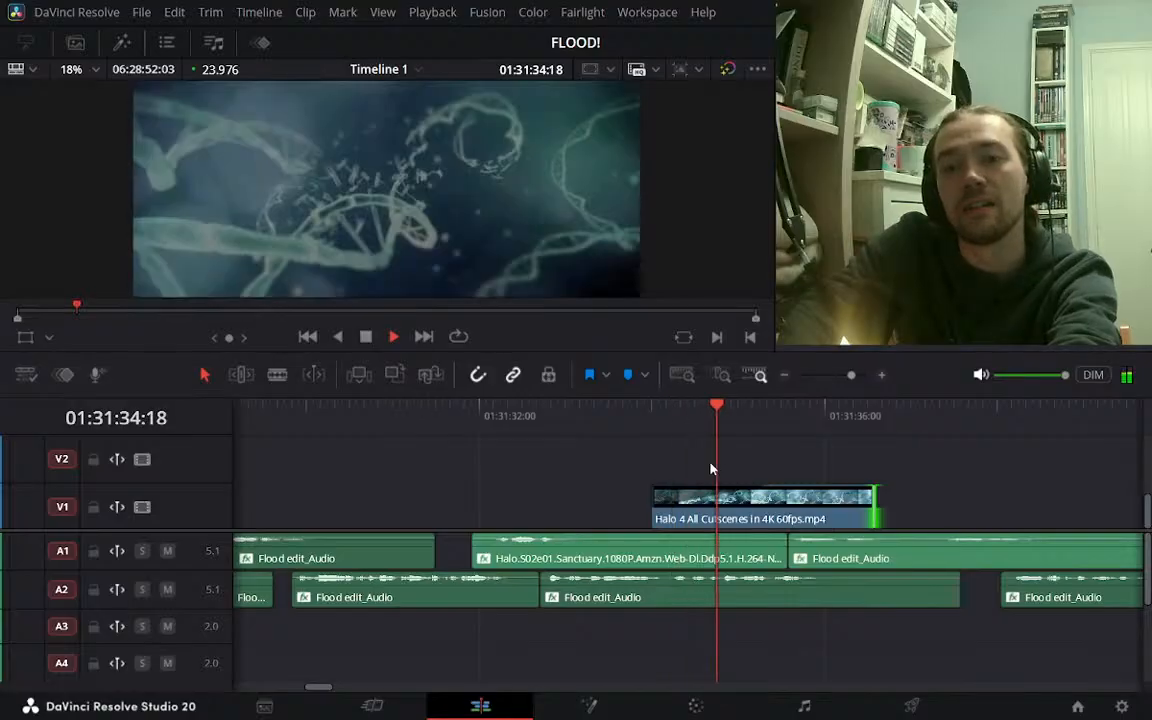
pyautogui.press('space')
# Shorten the Halo 4 DNA clip's fade-in to about 0.7 seconds, trim its start to about 01:31:34:04, and preview the edit
pyautogui.moveTo(769, 485); pyautogui.dragTo(713, 482)
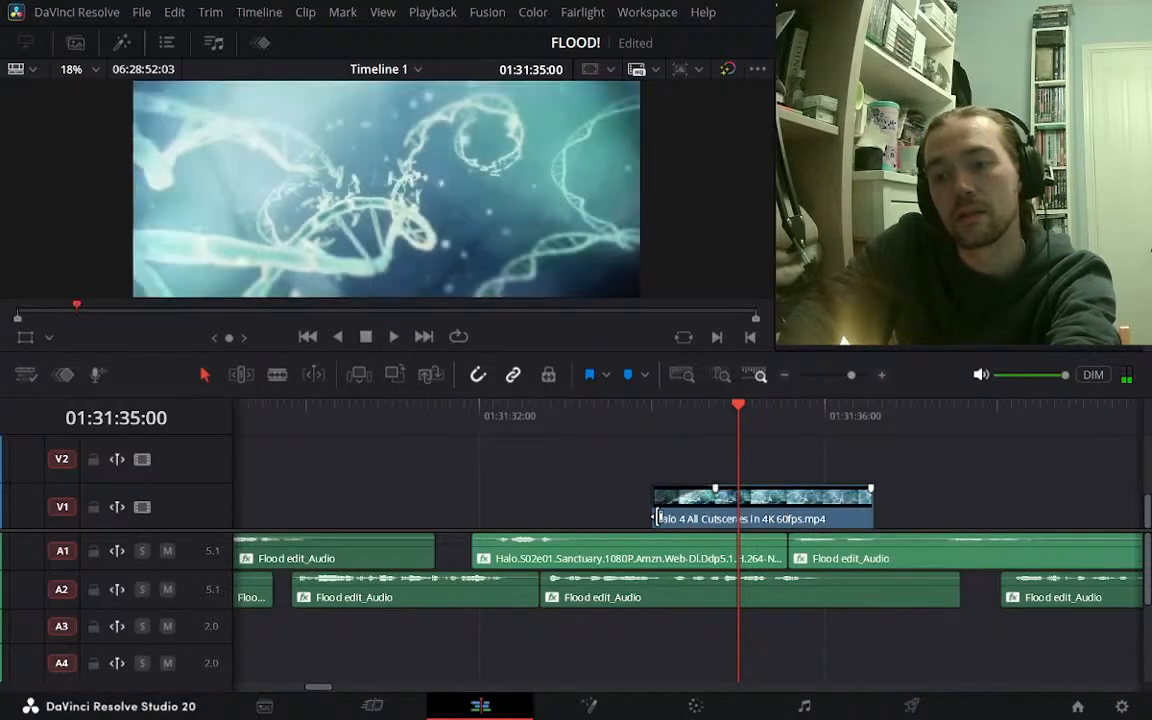
pyautogui.moveTo(655, 514); pyautogui.dragTo(666, 512)
pyautogui.click(647, 416)
pyautogui.press('space')
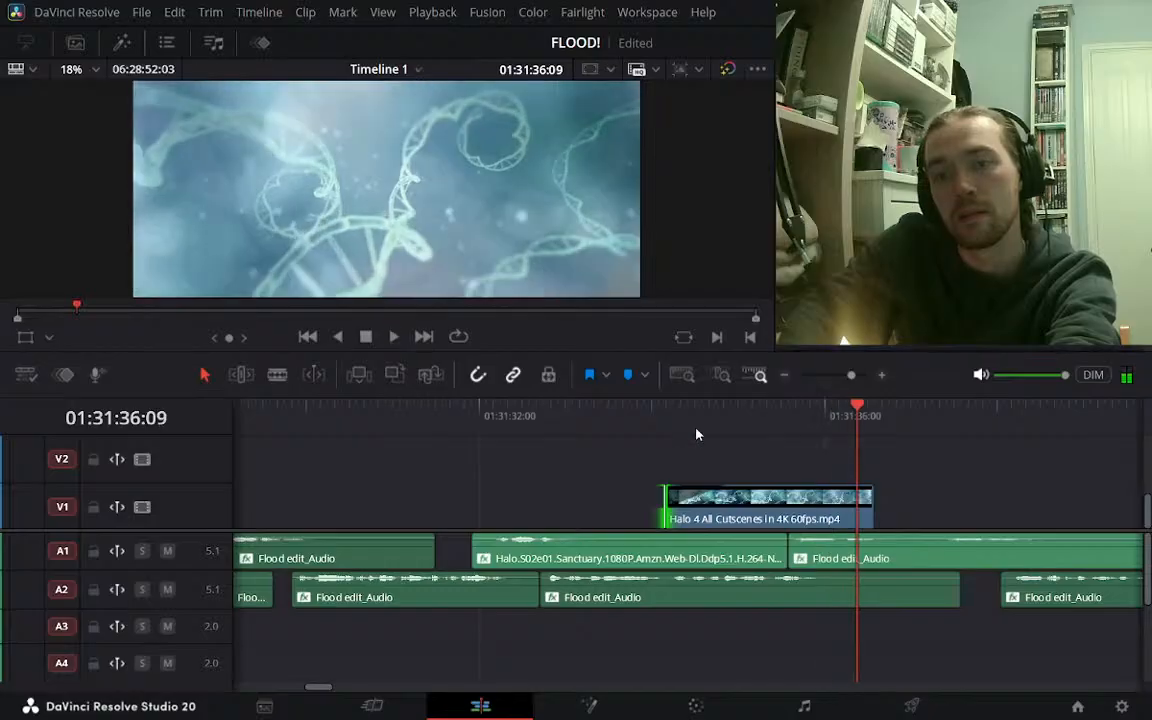
pyautogui.press('space')
pyautogui.click(691, 428)
pyautogui.press('space')
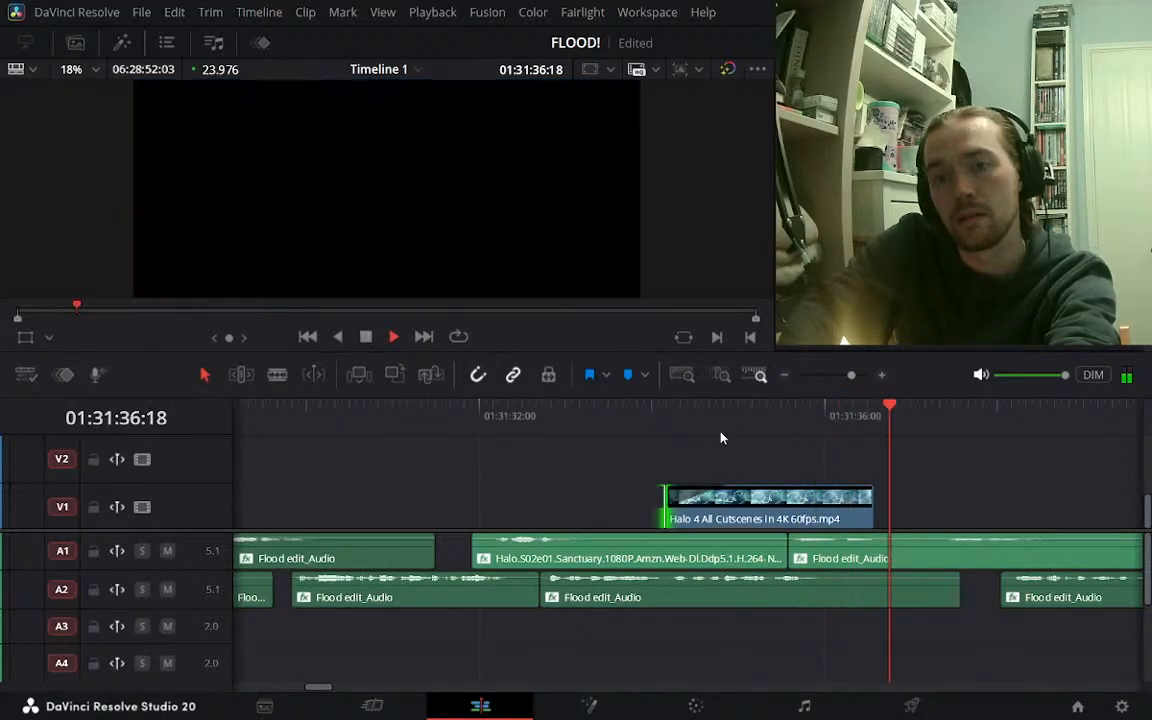
pyautogui.press('space')
# Review the dialogue leading up to the Halo 4 DNA clip by playing the timeline from about 01:31:26 and again from about 01:31:28
pyautogui.click(787, 376)
pyautogui.click(787, 376)
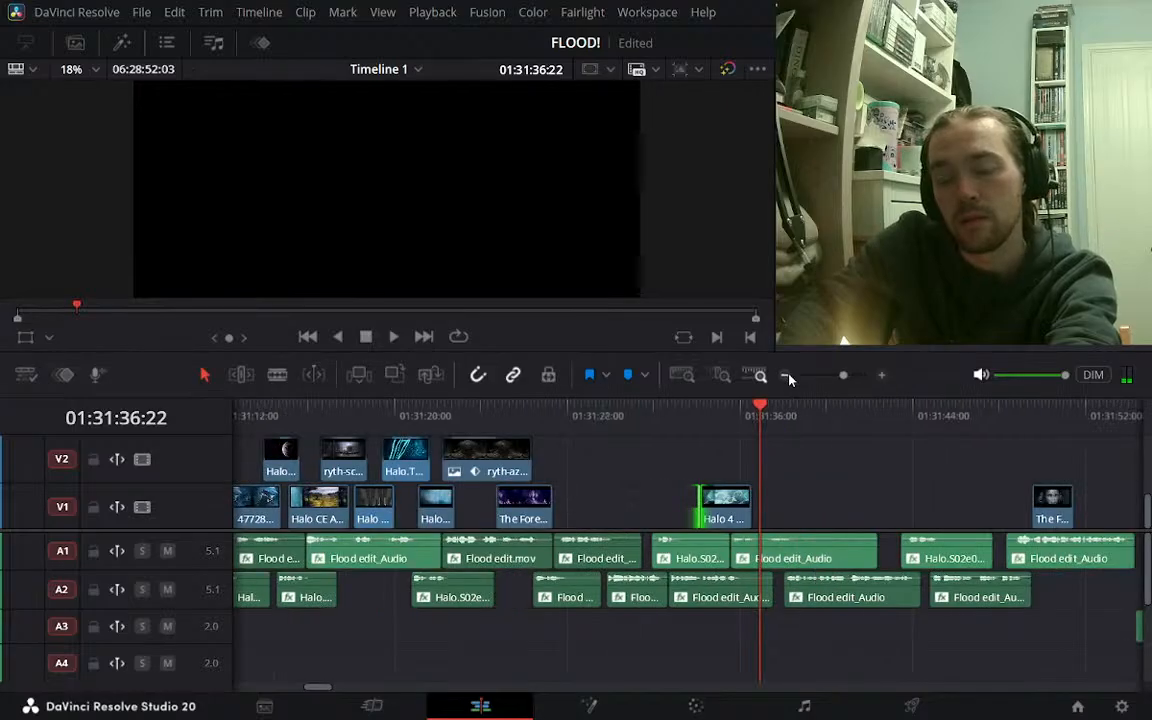
pyautogui.click(535, 422)
pyautogui.press('space')
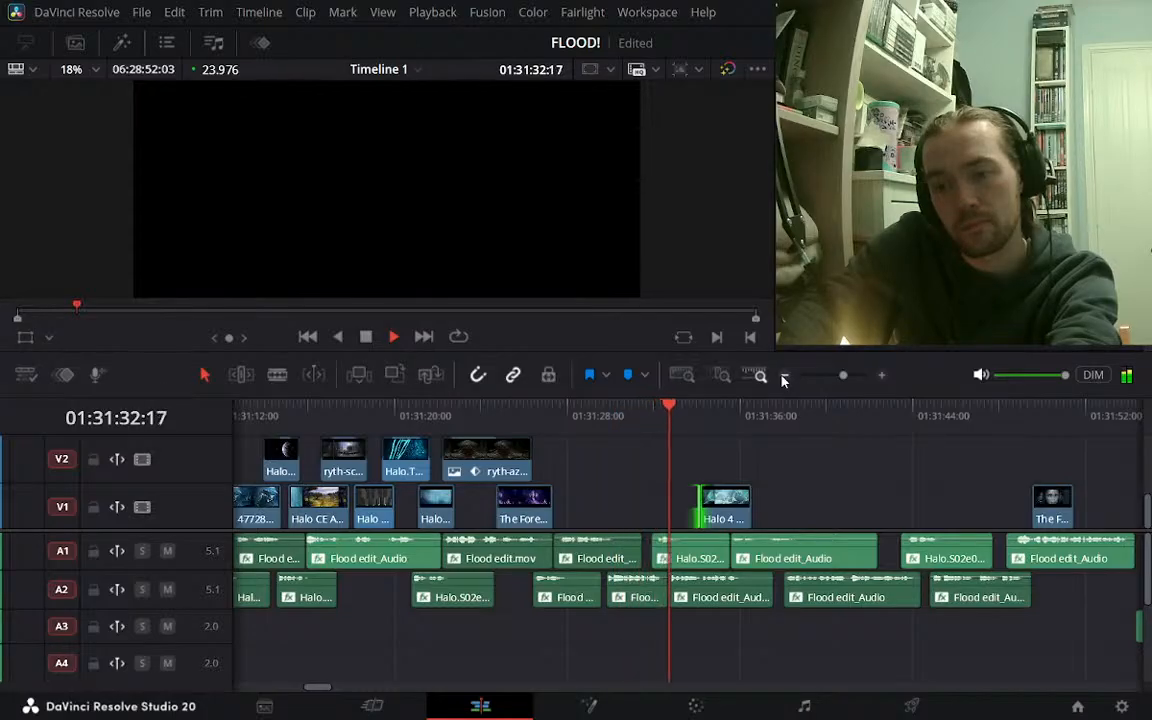
pyautogui.press('space')
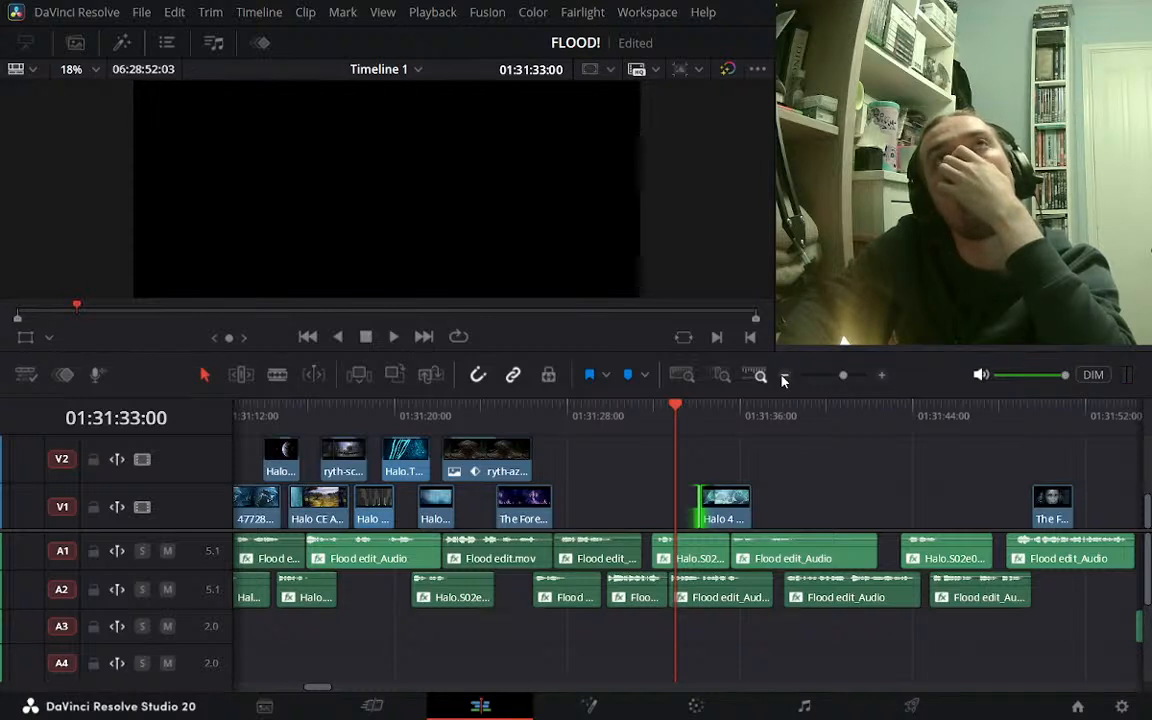
pyautogui.click(562, 421)
pyautogui.press('space')
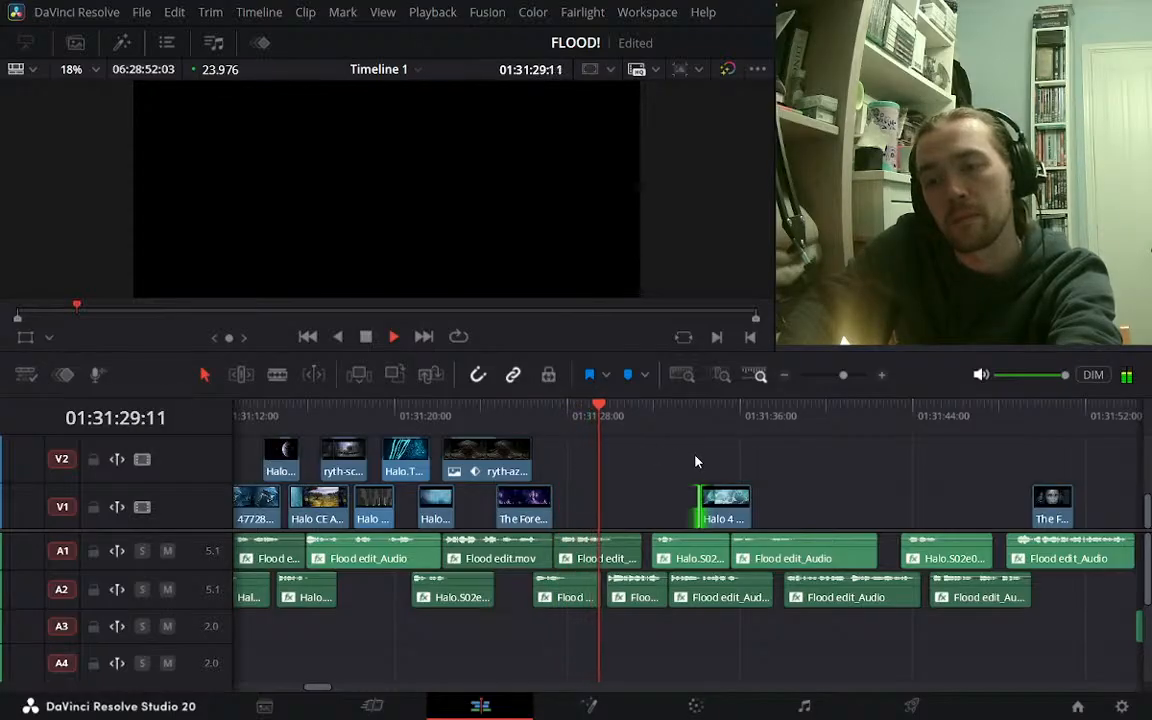
pyautogui.press('space')
# Place the playhead at 01:33:52:12 in the empty stretch after the audio clips and open the H2 bin
pyautogui.click(783, 375)
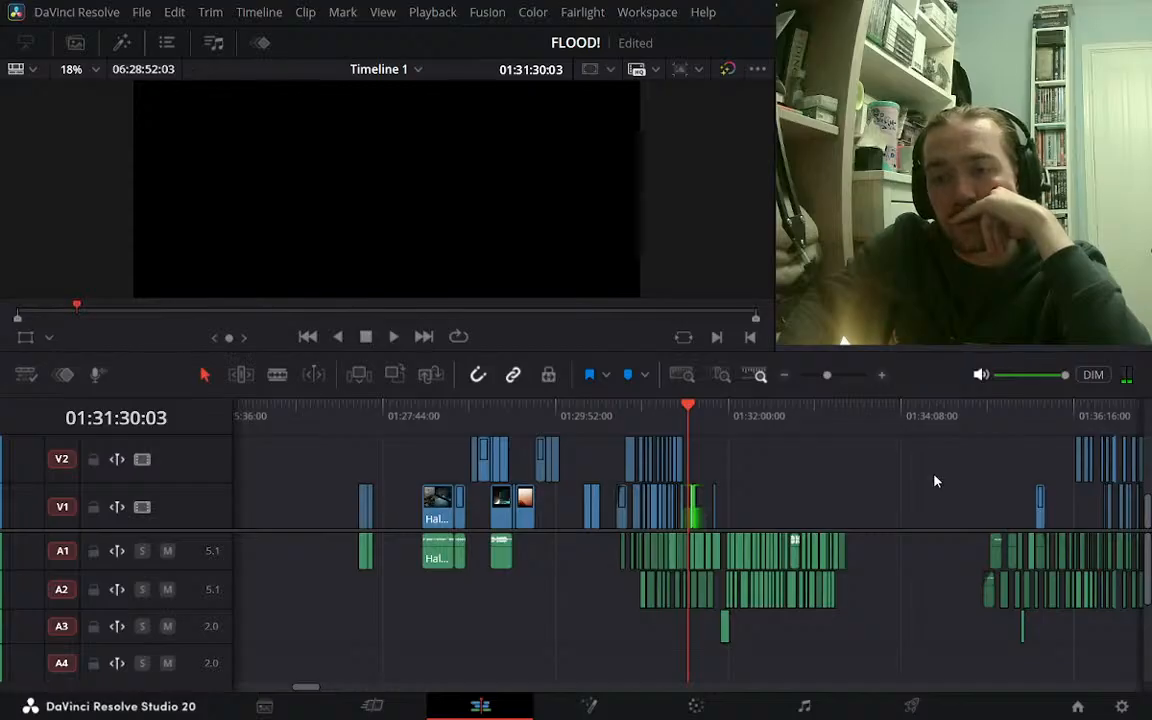
pyautogui.click(924, 416)
pyautogui.click(881, 375)
pyautogui.click(881, 375)
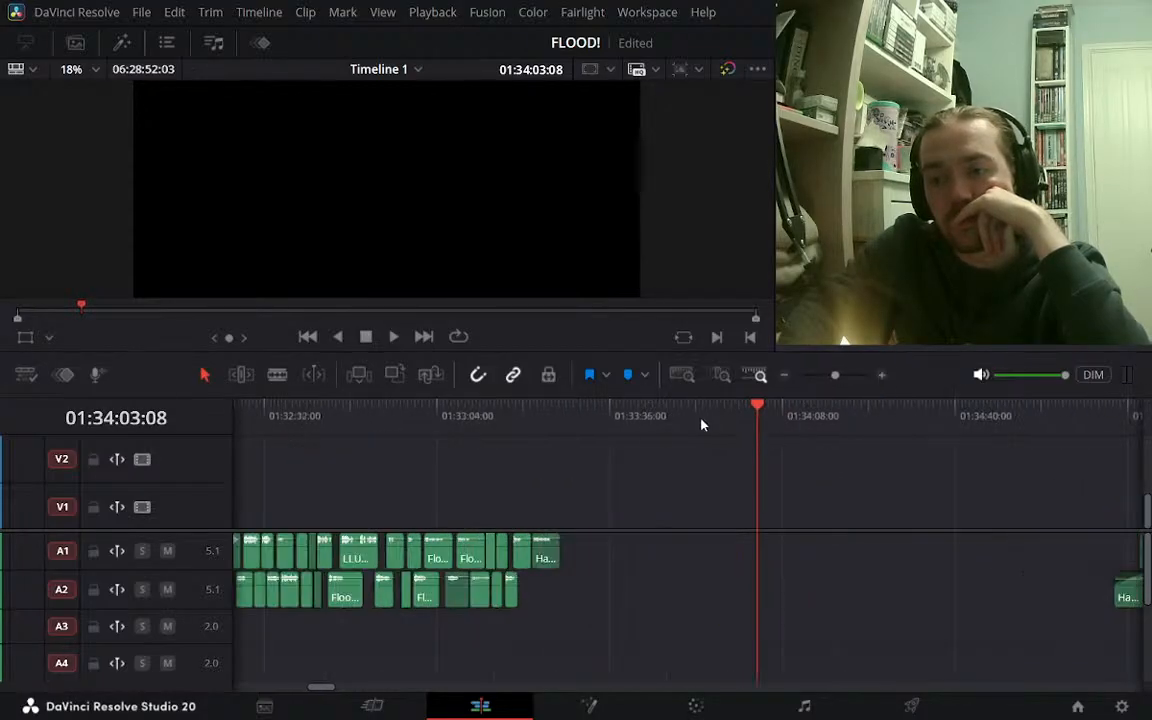
pyautogui.click(700, 423)
pyautogui.click(72, 43)
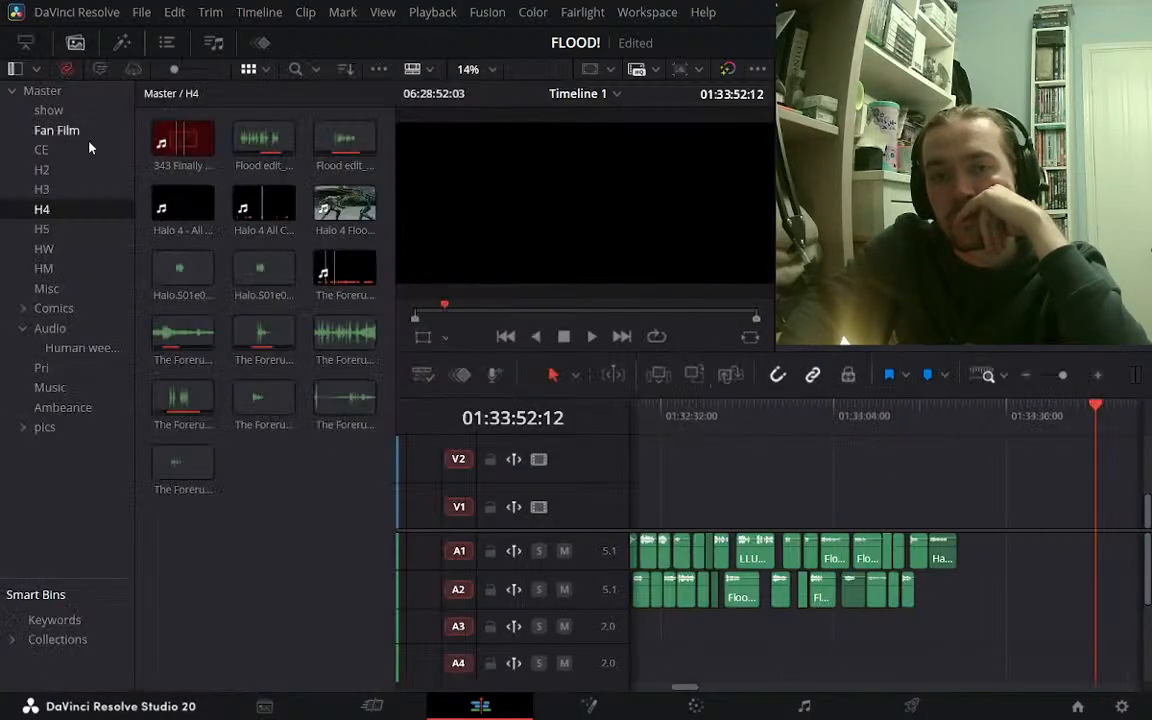
pyautogui.click(44, 170)
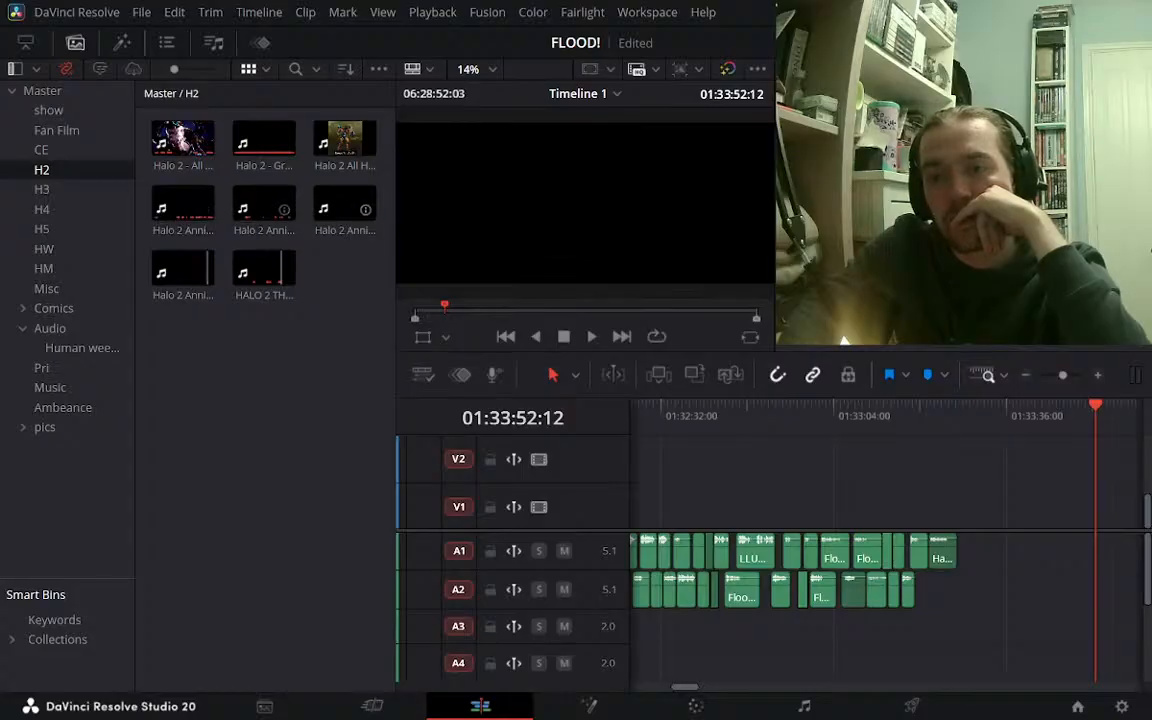
pyautogui.click(72, 43)
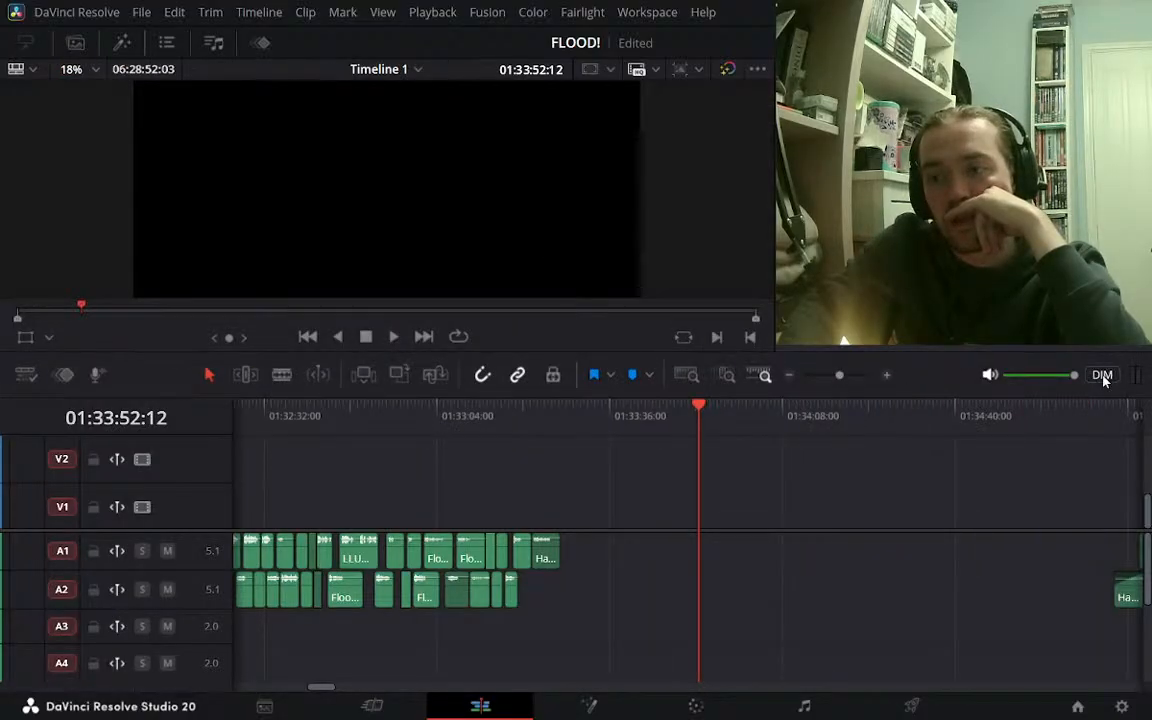
# Mute the playback audio and load the Halo 2 Anniversary cutscenes clip with NO Music from the H2 bin for viewing
pyautogui.click(1102, 376)
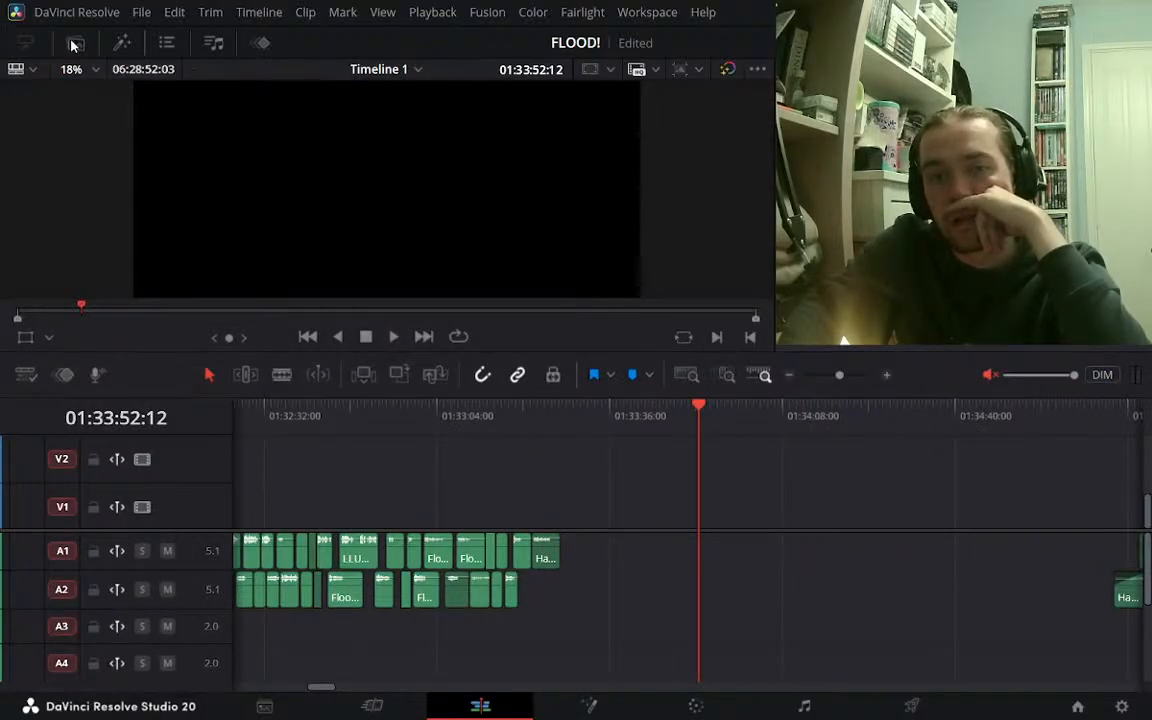
pyautogui.click(72, 43)
pyautogui.click(189, 211)
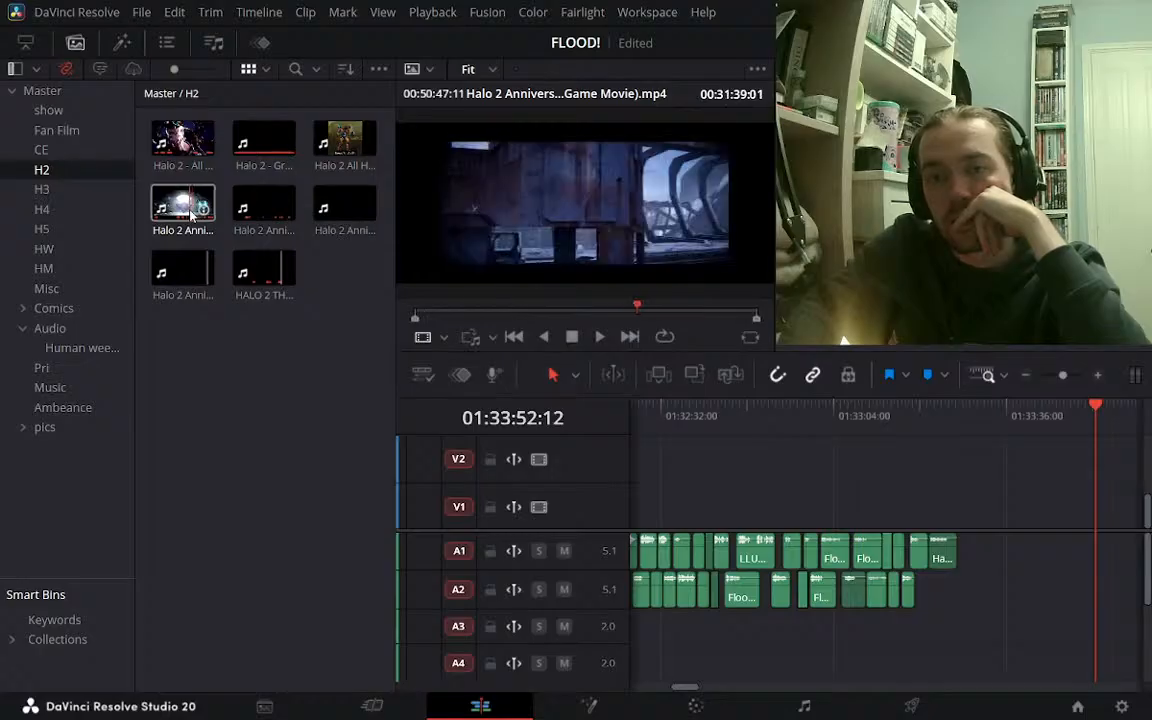
pyautogui.click(258, 212)
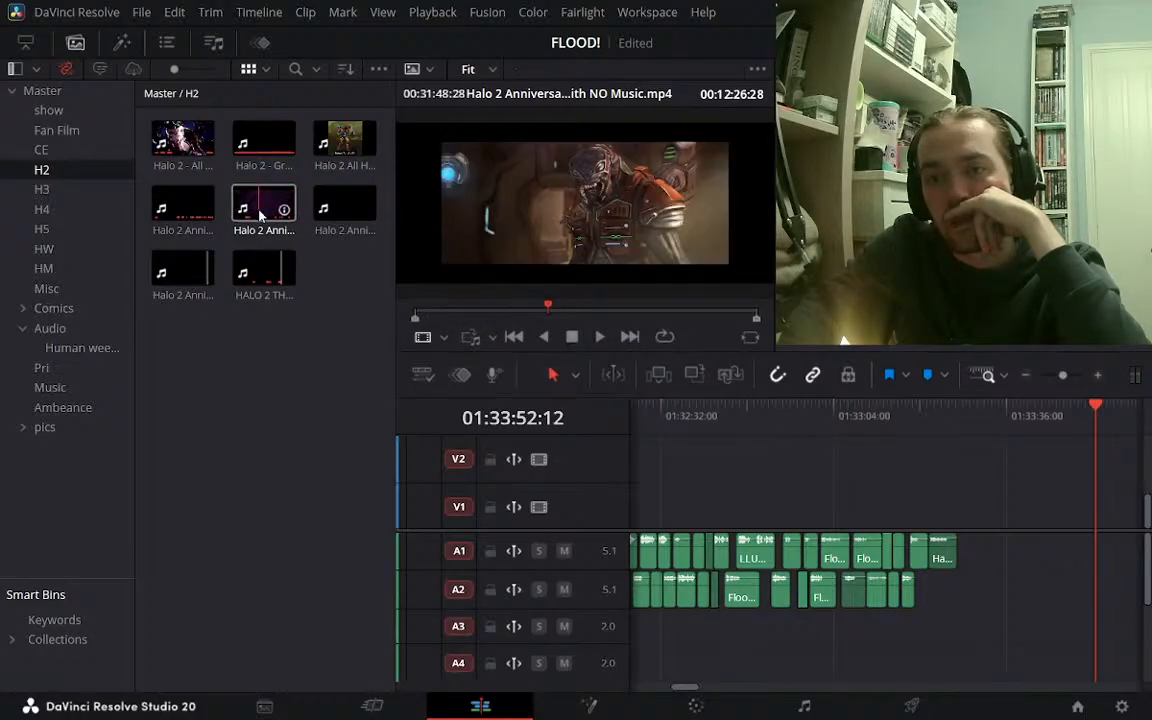
pyautogui.click(260, 213)
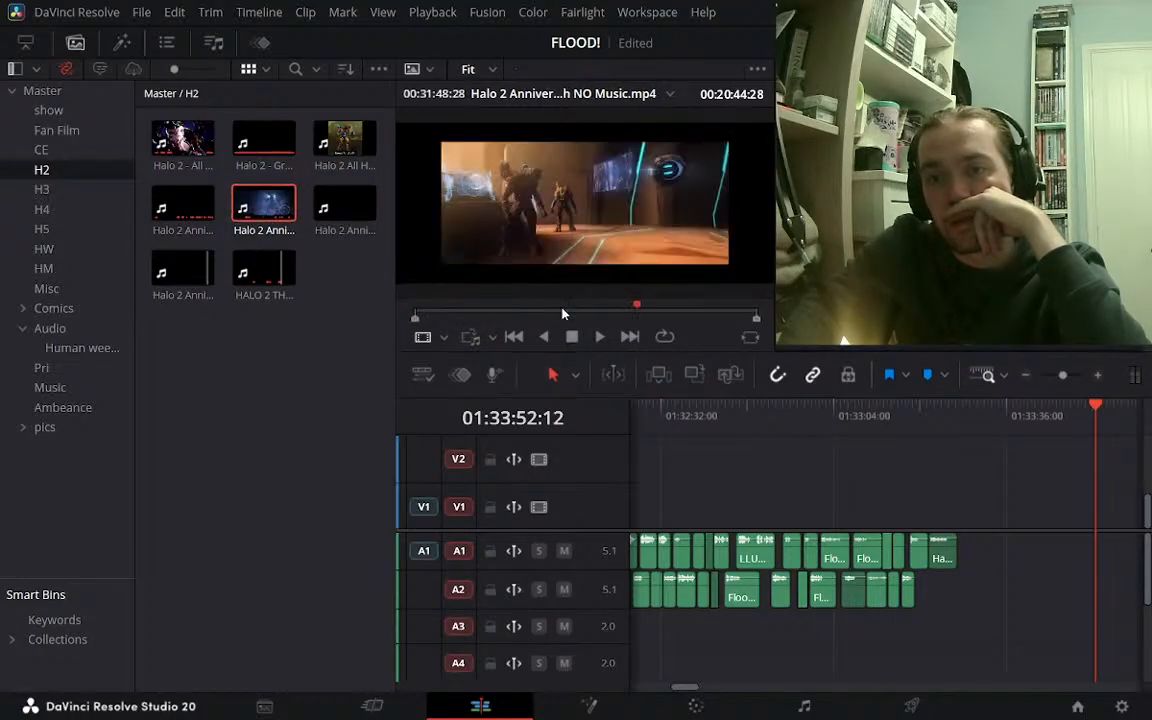
# Scrub through the Halo 2 Anniversary source clip and mark an in point at the creature's face at 00:19:25:13
pyautogui.moveTo(557, 315)
pyautogui.mouseDown()
pyautogui.moveTo(516, 315)
pyautogui.moveTo(577, 313)
pyautogui.mouseUp()
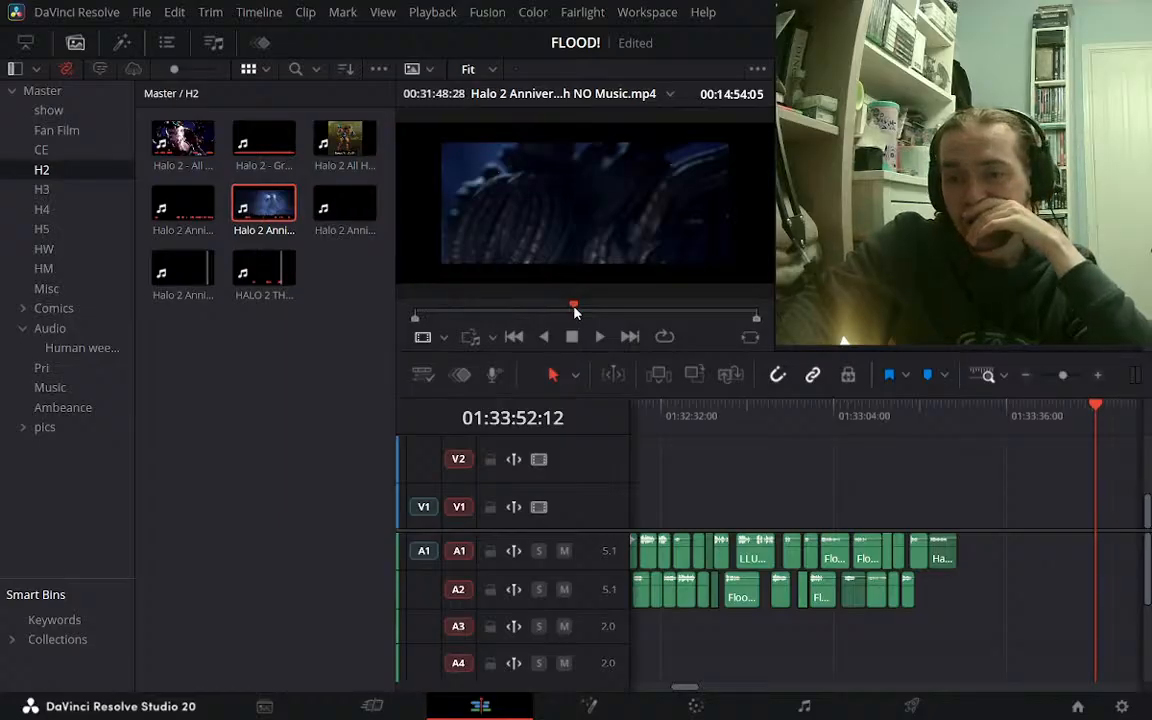
pyautogui.moveTo(575, 313); pyautogui.dragTo(606, 311)
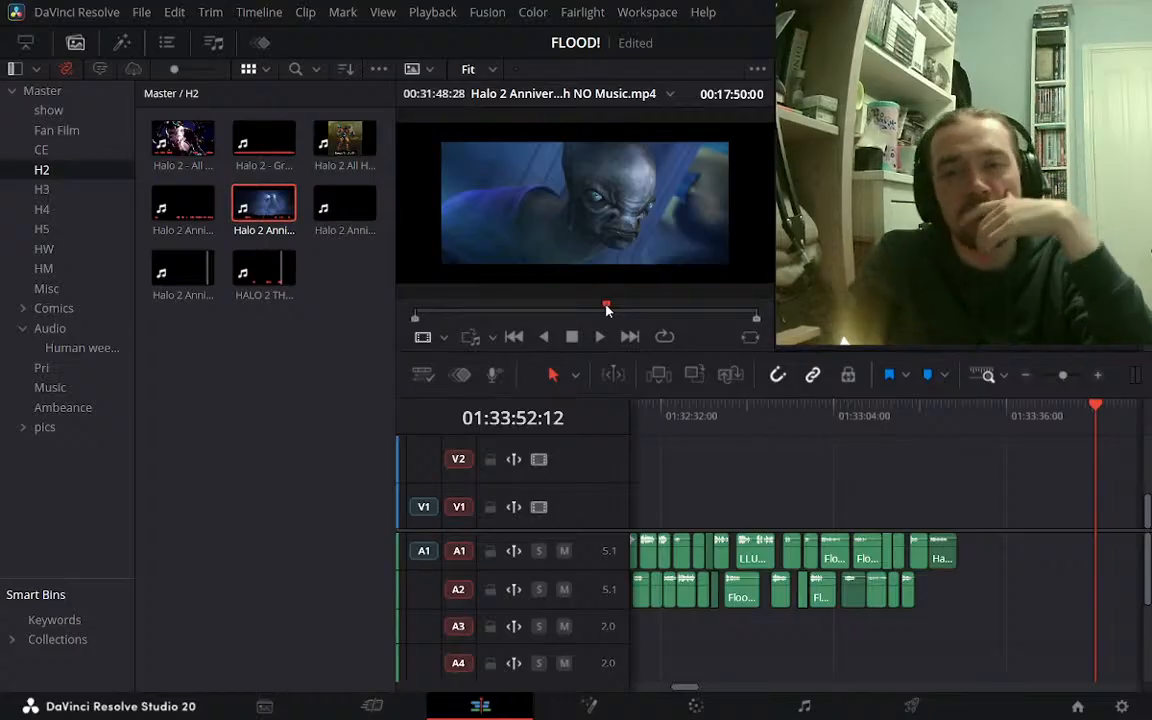
pyautogui.moveTo(606, 310); pyautogui.dragTo(622, 312)
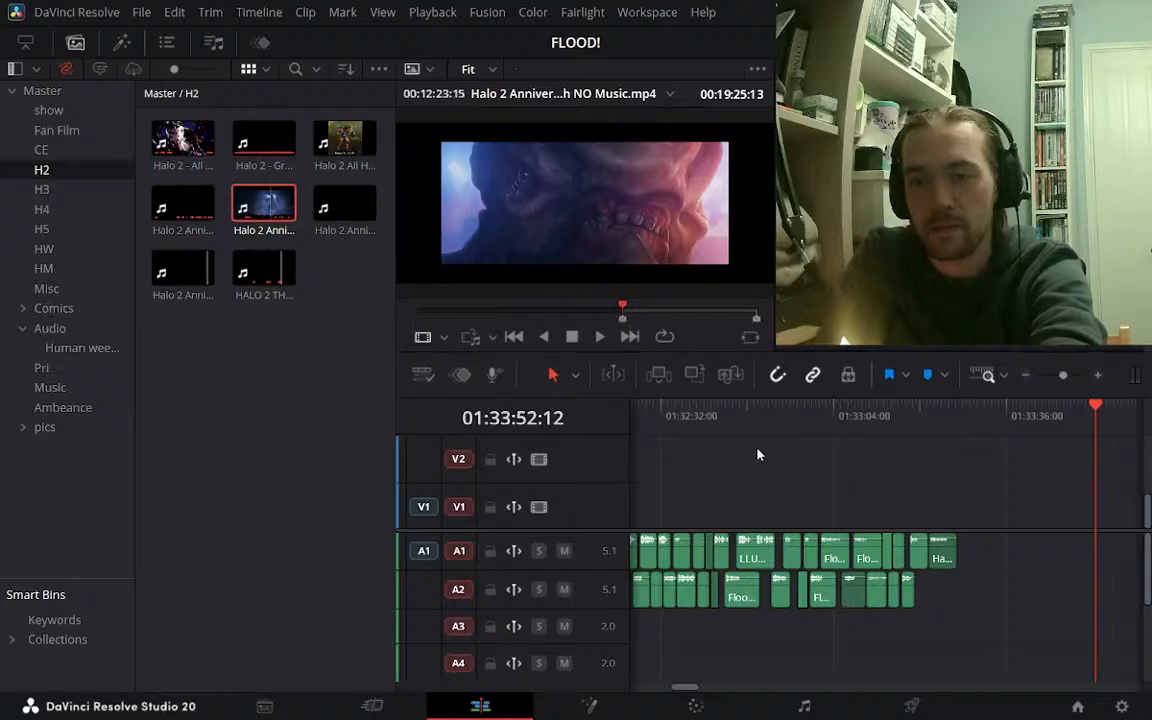
# Mark the source out point at 00:19:26:20, just before the cut to the next shot, and insert the range at the playhead
pyautogui.press('space')
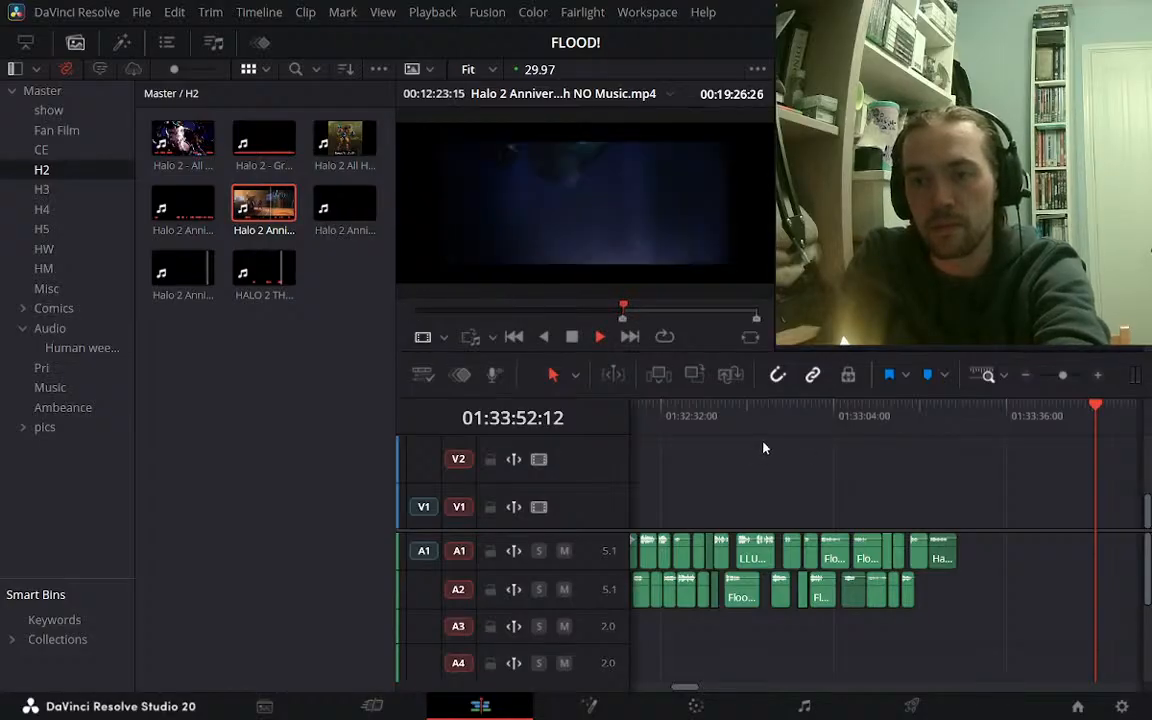
pyautogui.press('j')
pyautogui.press('k')
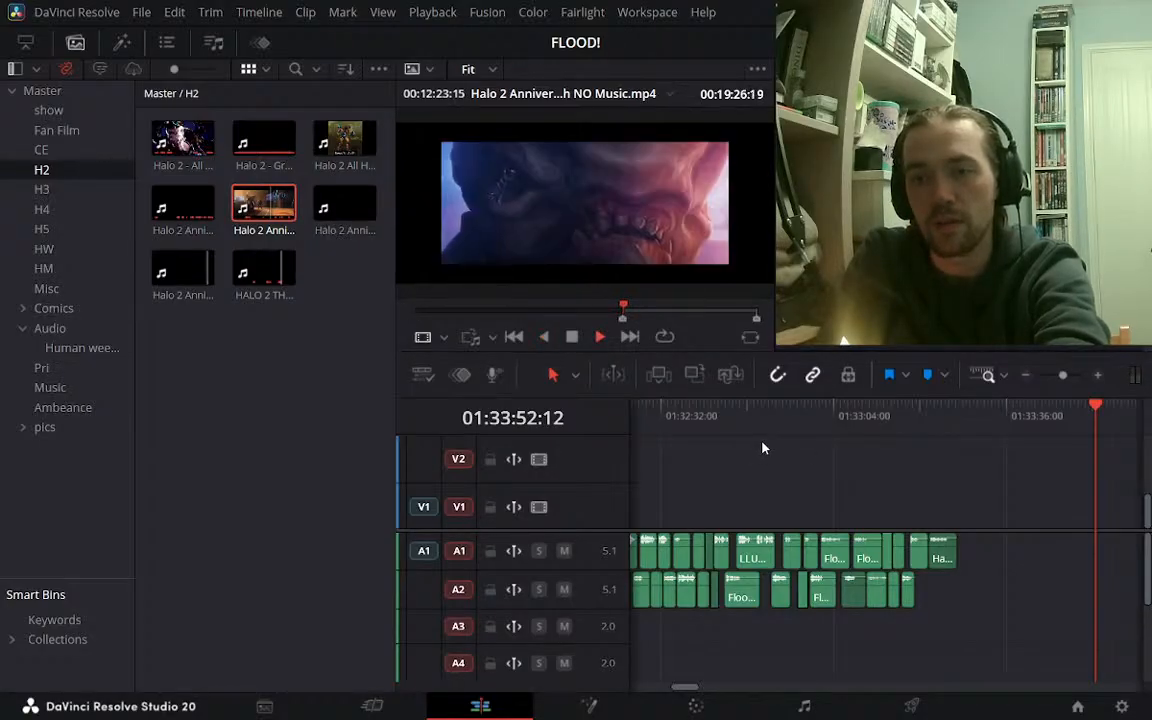
pyautogui.press('Right')
pyautogui.press('Right')
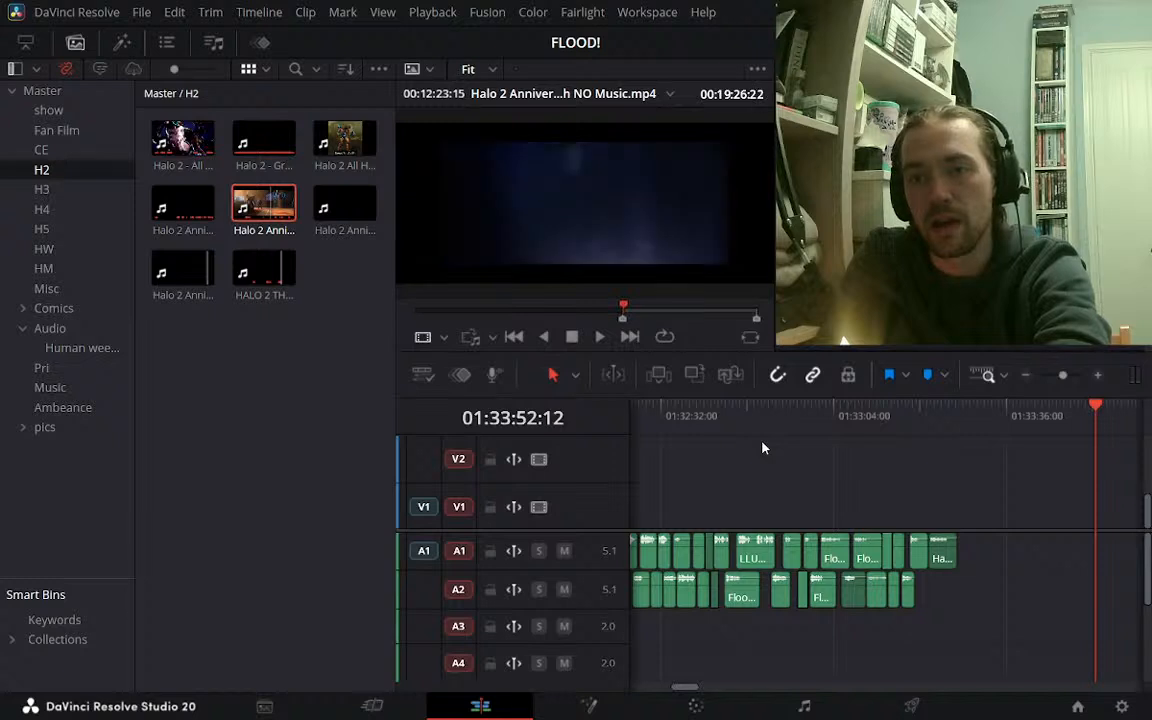
pyautogui.press('Left')
pyautogui.press('Left')
pyautogui.press('o')
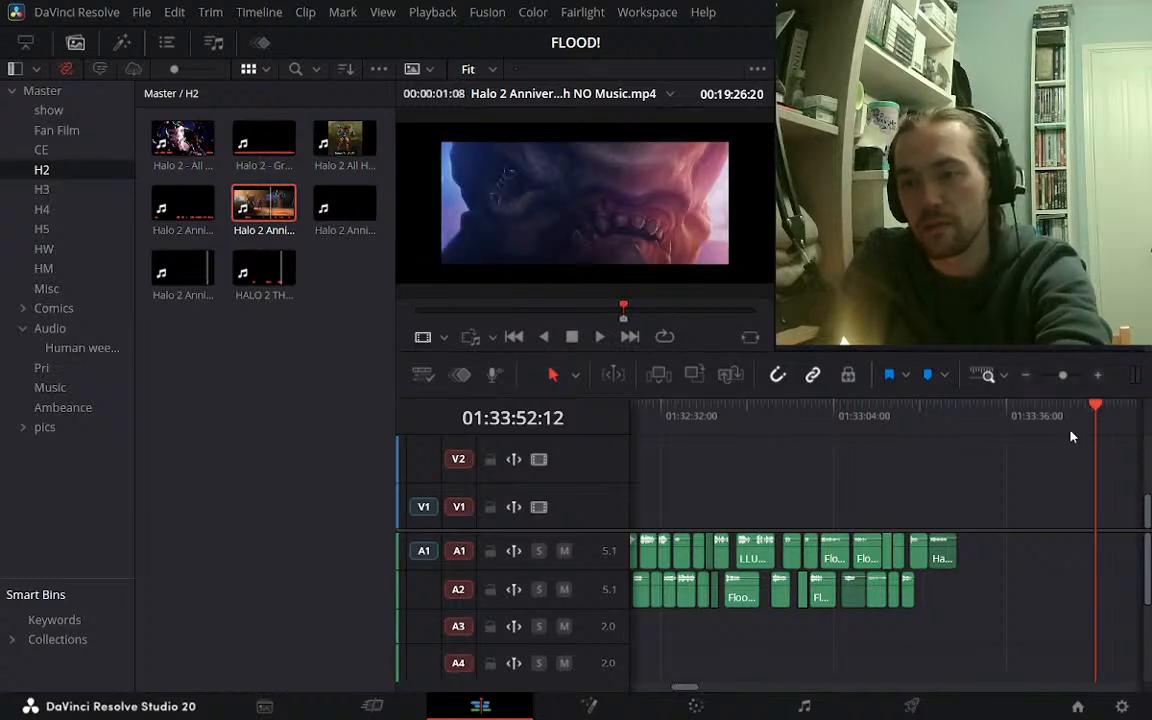
pyautogui.click(657, 375)
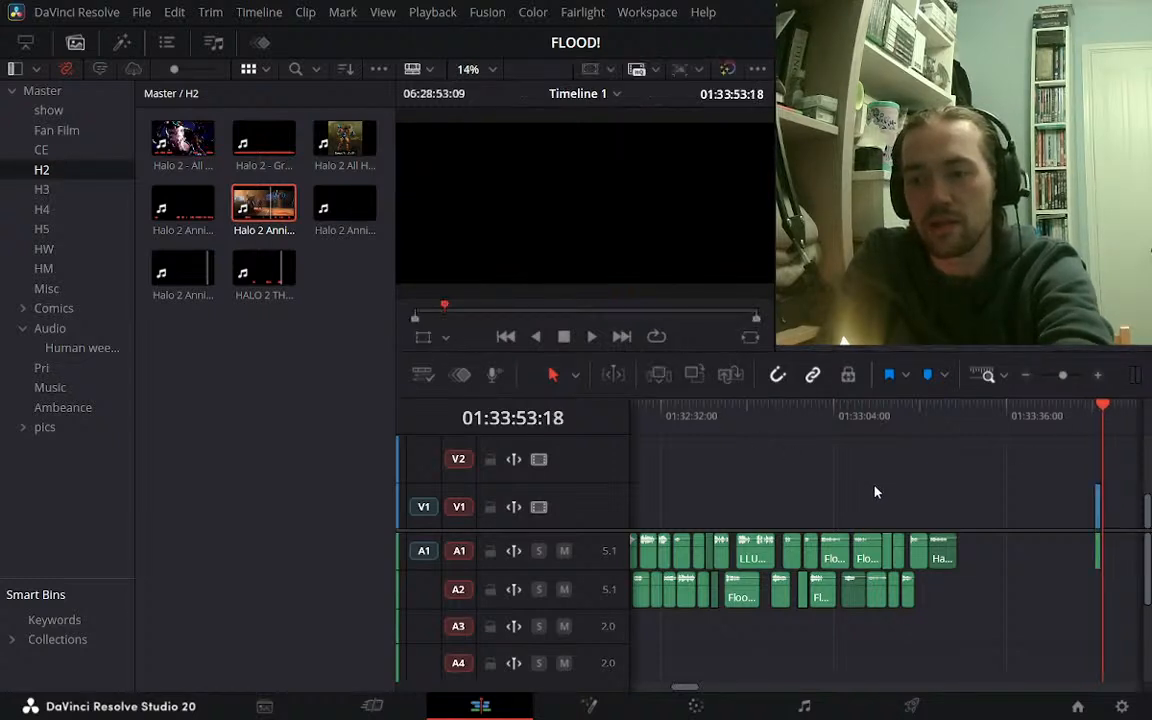
# Move the inserted Halo 2 Anniversary clip slightly earlier to start at about 01:33:51:16
pyautogui.click(70, 45)
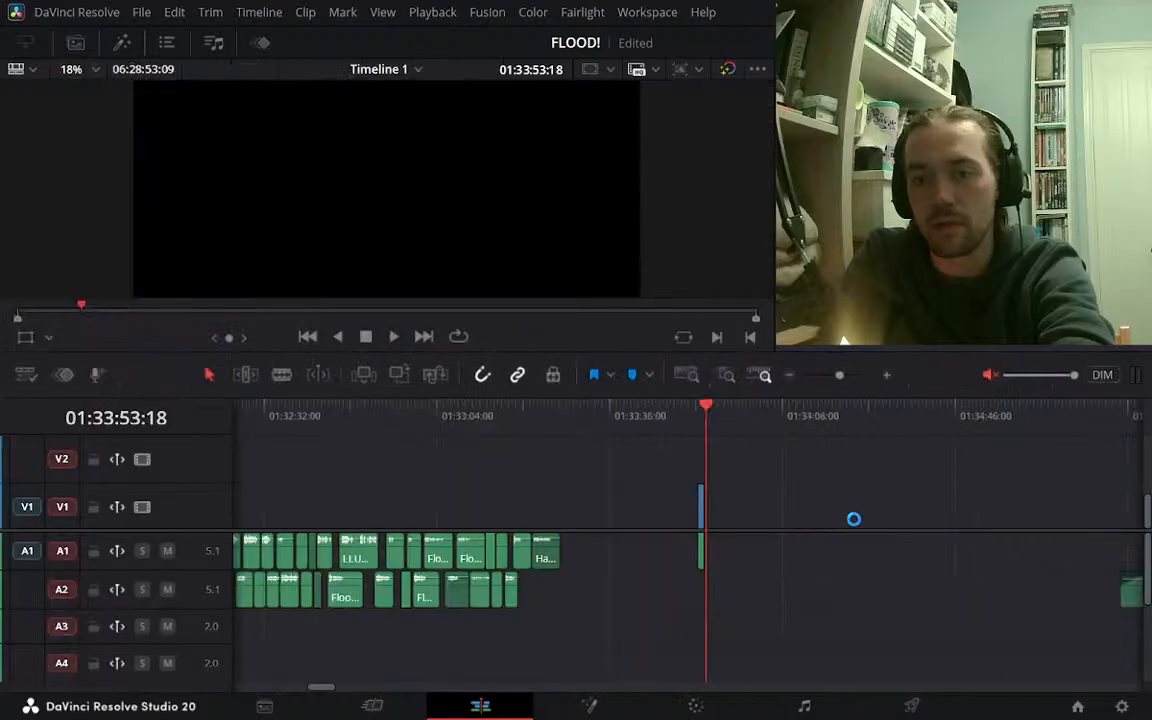
pyautogui.click(701, 440)
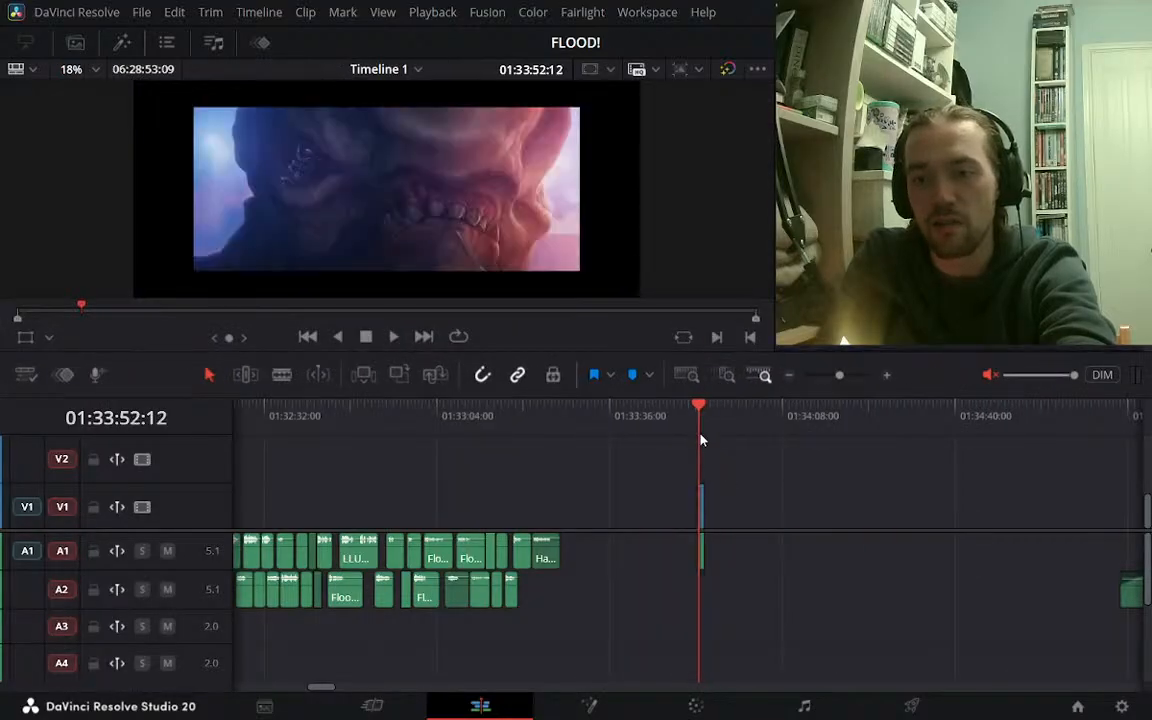
pyautogui.click(886, 375)
pyautogui.click(886, 375)
pyautogui.moveTo(689, 506); pyautogui.dragTo(638, 521)
# Unlink the Halo 2 Anniversary clip's audio from its video and delete that audio from track A1
pyautogui.click(667, 556)
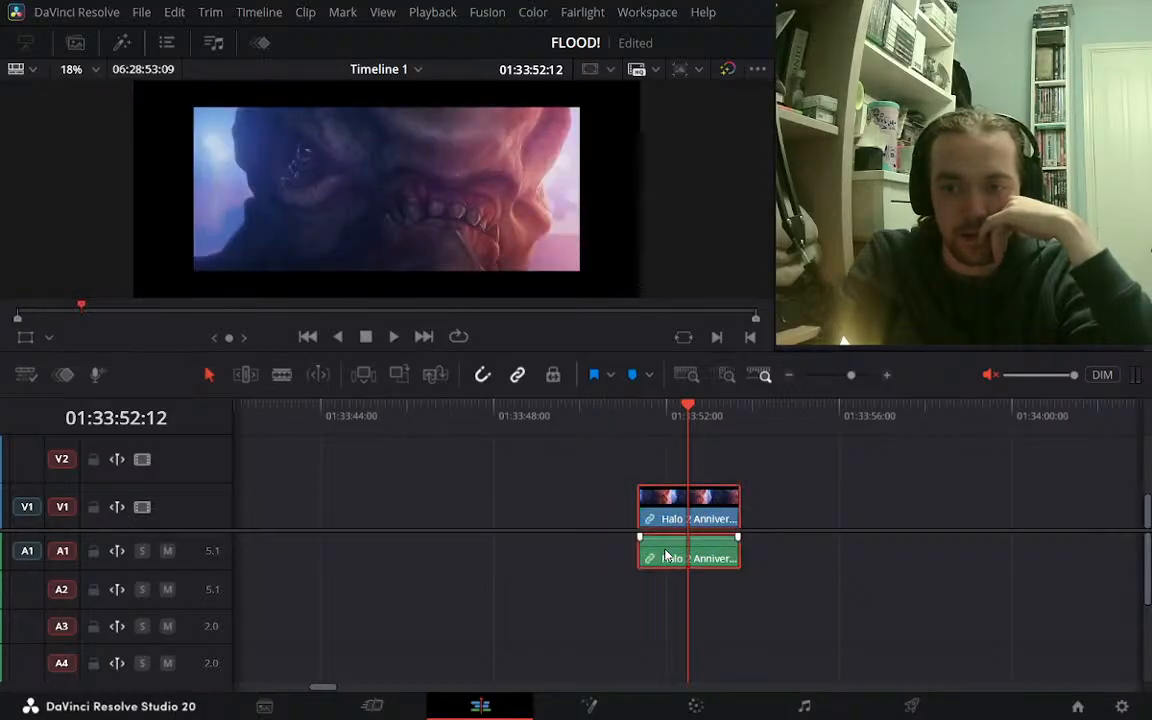
pyautogui.hotkey('ctrl', 'alt', 'l')
pyautogui.click(774, 495)
pyautogui.click(713, 557)
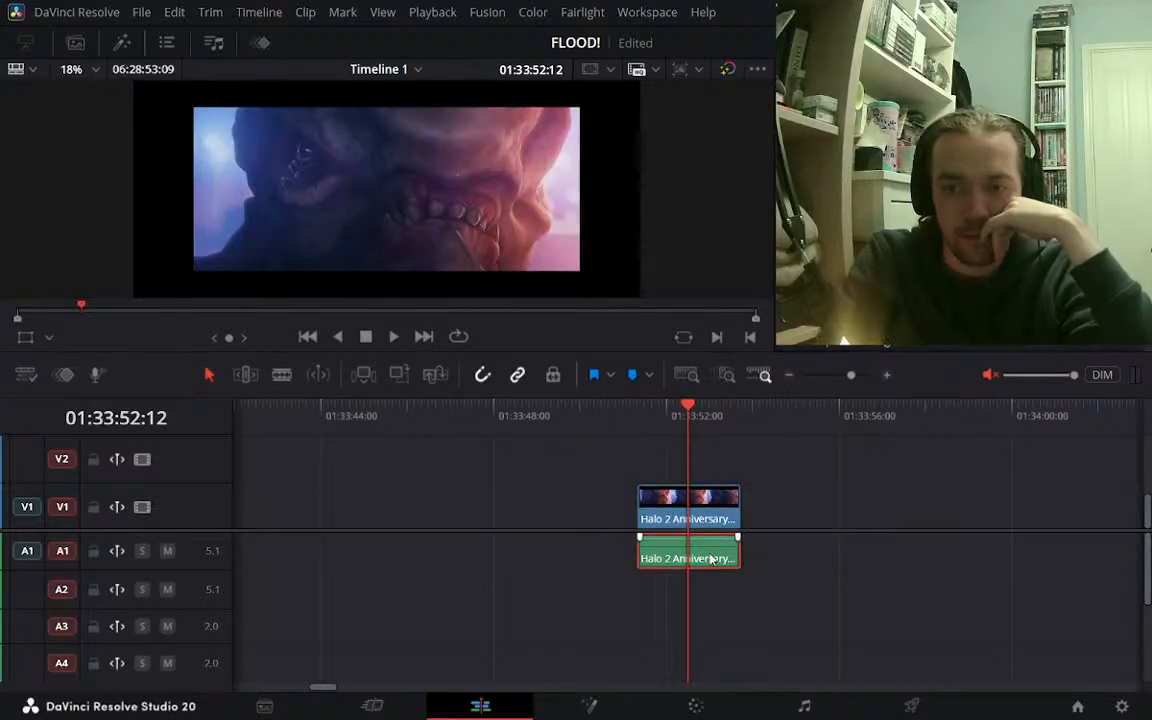
pyautogui.press('Delete')
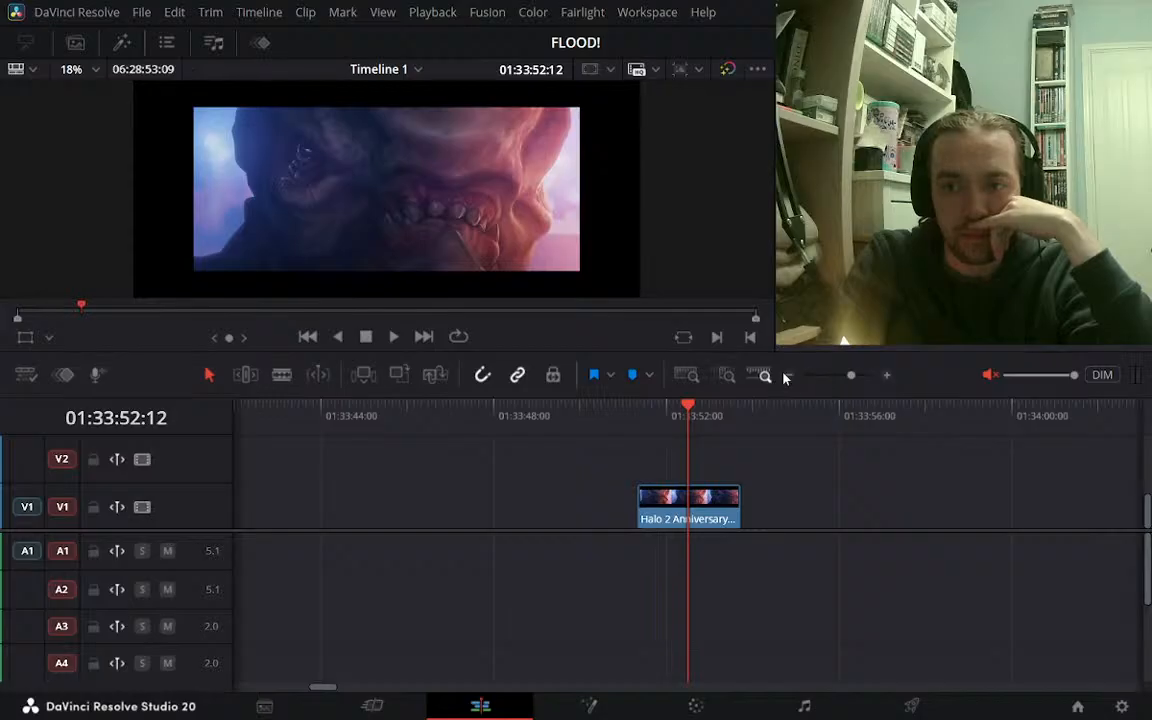
# Enlarge the Halo 2 Anniversary clip on V1 to fill the frame without black bars, and play it back to check
pyautogui.click(638, 424)
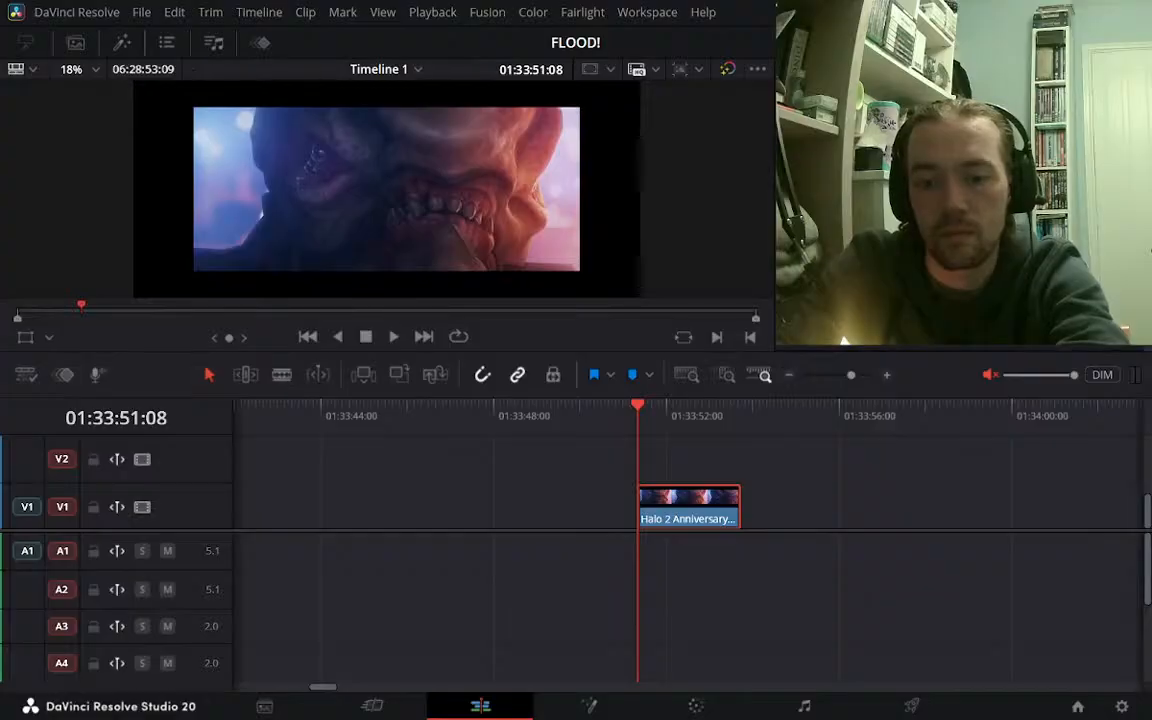
pyautogui.press('Return')
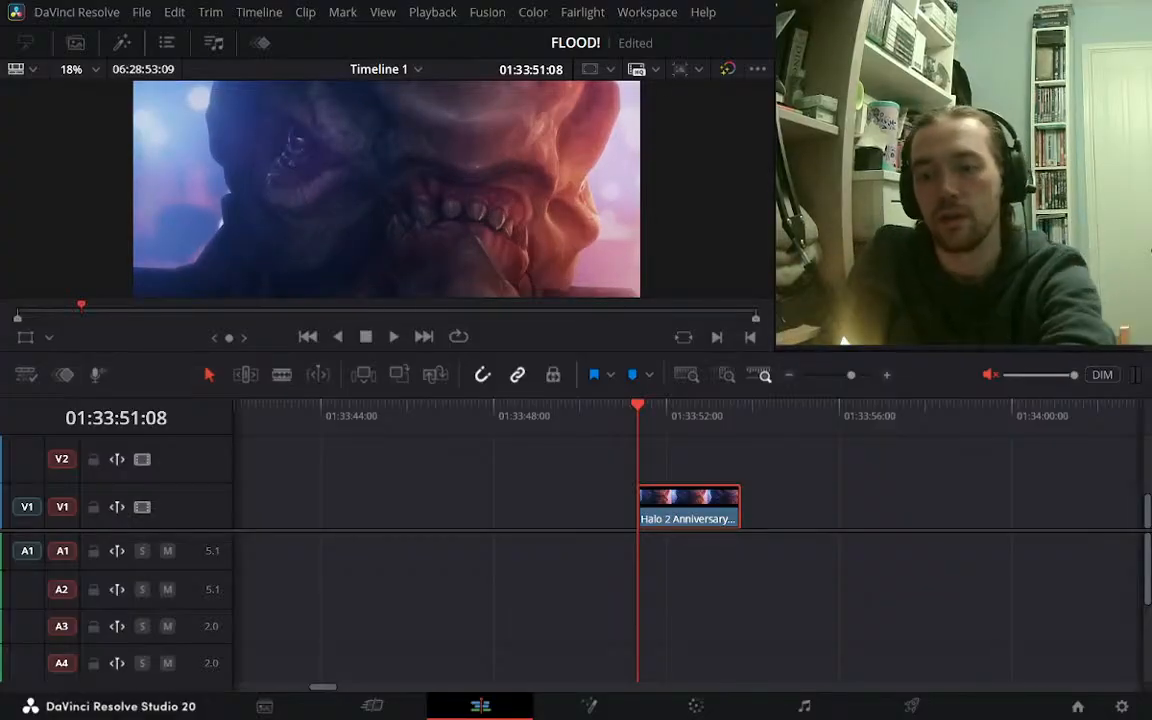
pyautogui.press('space')
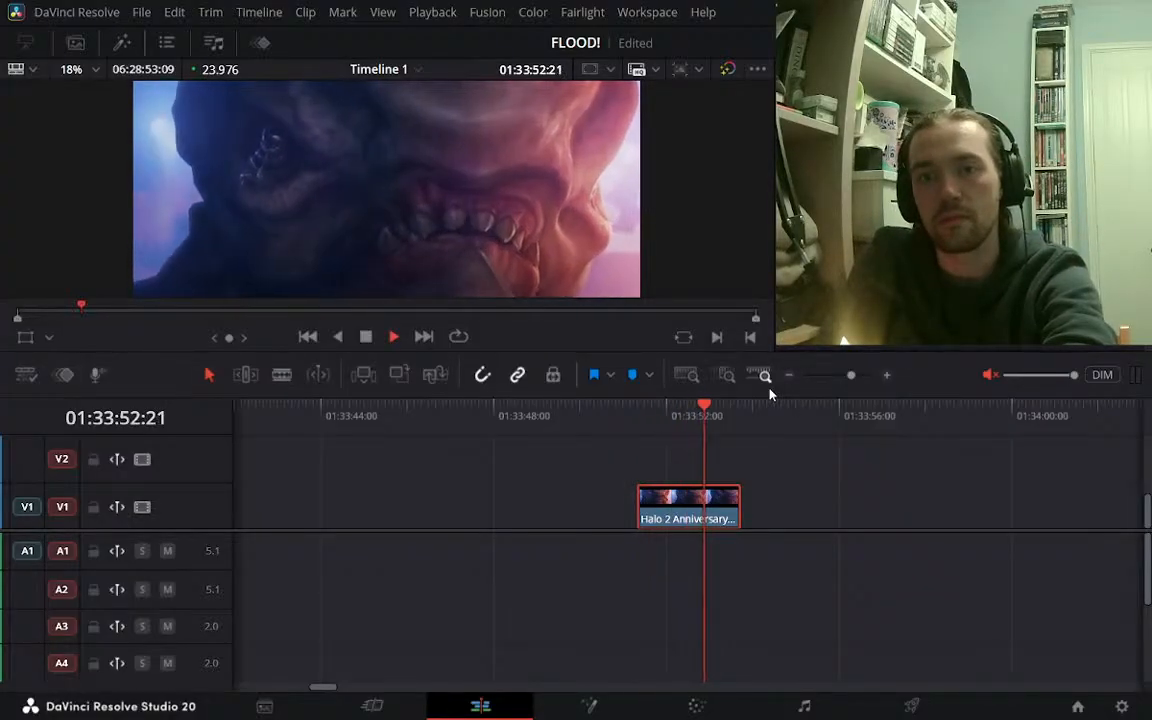
pyautogui.press('space')
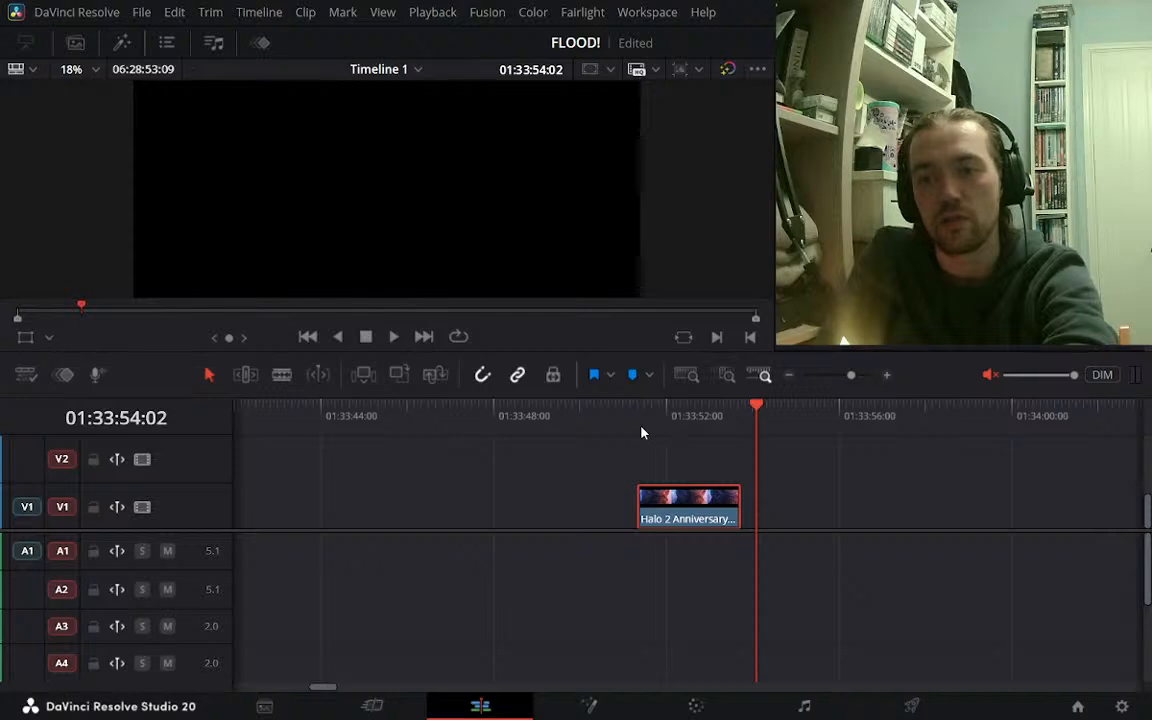
pyautogui.click(642, 432)
pyautogui.press('space')
pyautogui.press('space')
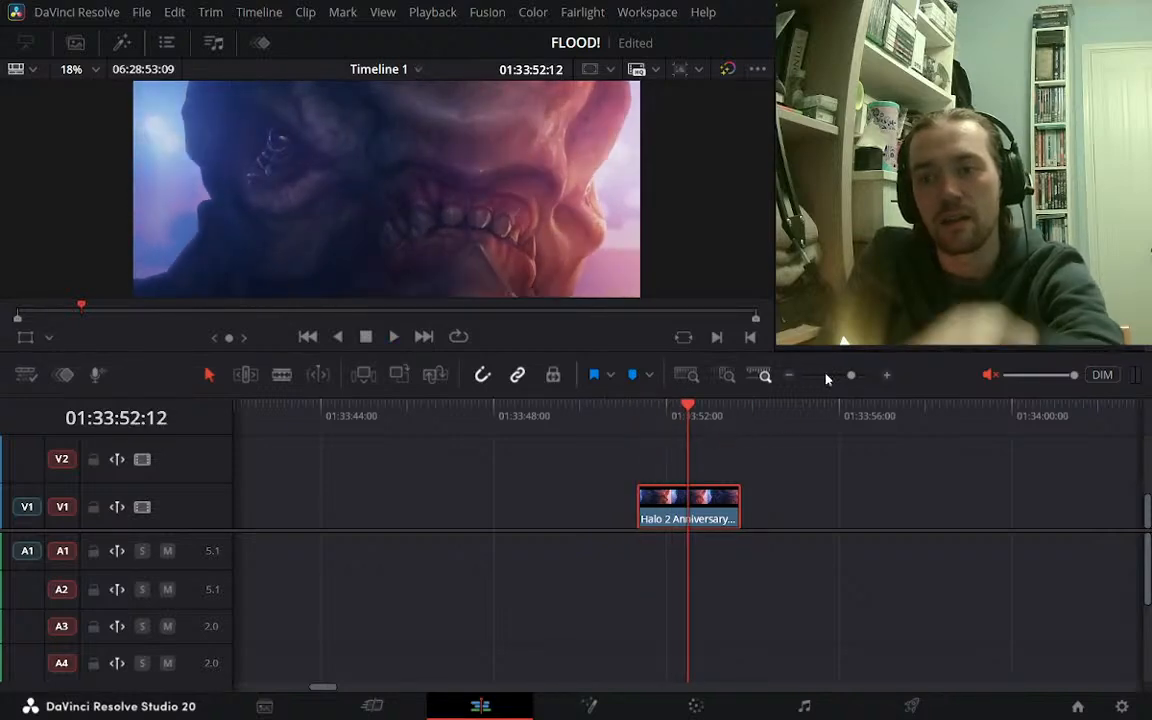
# Move the Halo 2 Anniversary clip on V1 earlier, closer to the dialogue, to start at about 01:33:38:12
pyautogui.click(790, 375)
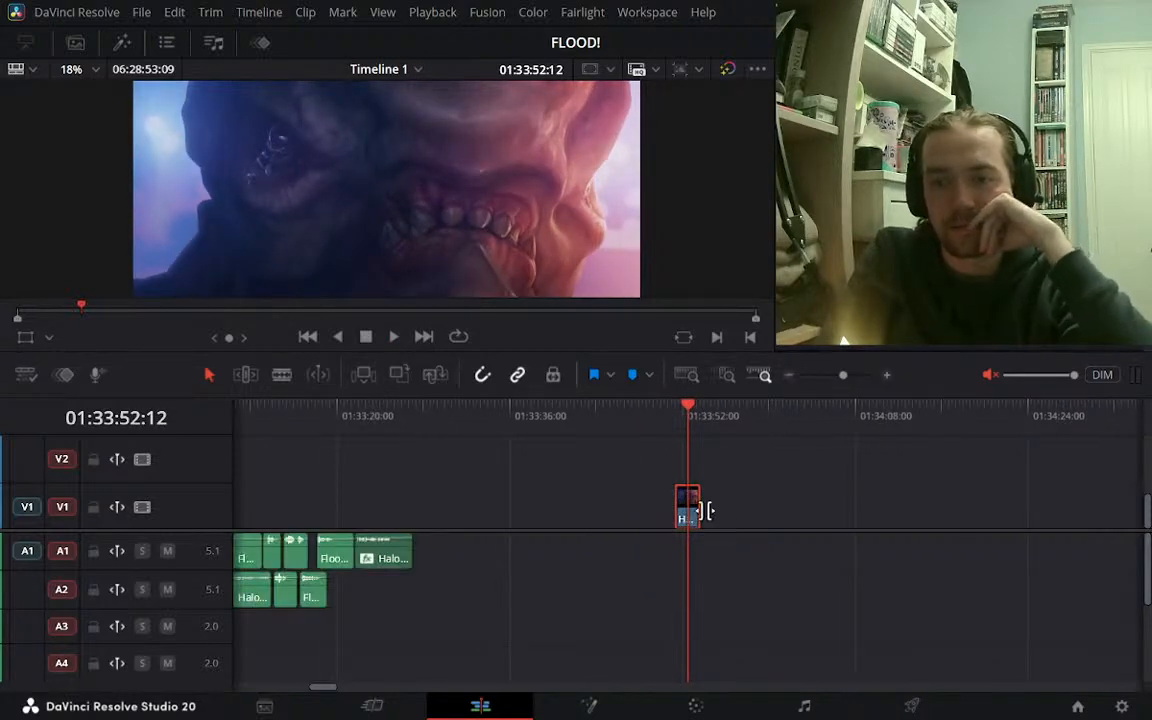
pyautogui.moveTo(689, 509); pyautogui.dragTo(612, 511)
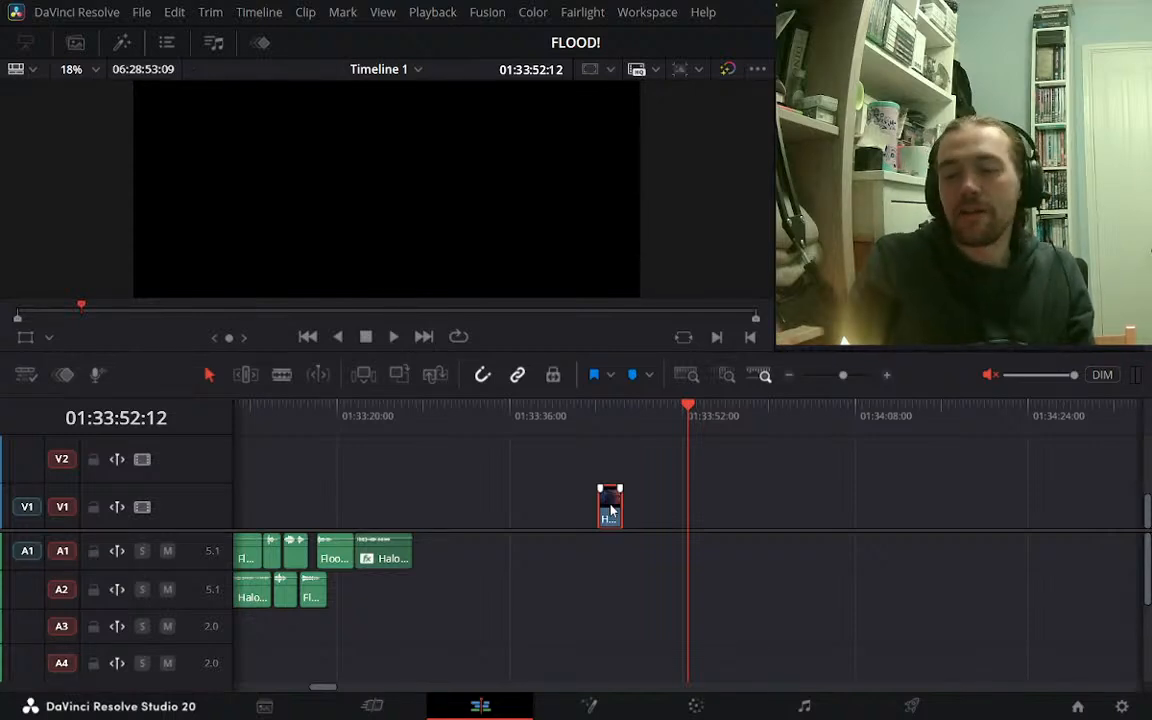
pyautogui.click(787, 376)
pyautogui.click(887, 376)
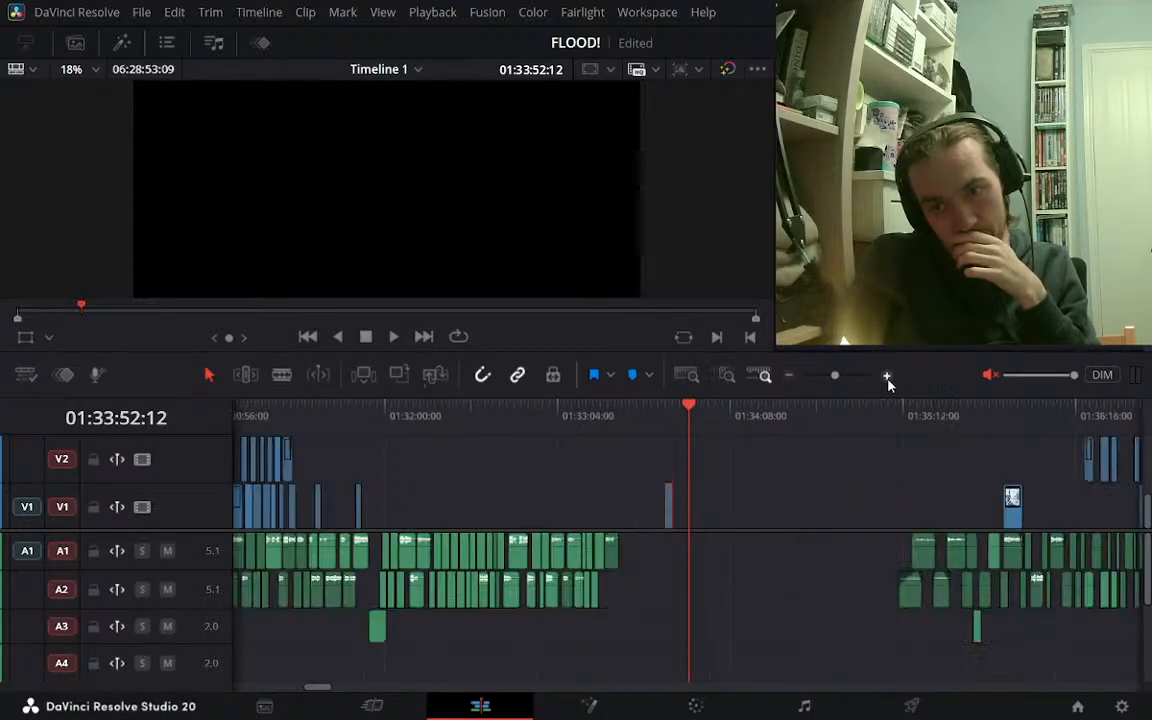
pyautogui.click(887, 376)
pyautogui.click(645, 418)
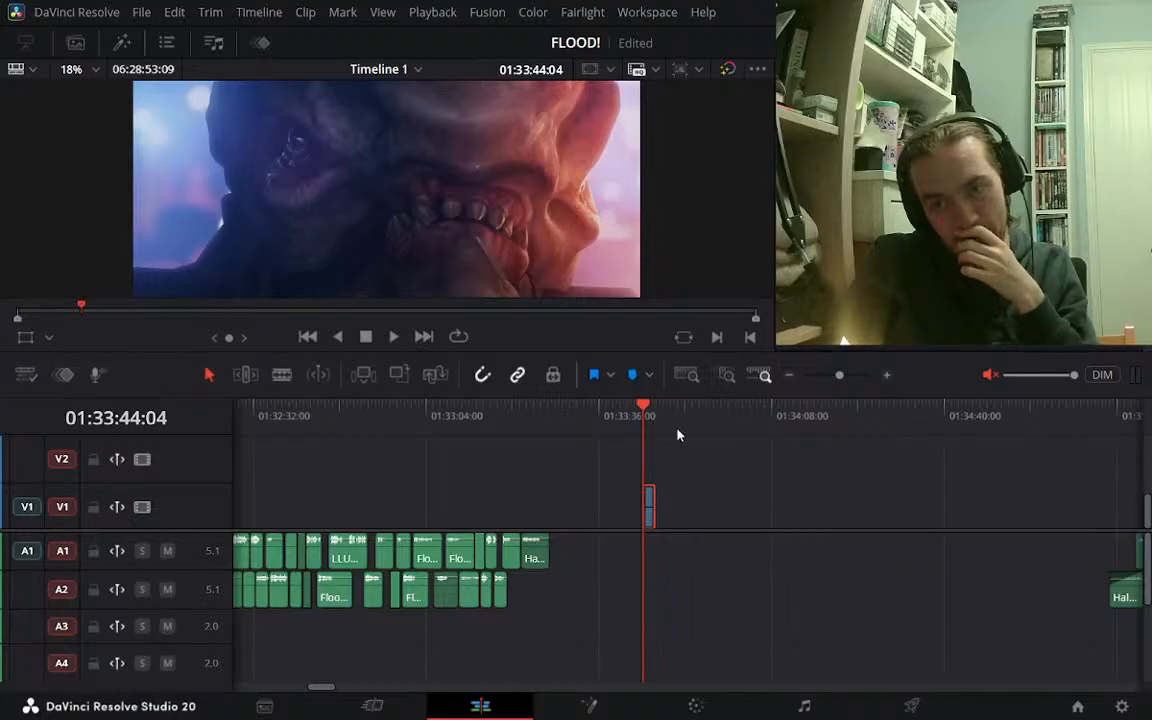
pyautogui.moveTo(648, 505); pyautogui.dragTo(618, 504)
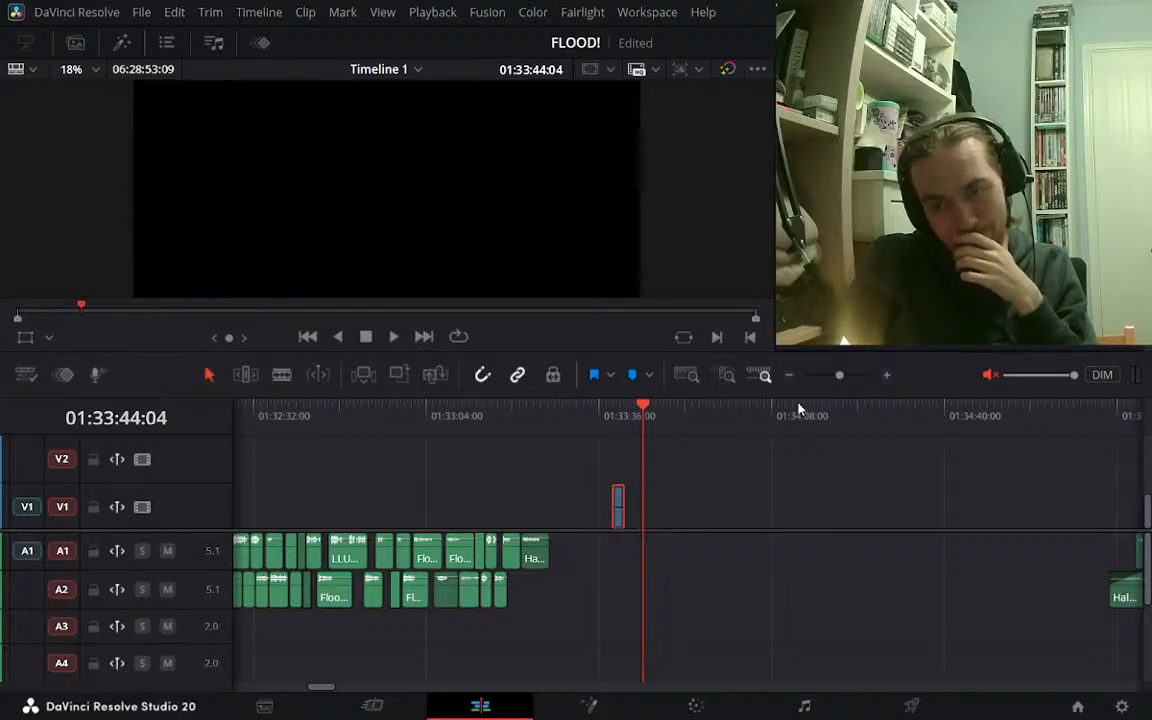
# Reopen the Halo 2 Anniversary cutscenes clip with NO Music from the H2 bin and find the armored alien shot around 00:10:22
pyautogui.click(75, 42)
pyautogui.doubleClick(272, 210)
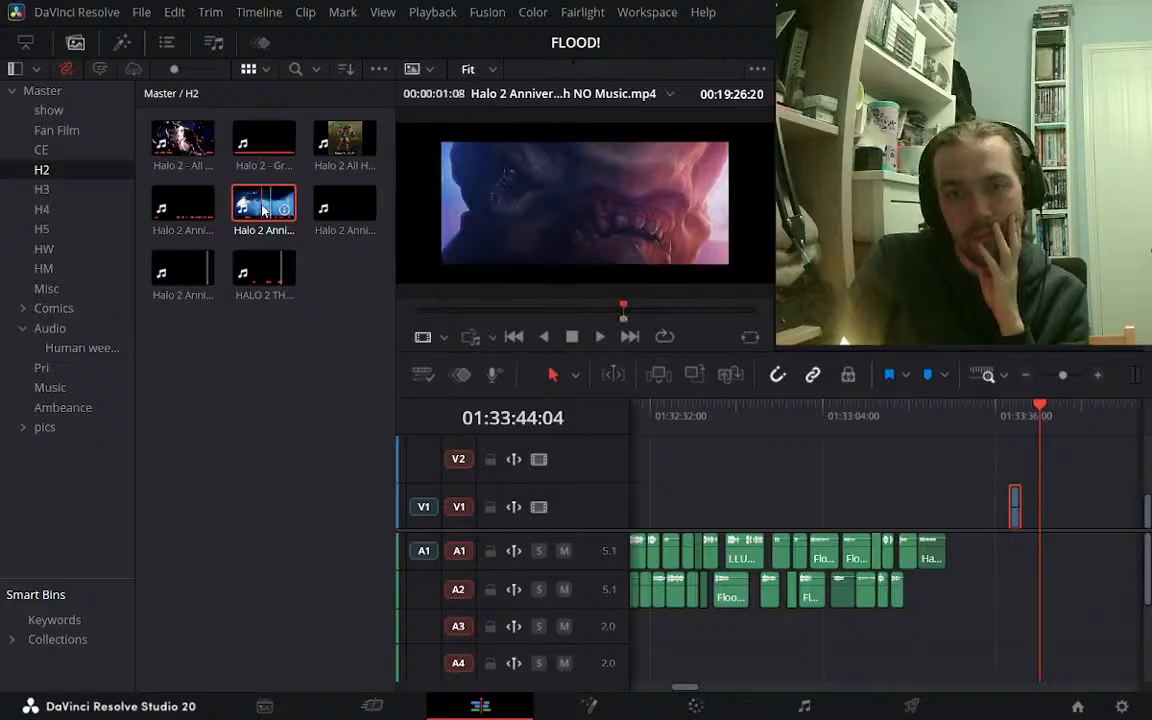
pyautogui.moveTo(731, 316); pyautogui.dragTo(490, 326)
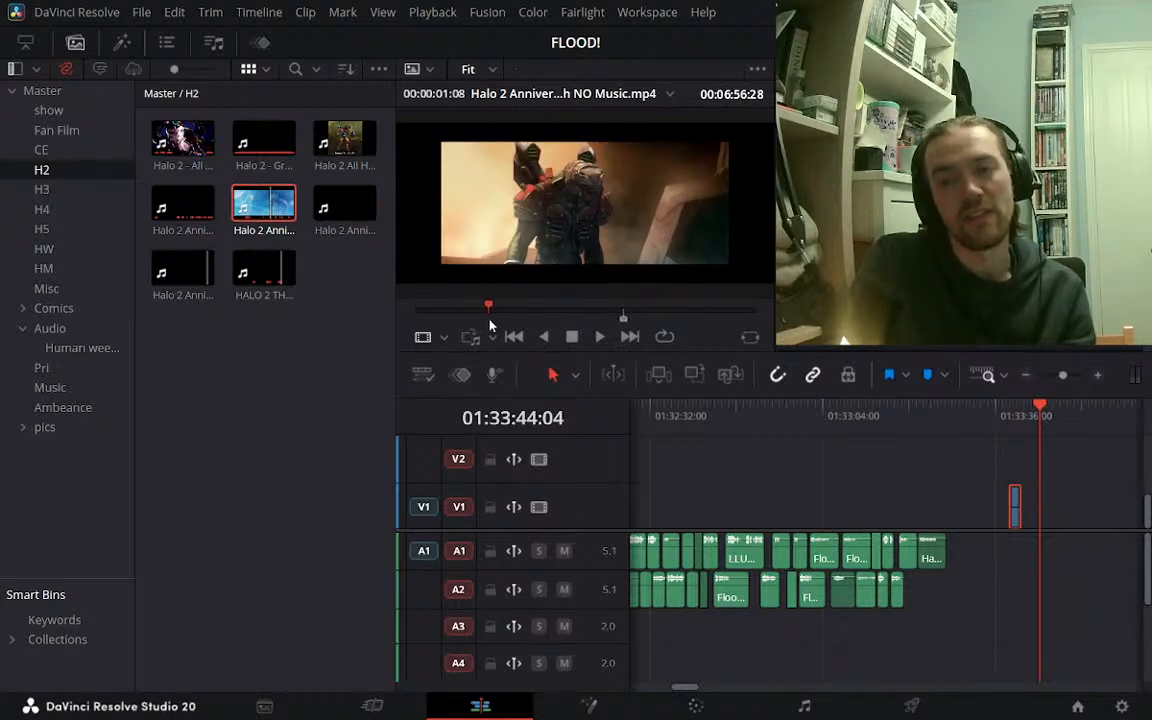
pyautogui.moveTo(490, 325); pyautogui.dragTo(527, 317)
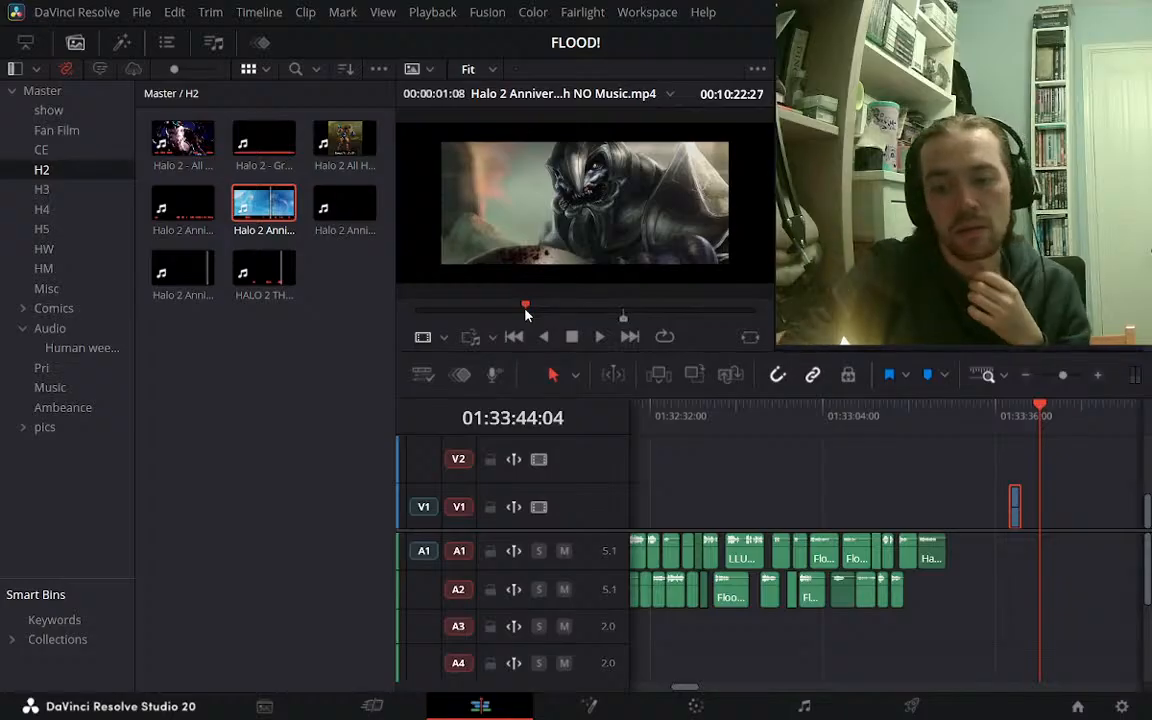
# Review the armored alien footage forward and backward, and mark the source in point at 00:10:21:19
pyautogui.press('space')
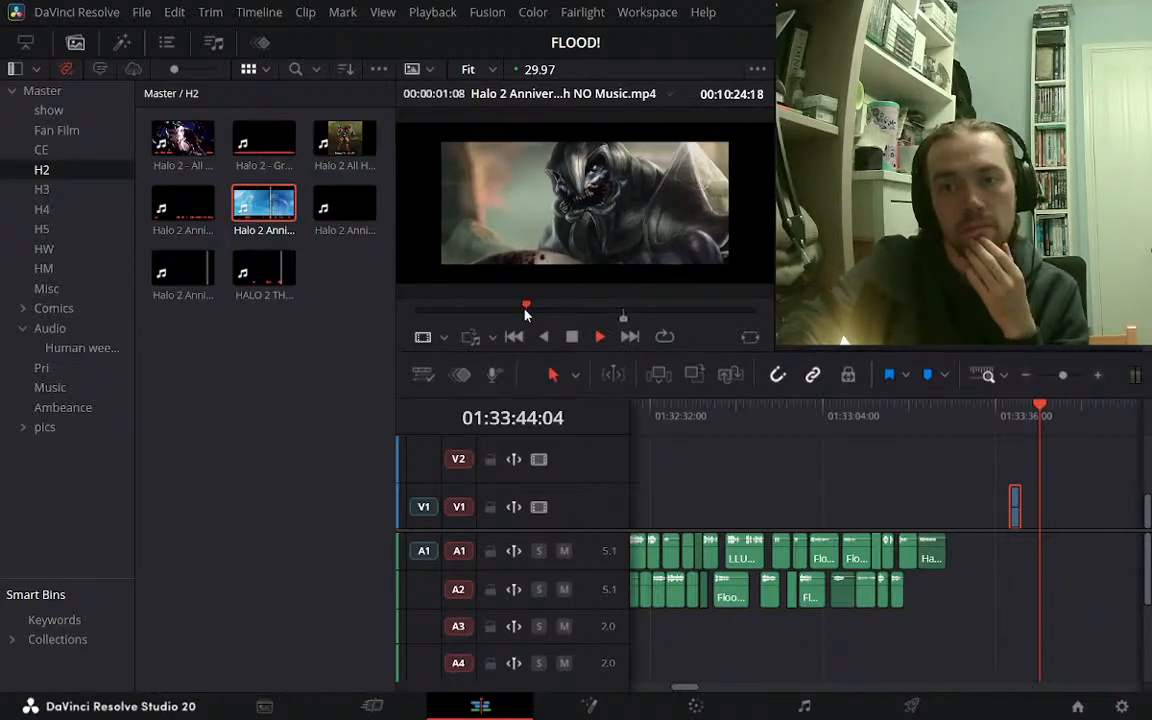
pyautogui.press('j')
pyautogui.press('j')
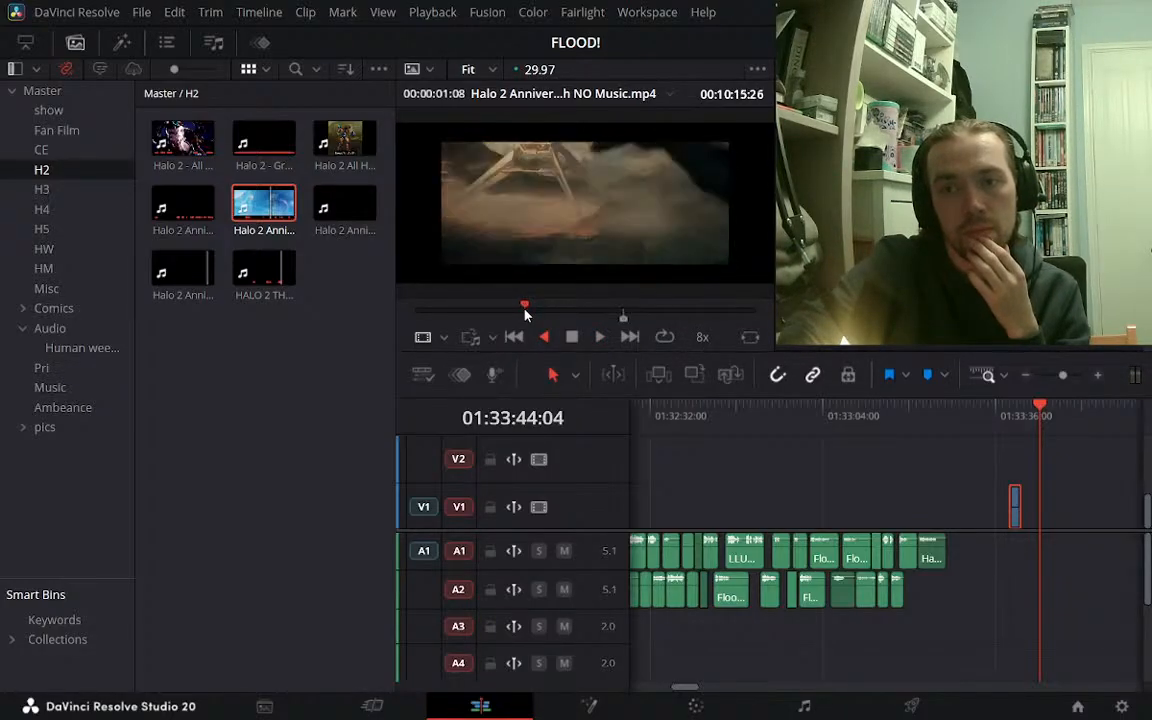
pyautogui.press('k')
pyautogui.press('l')
pyautogui.press('l')
pyautogui.press('l')
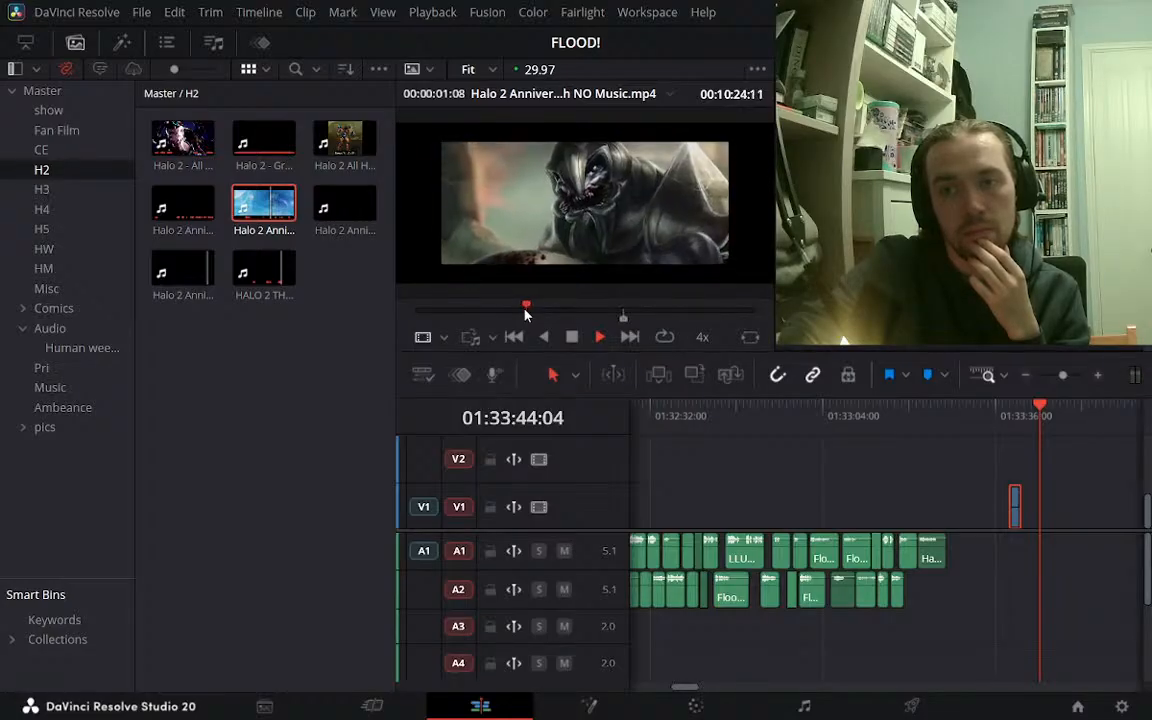
pyautogui.press('k')
pyautogui.press('l')
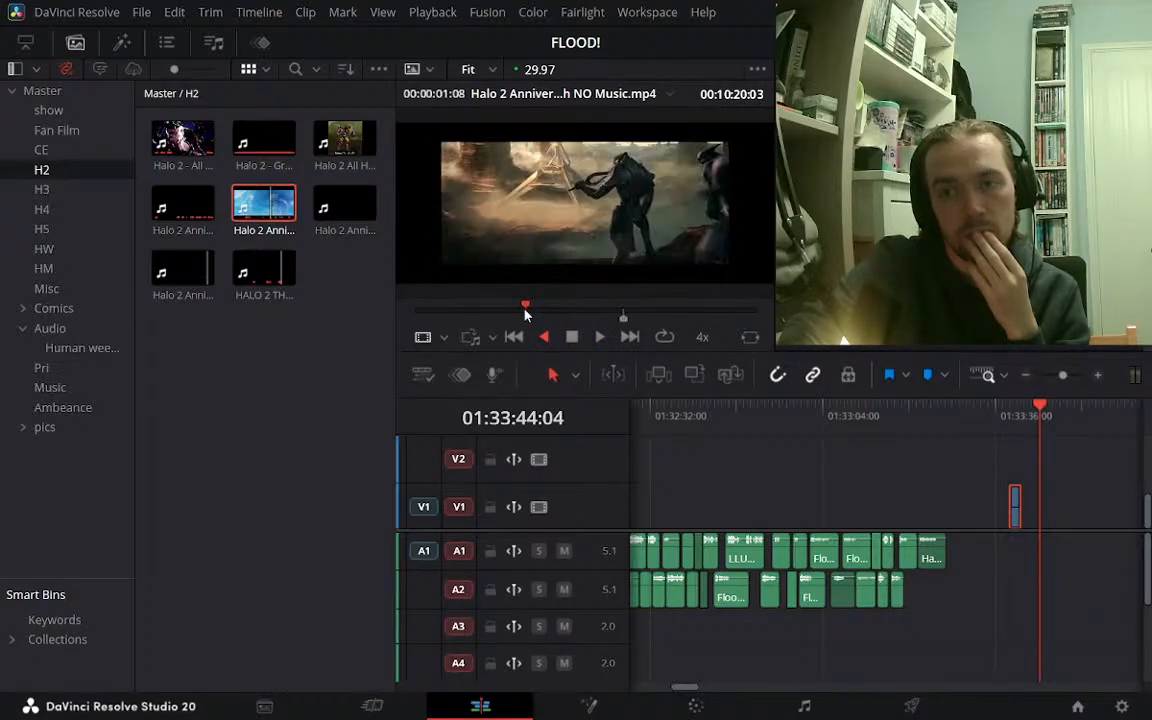
pyautogui.press('l')
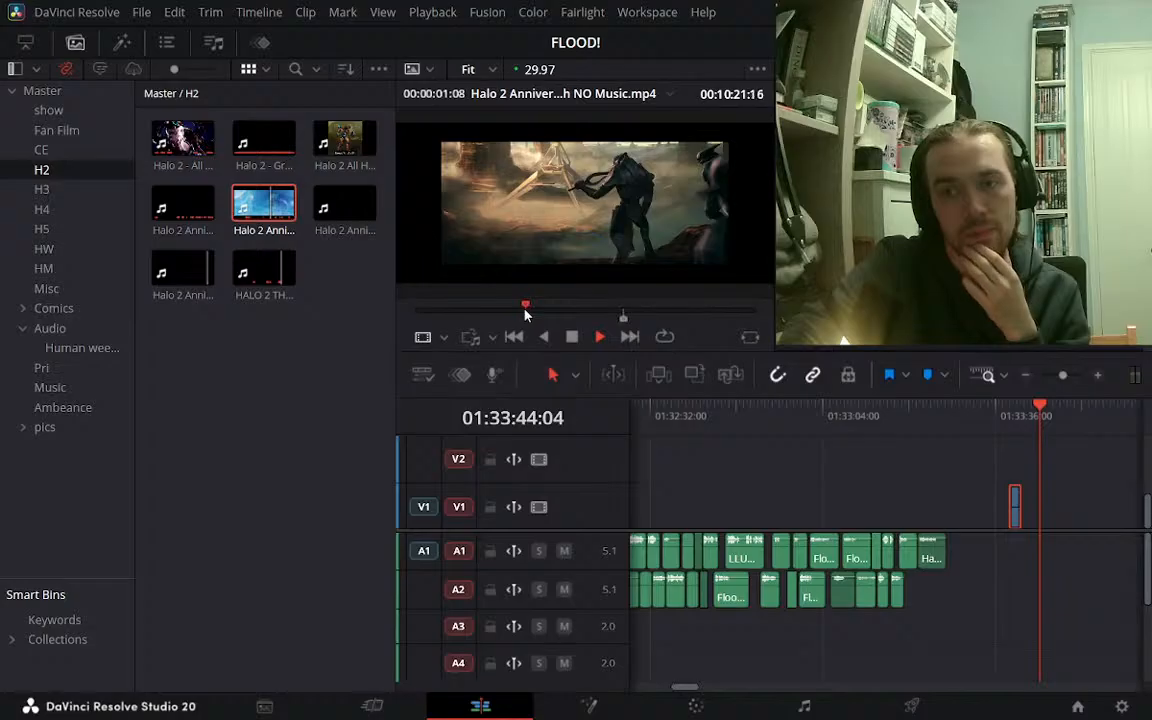
pyautogui.press('k')
pyautogui.press('k')
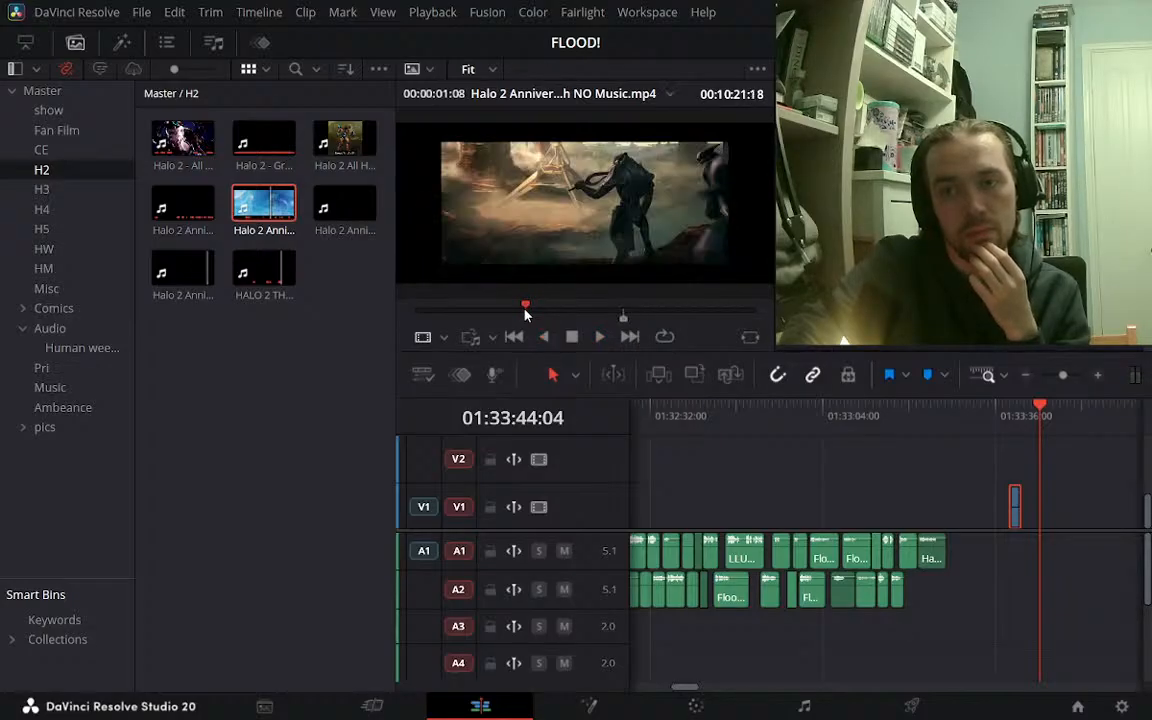
pyautogui.press('Right')
pyautogui.press('Right')
pyautogui.press('Right')
pyautogui.press('Left')
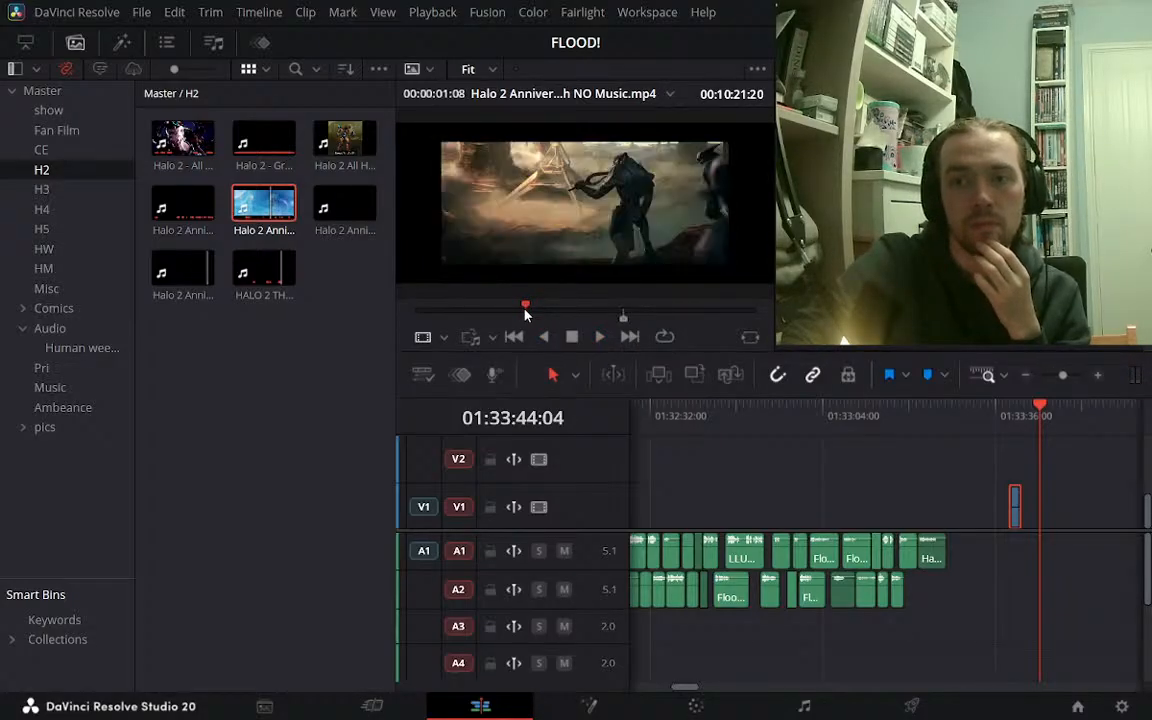
pyautogui.press('i')
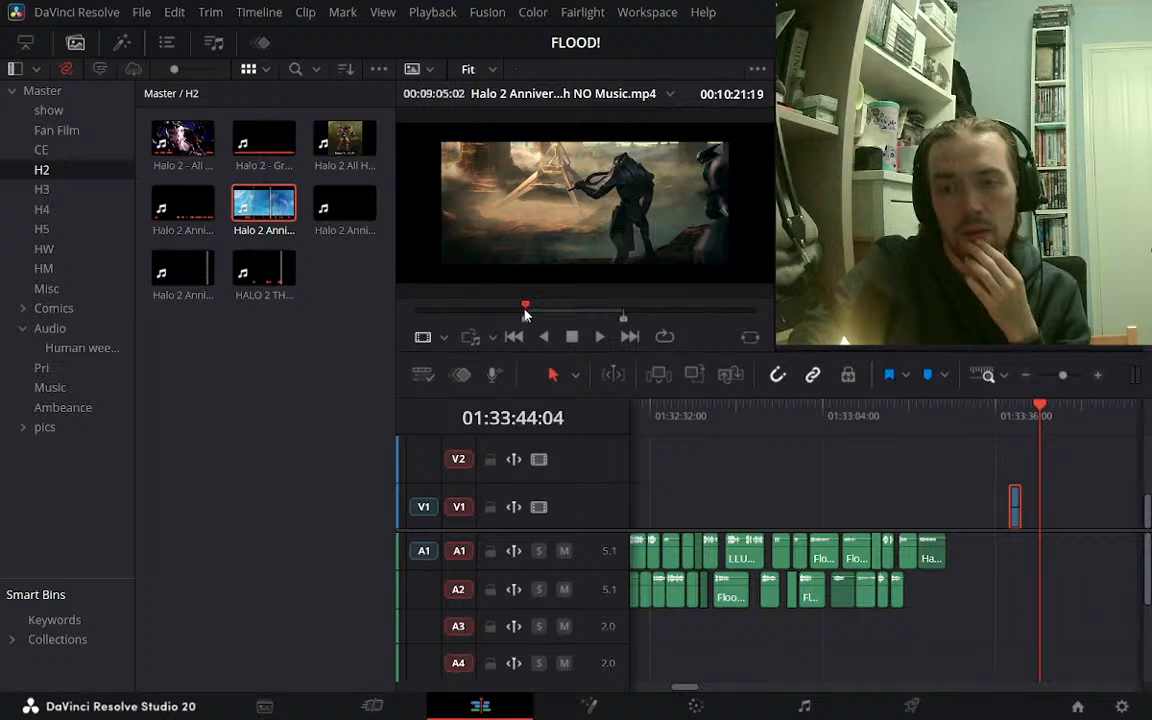
# Mark the source out point at 00:10:24:22, just before the cut, and insert the range into the timeline at the playhead
pyautogui.press('l')
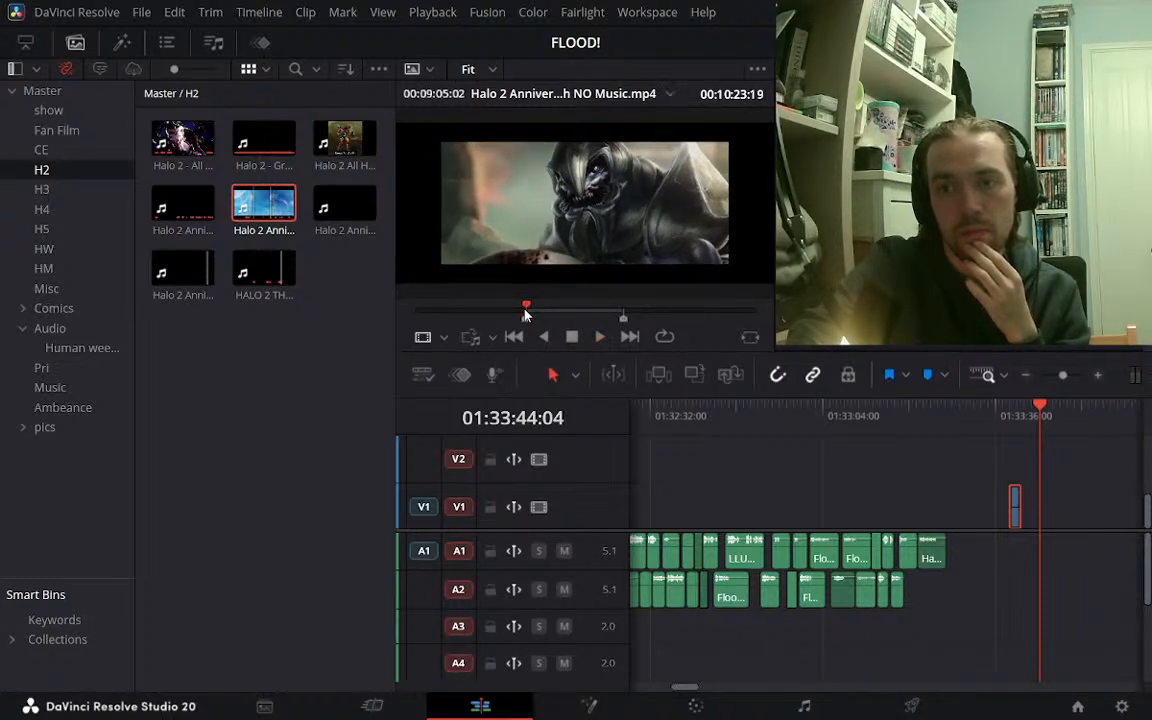
pyautogui.press('j')
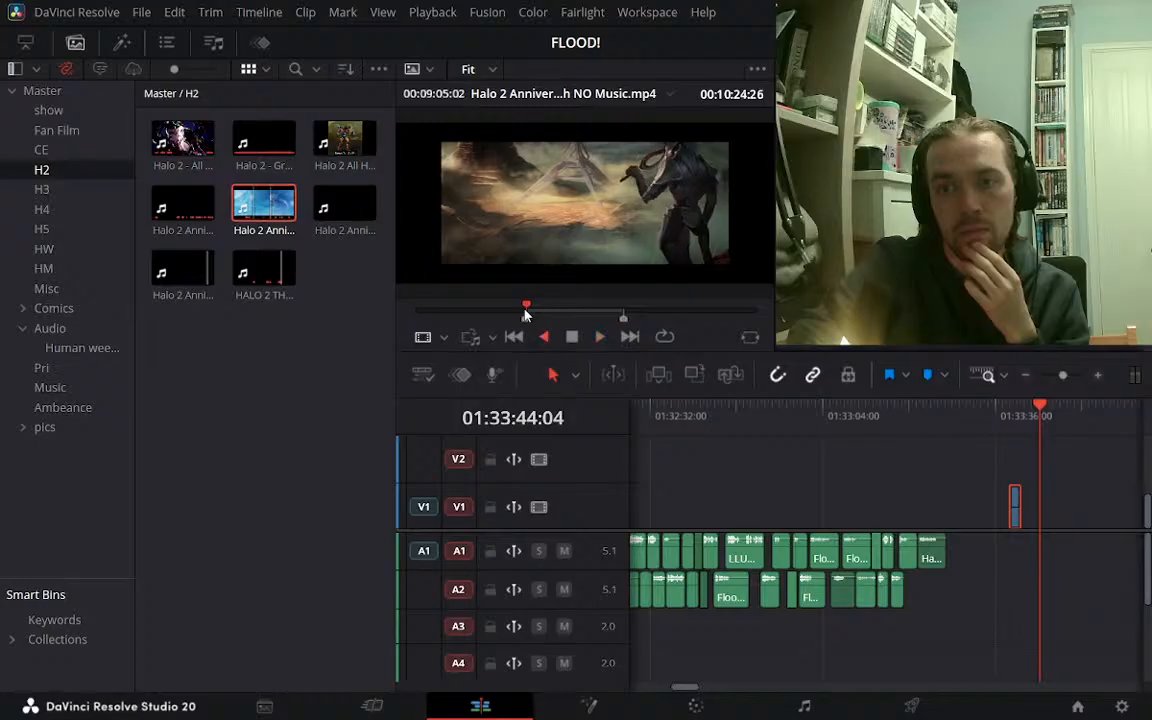
pyautogui.press('k')
pyautogui.press('Right')
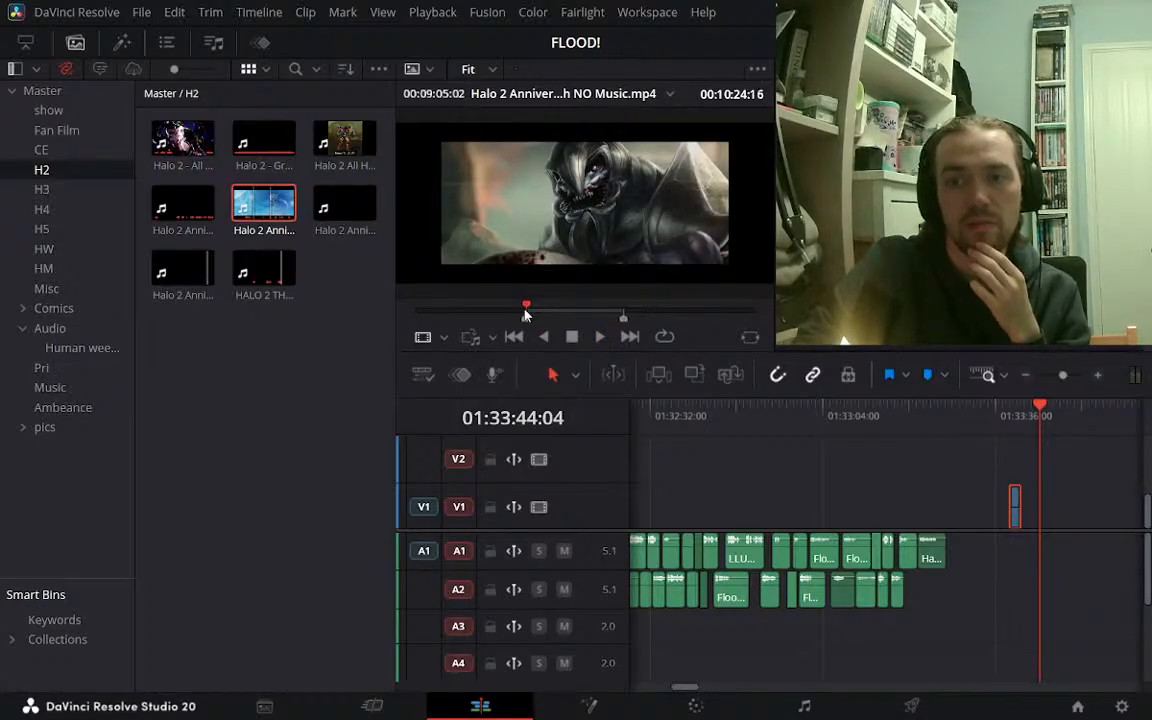
pyautogui.press('Right')
pyautogui.press('Right')
pyautogui.press('Right')
pyautogui.press('Right')
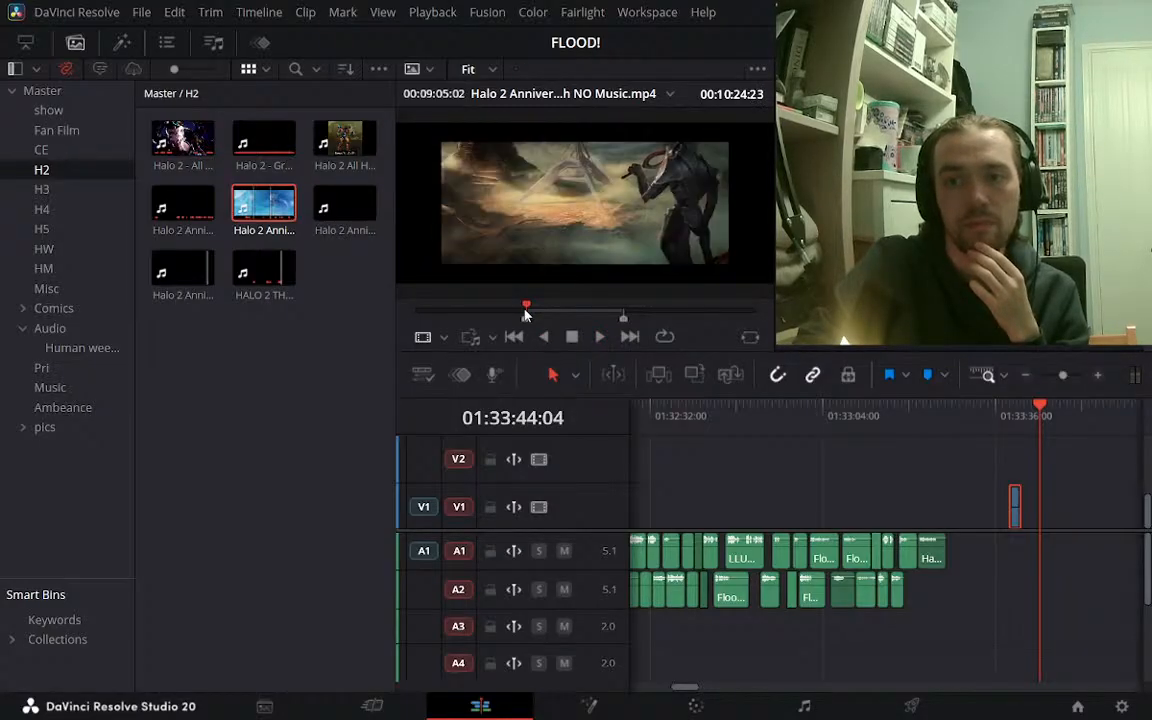
pyautogui.press('o')
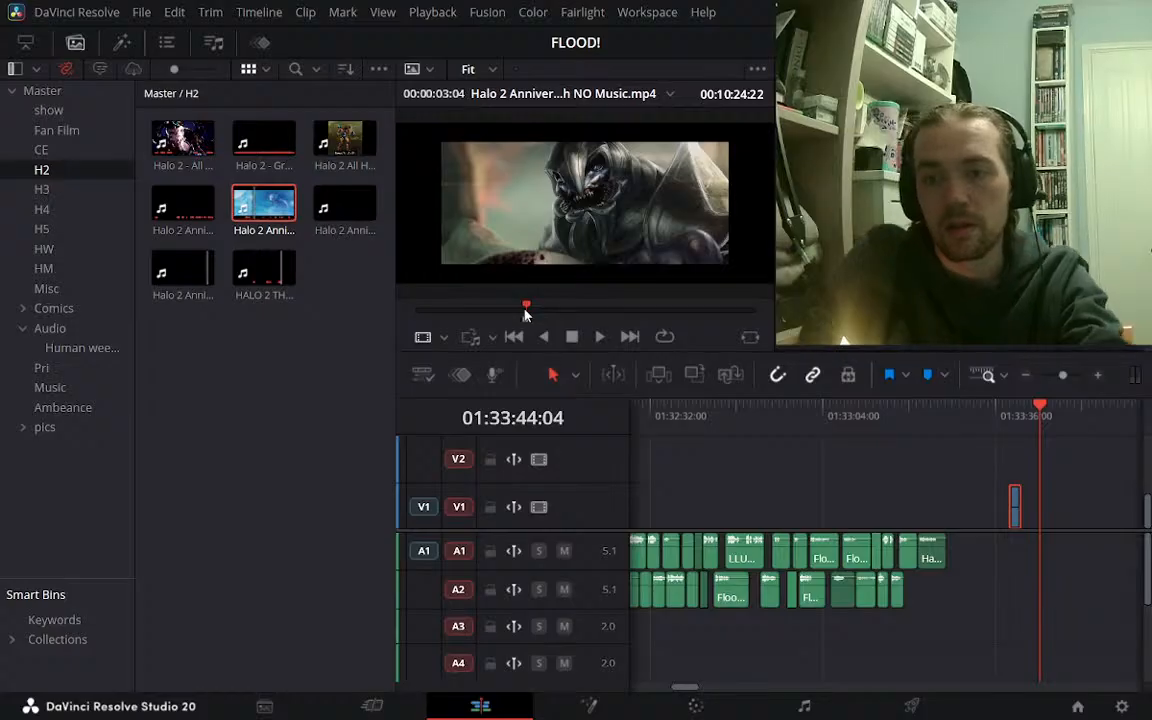
pyautogui.click(658, 374)
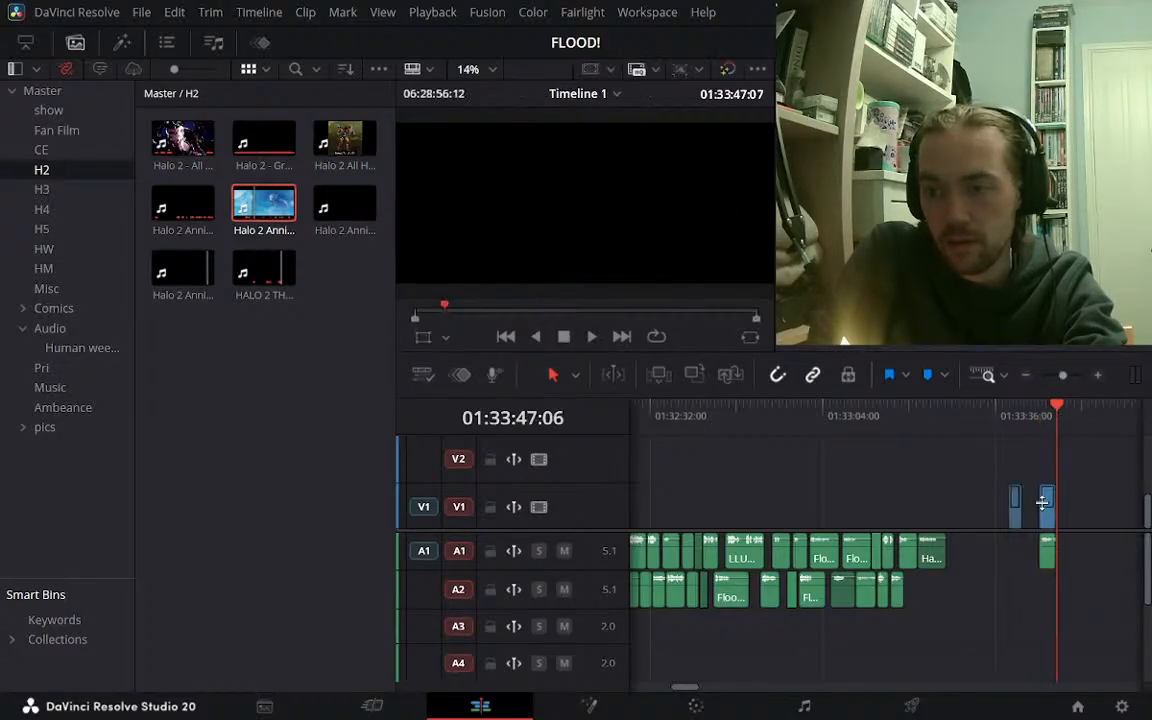
# Move the newly inserted armored alien clip against the preceding V1 clip, unlink its audio, and park the playhead at 01:33:40:22
pyautogui.moveTo(1042, 518); pyautogui.dragTo(1026, 521)
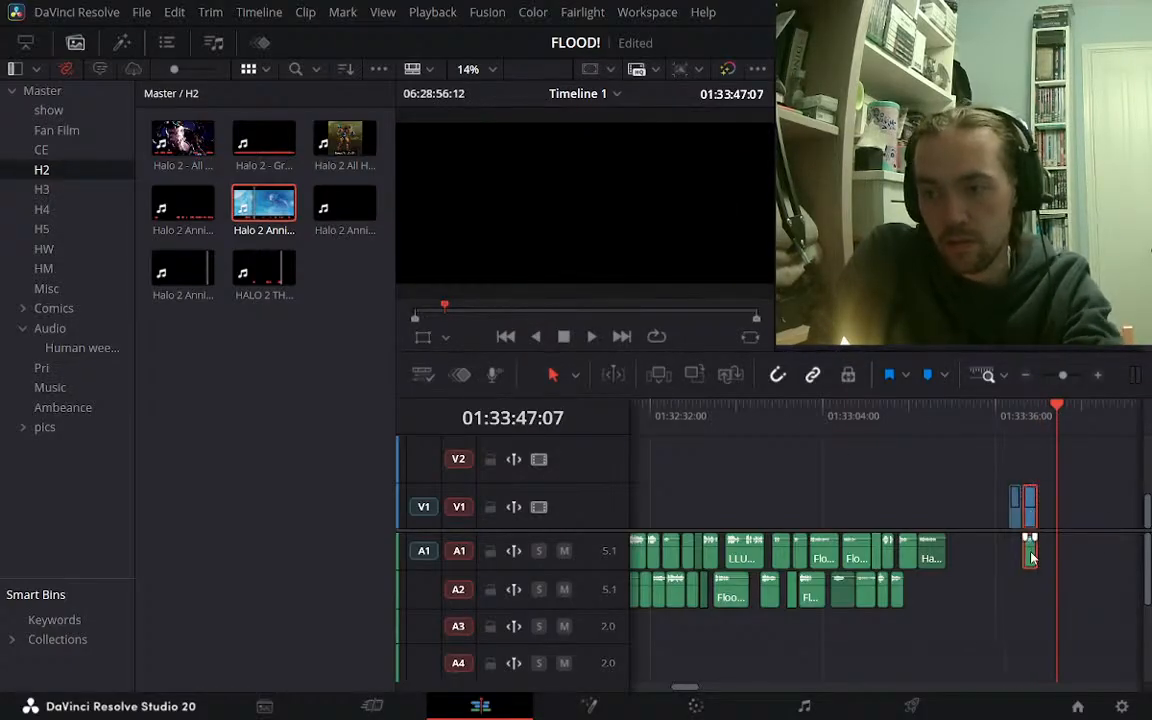
pyautogui.click(1008, 412)
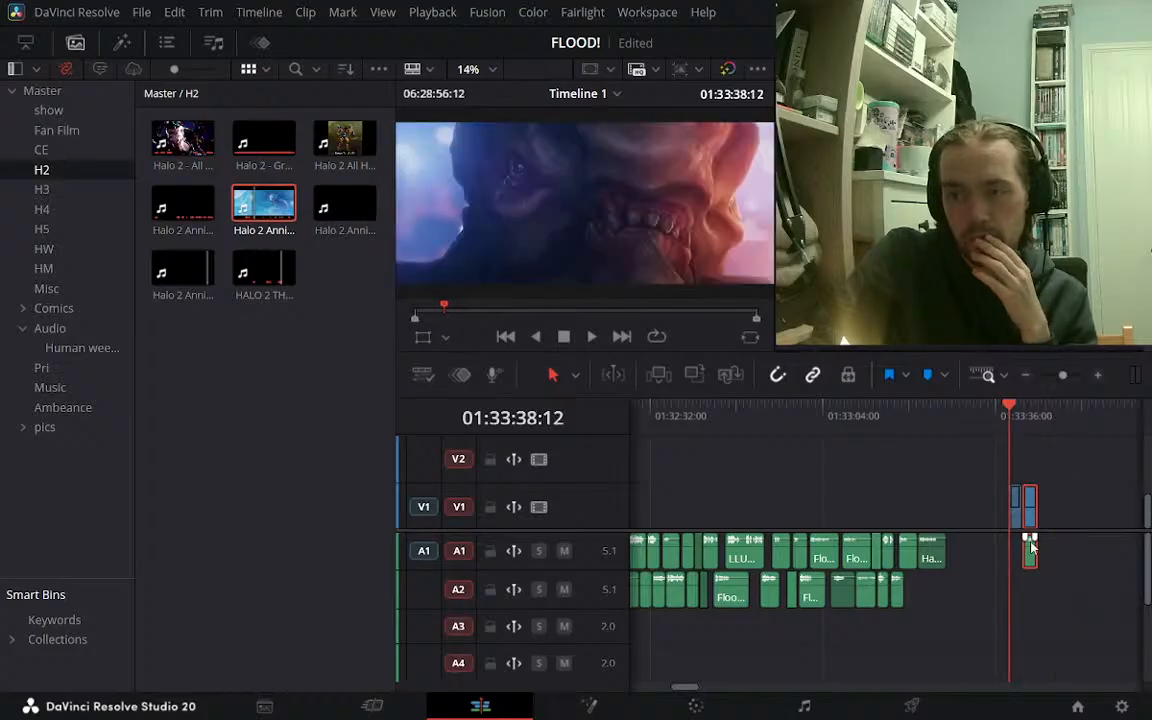
pyautogui.click(1045, 499)
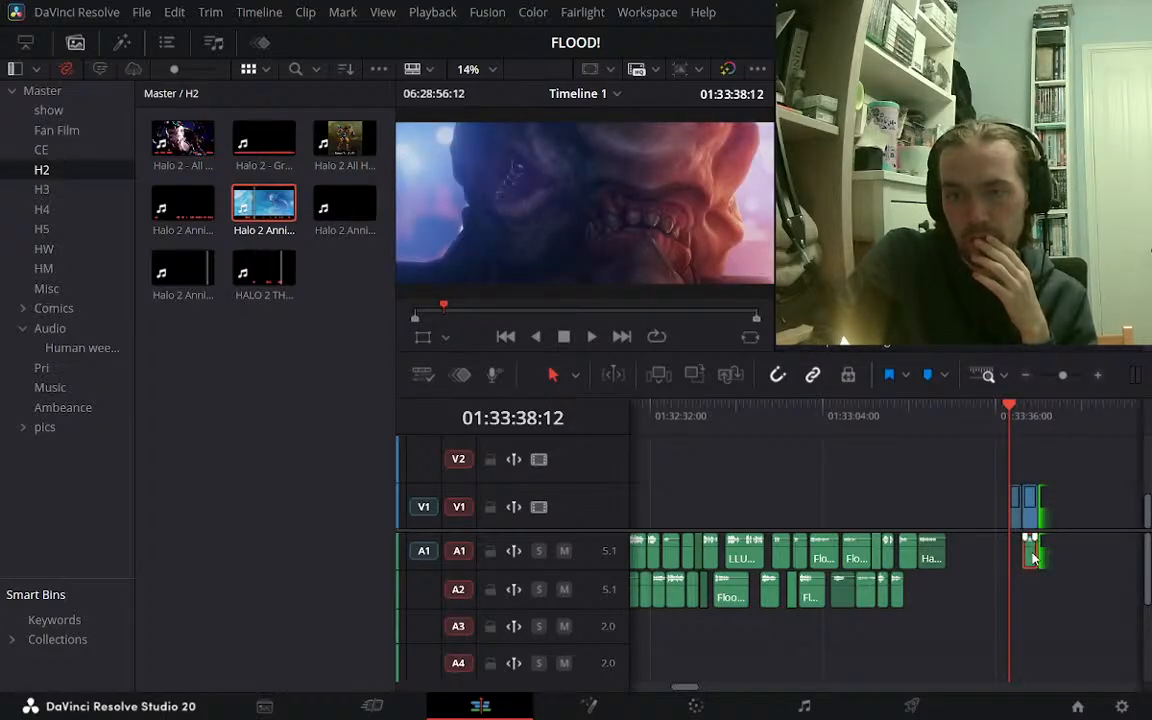
pyautogui.click(1026, 517)
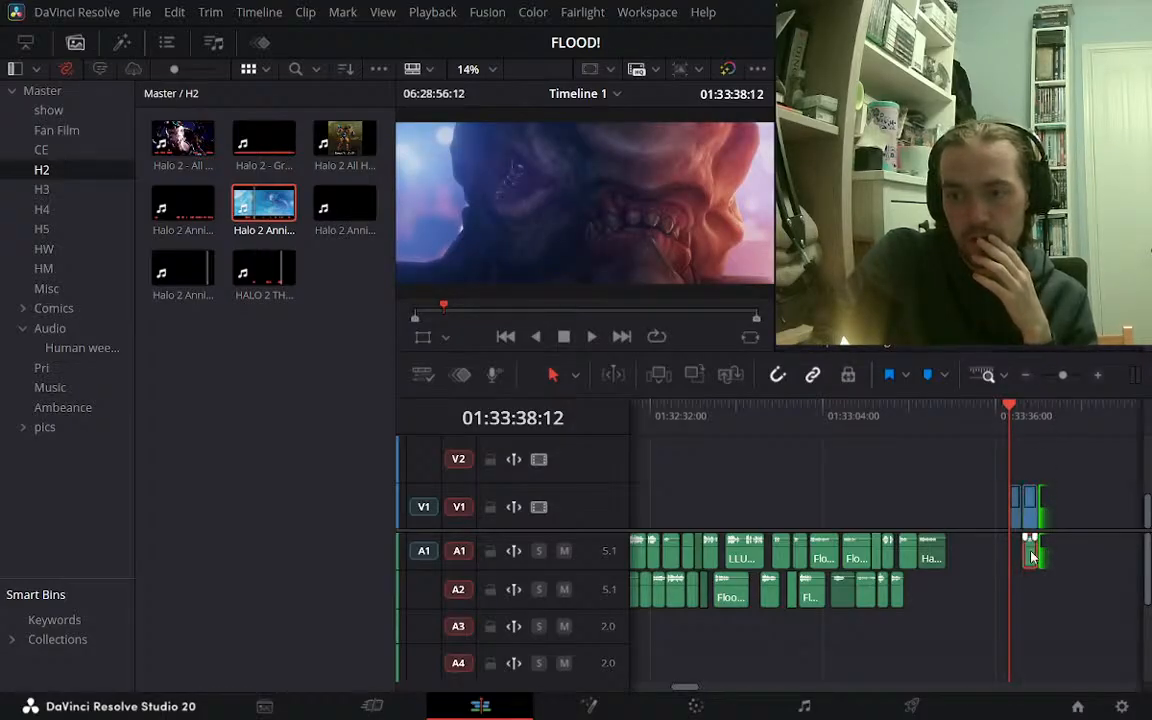
pyautogui.click(1033, 512)
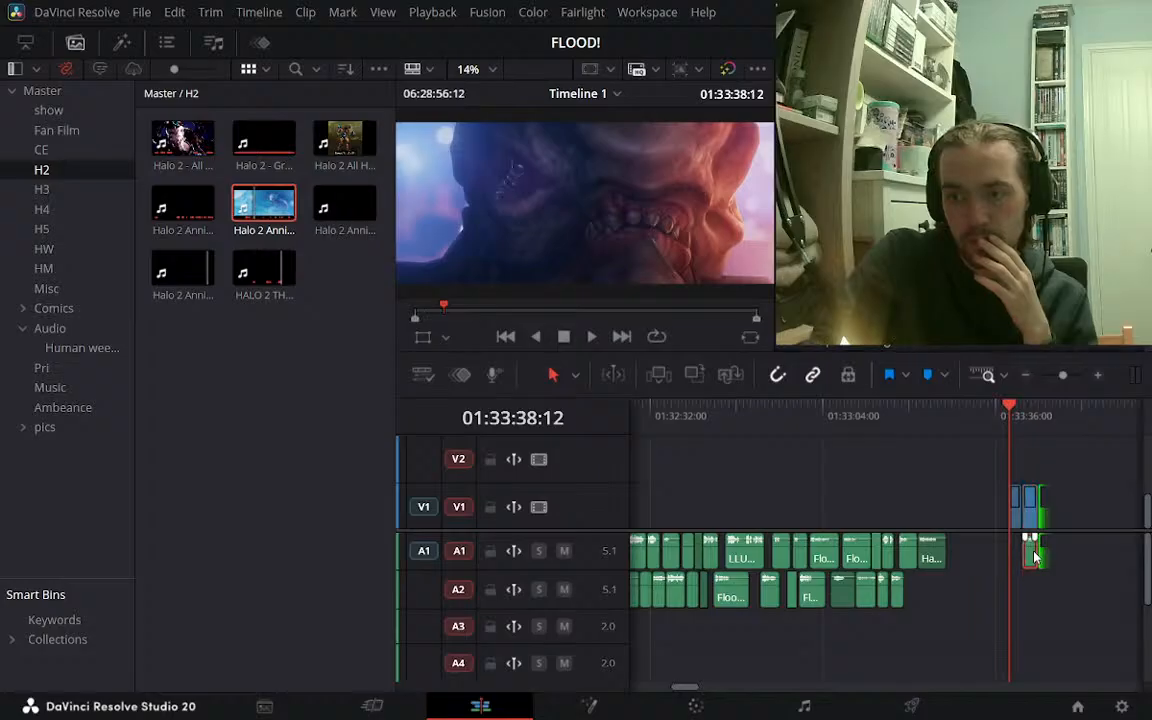
pyautogui.click(1023, 415)
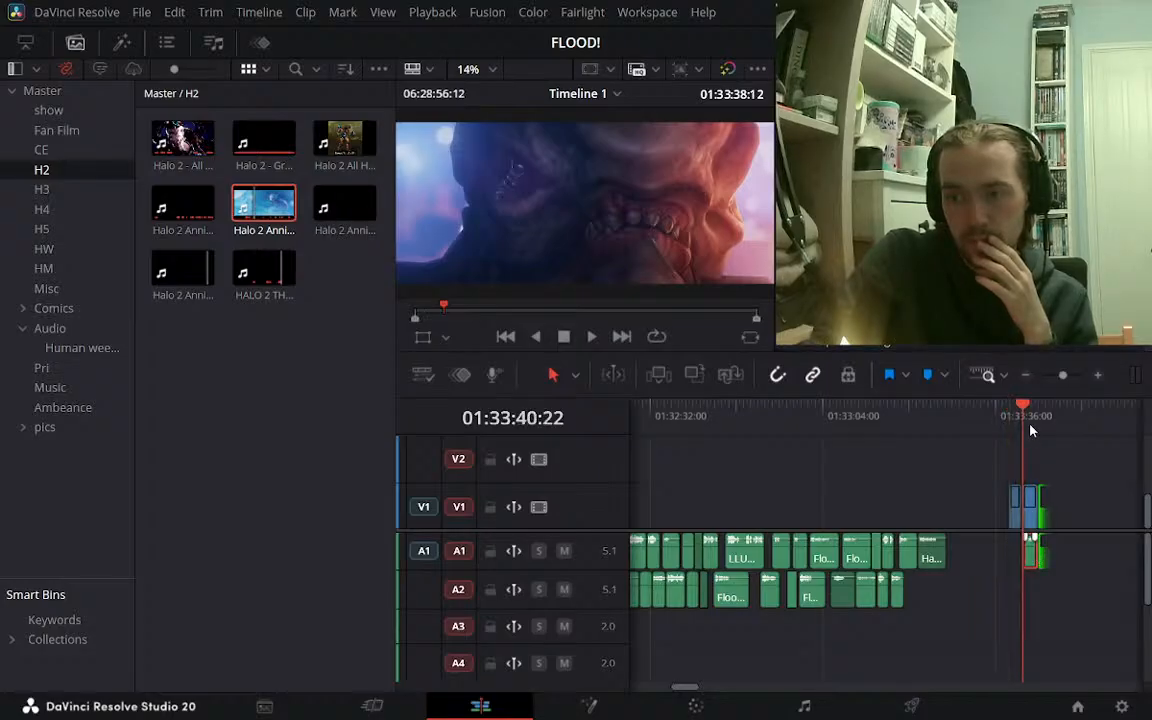
# Delete the armored alien clip's A1 audio and keep its video on V1 directly after the preceding clip
pyautogui.click(1096, 377)
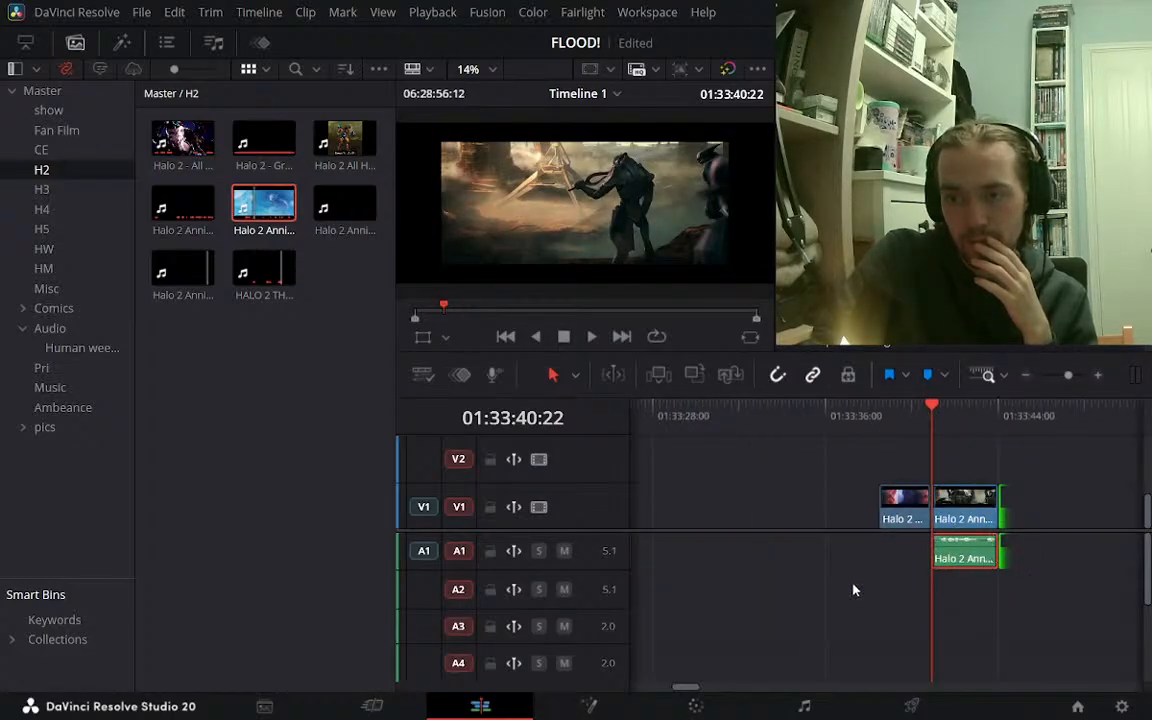
pyautogui.moveTo(958, 510); pyautogui.dragTo(1054, 512)
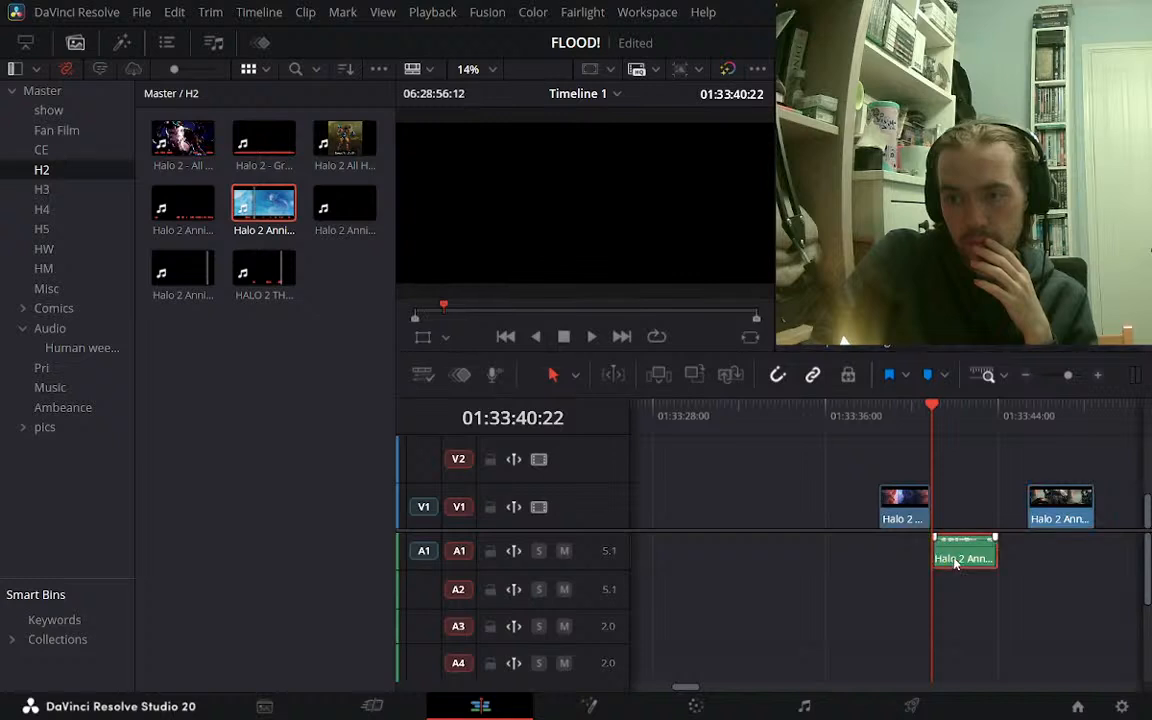
pyautogui.press('BackSpace')
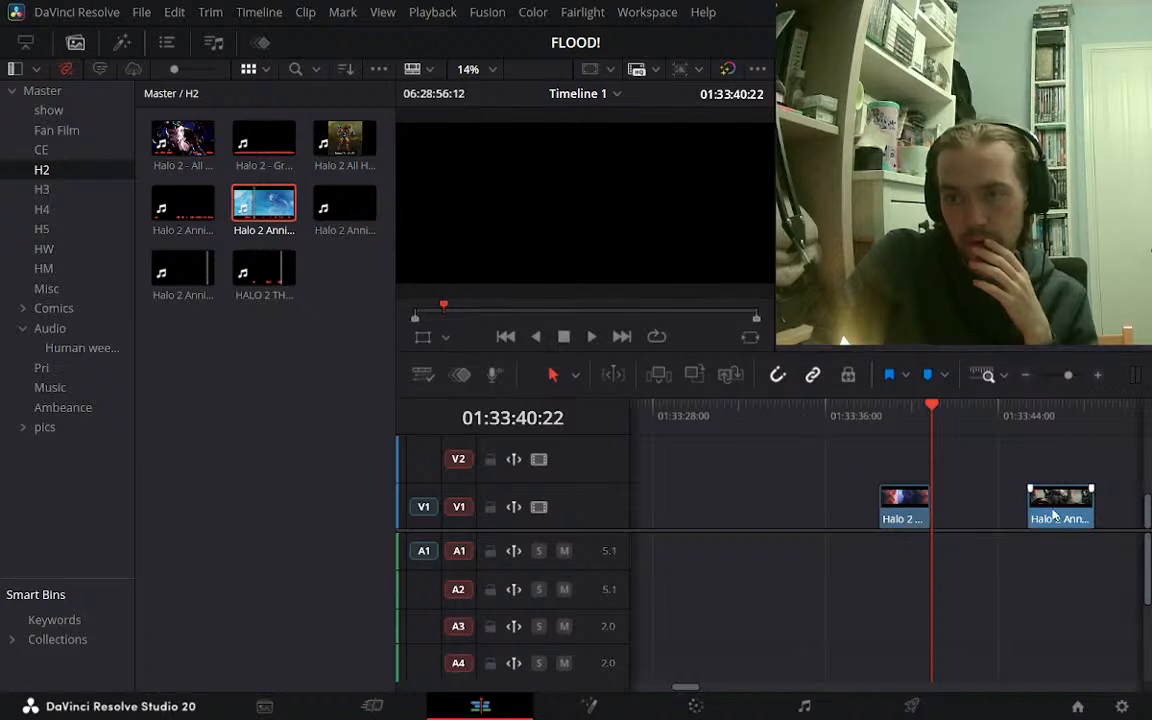
pyautogui.moveTo(1053, 512); pyautogui.dragTo(966, 502)
# Park the timeline playhead at 01:33:46:22, past the last V1 clip, and check the Halo Wars clips in the HW bin
pyautogui.click(1022, 382)
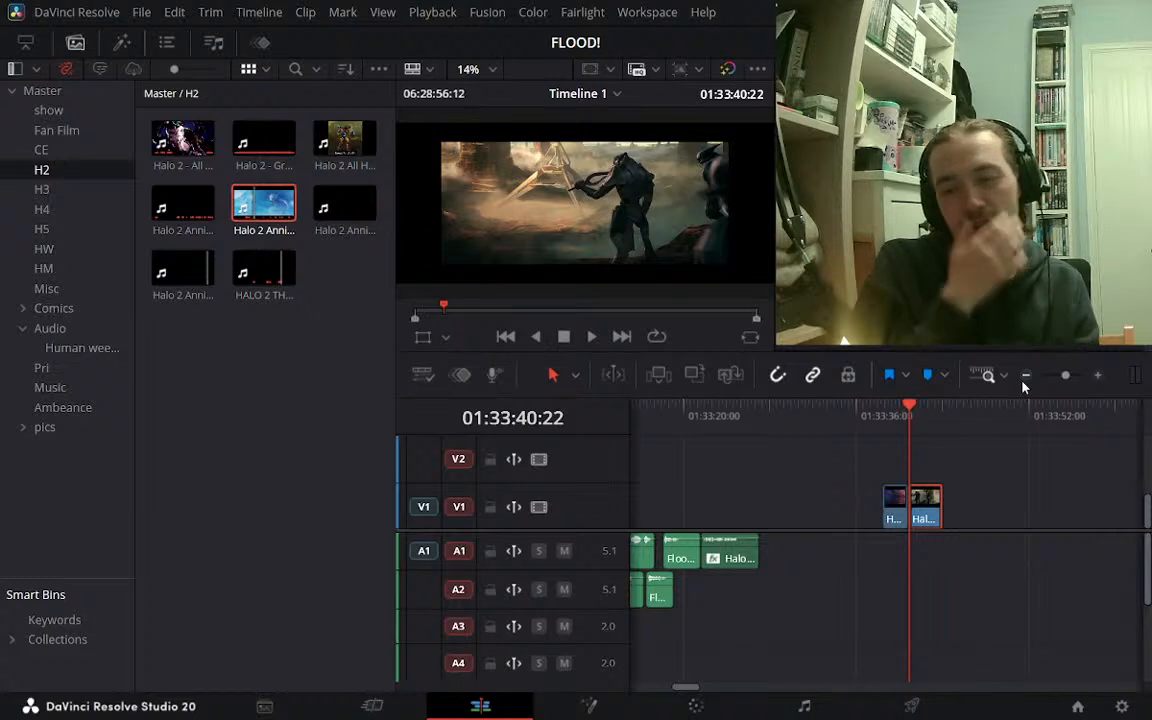
pyautogui.click(975, 419)
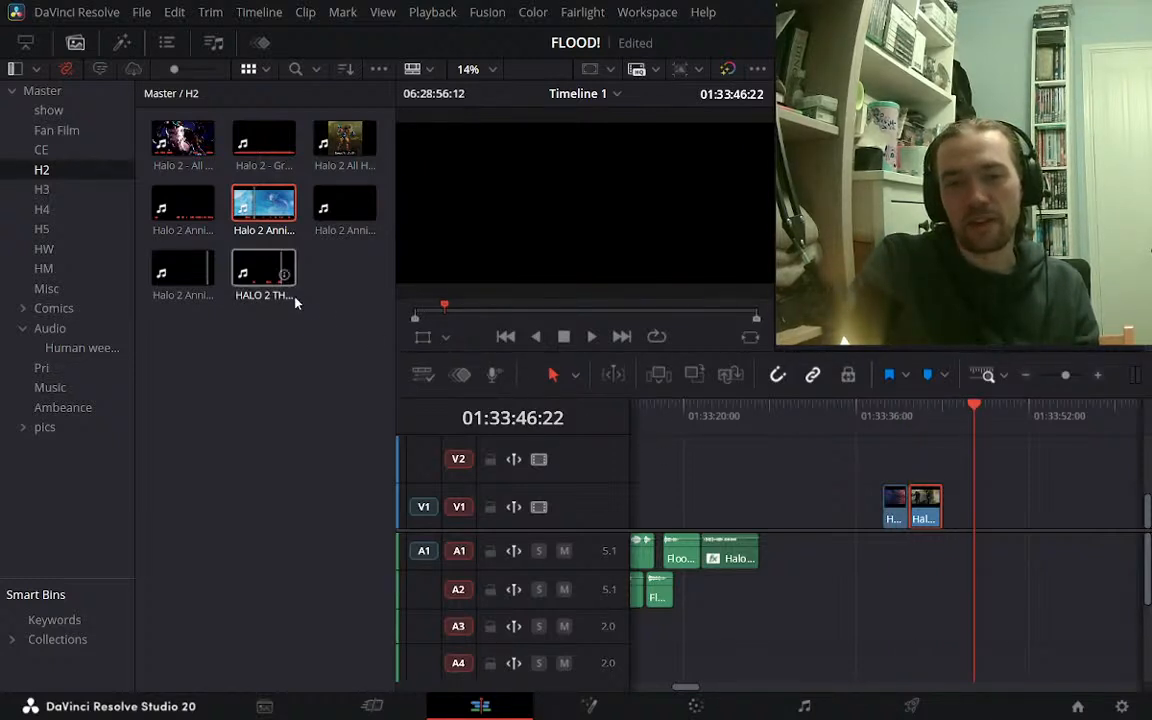
pyautogui.click(62, 250)
pyautogui.click(60, 268)
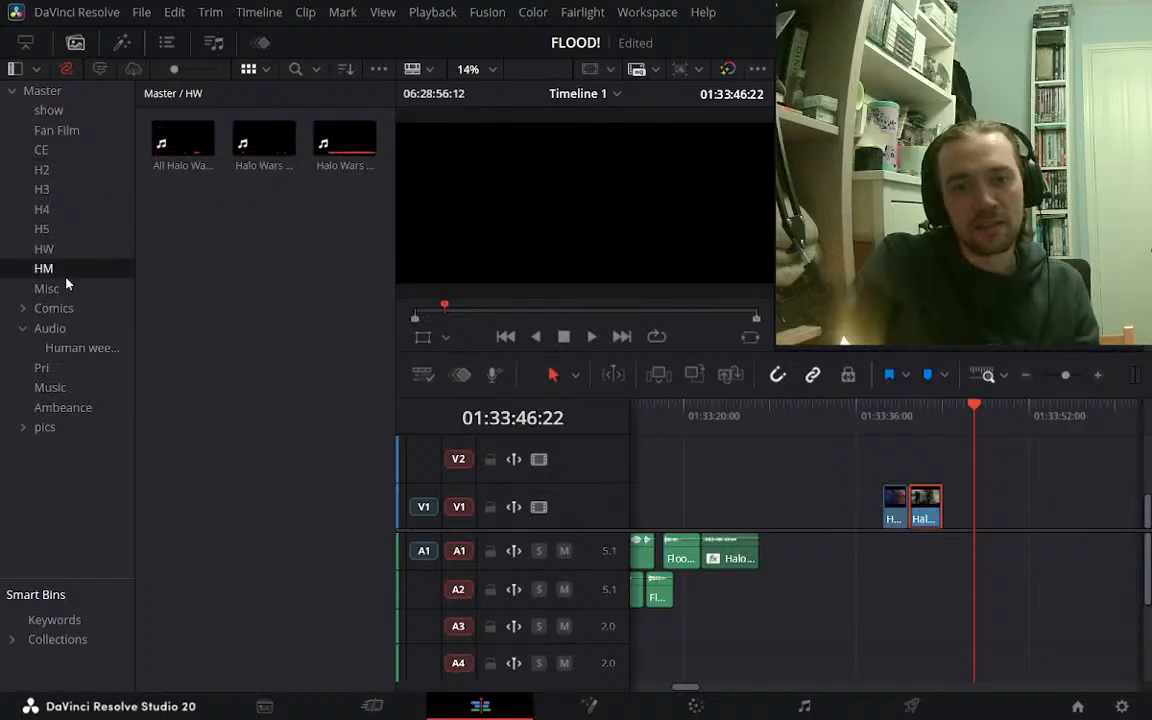
pyautogui.click(118, 249)
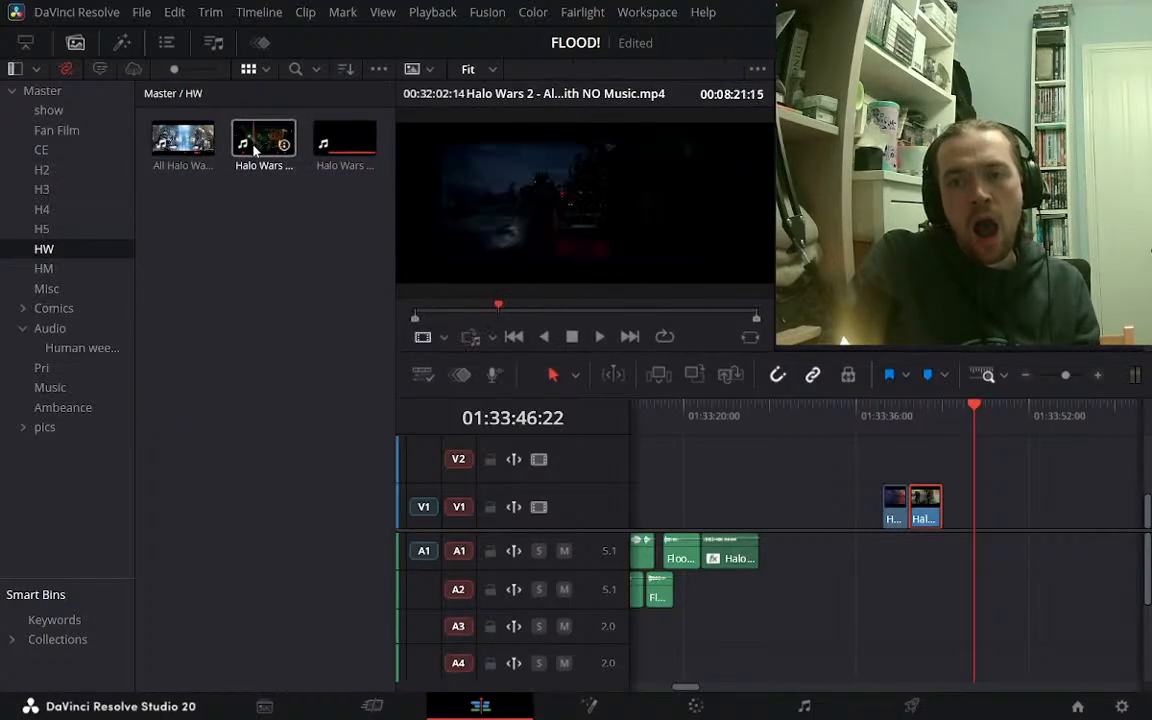
# Open Halo Legends-2-1.m4v from the HM bin and find the ring and planet shot around 00:07:18
pyautogui.click(73, 268)
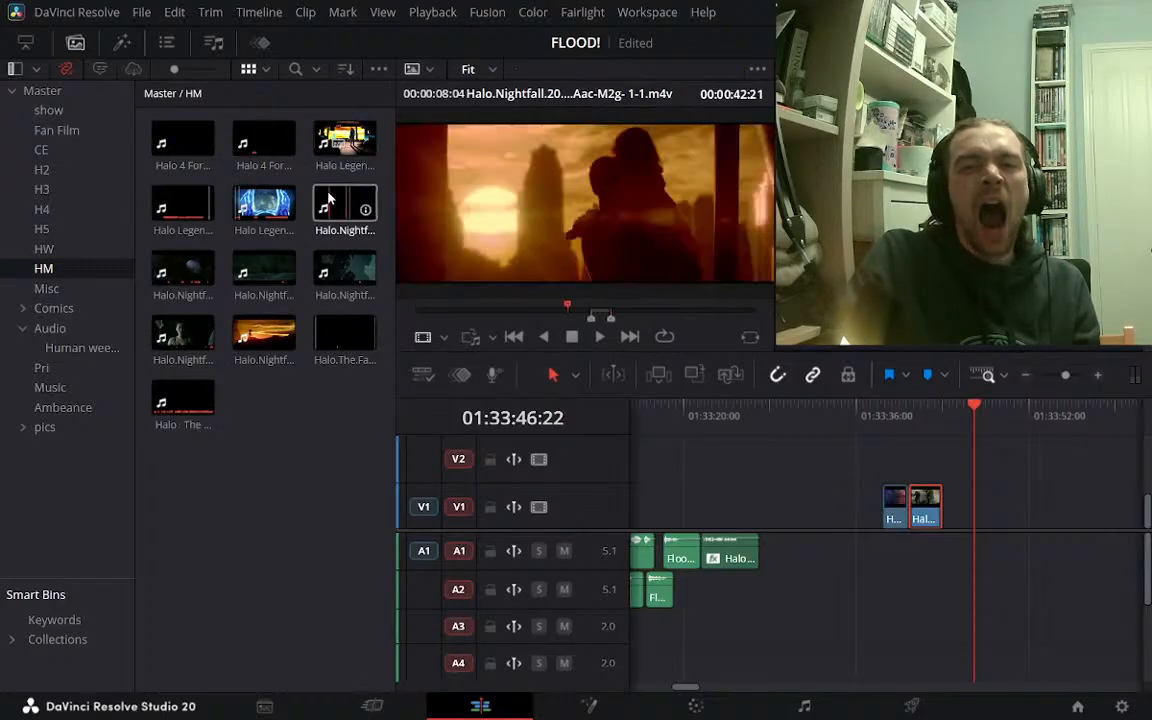
pyautogui.click(180, 206)
pyautogui.moveTo(565, 315); pyautogui.dragTo(650, 322)
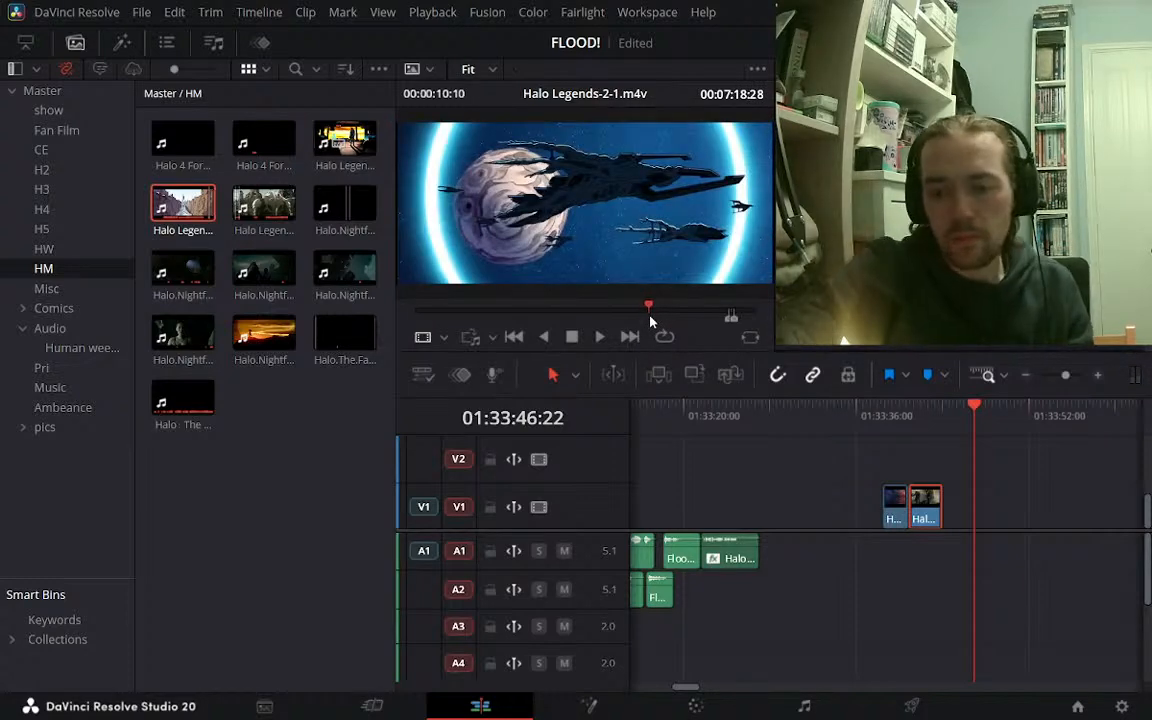
# Review the cut from the ring shot to the forest creatures and mark the source in point at 00:07:23:22
pyautogui.press('space')
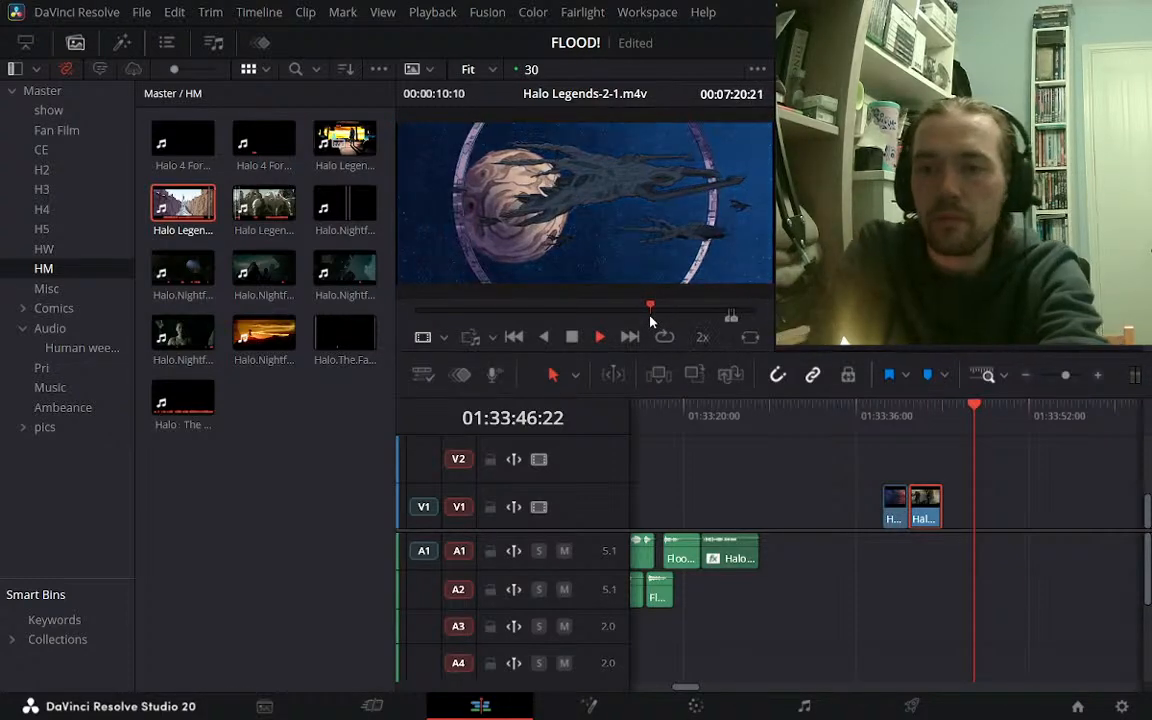
pyautogui.press('l')
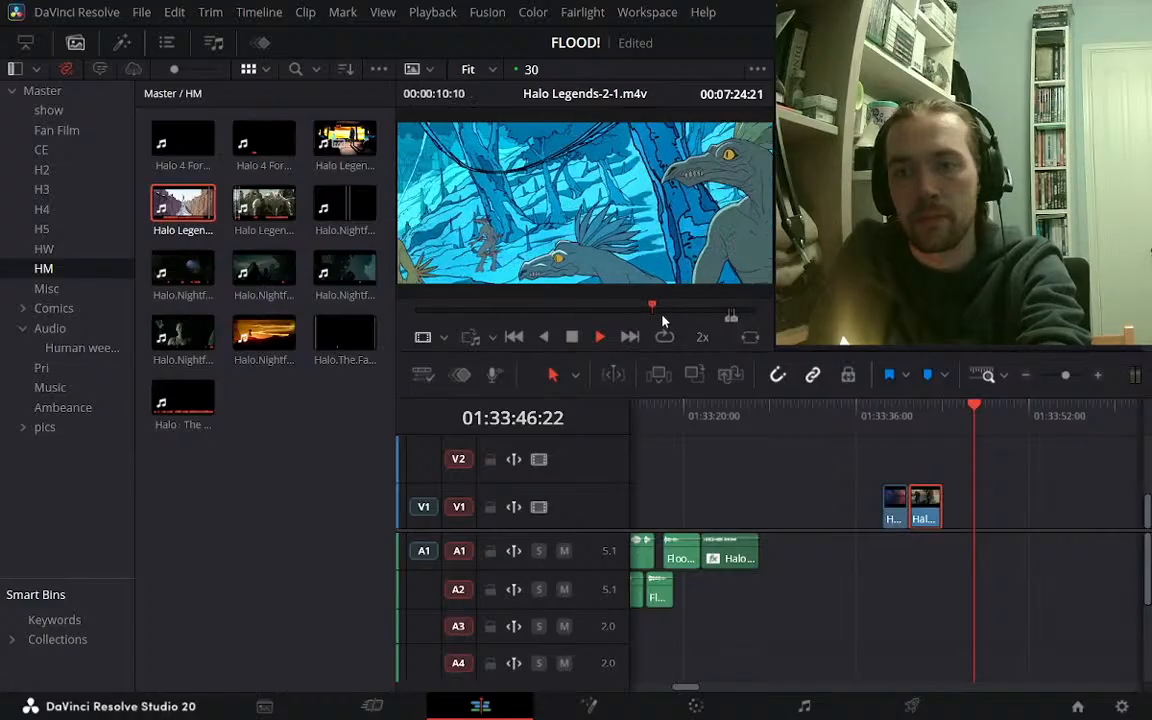
pyautogui.press('j')
pyautogui.press('l')
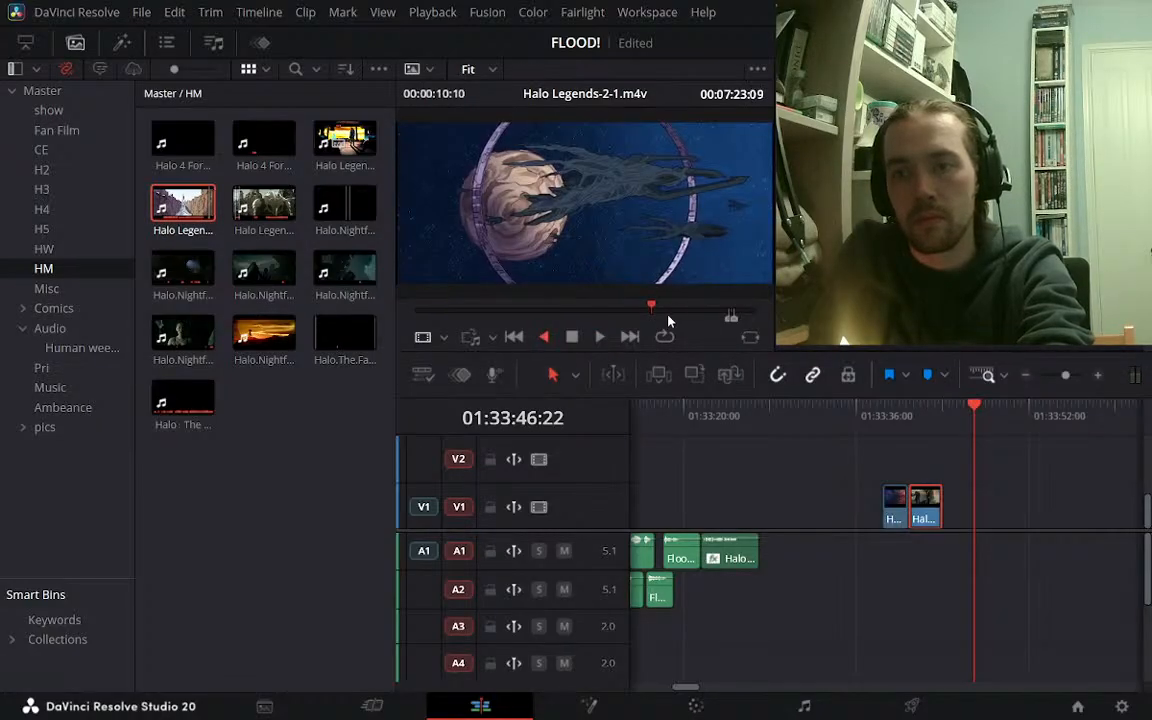
pyautogui.press('k')
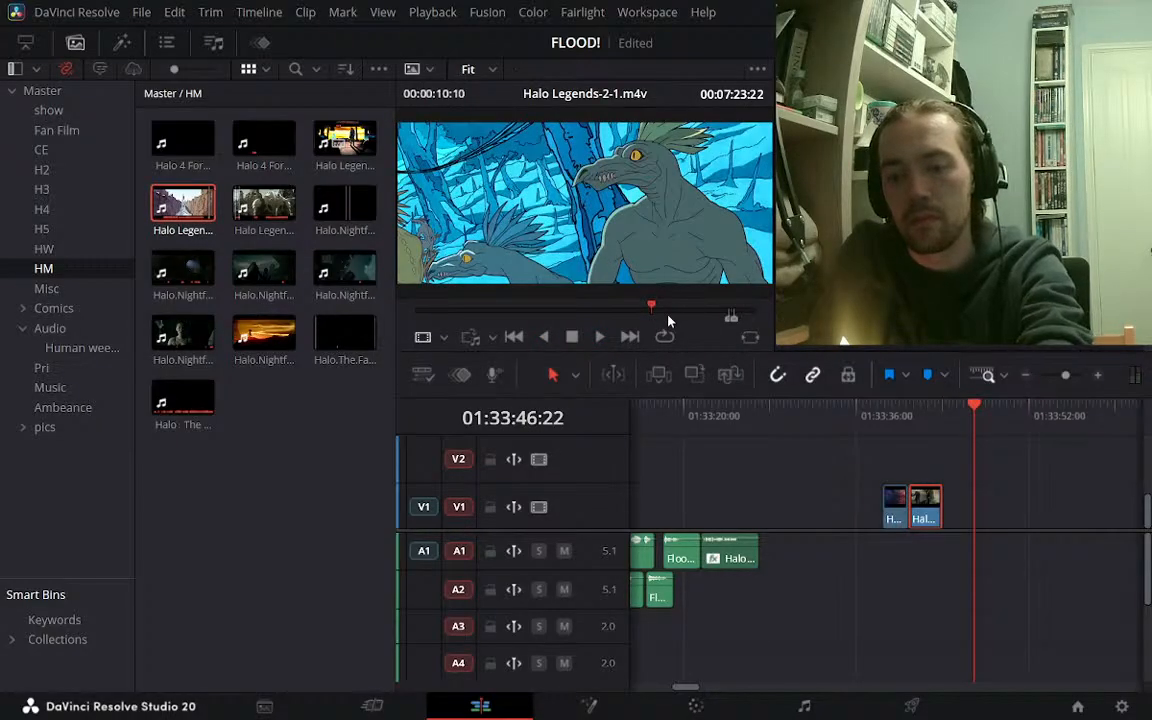
# Review the forest creatures footage up to the blue ringed planet shot and return to about 00:07:29:14
pyautogui.press('l')
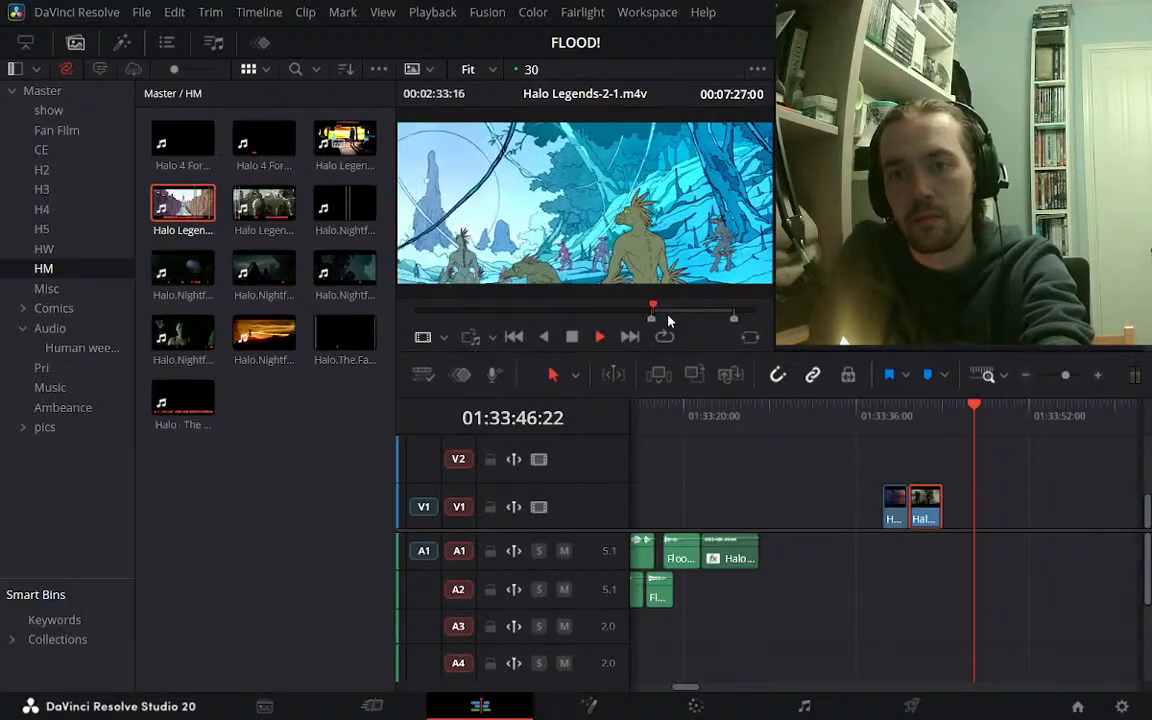
pyautogui.press('l')
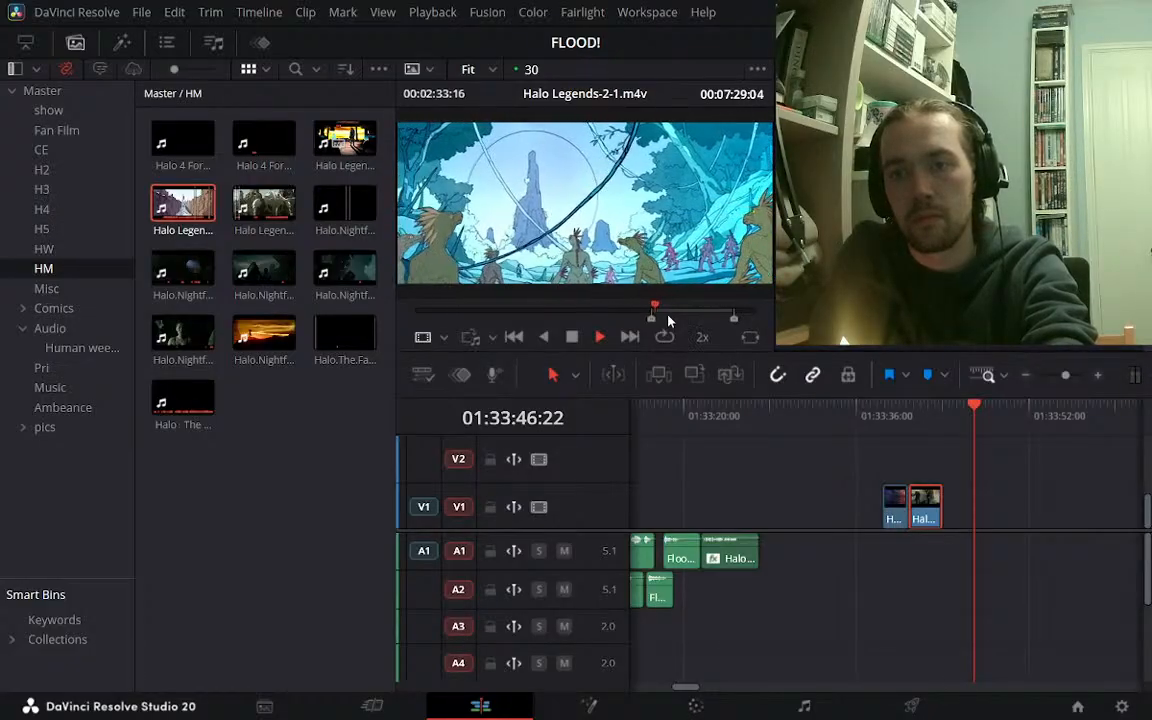
pyautogui.press('j')
pyautogui.press('j')
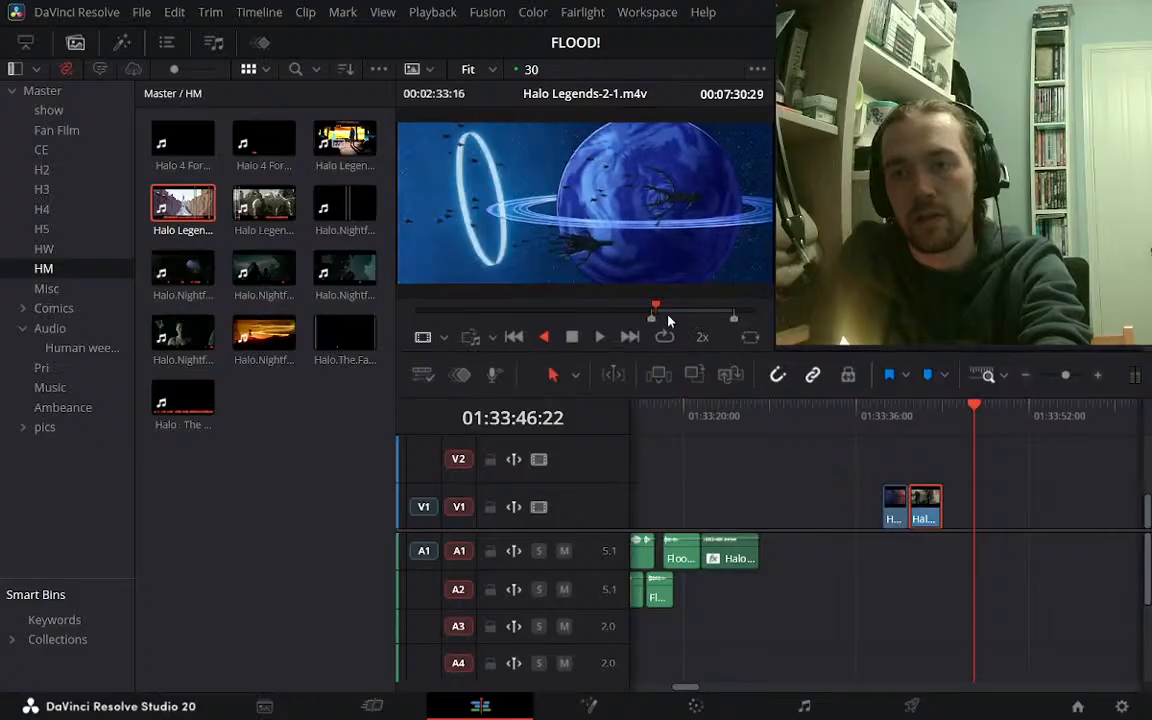
pyautogui.press('l')
pyautogui.press('k')
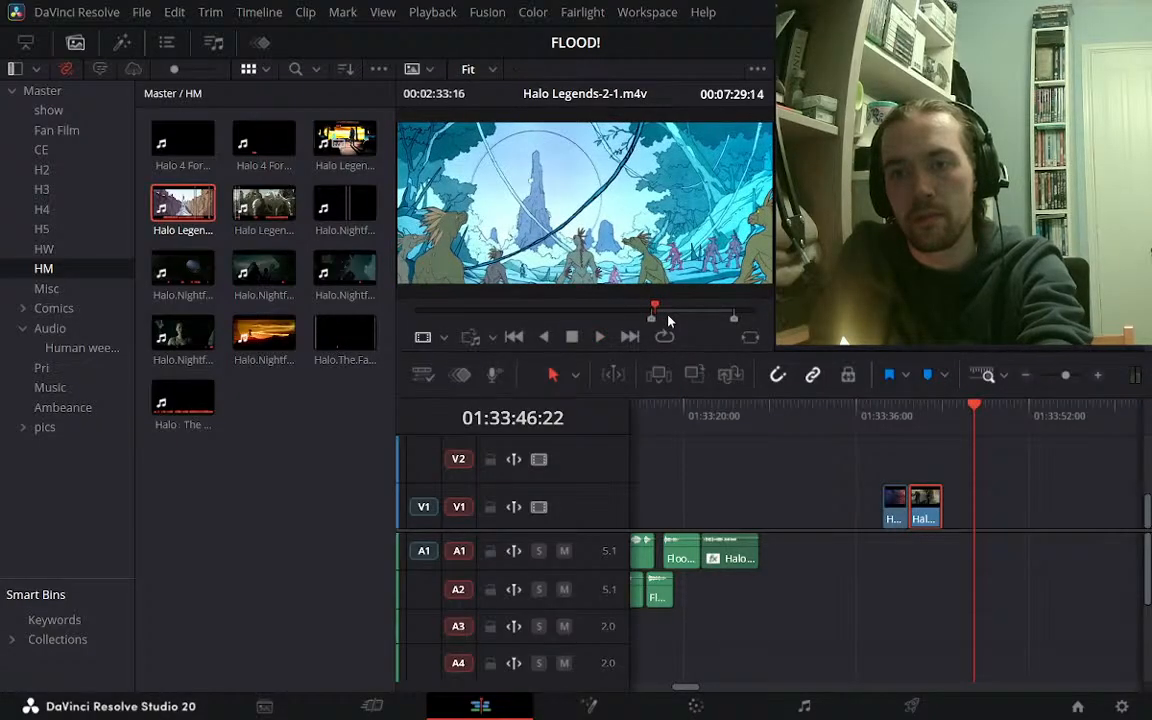
# Mark the source out point at 00:07:29:20 after frame-stepping to it, and insert the range into the timeline at the playhead
pyautogui.press('Right')
pyautogui.press('Right')
pyautogui.press('Right')
pyautogui.press('Right')
pyautogui.press('Right')
pyautogui.press('Right')
pyautogui.press('Right')
pyautogui.press('Right')
pyautogui.press('Left')
pyautogui.press('Left')
pyautogui.press('Left')
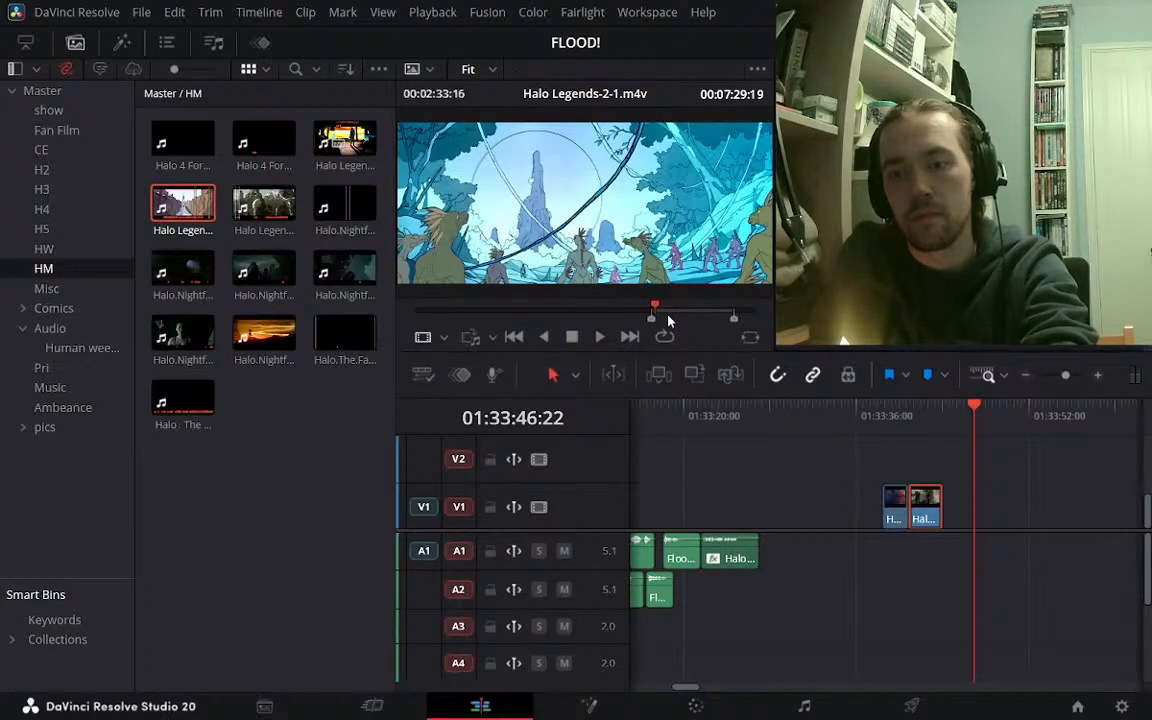
pyautogui.press('Right')
pyautogui.press('Right')
pyautogui.press('Left')
pyautogui.press('o')
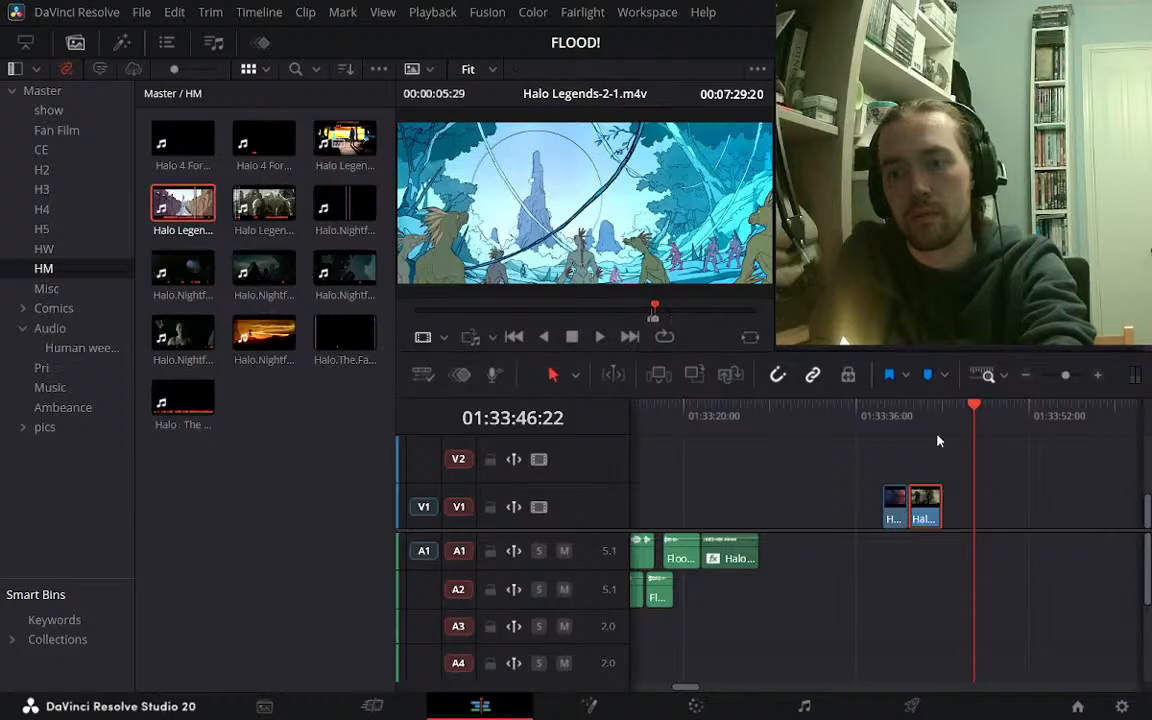
pyautogui.click(661, 376)
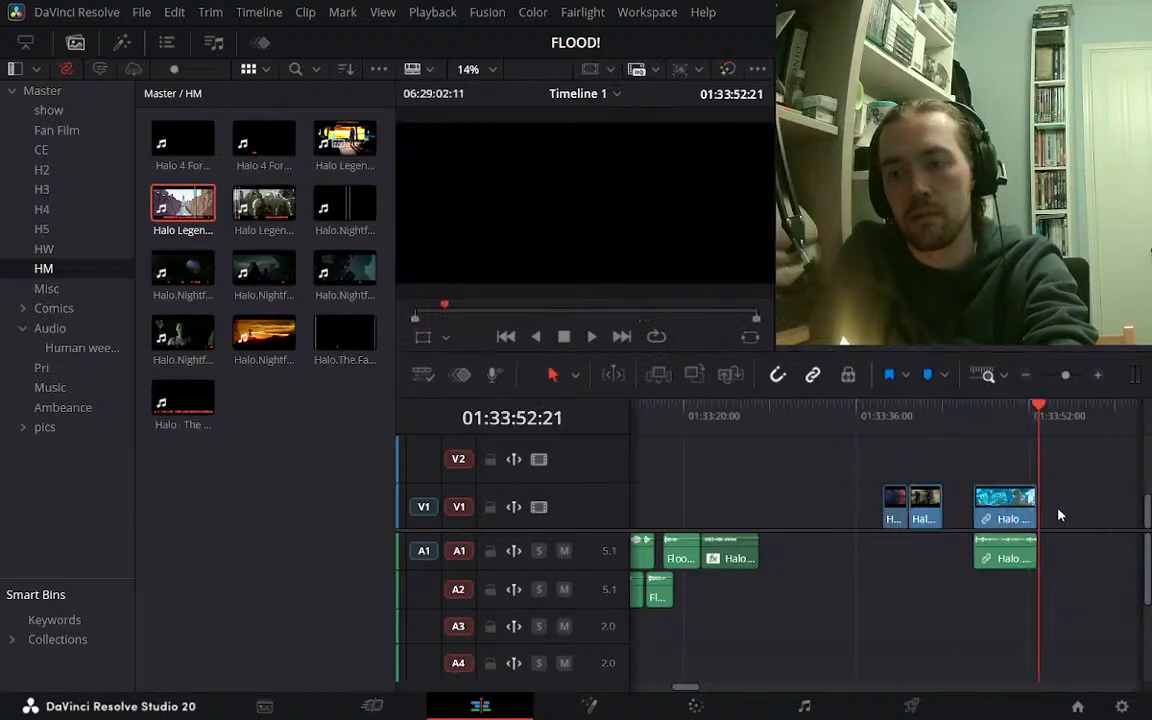
# Move the Halo Legends clip against the armored alien clip on V1 and delete its A1 audio
pyautogui.moveTo(1012, 514); pyautogui.dragTo(984, 514)
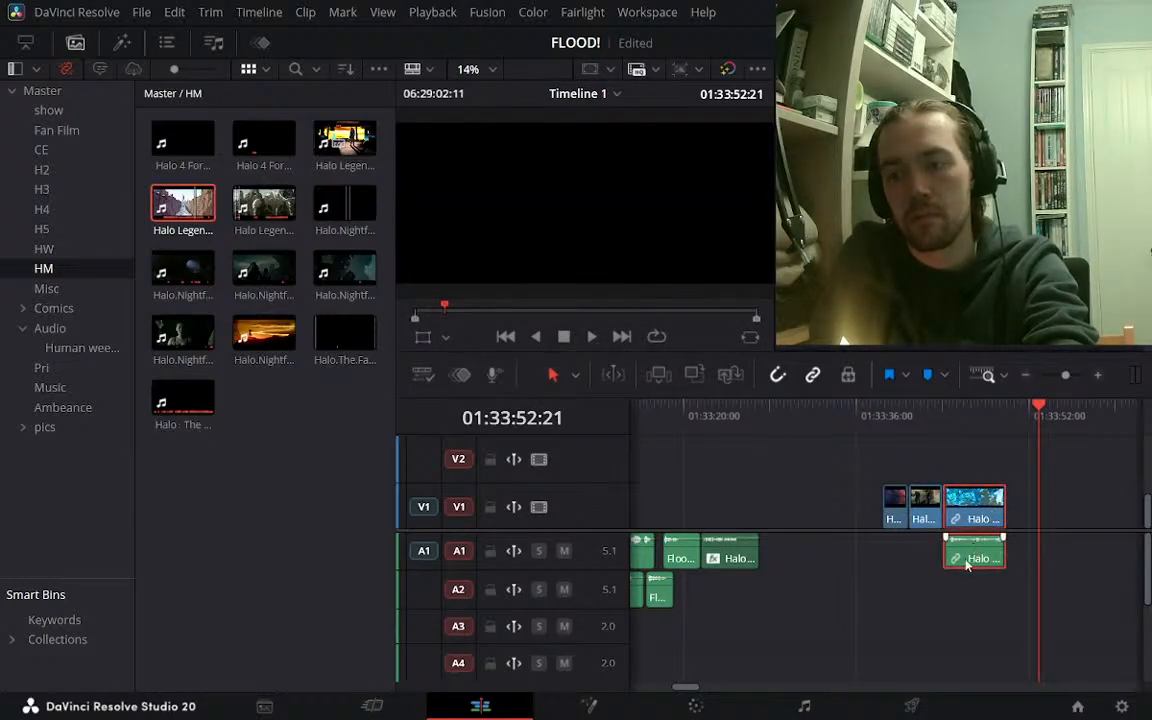
pyautogui.click(926, 515)
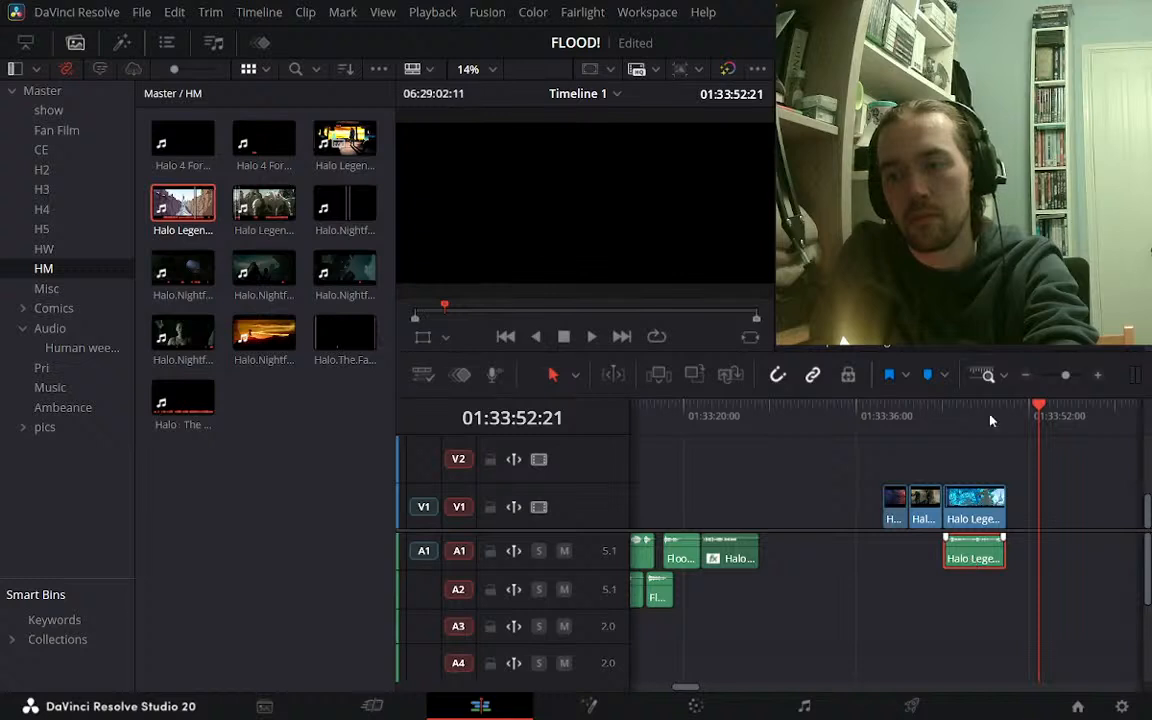
pyautogui.press('Delete')
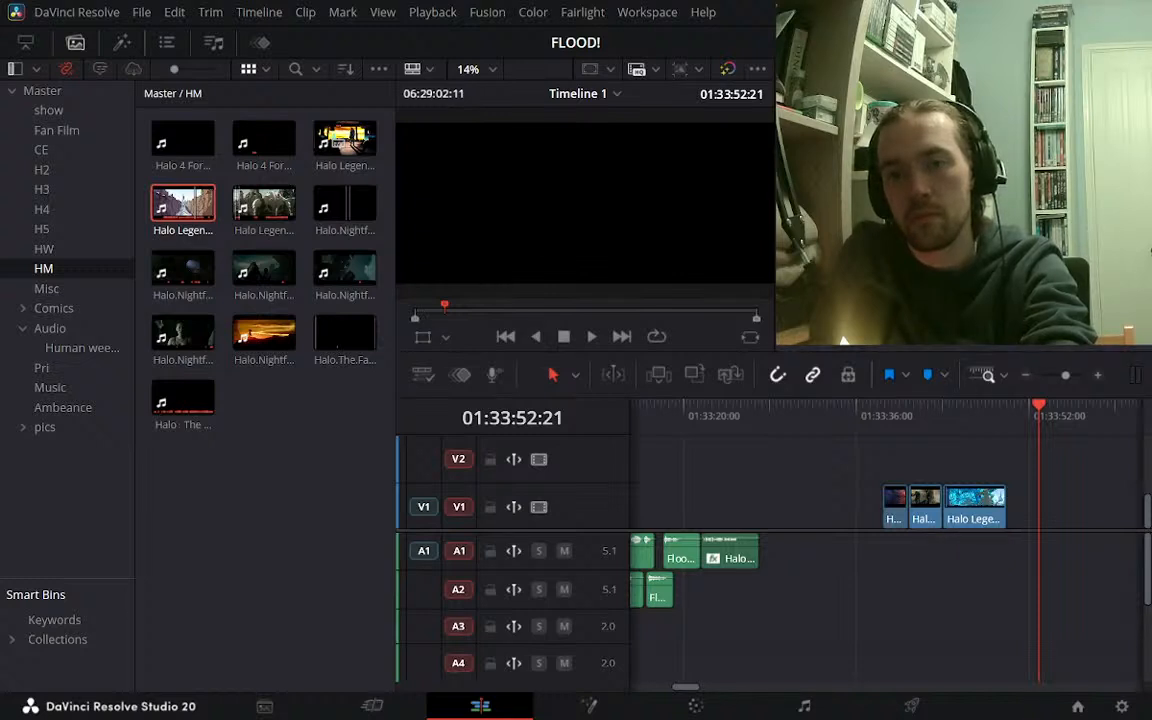
# Review Halo Legends-2-1 from 00:07:29:20 through the red sky, stone ruins and canyon shots, and return to 00:07:35:24
pyautogui.click(192, 210)
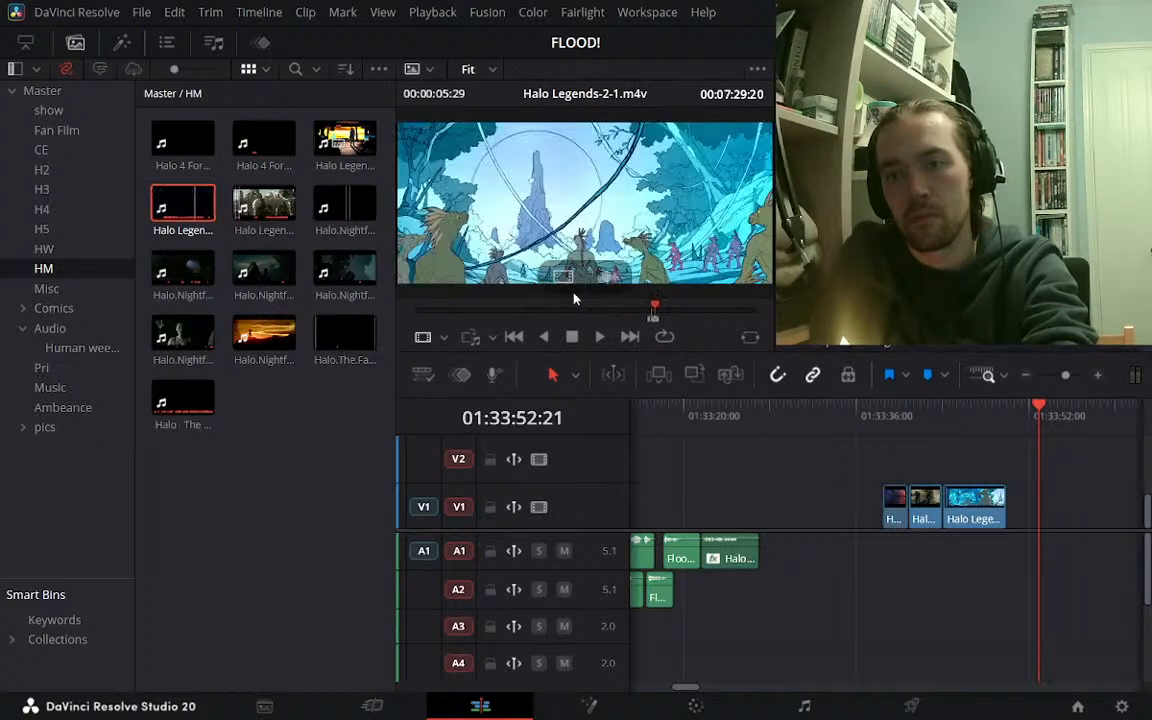
pyautogui.press('space')
pyautogui.press('l')
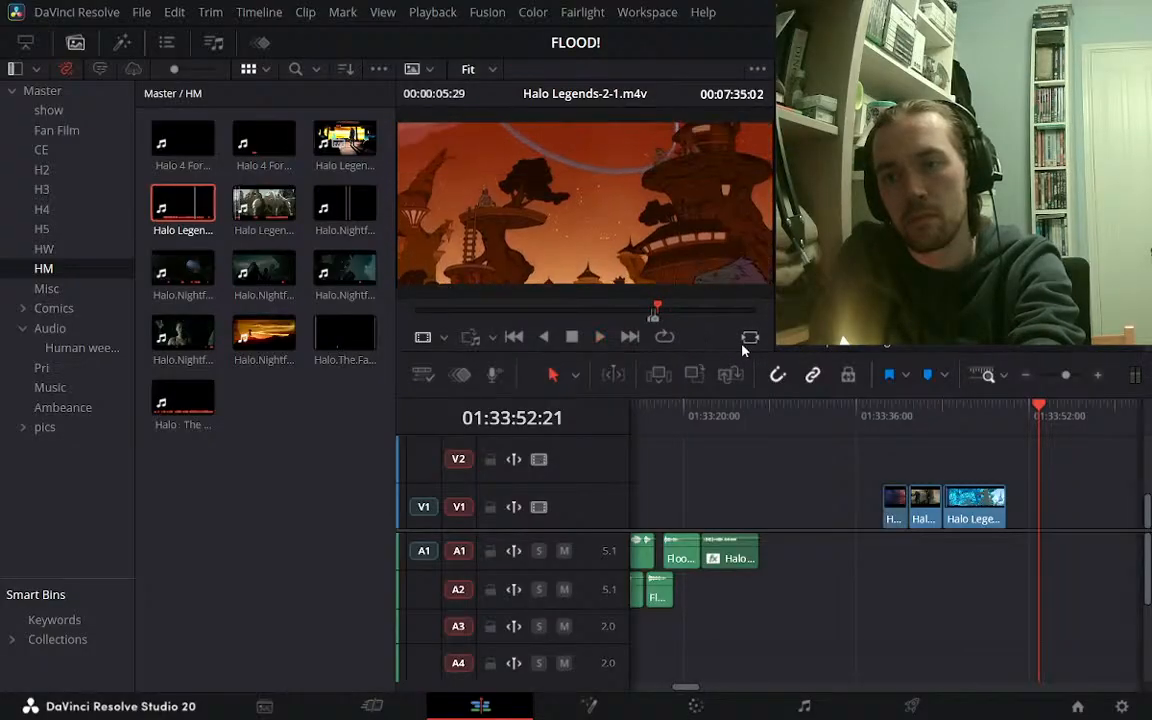
pyautogui.press('j')
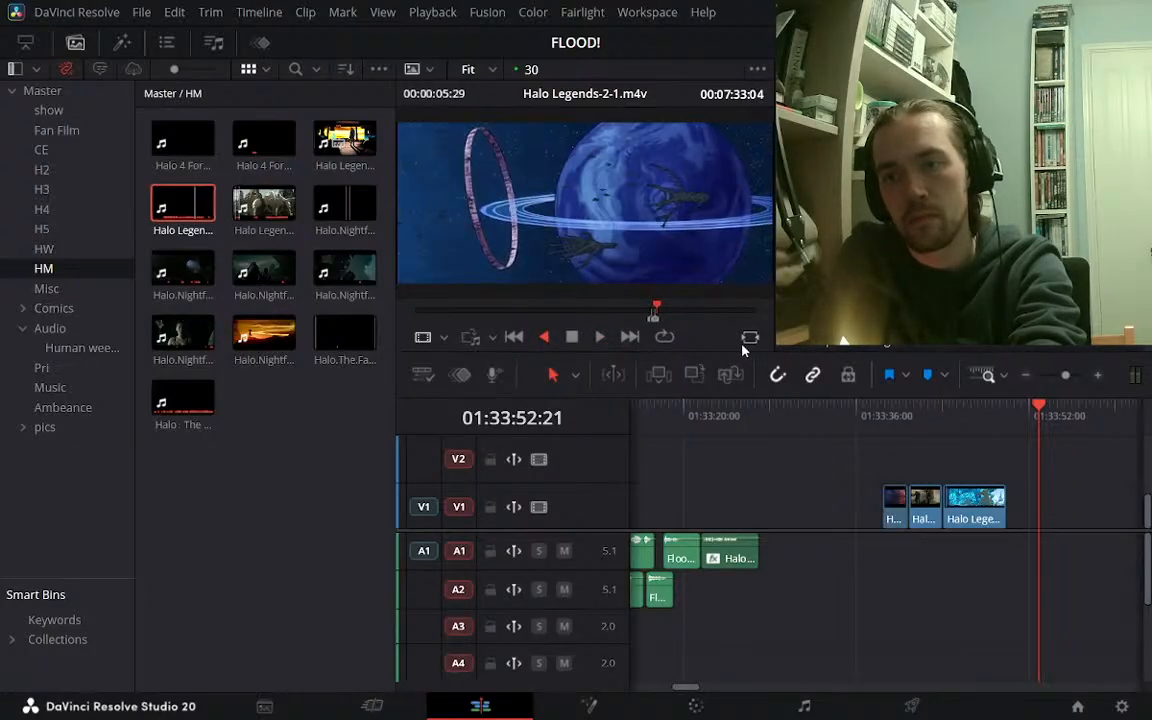
pyautogui.press('l')
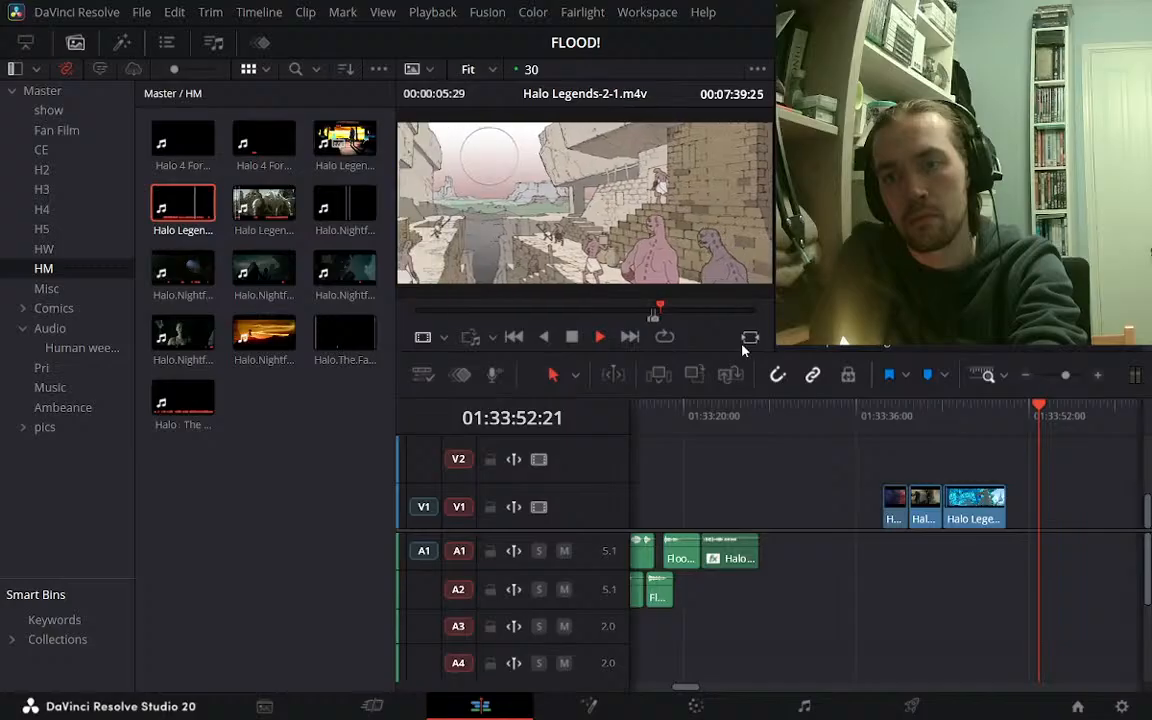
pyautogui.press('j')
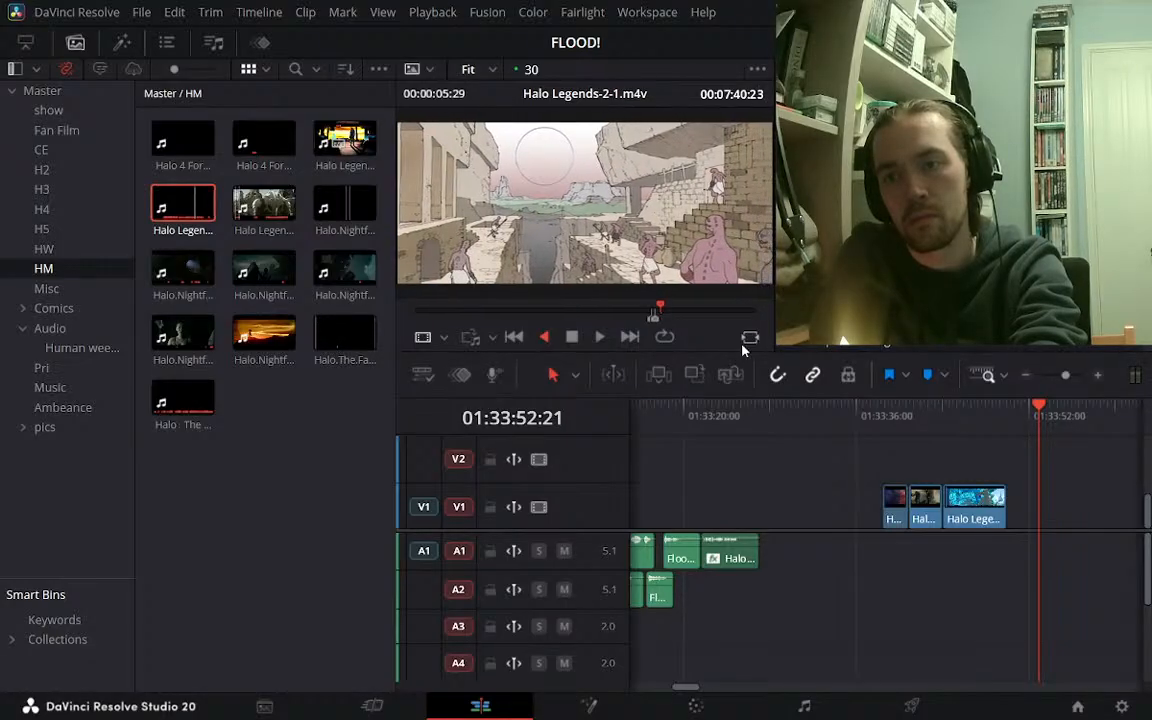
pyautogui.press('j')
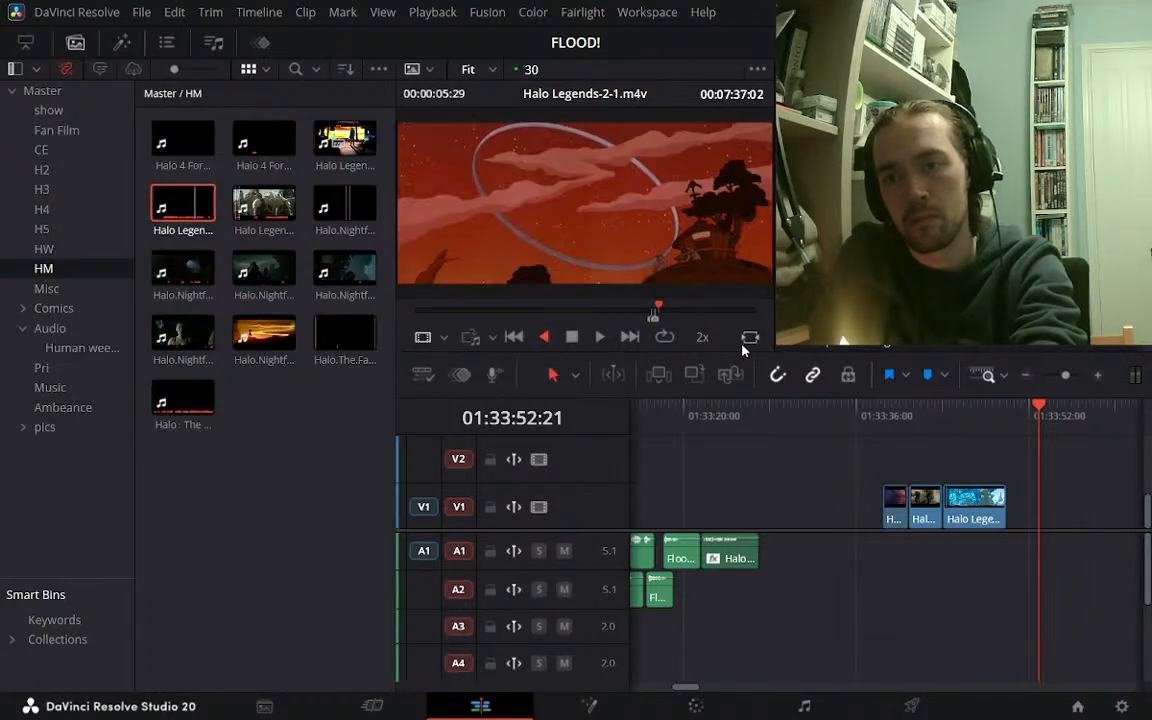
pyautogui.press('l')
pyautogui.press('l')
pyautogui.press('l')
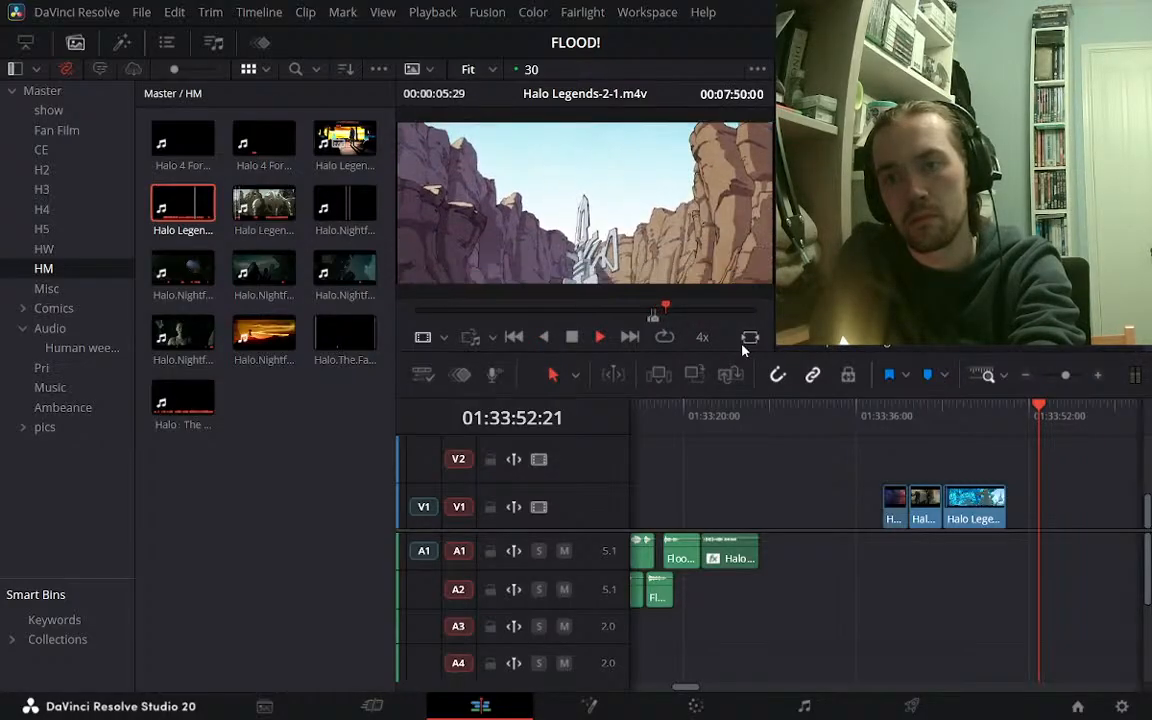
pyautogui.press('j')
pyautogui.press('j')
pyautogui.press('j')
pyautogui.press('j')
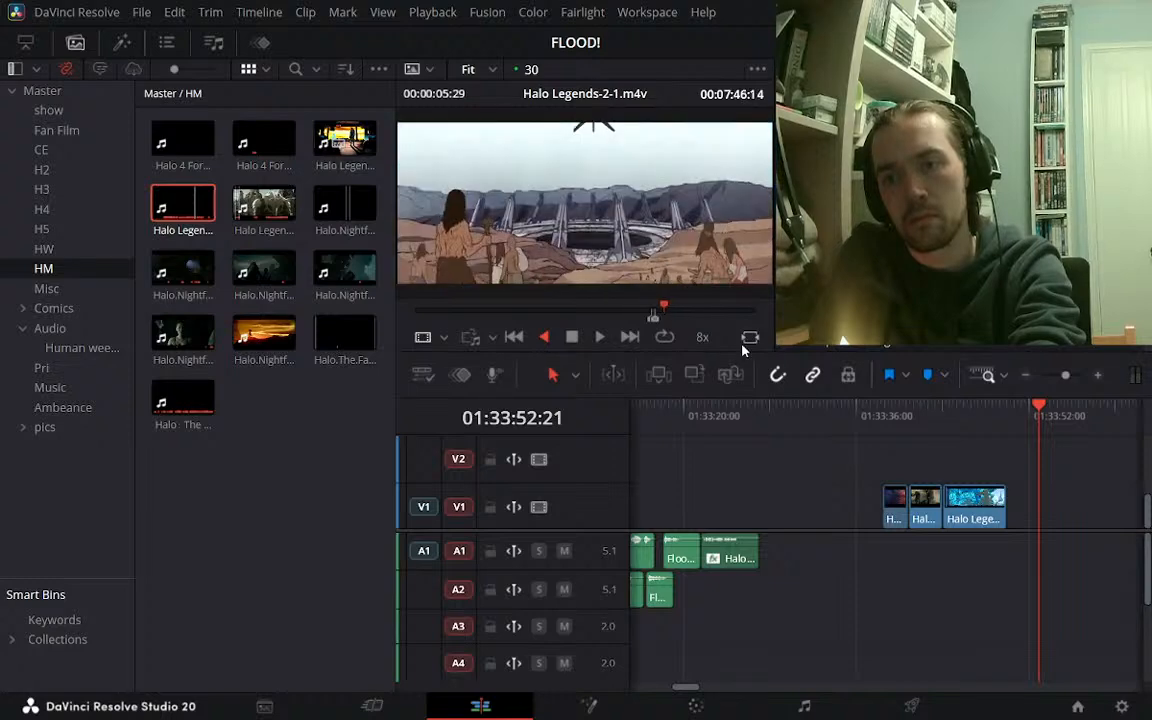
pyautogui.press('k')
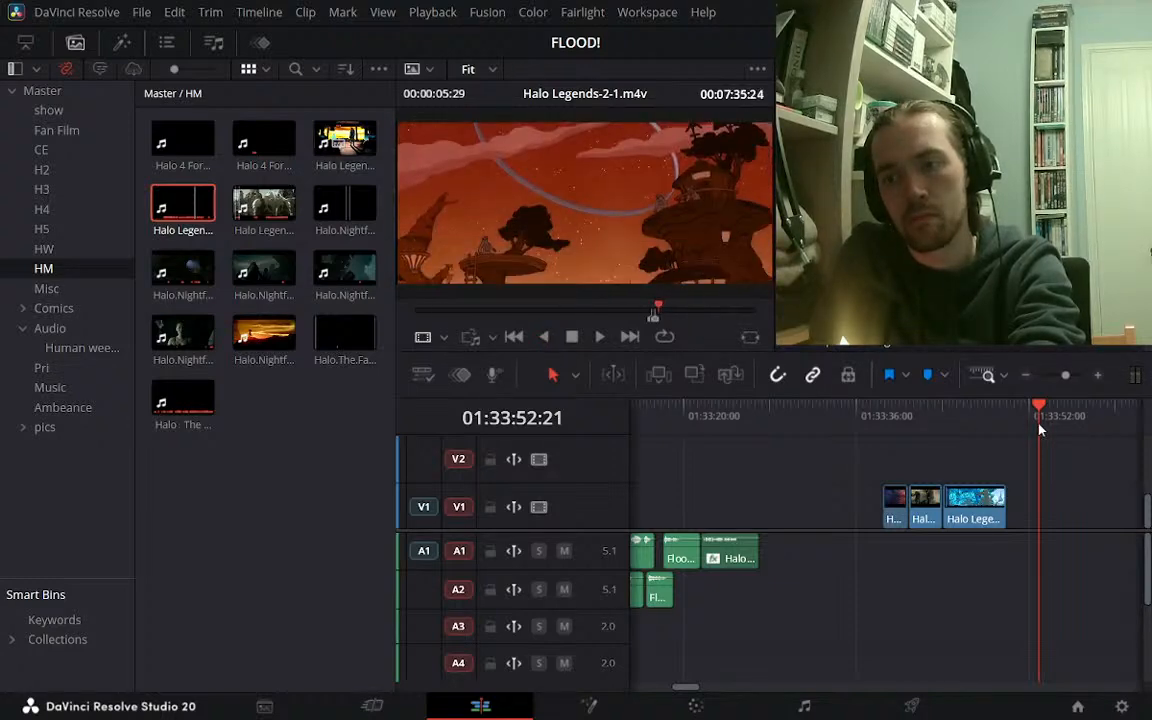
# Play back the start of the forest creatures clip and of the armored alien clip on V1
pyautogui.click(948, 412)
pyautogui.press('space')
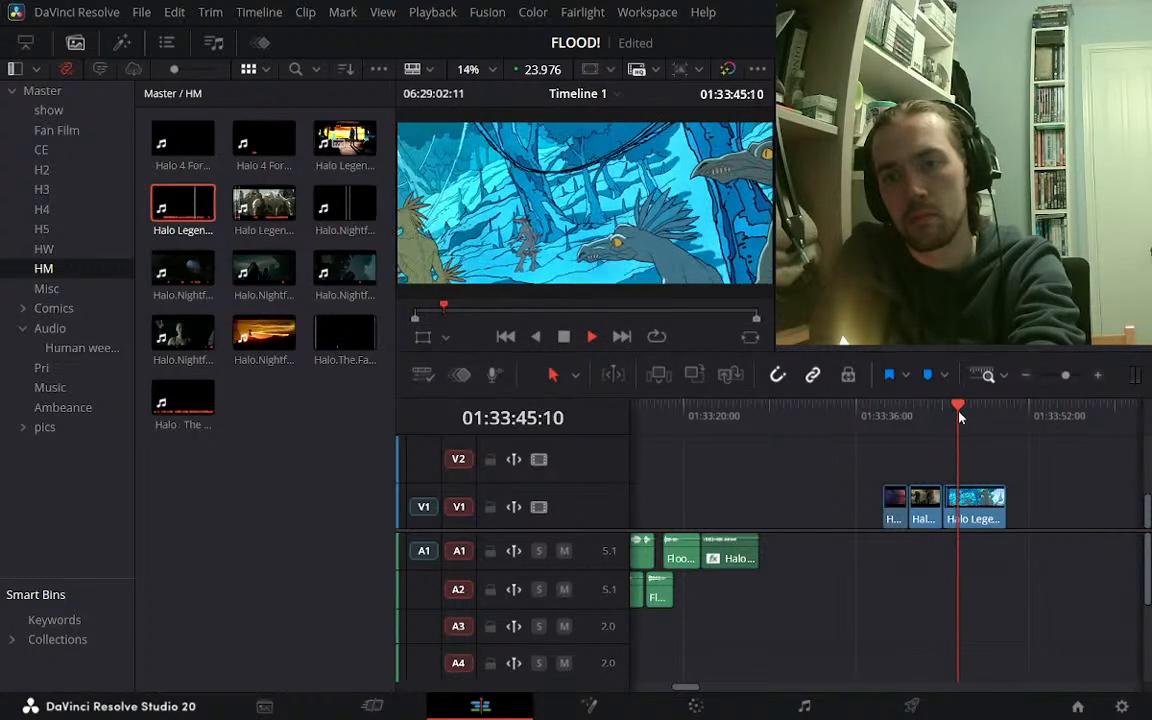
pyautogui.press('space')
pyautogui.click(912, 420)
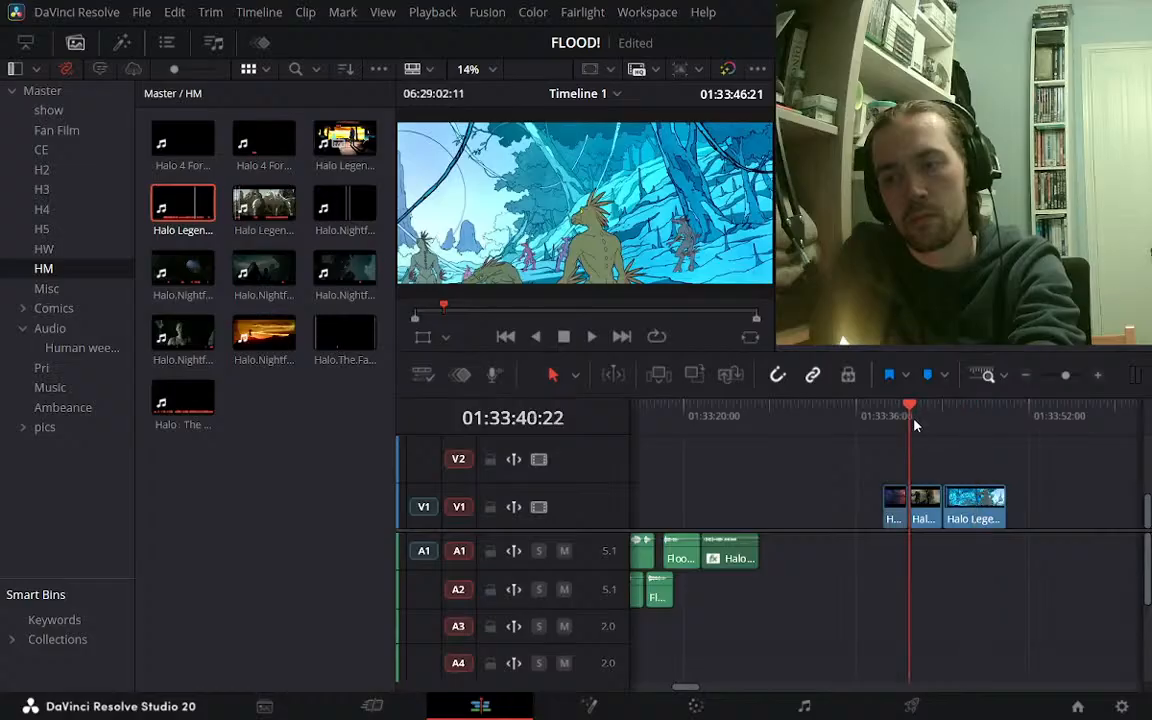
pyautogui.press('space')
# Enlarge the armored alien clip on V1 so its picture fills the frame without black borders
pyautogui.click(884, 432)
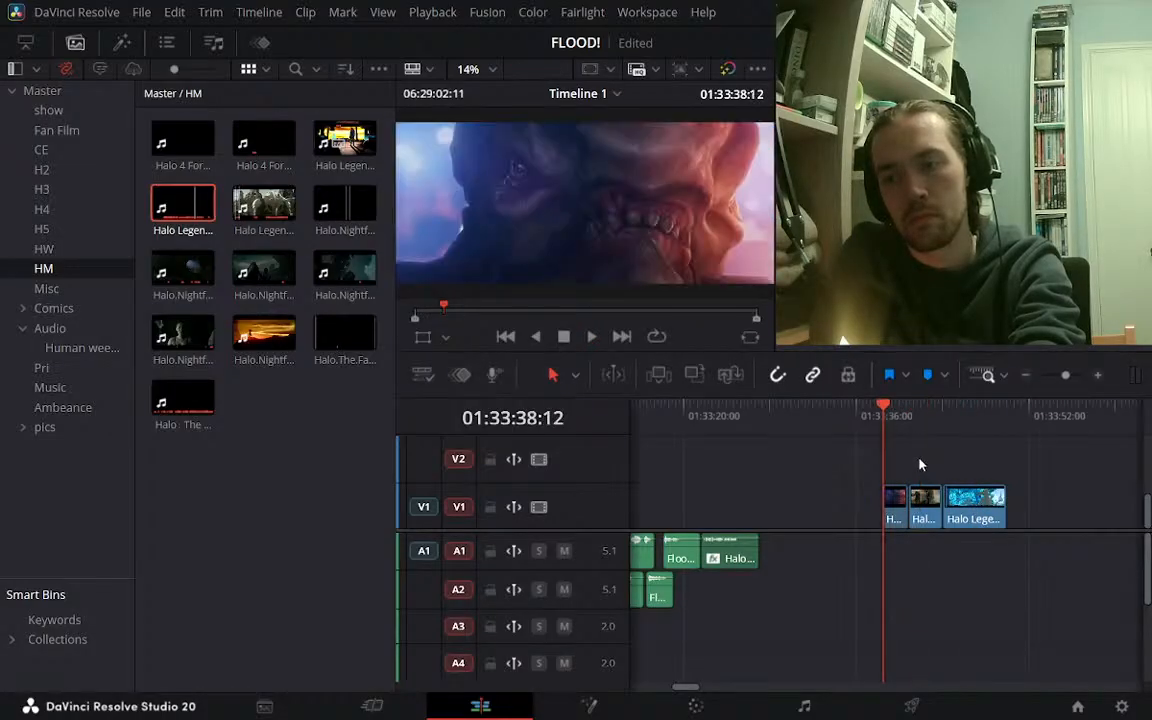
pyautogui.press('Down')
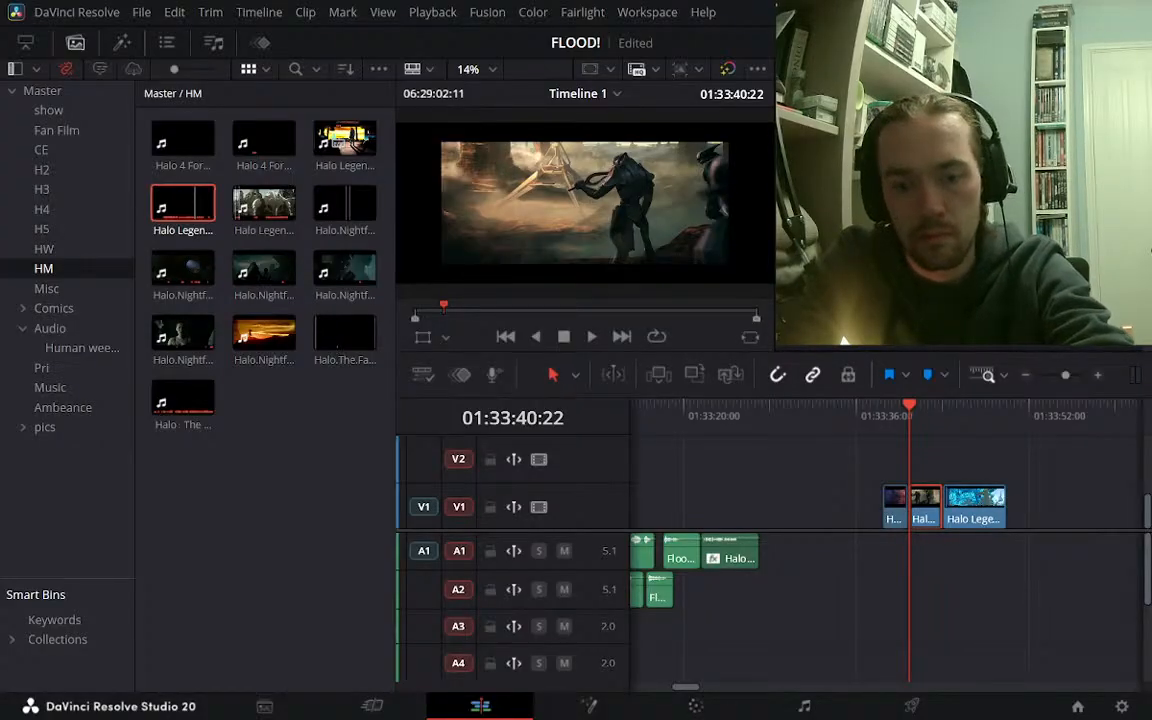
pyautogui.press('Return')
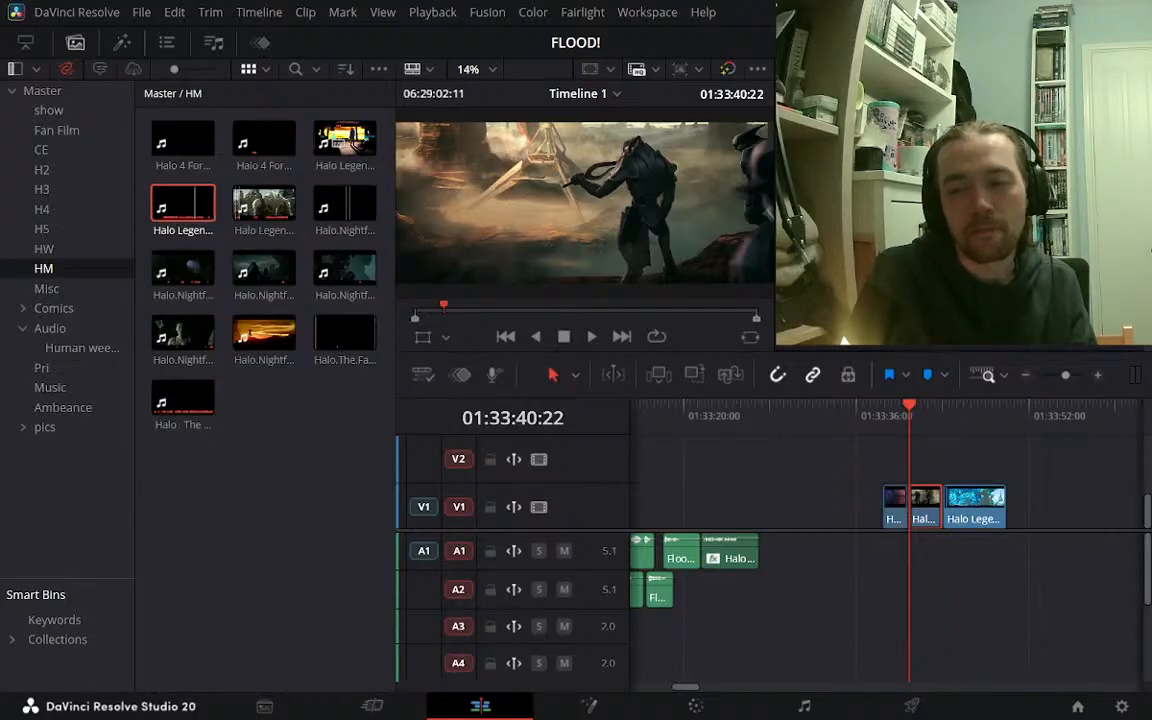
# Move the monster face and forest creatures clips ahead of the armored alien clip on V1, trimming the forest clip's end to about half its length
pyautogui.click(885, 409)
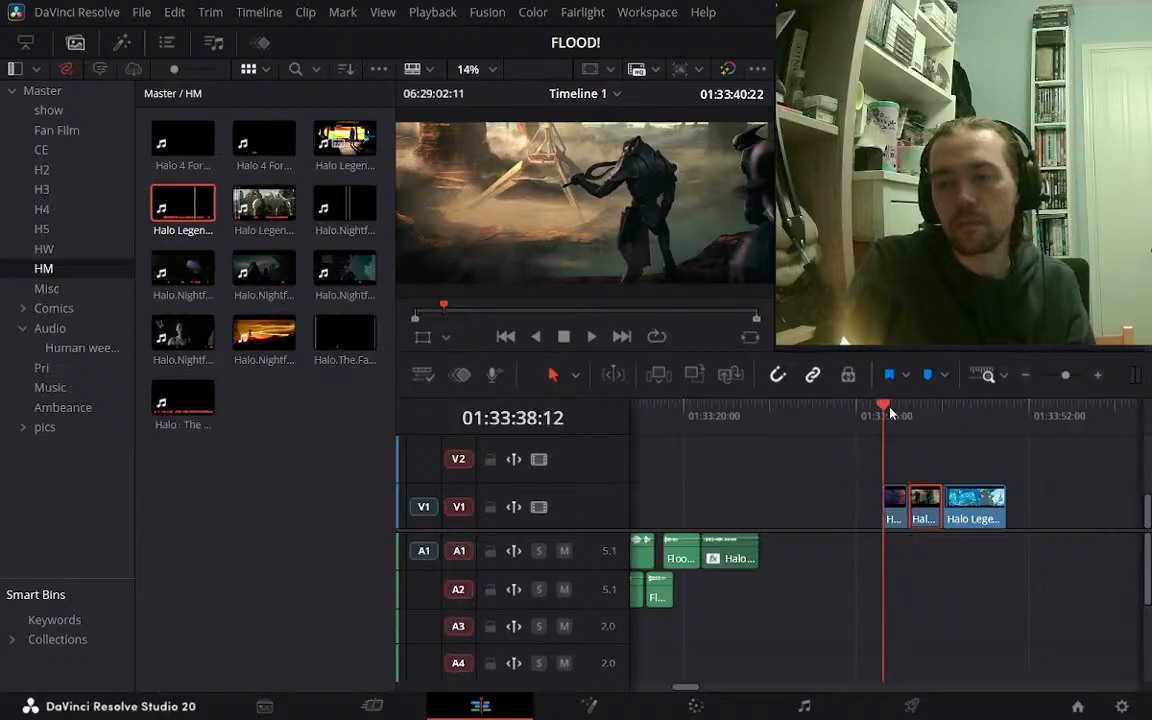
pyautogui.press('space')
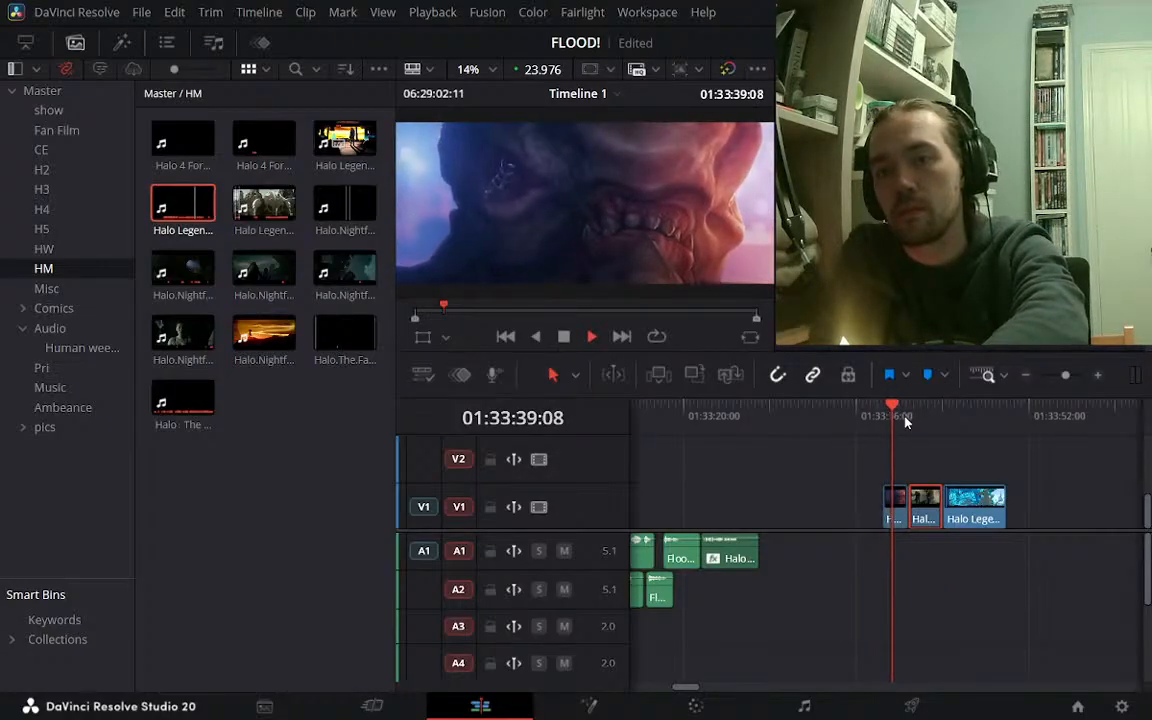
pyautogui.click(947, 411)
pyautogui.press('space')
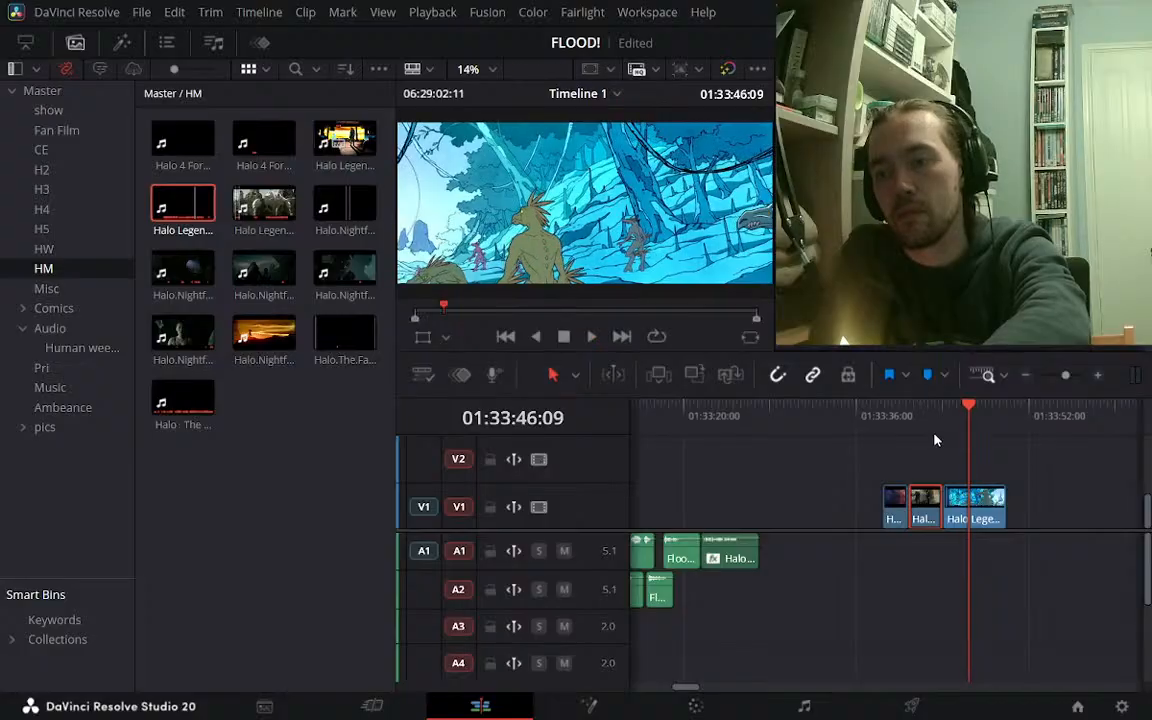
pyautogui.click(913, 412)
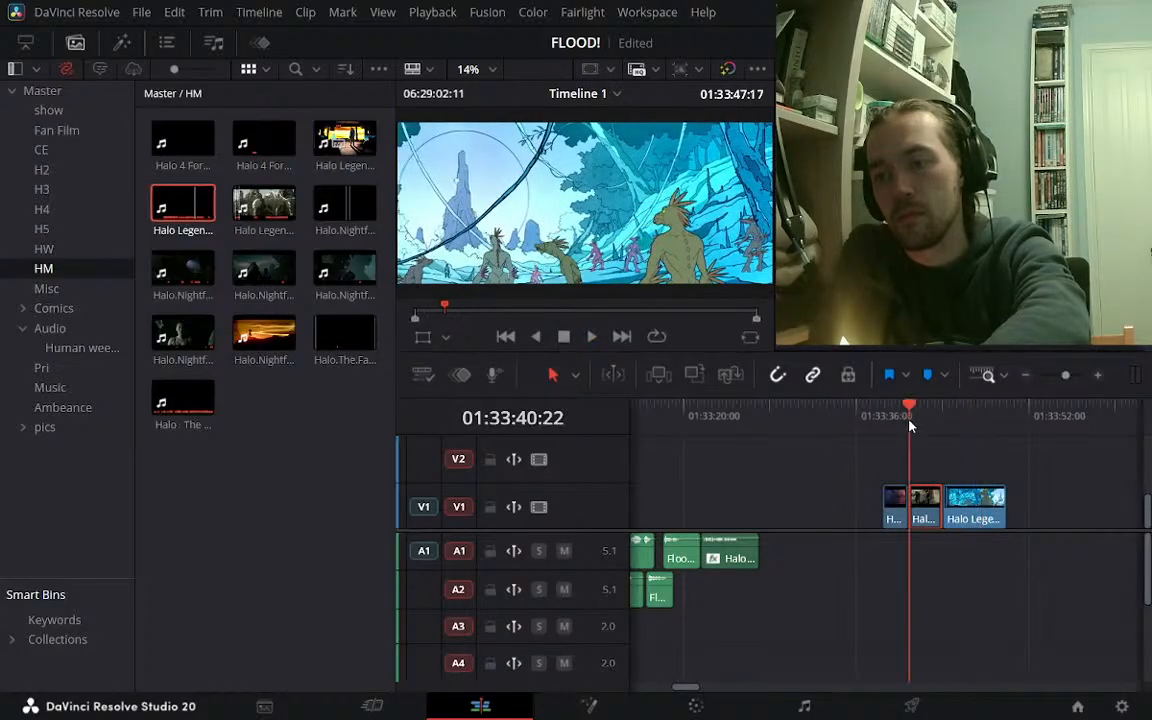
pyautogui.press('space')
pyautogui.moveTo(968, 510); pyautogui.dragTo(845, 507)
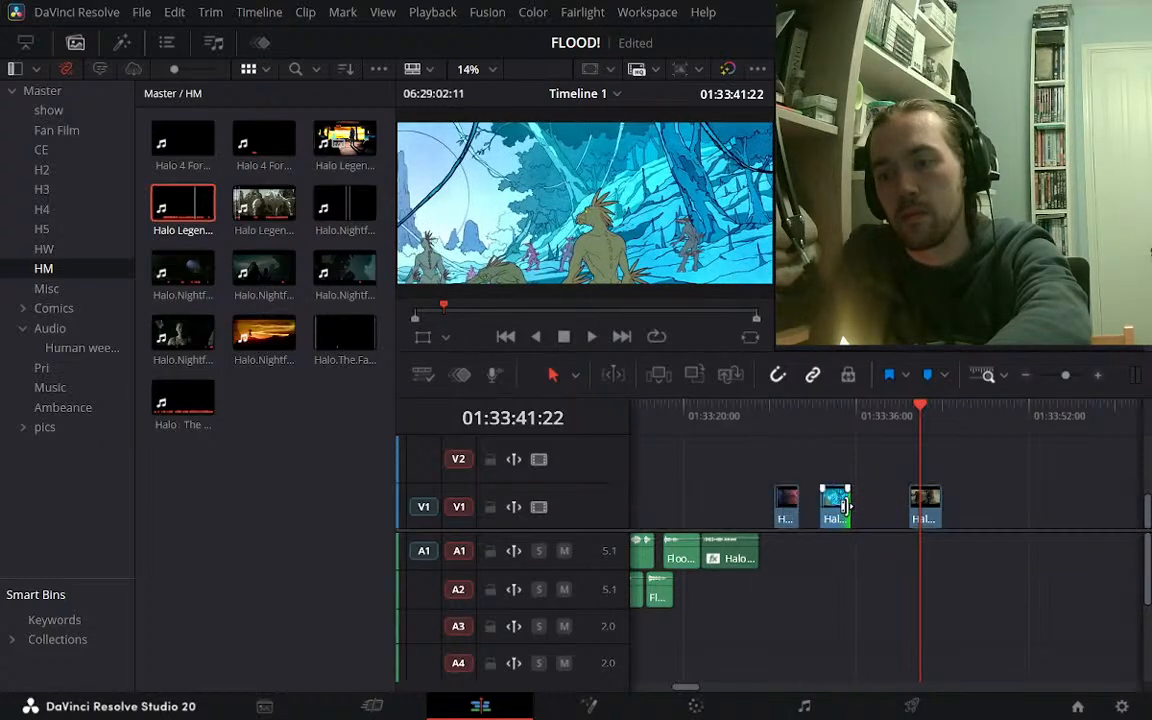
# Review the Halo Legends-2-1 footage around the red sky and stone ruins shots for the next range
pyautogui.click(190, 205)
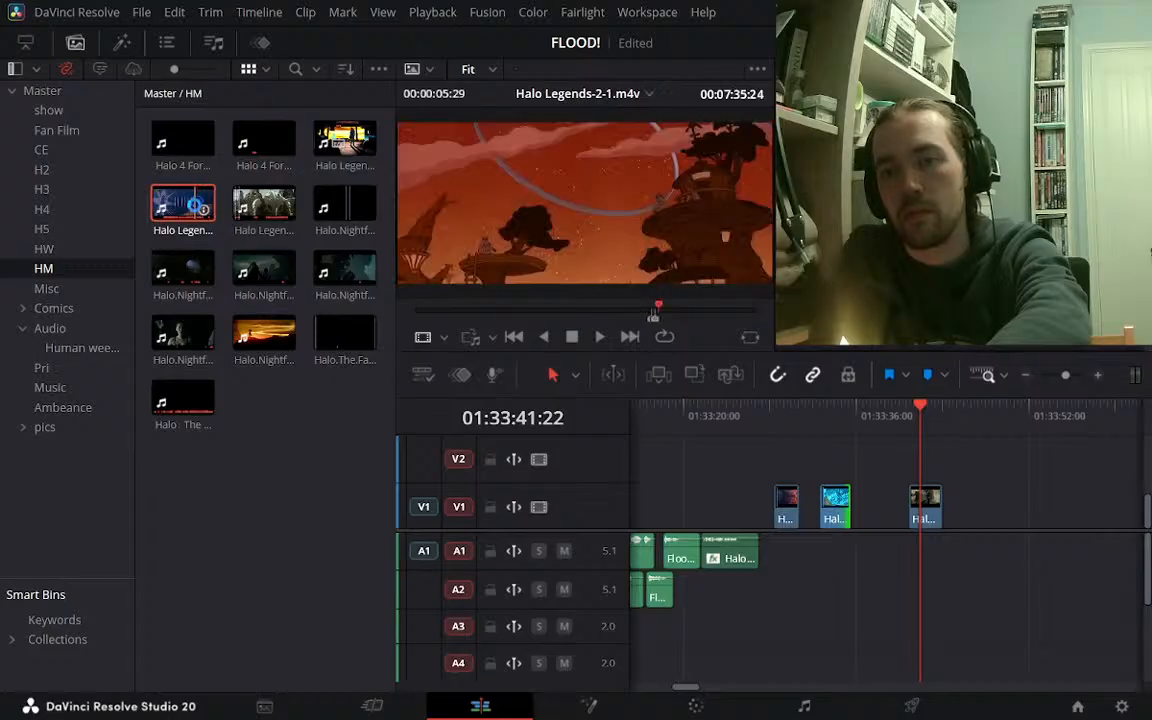
pyautogui.press('space')
pyautogui.press('j')
pyautogui.press('j')
pyautogui.press('j')
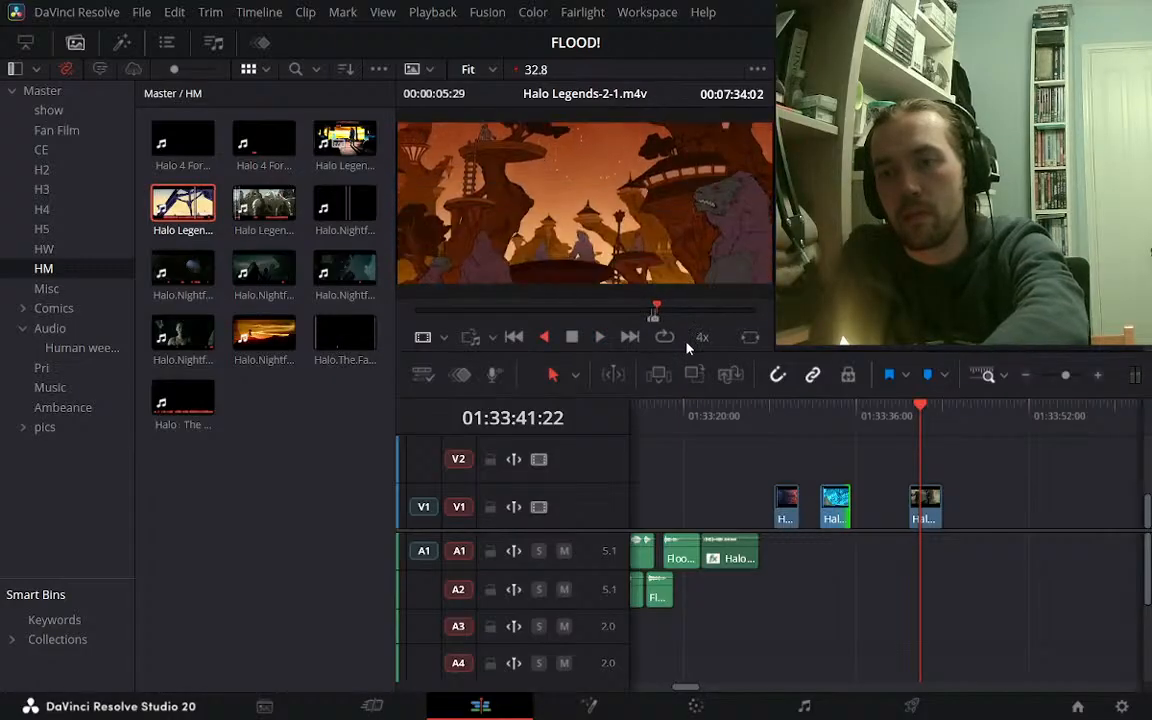
pyautogui.press('l')
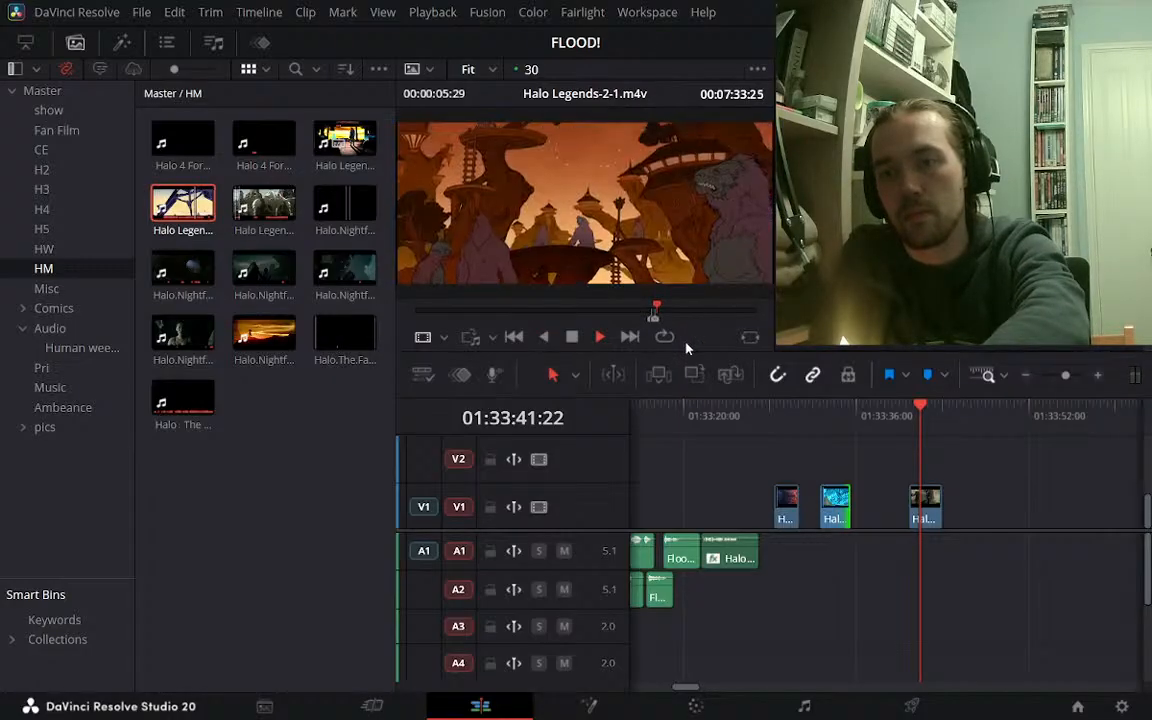
pyautogui.press('l')
pyautogui.press('l')
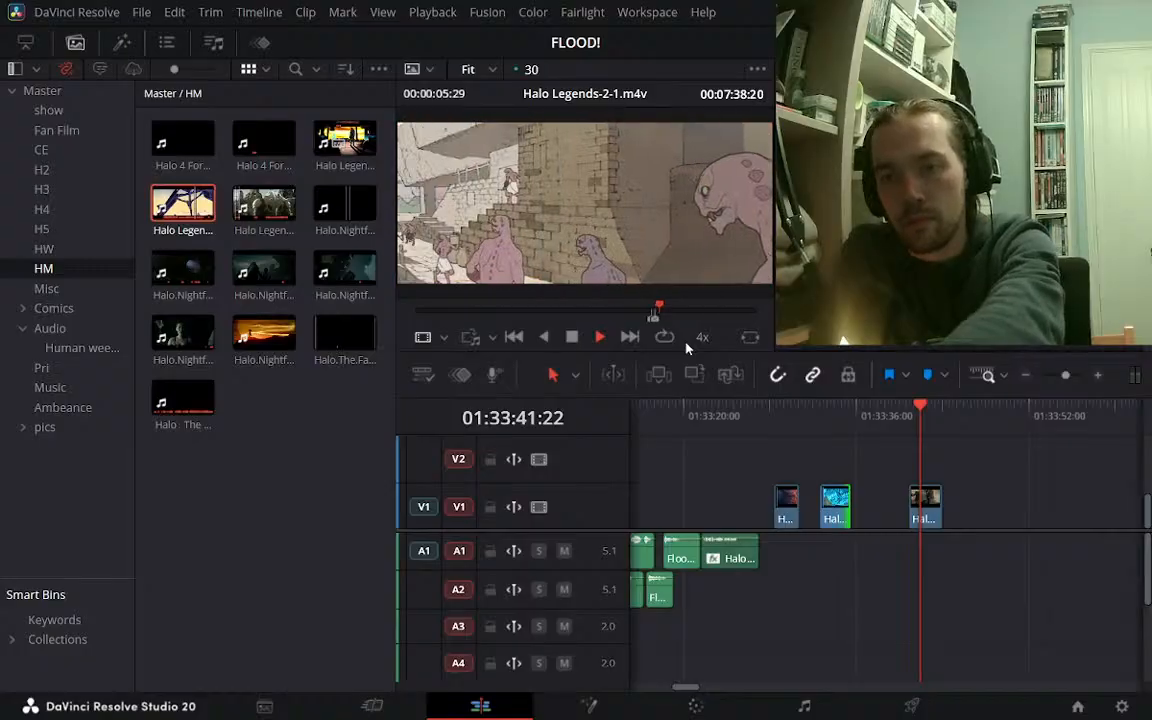
pyautogui.press('j')
pyautogui.press('j')
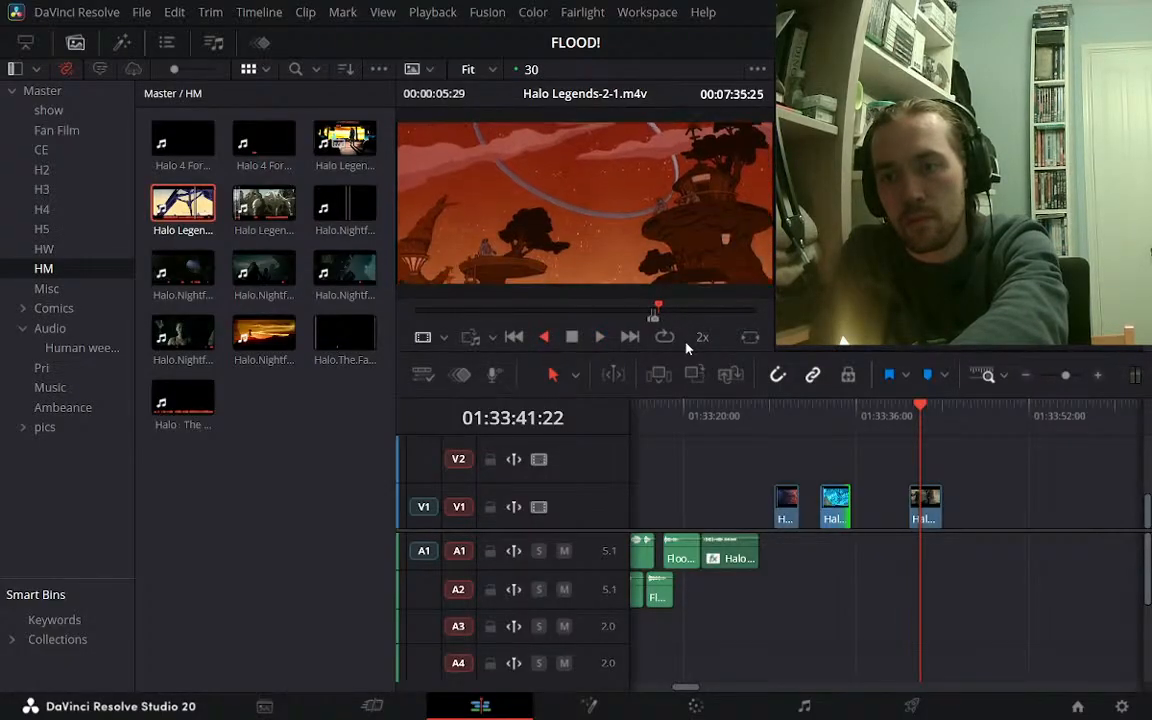
pyautogui.press('k')
# Mark the source in point at 00:07:33:21, on the first frame after the blue ringed planet shot
pyautogui.press('l')
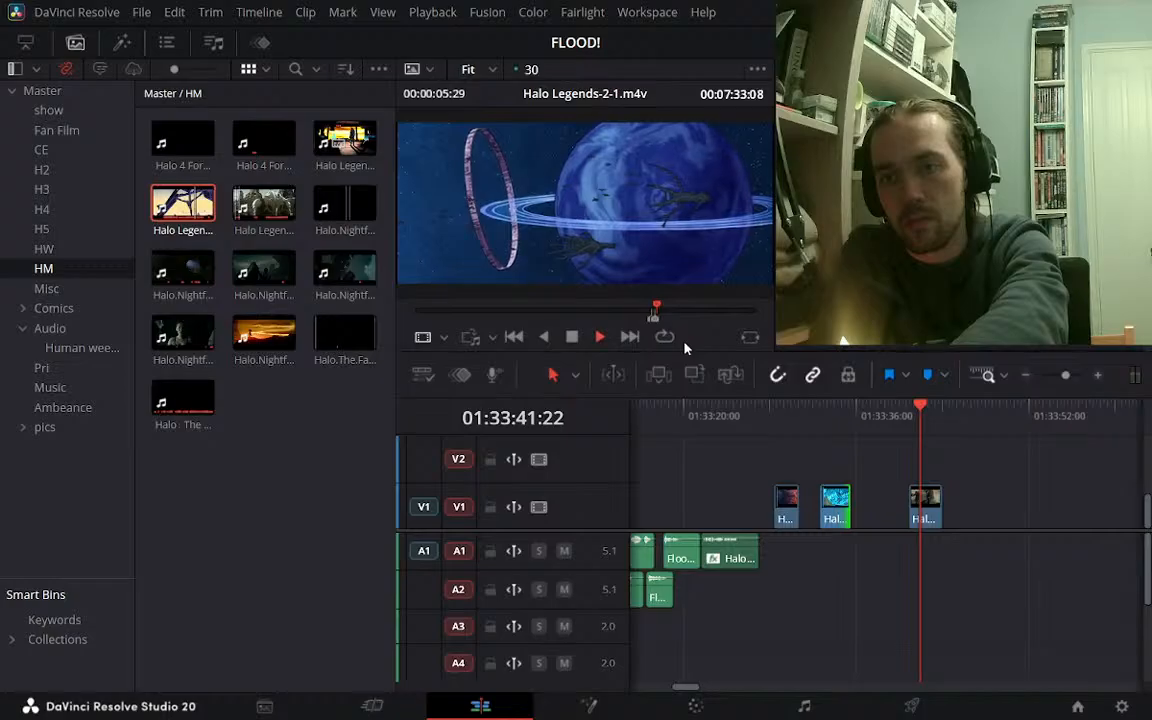
pyautogui.press('k')
pyautogui.press('Left')
pyautogui.press('Left')
pyautogui.press('Left')
pyautogui.press('Left')
pyautogui.press('Left')
pyautogui.press('Left')
pyautogui.press('Left')
pyautogui.press('Left')
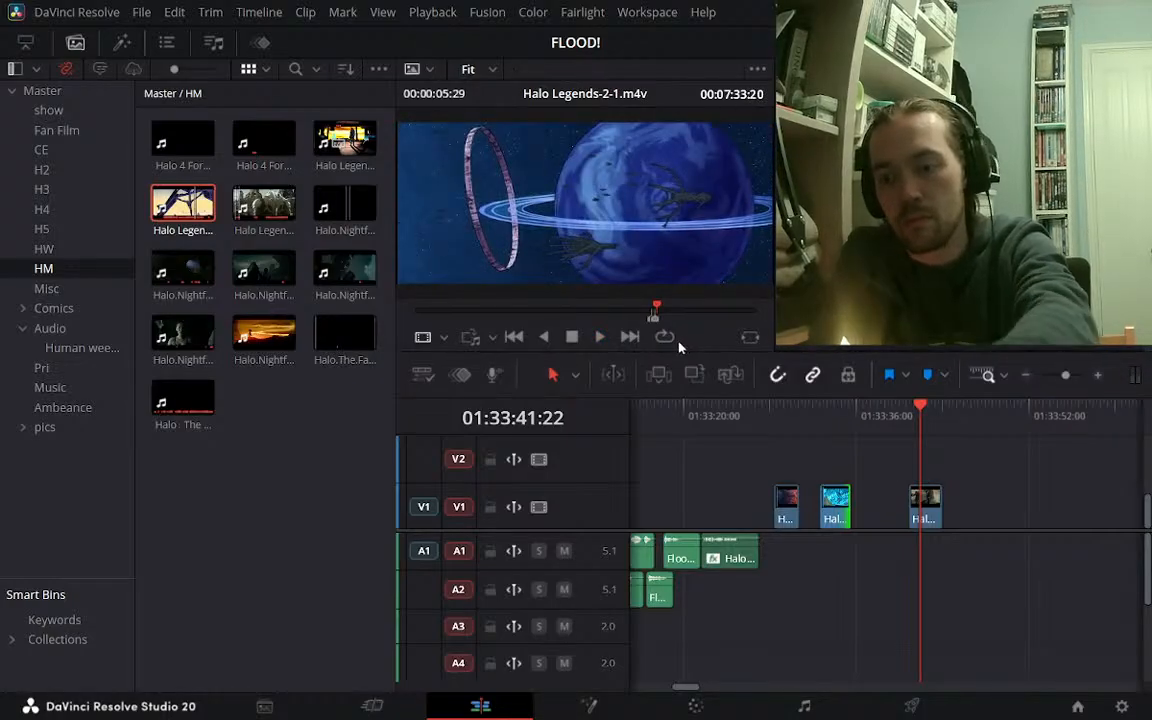
pyautogui.press('Right')
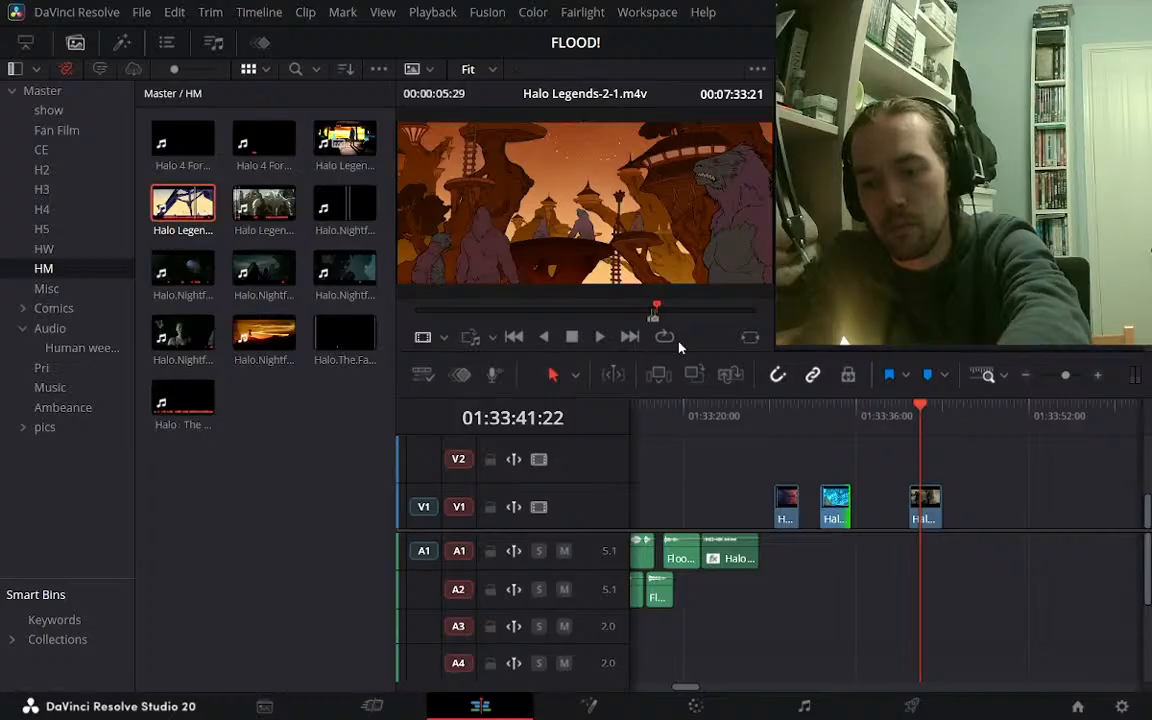
pyautogui.press('i')
# Play on through the red sky shot and mark the source out point at 00:07:36:13
pyautogui.press('l')
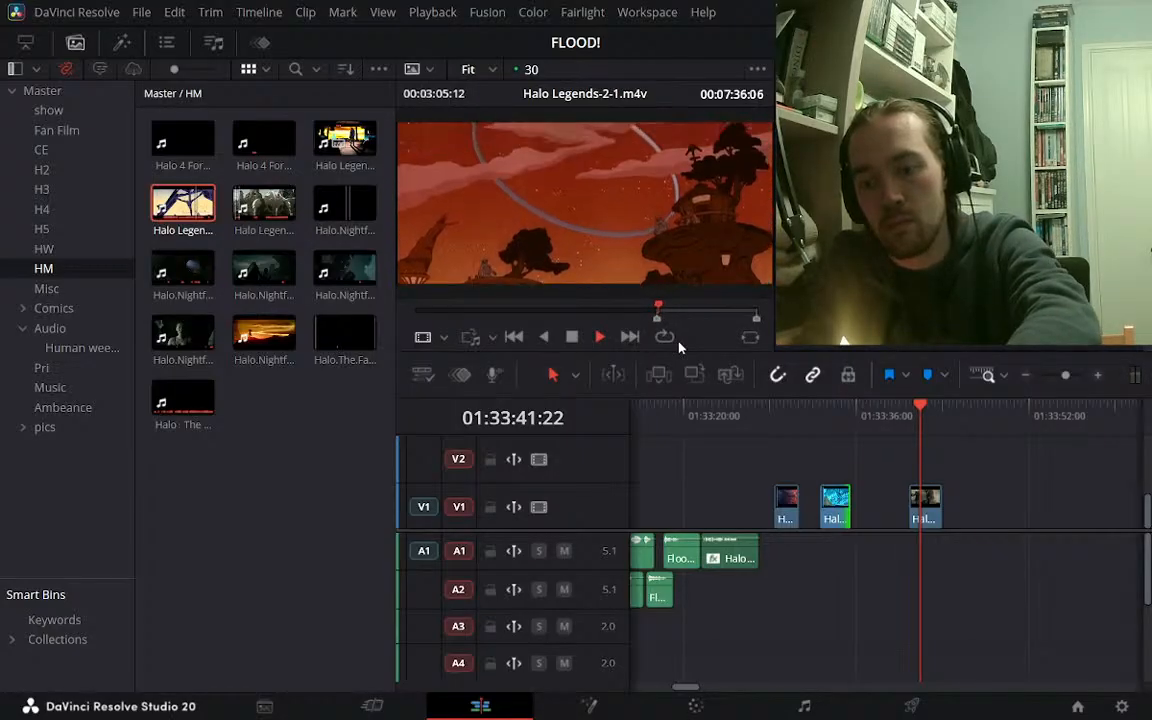
pyautogui.press('k')
pyautogui.press('o')
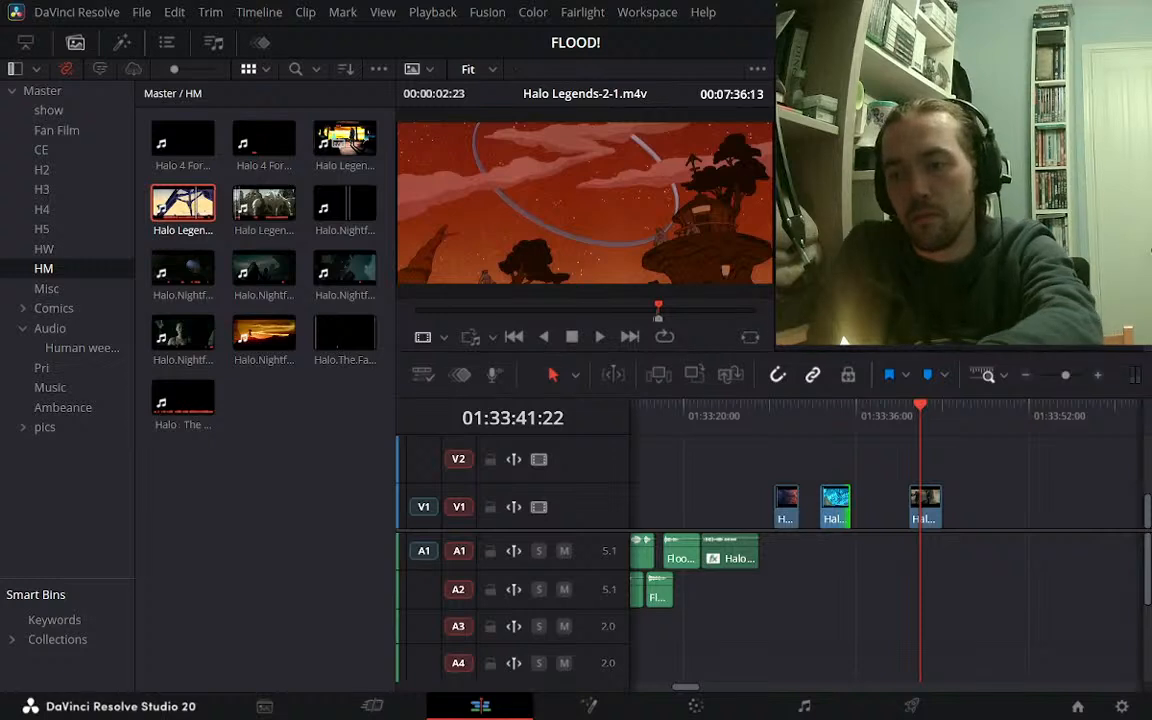
pyautogui.click(964, 427)
pyautogui.click(658, 376)
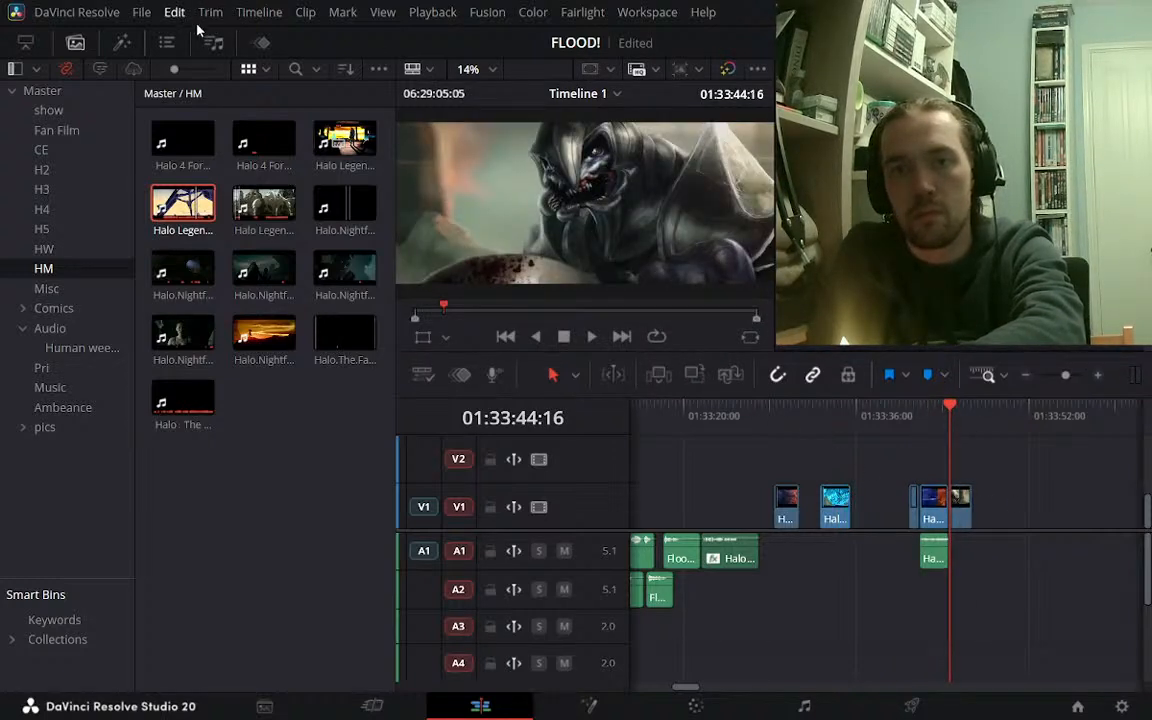
pyautogui.hotkey('ctrl', 'z')
# Insert the marked range into the timeline at 01:33:52:00 and move it against the end of the forest creatures clip on V1
pyautogui.click(1029, 428)
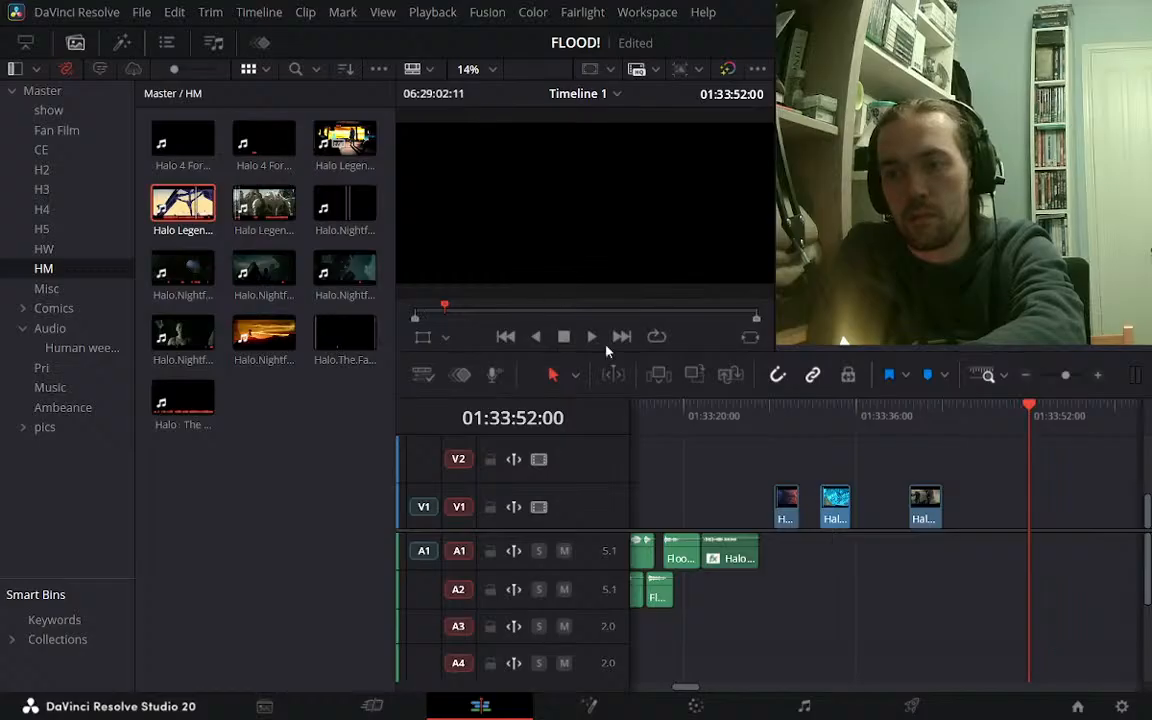
pyautogui.click(658, 375)
pyautogui.moveTo(1046, 519); pyautogui.dragTo(872, 519)
pyautogui.click(850, 413)
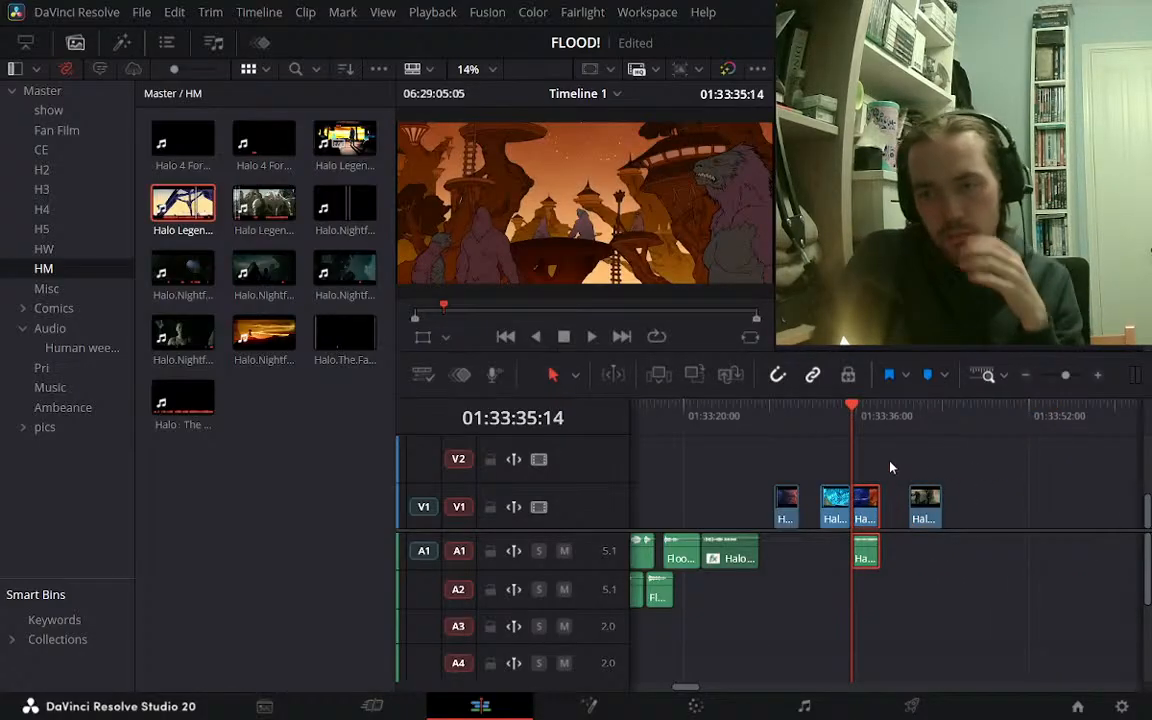
# Delete the newly inserted red sky clip's audio from A1 and keep its video on V1
pyautogui.click(835, 506)
pyautogui.keyDown('alt'); pyautogui.click(866, 554); pyautogui.keyUp('alt')
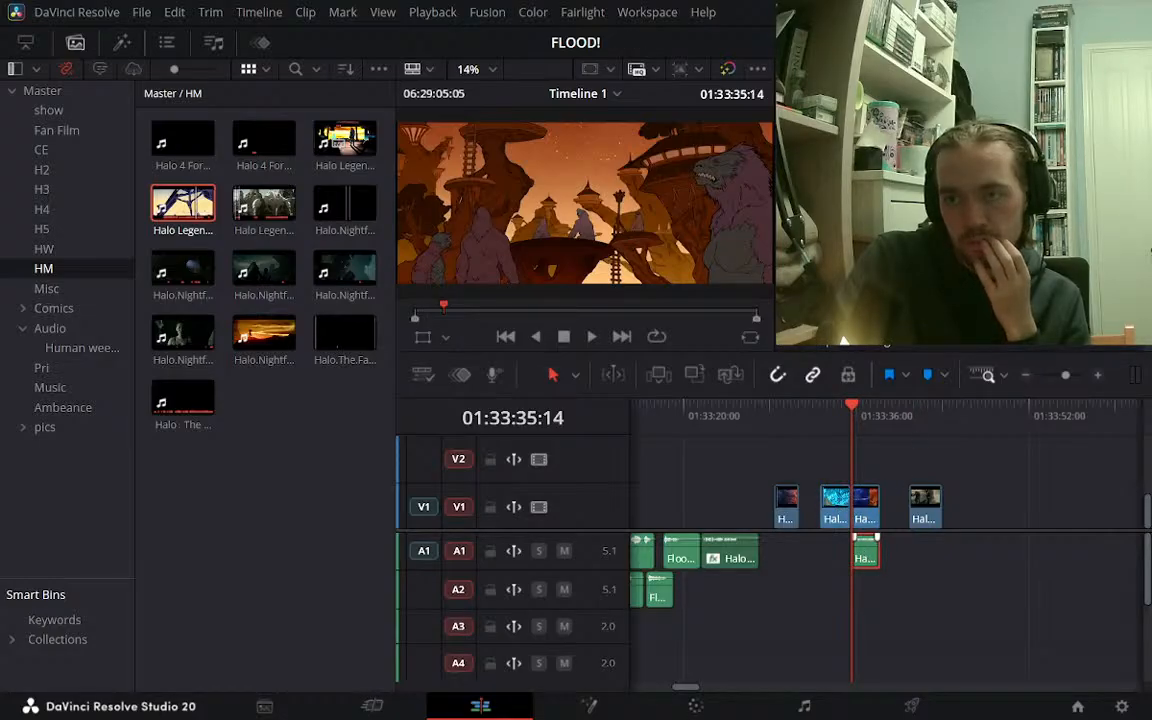
pyautogui.press('Delete')
# Close the V1 gaps by moving the armored alien and monster face clips against the Halo Legends clips, and select all four clips
pyautogui.moveTo(927, 507); pyautogui.dragTo(896, 516)
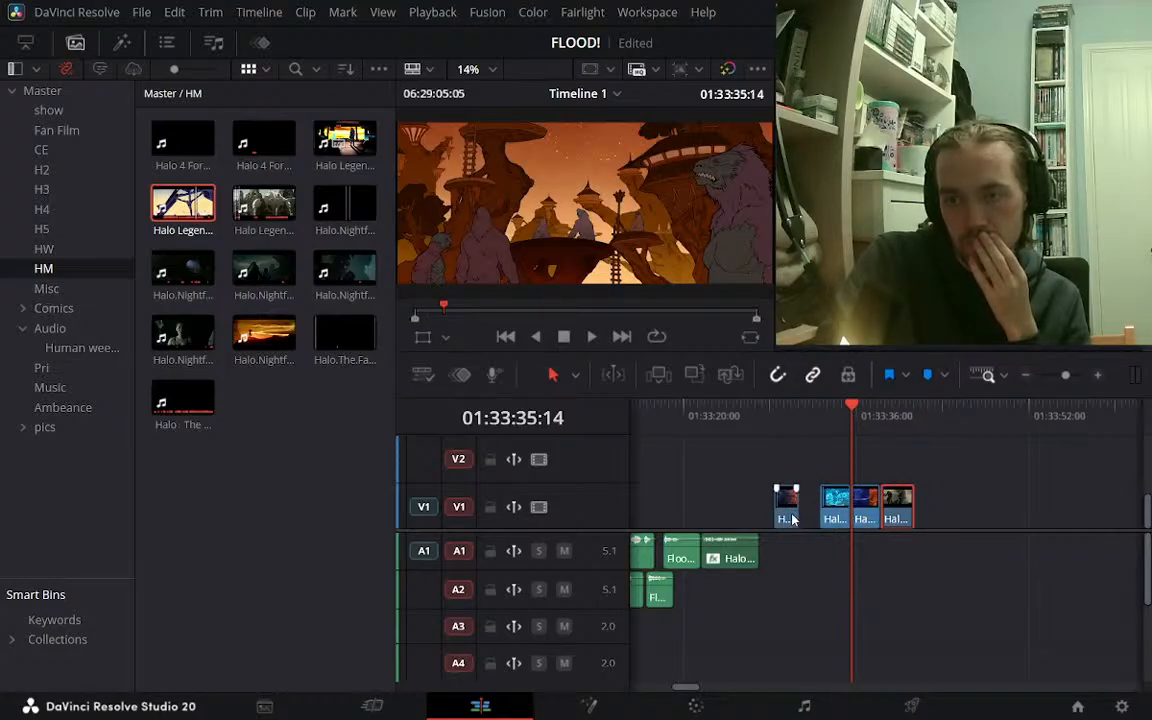
pyautogui.moveTo(779, 514); pyautogui.dragTo(805, 514)
pyautogui.moveTo(968, 495); pyautogui.dragTo(788, 520)
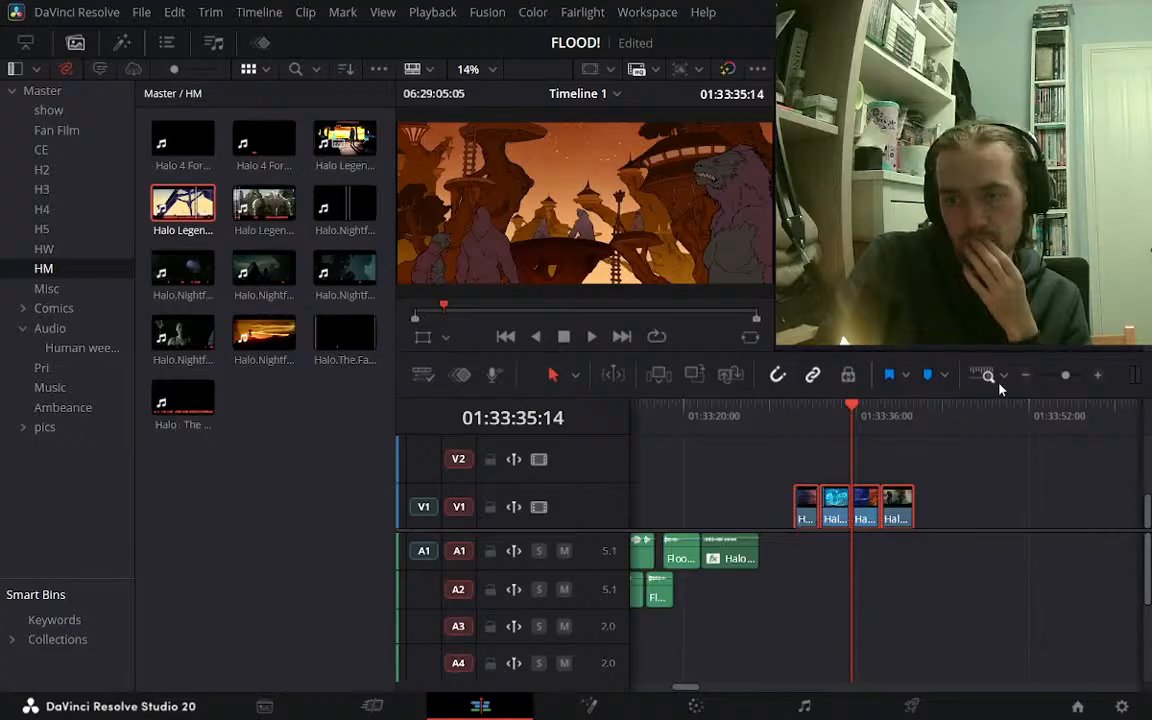
# Move the four selected clips back along the timeline and up to V2, starting at about 01:31:56
pyautogui.click(1026, 376)
pyautogui.click(1026, 376)
pyautogui.click(1026, 376)
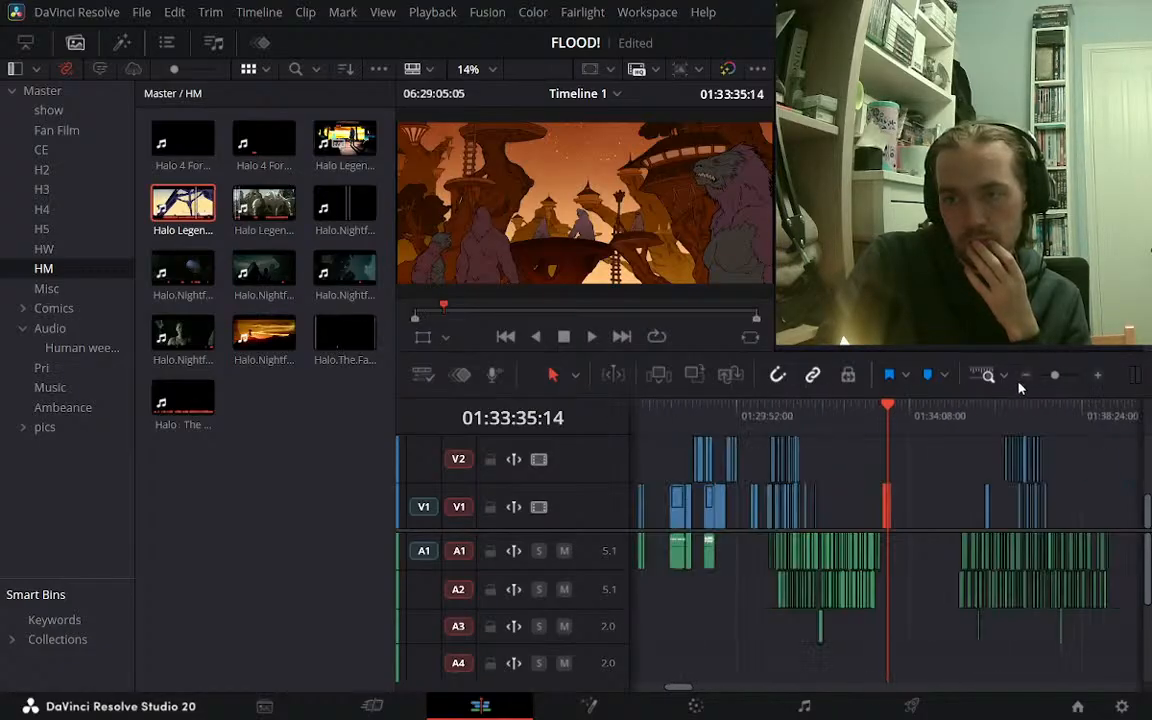
pyautogui.click(1098, 377)
pyautogui.click(1098, 377)
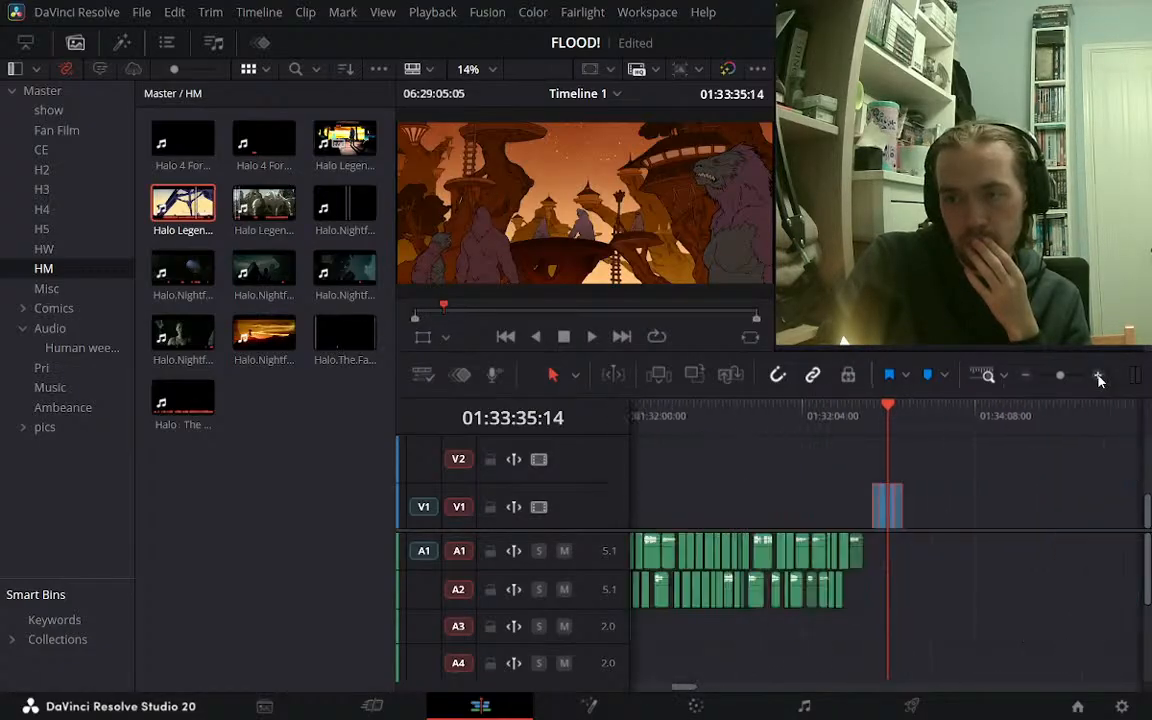
pyautogui.moveTo(898, 512); pyautogui.dragTo(684, 510)
pyautogui.click(655, 418)
pyautogui.click(1098, 377)
pyautogui.click(1098, 377)
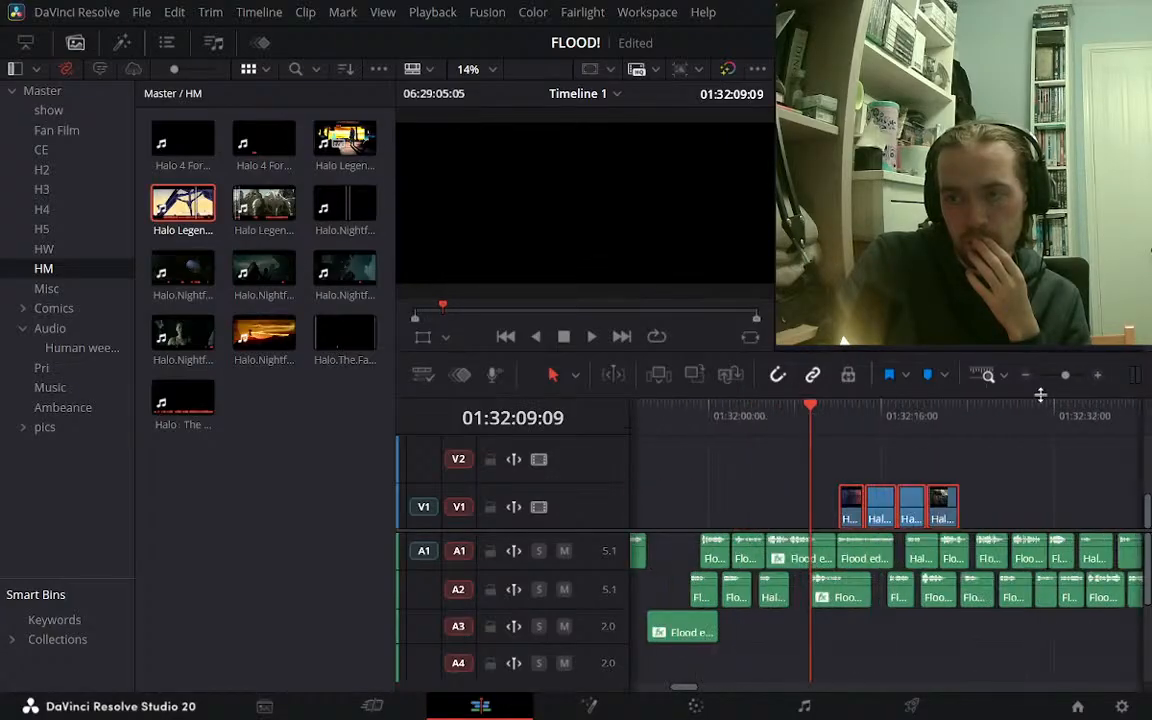
pyautogui.click(1025, 377)
pyautogui.click(1025, 377)
pyautogui.moveTo(881, 512); pyautogui.dragTo(838, 463)
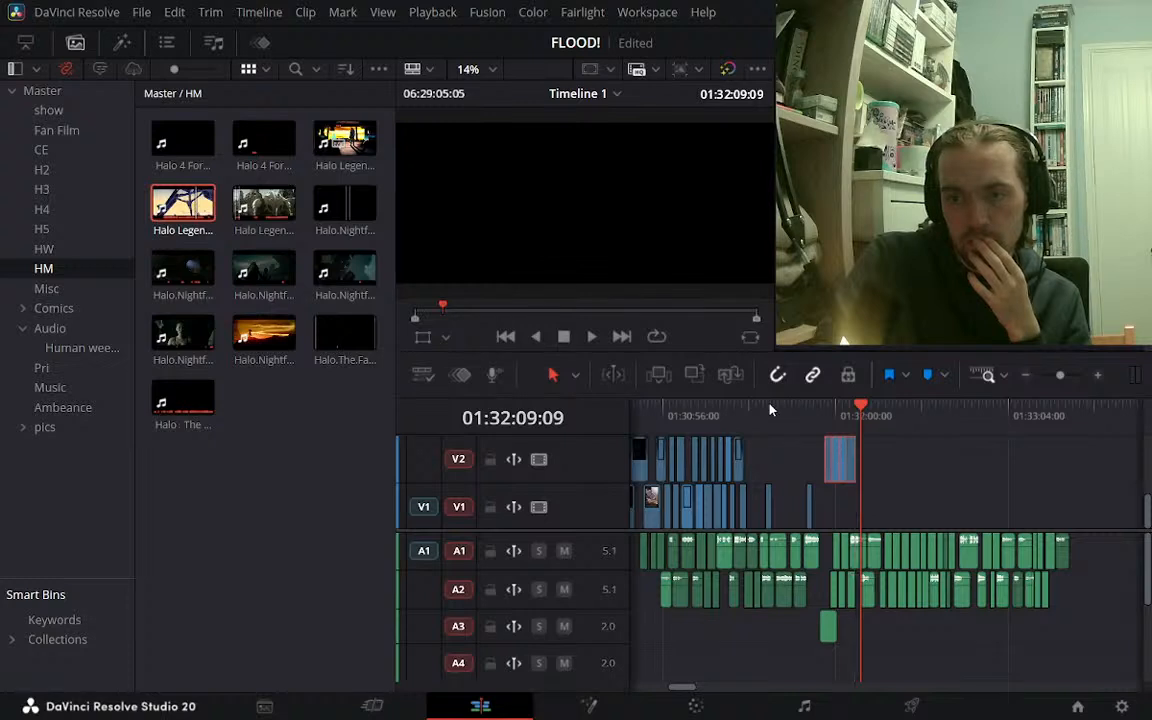
# Move the four selected clips earlier on V2 so they start at about 01:31:32, after The Forerunners Story clip
pyautogui.click(776, 408)
pyautogui.click(1097, 376)
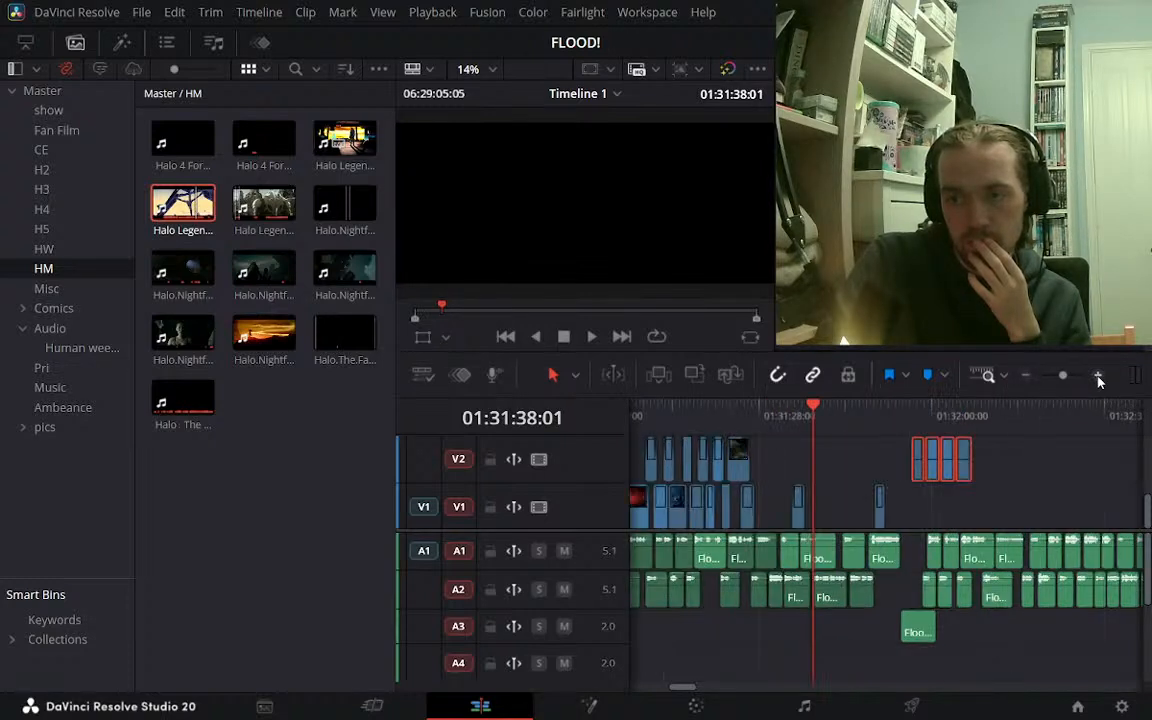
pyautogui.click(1097, 376)
pyautogui.click(971, 417)
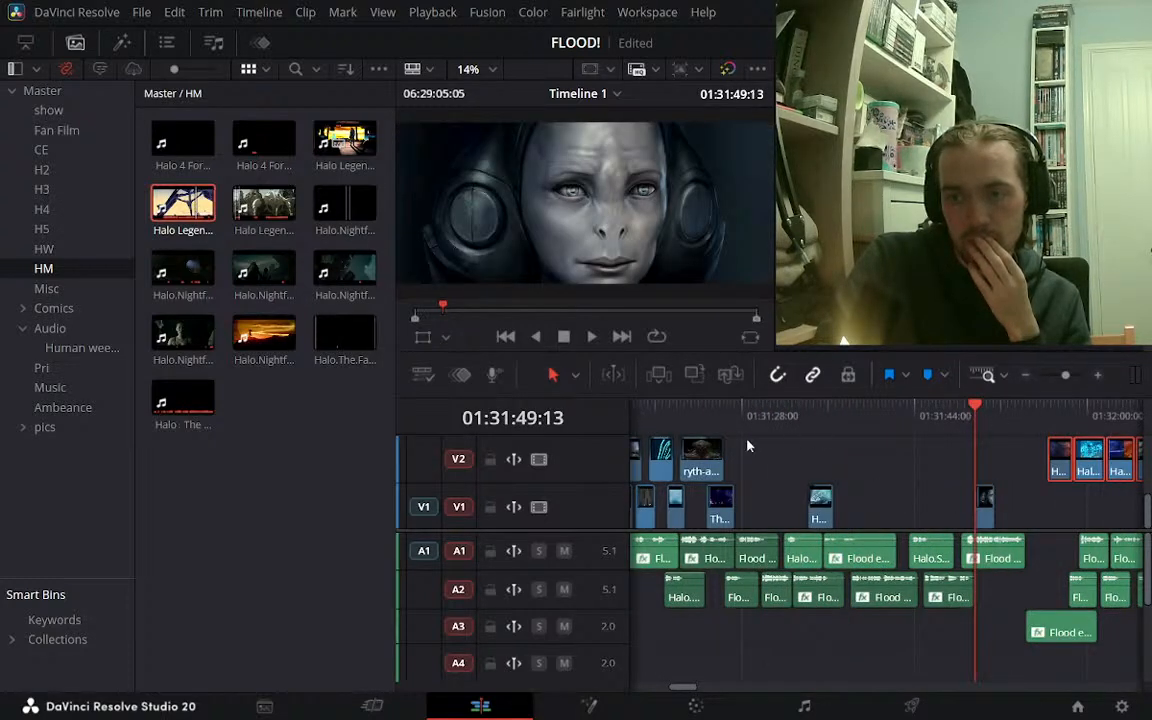
pyautogui.click(722, 412)
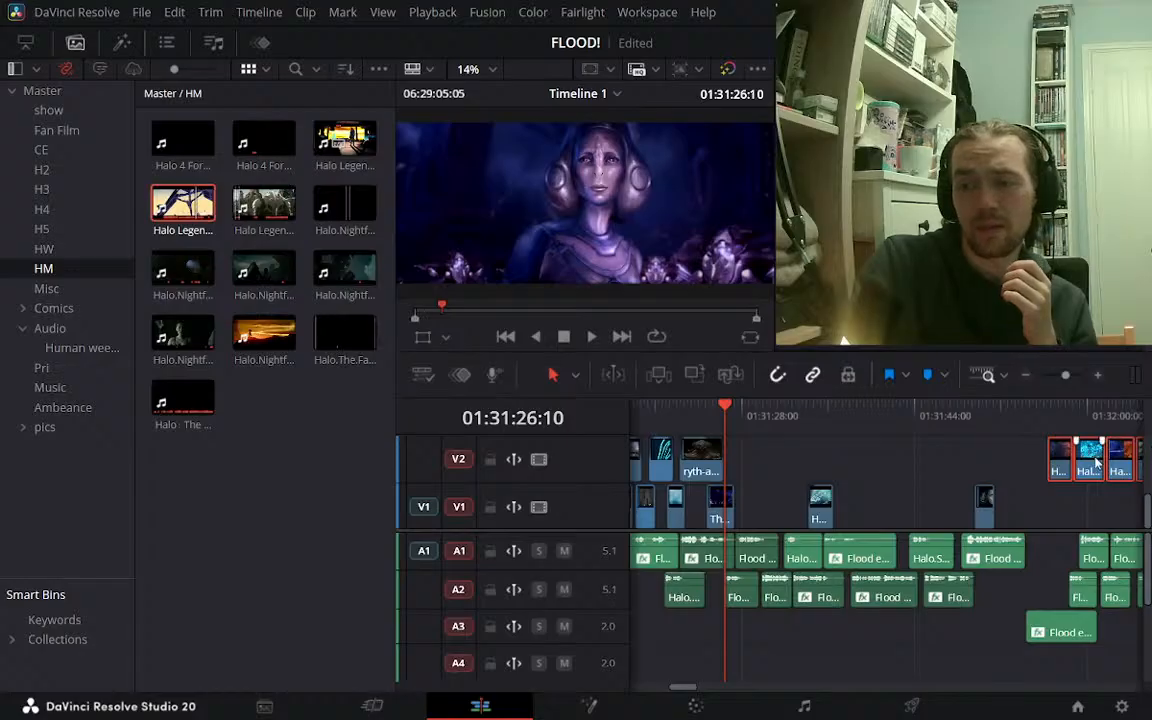
pyautogui.moveTo(1096, 462); pyautogui.dragTo(842, 492)
# Play the timeline from 01:31:24:16 past the end of The Forerunners Story clip
pyautogui.click(707, 415)
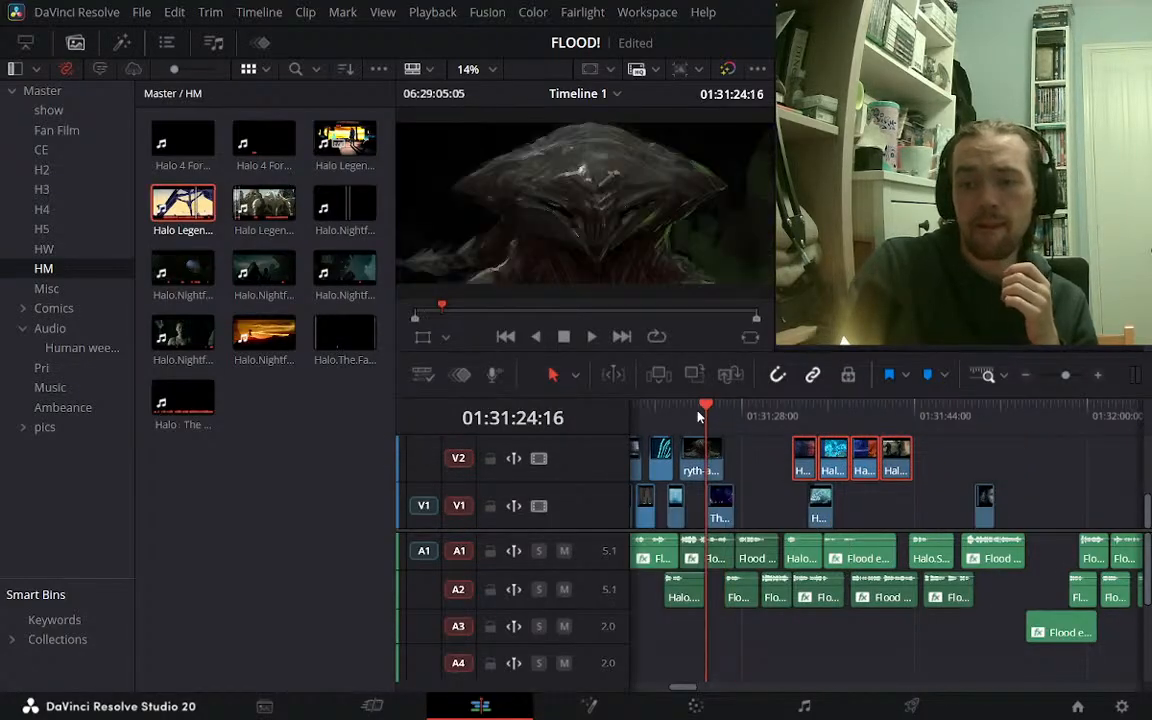
pyautogui.press('space')
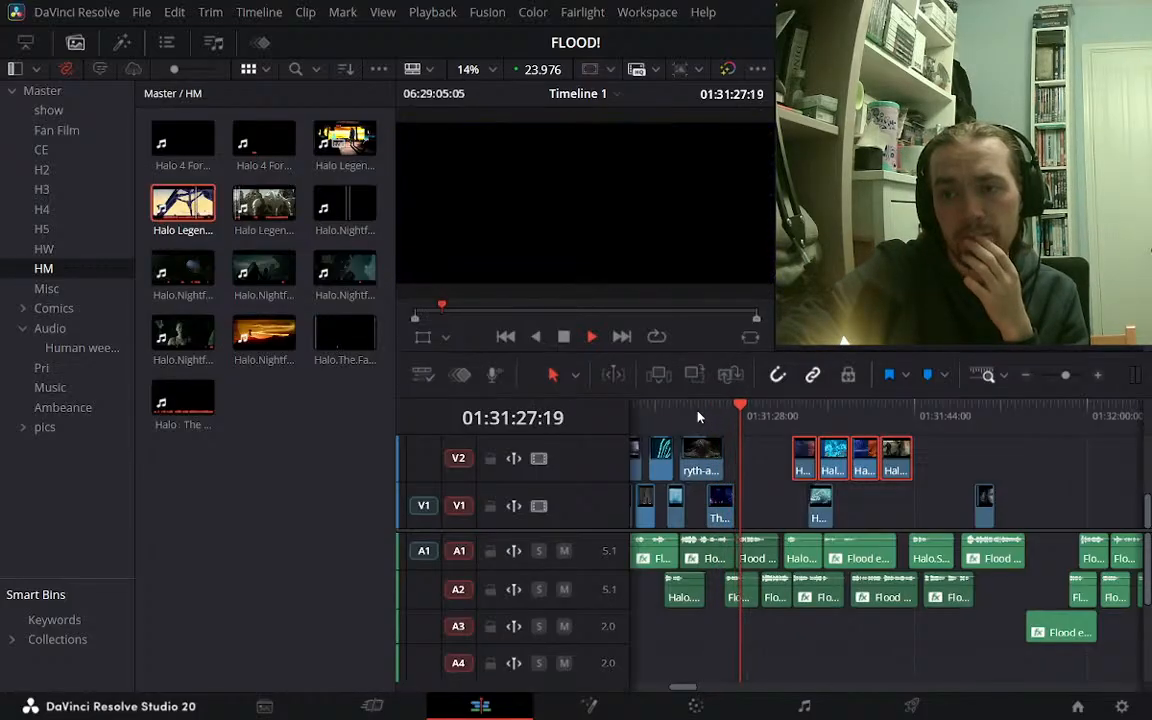
pyautogui.press('space')
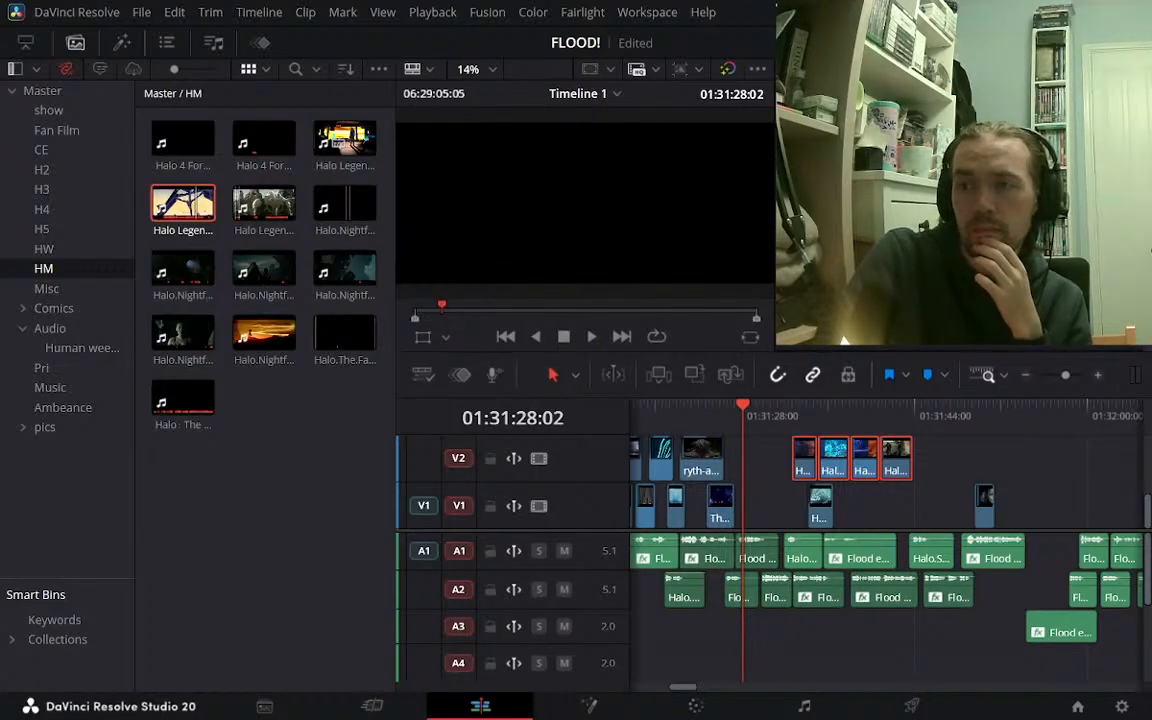
# Hide the media pool and unmute the timeline audio
pyautogui.click(692, 437)
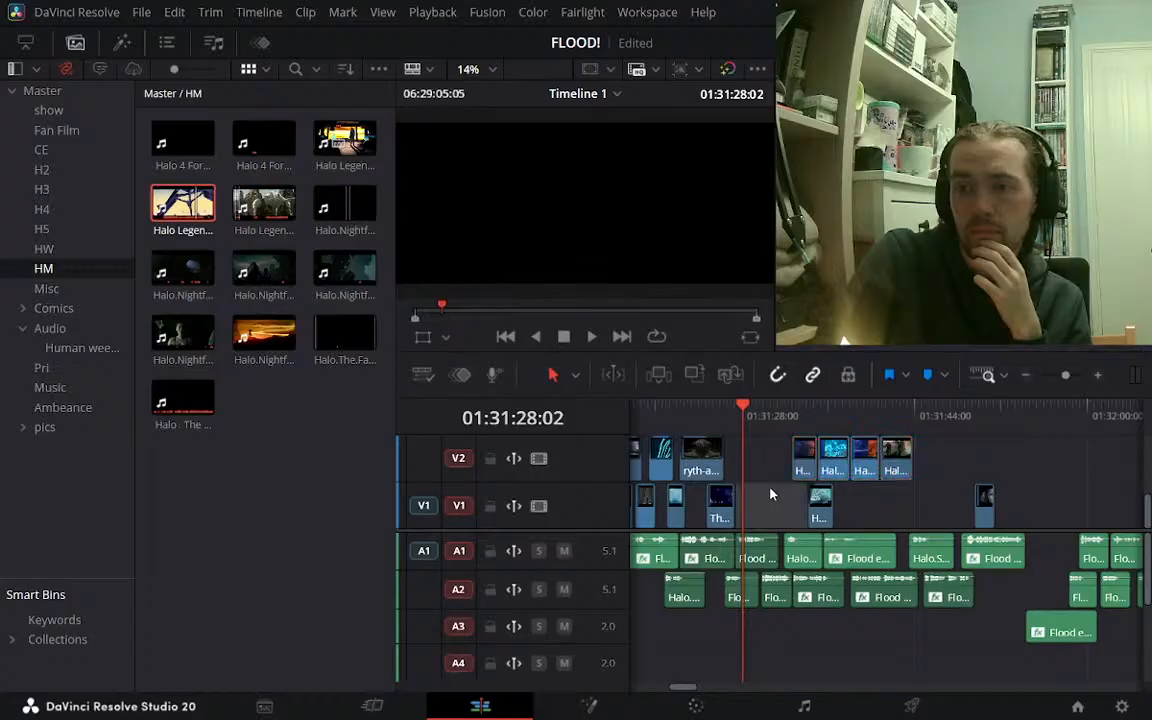
pyautogui.click(724, 509)
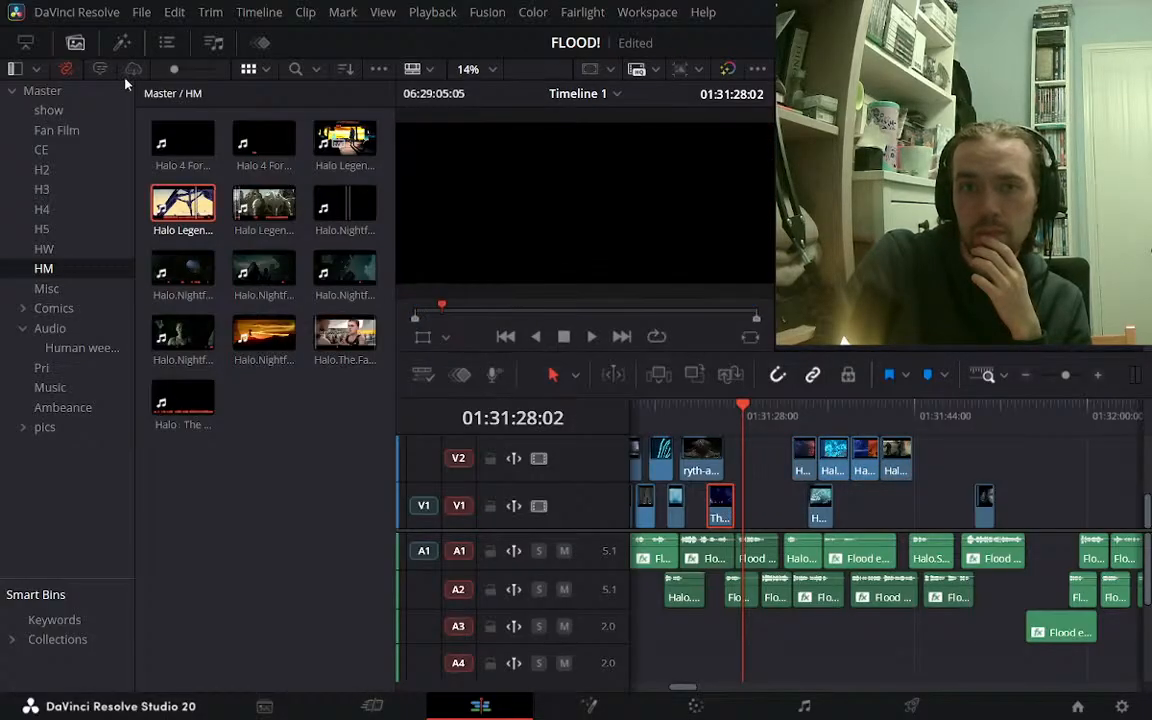
pyautogui.click(75, 42)
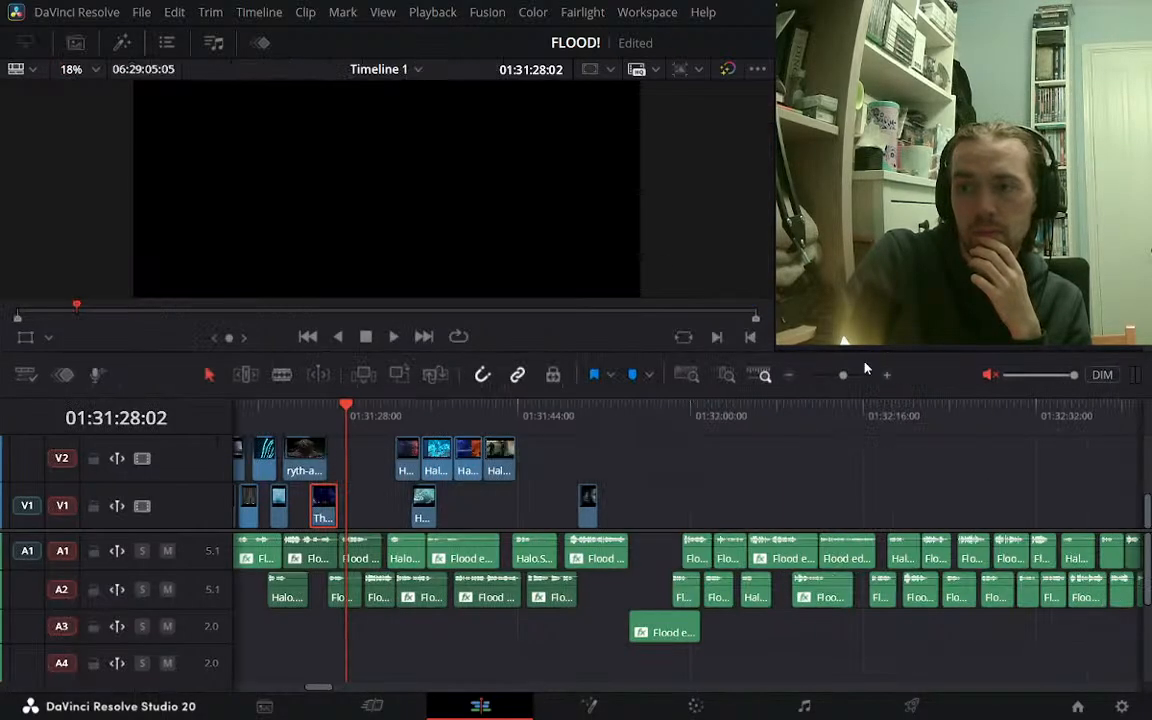
pyautogui.click(990, 375)
# Play the dialogue with sound from 01:31:22:20 and return the playhead to 01:31:27:09
pyautogui.click(290, 418)
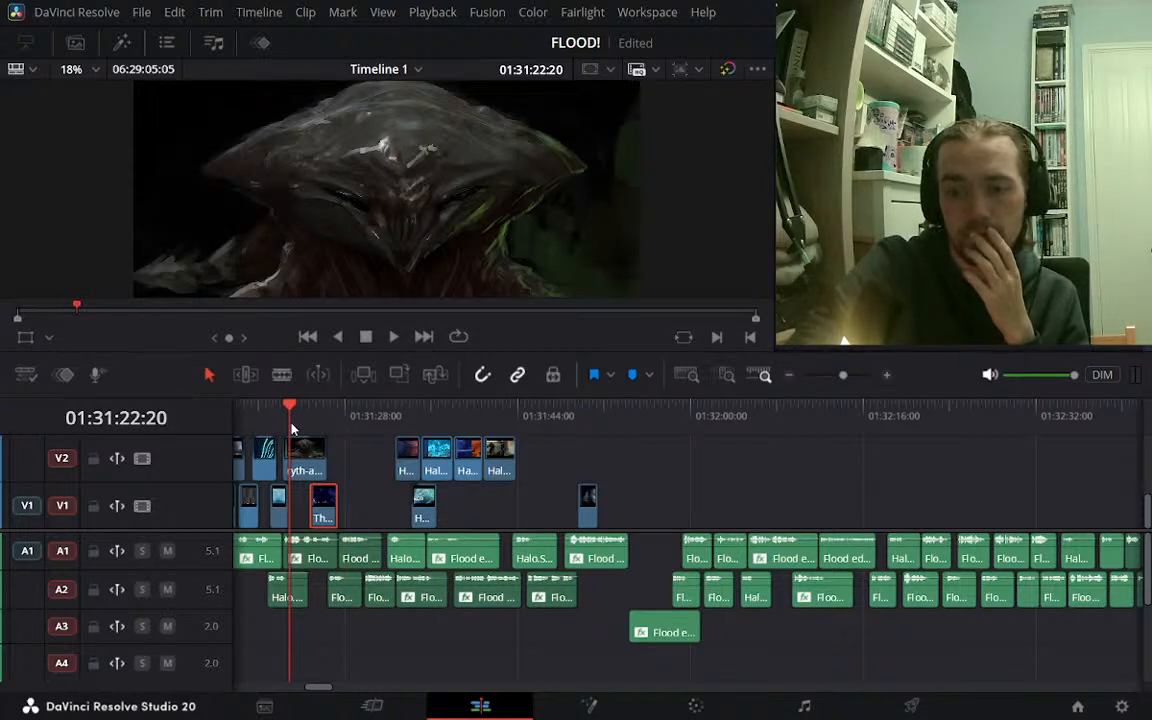
pyautogui.press('space')
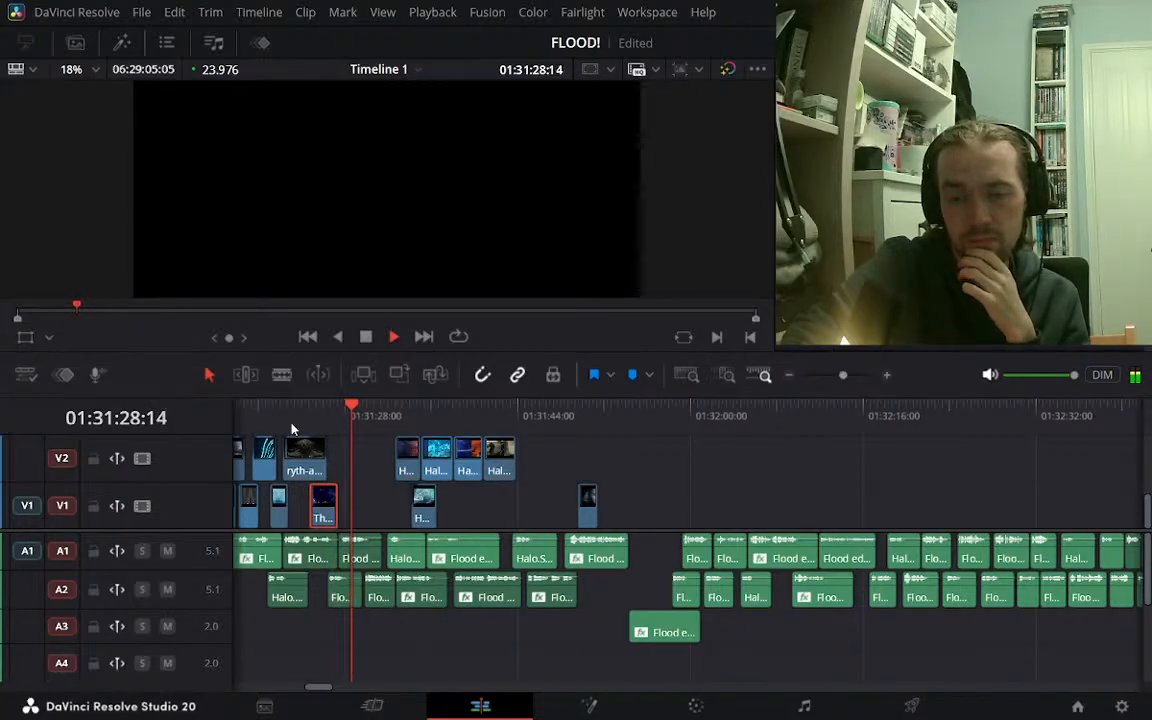
pyautogui.press('space')
pyautogui.click(341, 428)
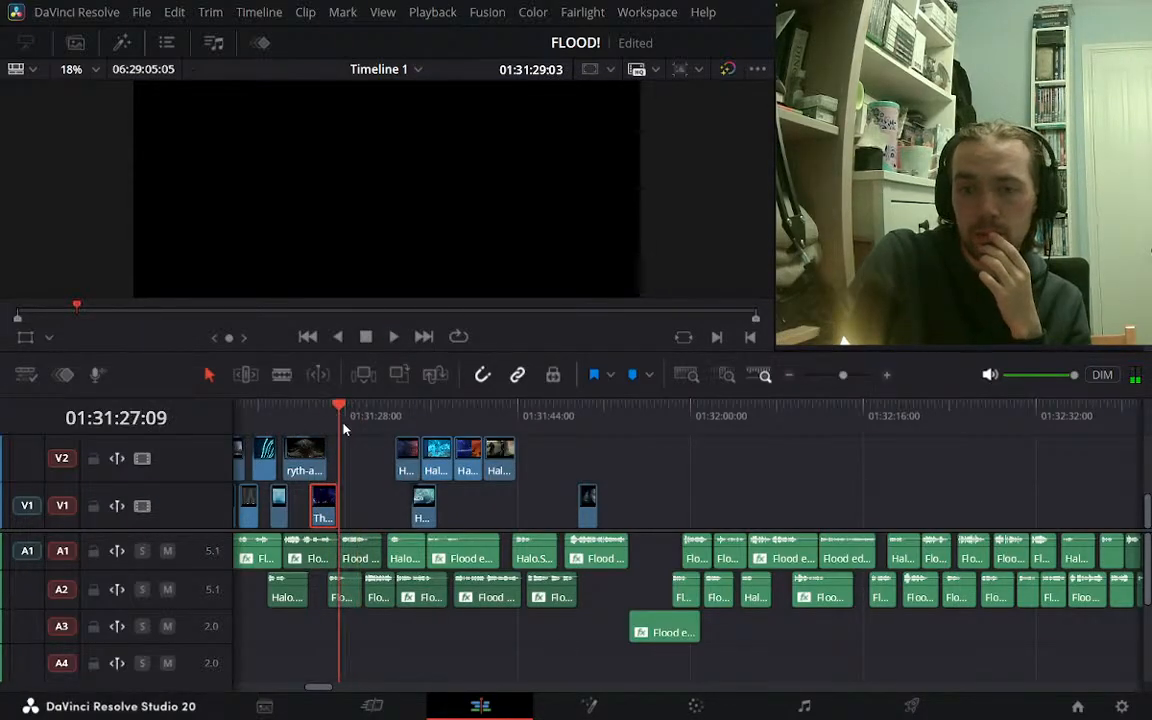
# Move the blue forest Halo Legends clip from V2 down to V1 just after The Forerunners Story clip, starting at about 01:31:27:15
pyautogui.click(886, 375)
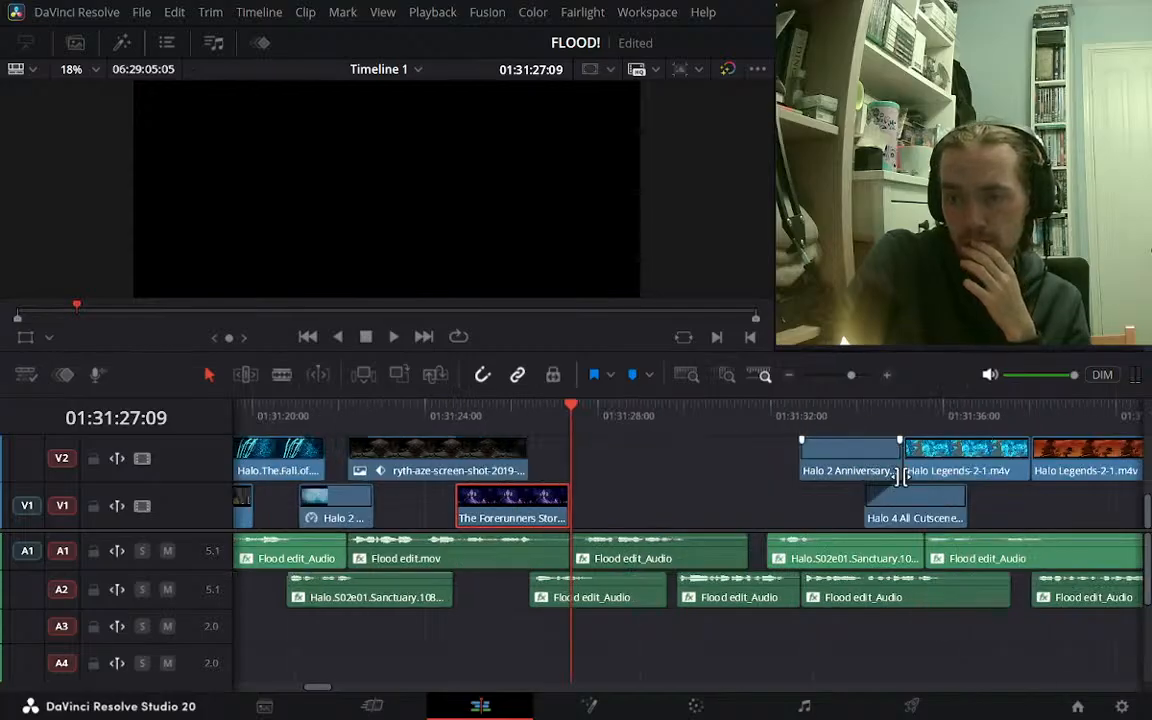
pyautogui.click(925, 412)
pyautogui.click(790, 376)
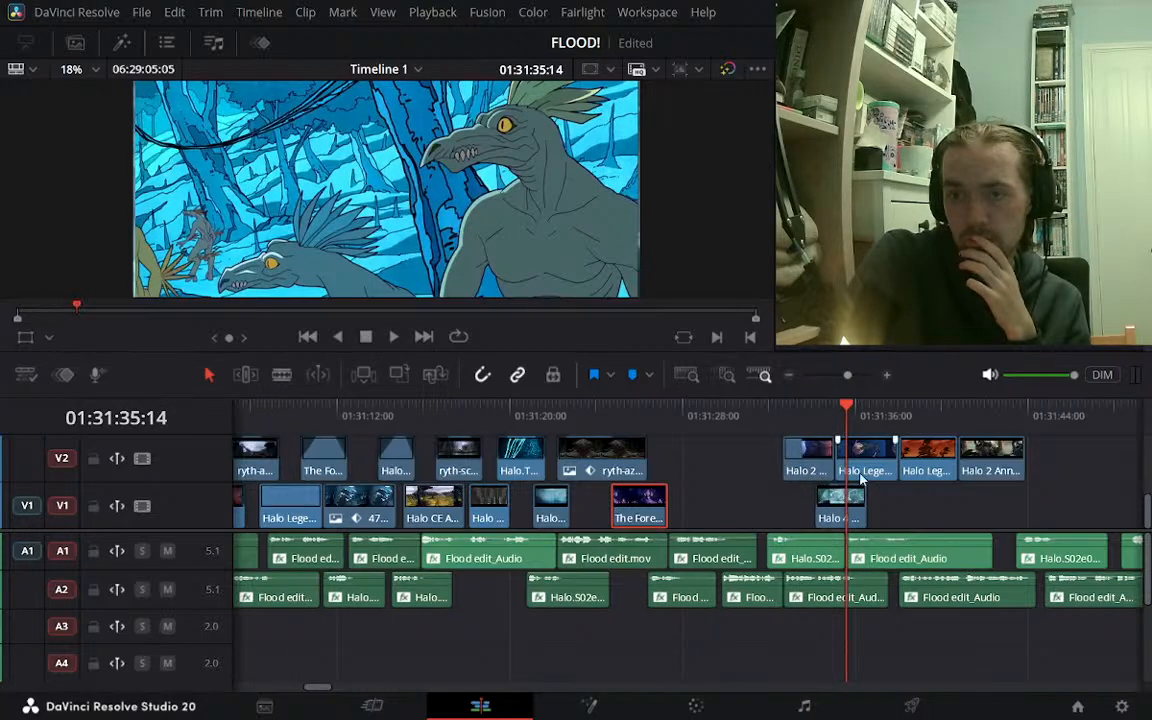
pyautogui.moveTo(862, 480); pyautogui.dragTo(724, 505)
pyautogui.click(684, 412)
pyautogui.click(886, 375)
pyautogui.click(886, 375)
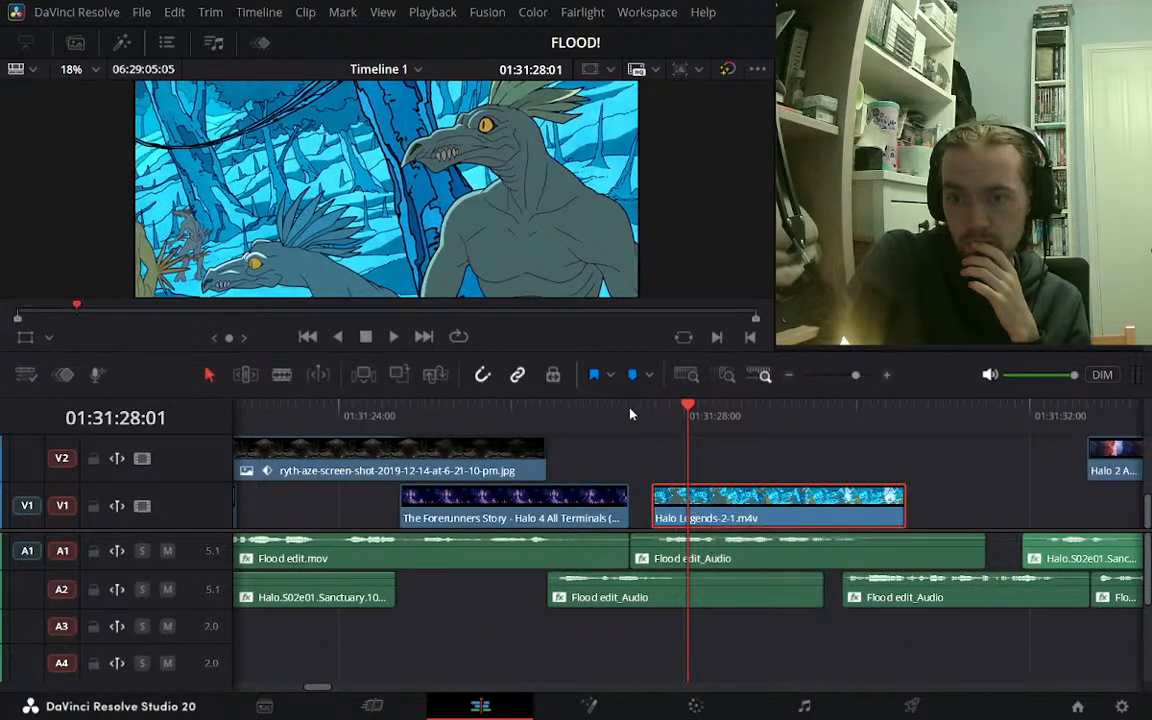
# Play the start of the forest clip against the dialogue and step through its first frames to 01:31:27:18
pyautogui.click(630, 413)
pyautogui.press('space')
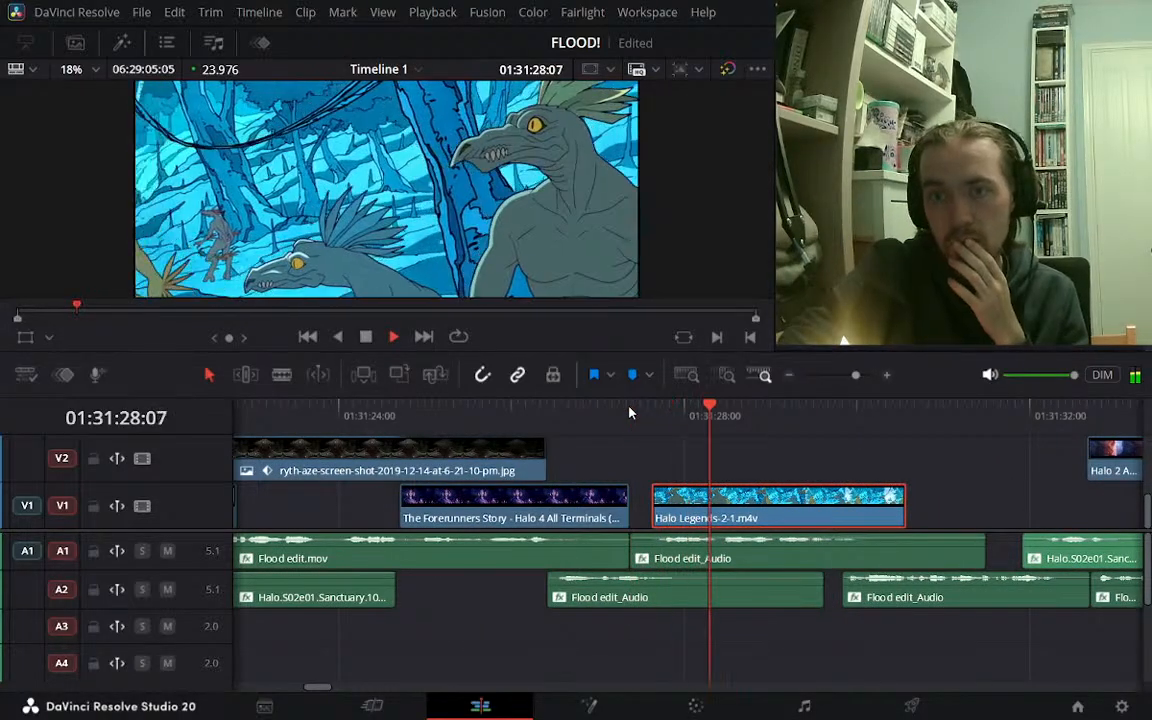
pyautogui.press('j')
pyautogui.press('k')
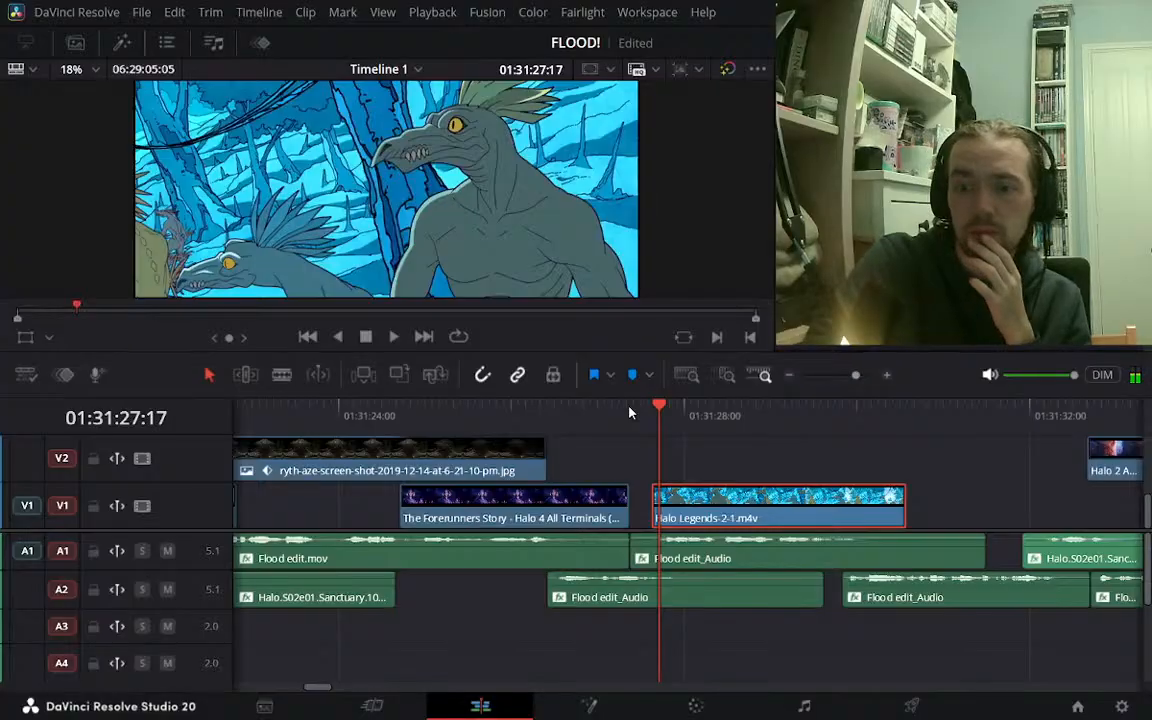
pyautogui.press('Right')
pyautogui.press('Right')
pyautogui.press('Right')
pyautogui.press('Right')
pyautogui.press('Right')
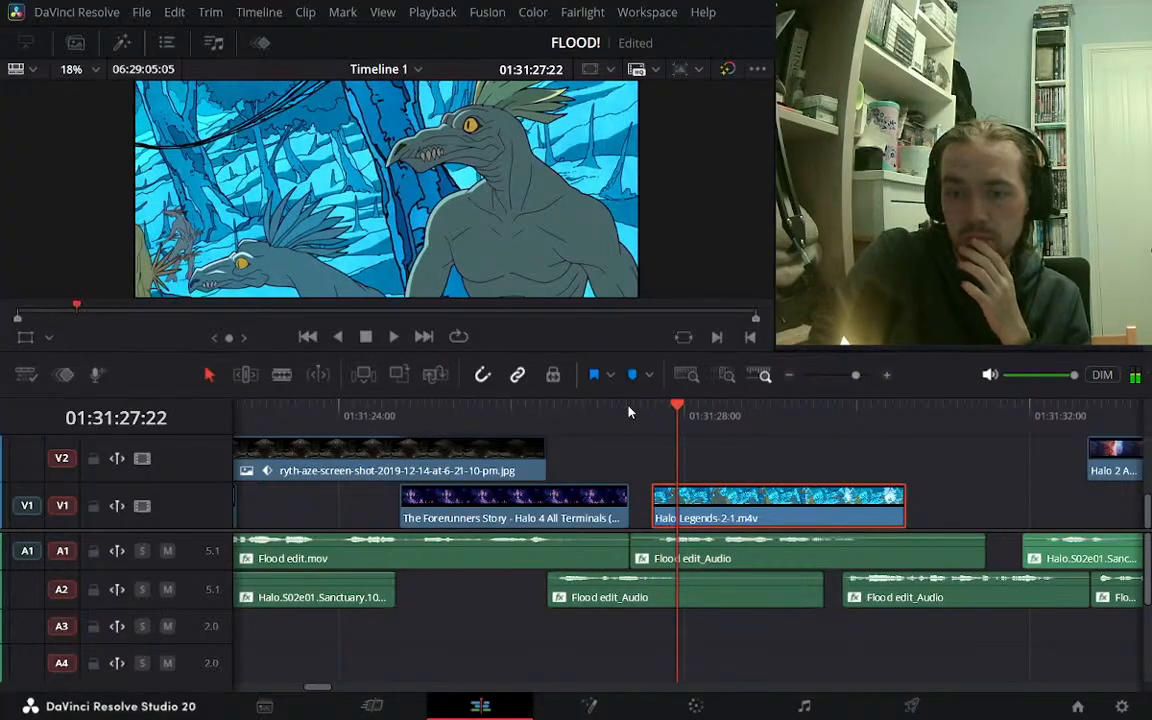
pyautogui.press('Left')
pyautogui.press('Left')
pyautogui.press('Left')
pyautogui.press('Left')
# Shift the forest clip slightly later on V1, give it a fade-in of about 1.3 seconds, and play it back
pyautogui.click(886, 375)
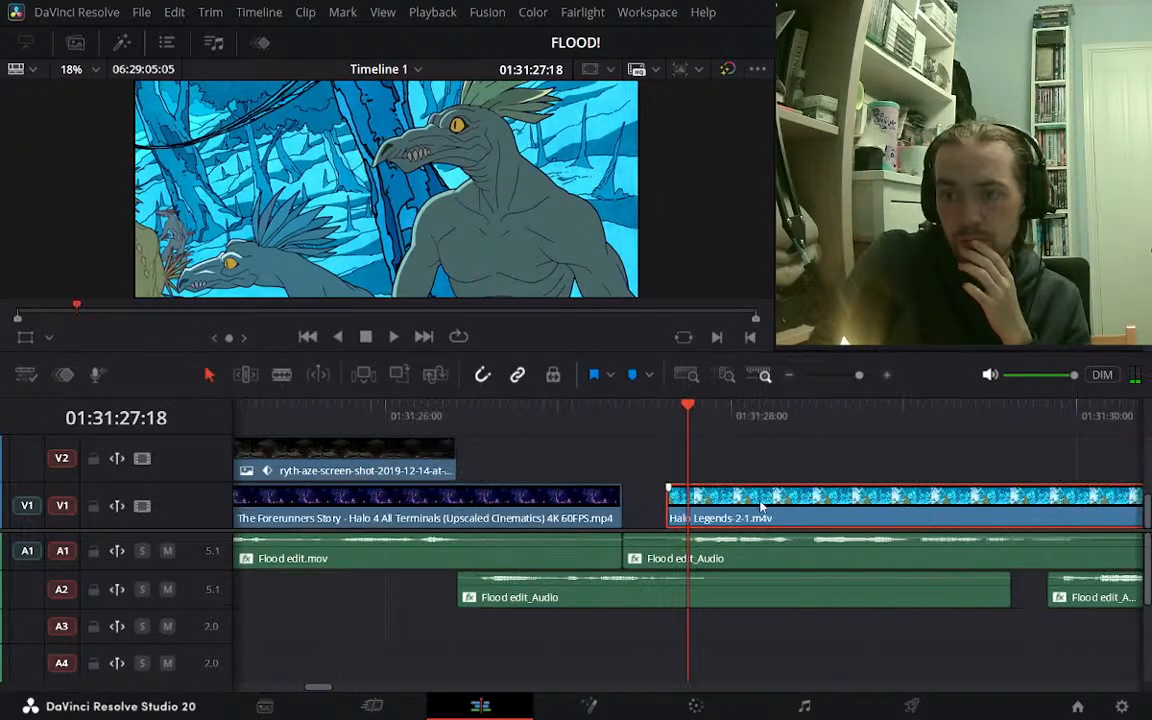
pyautogui.moveTo(760, 508)
pyautogui.mouseDown()
pyautogui.moveTo(781, 508)
pyautogui.moveTo(767, 508)
pyautogui.mouseUp()
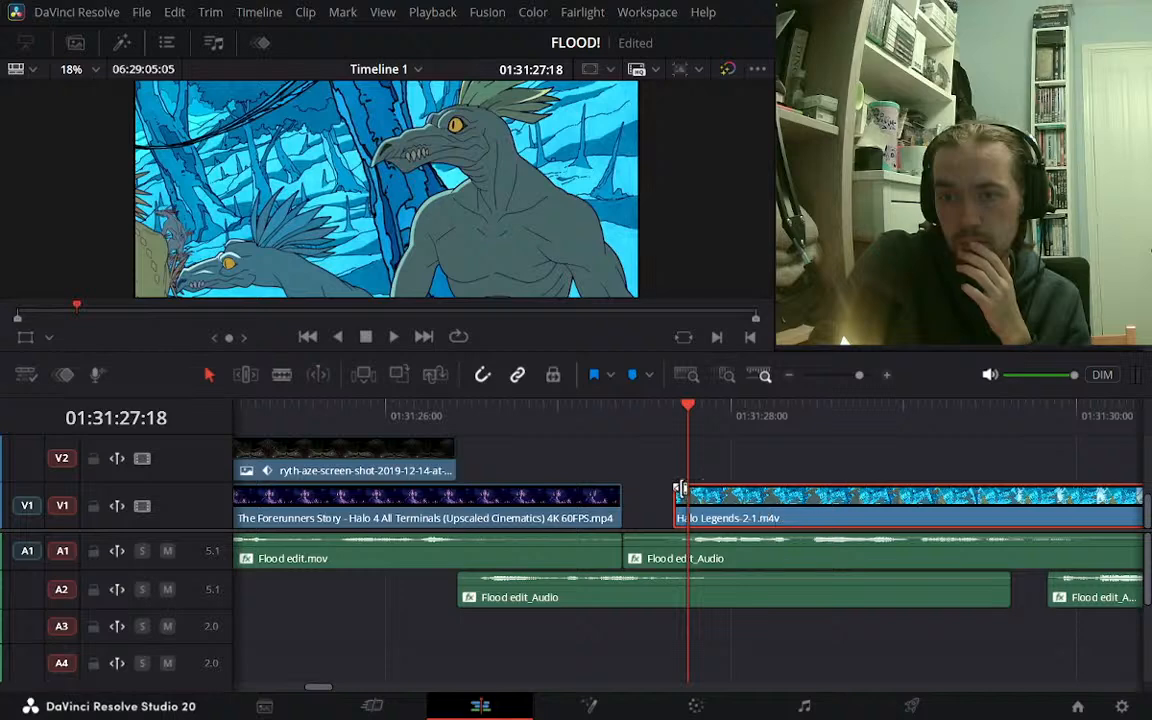
pyautogui.moveTo(676, 487); pyautogui.dragTo(898, 488)
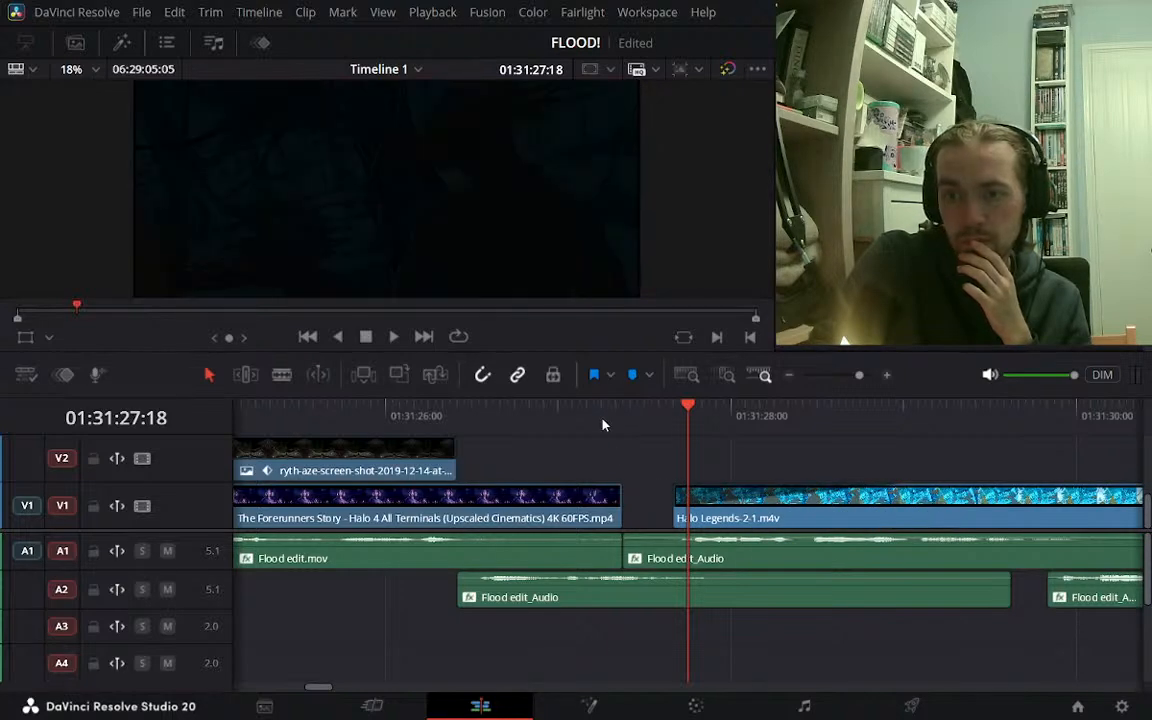
pyautogui.click(603, 424)
pyautogui.press('space')
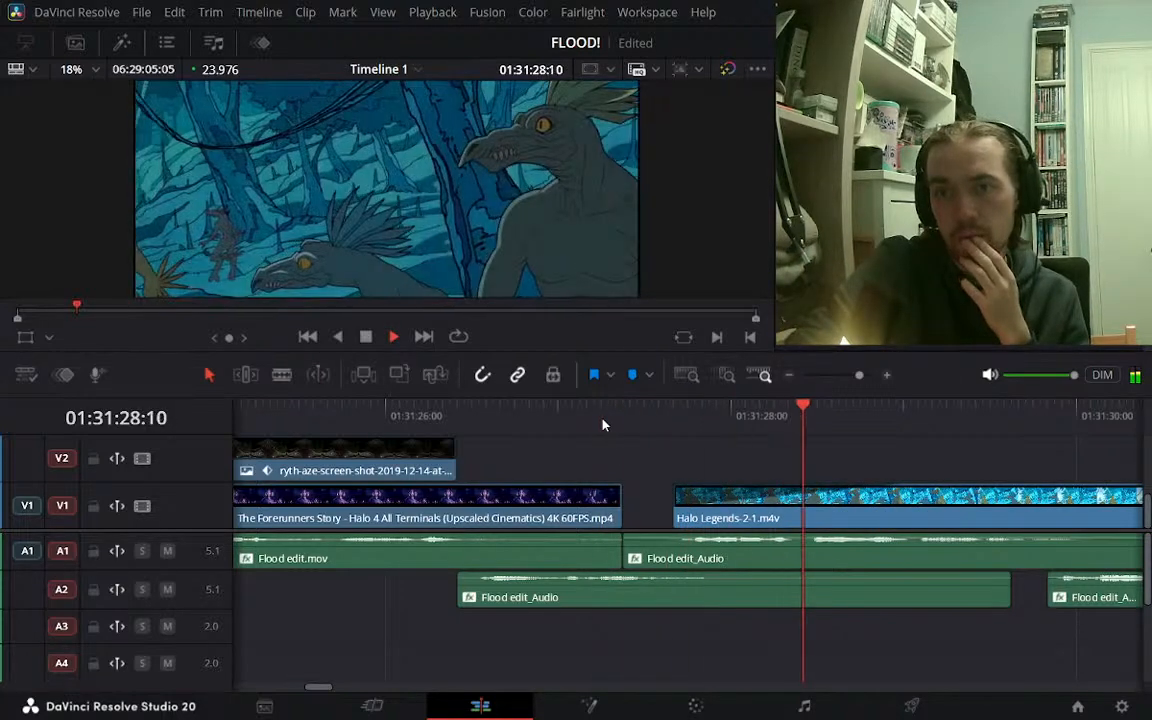
pyautogui.press('space')
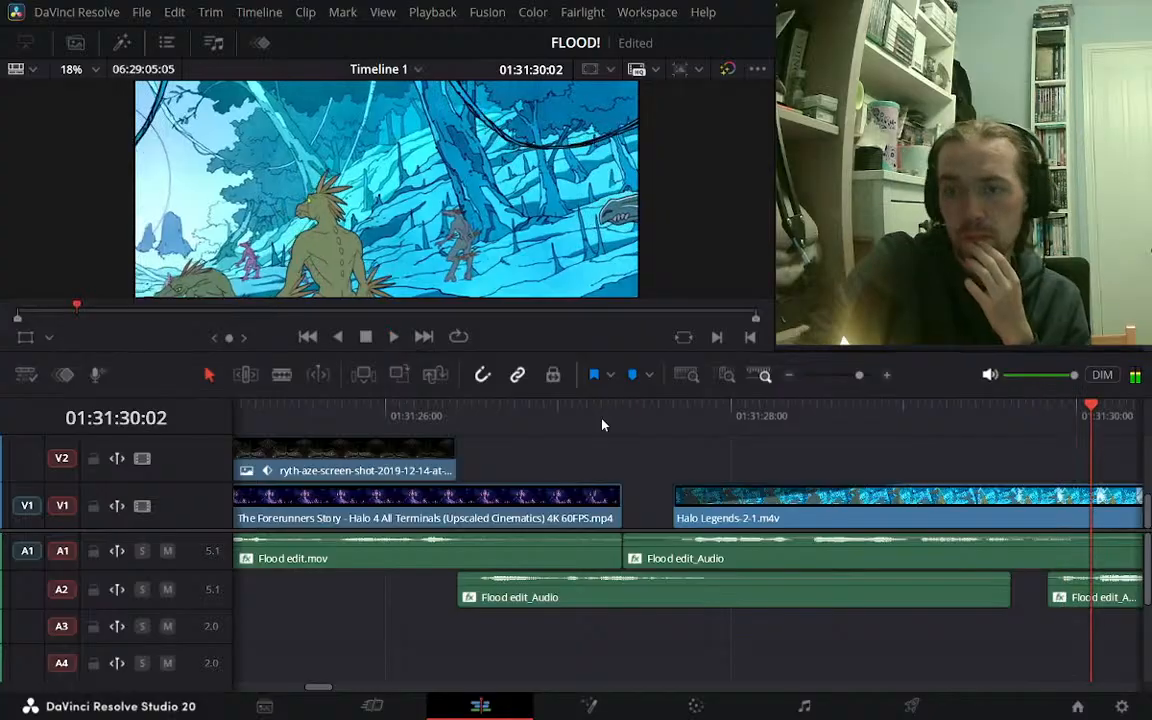
# Move the monster face Halo 2 Anniversary clip over the forest clip's second half on V2, with both clips ending together
pyautogui.click(789, 377)
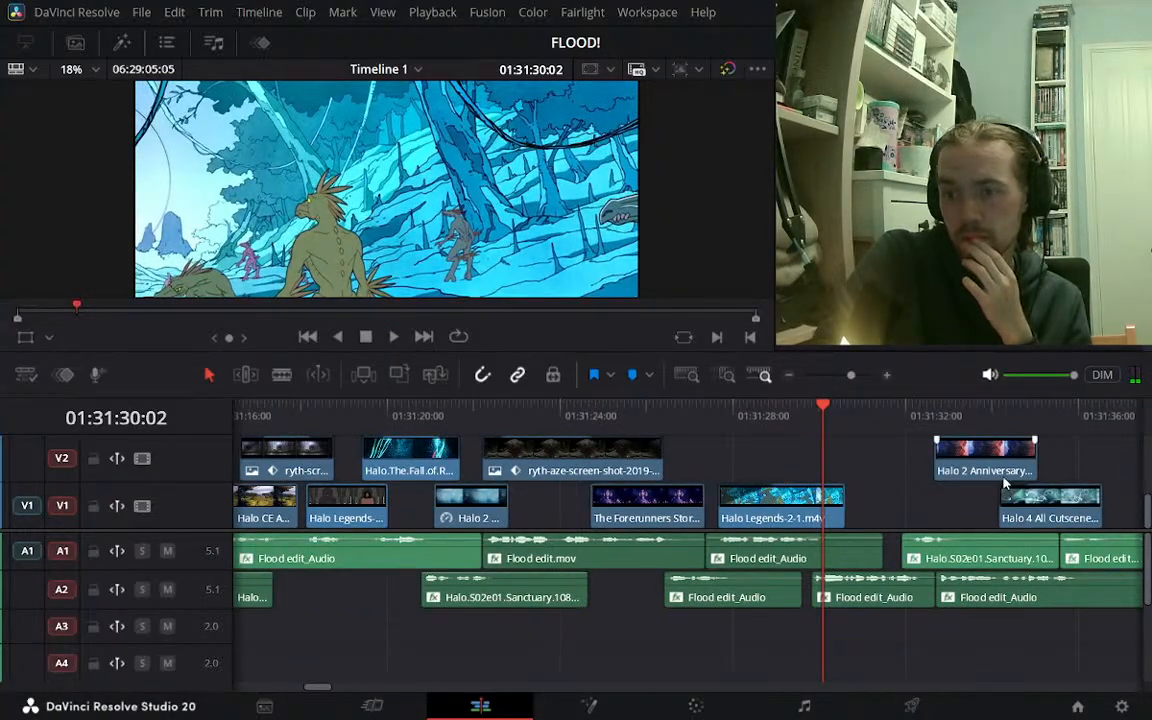
pyautogui.moveTo(988, 470); pyautogui.dragTo(843, 462)
pyautogui.hotkey('ctrl', '=')
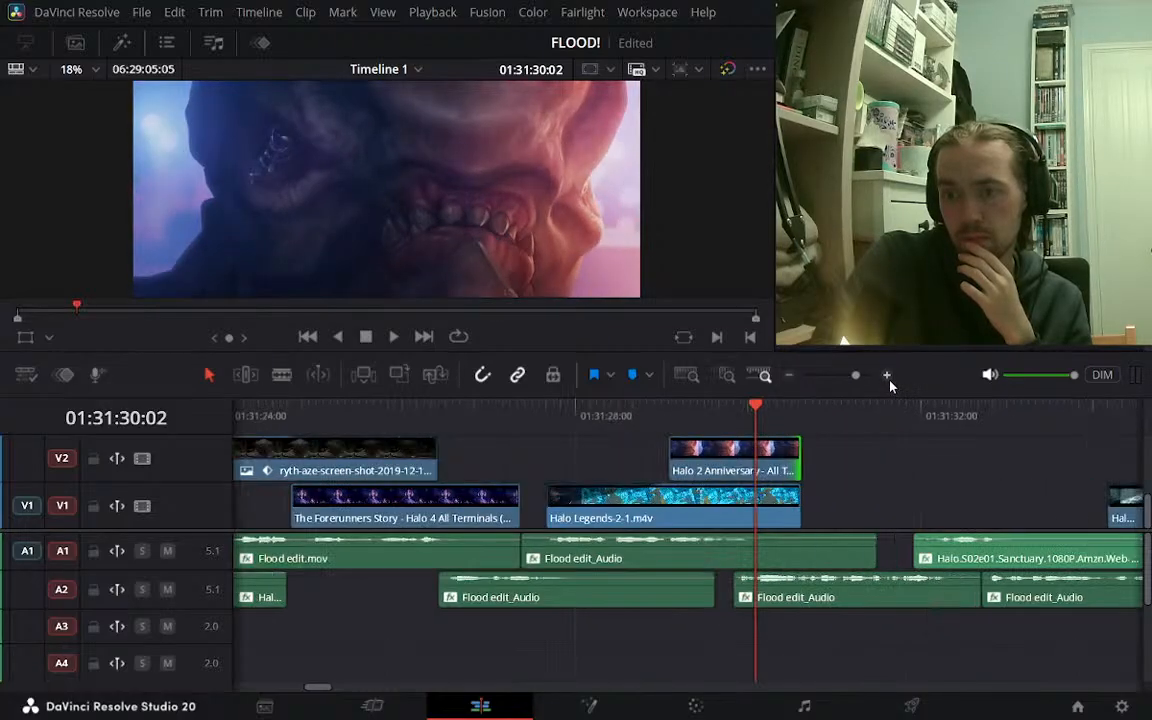
# Trim the forest clip's end to about 01:31:30:07 and add a fade-in of about 0.8 seconds to the monster face clip
pyautogui.moveTo(800, 504); pyautogui.dragTo(775, 499)
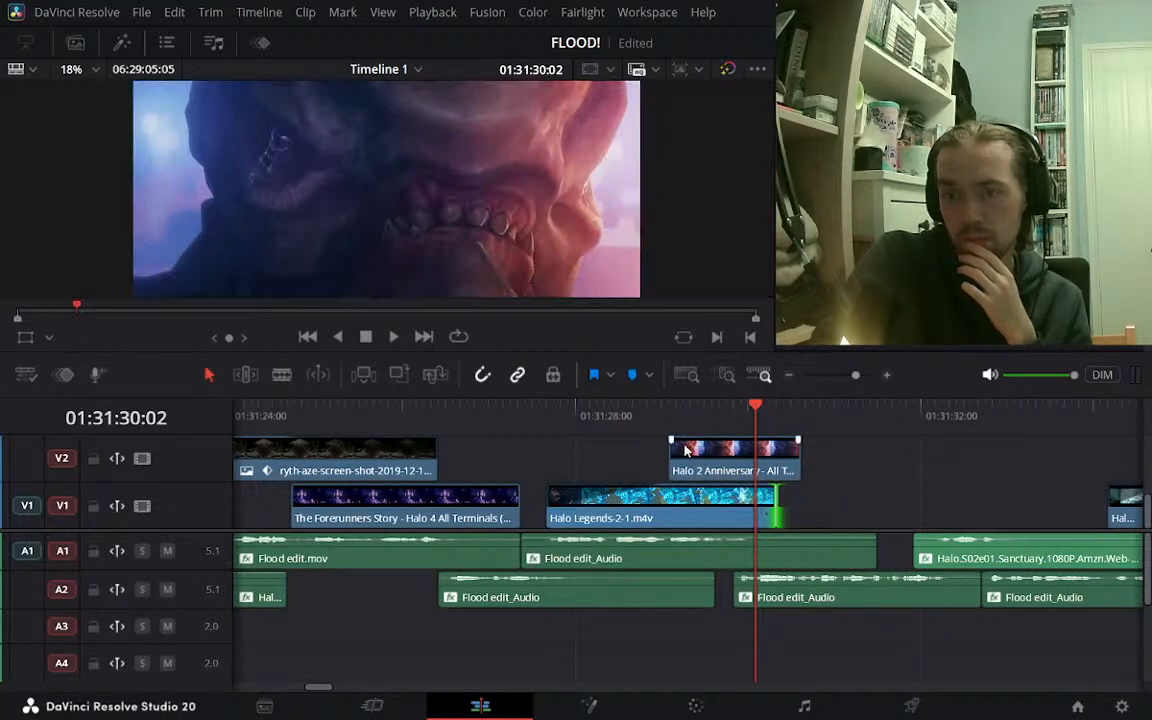
pyautogui.moveTo(672, 440); pyautogui.dragTo(742, 441)
# Play and replay the transition from the forest clip to the monster face clip
pyautogui.click(550, 421)
pyautogui.press('space')
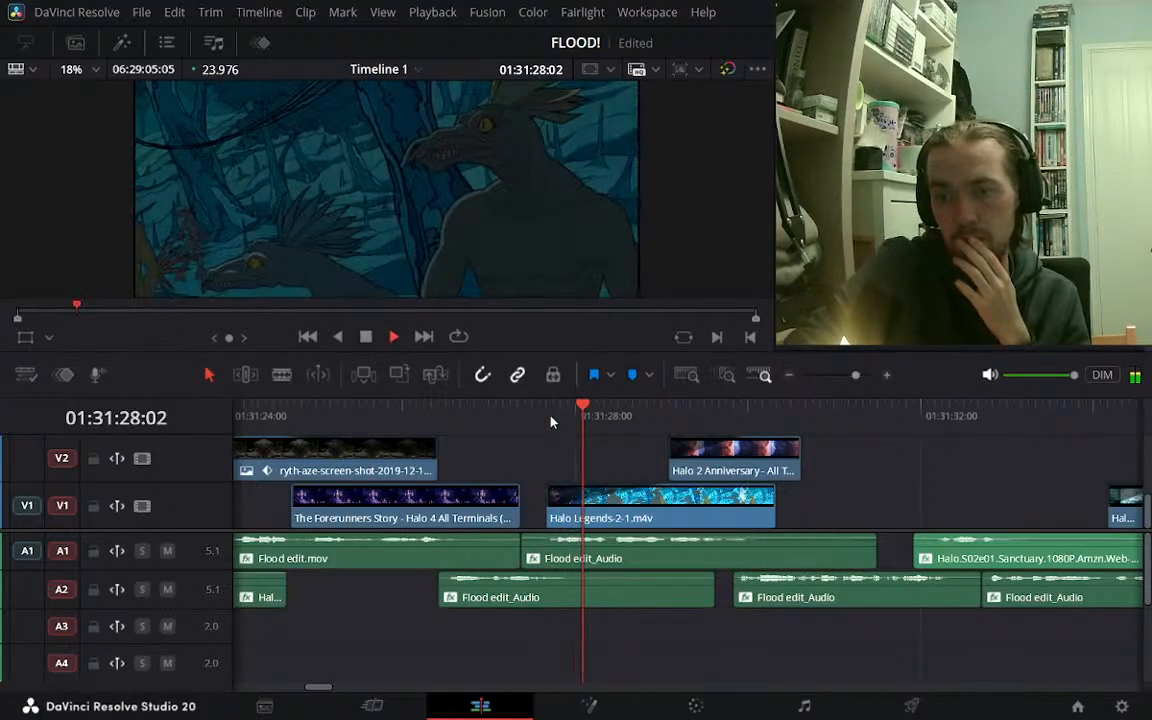
pyautogui.press('space')
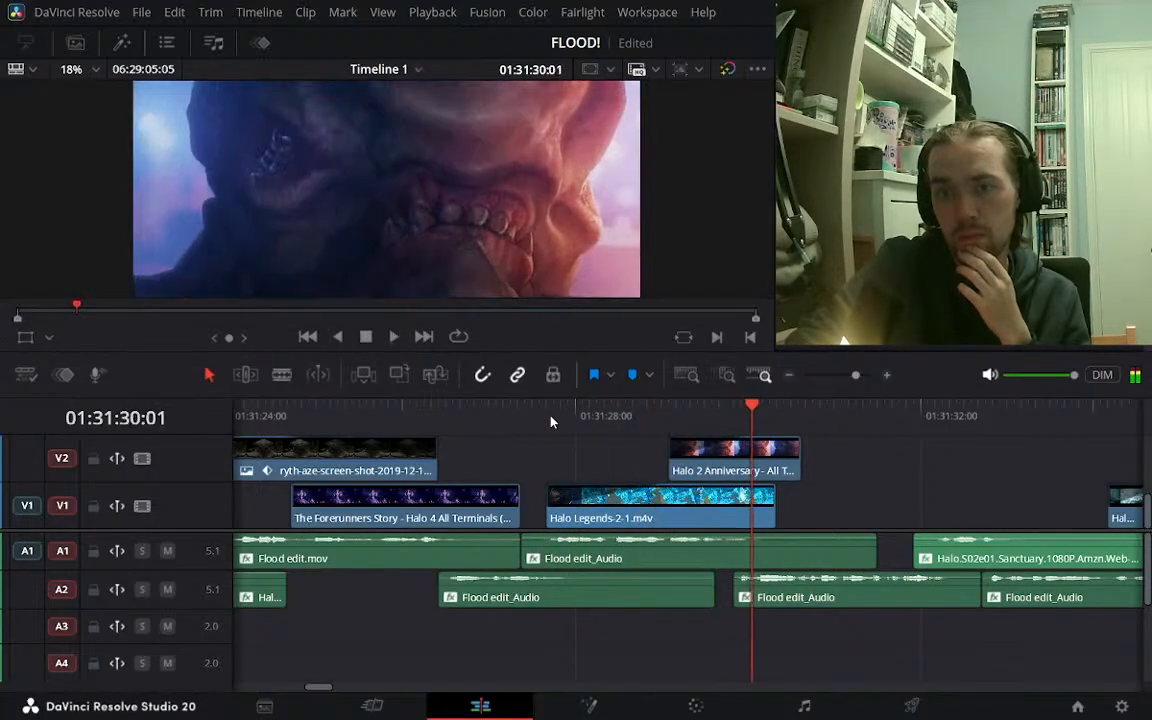
pyautogui.press('j')
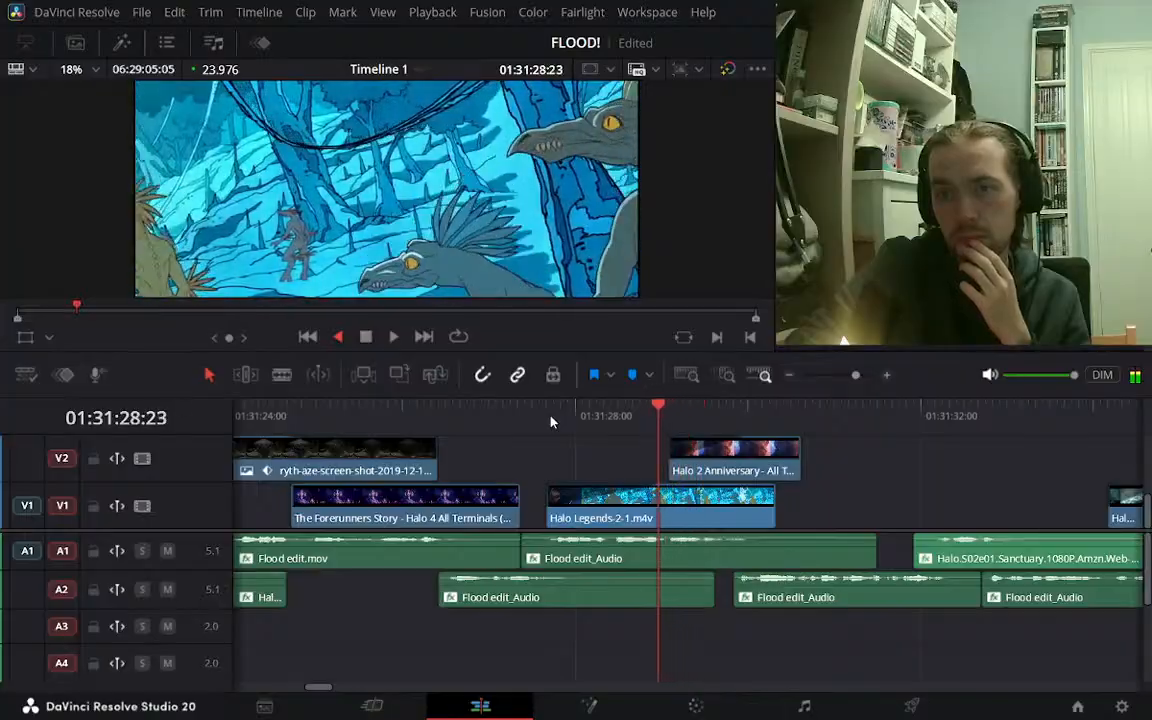
pyautogui.press('space')
pyautogui.press('space')
pyautogui.press('space')
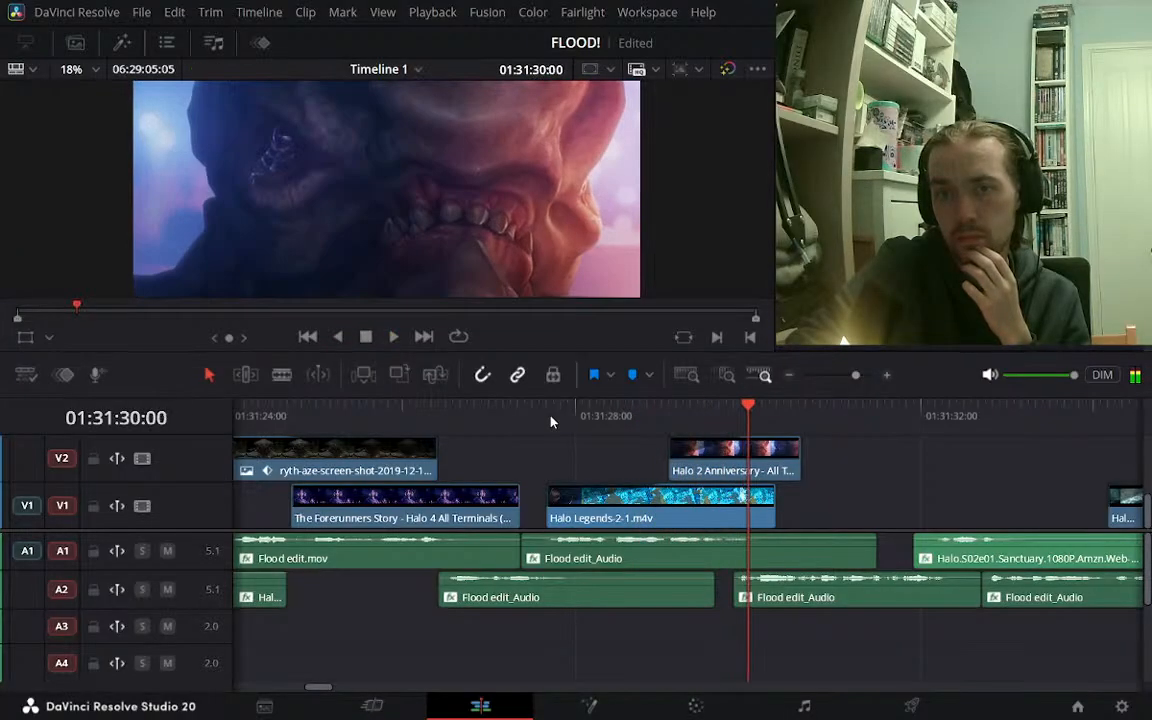
# Adjust the monster face clip on V2 to start earlier, at about 01:31:28:19, and end at about 01:31:30:12
pyautogui.moveTo(663, 487); pyautogui.dragTo(646, 486)
pyautogui.click(720, 475)
pyautogui.moveTo(700, 470); pyautogui.dragTo(789, 452)
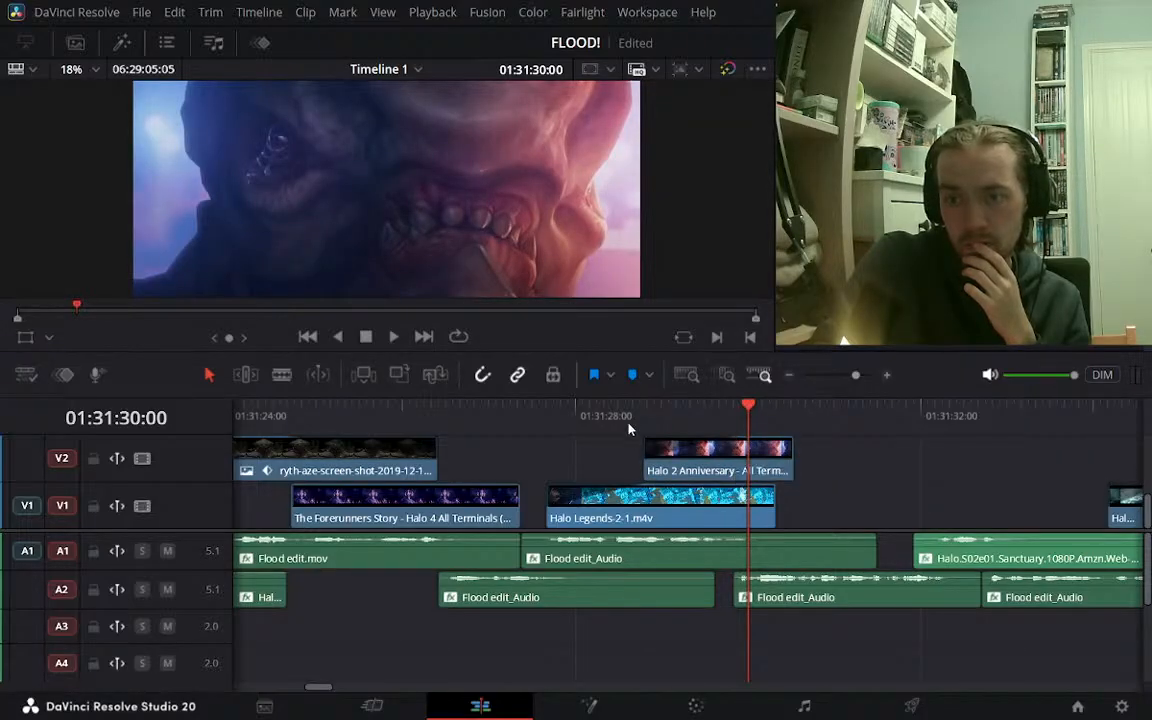
# Move the monster face clip on V2 to start at about 01:31:28:20 and shorten its fade-in to about 0.8 seconds
pyautogui.click(524, 426)
pyautogui.press('space')
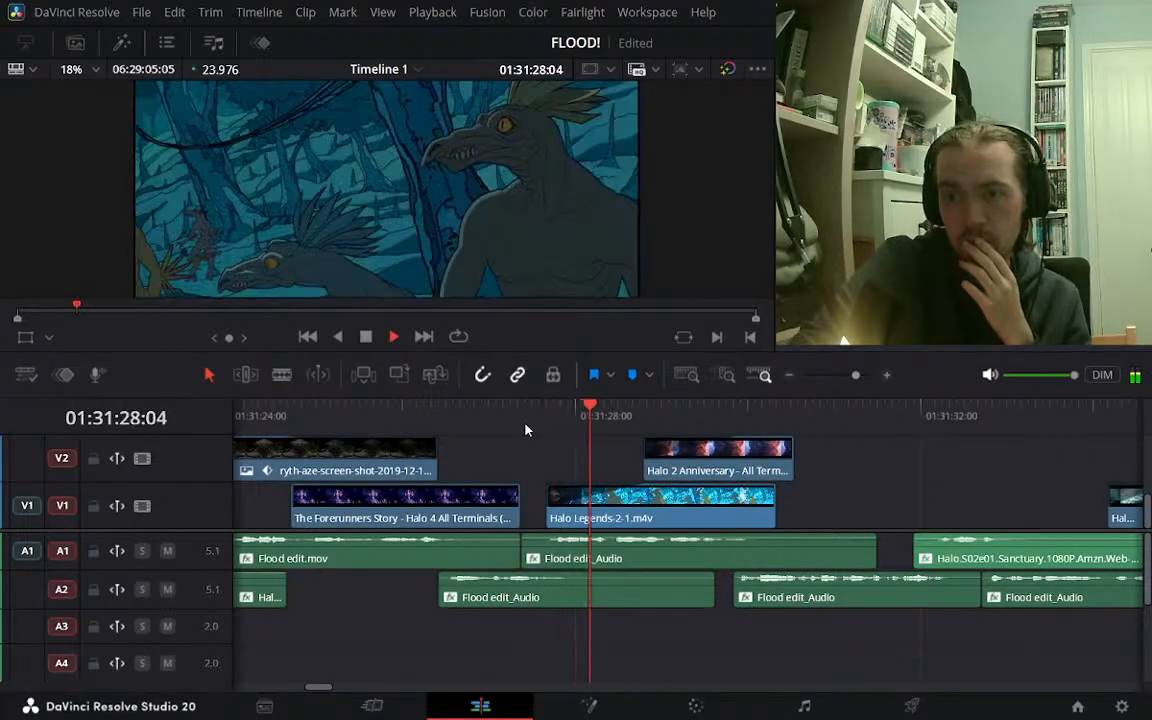
pyautogui.press('space')
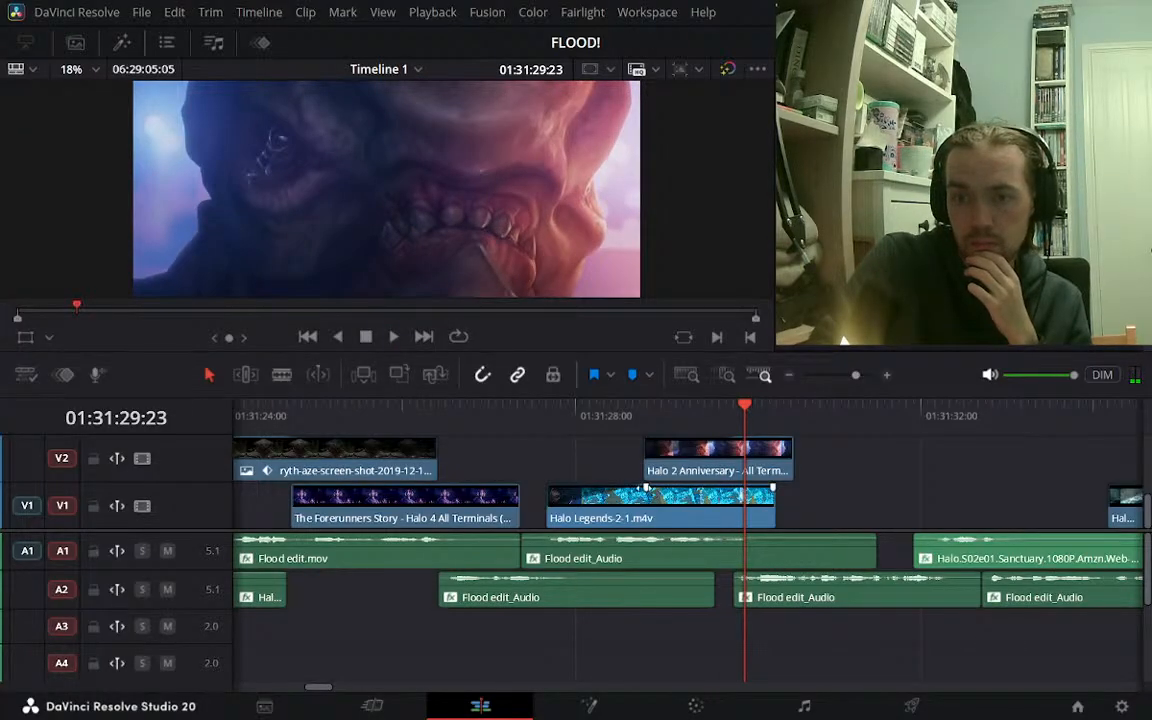
pyautogui.moveTo(646, 489); pyautogui.dragTo(578, 441)
pyautogui.click(645, 456)
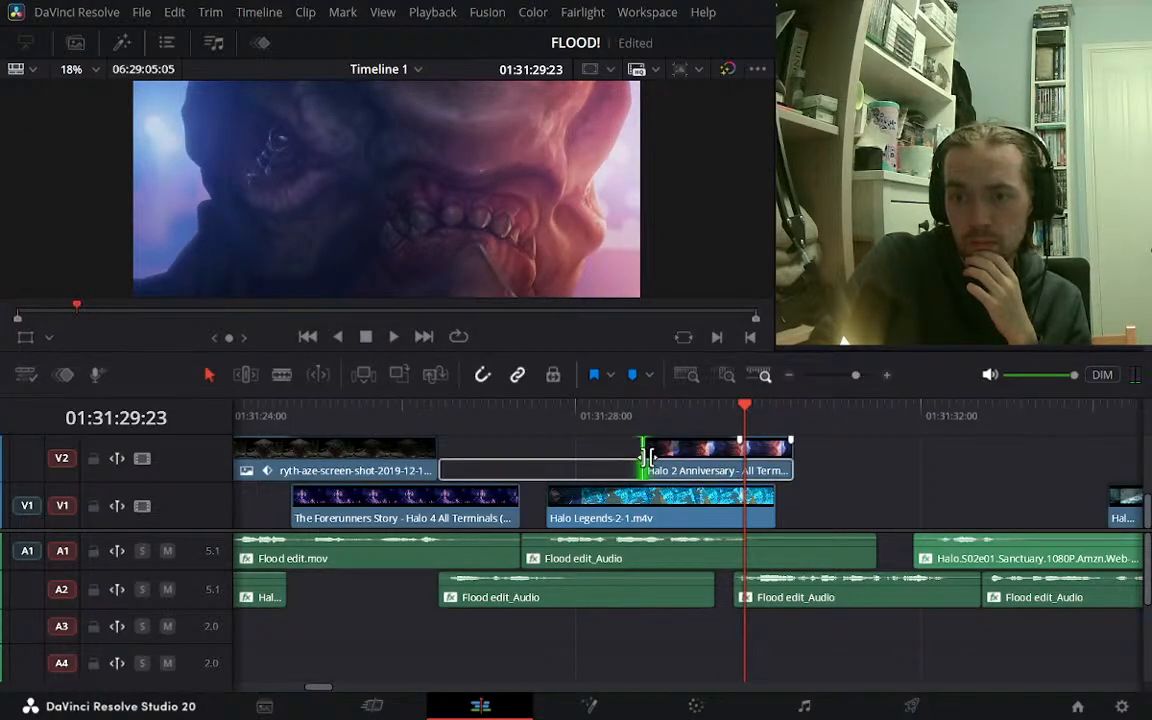
pyautogui.moveTo(738, 441); pyautogui.dragTo(680, 474)
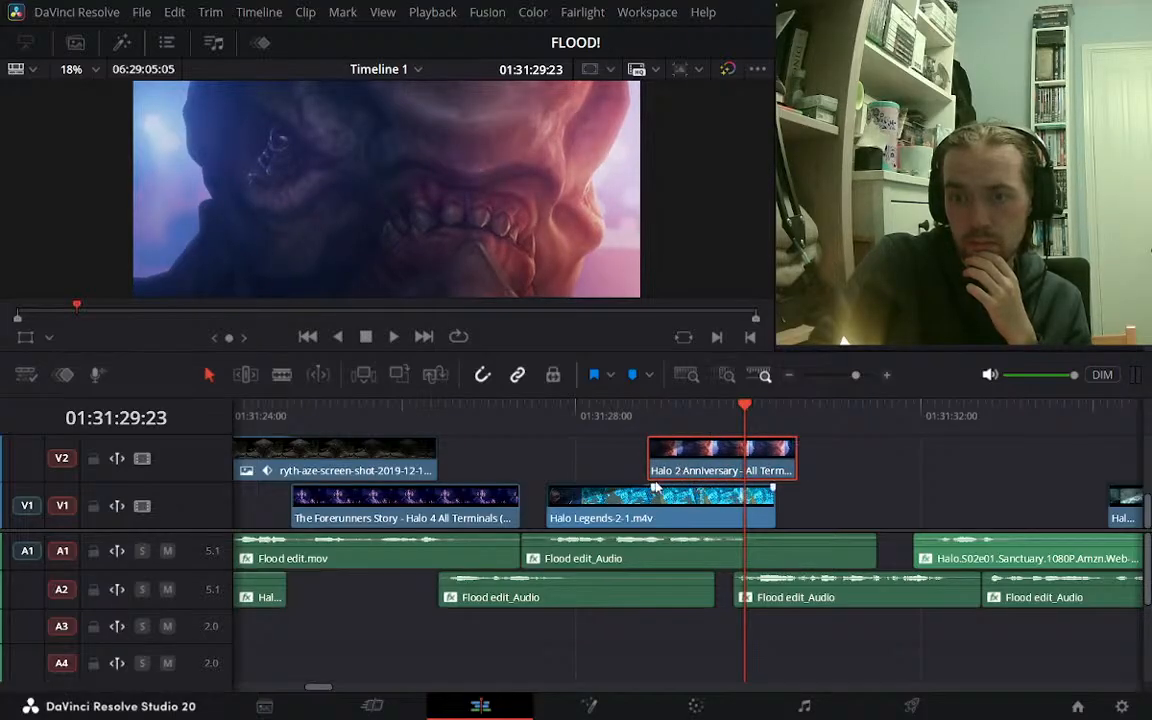
# Play and replay the crossover from the forest clip to the monster face clip, starting at about 01:31:27:16
pyautogui.click(548, 428)
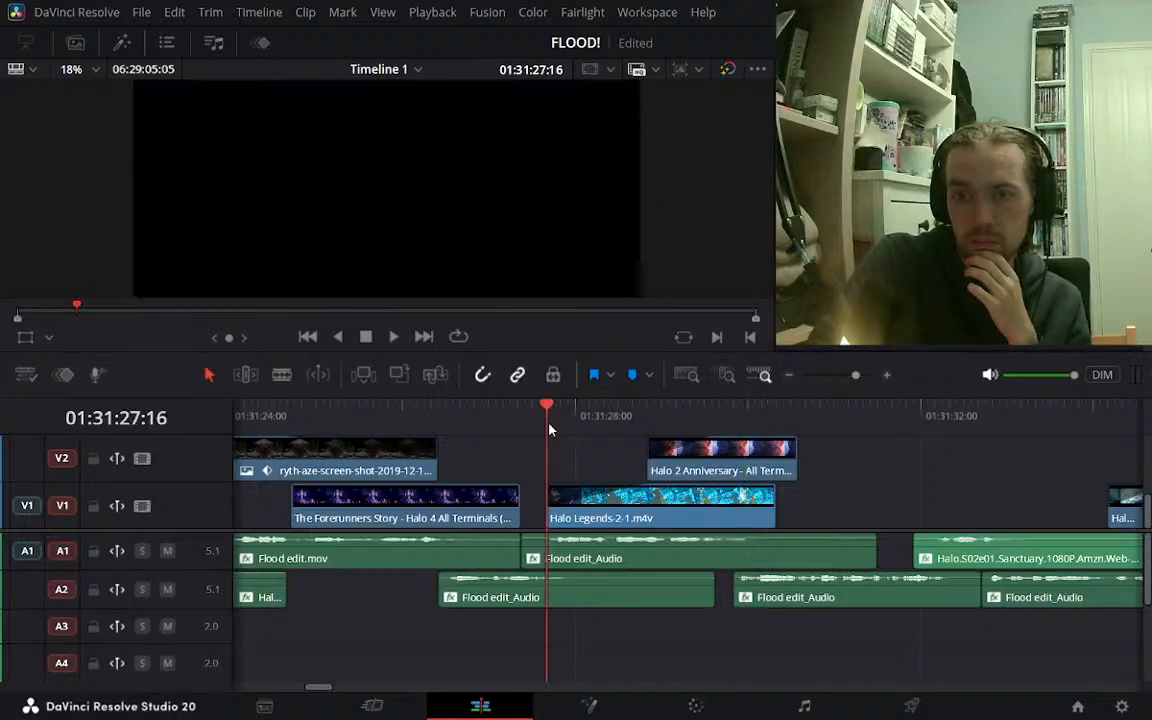
pyautogui.press('space')
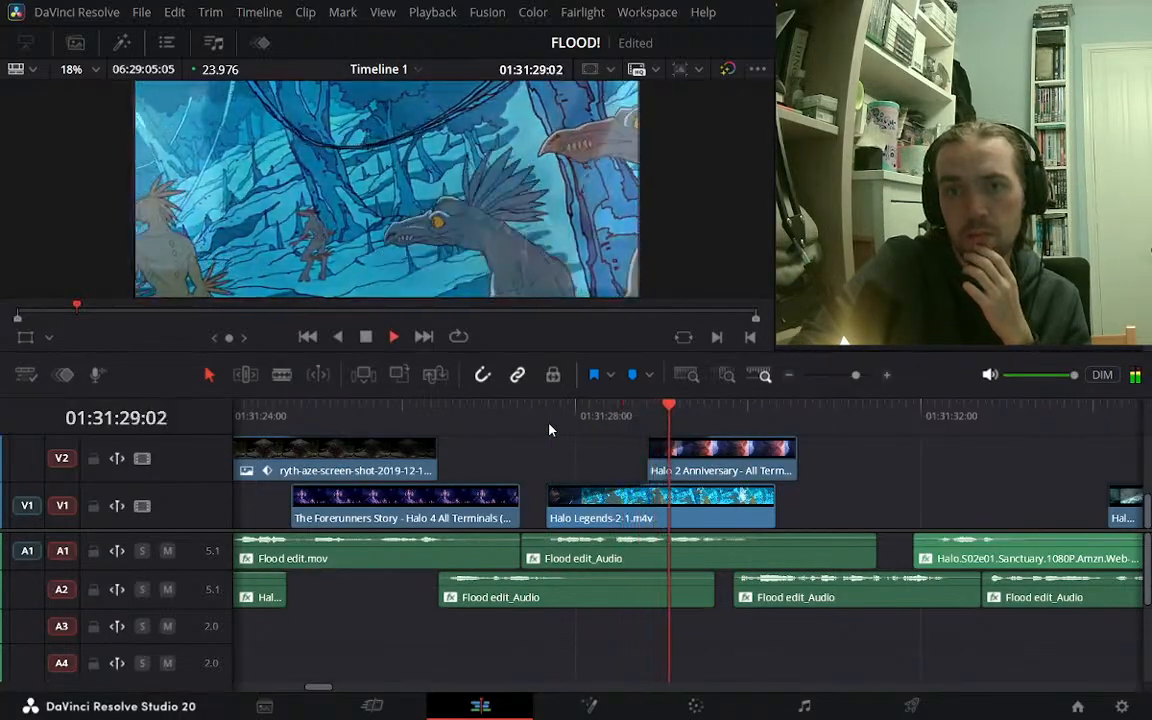
pyautogui.press('j')
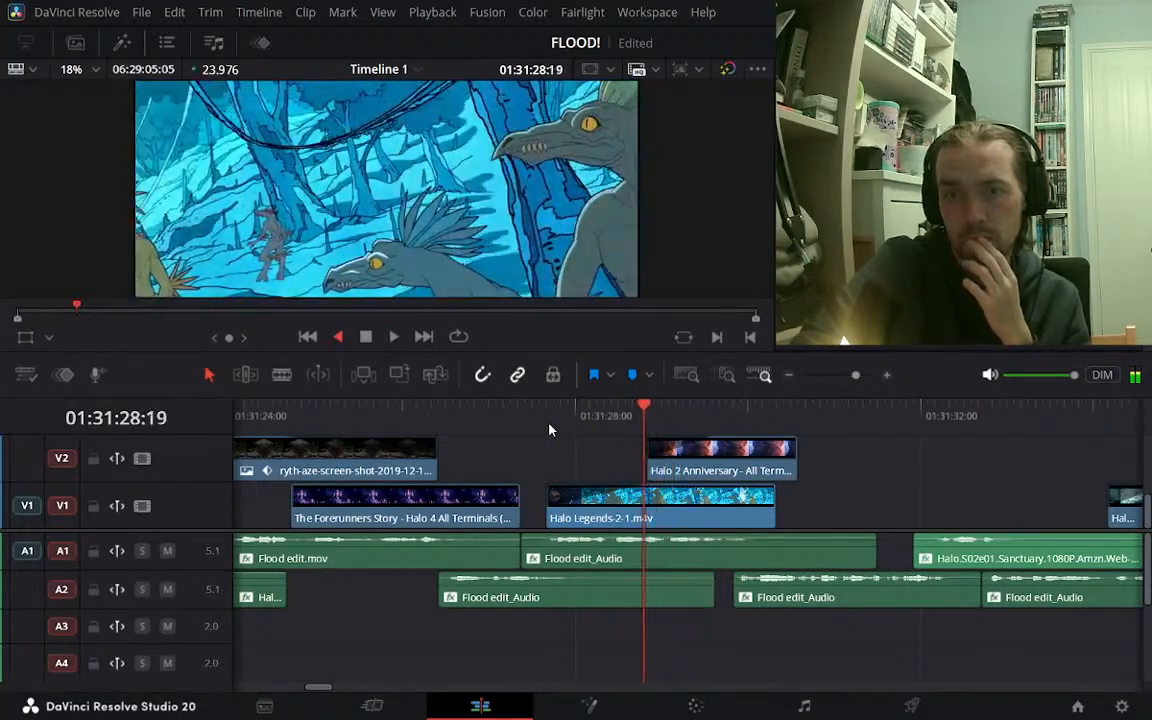
pyautogui.press('space')
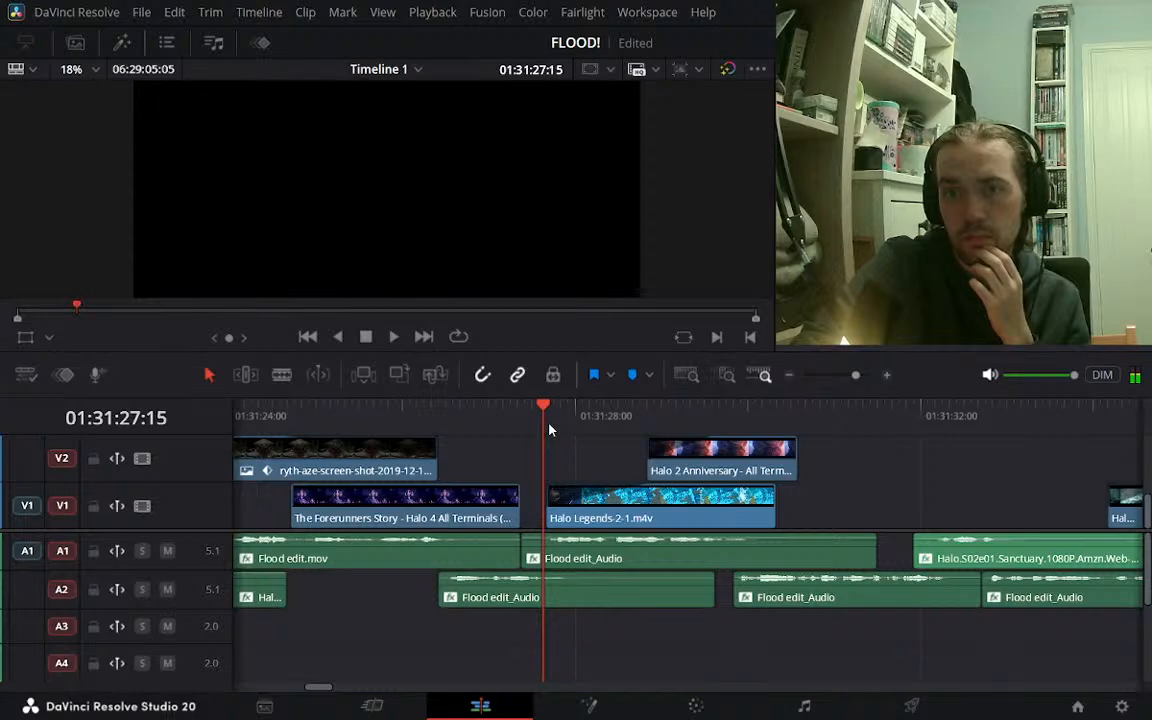
pyautogui.press('space')
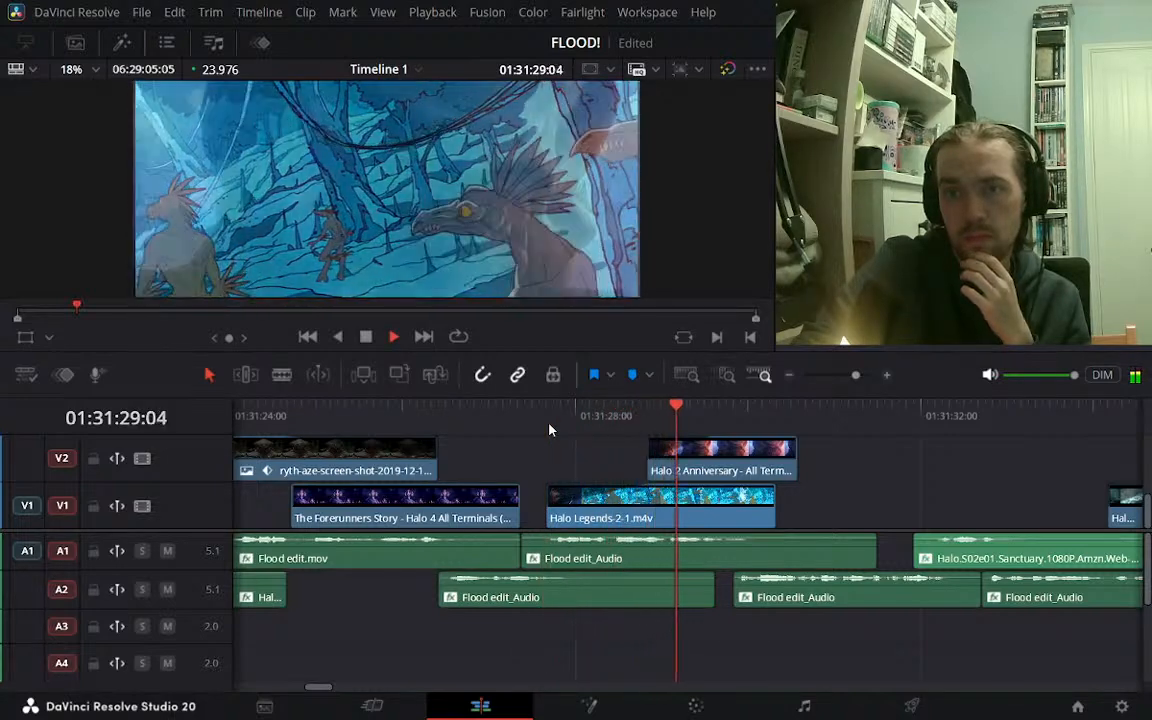
pyautogui.press('space')
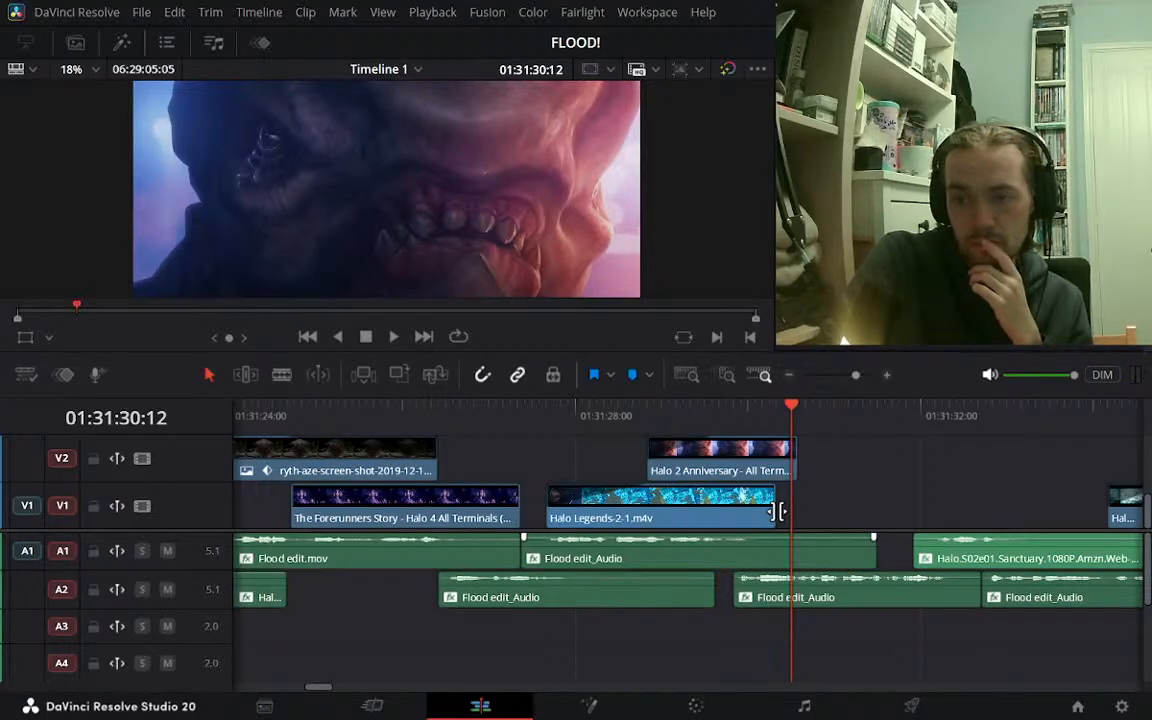
# Trim the forest clip's end on V1 to about 01:31:29:20 and play the section back
pyautogui.moveTo(778, 511); pyautogui.dragTo(733, 511)
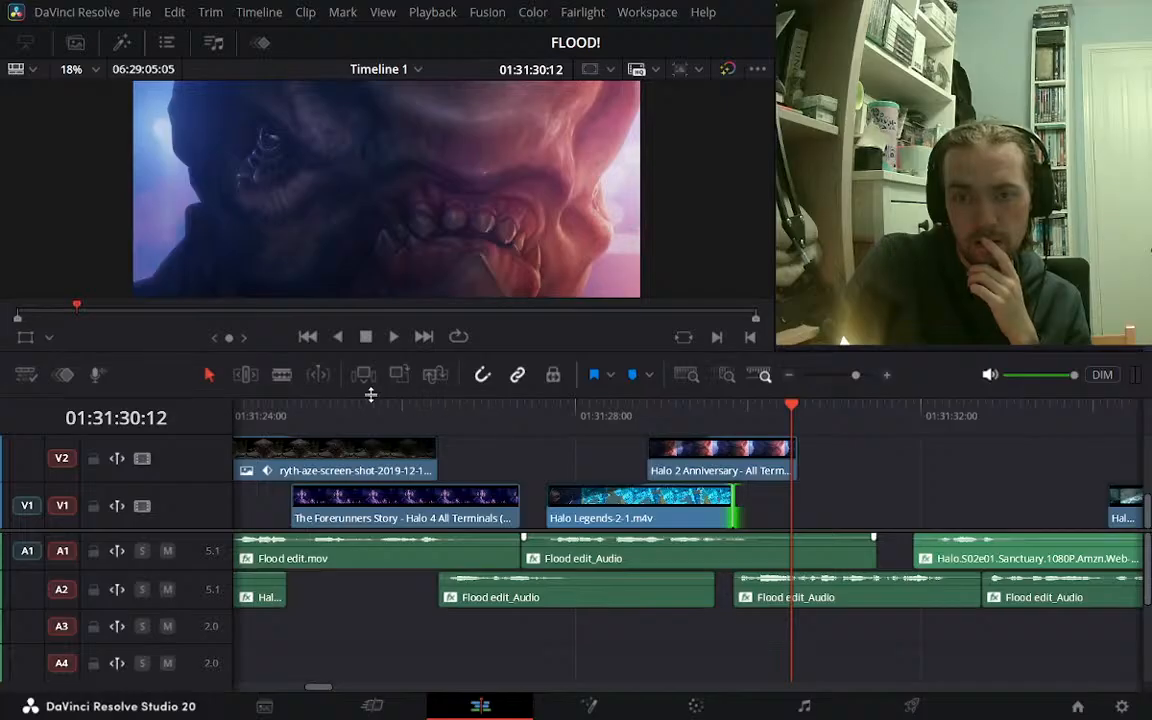
pyautogui.click(367, 426)
pyautogui.press('space')
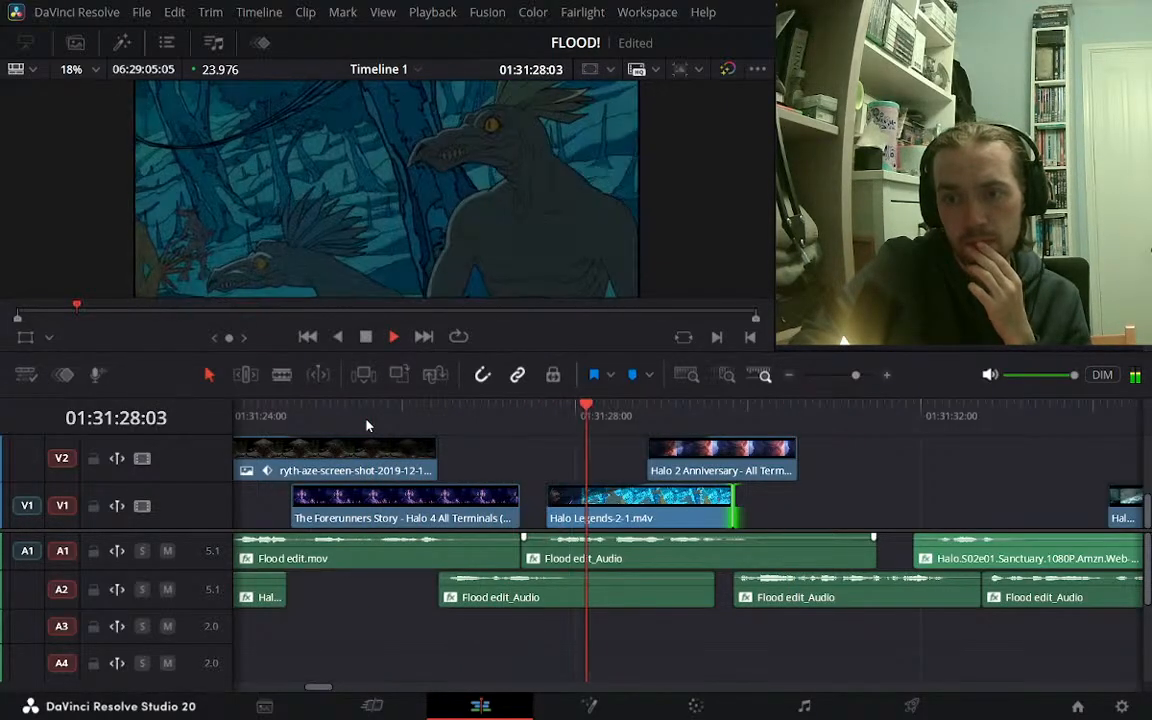
pyautogui.press('space')
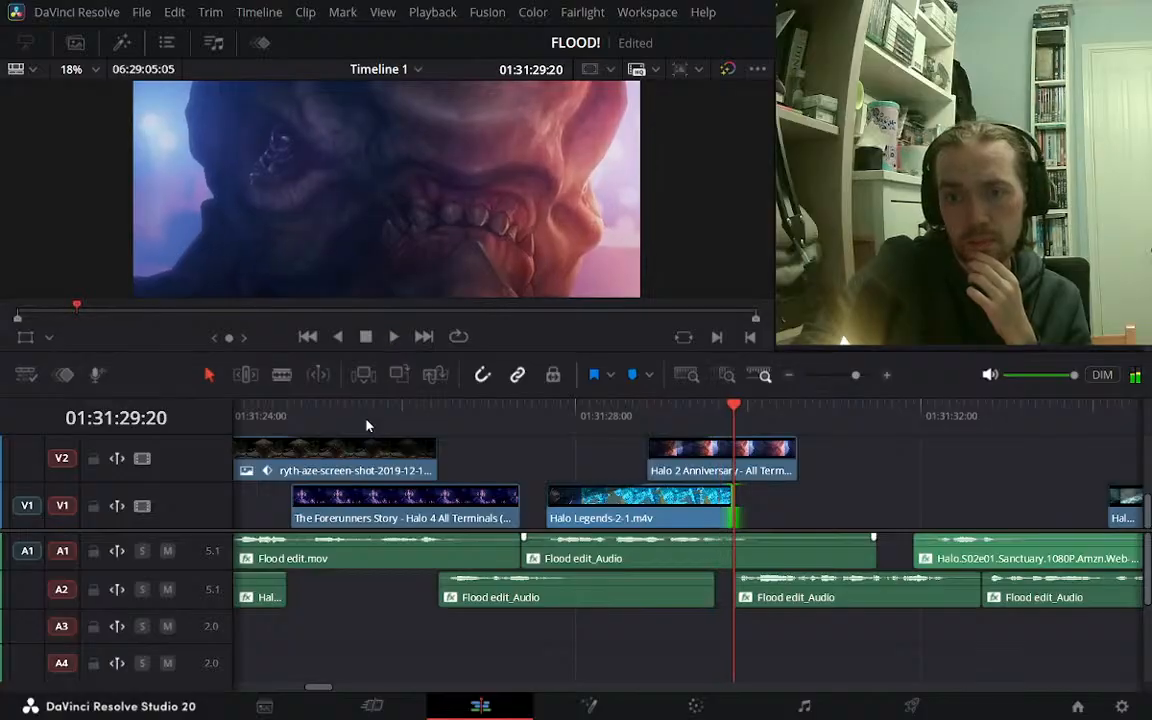
# Try to fade out the end of The Forerunners Story clip on V1 and play from it into the forest clip
pyautogui.click(512, 490)
pyautogui.moveTo(517, 488); pyautogui.dragTo(440, 467)
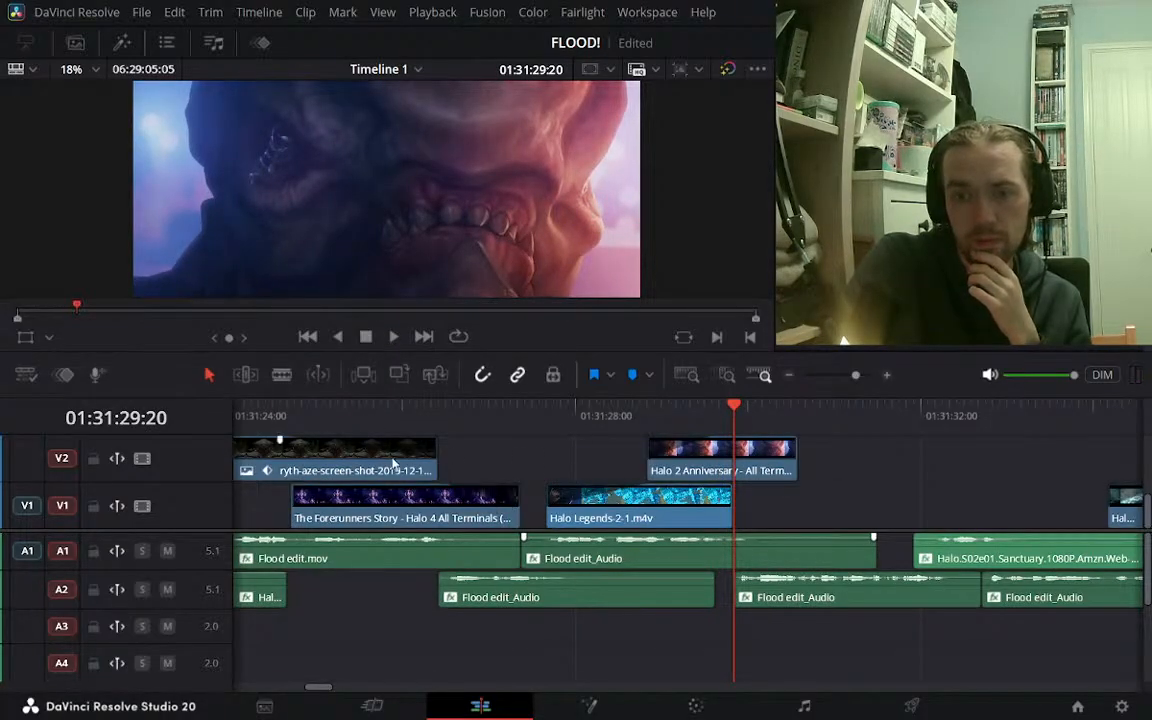
pyautogui.click(287, 424)
pyautogui.press('space')
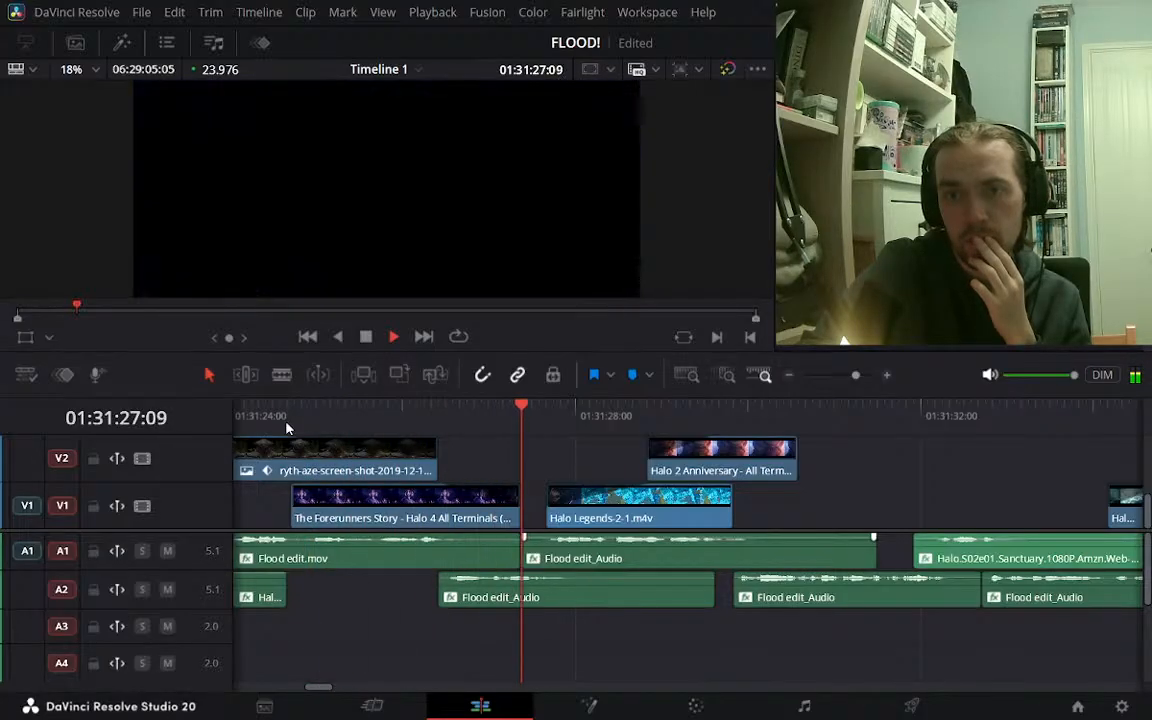
pyautogui.press('space')
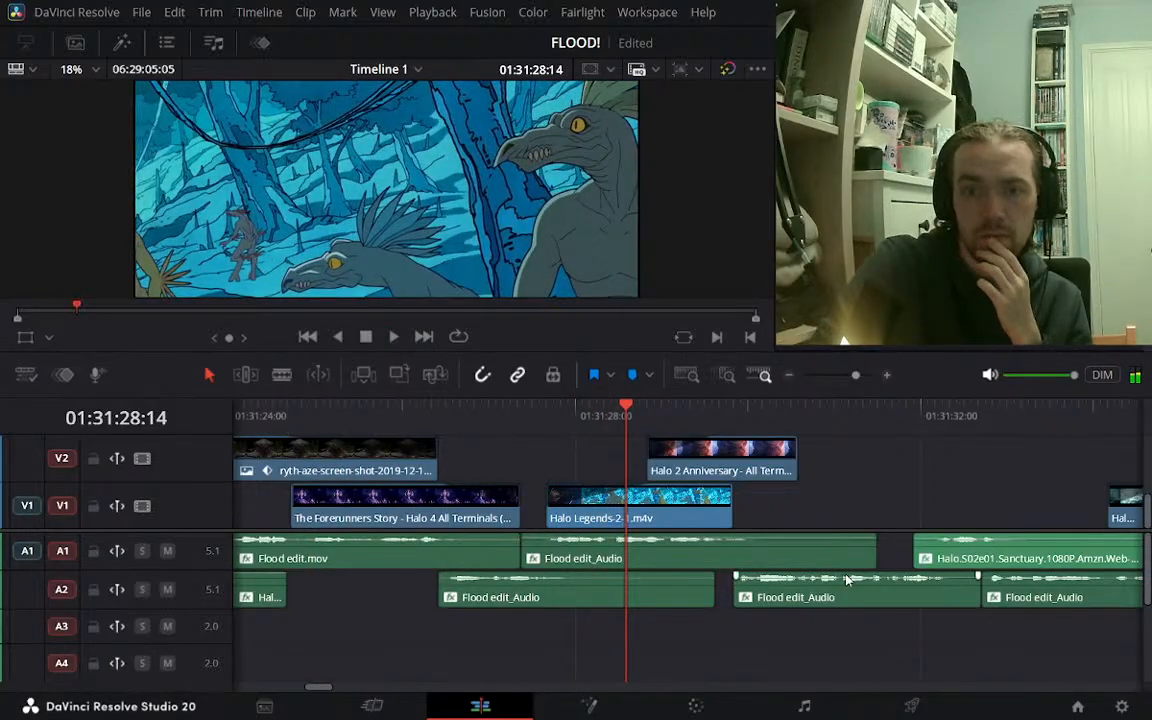
# Play the wider sequence from about 01:31:21:17 to 01:31:31:20 to review the placed clips
pyautogui.click(789, 376)
pyautogui.click(368, 417)
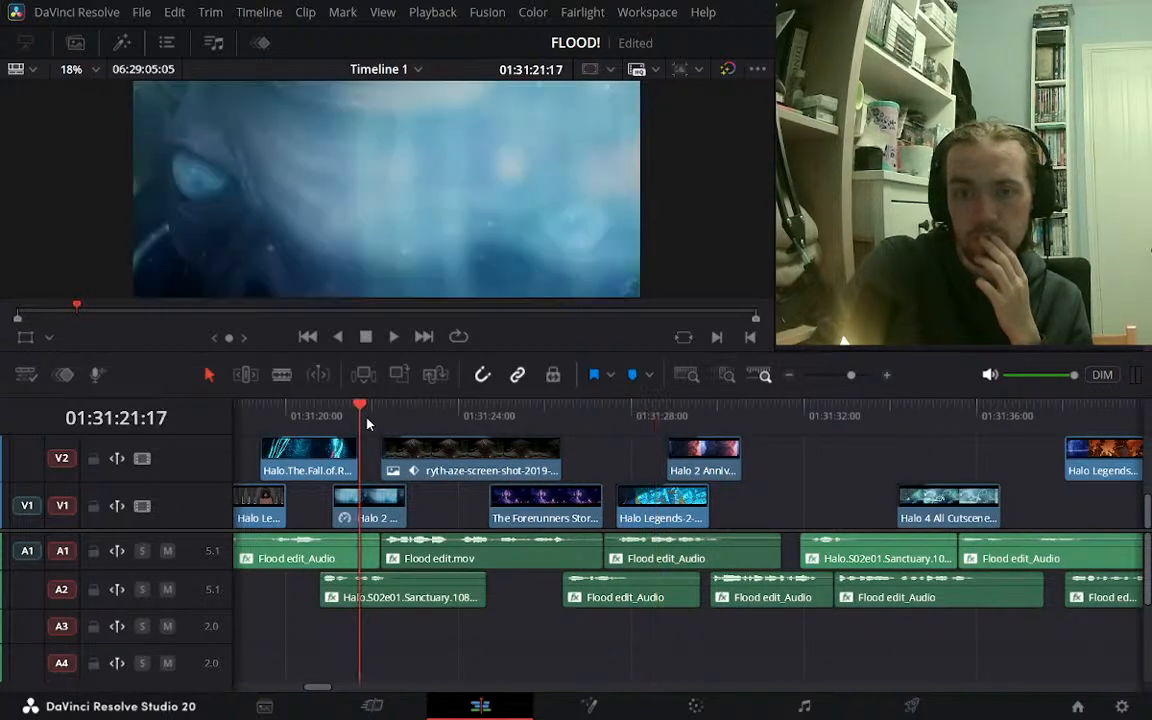
pyautogui.press('space')
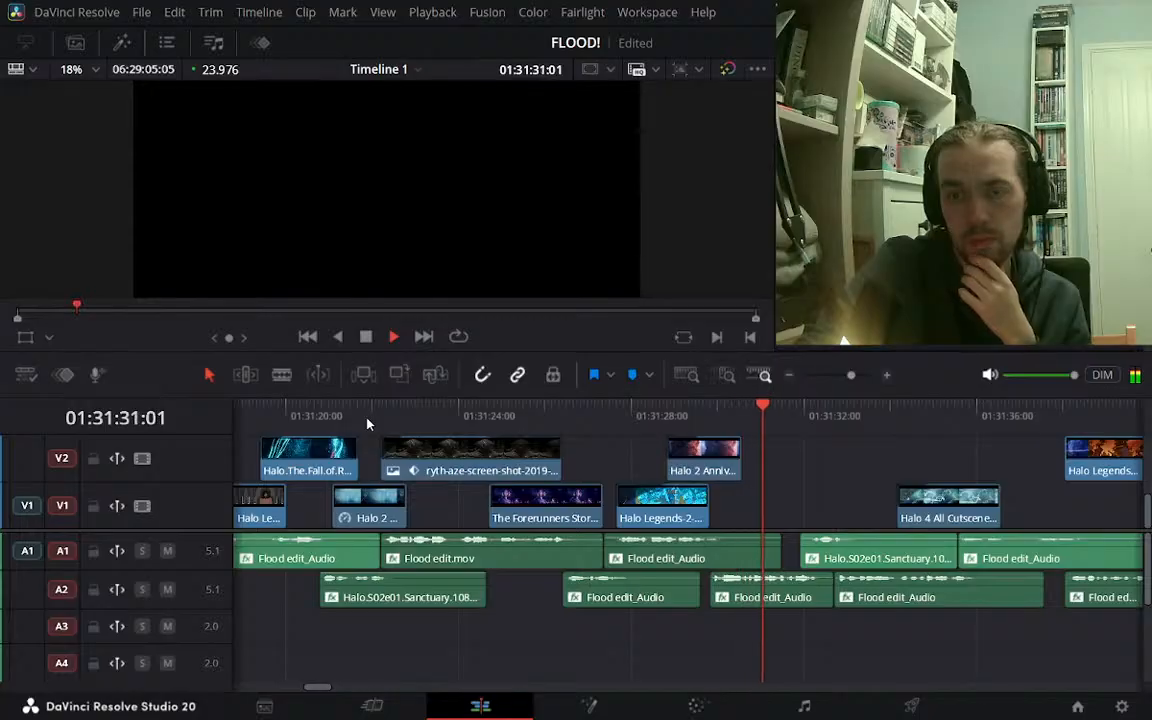
pyautogui.press('space')
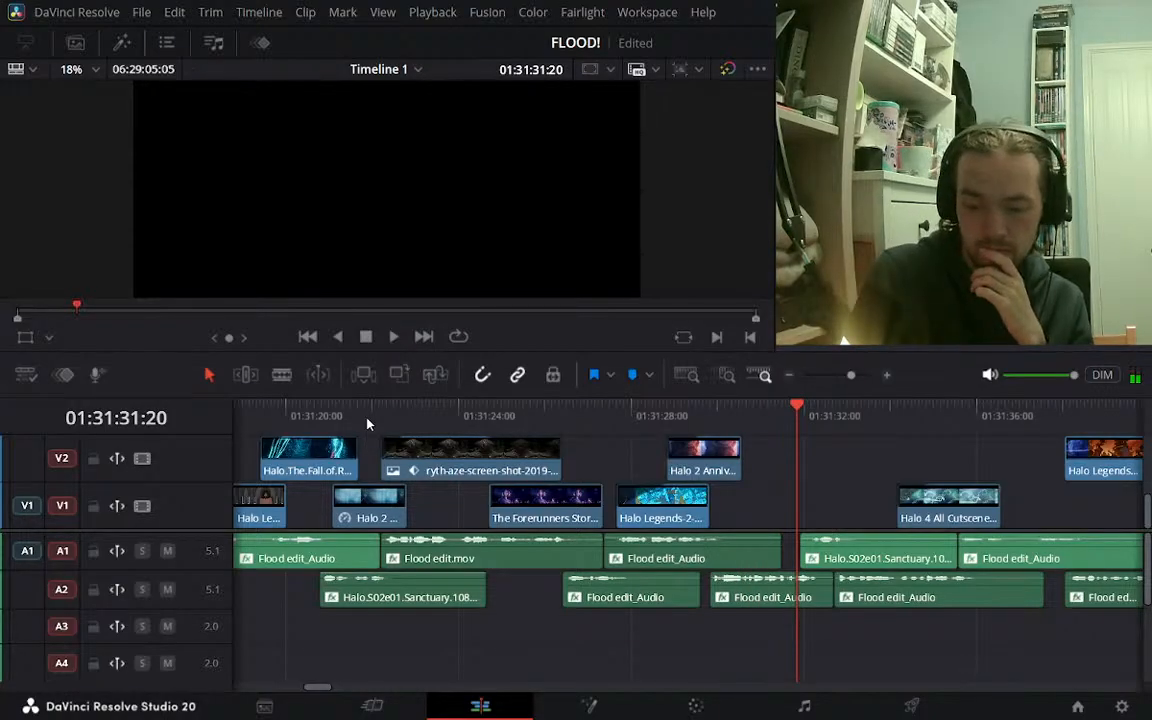
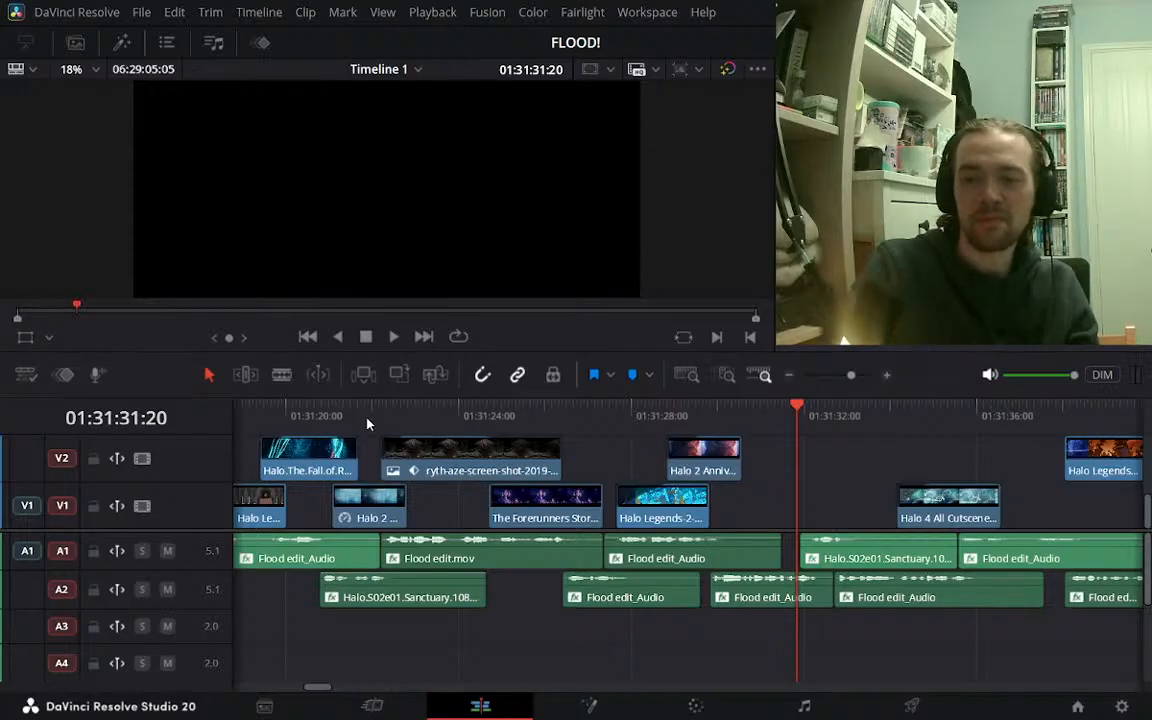
# Shorten the forest clip's fade-in to about 0.7 seconds and play the clip into the monster face shot
pyautogui.click(514, 410)
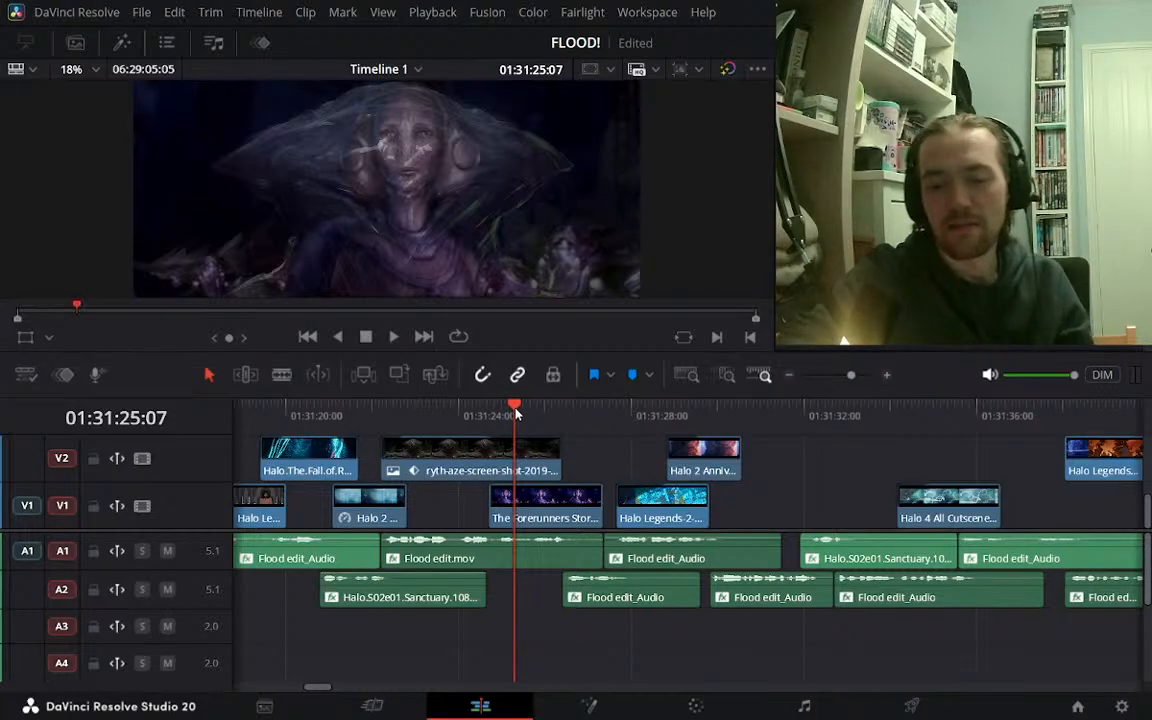
pyautogui.press('space')
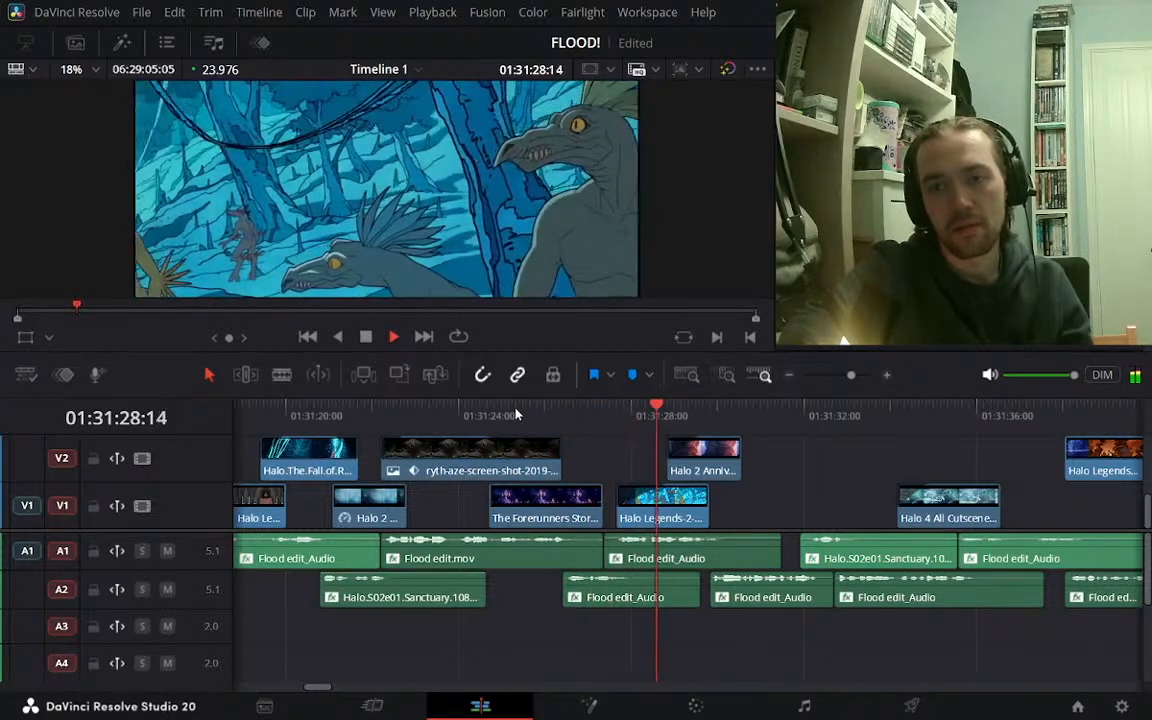
pyautogui.press('space')
pyautogui.moveTo(671, 488); pyautogui.dragTo(645, 485)
pyautogui.click(605, 432)
pyautogui.press('space')
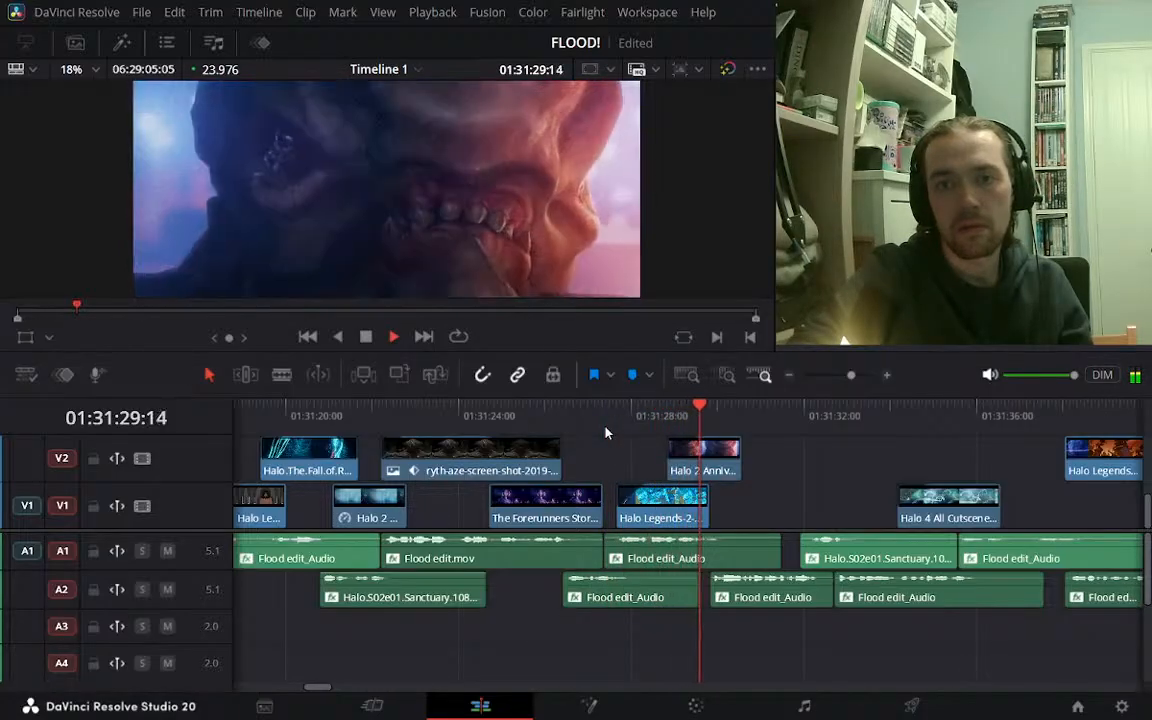
pyautogui.press('space')
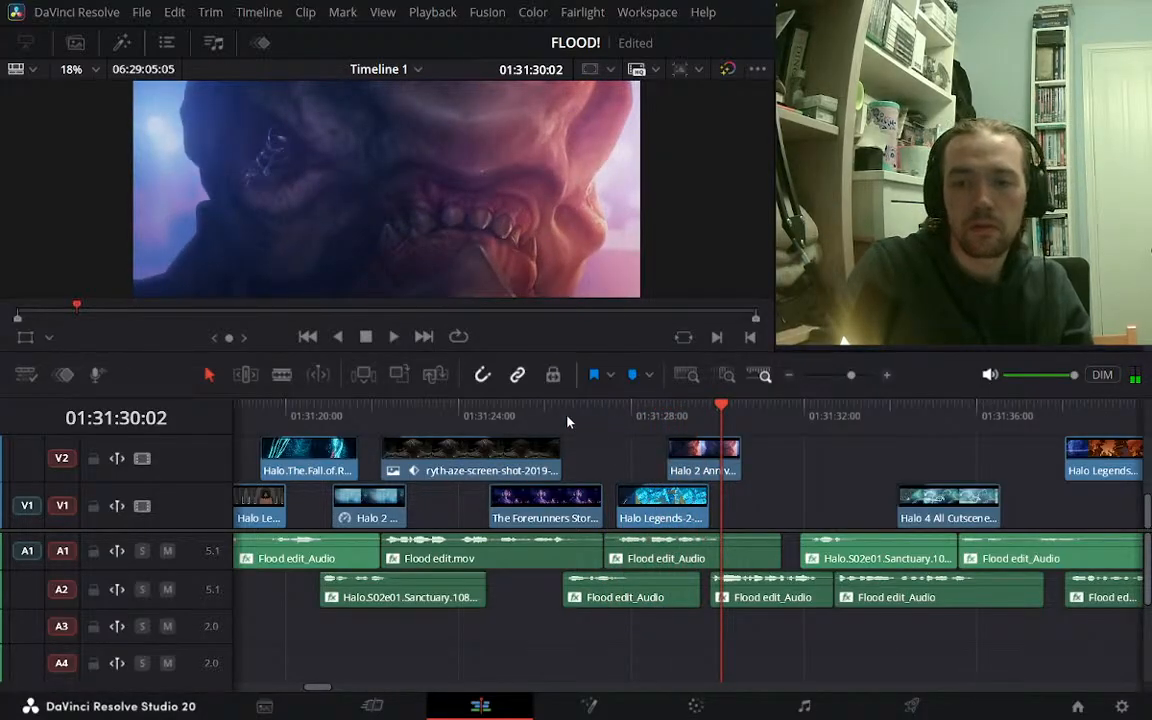
# Add a fade-out of about 0.8 seconds to The Forerunners Story clip on V1 and replay from about 01:31:25:05
pyautogui.click(564, 420)
pyautogui.press('space')
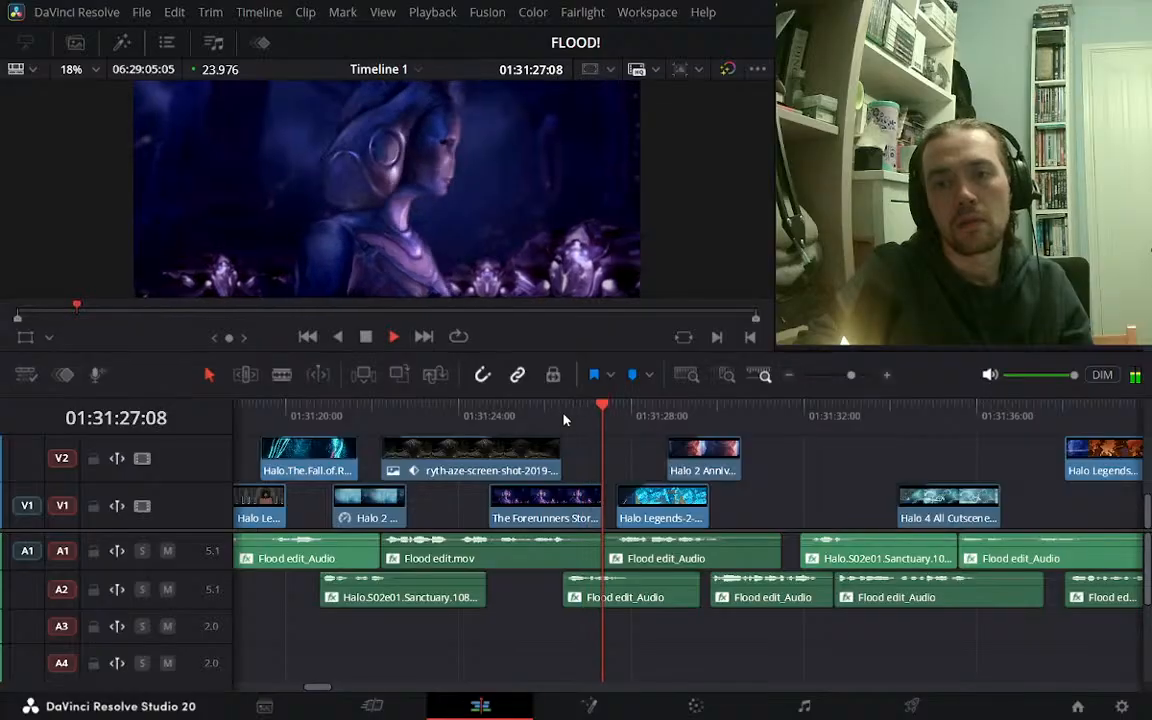
pyautogui.press('space')
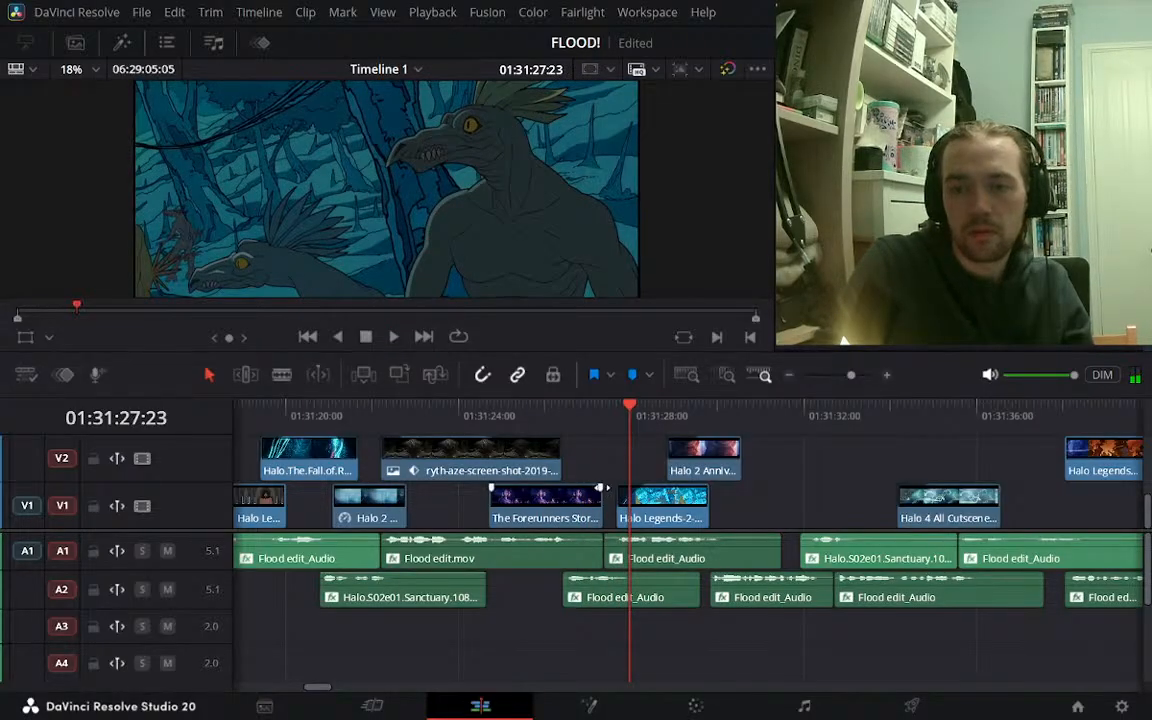
pyautogui.moveTo(601, 488); pyautogui.dragTo(565, 488)
pyautogui.click(512, 410)
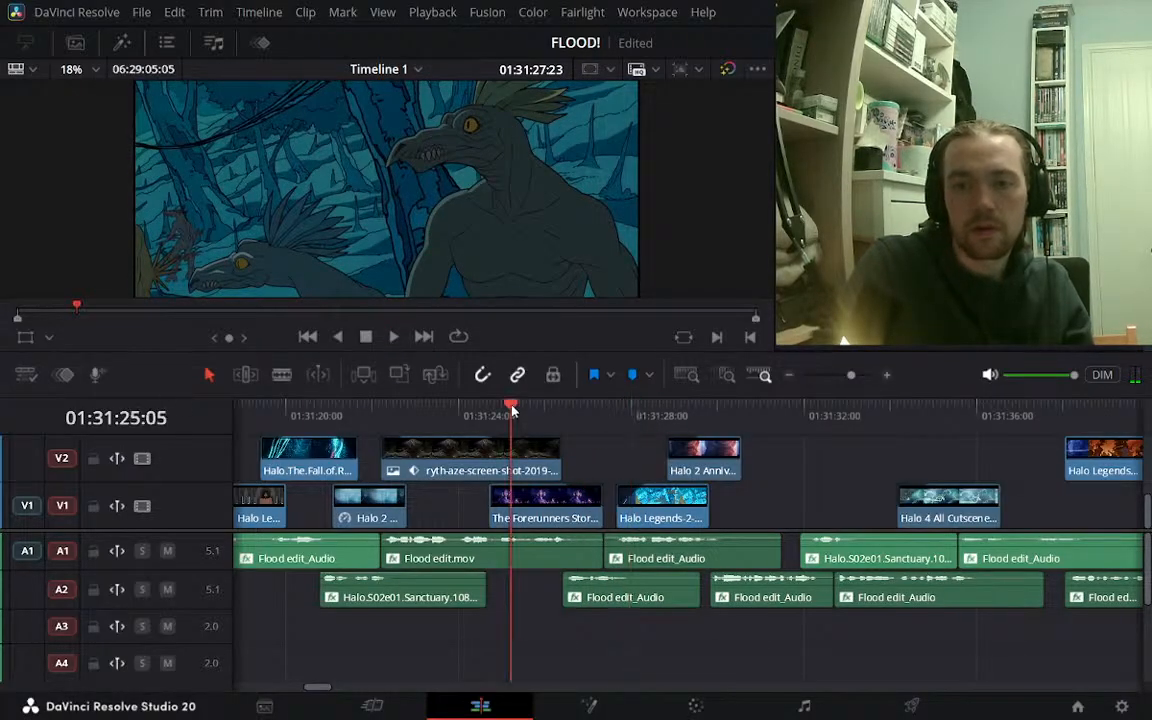
pyautogui.press('space')
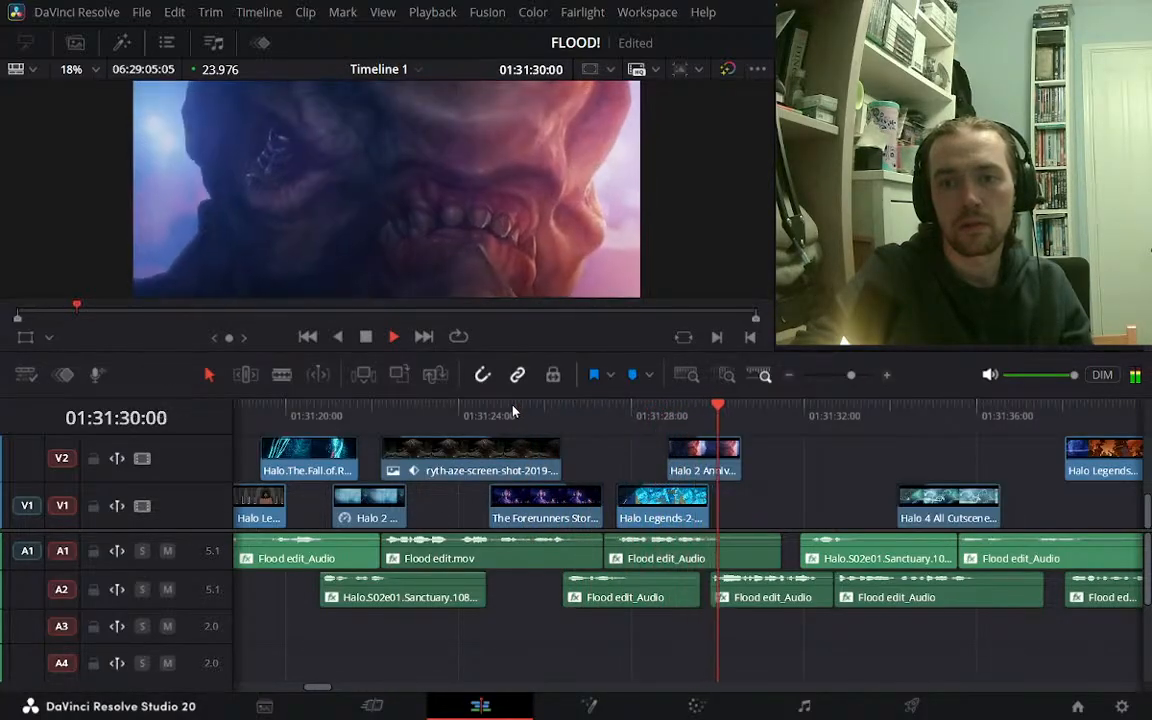
pyautogui.press('space')
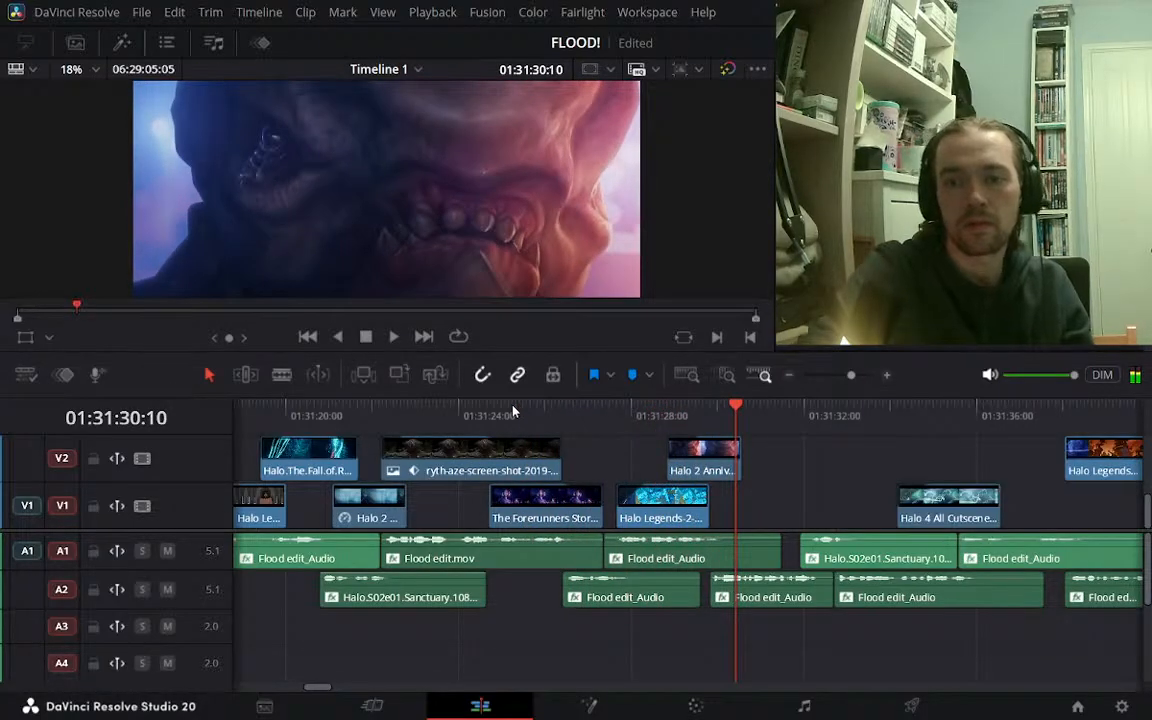
# Replay the forest-to-monster transition from about 01:31:28:03 at a closer timeline scale to check the fades
pyautogui.click(656, 412)
pyautogui.click(887, 375)
pyautogui.click(609, 412)
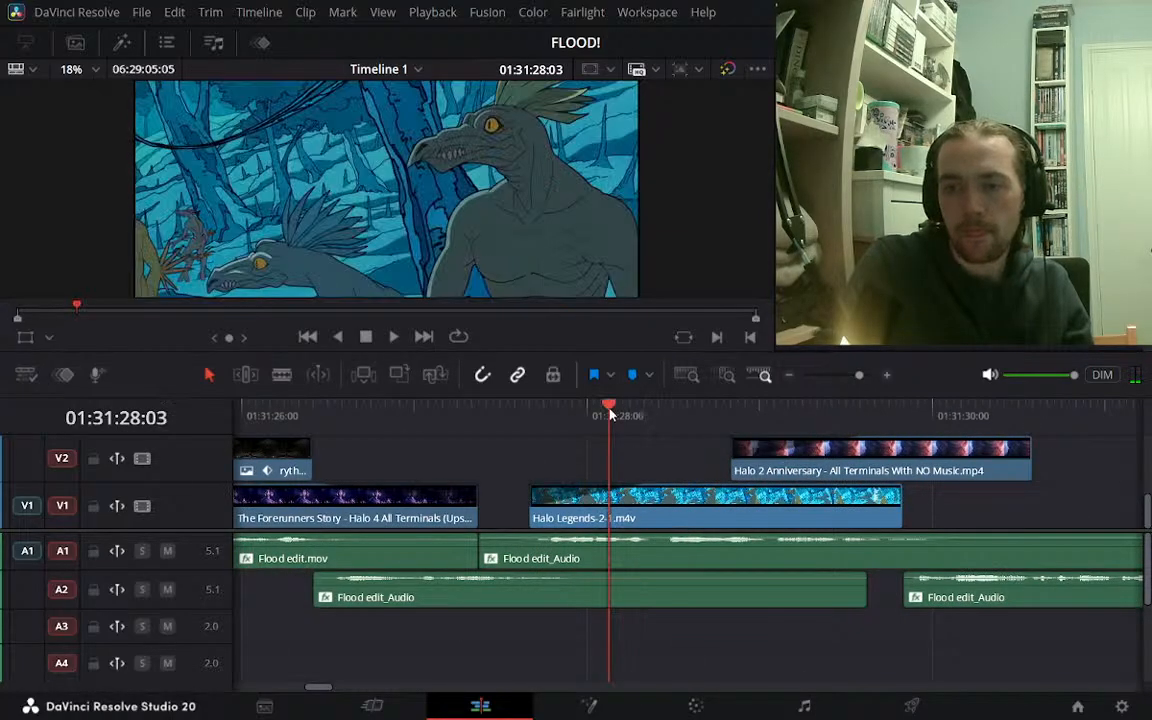
pyautogui.press('space')
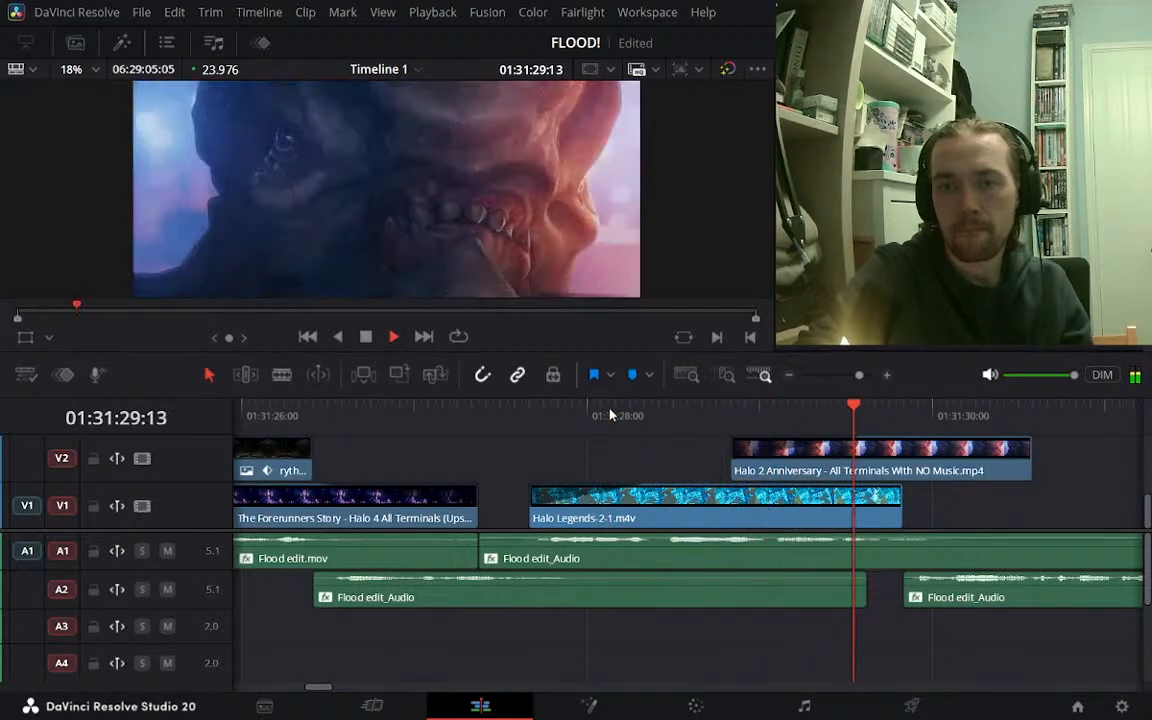
pyautogui.press('space')
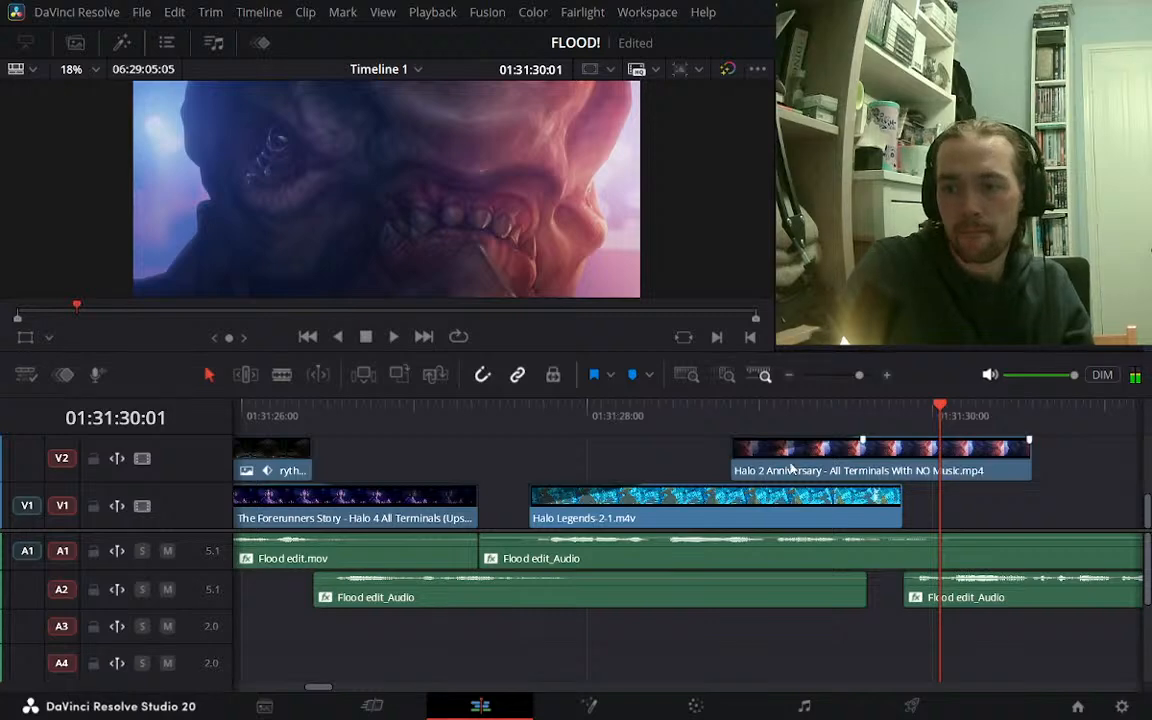
pyautogui.click(658, 430)
pyautogui.press('space')
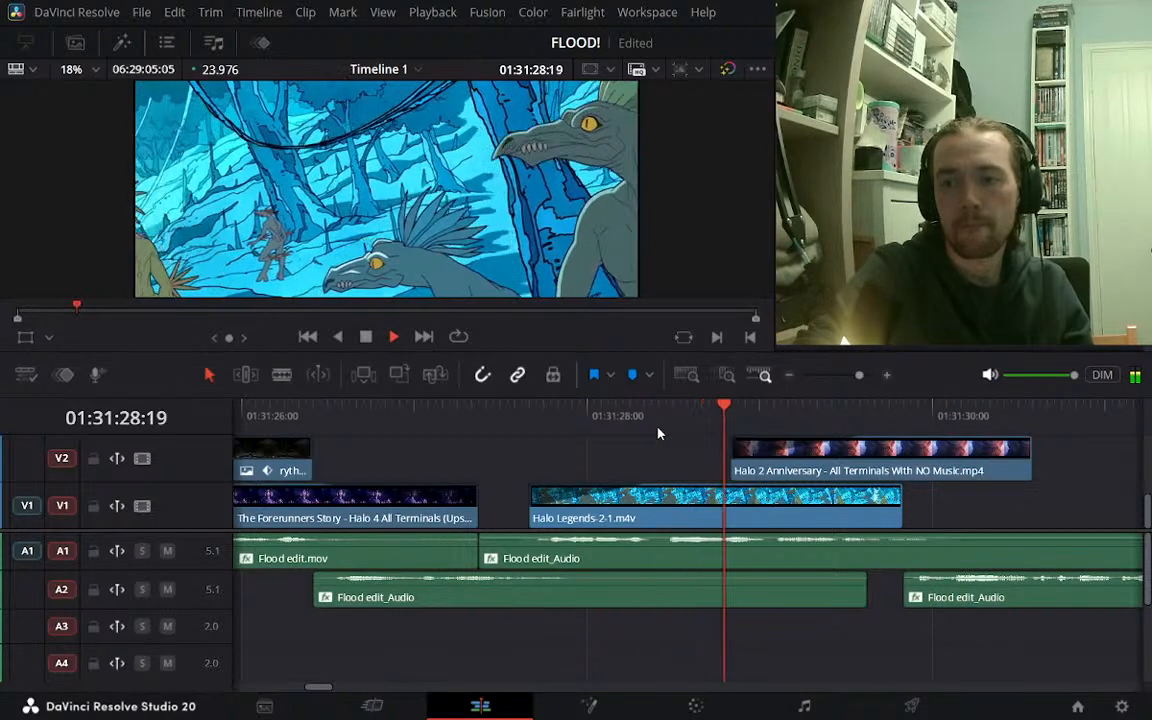
pyautogui.press('space')
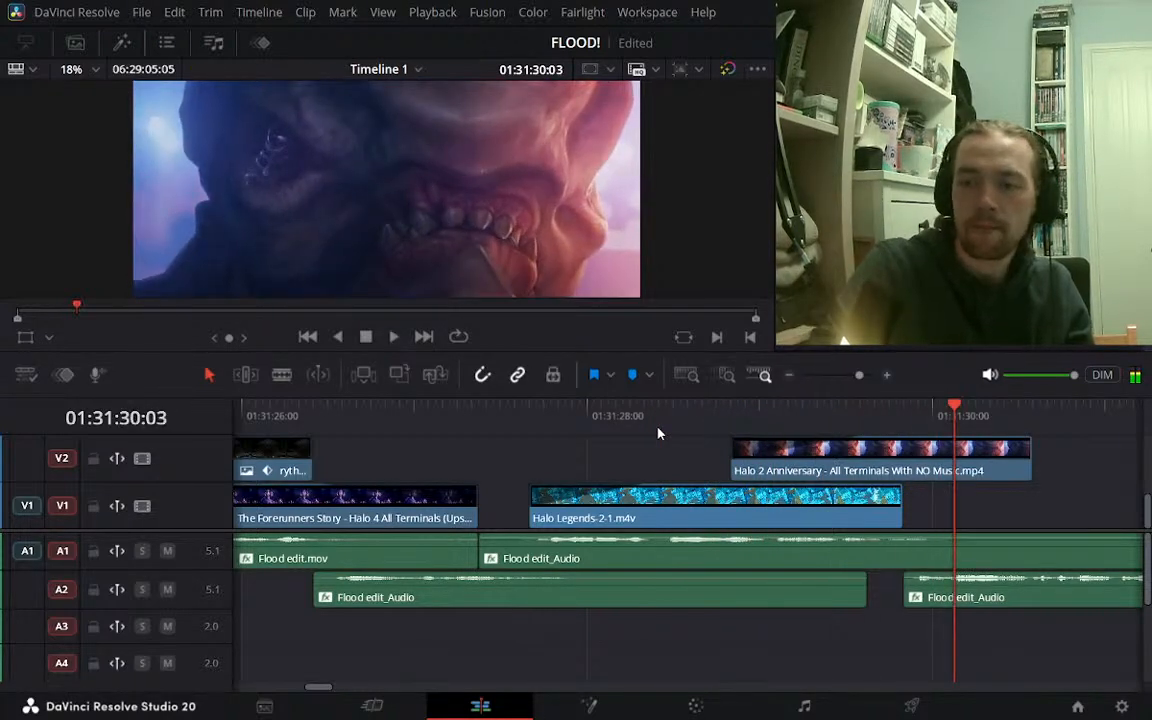
pyautogui.click(791, 376)
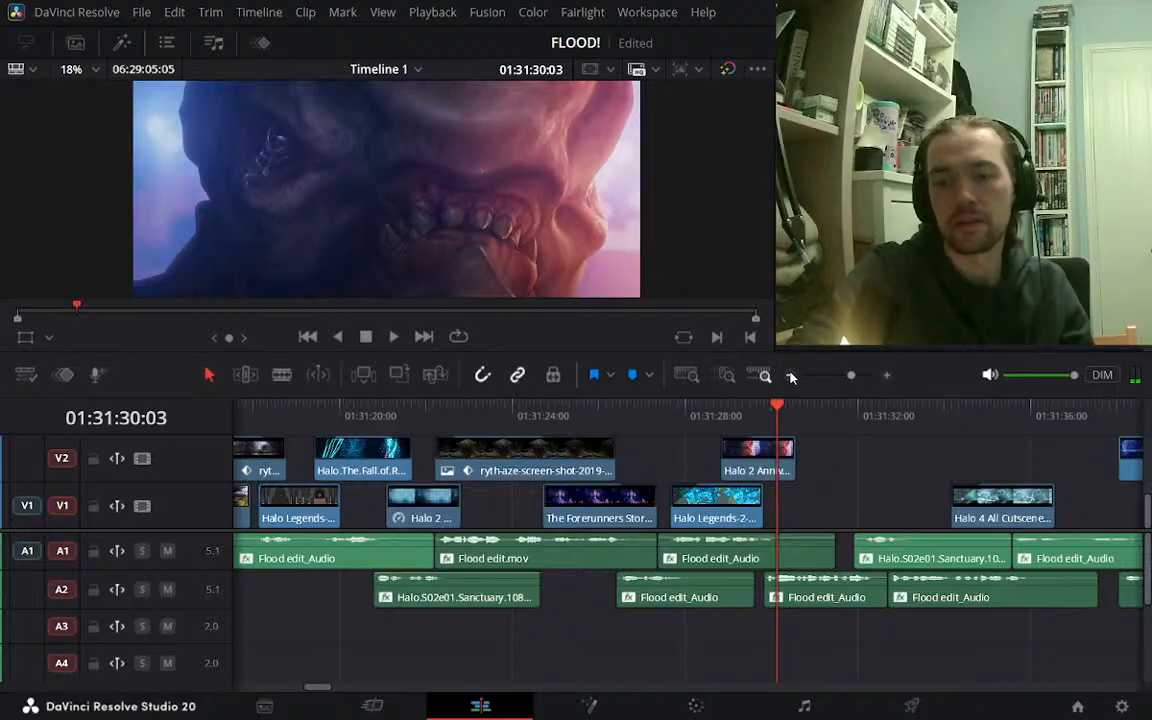
# Play the section from about 01:31:30:03 to 01:31:36:09 to review the gap leading into the Halo 4 DNA clip
pyautogui.press('space')
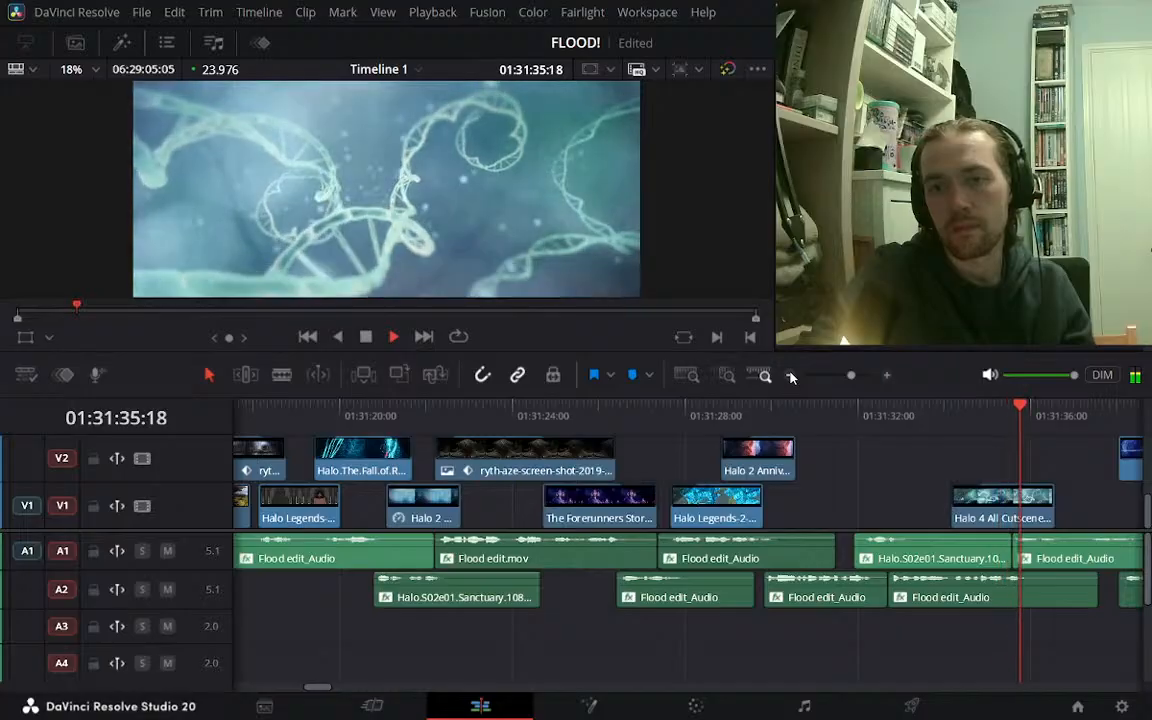
pyautogui.press('space')
pyautogui.press('j')
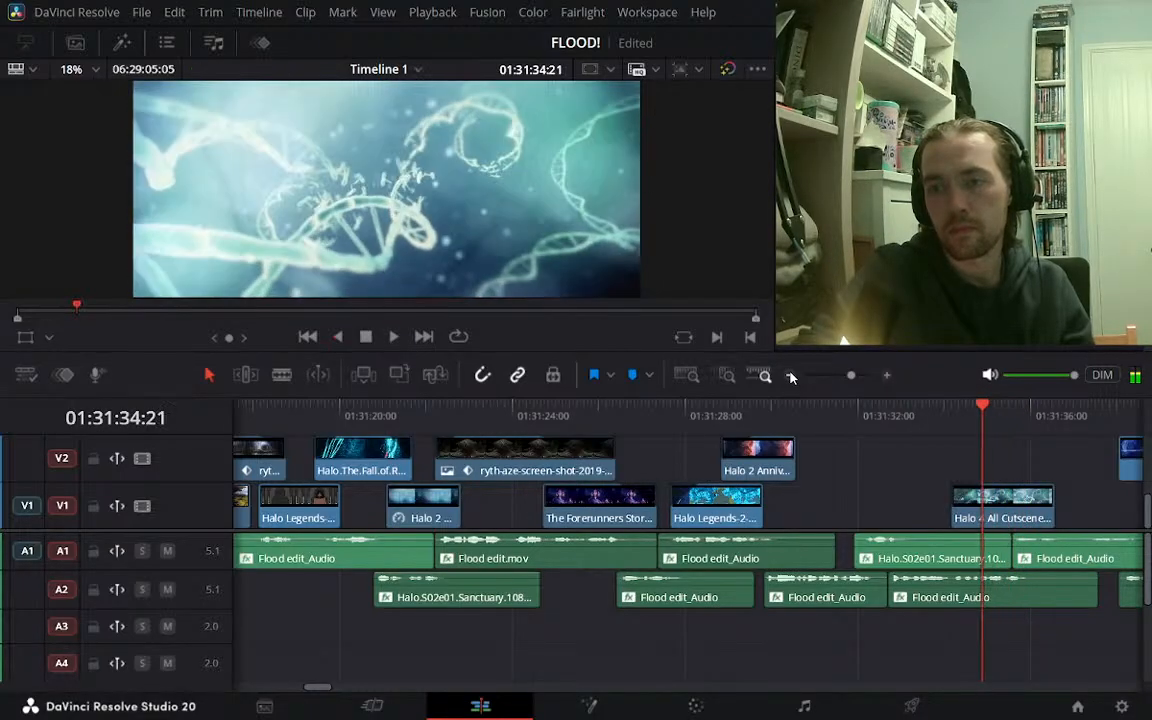
pyautogui.press('l')
pyautogui.press('space')
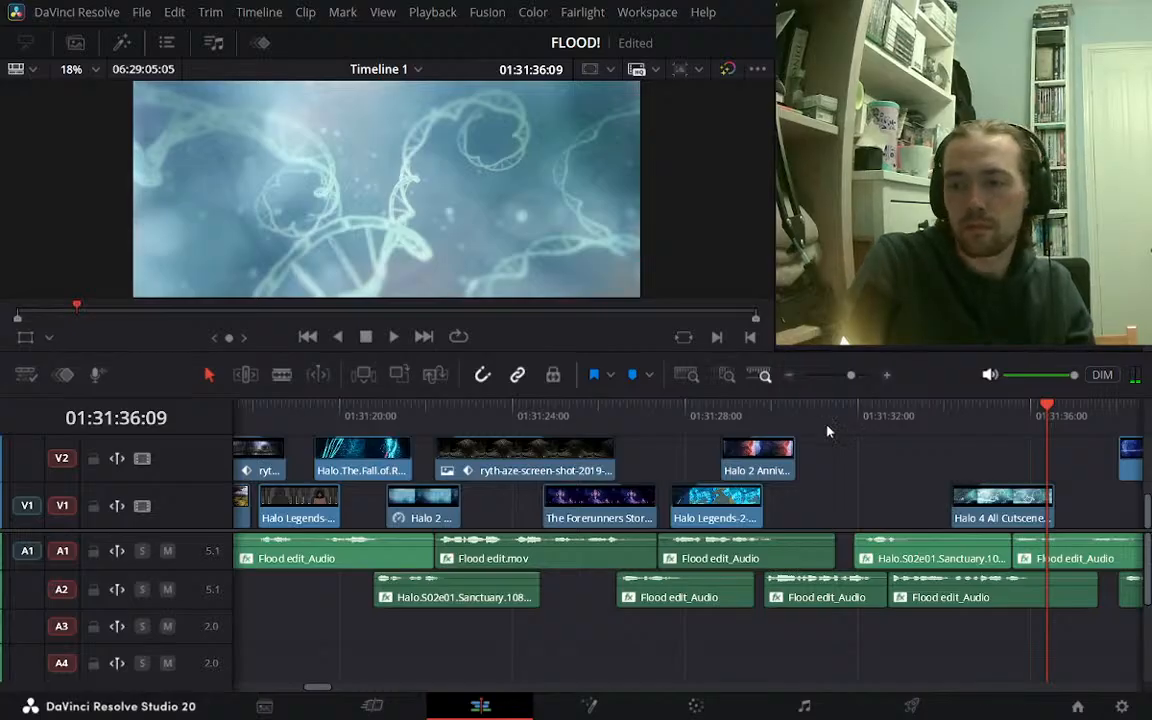
# Extend the Halo 4 clip on V1 at both ends to span about 01:31:33:10 to 01:31:36:18 and replay from 01:31:34:09
pyautogui.moveTo(998, 523); pyautogui.dragTo(995, 515)
pyautogui.moveTo(973, 510); pyautogui.dragTo(1068, 515)
pyautogui.click(960, 425)
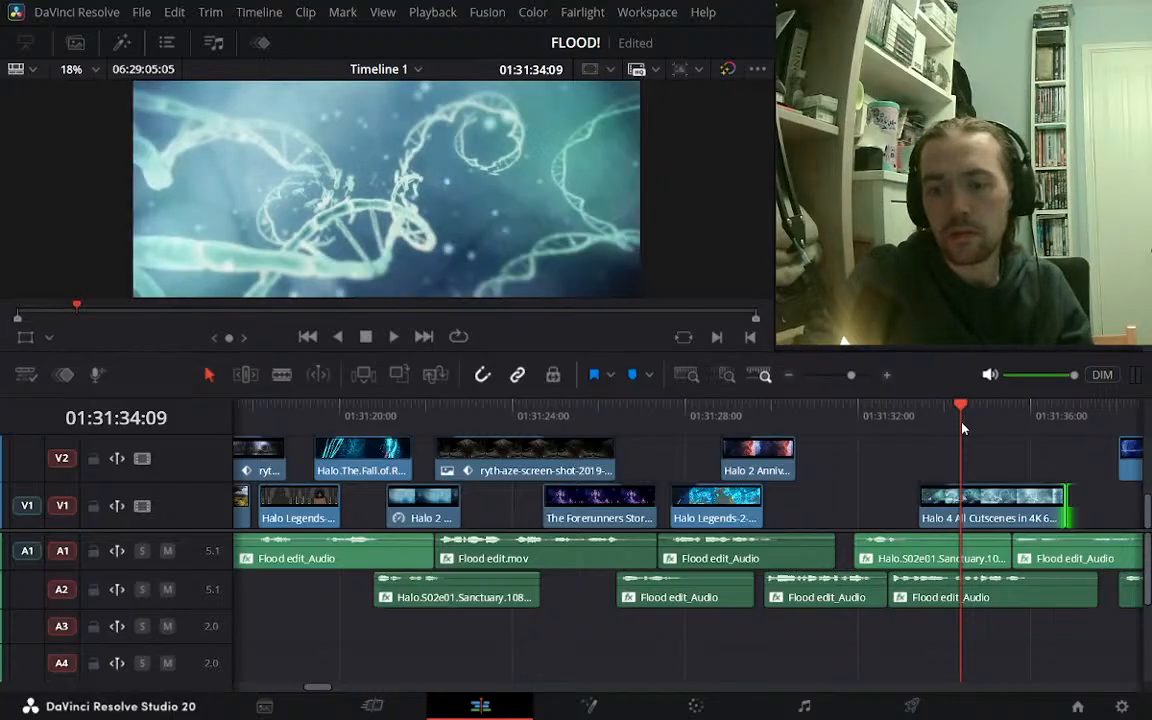
pyautogui.press('space')
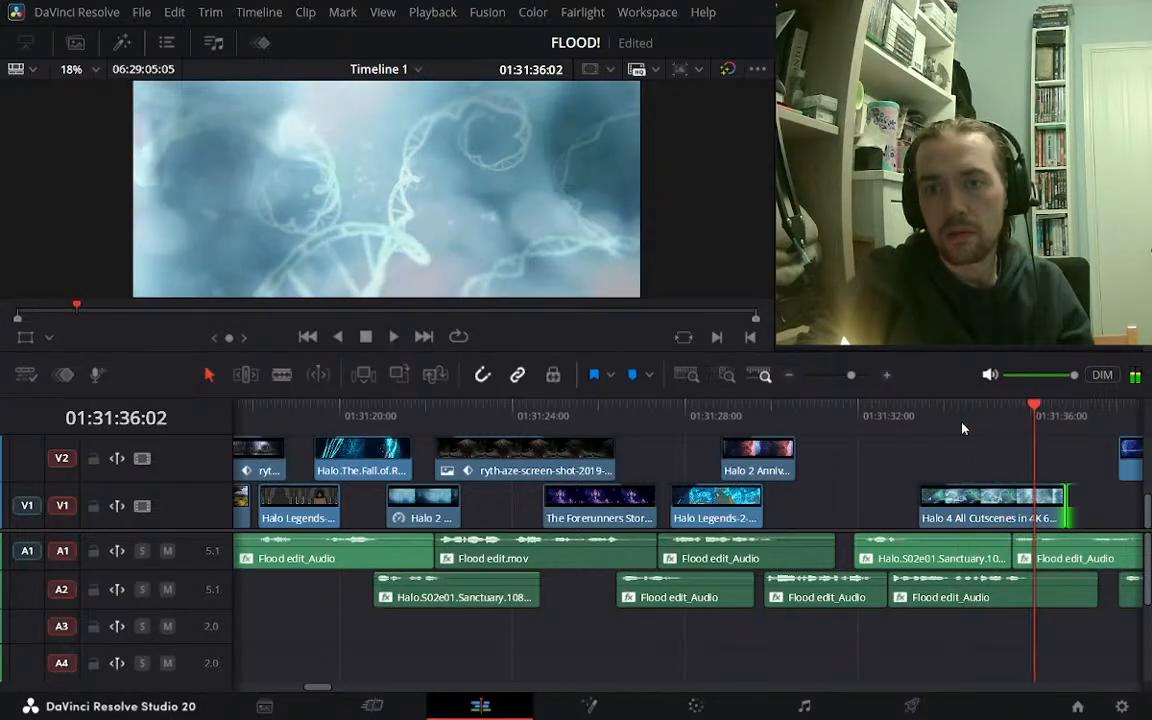
pyautogui.press('space')
# Shift the Halo 4 clip slightly earlier on V1 so it ends at about 01:31:36:12 and replay it
pyautogui.moveTo(1003, 510); pyautogui.dragTo(992, 510)
pyautogui.click(962, 425)
pyautogui.press('space')
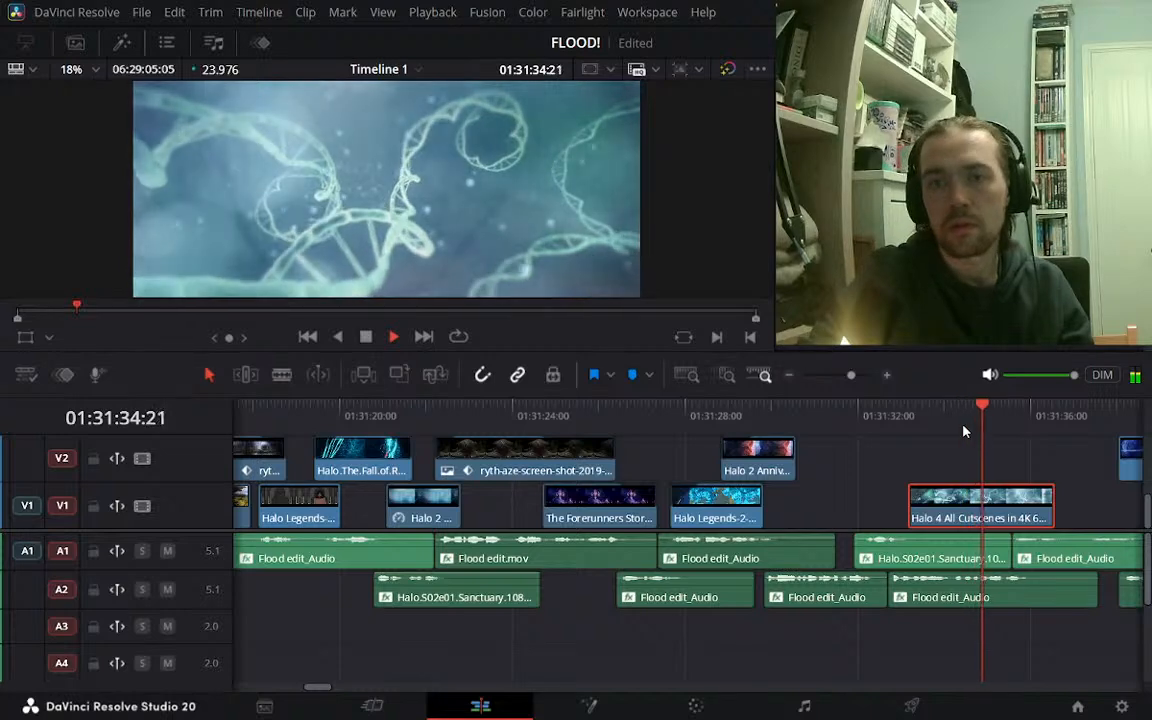
pyautogui.press('space')
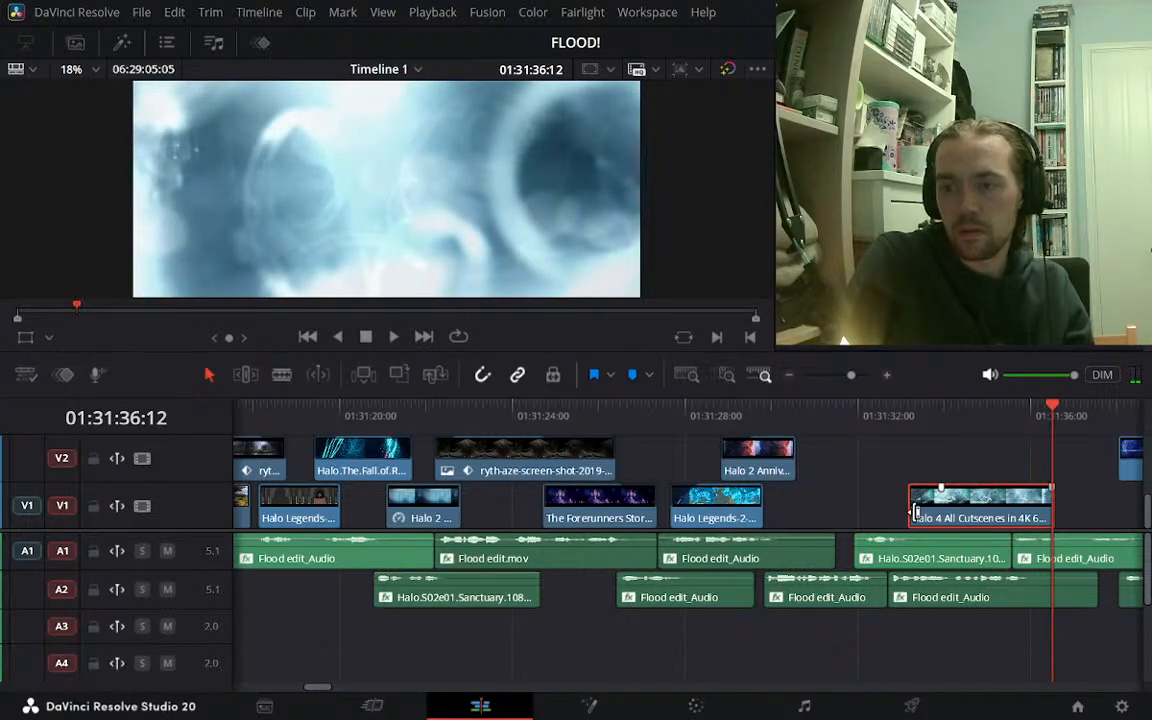
# Trim the start of the Halo 4 clip in two passes to about 01:31:33:23, replaying it against the dialogue after each
pyautogui.moveTo(914, 511)
pyautogui.mouseDown()
pyautogui.moveTo(945, 512)
pyautogui.moveTo(928, 513)
pyautogui.mouseUp()
pyautogui.click(913, 406)
pyautogui.press('space')
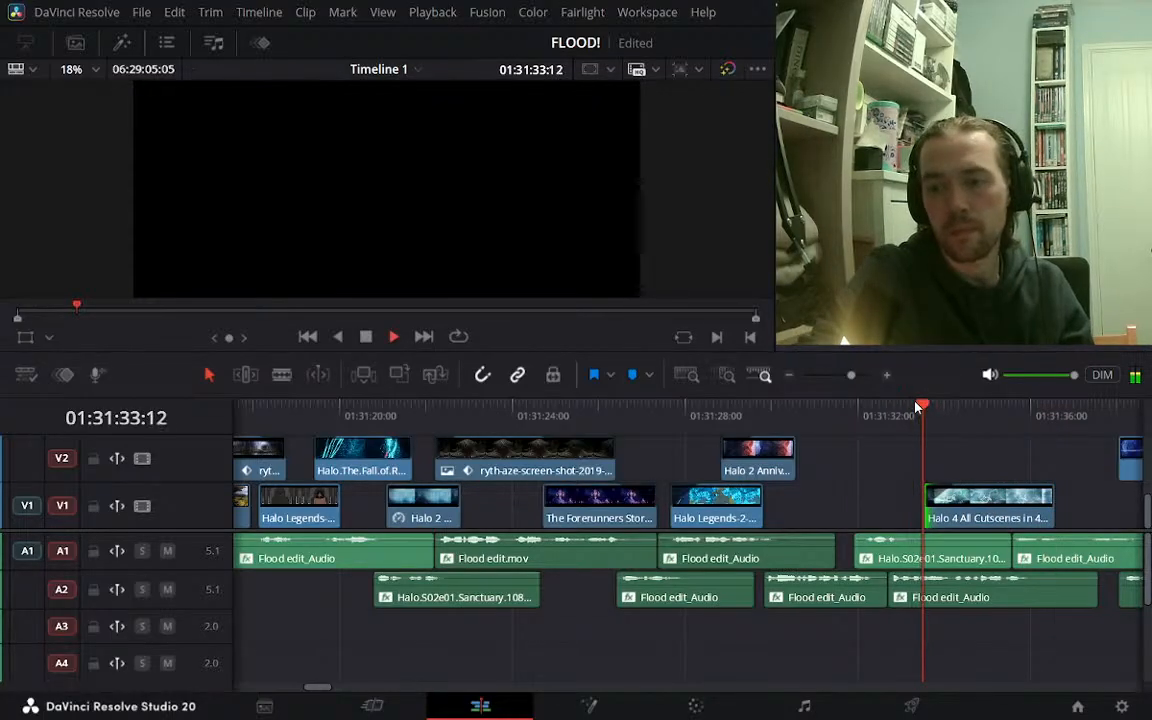
pyautogui.press('space')
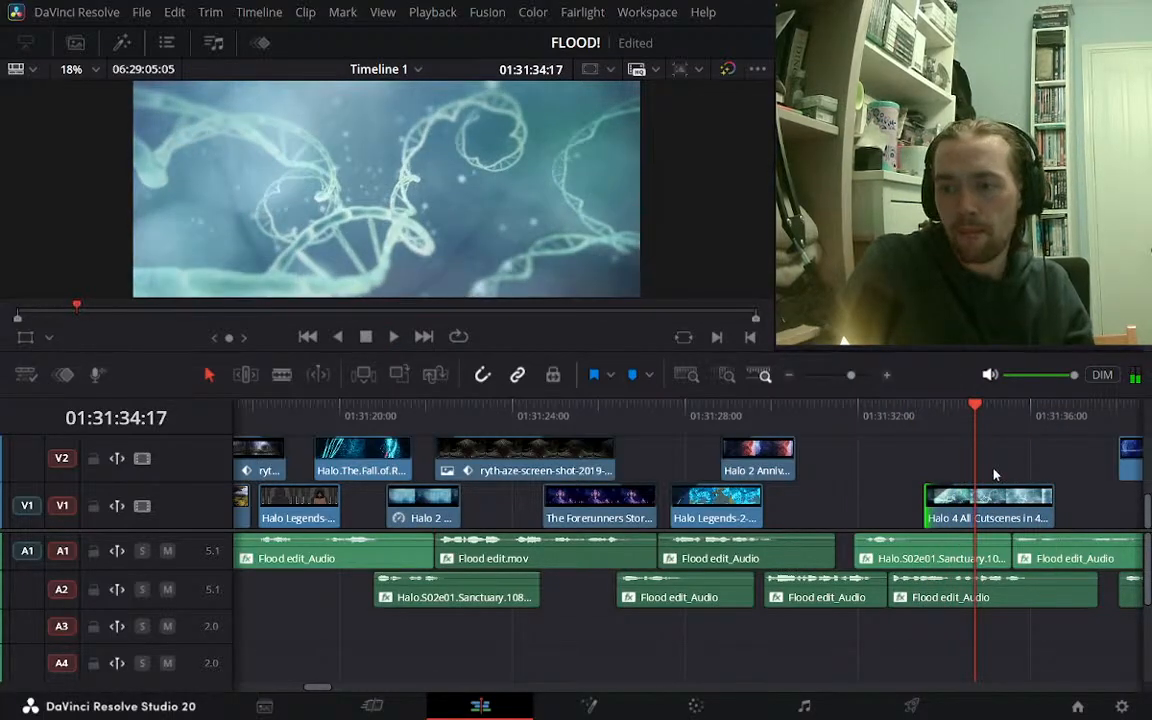
pyautogui.moveTo(927, 495); pyautogui.dragTo(942, 476)
pyautogui.click(934, 414)
pyautogui.press('space')
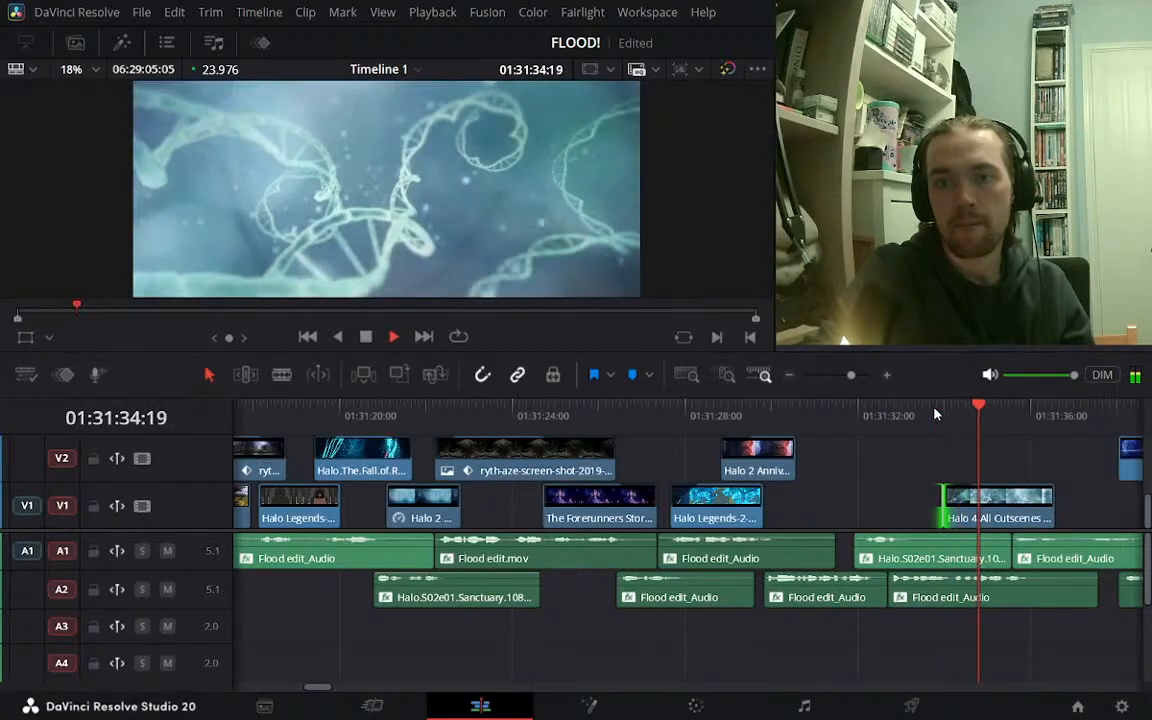
pyautogui.press('space')
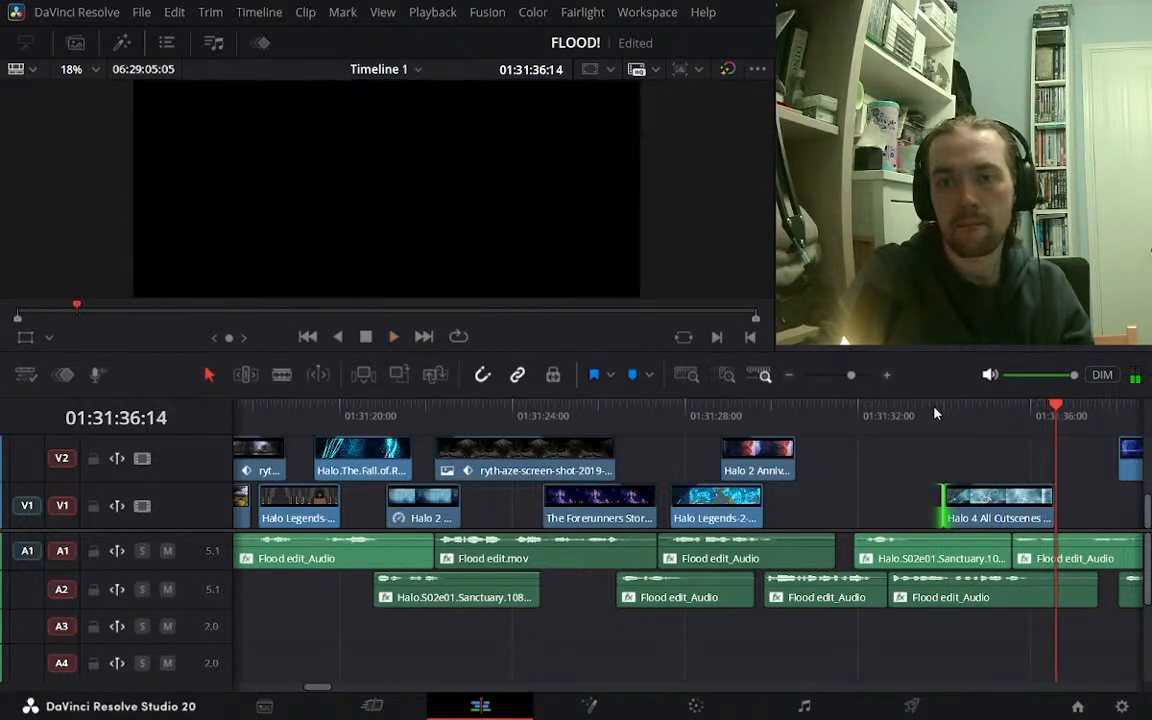
pyautogui.click(912, 418)
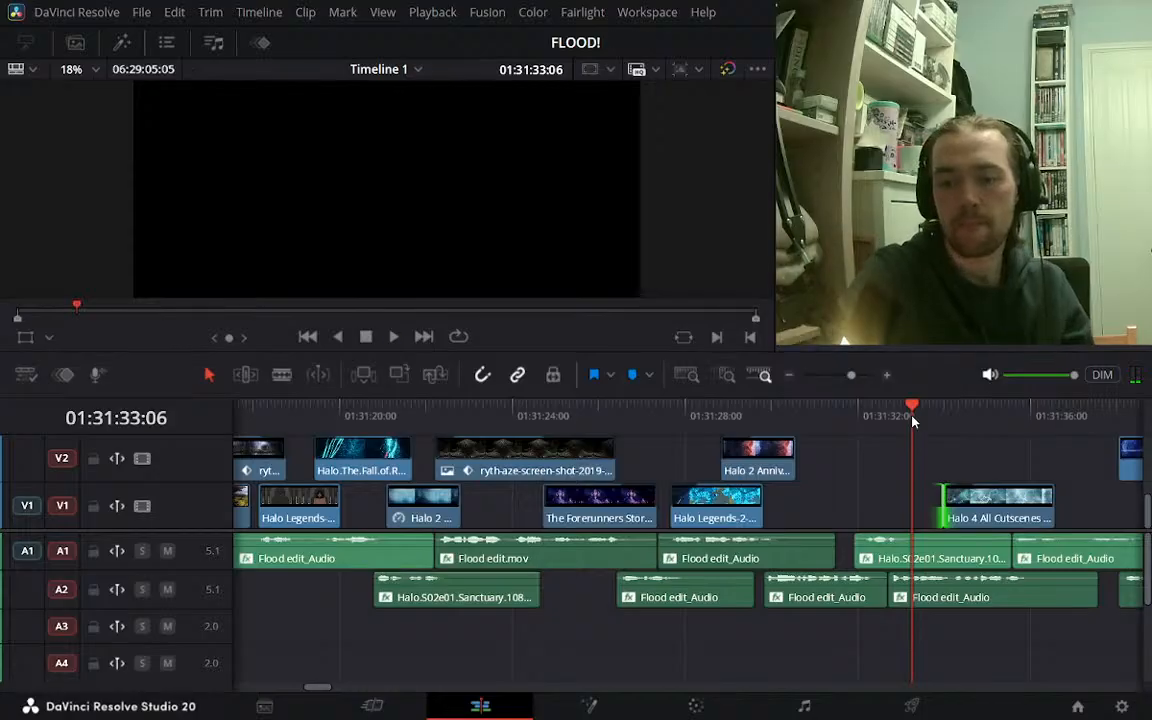
pyautogui.press('space')
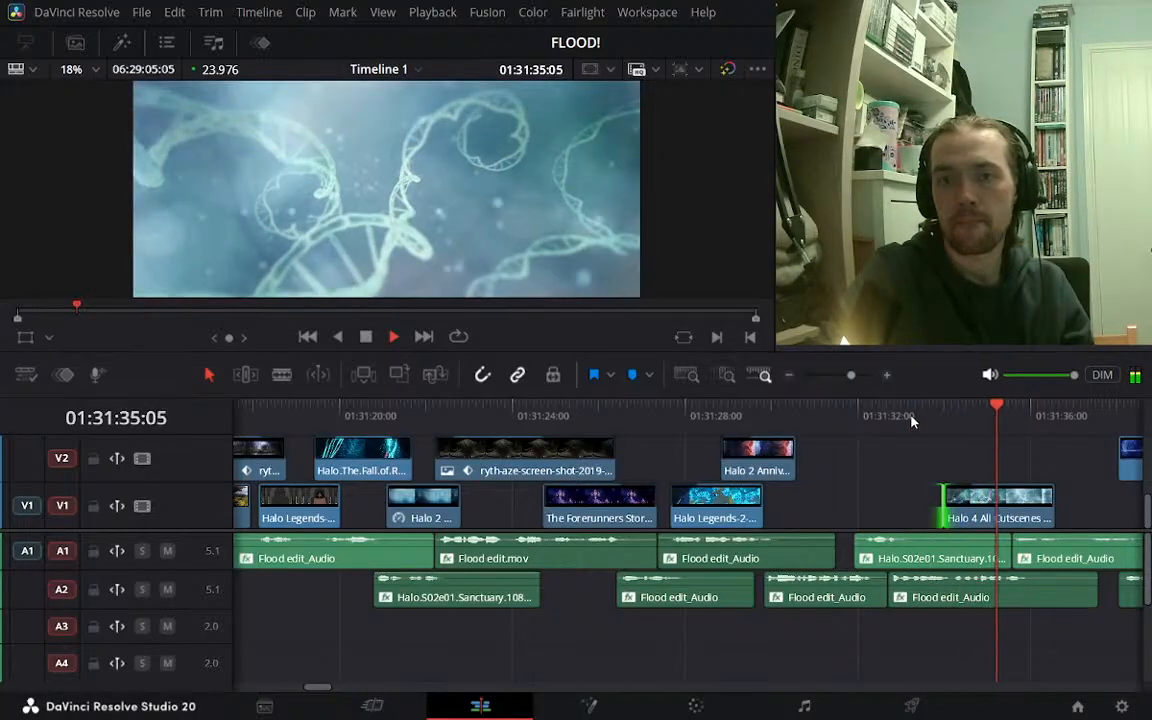
pyautogui.press('space')
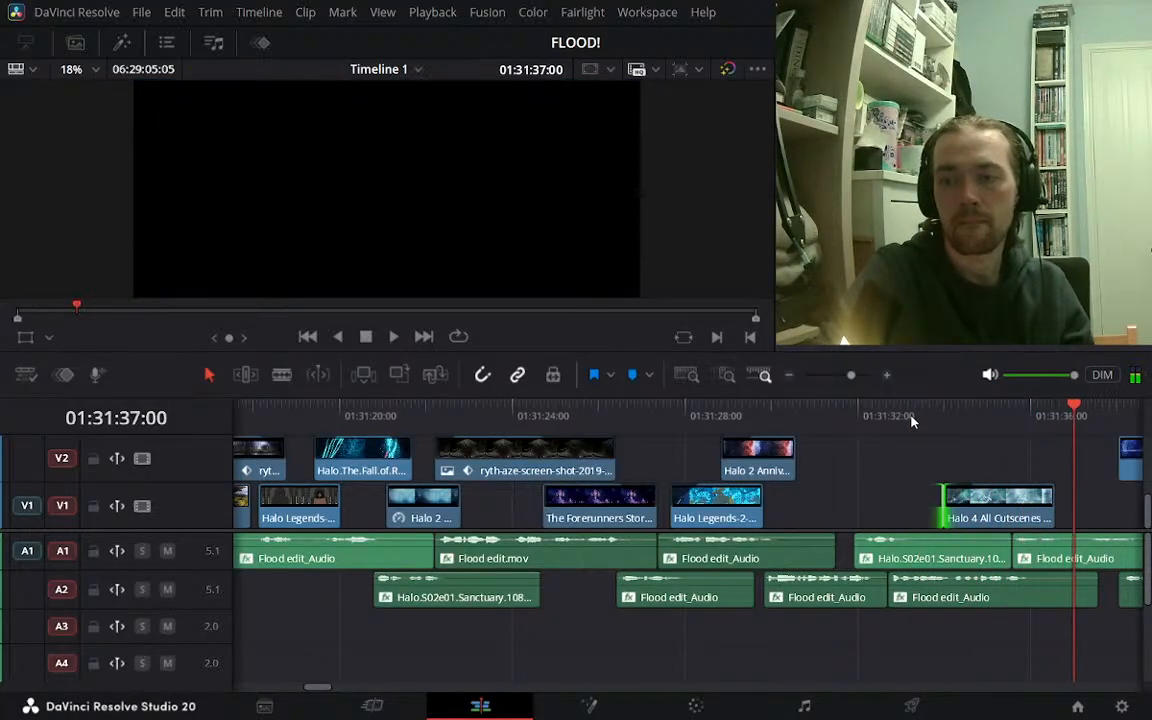
# Play from 01:31:37:00 to about 01:31:39:04 to review the opening of the Halo Legends clip on V2
pyautogui.click(887, 376)
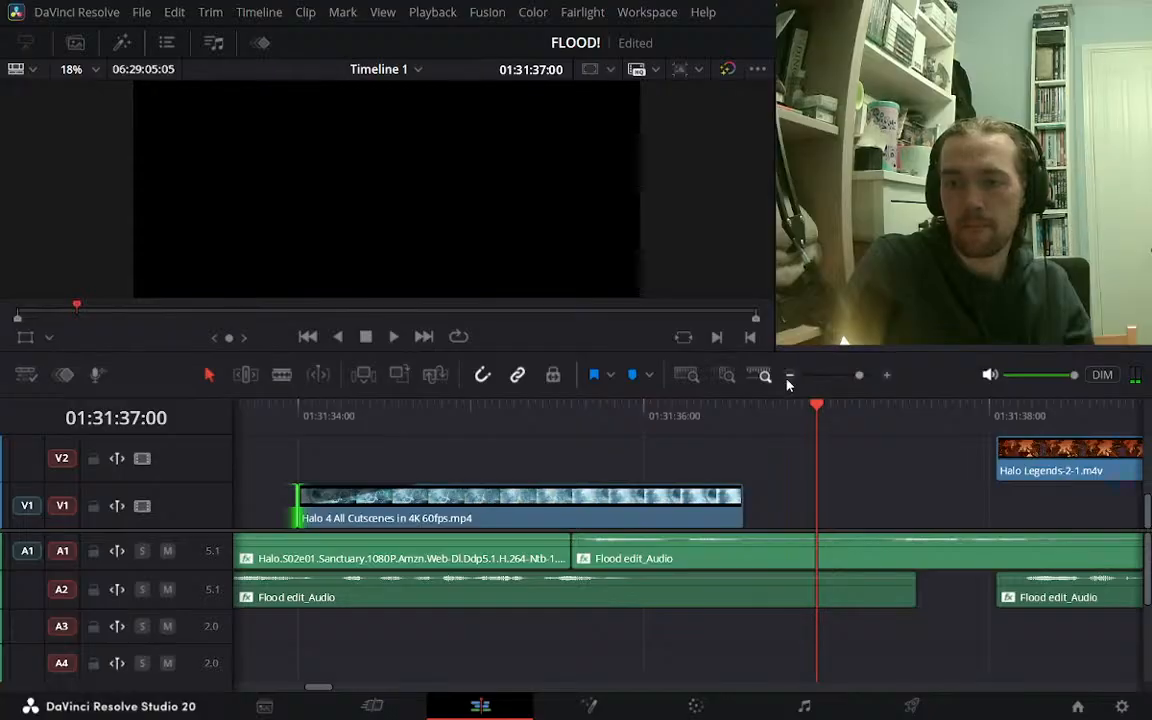
pyautogui.click(789, 377)
pyautogui.click(789, 377)
pyautogui.press('space')
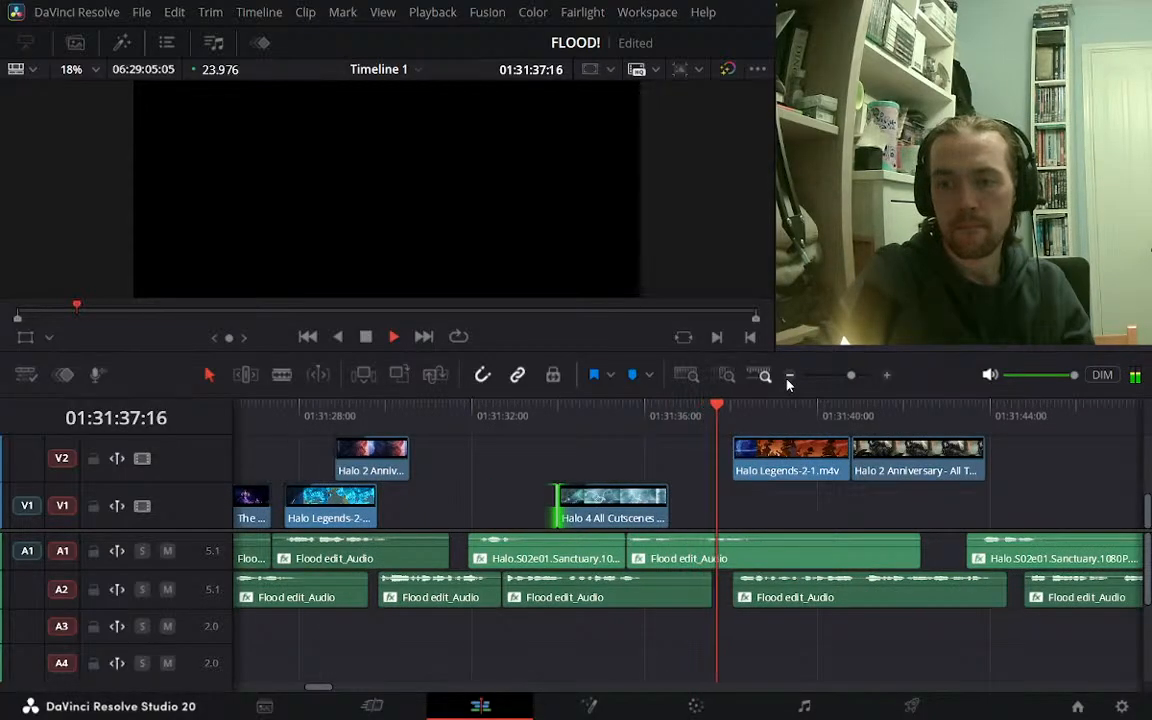
pyautogui.press('space')
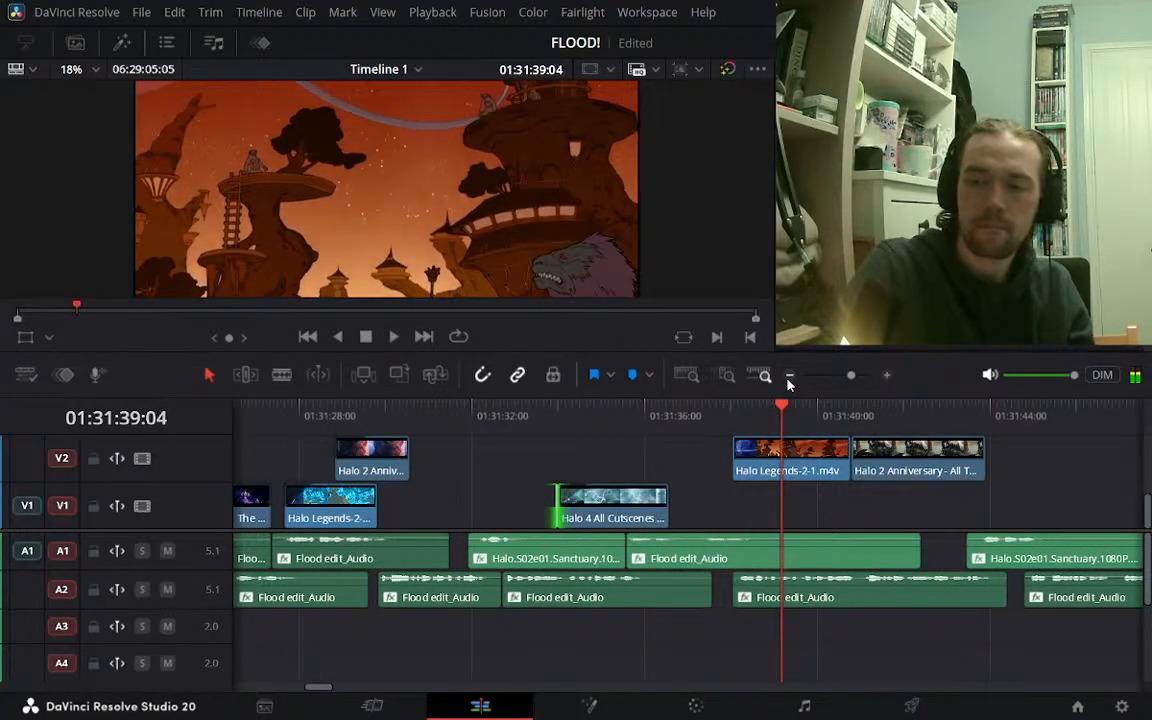
# Move the Halo Legends and Halo 2 Anniversary clips from V2 to V1 near 01:30:25, and play the dialogue to about 01:31:44:11
pyautogui.click(880, 405)
pyautogui.click(788, 377)
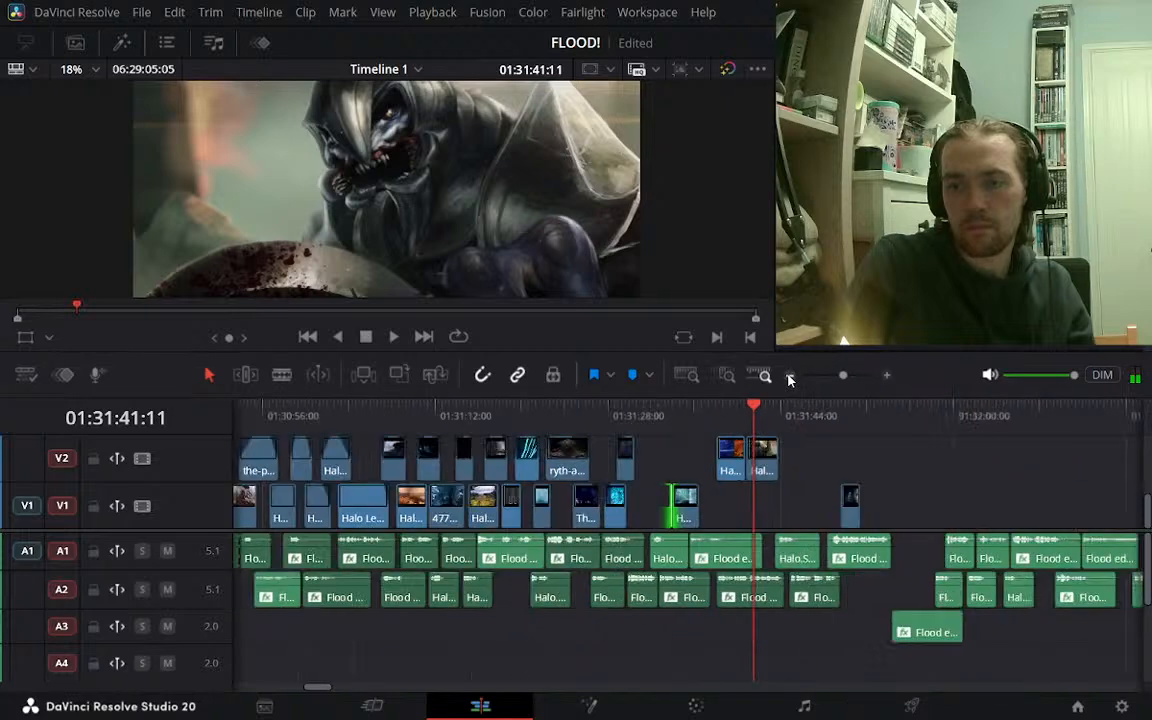
pyautogui.moveTo(678, 458); pyautogui.dragTo(298, 520)
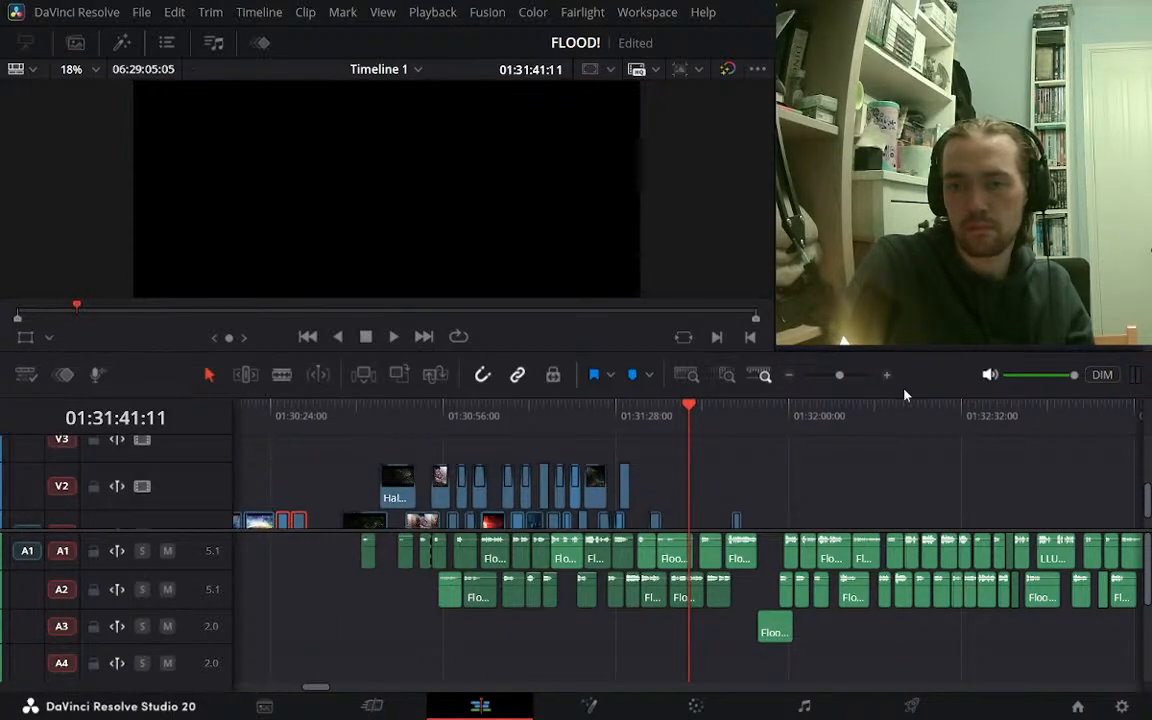
pyautogui.scroll(-1, 823, 445)
pyautogui.press('space')
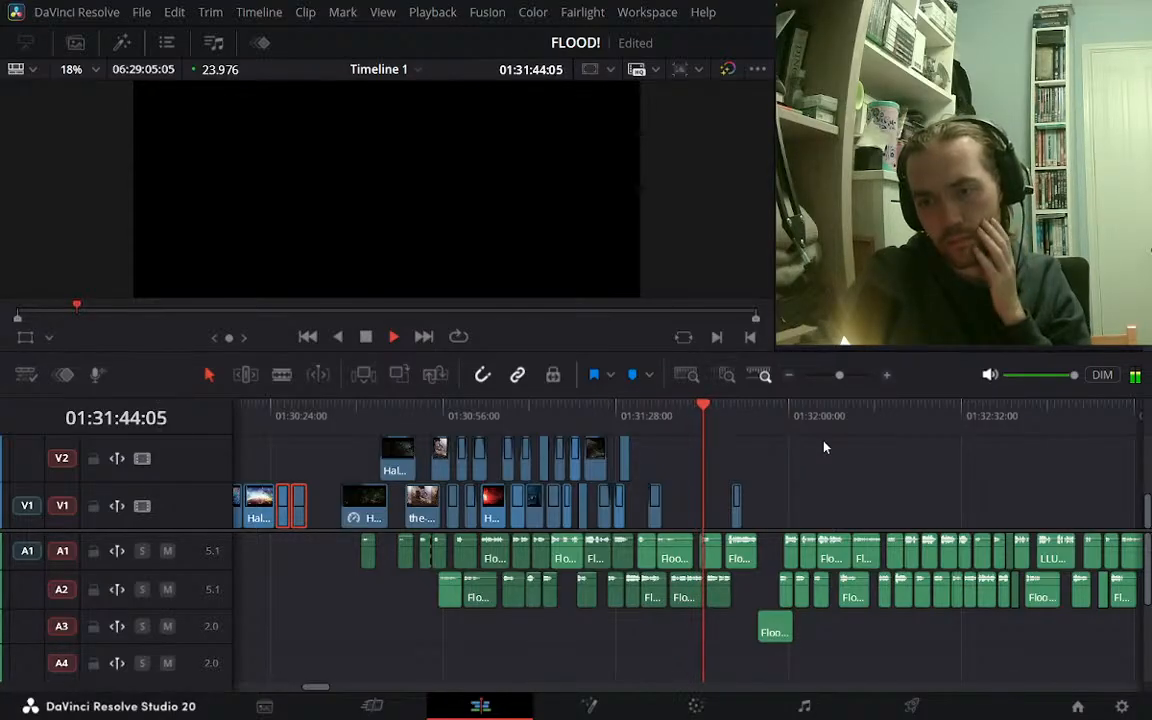
pyautogui.press('space')
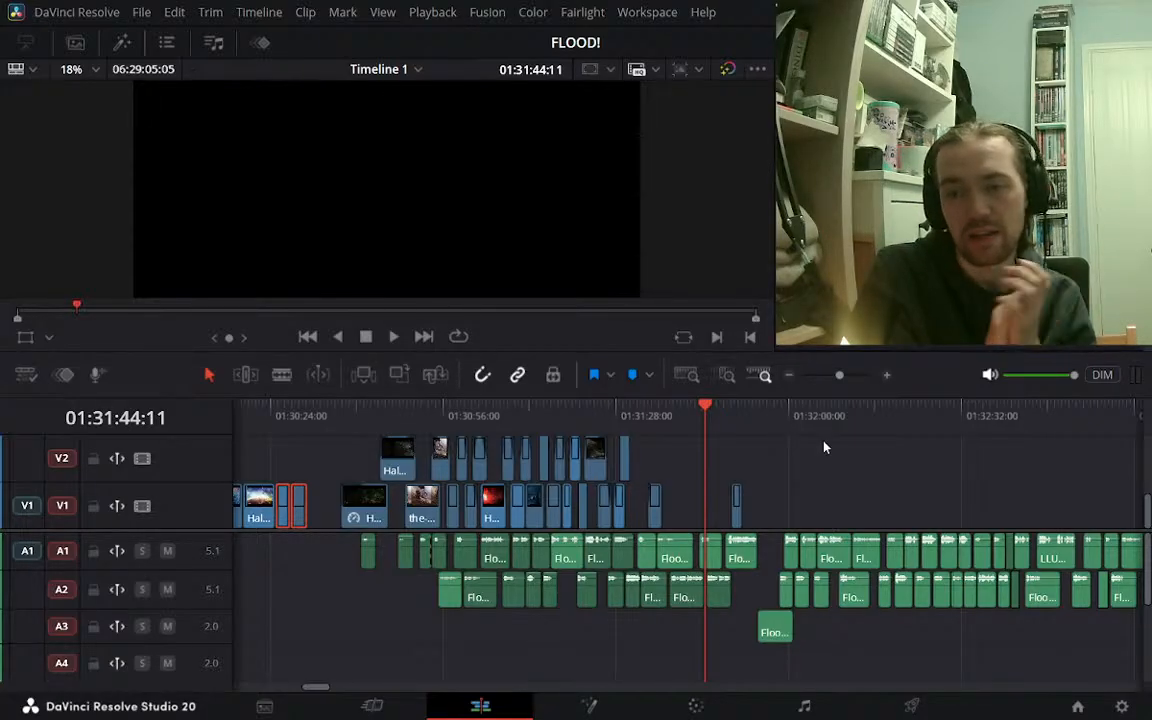
# Look through the earlier clips from about 01:29:37 back to 01:27:26, and preview the water-droplet footage at double speed
pyautogui.click(787, 376)
pyautogui.click(345, 415)
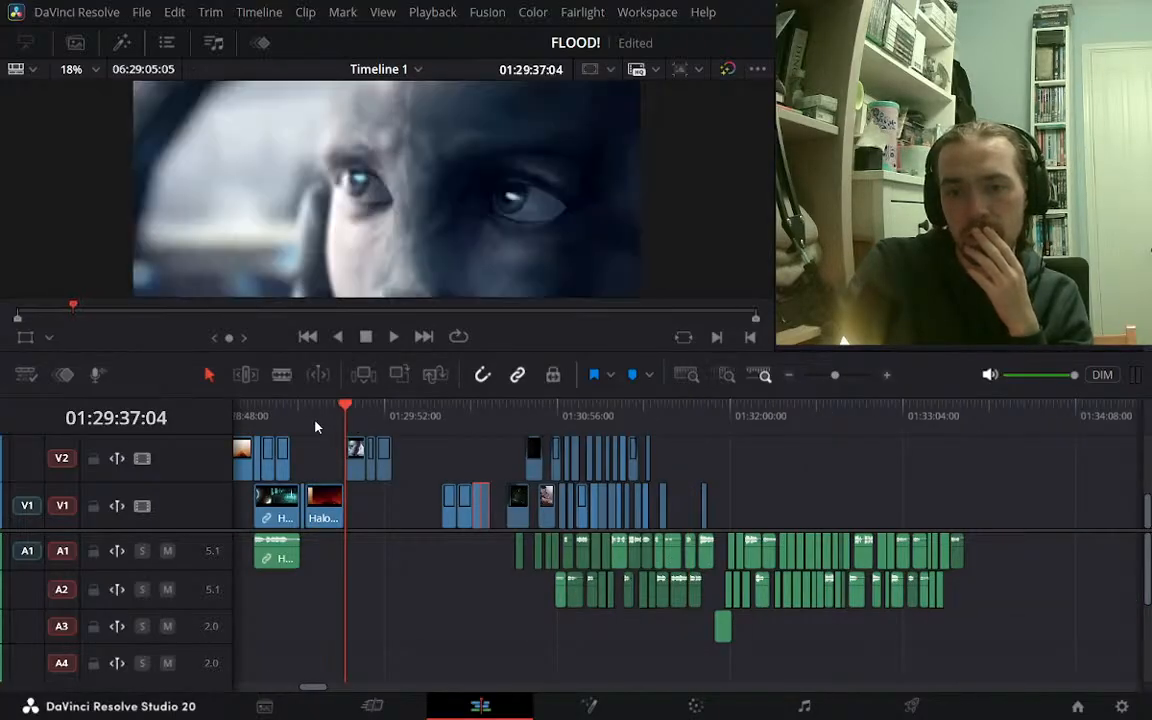
pyautogui.click(314, 420)
pyautogui.click(293, 416)
pyautogui.click(275, 416)
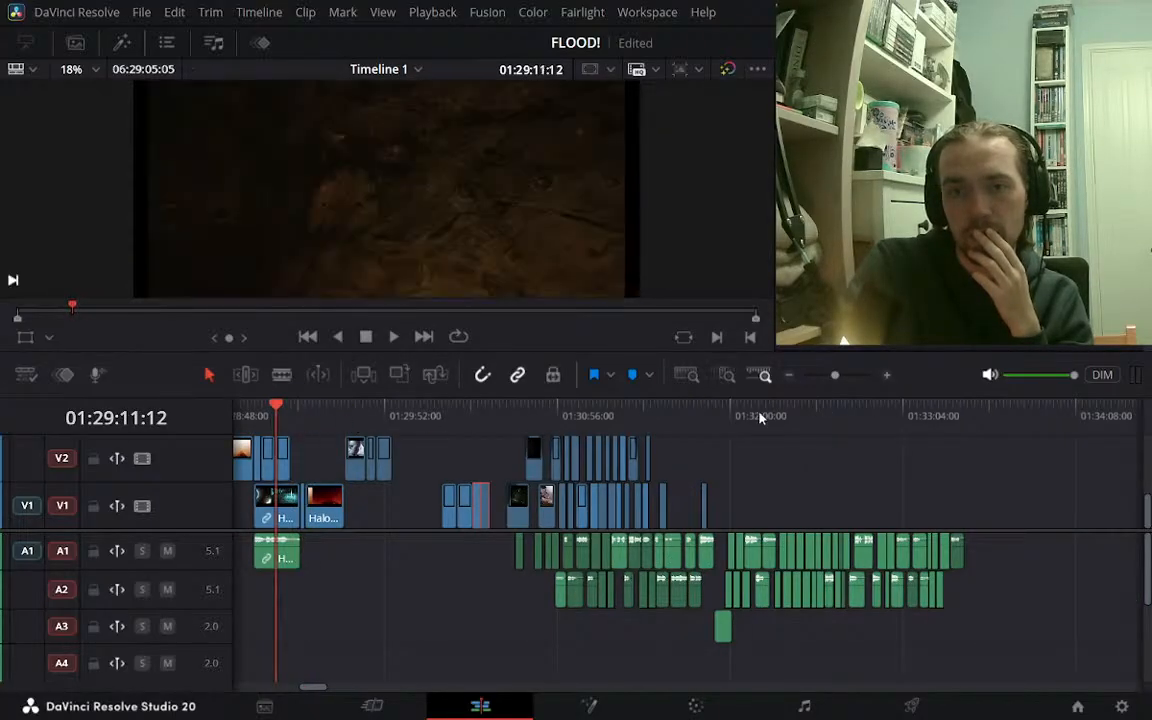
pyautogui.click(789, 376)
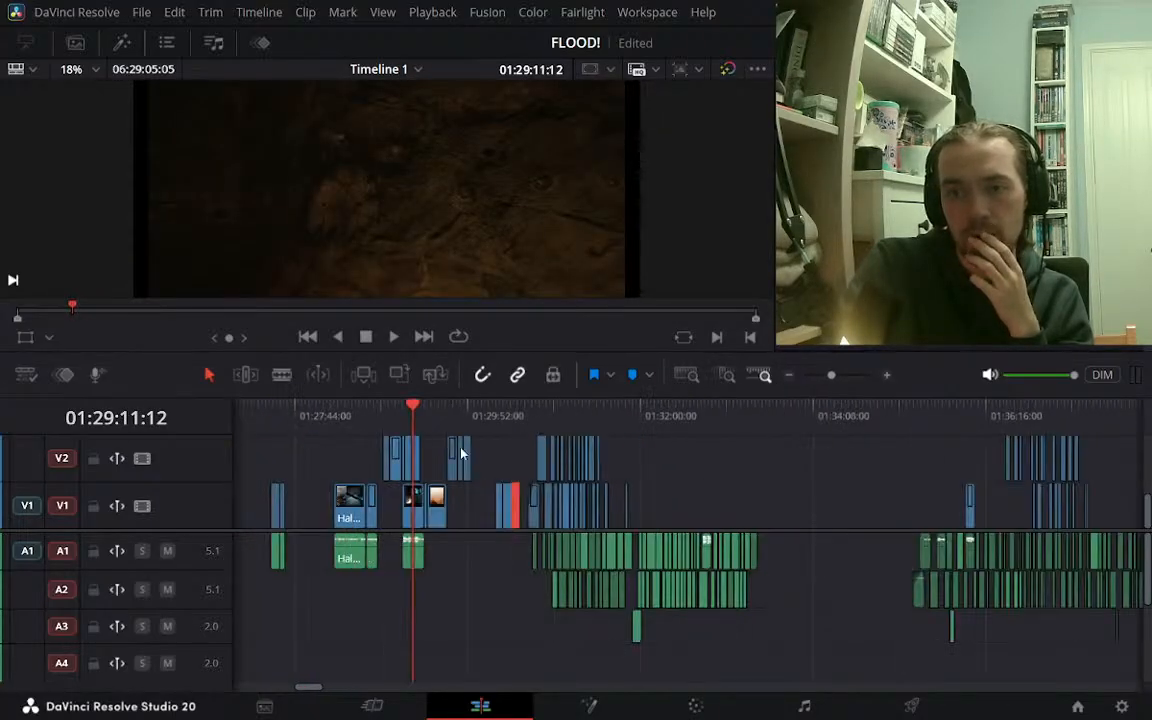
pyautogui.click(391, 428)
pyautogui.click(367, 434)
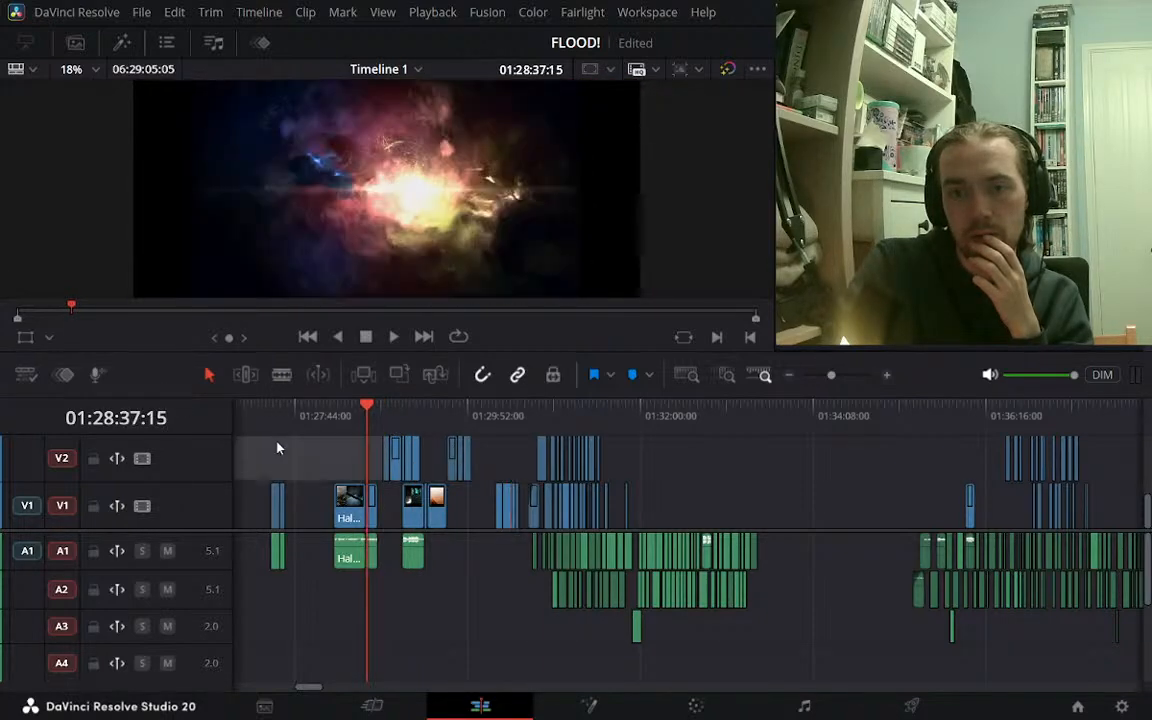
pyautogui.click(272, 424)
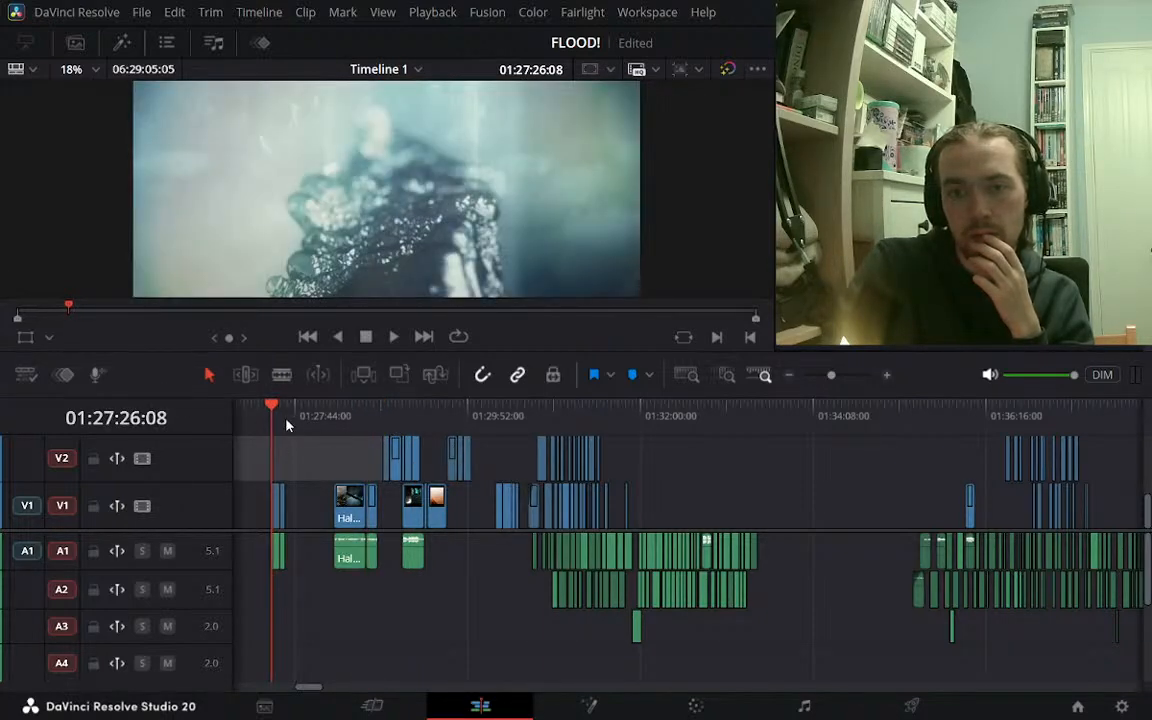
pyautogui.click(281, 422)
pyautogui.click(272, 452)
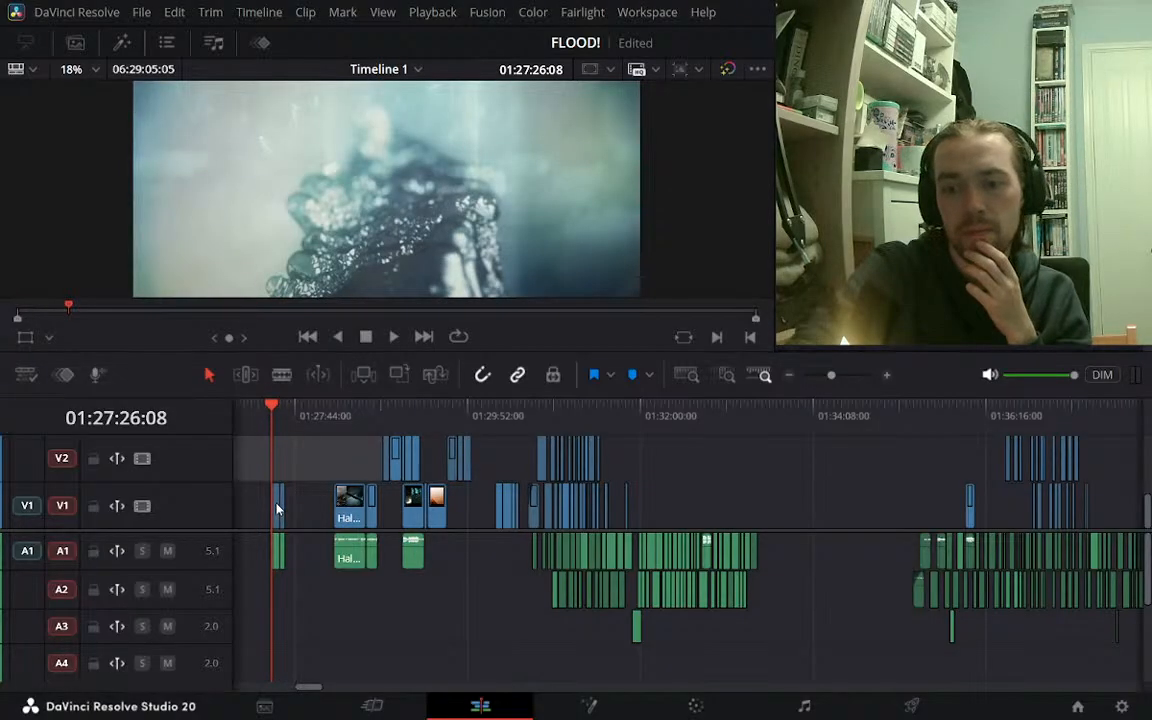
pyautogui.press('l')
pyautogui.press('l')
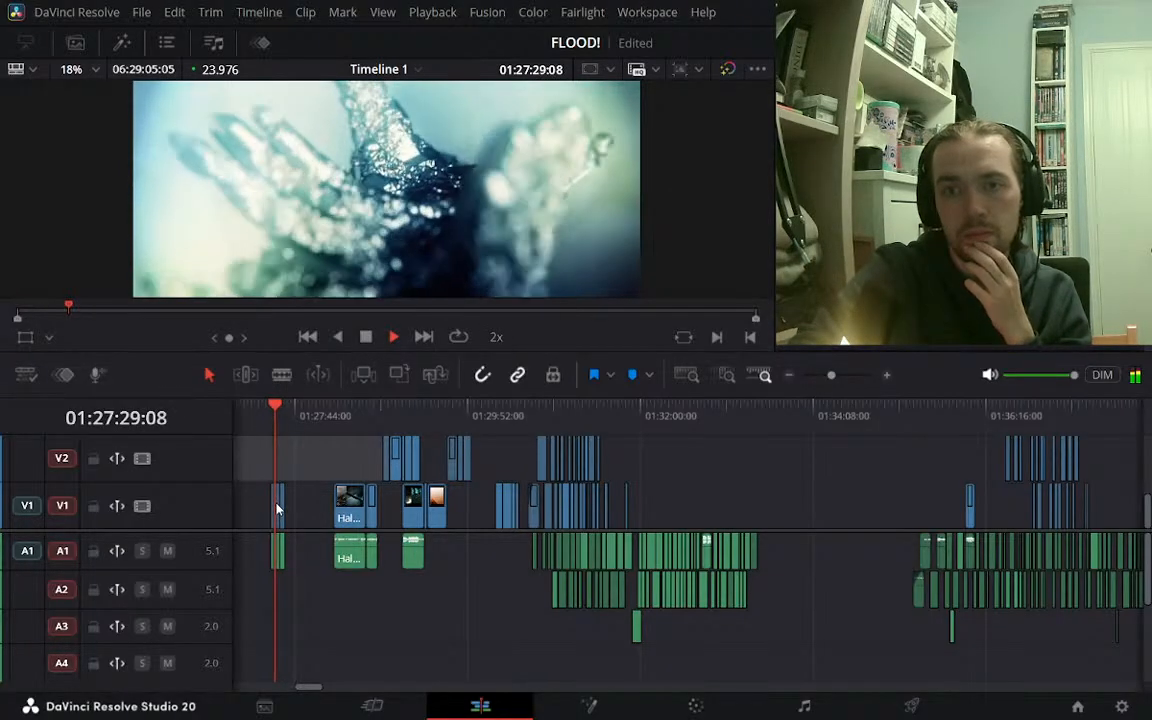
pyautogui.press('k')
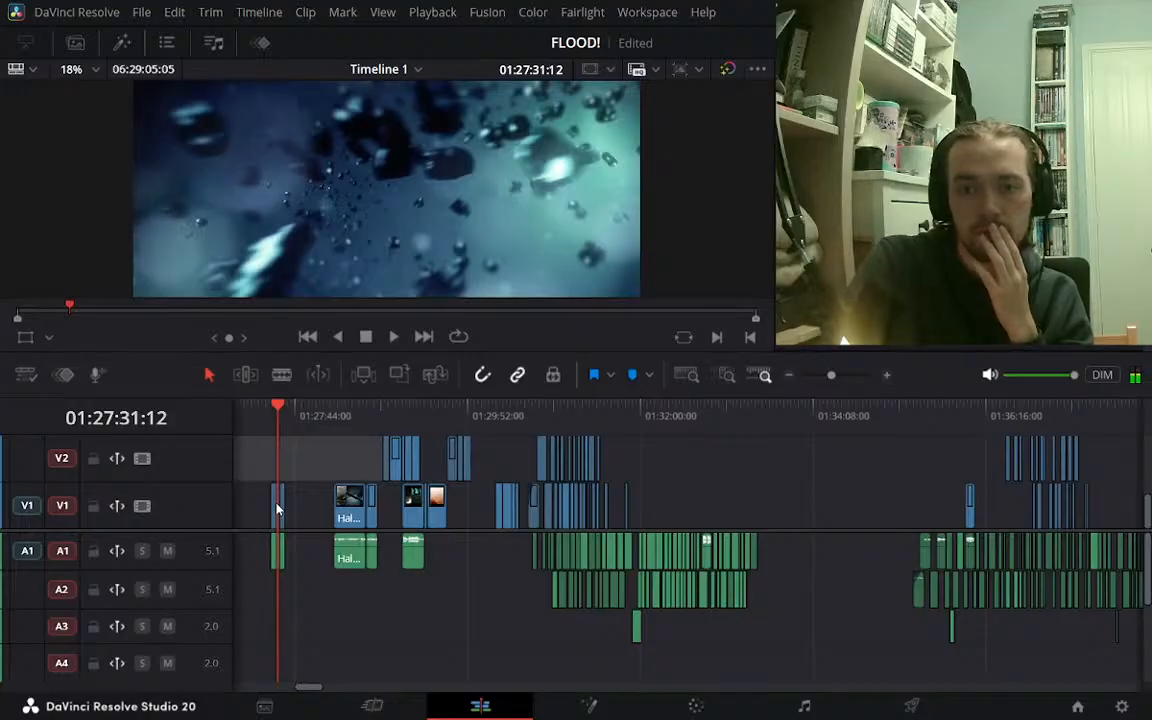
# Separate the water-droplet clip near 01:27:26, remove its audio, and move its video to V2 at about 01:32:15
pyautogui.moveTo(277, 510); pyautogui.dragTo(303, 513)
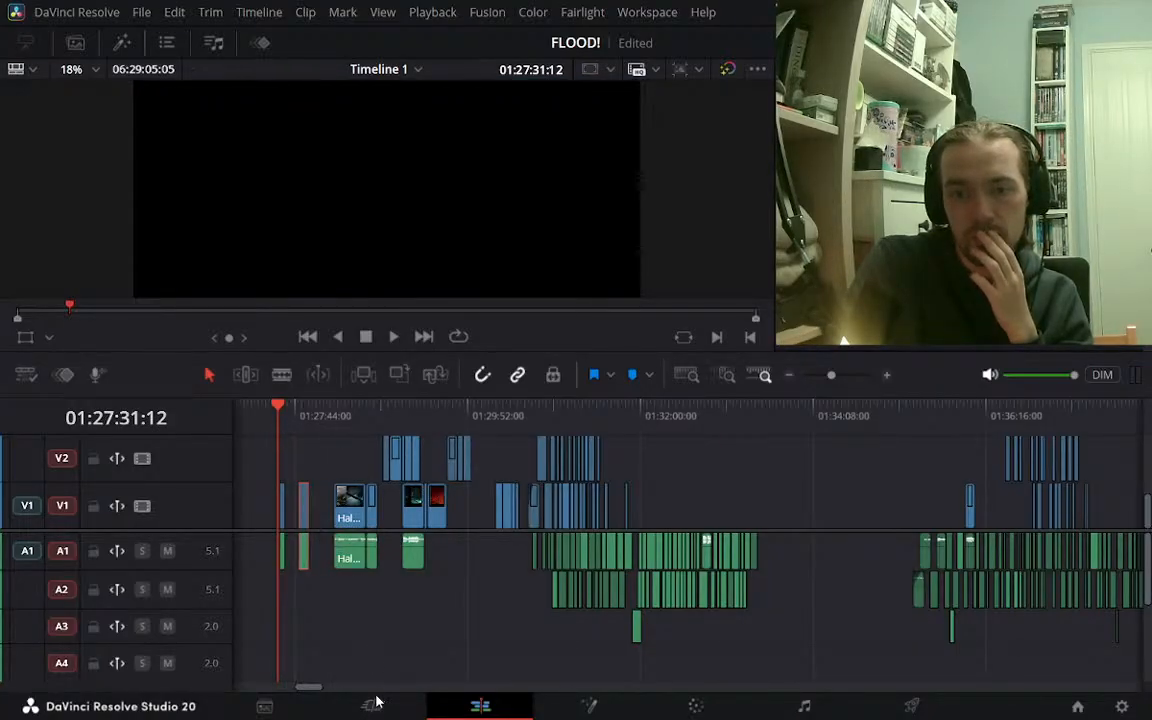
pyautogui.click(352, 517)
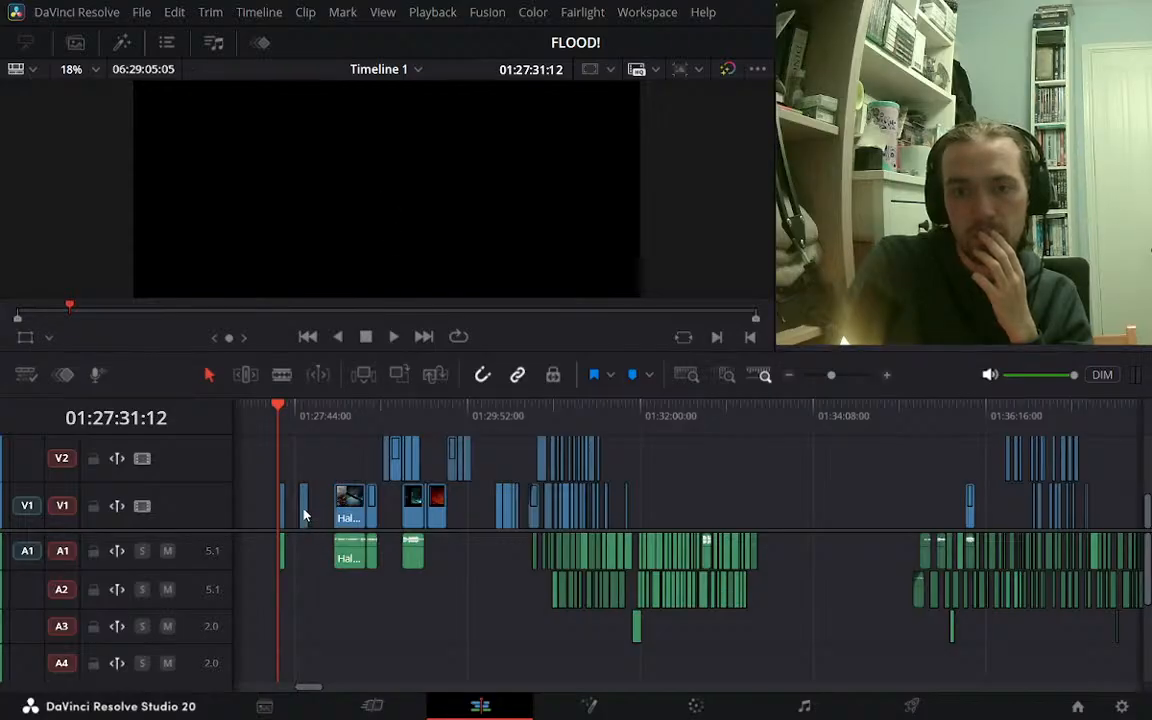
pyautogui.moveTo(305, 515); pyautogui.dragTo(670, 468)
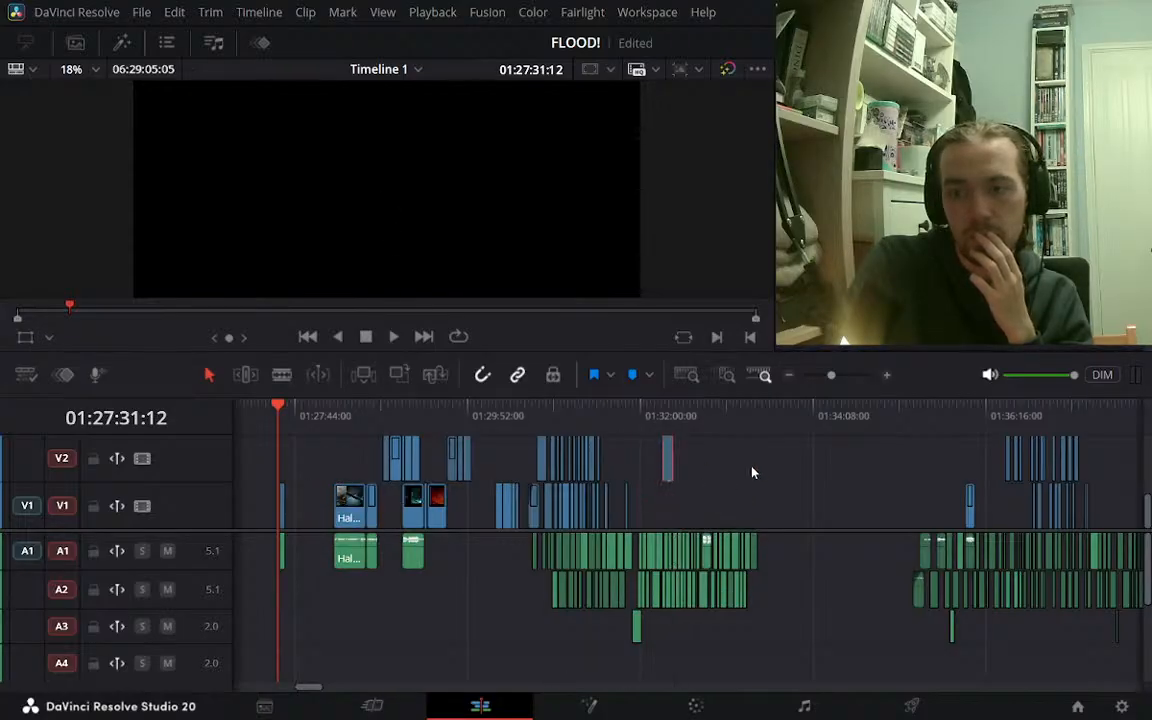
# Look through the footage after the dialogue, from about 01:35:56 through 01:40:52 to the Halo clips near 01:43:24
pyautogui.click(961, 418)
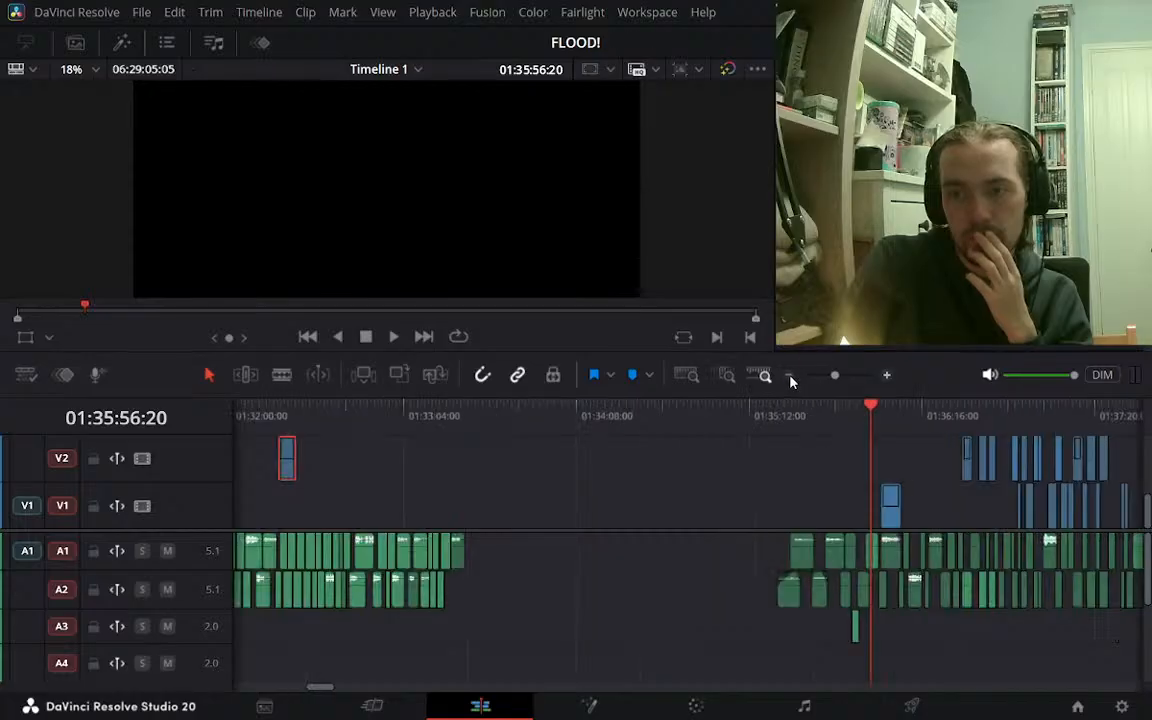
pyautogui.click(789, 376)
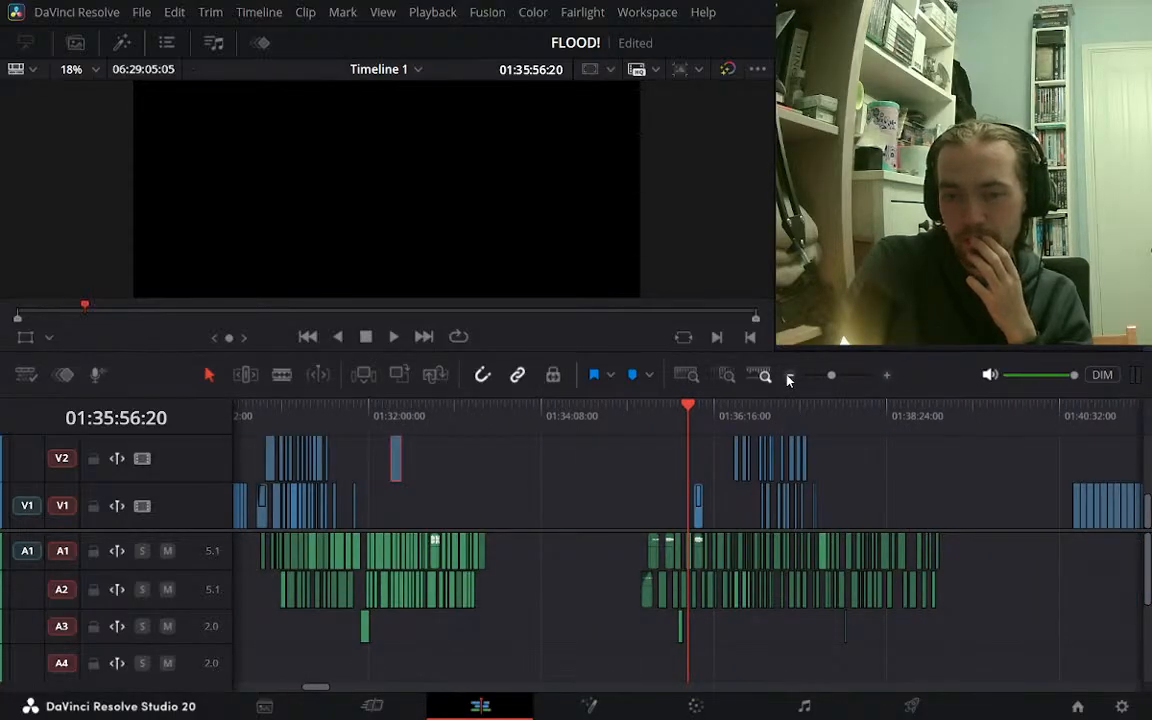
pyautogui.click(1088, 414)
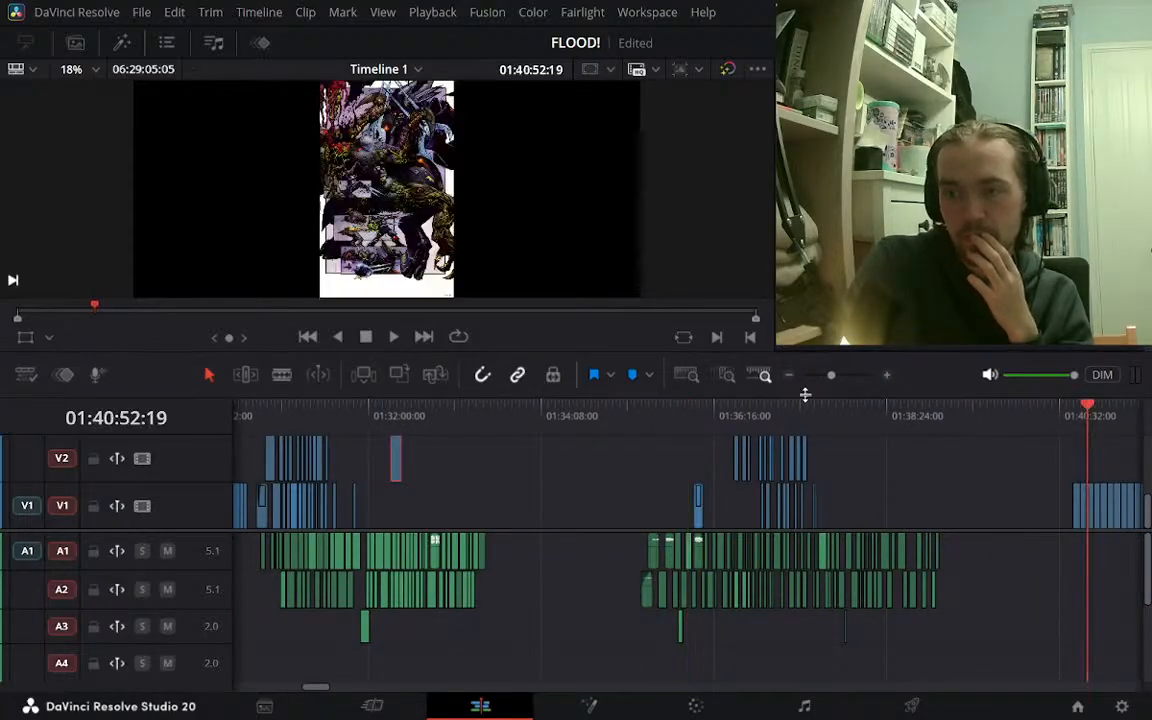
pyautogui.click(886, 375)
pyautogui.click(789, 376)
pyautogui.click(895, 418)
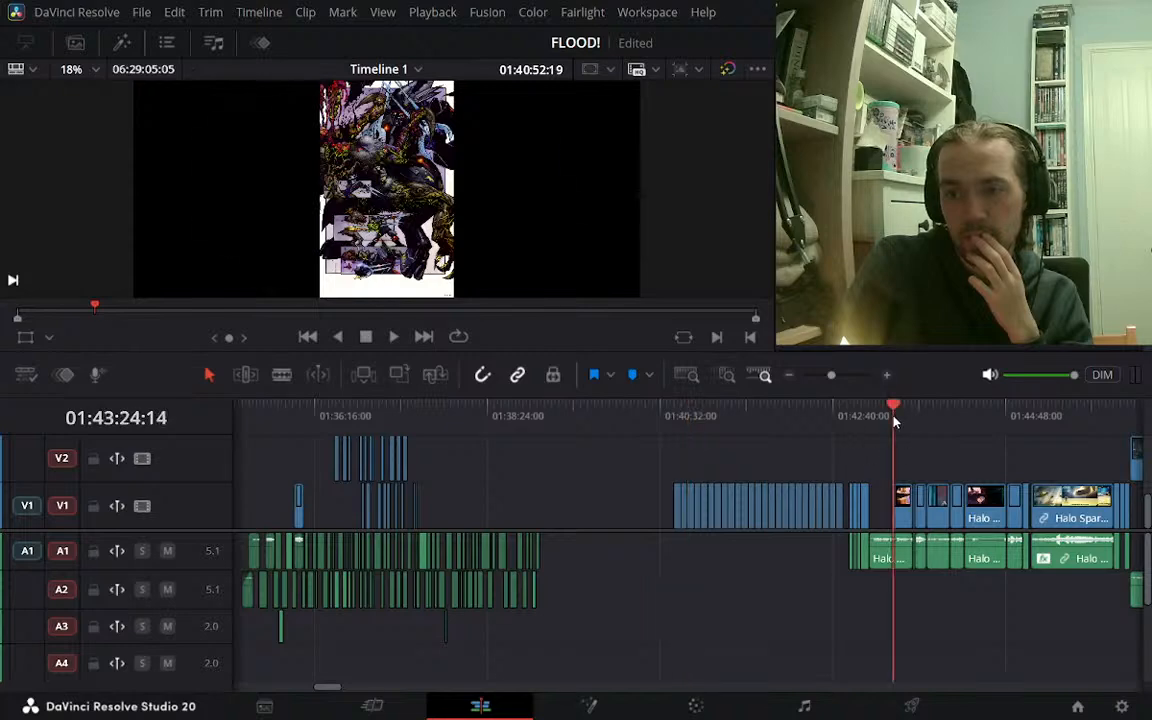
pyautogui.click(886, 375)
pyautogui.click(886, 375)
# Preview the footage from about 01:43:39, and move the two adjacent clips between 01:43:39 and 01:43:50 up to V2 with their audio on A2
pyautogui.click(841, 420)
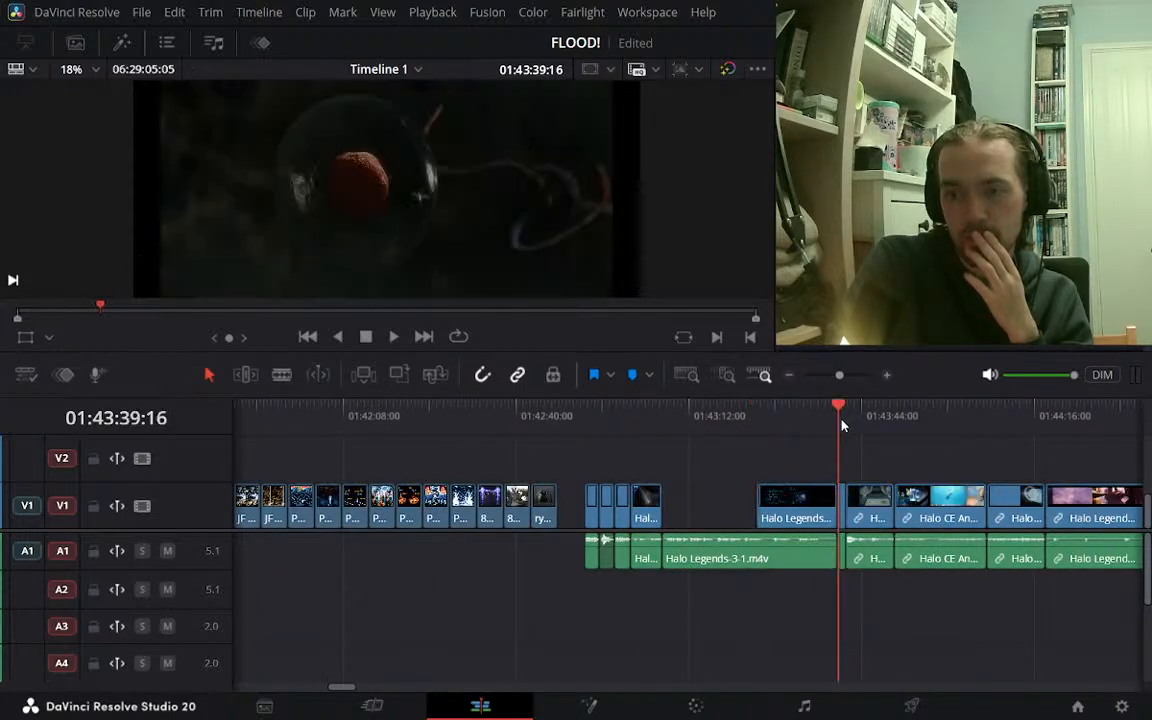
pyautogui.click(876, 420)
pyautogui.click(846, 428)
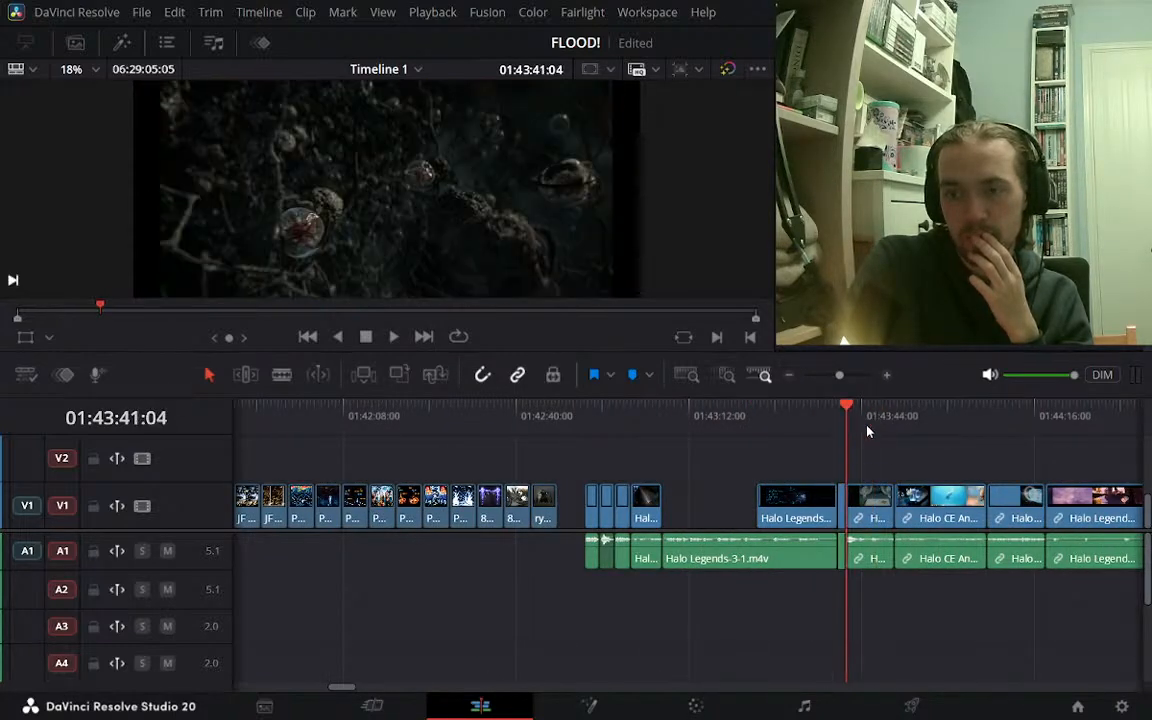
pyautogui.click(868, 432)
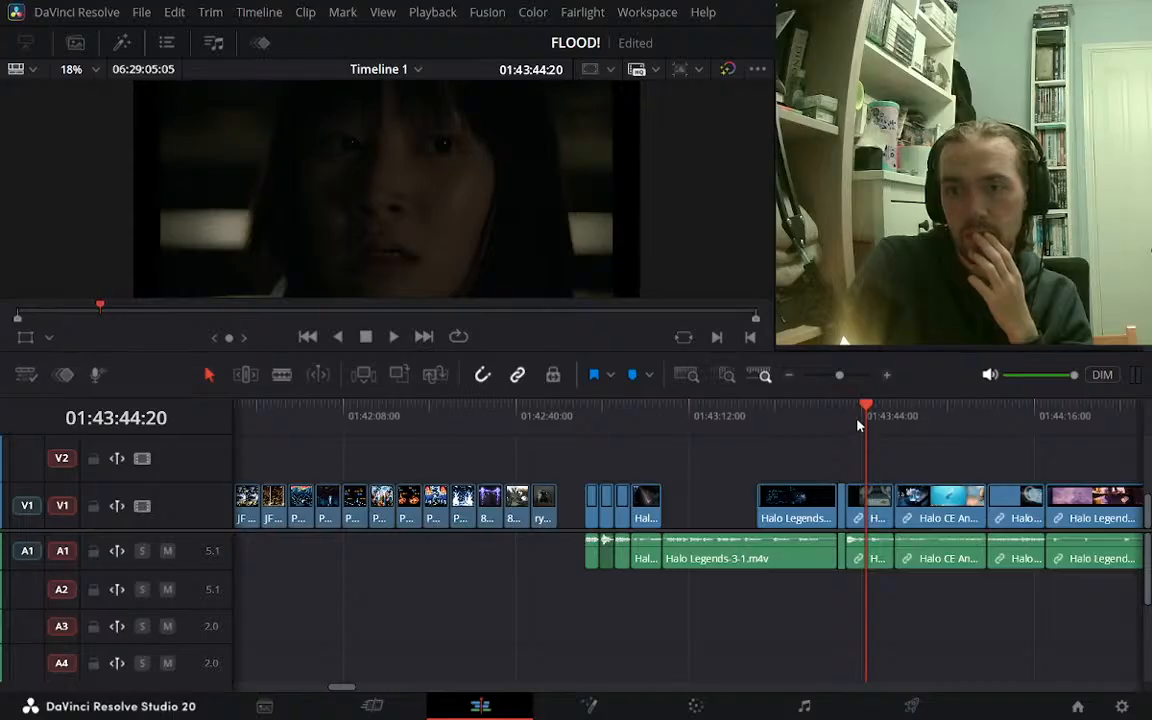
pyautogui.click(848, 421)
pyautogui.press('space')
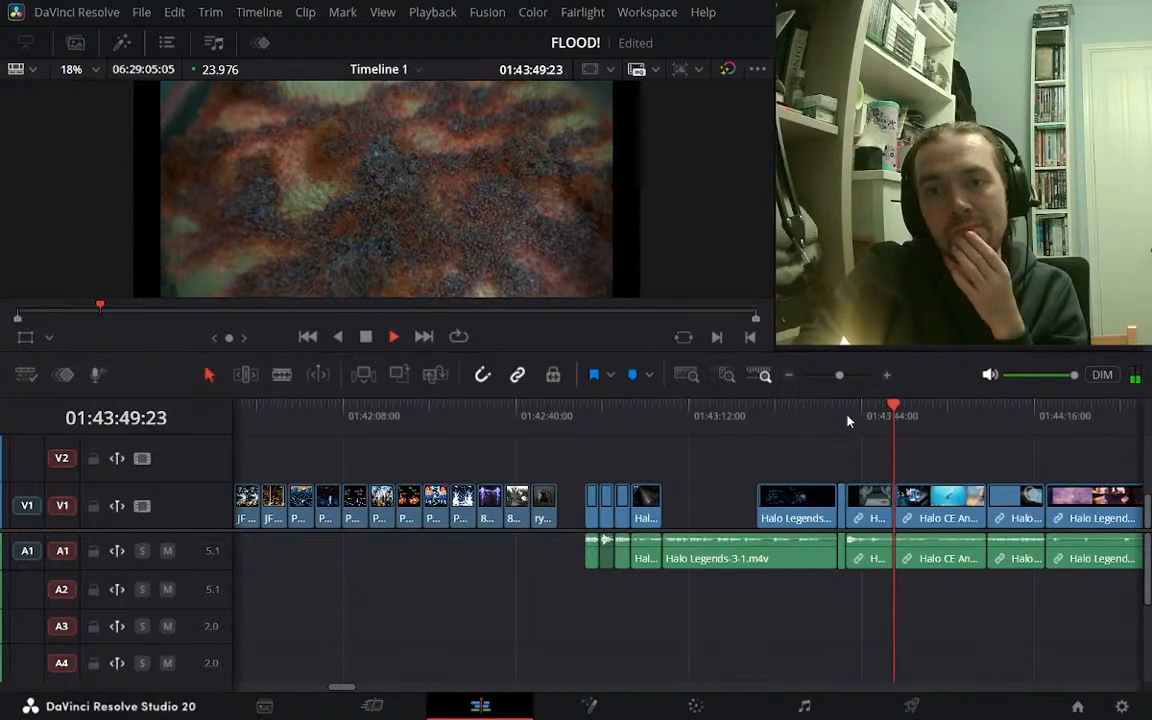
pyautogui.press('space')
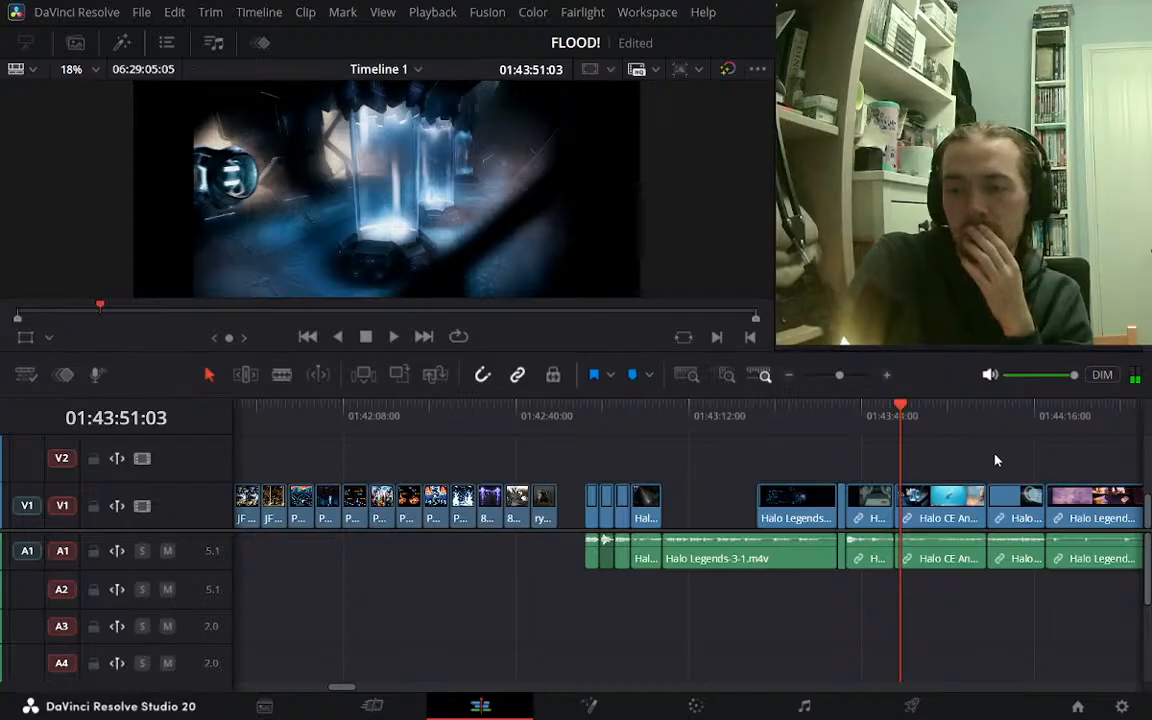
pyautogui.click(984, 421)
pyautogui.moveTo(857, 517); pyautogui.dragTo(843, 464)
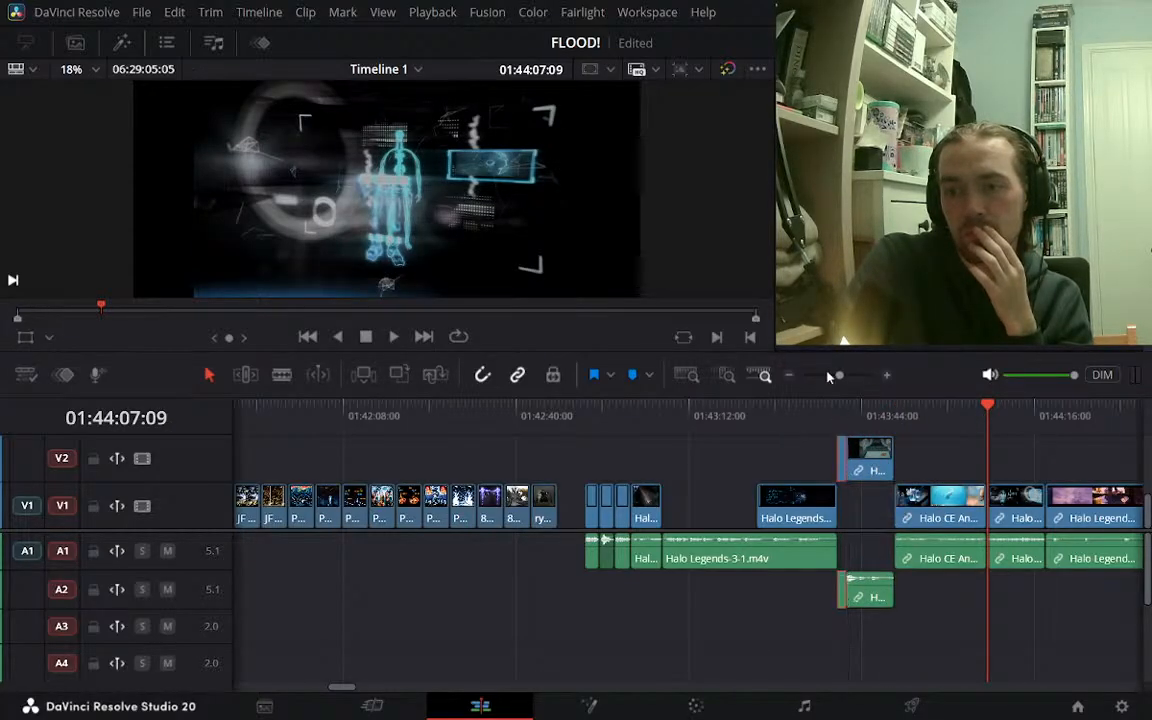
# Examine the Halo.S02e08 clips on V2 from about 01:46:20 to 01:46:28
pyautogui.click(789, 376)
pyautogui.click(977, 421)
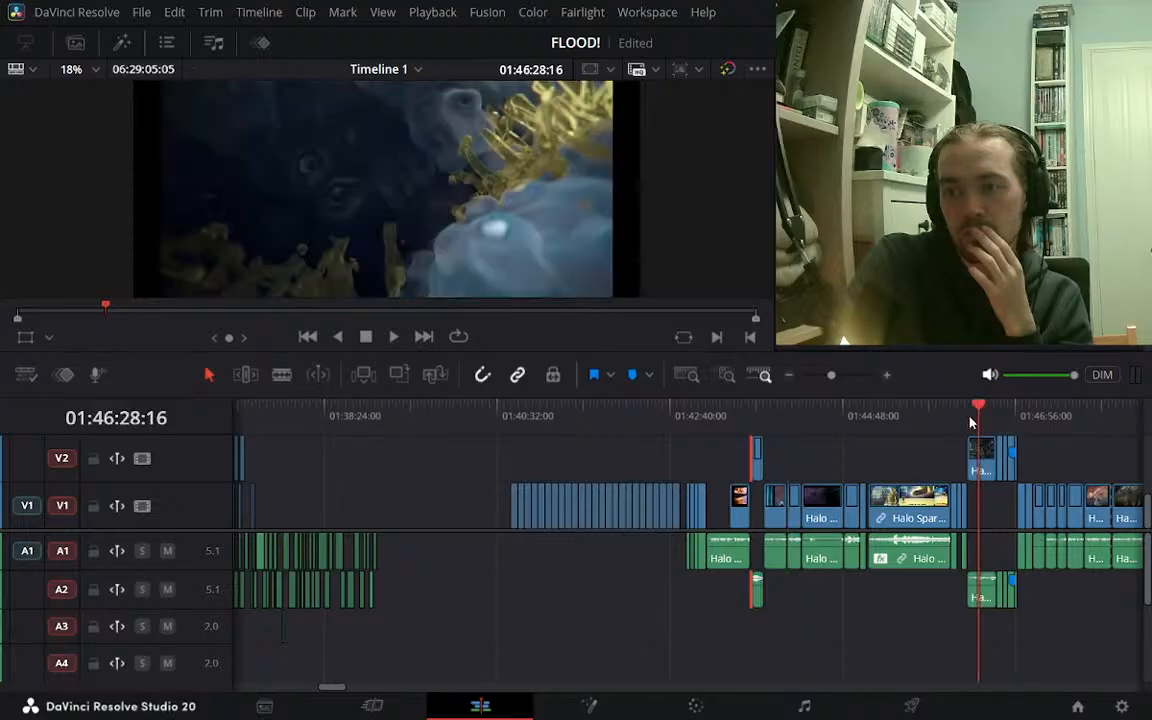
pyautogui.click(887, 375)
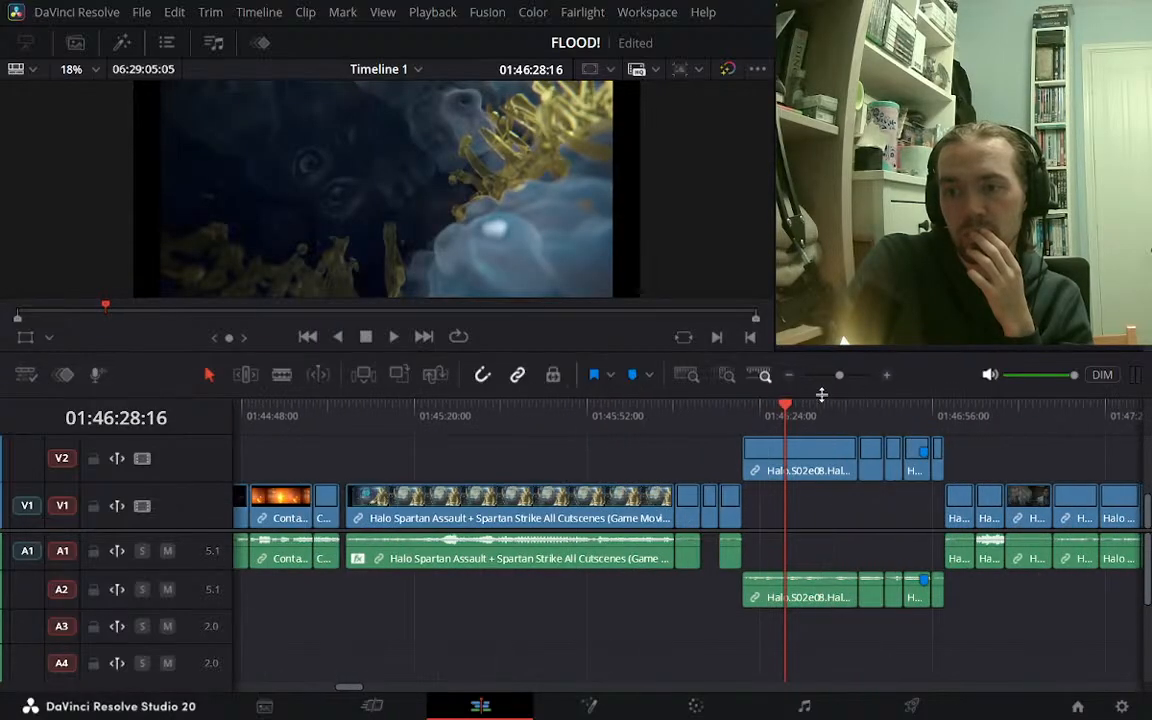
pyautogui.click(747, 416)
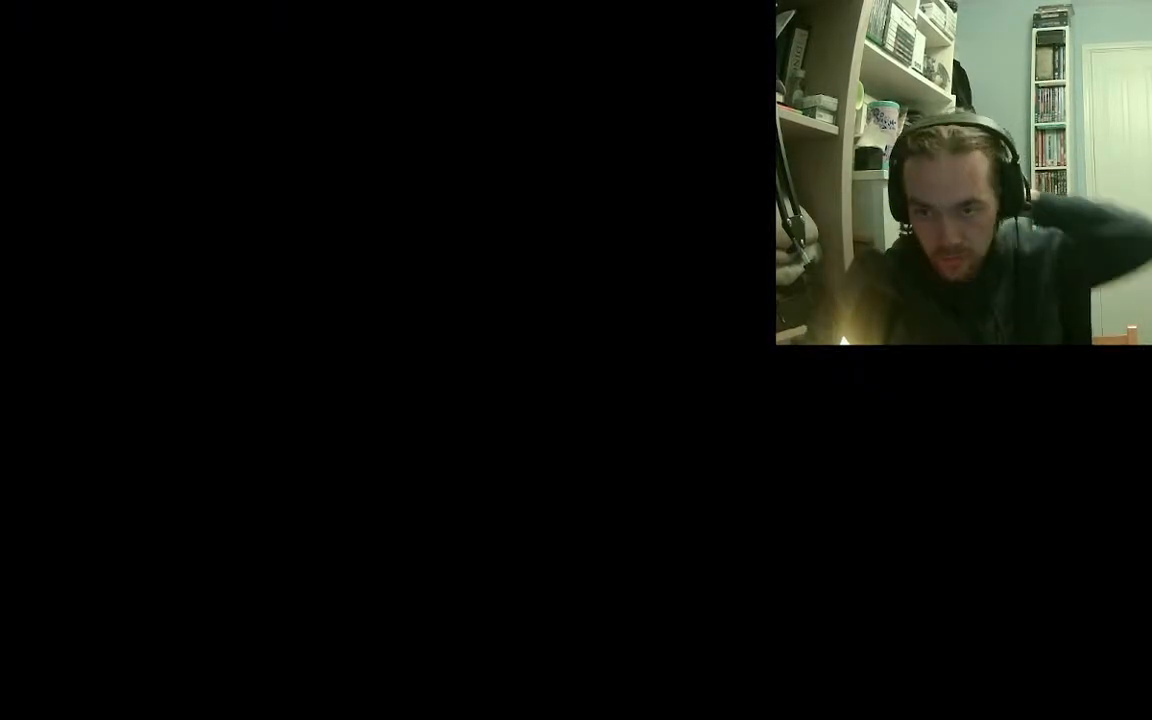